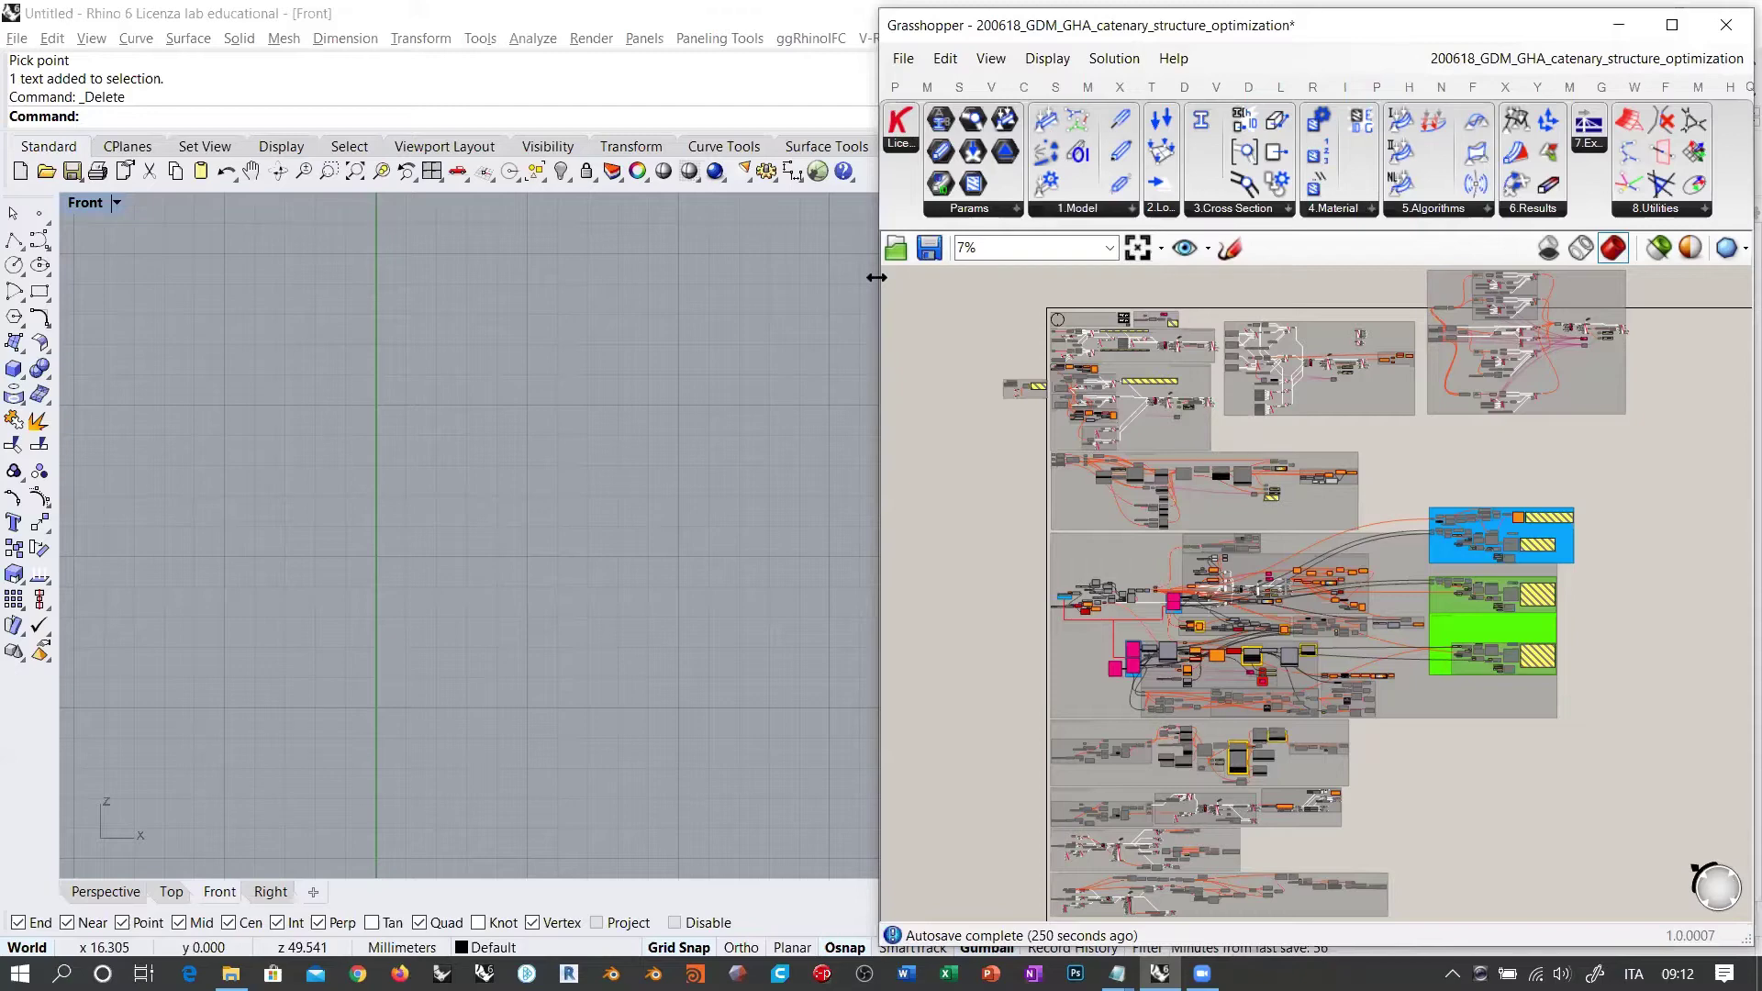
# Step: Widen the Grasshopper window and examine the Millipede simple frame, frame optimization and column-and-beam groups
pyautogui.moveTo(876, 277); pyautogui.dragTo(237, 277)
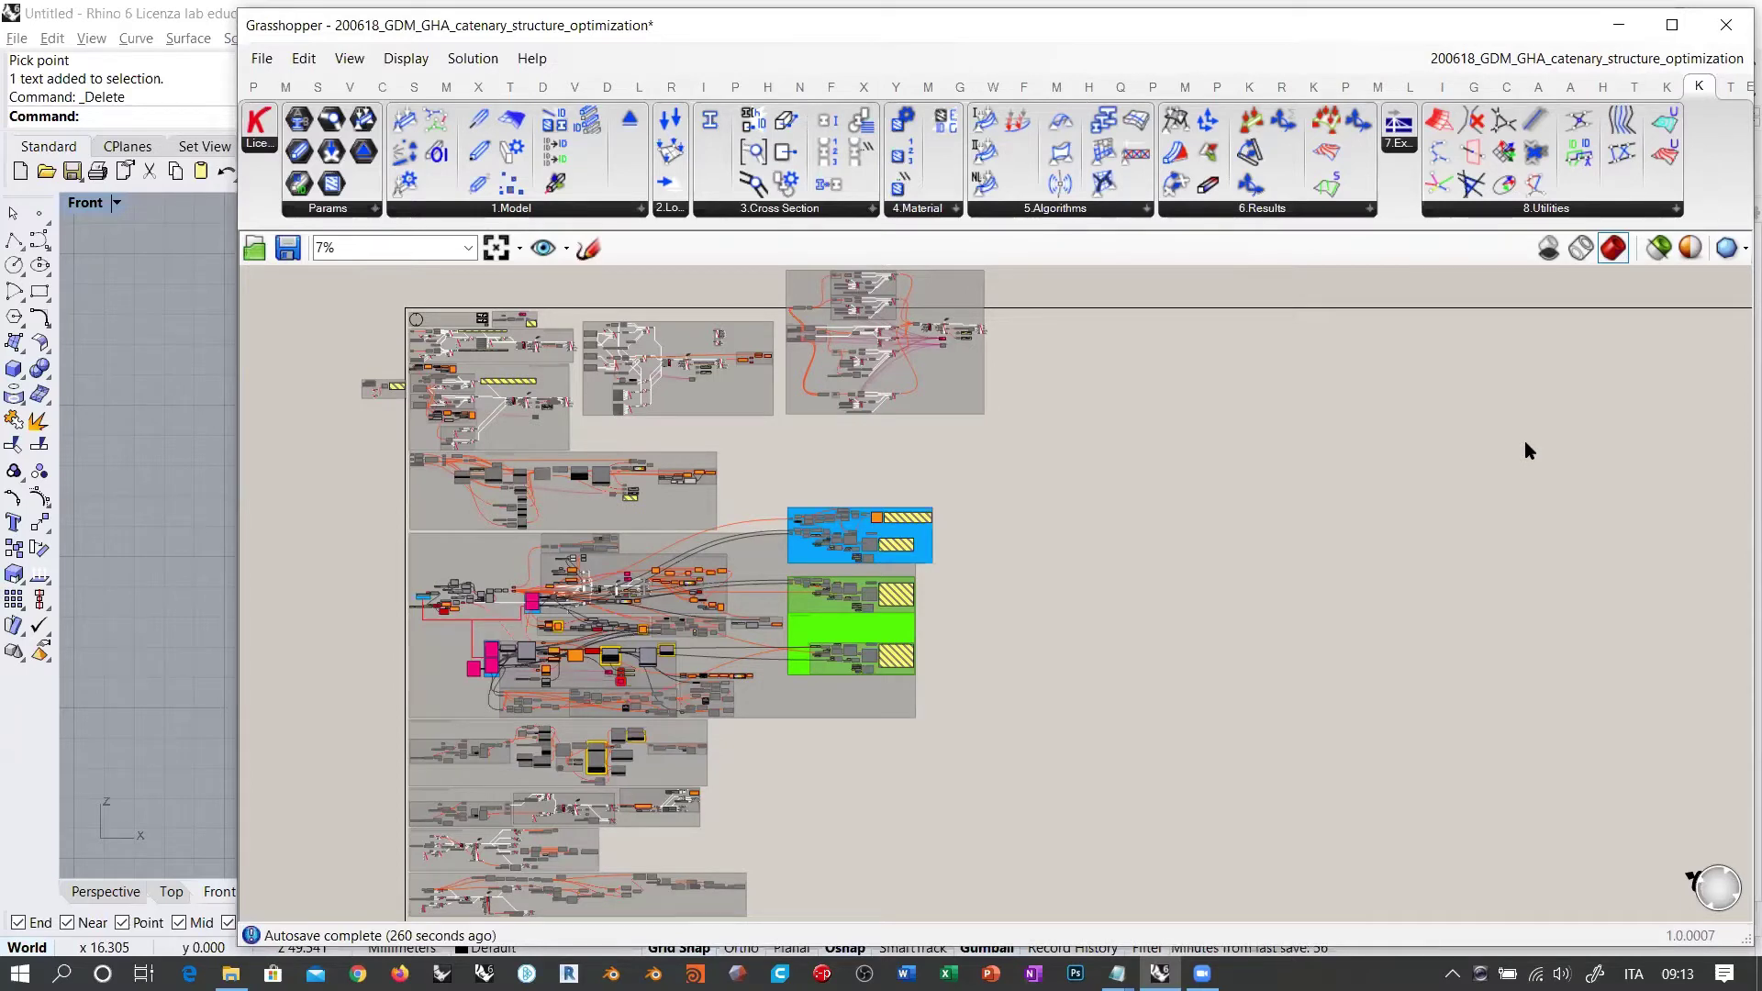
pyautogui.scroll(6, 636, 332)
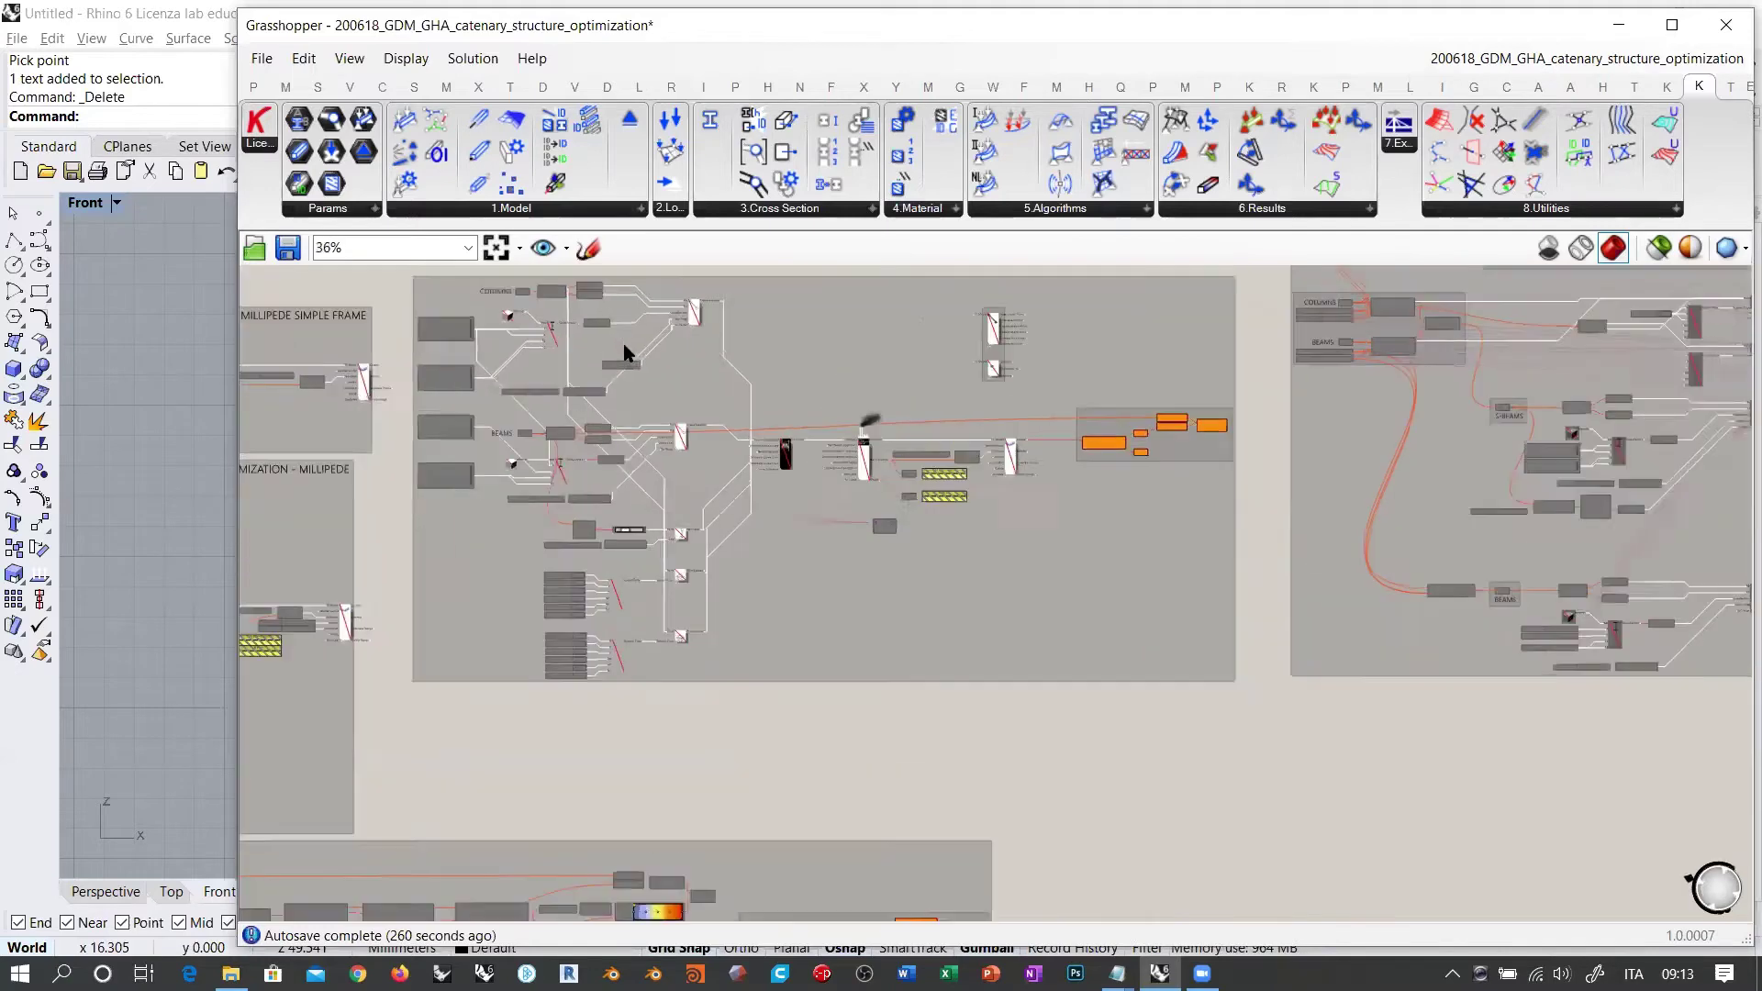
pyautogui.scroll(4, 768, 448)
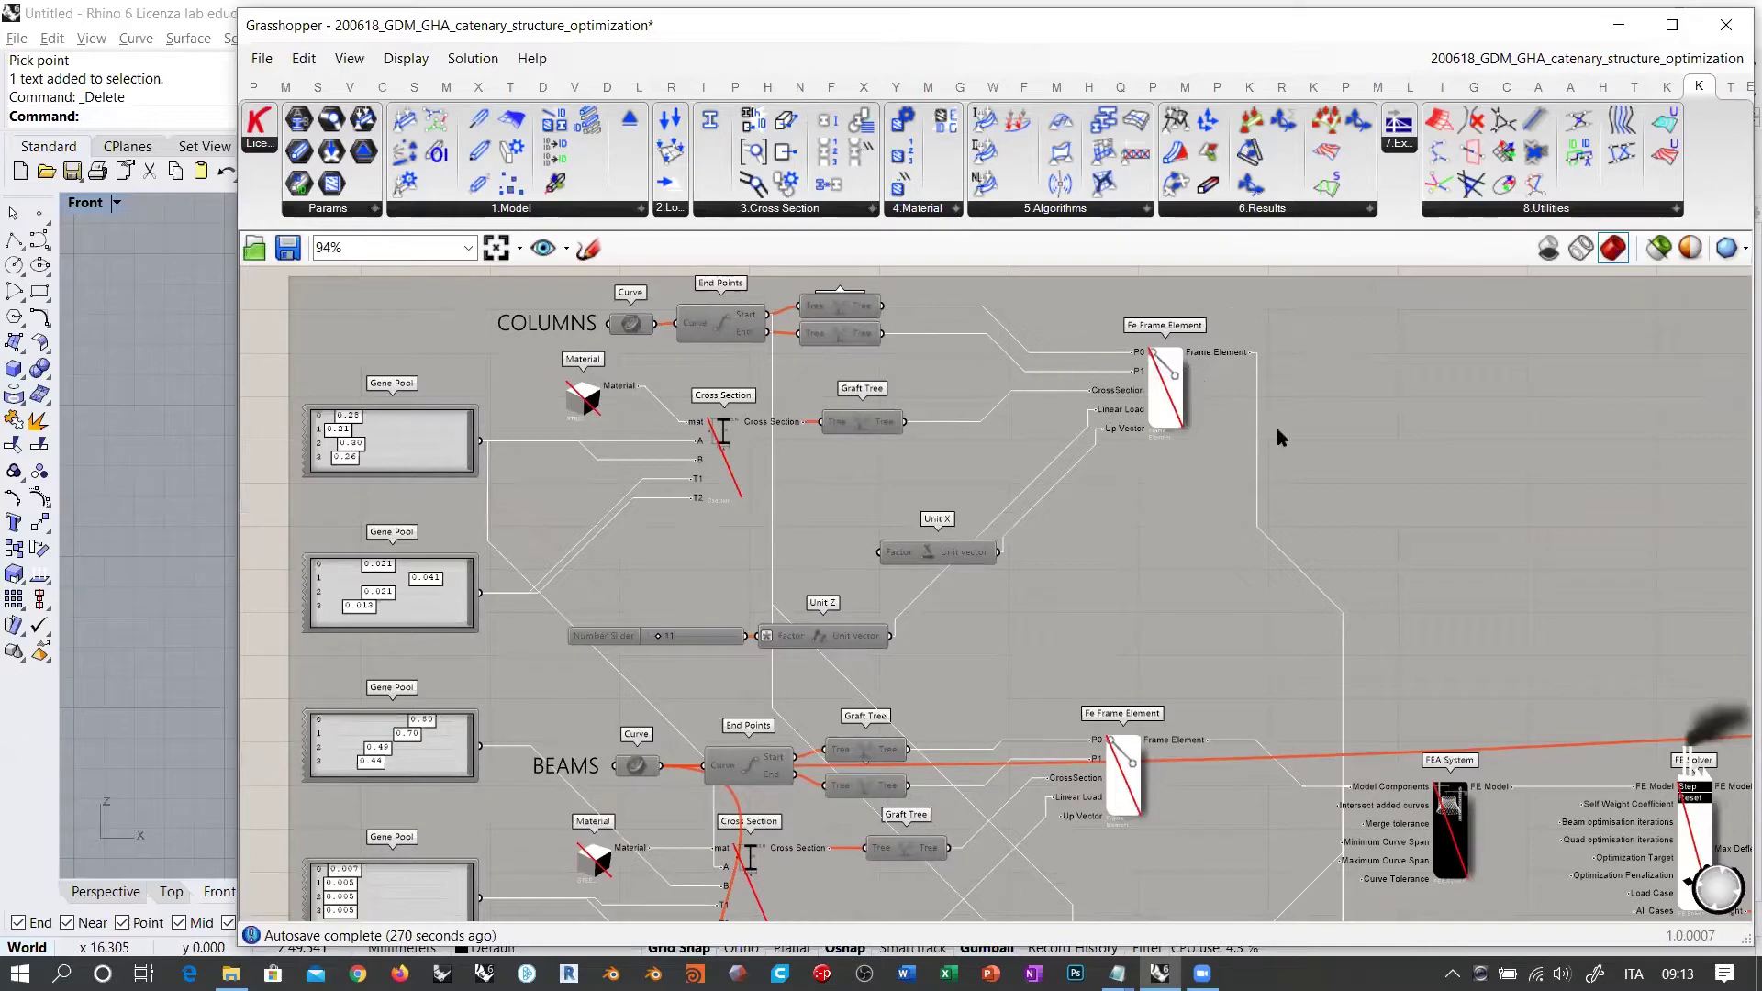
pyautogui.scroll(-4, 1165, 385)
pyautogui.scroll(-2, 1171, 363)
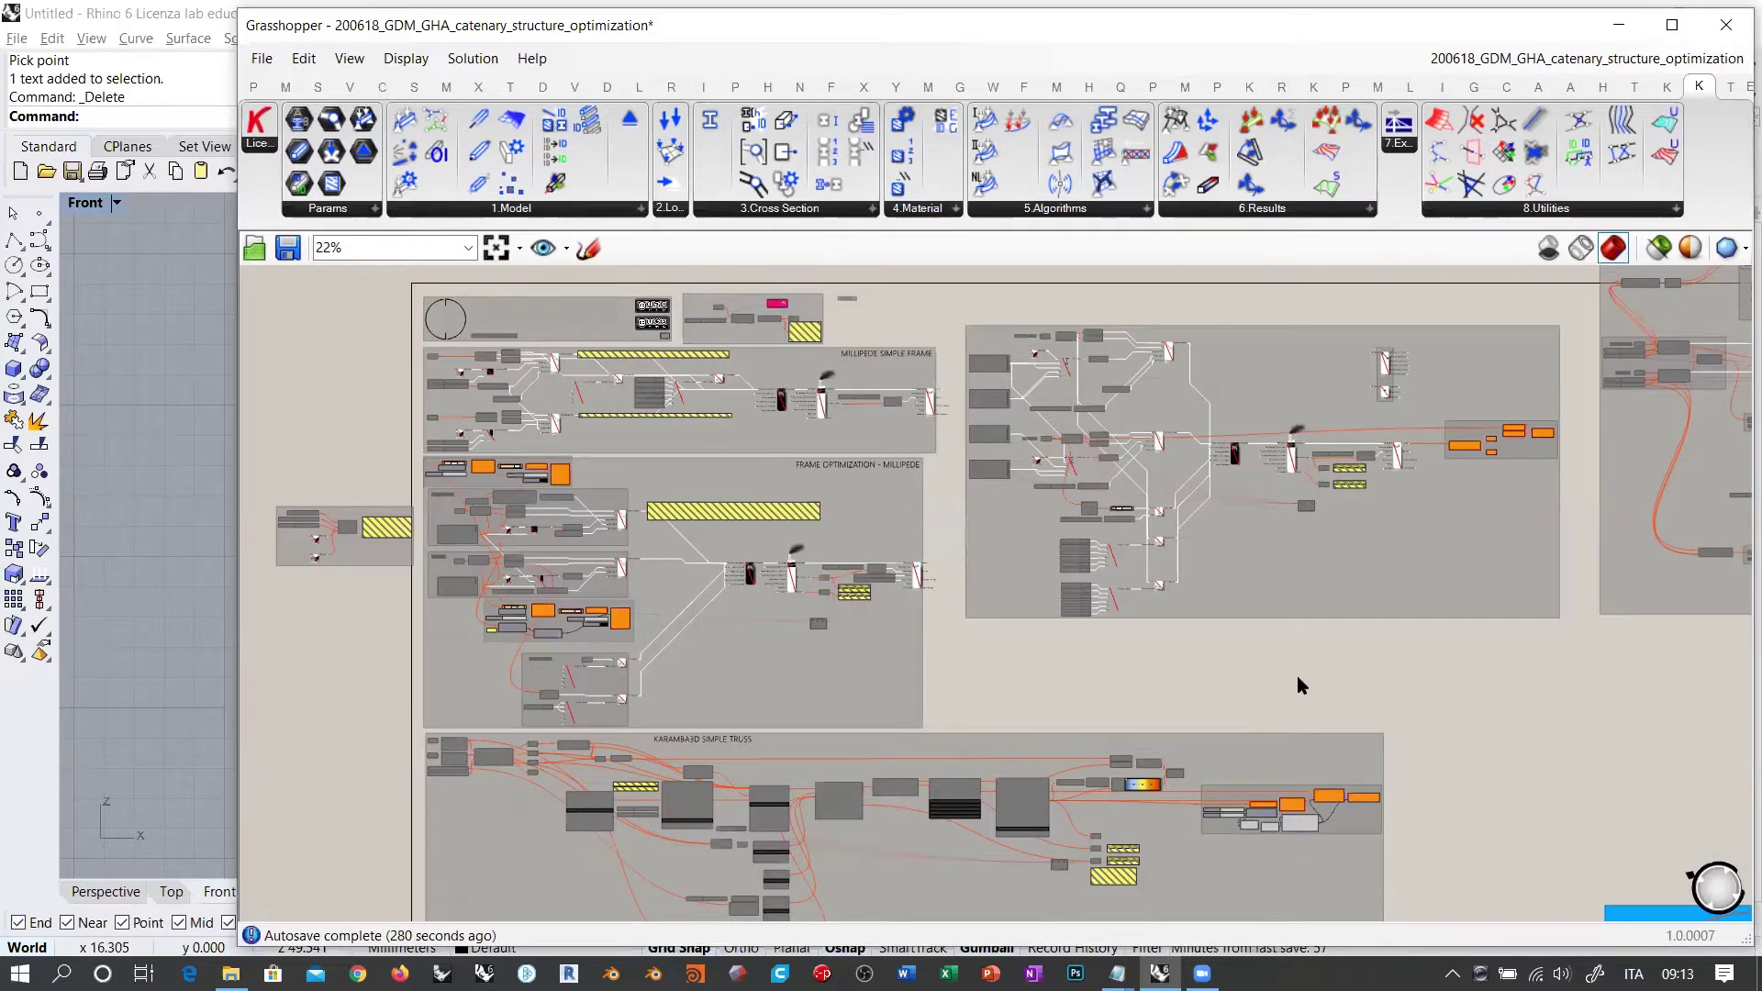
pyautogui.moveTo(938, 333); pyautogui.dragTo(939, 358, button='right')
pyautogui.scroll(1, 939, 358)
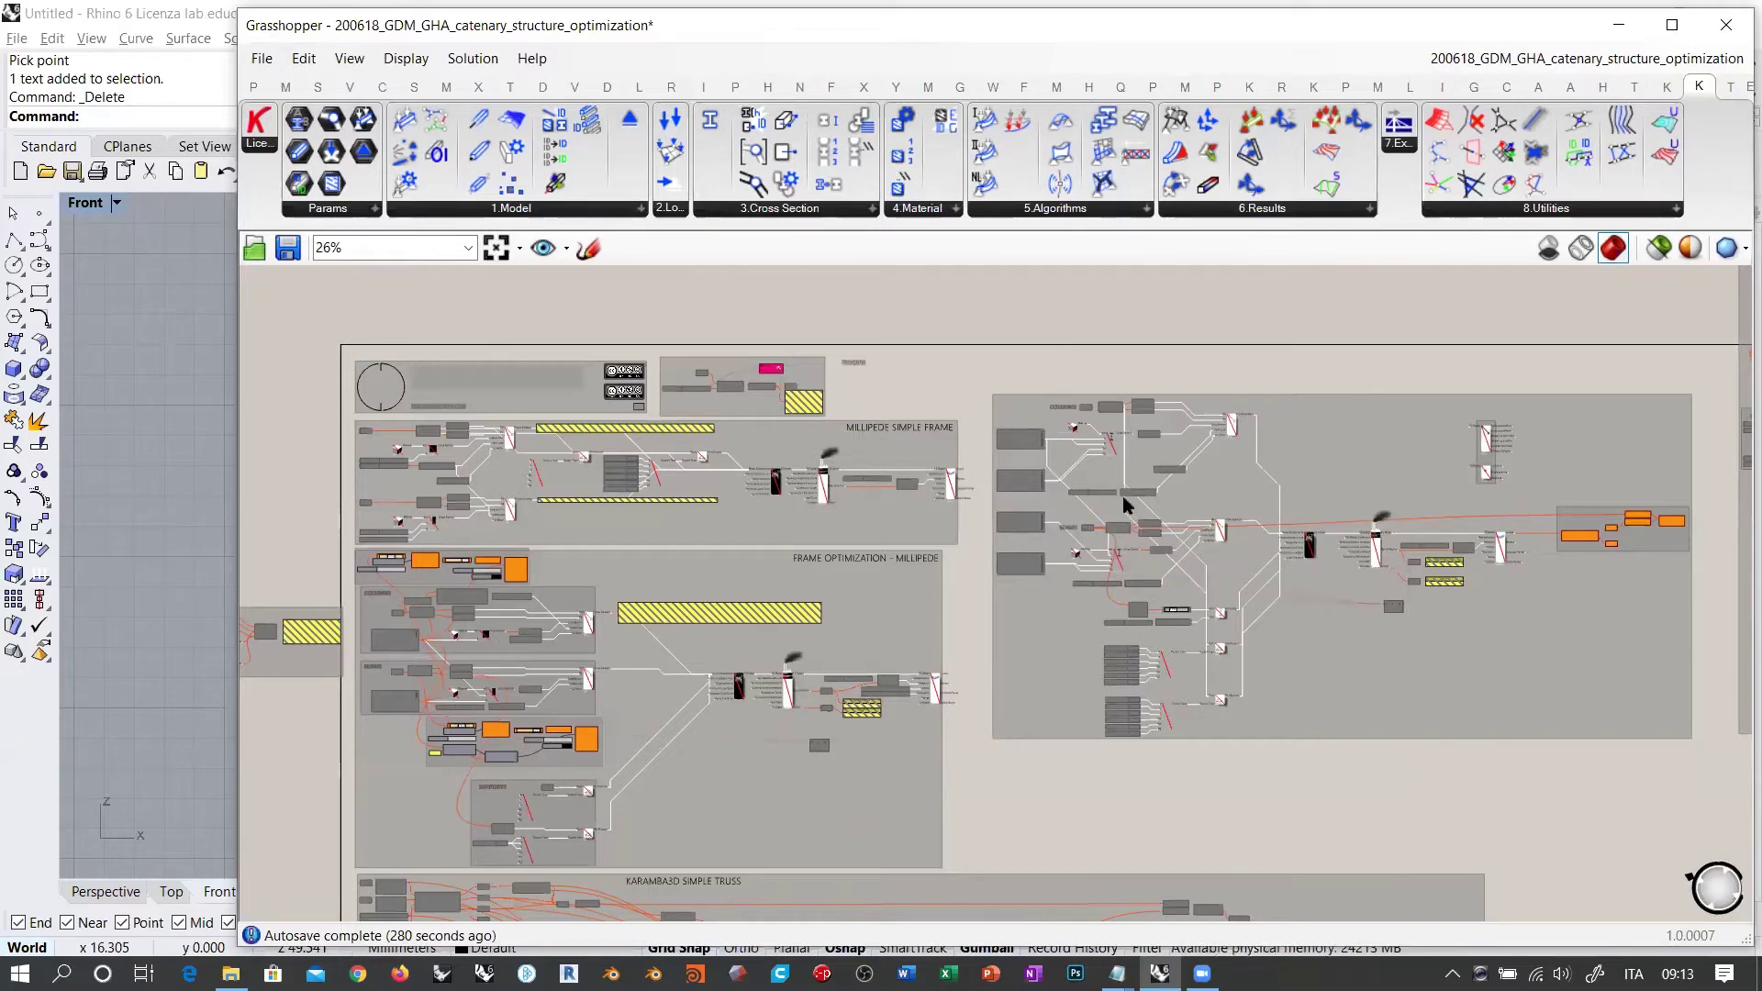
pyautogui.scroll(2, 1121, 497)
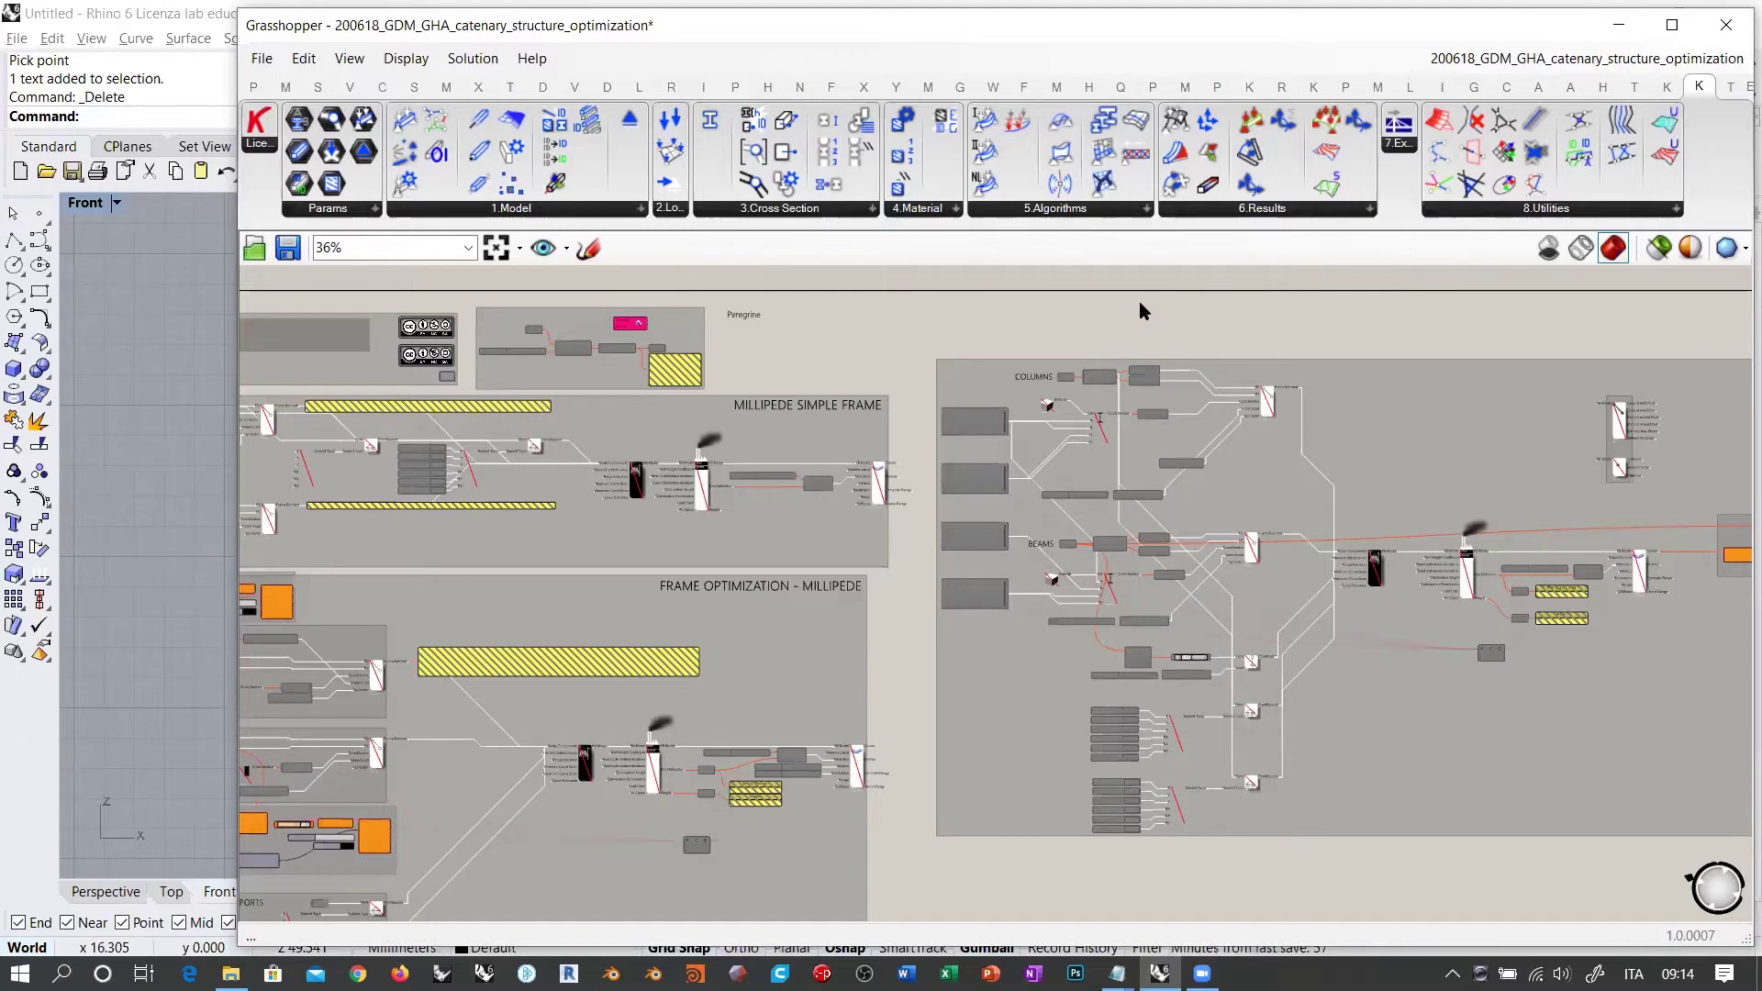
pyautogui.scroll(-3, 1142, 312)
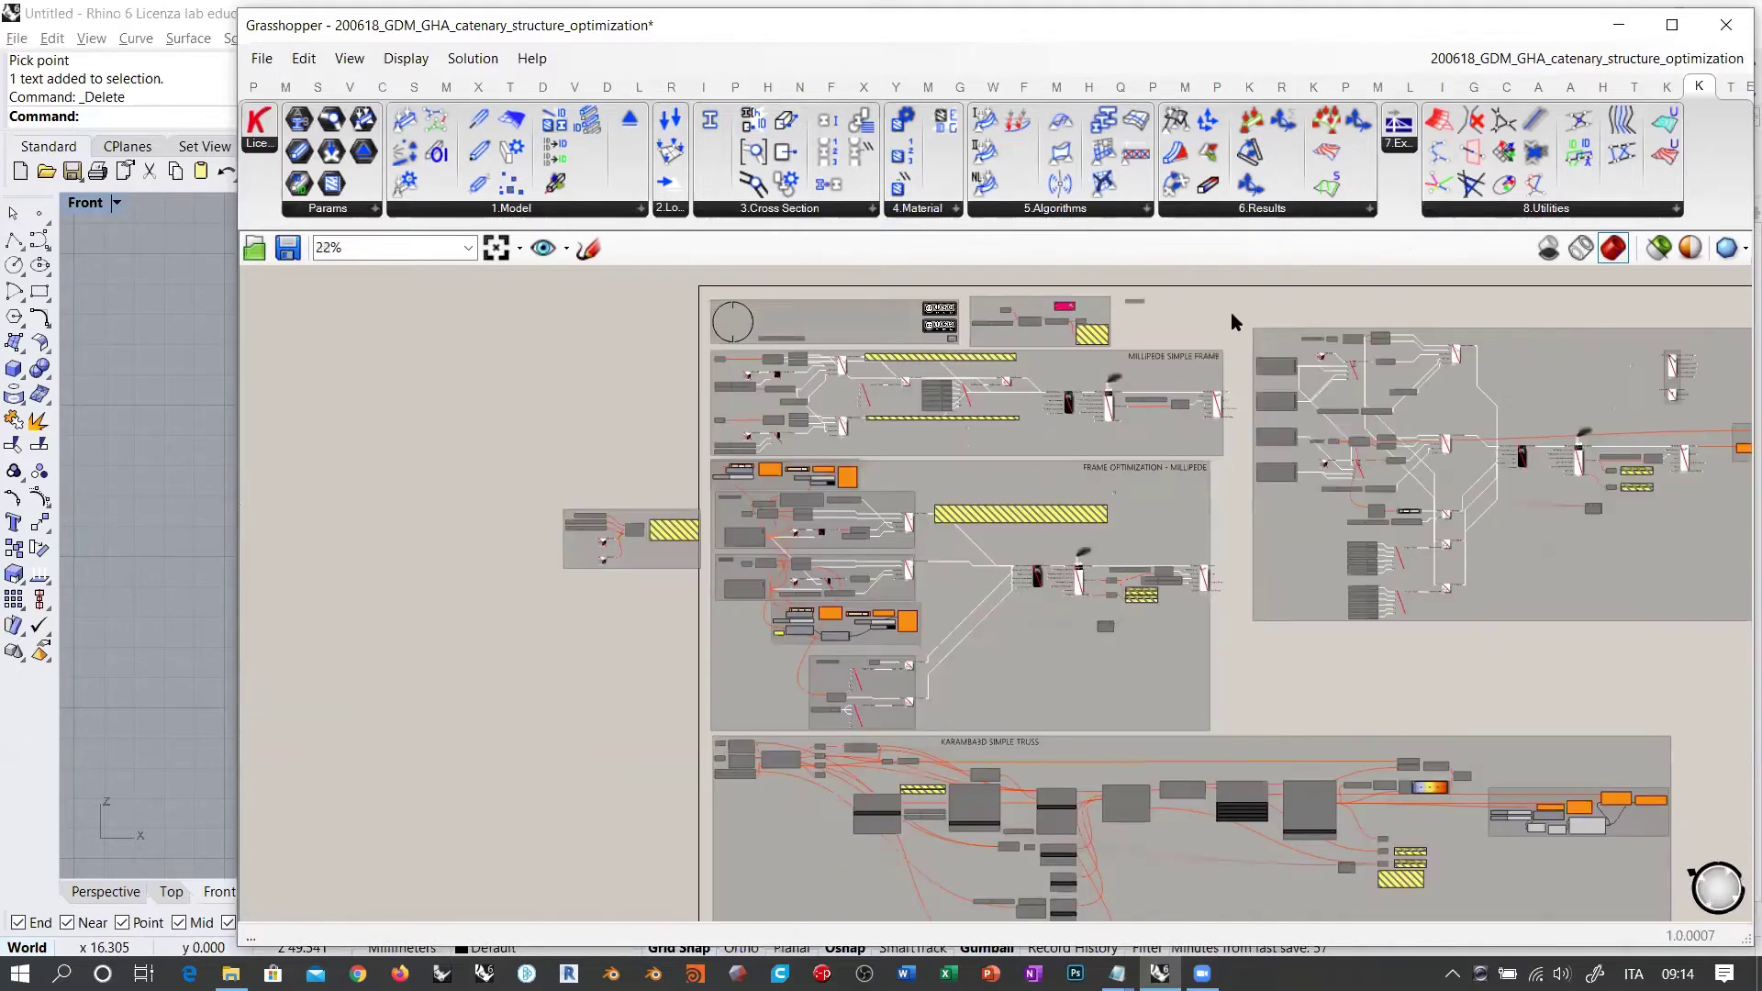
pyautogui.moveTo(653, 694); pyautogui.dragTo(647, 602, button='right')
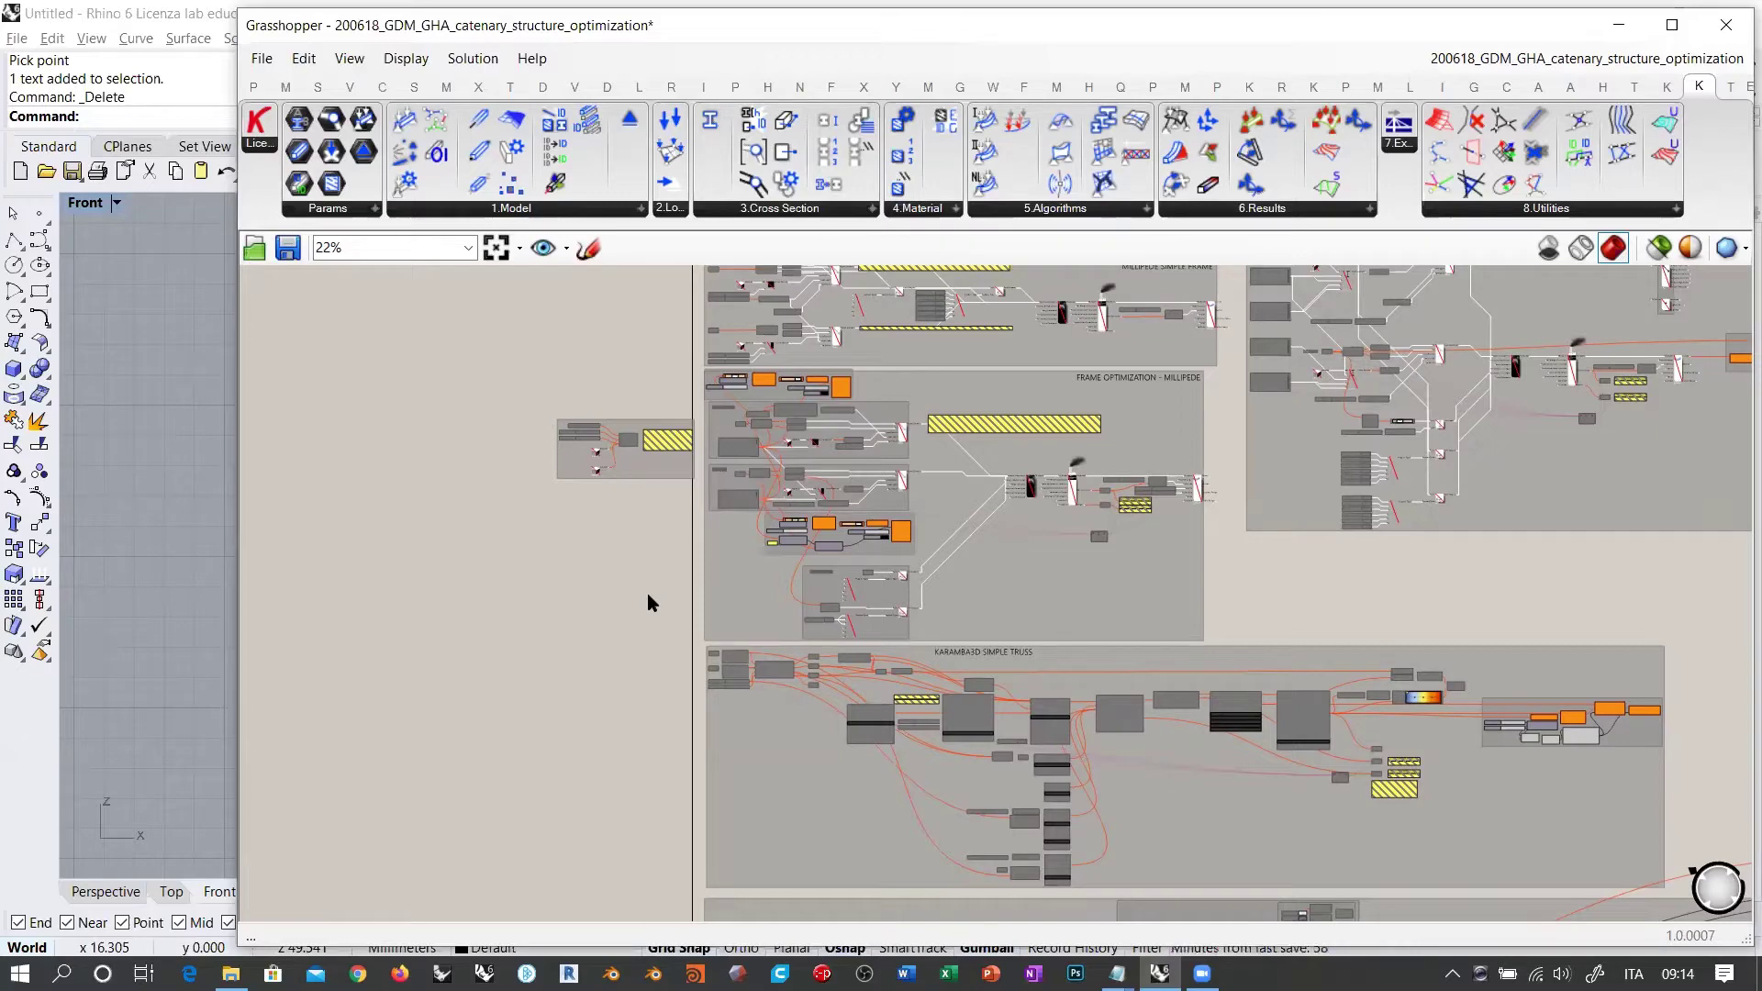
pyautogui.moveTo(680, 692); pyautogui.dragTo(542, 452, button='right')
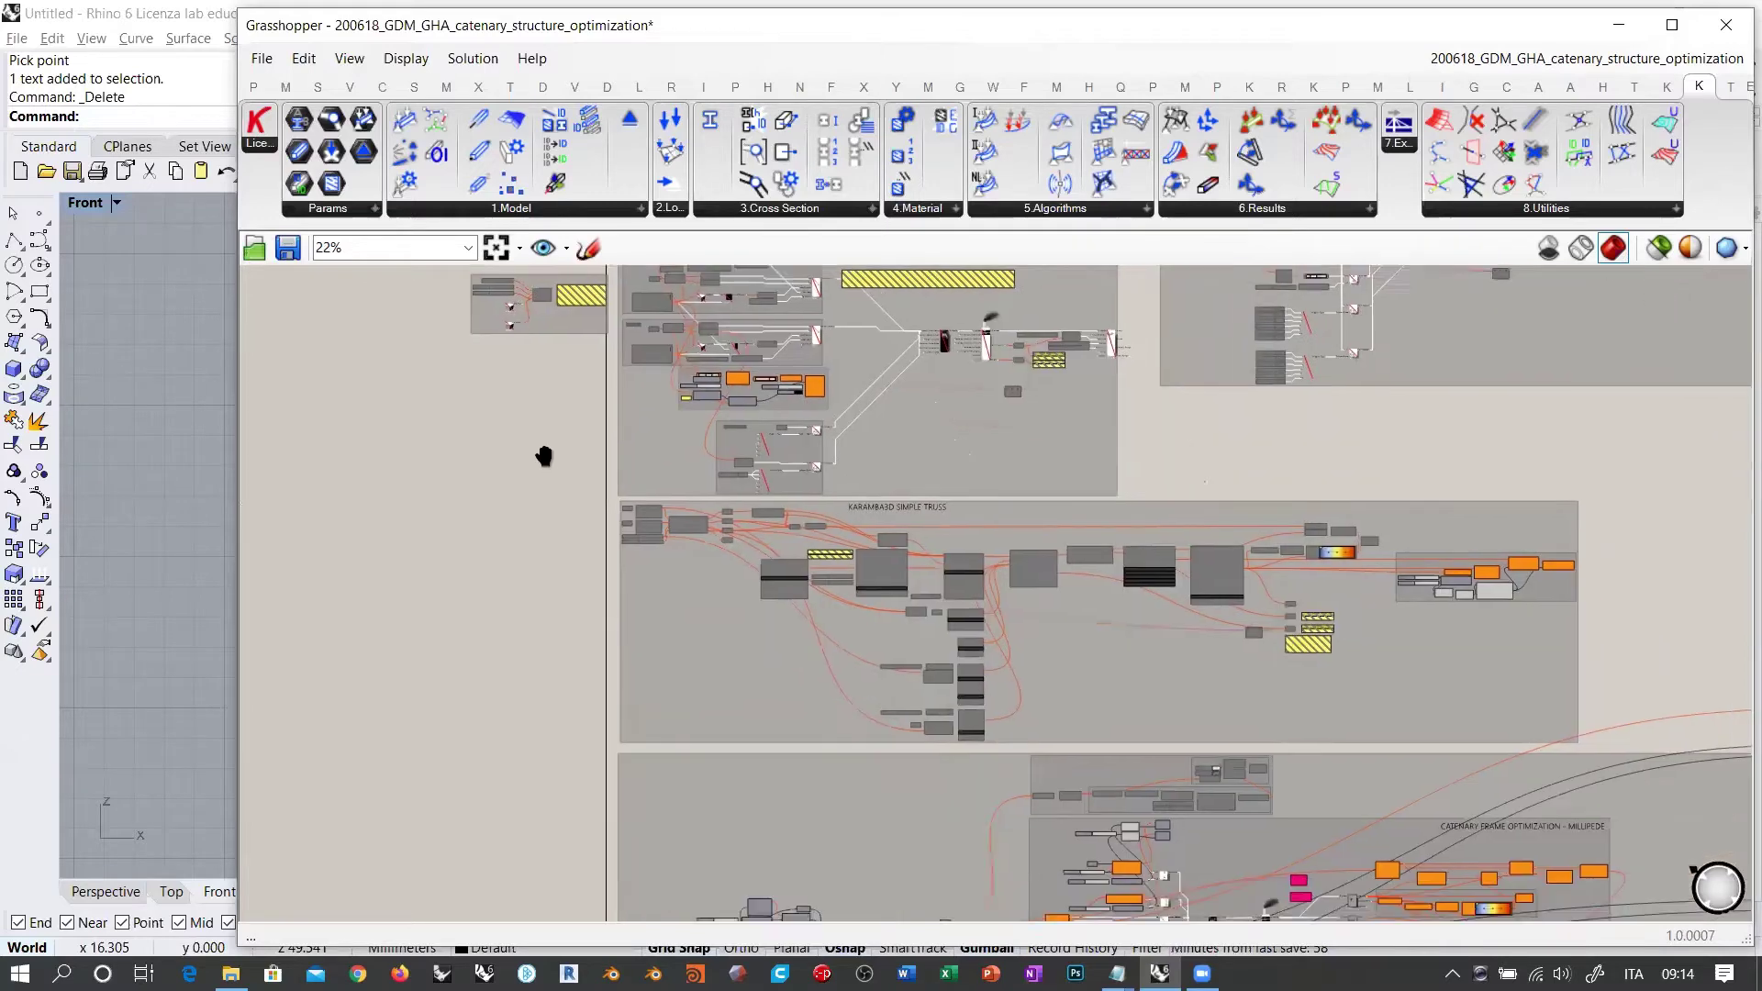
# Step: Enable all components of the Karamba3D Simple Truss group and show the truss in the enlarged Rhino Front view
pyautogui.scroll(2, 591, 477)
pyautogui.moveTo(1300, 432); pyautogui.dragTo(1215, 441, button='right')
pyautogui.scroll(2, 1172, 566)
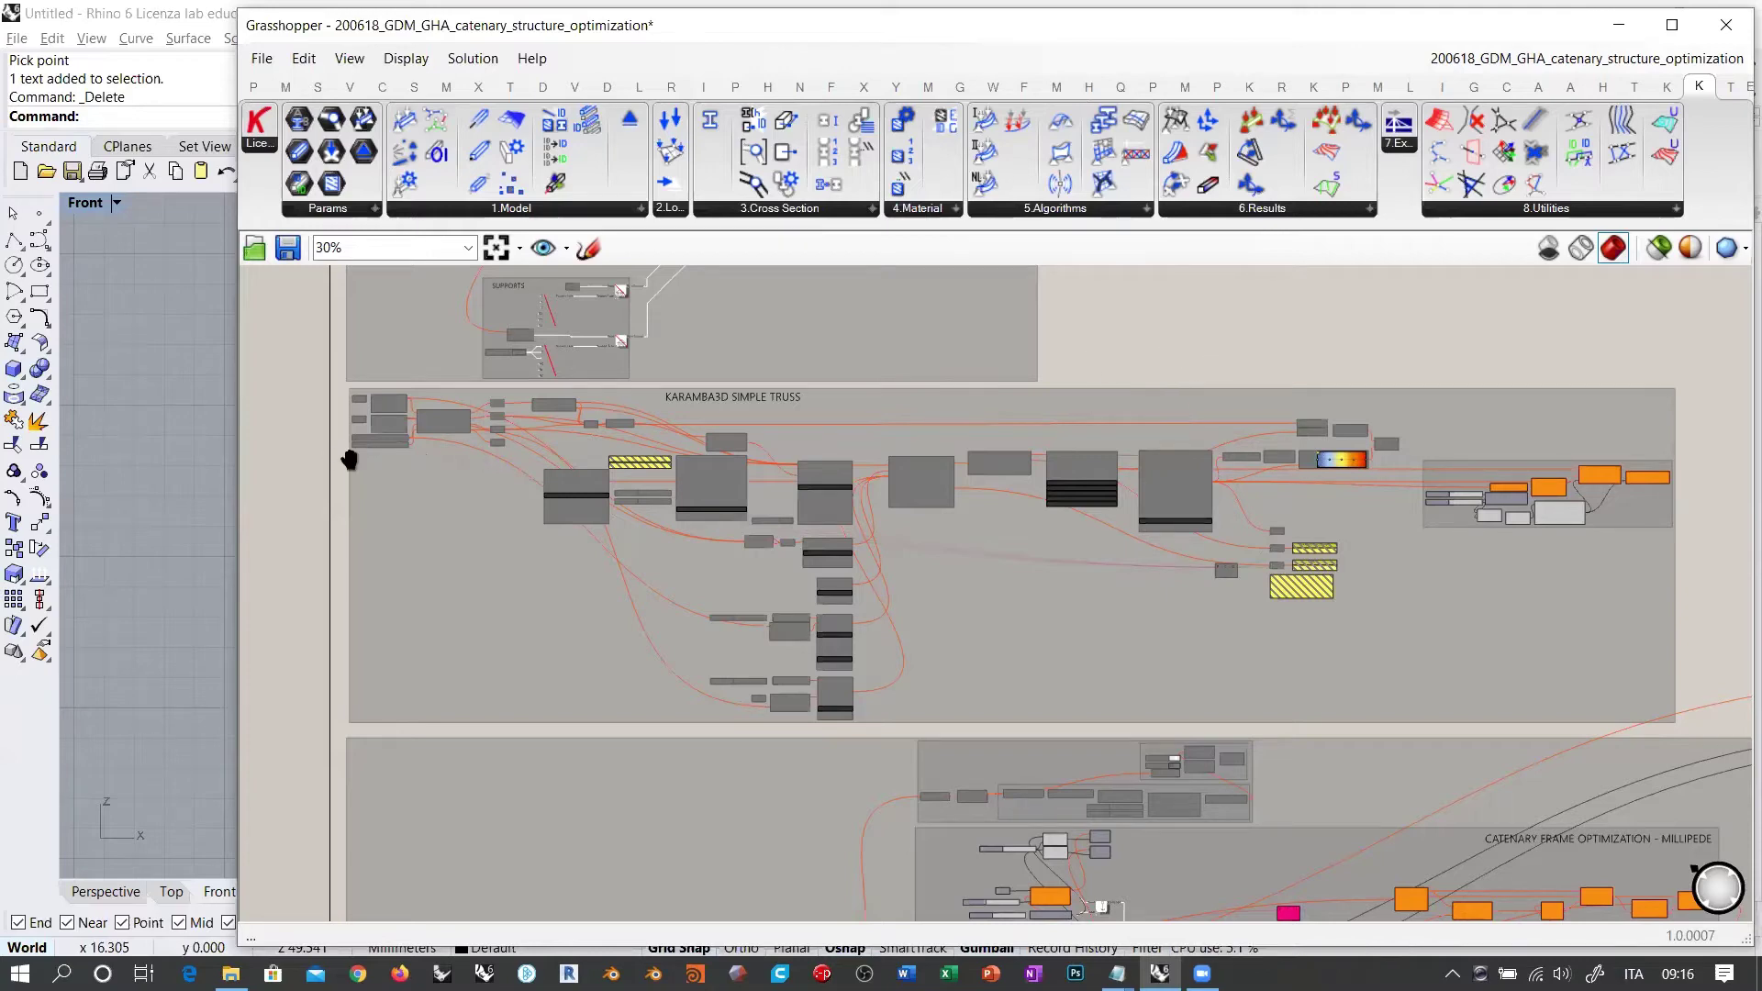
pyautogui.scroll(4, 349, 456)
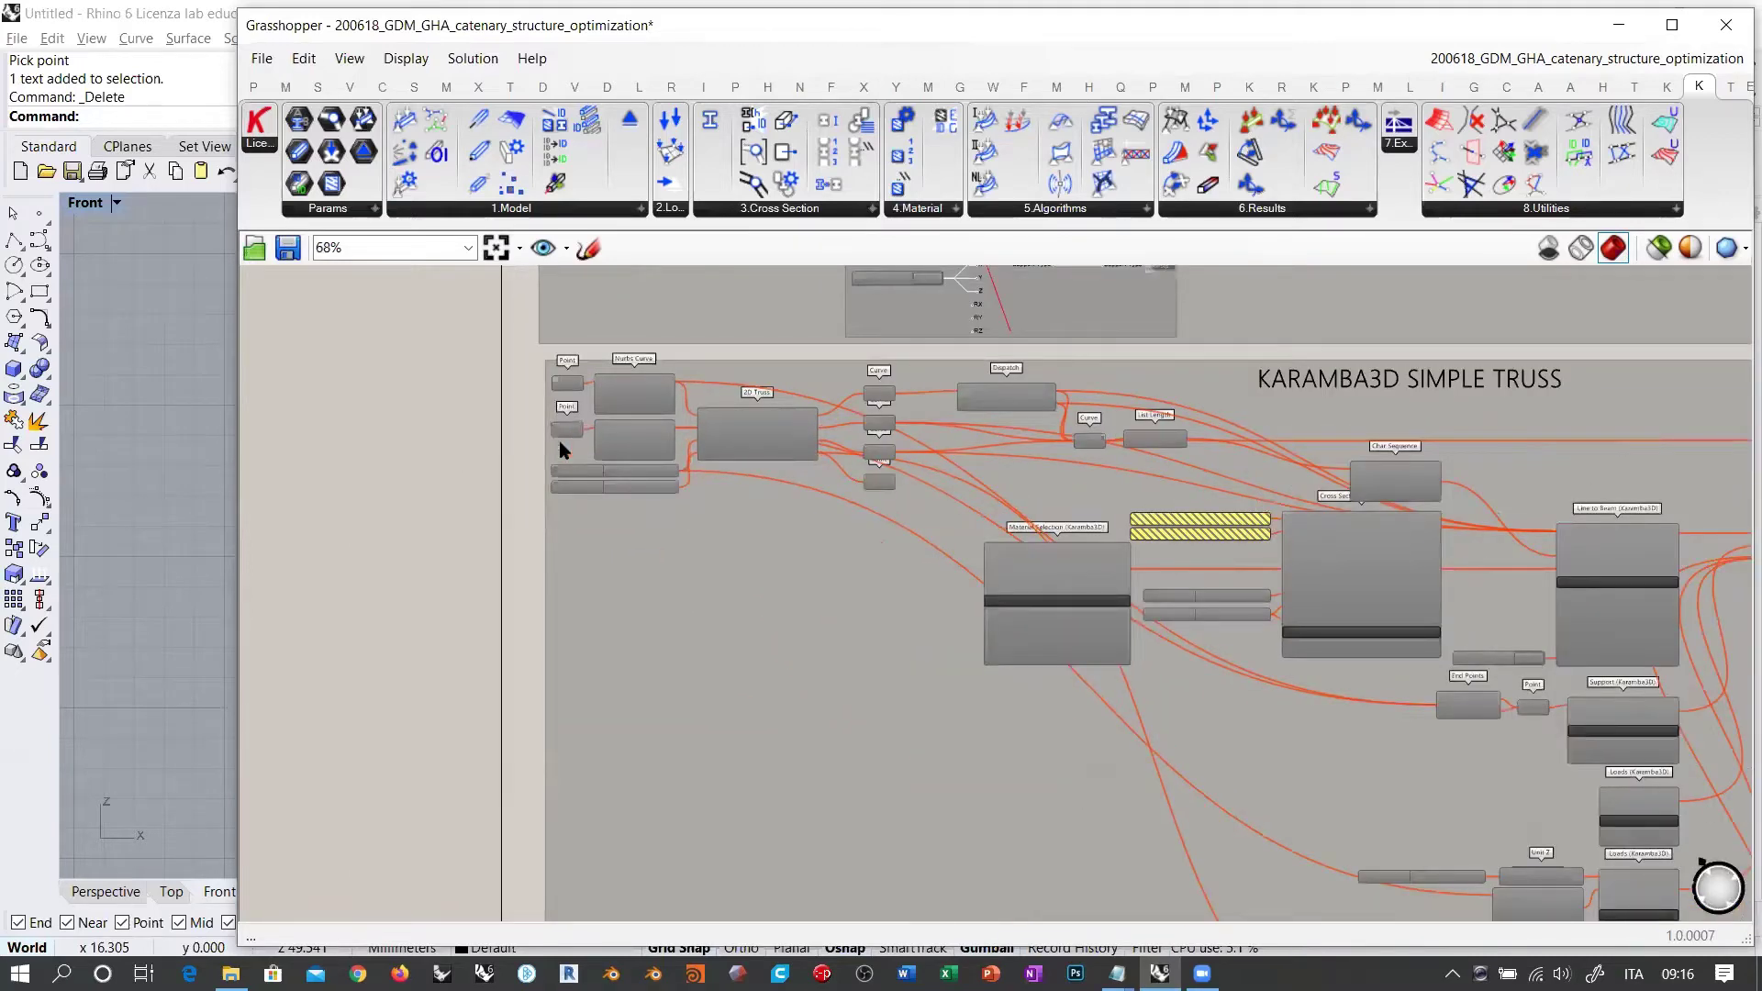
pyautogui.scroll(-4, 443, 402)
pyautogui.scroll(-1, 432, 400)
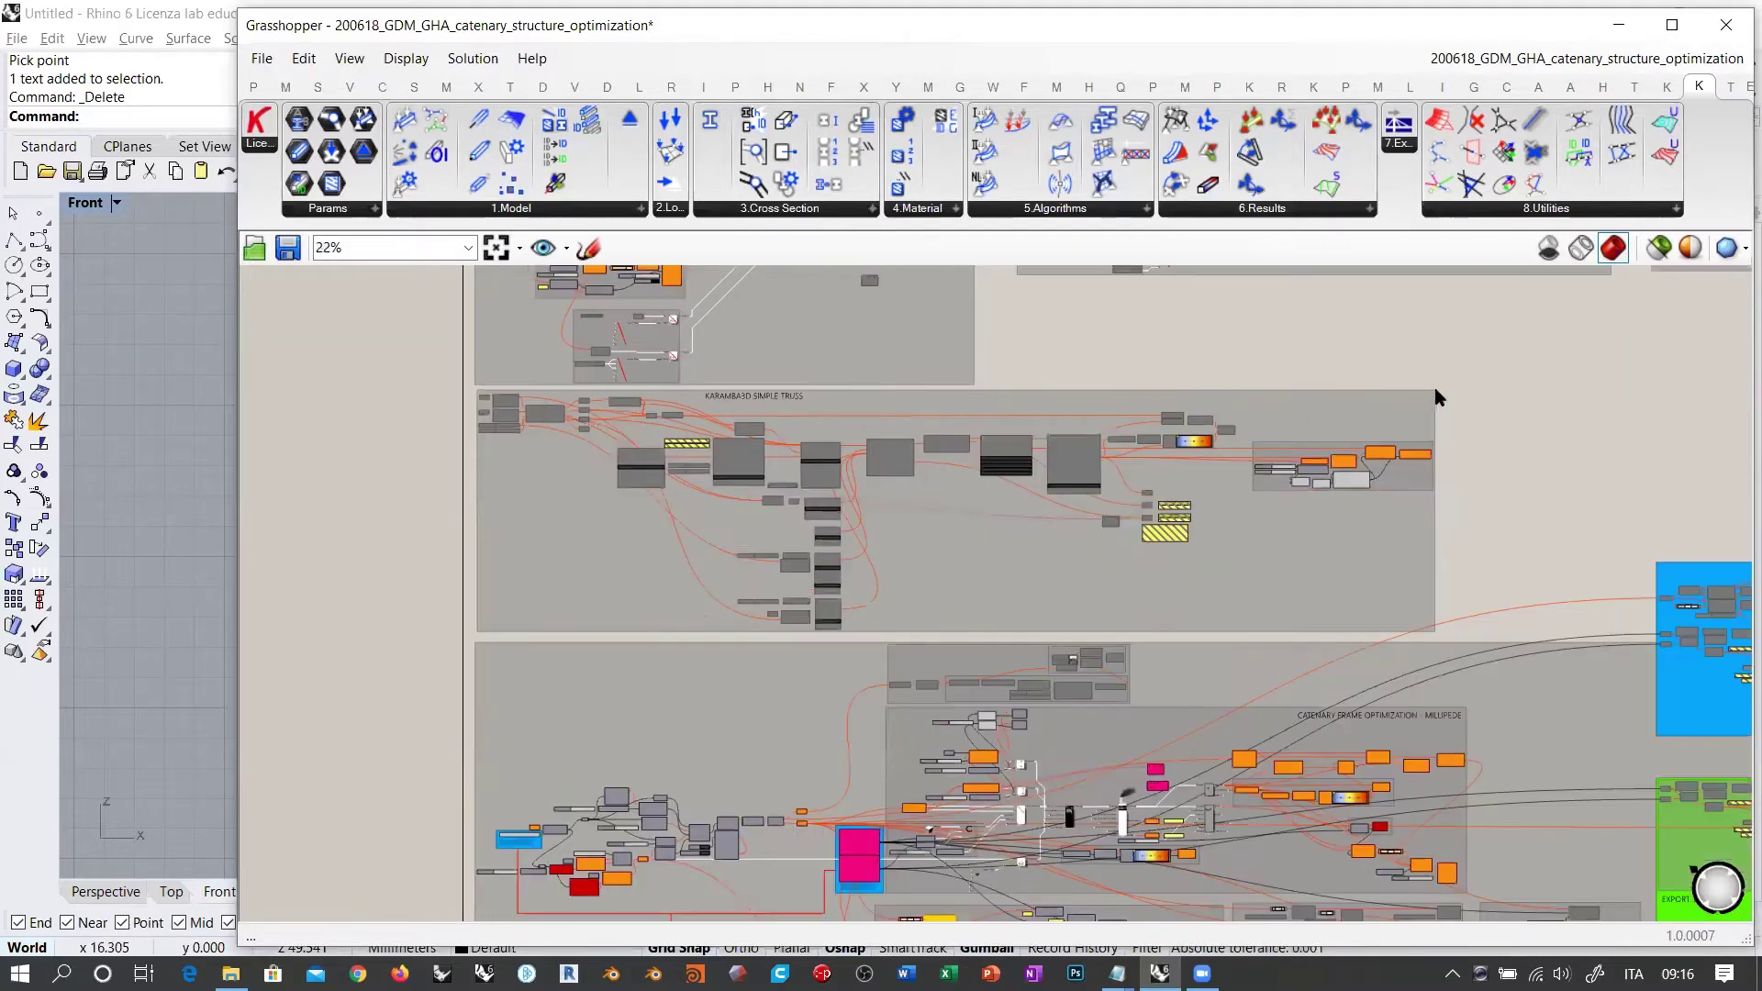
pyautogui.moveTo(1449, 391); pyautogui.dragTo(420, 634)
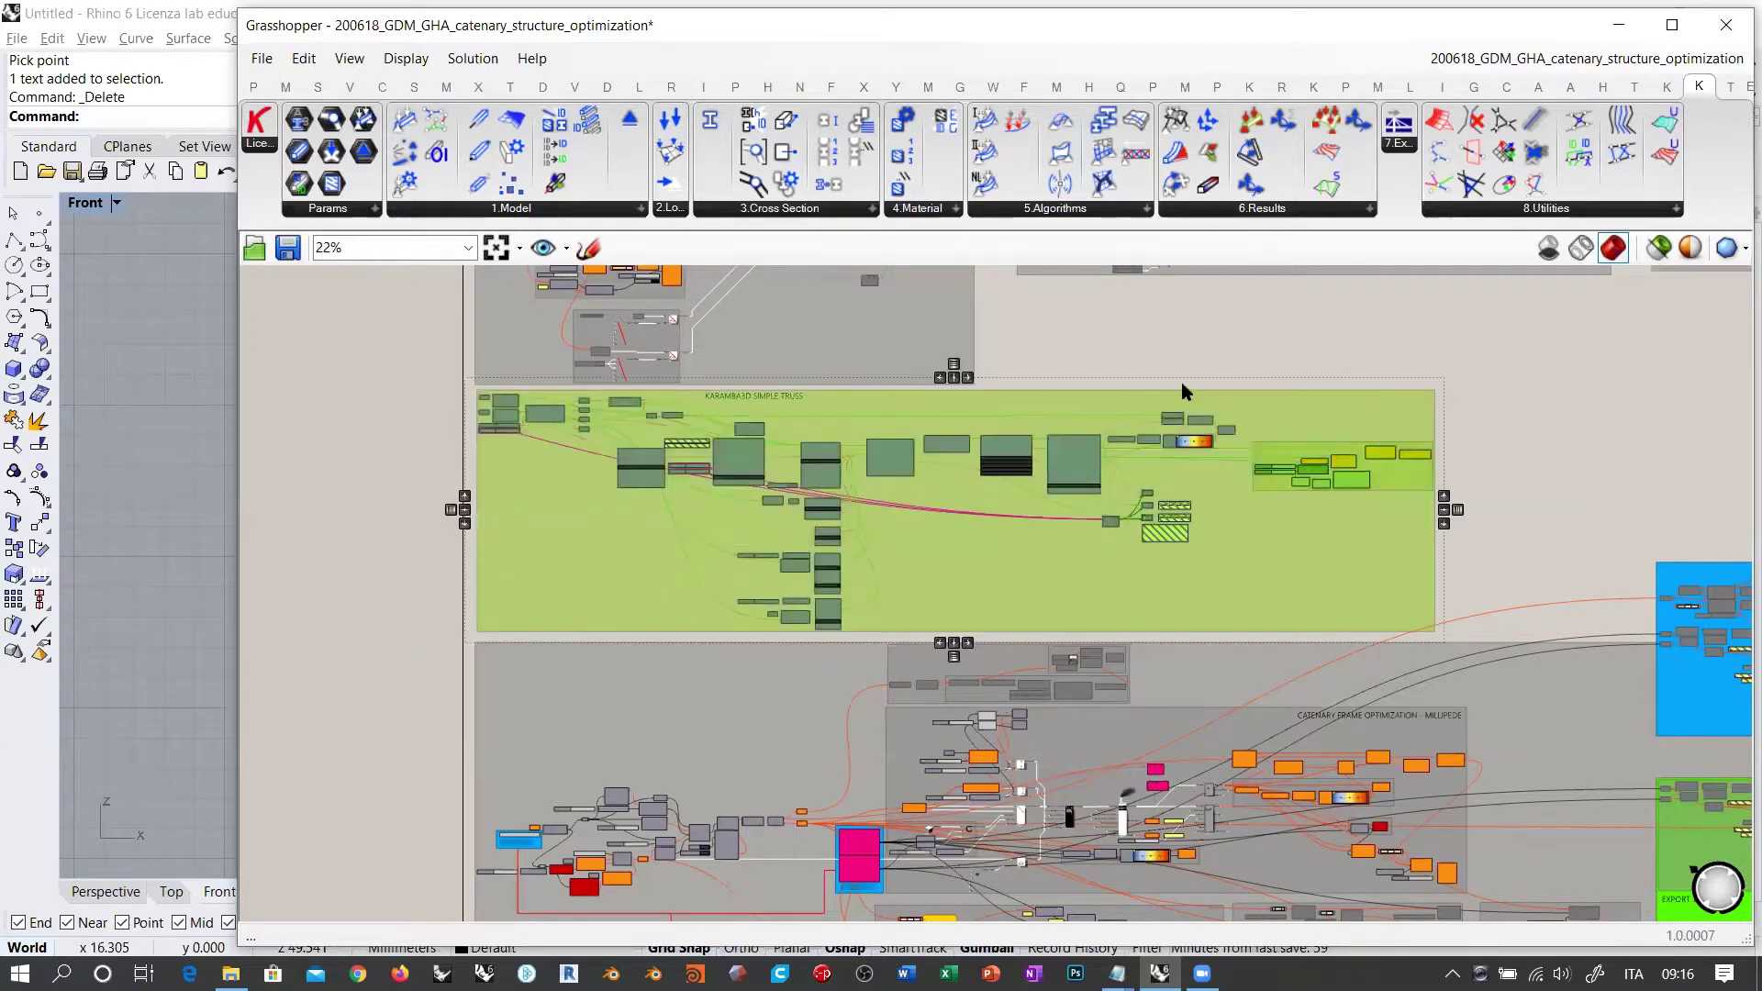
pyautogui.click(1158, 321)
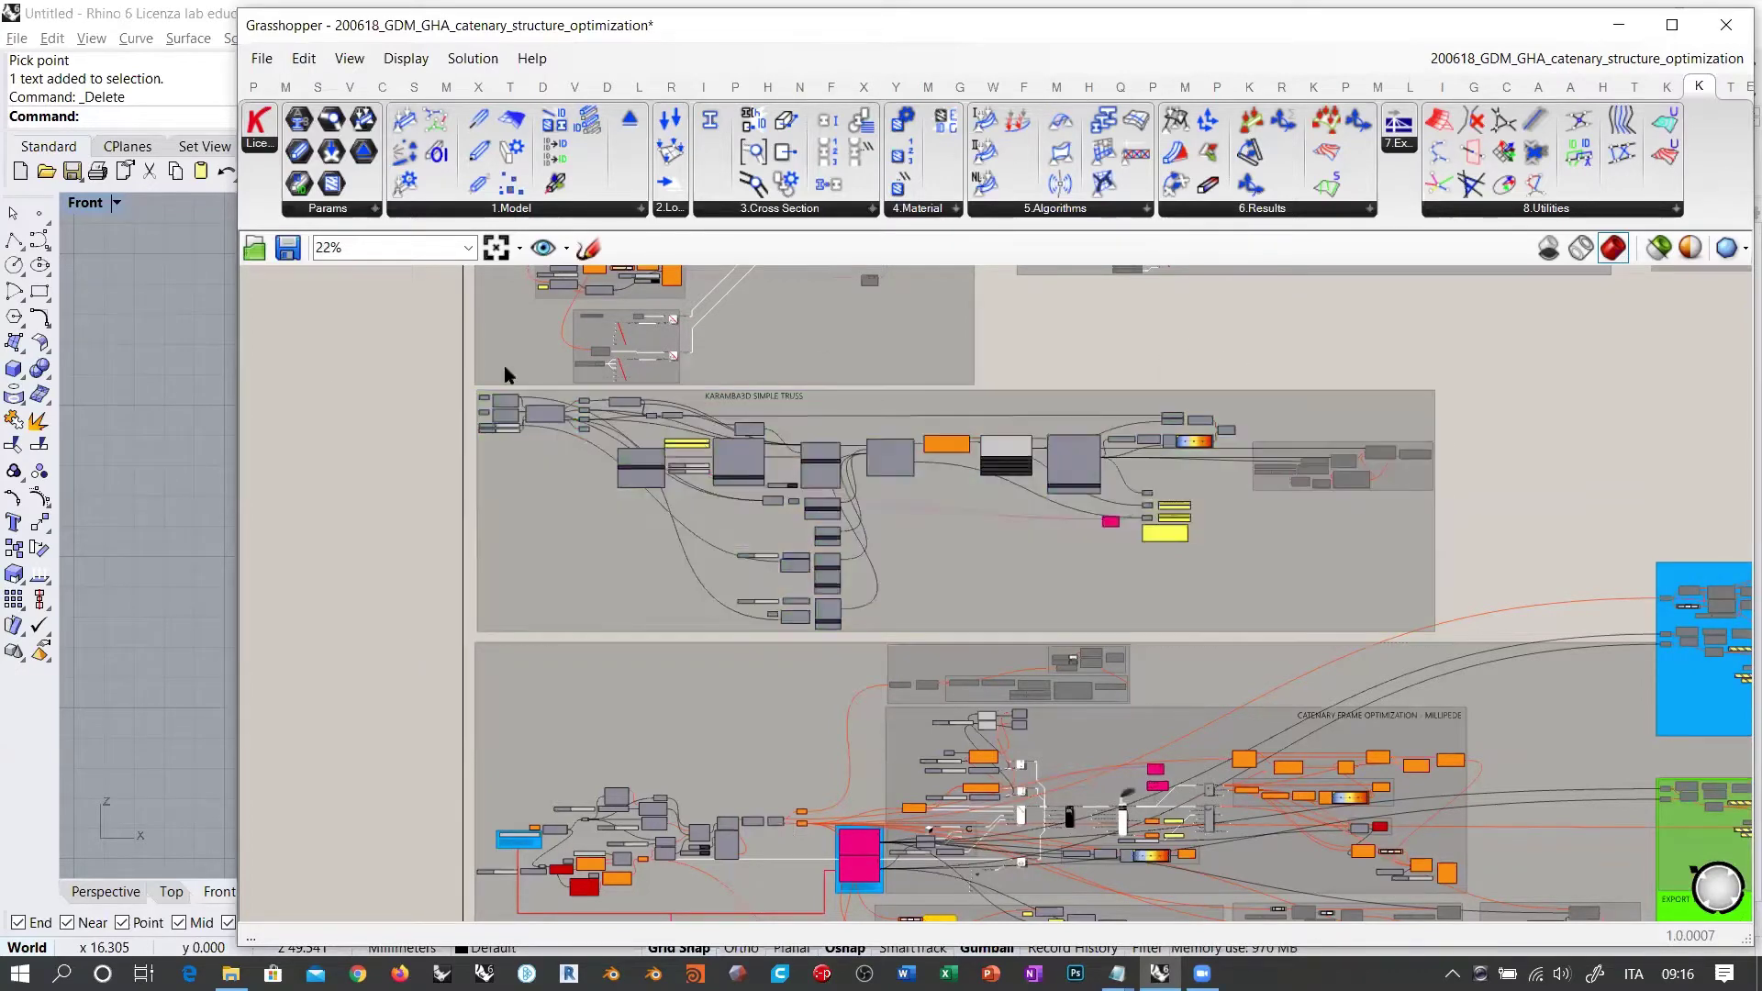
pyautogui.moveTo(234, 386); pyautogui.dragTo(901, 385)
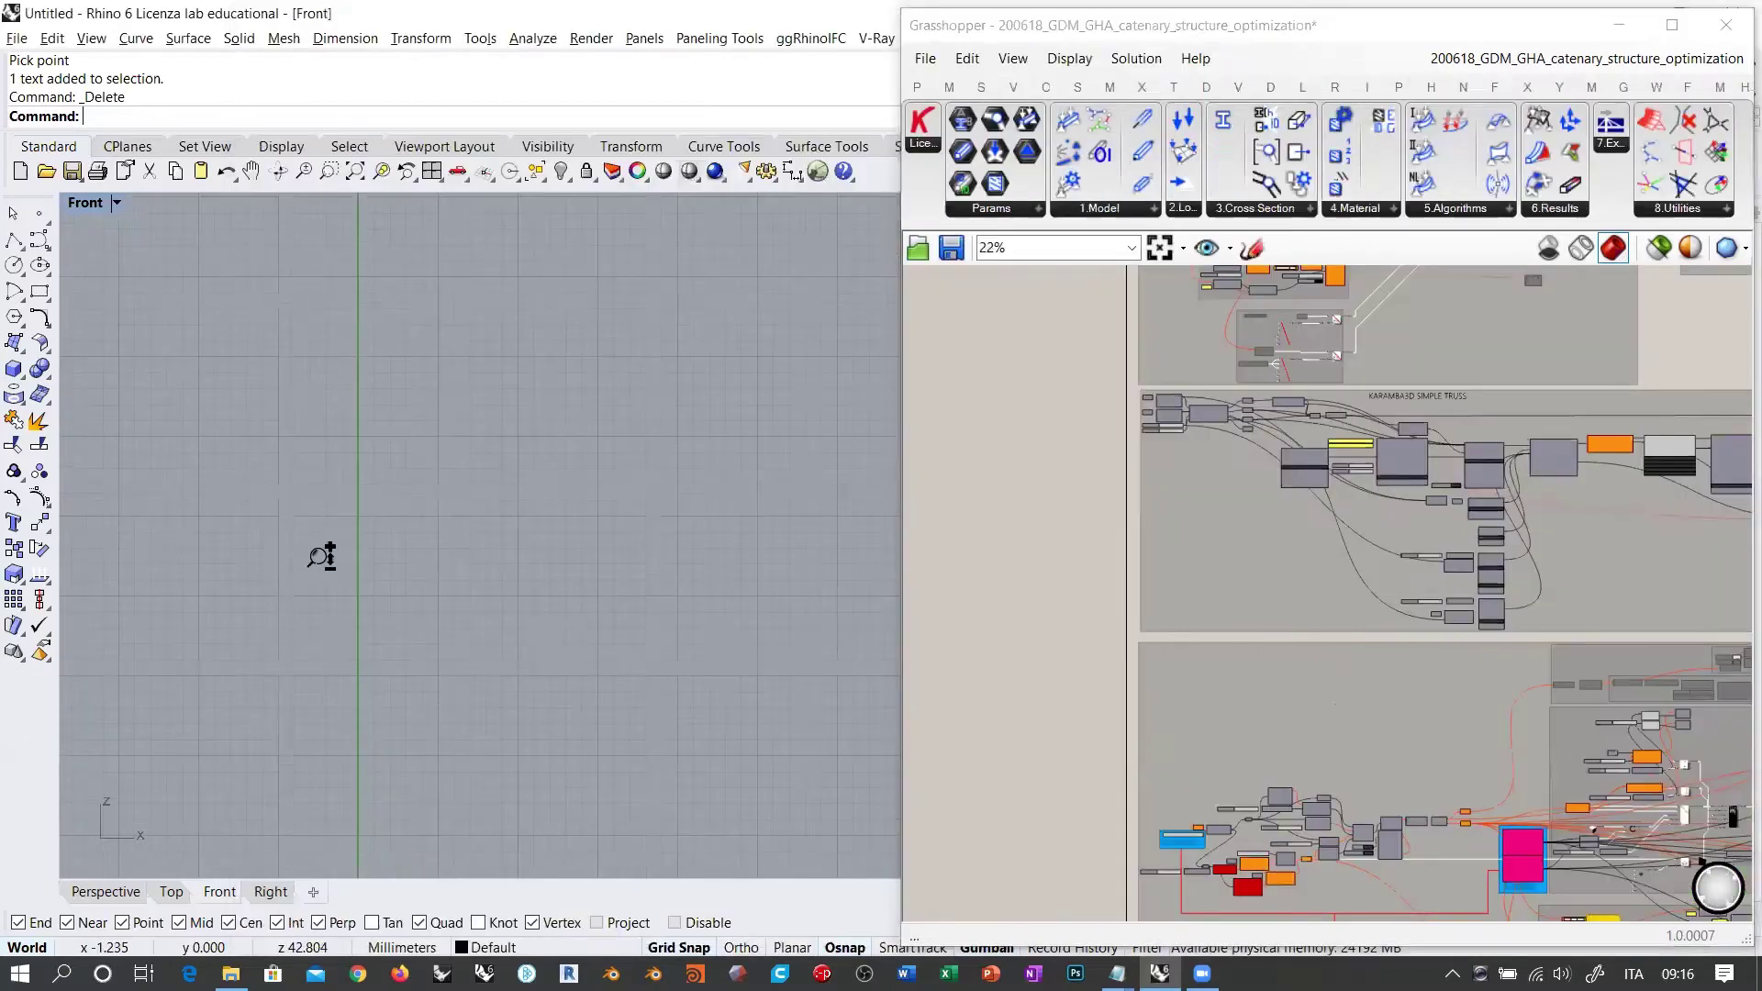
pyautogui.scroll(3, 358, 609)
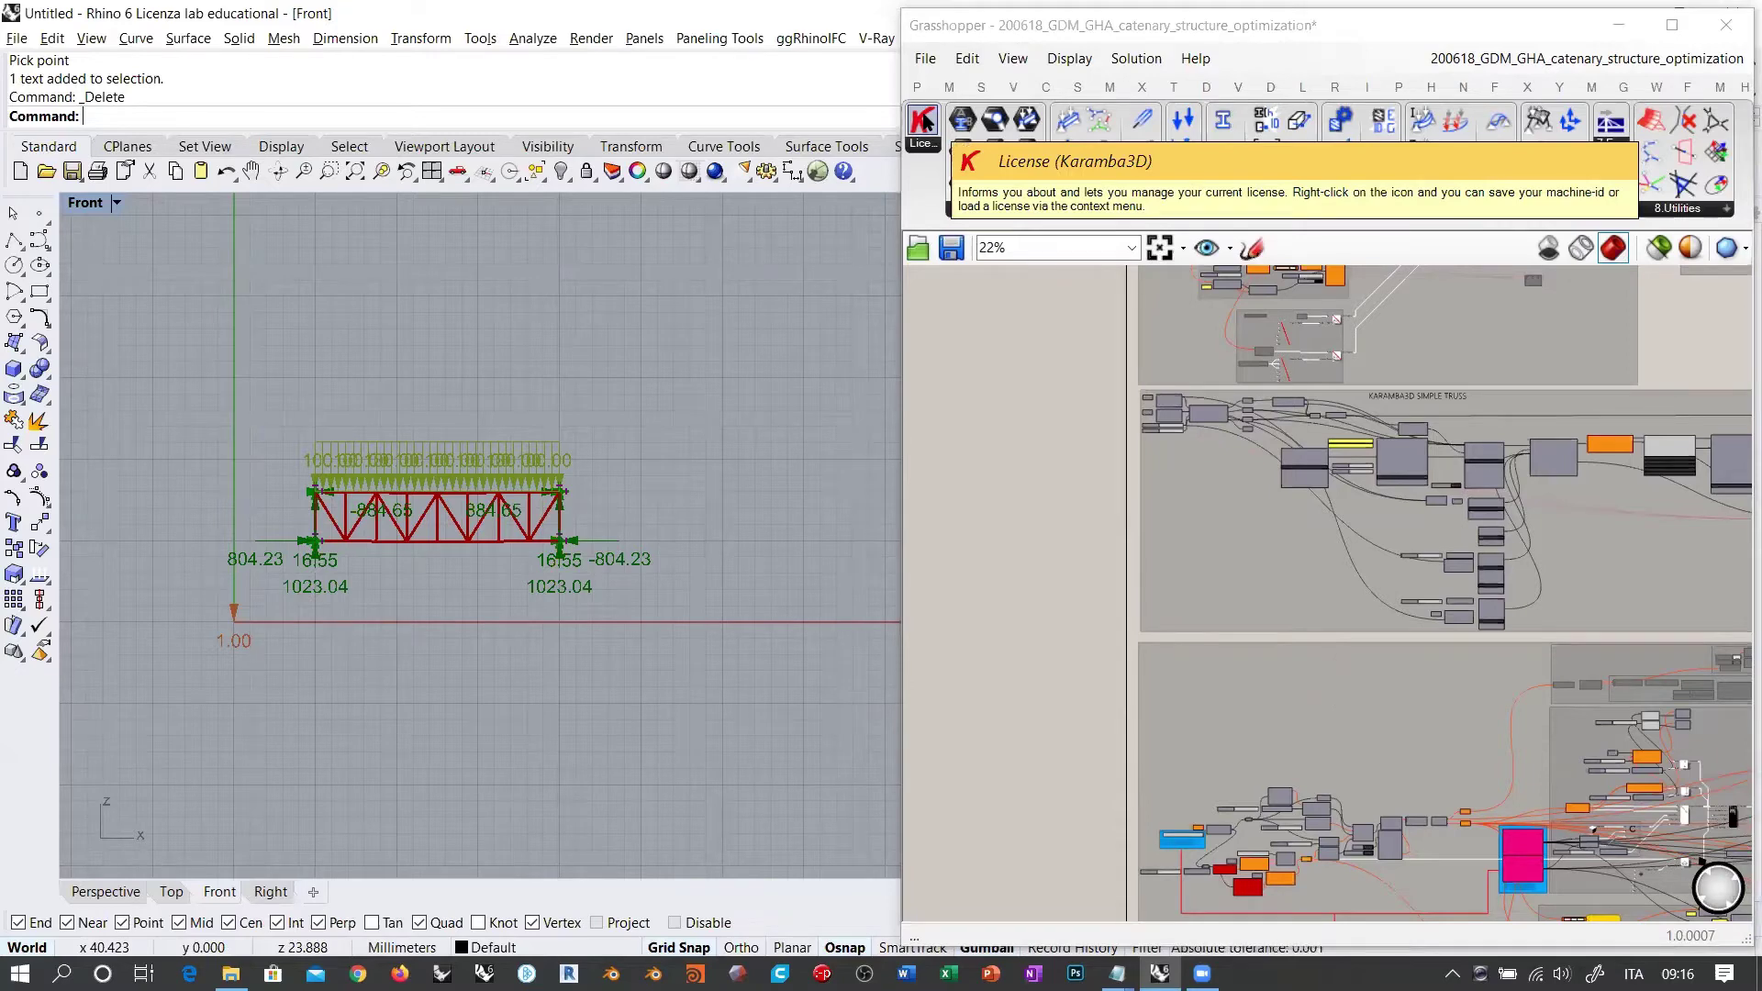
# Step: Place a Karamba3D License component on the empty canvas, check its license information and delete it
pyautogui.moveTo(922, 119); pyautogui.dragTo(959, 404)
pyautogui.scroll(5, 959, 404)
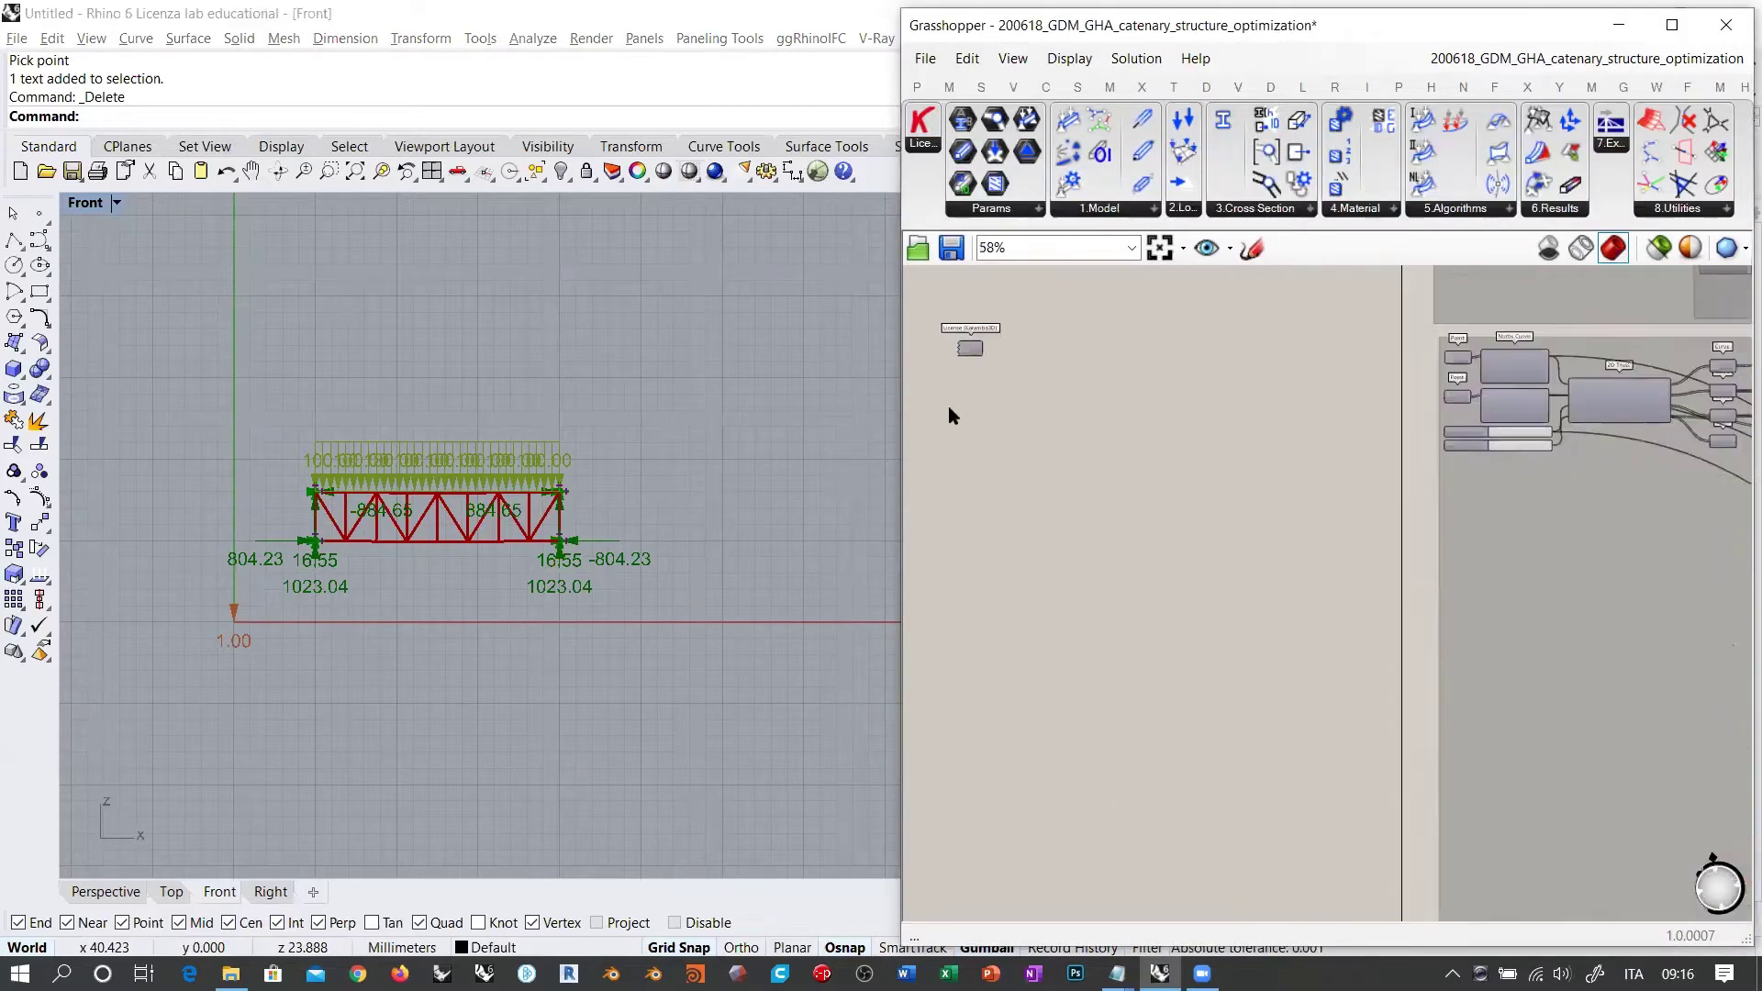
pyautogui.scroll(3, 973, 336)
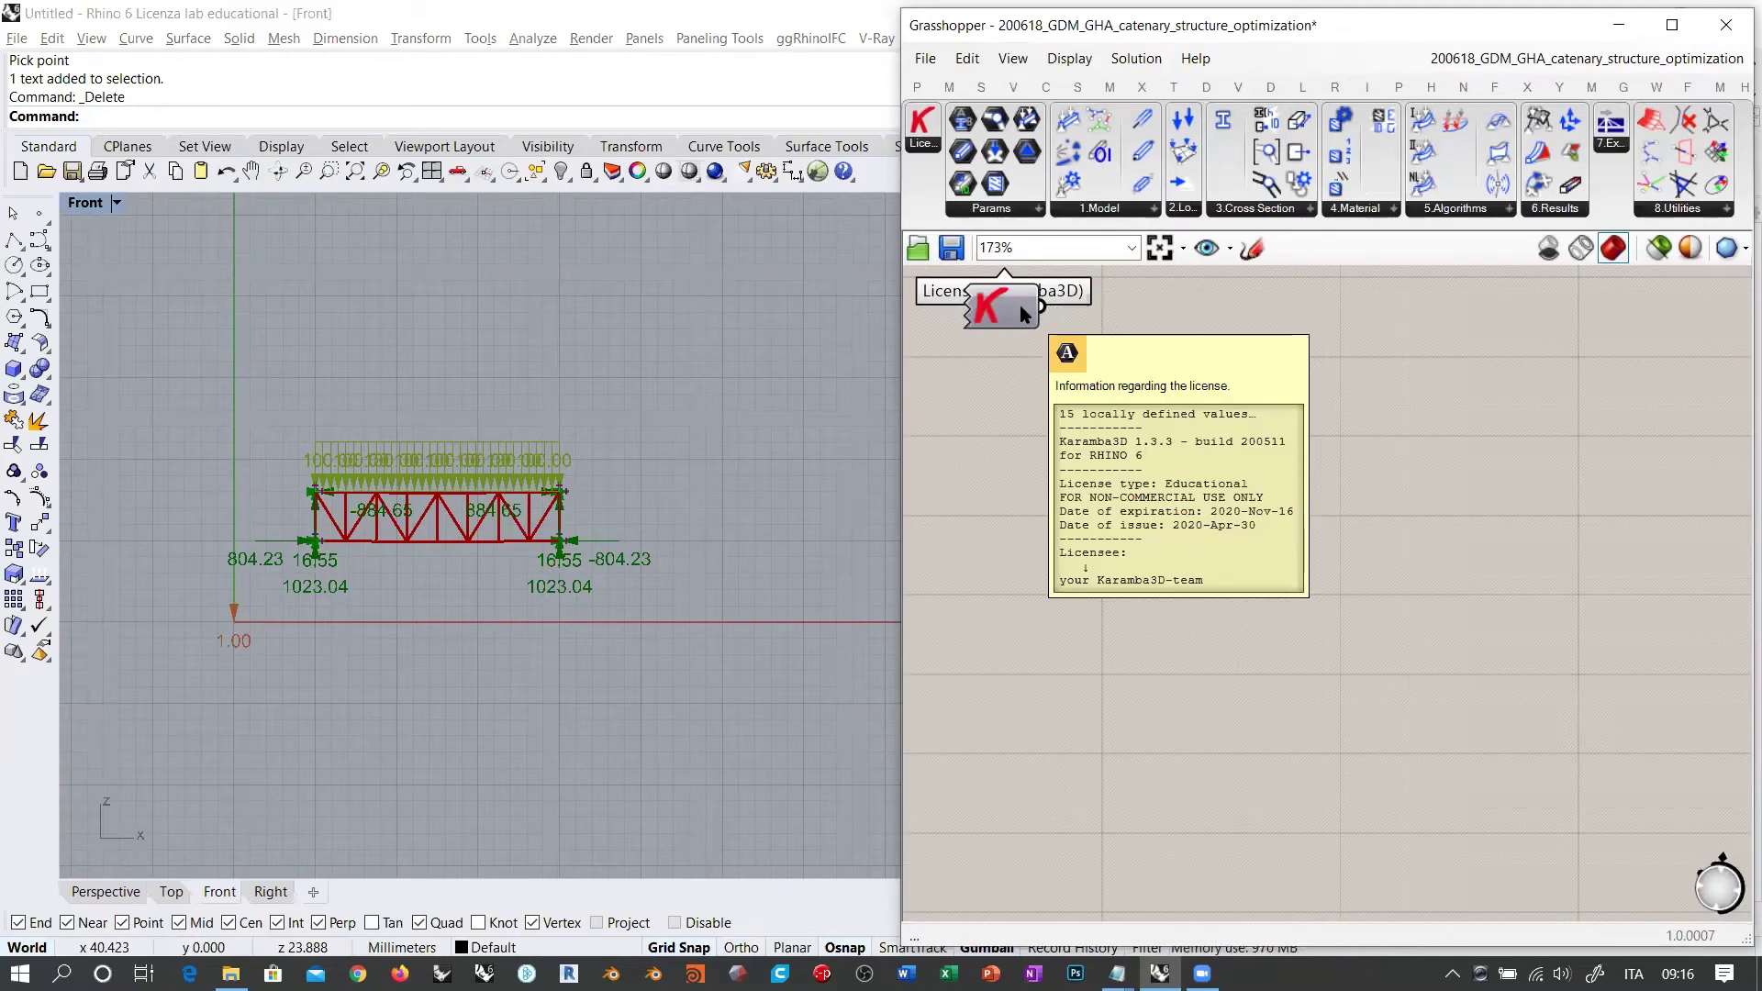
pyautogui.moveTo(1148, 432); pyautogui.dragTo(1155, 566, button='right')
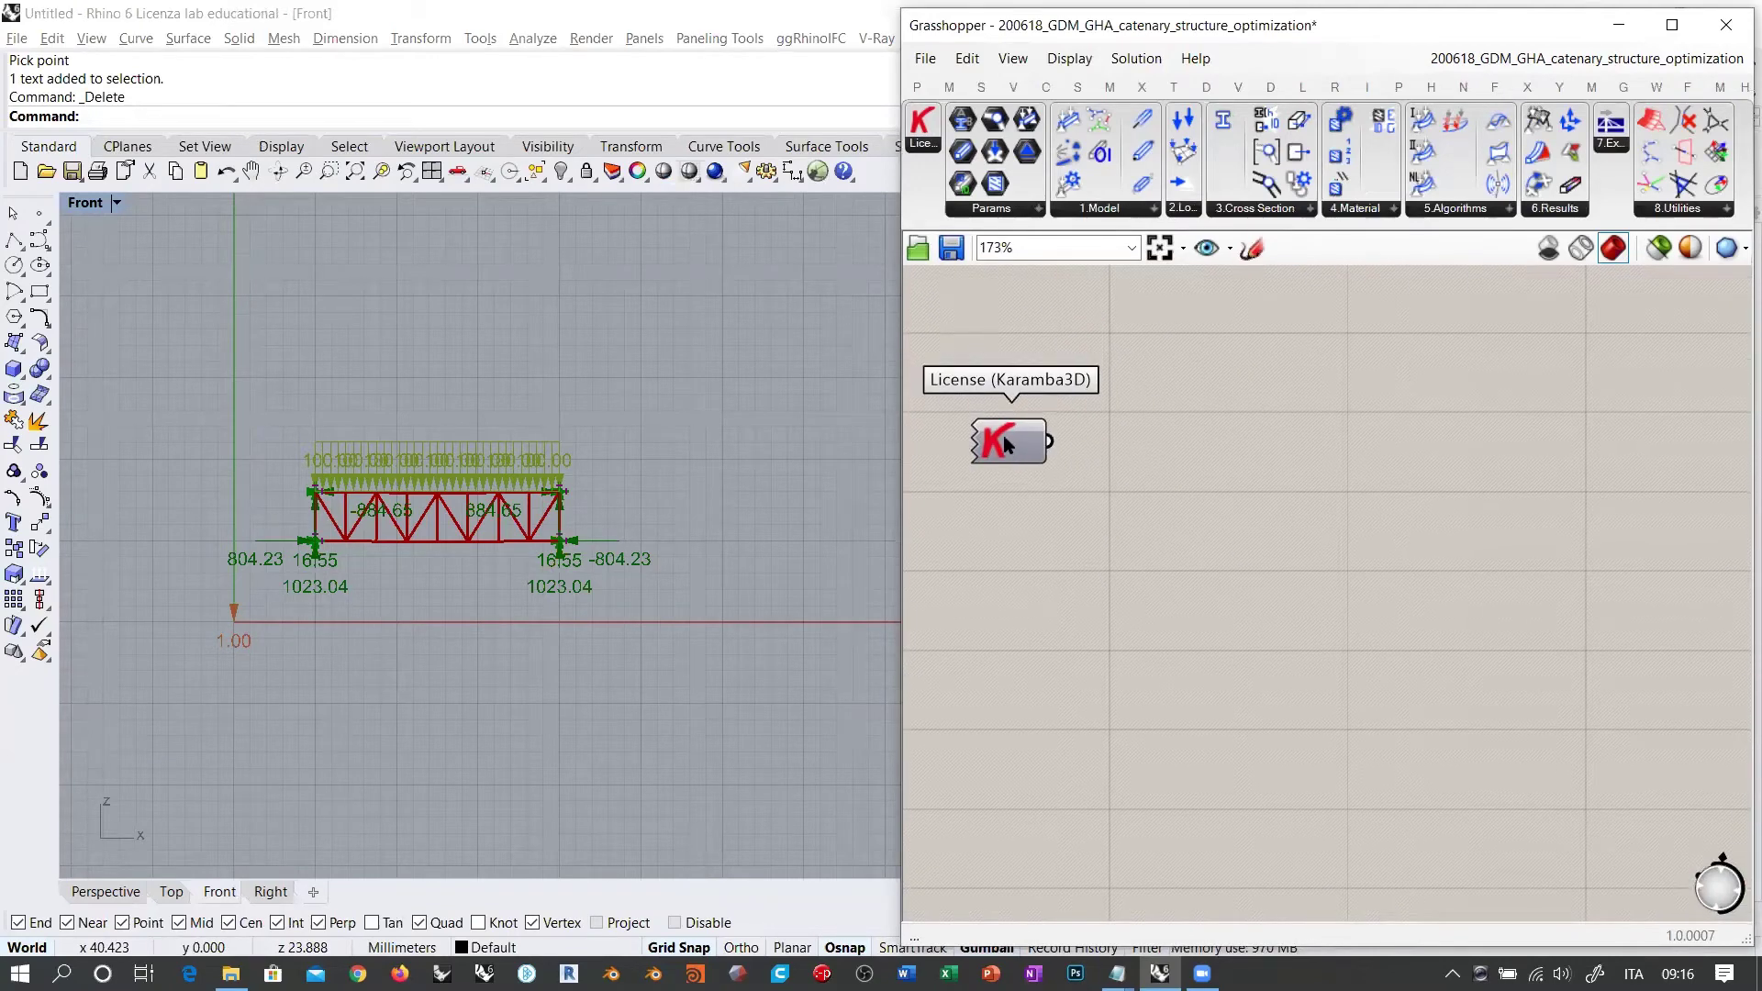
pyautogui.click(1005, 445)
pyautogui.press('Delete')
pyautogui.scroll(-5, 1033, 411)
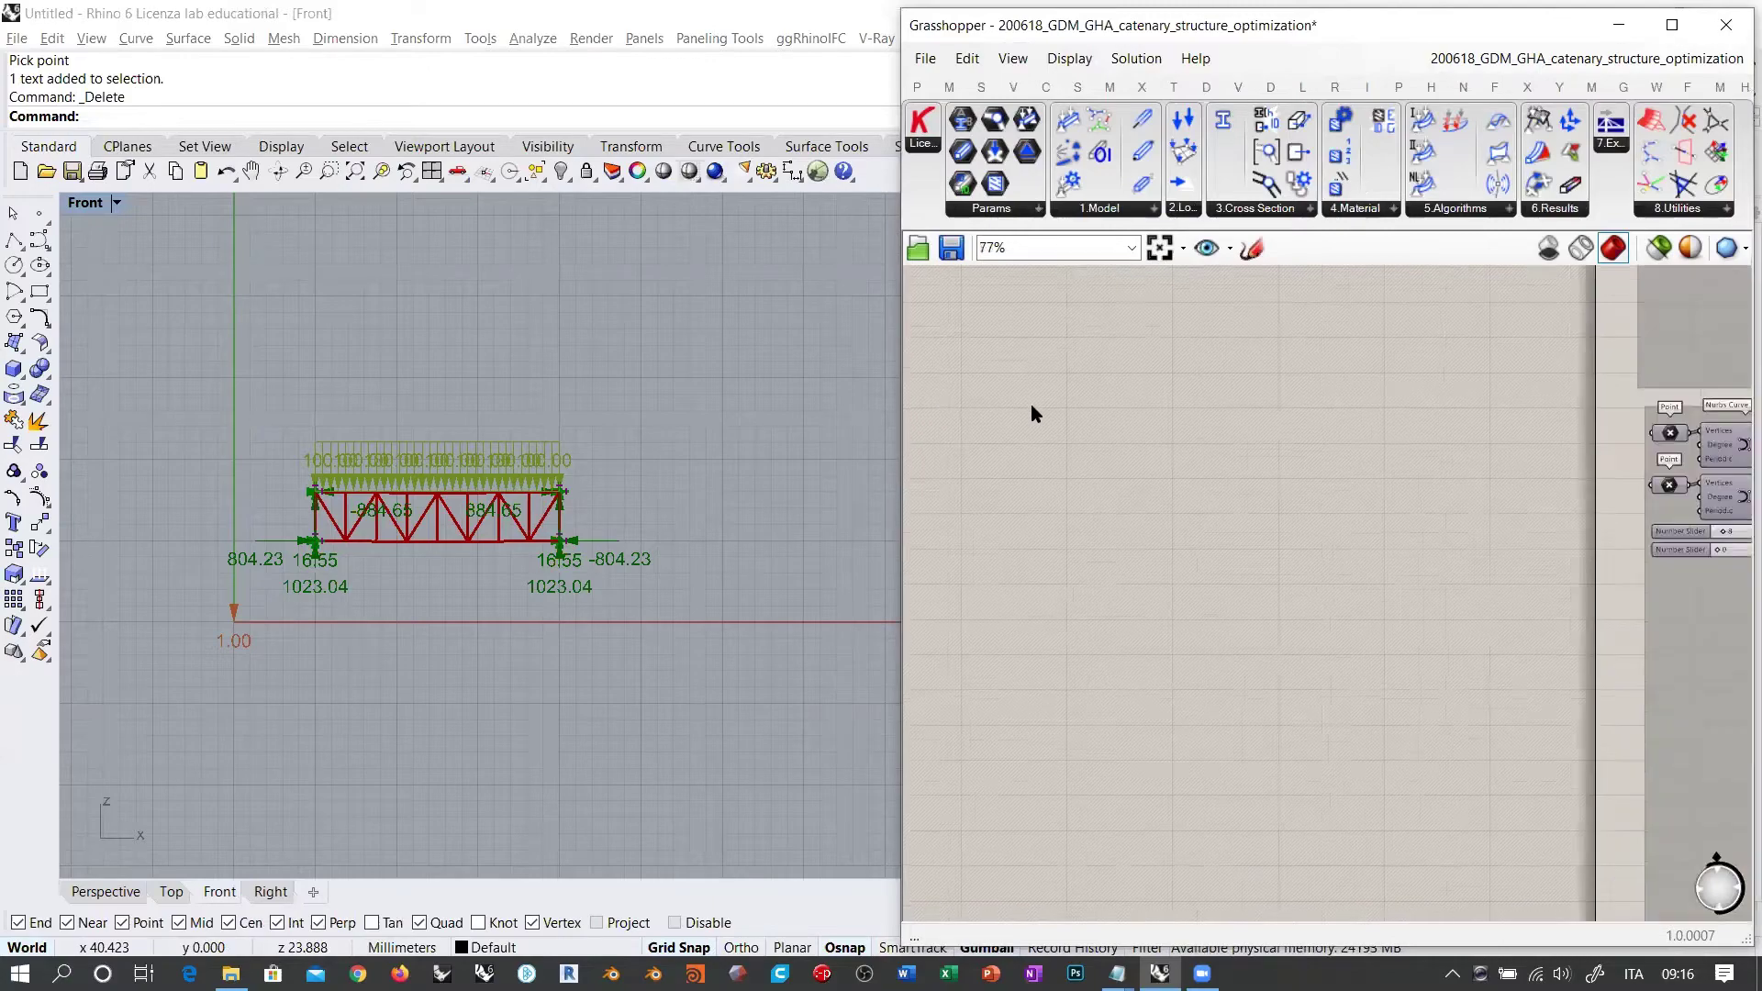
pyautogui.moveTo(1407, 527); pyautogui.dragTo(1060, 481, button='right')
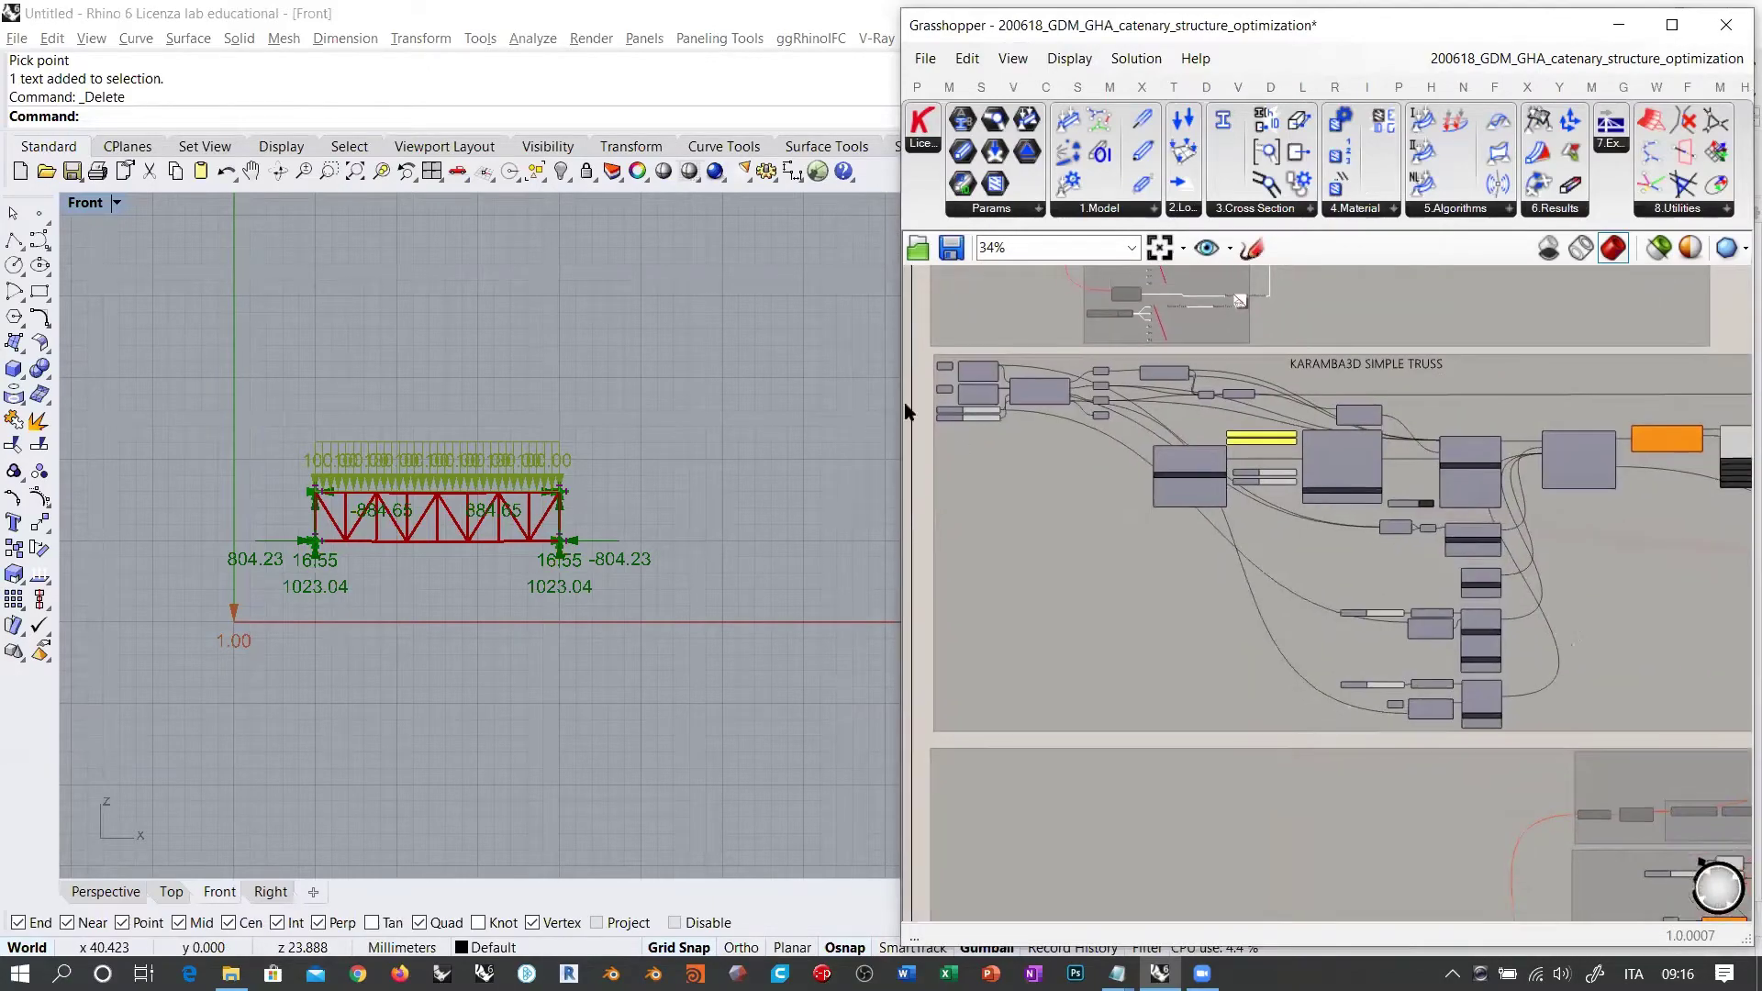
# Step: Examine the truss preview with its loads and support reactions in the Rhino Front view beside the definition
pyautogui.moveTo(902, 409); pyautogui.dragTo(728, 473)
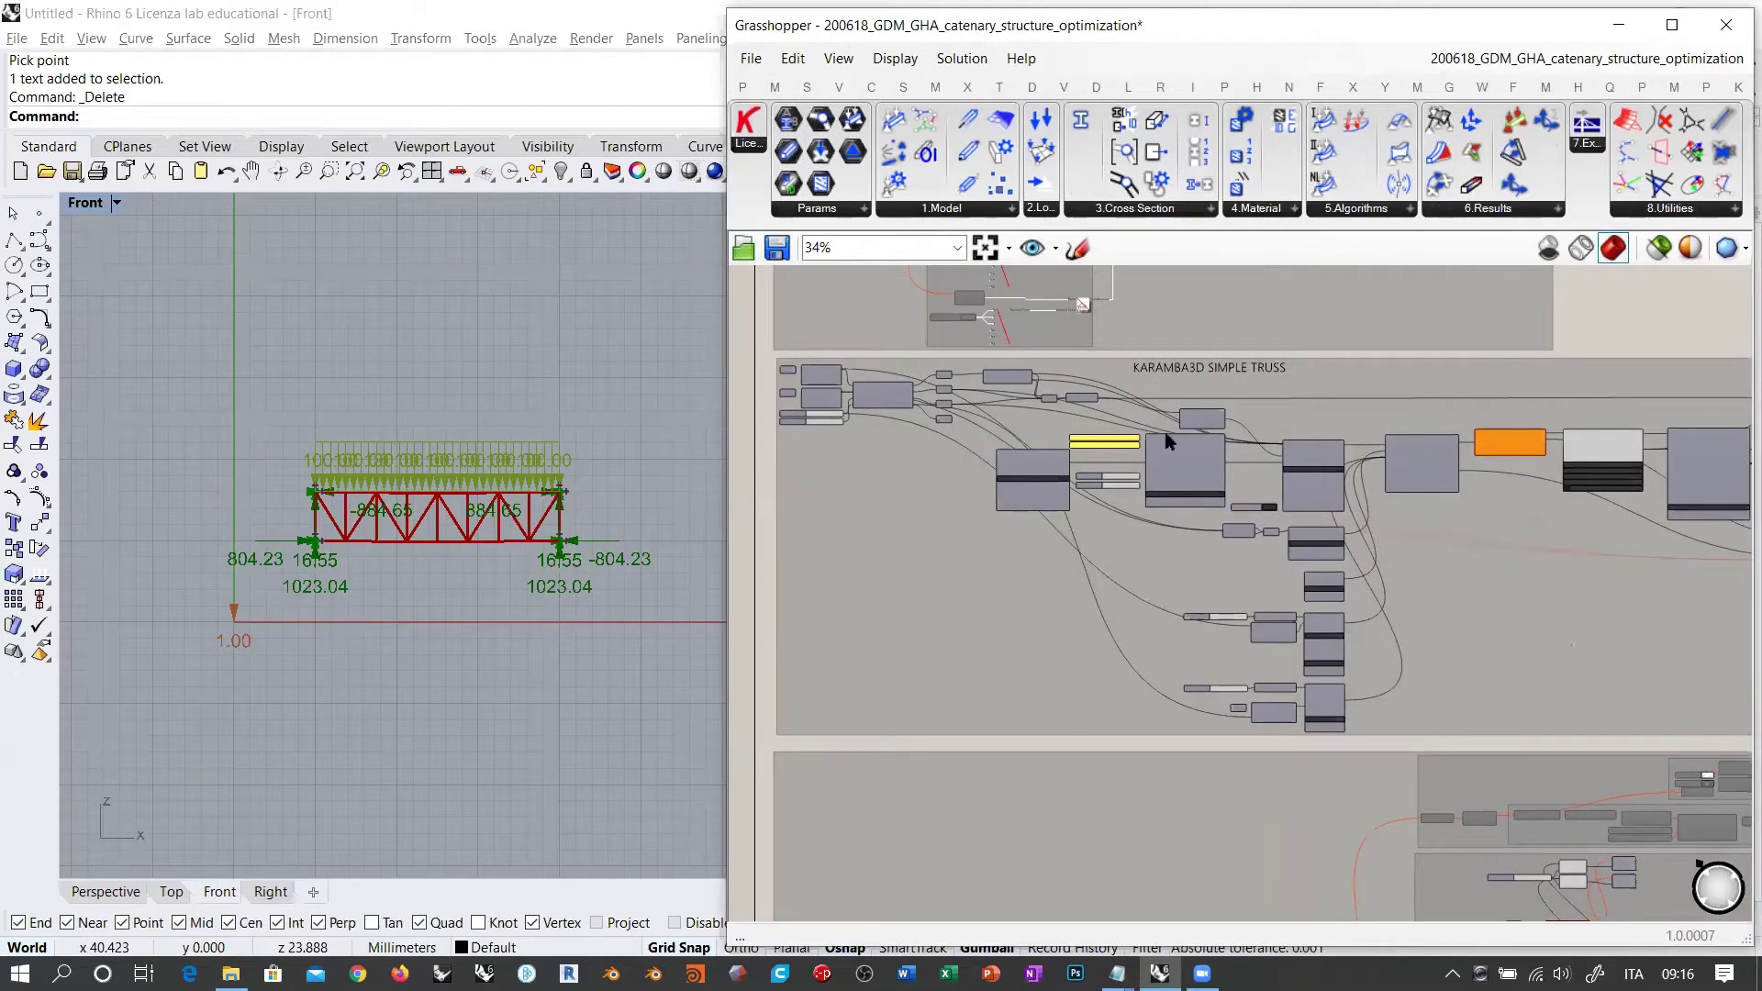
pyautogui.scroll(3, 483, 499)
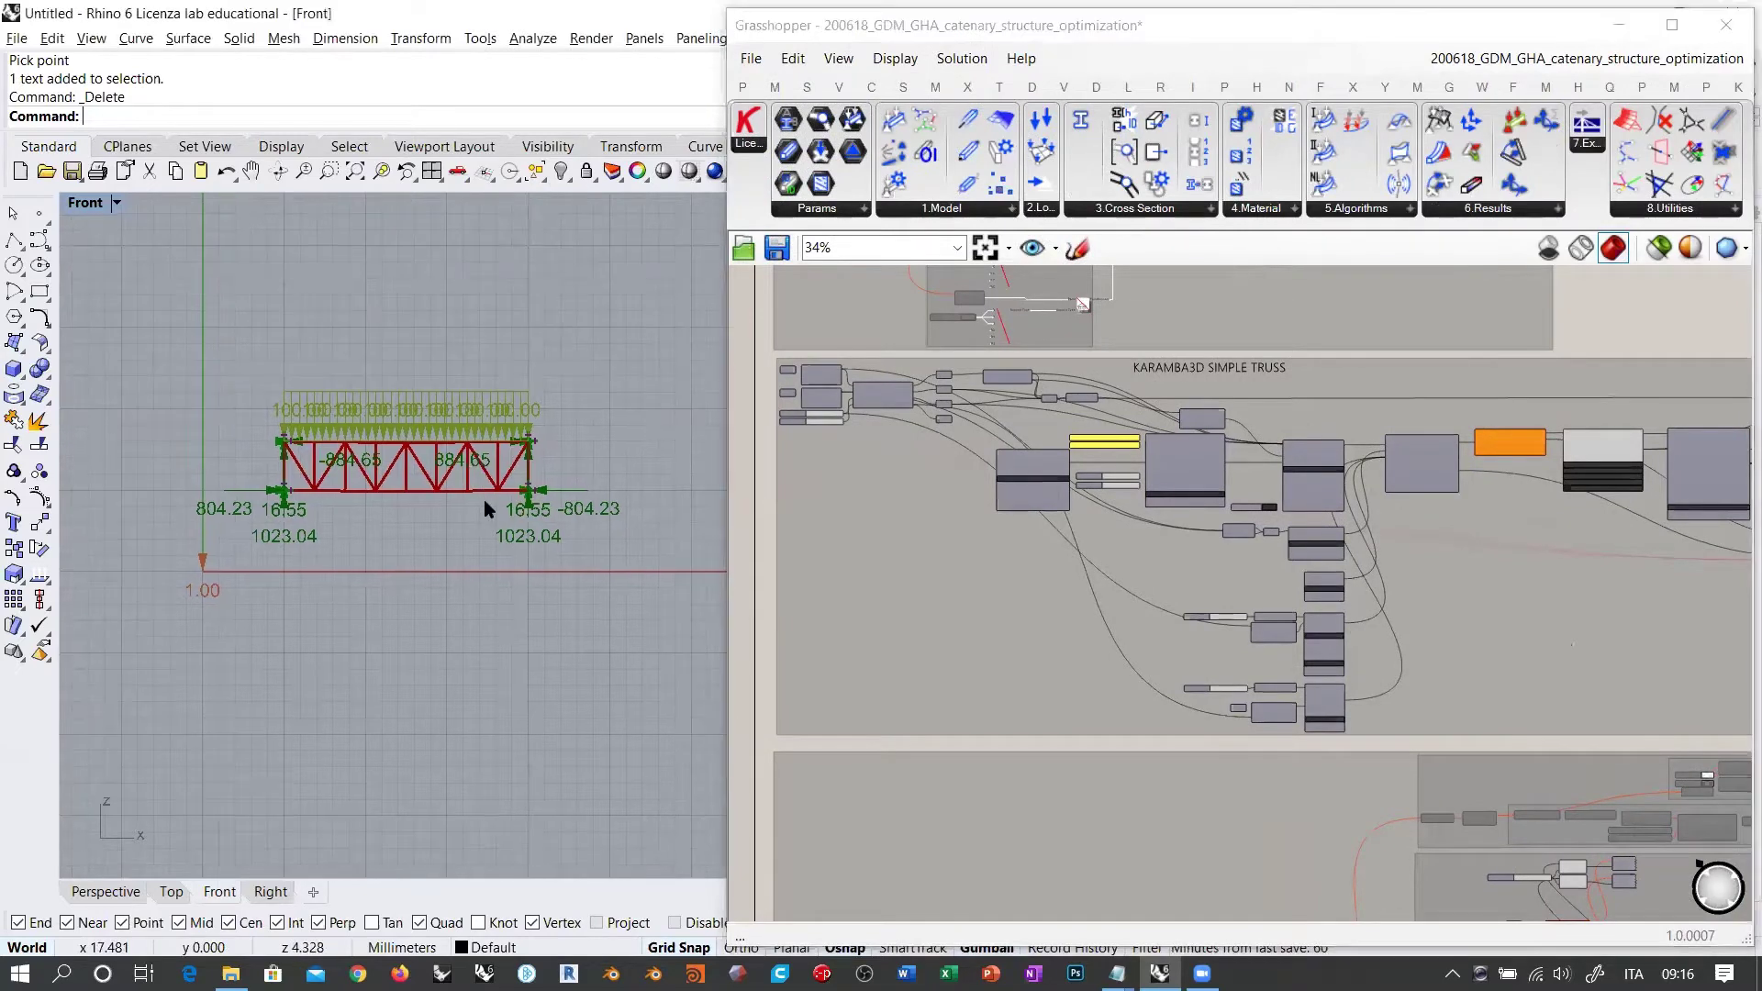
pyautogui.moveTo(489, 486); pyautogui.dragTo(490, 524, button='right')
pyautogui.click(762, 429)
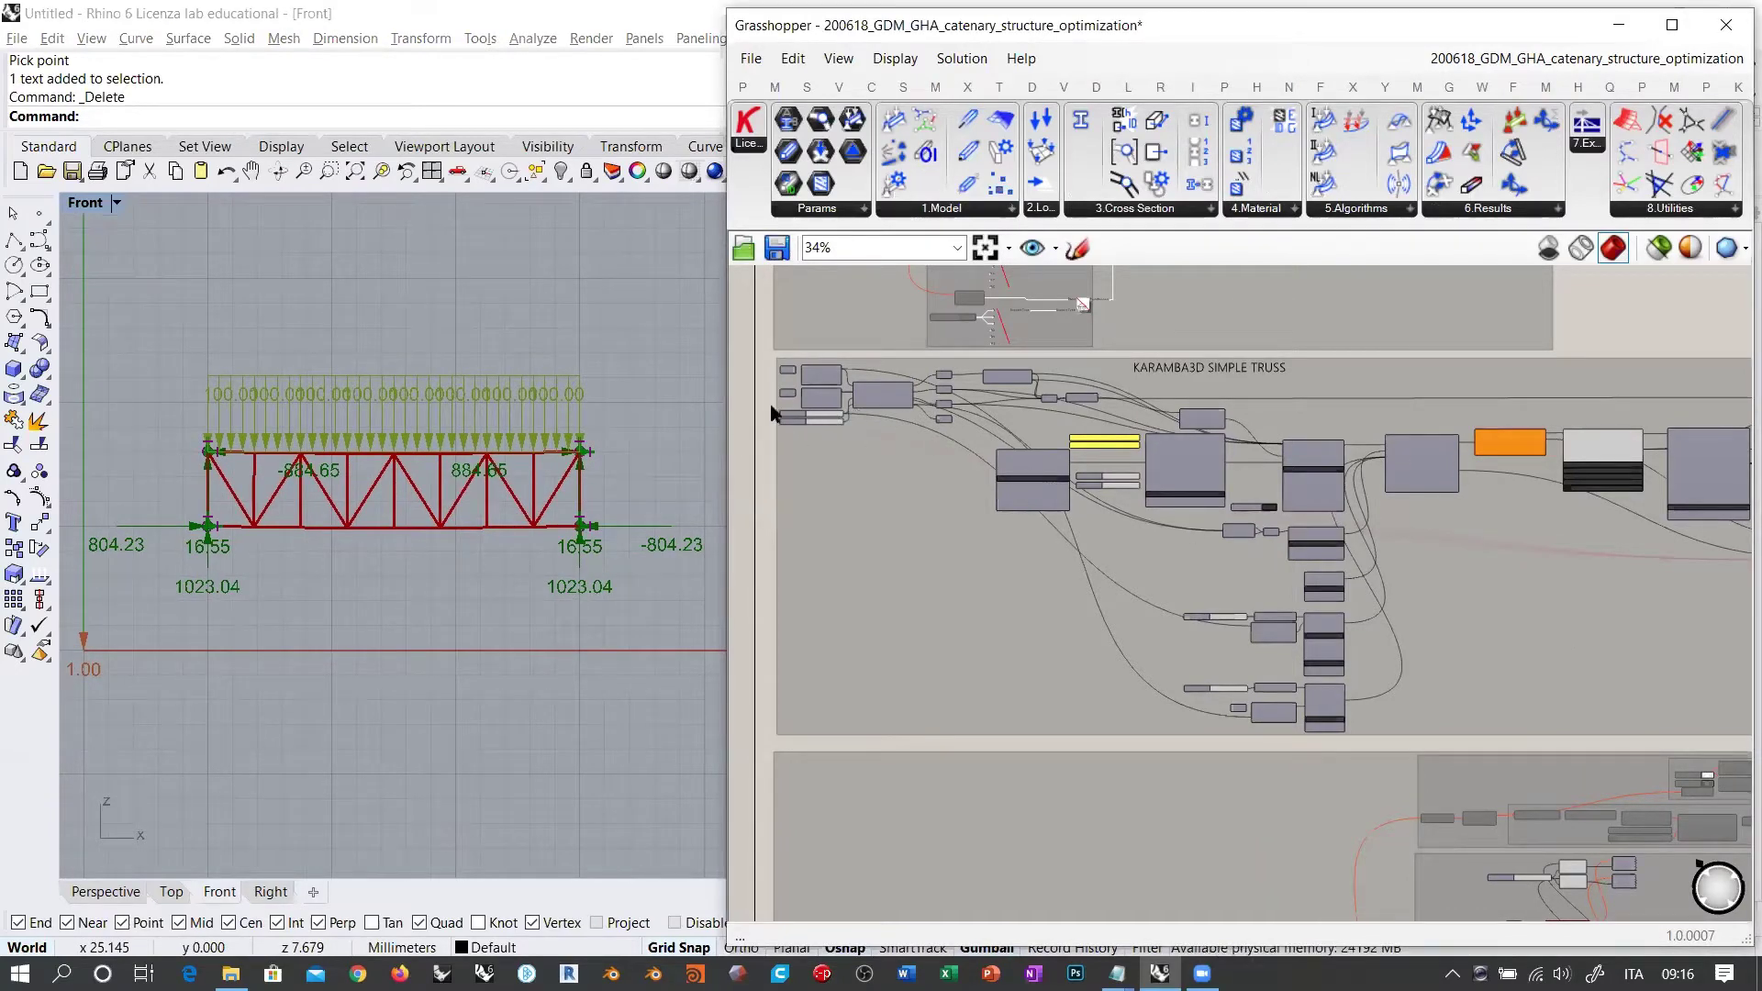
# Step: Disable all components of the Karamba3D Simple Truss group
pyautogui.scroll(-4, 775, 415)
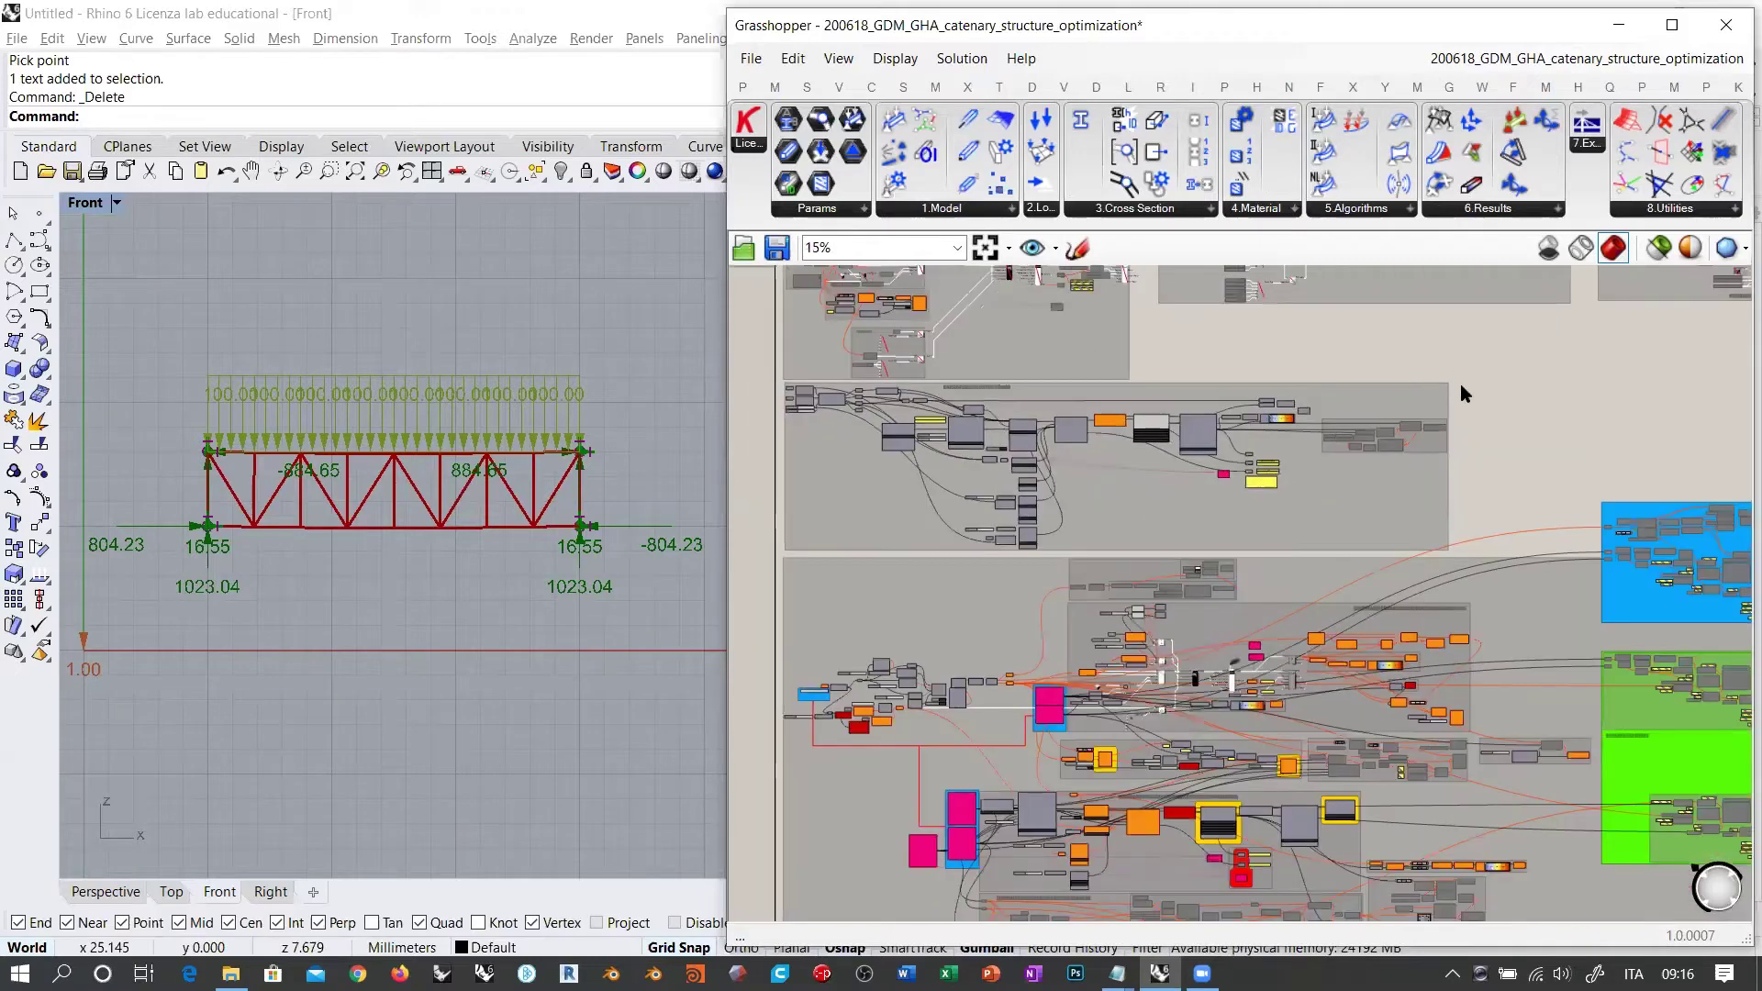
pyautogui.moveTo(1460, 391); pyautogui.dragTo(760, 567)
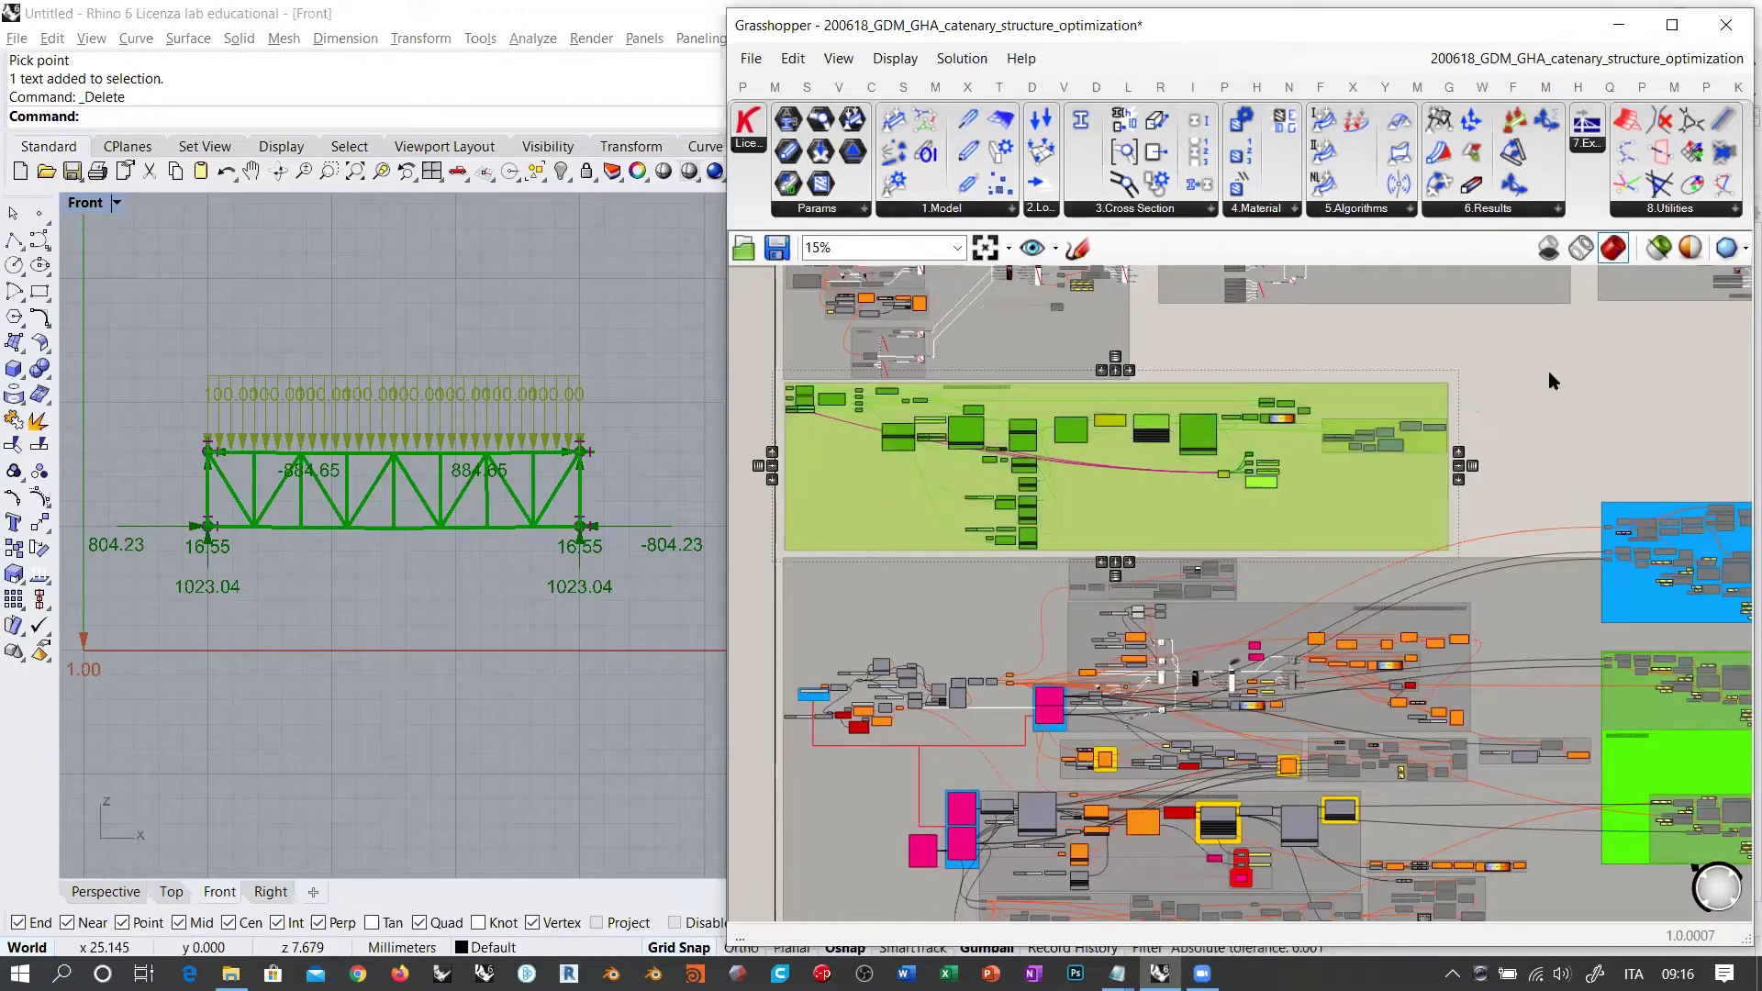
pyautogui.hotkey('ctrl', 'e')
pyautogui.click(1543, 399)
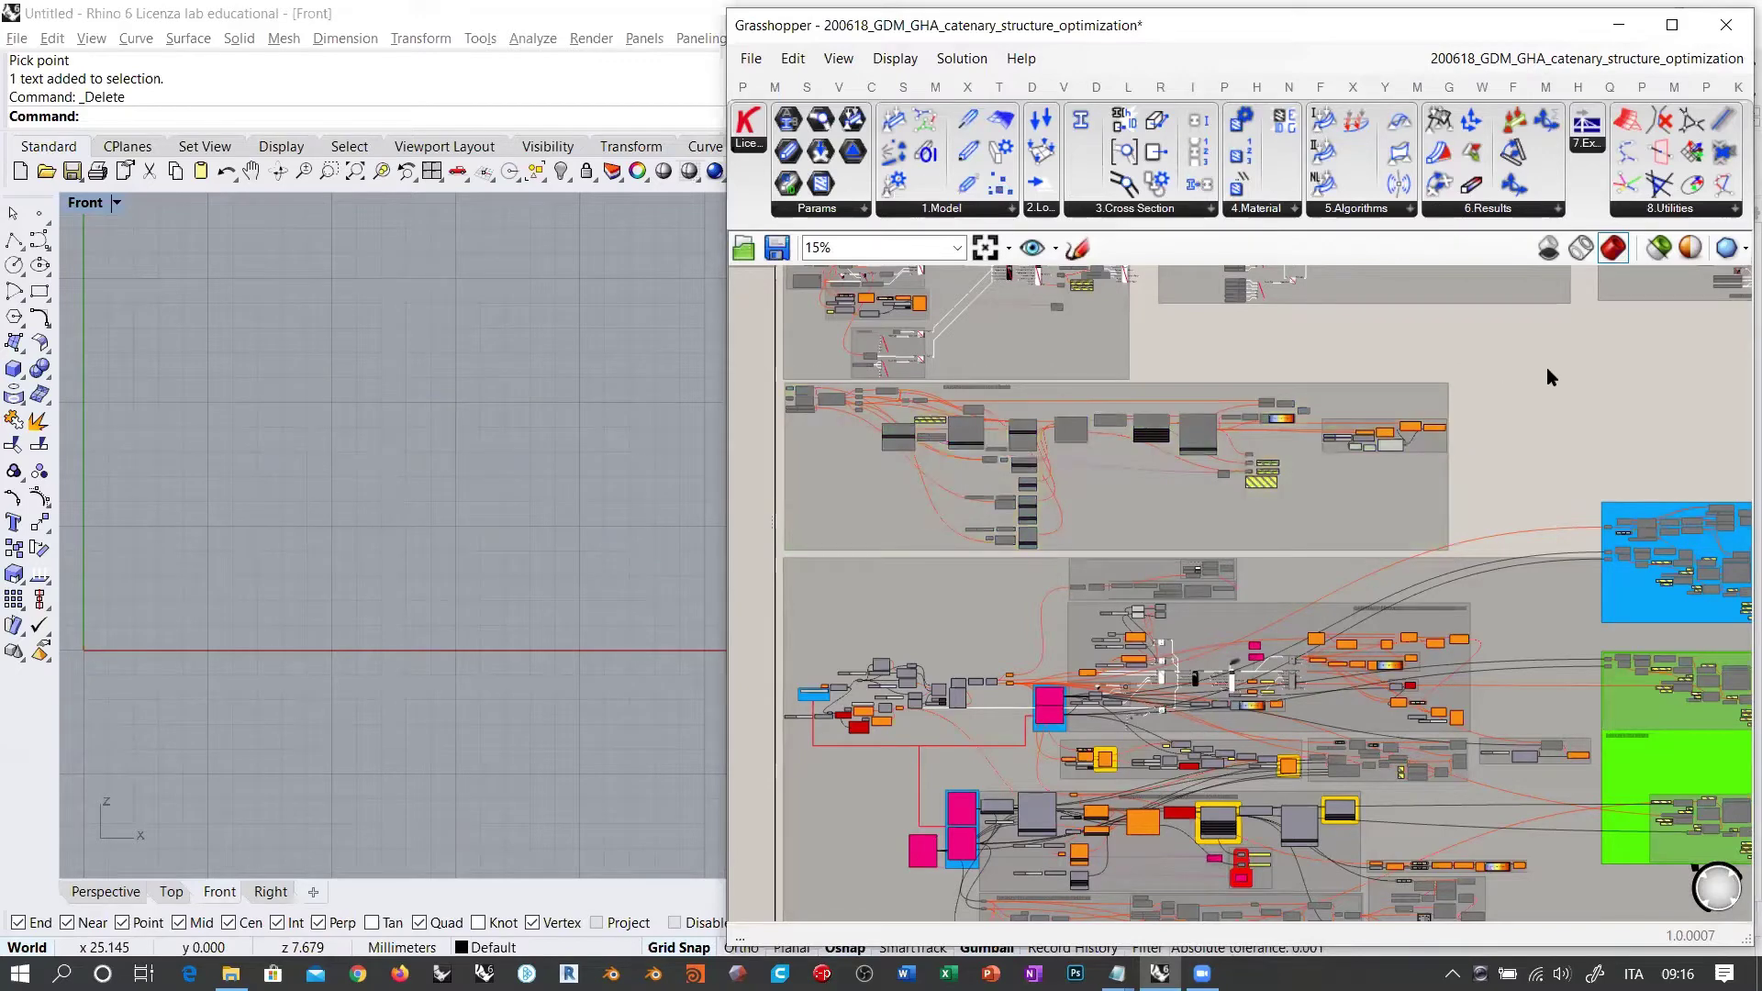
pyautogui.scroll(3, 763, 426)
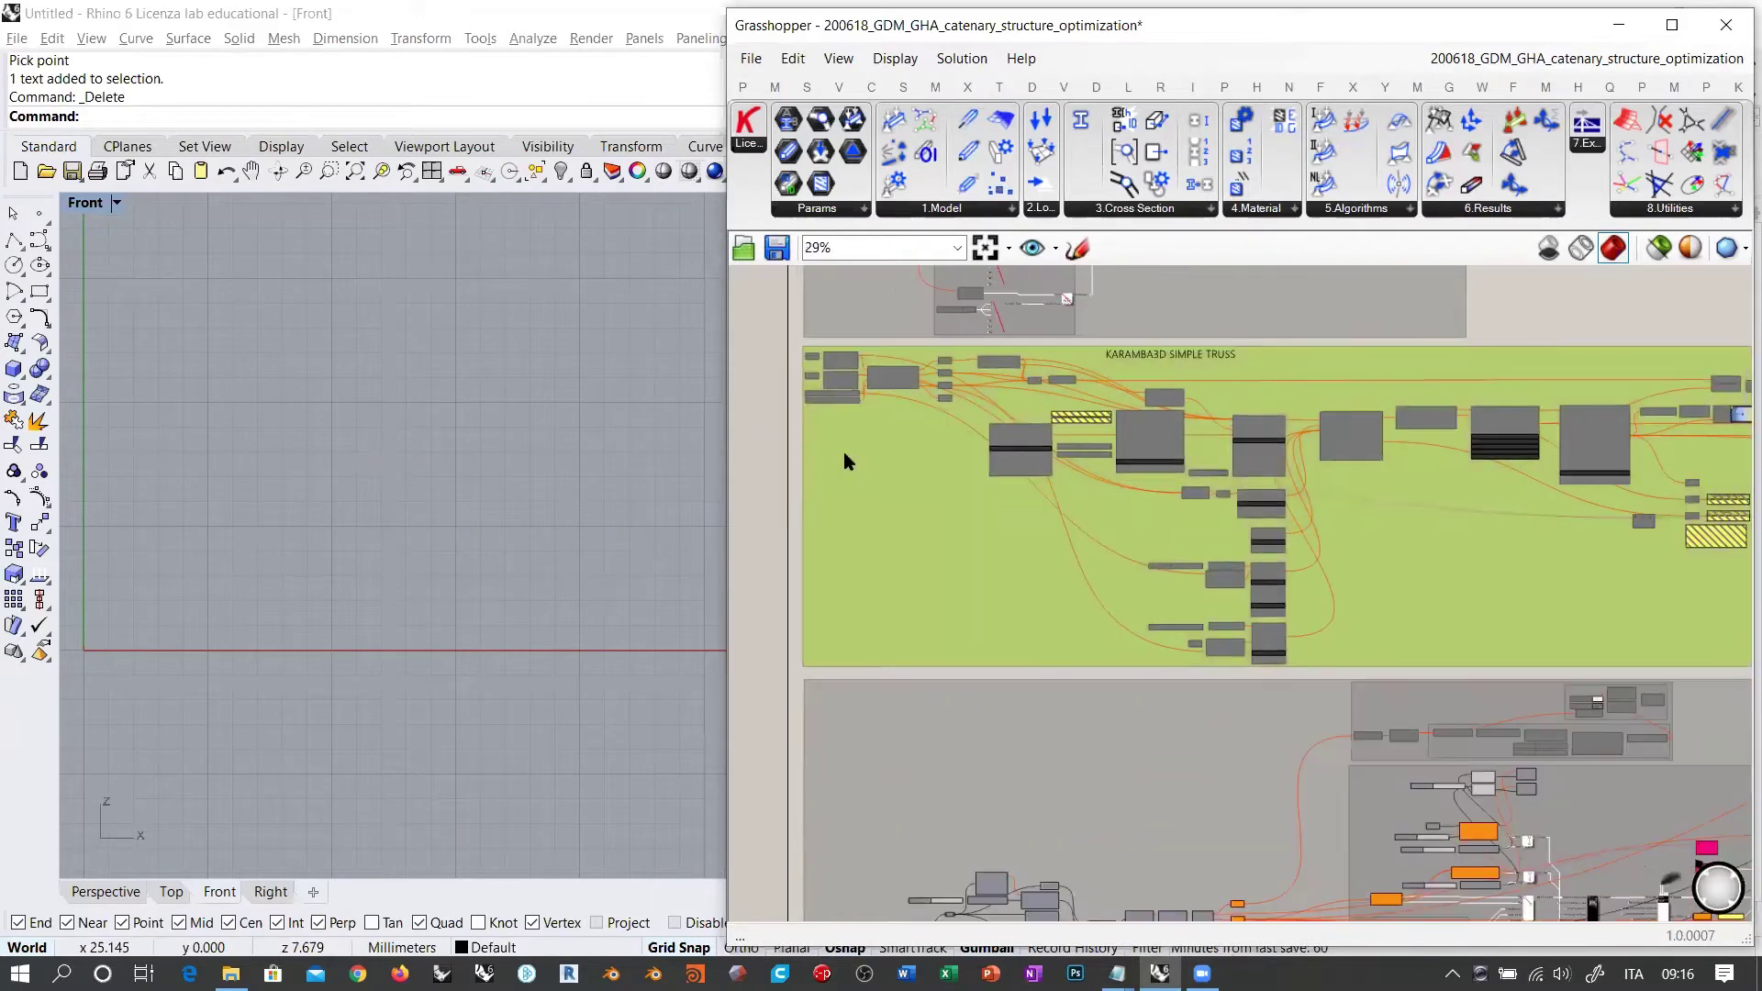
pyautogui.click(780, 396)
# Step: Widen the Grasshopper window and place a 2D Truss structure component on an empty area of the canvas
pyautogui.scroll(-5, 778, 395)
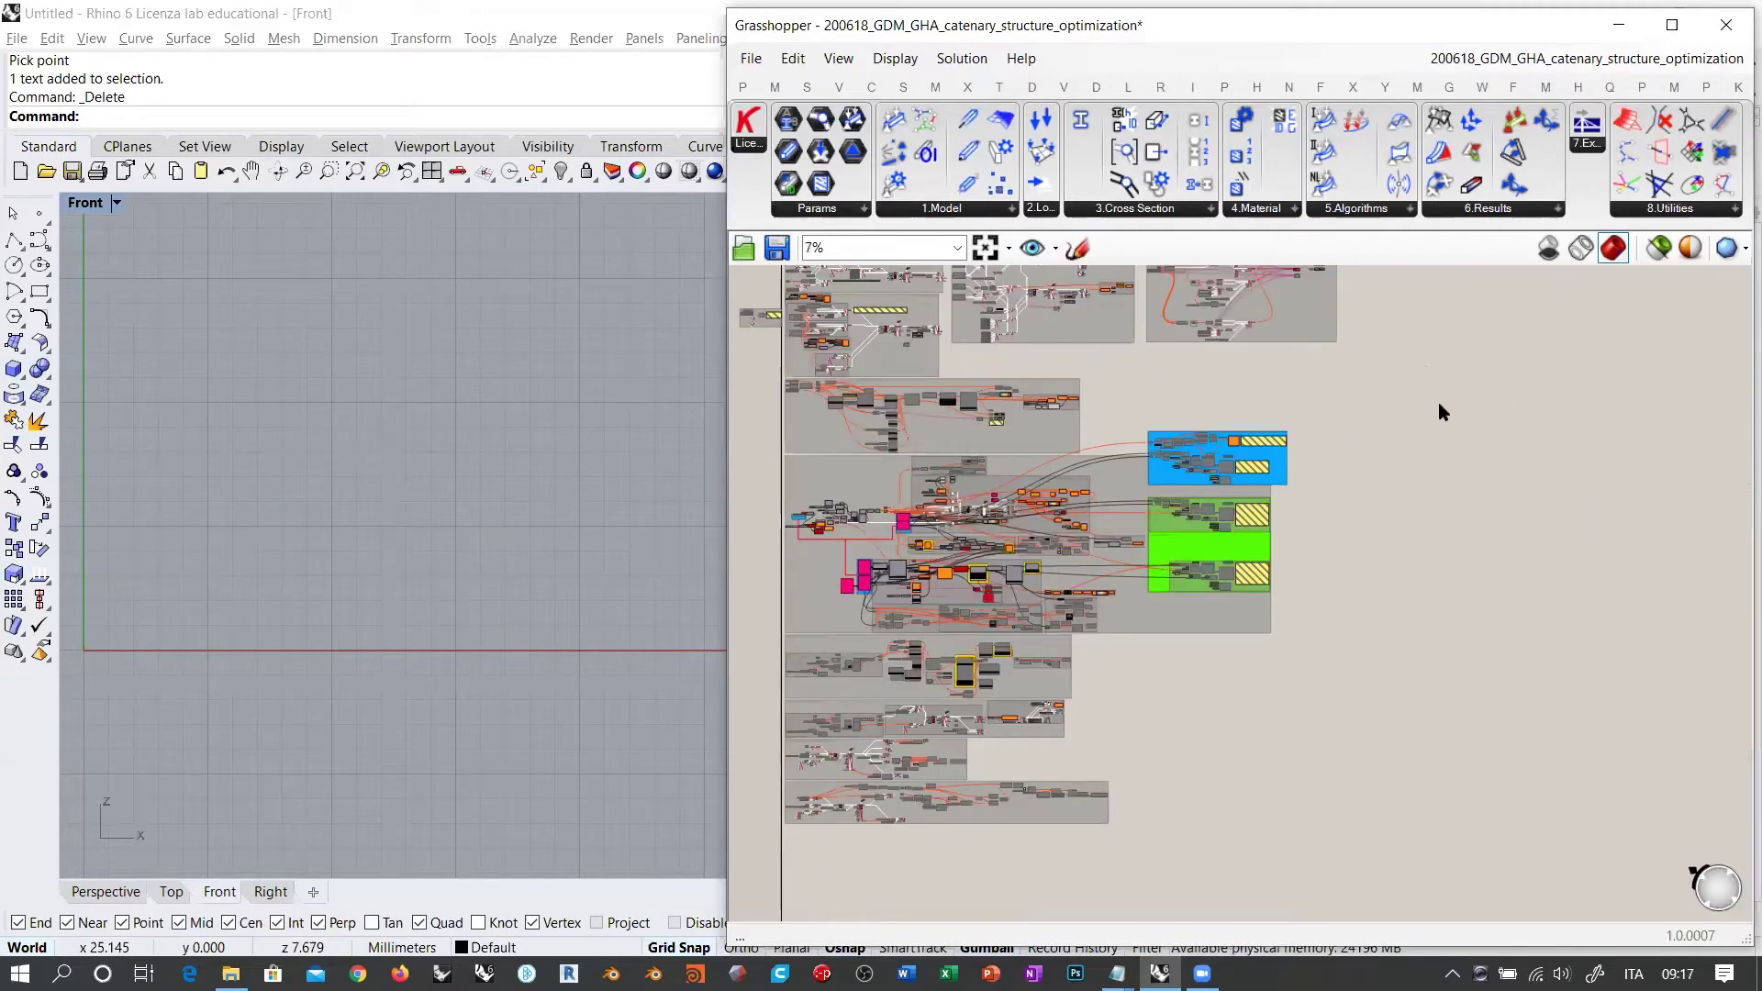
pyautogui.scroll(4, 1439, 399)
pyautogui.scroll(2, 1166, 468)
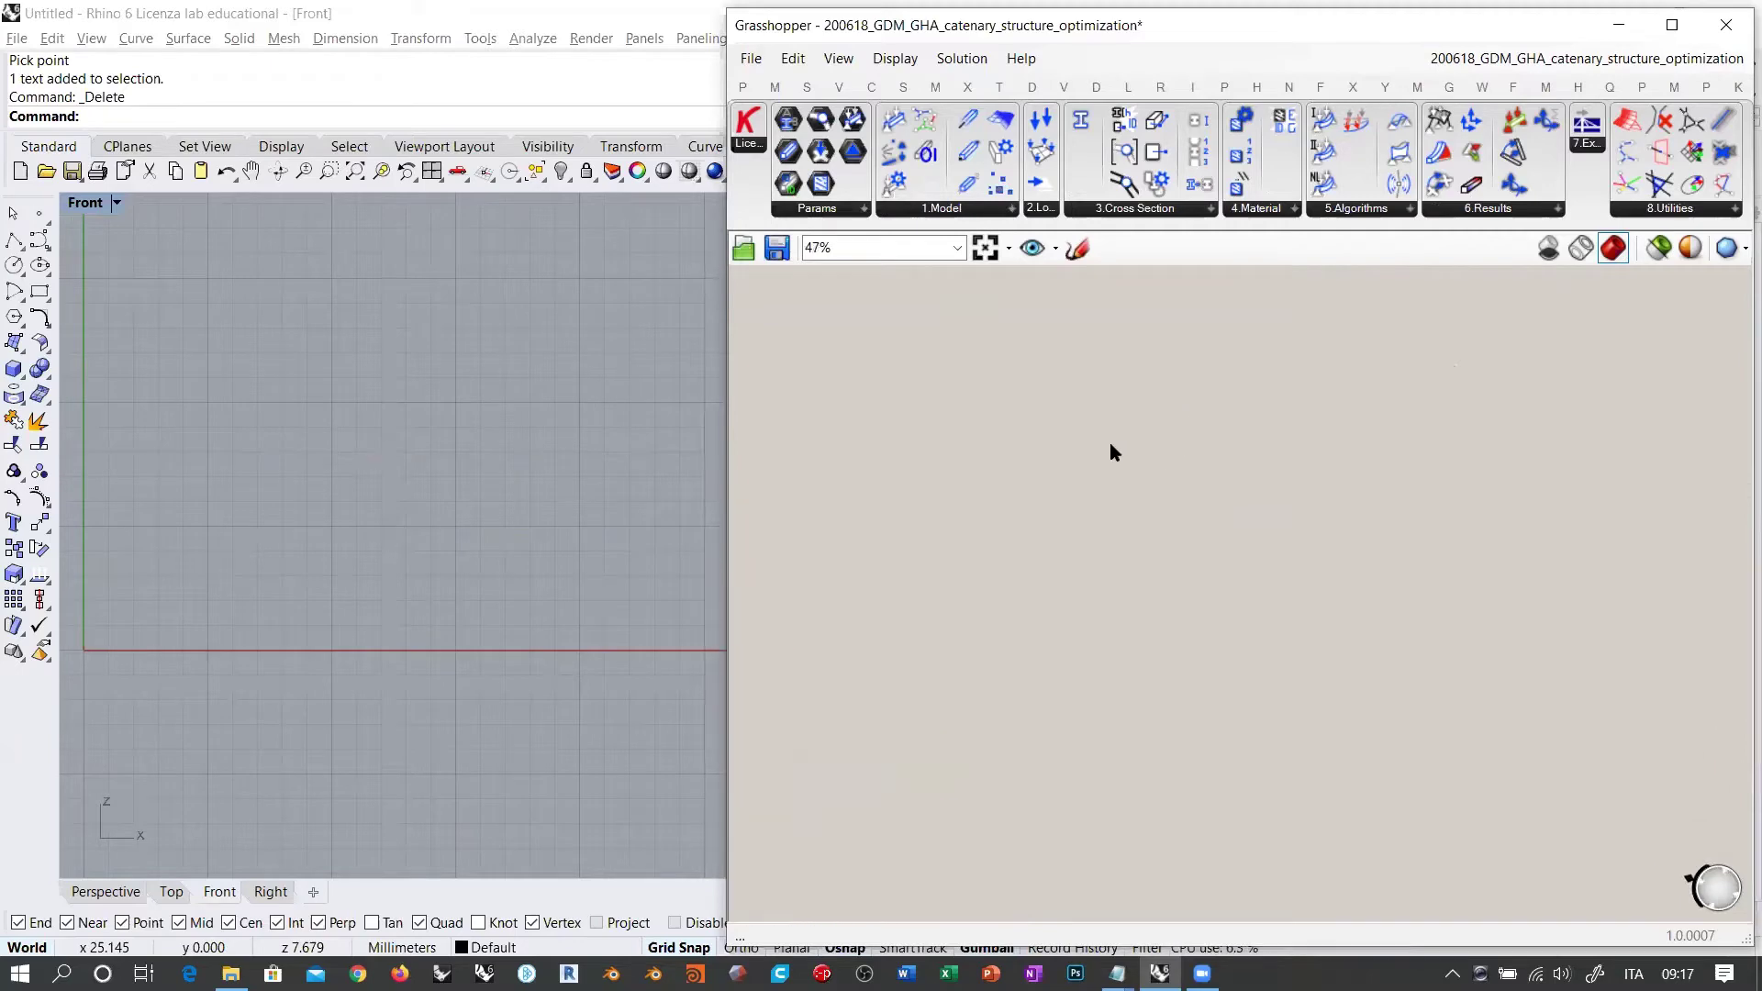
pyautogui.scroll(3, 1107, 445)
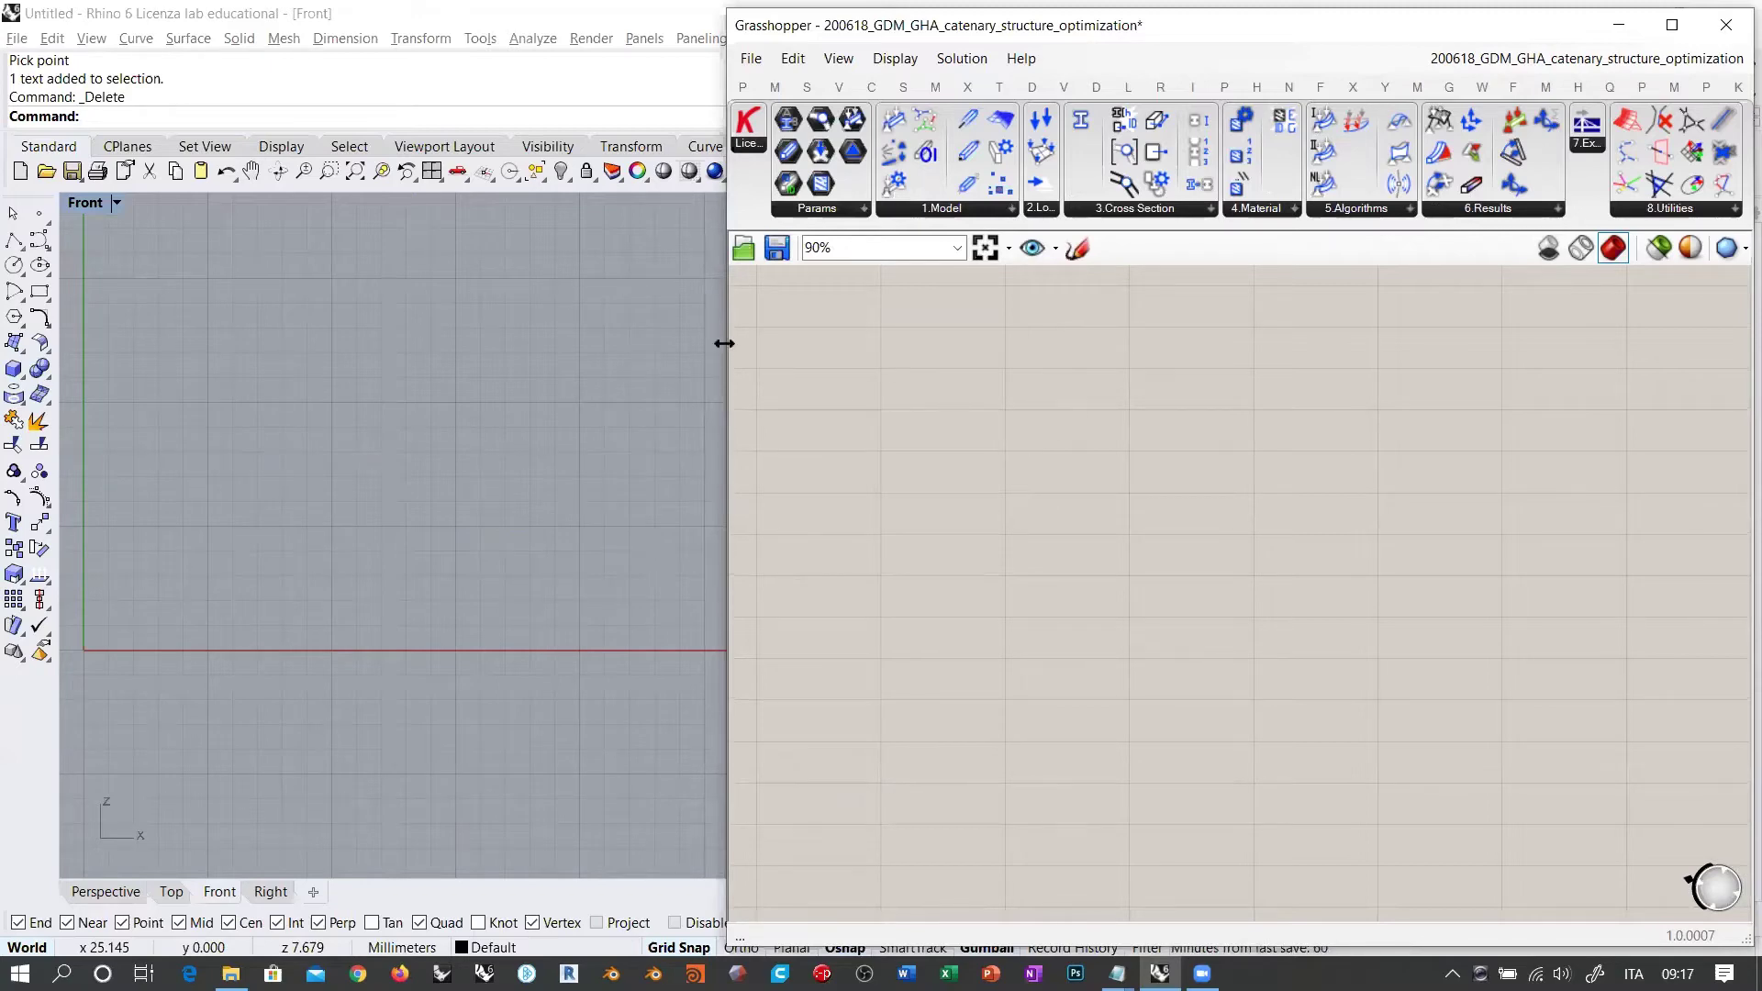
pyautogui.moveTo(724, 343); pyautogui.dragTo(129, 343)
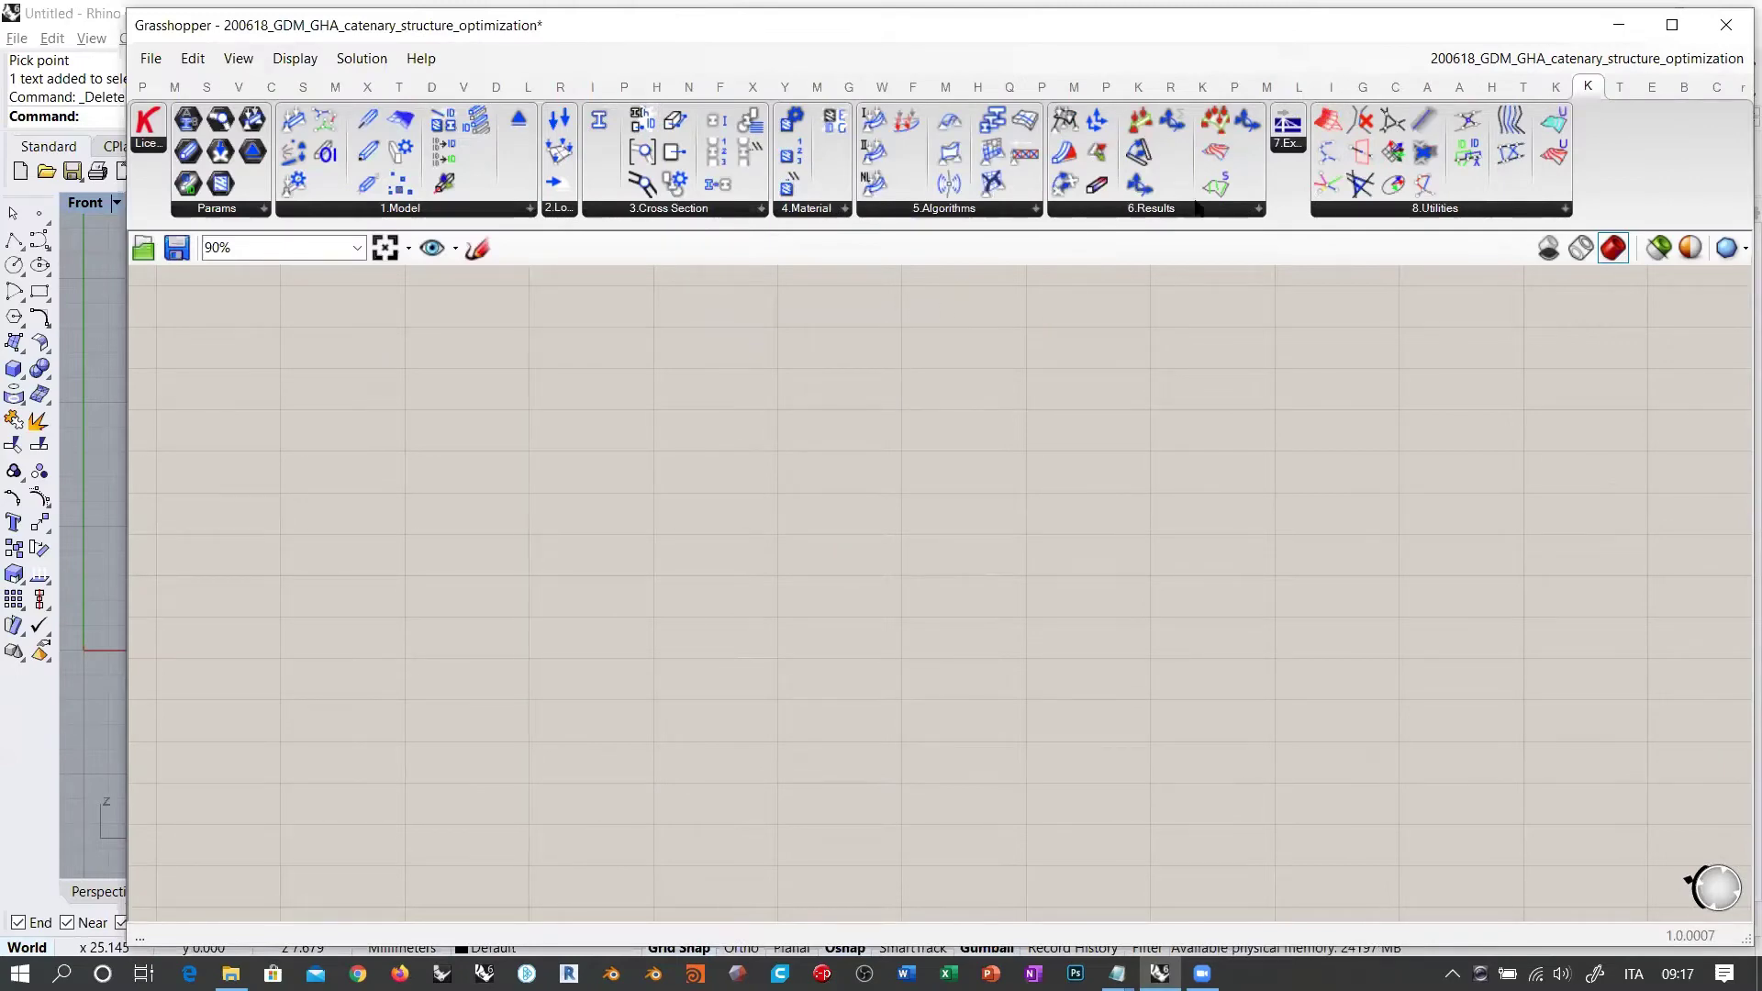
pyautogui.click(1298, 85)
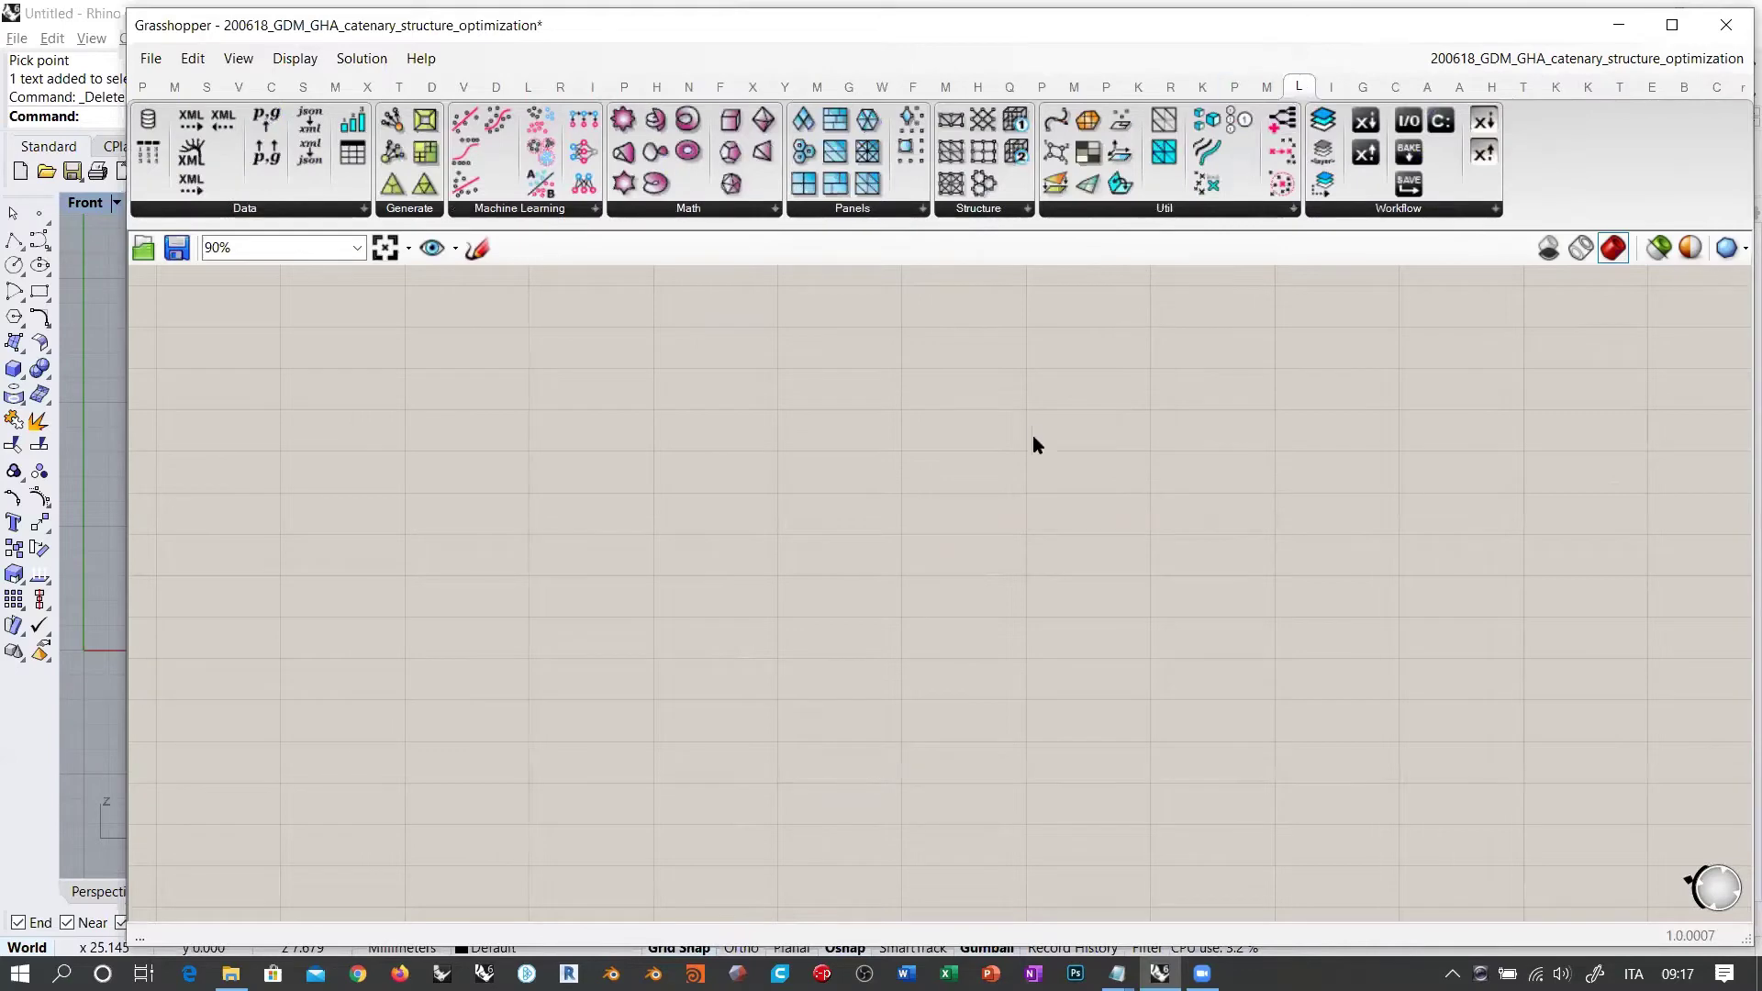
pyautogui.click(991, 210)
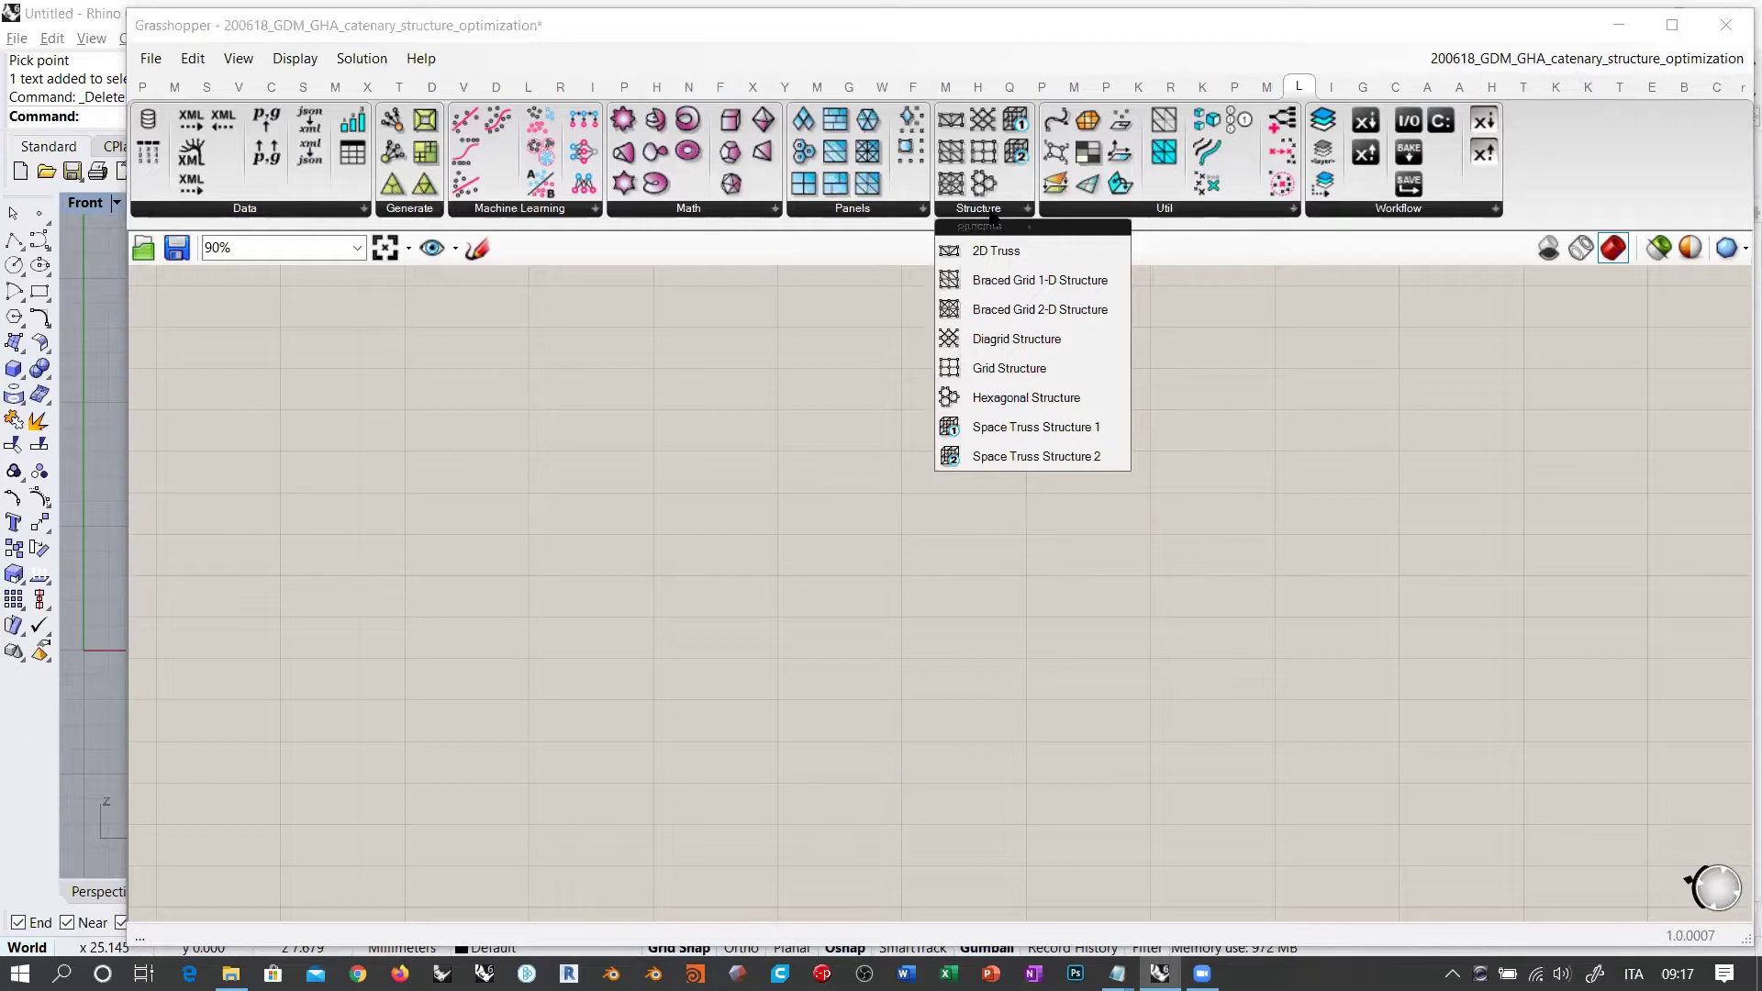
pyautogui.moveTo(997, 251); pyautogui.dragTo(500, 432)
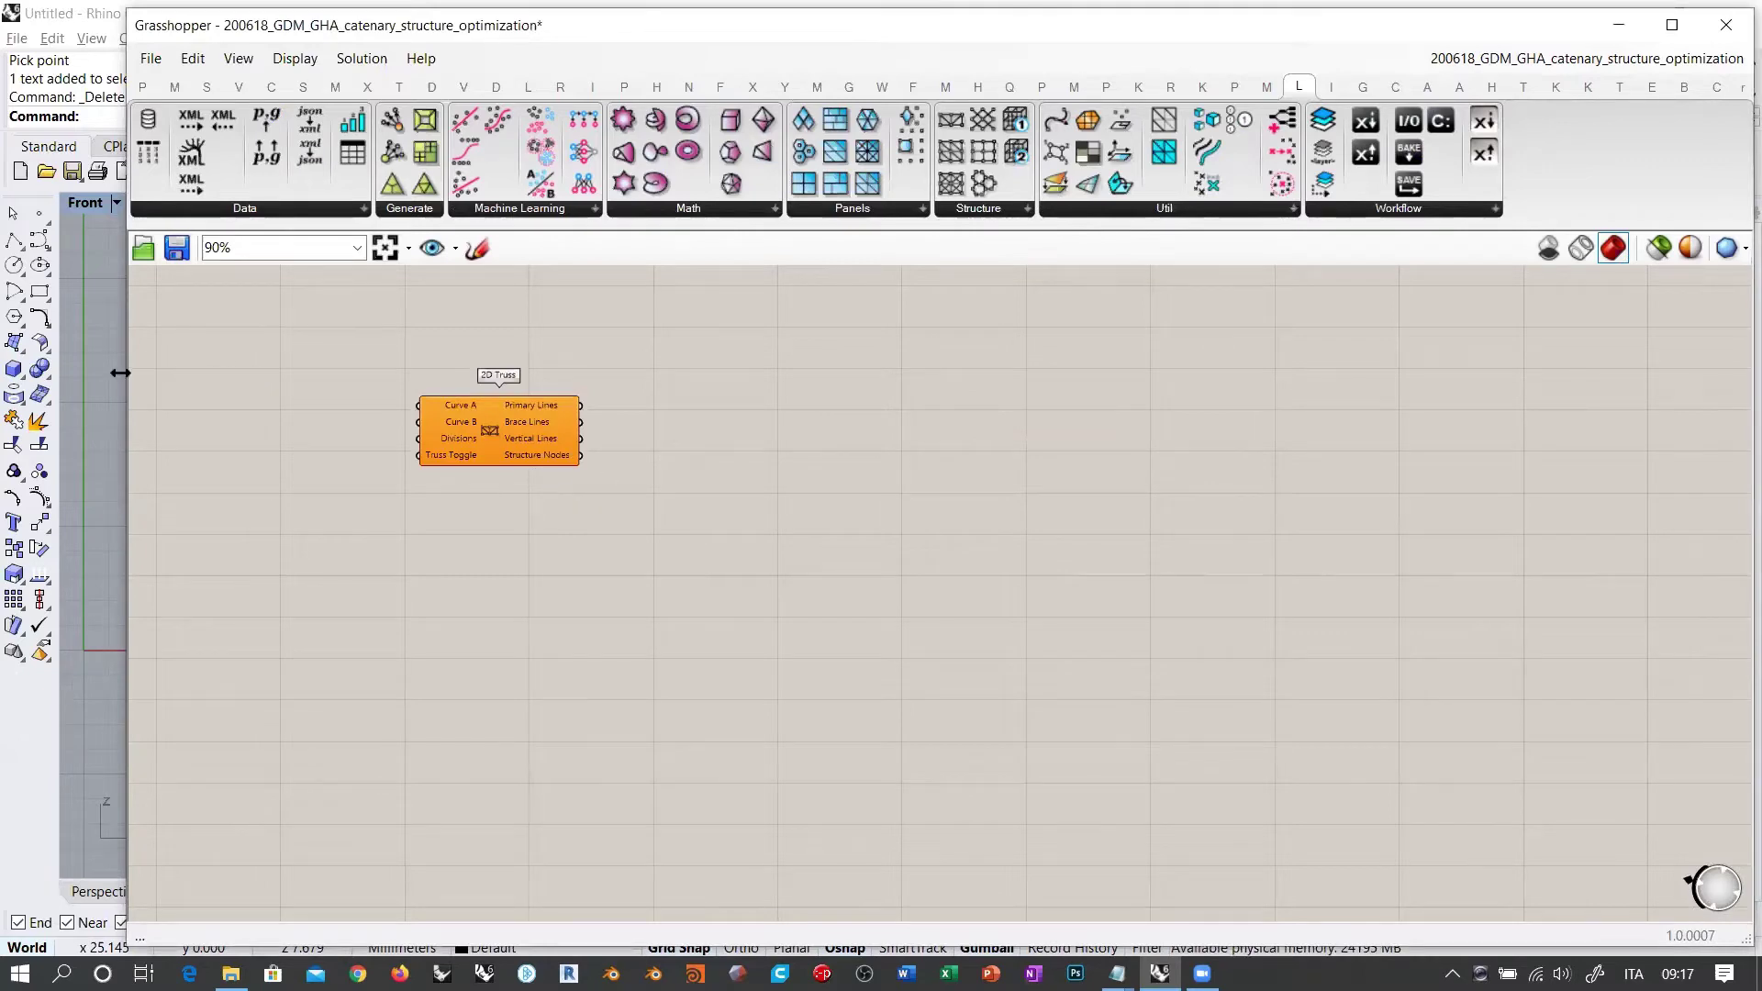
# Step: Narrow the Grasshopper window to reveal Rhino's Front view and place a Curve parameter beside the 2D Truss component
pyautogui.moveTo(120, 373); pyautogui.dragTo(803, 372)
pyautogui.scroll(5, 1198, 447)
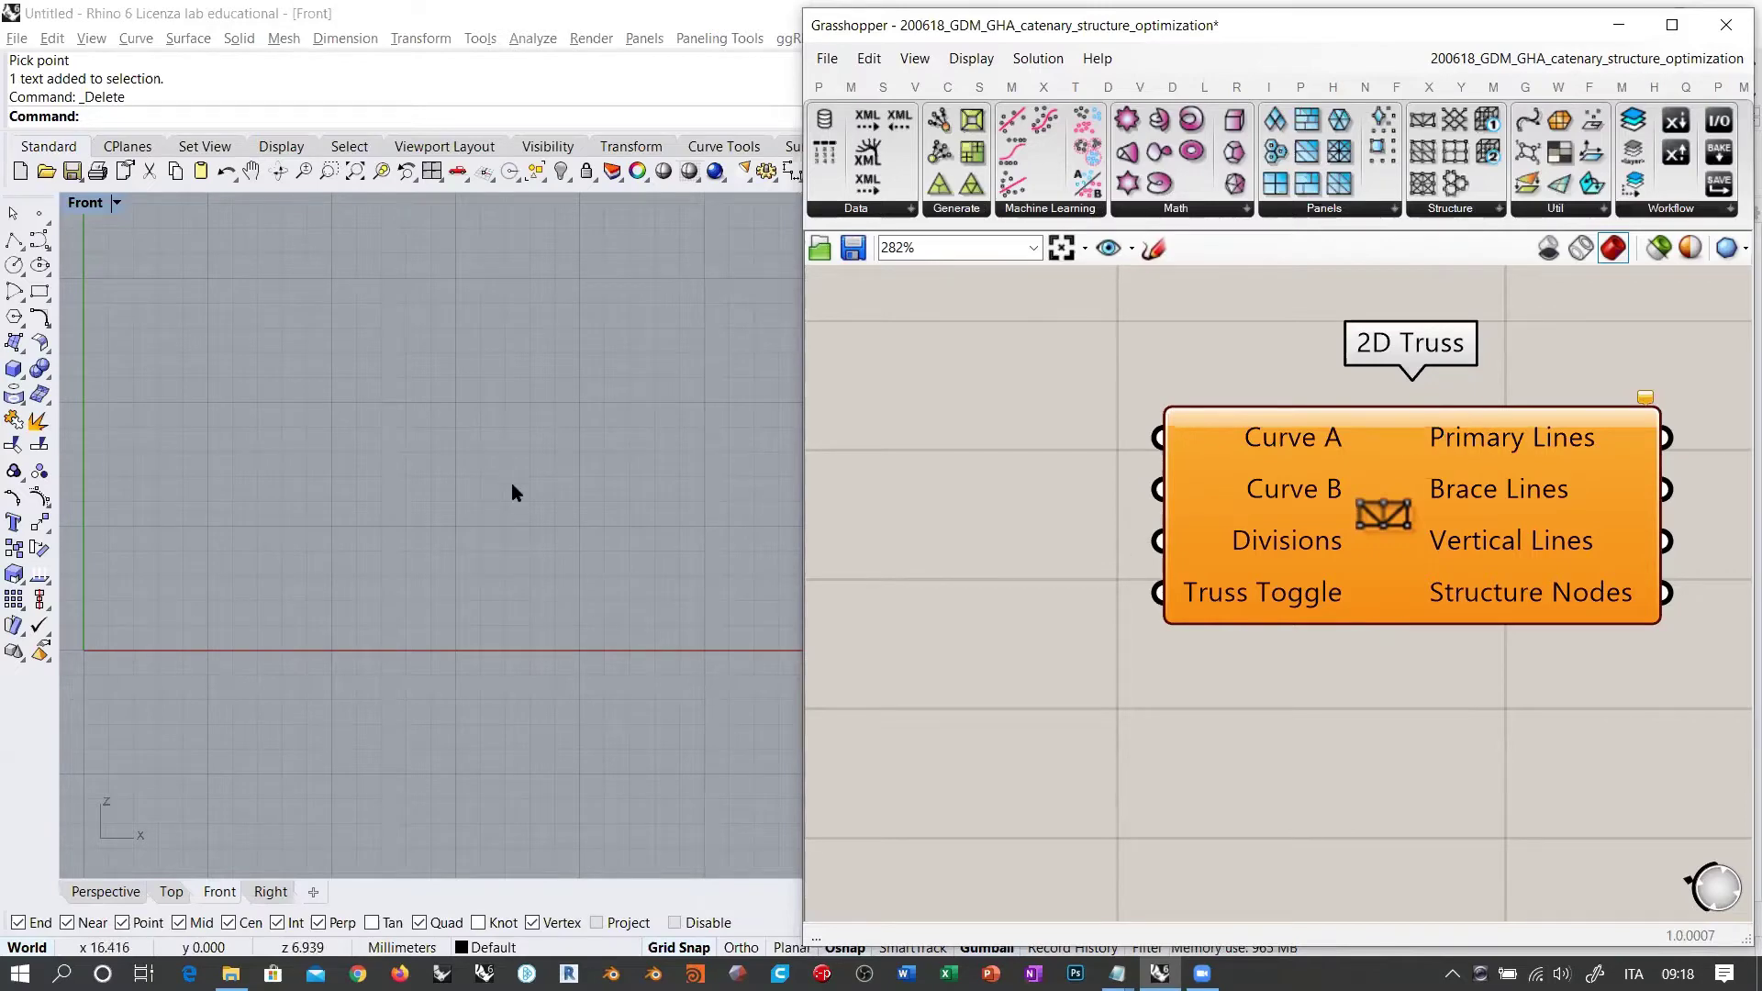
pyautogui.moveTo(1278, 444)
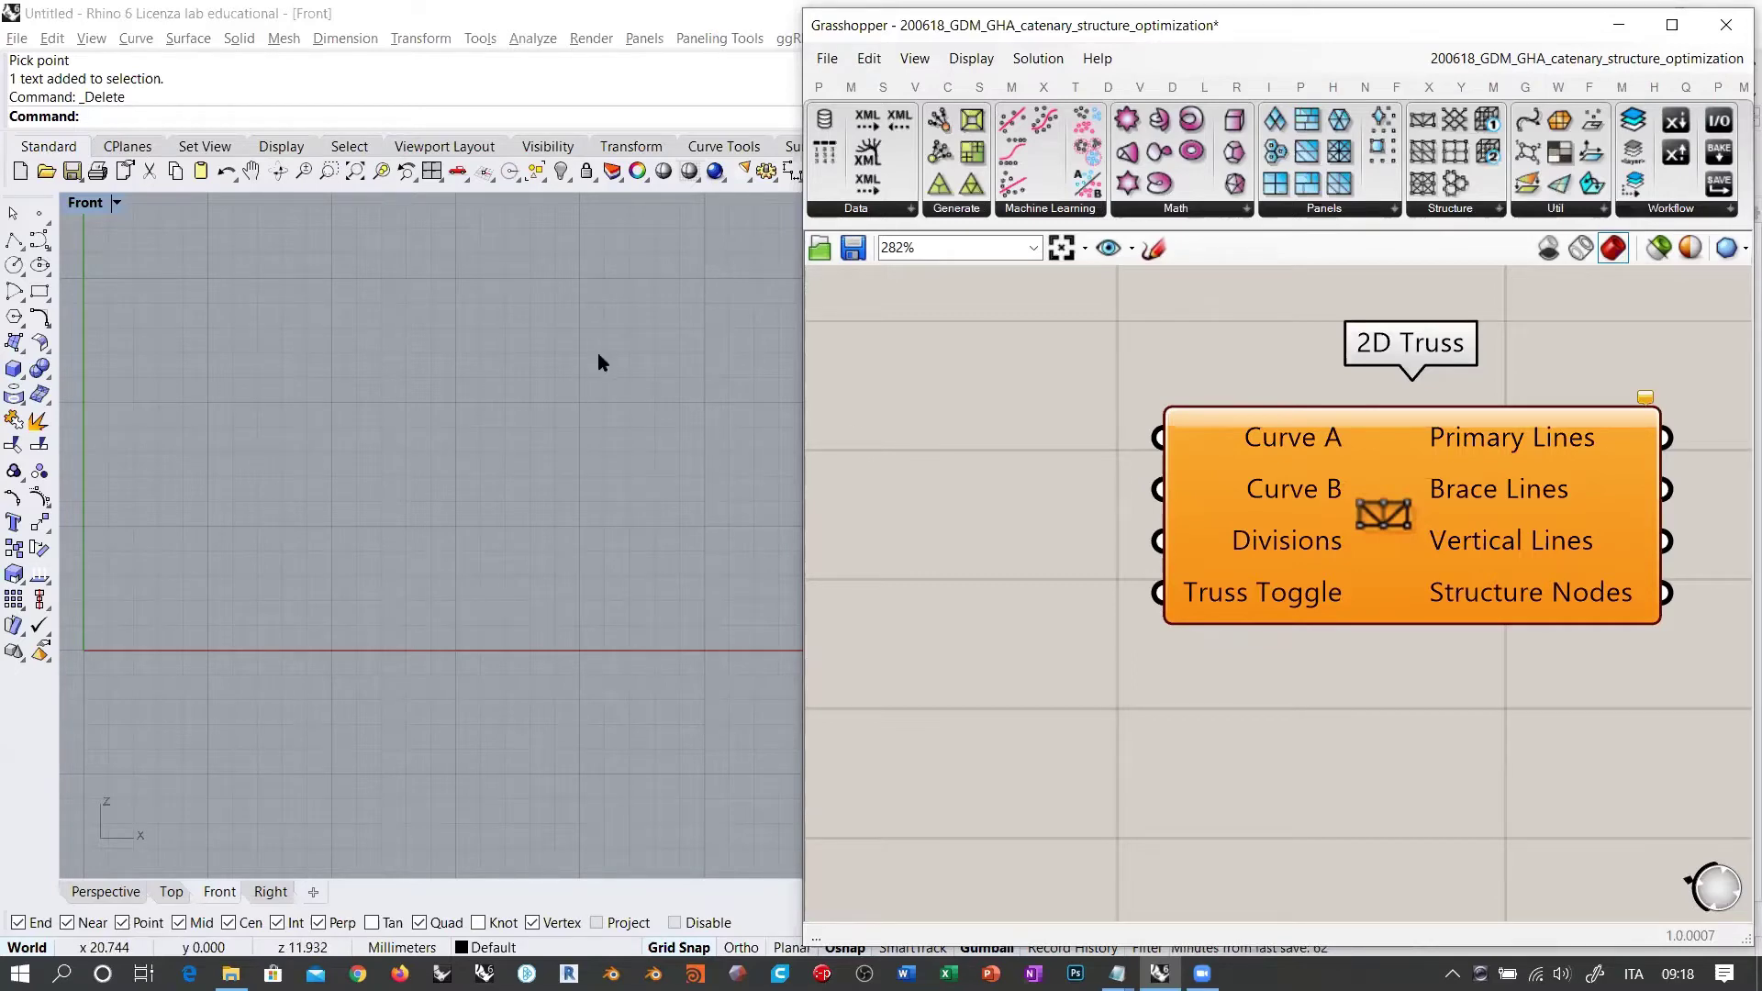
pyautogui.moveTo(1049, 460); pyautogui.dragTo(1246, 479, button='right')
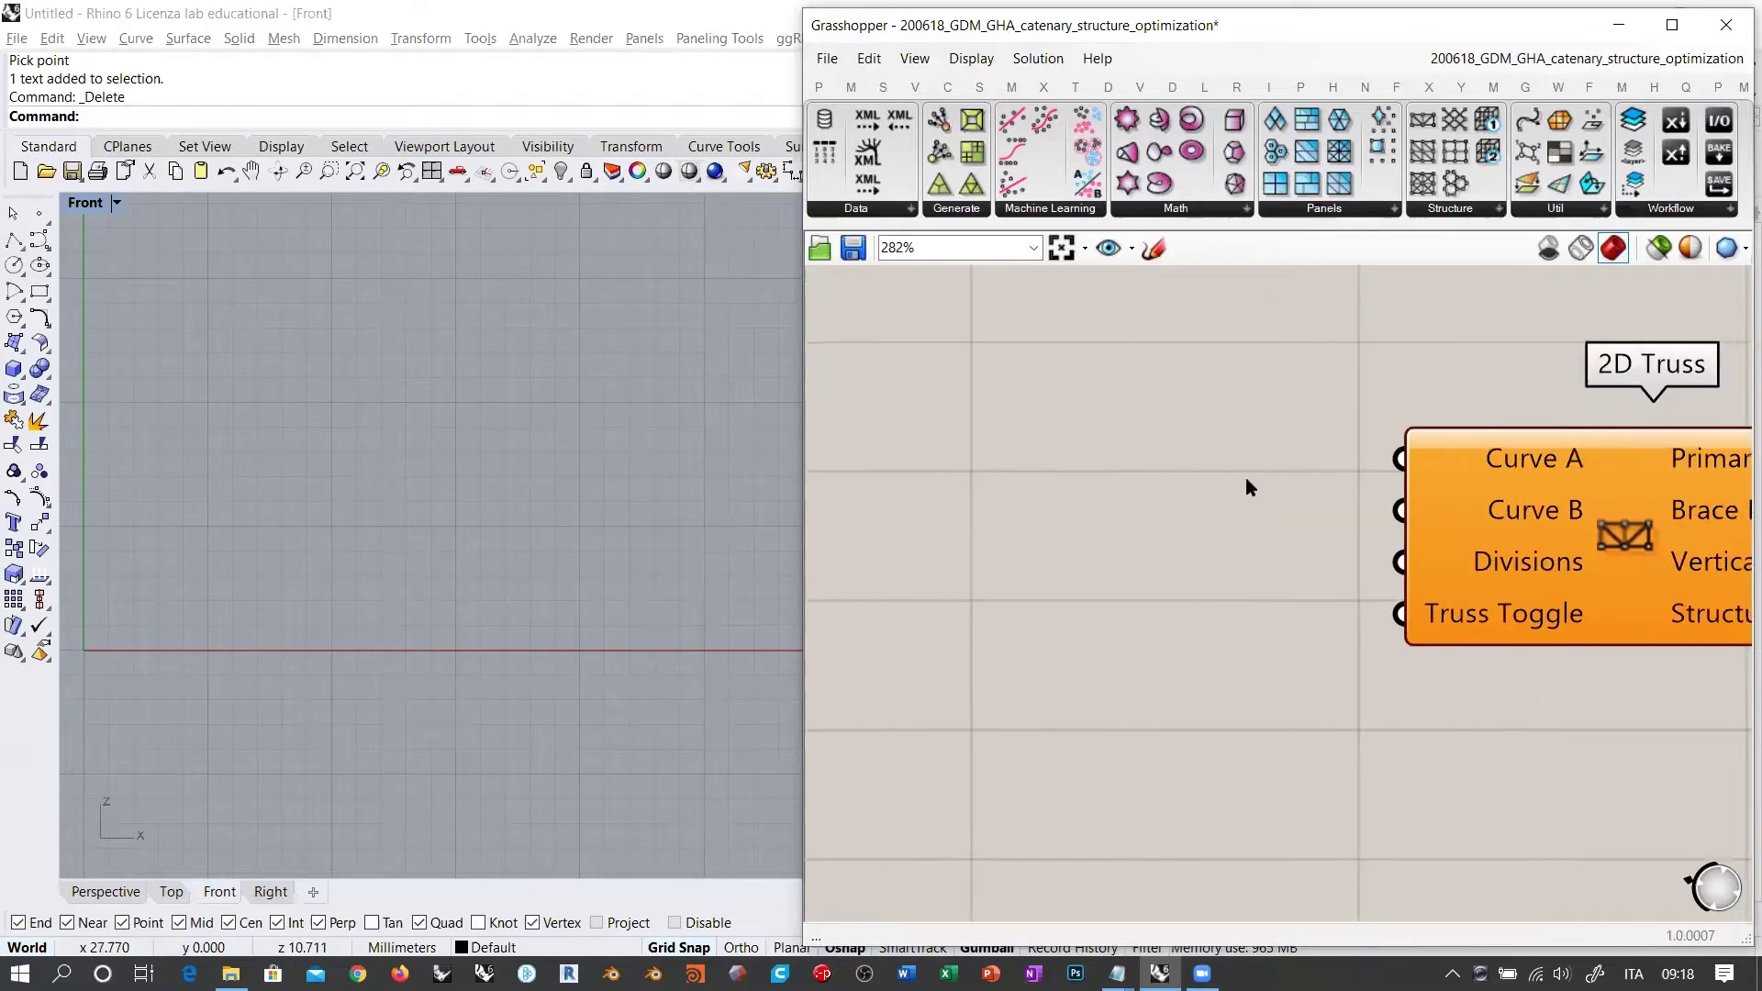
pyautogui.doubleClick(1167, 474)
pyautogui.write('curve')
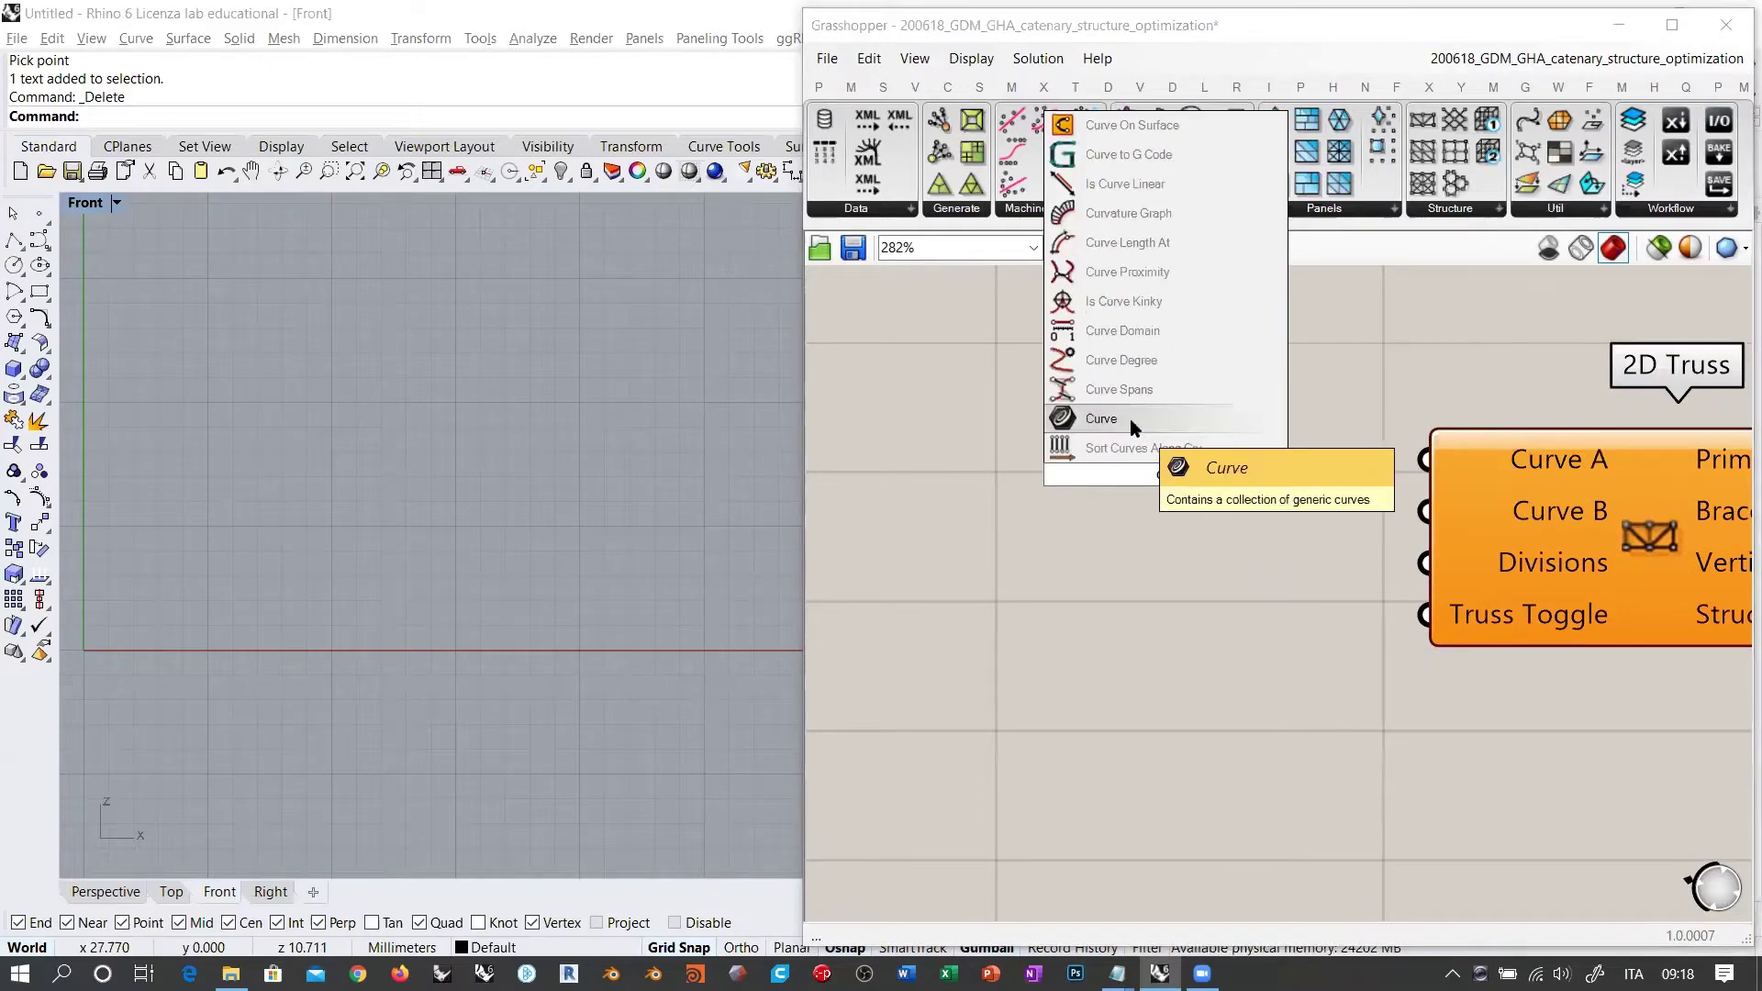
pyautogui.click(1130, 419)
pyautogui.moveTo(1159, 472); pyautogui.dragTo(1096, 425)
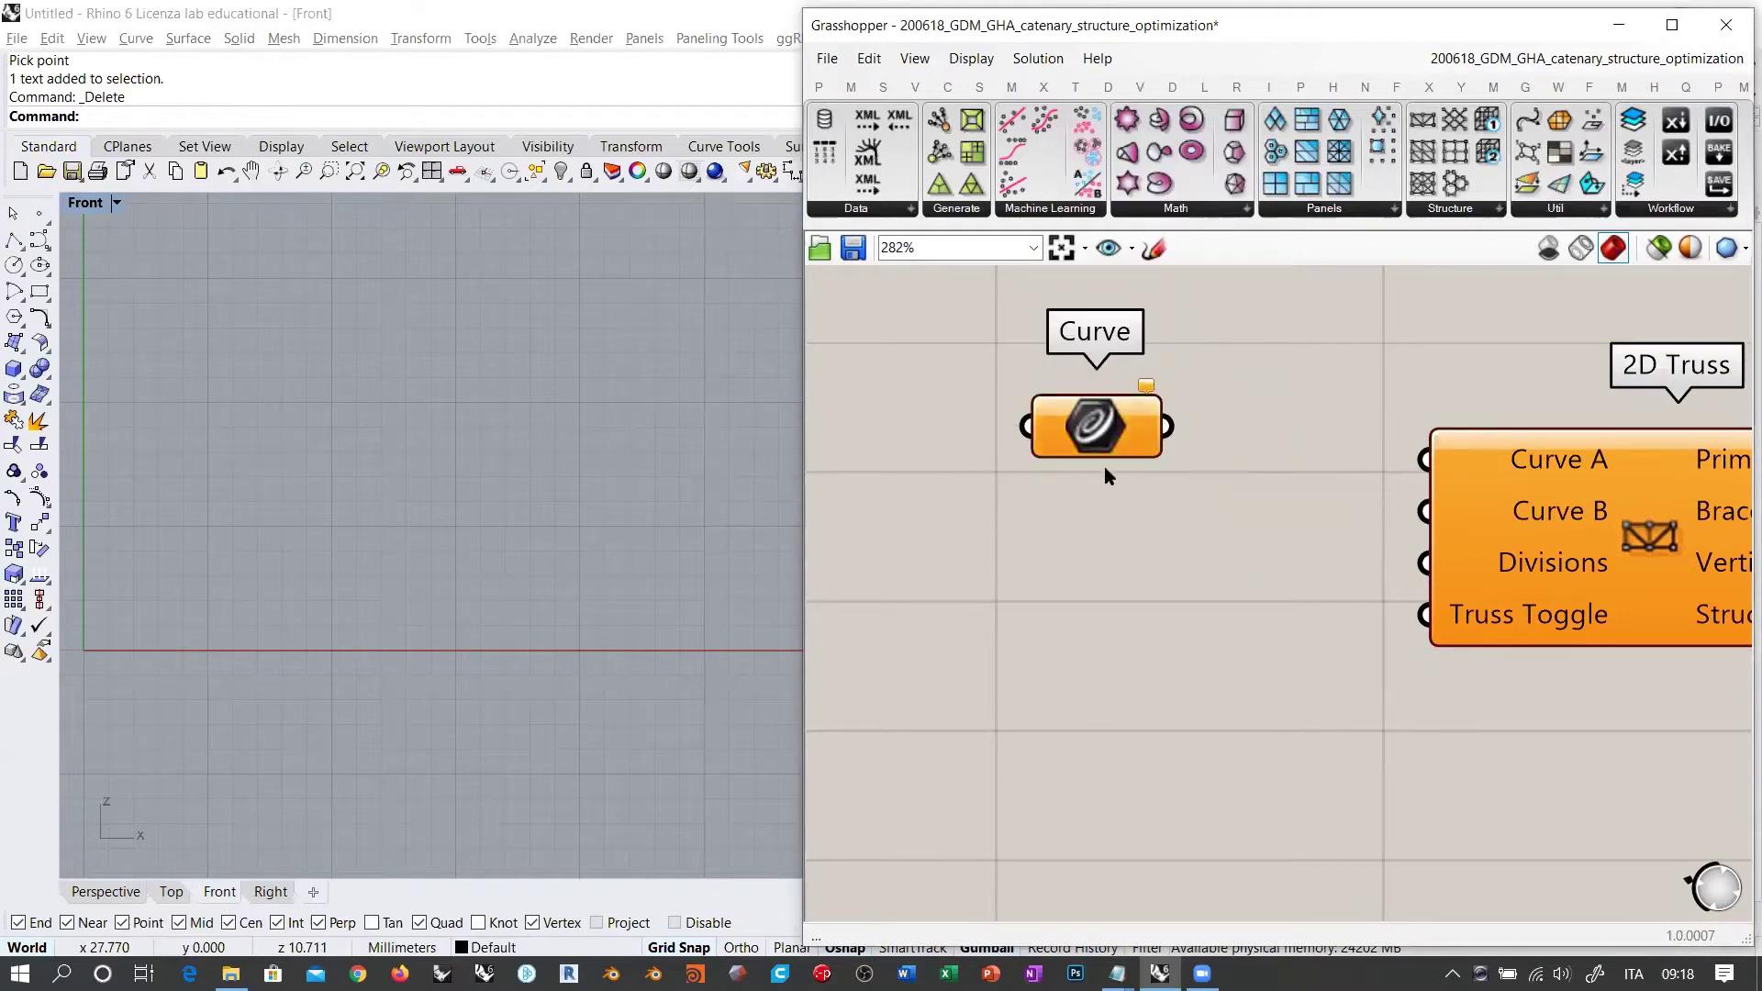
# Step: Draw a horizontal polyline about 20 mm long in the Rhino Front view, from x 5 to x 25 at z 10
pyautogui.click(7, 240)
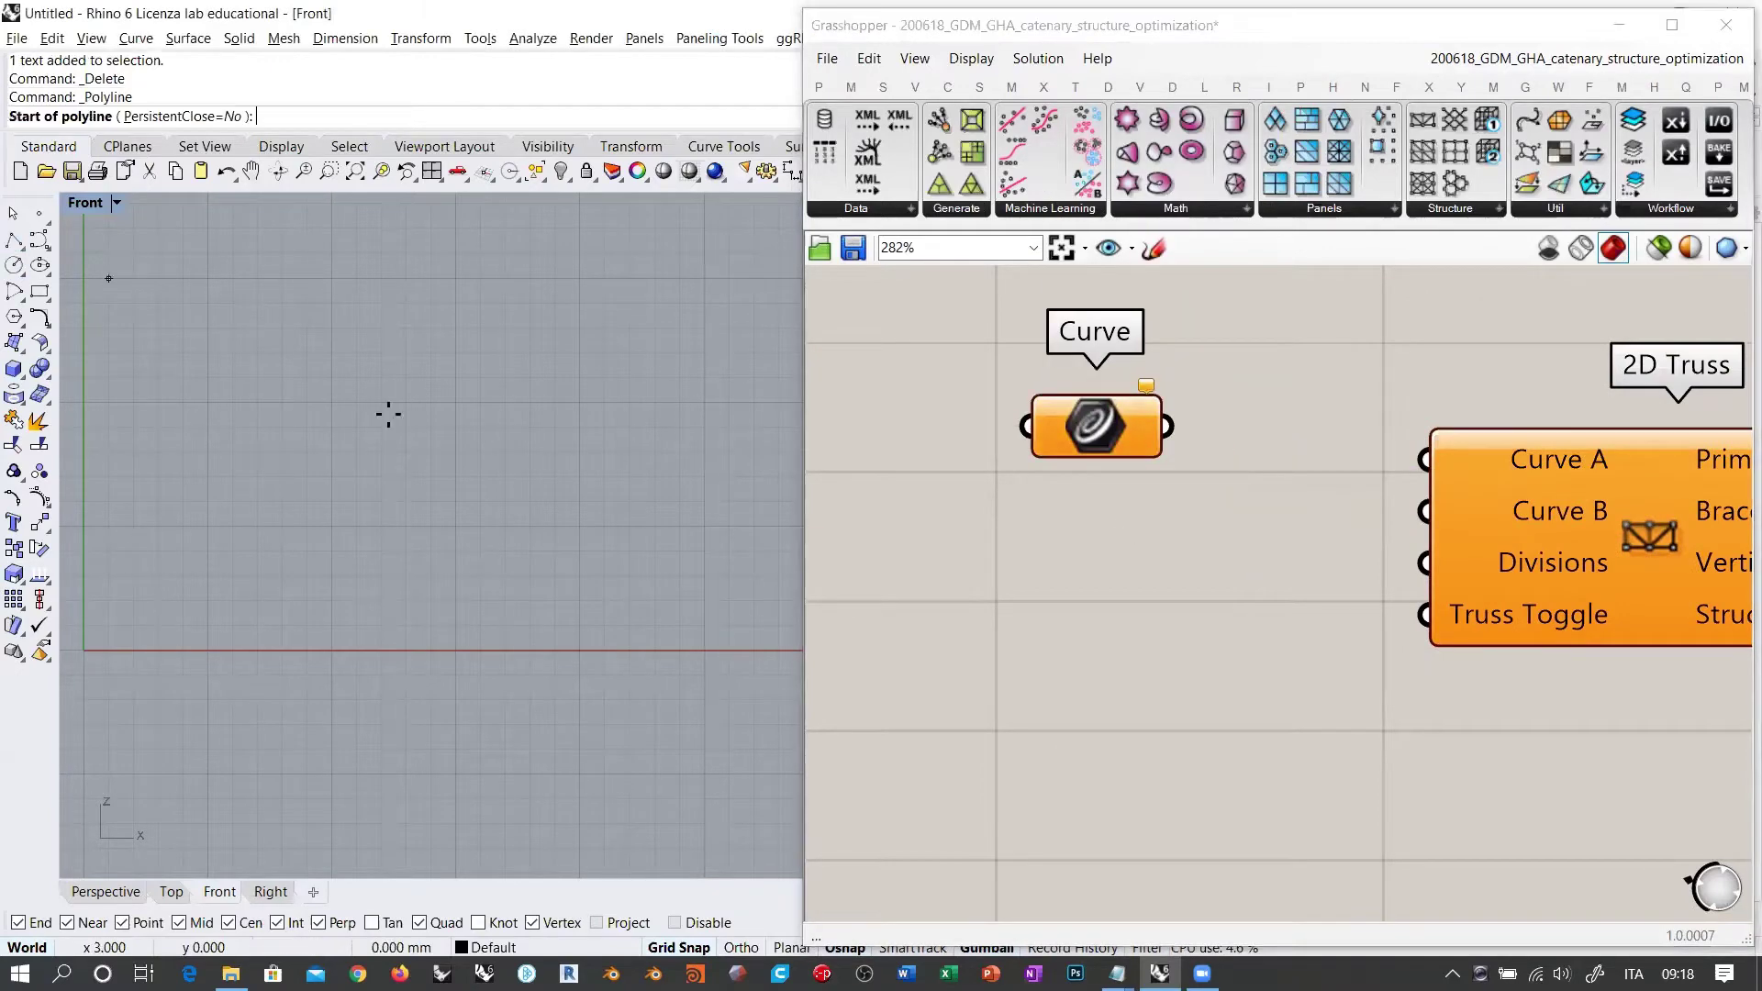
pyautogui.click(207, 402)
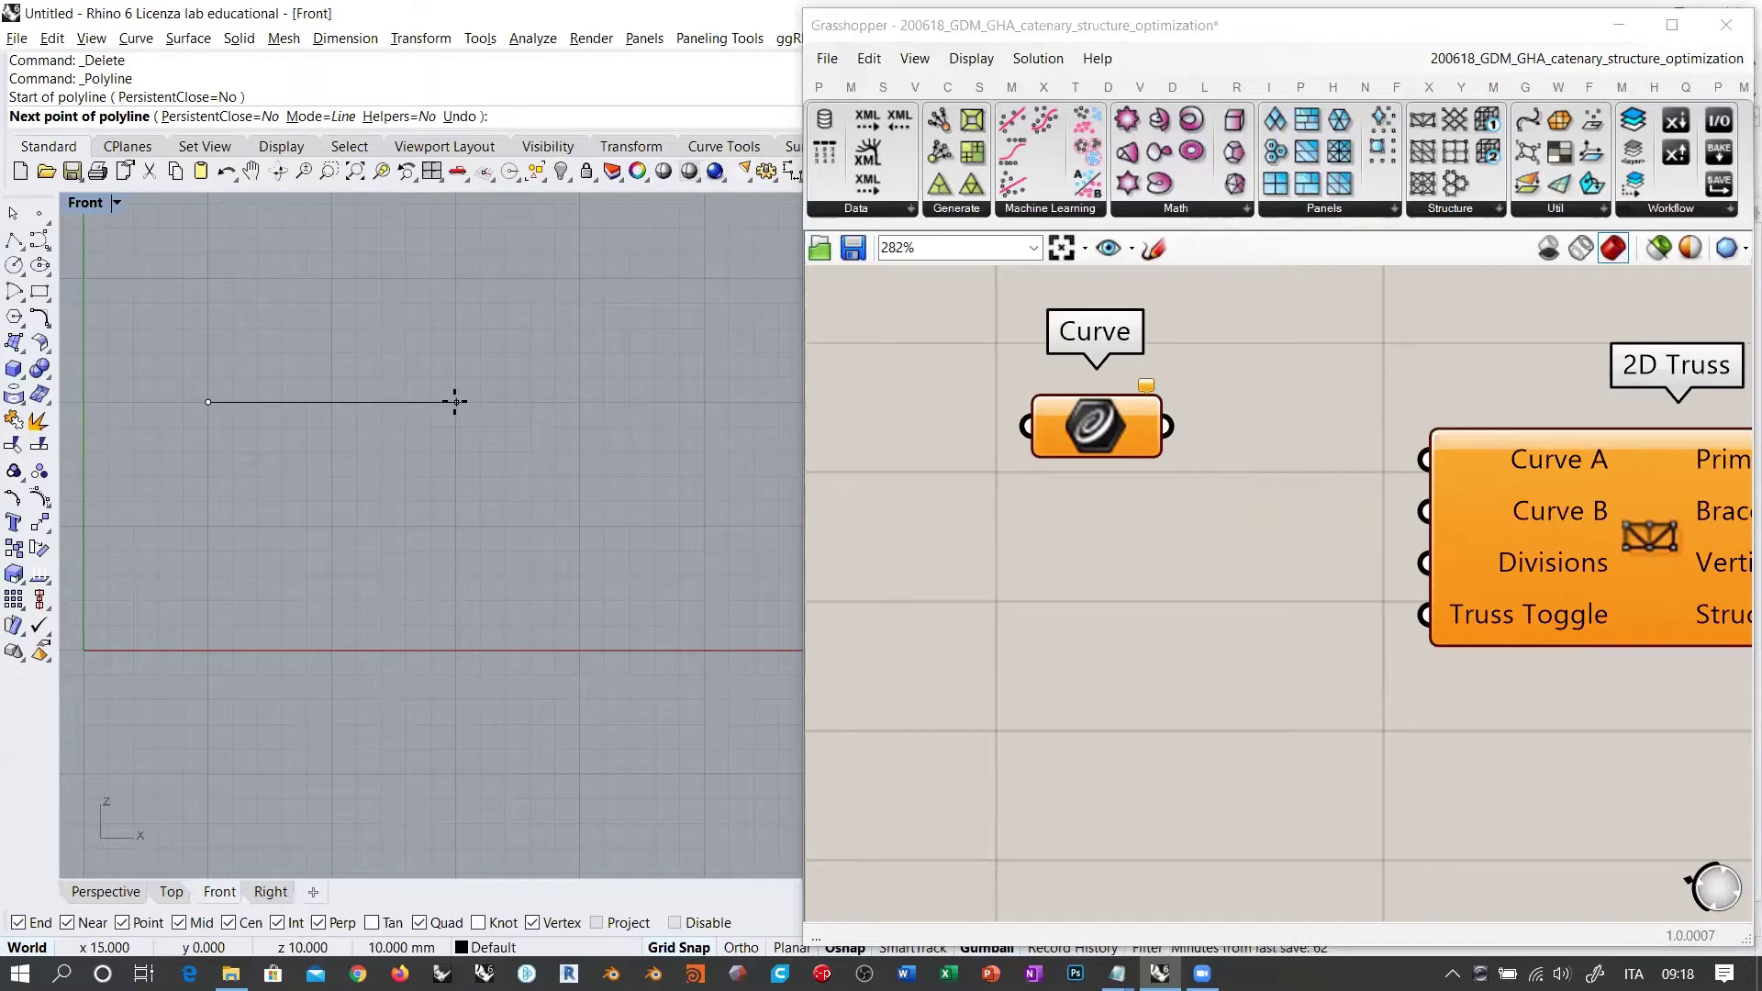
pyautogui.click(706, 402)
pyautogui.press('Return')
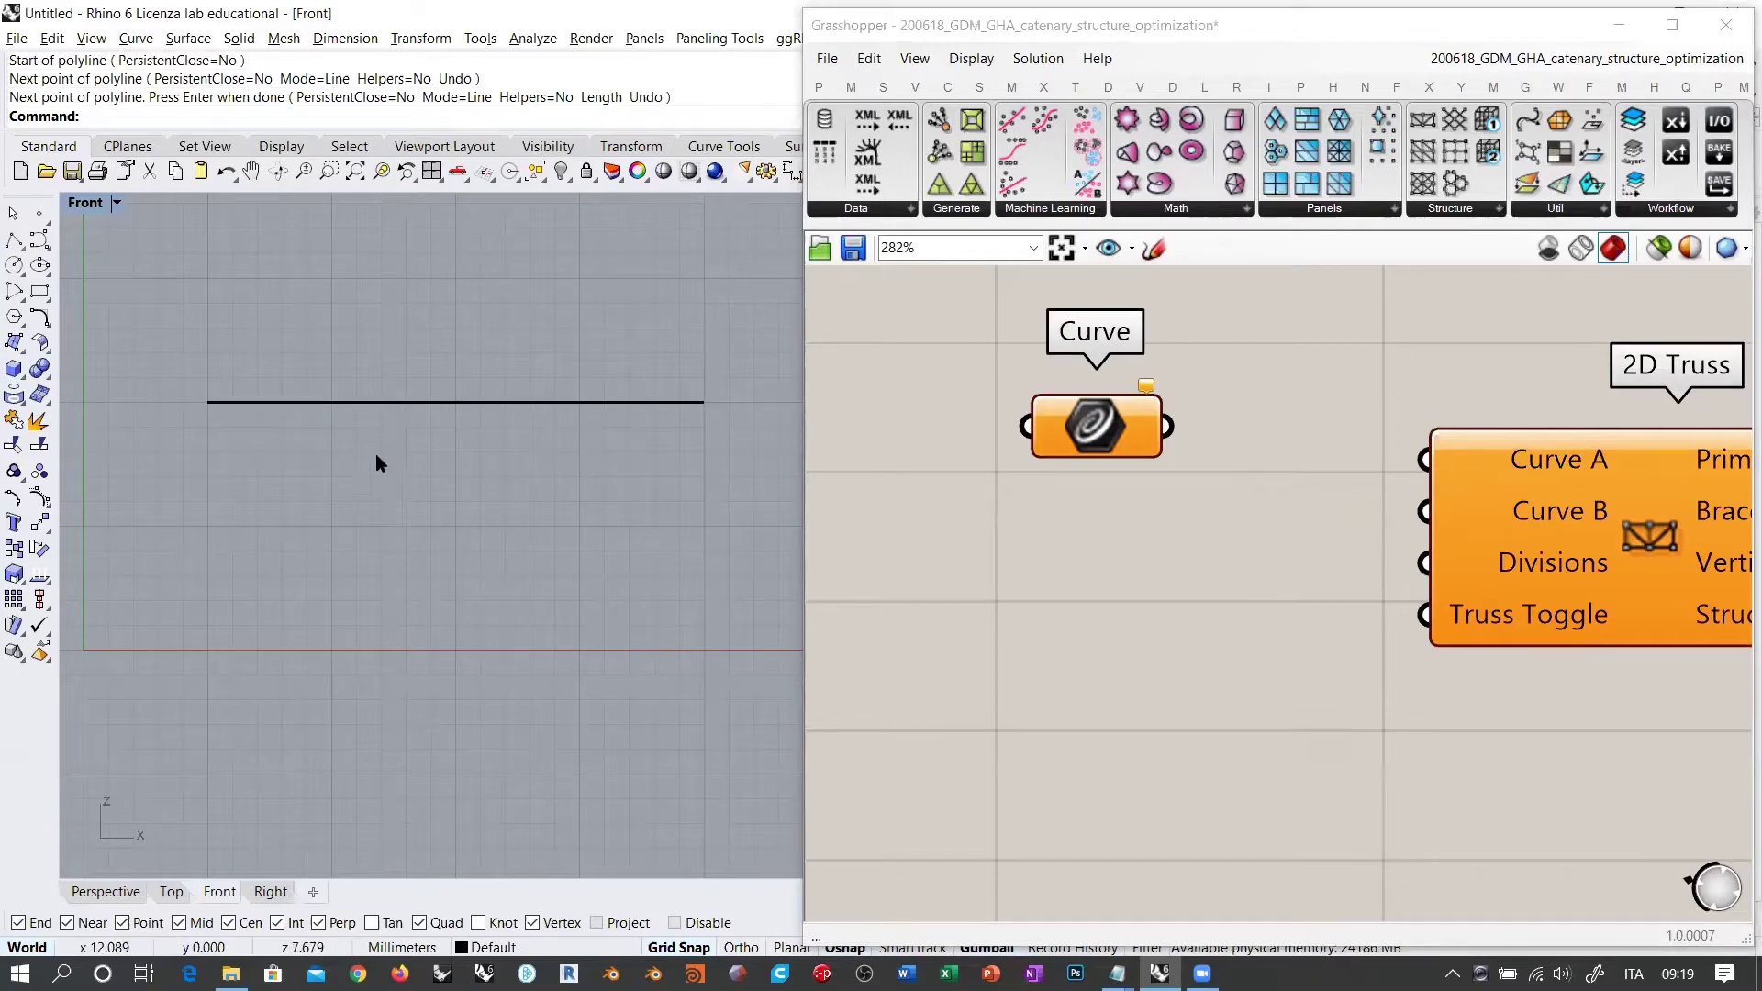
# Step: Duplicate the horizontal line about 5 mm below the original
pyautogui.click(378, 402)
pyautogui.moveTo(459, 342); pyautogui.dragTo(456, 460)
pyautogui.click(431, 692)
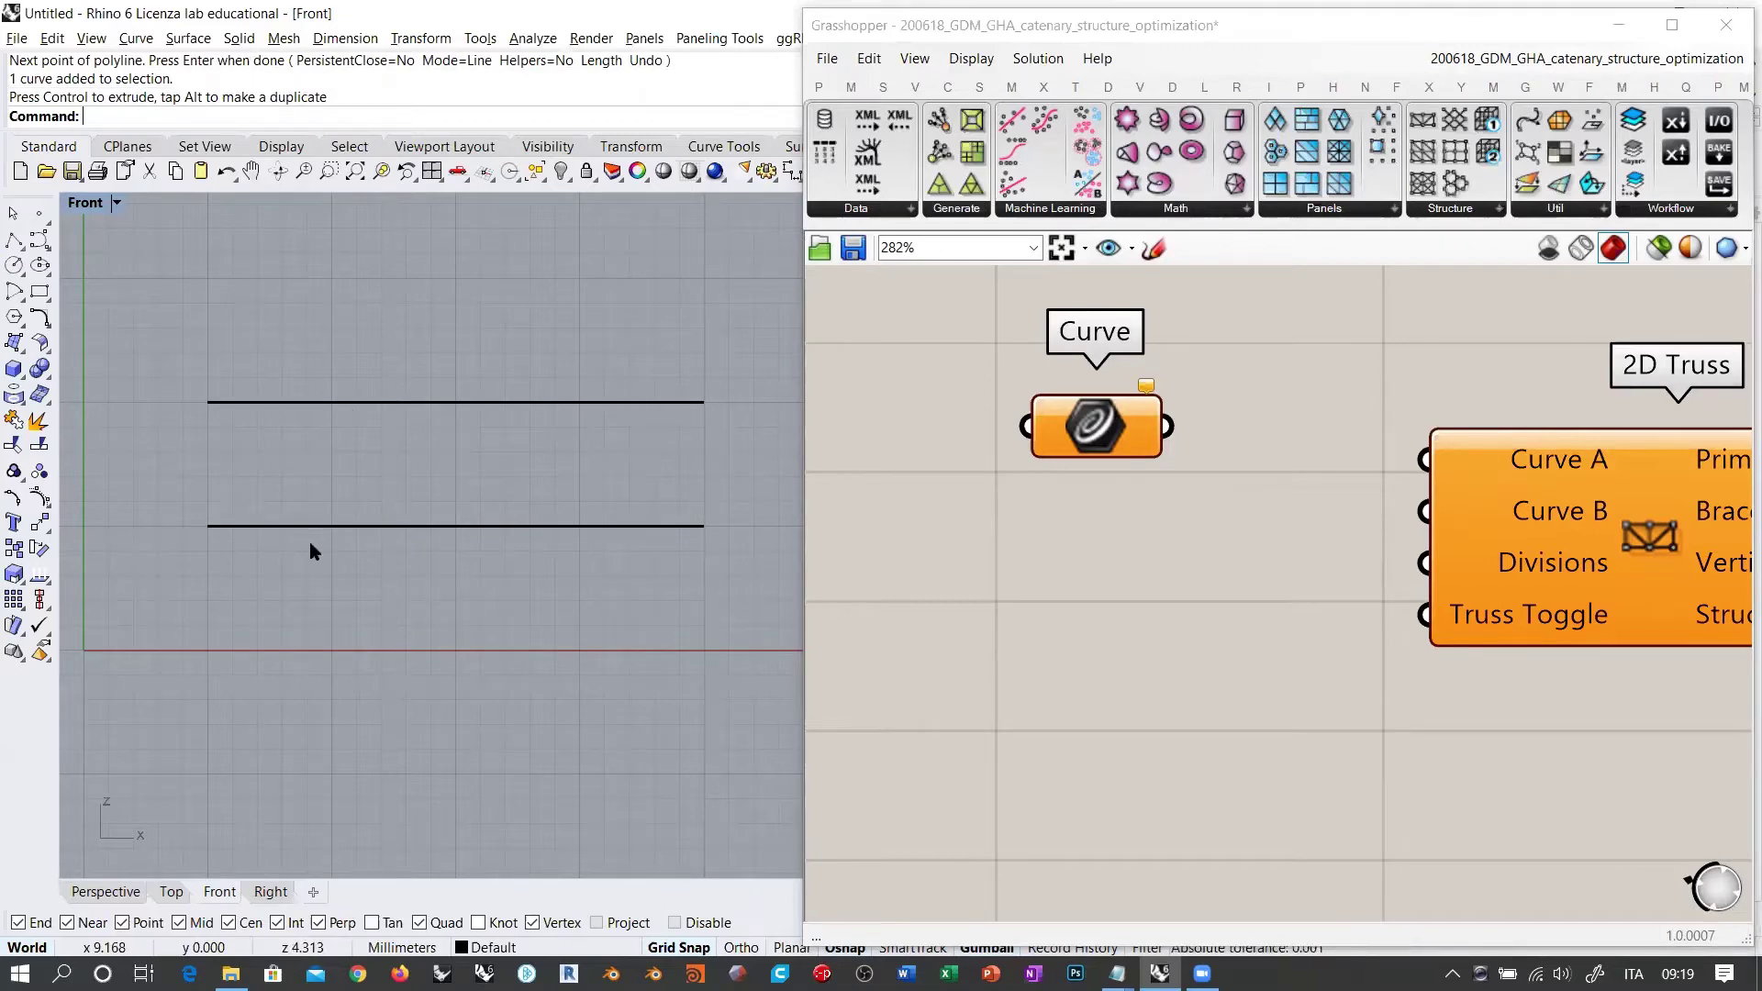
# Step: Duplicate the Curve parameter just below the original on the Grasshopper canvas
pyautogui.moveTo(1092, 432); pyautogui.dragTo(1088, 521)
pyautogui.rightClick(1077, 411)
pyautogui.click(1138, 682)
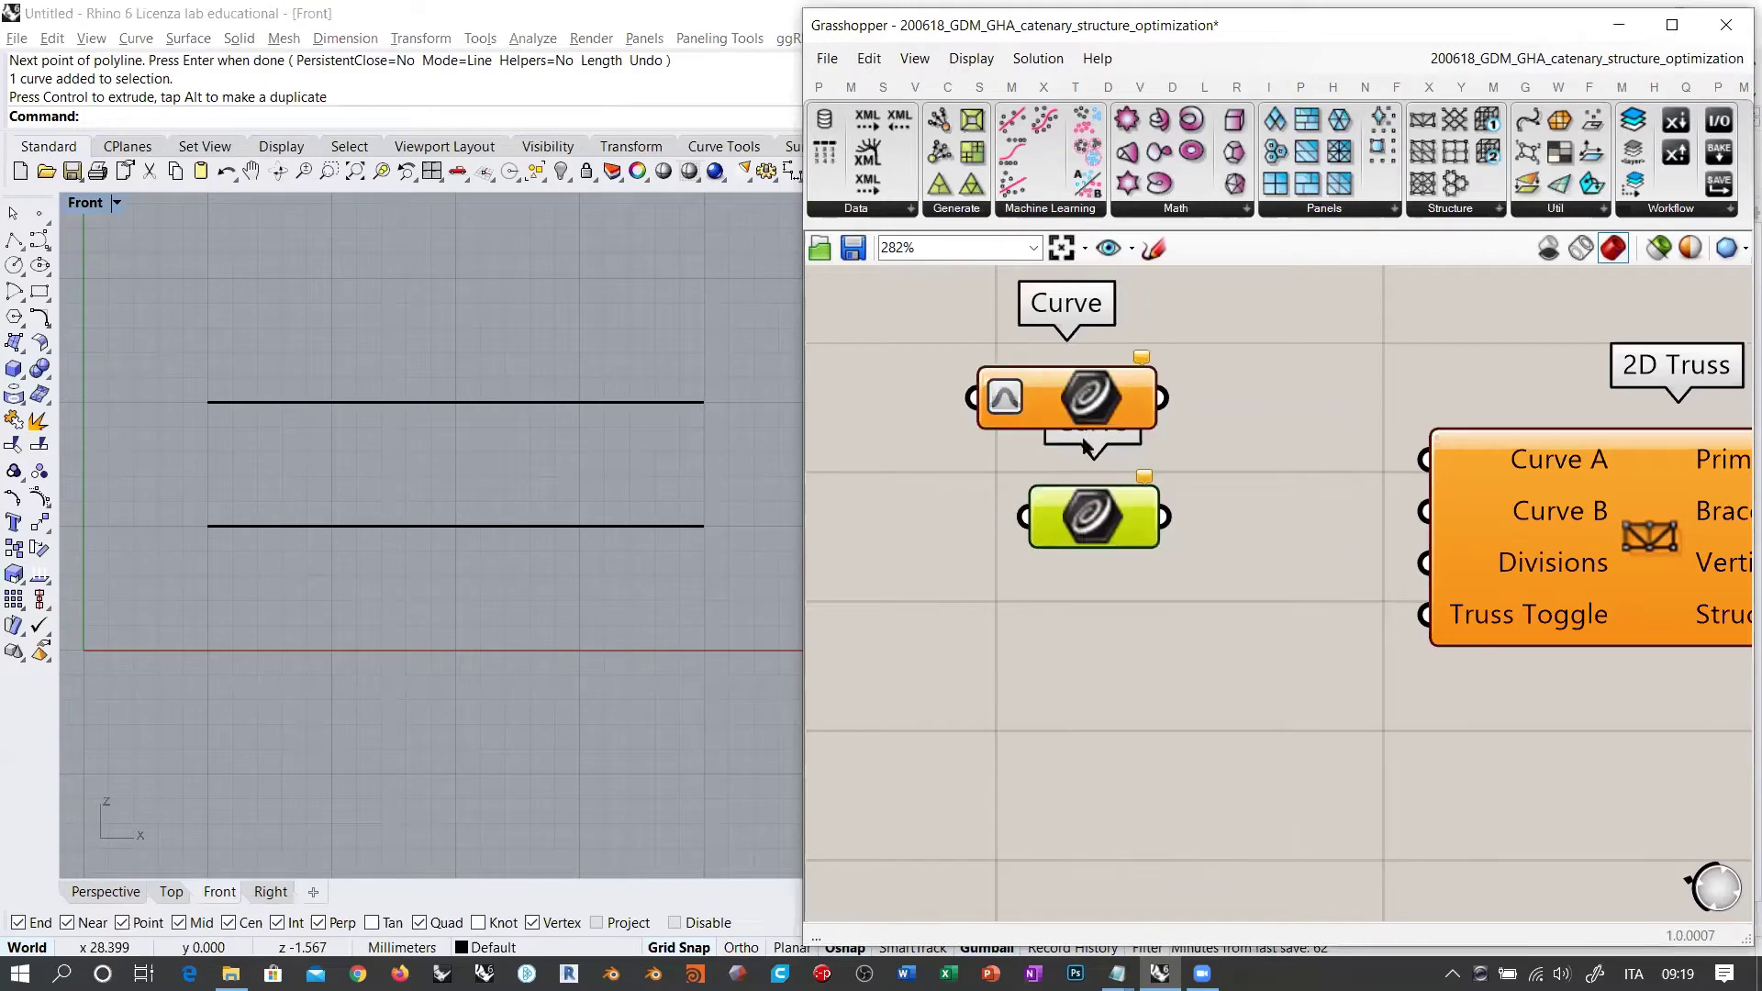
pyautogui.hotkey('ctrl', 'z')
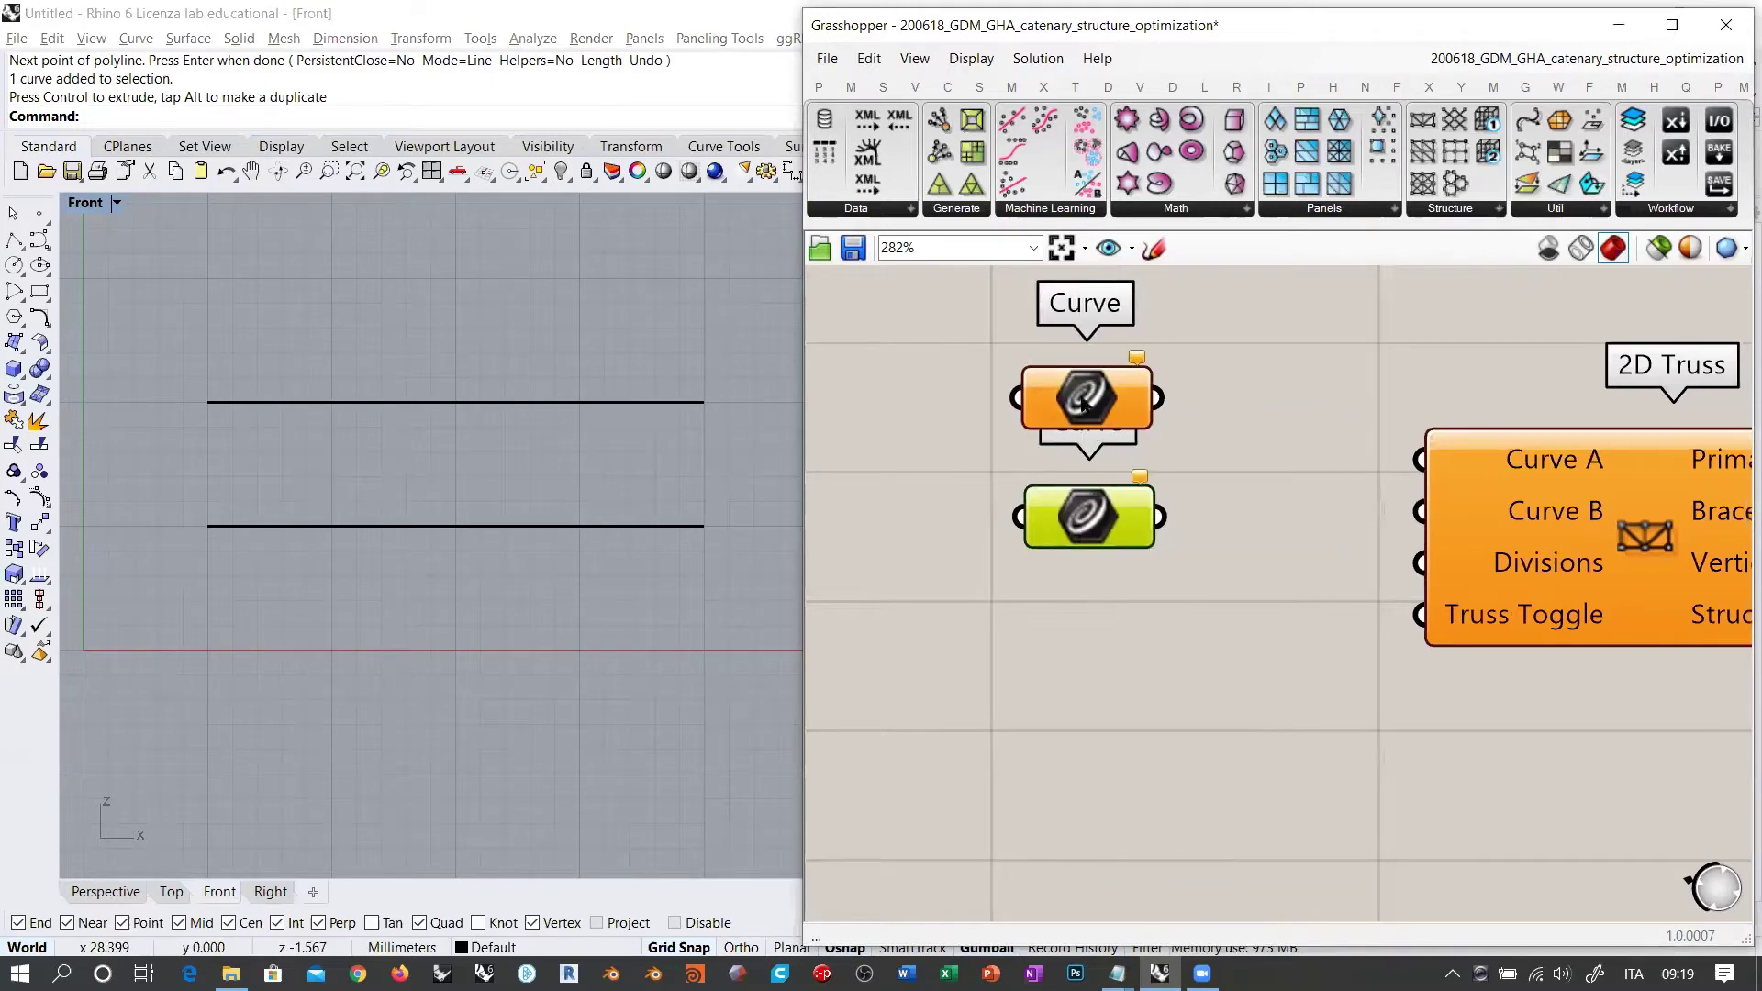
# Step: Reference the upper Rhino line in the upper Curve parameter and the lower line in the lower Curve parameter
pyautogui.rightClick(1082, 404)
pyautogui.click(1138, 692)
pyautogui.click(236, 401)
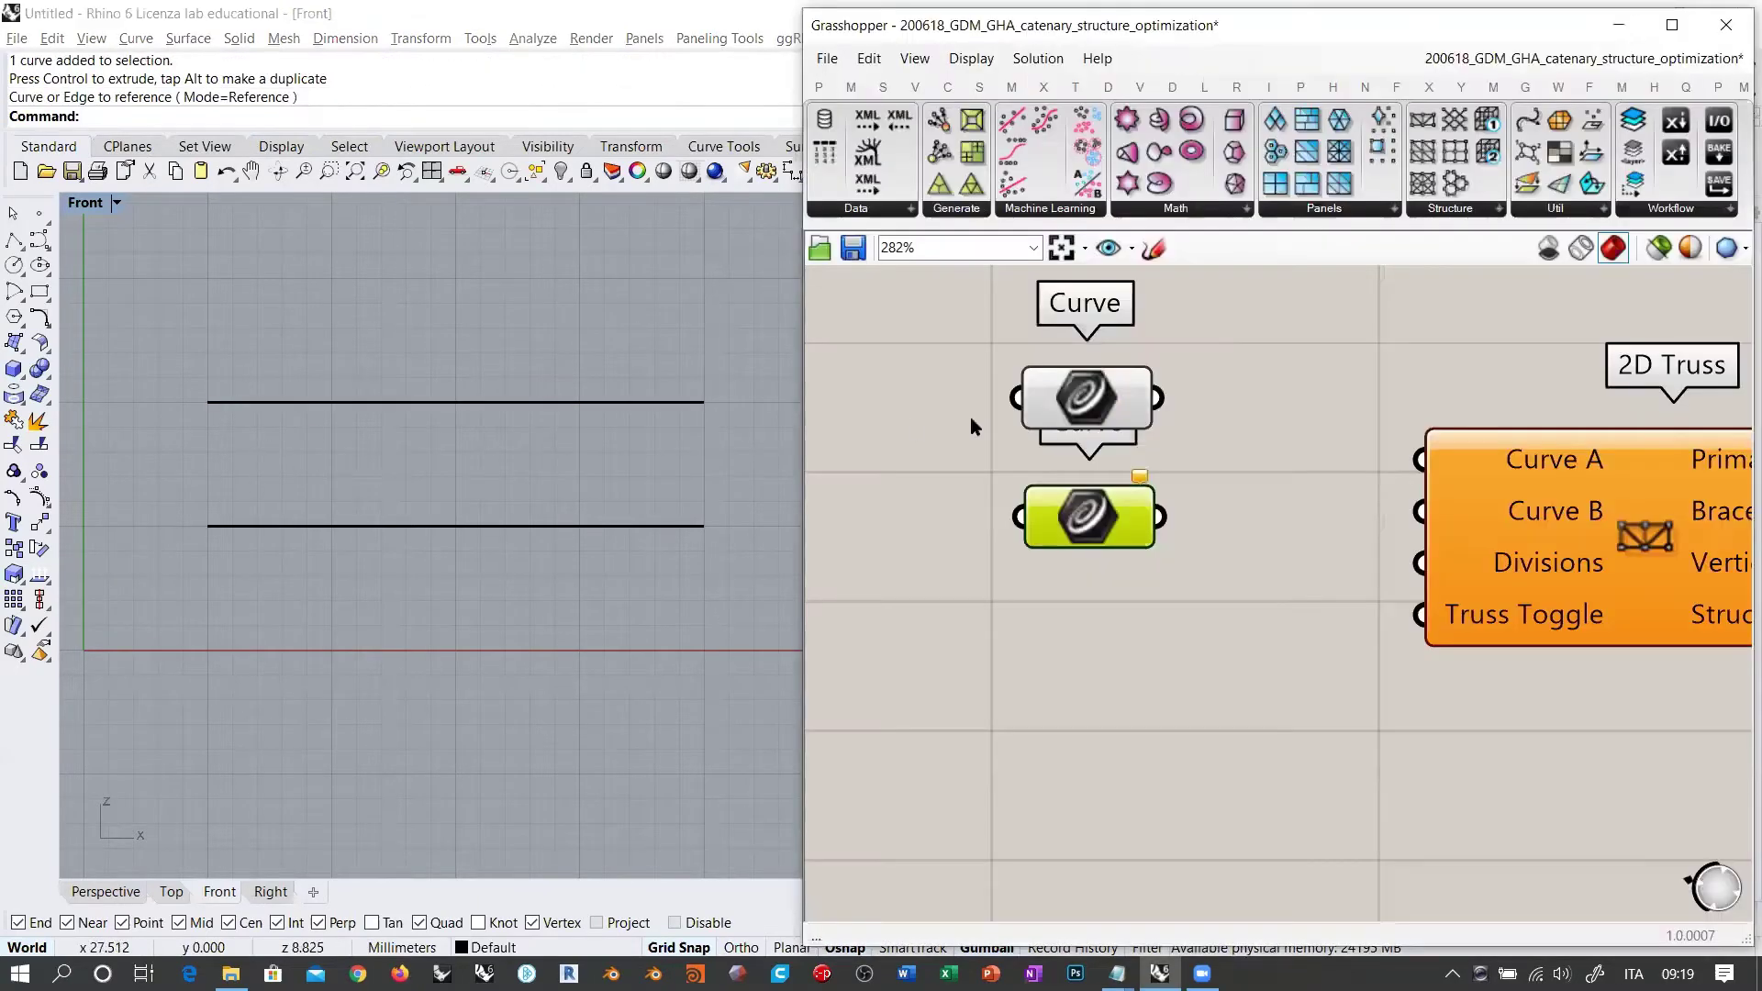
pyautogui.rightClick(1097, 495)
pyautogui.click(1143, 785)
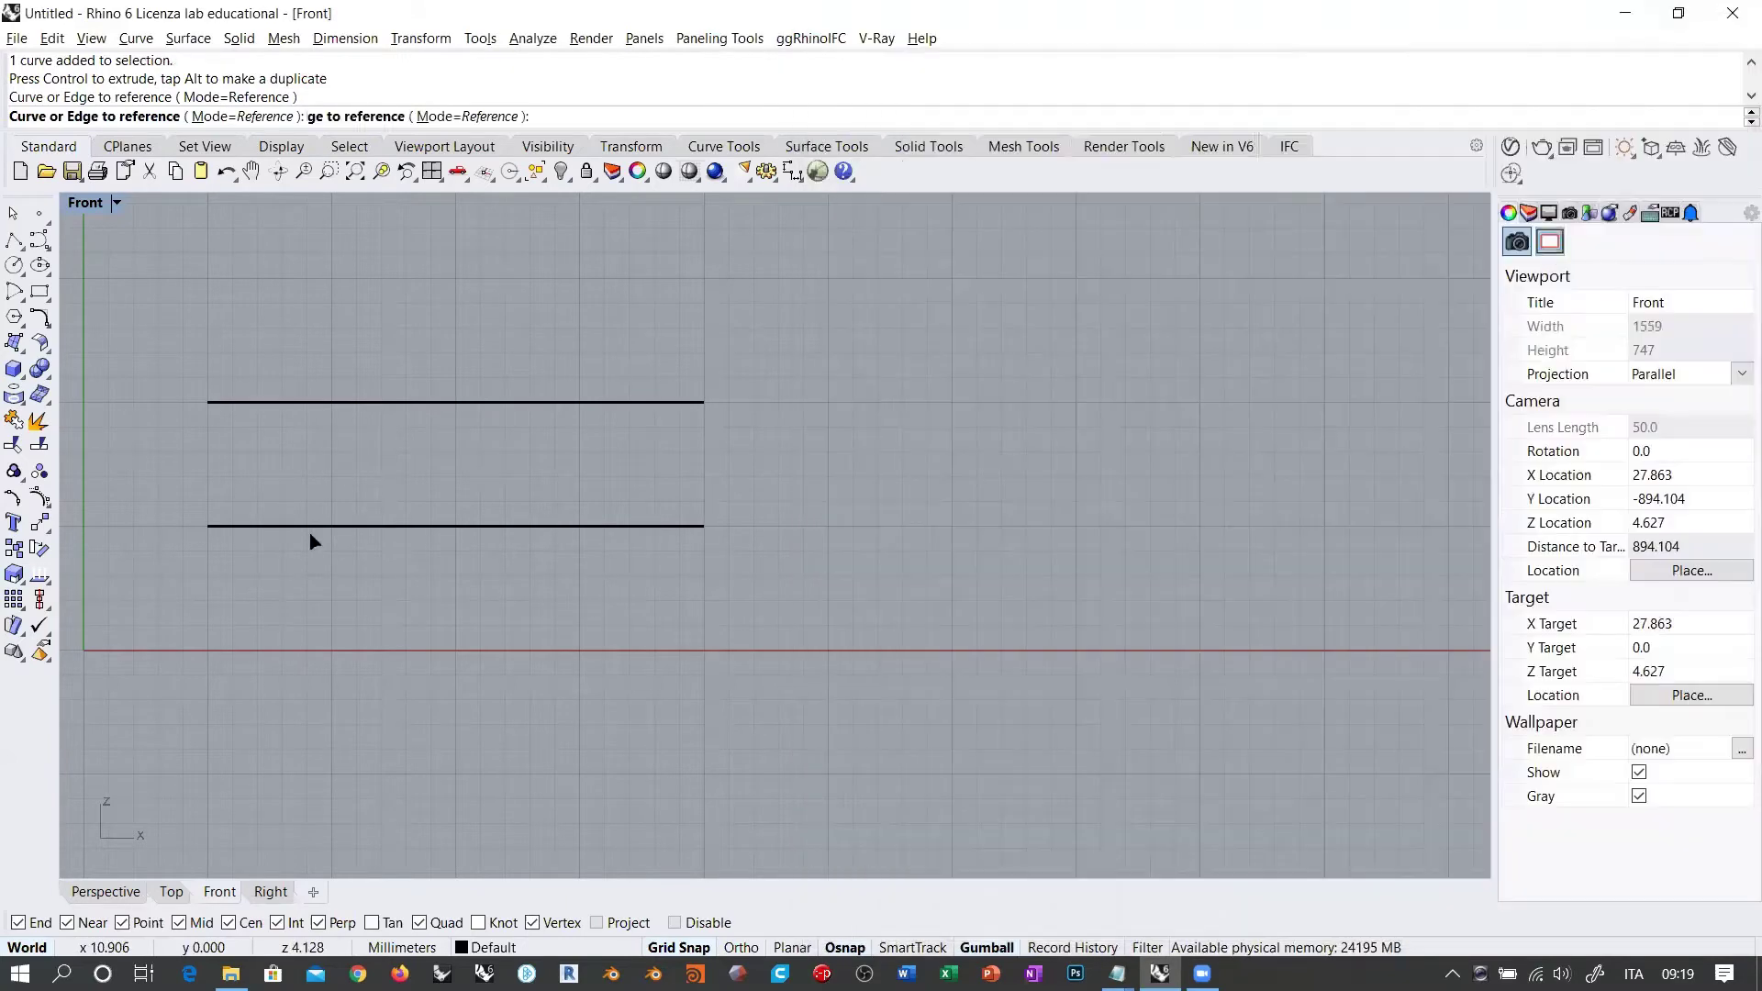
pyautogui.click(236, 525)
# Step: Connect the upper Curve parameter to Curve A and the lower one to Curve B of the 2D Truss component
pyautogui.click(1226, 444)
pyautogui.moveTo(1158, 397); pyautogui.dragTo(1420, 458)
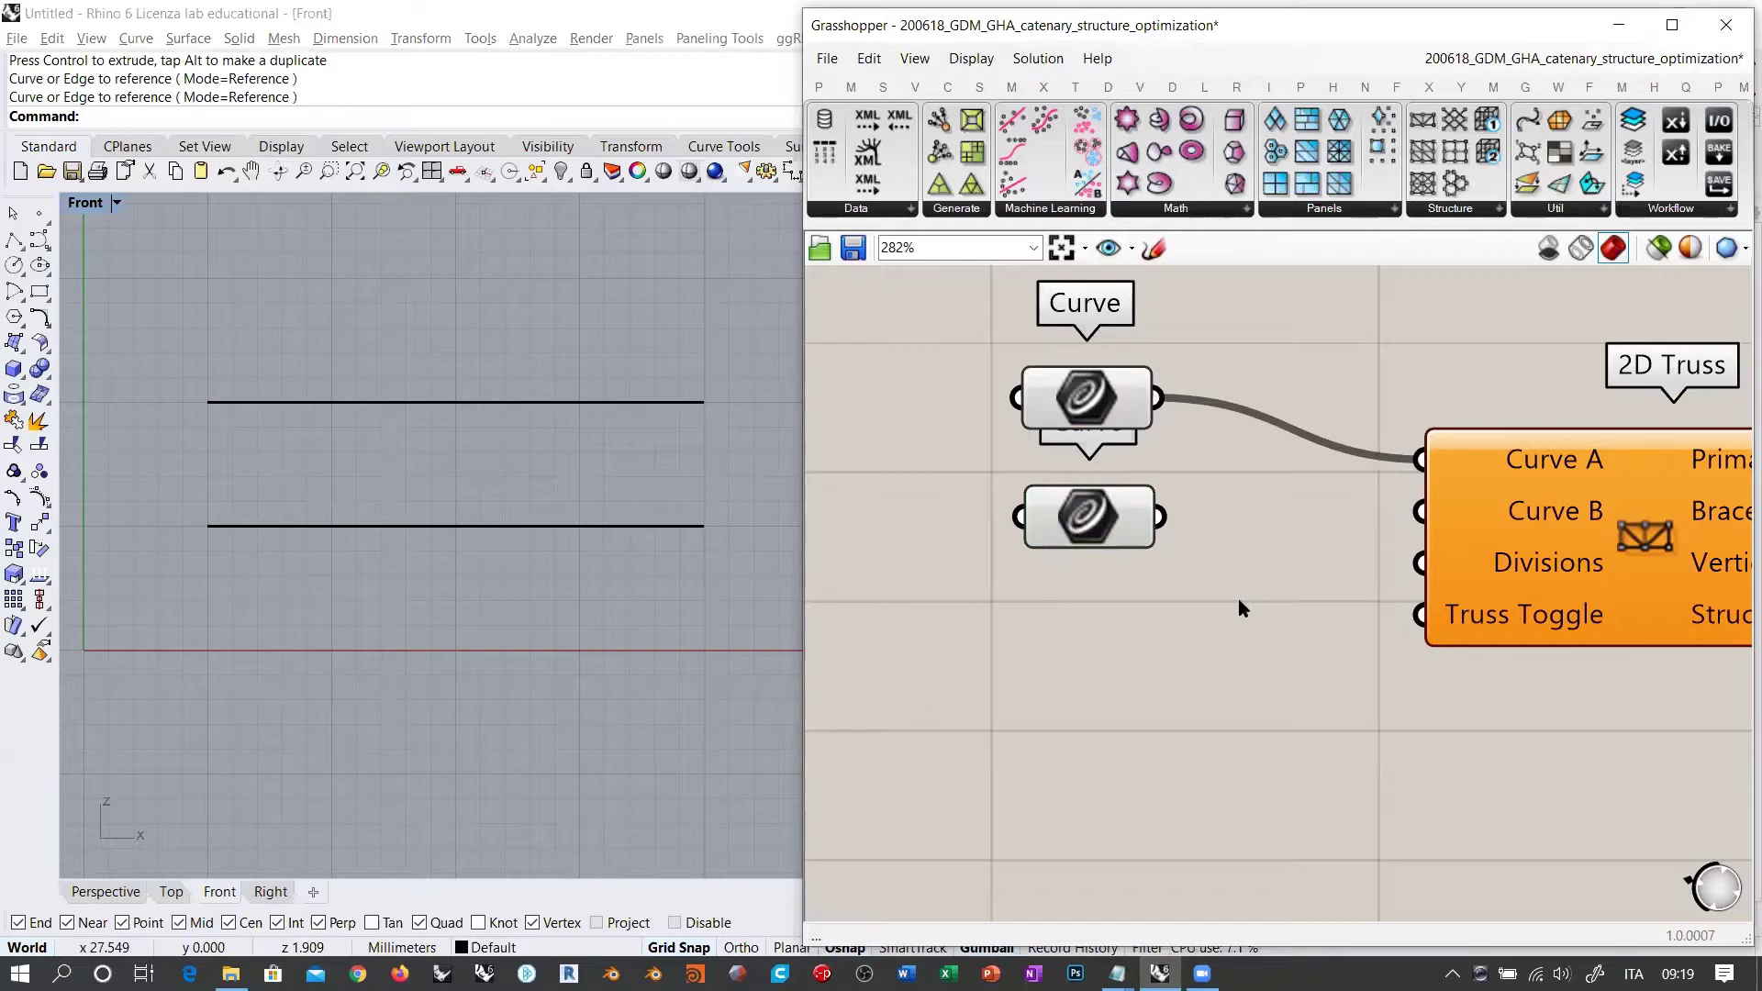
pyautogui.moveTo(1160, 516); pyautogui.dragTo(1420, 511)
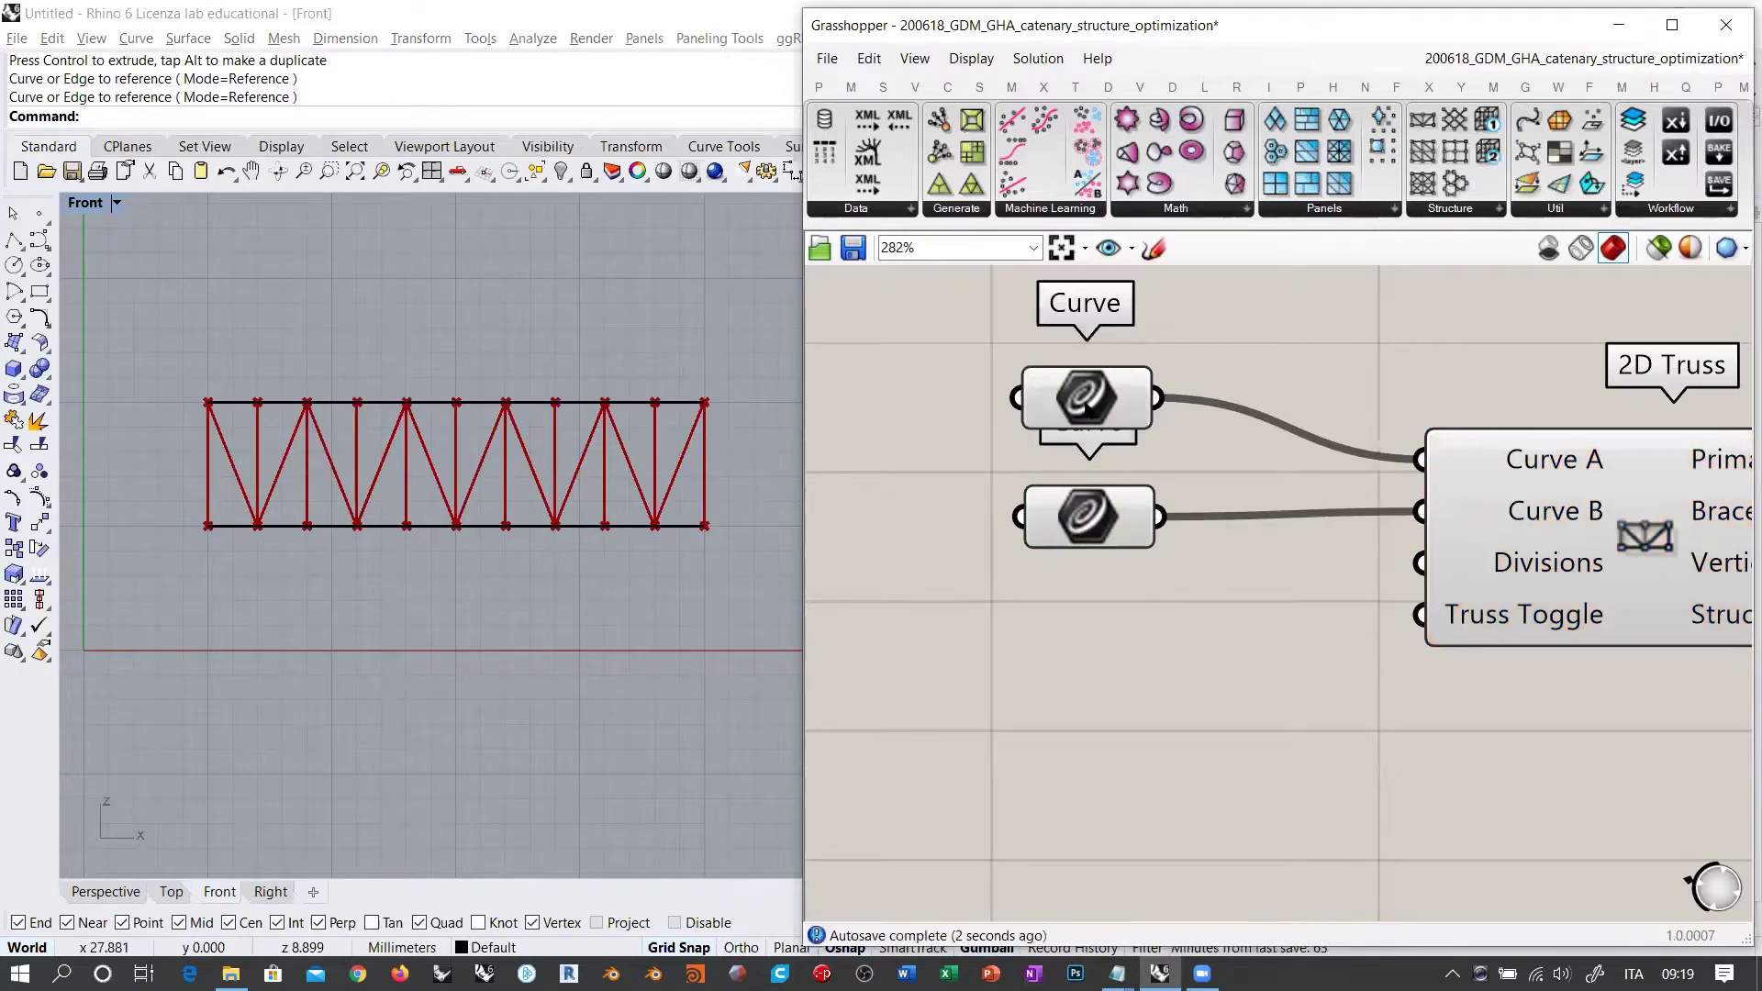
# Step: Internalise the data of both Curve parameters
pyautogui.rightClick(1088, 400)
pyautogui.click(1172, 790)
pyautogui.rightClick(1089, 521)
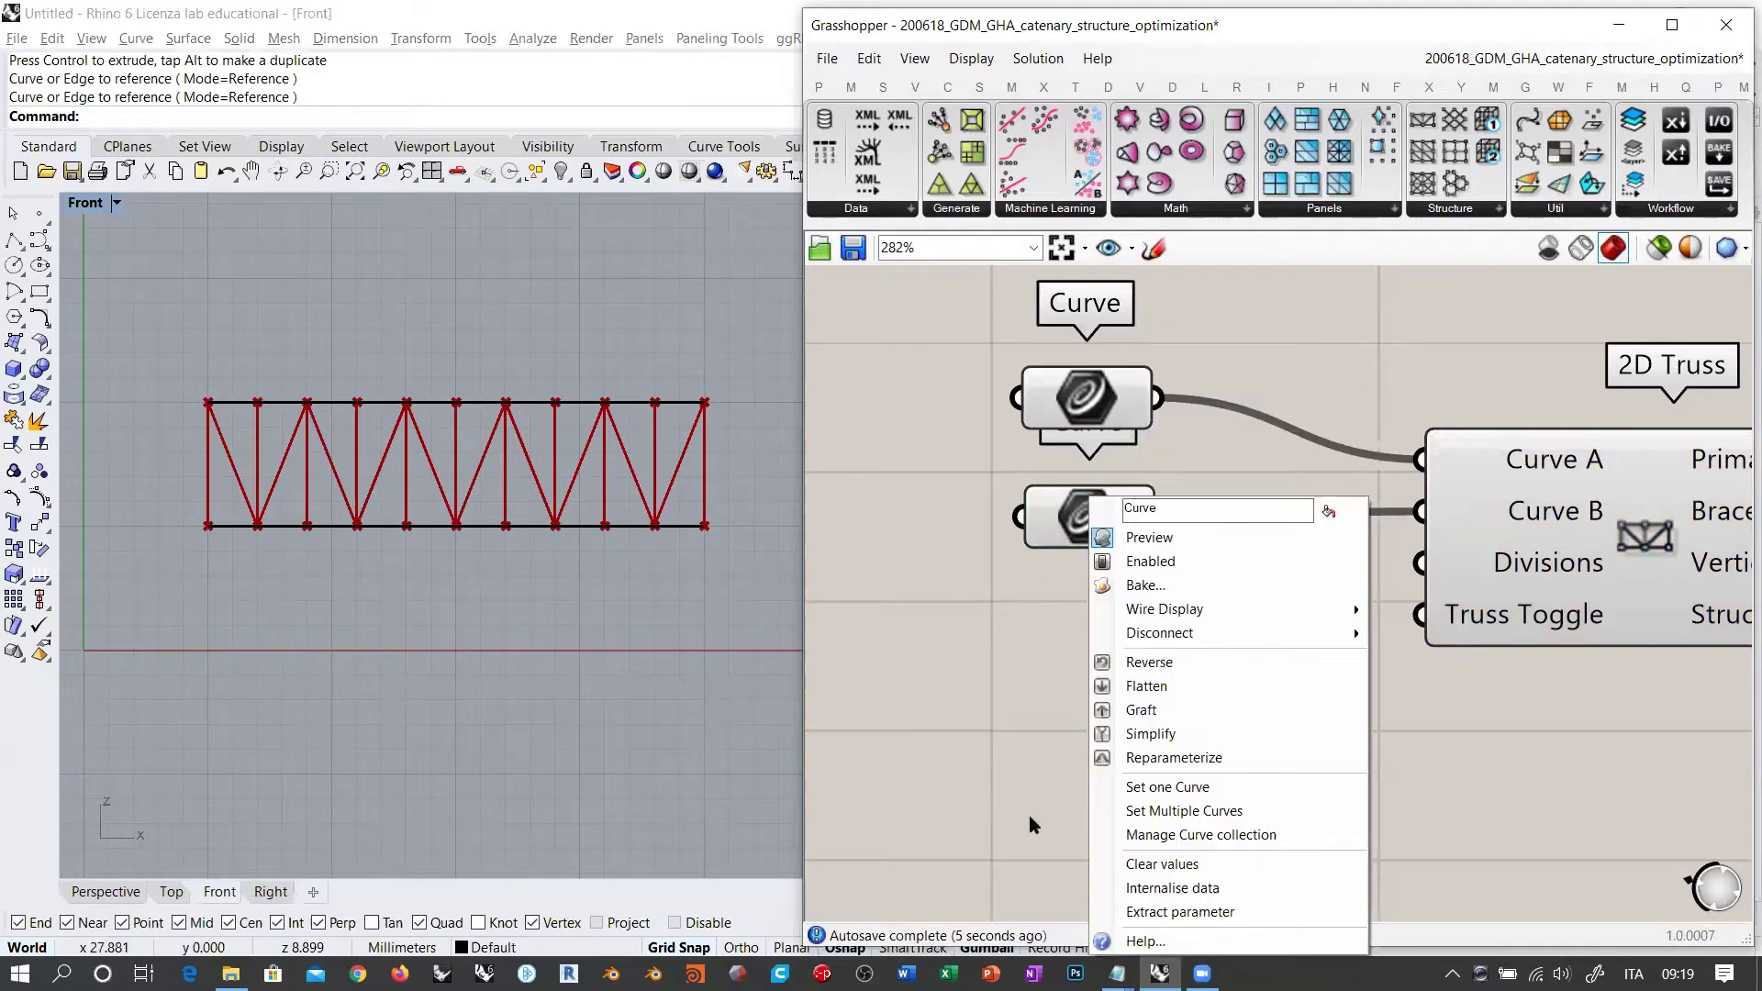
pyautogui.click(1141, 888)
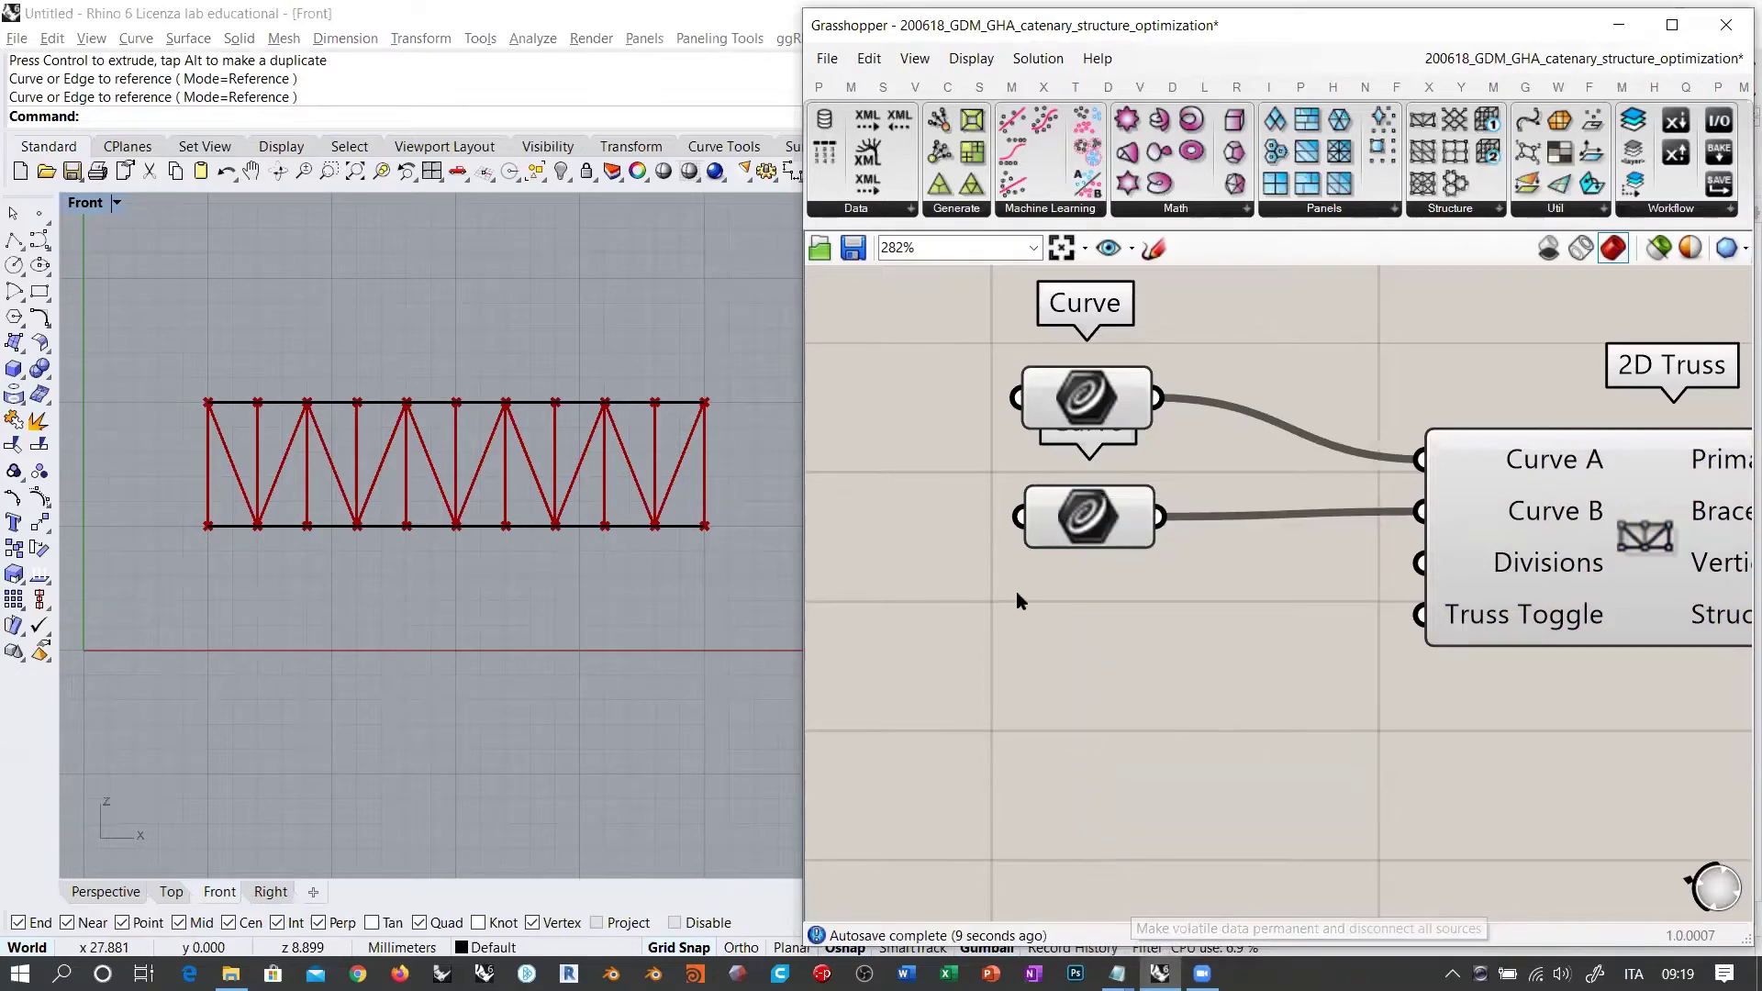
# Step: Delete the two source lines from the Rhino document
pyautogui.moveTo(649, 315); pyautogui.dragTo(334, 641)
pyautogui.press('Delete')
pyautogui.click(1141, 719)
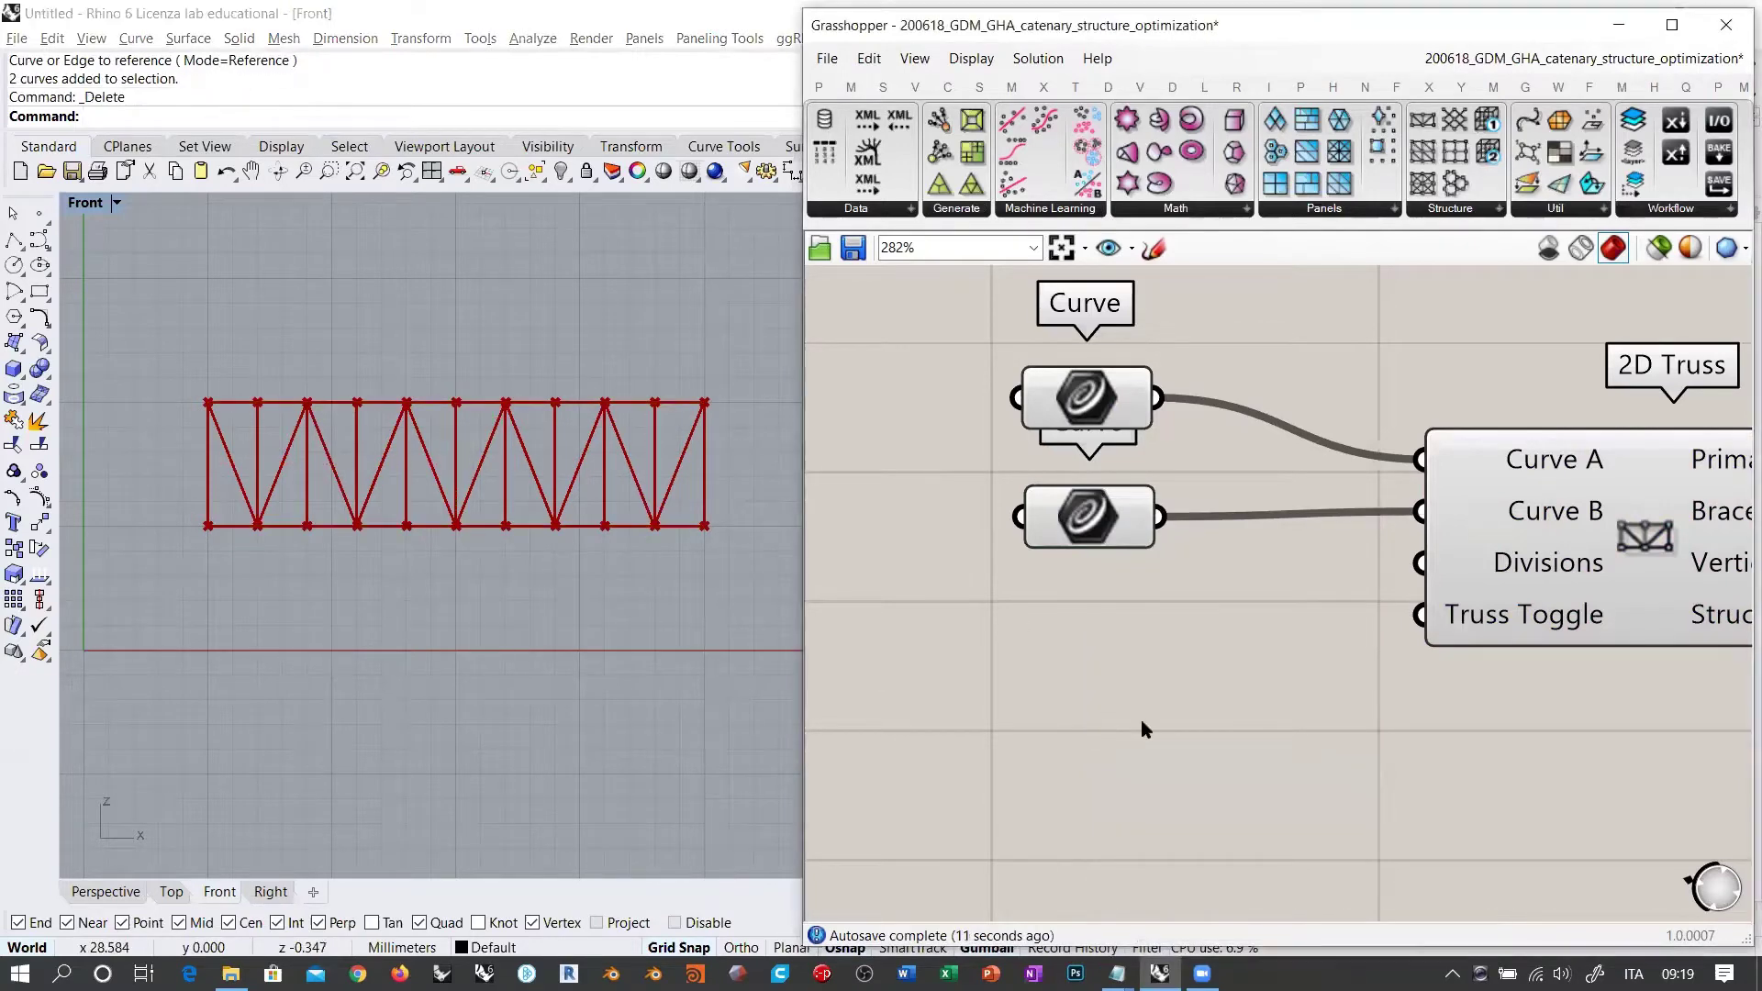
# Step: Add a number slider with the value 11 below the two Curve parameters
pyautogui.moveTo(1092, 401); pyautogui.dragTo(1092, 414)
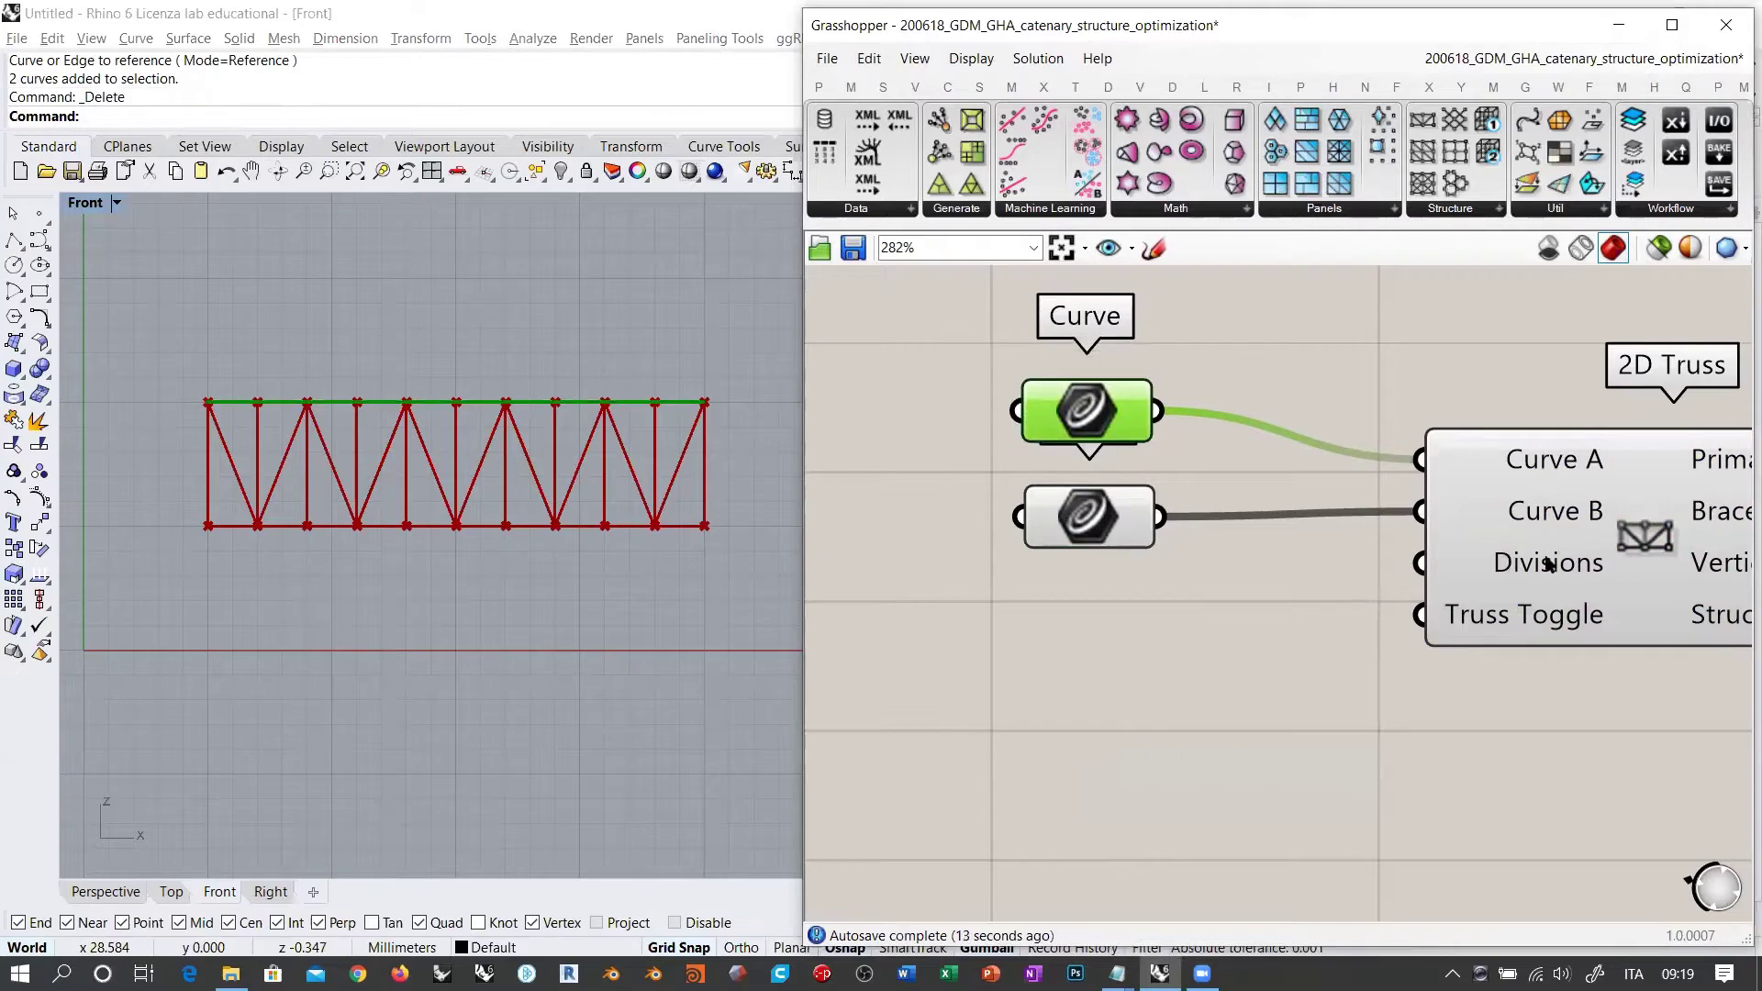
pyautogui.doubleClick(1040, 677)
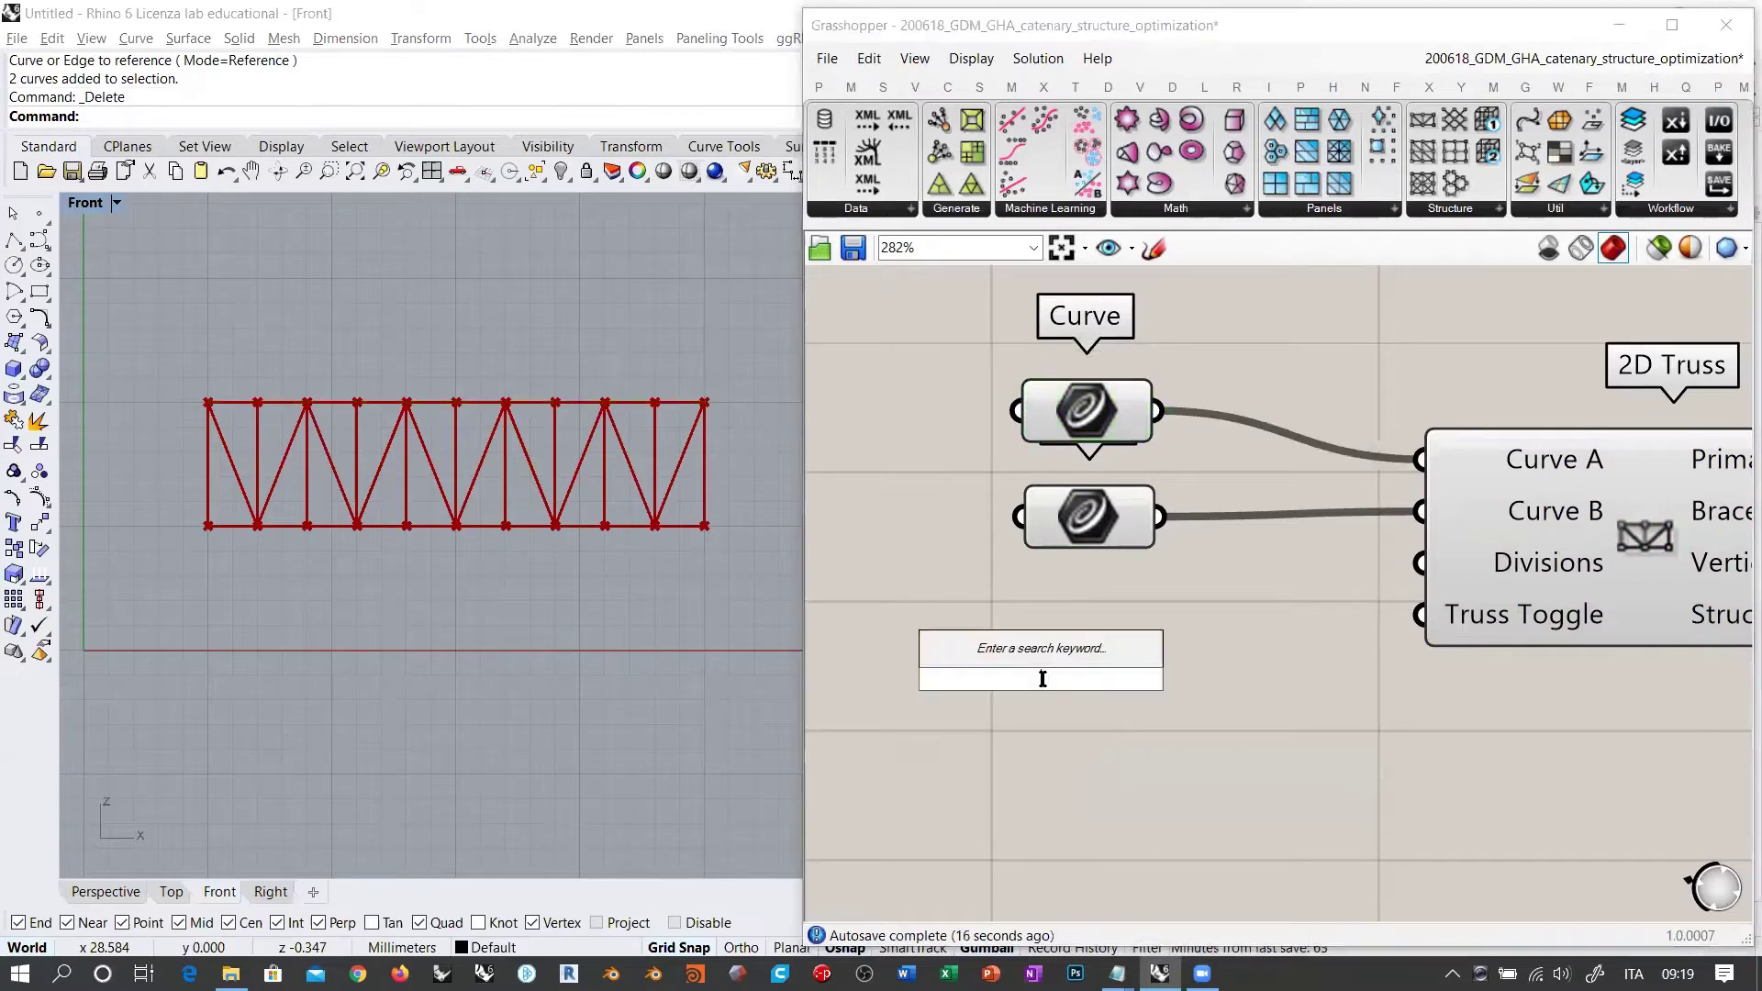
pyautogui.write('11')
pyautogui.press('Return')
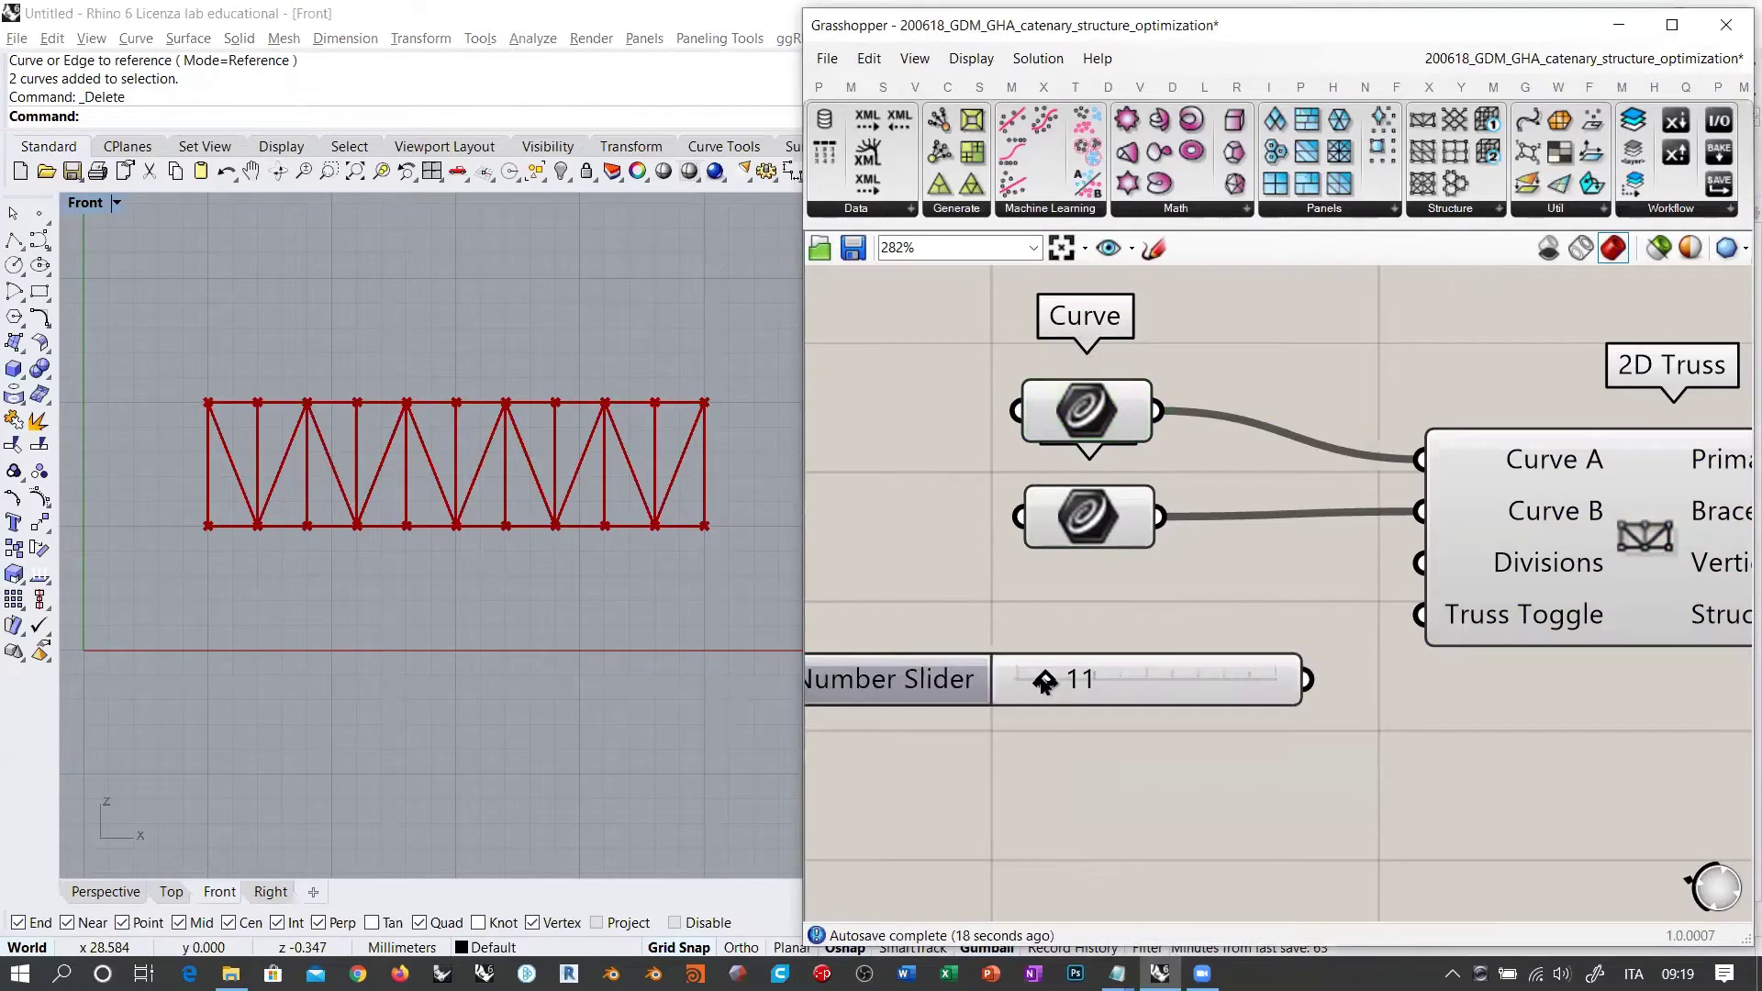
# Step: Stack the two Curve parameters and the number slider closely in a column, aligned at their output ends
pyautogui.moveTo(1130, 679); pyautogui.dragTo(994, 594)
pyautogui.moveTo(1101, 436); pyautogui.dragTo(1110, 508)
pyautogui.click(1115, 516)
pyautogui.moveTo(1222, 683); pyautogui.dragTo(1072, 371)
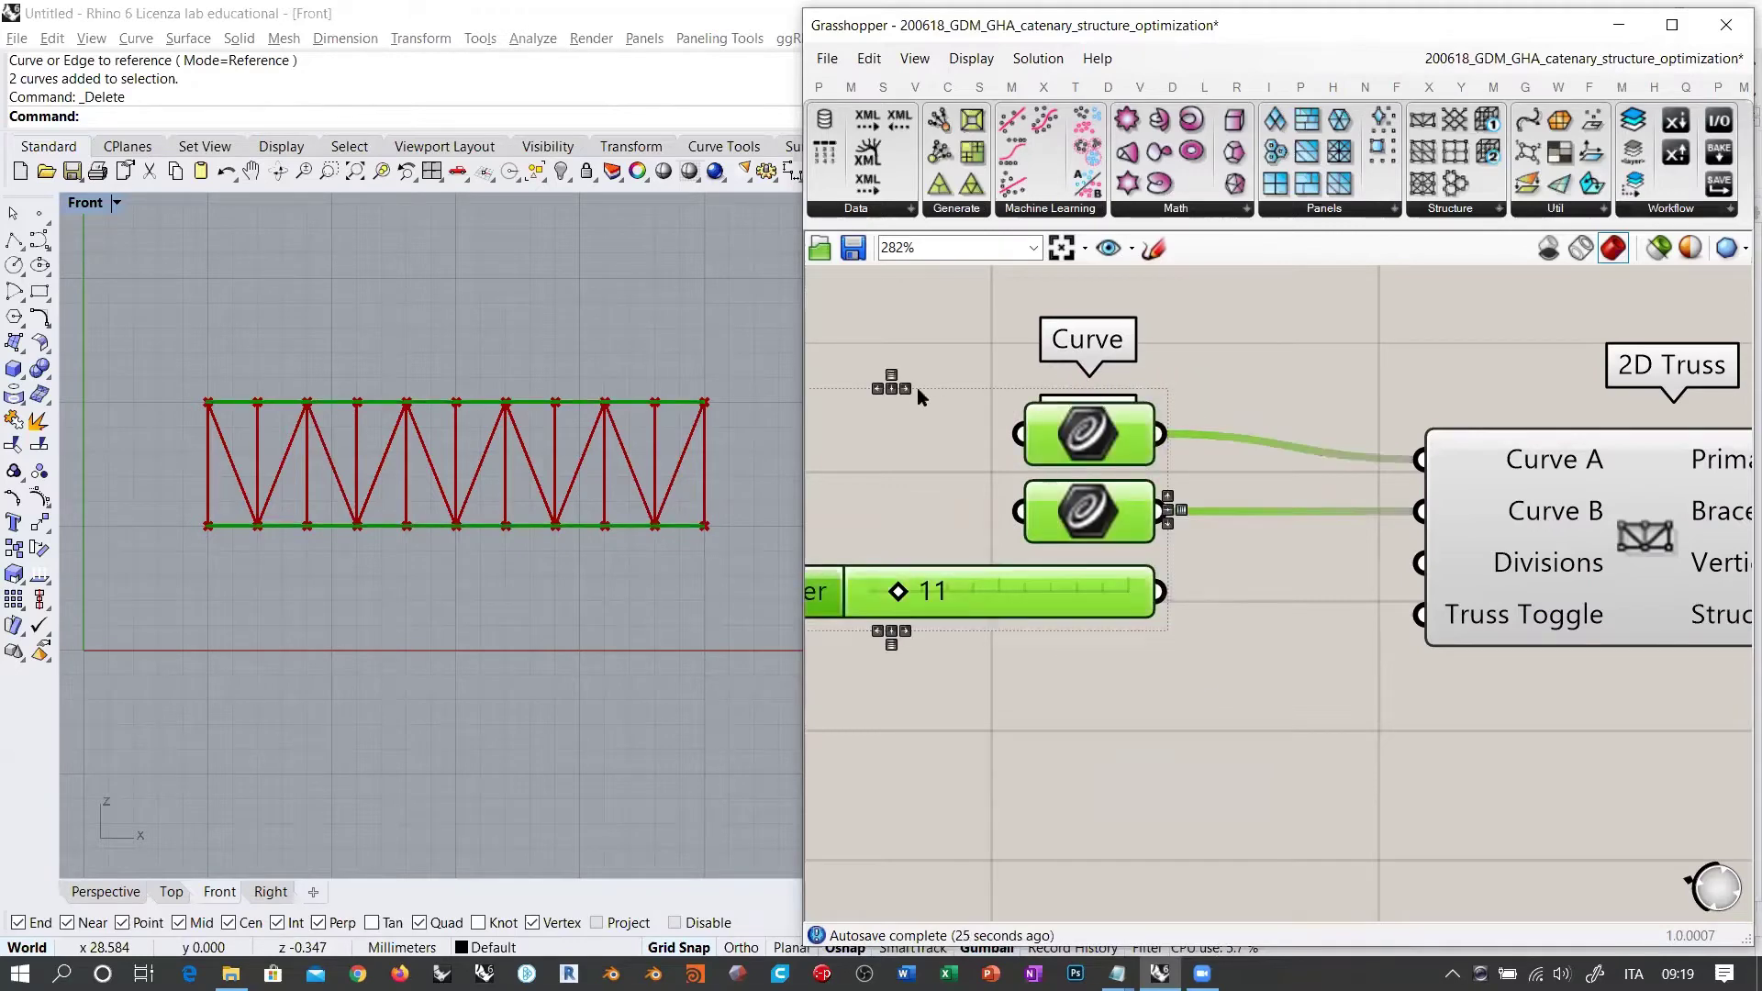
pyautogui.click(1273, 516)
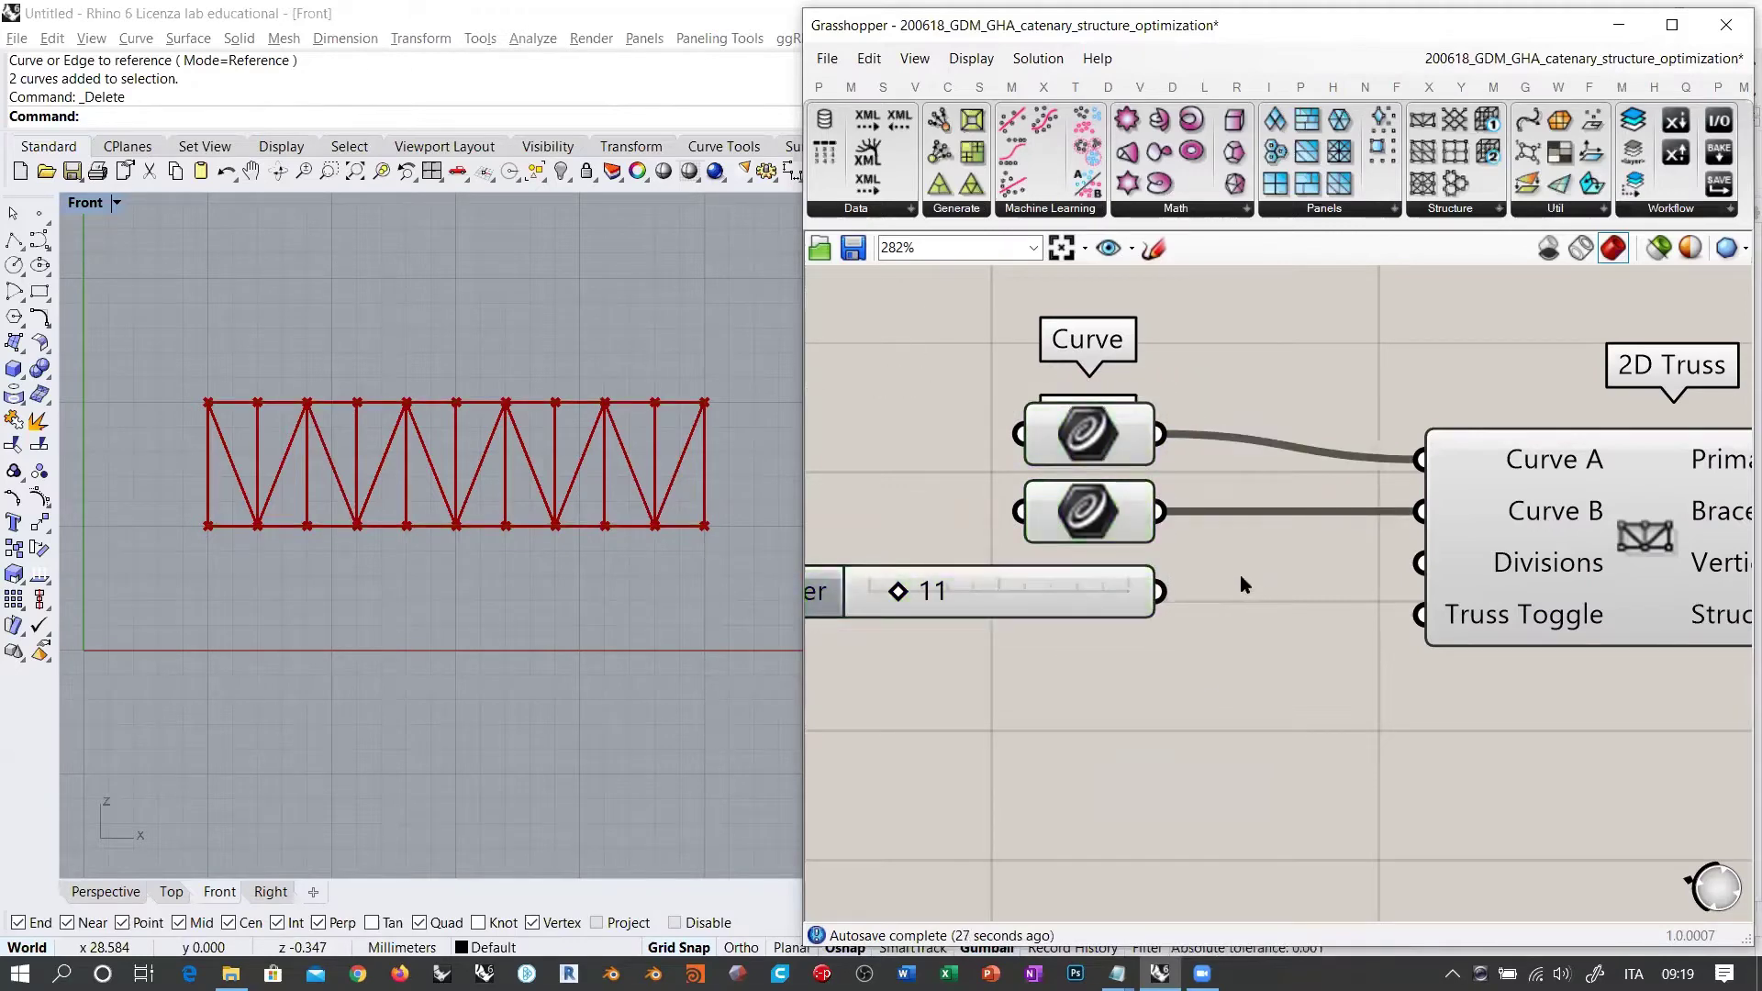
pyautogui.moveTo(1241, 580); pyautogui.dragTo(1317, 548, button='right')
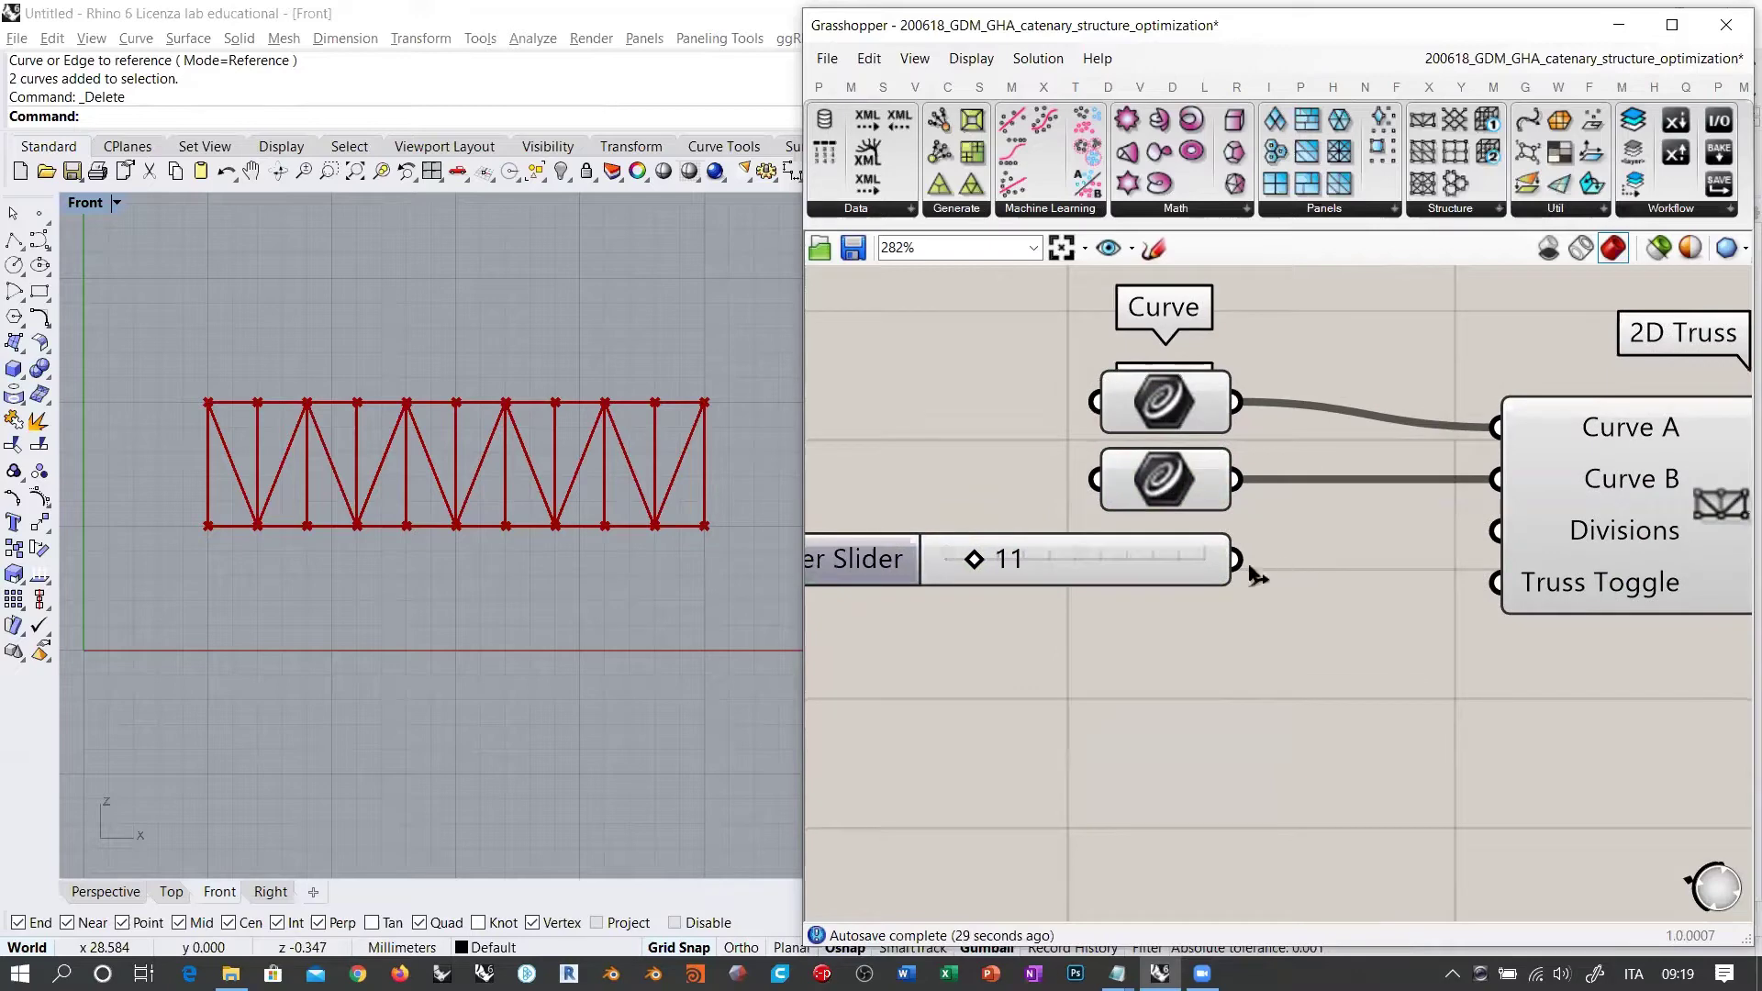
pyautogui.moveTo(1144, 561); pyautogui.dragTo(1145, 554)
pyautogui.click(1181, 661)
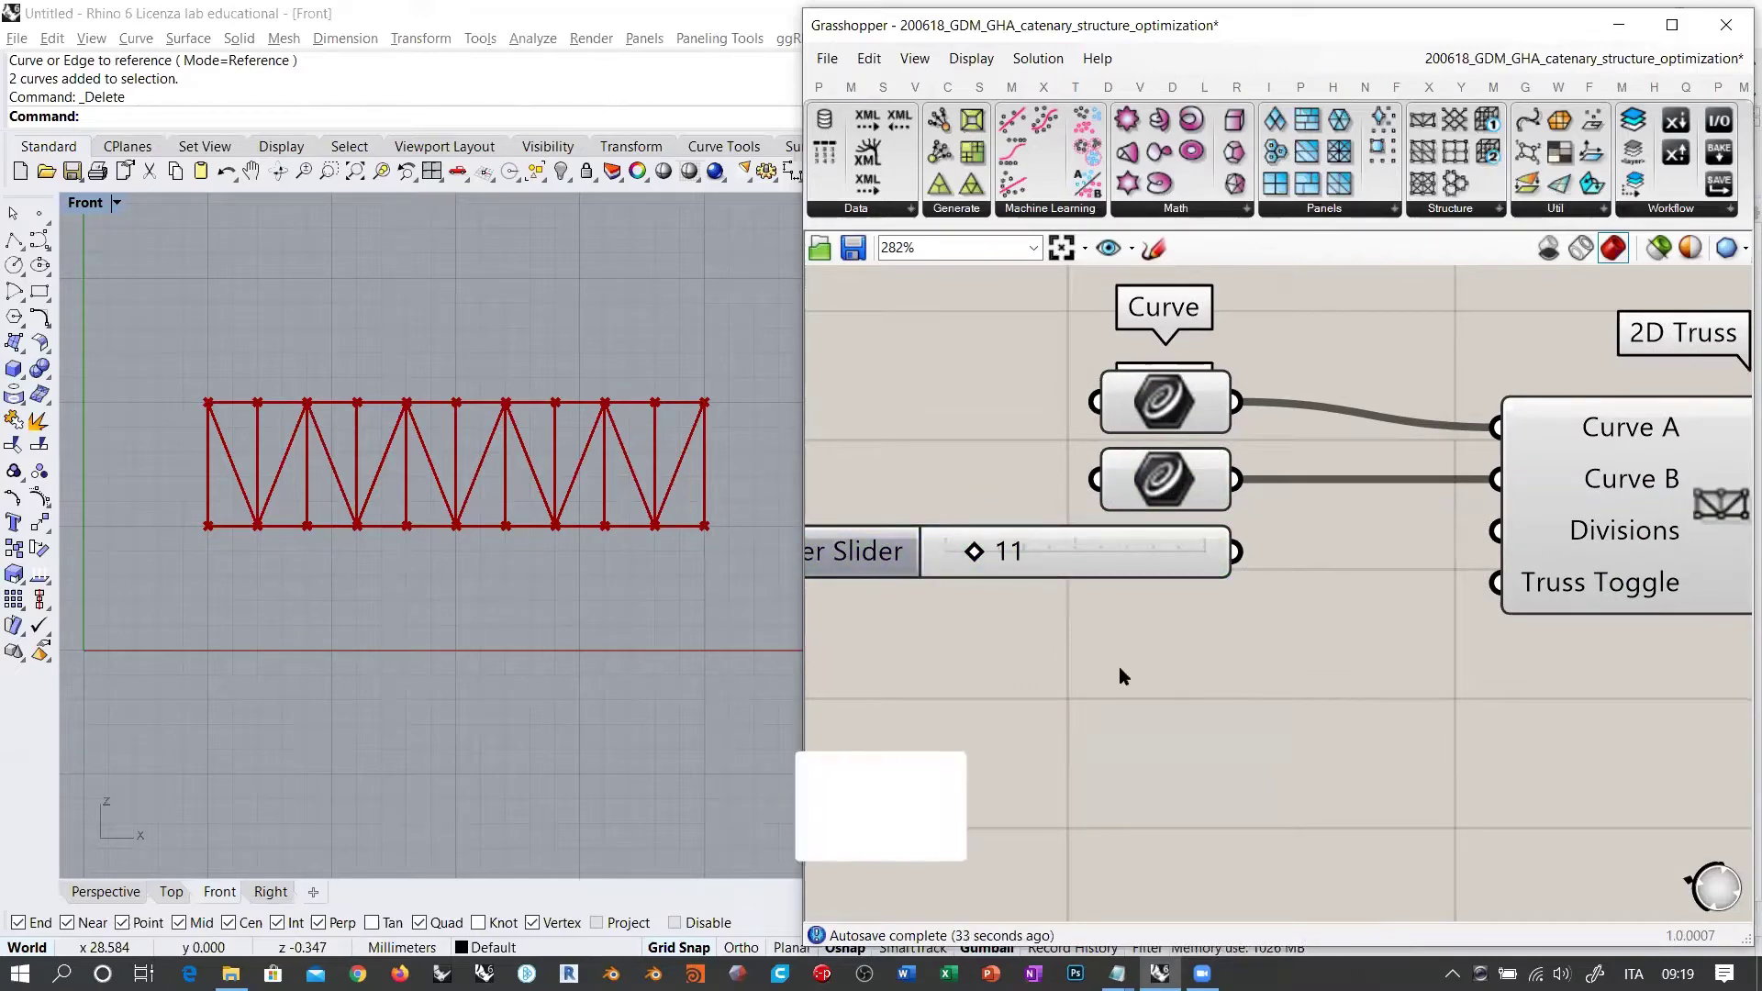
# Step: Create example number sliders from the values 5, 11 and 101, and delete all three
pyautogui.doubleClick(1139, 661)
pyautogui.write('3')
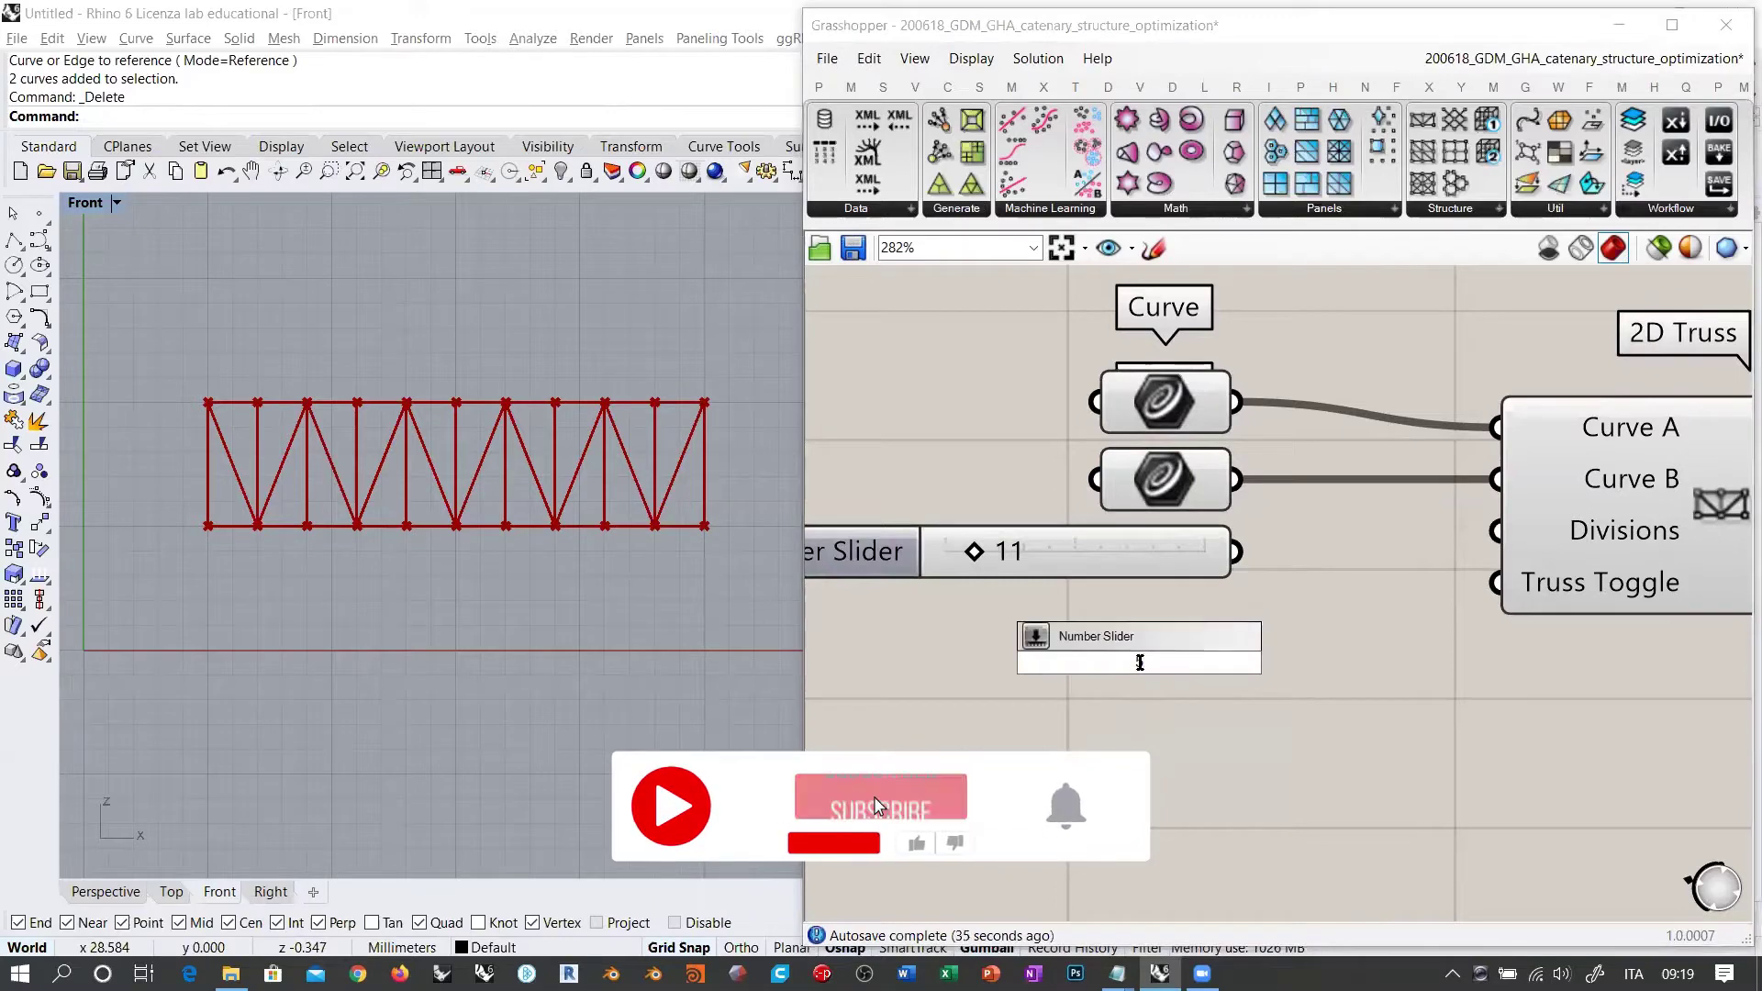
pyautogui.write('5')
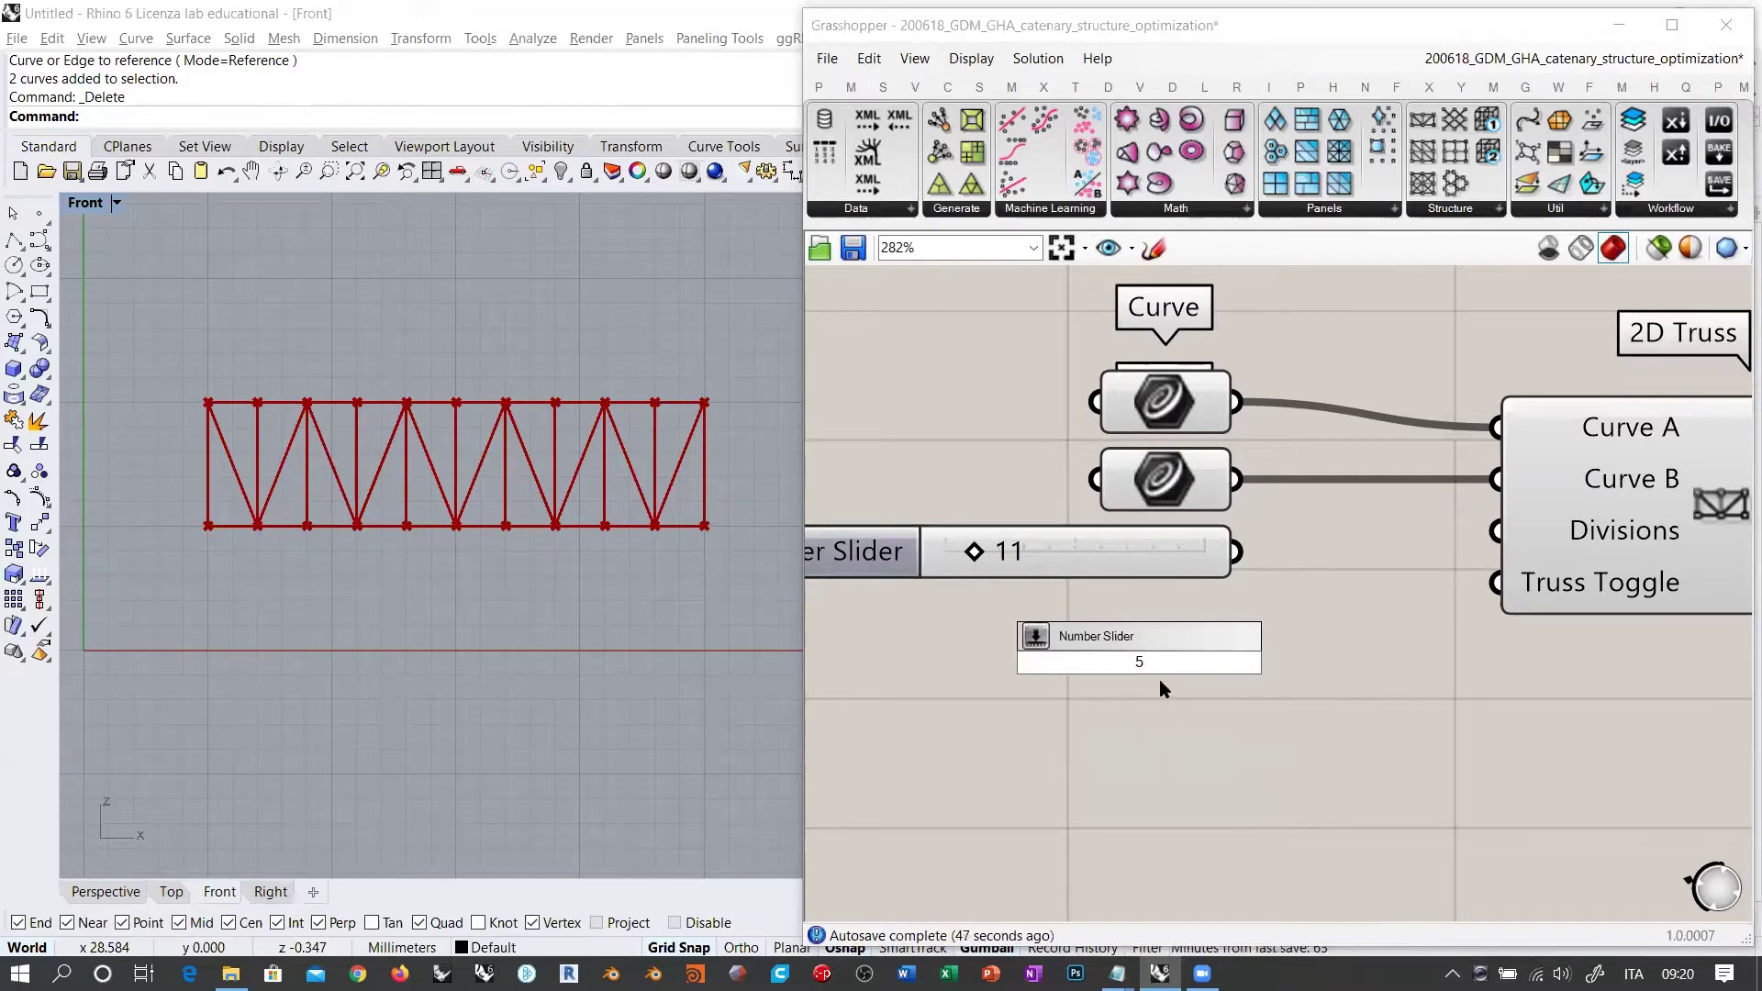
pyautogui.press('Return')
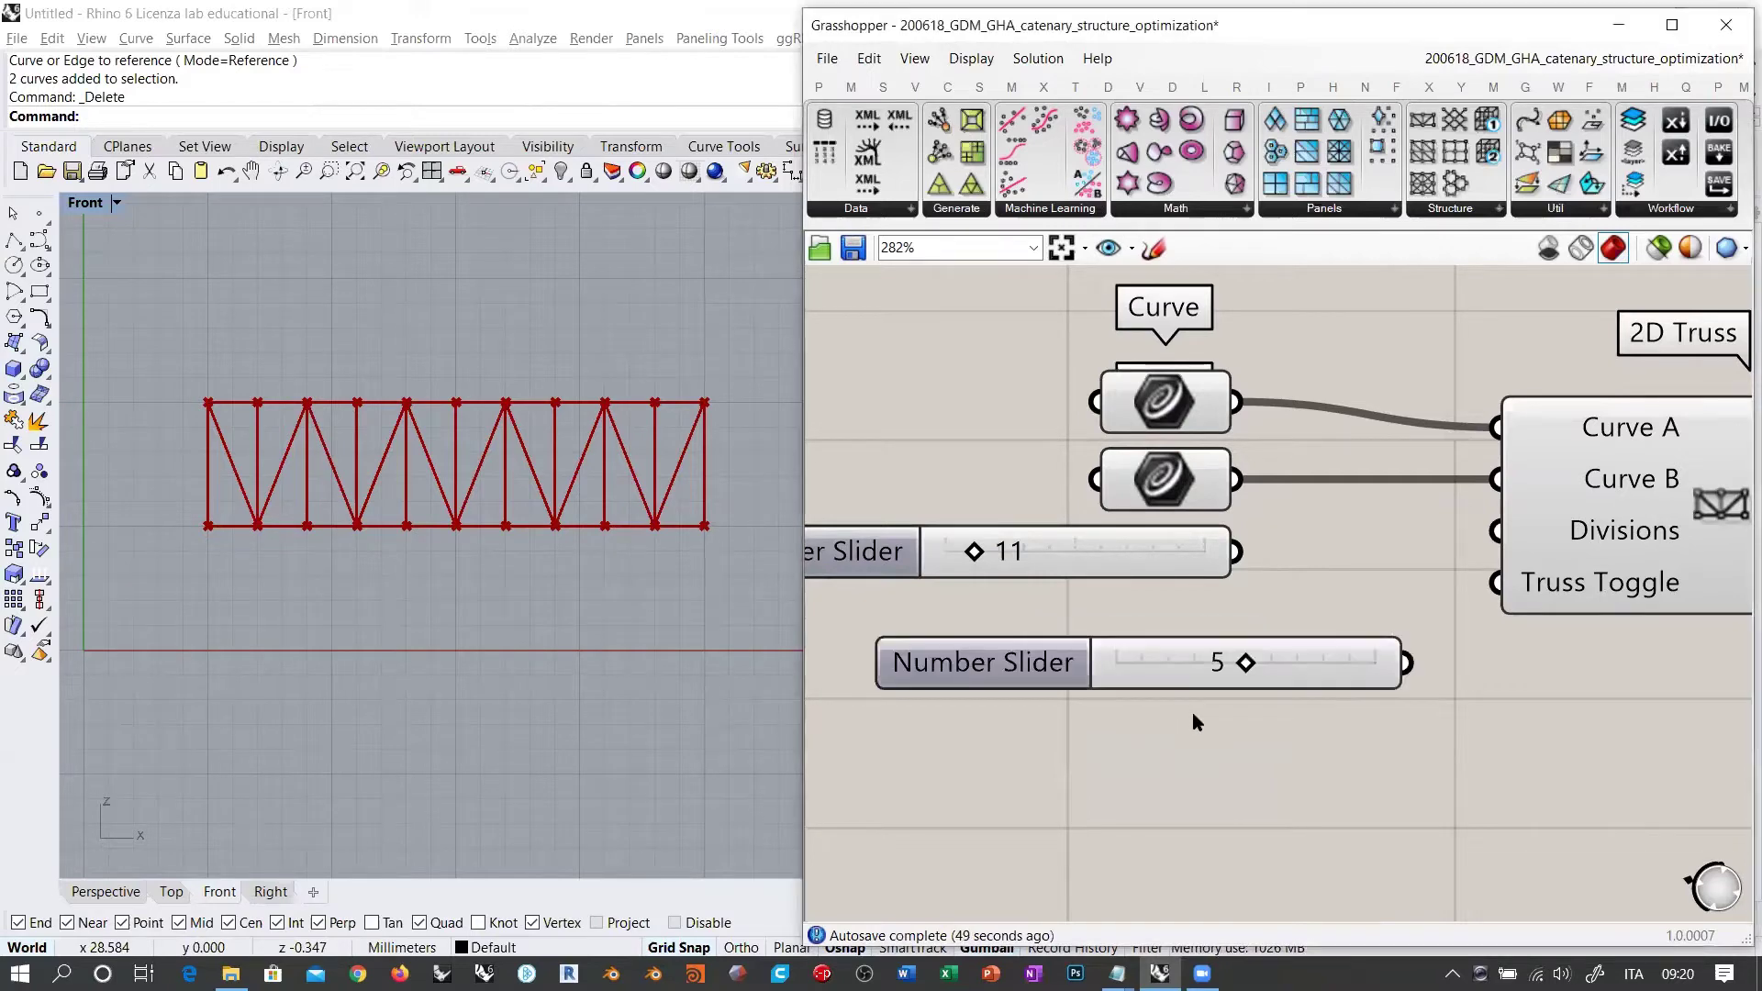
pyautogui.doubleClick(1187, 756)
pyautogui.write('1')
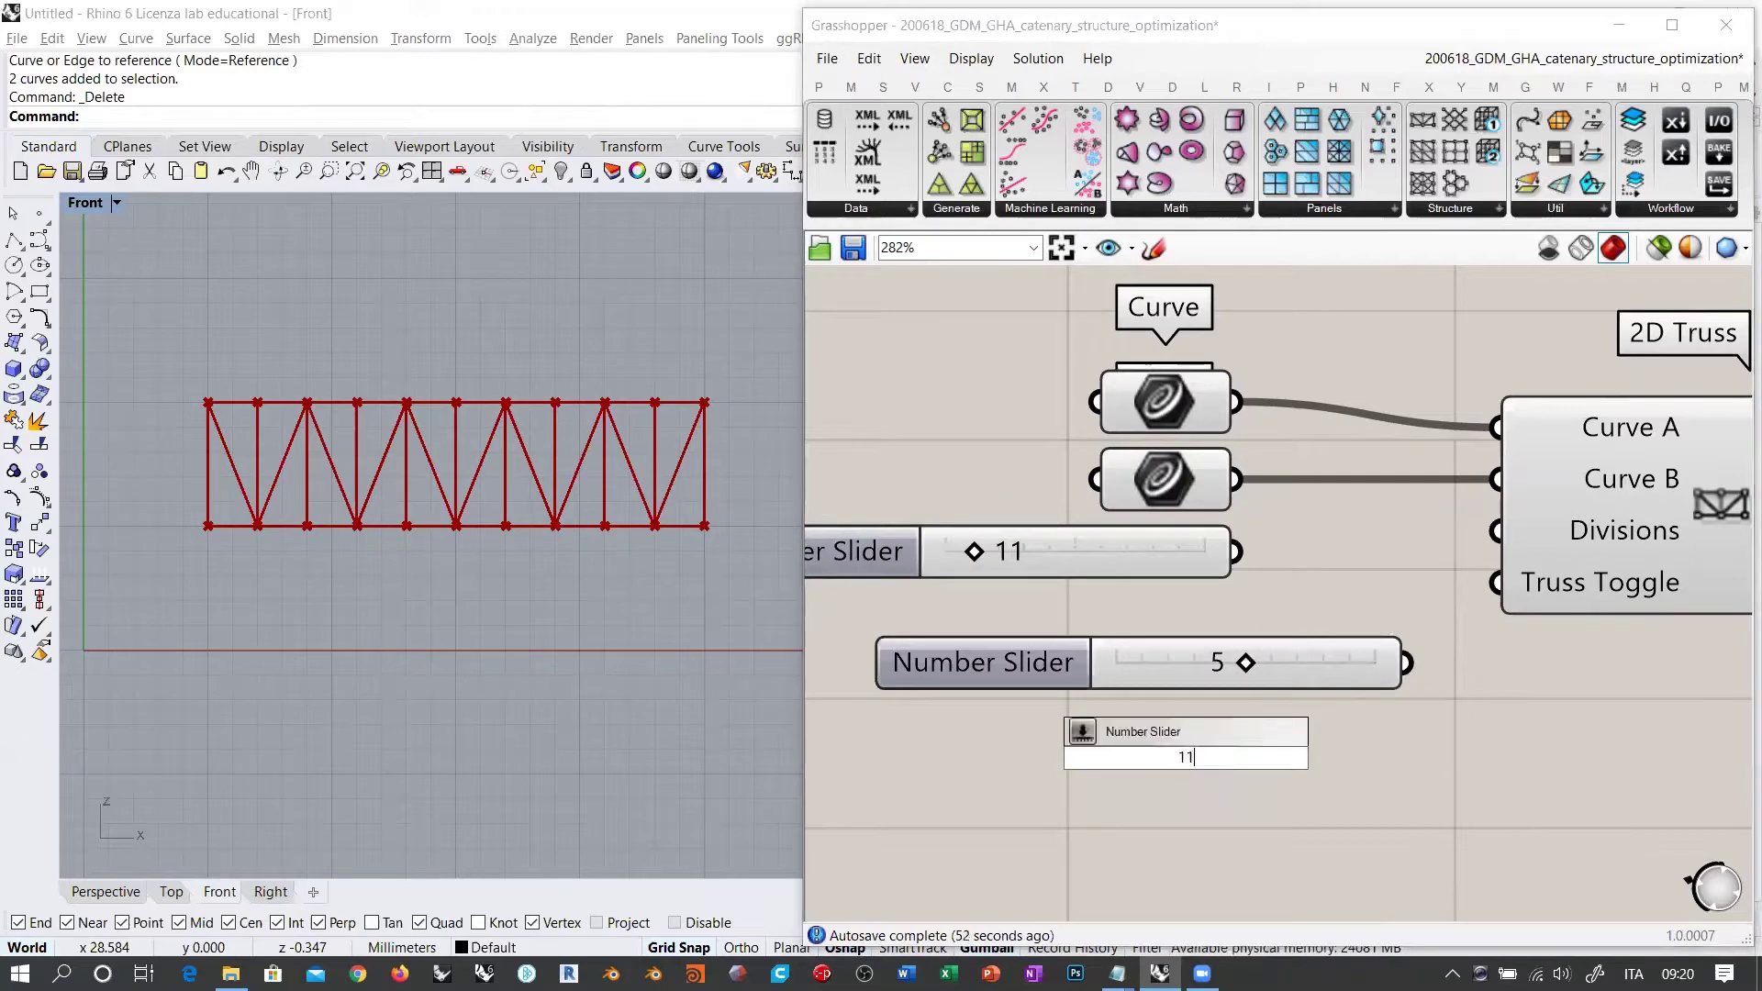
pyautogui.write('1')
pyautogui.press('Return')
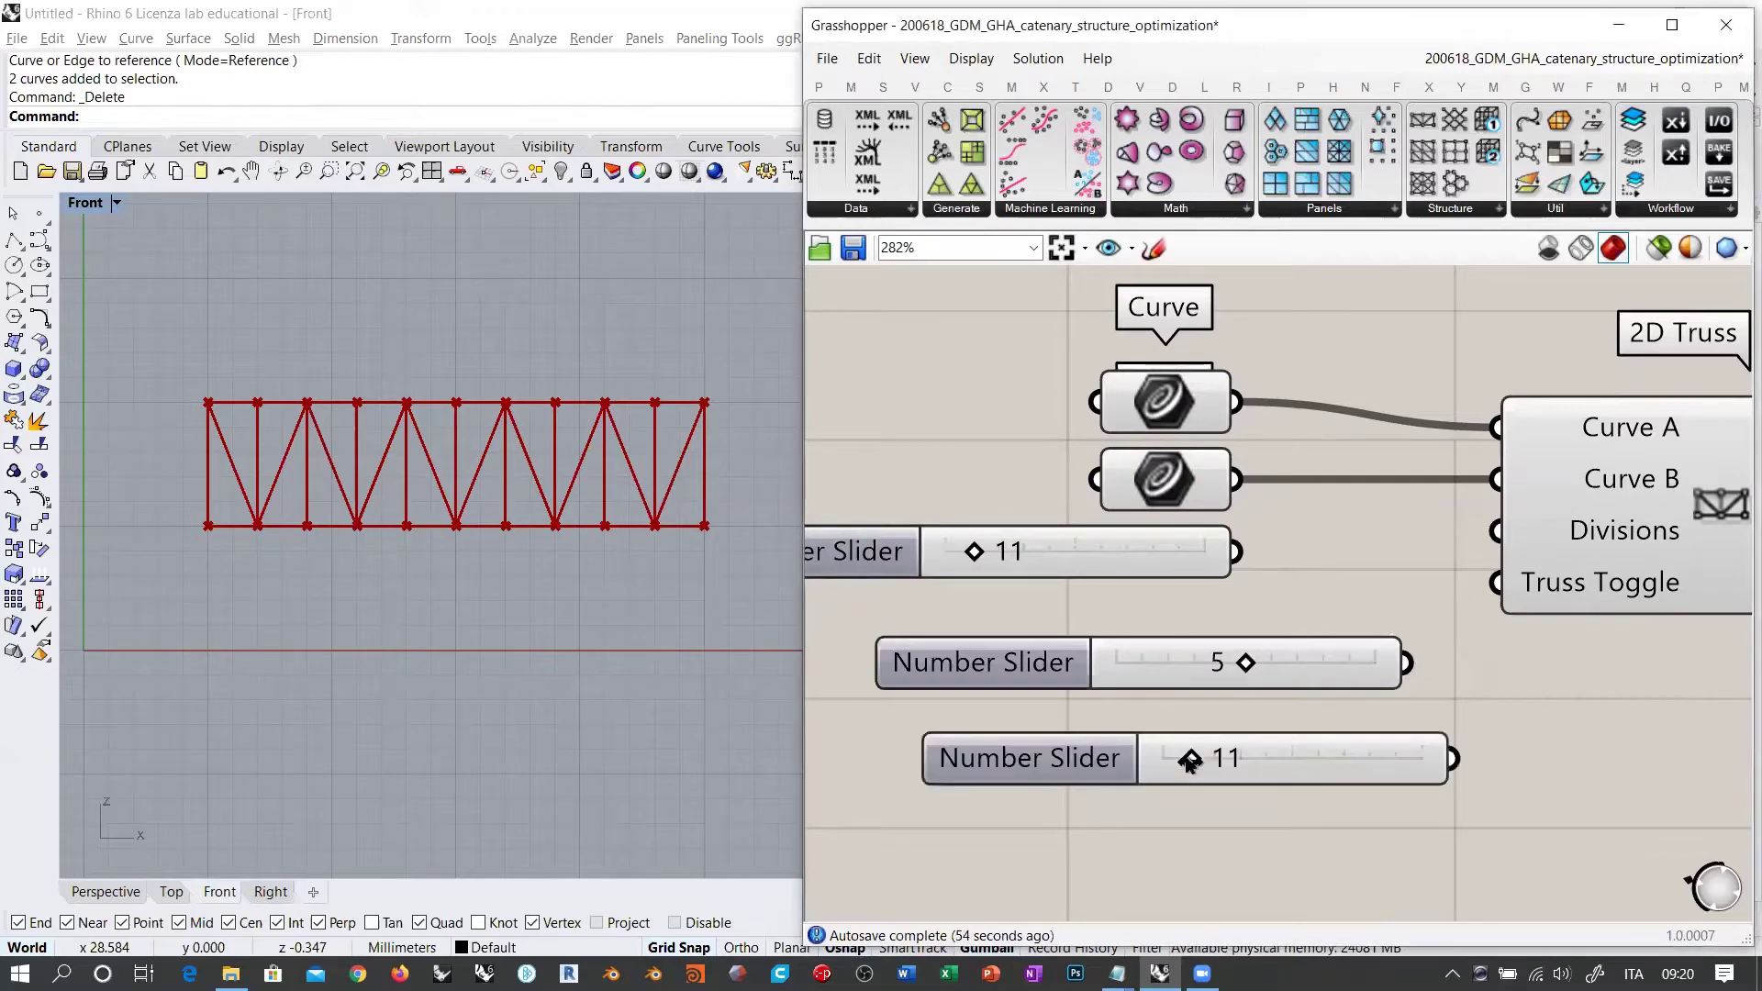
pyautogui.doubleClick(1259, 870)
pyautogui.write('101')
pyautogui.press('Return')
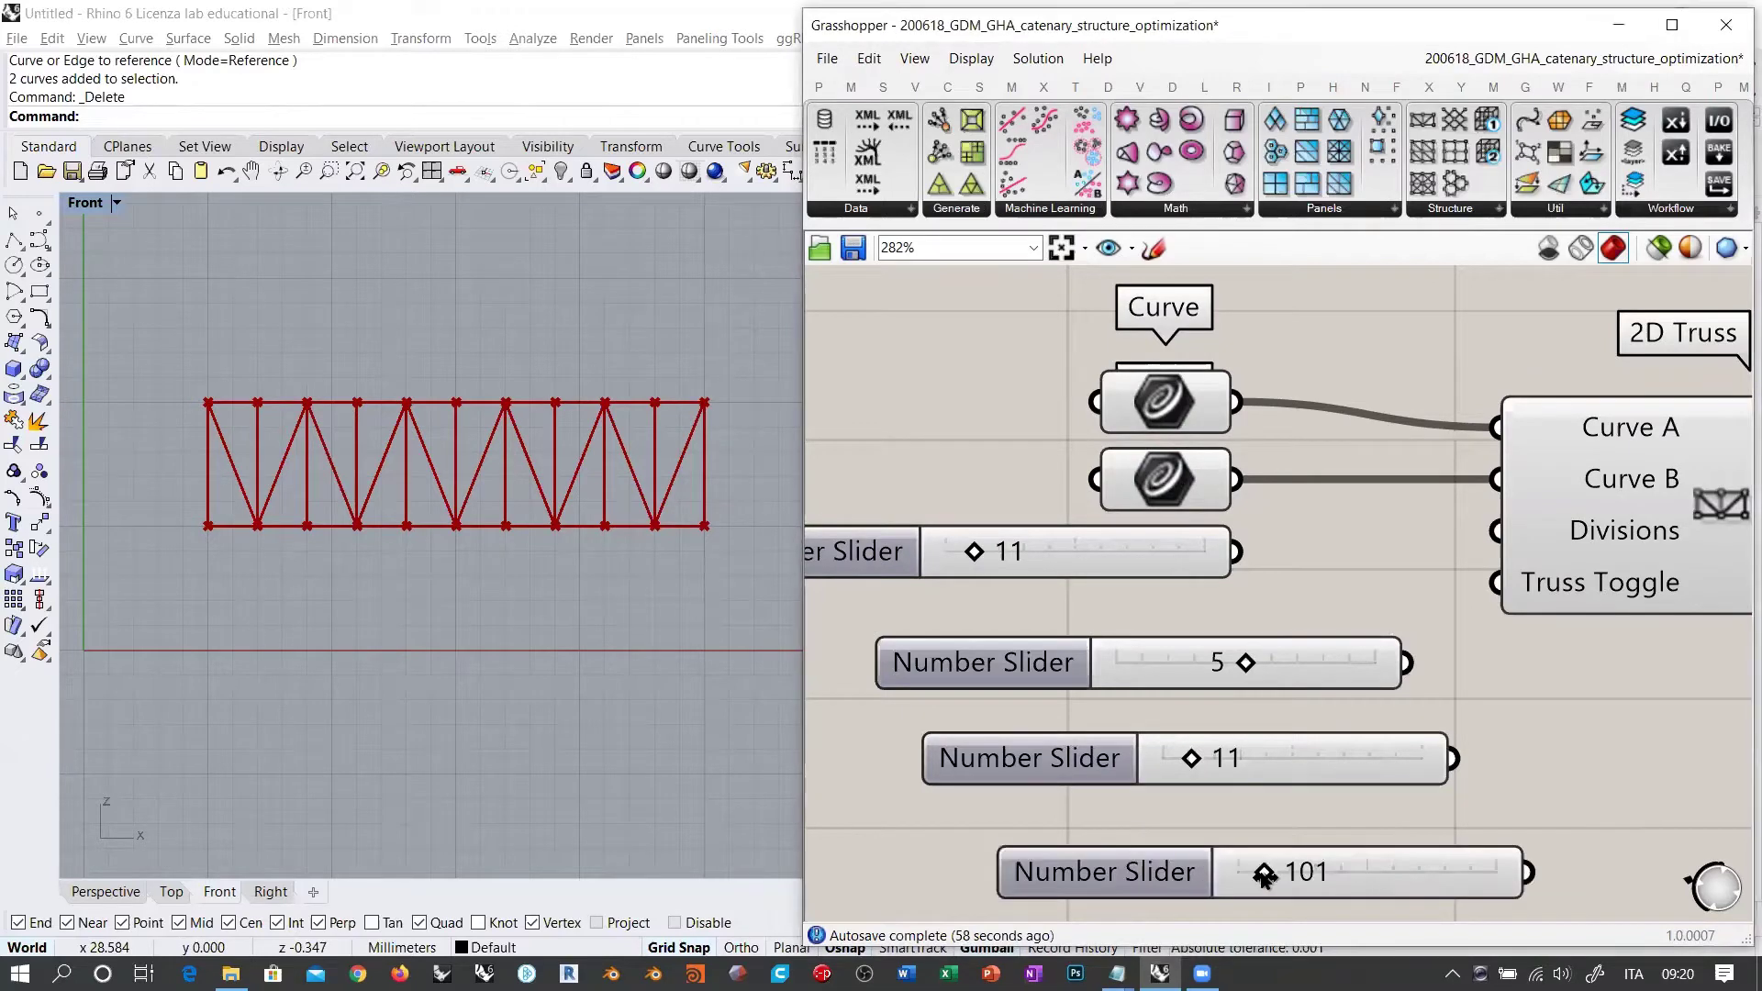
pyautogui.moveTo(1452, 631); pyautogui.dragTo(1276, 904)
pyautogui.press('Delete')
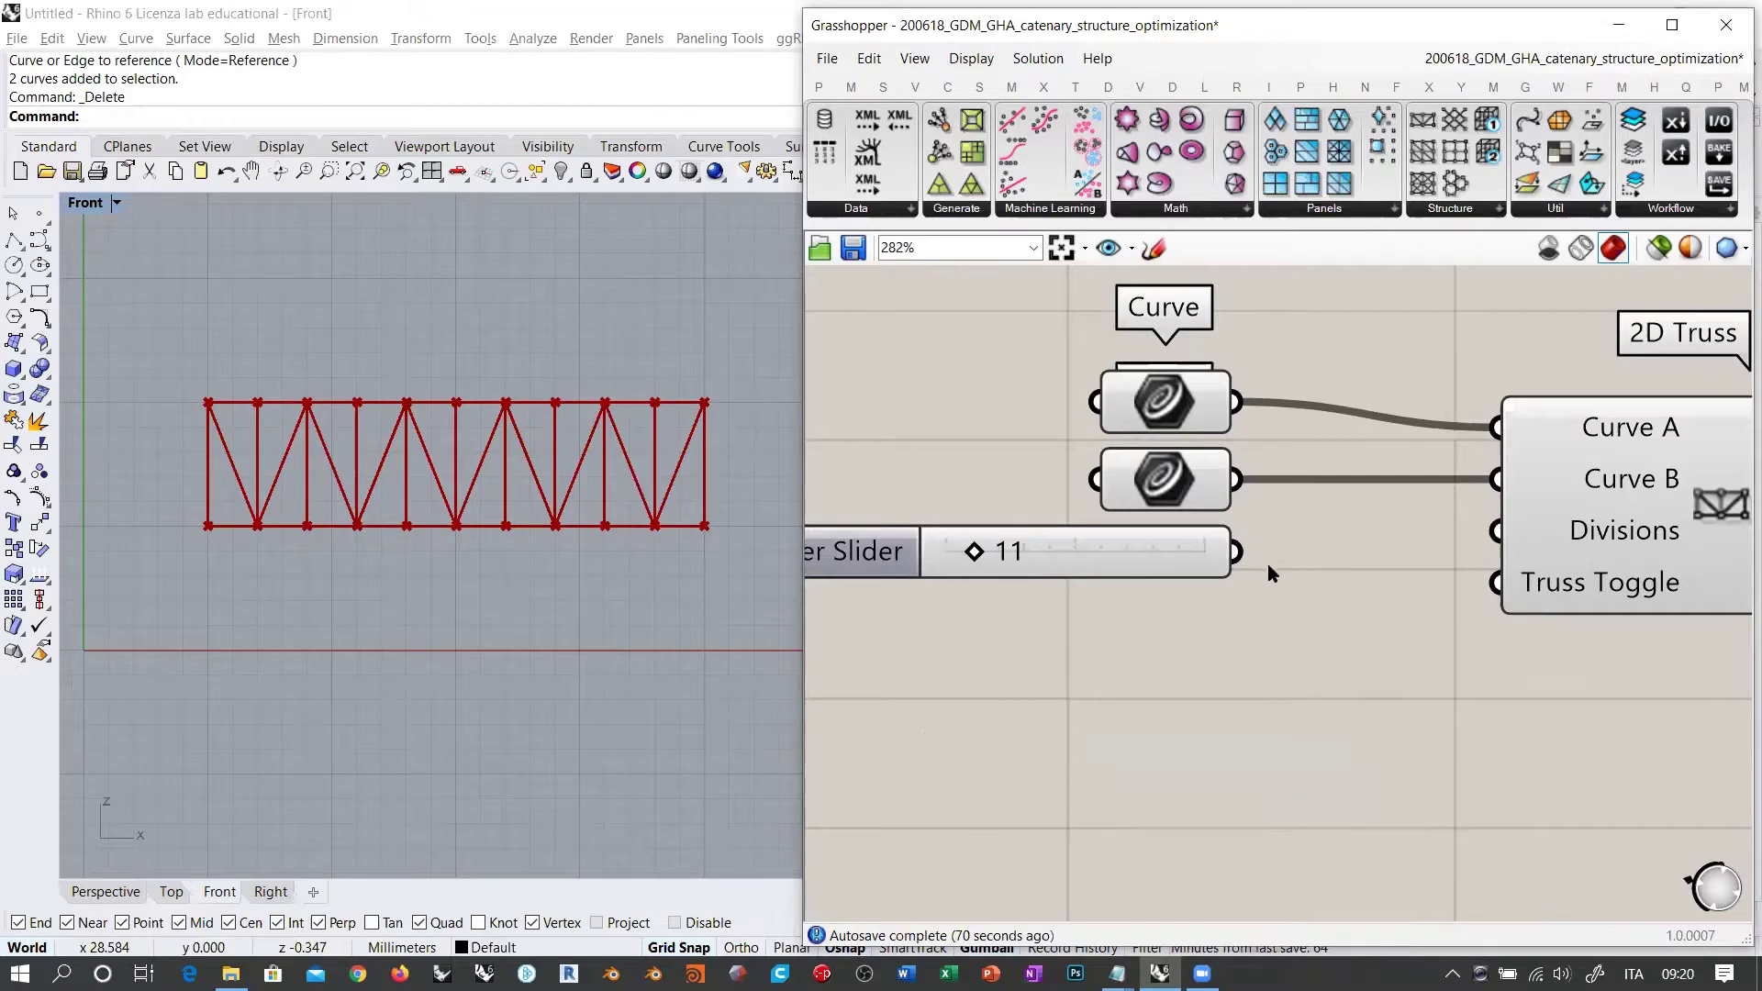
# Step: Connect the number slider to the Divisions input of the 2D Truss component and set it to 15
pyautogui.moveTo(1236, 551); pyautogui.dragTo(1495, 530)
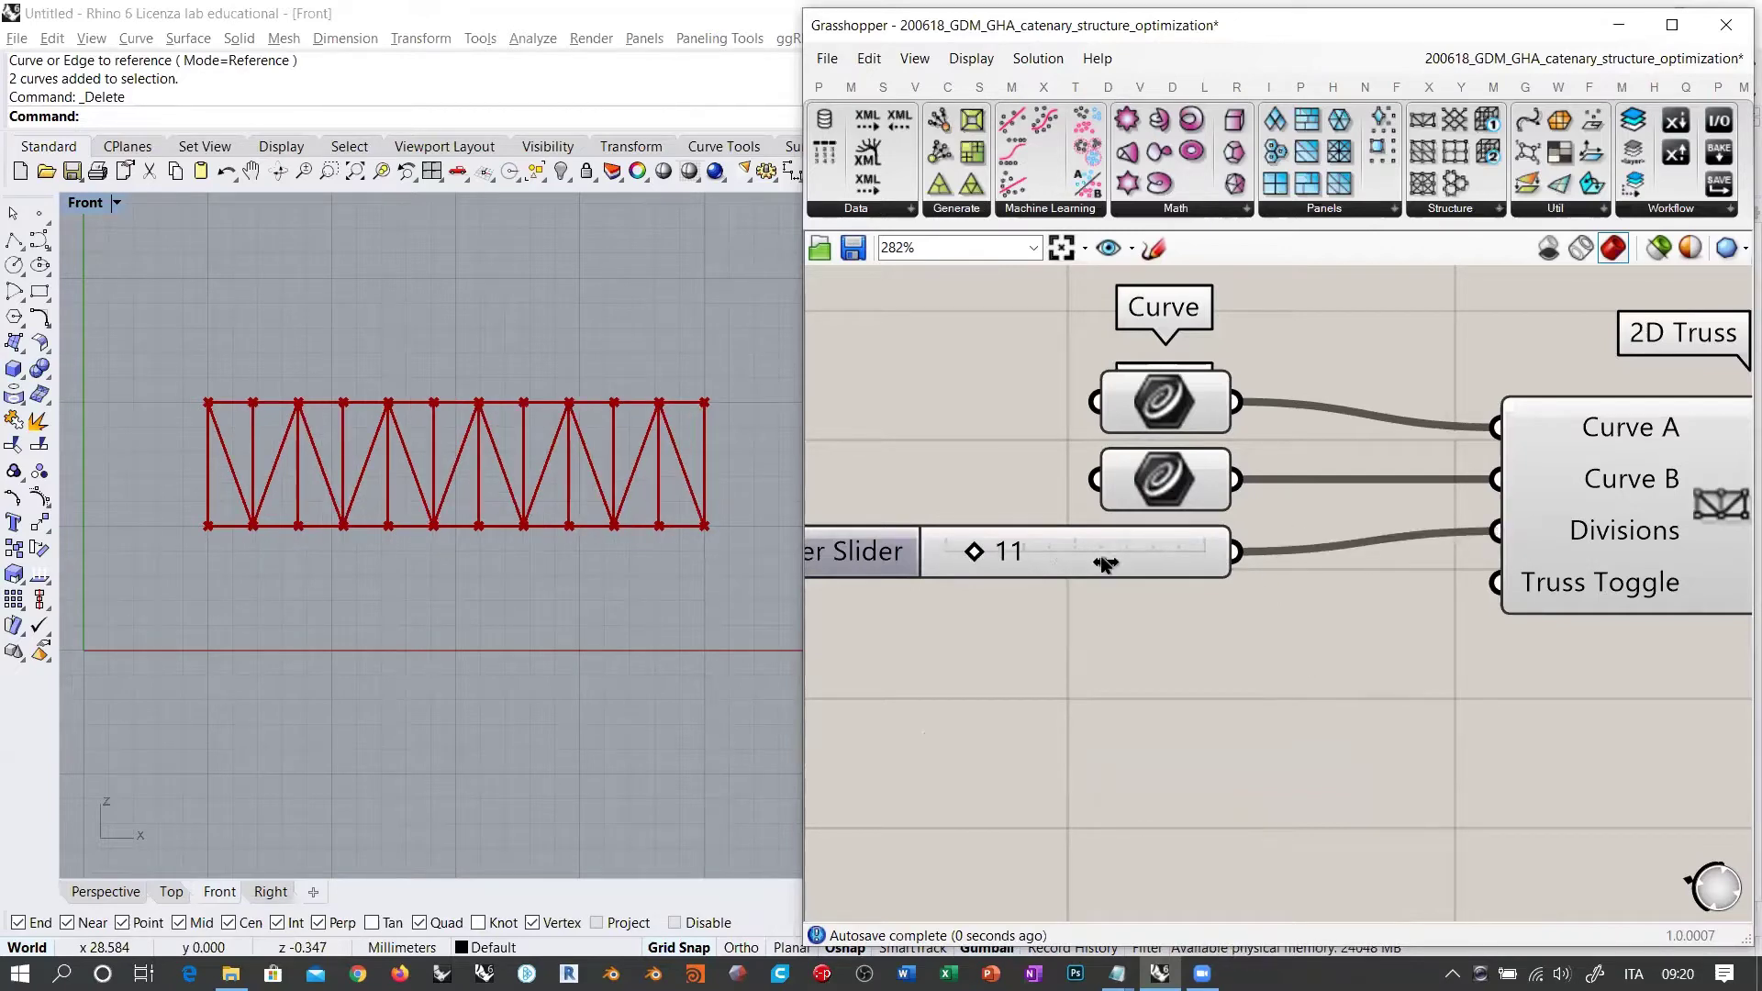
pyautogui.moveTo(1000, 551)
pyautogui.mouseDown()
pyautogui.moveTo(1140, 551)
pyautogui.moveTo(983, 553)
pyautogui.mouseUp()
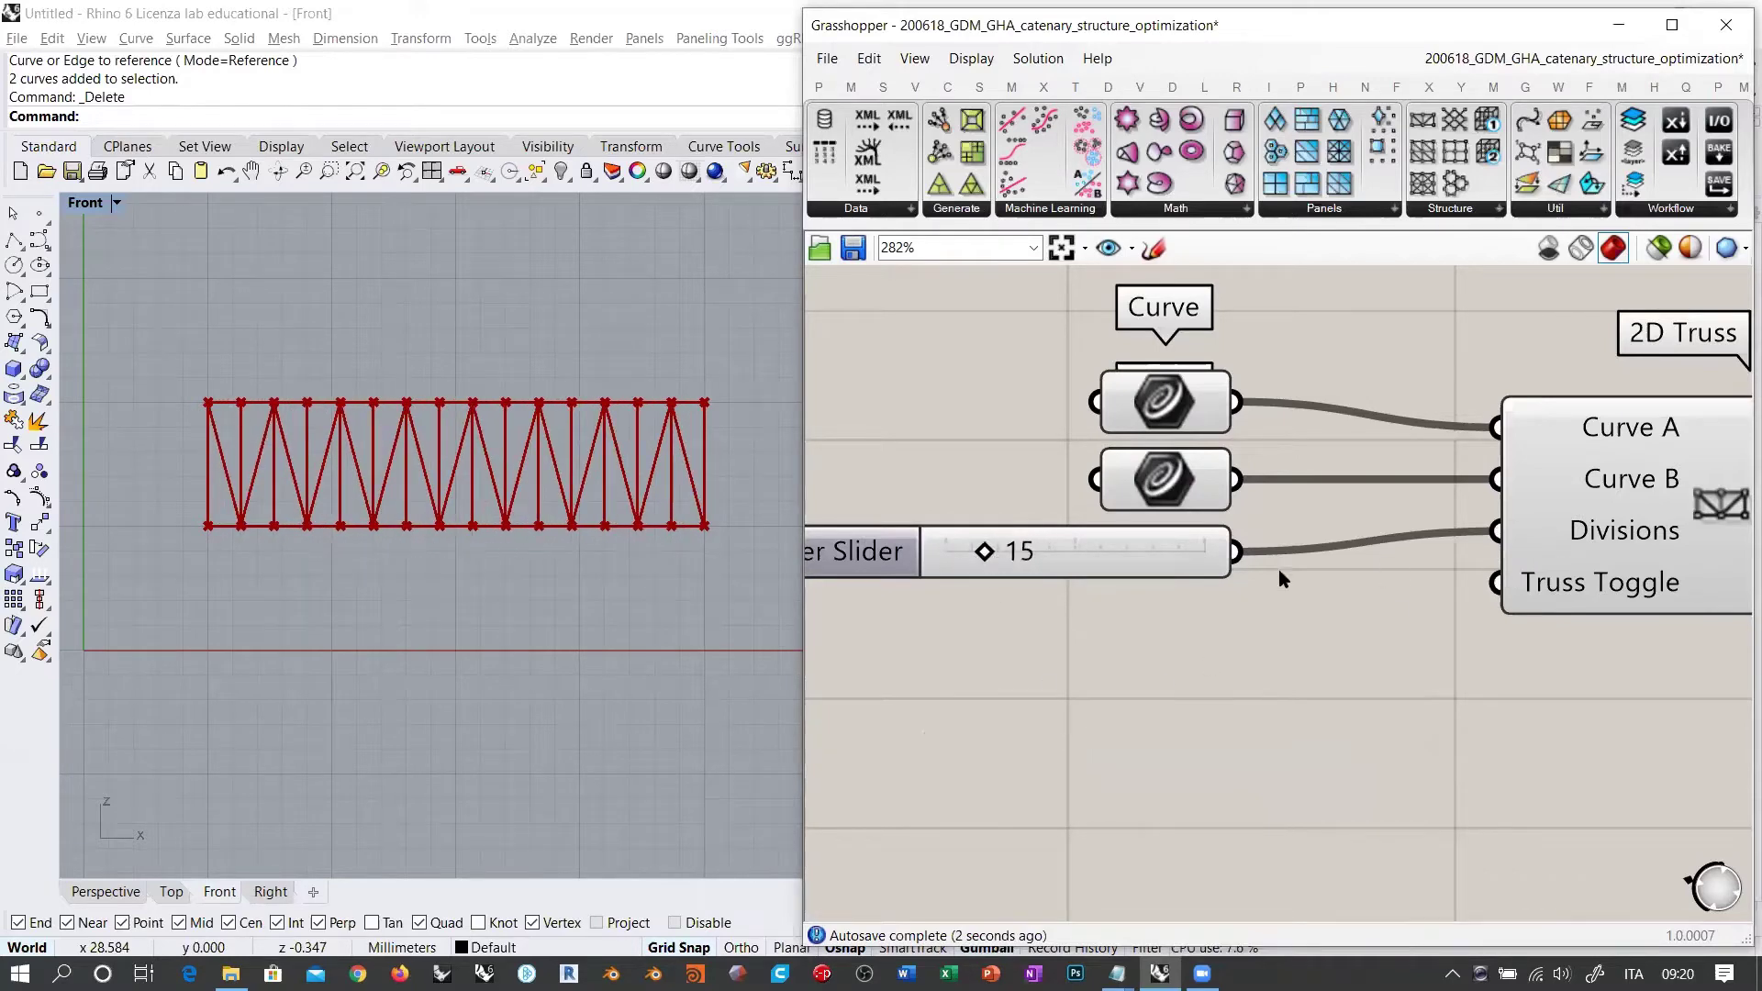
pyautogui.moveTo(1178, 628); pyautogui.dragTo(1227, 613, button='right')
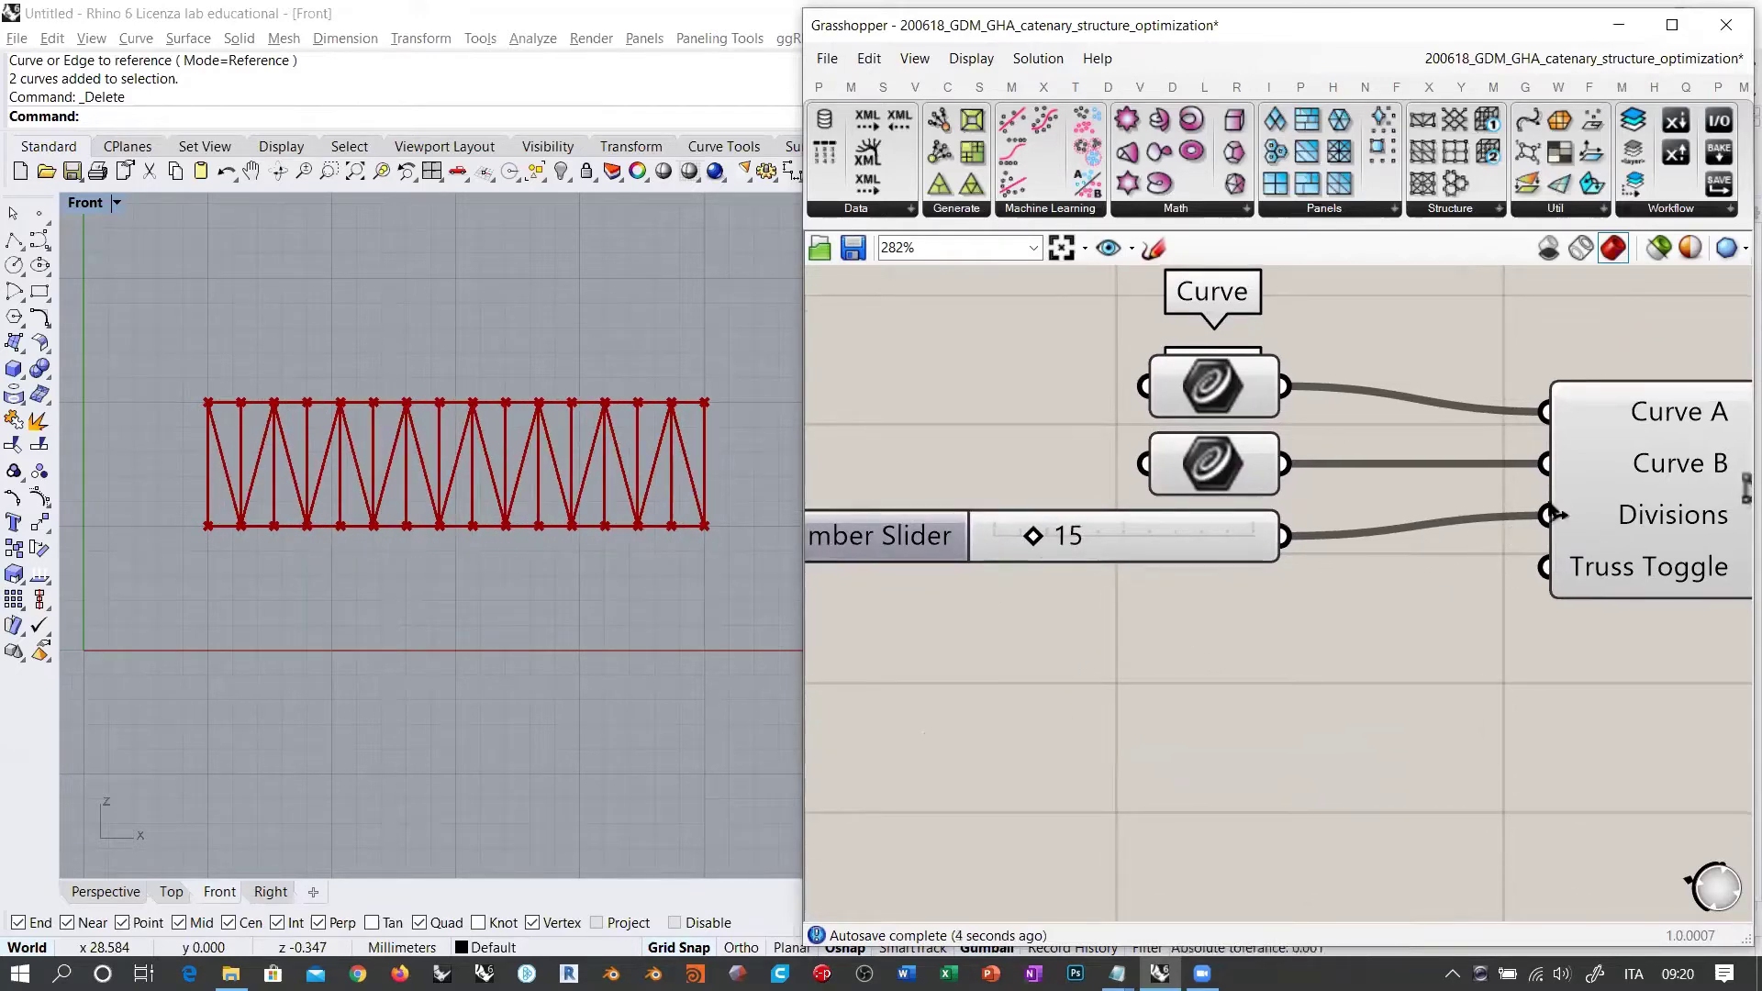
# Step: Add a number slider with the value 0 and connect it to the Truss Toggle input of the 2D Truss component
pyautogui.moveTo(1632, 575)
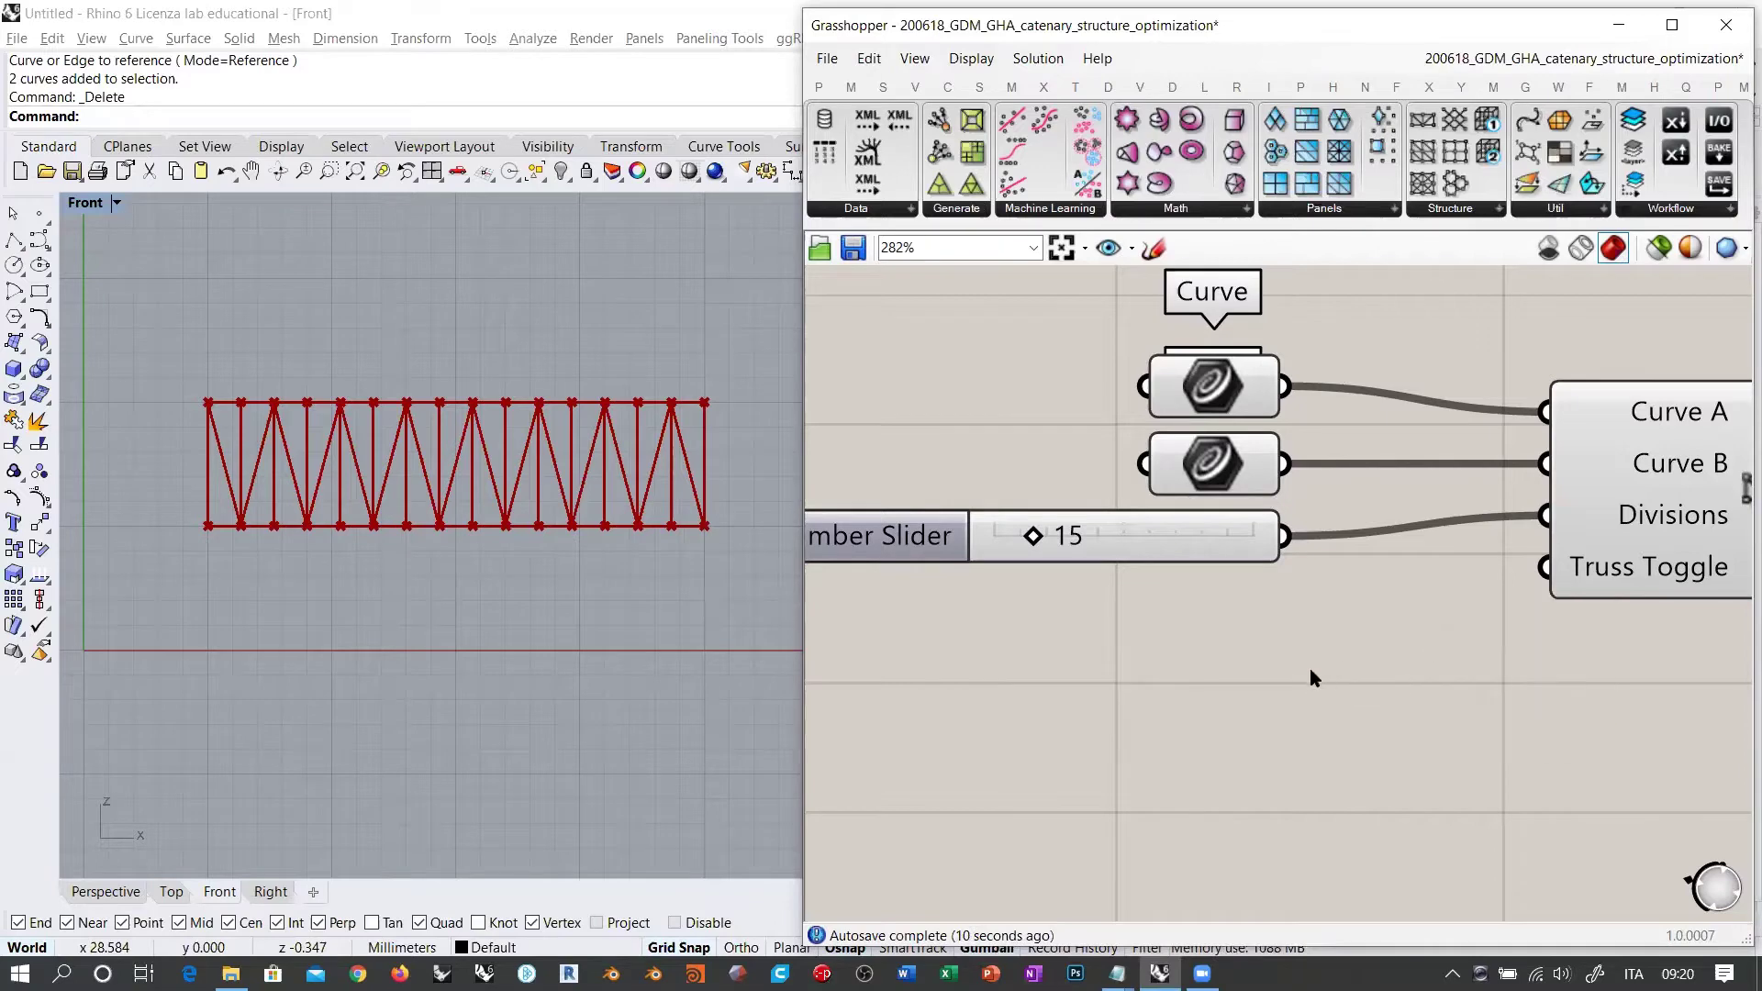
pyautogui.doubleClick(1191, 679)
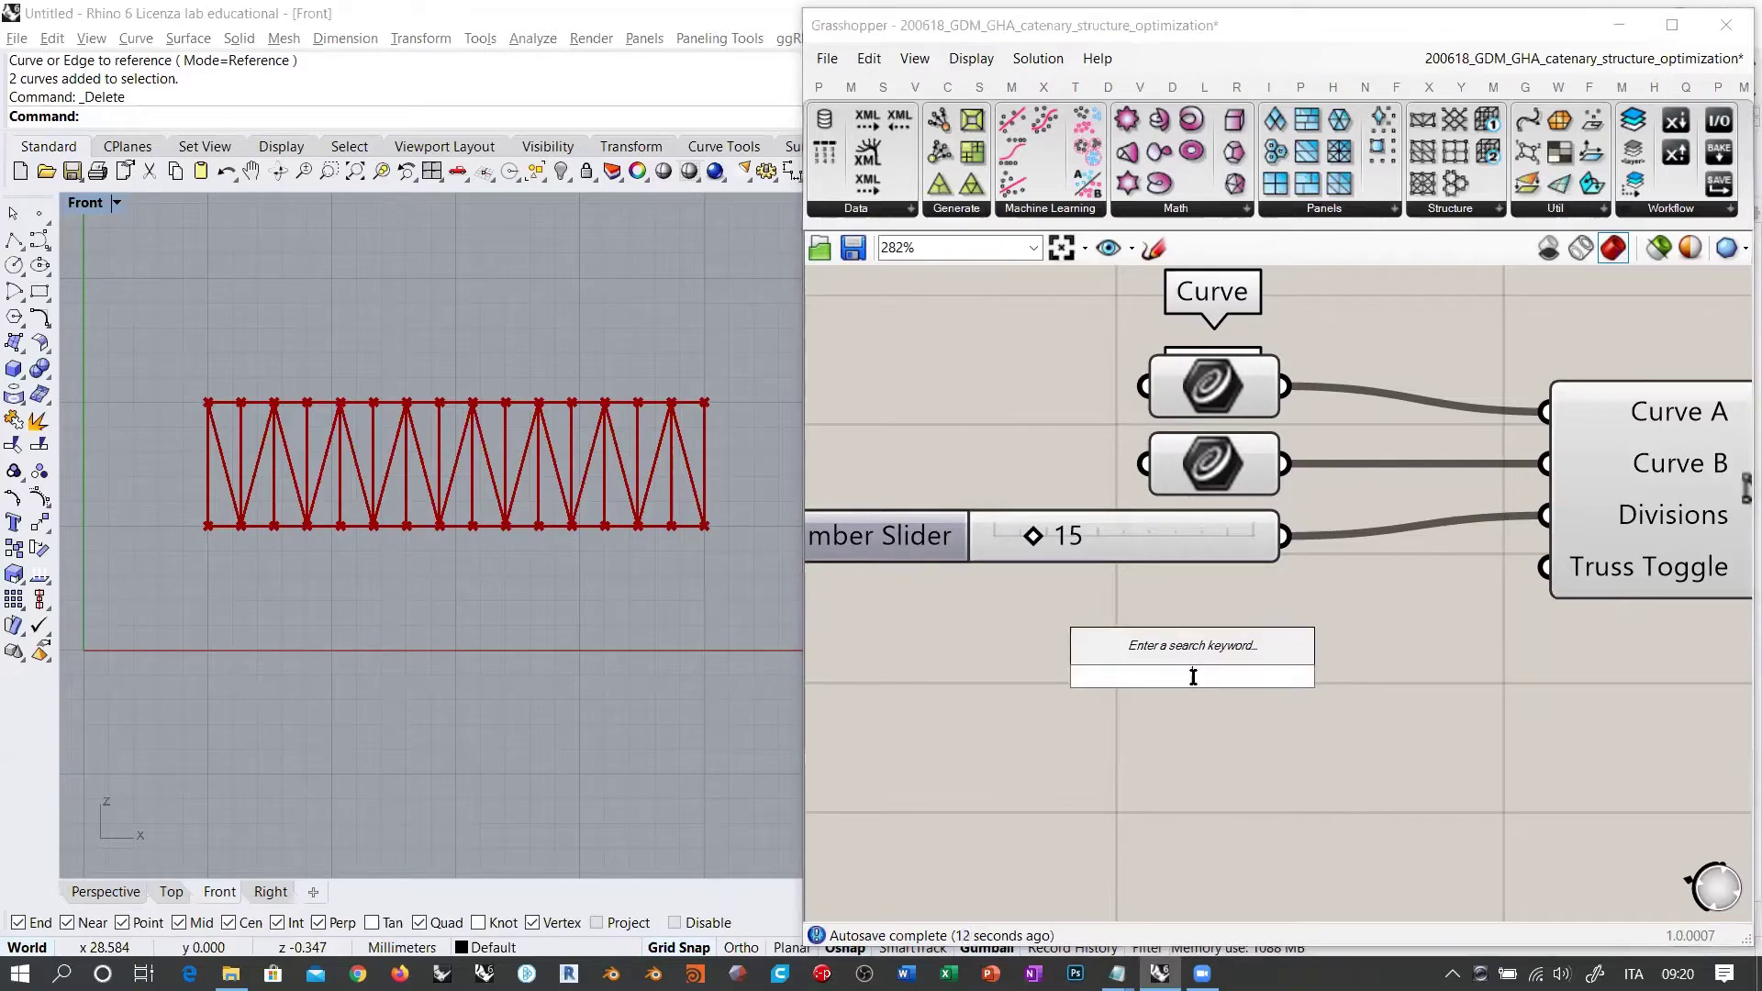
pyautogui.write('0<')
pyautogui.press('Return')
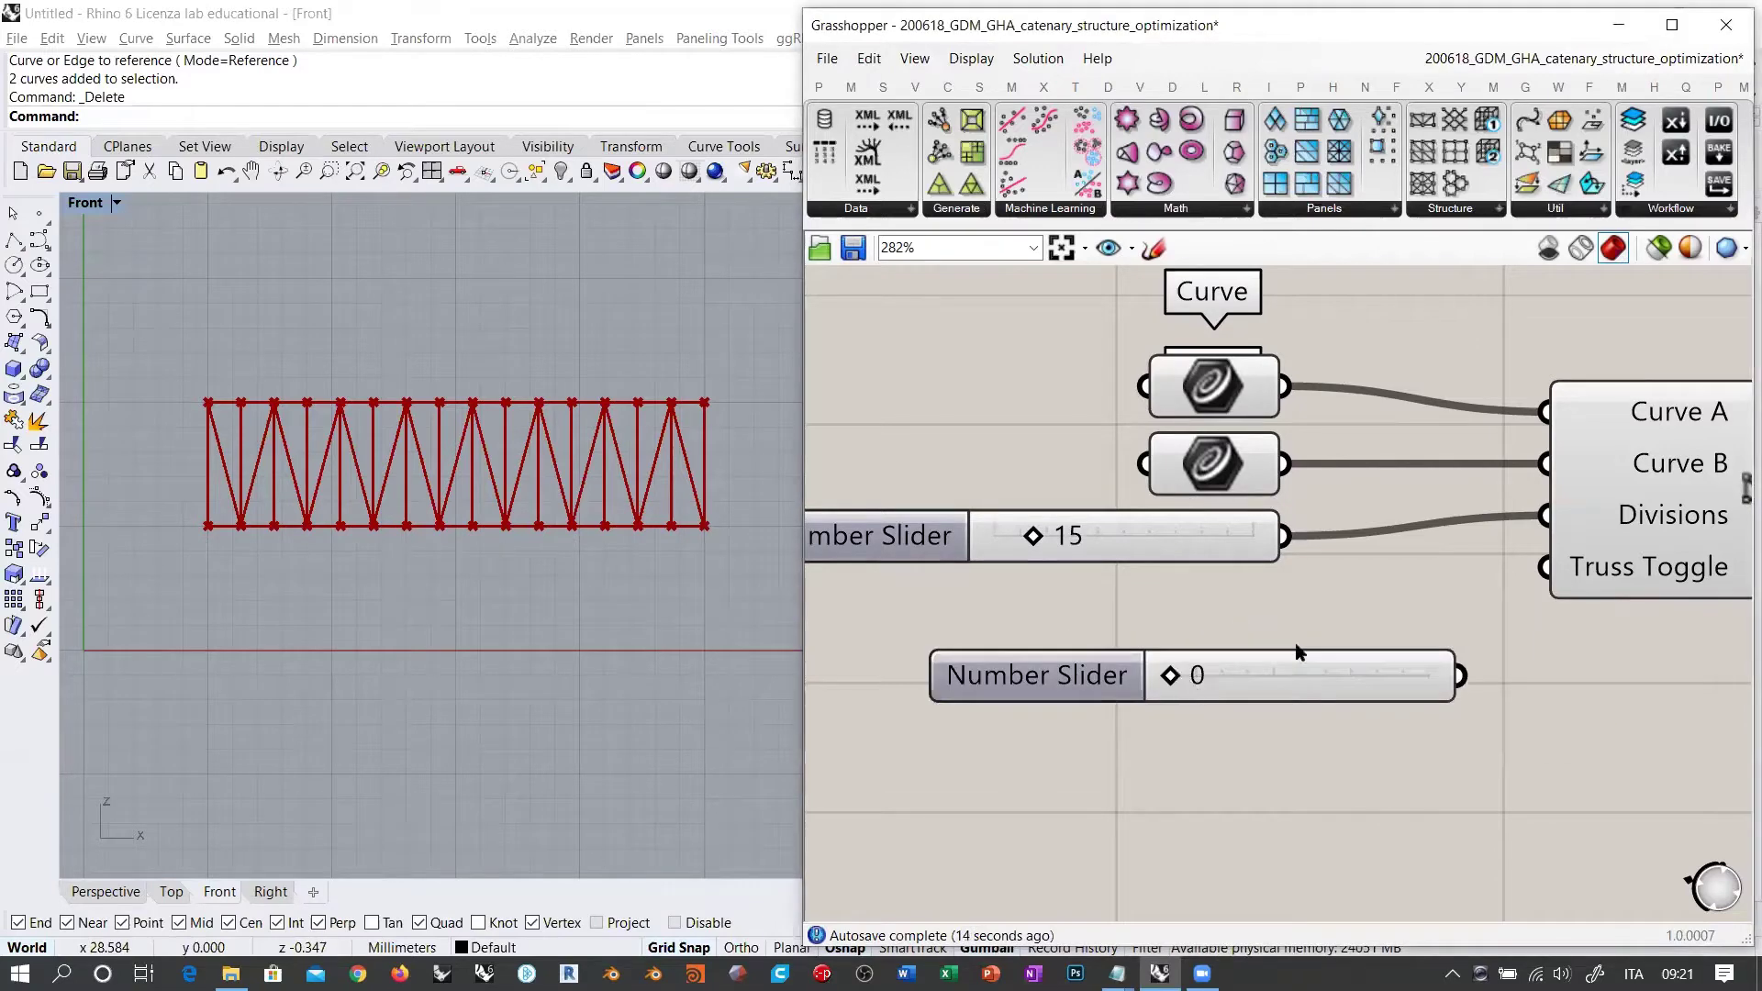
pyautogui.moveTo(1545, 567); pyautogui.dragTo(1460, 676)
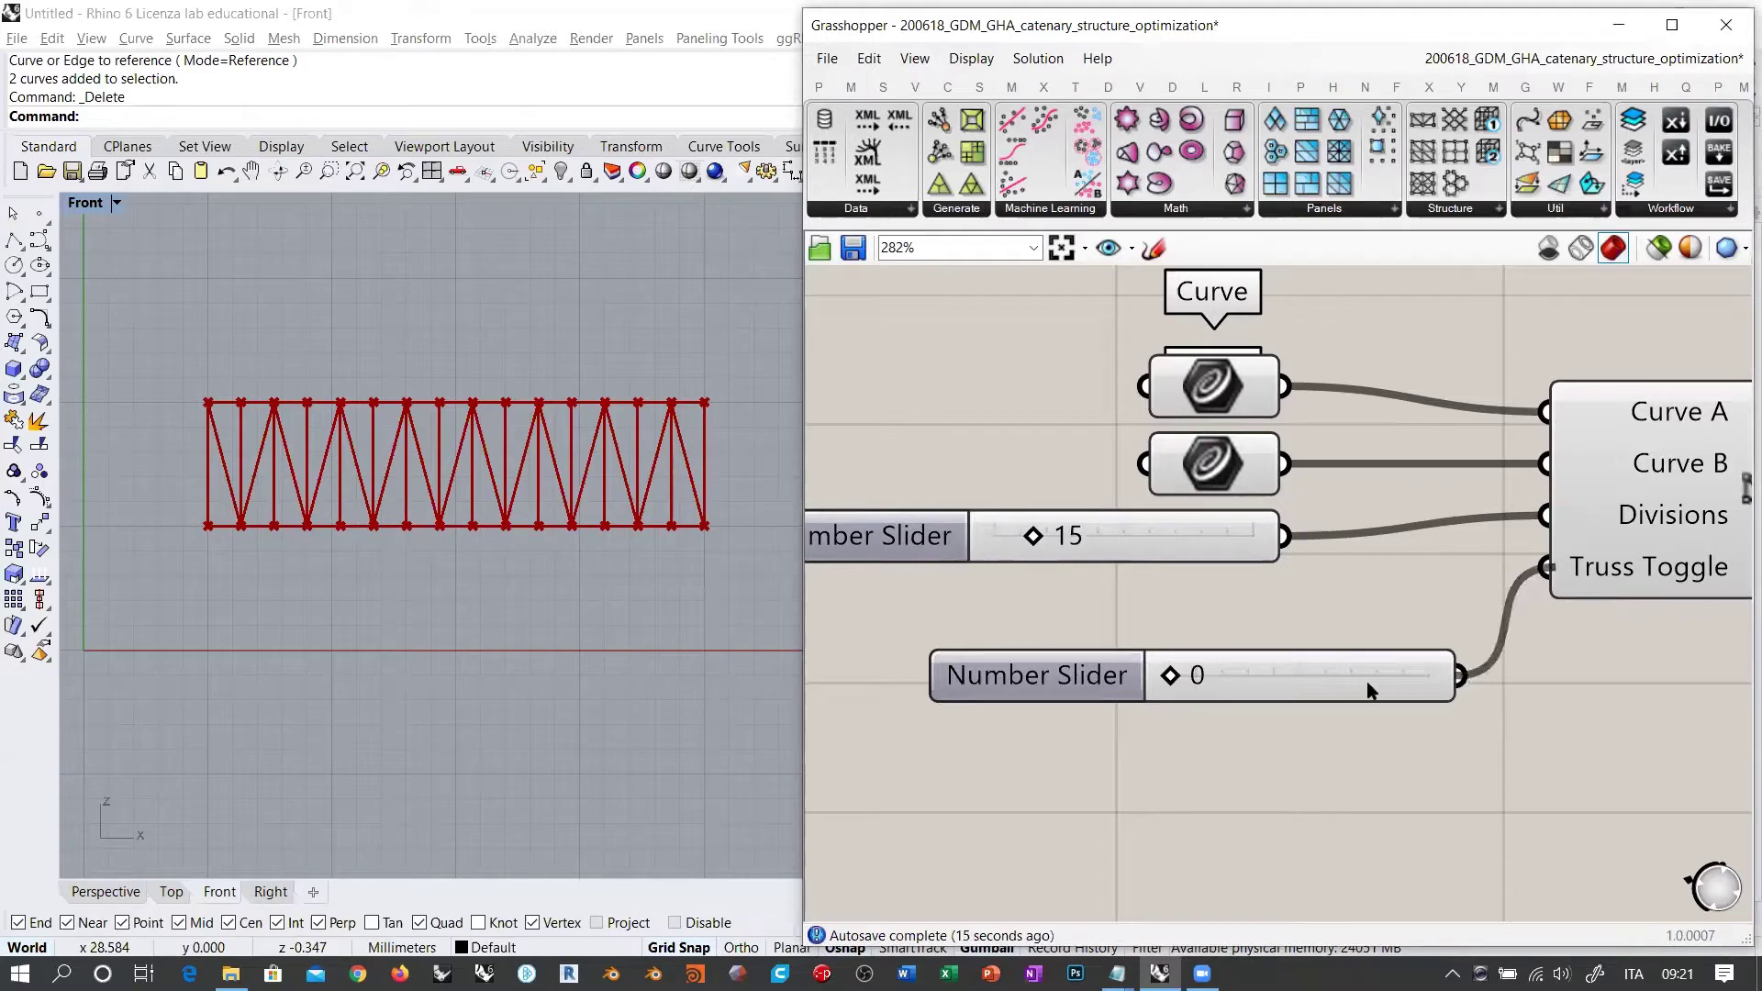
# Step: Place the Truss Toggle slider beneath the Divisions slider, align the four inputs at their output ends, and move the 2D Truss component closer to them
pyautogui.moveTo(1369, 690); pyautogui.dragTo(1196, 617)
pyautogui.click(1221, 685)
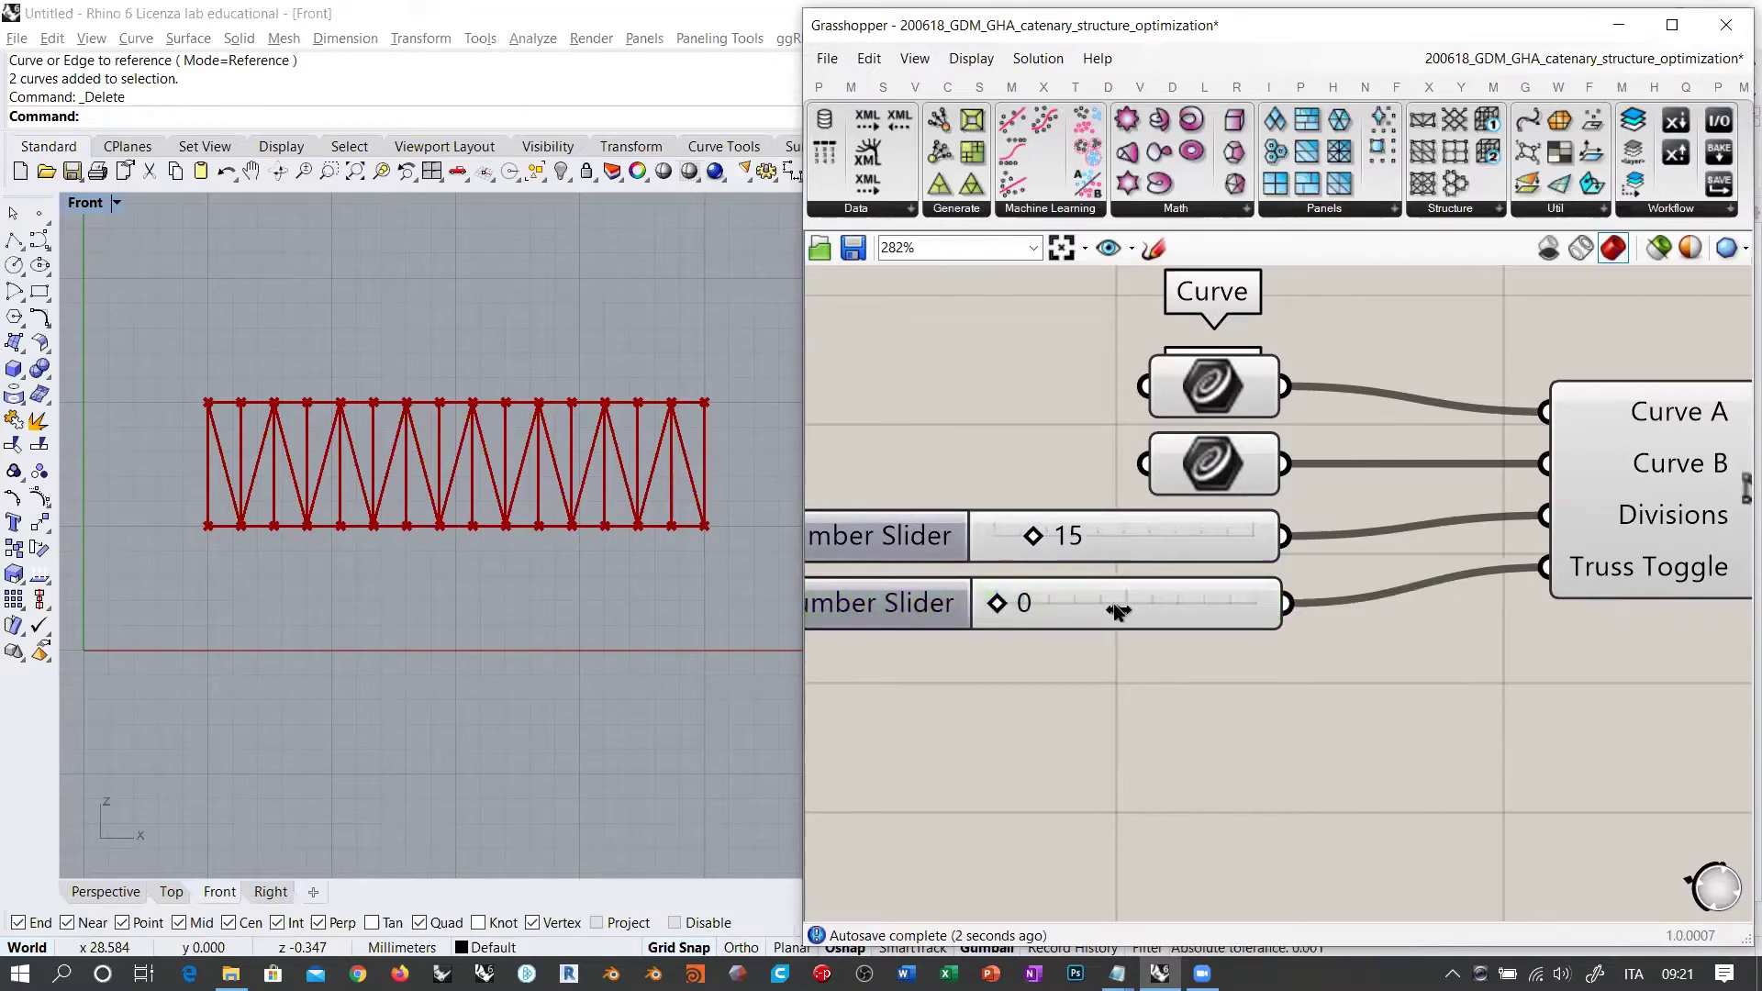
pyautogui.moveTo(1116, 610); pyautogui.dragTo(1009, 613)
pyautogui.scroll(-1, 1108, 605)
pyautogui.moveTo(1270, 699); pyautogui.dragTo(1106, 386)
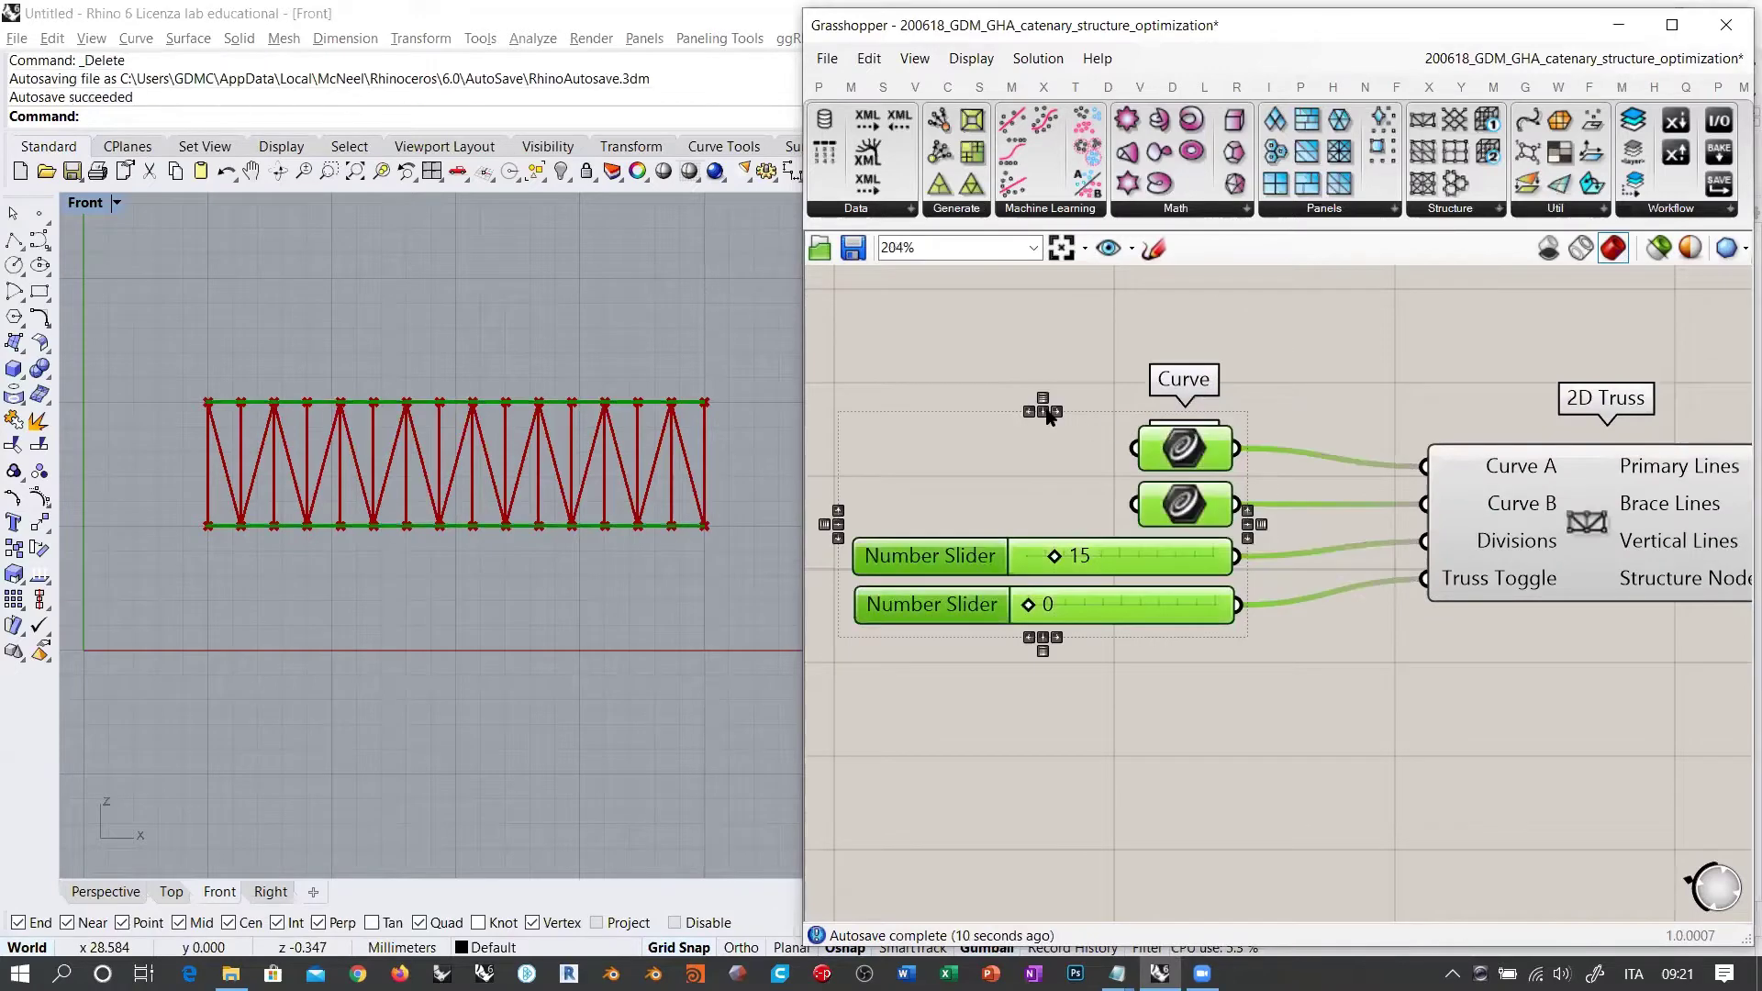
pyautogui.moveTo(1539, 518); pyautogui.dragTo(1393, 512)
pyautogui.click(1417, 639)
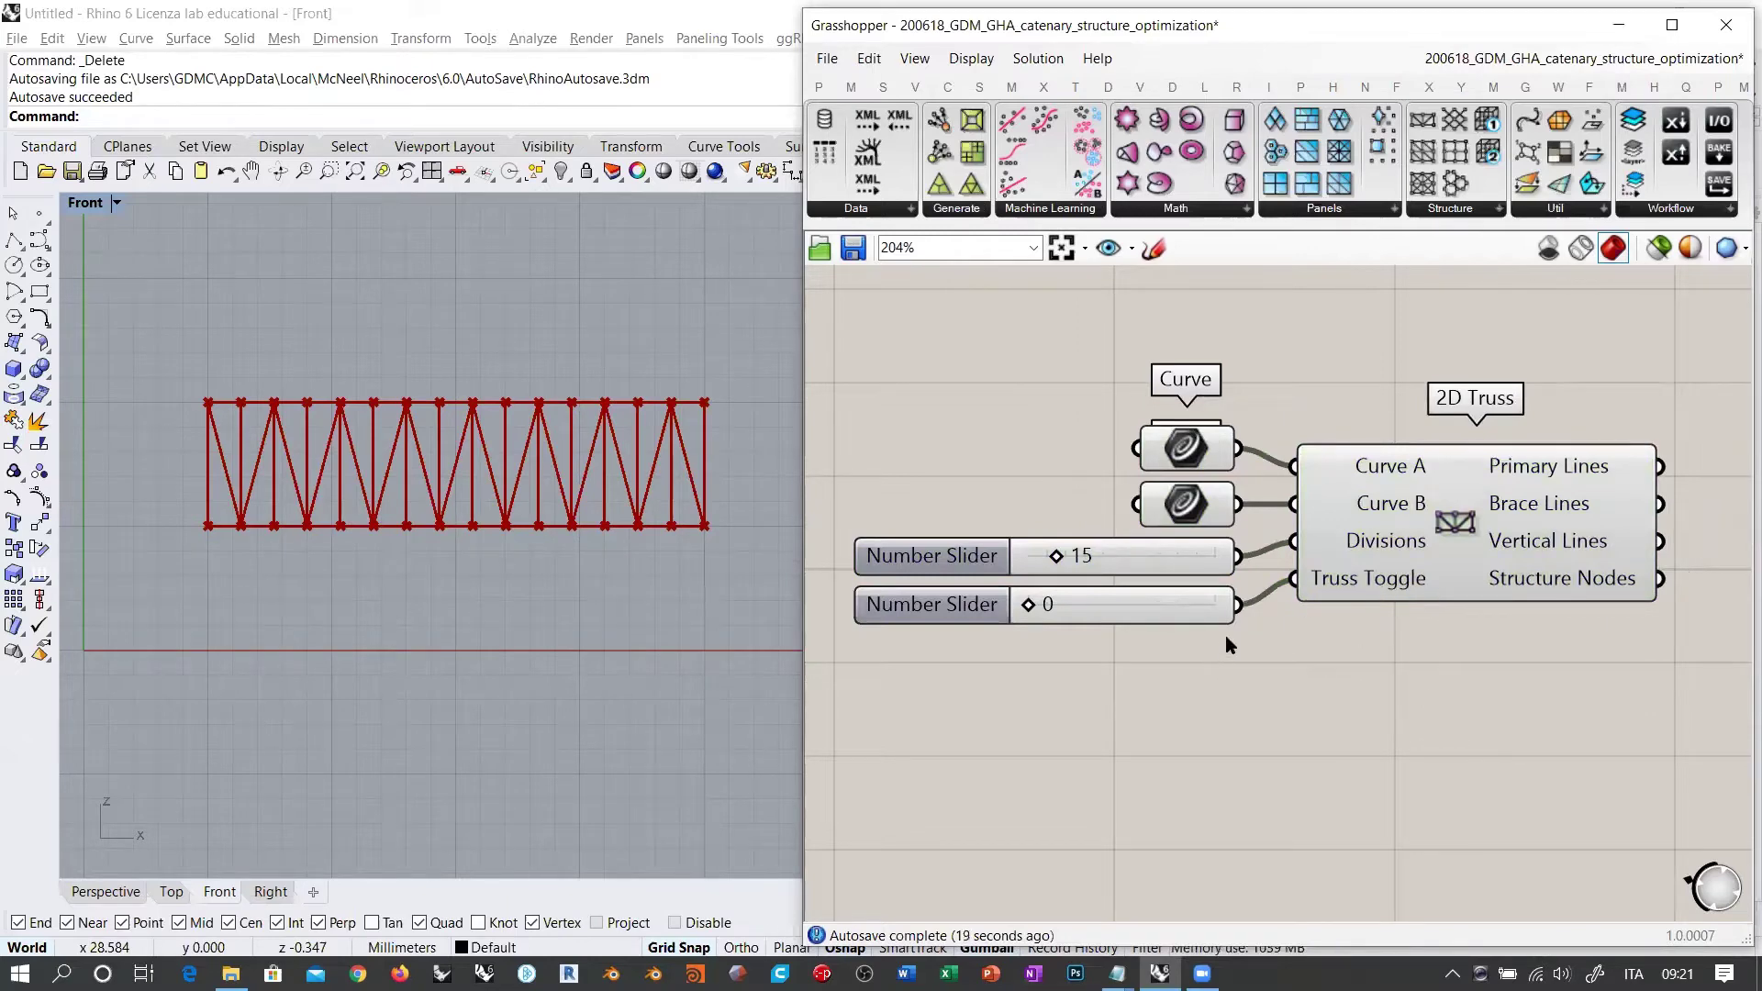
# Step: Add a Curve parameter fed by the Primary Lines output and turn off the preview of the 2D Truss component
pyautogui.click(1465, 522)
pyautogui.click(1468, 638)
pyautogui.moveTo(1341, 534); pyautogui.dragTo(1193, 512, button='right')
pyautogui.scroll(-2, 1183, 479)
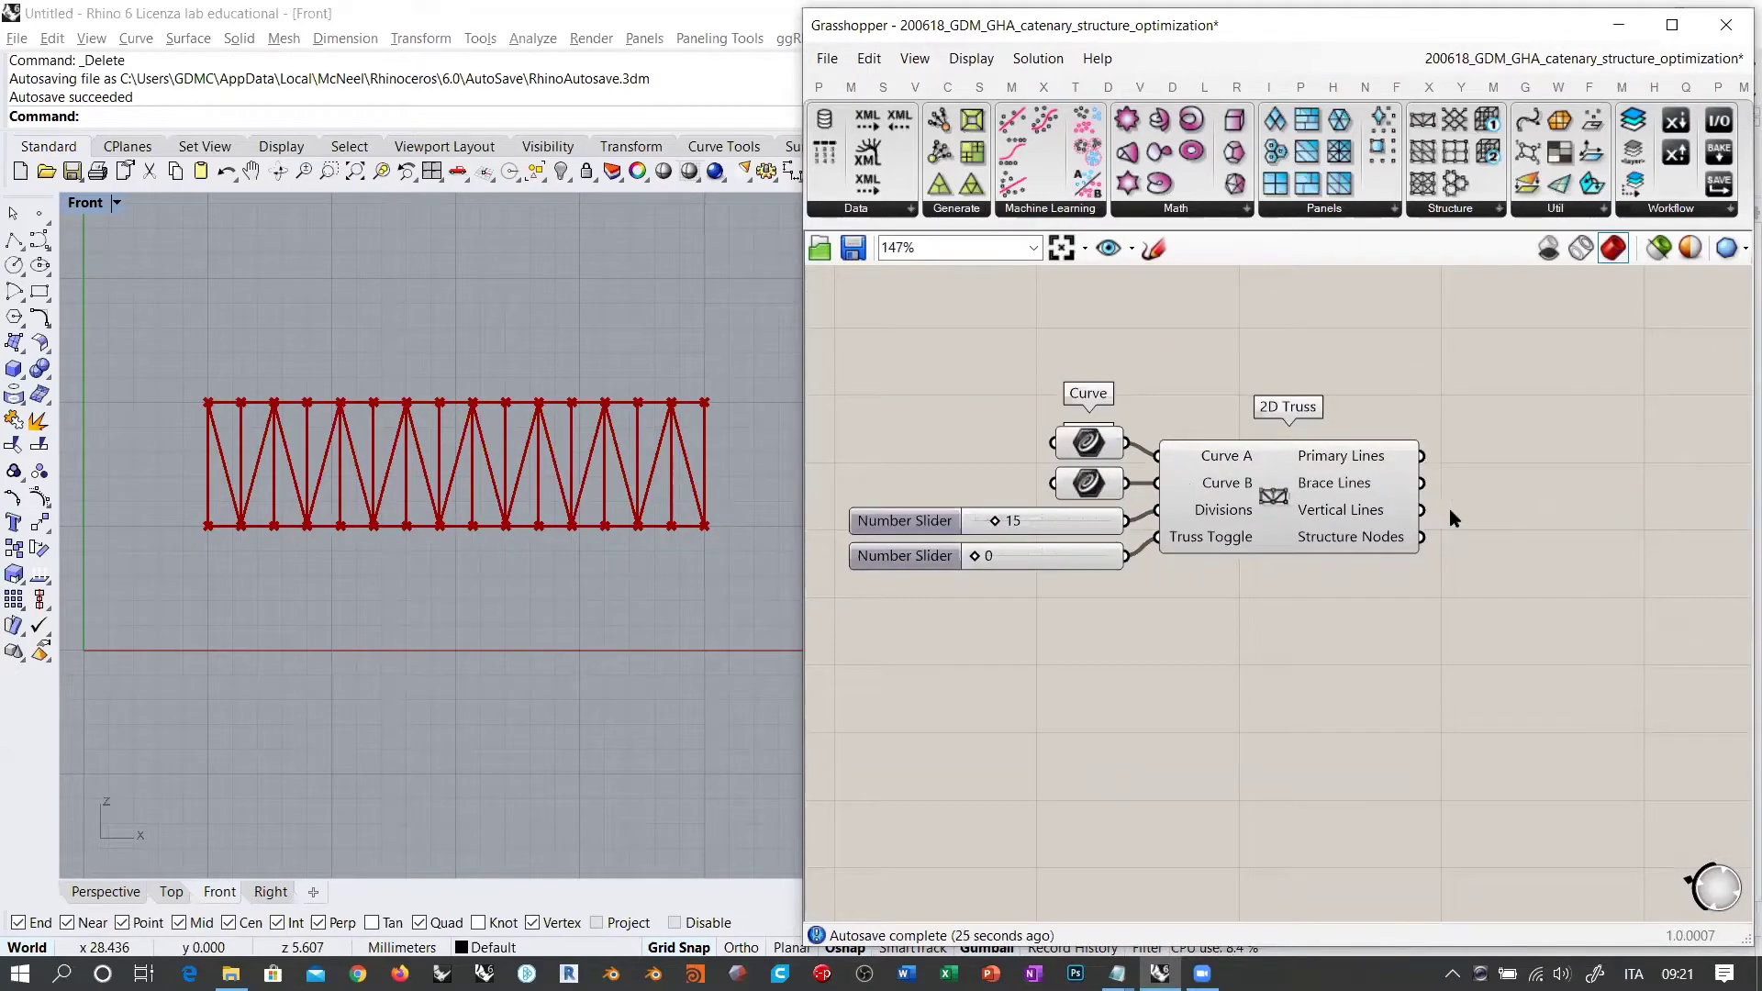
pyautogui.scroll(3, 1446, 533)
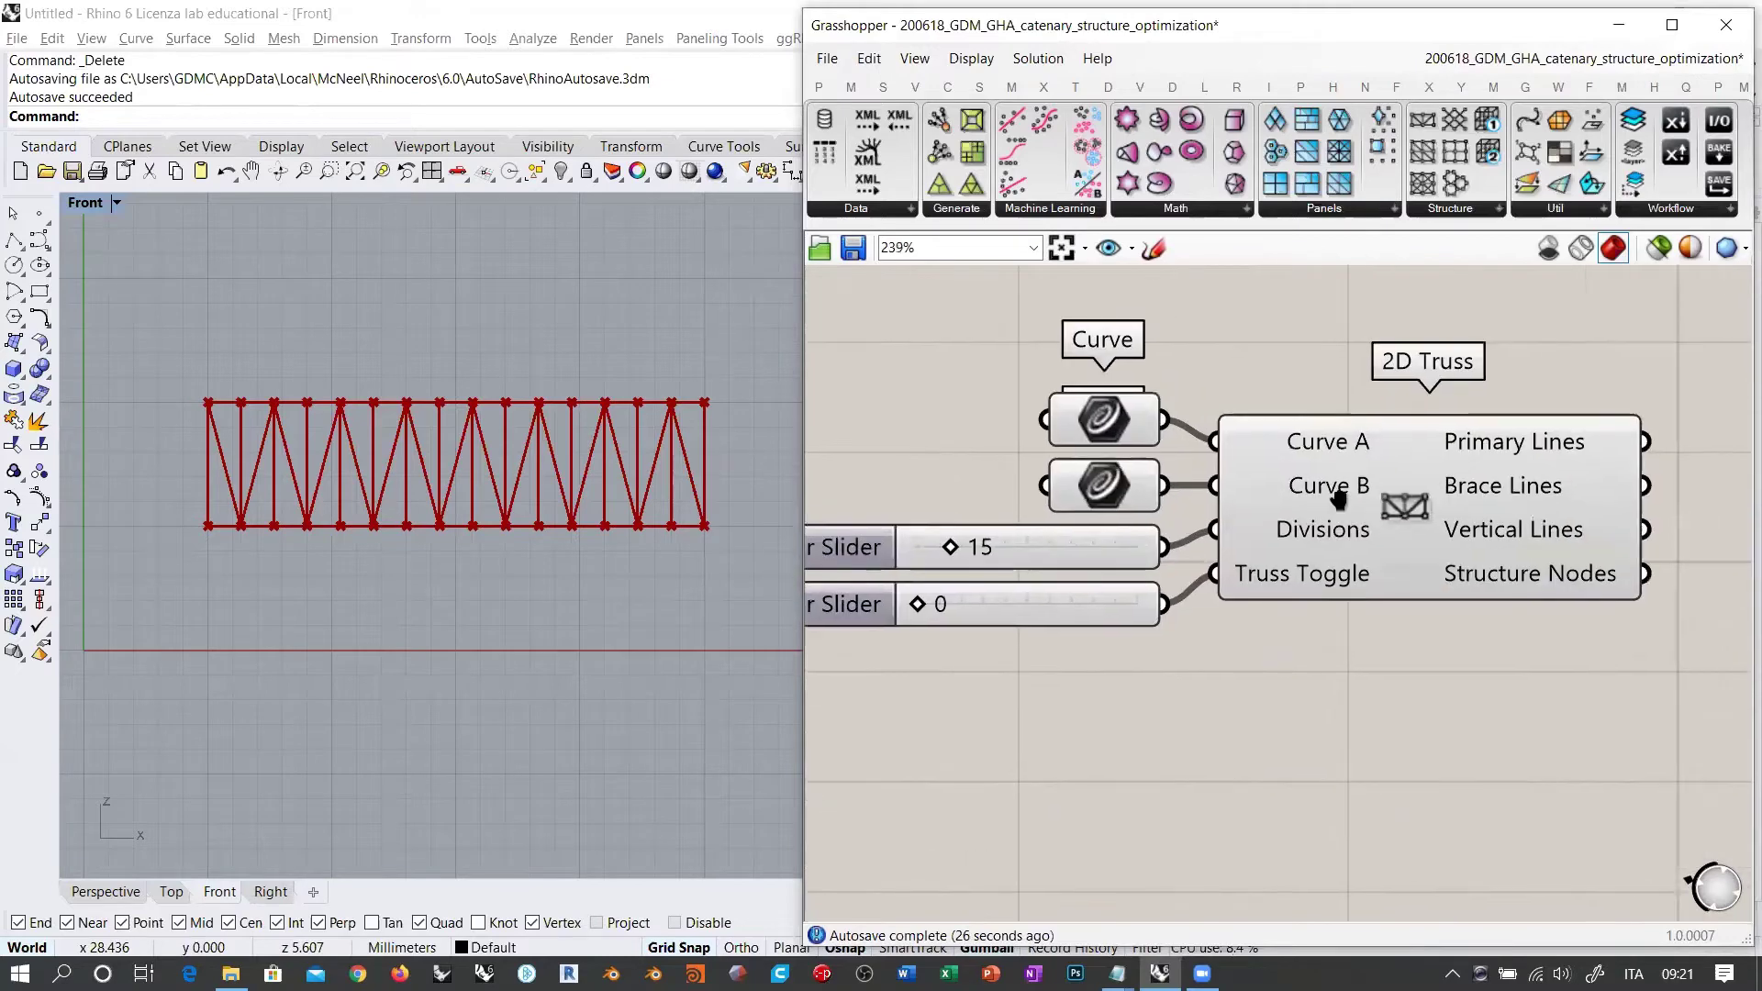
pyautogui.moveTo(1446, 525); pyautogui.dragTo(1169, 551, button='right')
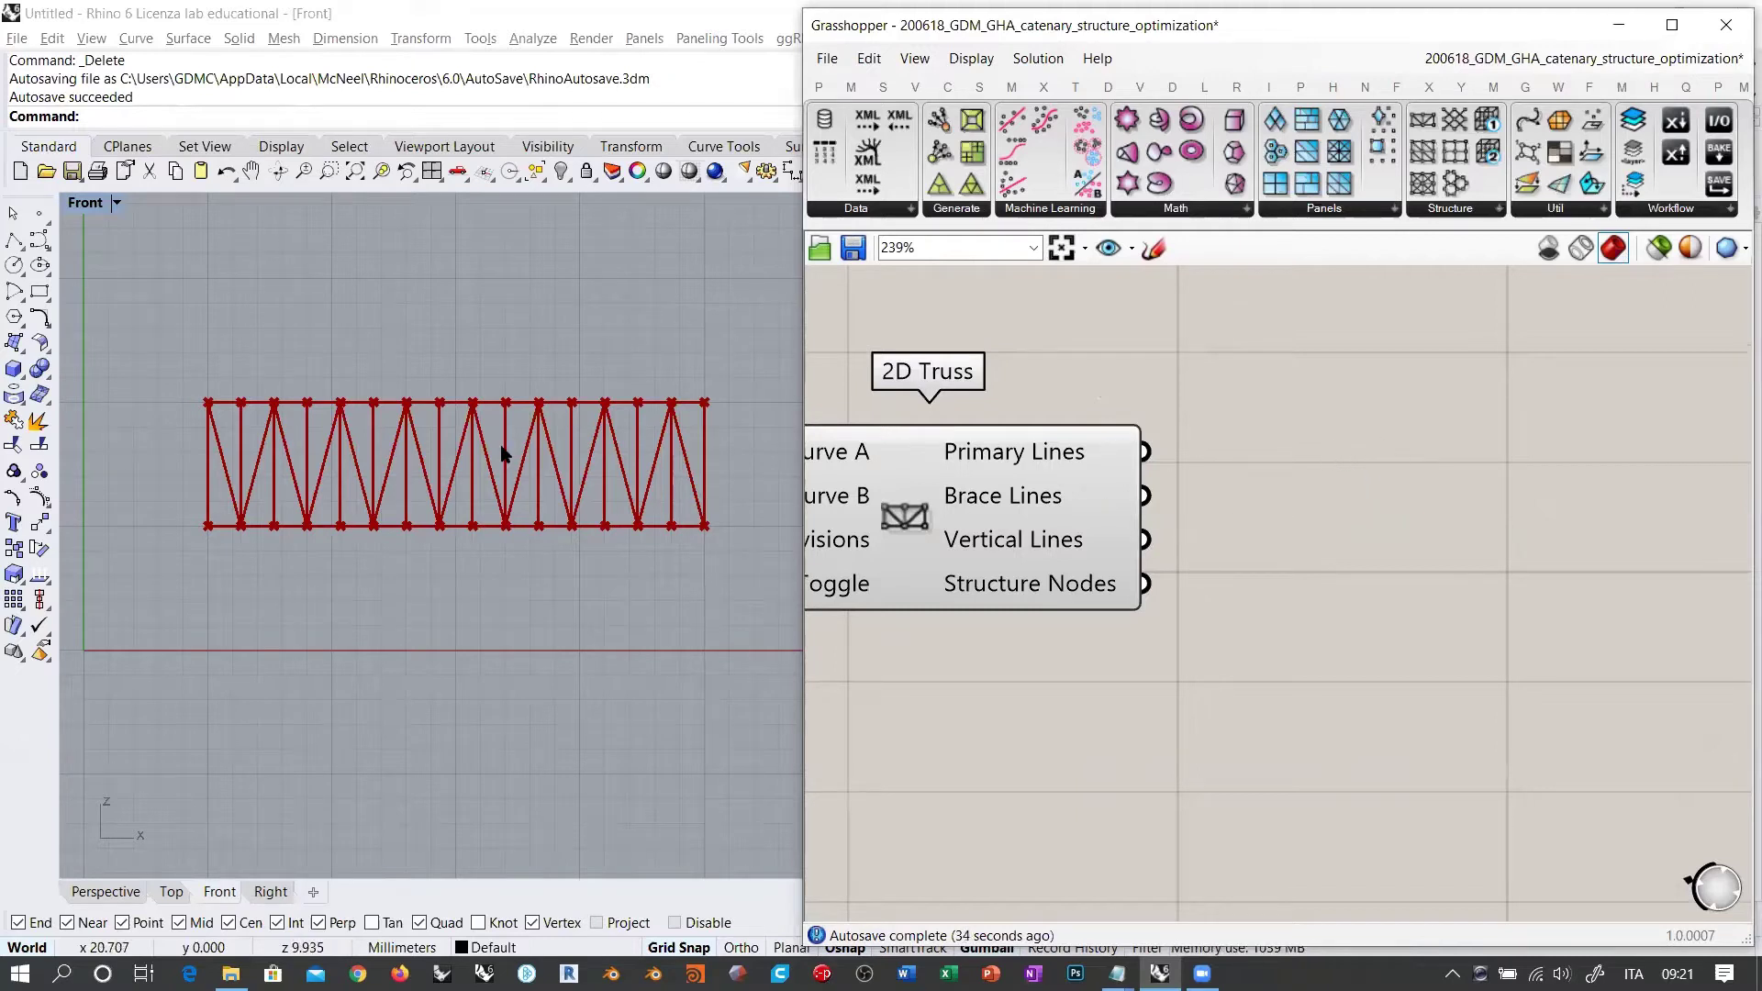
pyautogui.doubleClick(1423, 425)
pyautogui.write('curve')
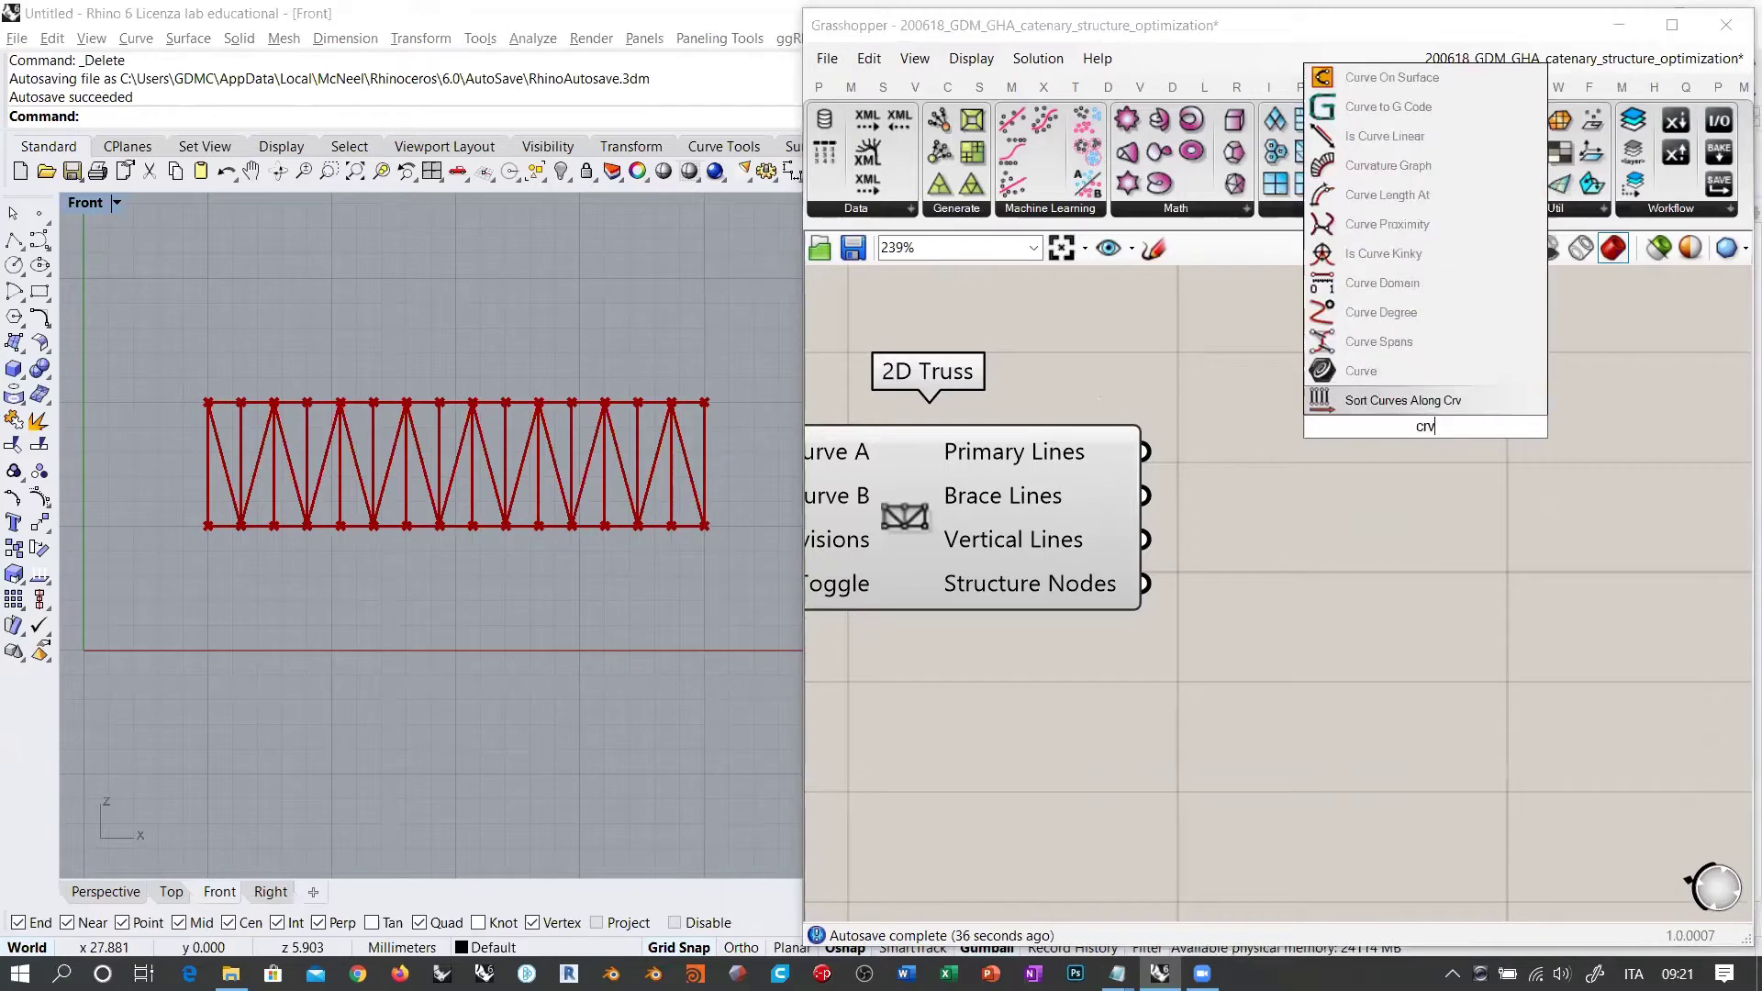
pyautogui.click(1385, 365)
pyautogui.click(1003, 499)
pyautogui.moveTo(1143, 454); pyautogui.dragTo(1365, 426)
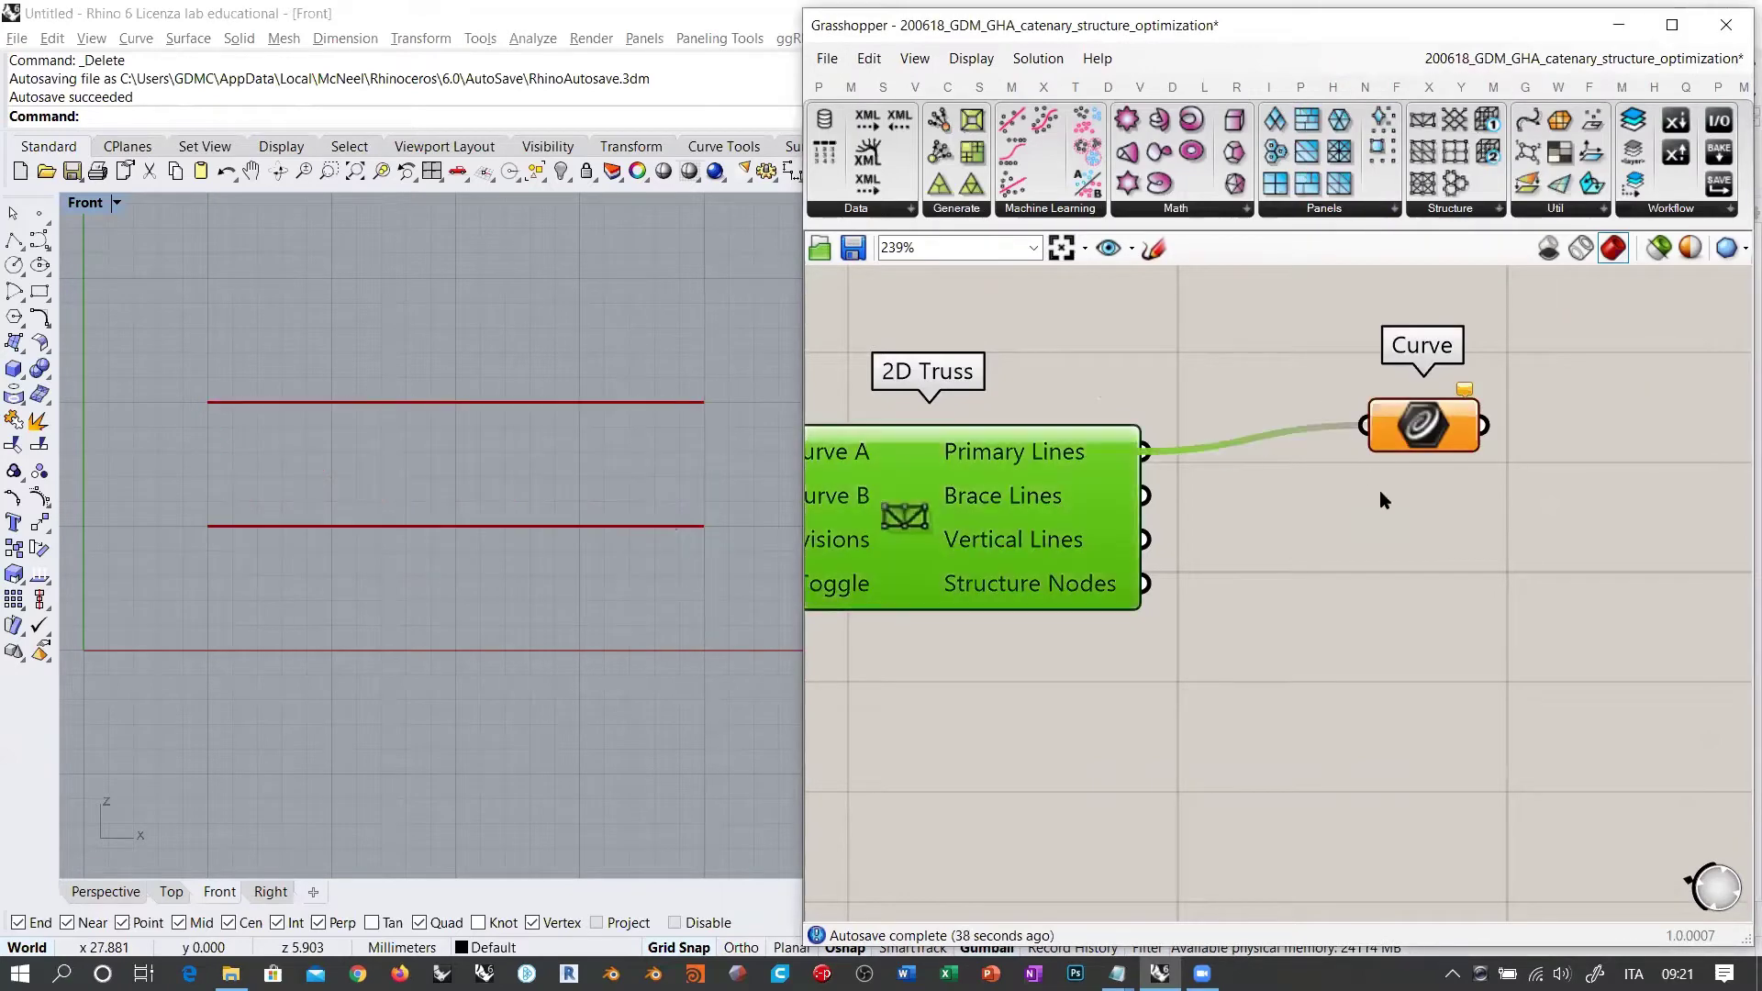
# Step: Duplicate the Primary Lines Curve parameter twice below the original and connect the copies to the Brace Lines and Vertical Lines outputs
pyautogui.scroll(-4, 1450, 536)
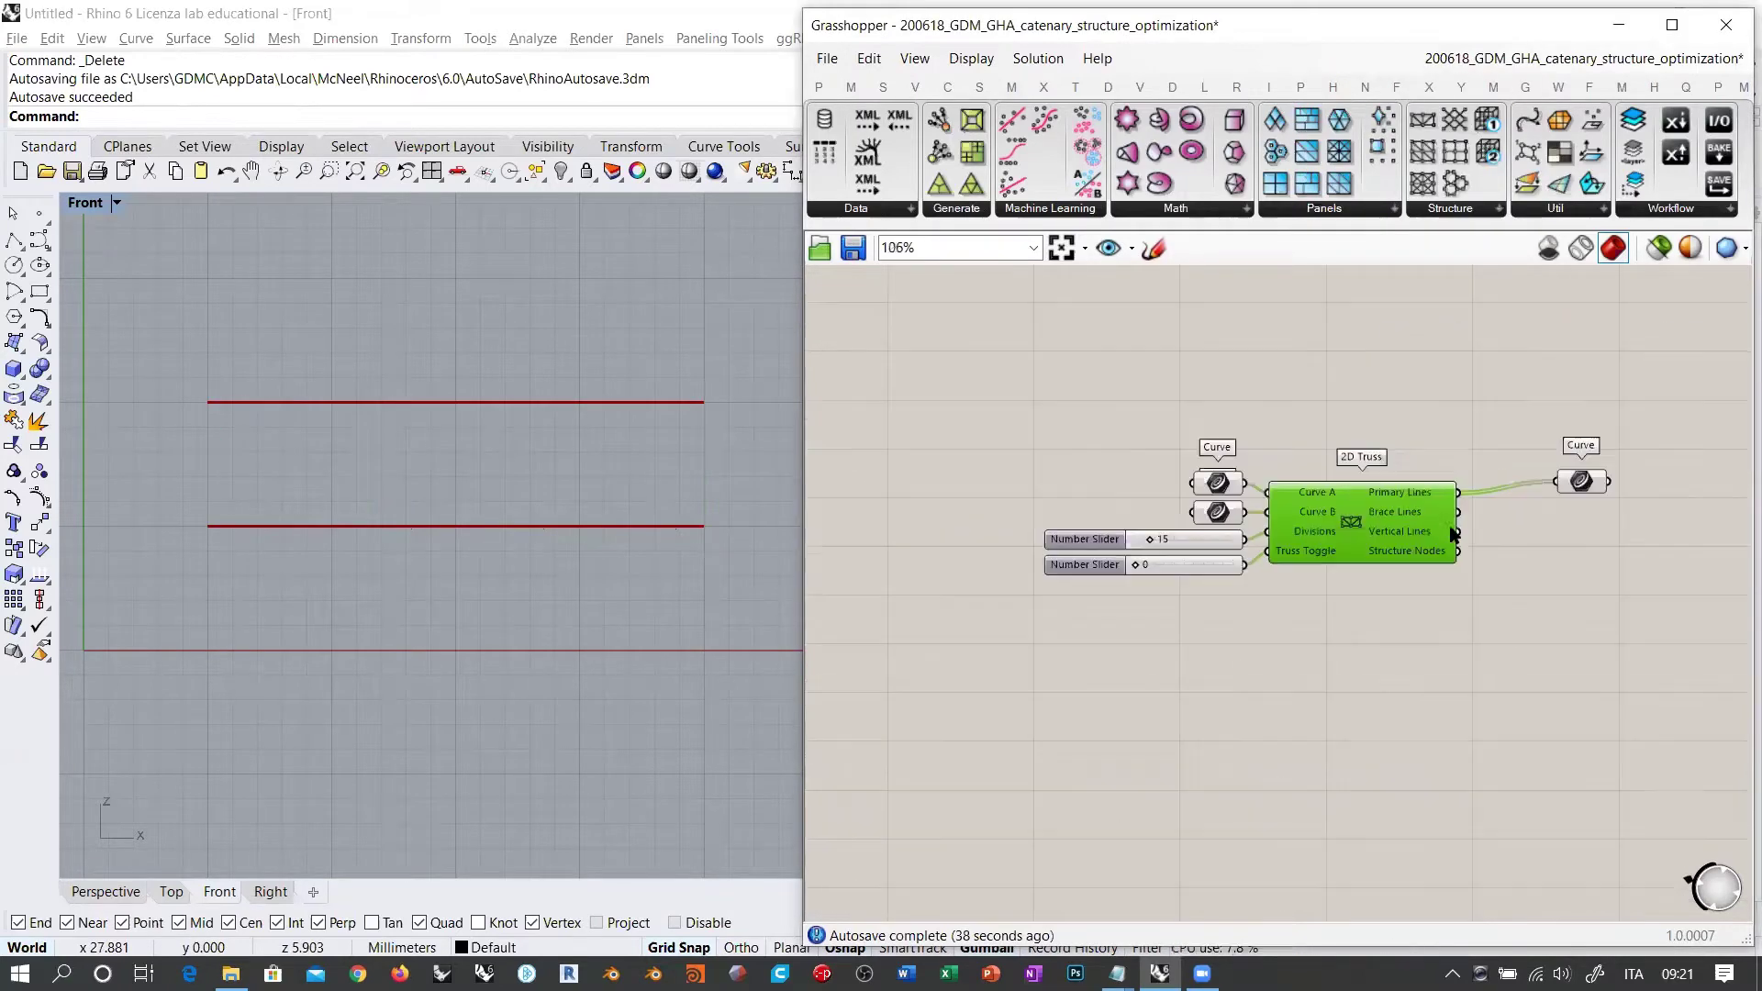
pyautogui.moveTo(1230, 433); pyautogui.dragTo(1167, 531)
pyautogui.click(1279, 402)
pyautogui.moveTo(1285, 569); pyautogui.dragTo(979, 561, button='right')
pyautogui.scroll(3, 1269, 521)
pyautogui.moveTo(1261, 451); pyautogui.dragTo(1273, 440)
pyautogui.click(1192, 514)
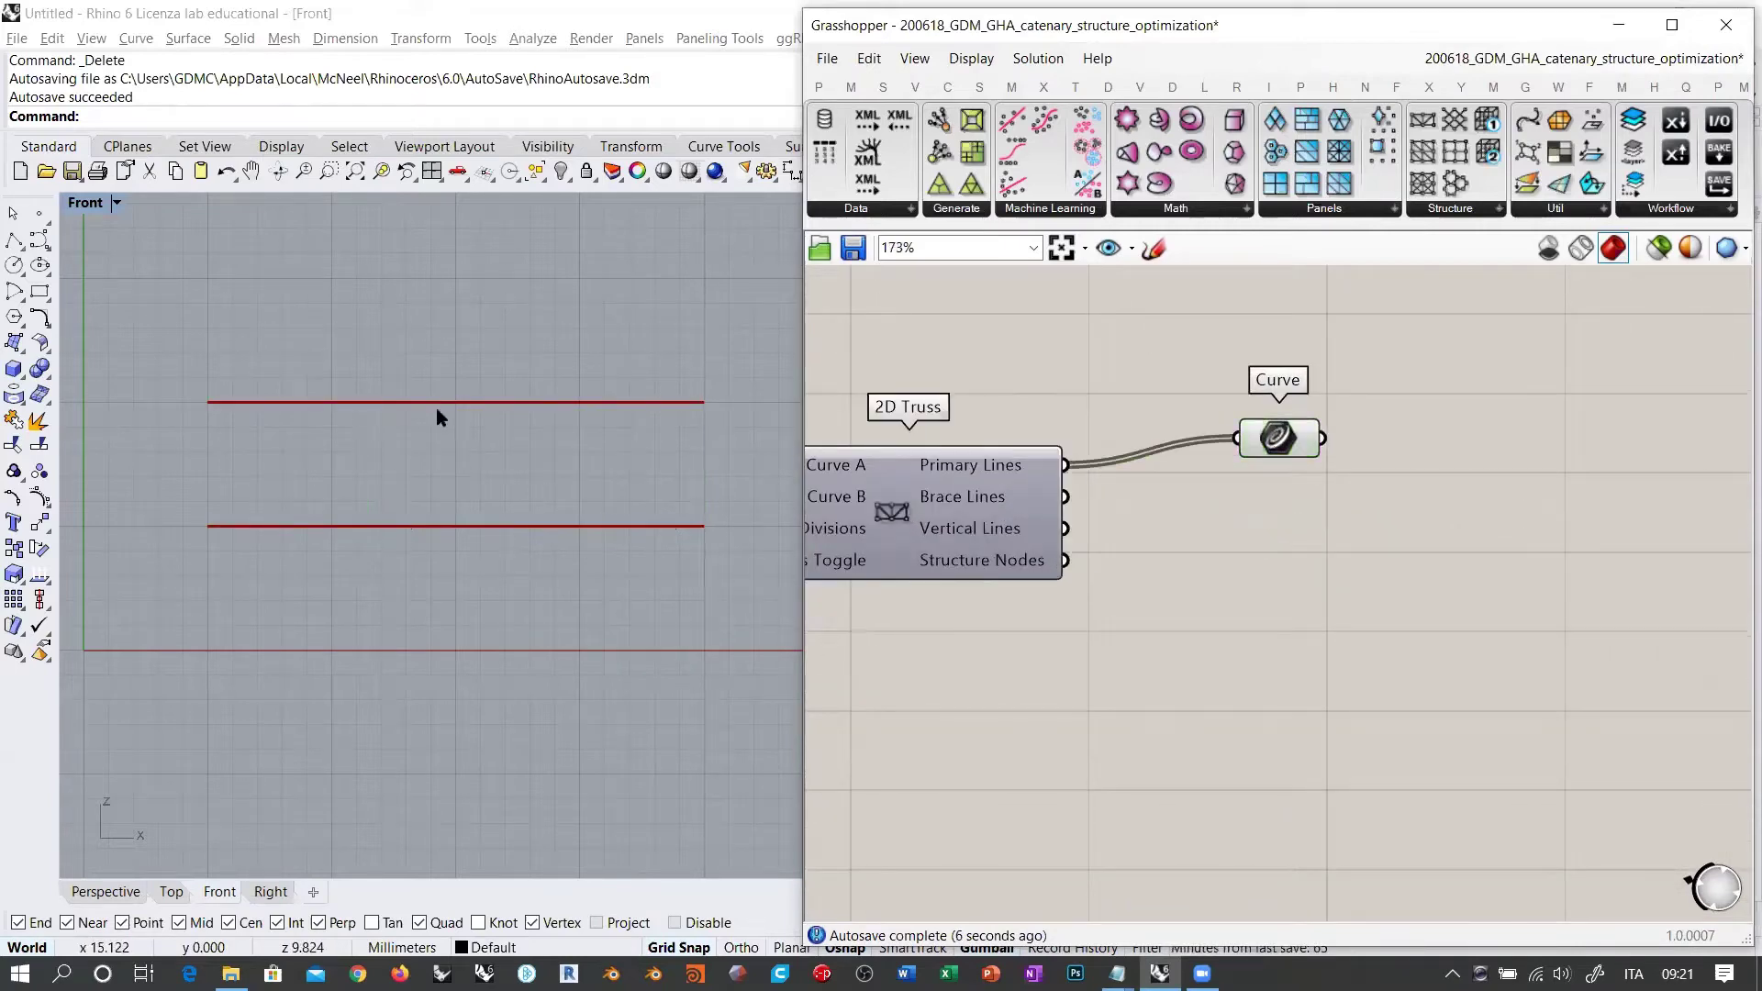
pyautogui.click(1277, 449)
pyautogui.keyDown('alt'); pyautogui.moveTo(1271, 520); pyautogui.dragTo(1271, 521); pyautogui.keyUp('alt')
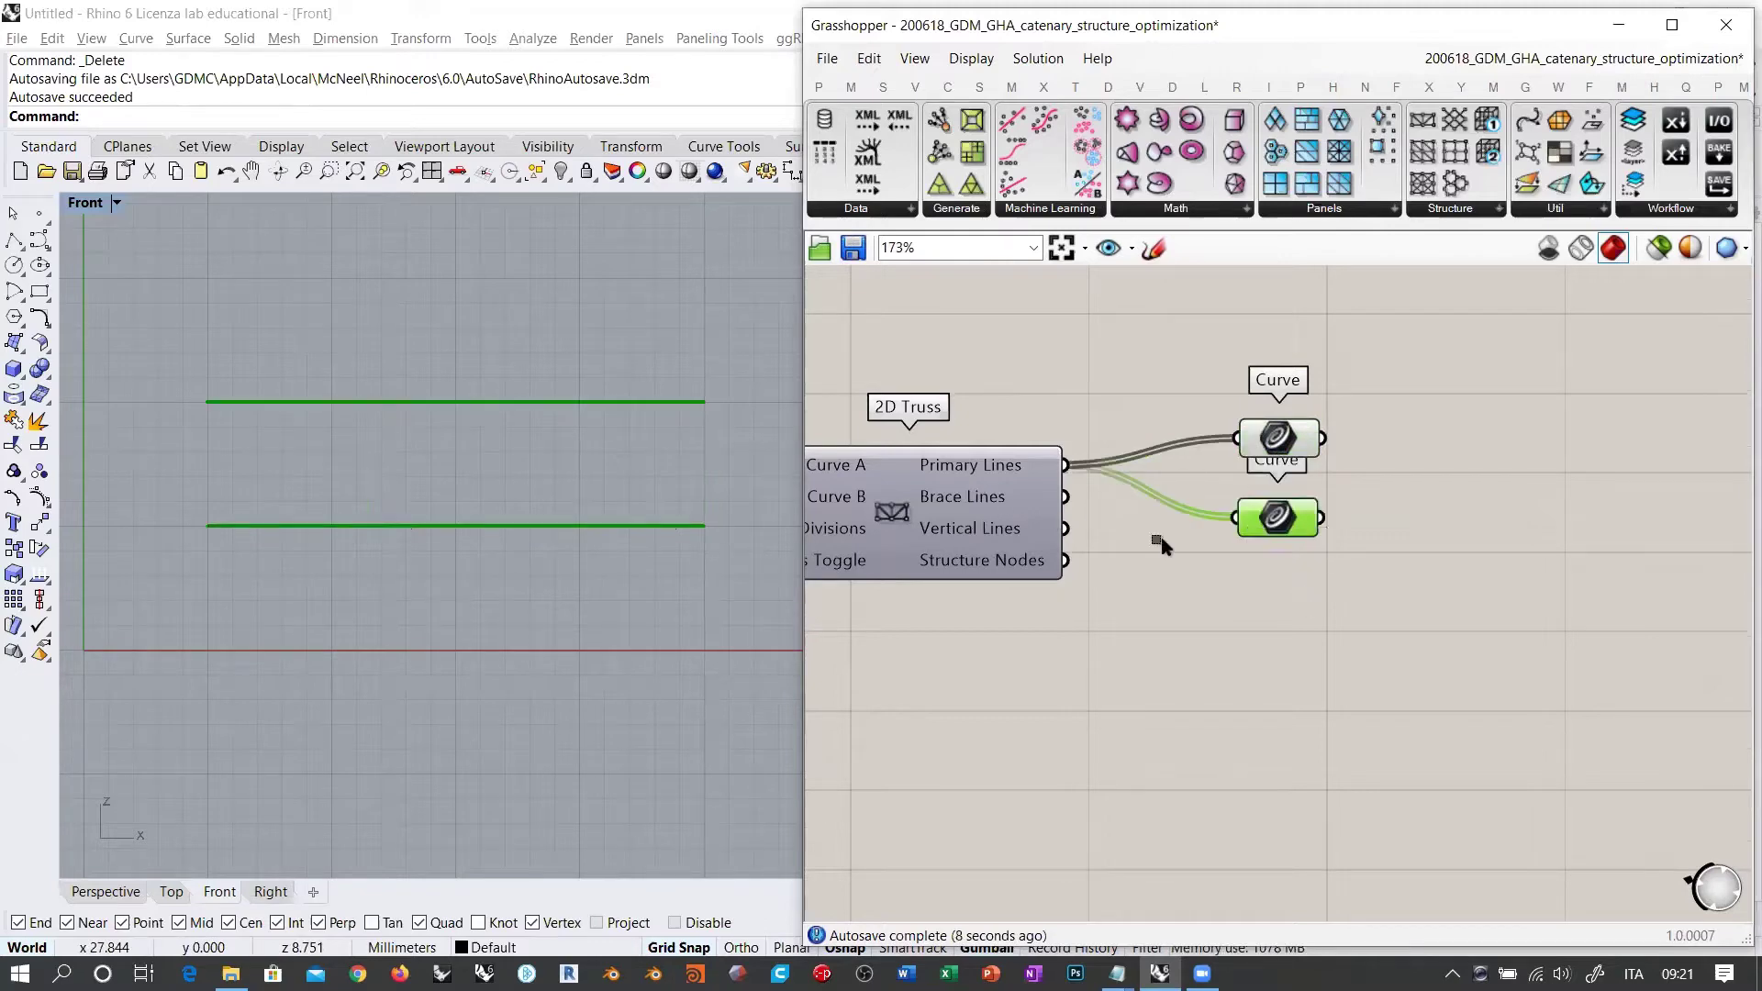
pyautogui.click(1160, 542)
pyautogui.moveTo(1065, 498); pyautogui.dragTo(1237, 586)
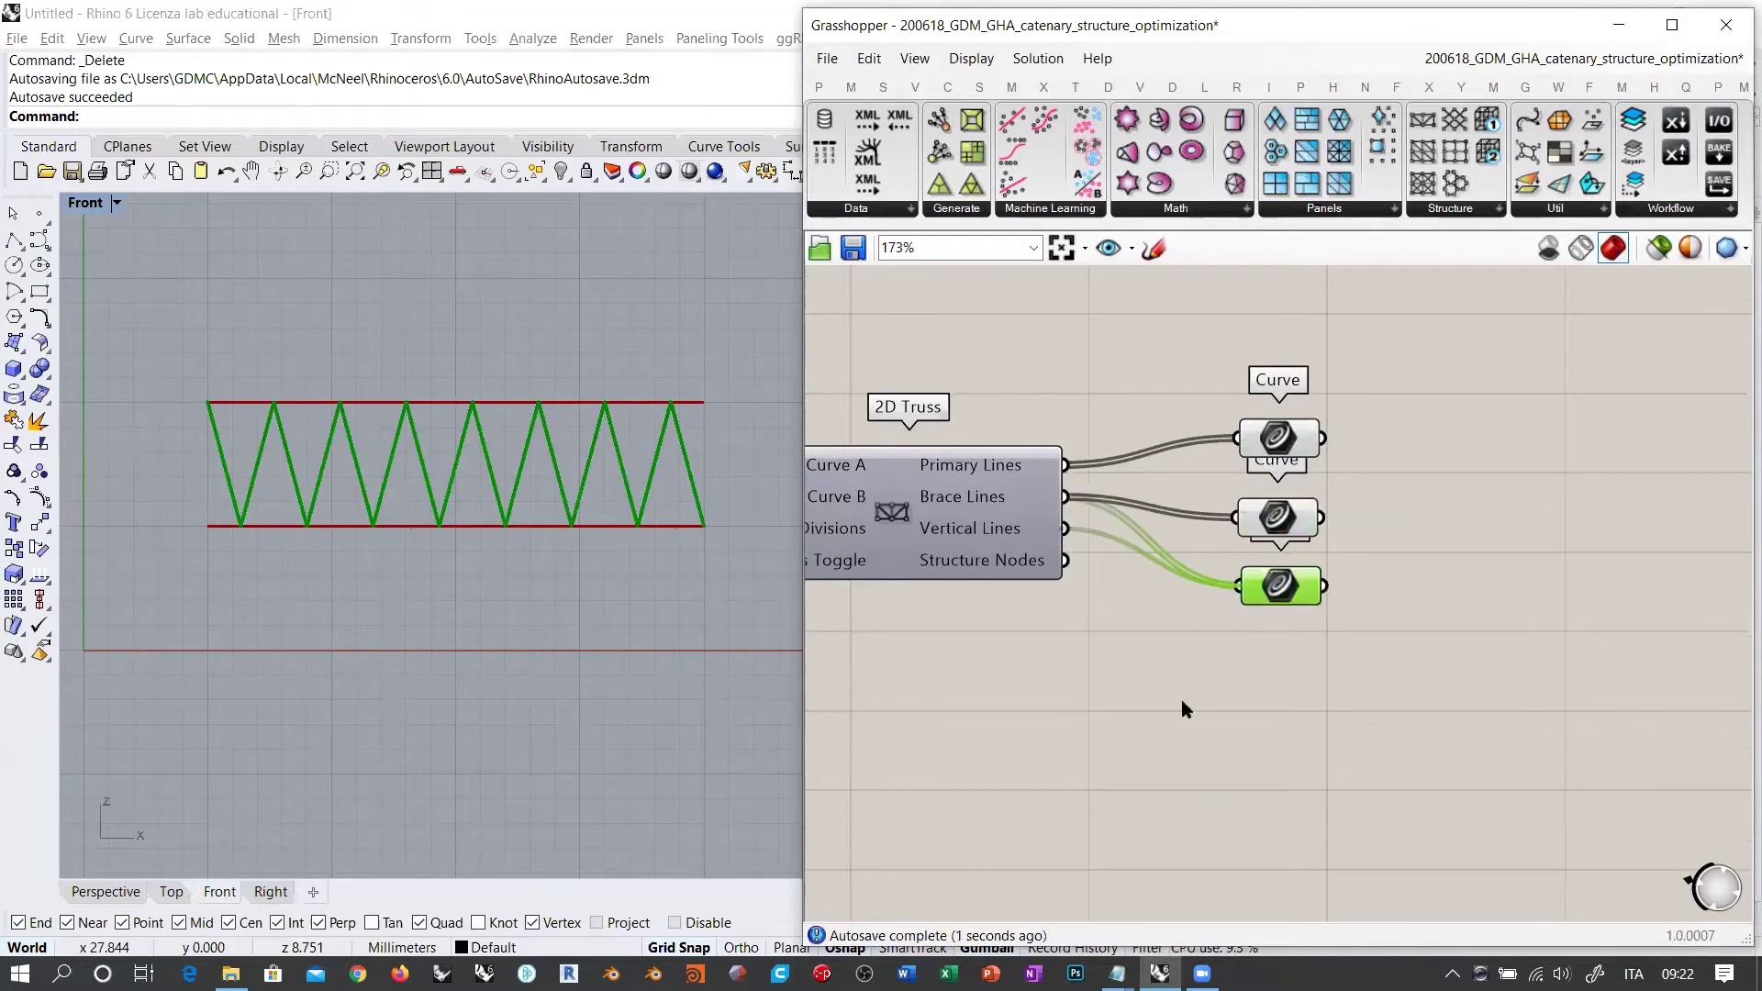
pyautogui.click(1181, 700)
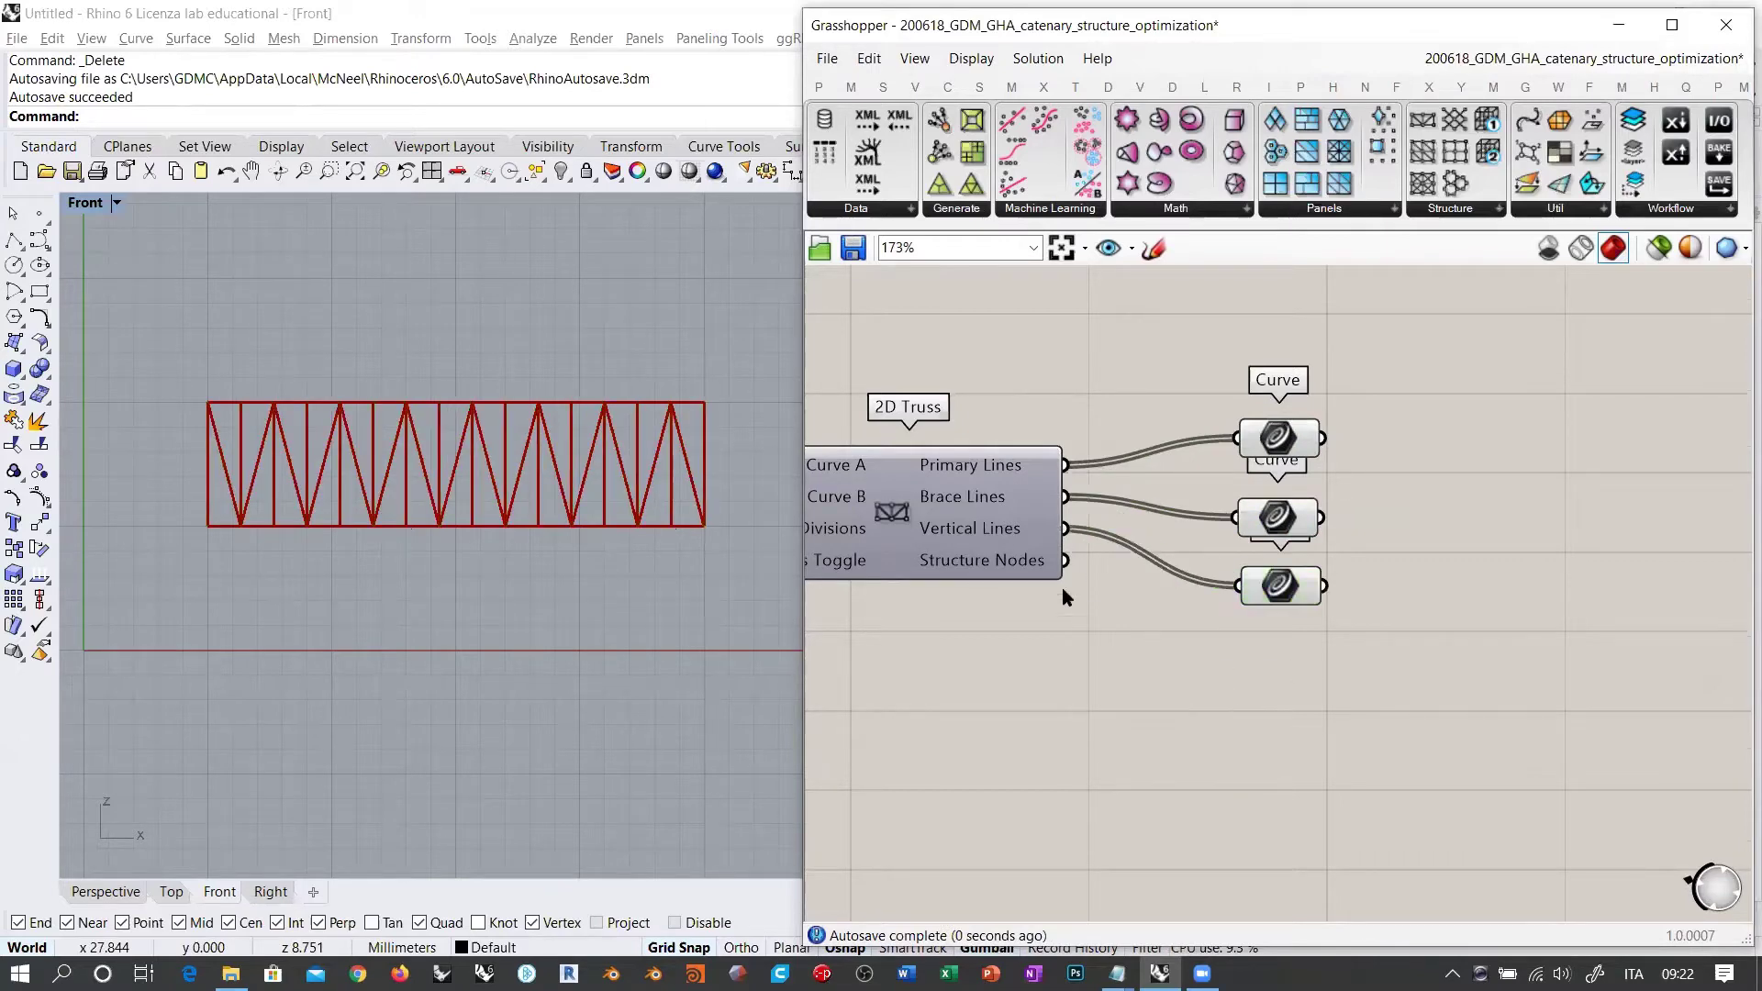
# Step: Move the three output Curve parameters closer to the 2D Truss component and spread them apart in an aligned column
pyautogui.moveTo(1434, 642); pyautogui.dragTo(1220, 424)
pyautogui.click(1356, 504)
pyautogui.moveTo(1226, 500); pyautogui.dragTo(1202, 498)
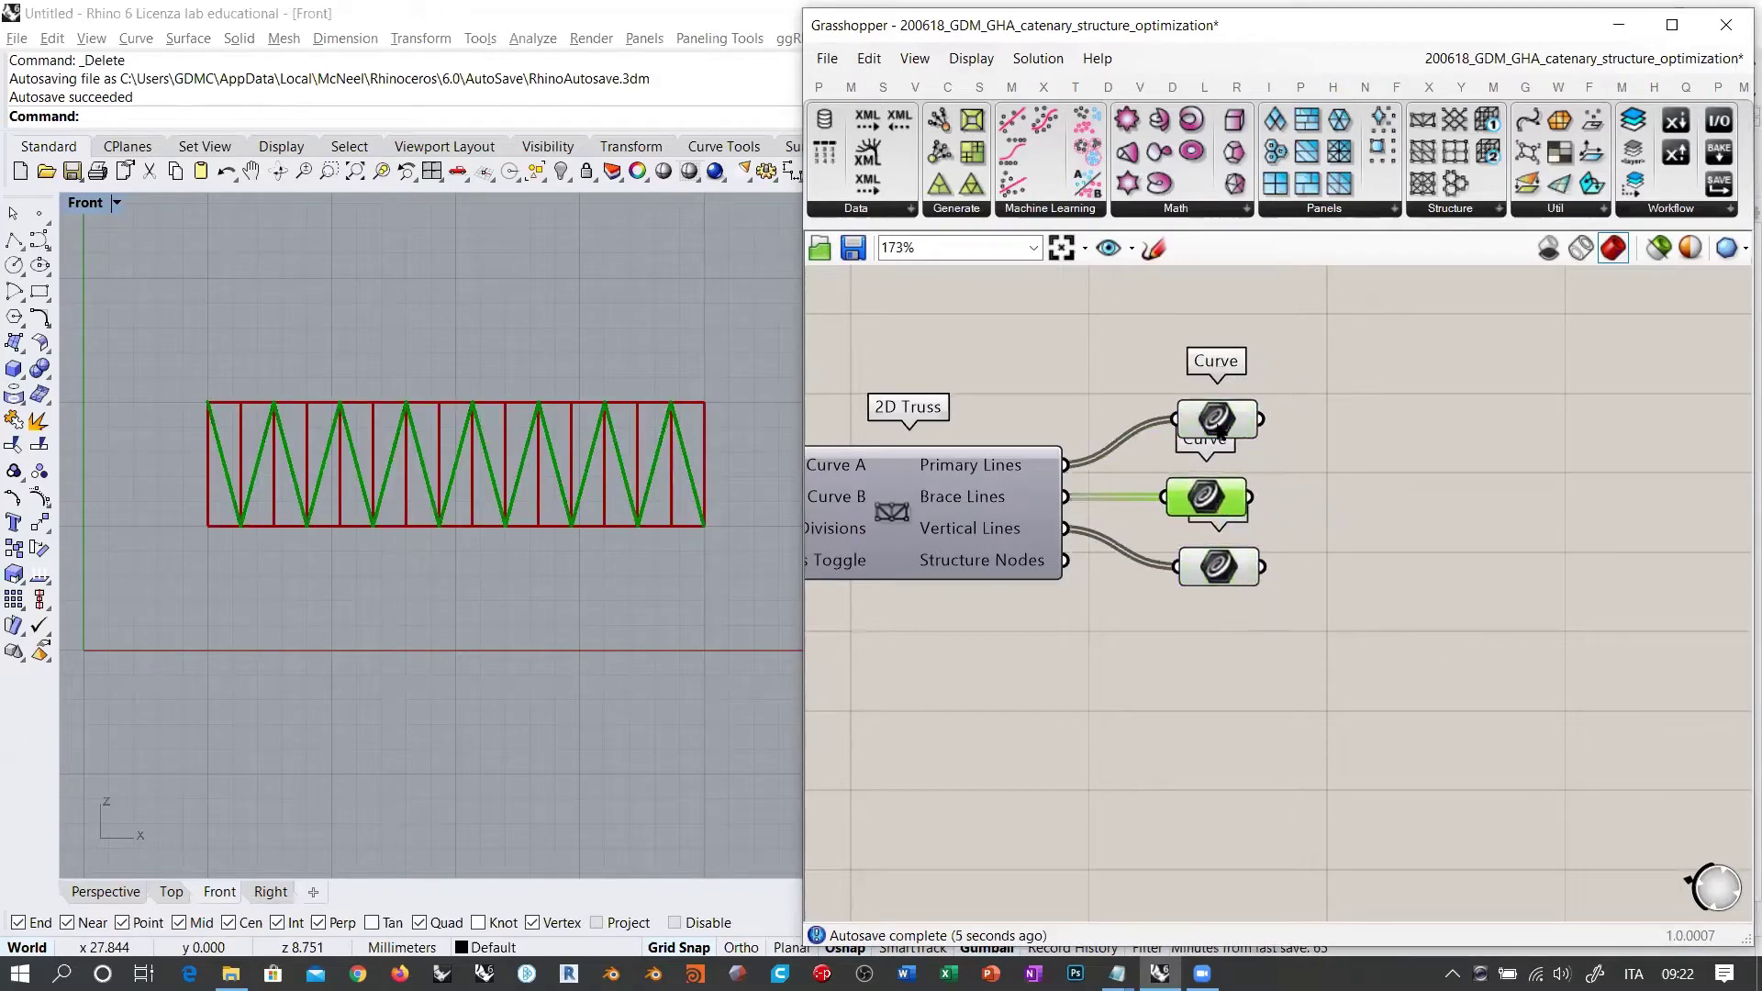
pyautogui.moveTo(1234, 432); pyautogui.dragTo(1214, 415)
pyautogui.moveTo(1233, 574); pyautogui.dragTo(1217, 598)
pyautogui.click(1310, 548)
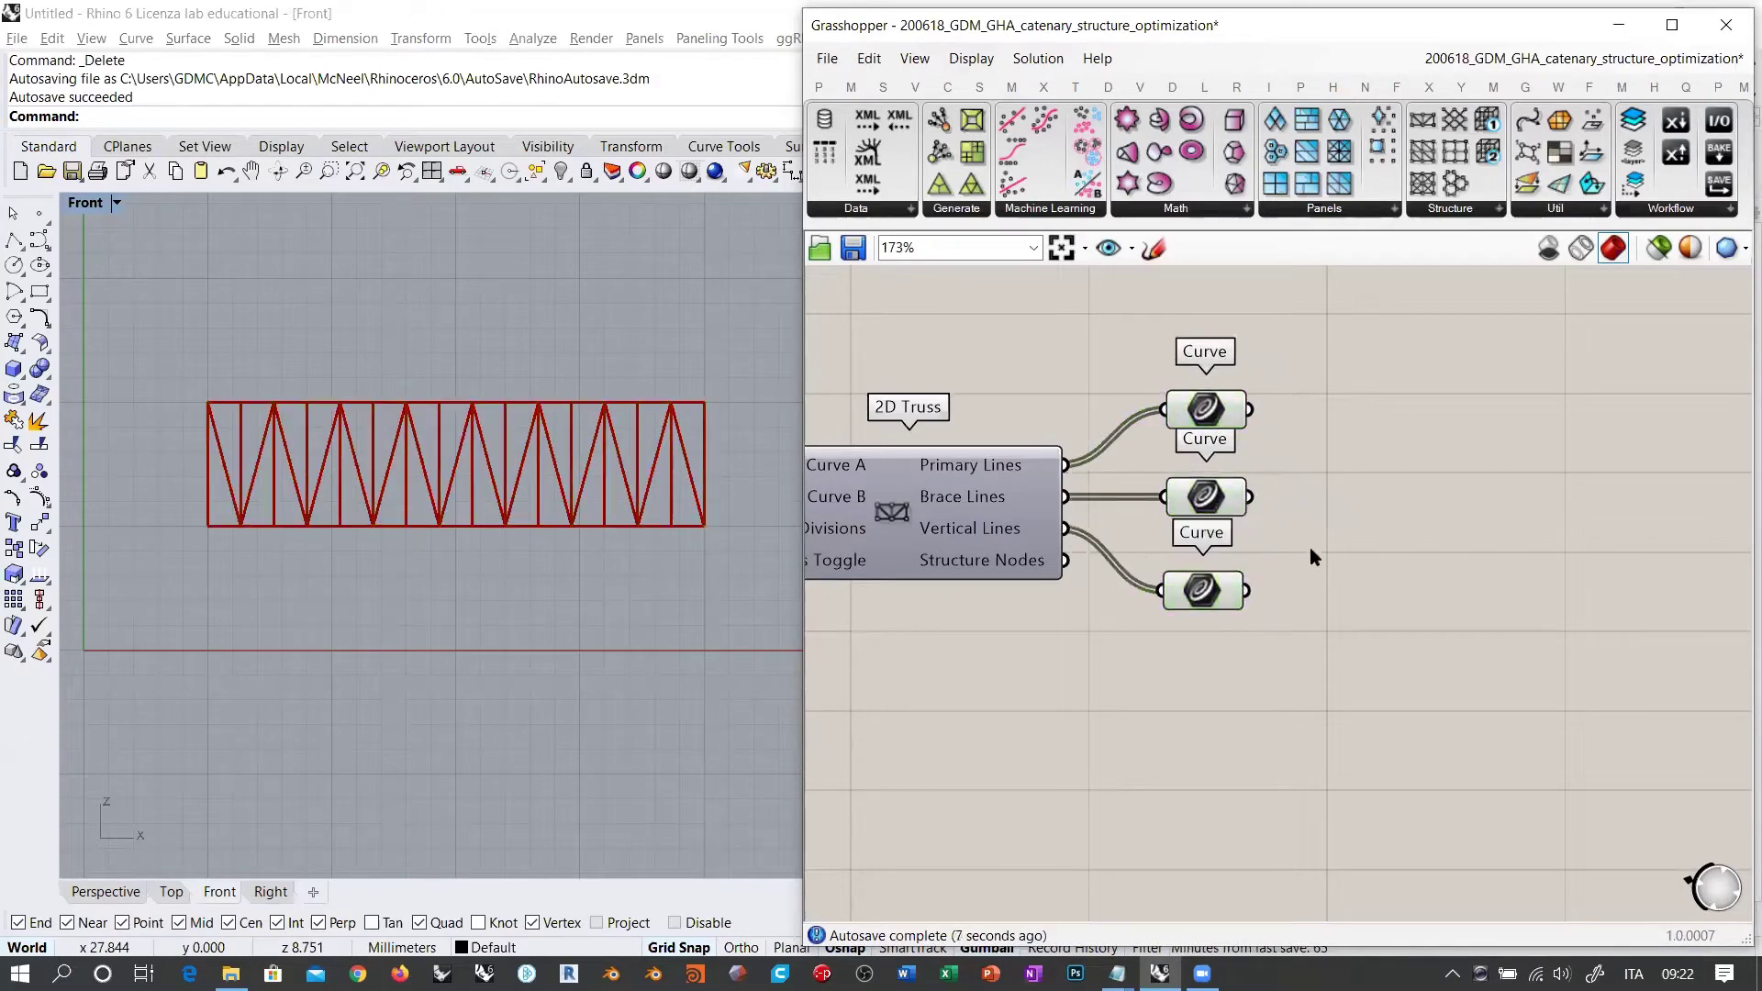
pyautogui.moveTo(1318, 645); pyautogui.dragTo(1112, 356)
pyautogui.click(1303, 372)
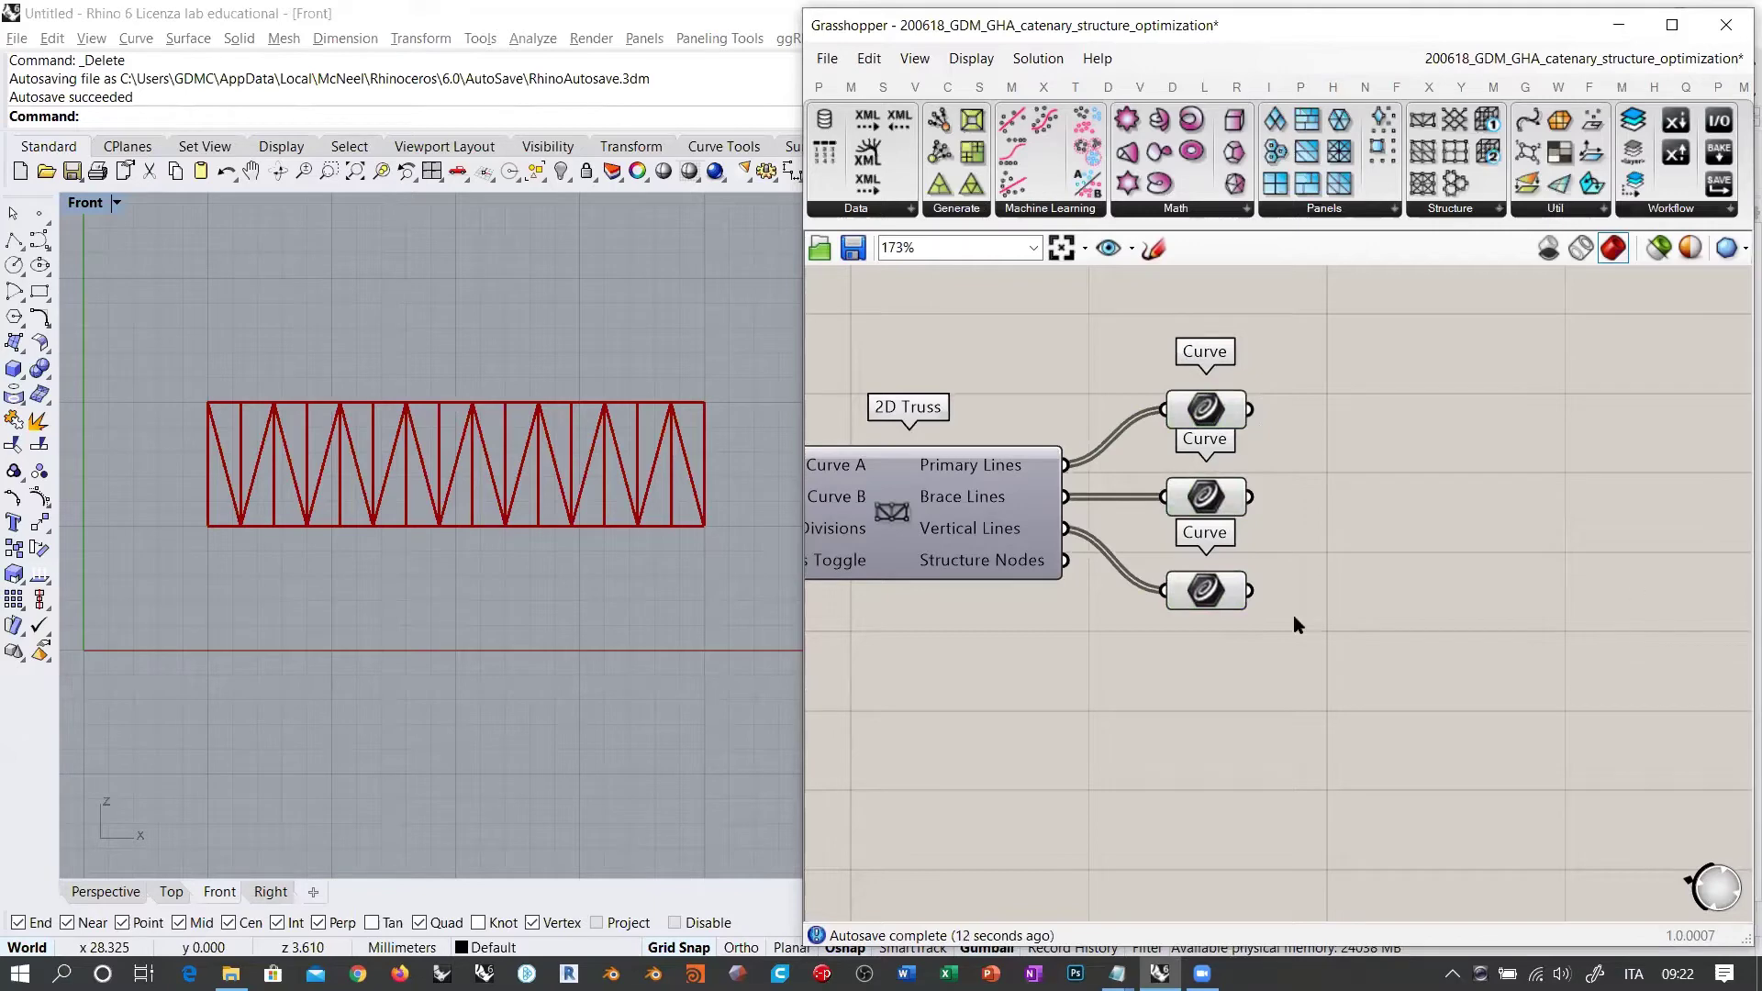
# Step: Raise the Primary Lines Curve parameter slightly to space the three output Curve parameters evenly
pyautogui.click(1207, 415)
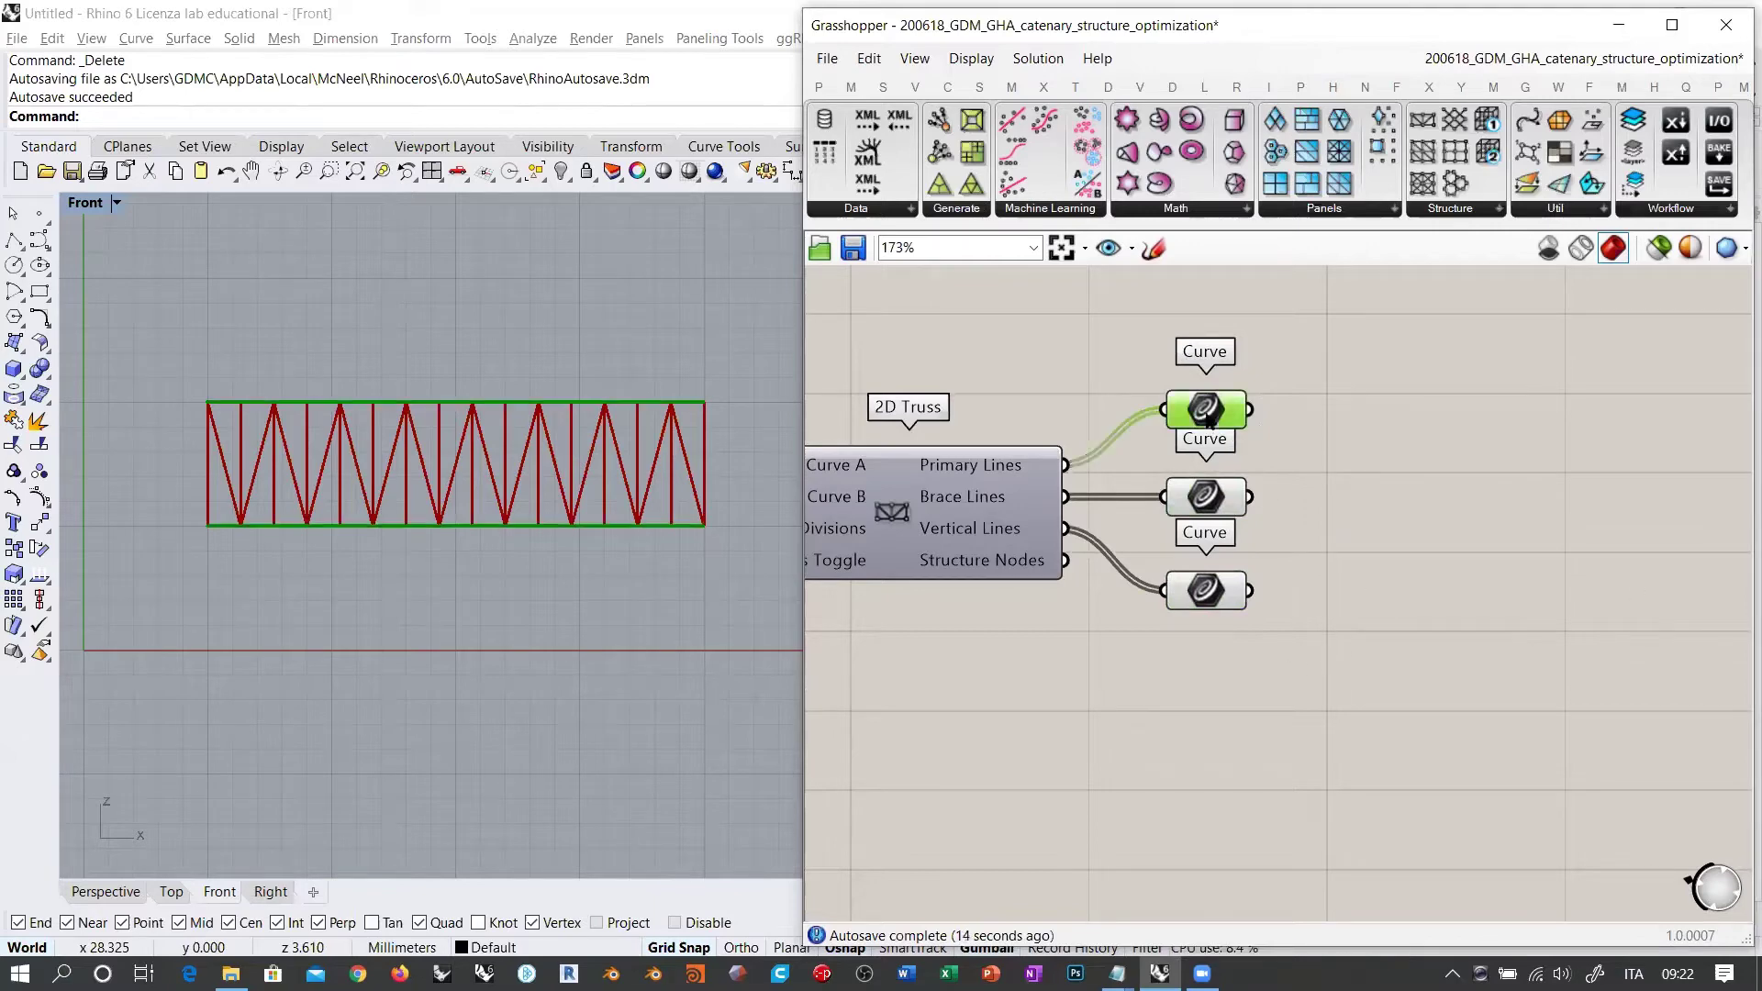
pyautogui.moveTo(1209, 420); pyautogui.dragTo(1207, 410)
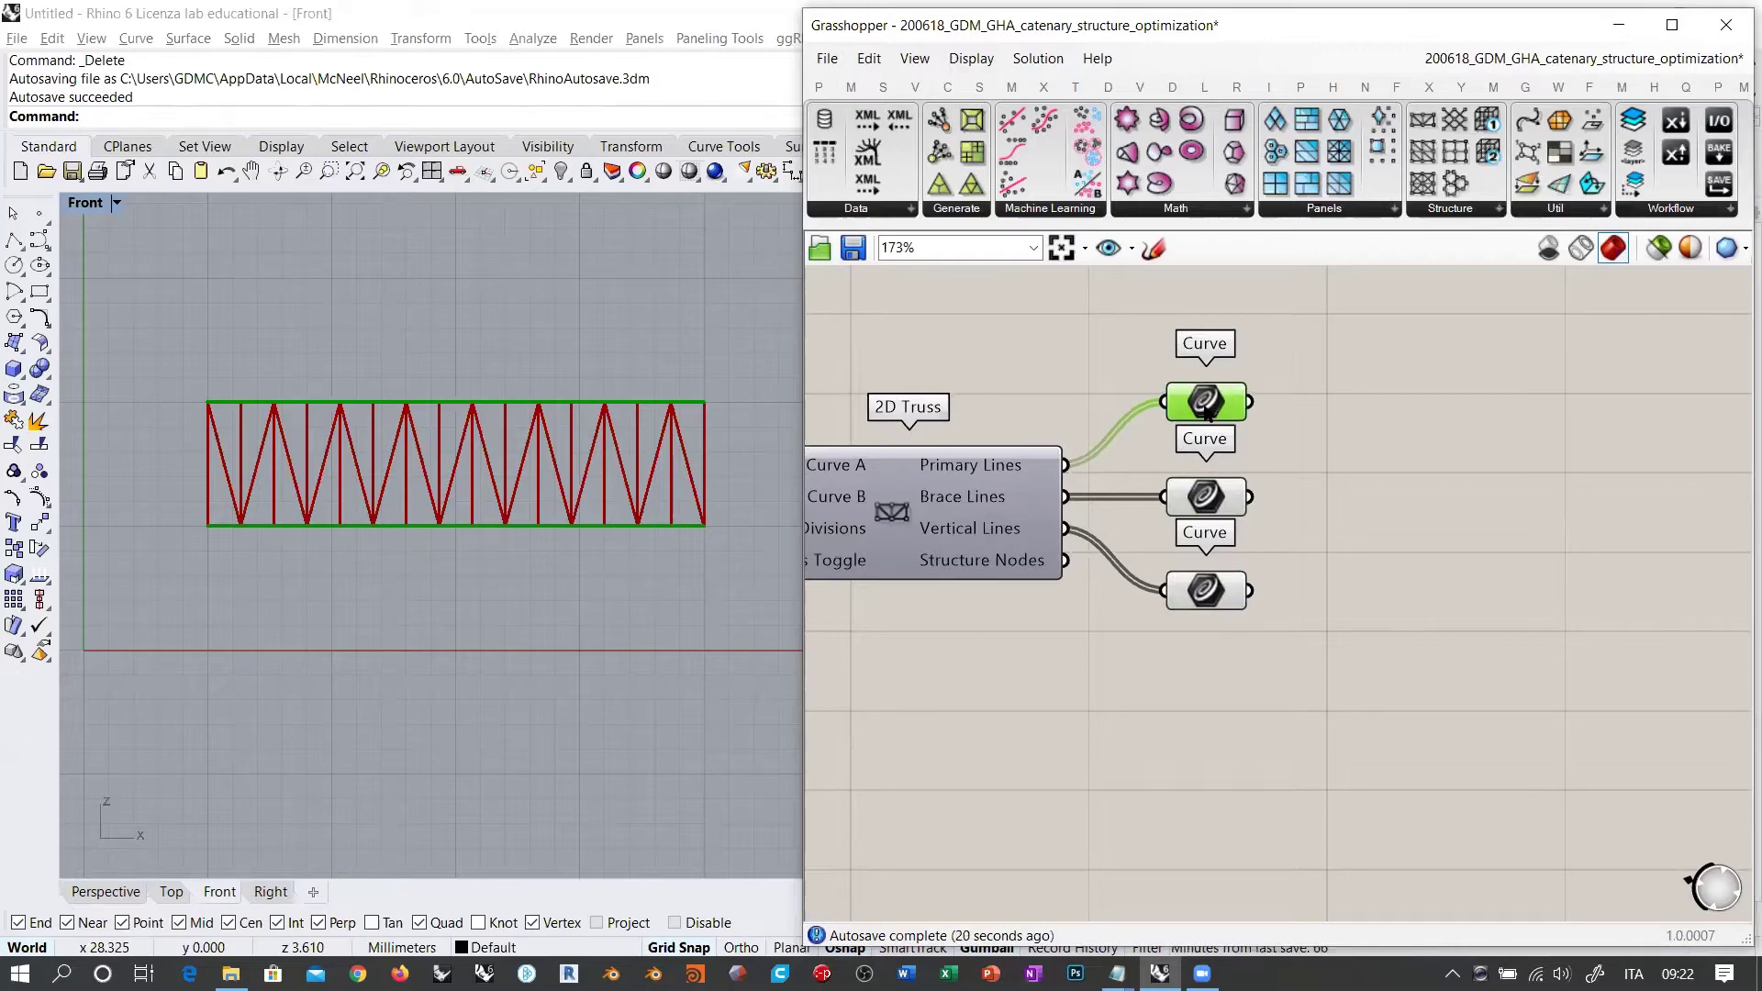
pyautogui.moveTo(1206, 413); pyautogui.dragTo(1206, 414)
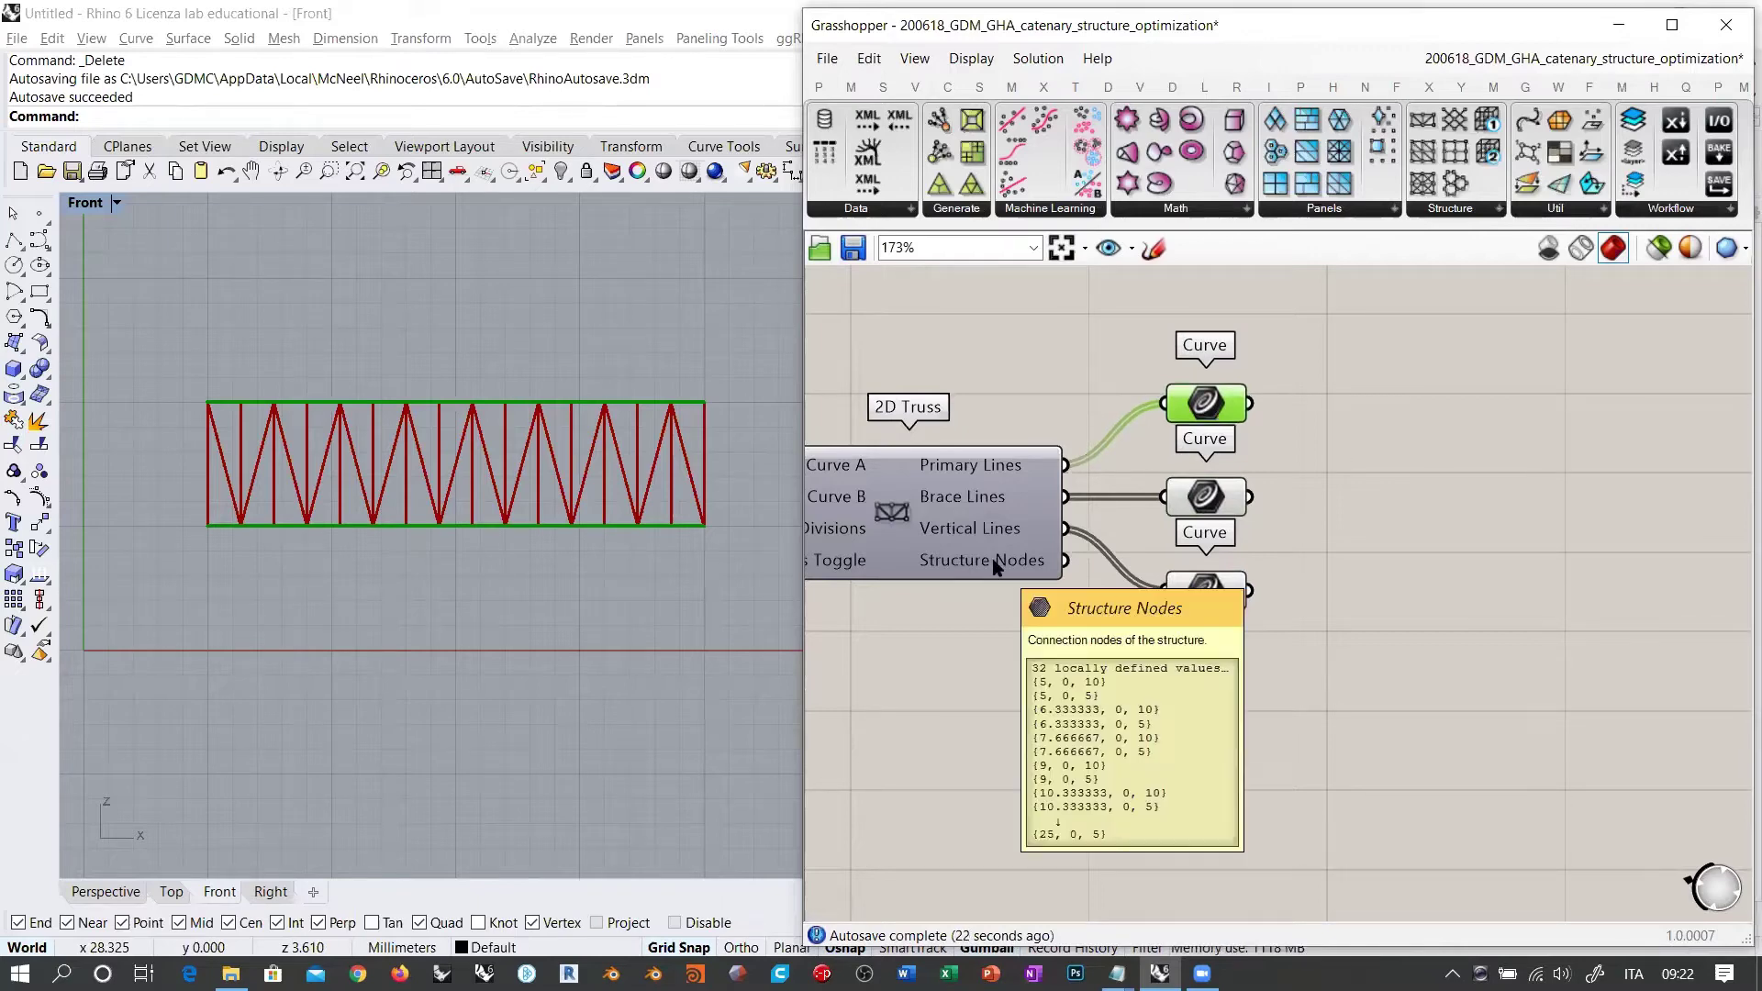
pyautogui.click(989, 595)
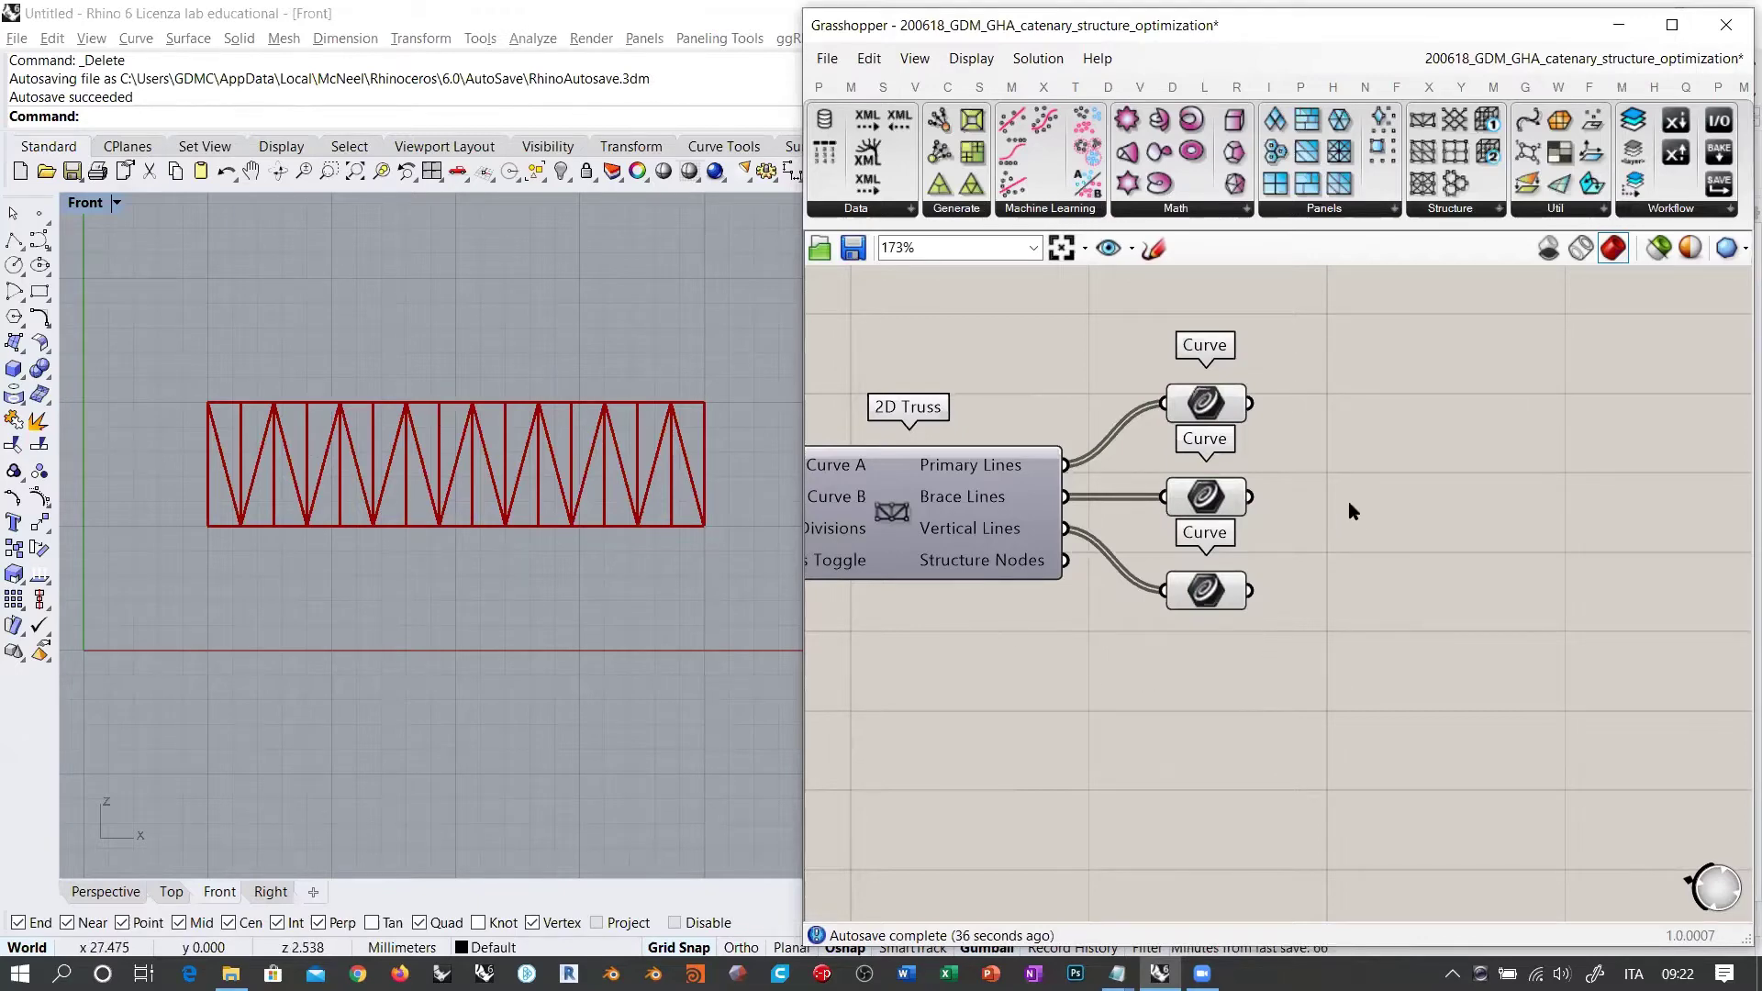
pyautogui.moveTo(1319, 356); pyautogui.dragTo(1194, 602)
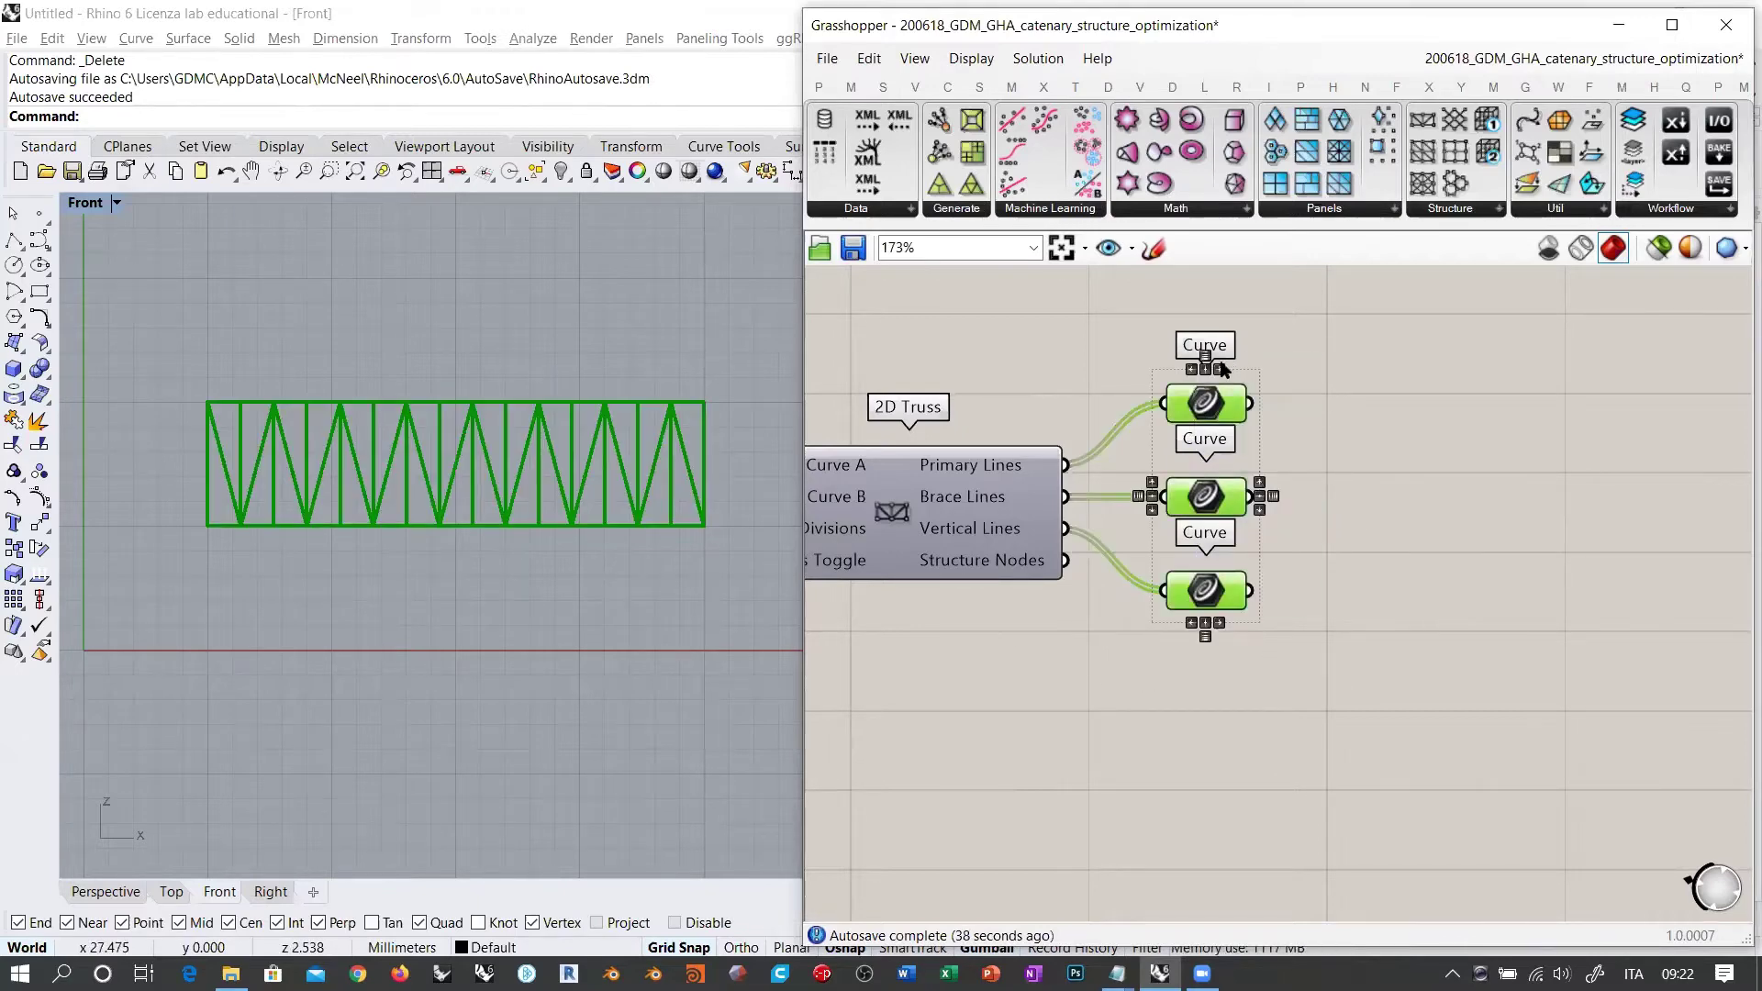
pyautogui.click(1241, 437)
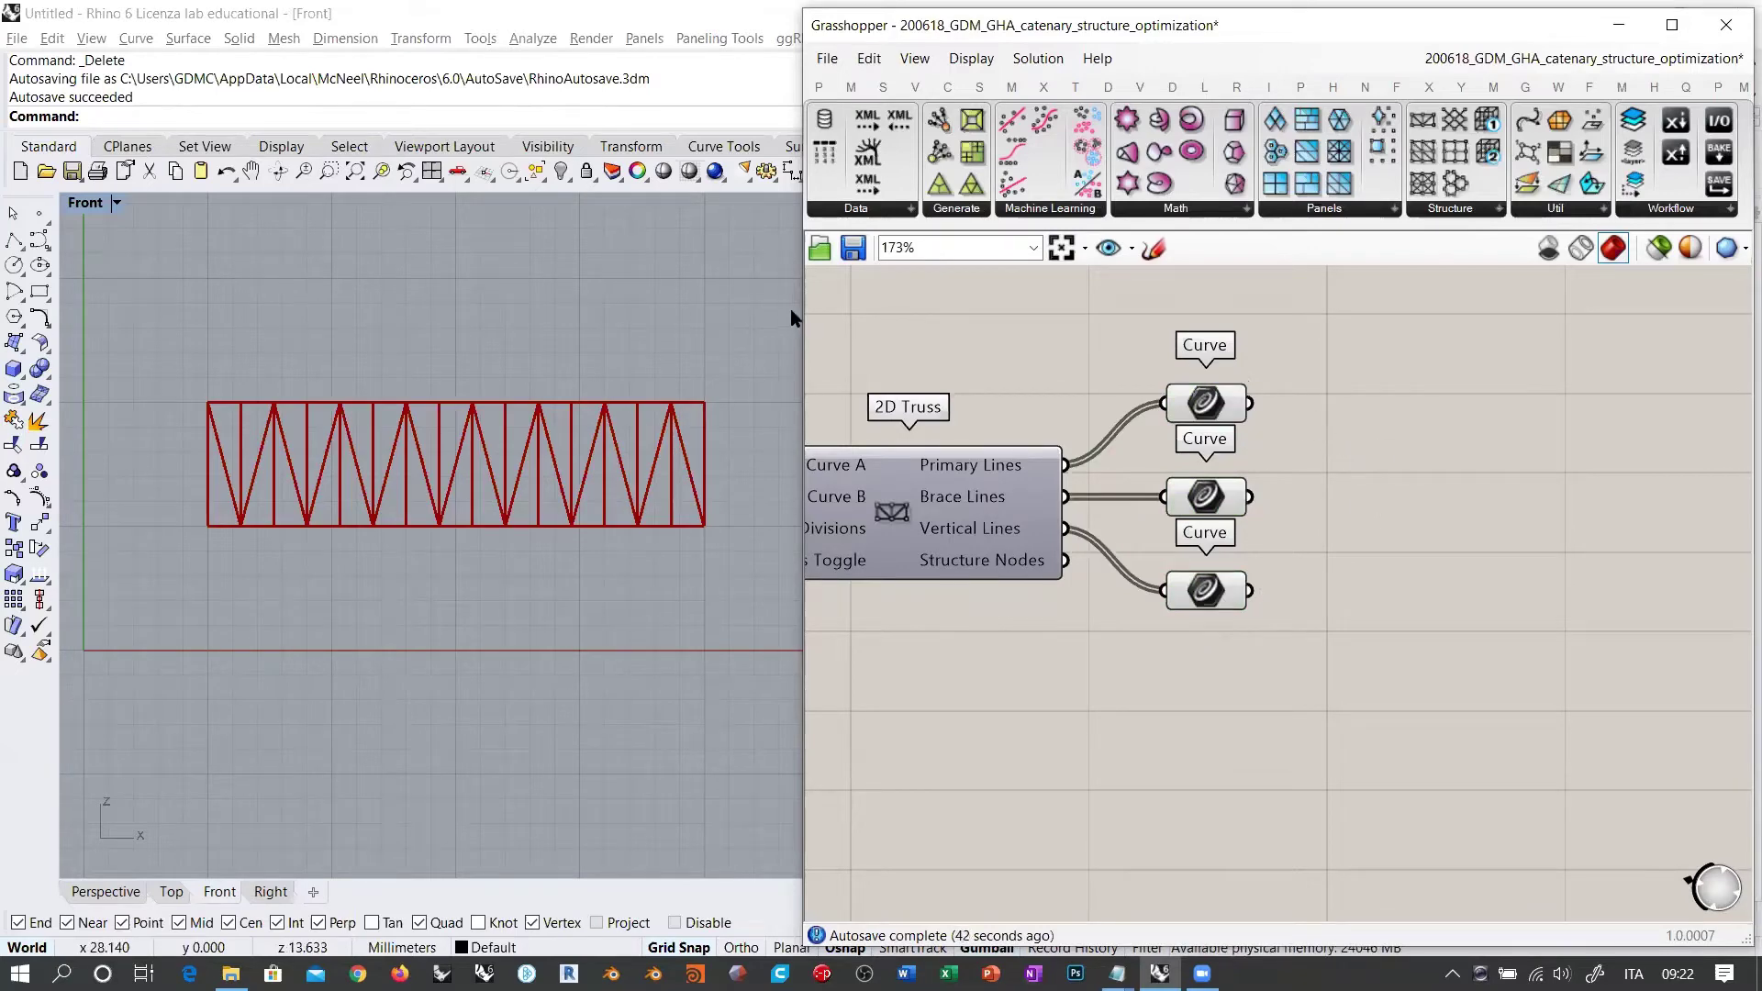
# Step: Show the Karamba3D component set and widen the Grasshopper window to about two thirds of the screen
pyautogui.moveTo(801, 311); pyautogui.dragTo(239, 310)
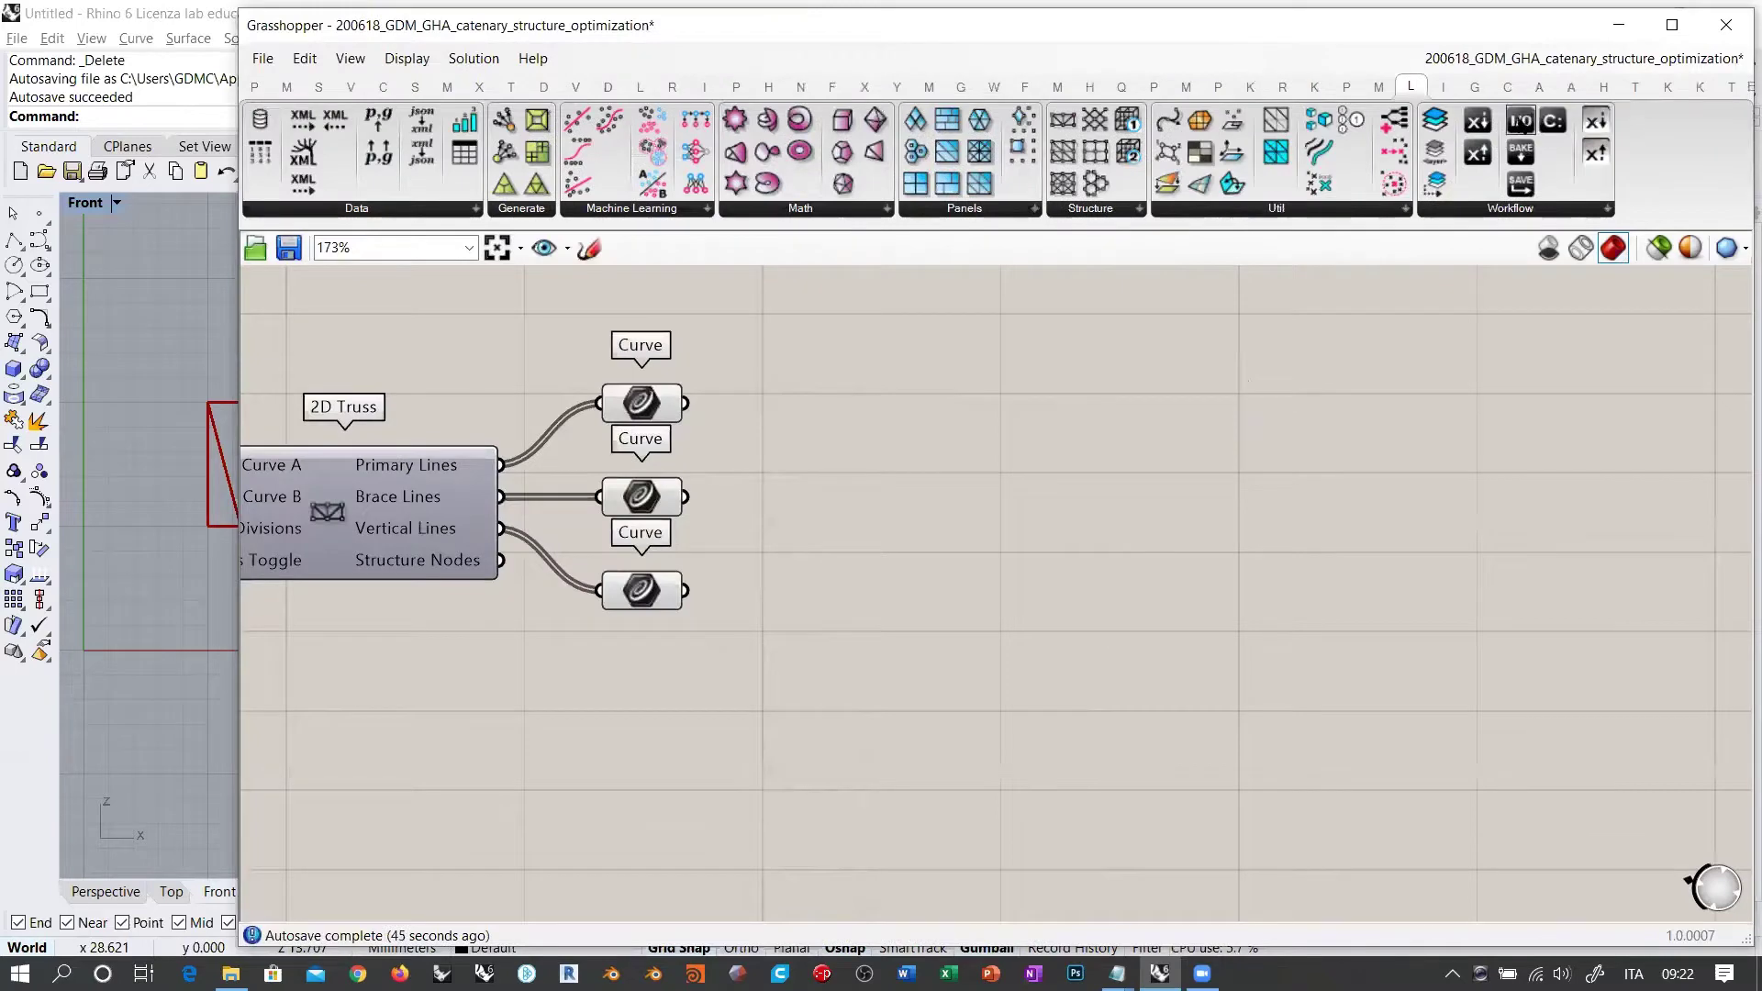
pyautogui.click(1699, 86)
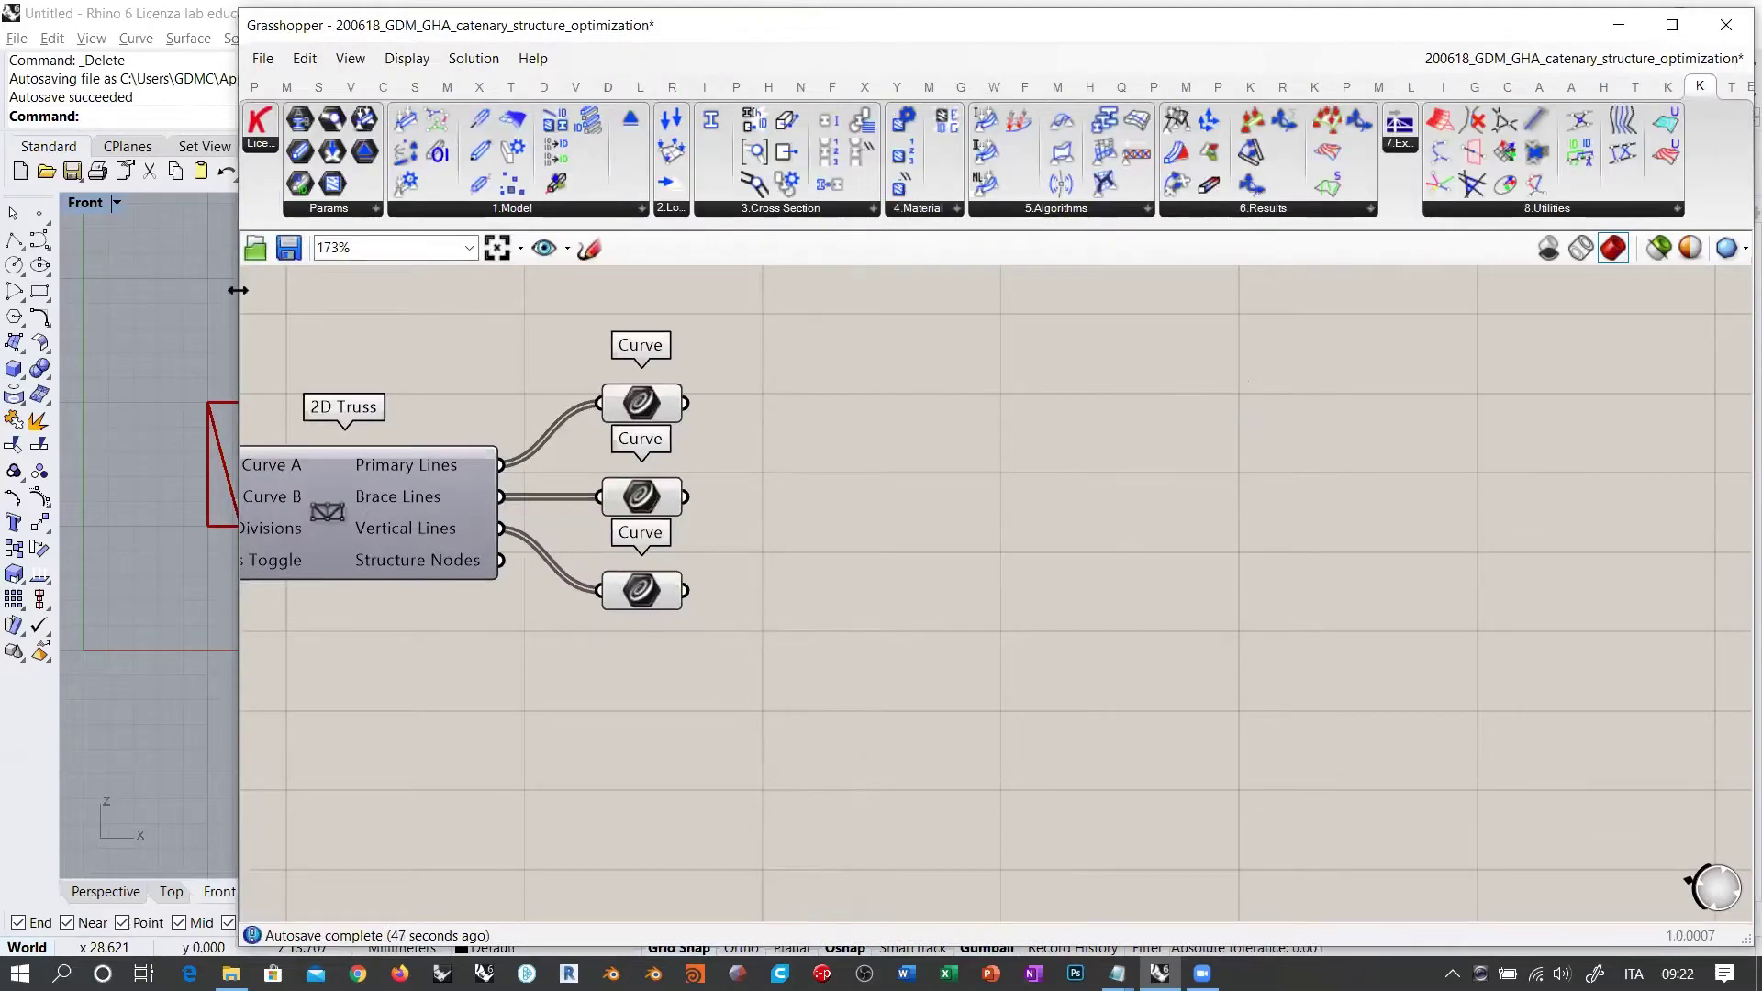
pyautogui.moveTo(238, 290); pyautogui.dragTo(594, 290)
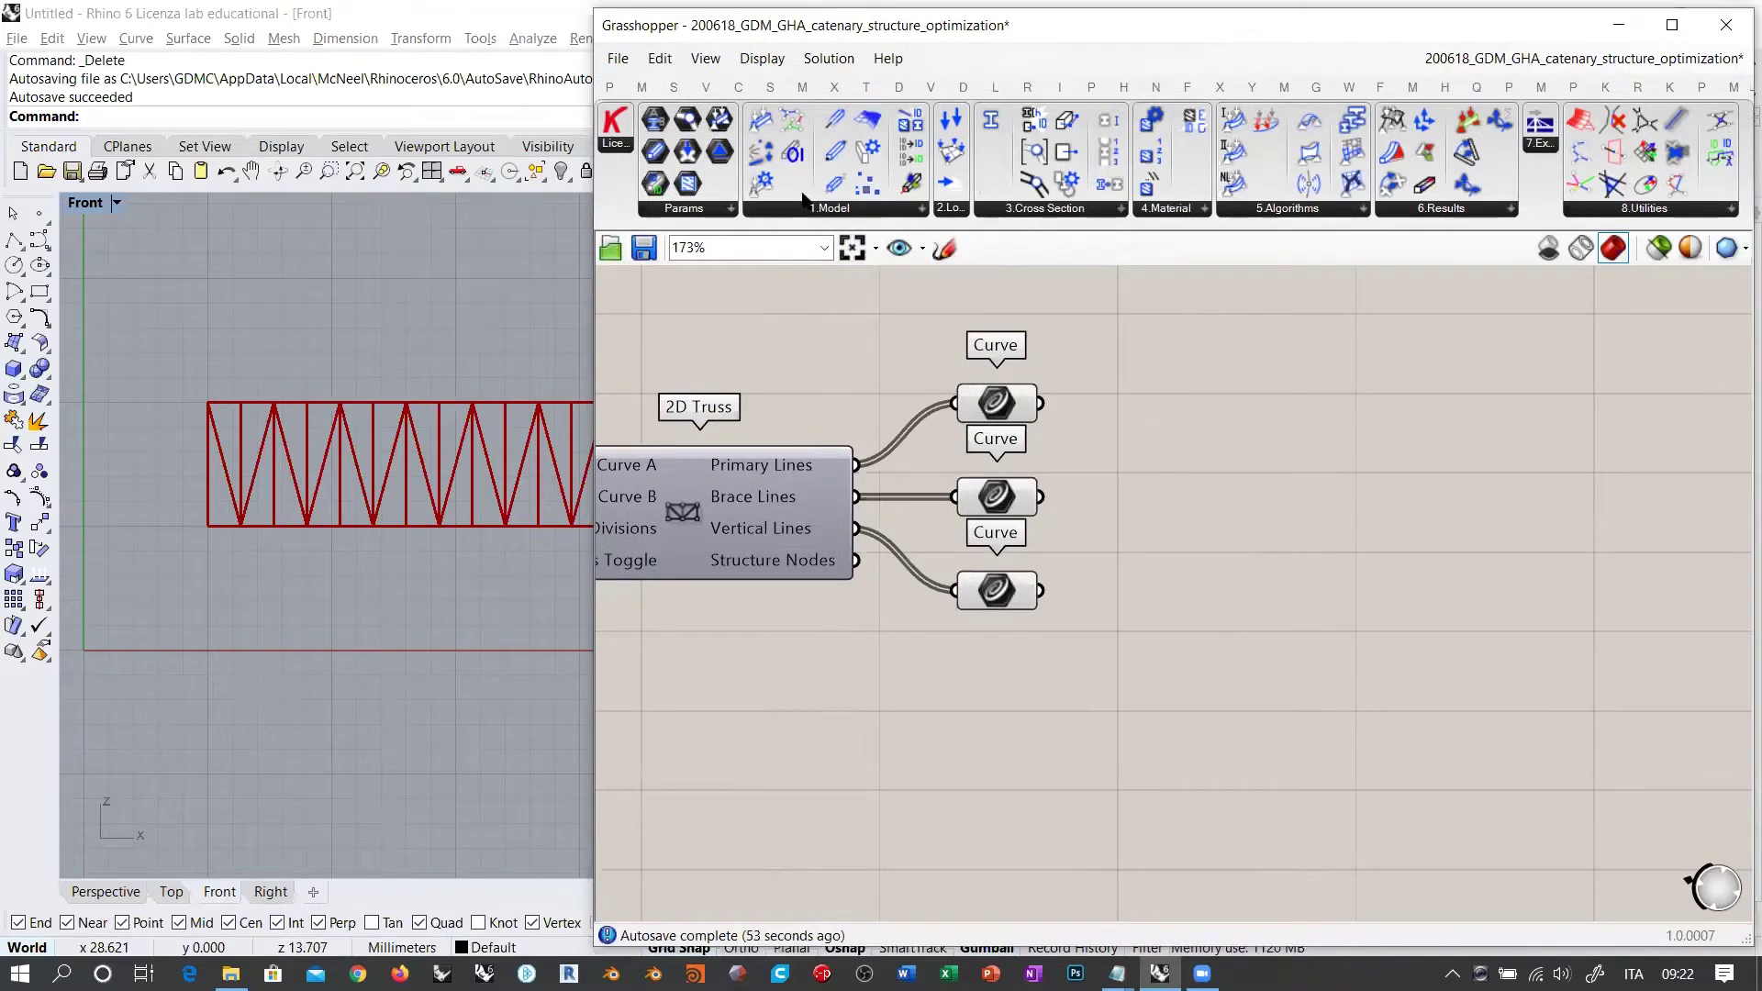
# Step: Add a Line to Beam (Karamba3D) component and place it beside the three output Curve parameters, leaving a gap between them
pyautogui.click(829, 209)
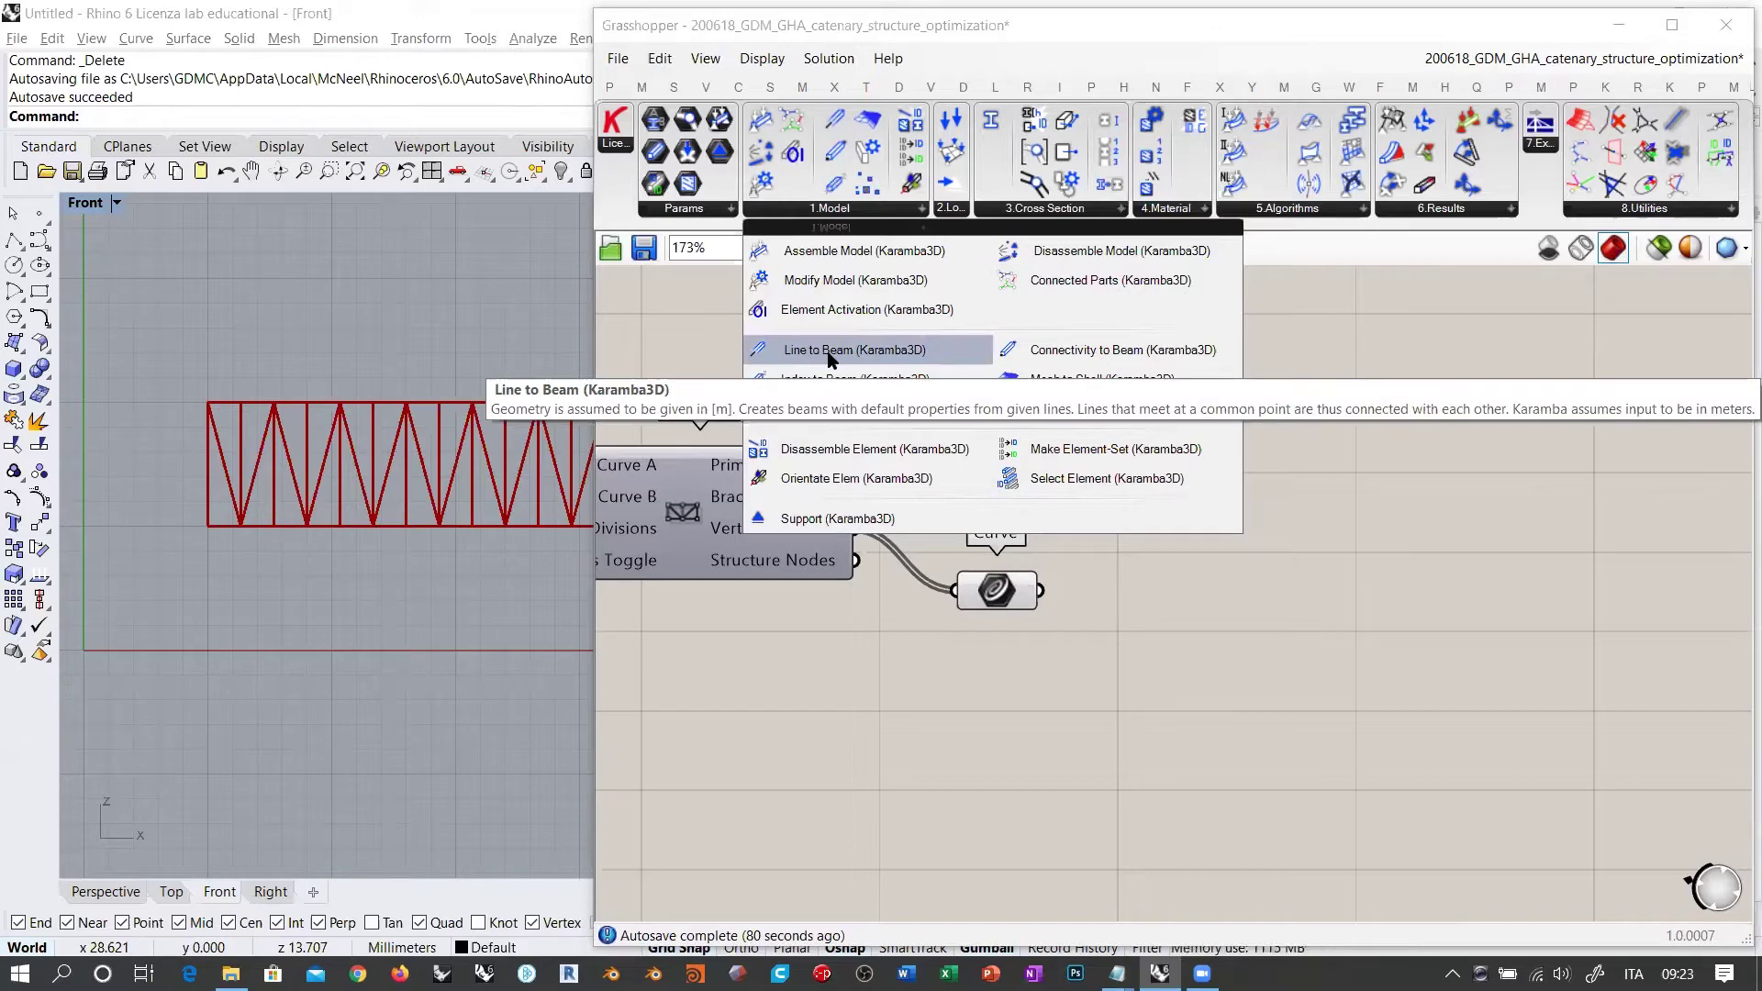
pyautogui.moveTo(829, 359); pyautogui.dragTo(1311, 545)
pyautogui.scroll(-2, 1245, 496)
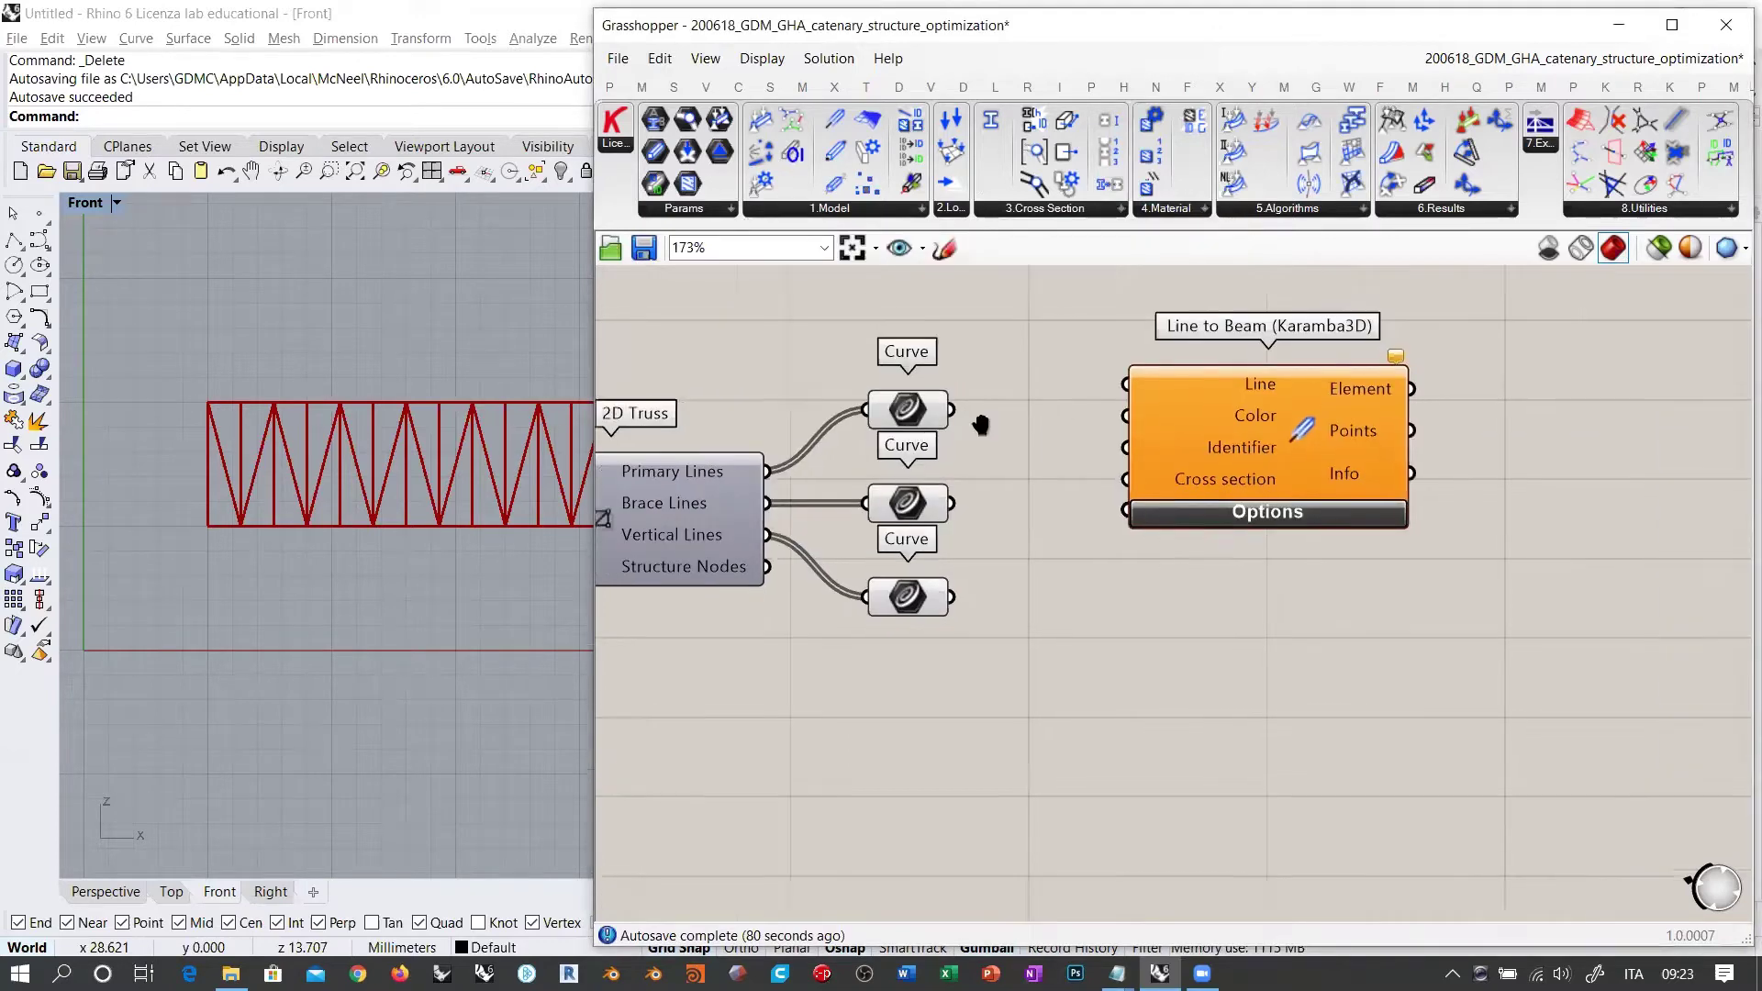
pyautogui.moveTo(1199, 439); pyautogui.dragTo(1344, 454)
pyautogui.click(1269, 559)
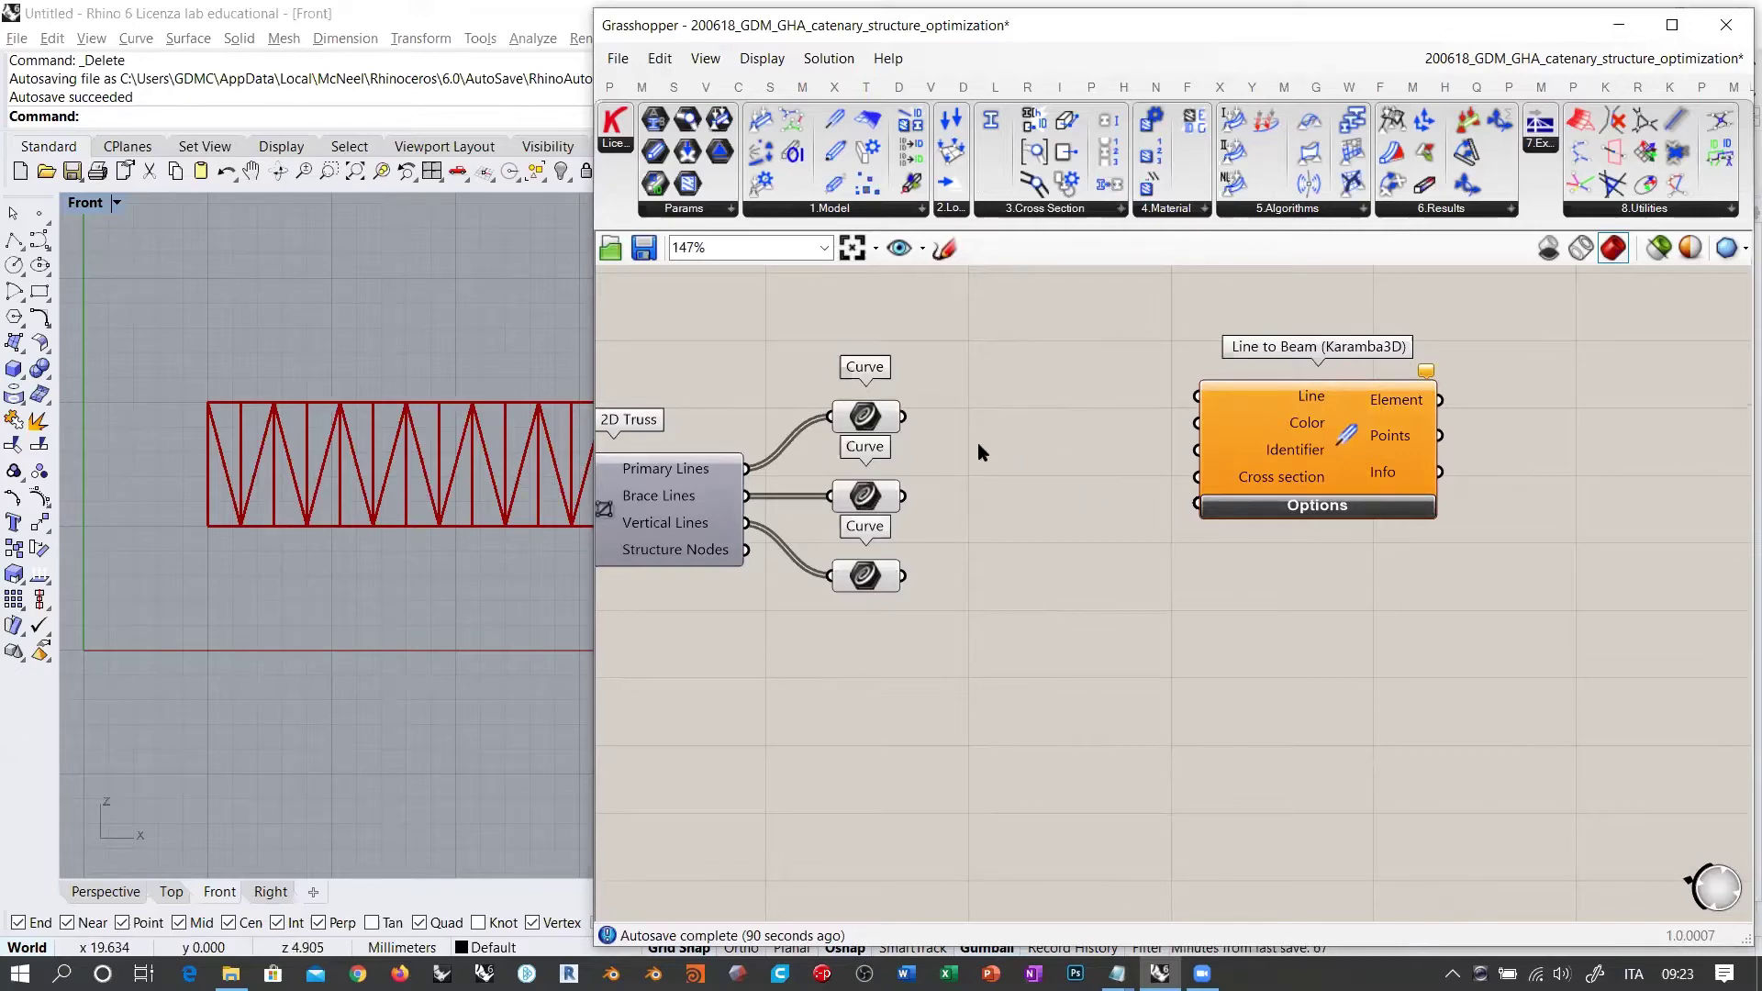
# Step: Check what the Line input of Line to Beam expects and move the component slightly higher beside the Curve parameters
pyautogui.click(866, 422)
pyautogui.moveTo(924, 364); pyautogui.dragTo(835, 691)
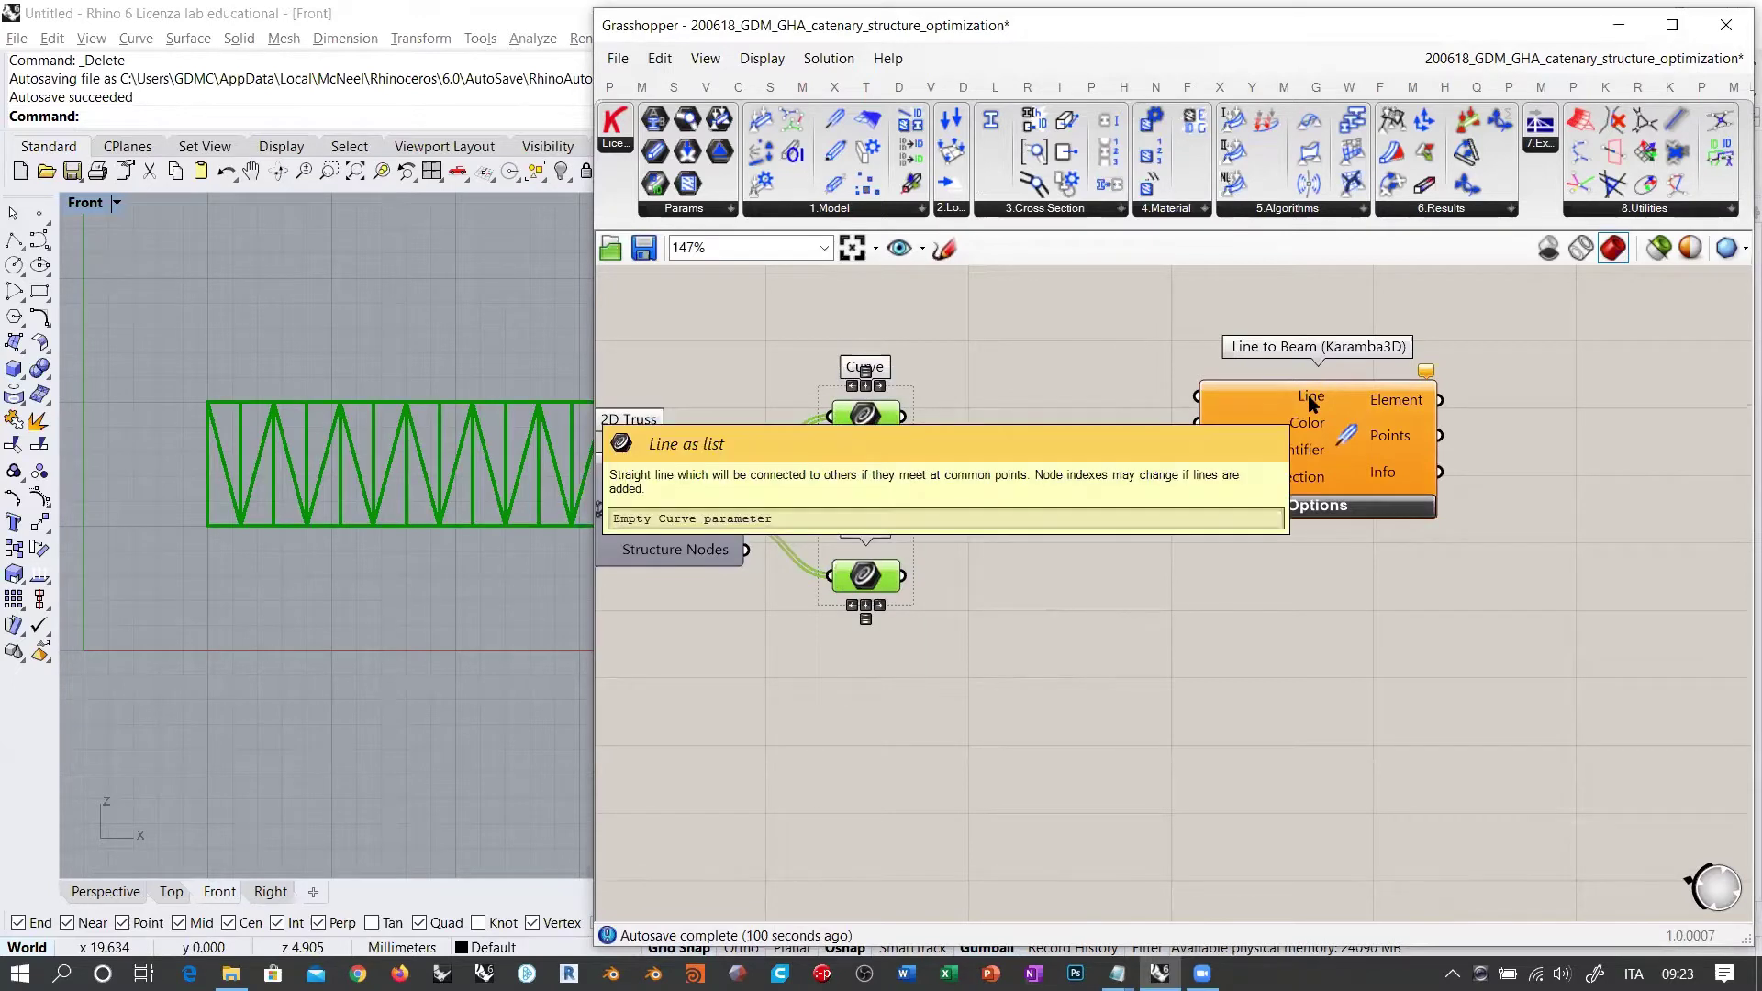
pyautogui.click(1021, 426)
pyautogui.moveTo(1319, 453); pyautogui.dragTo(1348, 418)
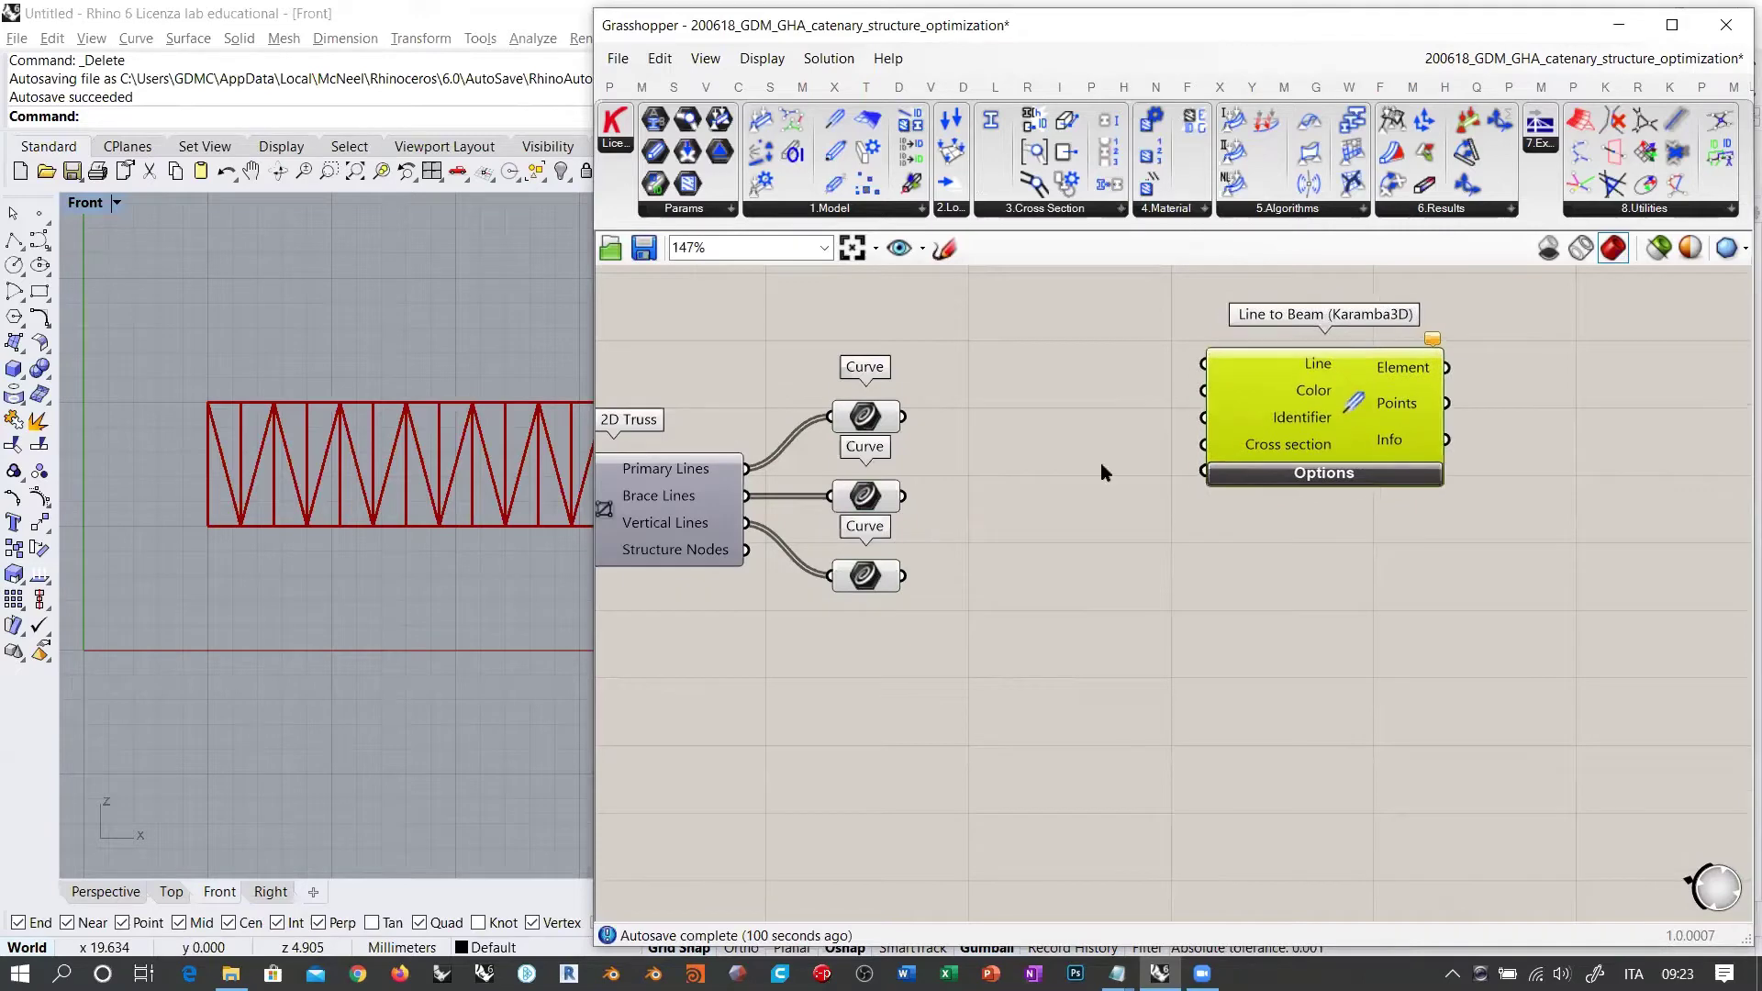
pyautogui.click(1075, 506)
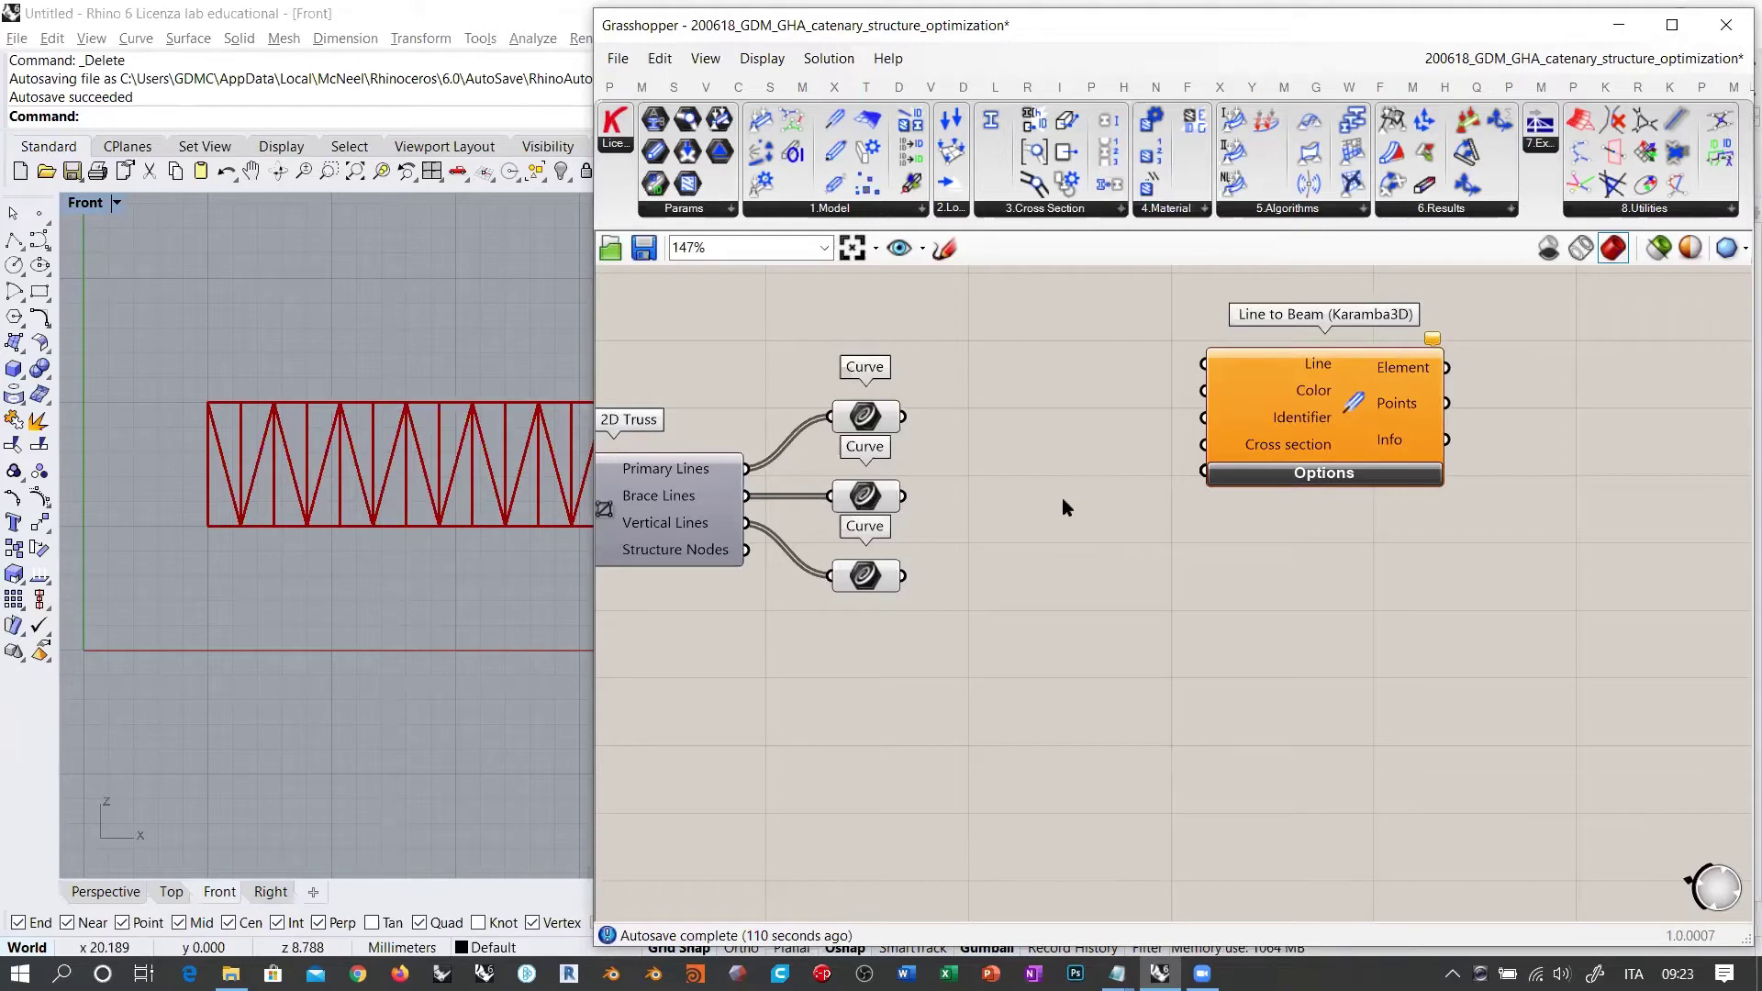
# Step: Examine how the existing Line to Beam component elsewhere in the definition is wired, including its Cross section and Bending inputs
pyautogui.moveTo(1054, 514); pyautogui.dragTo(1022, 570, button='right')
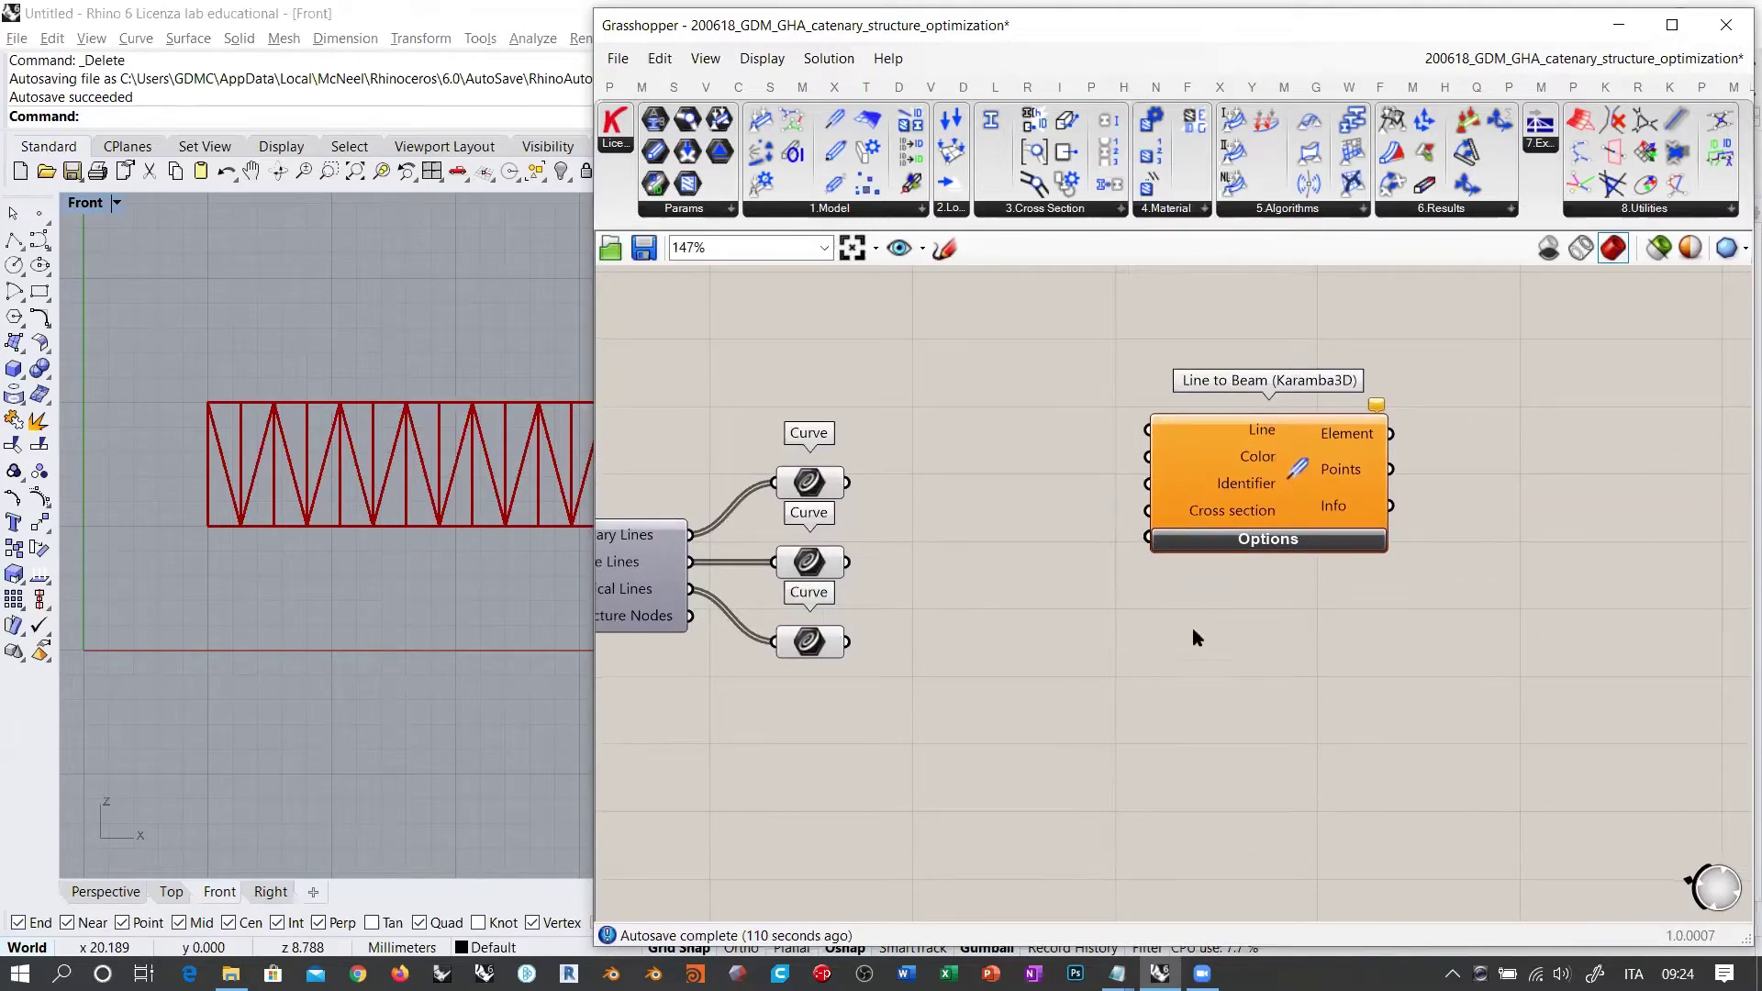
pyautogui.scroll(-10, 1576, 471)
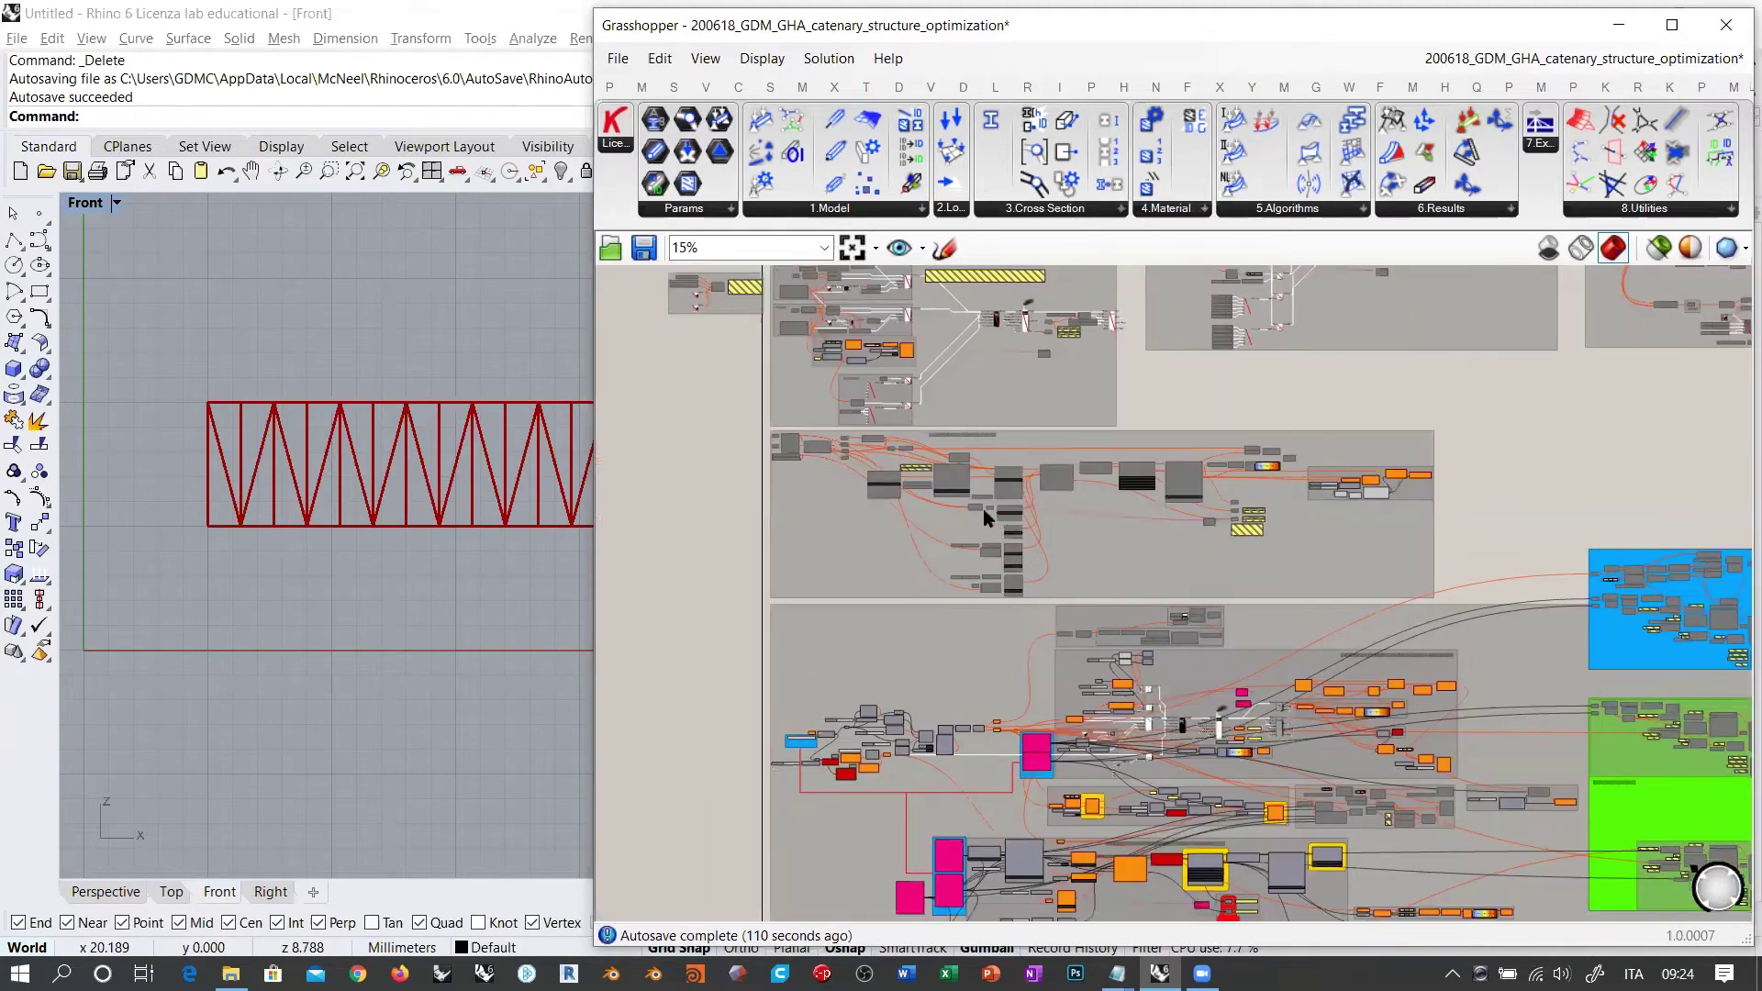
pyautogui.scroll(10, 983, 508)
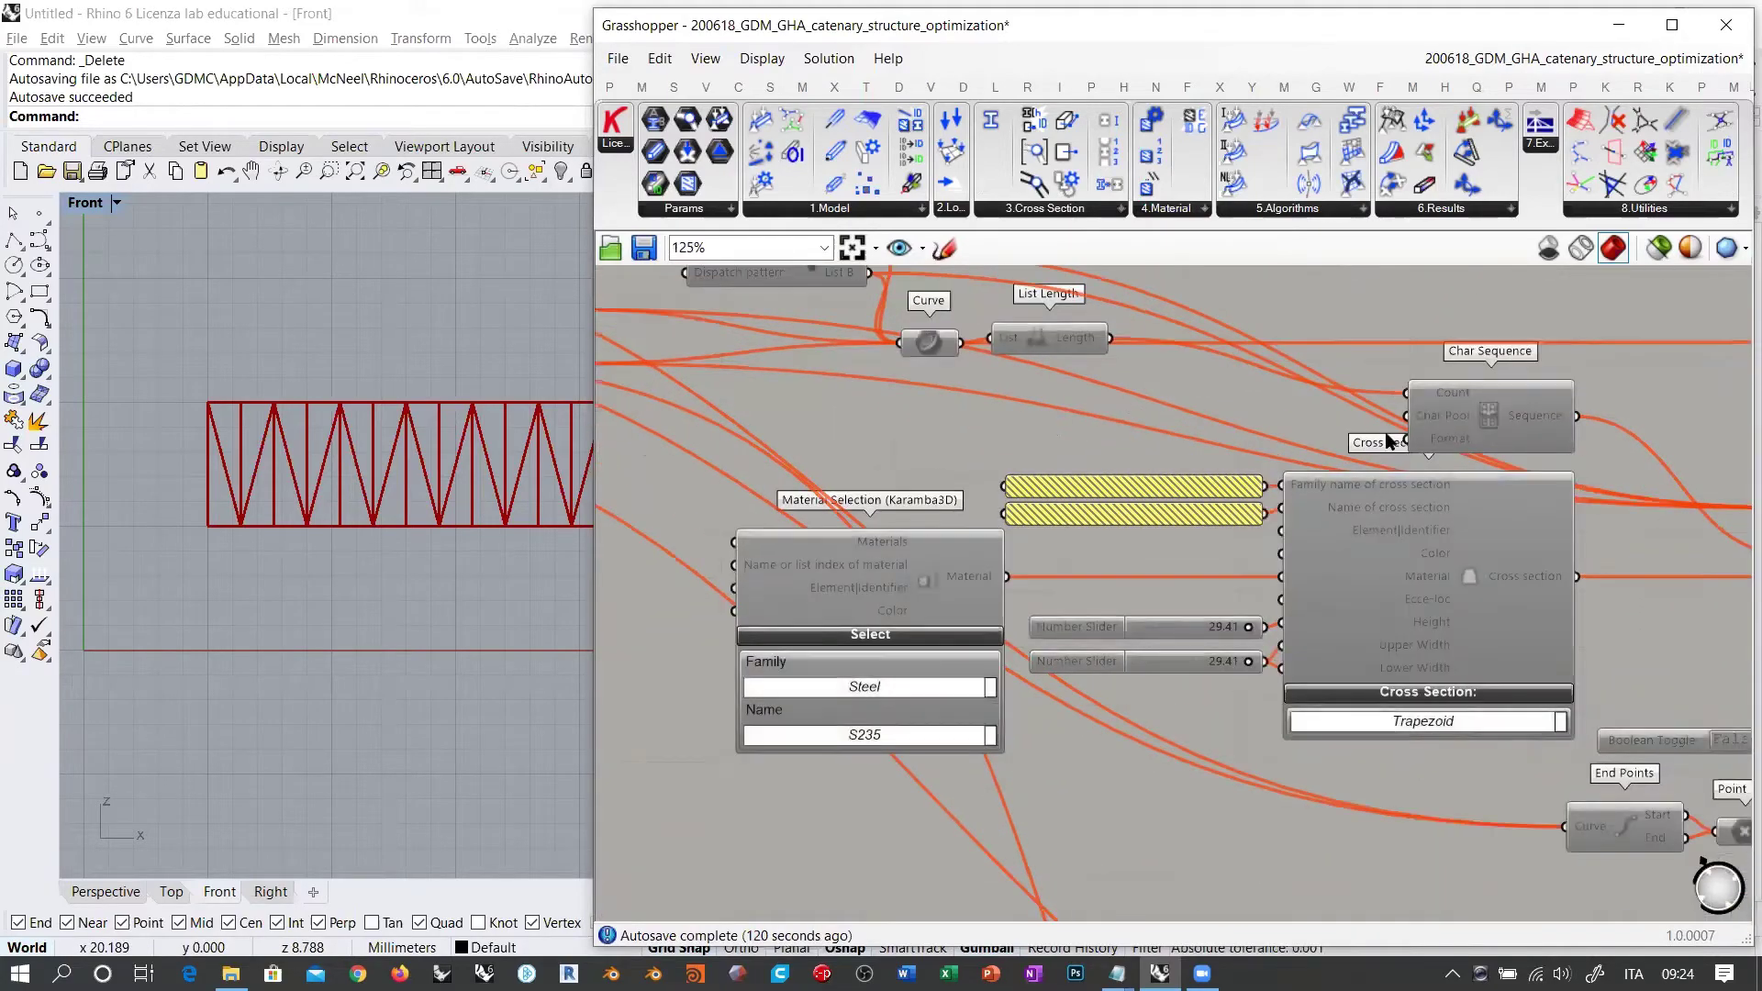
pyautogui.moveTo(1633, 511); pyautogui.dragTo(972, 500, button='right')
pyautogui.scroll(5, 1164, 492)
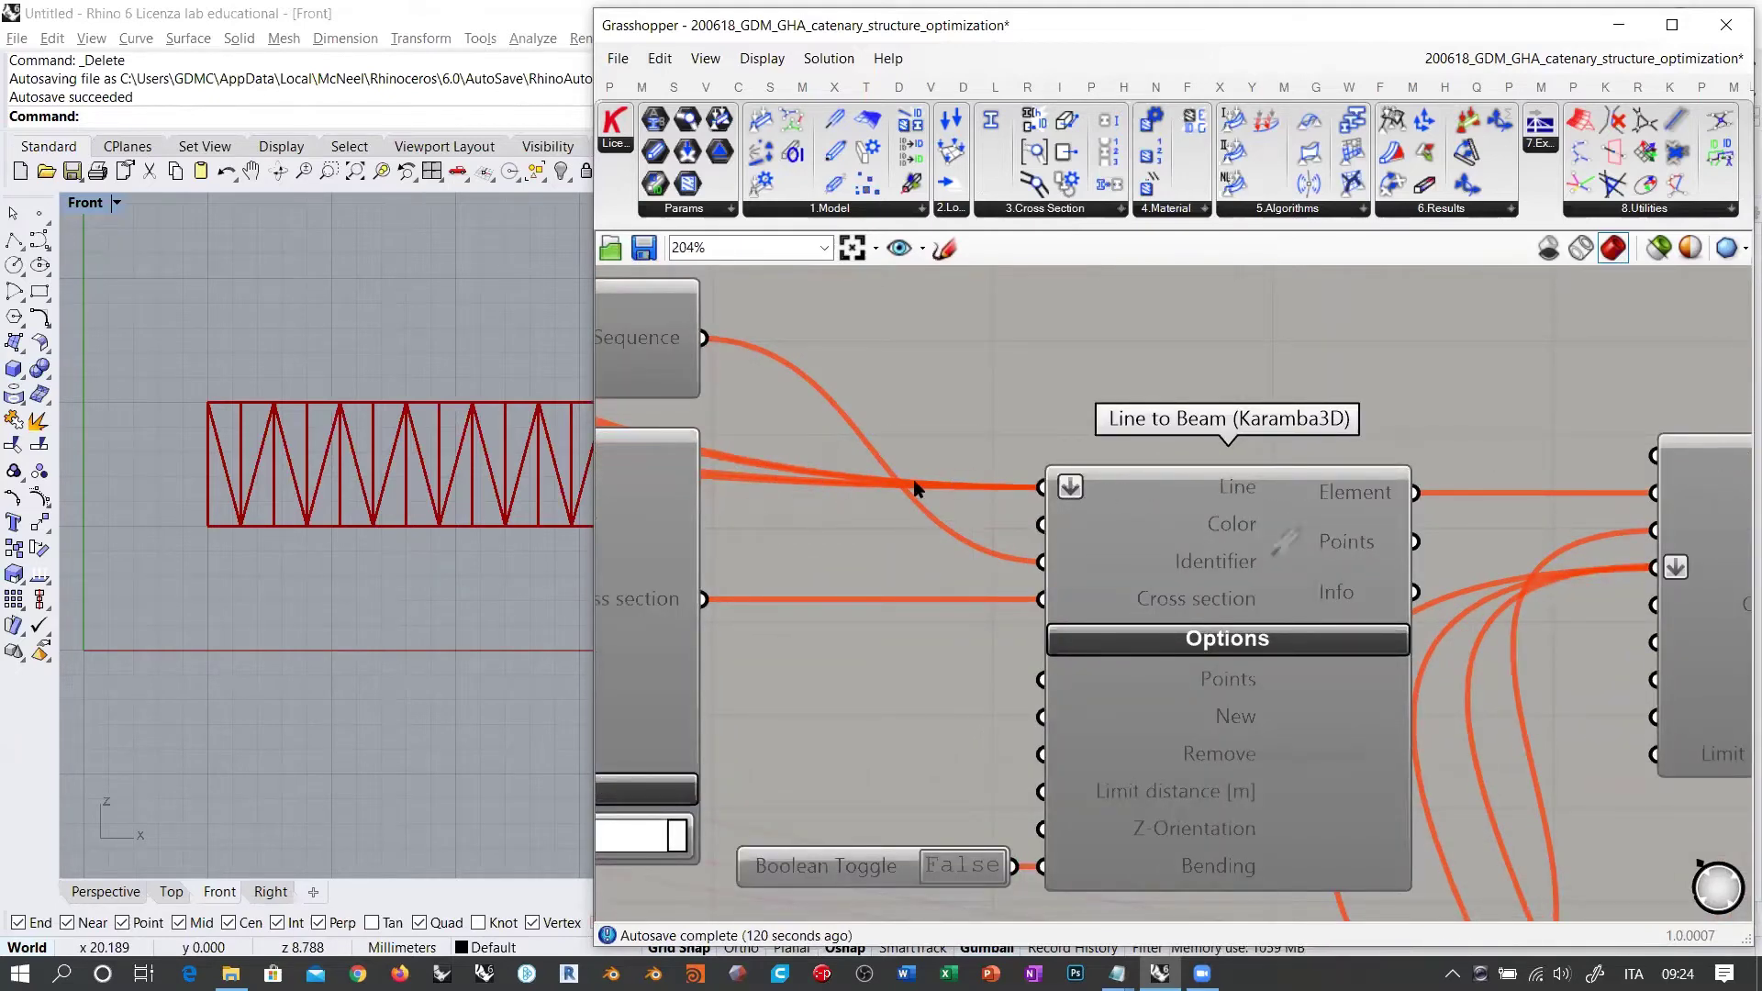
pyautogui.scroll(-10, 914, 486)
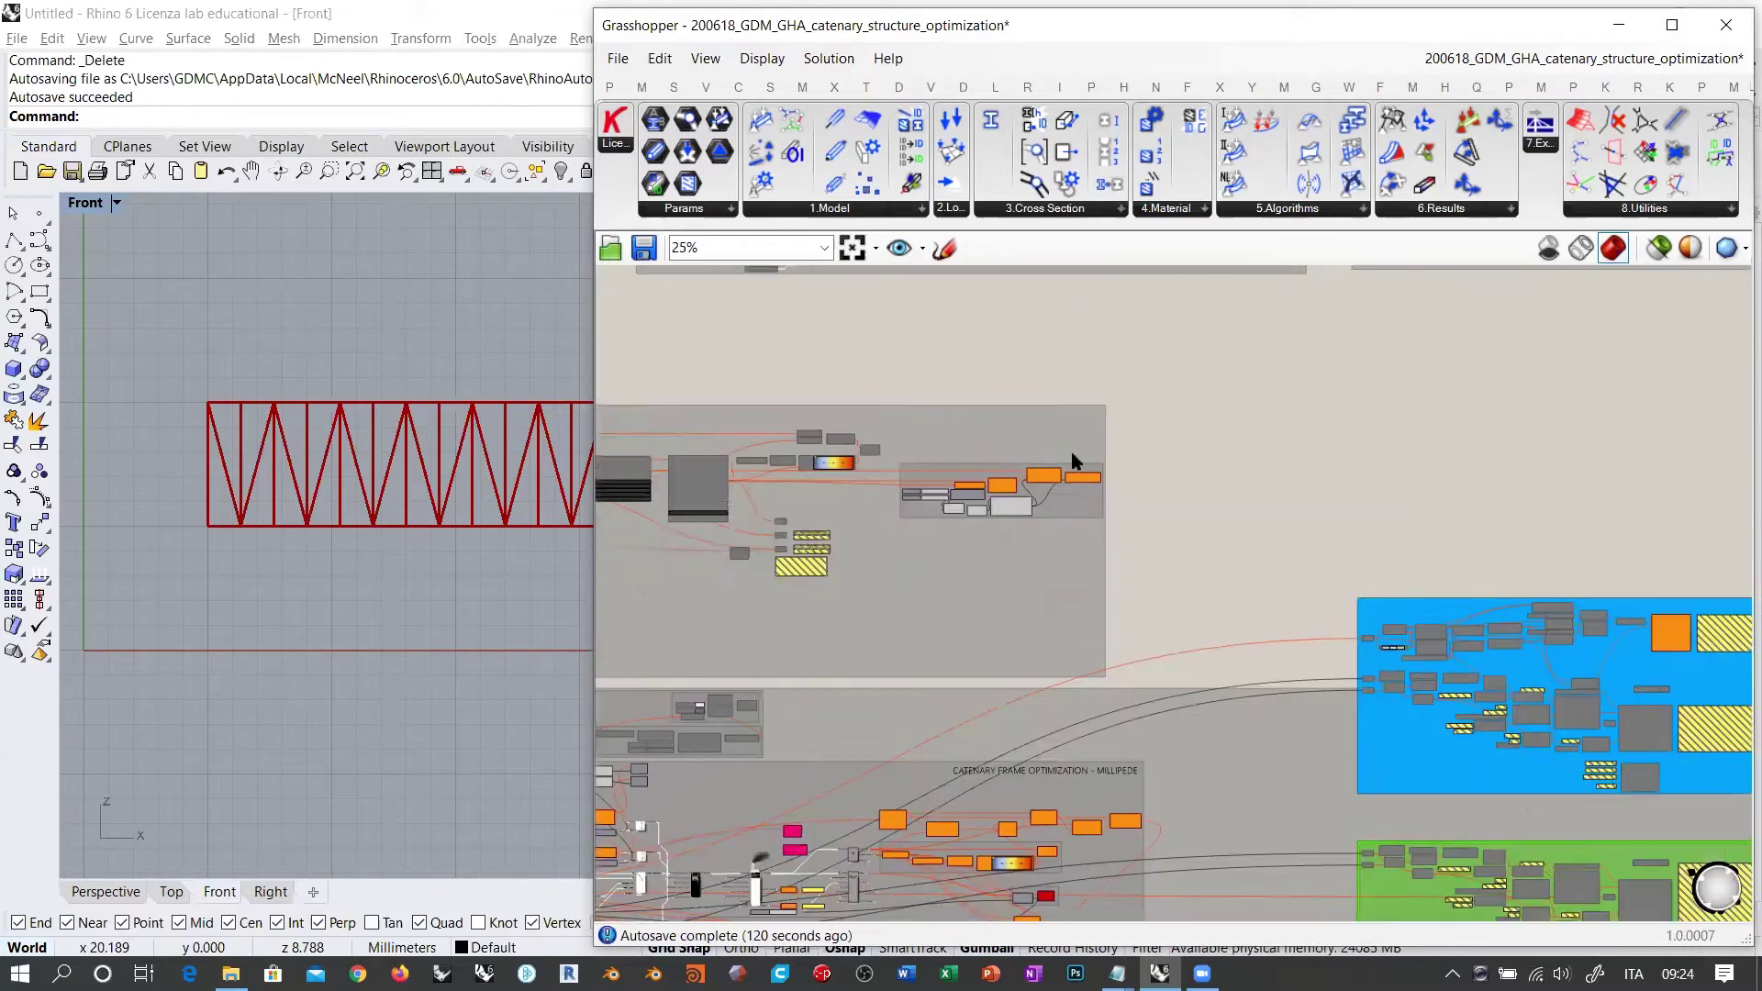
pyautogui.scroll(6, 1070, 449)
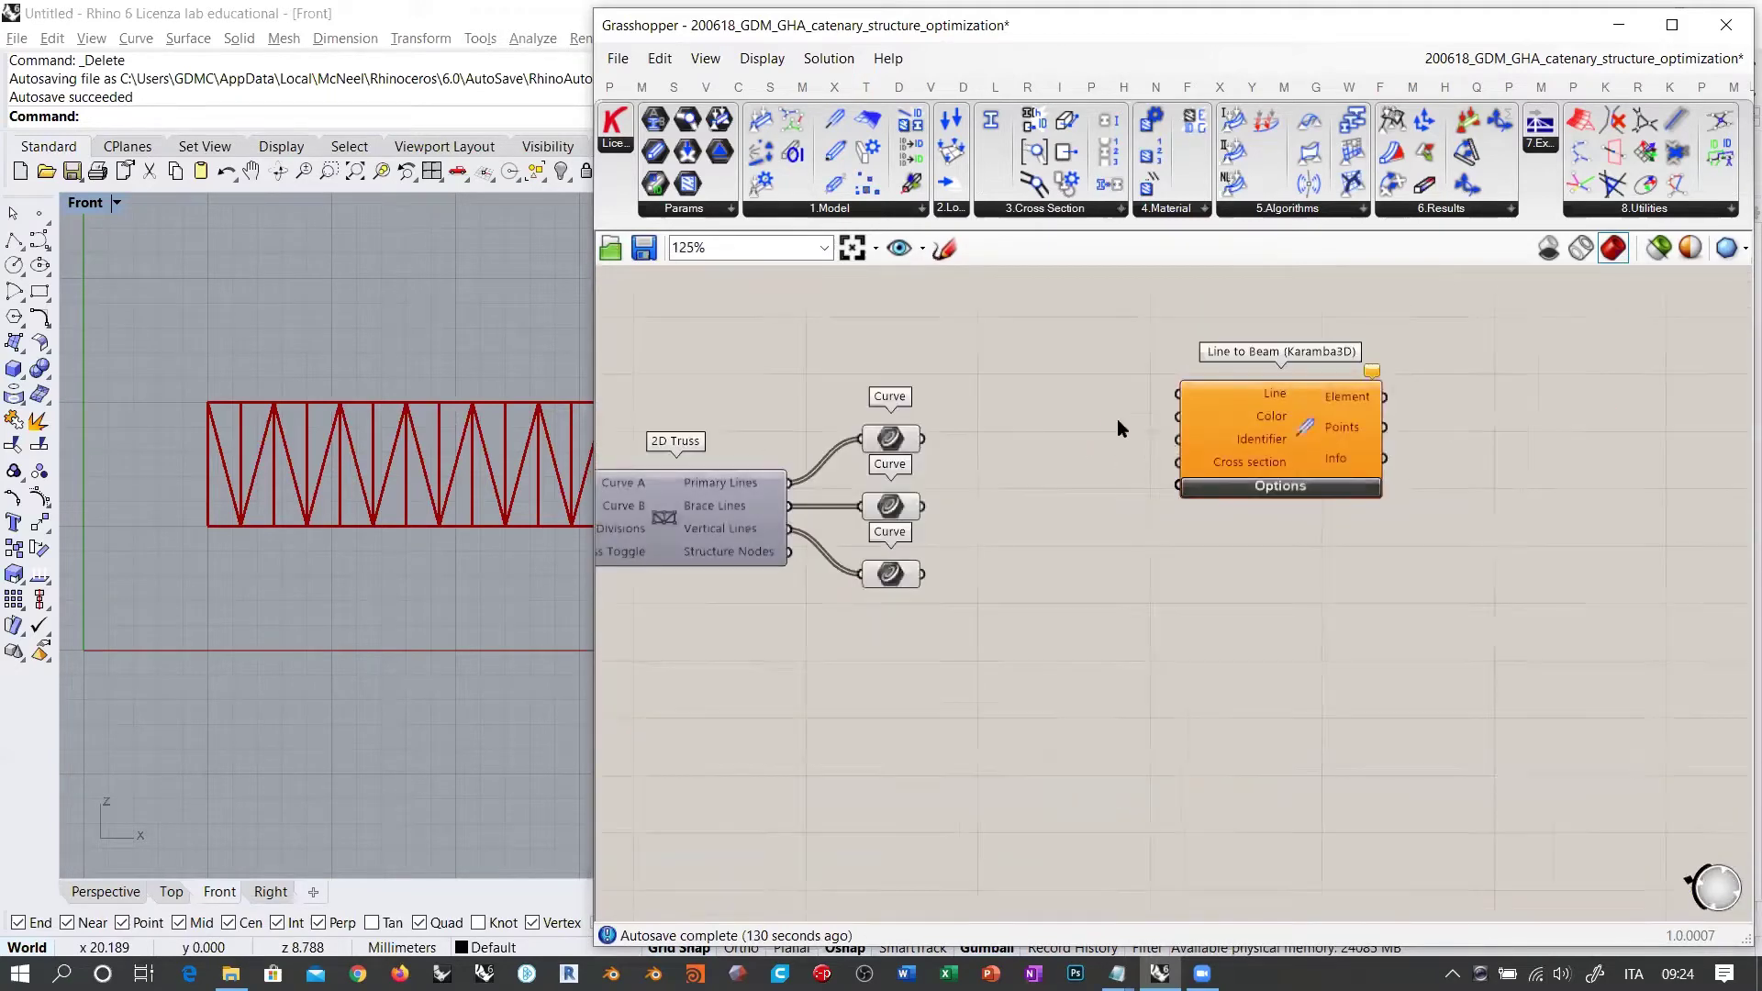
pyautogui.scroll(1, 1117, 428)
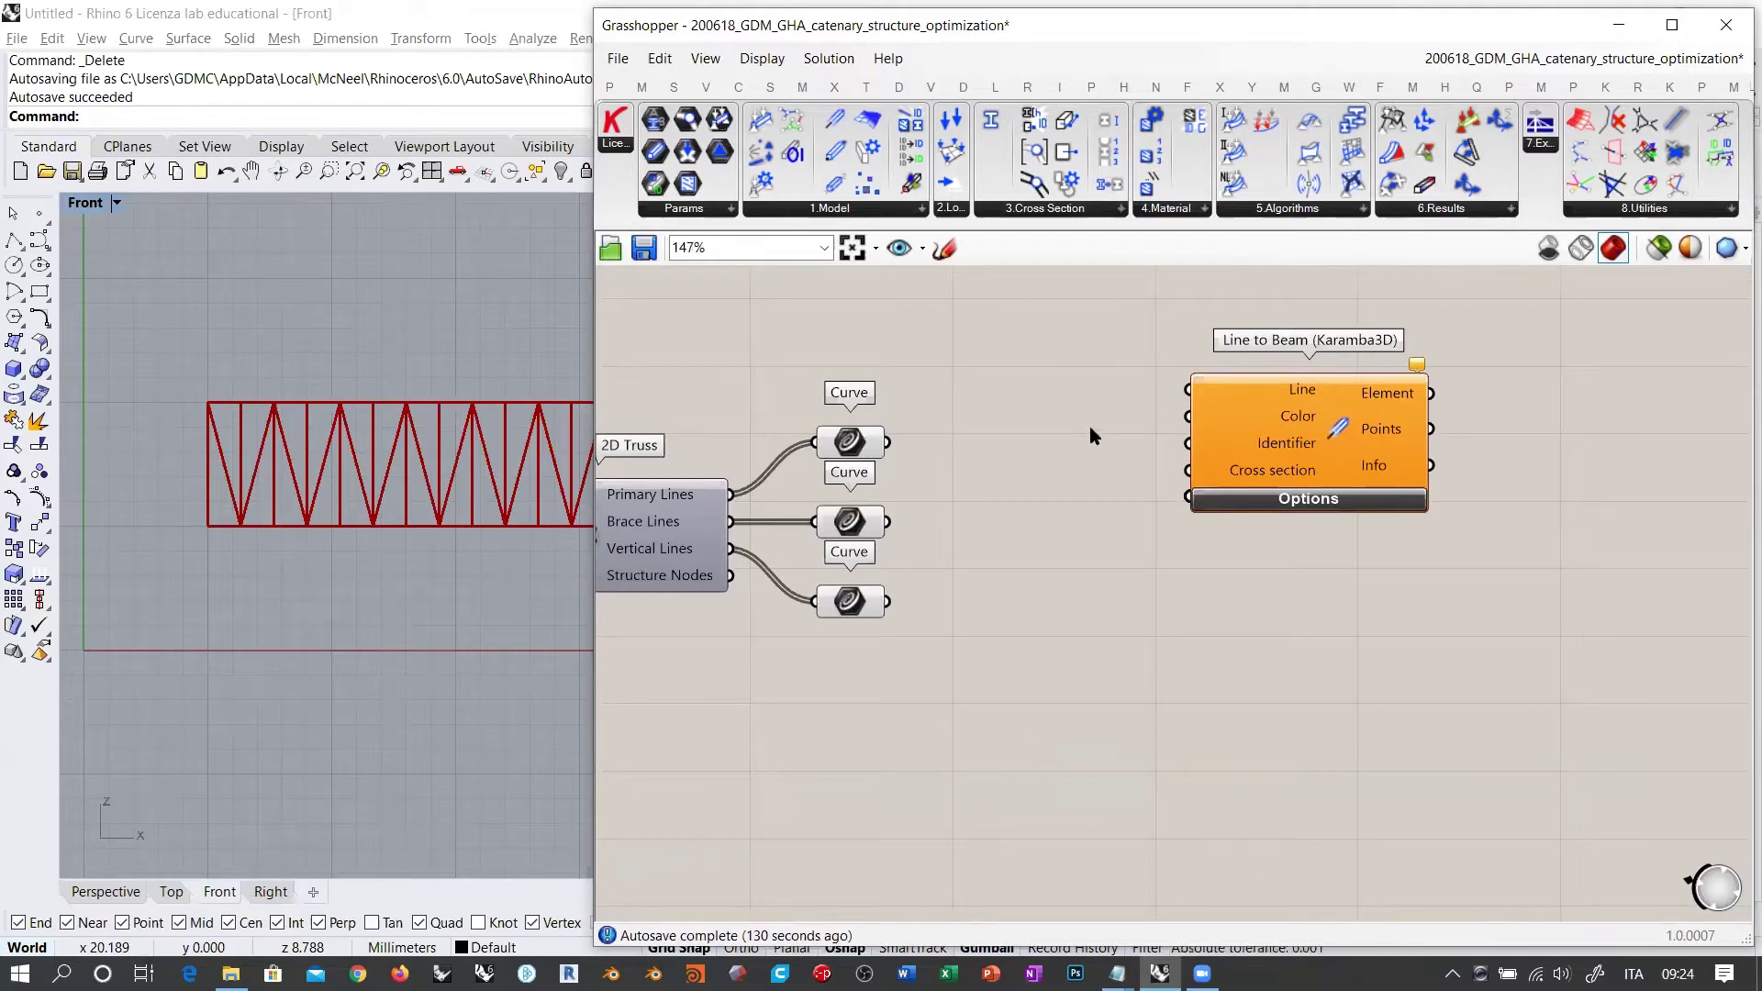
# Step: Place Line to Beam higher than the Curve parameters and wire the Primary Lines Curve parameter into its Line input
pyautogui.moveTo(1088, 426); pyautogui.dragTo(1186, 398, button='right')
pyautogui.moveTo(1068, 437); pyautogui.dragTo(989, 574, button='right')
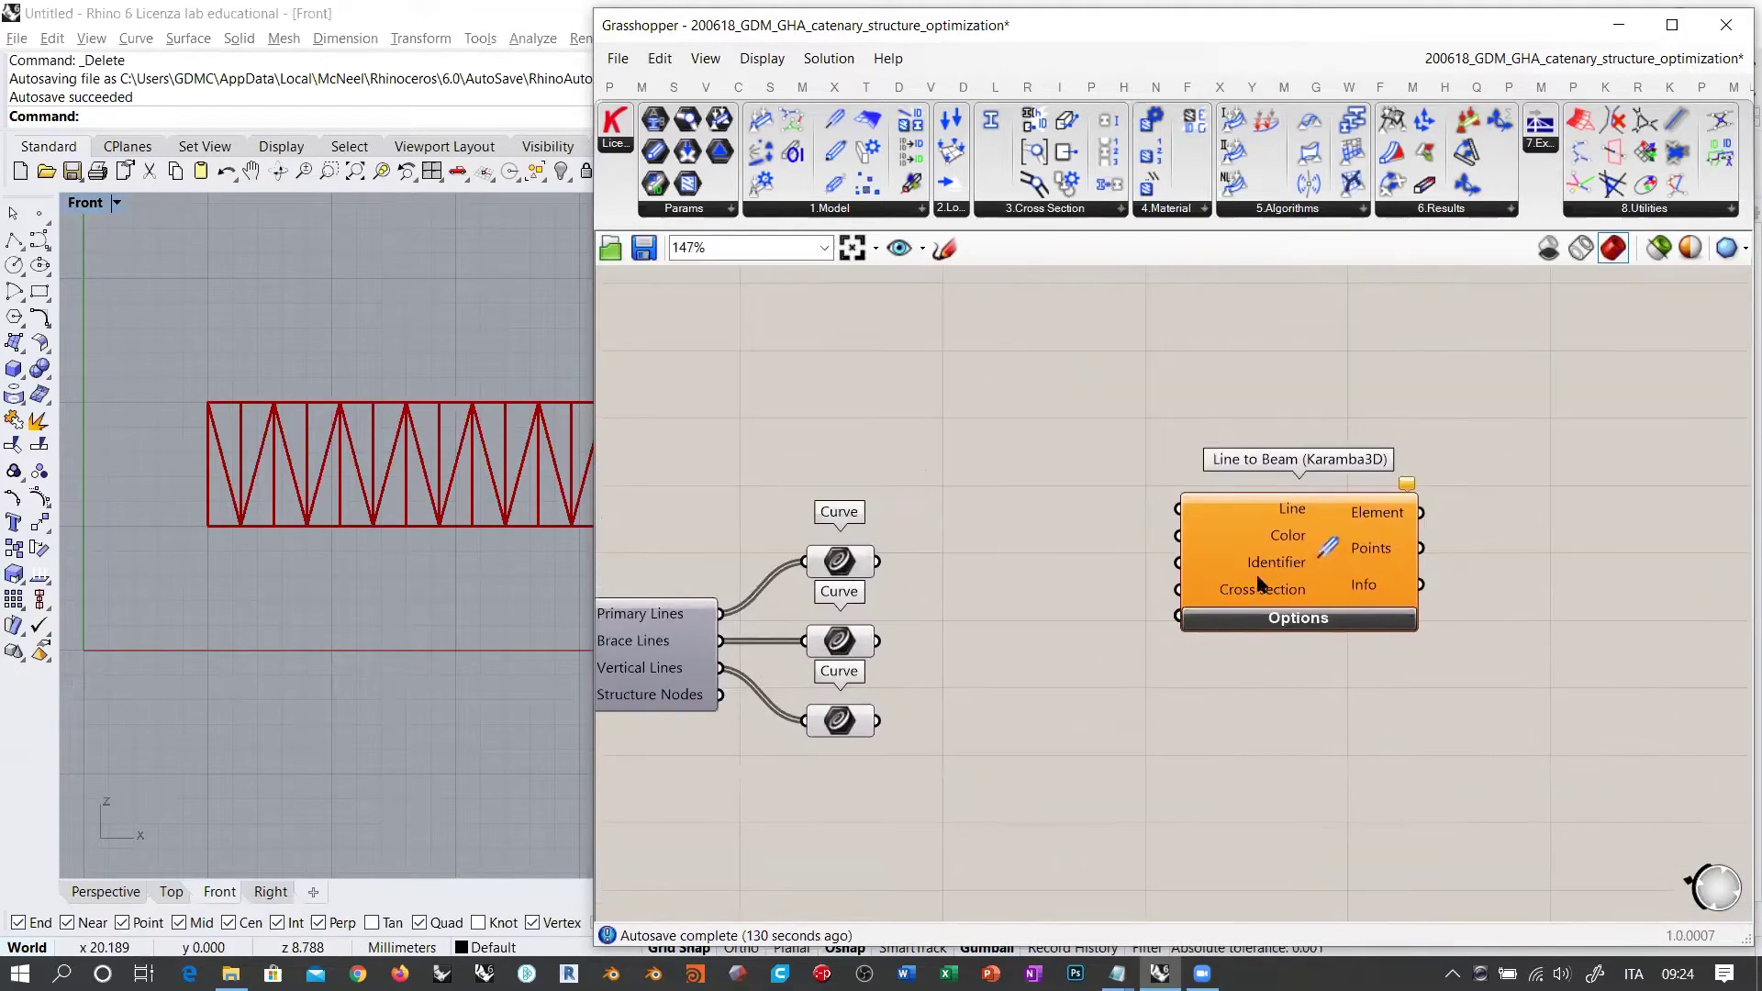
pyautogui.moveTo(1329, 553); pyautogui.dragTo(1348, 409)
pyautogui.click(853, 562)
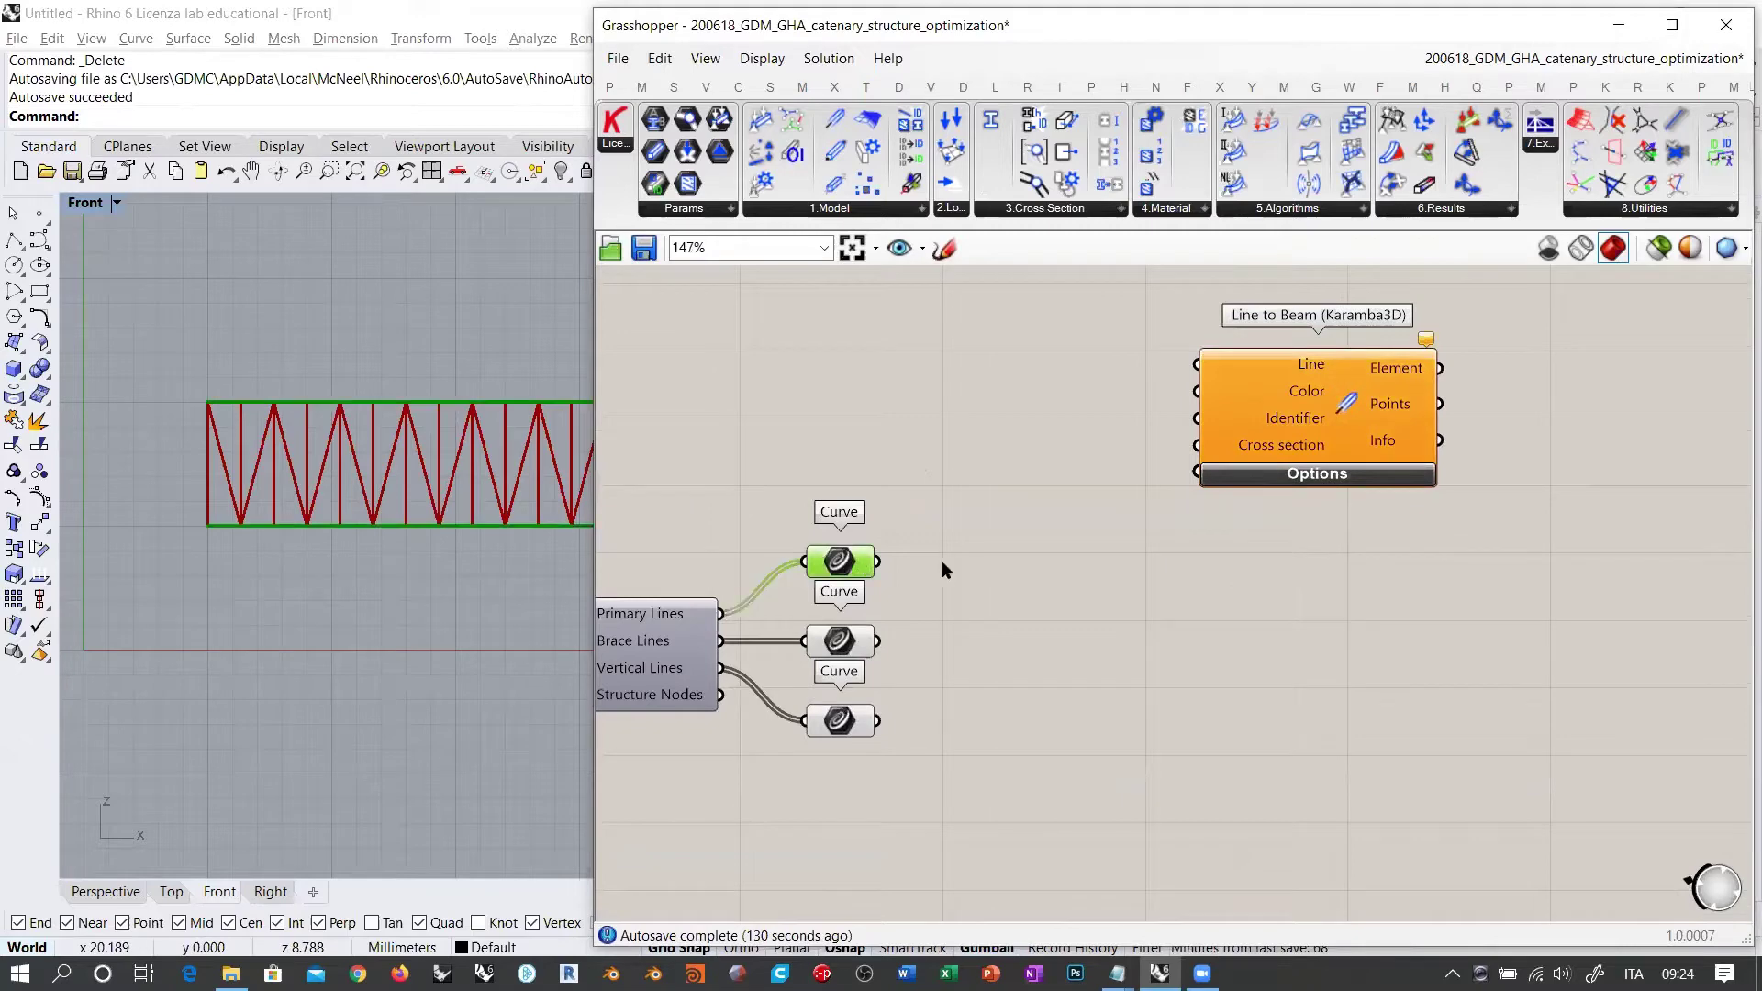
pyautogui.moveTo(879, 562); pyautogui.dragTo(1195, 364)
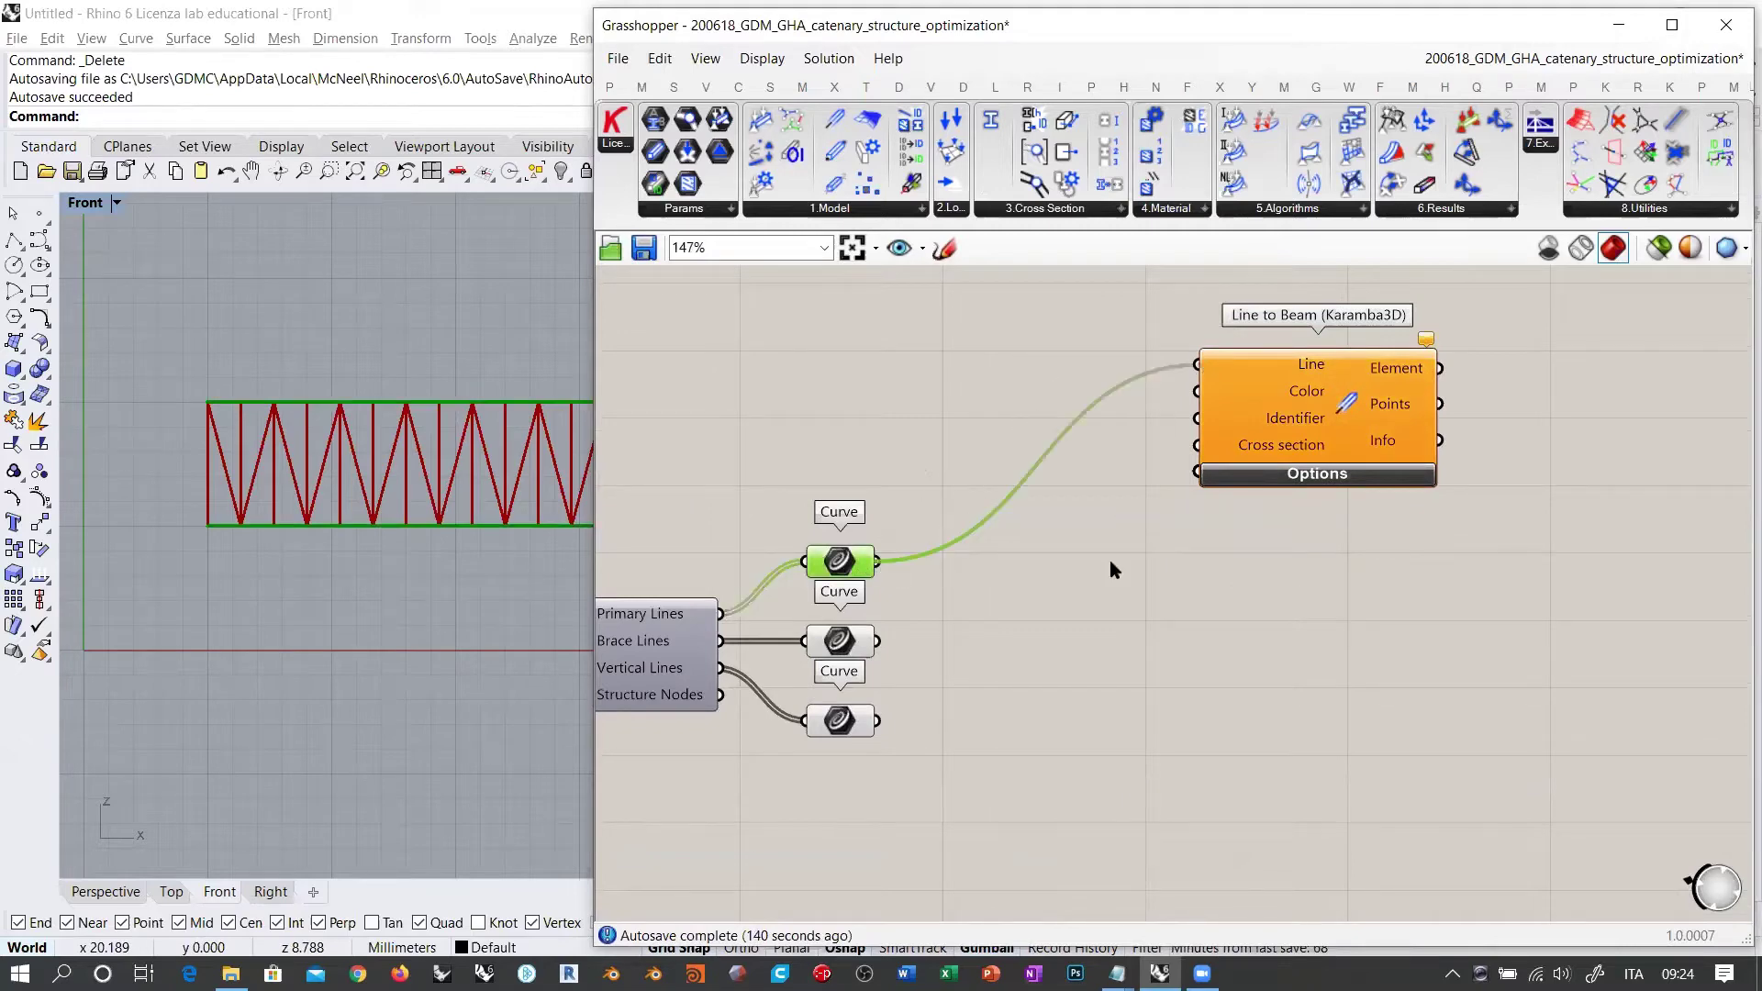
pyautogui.click(1105, 547)
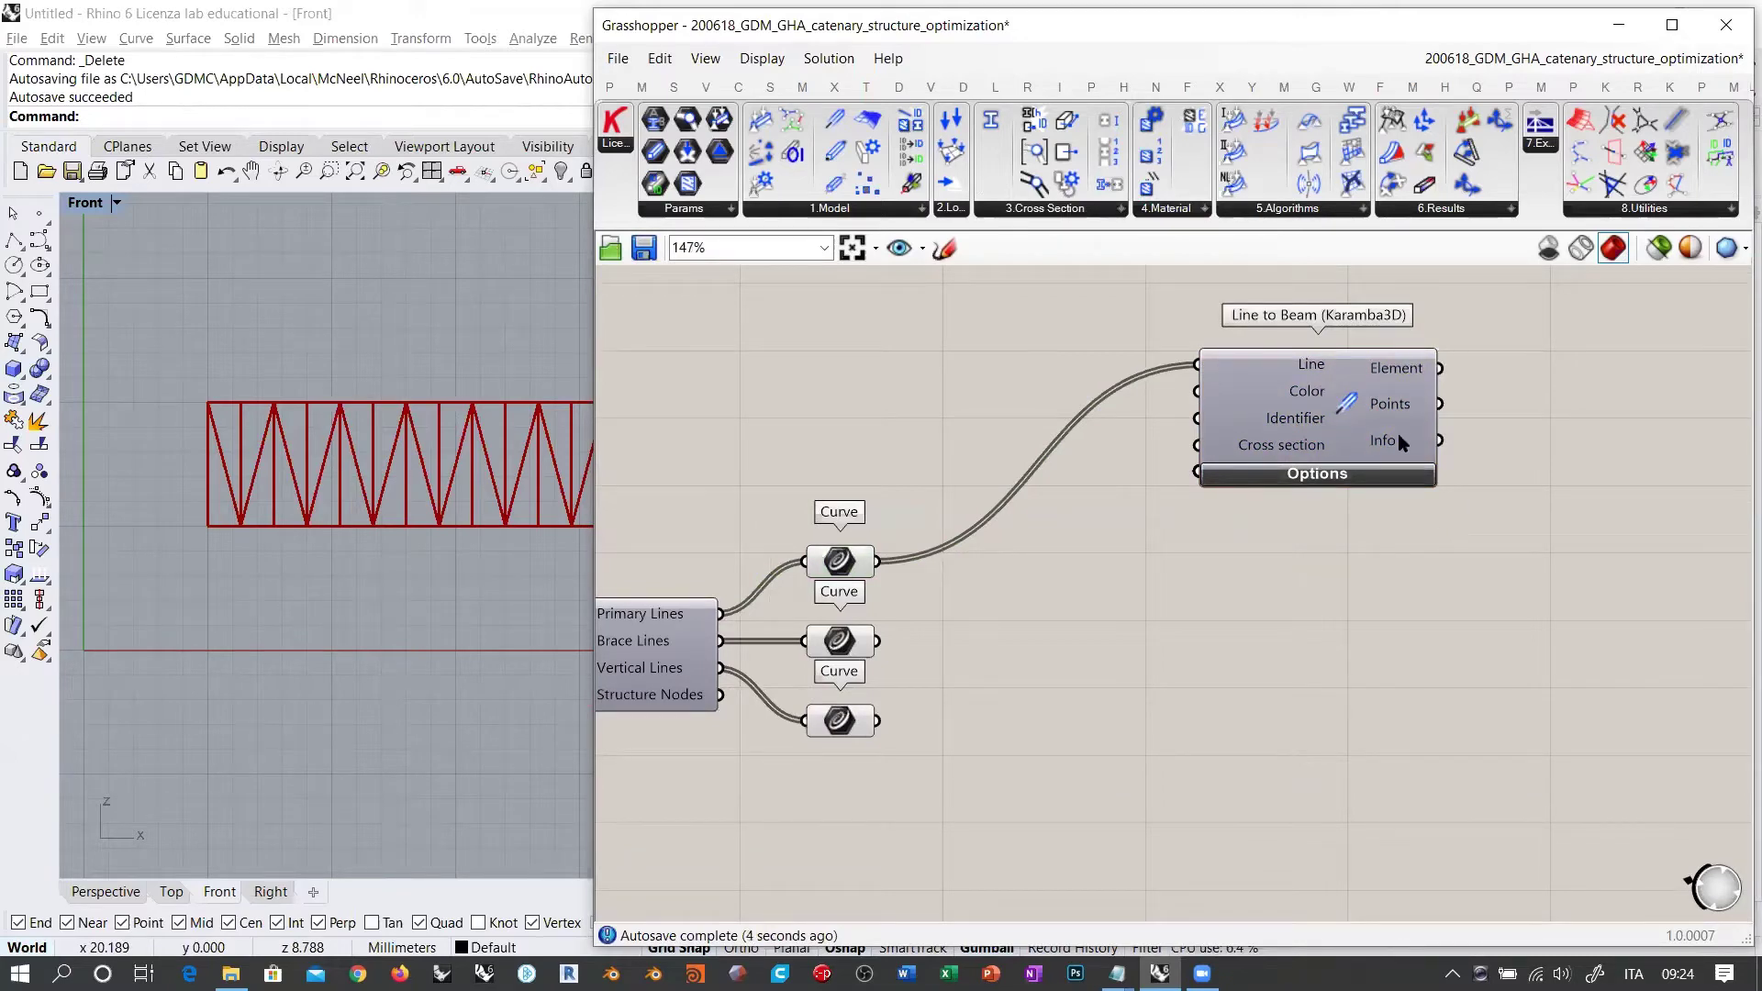
pyautogui.moveTo(1346, 410); pyautogui.dragTo(1362, 405)
pyautogui.click(1329, 494)
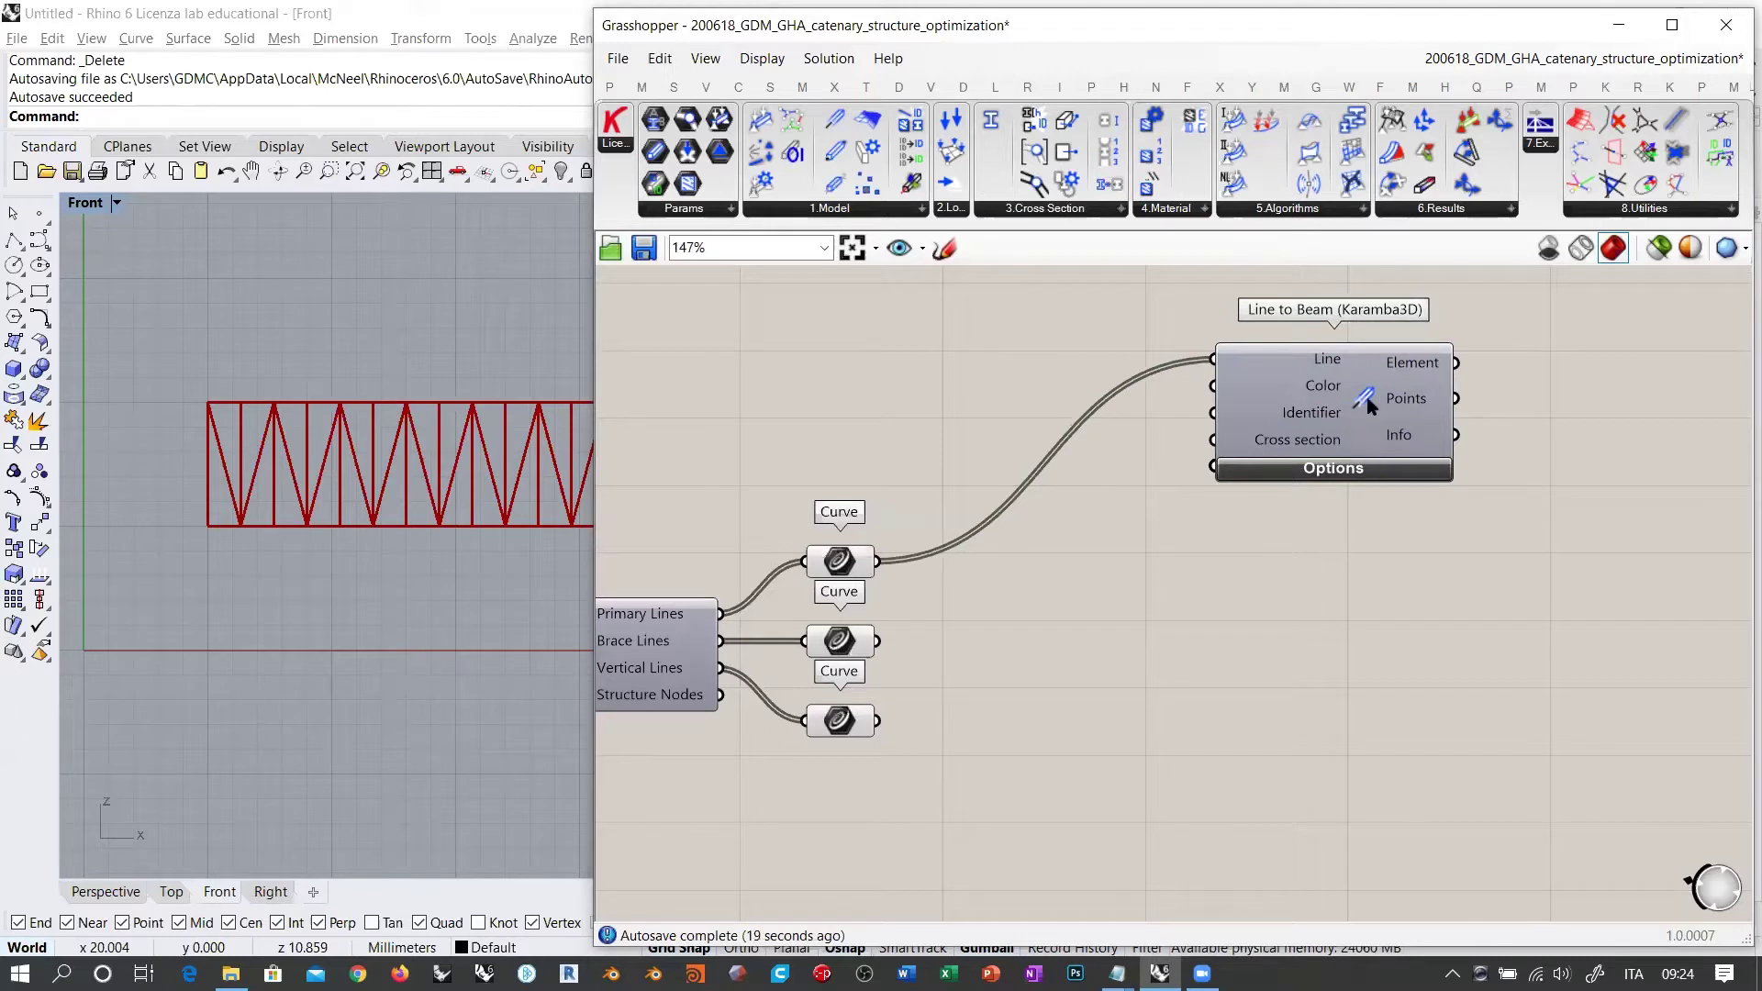
pyautogui.moveTo(1367, 404); pyautogui.dragTo(1344, 400)
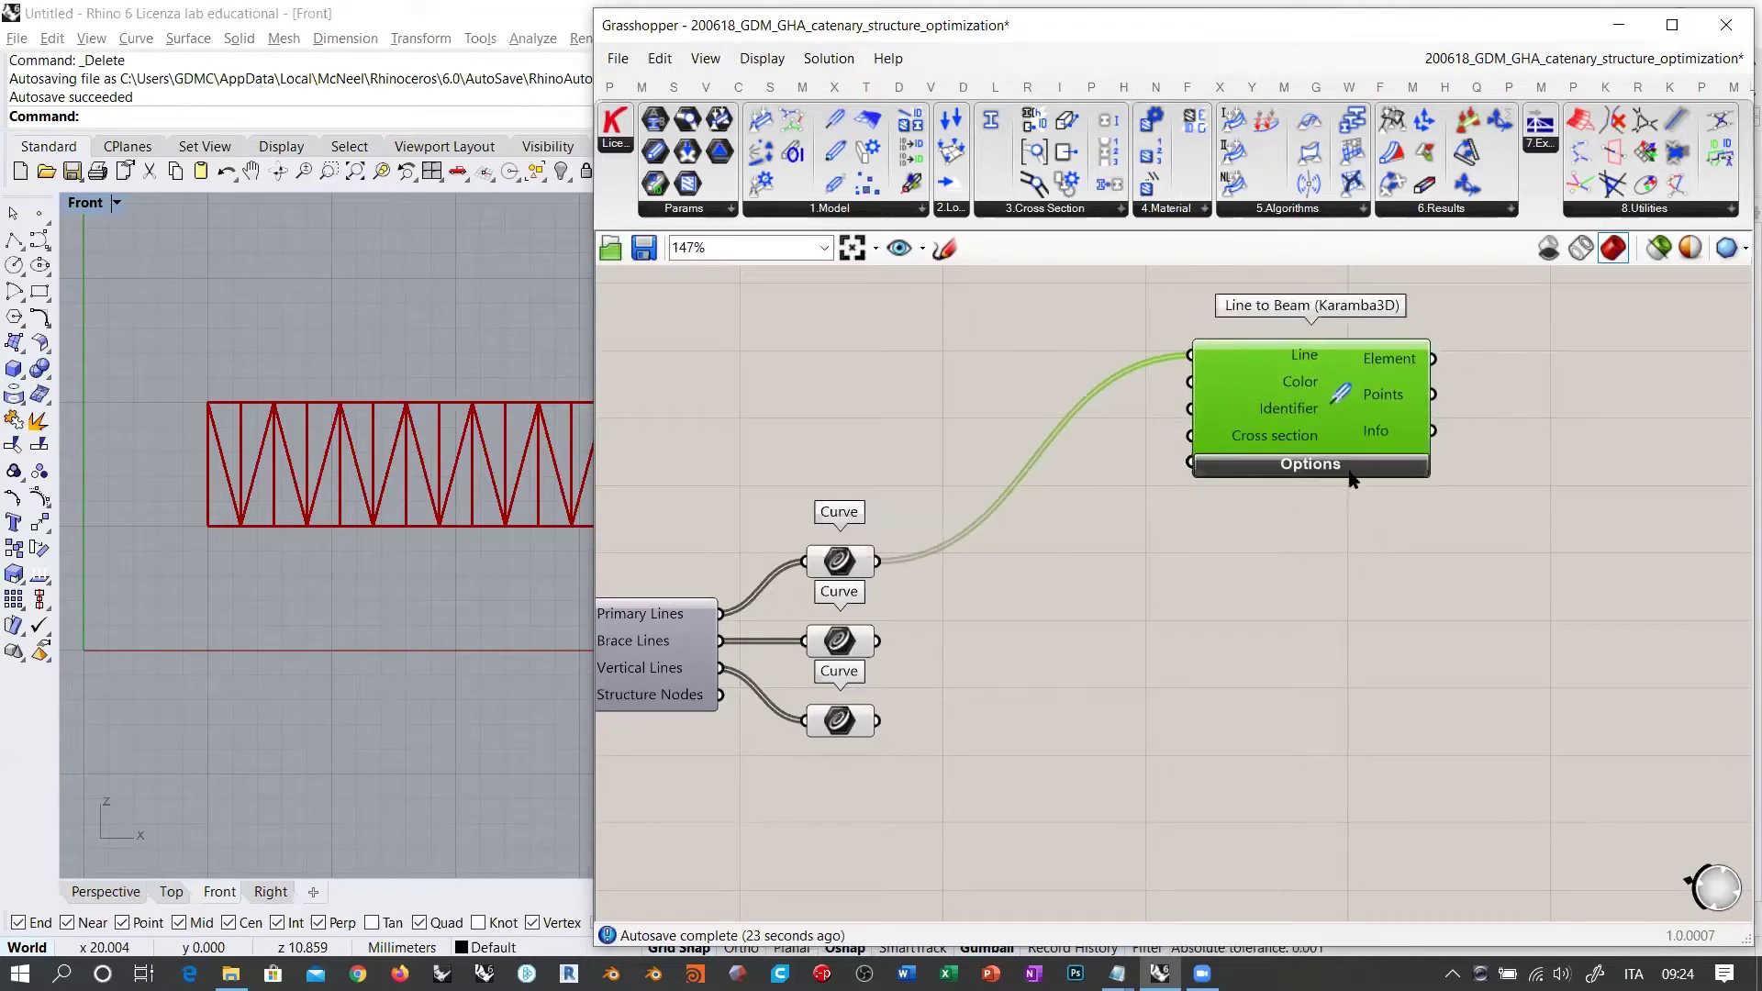
pyautogui.click(1358, 521)
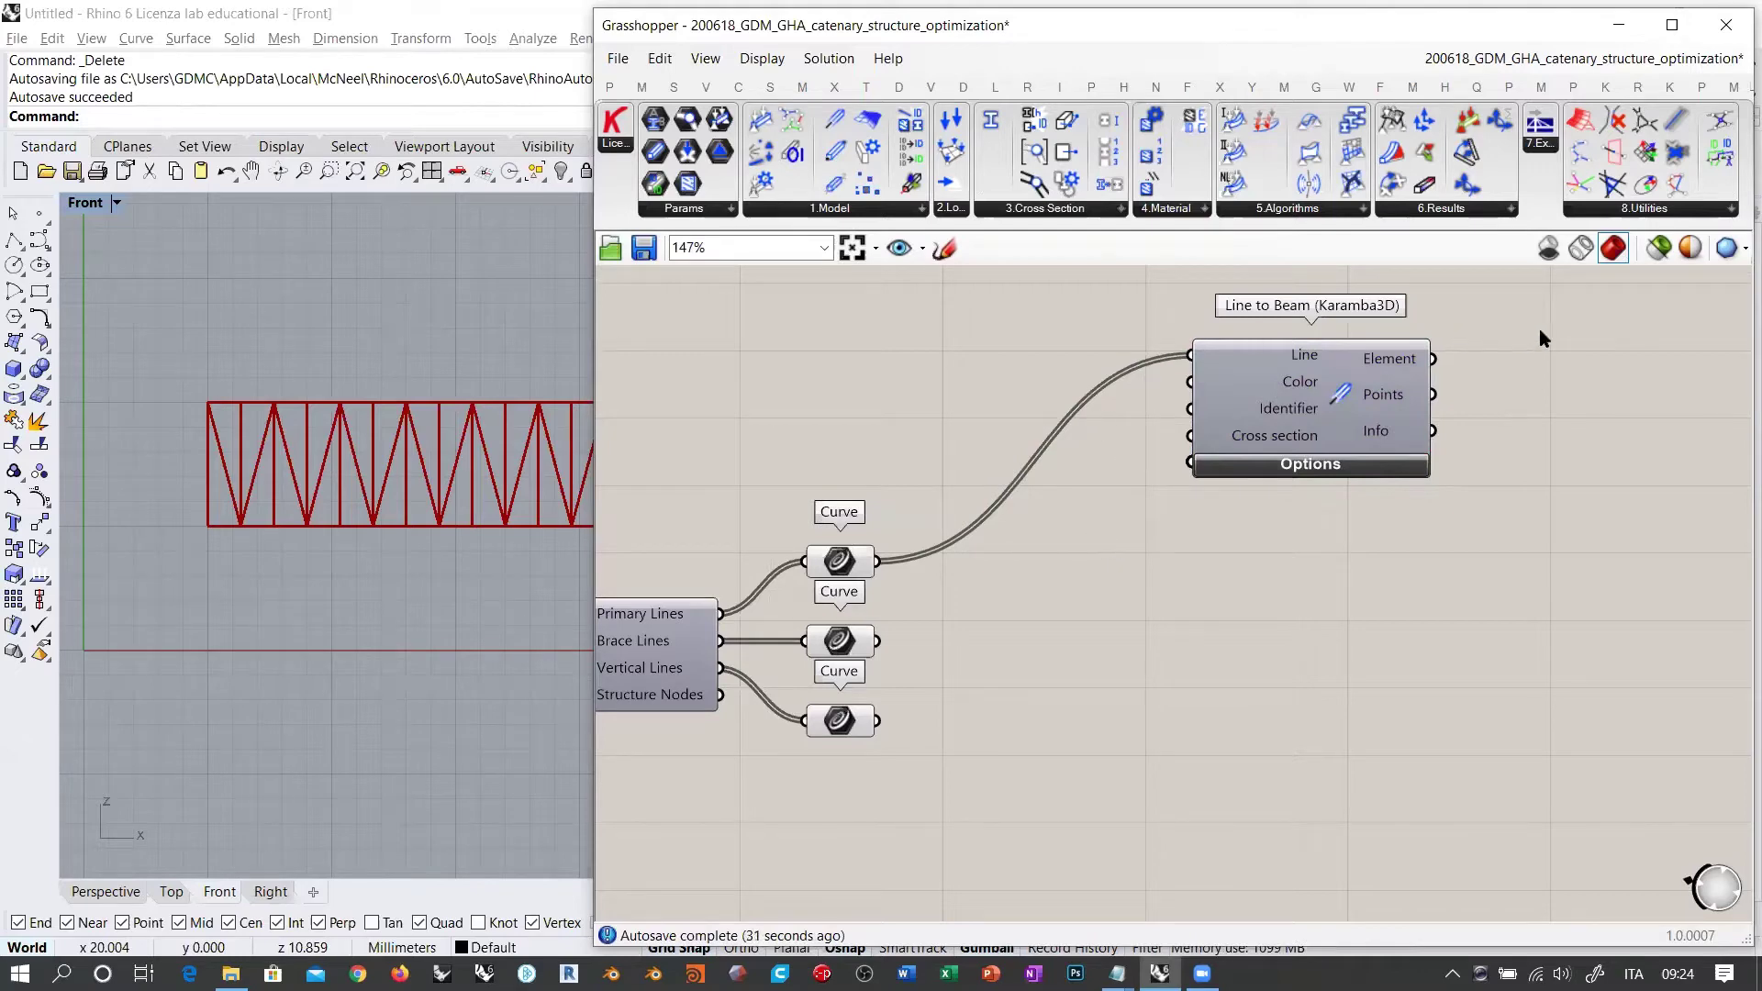
pyautogui.moveTo(1489, 425); pyautogui.dragTo(1448, 430, button='right')
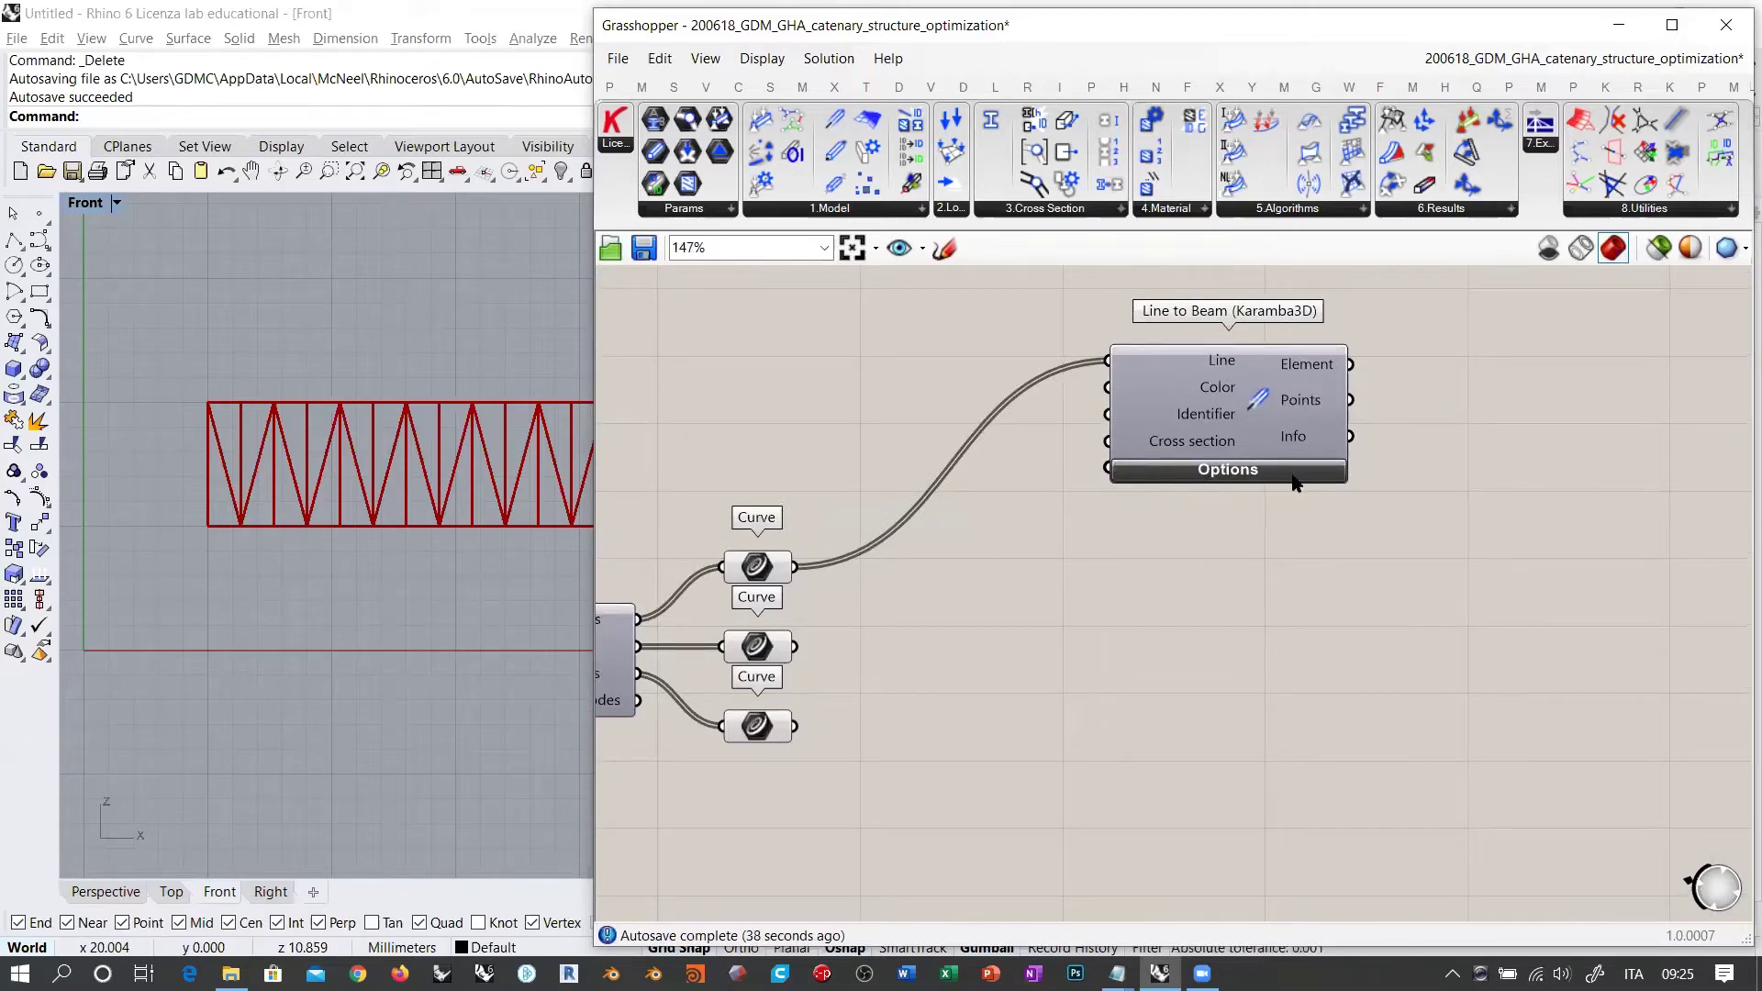
# Step: Expand the Line to Beam options and connect a new Boolean Toggle set to False to the Bending input
pyautogui.click(1222, 470)
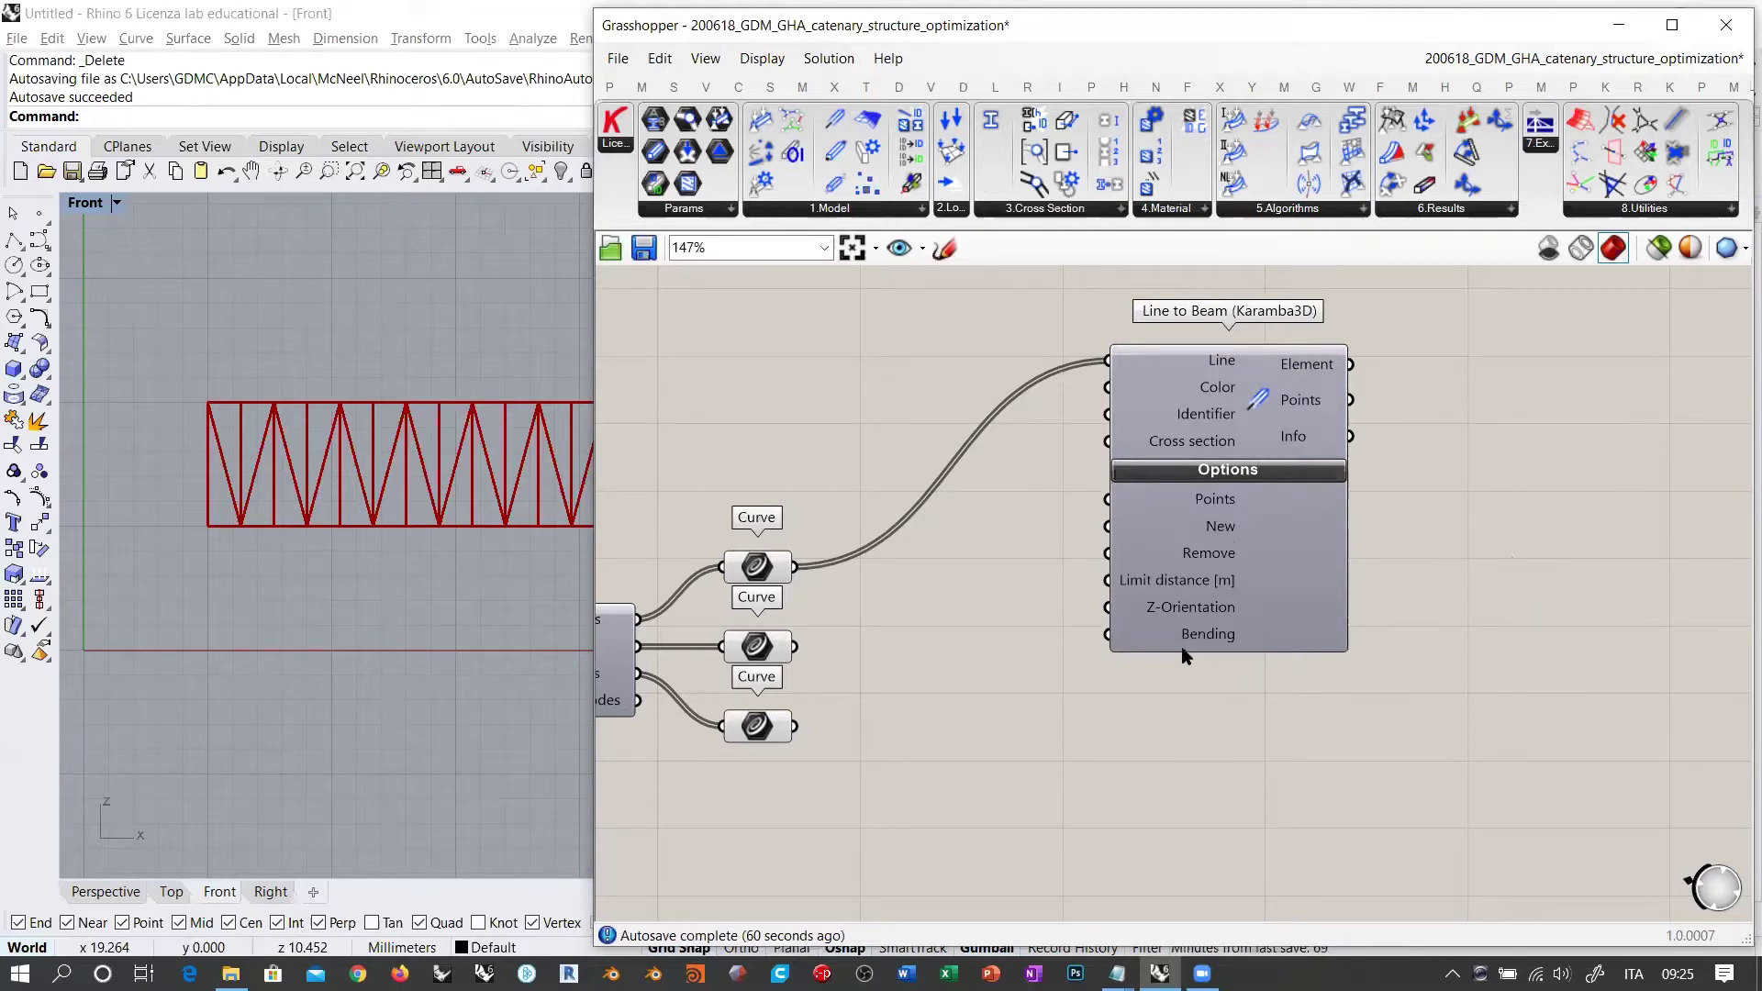
pyautogui.moveTo(1199, 634)
pyautogui.doubleClick(1002, 635)
pyautogui.write('tog')
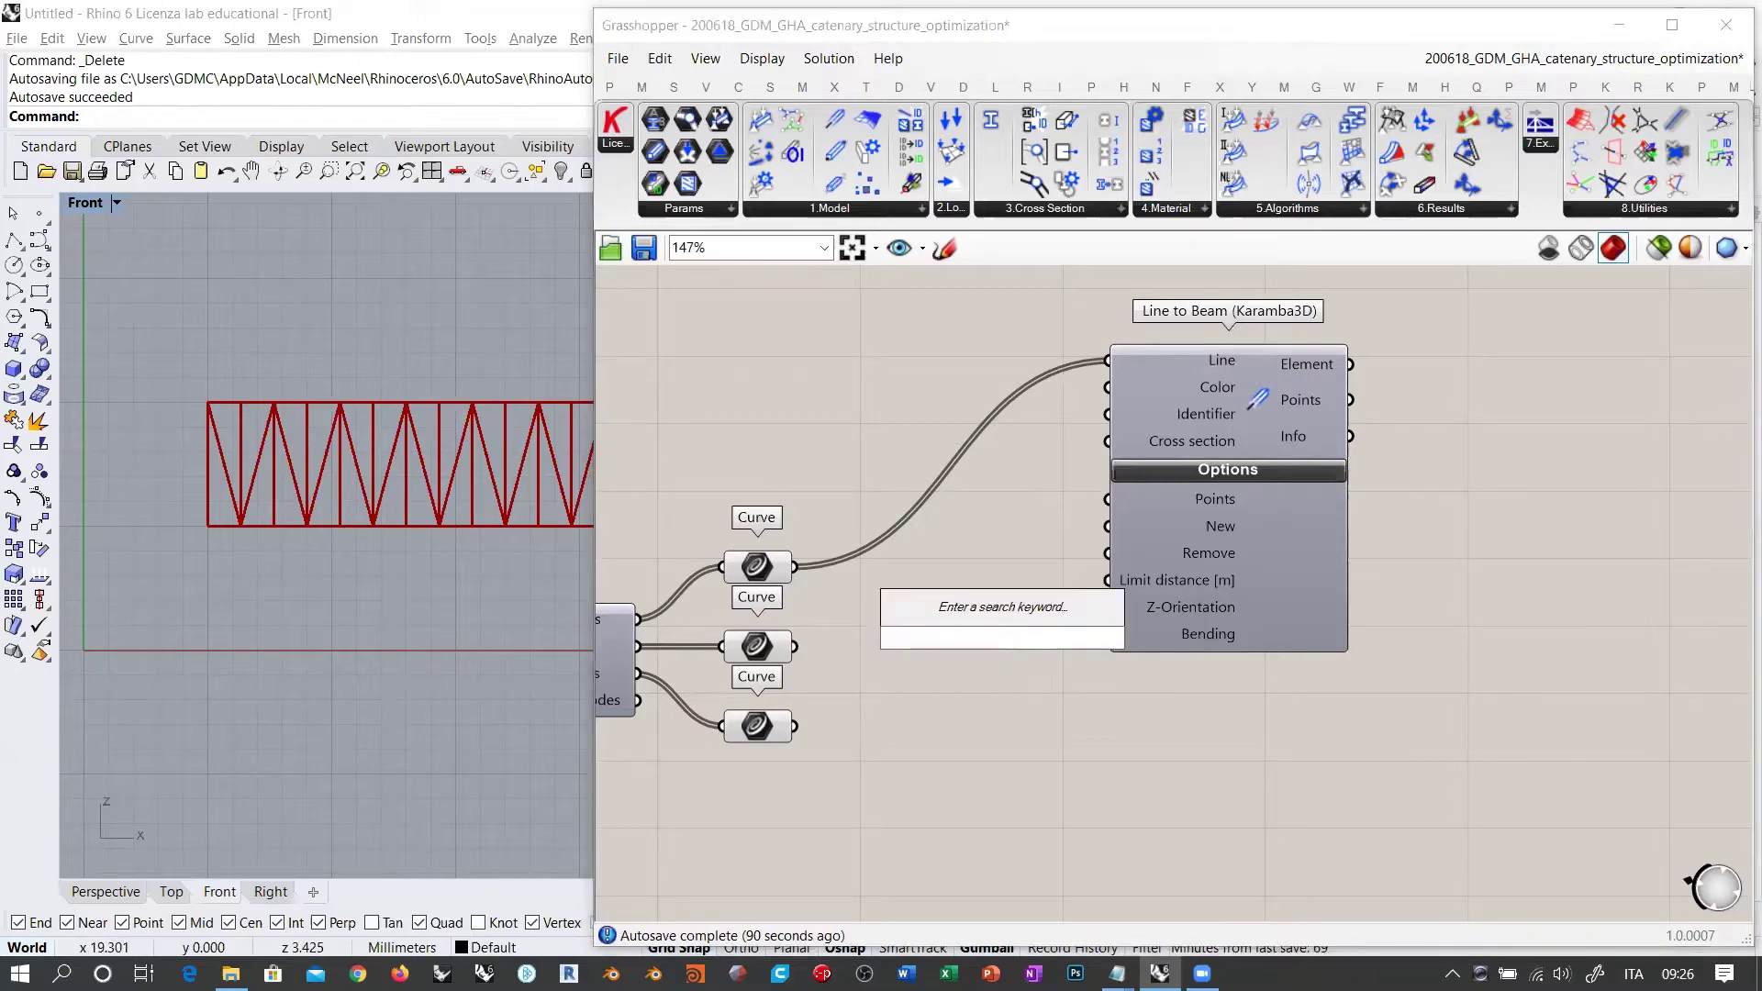
pyautogui.click(971, 612)
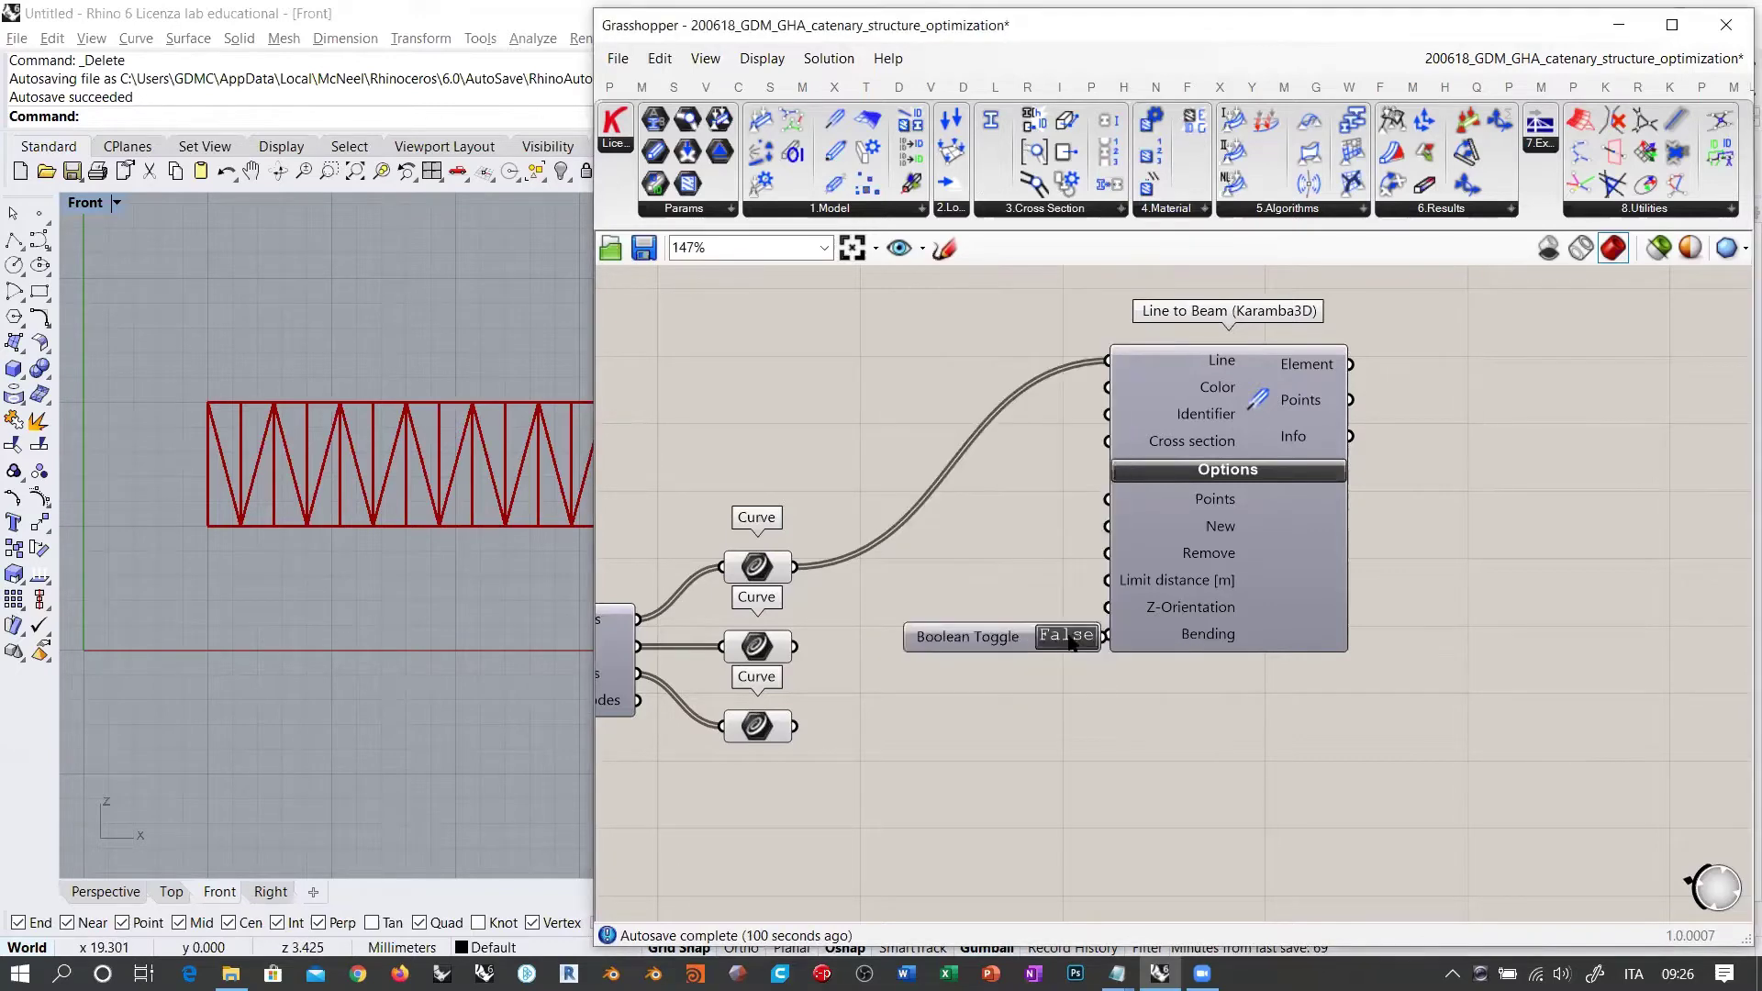
pyautogui.moveTo(972, 635); pyautogui.dragTo(954, 635)
pyautogui.moveTo(1089, 635); pyautogui.dragTo(1110, 642)
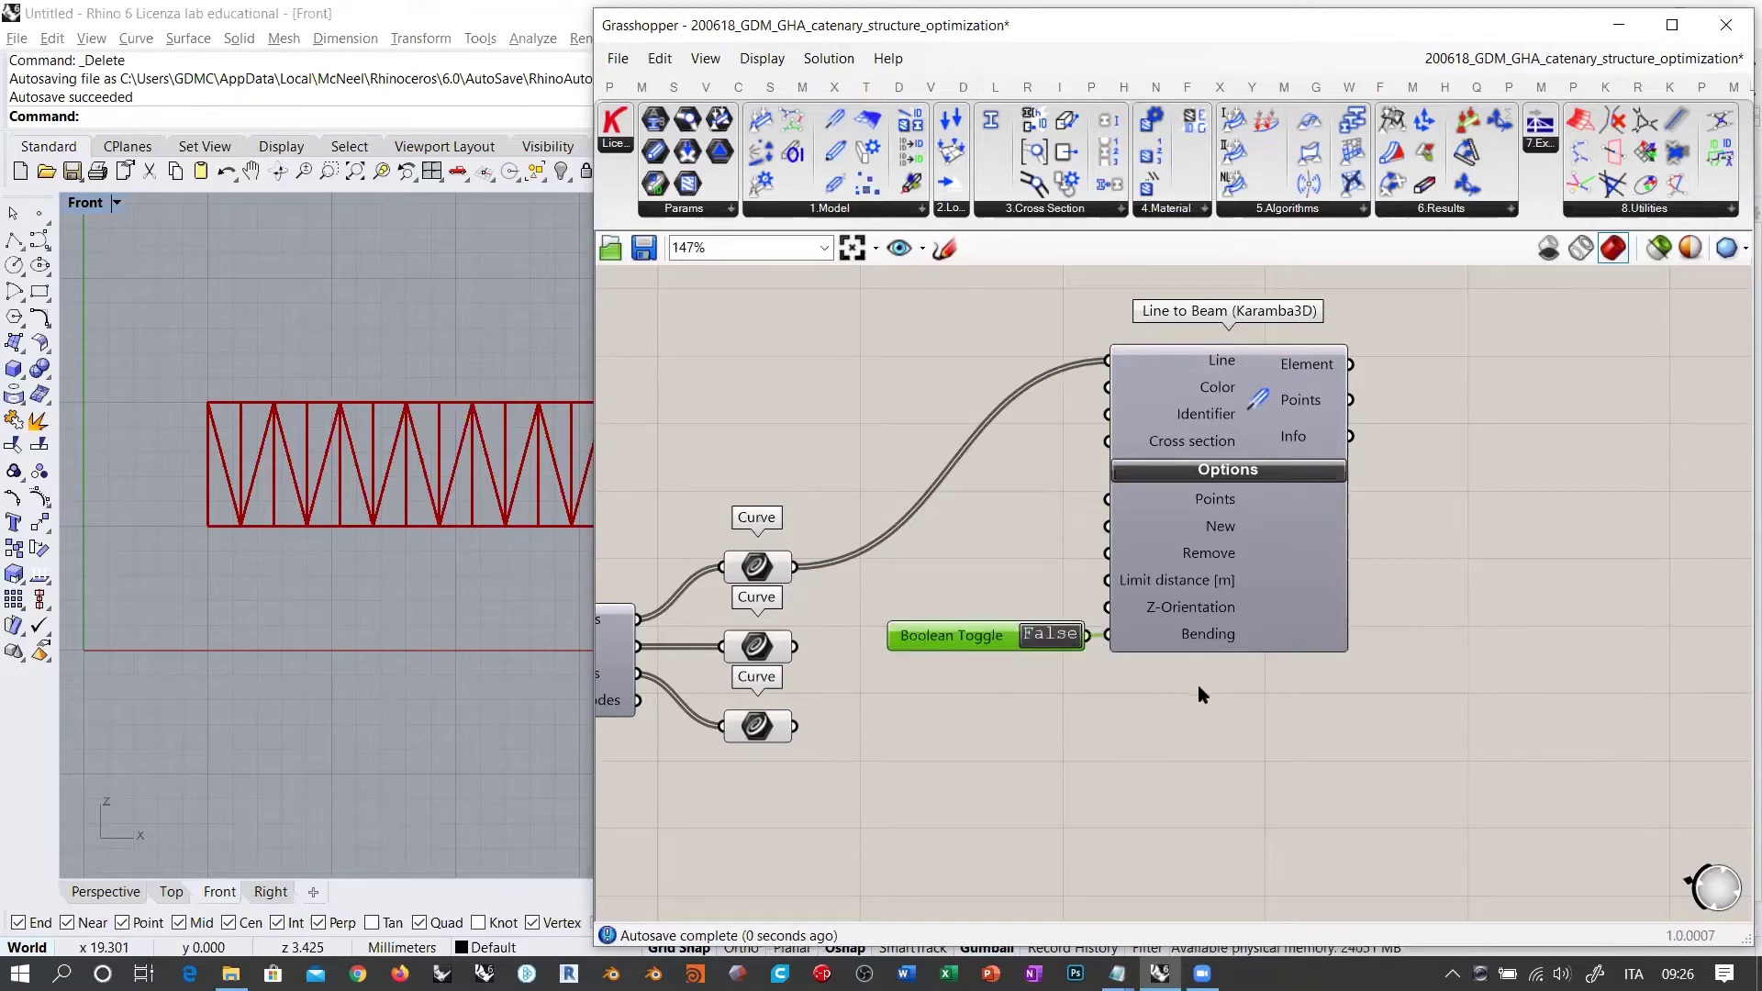
# Step: Collapse the Line to Beam options, align the Boolean Toggle beside them, and move both components farther from the Curve parameters
pyautogui.moveTo(1269, 525); pyautogui.dragTo(1281, 533)
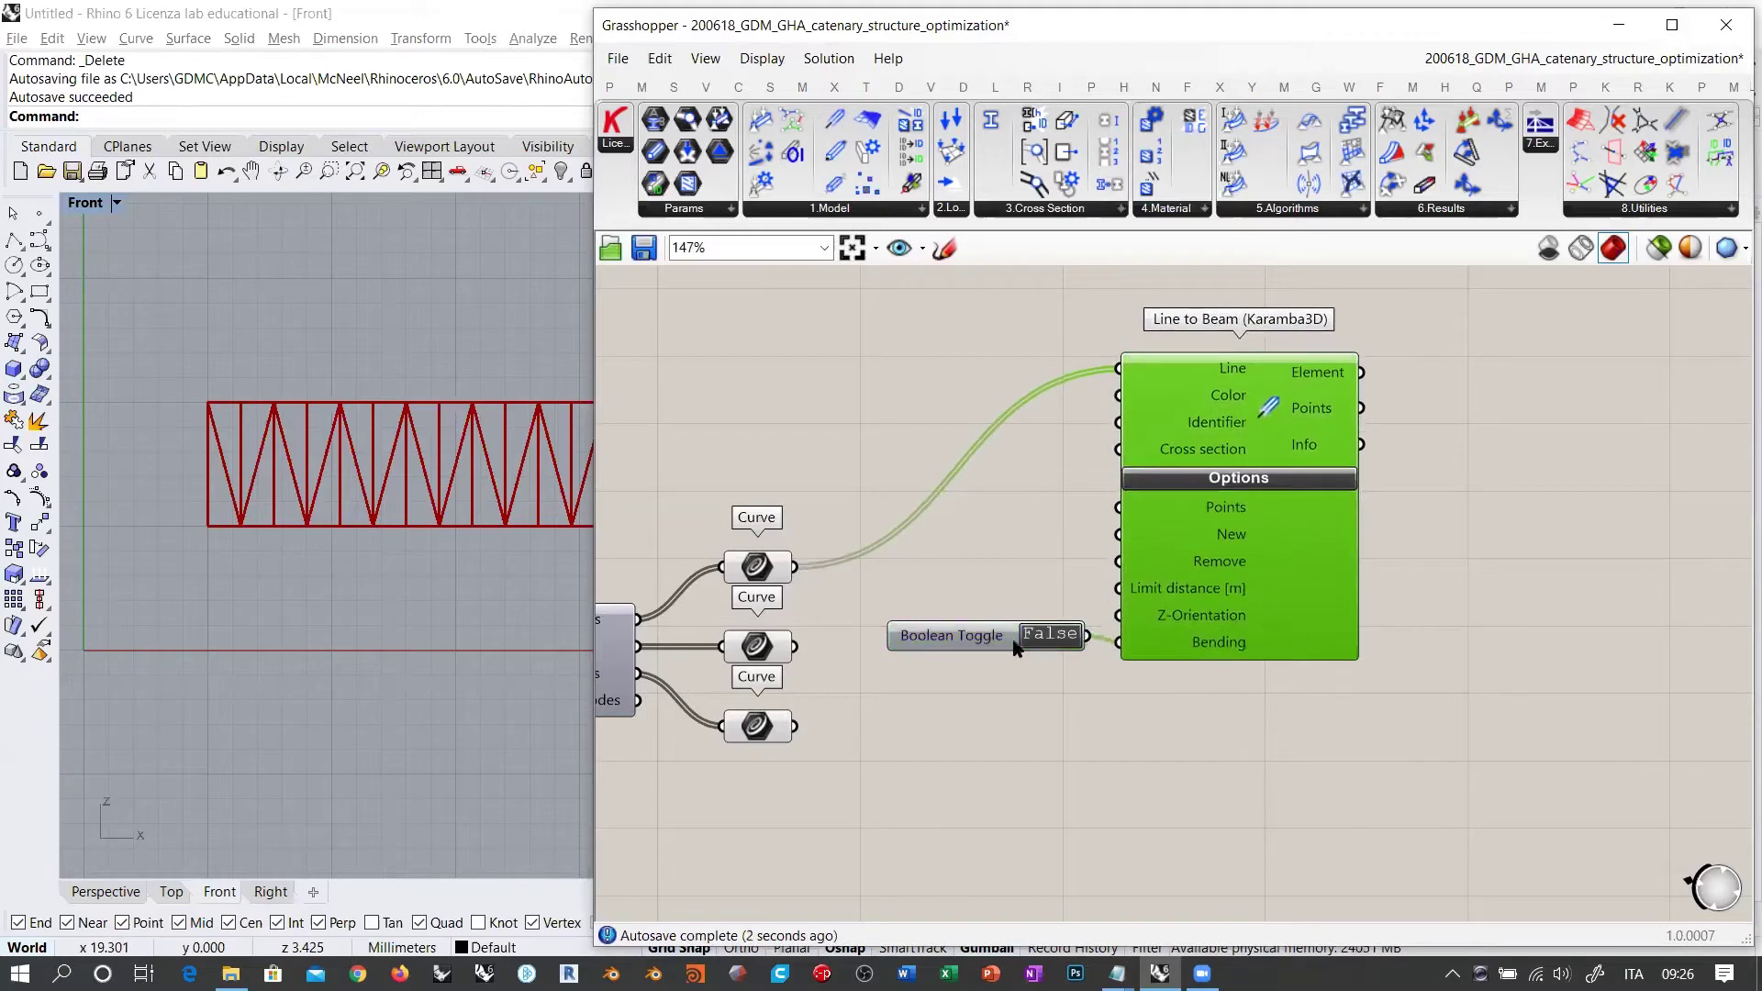
pyautogui.moveTo(969, 630); pyautogui.dragTo(981, 638)
pyautogui.click(1037, 578)
pyautogui.click(1261, 477)
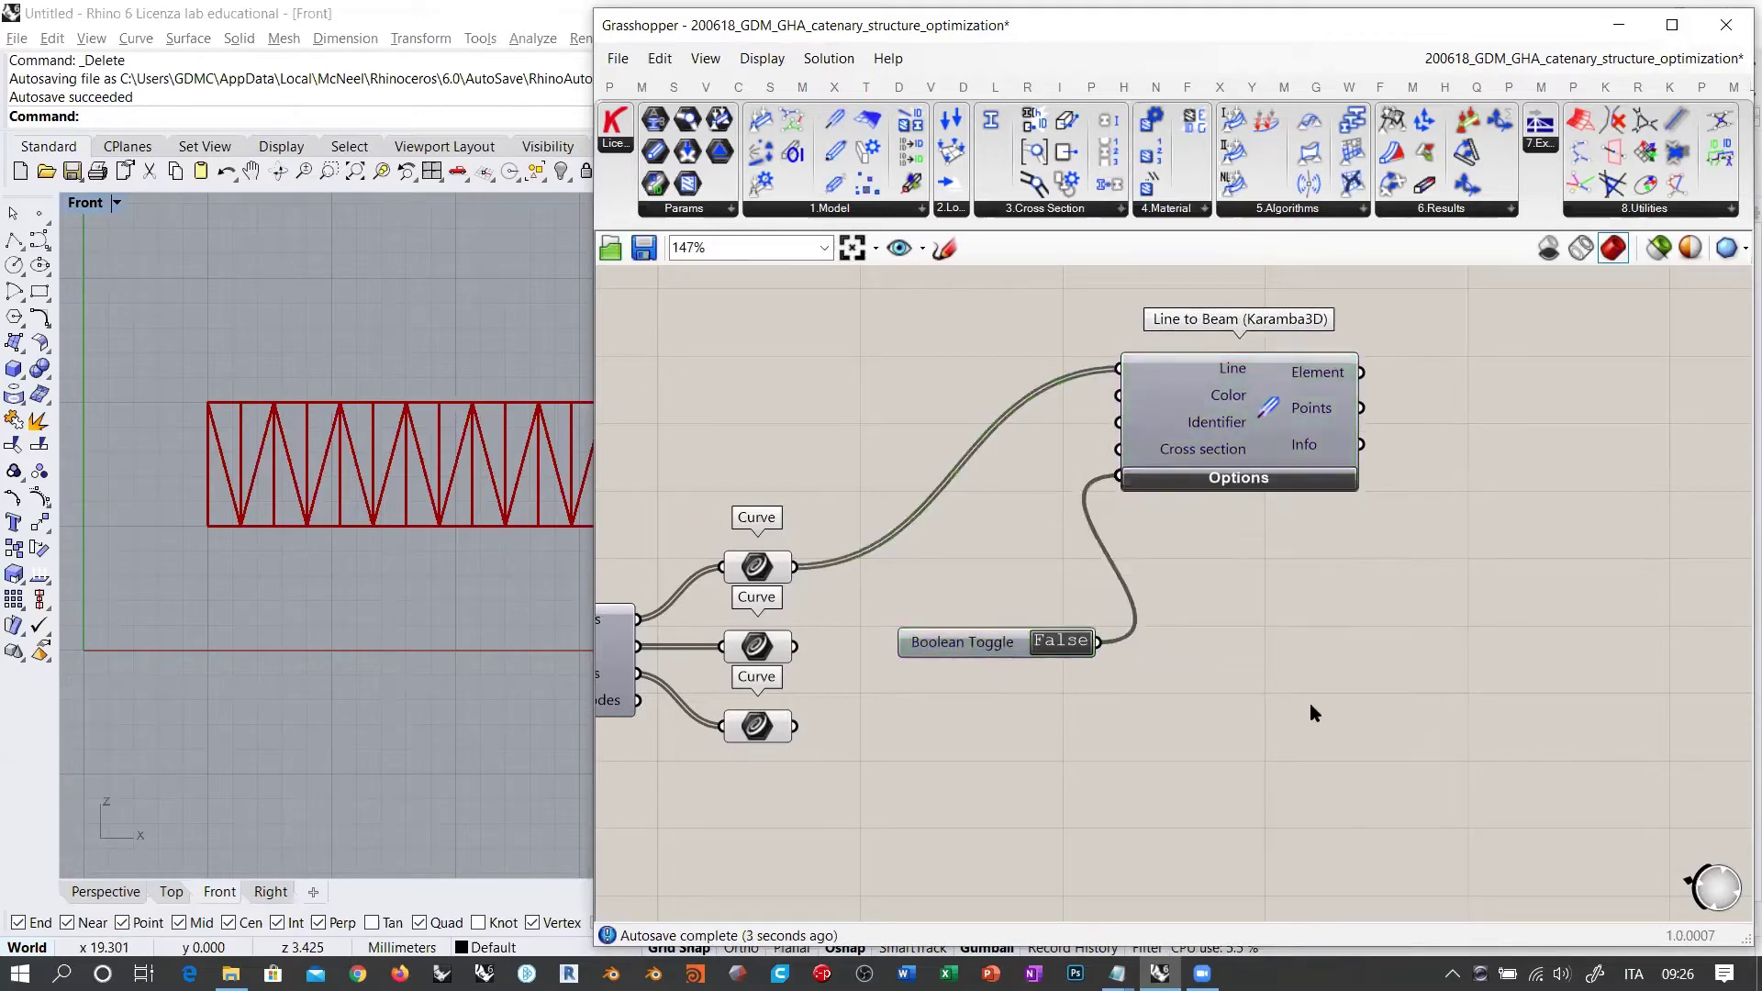
pyautogui.moveTo(986, 642); pyautogui.dragTo(981, 559)
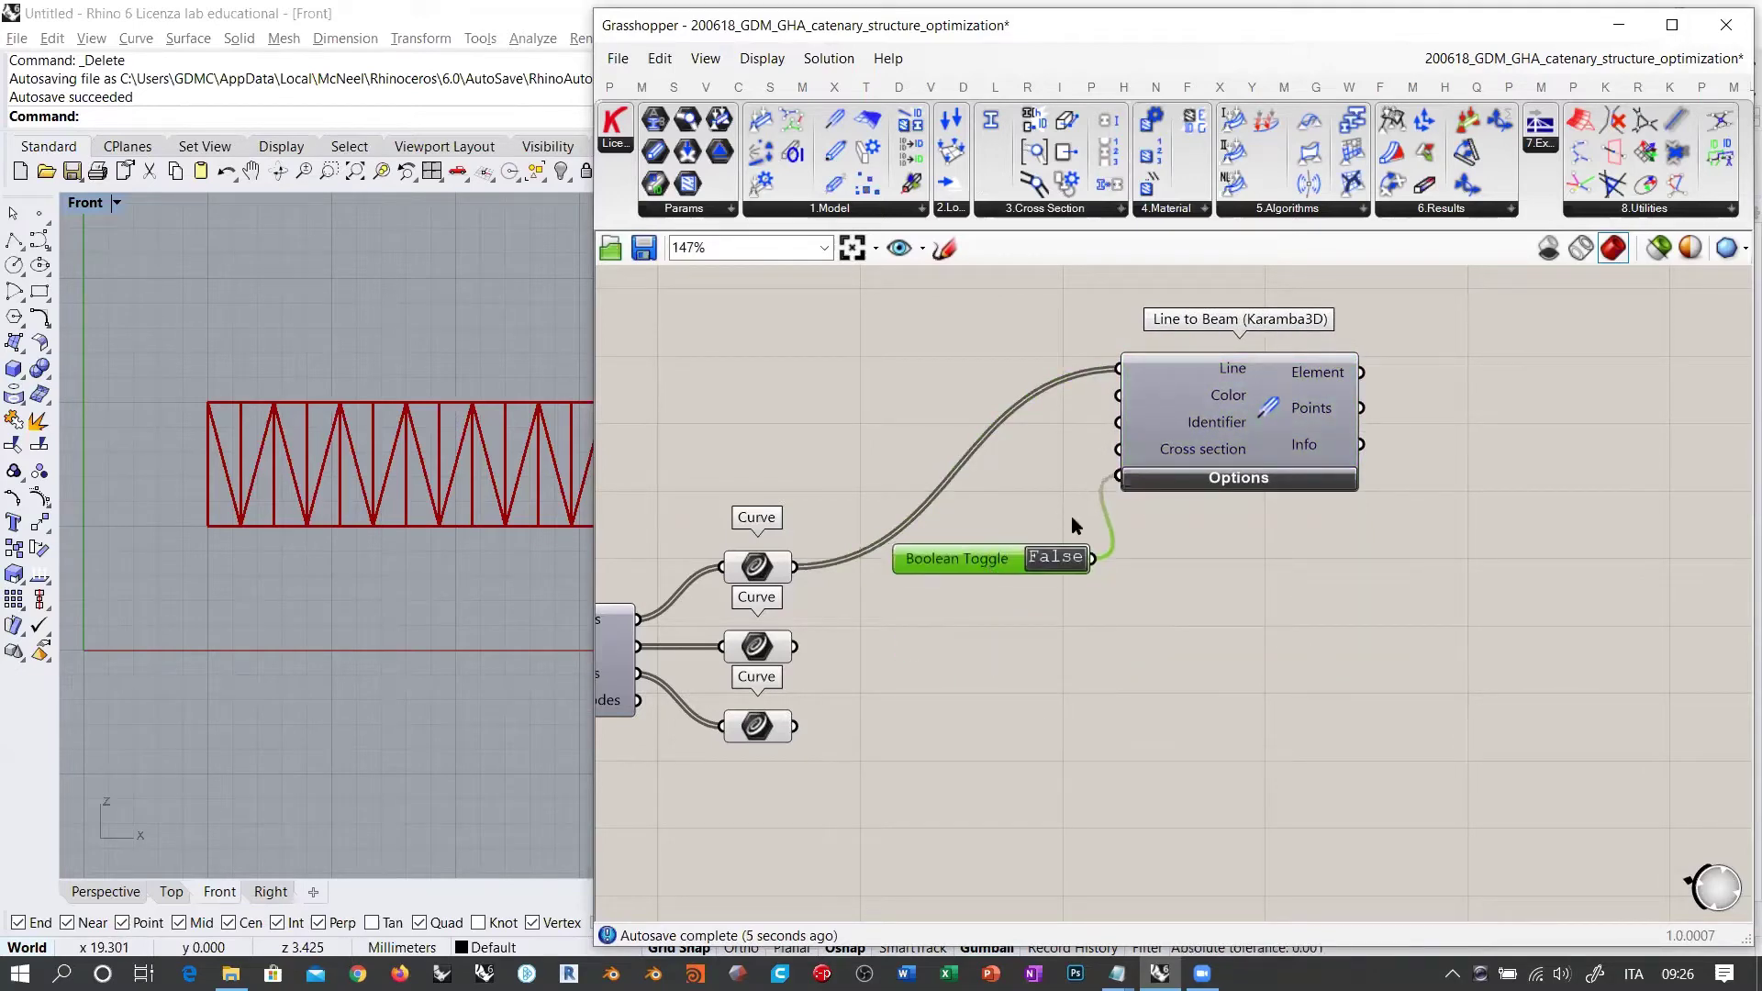
pyautogui.moveTo(1263, 411); pyautogui.dragTo(1253, 495)
pyautogui.moveTo(1132, 615); pyautogui.dragTo(1002, 537)
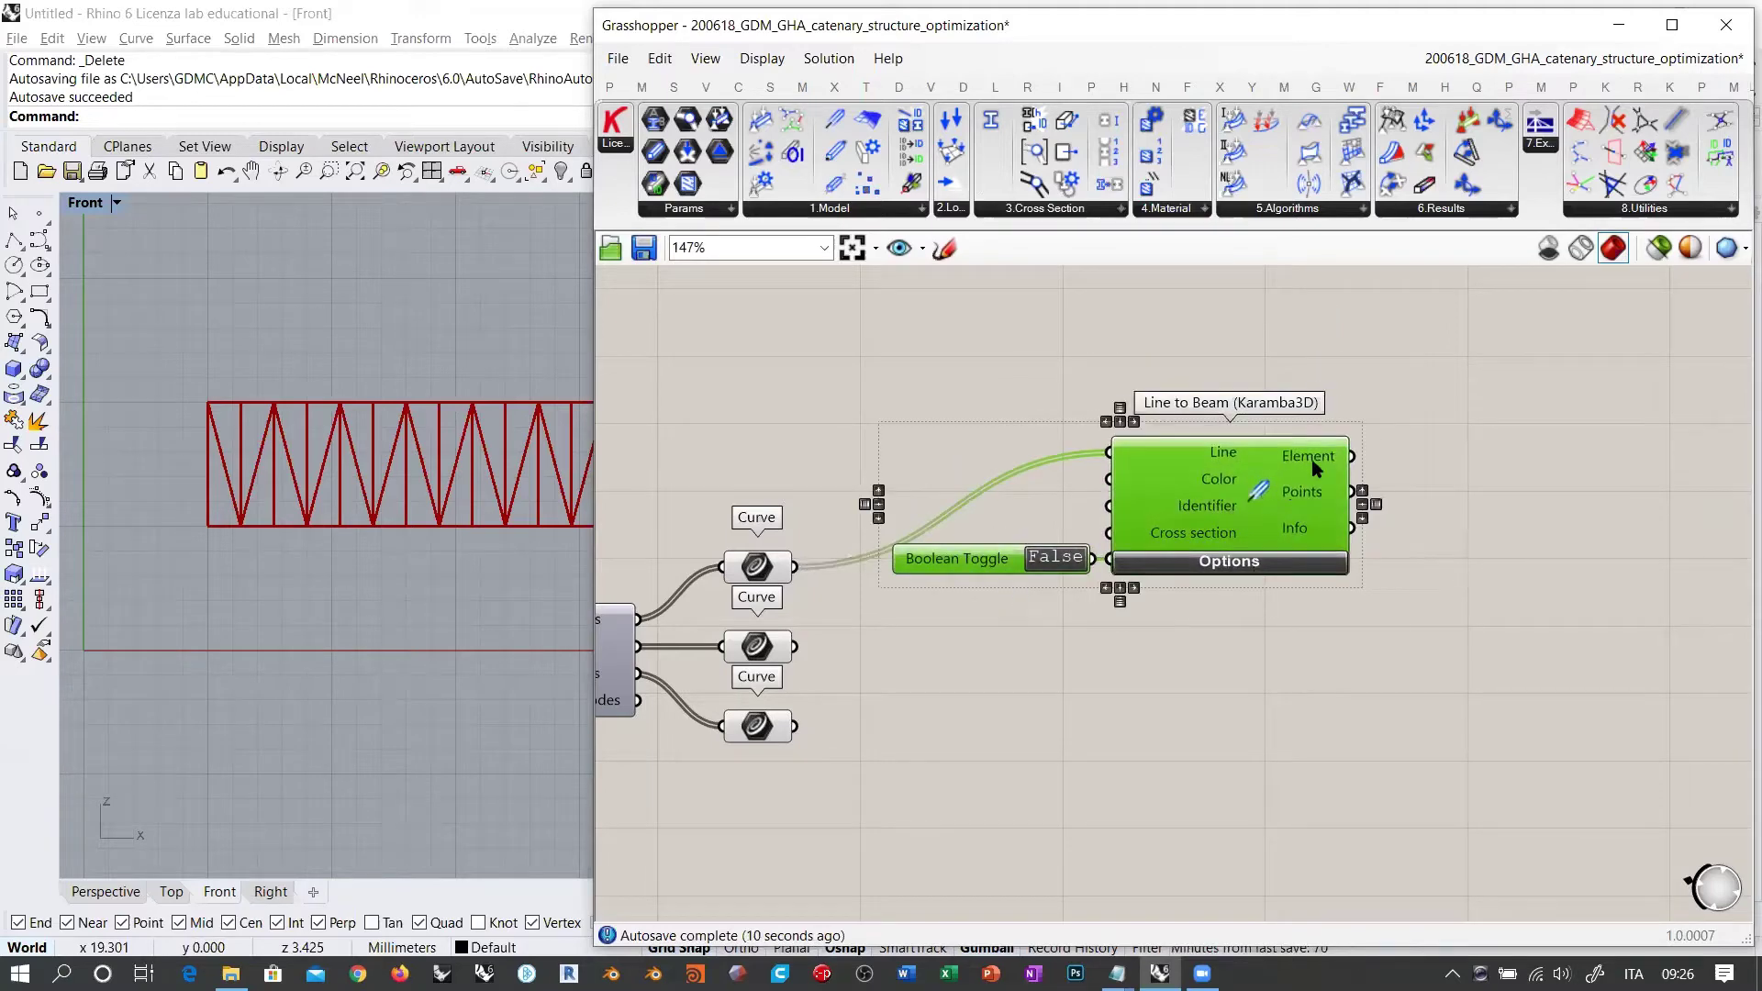
pyautogui.moveTo(1312, 461); pyautogui.dragTo(1417, 389)
pyautogui.click(1335, 544)
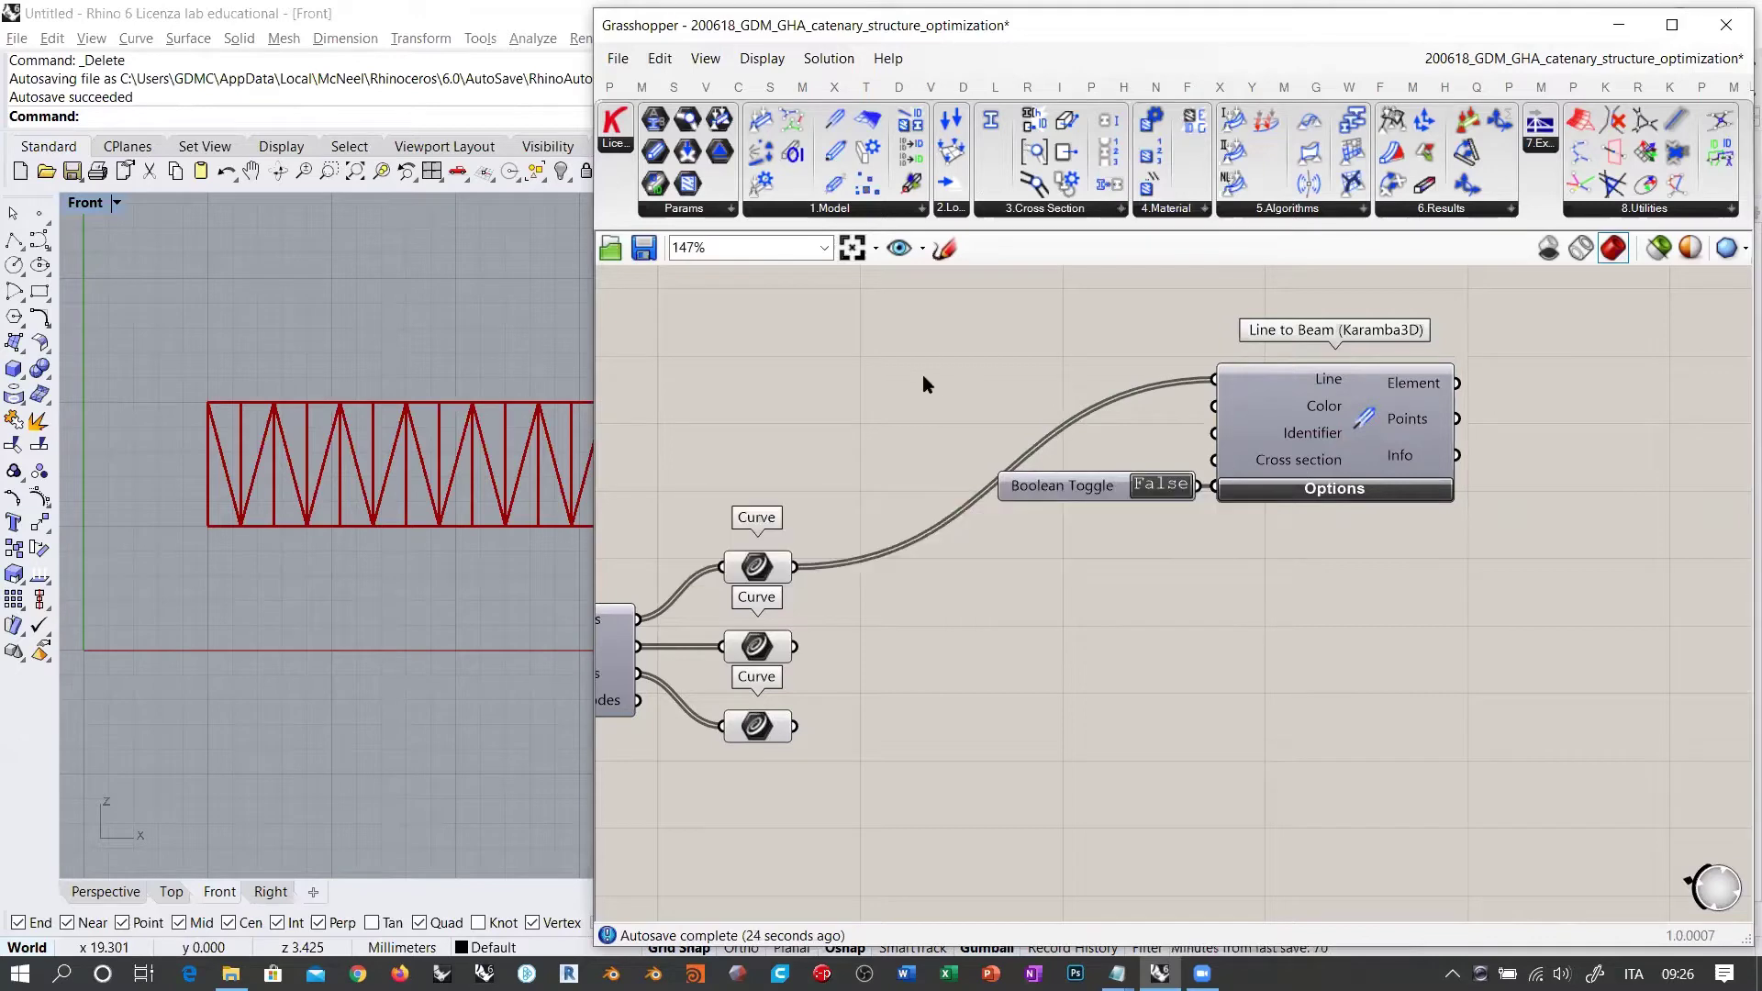
# Step: Add a Cross Section (Karamba3D) component and place it above the 2D Truss component's output Curve parameters
pyautogui.click(1026, 209)
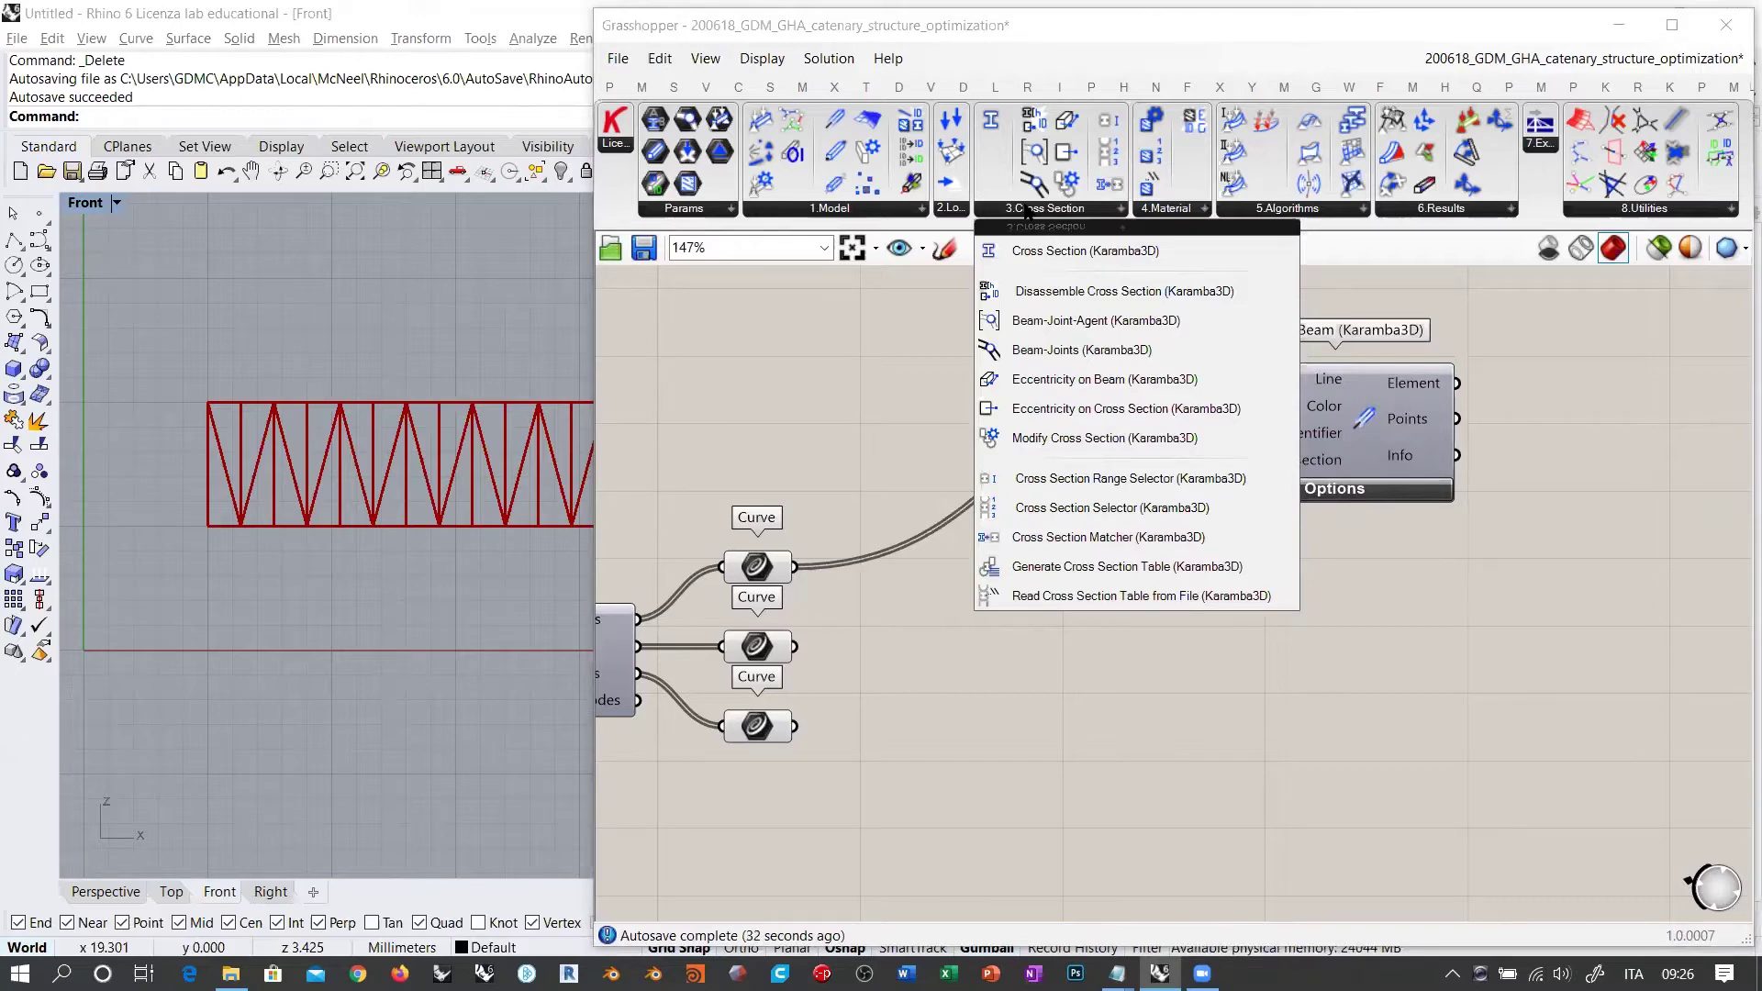
pyautogui.click(1051, 251)
pyautogui.click(908, 424)
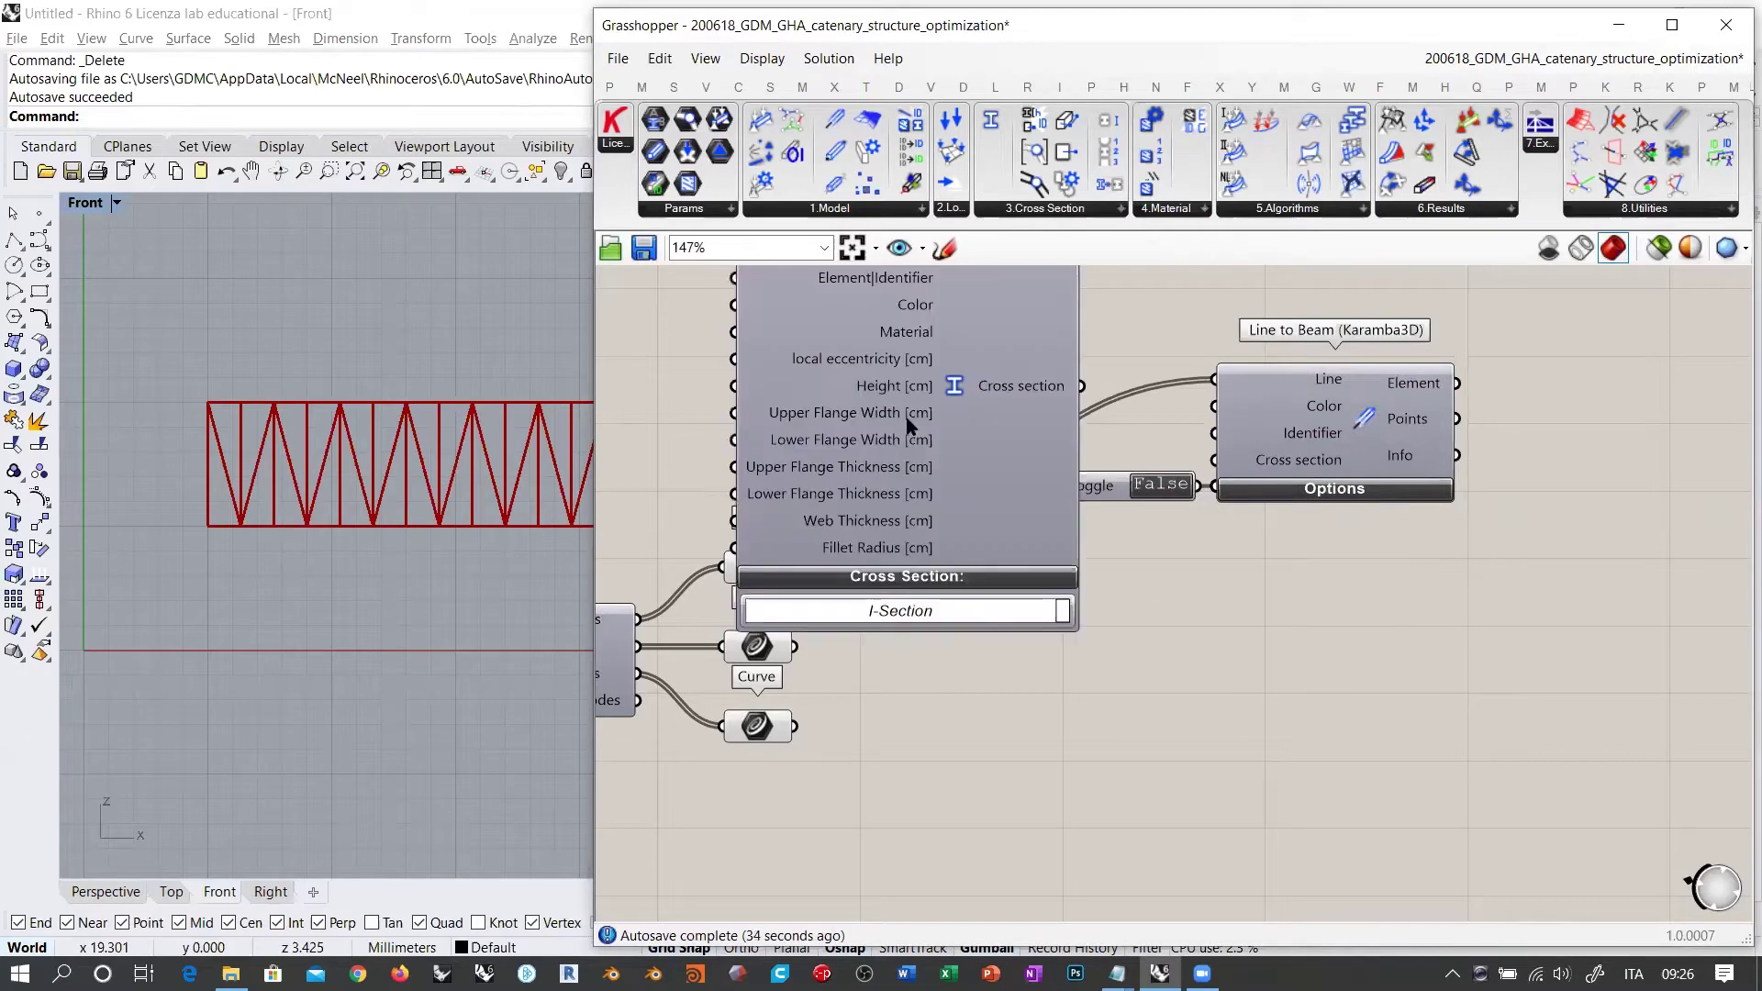
pyautogui.moveTo(1088, 582); pyautogui.dragTo(1320, 783, button='right')
pyautogui.moveTo(1203, 629); pyautogui.dragTo(1022, 437)
# Step: Review the available Karamba3D cross section components and move the Cross Section component slightly higher on the canvas
pyautogui.click(1047, 209)
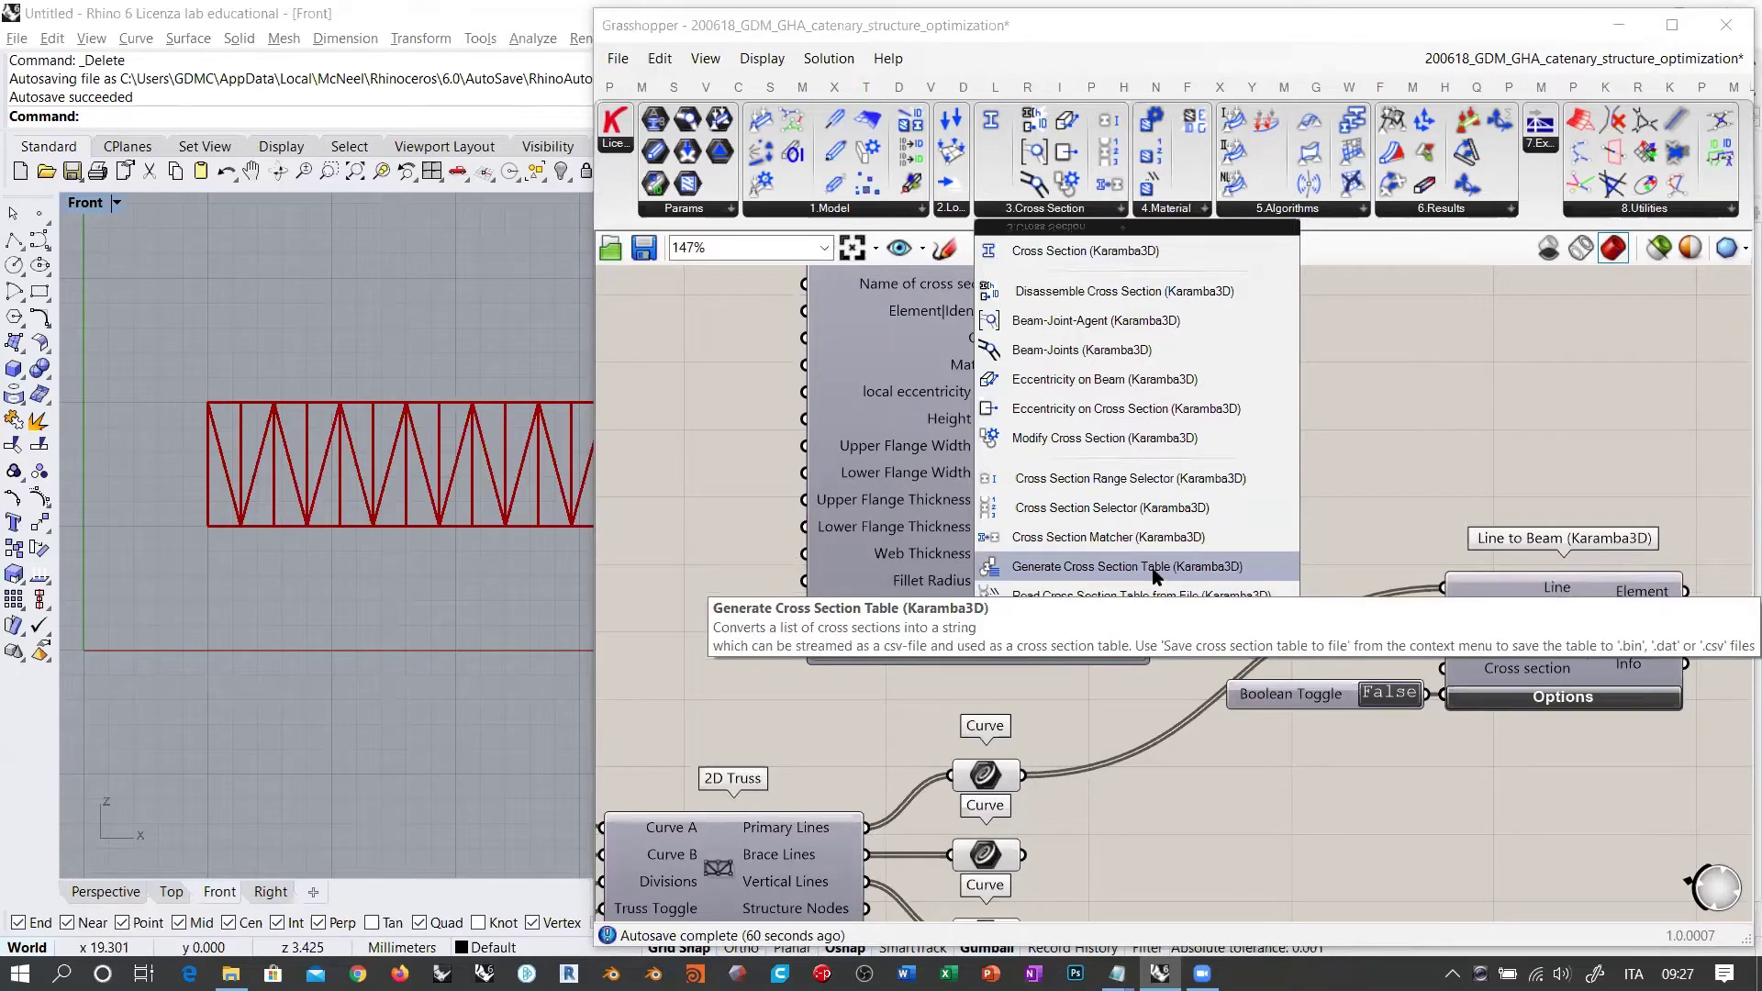
pyautogui.click(1582, 412)
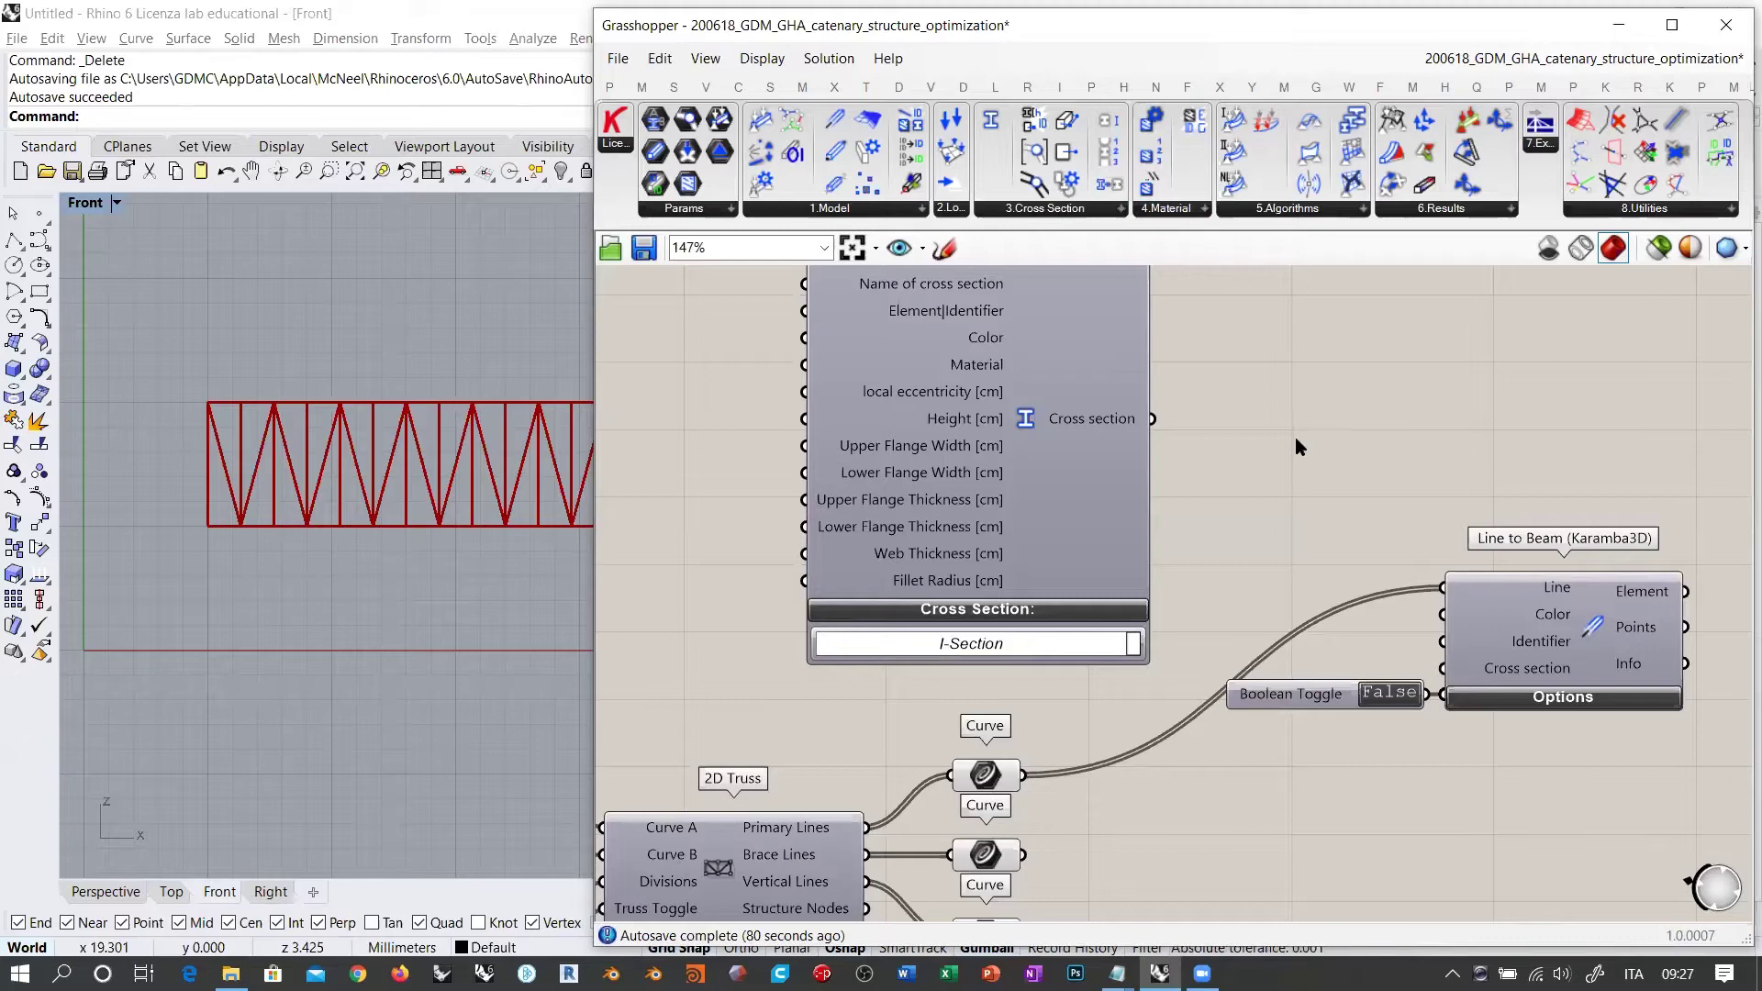
pyautogui.moveTo(1274, 432); pyautogui.dragTo(1320, 508, button='right')
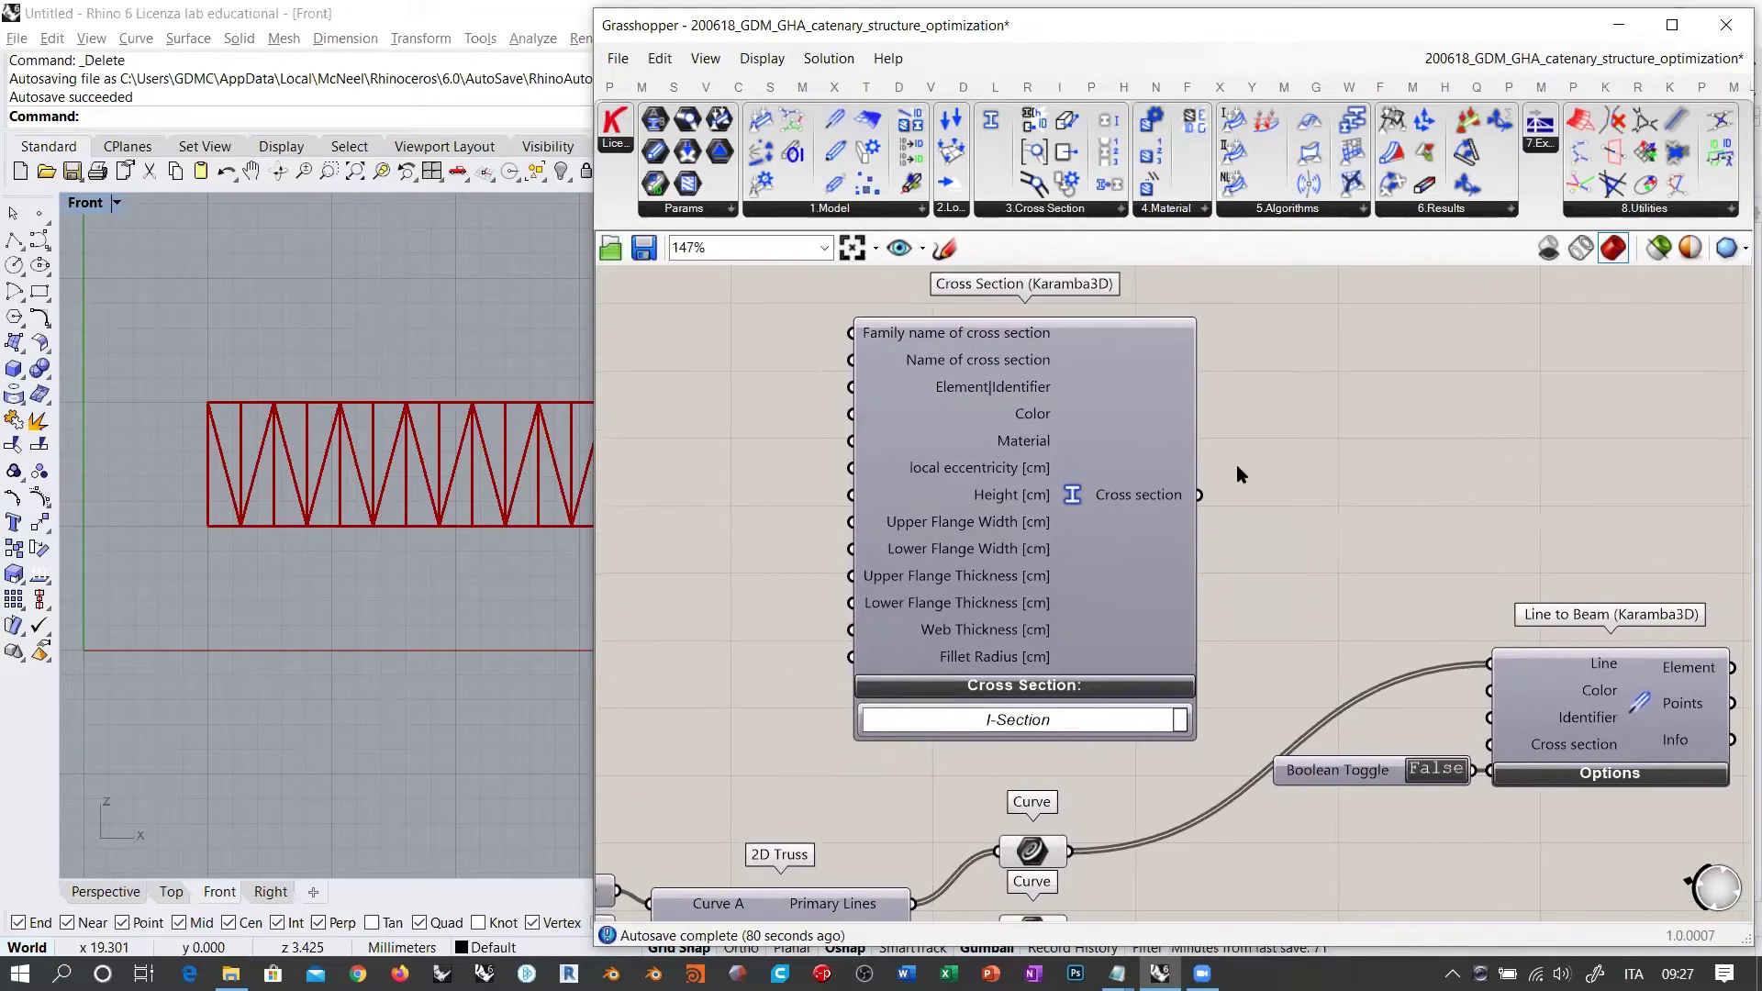
pyautogui.moveTo(1065, 516); pyautogui.dragTo(1068, 490)
pyautogui.click(1268, 438)
pyautogui.moveTo(1268, 431); pyautogui.dragTo(1270, 494, button='right')
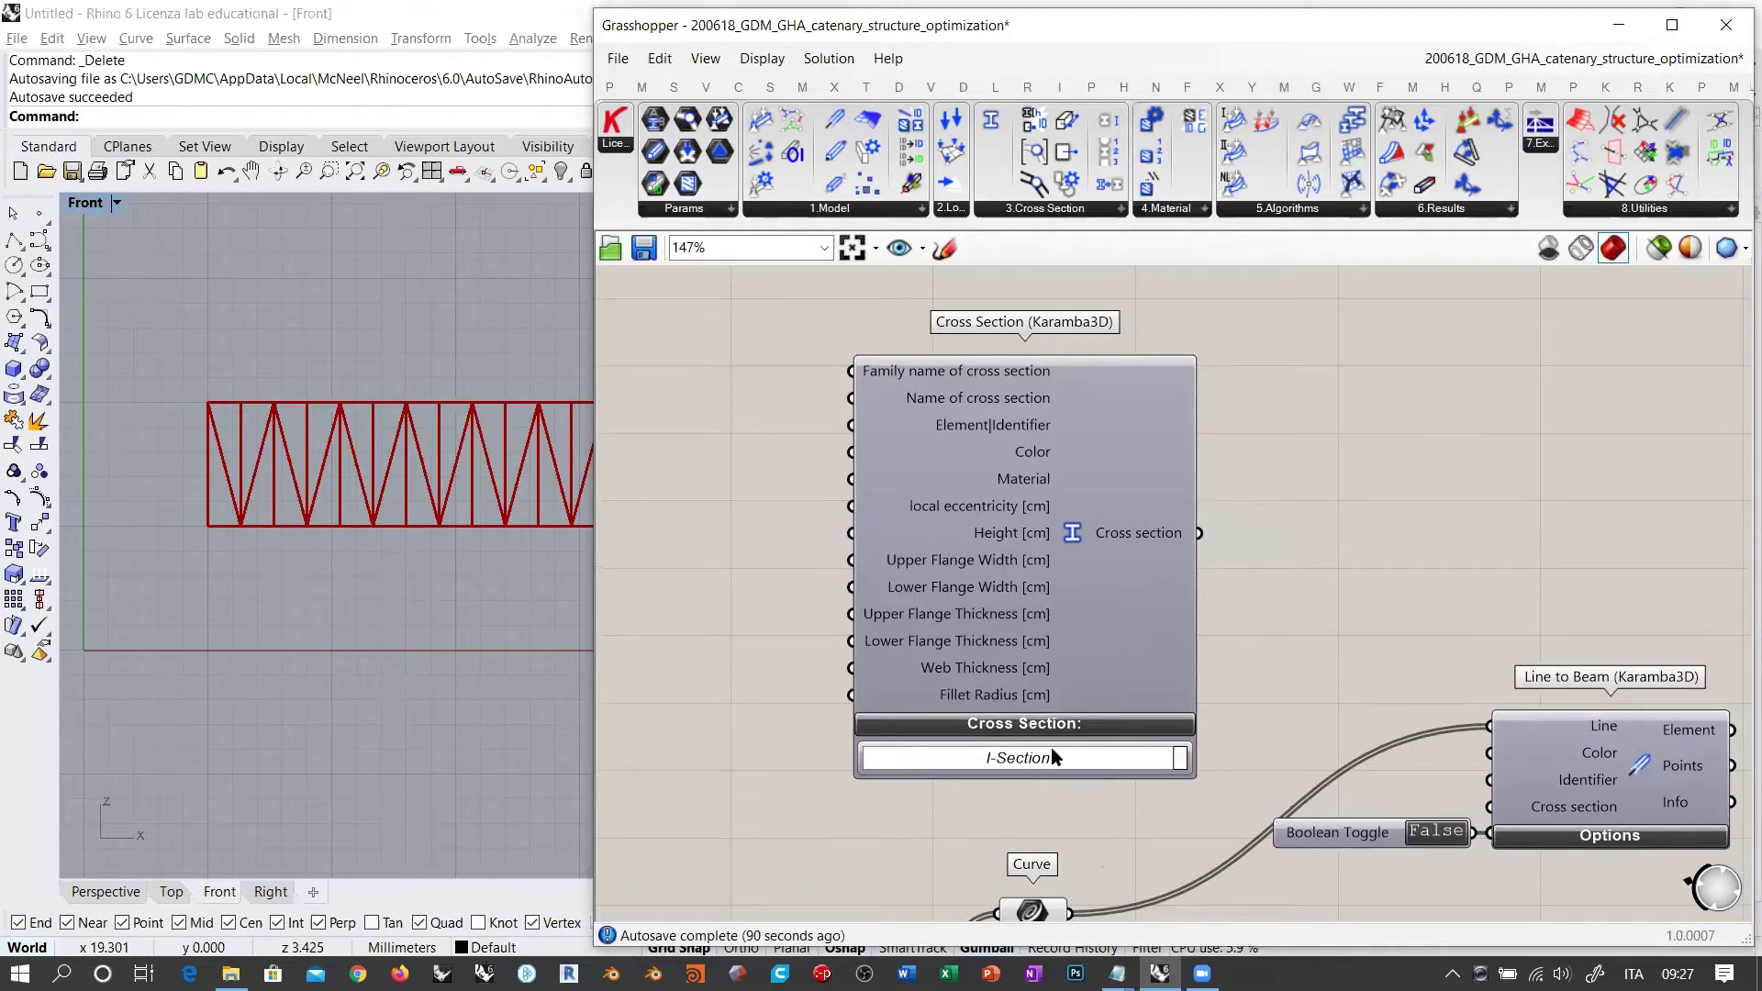
# Step: Set the Cross Section component's type to Trapezoid and bring its inputs into view
pyautogui.moveTo(1132, 802); pyautogui.dragTo(1053, 551, button='right')
pyautogui.scroll(3, 1053, 551)
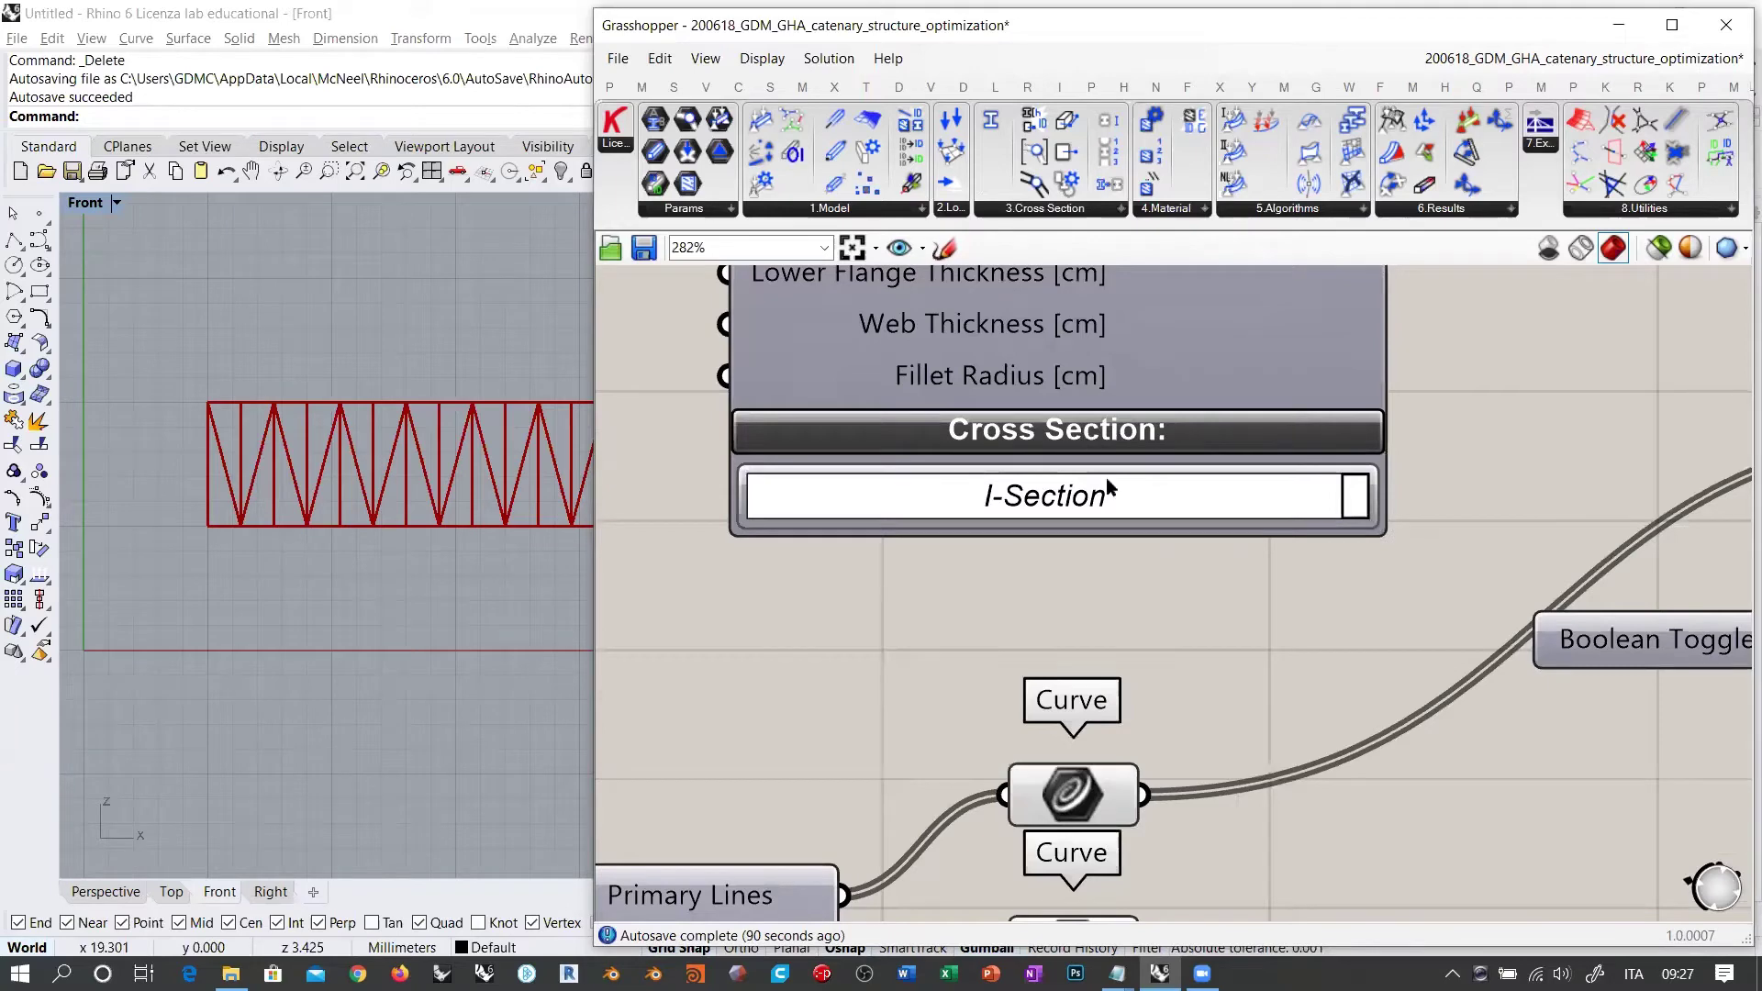
pyautogui.click(1082, 497)
pyautogui.scroll(-3, 1381, 477)
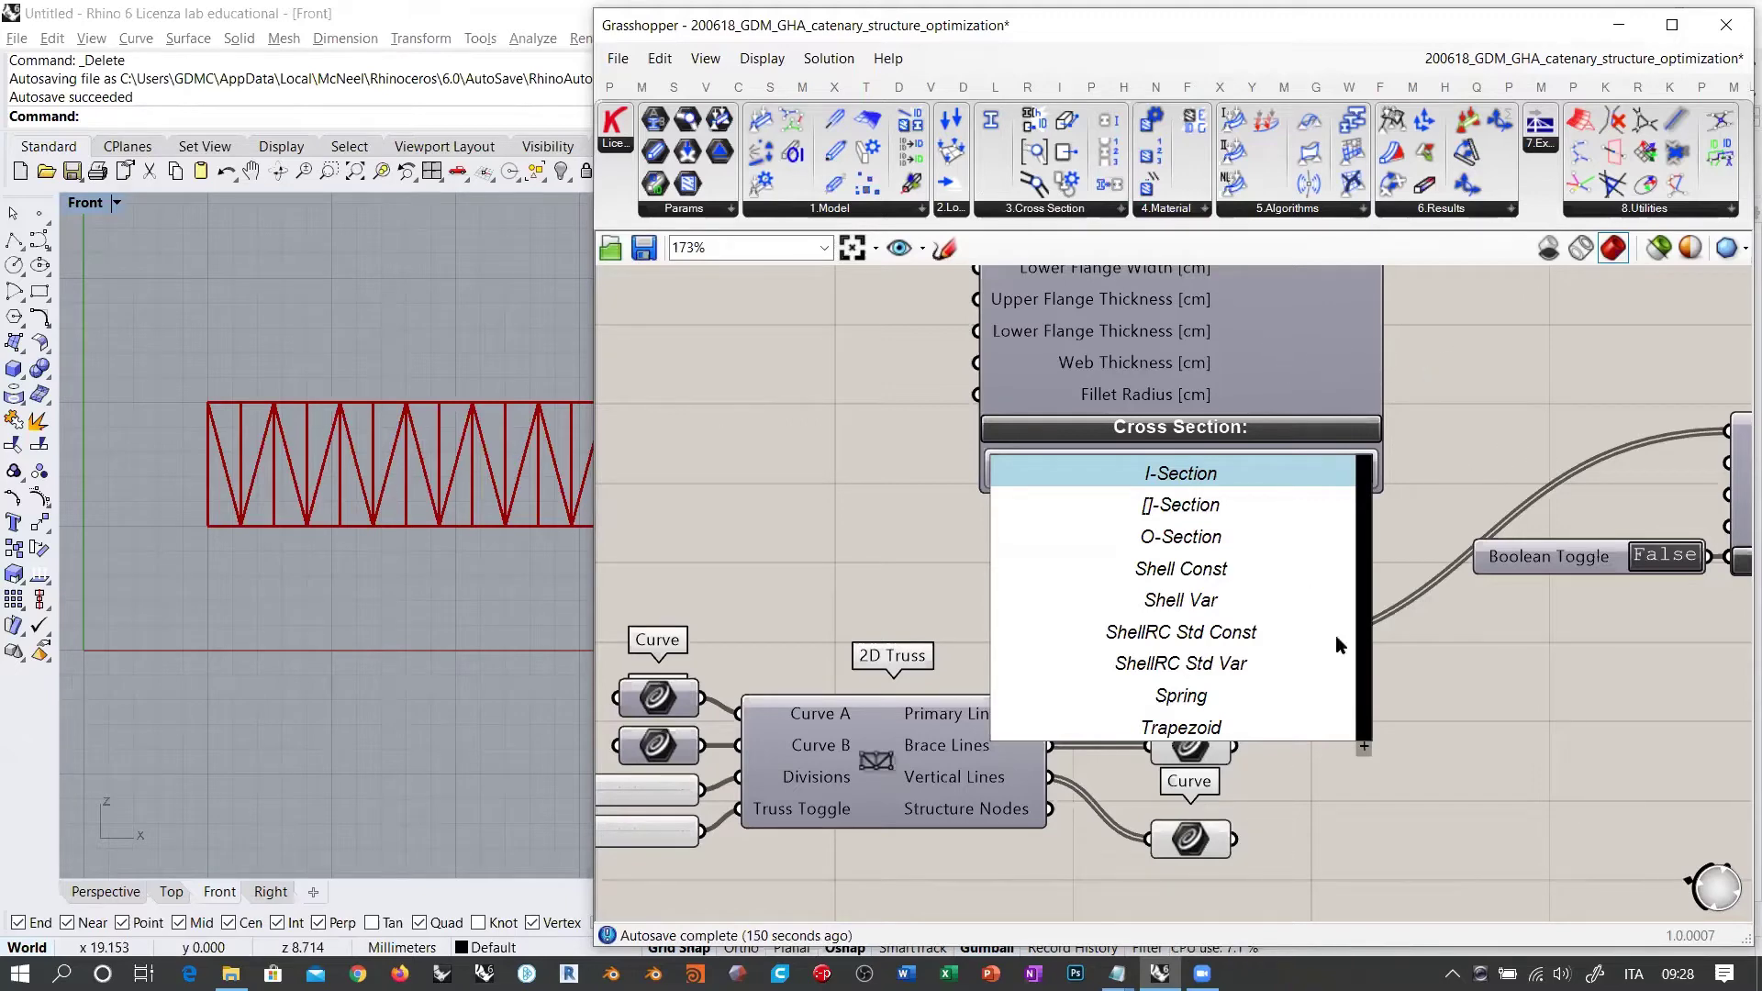
pyautogui.click(1283, 730)
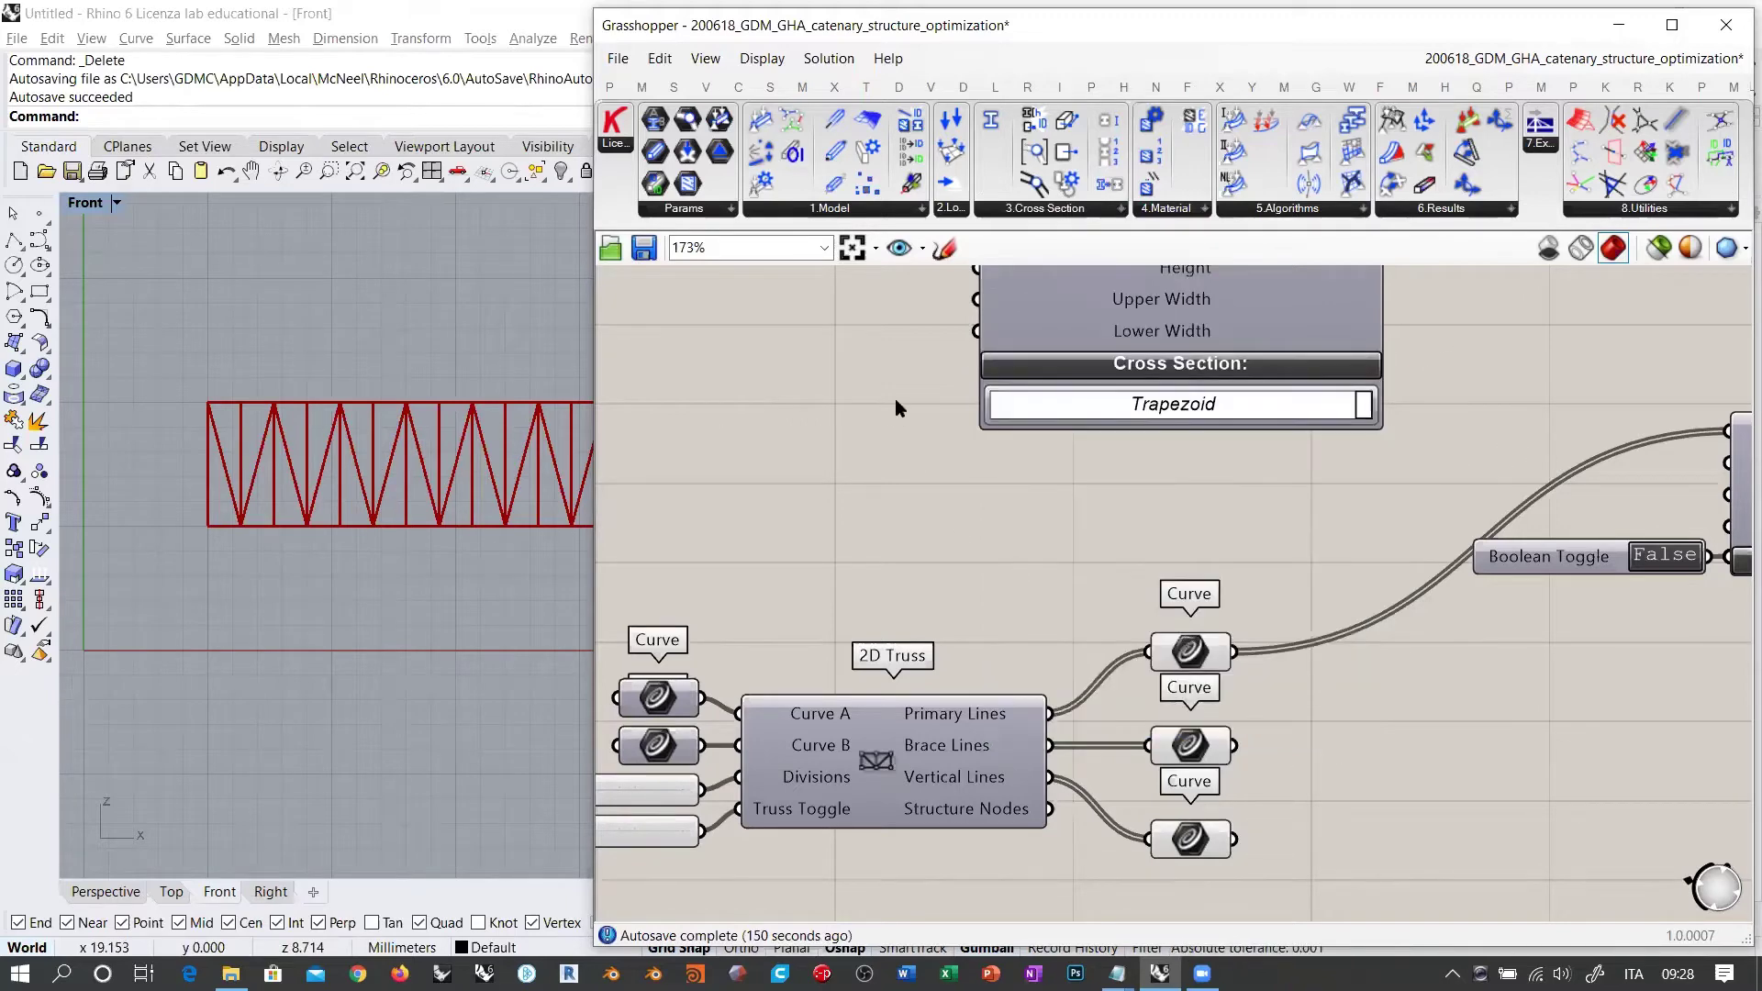
pyautogui.moveTo(894, 398); pyautogui.dragTo(987, 702, button='right')
pyautogui.scroll(1, 1333, 505)
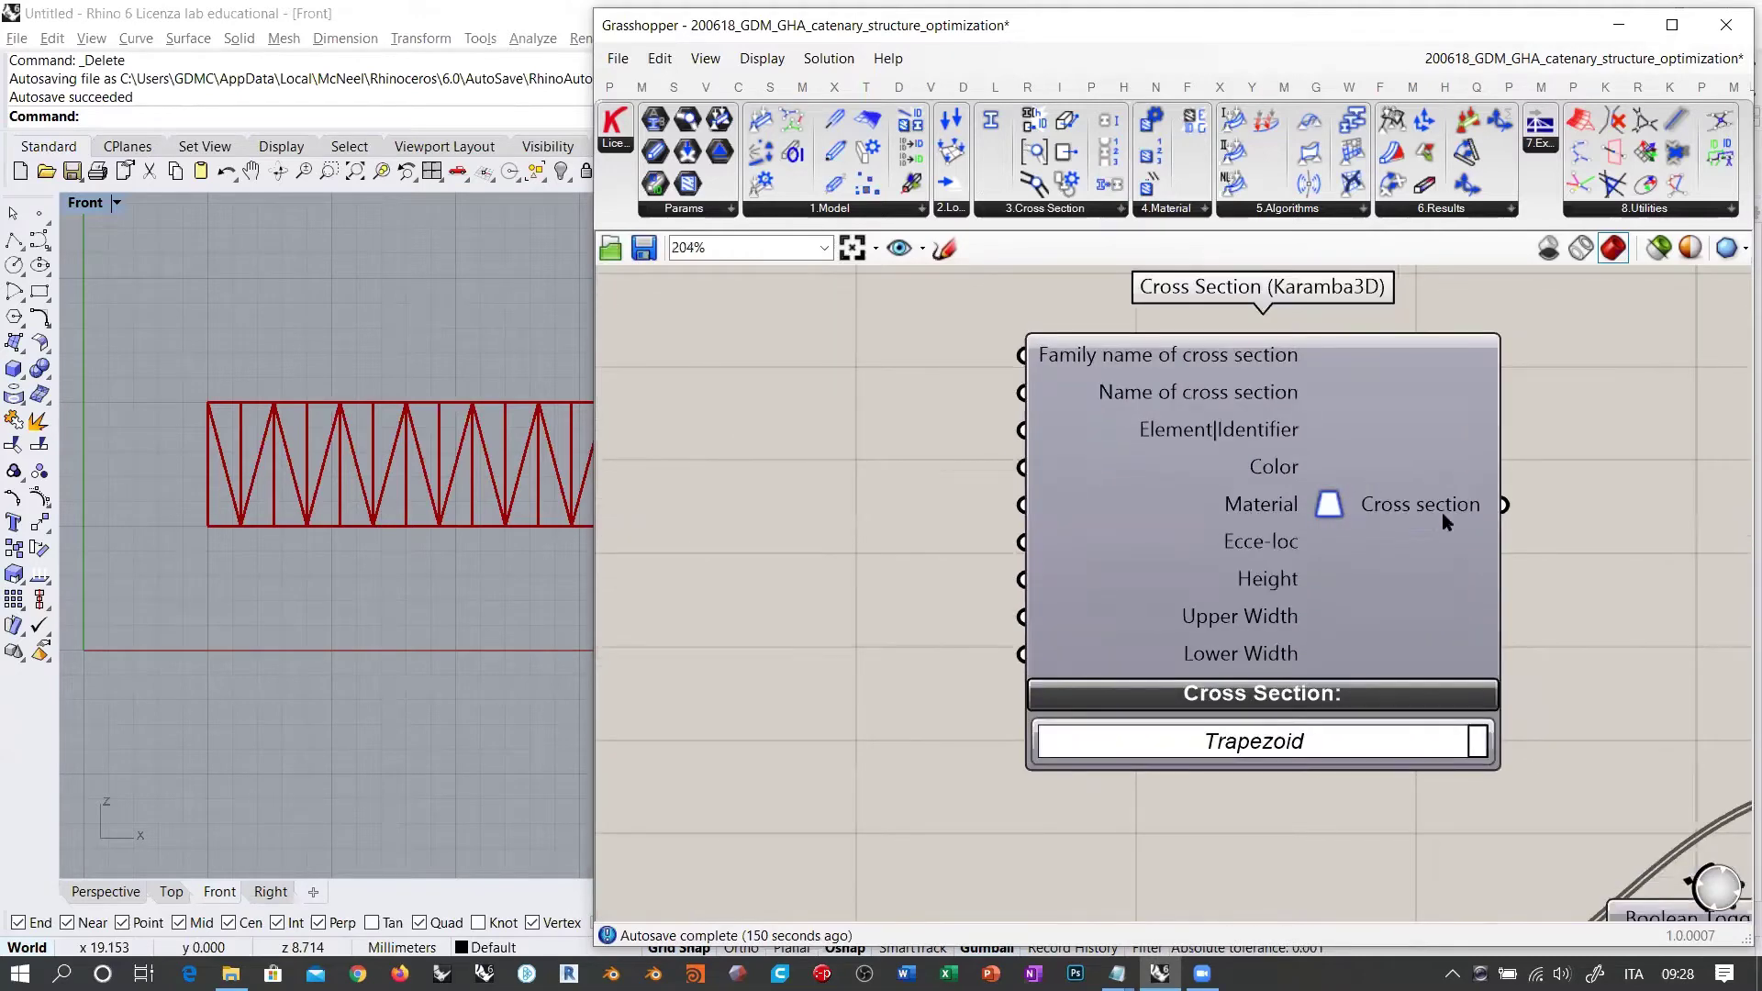
pyautogui.moveTo(1571, 505); pyautogui.dragTo(1569, 538, button='right')
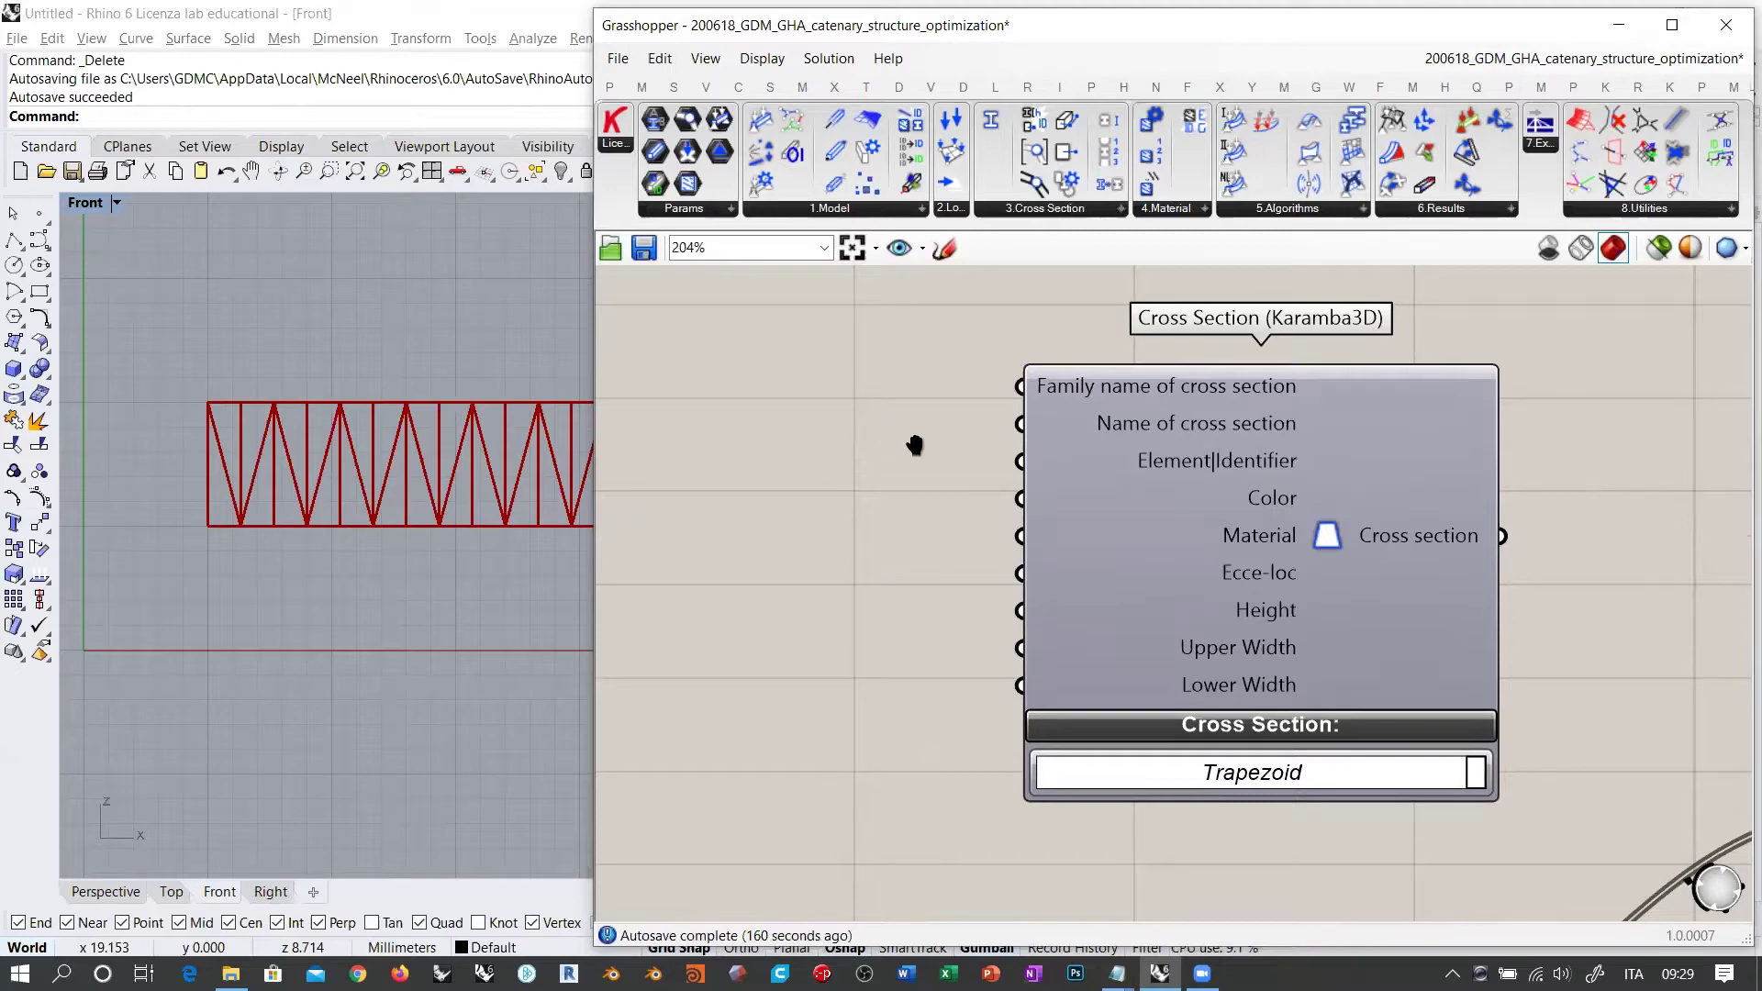
# Step: Examine the Trapezoid Cross Section component's inputs, including the description of its Material input, and its place relative to Line to Beam
pyautogui.moveTo(916, 444); pyautogui.dragTo(1042, 472, button='right')
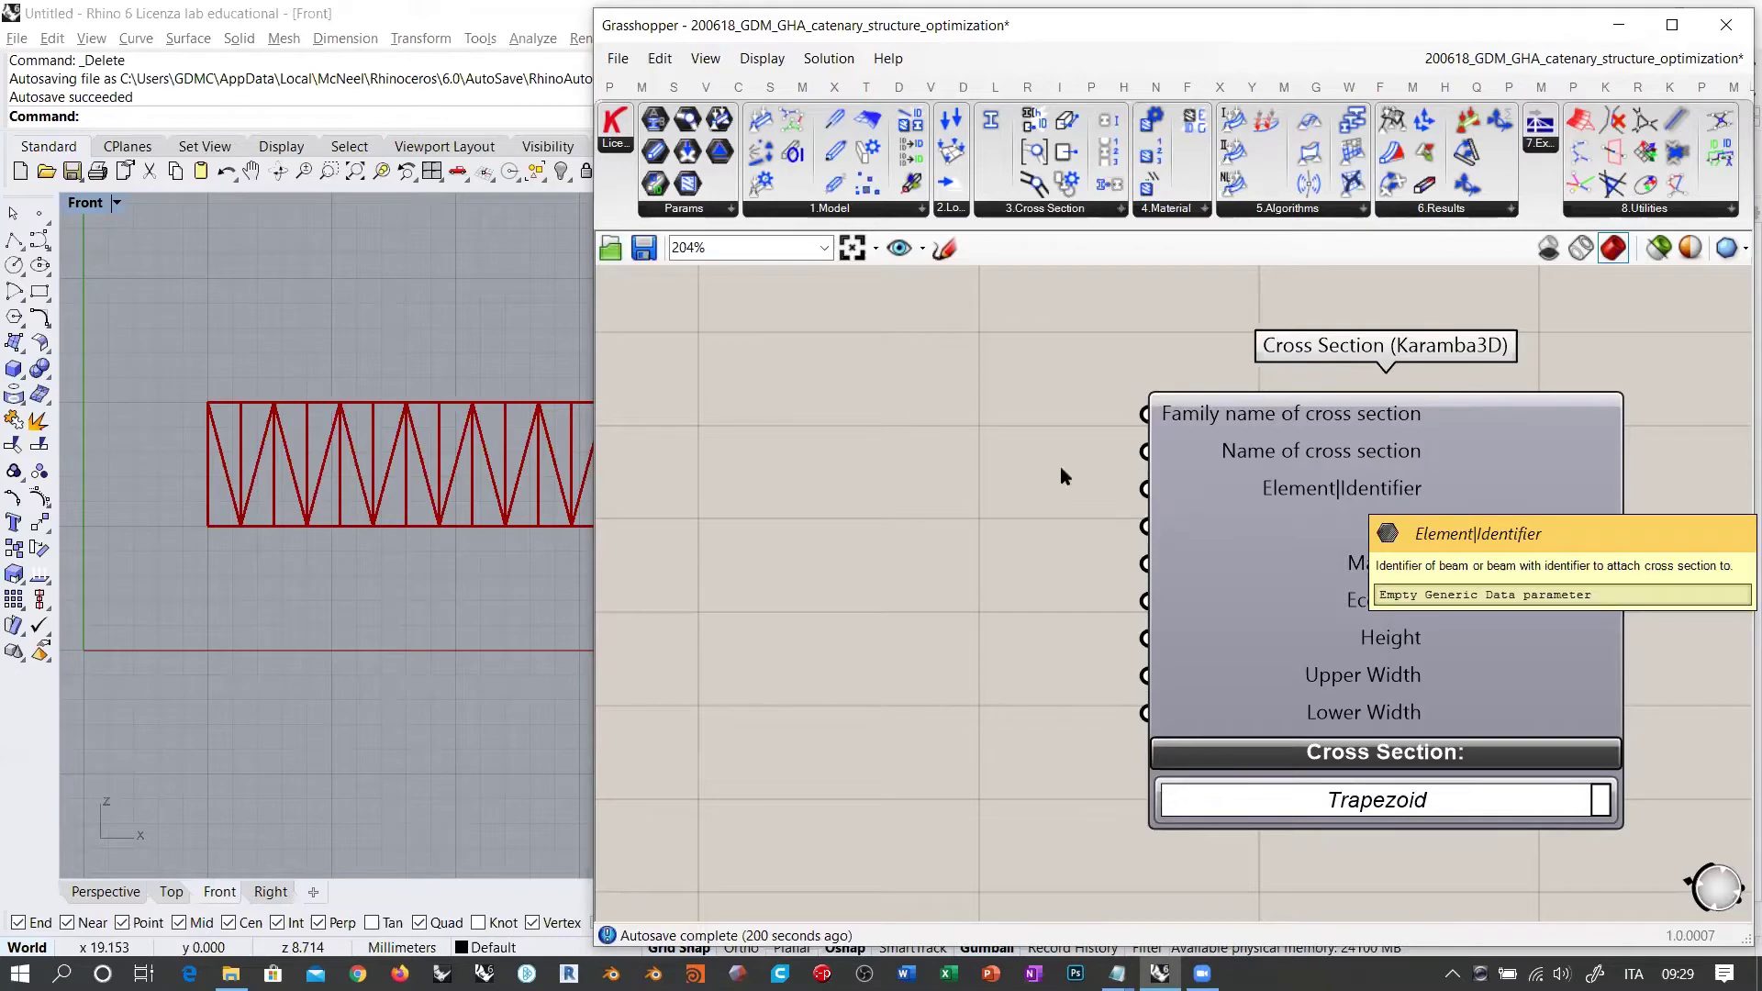
pyautogui.moveTo(942, 420); pyautogui.dragTo(920, 408, button='right')
pyautogui.scroll(-1, 921, 408)
pyautogui.moveTo(1448, 659); pyautogui.dragTo(1114, 502, button='right')
pyautogui.scroll(-1, 1113, 503)
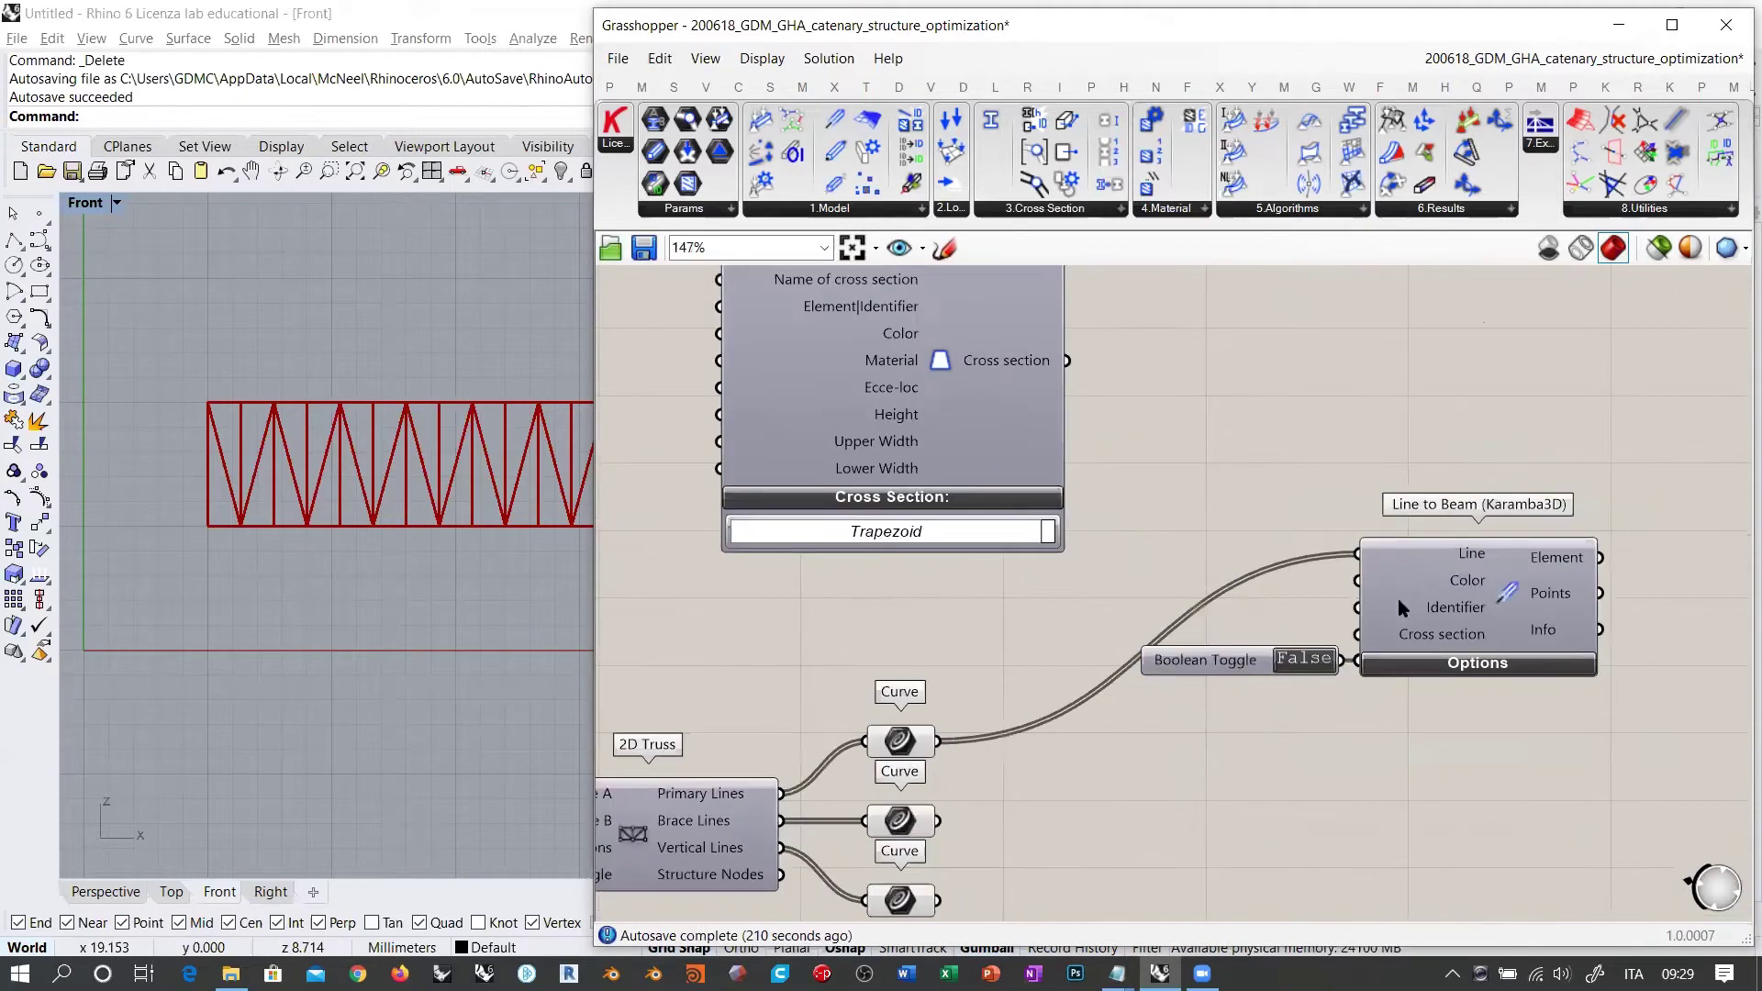
pyautogui.moveTo(1164, 390); pyautogui.dragTo(1451, 481, button='right')
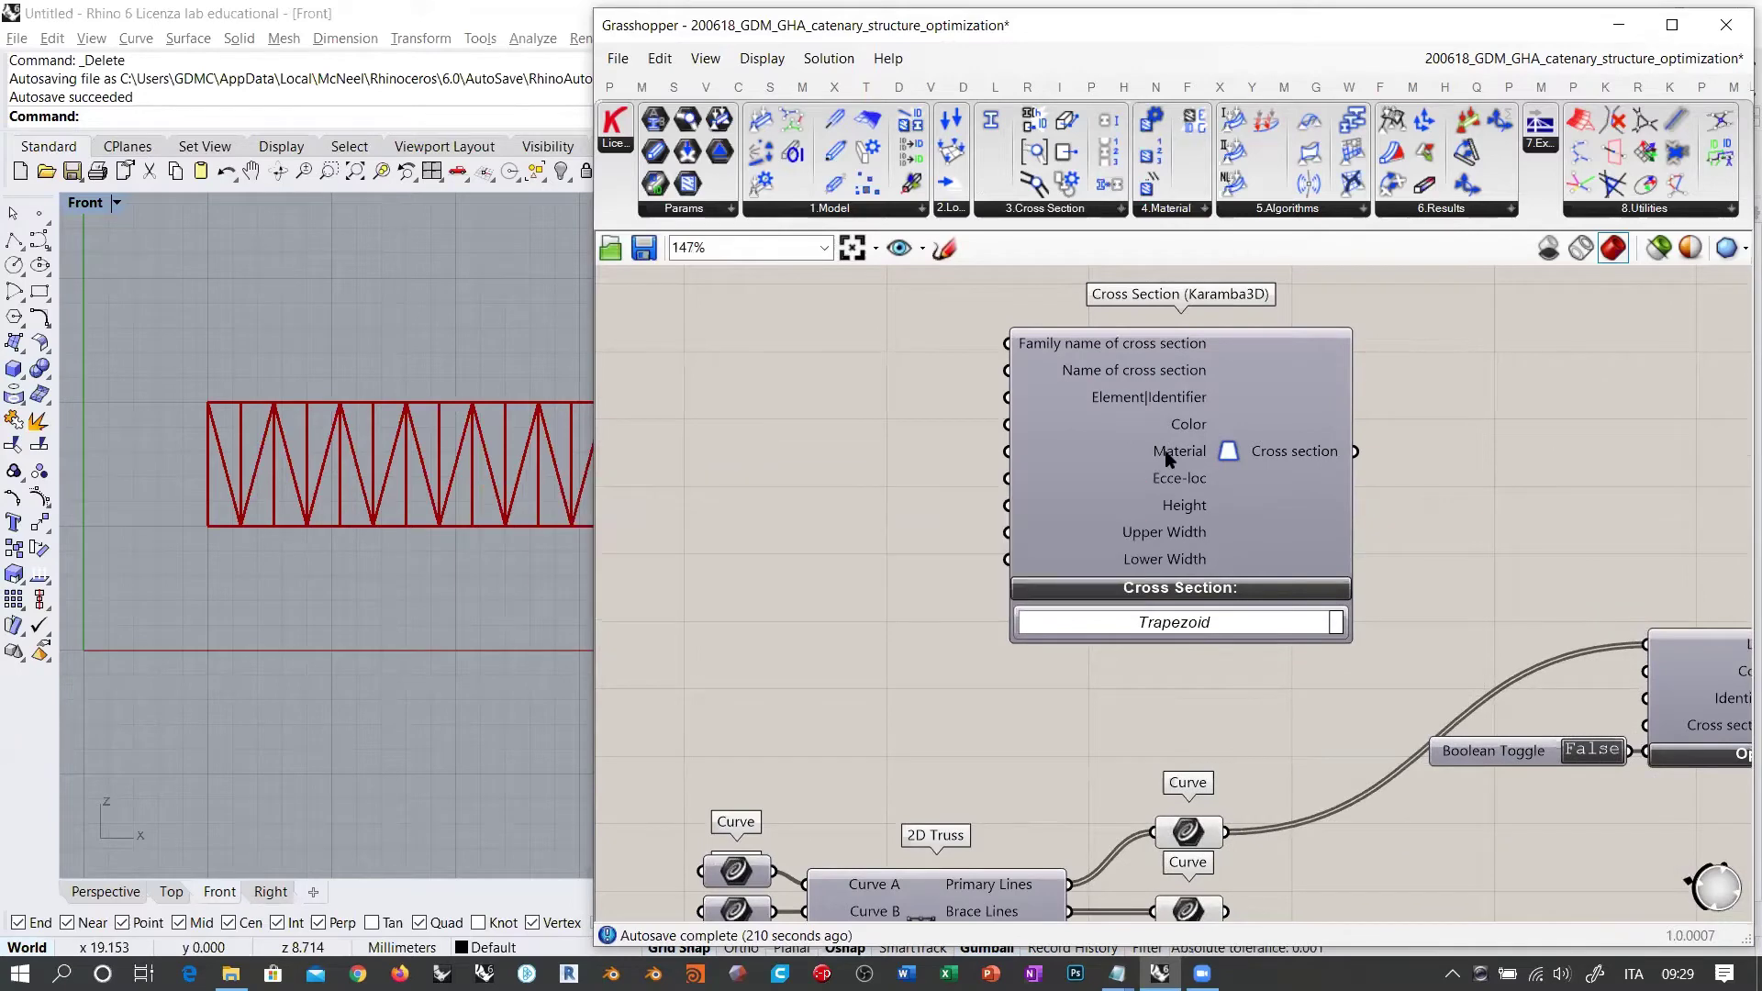
pyautogui.moveTo(1167, 458)
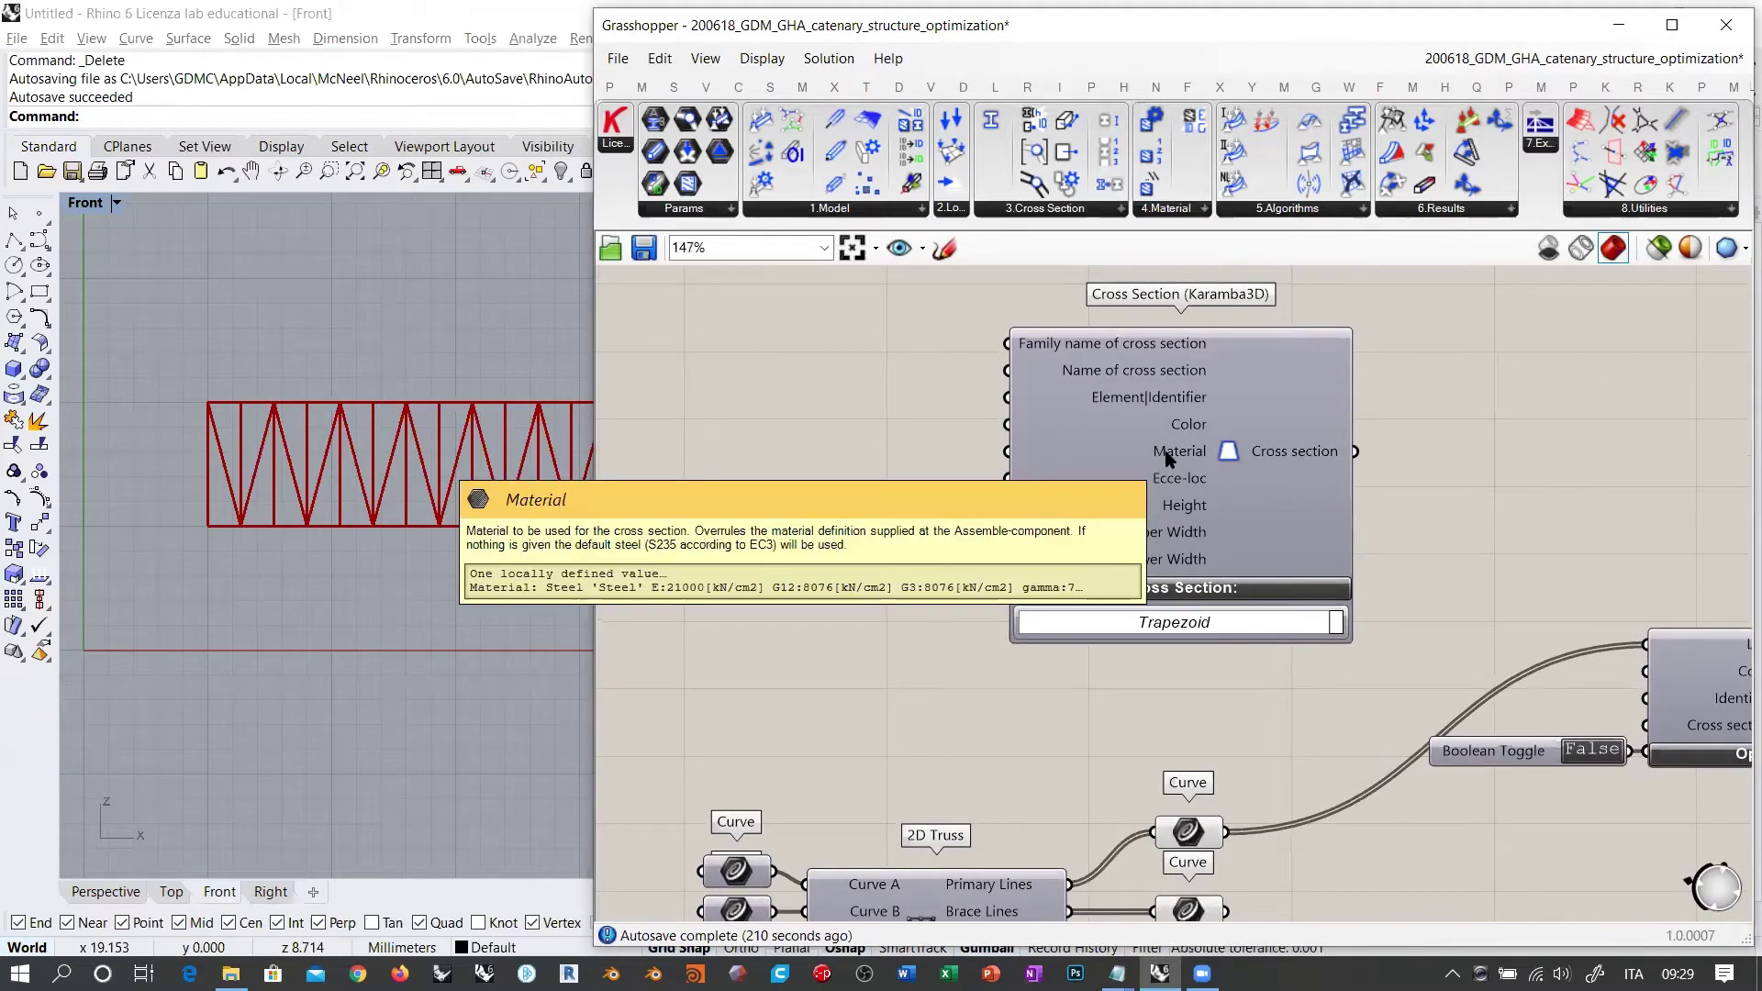
pyautogui.scroll(-2, 1452, 437)
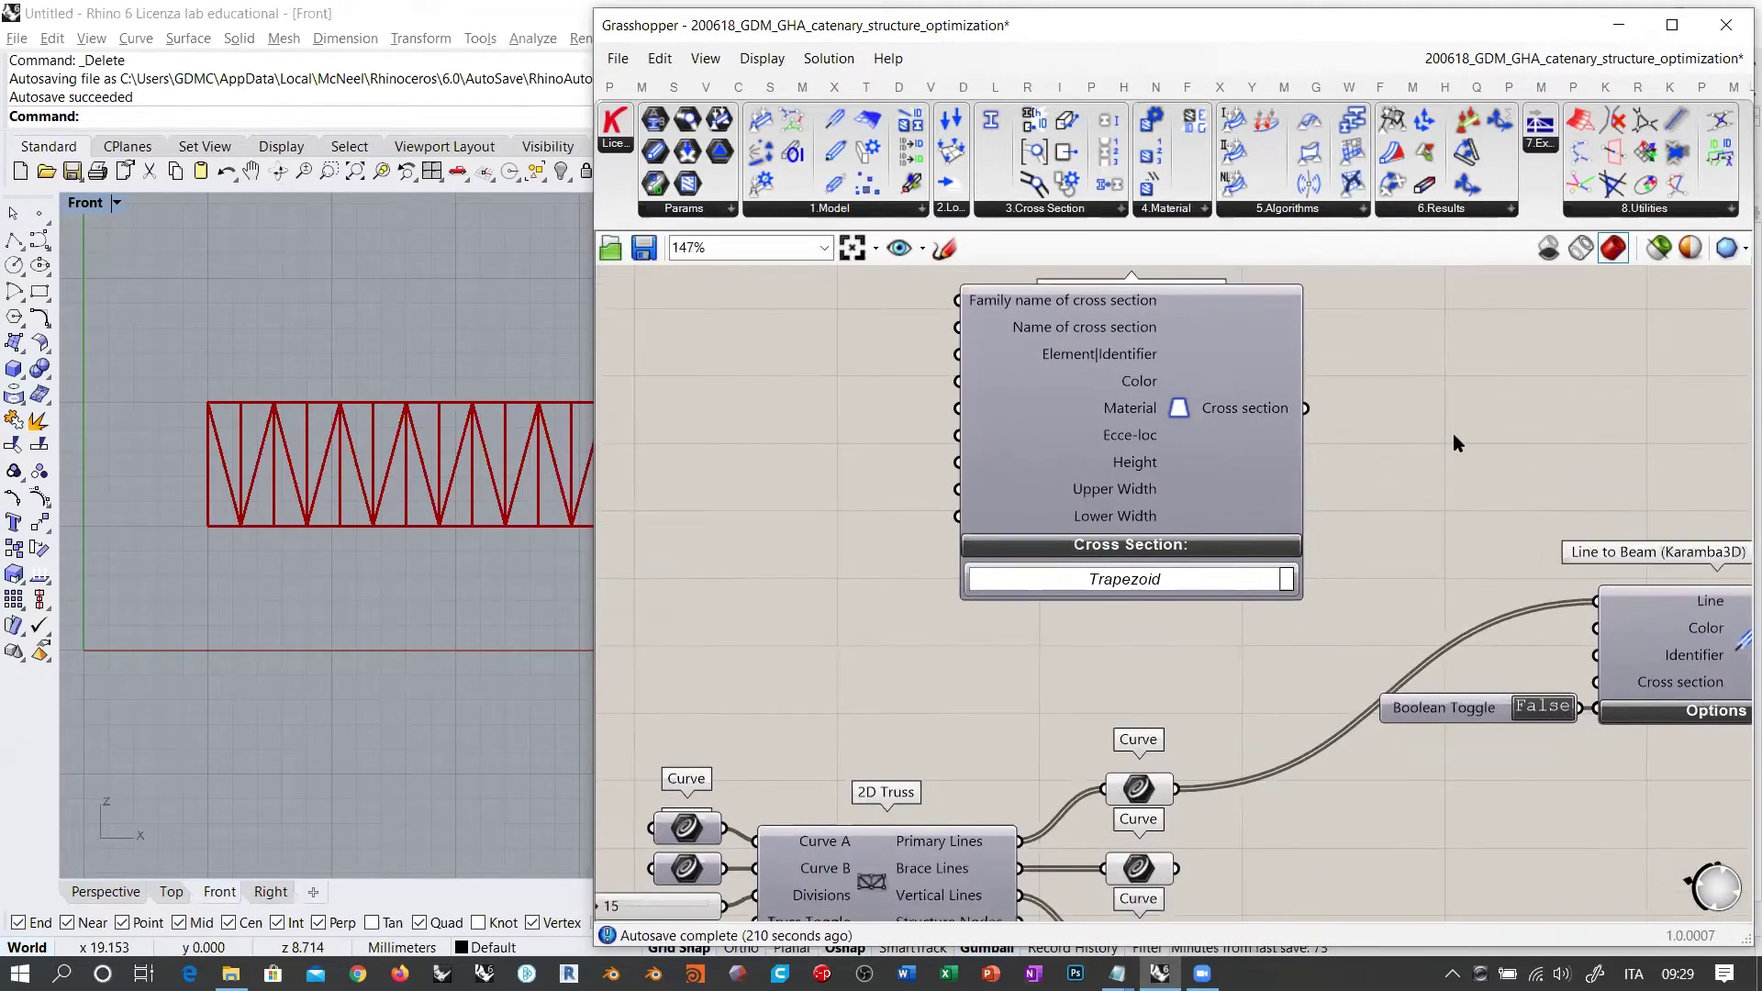
pyautogui.moveTo(1463, 390); pyautogui.dragTo(1461, 427, button='right')
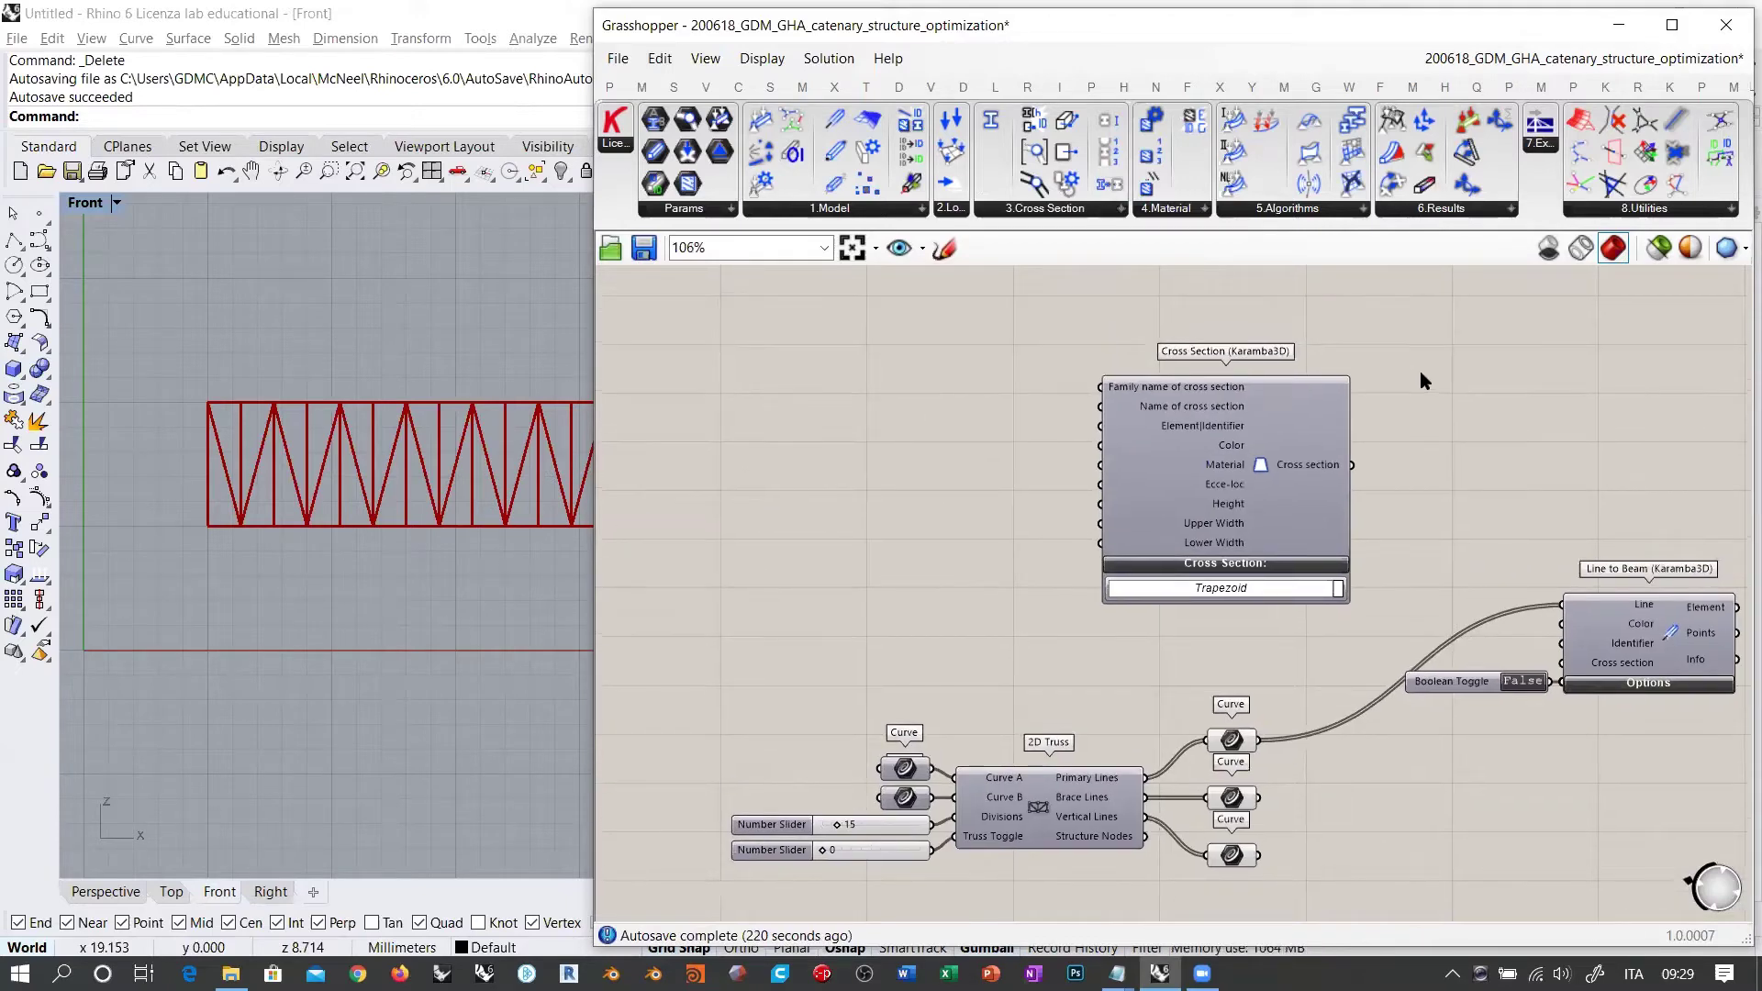
# Step: Widen the Grasshopper window and add a Material Selection (Karamba3D) component beside the Cross Section component
pyautogui.click(1170, 210)
pyautogui.moveTo(587, 216); pyautogui.dragTo(181, 217)
pyautogui.click(1324, 87)
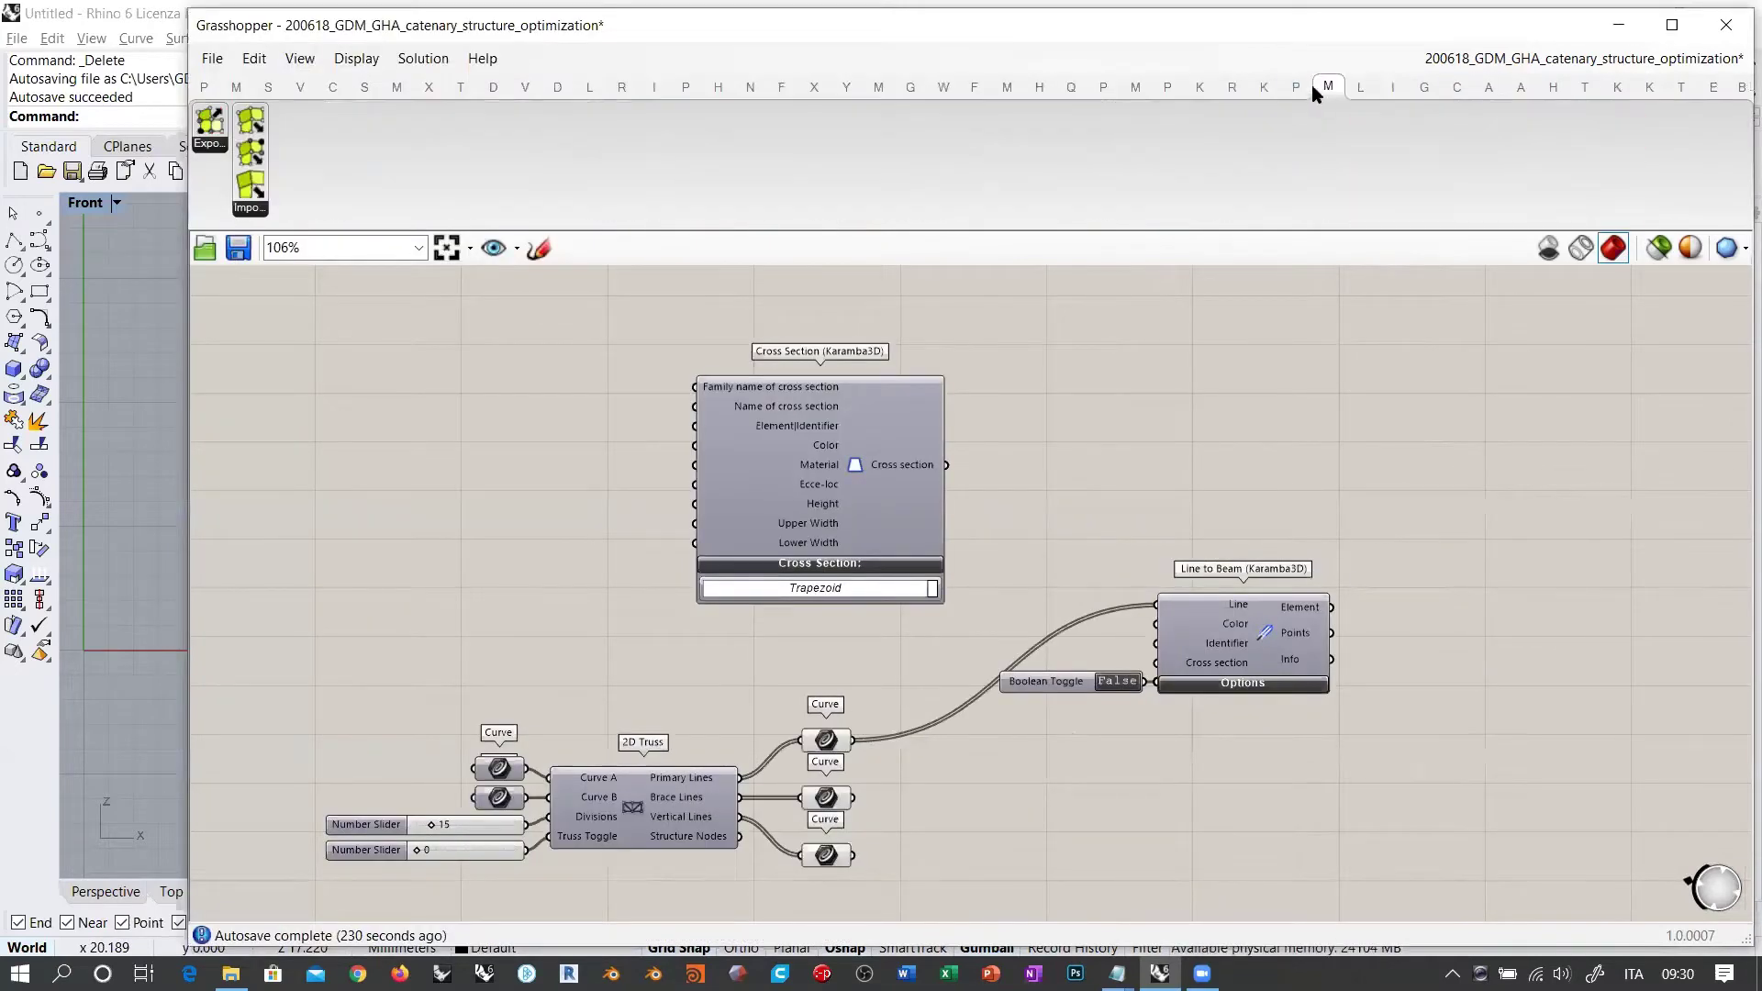
pyautogui.click(1135, 86)
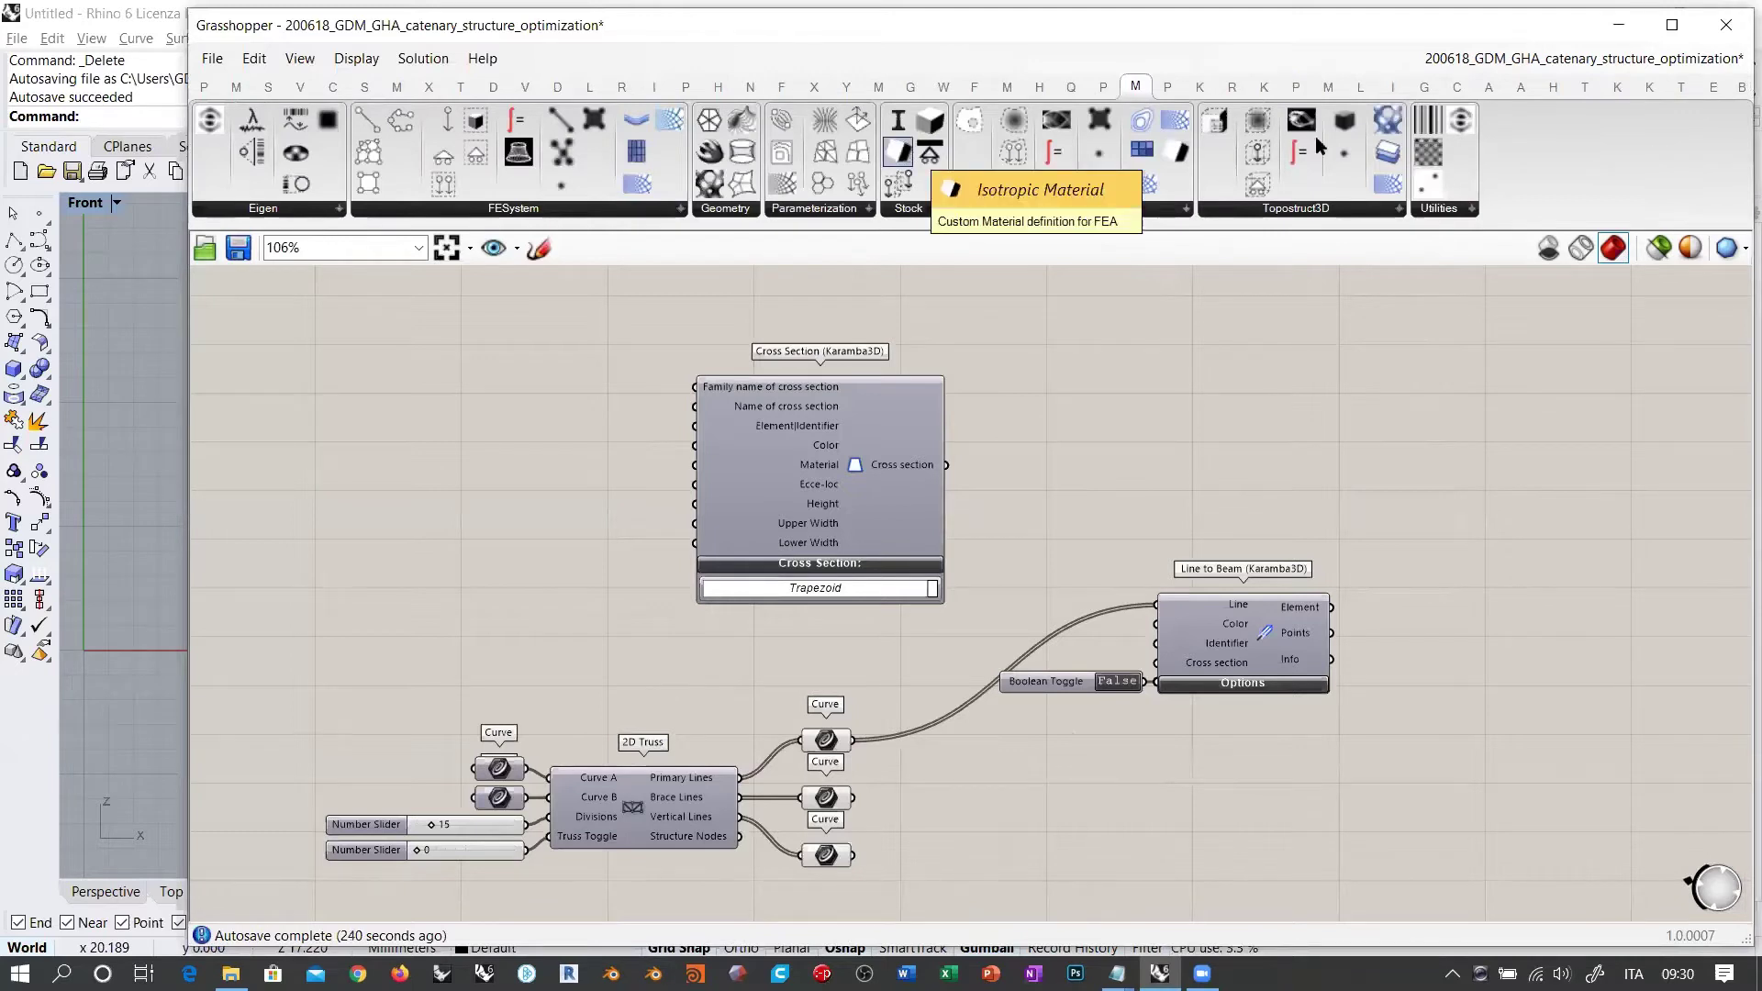
pyautogui.click(1648, 86)
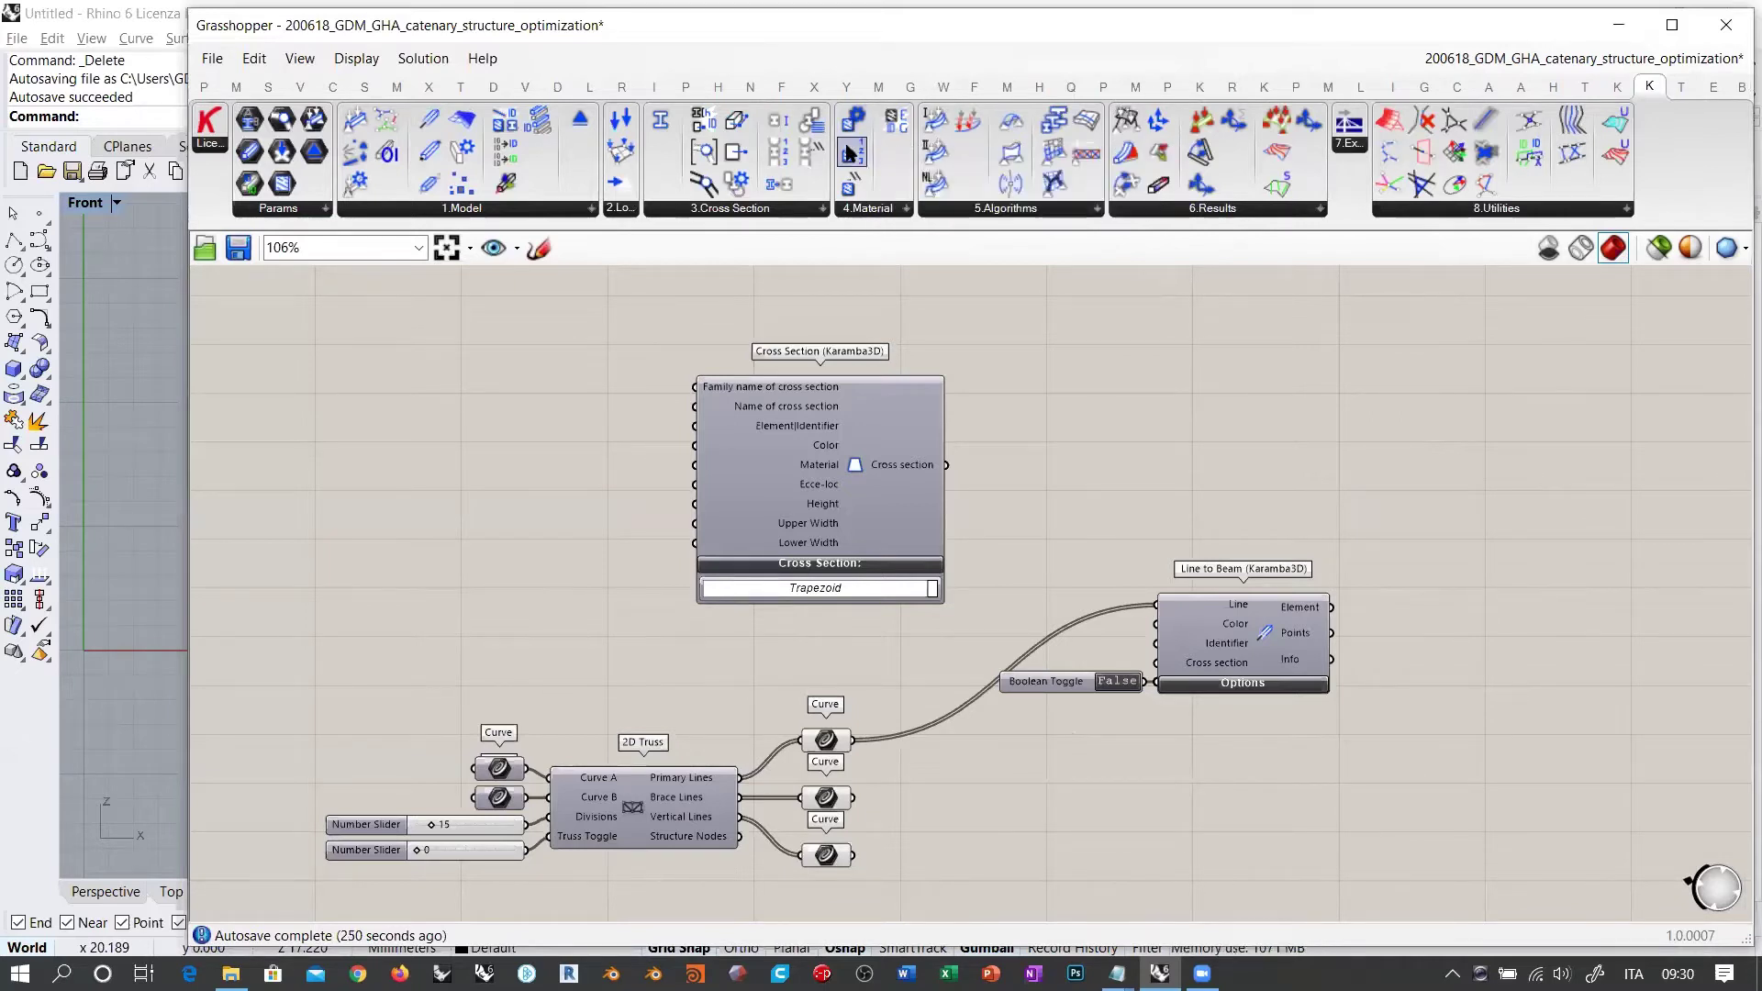
pyautogui.moveTo(850, 154); pyautogui.dragTo(595, 439)
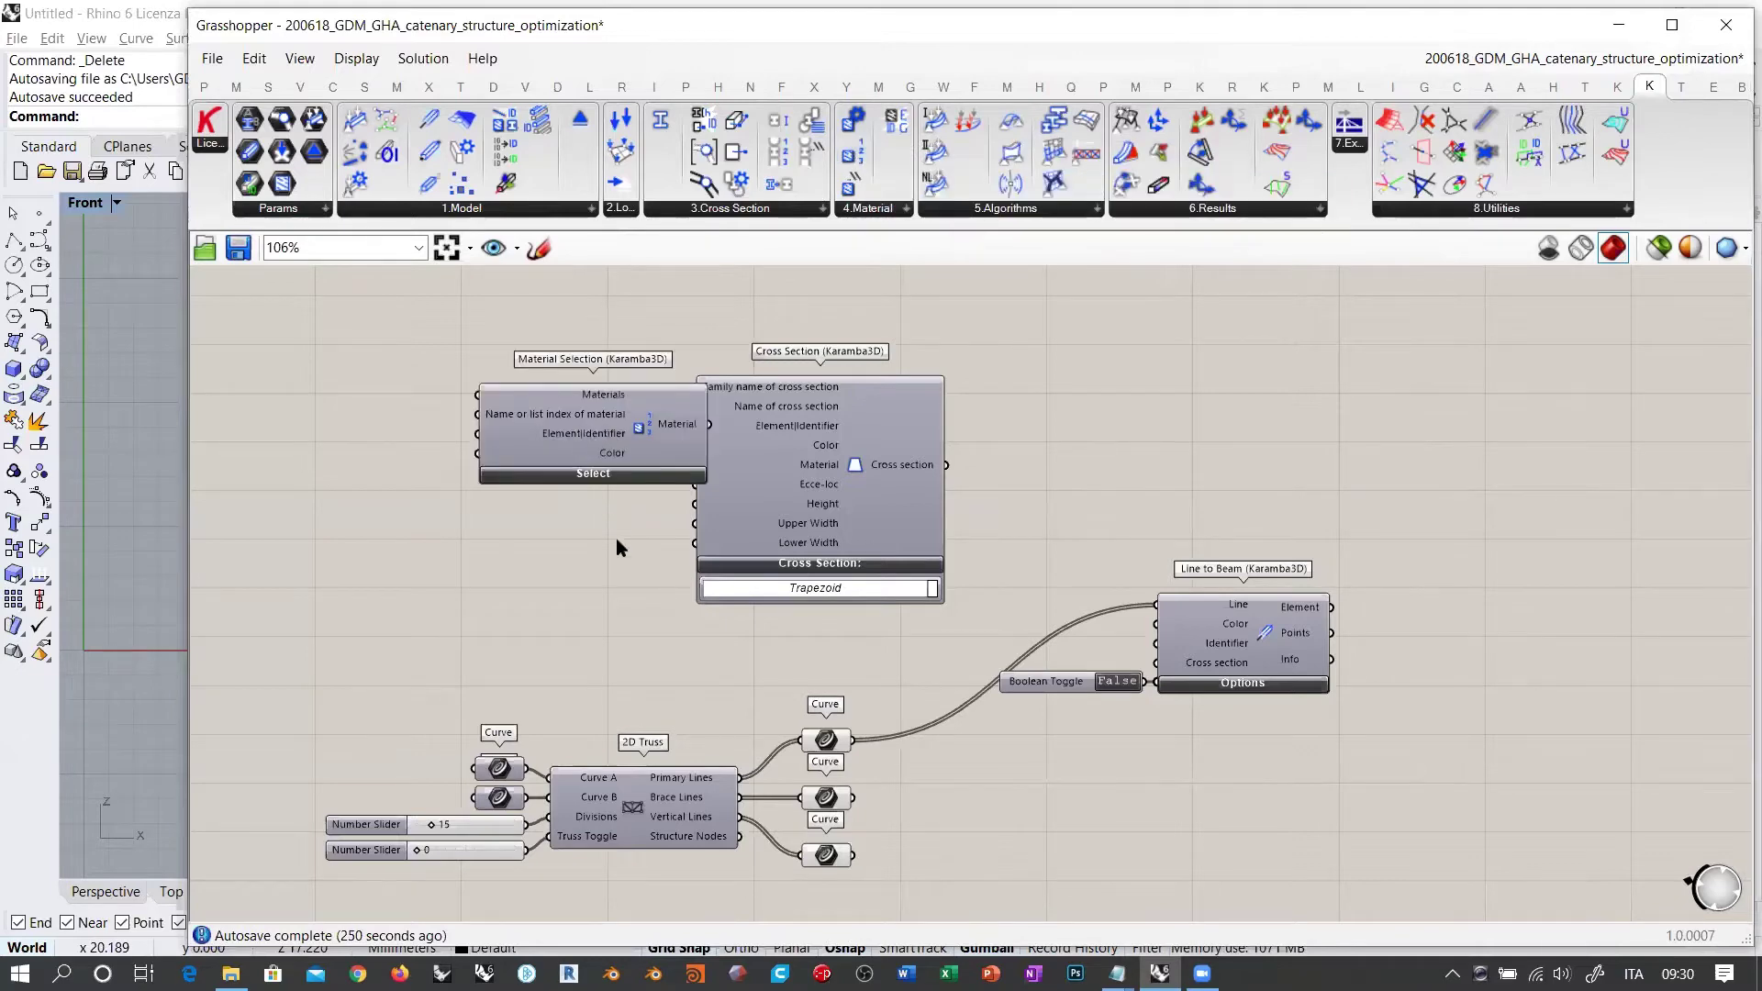
# Step: Expand the Material Selection component's Select options, narrow the Grasshopper window again, and move the component clear of the Cross Section component
pyautogui.moveTo(298, 503); pyautogui.dragTo(787, 470, button='right')
pyautogui.rightClick(788, 470)
pyautogui.click(433, 385)
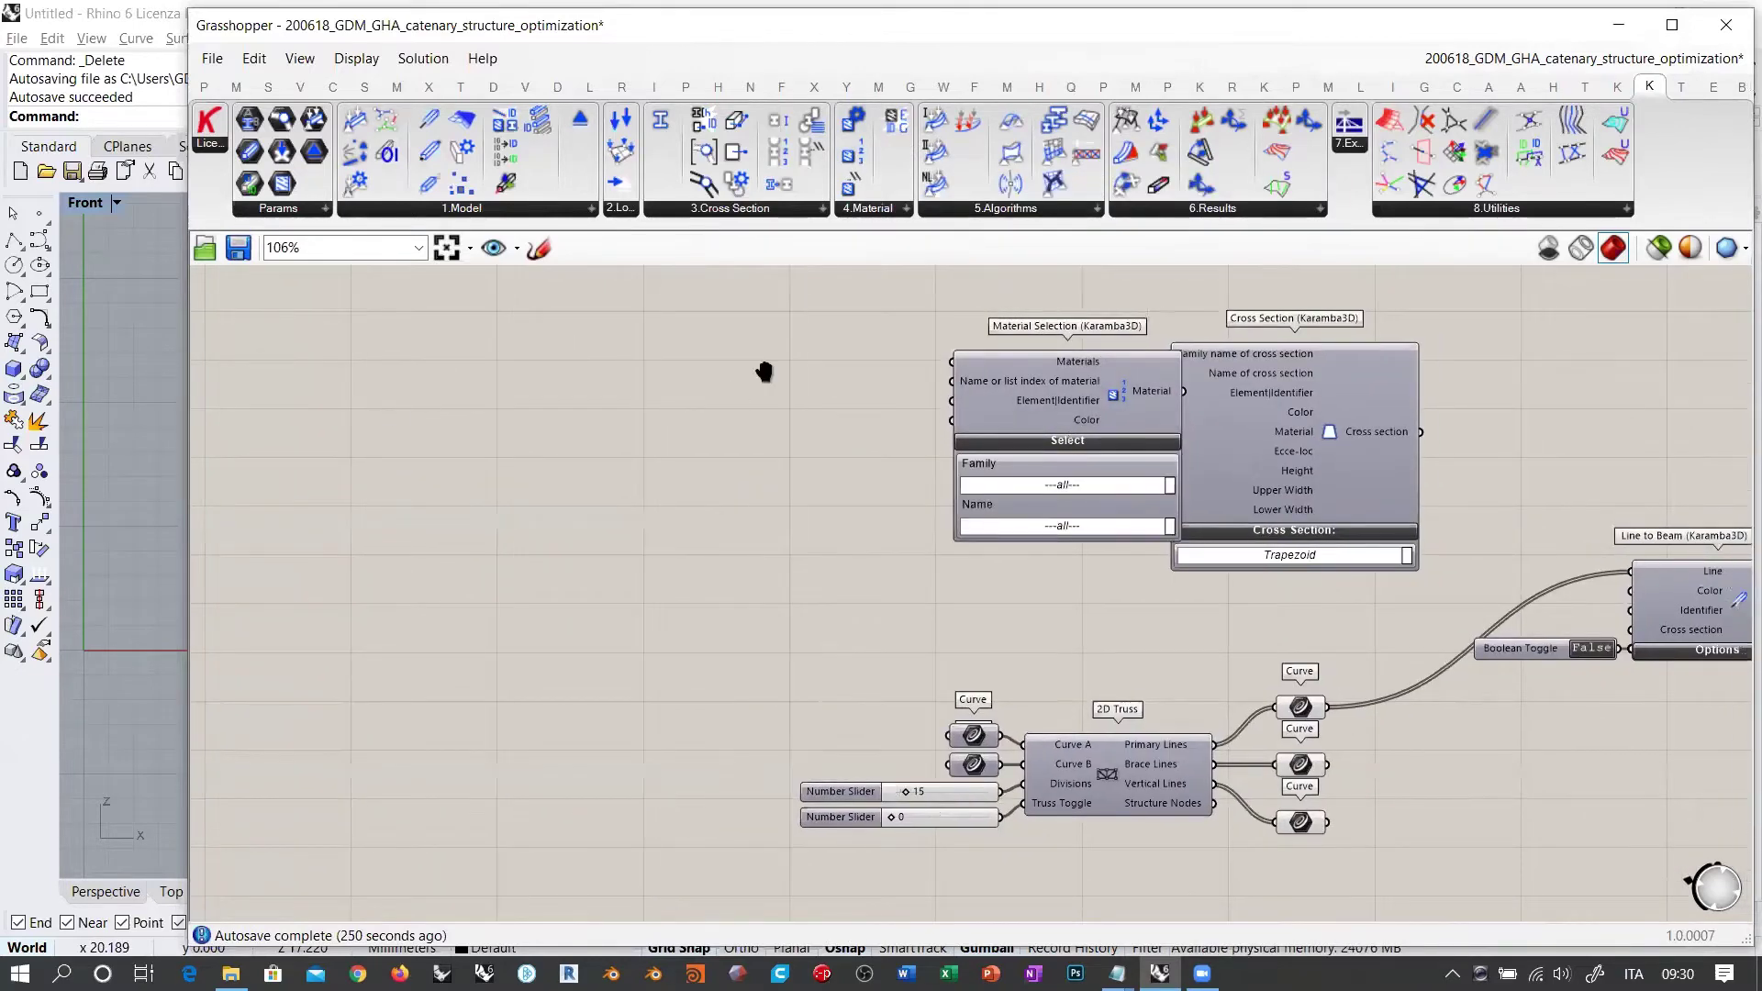
pyautogui.scroll(4, 767, 381)
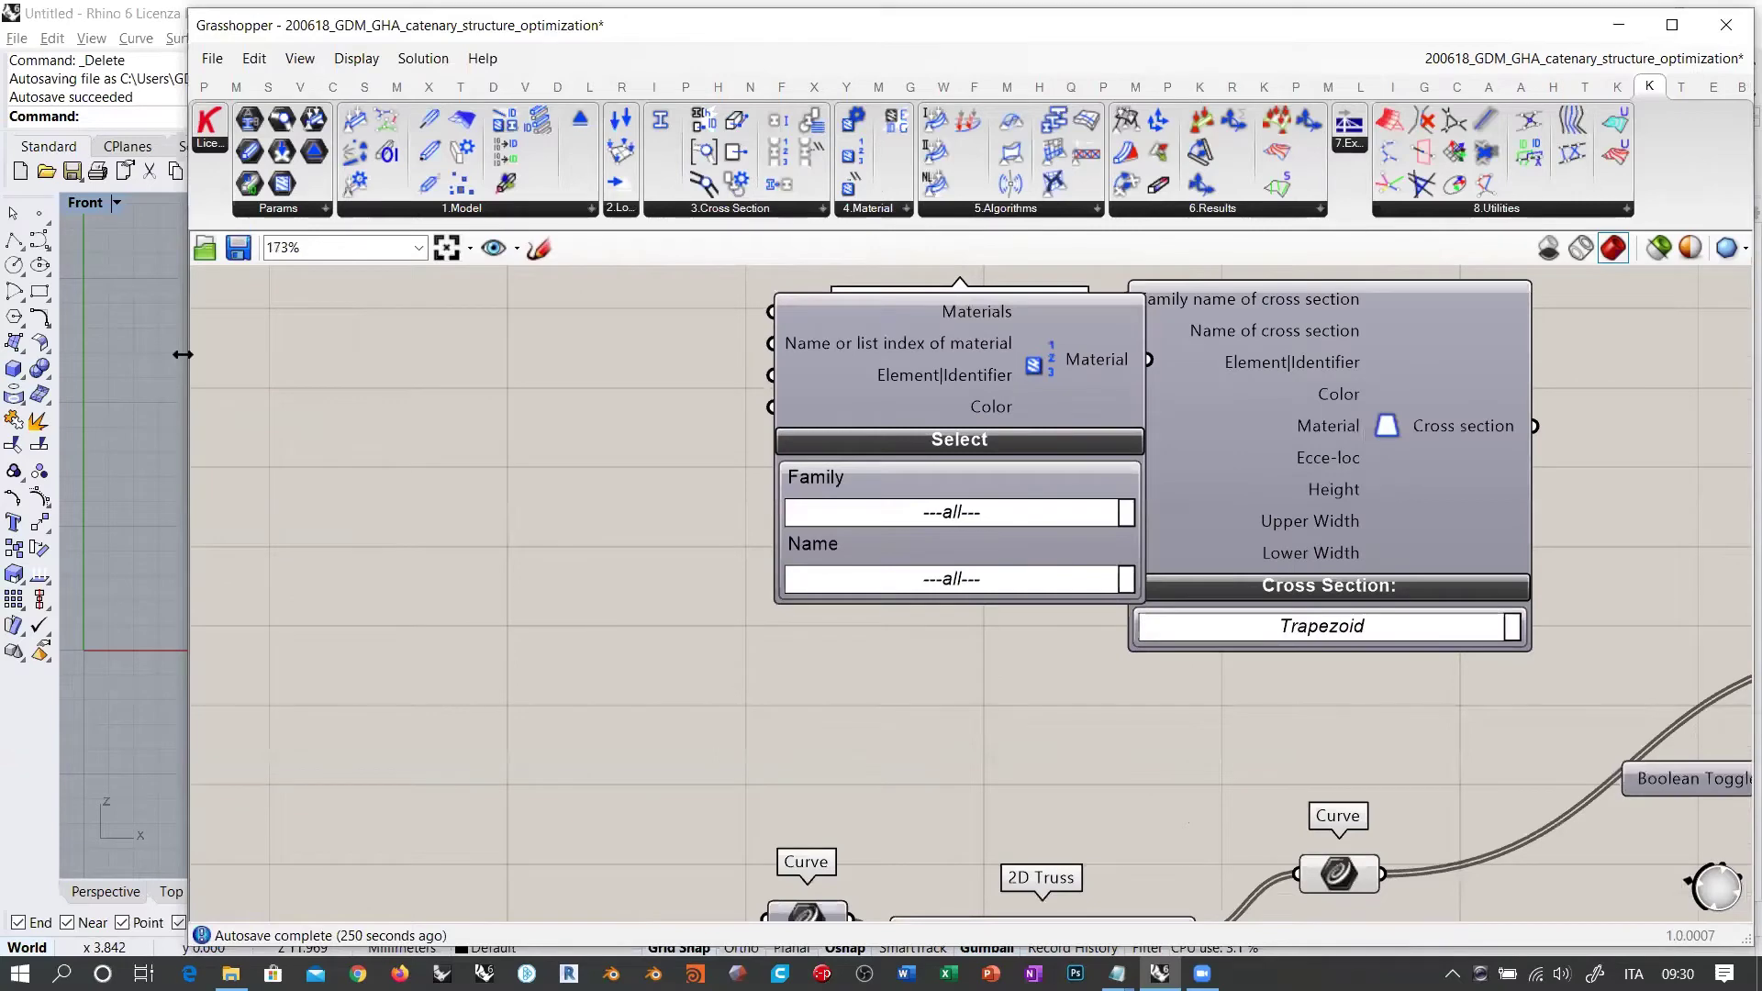
pyautogui.moveTo(183, 354); pyautogui.dragTo(694, 354)
pyautogui.moveTo(987, 495); pyautogui.dragTo(671, 490, button='right')
pyautogui.moveTo(1225, 413); pyautogui.dragTo(1060, 413)
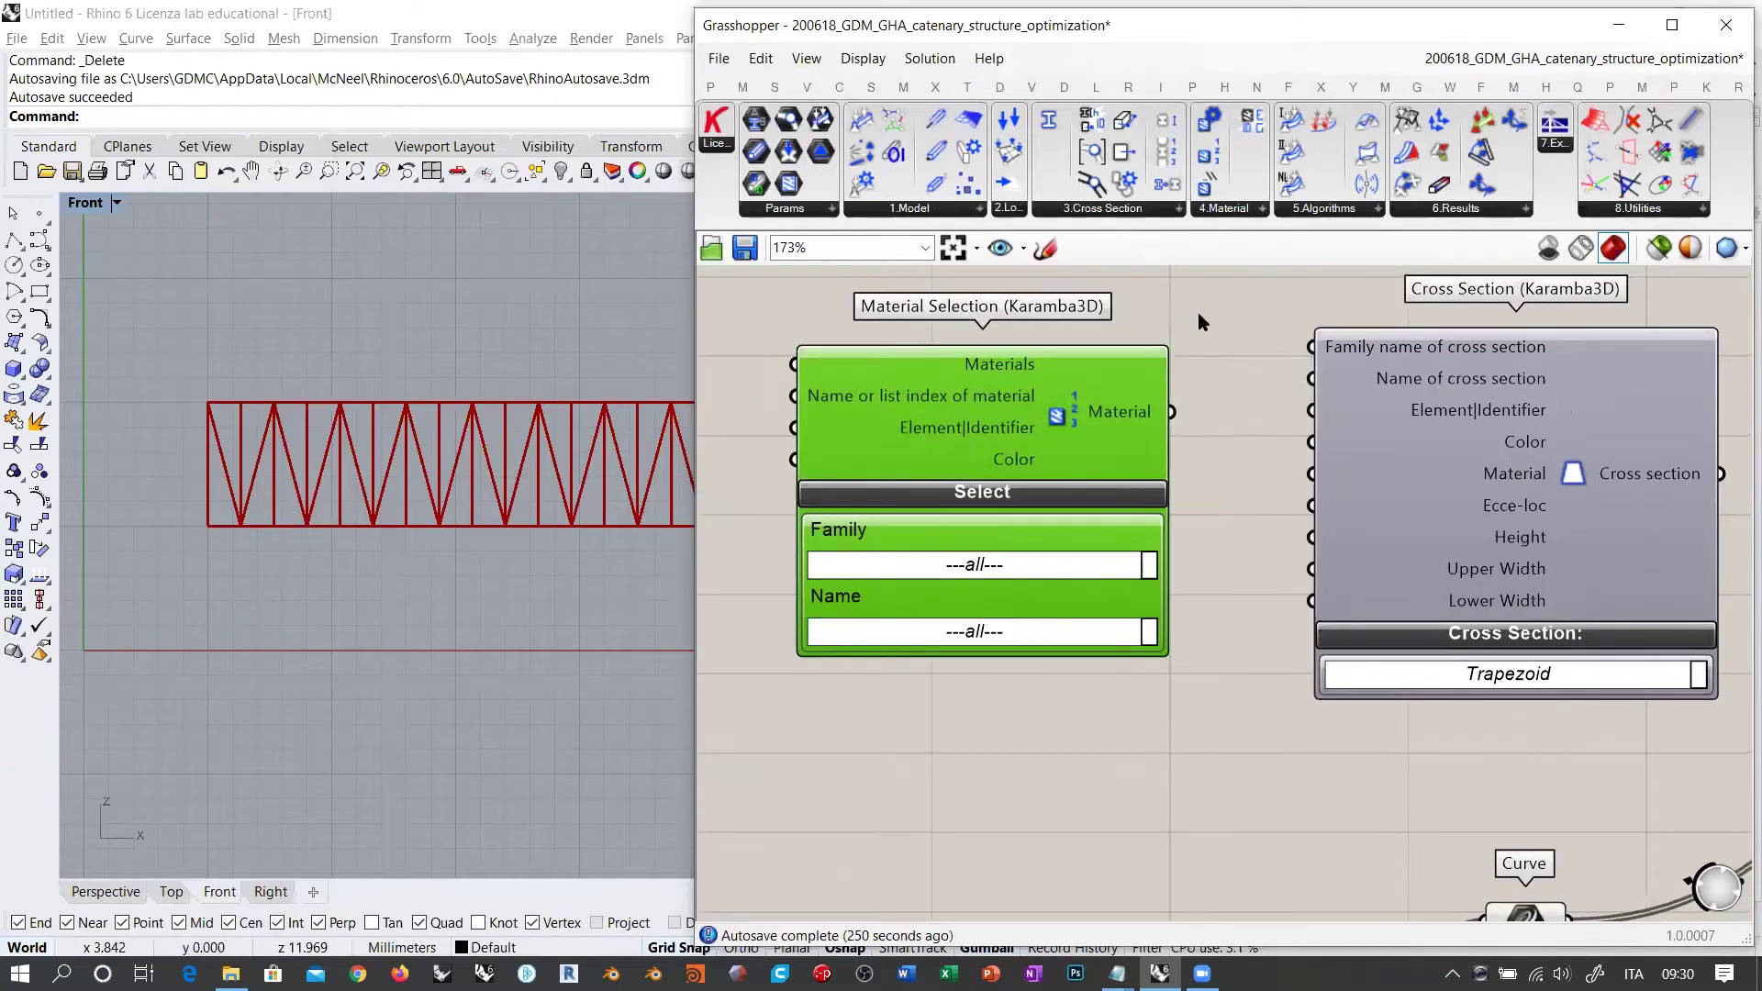
pyautogui.click(1197, 321)
pyautogui.moveTo(1197, 321); pyautogui.dragTo(1344, 325, button='right')
# Step: Review the available material families, set the family to Steel, and look through its material names
pyautogui.click(1168, 565)
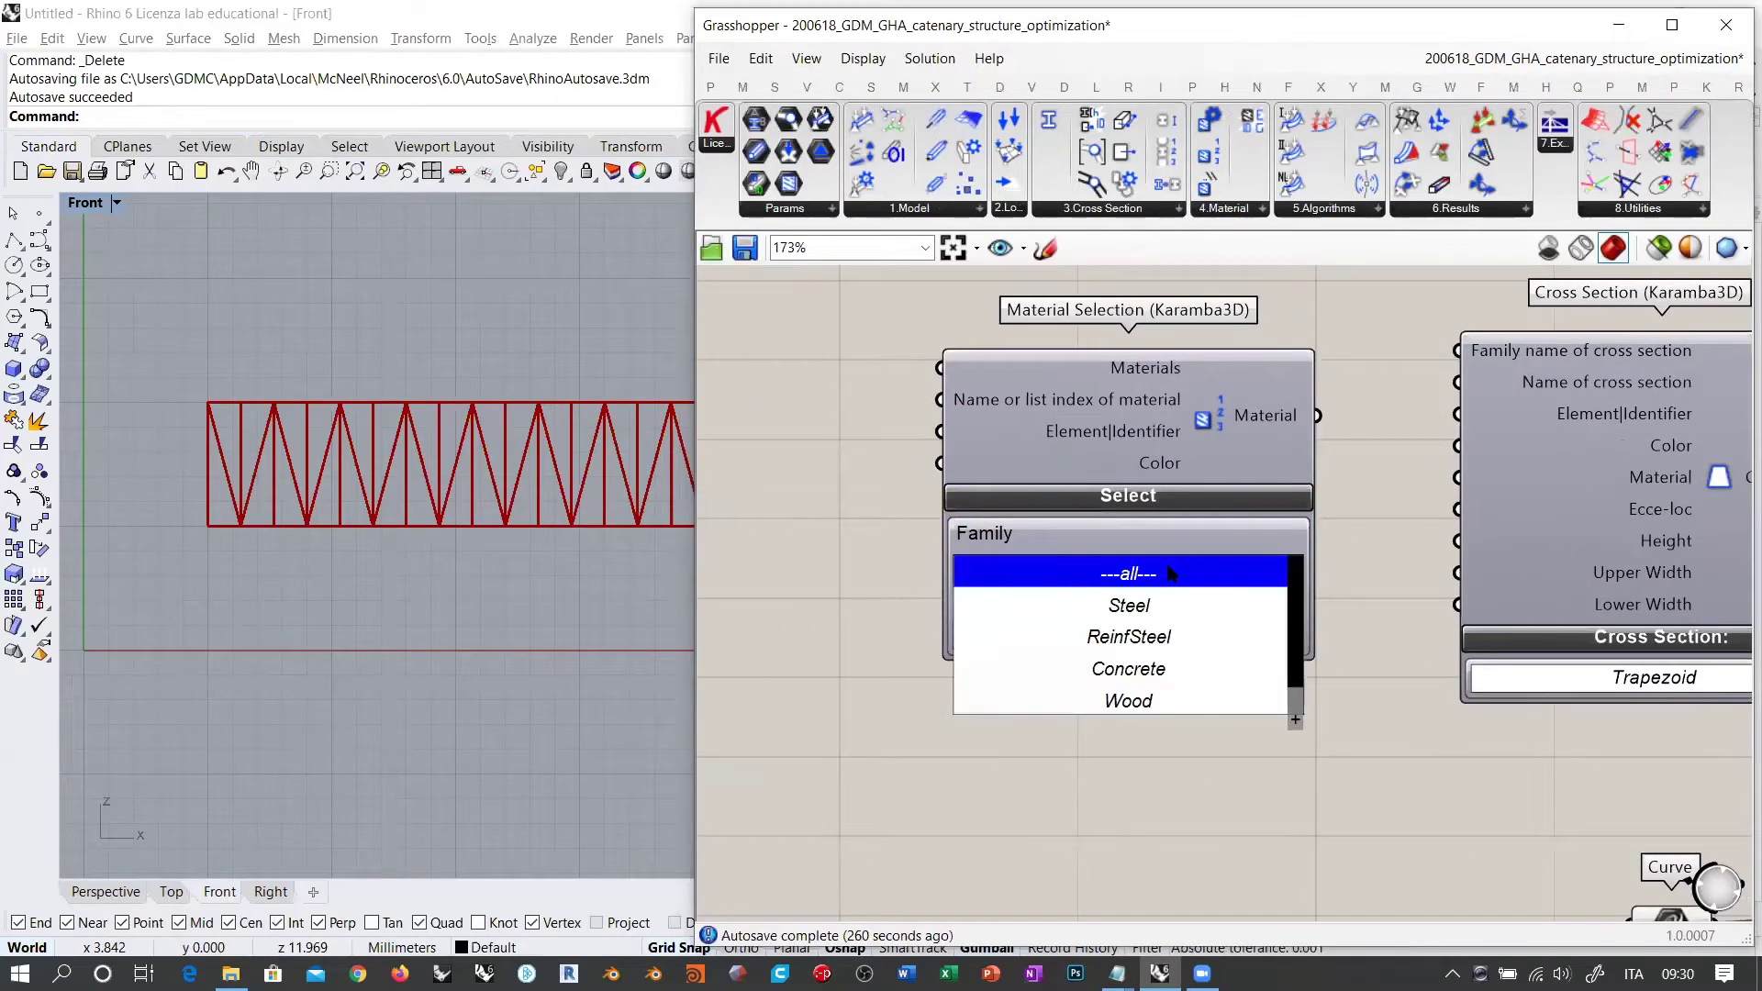
pyautogui.moveTo(1298, 647)
pyautogui.mouseDown()
pyautogui.moveTo(1301, 673)
pyautogui.moveTo(1309, 592)
pyautogui.moveTo(1314, 657)
pyautogui.mouseUp()
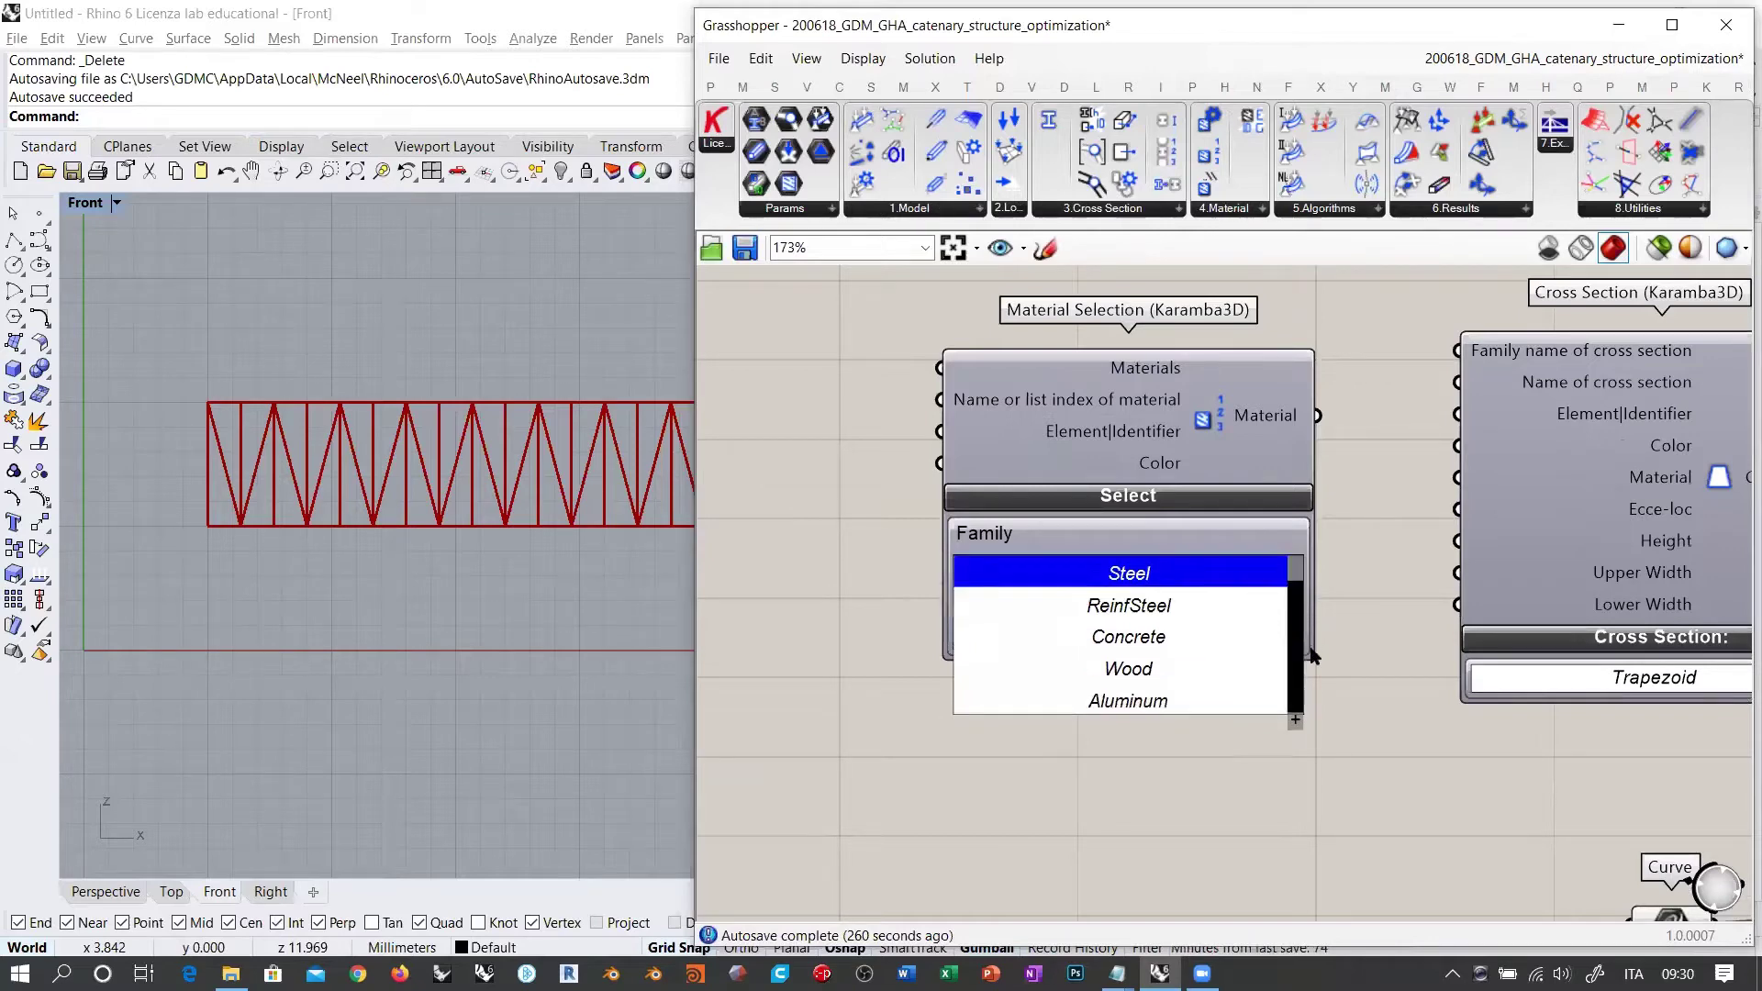
pyautogui.click(1367, 639)
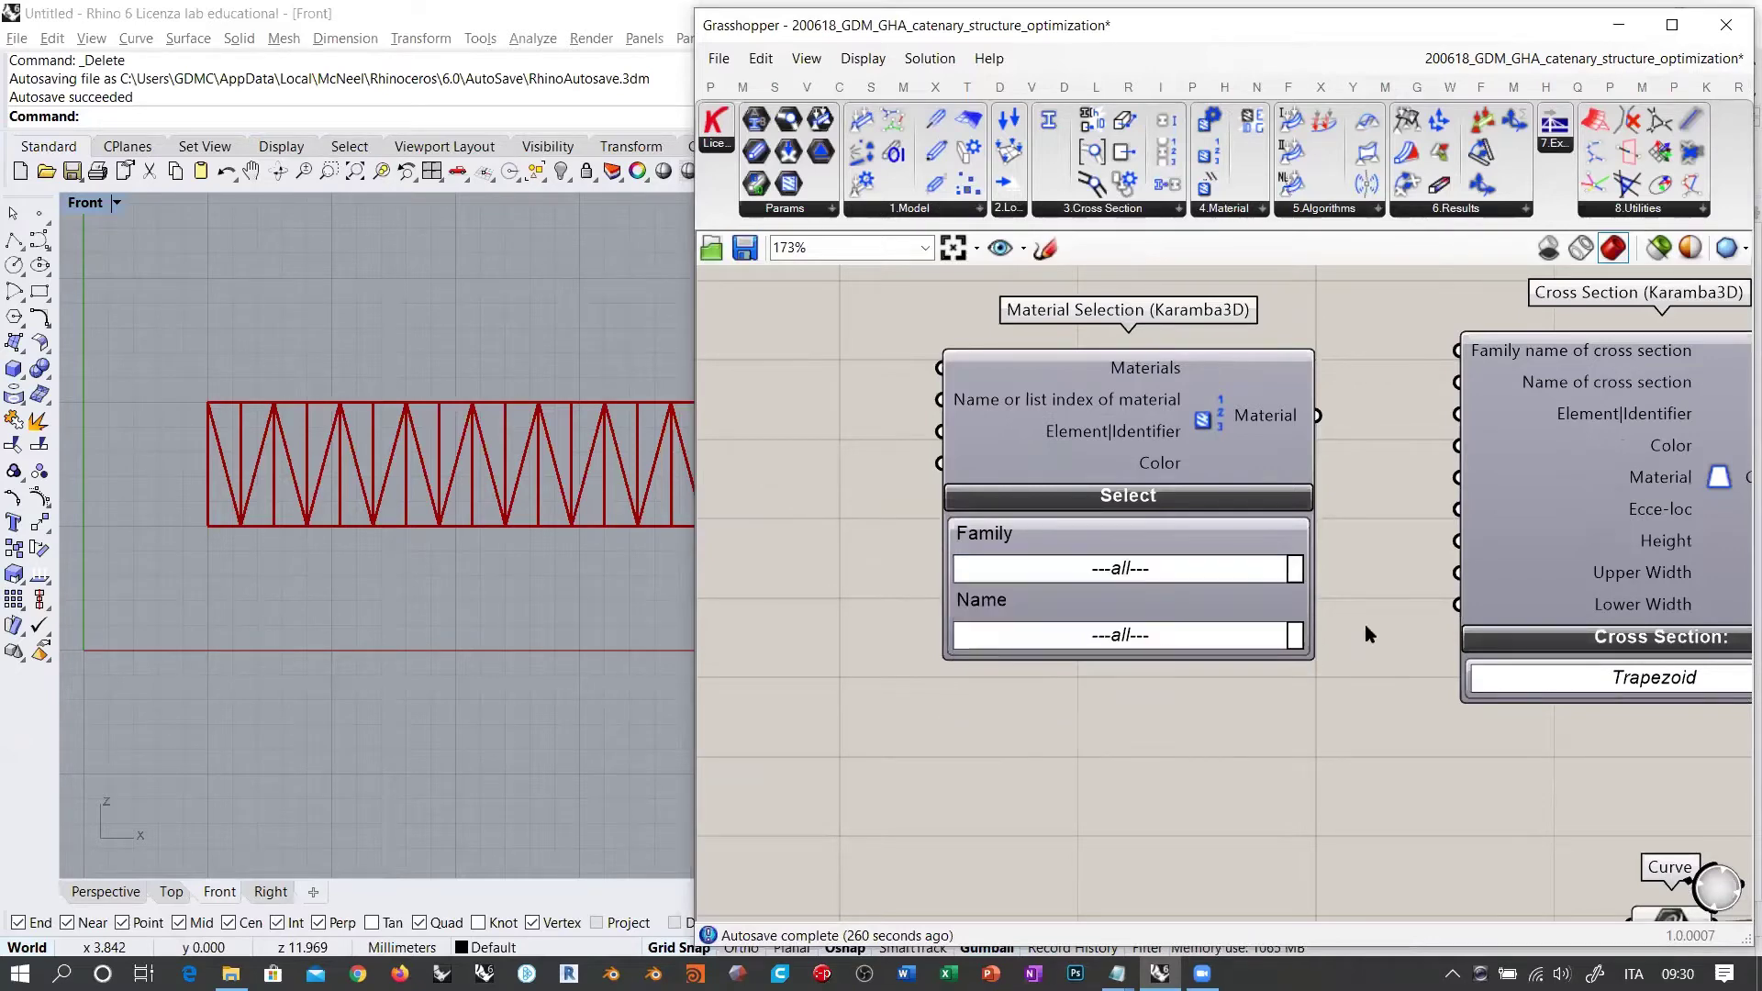
pyautogui.click(1141, 567)
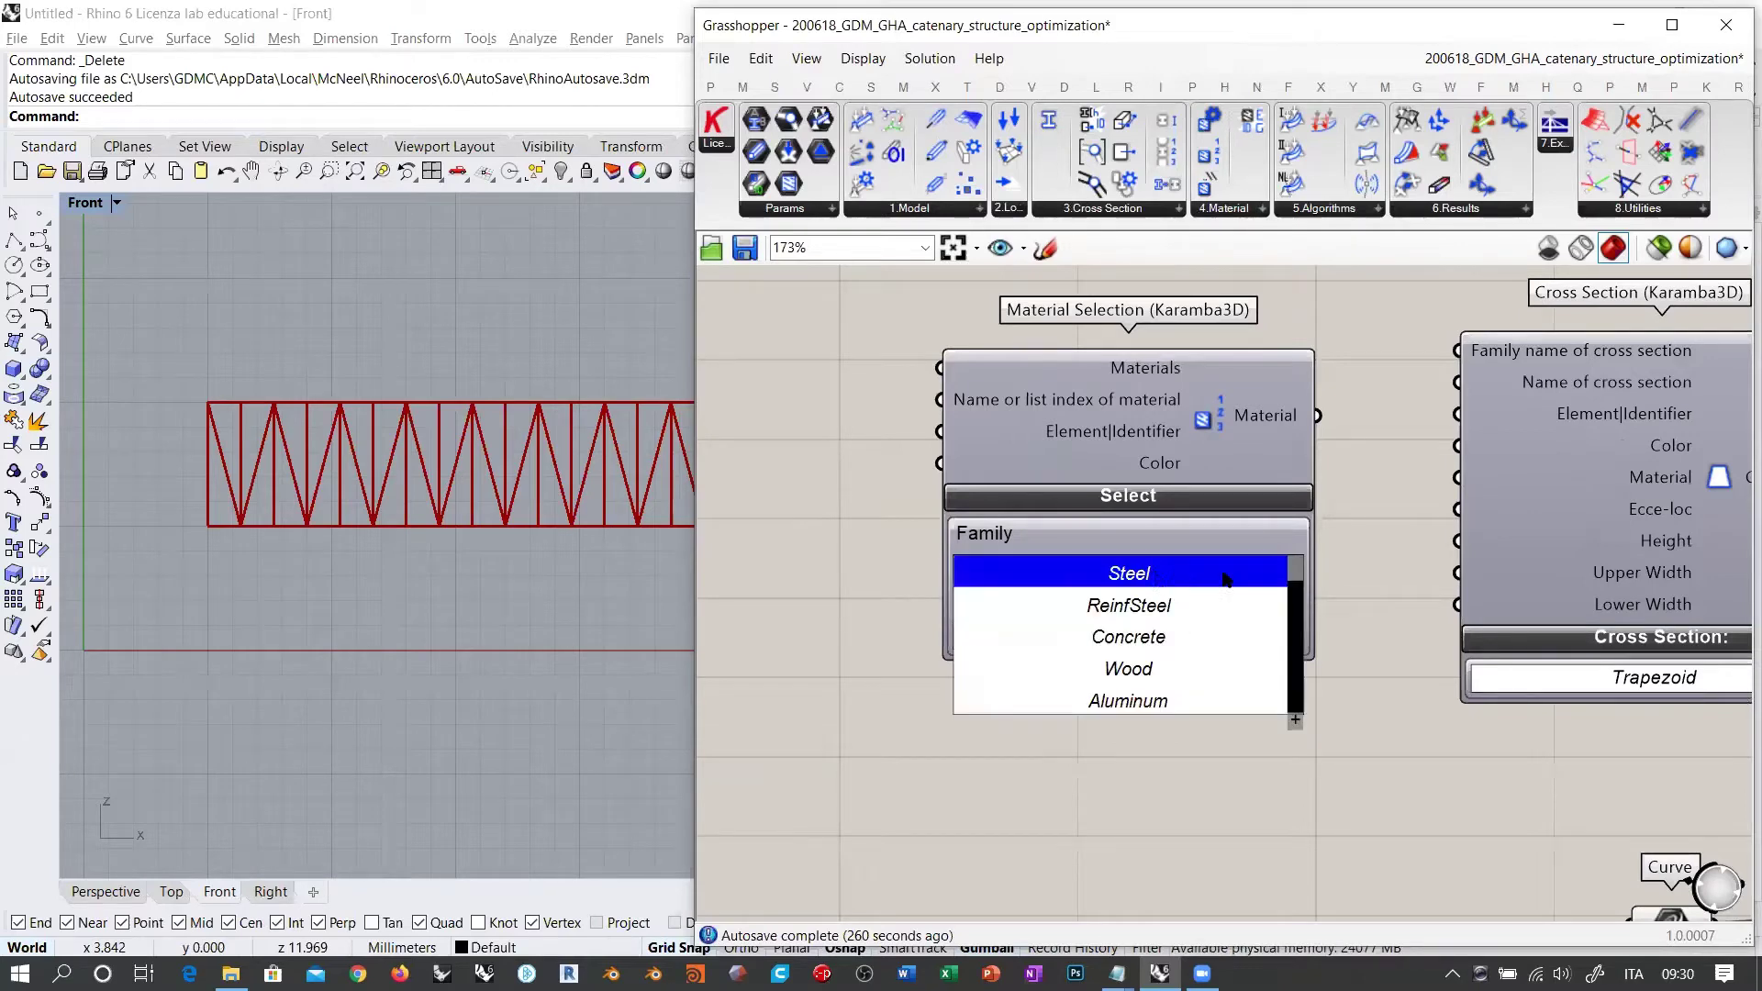
pyautogui.click(1130, 573)
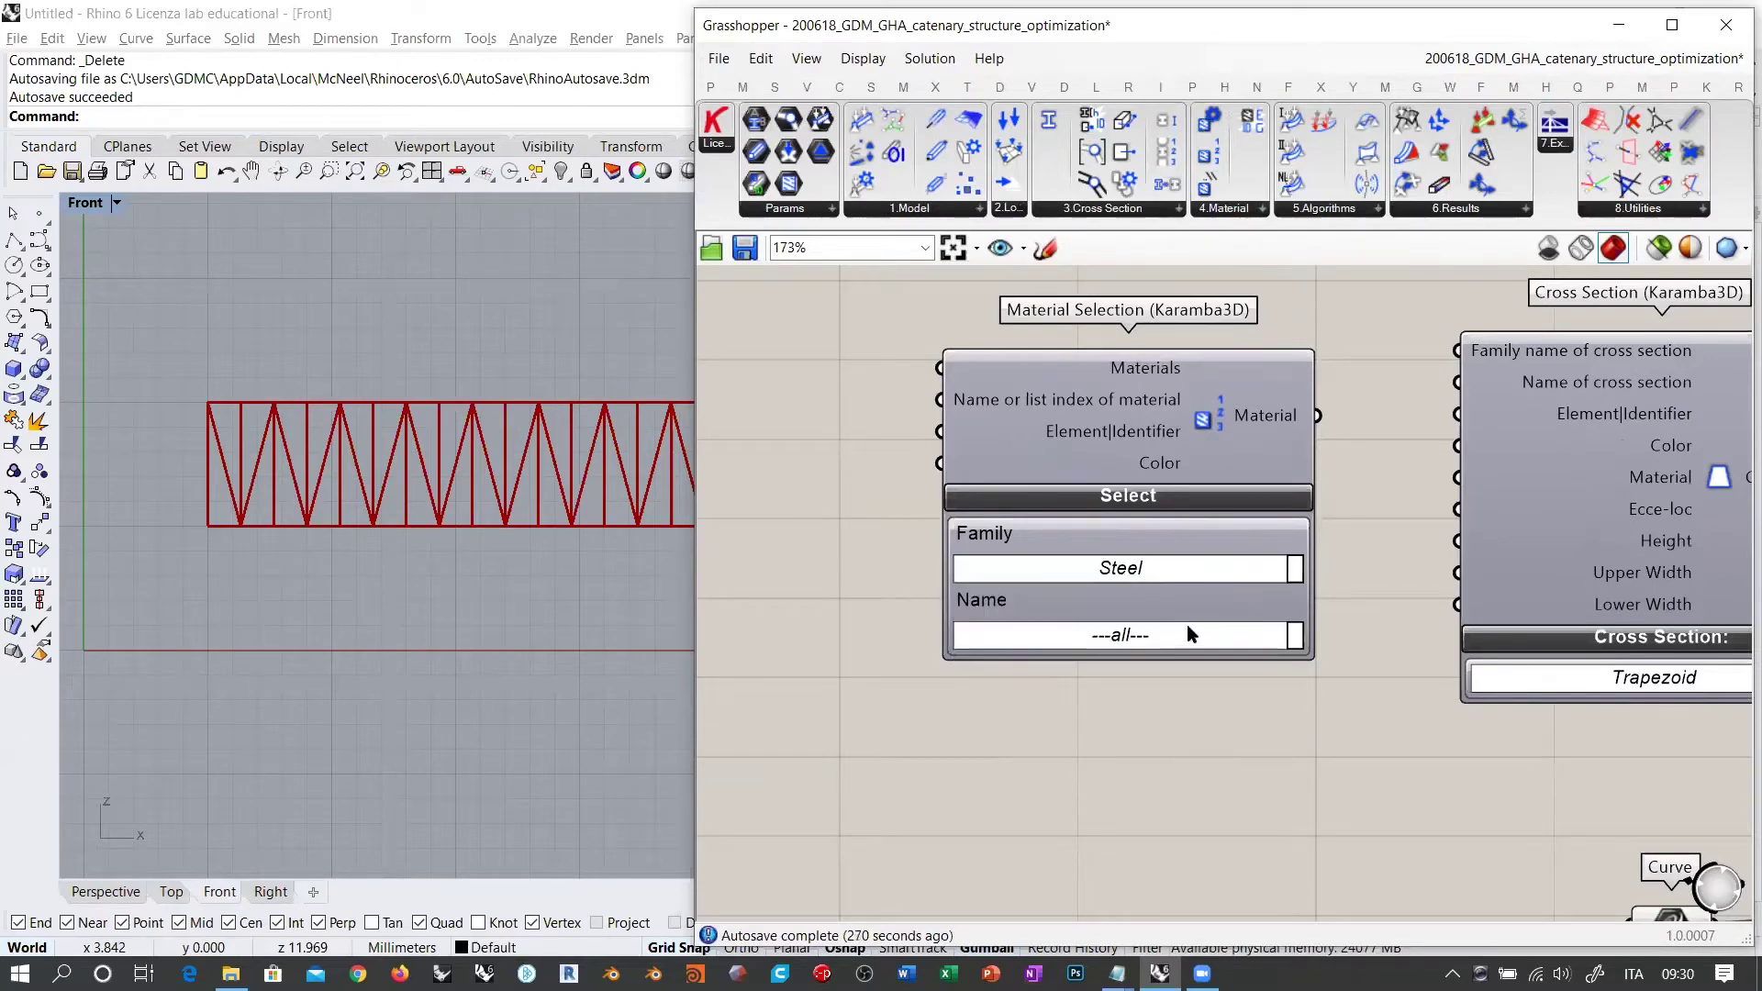
pyautogui.click(1186, 626)
pyautogui.moveTo(1297, 661); pyautogui.dragTo(1301, 758)
pyautogui.scroll(10, 1300, 761)
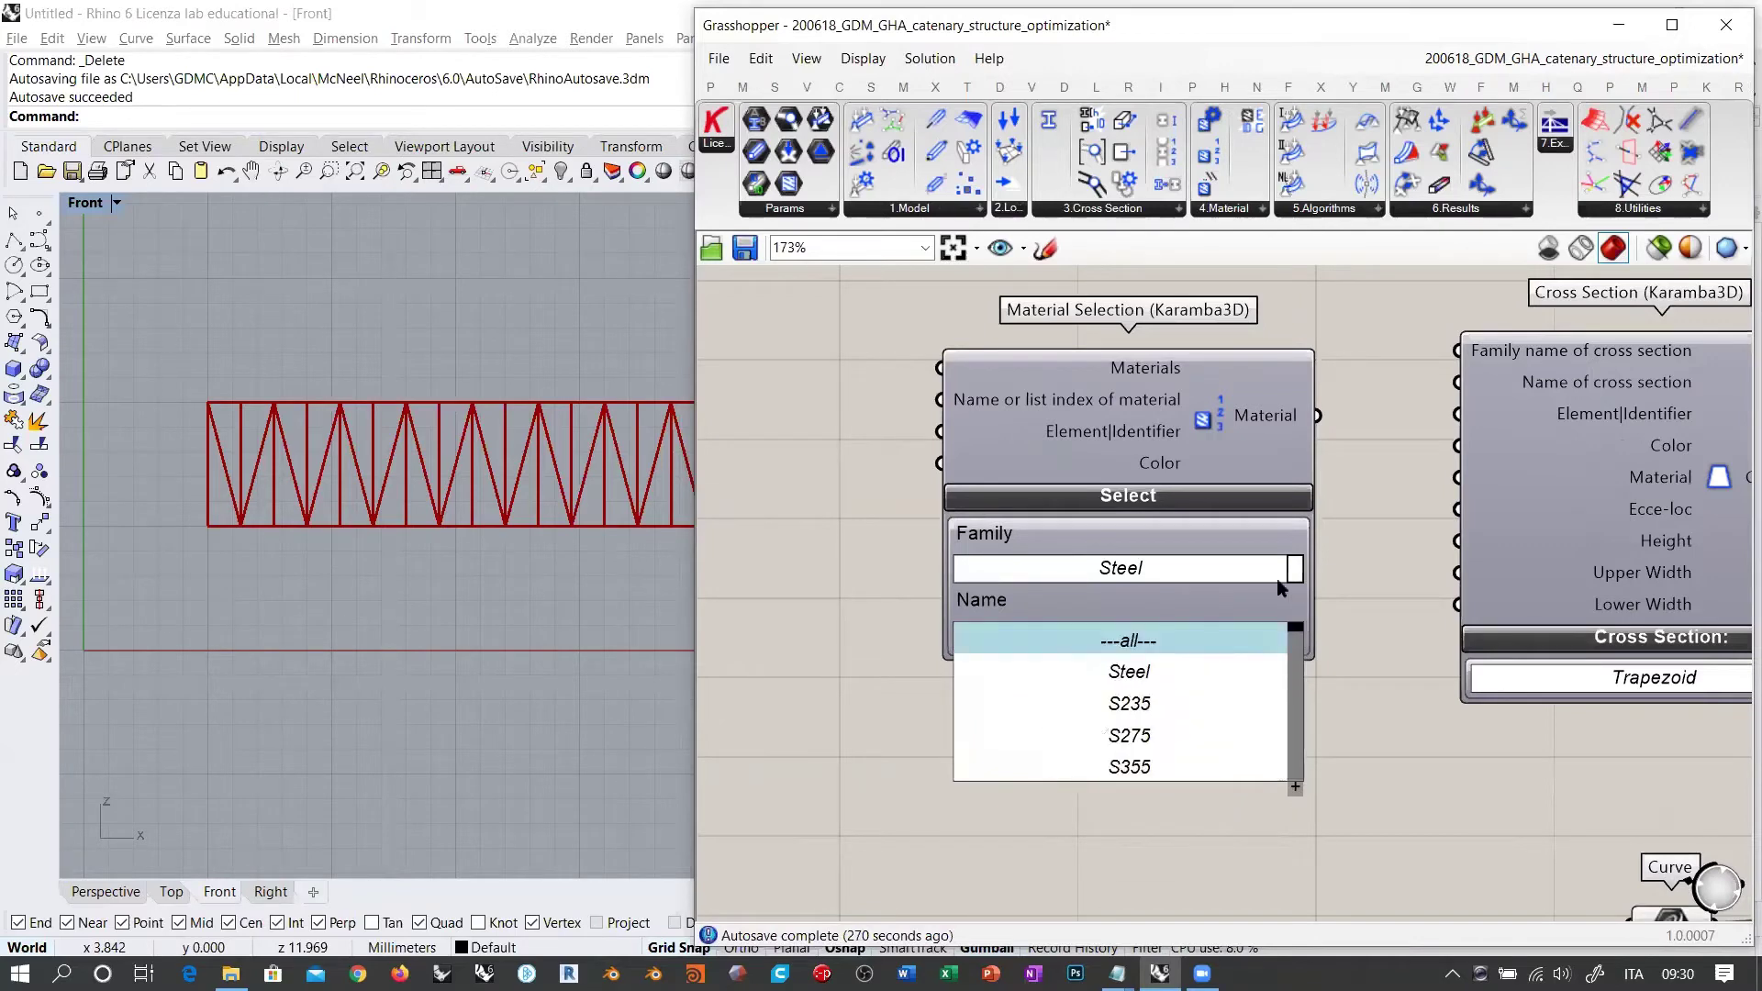
# Step: Try the Wood and ReinfSteel families in the Material Selection component and review the material names they offer
pyautogui.click(1168, 569)
pyautogui.click(1137, 568)
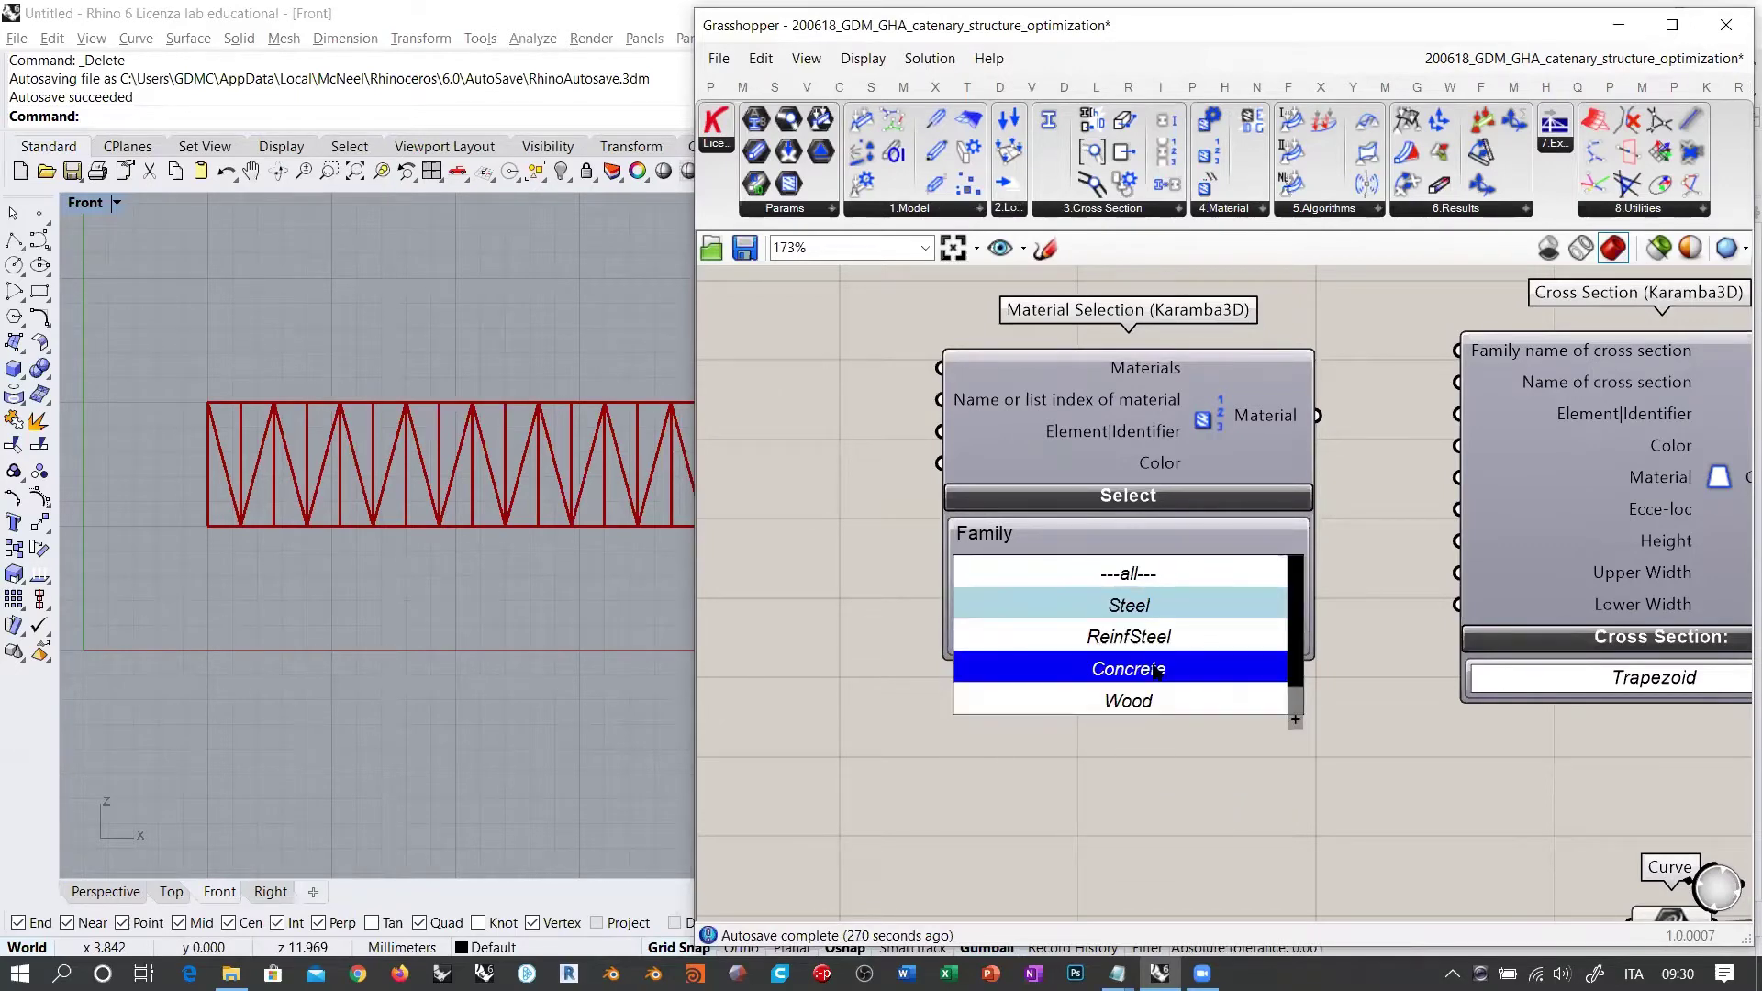
pyautogui.scroll(-2, 1156, 666)
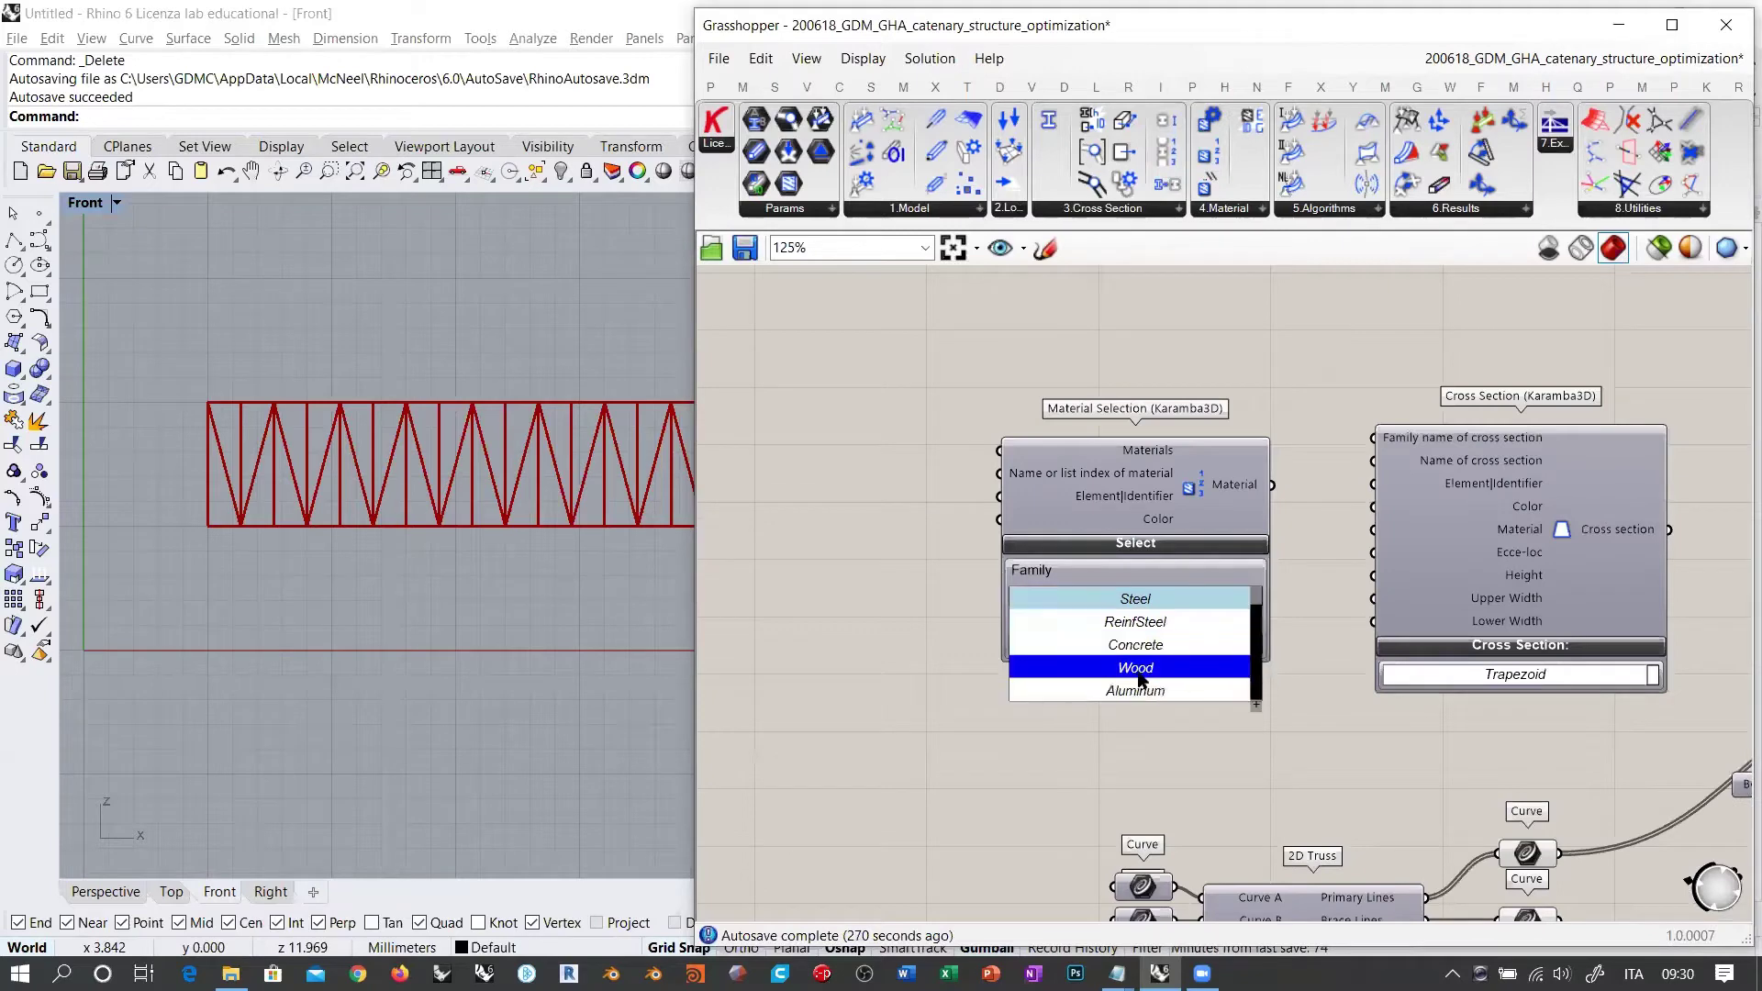
pyautogui.click(1154, 690)
pyautogui.click(1159, 645)
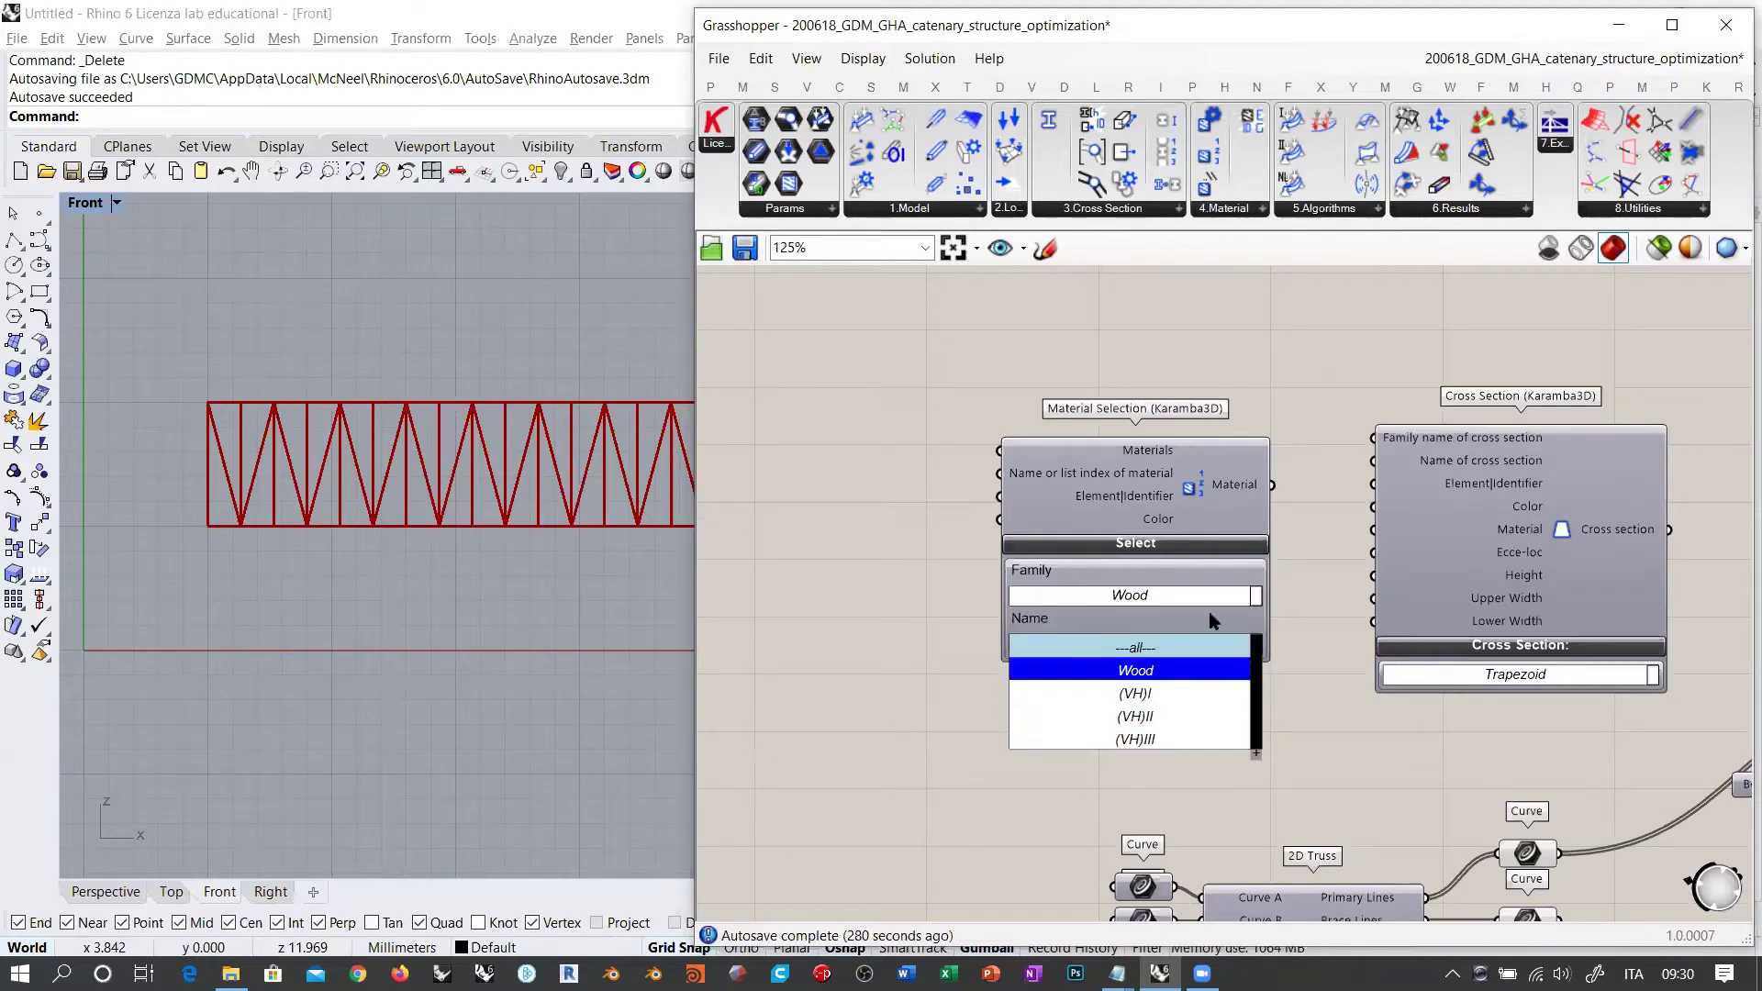
pyautogui.click(1135, 646)
pyautogui.click(1128, 595)
pyautogui.click(1135, 645)
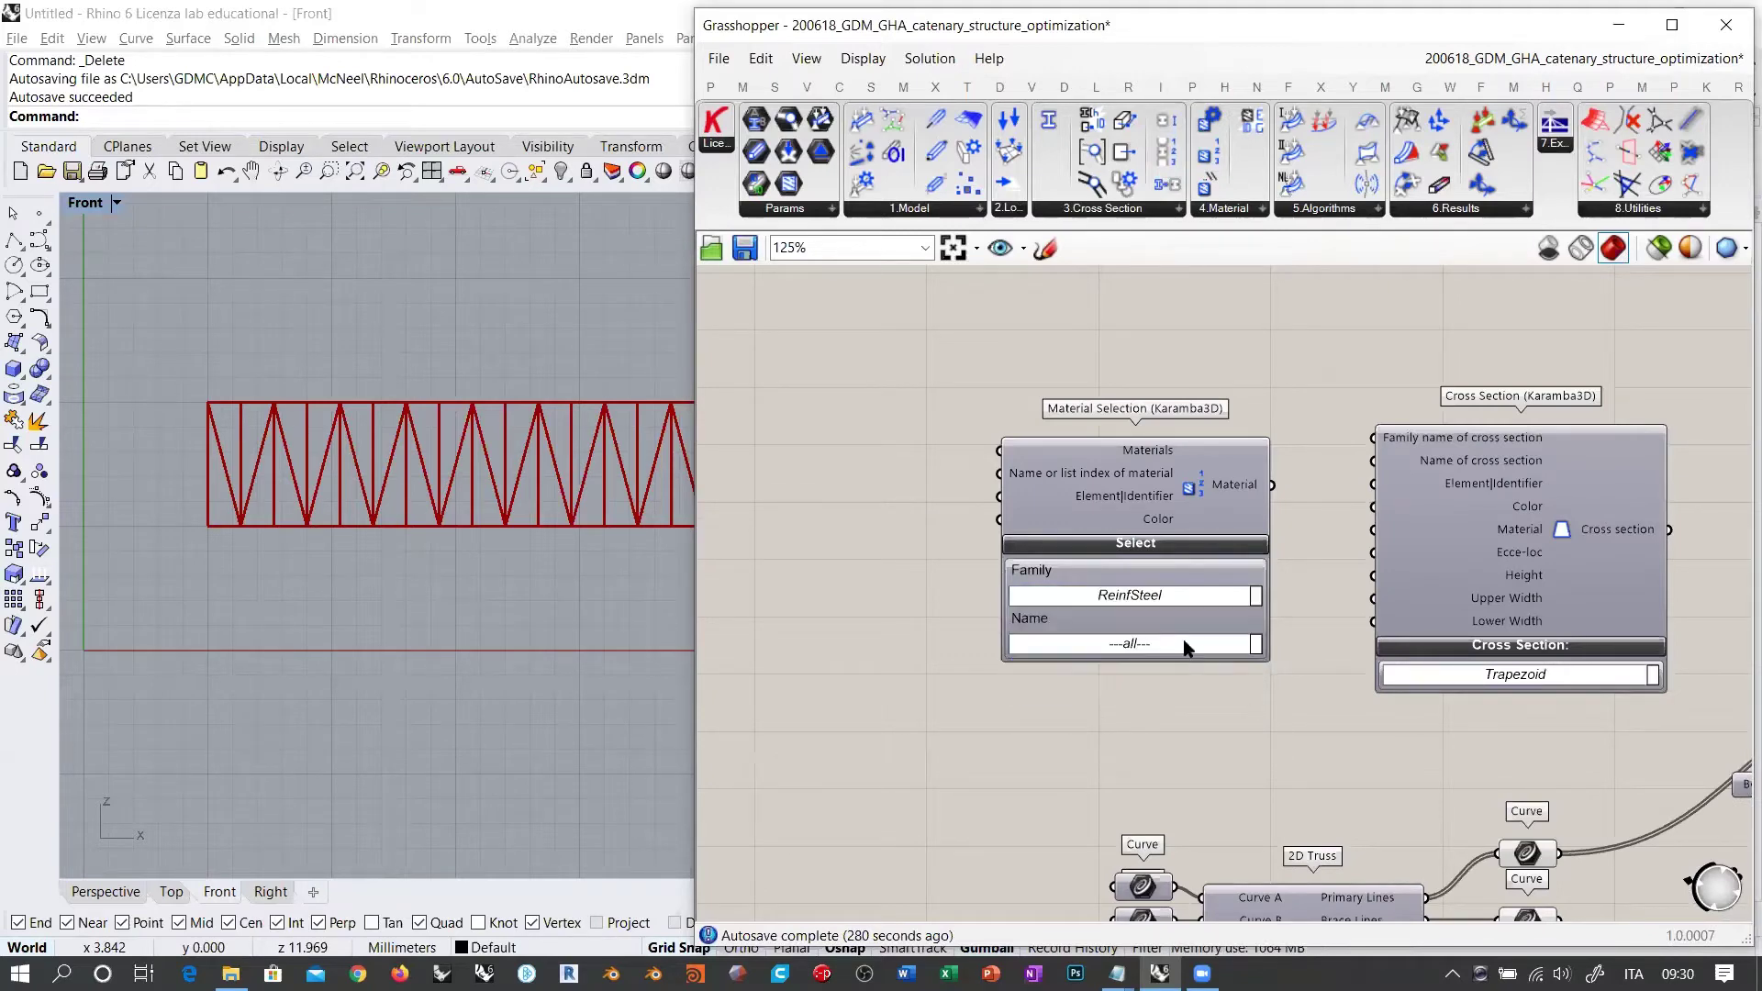
pyautogui.click(1255, 645)
pyautogui.moveTo(1257, 655)
pyautogui.mouseDown()
pyautogui.moveTo(1261, 724)
pyautogui.moveTo(1262, 633)
pyautogui.mouseUp()
# Step: Set the Material Selection component's family to Steel and its name to S235
pyautogui.click(1157, 592)
pyautogui.click(1158, 596)
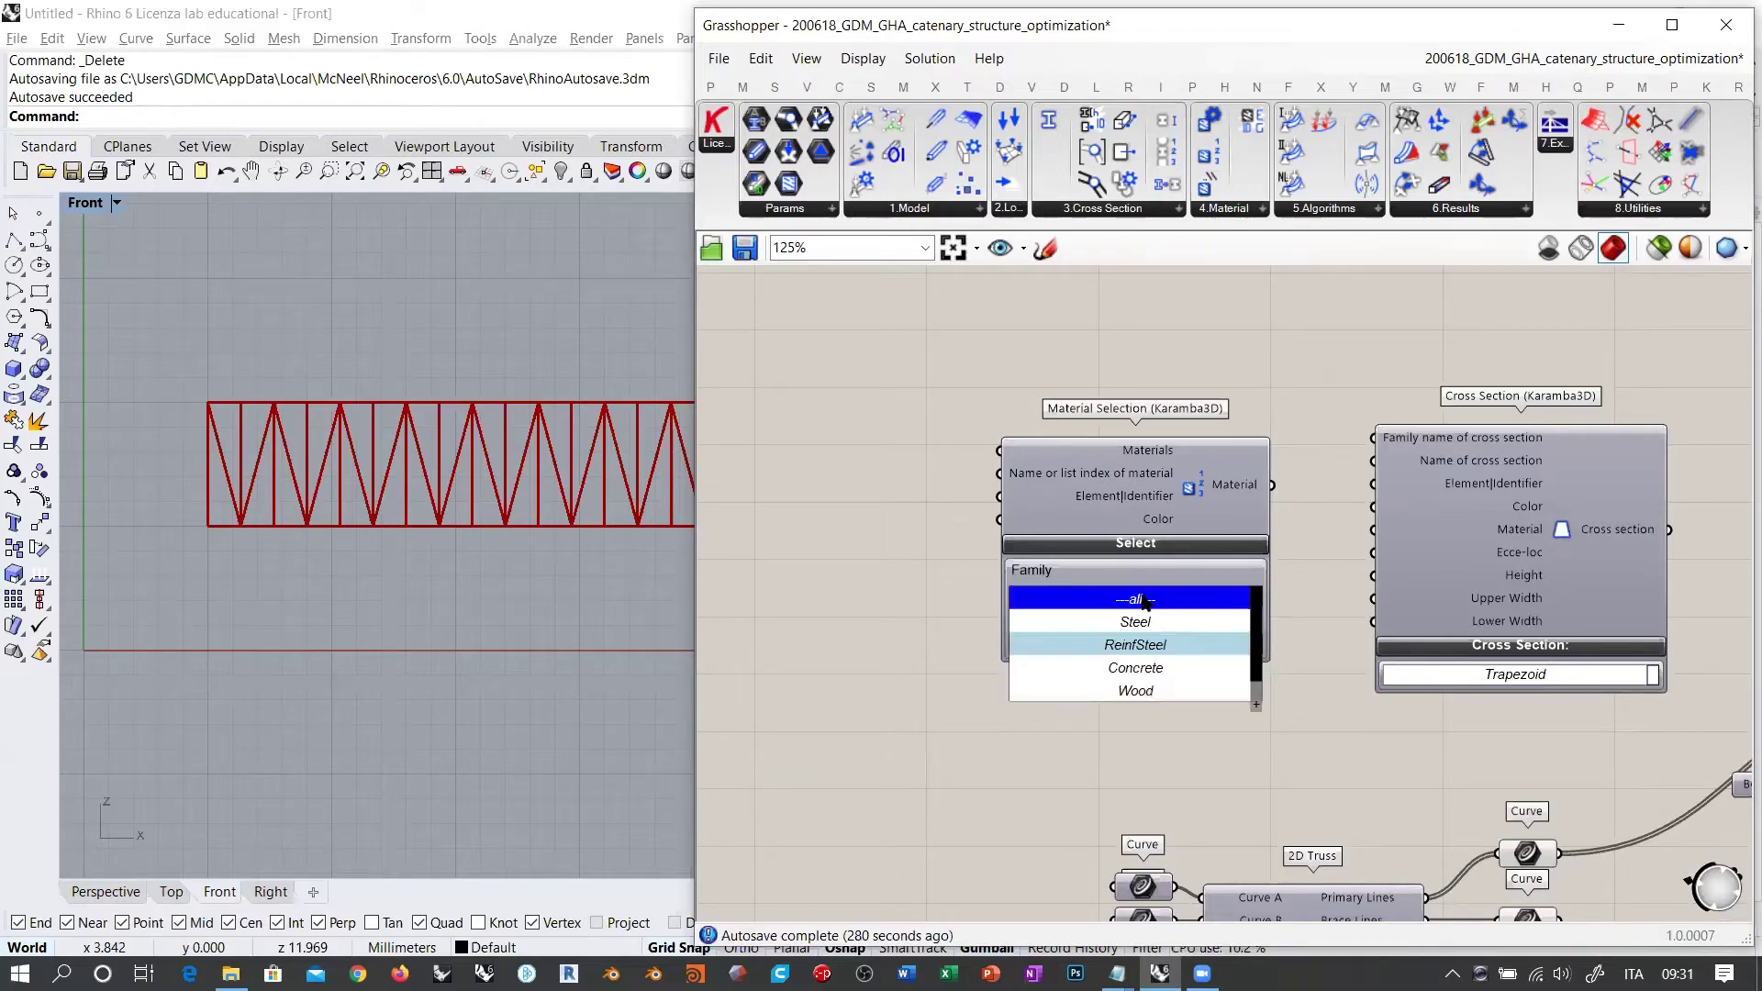
pyautogui.click(1145, 623)
pyautogui.click(1181, 646)
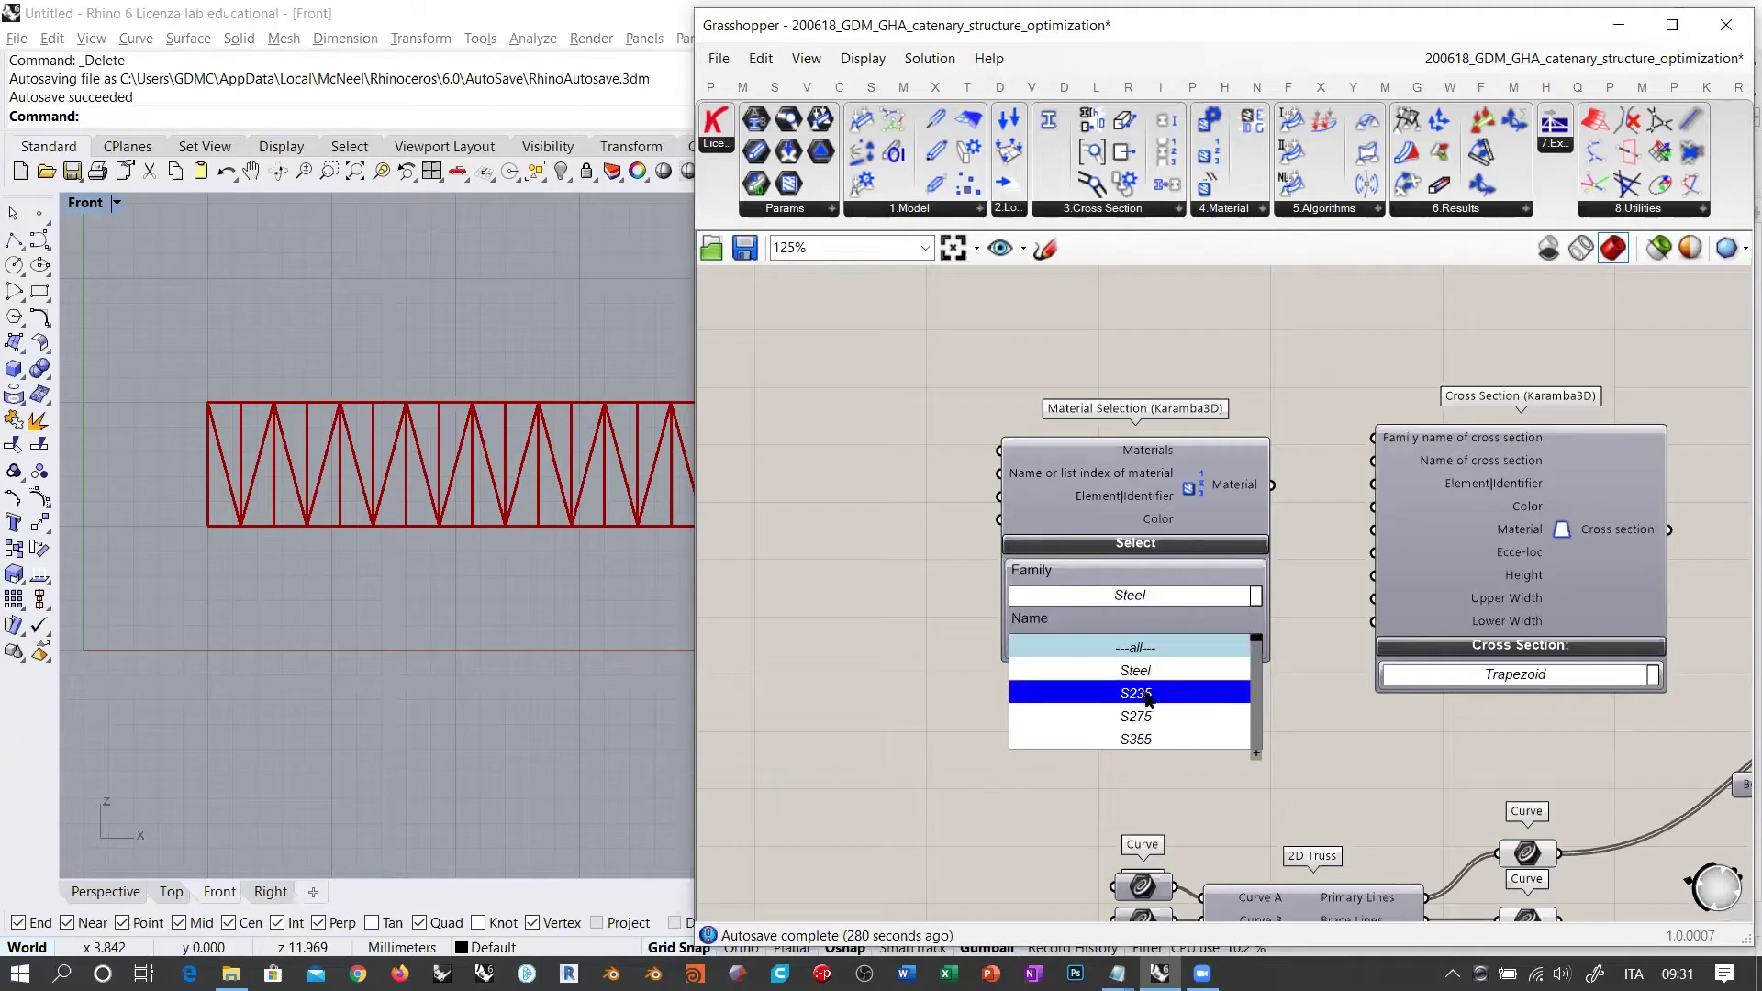
pyautogui.click(1143, 669)
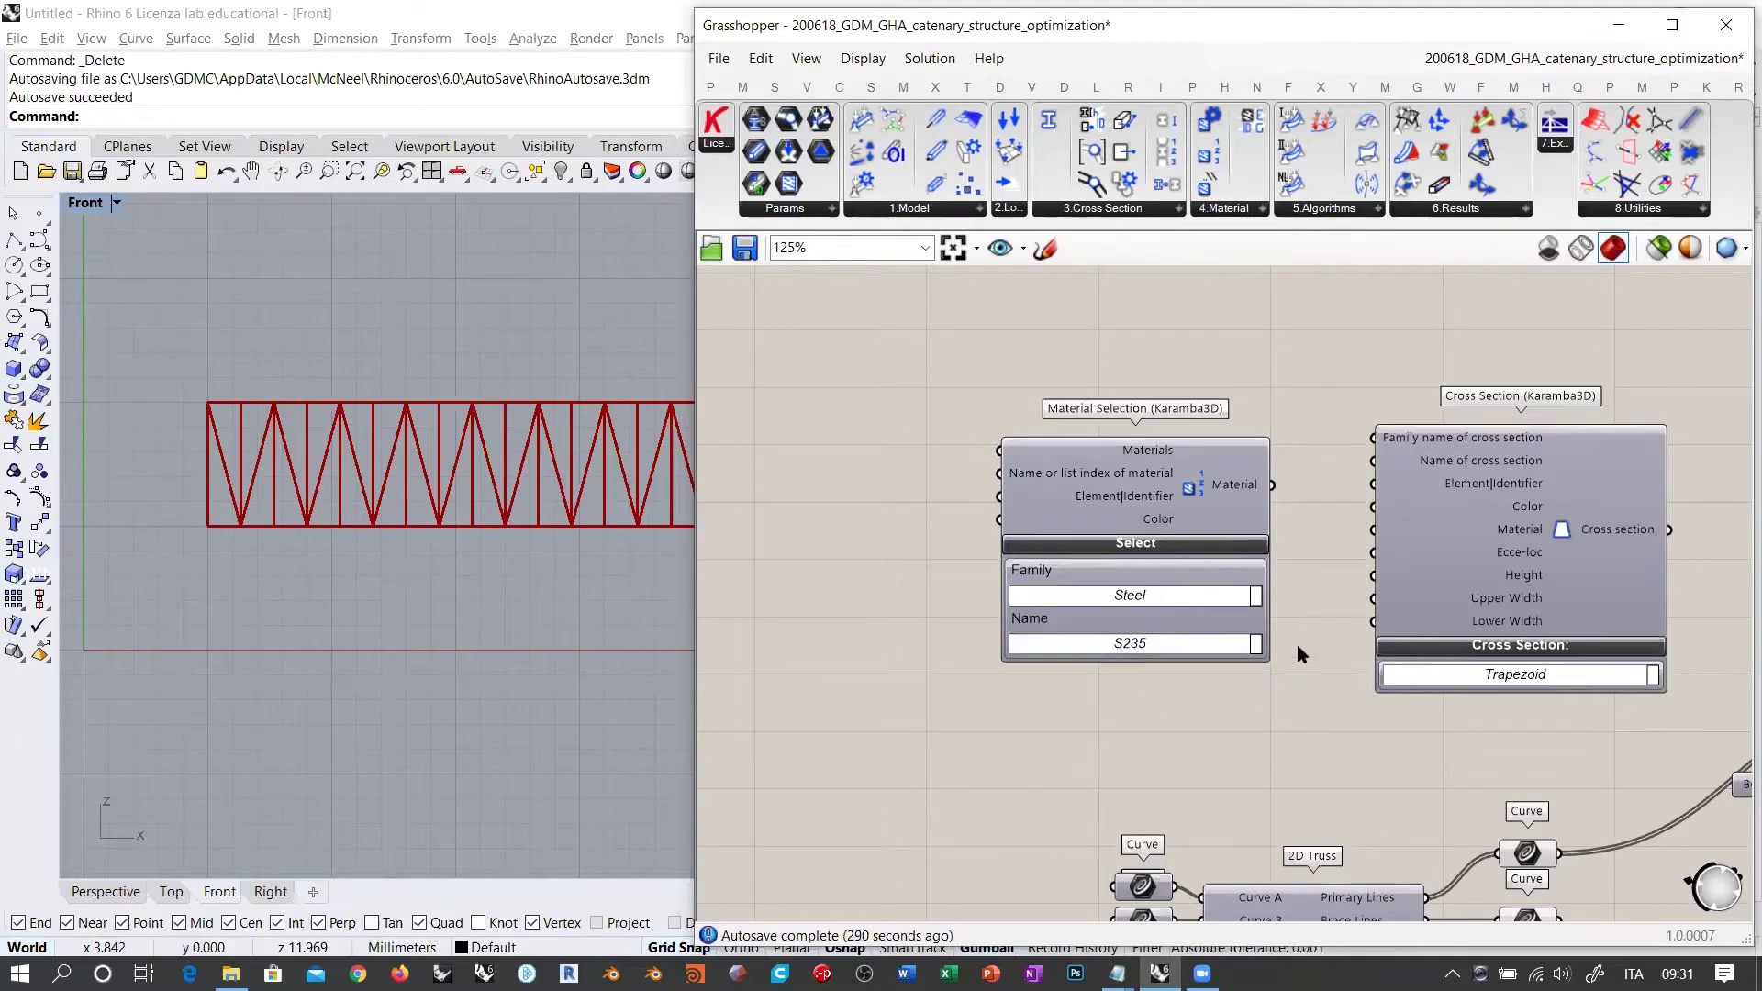
# Step: Reposition the Material Selection component beside the Cross Section component and collapse its Select options
pyautogui.moveTo(1176, 519); pyautogui.dragTo(1153, 487)
pyautogui.click(1251, 662)
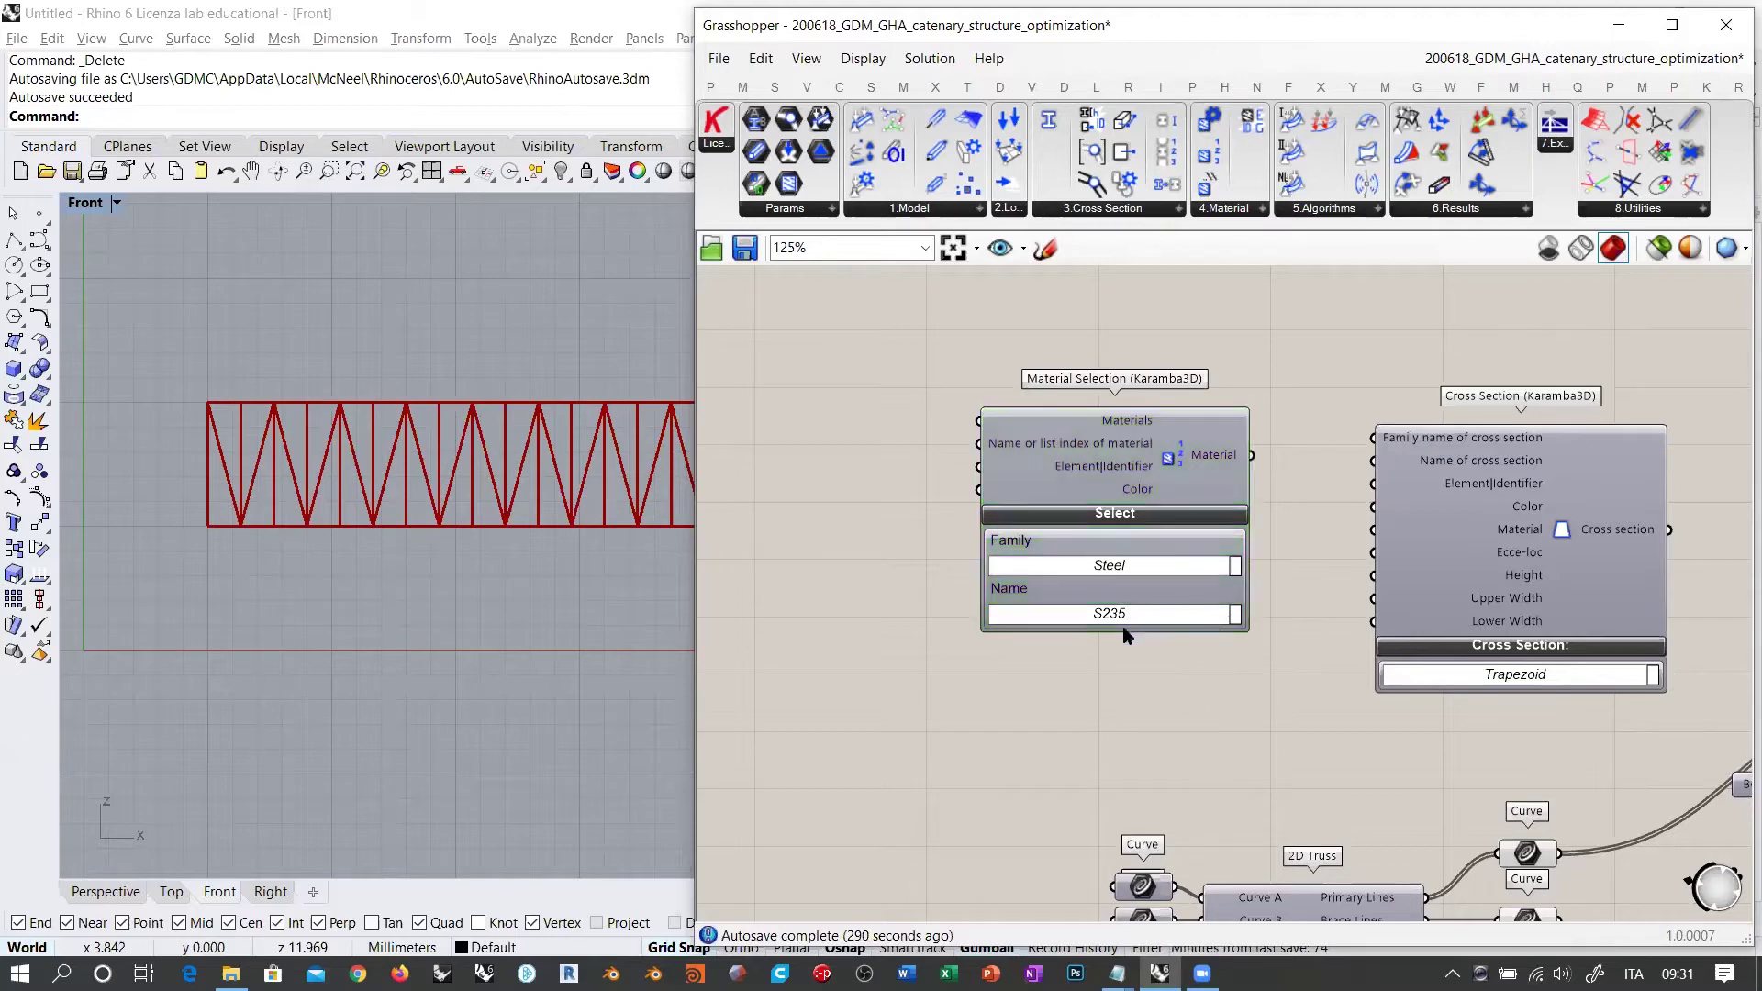
pyautogui.moveTo(1203, 657); pyautogui.dragTo(1034, 585, button='right')
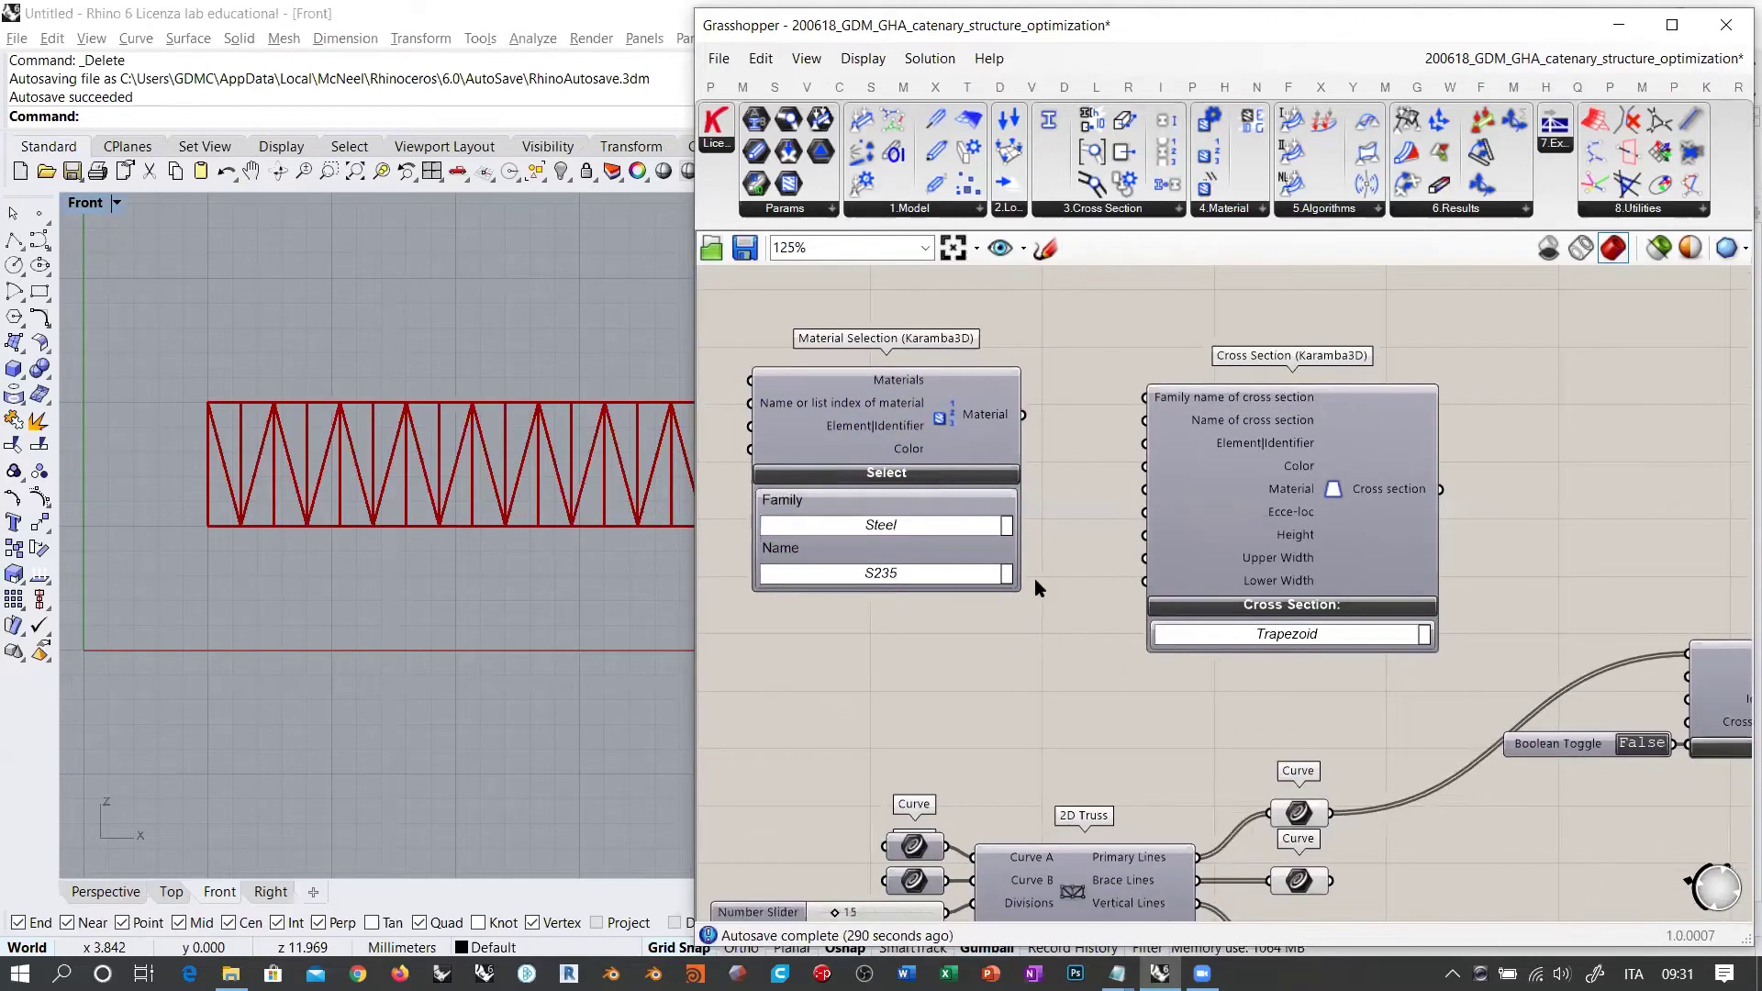
pyautogui.scroll(-2, 1033, 578)
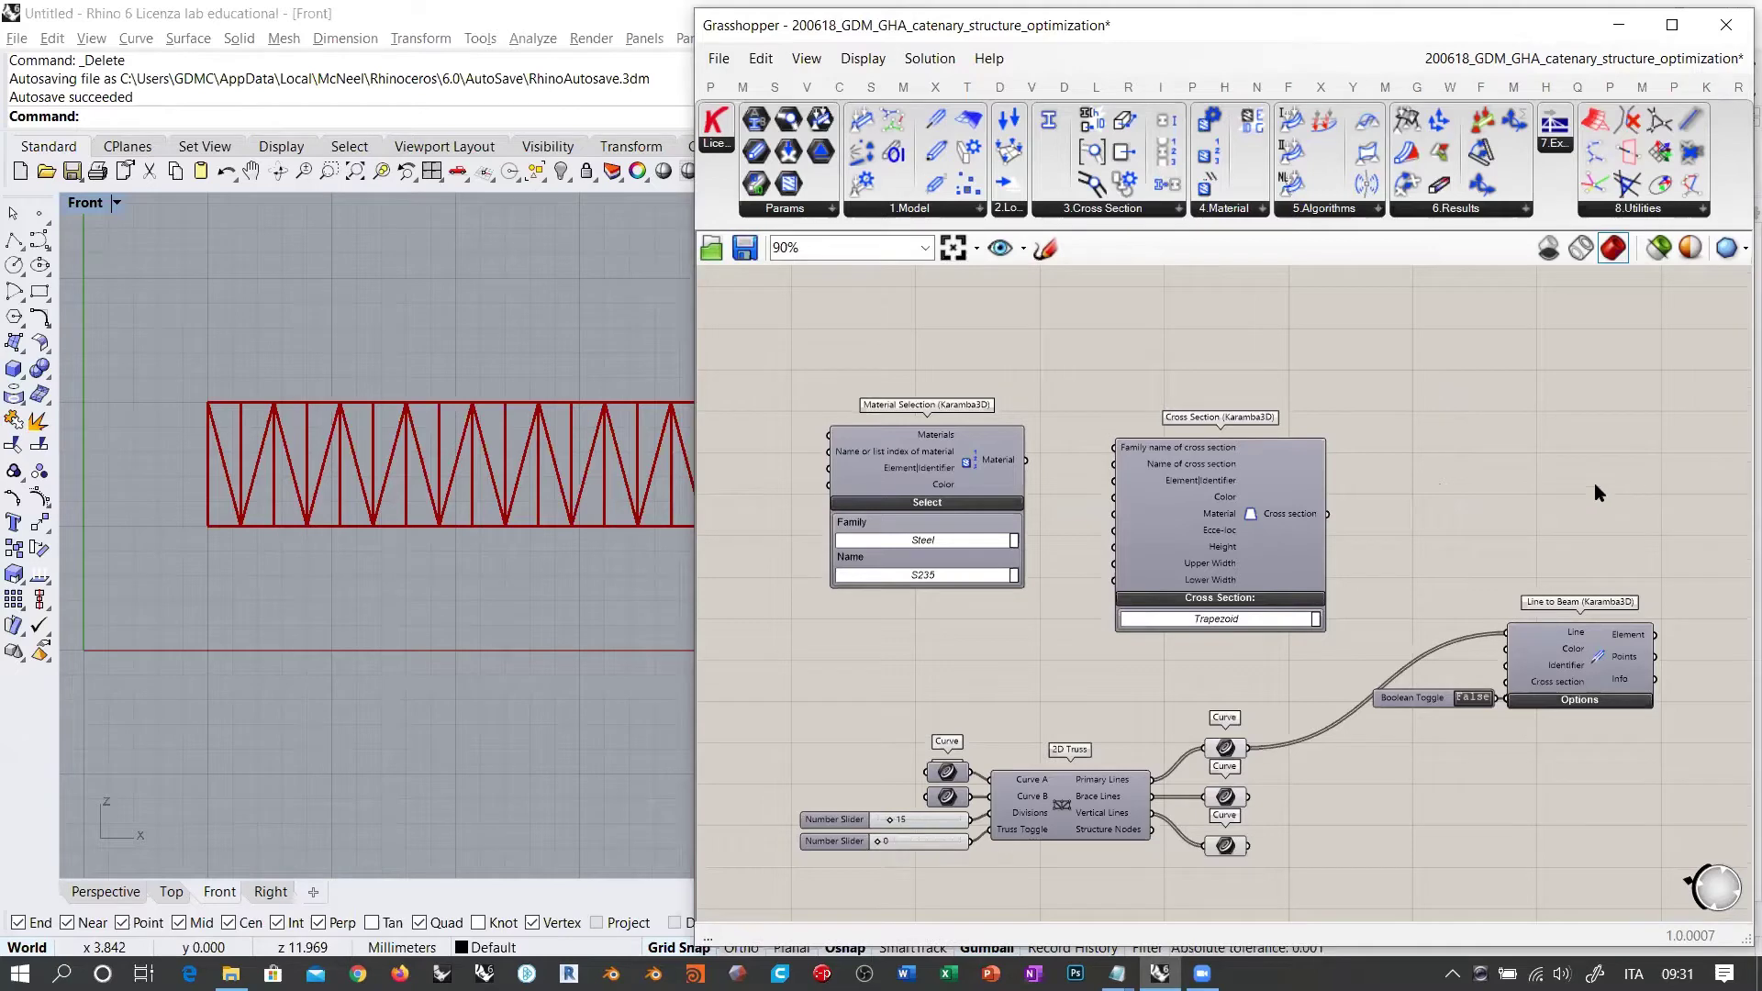
pyautogui.scroll(3, 1193, 388)
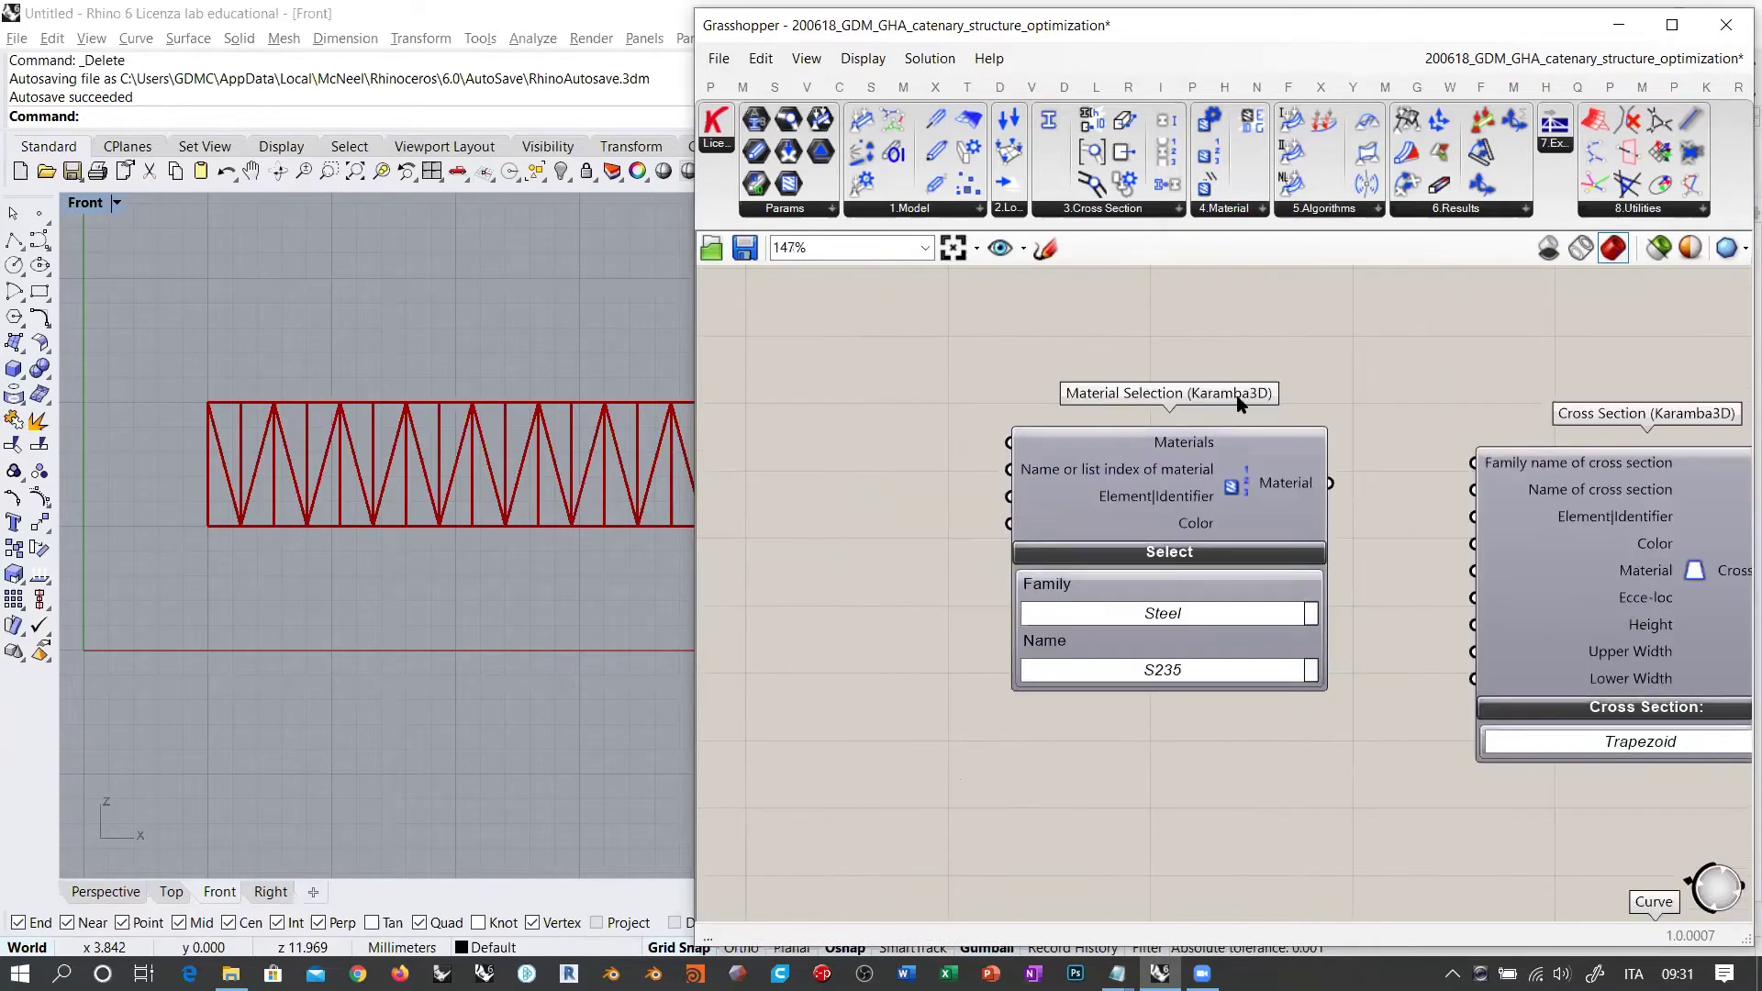
pyautogui.moveTo(1347, 521); pyautogui.dragTo(1101, 411, button='right')
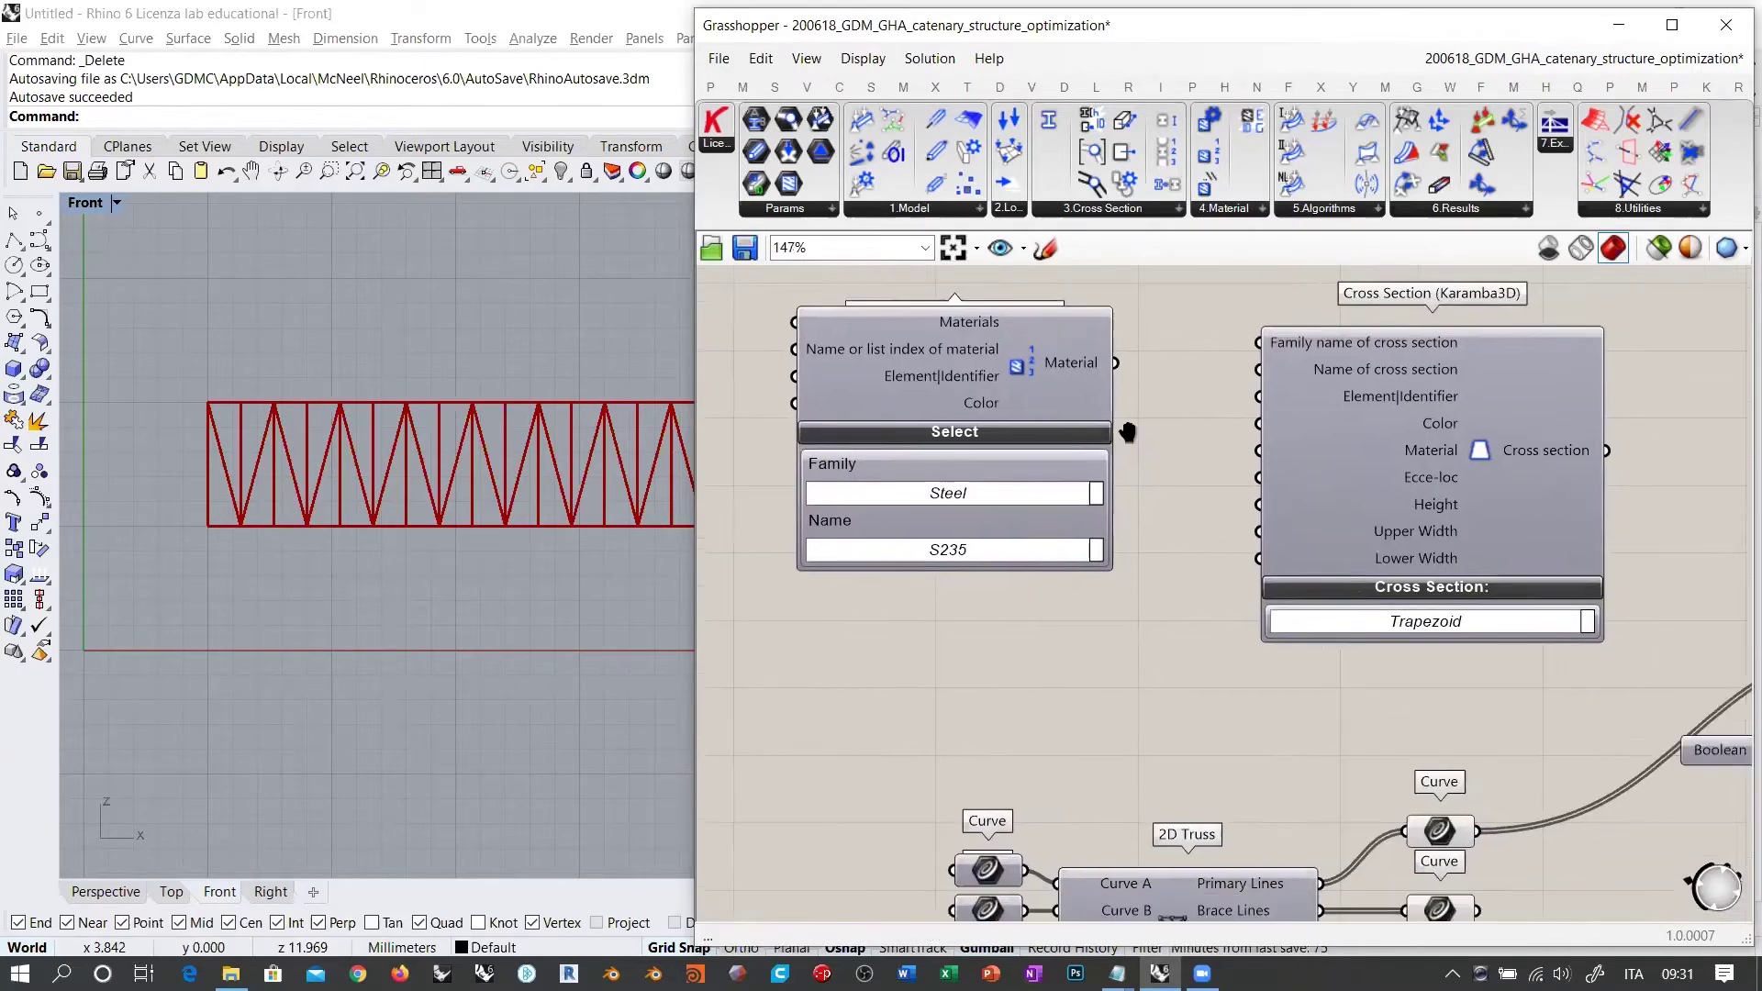
pyautogui.moveTo(911, 465); pyautogui.dragTo(899, 479)
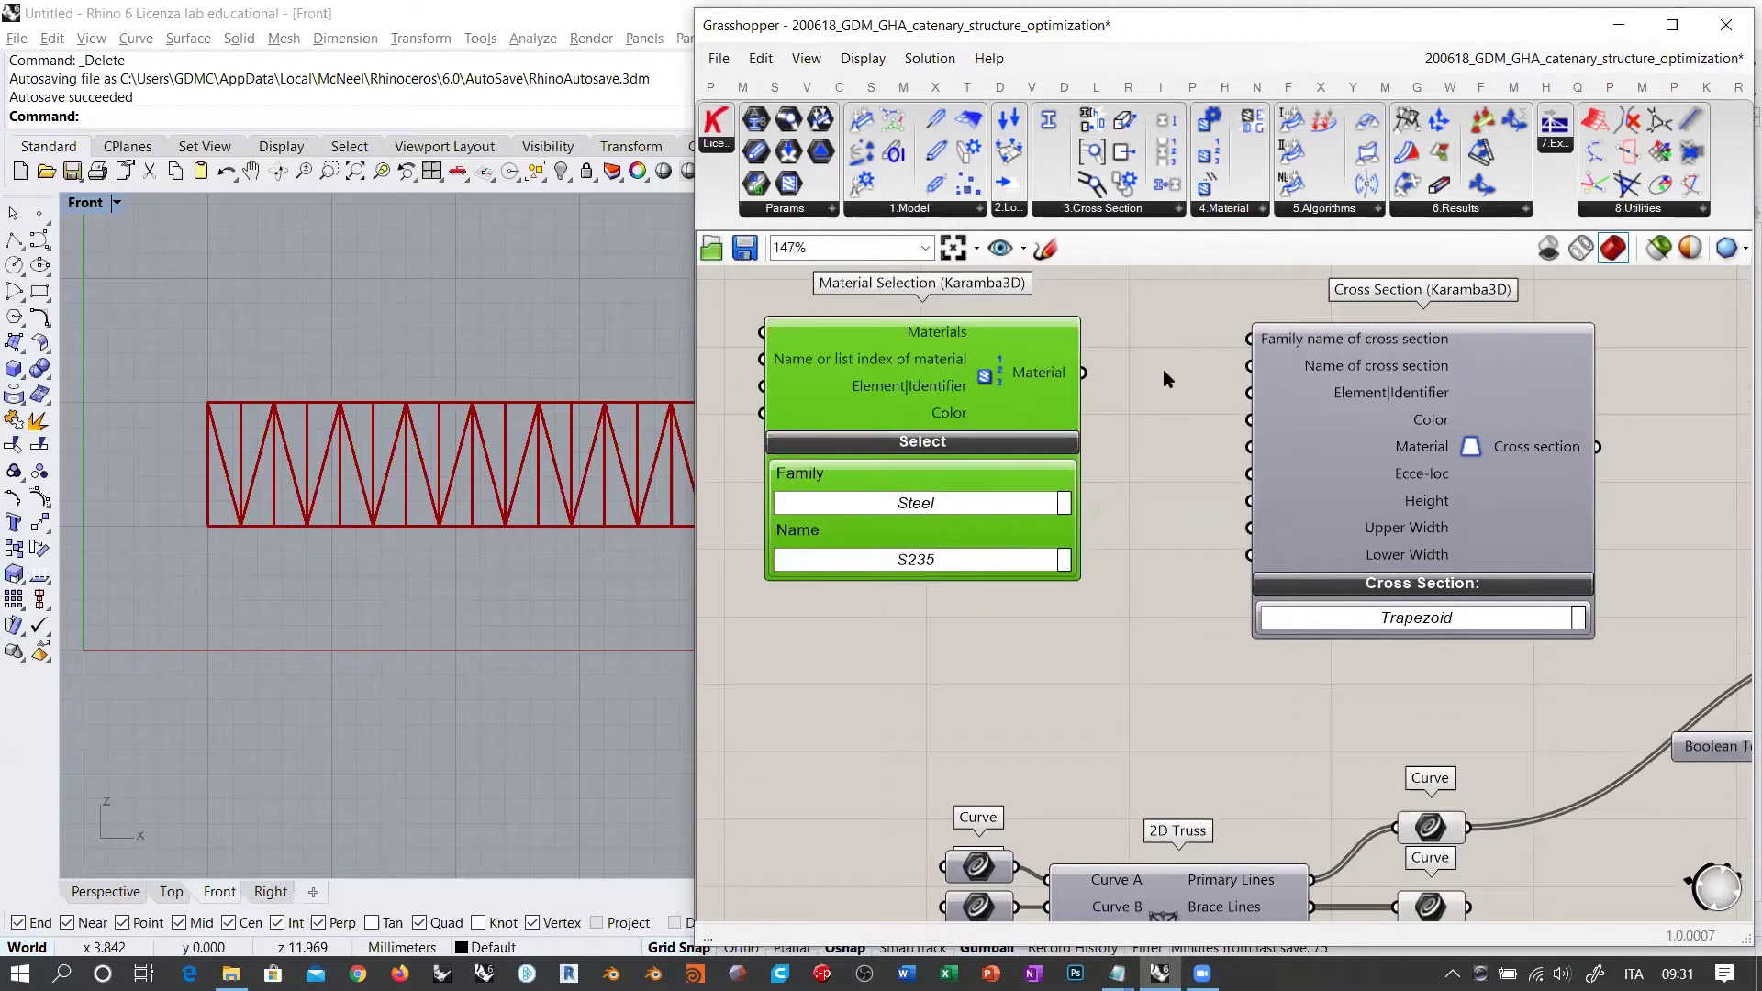
pyautogui.click(909, 444)
pyautogui.click(983, 372)
pyautogui.moveTo(983, 372); pyautogui.dragTo(999, 408)
pyautogui.click(1198, 421)
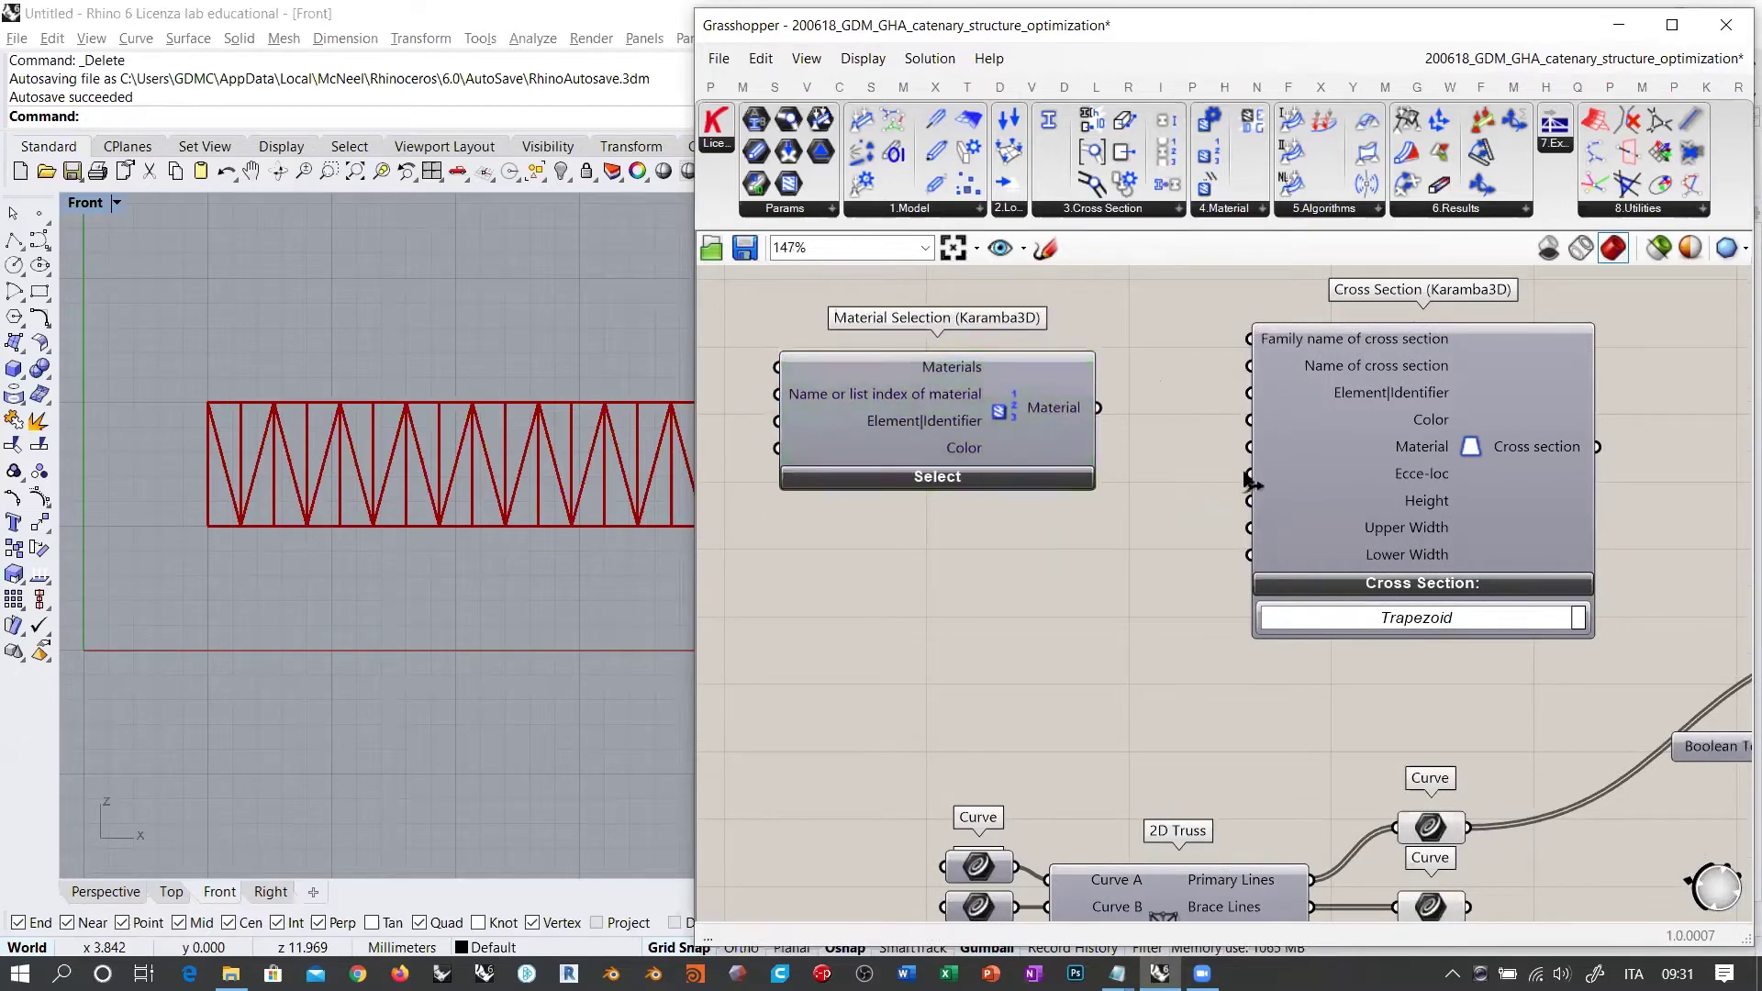
# Step: Connect the Material Selection output to the Cross Section component's Material input and move Material Selection closer to and slightly higher beside it
pyautogui.moveTo(1249, 447); pyautogui.dragTo(1032, 376)
pyautogui.click(1114, 589)
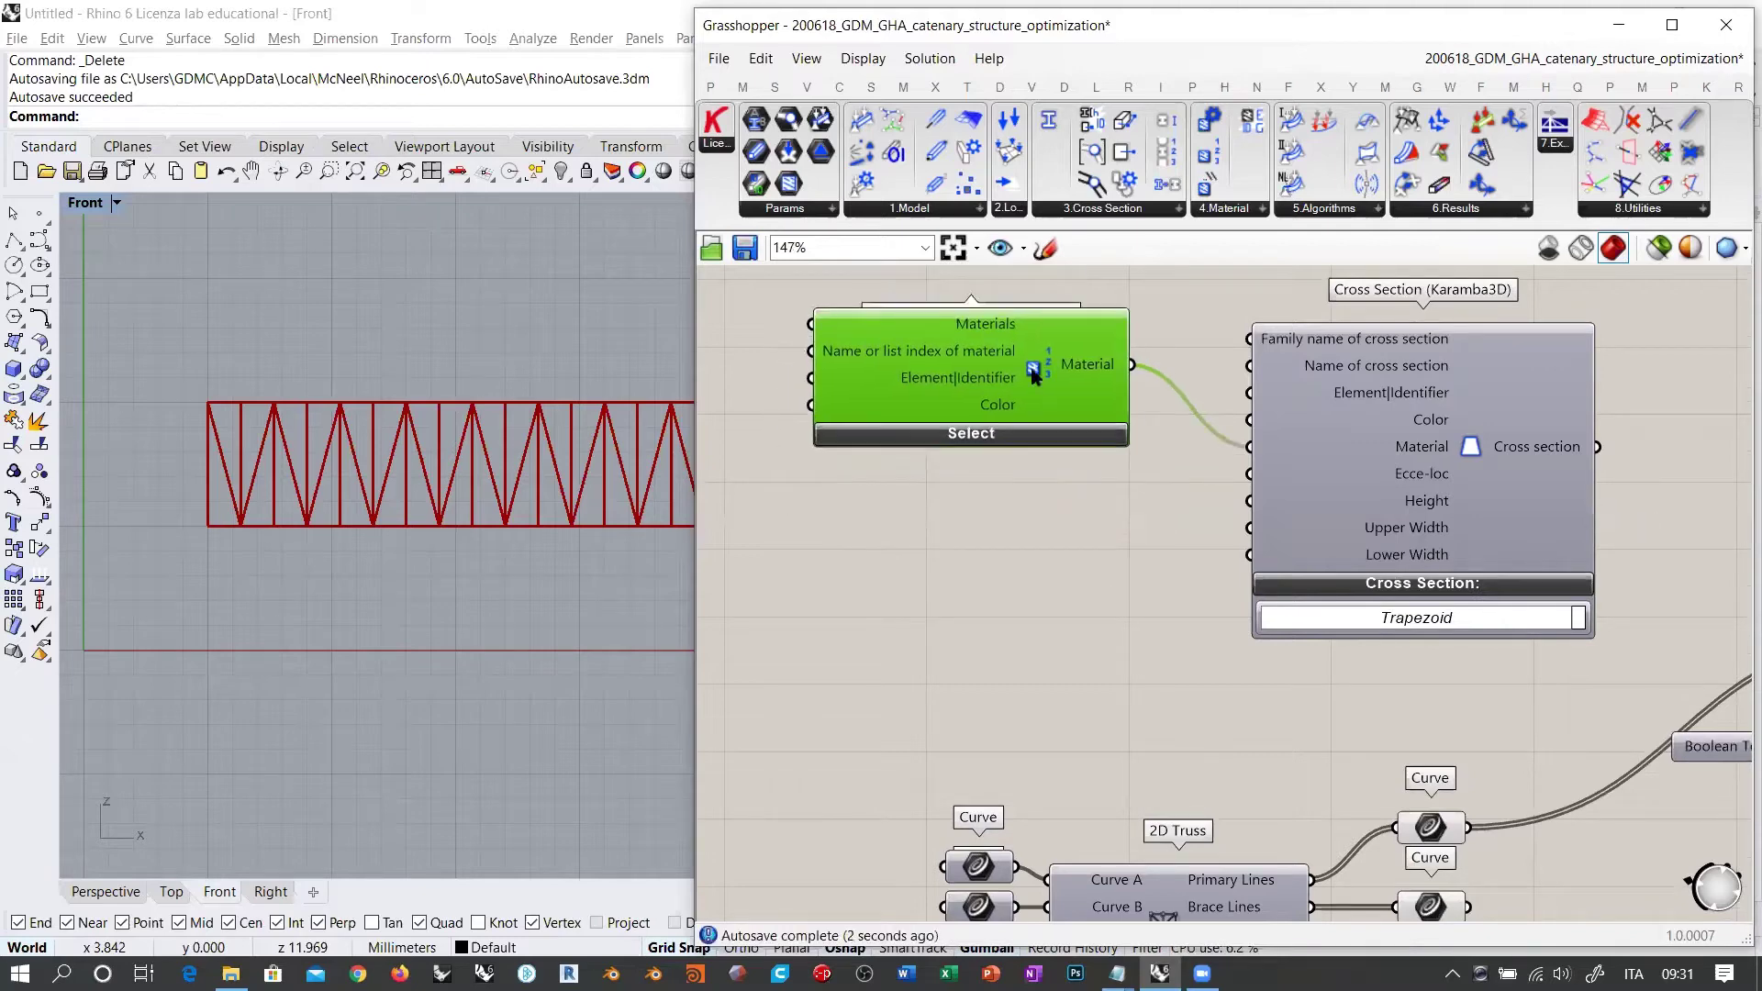
pyautogui.click(1115, 515)
pyautogui.scroll(4, 1357, 459)
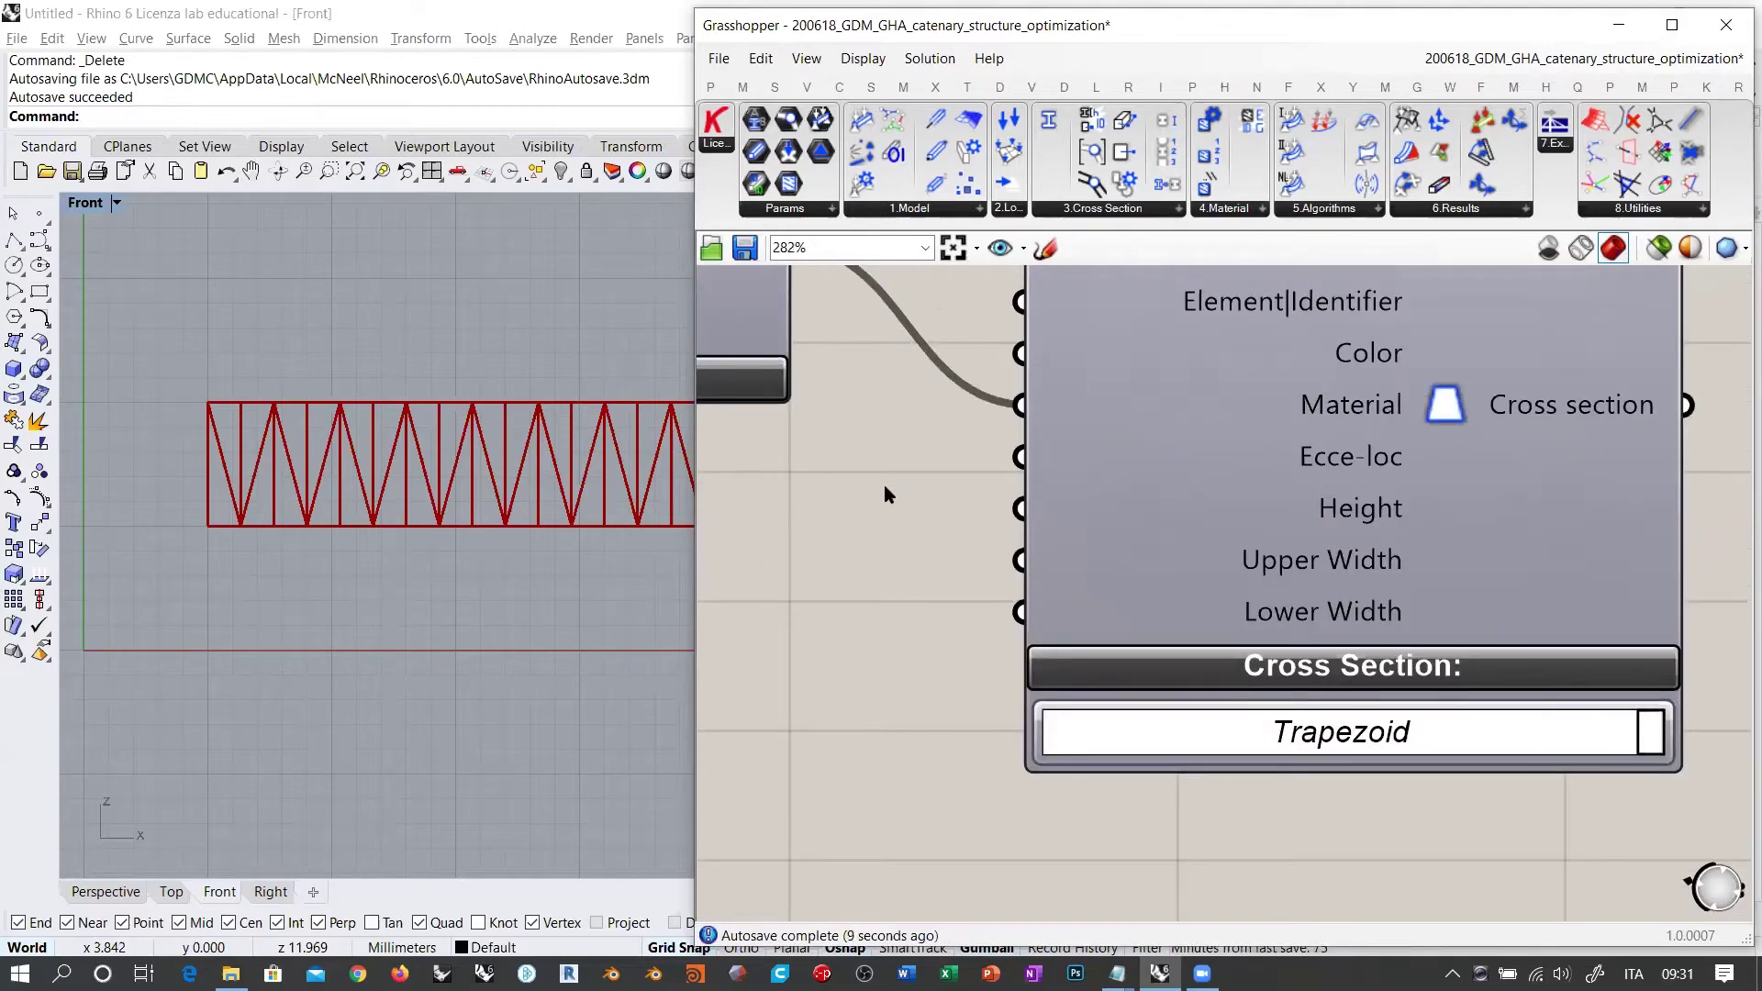
# Step: Review the Steel S235 choice in Material Selection, then collapse its Select options and the Cross Section component's shape options
pyautogui.moveTo(974, 499); pyautogui.dragTo(1303, 606, button='right')
pyautogui.scroll(-2, 1303, 605)
pyautogui.click(960, 519)
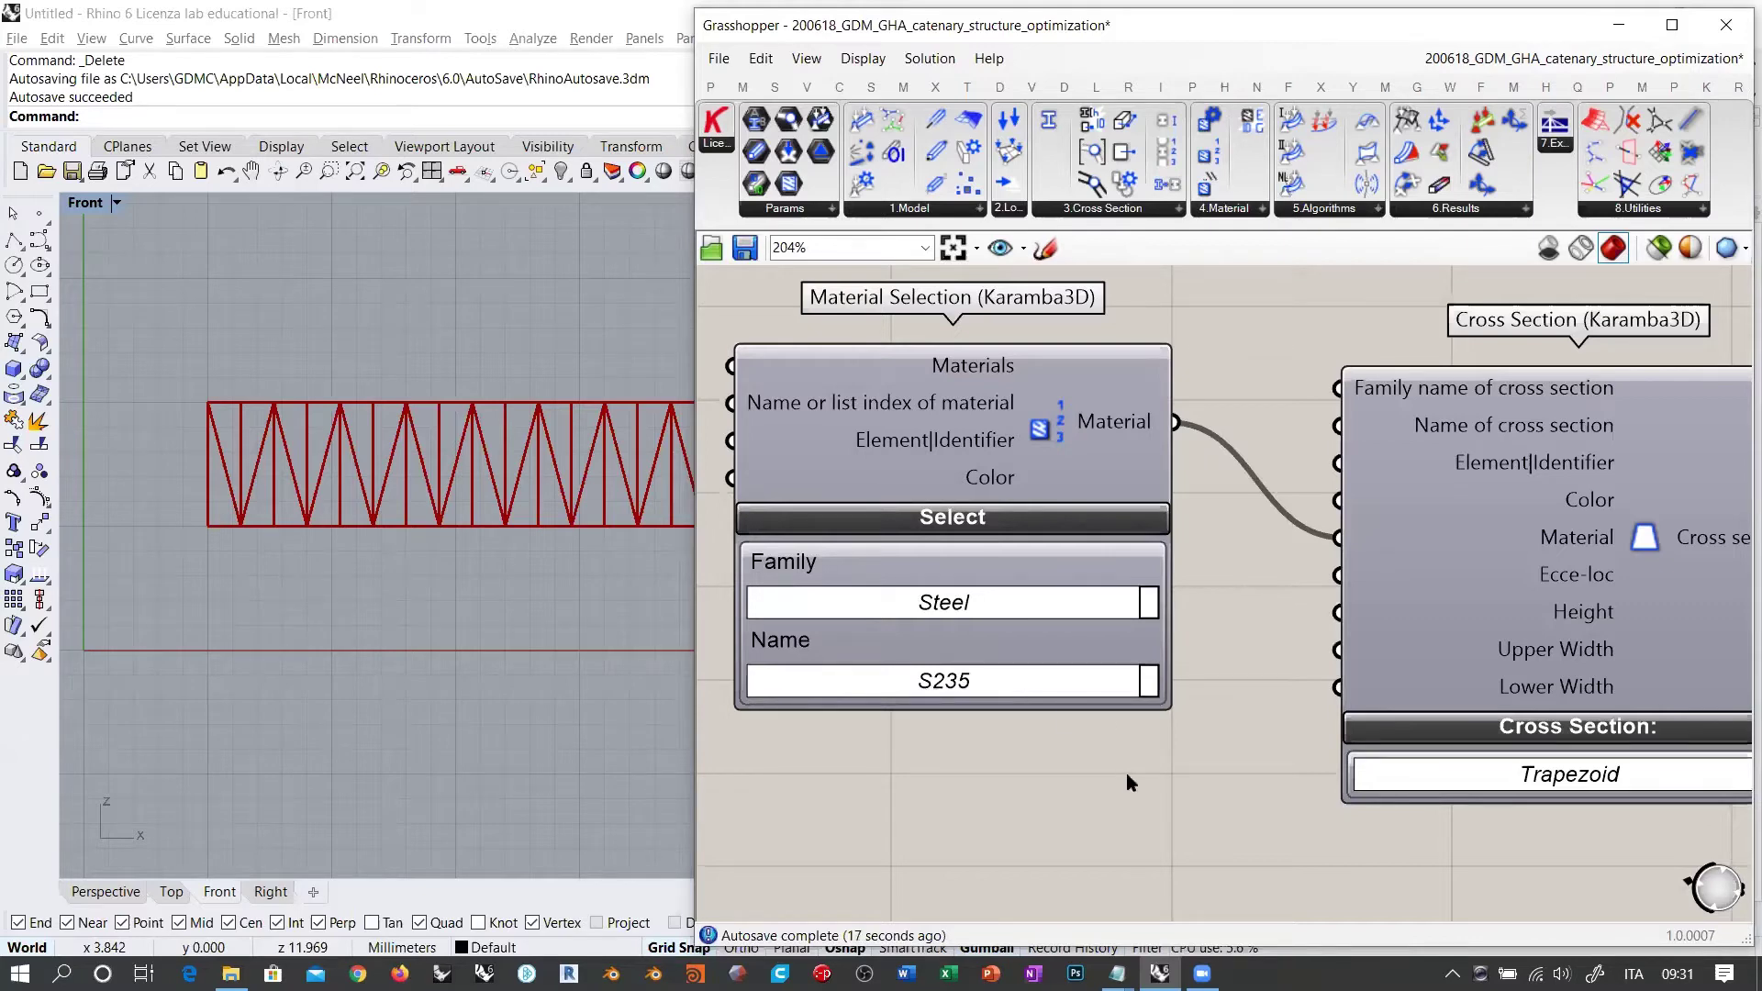
pyautogui.click(969, 519)
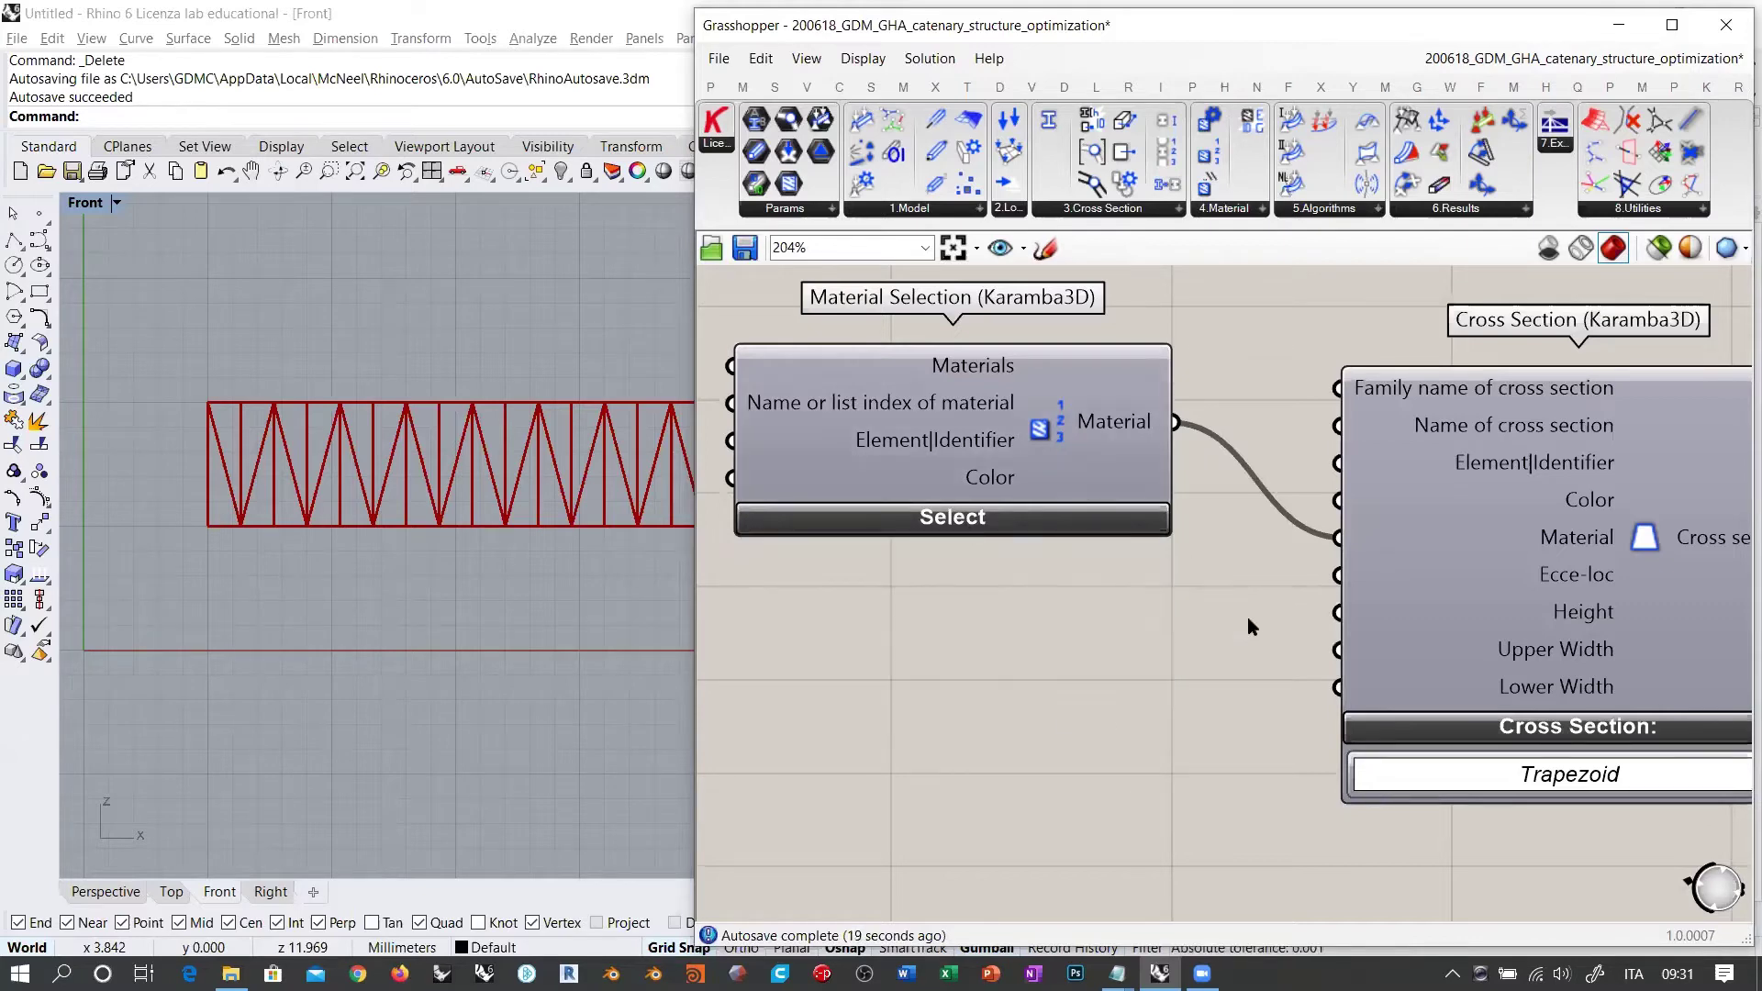
pyautogui.moveTo(1247, 617); pyautogui.dragTo(1069, 570, button='right')
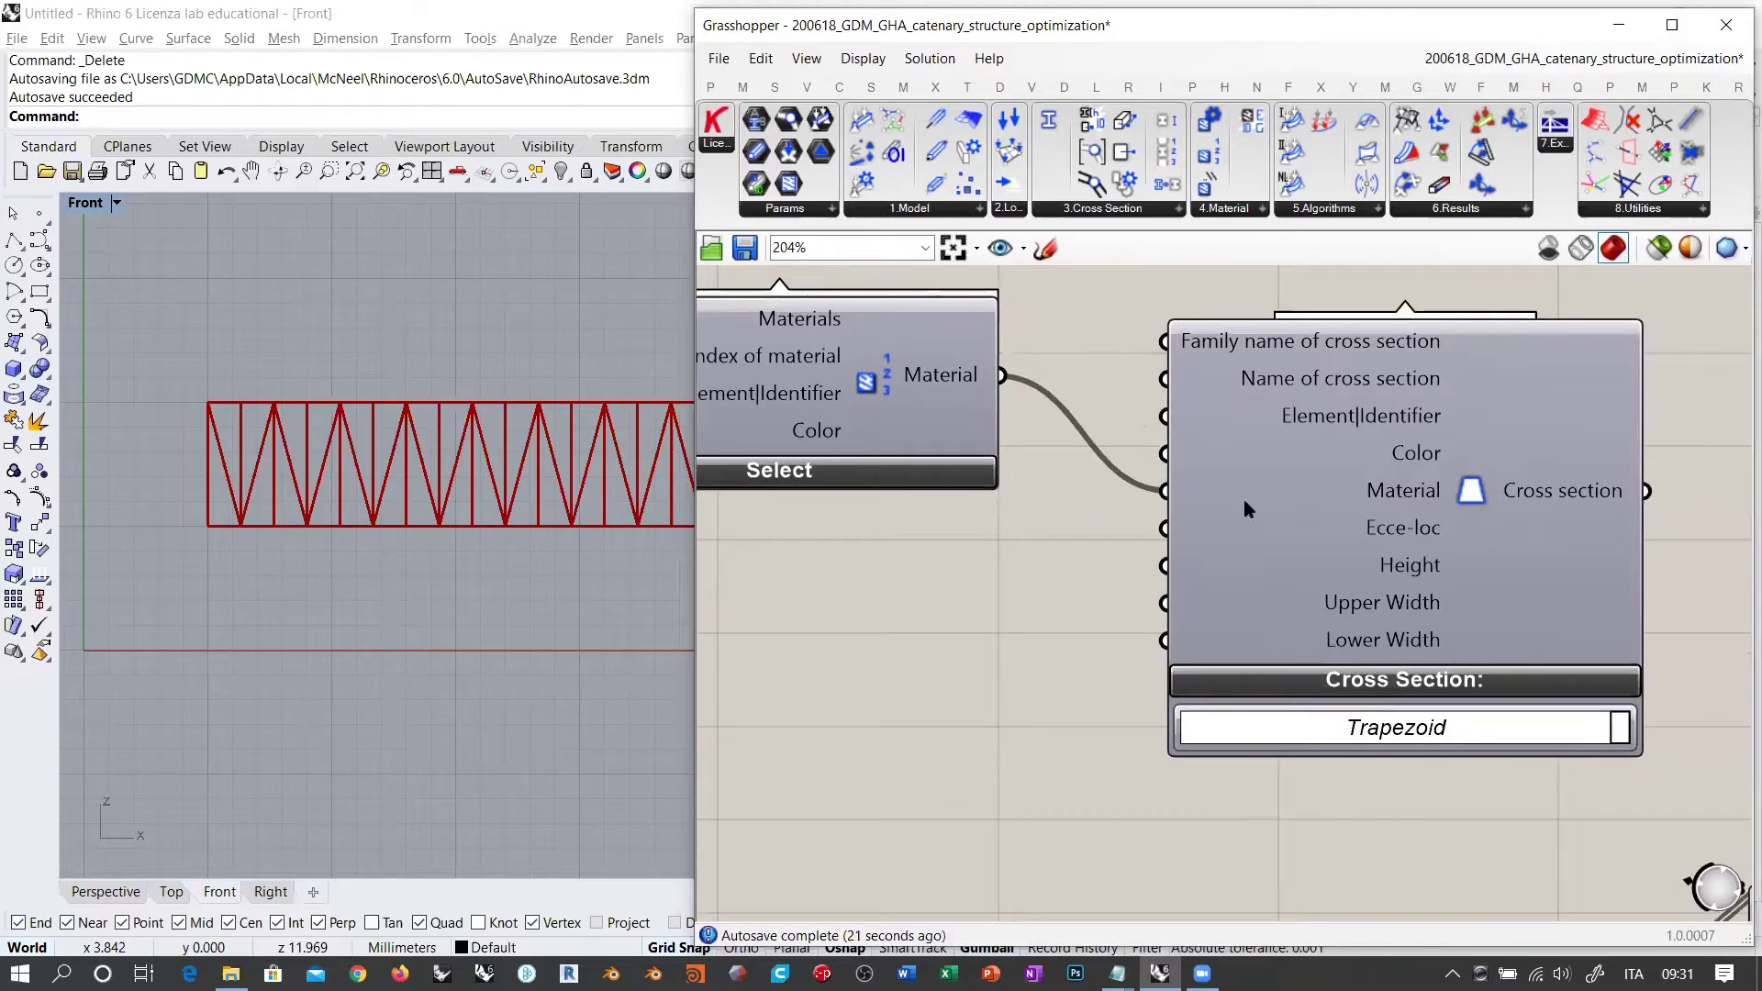
pyautogui.moveTo(1376, 534)
pyautogui.click(1387, 677)
pyautogui.moveTo(945, 619); pyautogui.dragTo(1015, 610, button='right')
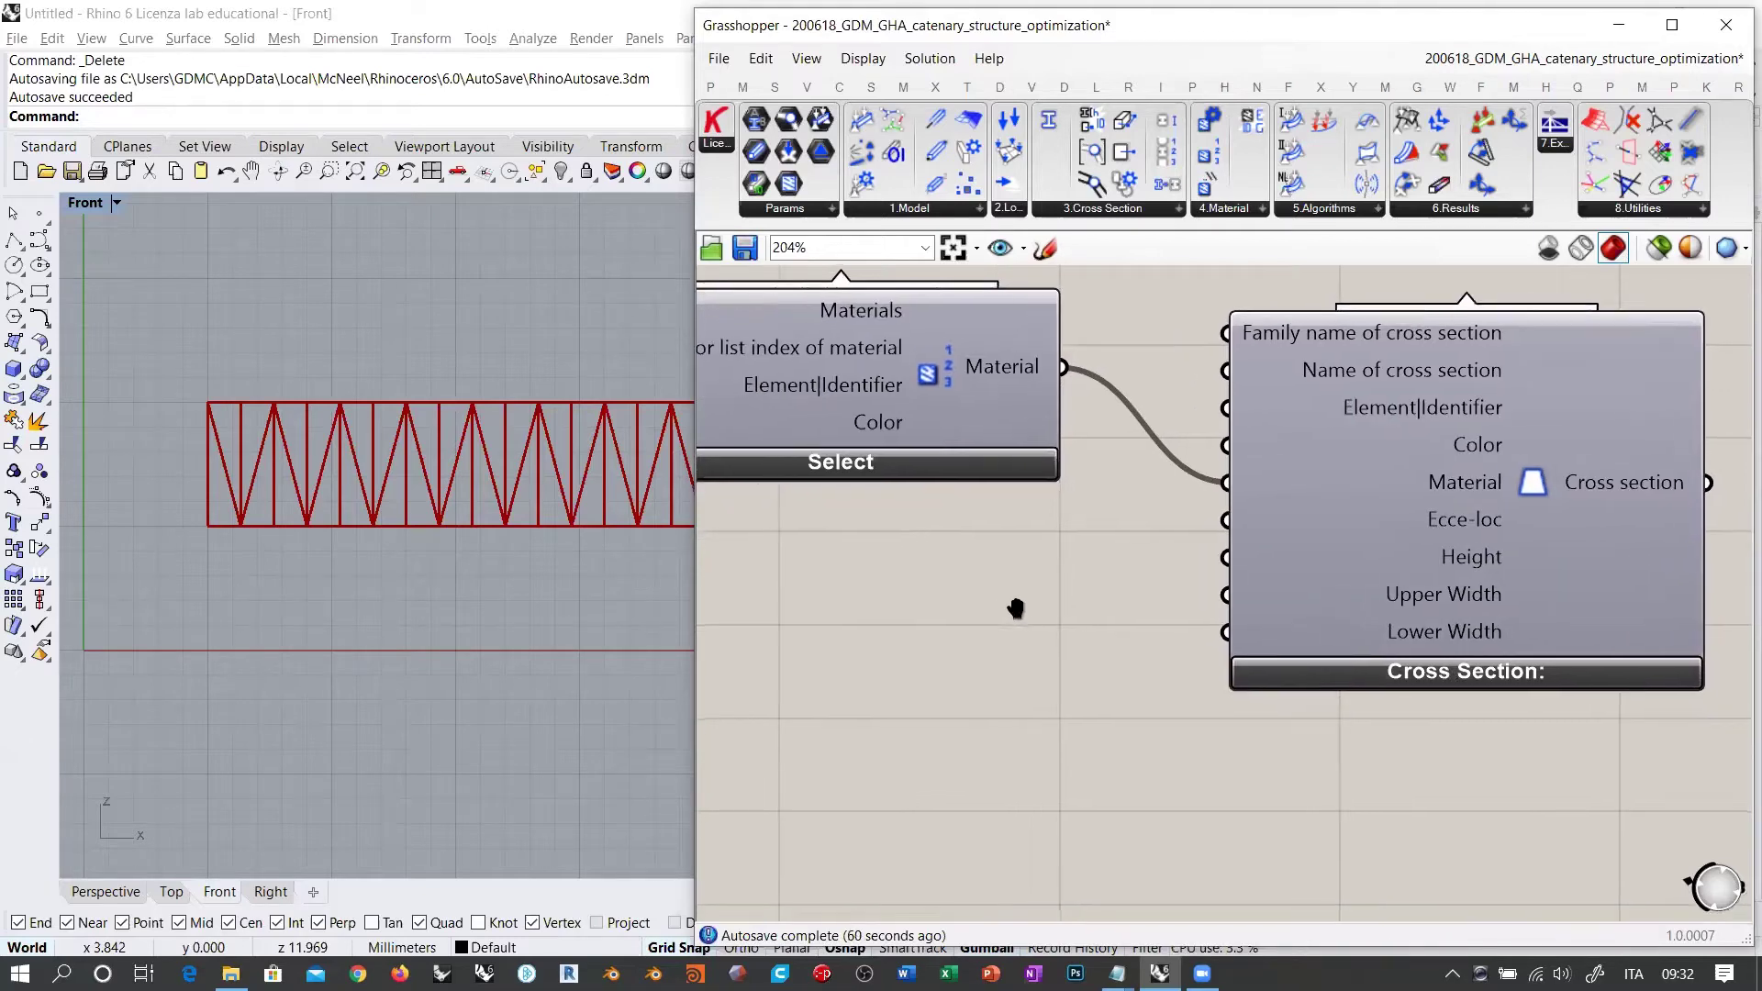
pyautogui.scroll(-1, 1125, 558)
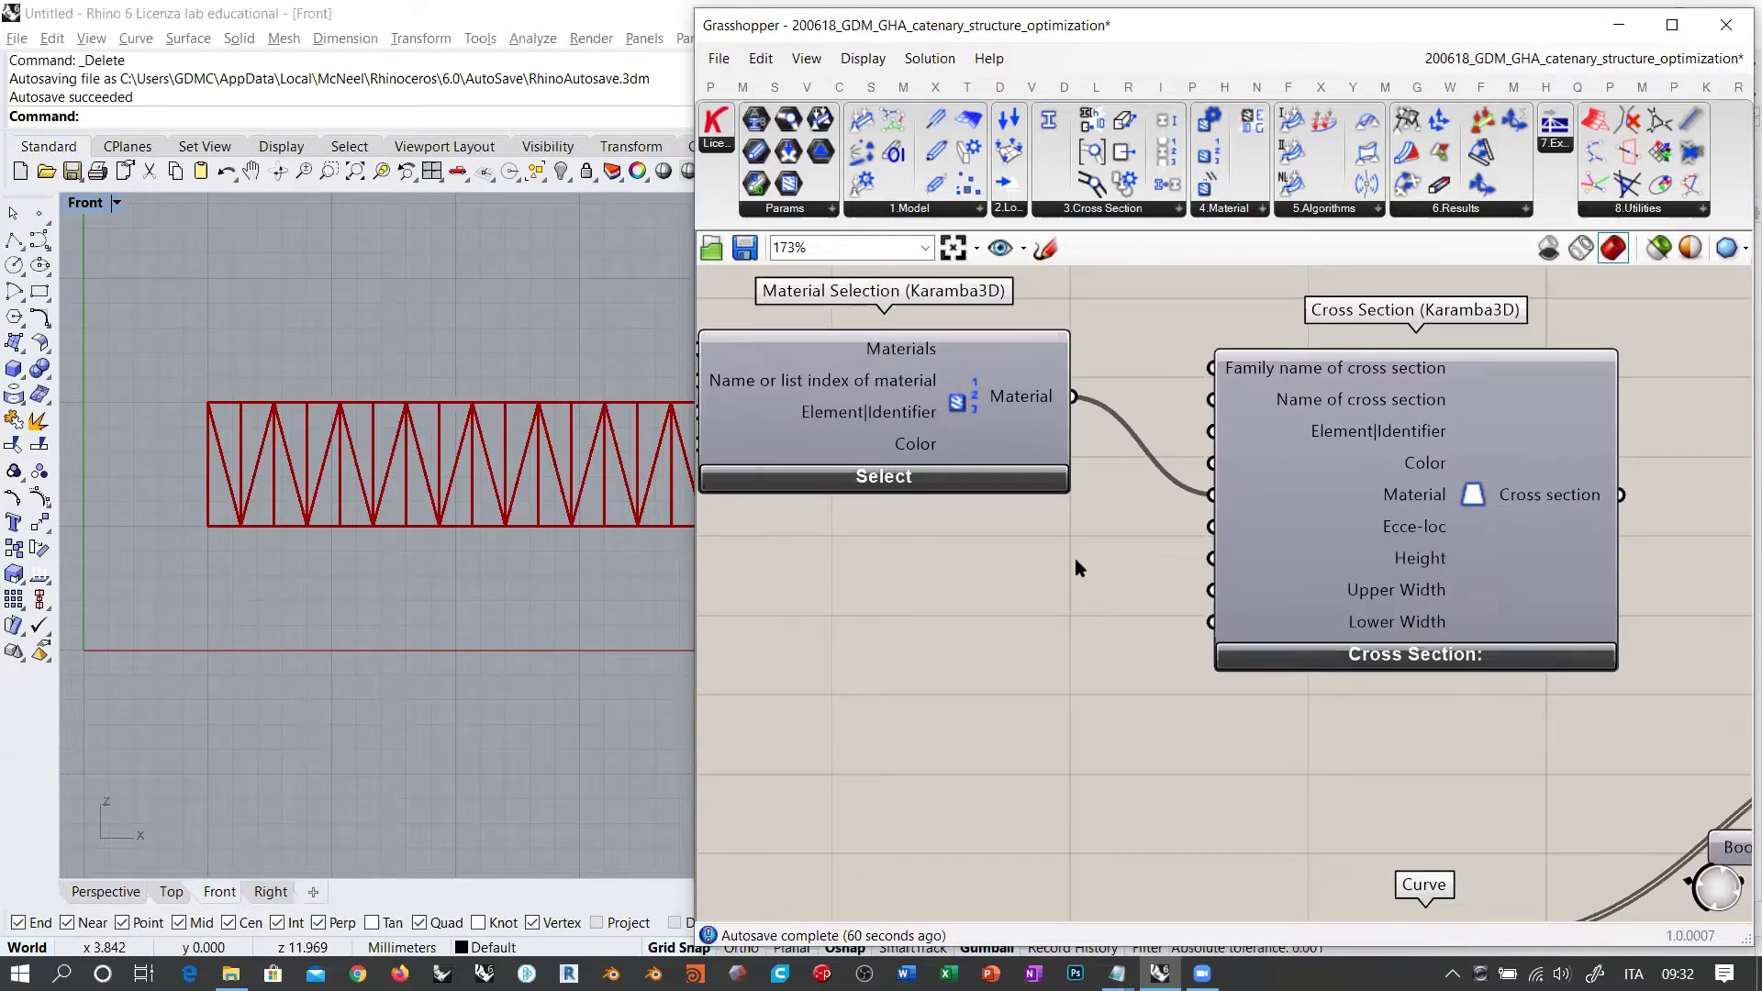
pyautogui.moveTo(1130, 543); pyautogui.dragTo(1218, 530, button='right')
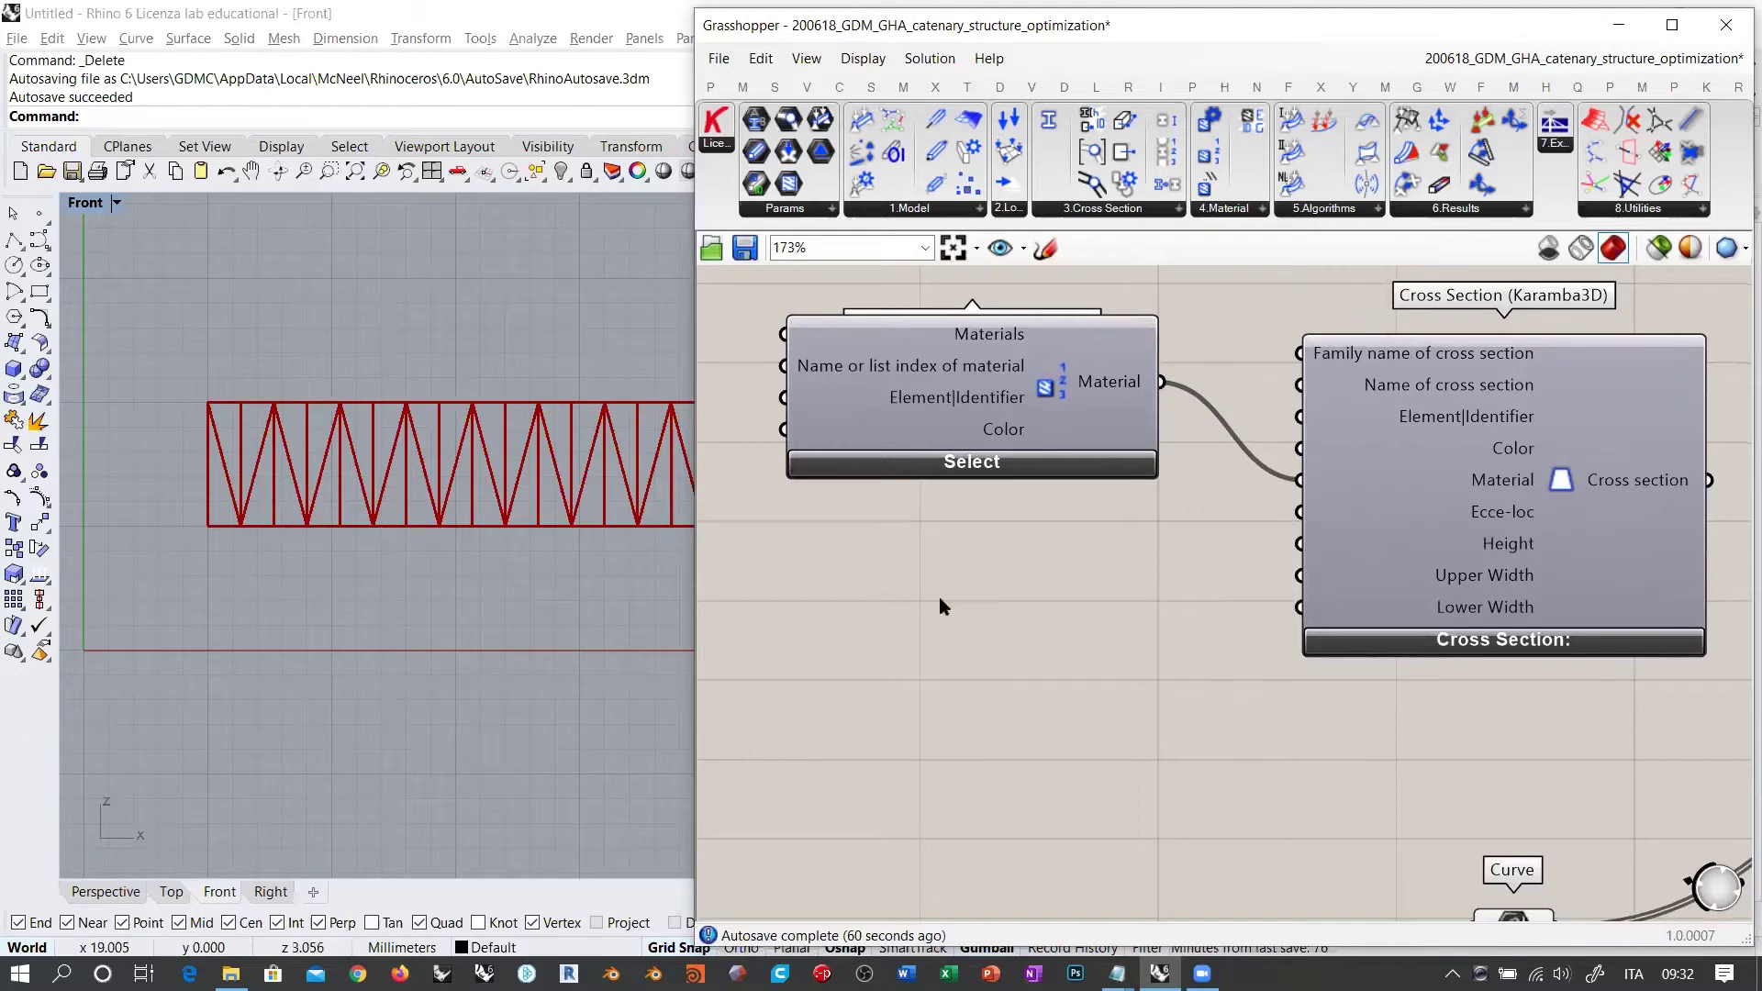
pyautogui.doubleClick(966, 604)
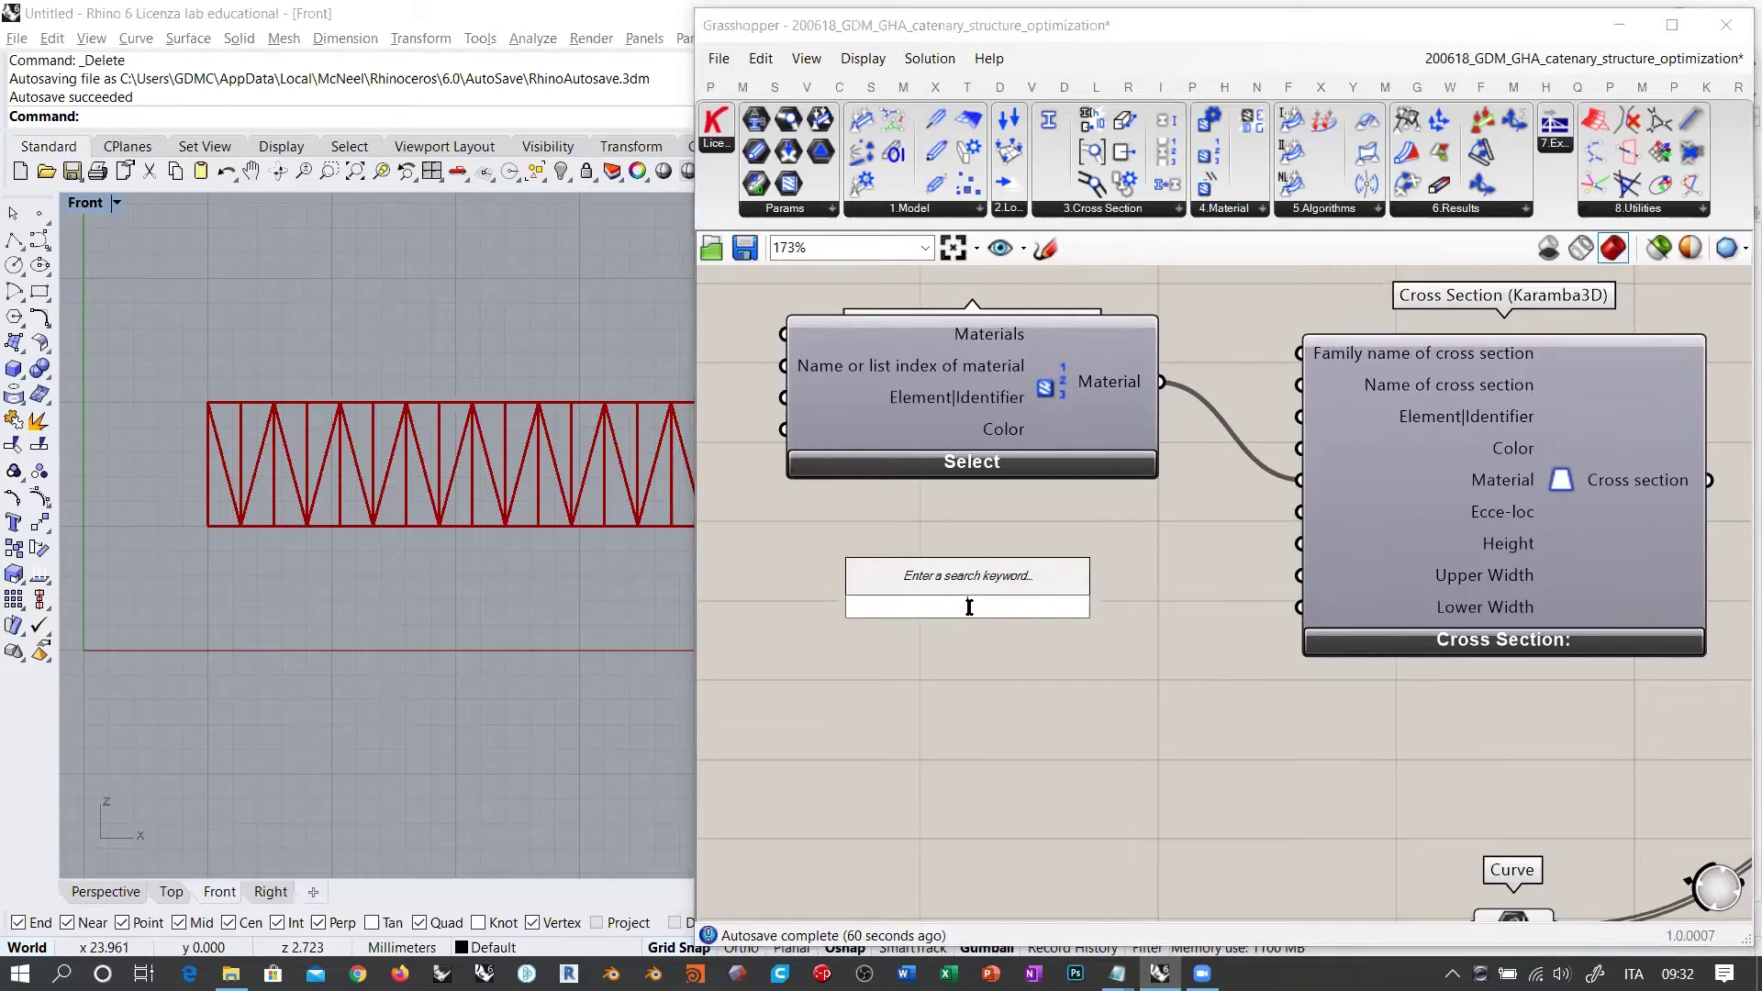
pyautogui.write('0.')
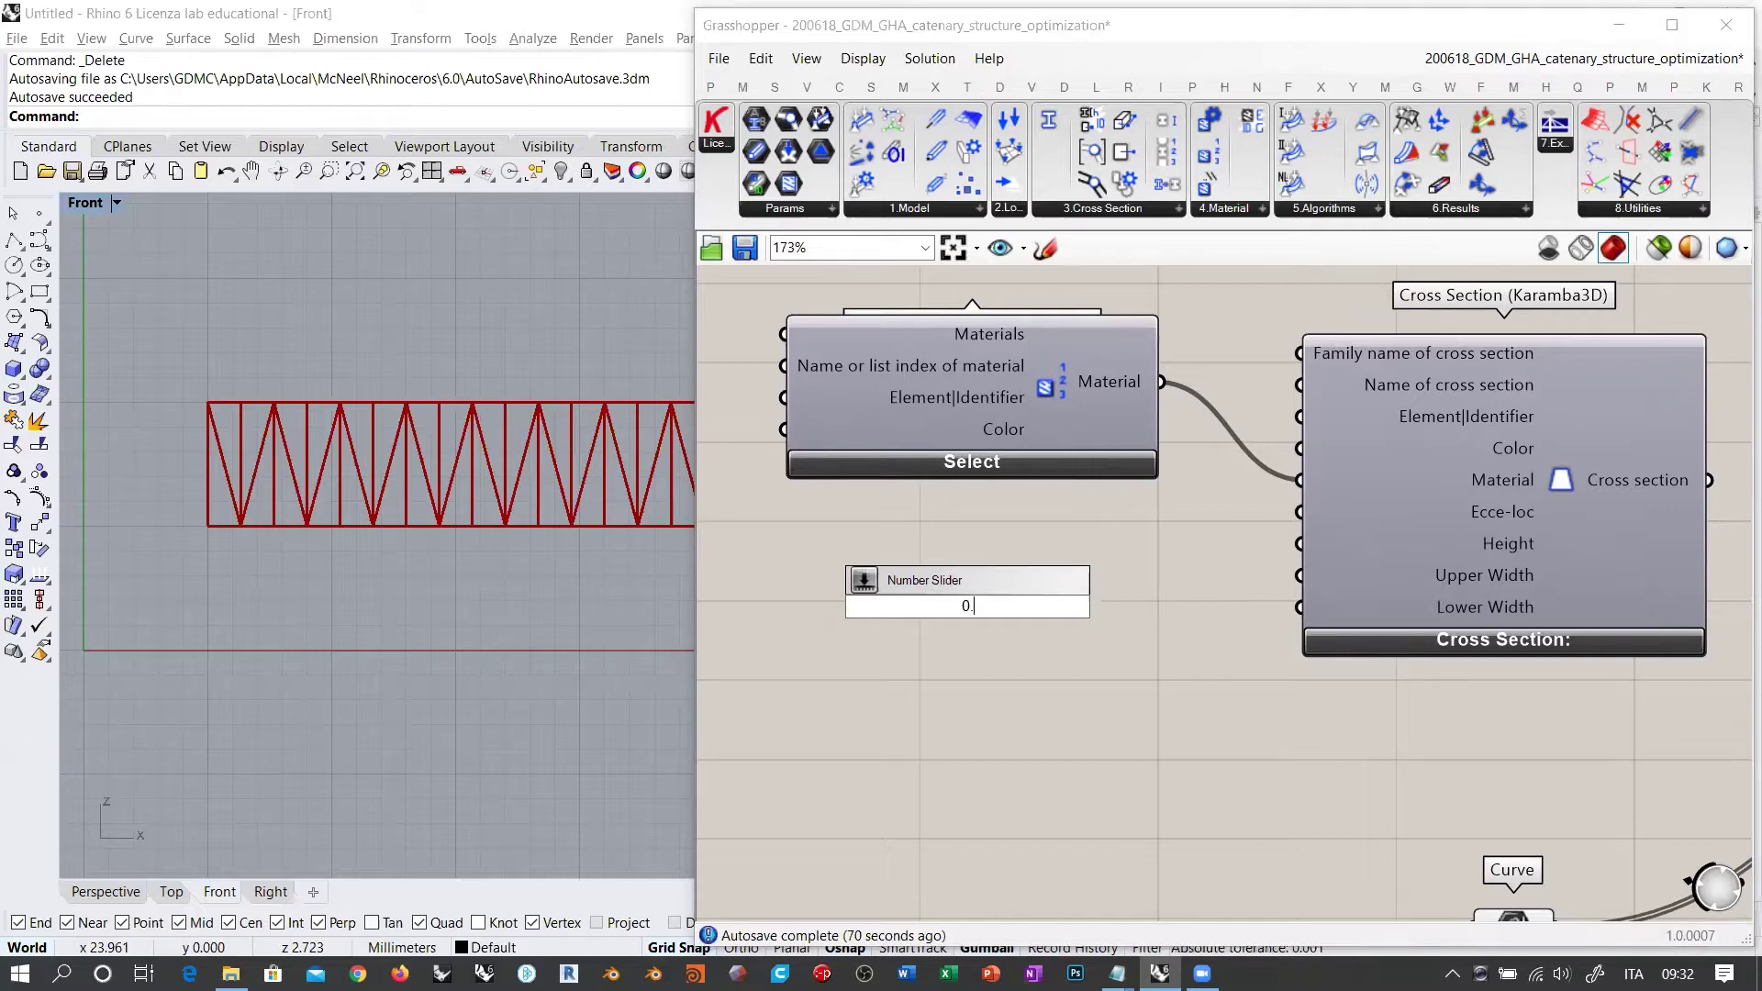
pyautogui.write('10')
pyautogui.press('Return')
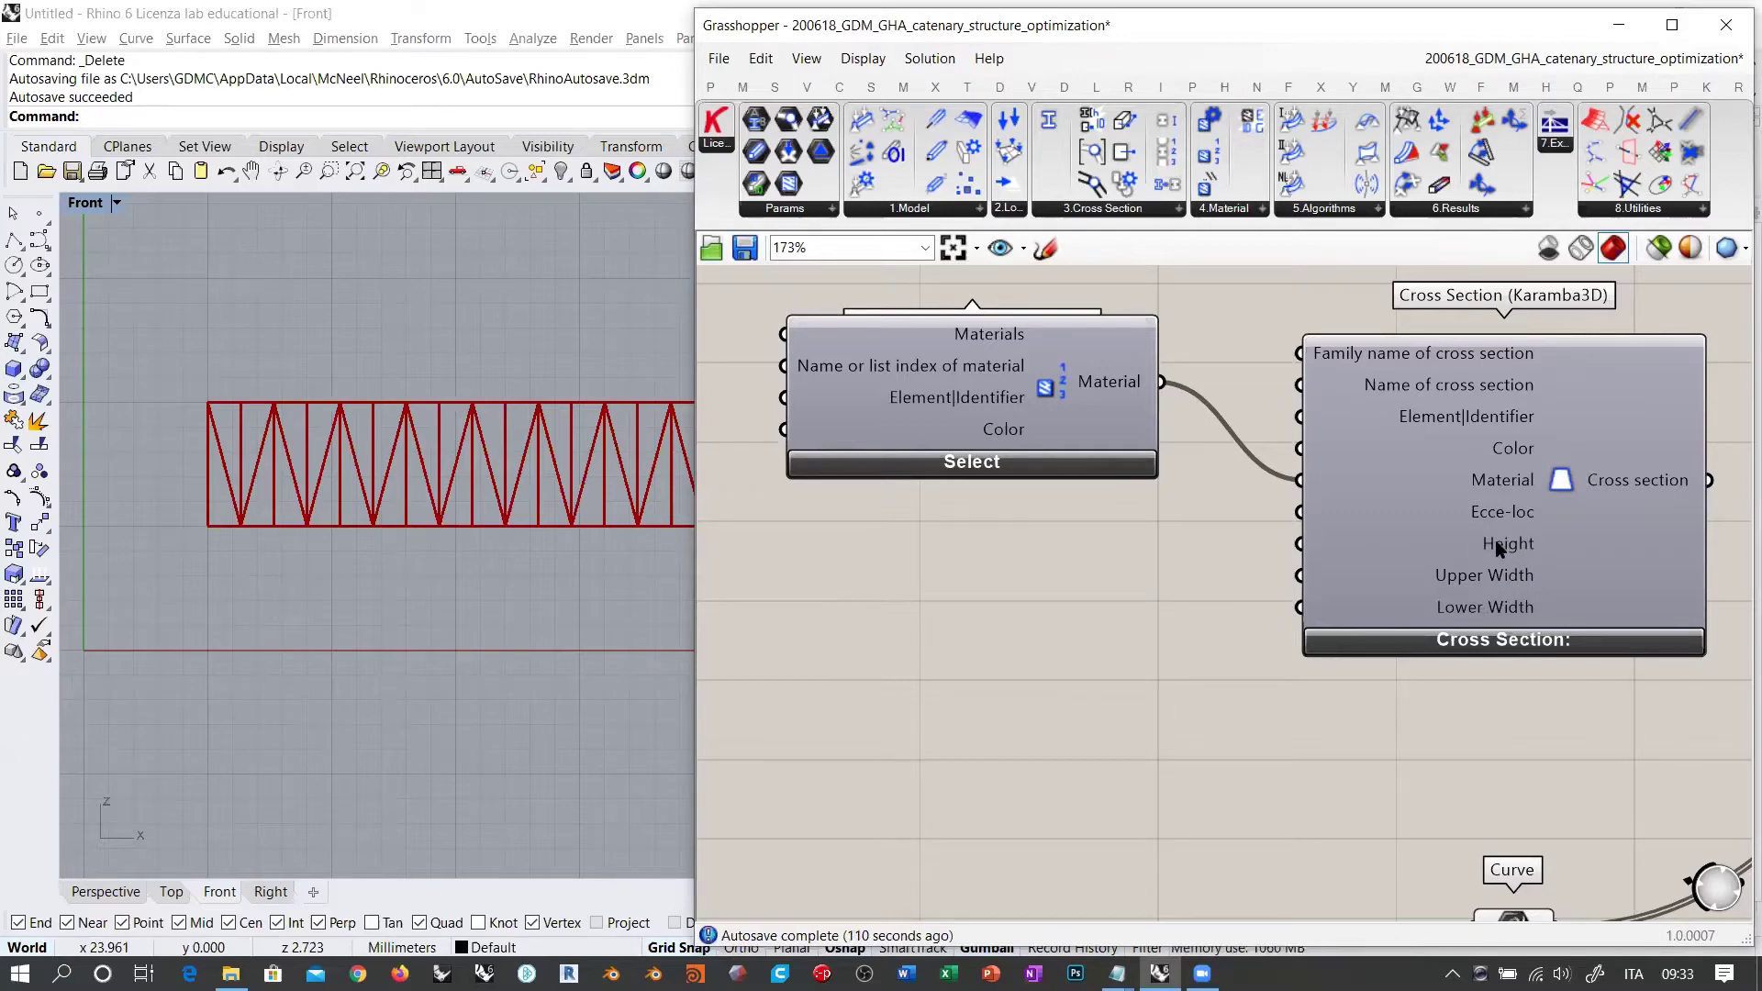
# Step: Add a scribble note reading "Check units (cm)" above the Cross Section component
pyautogui.scroll(-3, 979, 574)
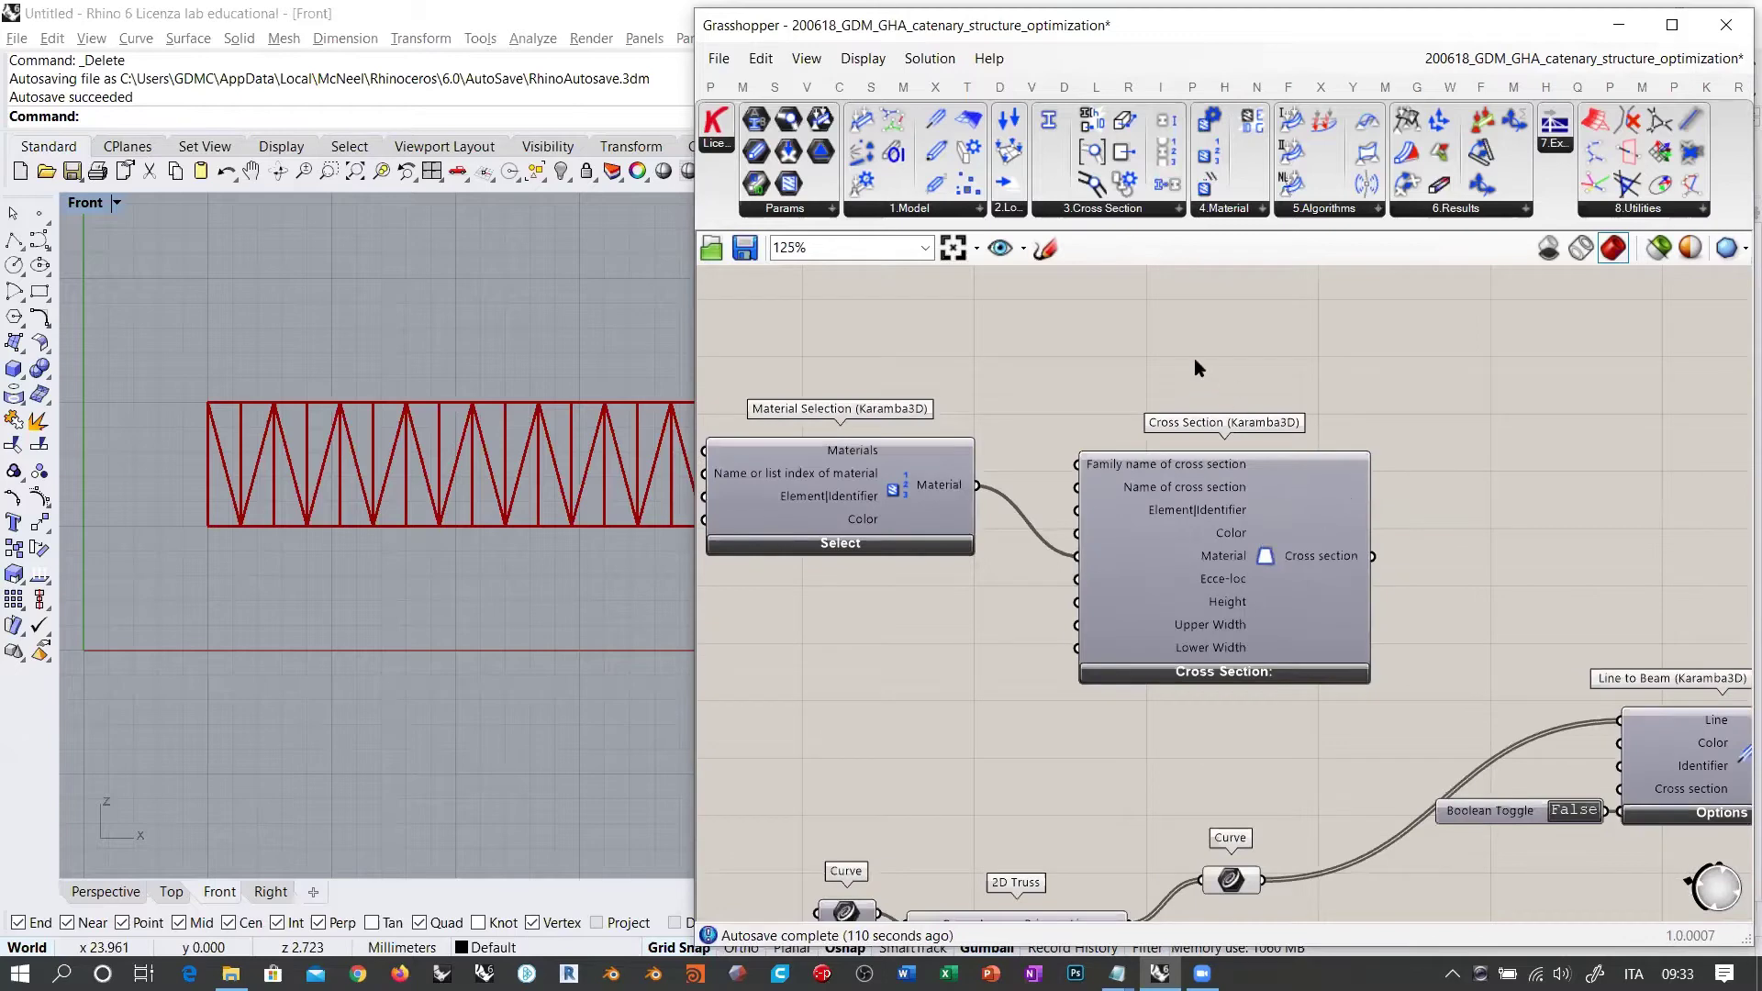
pyautogui.doubleClick(1192, 367)
pyautogui.write('scribble')
pyautogui.press('Return')
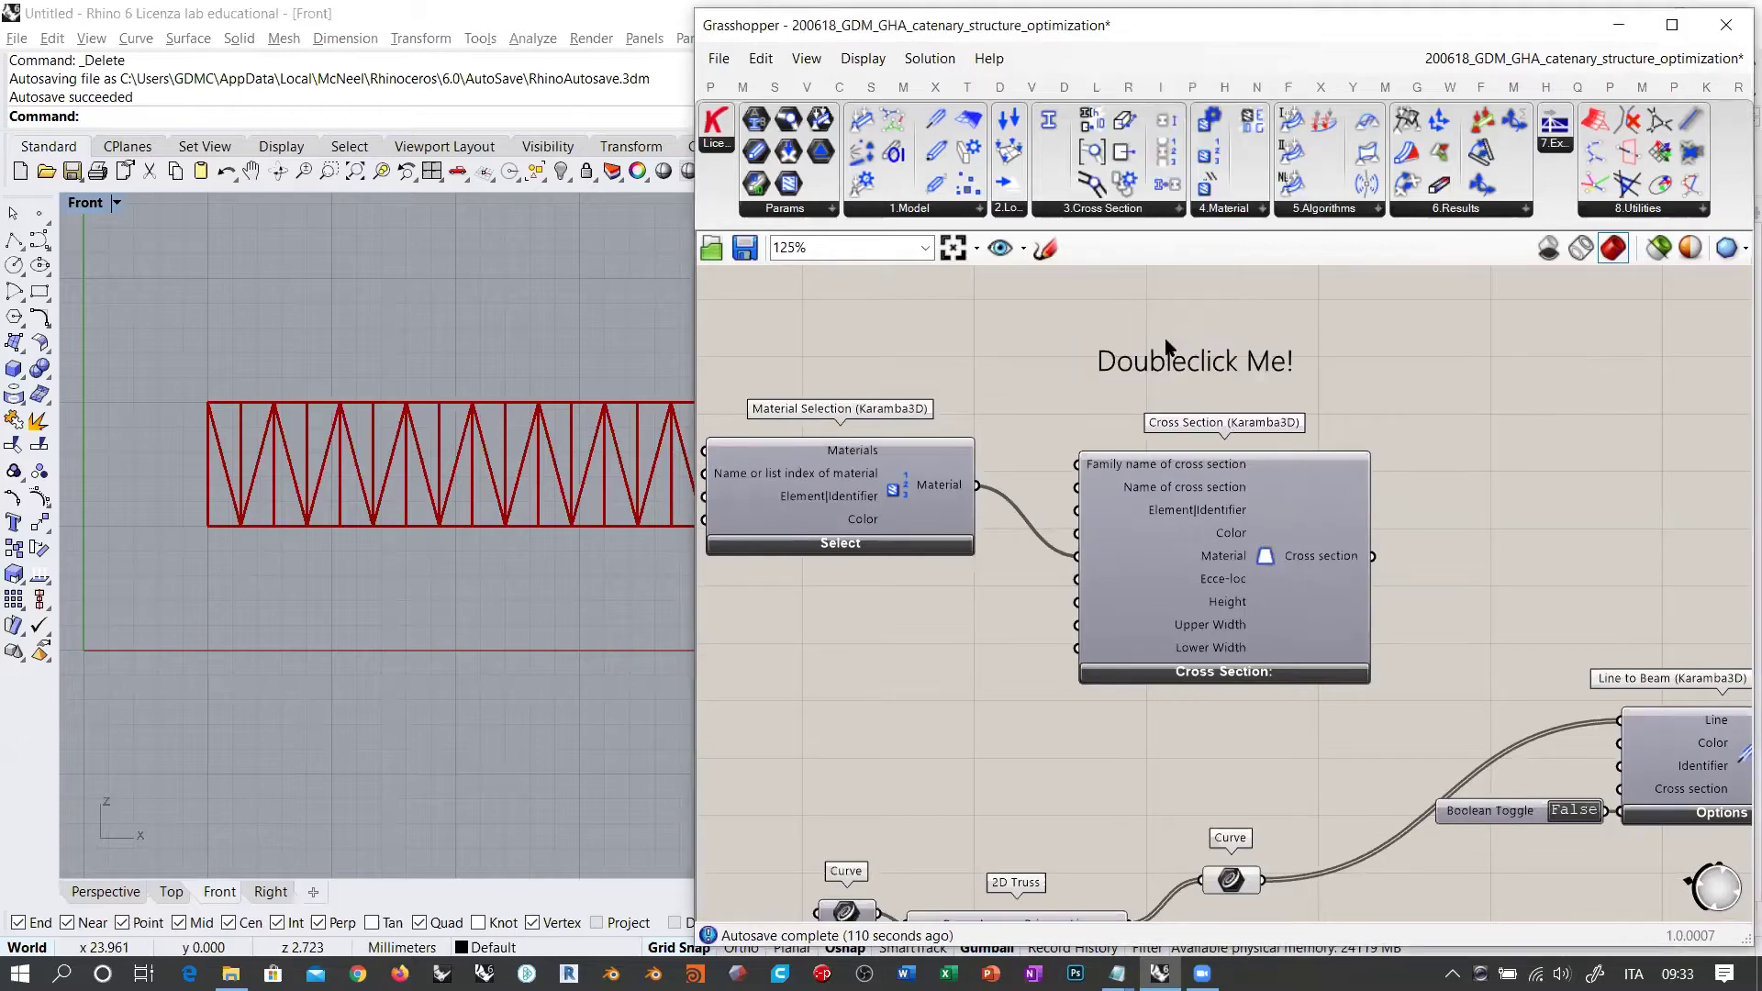
pyautogui.doubleClick(1170, 356)
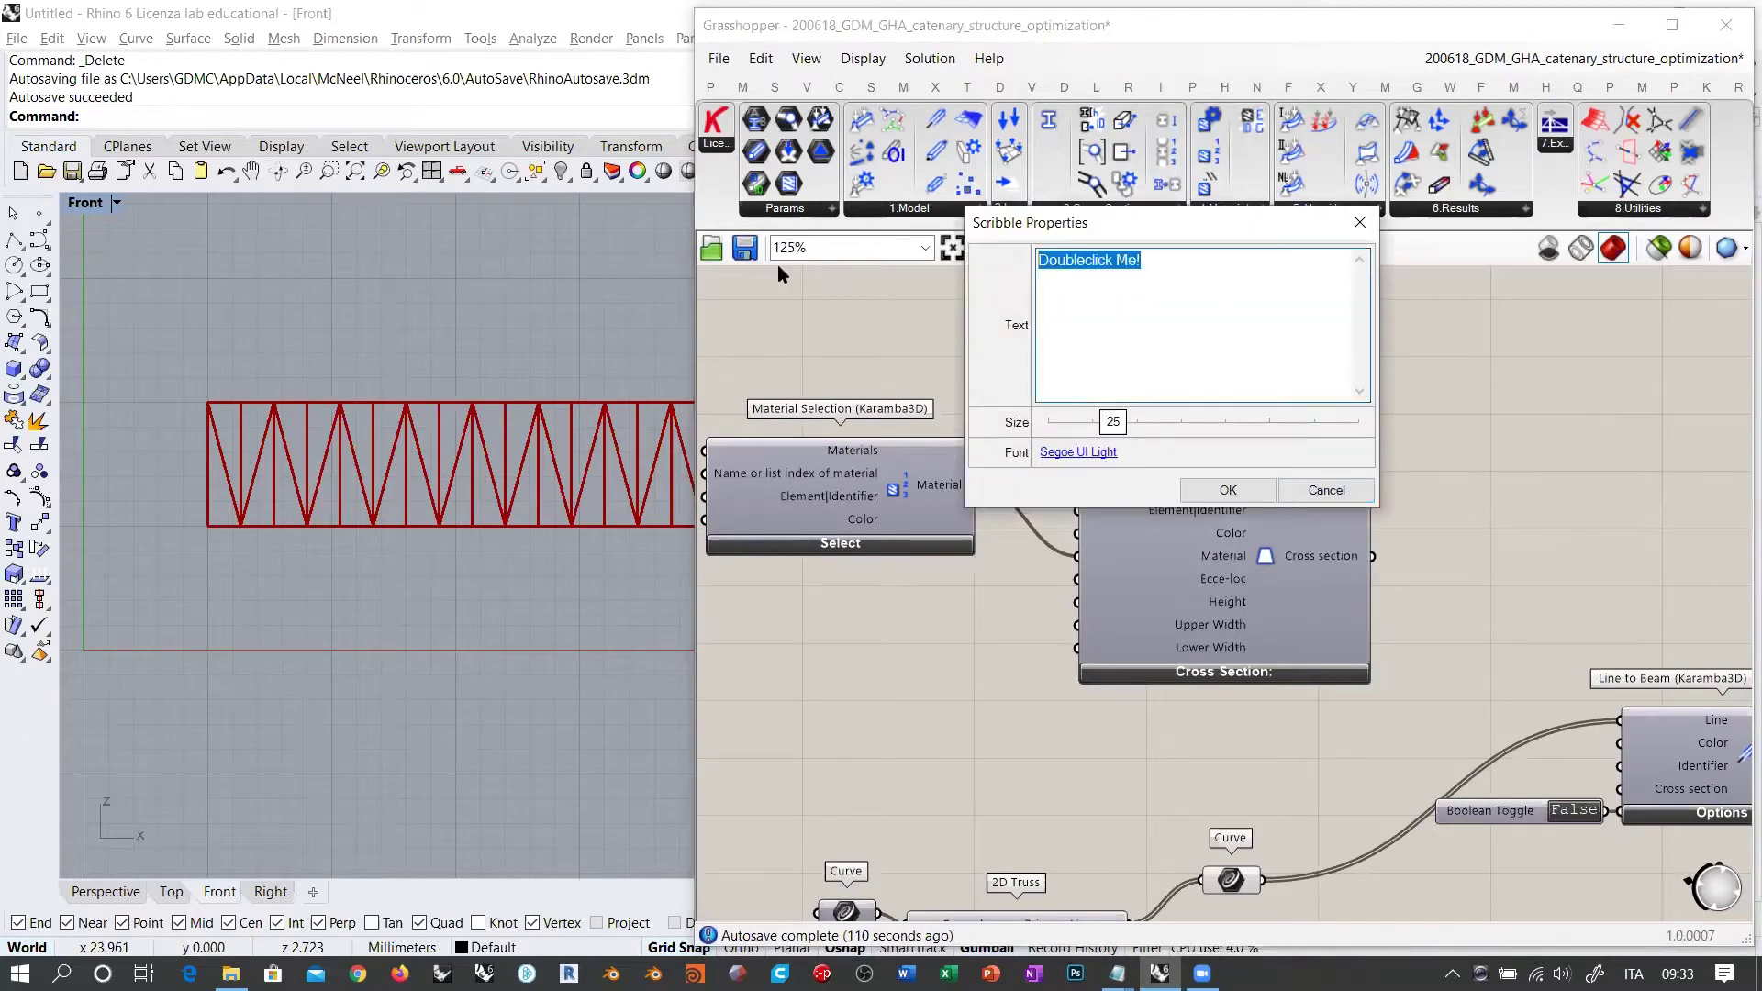
pyautogui.write('Check units')
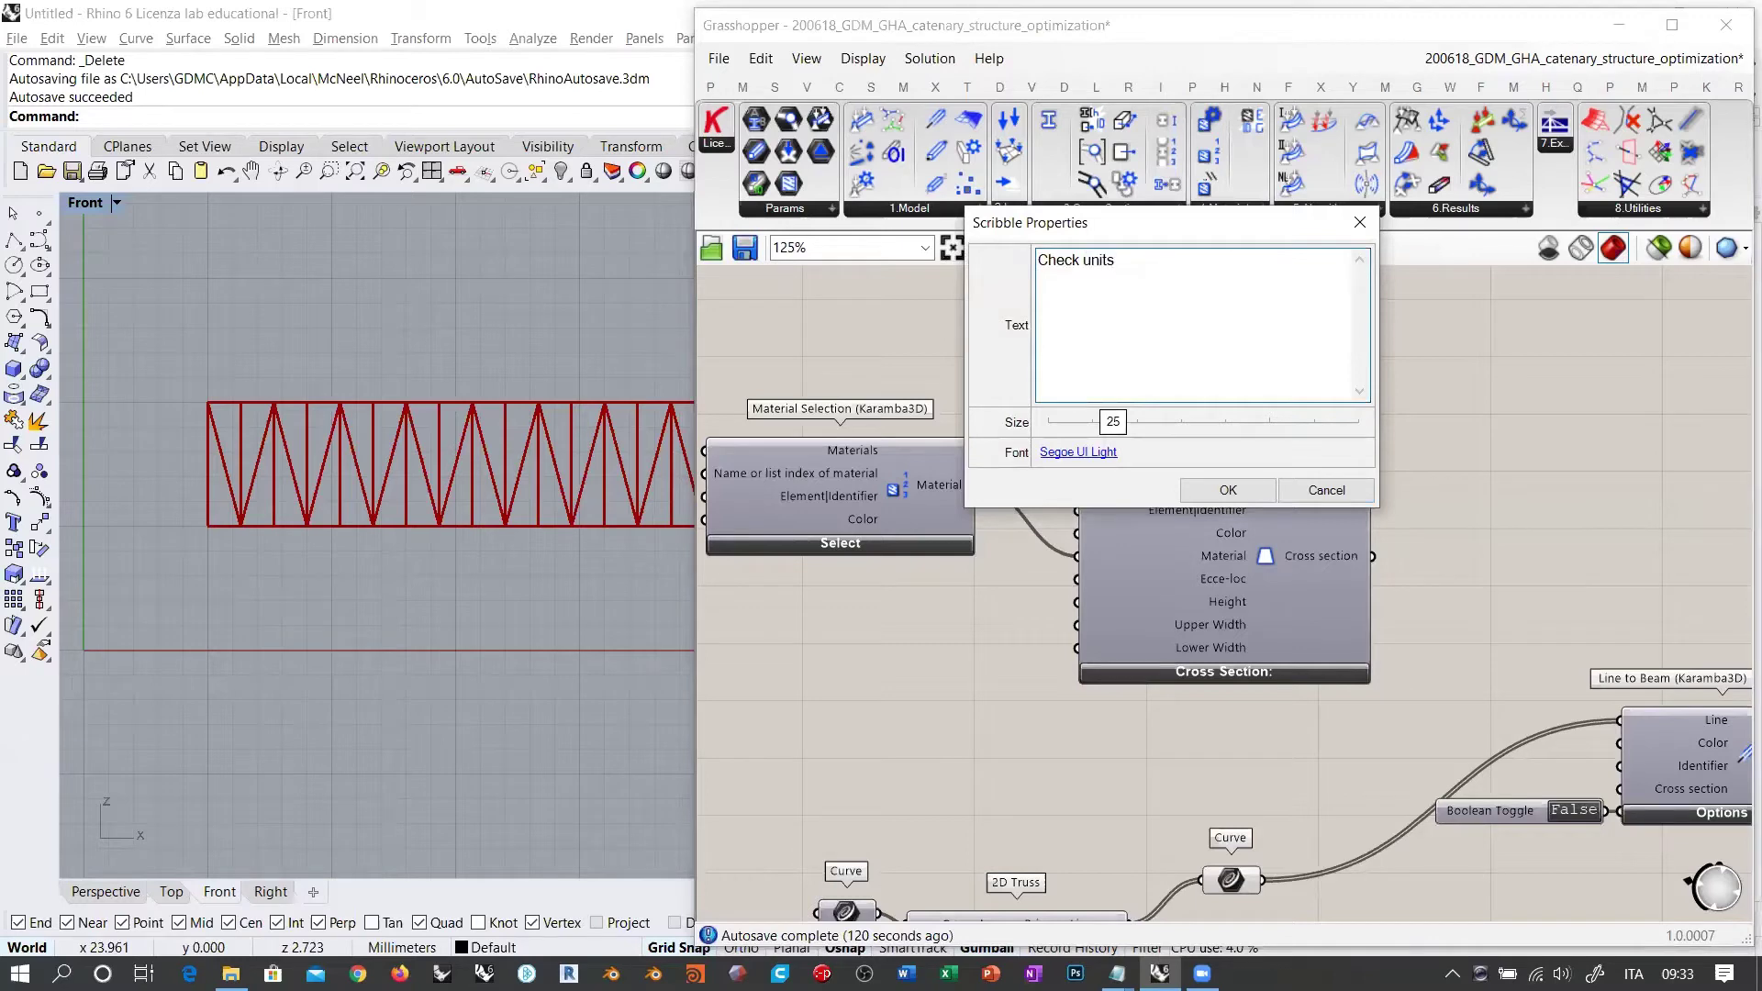
pyautogui.write(' (cm)')
pyautogui.click(1226, 490)
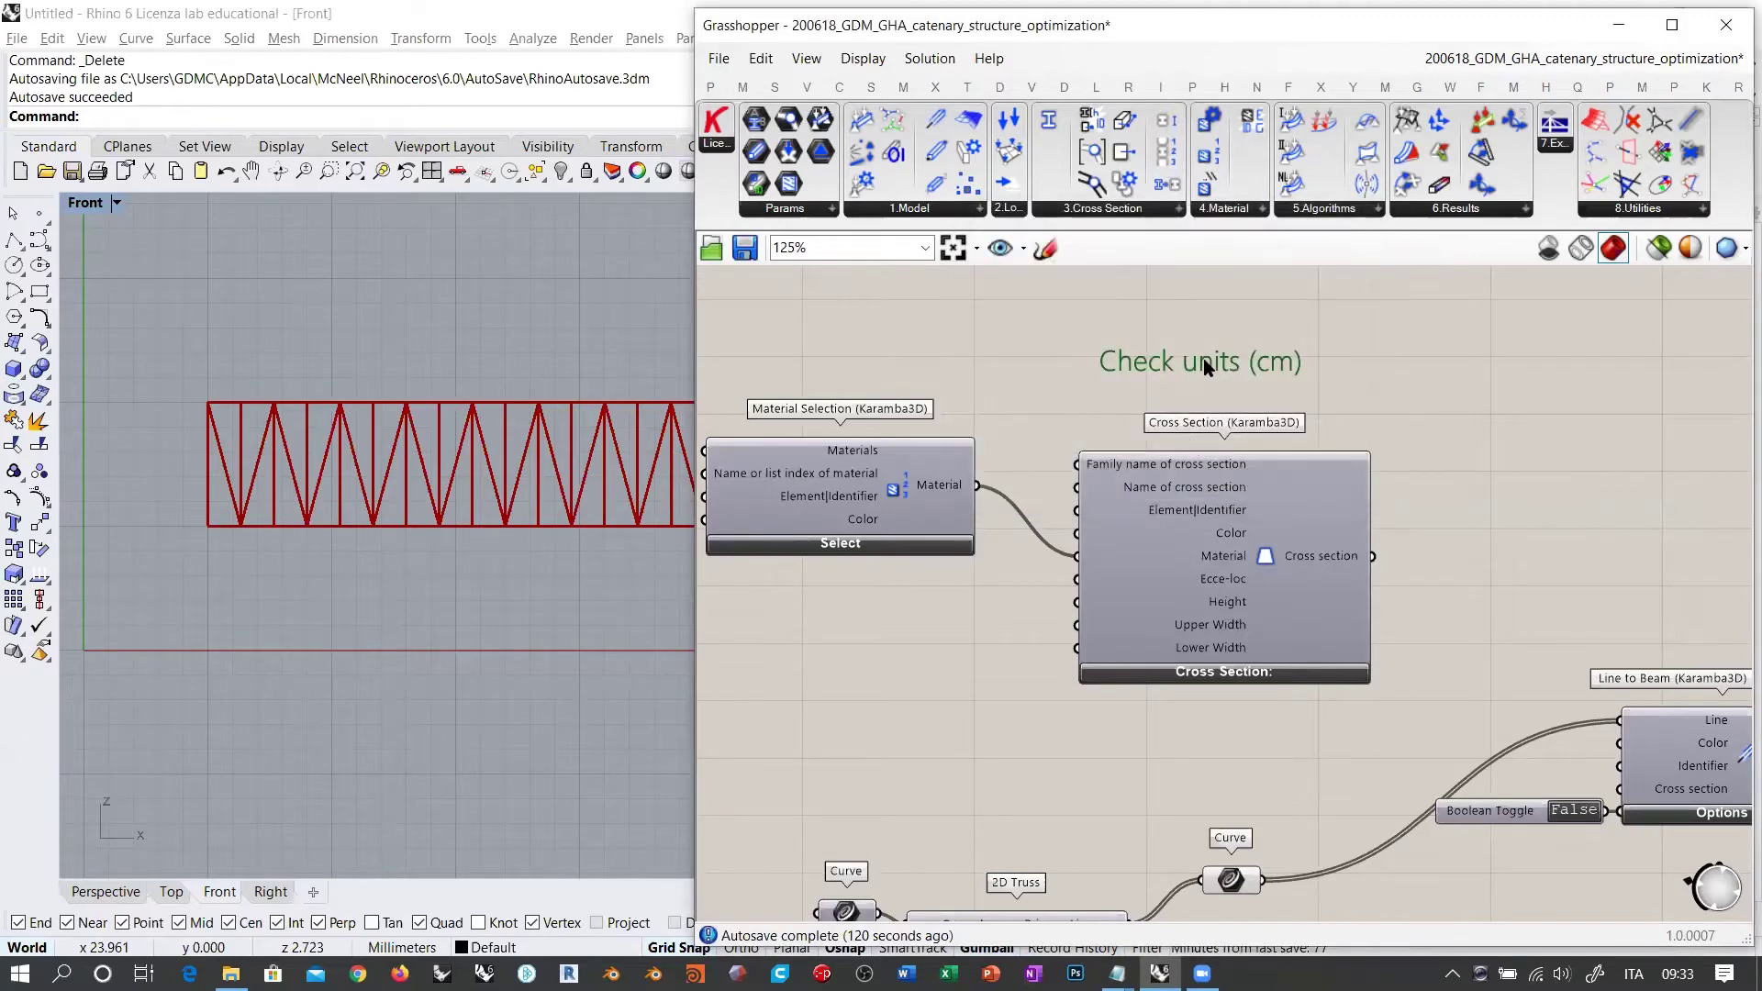
# Step: Group the units note with the Cross Section component, colour the group red, and move the note closer to the component
pyautogui.keyDown('shift'); pyautogui.click(1283, 532); pyautogui.keyUp('shift')
pyautogui.hotkey('ctrl', 'g')
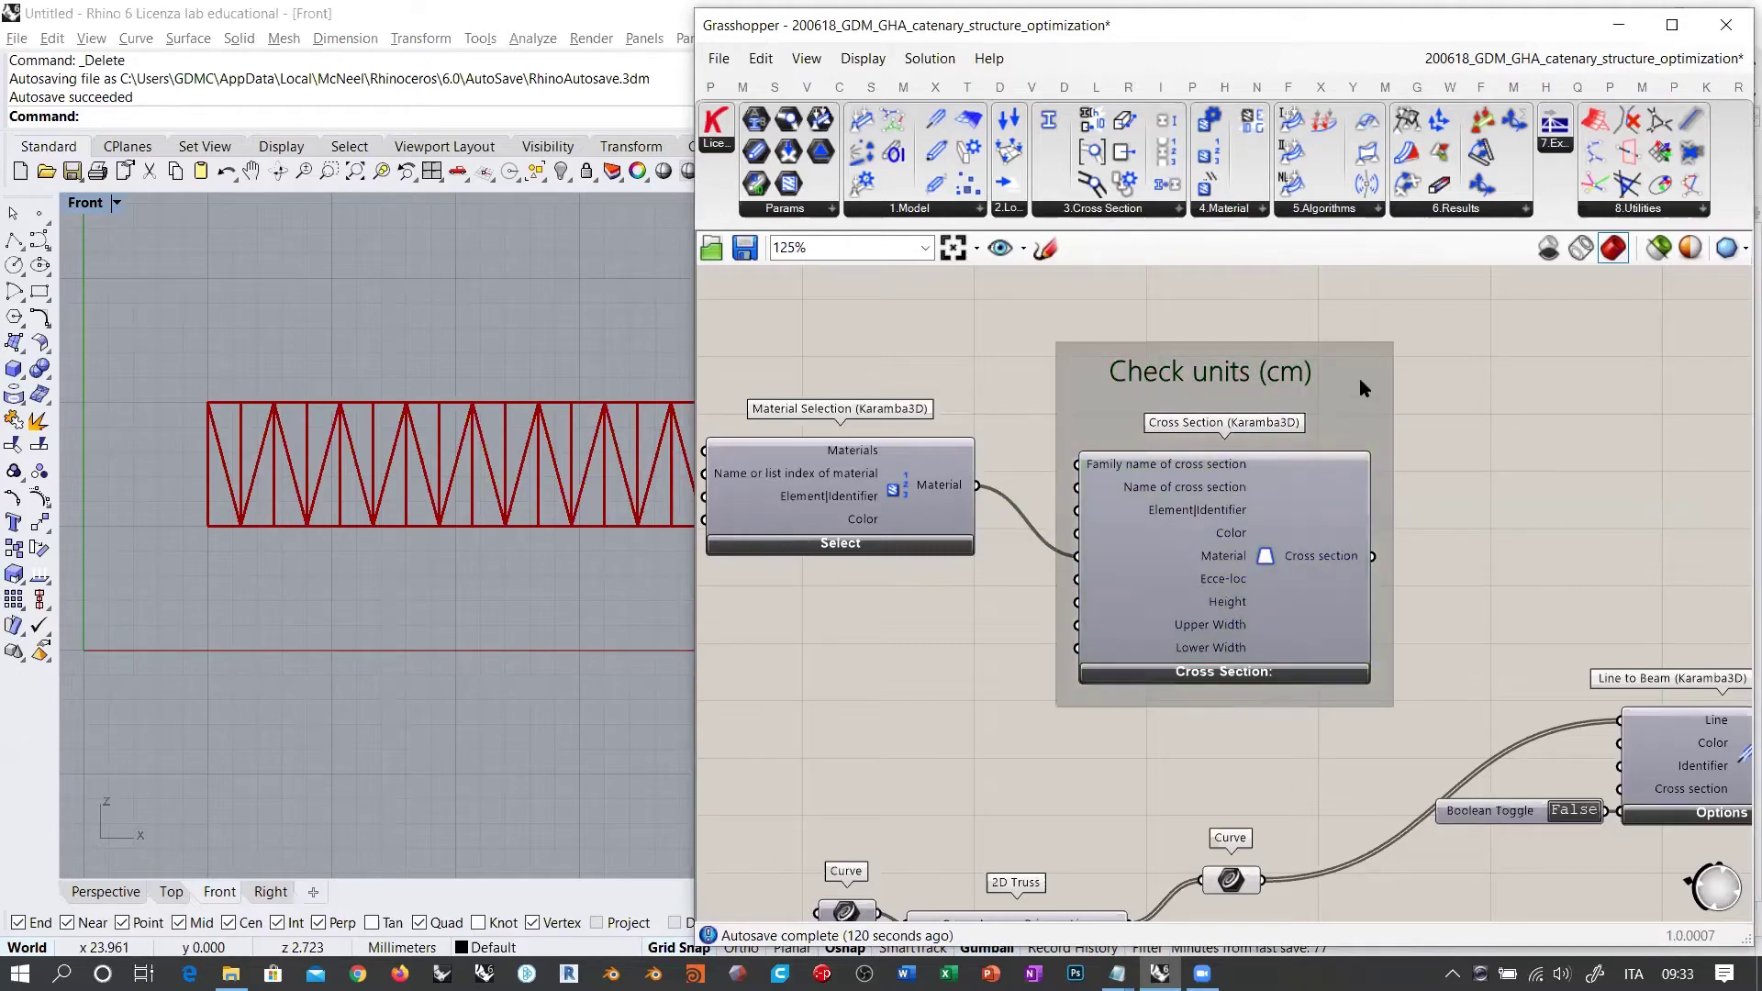
pyautogui.rightClick(1362, 372)
pyautogui.moveTo(1438, 604)
pyautogui.click(1118, 649)
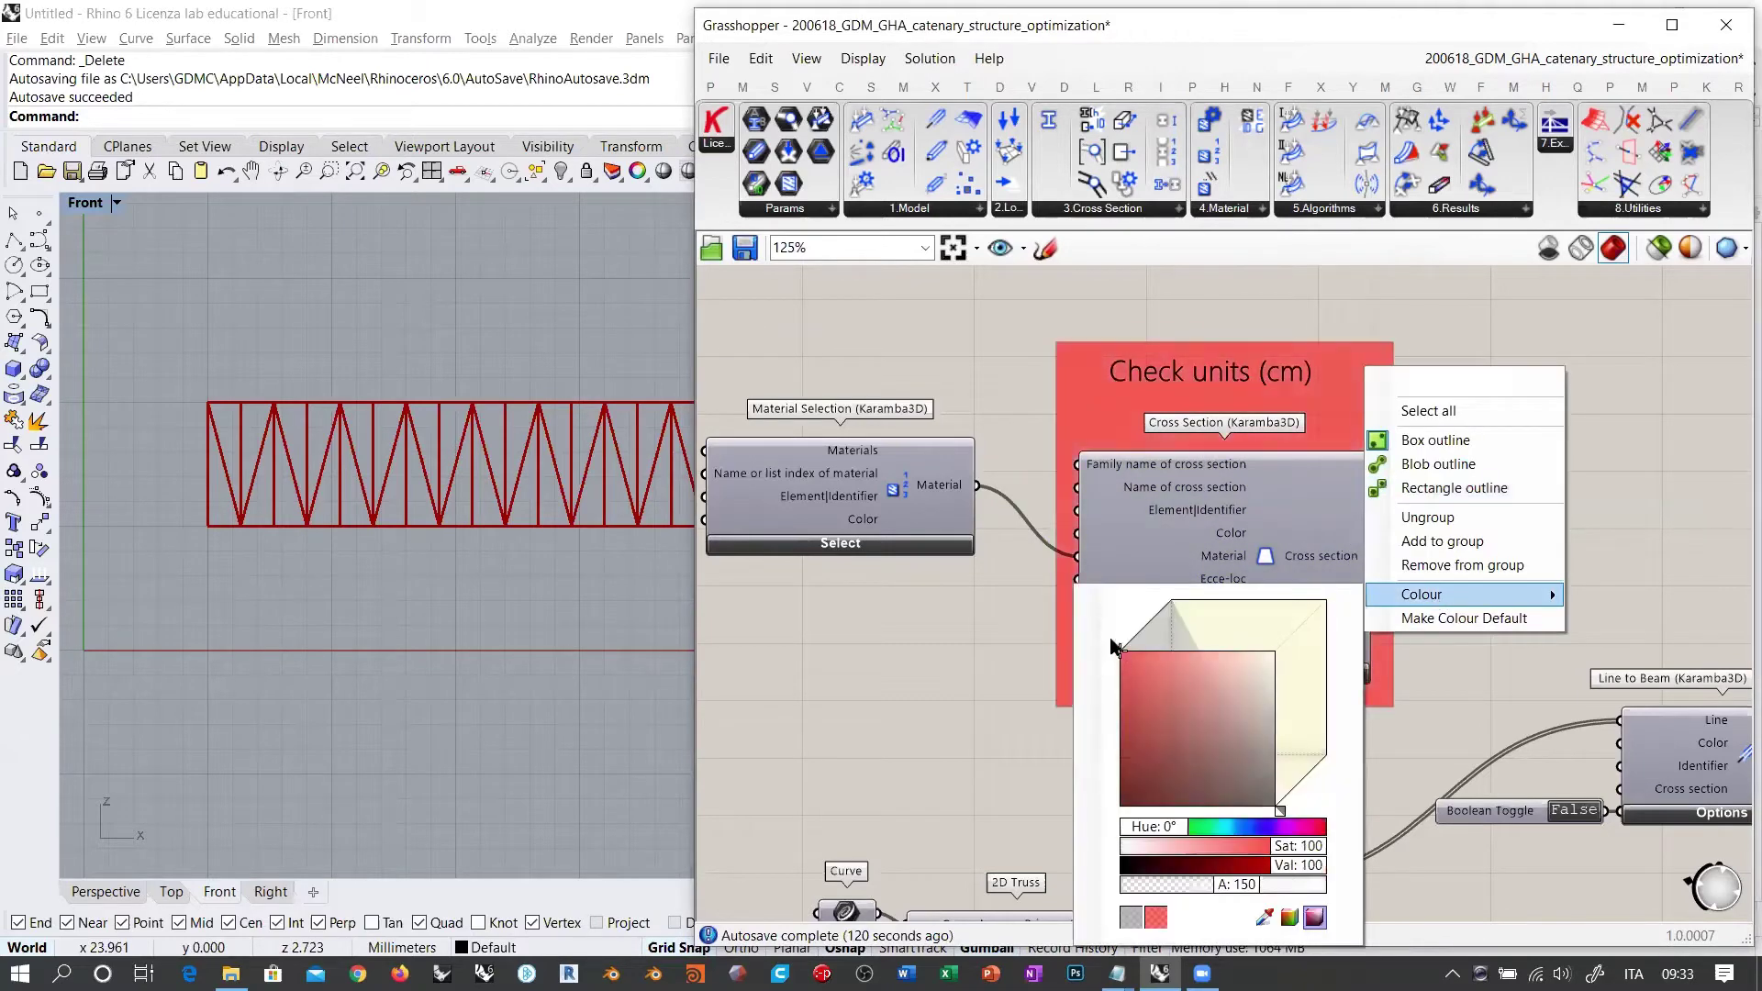
pyautogui.click(916, 734)
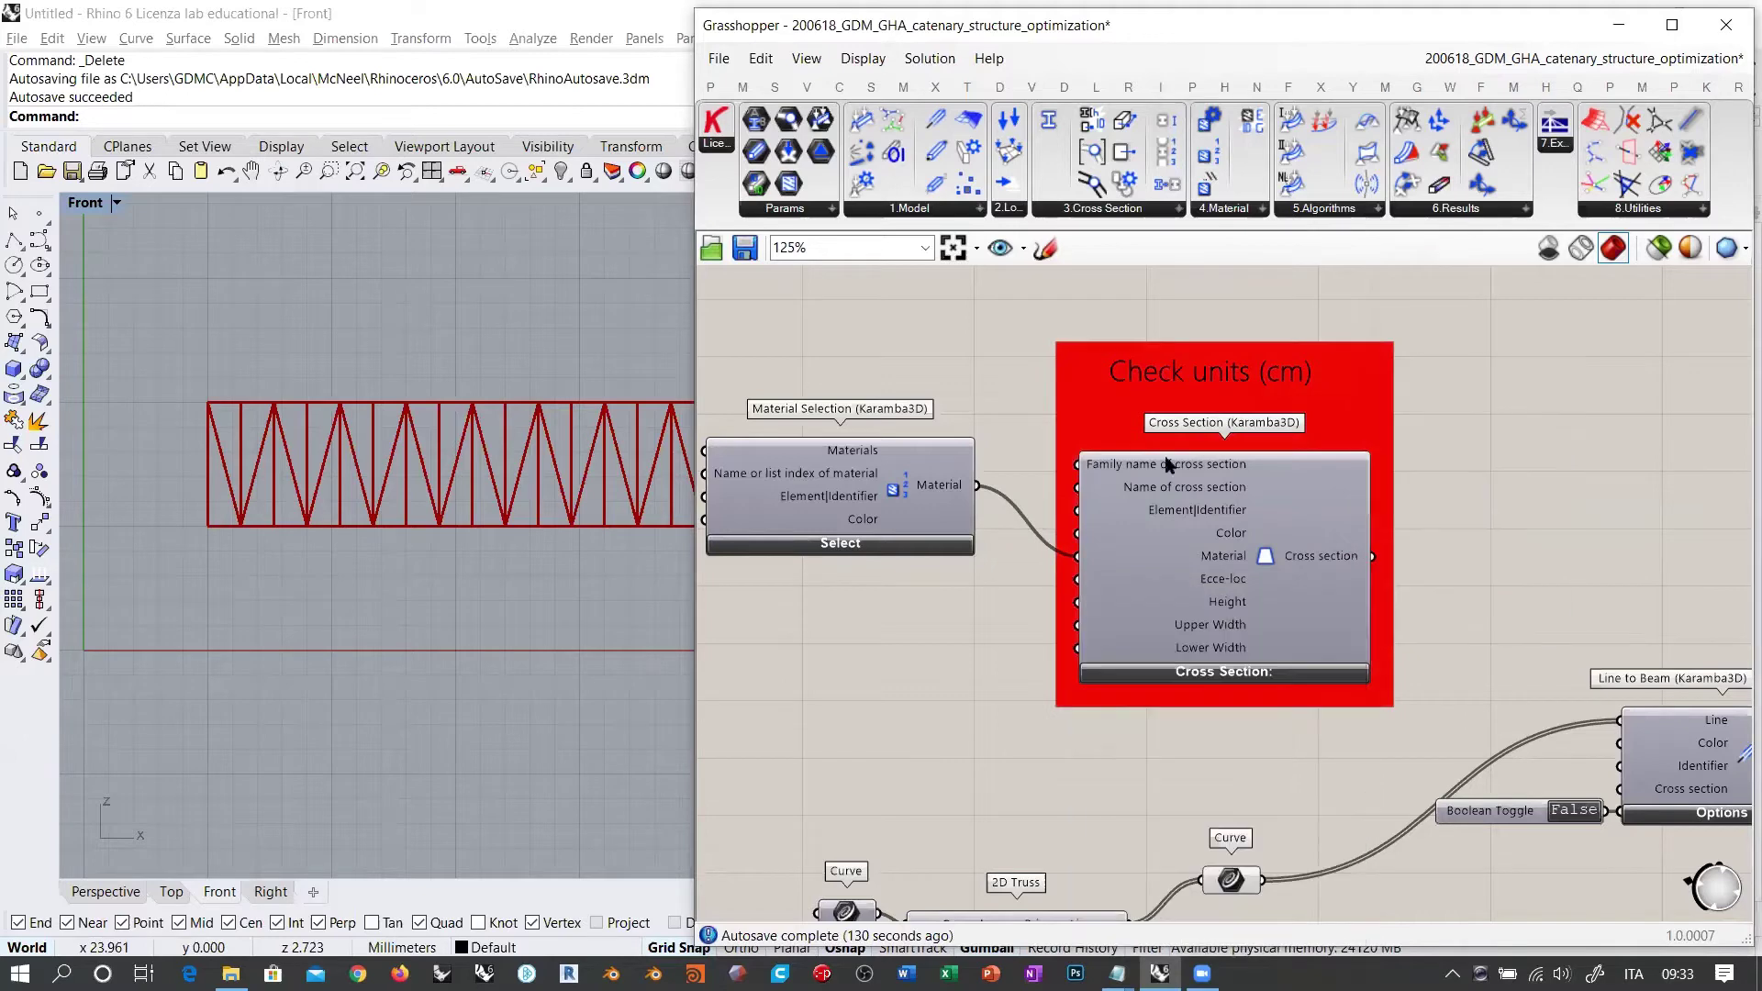
pyautogui.moveTo(1224, 365)
pyautogui.mouseDown()
pyautogui.moveTo(1234, 611)
pyautogui.moveTo(1245, 401)
pyautogui.mouseUp()
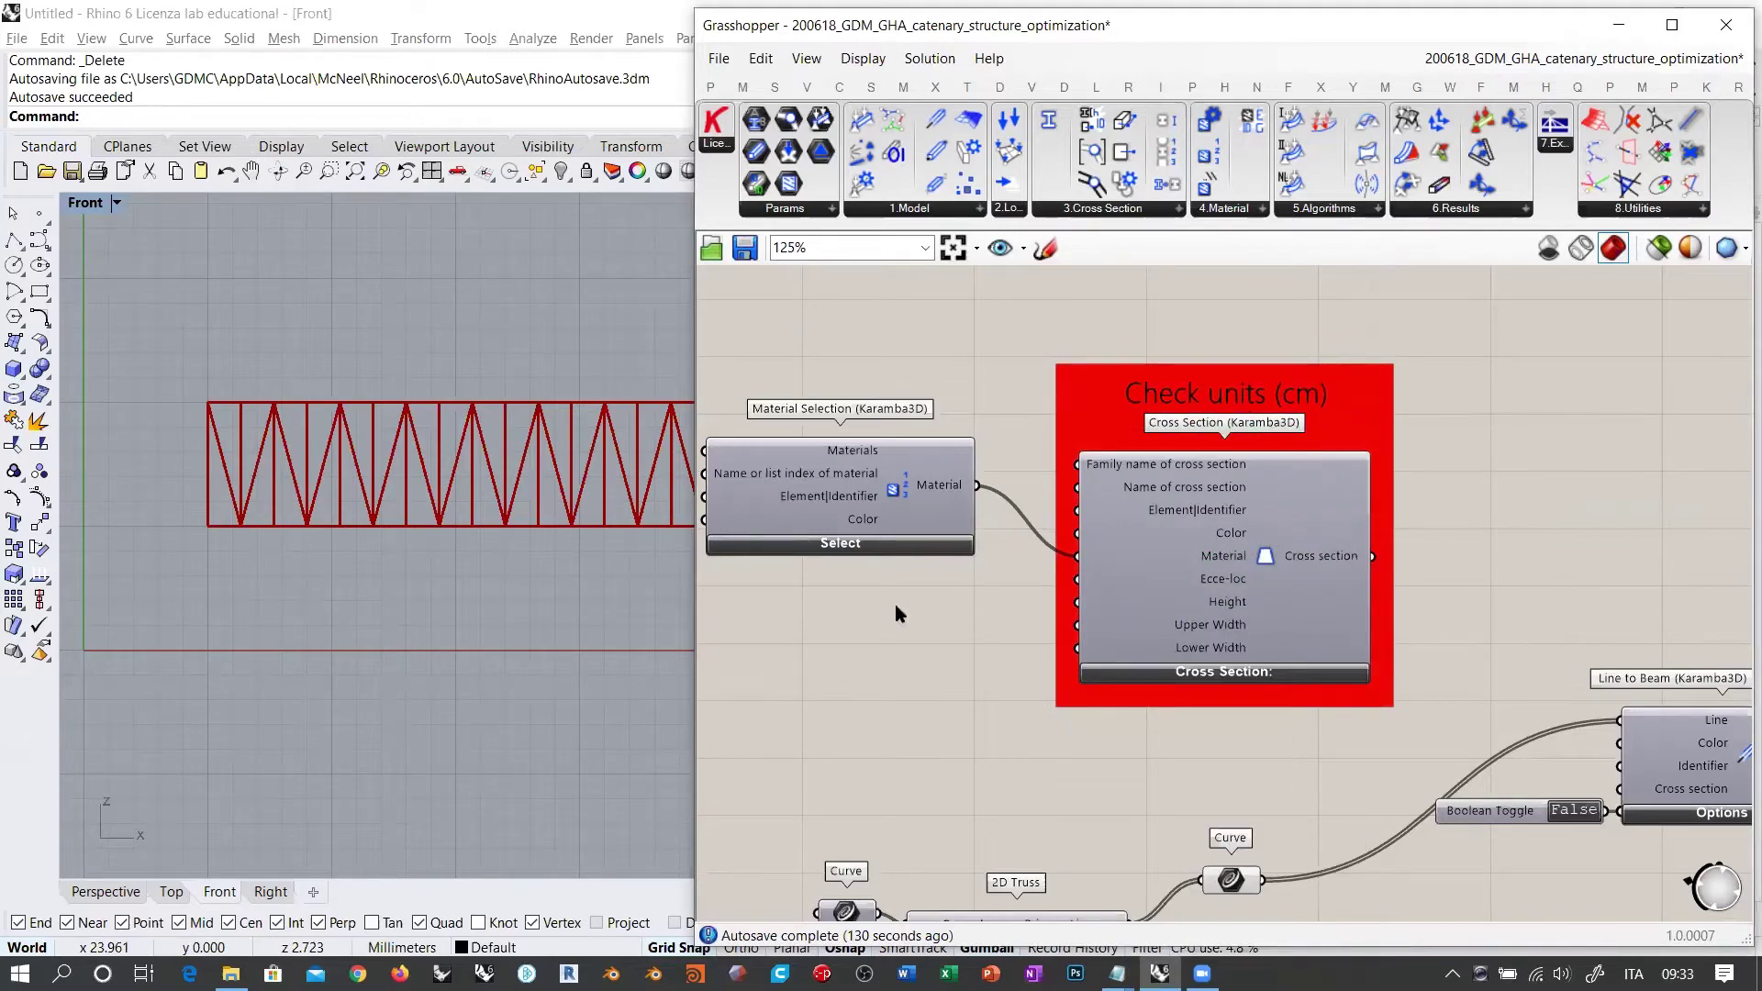
# Step: Add a number slider ranging from 10 to 40 and position it just below the Material Selection component
pyautogui.scroll(2, 1146, 569)
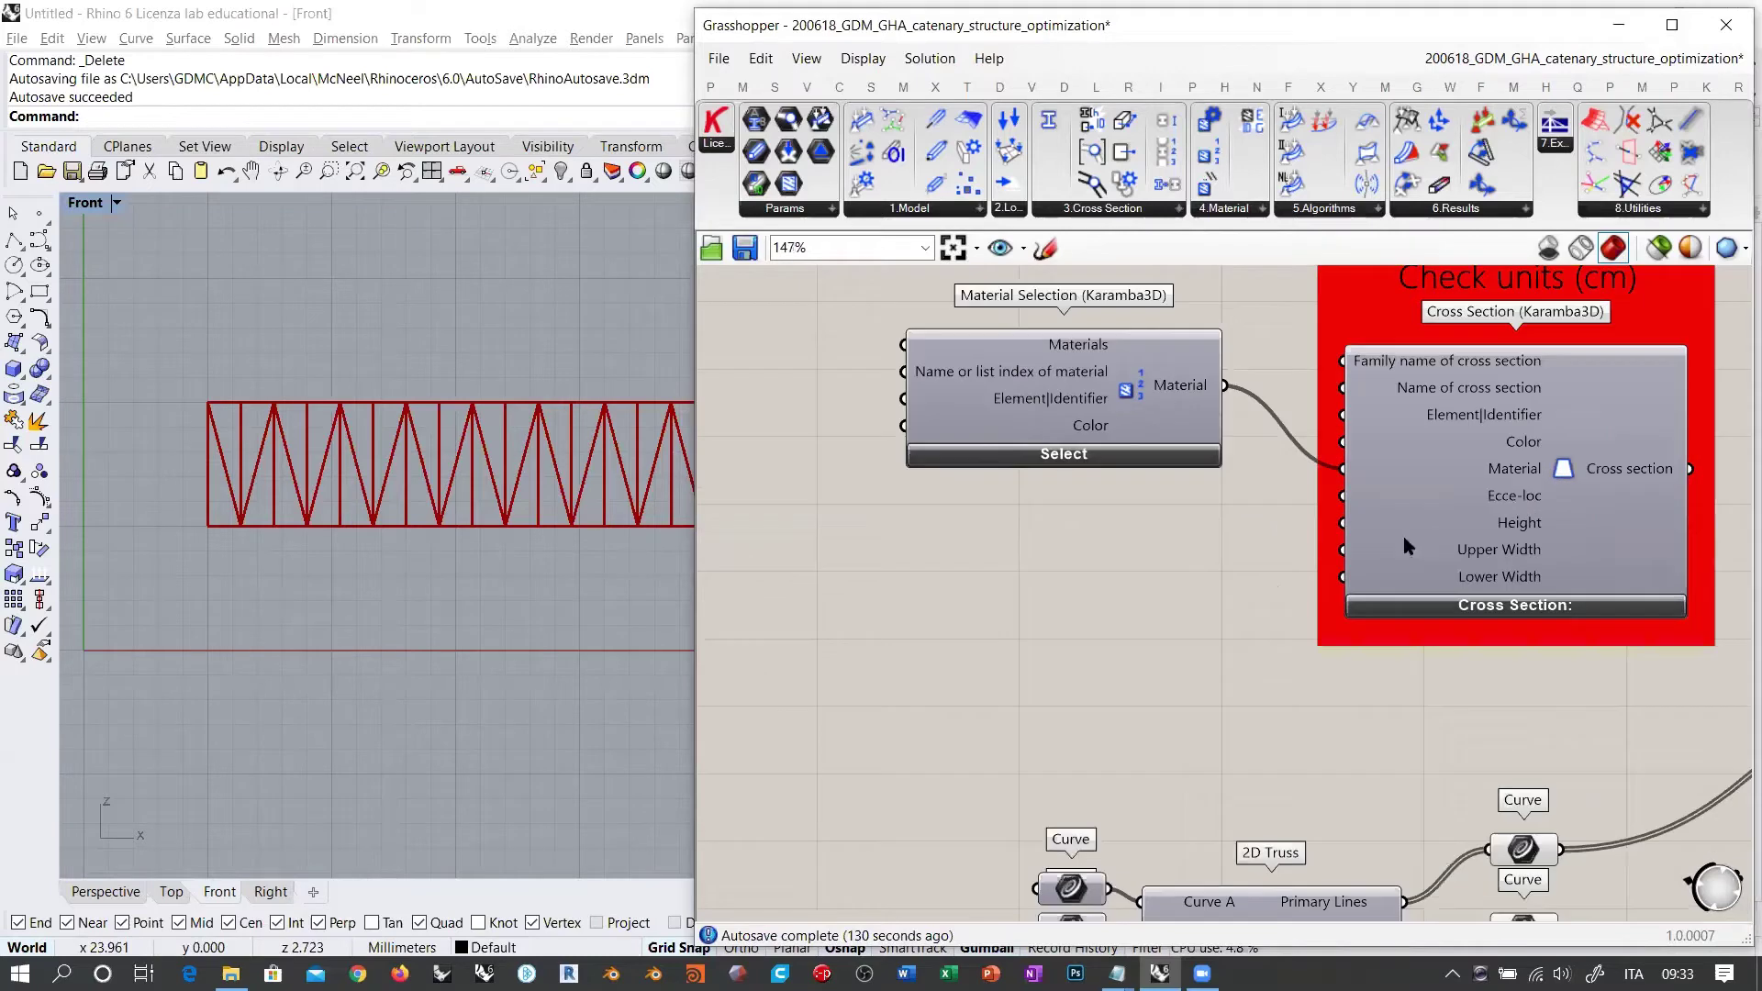
pyautogui.doubleClick(1046, 580)
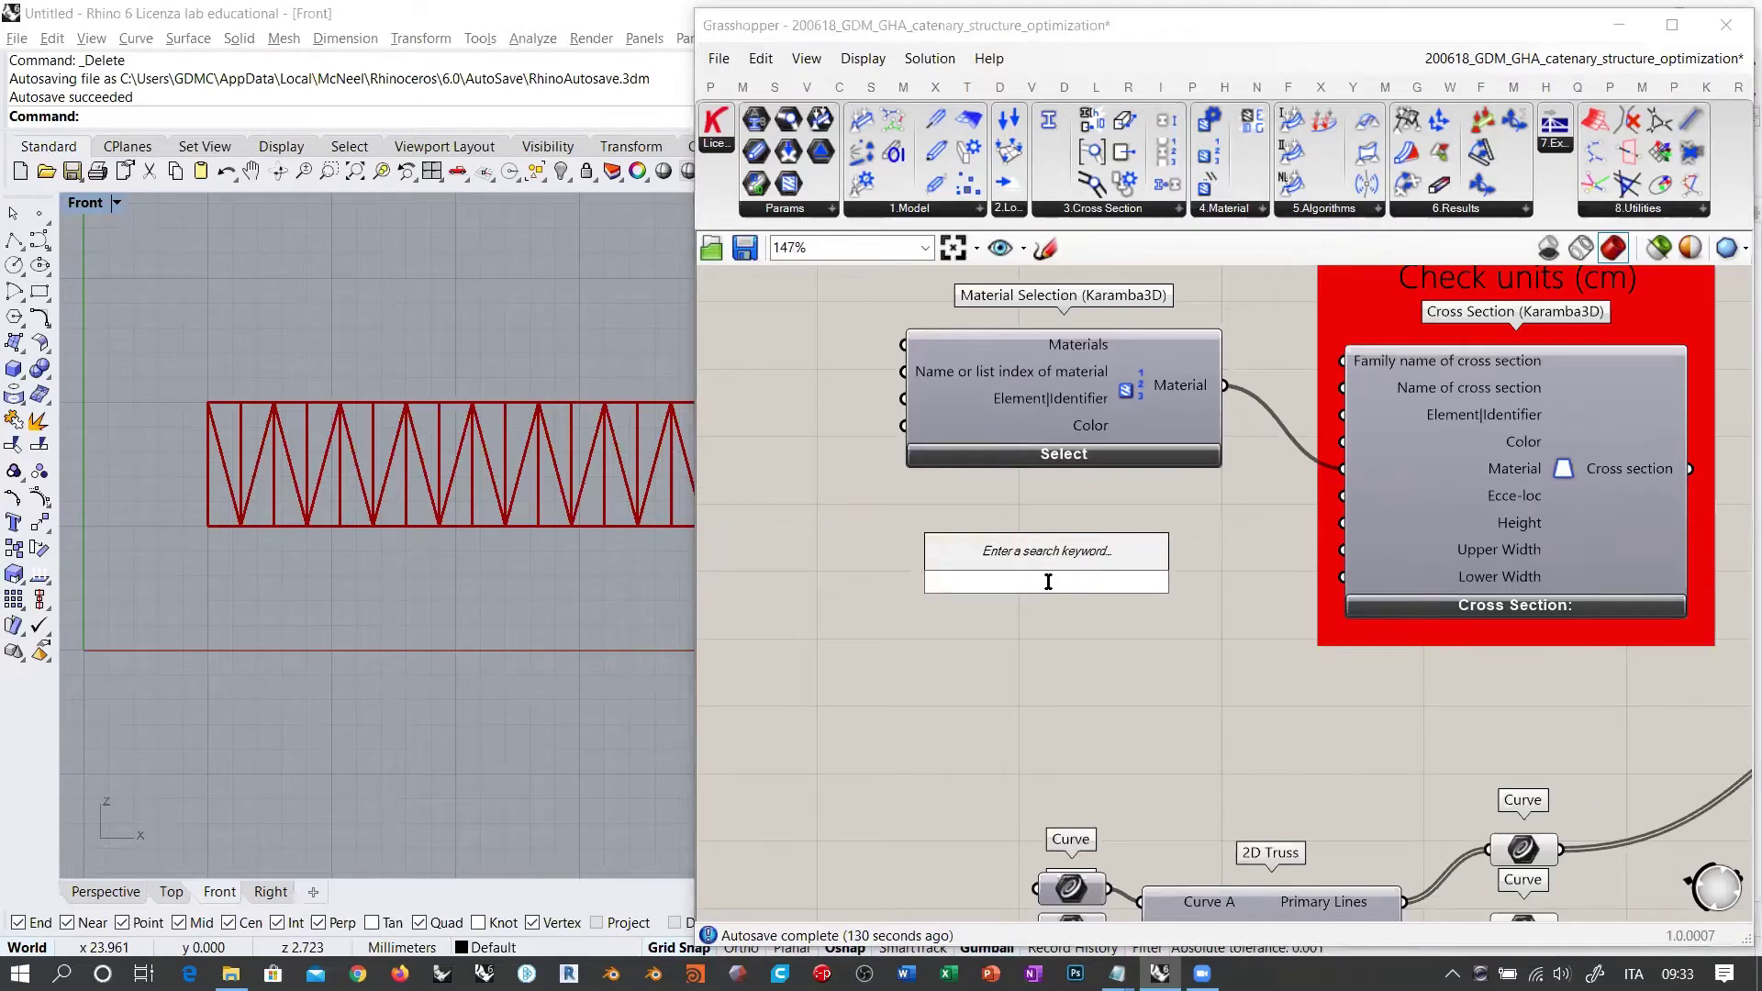
pyautogui.write('10<')
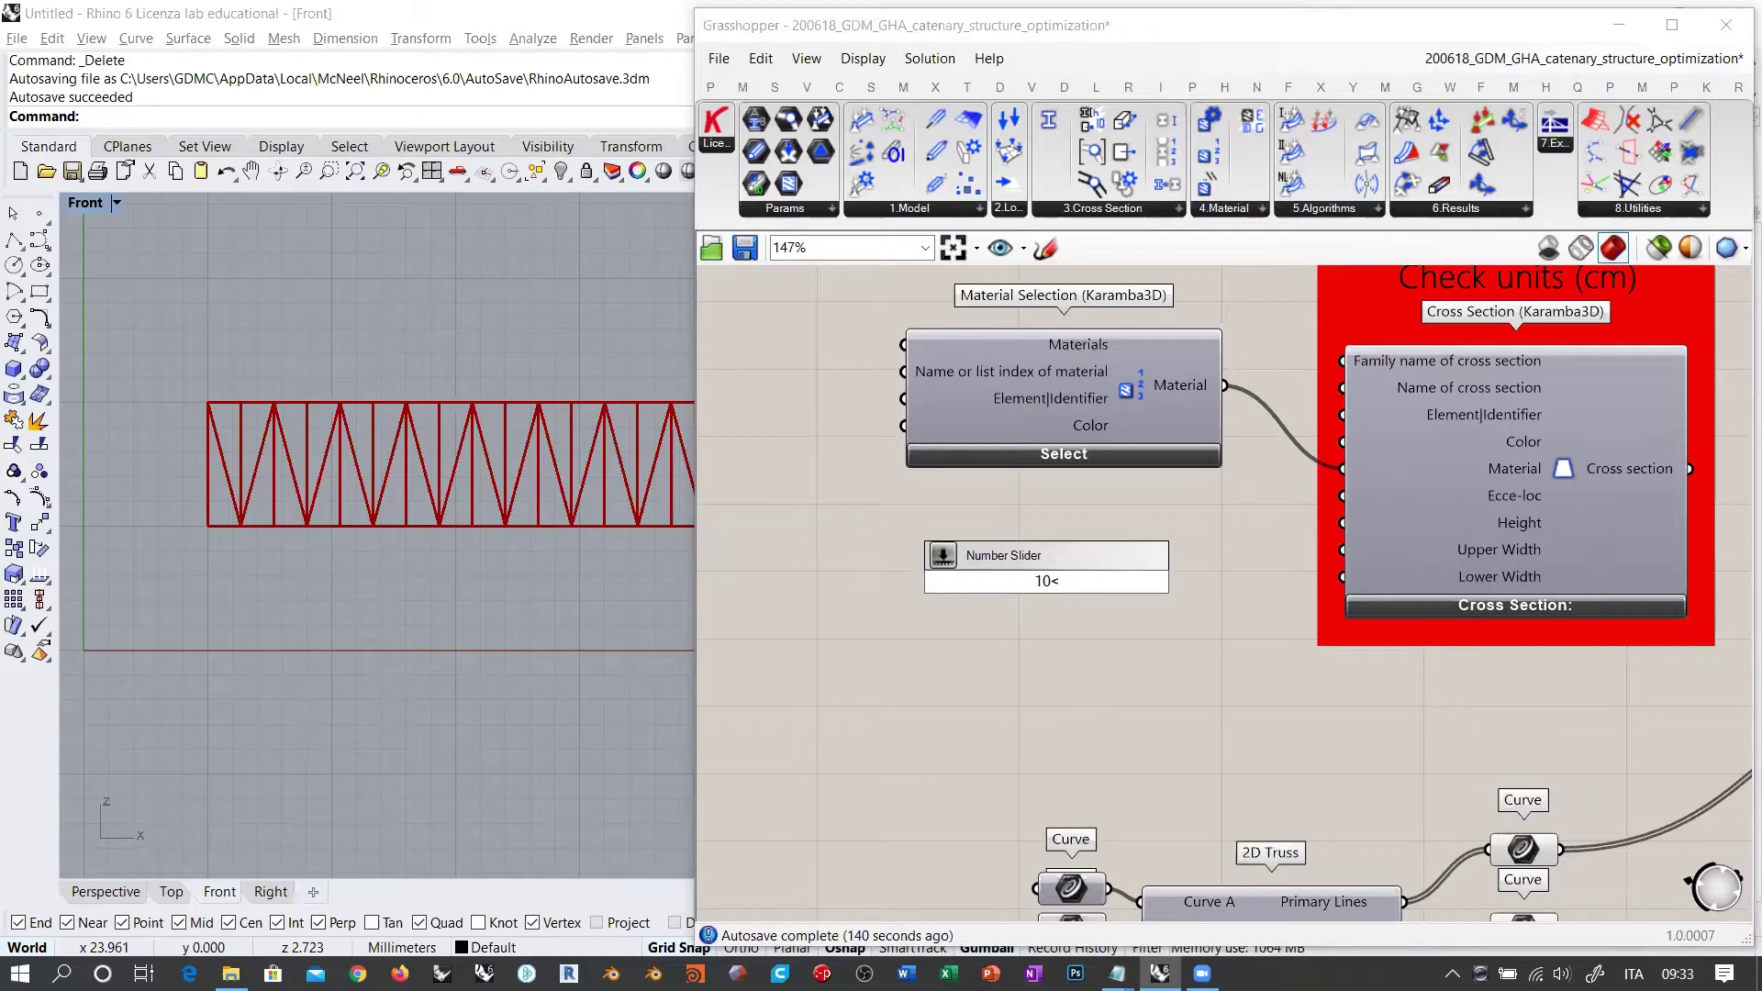
pyautogui.write('40')
pyautogui.press('Return')
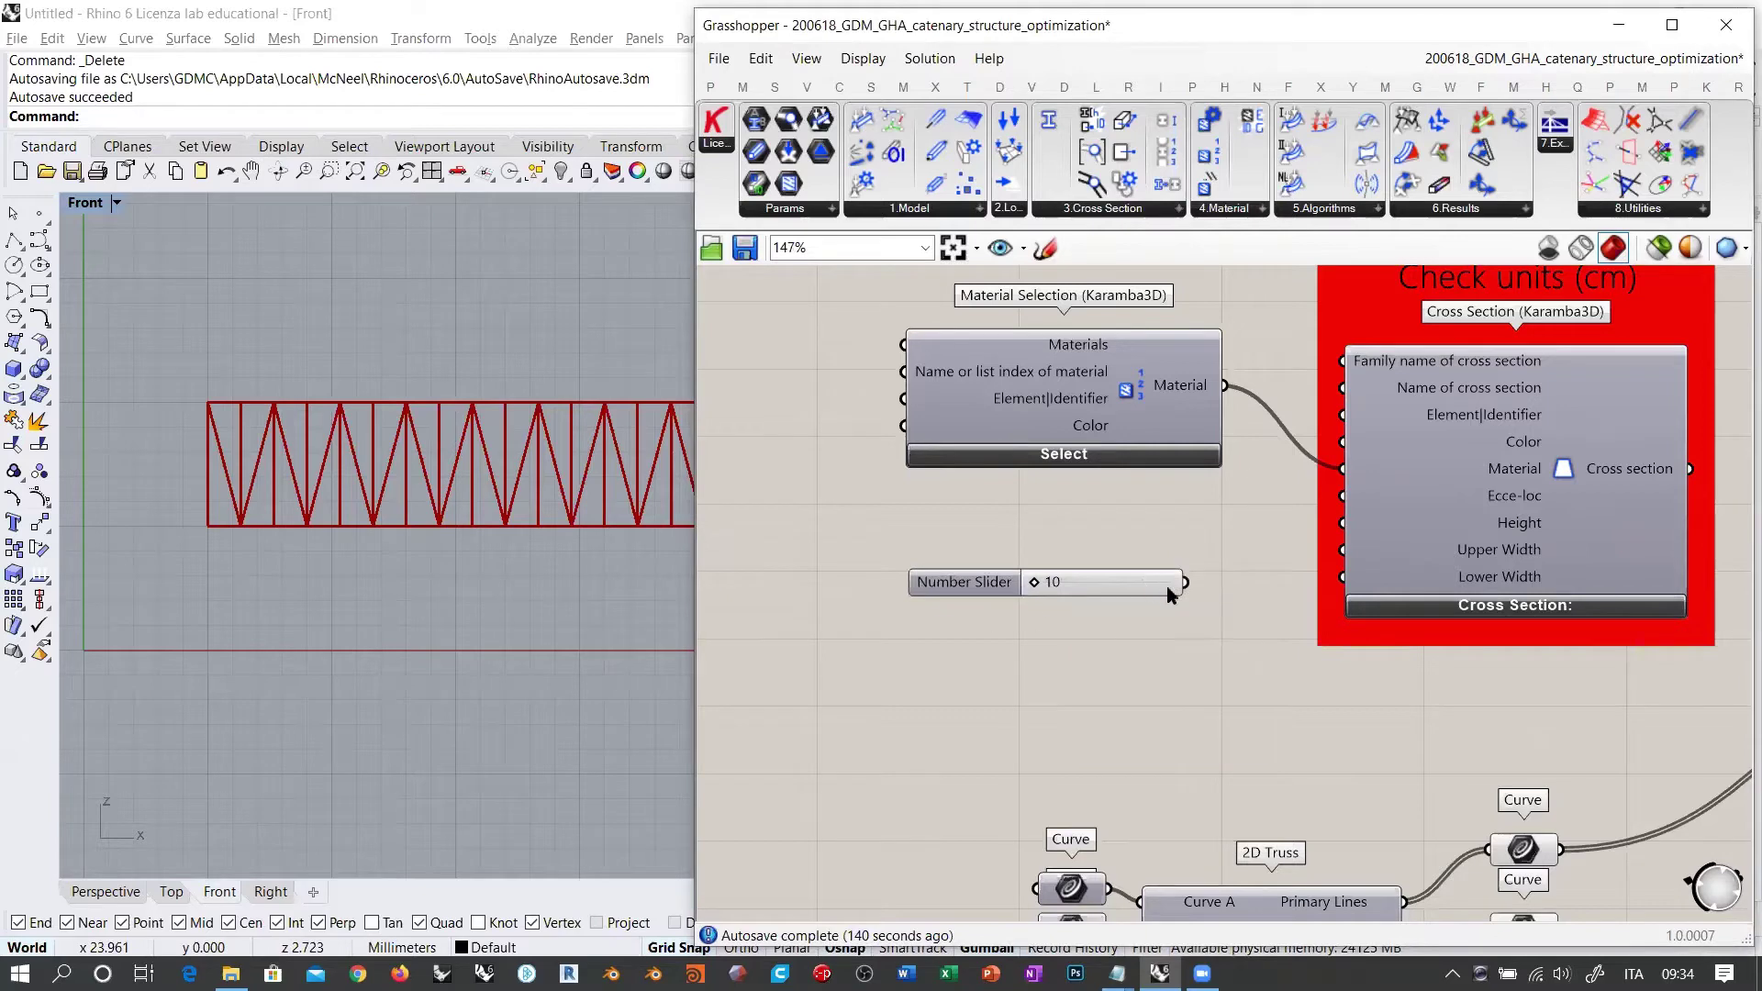
pyautogui.moveTo(1138, 587); pyautogui.dragTo(1129, 551)
pyautogui.moveTo(1263, 605); pyautogui.dragTo(1169, 588, button='right')
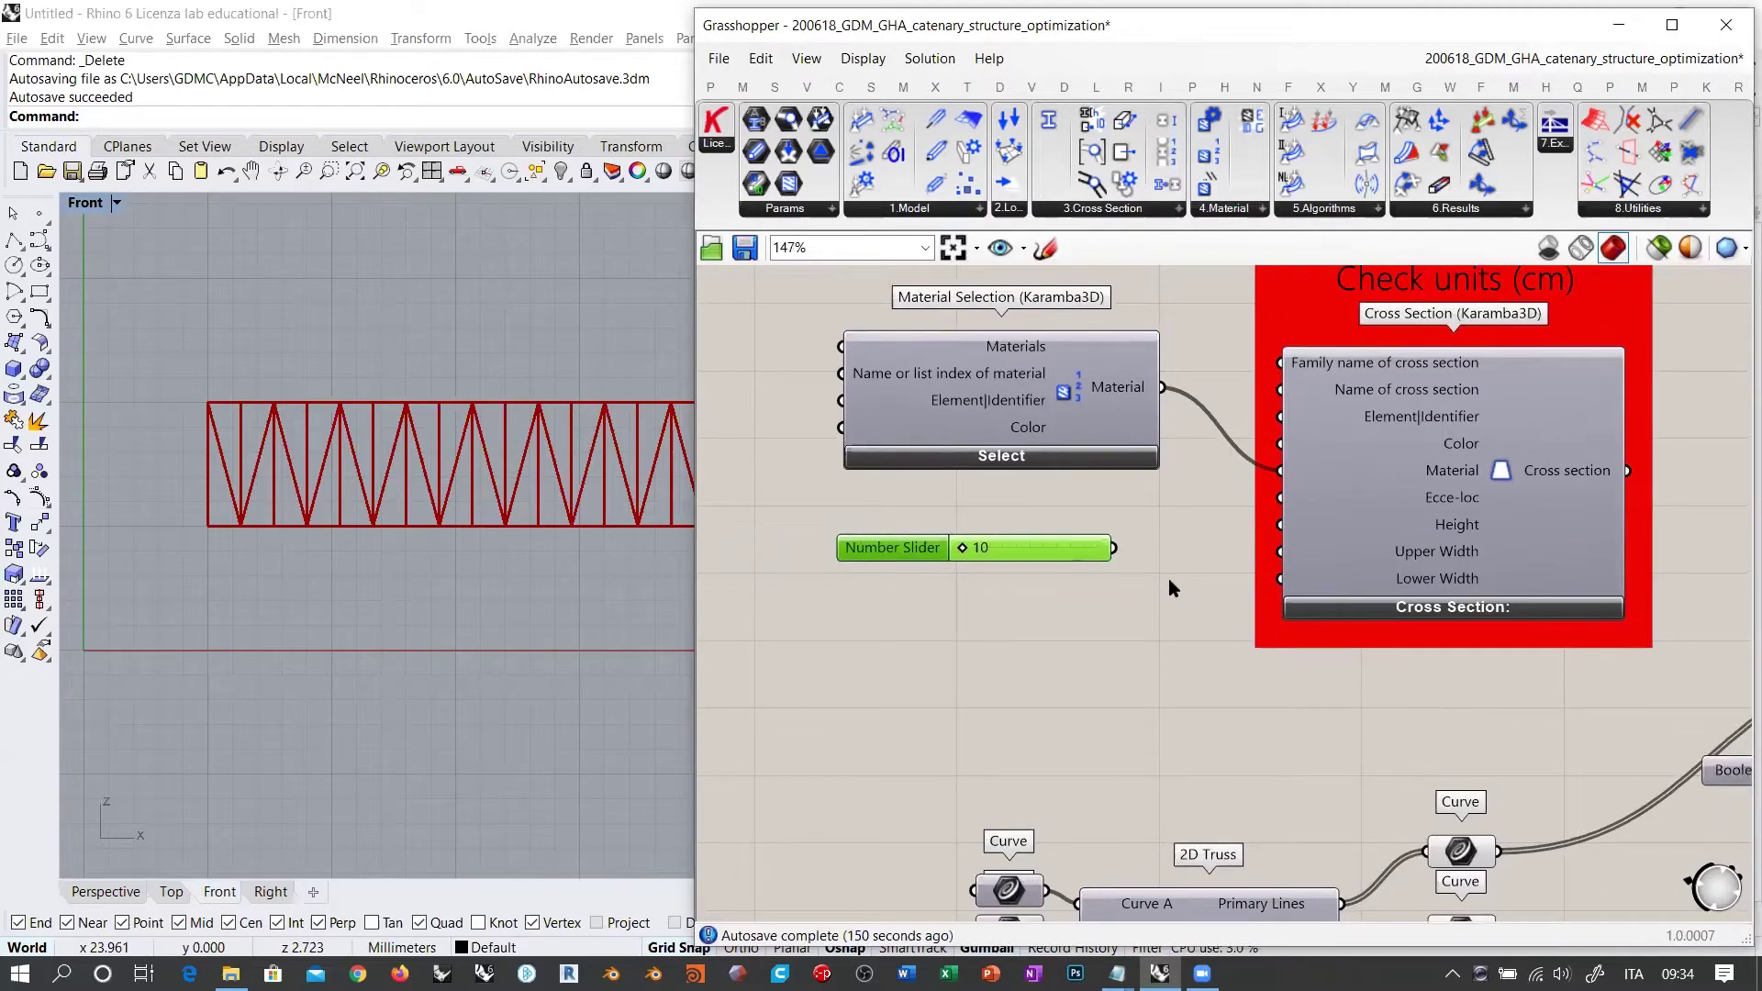
pyautogui.press('Up')
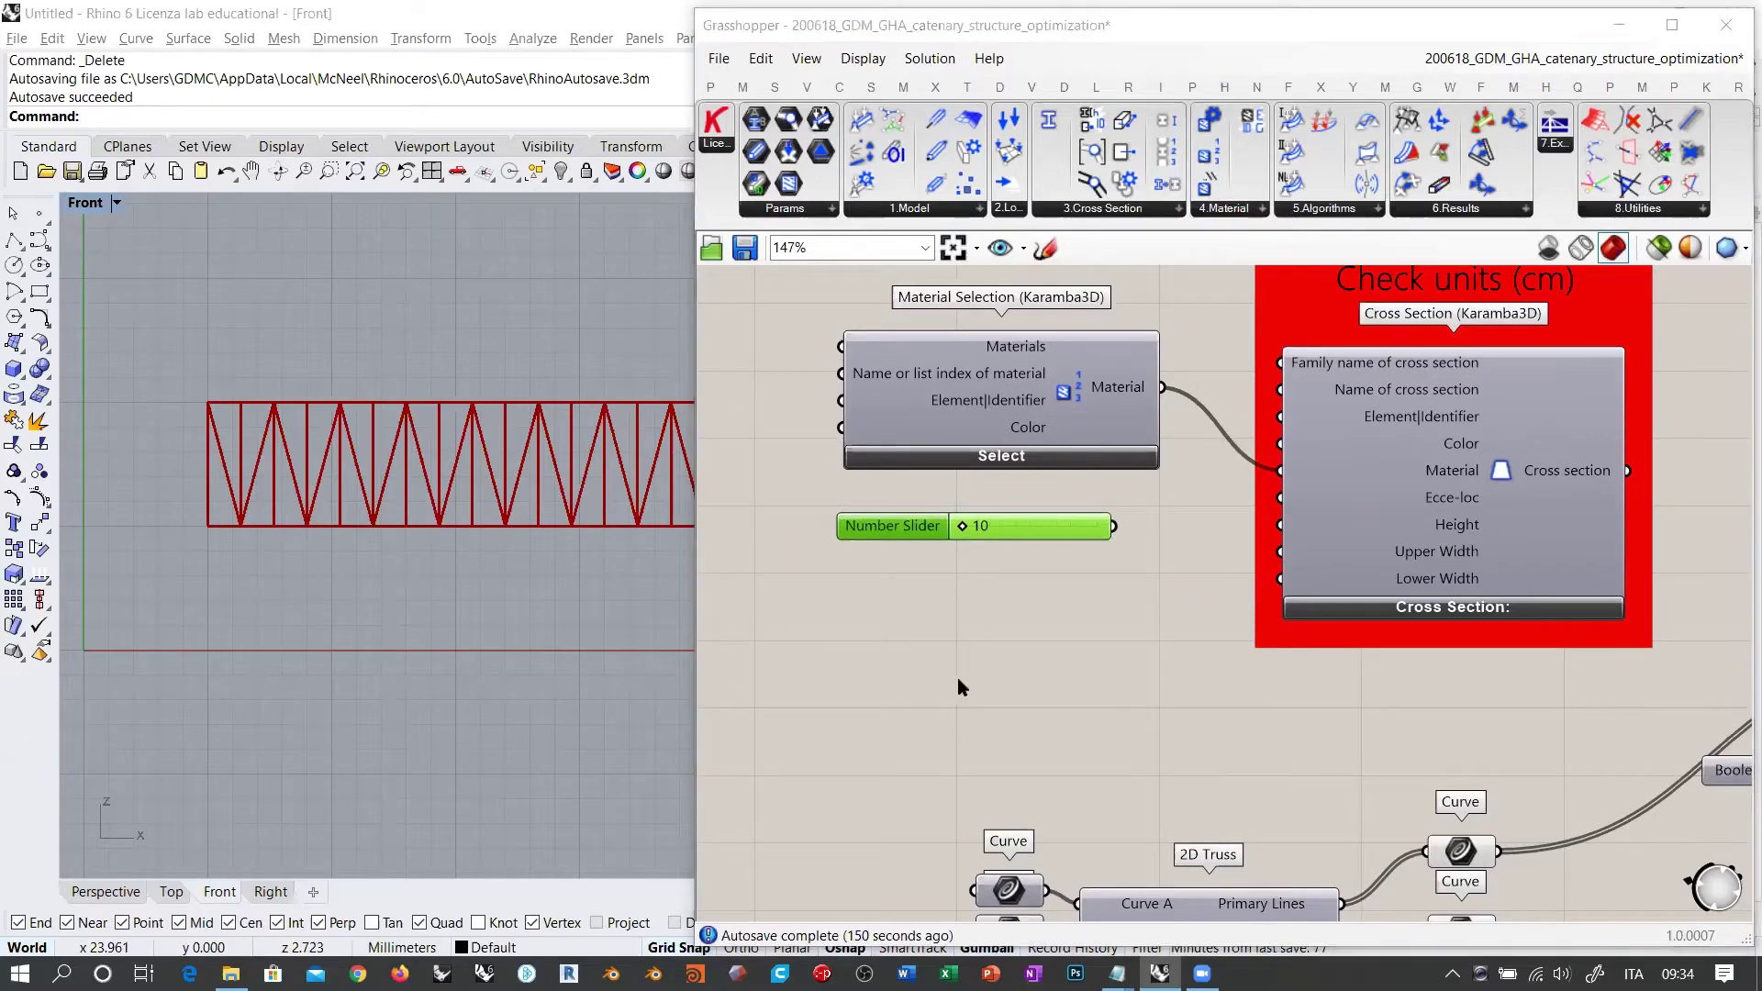
pyautogui.click(1003, 672)
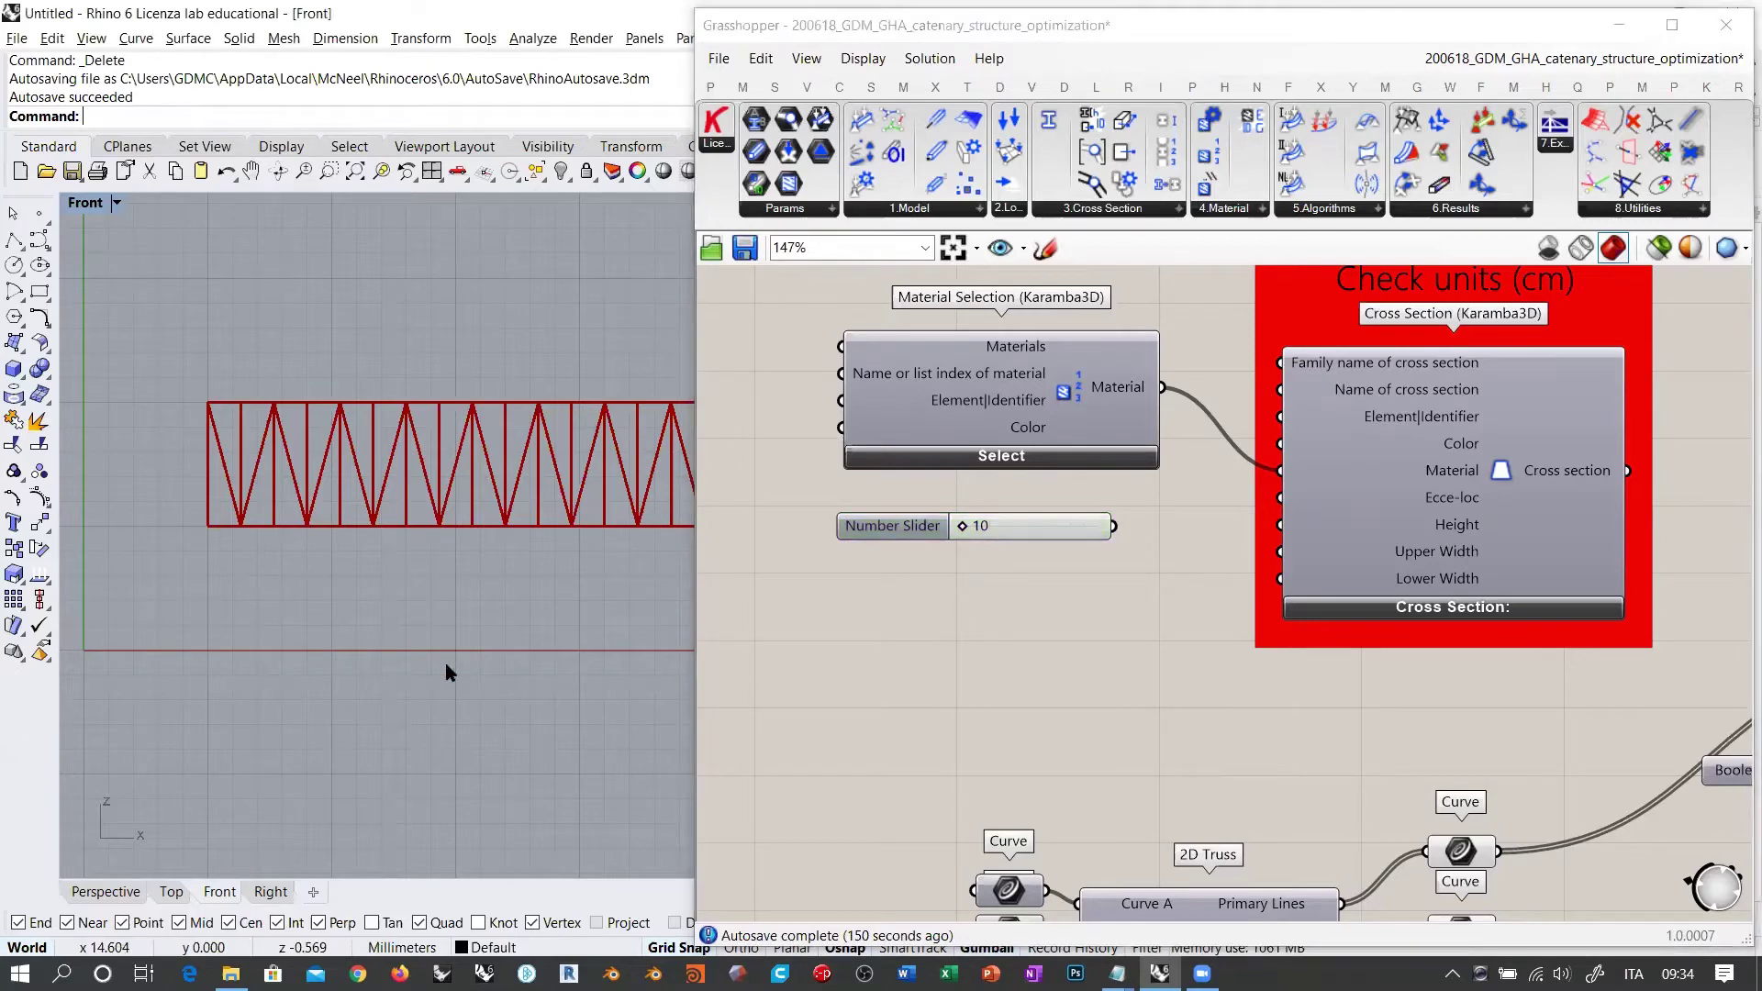
# Step: Set the Rhino model units to Meters with an absolute tolerance of 0.01, without scaling the model
pyautogui.click(405, 951)
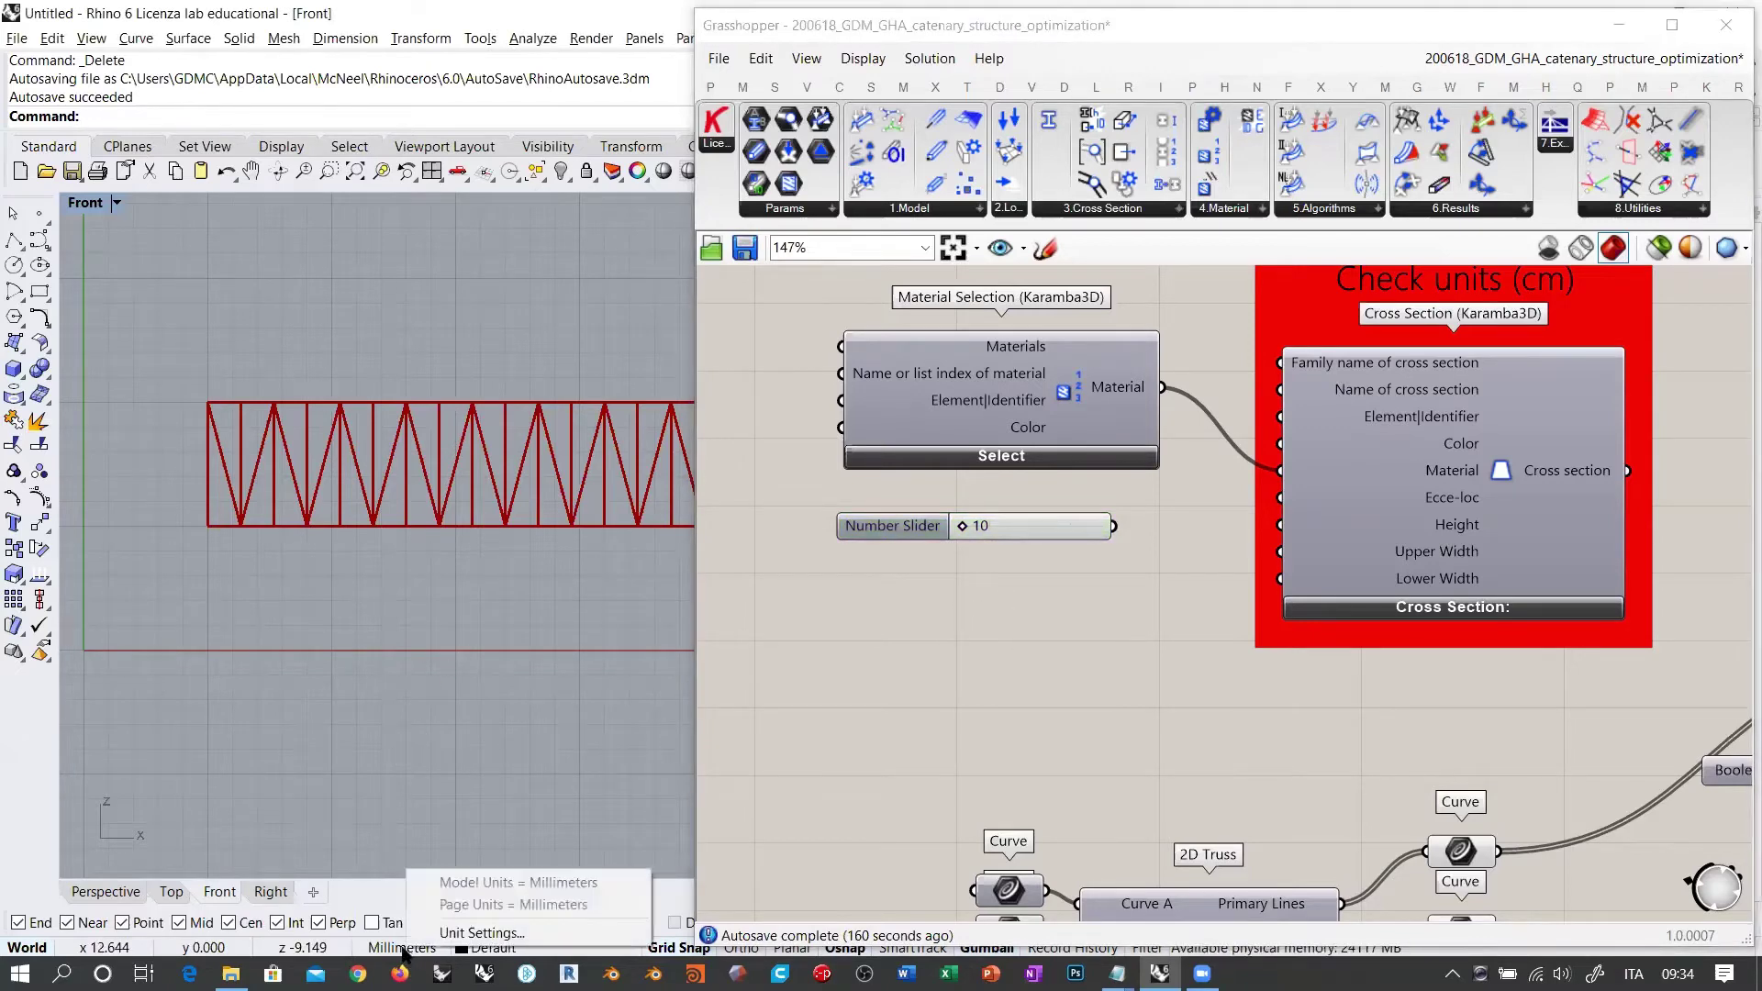
pyautogui.click(450, 932)
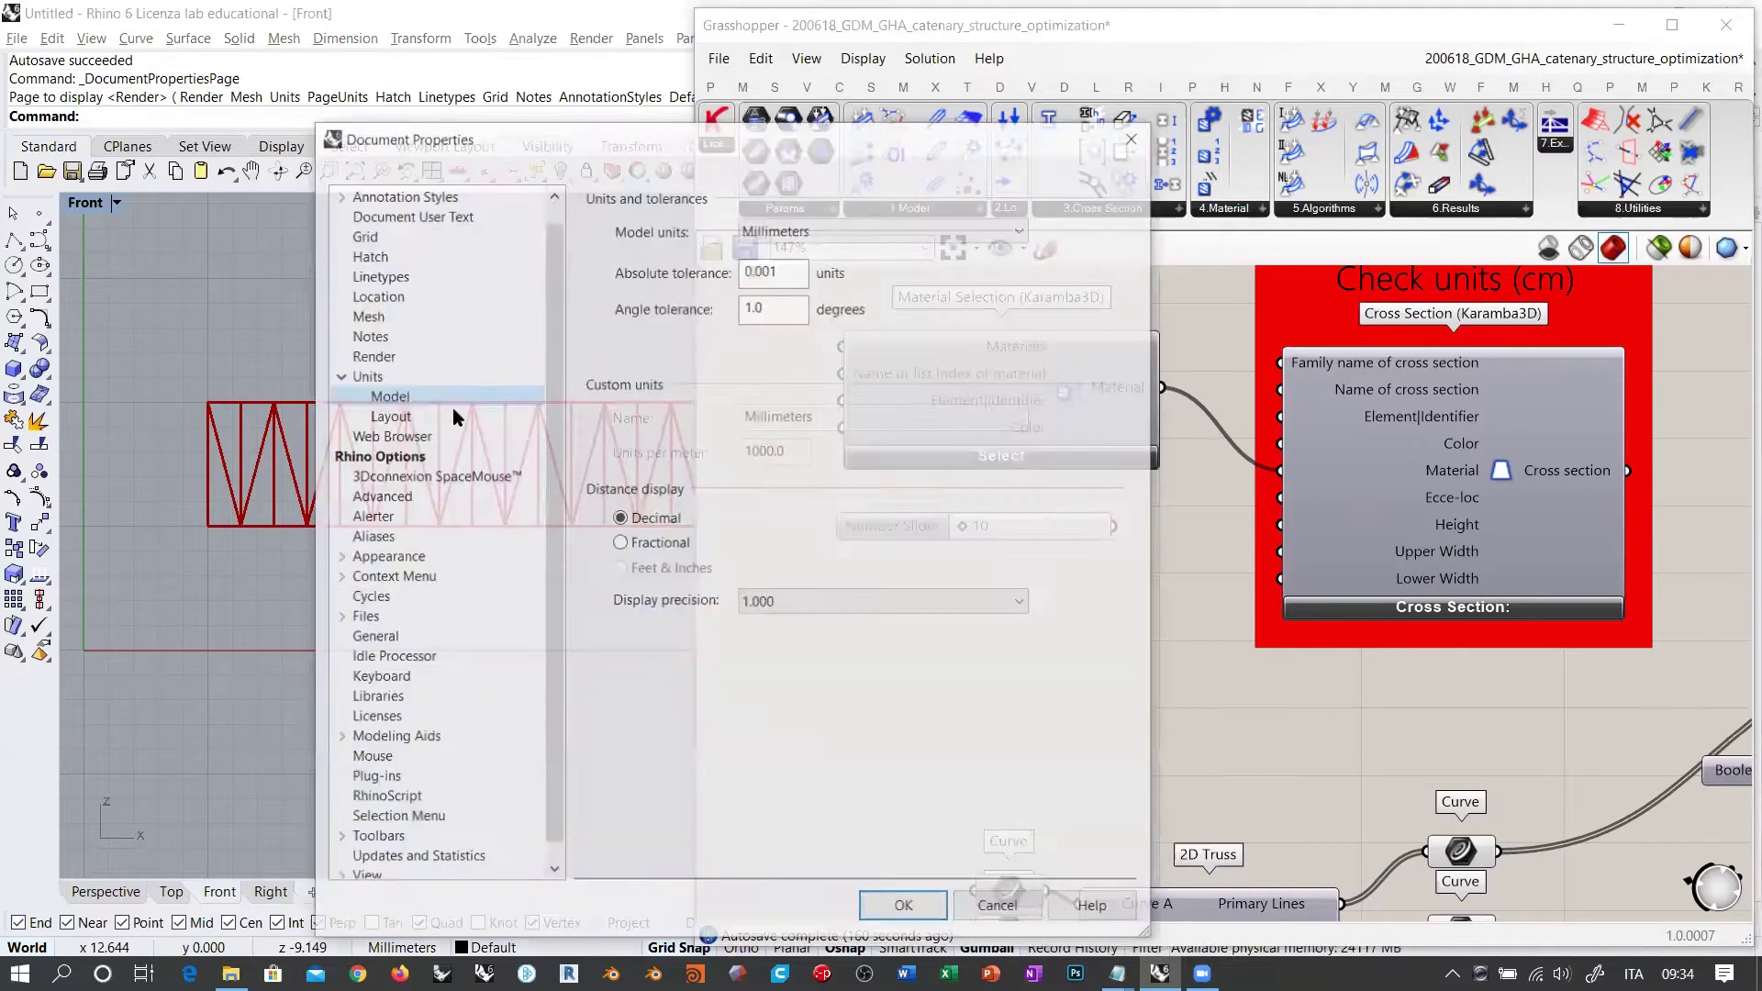
pyautogui.click(805, 228)
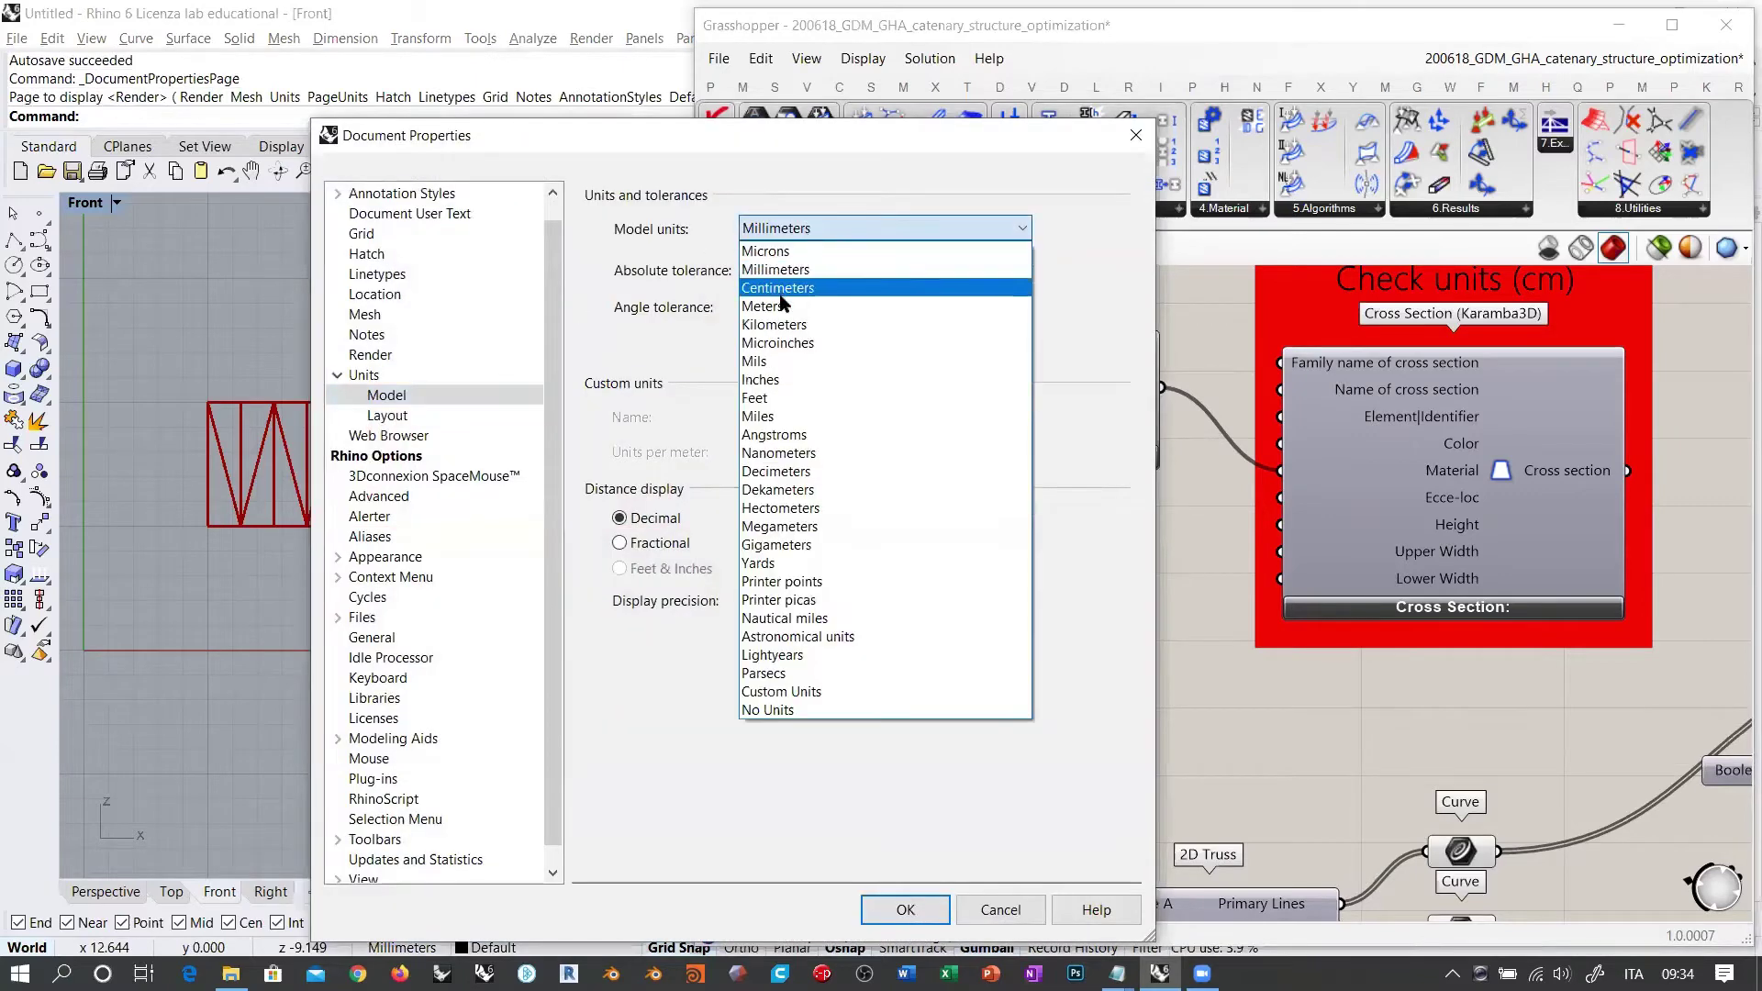
pyautogui.click(784, 303)
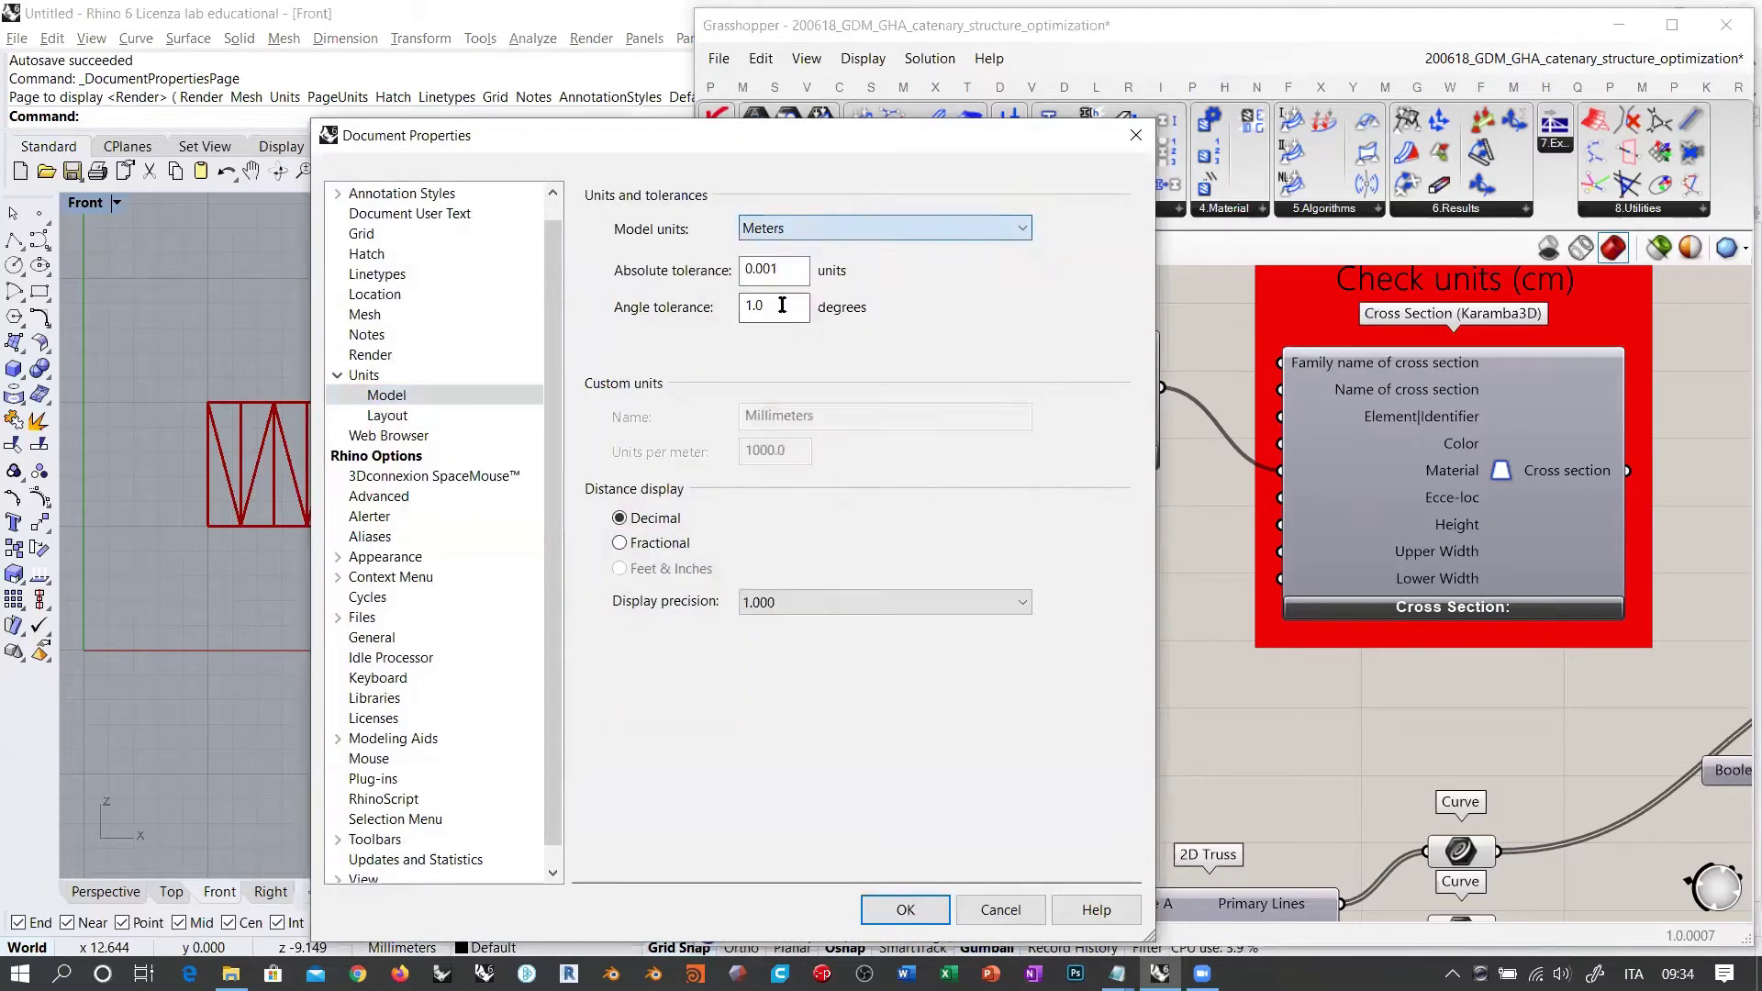
pyautogui.doubleClick(769, 269)
pyautogui.write('0.01')
pyautogui.click(905, 909)
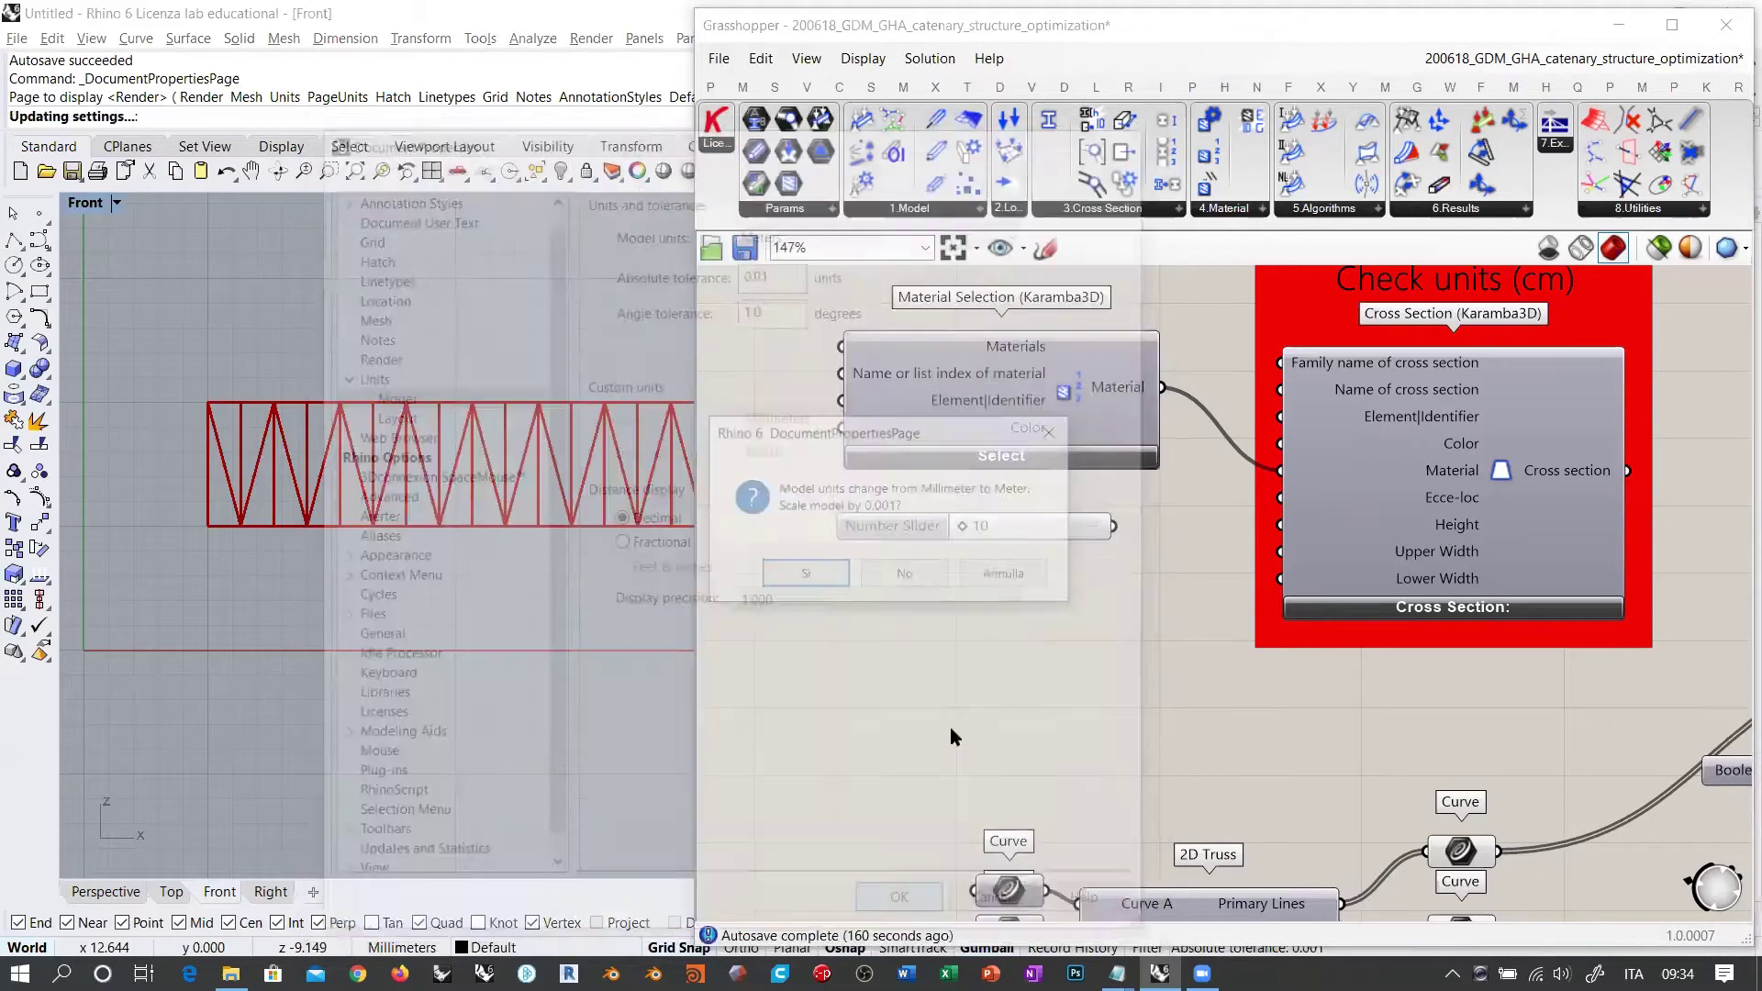
pyautogui.click(898, 581)
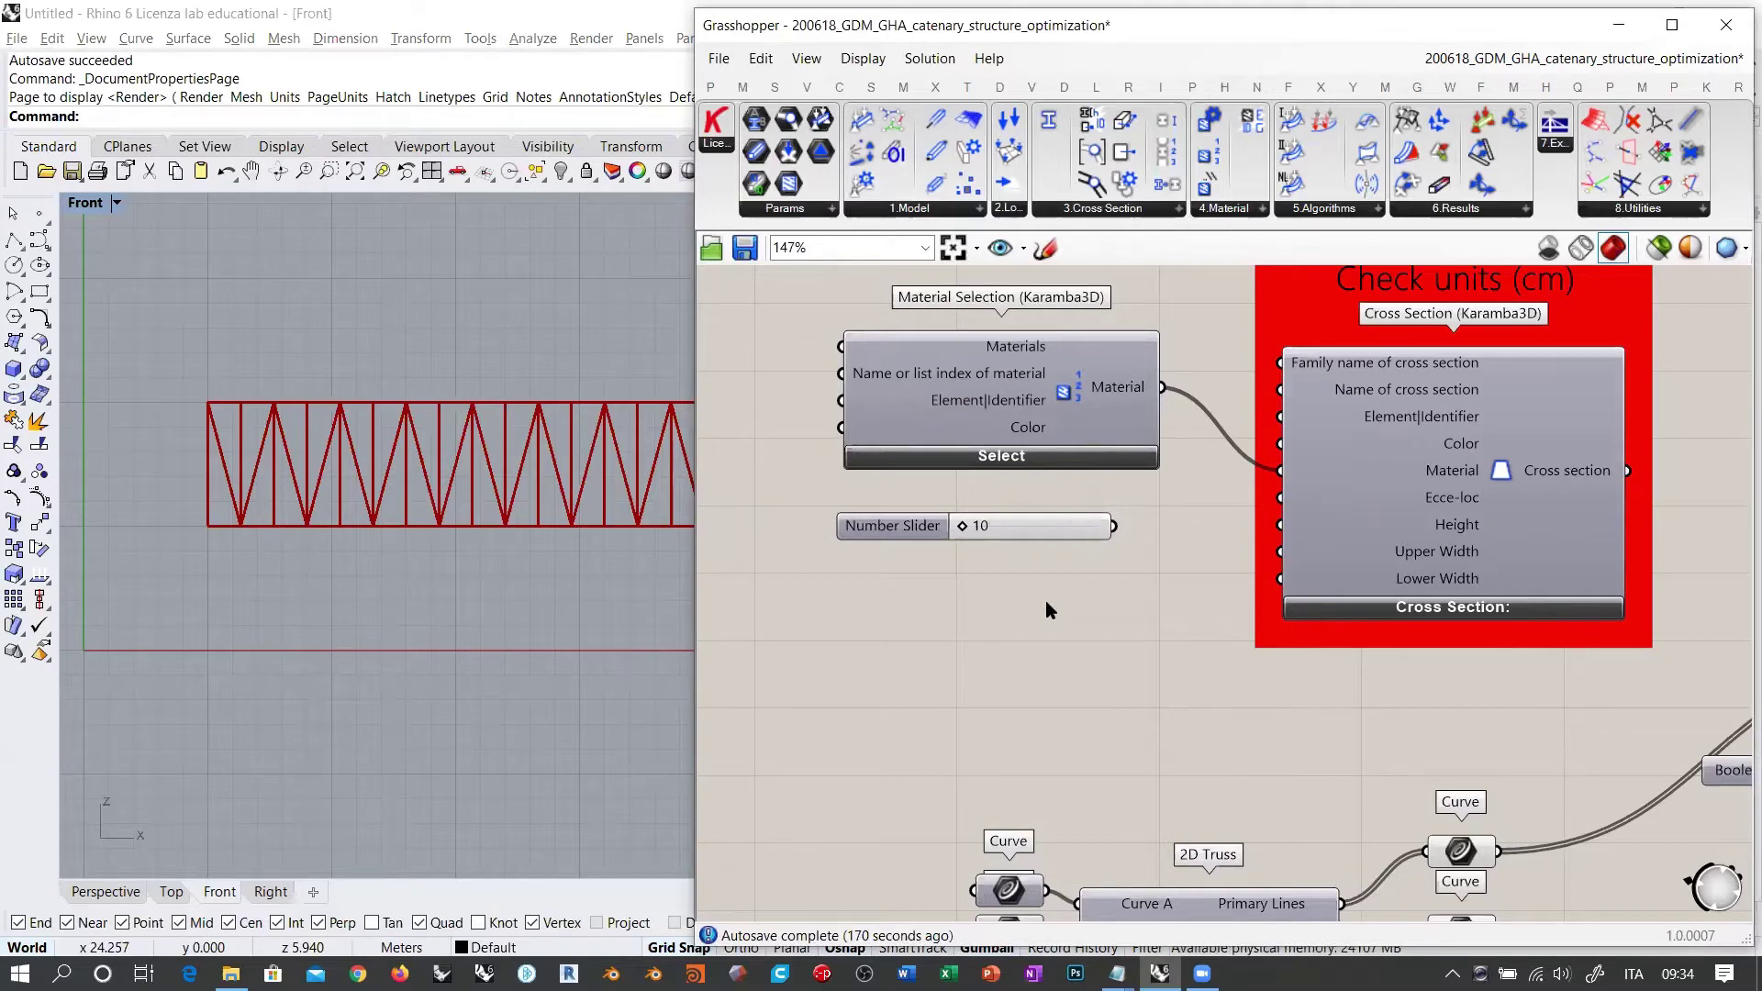
pyautogui.moveTo(512, 590); pyautogui.dragTo(412, 590, button='right')
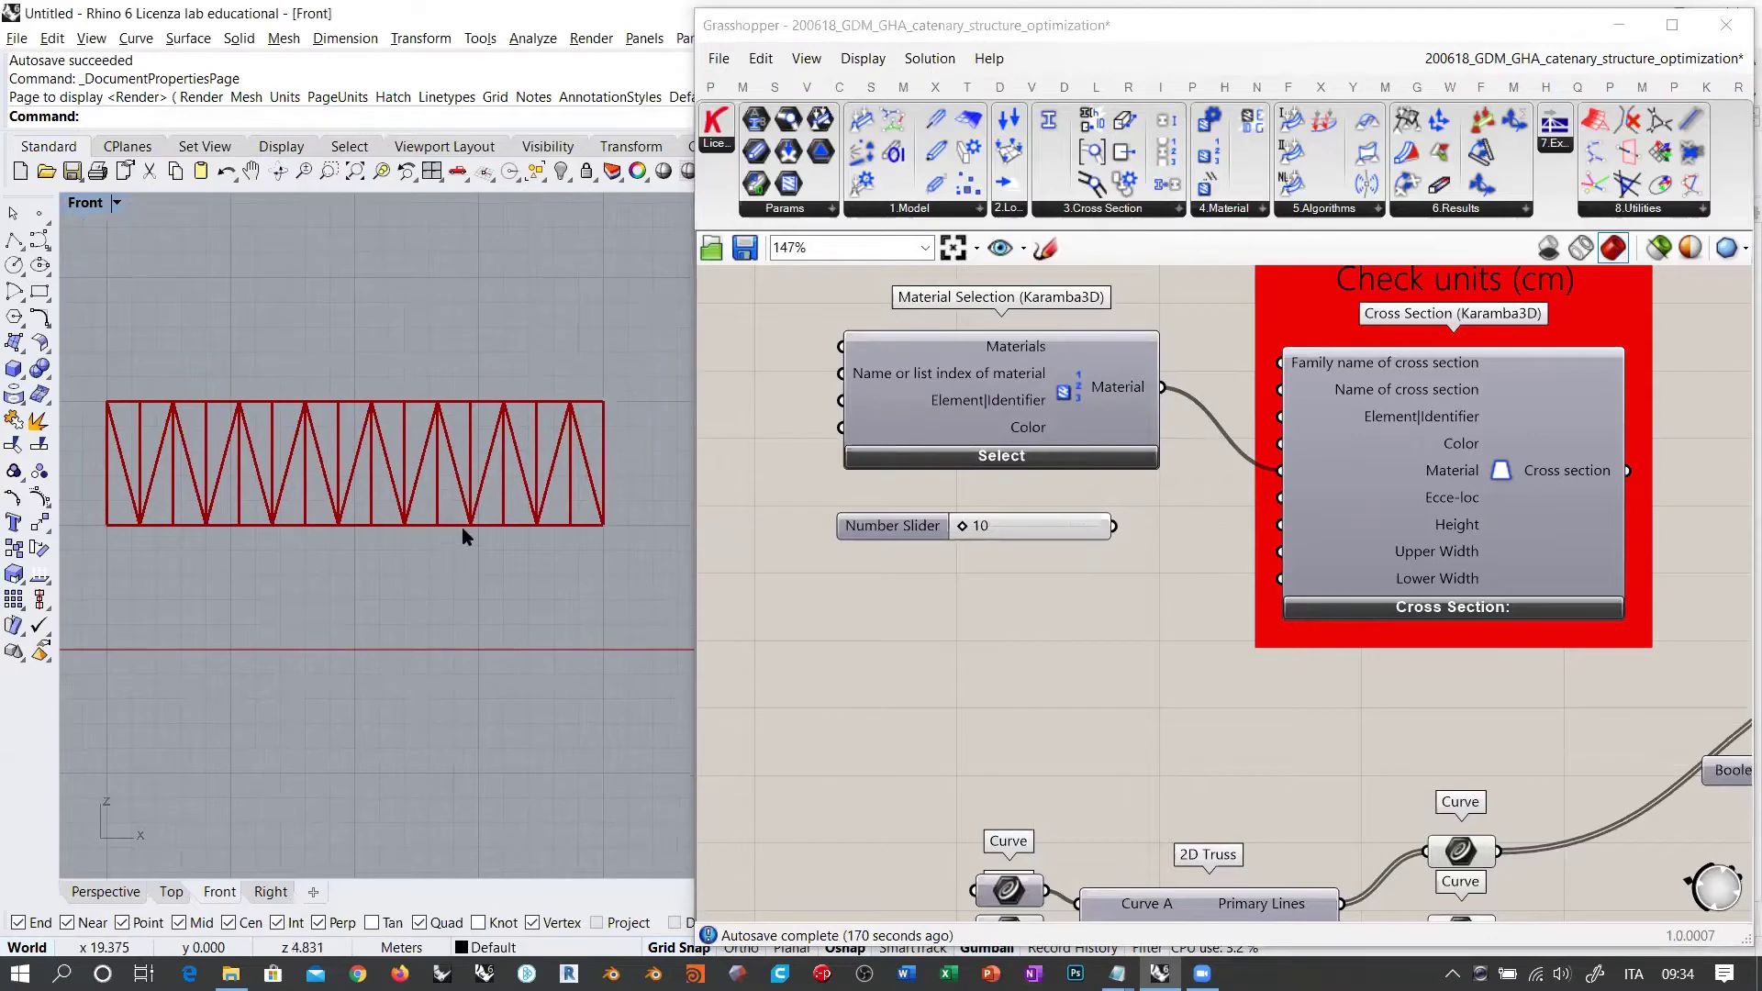
pyautogui.moveTo(463, 536)
pyautogui.mouseDown(button='right')
pyautogui.moveTo(495, 545)
pyautogui.moveTo(490, 529)
pyautogui.mouseUp(button='right')
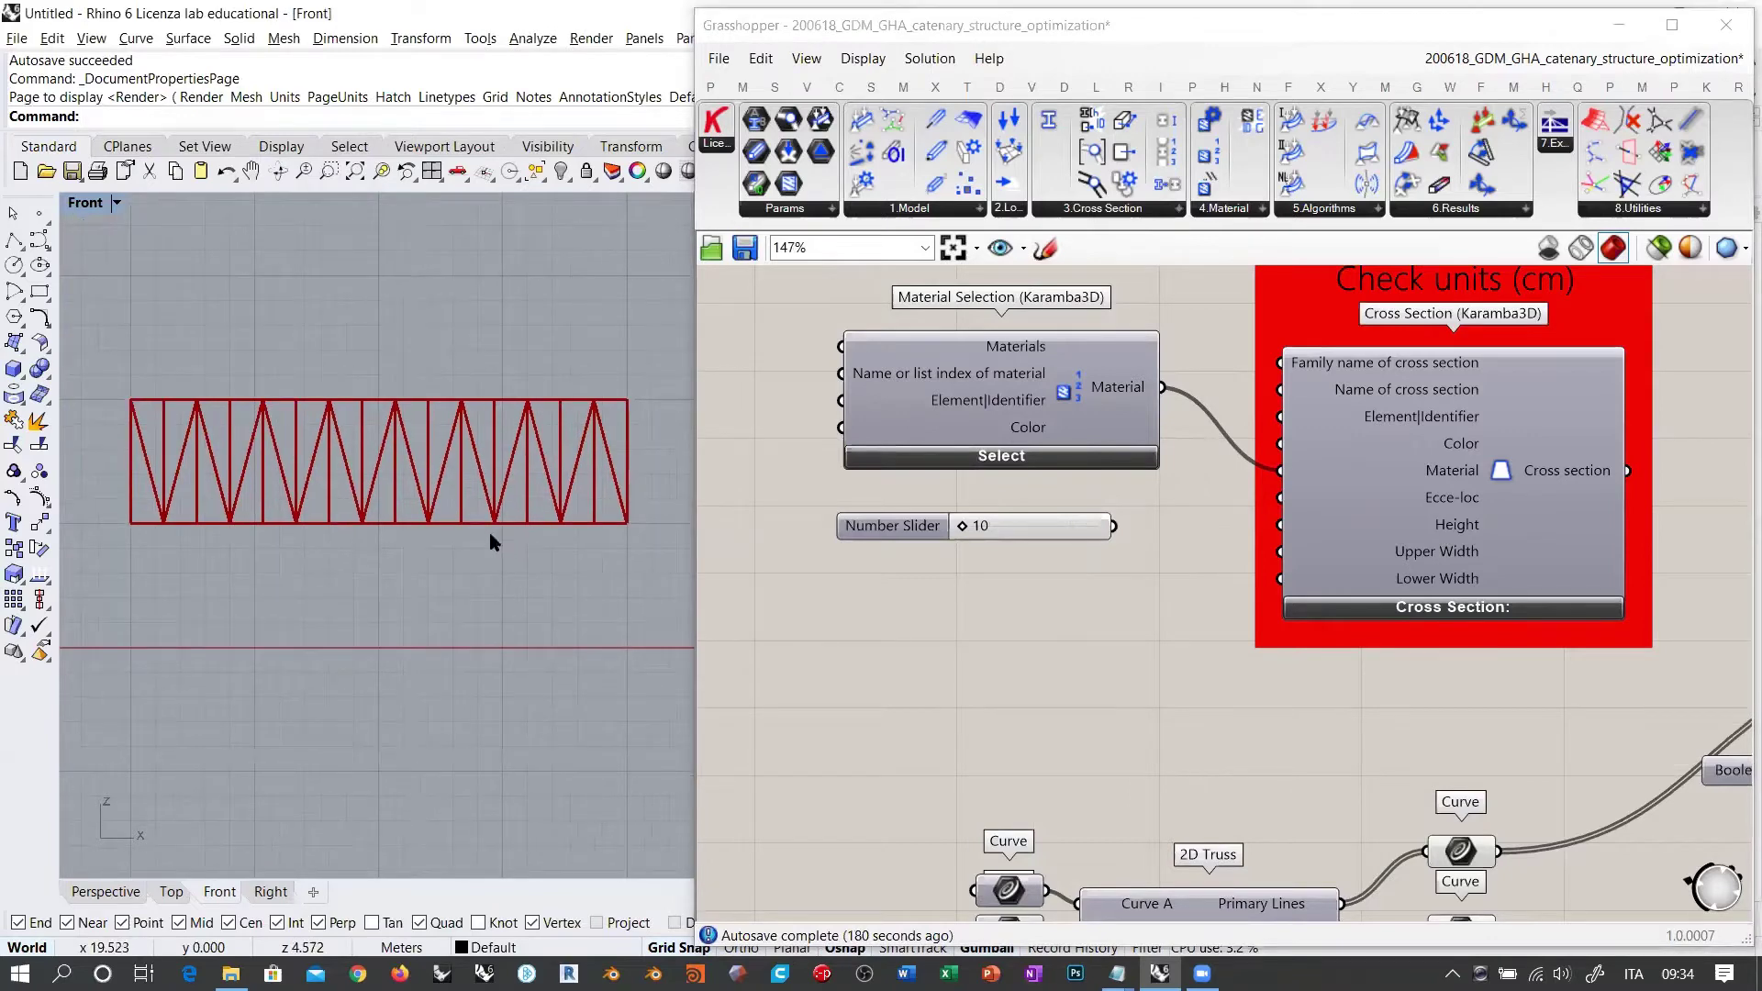
pyautogui.scroll(-3, 512, 551)
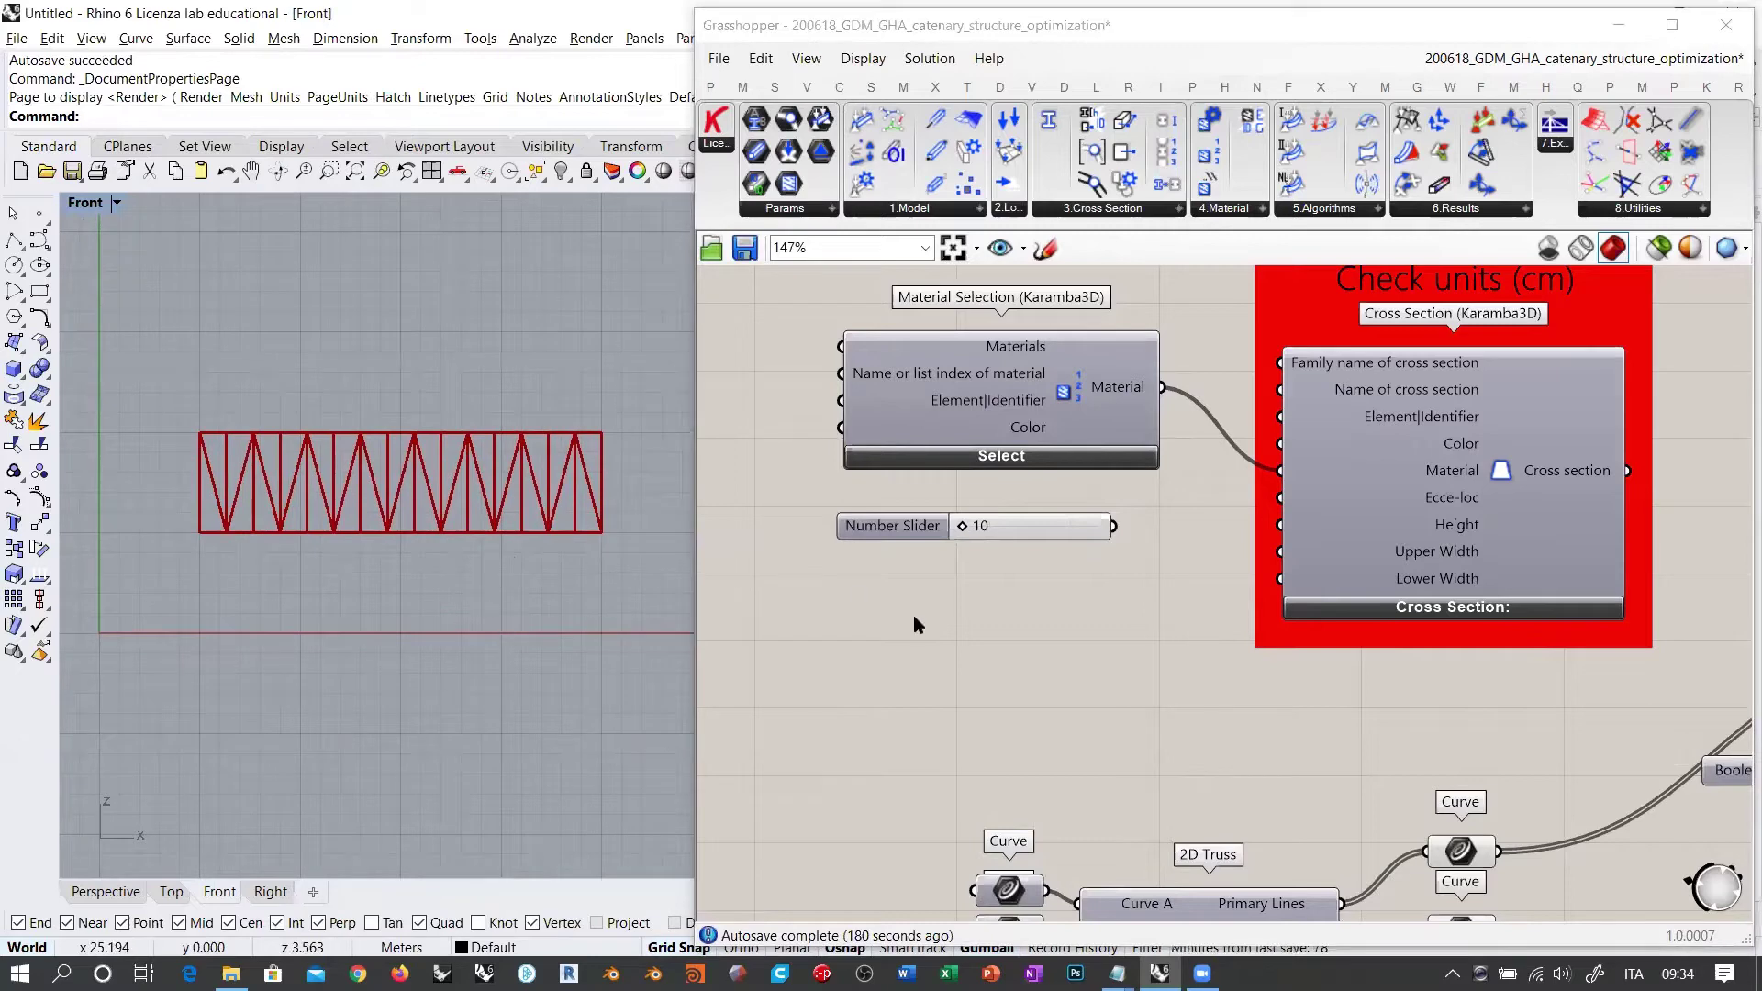
pyautogui.click(1049, 617)
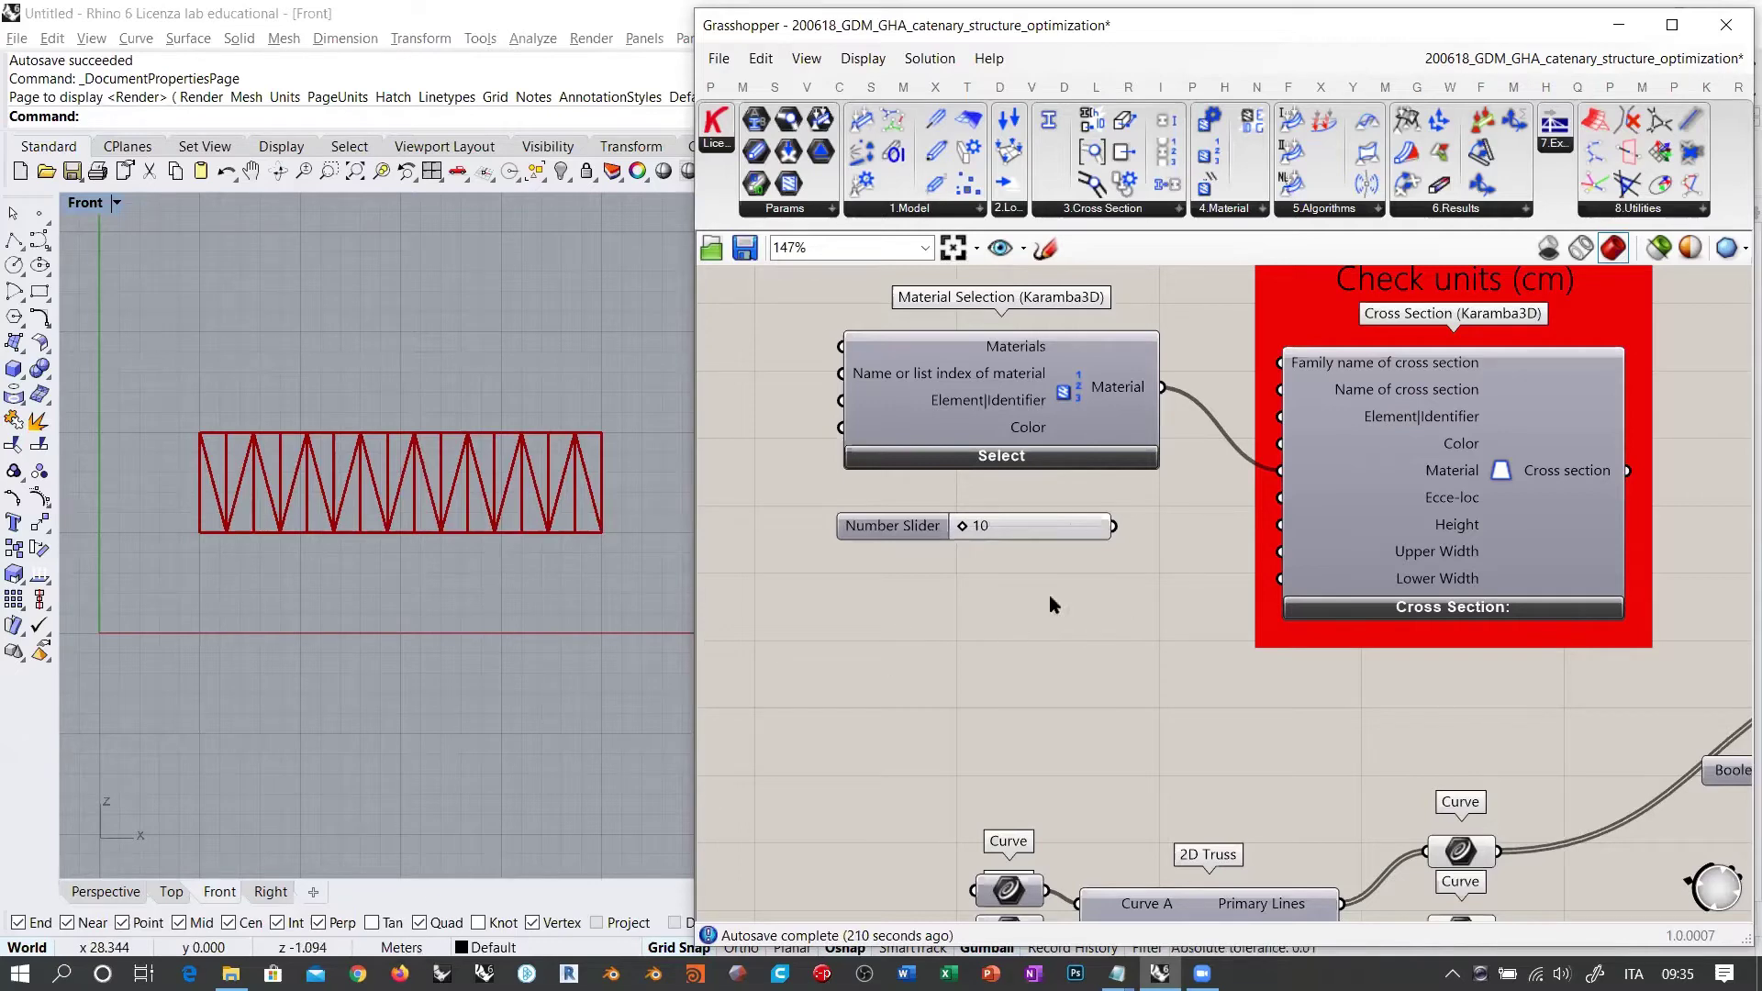
# Step: Connect the number slider below Material Selection to the Height input of the Cross Section component
pyautogui.moveTo(1061, 528); pyautogui.dragTo(1077, 521)
pyautogui.click(1082, 555)
pyautogui.moveTo(1170, 583); pyautogui.dragTo(1124, 562, button='right')
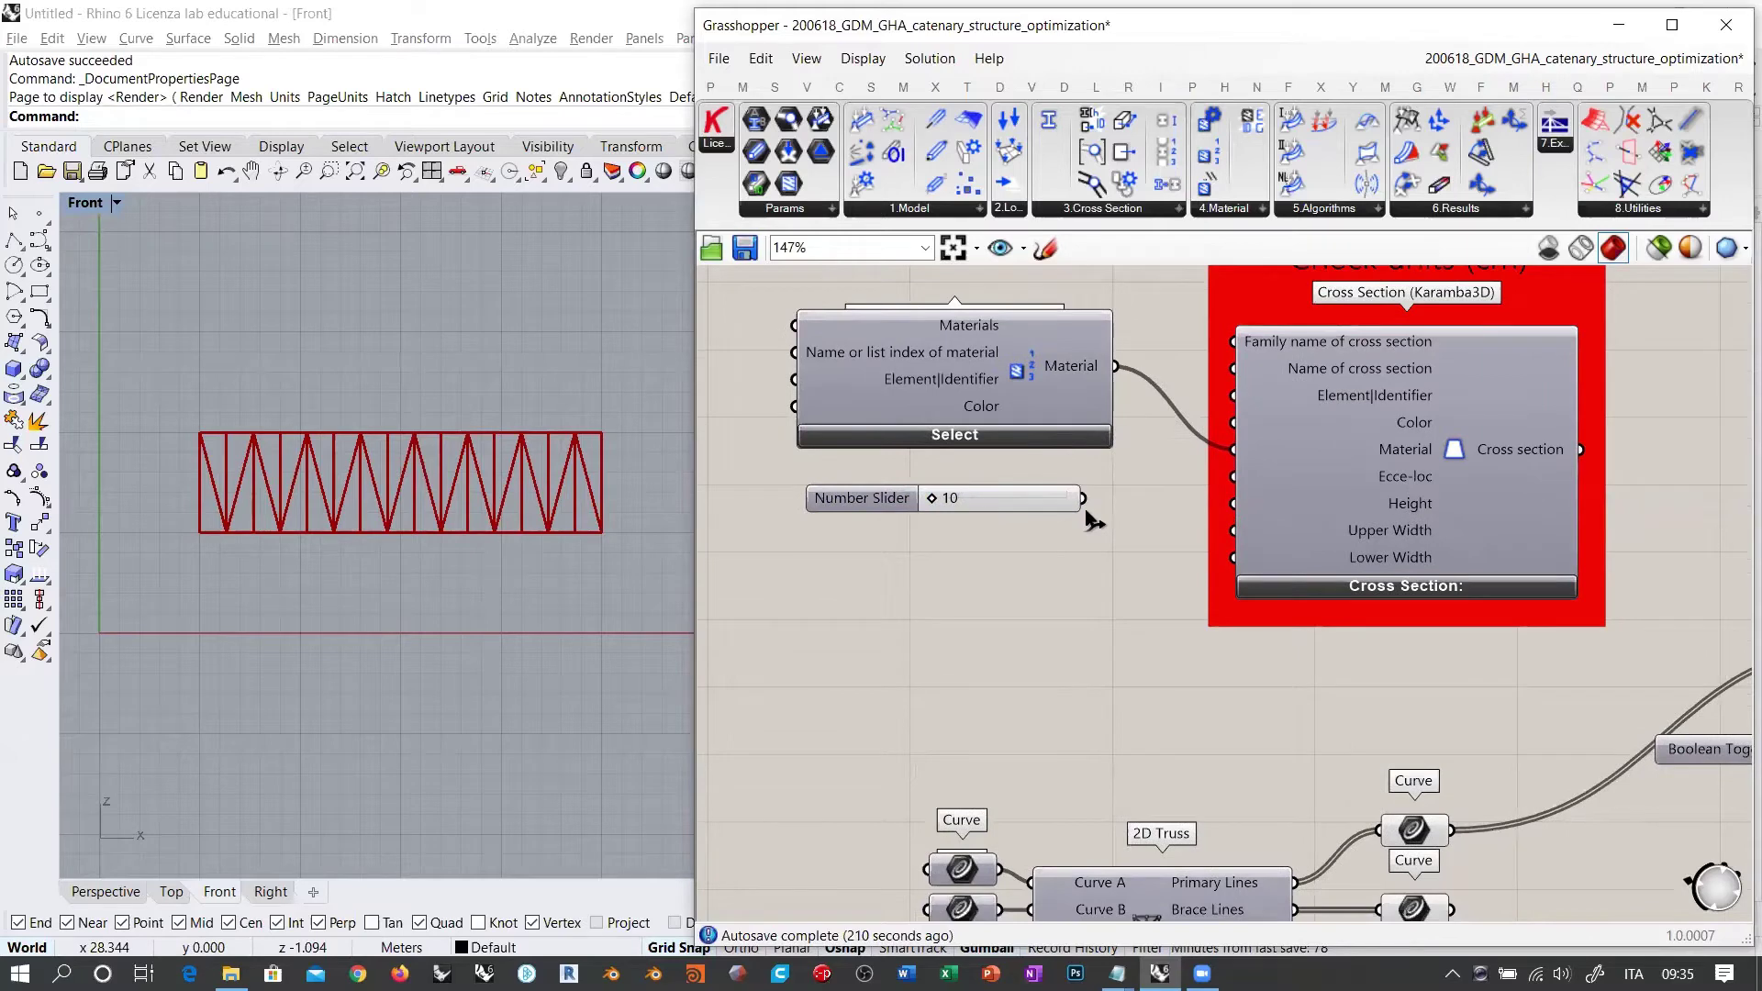
pyautogui.scroll(1, 1086, 512)
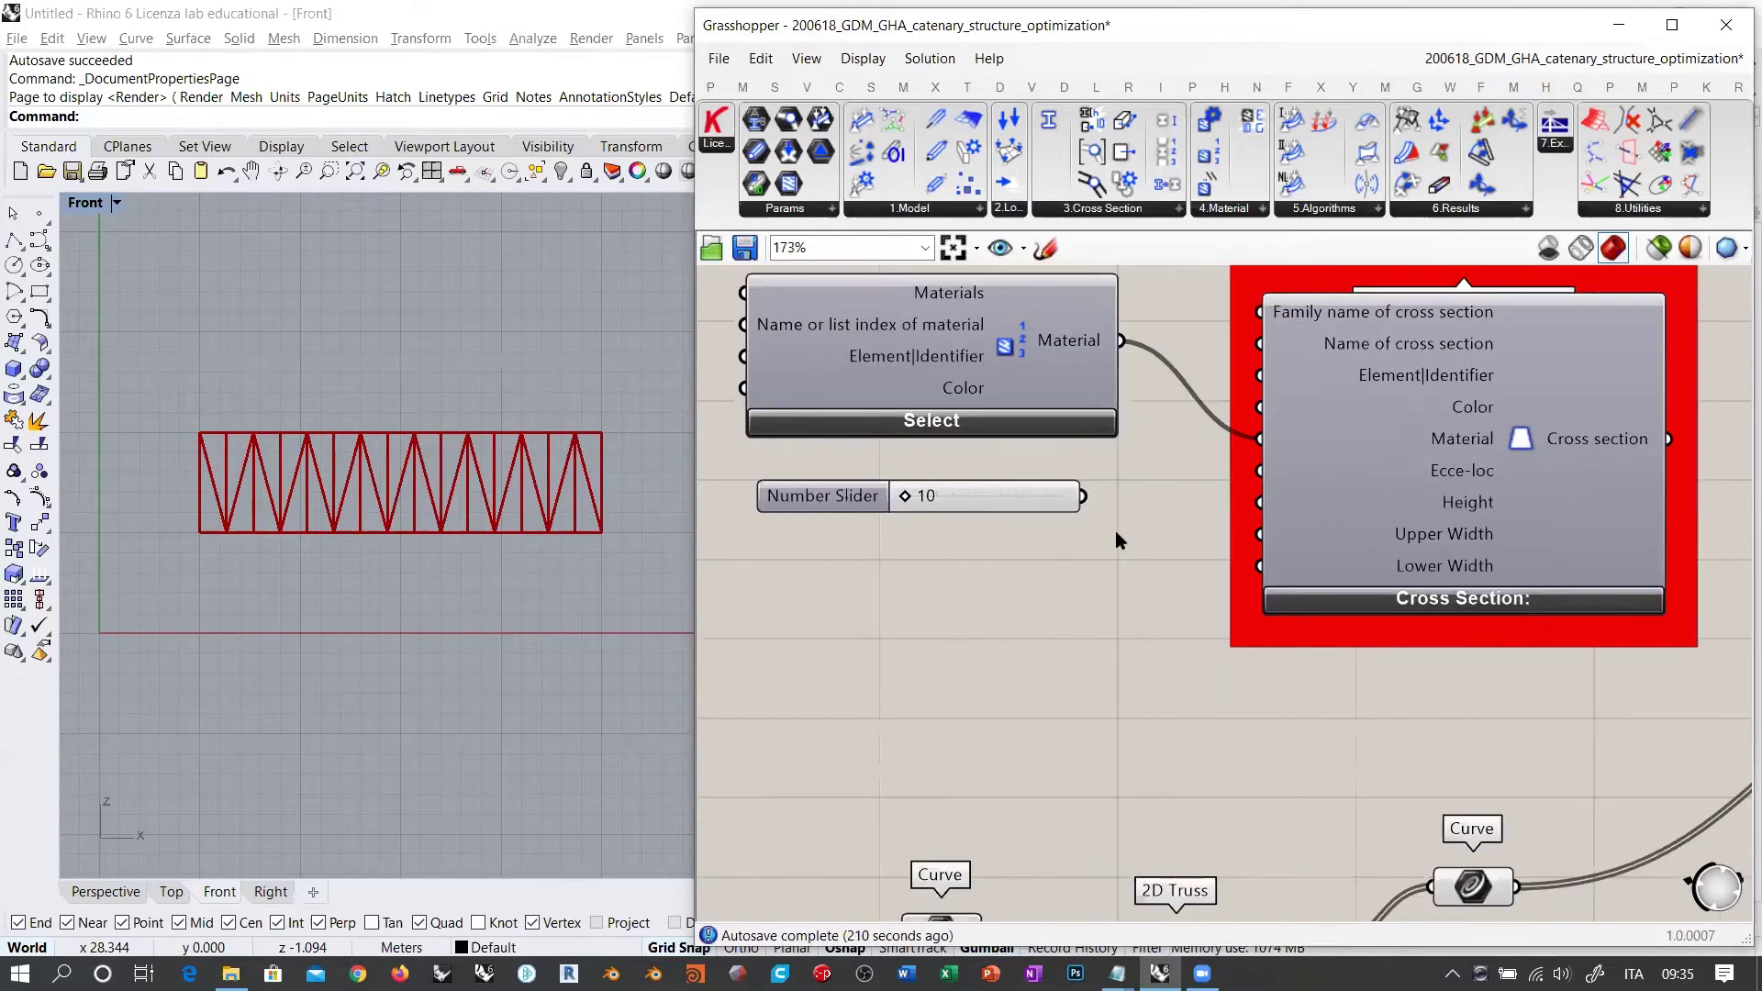
pyautogui.moveTo(1083, 496); pyautogui.dragTo(1259, 502)
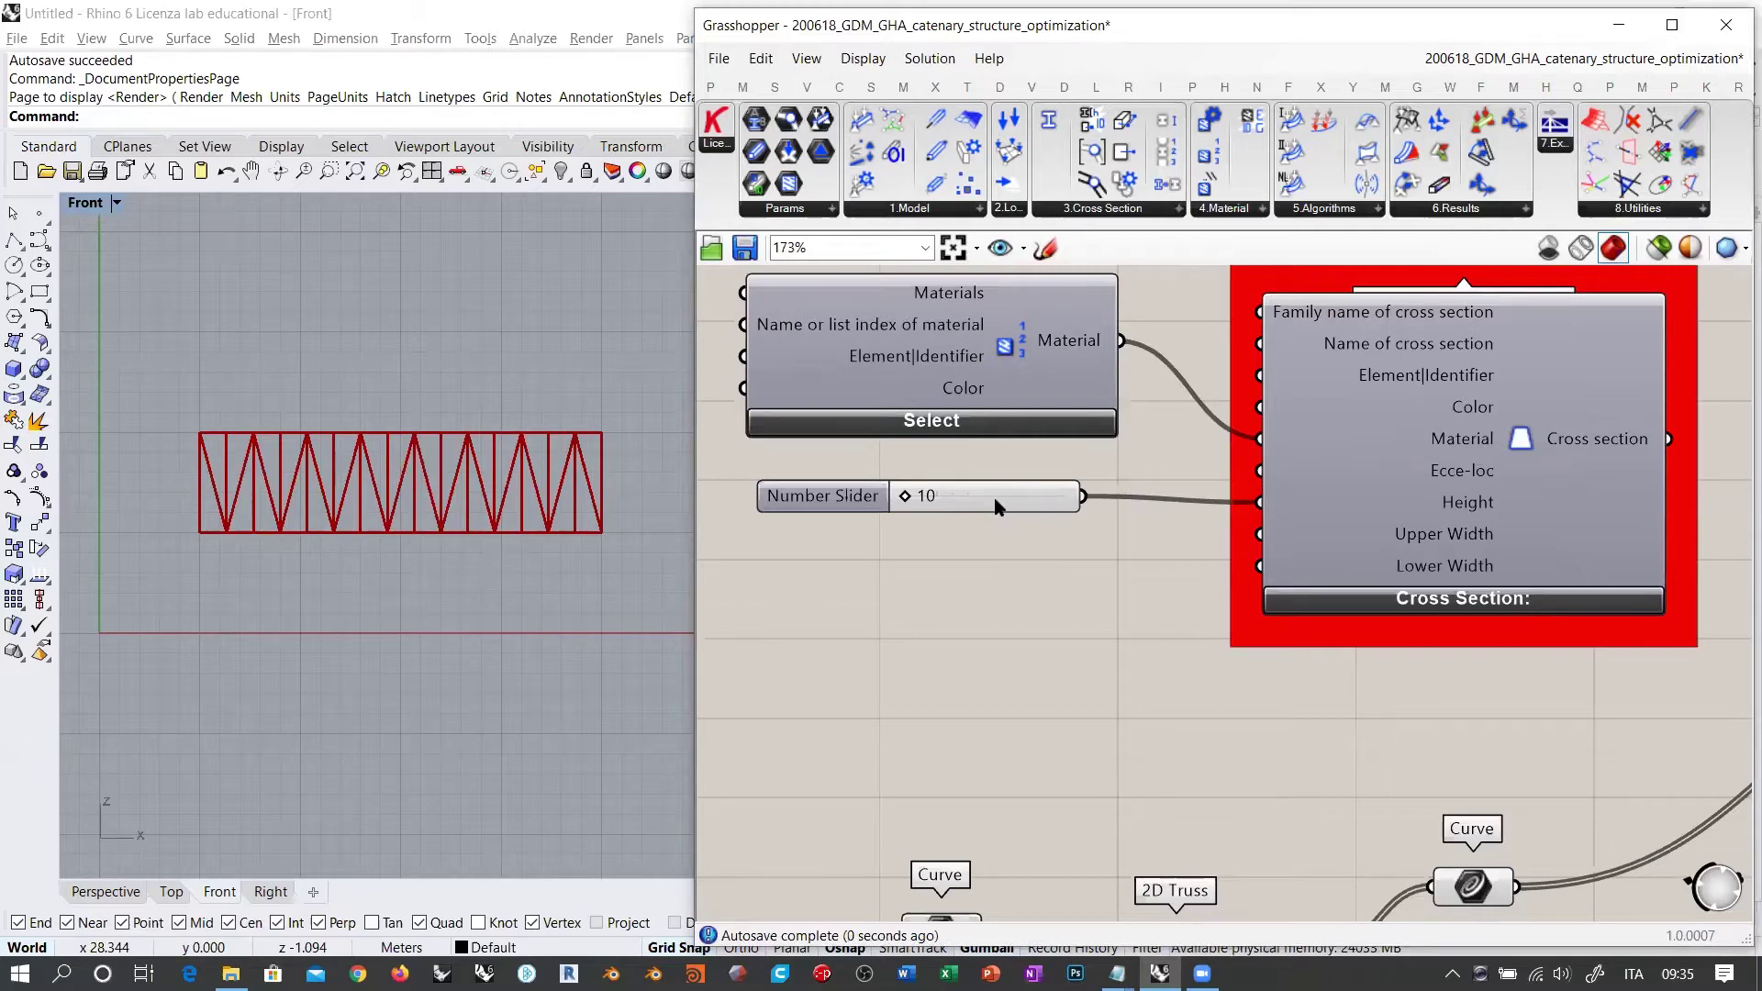
# Step: Duplicate the height slider below itself, wire the copy to both Upper Width and Lower Width, and move it closer to the original
pyautogui.keyDown('alt'); pyautogui.moveTo(1001, 510); pyautogui.dragTo(1006, 585); pyautogui.keyUp('alt')
pyautogui.click(1027, 657)
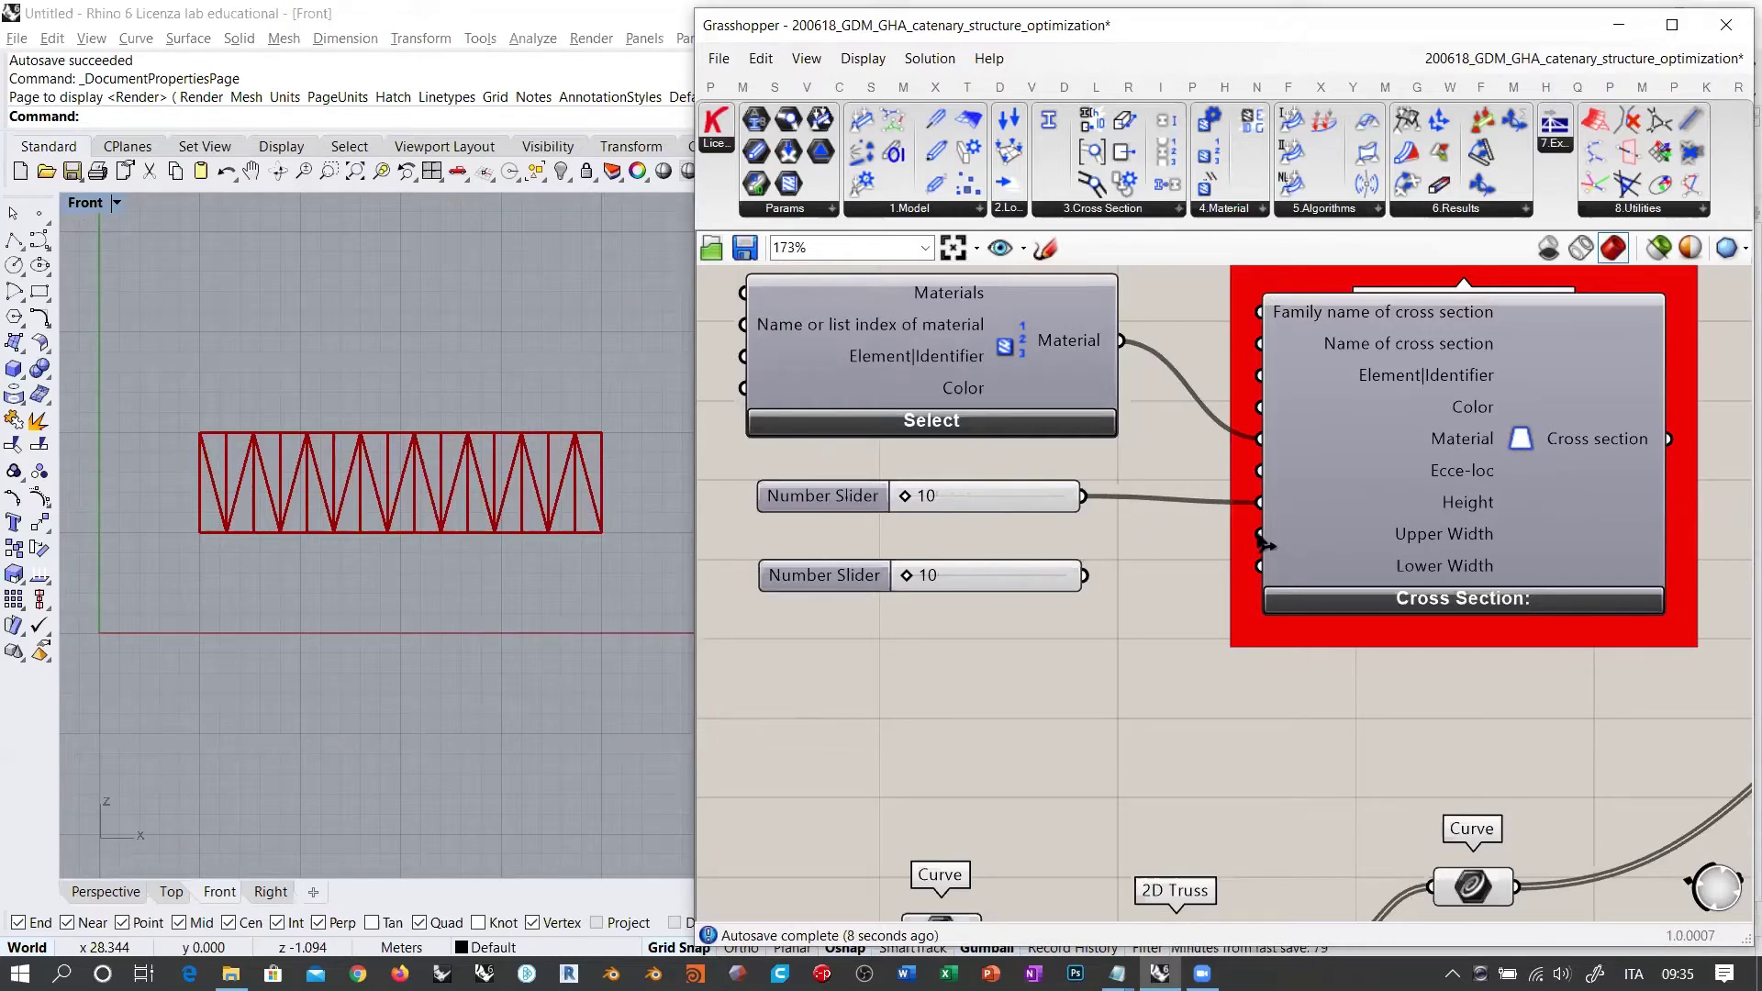
pyautogui.moveTo(1260, 534); pyautogui.dragTo(1108, 575)
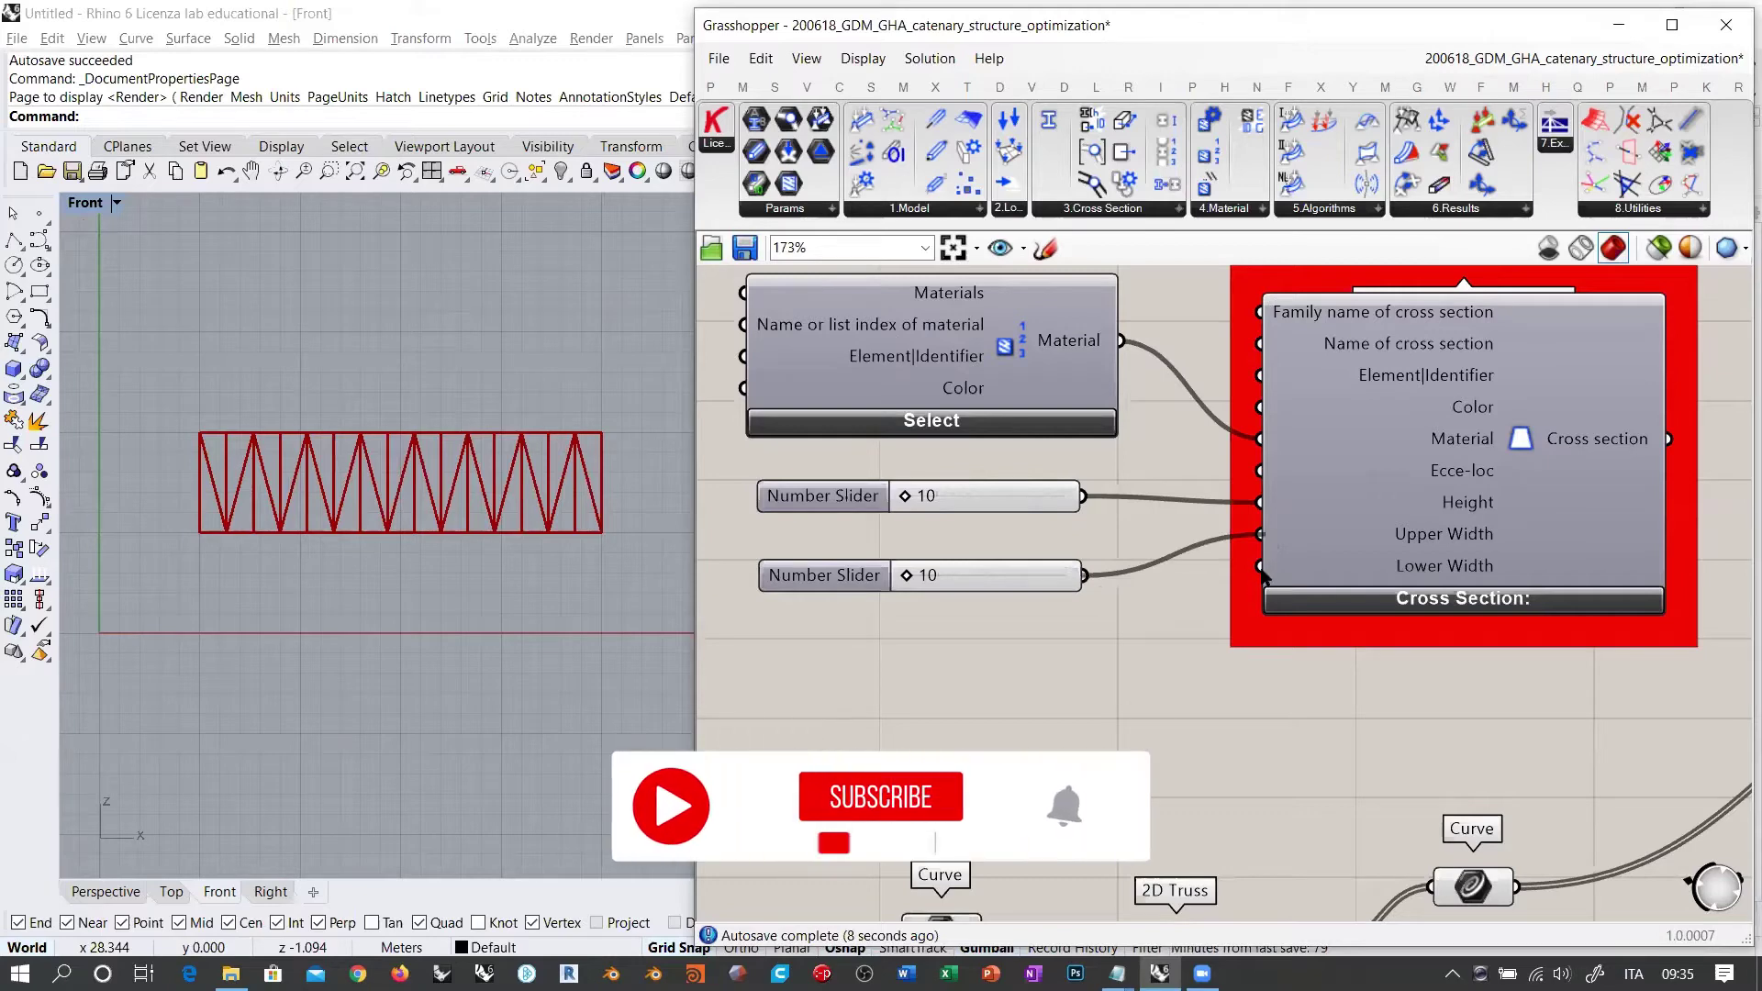
pyautogui.moveTo(1261, 568); pyautogui.dragTo(1085, 576)
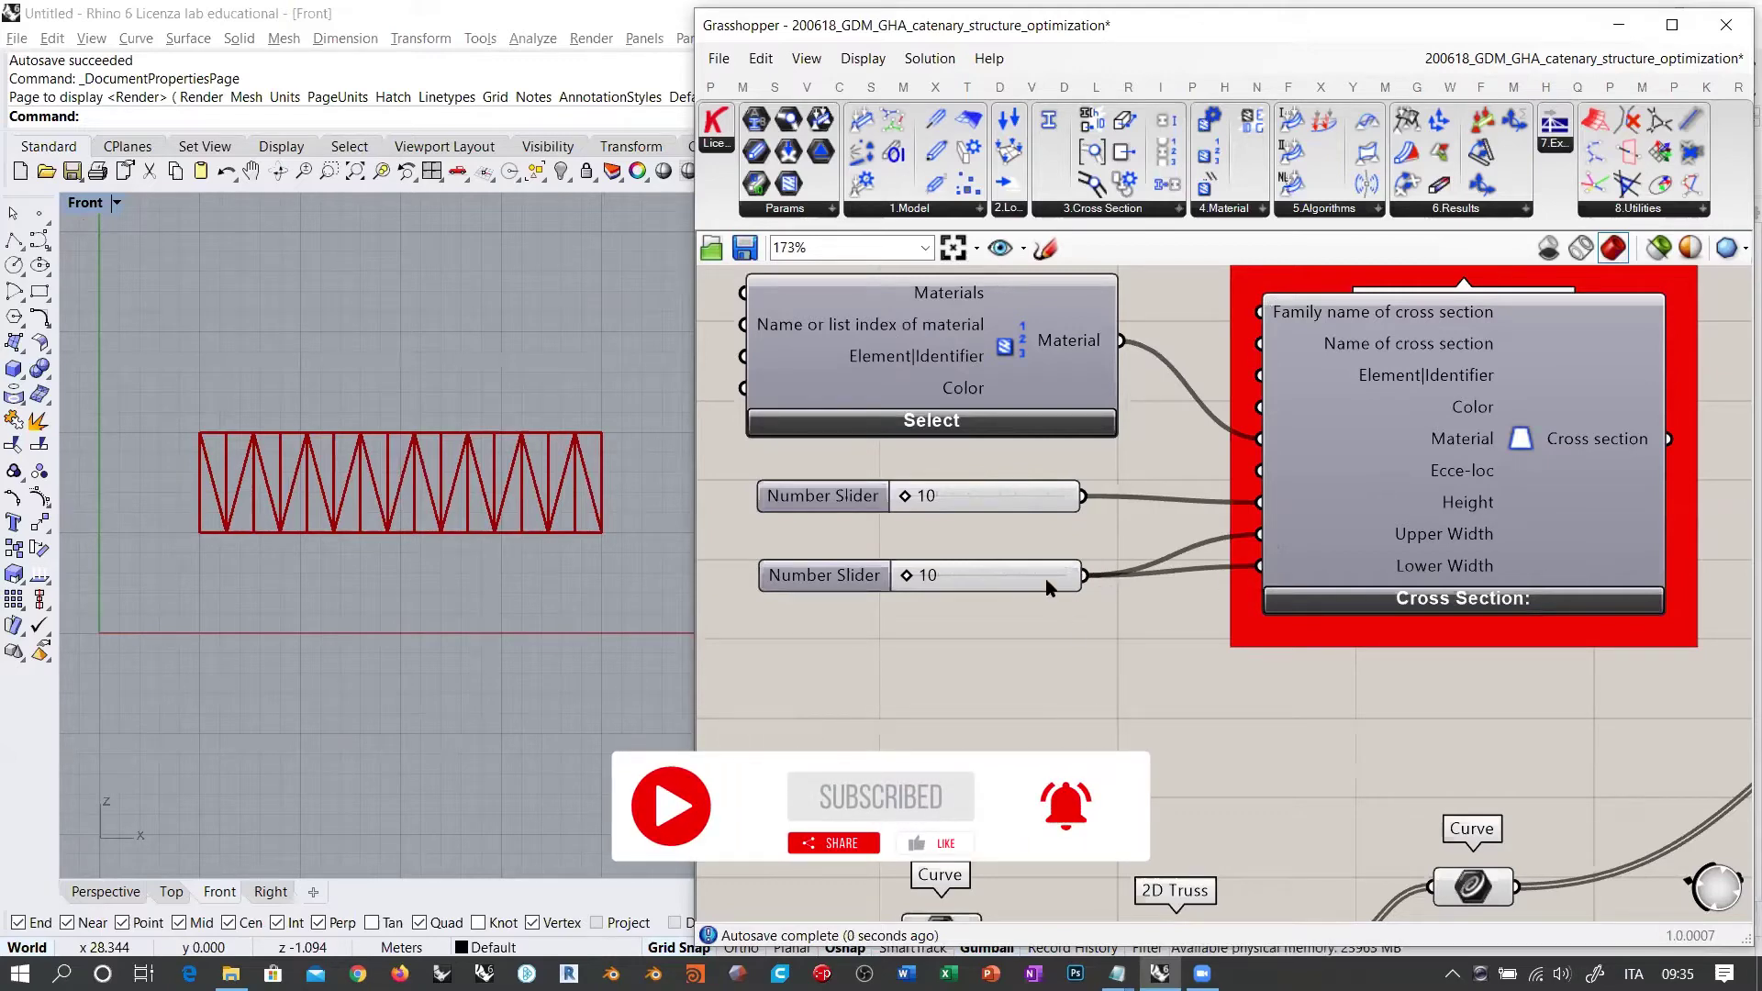
pyautogui.moveTo(1046, 581); pyautogui.dragTo(1042, 549)
pyautogui.click(1158, 594)
# Step: Connect the Cross Section component's output to the Cross section input of Line to Beam
pyautogui.moveTo(1160, 594); pyautogui.dragTo(1018, 561, button='right')
pyautogui.scroll(-3, 1027, 559)
pyautogui.moveTo(1366, 475); pyautogui.dragTo(1128, 413, button='right')
pyautogui.scroll(1, 1138, 418)
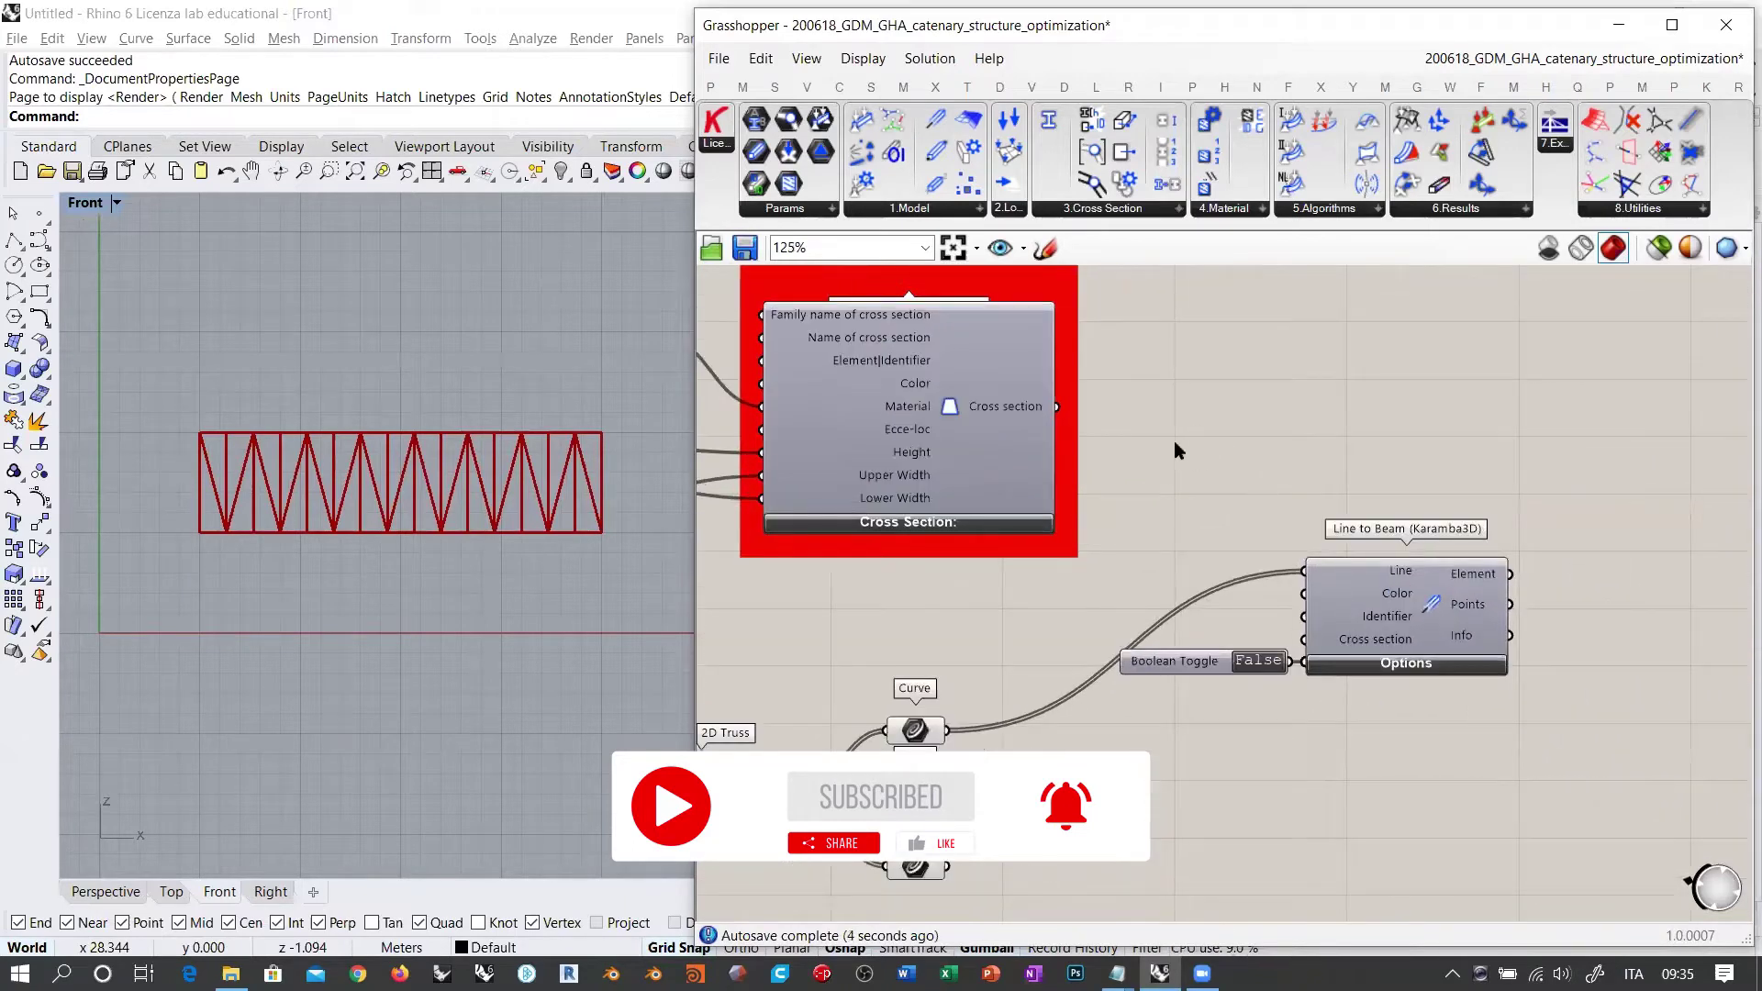
pyautogui.moveTo(1057, 406); pyautogui.dragTo(1304, 639)
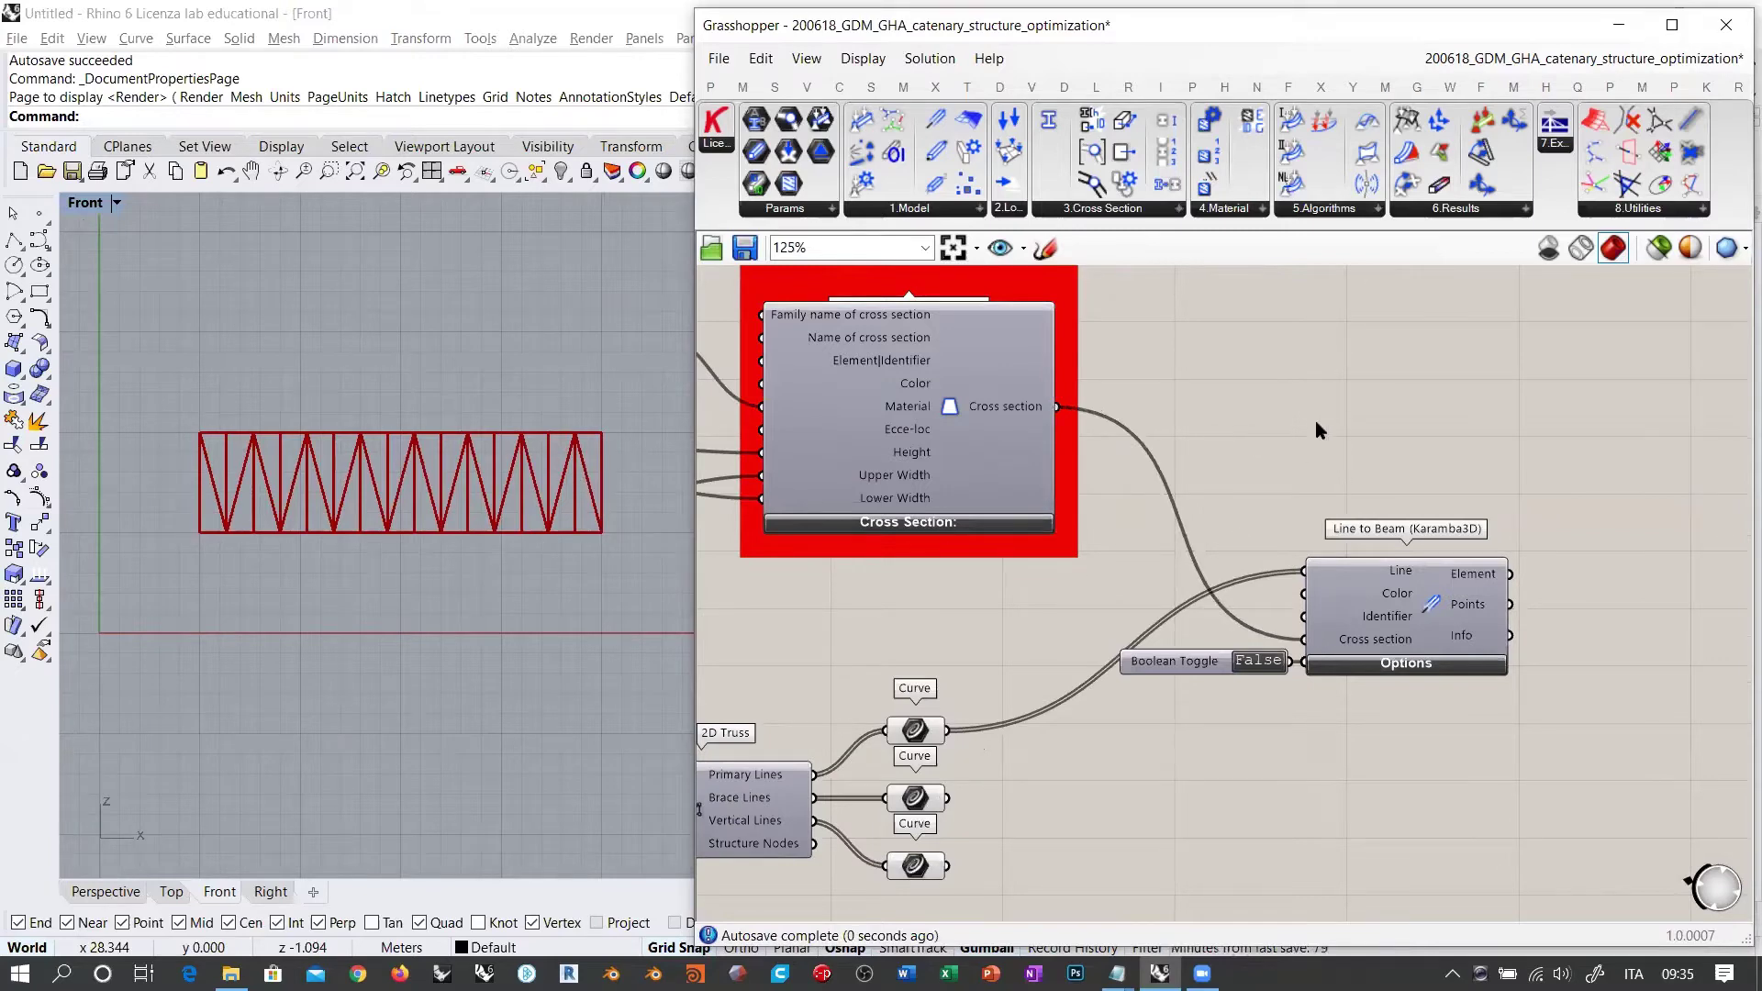
pyautogui.moveTo(1152, 689); pyautogui.dragTo(1177, 586, button='right')
pyautogui.scroll(-1, 1178, 527)
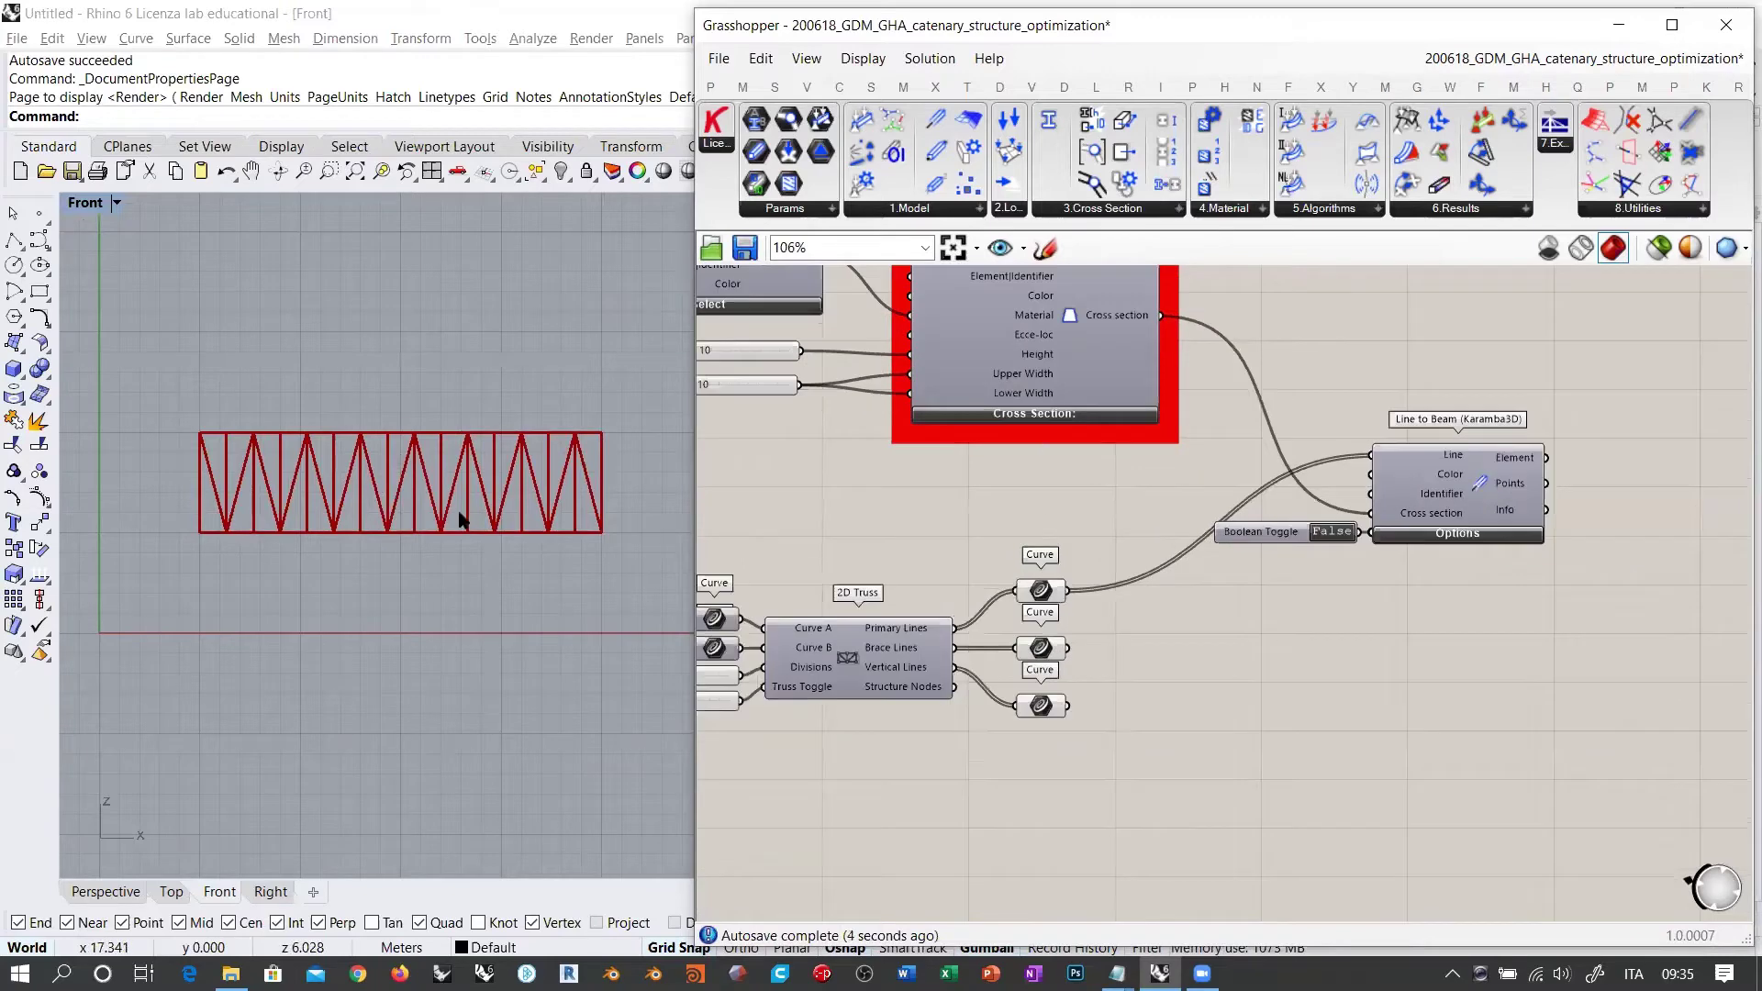
pyautogui.click(1046, 648)
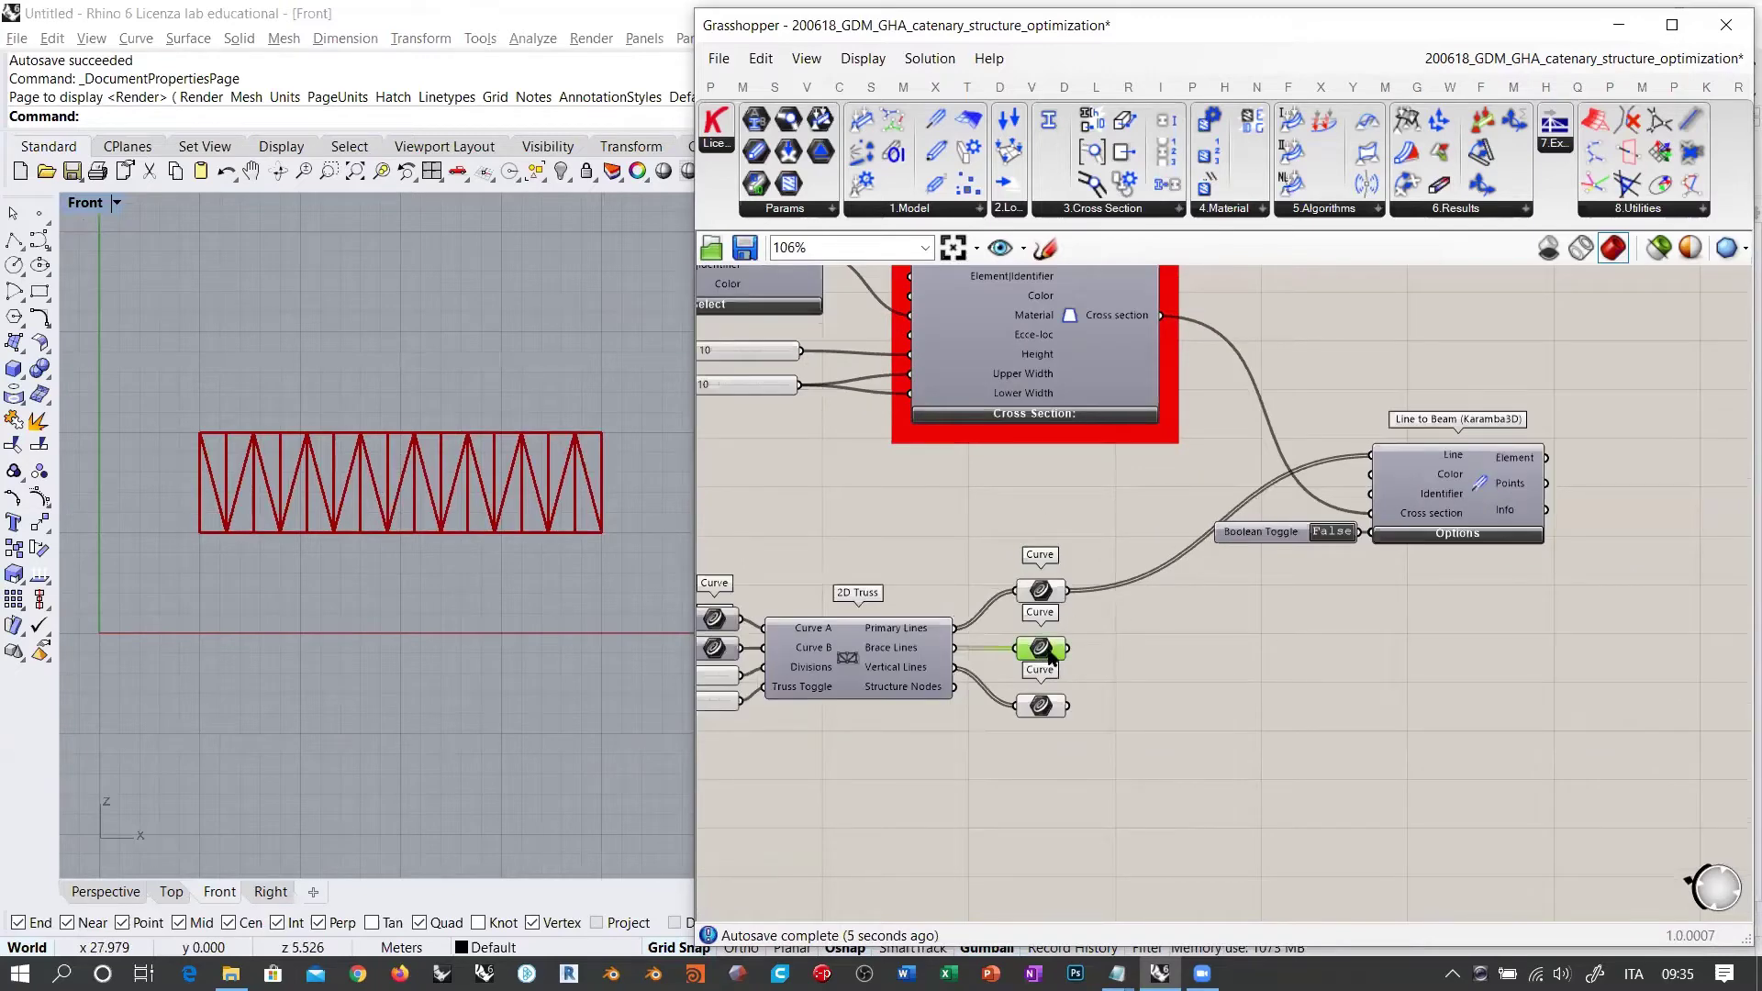
pyautogui.click(1198, 611)
pyautogui.scroll(-1, 1175, 550)
pyautogui.moveTo(1138, 459); pyautogui.dragTo(1145, 496, button='right')
pyautogui.scroll(-2, 1144, 496)
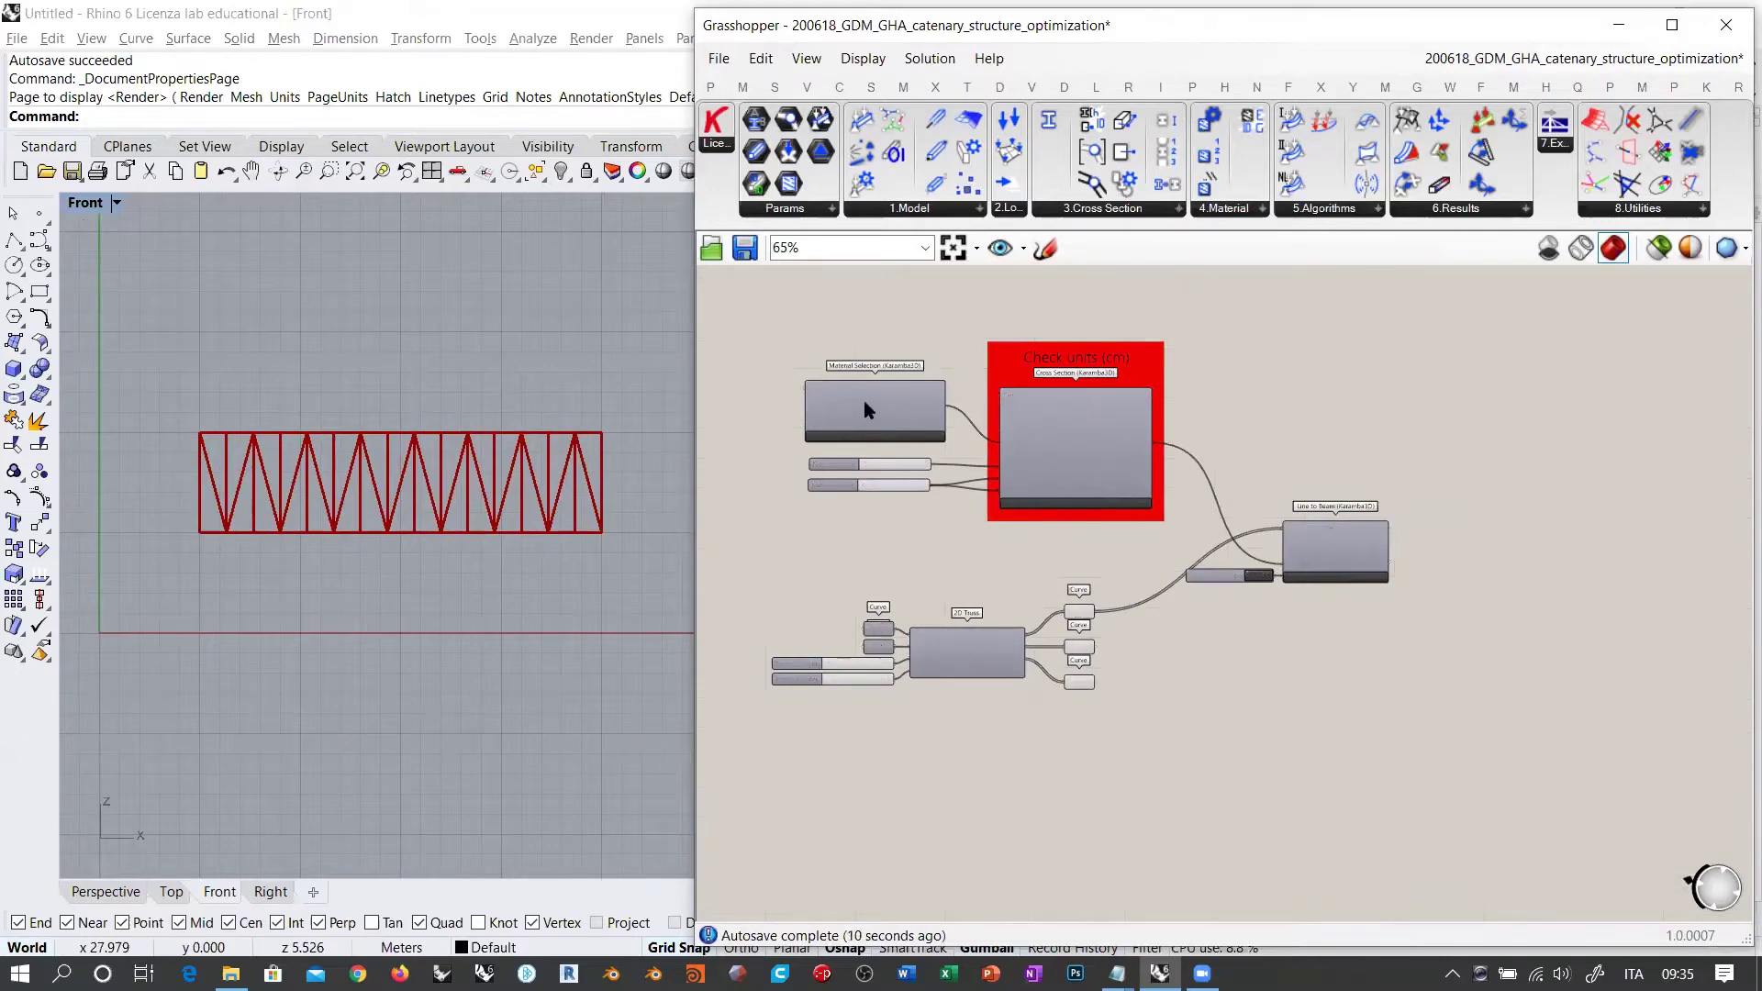
# Step: Move the Material Selection component and its two number sliders closer to the Cross Section component
pyautogui.scroll(7, 863, 400)
pyautogui.click(1011, 449)
pyautogui.moveTo(1011, 449); pyautogui.dragTo(1064, 488, button='right')
pyautogui.moveTo(1141, 694); pyautogui.dragTo(1000, 578)
pyautogui.click(1142, 708)
pyautogui.scroll(-4, 1009, 647)
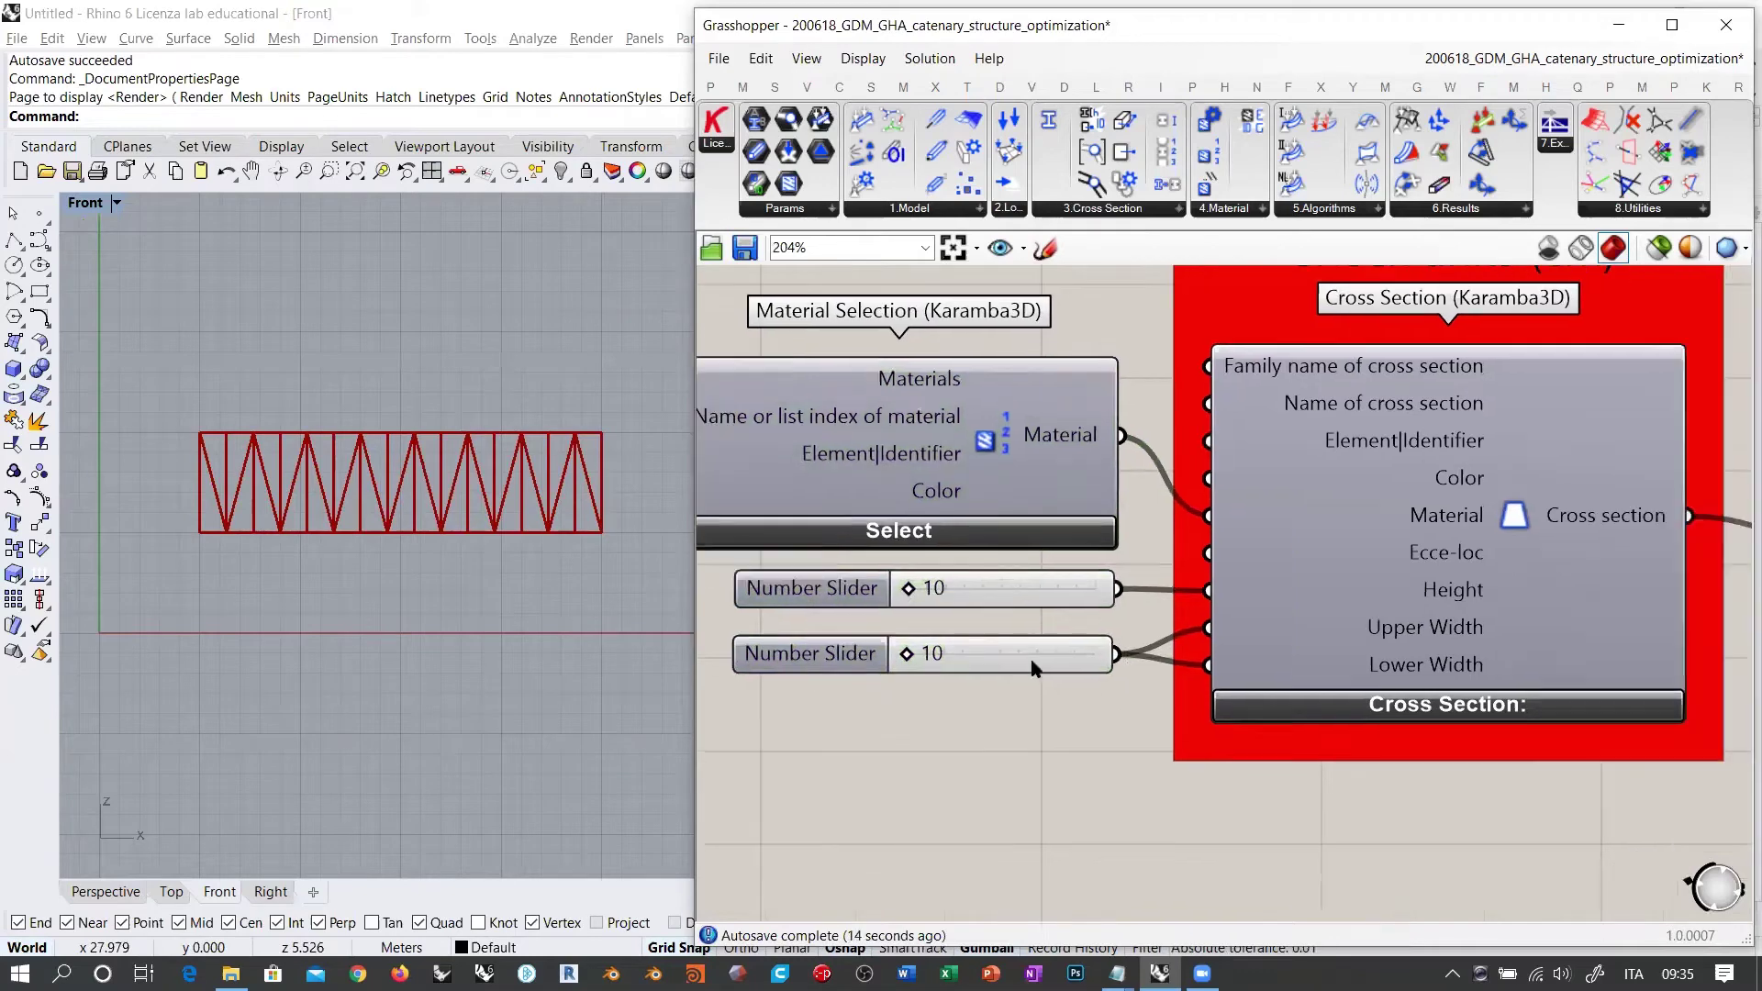
pyautogui.moveTo(1029, 648); pyautogui.dragTo(945, 711)
pyautogui.click(1134, 681)
pyautogui.rightClick(956, 558)
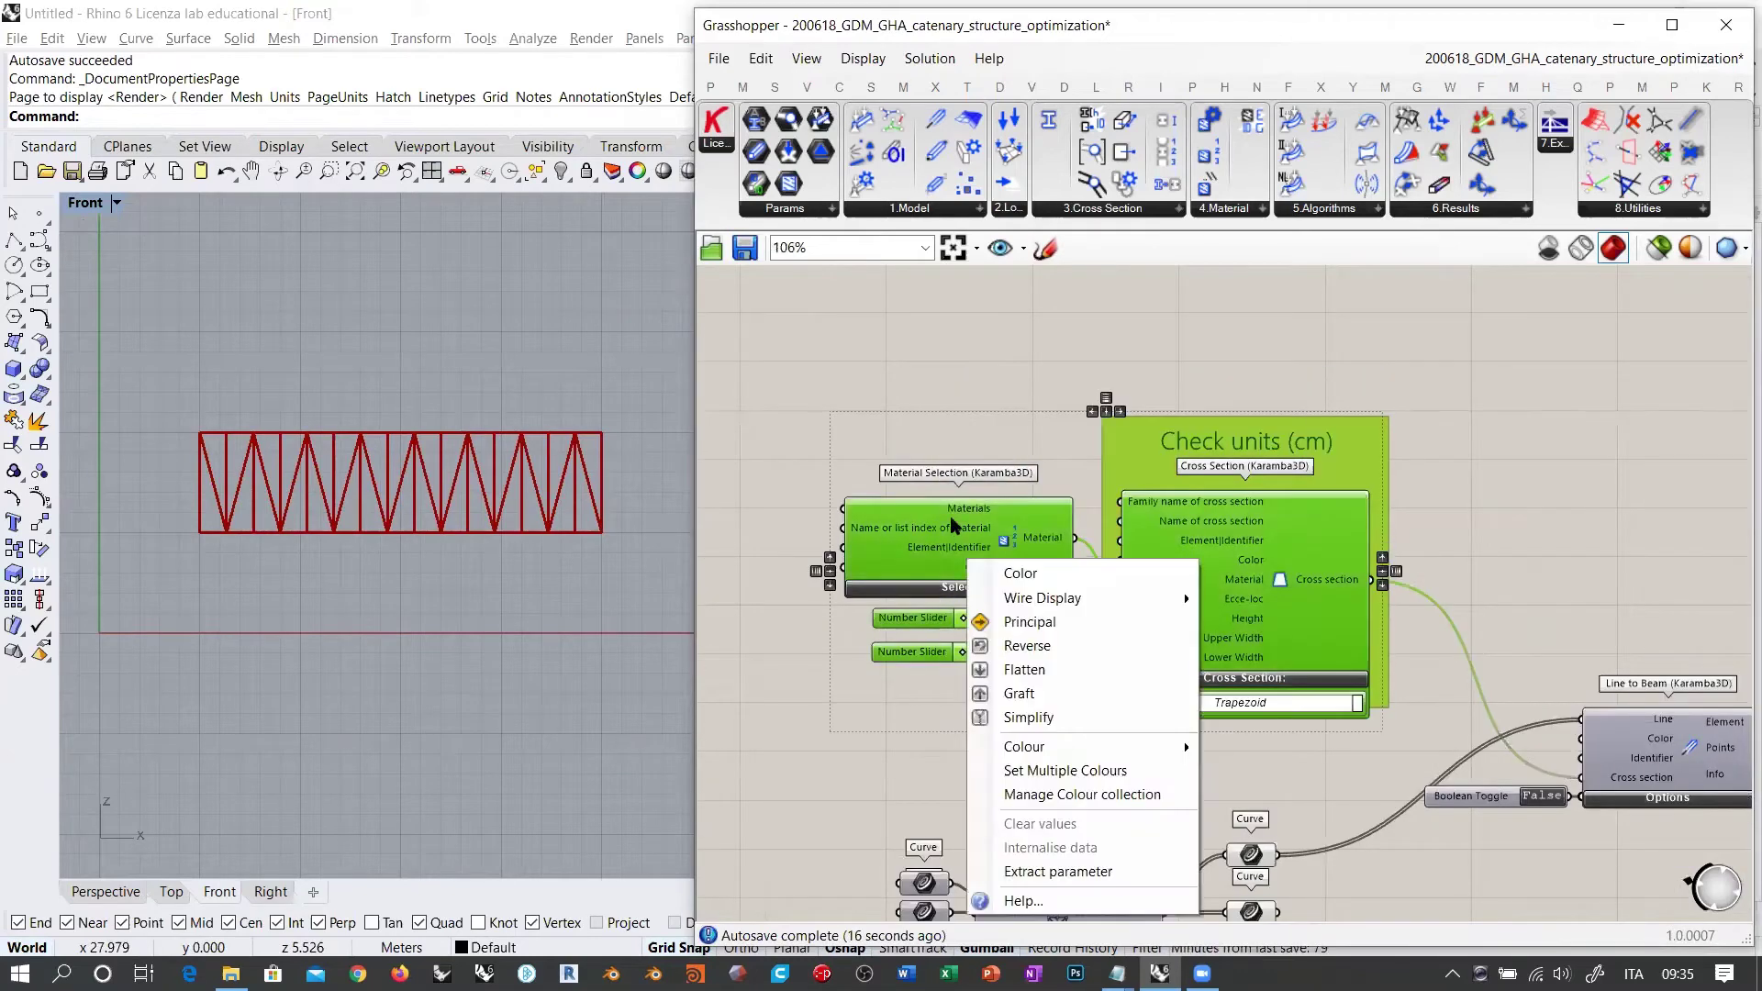
pyautogui.scroll(-1, 949, 521)
pyautogui.click(1028, 437)
pyautogui.click(1182, 659)
pyautogui.scroll(-3, 884, 499)
pyautogui.moveTo(1119, 478); pyautogui.dragTo(1064, 457, button='right')
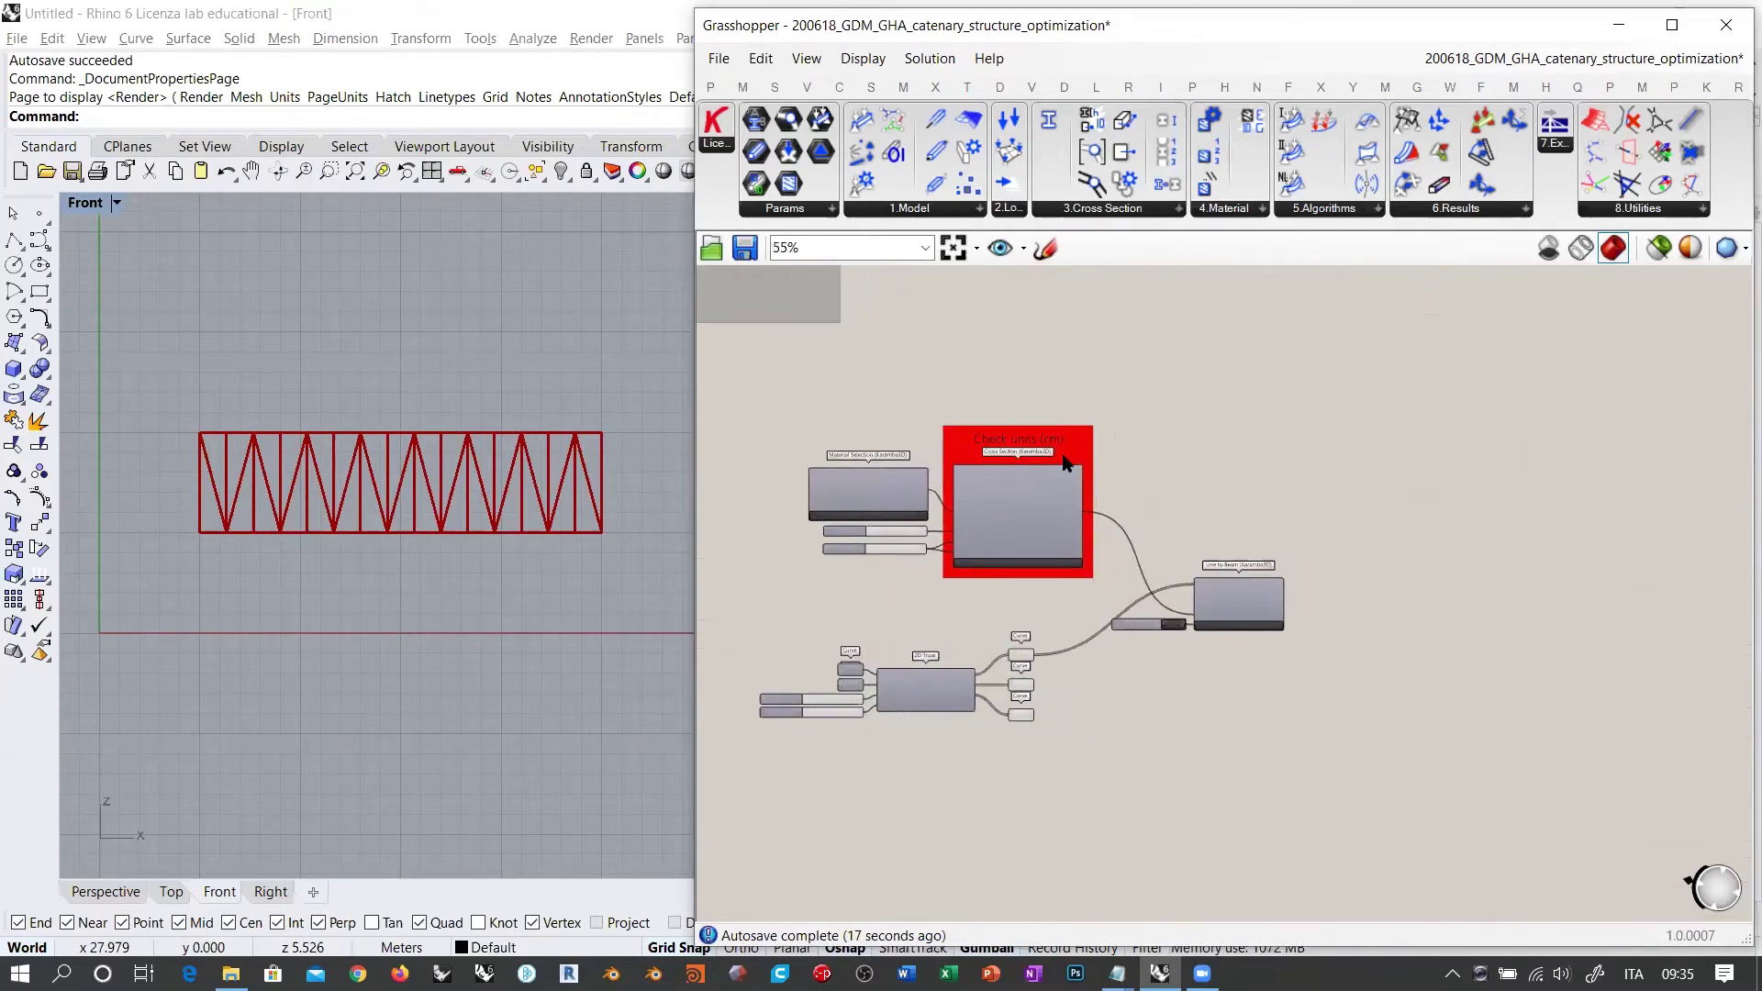
# Step: Move the material, sliders, Cross Section group, Line to Beam and Boolean Toggle together up and away from the 2D Truss components
pyautogui.moveTo(1083, 410)
pyautogui.mouseDown()
pyautogui.moveTo(875, 520)
pyautogui.moveTo(811, 579)
pyautogui.mouseUp()
pyautogui.keyDown('shift'); pyautogui.click(1240, 598); pyautogui.keyUp('shift')
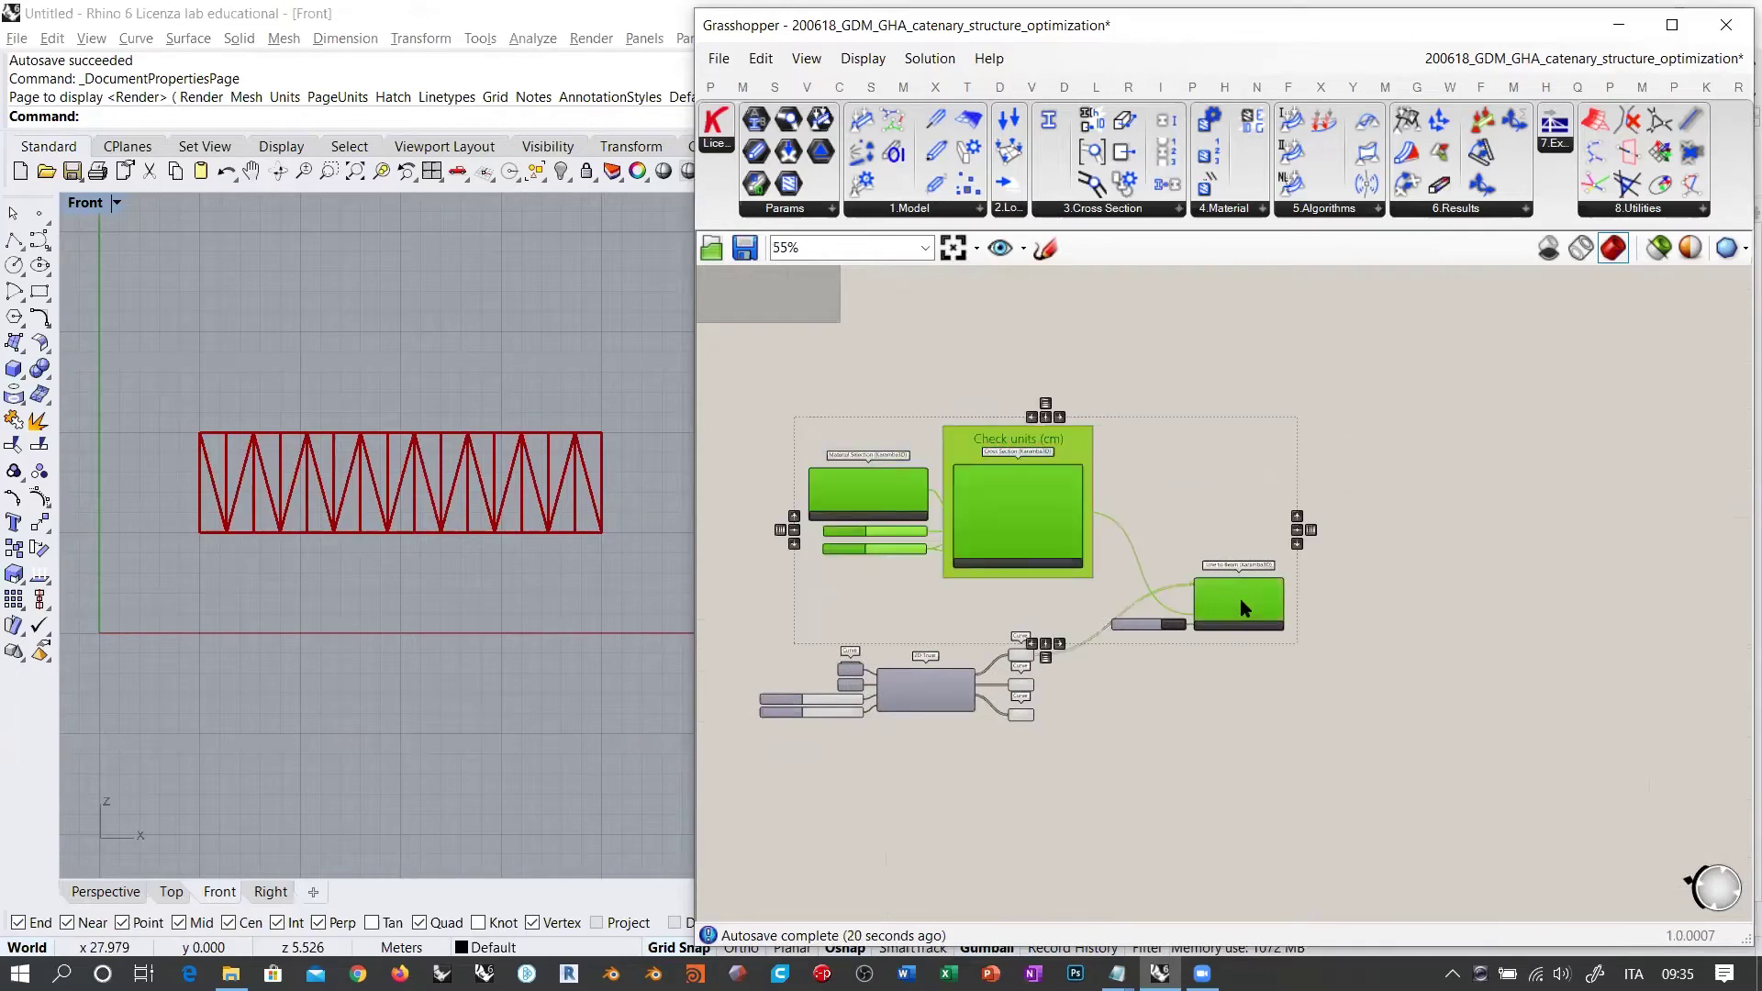
pyautogui.keyDown('shift'); pyautogui.click(1145, 623); pyautogui.keyUp('shift')
pyautogui.moveTo(1240, 624); pyautogui.dragTo(1375, 604)
pyautogui.click(1422, 538)
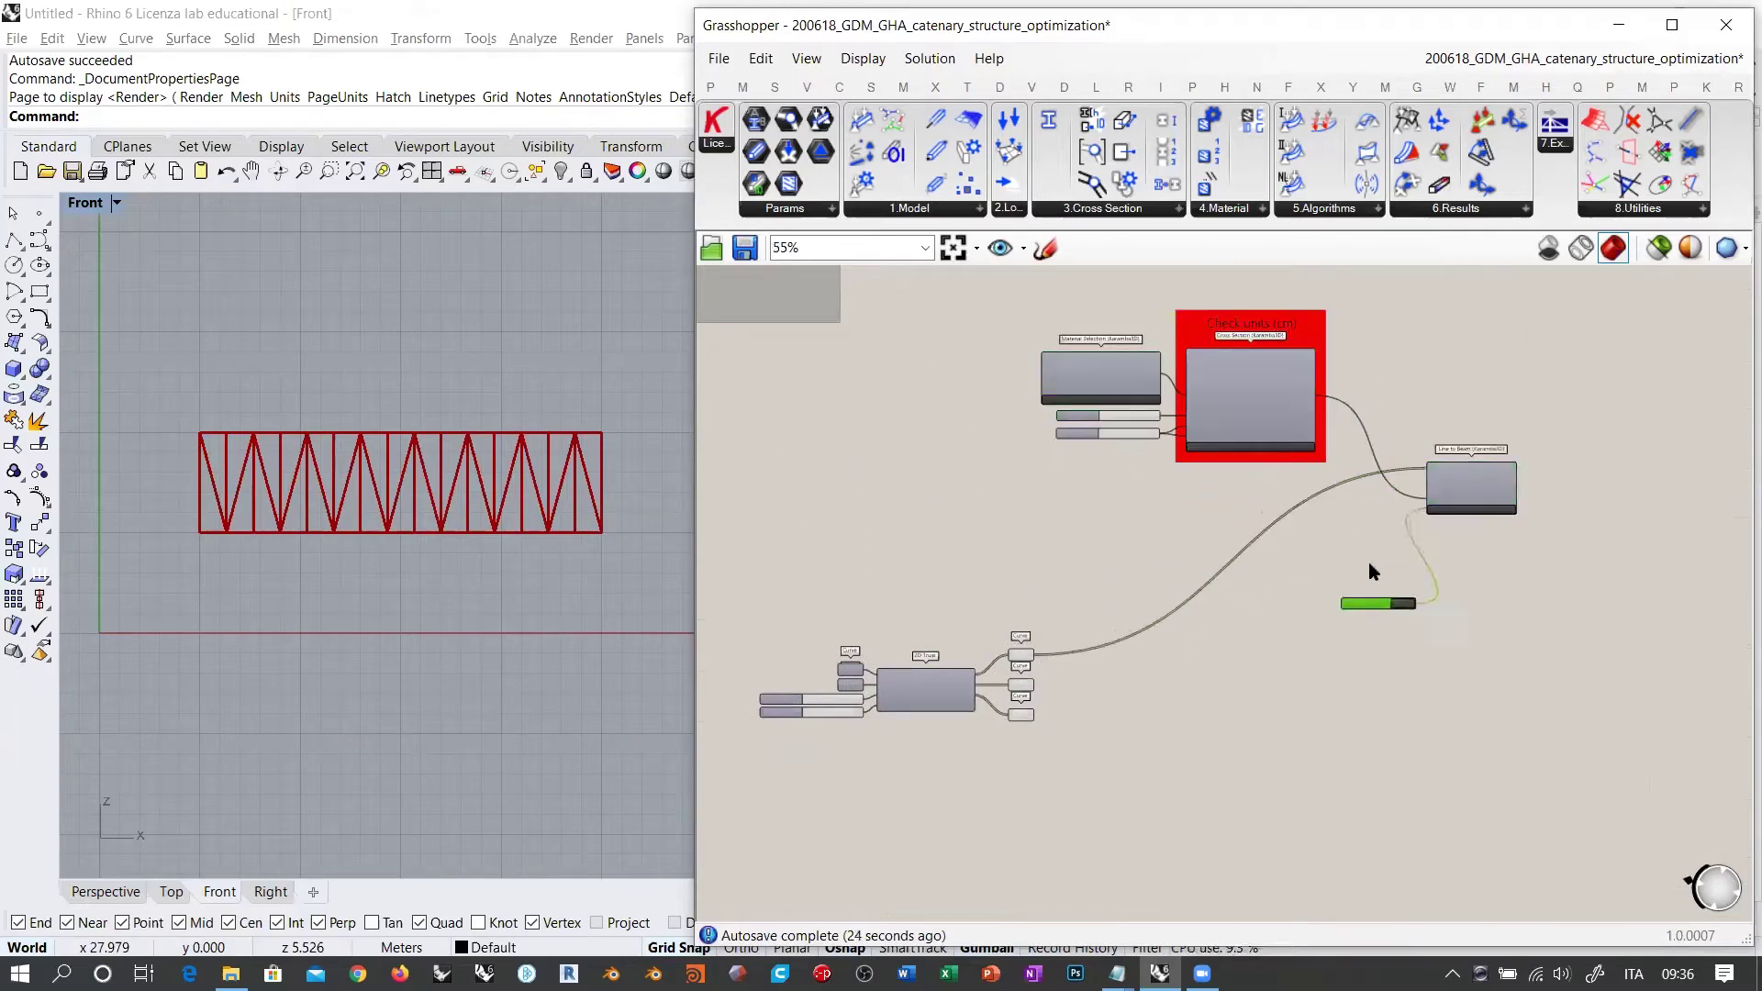
# Step: Place the material and Cross Section components directly beside Line to Beam, with the Boolean Toggle just under the red group
pyautogui.scroll(1, 1335, 459)
pyautogui.click(1208, 358)
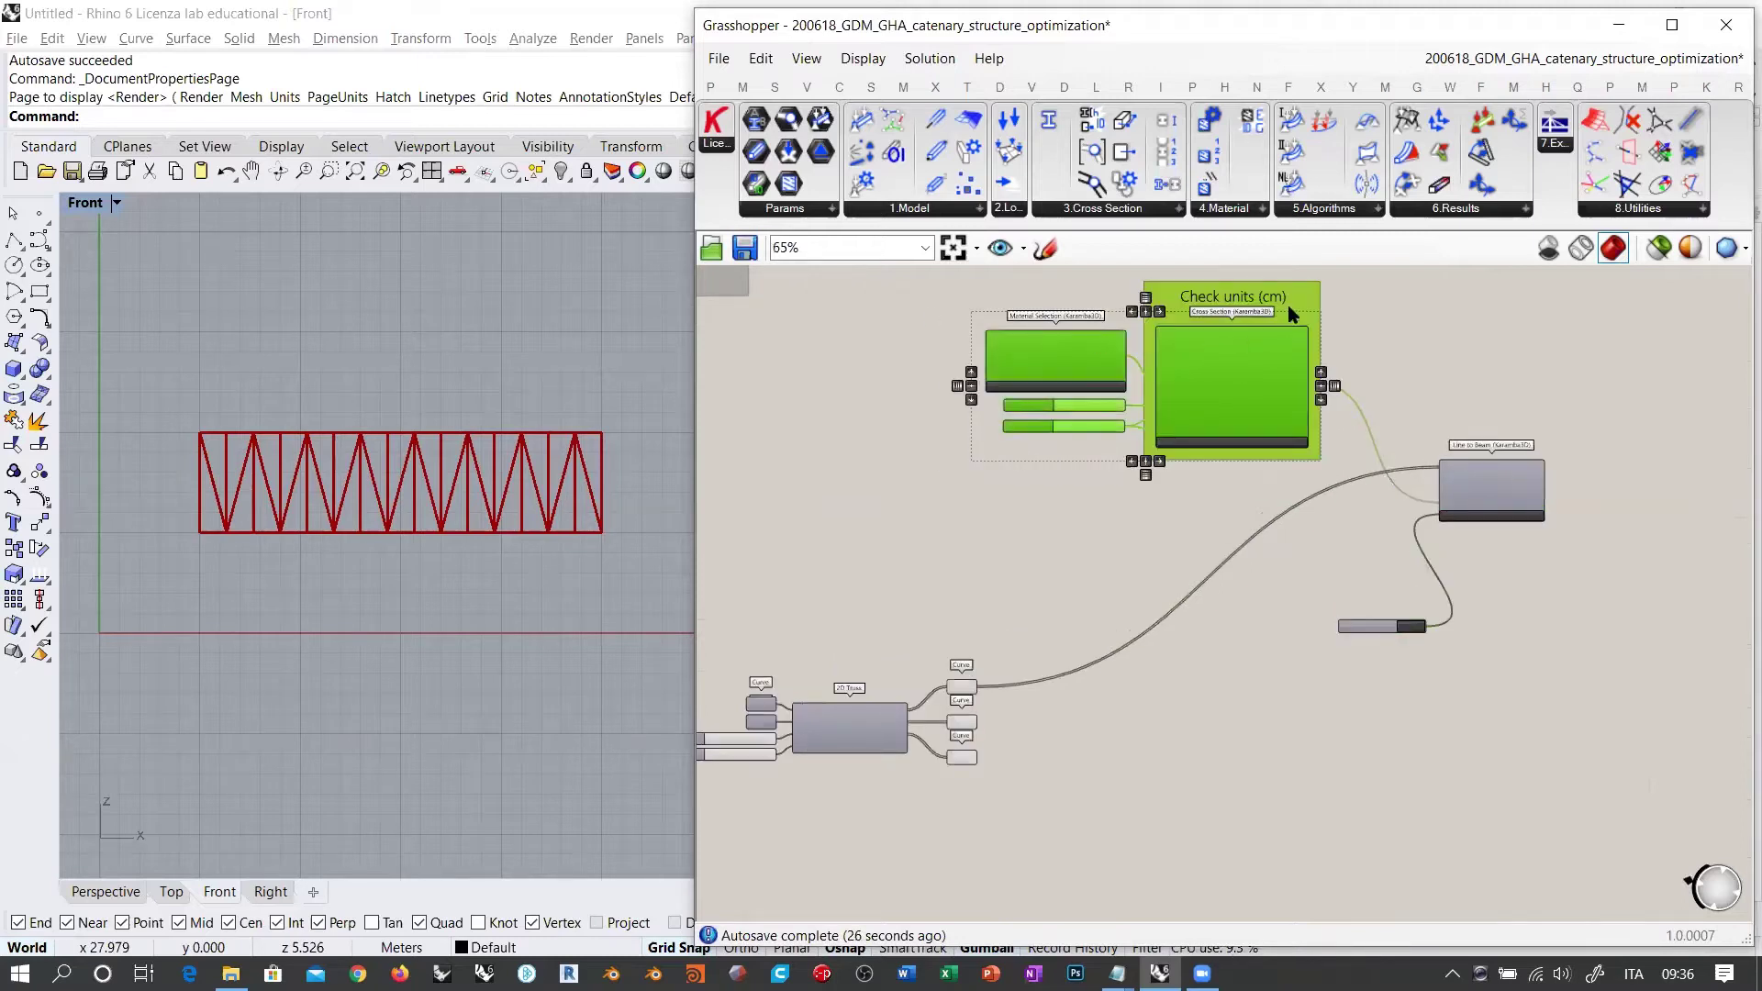
pyautogui.moveTo(1293, 309); pyautogui.dragTo(1403, 416)
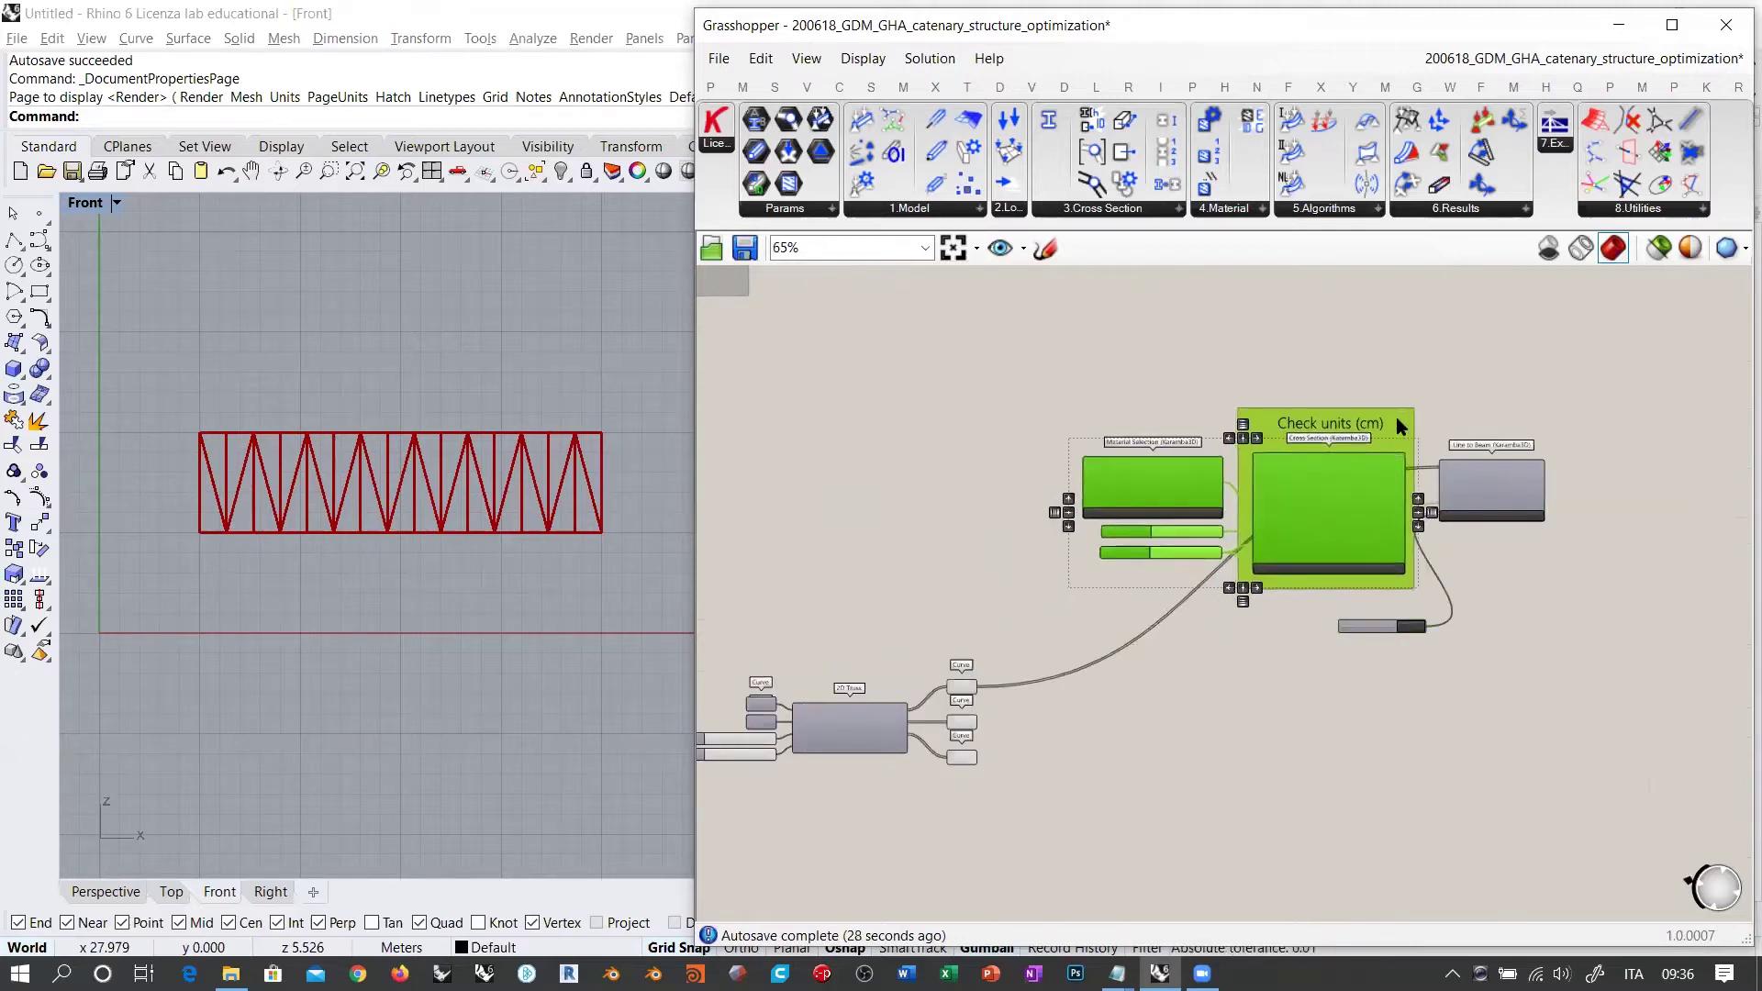
pyautogui.click(1385, 640)
pyautogui.moveTo(1378, 624); pyautogui.dragTo(1370, 593)
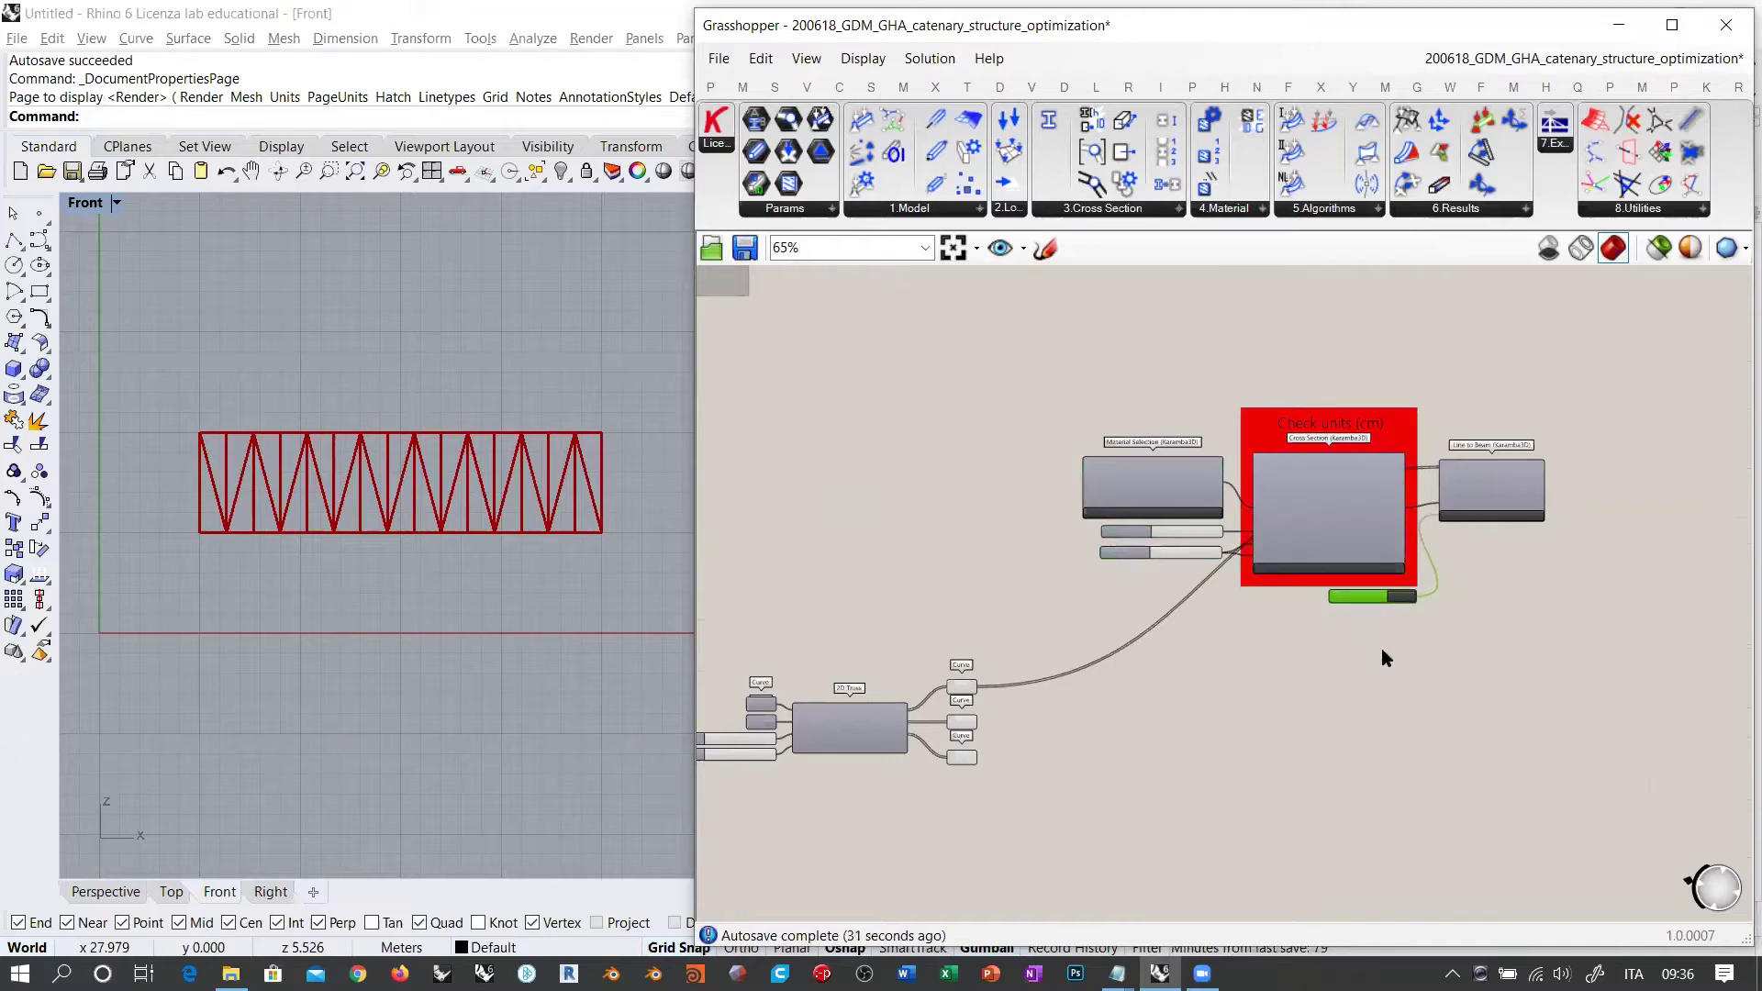
pyautogui.click(1381, 650)
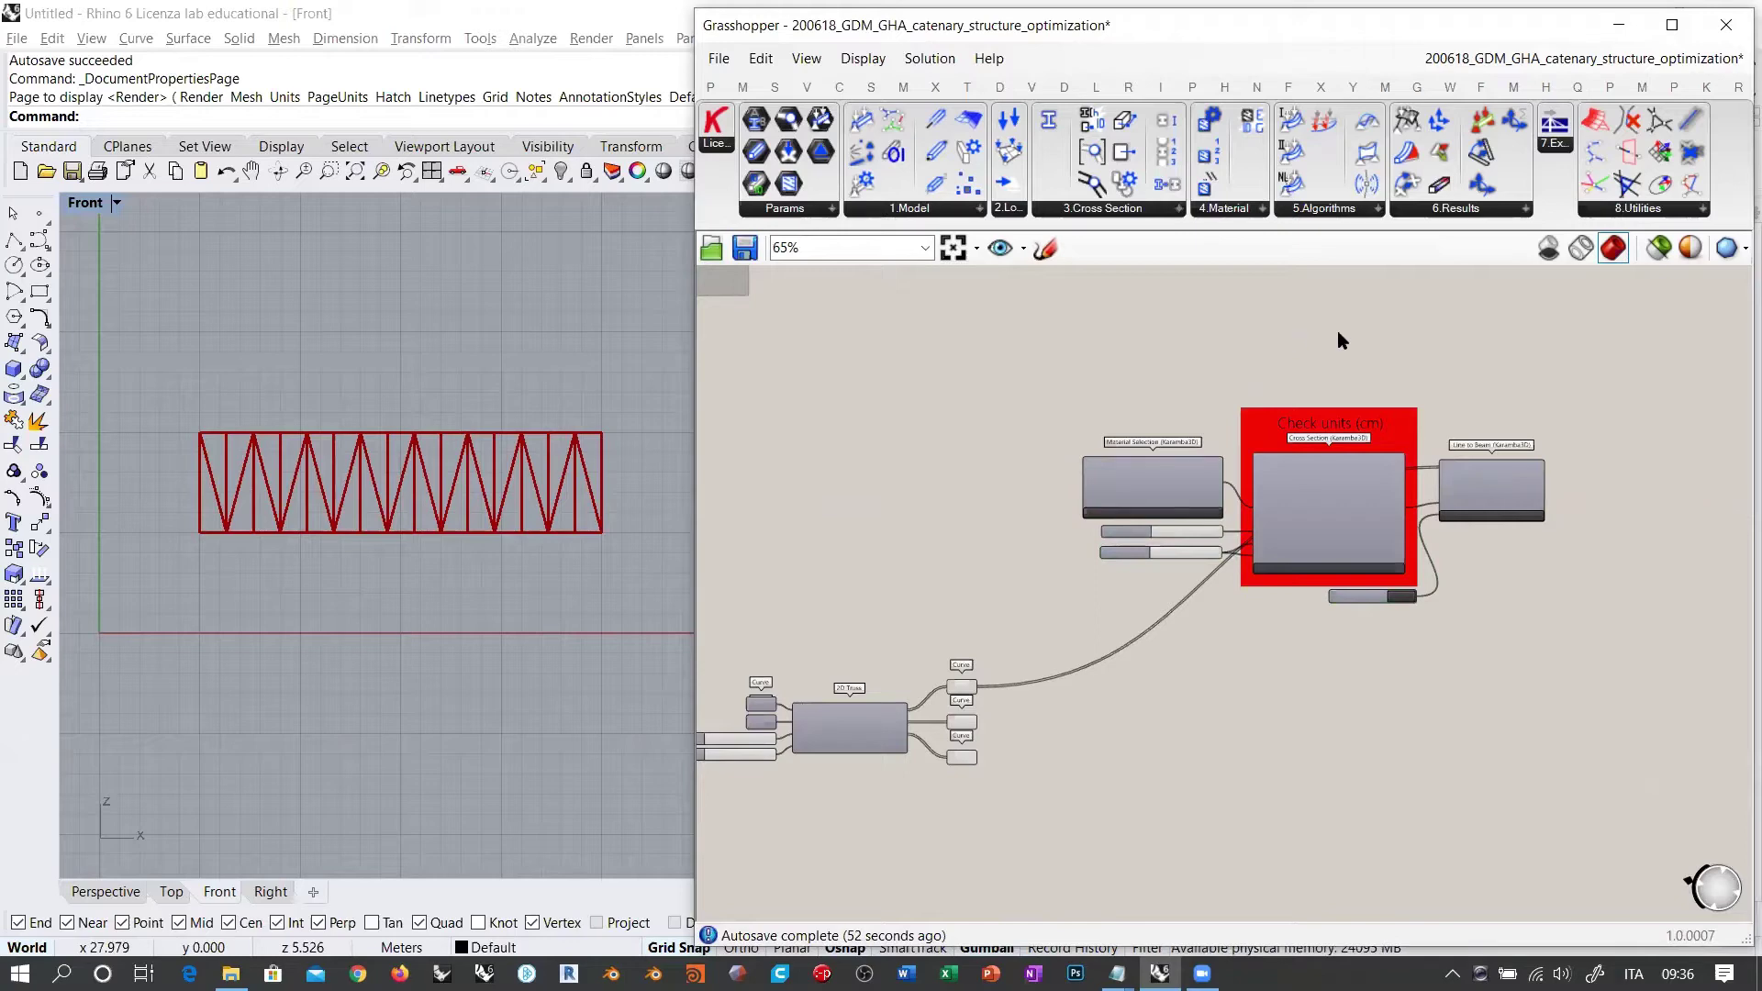
# Step: Review the available Karamba3D cross section components and the section types offered by the Cross Section component
pyautogui.scroll(3, 1428, 419)
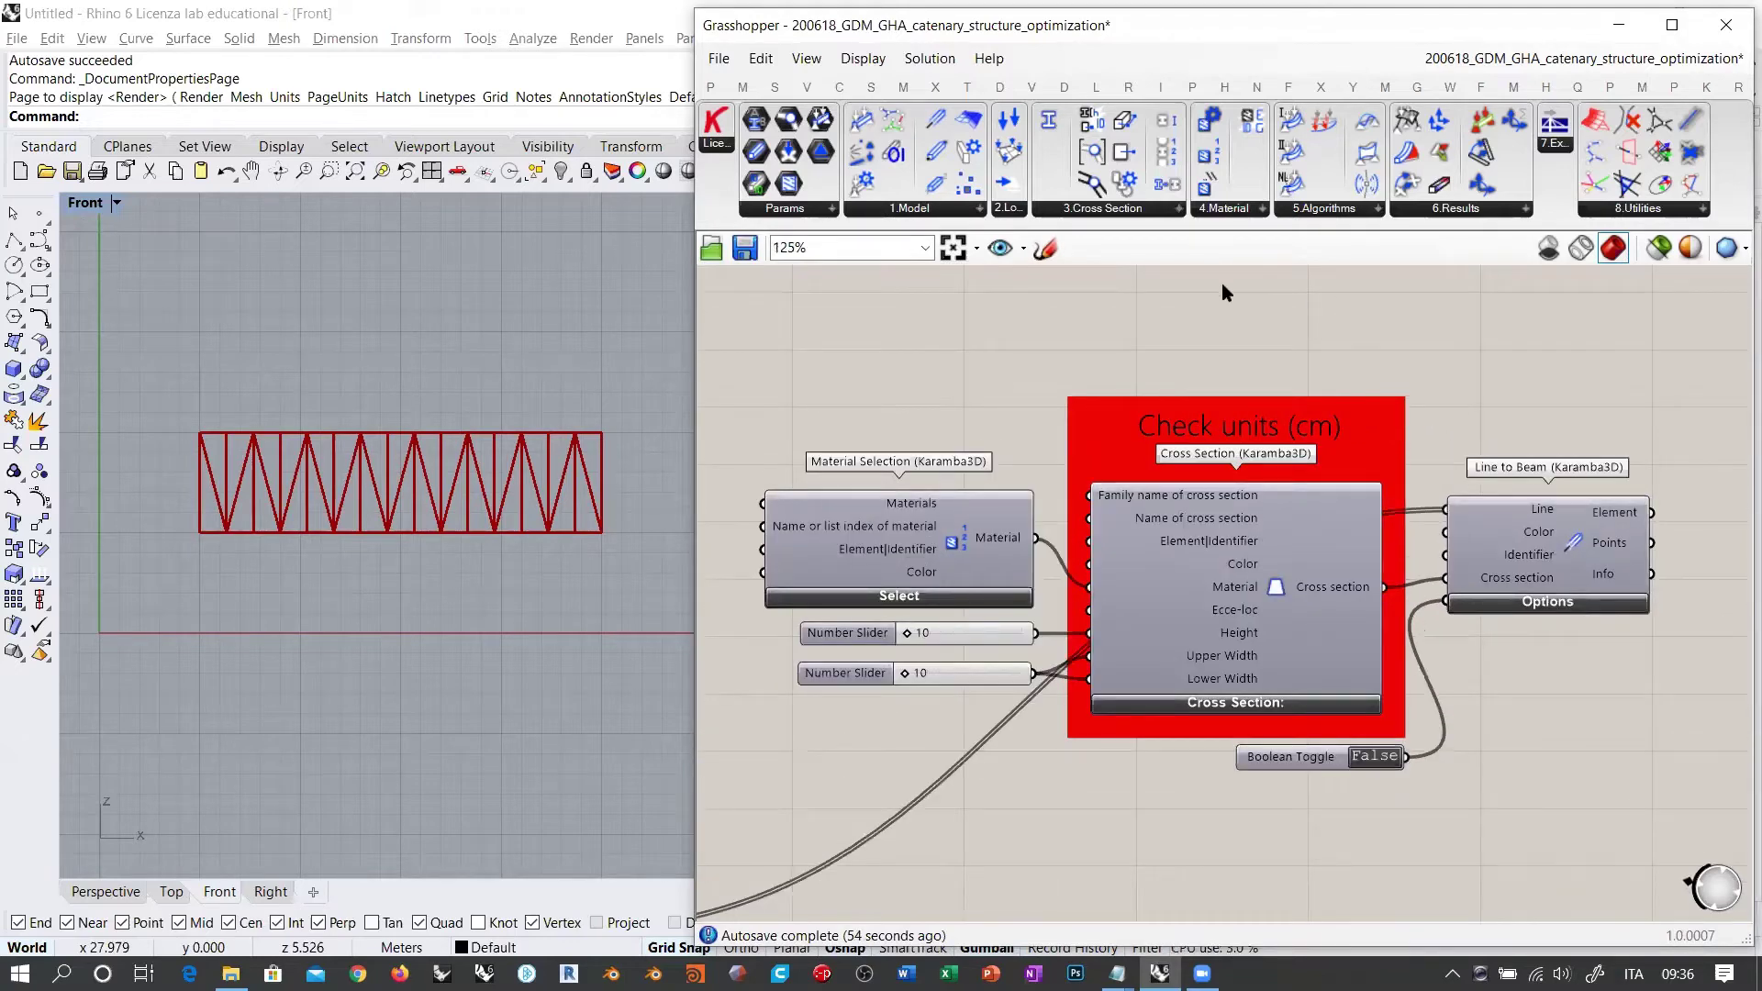
pyautogui.moveTo(1150, 292); pyautogui.dragTo(1293, 269, button='right')
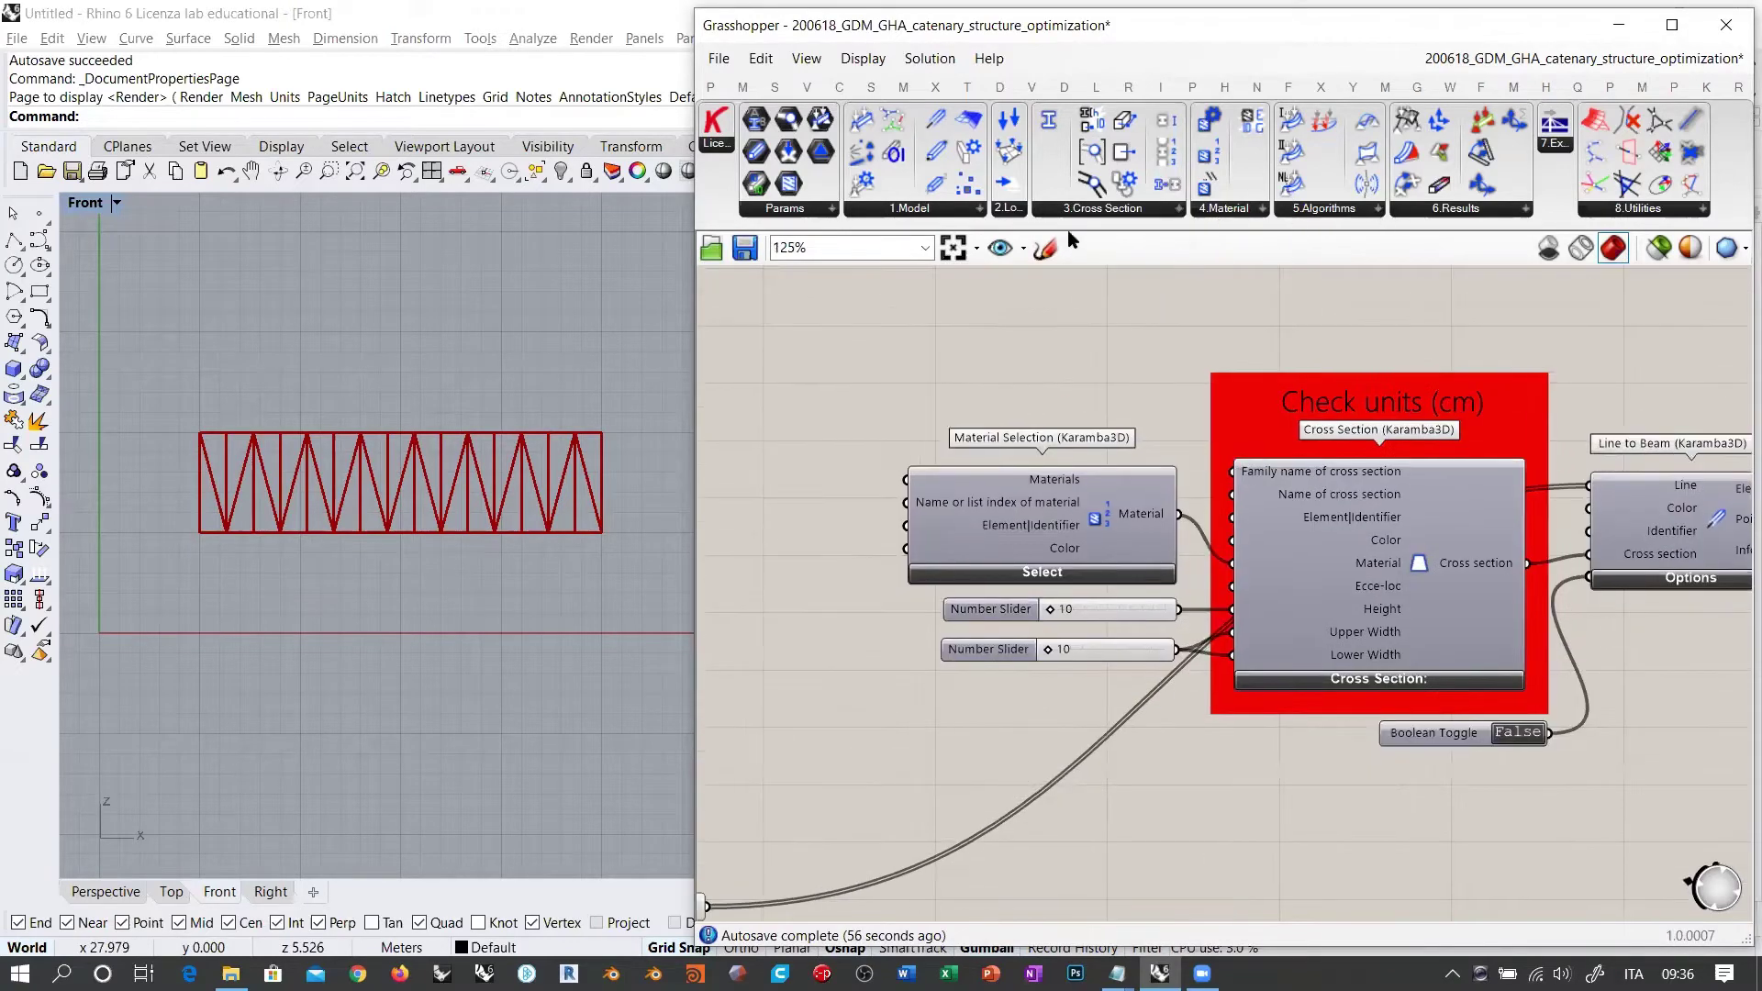
pyautogui.click(1096, 209)
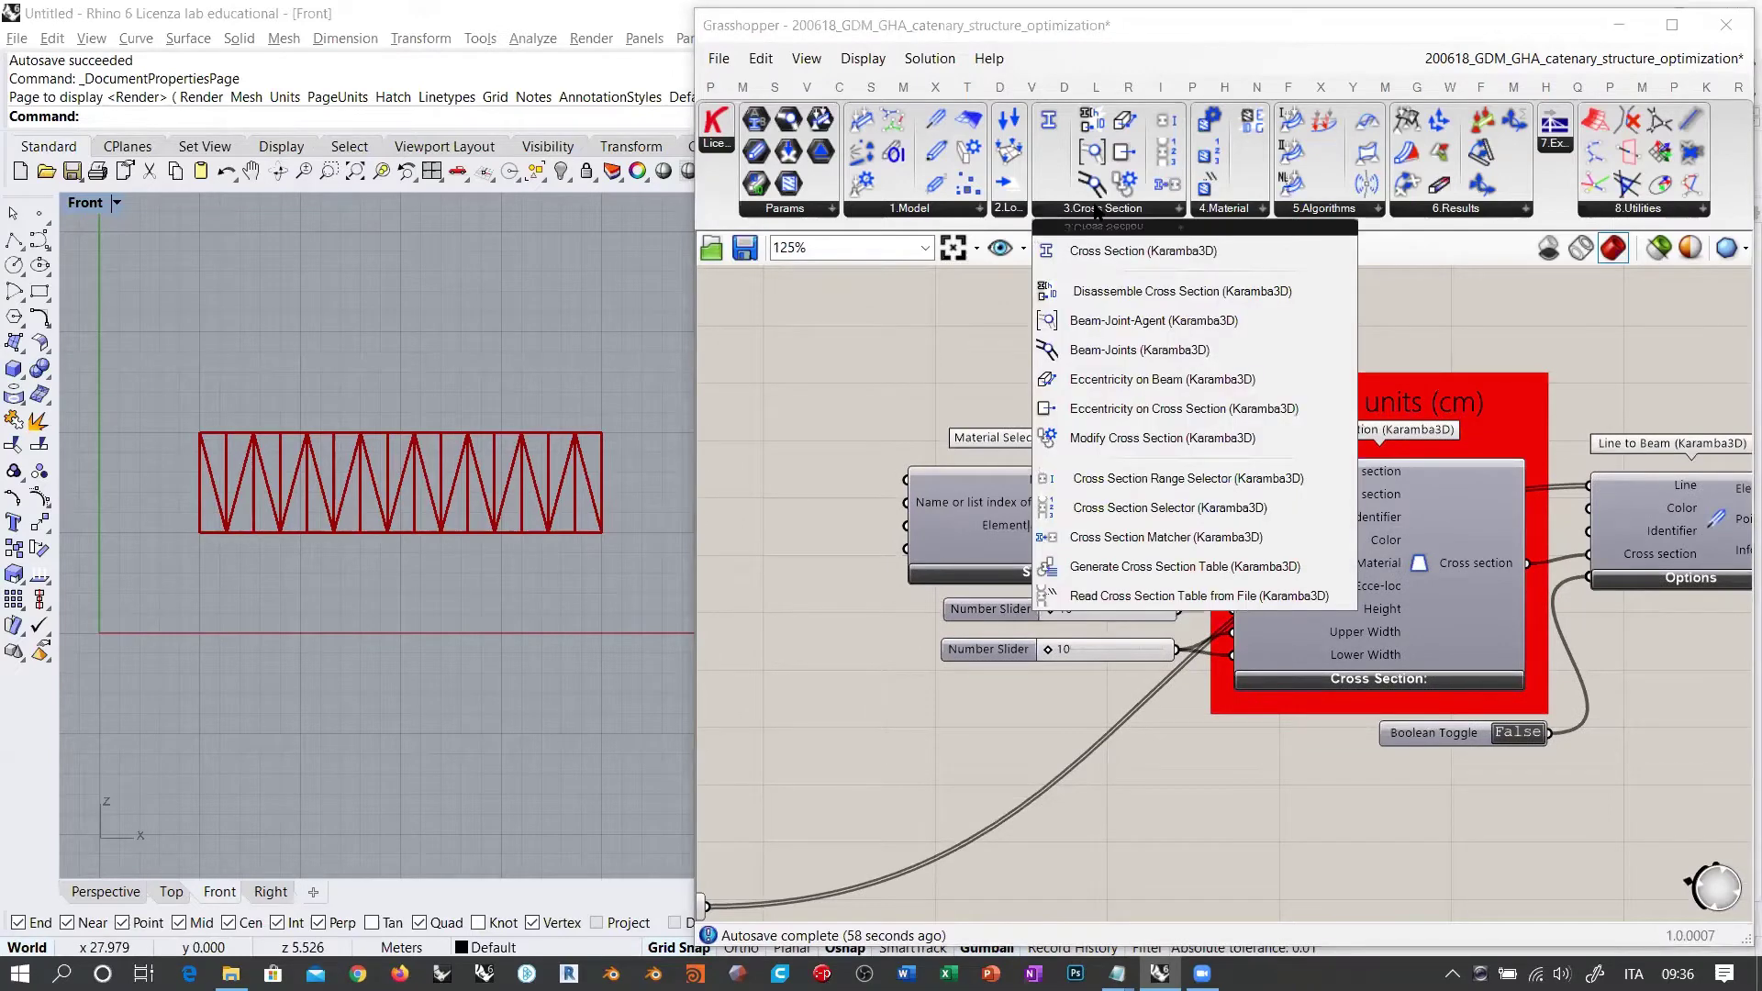
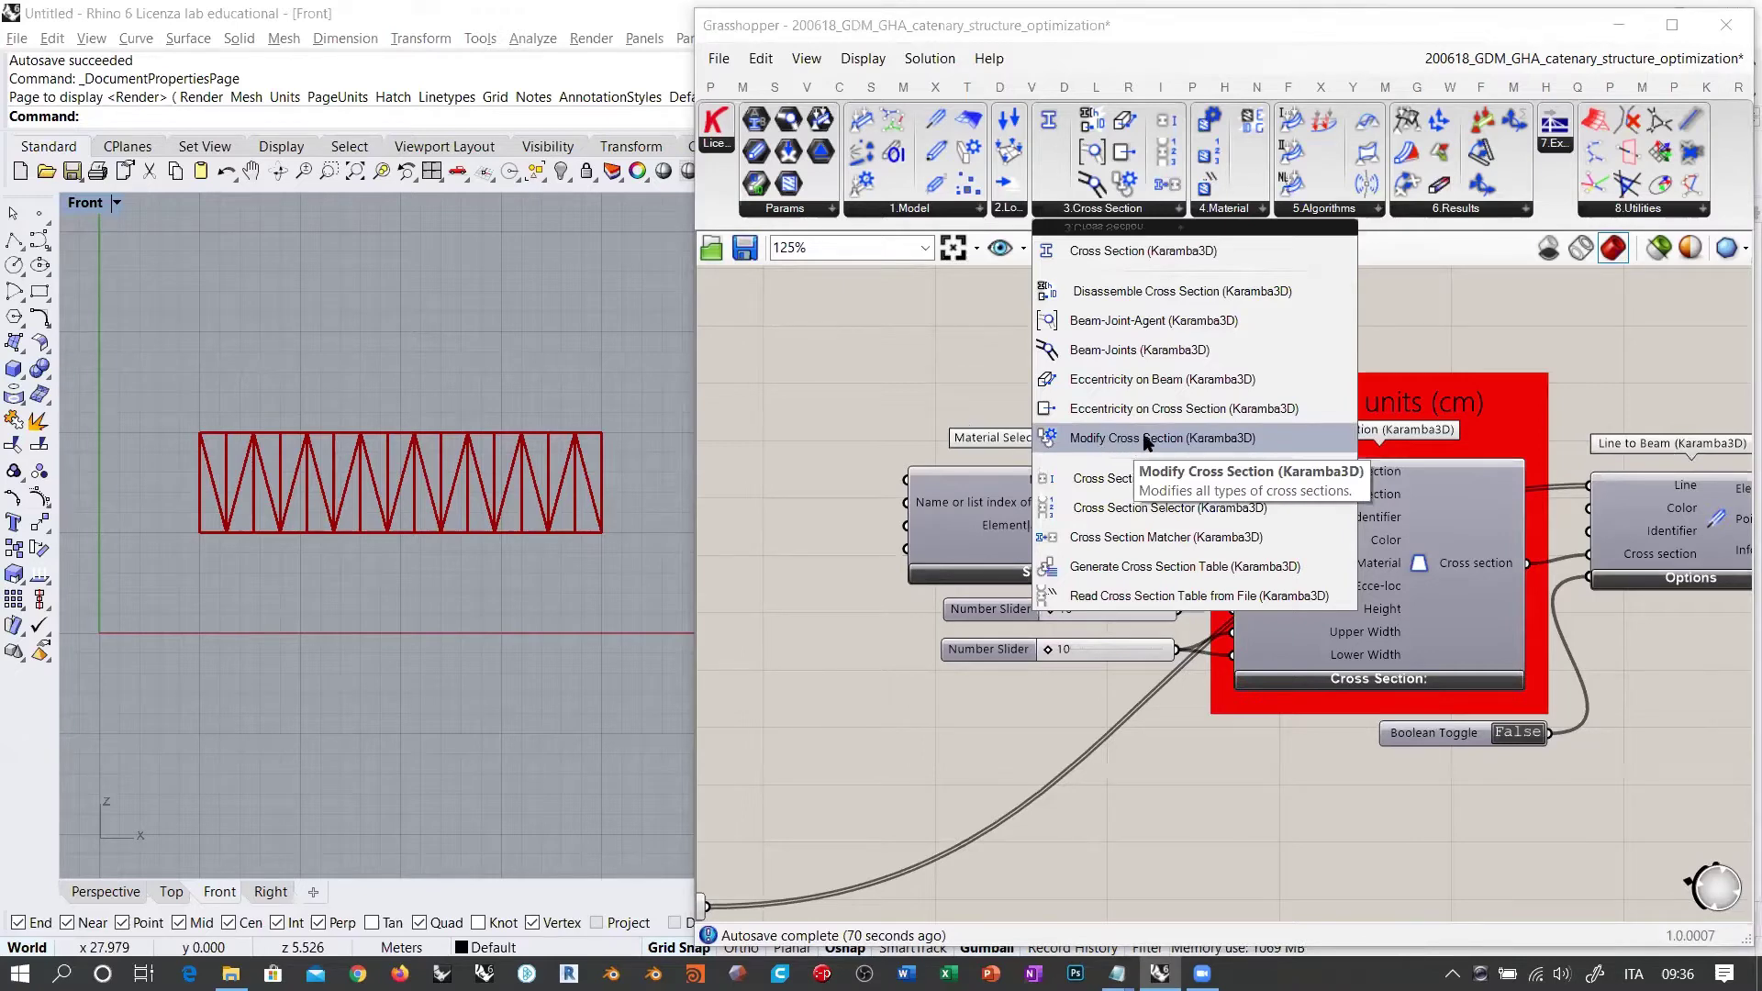
pyautogui.click(954, 318)
pyautogui.moveTo(1463, 343); pyautogui.dragTo(1273, 284, button='right')
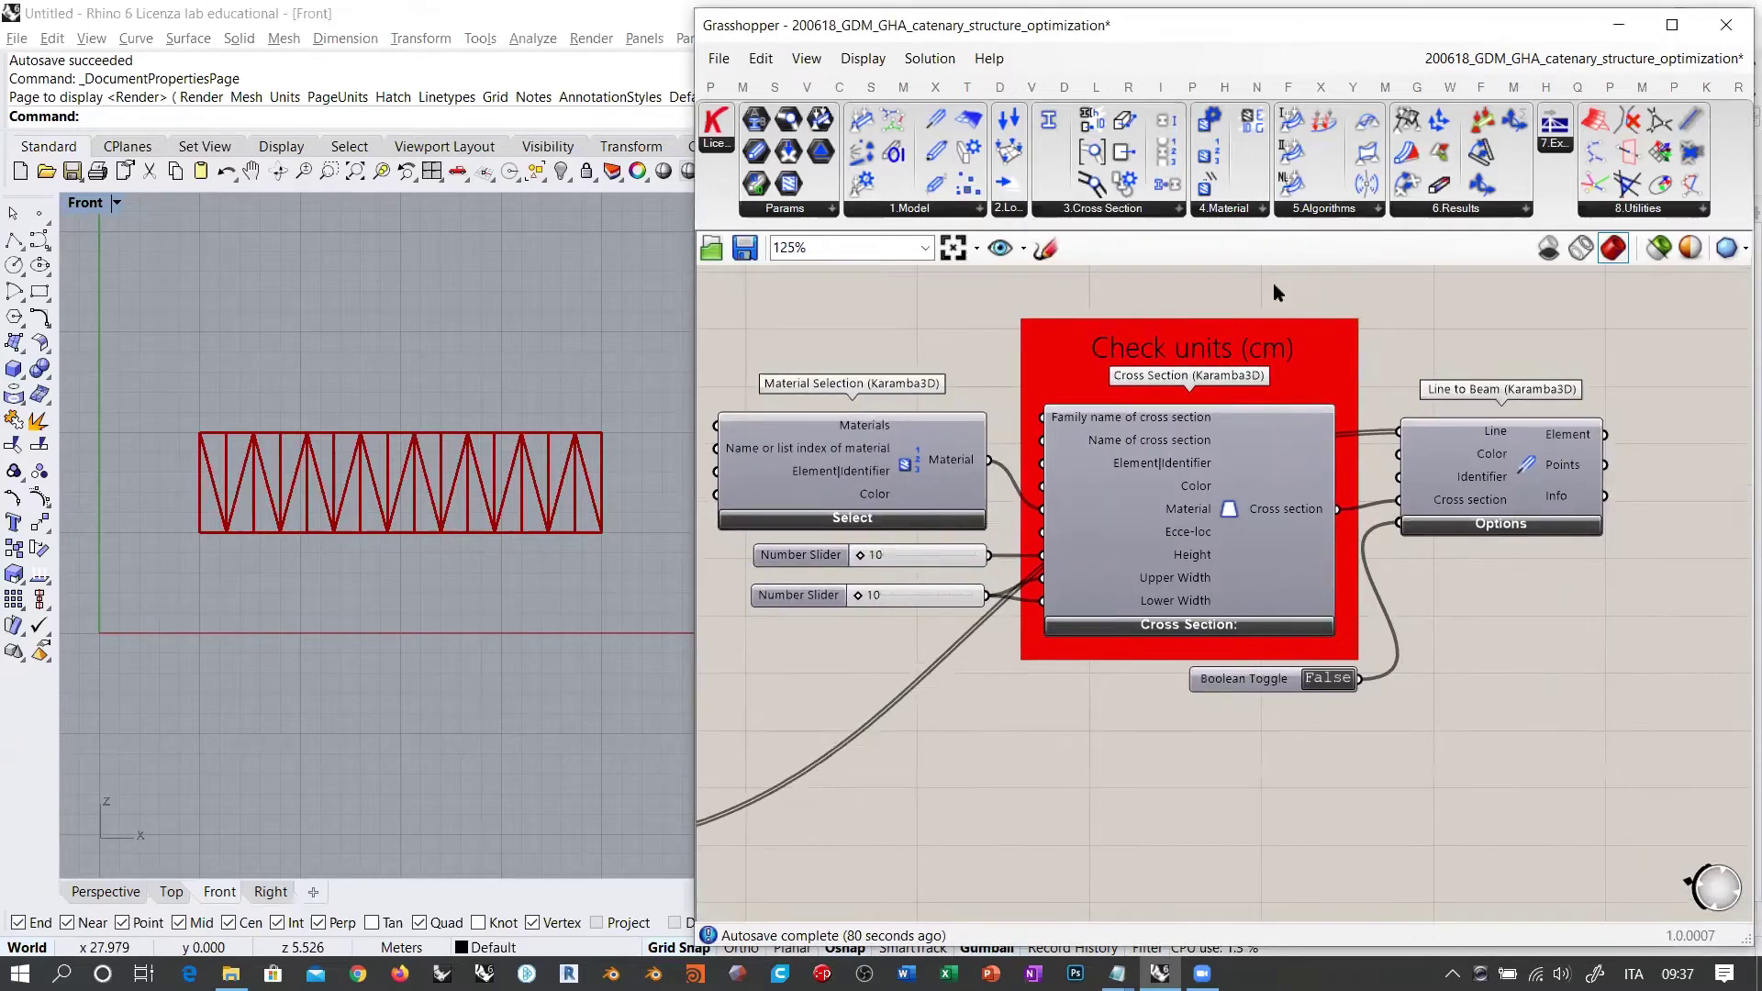
pyautogui.click(1226, 629)
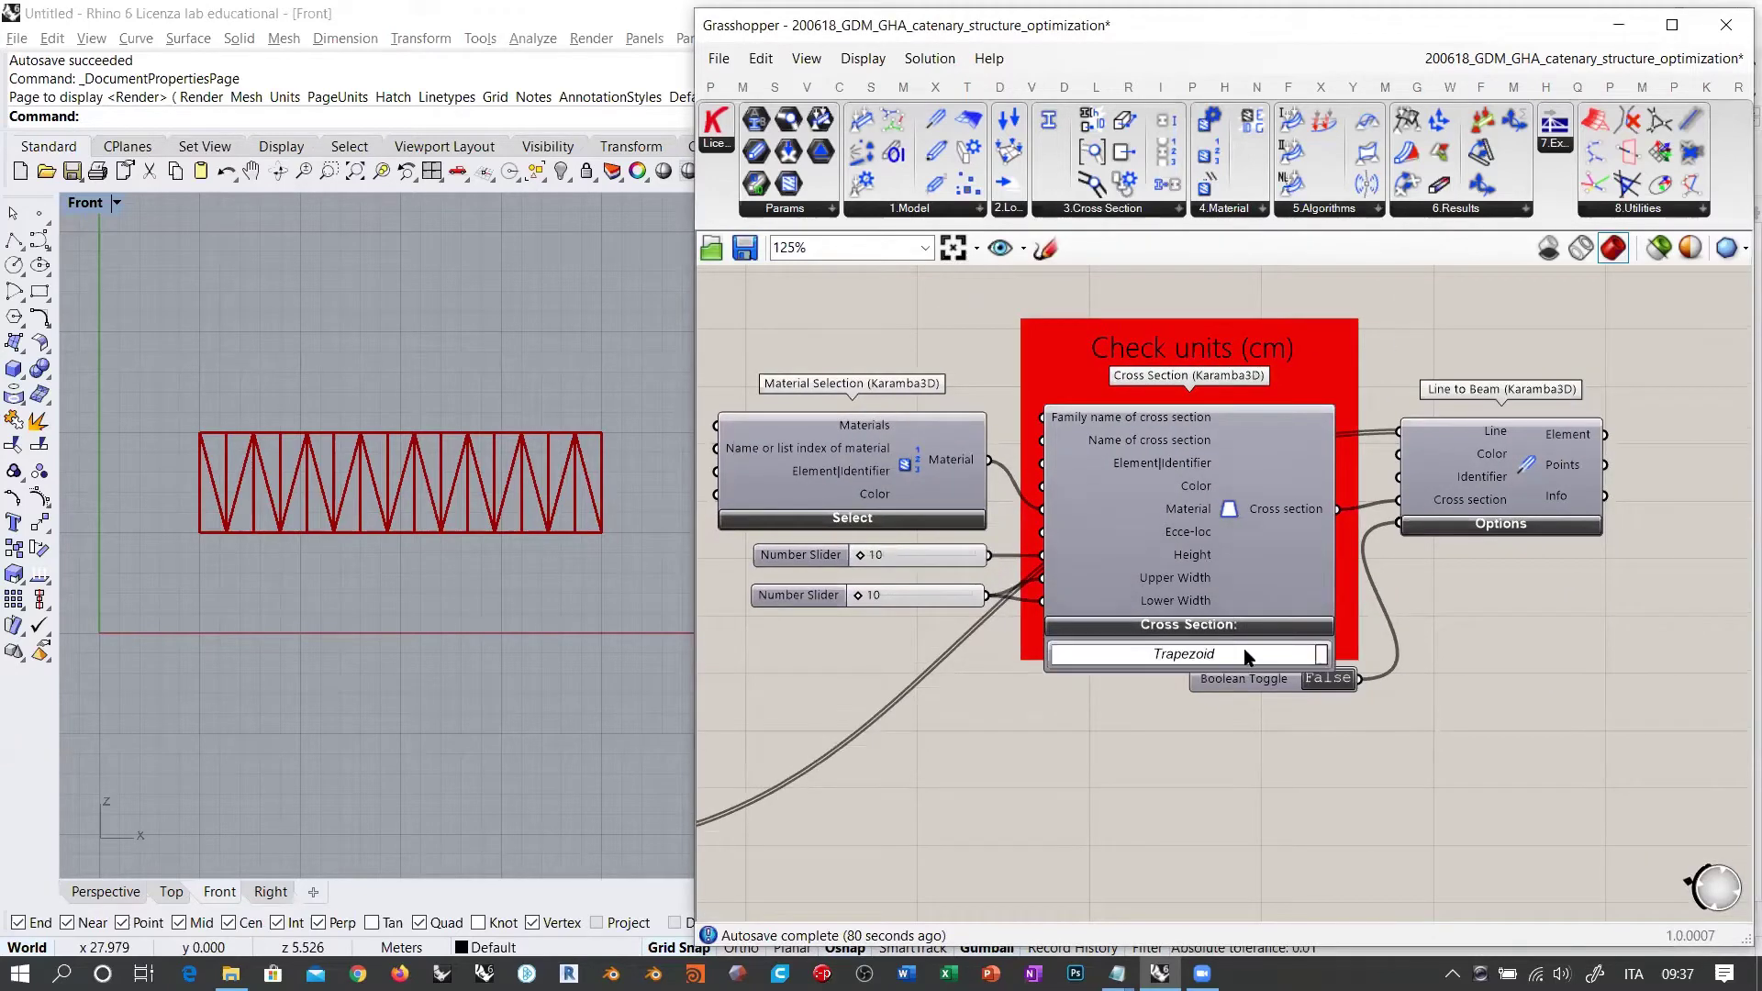
pyautogui.click(1229, 655)
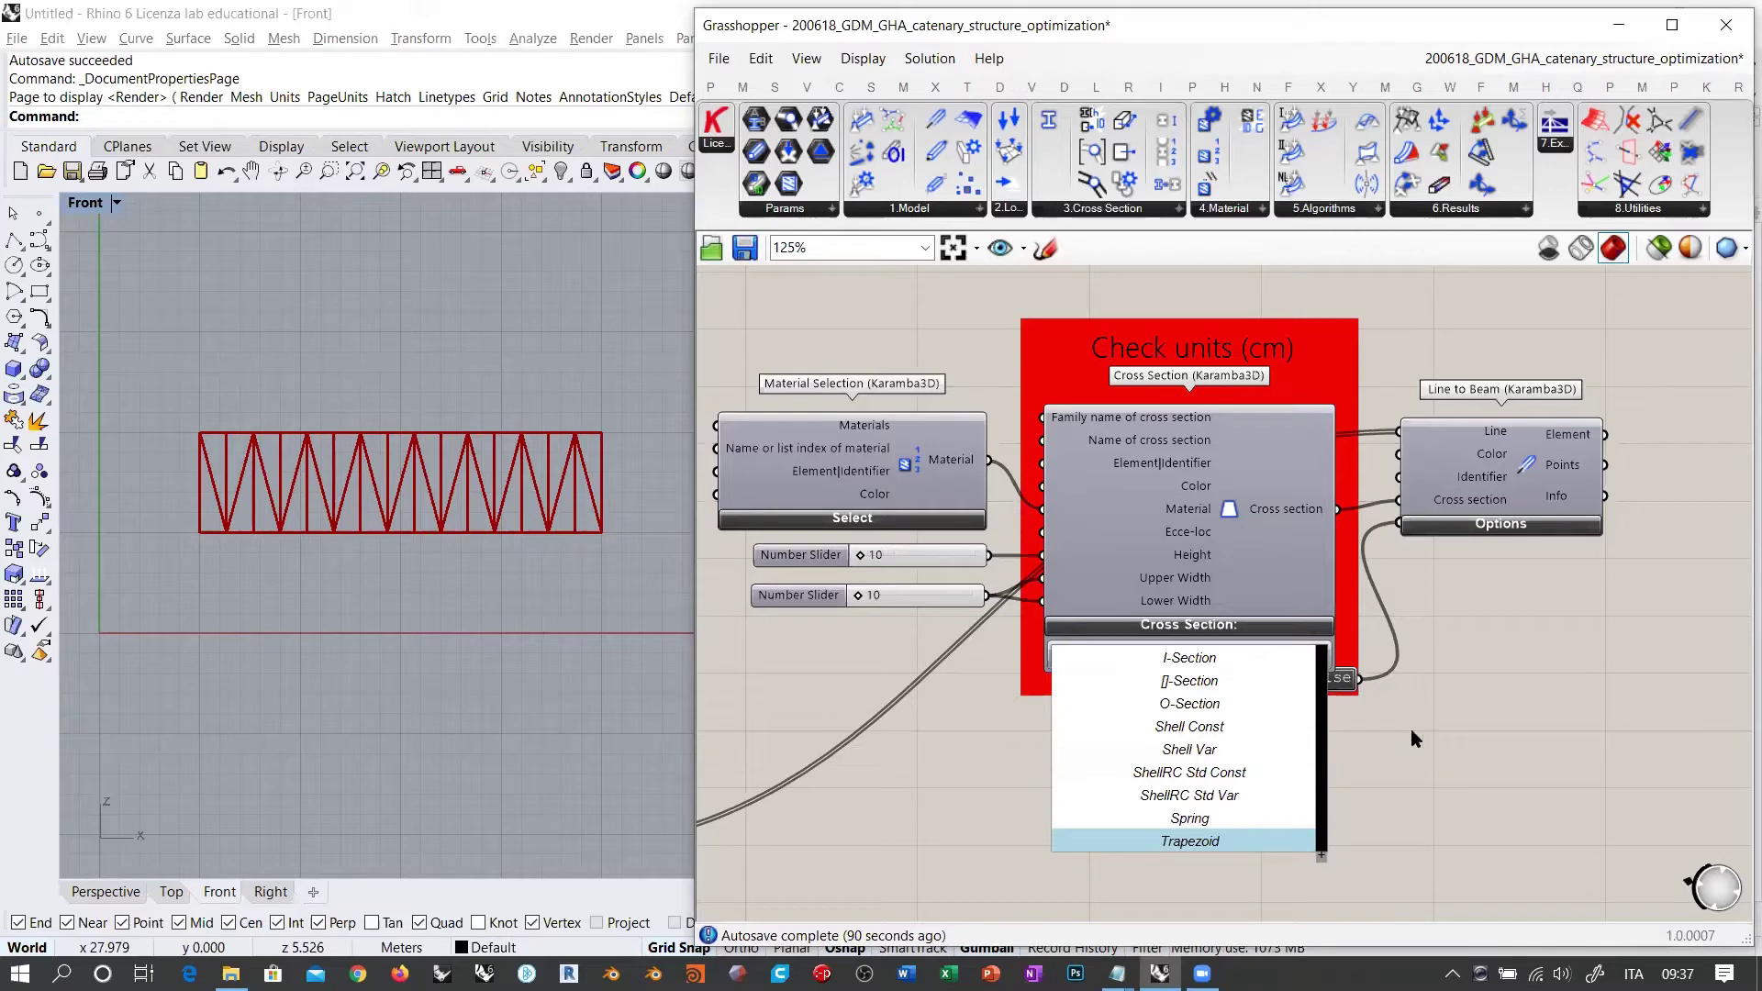
pyautogui.click(1216, 635)
pyautogui.click(1226, 635)
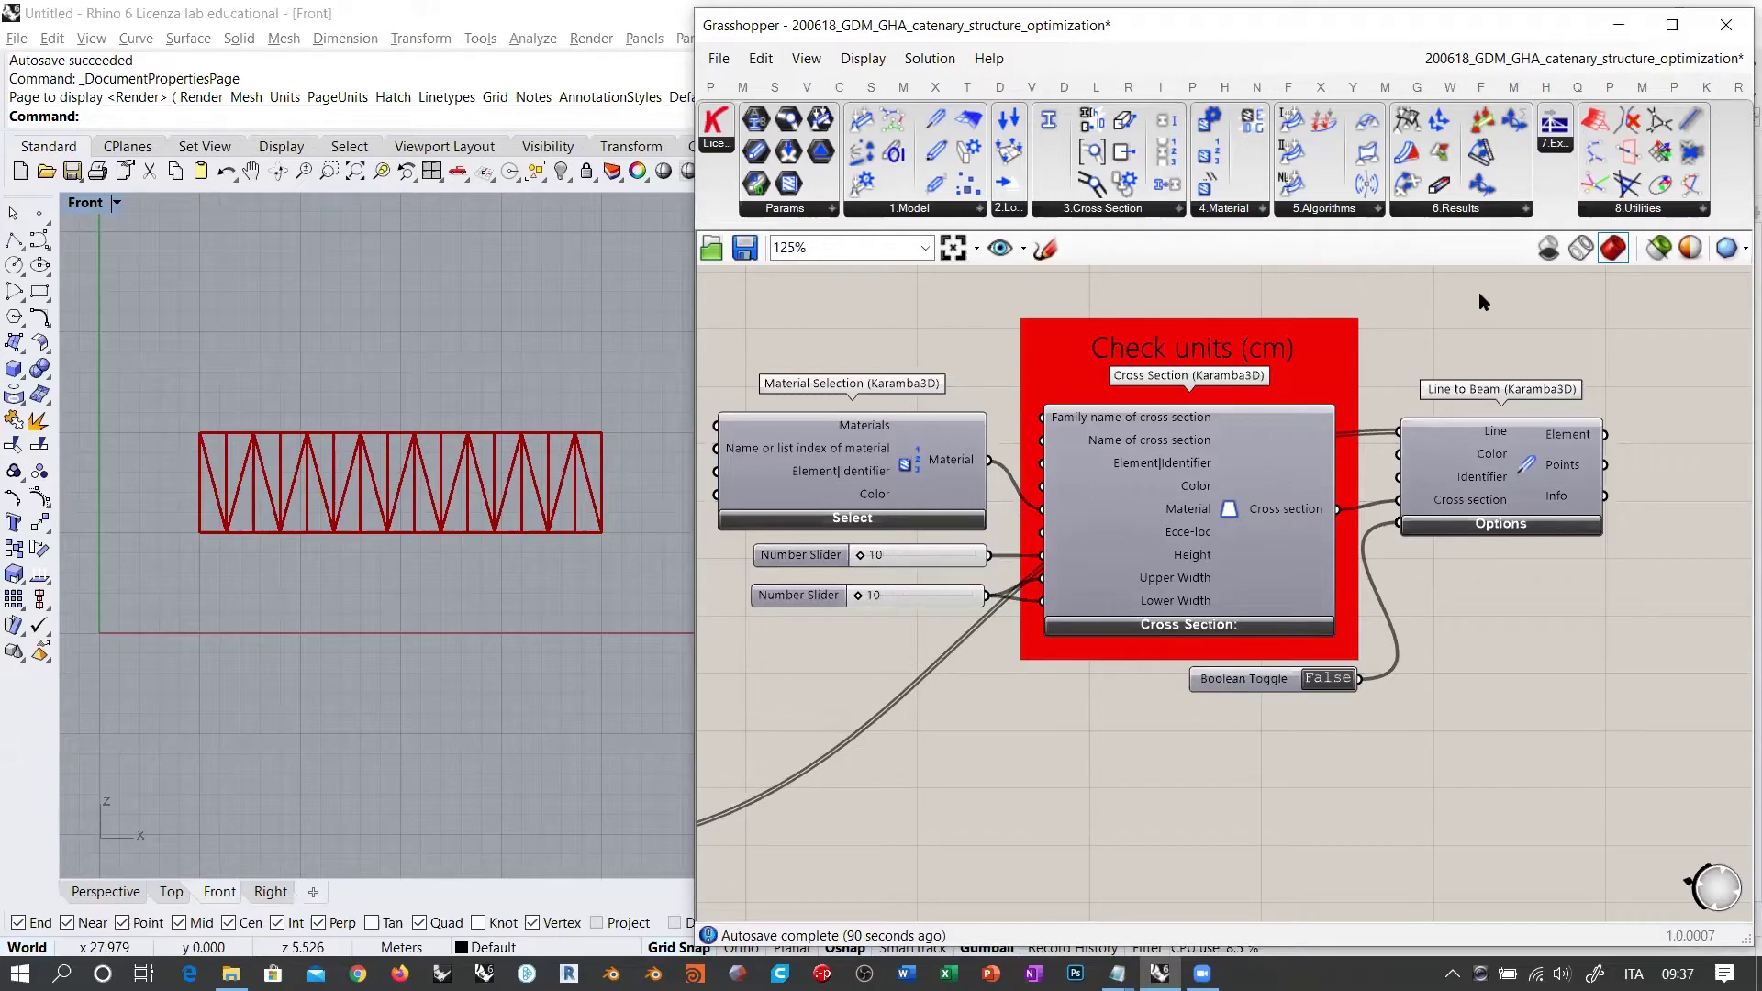
# Step: Nudge the Cross Section component up level with the beam's cross section input and align the width slider under the height slider
pyautogui.moveTo(1420, 331); pyautogui.dragTo(1515, 400, button='right')
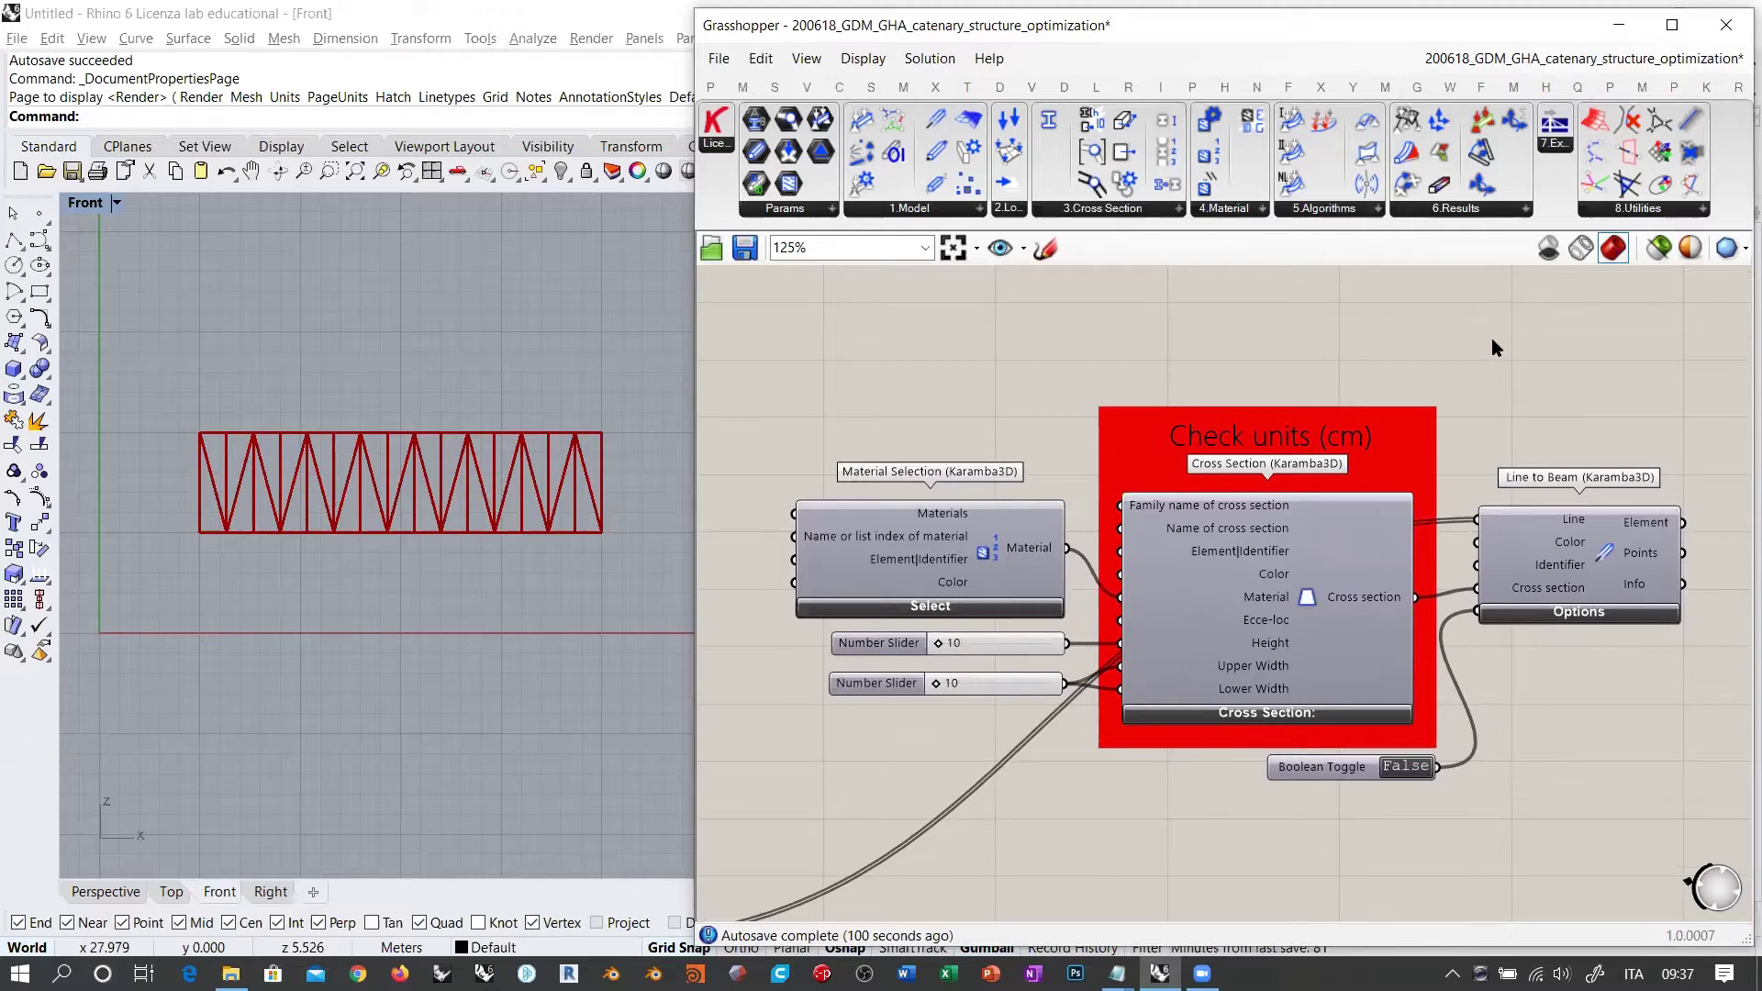
pyautogui.moveTo(1350, 611); pyautogui.dragTo(1351, 602)
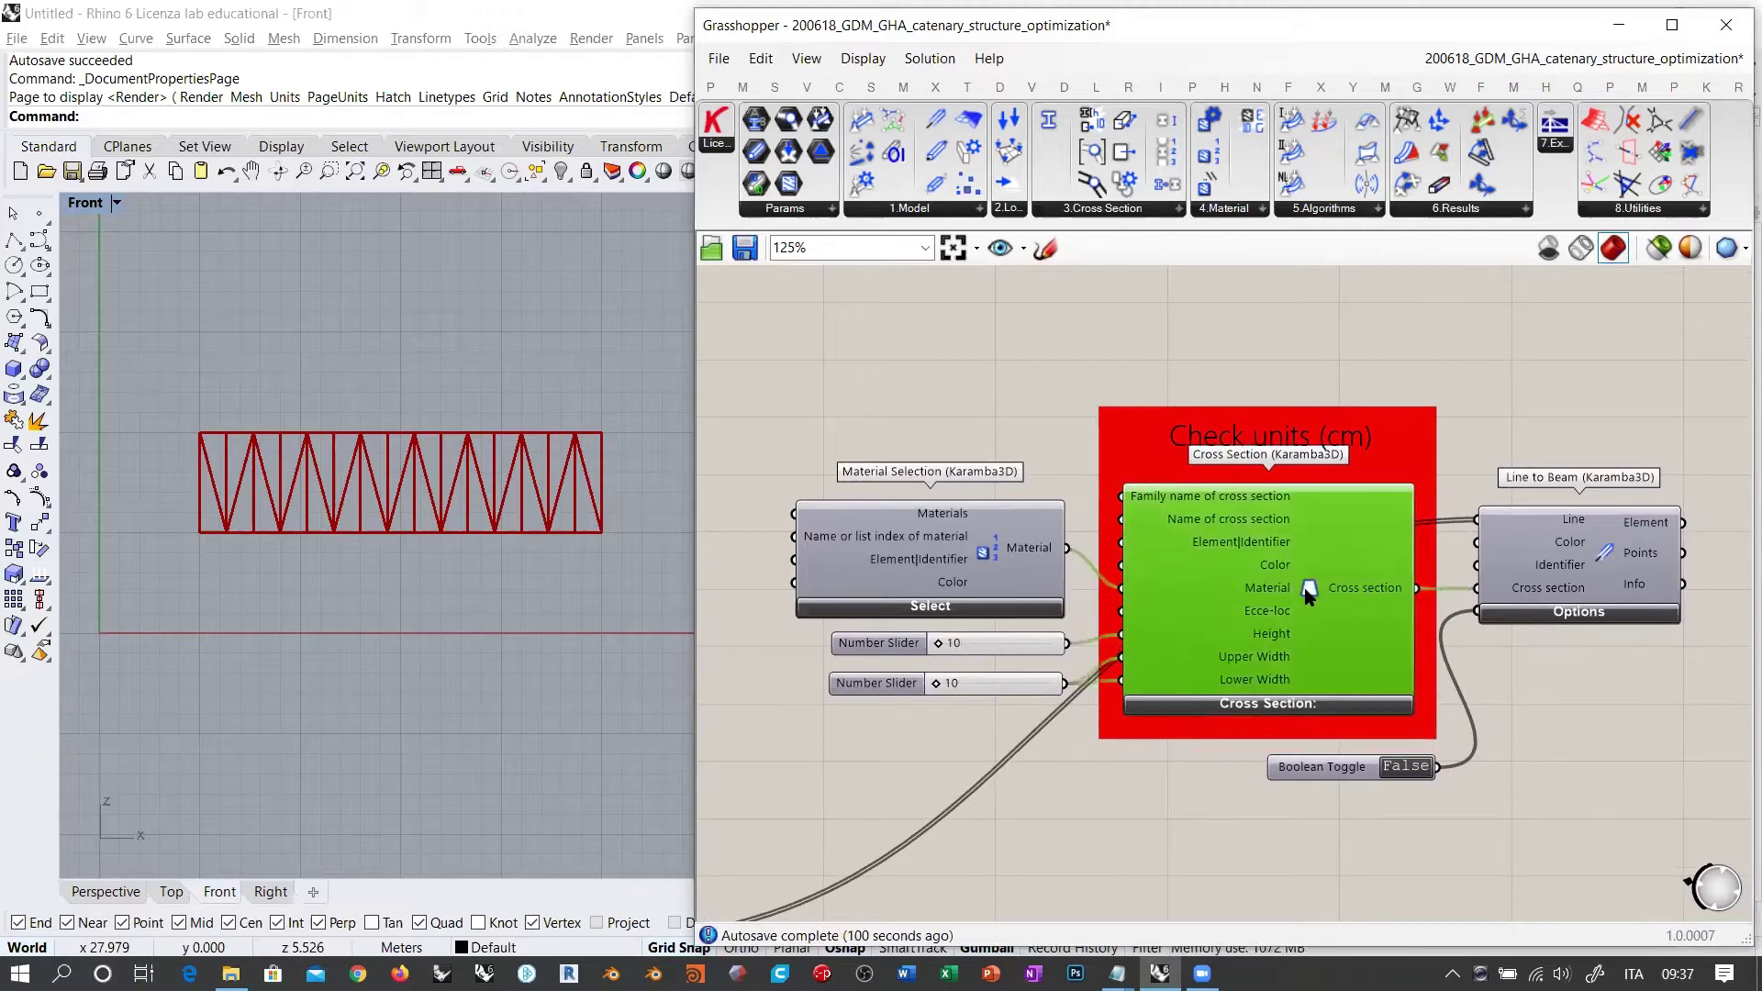
pyautogui.click(1288, 354)
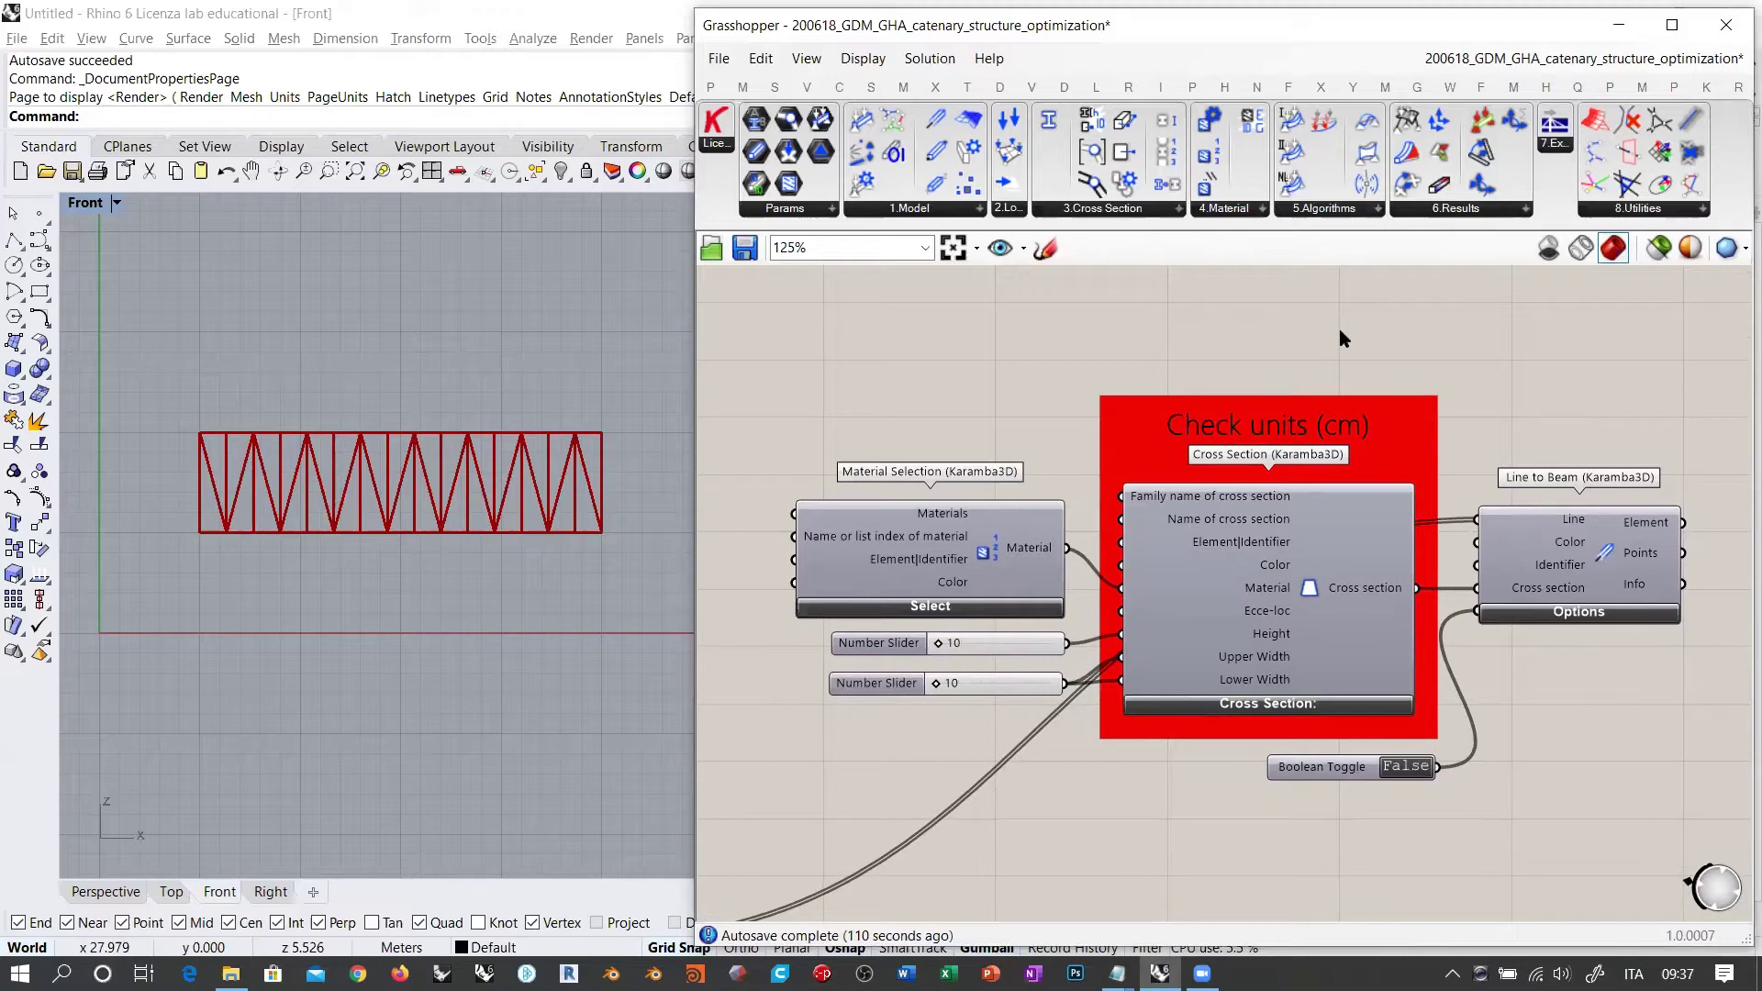
pyautogui.click(1019, 684)
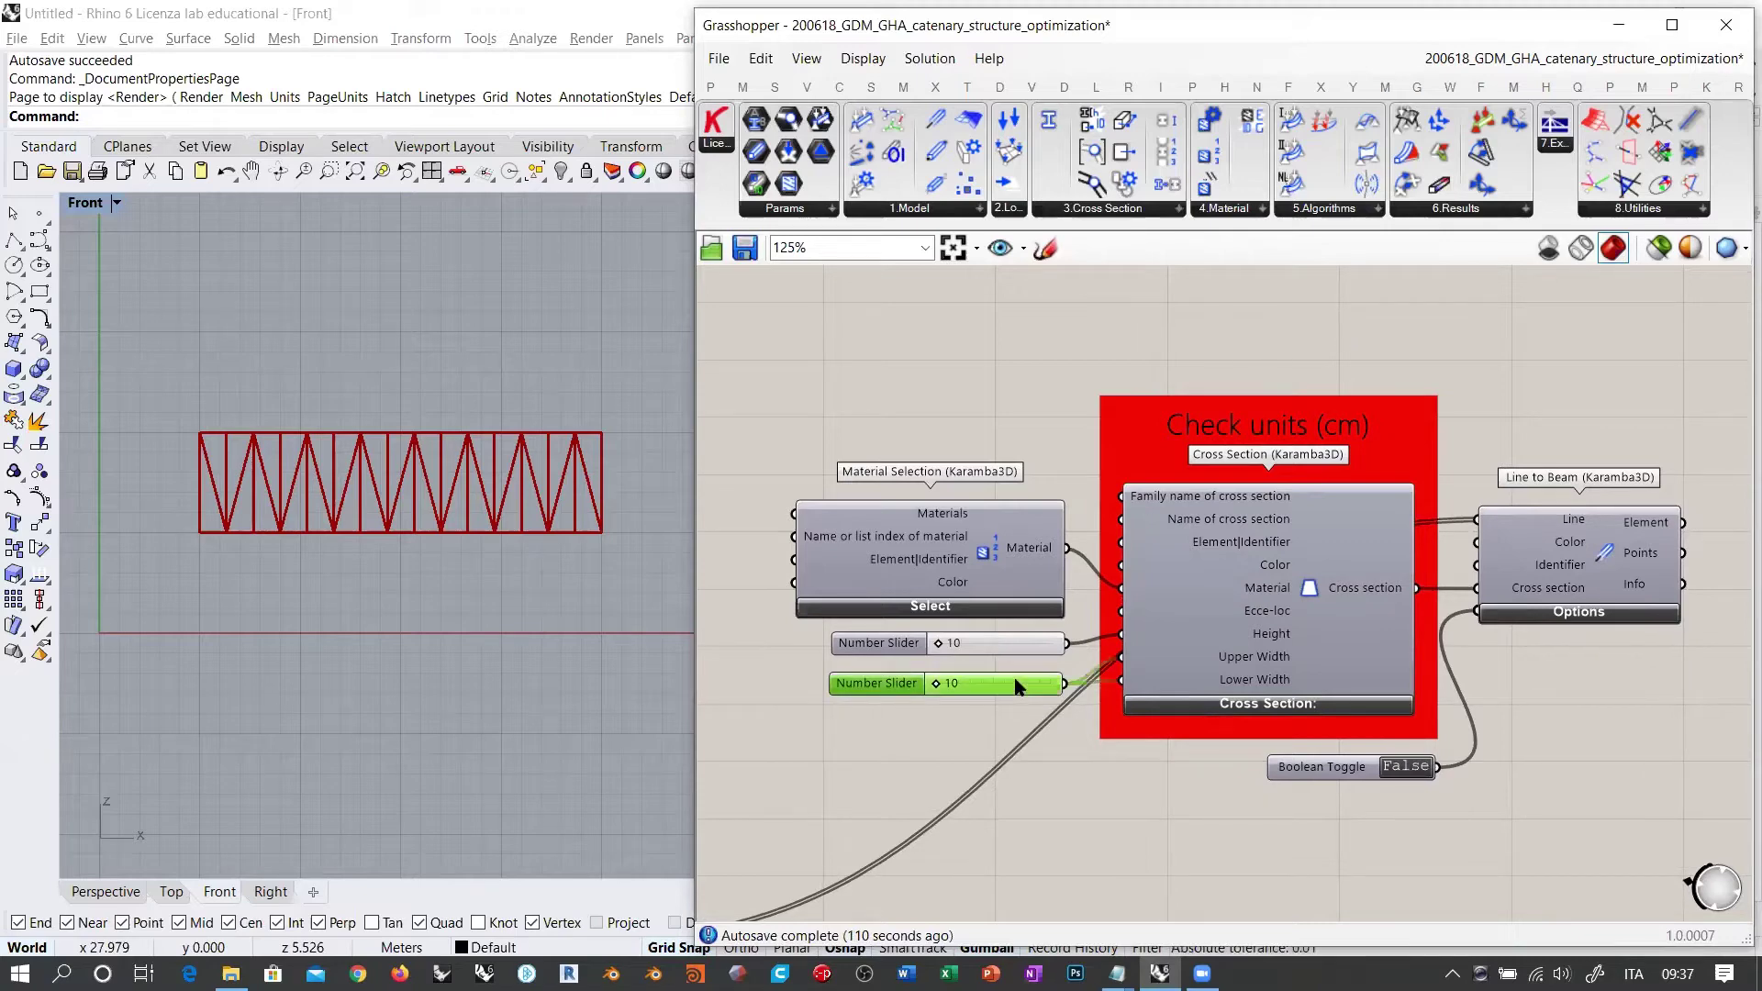
pyautogui.moveTo(1014, 679); pyautogui.dragTo(851, 512)
pyautogui.click(955, 389)
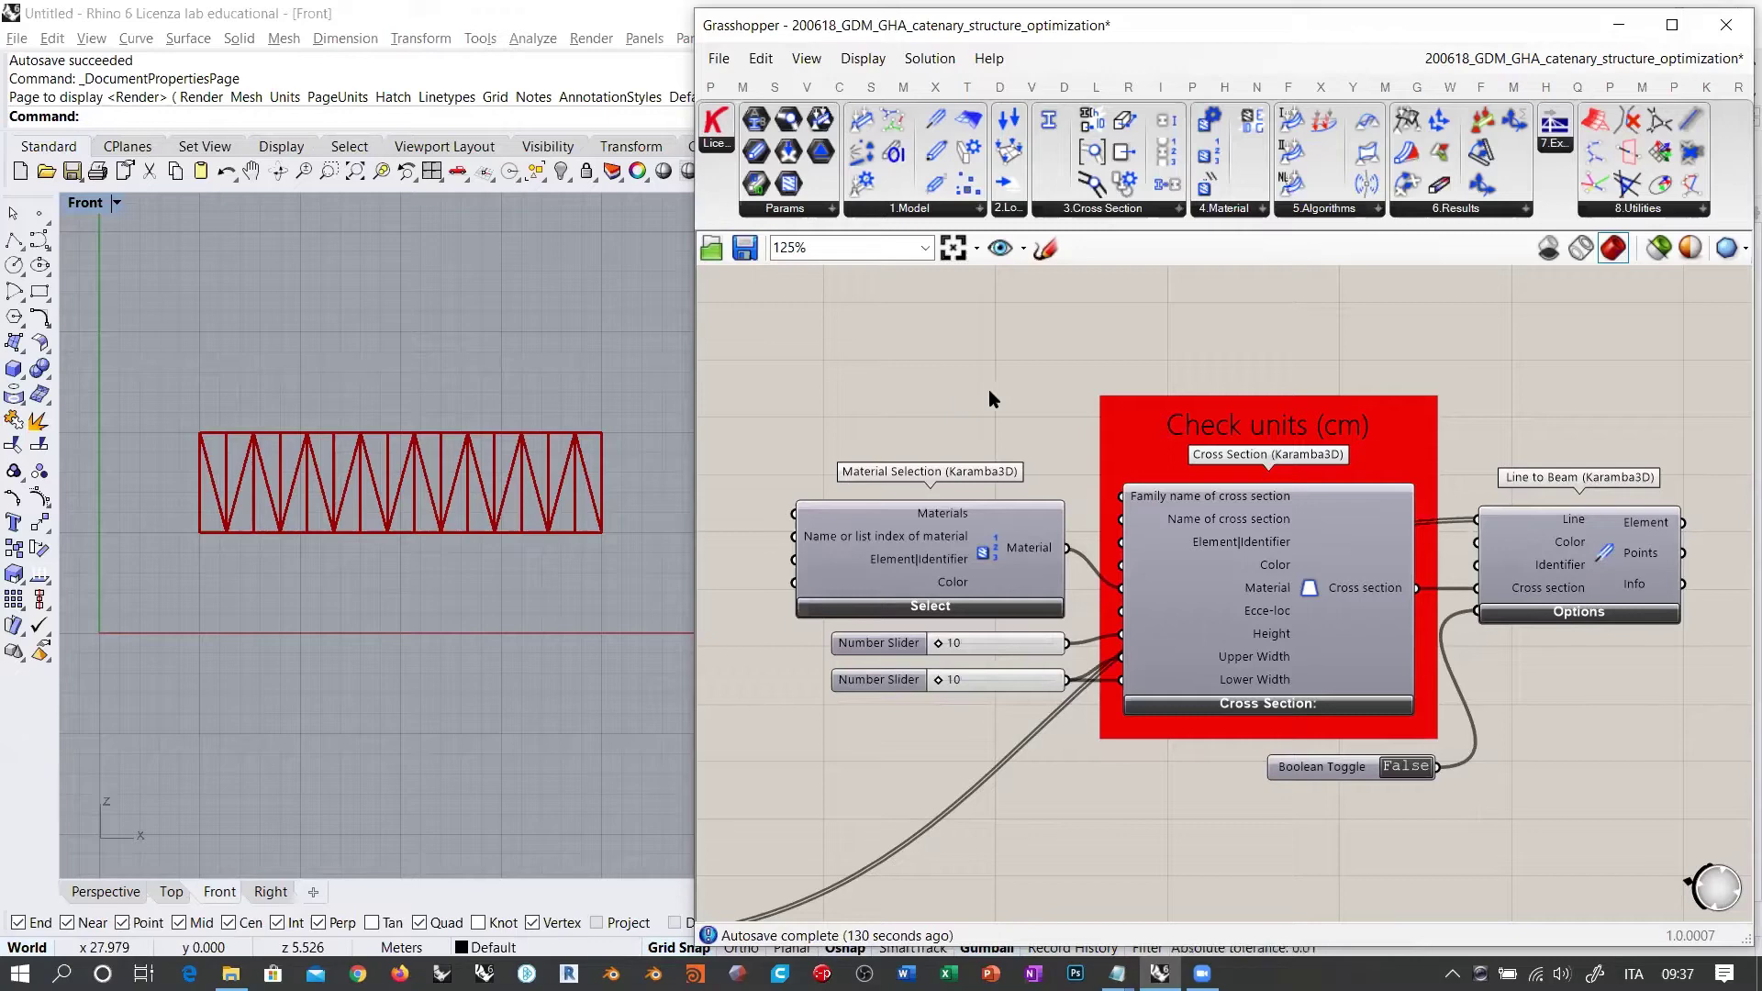
# Step: Shift the Boolean Toggle closer beneath the Cross Section component and move Line to Beam slightly lower
pyautogui.moveTo(1347, 767); pyautogui.dragTo(1327, 759)
pyautogui.click(1539, 732)
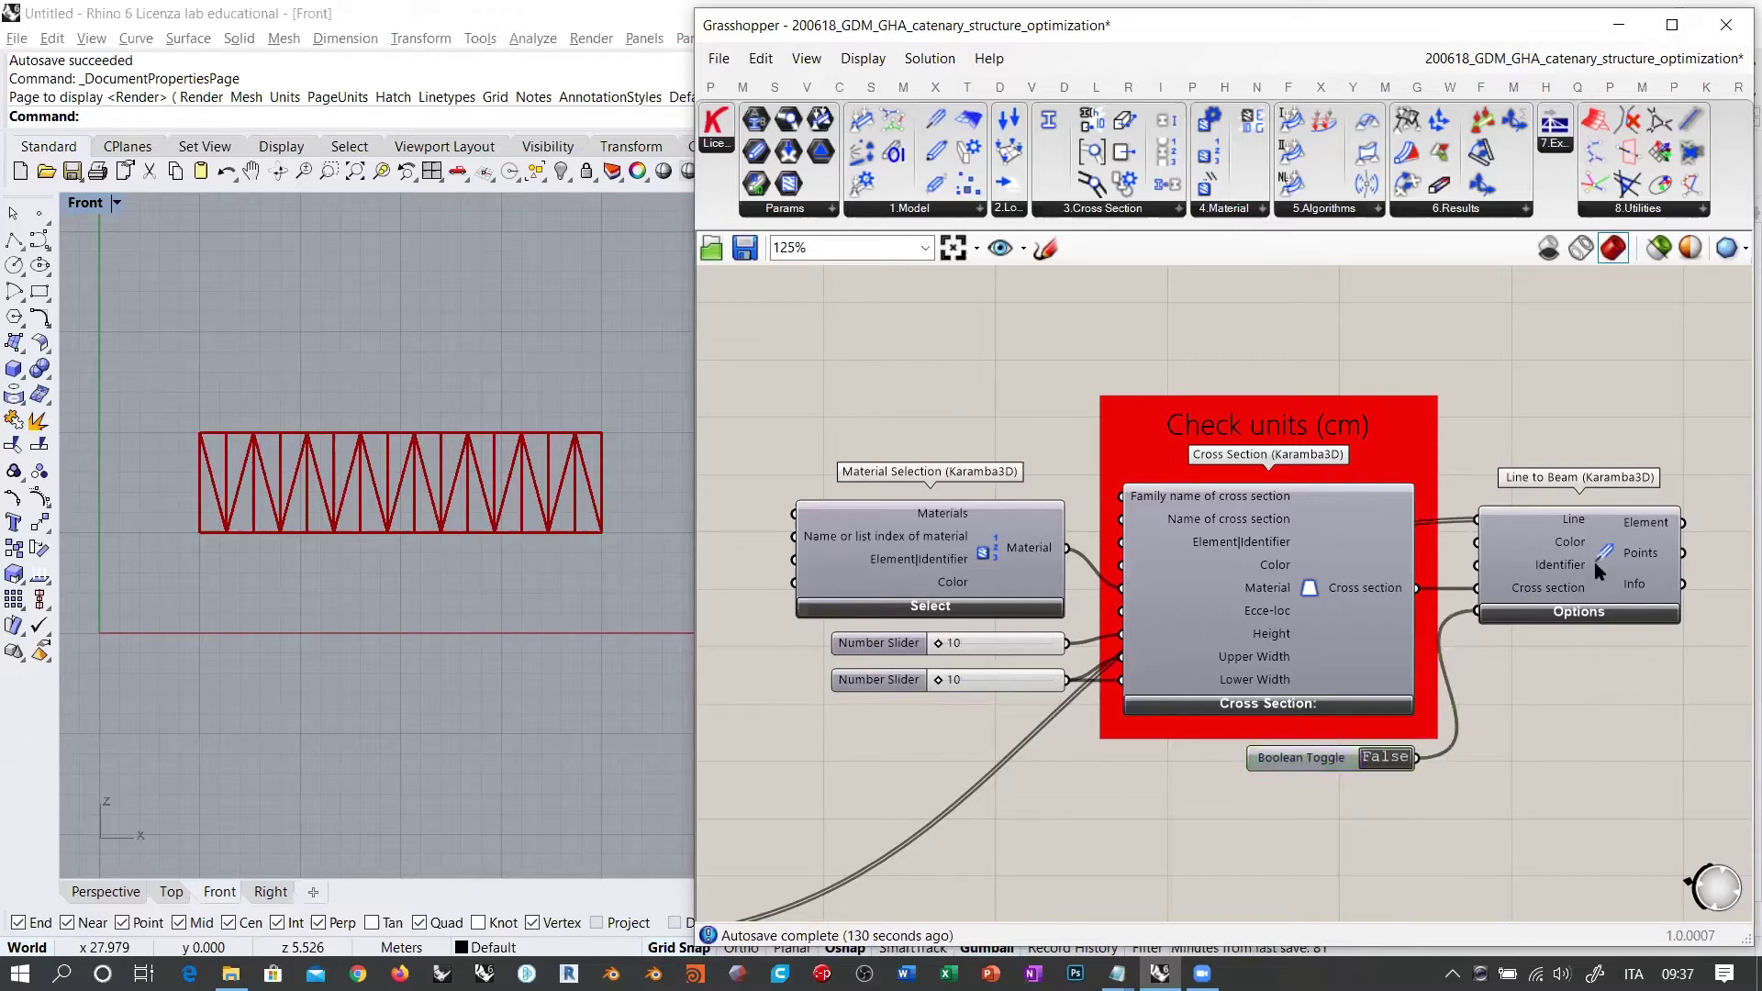
pyautogui.moveTo(1597, 592); pyautogui.dragTo(1575, 633)
pyautogui.click(1550, 514)
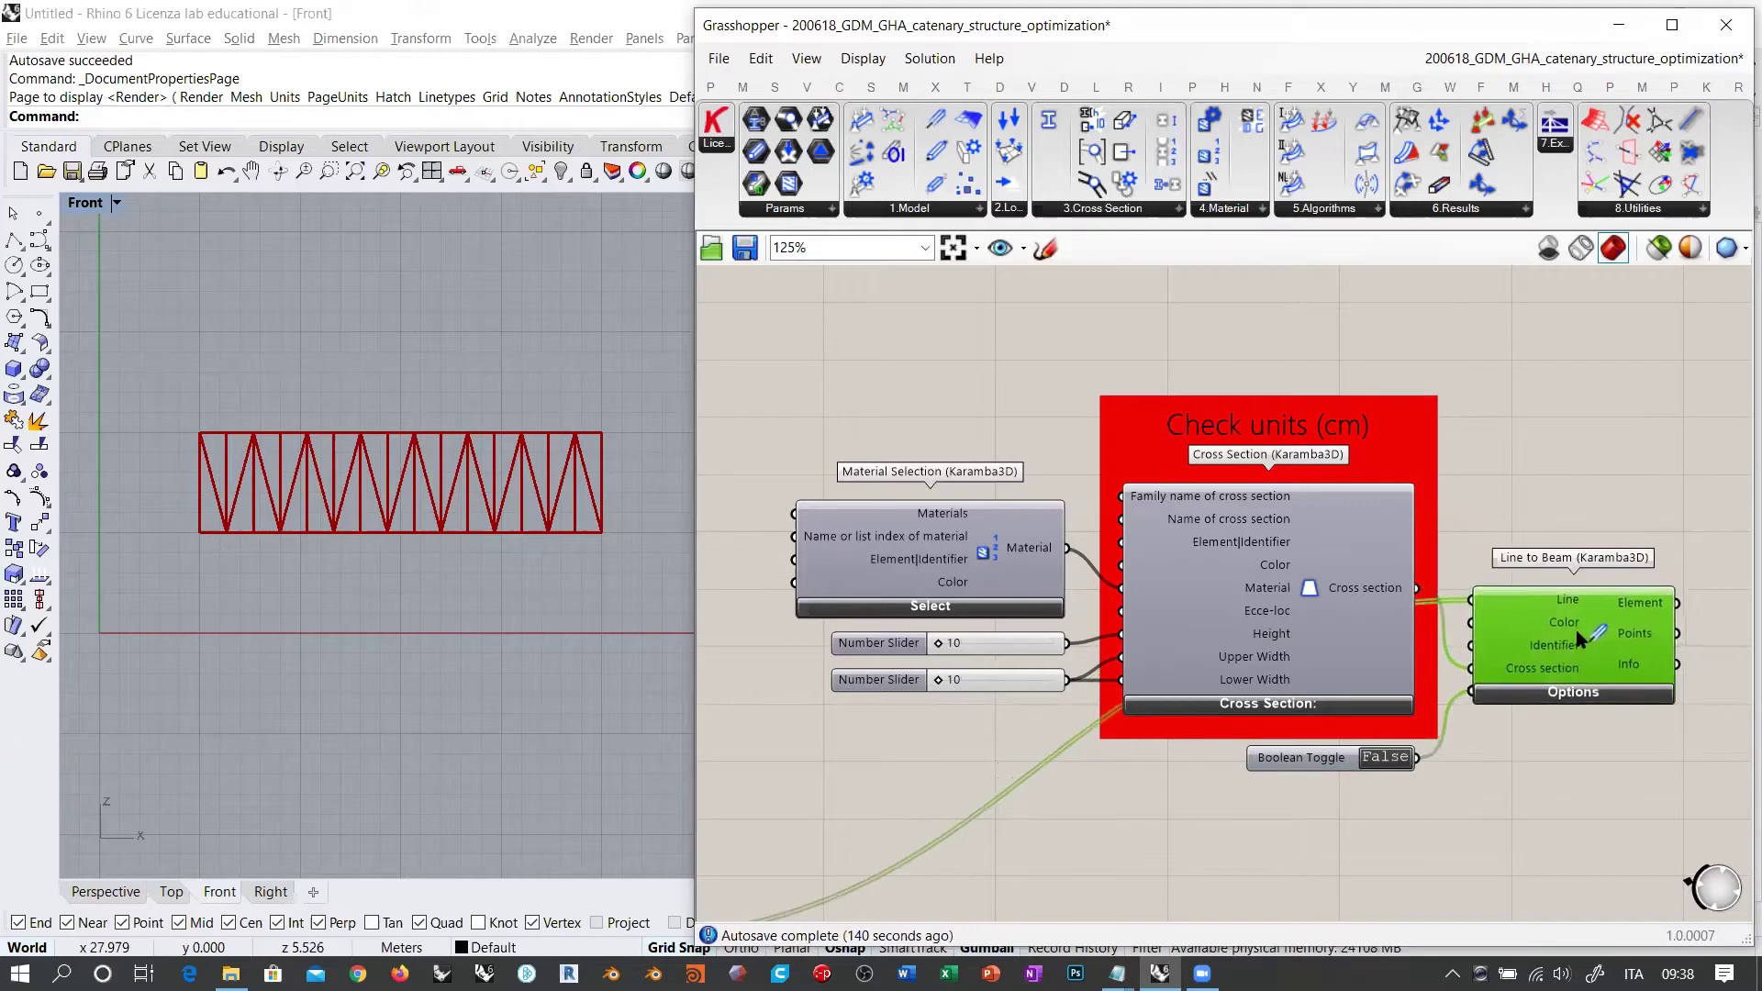
# Step: Move the primary lines Curve parameter above the red Check units group, near Line to Beam, and hide its incoming wire
pyautogui.click(1516, 477)
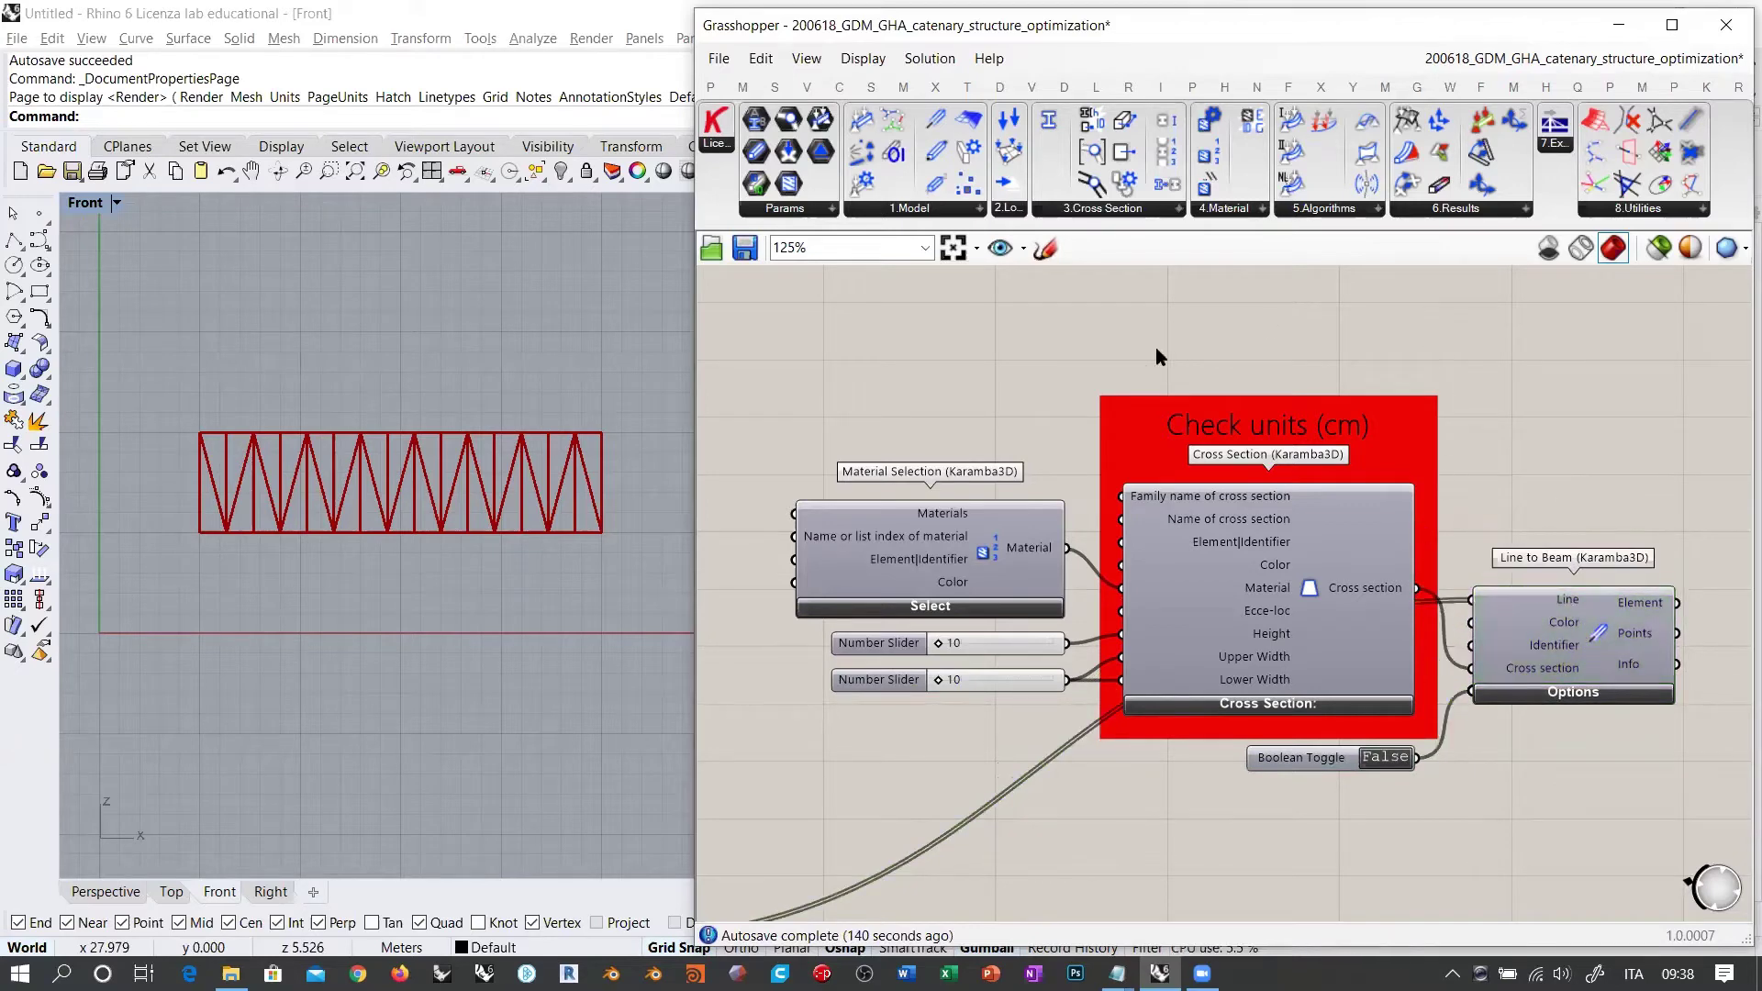
pyautogui.scroll(-2, 1029, 349)
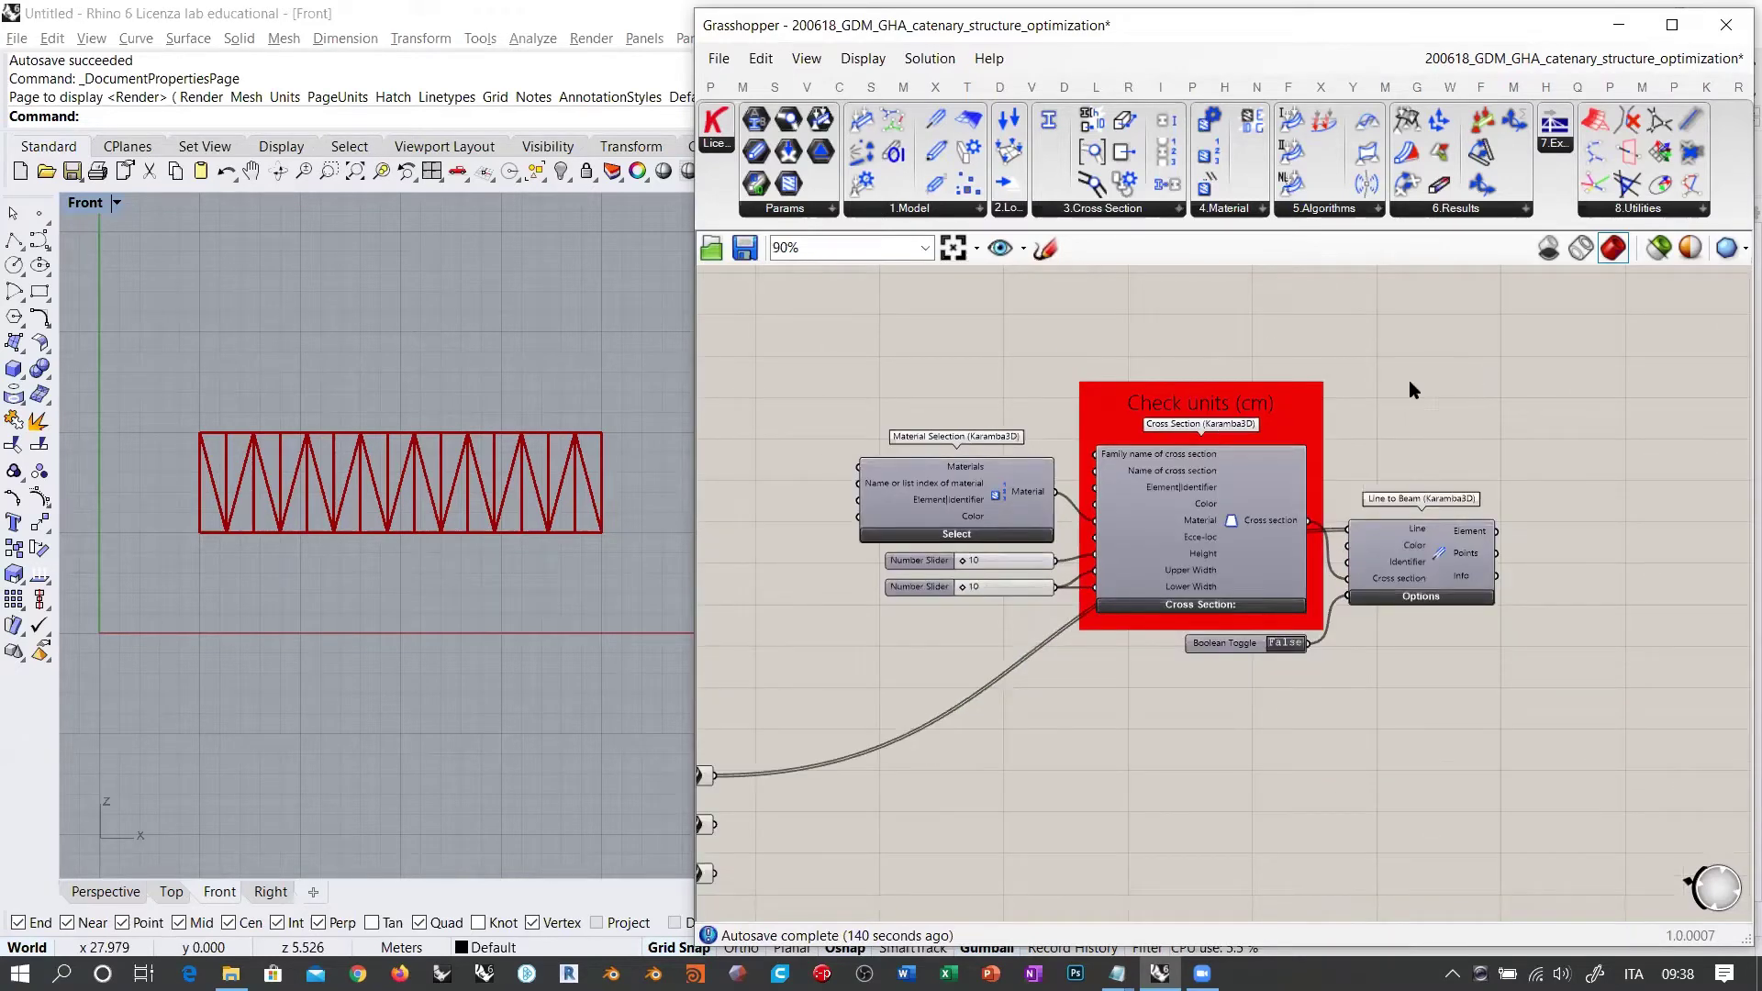
pyautogui.moveTo(1095, 742); pyautogui.dragTo(1280, 602, button='right')
pyautogui.scroll(-1, 1280, 602)
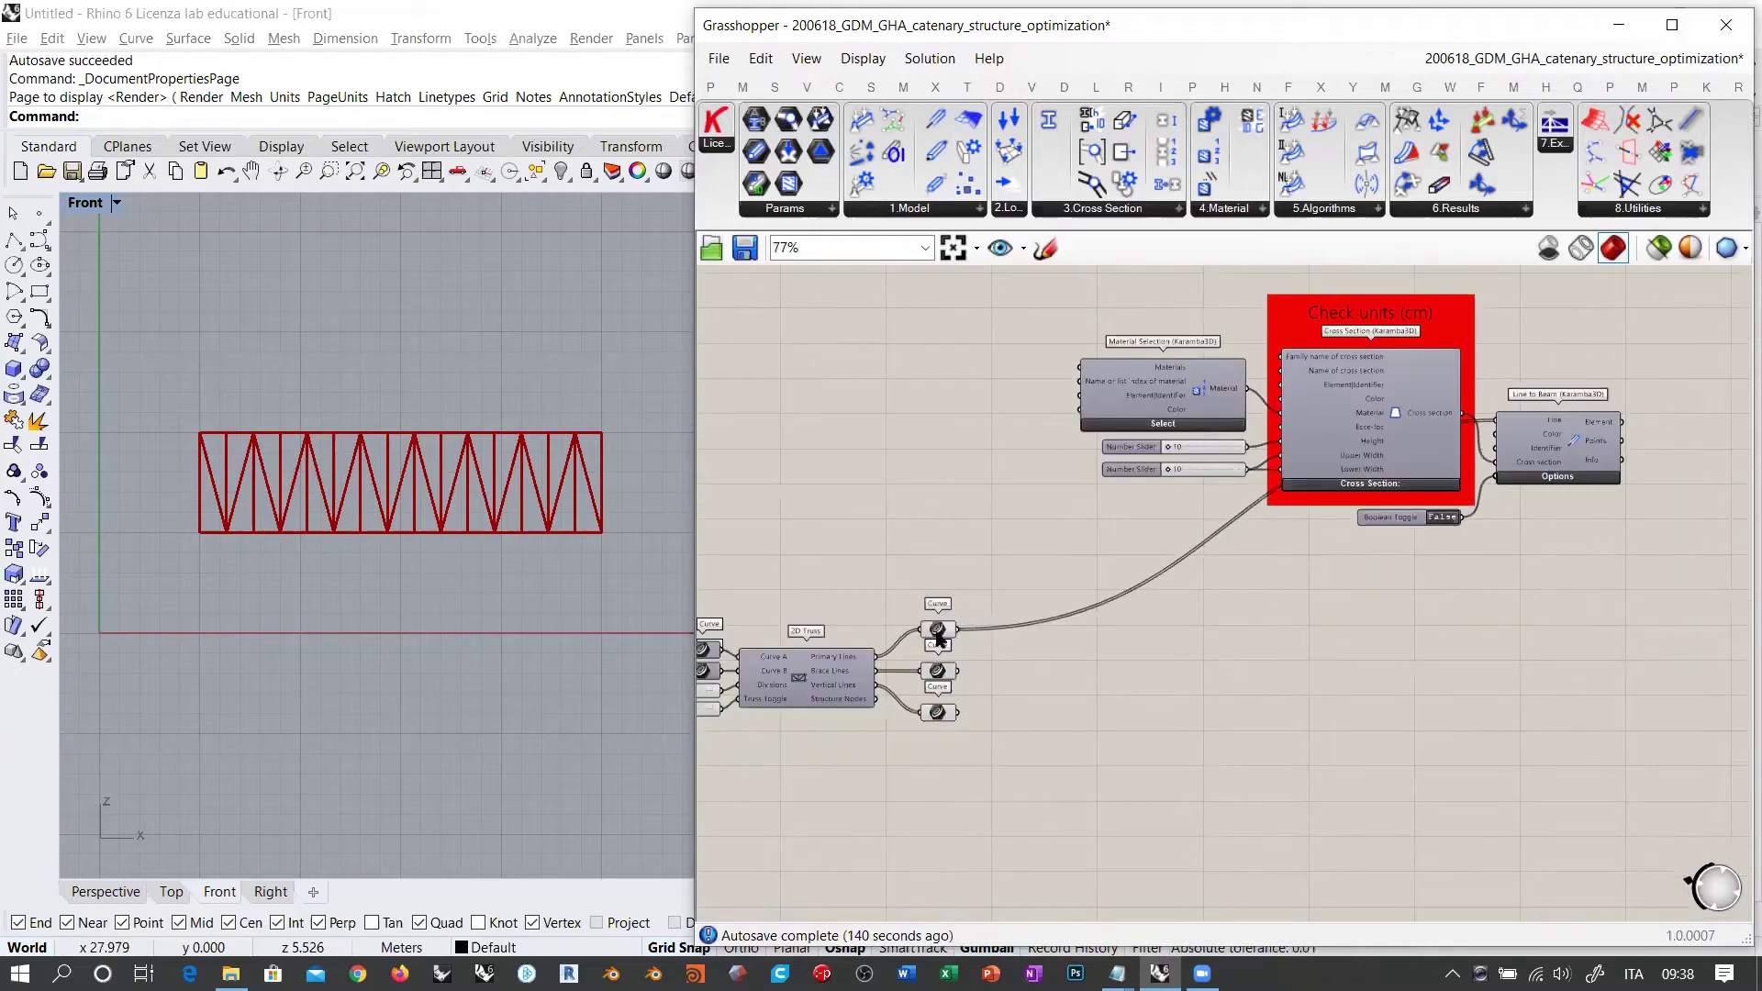
pyautogui.moveTo(961, 633); pyautogui.dragTo(885, 675, button='right')
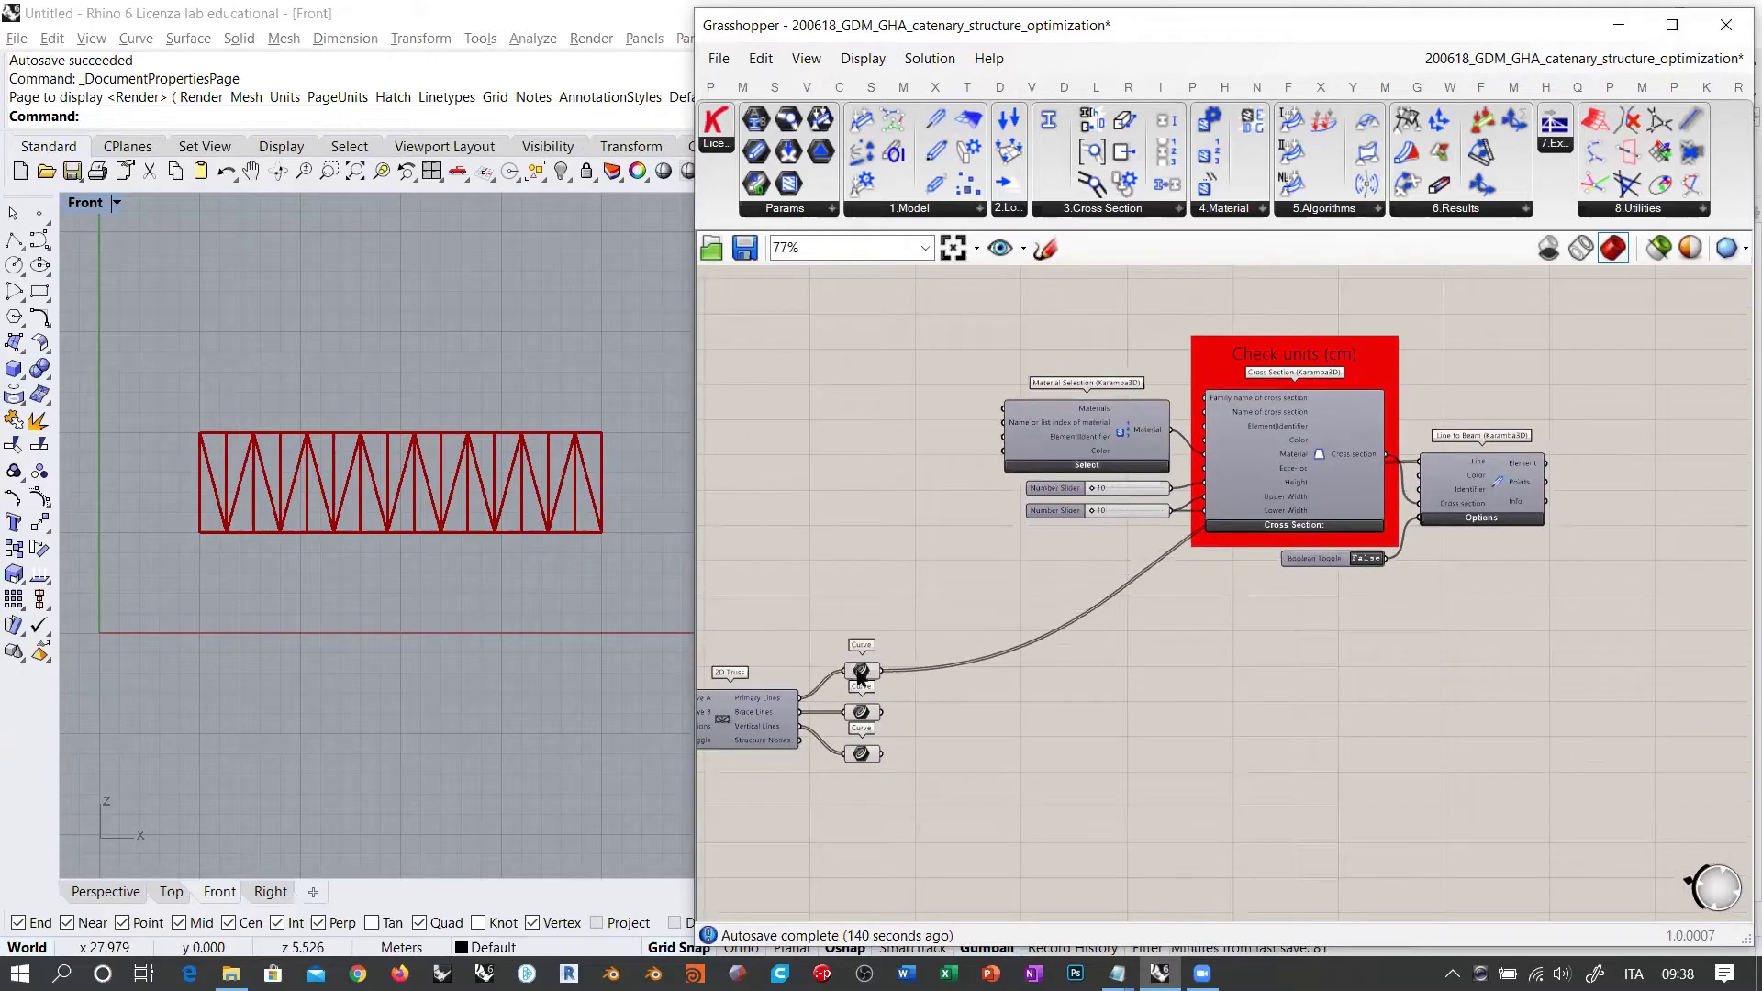
pyautogui.moveTo(859, 672); pyautogui.dragTo(1362, 325)
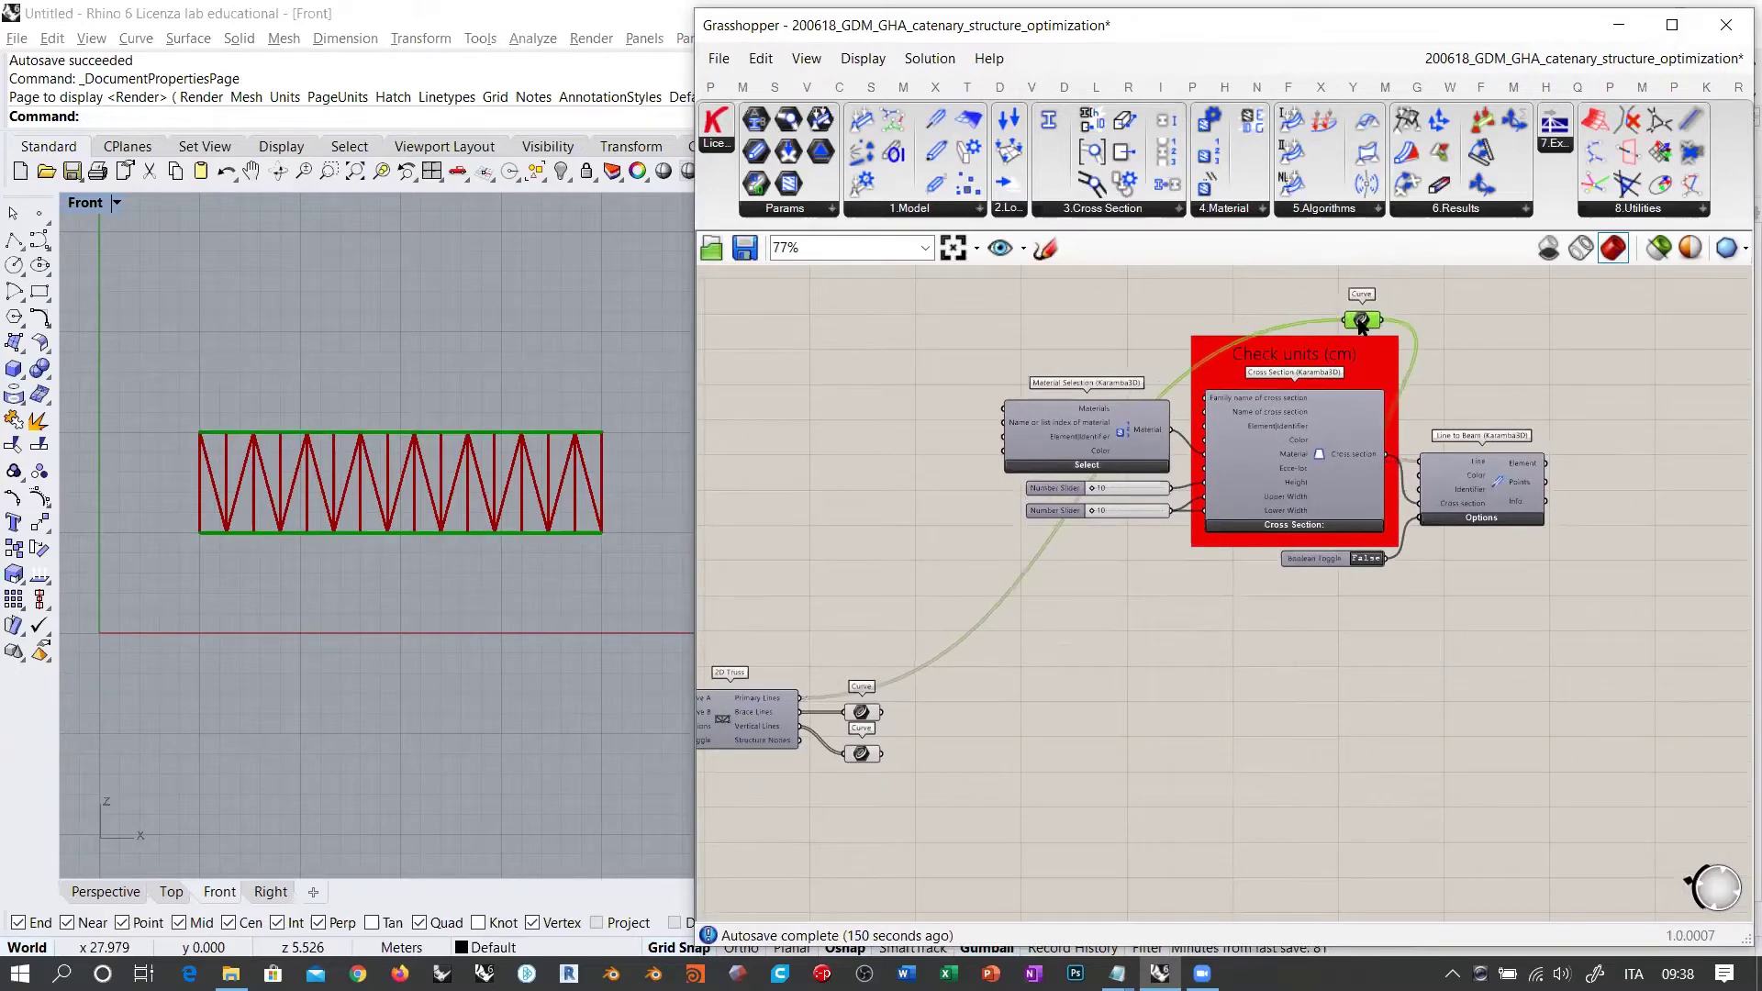
pyautogui.rightClick(1361, 324)
pyautogui.moveTo(1486, 433)
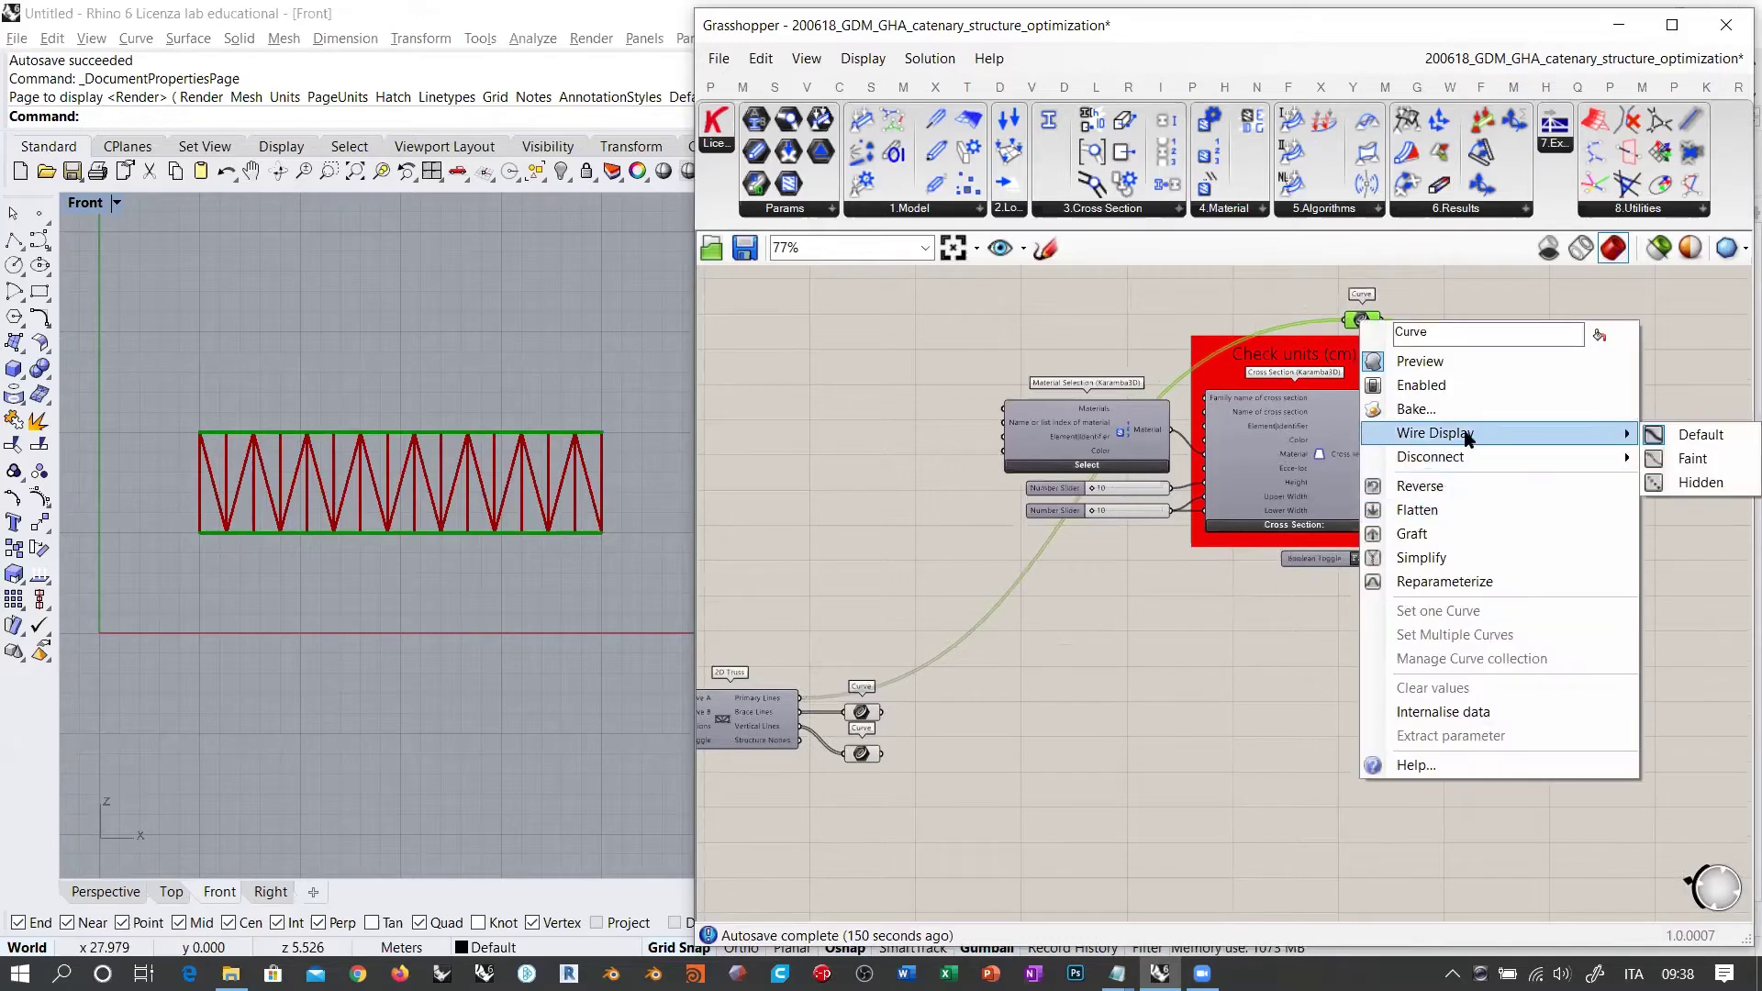
pyautogui.click(1699, 481)
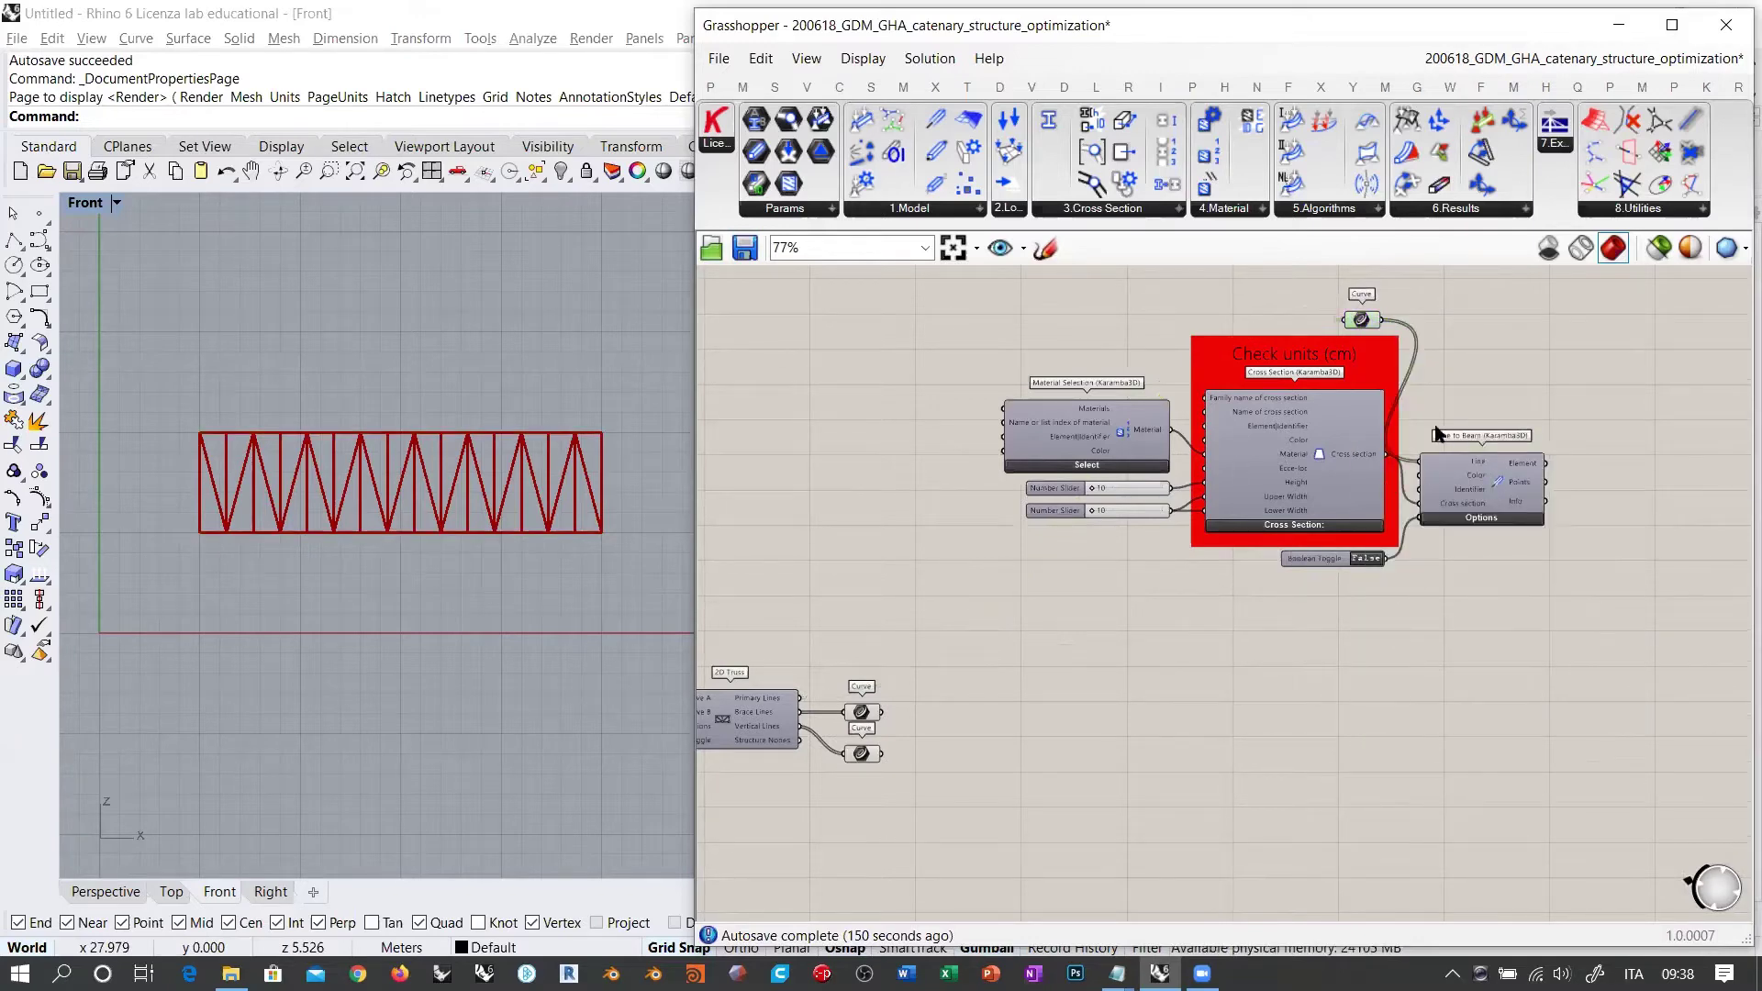
# Step: Shift the material, sliders, cross section and toggle down slightly, and lower the primary lines Curve parameter to match
pyautogui.moveTo(1334, 605); pyautogui.dragTo(998, 393)
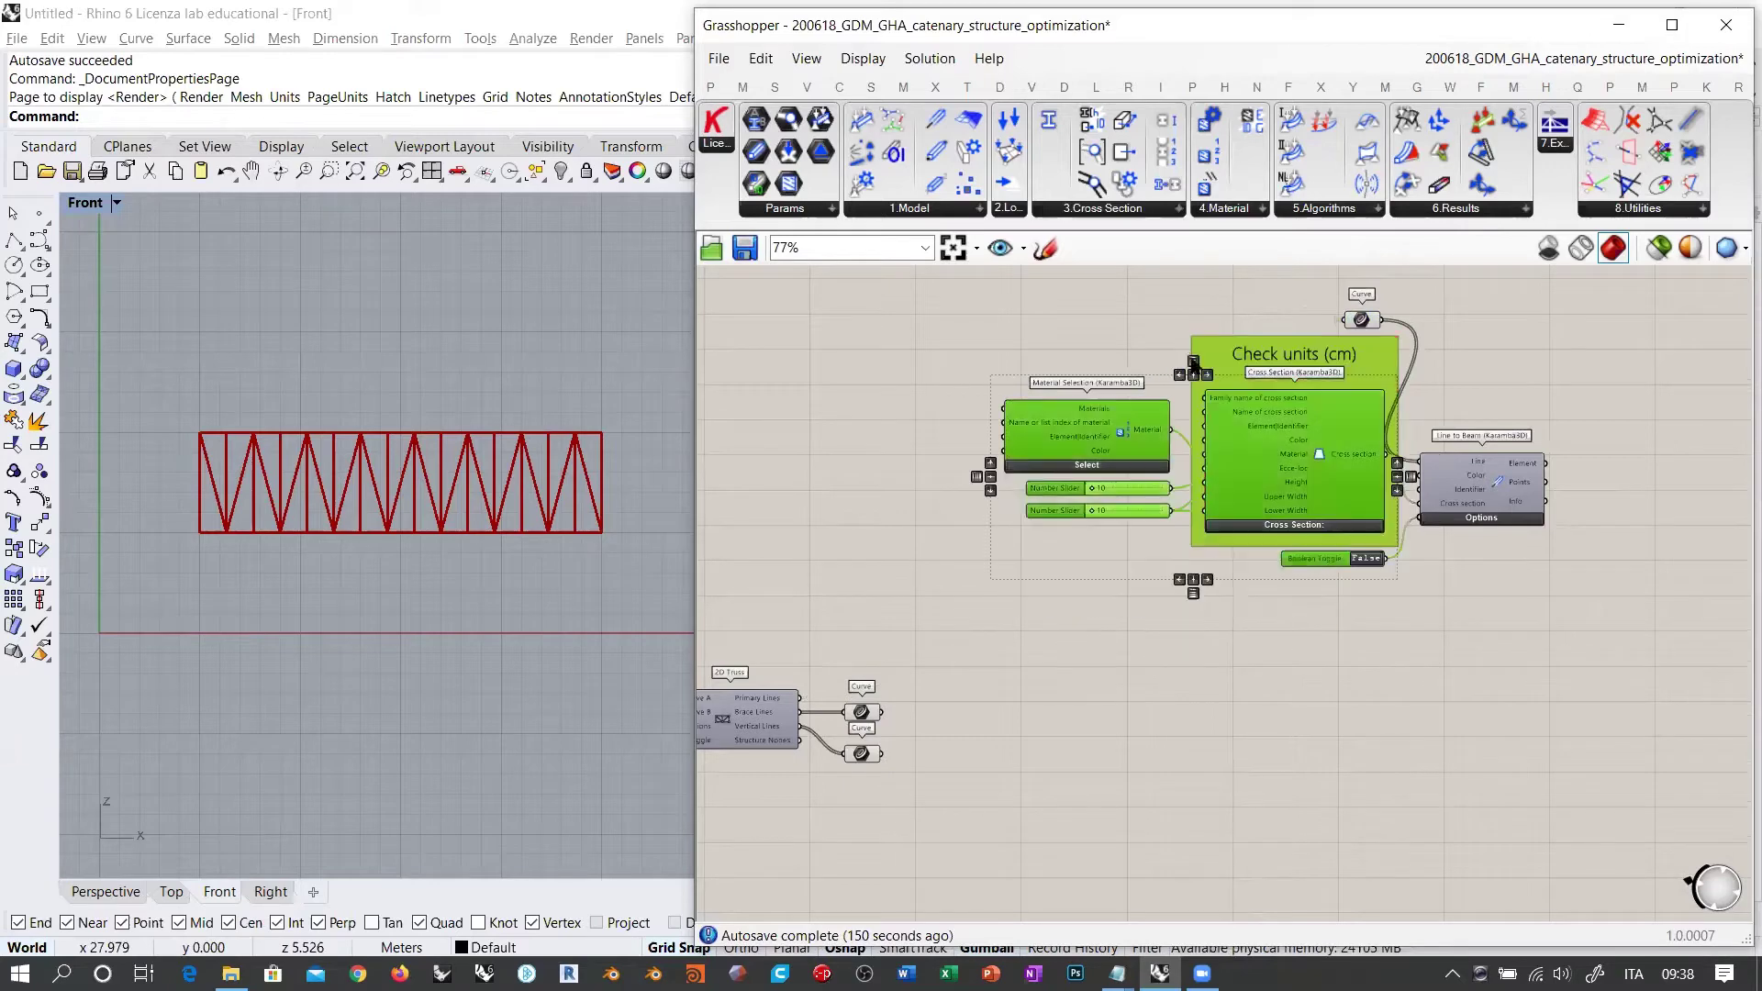
pyautogui.press('Down')
pyautogui.press('Down')
pyautogui.press('Down')
pyautogui.press('Down')
pyautogui.press('Down')
pyautogui.click(1200, 323)
pyautogui.moveTo(1360, 319); pyautogui.dragTo(1358, 370)
pyautogui.click(1484, 418)
pyautogui.moveTo(1554, 631); pyautogui.dragTo(1536, 587, button='right')
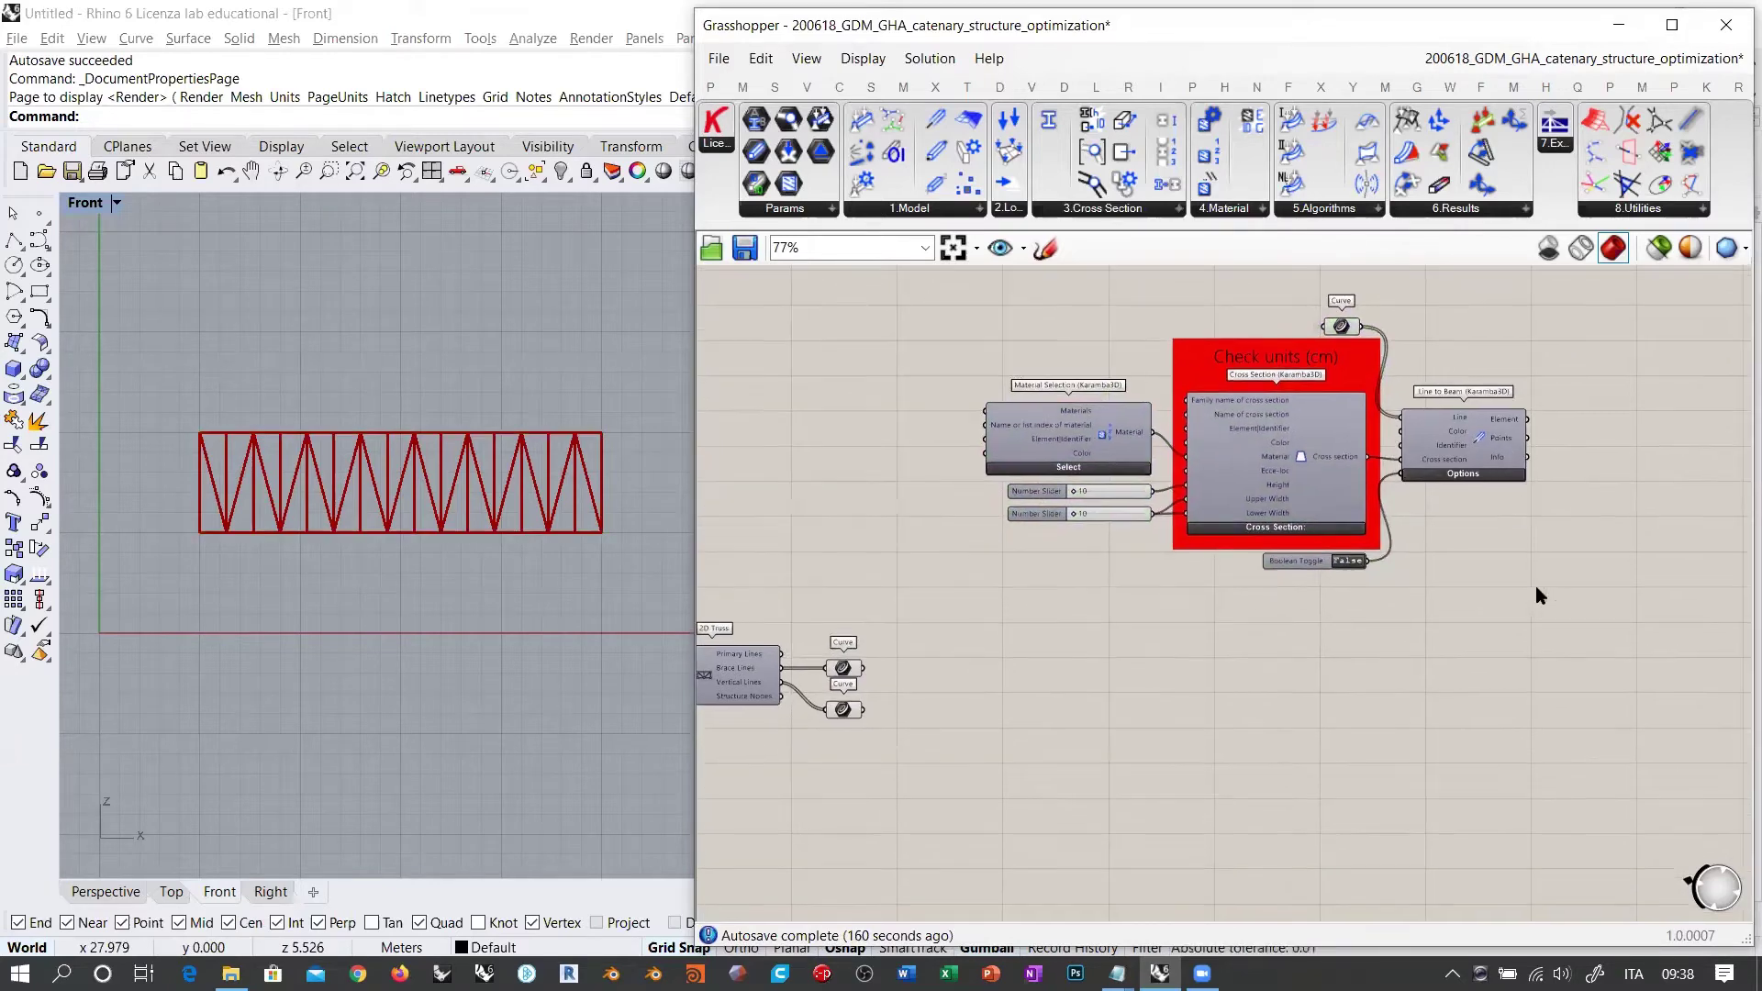
# Step: Duplicate the complete beam definition, including its Curve parameter, and place the copy directly below the original
pyautogui.moveTo(1578, 617); pyautogui.dragTo(925, 303)
pyautogui.hotkey('ctrl', 'c')
pyautogui.hotkey('ctrl', 'v')
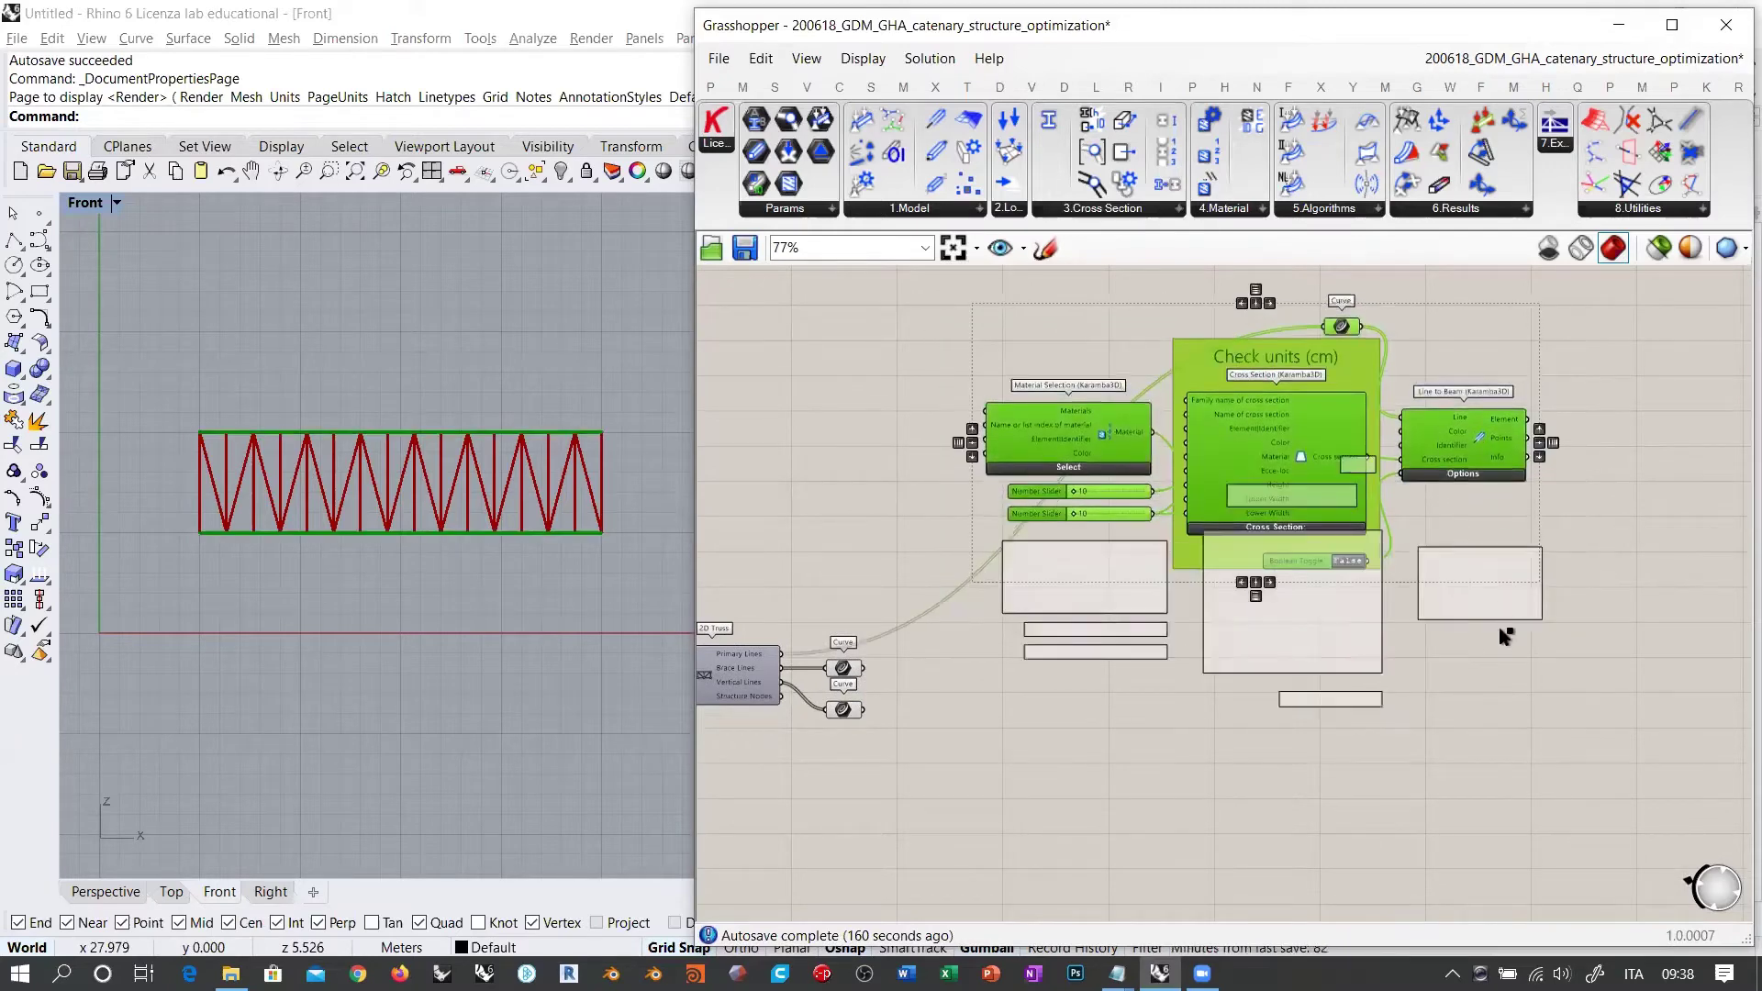
pyautogui.click(1502, 690)
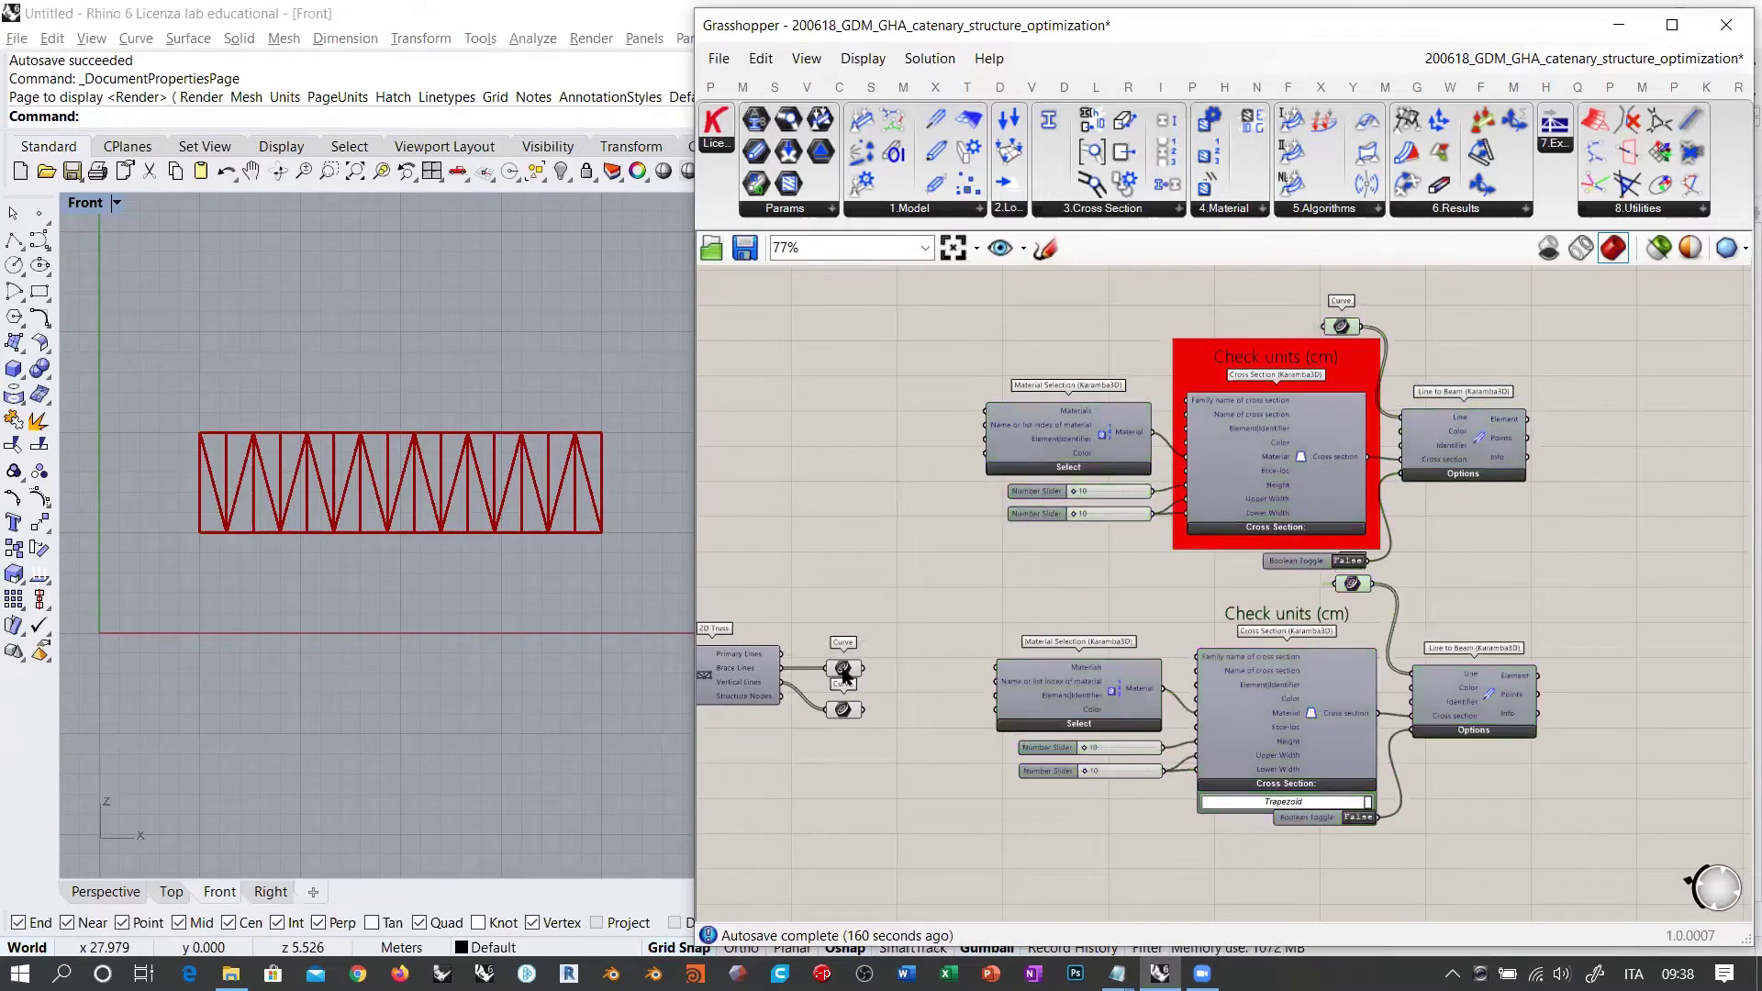
# Step: Feed the brace lines Curve into the copied Line to Beam, positioning it above, and delete the duplicated Curve parameter
pyautogui.moveTo(850, 669); pyautogui.dragTo(1414, 675)
pyautogui.click(1352, 586)
pyautogui.press('Delete')
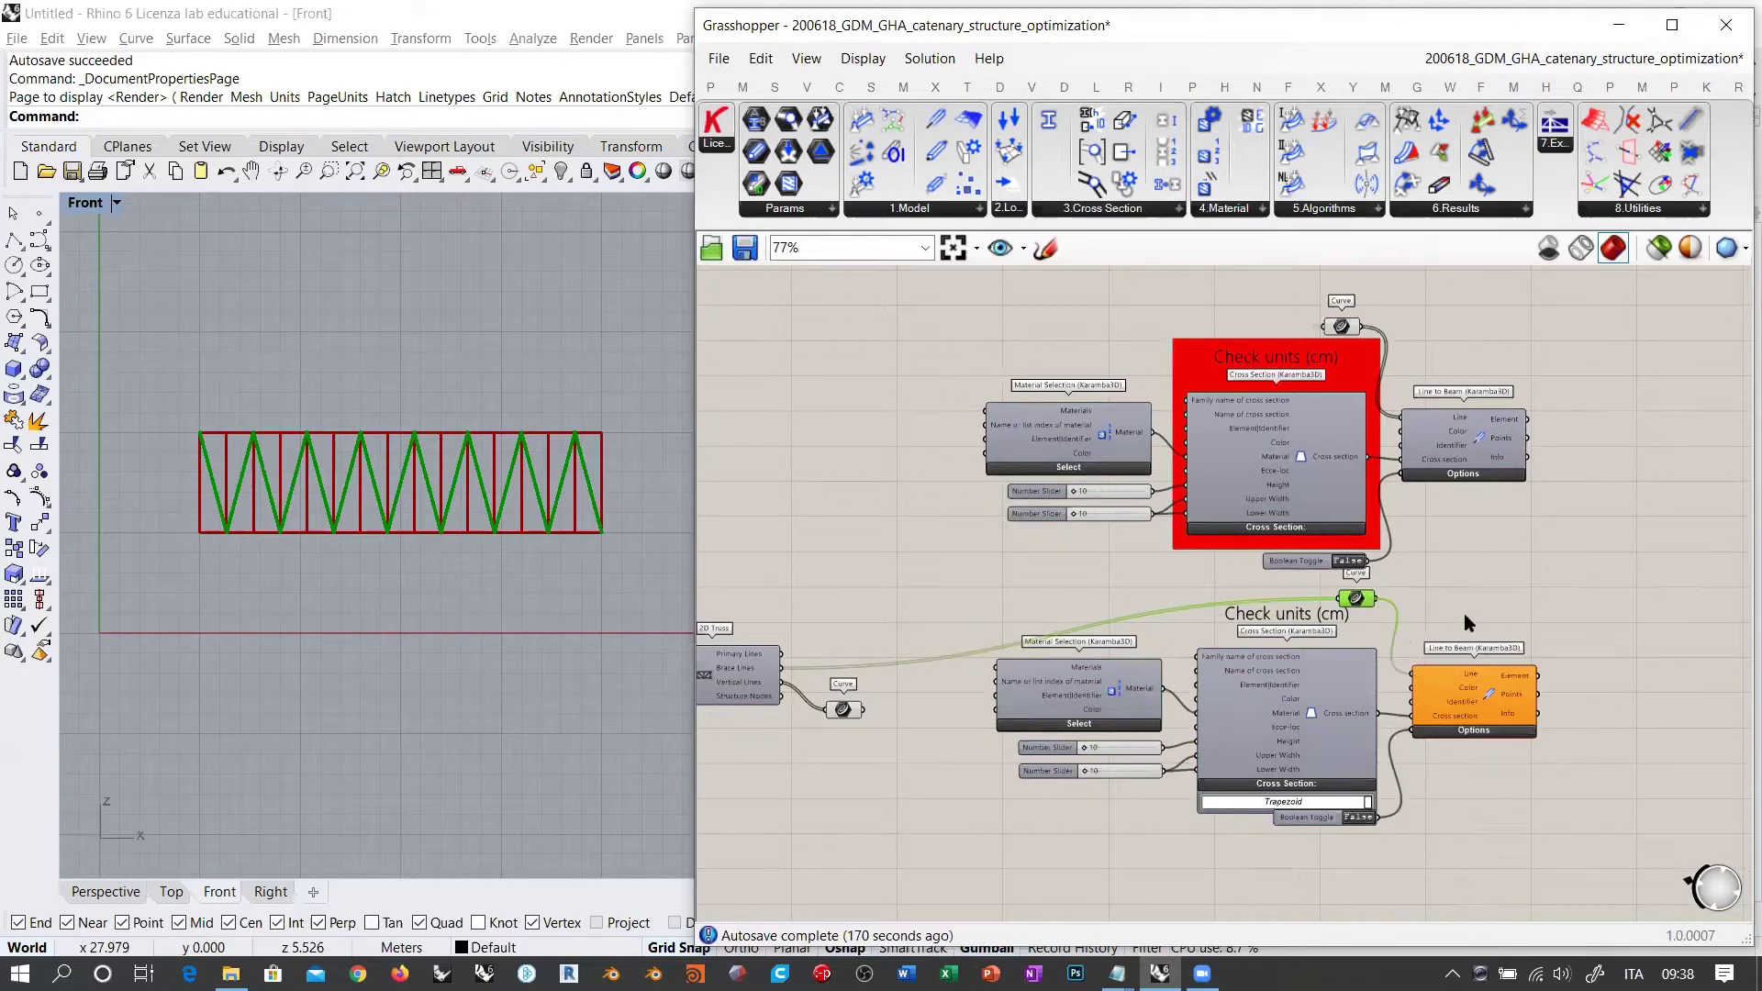
pyautogui.click(1468, 548)
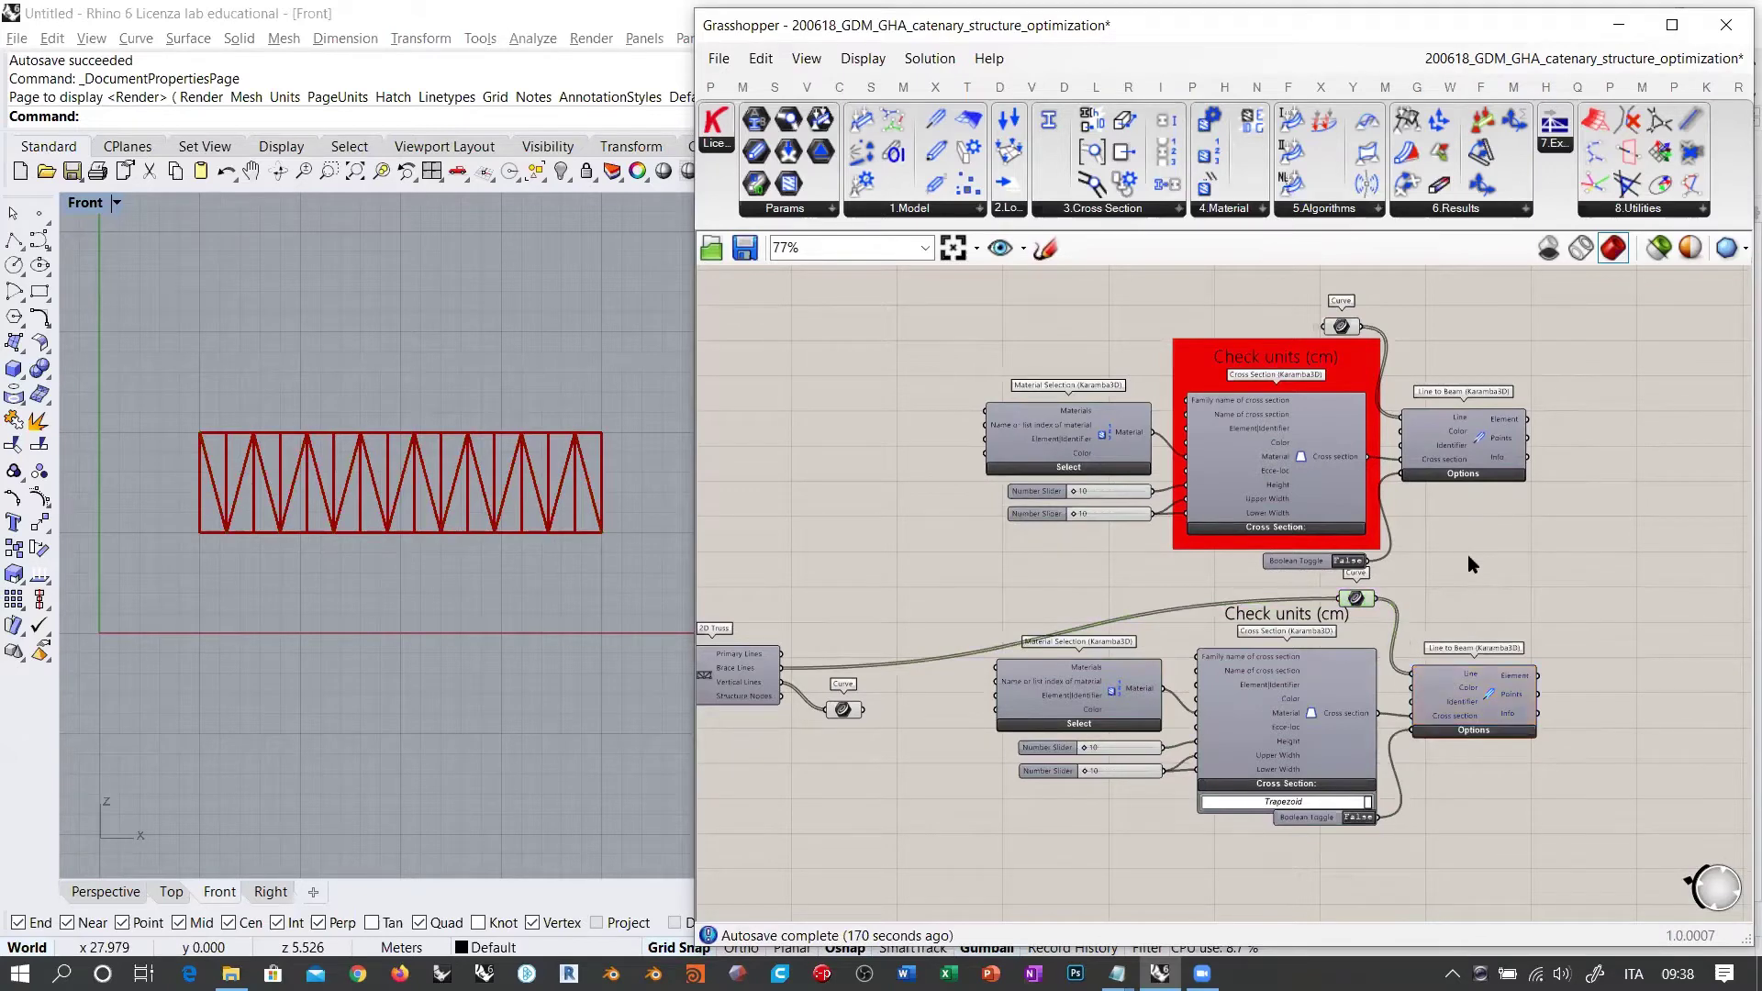
# Step: Hide the wire entering the brace lines Curve parameter
pyautogui.rightClick(1353, 601)
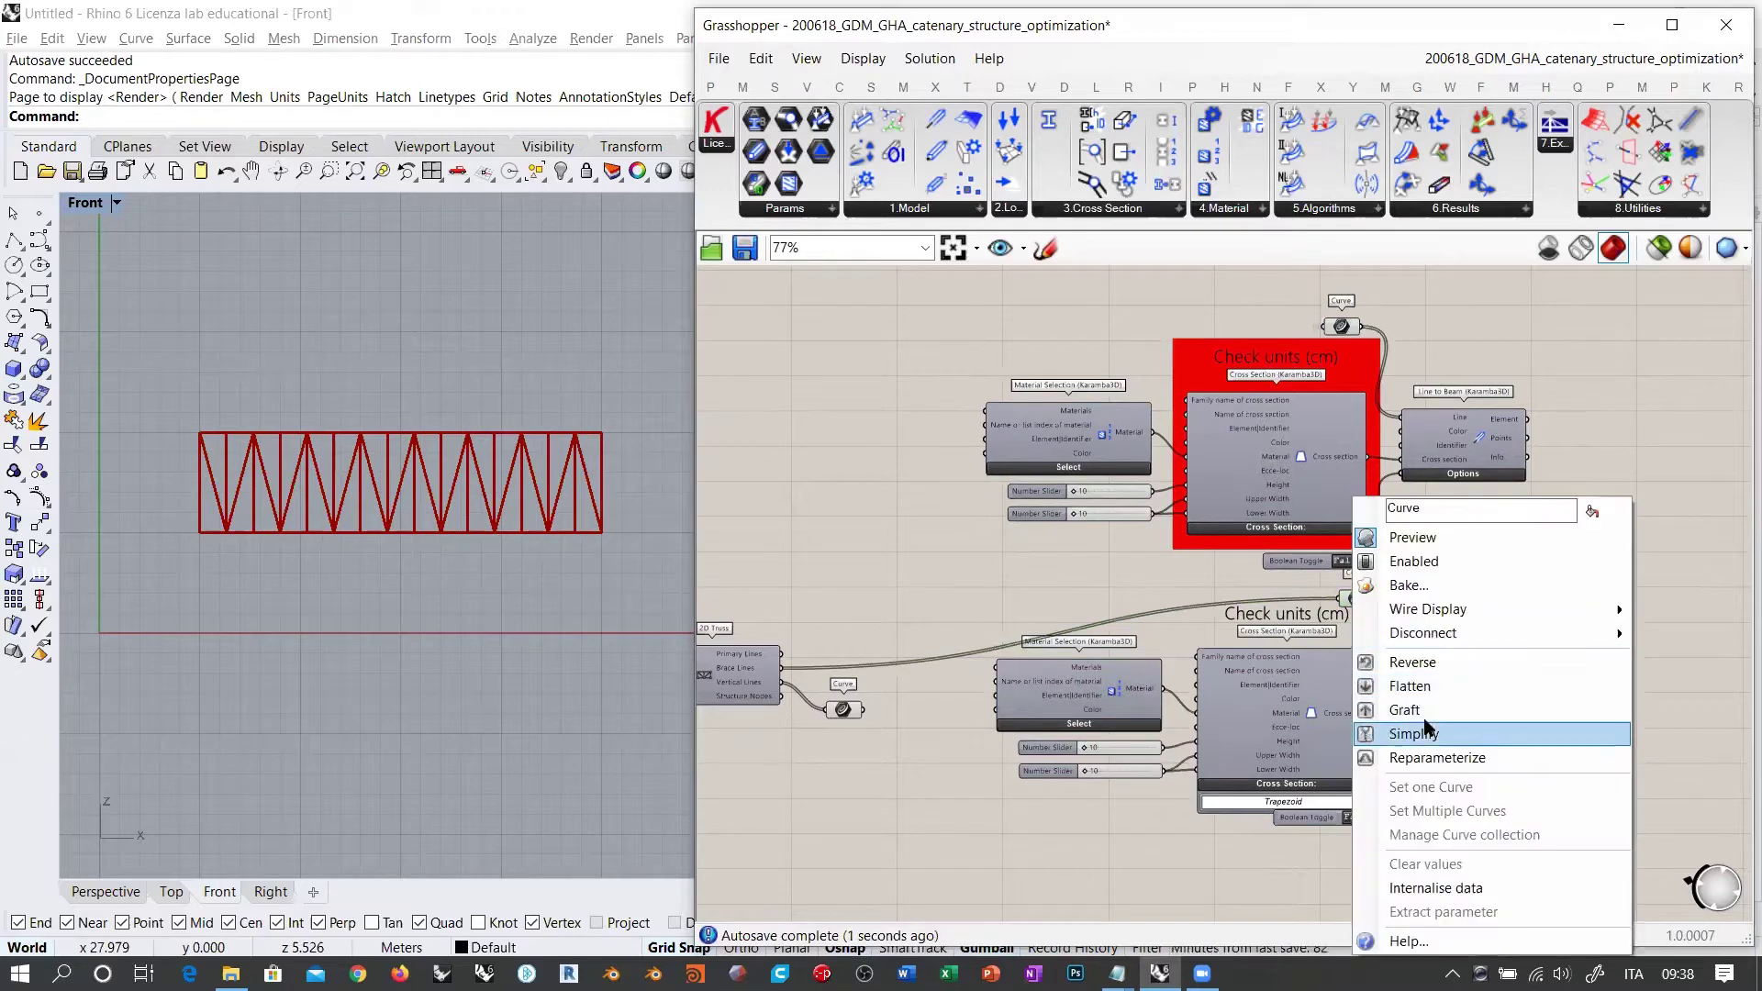
pyautogui.moveTo(1439, 609)
pyautogui.click(1691, 659)
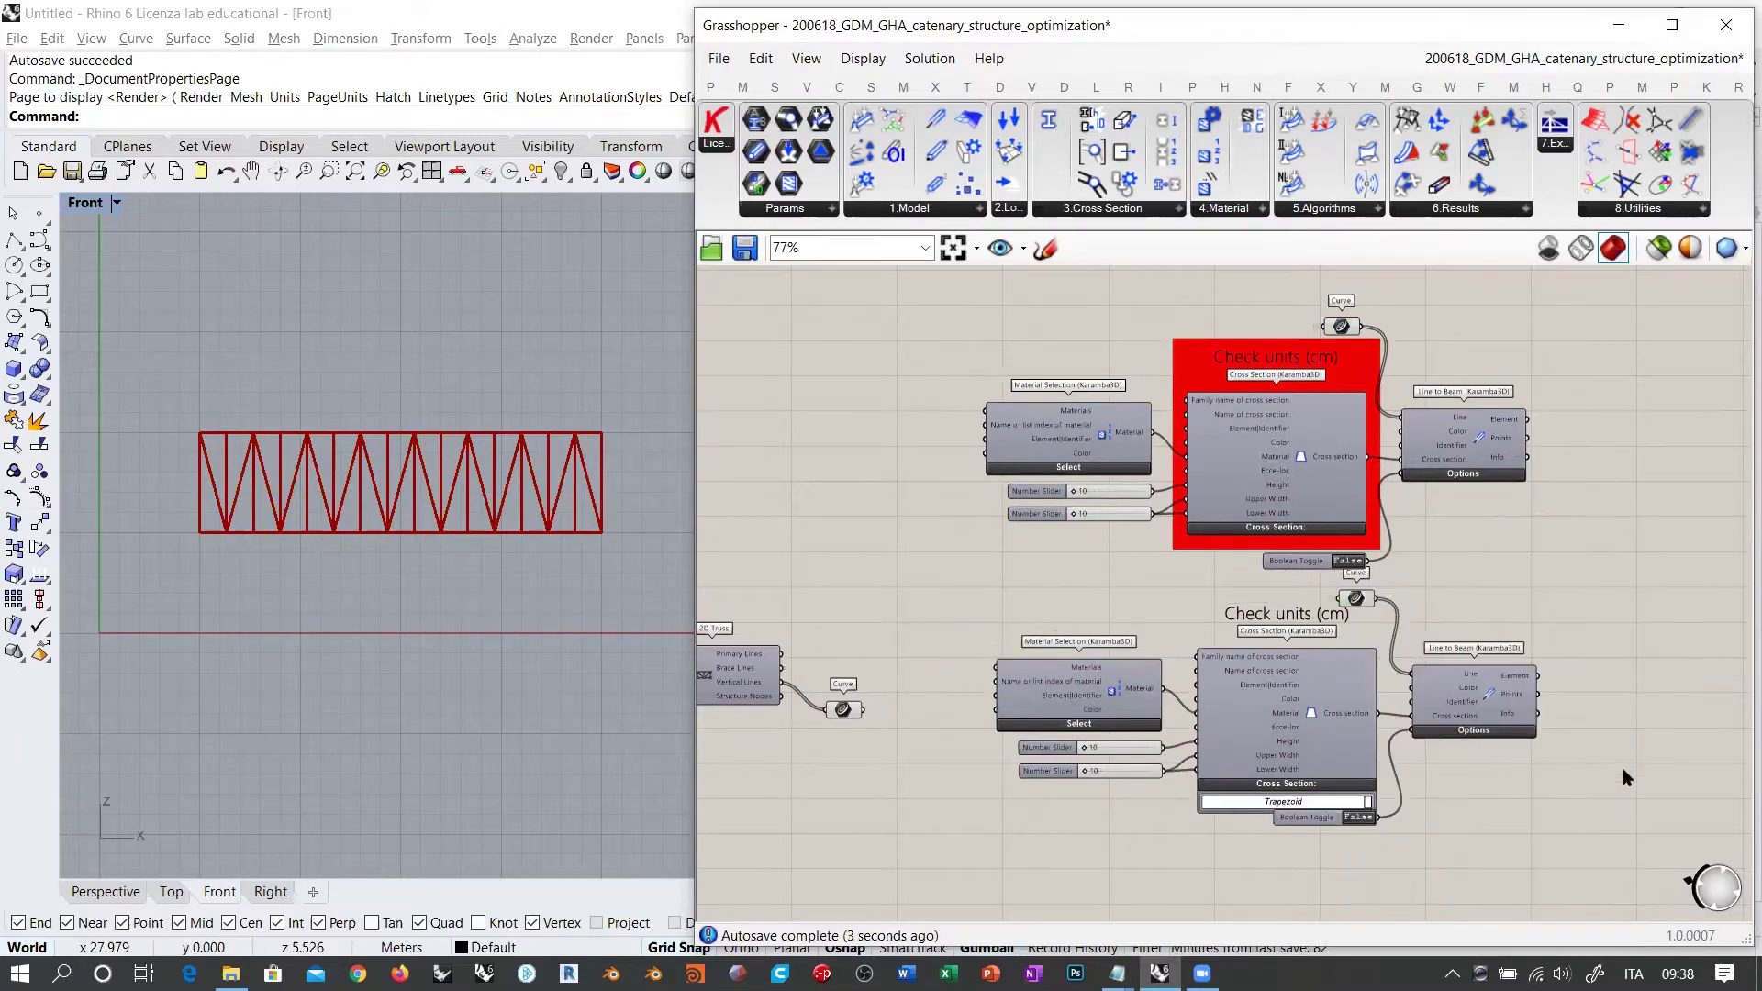
# Step: Delete the duplicated Check units text and position the copied Boolean Toggle just below the copied Cross Section component
pyautogui.moveTo(1452, 556); pyautogui.dragTo(1458, 453, button='right')
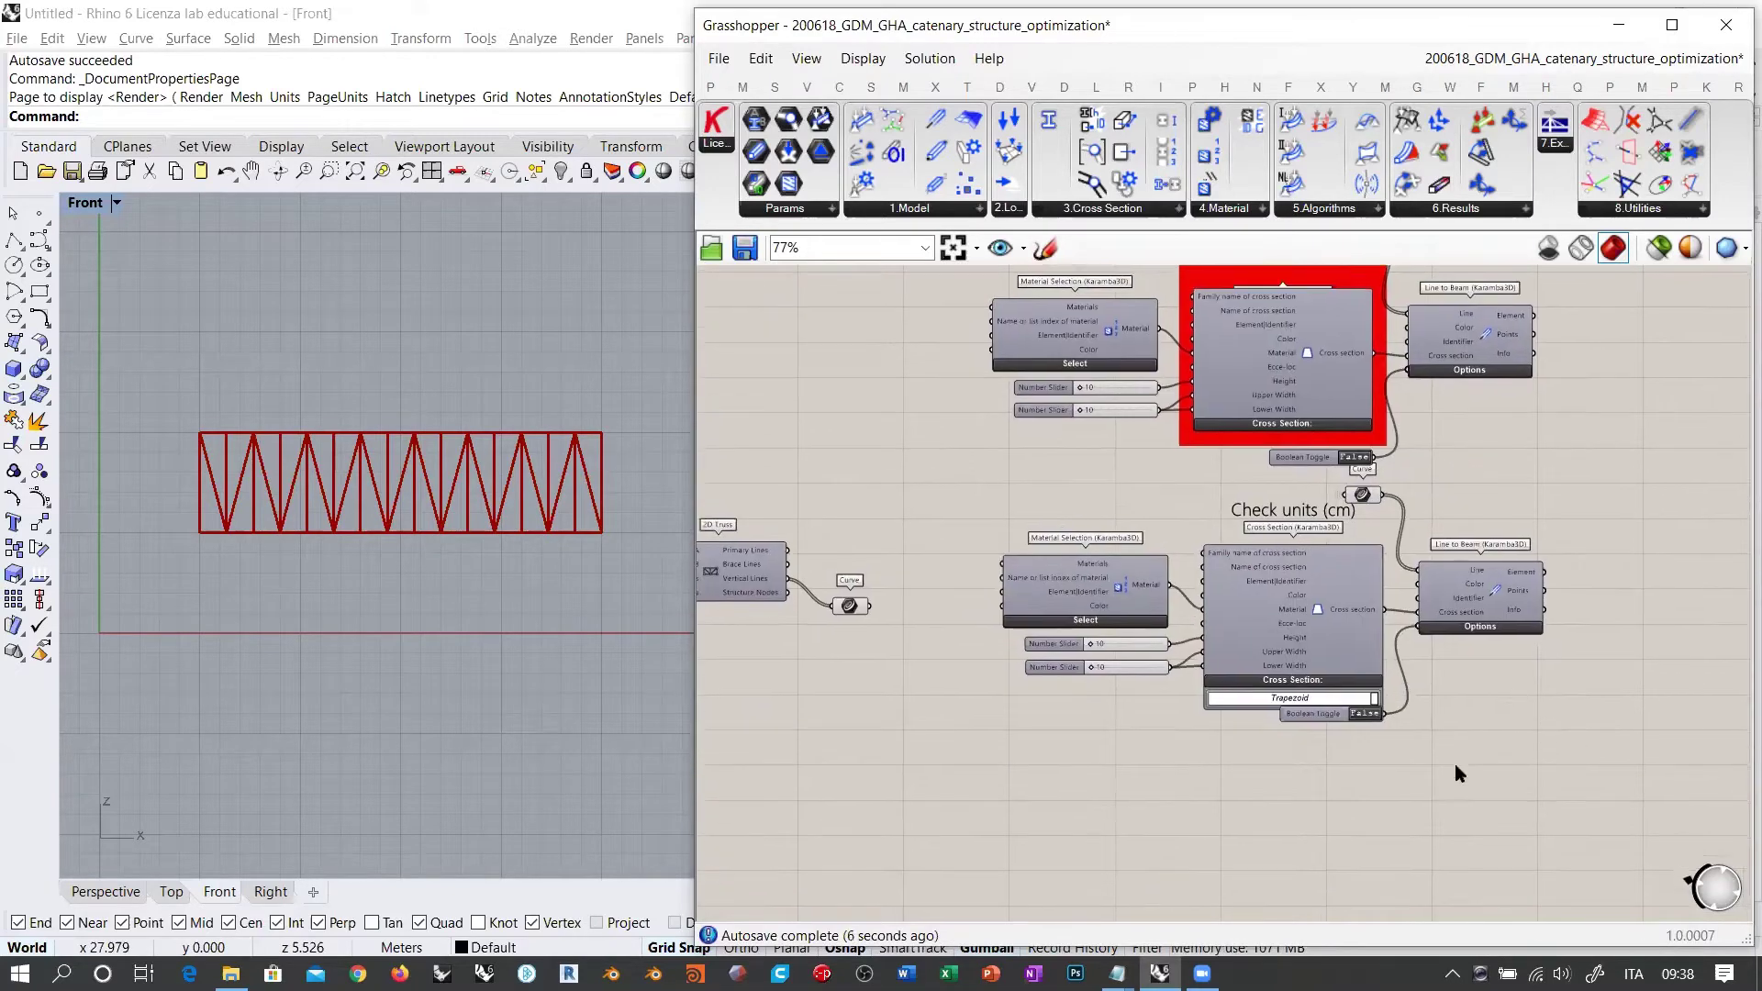
pyautogui.moveTo(1317, 729); pyautogui.dragTo(1272, 512)
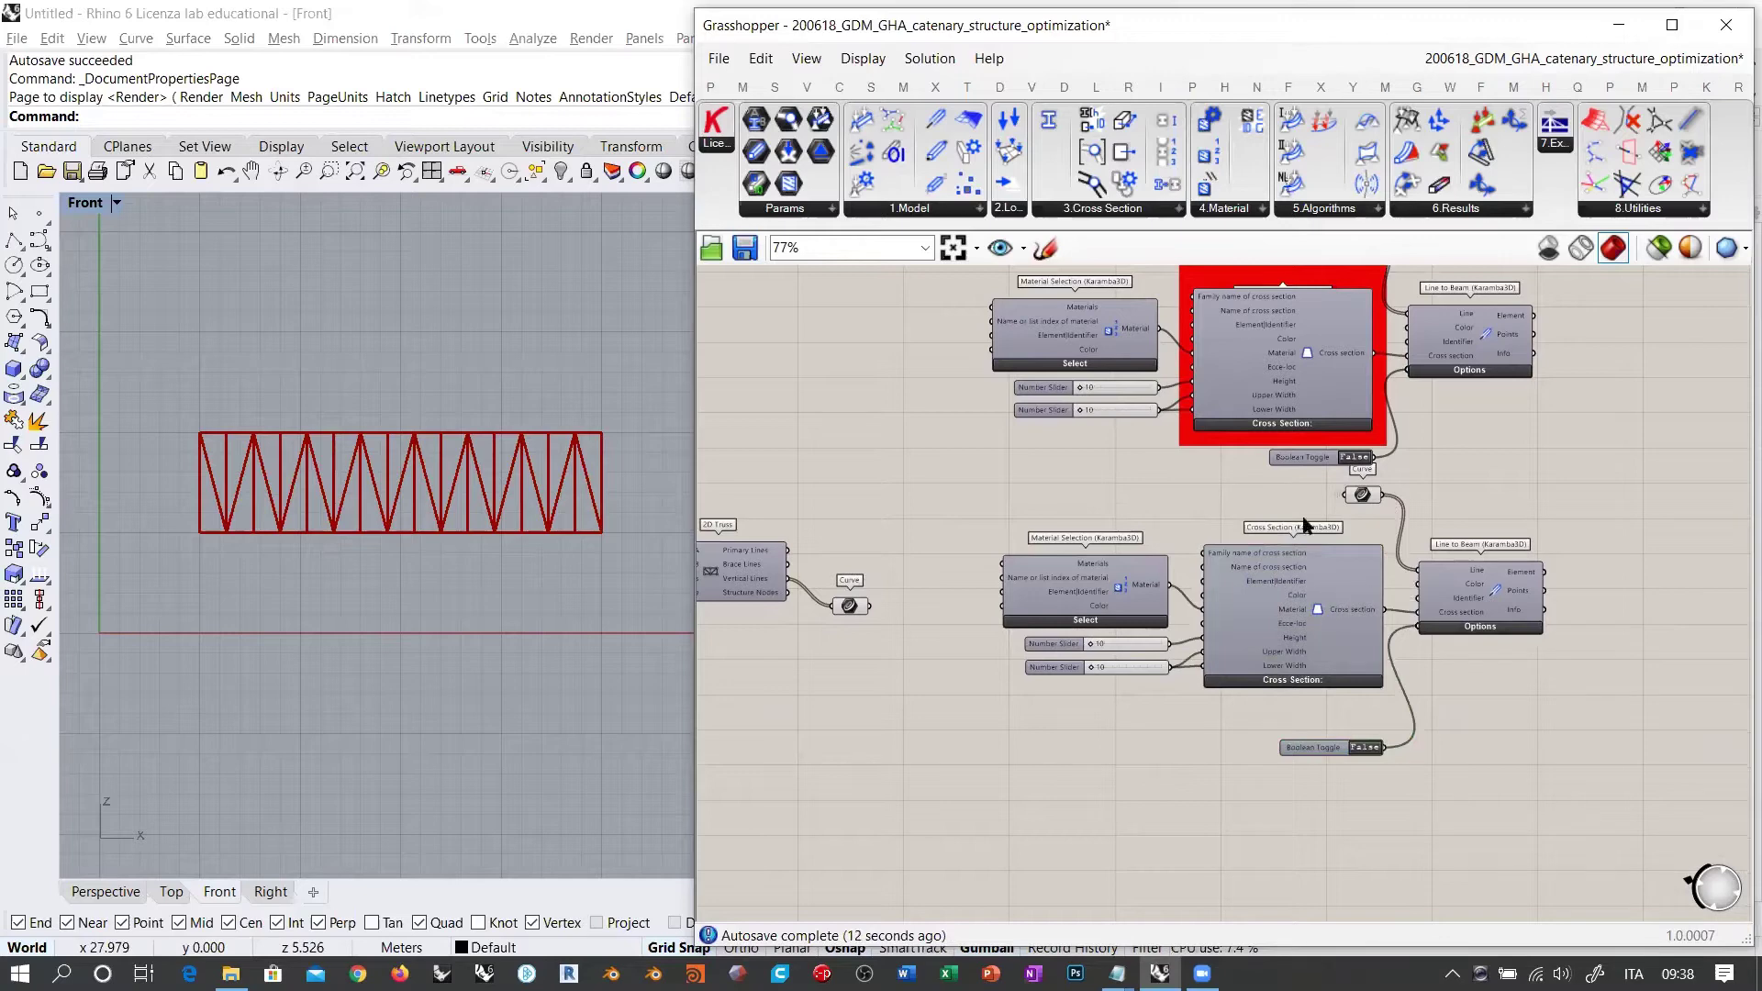
pyautogui.moveTo(1326, 750); pyautogui.dragTo(1323, 722)
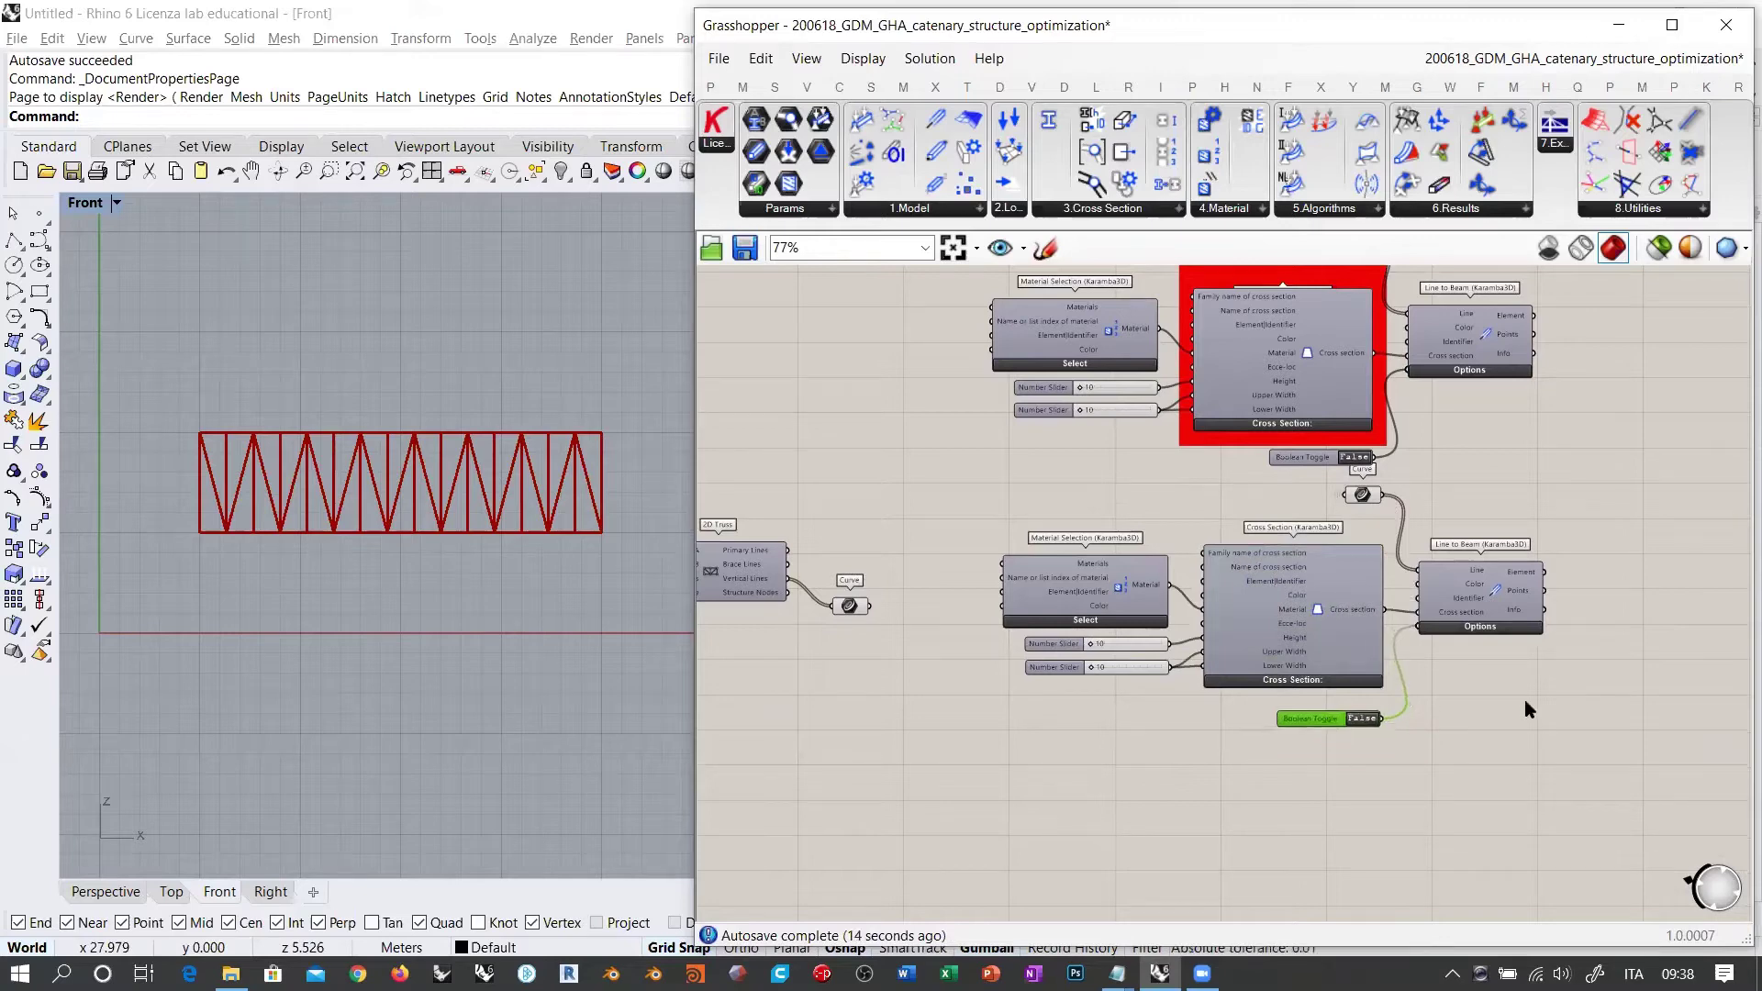
pyautogui.click(1526, 702)
# Step: Duplicate the brace beam definition without its Curve parameter and place the third set directly below the second
pyautogui.moveTo(1407, 647); pyautogui.dragTo(1419, 523, button='right')
pyautogui.moveTo(1580, 650); pyautogui.dragTo(1000, 405)
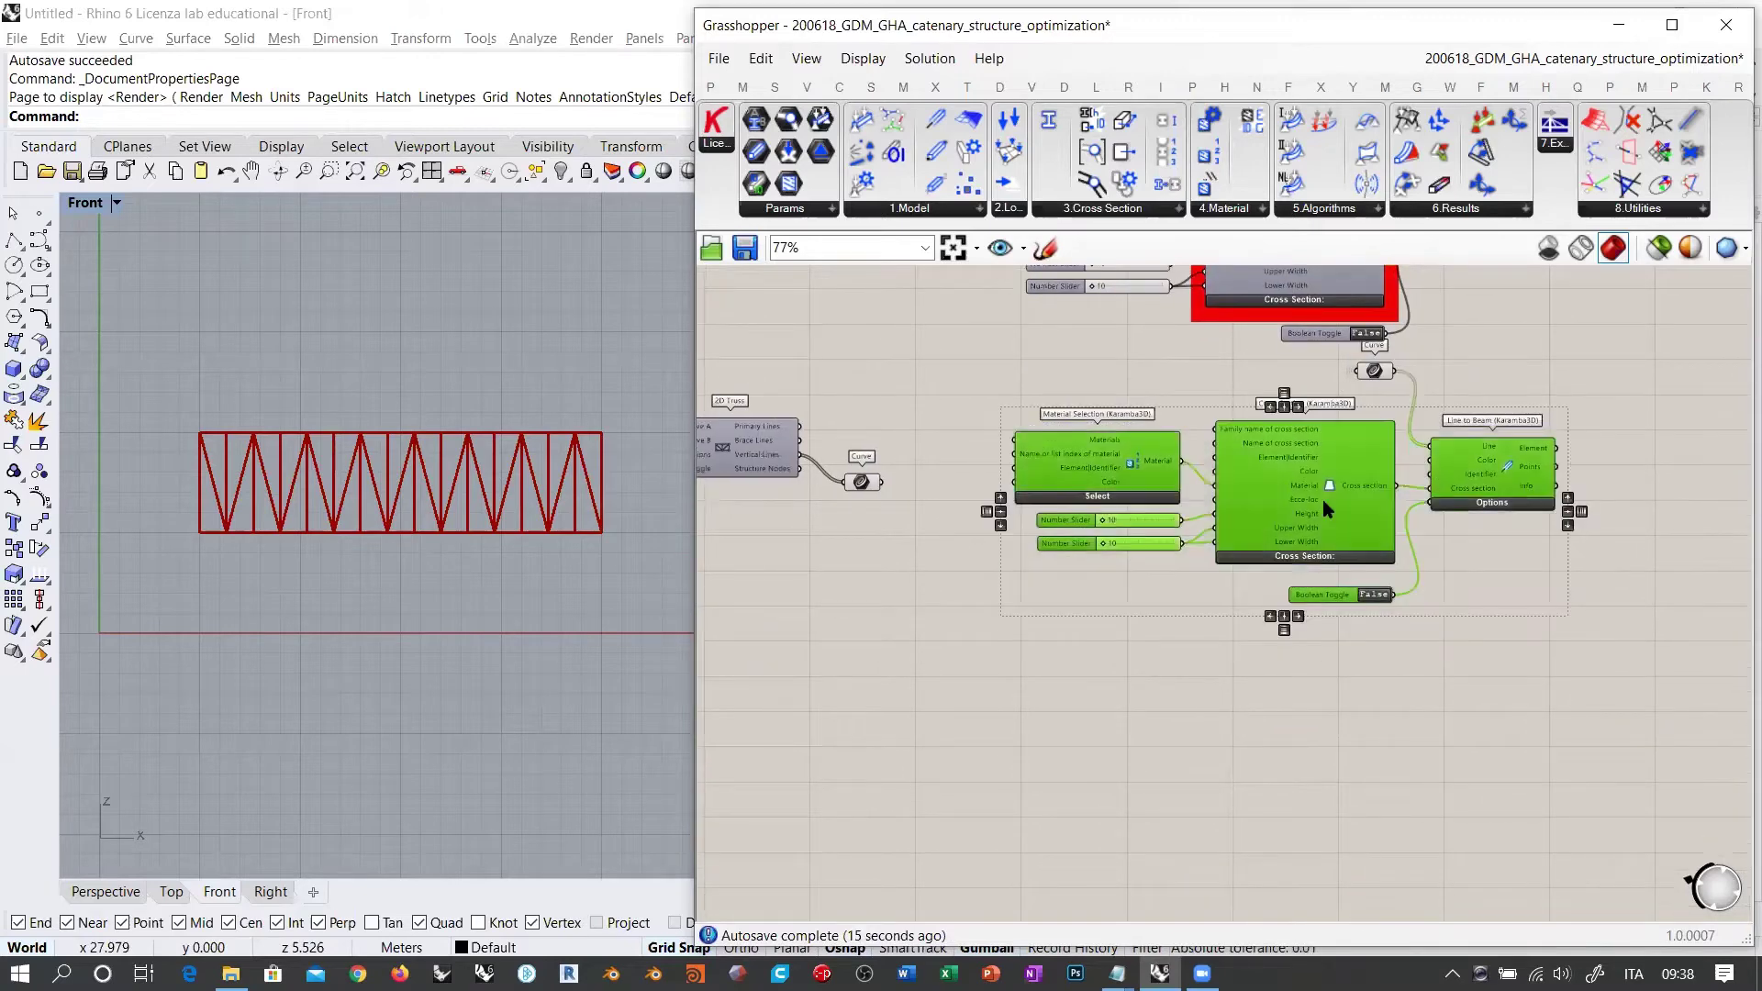
pyautogui.moveTo(1325, 494); pyautogui.dragTo(1329, 717)
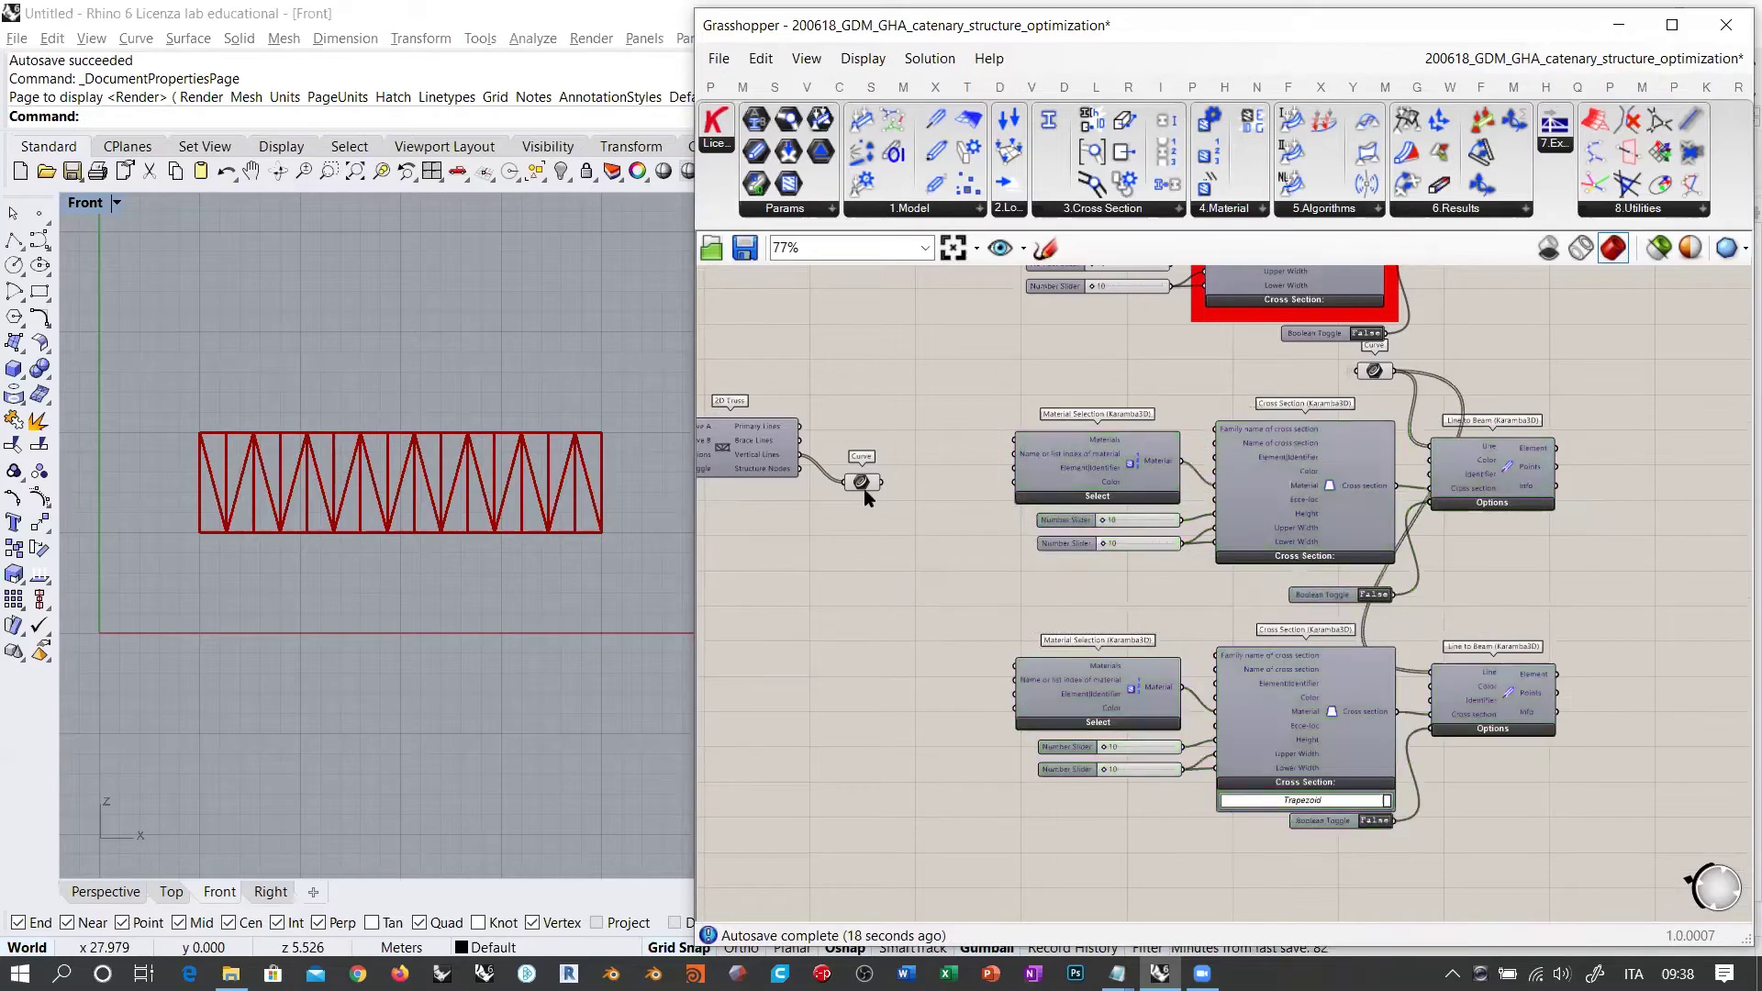
# Step: Feed the vertical lines Curve into the third Line to Beam, placing it above that component, and hide its incoming wire
pyautogui.moveTo(861, 482); pyautogui.dragTo(1430, 670)
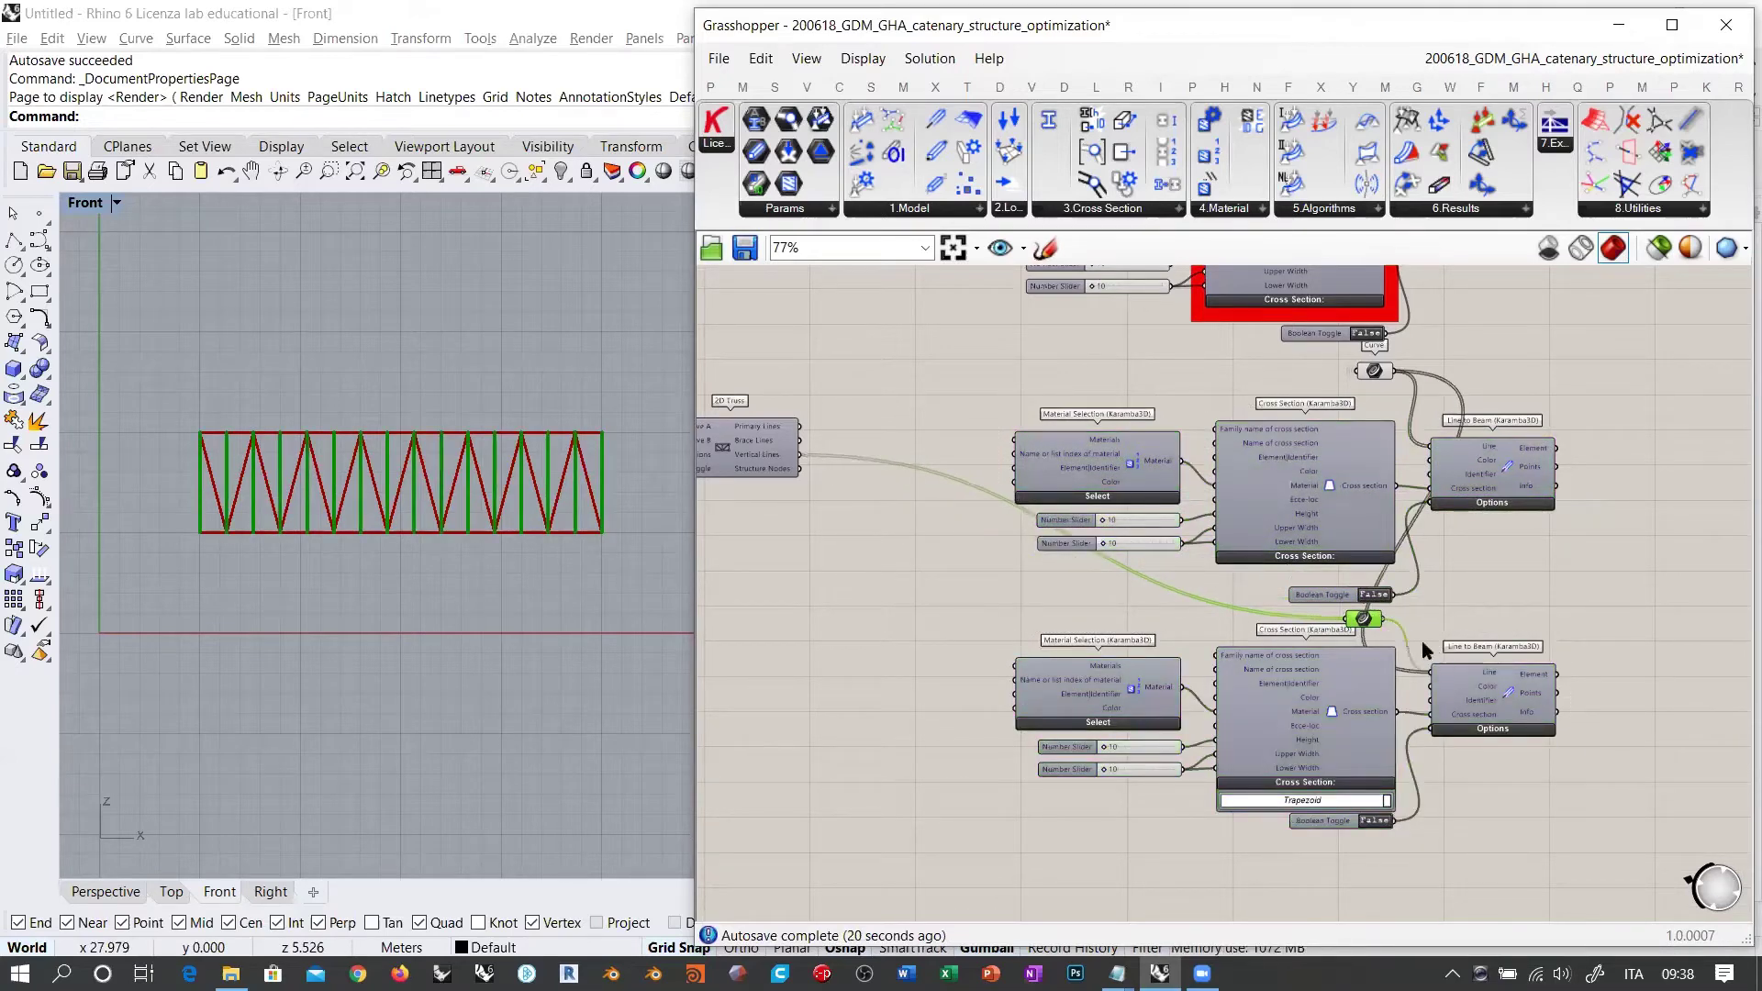
pyautogui.rightClick(1364, 620)
pyautogui.moveTo(1419, 609)
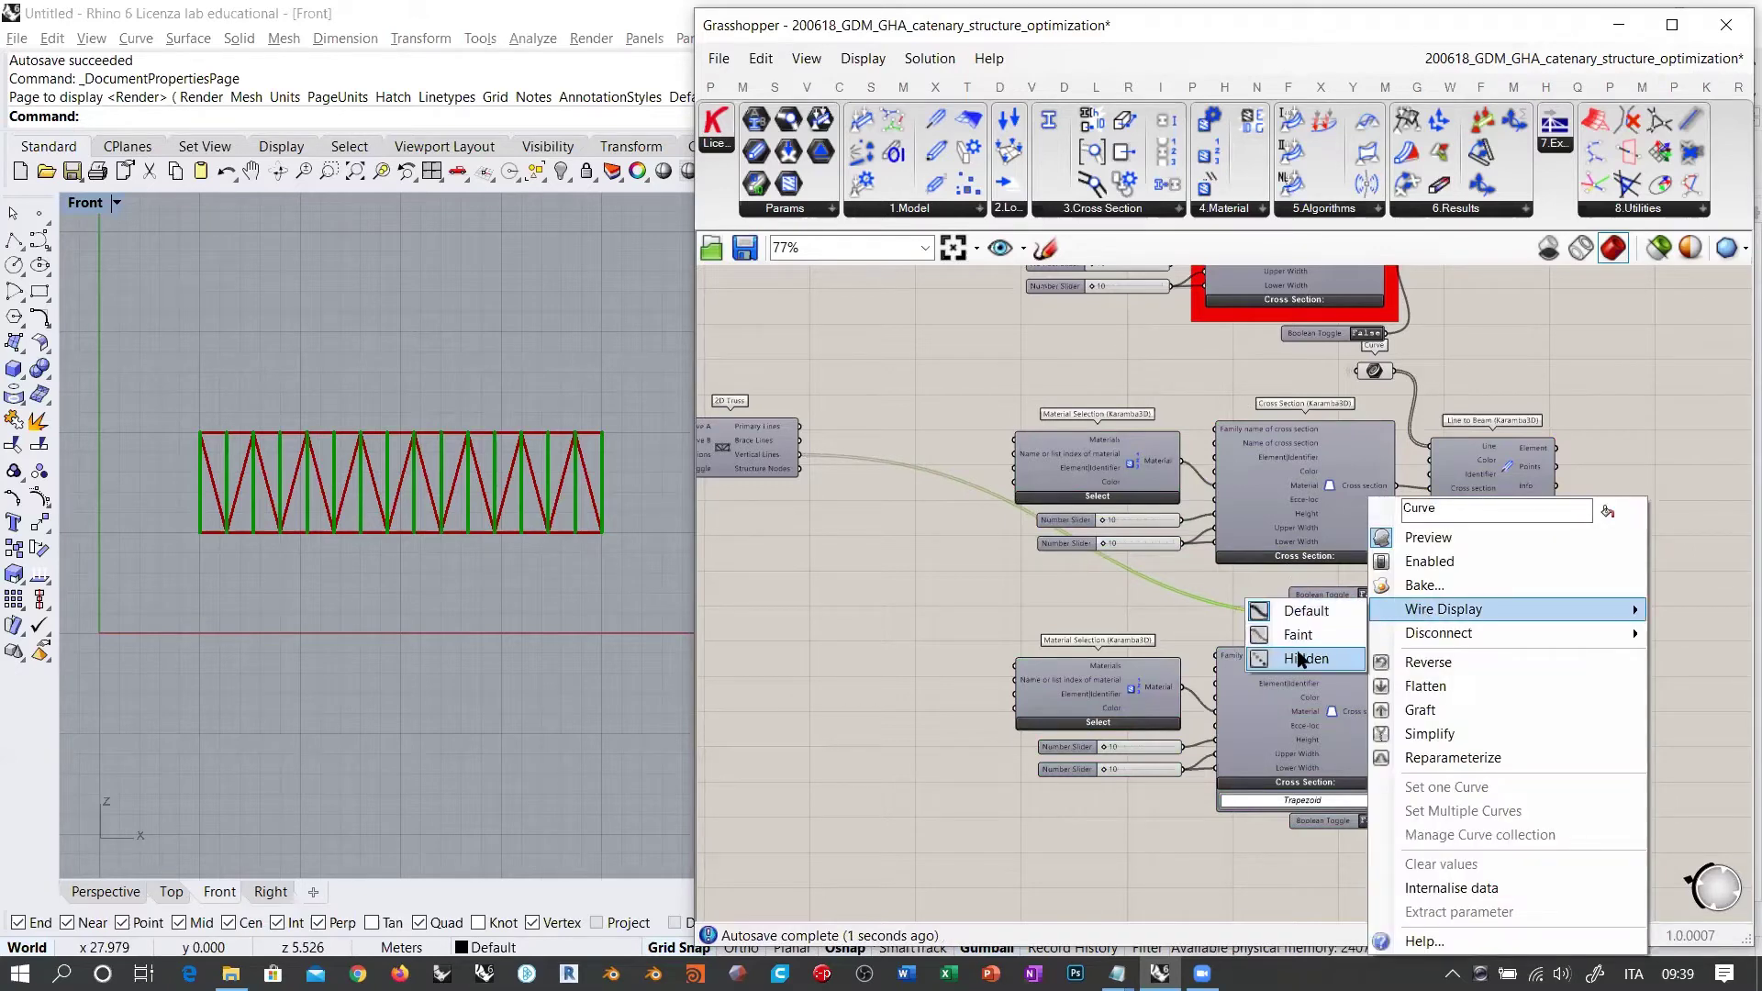
pyautogui.click(1299, 660)
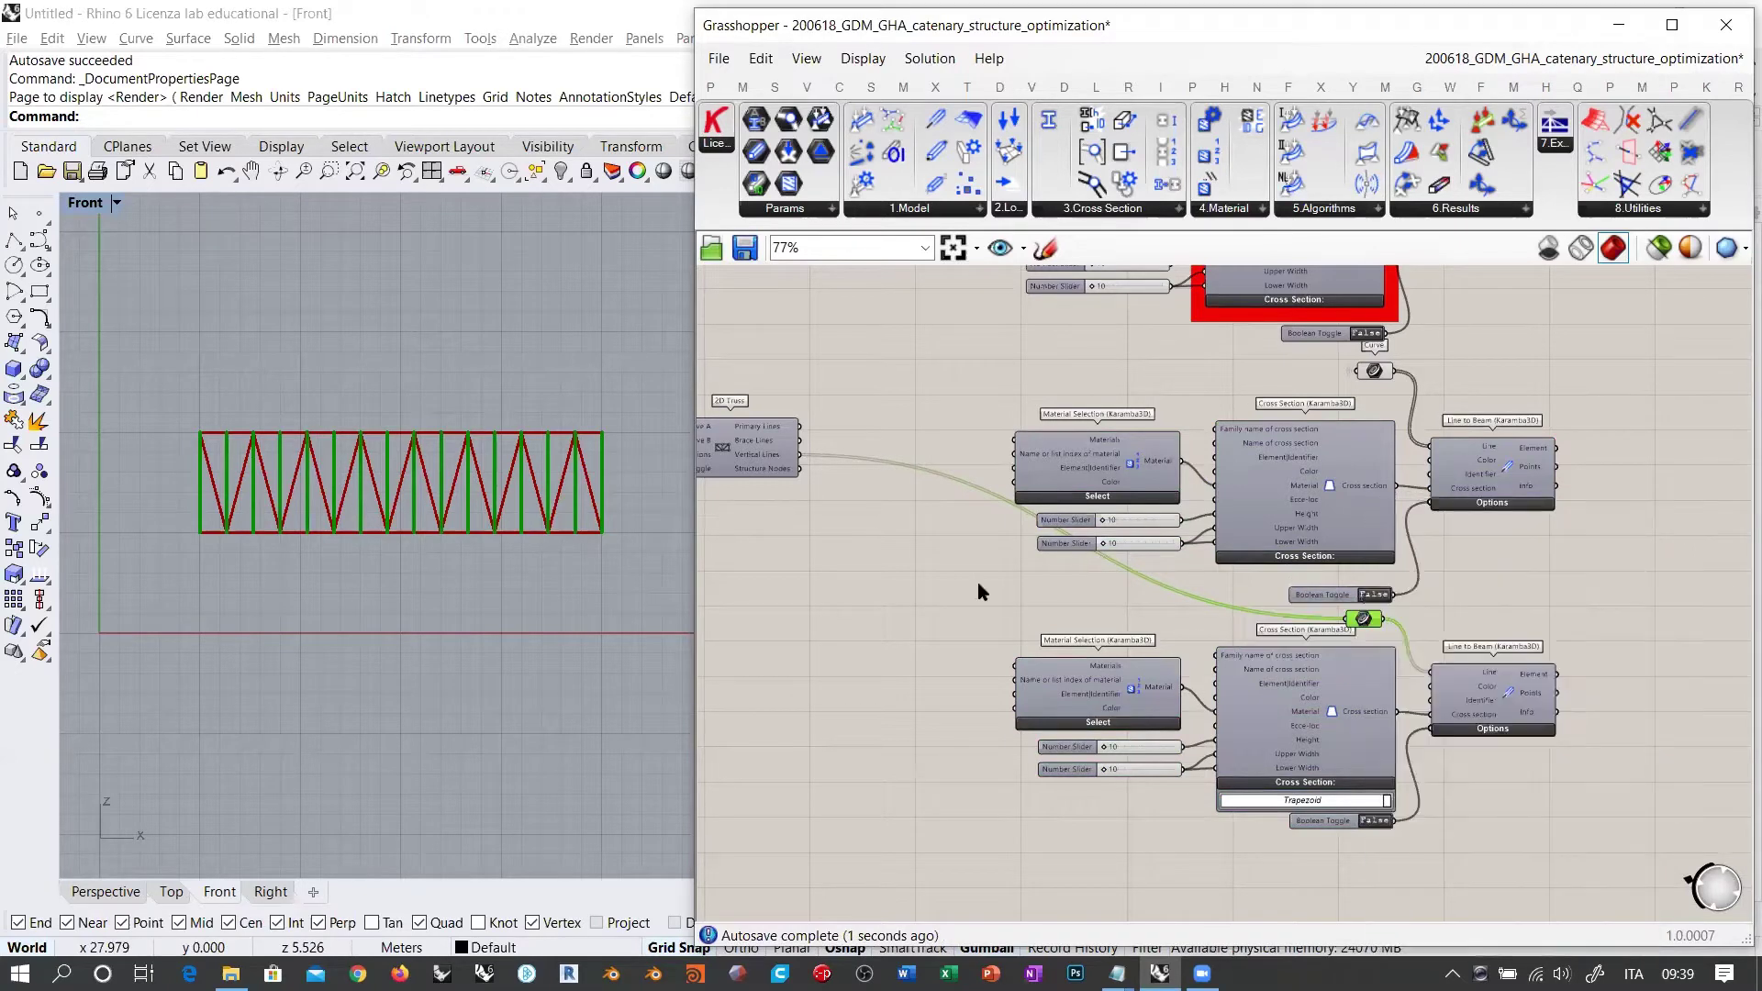
pyautogui.click(1364, 620)
pyautogui.click(1455, 591)
# Step: Add the second and third Cross Section components to the red Check units group
pyautogui.scroll(-3, 1407, 611)
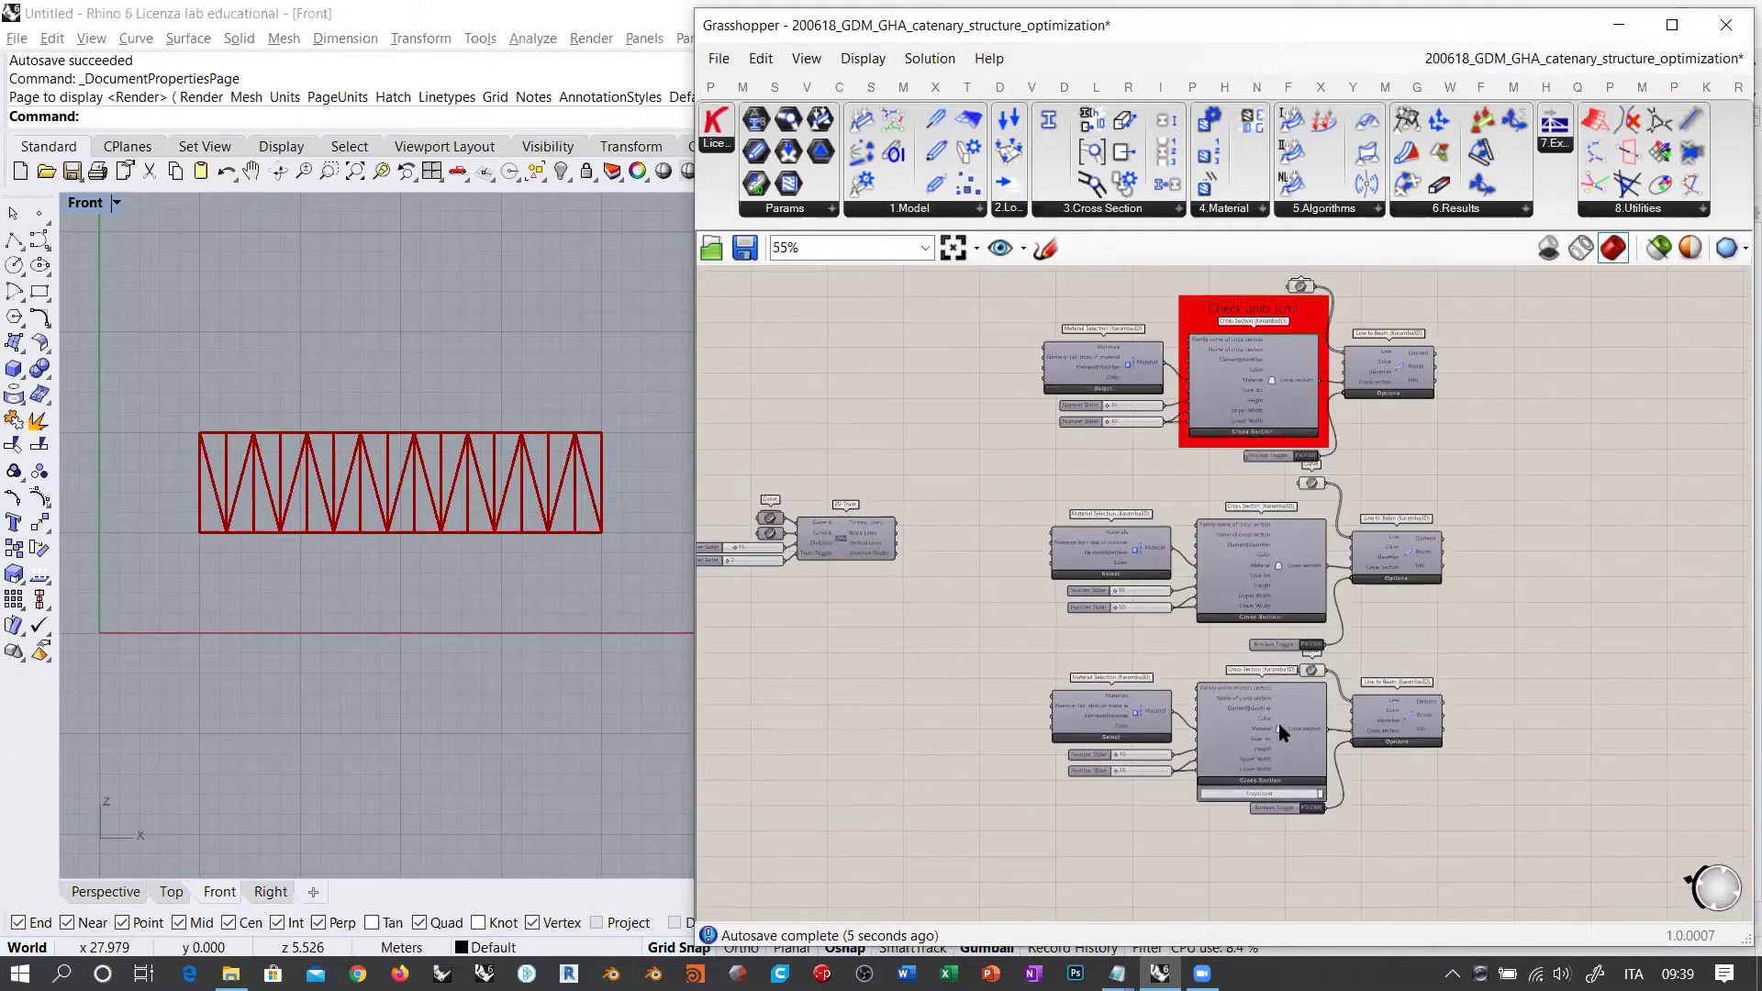
pyautogui.click(1279, 725)
pyautogui.keyDown('shift'); pyautogui.click(1281, 553); pyautogui.keyUp('shift')
pyautogui.scroll(5, 1193, 348)
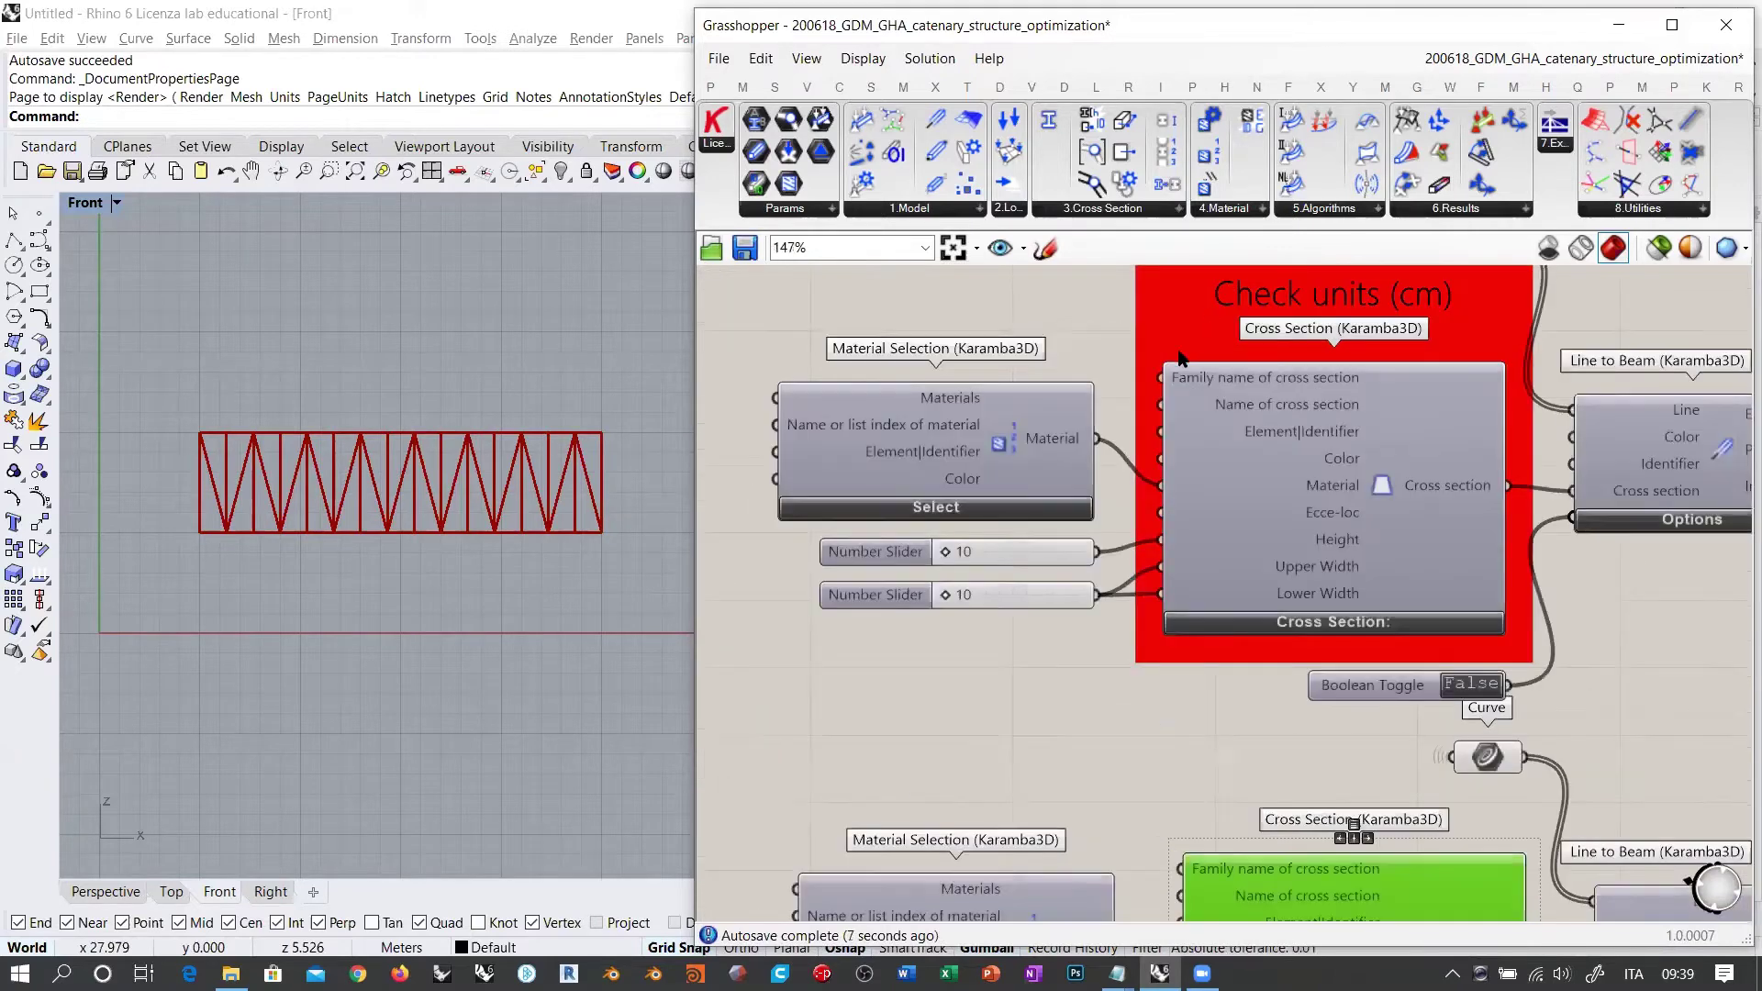
pyautogui.rightClick(1166, 317)
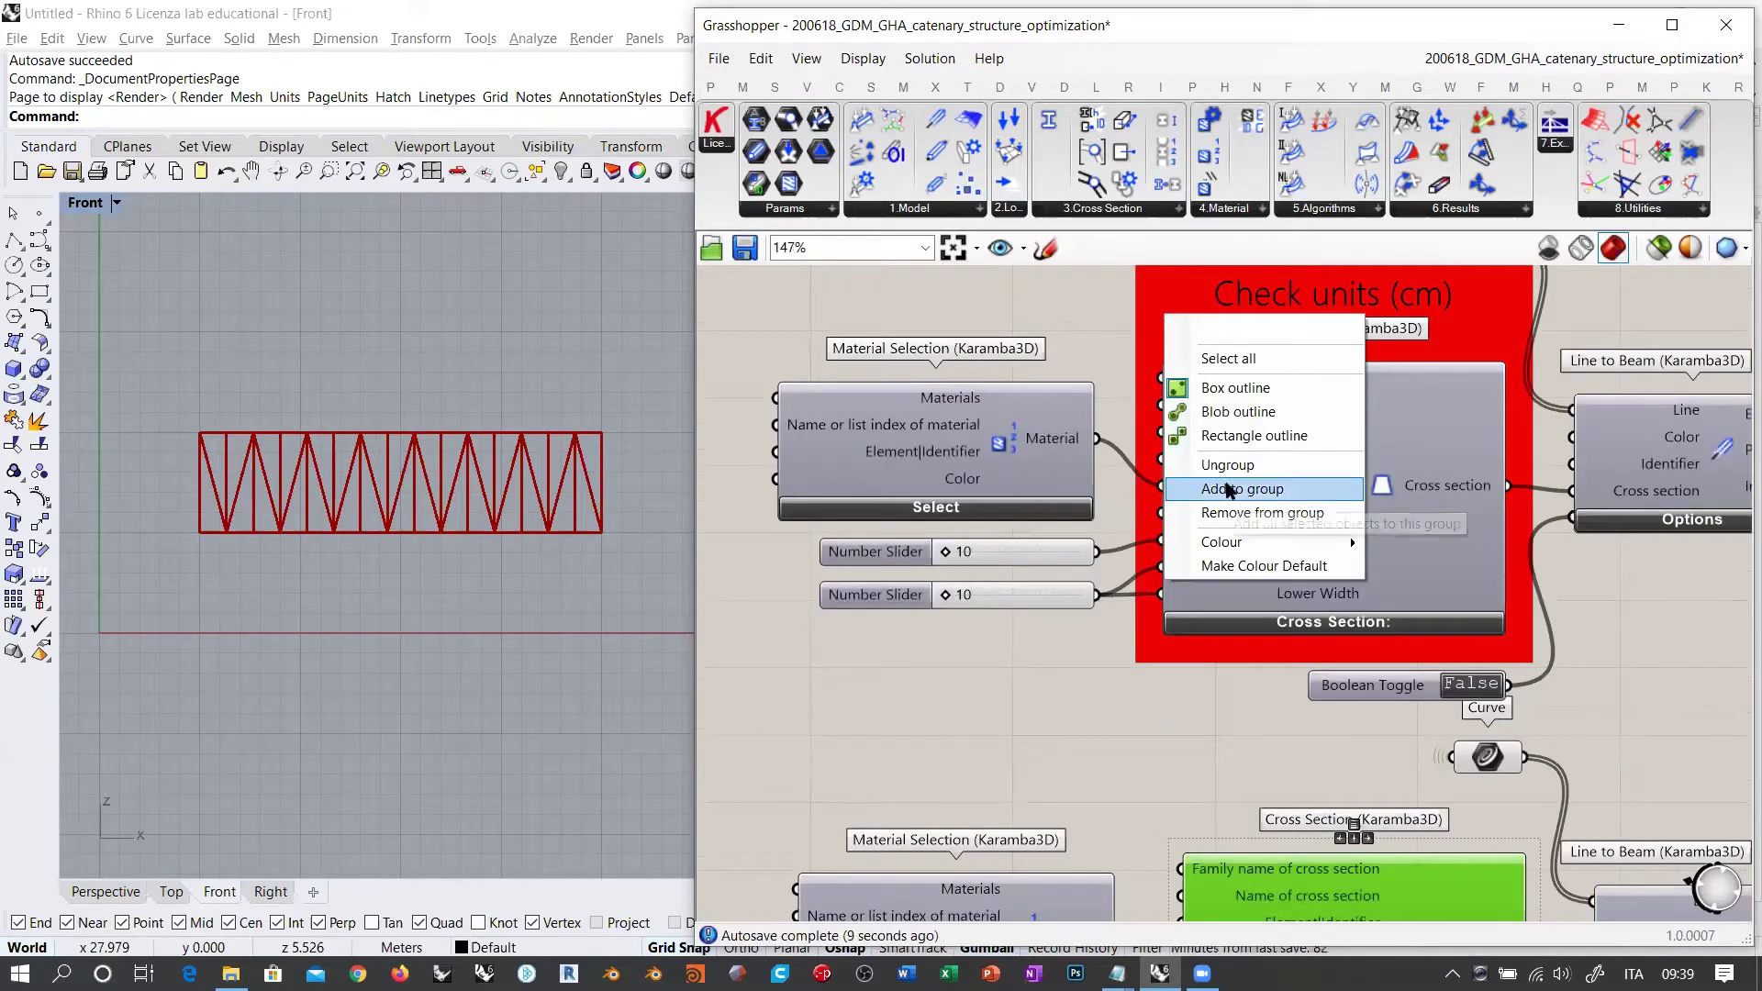
pyautogui.click(1227, 489)
# Step: Change the red Check units group's display to Rectangle outline
pyautogui.scroll(-4, 1229, 402)
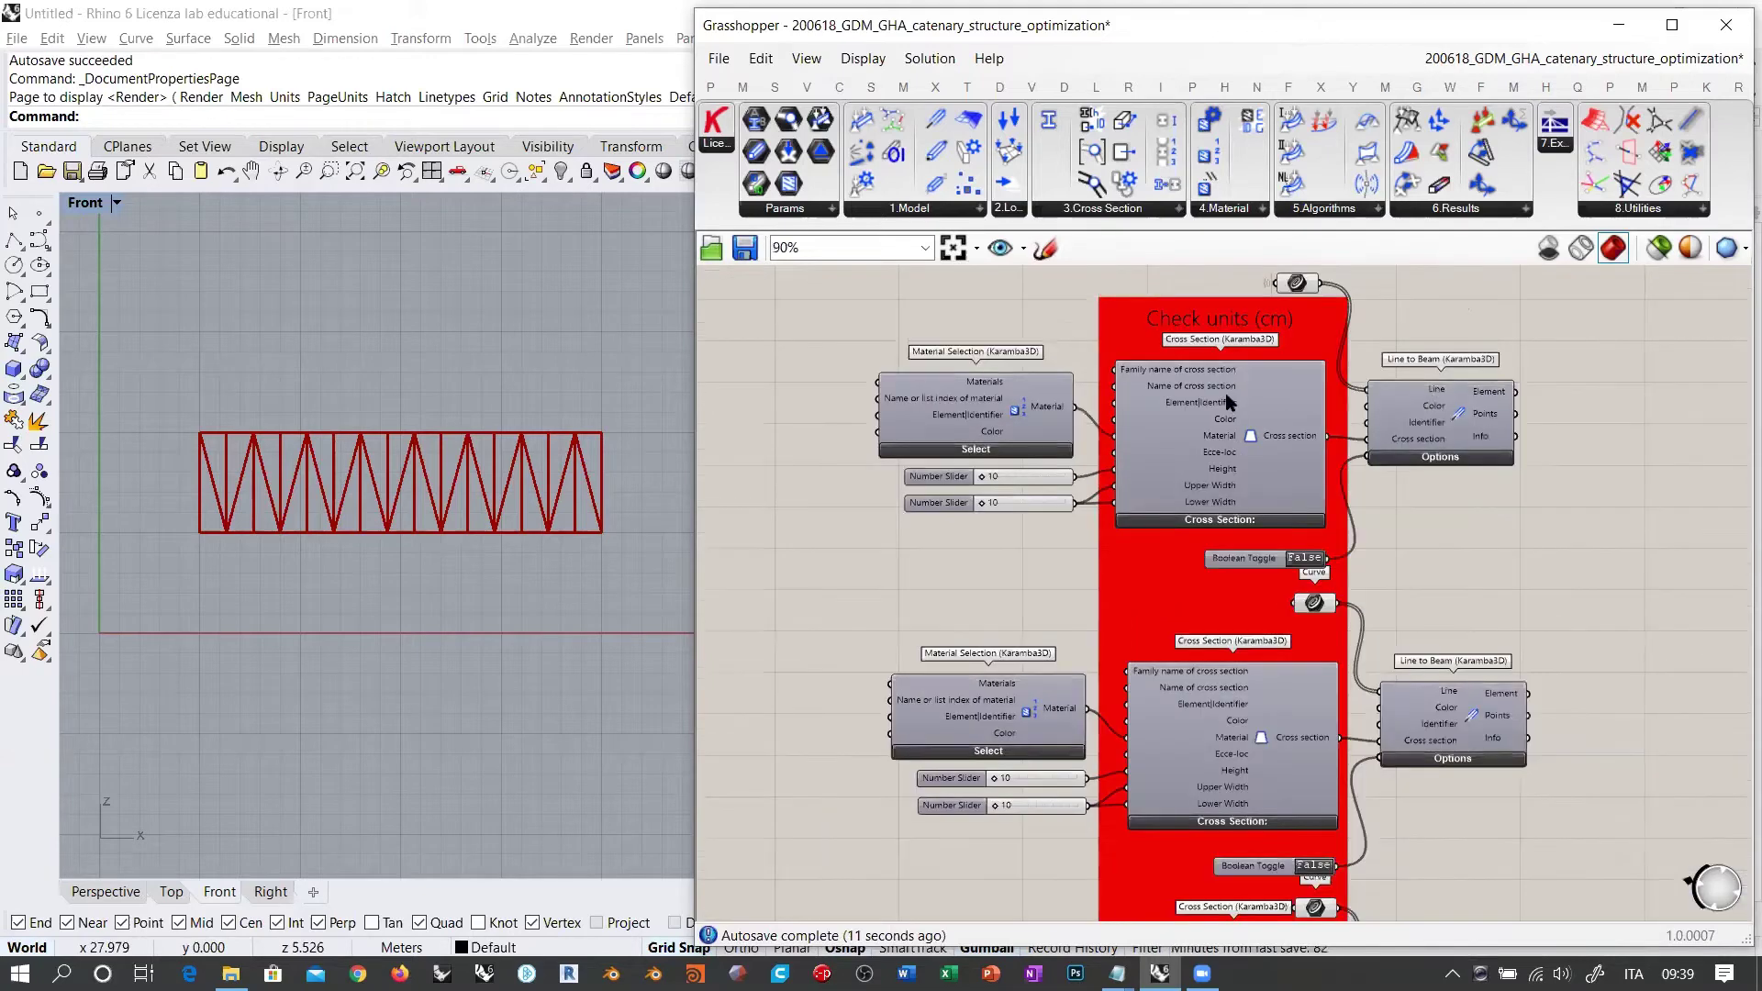
pyautogui.scroll(-1, 1229, 402)
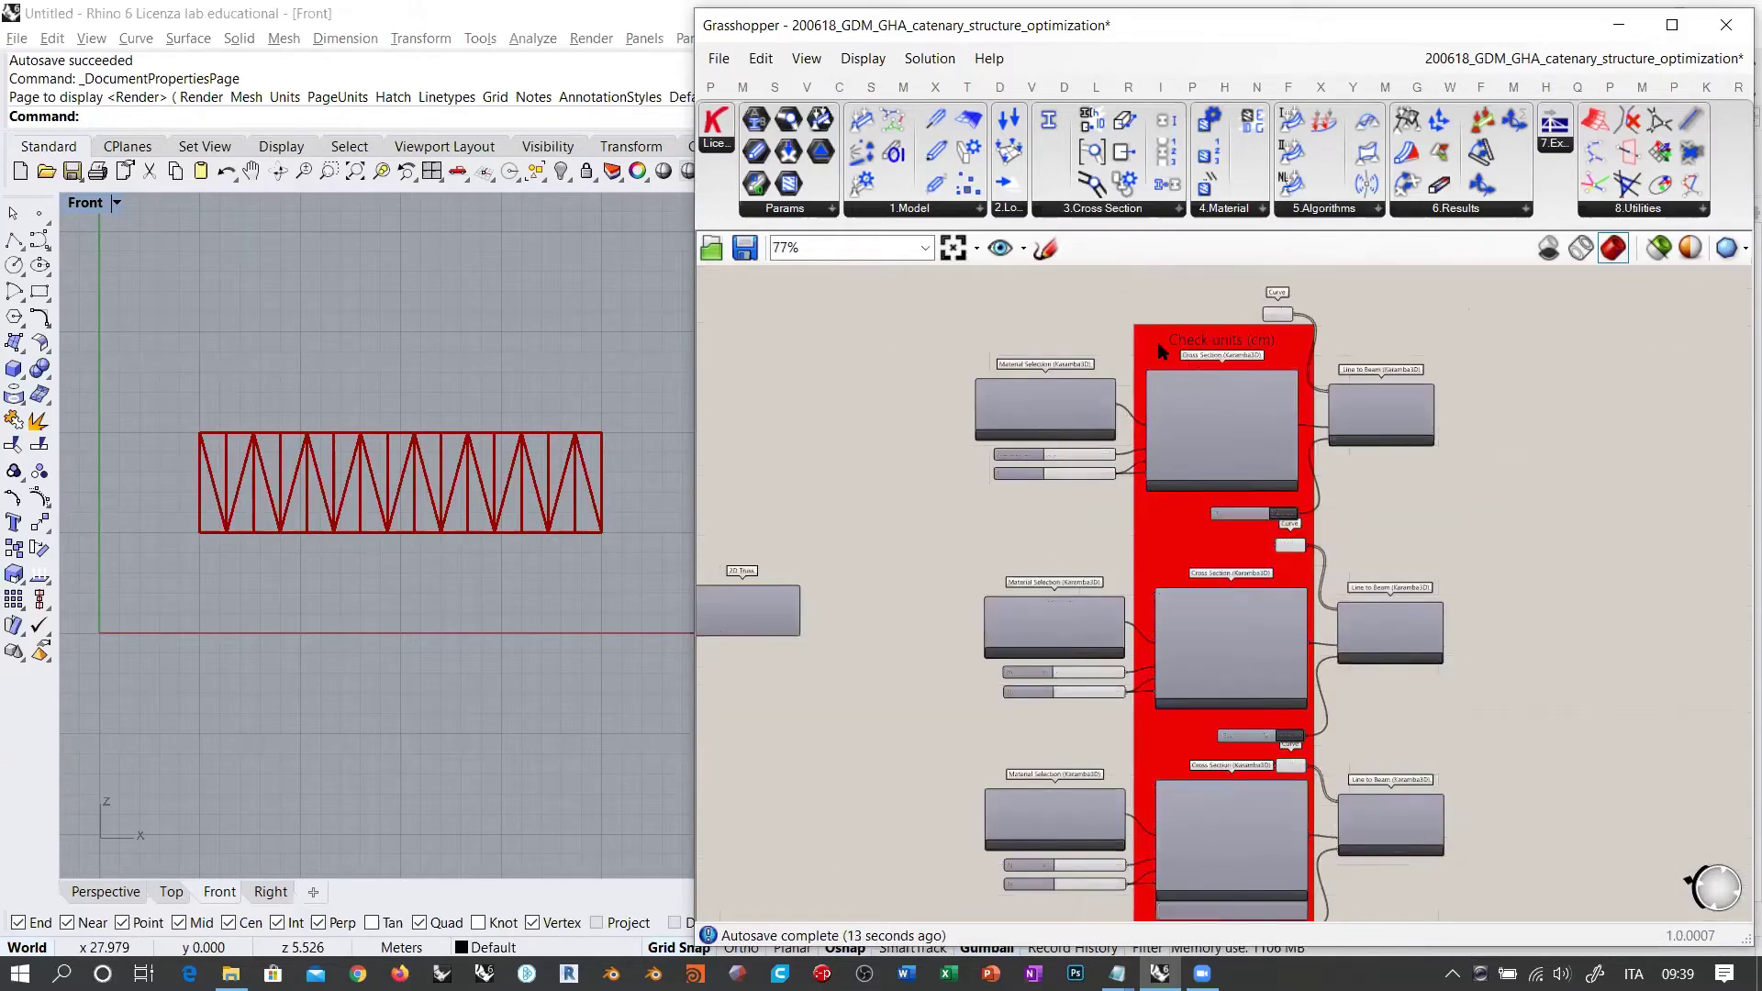
pyautogui.scroll(4, 1161, 351)
pyautogui.rightClick(1146, 360)
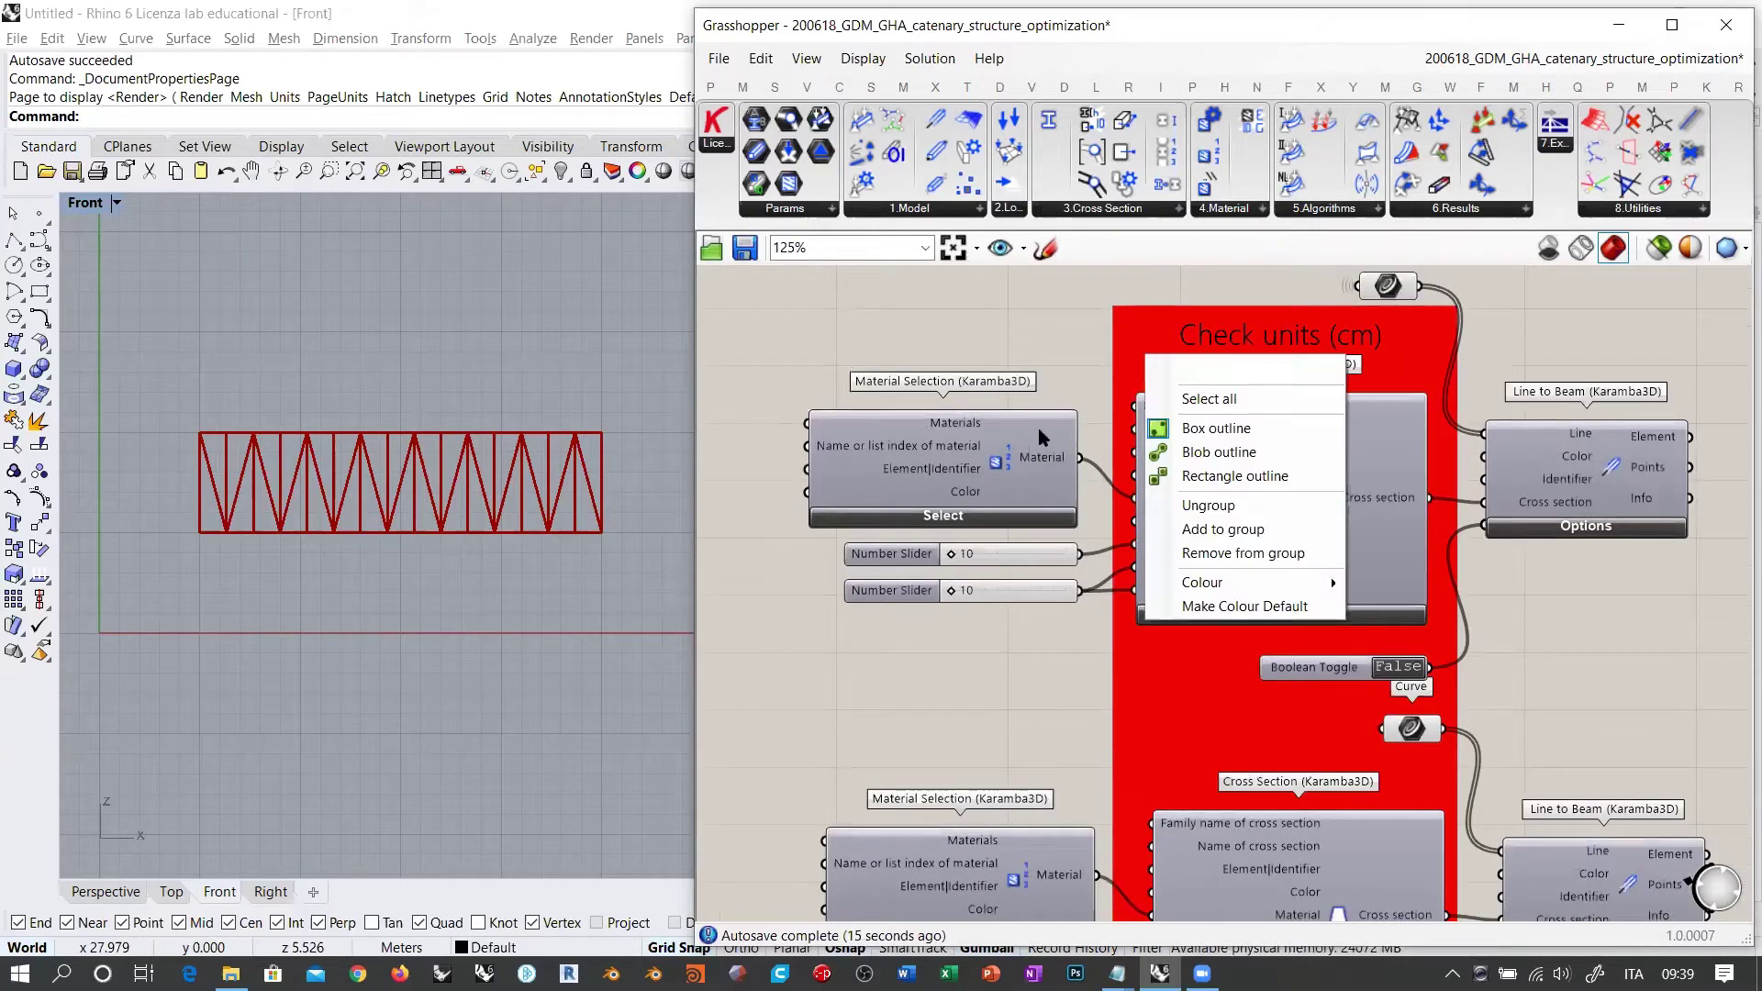
pyautogui.click(1230, 476)
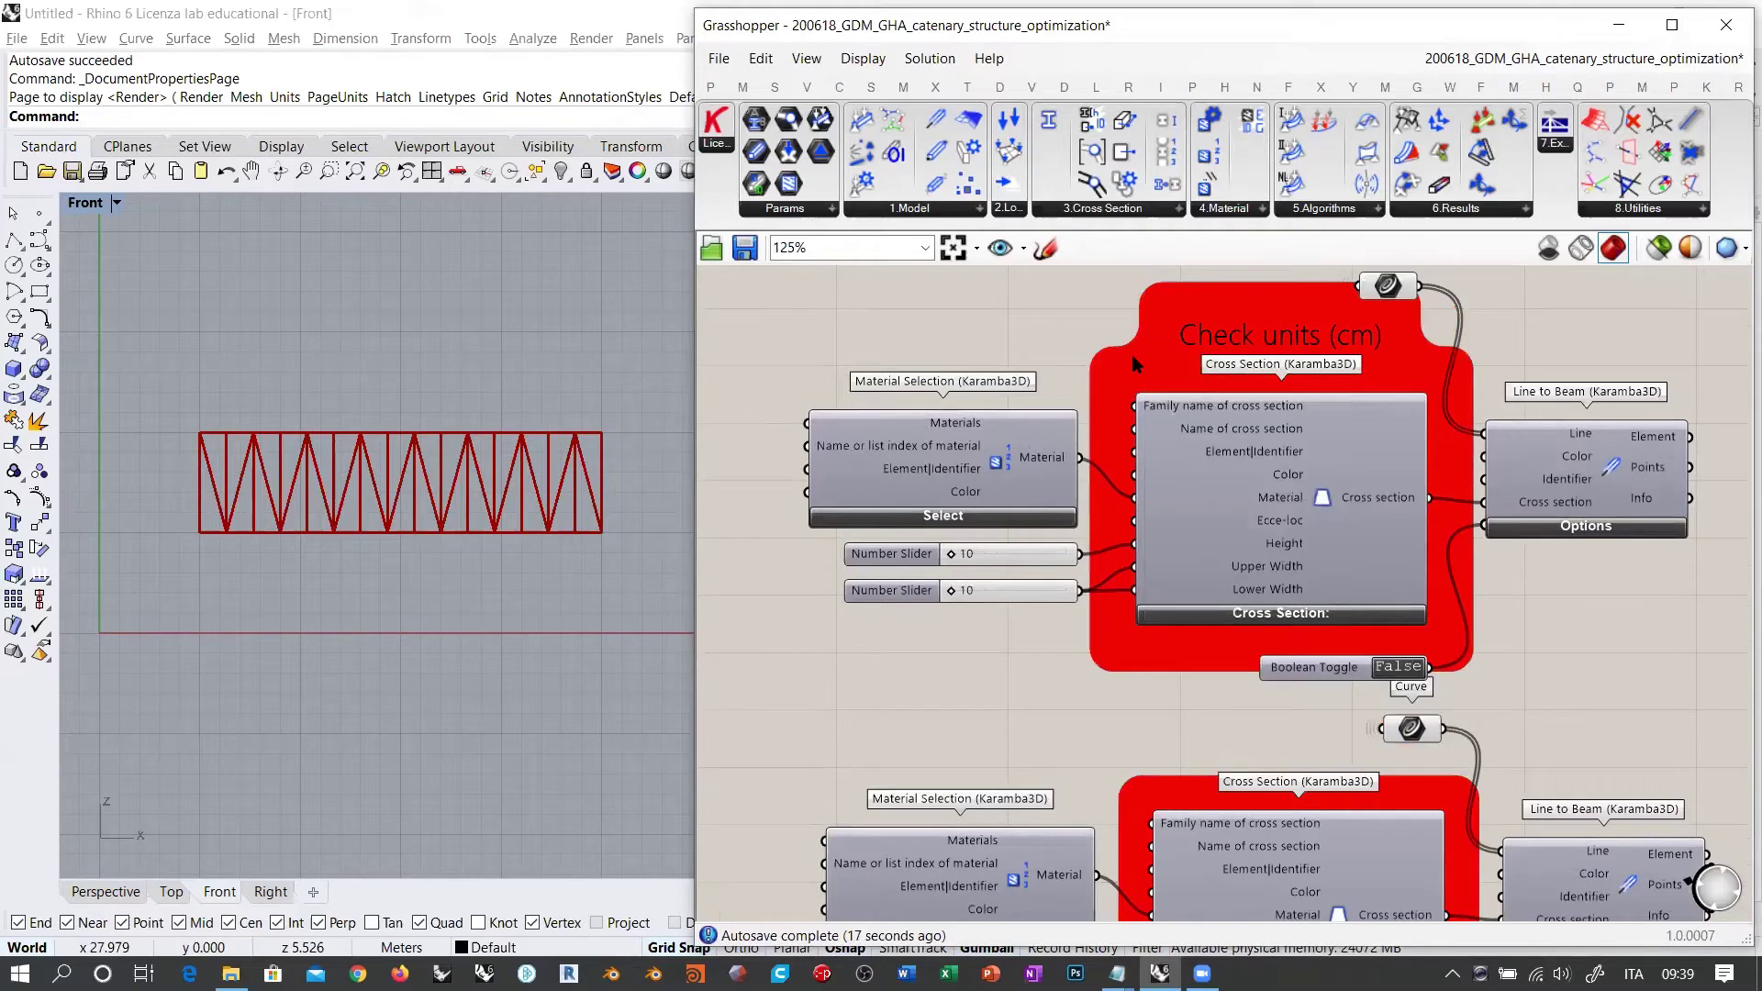
# Step: Adjust the brace lines Curve position and move the whole vertical beam set lower to add space beneath the brace set
pyautogui.scroll(-6, 1384, 468)
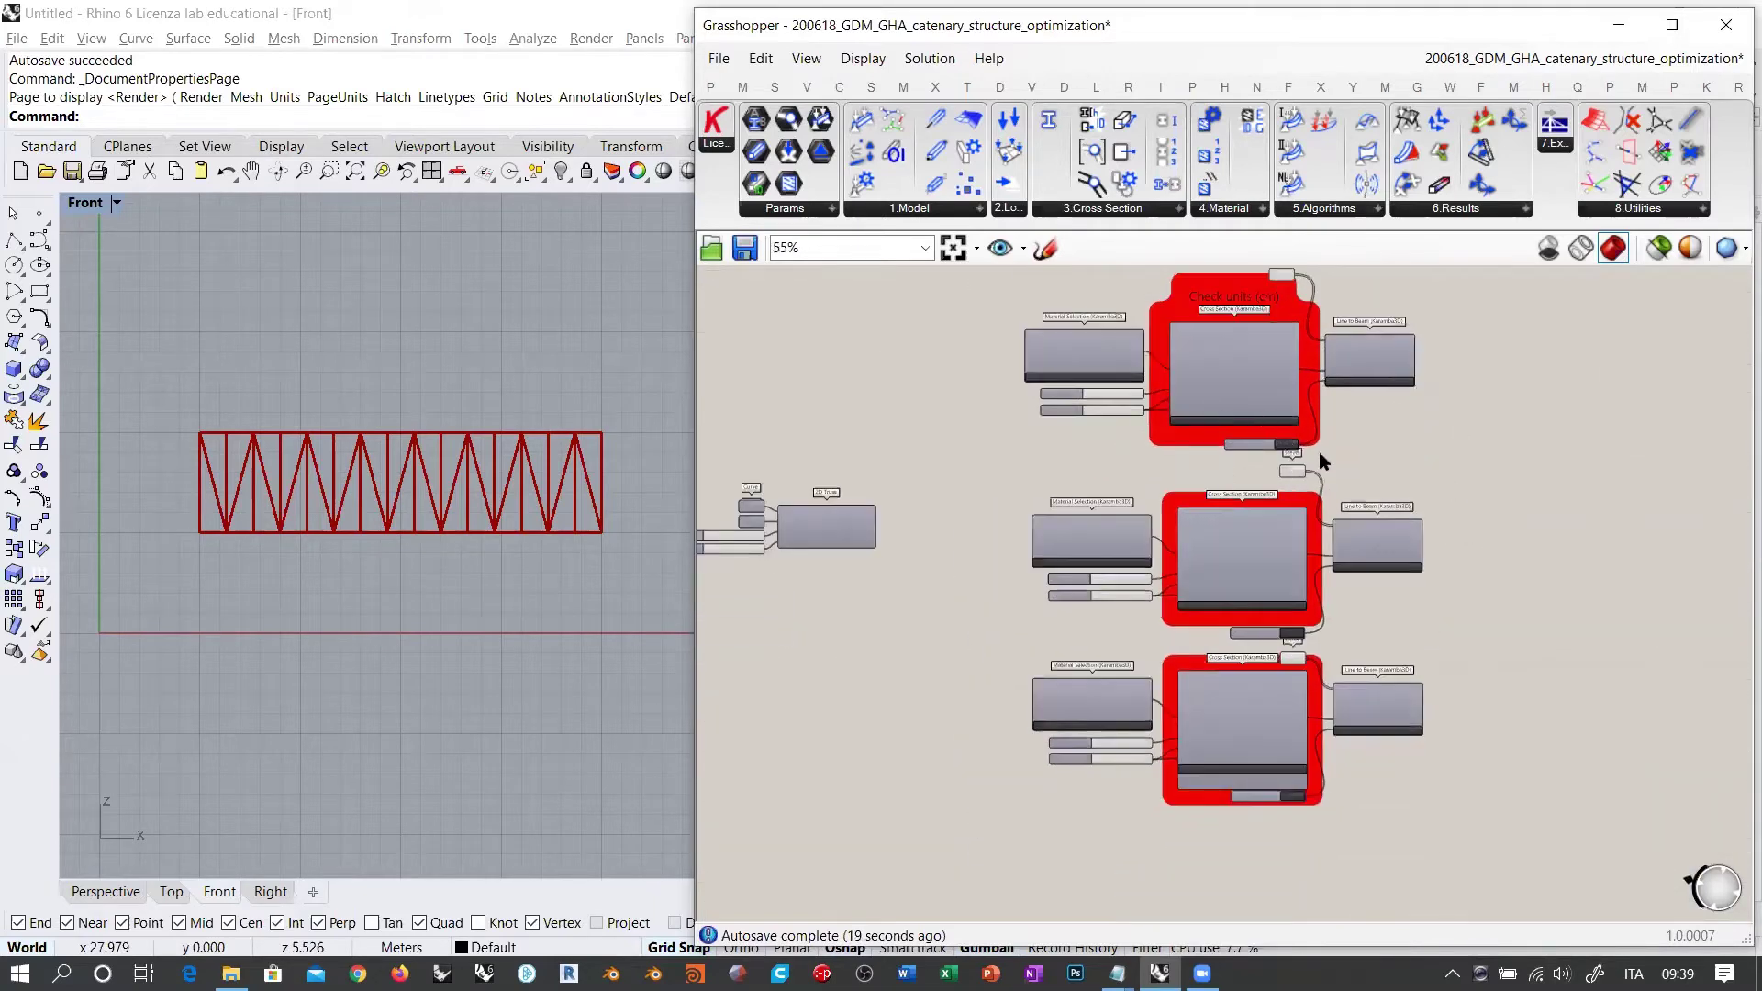
pyautogui.scroll(5, 1318, 449)
pyautogui.moveTo(1273, 510); pyautogui.dragTo(1276, 512)
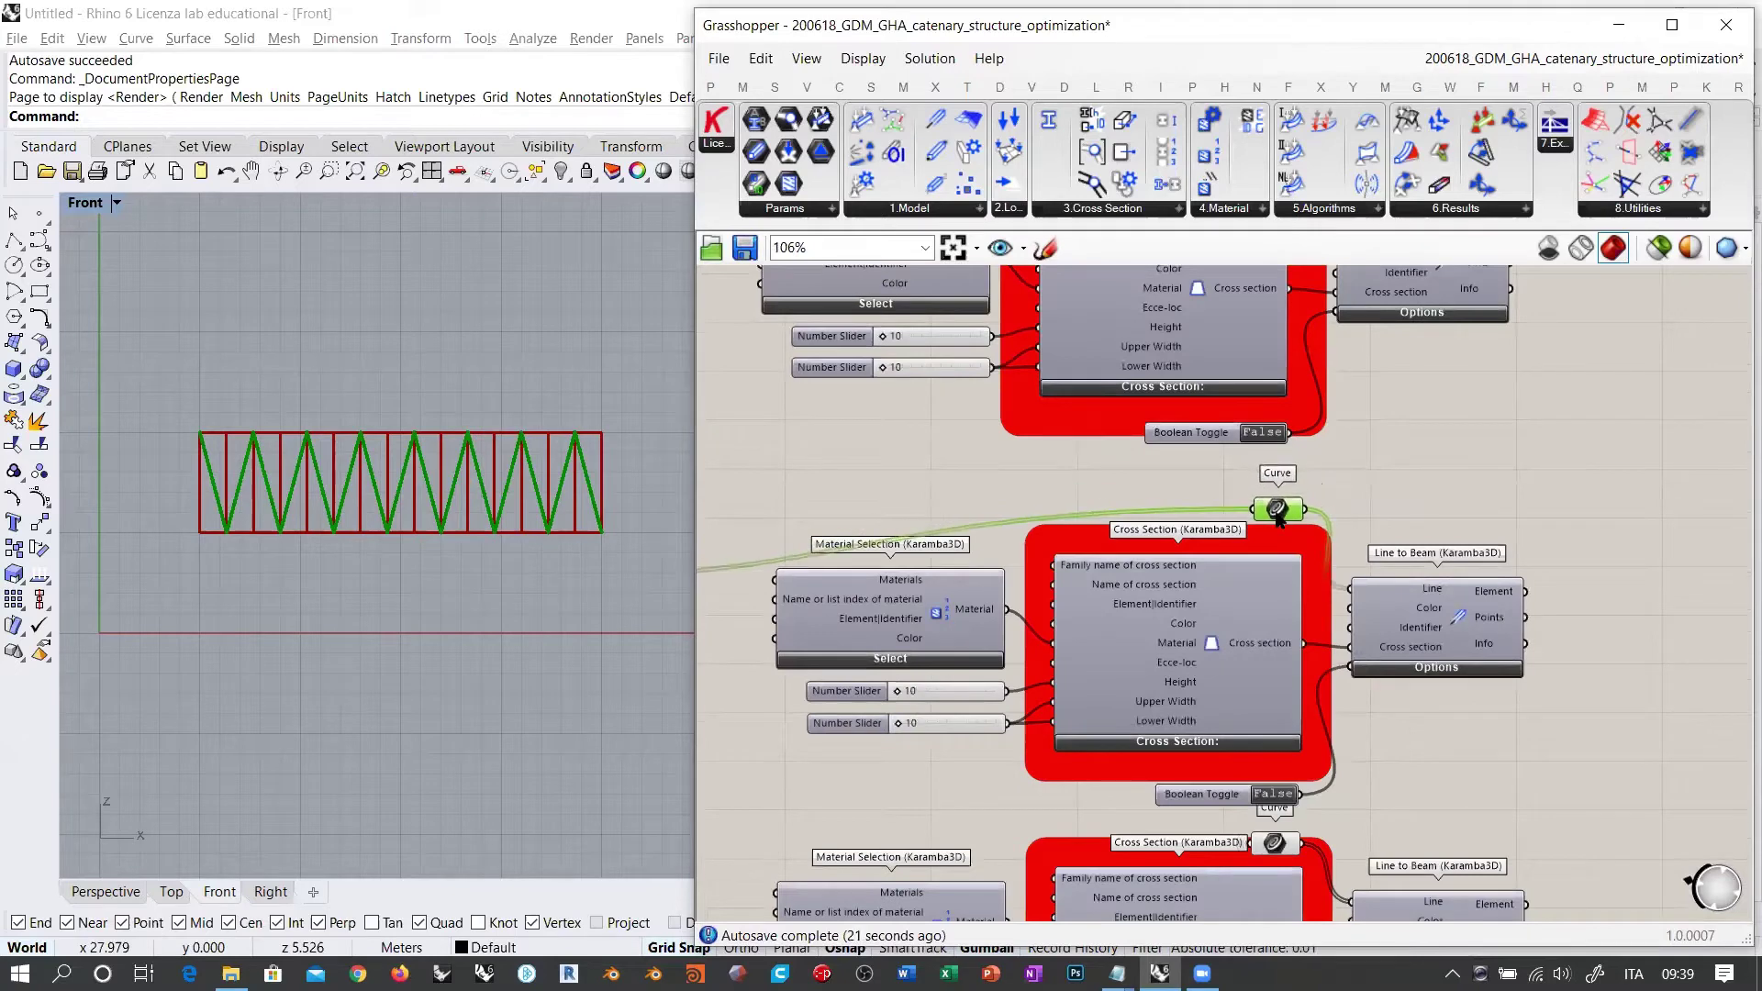
pyautogui.moveTo(1364, 823); pyautogui.dragTo(1340, 569, button='right')
pyautogui.scroll(-1, 1339, 569)
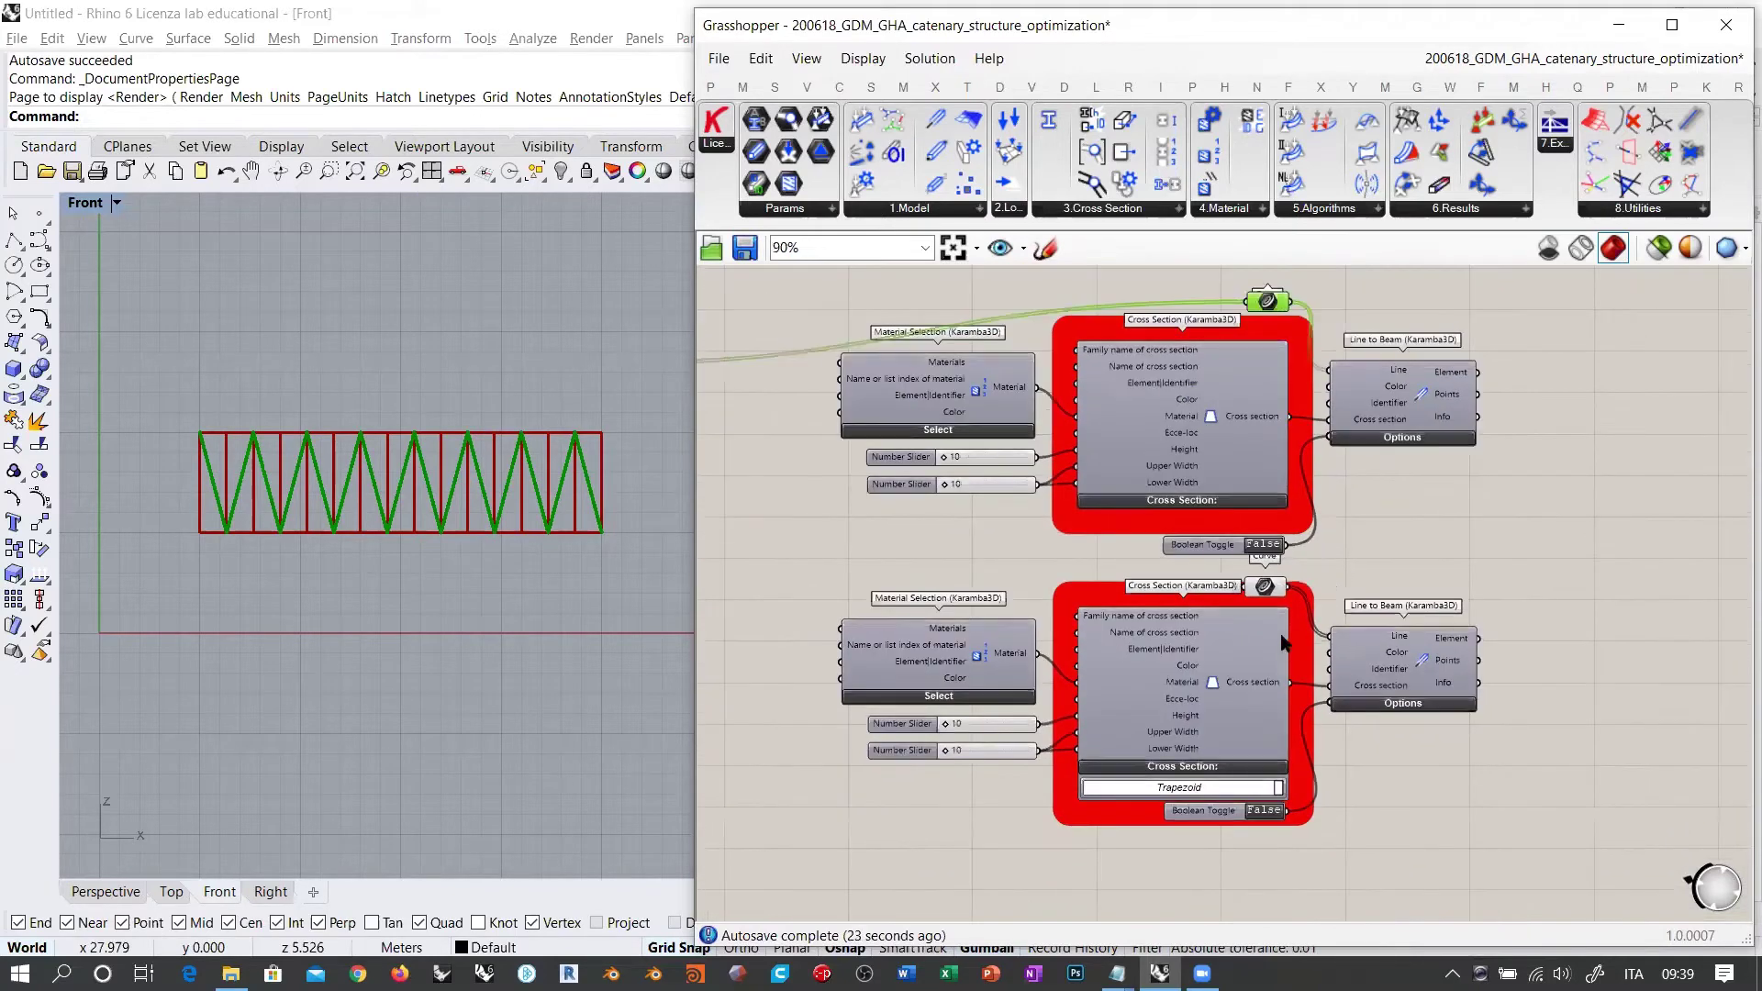
pyautogui.click(1266, 581)
pyautogui.moveTo(1323, 787); pyautogui.dragTo(809, 578)
pyautogui.moveTo(1224, 688); pyautogui.dragTo(1224, 703)
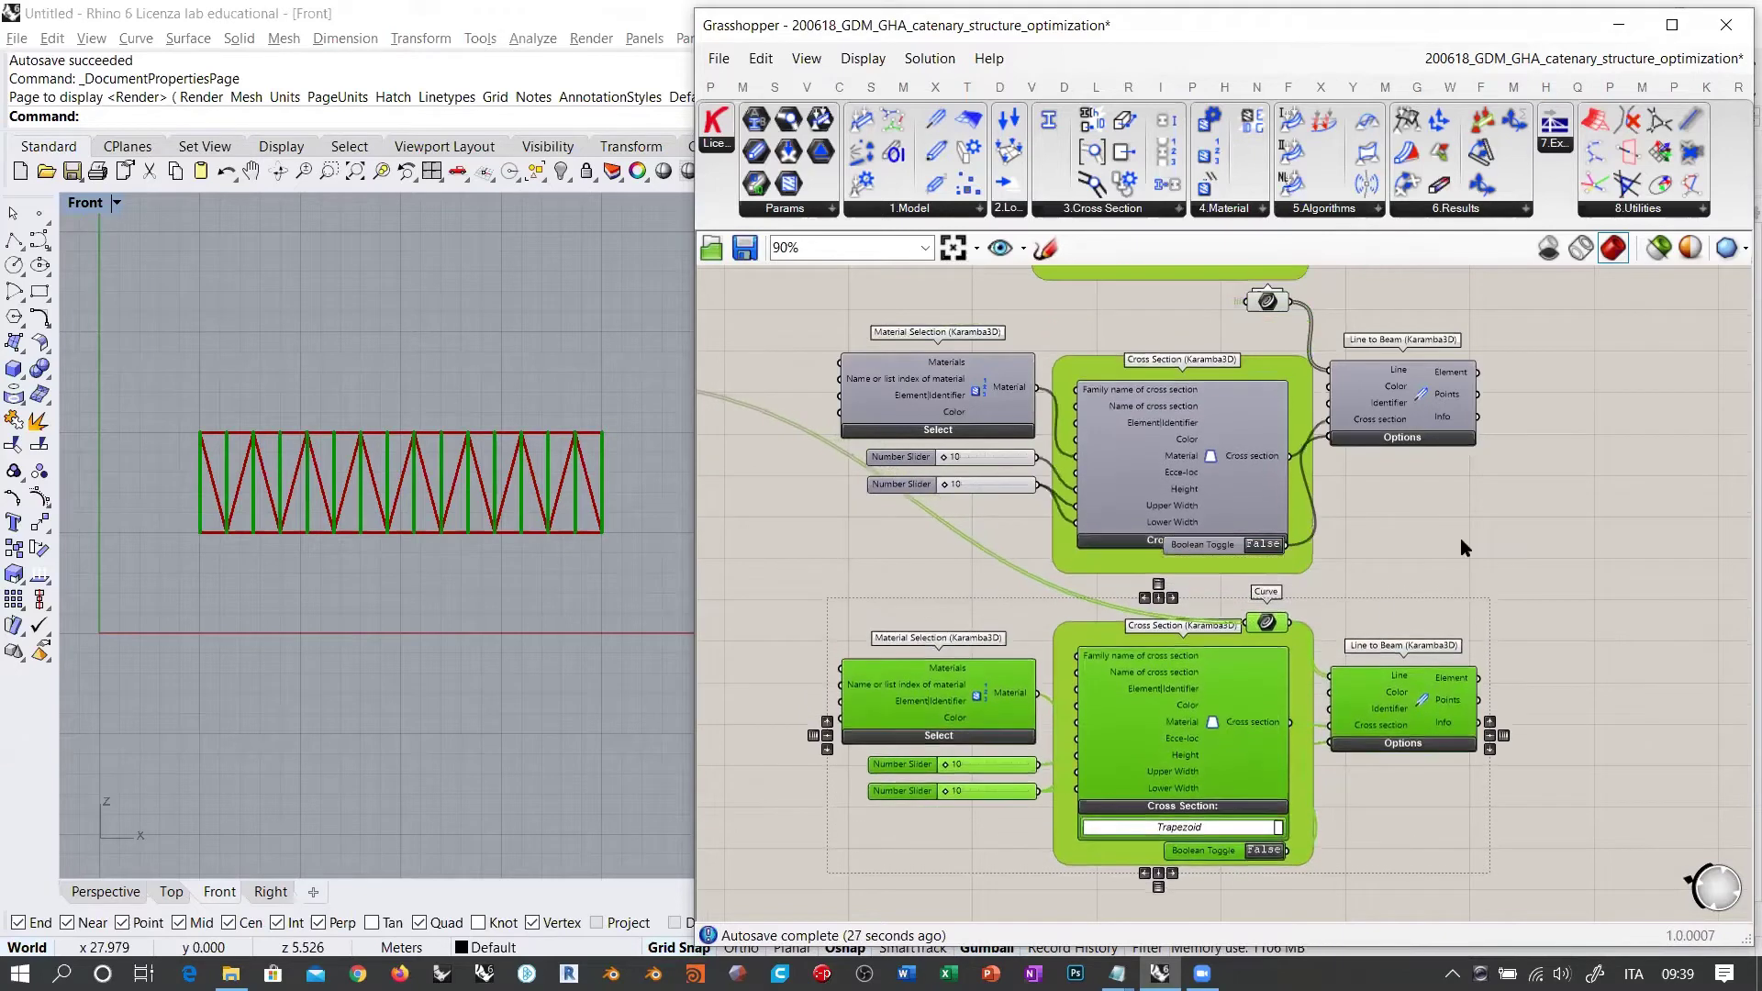
# Step: Move the second and first Cross Section components back up, level with their materials and Line to Beam components
pyautogui.click(1461, 538)
pyautogui.moveTo(1214, 474); pyautogui.dragTo(1213, 435)
pyautogui.click(1485, 534)
pyautogui.moveTo(1461, 556); pyautogui.dragTo(1461, 850, button='right')
pyautogui.moveTo(1219, 459); pyautogui.dragTo(1207, 416)
pyautogui.click(1135, 305)
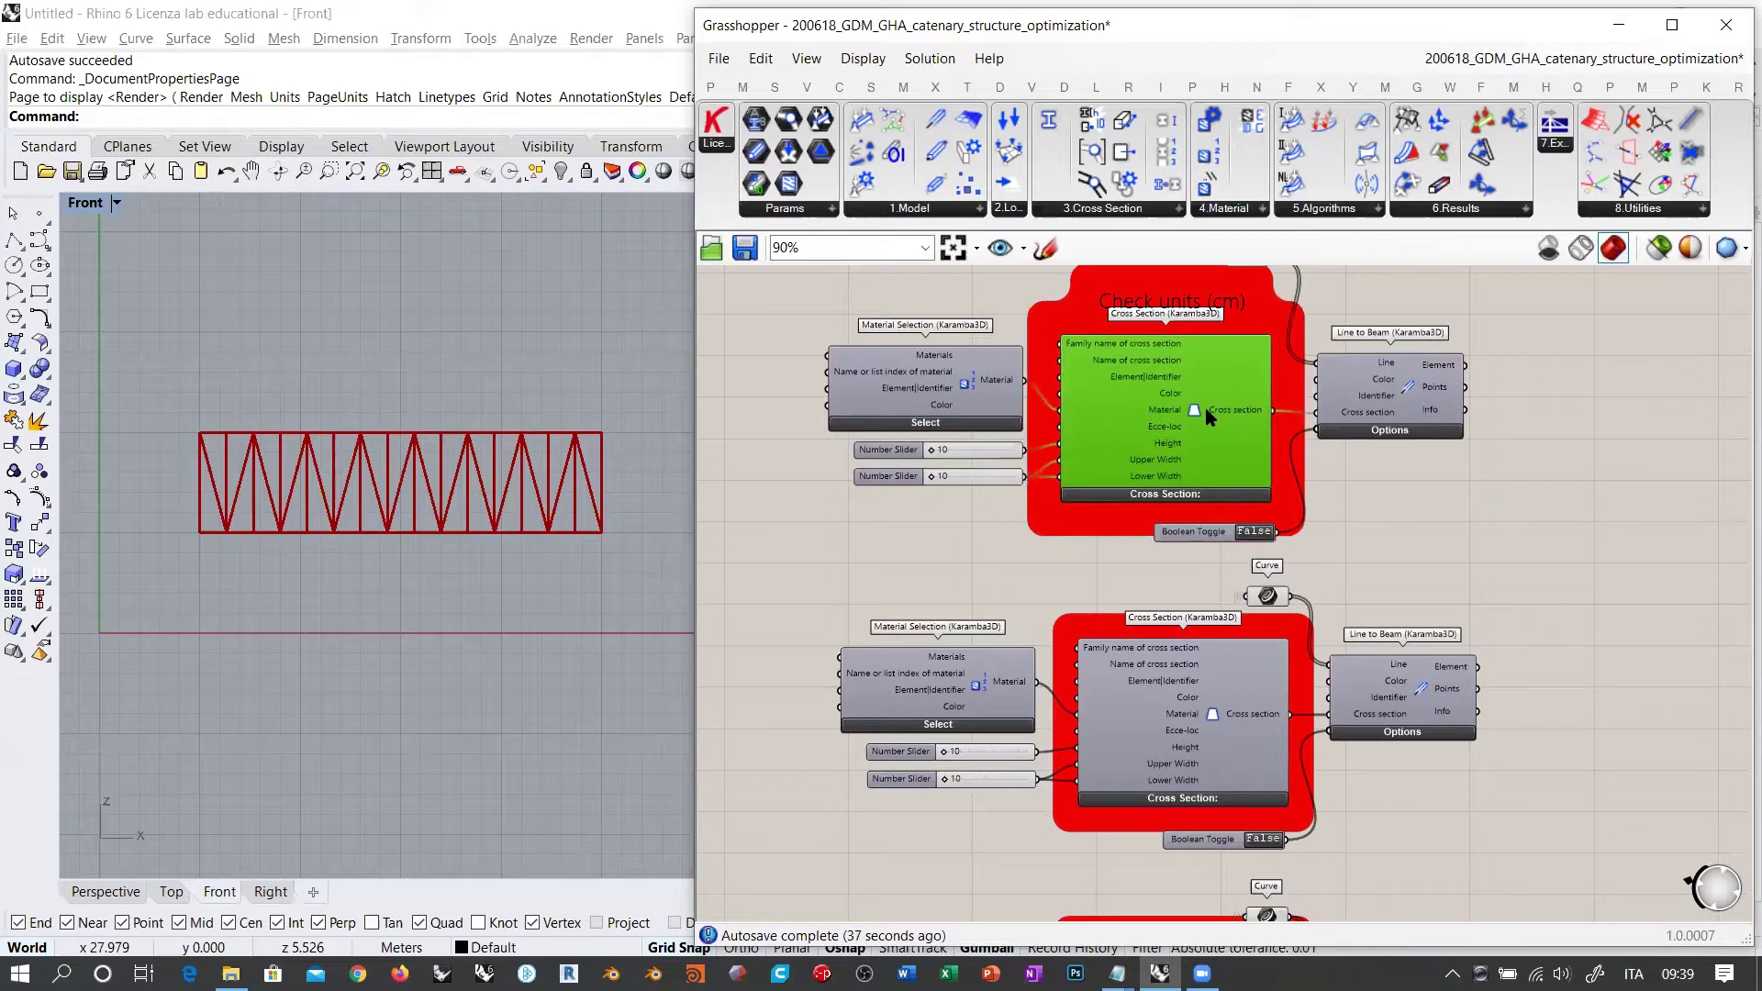
# Step: Examine the brace beam set, checking which truss lines its Curve holds and its cross section height and width sliders
pyautogui.click(1538, 503)
pyautogui.moveTo(1061, 516); pyautogui.dragTo(1148, 444, button='right')
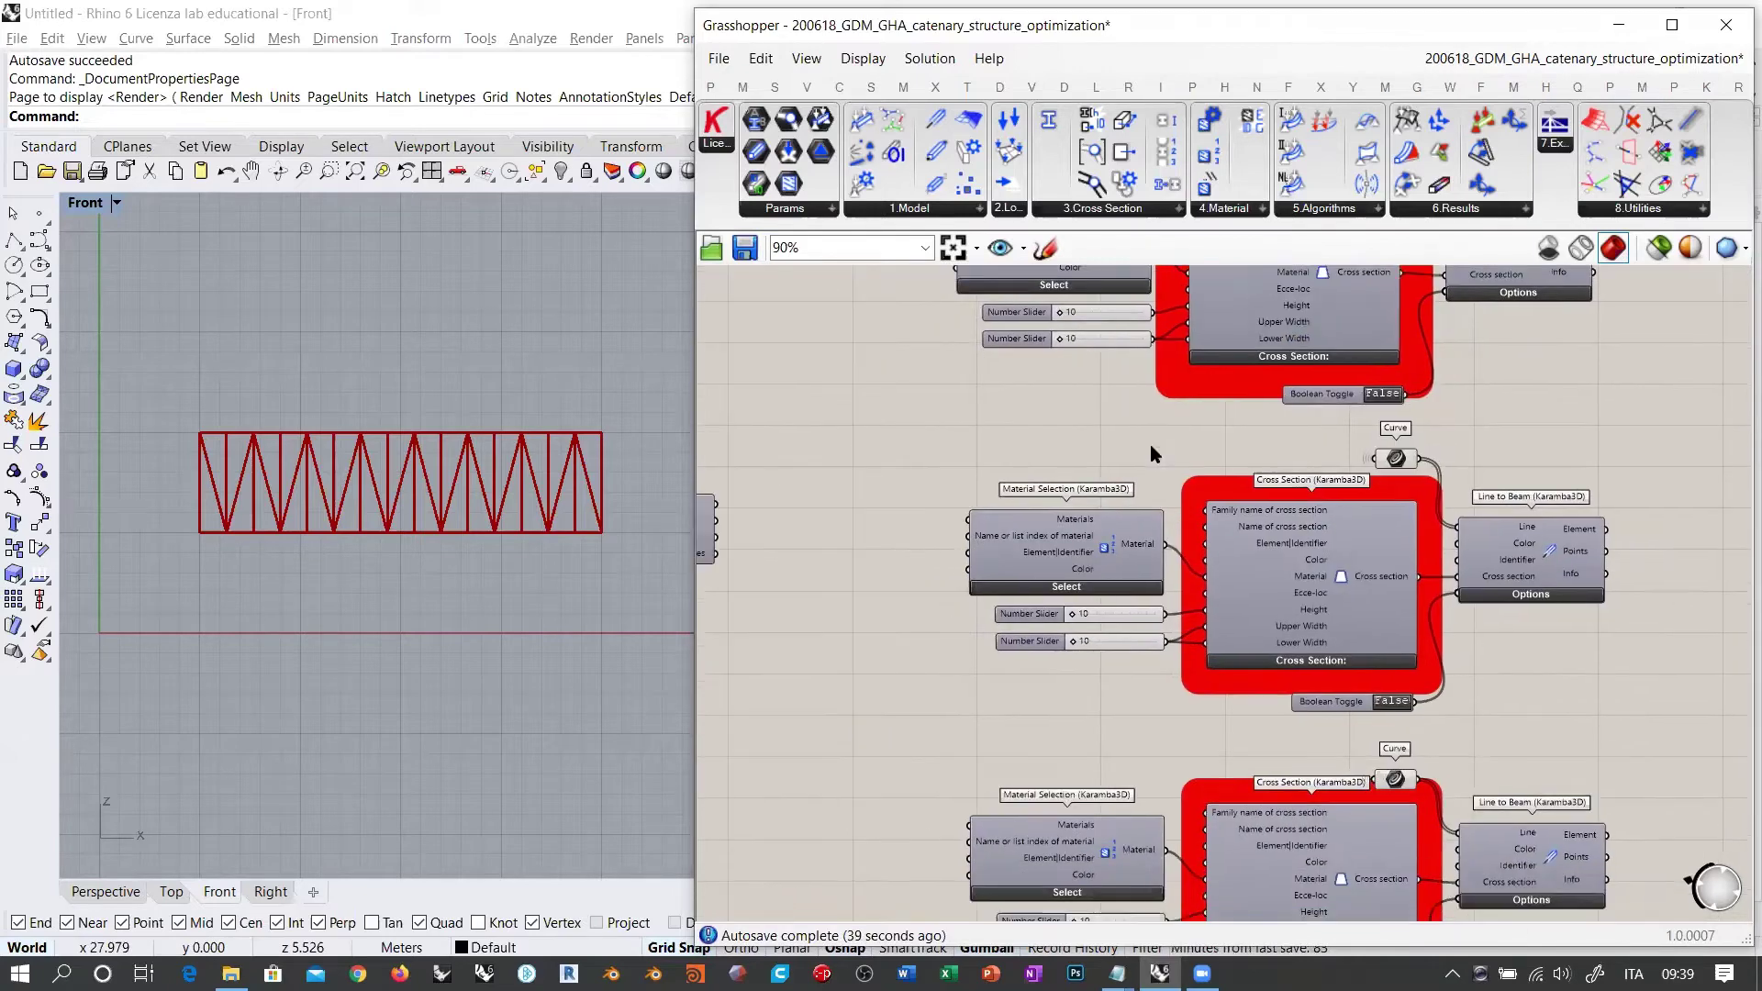
pyautogui.rightClick(1091, 446)
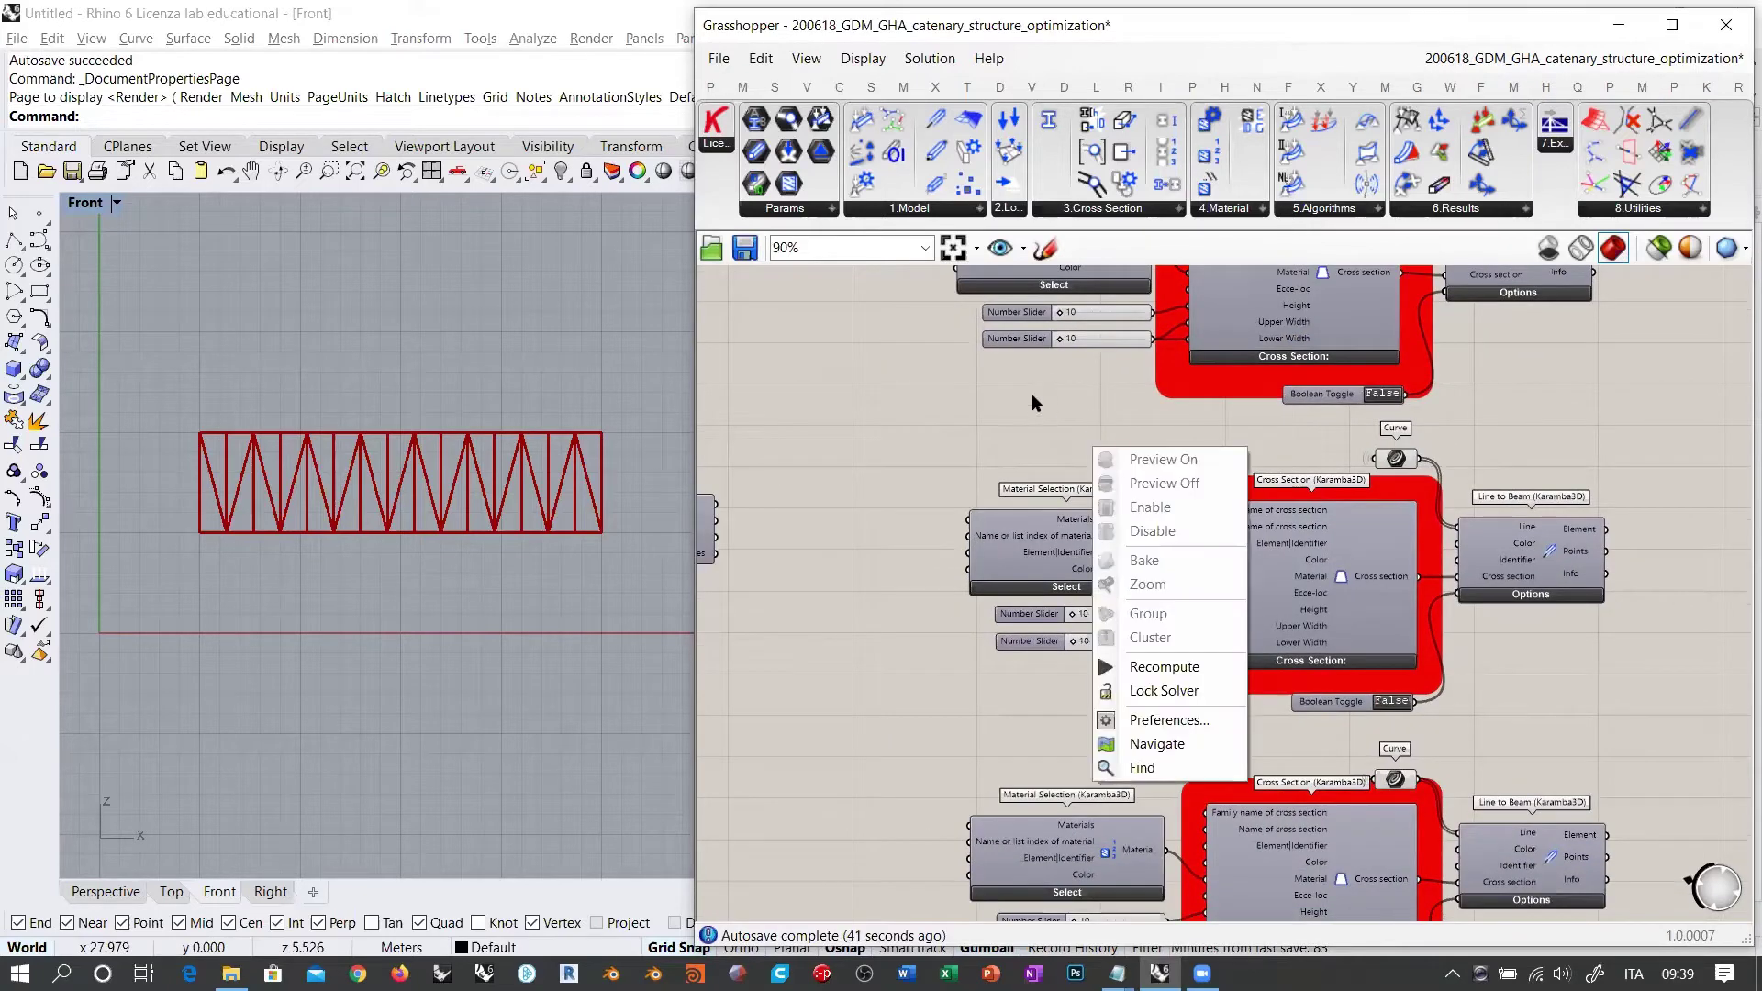
pyautogui.click(1031, 393)
pyautogui.scroll(-3, 1055, 496)
pyautogui.scroll(1, 1346, 479)
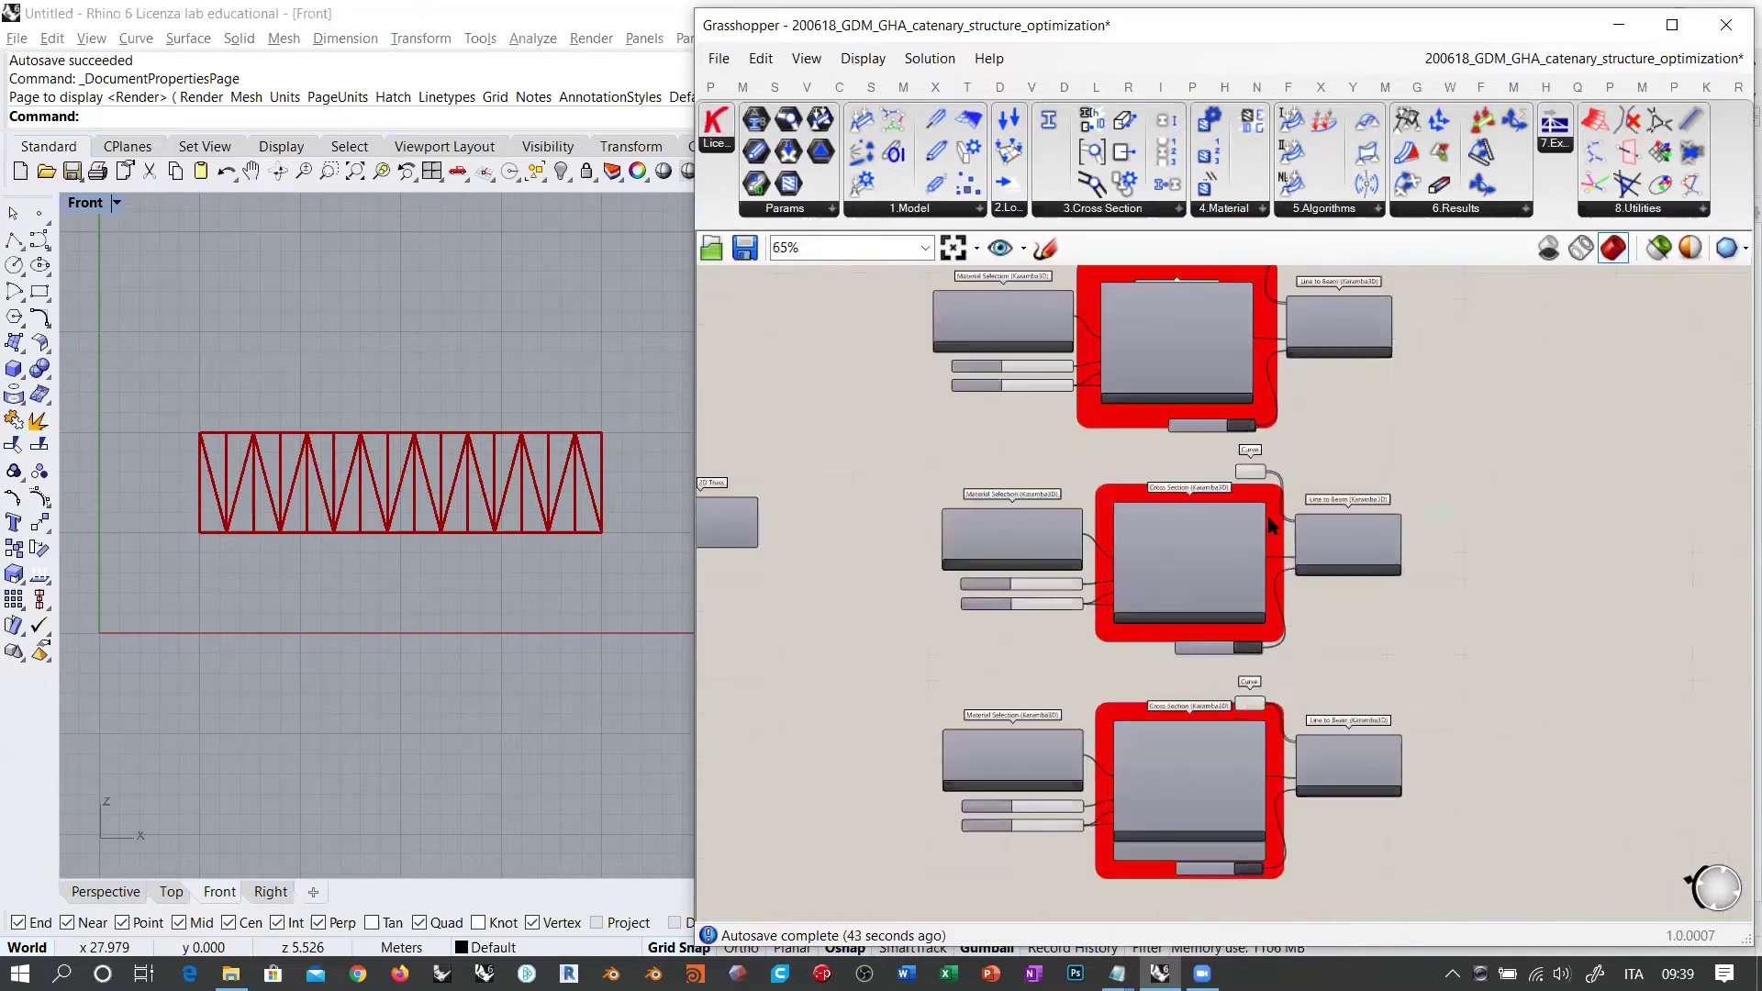
pyautogui.scroll(3, 1284, 554)
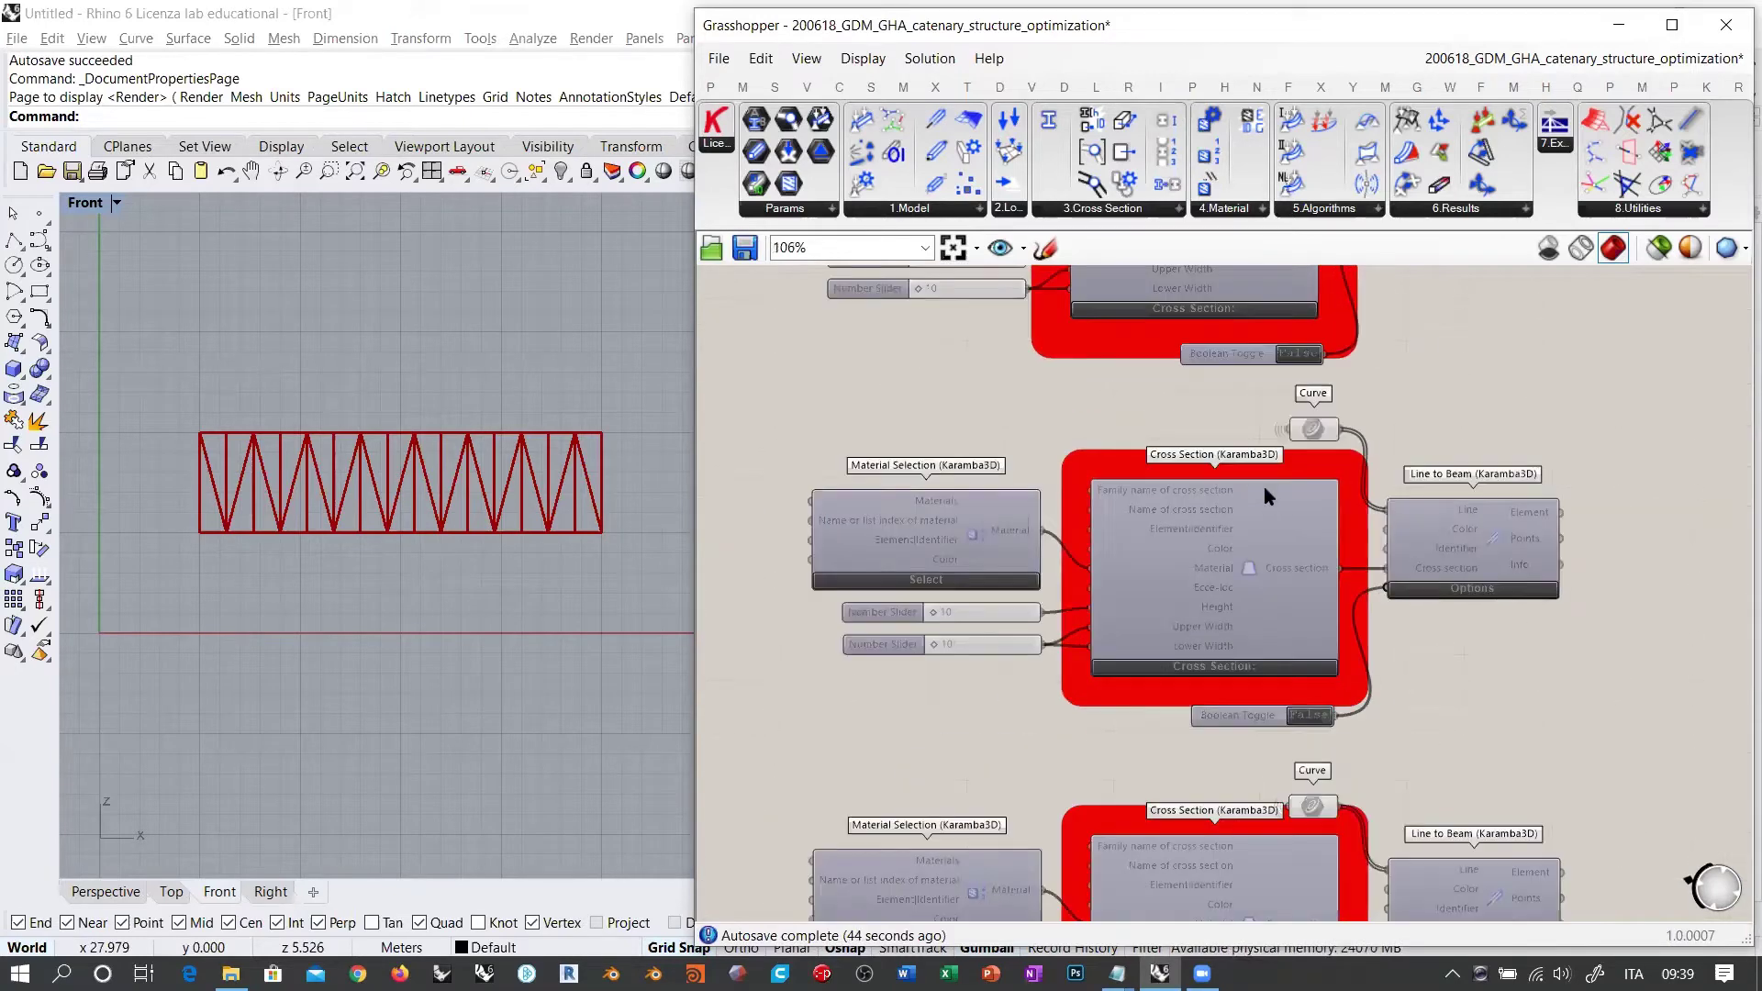
pyautogui.click(1312, 429)
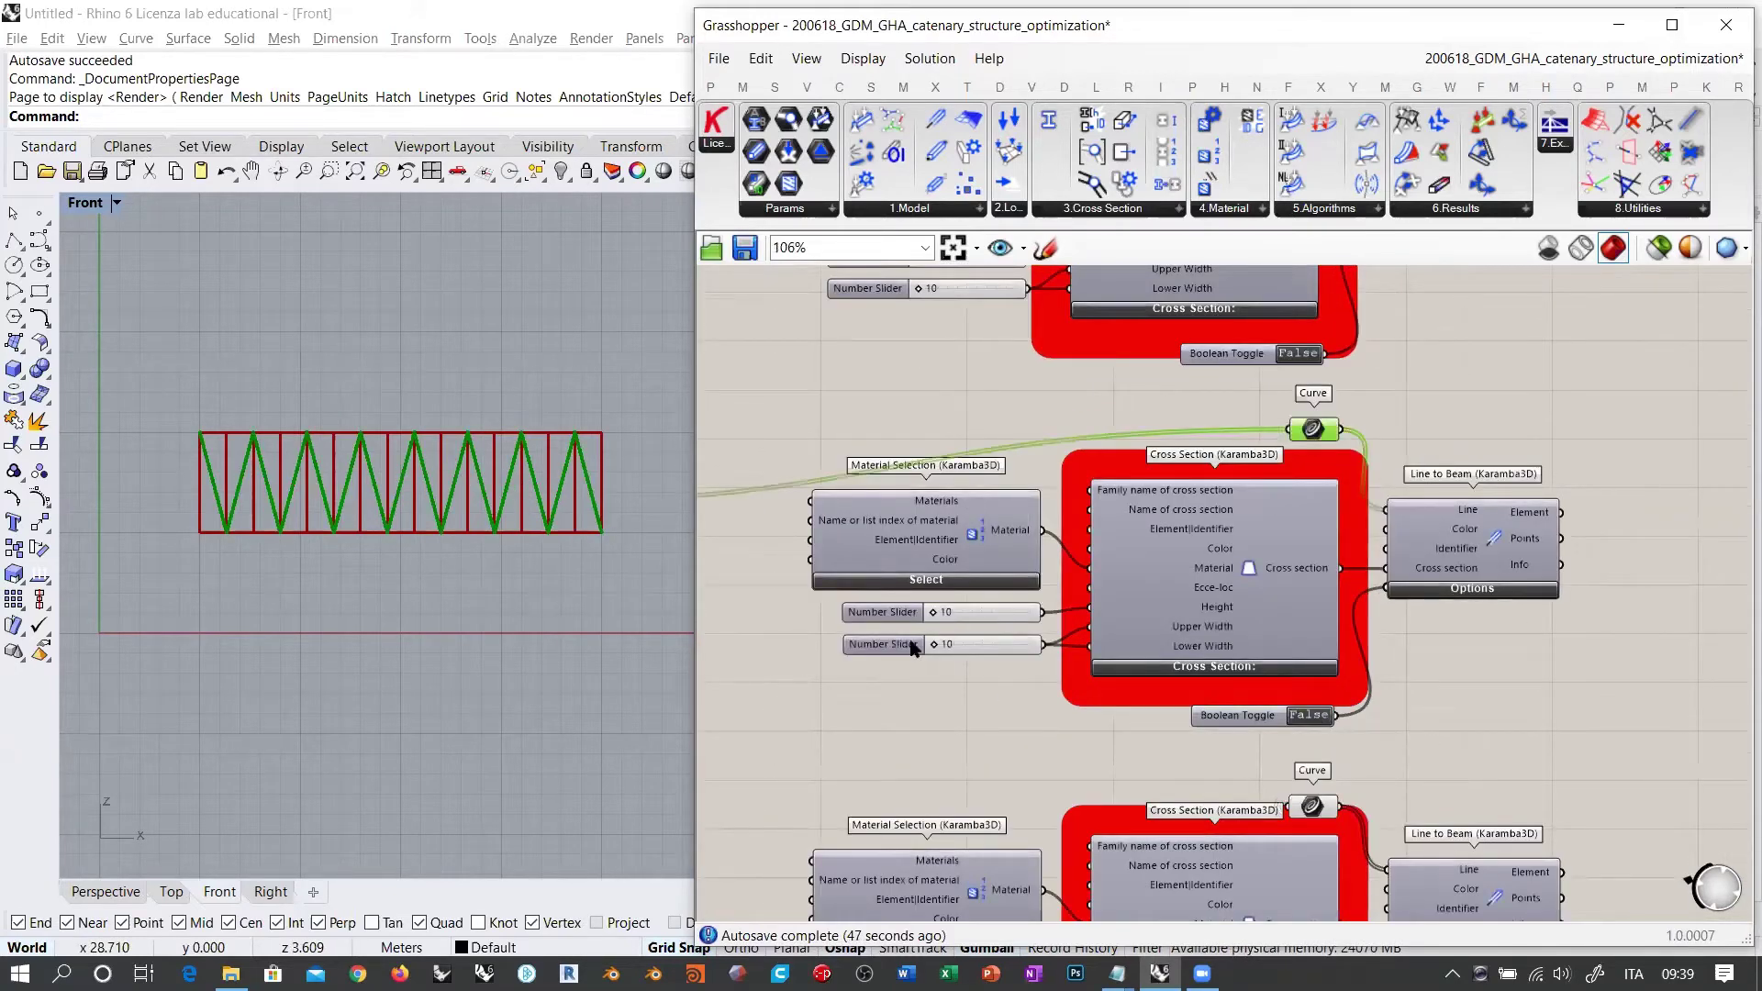
pyautogui.scroll(6, 901, 614)
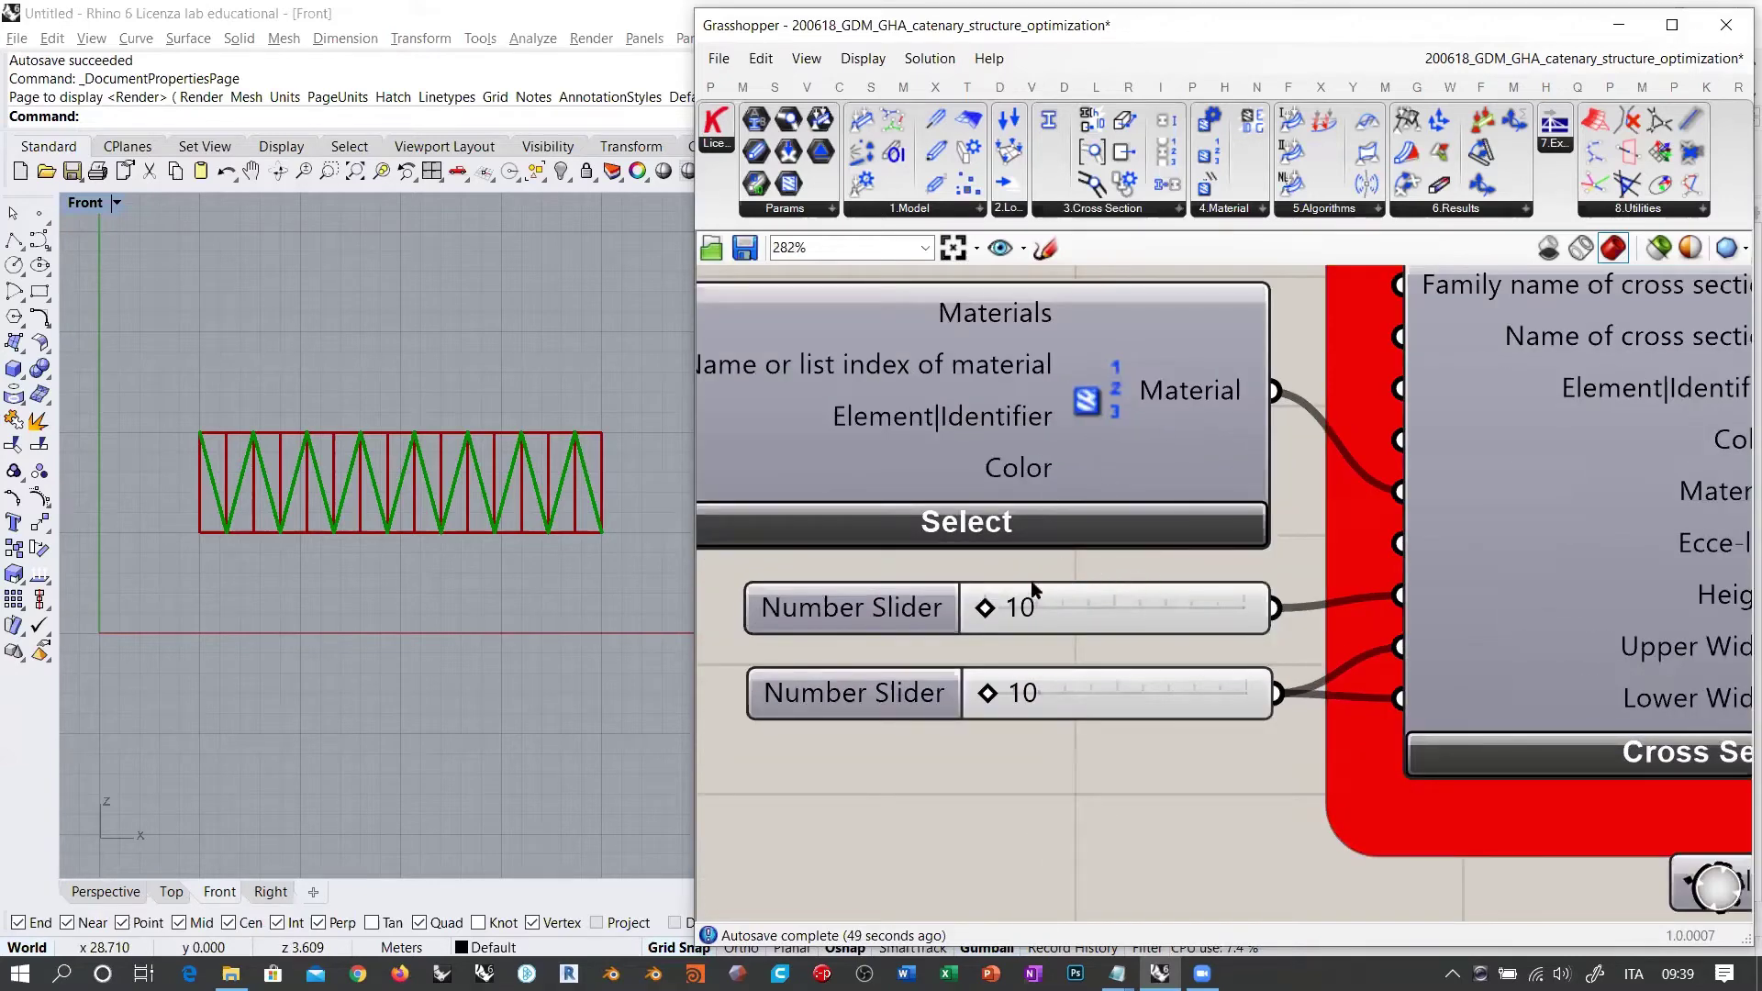
pyautogui.scroll(-5, 939, 673)
pyautogui.click(938, 376)
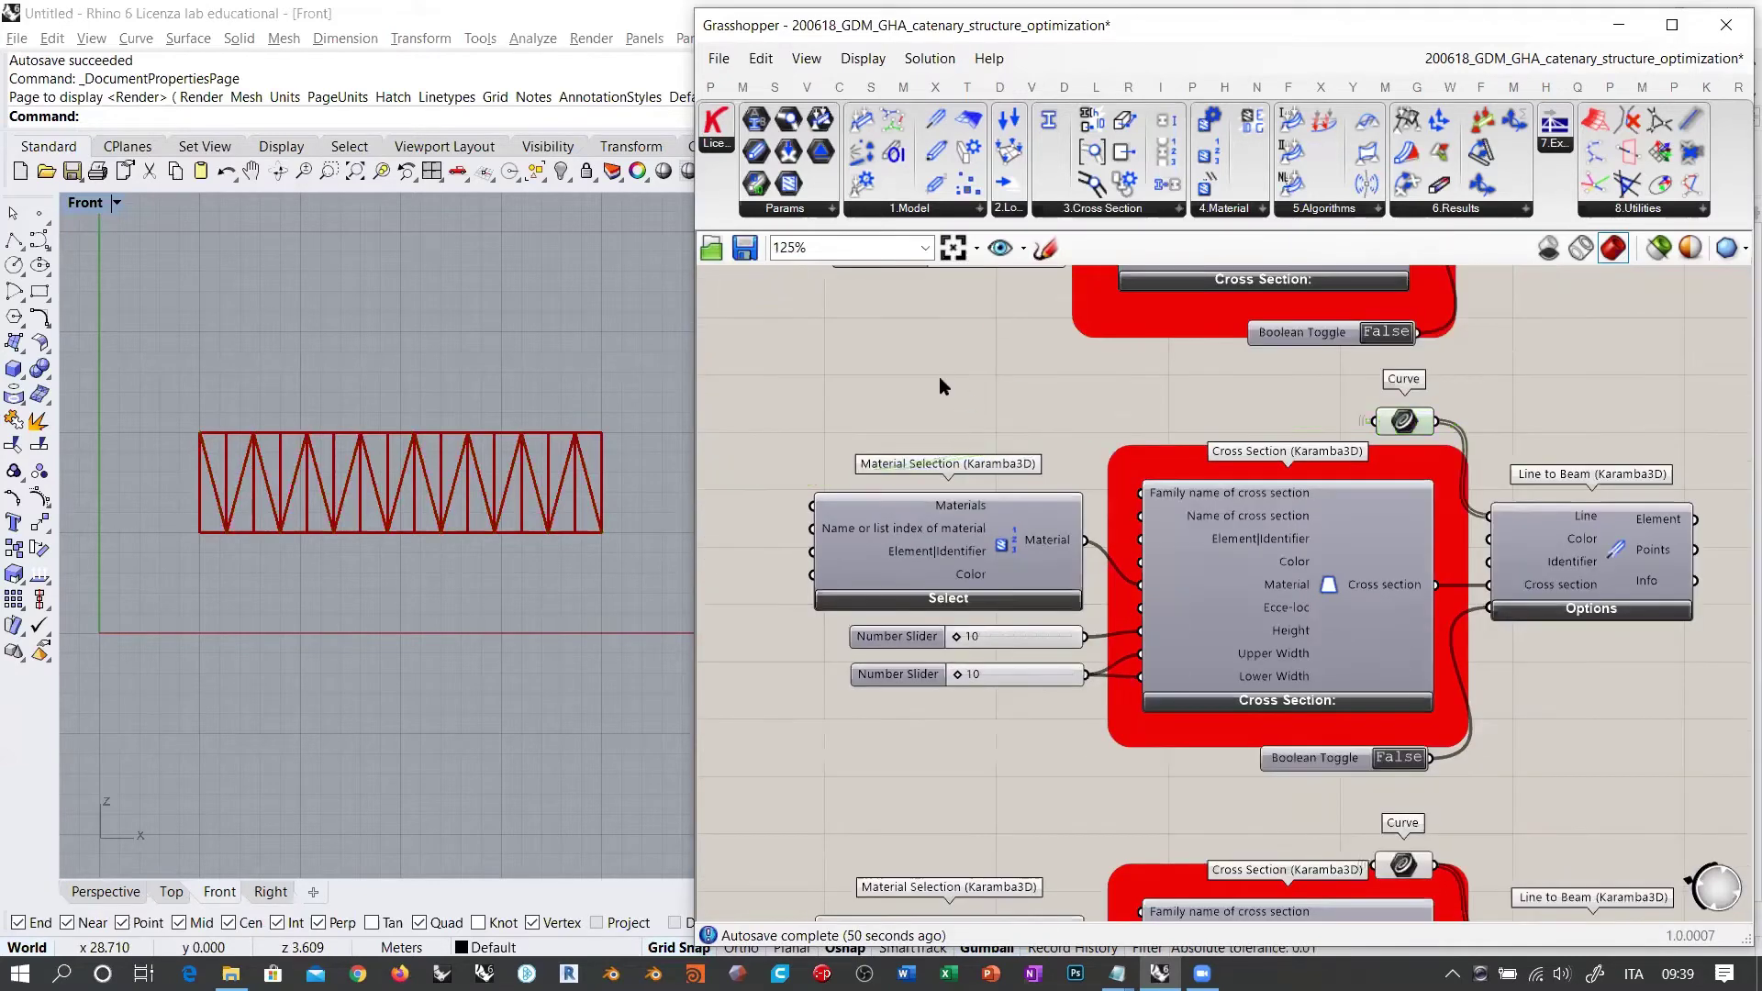
pyautogui.scroll(-2, 918, 363)
pyautogui.scroll(-4, 1307, 431)
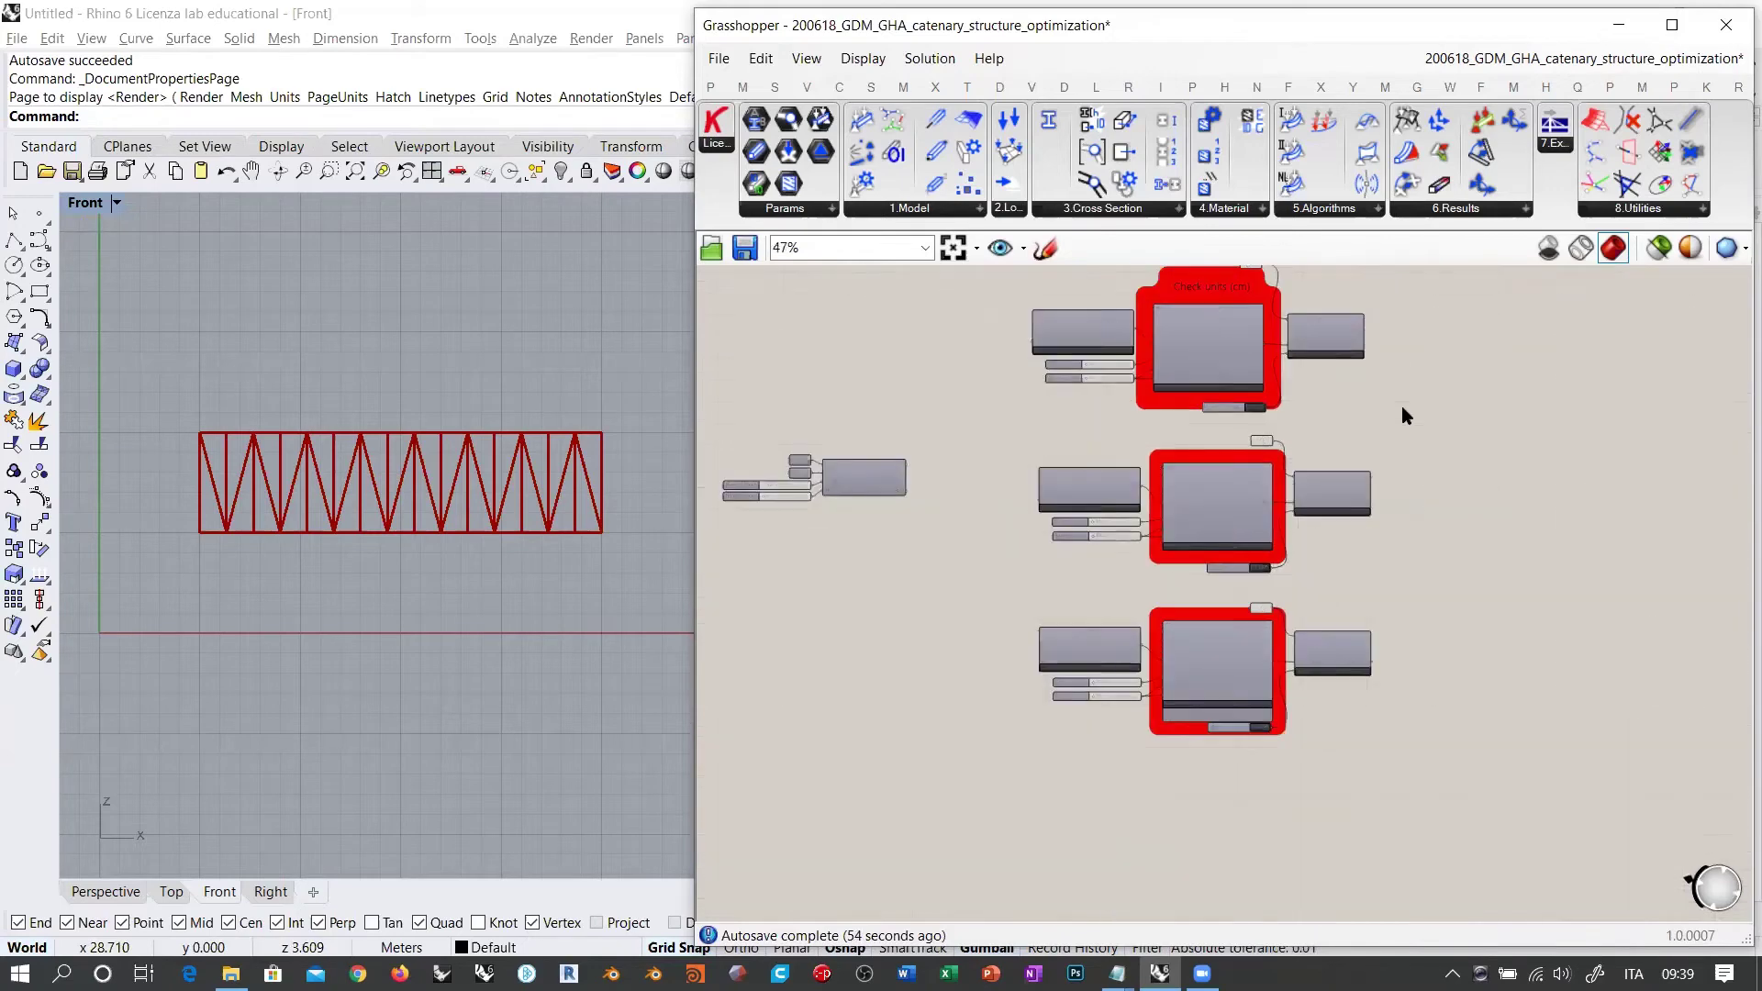
# Step: Move the 2D Truss component with its curves and number sliders up and closer to the material and cross section sets
pyautogui.scroll(3, 955, 505)
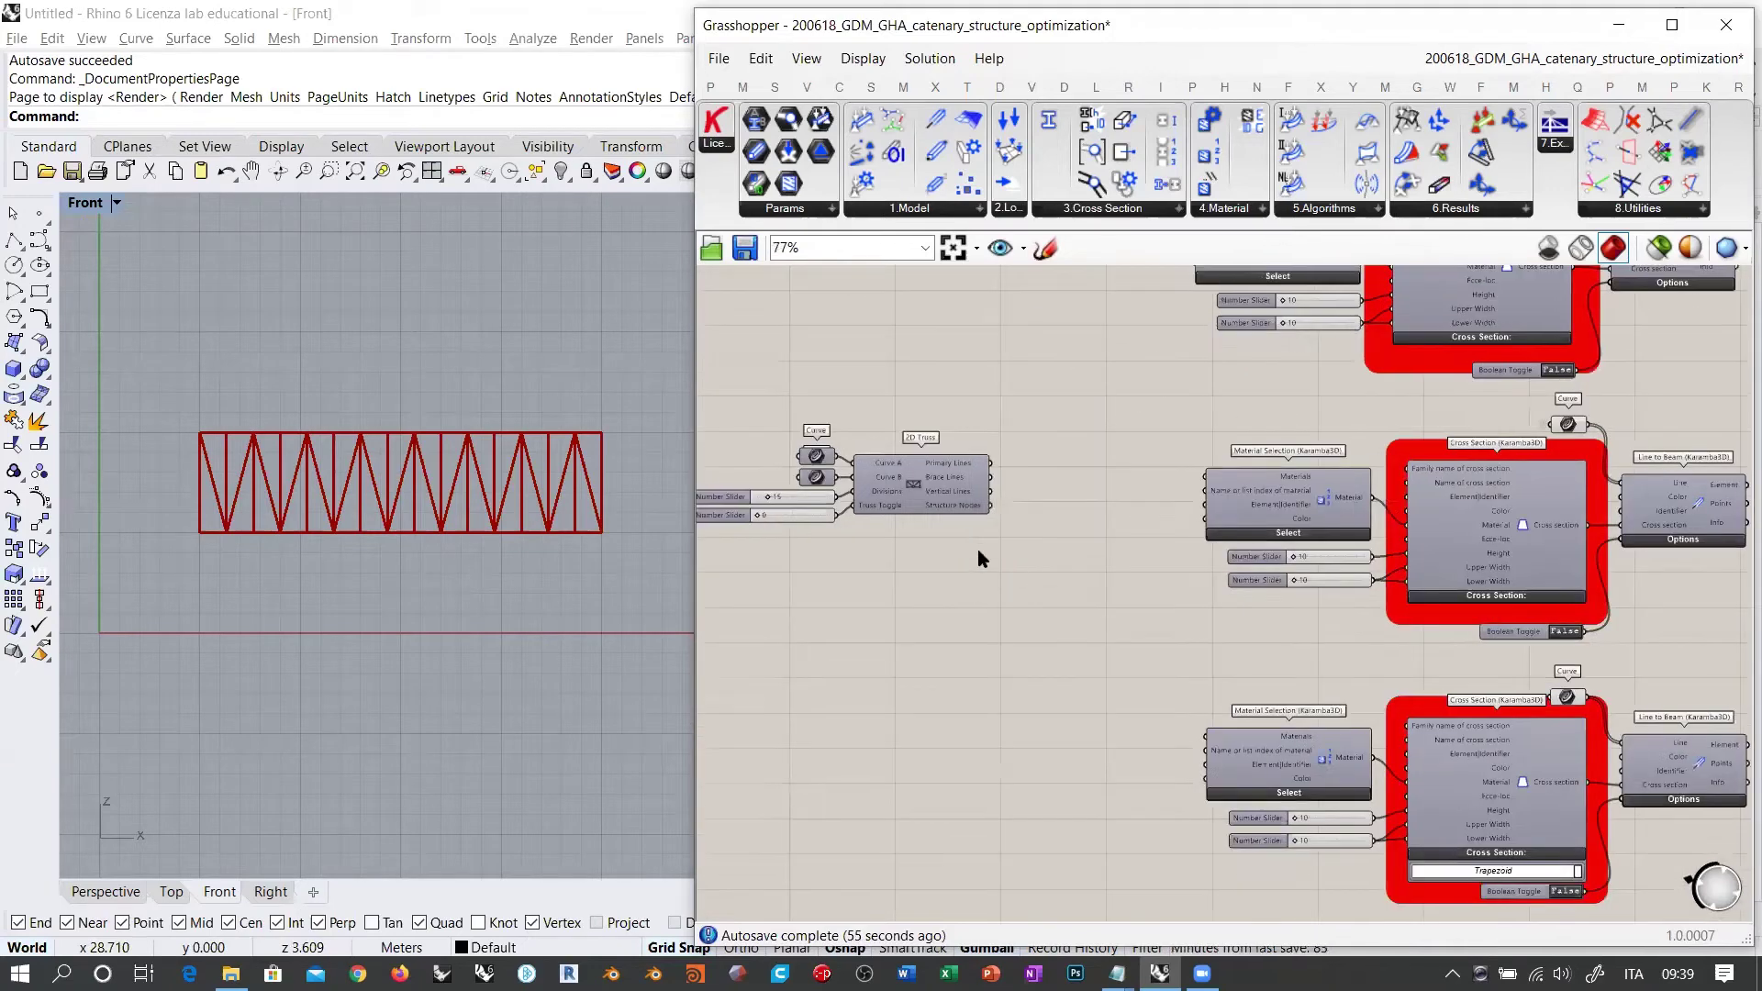
pyautogui.click(902, 491)
pyautogui.moveTo(958, 495); pyautogui.dragTo(1068, 440)
pyautogui.click(1183, 500)
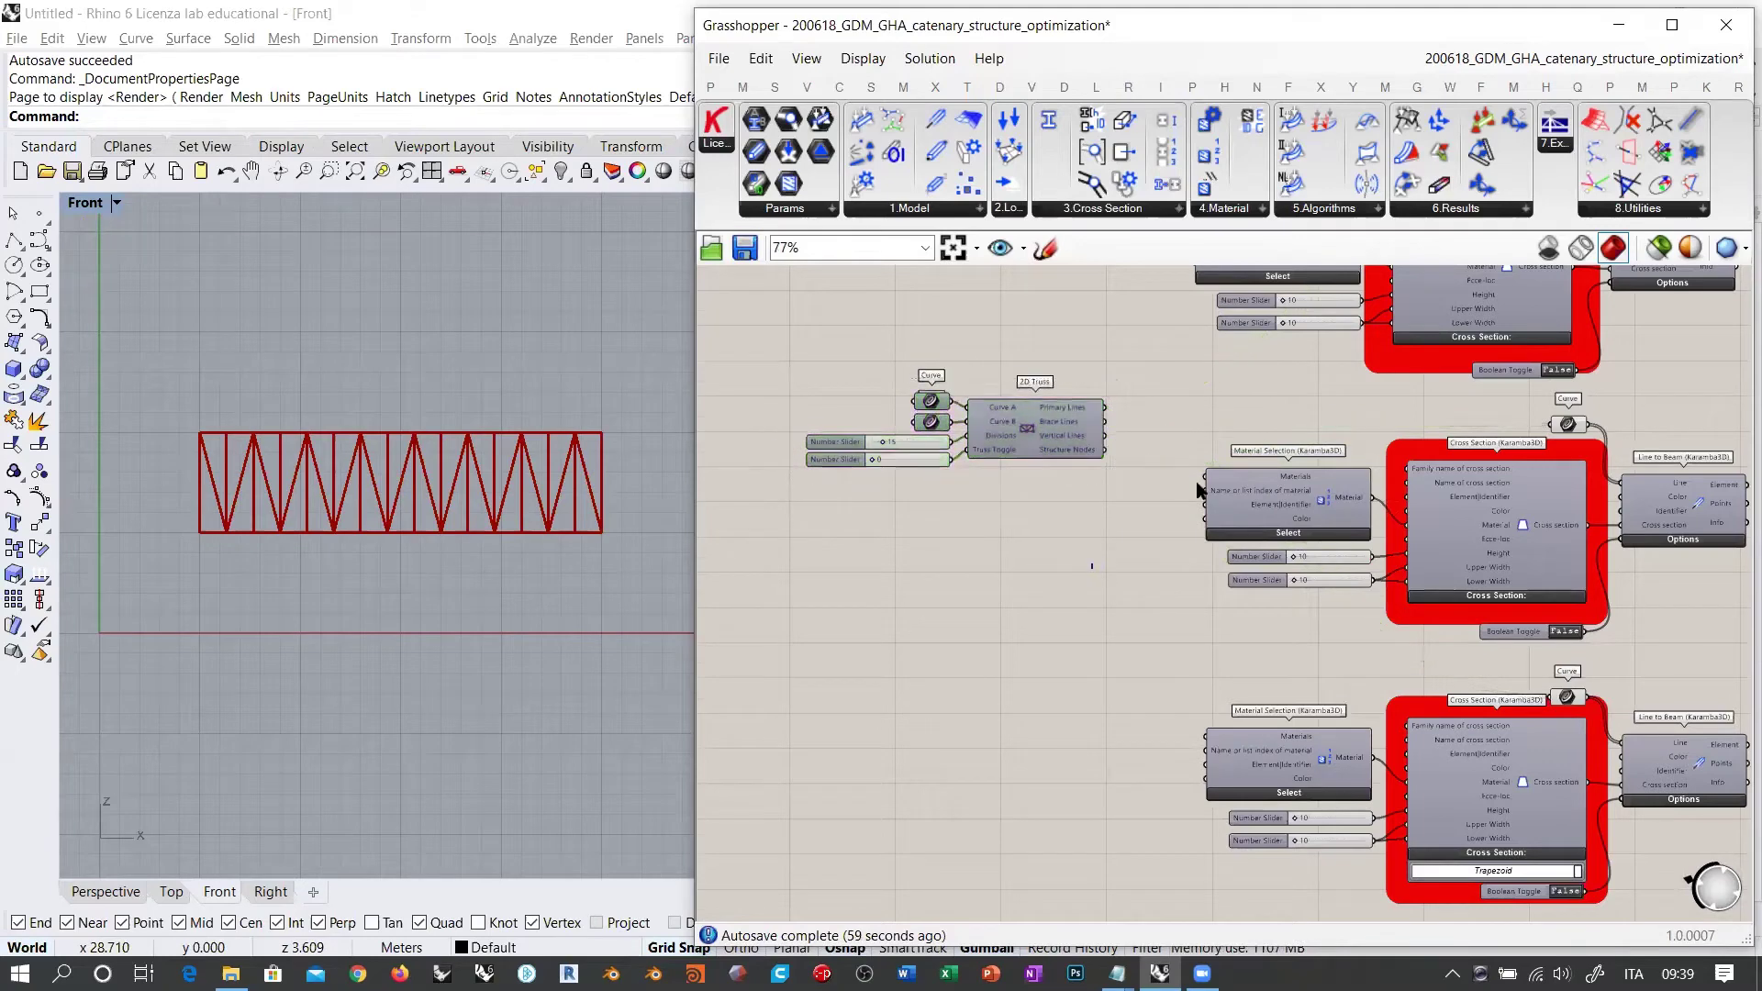
# Step: Review the three Line to Beam components and the line and cross section wiring of the primary lines set
pyautogui.moveTo(1230, 400); pyautogui.dragTo(961, 410, button='right')
pyautogui.scroll(-1, 961, 410)
pyautogui.moveTo(1510, 396); pyautogui.dragTo(1300, 453, button='right')
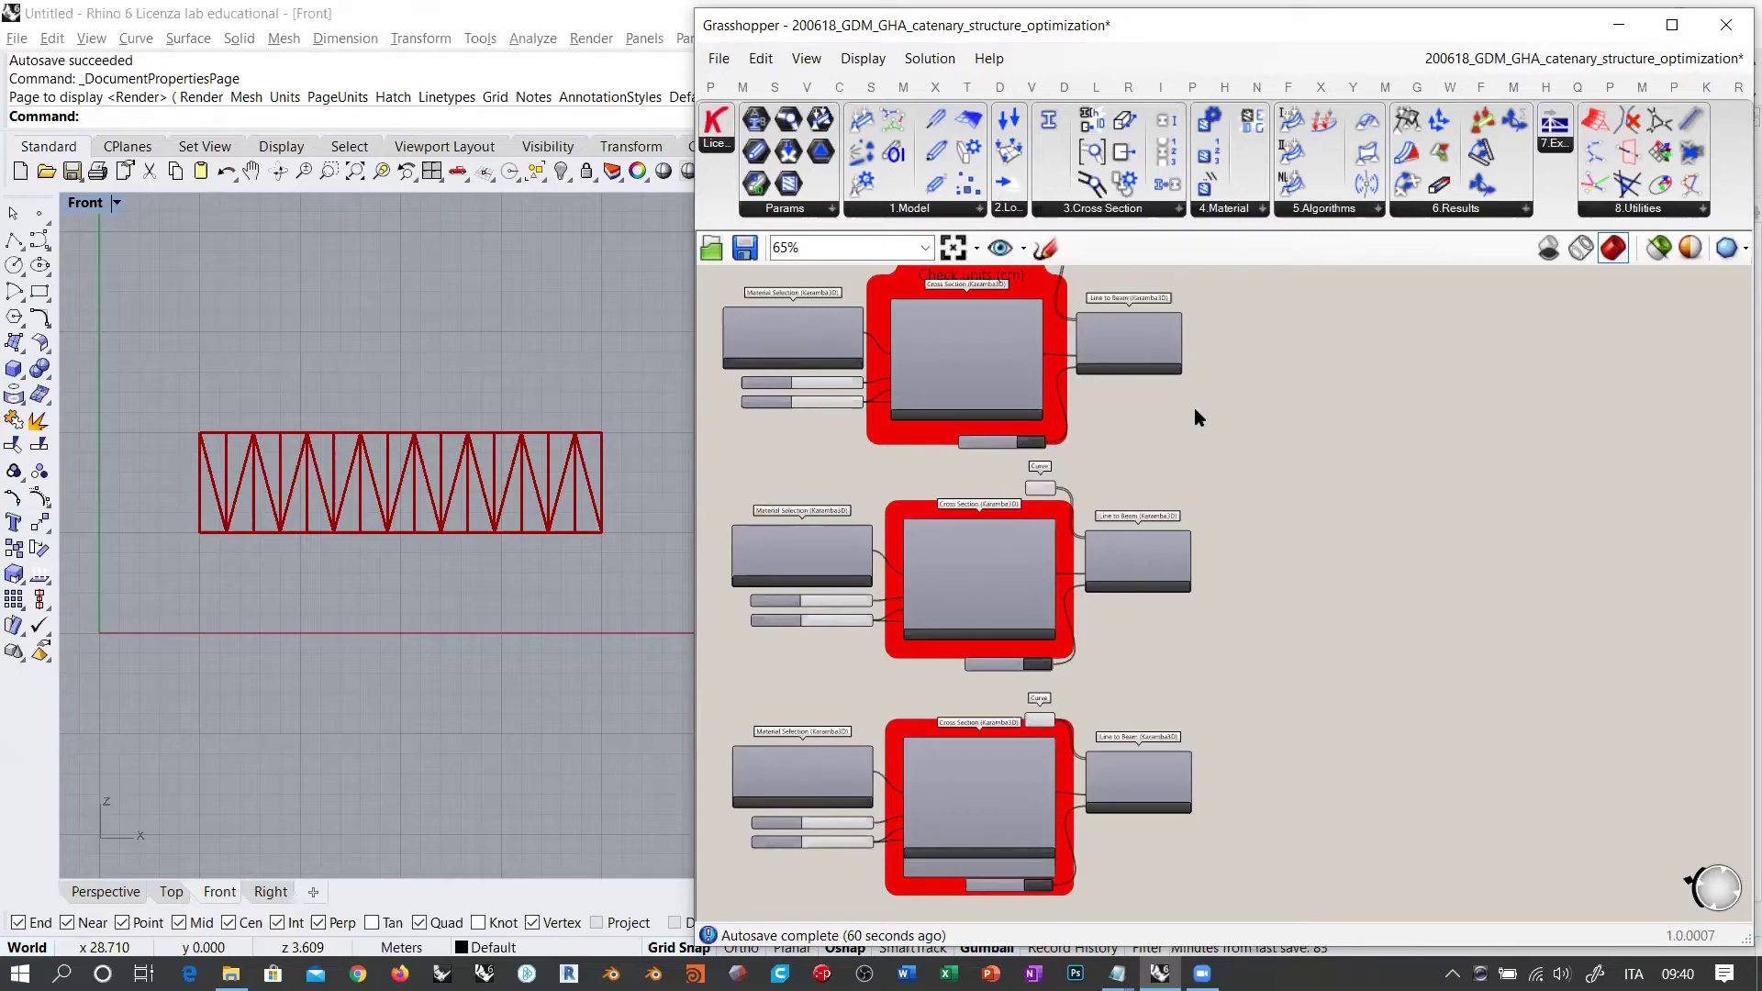
pyautogui.moveTo(1223, 413); pyautogui.dragTo(1128, 434, button='right')
pyautogui.moveTo(1144, 341); pyautogui.dragTo(1047, 821)
pyautogui.click(1050, 323)
pyautogui.click(1188, 292)
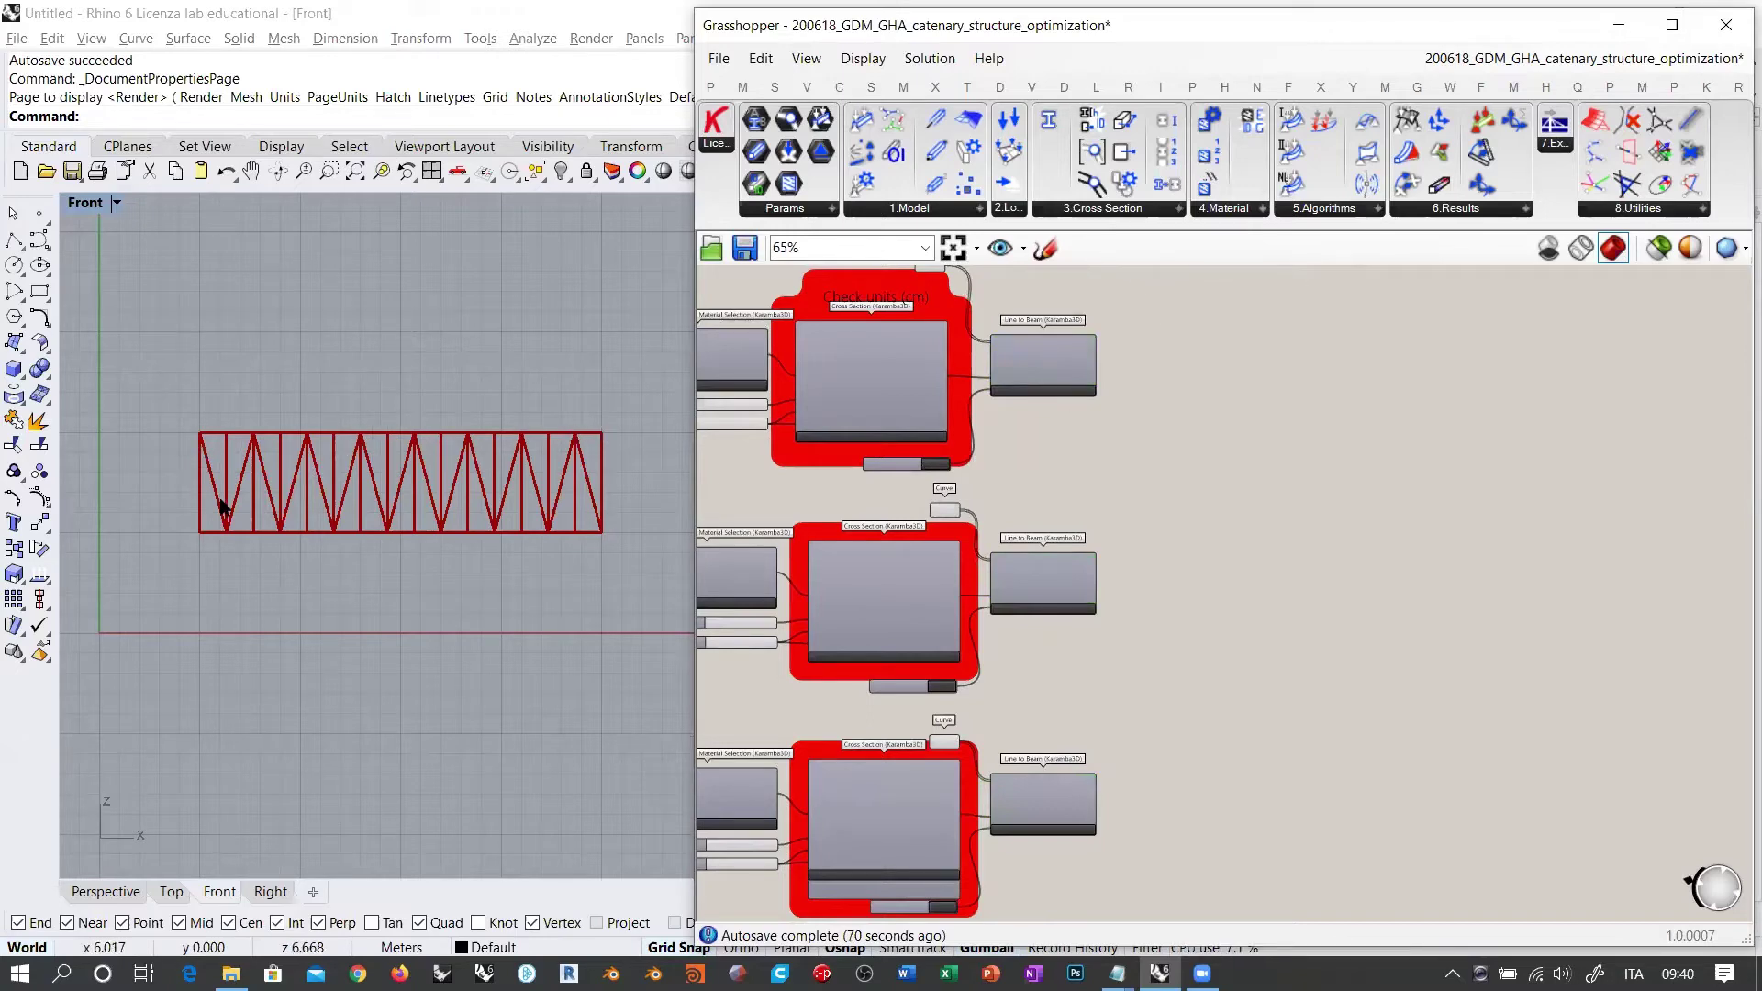
pyautogui.scroll(2, 1109, 415)
pyautogui.scroll(4, 1054, 448)
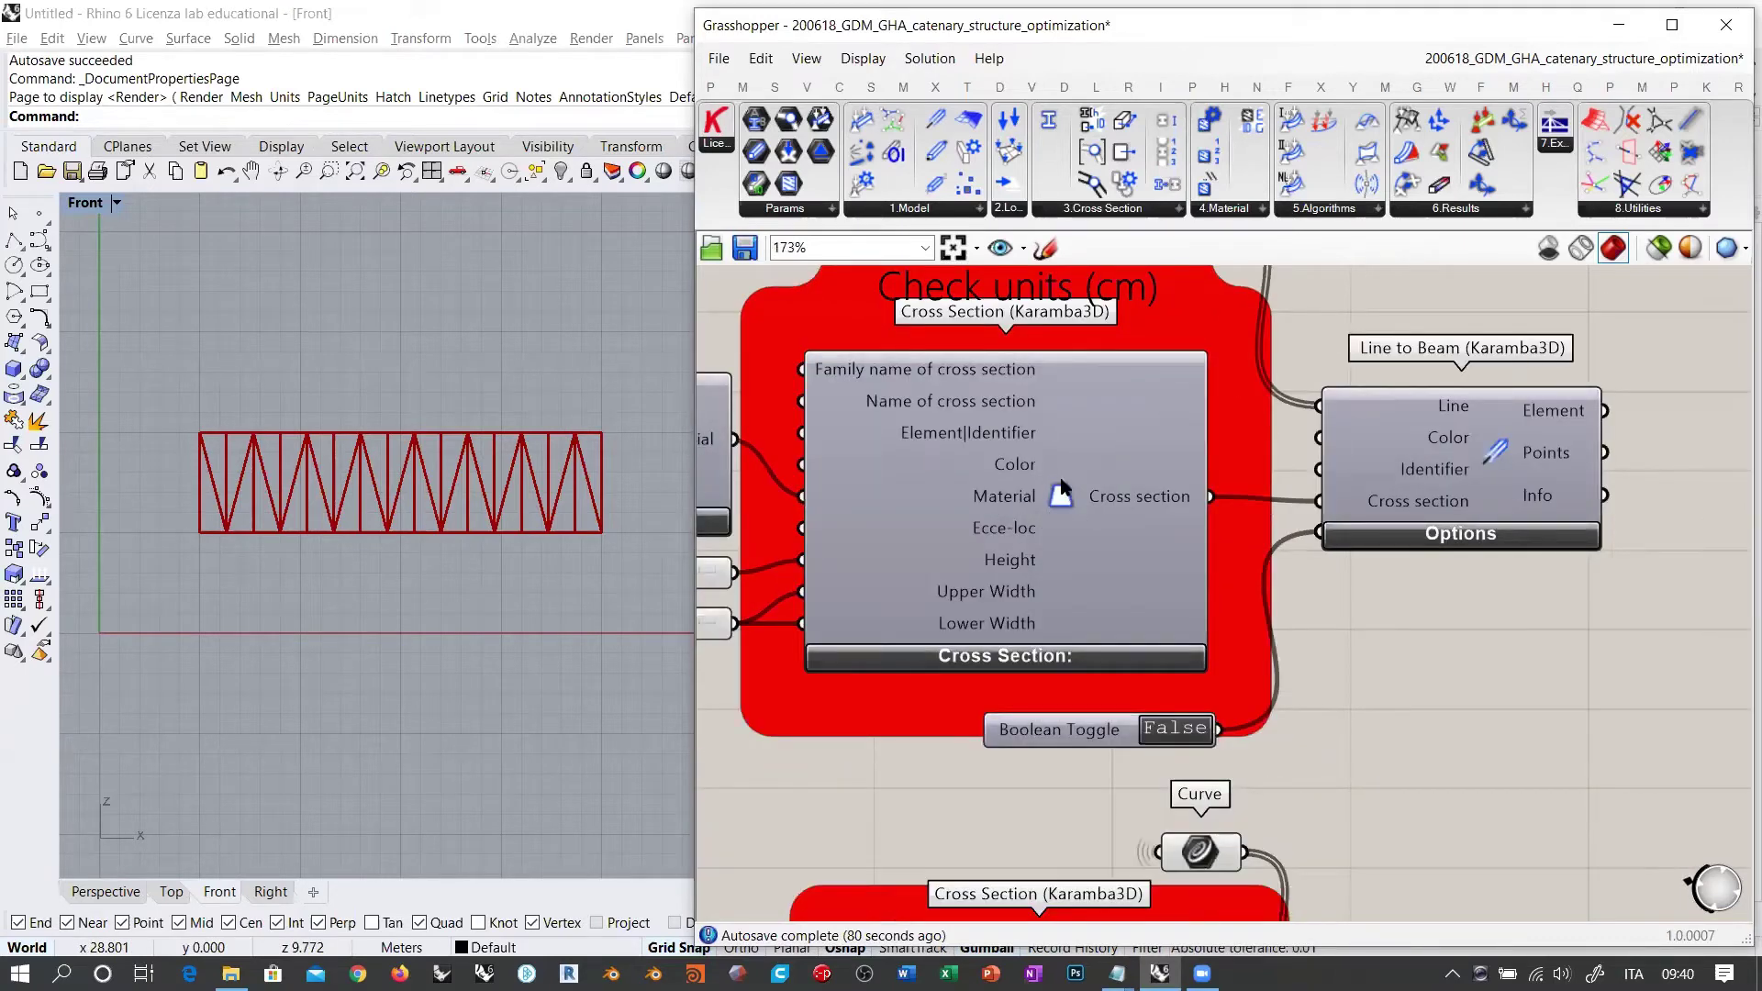
pyautogui.moveTo(1361, 313); pyautogui.dragTo(1460, 365, button='right')
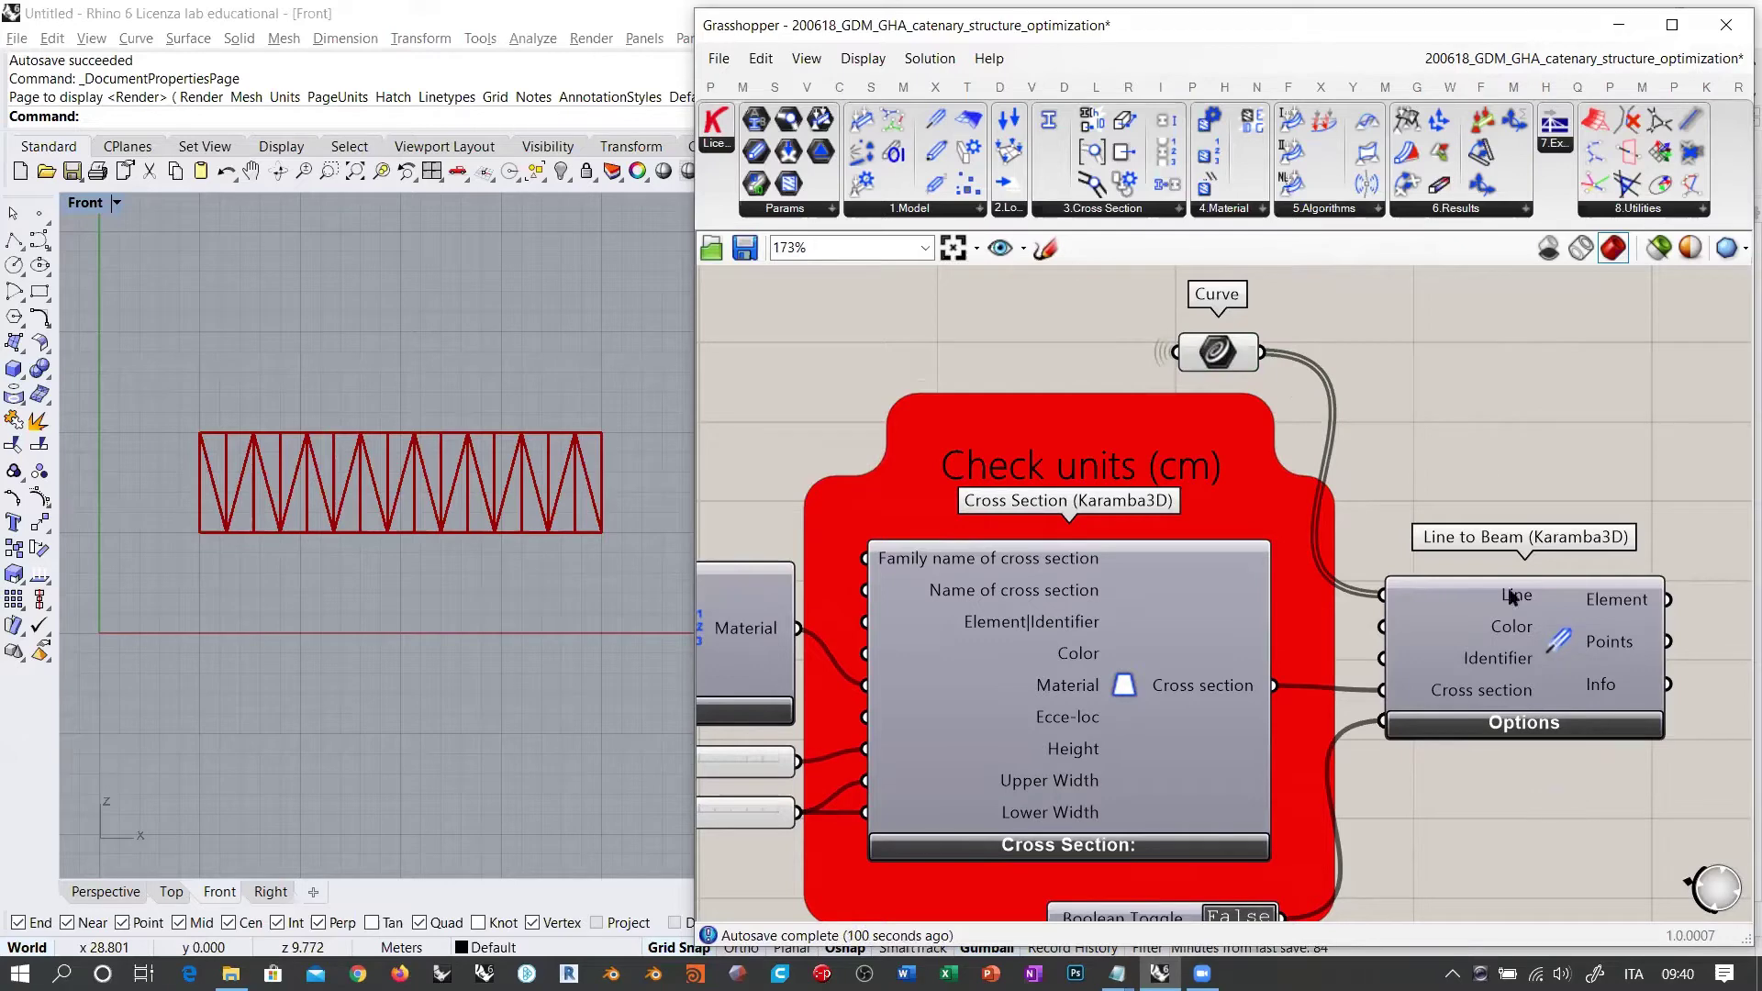
# Step: Add a Karamba3D Loads component and place it below the vertical beam set
pyautogui.click(1000, 211)
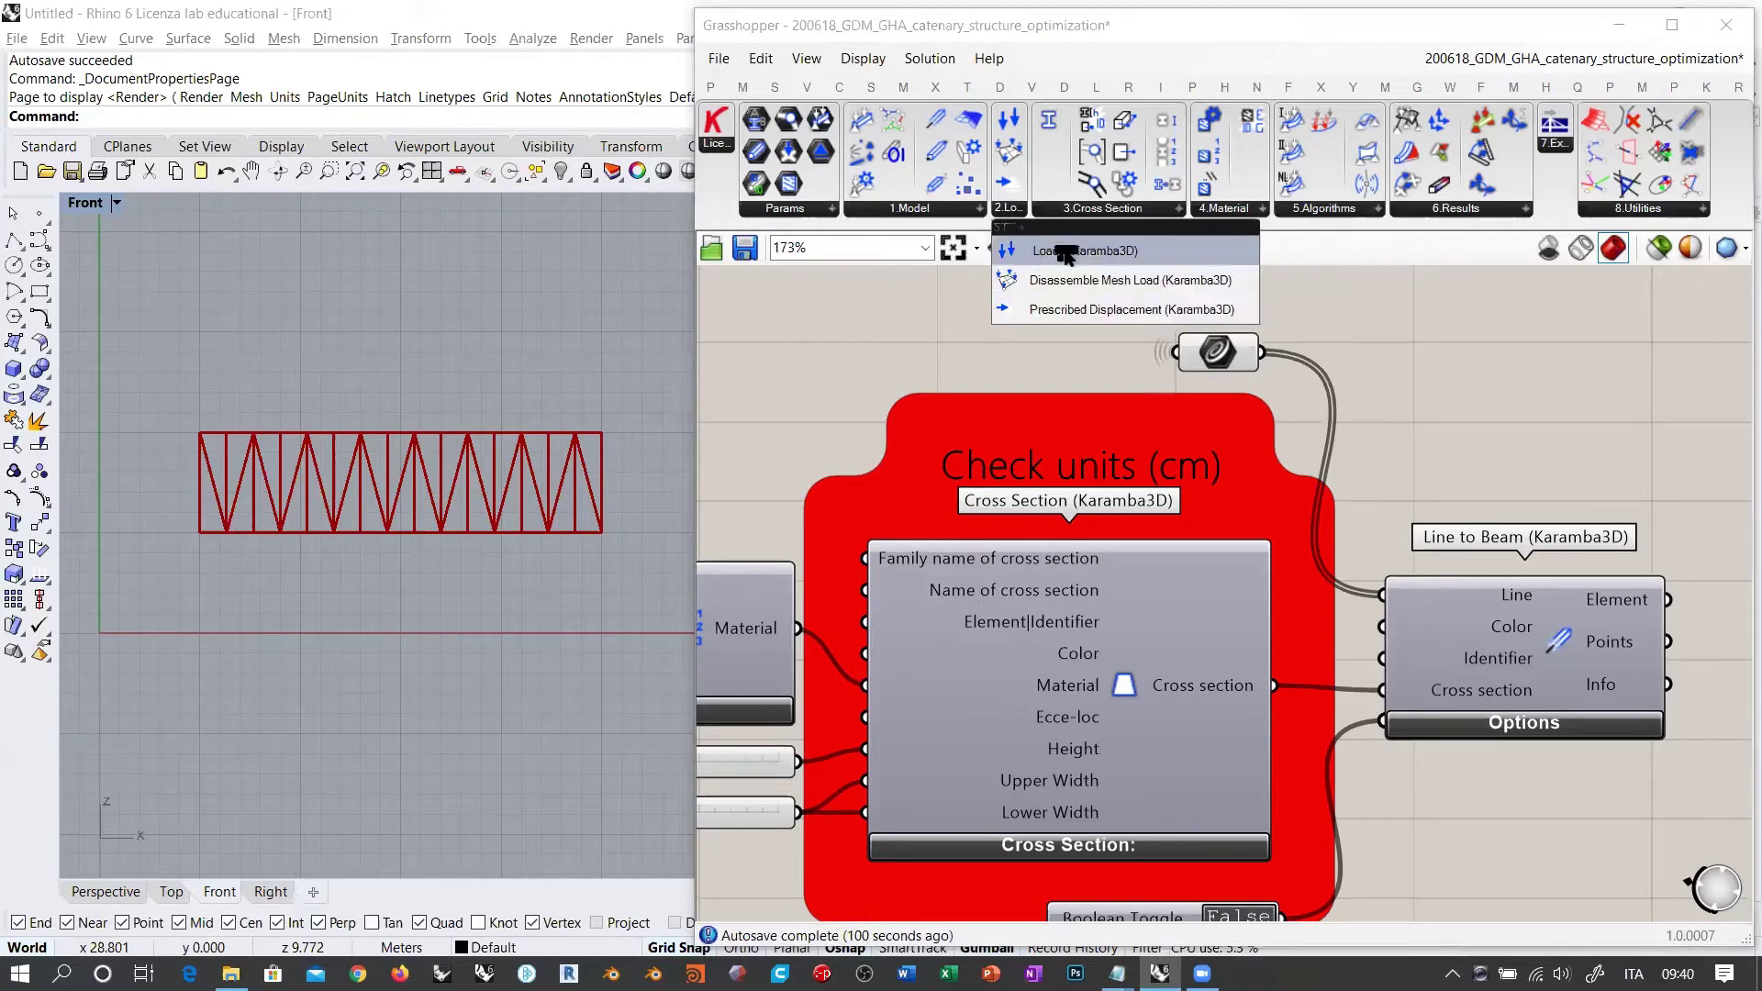
pyautogui.moveTo(1064, 255); pyautogui.dragTo(1439, 409)
pyautogui.scroll(-4, 1274, 338)
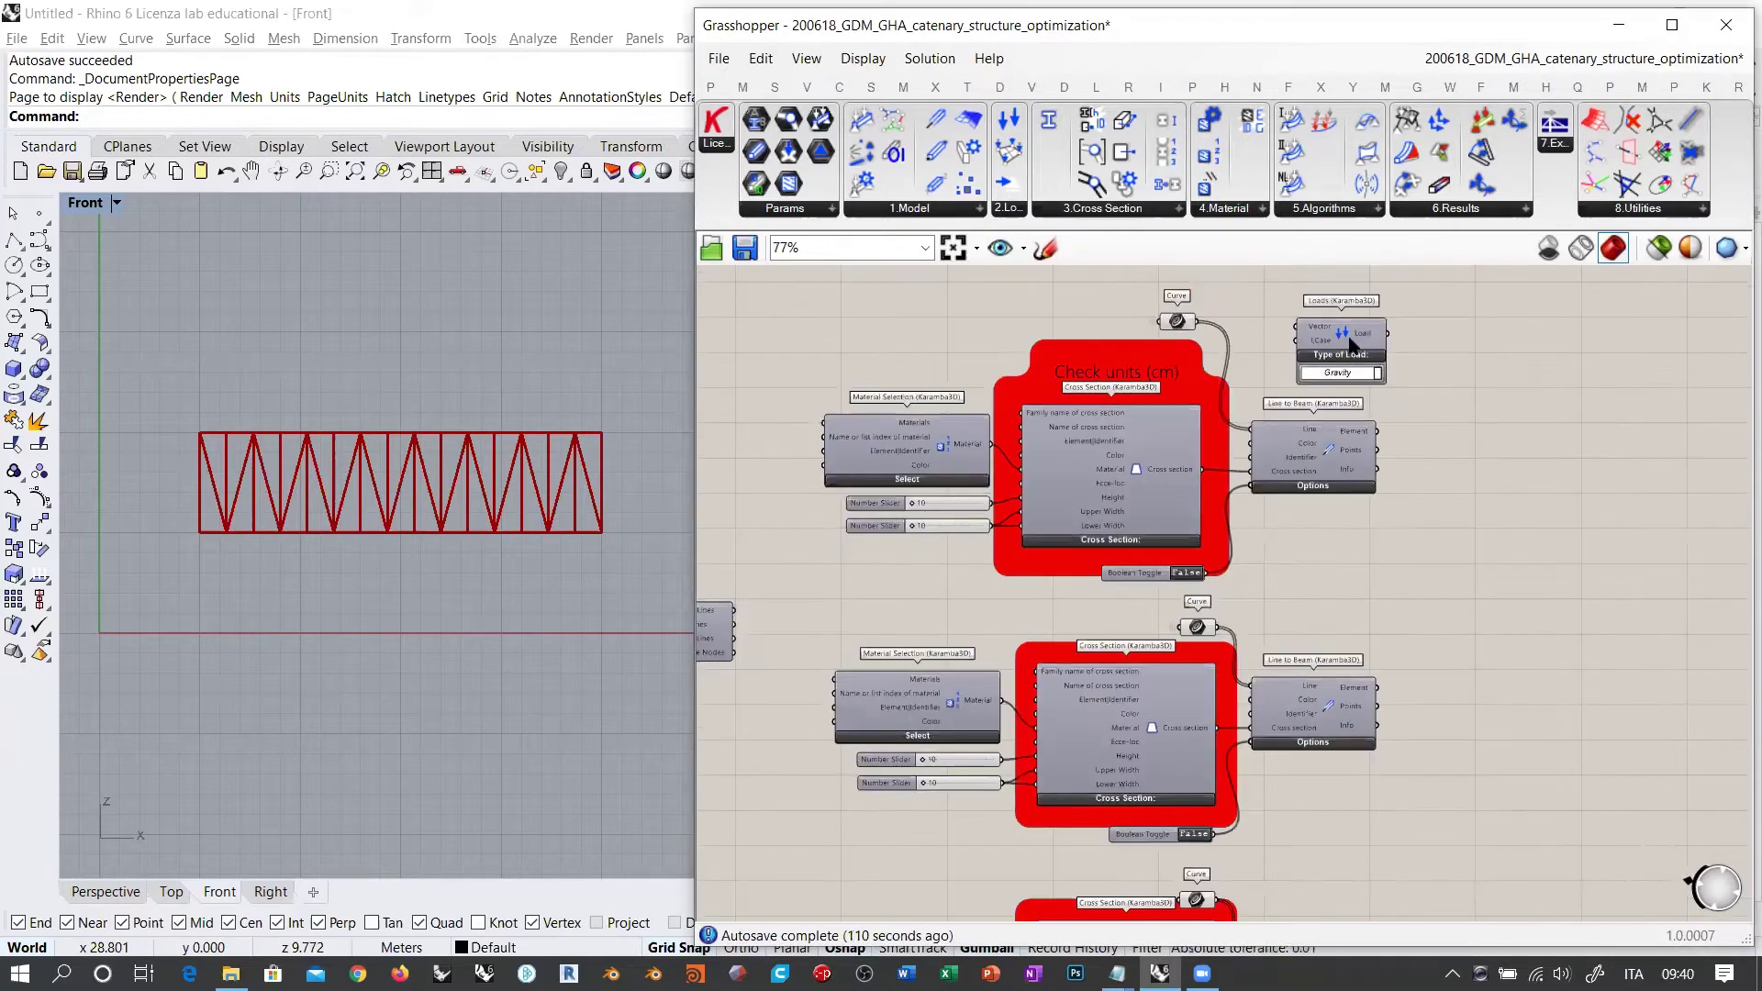
pyautogui.moveTo(1349, 336); pyautogui.dragTo(1498, 415)
pyautogui.scroll(-2, 1486, 454)
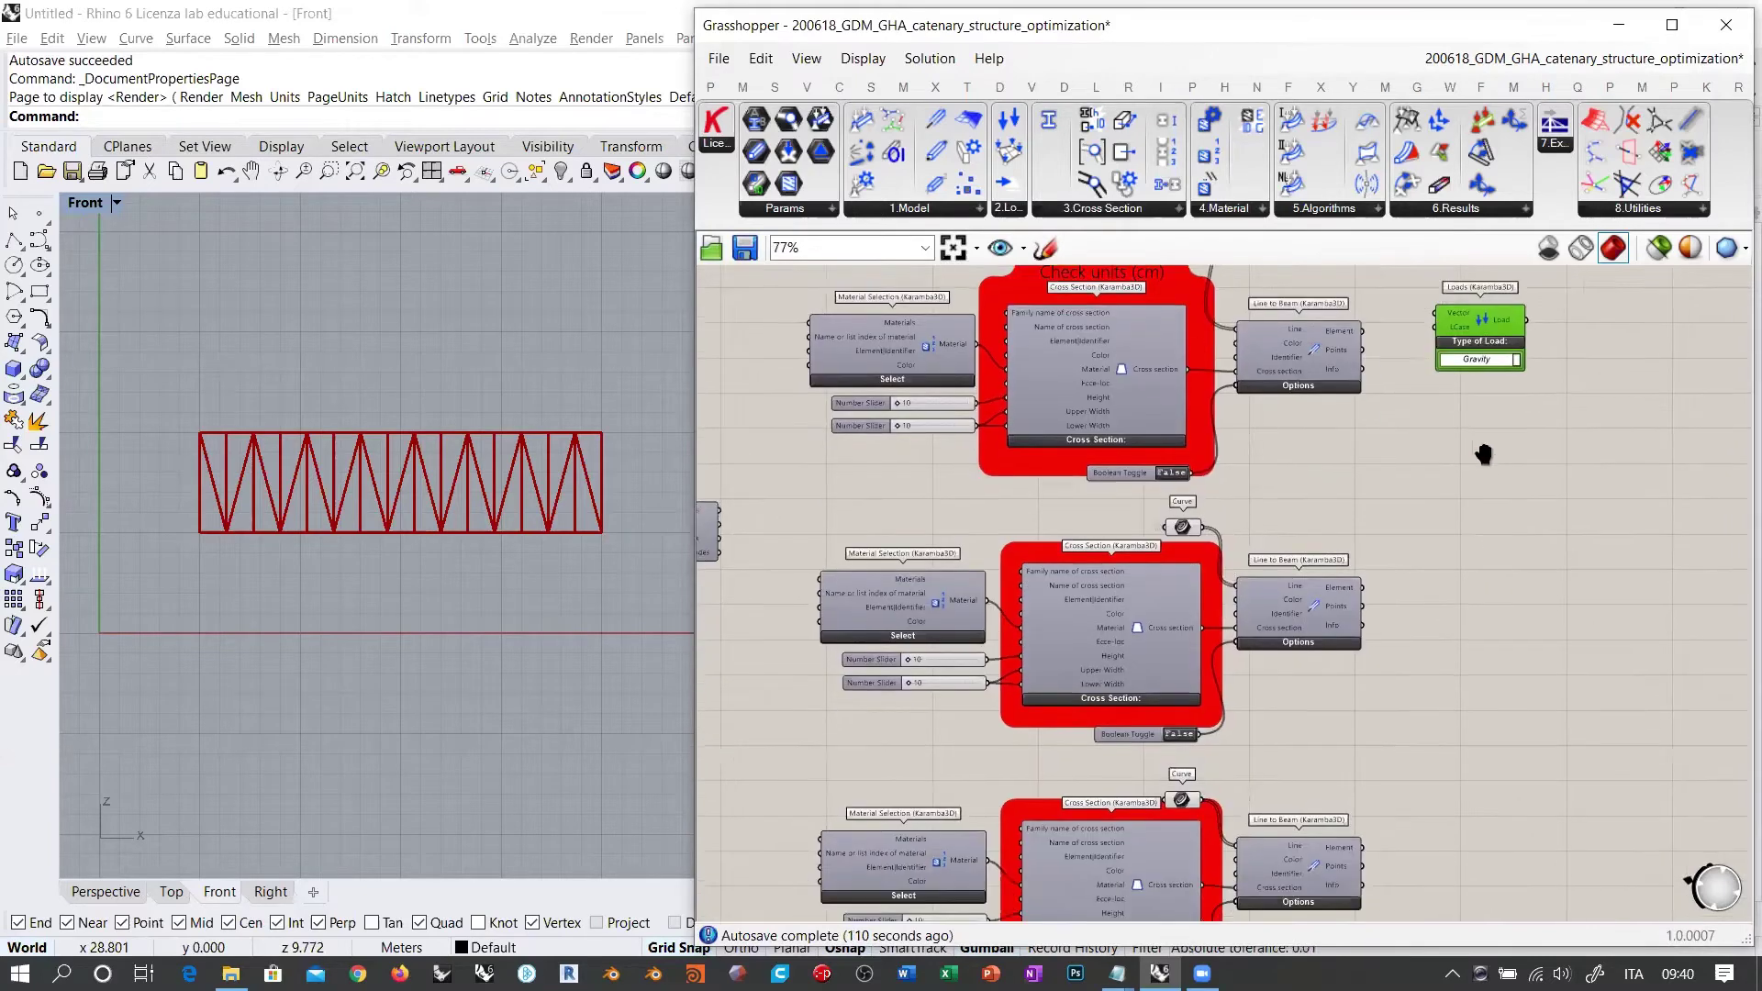
pyautogui.moveTo(1461, 356); pyautogui.dragTo(1218, 902)
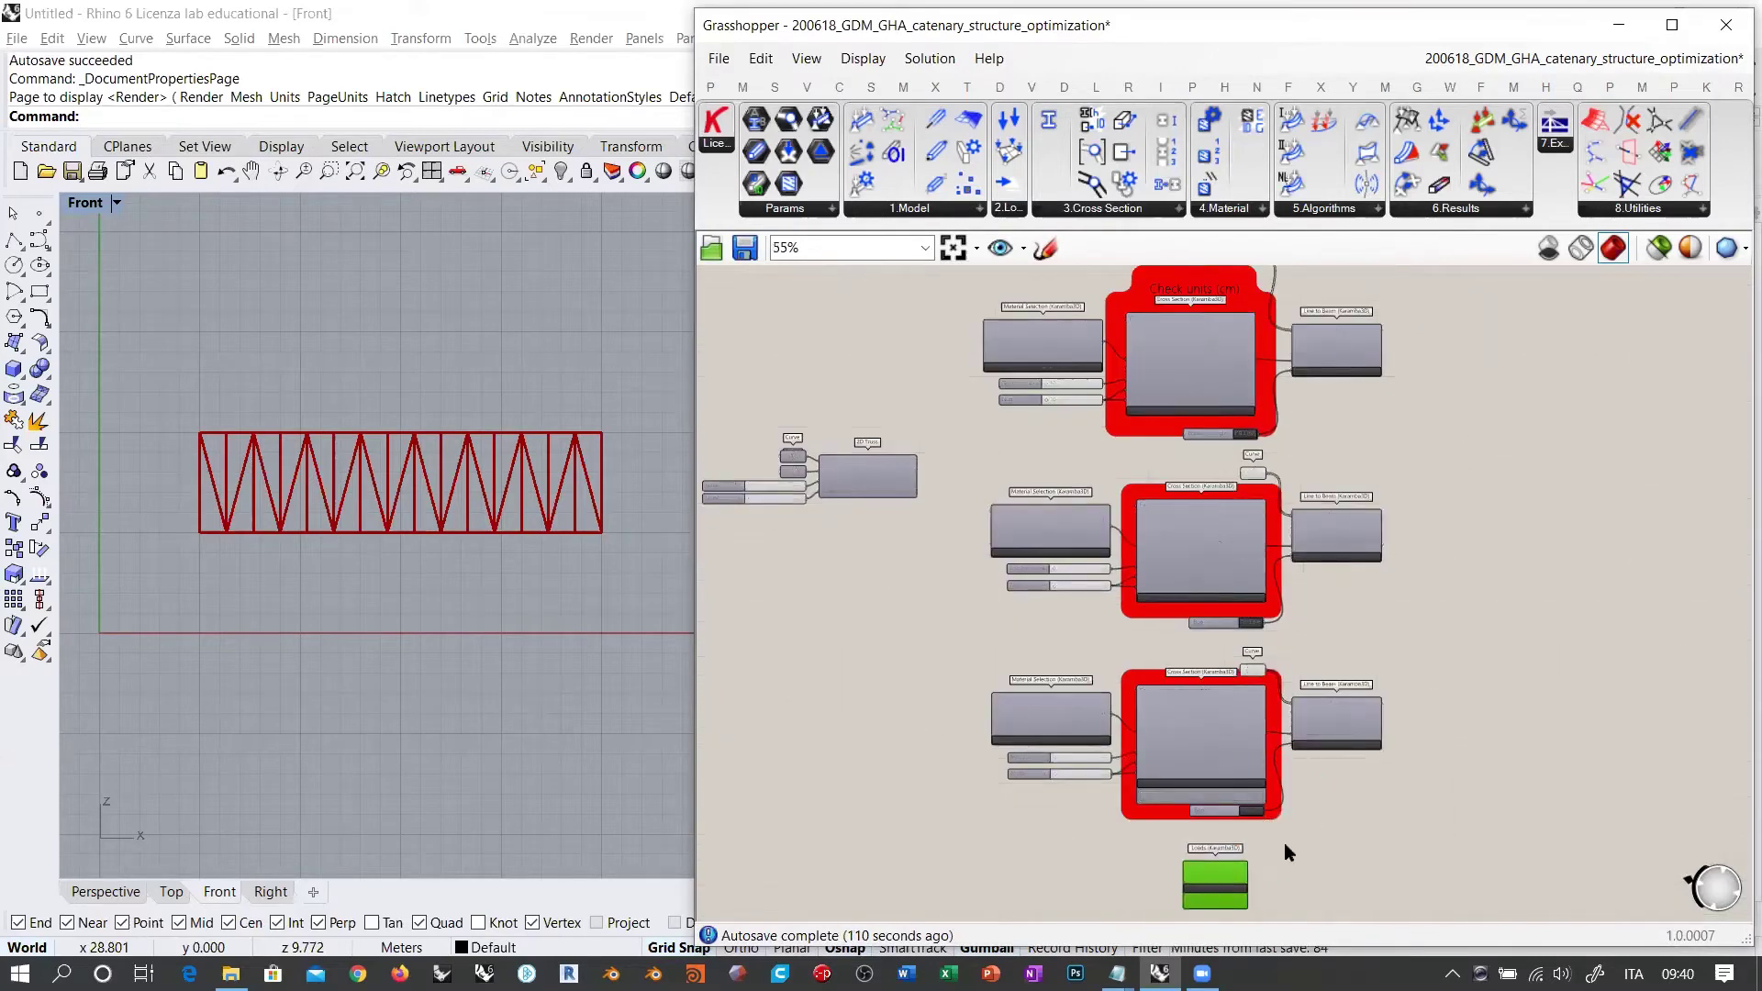
pyautogui.moveTo(1284, 842); pyautogui.dragTo(1323, 547, button='right')
pyautogui.scroll(5, 1259, 580)
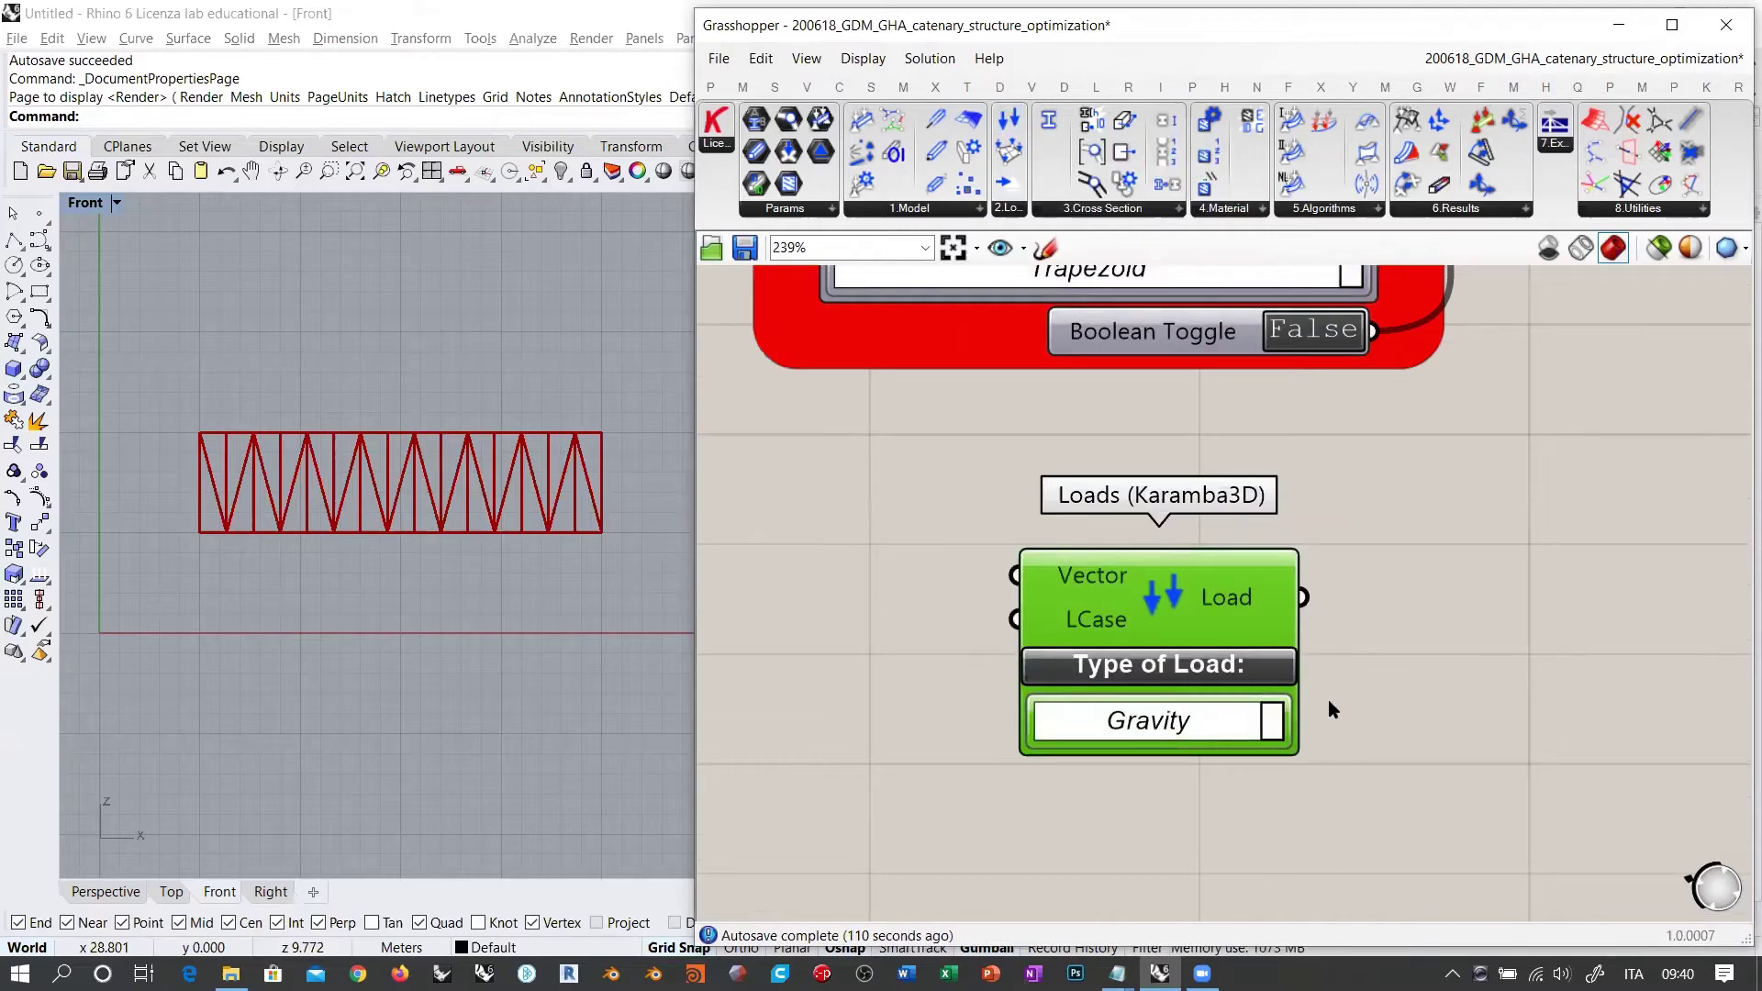
# Step: Review the load types offered by the Loads component and keep Gravity selected
pyautogui.moveTo(1329, 699); pyautogui.dragTo(1408, 503, button='right')
pyautogui.click(1225, 540)
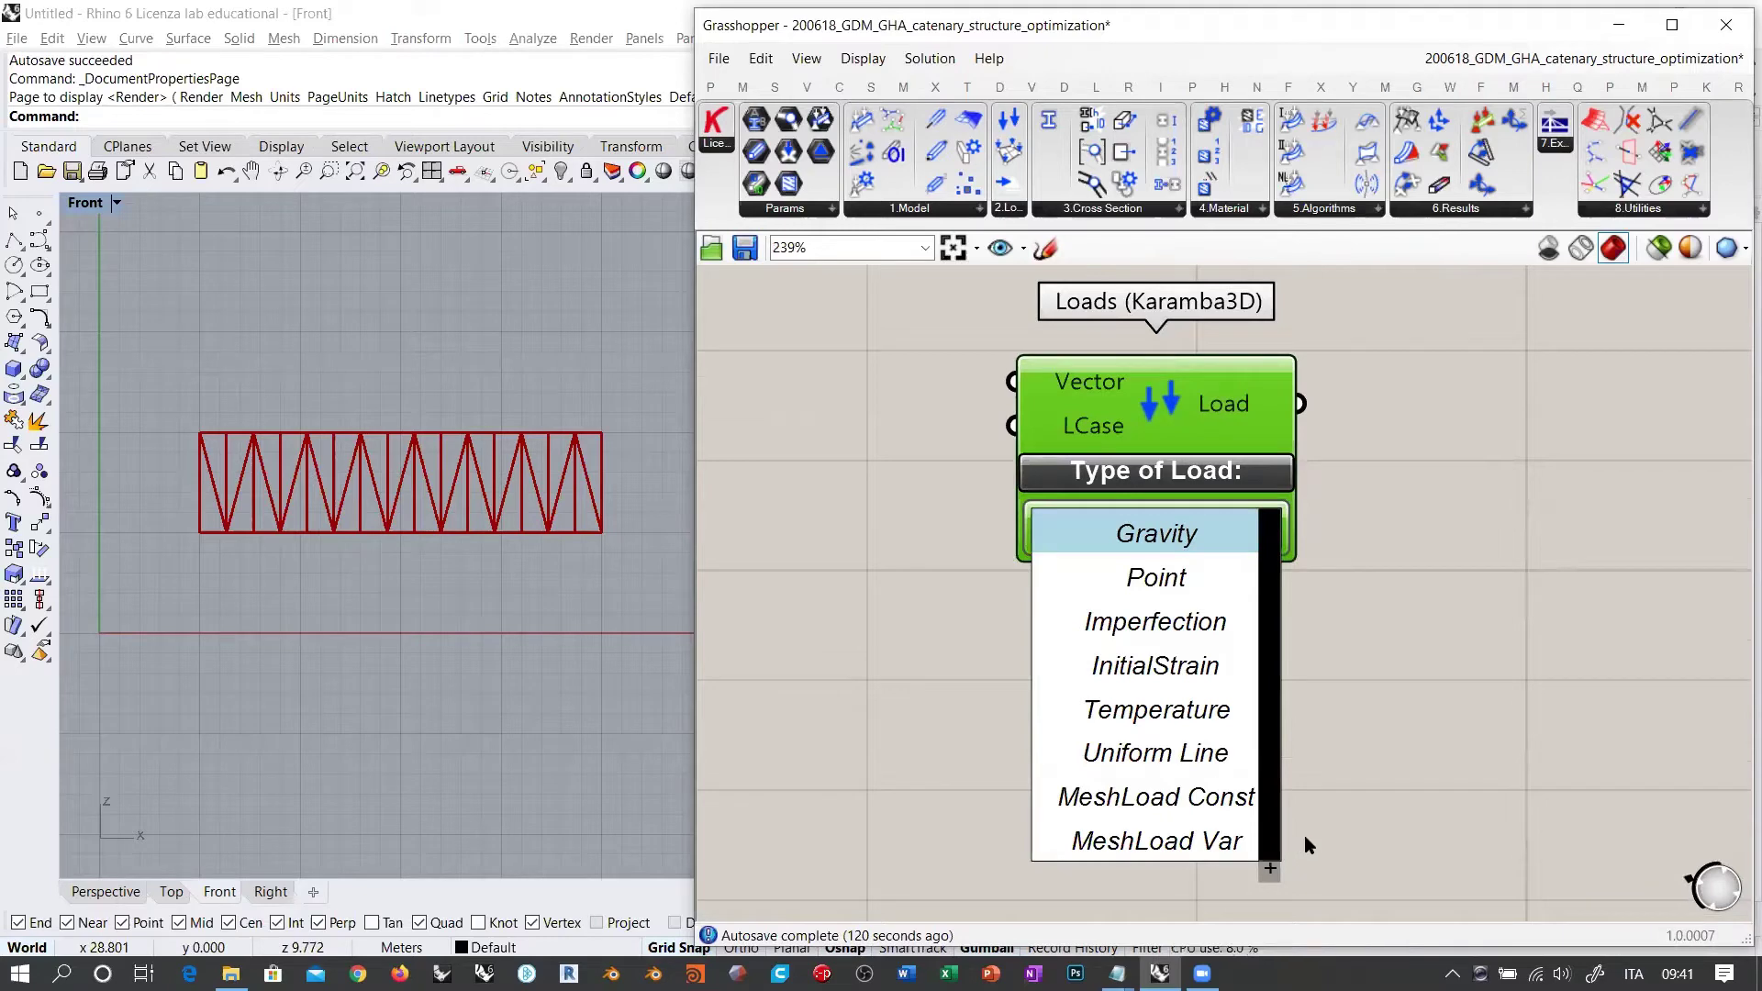
pyautogui.click(1167, 542)
pyautogui.click(1442, 514)
pyautogui.moveTo(1428, 422); pyautogui.dragTo(1559, 581, button='right')
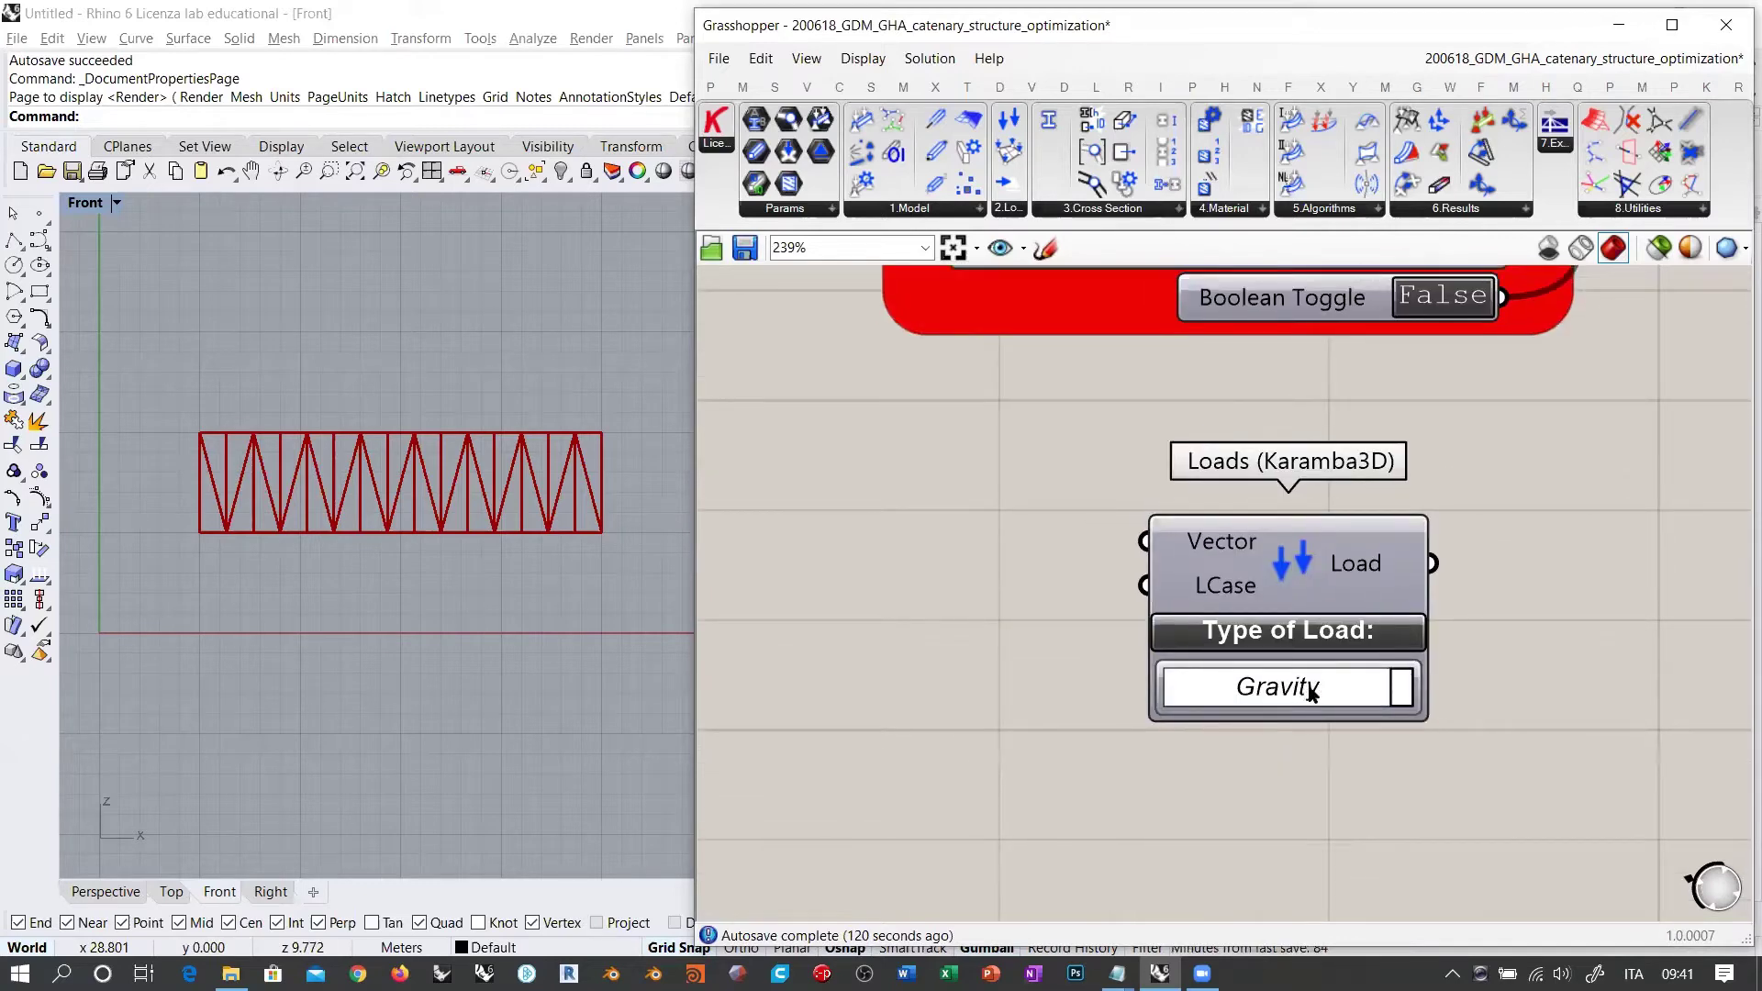
# Step: Set the Loads component's type of load to Uniform Line
pyautogui.click(1312, 694)
pyautogui.scroll(-1, 1484, 554)
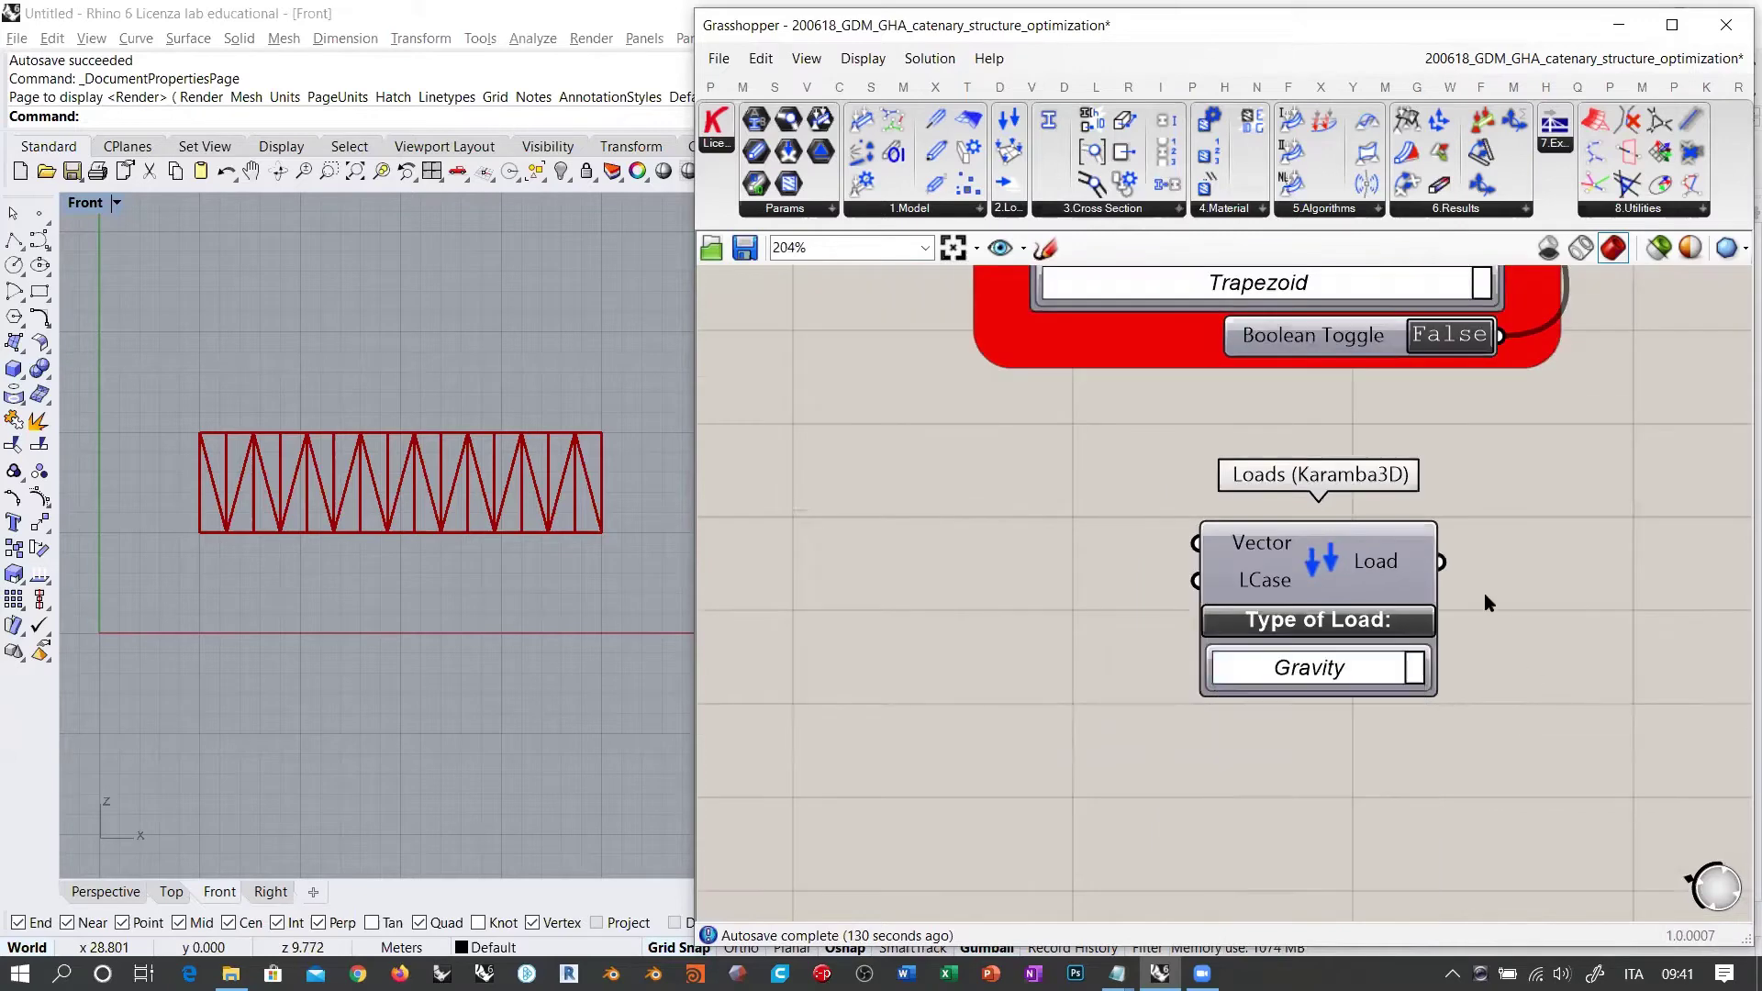
pyautogui.rightClick(1484, 597)
pyautogui.click(1312, 667)
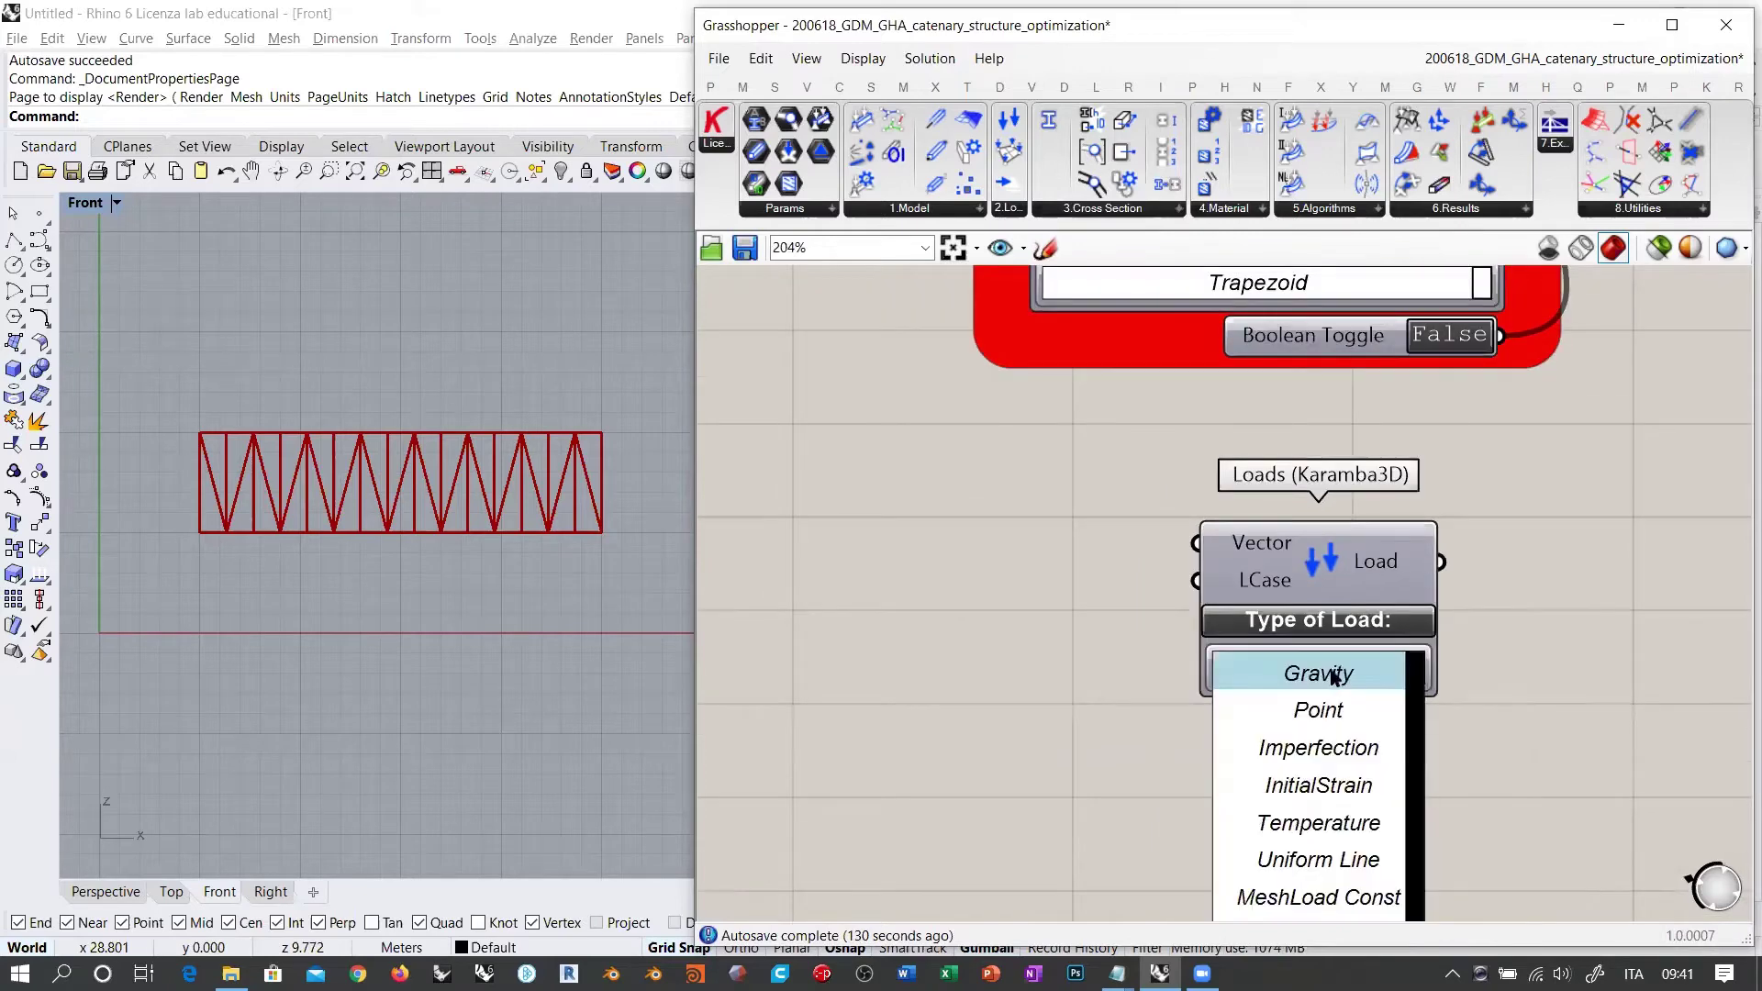
pyautogui.click(1310, 863)
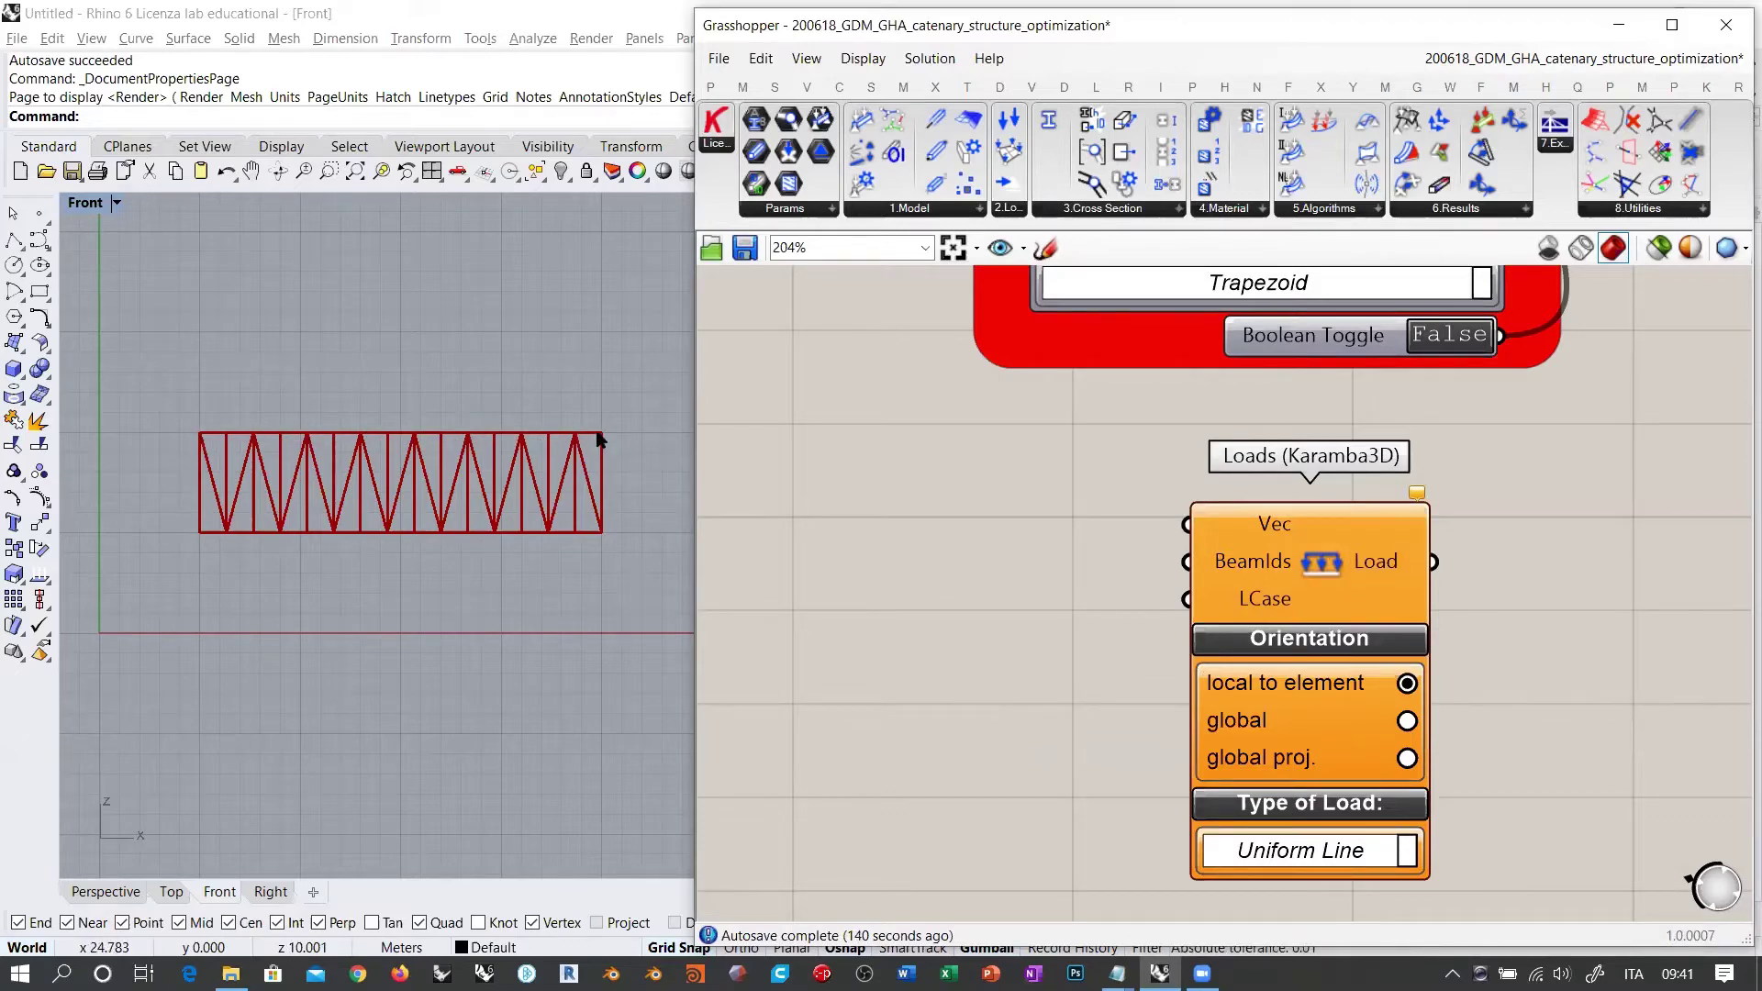
# Step: Restrict the 2D Truss Divisions slider to even numbers
pyautogui.scroll(-5, 1097, 532)
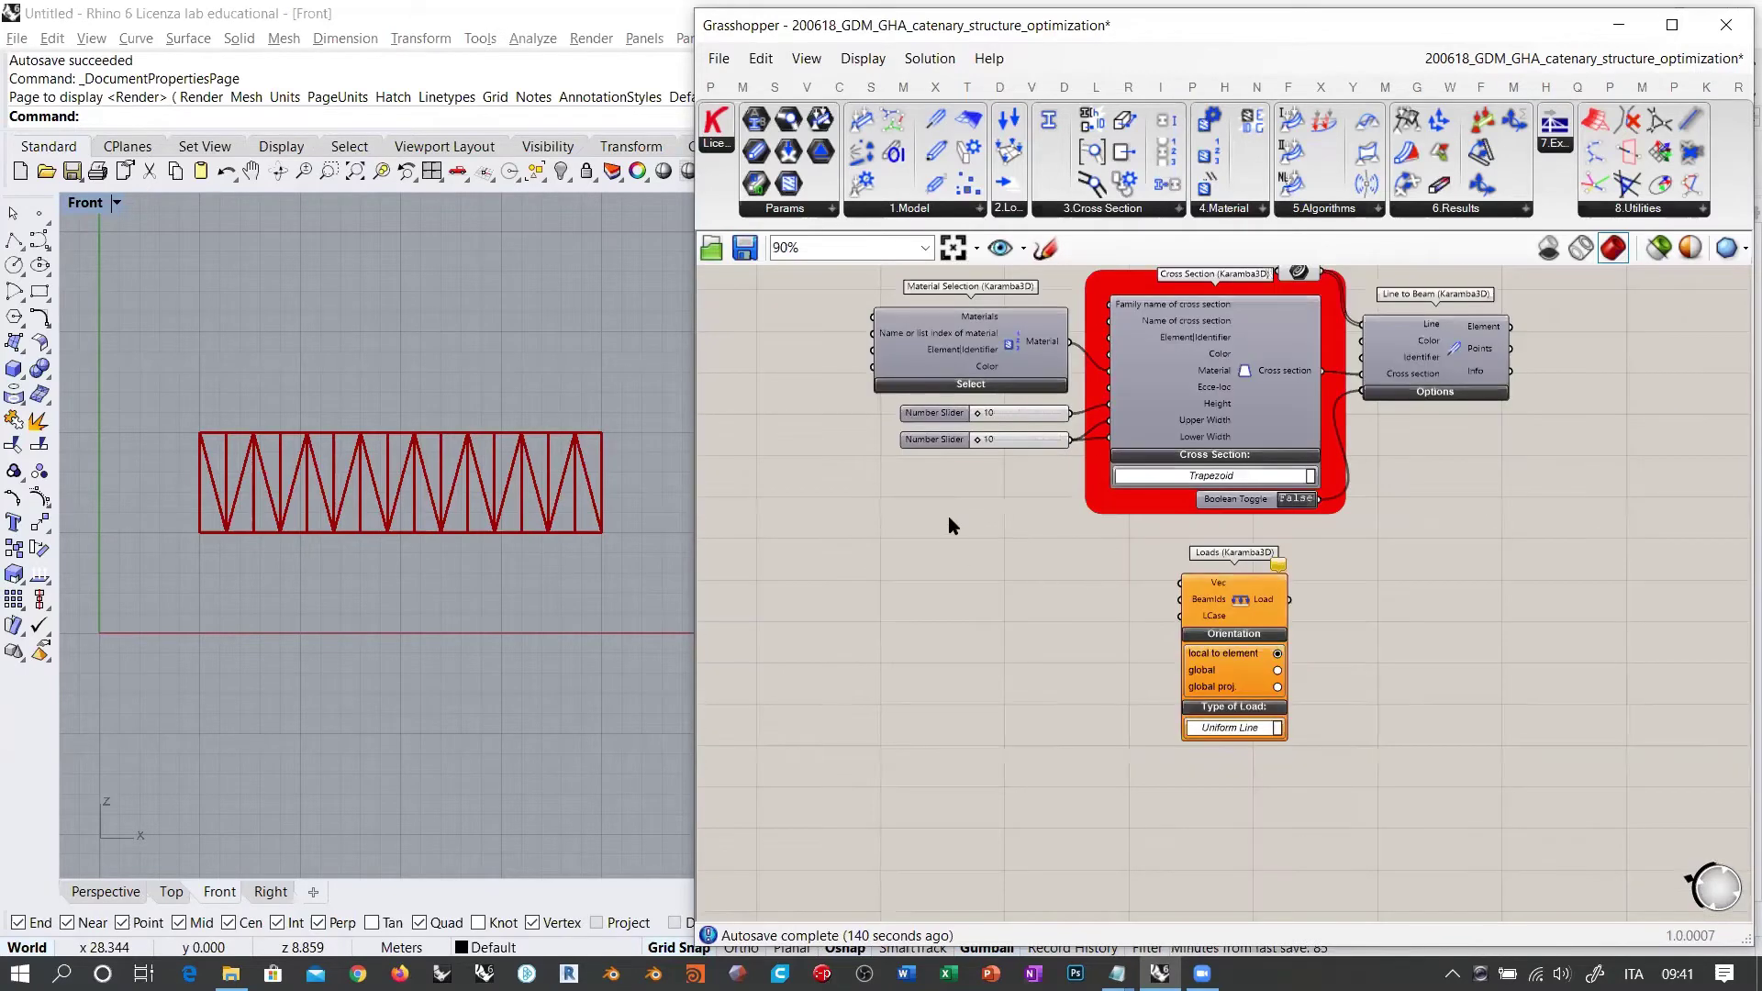
pyautogui.moveTo(807, 417); pyautogui.dragTo(1226, 731, button='right')
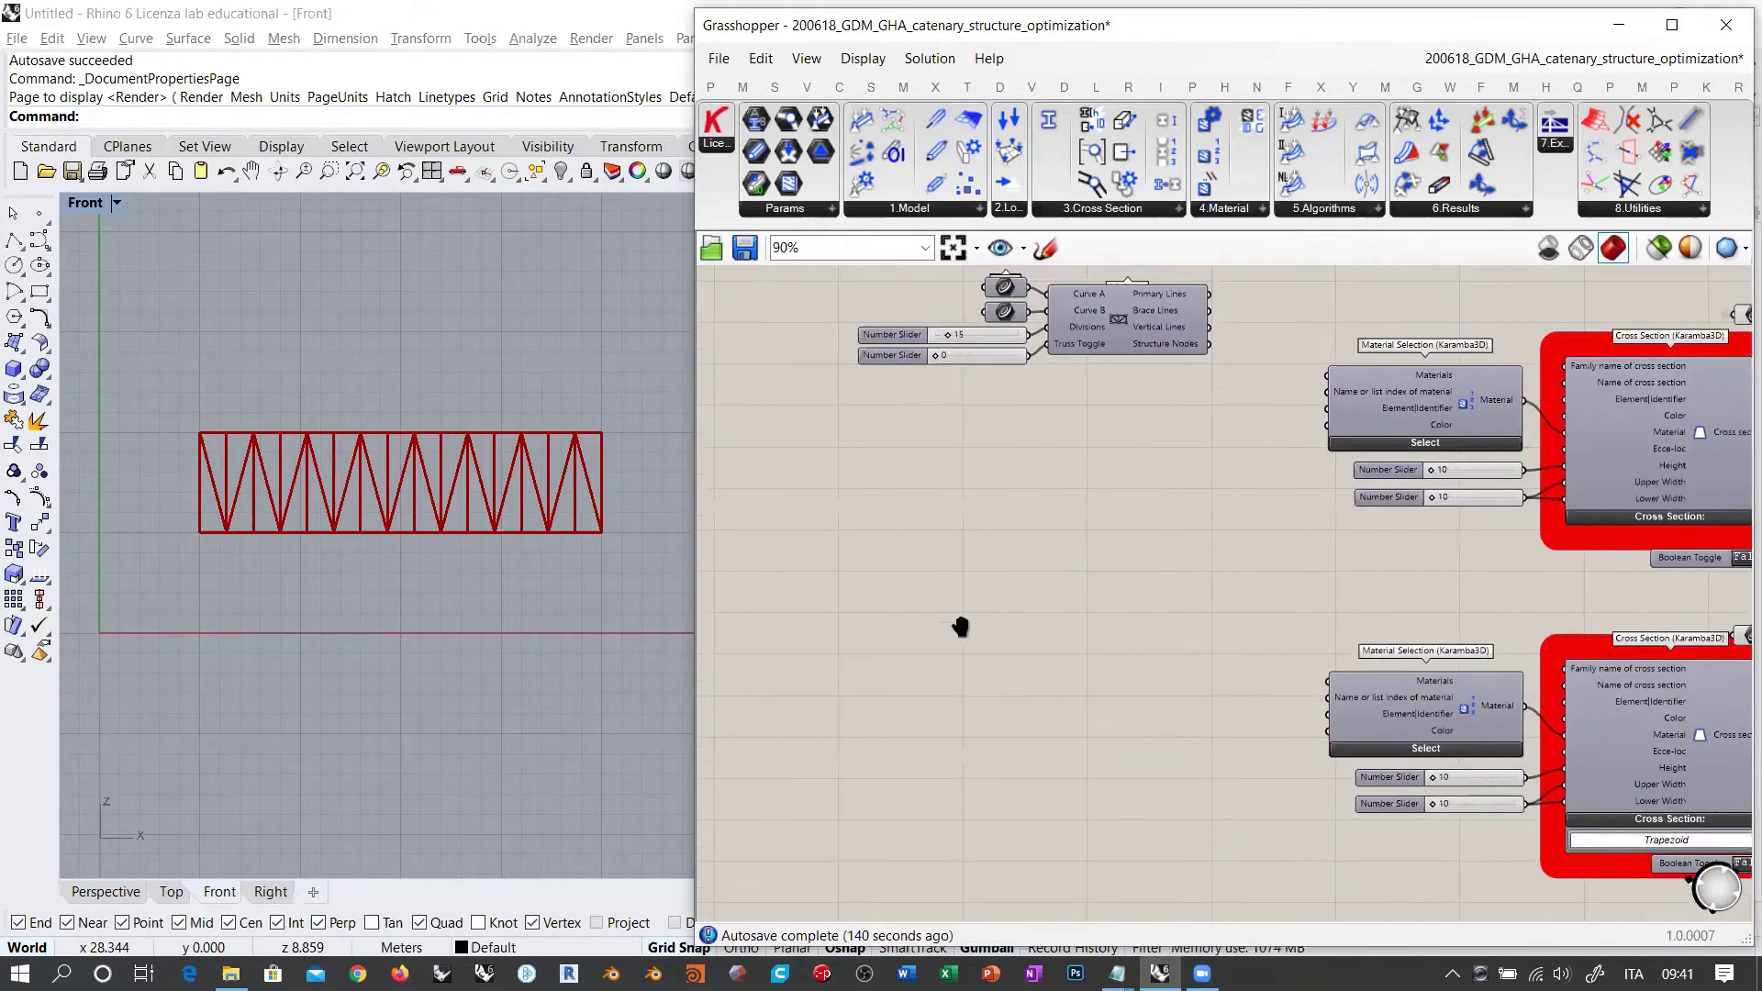
pyautogui.moveTo(960, 627); pyautogui.dragTo(996, 808, button='right')
pyautogui.scroll(6, 994, 442)
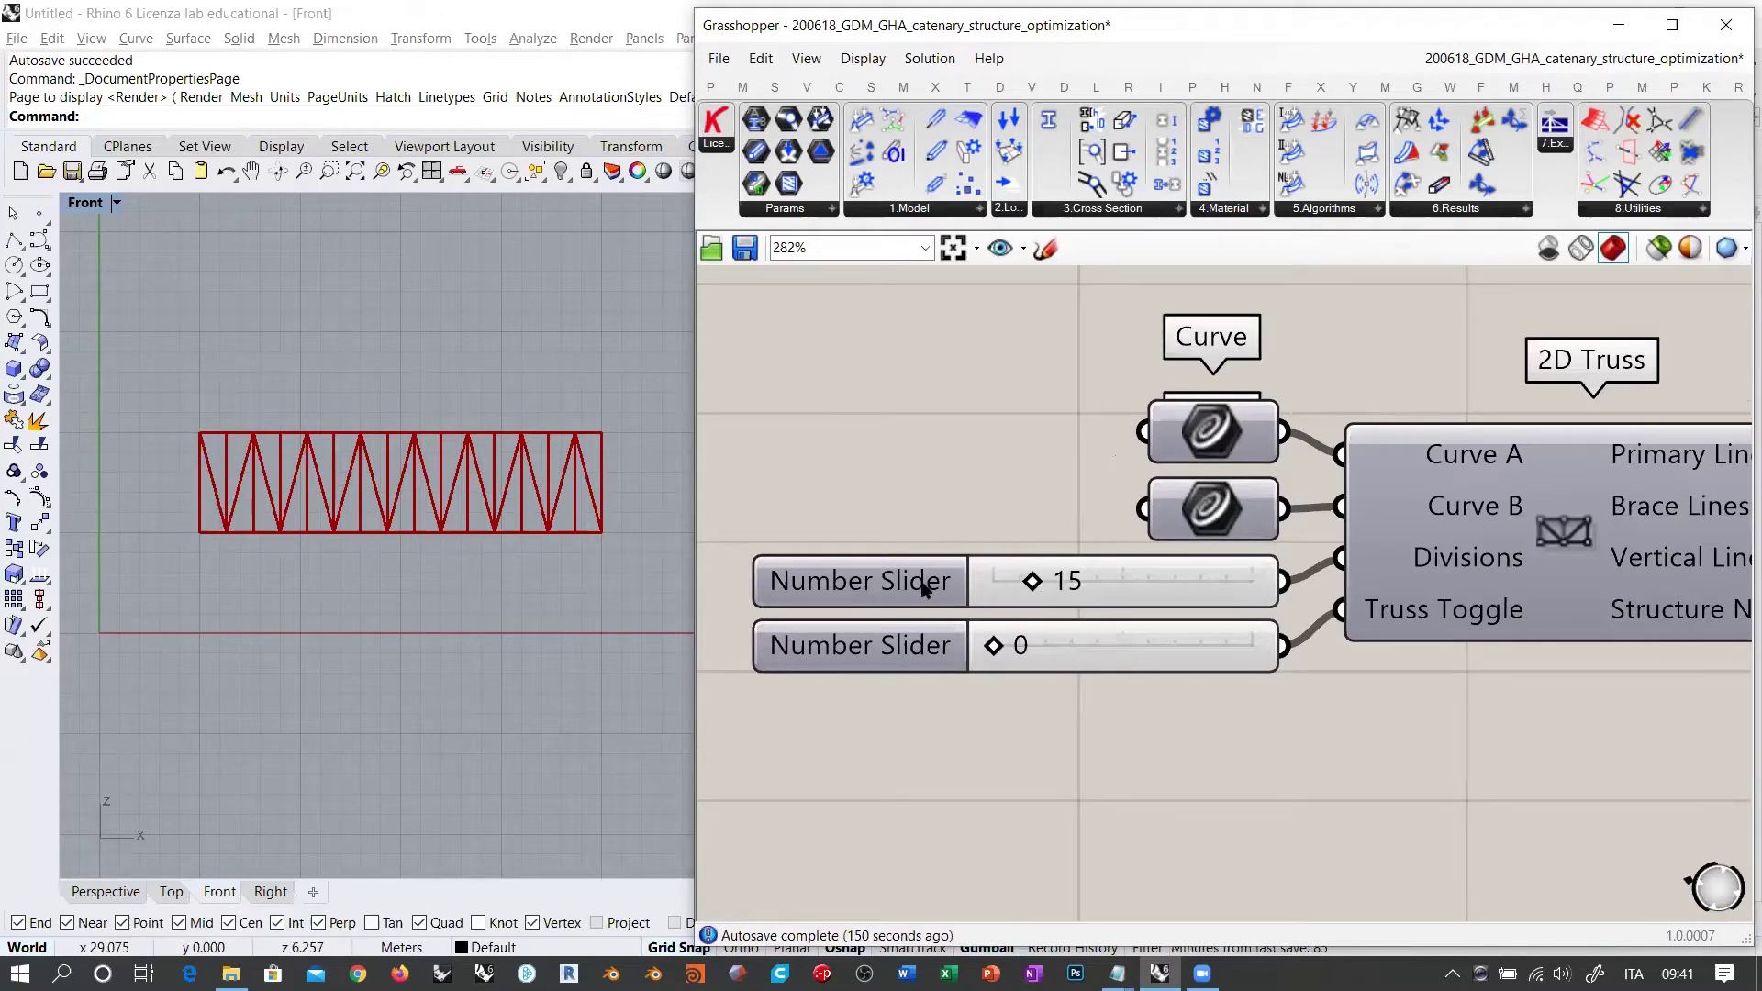
pyautogui.click(841, 582)
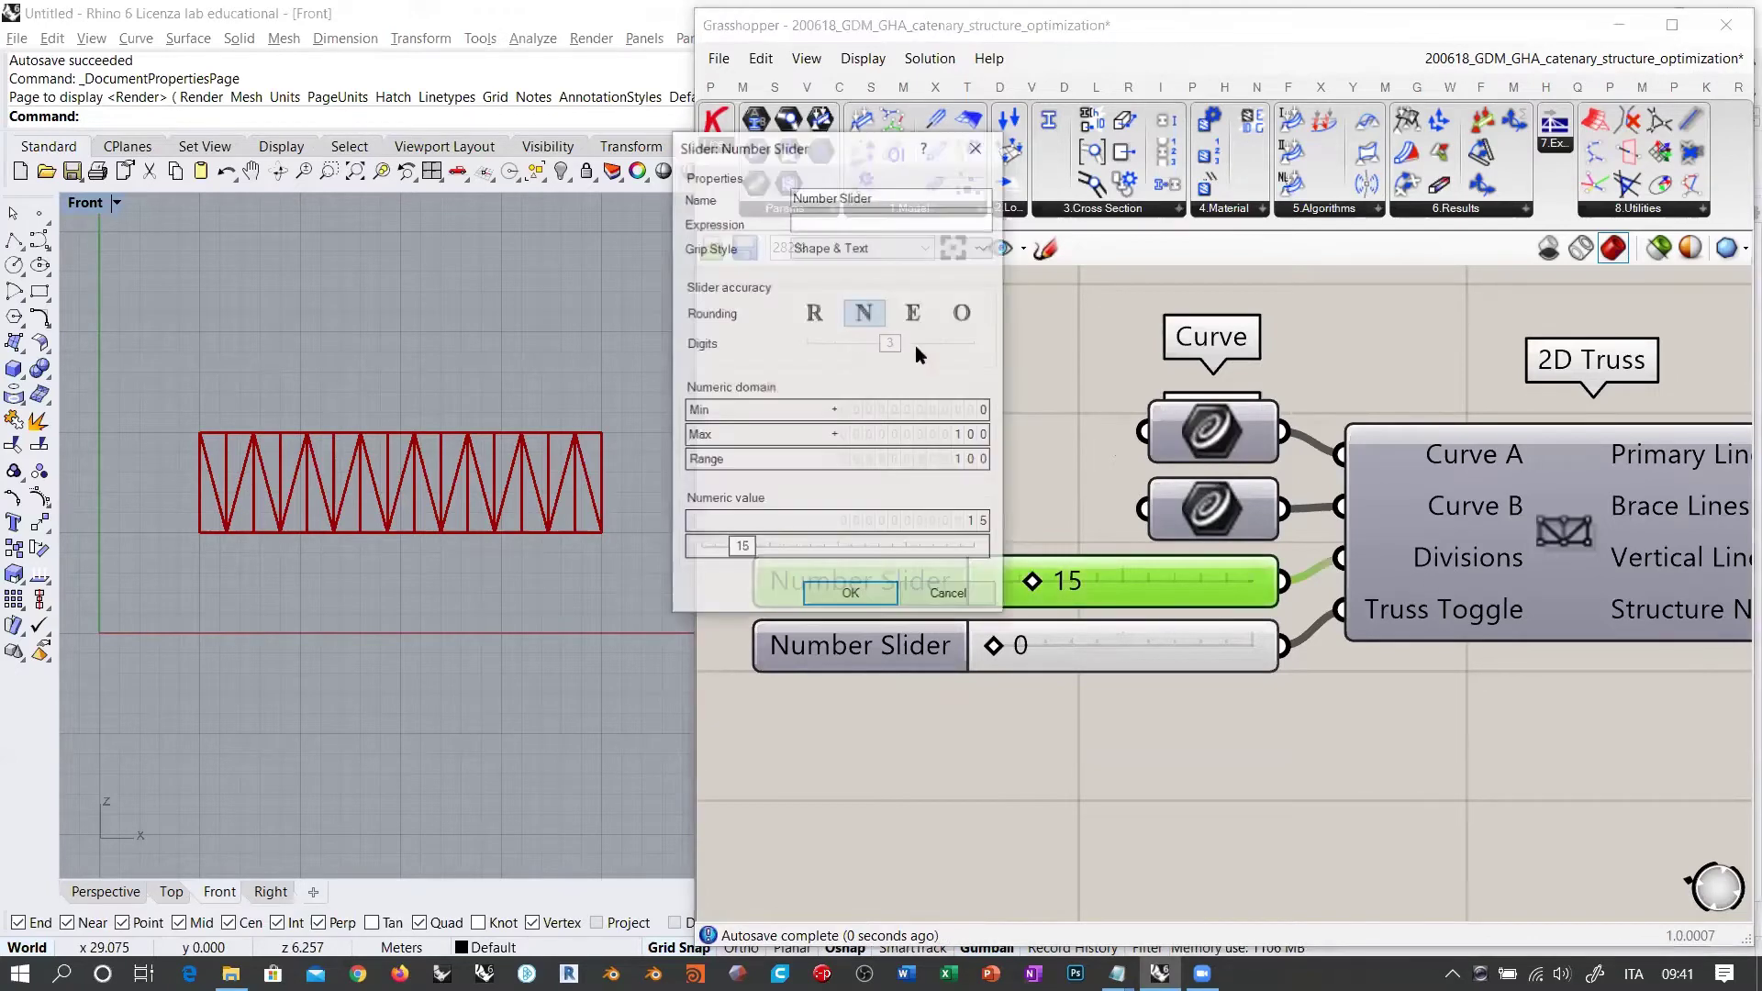
pyautogui.click(913, 313)
pyautogui.click(818, 601)
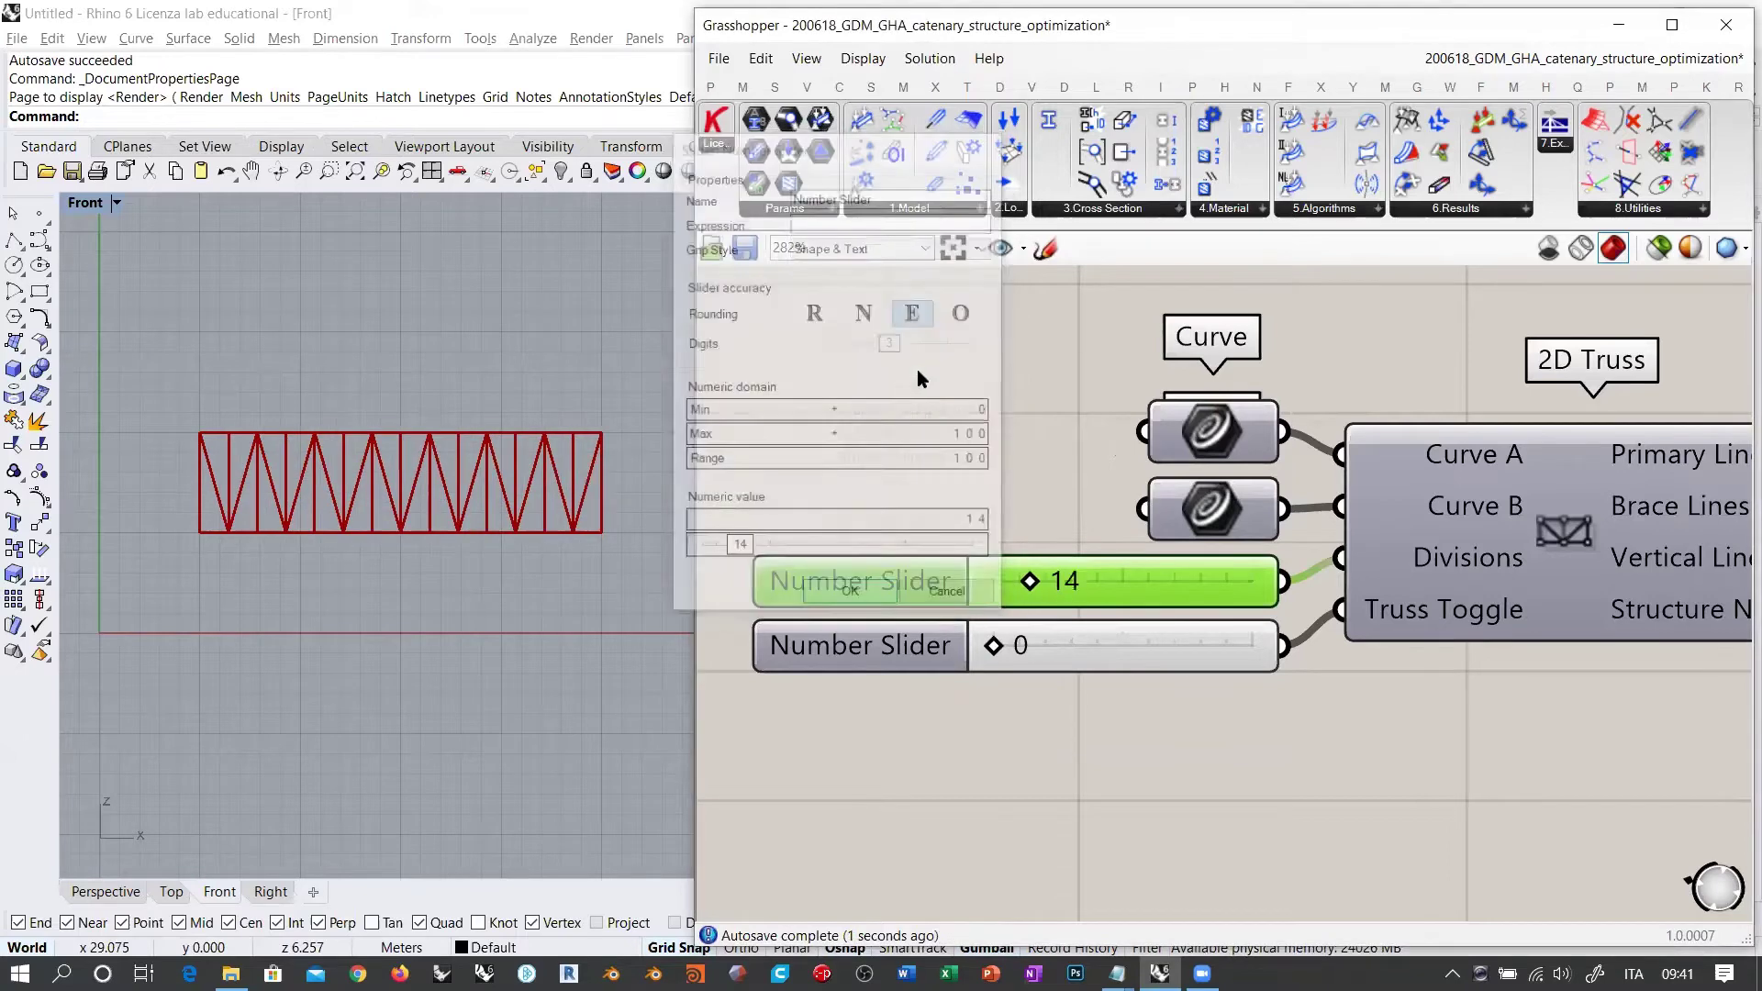
pyautogui.click(812, 444)
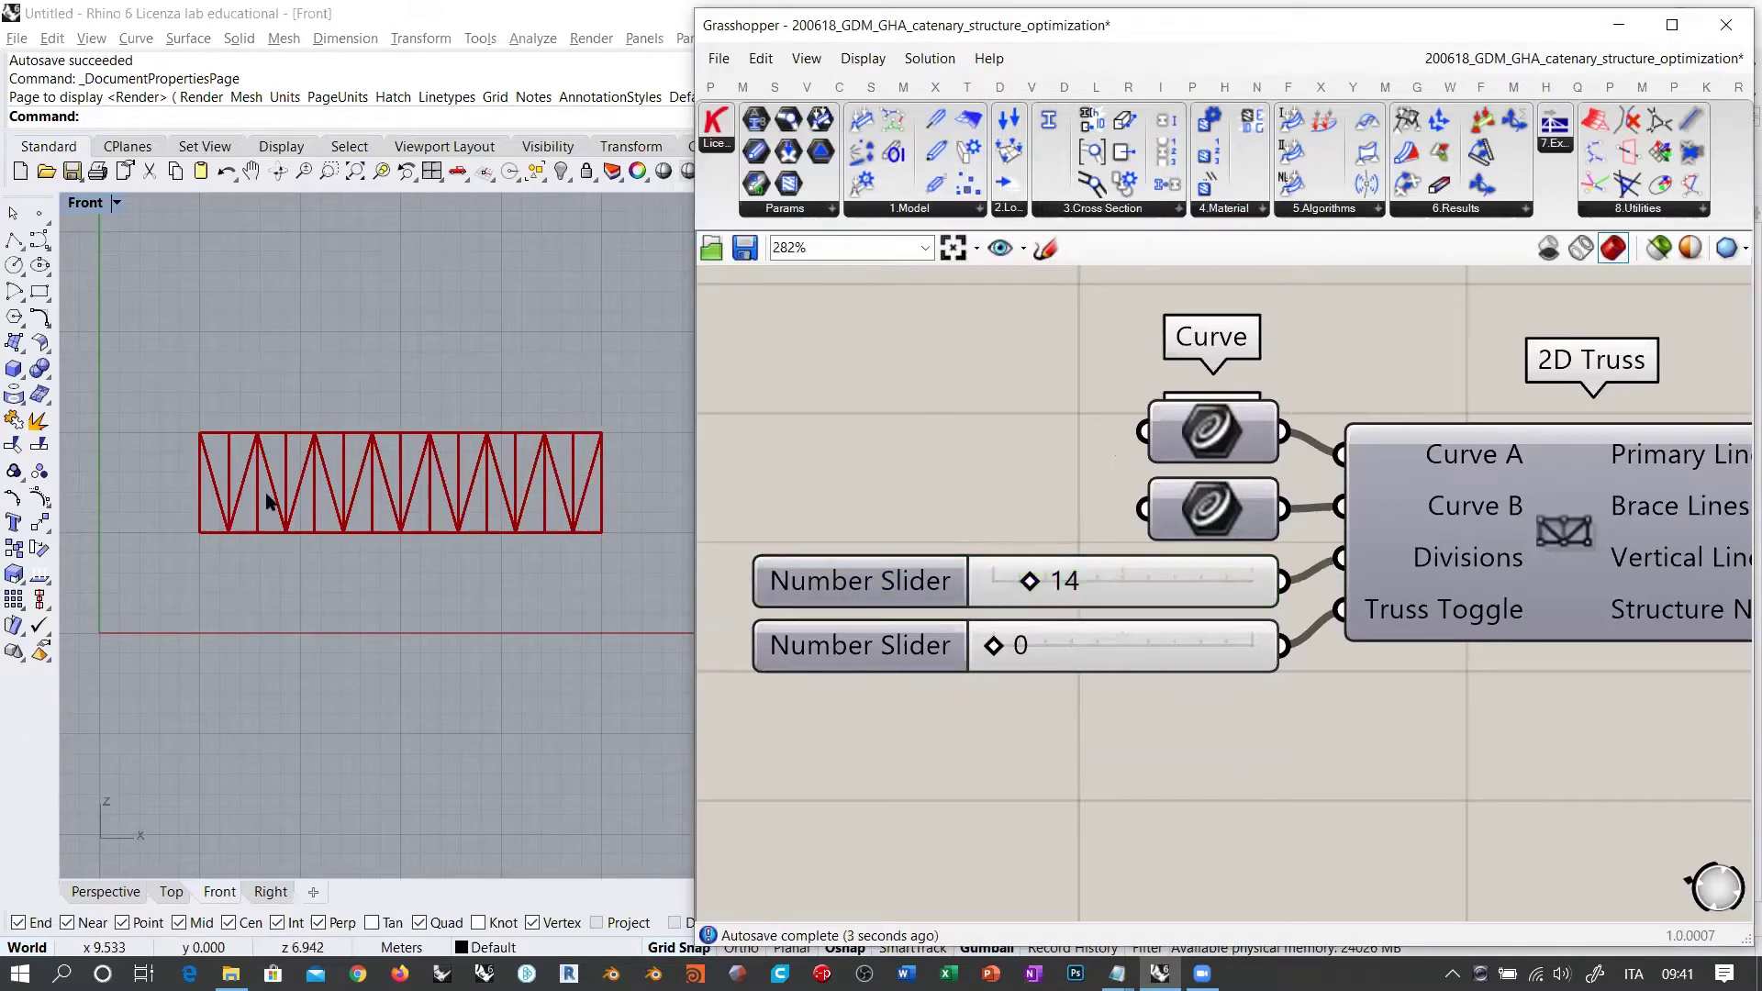
# Step: Examine the Uniform Line load component's vector, beam ID and load case inputs and its orientation options against the truss
pyautogui.scroll(-6, 895, 418)
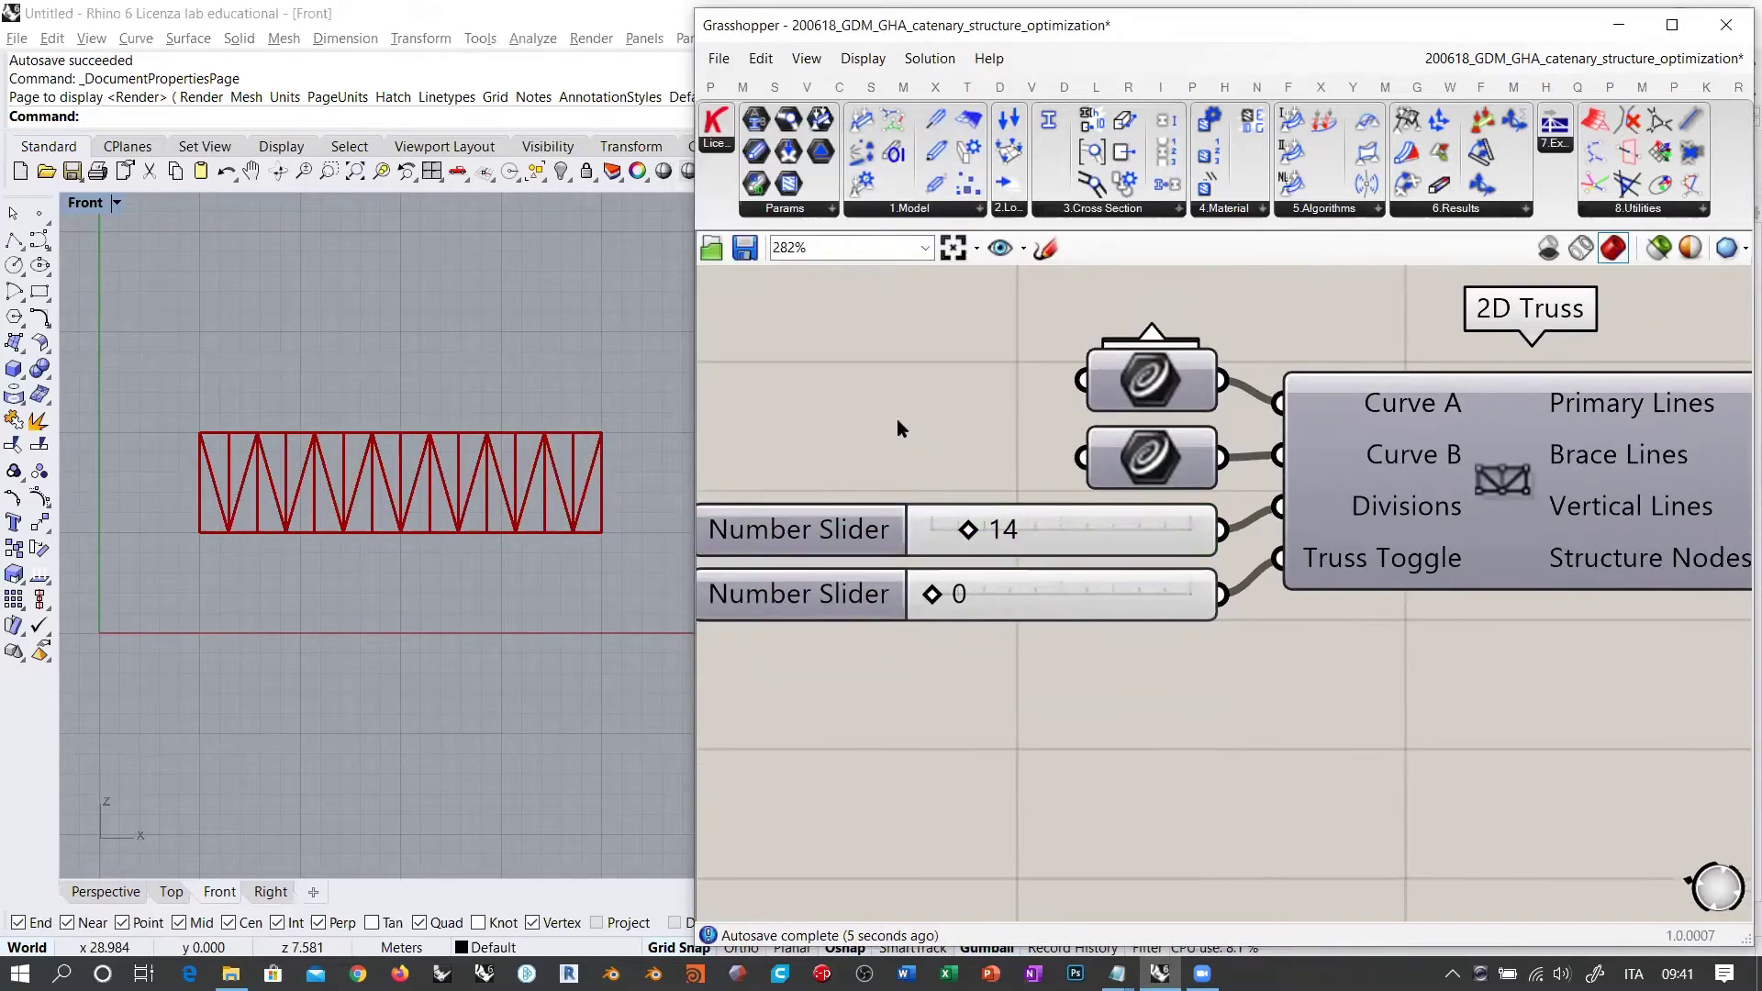
pyautogui.moveTo(1208, 655); pyautogui.dragTo(987, 413, button='right')
pyautogui.moveTo(1174, 826); pyautogui.dragTo(1093, 561, button='right')
pyautogui.scroll(4, 1158, 508)
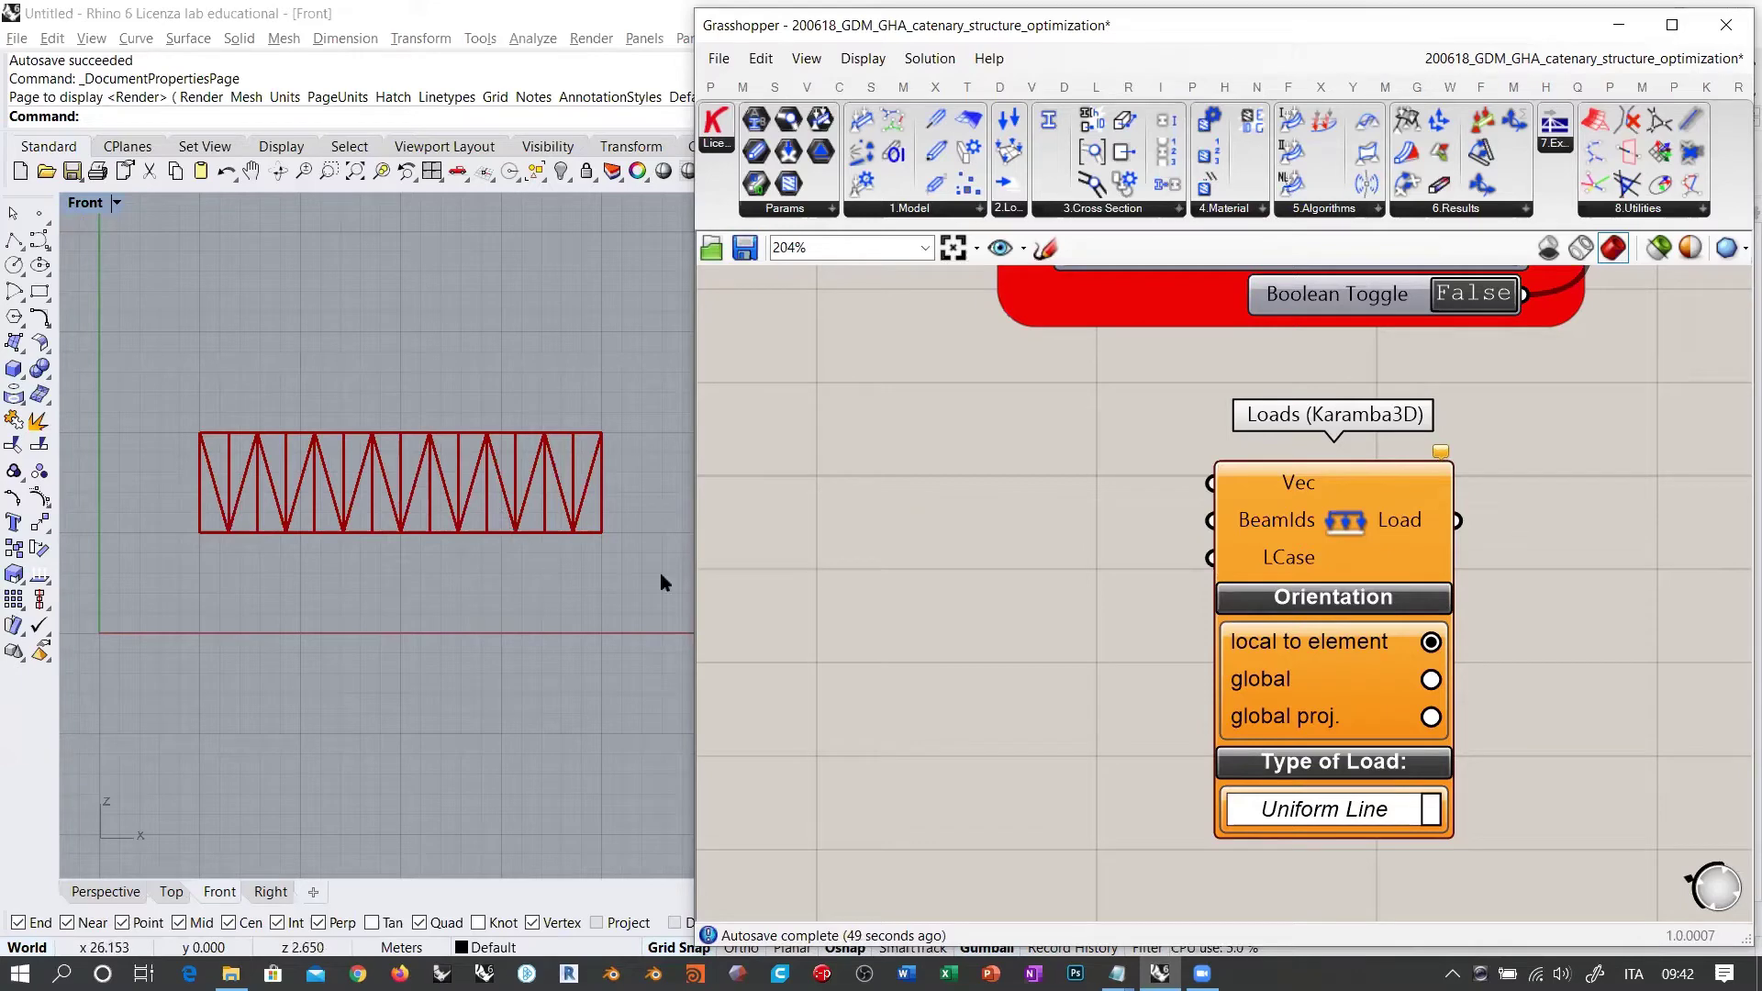
pyautogui.scroll(-5, 1016, 571)
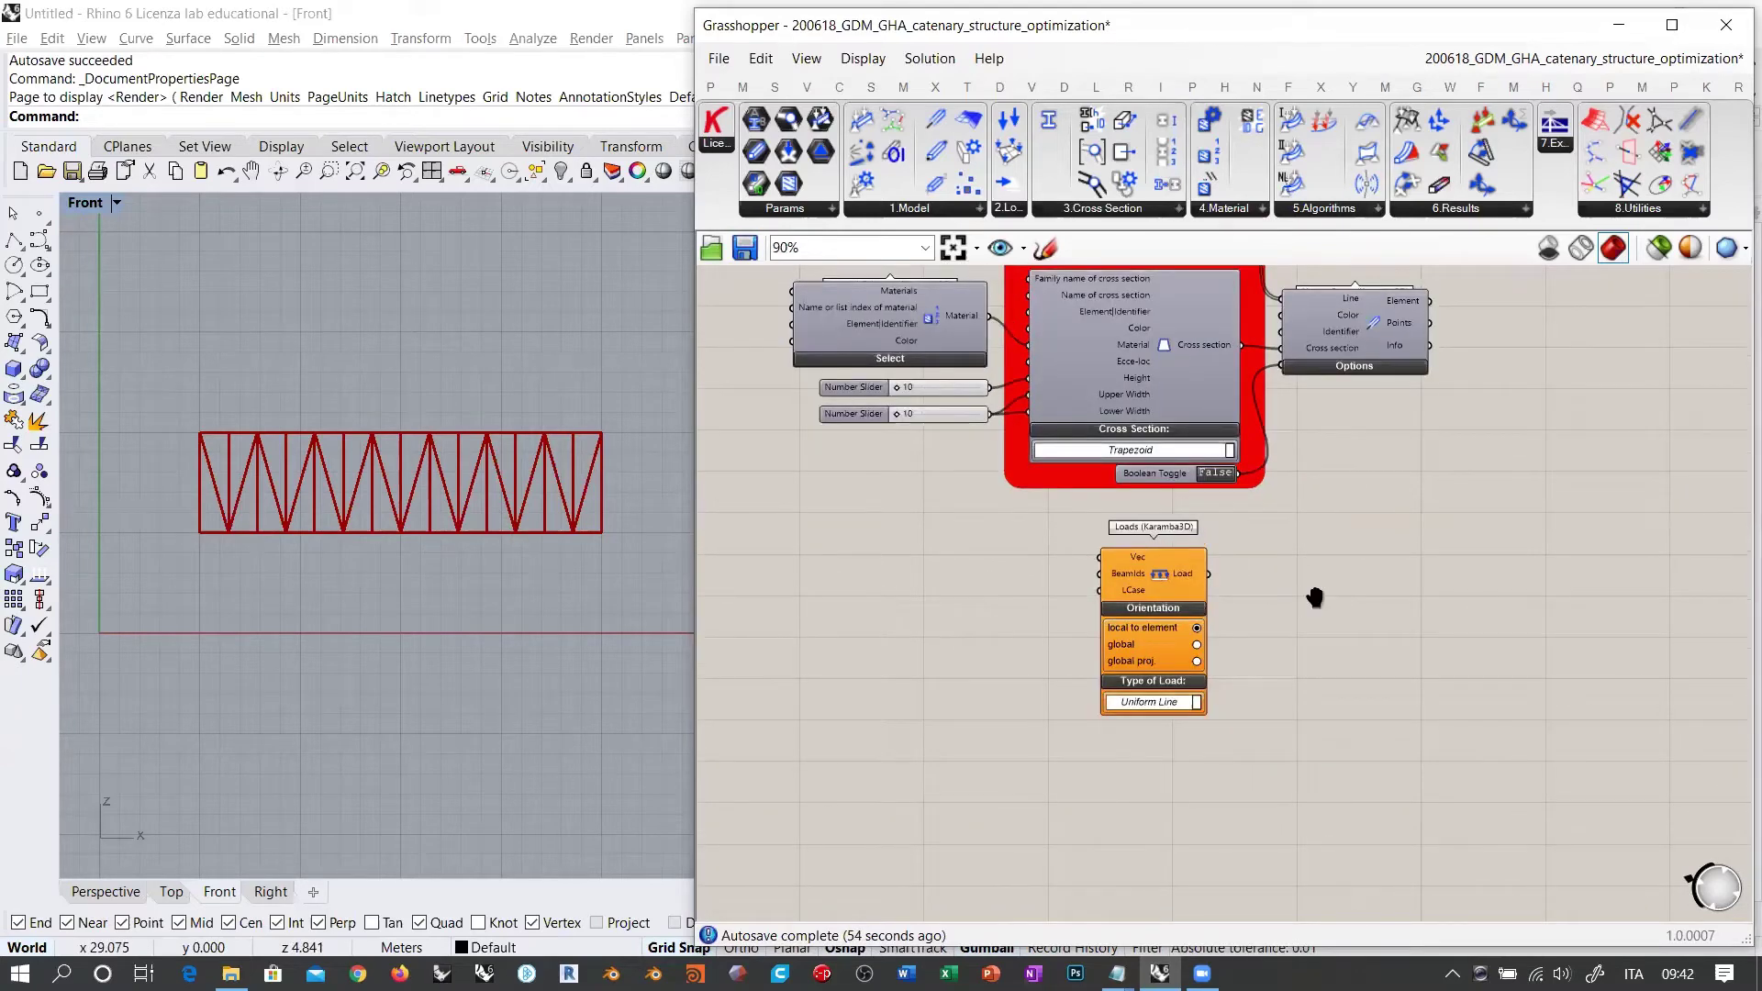
pyautogui.moveTo(1315, 597); pyautogui.dragTo(1356, 606, button='right')
pyautogui.scroll(2, 1192, 597)
pyautogui.click(1188, 578)
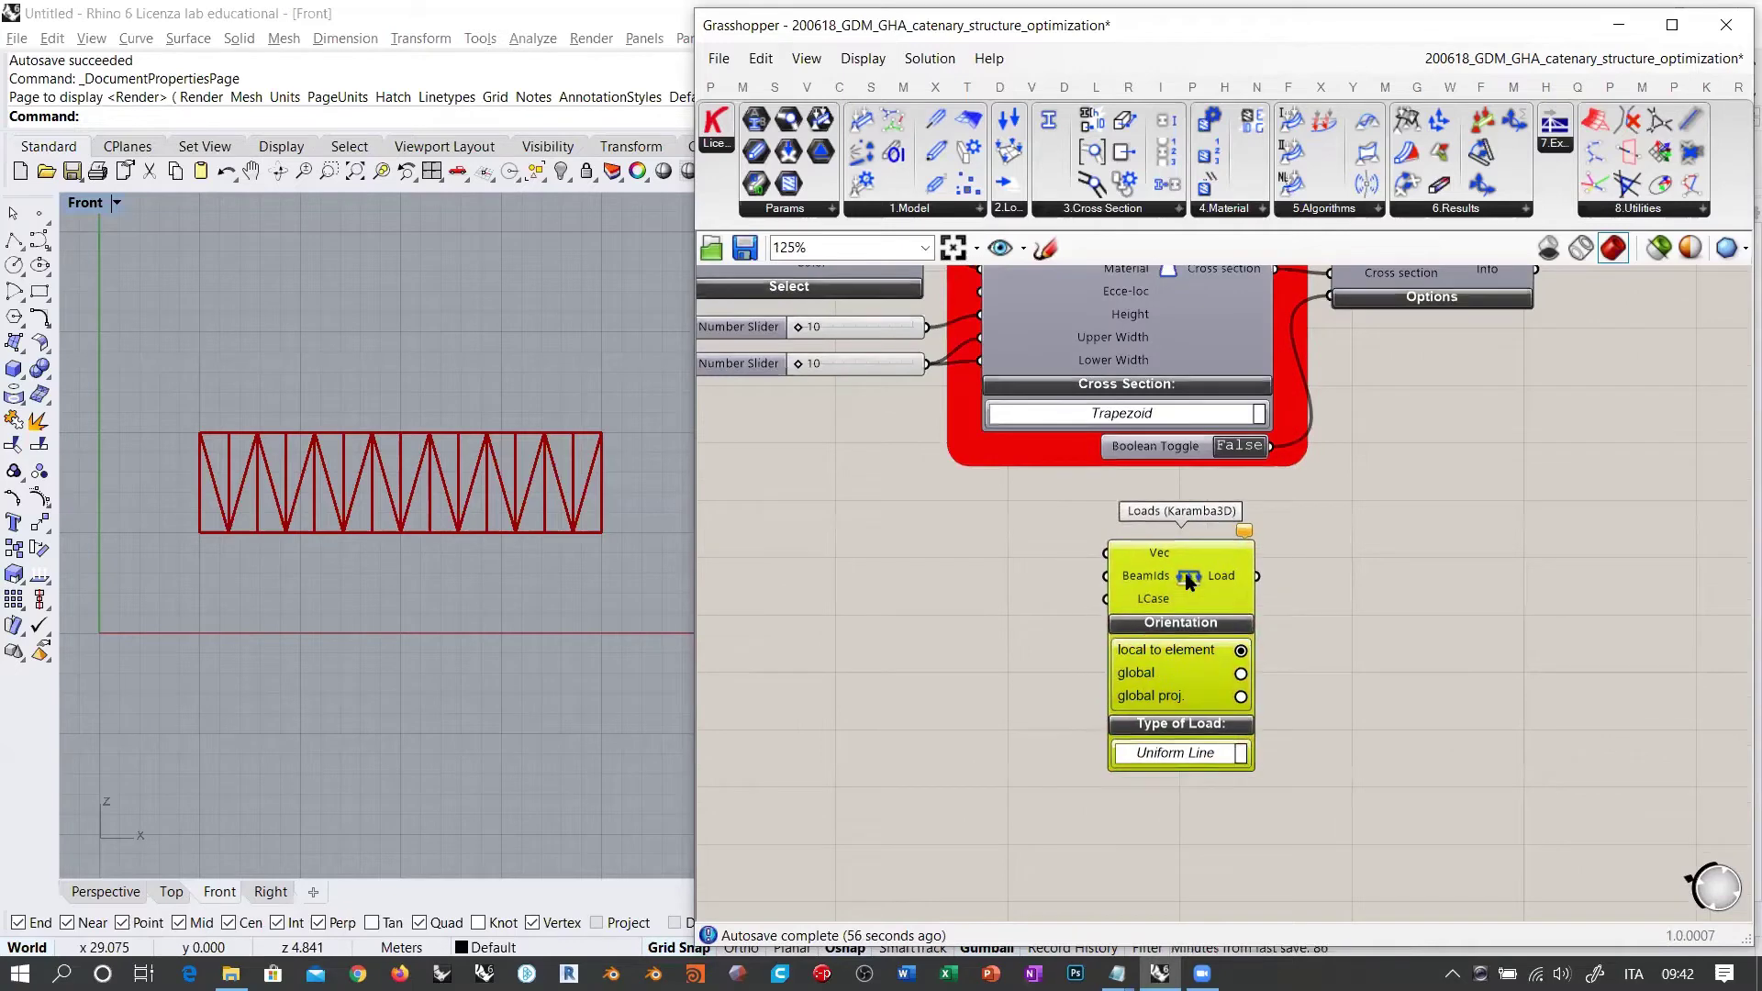
pyautogui.moveTo(1185, 574); pyautogui.dragTo(1188, 573)
pyautogui.click(1000, 556)
pyautogui.scroll(5, 1108, 584)
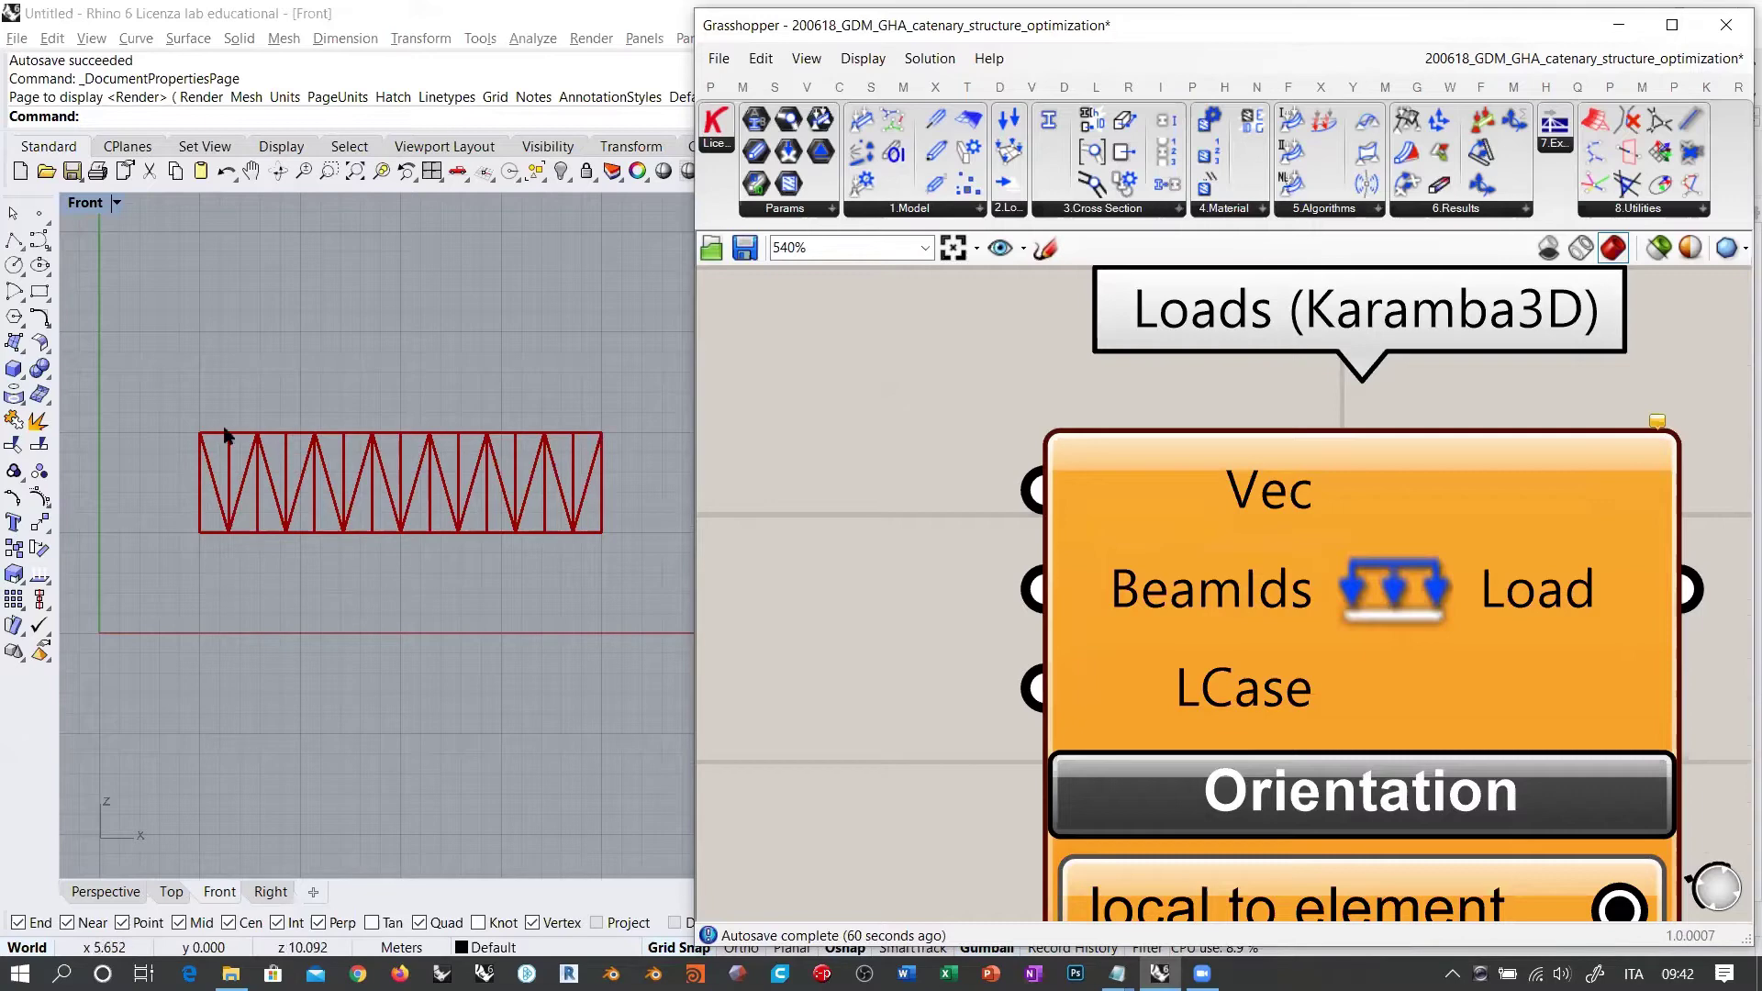
pyautogui.scroll(-6, 906, 525)
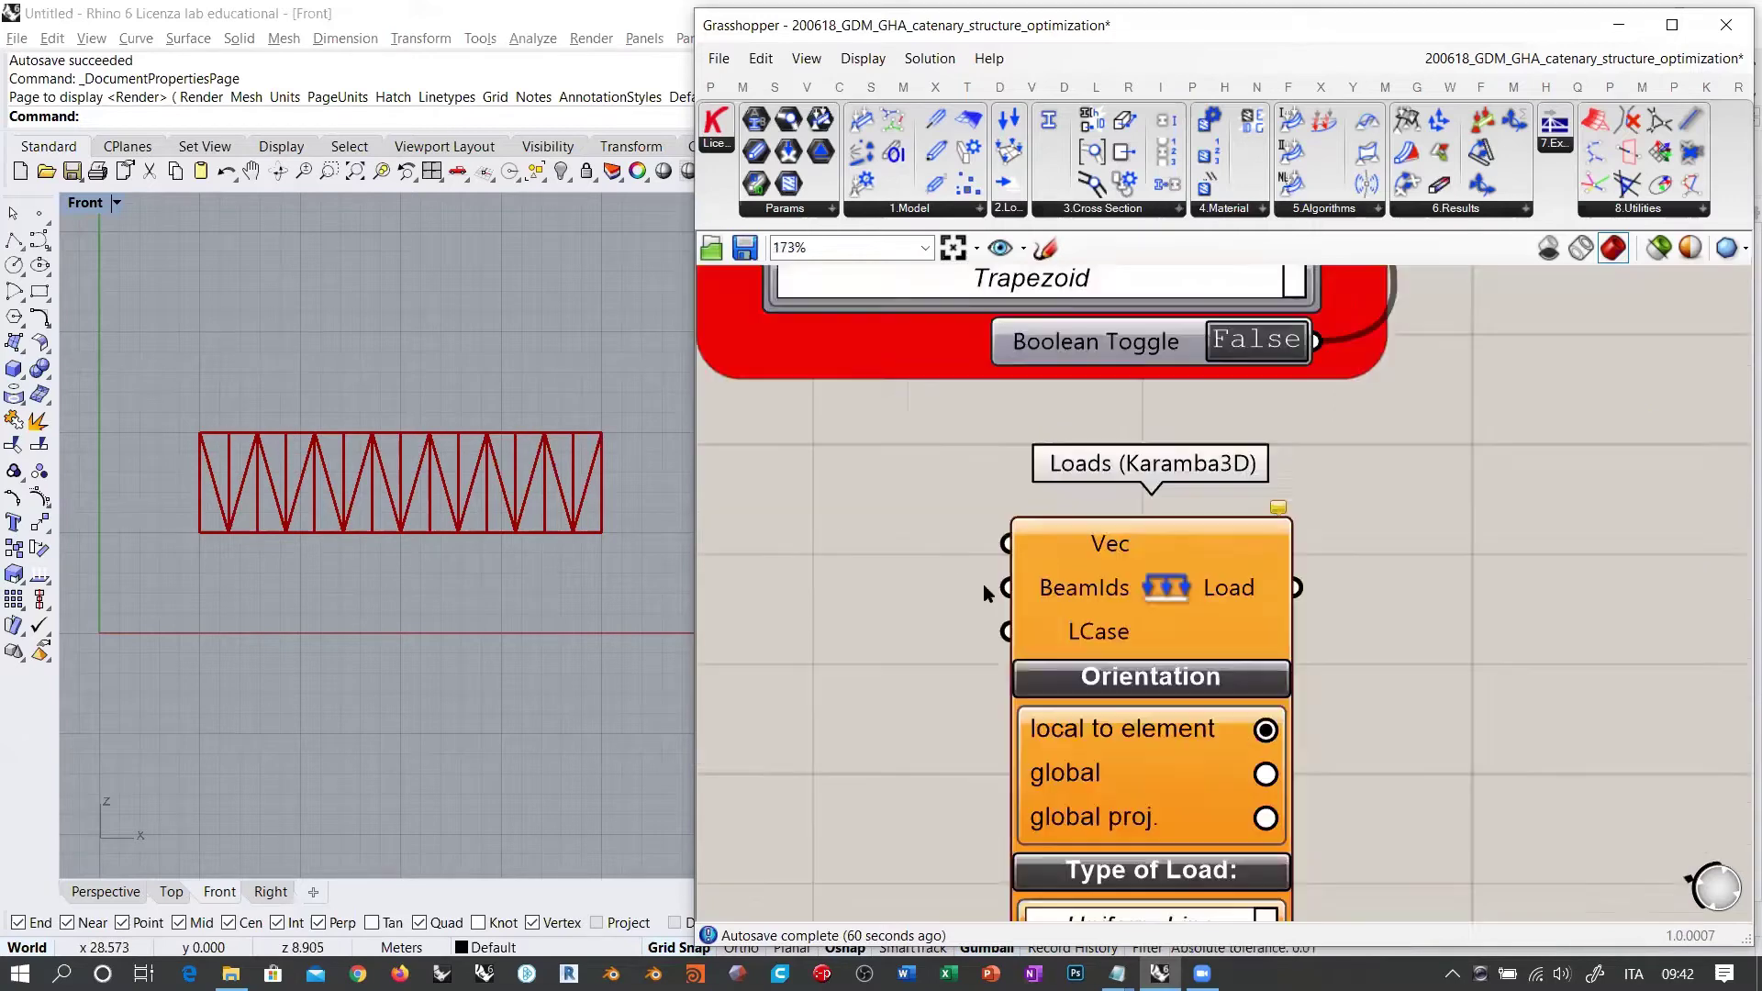
# Step: Examine the first Cross Section component and the Line to Beam component it feeds, including its inputs and outputs
pyautogui.scroll(1, 1025, 715)
pyautogui.scroll(-4, 1025, 715)
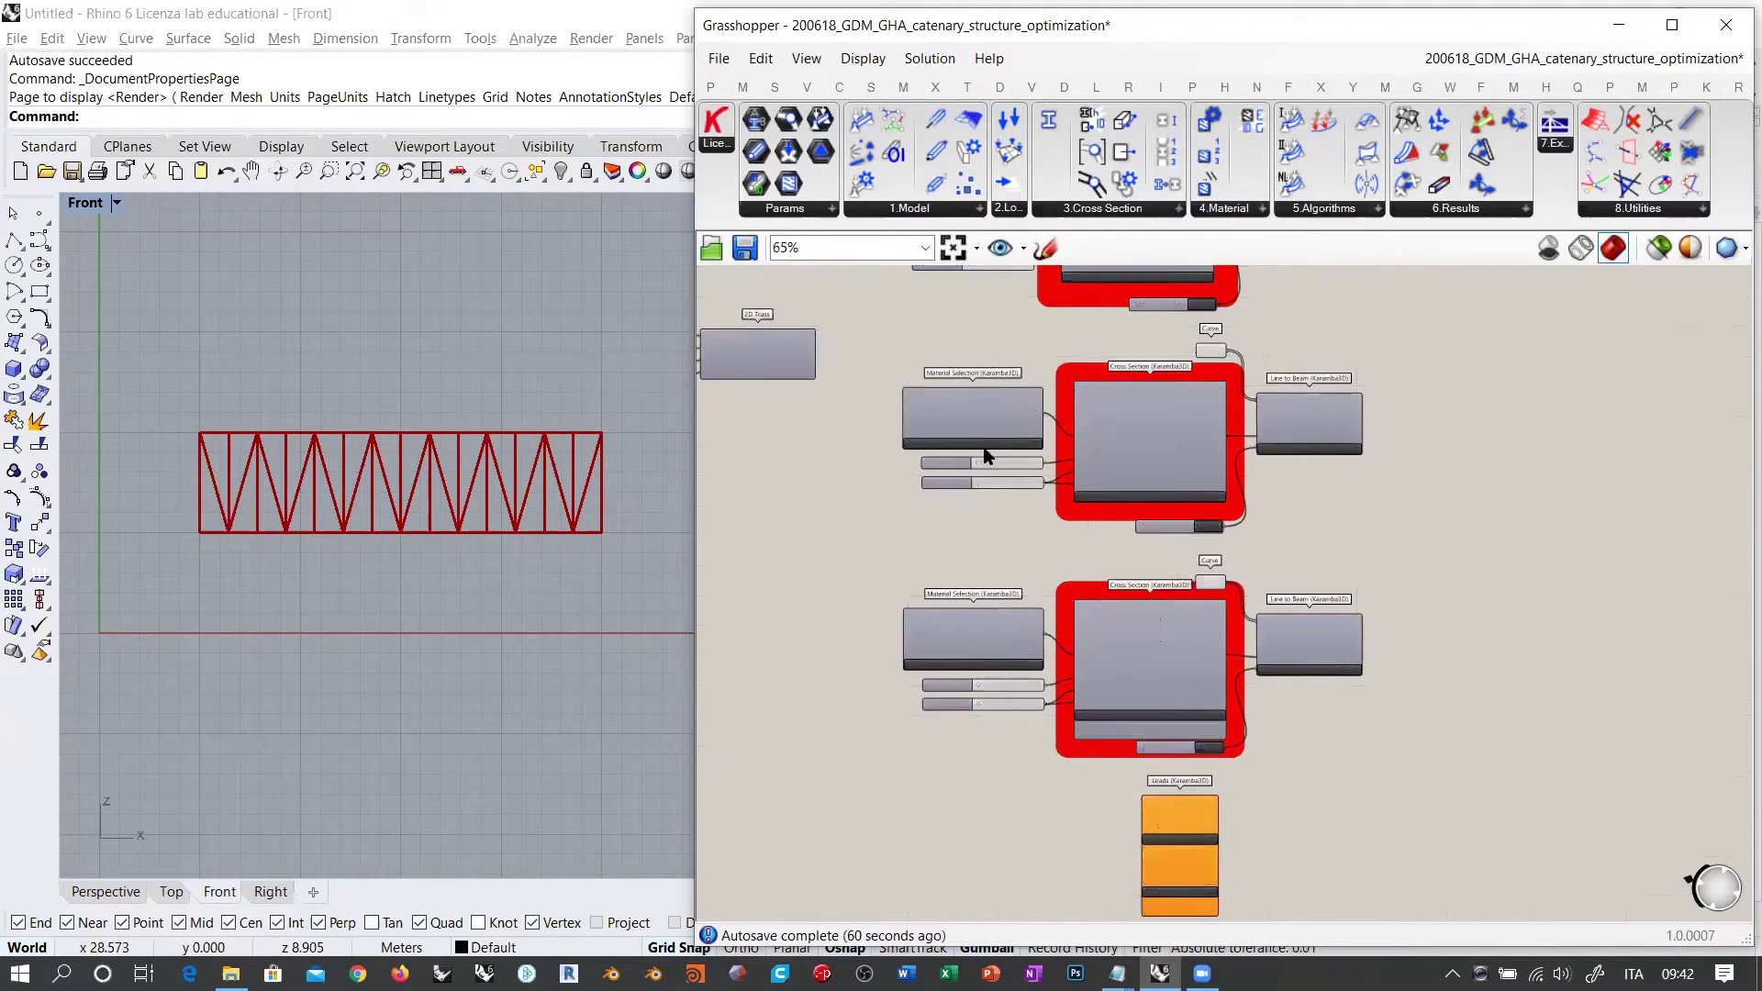
pyautogui.scroll(5, 1264, 340)
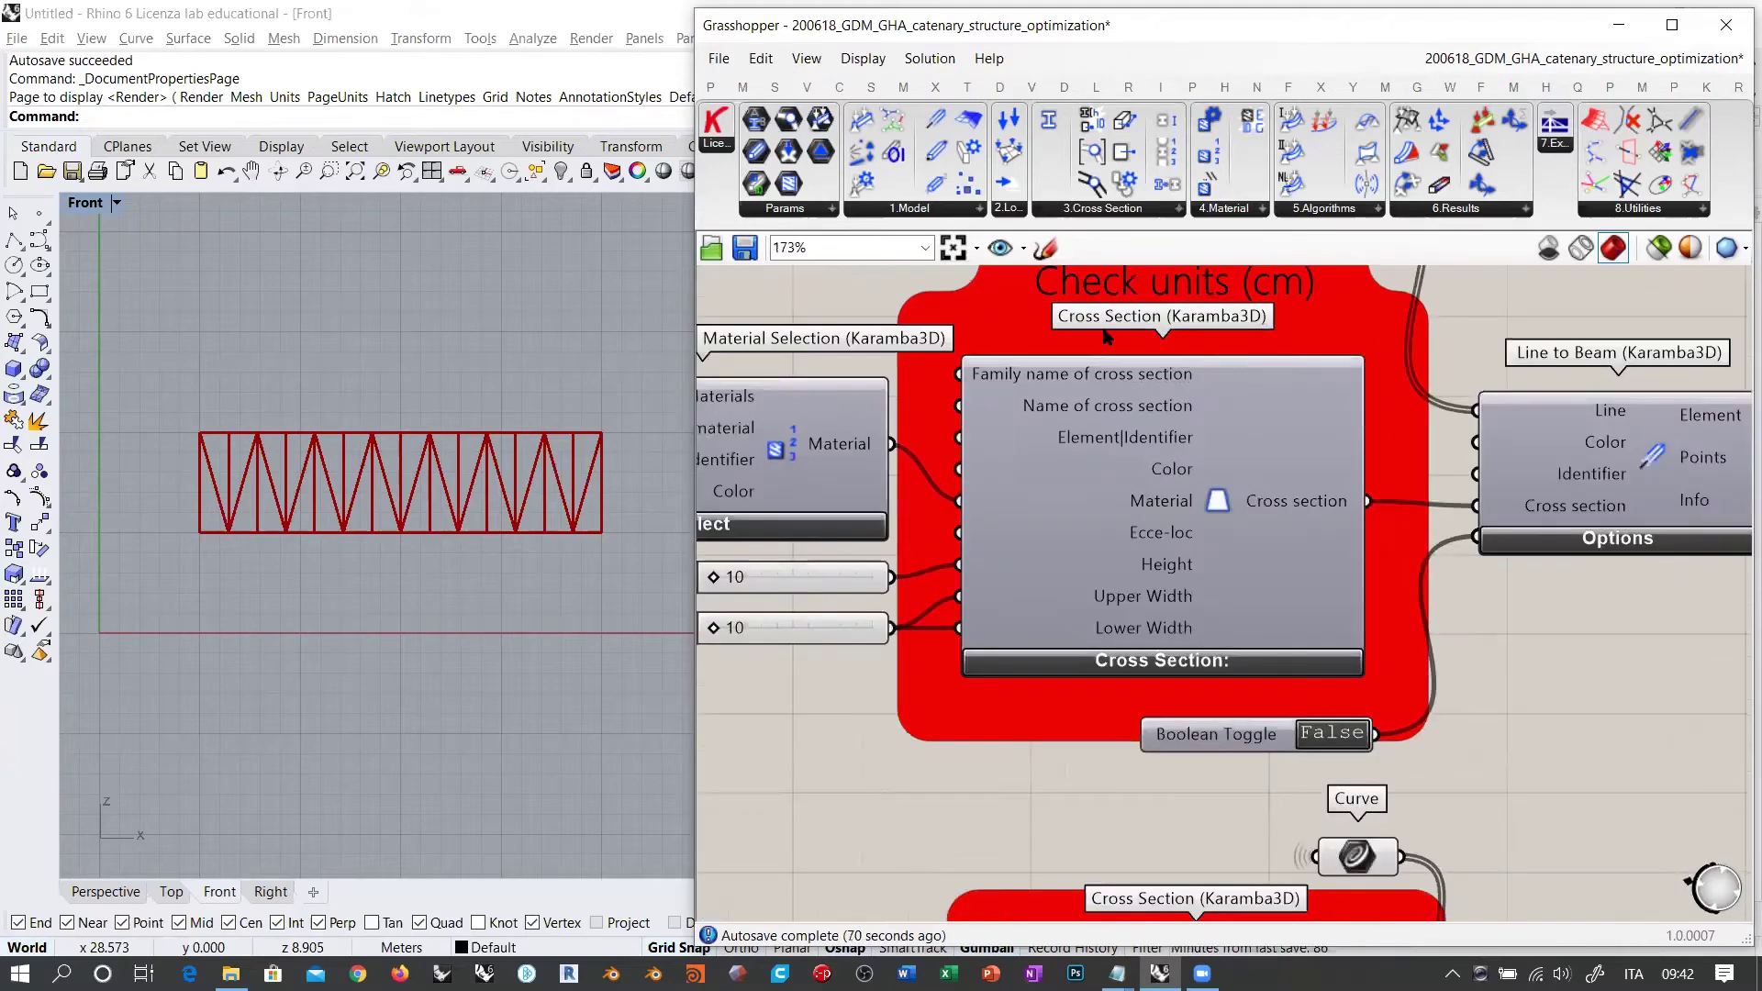
pyautogui.moveTo(1588, 629); pyautogui.dragTo(1206, 579, button='right')
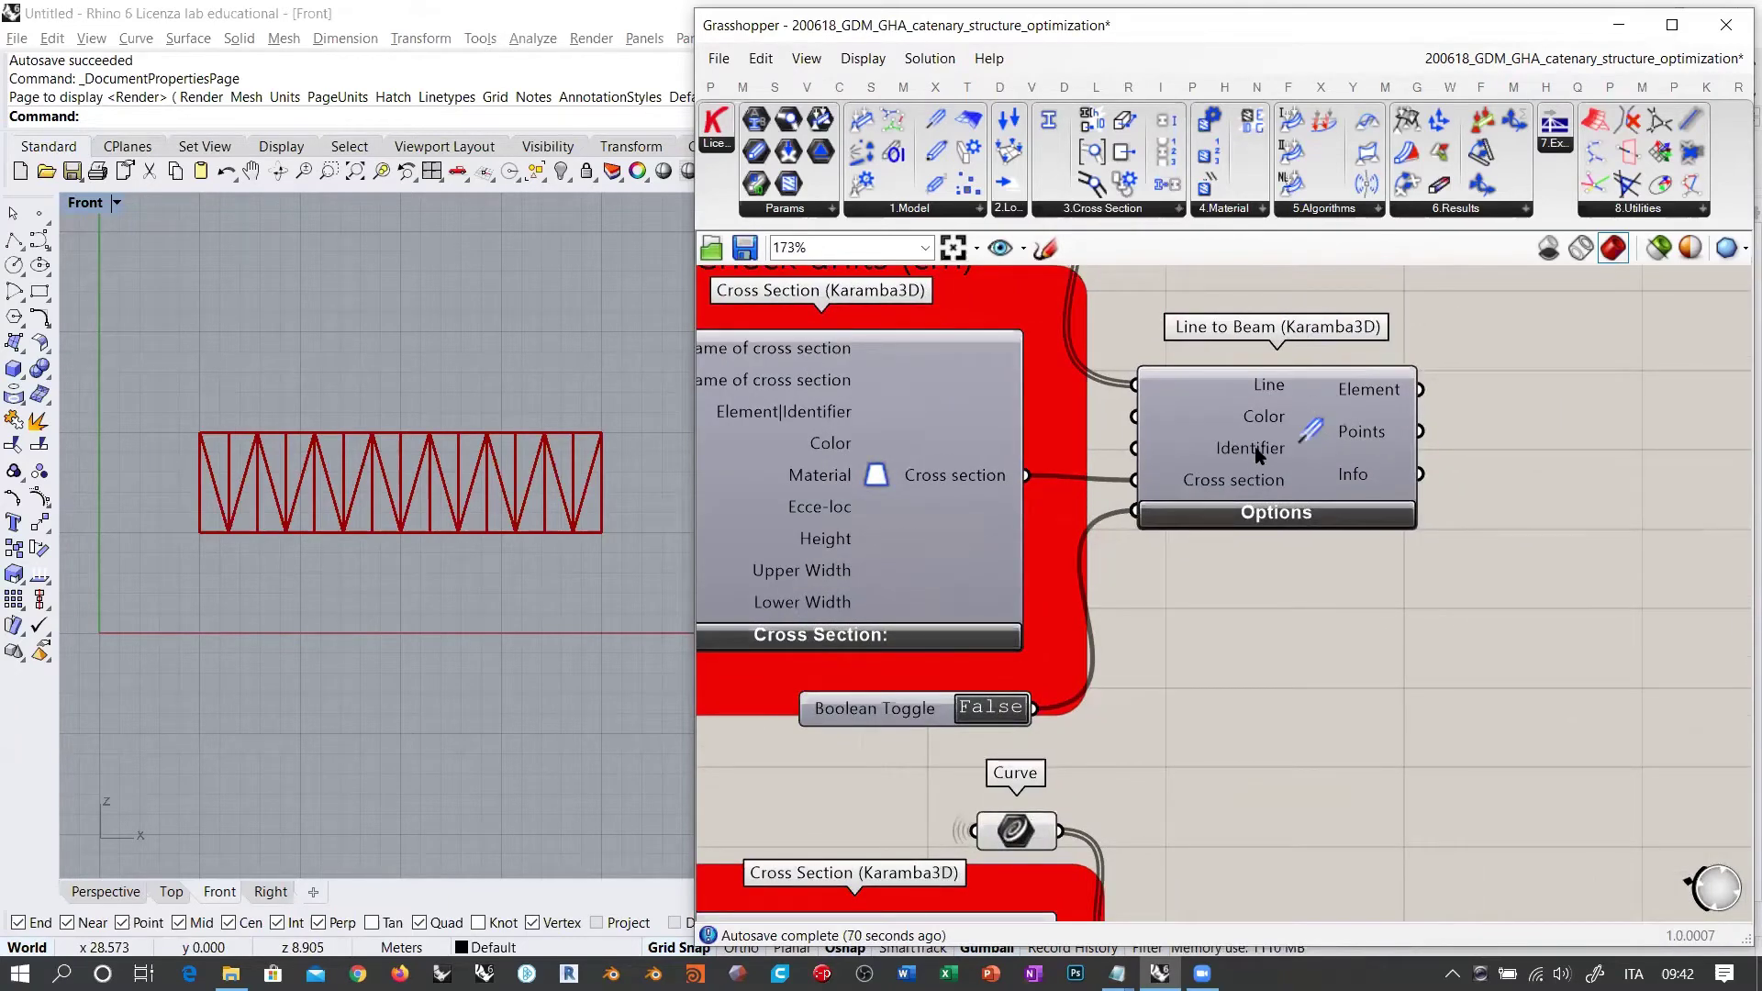
pyautogui.moveTo(1257, 456)
pyautogui.moveTo(1307, 431); pyautogui.dragTo(1317, 427)
pyautogui.scroll(-5, 1349, 603)
pyautogui.moveTo(1522, 574); pyautogui.dragTo(1302, 480, button='right')
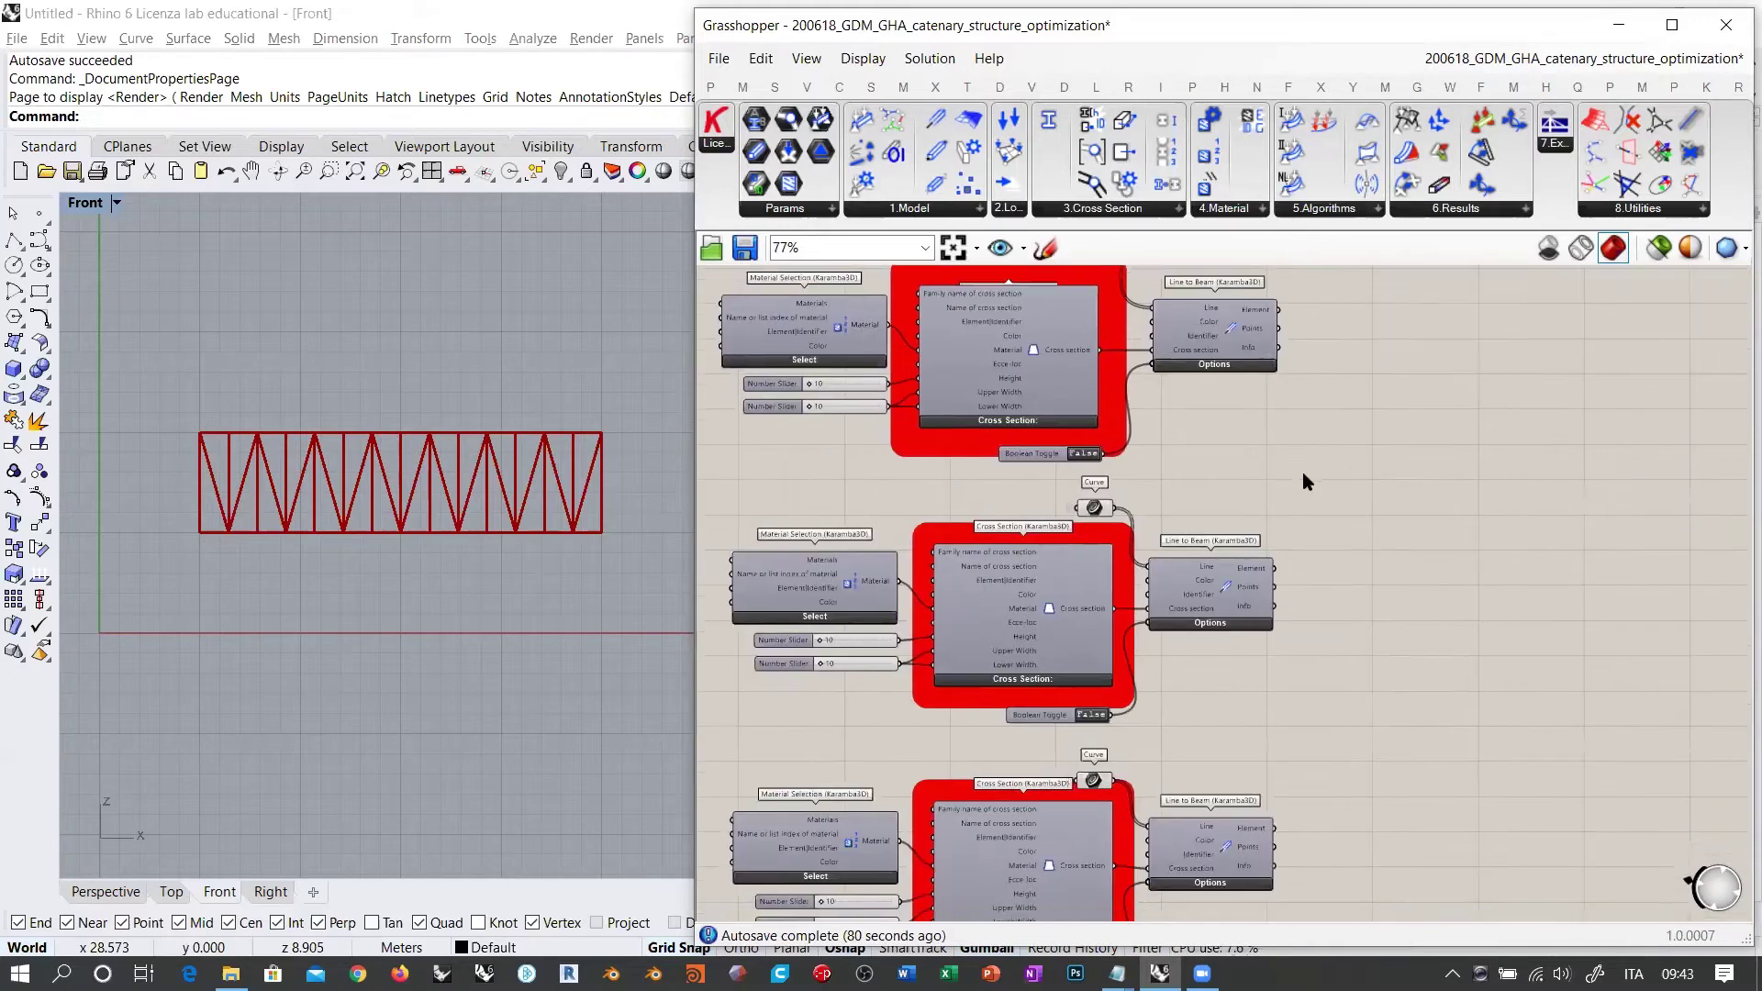
# Step: Line up the three Line to Beam components in one column and shift them slightly away from the cross-section groups
pyautogui.scroll(-2, 1319, 352)
pyautogui.moveTo(1318, 343); pyautogui.dragTo(1228, 754)
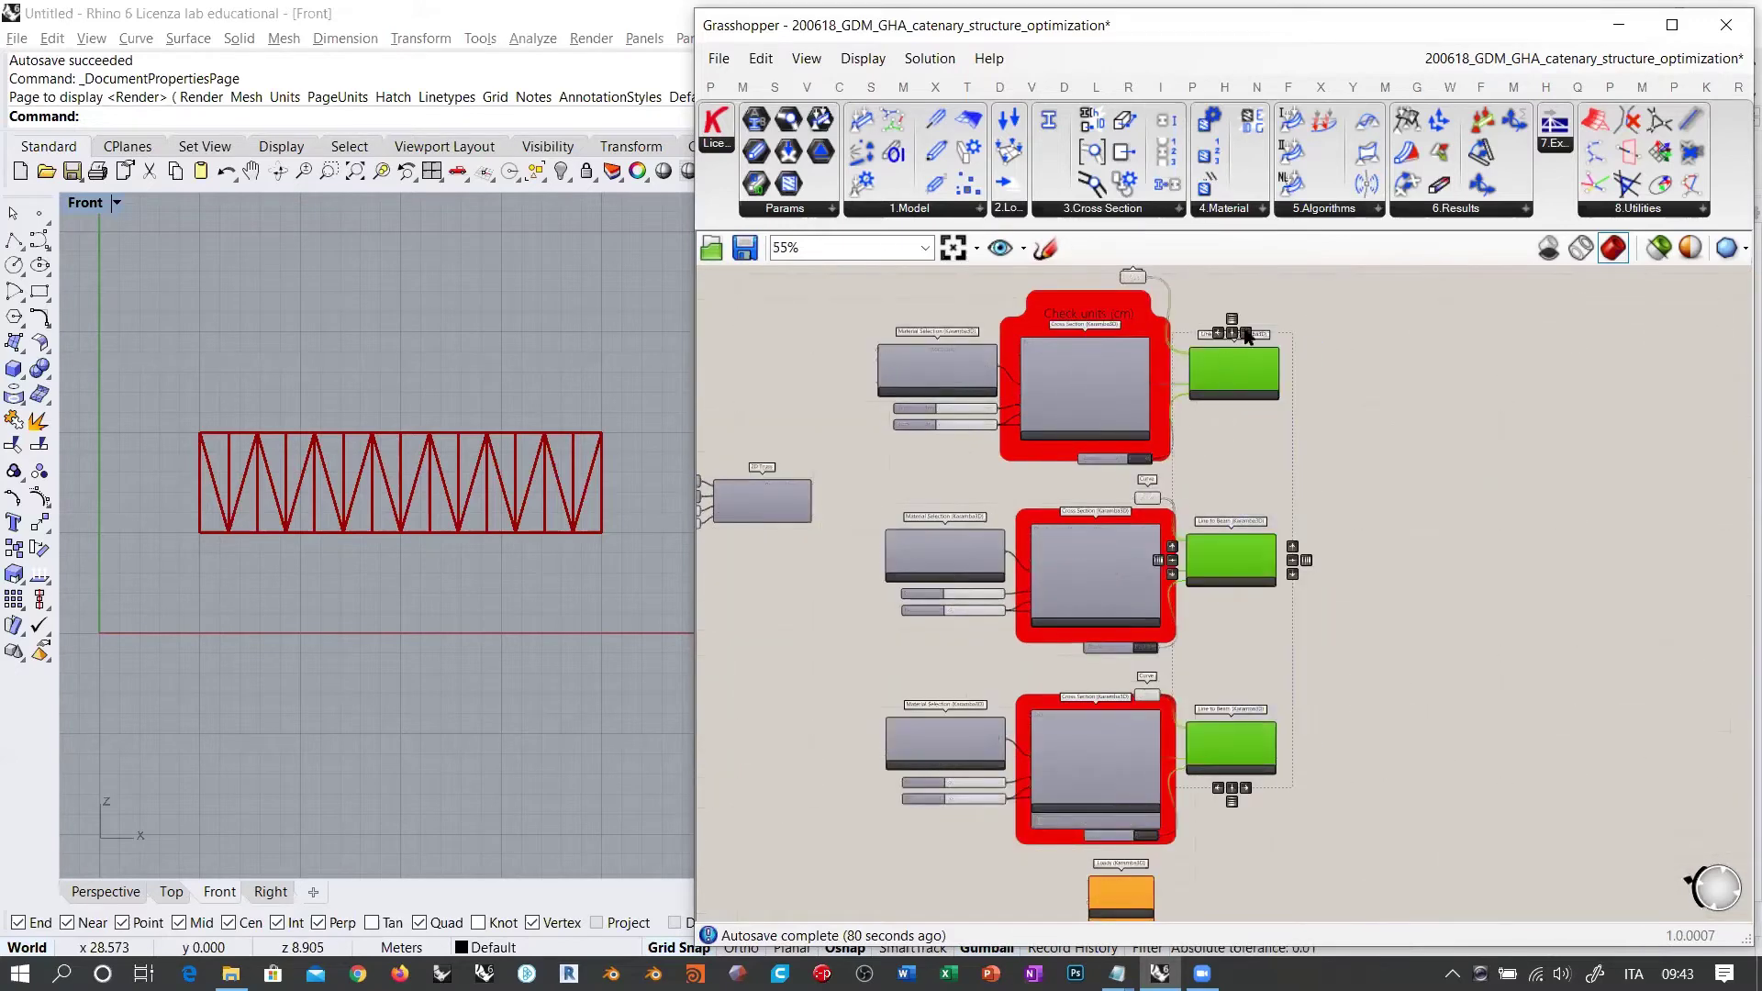
pyautogui.moveTo(1247, 365); pyautogui.dragTo(1273, 367)
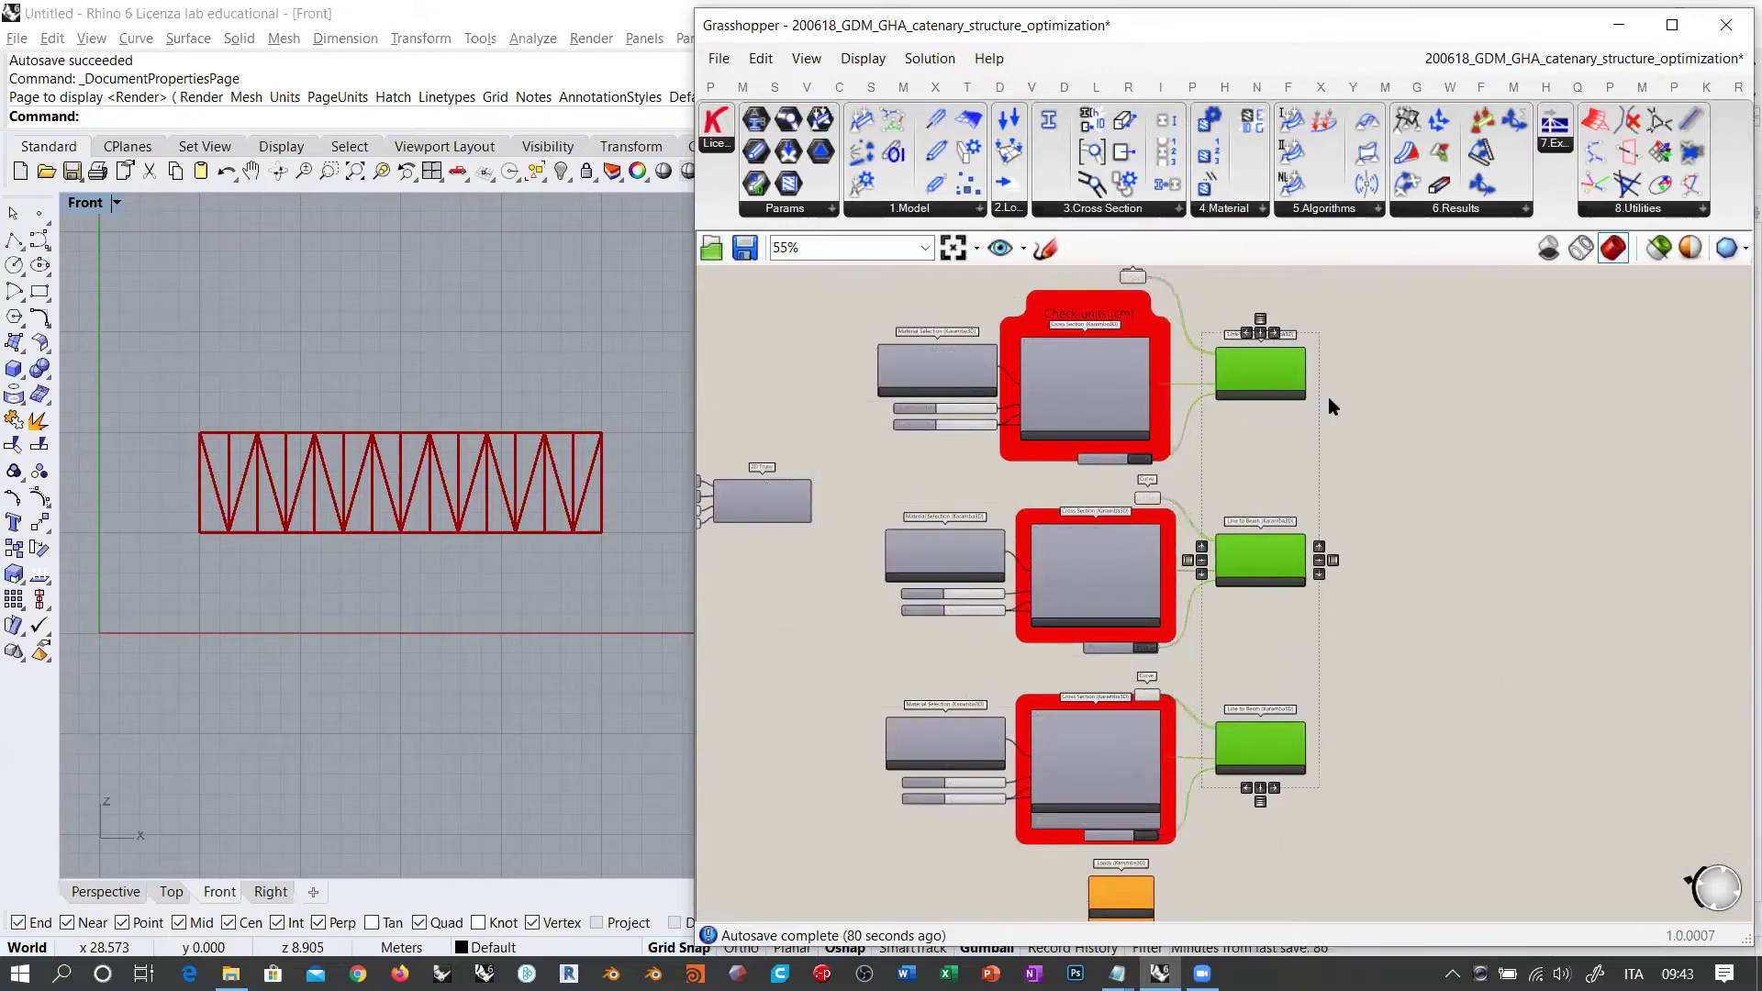
pyautogui.click(1386, 392)
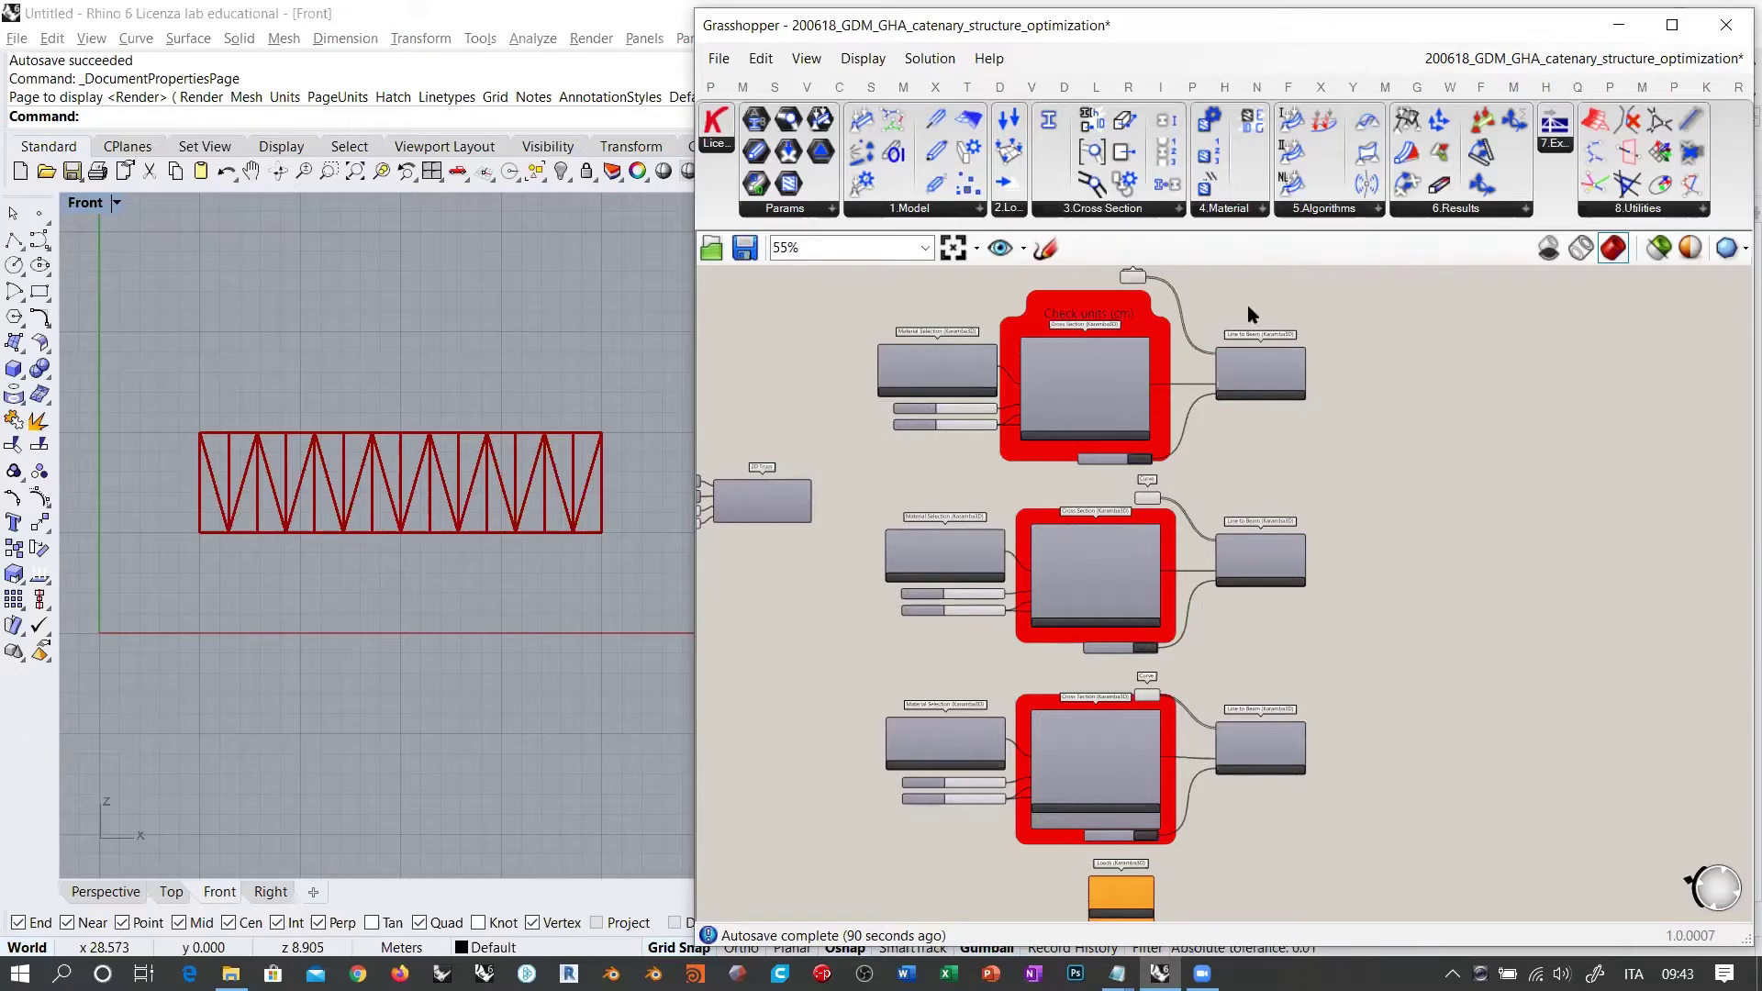
# Step: Add a List Item component beside the 2D Truss and connect the truss's Primary Lines output to its List input
pyautogui.moveTo(1212, 332); pyautogui.dragTo(1317, 374, button='right')
pyautogui.scroll(3, 1328, 365)
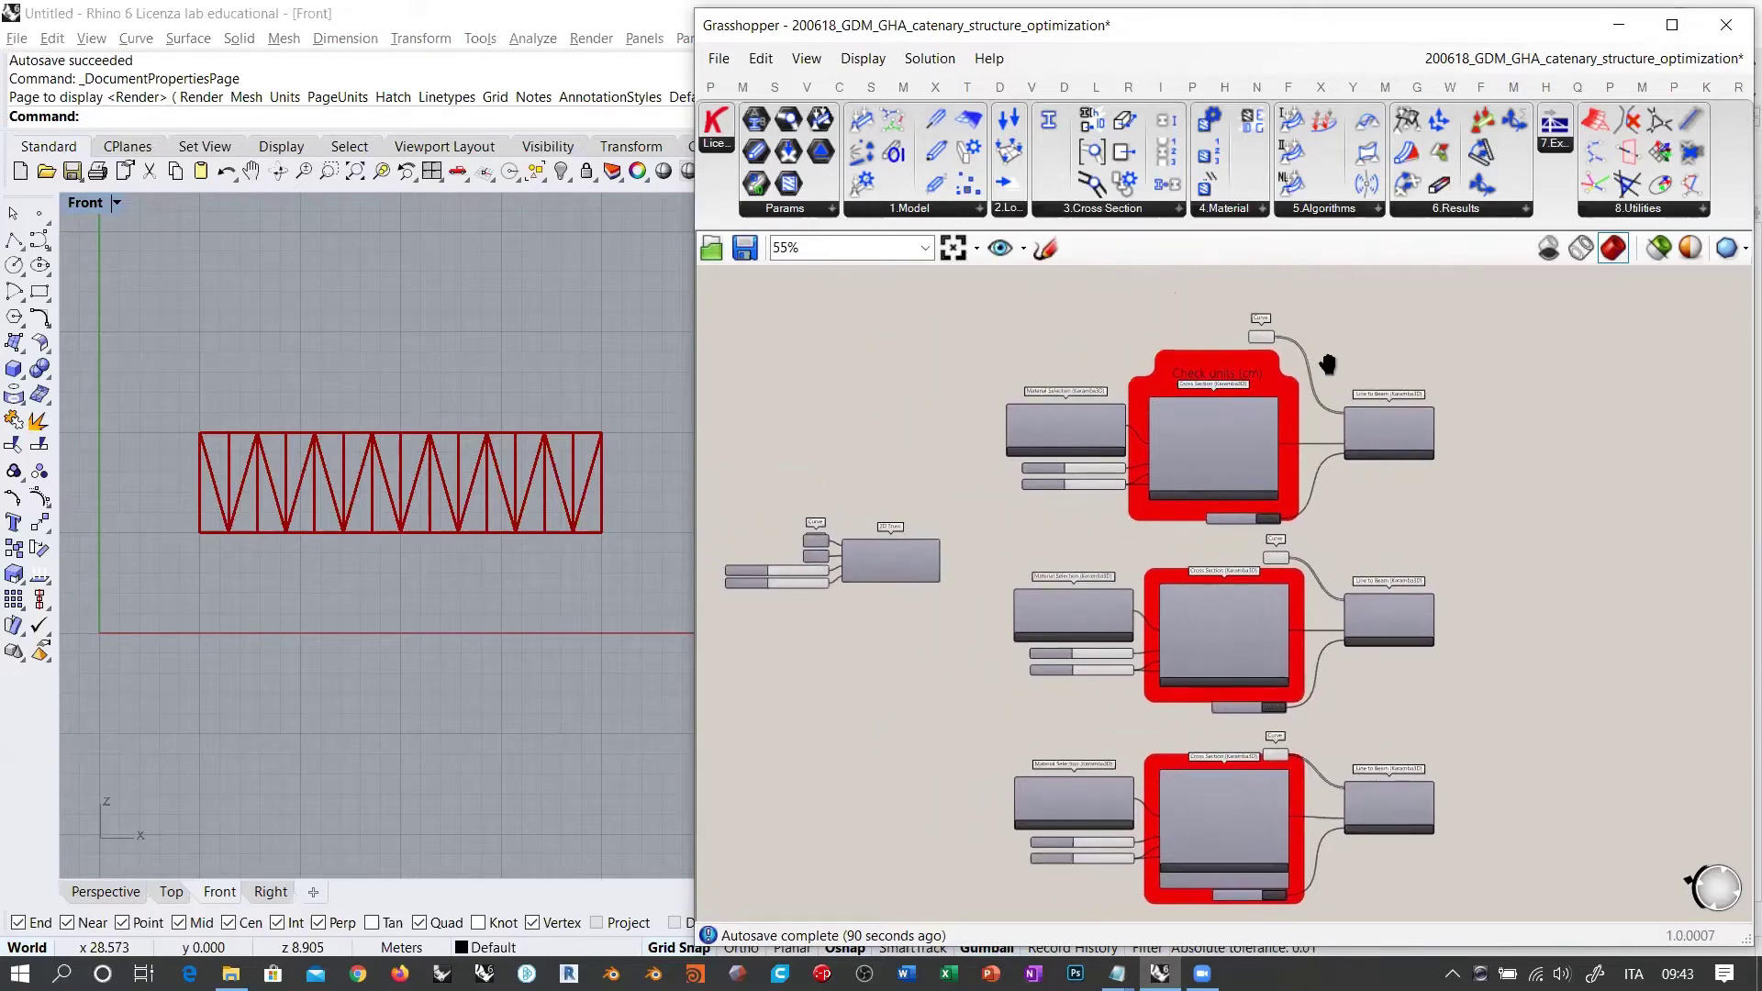
pyautogui.scroll(5, 938, 559)
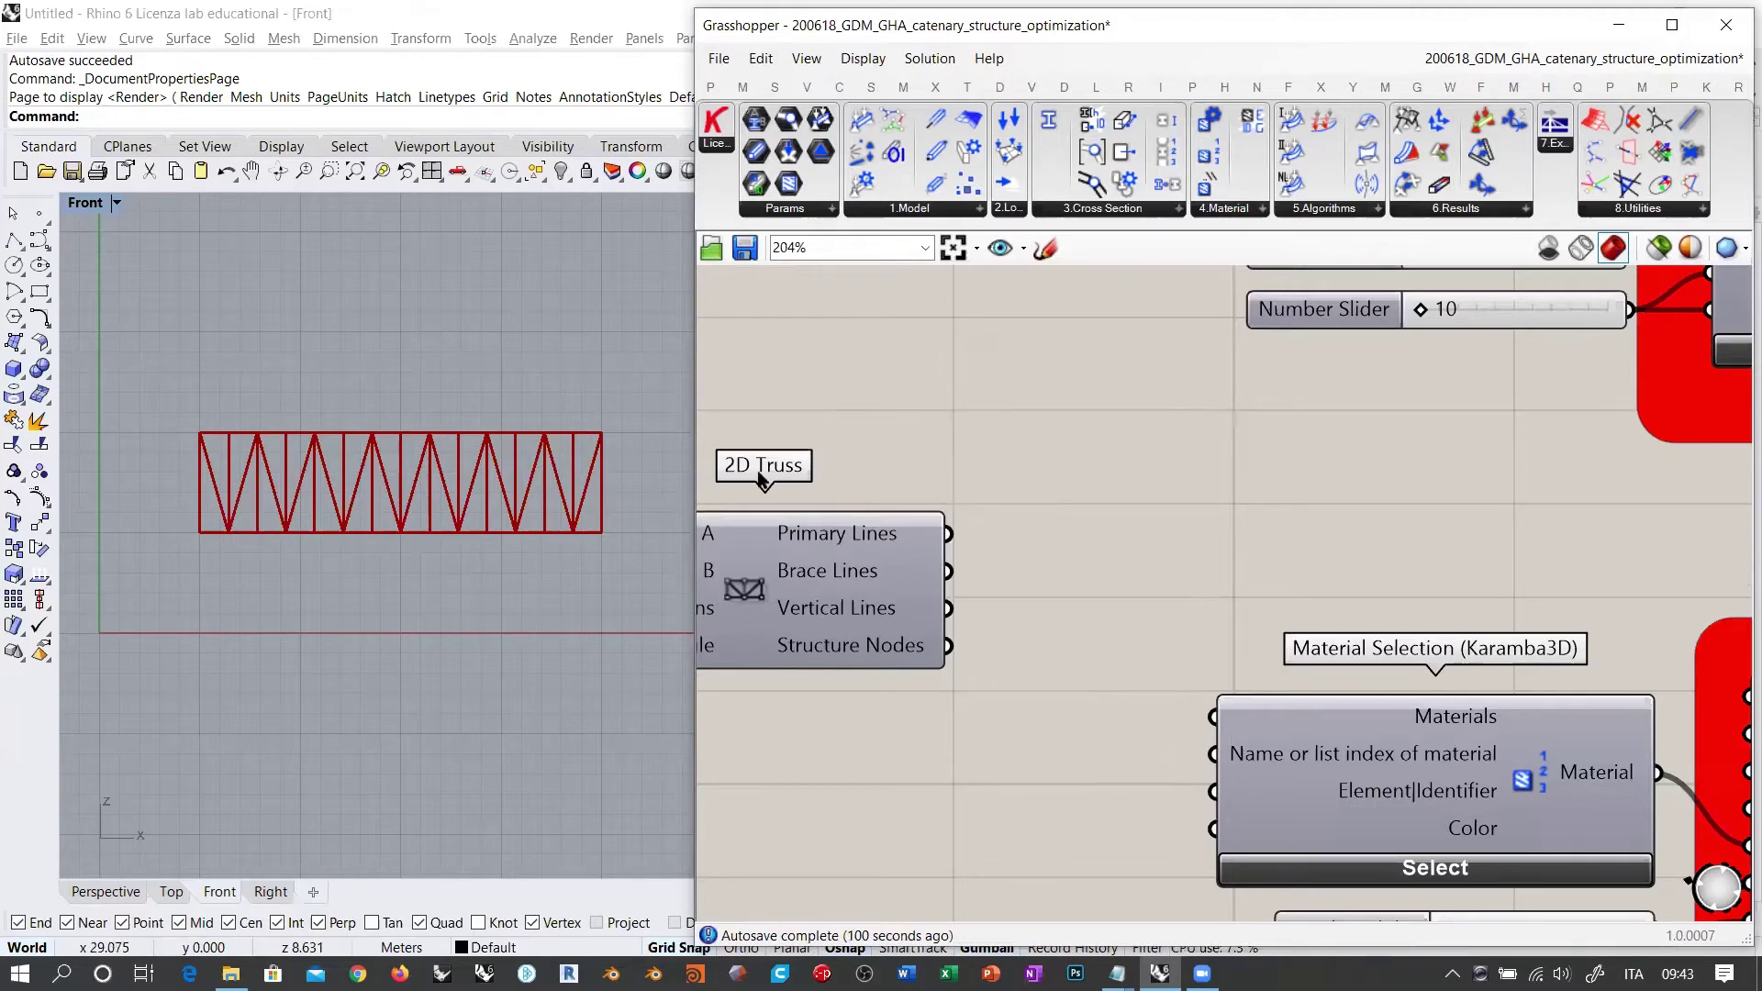
pyautogui.moveTo(854, 541)
pyautogui.doubleClick(1026, 452)
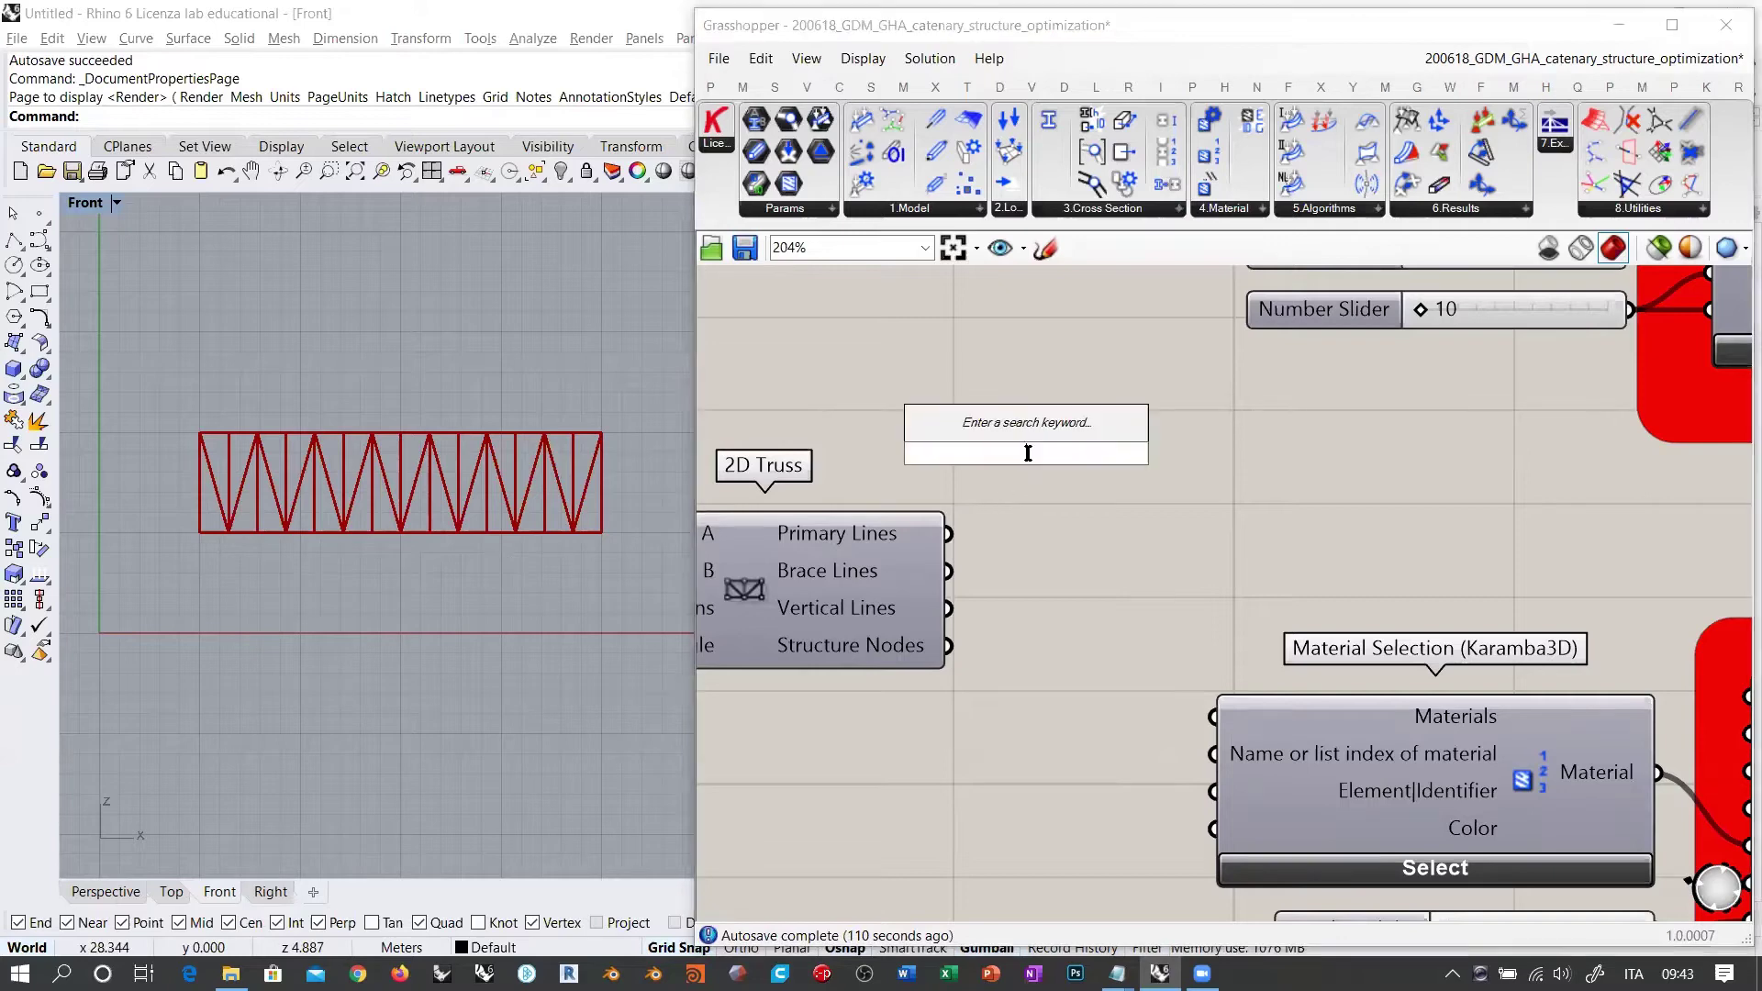
pyautogui.write('list item')
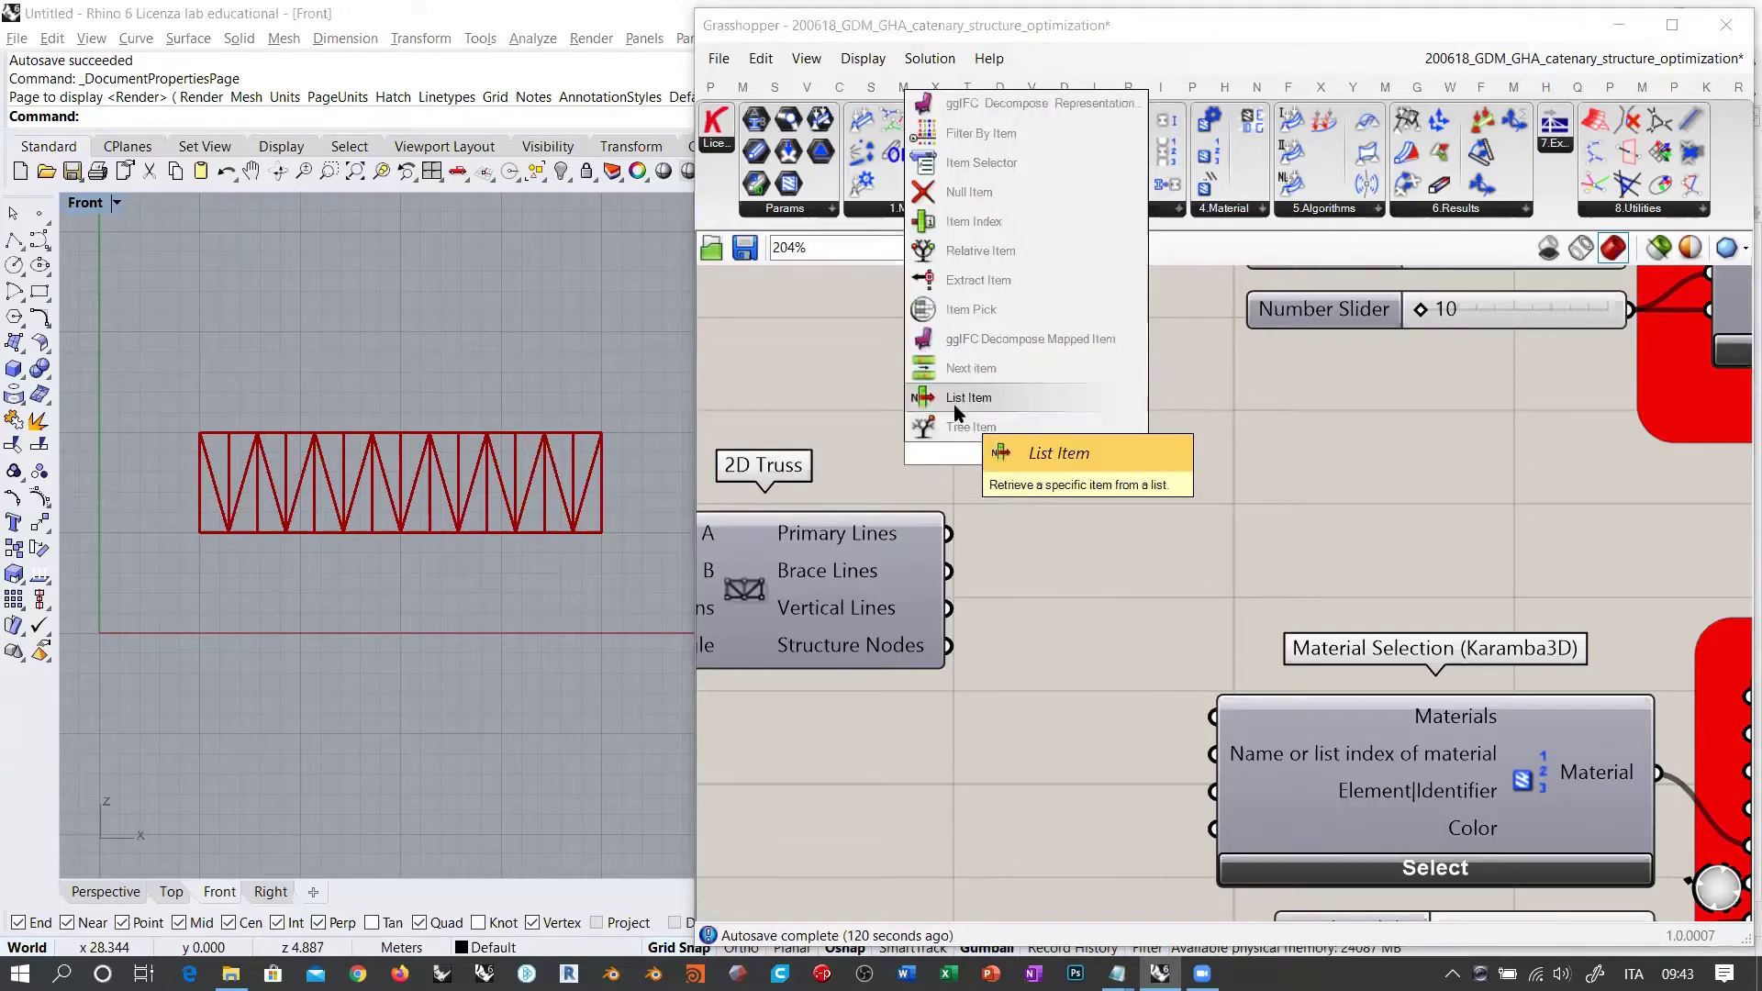
pyautogui.click(1018, 421)
pyautogui.moveTo(1014, 472); pyautogui.dragTo(1102, 451)
pyautogui.moveTo(948, 533); pyautogui.dragTo(1009, 389)
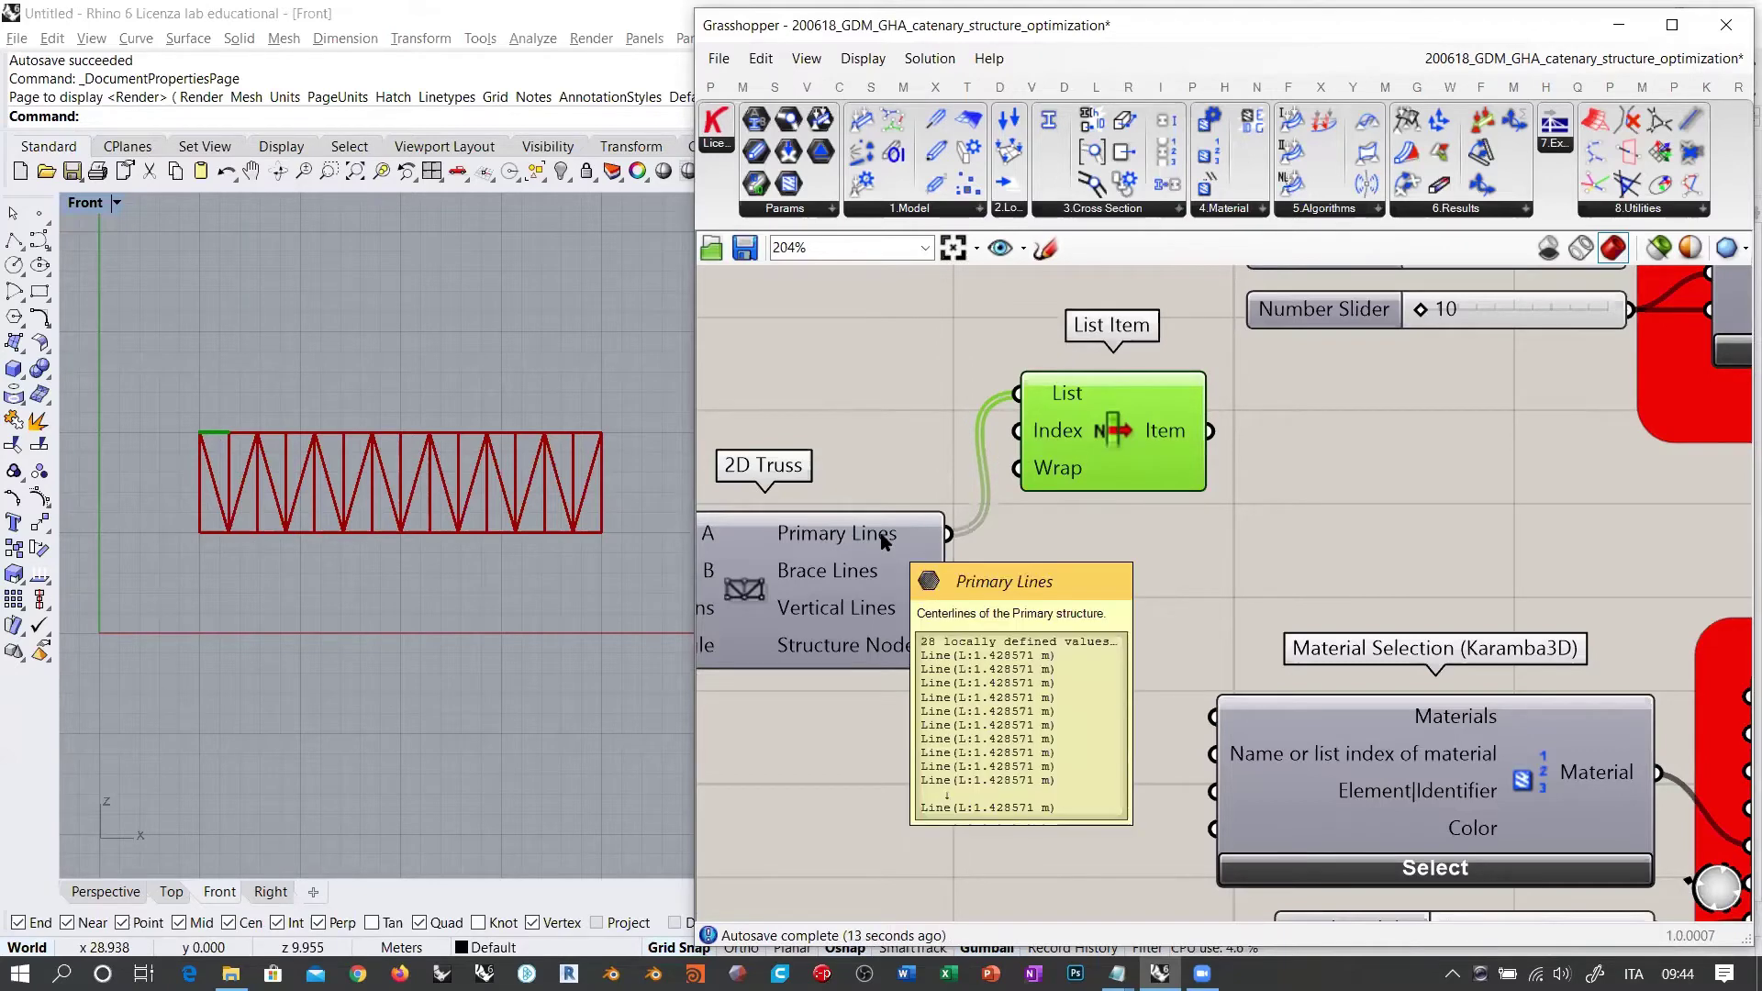
# Step: Add an integer number slider ranging from 0 to 27 and connect it to the List Item's Index input
pyautogui.moveTo(851, 437); pyautogui.dragTo(1174, 450, button='right')
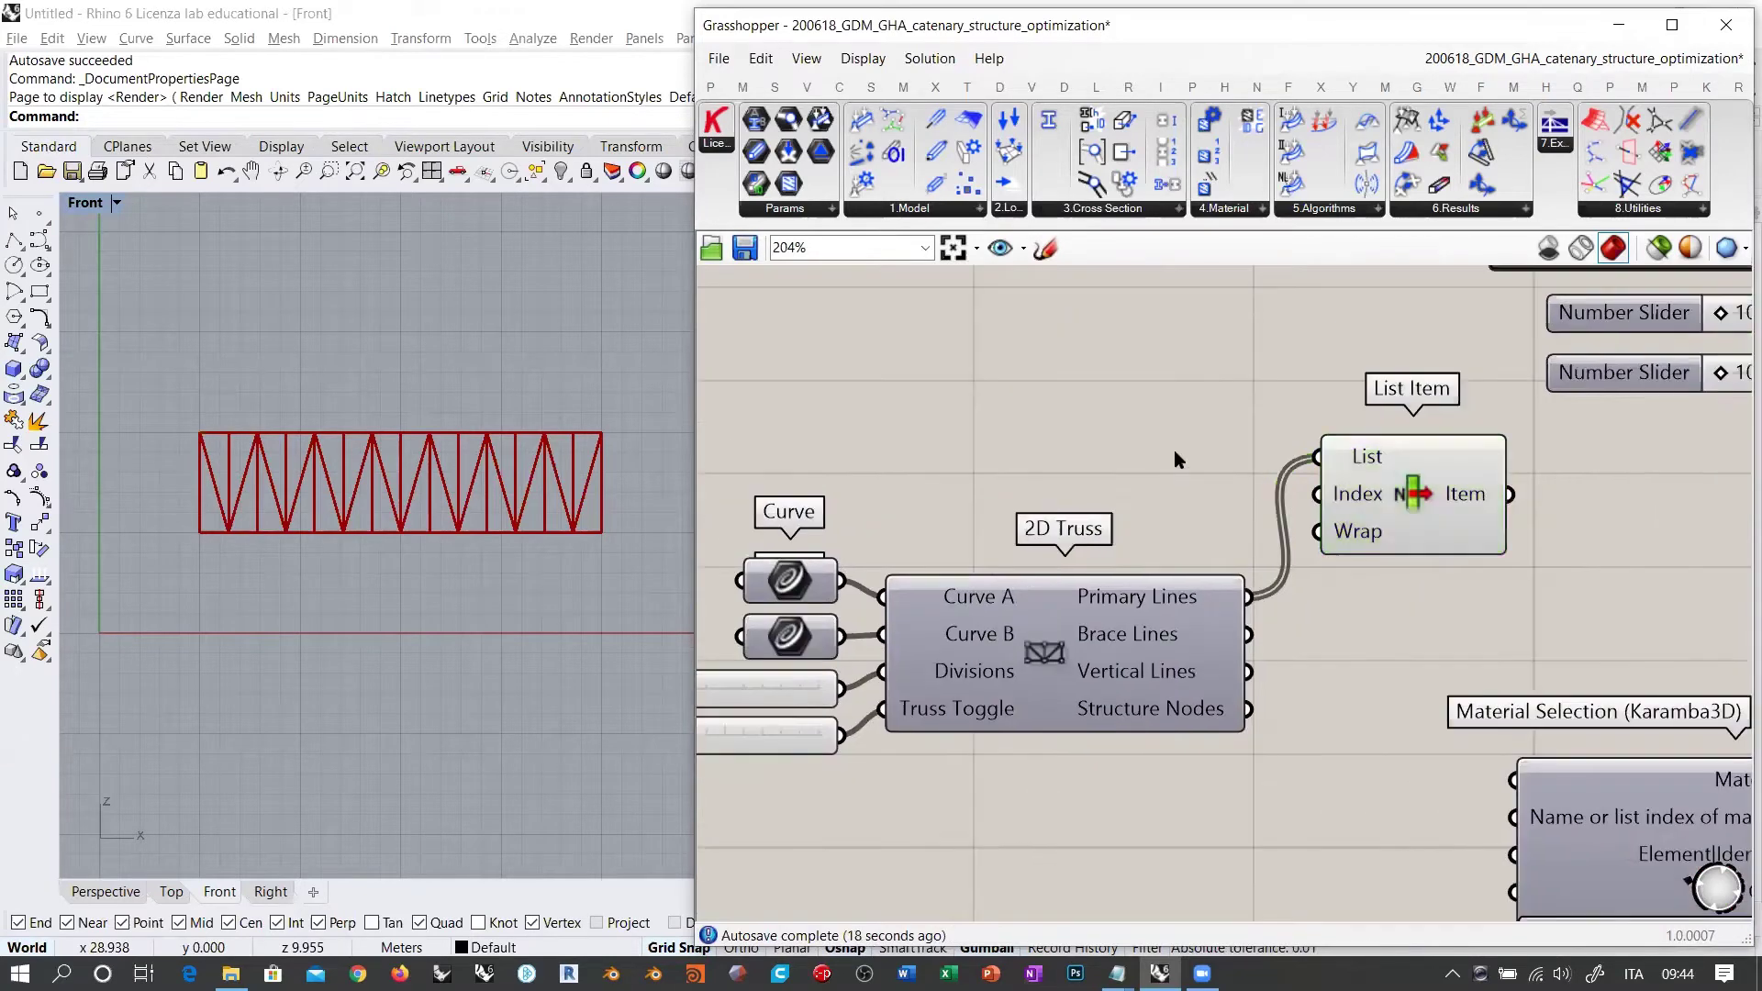
pyautogui.doubleClick(1174, 450)
pyautogui.write('0<')
pyautogui.press('Return')
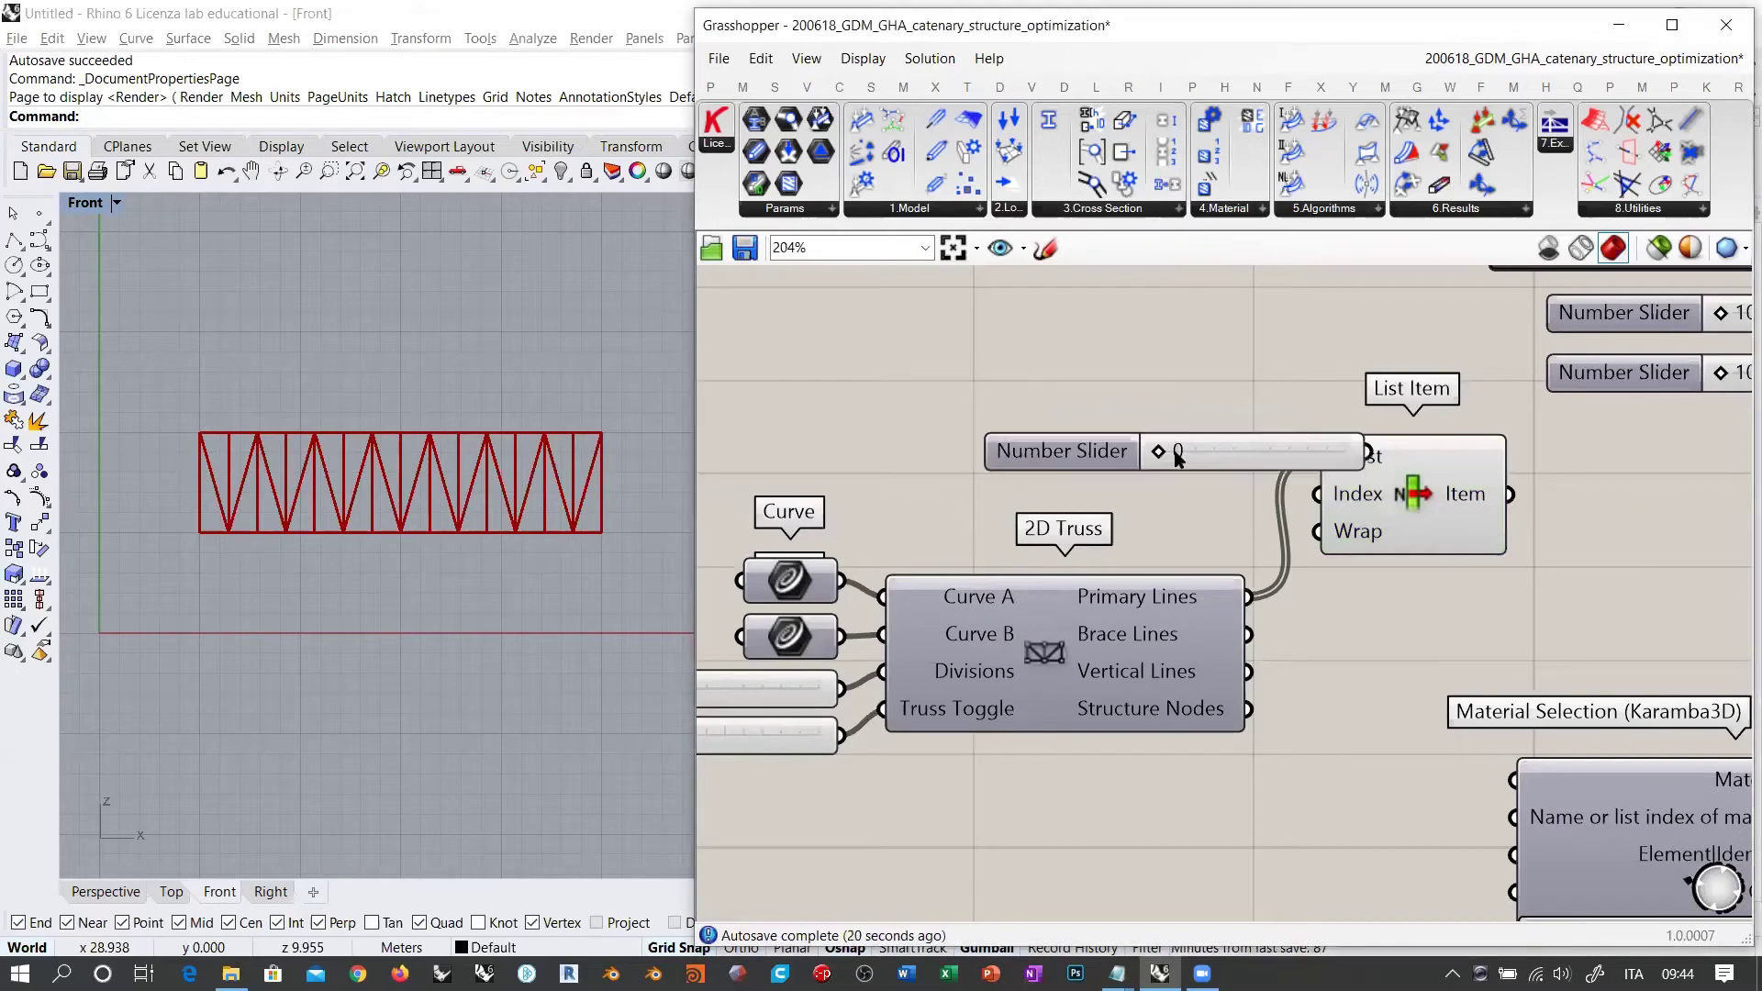
pyautogui.moveTo(1119, 470); pyautogui.dragTo(1101, 476)
pyautogui.moveTo(1318, 494); pyautogui.dragTo(1257, 472)
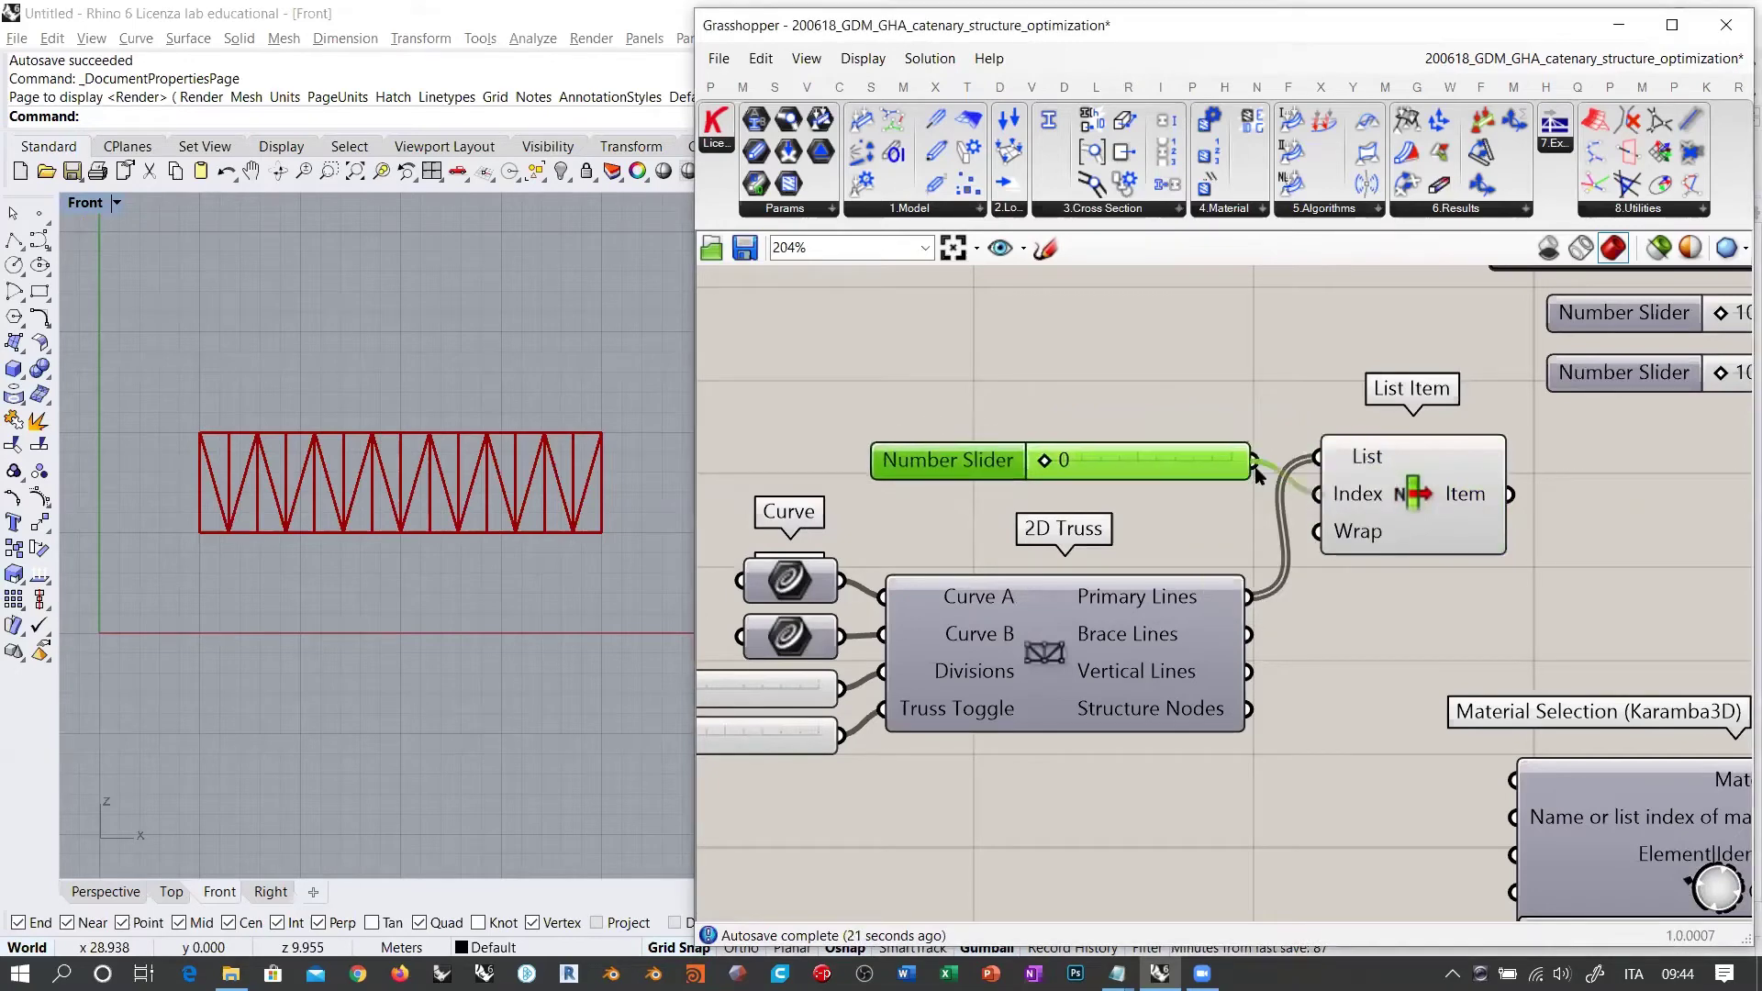
# Step: Preview the line picked by the List Item, and delete the List Item together with its index slider
pyautogui.click(1413, 495)
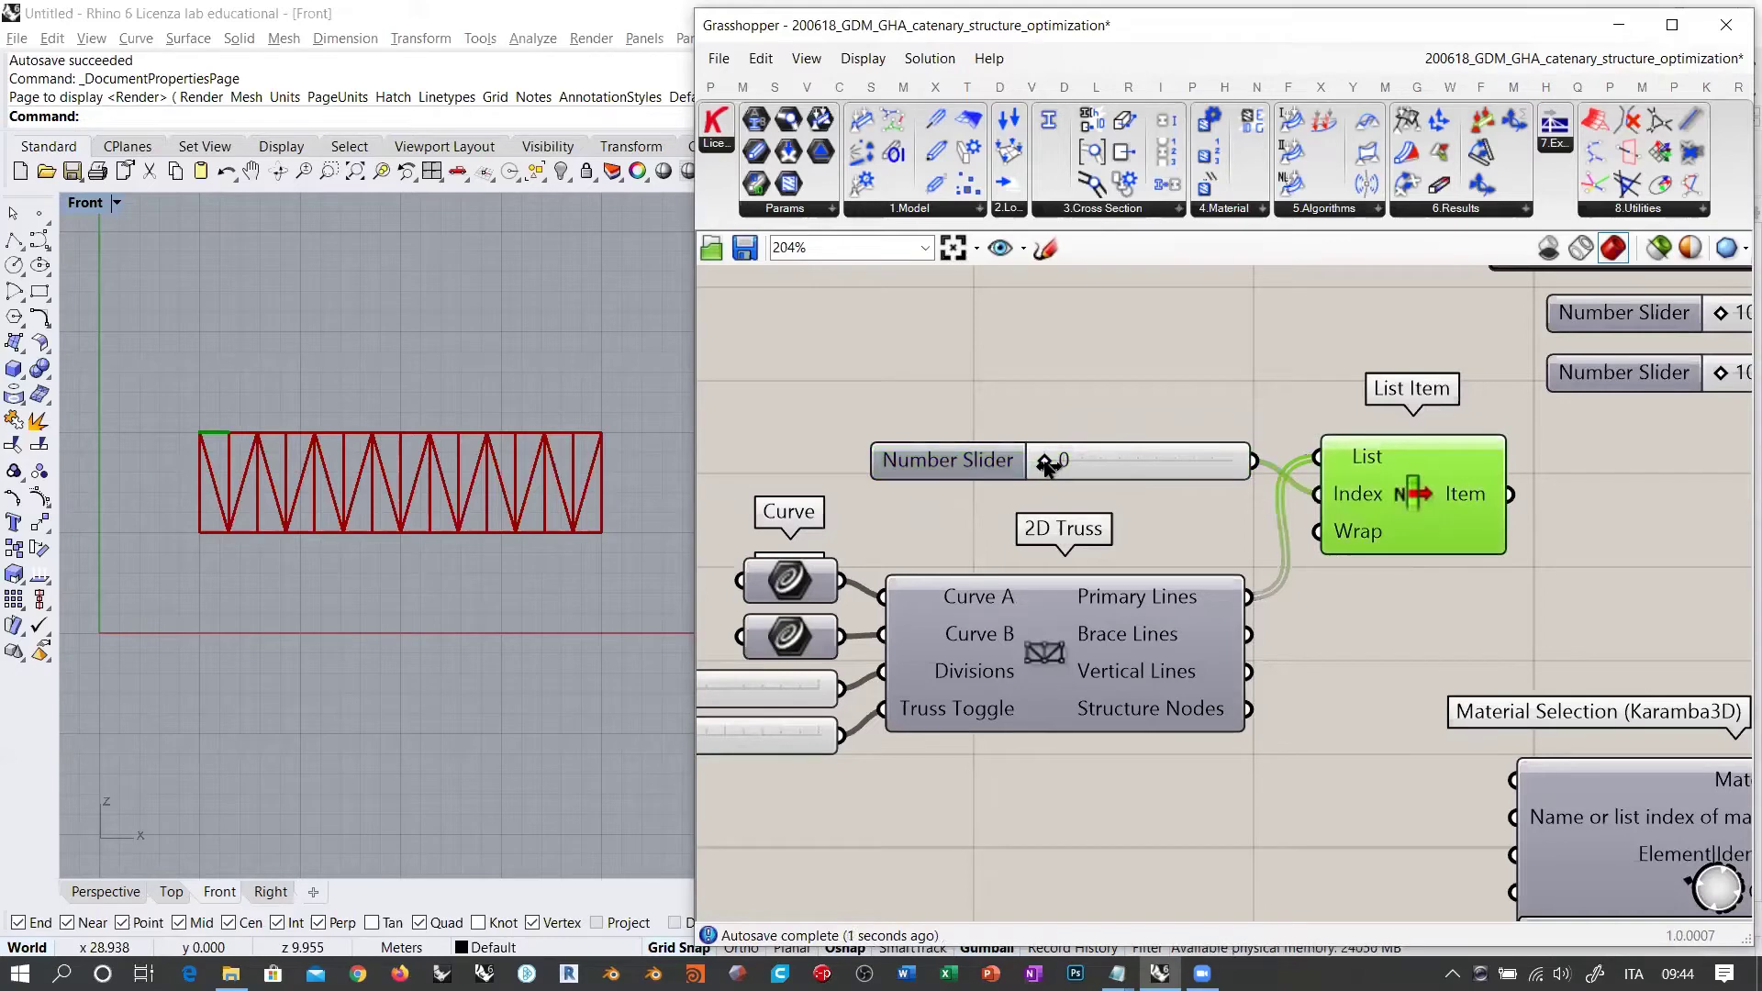
pyautogui.moveTo(1050, 466); pyautogui.dragTo(1019, 482)
pyautogui.moveTo(1413, 345); pyautogui.dragTo(1175, 506)
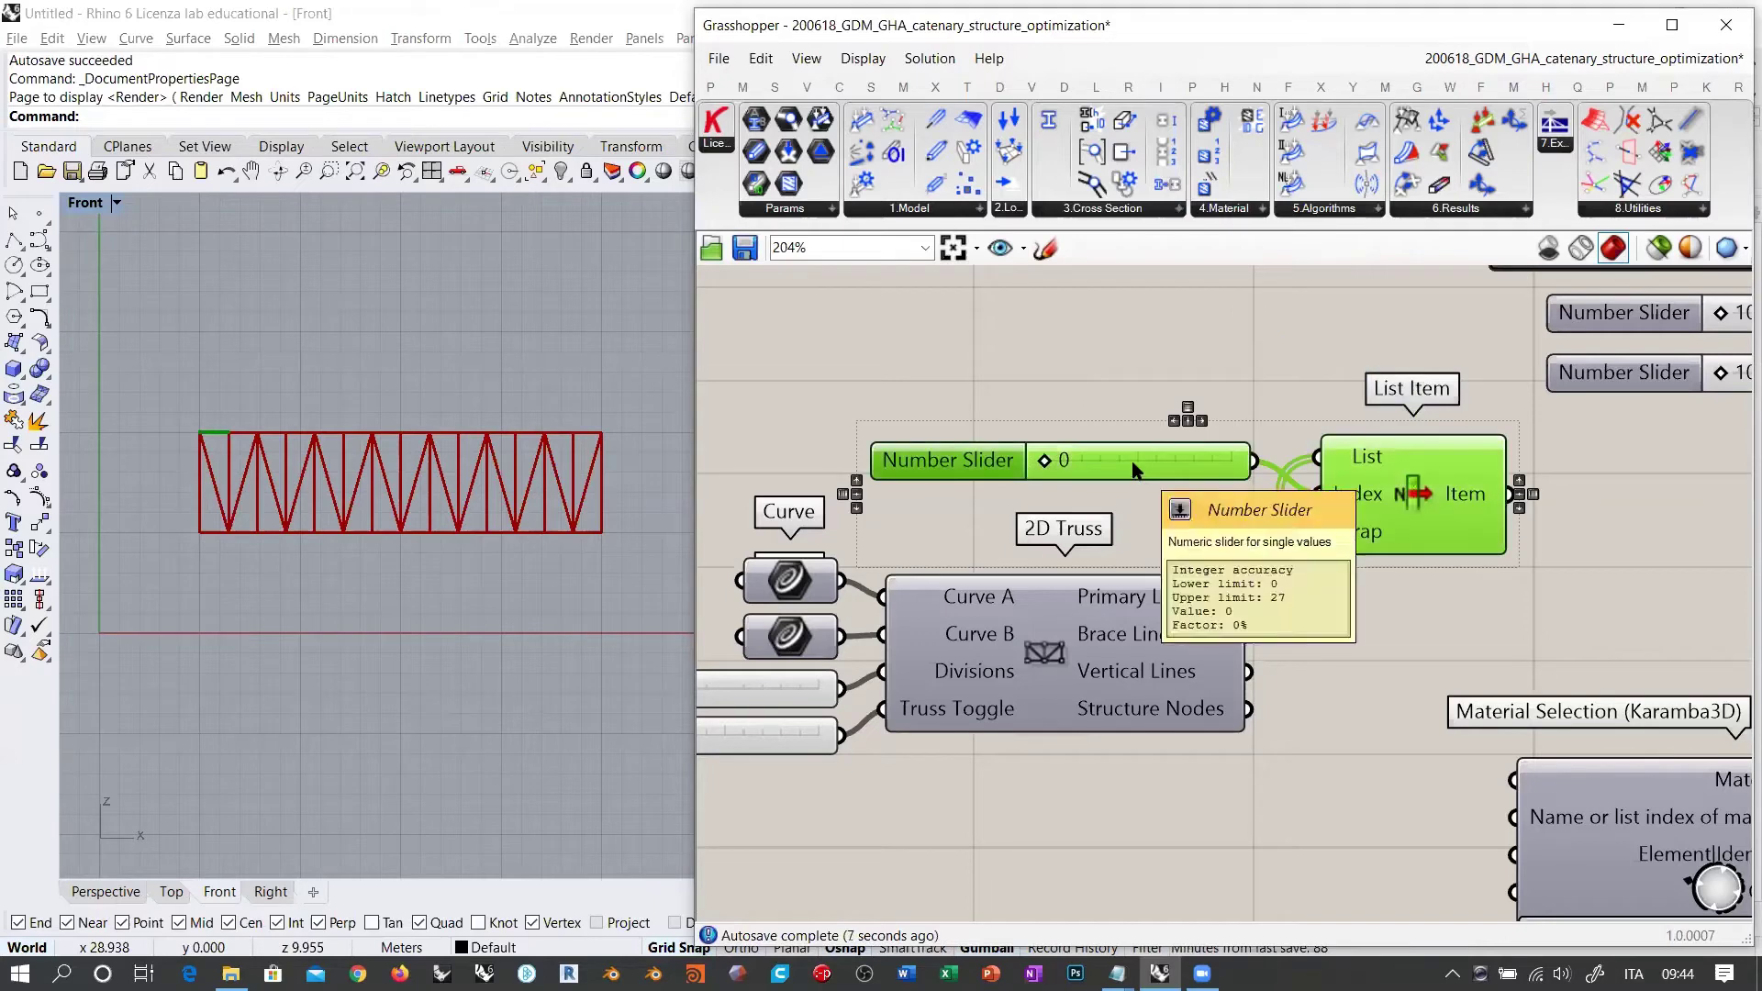
pyautogui.press('Delete')
# Step: Add a Dispatch component beside the 2D Truss and connect the Primary Lines output to its List input
pyautogui.moveTo(1391, 528); pyautogui.dragTo(1208, 520, button='right')
pyautogui.doubleClick(1208, 520)
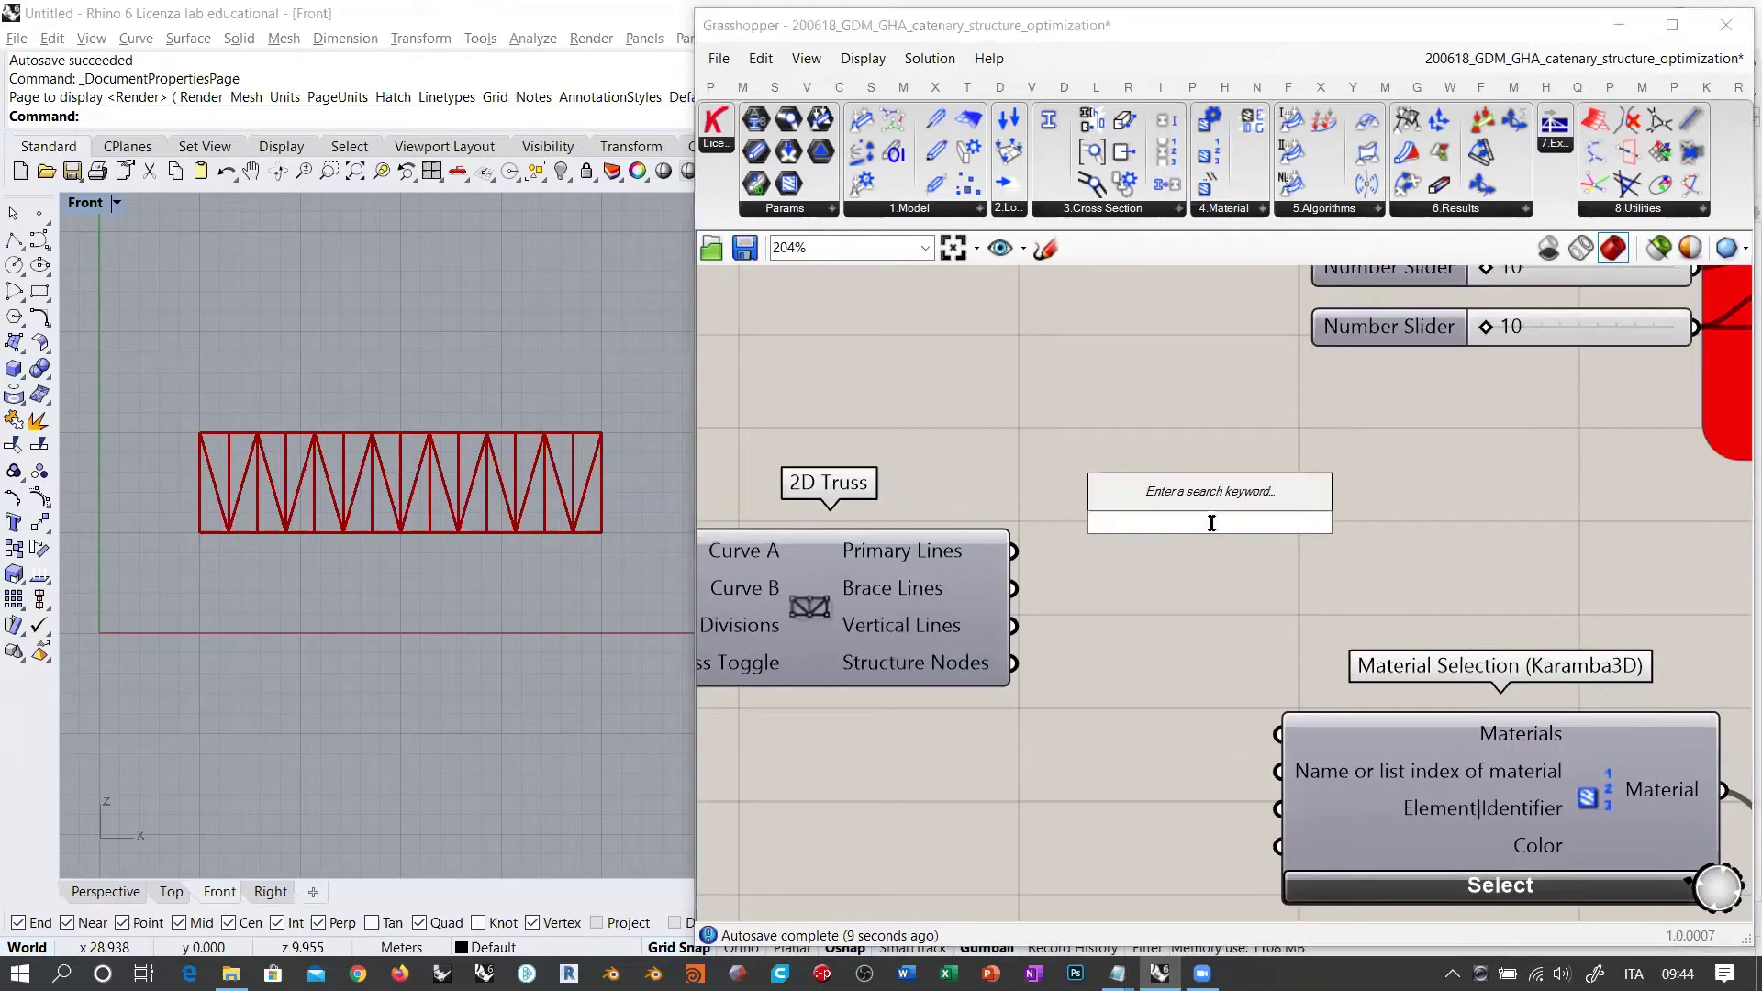
pyautogui.write('disp')
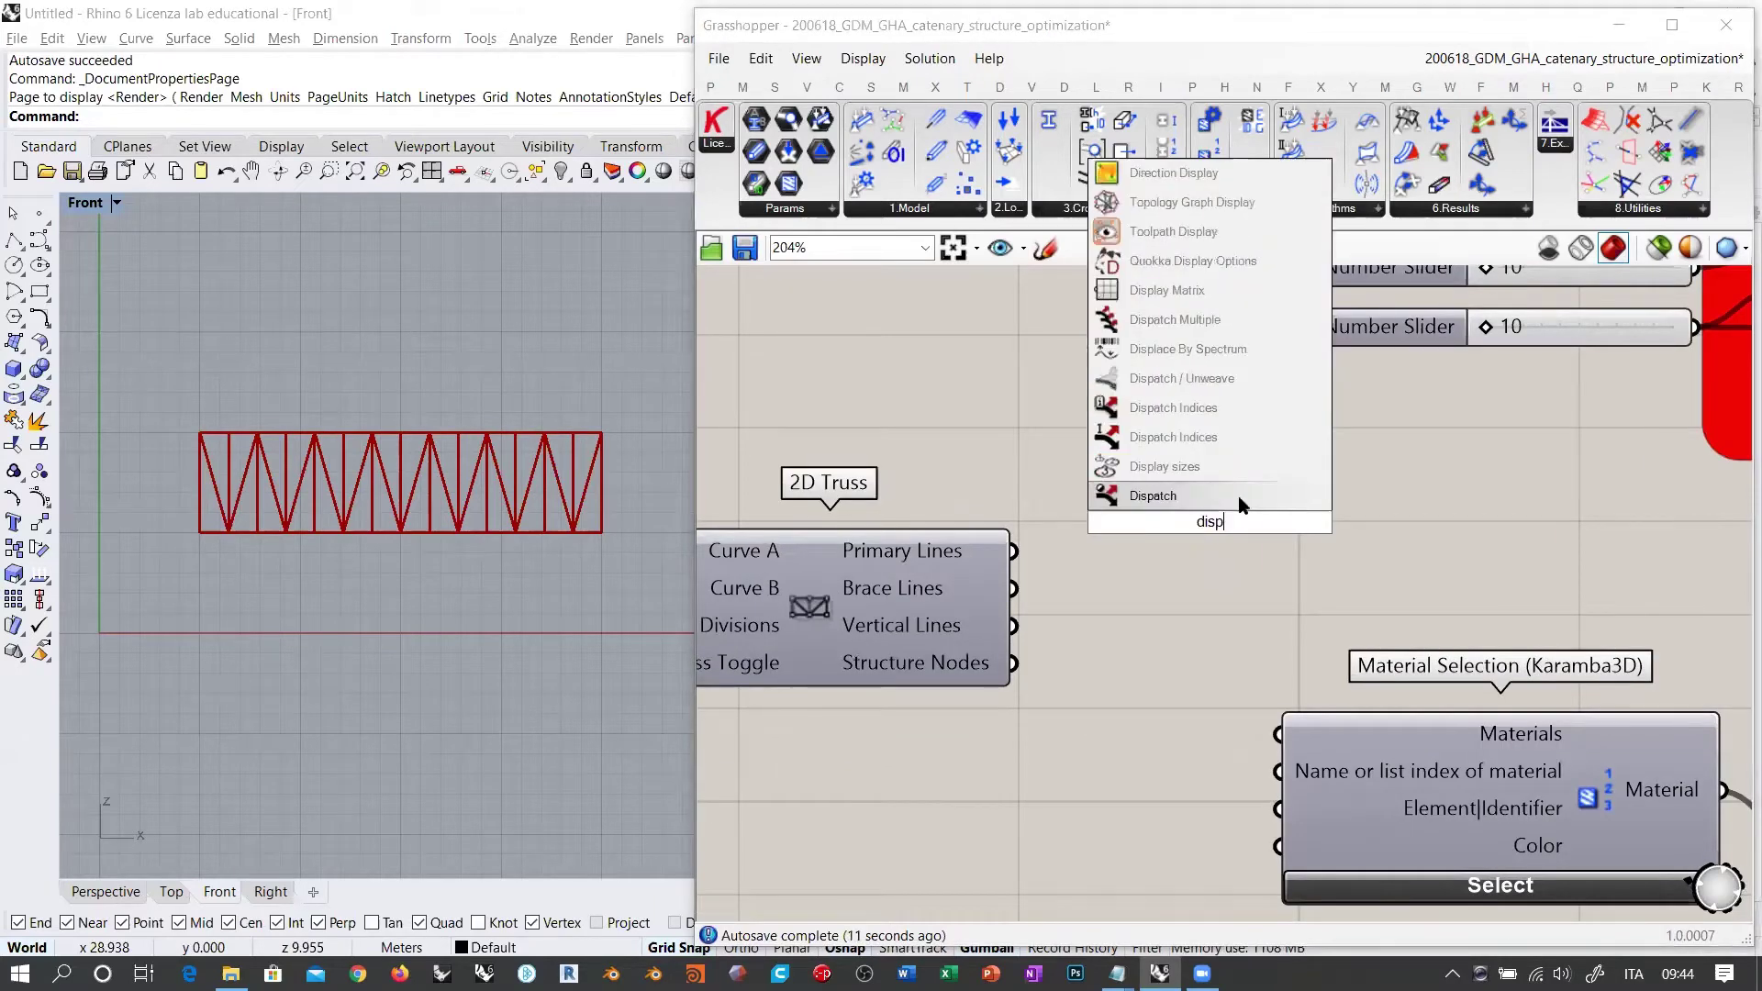
pyautogui.click(1165, 493)
pyautogui.moveTo(1015, 552); pyautogui.dragTo(1058, 502)
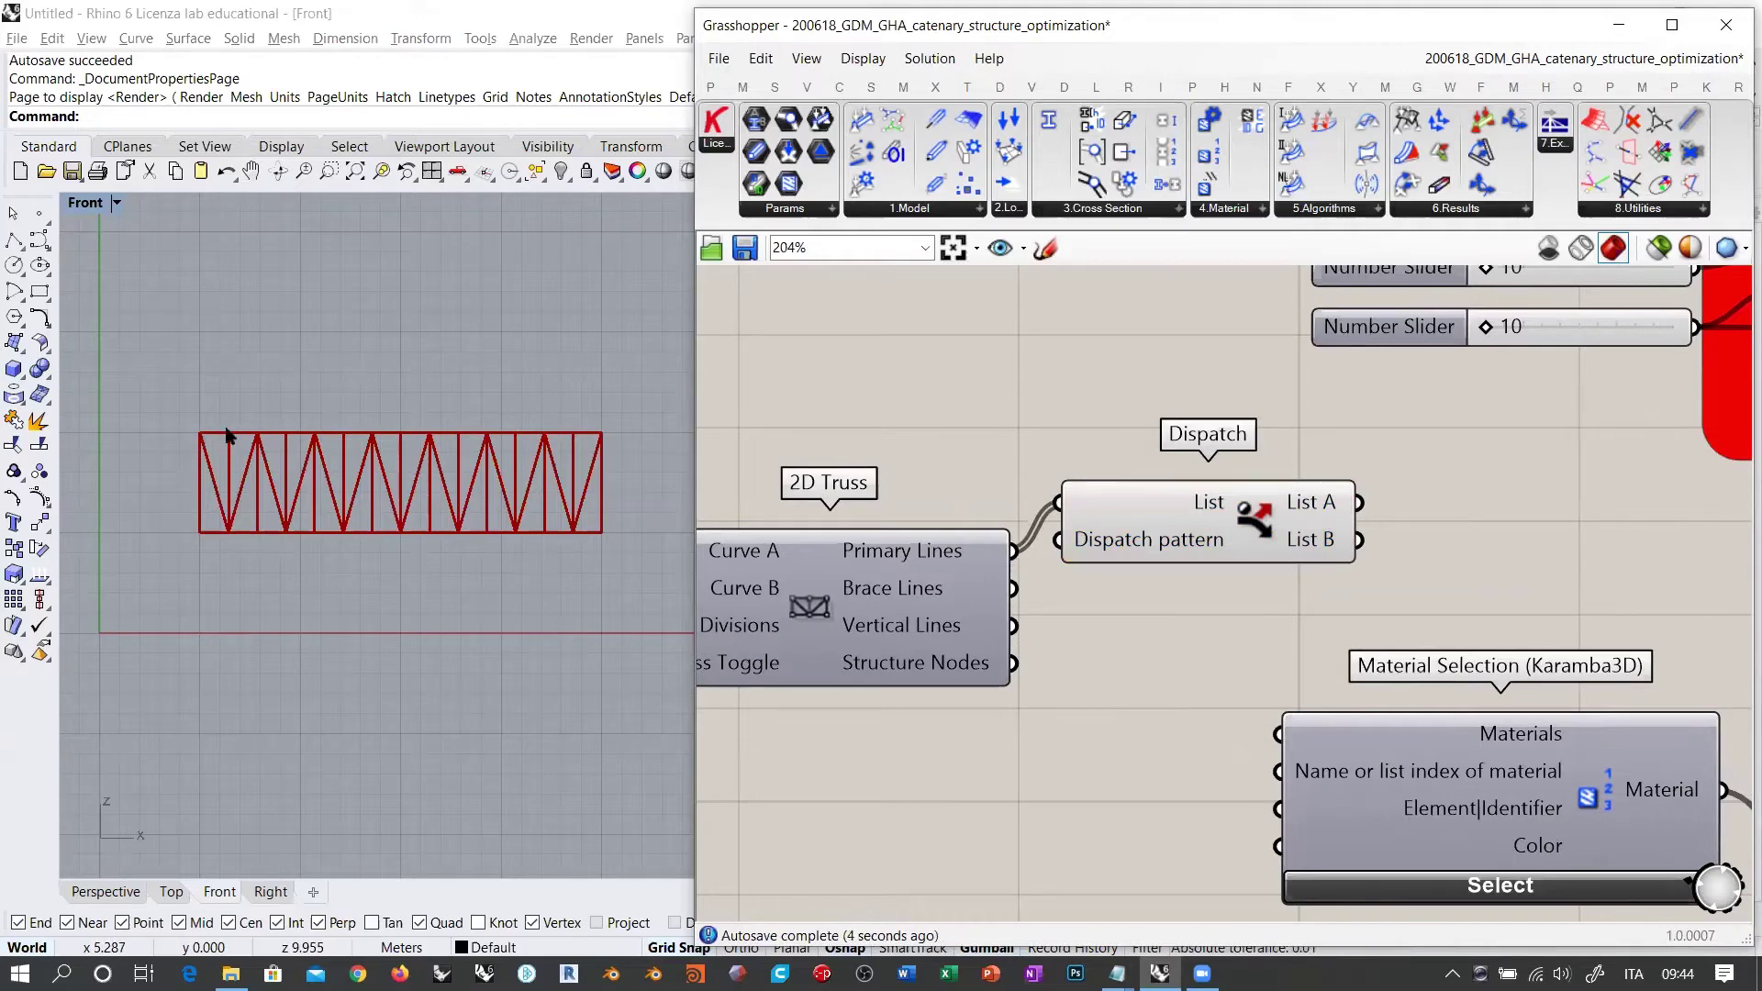
# Step: Add a Curve parameter after the Dispatch component and connect the List A output to it
pyautogui.moveTo(1303, 504)
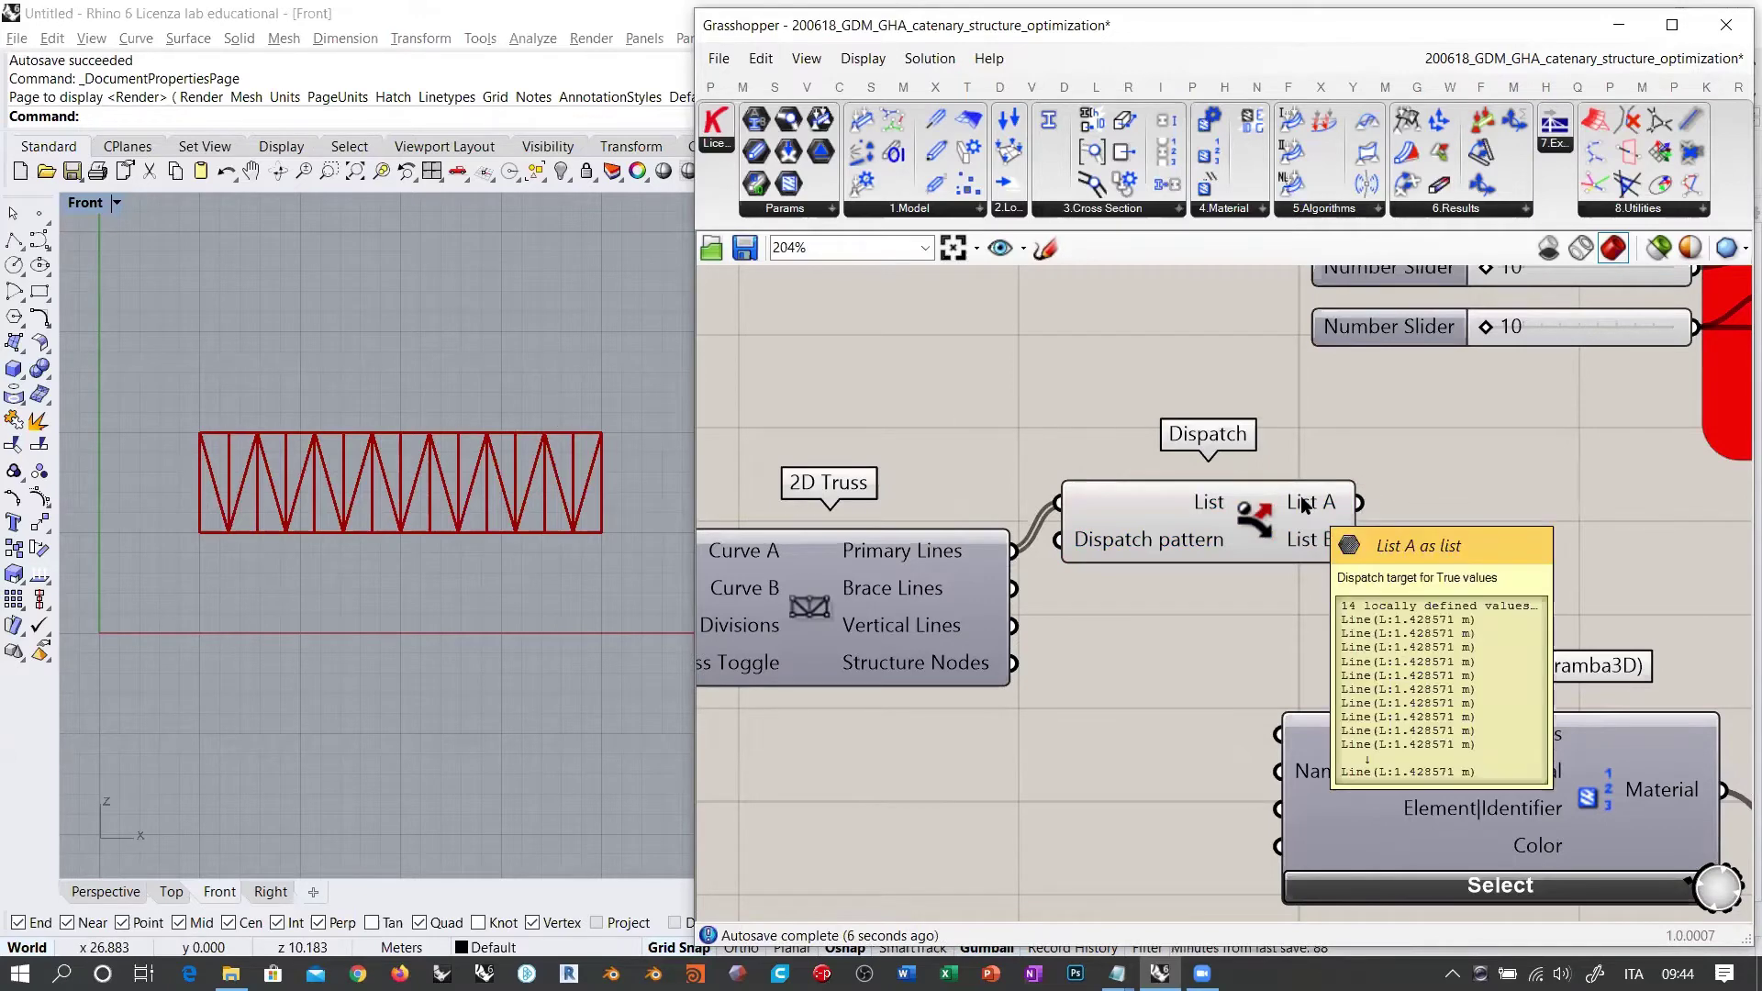
pyautogui.doubleClick(1489, 501)
pyautogui.write('crv')
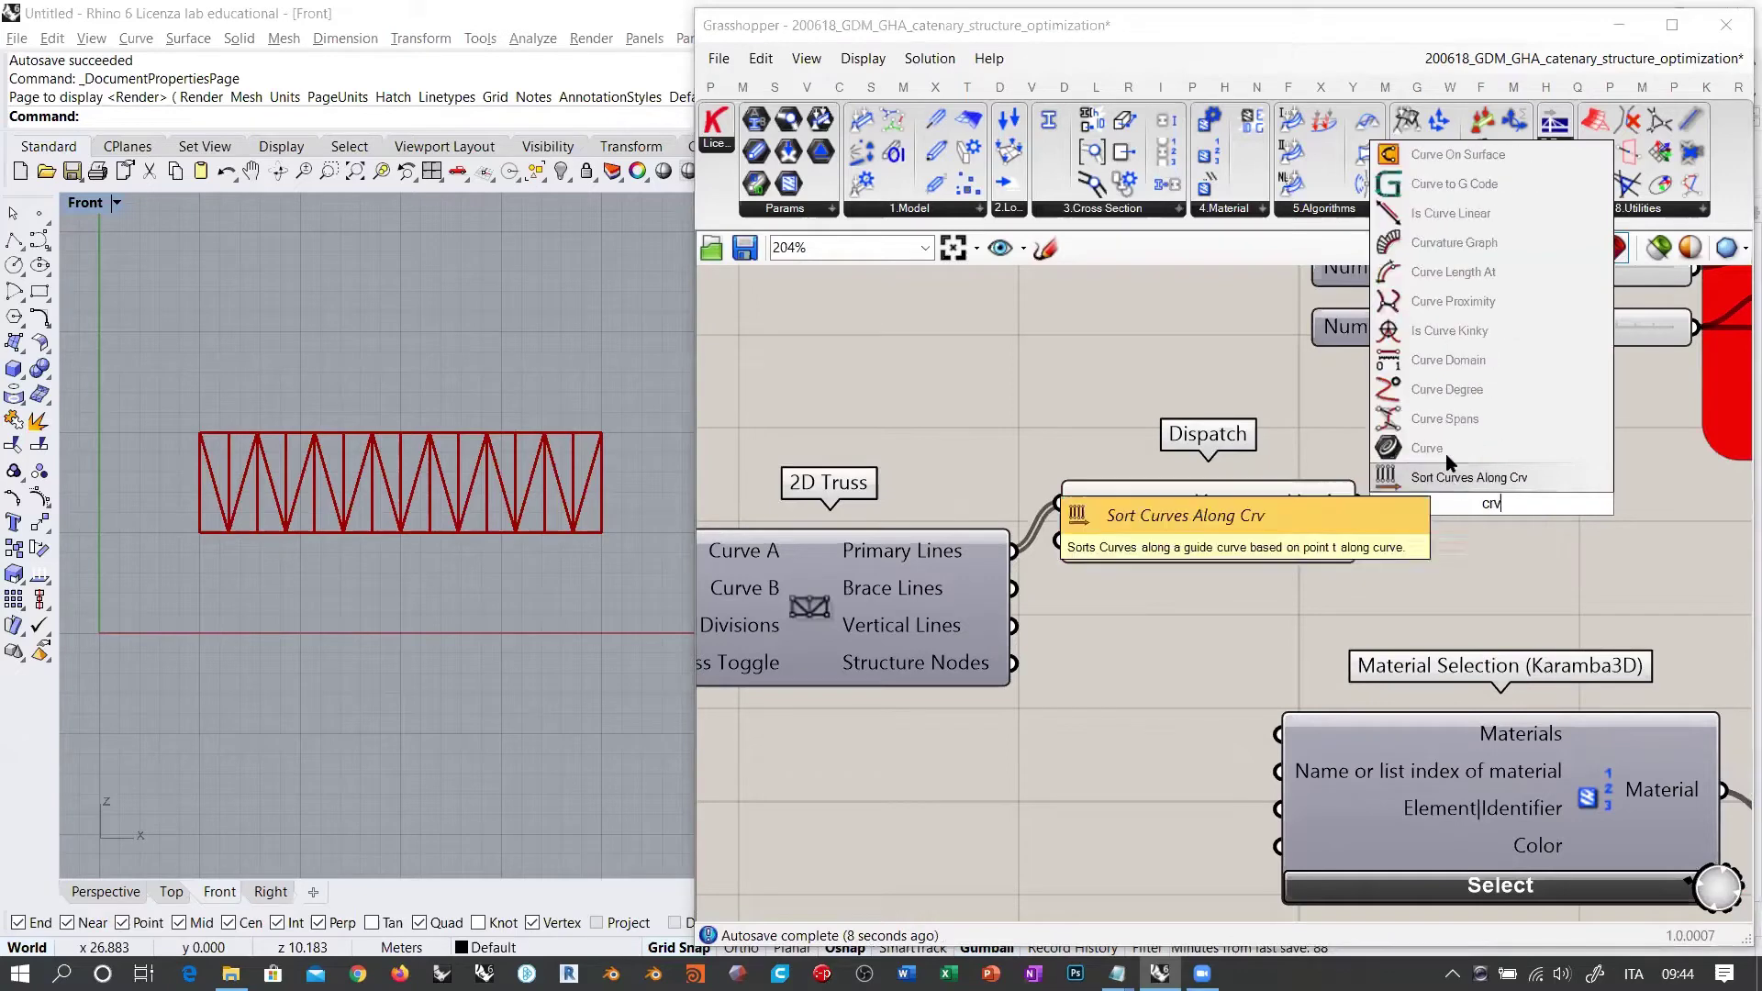
pyautogui.click(1442, 452)
pyautogui.click(1323, 514)
pyautogui.moveTo(1358, 502); pyautogui.dragTo(1438, 502)
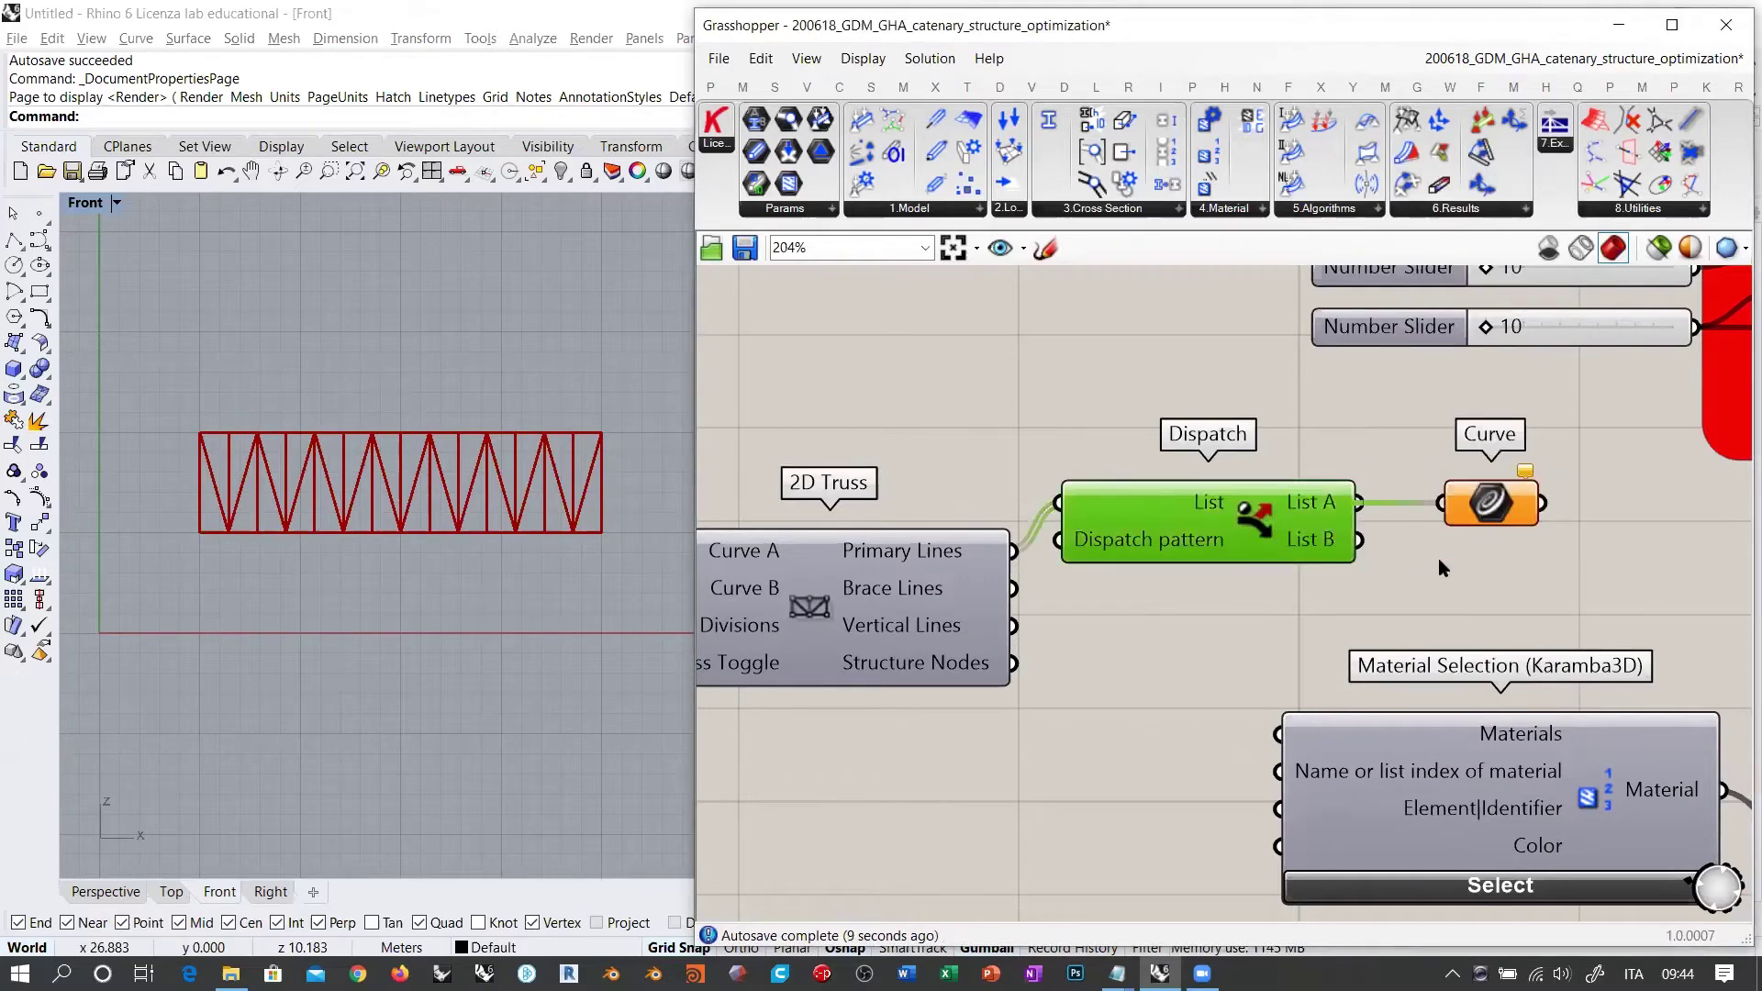
# Step: Preview the List A lines in the viewport, and rewire the Curve parameter to the Dispatch component's List B output
pyautogui.click(1489, 502)
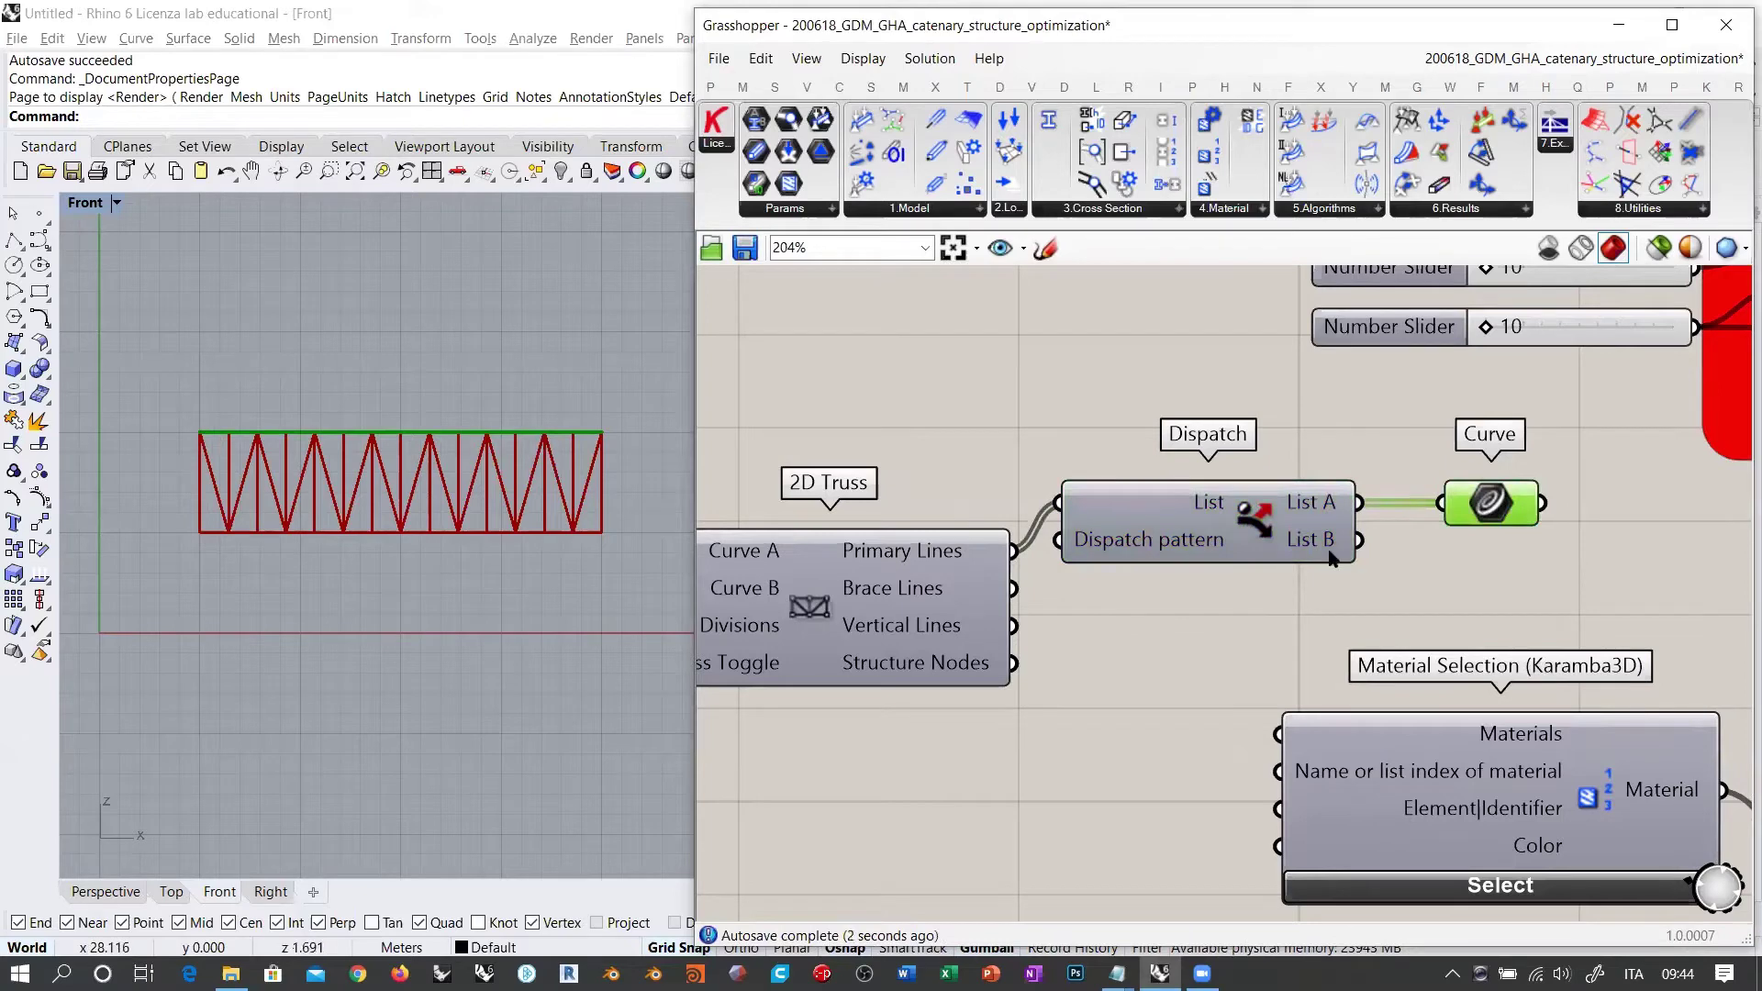
pyautogui.keyDown('shift'); pyautogui.moveTo(1358, 540); pyautogui.dragTo(1439, 502); pyautogui.keyUp('shift')
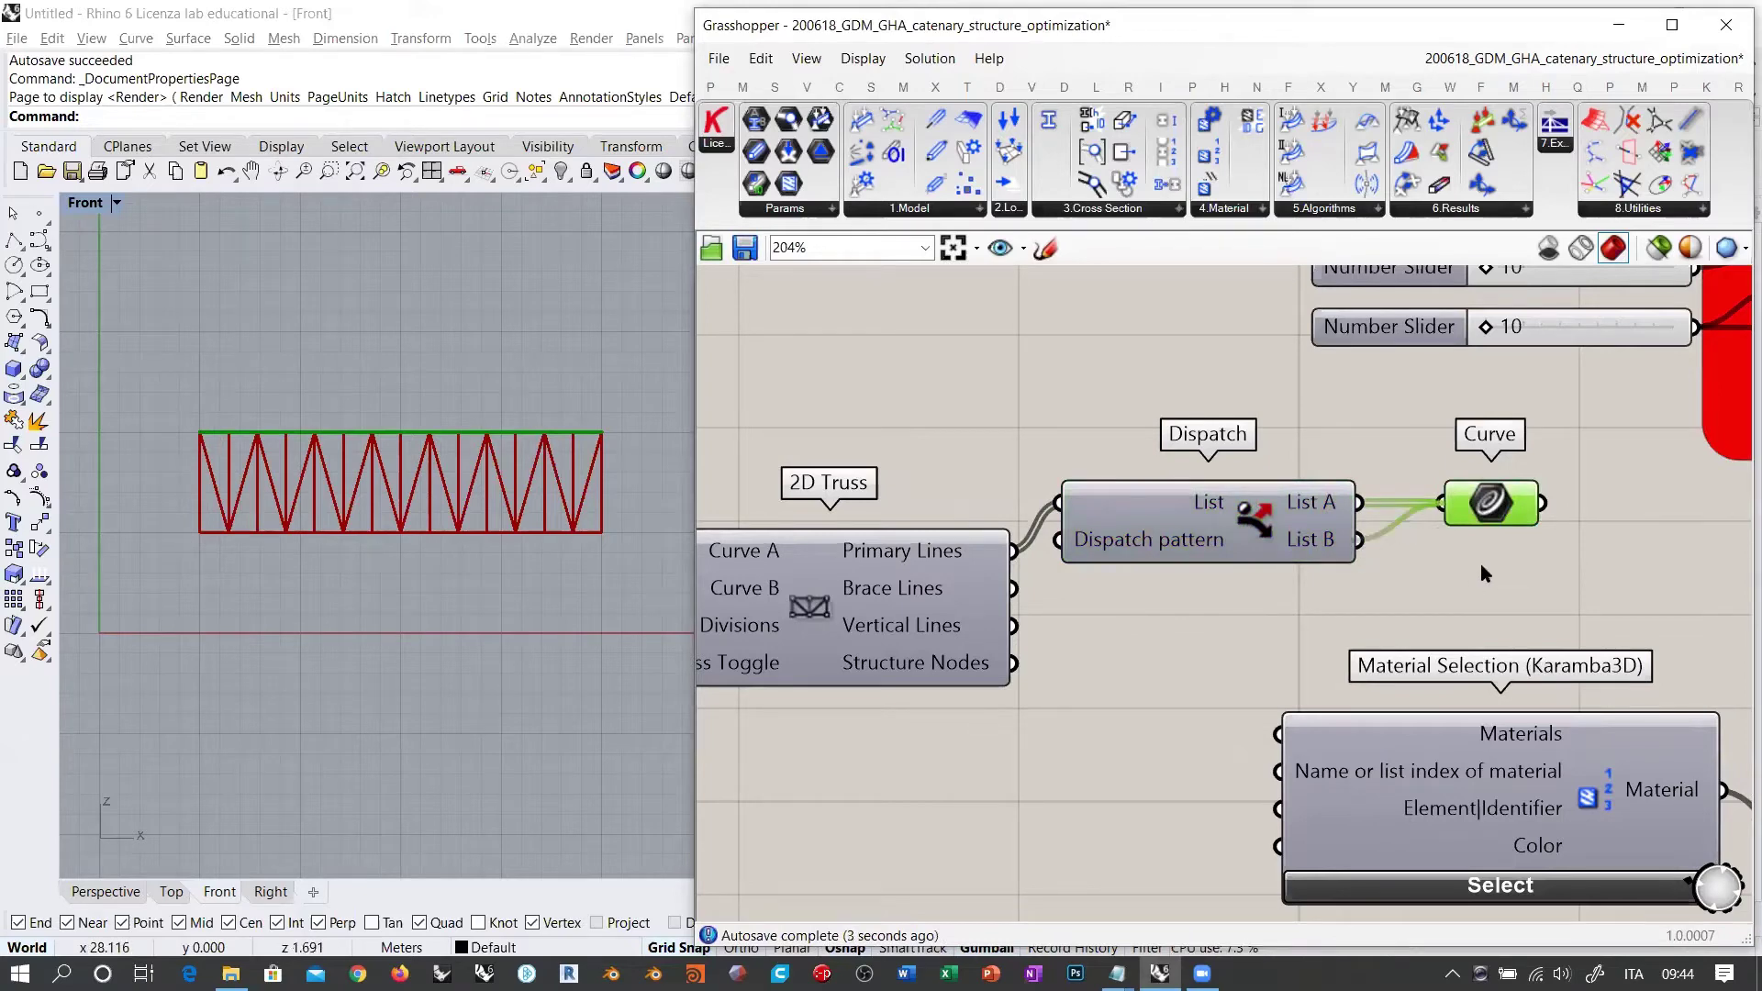
pyautogui.click(1457, 569)
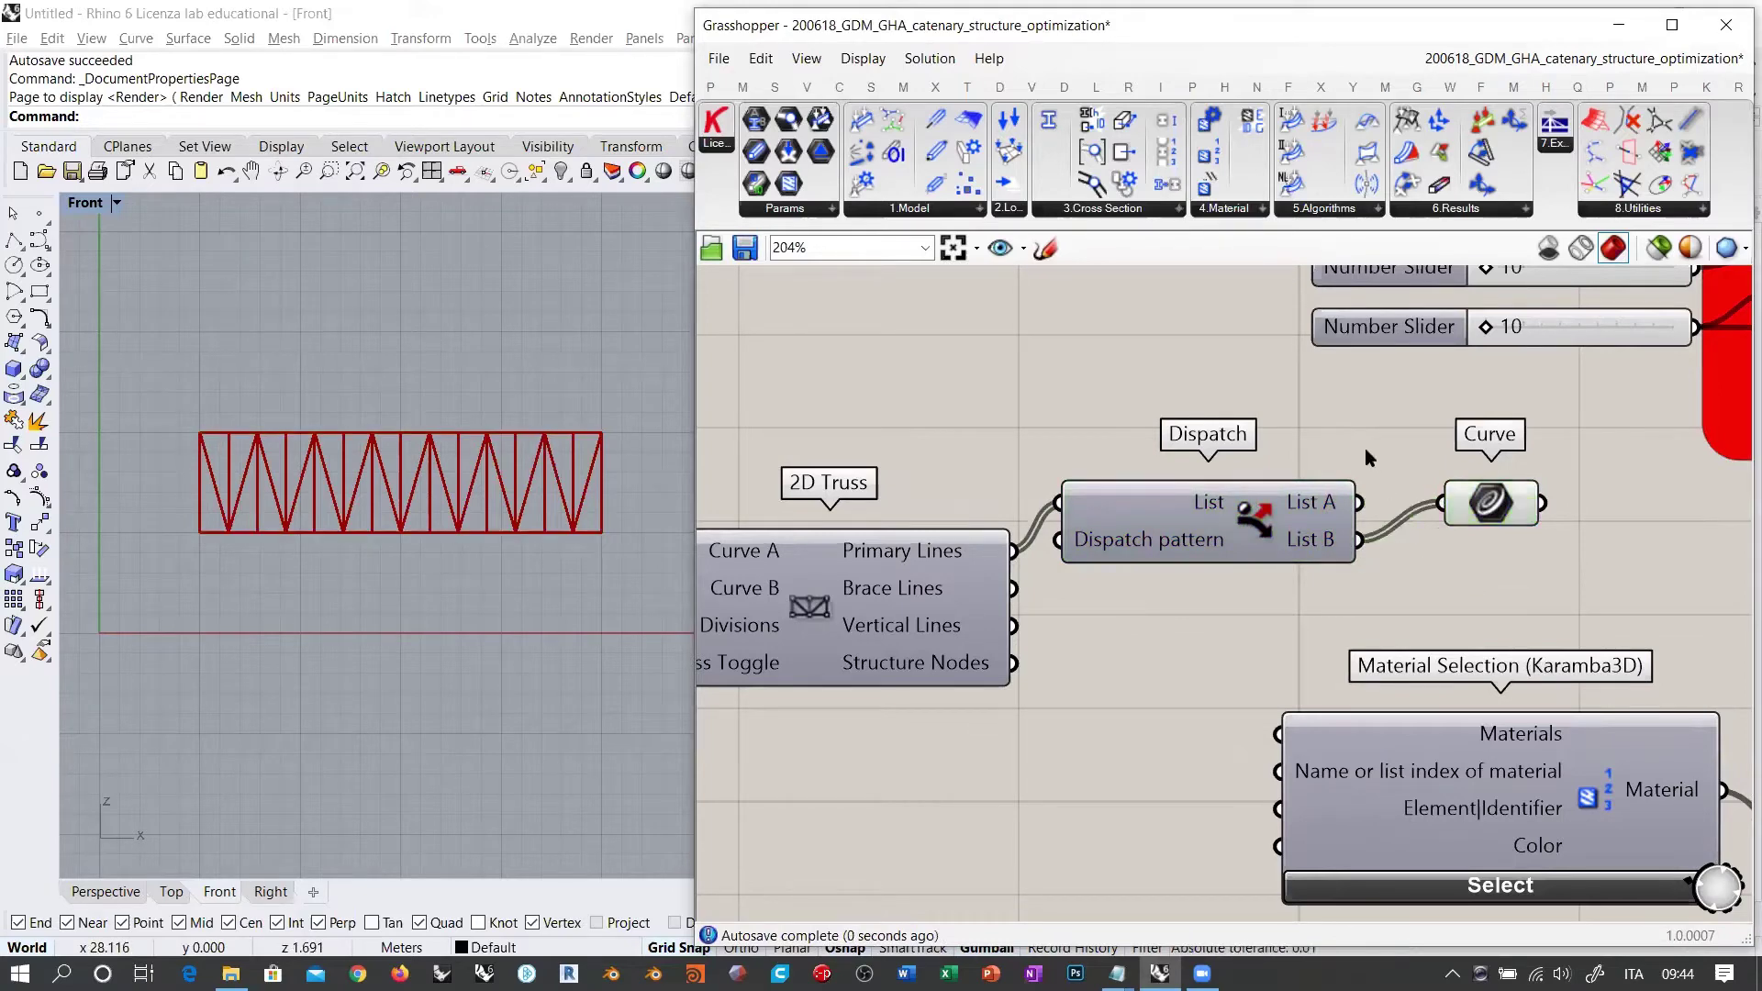
# Step: Examine which truss lines the first Curve parameter passes to its Line to Beam component, and inspect that component's Element output
pyautogui.scroll(-2, 1137, 413)
pyautogui.scroll(-3, 1136, 413)
pyautogui.moveTo(1255, 436); pyautogui.dragTo(1206, 595, button='right')
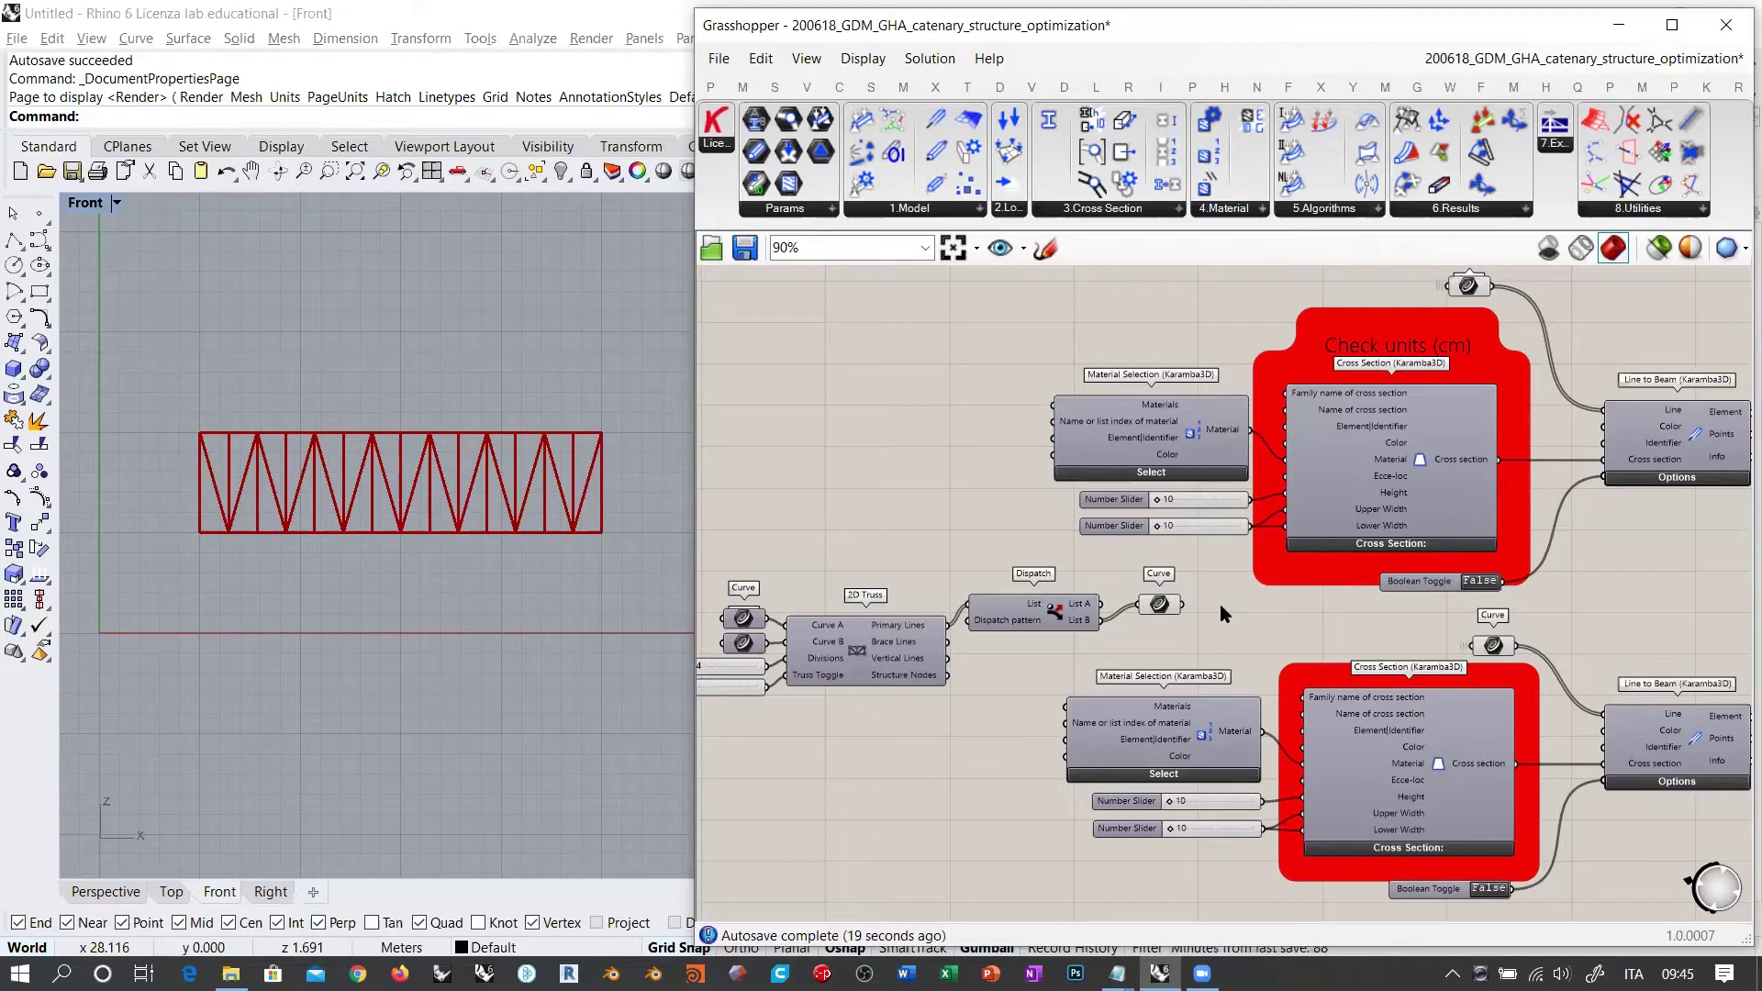
pyautogui.moveTo(1220, 613); pyautogui.dragTo(1160, 644, button='right')
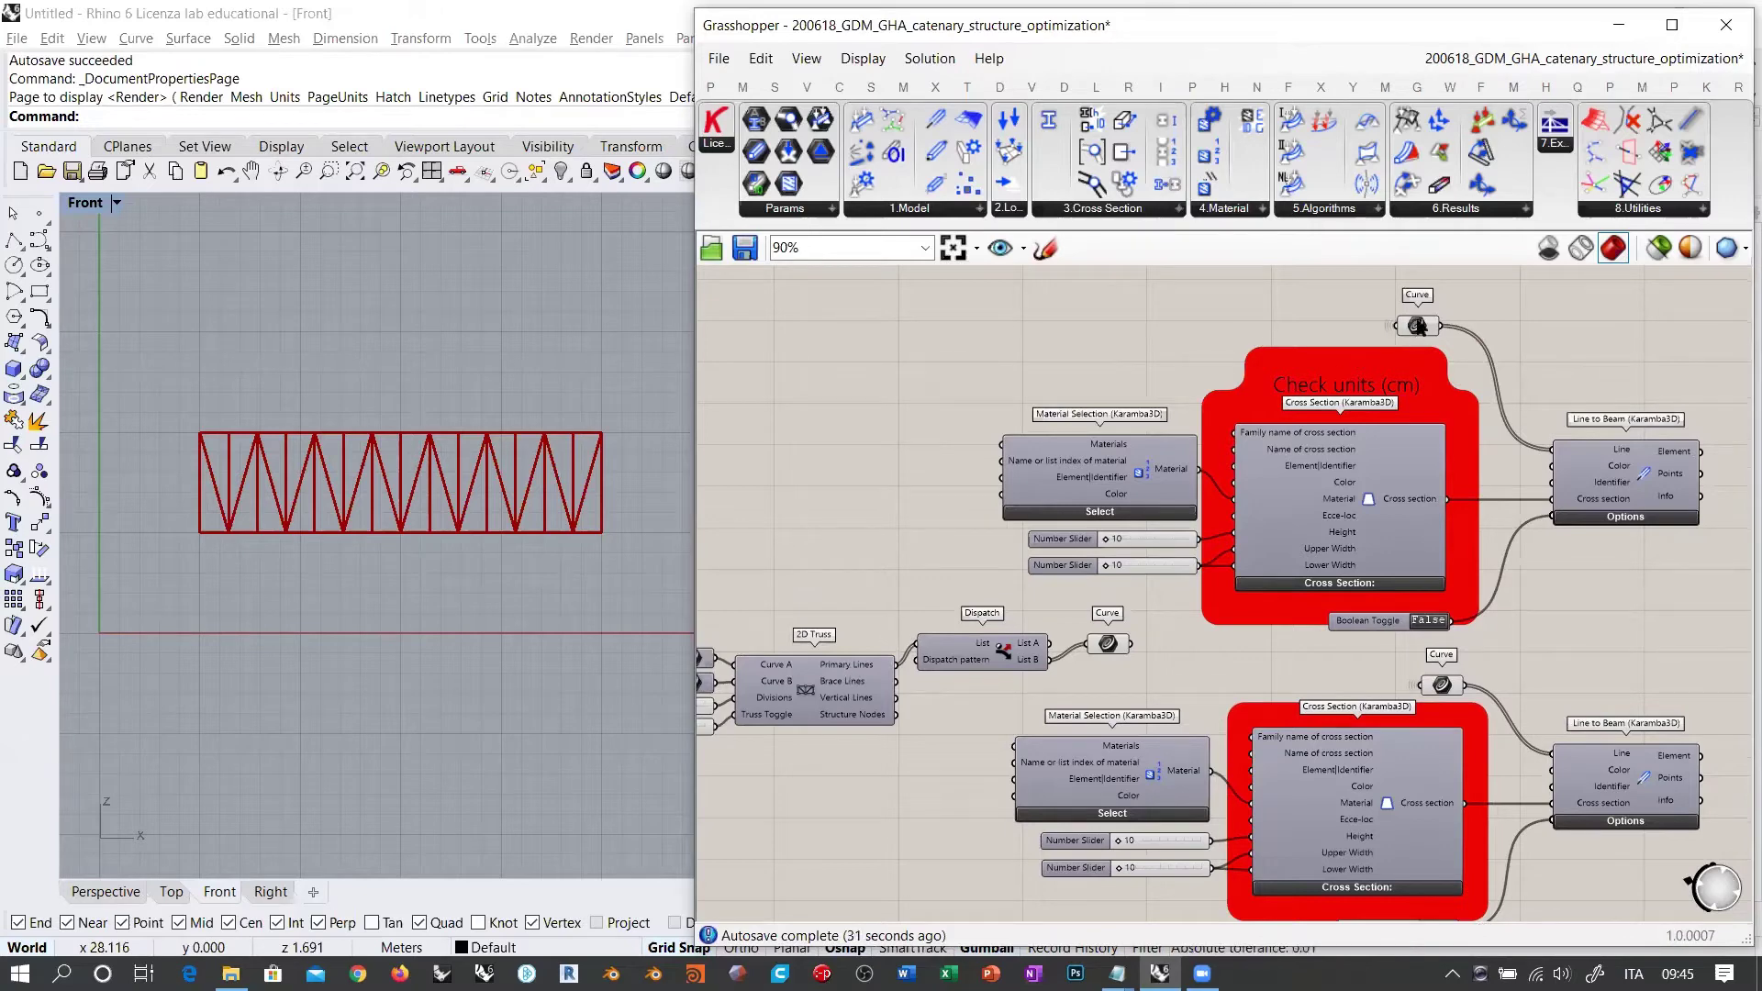
pyautogui.click(1417, 325)
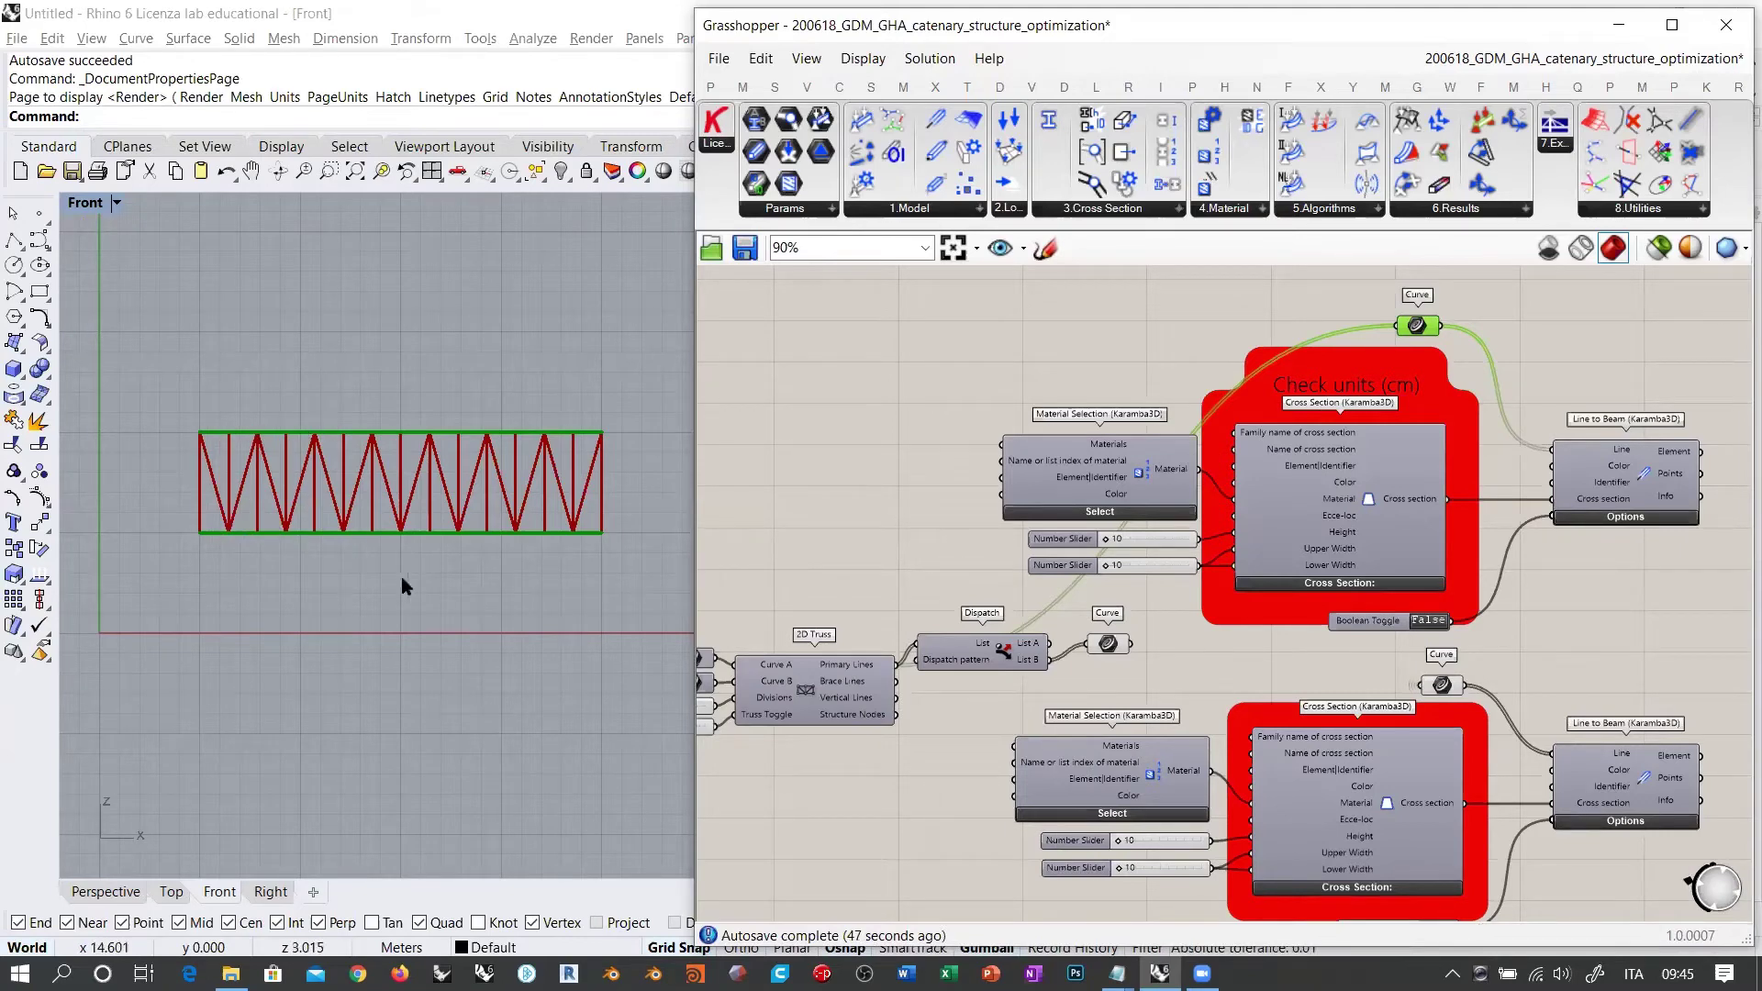
pyautogui.moveTo(1682, 539); pyautogui.dragTo(1282, 562, button='right')
pyautogui.scroll(5, 1334, 483)
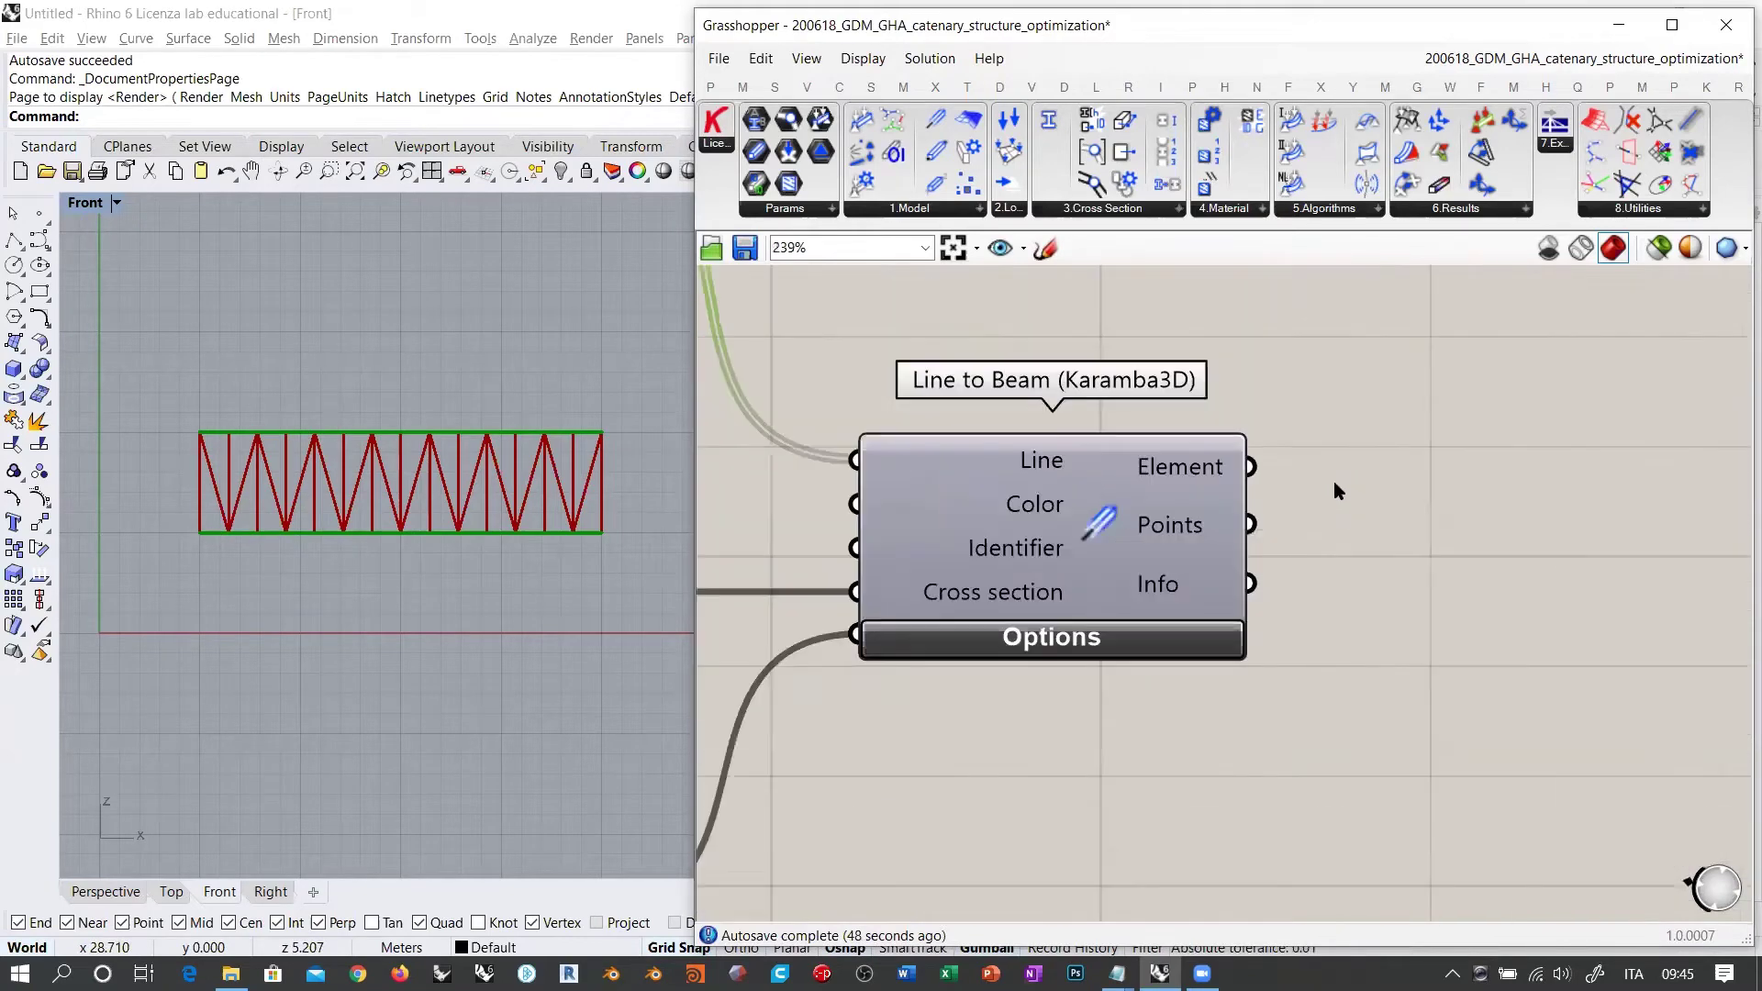
pyautogui.moveTo(1213, 471)
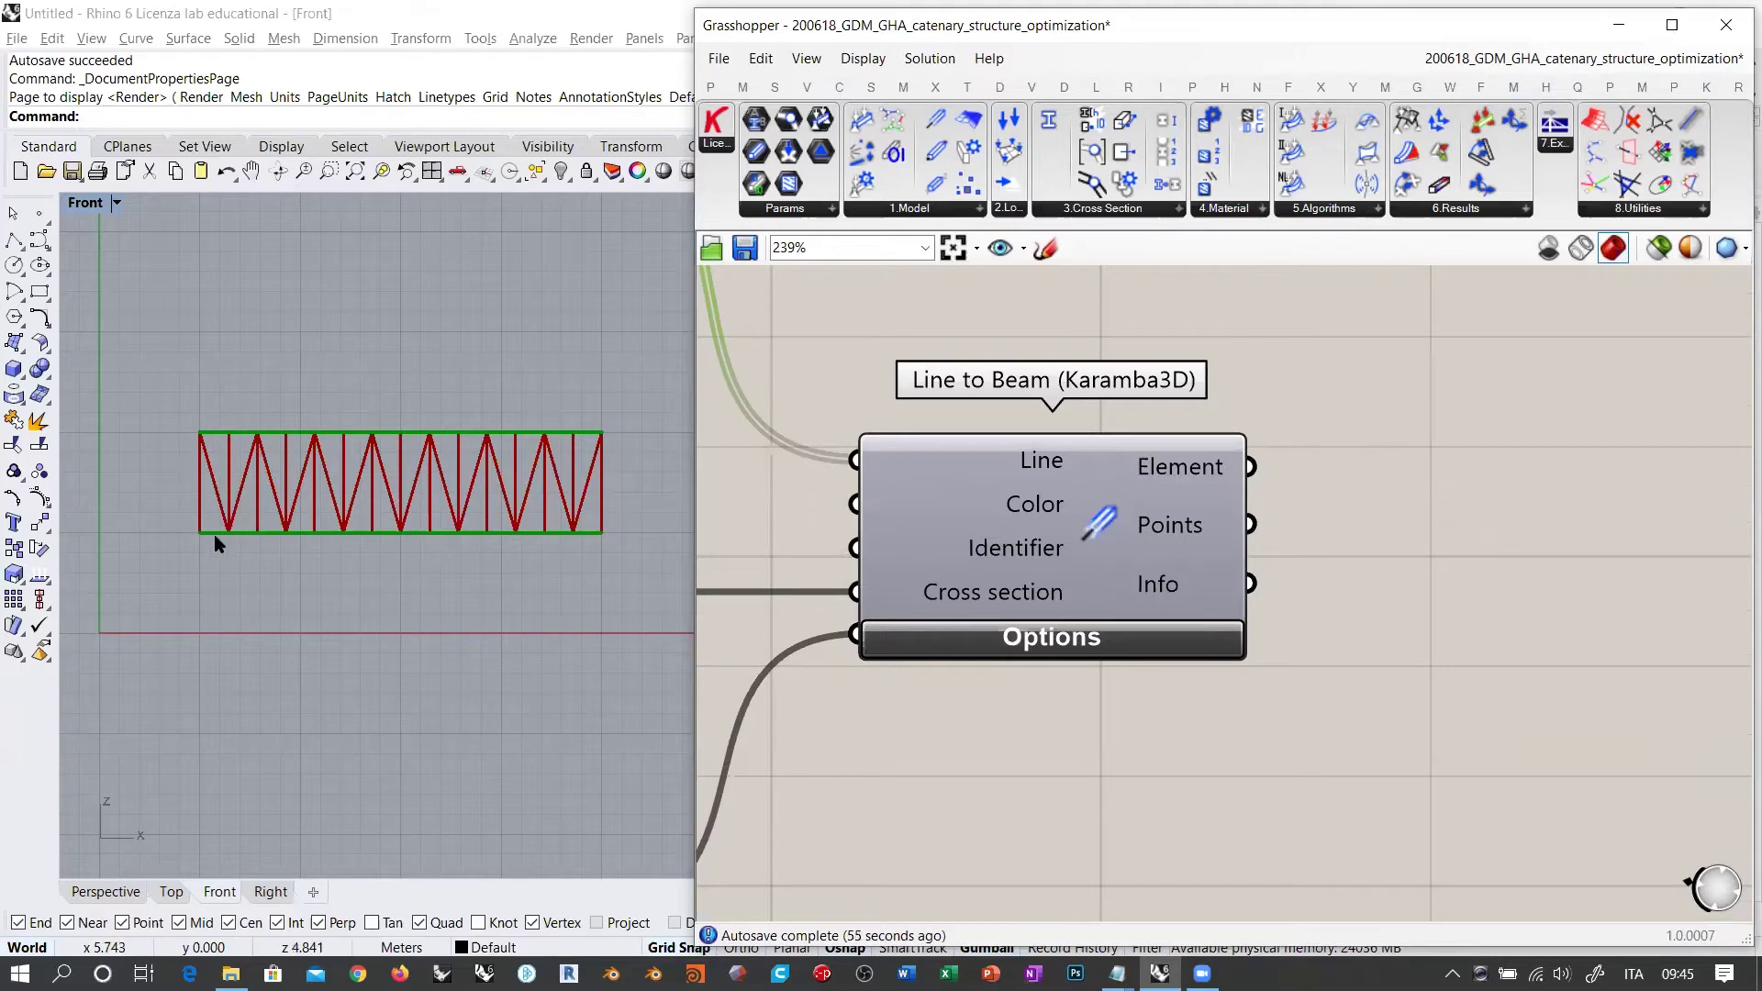
pyautogui.scroll(-6, 1307, 441)
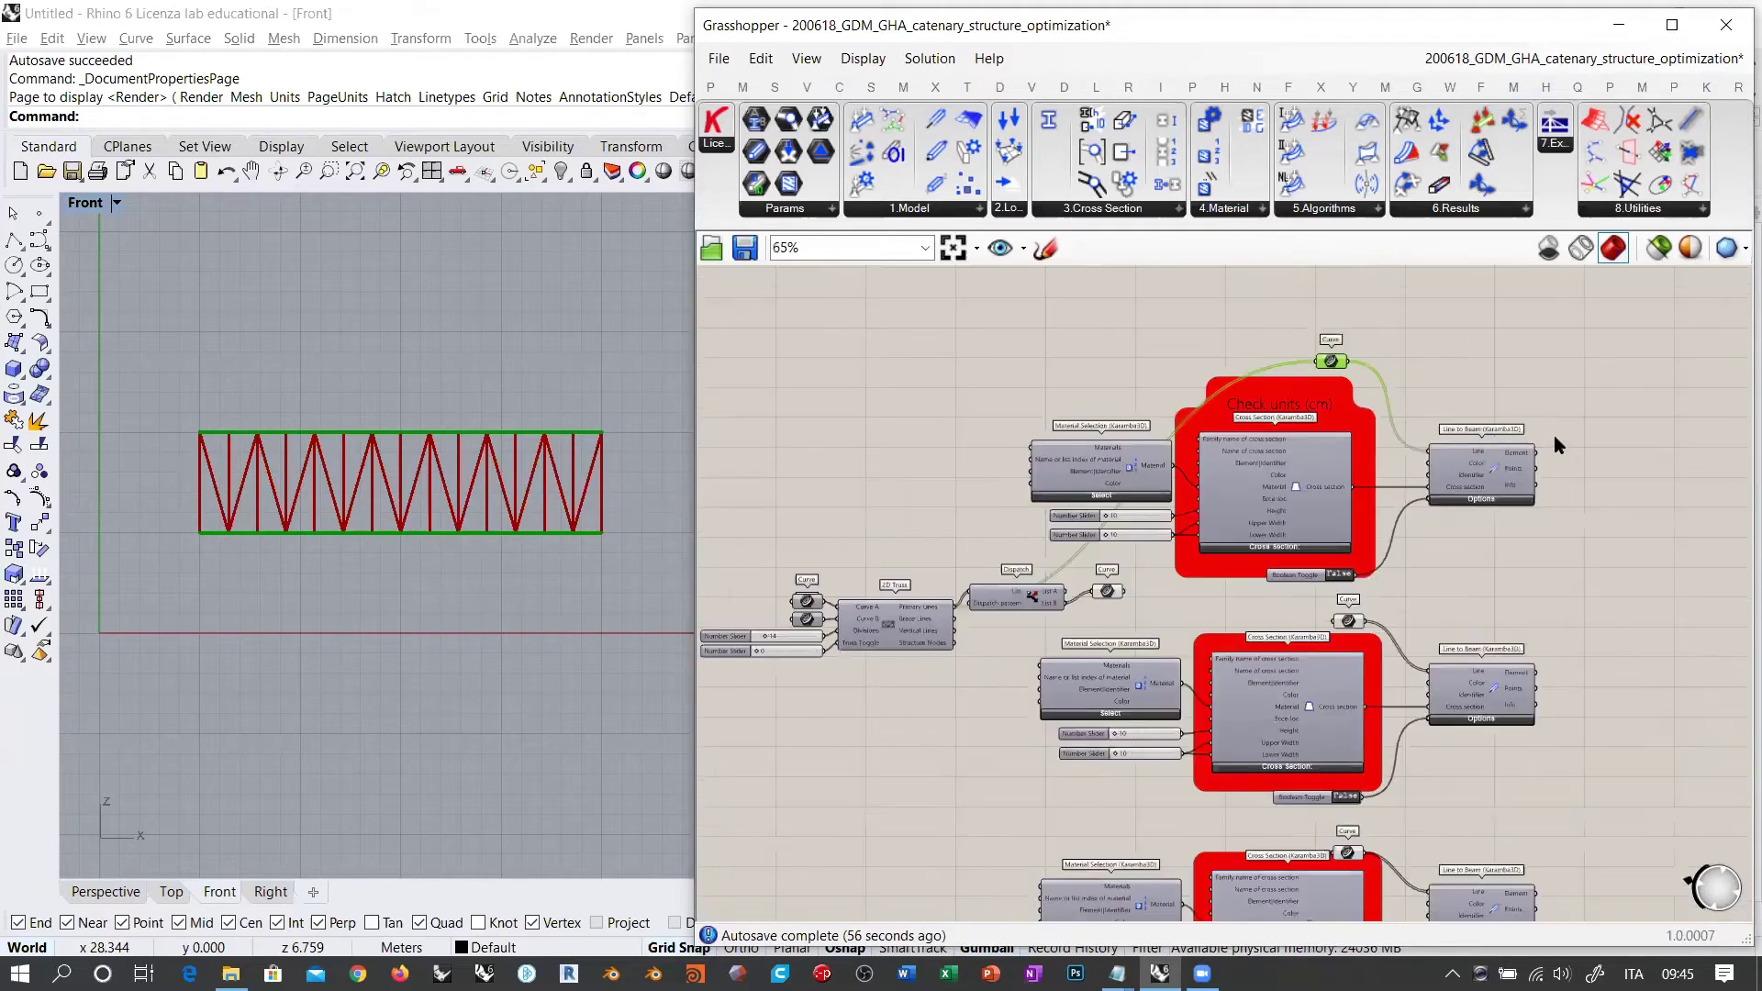
pyautogui.click(1507, 389)
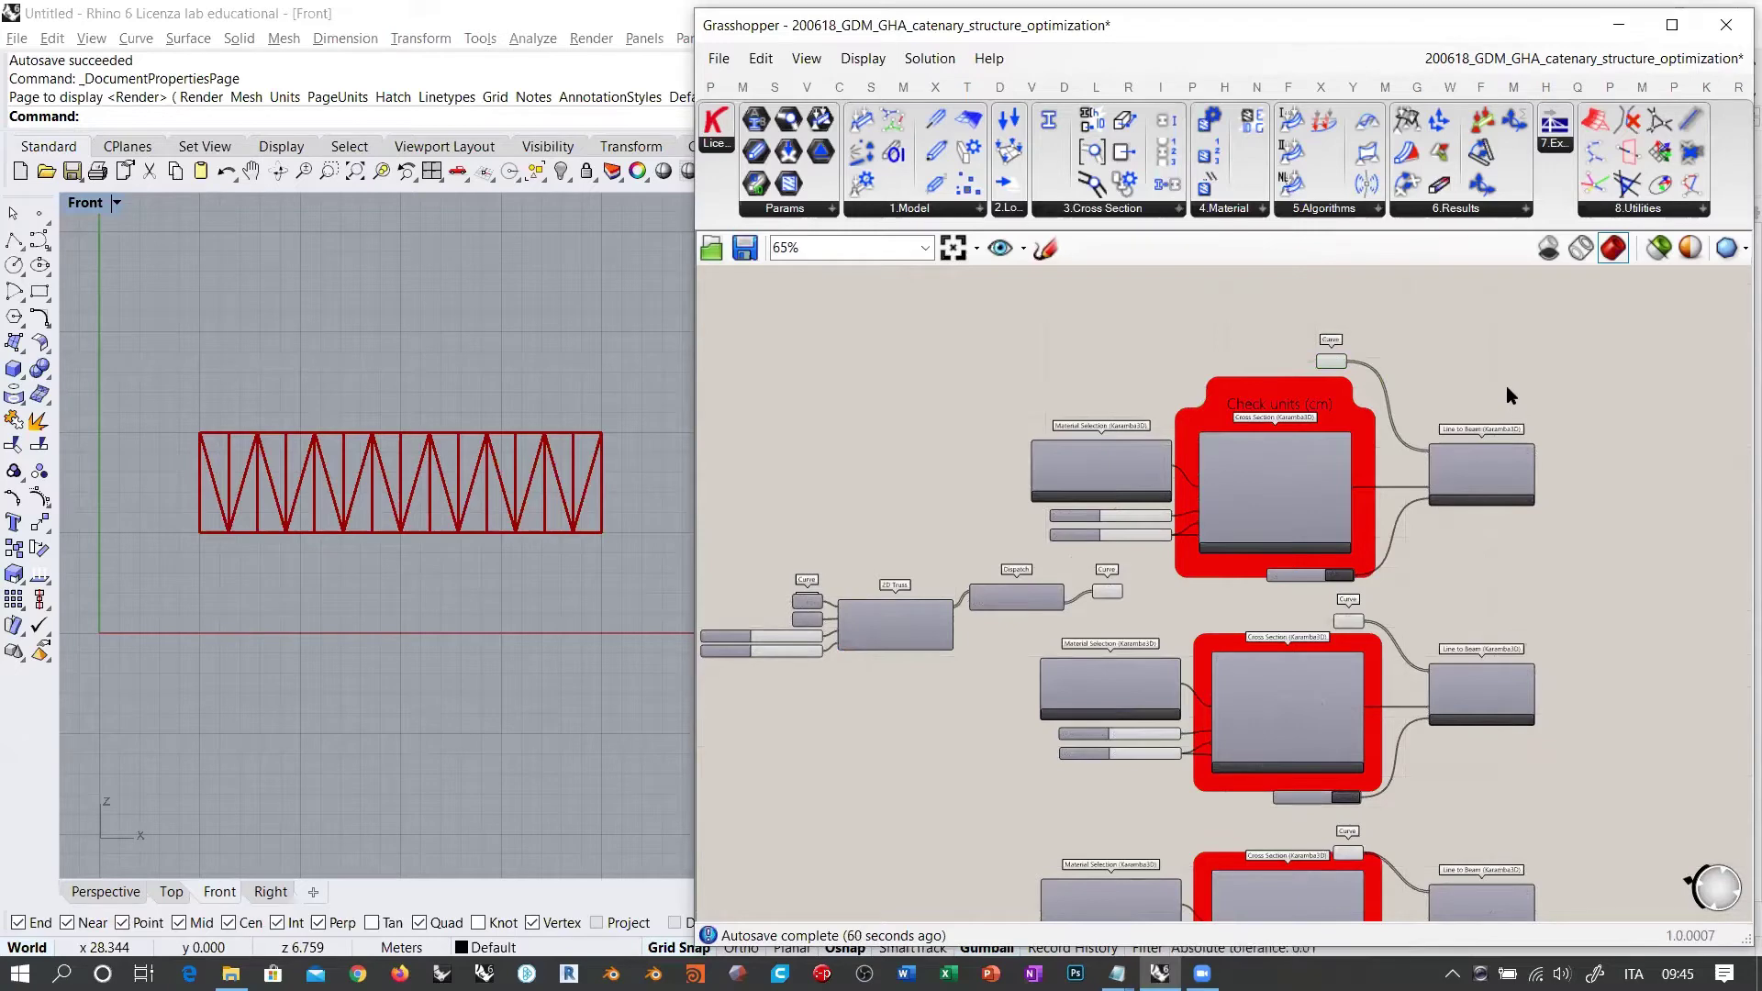
# Step: Align the Dispatch component with the truss's Primary Lines output and move the Curve parameter slightly closer to it
pyautogui.moveTo(1038, 388); pyautogui.dragTo(959, 367, button='right')
pyautogui.scroll(1, 1042, 570)
pyautogui.scroll(4, 1042, 570)
pyautogui.moveTo(903, 612); pyautogui.dragTo(1259, 585, button='right')
pyautogui.moveTo(1137, 557); pyautogui.dragTo(1128, 592)
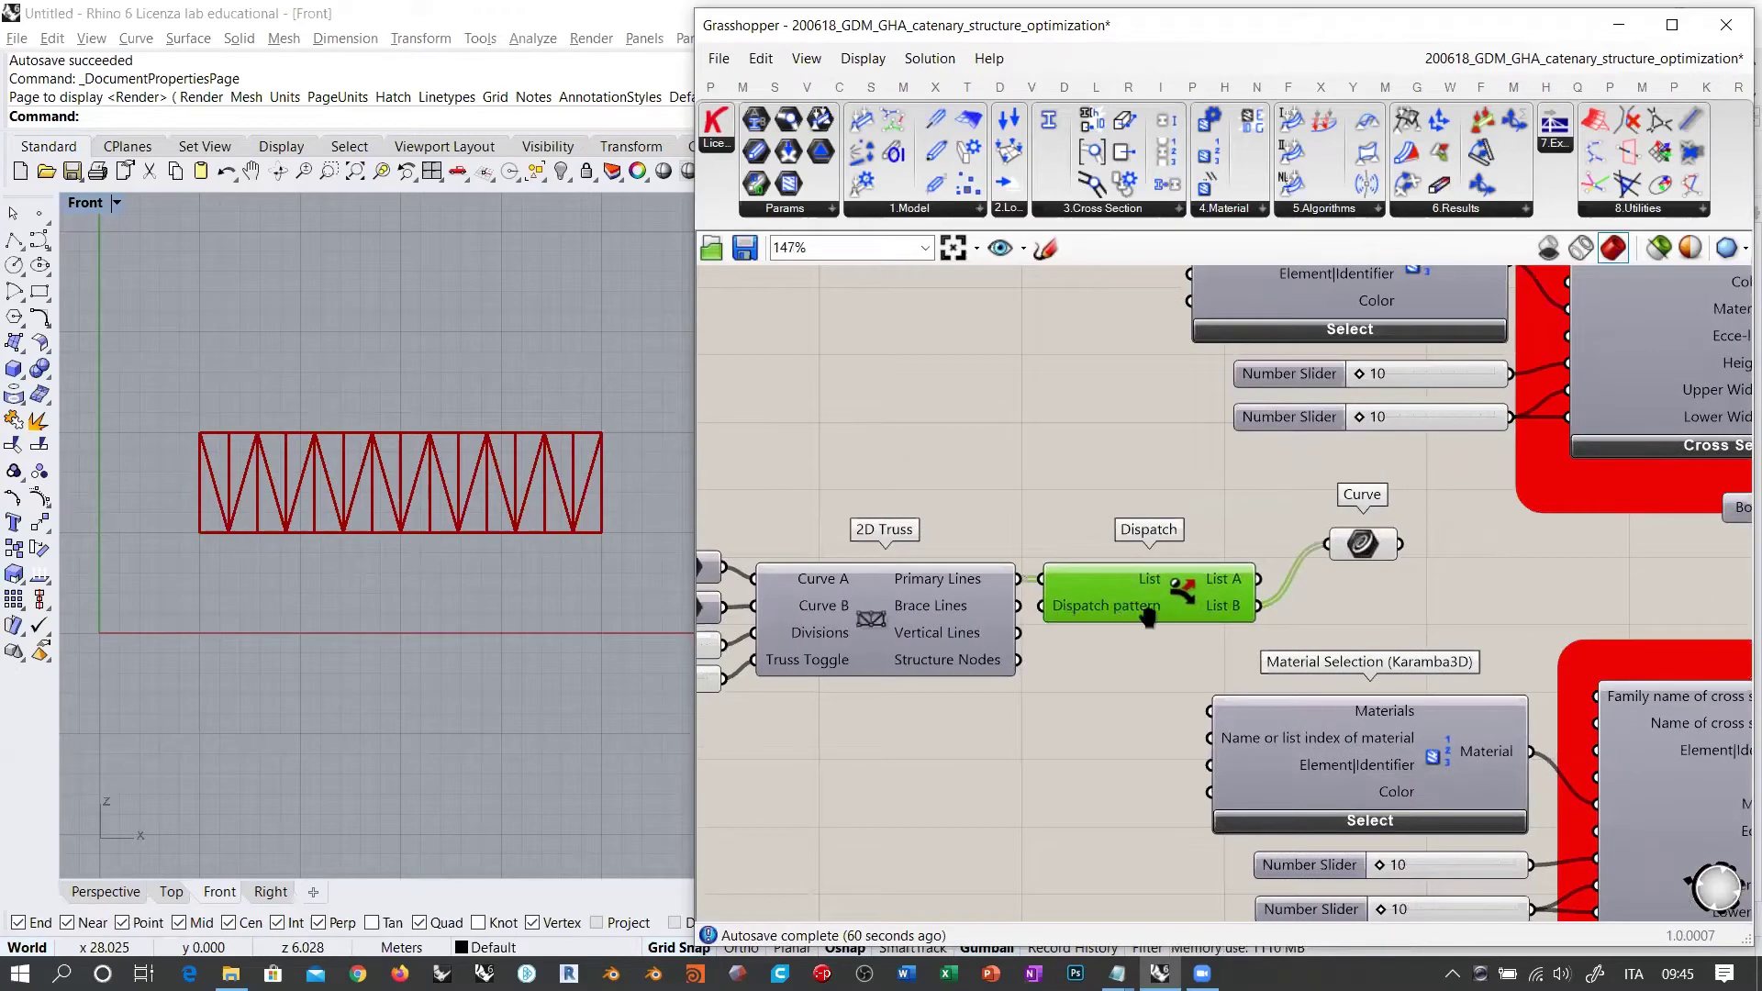
pyautogui.moveTo(1264, 626); pyautogui.dragTo(1350, 618, button='right')
pyautogui.moveTo(1448, 534); pyautogui.dragTo(1428, 542)
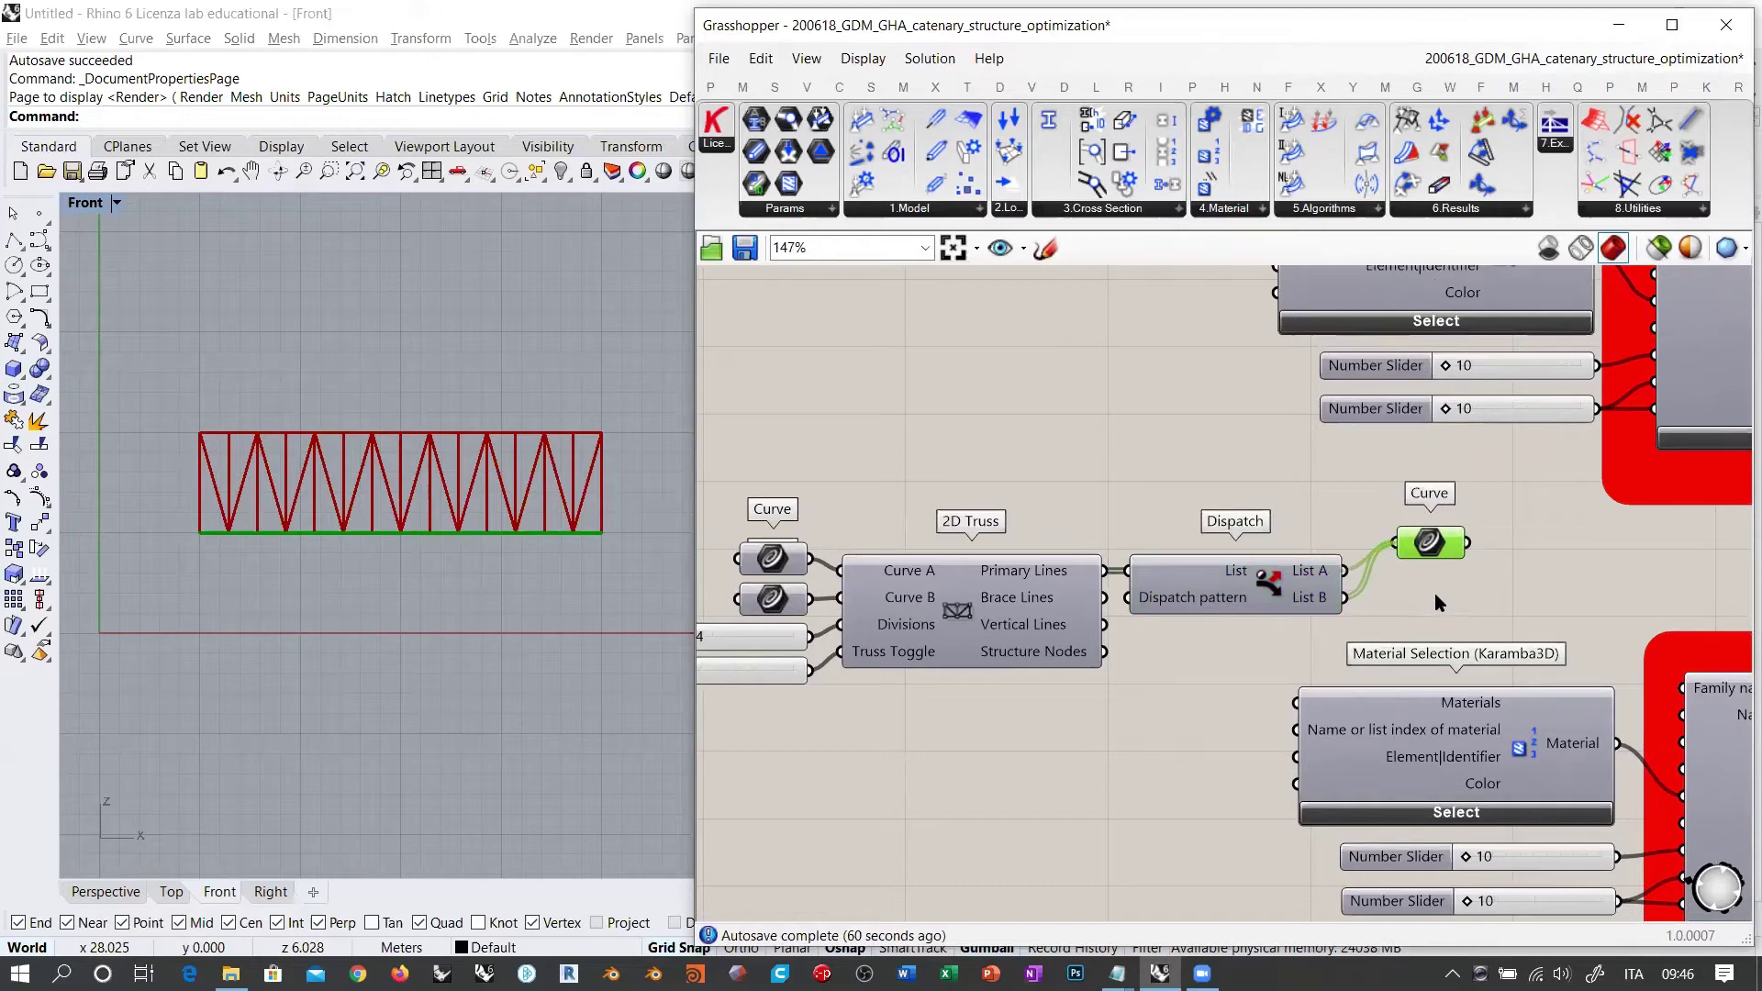
# Step: Duplicate the Curve parameter below the original and feed the copy from the Dispatch component's List B output only
pyautogui.scroll(-3, 1444, 596)
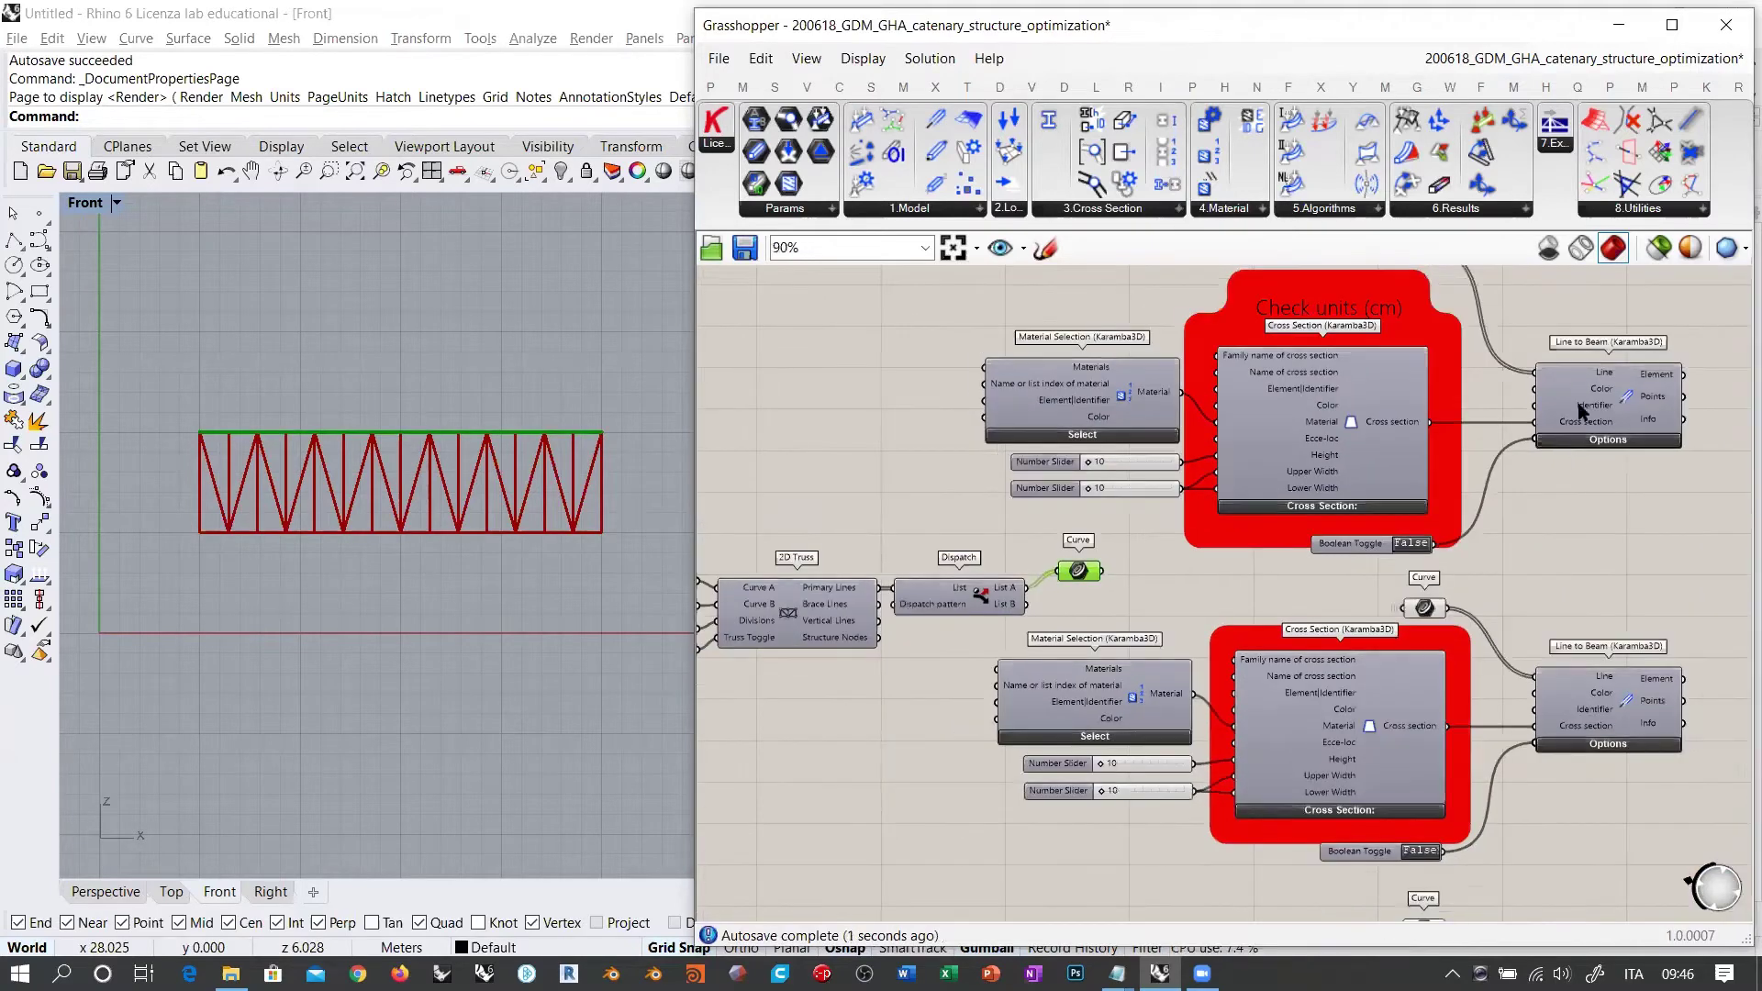
pyautogui.scroll(2, 1075, 591)
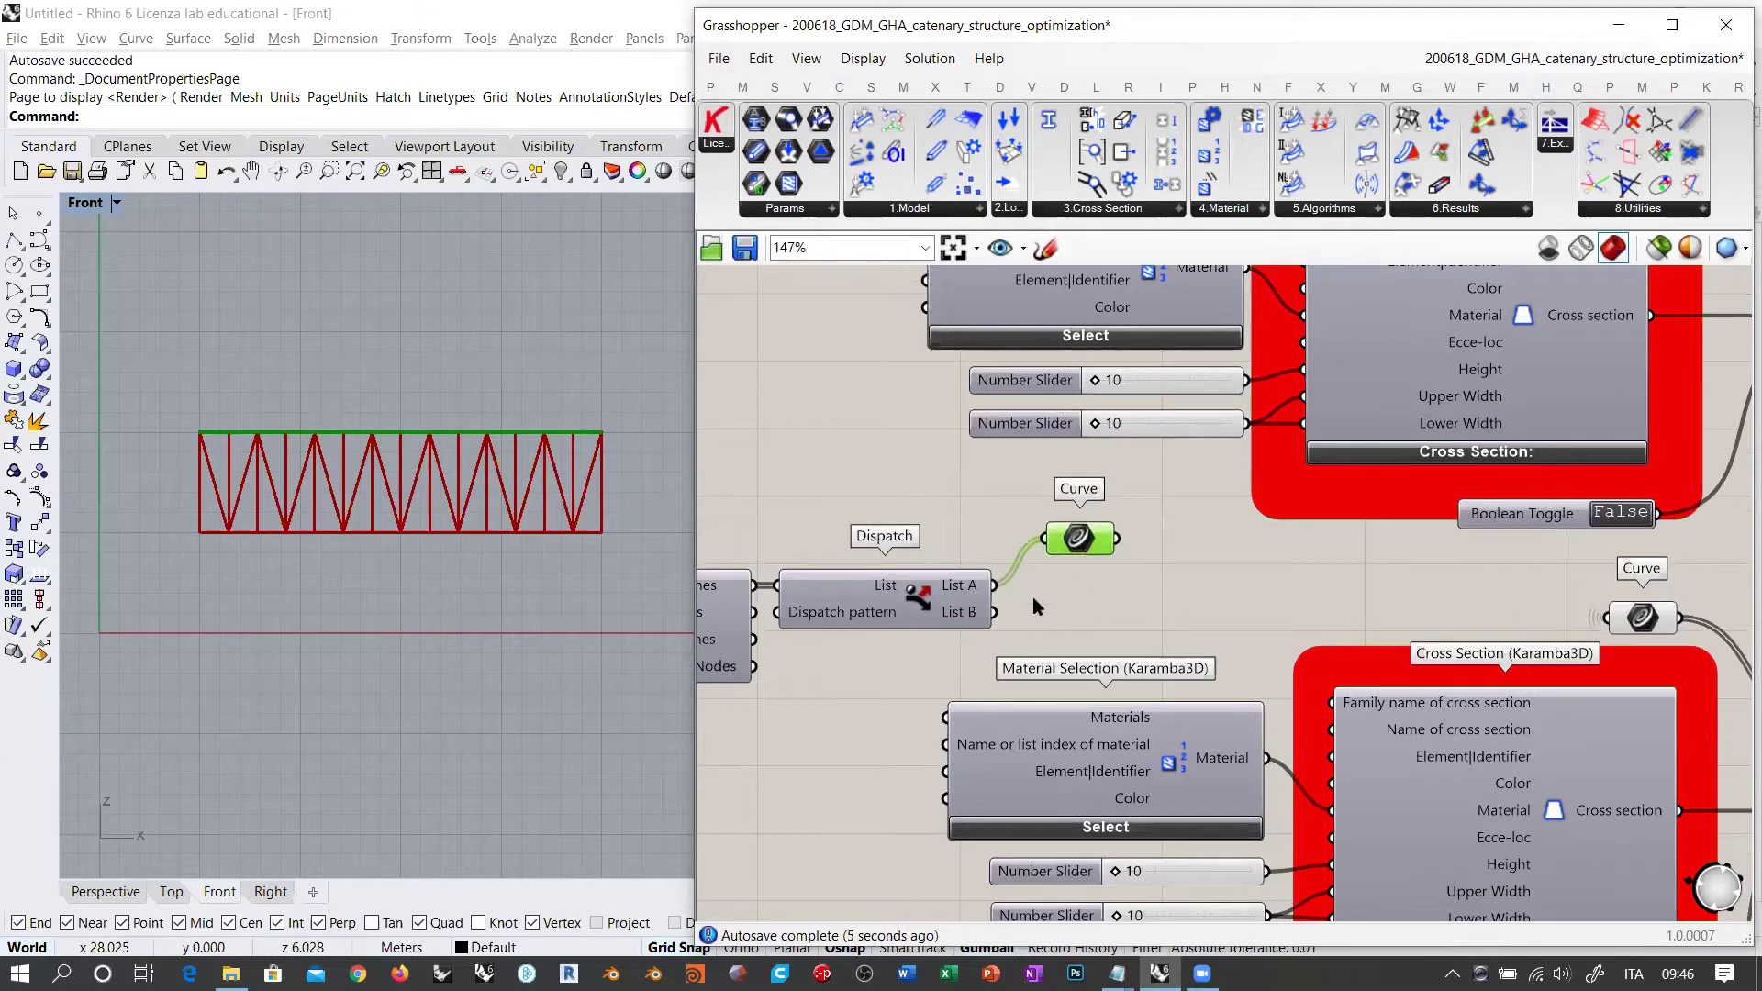
pyautogui.hotkey('ctrl', 'c')
pyautogui.hotkey('ctrl', 'v')
pyautogui.moveTo(995, 612); pyautogui.dragTo(1047, 611)
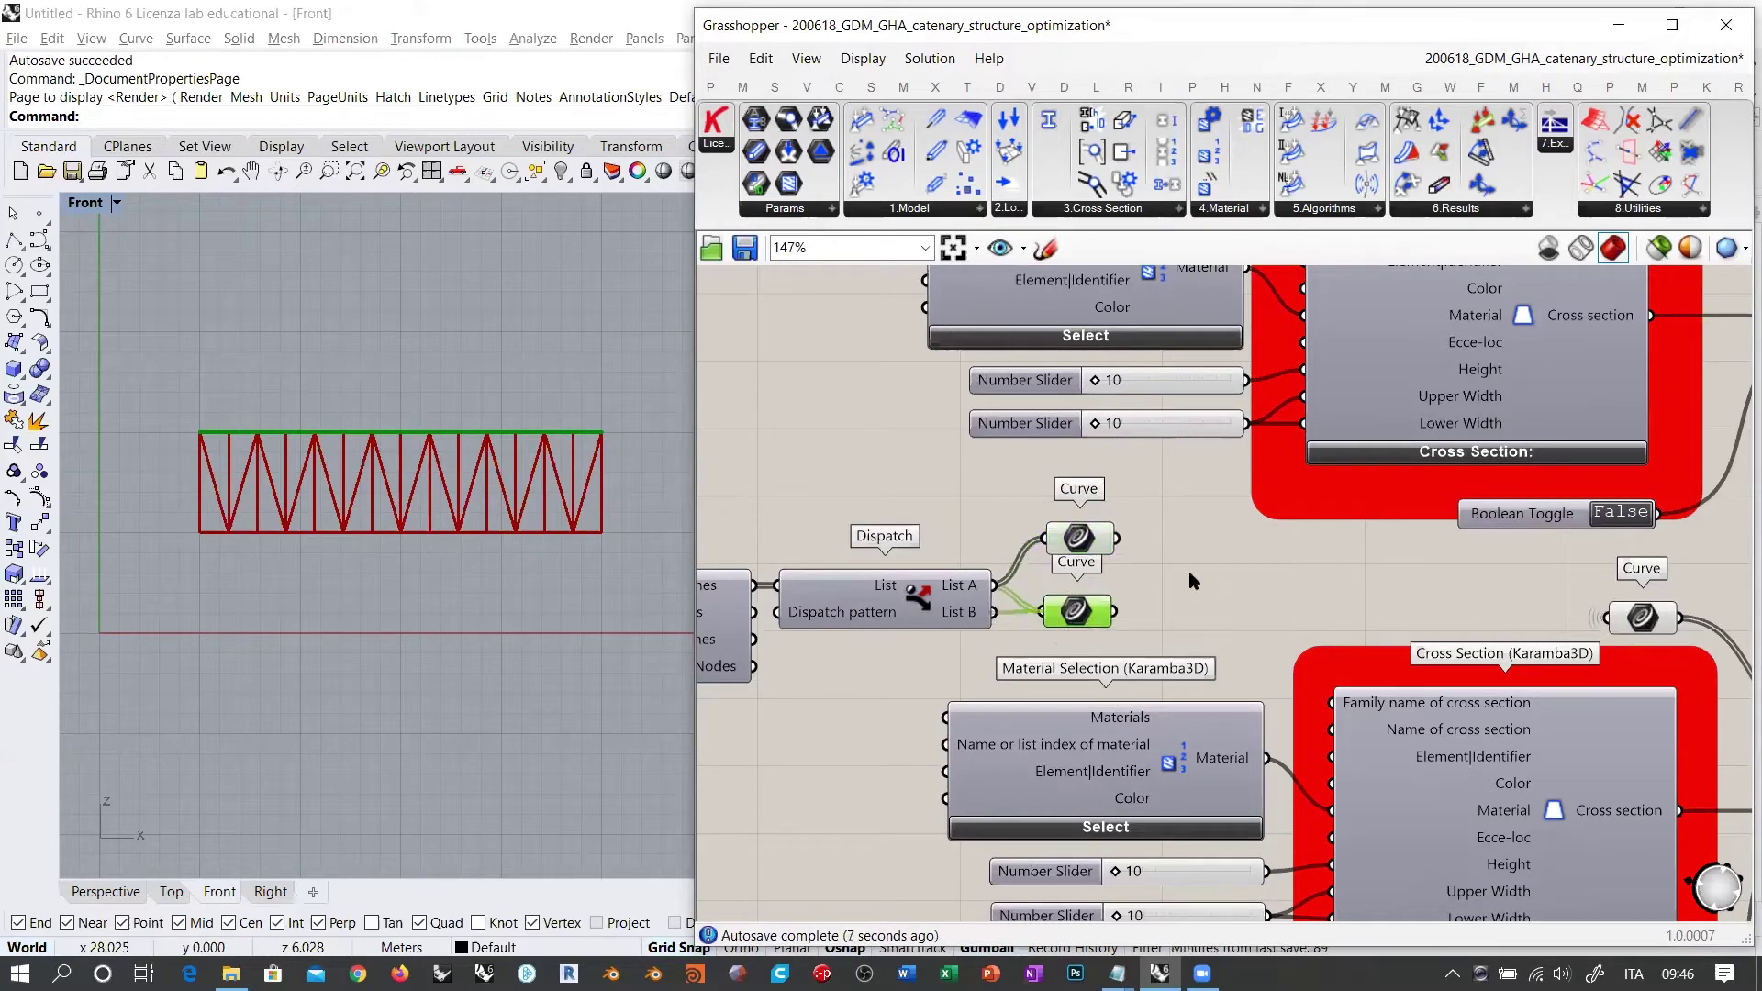
pyautogui.click(954, 513)
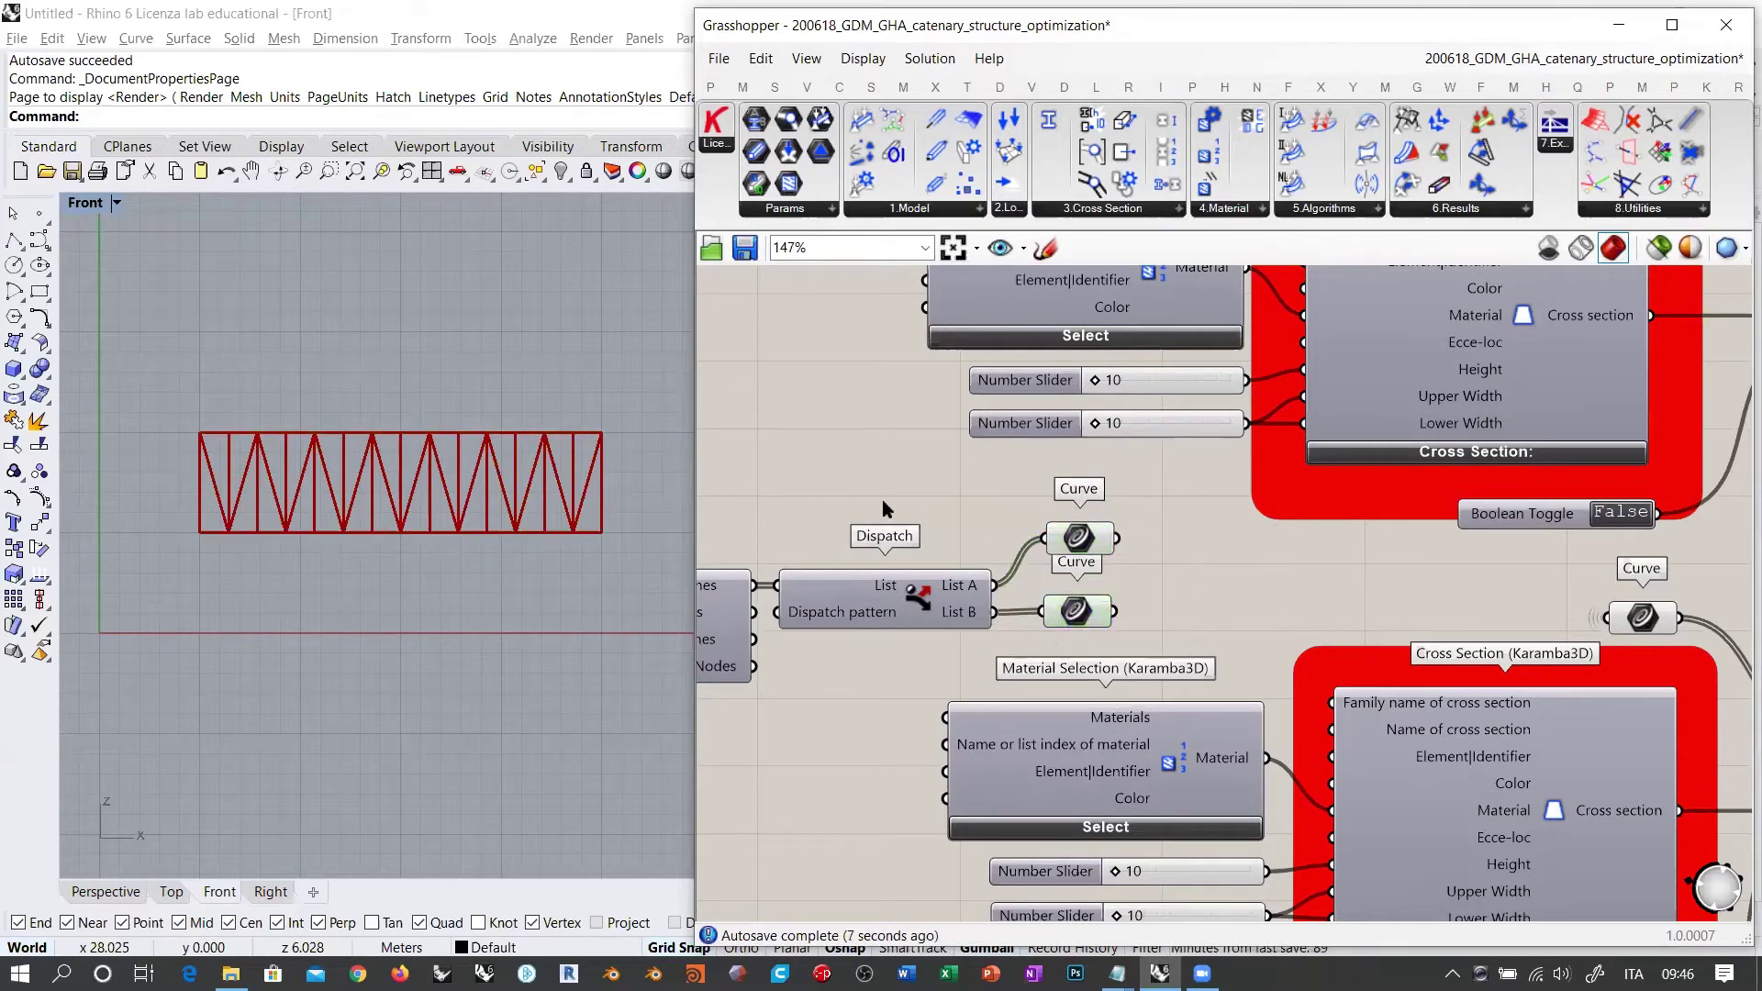
# Step: Remove the two Curve parameters after Dispatch and move Dispatch up level with the first beam group's Curve parameter
pyautogui.scroll(-3, 882, 499)
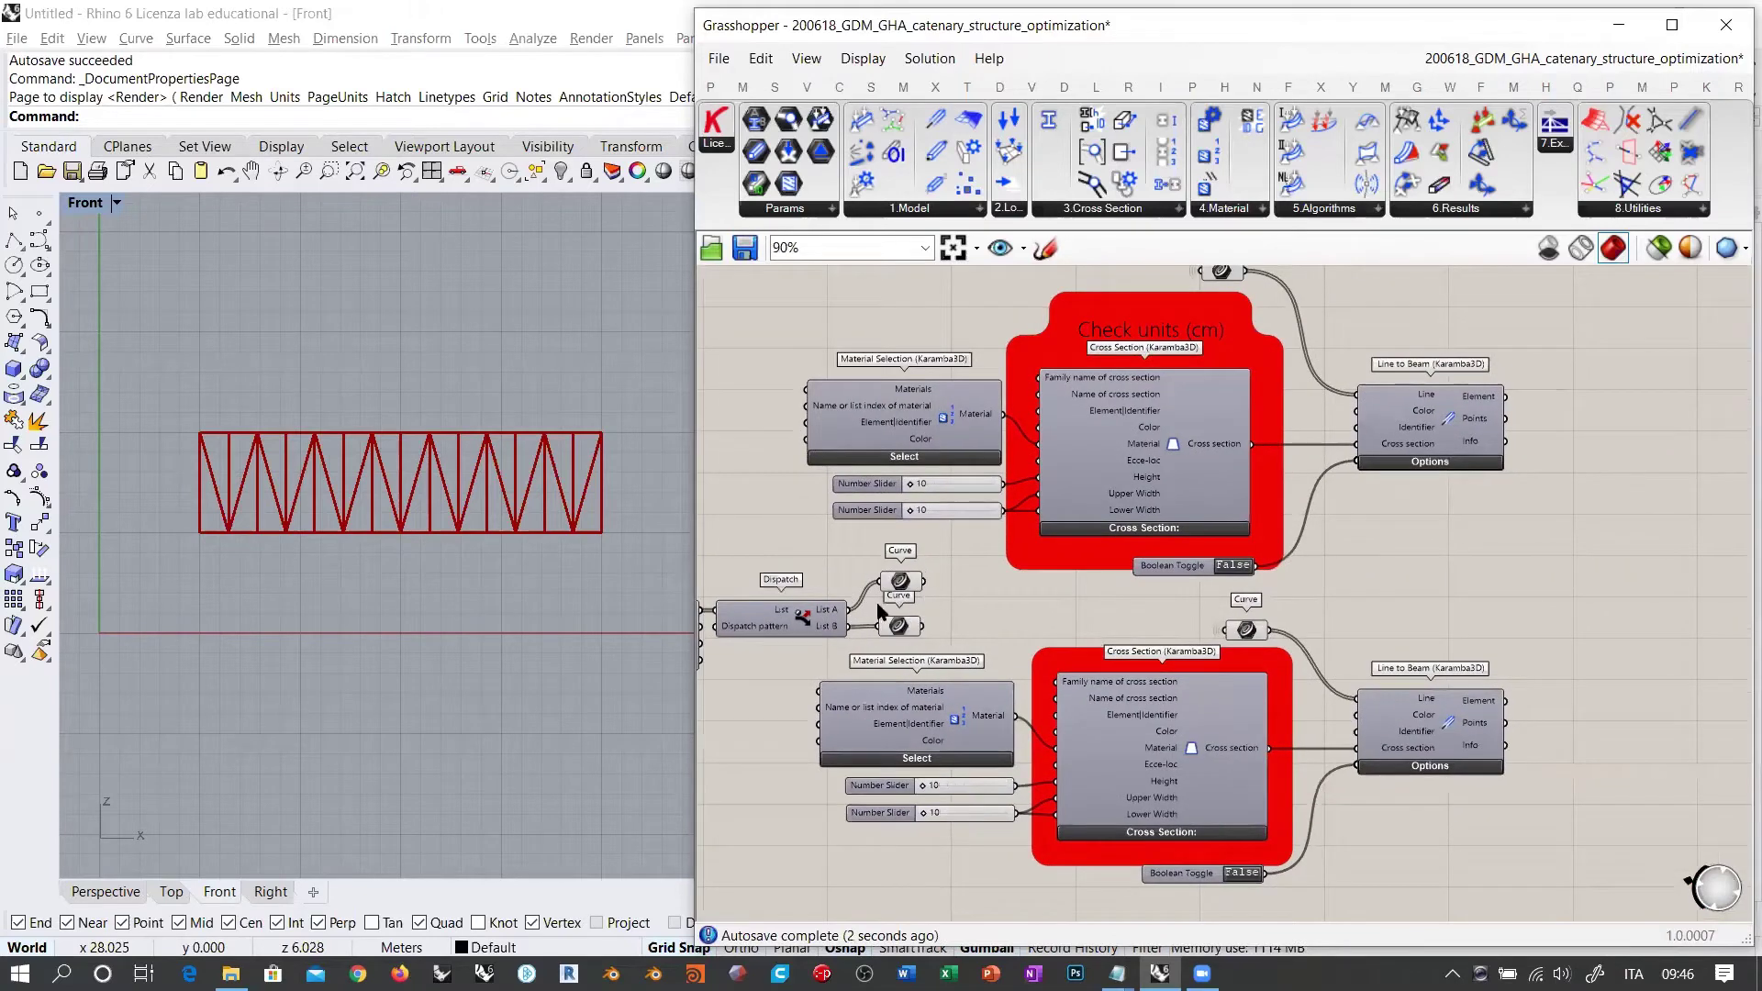
pyautogui.moveTo(1224, 278)
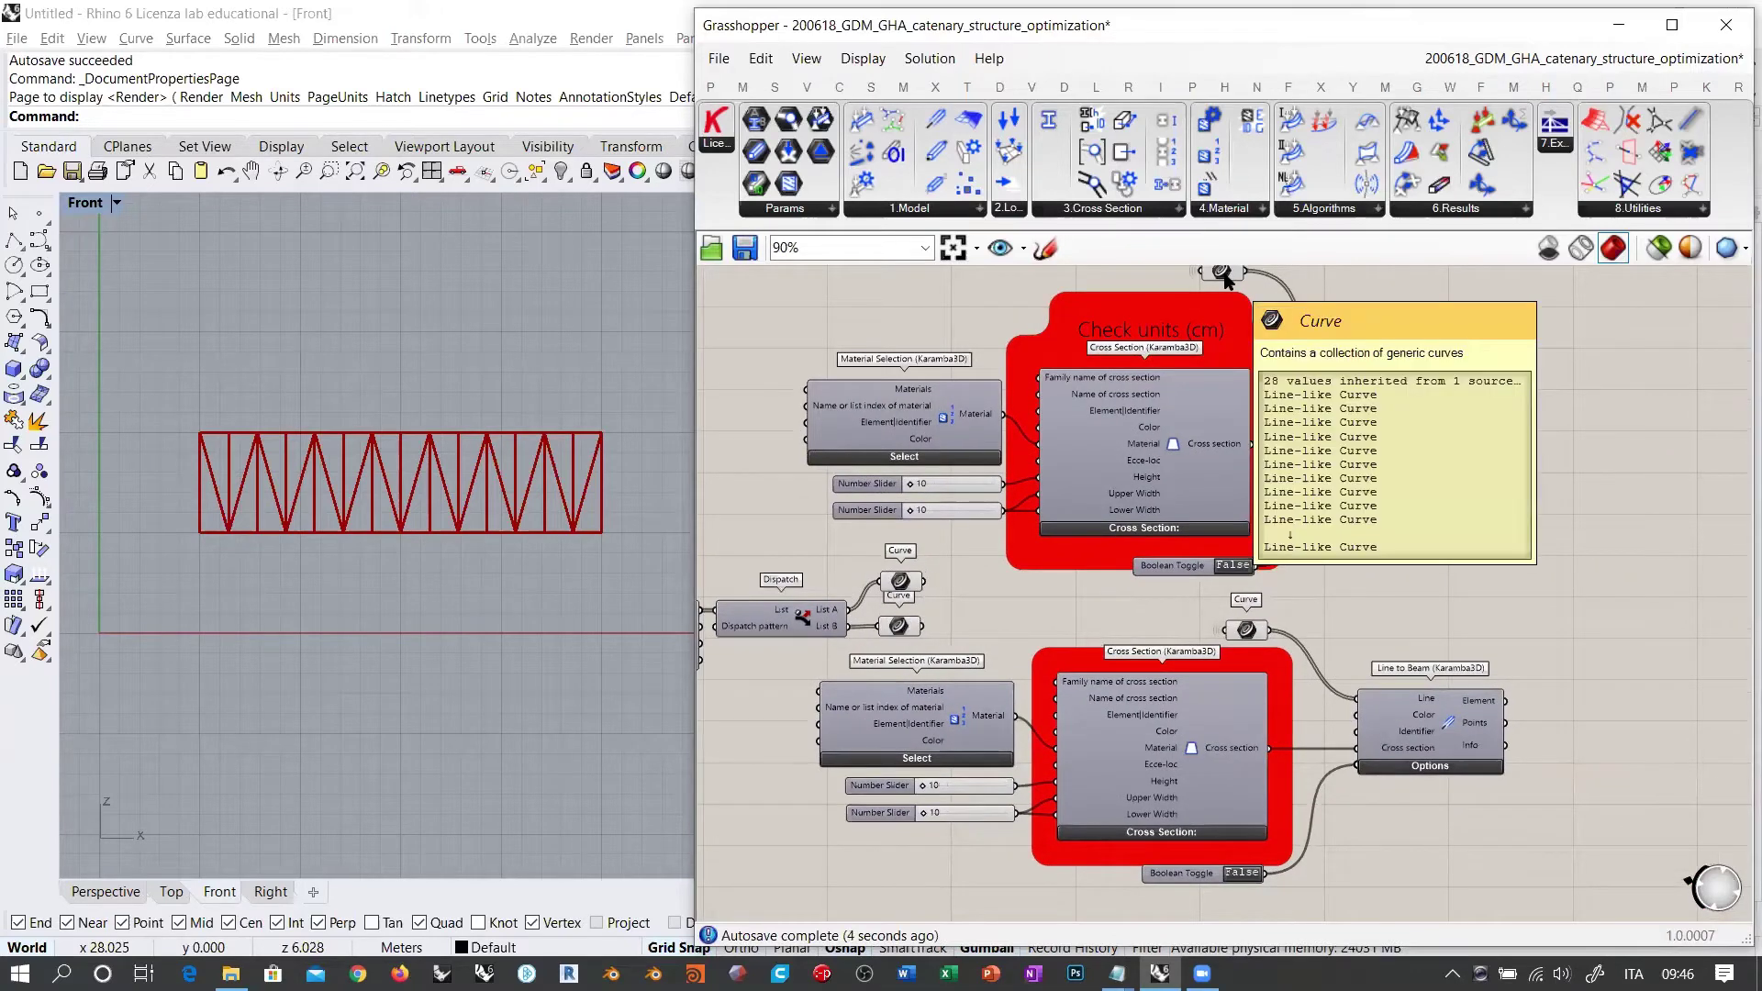
pyautogui.moveTo(893, 592); pyautogui.dragTo(1087, 579, button='right')
pyautogui.moveTo(1115, 550); pyautogui.dragTo(978, 650)
pyautogui.moveTo(979, 650); pyautogui.dragTo(963, 702, button='right')
pyautogui.moveTo(962, 694); pyautogui.dragTo(930, 356)
pyautogui.click(1147, 345)
pyautogui.moveTo(1147, 345); pyautogui.dragTo(1013, 454, button='right')
pyautogui.scroll(2, 1013, 459)
# Step: Try feeding the first beam group's Curve parameter from Dispatch's List A and List B in turn, undoing each connection
pyautogui.moveTo(982, 367); pyautogui.dragTo(1328, 449)
pyautogui.press('Delete')
pyautogui.click(917, 438)
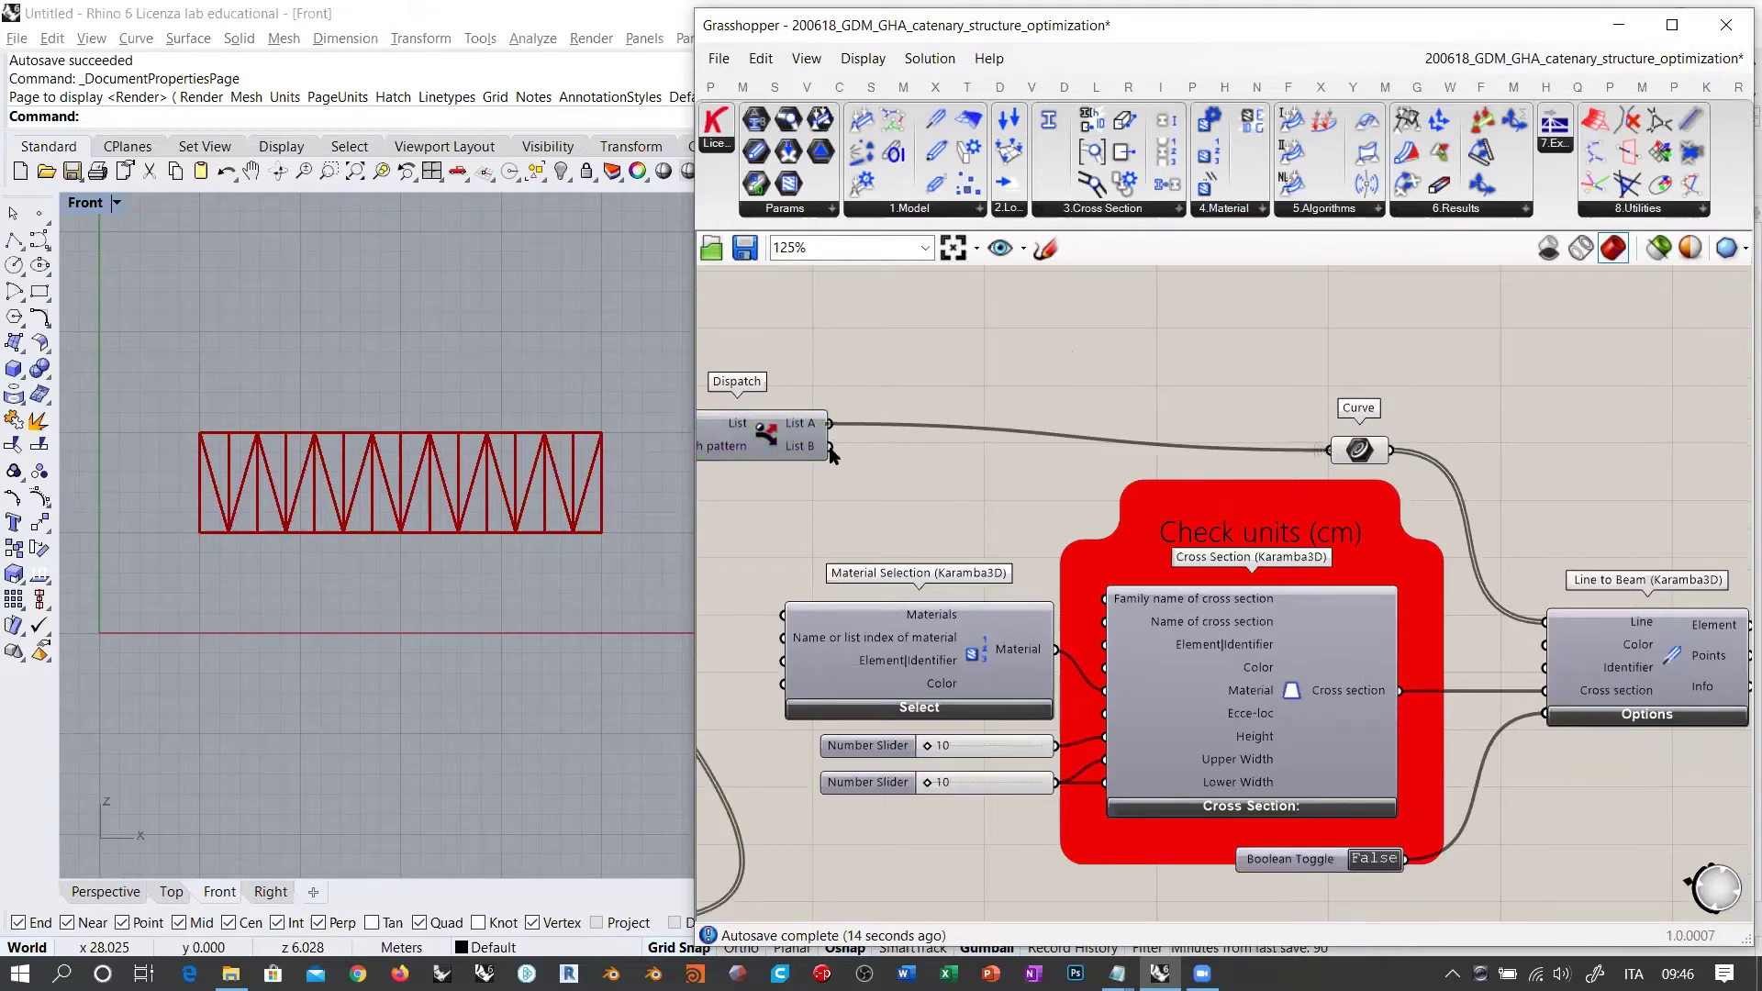
pyautogui.hotkey('ctrl', 'z')
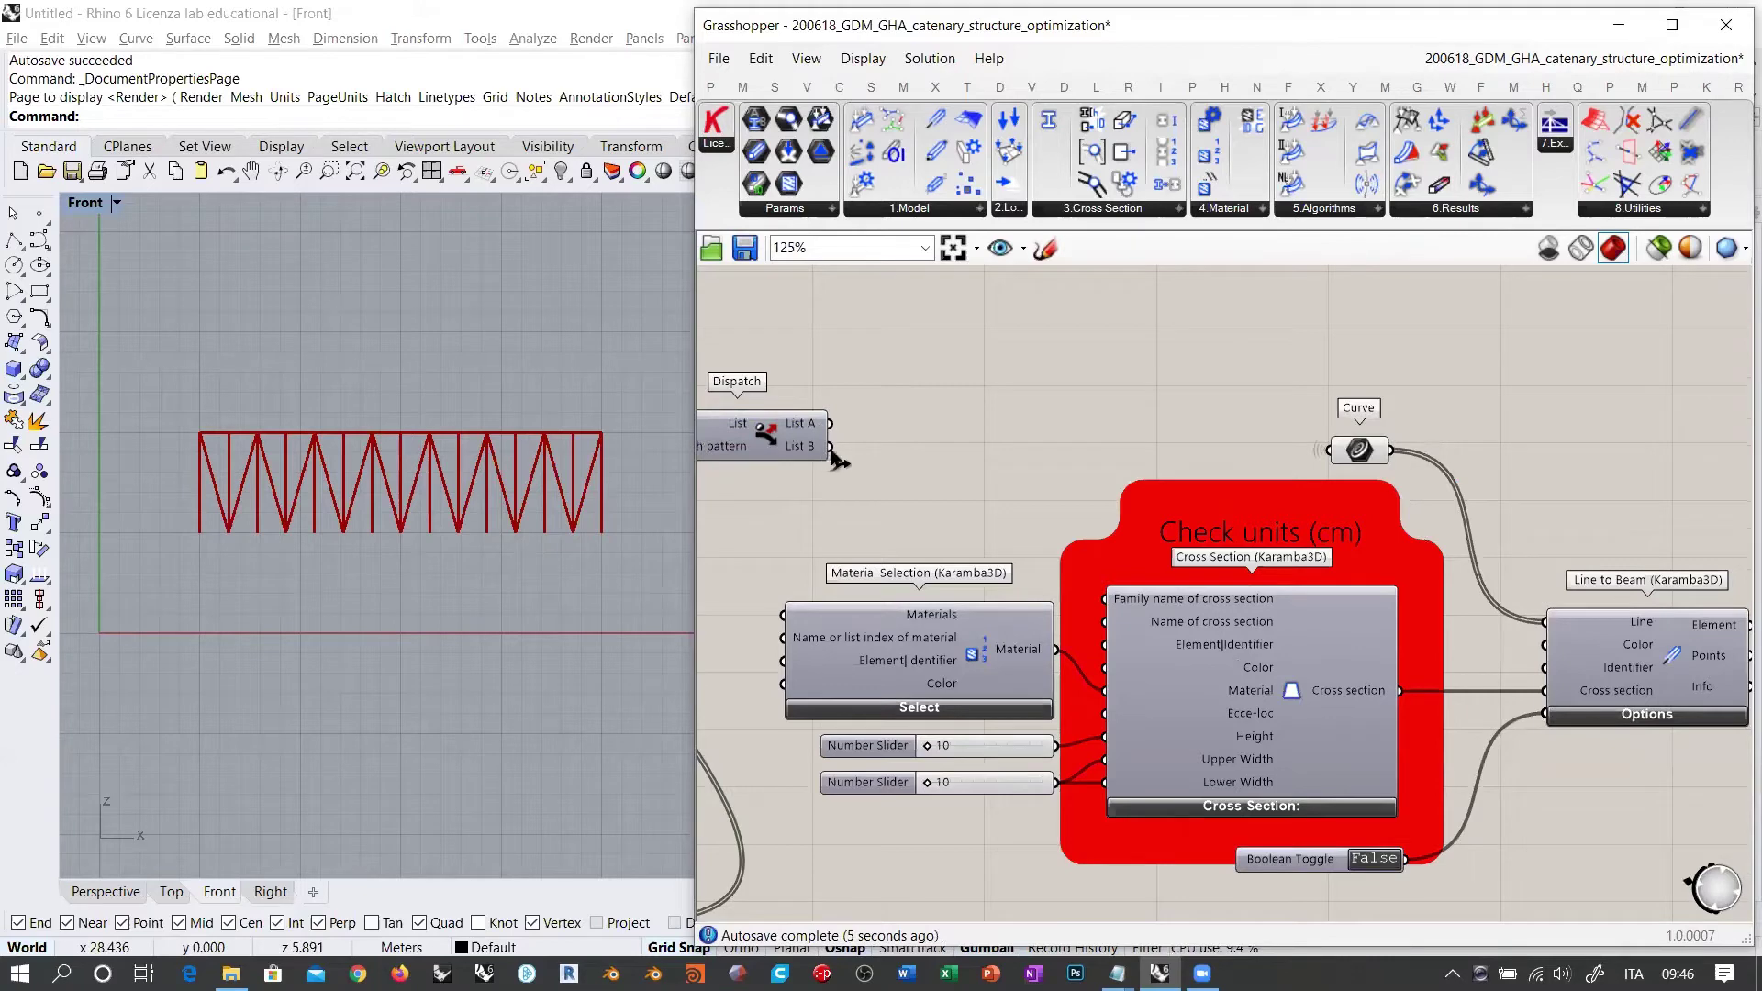
pyautogui.moveTo(830, 447); pyautogui.dragTo(1328, 451)
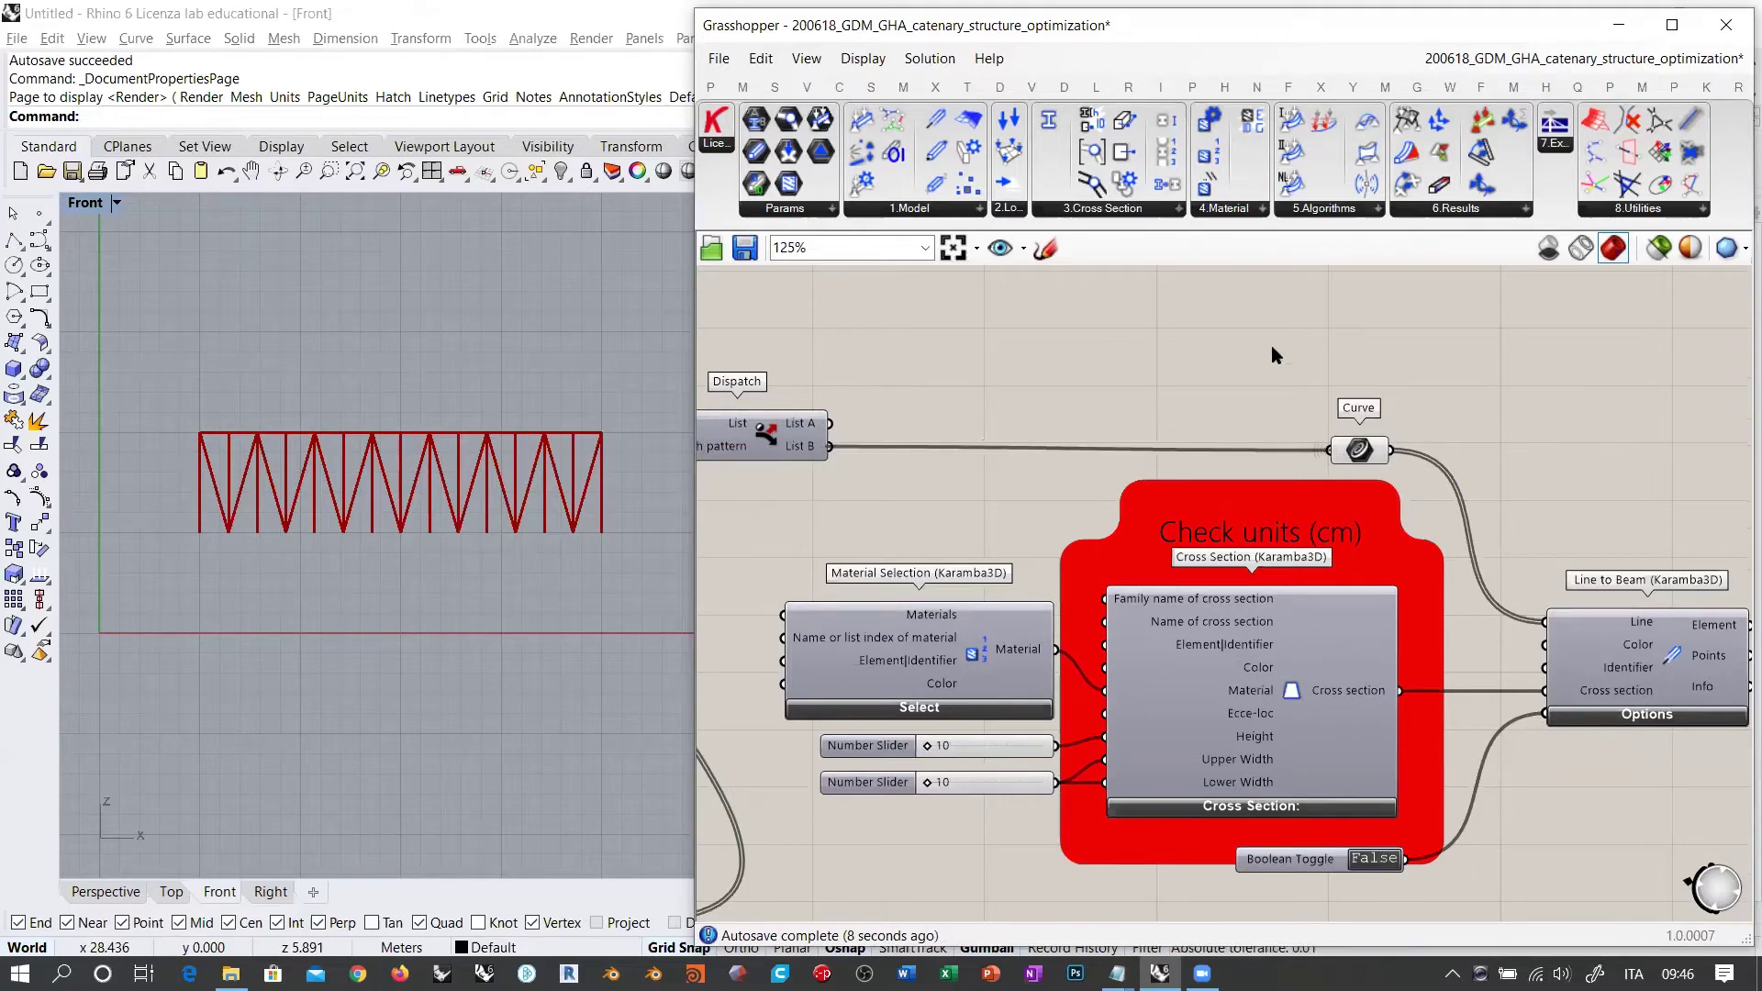
pyautogui.hotkey('ctrl', 'z')
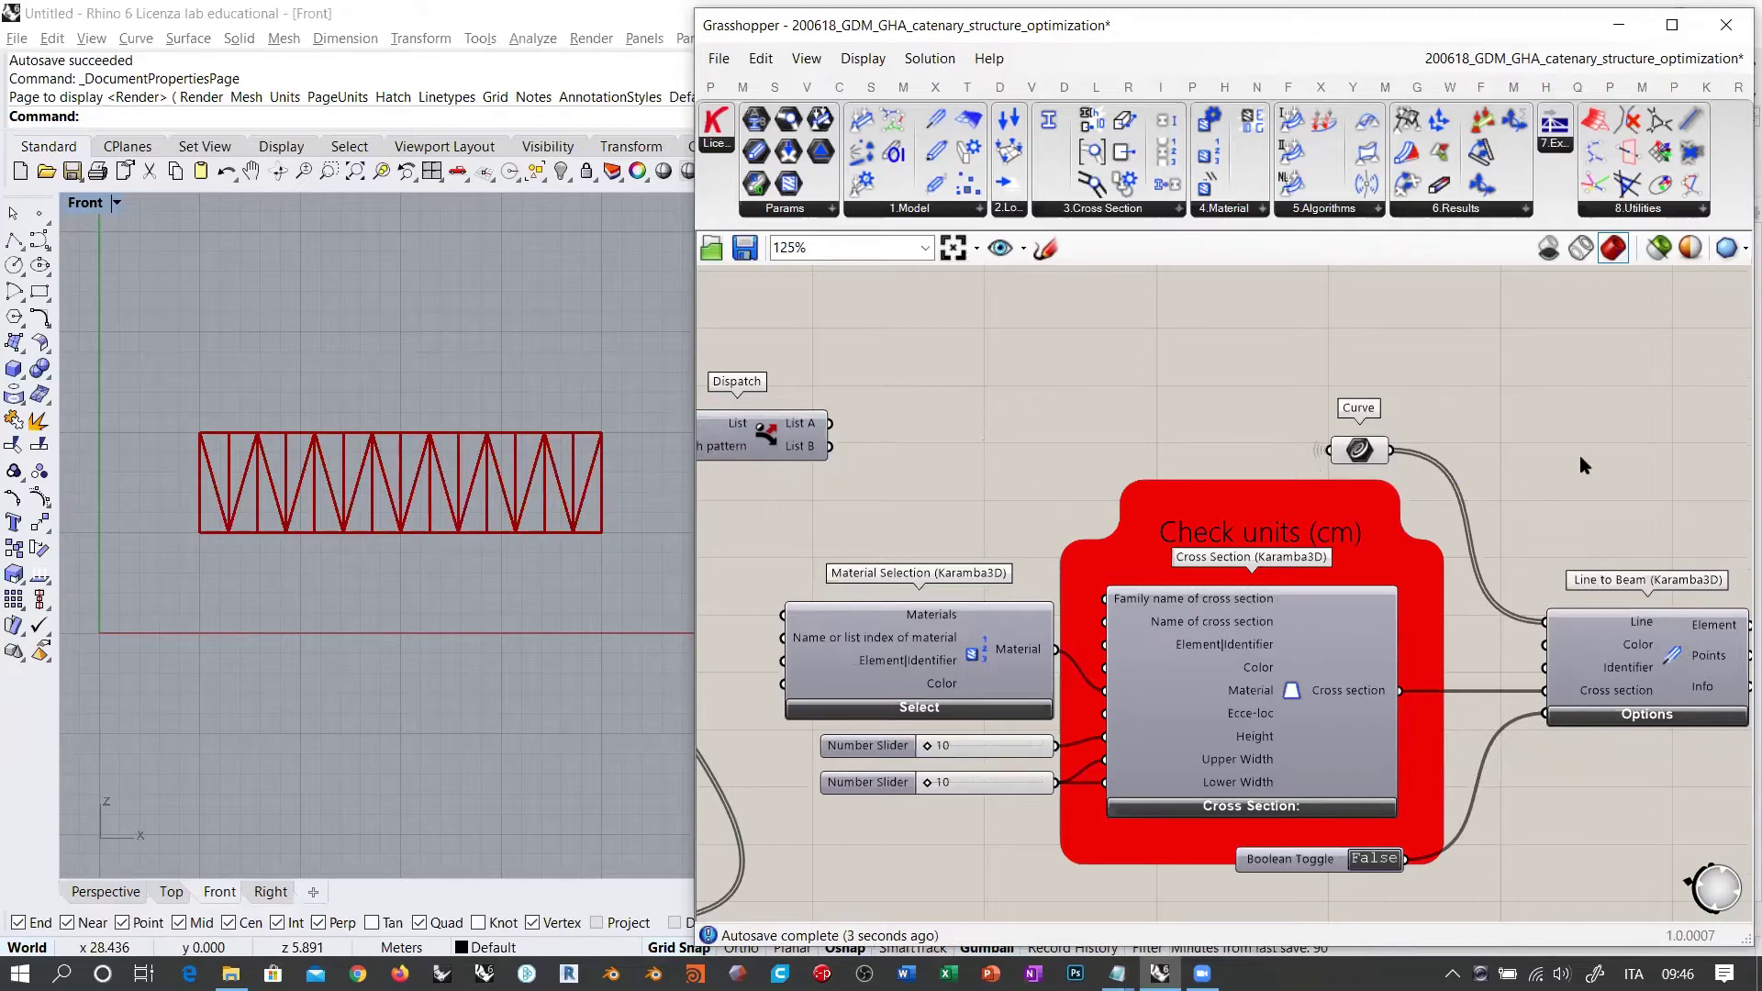
# Step: Reposition the Dispatch component farther from the first beam group to leave free canvas space between them
pyautogui.scroll(-5, 991, 460)
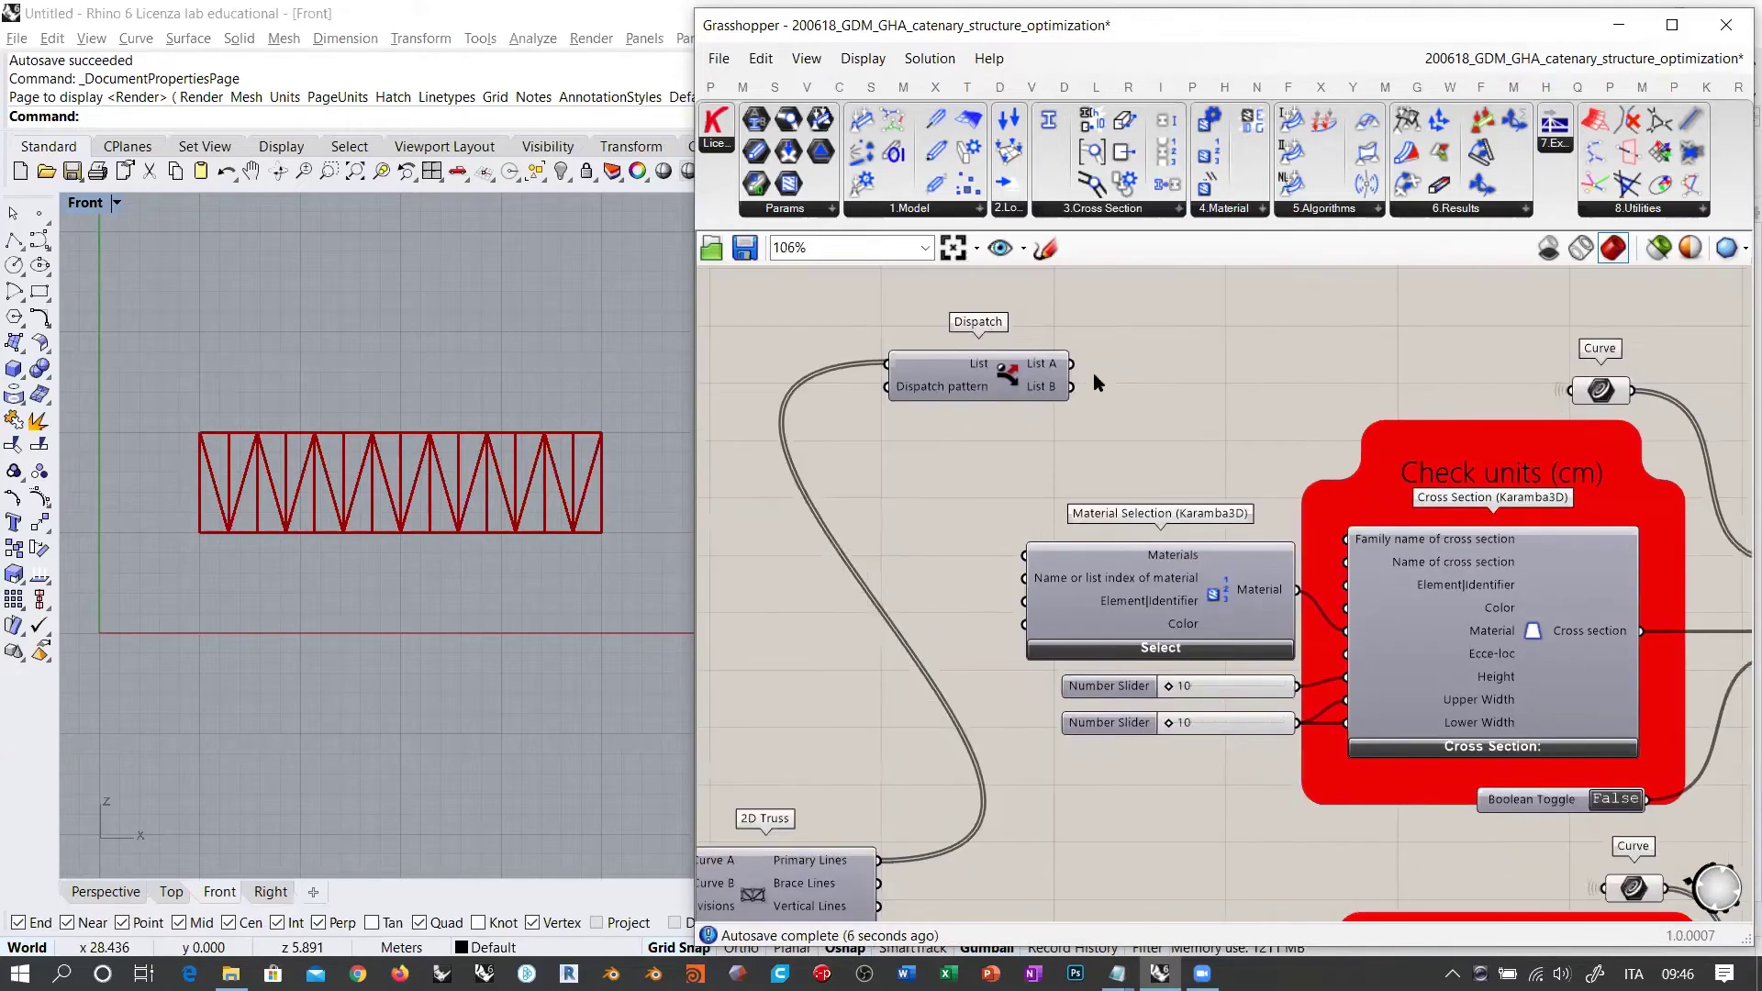
pyautogui.moveTo(914, 339); pyautogui.dragTo(870, 331)
pyautogui.scroll(4, 870, 331)
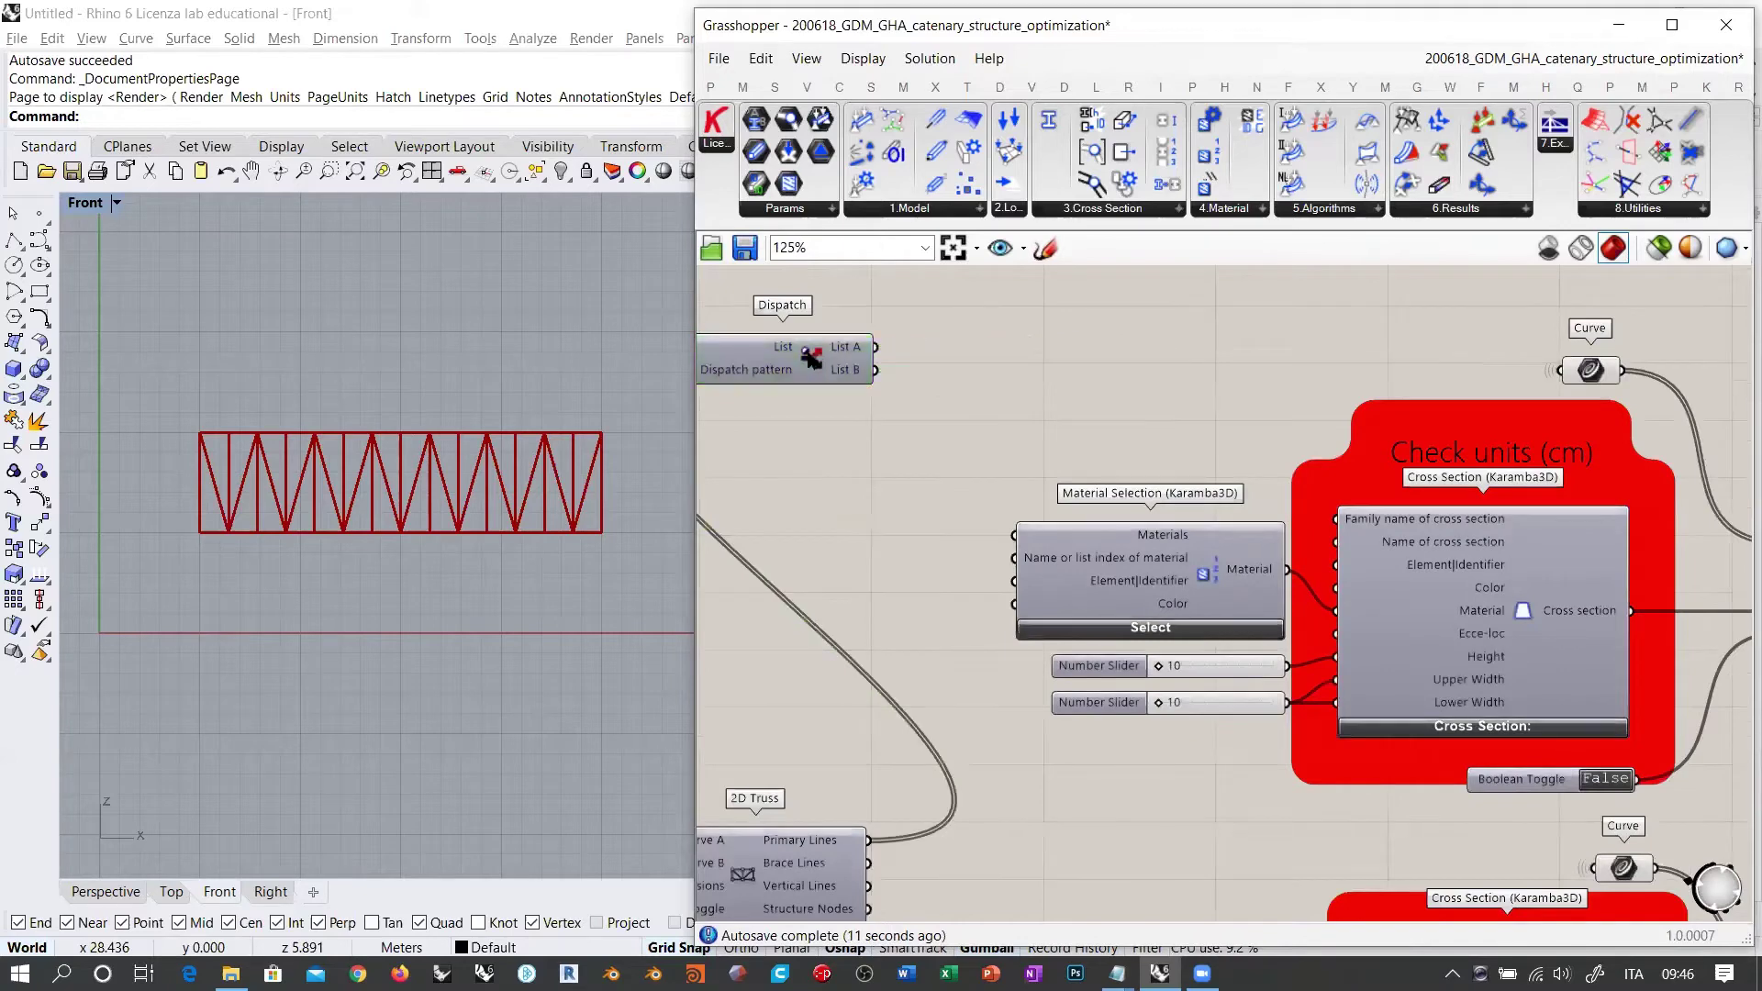
pyautogui.click(823, 378)
pyautogui.click(923, 330)
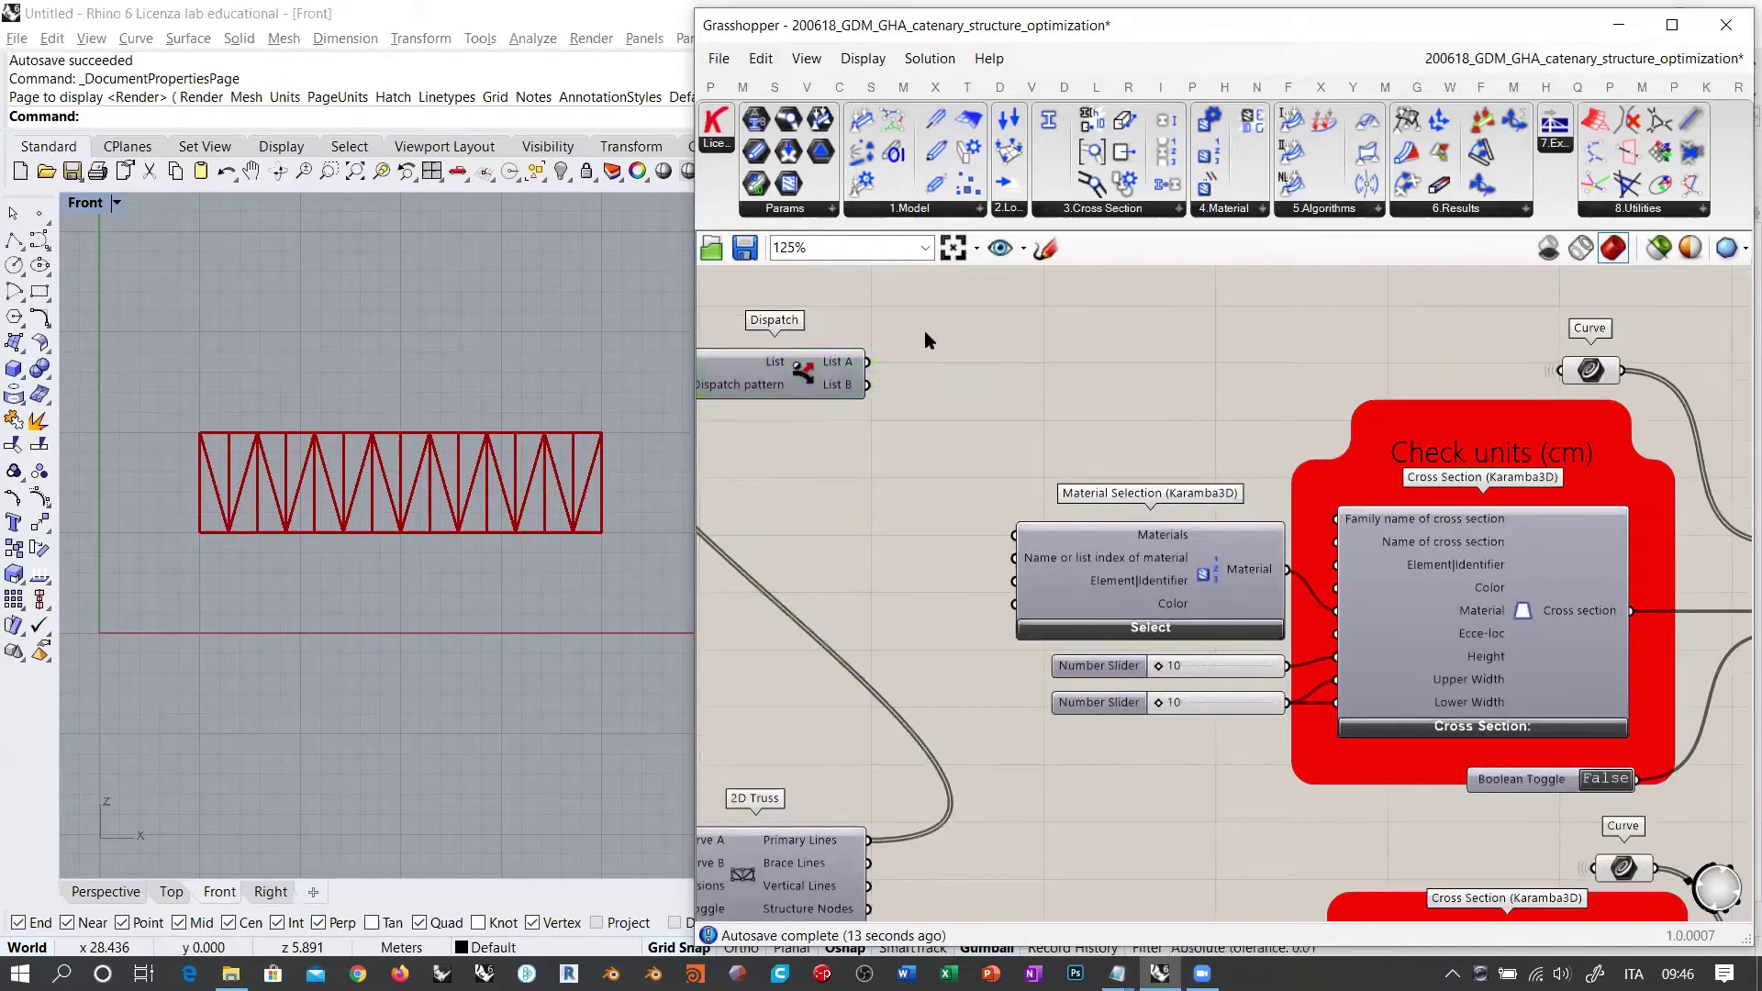
pyautogui.moveTo(1281, 442); pyautogui.dragTo(992, 396, button='right')
pyautogui.scroll(-1, 992, 396)
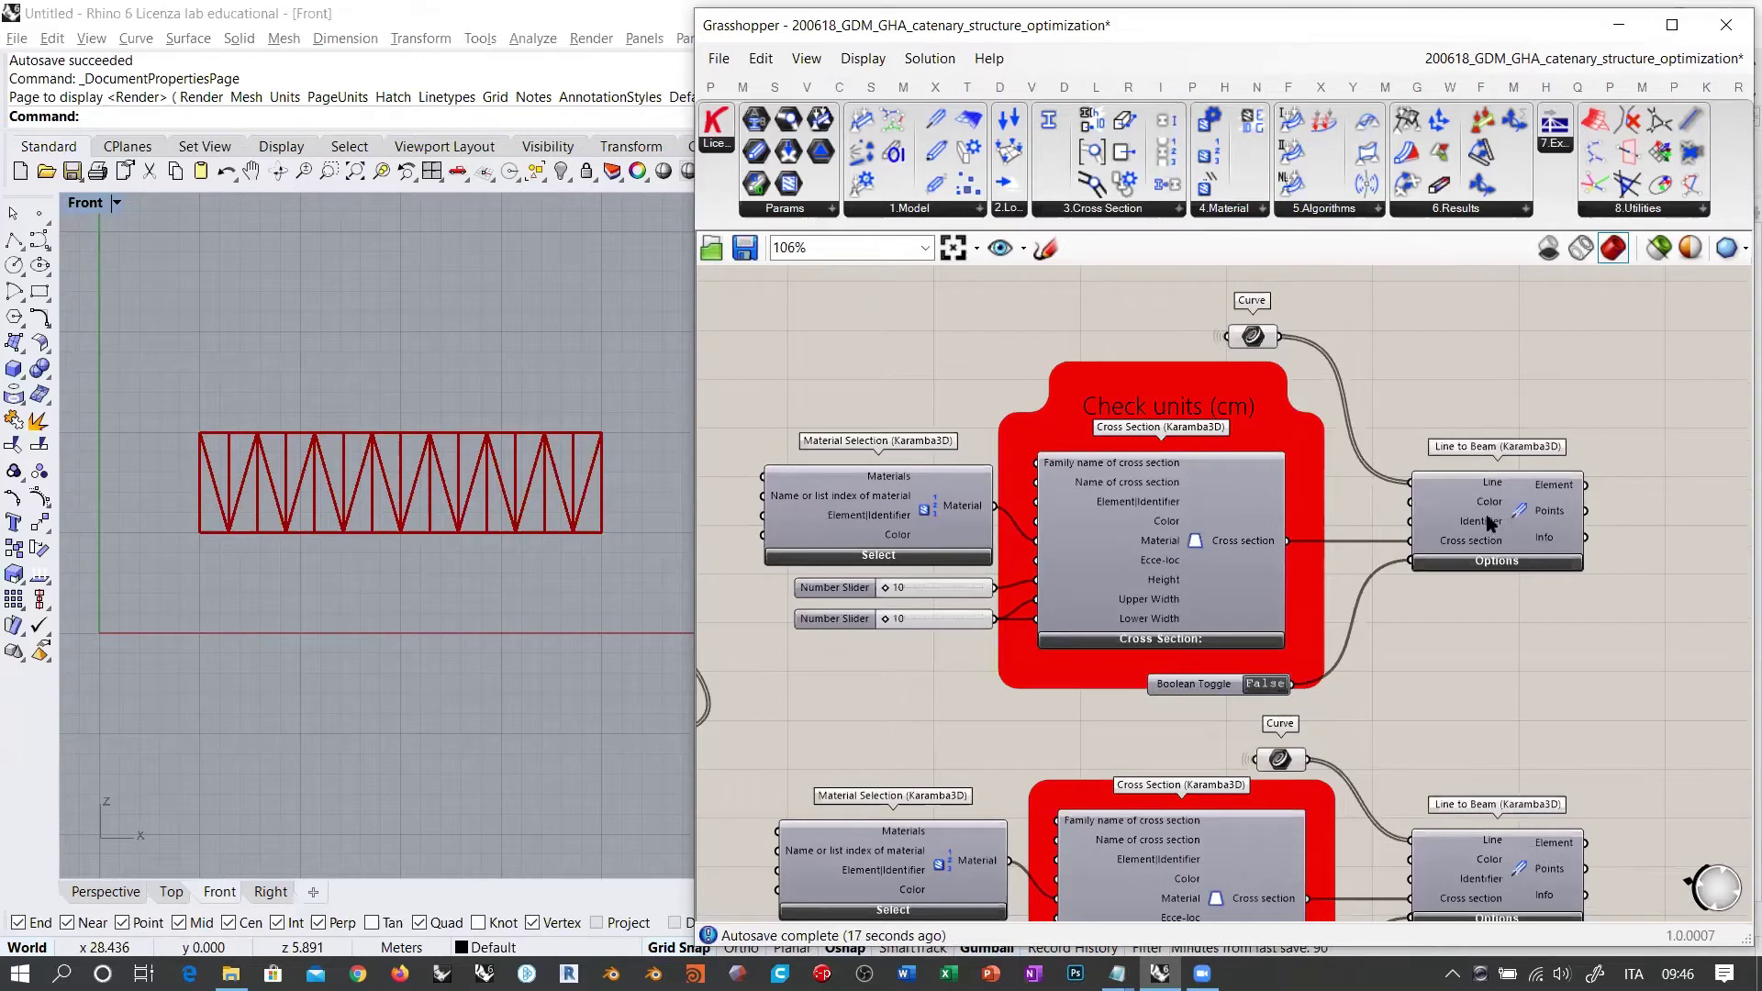
pyautogui.moveTo(633, 340); pyautogui.dragTo(1014, 367, button='right')
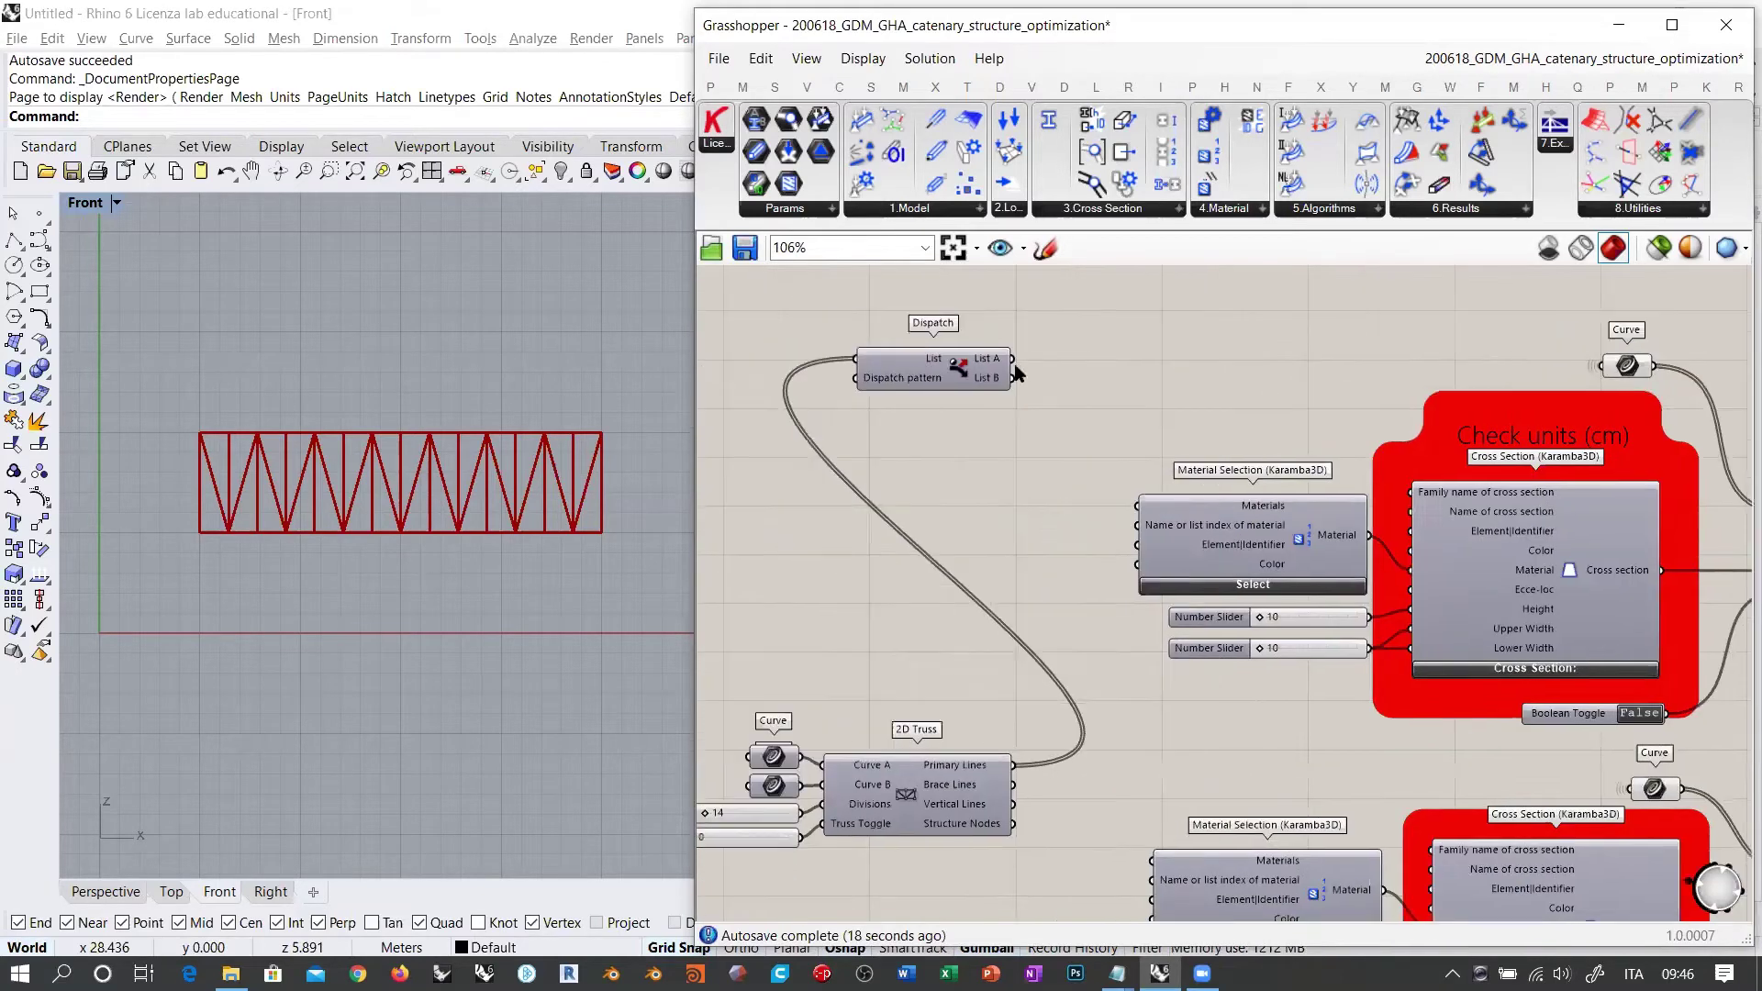
pyautogui.click(975, 376)
pyautogui.moveTo(975, 376); pyautogui.dragTo(872, 356)
pyautogui.scroll(3, 922, 431)
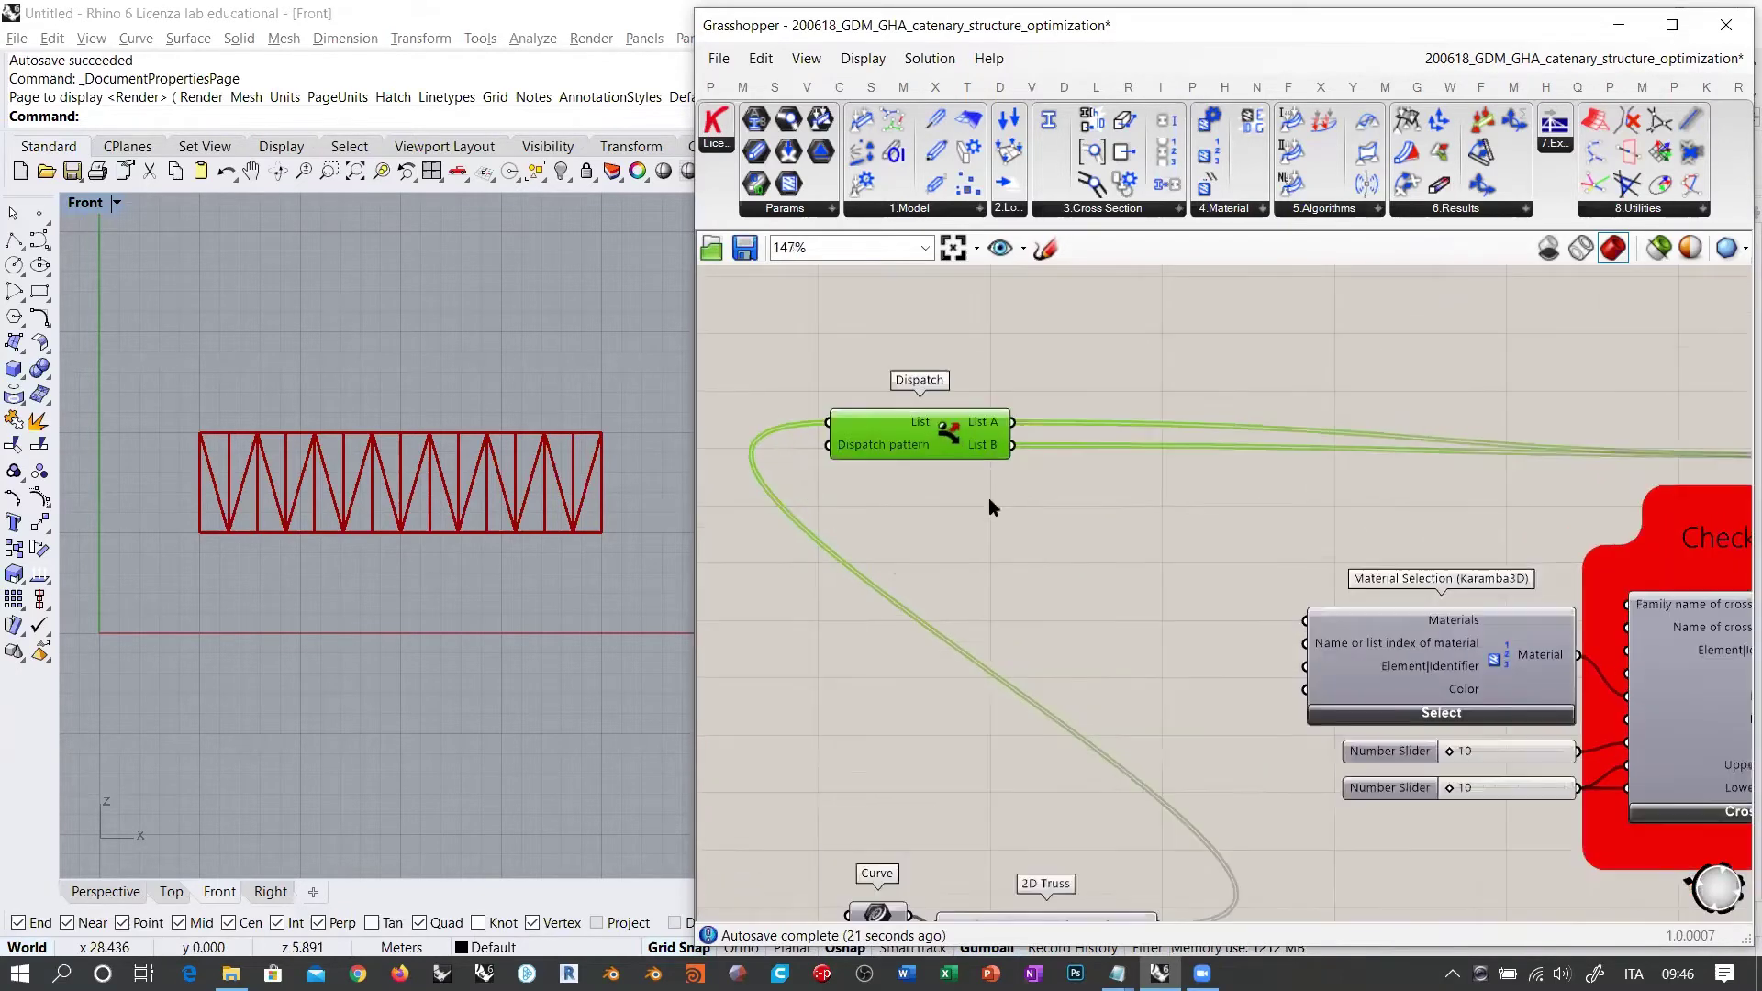
# Step: Add a Panel containing the text "B-" below the Dispatch component
pyautogui.doubleClick(926, 520)
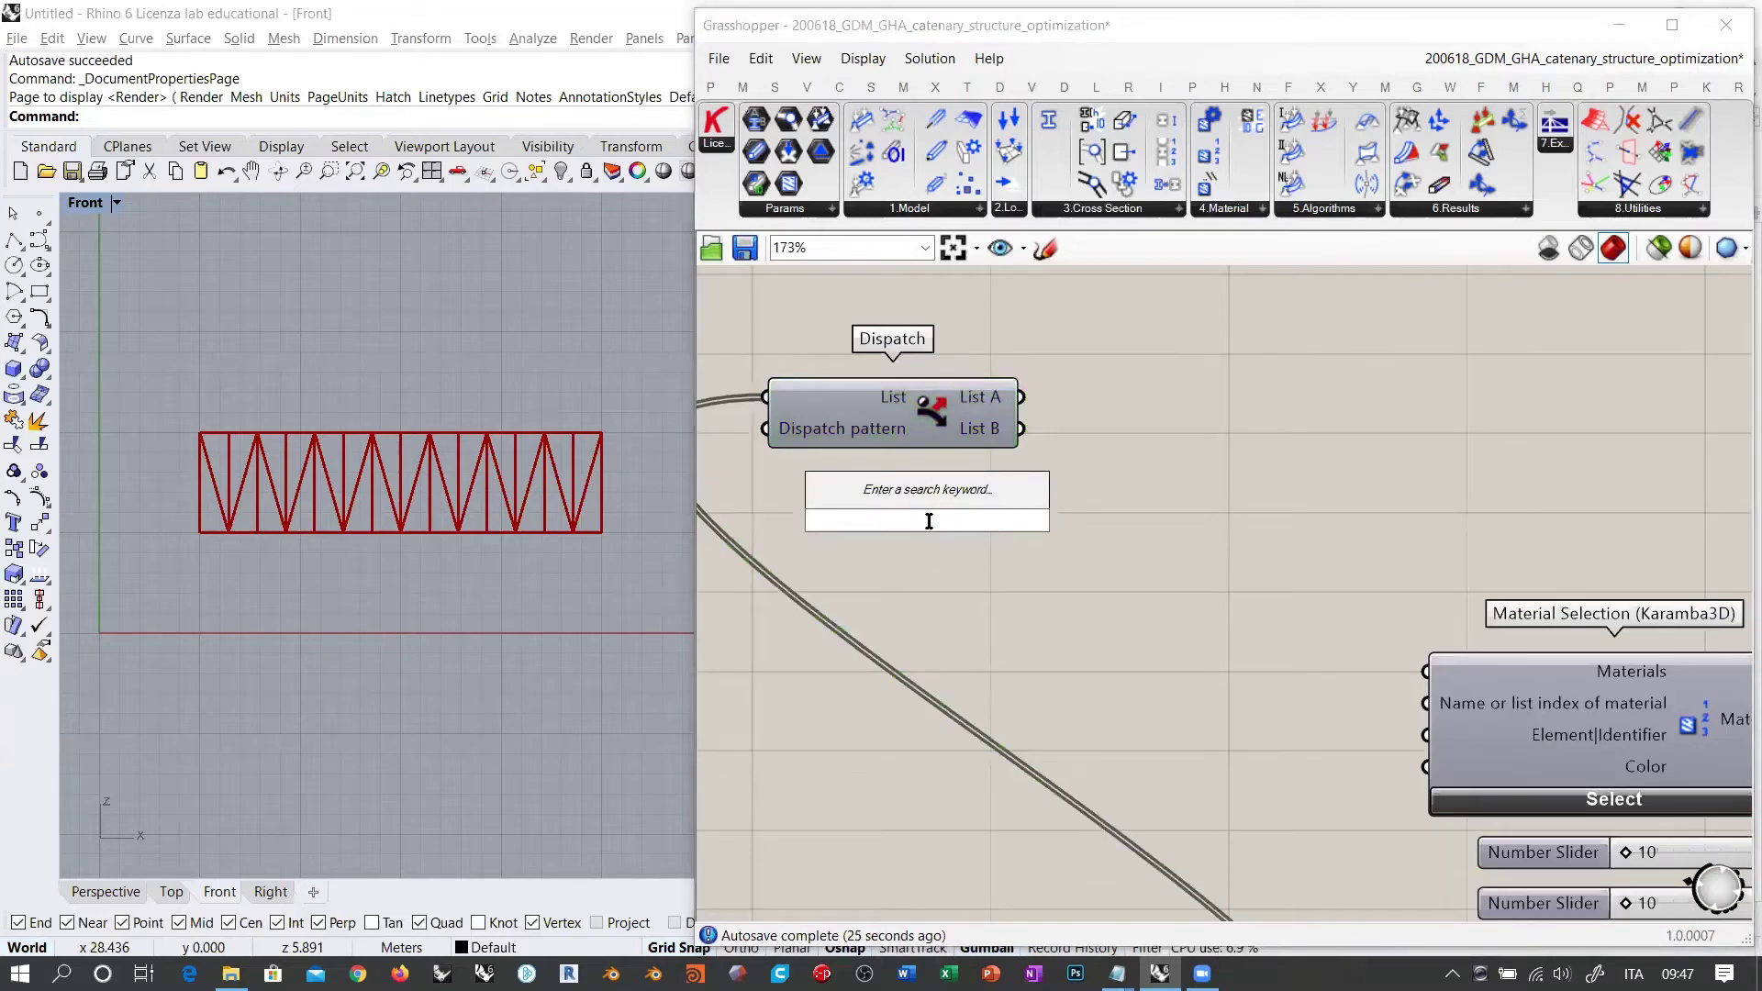
pyautogui.write('panel')
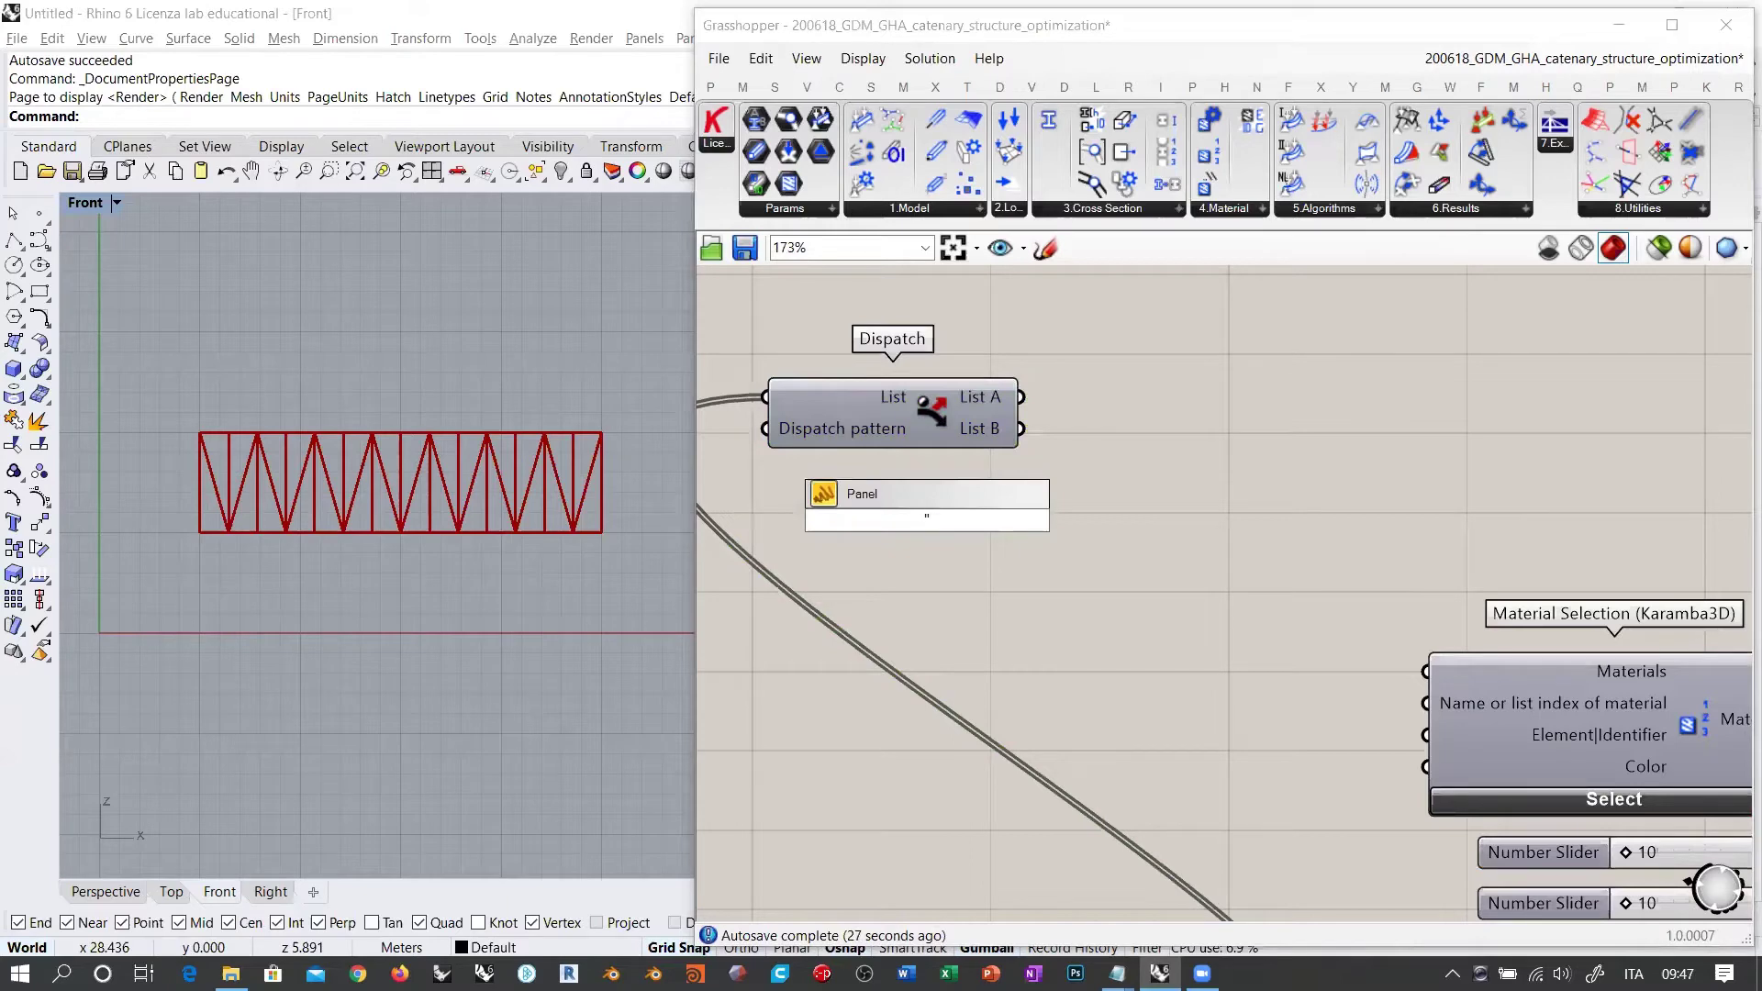
pyautogui.write('b')
pyautogui.click(1148, 518)
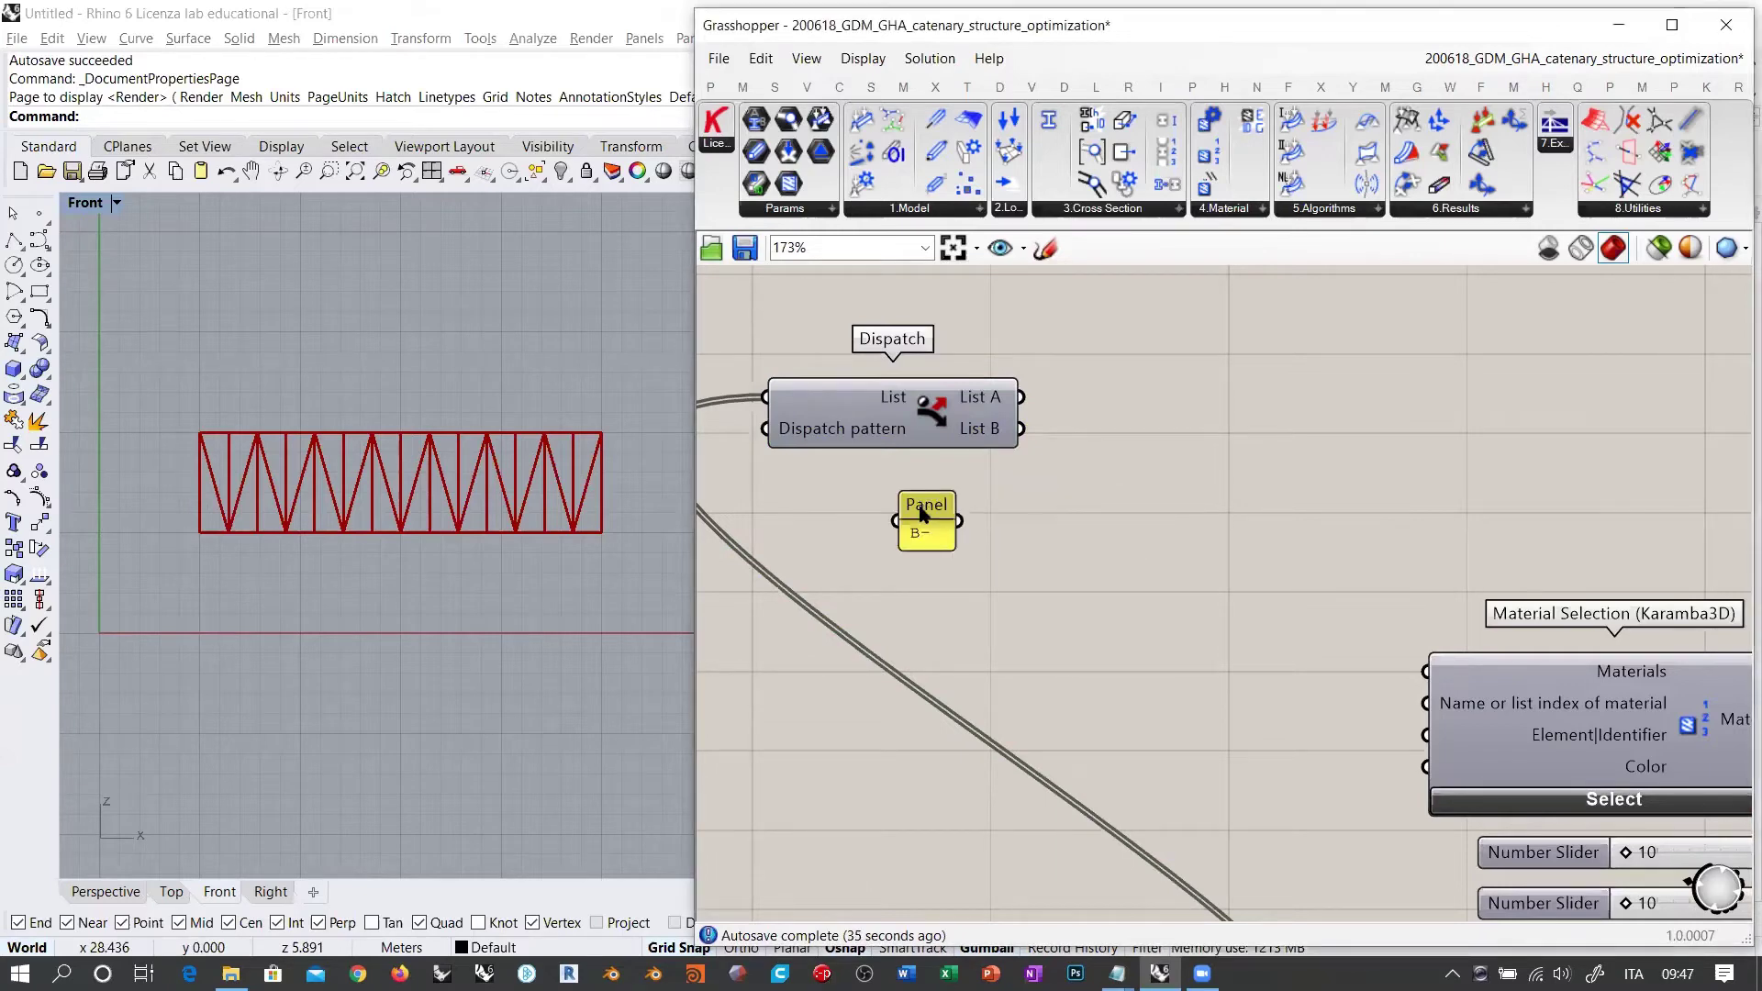
pyautogui.moveTo(922, 514); pyautogui.dragTo(888, 508)
# Step: Add a Concatenate component beside the "B-" Panel and connect the Panel to its Fragment A input
pyautogui.doubleClick(1059, 531)
pyautogui.write('conc')
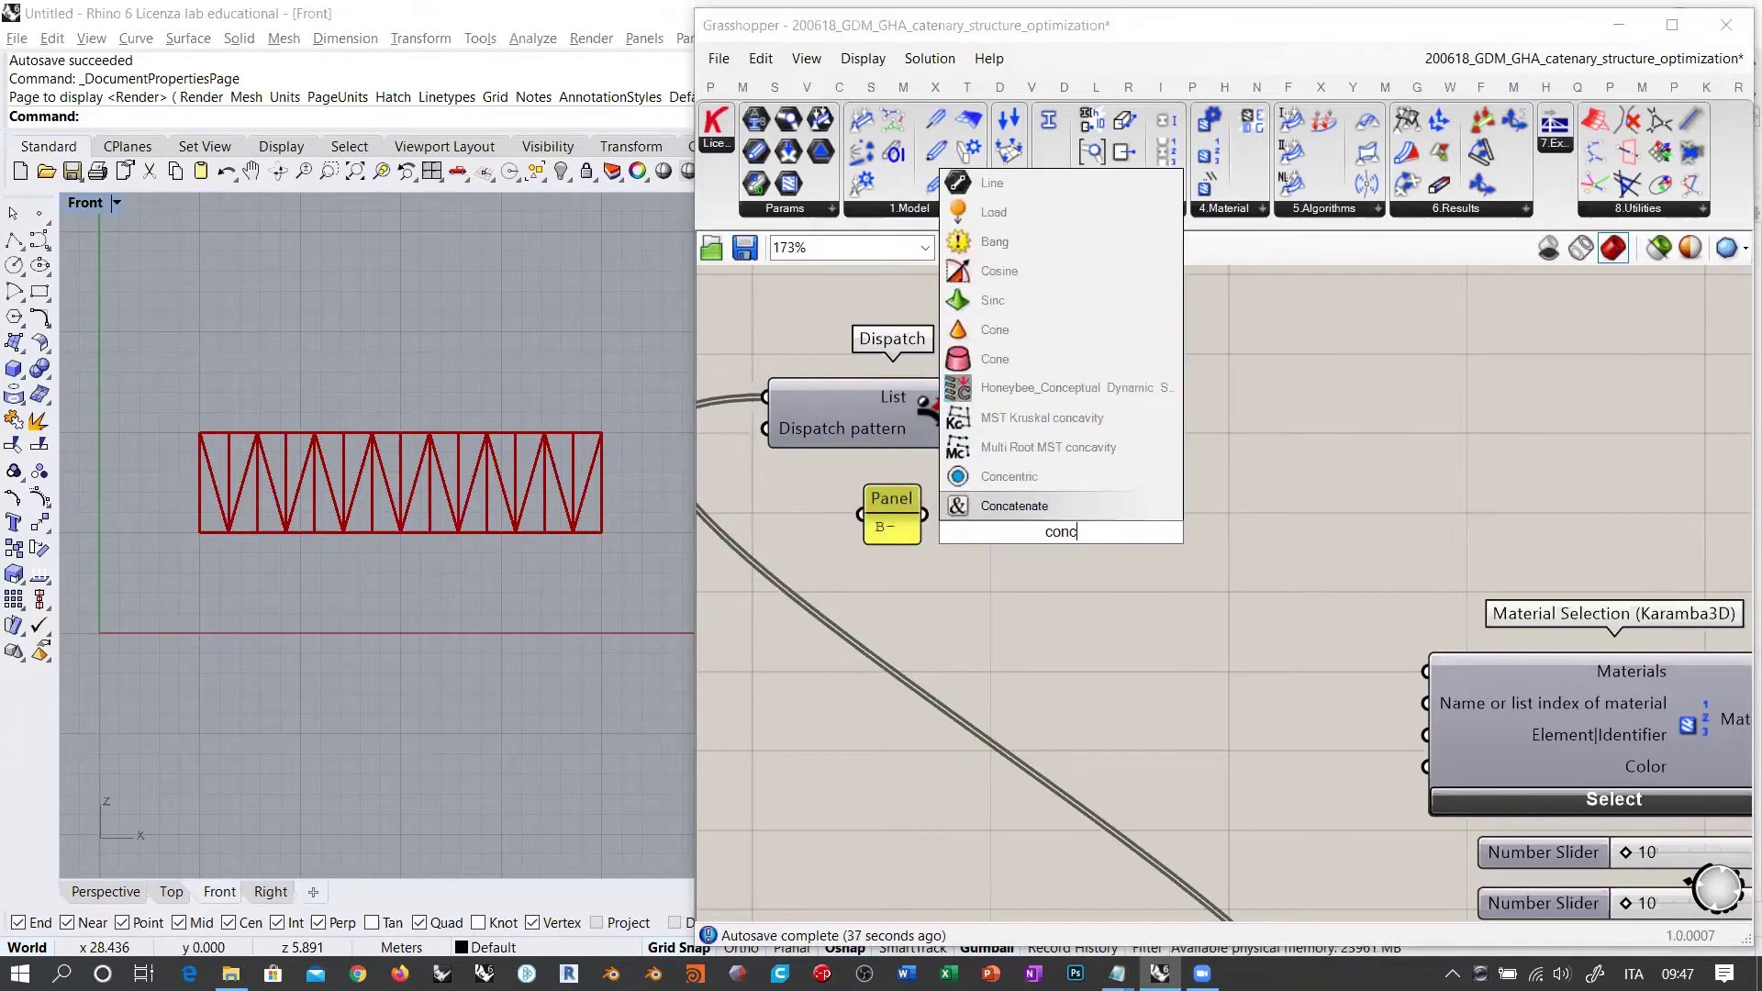
pyautogui.click(1013, 506)
pyautogui.moveTo(1055, 525); pyautogui.dragTo(1271, 483)
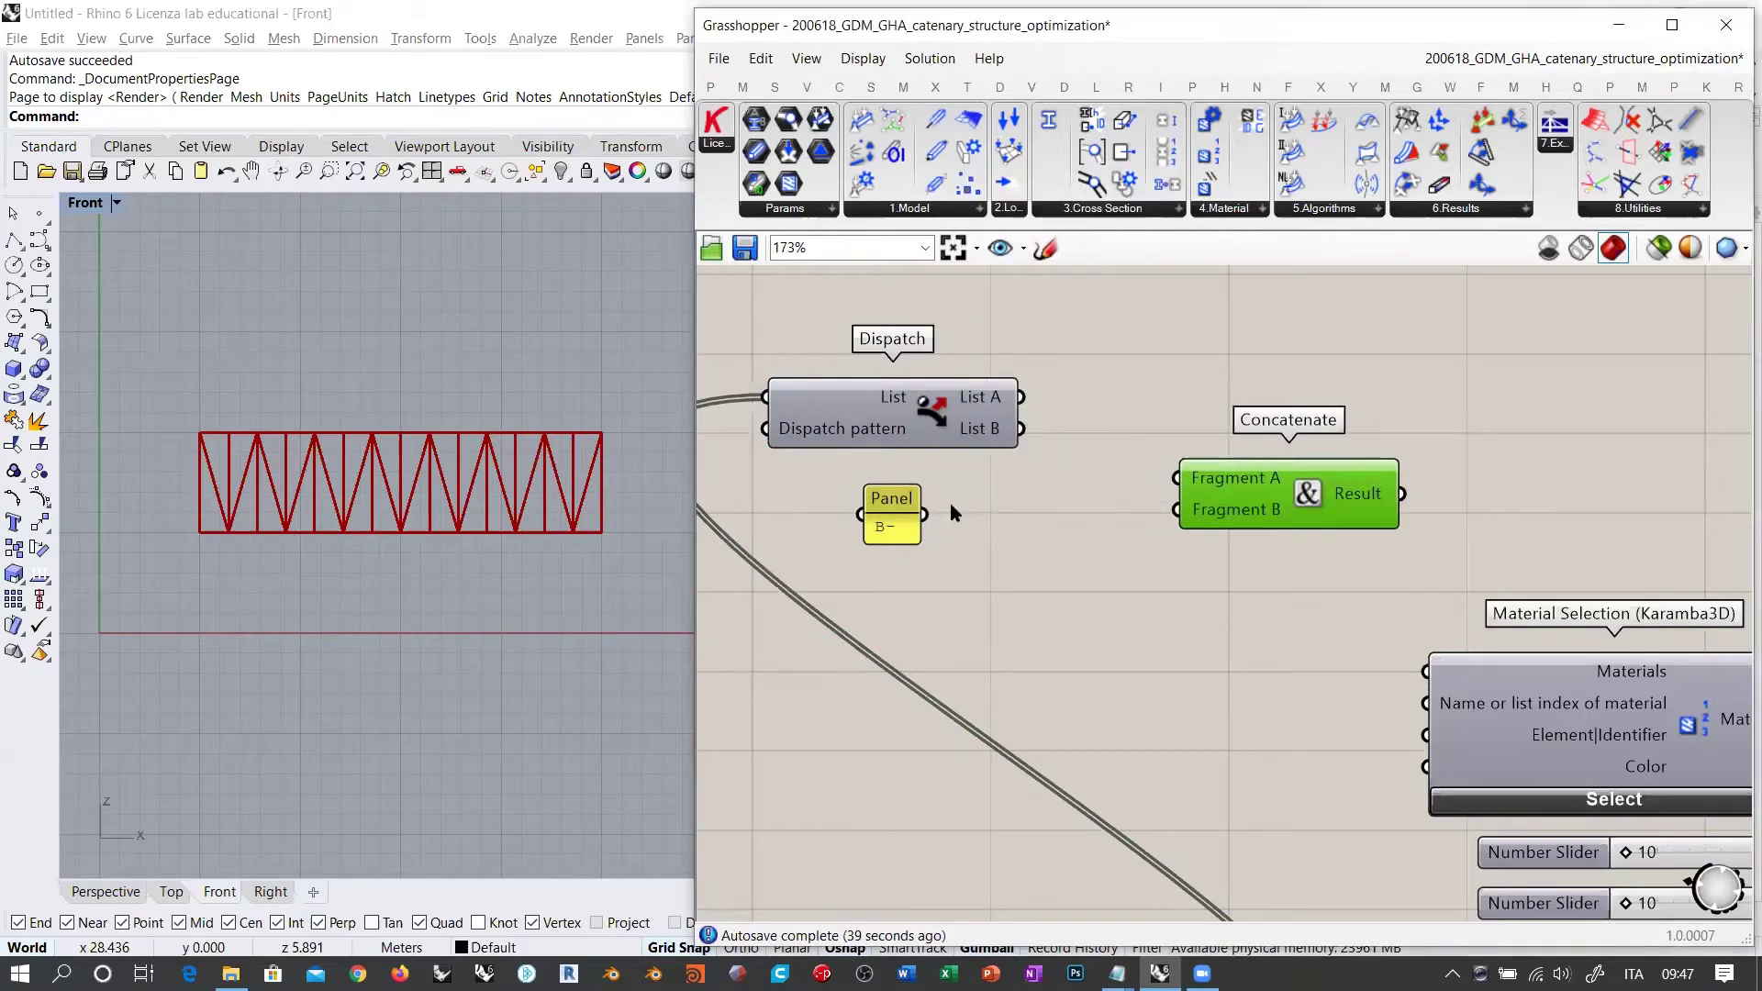
pyautogui.click(916, 510)
pyautogui.moveTo(930, 510); pyautogui.dragTo(1251, 515)
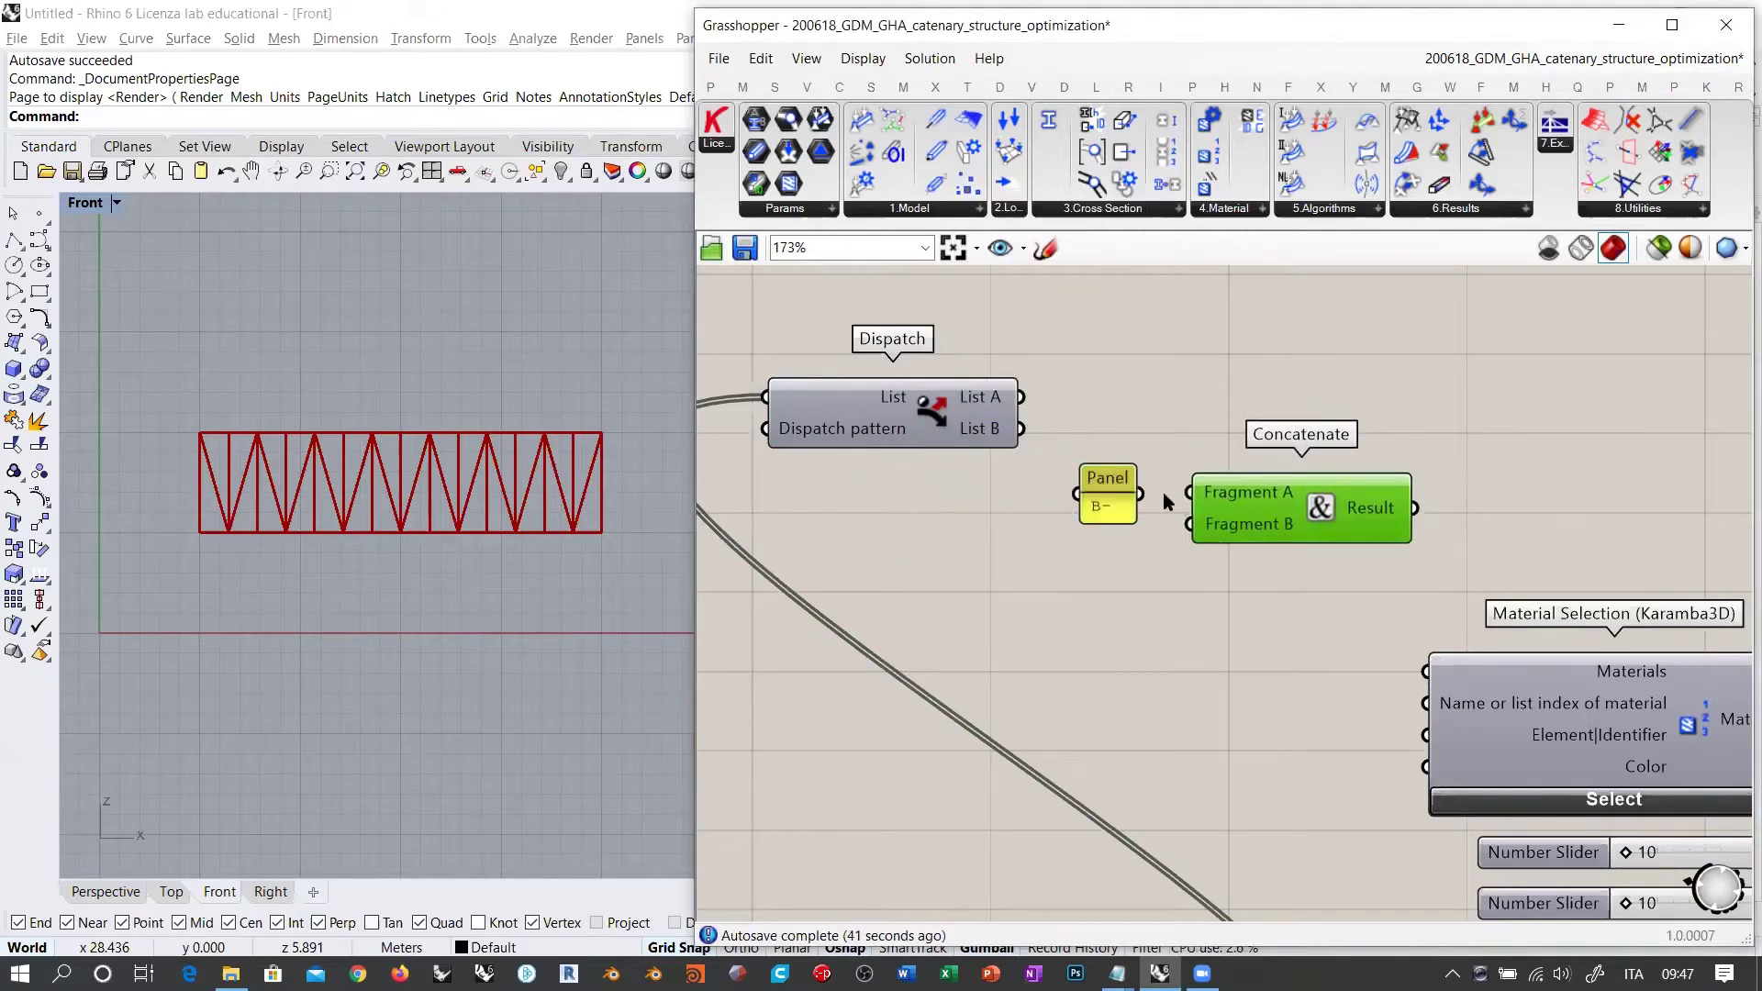
pyautogui.moveTo(1140, 493)
pyautogui.mouseDown()
pyautogui.moveTo(1211, 514)
pyautogui.moveTo(1133, 480)
pyautogui.mouseUp()
pyautogui.click(1034, 450)
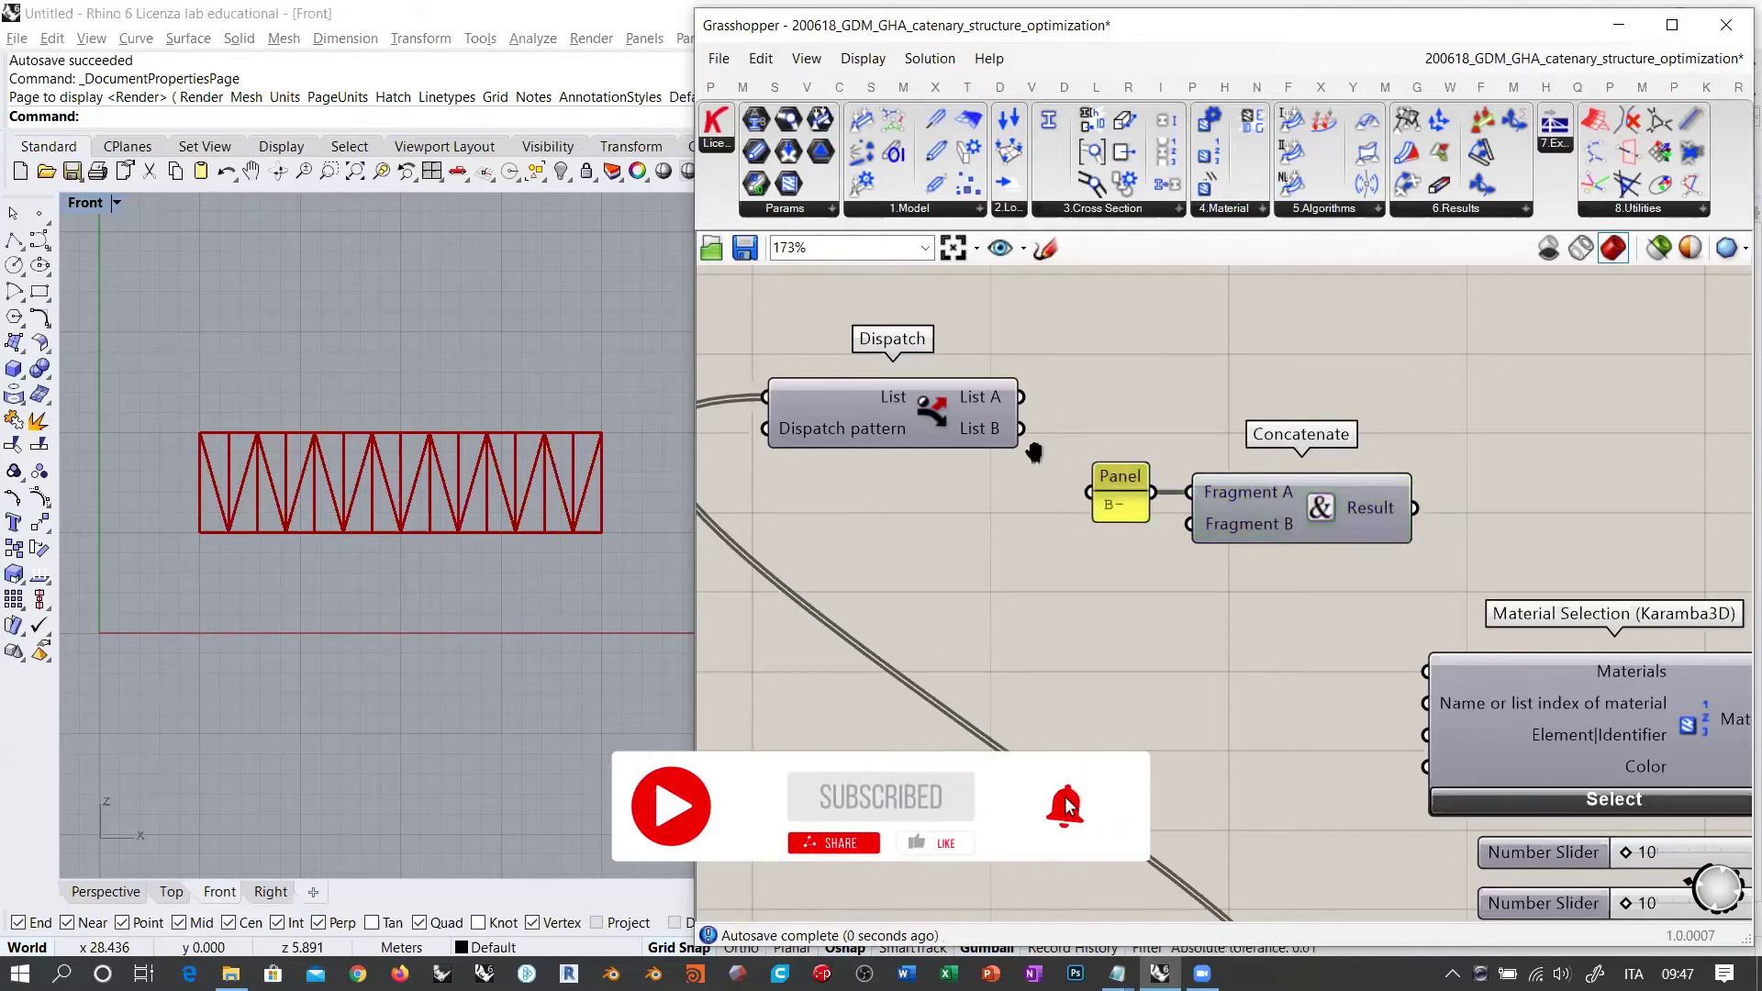
# Step: Move the Dispatch component up and away from the "B-" Panel
pyautogui.moveTo(1031, 448); pyautogui.dragTo(972, 433, button='right')
pyautogui.moveTo(866, 405); pyautogui.dragTo(741, 360)
pyautogui.click(907, 438)
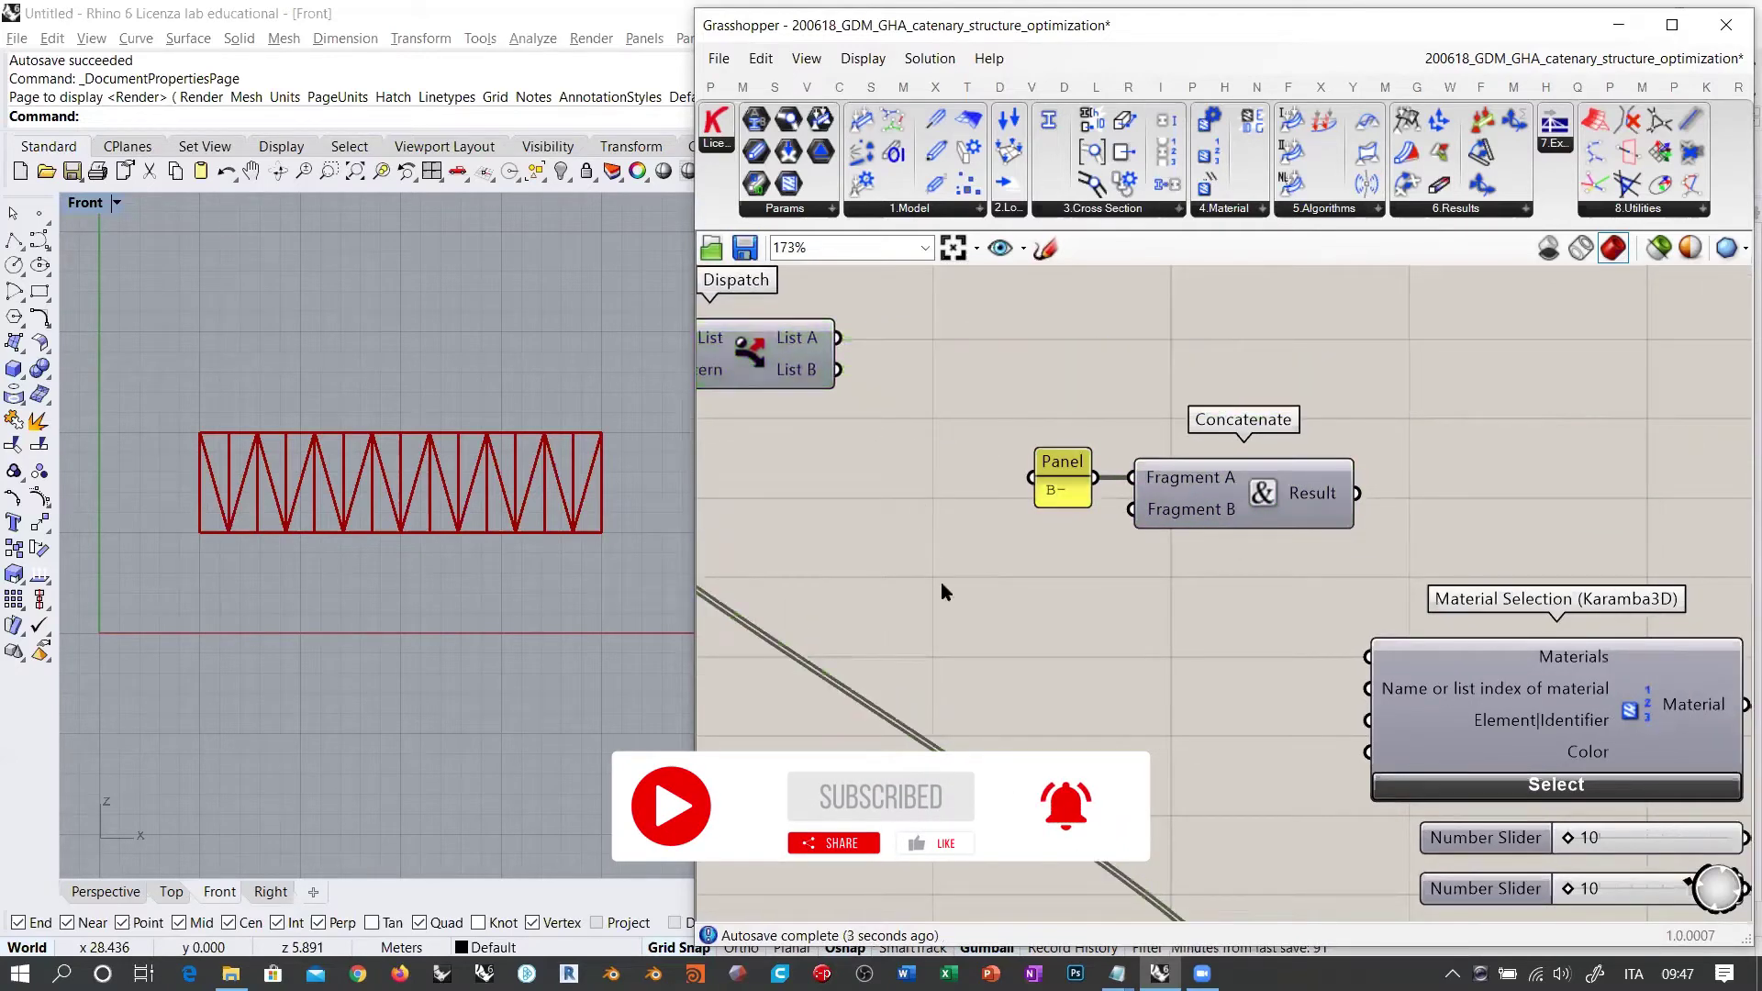
# Step: Try adding a Char Sequence component below the "B-" Panel, and delete it again
pyautogui.doubleClick(945, 585)
pyautogui.write('cha')
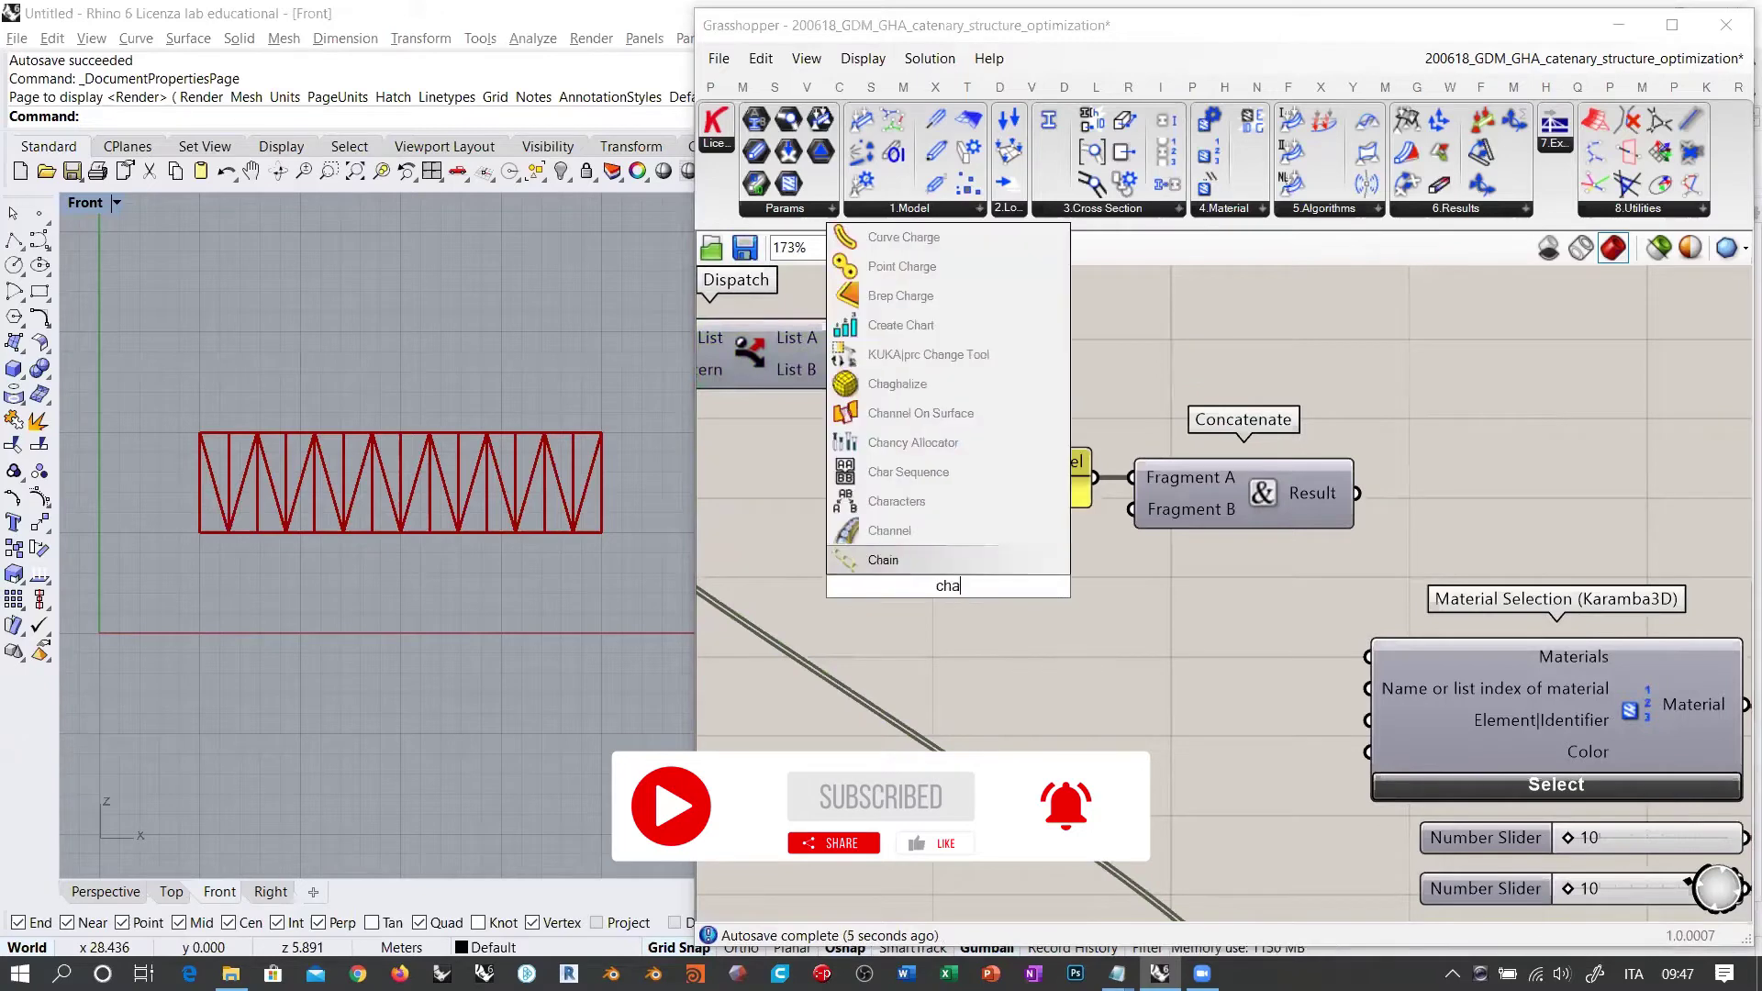
pyautogui.click(911, 475)
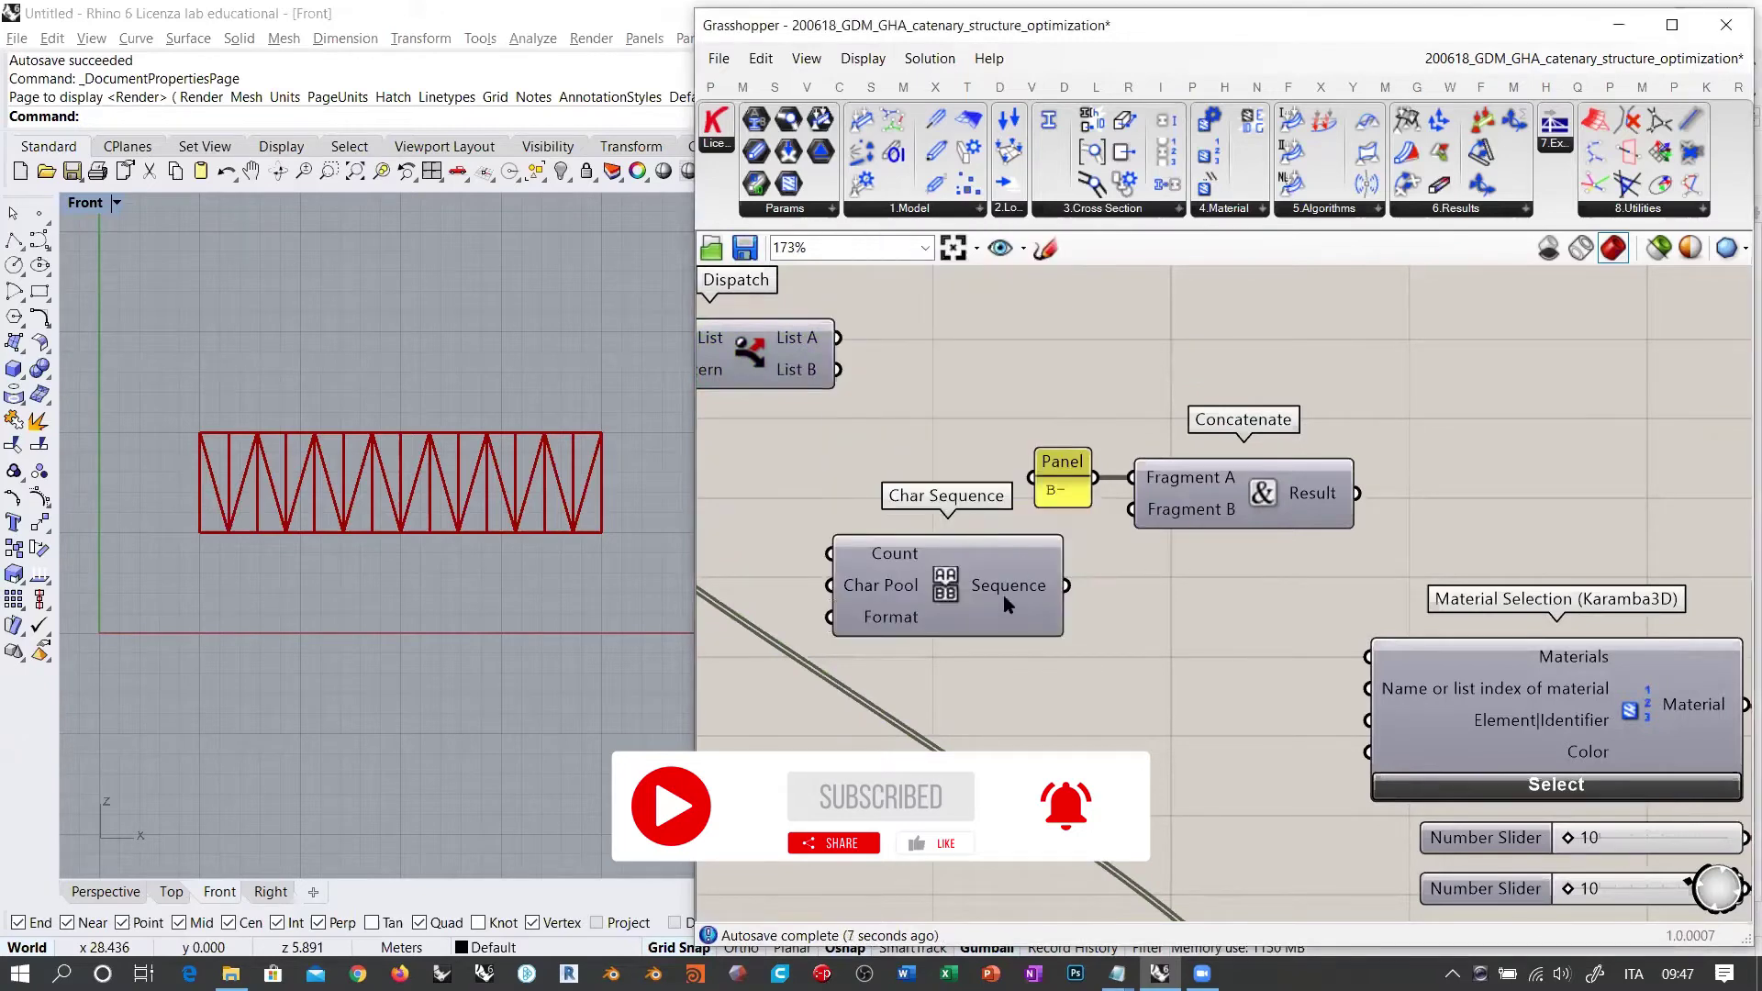
pyautogui.moveTo(1023, 593); pyautogui.dragTo(1050, 584)
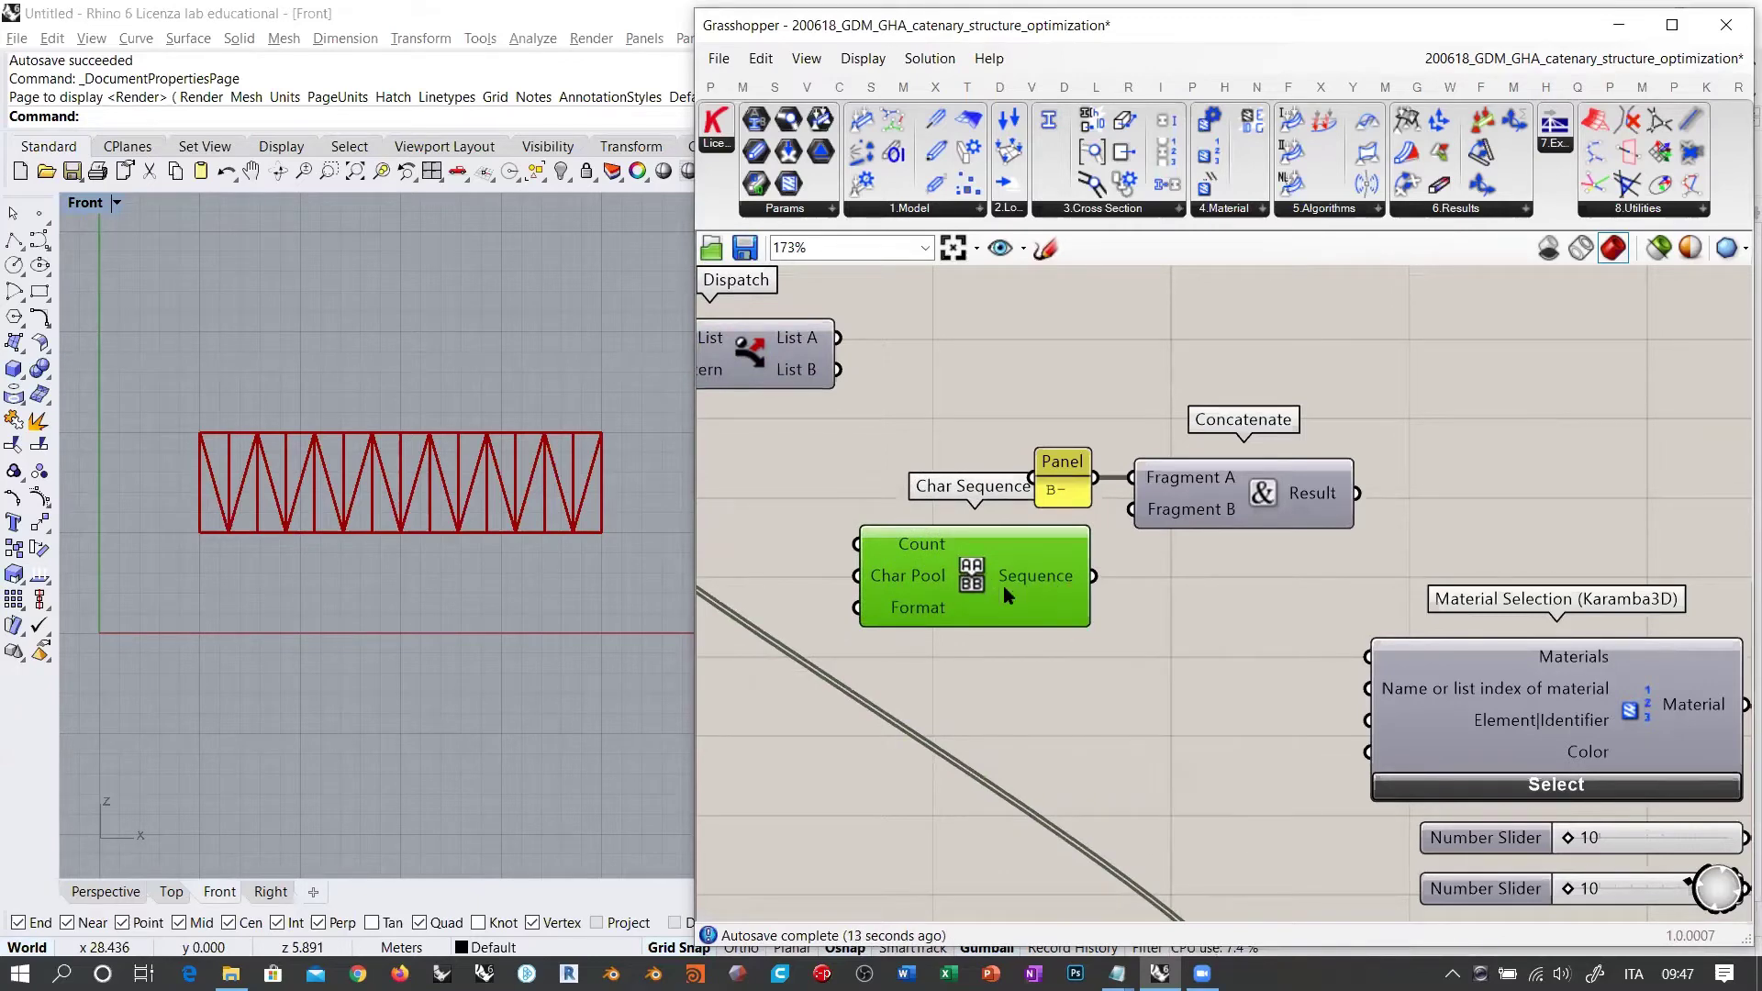
pyautogui.press('Delete')
# Step: Add a Series component below the "B-" Panel and move the Dispatch component farther away from it
pyautogui.doubleClick(1006, 571)
pyautogui.write('series')
pyautogui.press('Return')
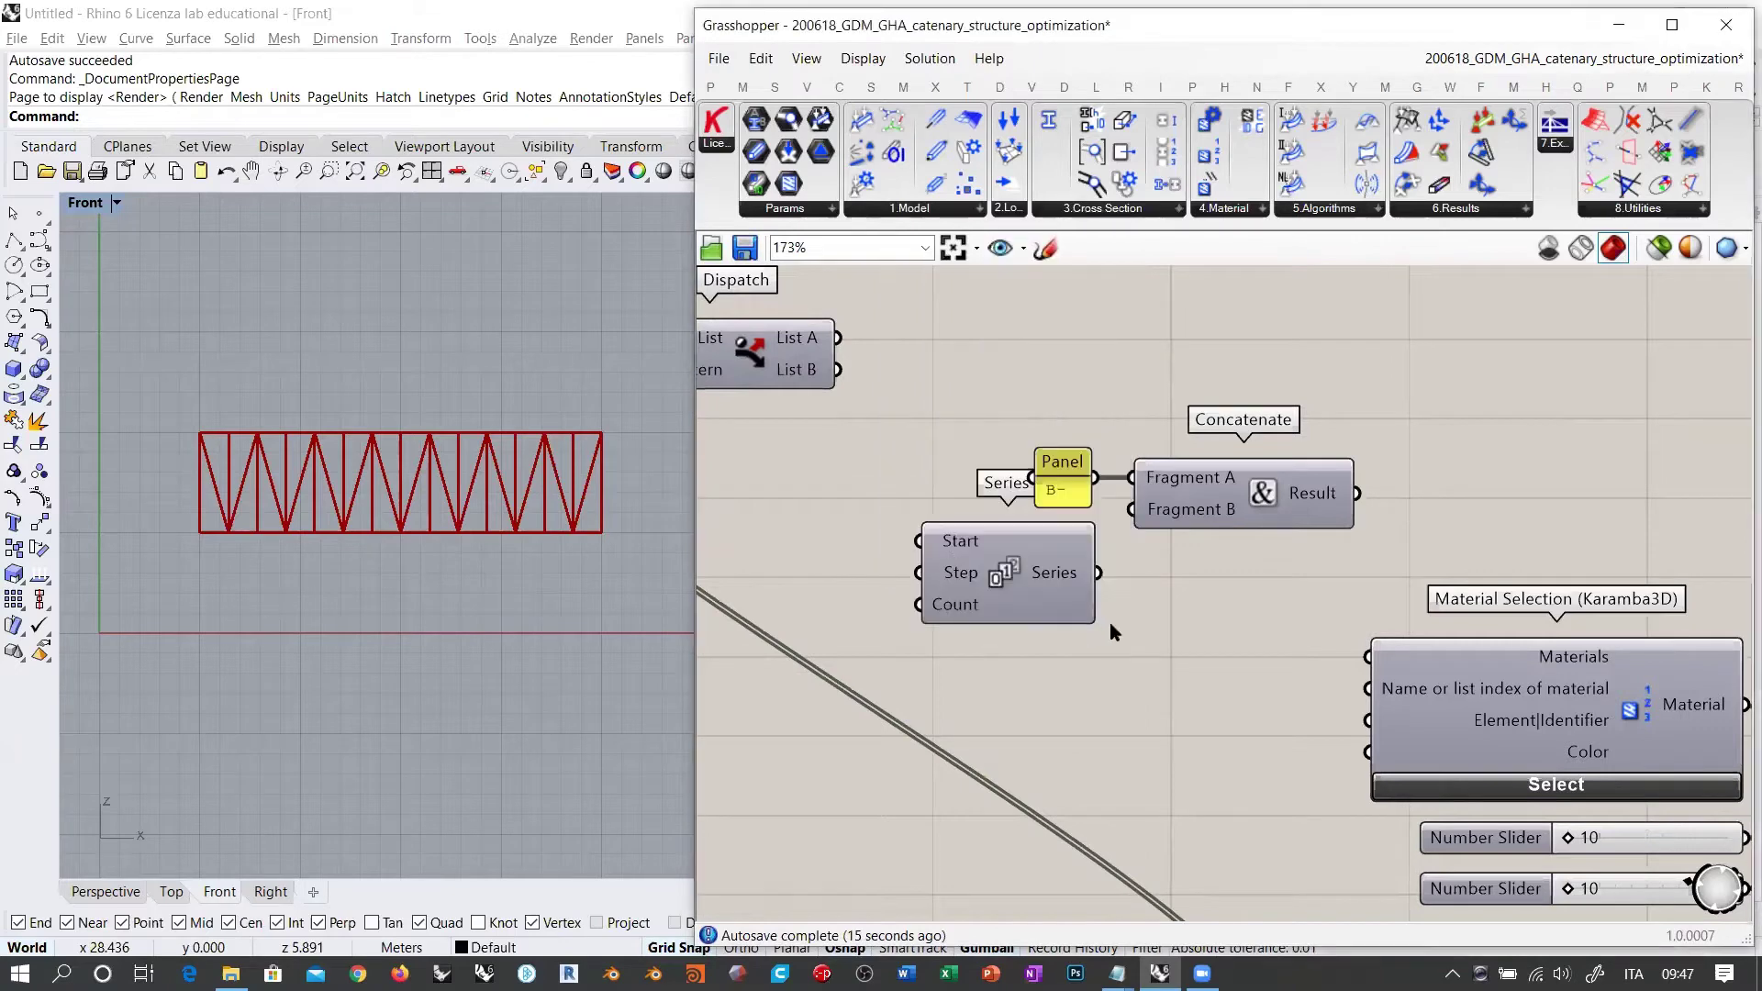
pyautogui.moveTo(1015, 571); pyautogui.dragTo(1007, 598)
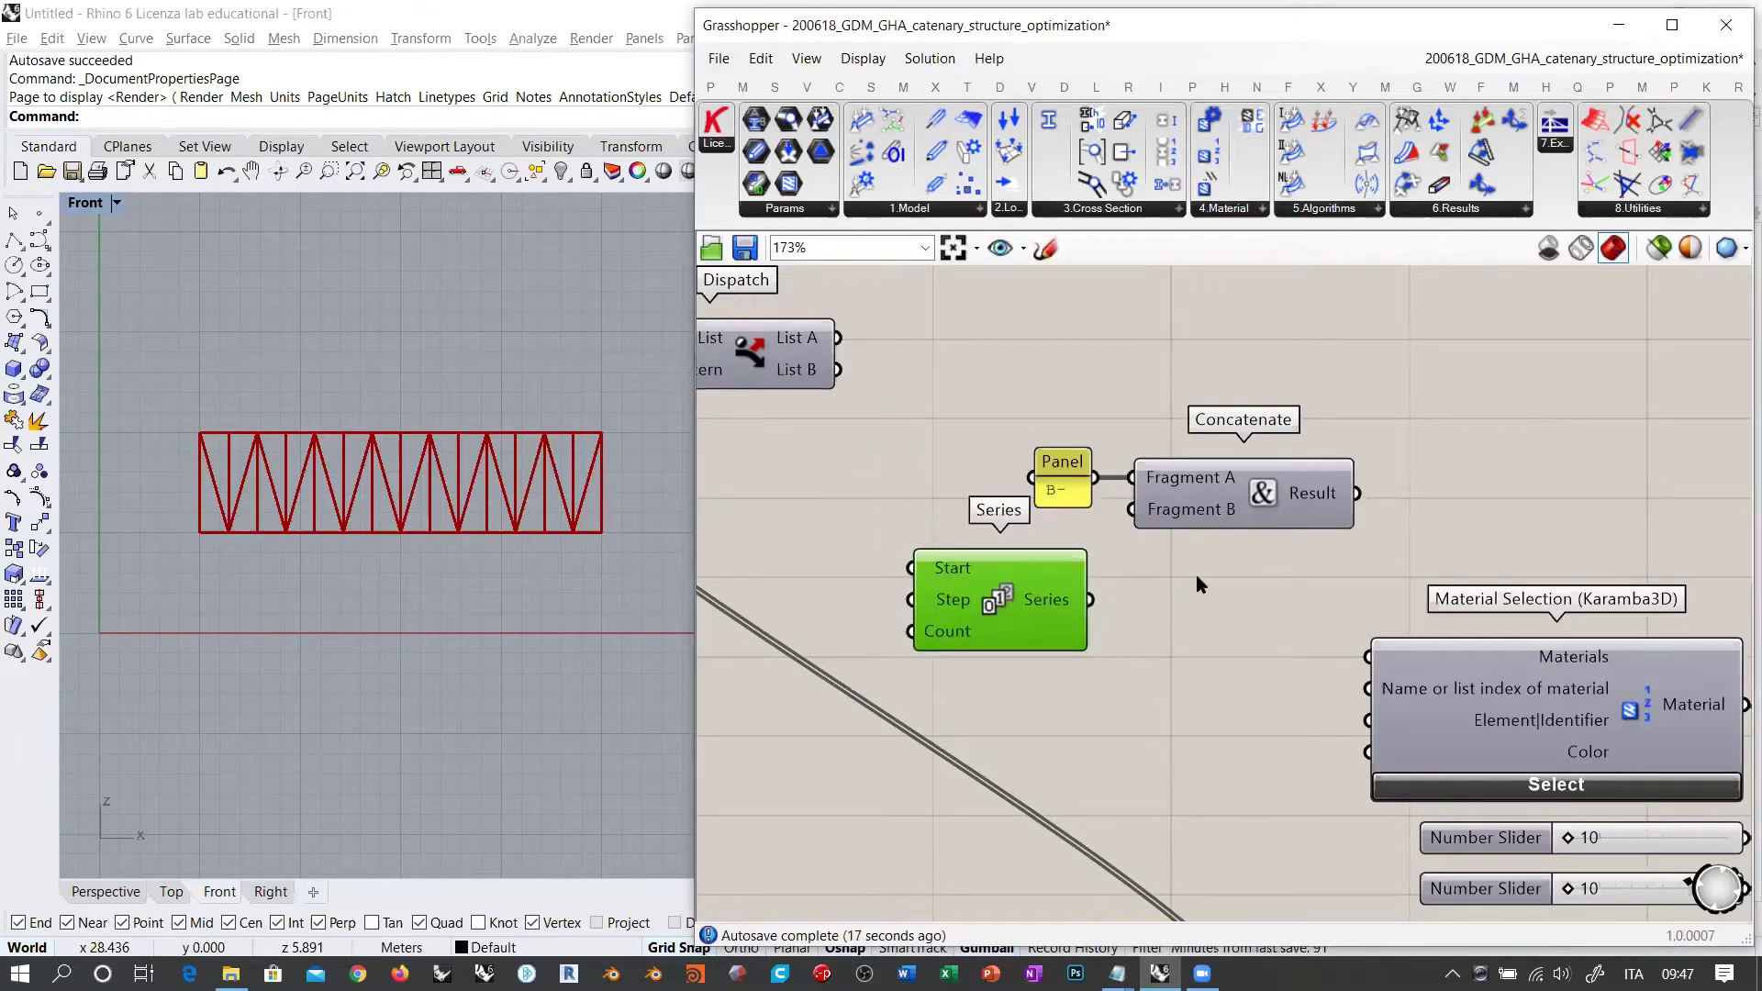
pyautogui.click(956, 407)
pyautogui.moveTo(956, 407); pyautogui.dragTo(1154, 396, button='right')
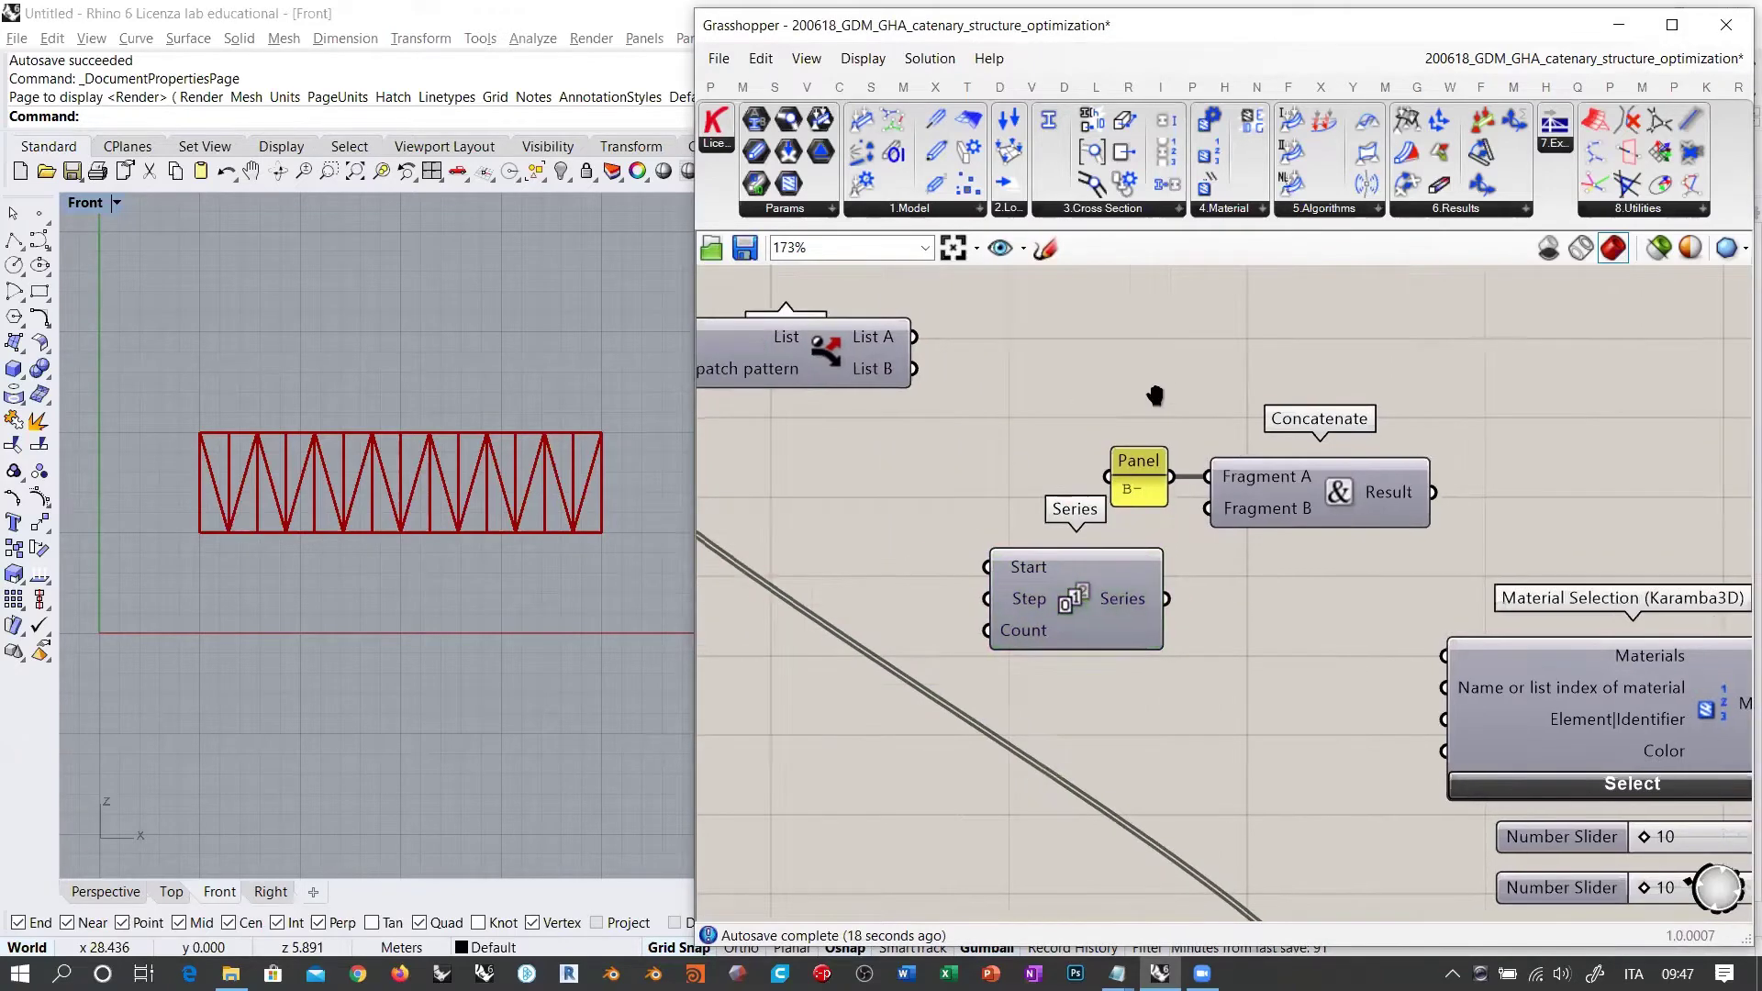
pyautogui.moveTo(1002, 365); pyautogui.dragTo(921, 367)
pyautogui.click(1233, 433)
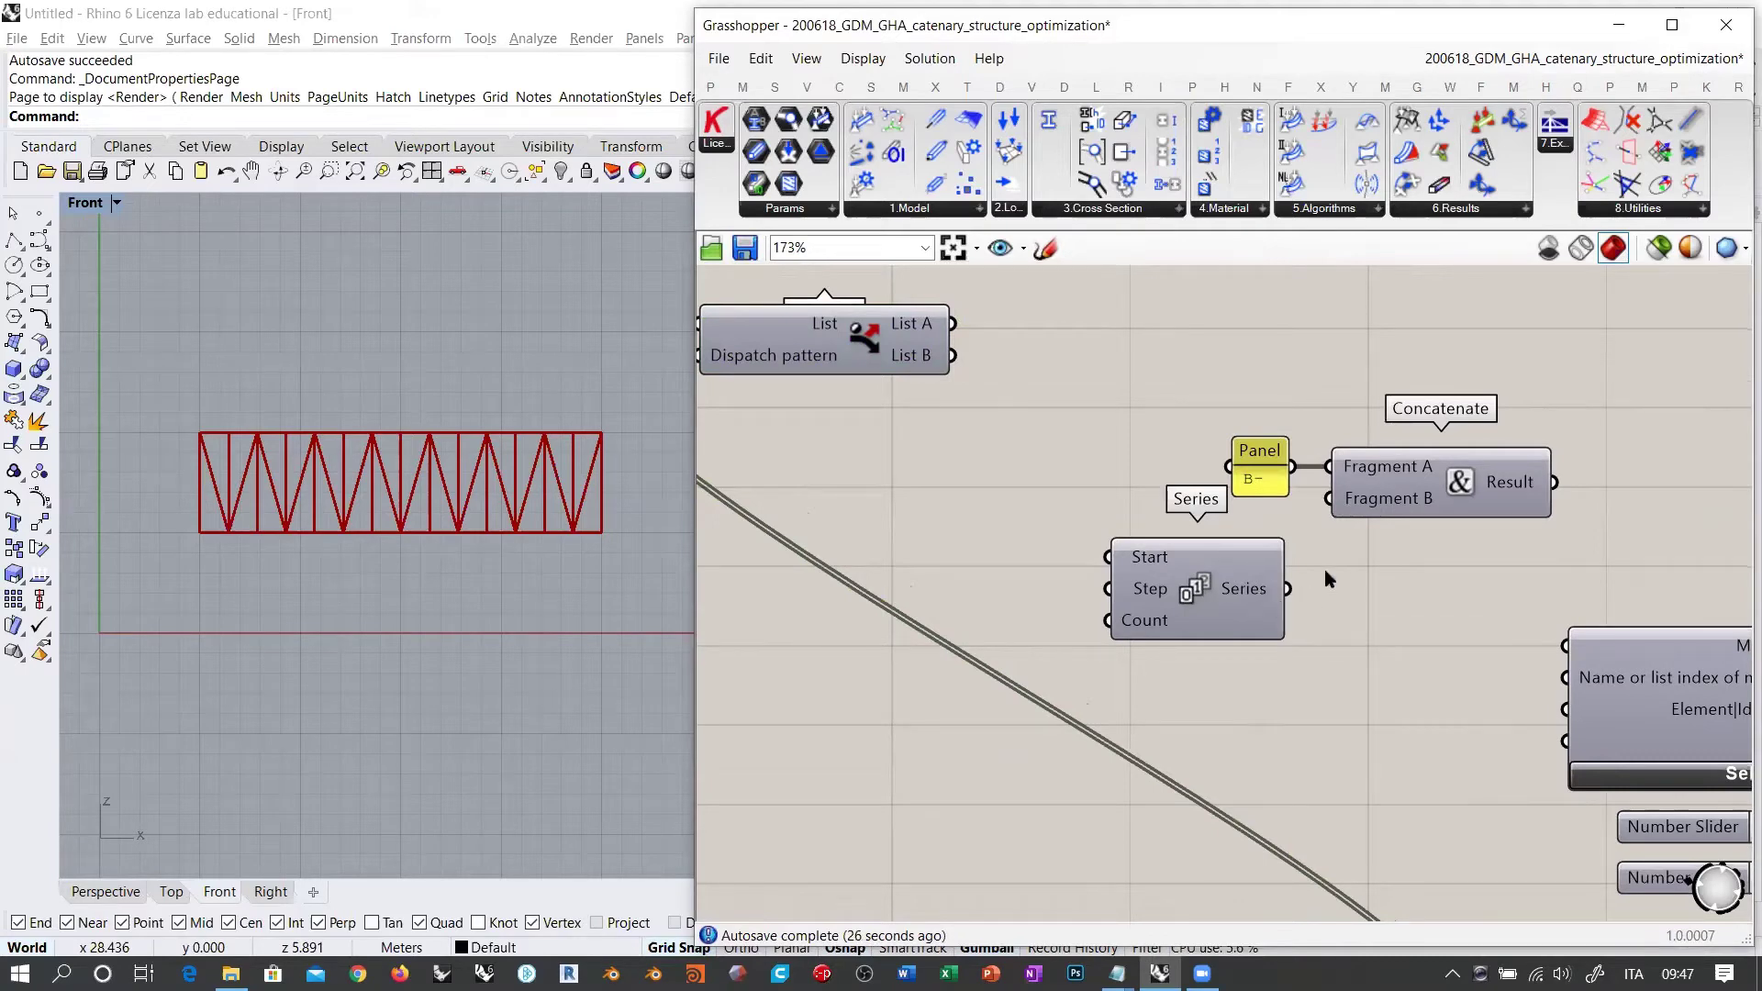
# Step: Add a Panel after the Concatenate component and connect it to the Result output
pyautogui.moveTo(1410, 508); pyautogui.dragTo(1153, 536, button='right')
pyautogui.doubleClick(1313, 506)
pyautogui.write('panel')
pyautogui.press('Return')
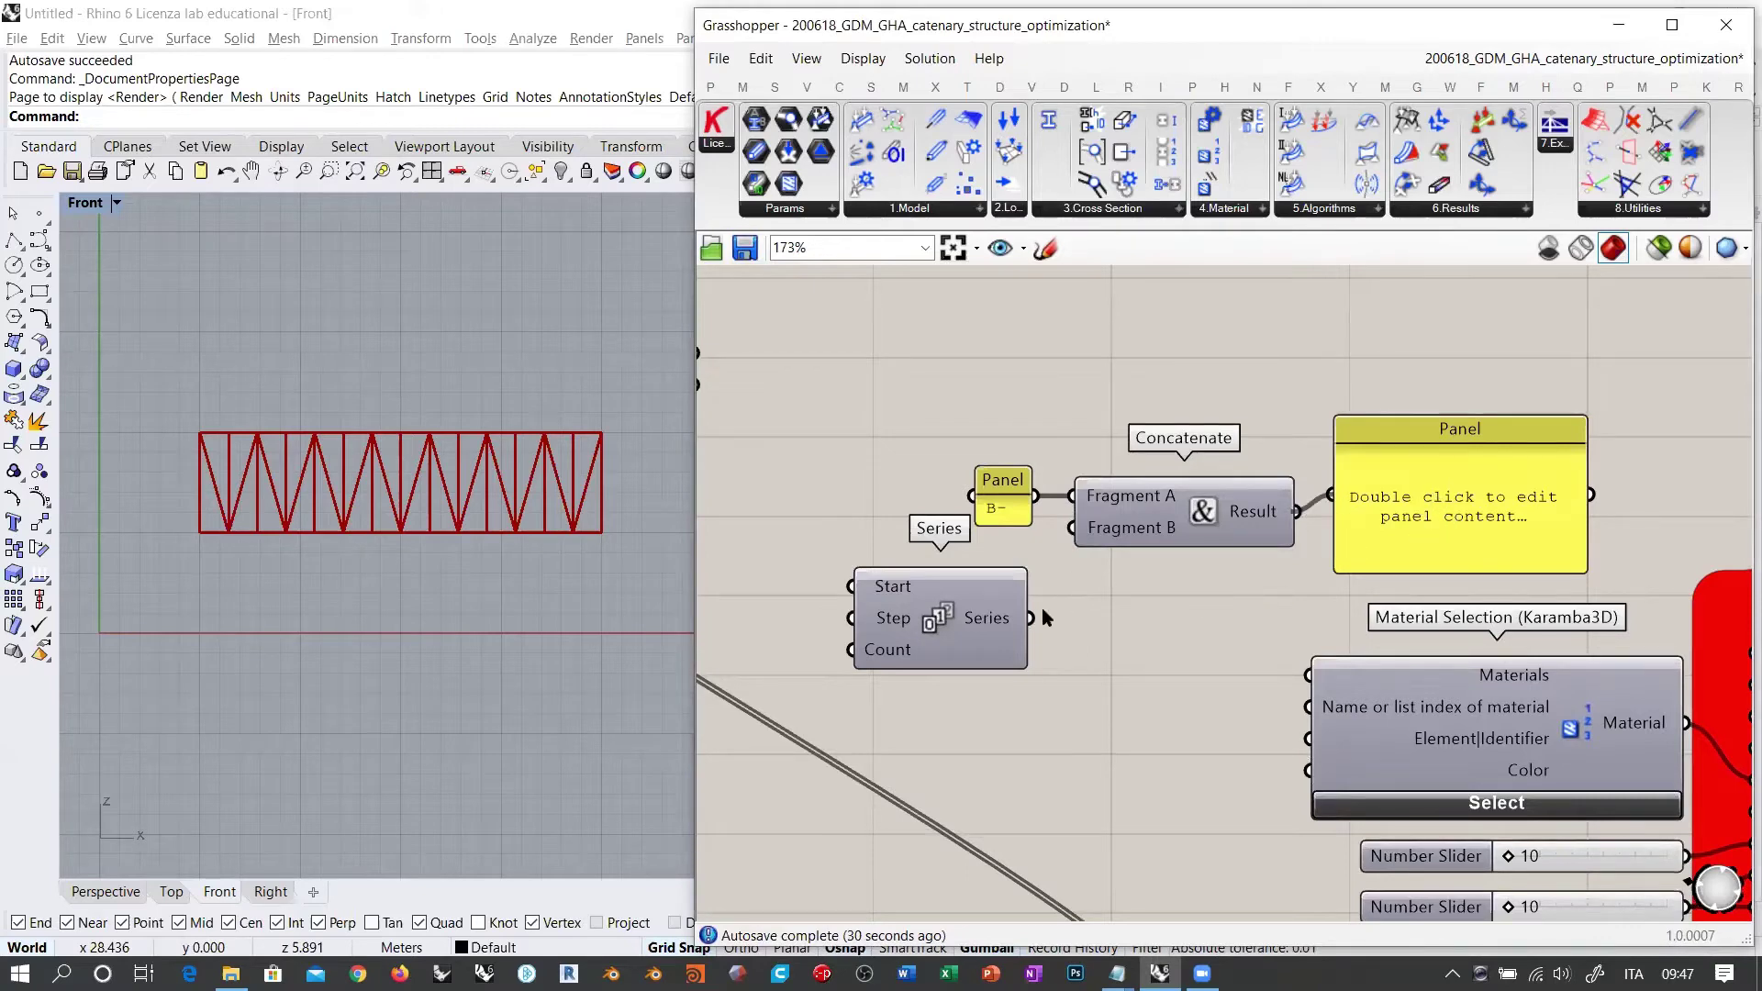
# Step: Connect the Series output to Concatenate's Fragment B input and align the result Panel with the component
pyautogui.moveTo(1034, 615); pyautogui.dragTo(1070, 550)
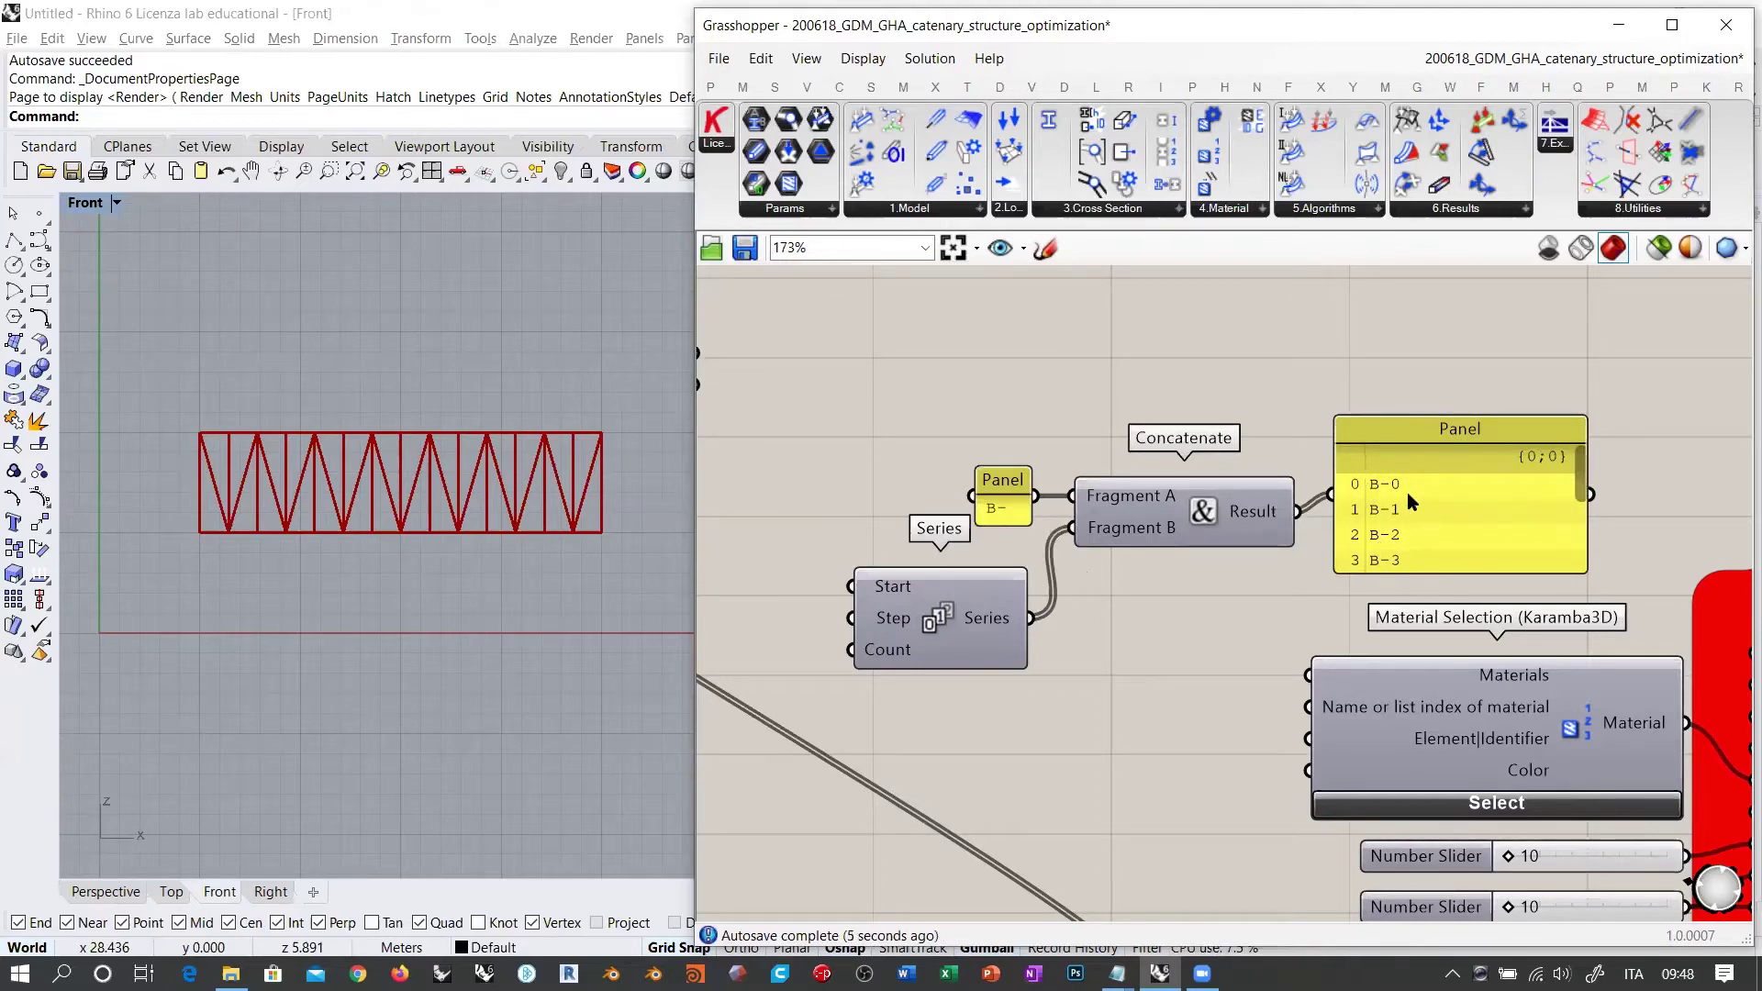
pyautogui.moveTo(1409, 496); pyautogui.dragTo(1406, 510)
pyautogui.click(1298, 413)
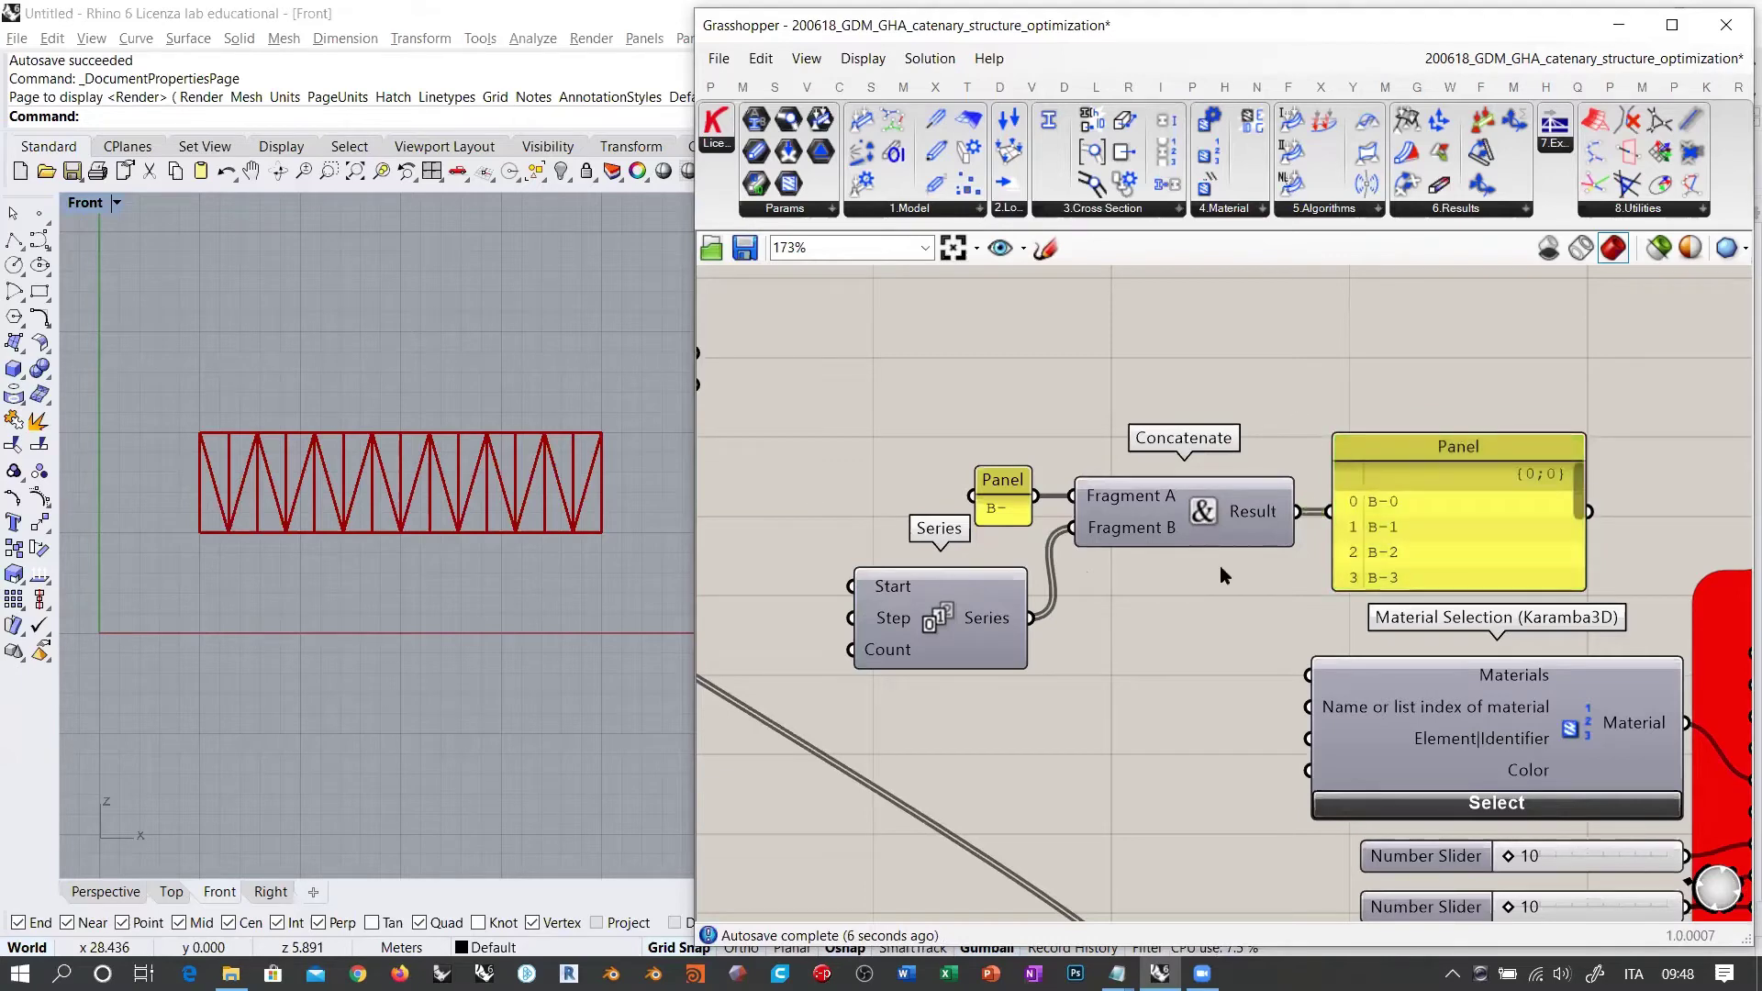
pyautogui.moveTo(1187, 613); pyautogui.dragTo(1373, 563, button='right')
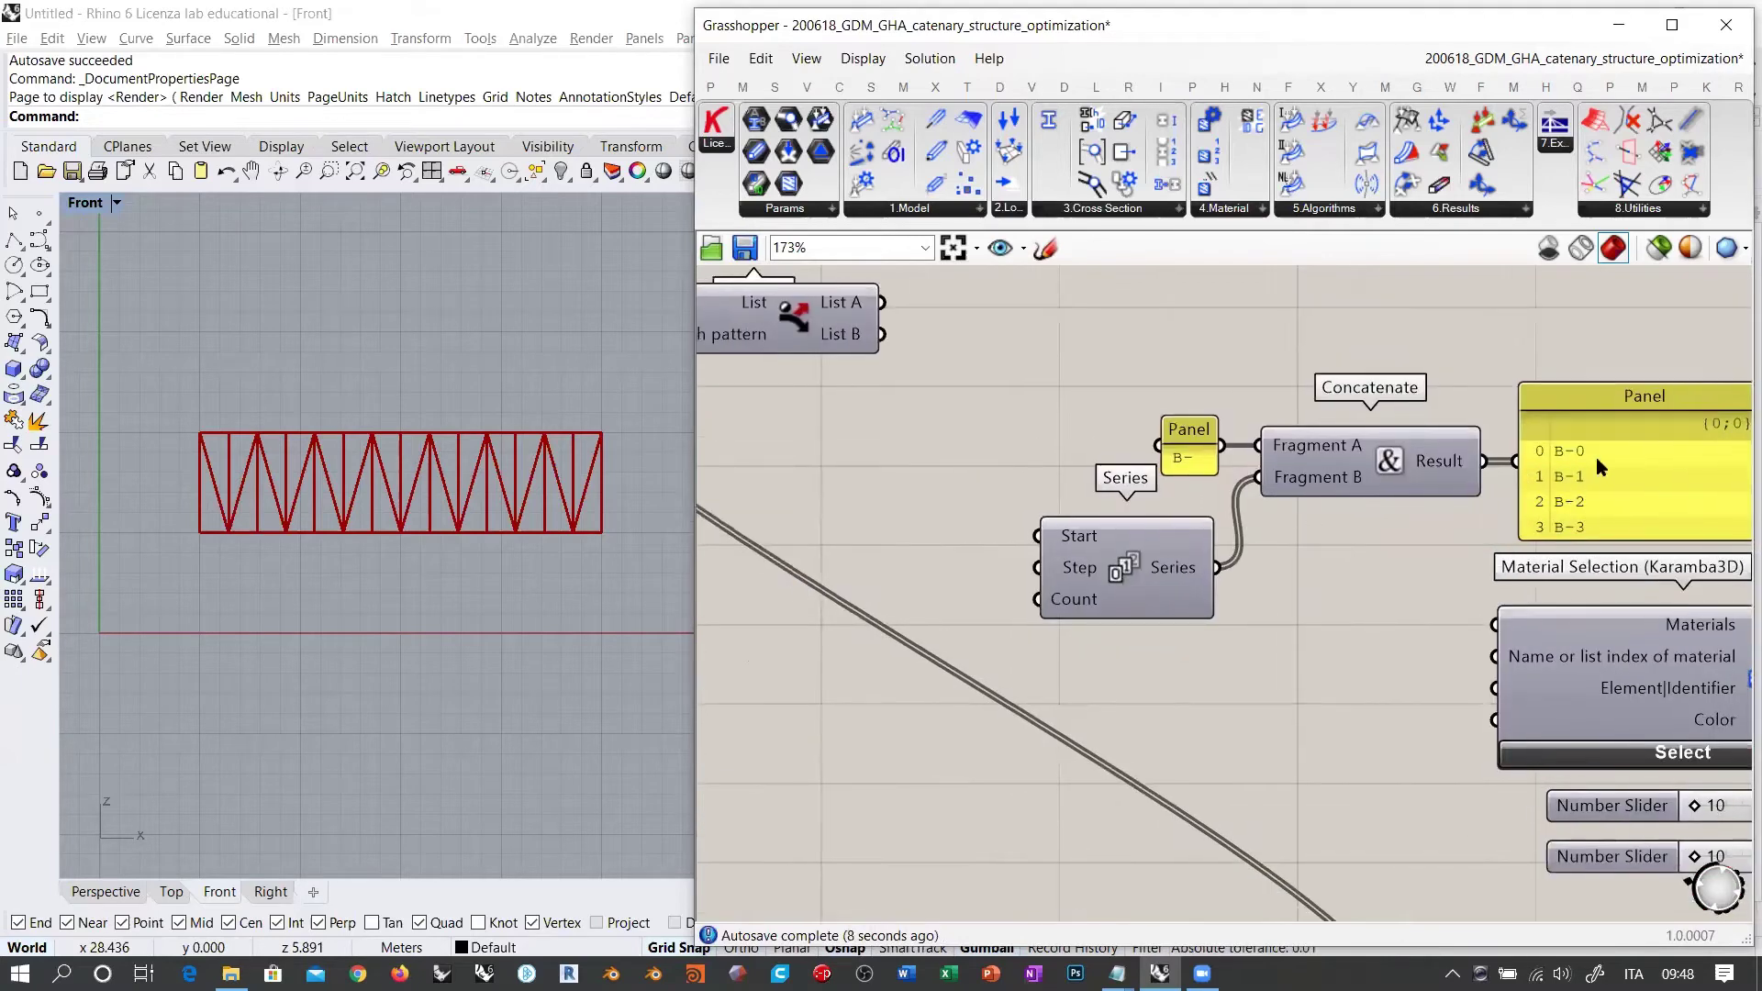
# Step: Add a Panel containing 1 and connect it to the Series component's Start input so the identifiers begin at B-1
pyautogui.doubleClick(921, 542)
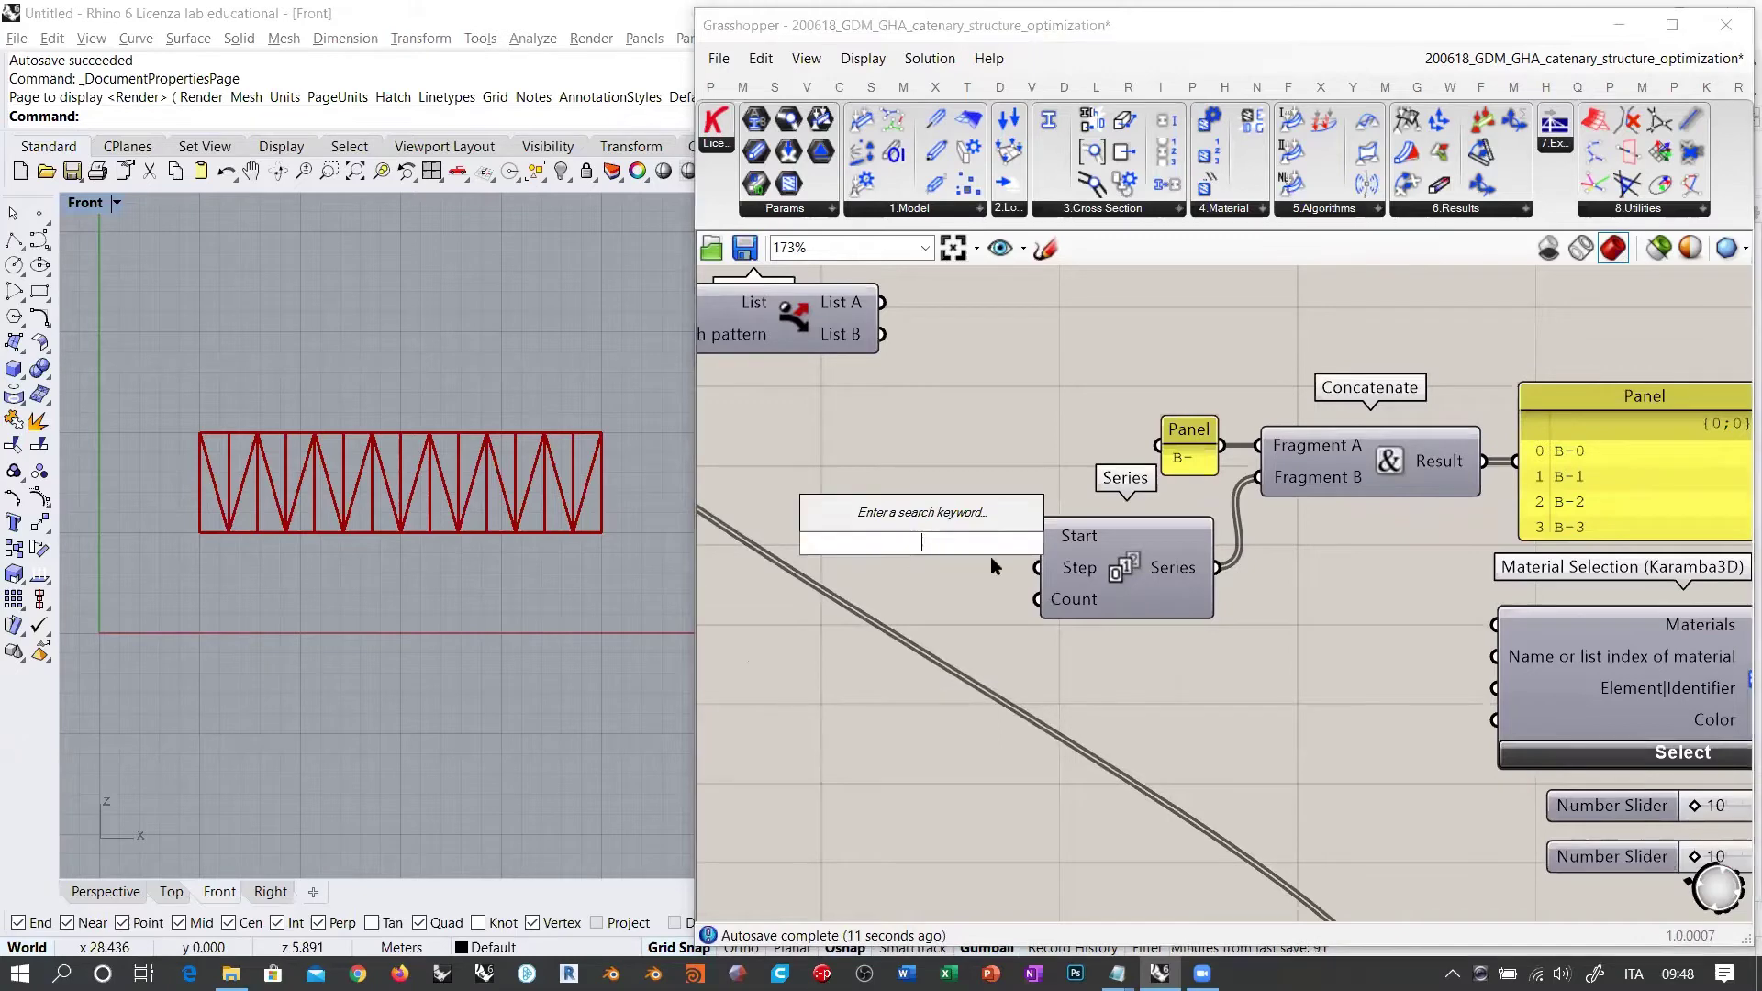
pyautogui.write('Panel')
pyautogui.press('Return')
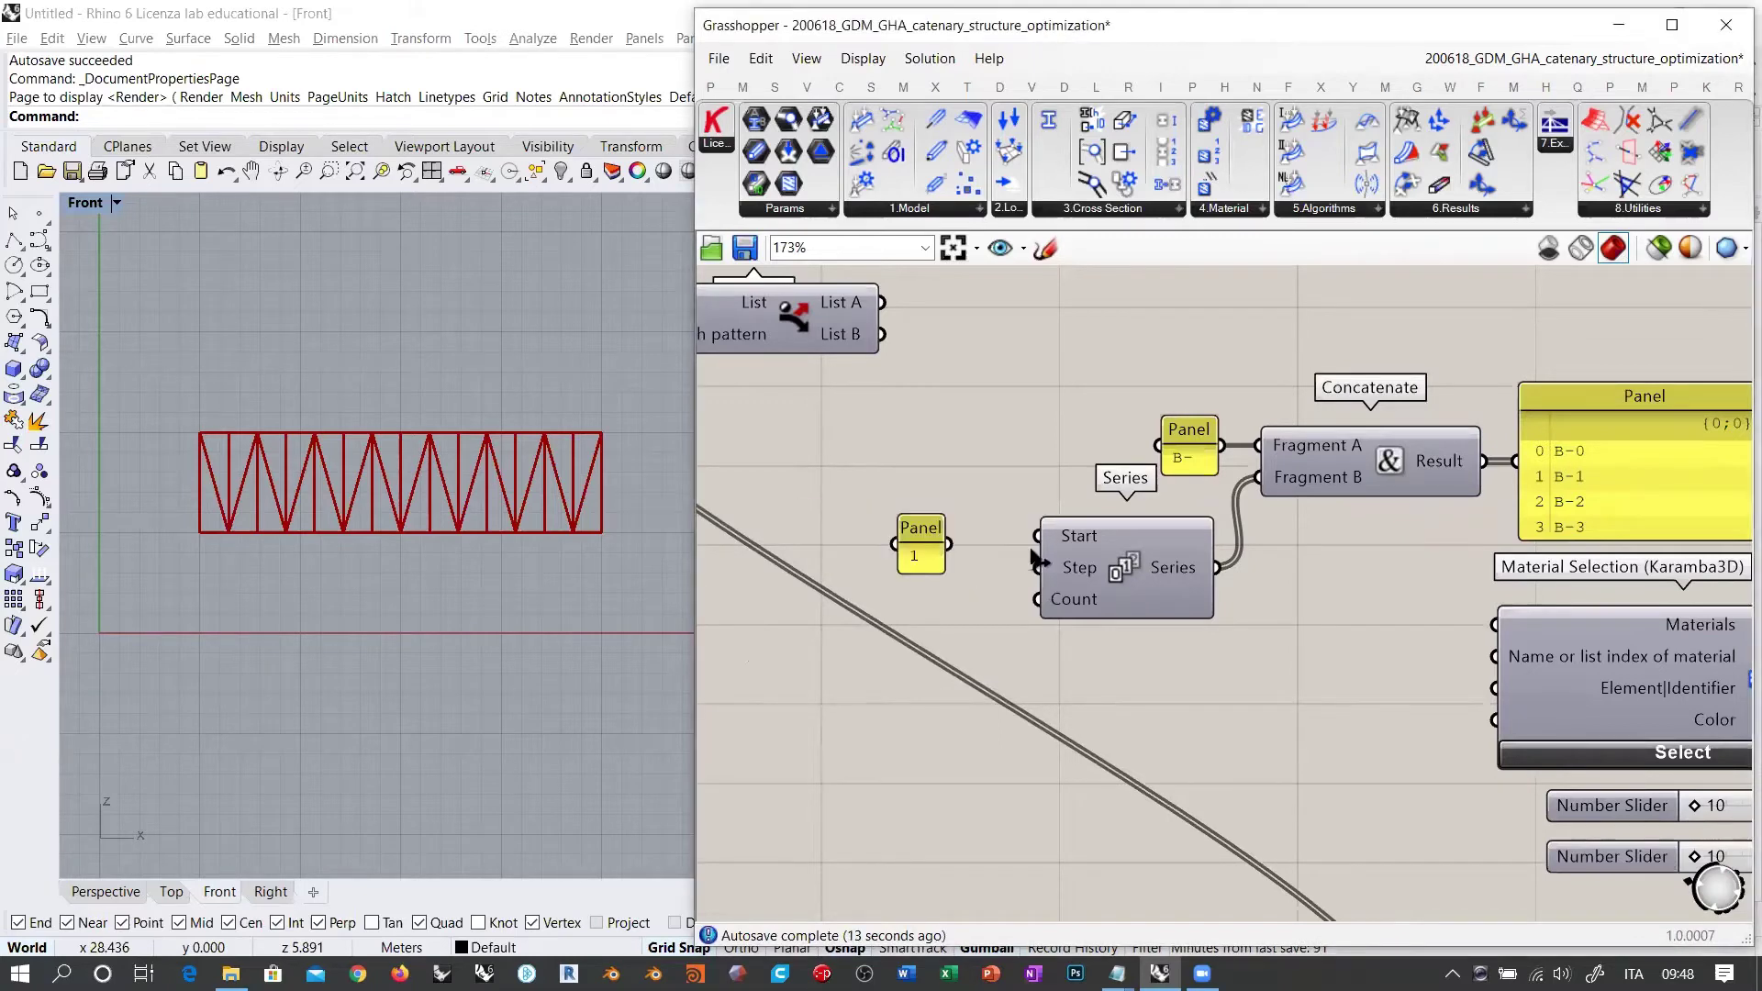
pyautogui.moveTo(1037, 536); pyautogui.dragTo(975, 534)
pyautogui.click(989, 471)
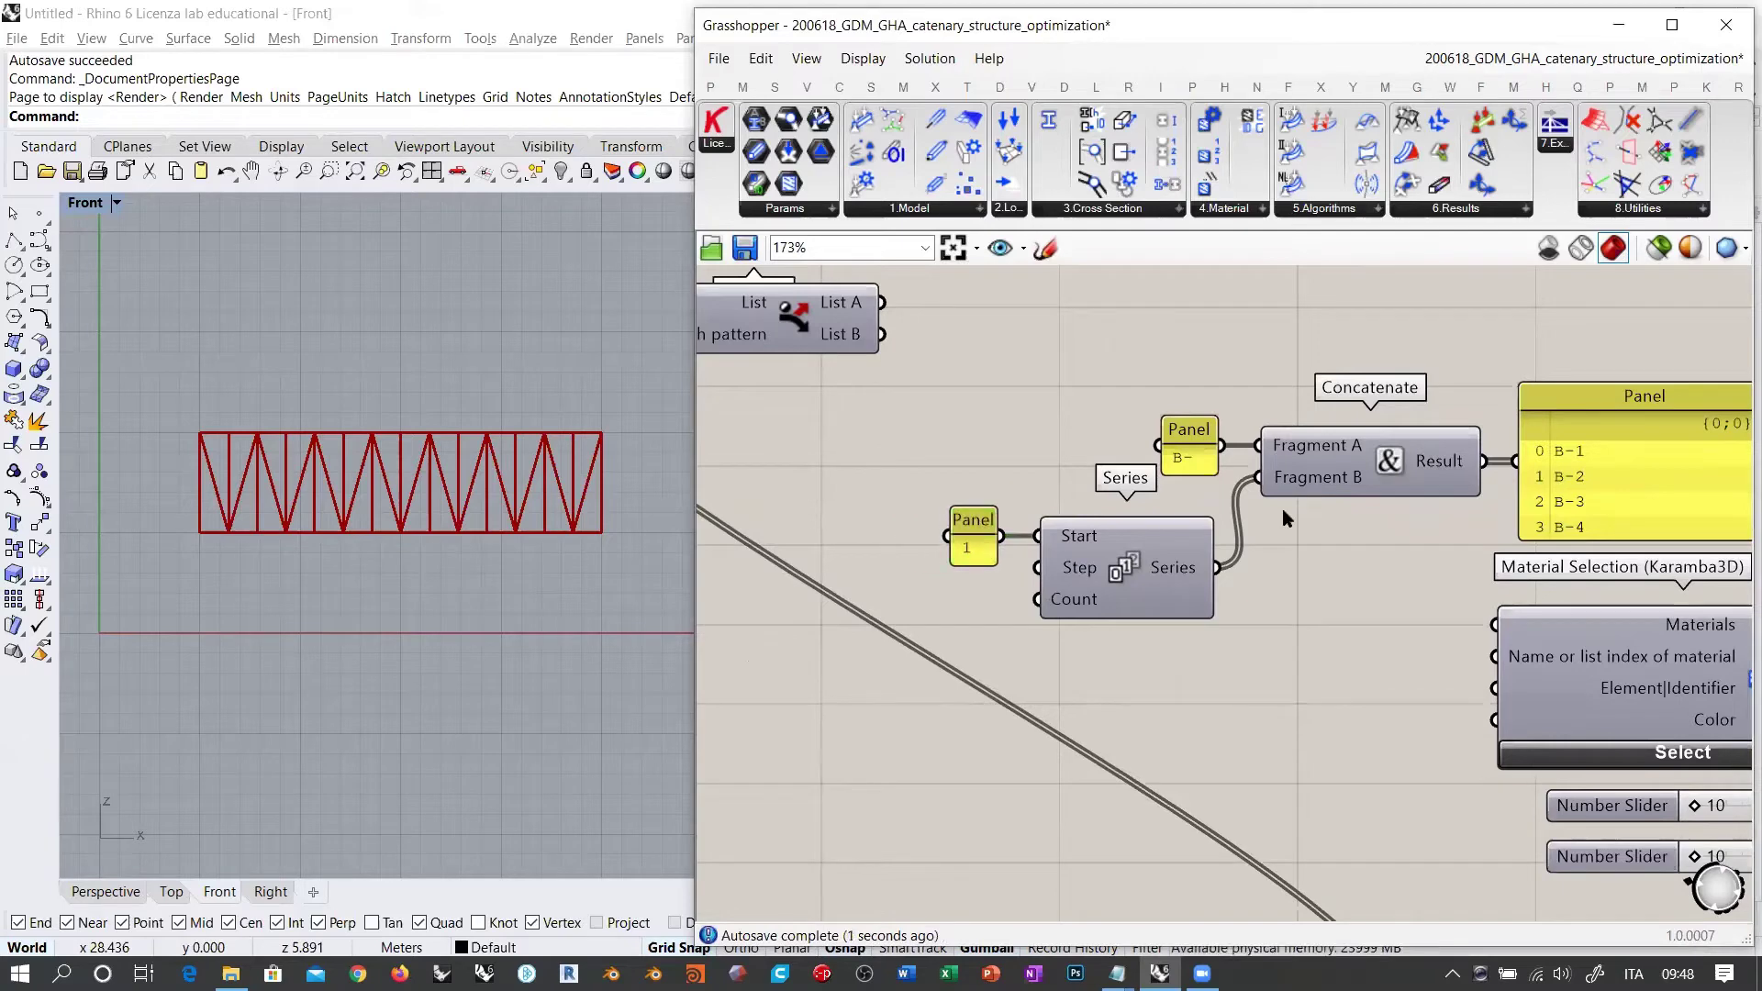
pyautogui.moveTo(1666, 519); pyautogui.dragTo(1425, 469, button='right')
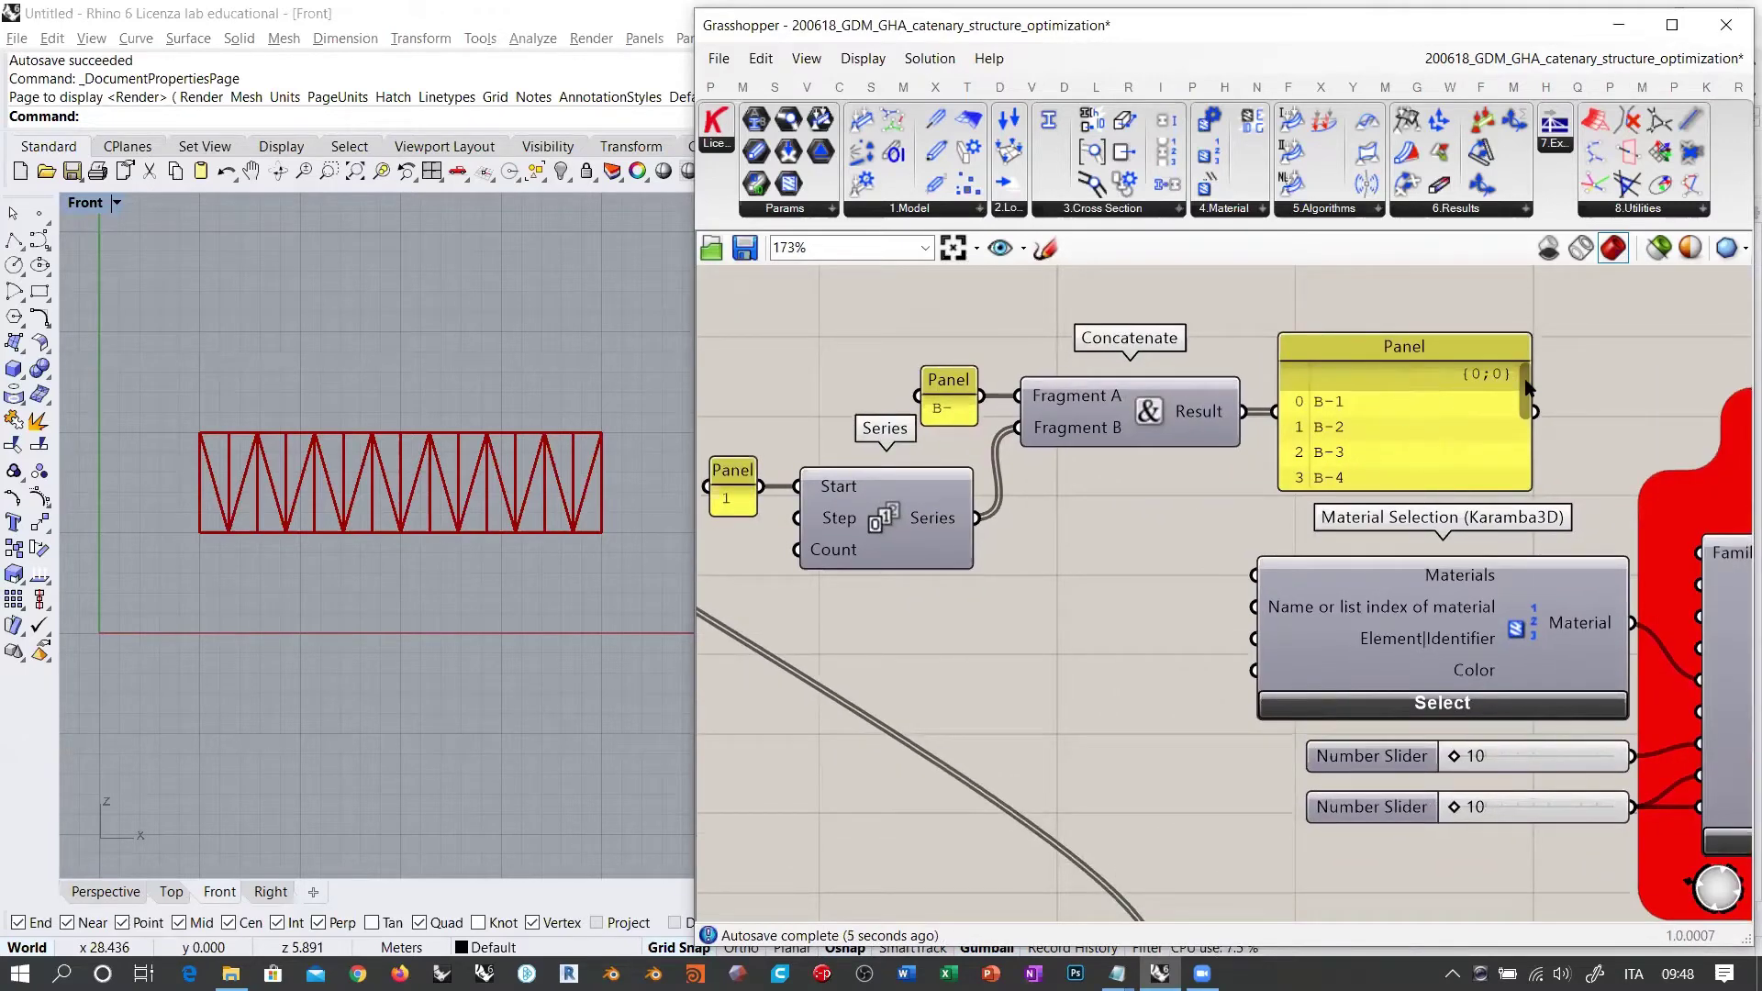
pyautogui.moveTo(1523, 382)
pyautogui.mouseDown()
pyautogui.moveTo(1522, 455)
pyautogui.moveTo(1530, 367)
pyautogui.mouseUp()
# Step: Check the 2D Truss's Divisions slider and move the Dispatch component to leave room before the Series component
pyautogui.moveTo(1188, 564); pyautogui.dragTo(1472, 634, button='right')
pyautogui.scroll(-3, 1076, 369)
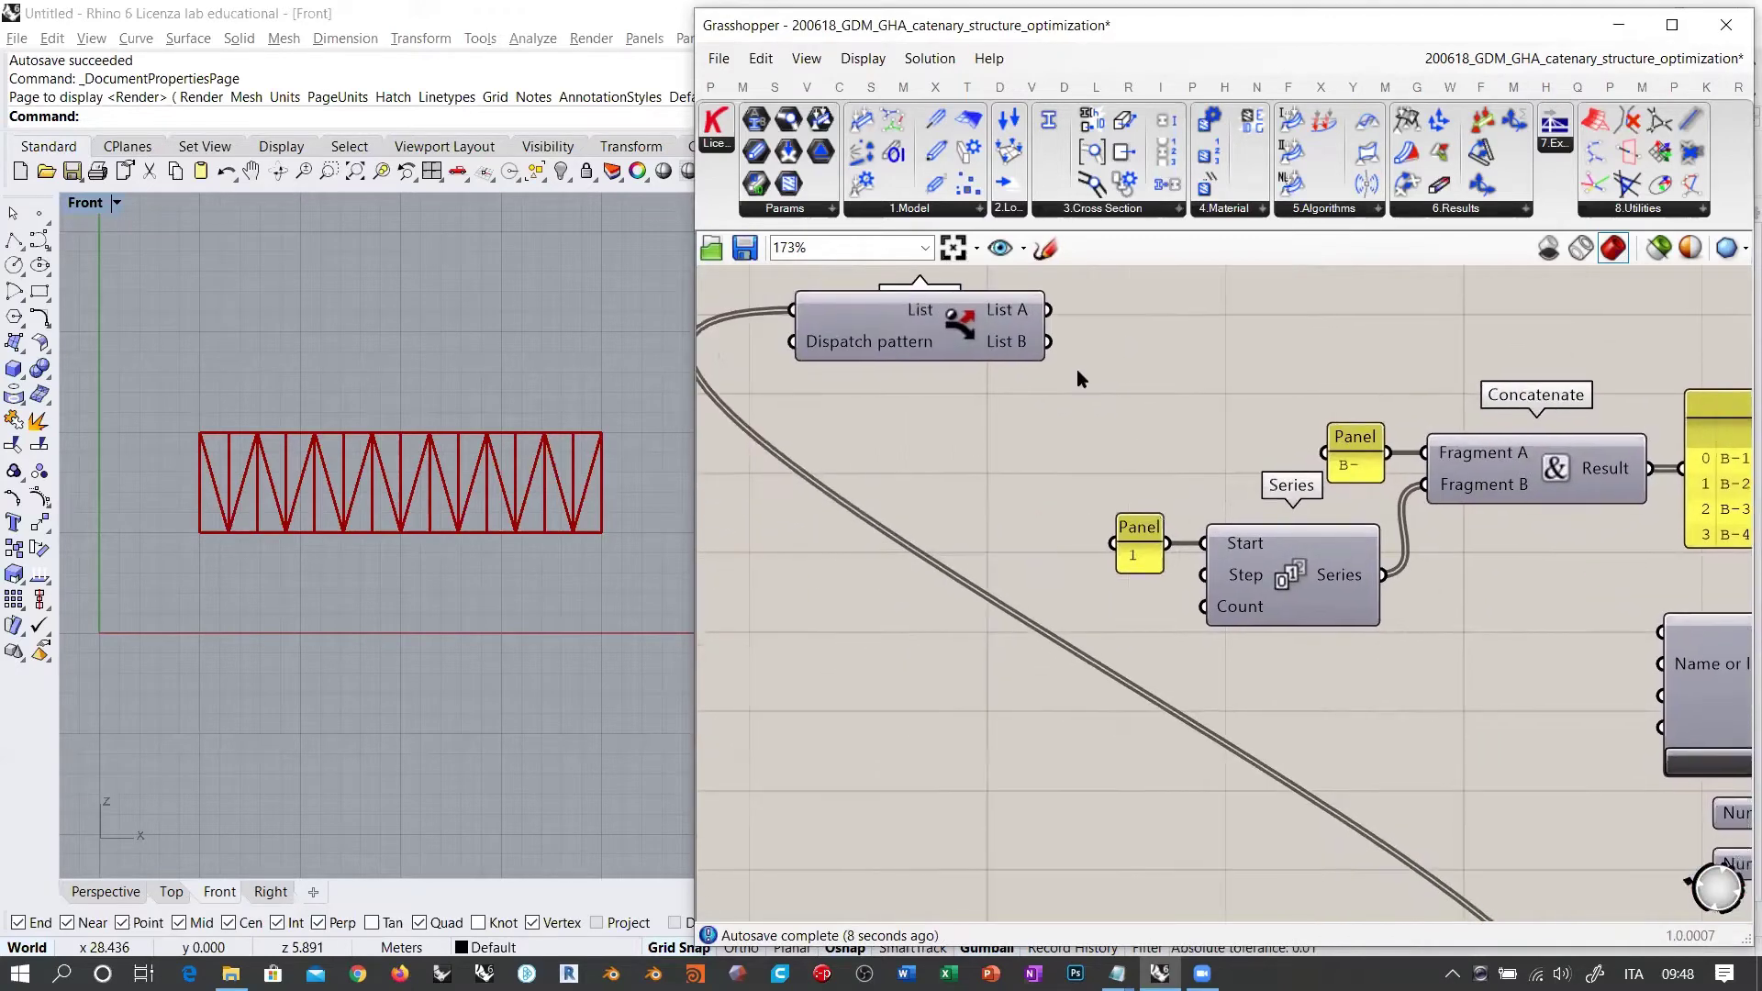
pyautogui.scroll(1, 1023, 369)
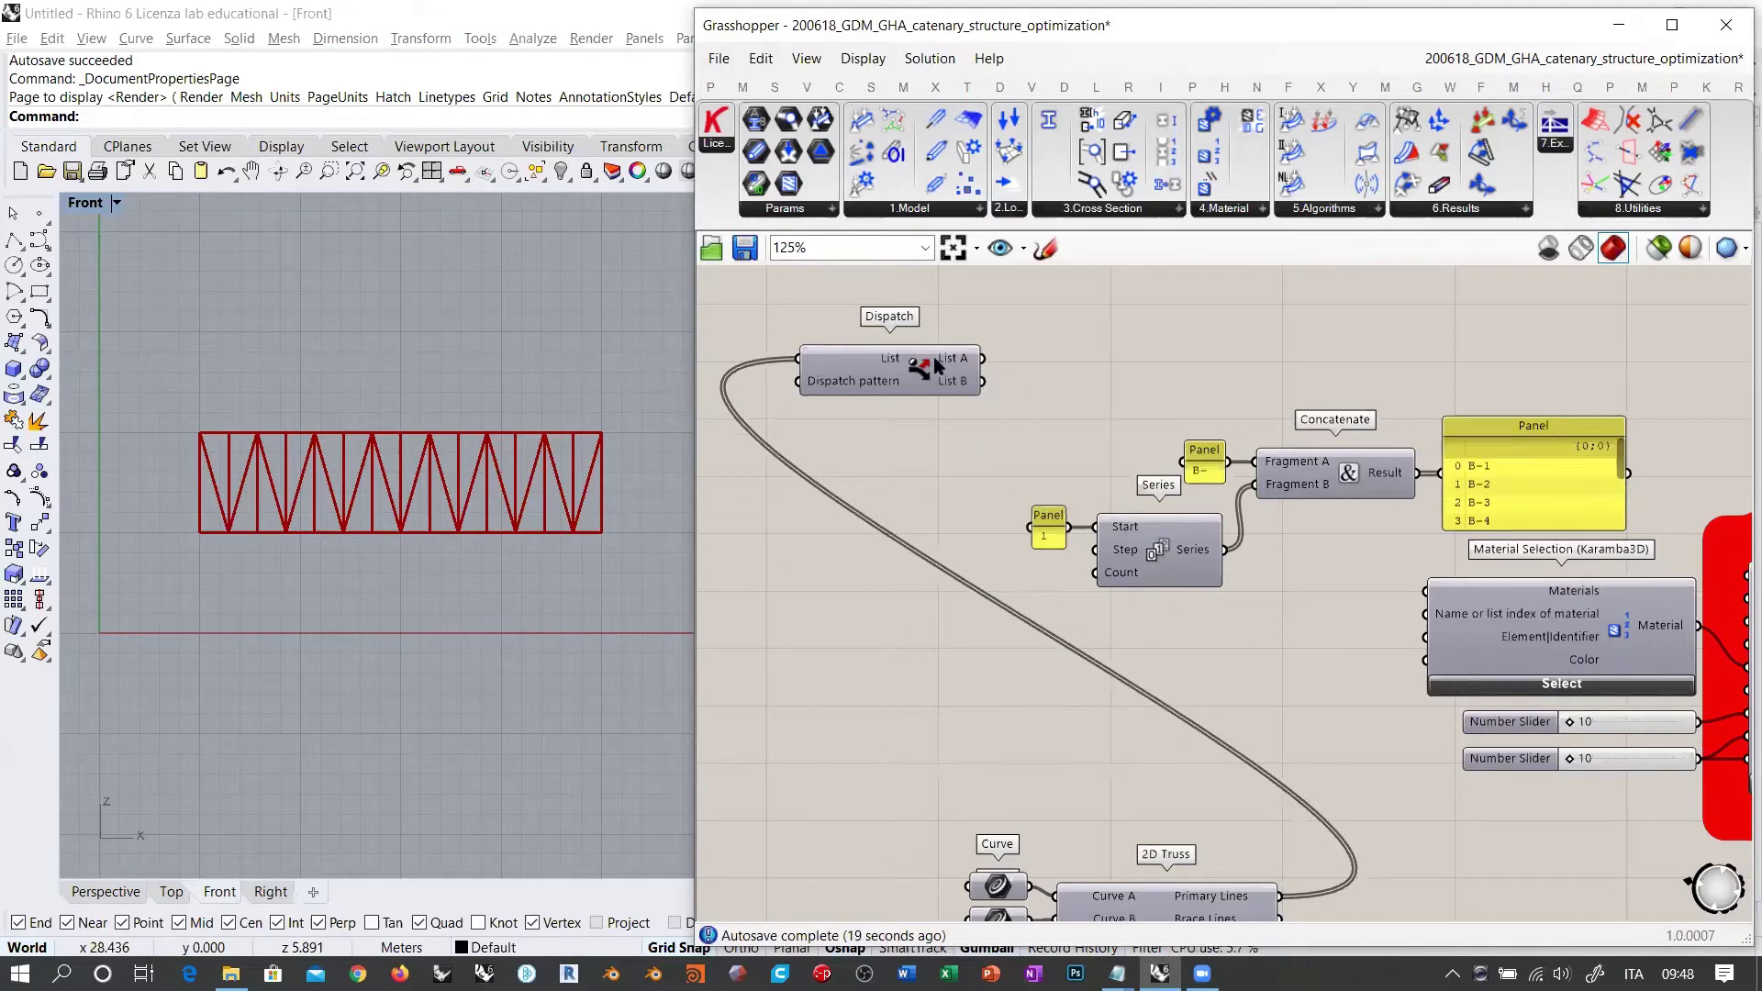
pyautogui.moveTo(918, 373); pyautogui.dragTo(953, 348)
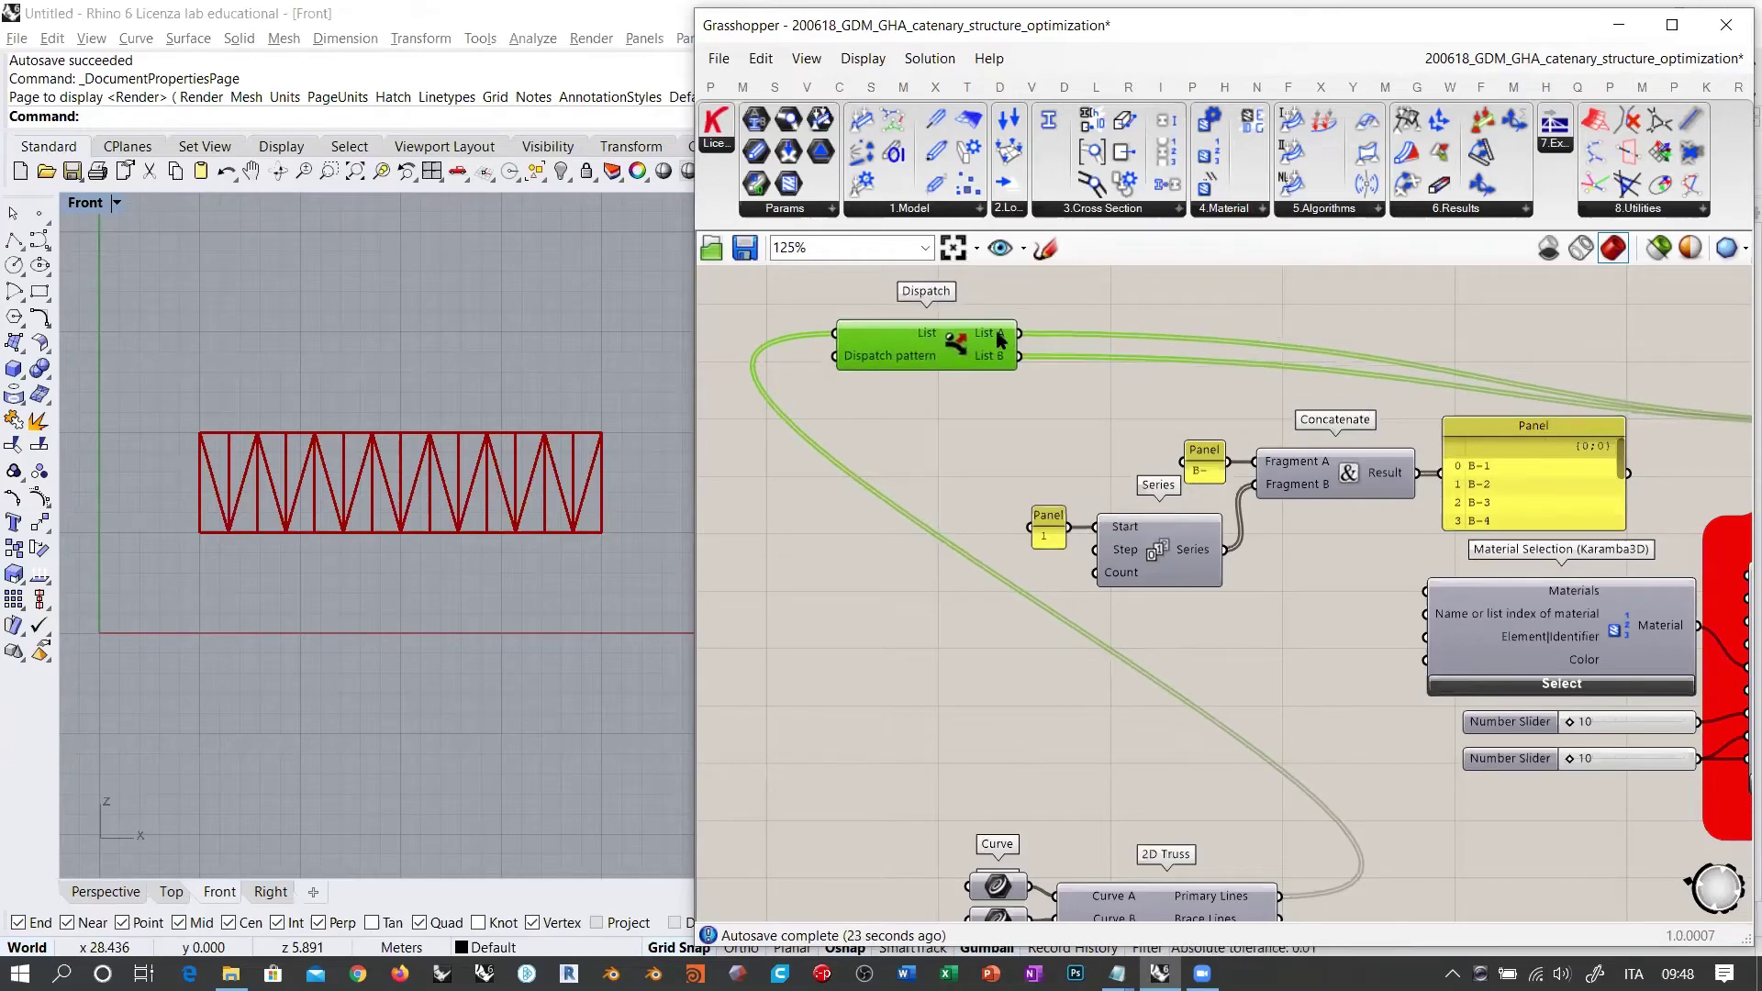
pyautogui.moveTo(1208, 654); pyautogui.dragTo(1163, 526, button='right')
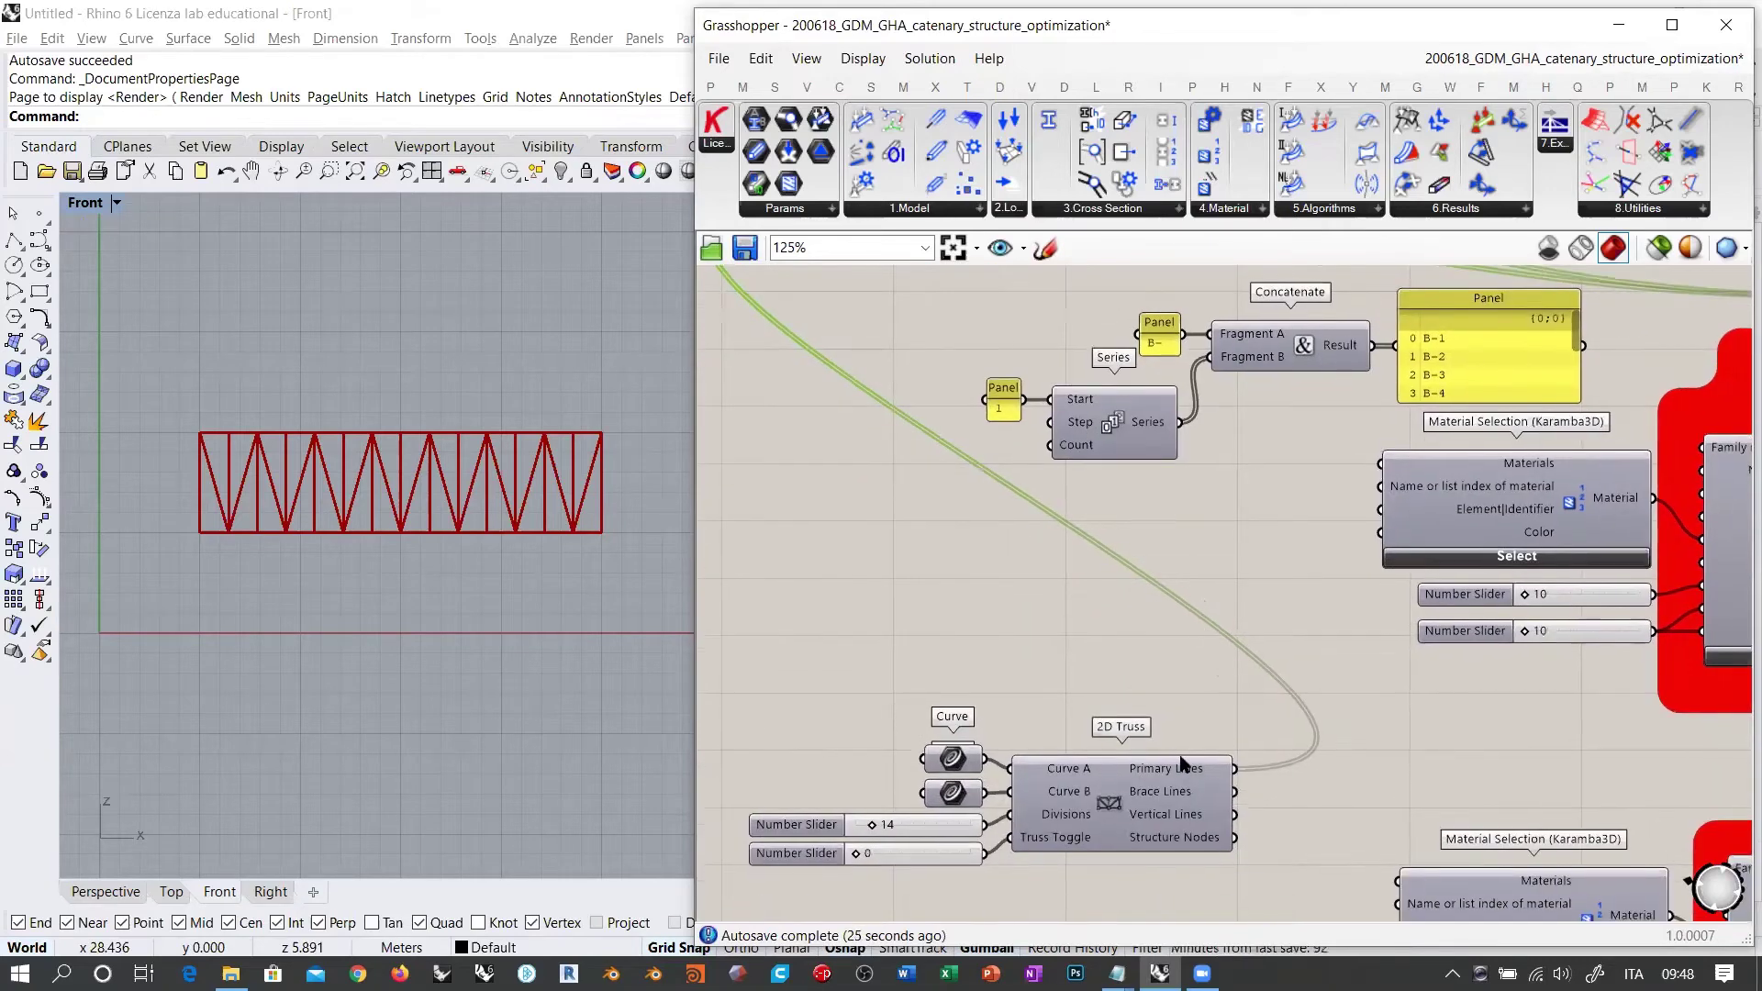
pyautogui.moveTo(1178, 773)
pyautogui.click(924, 830)
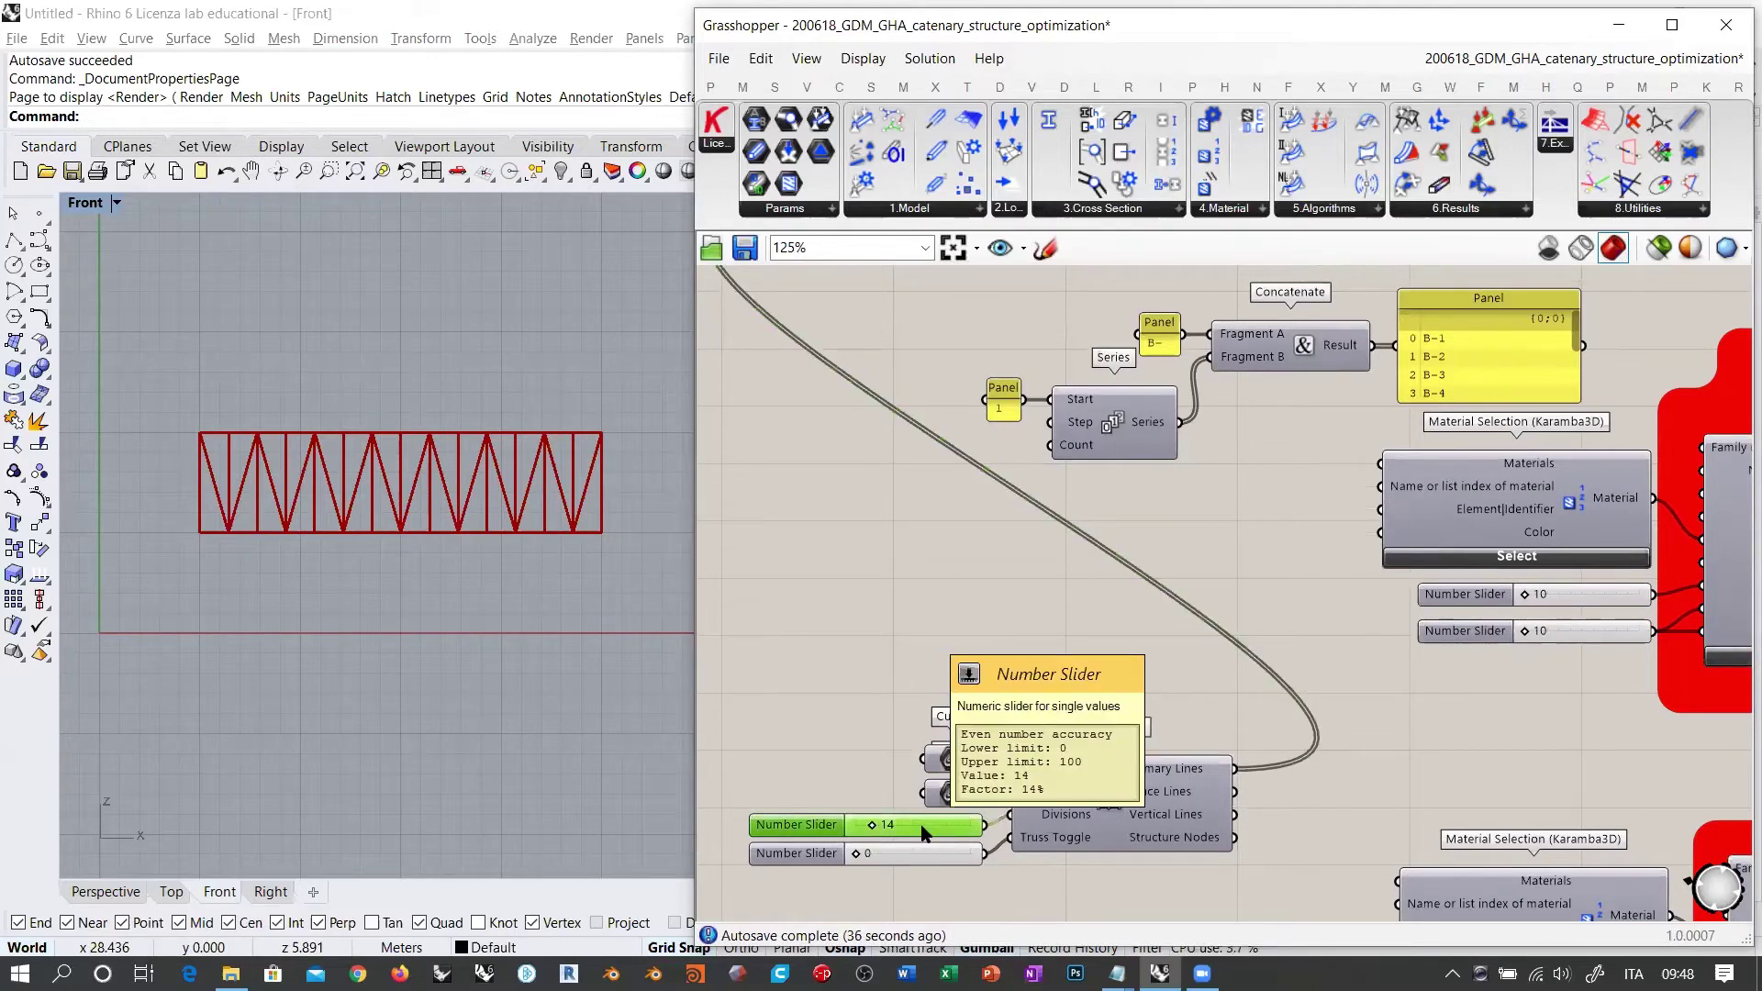
pyautogui.click(1023, 323)
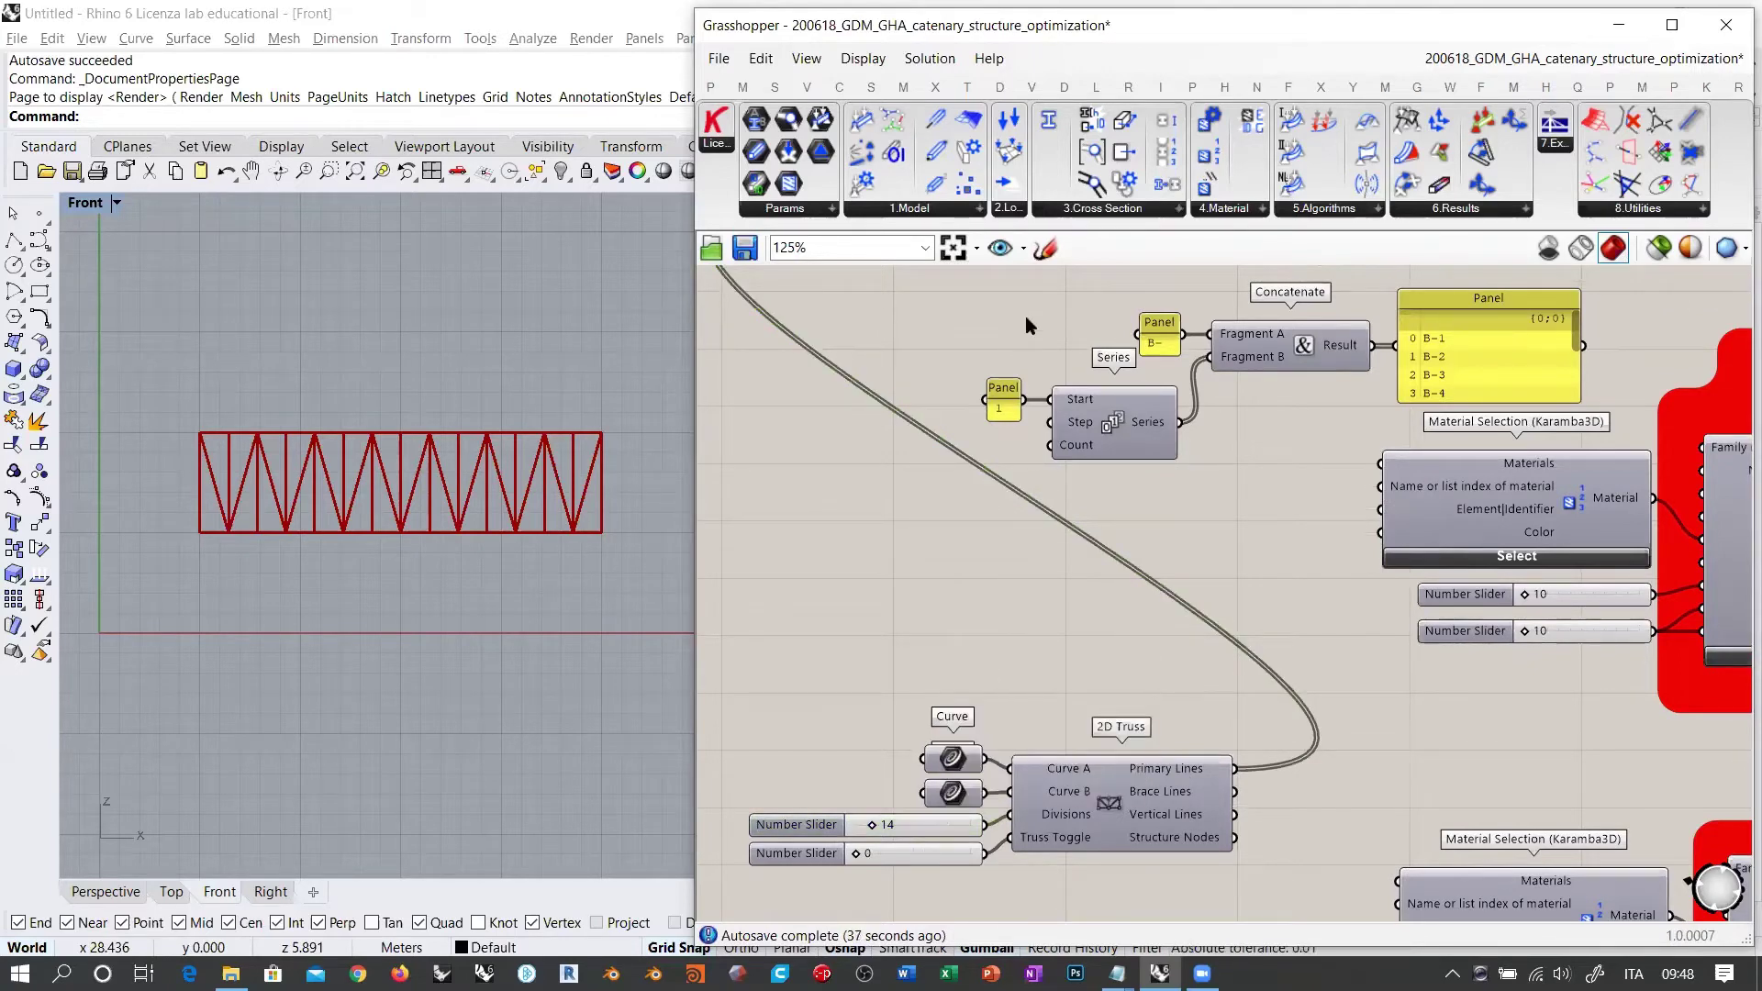
pyautogui.moveTo(1026, 316); pyautogui.dragTo(1184, 435, button='right')
pyautogui.scroll(2, 1062, 486)
pyautogui.moveTo(1081, 354); pyautogui.dragTo(976, 406)
# Step: Add a List Length component and connect both Dispatch outputs, List A and List B, to its List input
pyautogui.doubleClick(1186, 491)
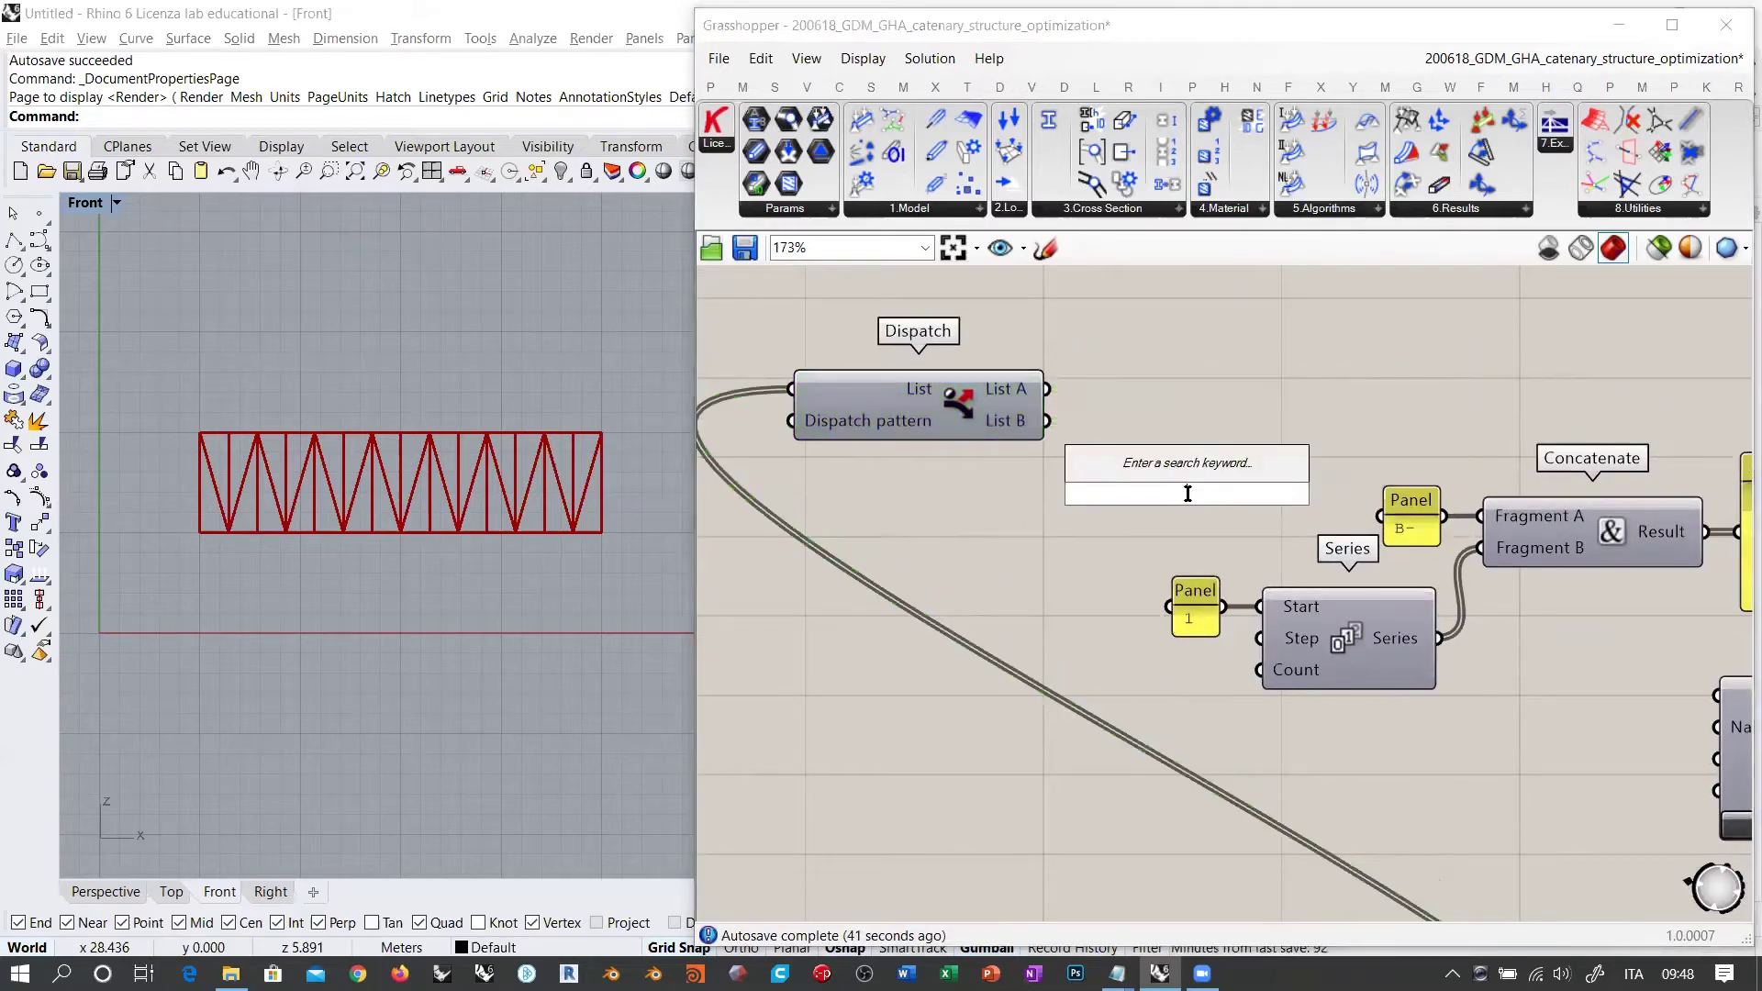
pyautogui.write('length')
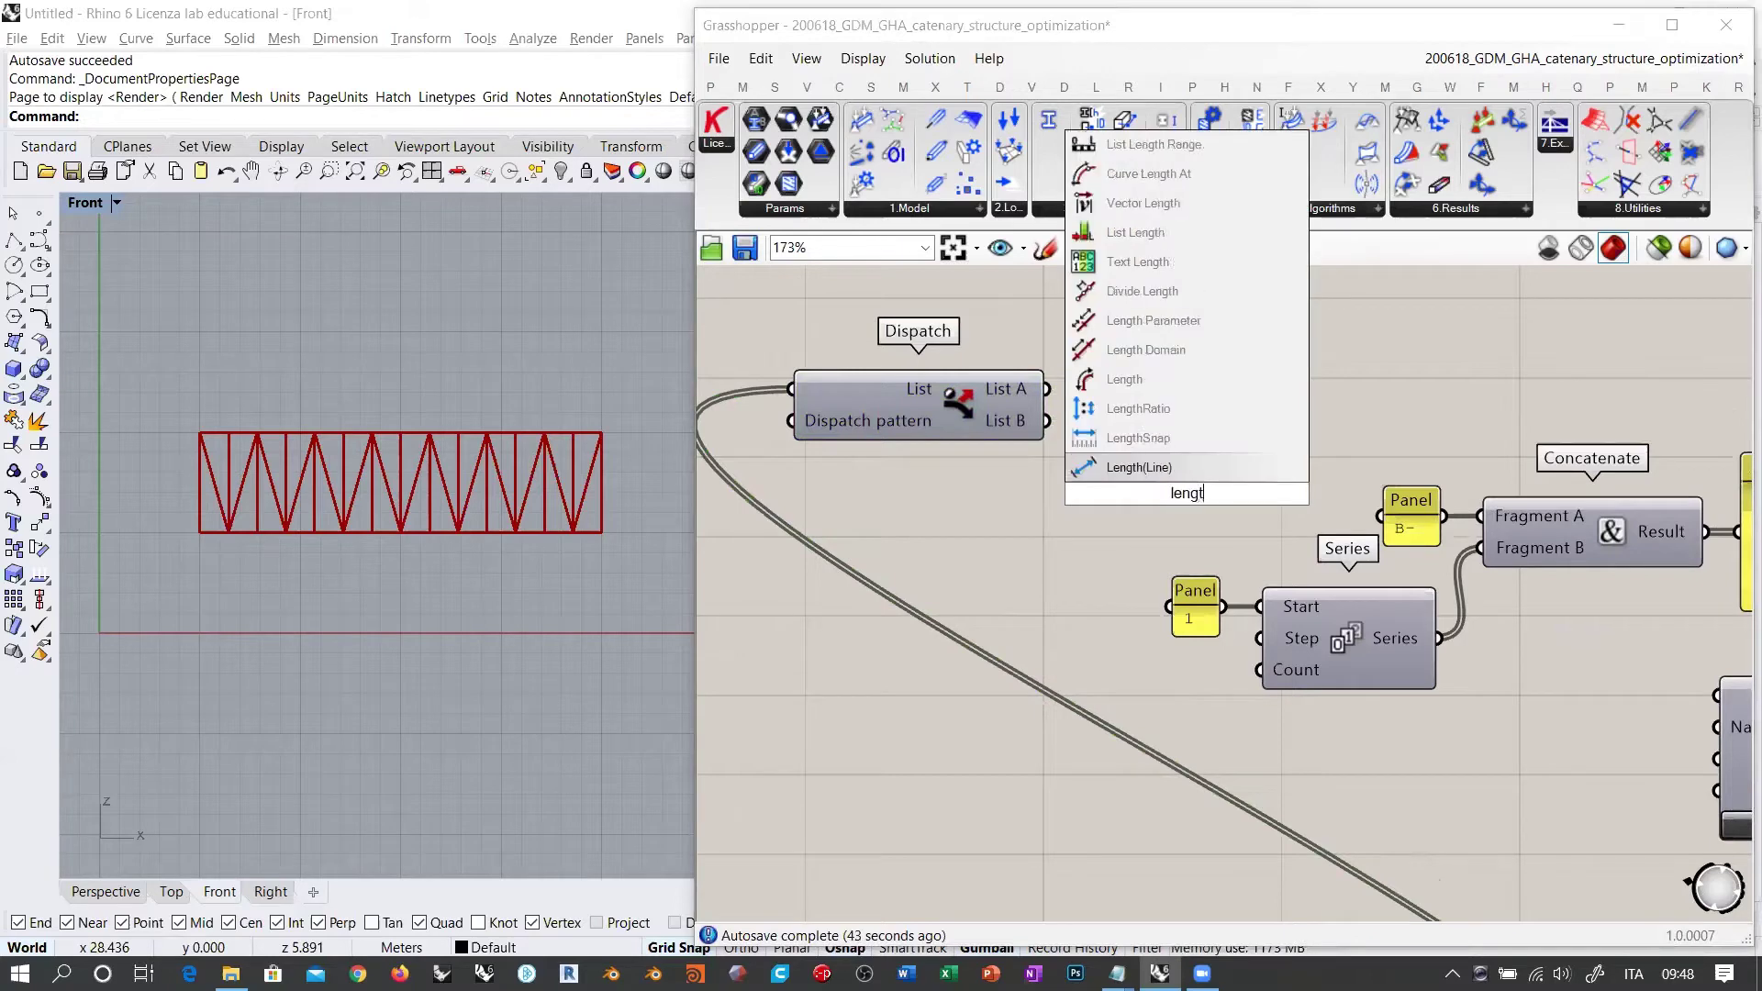
pyautogui.click(1171, 205)
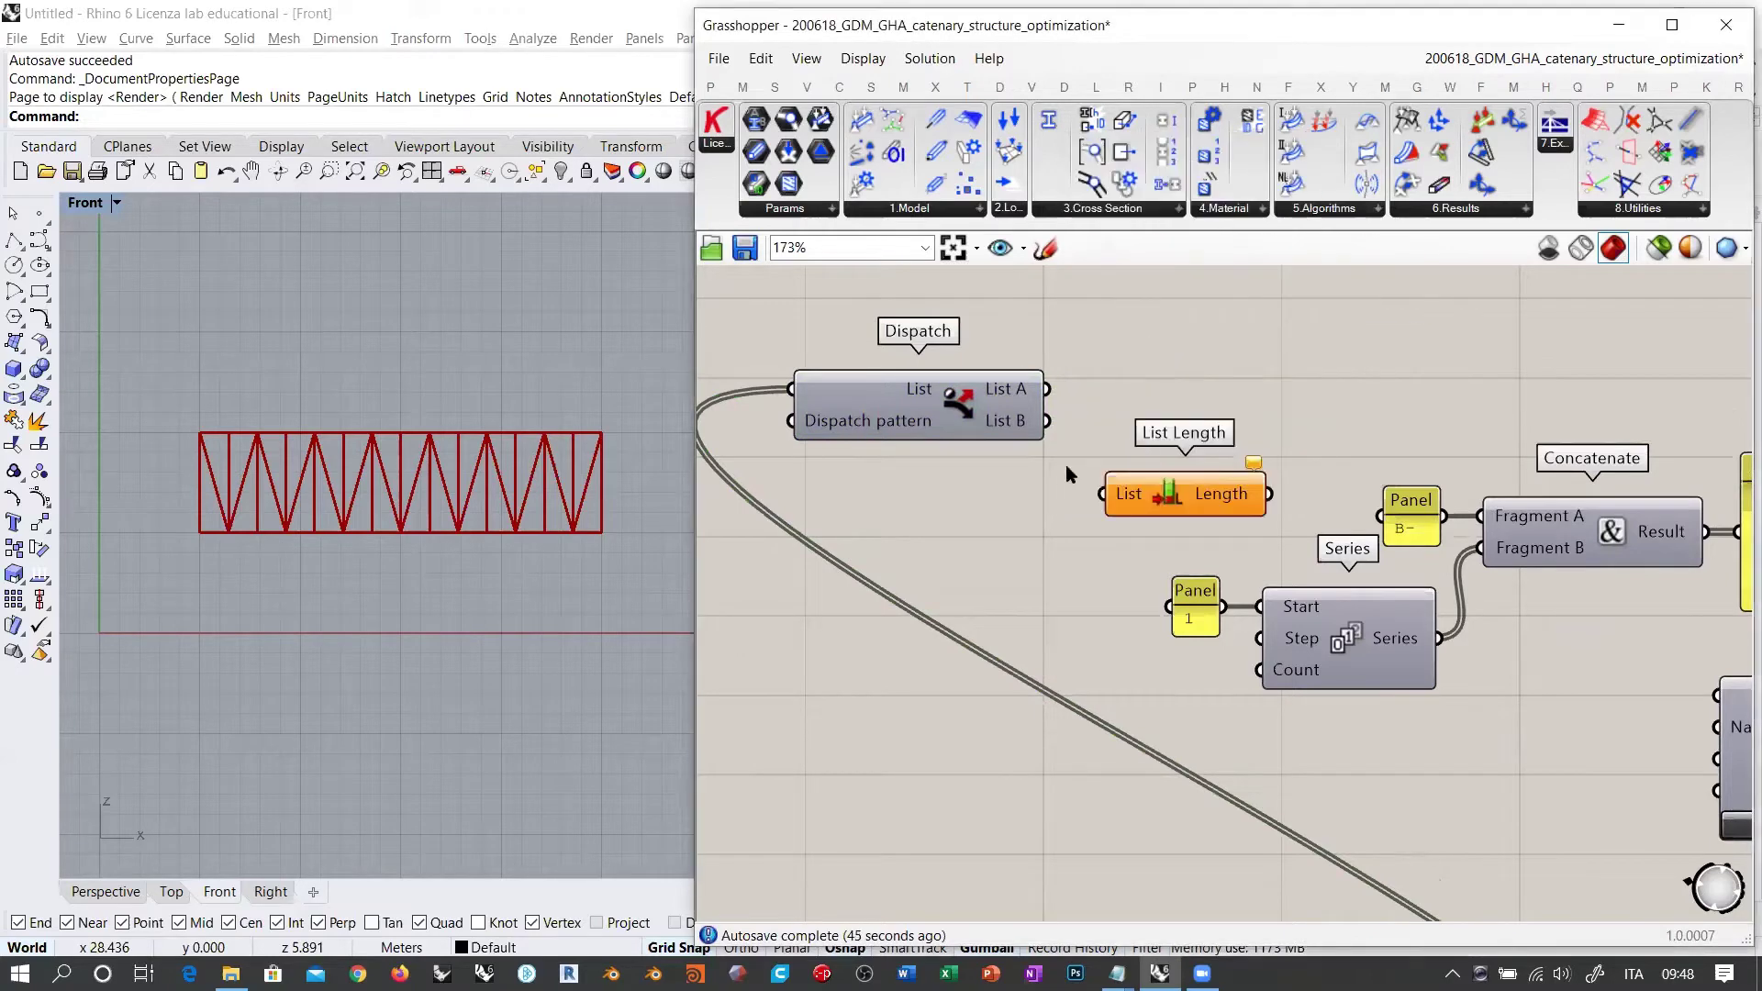
pyautogui.moveTo(1046, 388); pyautogui.dragTo(1104, 494)
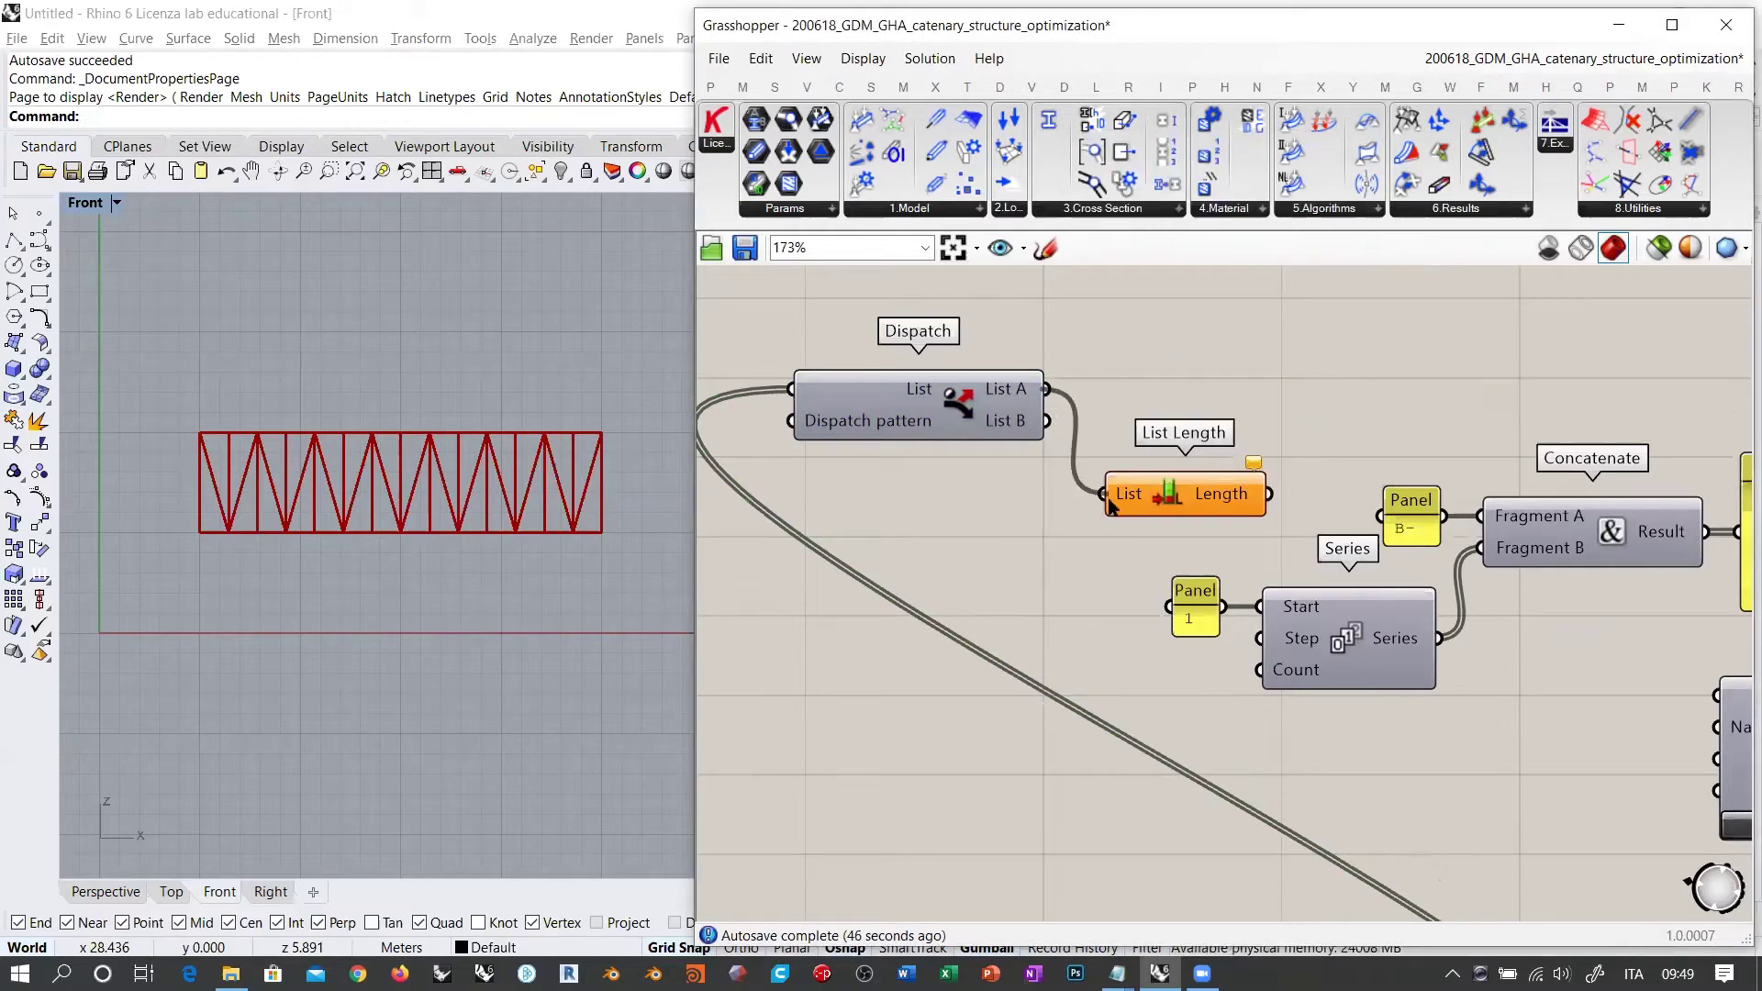
pyautogui.keyDown('shift'); pyautogui.moveTo(1046, 420); pyautogui.dragTo(1110, 505); pyautogui.keyUp('shift')
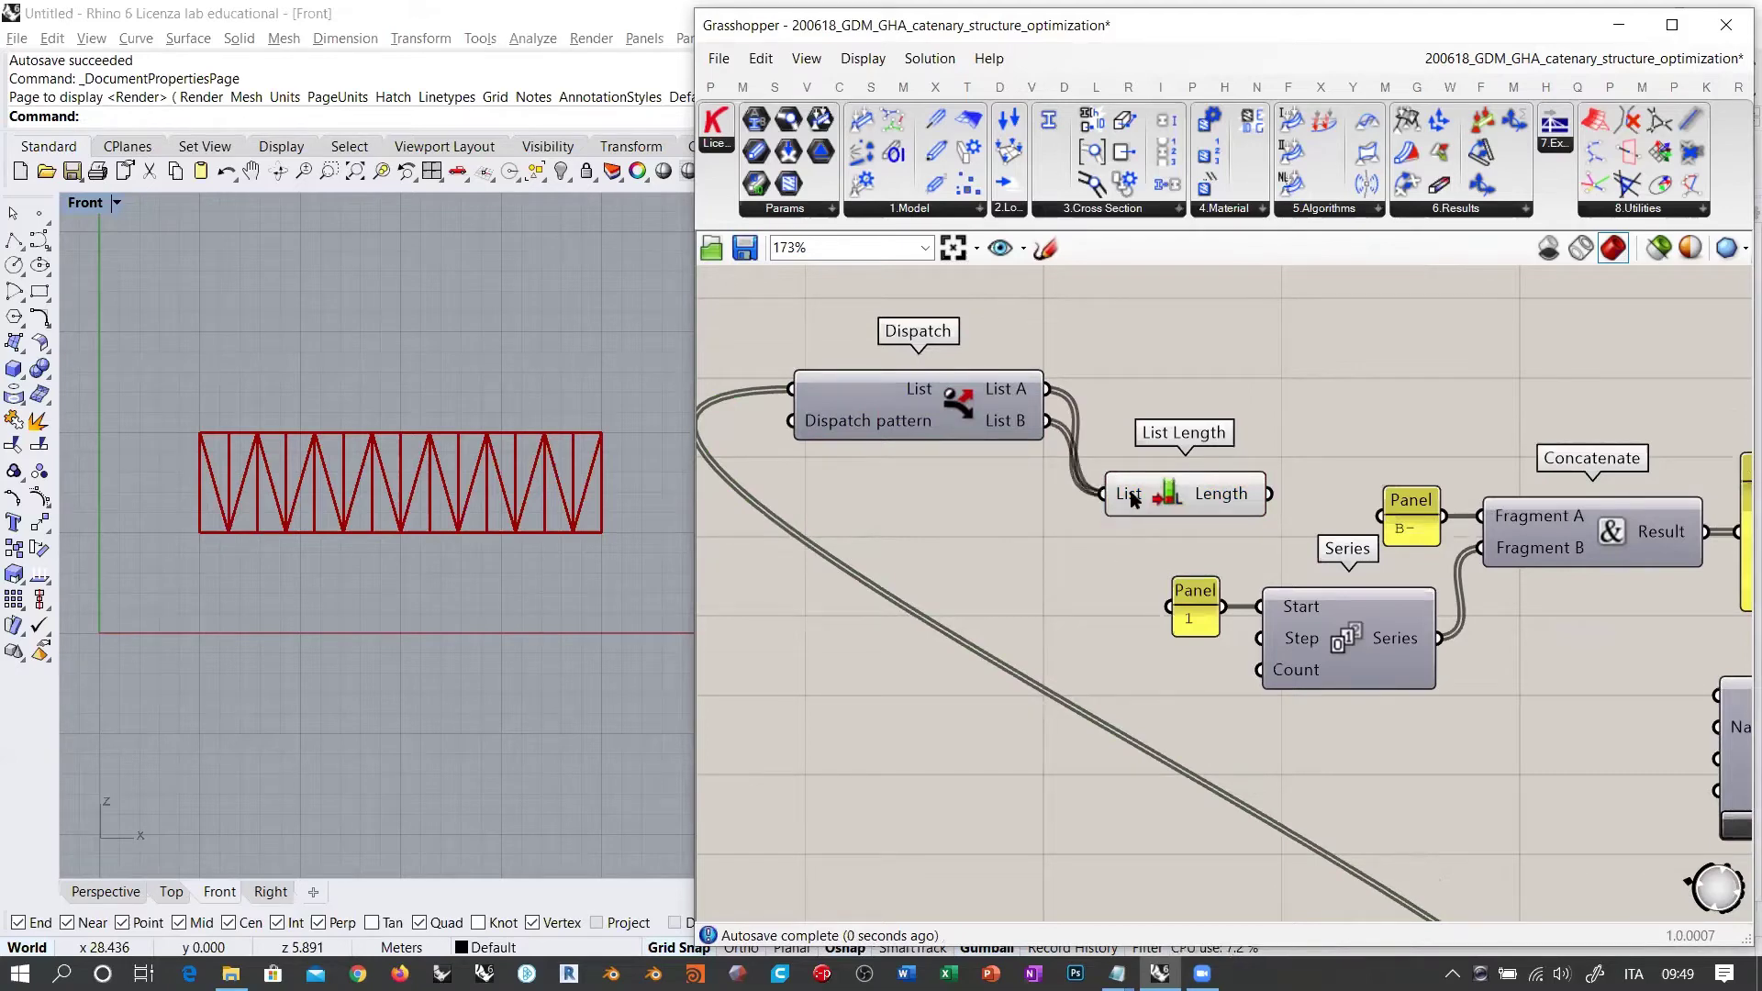
pyautogui.moveTo(1130, 498)
# Step: Align Dispatch and List Length side by side and flatten List Length's List input
pyautogui.moveTo(954, 399); pyautogui.dragTo(910, 484)
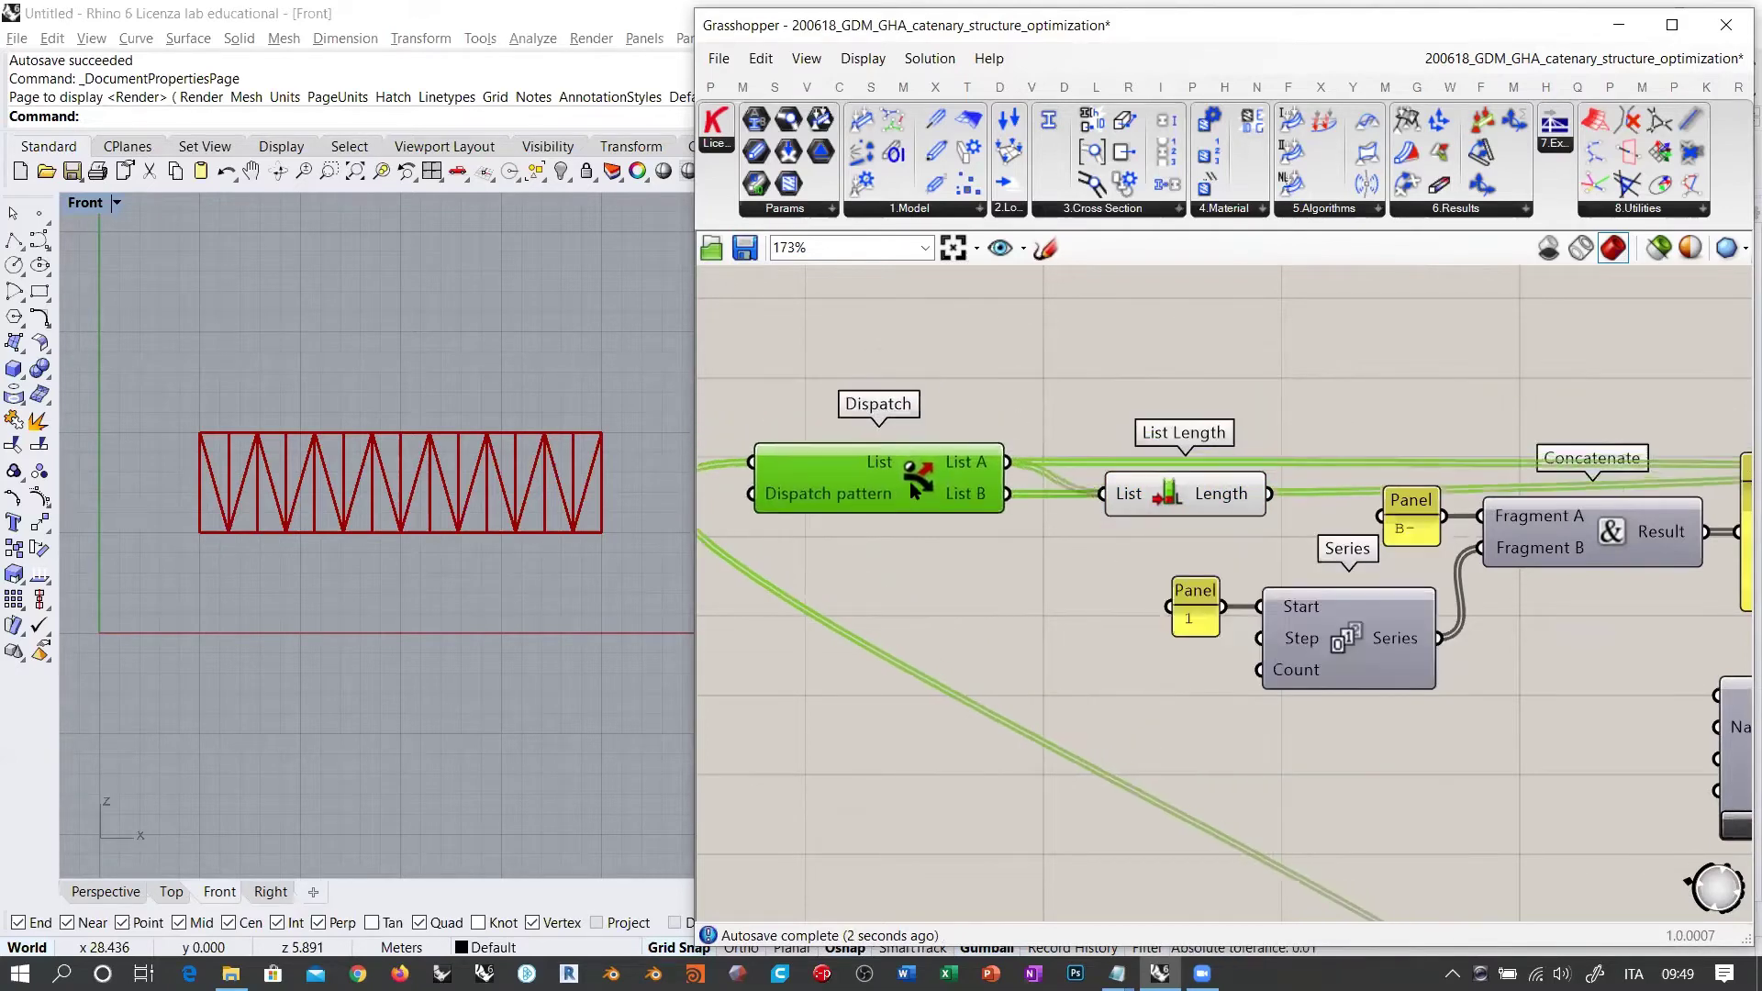
pyautogui.click(1054, 569)
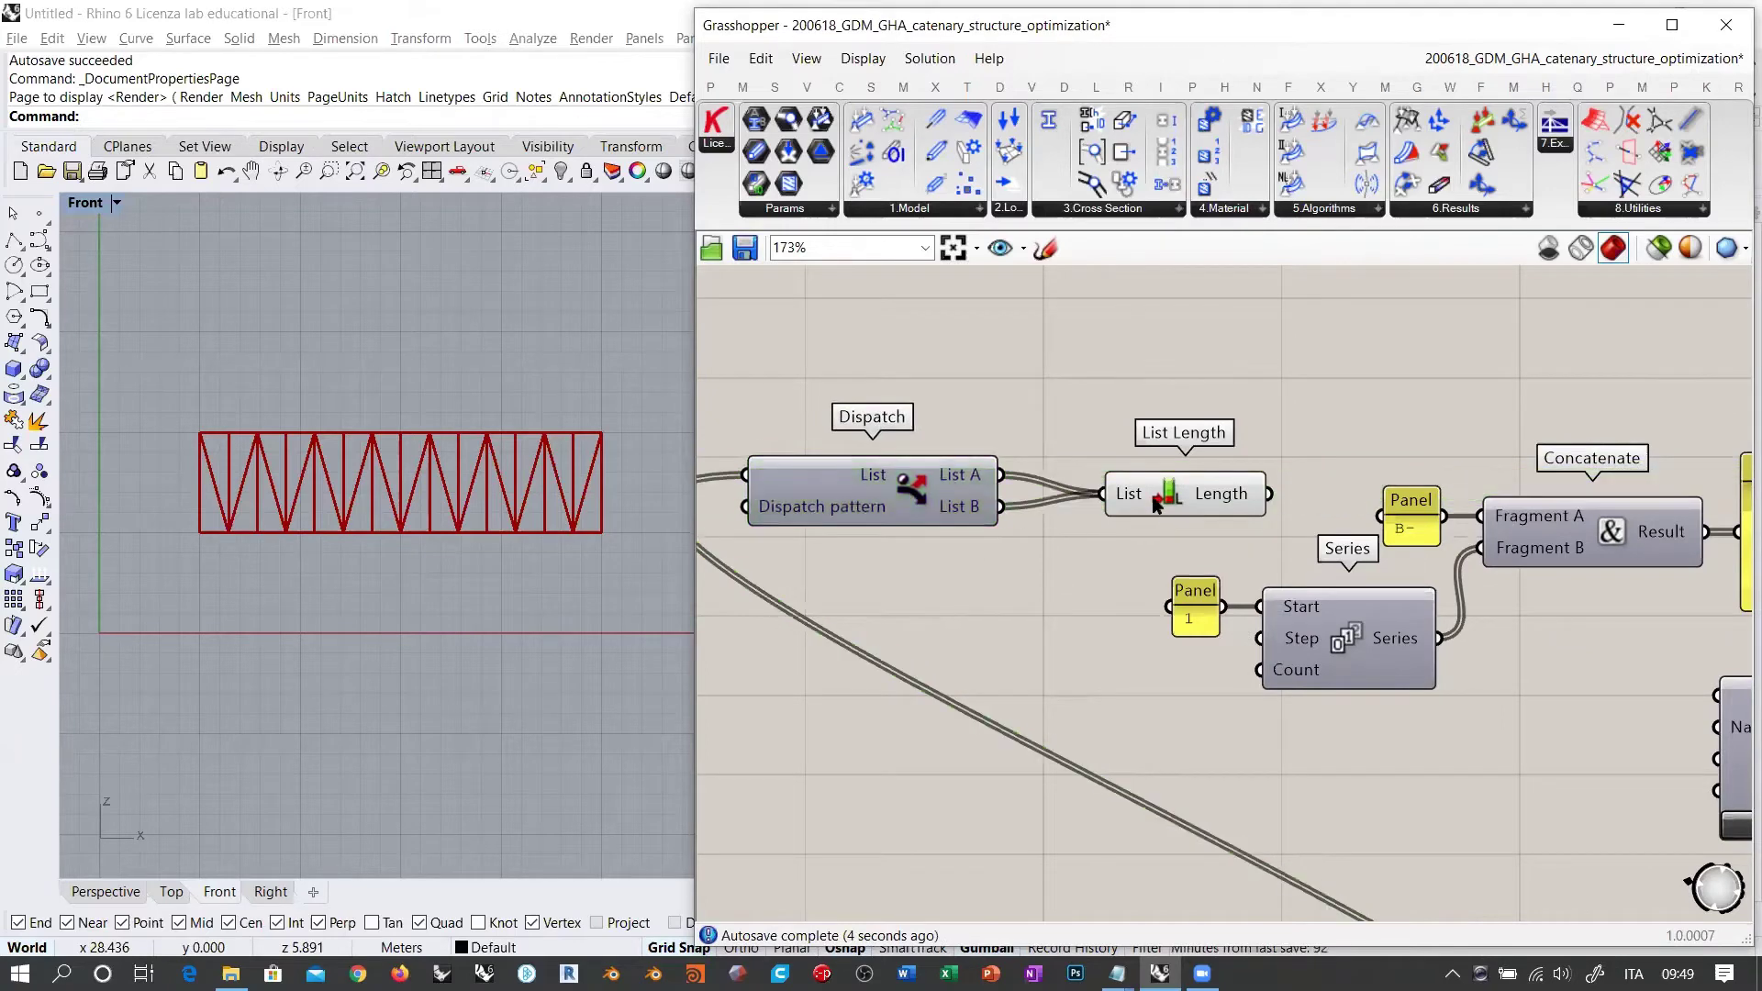
pyautogui.moveTo(1160, 504); pyautogui.dragTo(1092, 502)
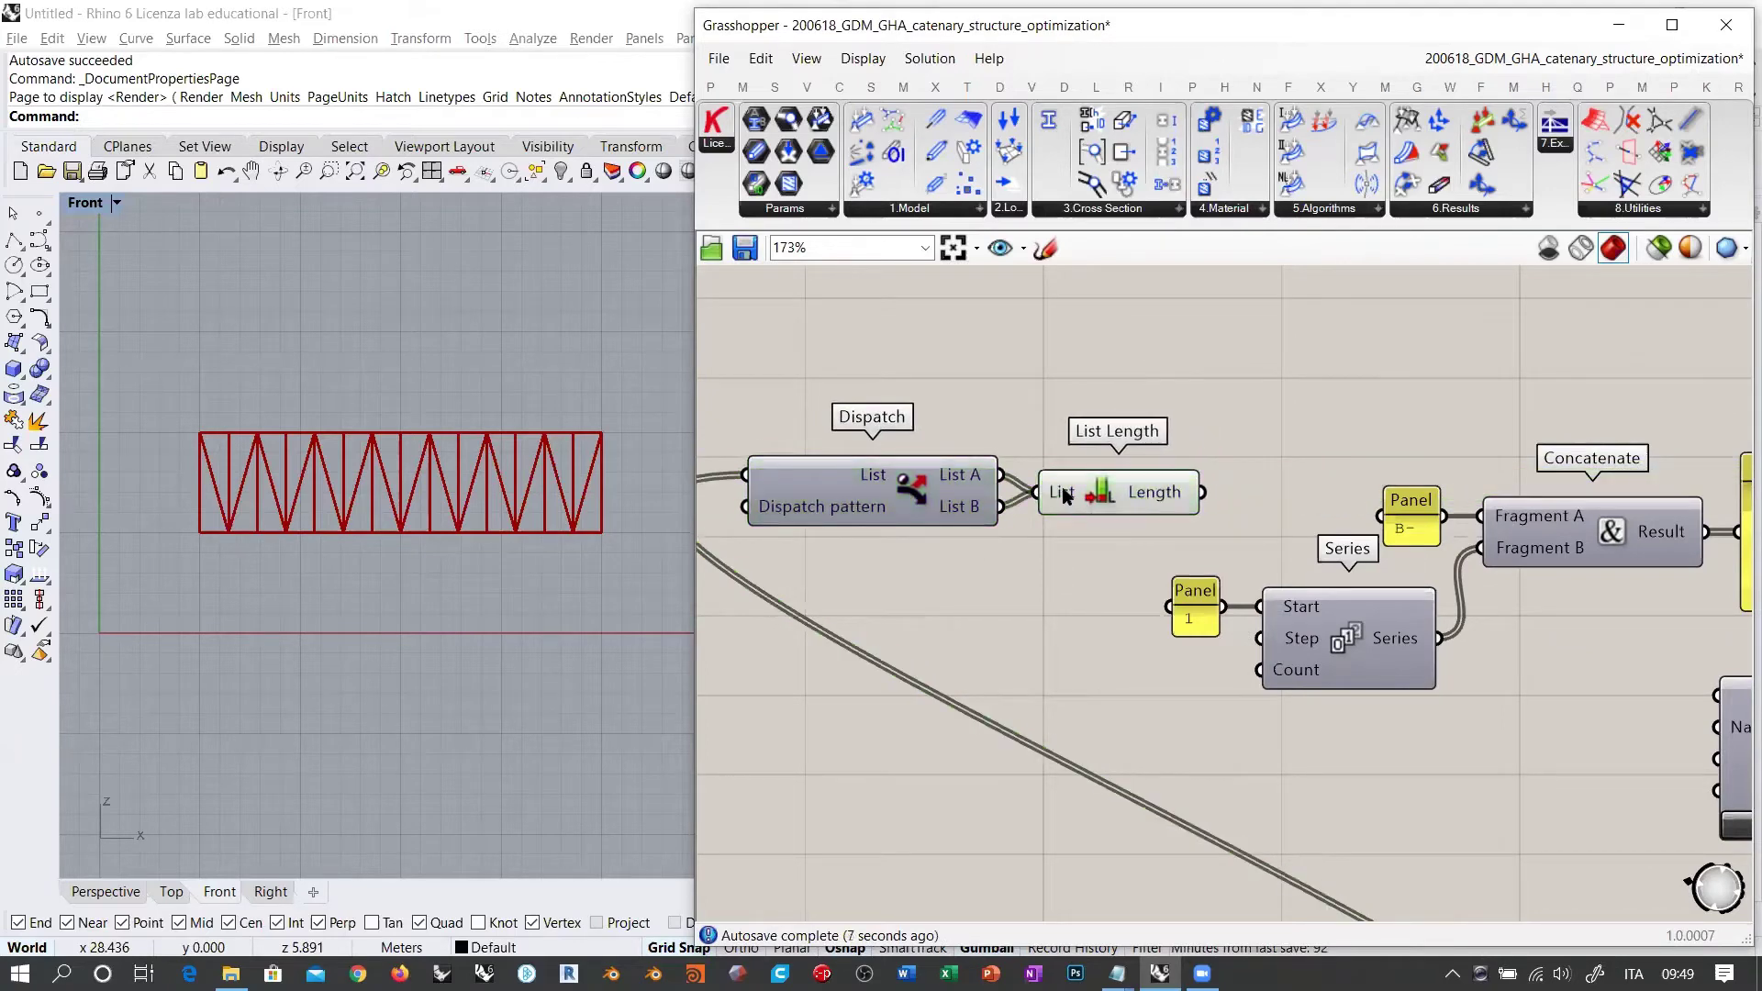
pyautogui.rightClick(1063, 489)
pyautogui.click(1086, 651)
pyautogui.moveTo(1096, 494); pyautogui.dragTo(1111, 491)
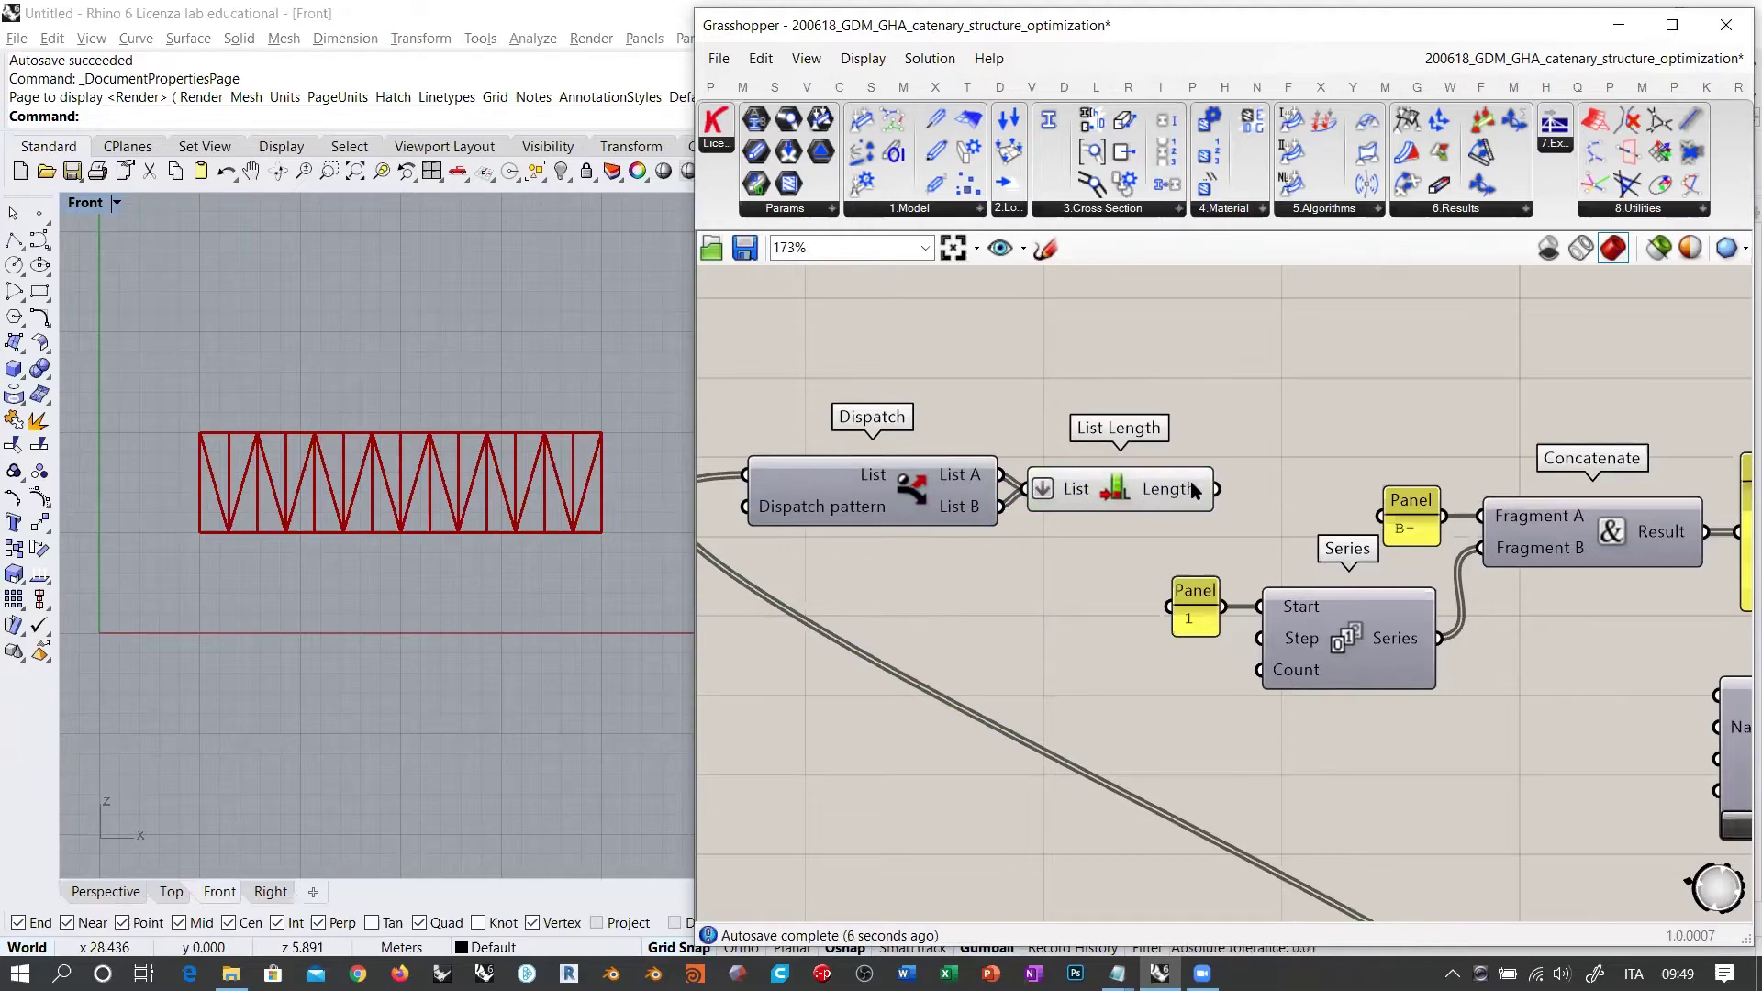
# Step: Connect List Length's Length output to the Series component's Count input
pyautogui.moveTo(1445, 452); pyautogui.dragTo(1125, 415, button='right')
pyautogui.scroll(-2, 1124, 415)
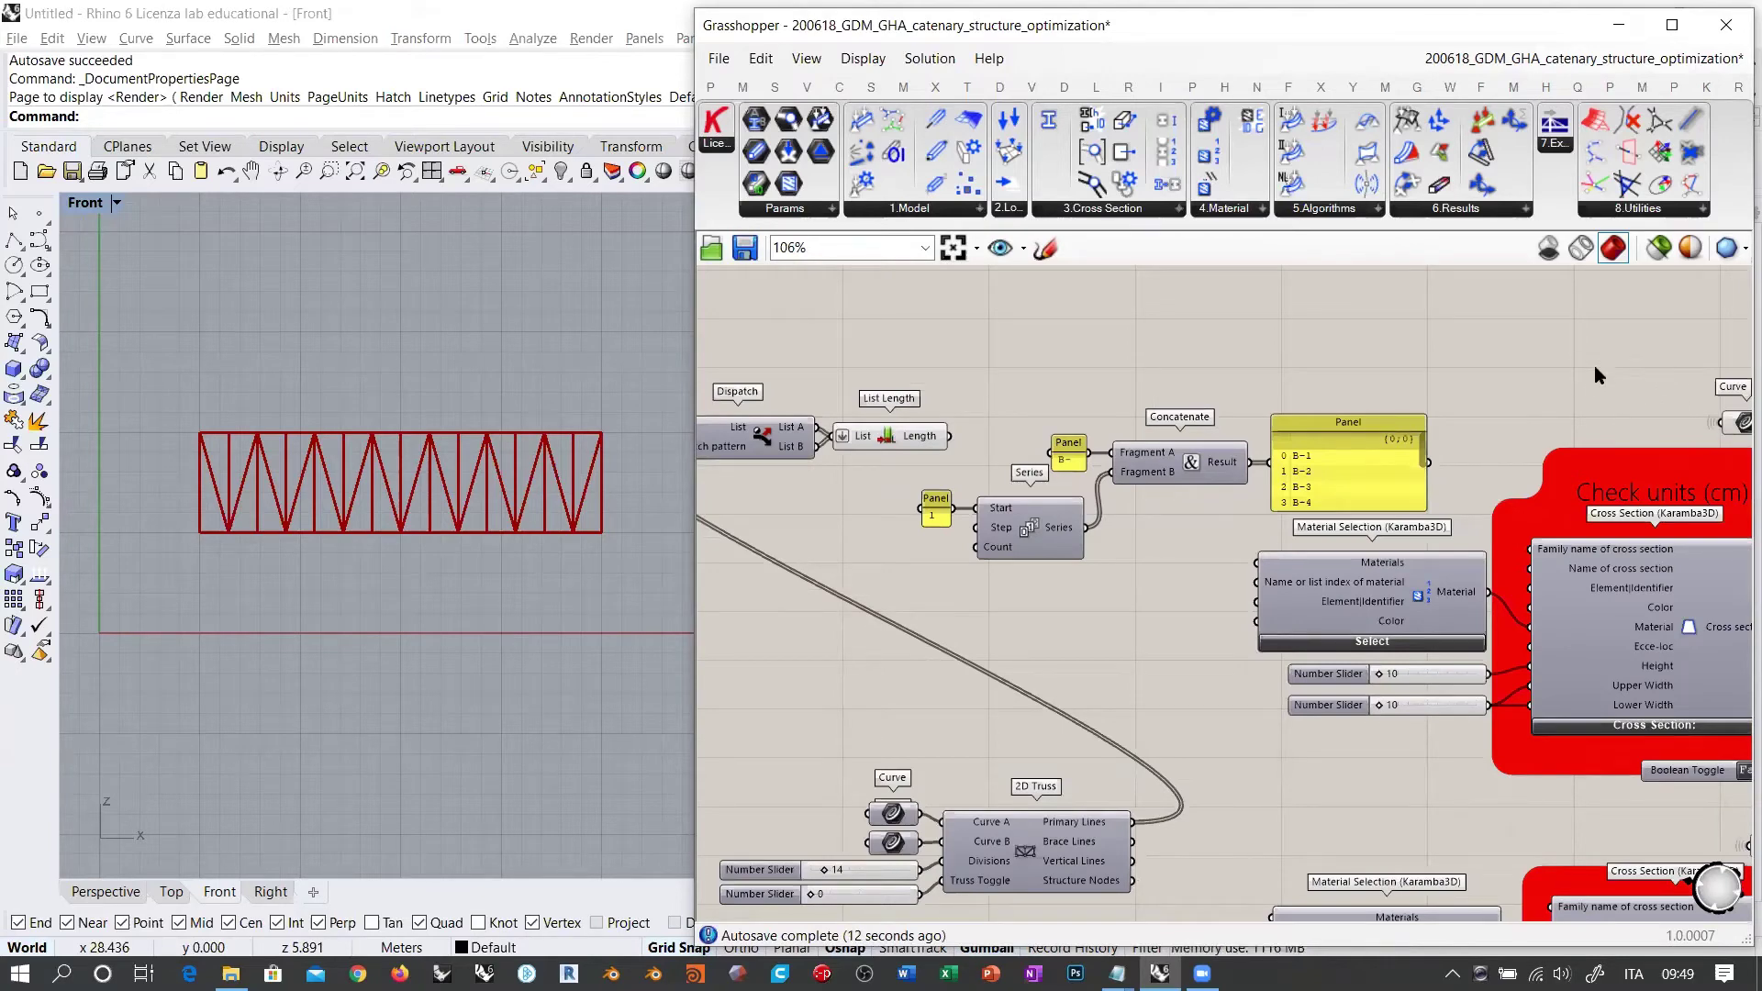
pyautogui.moveTo(964, 443); pyautogui.dragTo(1054, 422, button='right')
pyautogui.scroll(3, 1055, 422)
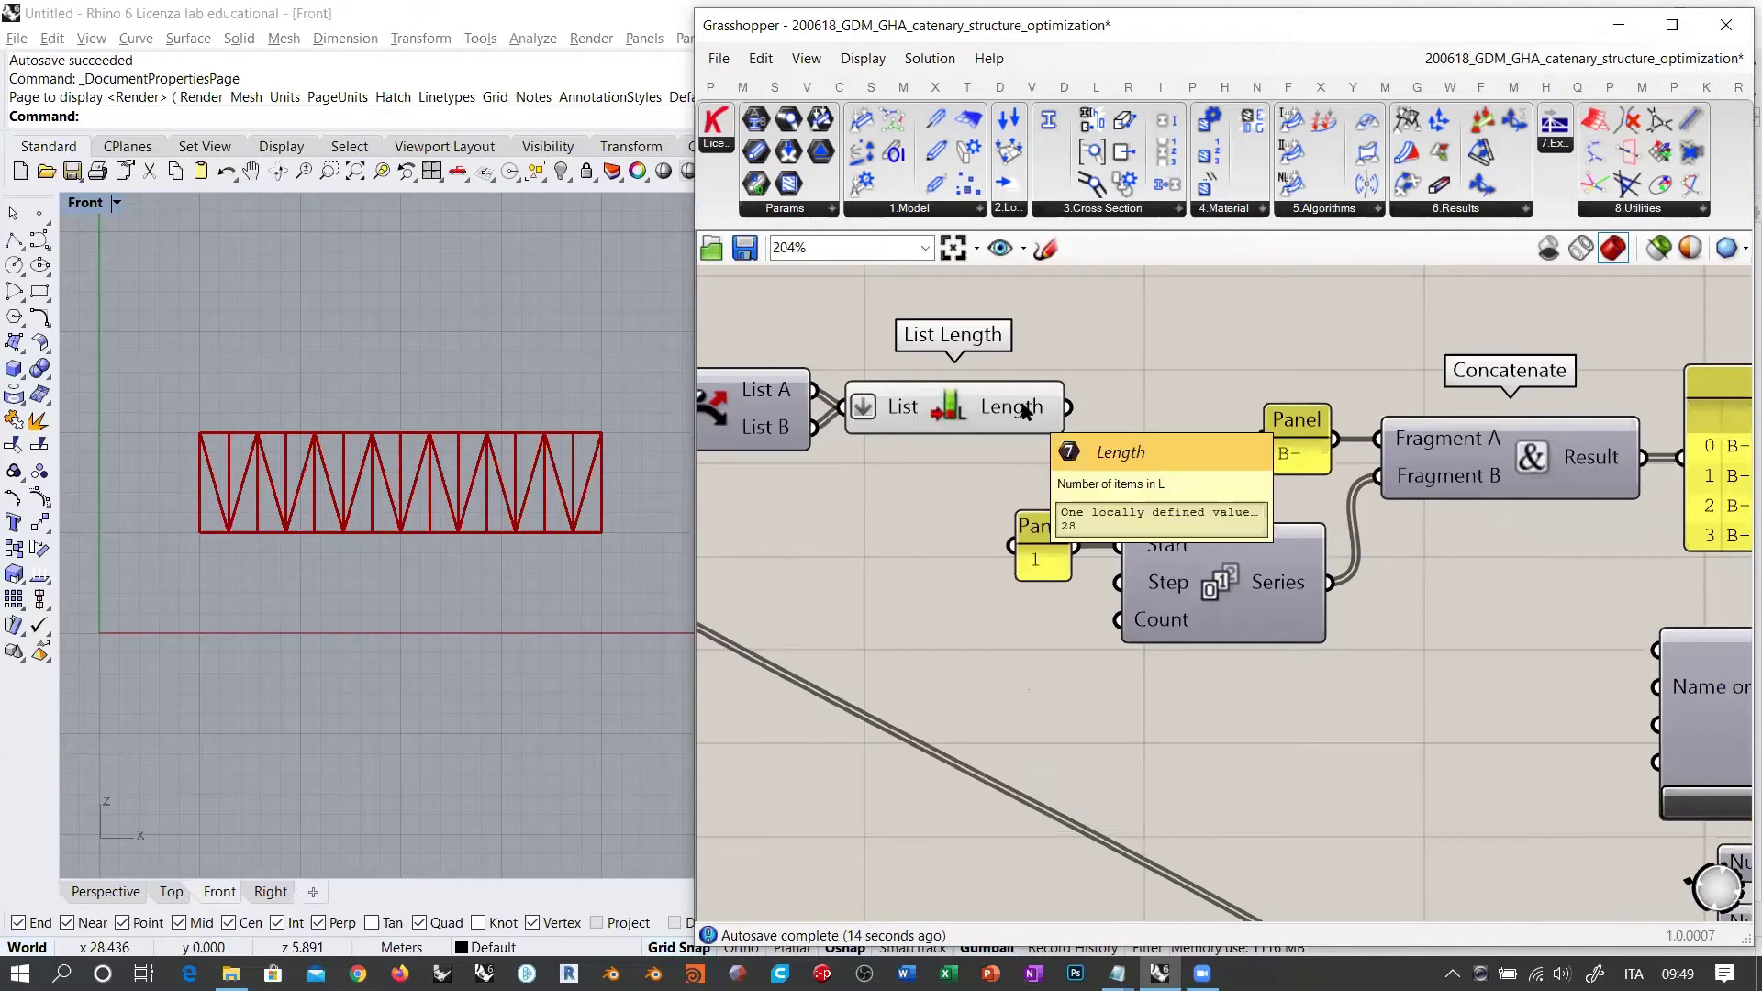
pyautogui.moveTo(1067, 407); pyautogui.dragTo(1121, 624)
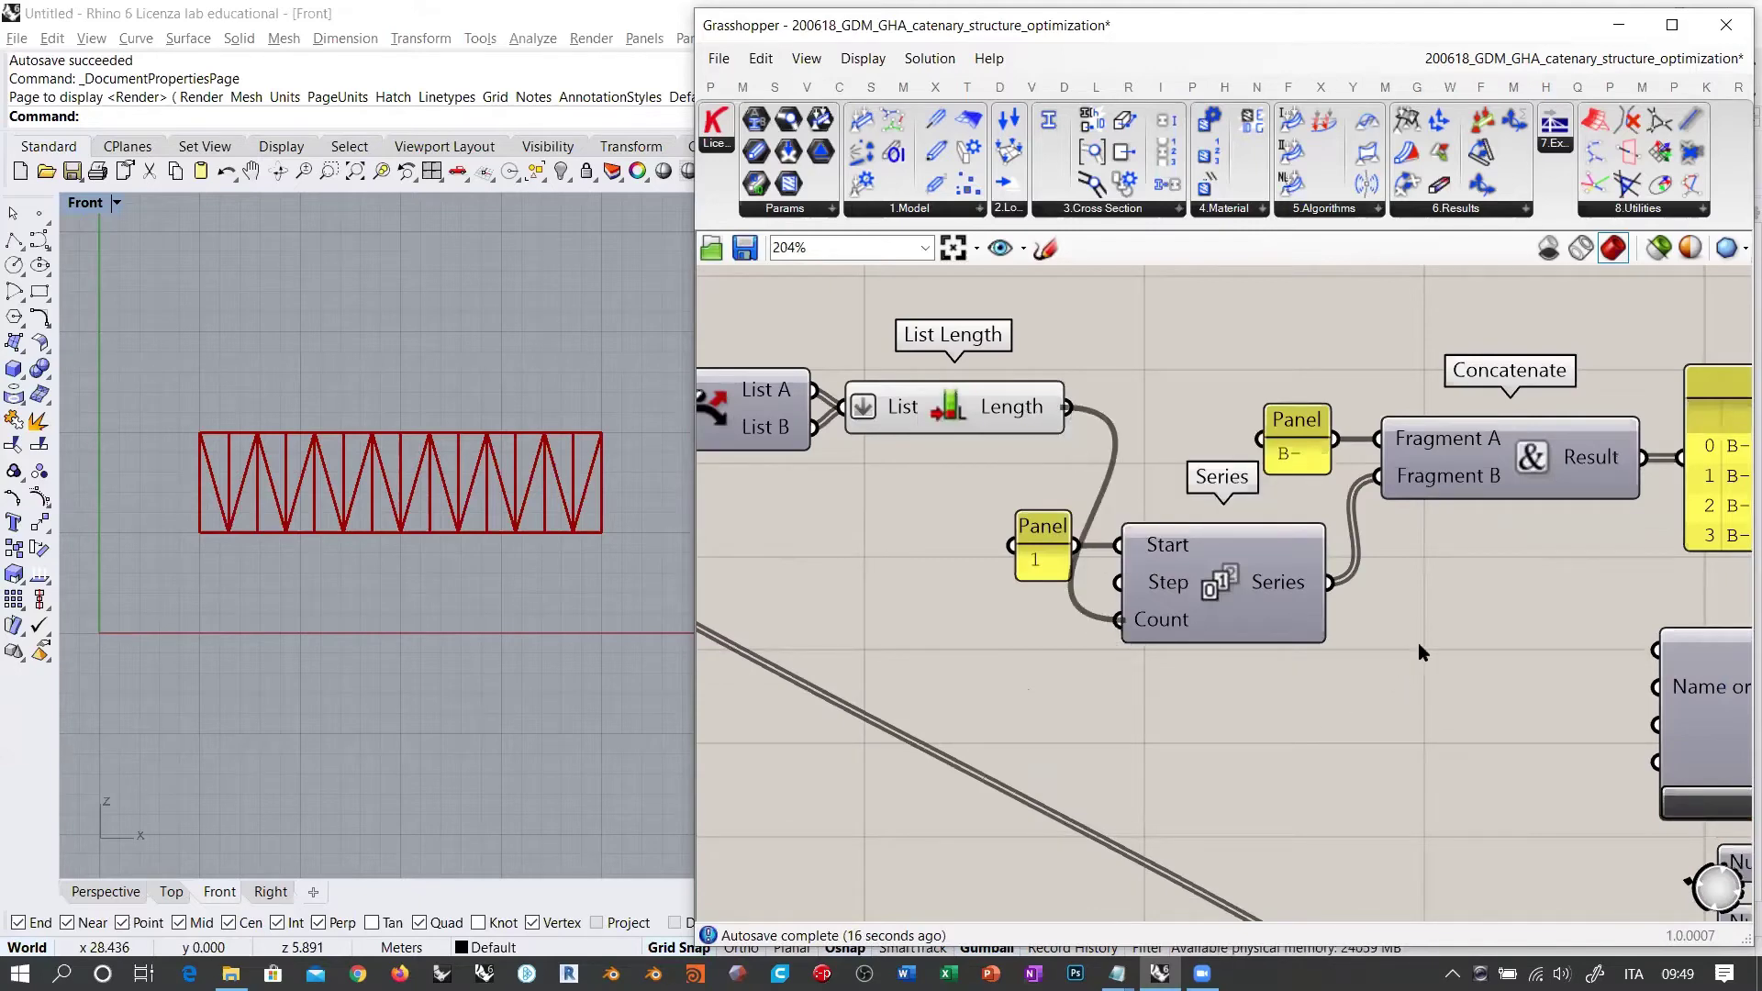
# Step: Check the end of the identifier list and connect its Panel to the upper Line to Beam's Identifier input
pyautogui.moveTo(1533, 624); pyautogui.dragTo(1055, 520, button='right')
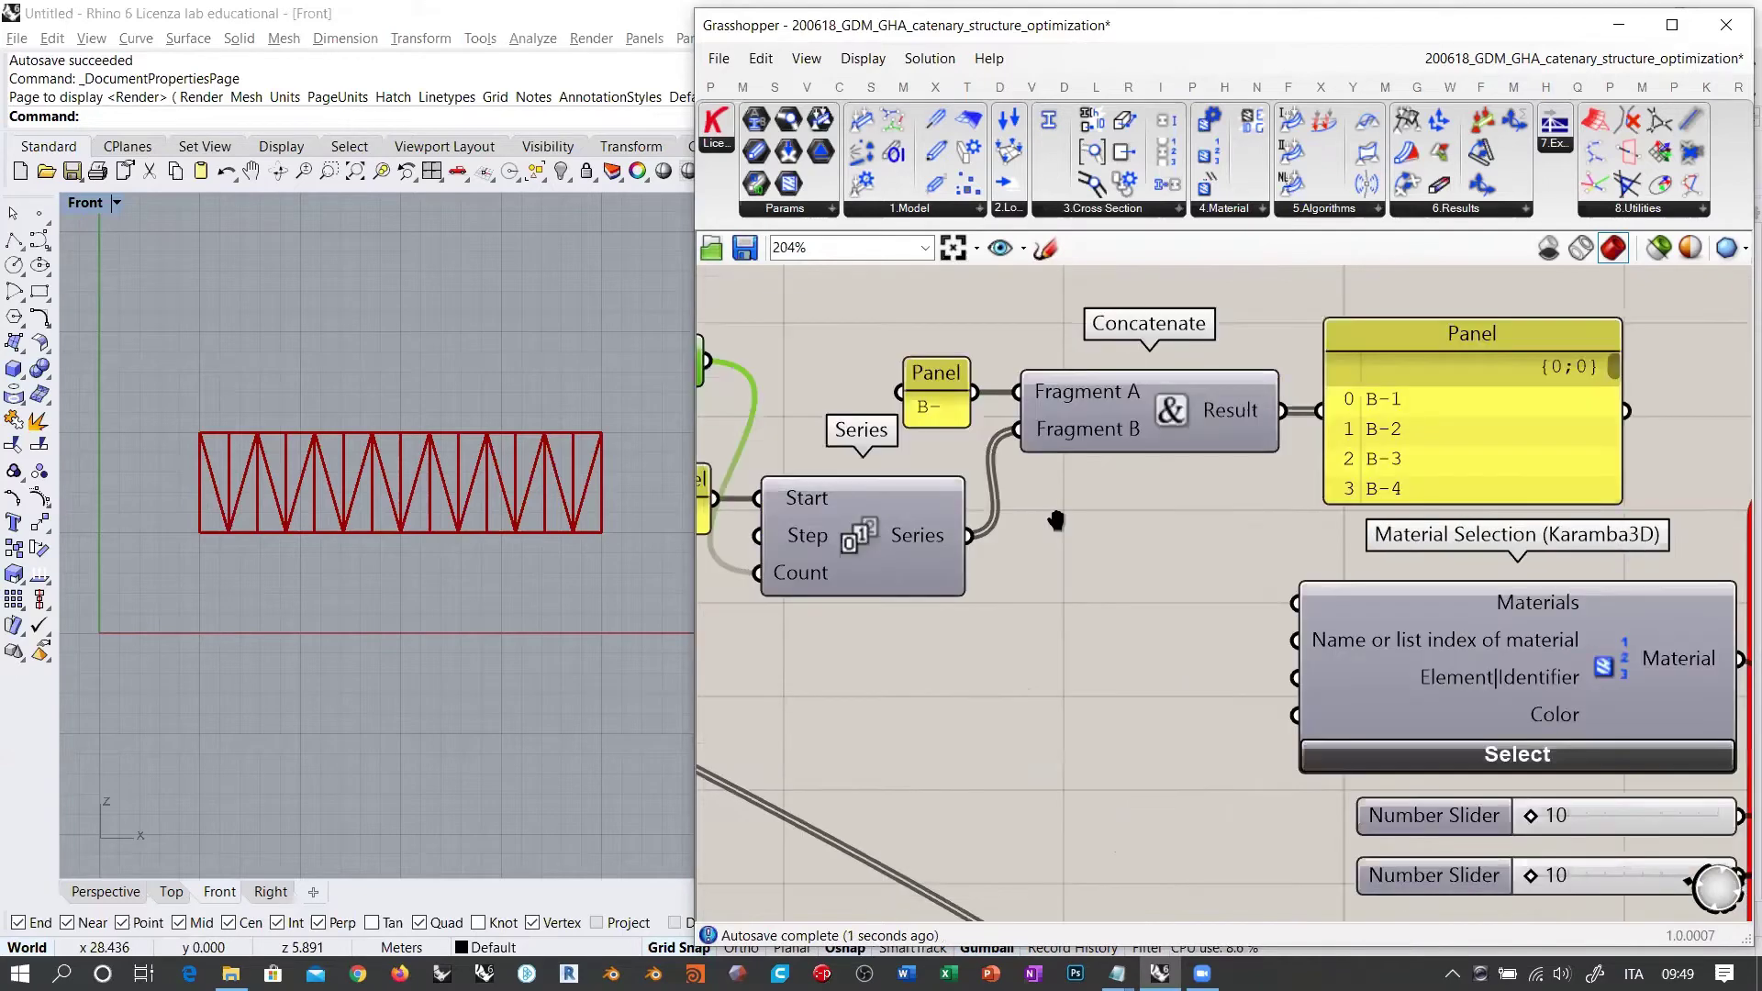
pyautogui.scroll(-3, 965, 518)
pyautogui.moveTo(1219, 428); pyautogui.dragTo(1064, 390, button='right')
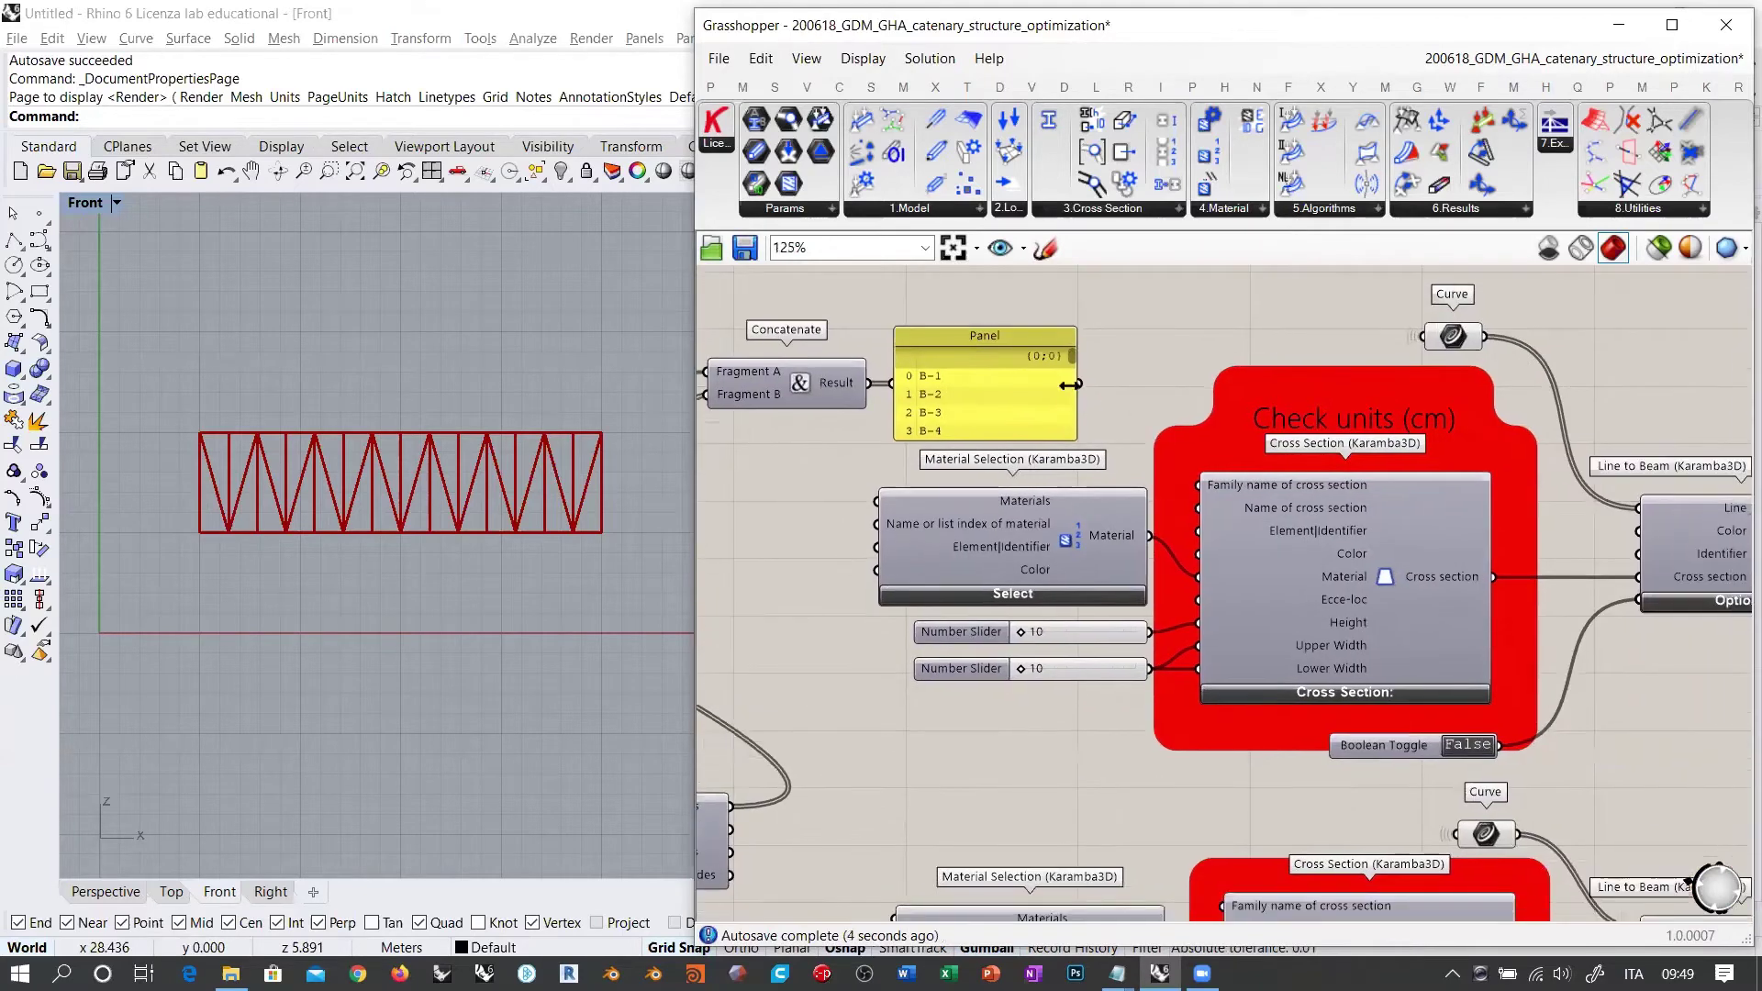
pyautogui.moveTo(1069, 365); pyautogui.dragTo(1072, 445)
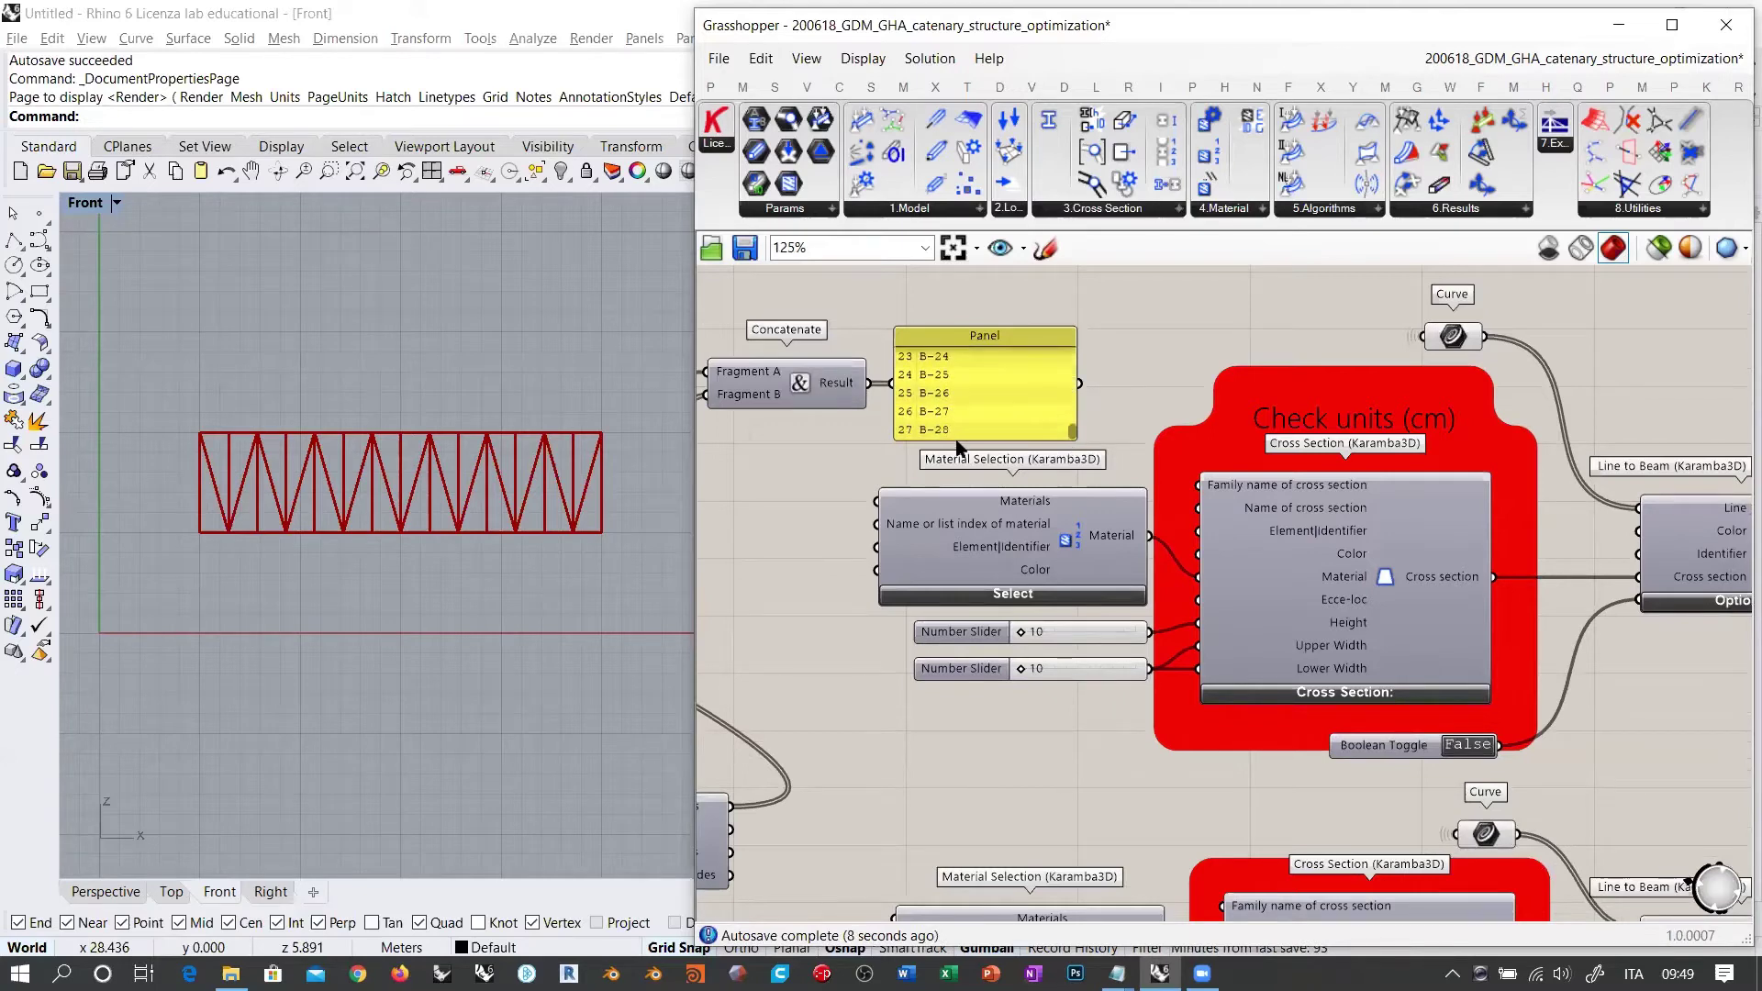
pyautogui.moveTo(1176, 400); pyautogui.dragTo(1009, 424, button='right')
pyautogui.scroll(-2, 1009, 424)
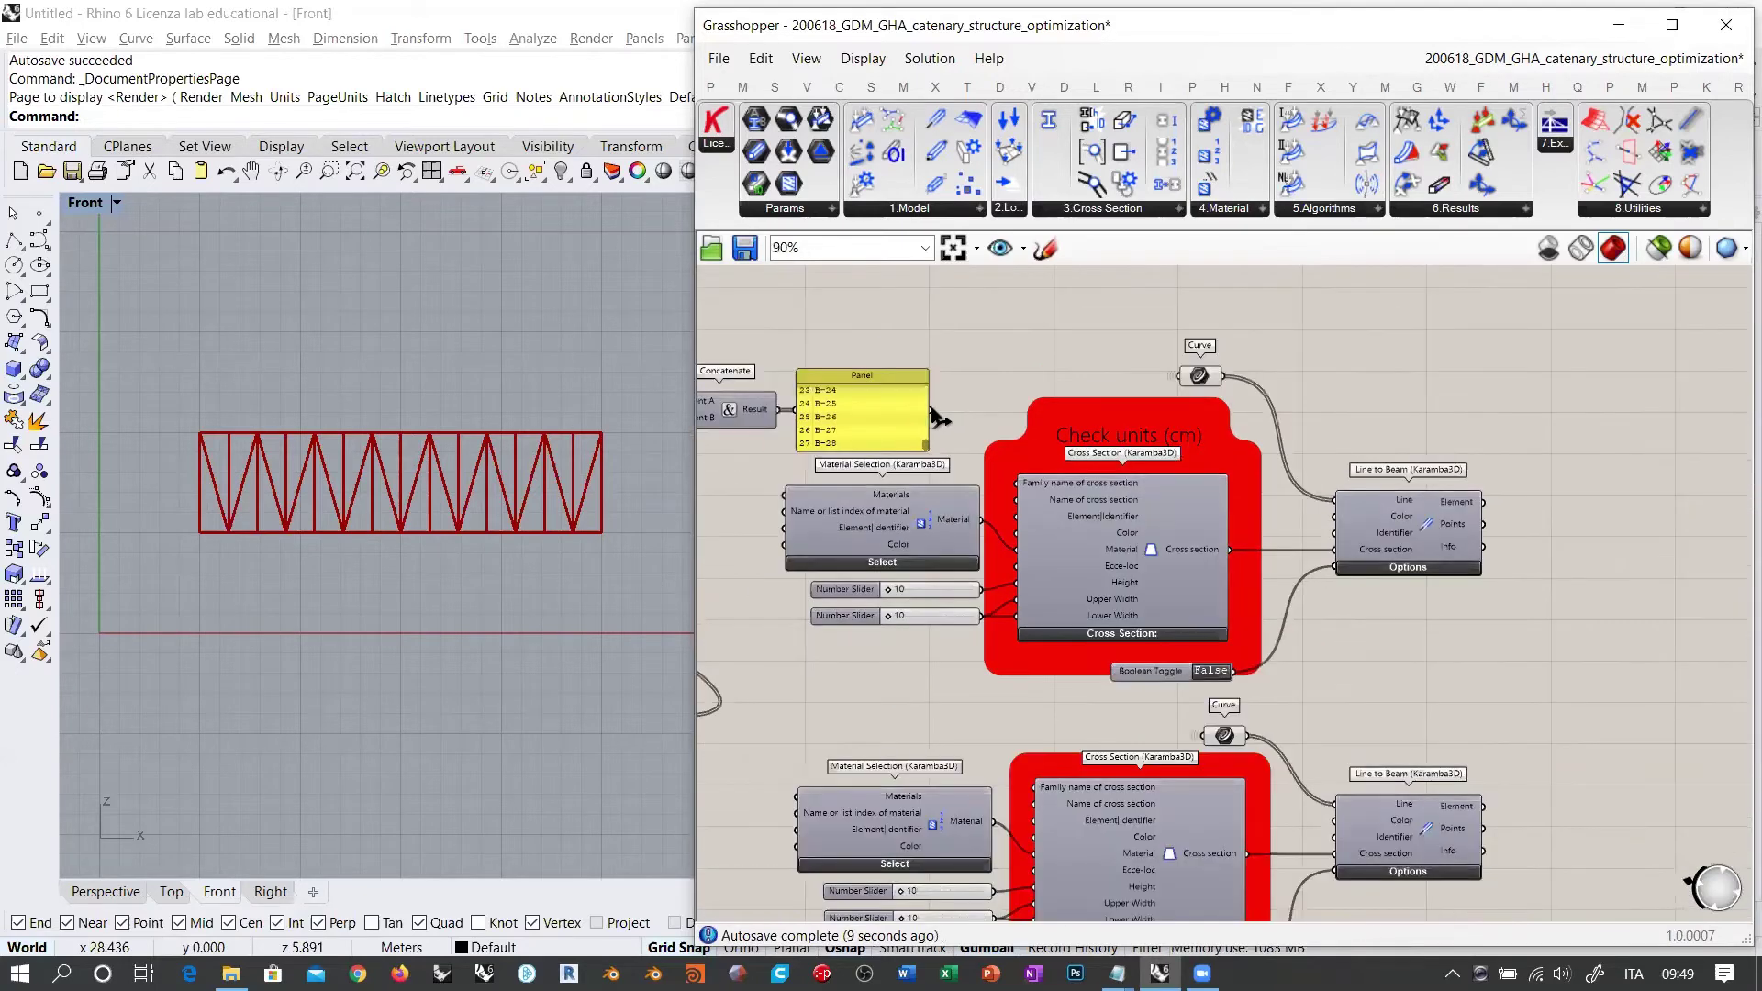
pyautogui.moveTo(931, 410); pyautogui.dragTo(1335, 543)
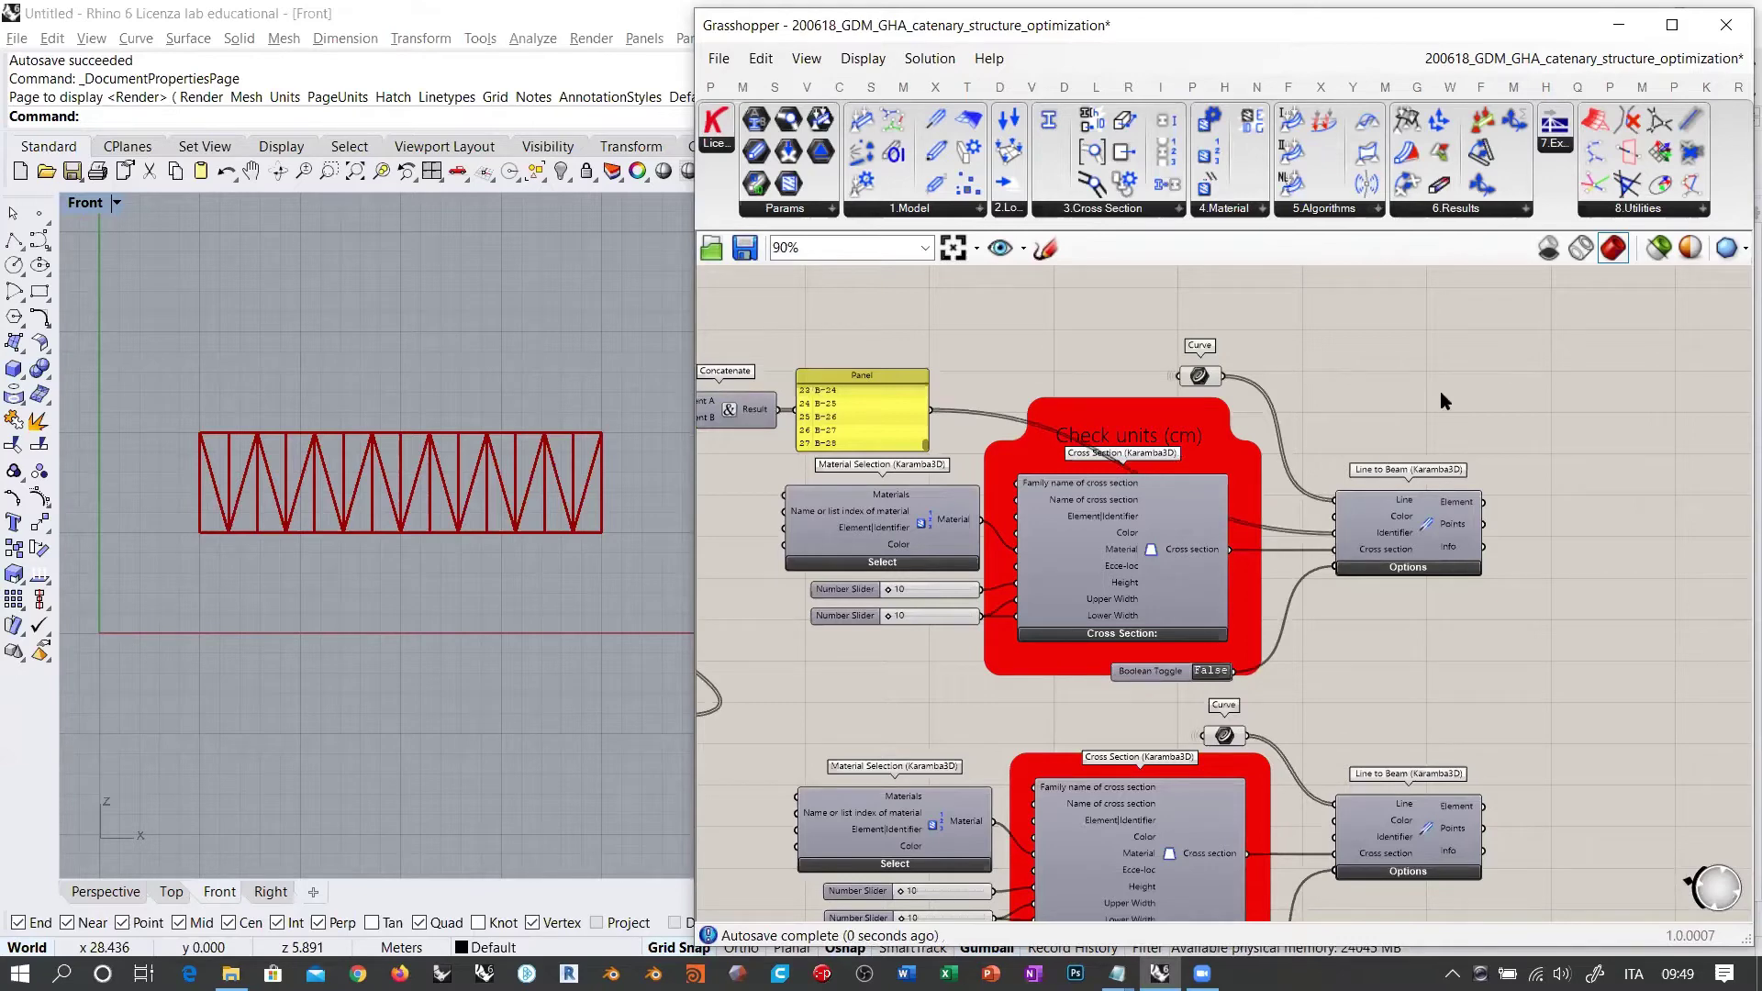
# Step: Change the prefix in the Panel feeding Concatenate's Fragment A to "P-"
pyautogui.moveTo(917, 337); pyautogui.dragTo(1313, 322, button='right')
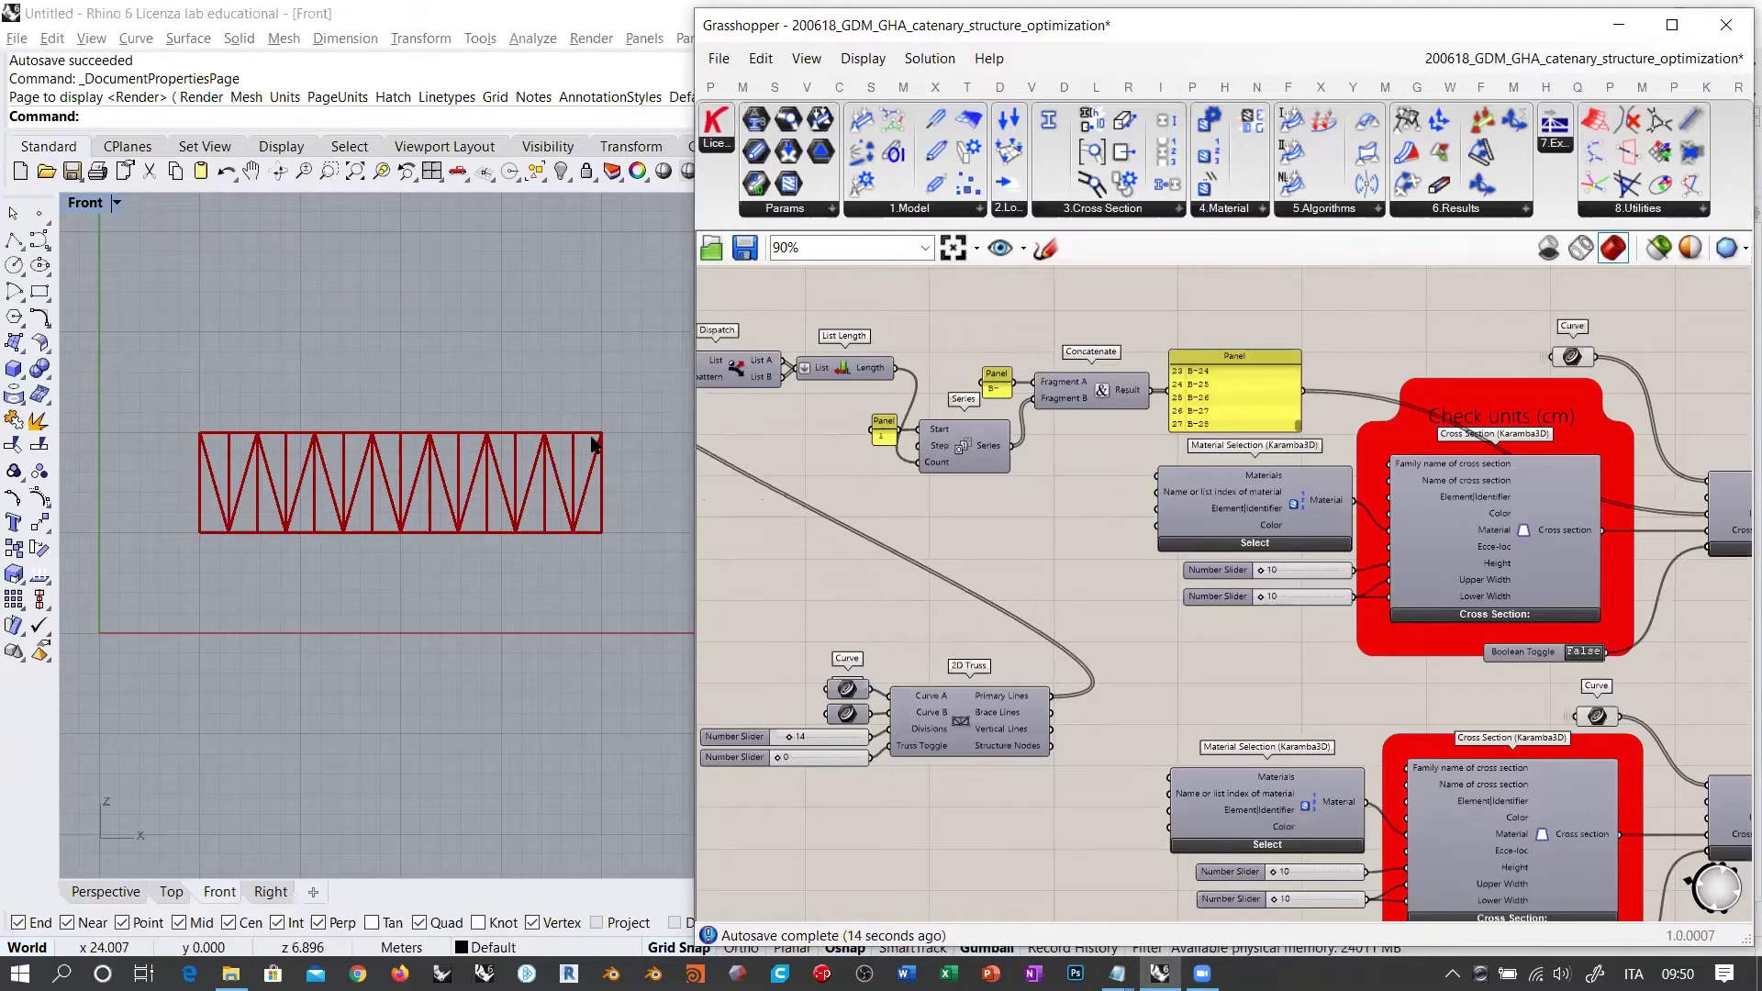
pyautogui.scroll(2, 1020, 432)
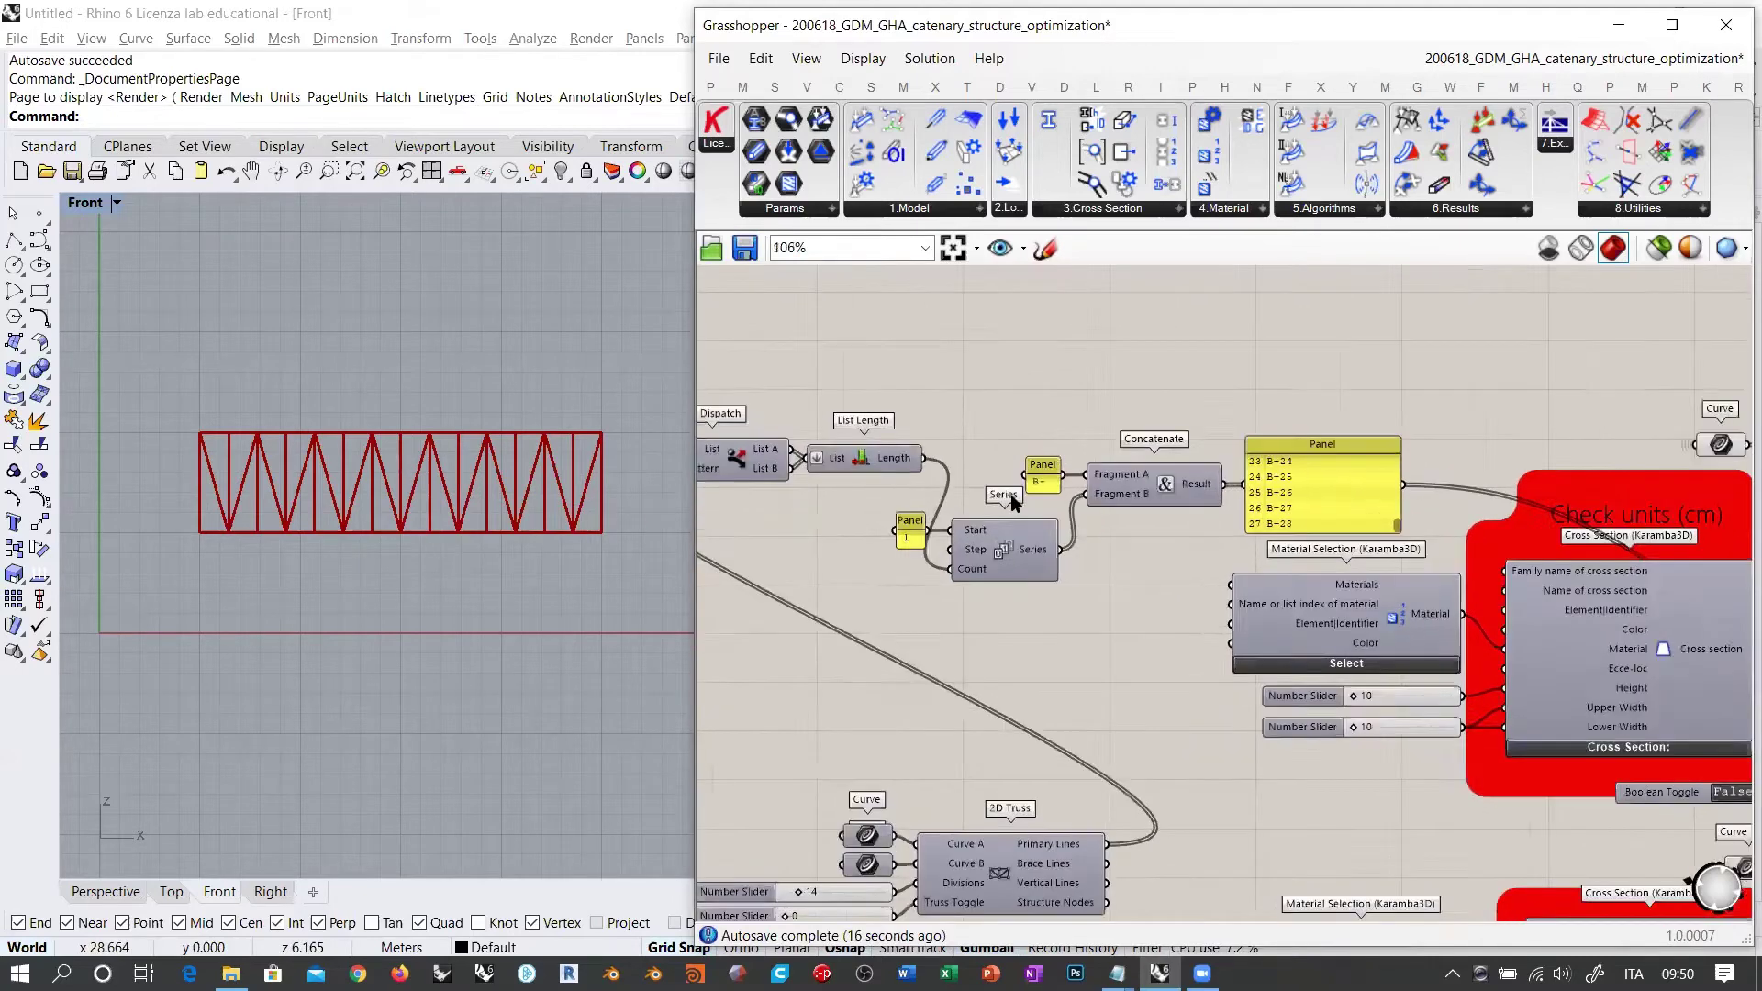
pyautogui.scroll(3, 1016, 495)
pyautogui.scroll(3, 1074, 496)
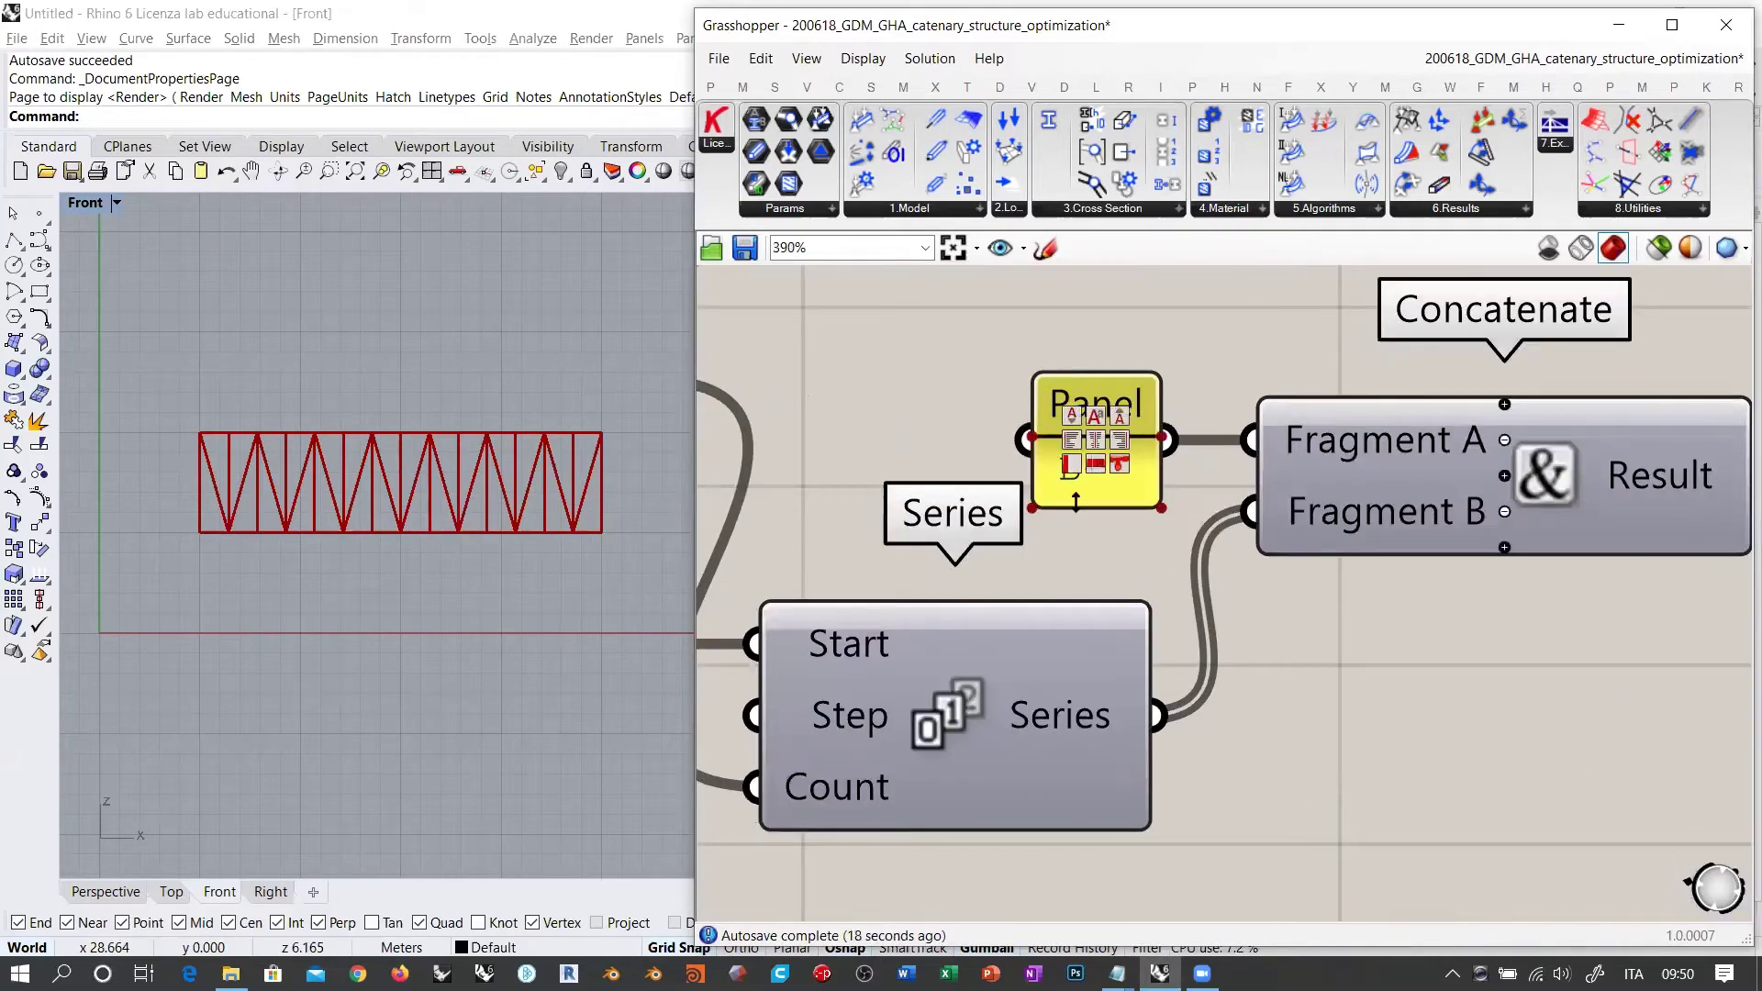
pyautogui.scroll(-3, 1076, 502)
pyautogui.moveTo(1168, 574); pyautogui.dragTo(1216, 340, button='right')
pyautogui.moveTo(1085, 766); pyautogui.dragTo(1120, 598, button='right')
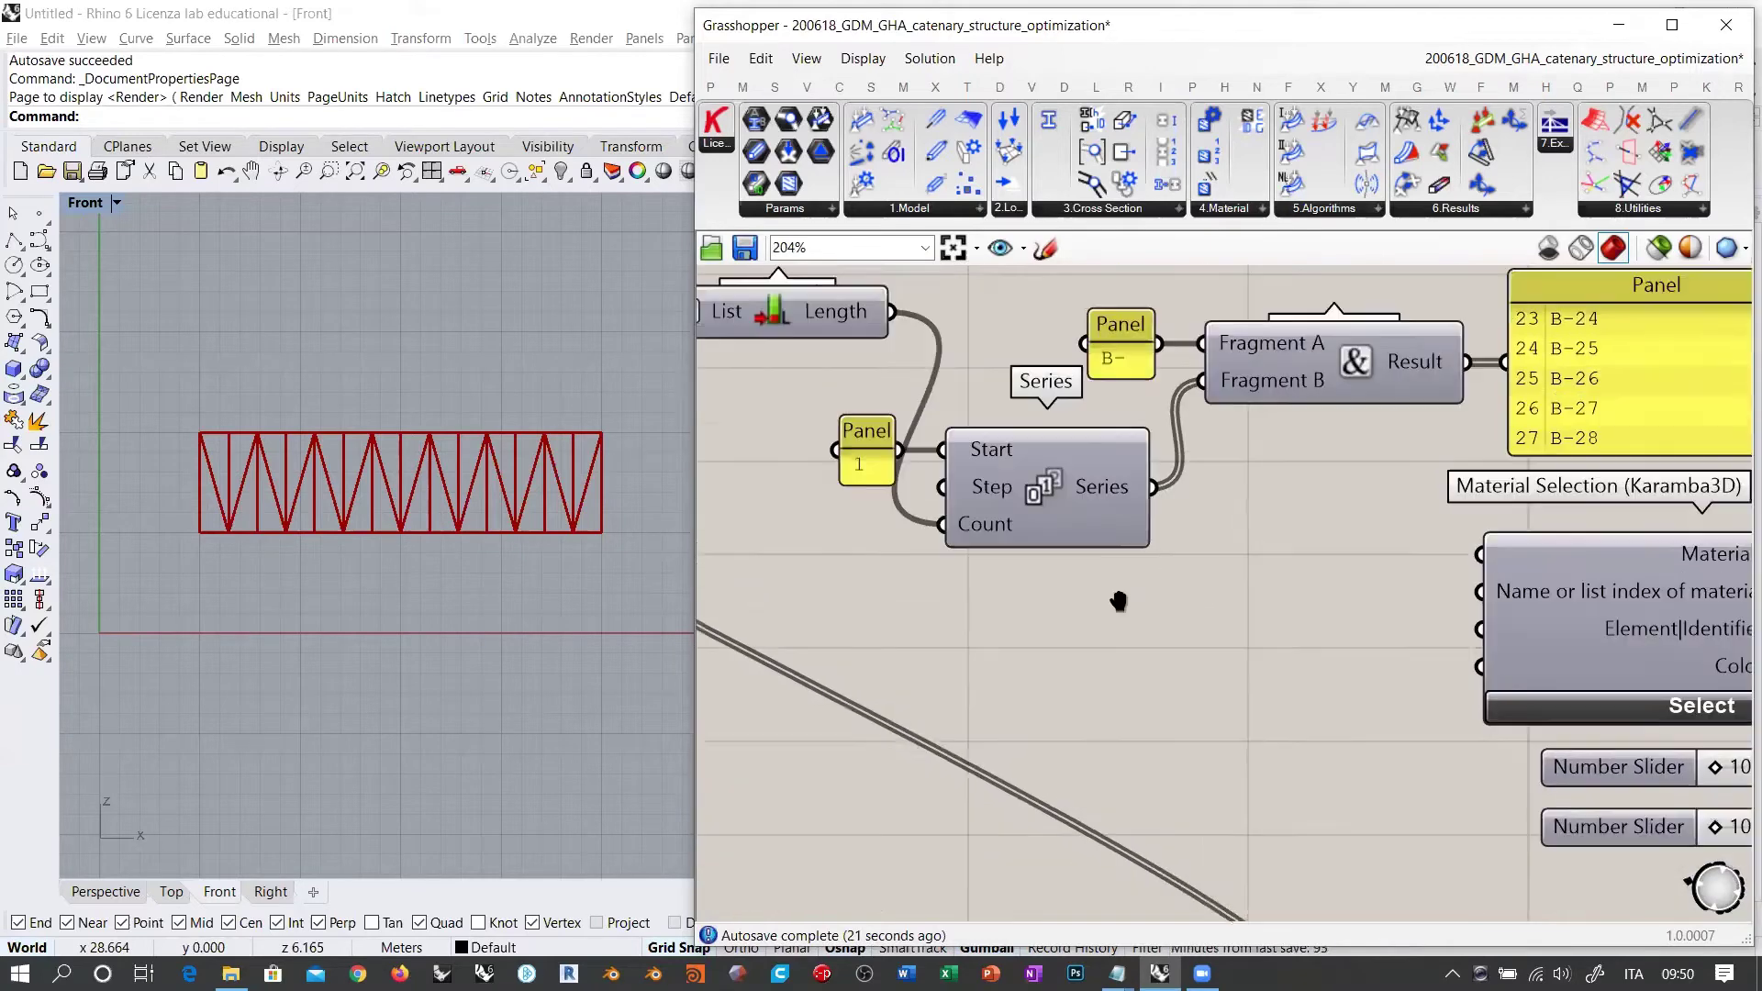
pyautogui.scroll(2, 1113, 531)
pyautogui.doubleClick(1112, 519)
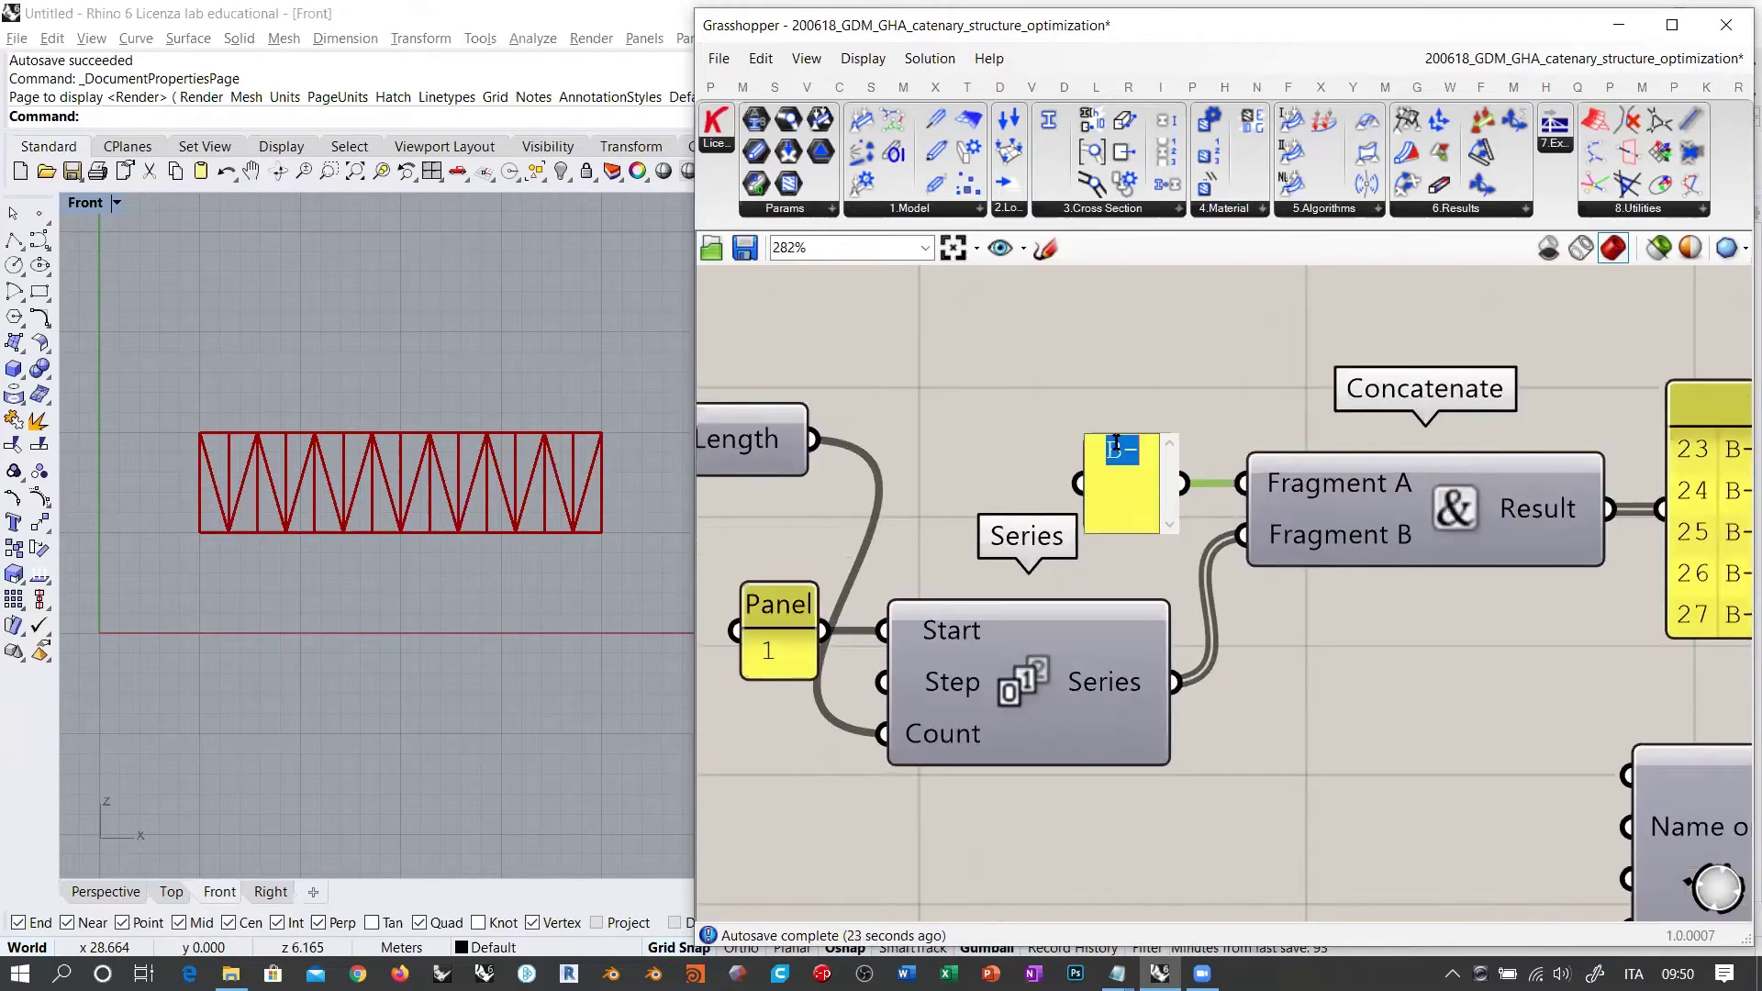
pyautogui.write('P')
pyautogui.click(1108, 351)
pyautogui.scroll(-5, 1130, 339)
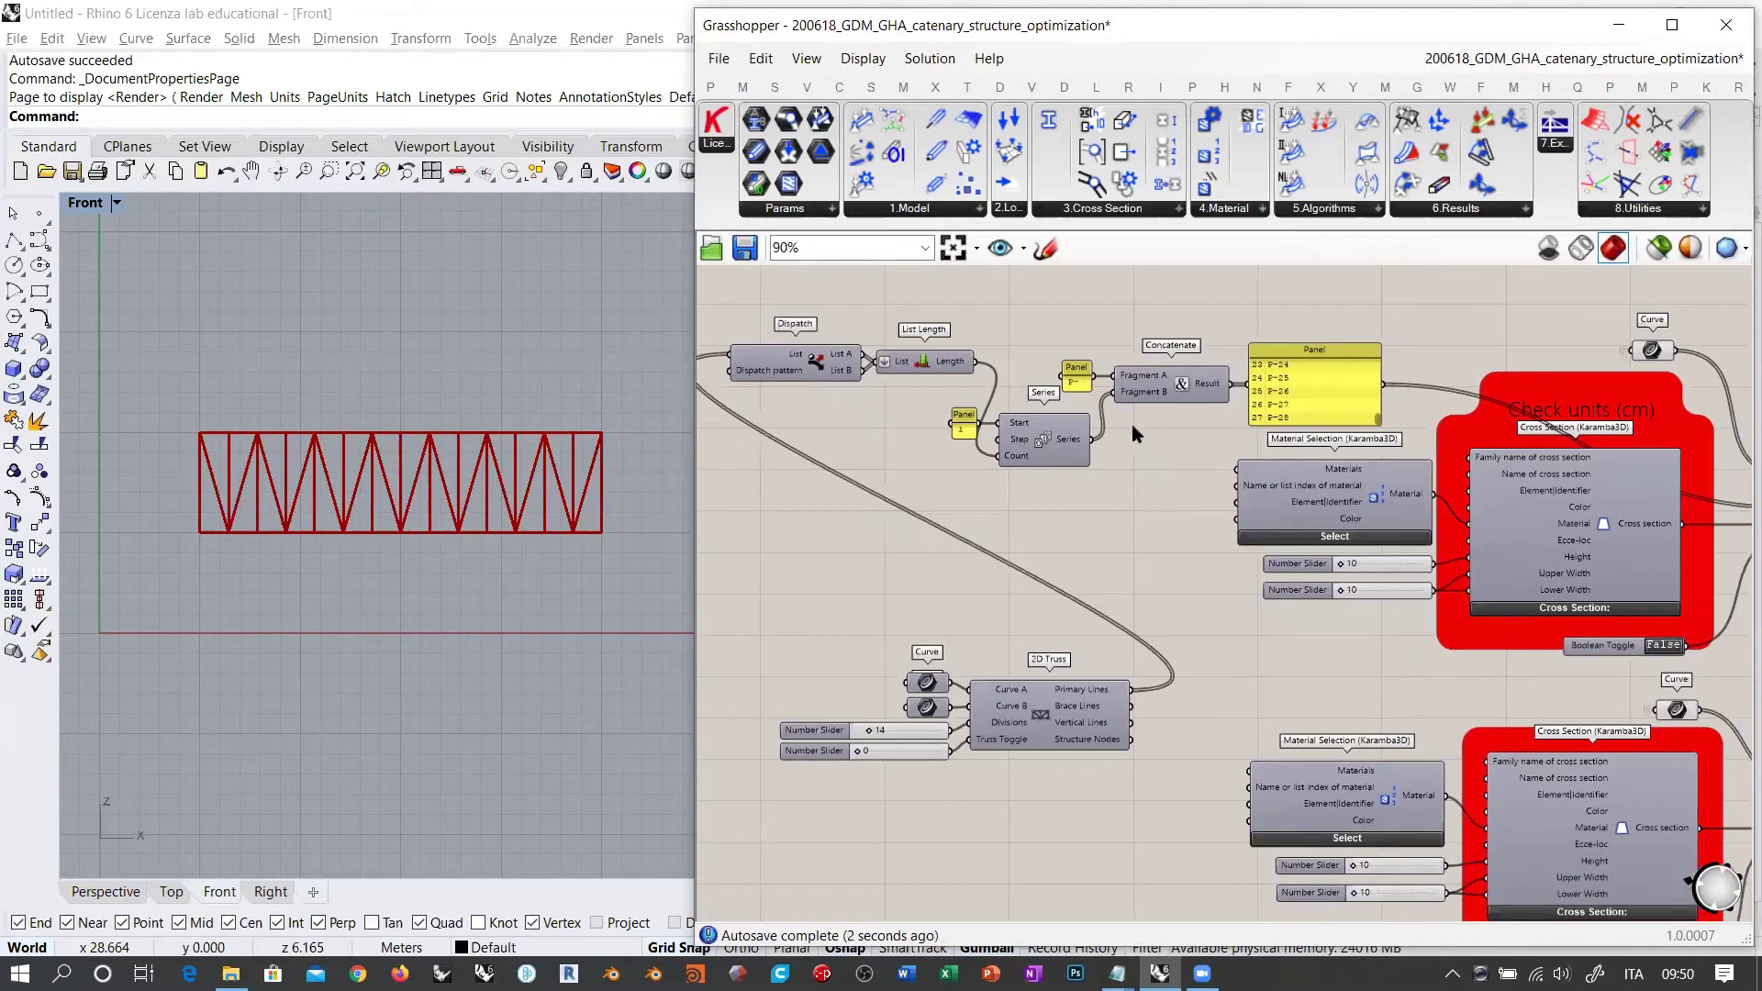
pyautogui.moveTo(1423, 475); pyautogui.dragTo(1240, 426, button='right')
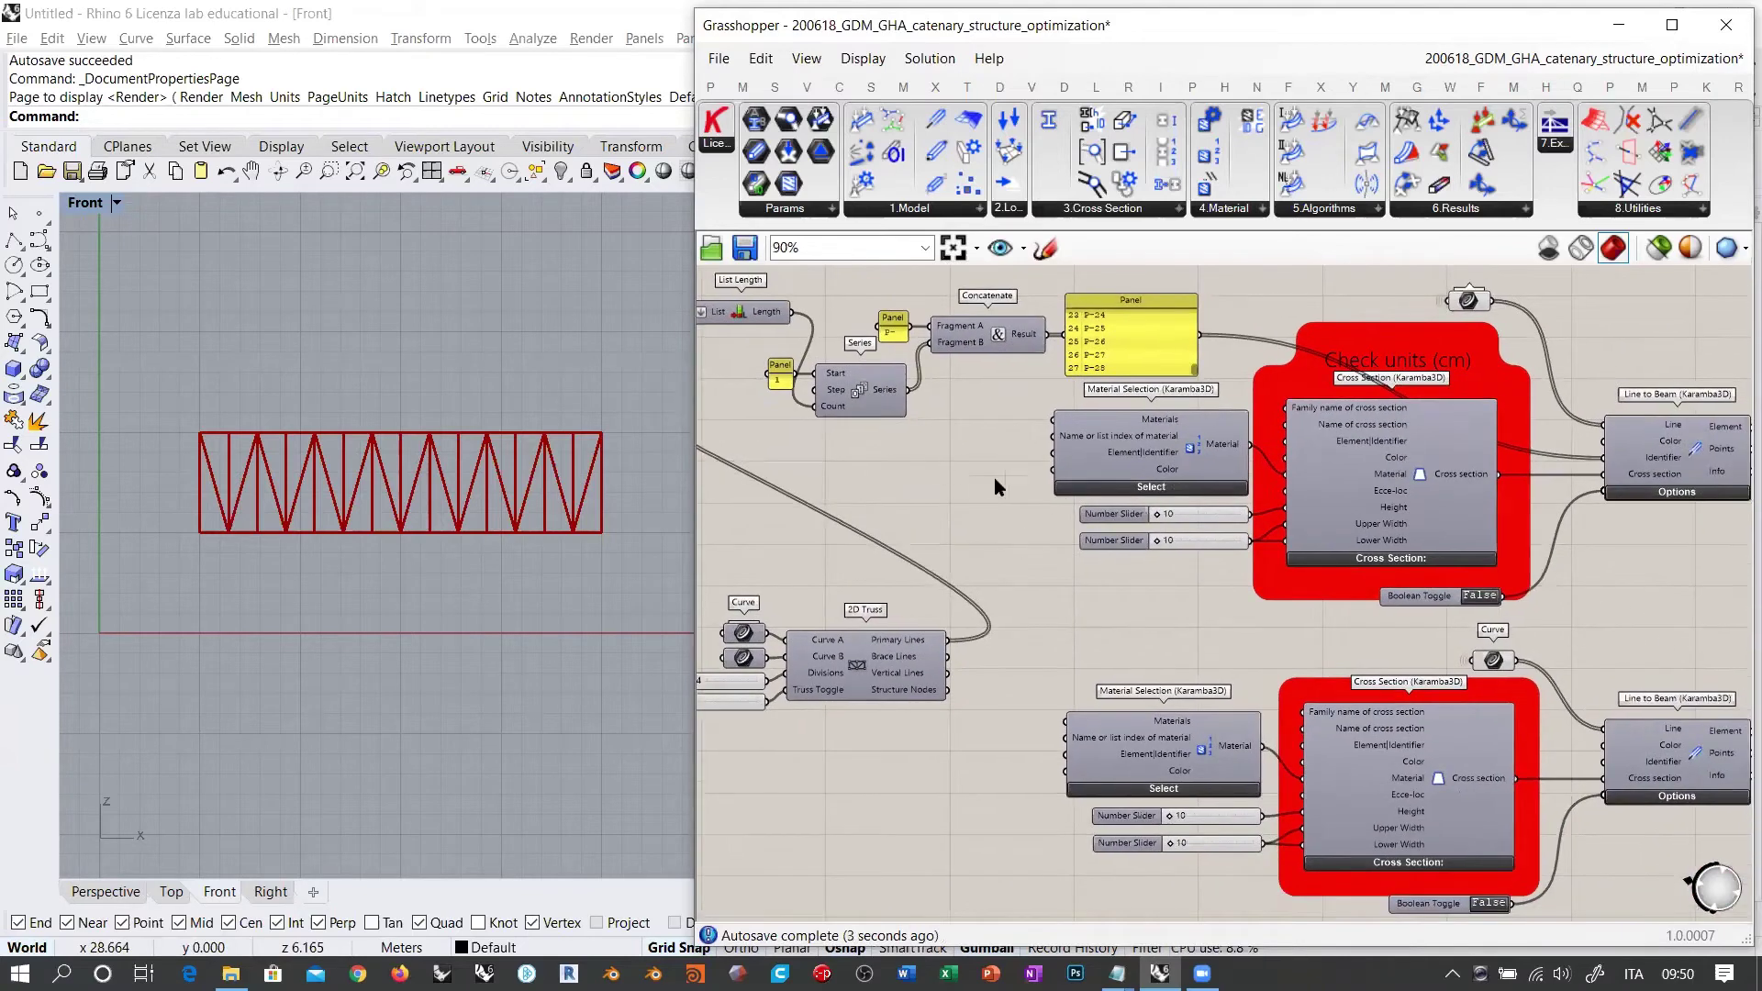
pyautogui.moveTo(993, 477); pyautogui.dragTo(1190, 543, button='right')
pyautogui.scroll(2, 1066, 402)
pyautogui.scroll(-2, 1122, 401)
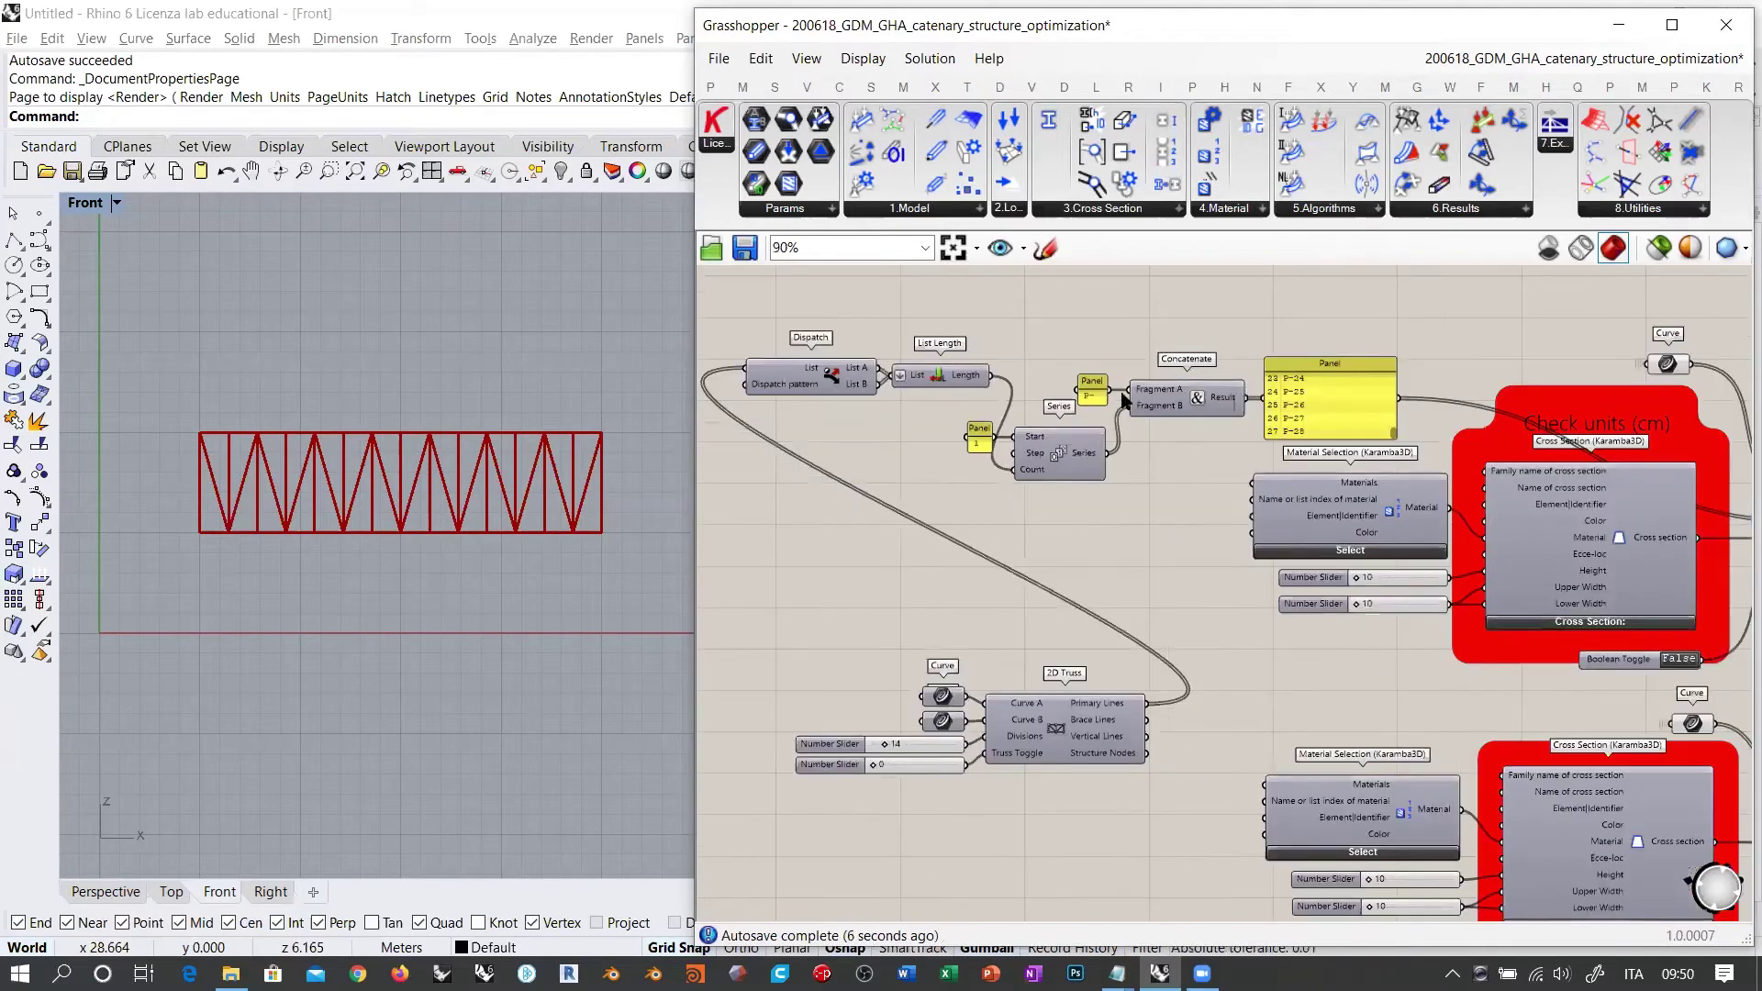
# Step: Check the start of the "P-" identifier list and highlight the lines held by the Curve parameter feeding the upper Line to Beam
pyautogui.moveTo(1193, 736); pyautogui.dragTo(1080, 450, button='right')
pyautogui.moveTo(1070, 703); pyautogui.dragTo(1044, 467, button='right')
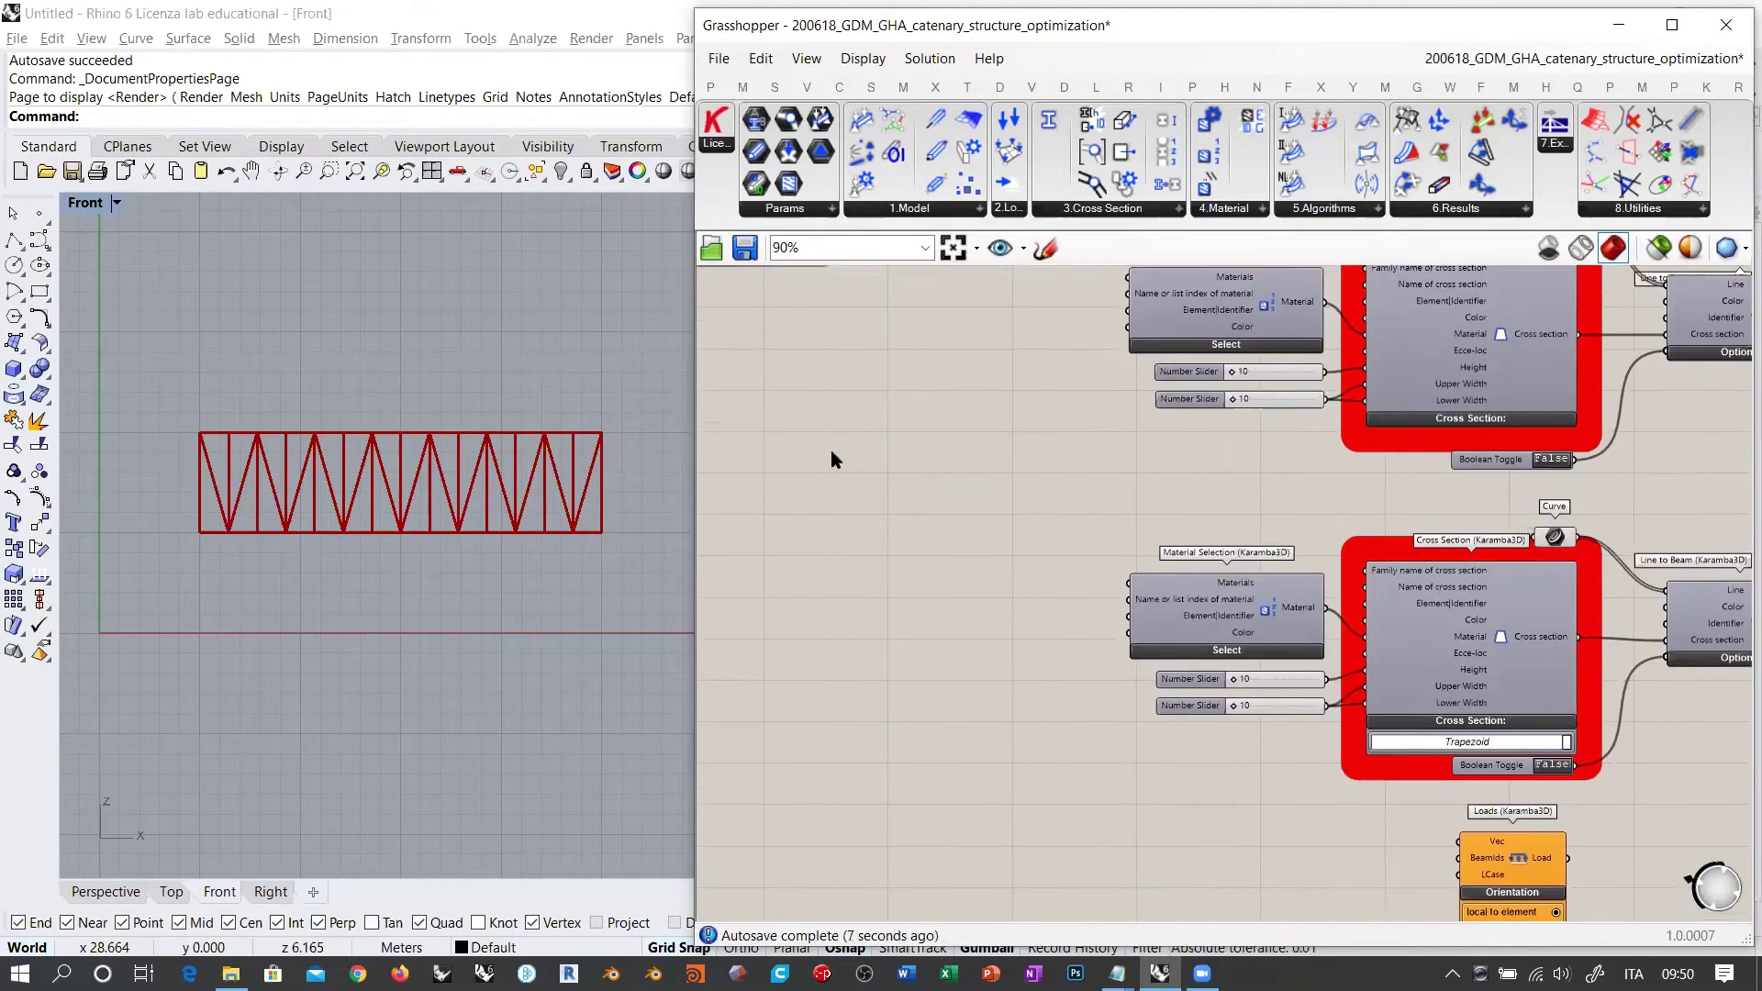
pyautogui.moveTo(855, 424); pyautogui.dragTo(944, 731, button='right')
pyautogui.moveTo(959, 353); pyautogui.dragTo(961, 519, button='right')
pyautogui.scroll(3, 1204, 330)
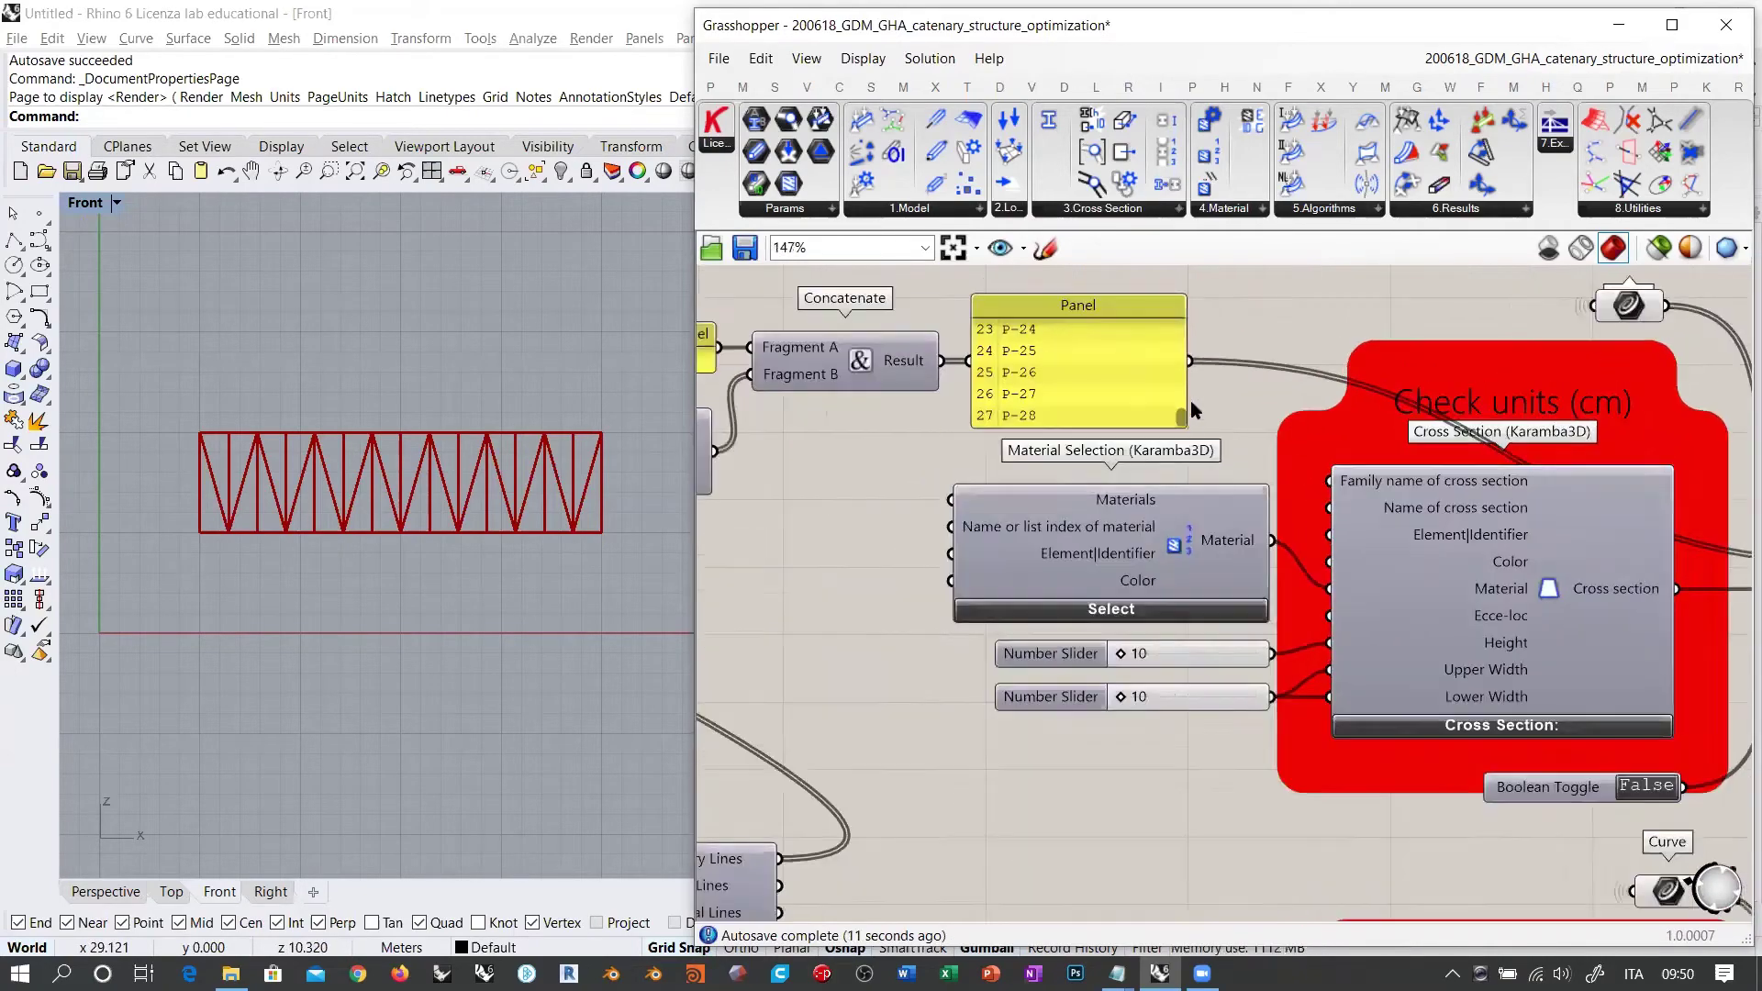
pyautogui.scroll(6, 1182, 332)
pyautogui.scroll(3, 1182, 332)
pyautogui.scroll(-3, 936, 458)
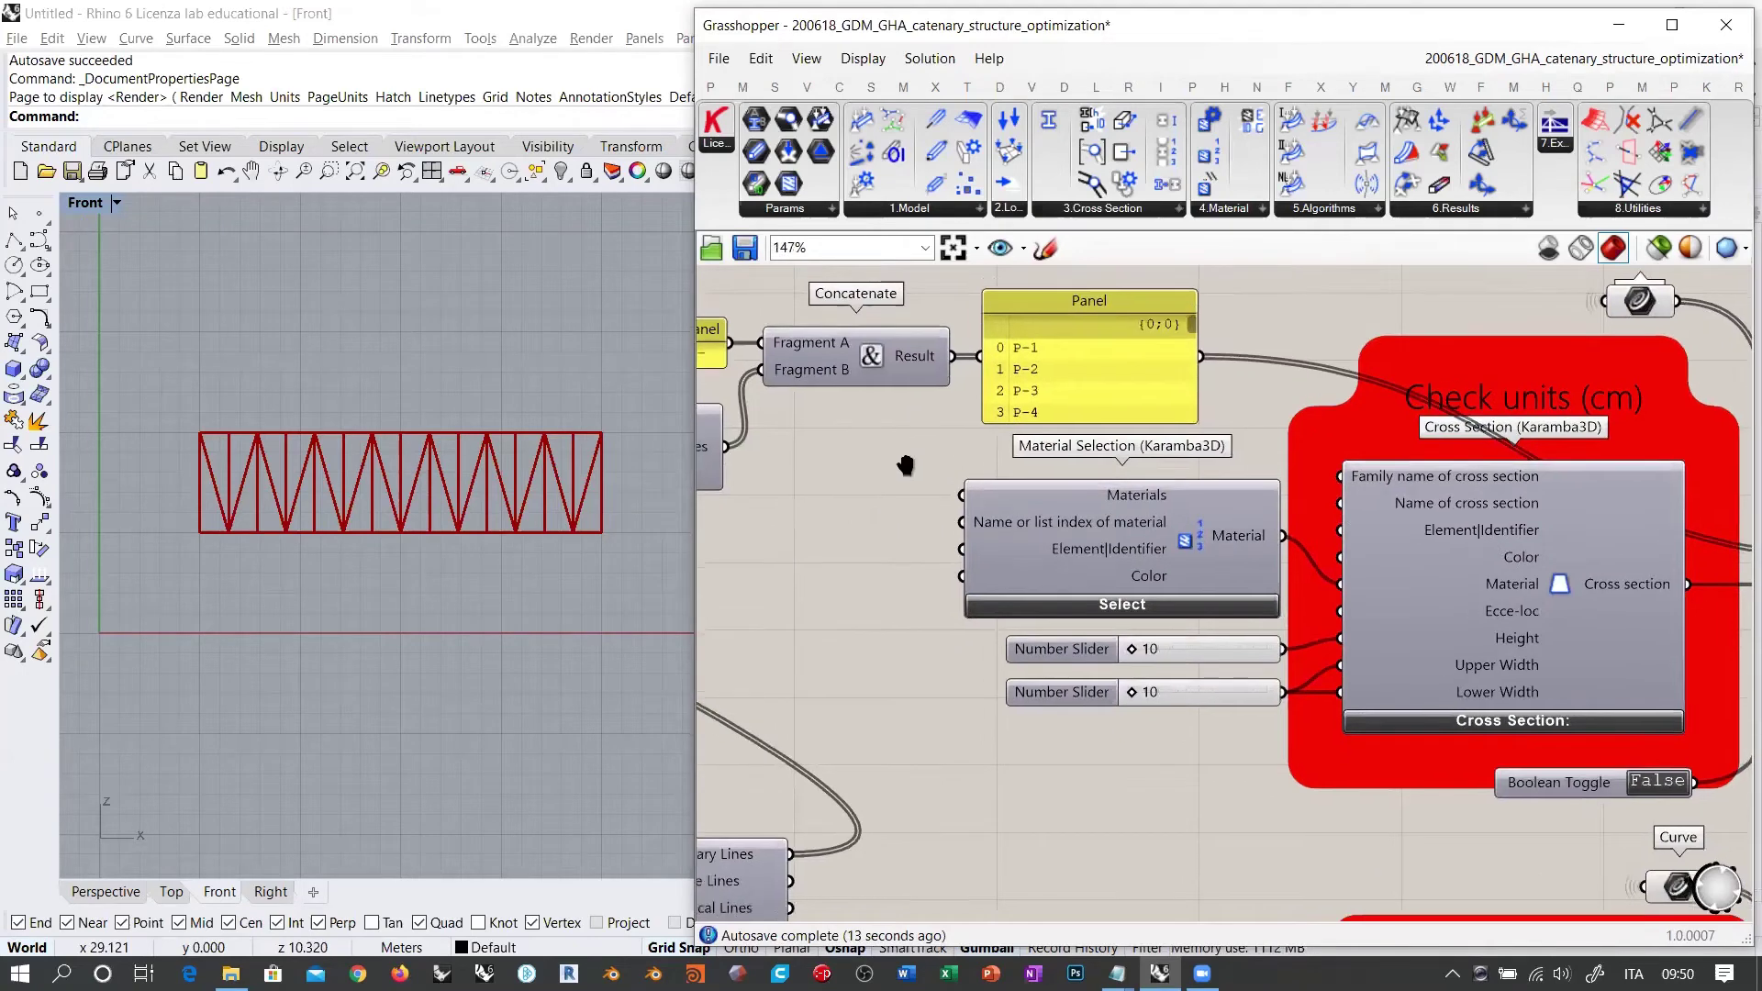
pyautogui.click(1363, 366)
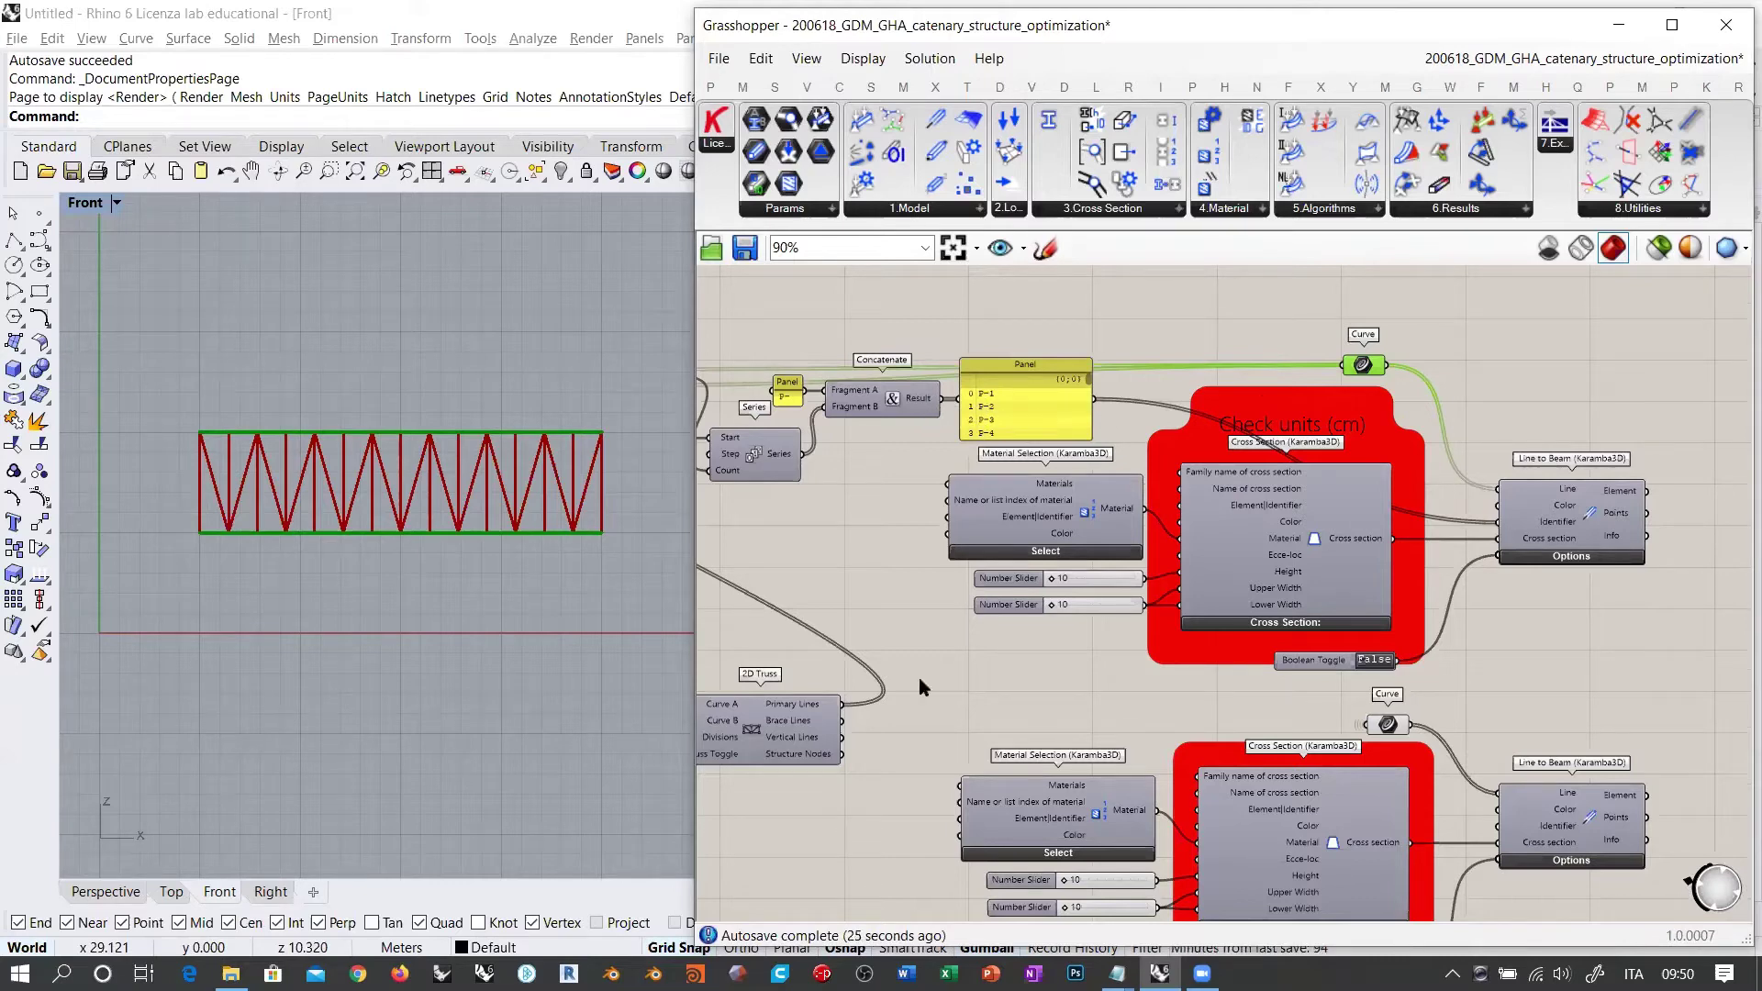
# Step: Examine the inputs and orientation options of the Karamba3D Loads component below the lower cross section
pyautogui.moveTo(886, 871); pyautogui.dragTo(926, 482, button='right')
pyautogui.moveTo(966, 737); pyautogui.dragTo(951, 406, button='right')
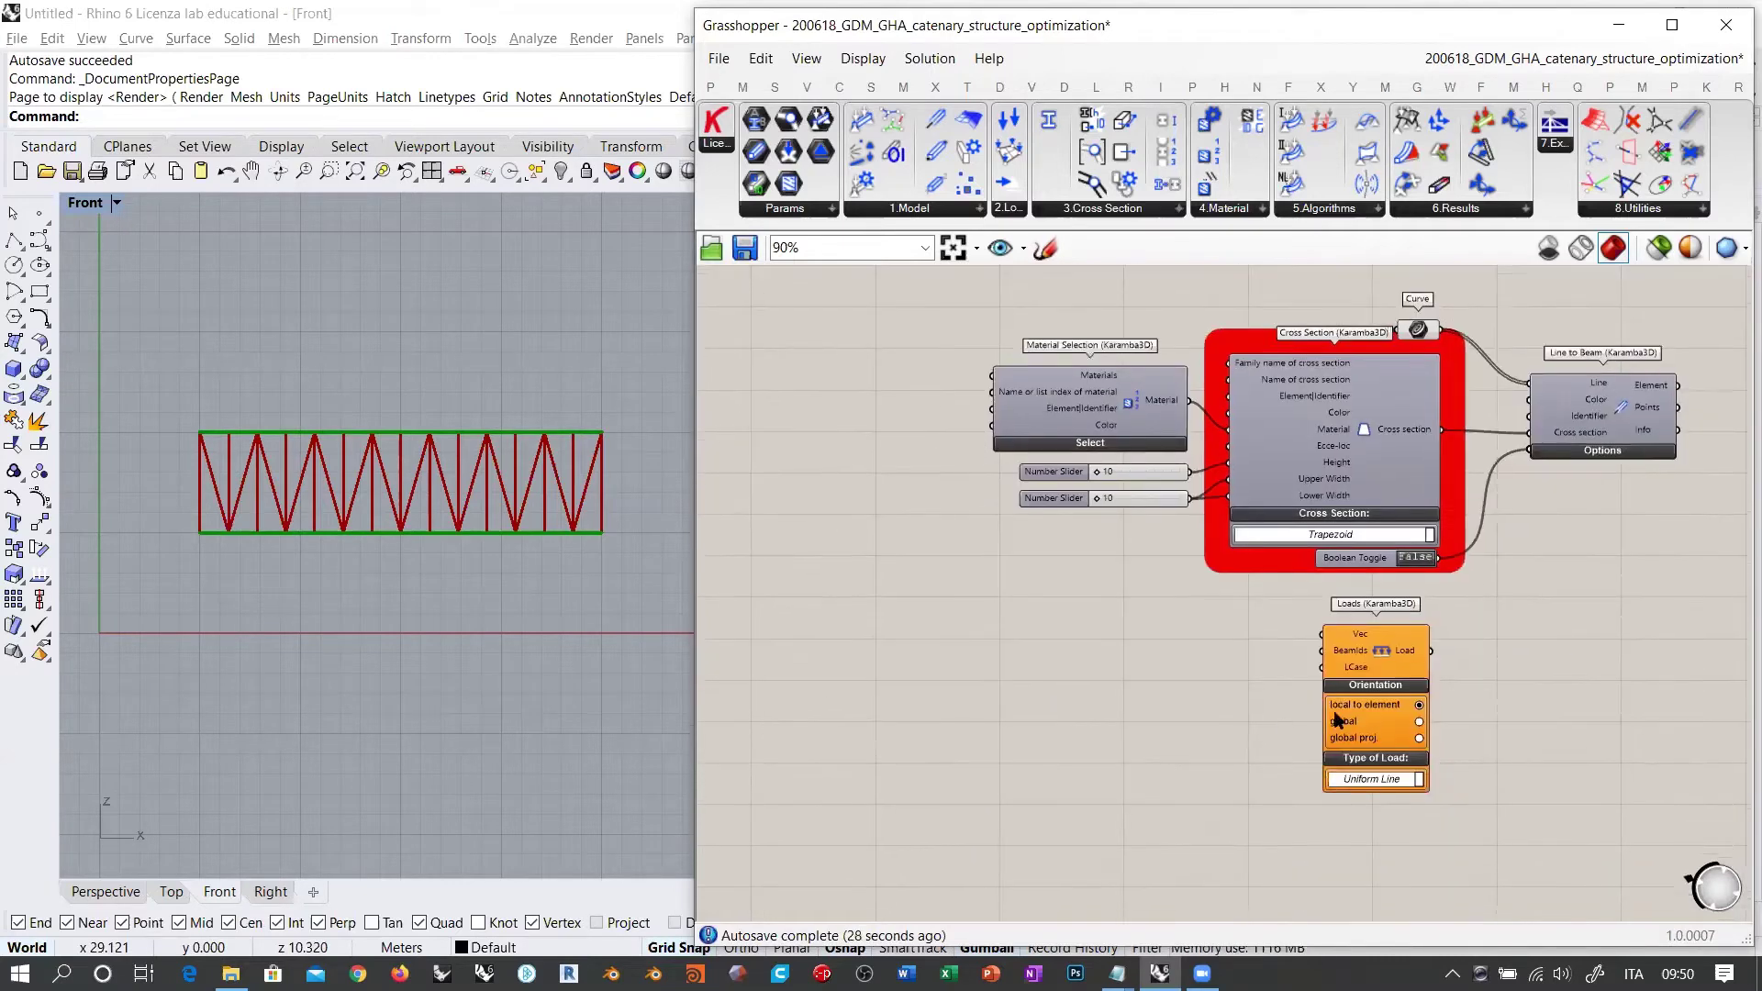
pyautogui.scroll(5, 1332, 706)
pyautogui.scroll(1, 1379, 533)
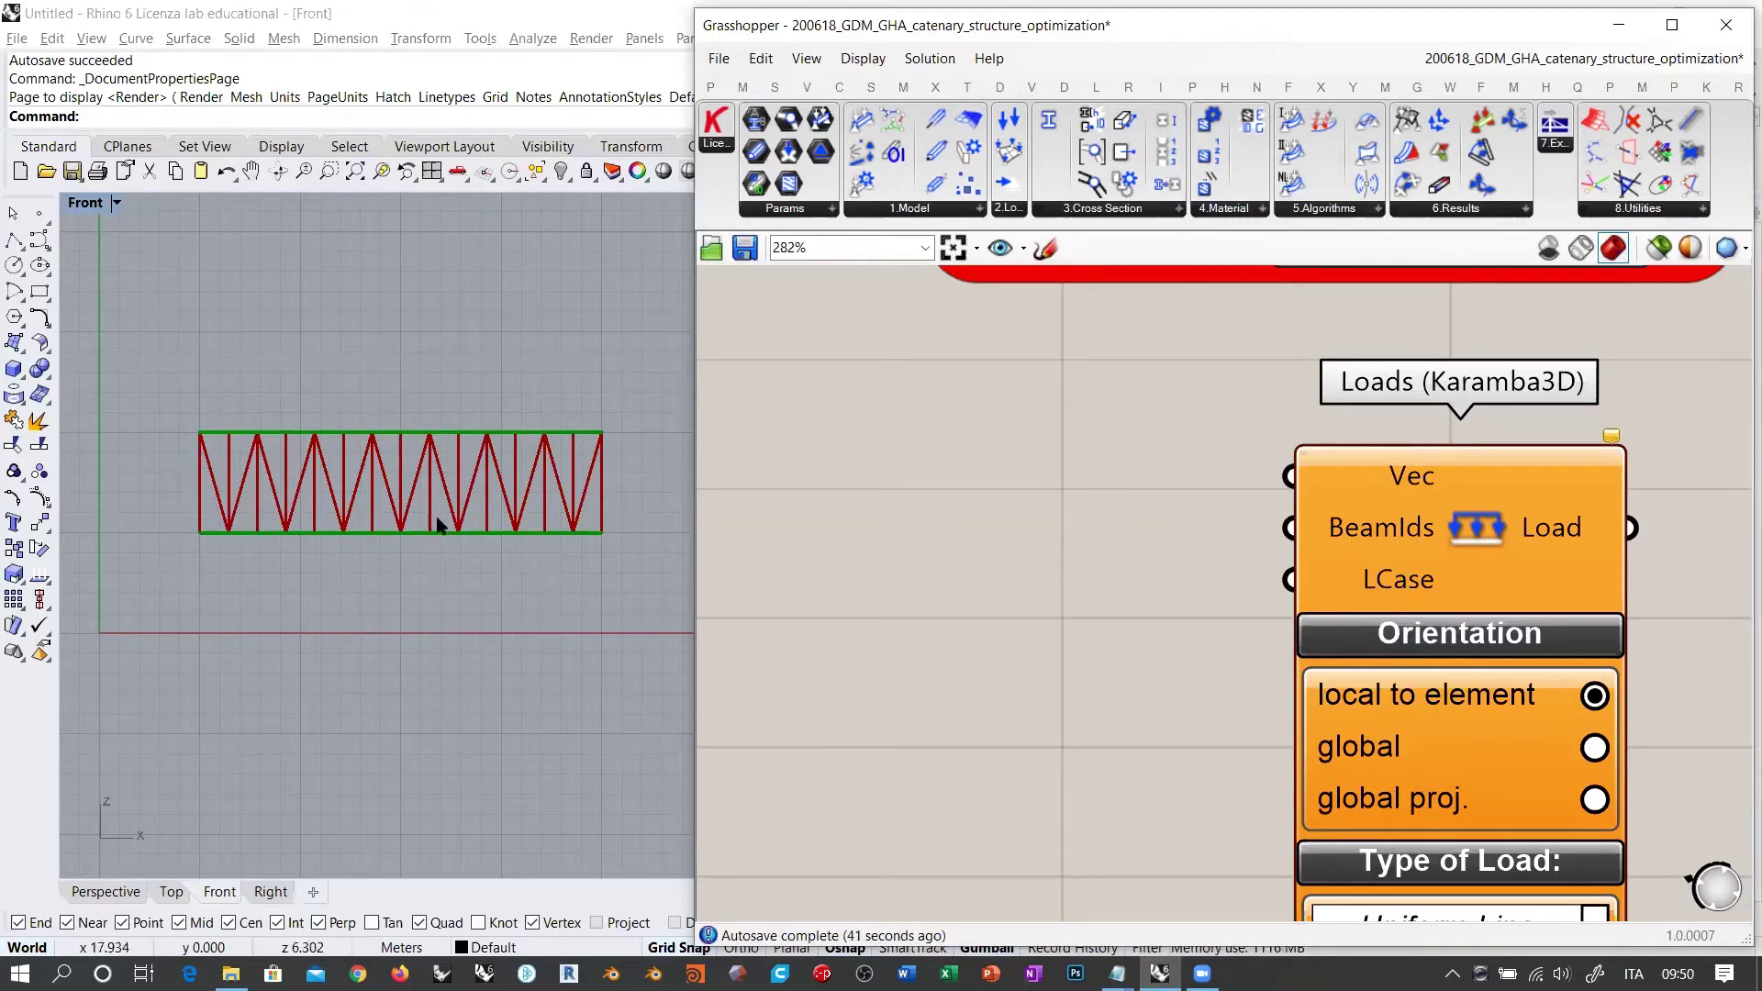
pyautogui.click(1070, 517)
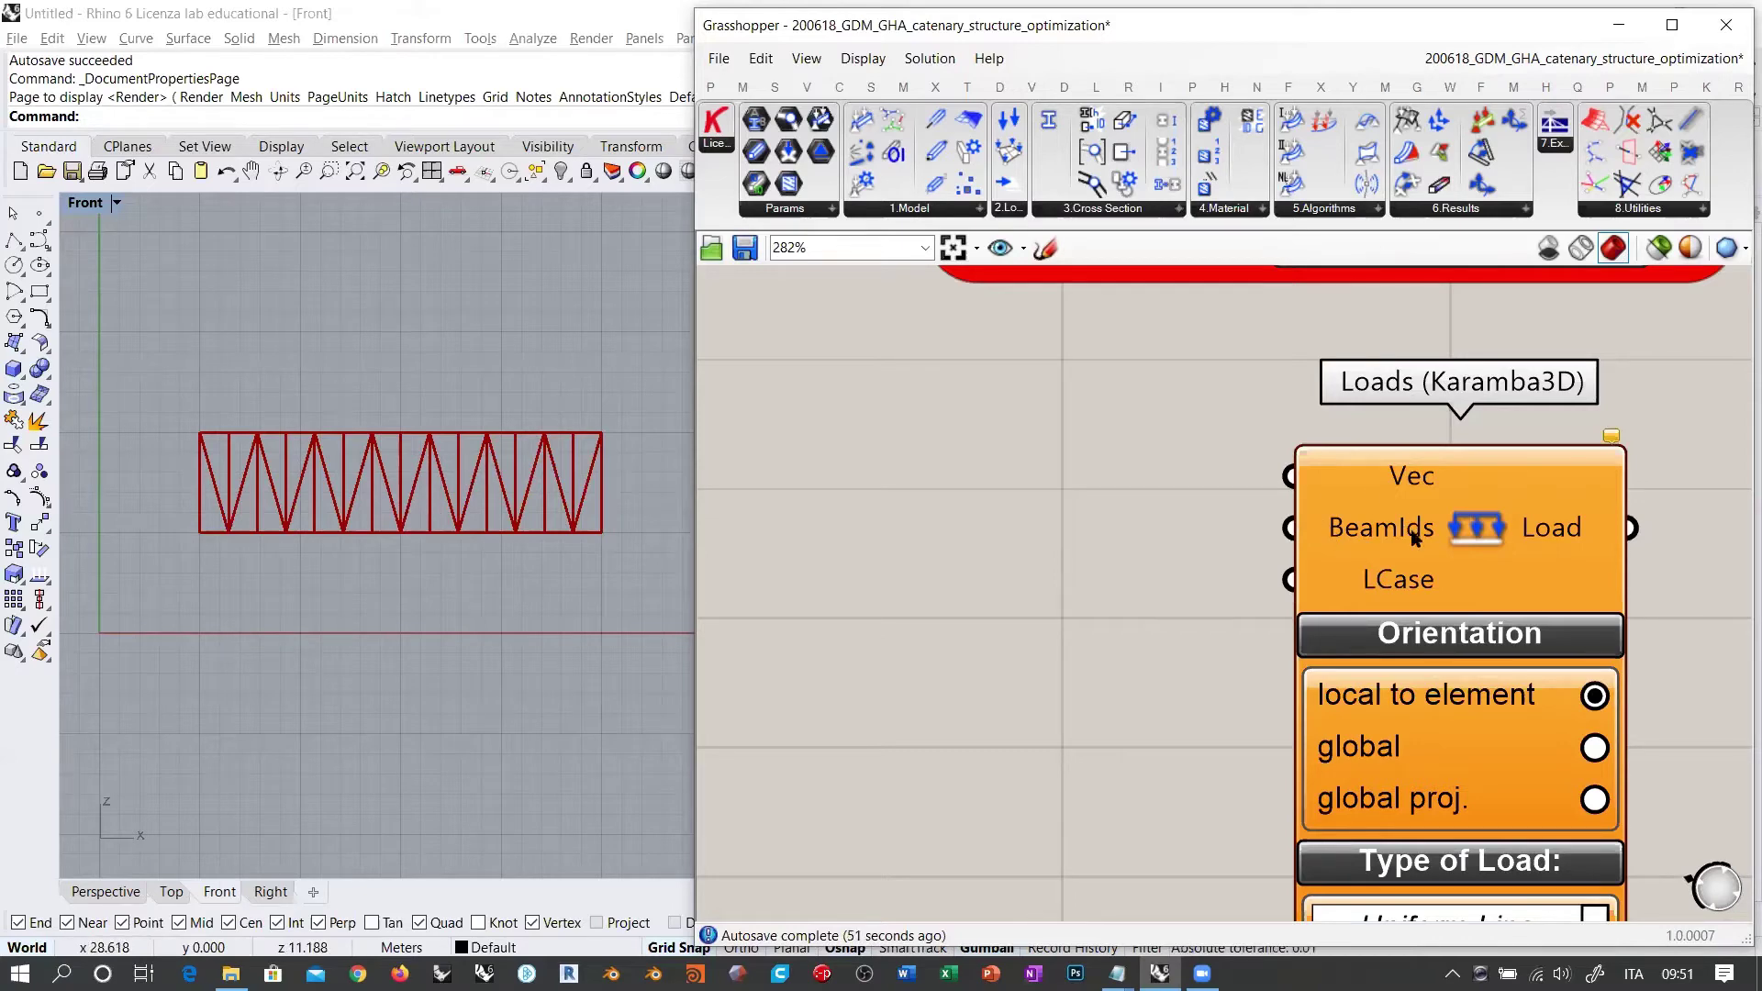
pyautogui.scroll(-5, 1155, 686)
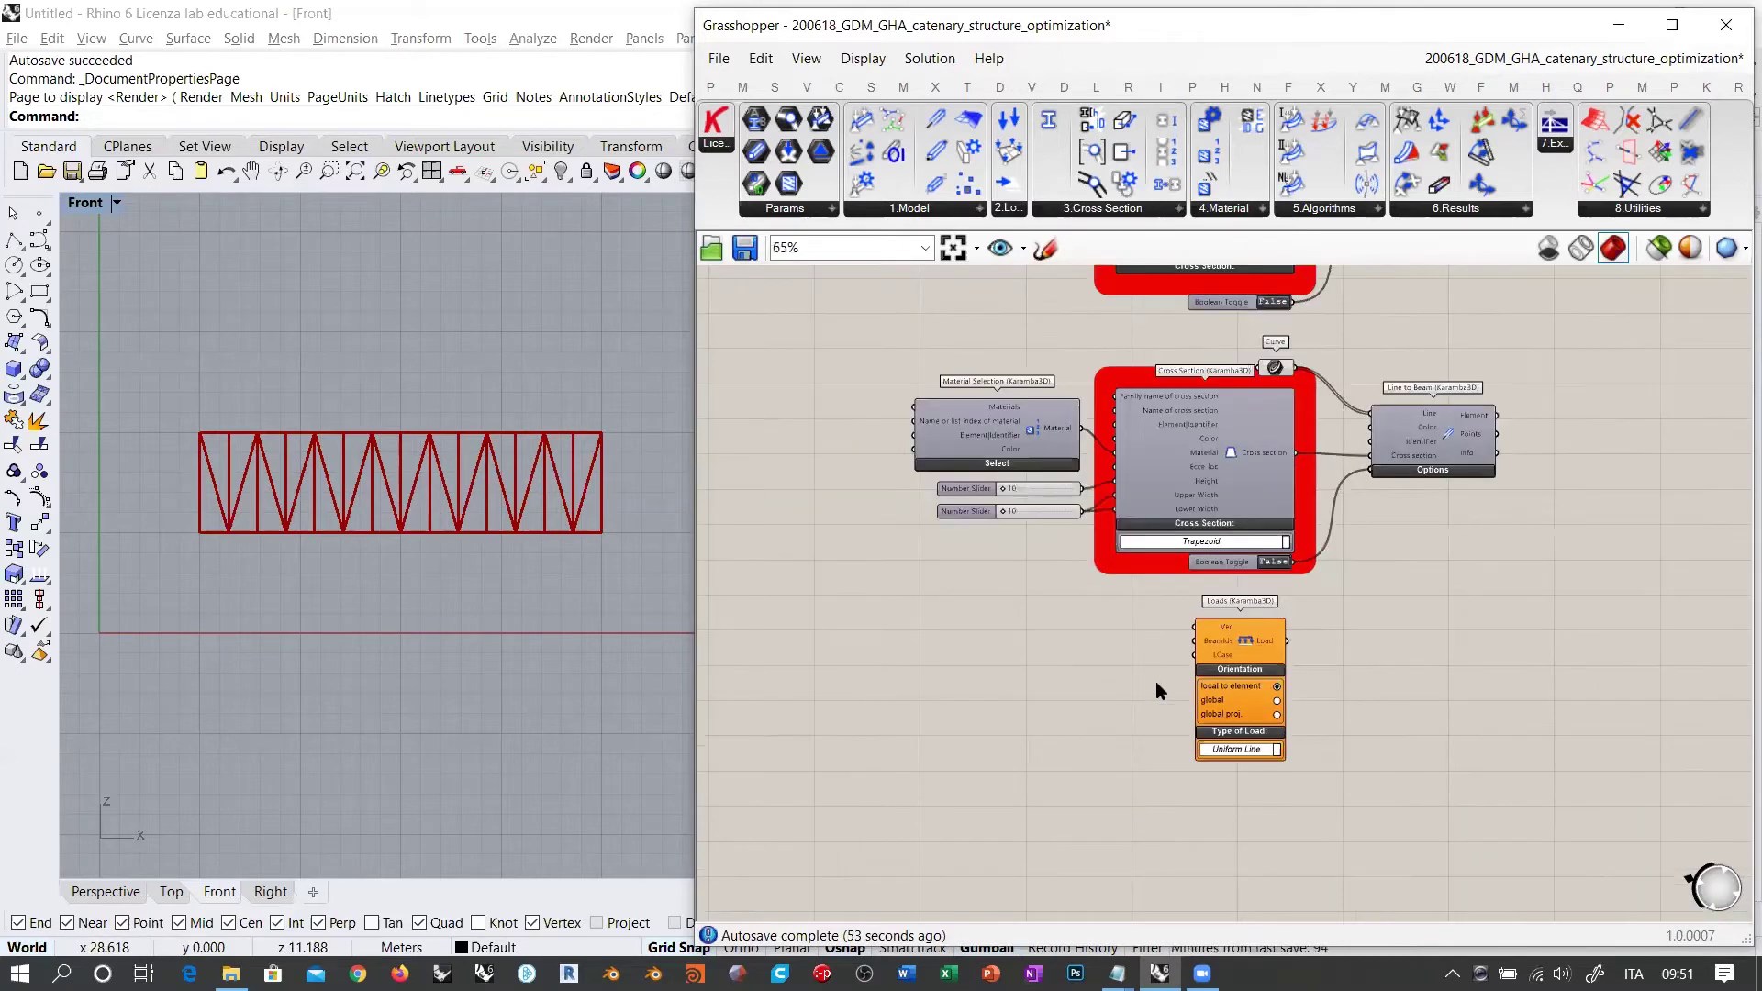
# Step: Move Dispatch and List Length together slightly up and away from the Series component
pyautogui.scroll(-2, 1154, 681)
pyautogui.moveTo(989, 455); pyautogui.dragTo(1096, 642, button='right')
pyautogui.scroll(5, 989, 342)
pyautogui.moveTo(1107, 349); pyautogui.dragTo(1115, 354, button='right')
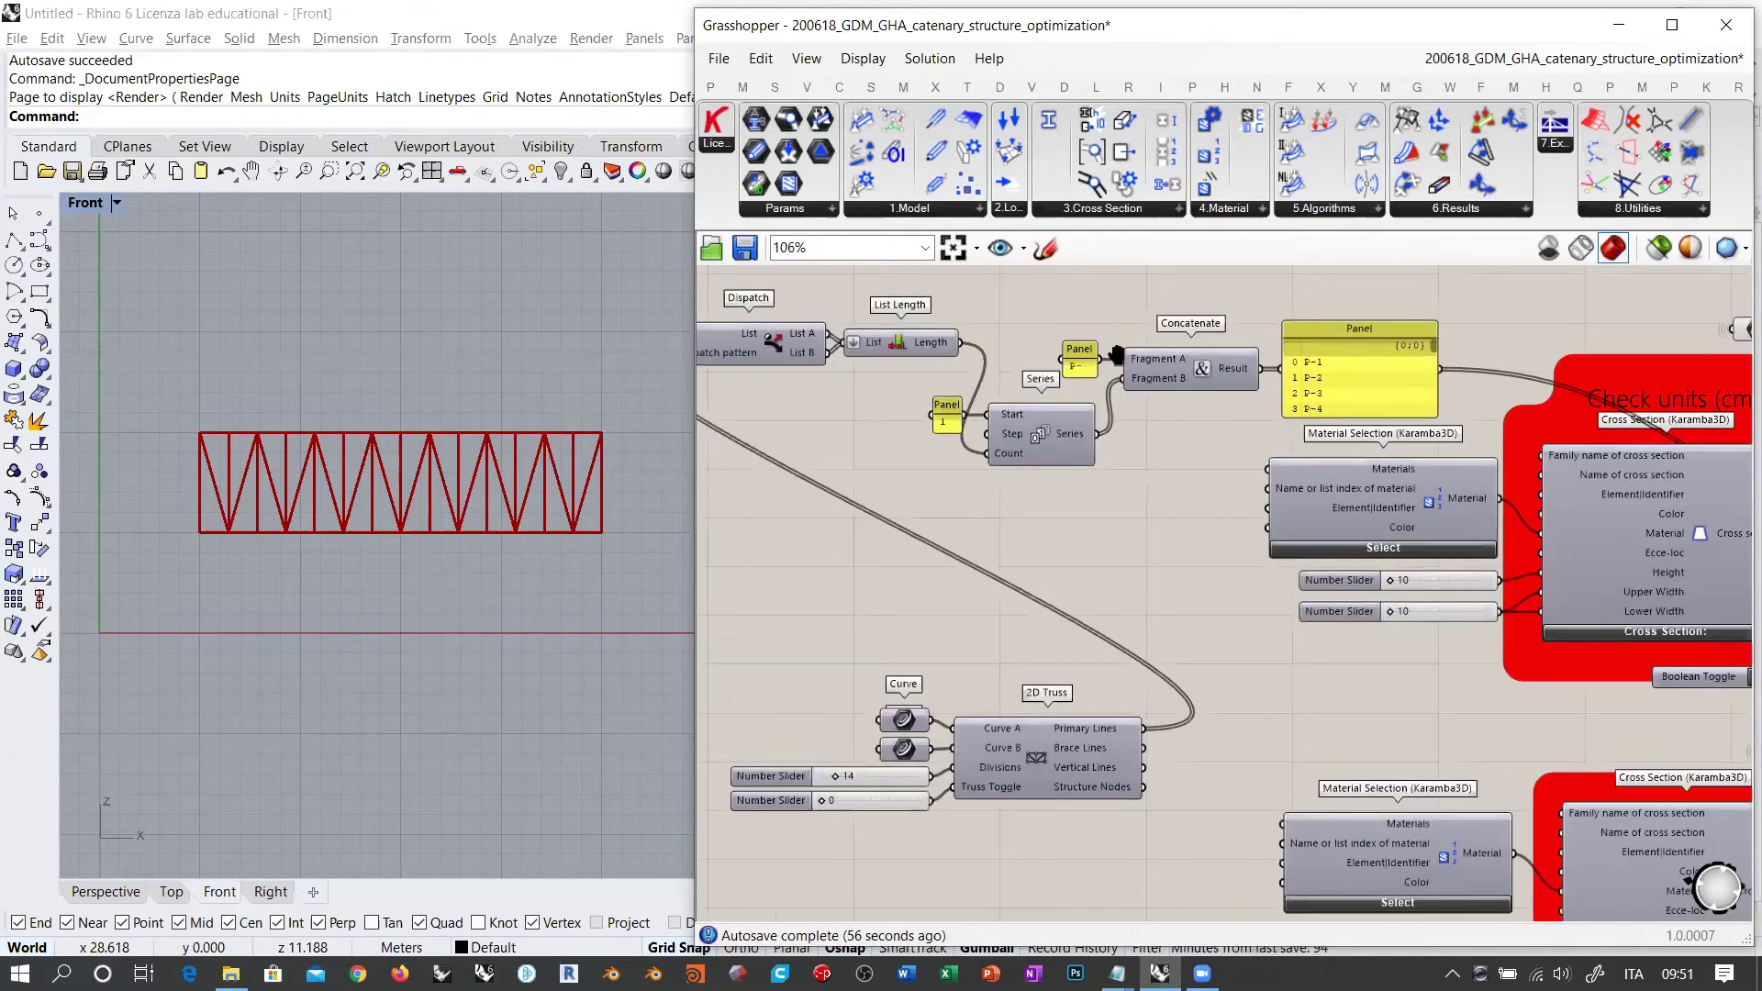
pyautogui.scroll(2, 1083, 355)
pyautogui.moveTo(1013, 398); pyautogui.dragTo(1094, 382, button='right')
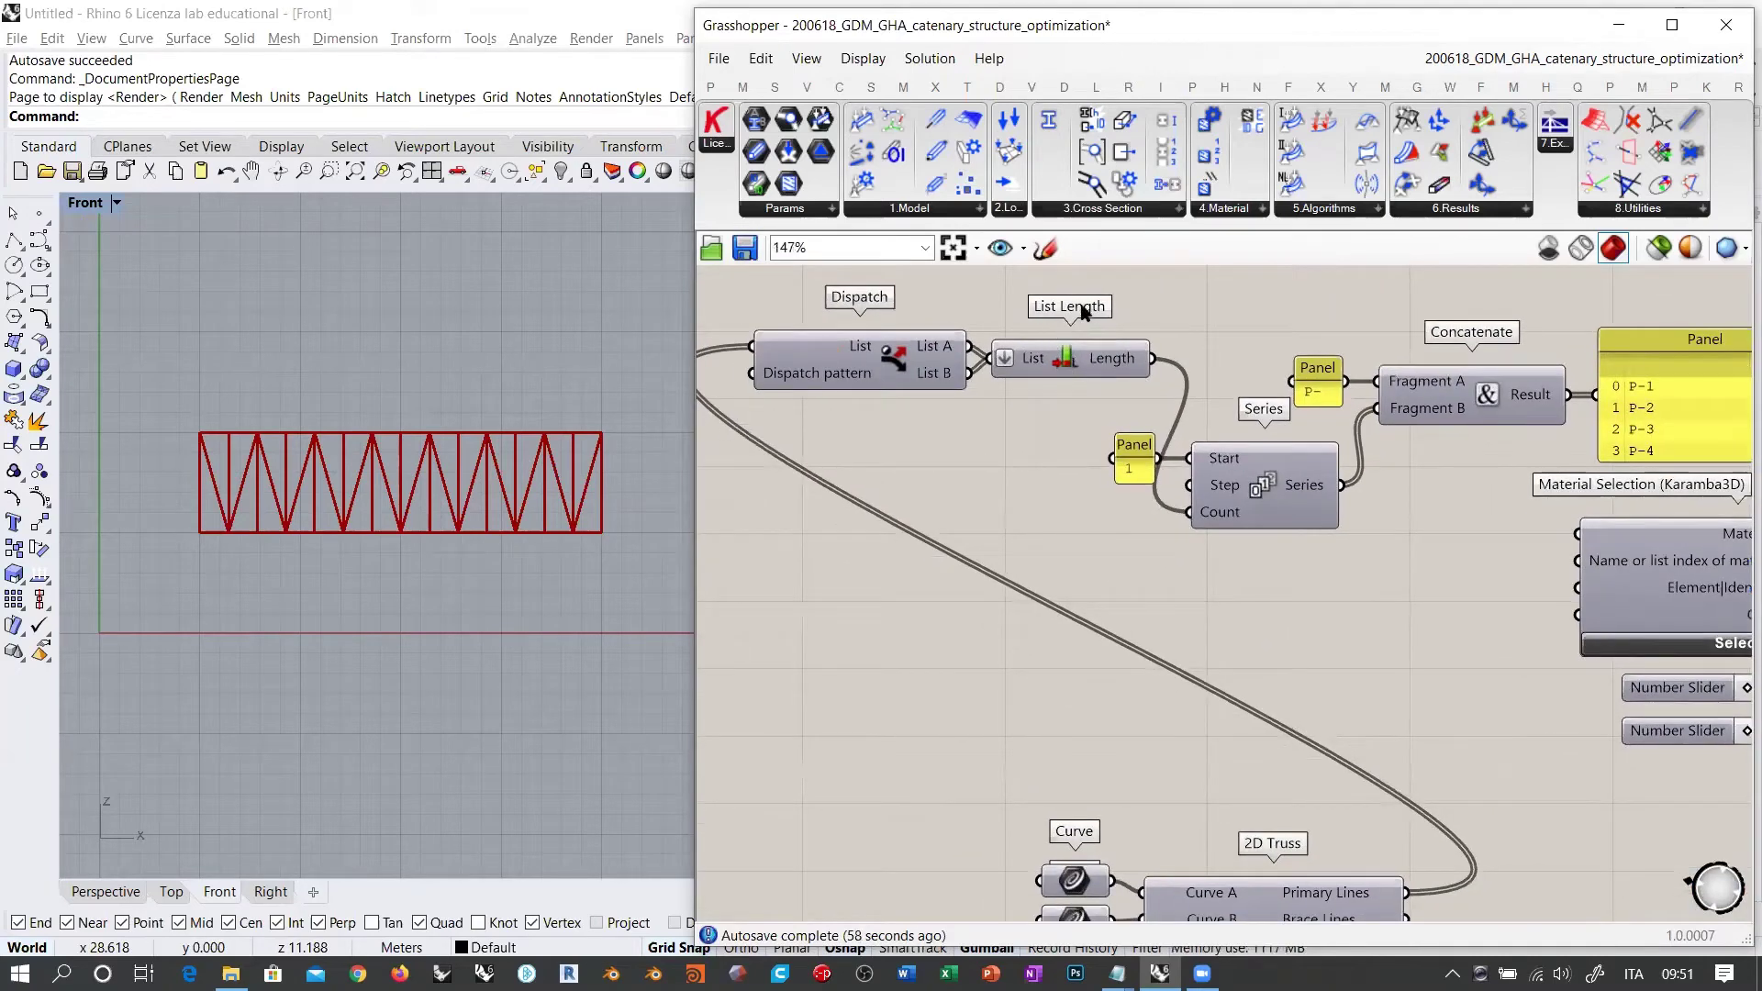
pyautogui.moveTo(1084, 312); pyautogui.dragTo(739, 403)
pyautogui.moveTo(1055, 351); pyautogui.dragTo(1025, 327)
pyautogui.click(1346, 551)
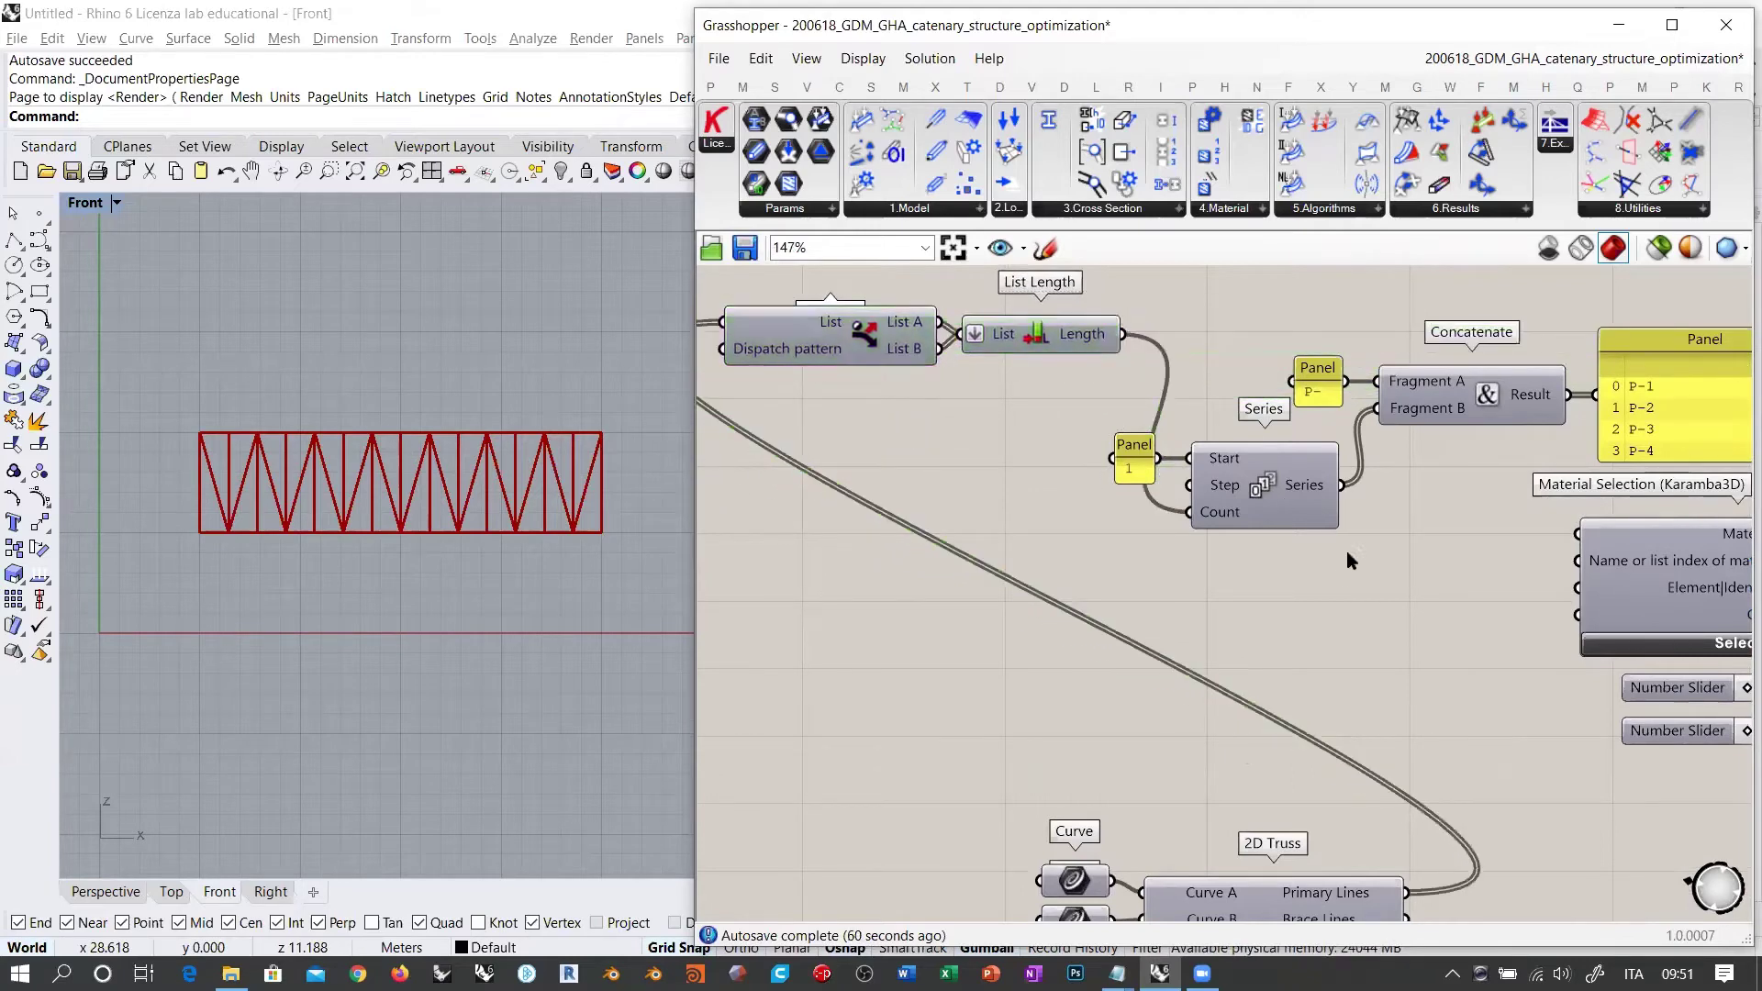
pyautogui.moveTo(1035, 401); pyautogui.dragTo(1008, 406, button='right')
pyautogui.scroll(-2, 921, 373)
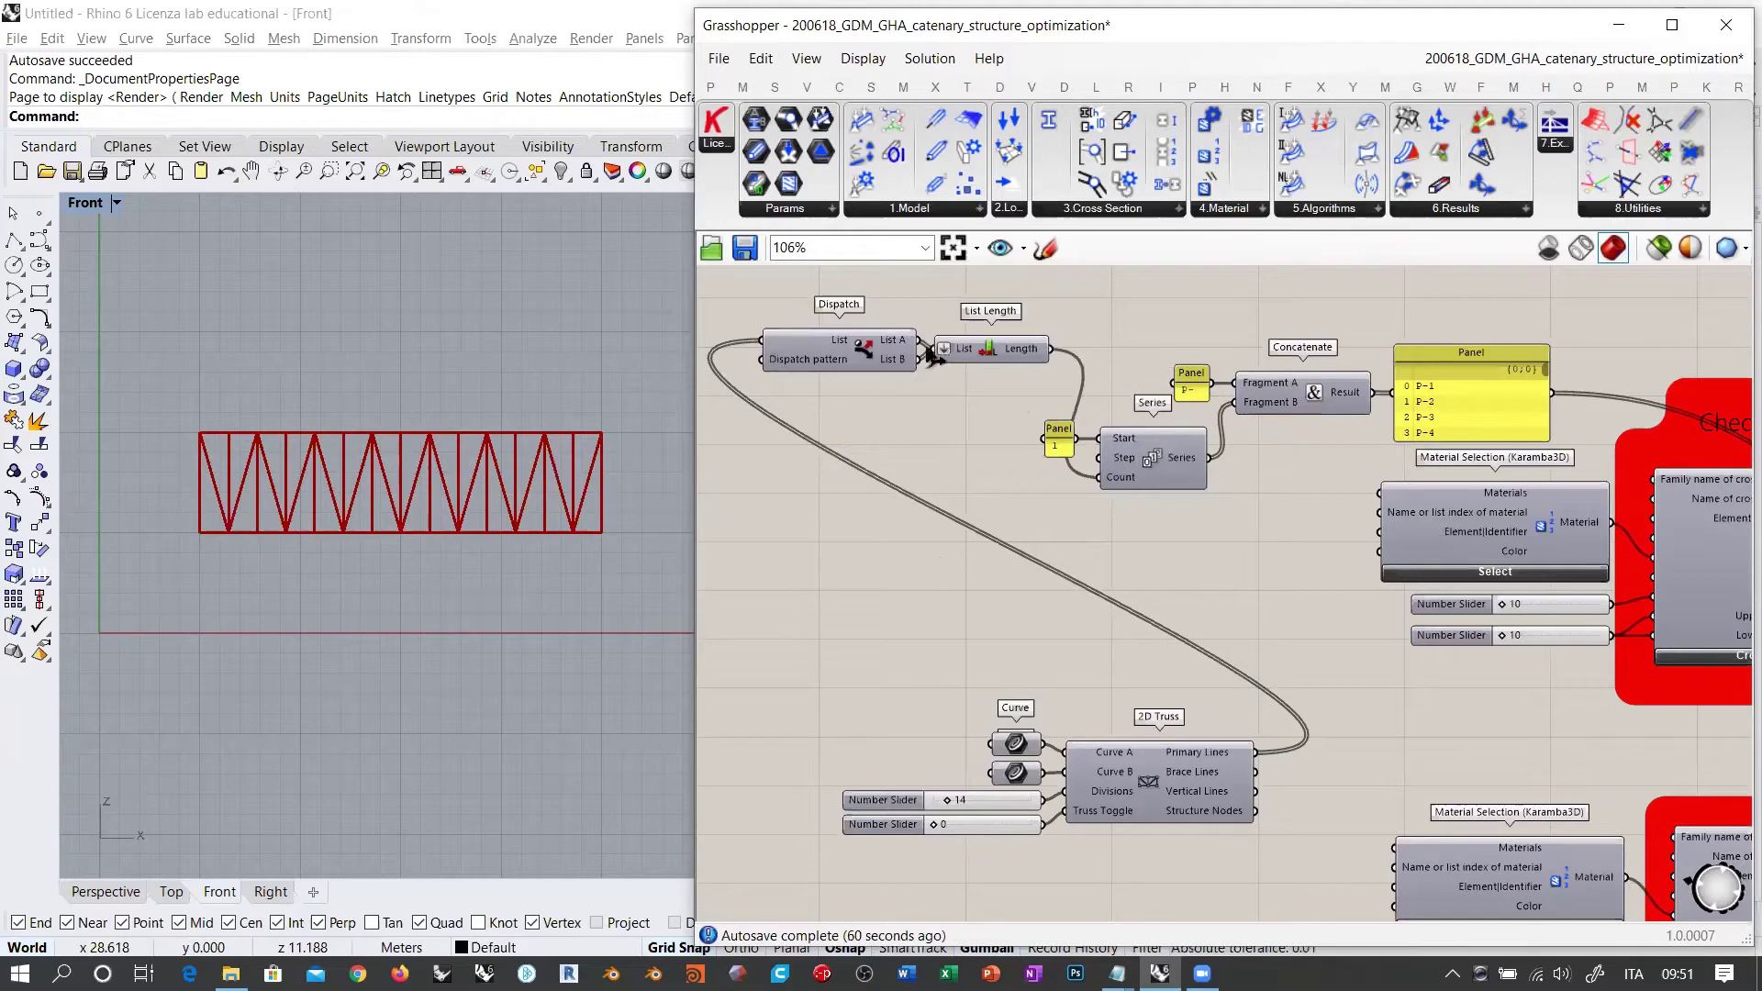
pyautogui.click(989, 354)
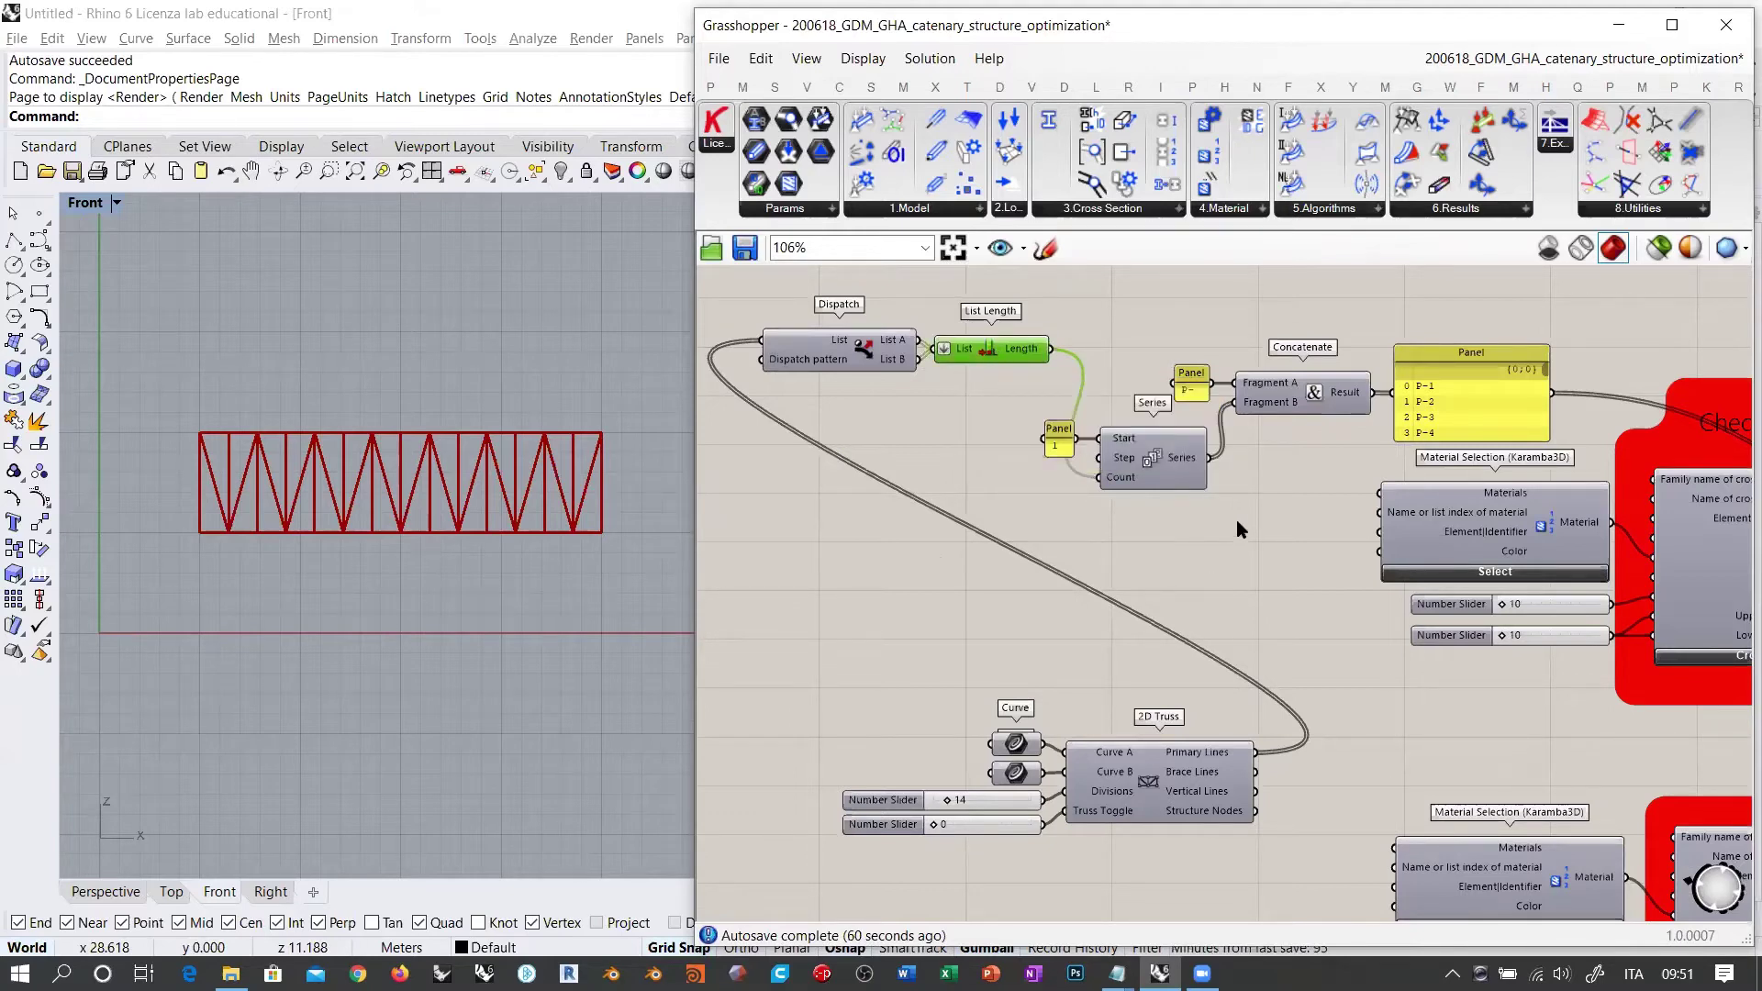
pyautogui.click(1204, 549)
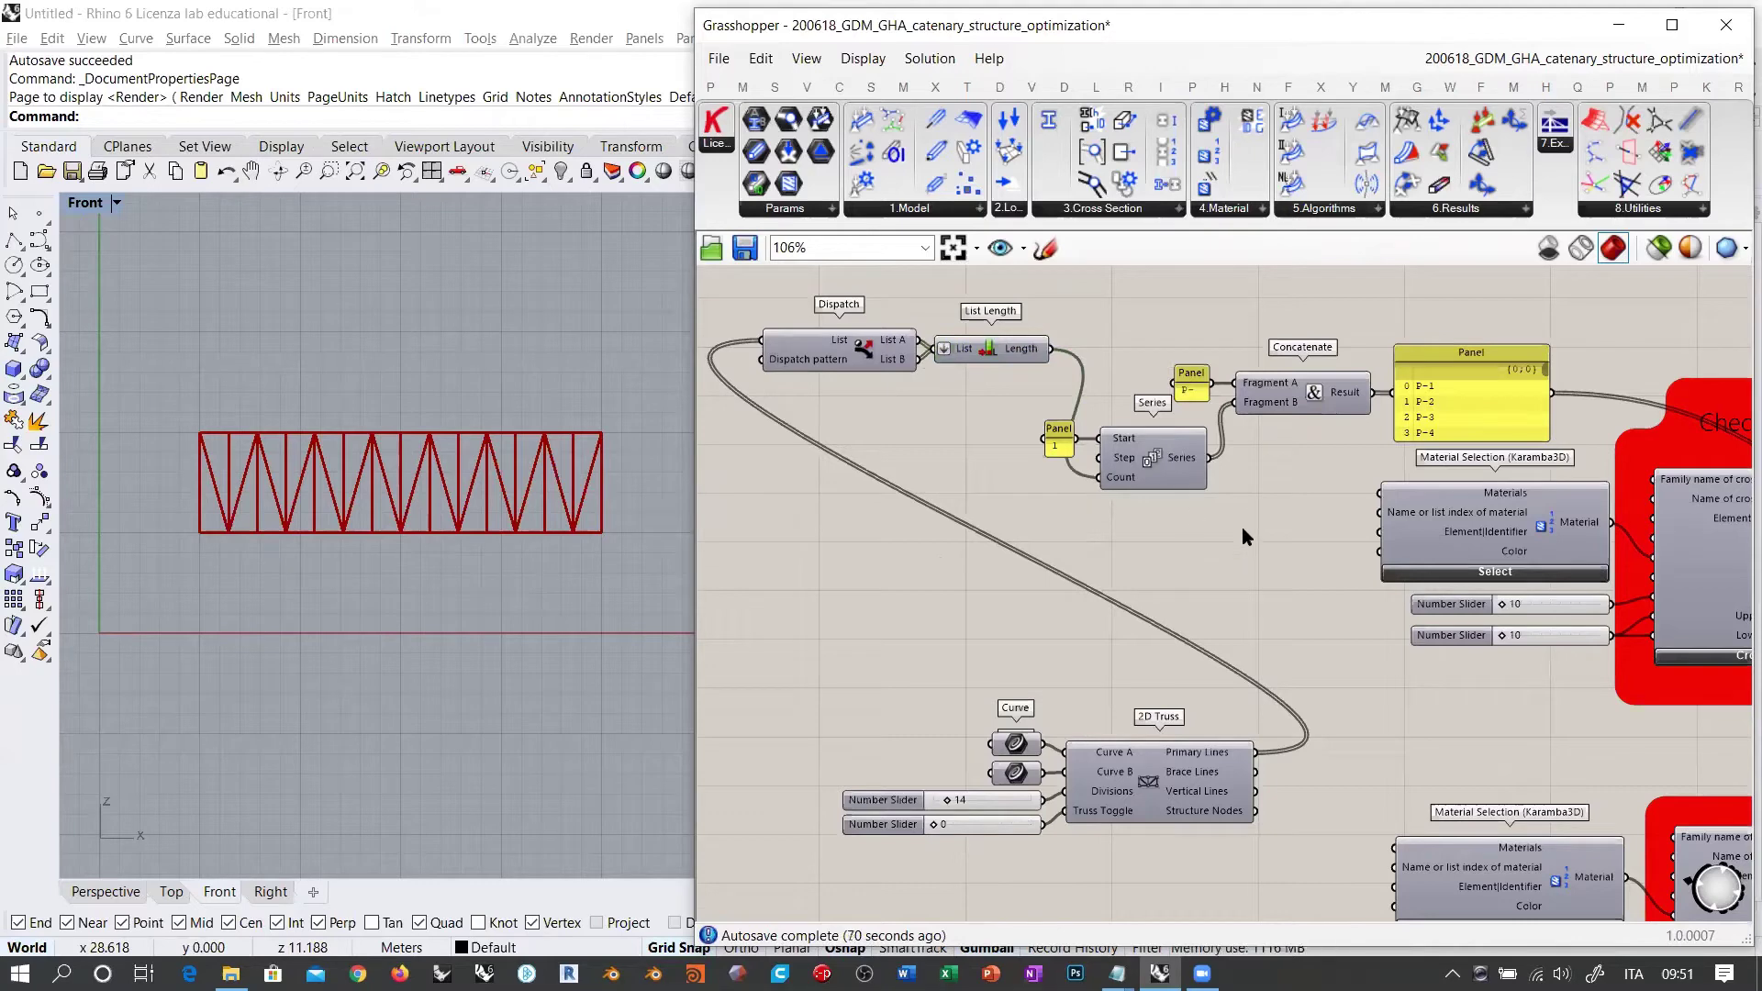
# Step: Add a Sub List component below Concatenate and connect Concatenate's Result output to its List input
pyautogui.doubleClick(1176, 545)
pyautogui.write('sub')
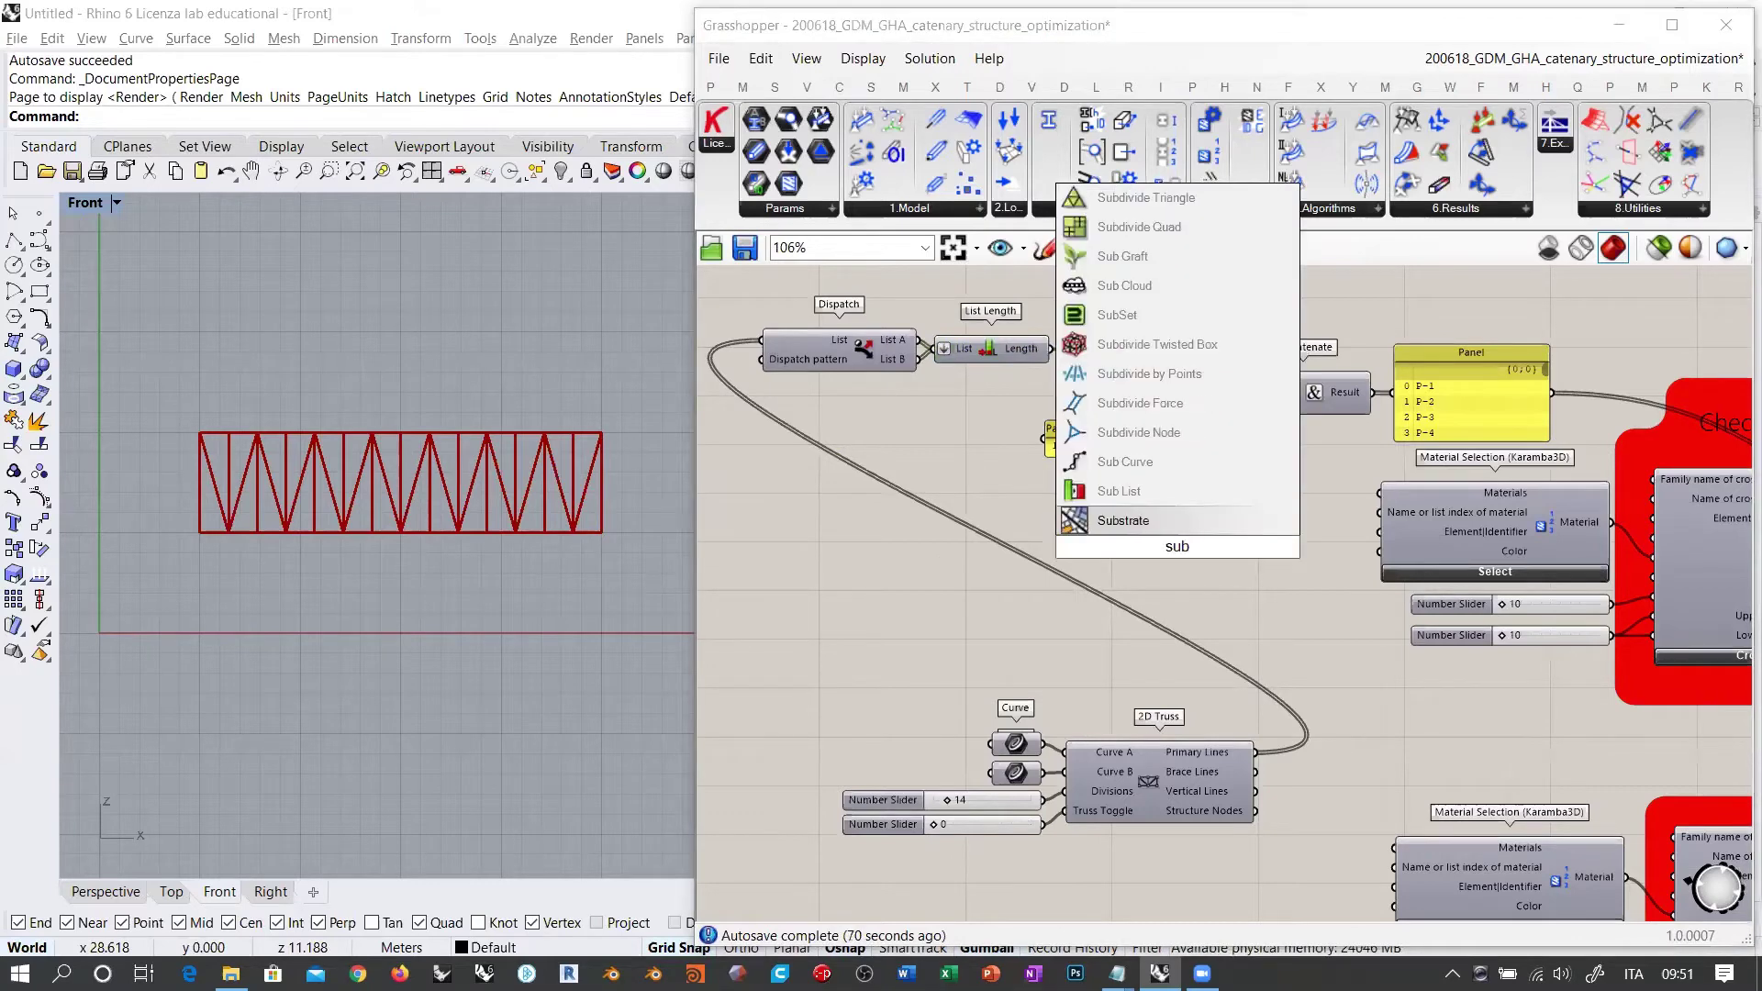
pyautogui.click(1152, 491)
pyautogui.moveTo(1184, 565); pyautogui.dragTo(1253, 565)
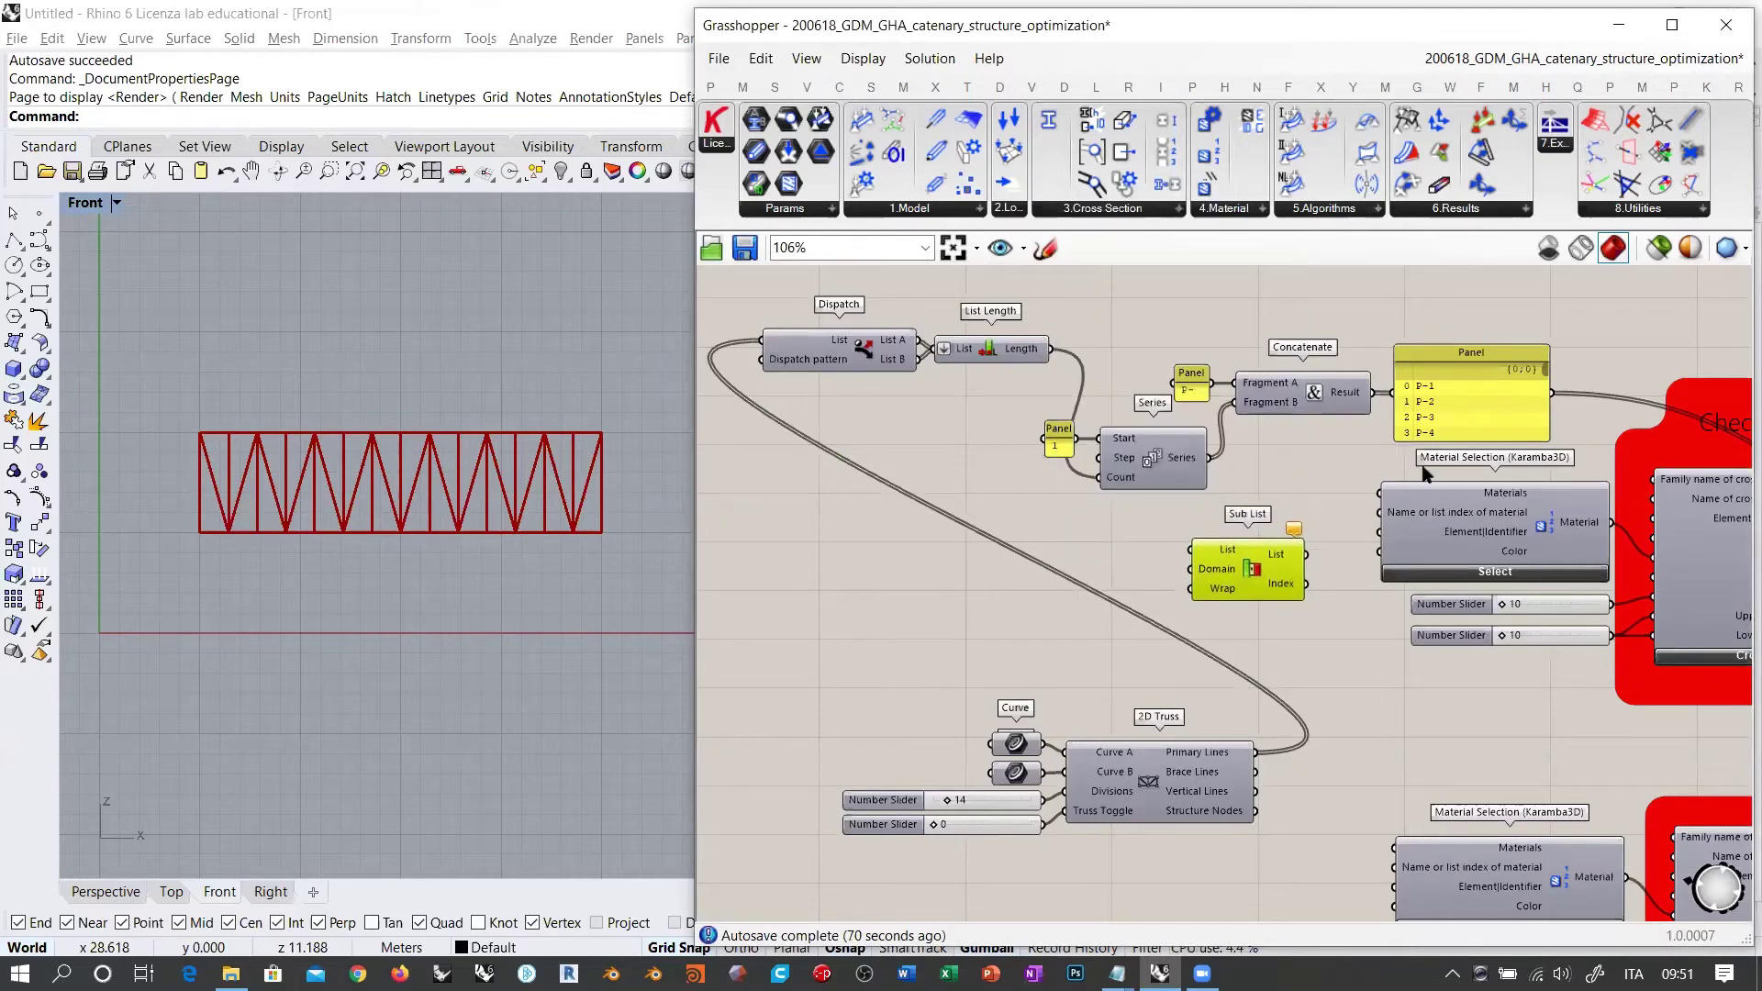
pyautogui.moveTo(1373, 392); pyautogui.dragTo(1190, 548)
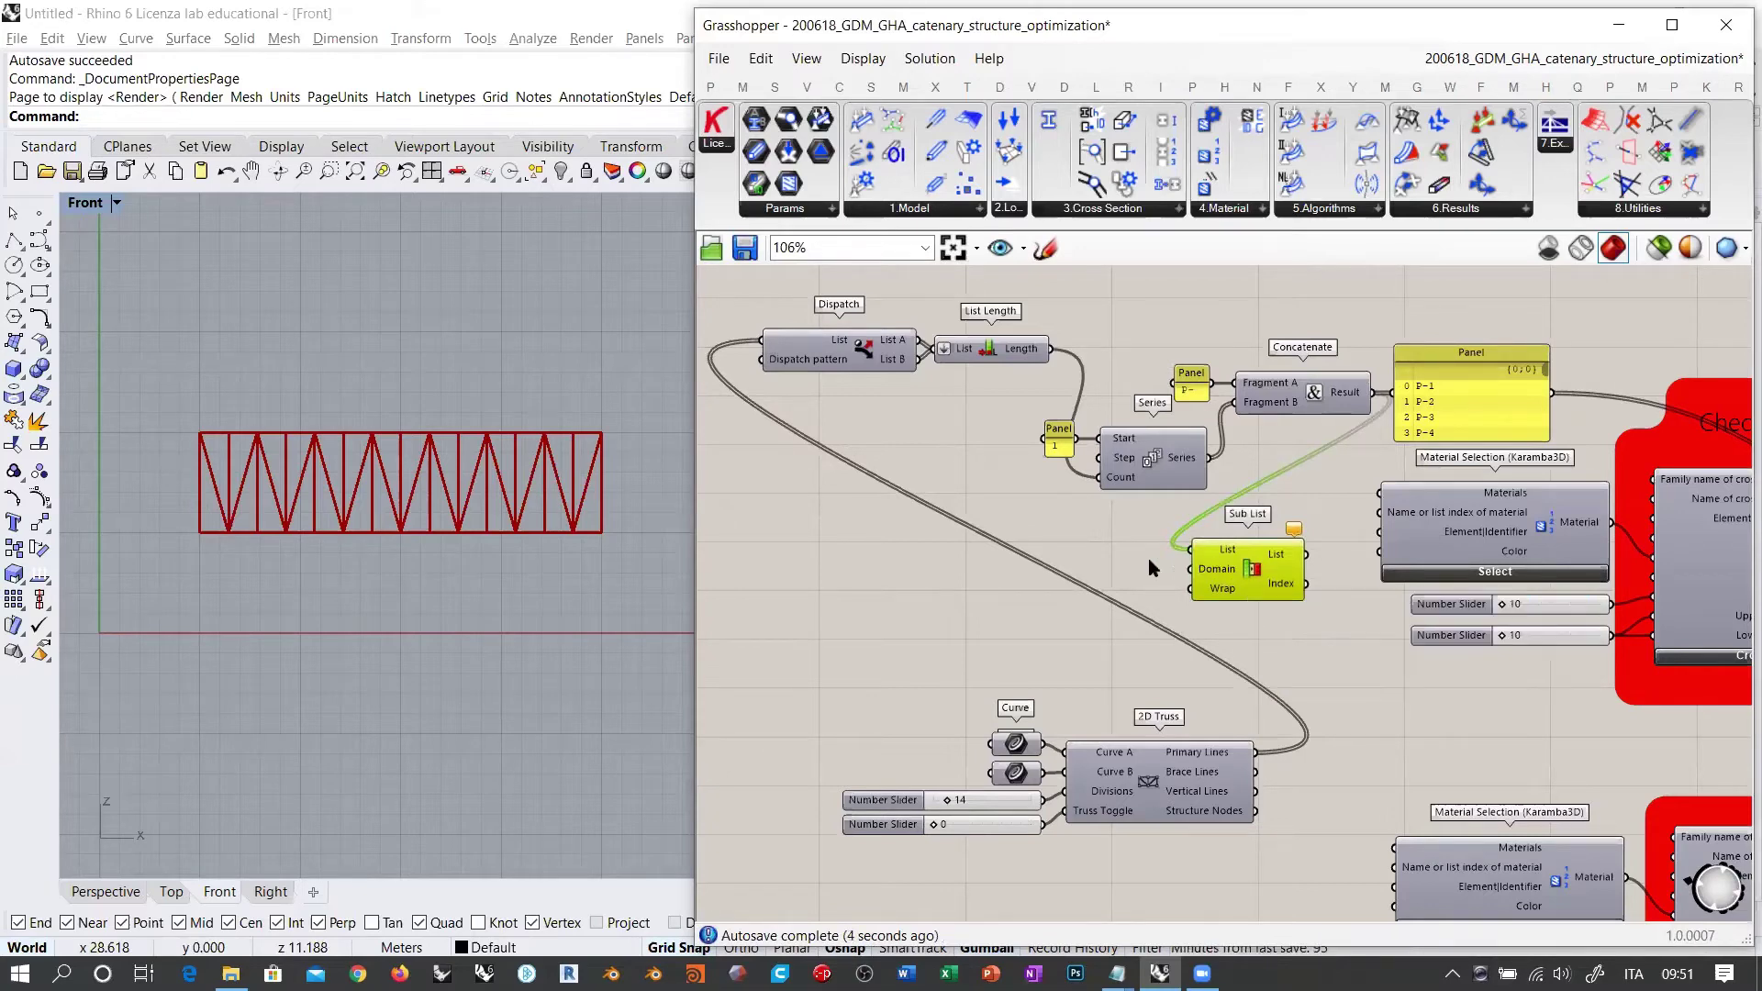
# Step: Connect the 2D Truss Divisions slider to Sub List's Domain input and inspect the domain and output list
pyautogui.scroll(3, 1148, 557)
pyautogui.click(1160, 464)
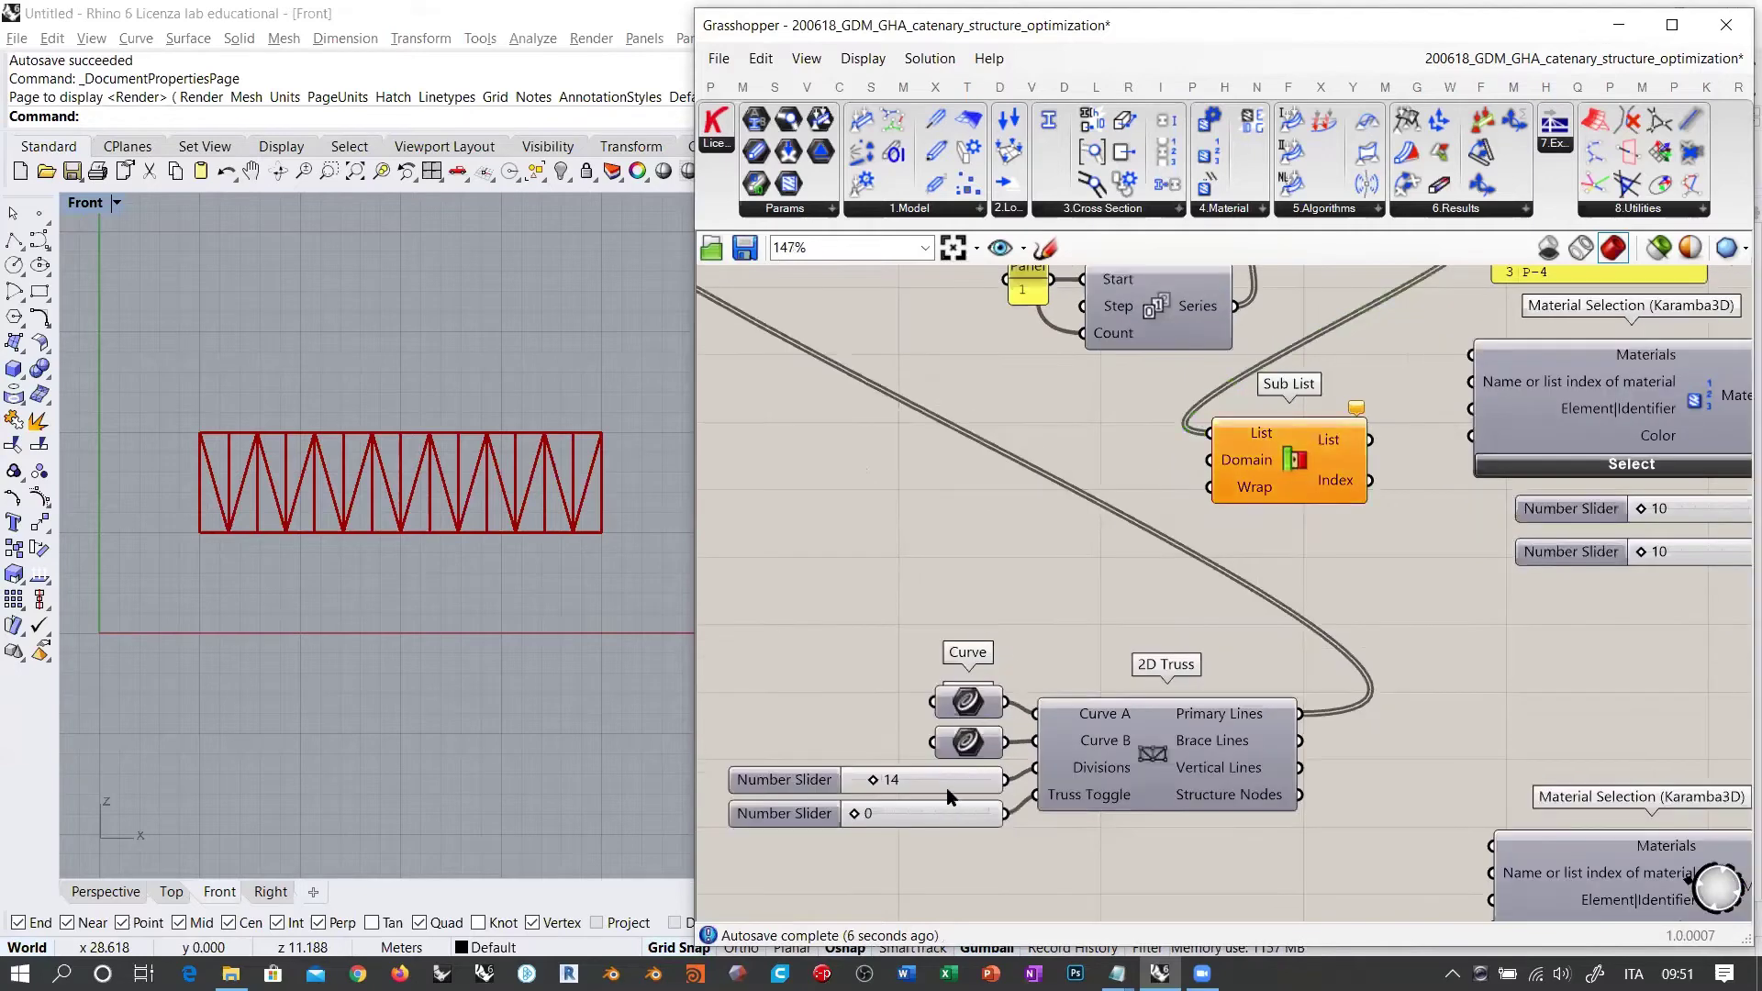
pyautogui.click(954, 782)
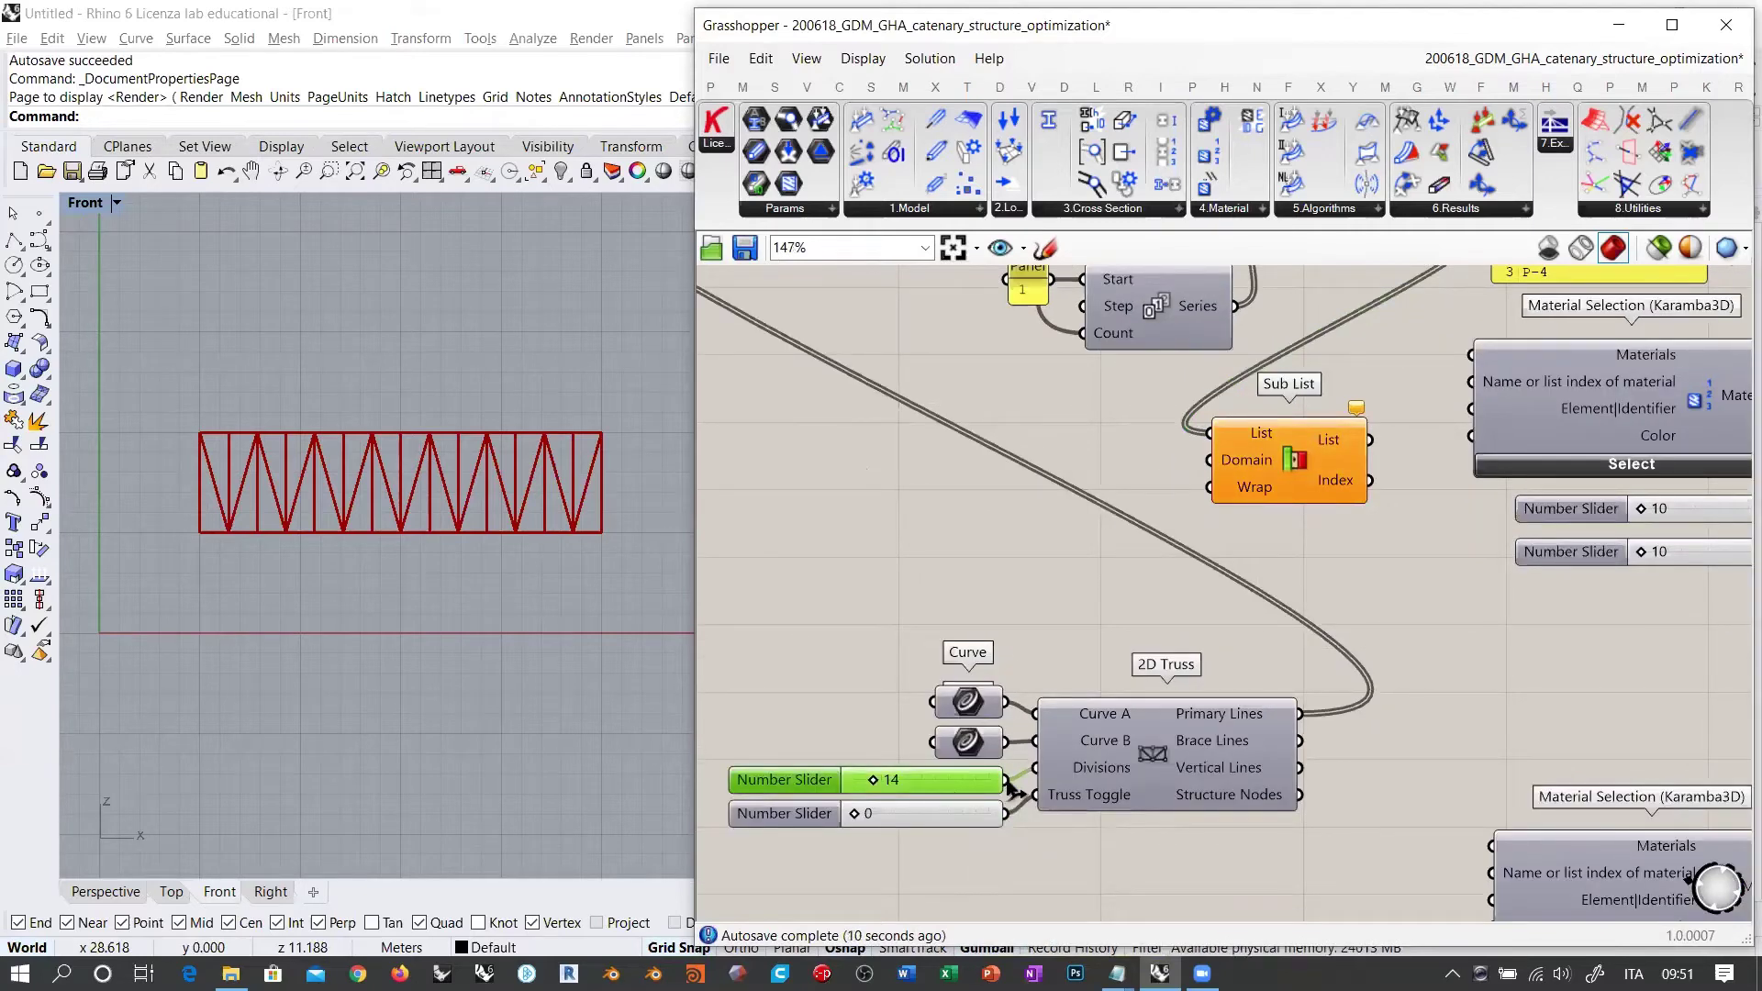
pyautogui.moveTo(1035, 767); pyautogui.dragTo(1209, 460)
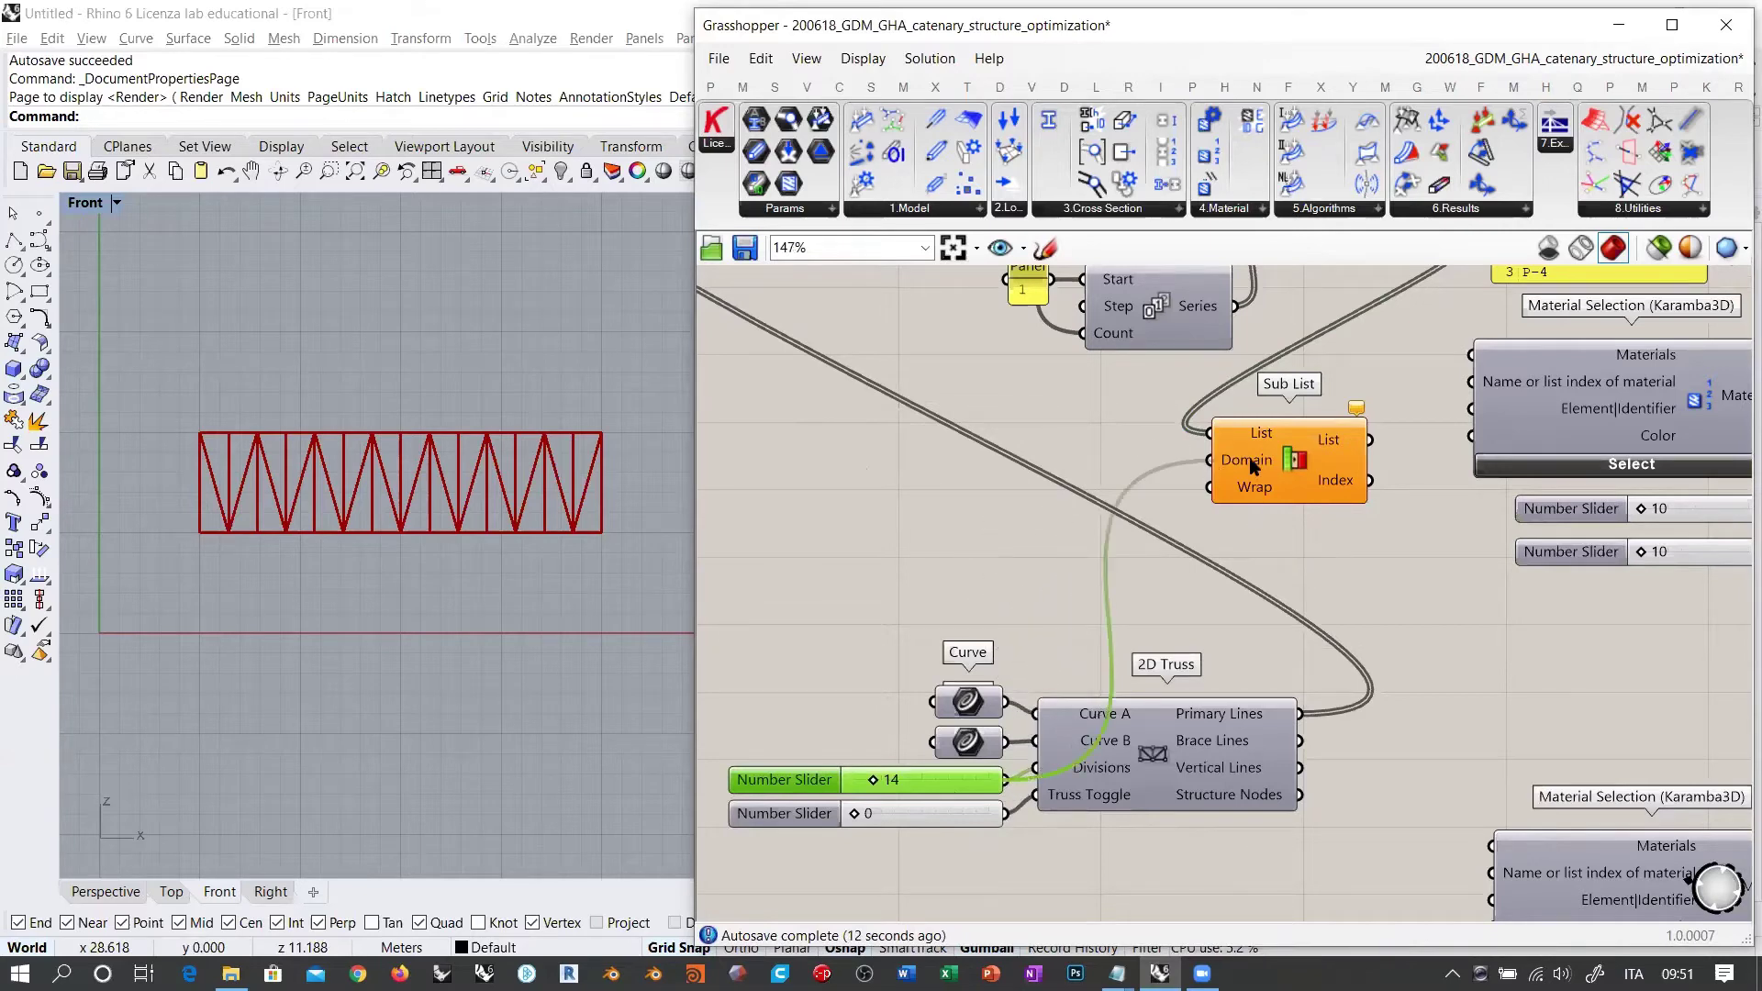
pyautogui.moveTo(1243, 462)
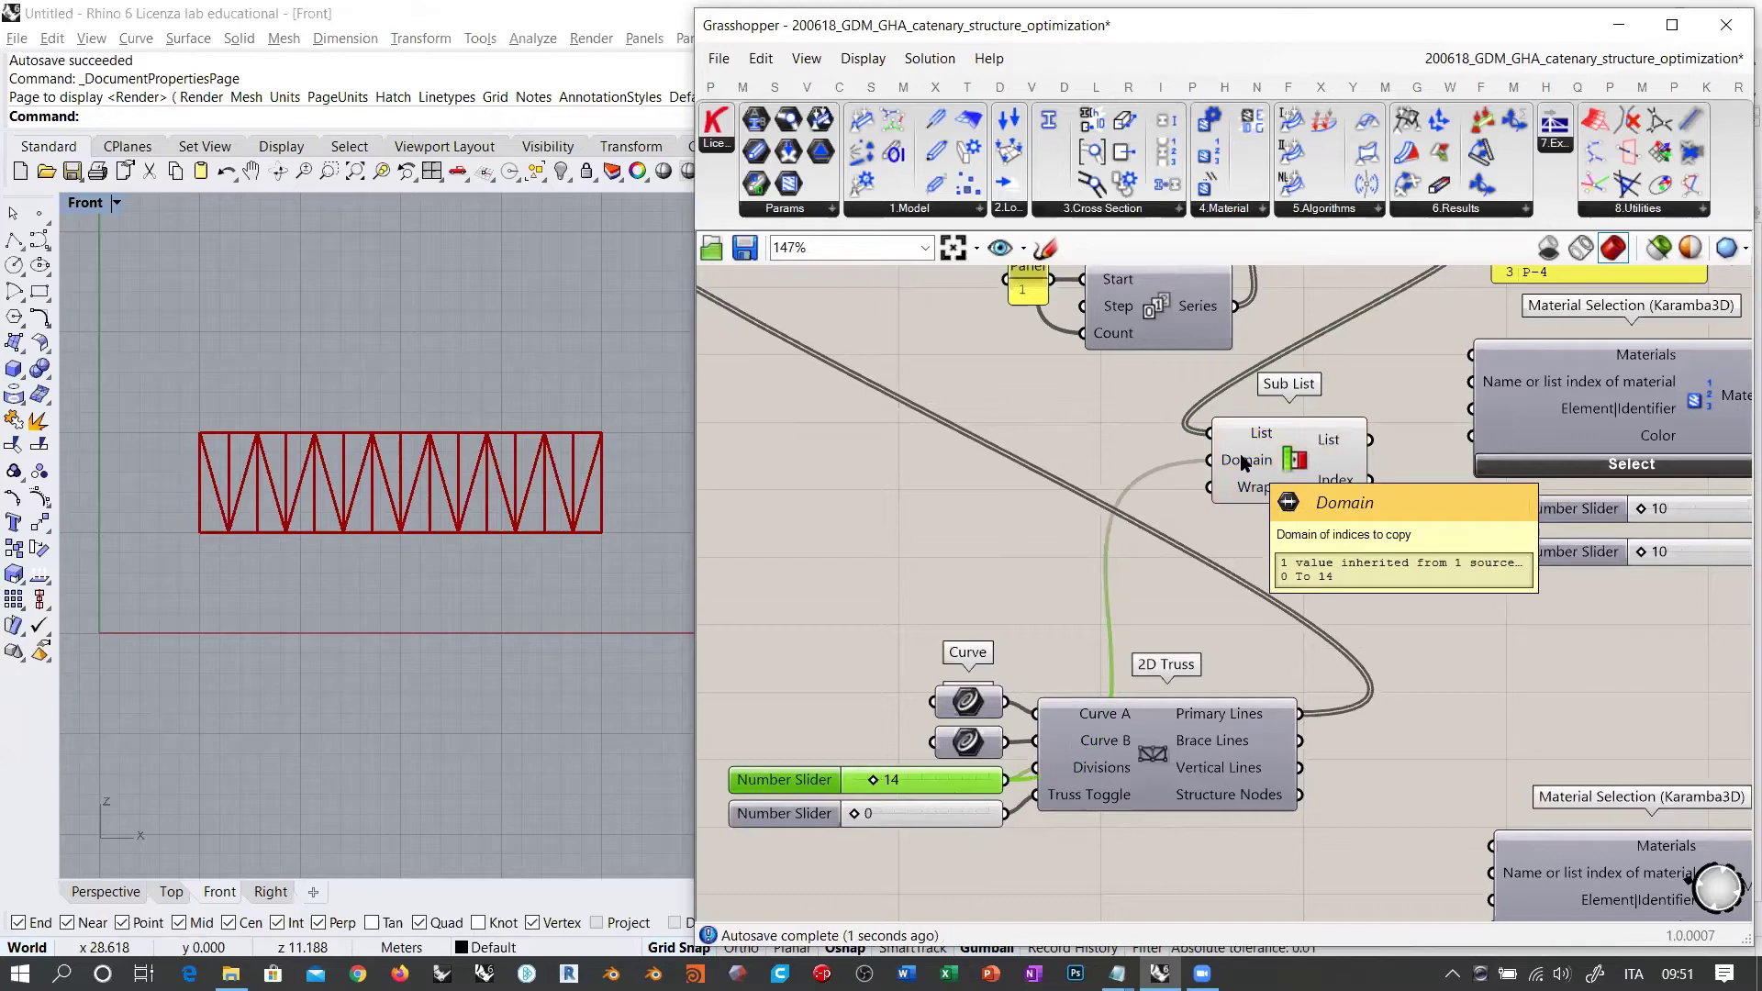
pyautogui.moveTo(1333, 443)
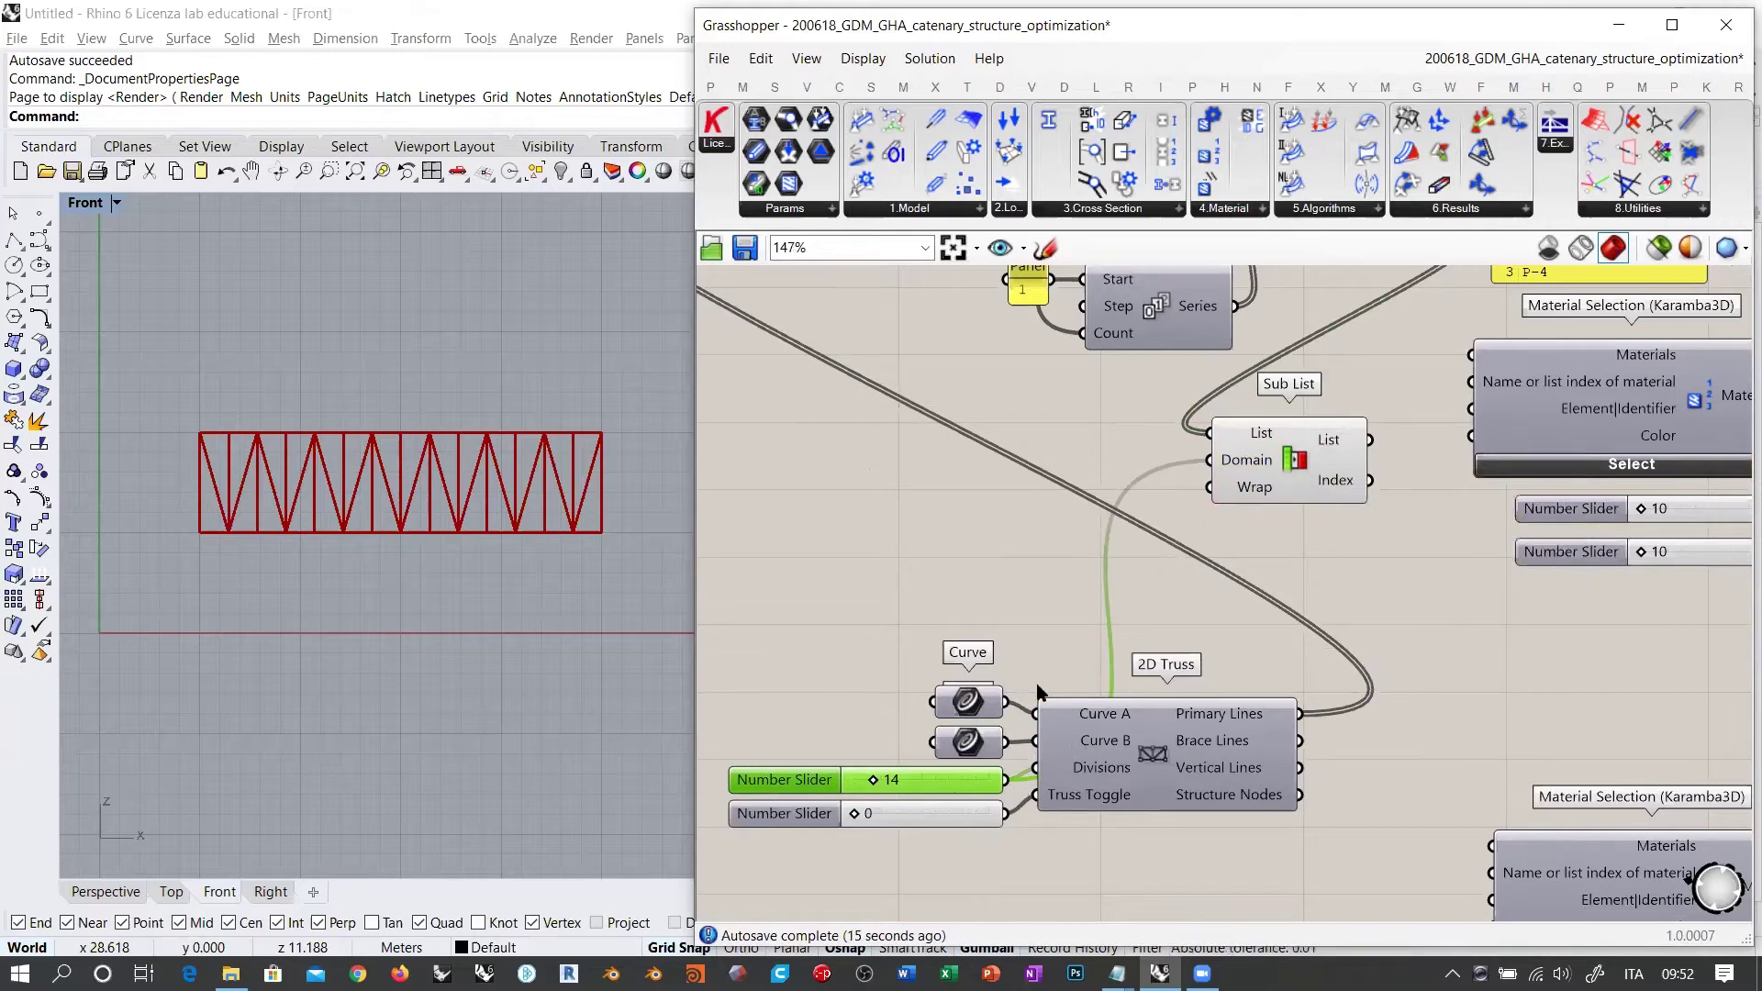
# Step: Add a Subtraction component before Sub List and connect the 2D Truss Divisions slider to its A input
pyautogui.doubleClick(1087, 463)
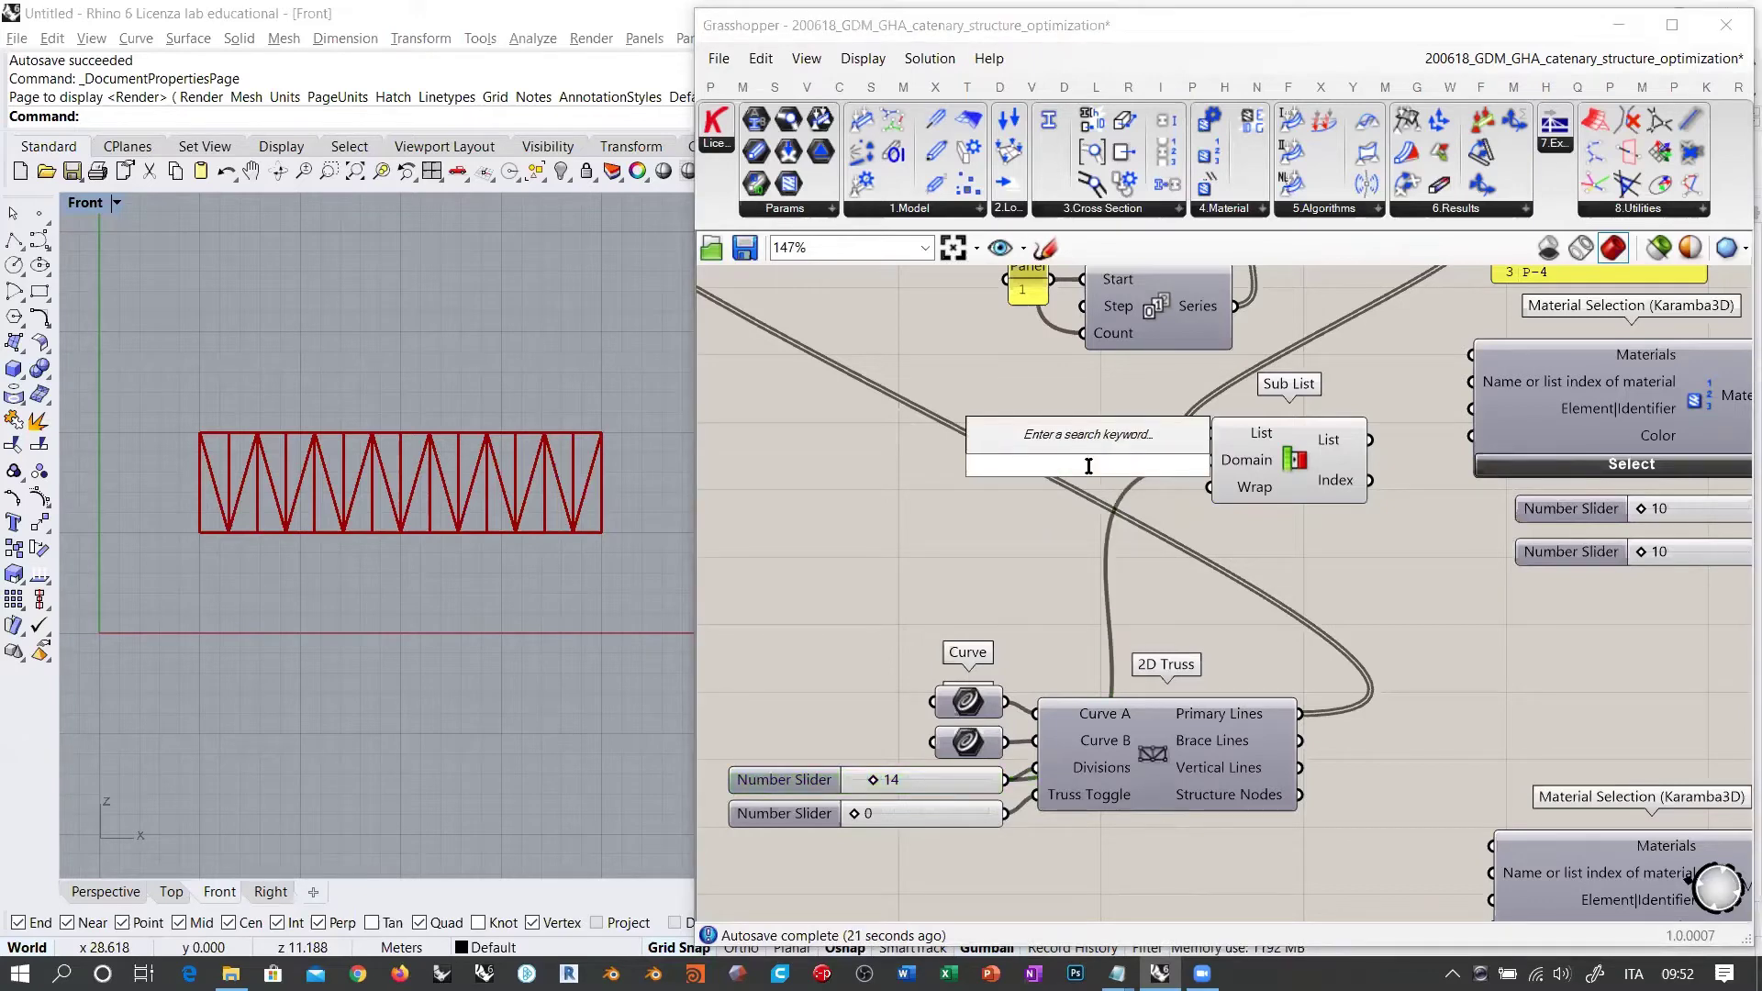
pyautogui.write('-')
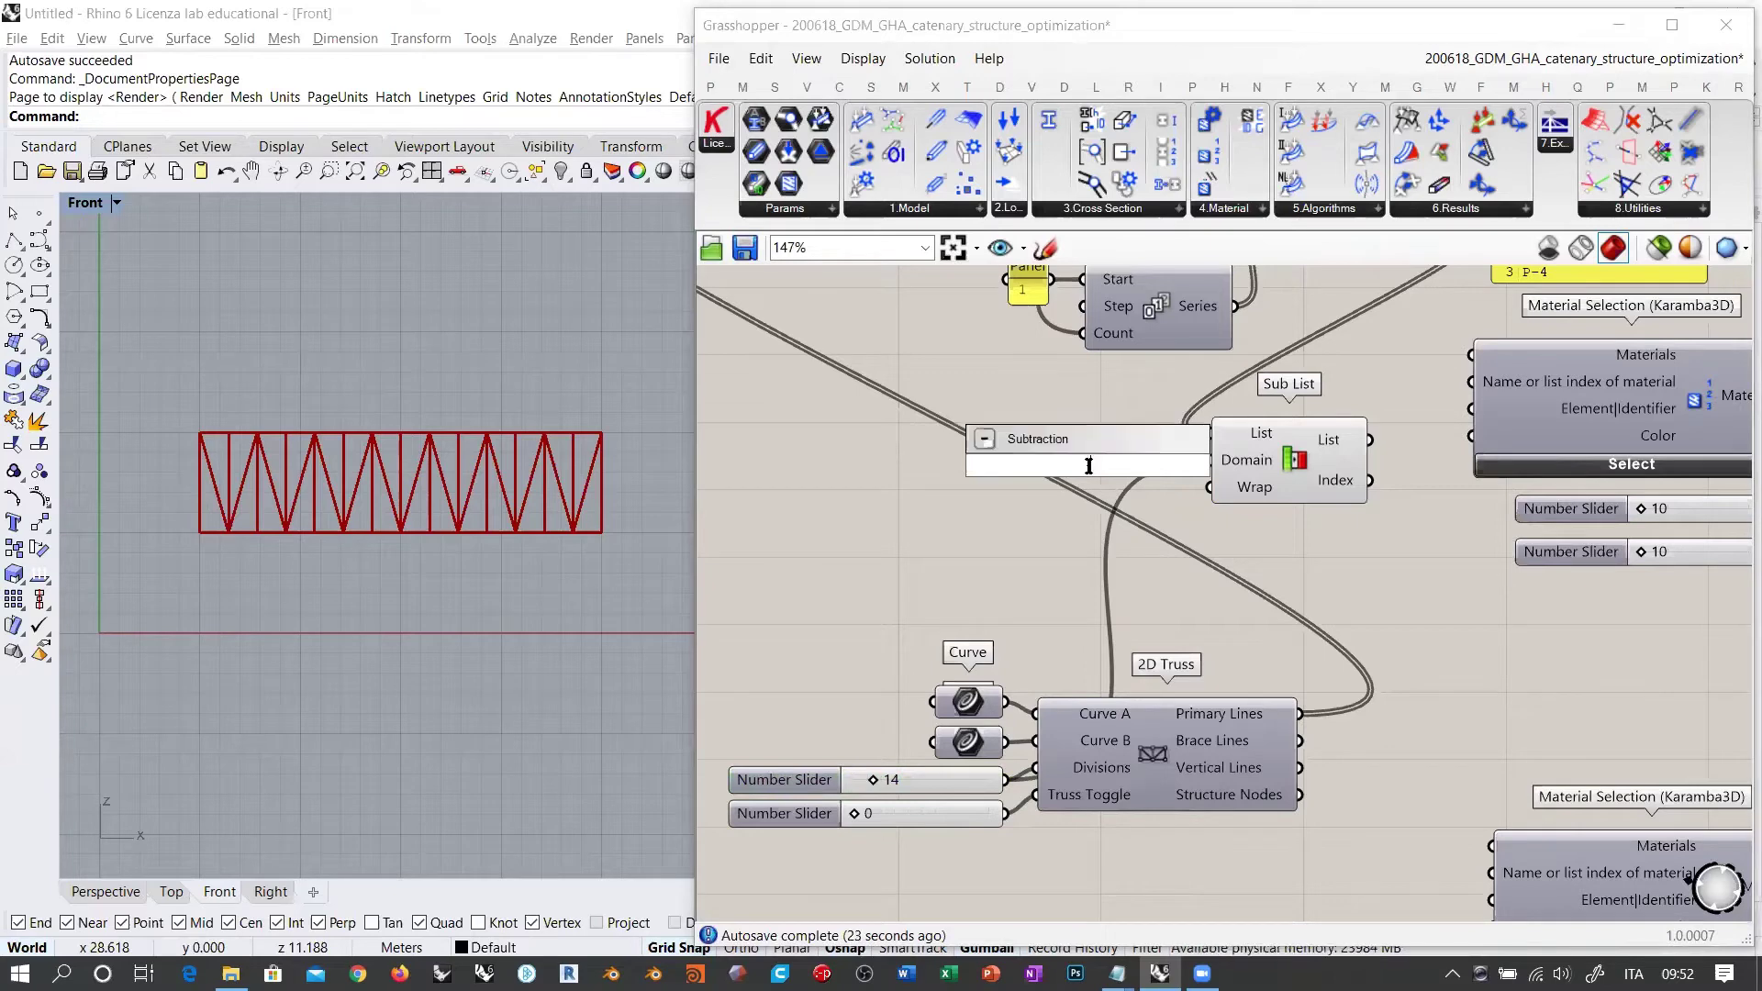
pyautogui.press('Return')
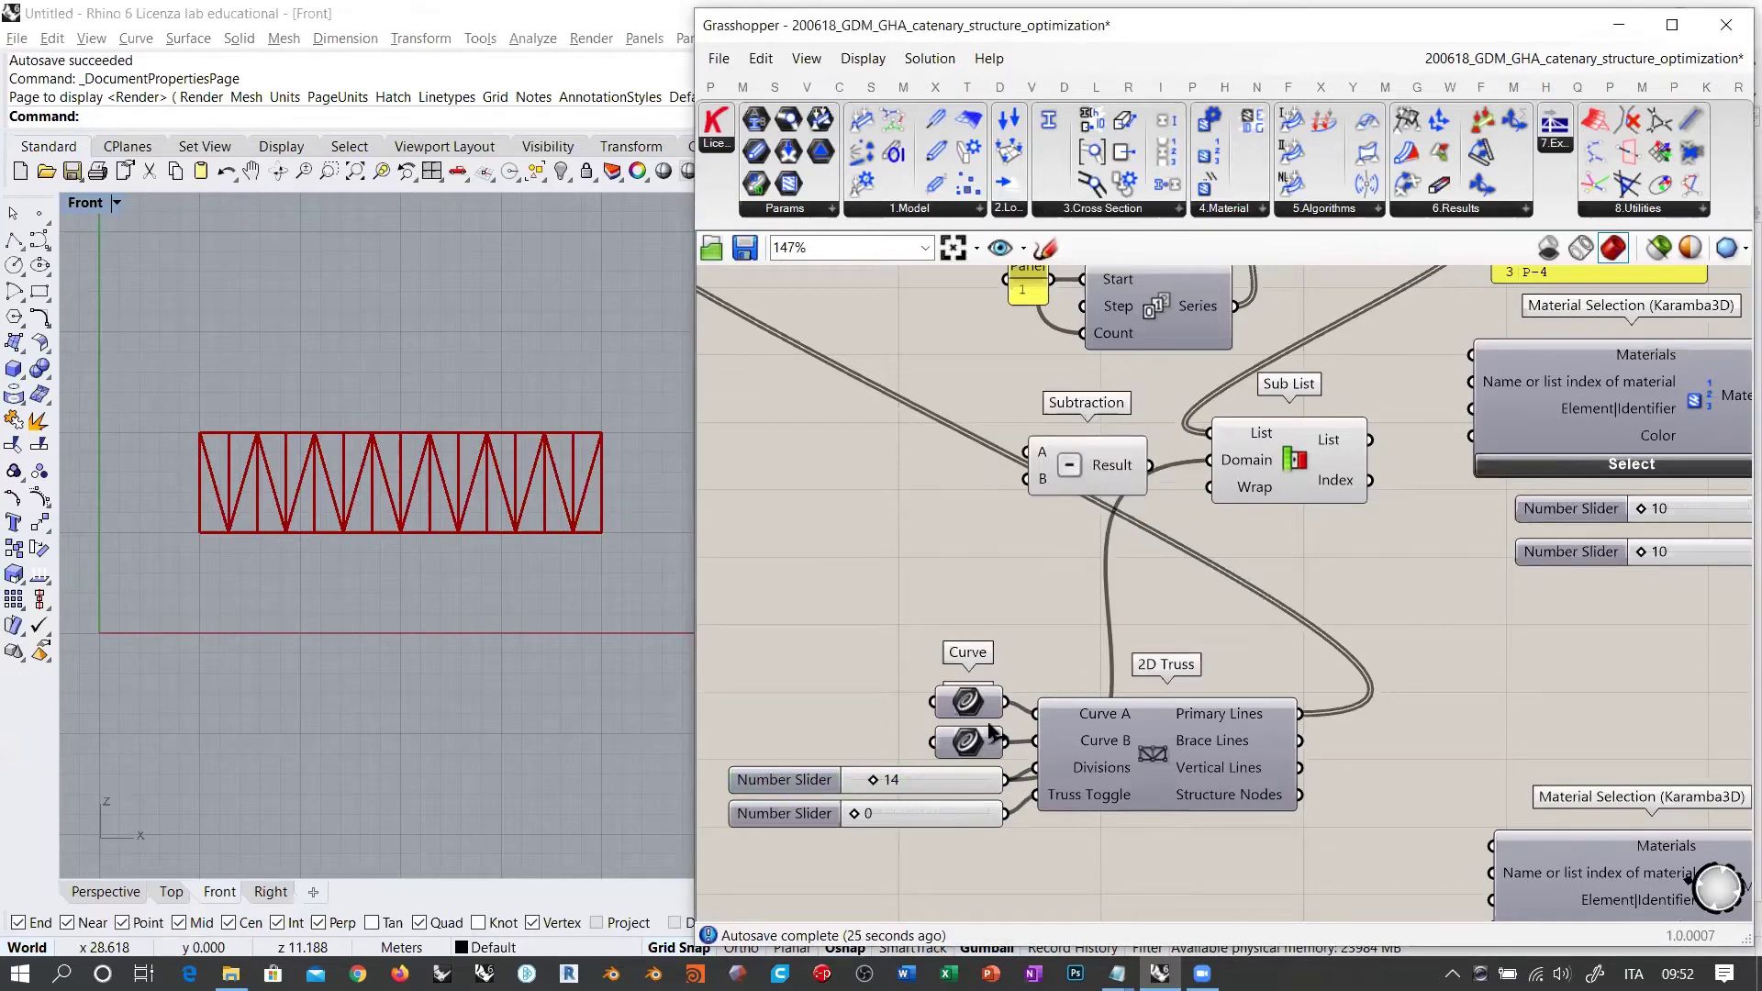
pyautogui.moveTo(1007, 779); pyautogui.dragTo(1026, 452)
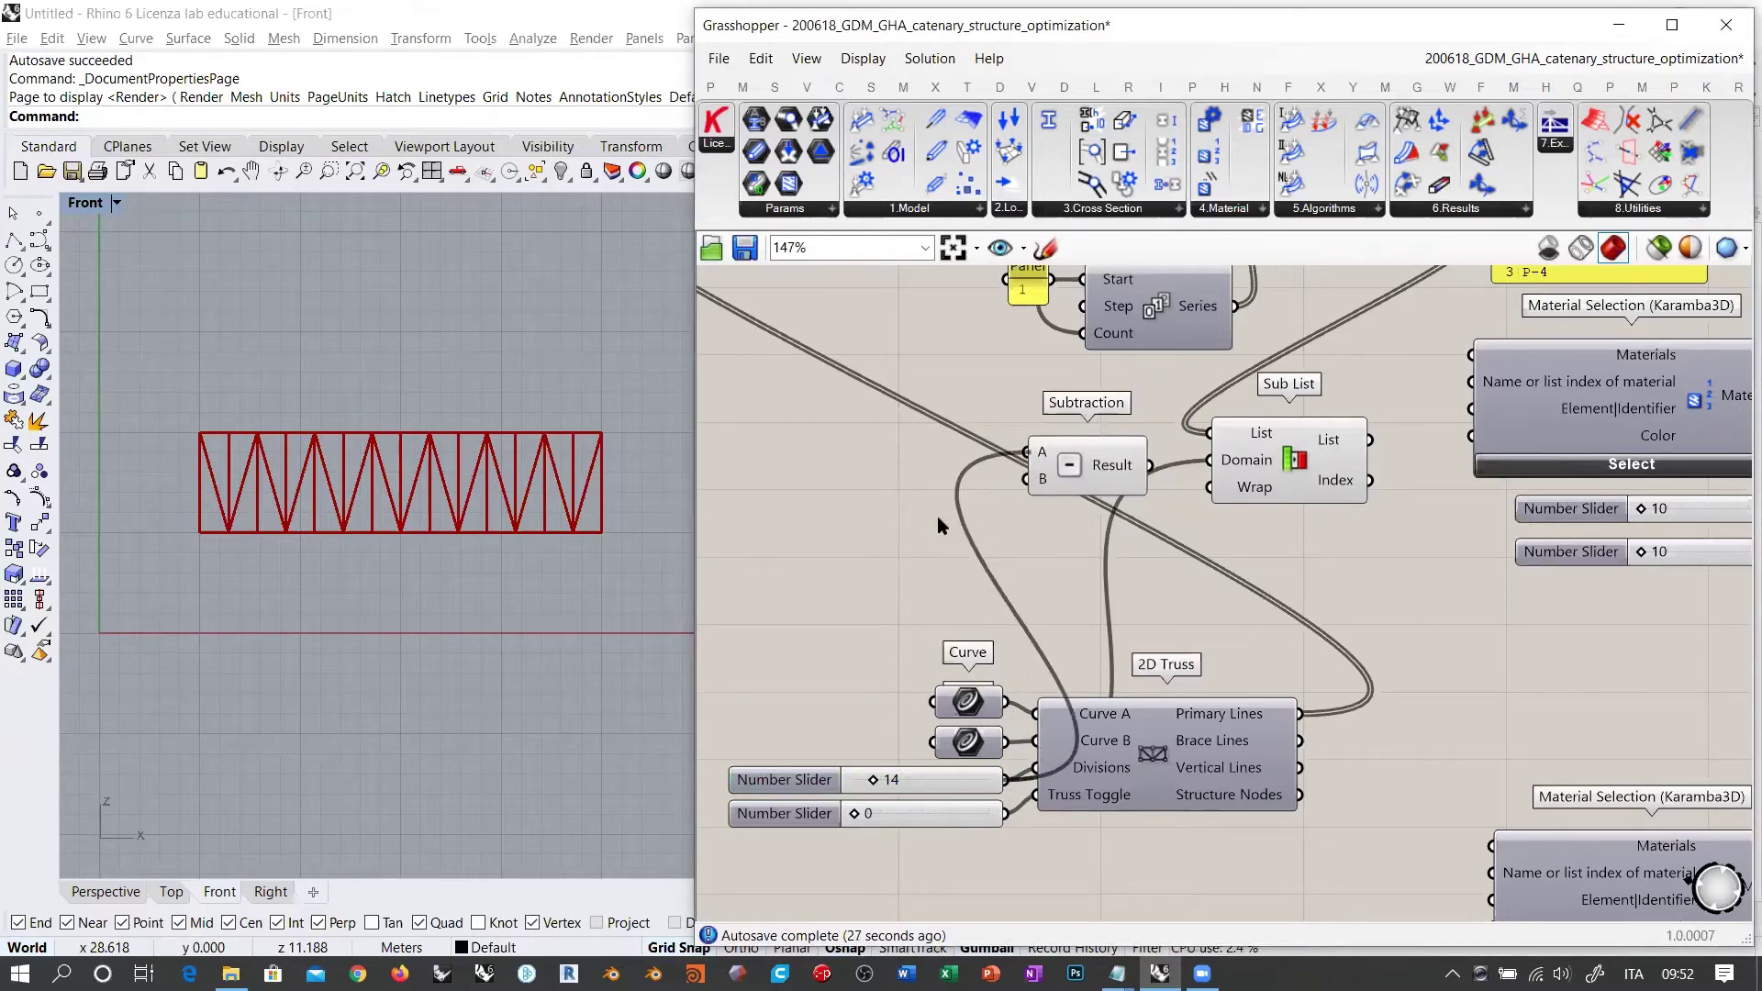
# Step: Add a Panel containing 1 and connect it to Subtraction's B input
pyautogui.doubleClick(937, 517)
pyautogui.write('panel')
pyautogui.press('Return')
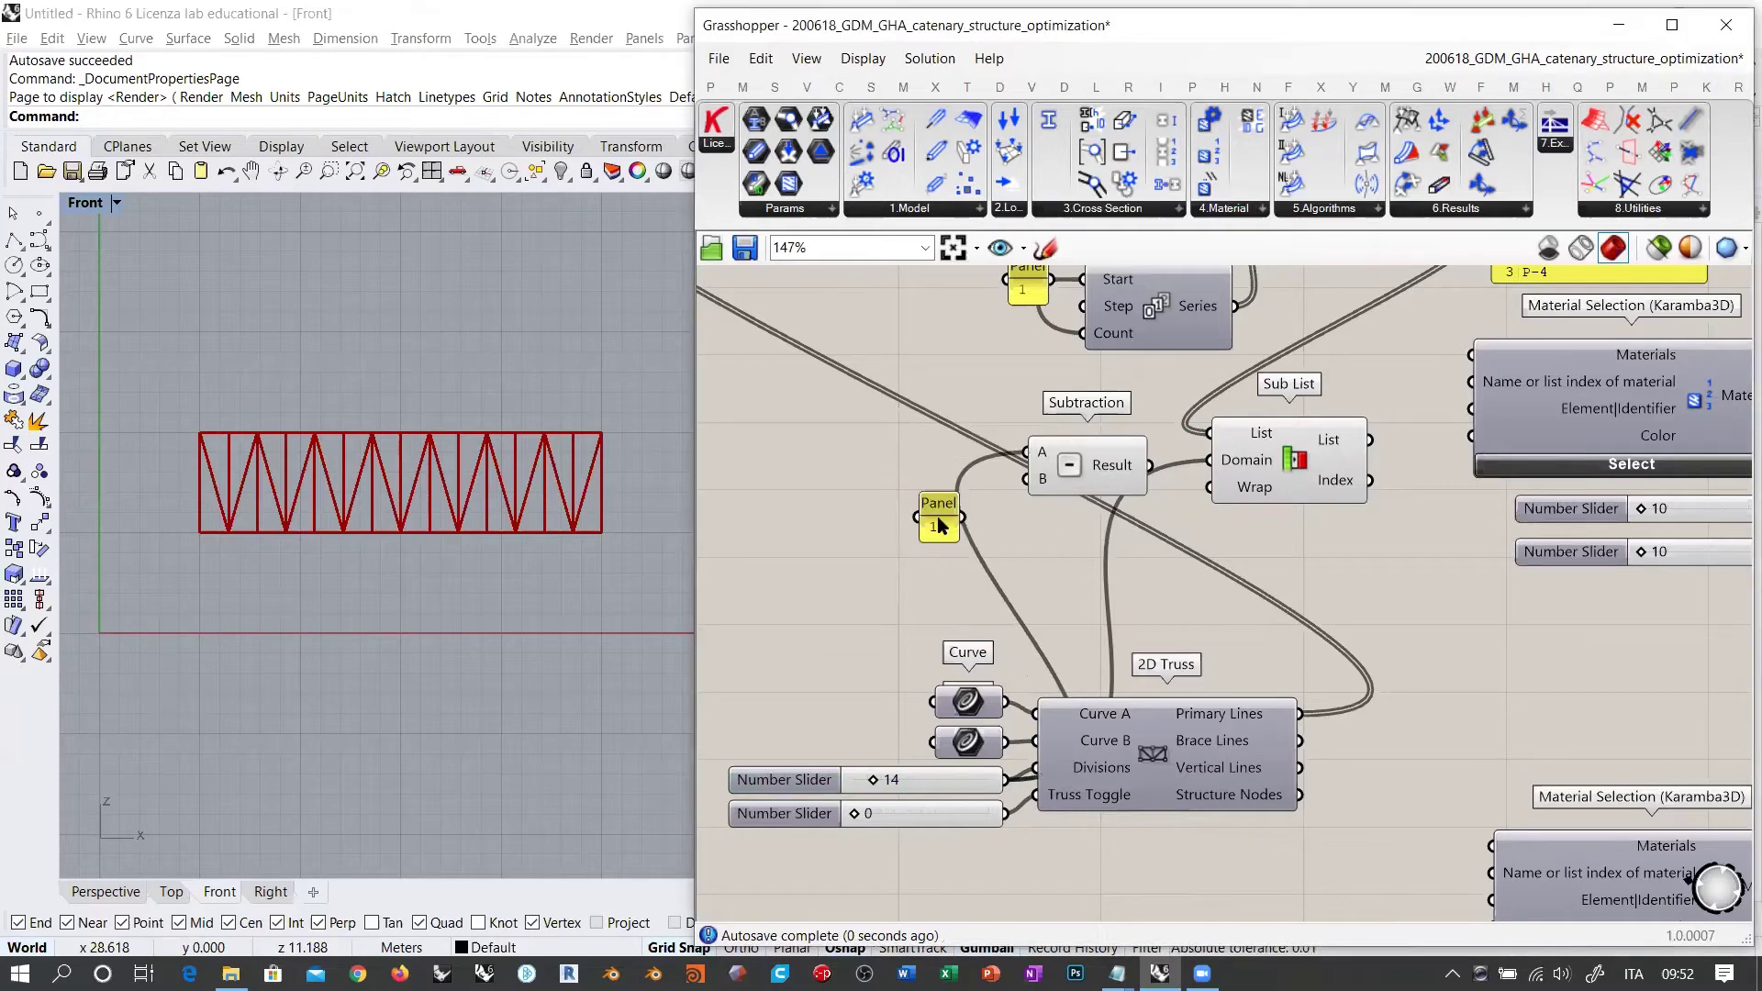
pyautogui.moveTo(1030, 479); pyautogui.dragTo(979, 474)
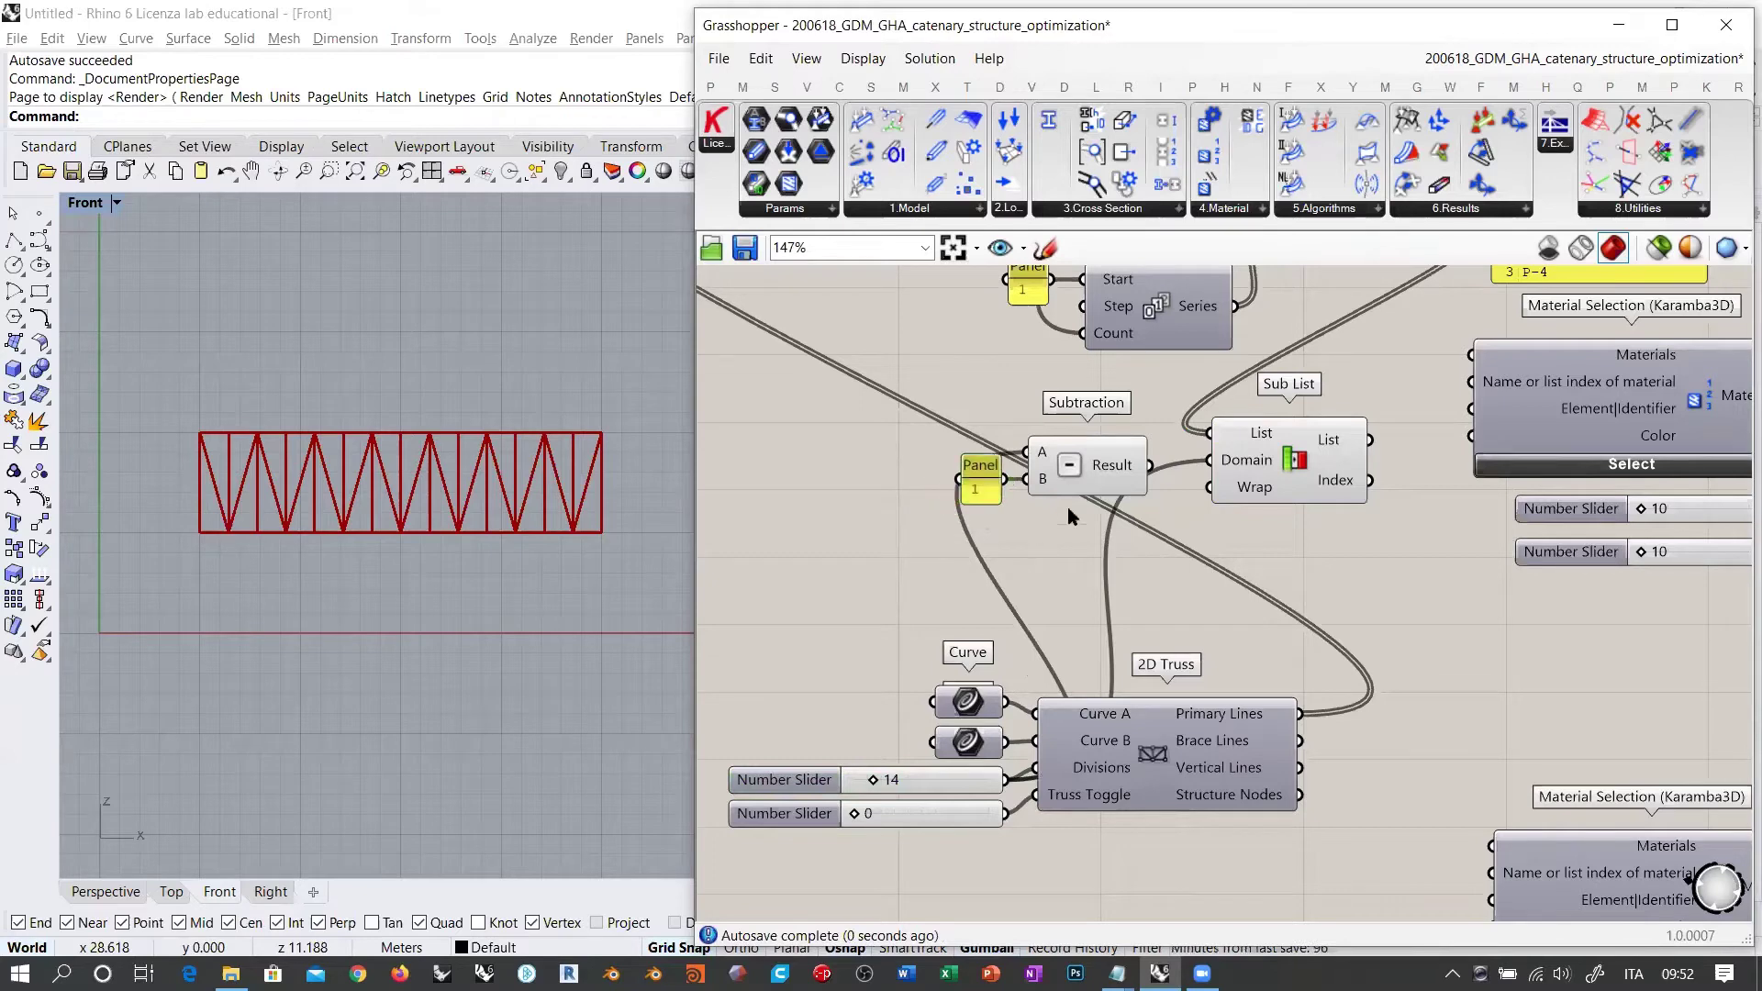
# Step: Replace Sub List's Domain source with Subtraction's Result, align the two components and check the extracted identifiers
pyautogui.rightClick(1252, 462)
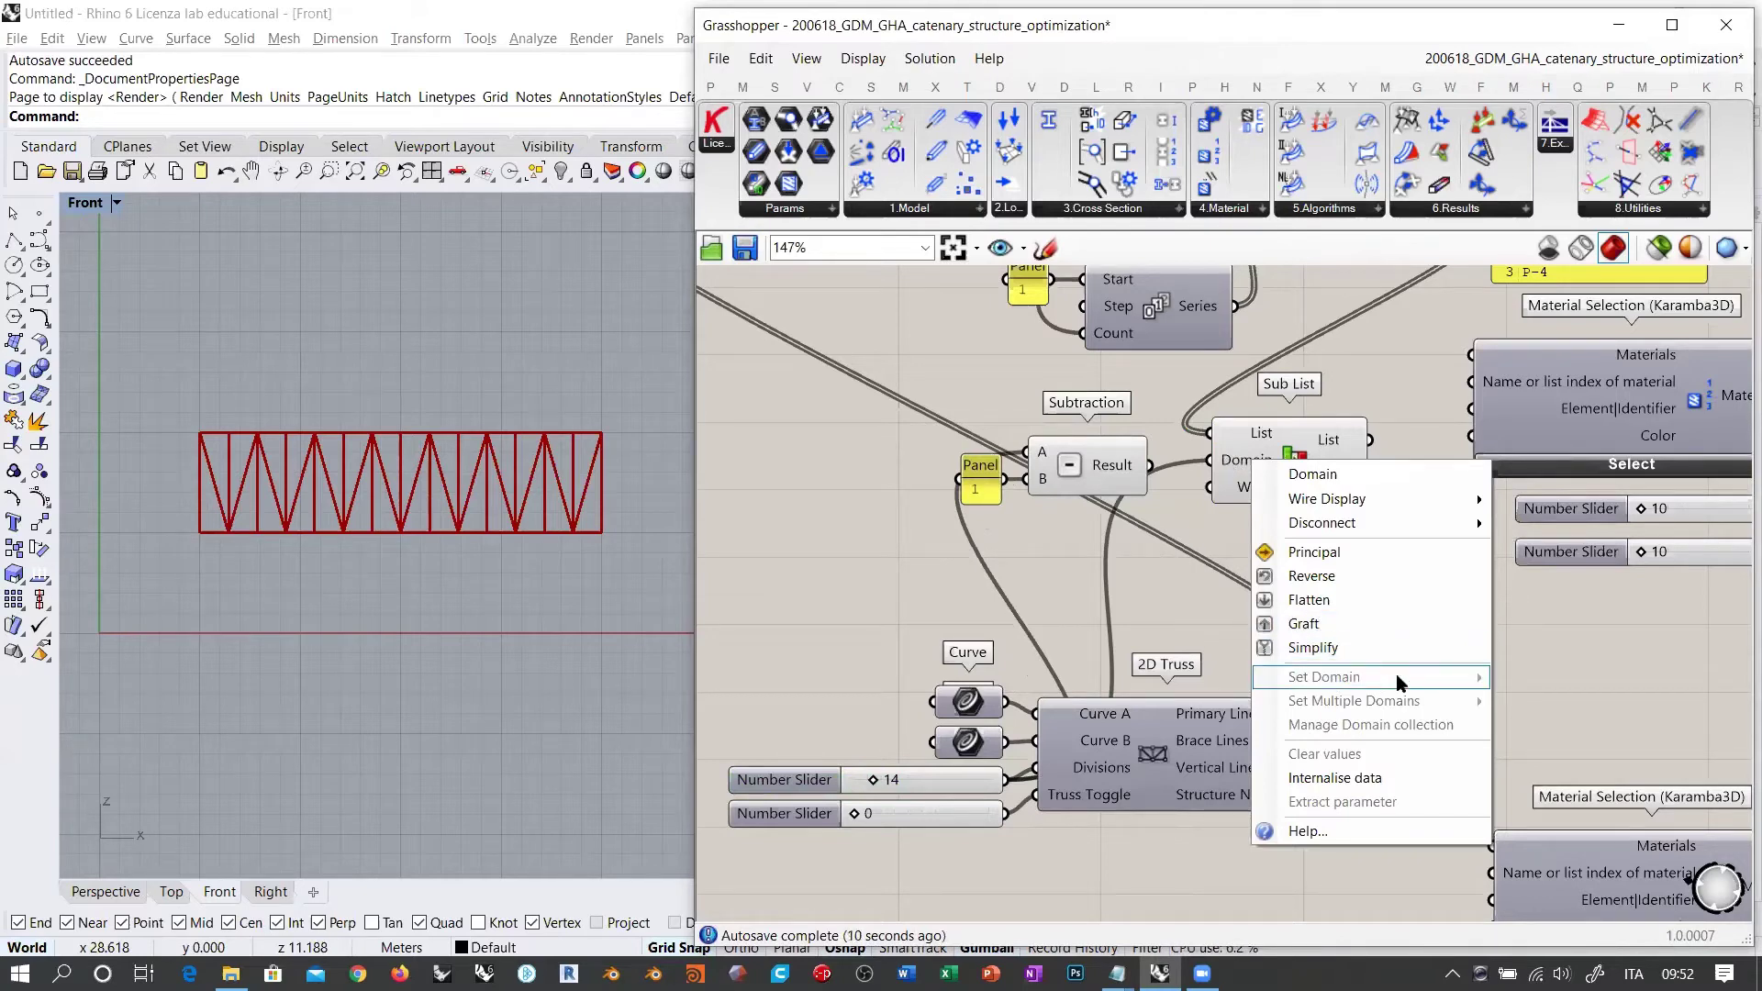
pyautogui.click(1138, 541)
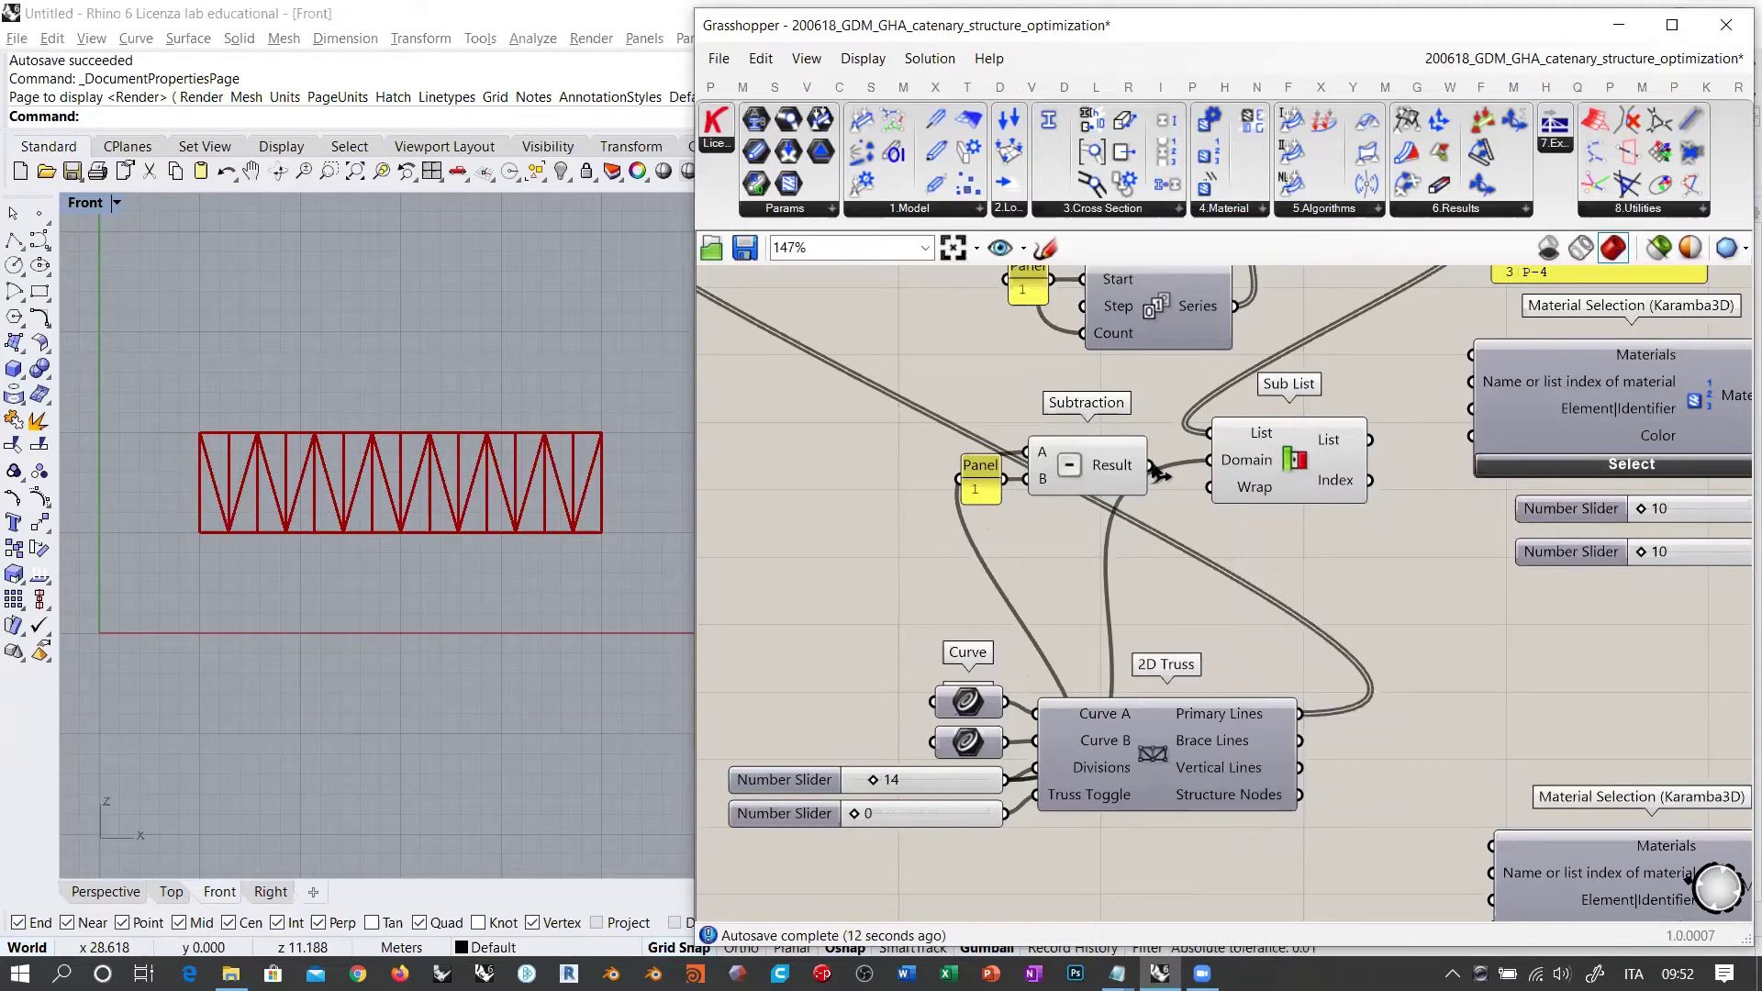
pyautogui.moveTo(1155, 471); pyautogui.dragTo(1149, 466)
pyautogui.moveTo(1273, 461); pyautogui.dragTo(1246, 467)
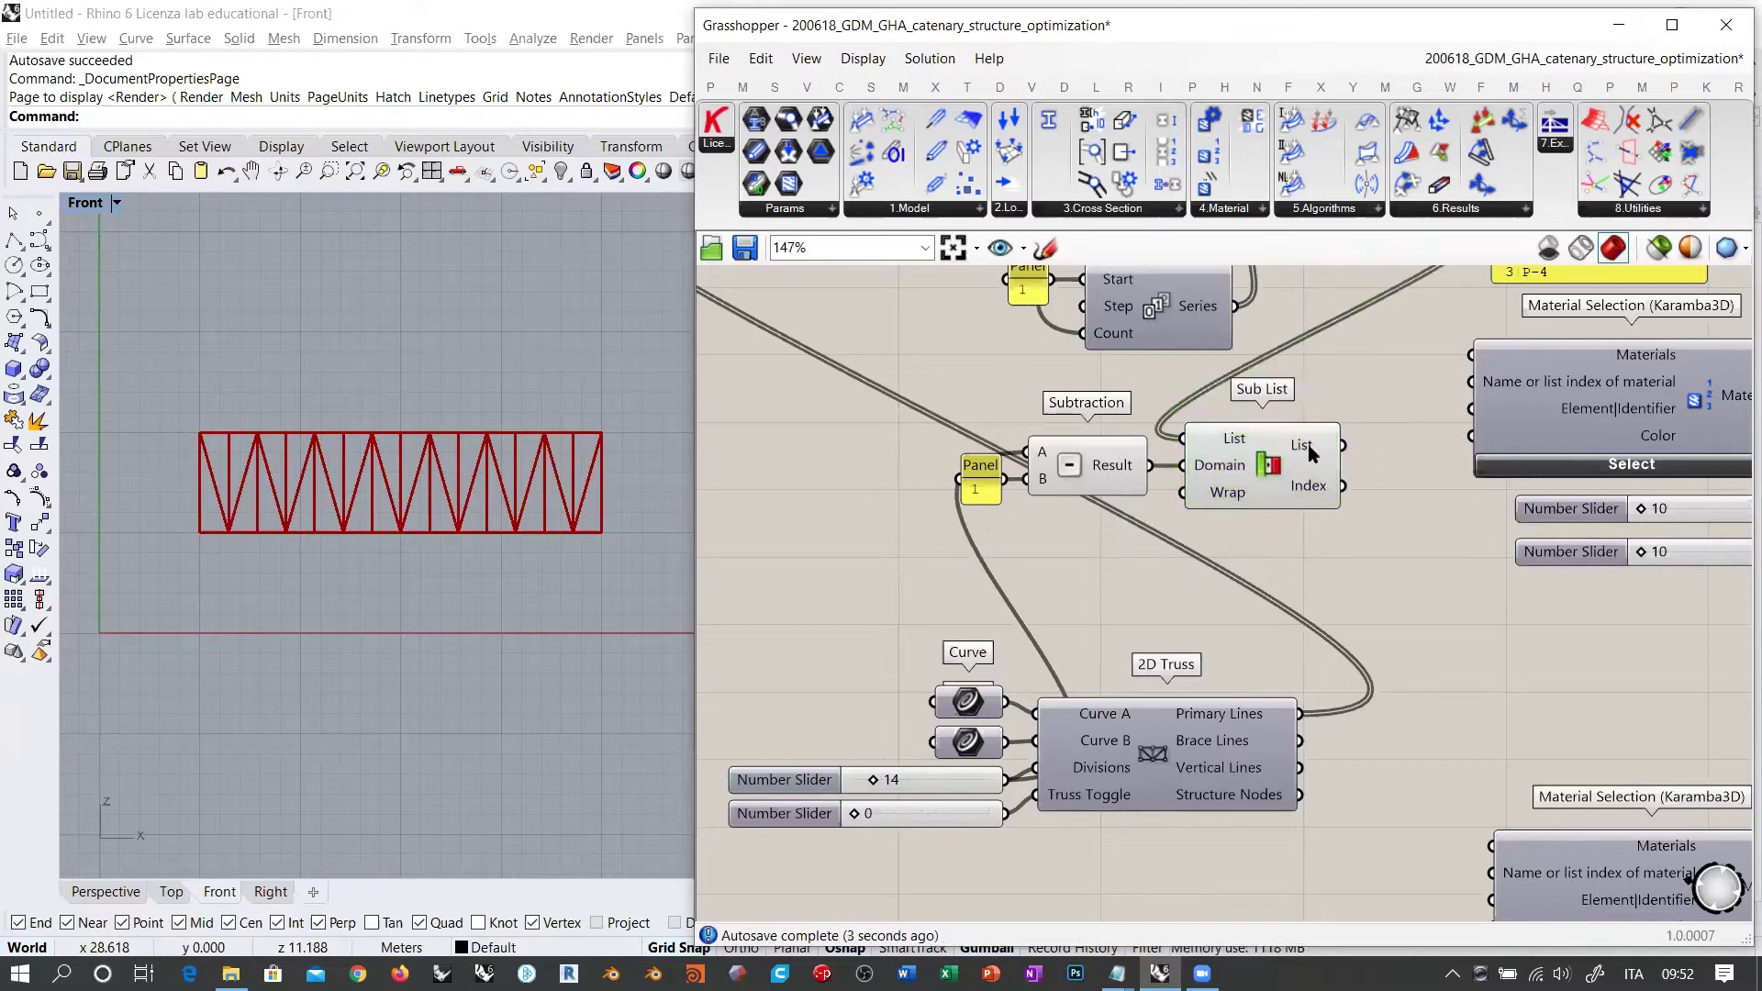
pyautogui.moveTo(1310, 451)
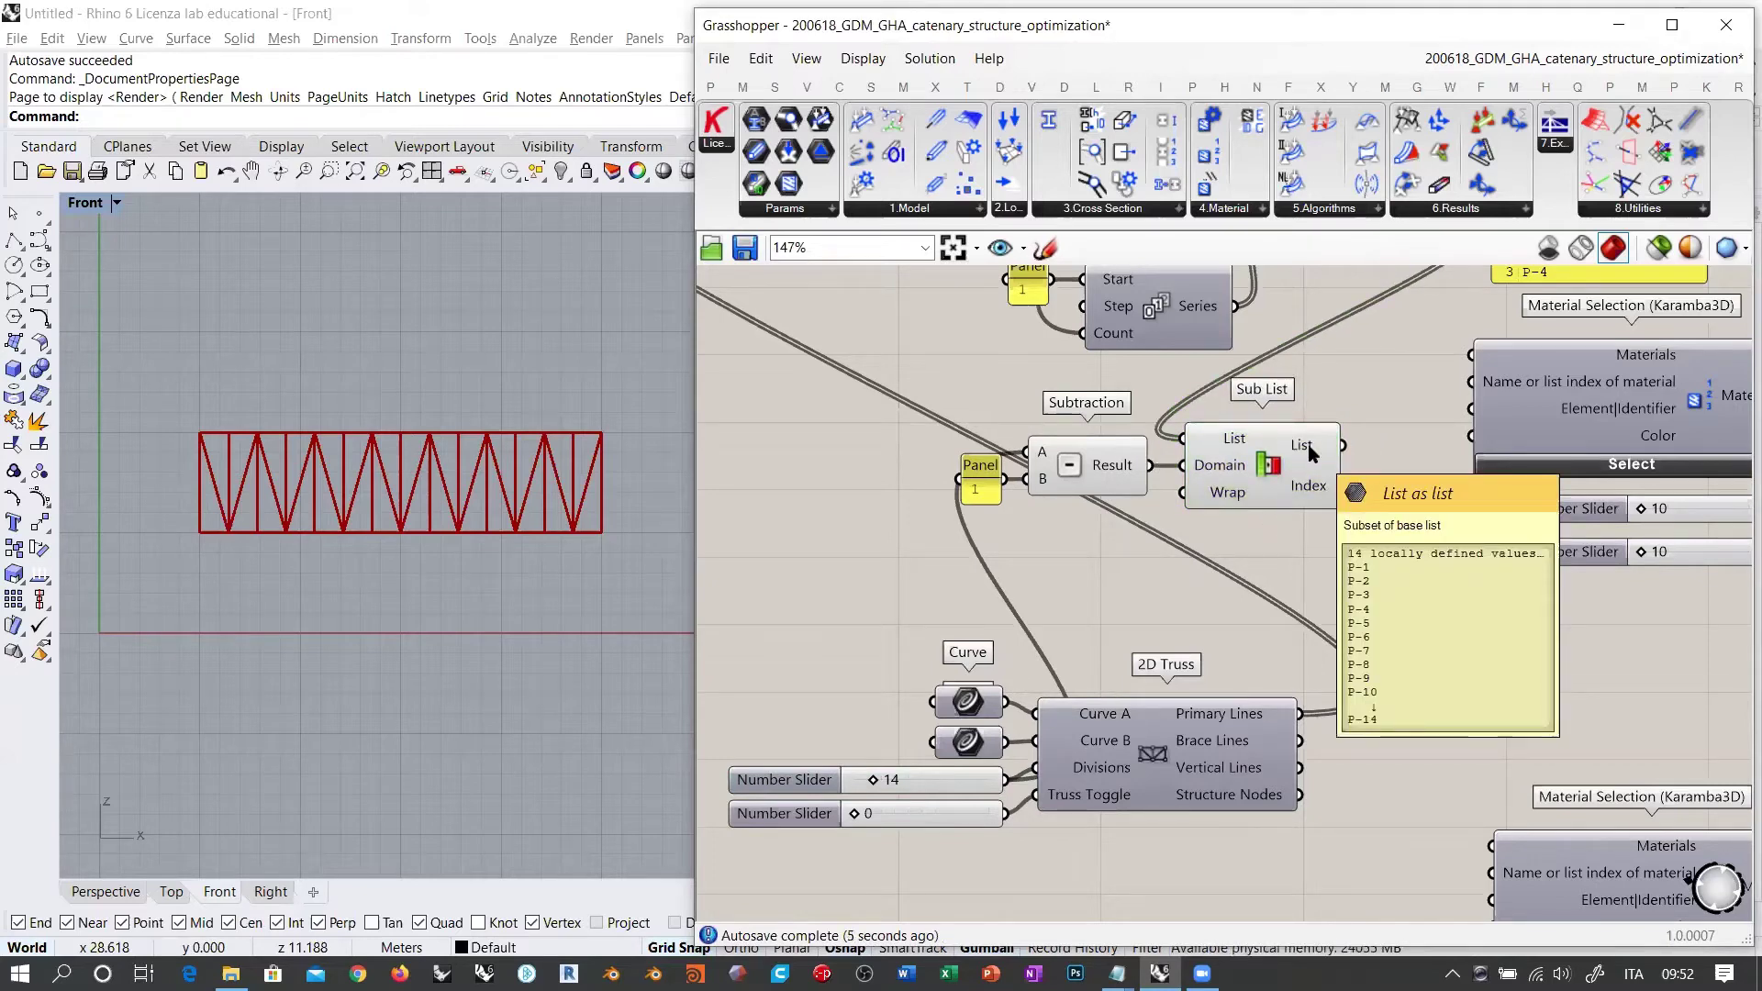
# Step: Move the Panel, Subtraction and Sub List together next to the Karamba3D Loads component
pyautogui.moveTo(1307, 504); pyautogui.dragTo(960, 440)
pyautogui.hotkey('ctrl', 'z')
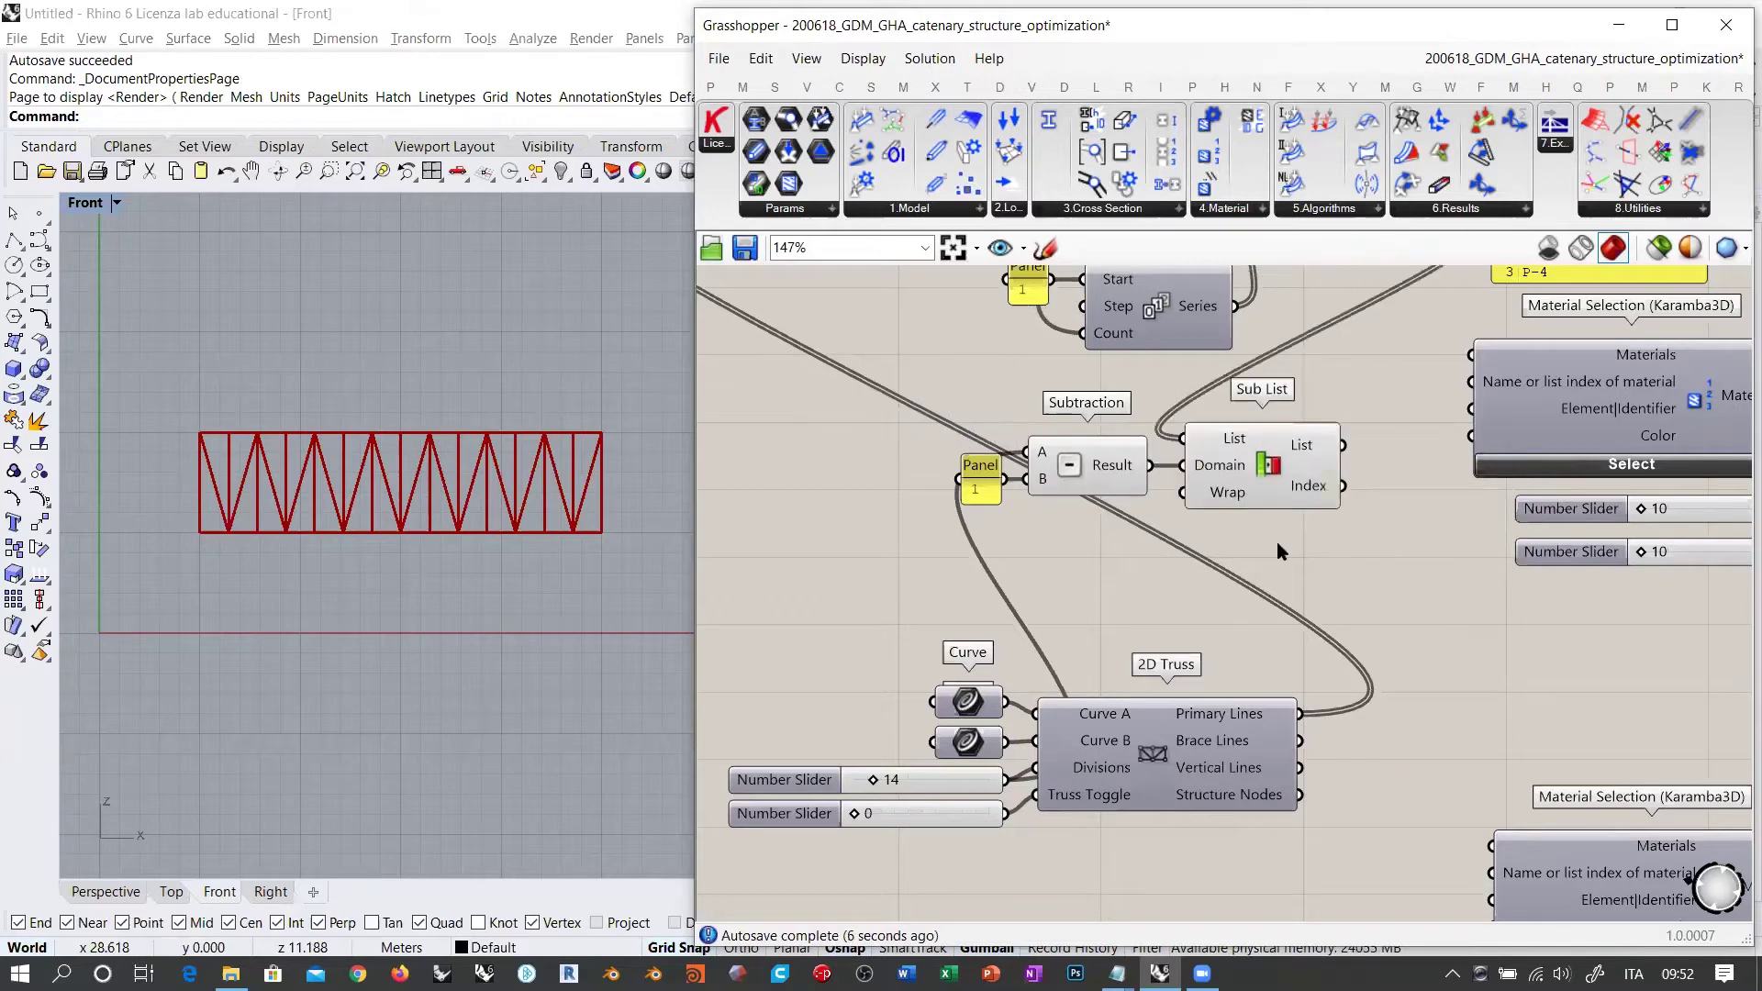
pyautogui.moveTo(1281, 551); pyautogui.dragTo(1193, 858)
pyautogui.scroll(-5, 983, 371)
pyautogui.scroll(4, 1131, 544)
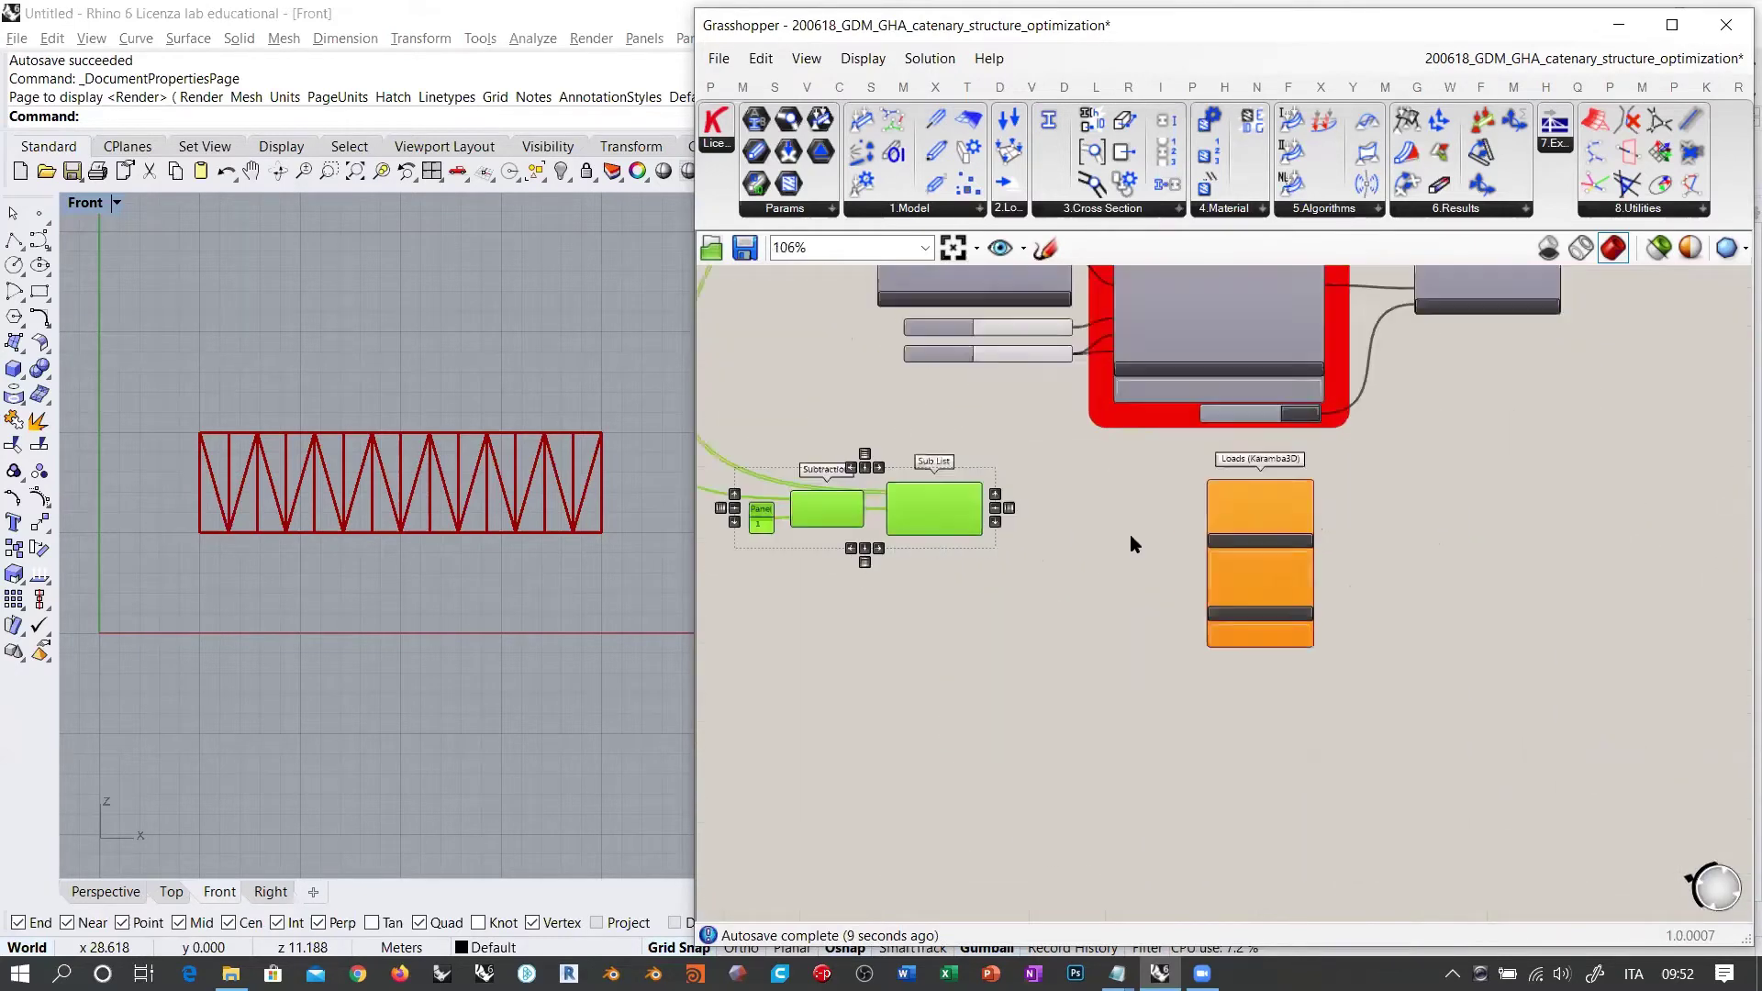
pyautogui.scroll(1, 1131, 544)
pyautogui.click(1137, 507)
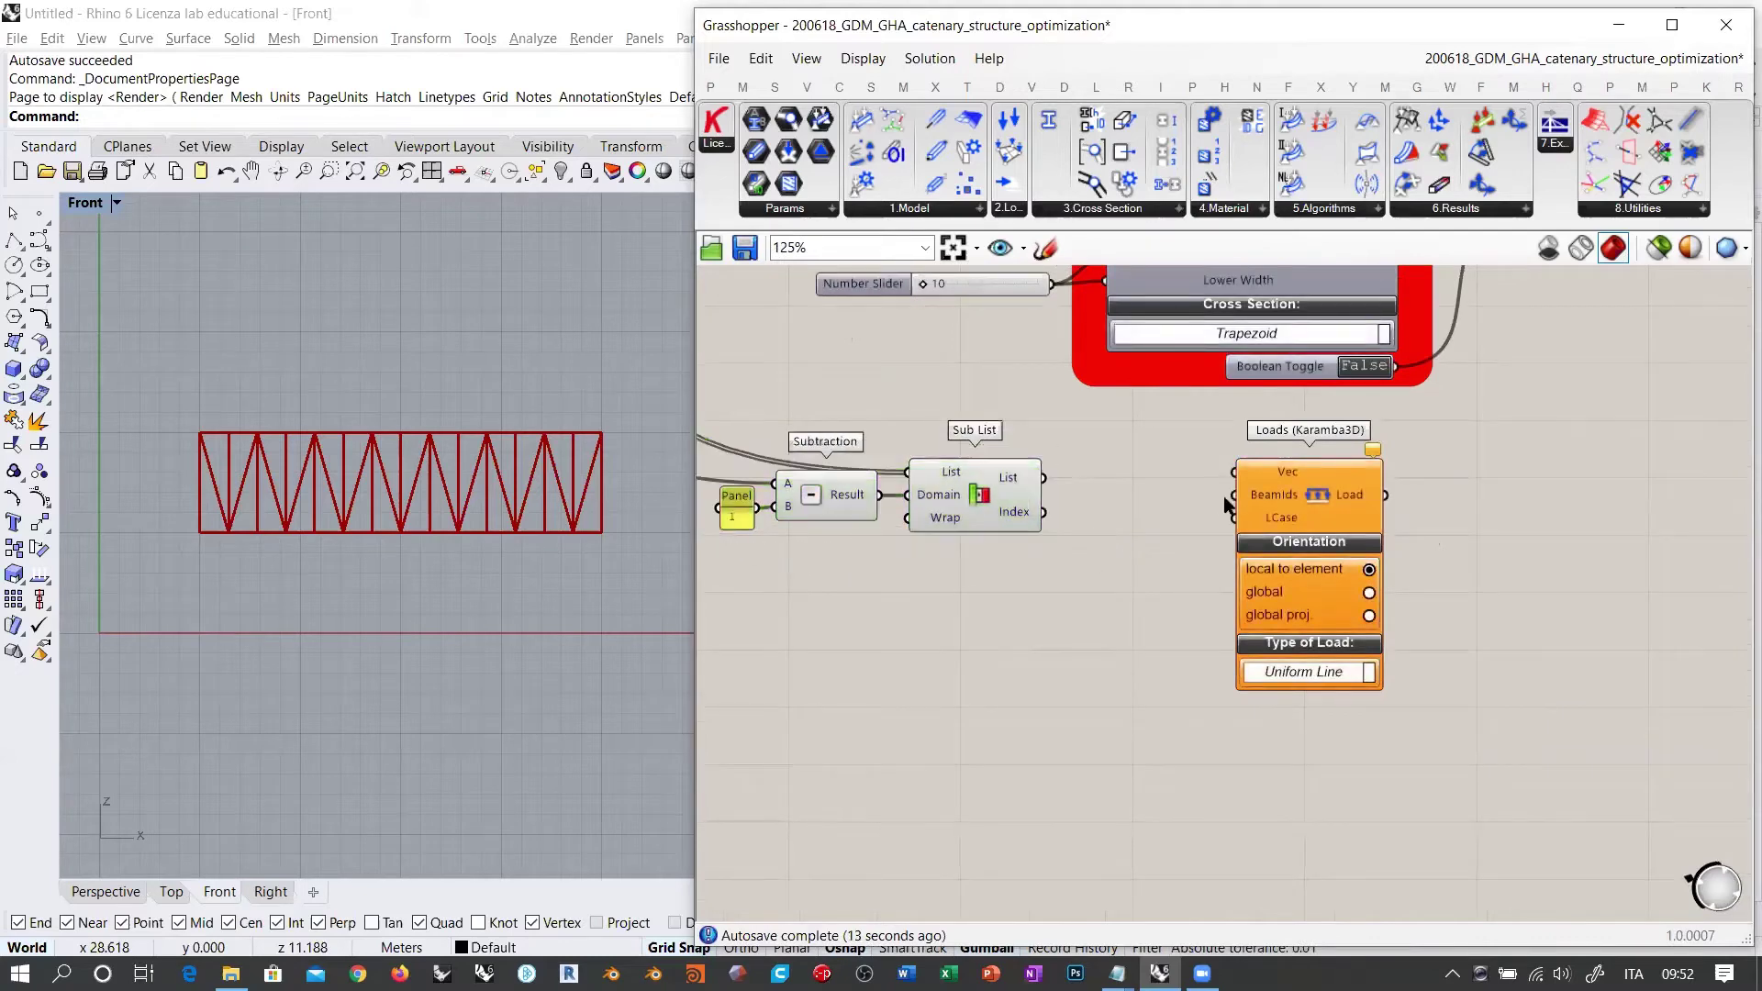
# Step: Connect Sub List's List output to the BeamIds input of the Loads component
pyautogui.moveTo(1233, 495); pyautogui.dragTo(1044, 478)
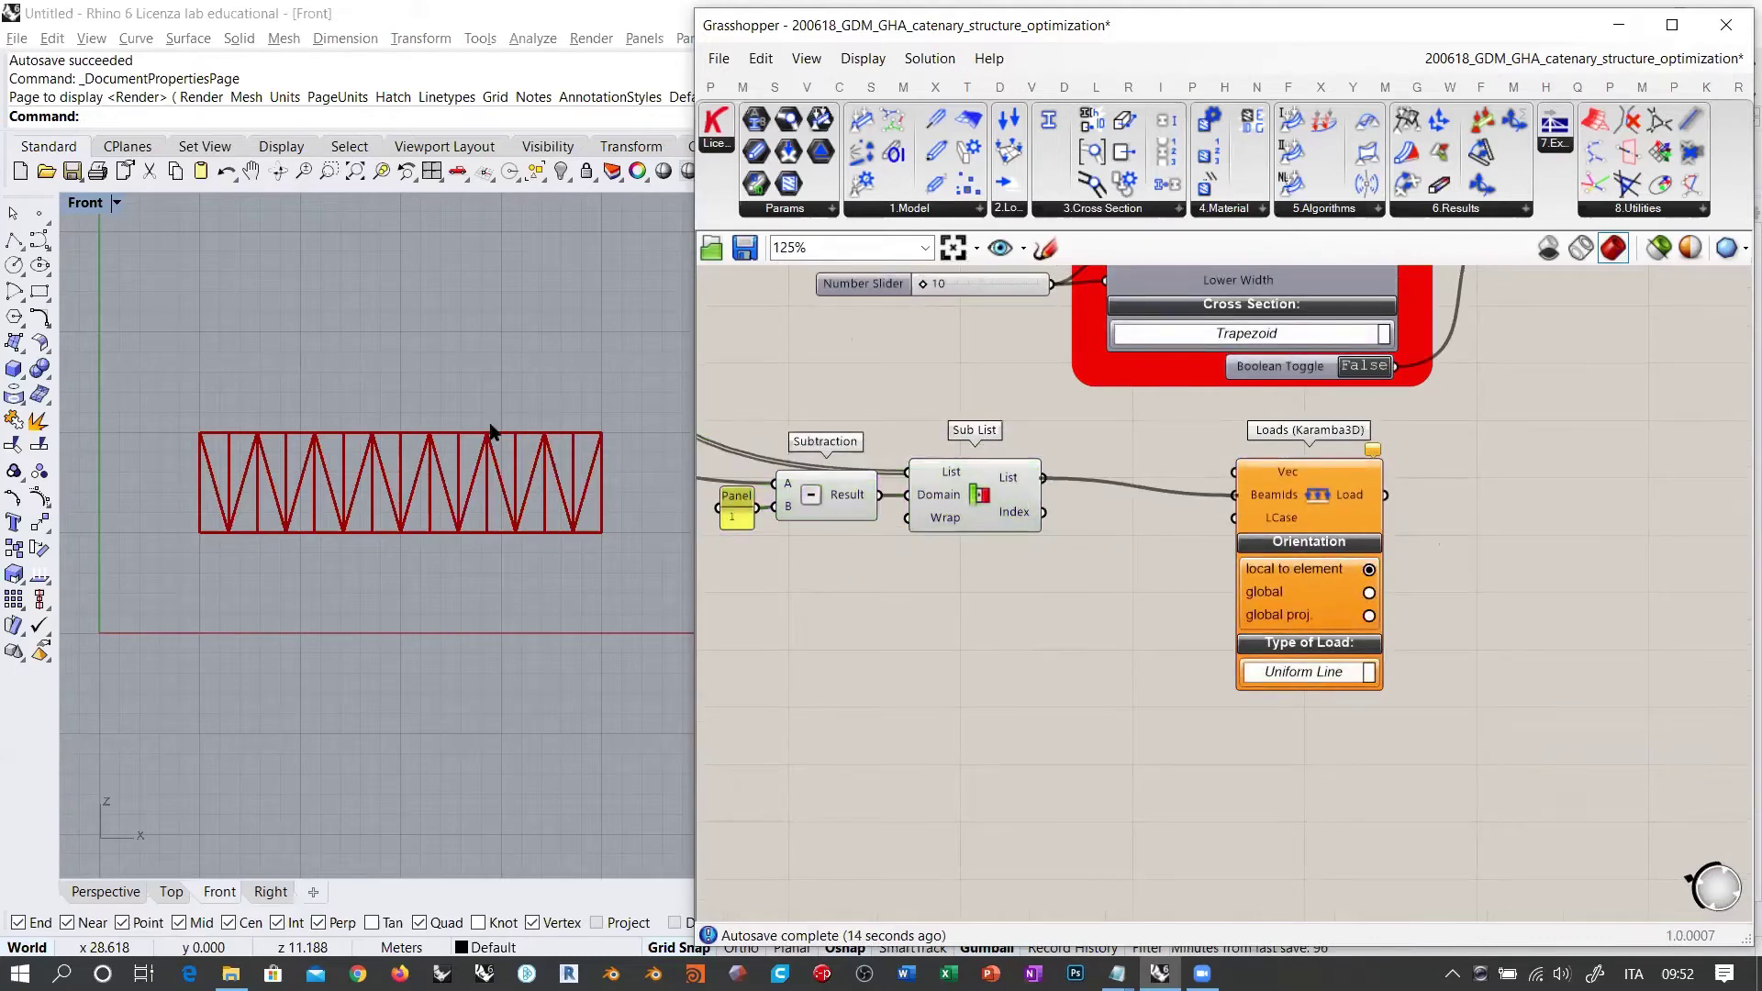
pyautogui.moveTo(972, 578); pyautogui.dragTo(1204, 598, button='right')
pyautogui.moveTo(894, 619); pyautogui.dragTo(1189, 526)
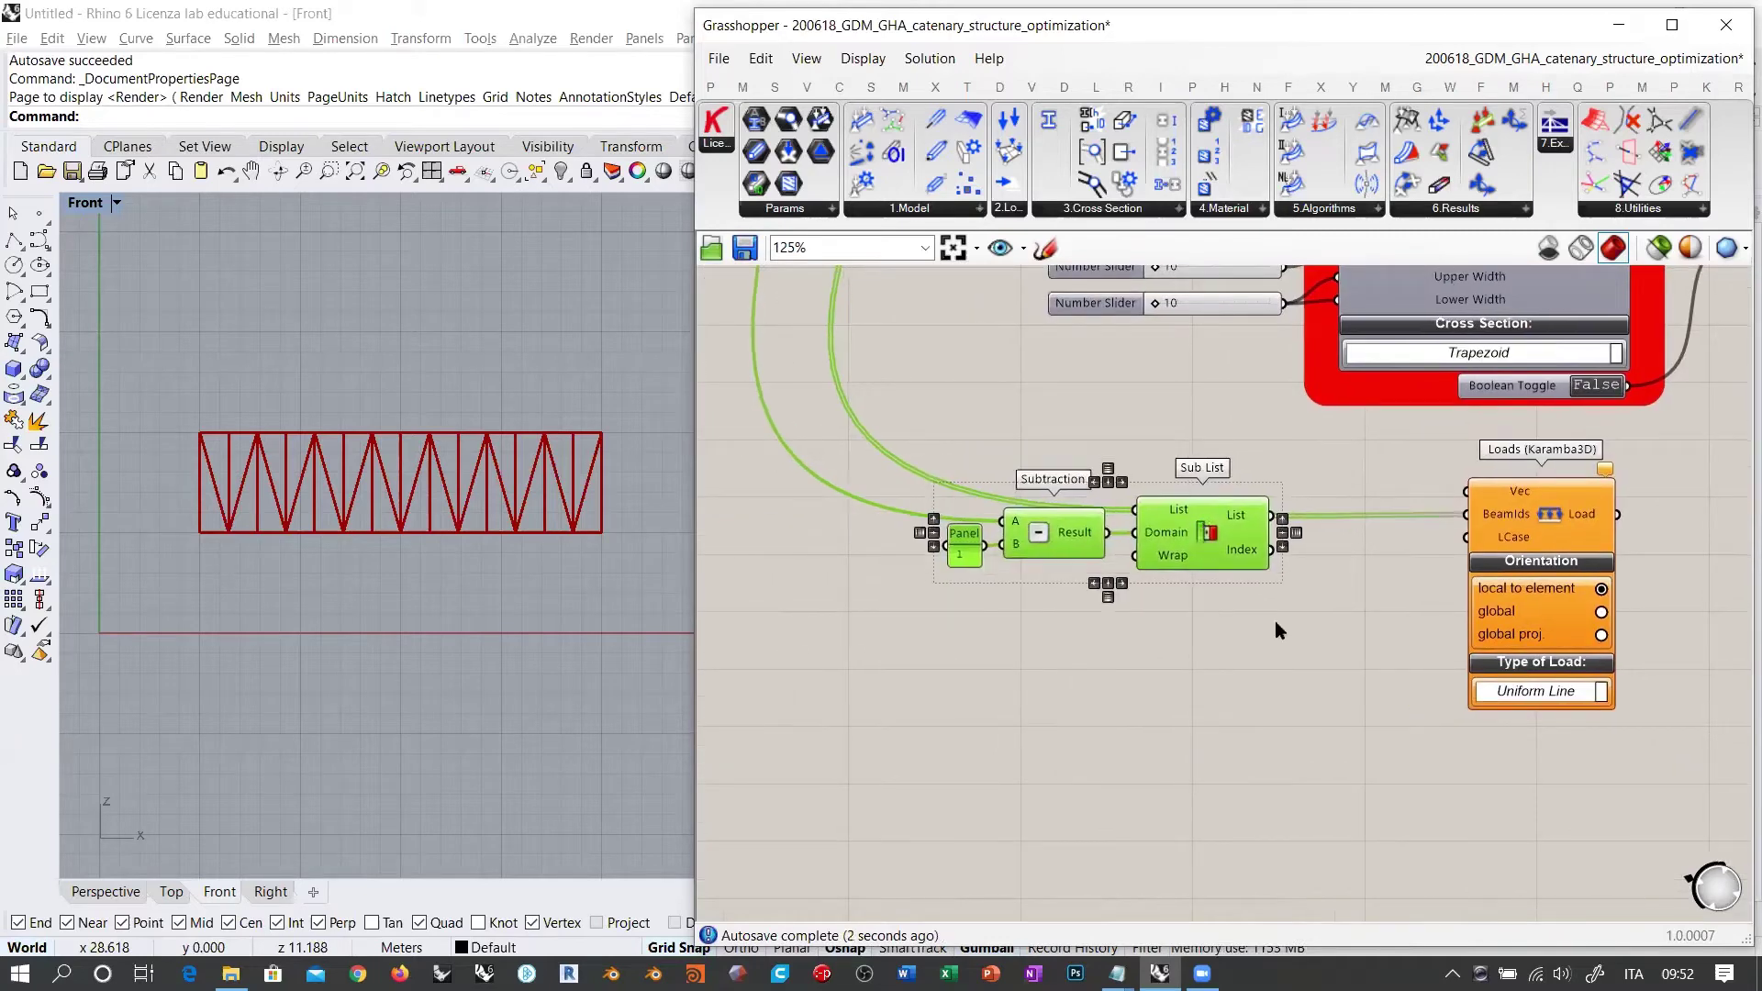
pyautogui.click(1303, 601)
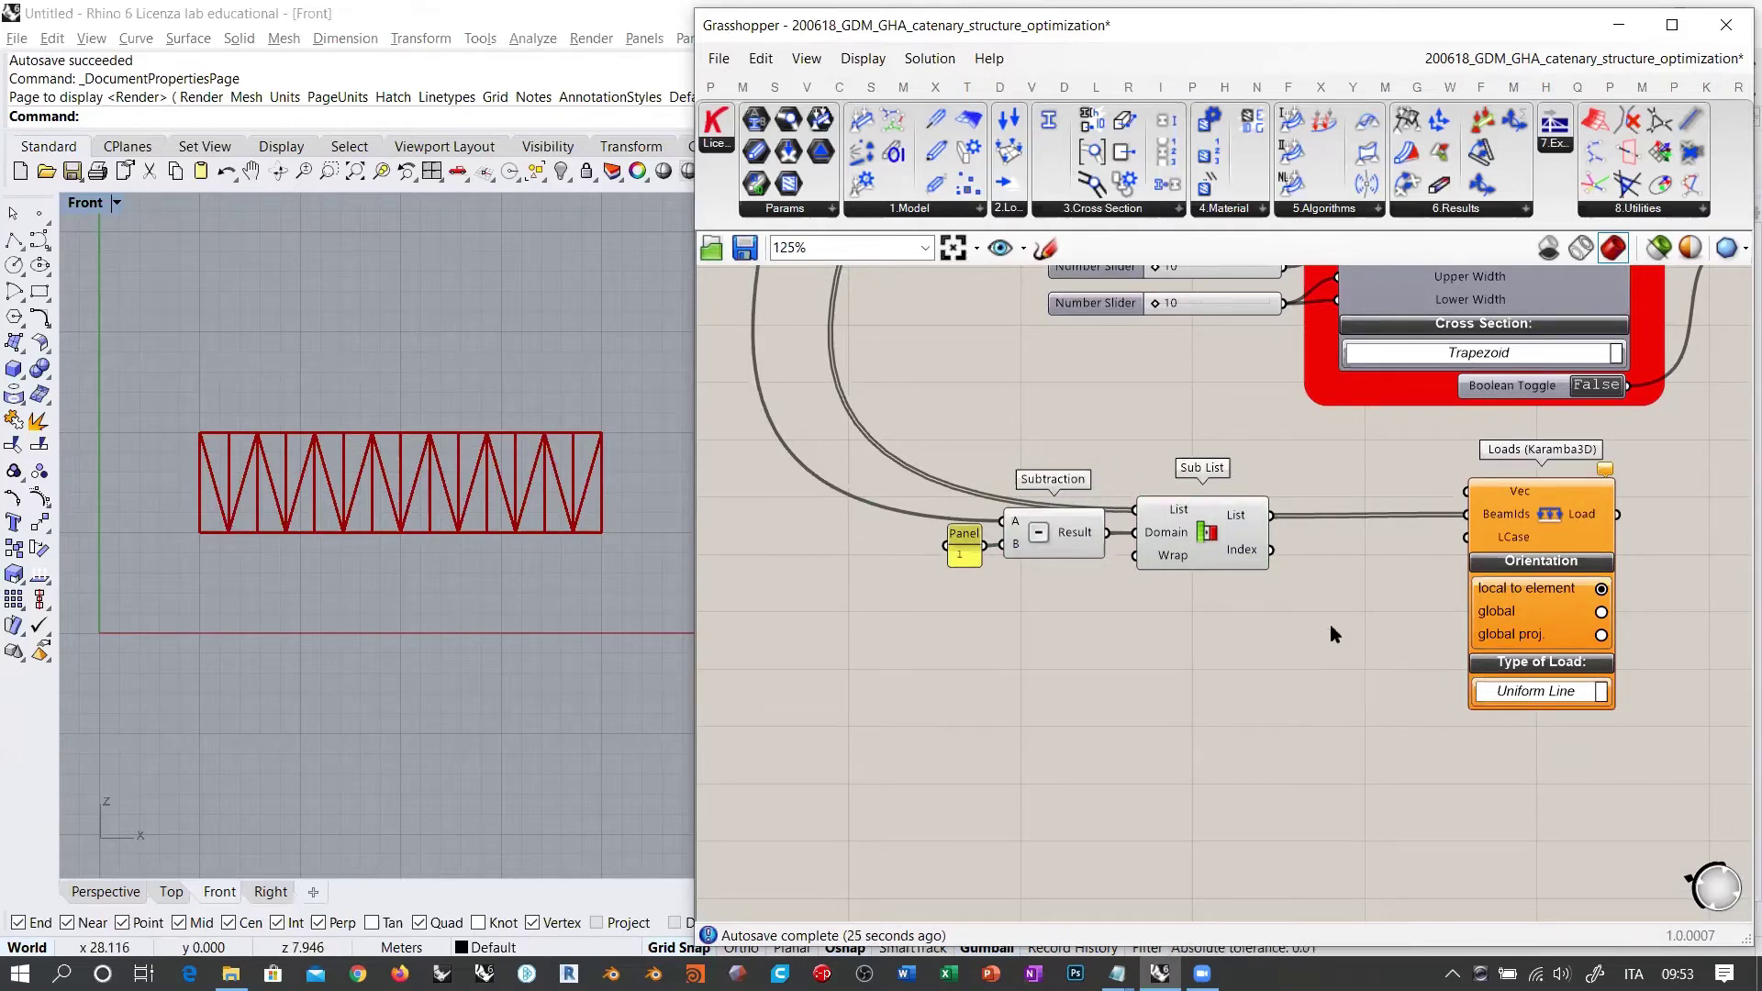
# Step: Shift the Panel, Subtraction and Sub List down and add a Unit Z component above Sub List
pyautogui.scroll(3, 1280, 537)
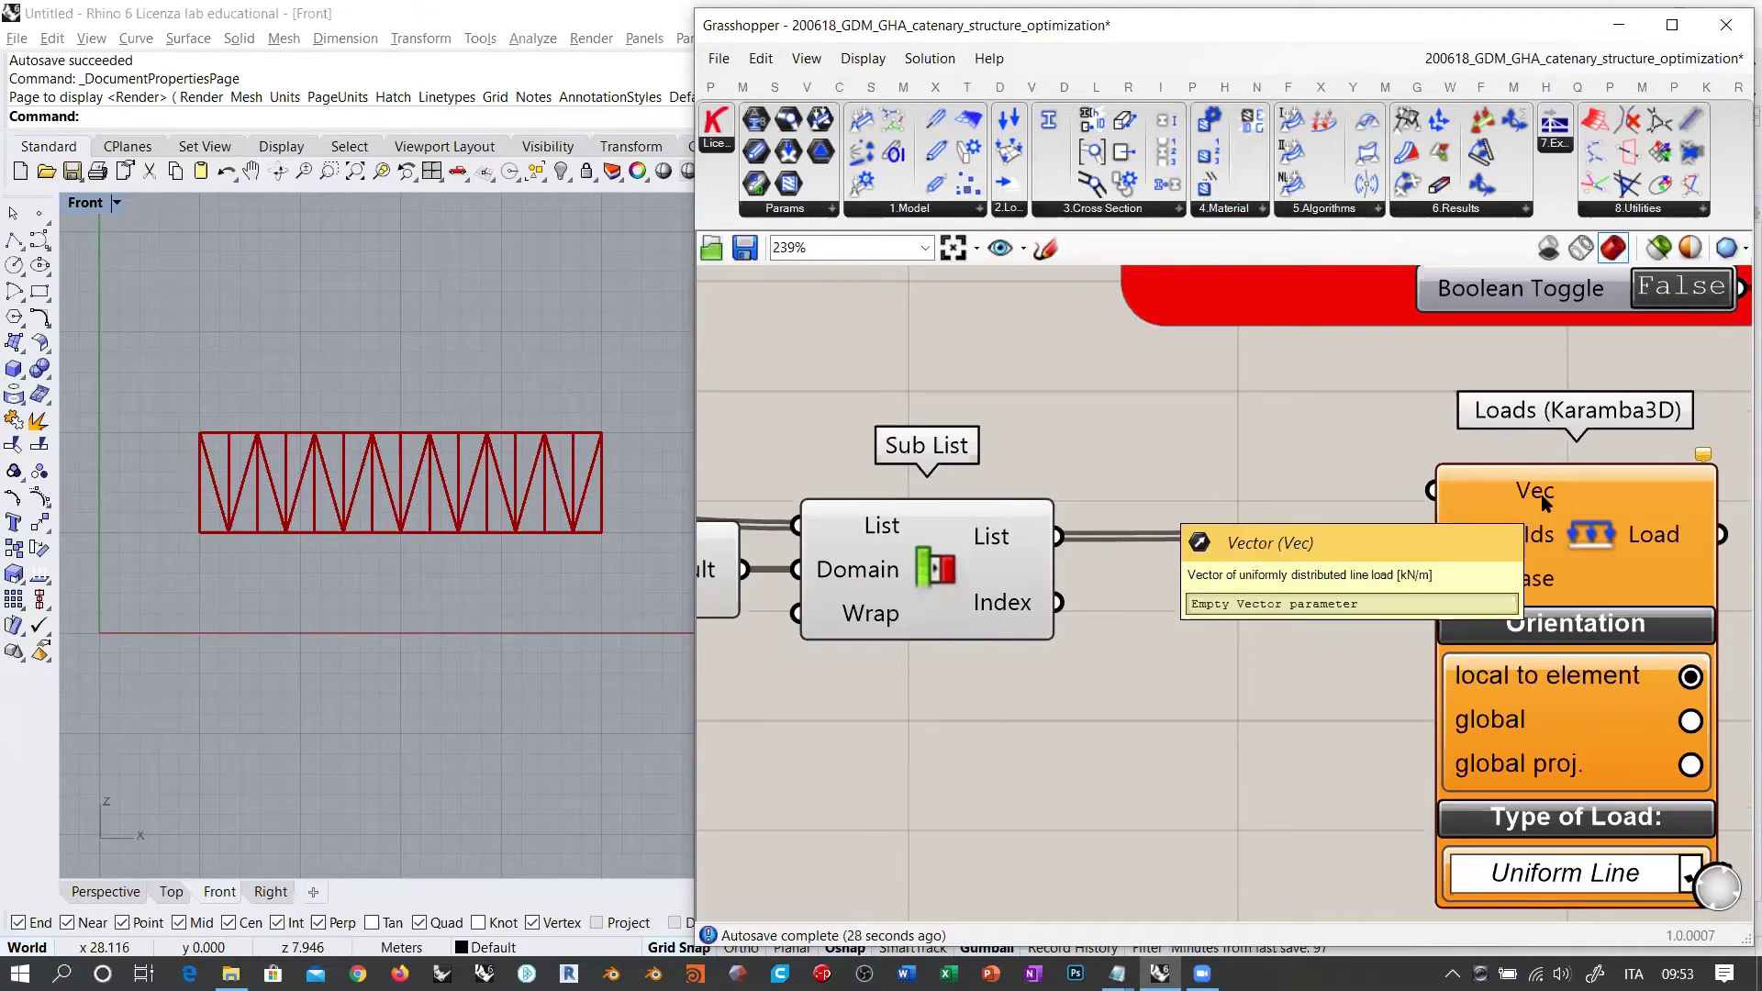
pyautogui.scroll(-3, 1247, 523)
pyautogui.moveTo(1269, 508); pyautogui.dragTo(889, 636)
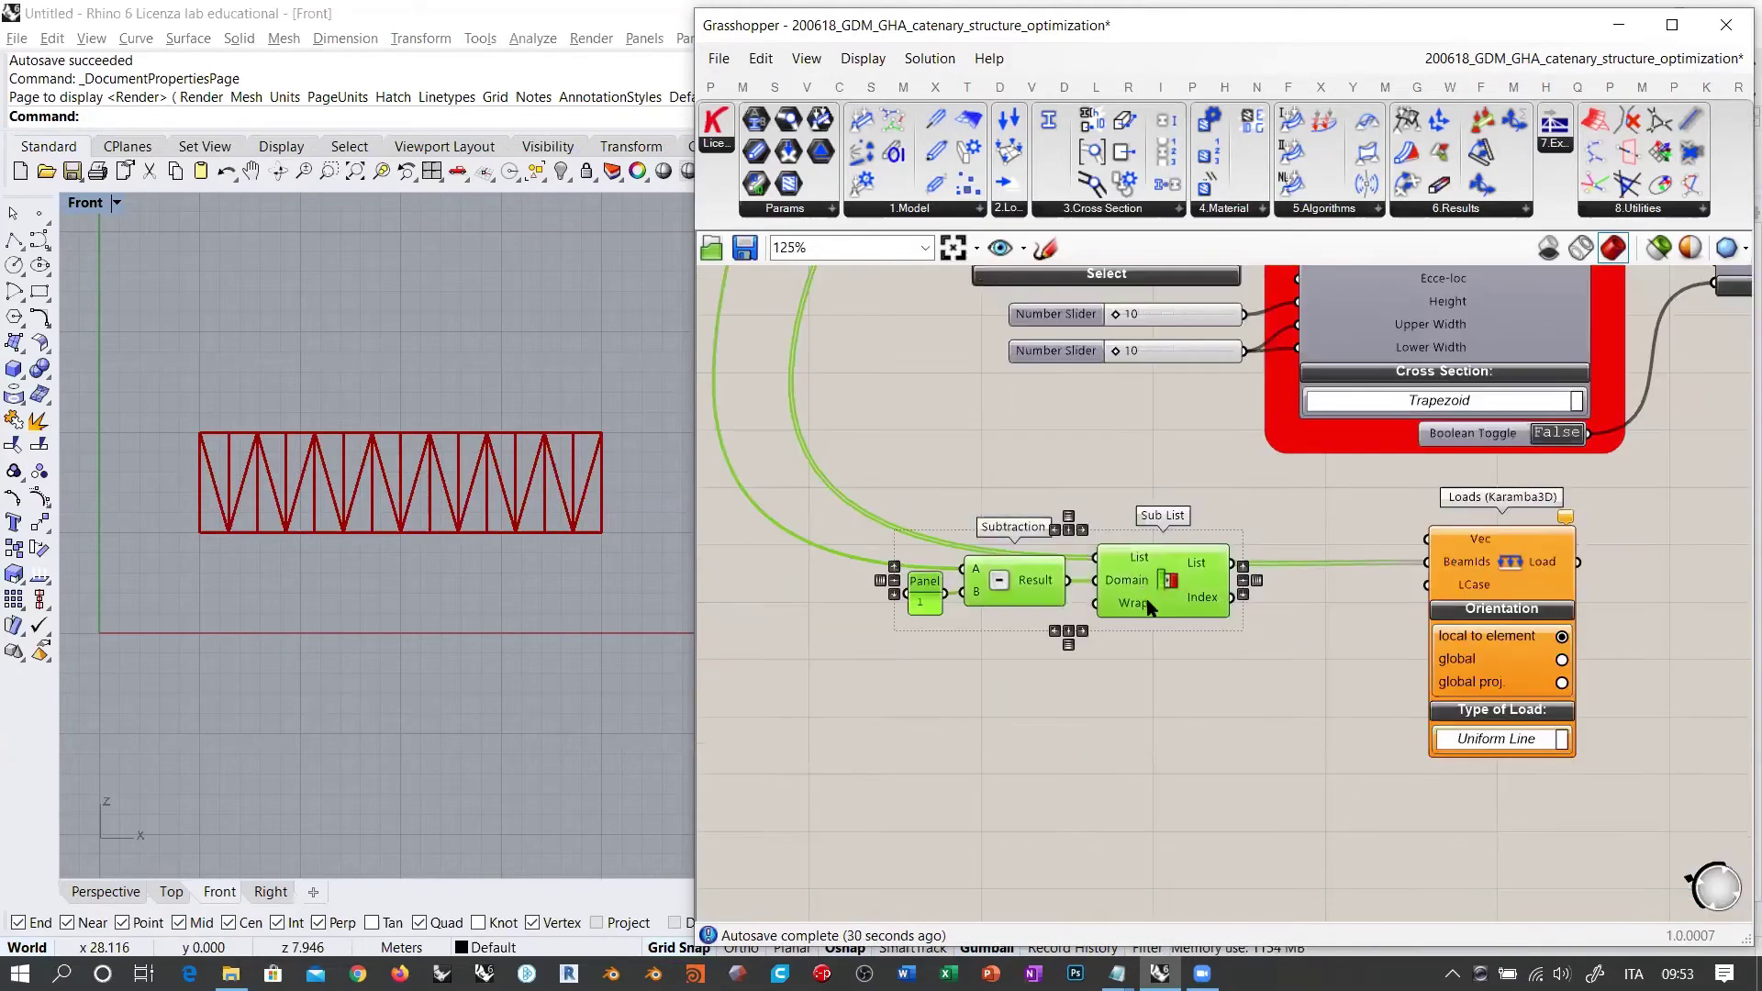
pyautogui.moveTo(1163, 587); pyautogui.dragTo(1140, 648)
pyautogui.doubleClick(1197, 530)
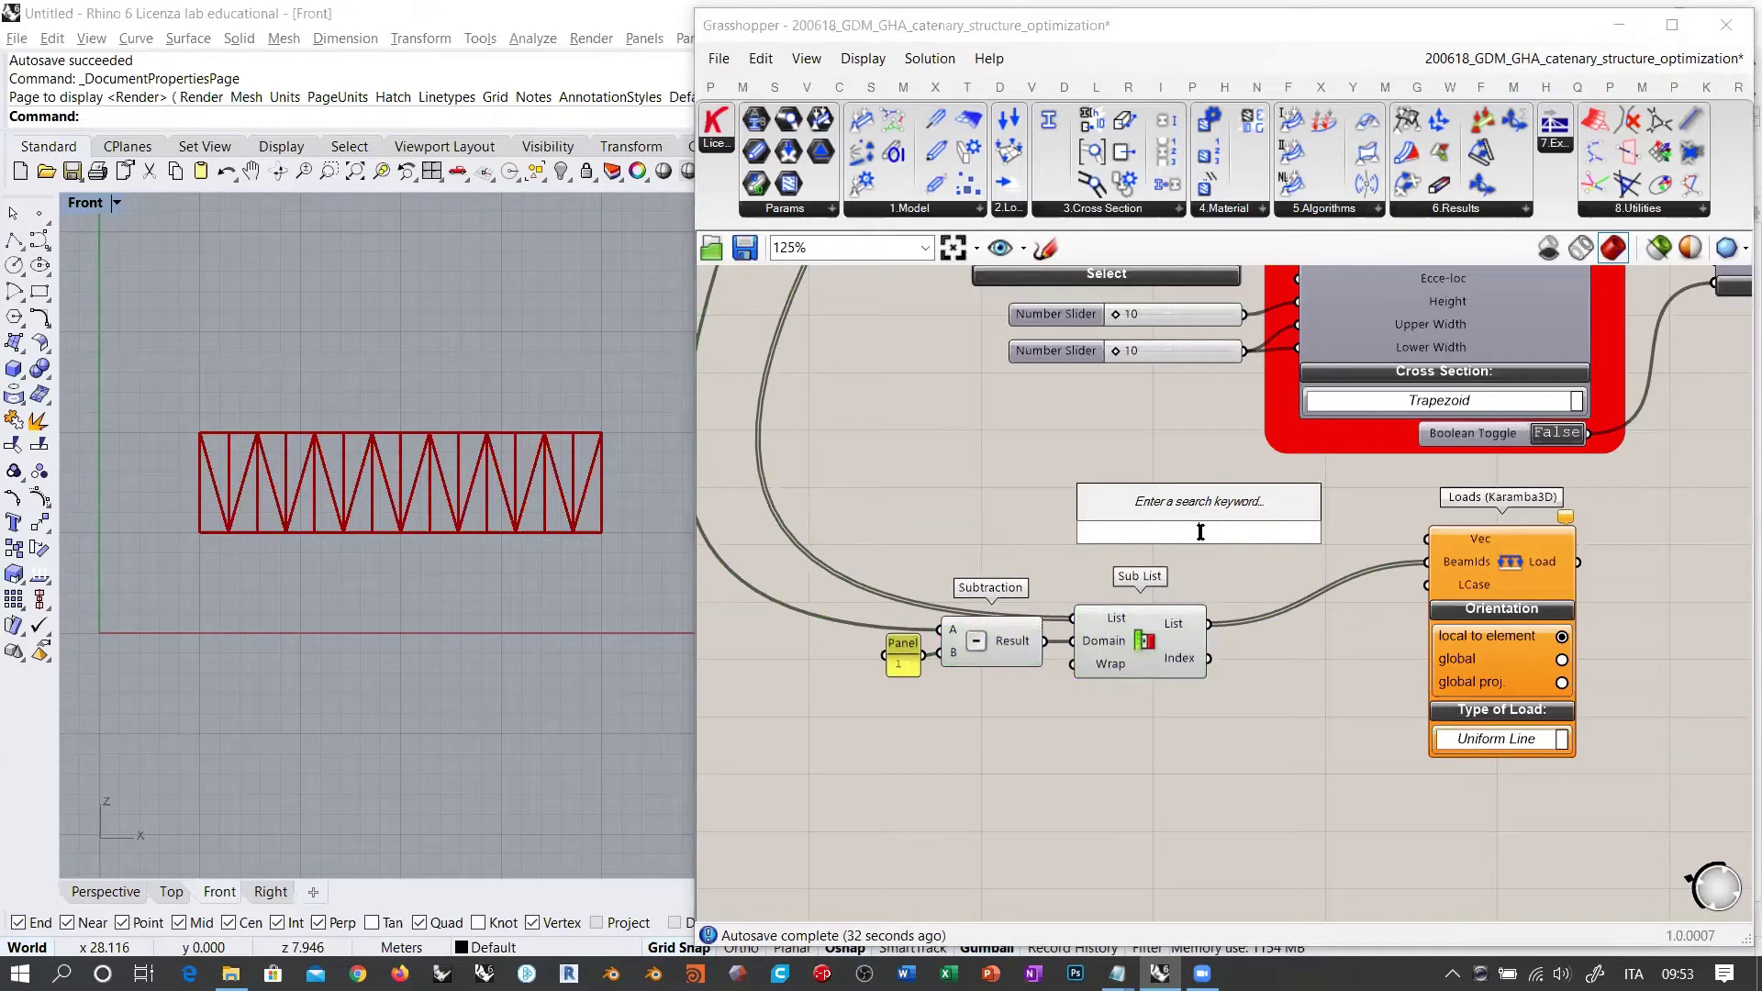
pyautogui.write('unit z')
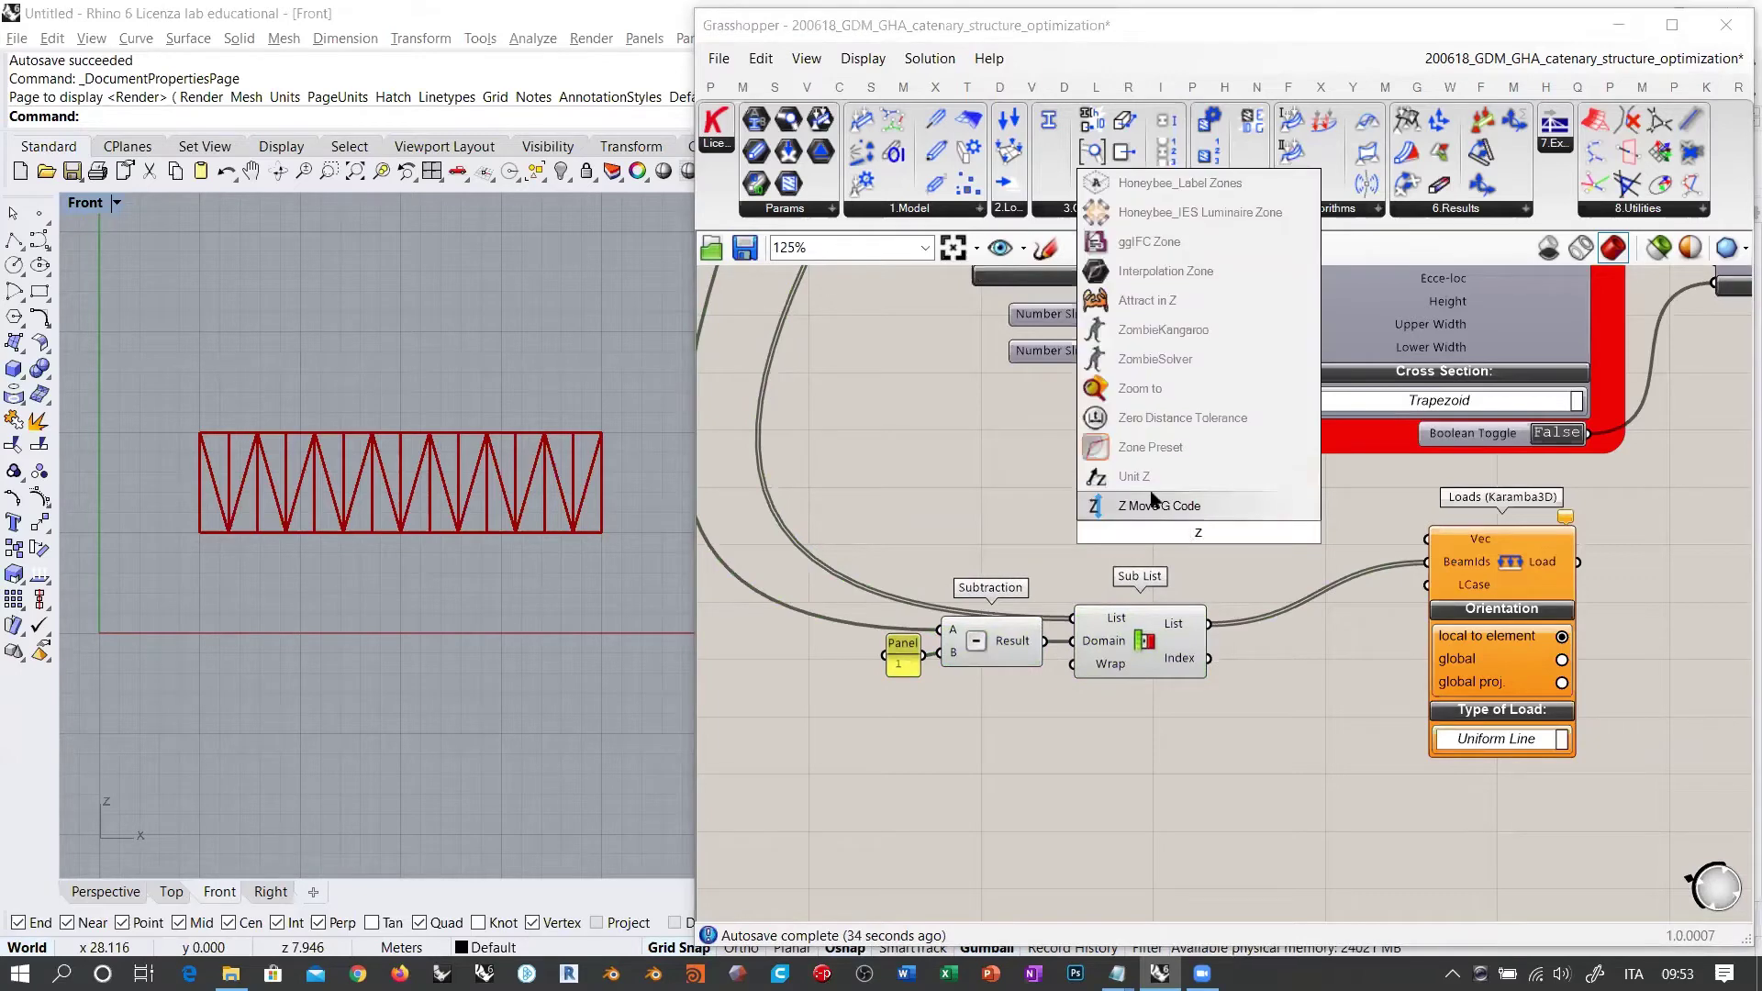
pyautogui.press('Return')
pyautogui.moveTo(1205, 540); pyautogui.dragTo(947, 677)
pyautogui.moveTo(1155, 640); pyautogui.dragTo(1235, 626)
pyautogui.click(1101, 457)
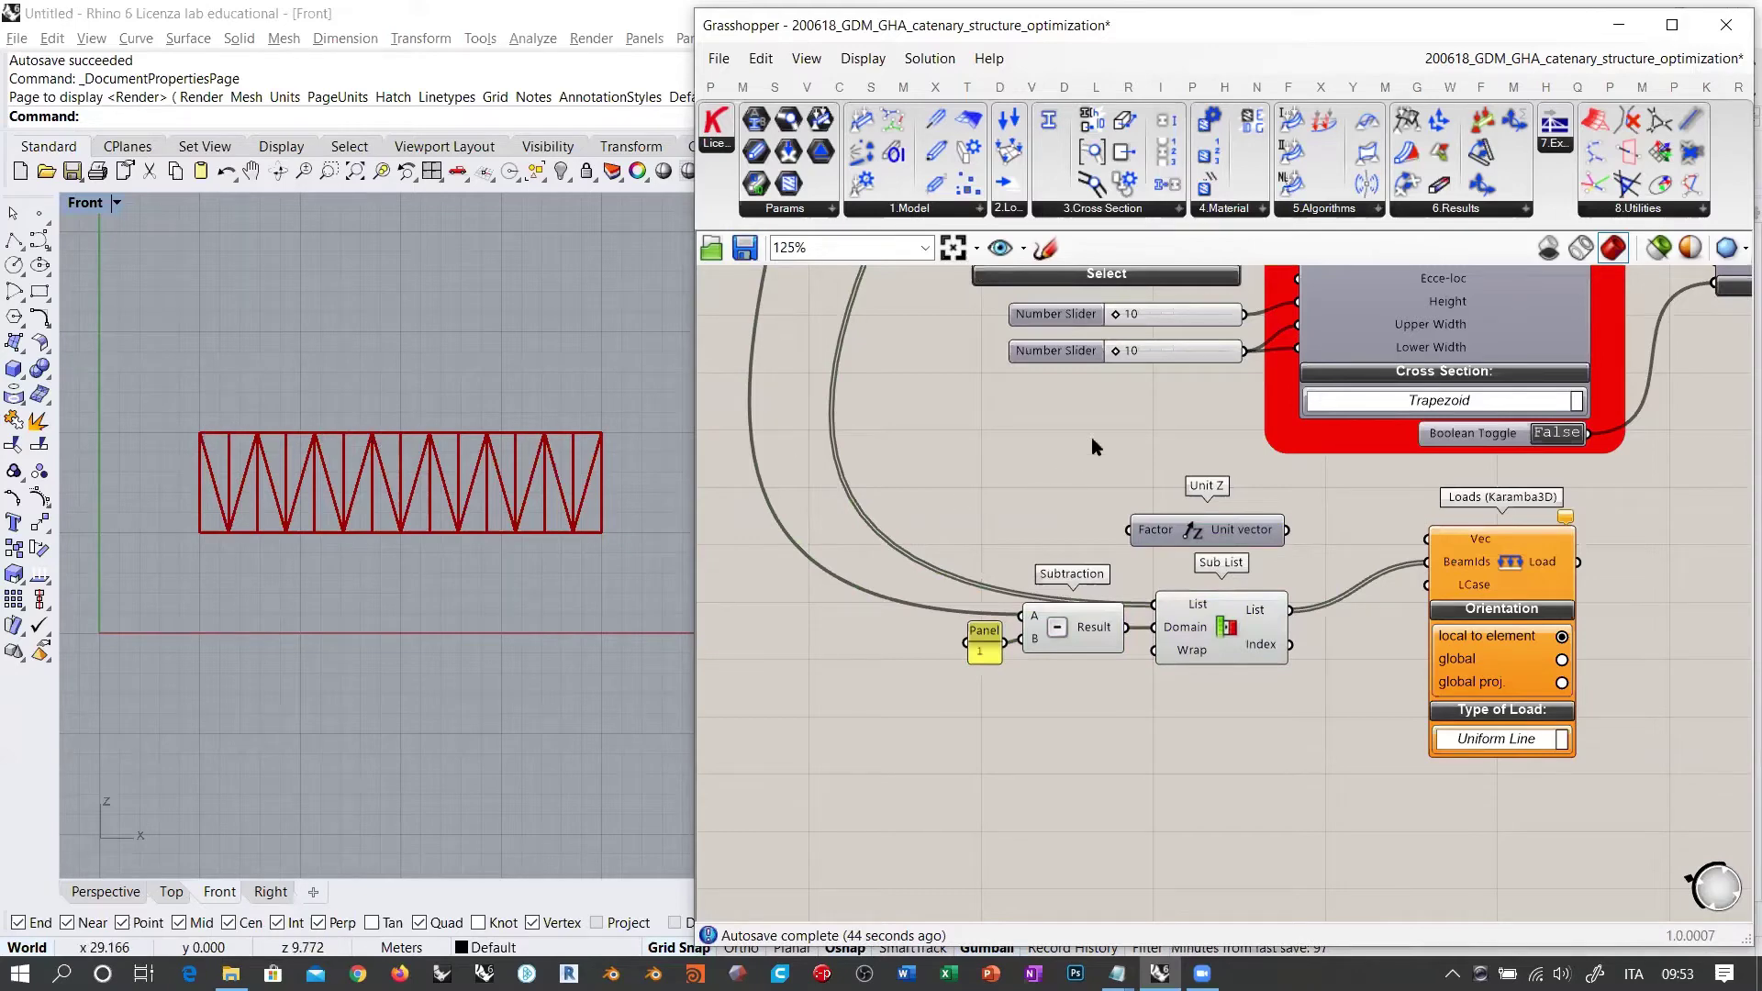
# Step: Connect Unit Z's vector output to the Loads component's Vec input and apply the expression -x to Unit Z's Factor
pyautogui.scroll(4, 1205, 495)
pyautogui.moveTo(1353, 560); pyautogui.dragTo(1575, 569)
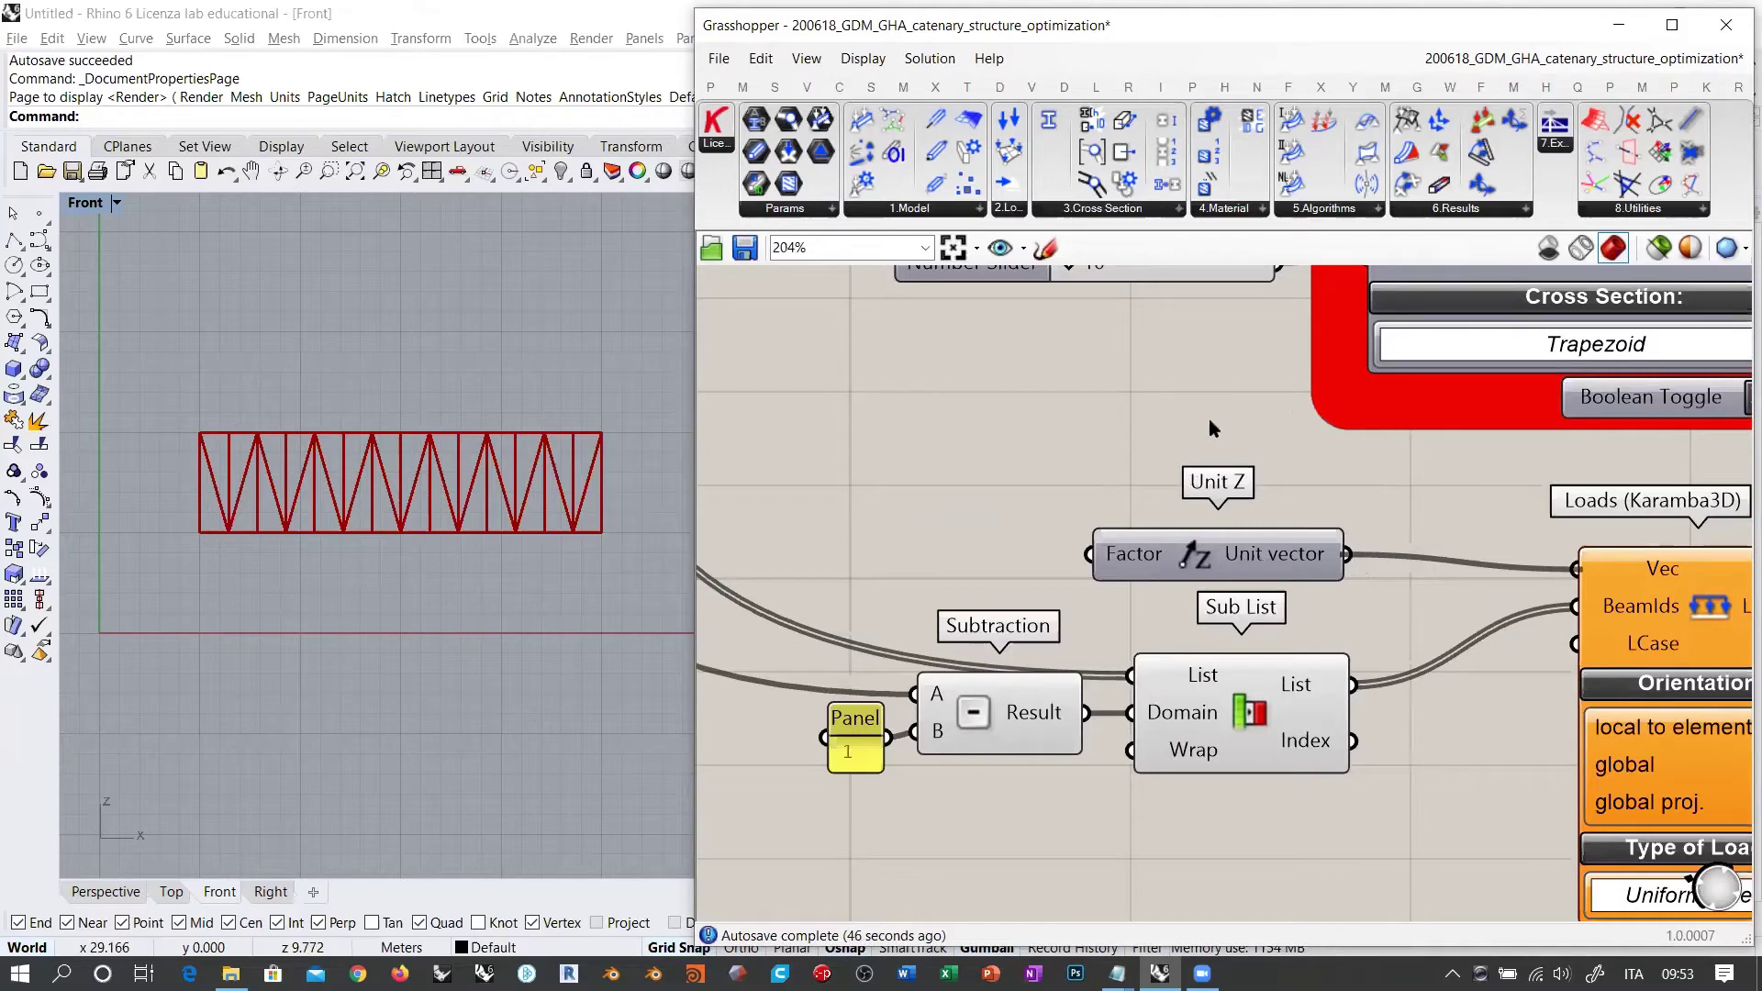
pyautogui.rightClick(1131, 551)
pyautogui.moveTo(1199, 738)
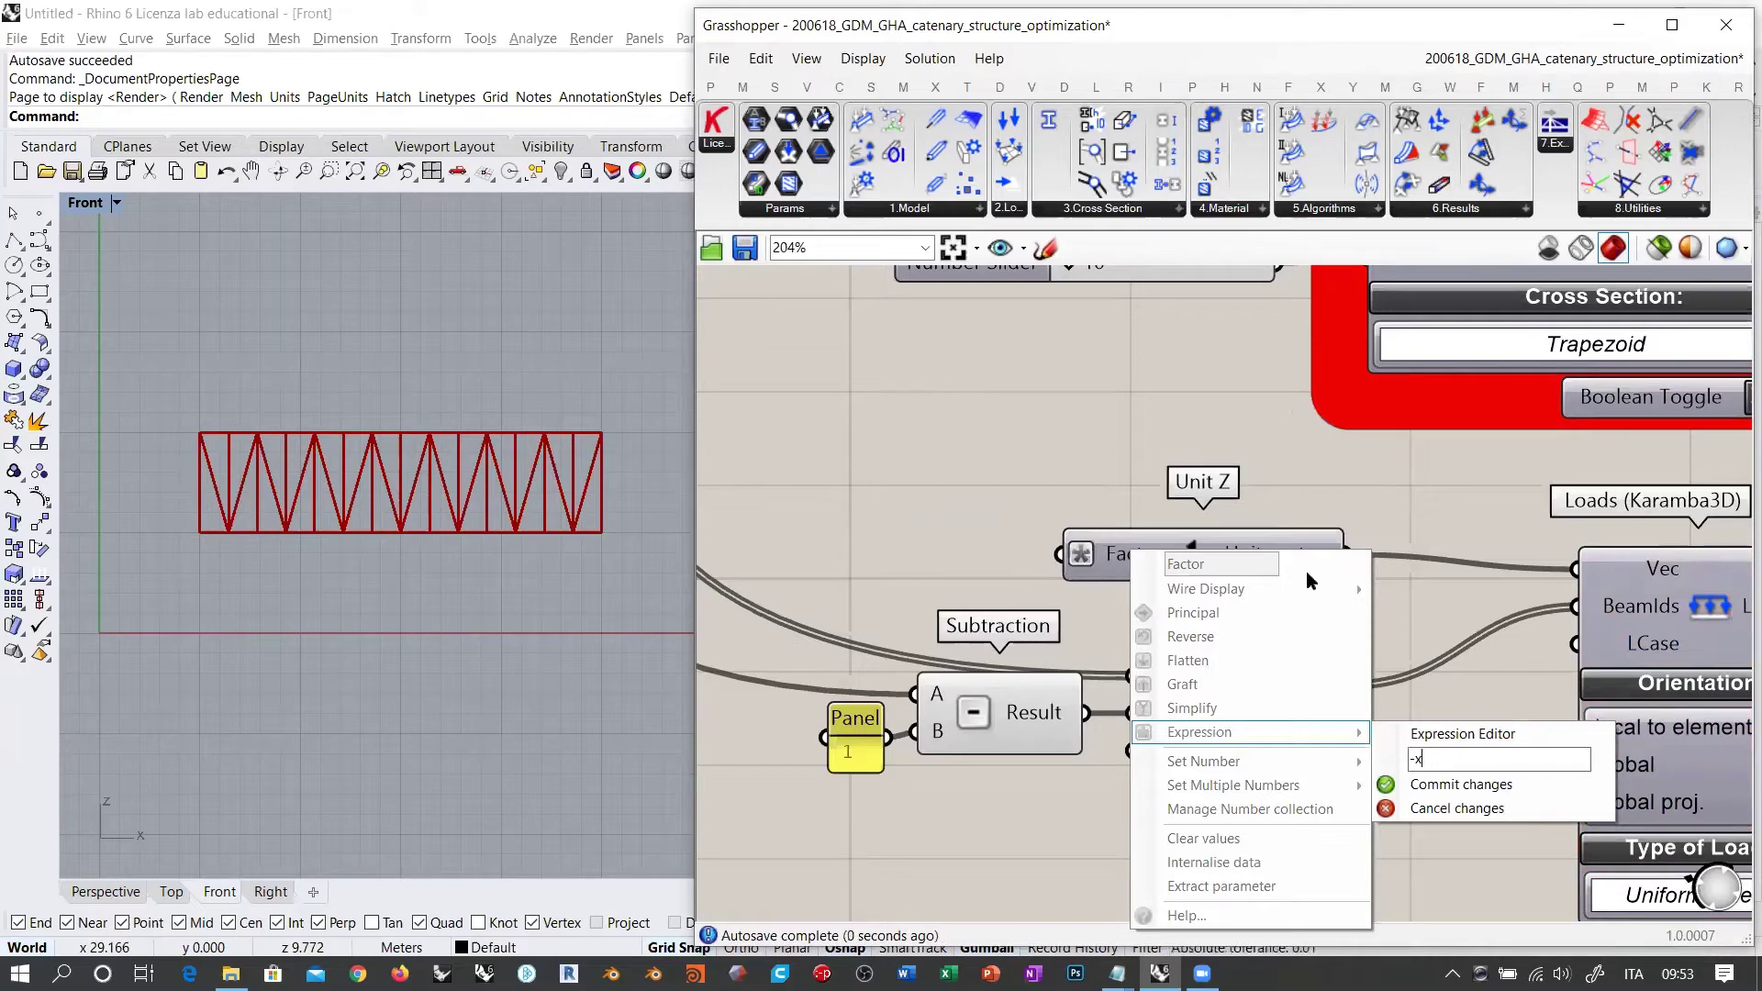
pyautogui.press('Return')
# Step: Add a Number Slider set to 101, connect it to Unit Z's Factor input and check the resulting load vector
pyautogui.moveTo(771, 529); pyautogui.dragTo(1070, 569, button='right')
pyautogui.doubleClick(1074, 570)
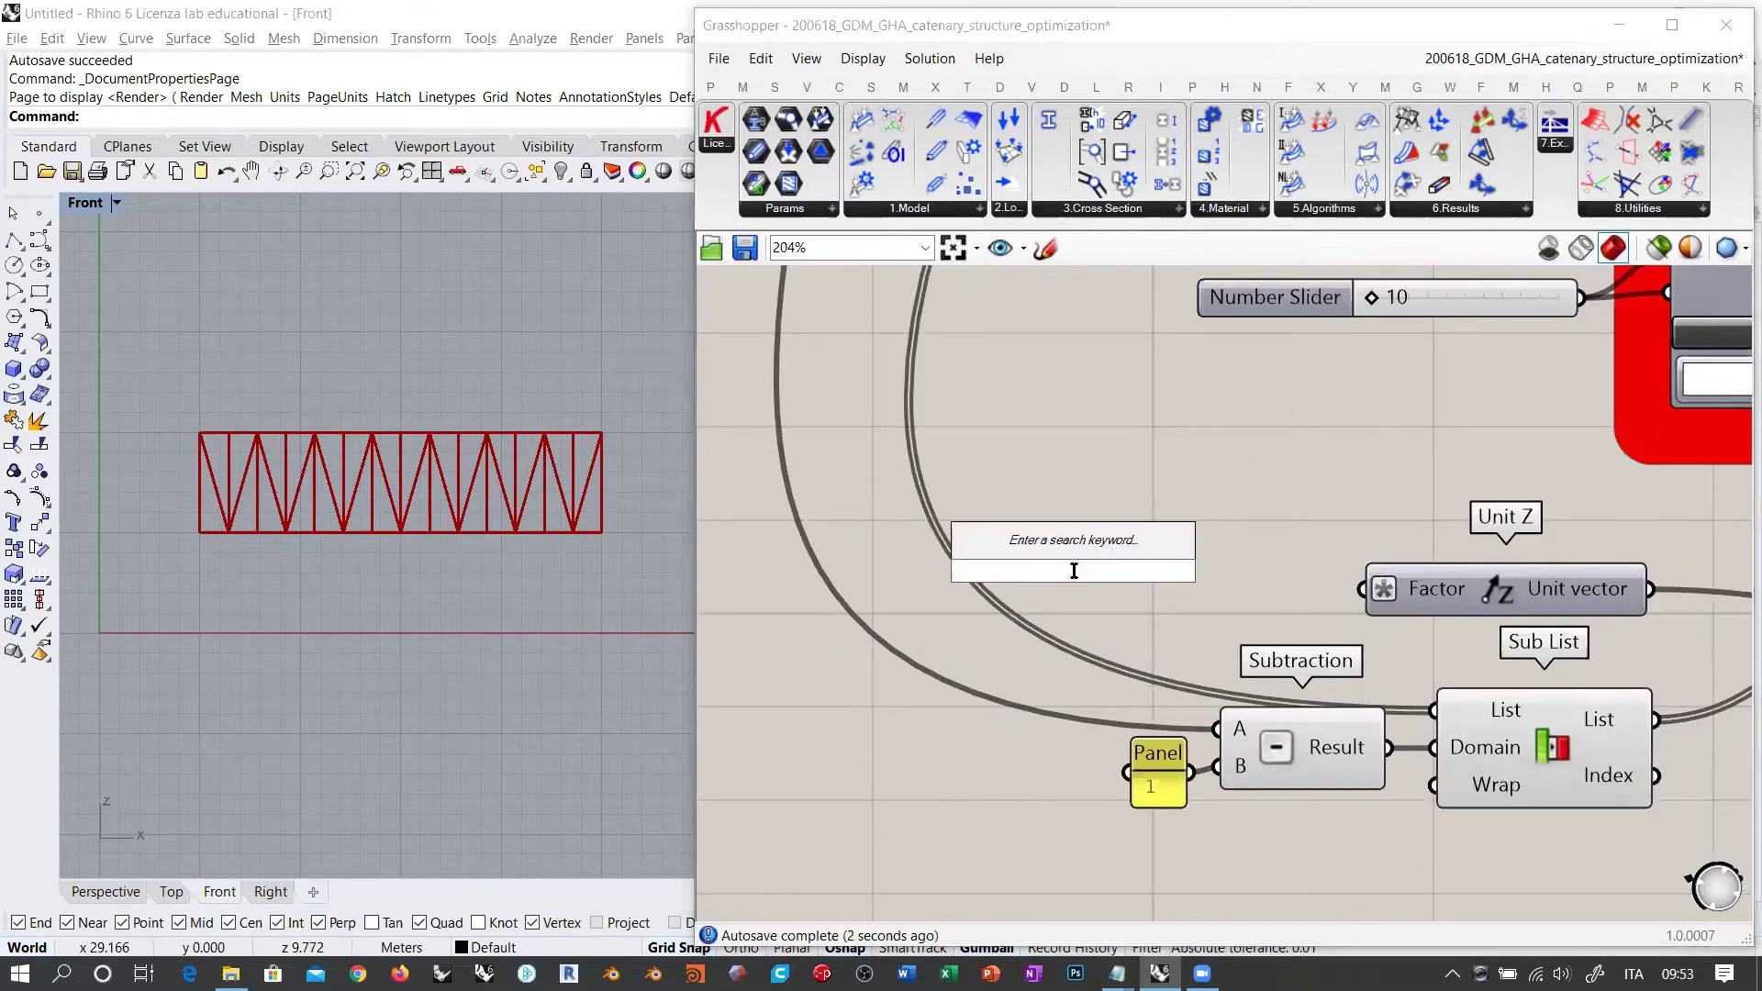
pyautogui.write('101')
pyautogui.press('Return')
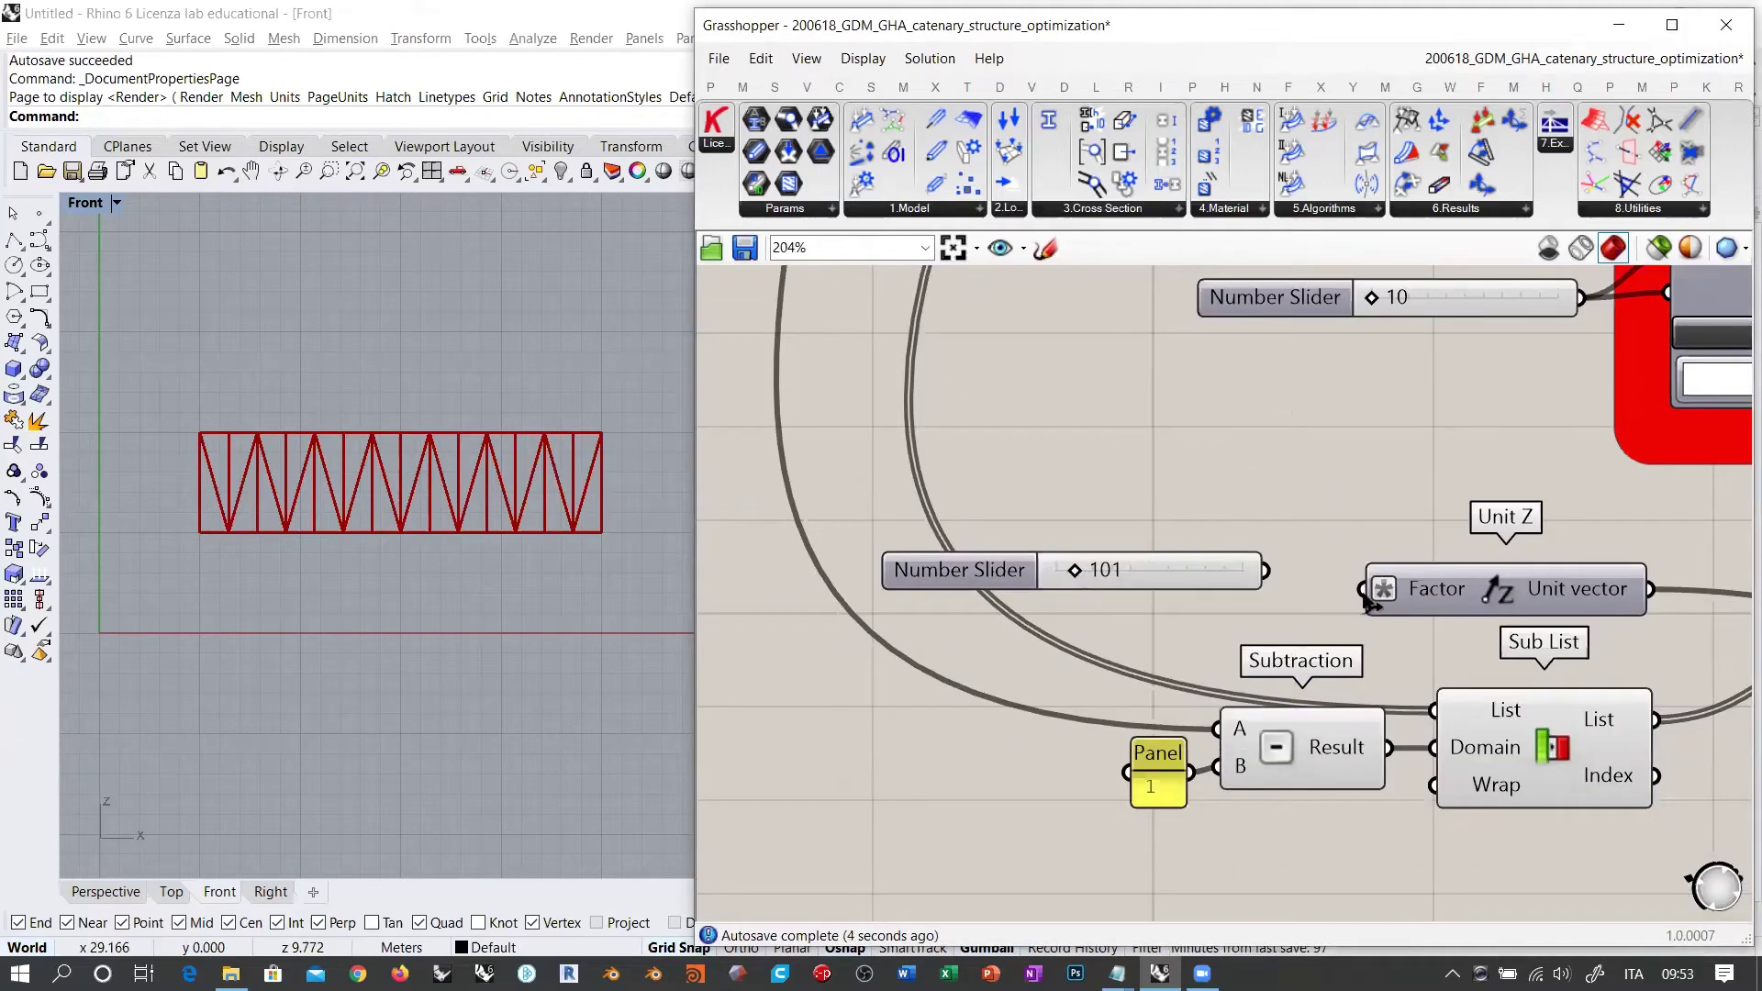
pyautogui.moveTo(1364, 590); pyautogui.dragTo(1234, 578)
pyautogui.click(1281, 515)
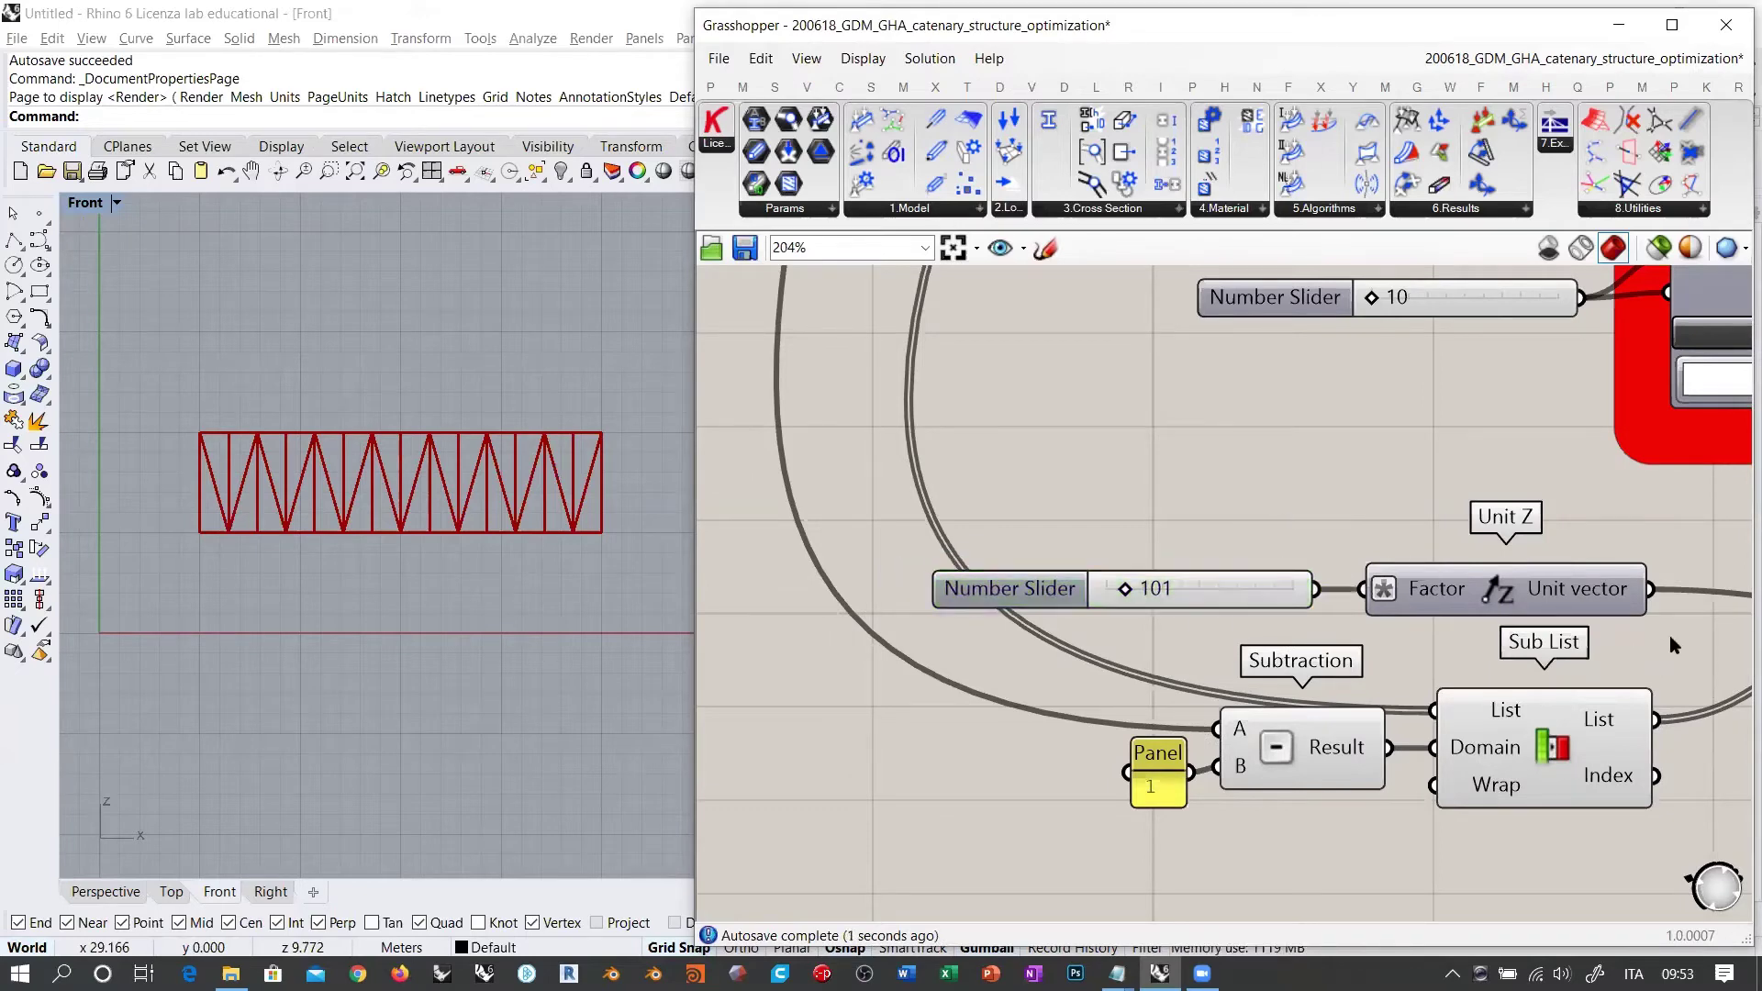
pyautogui.moveTo(1670, 635); pyautogui.dragTo(1126, 617, button='right')
pyautogui.moveTo(1362, 569)
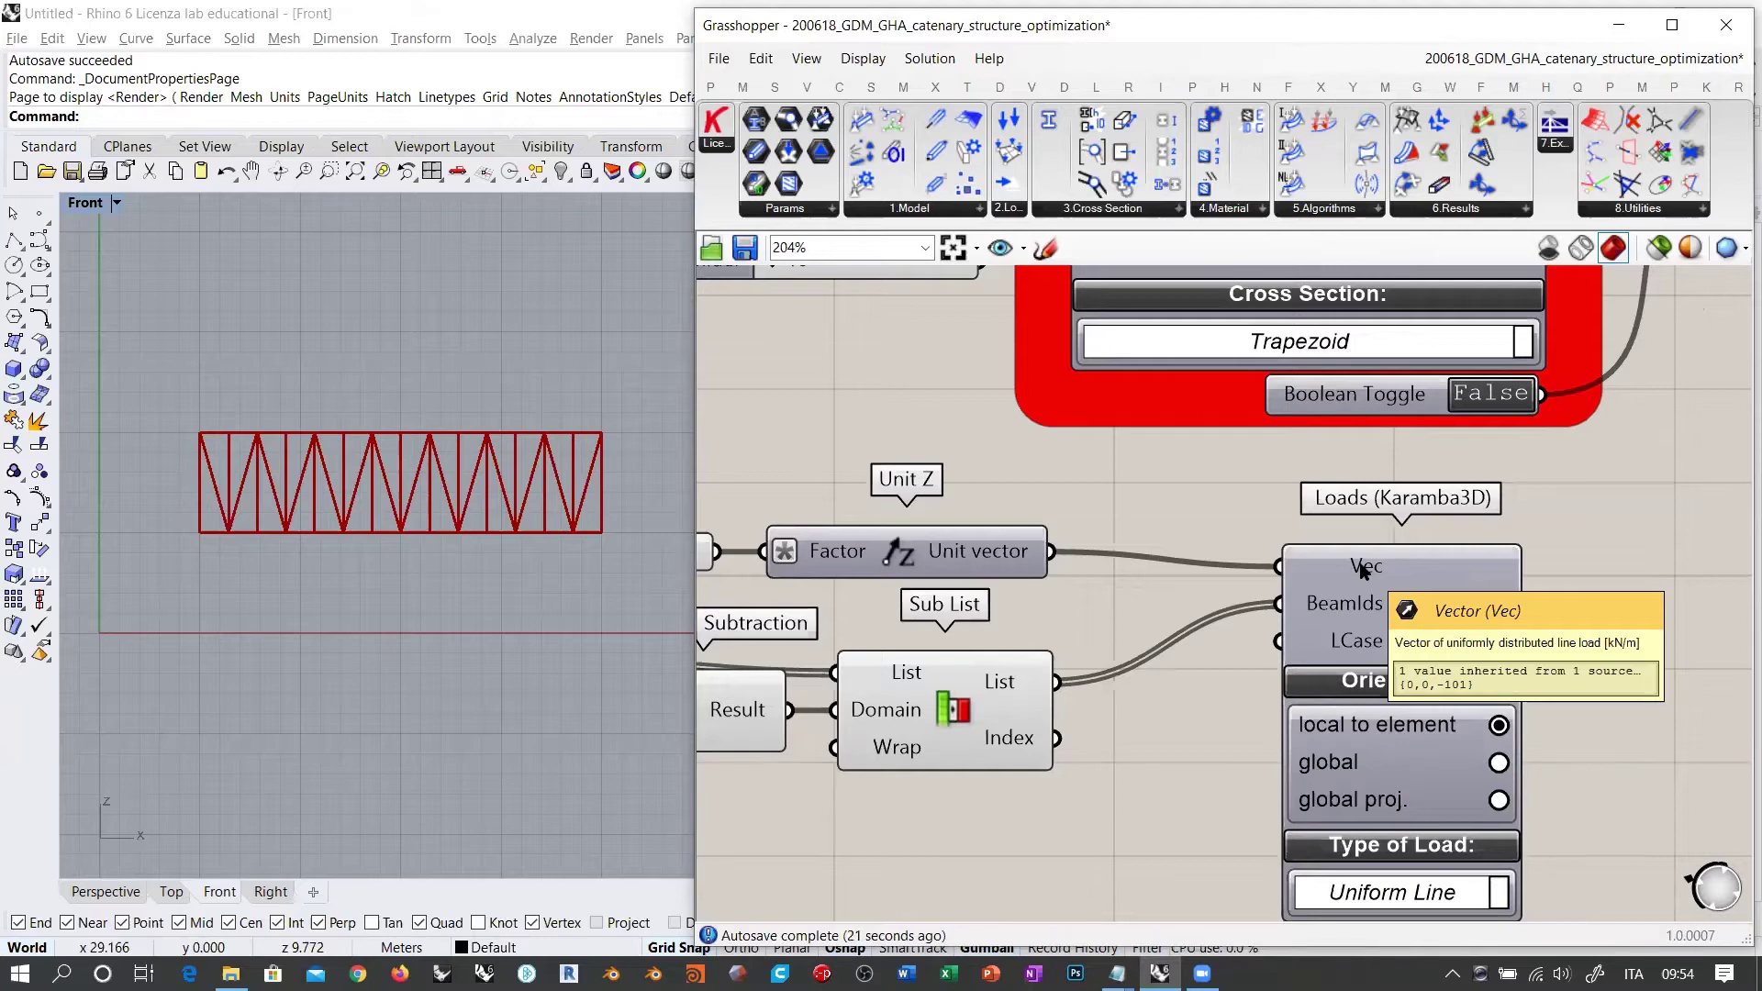
# Step: Move the slider, Unit Z, Panel, Subtraction and Sub List together closer to the Loads component
pyautogui.scroll(-4, 1362, 567)
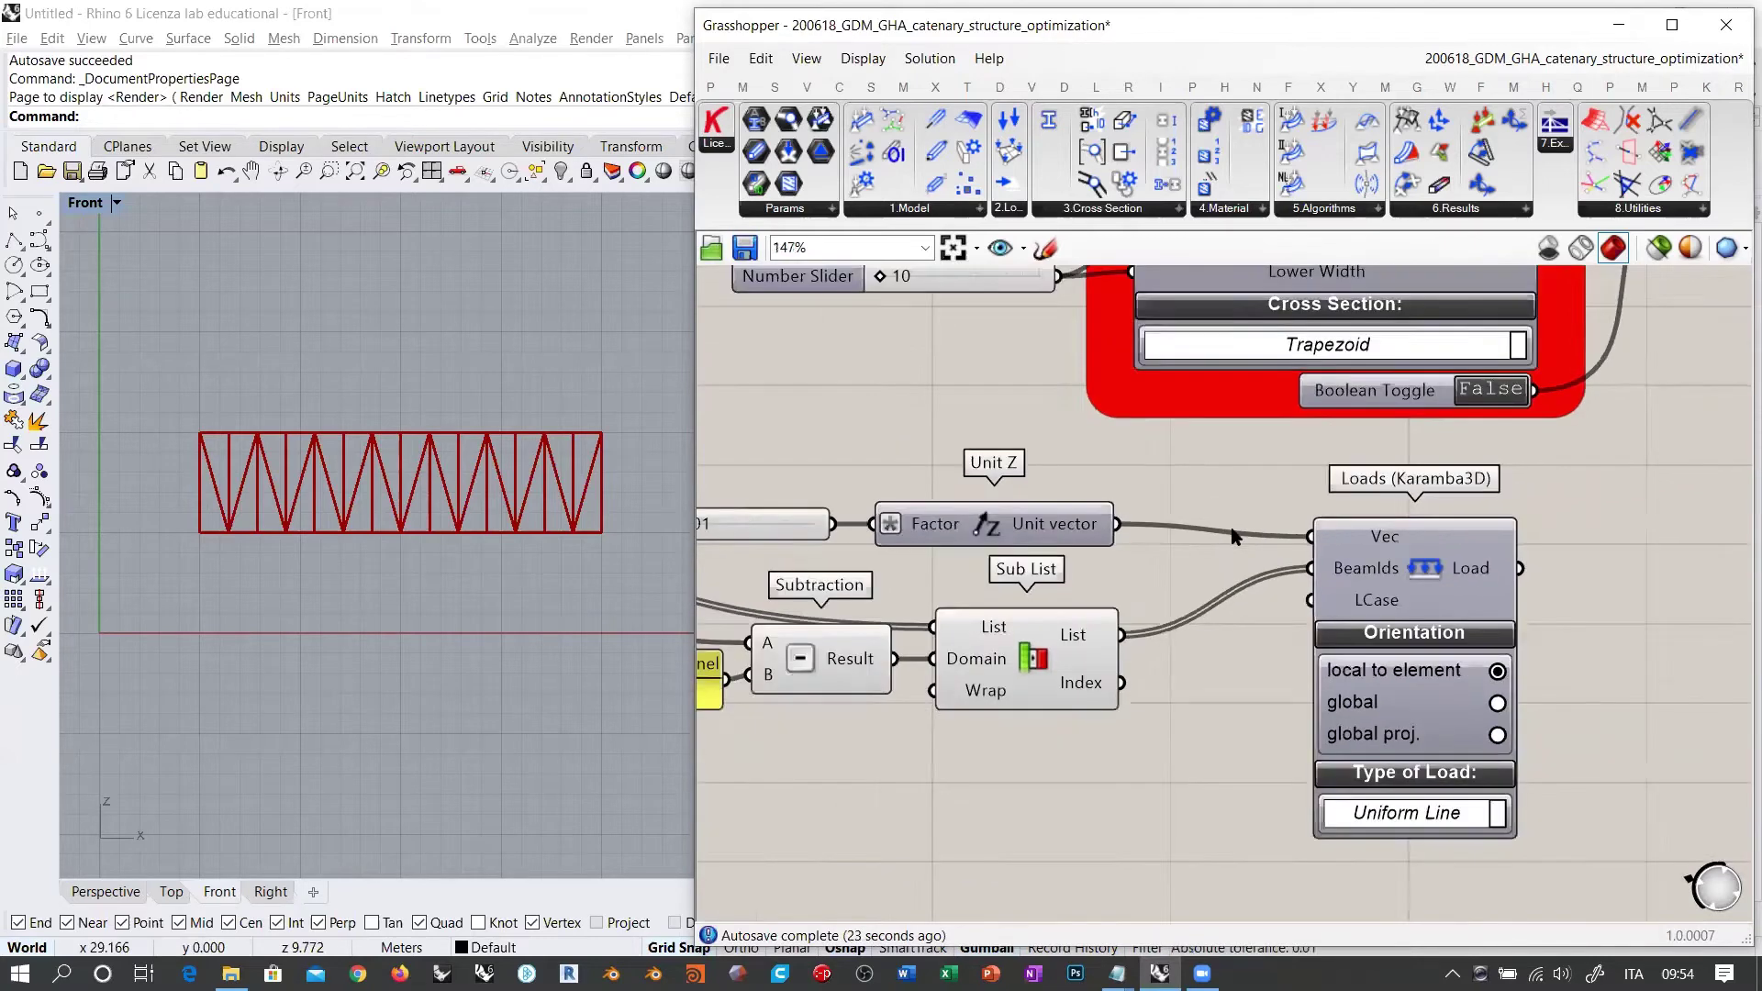
pyautogui.moveTo(1376, 561); pyautogui.dragTo(1360, 570)
pyautogui.moveTo(1197, 674); pyautogui.dragTo(835, 472)
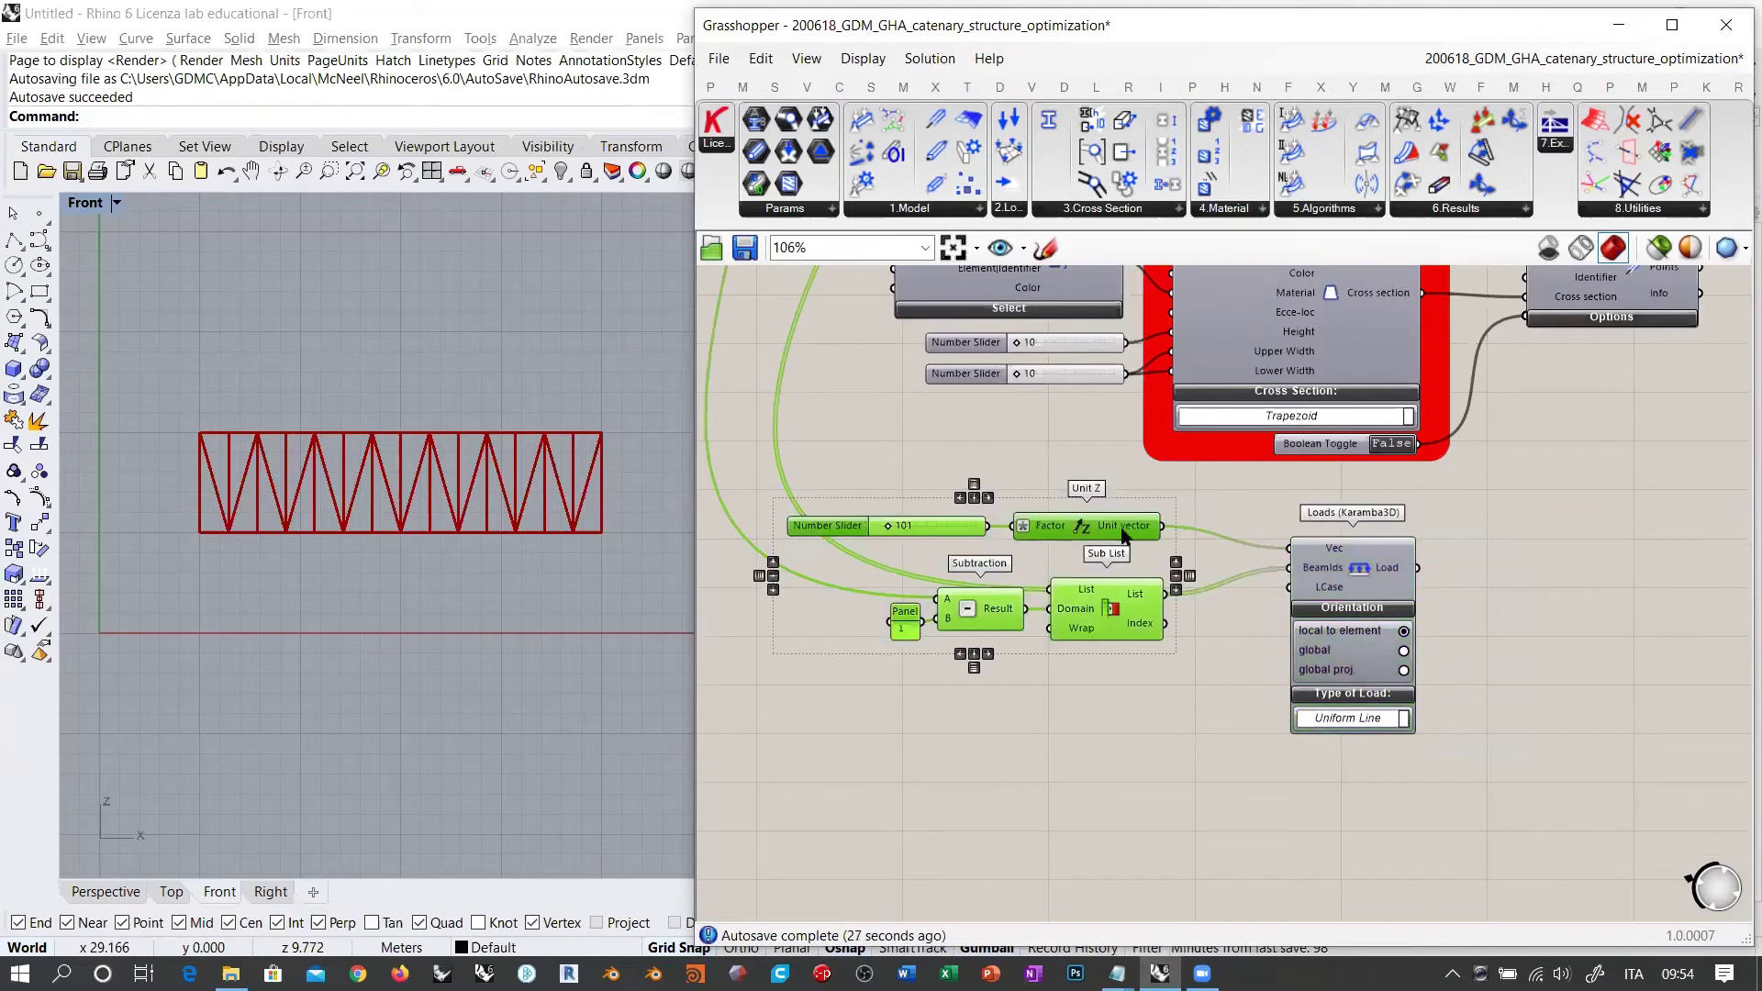
pyautogui.moveTo(1088, 535); pyautogui.dragTo(1167, 537)
pyautogui.click(1438, 653)
# Step: Set the orientation of the uniform line load to global after zooming in on the truss
pyautogui.scroll(4, 1438, 653)
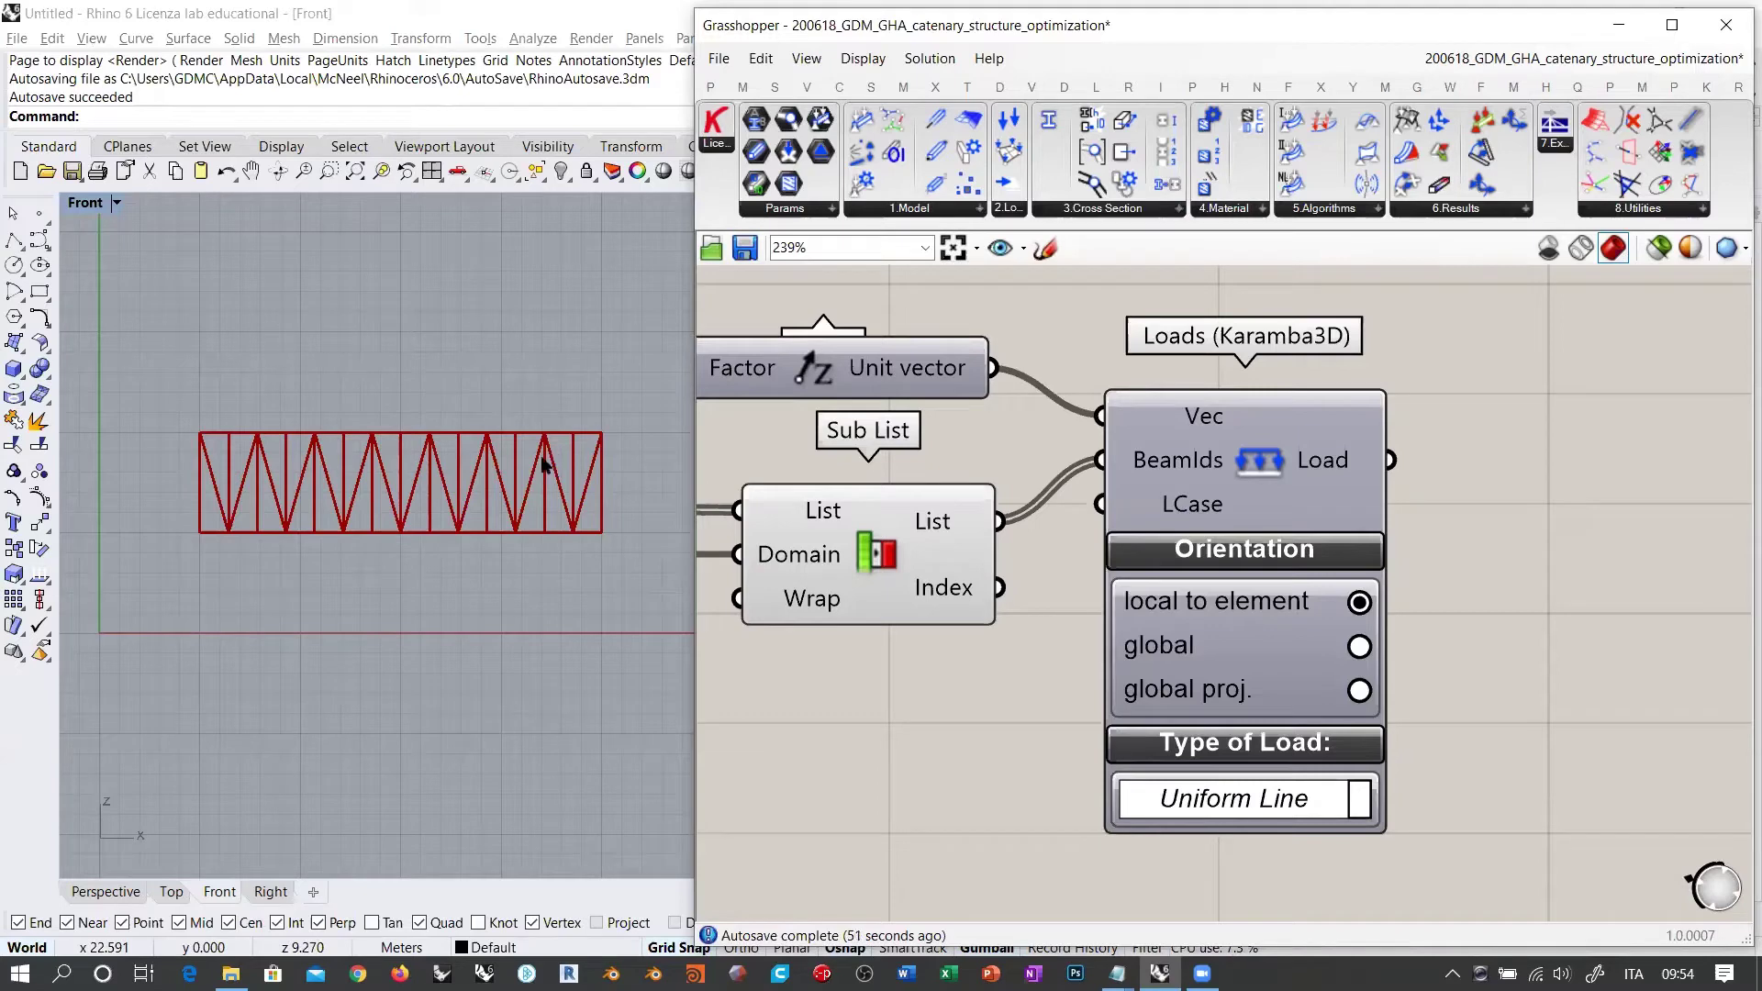
pyautogui.scroll(10, 574, 459)
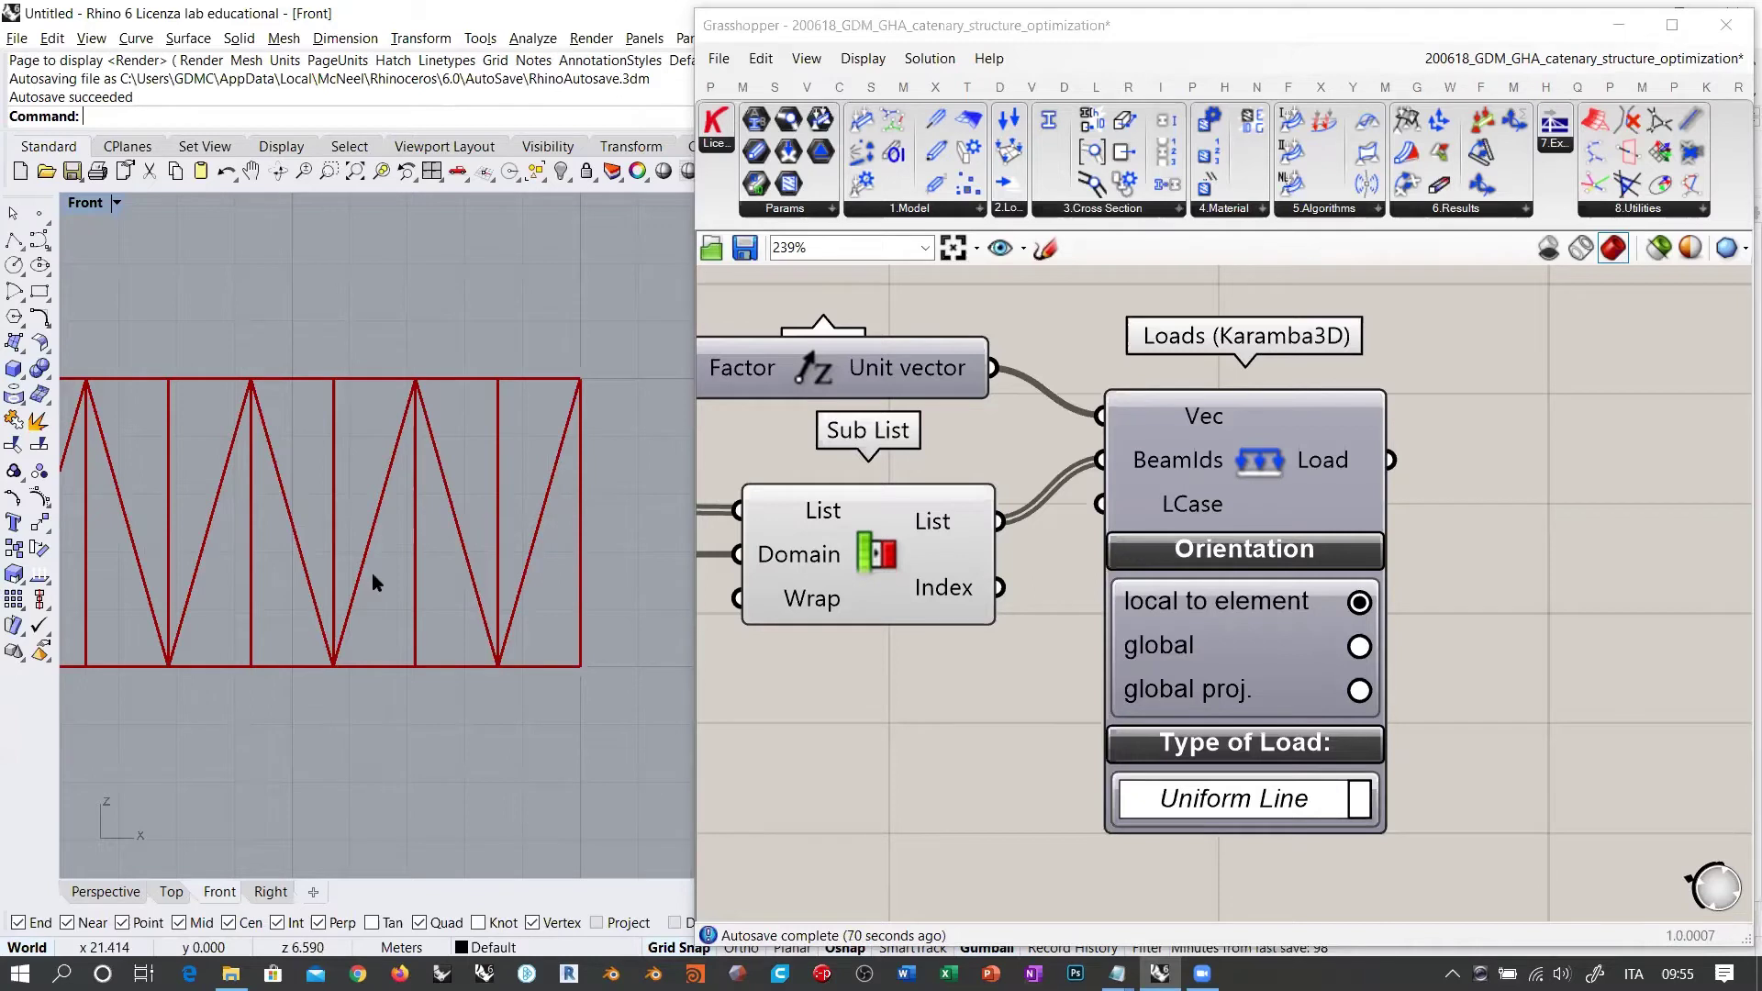
pyautogui.click(1355, 646)
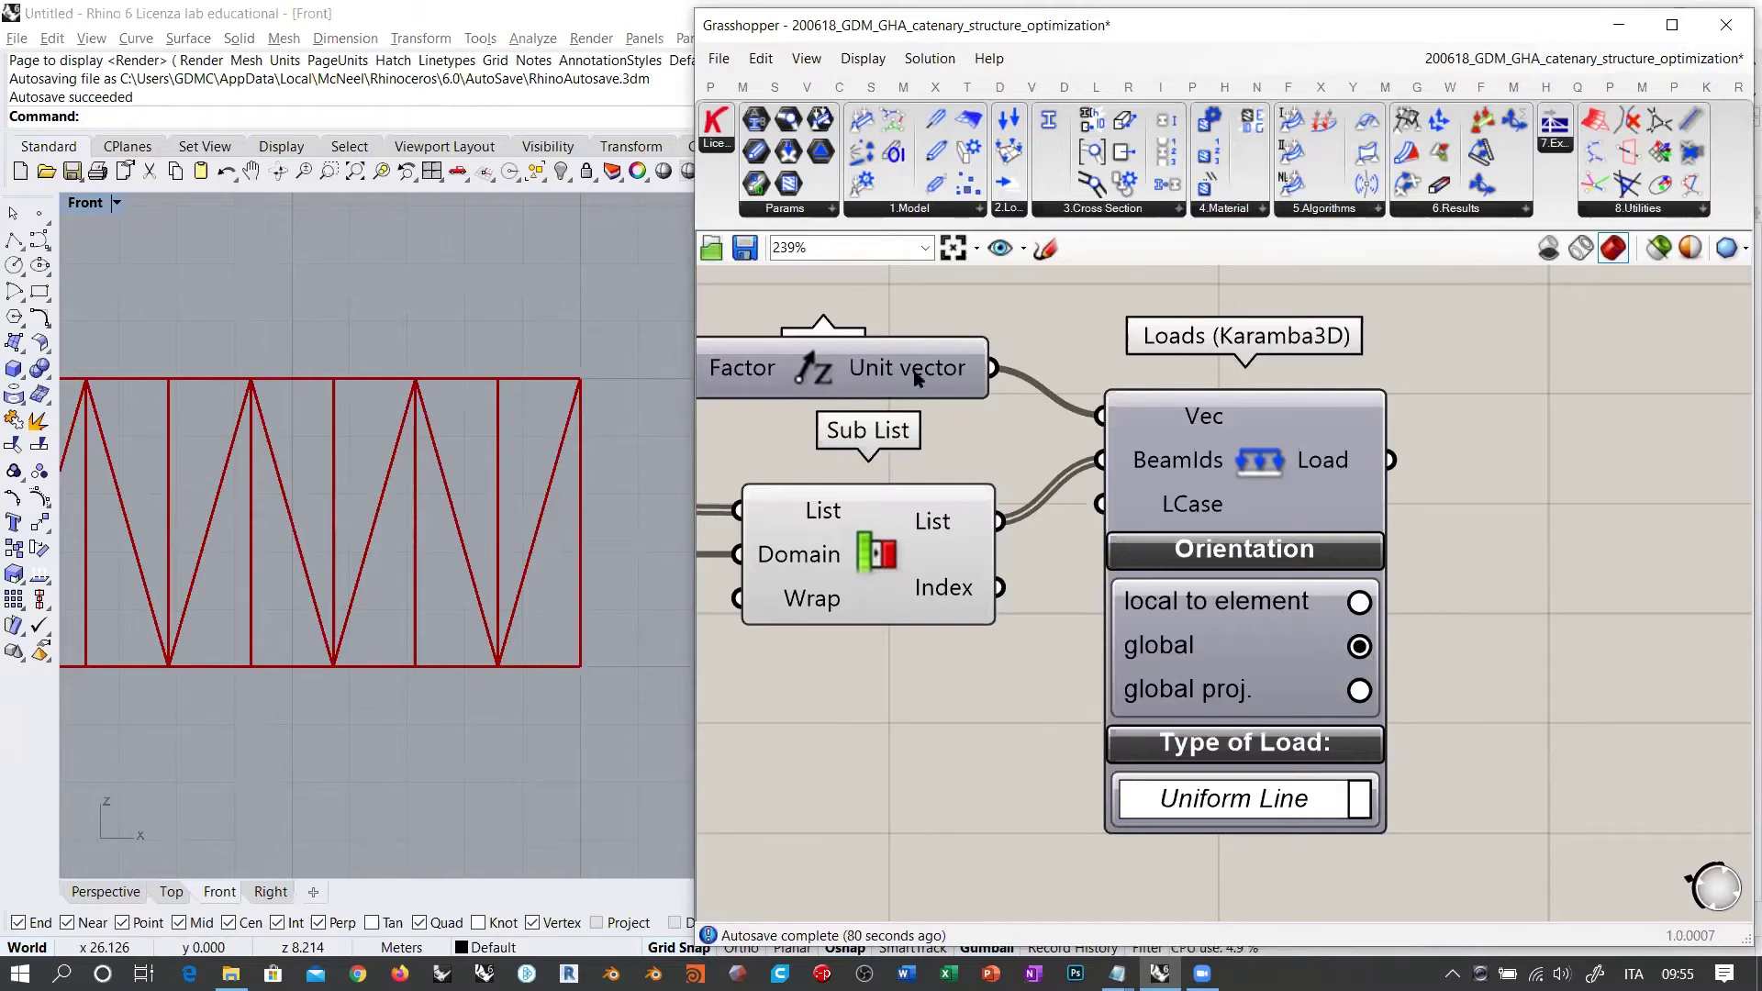
# Step: Collapse the Orientation and Type of Load sections of the Loads component
pyautogui.scroll(-4, 1027, 448)
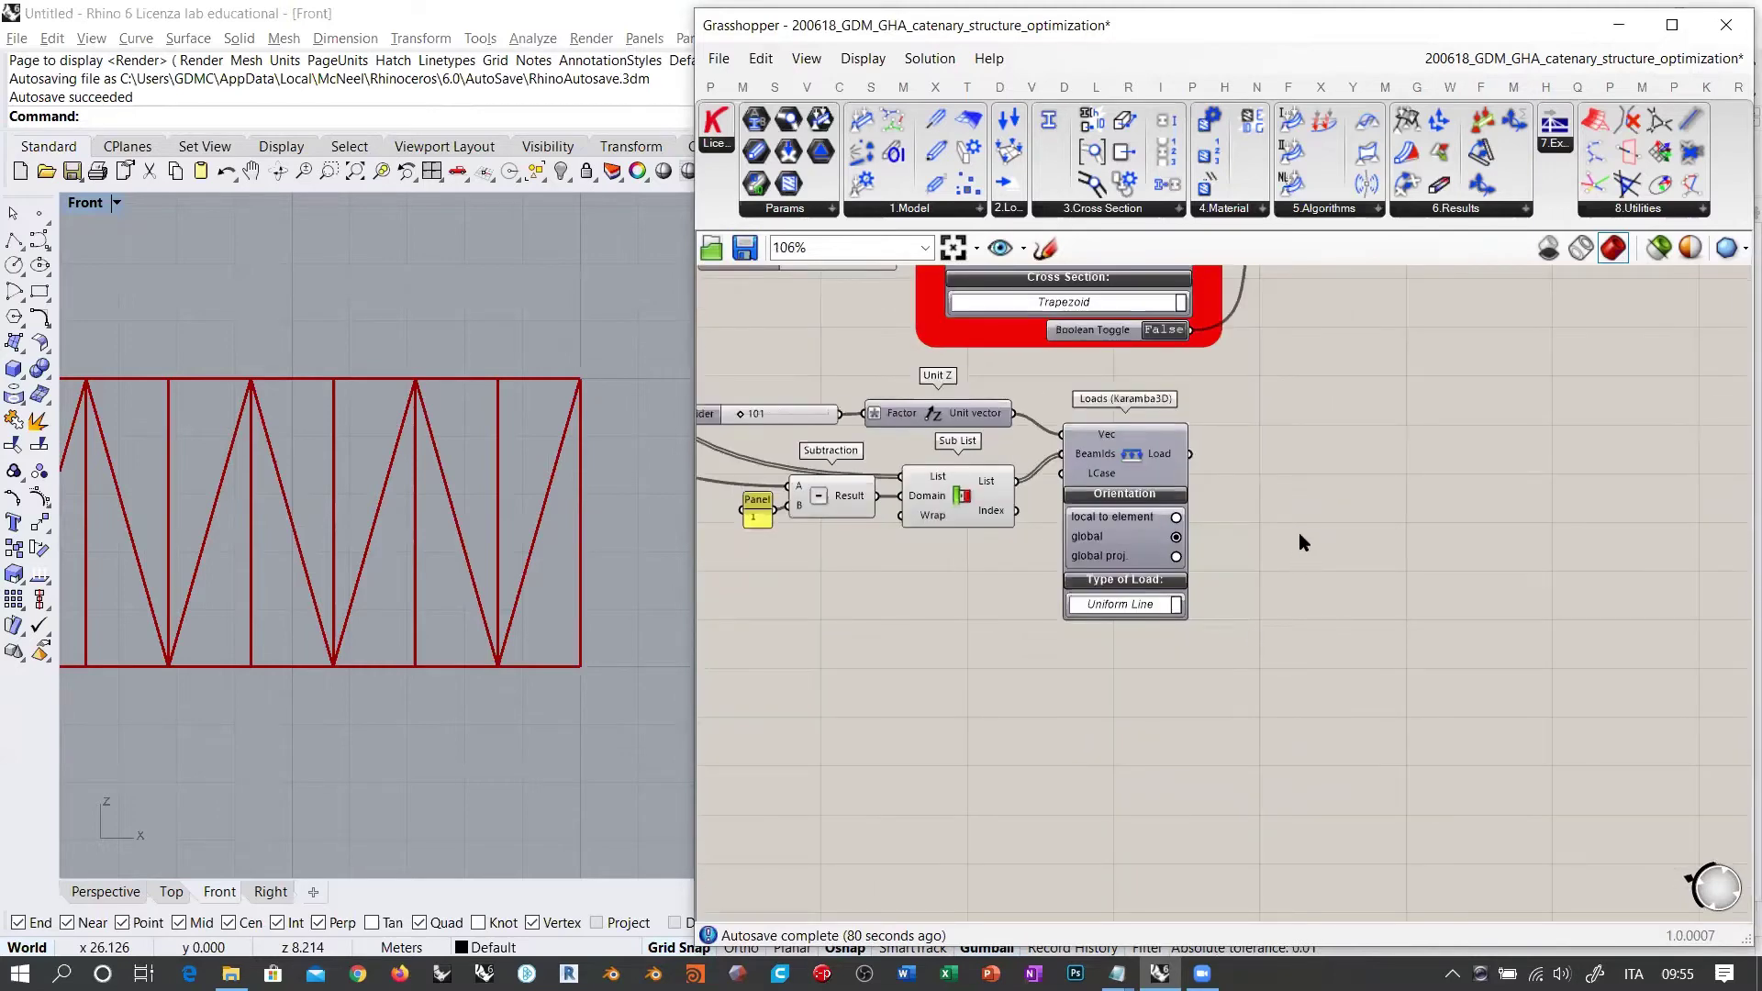
pyautogui.click(1117, 496)
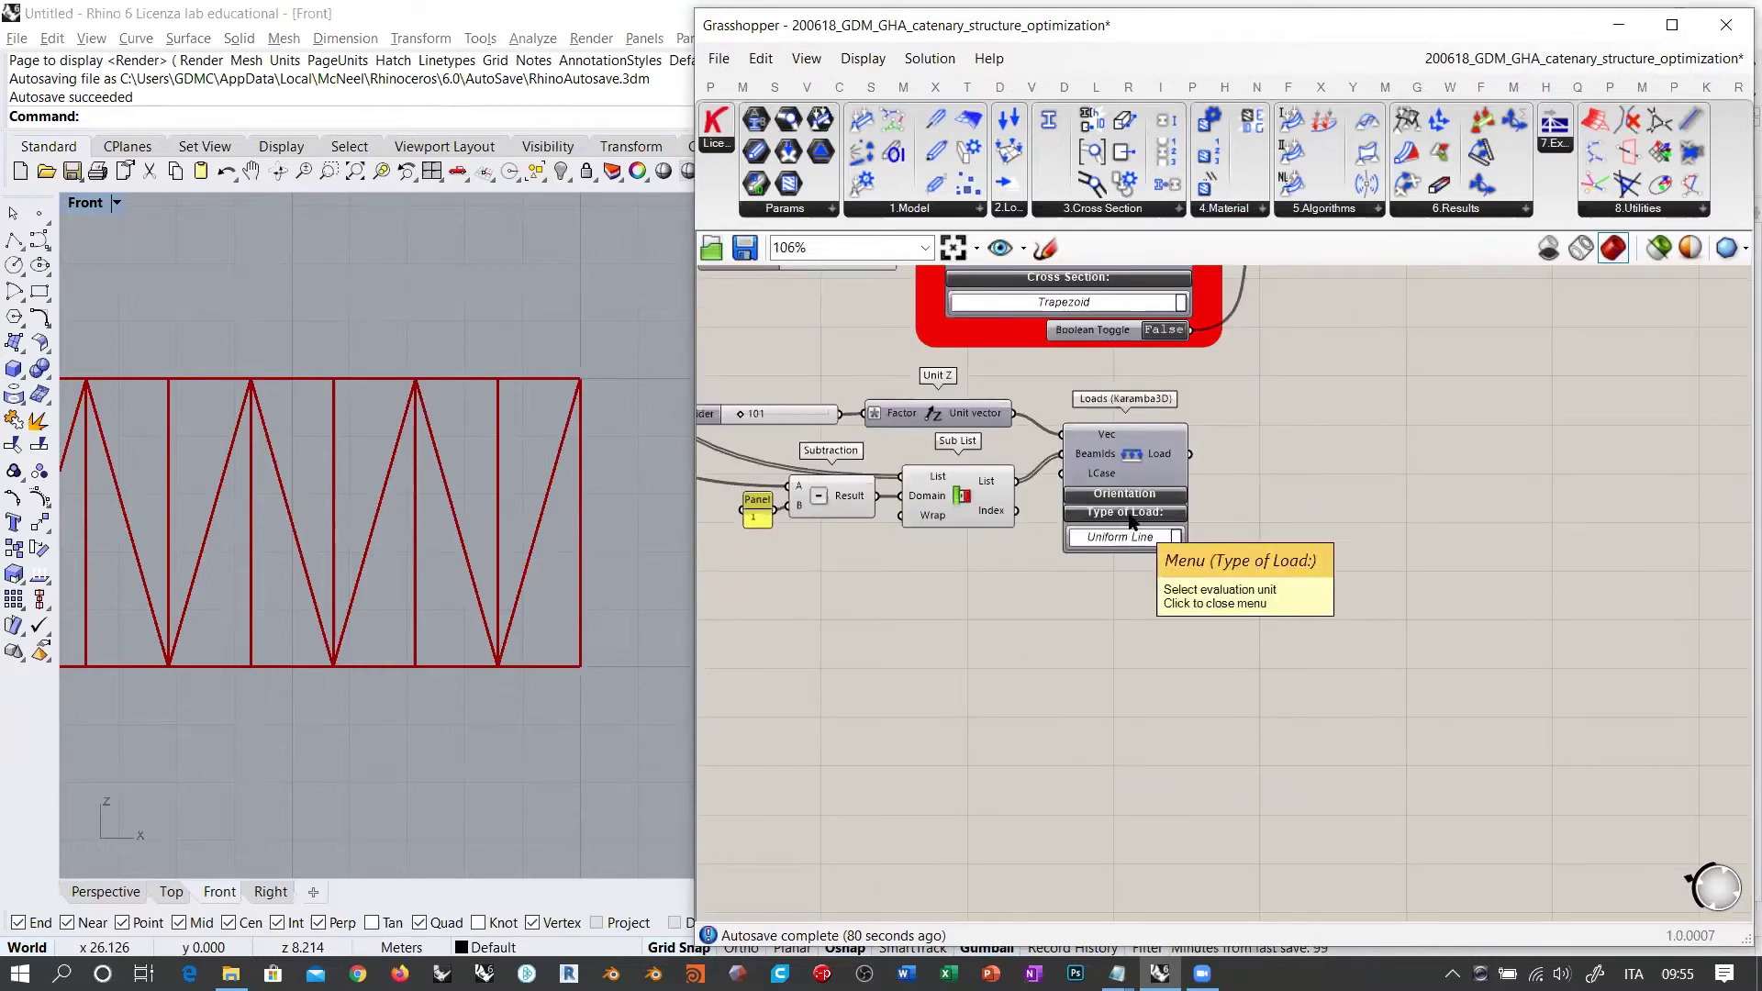
pyautogui.click(1132, 496)
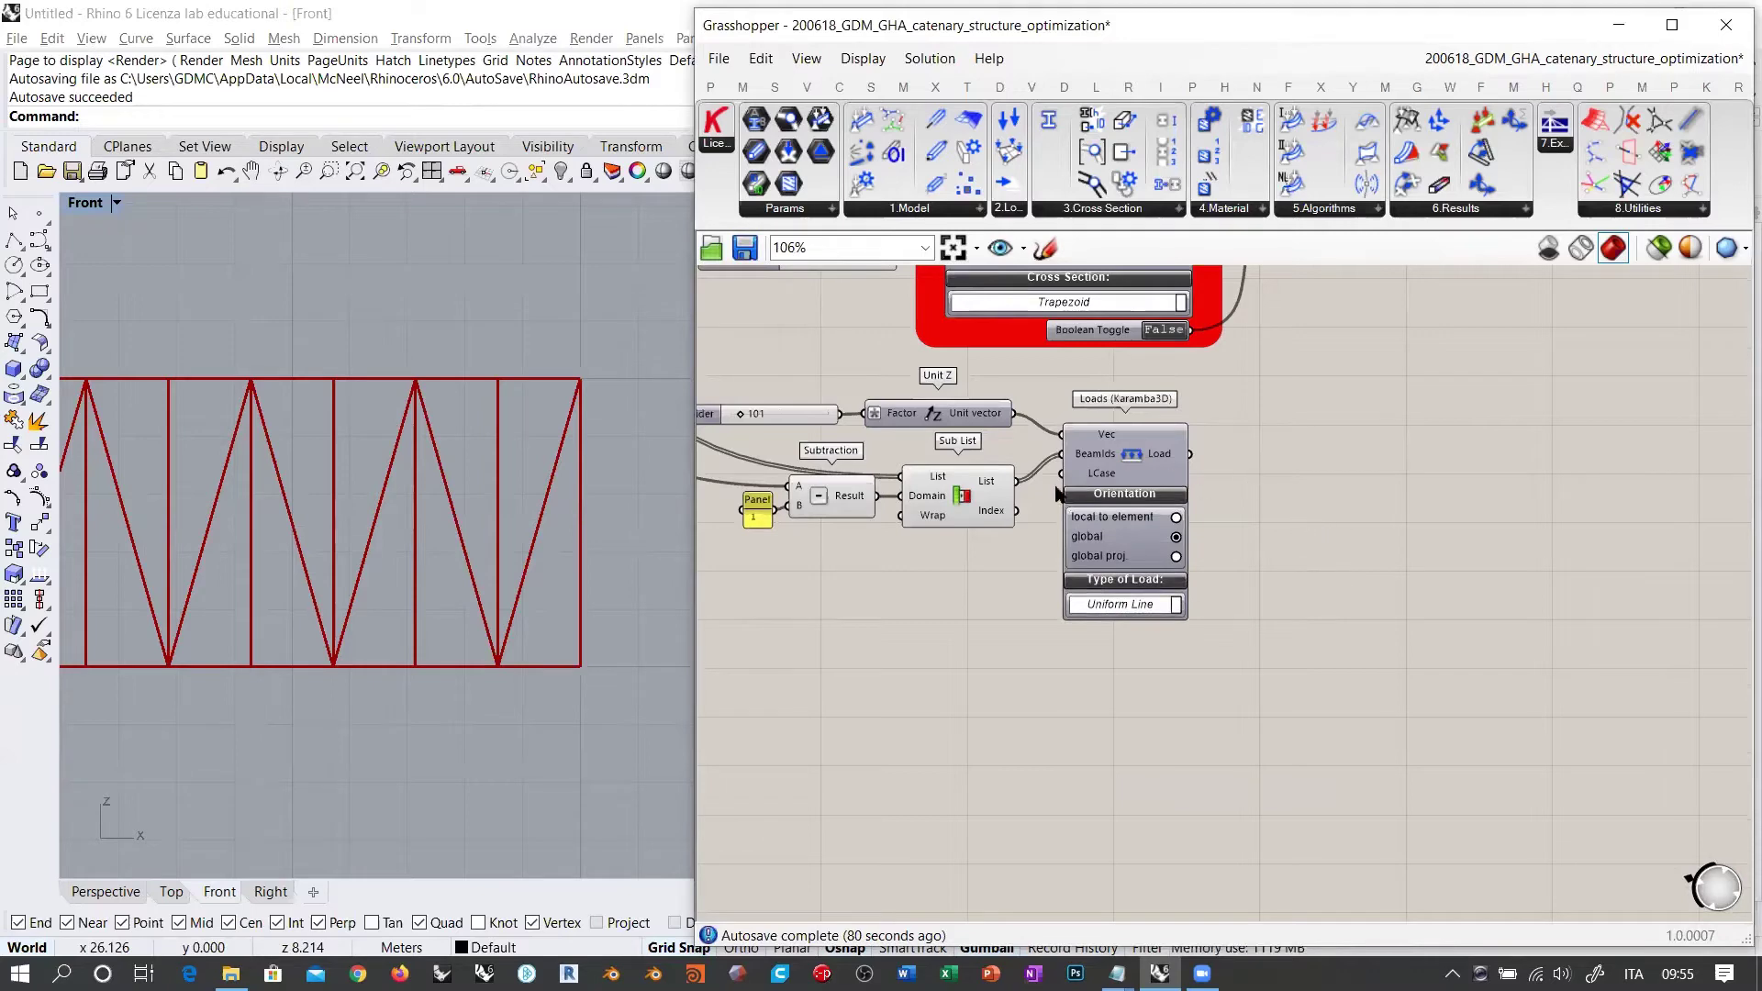
pyautogui.scroll(4, 1057, 494)
pyautogui.click(1154, 500)
pyautogui.click(1197, 540)
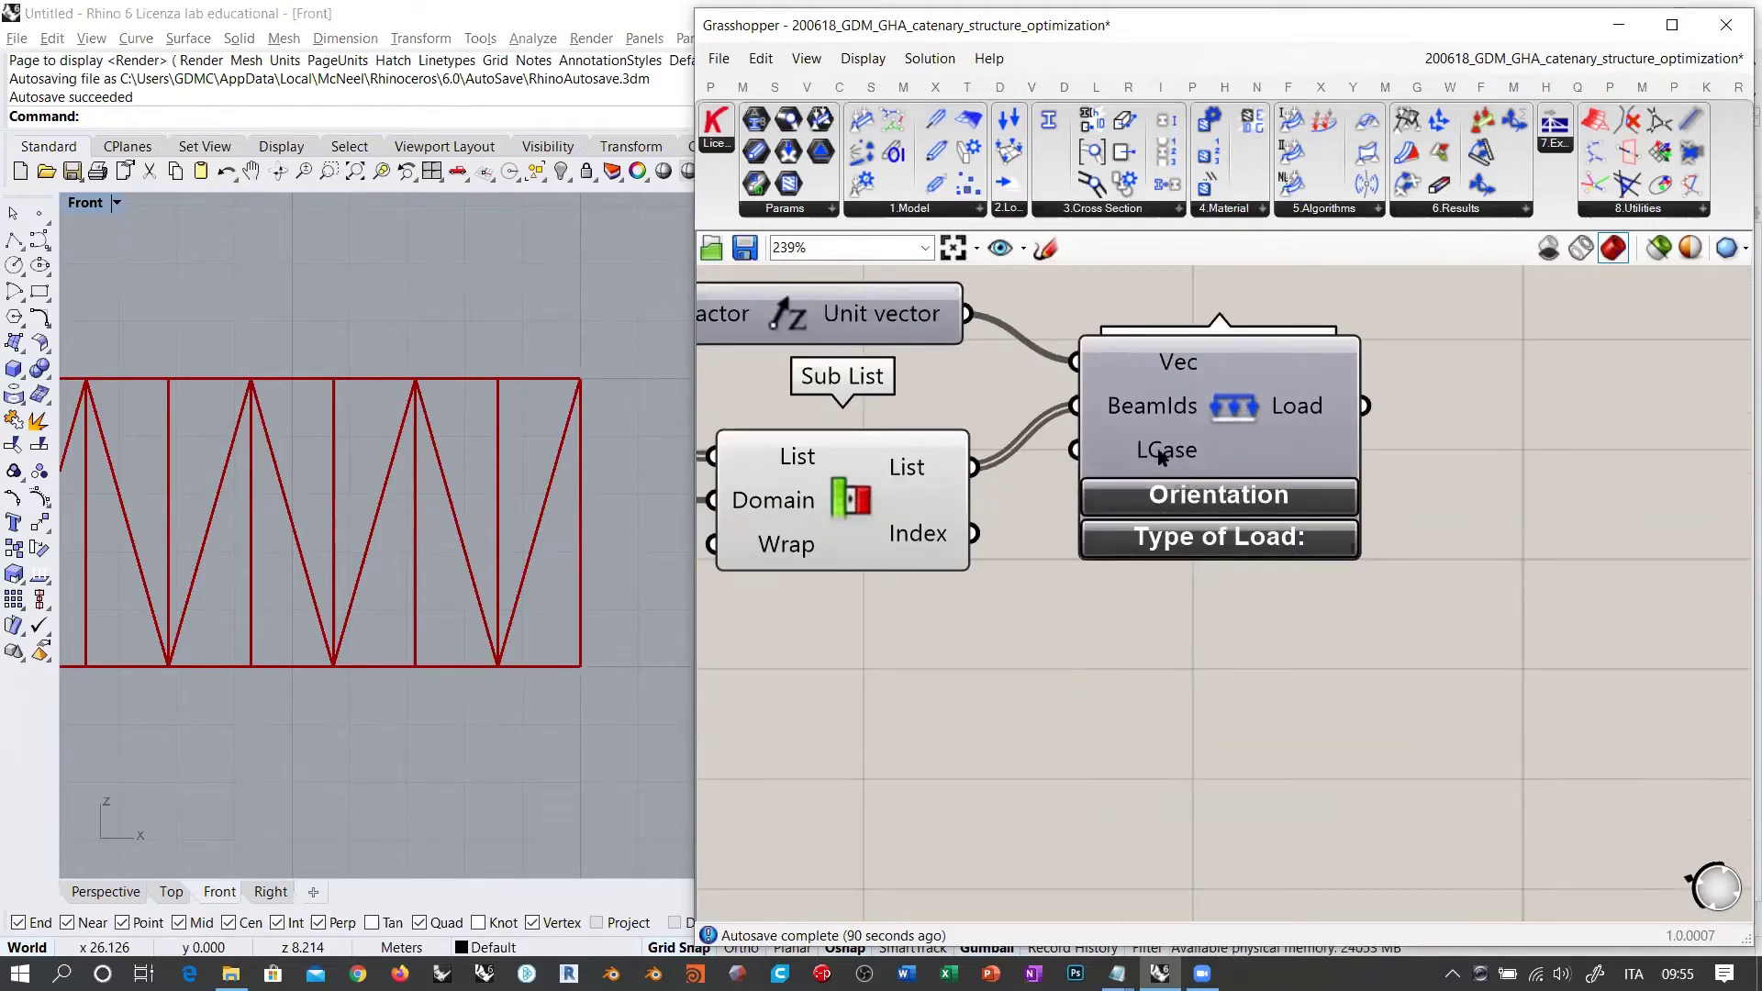
pyautogui.moveTo(1167, 455)
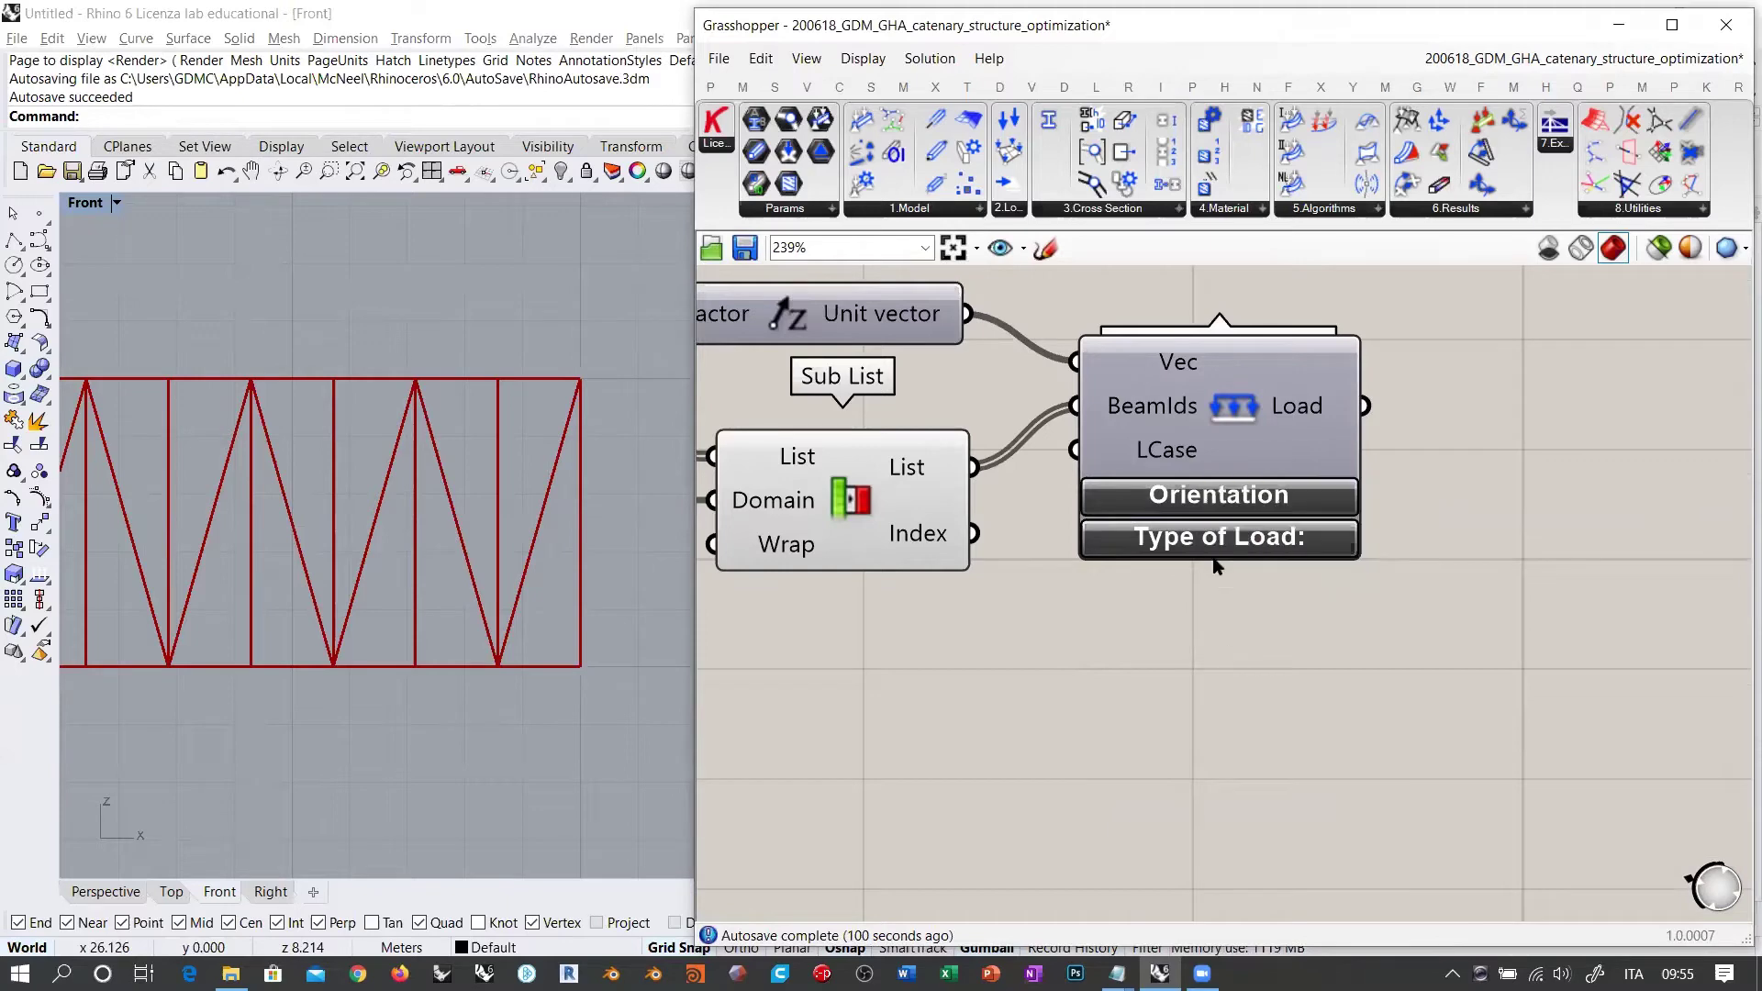
# Step: Move the whole load definition, including the Loads component, beneath the Line to Beam component
pyautogui.scroll(-10, 1055, 703)
pyautogui.moveTo(1358, 439); pyautogui.dragTo(1336, 488, button='right')
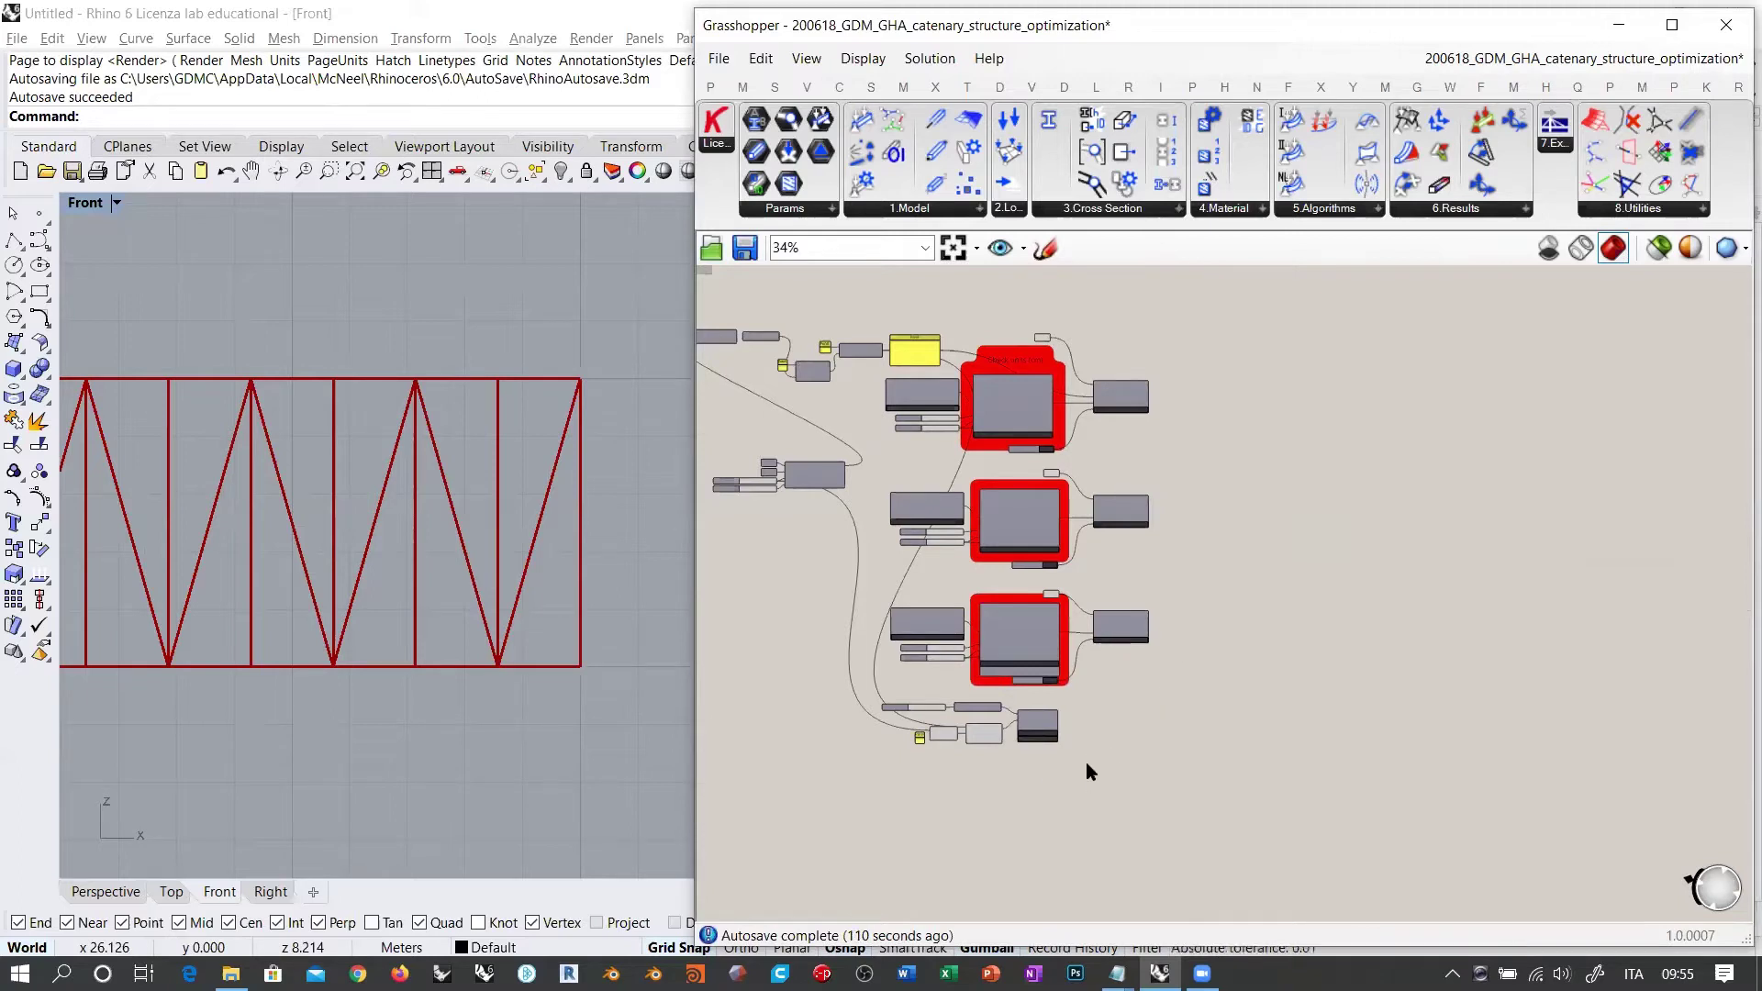
pyautogui.scroll(3, 1087, 760)
pyautogui.moveTo(1133, 760); pyautogui.dragTo(772, 657)
pyautogui.scroll(4, 1065, 695)
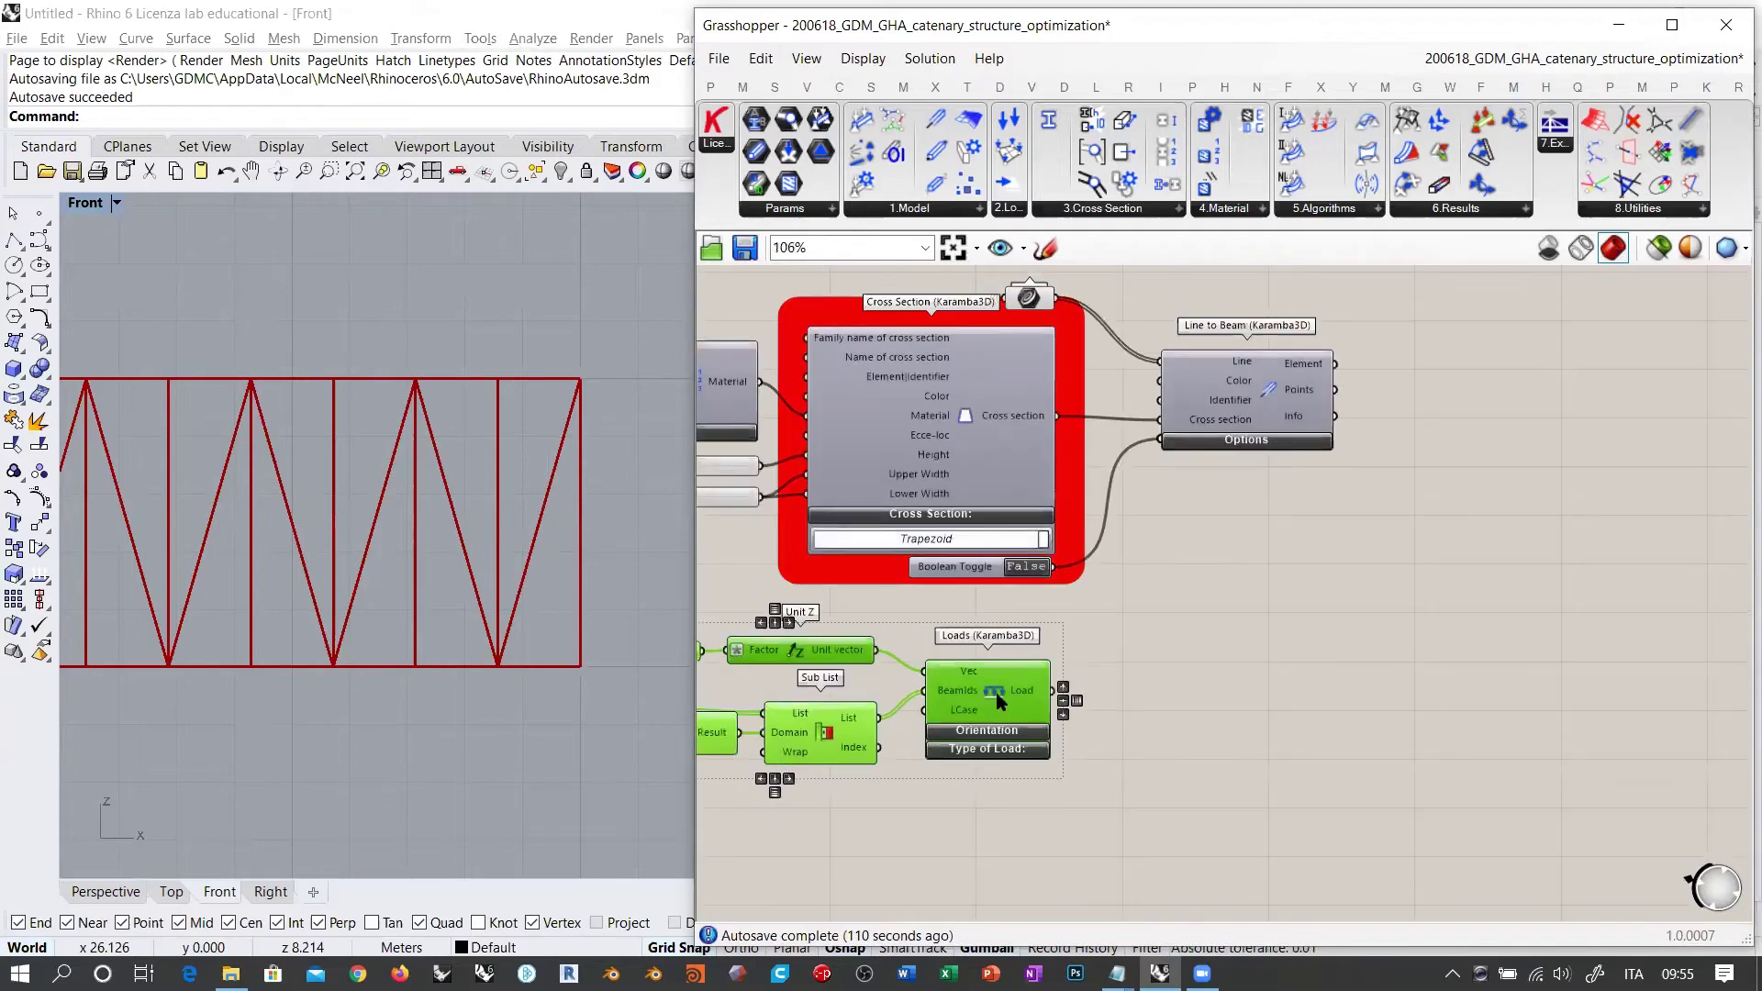
pyautogui.moveTo(1069, 700); pyautogui.dragTo(1277, 699)
pyautogui.click(1396, 542)
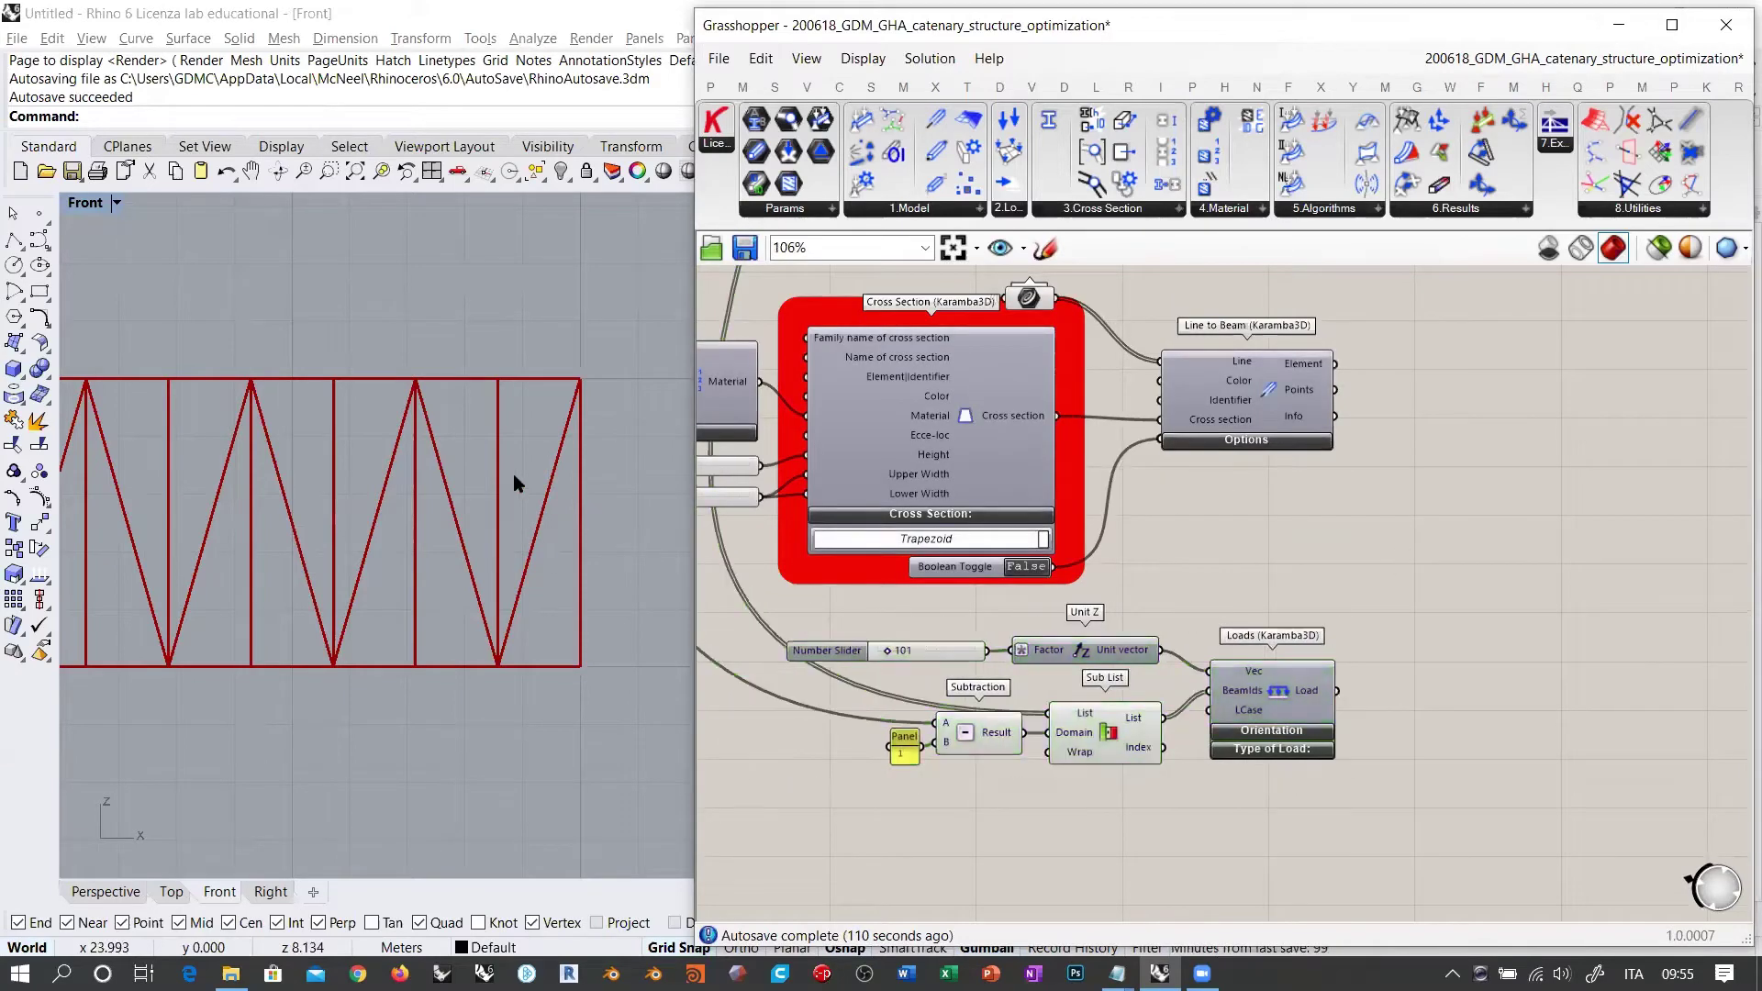
# Step: Widen the Grasshopper window and place a Karamba3D Support component below the Loads component
pyautogui.scroll(-6, 514, 476)
pyautogui.scroll(-4, 550, 523)
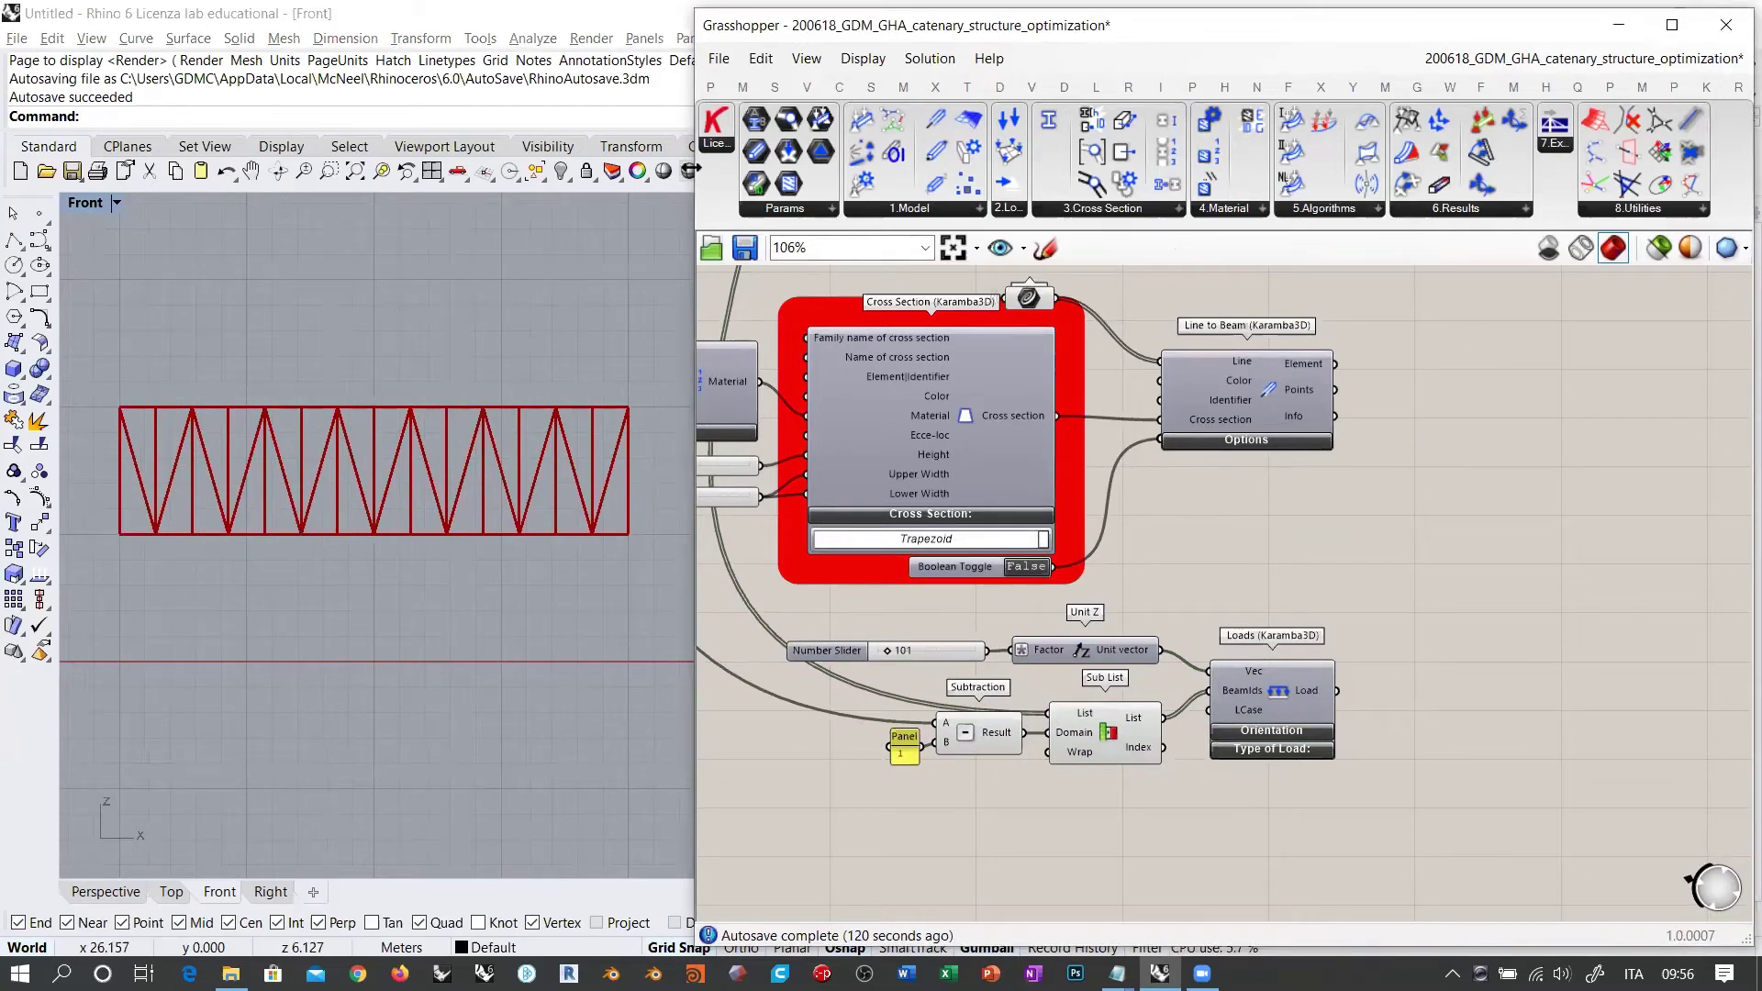
pyautogui.moveTo(694, 167); pyautogui.dragTo(180, 168)
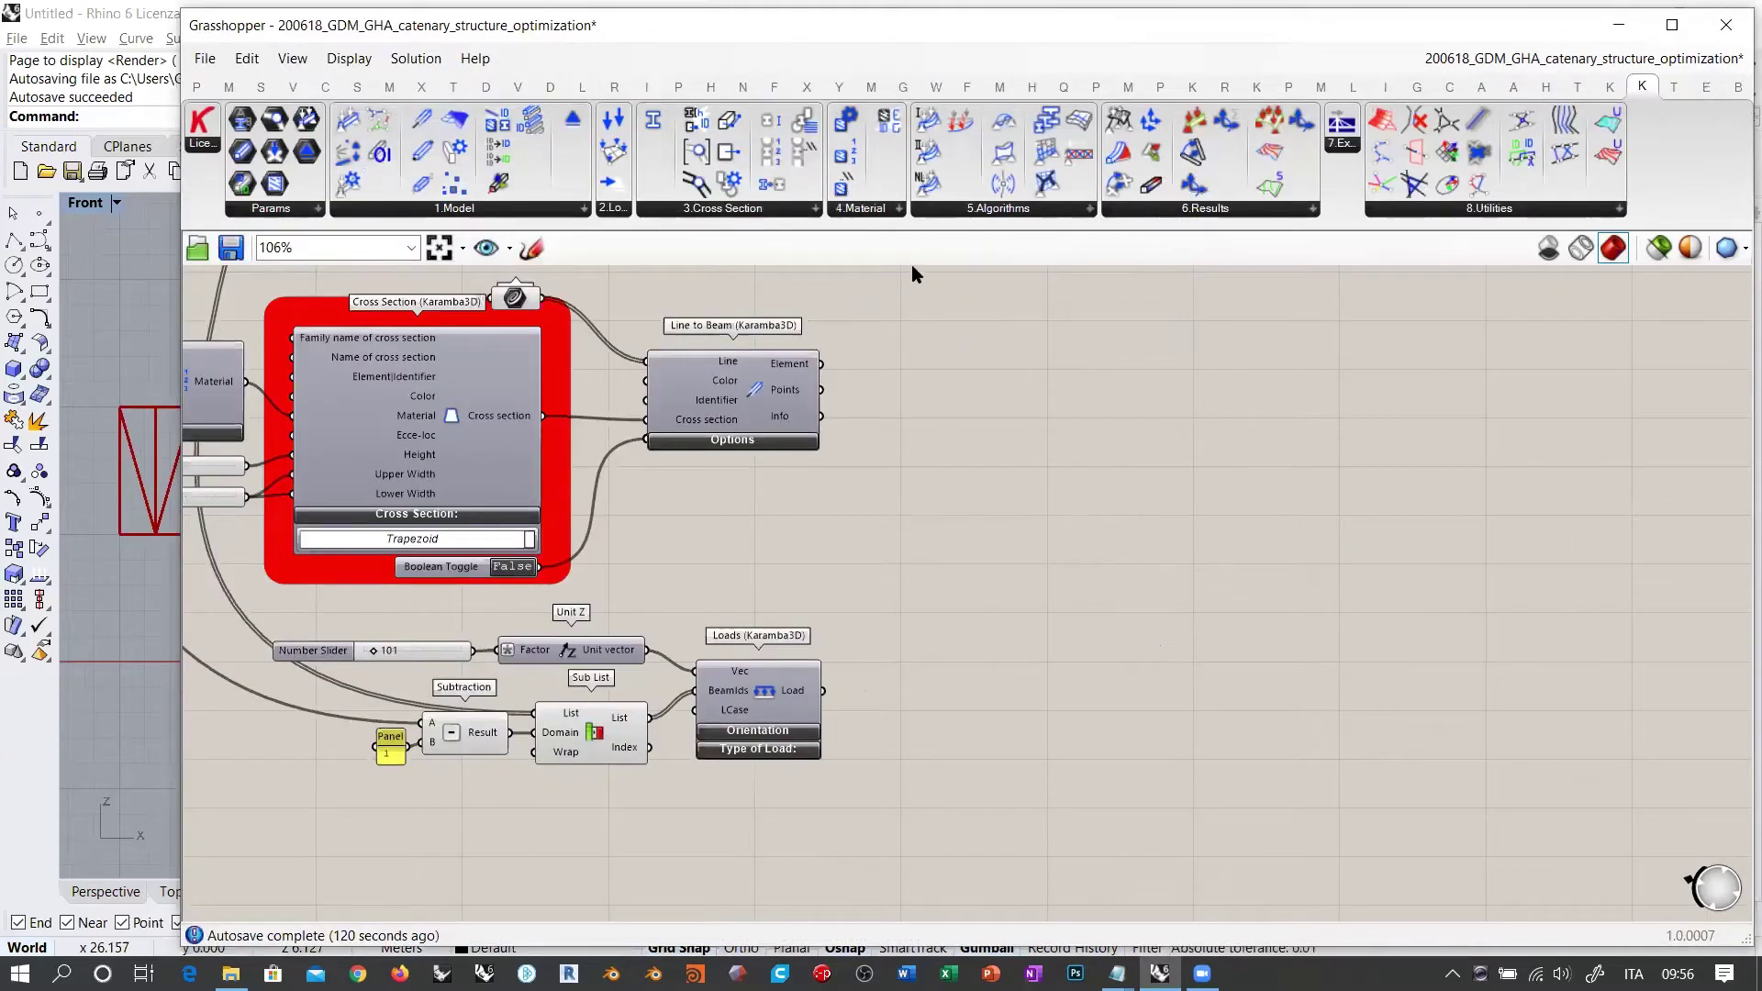
pyautogui.click(531, 210)
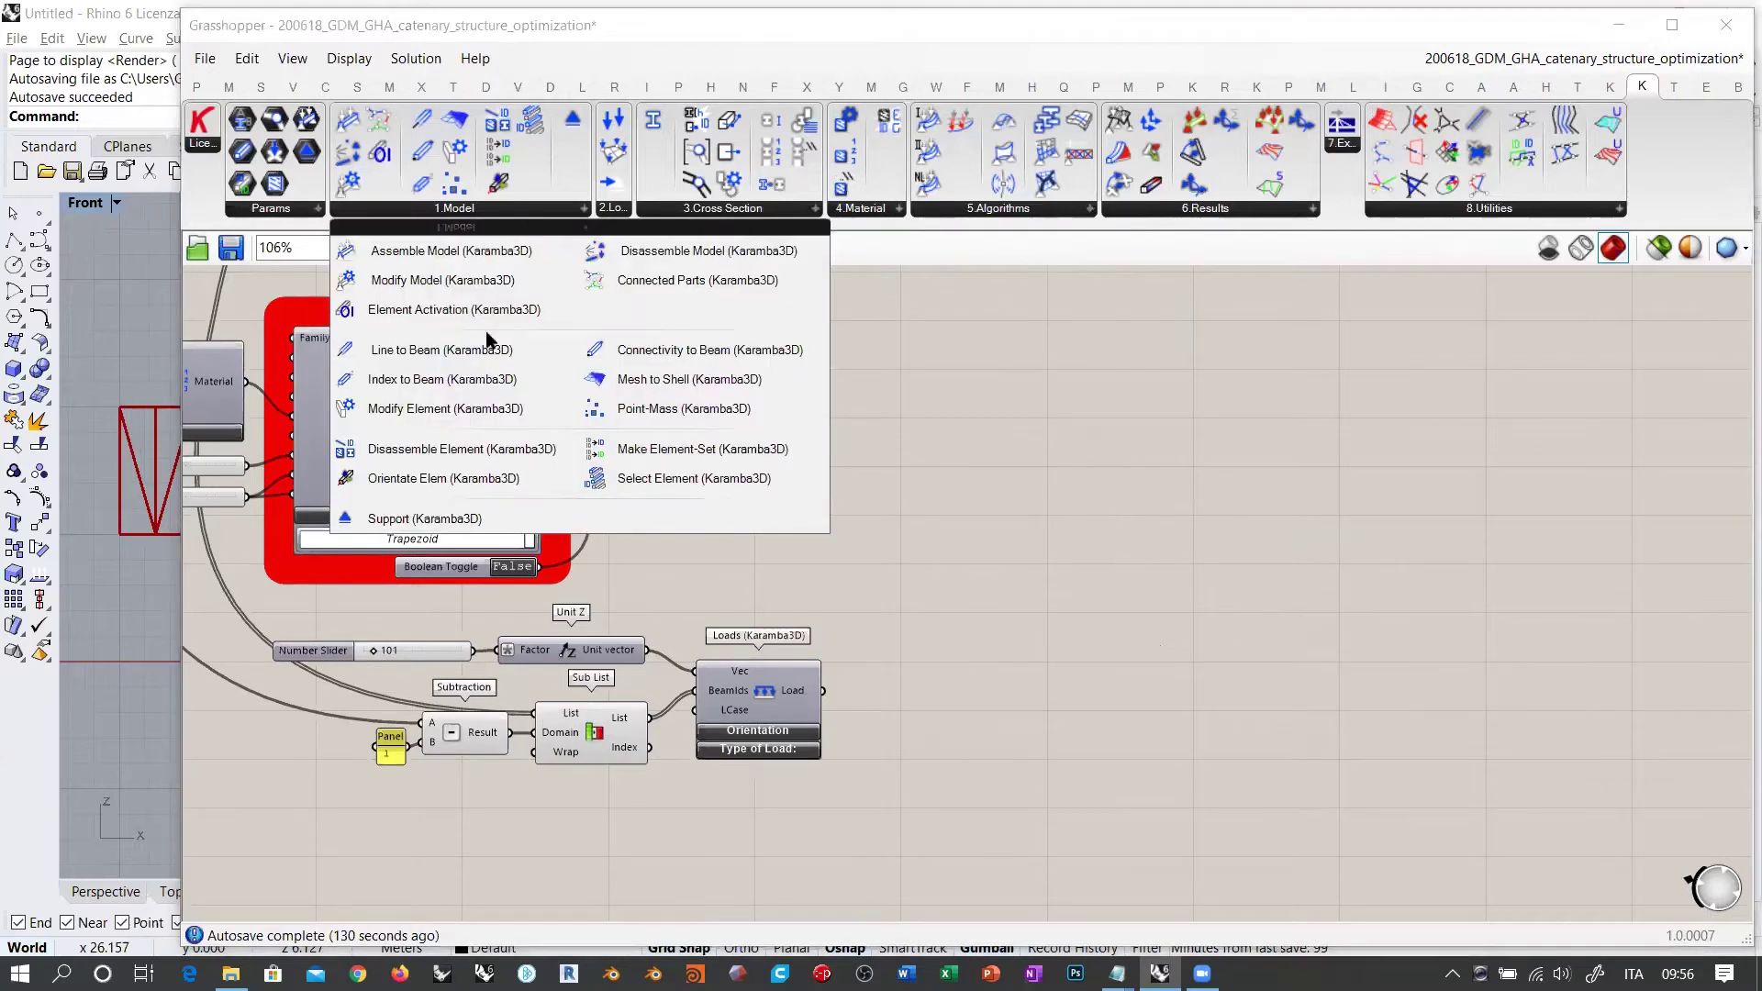
pyautogui.moveTo(457, 517); pyautogui.dragTo(772, 876)
pyautogui.moveTo(899, 697); pyautogui.dragTo(1301, 332, button='right')
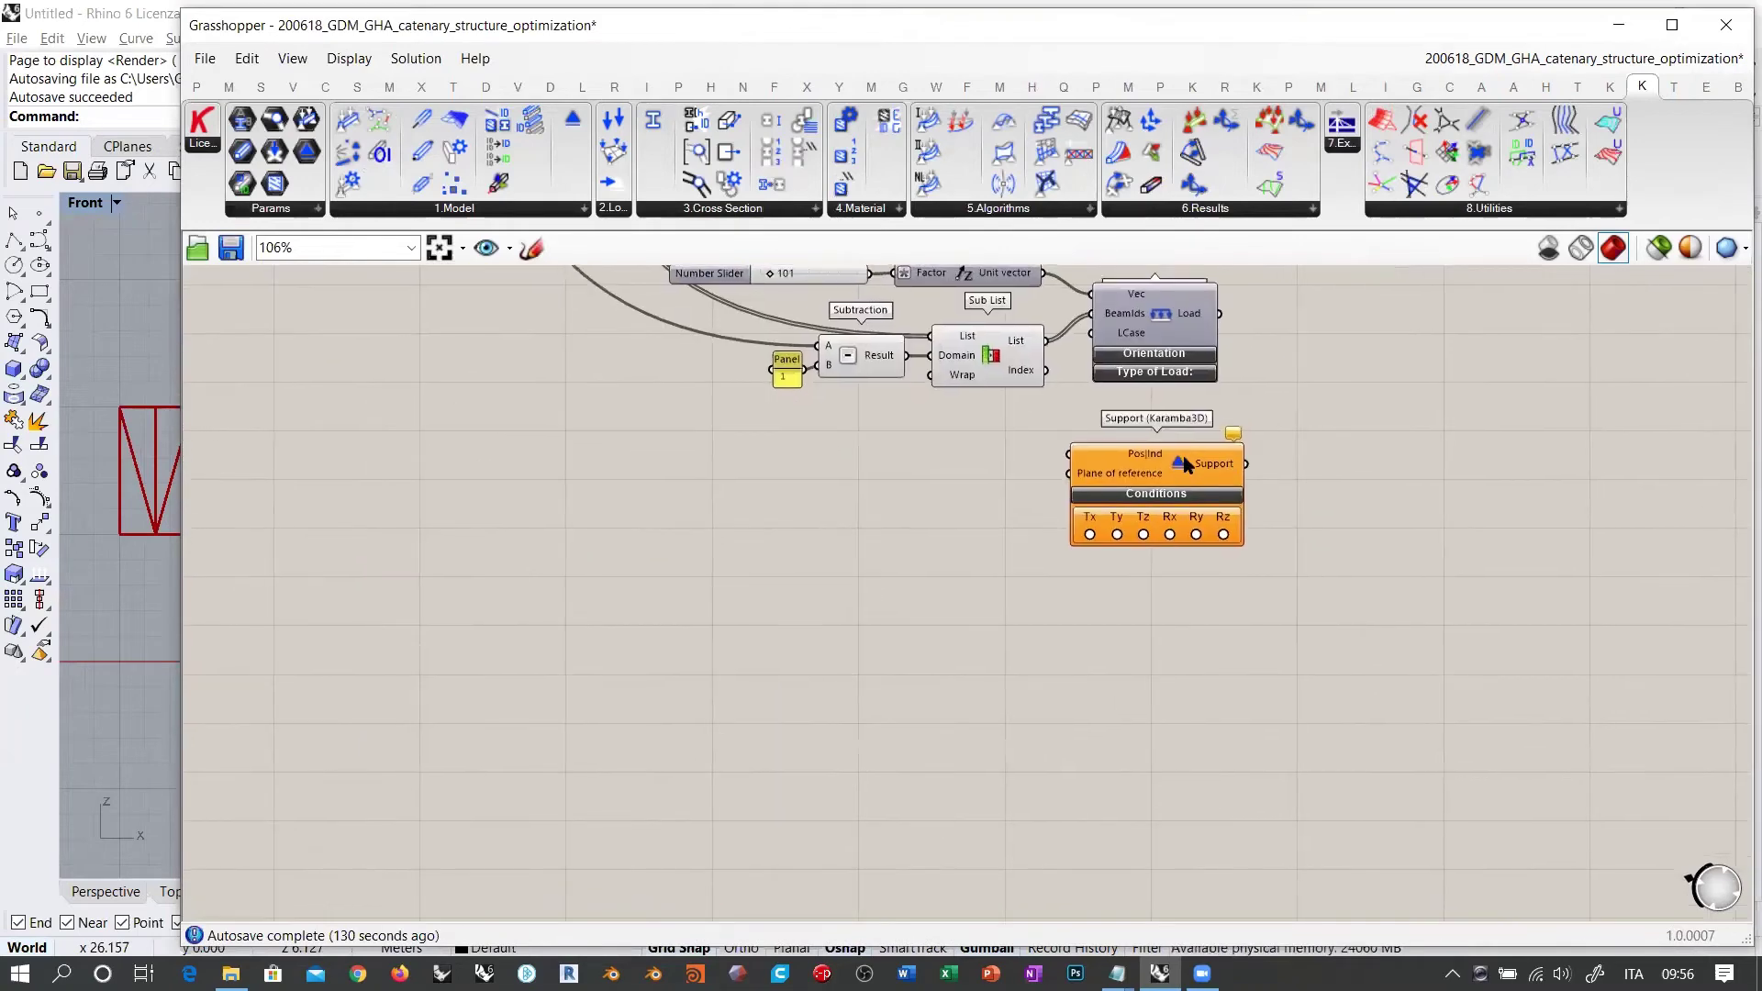
pyautogui.moveTo(1185, 459); pyautogui.dragTo(1162, 463)
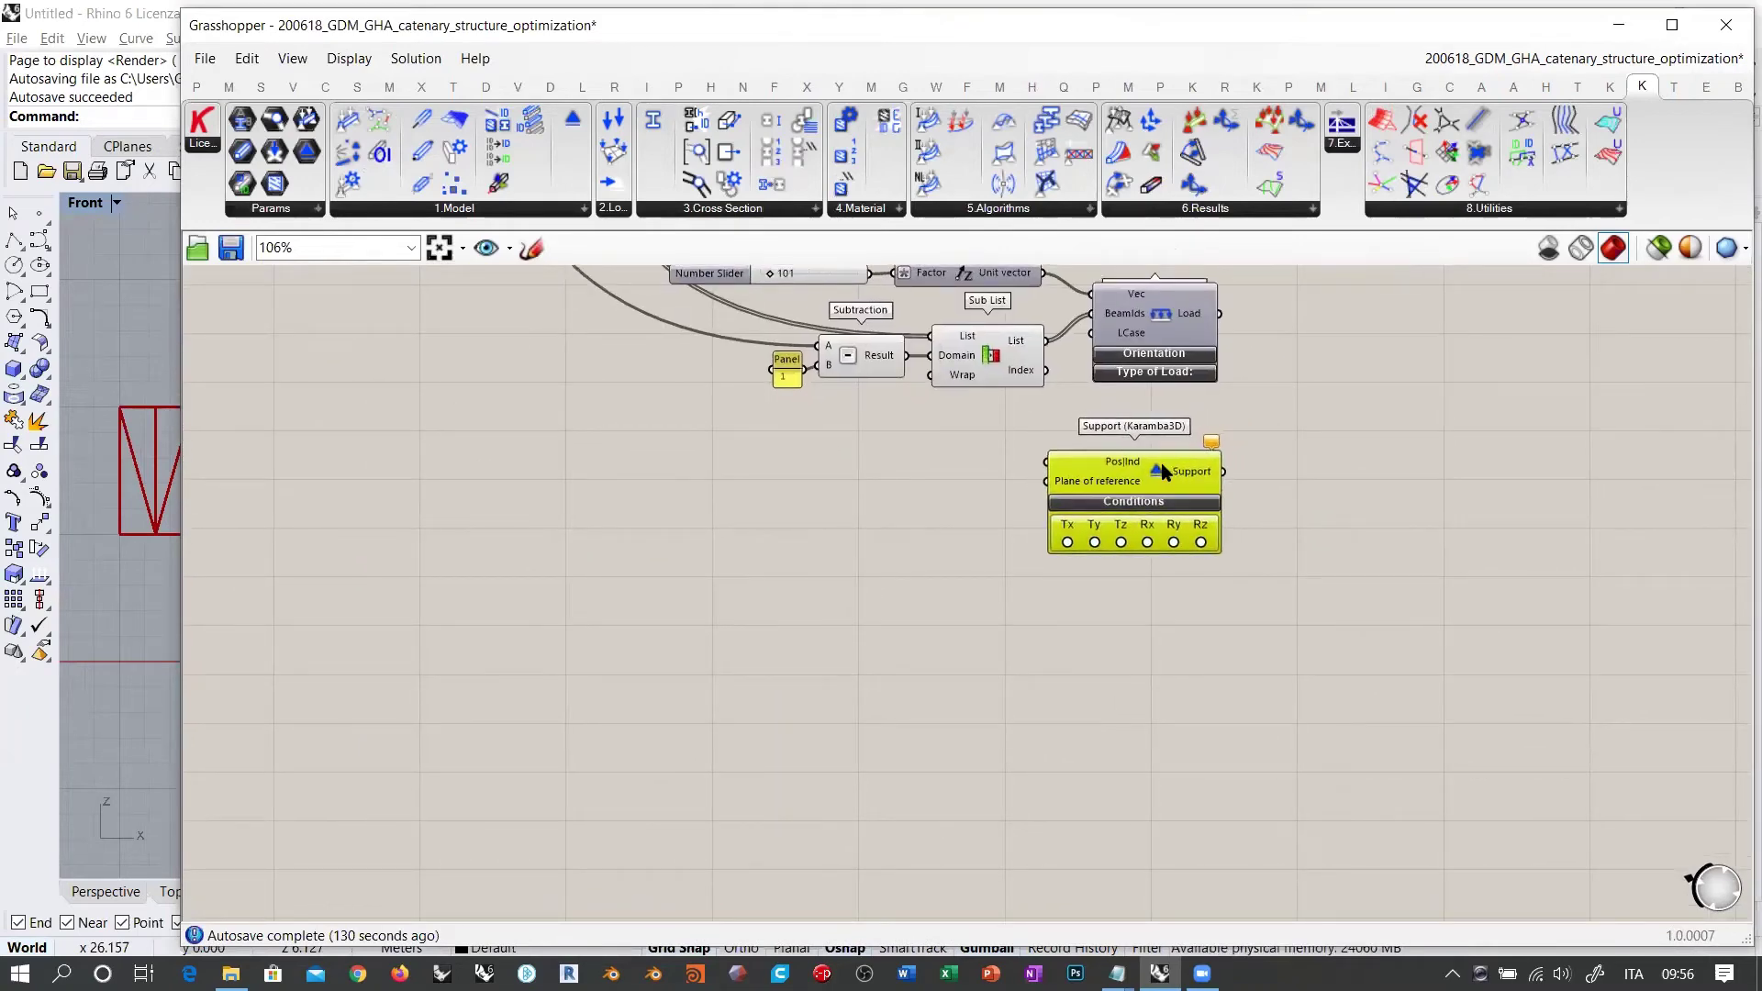
pyautogui.click(1287, 448)
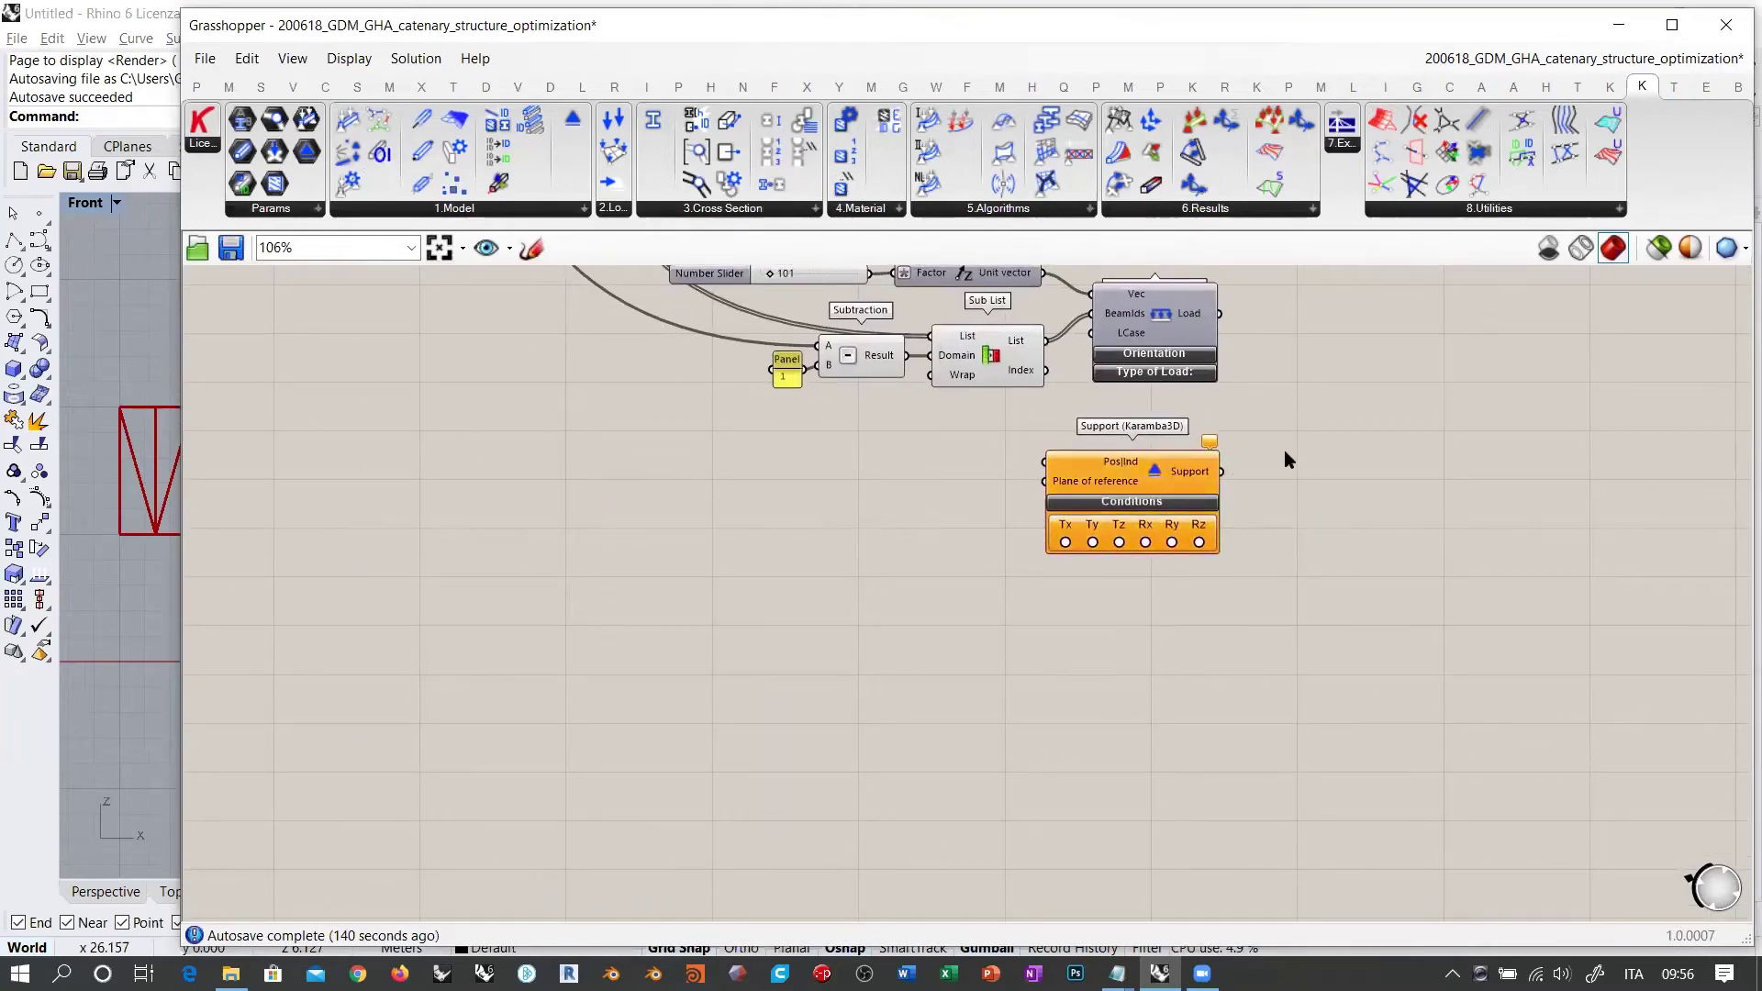
# Step: Narrow the Grasshopper window to show the whole truss beside it and frame the Support component's conditions
pyautogui.scroll(4, 1270, 483)
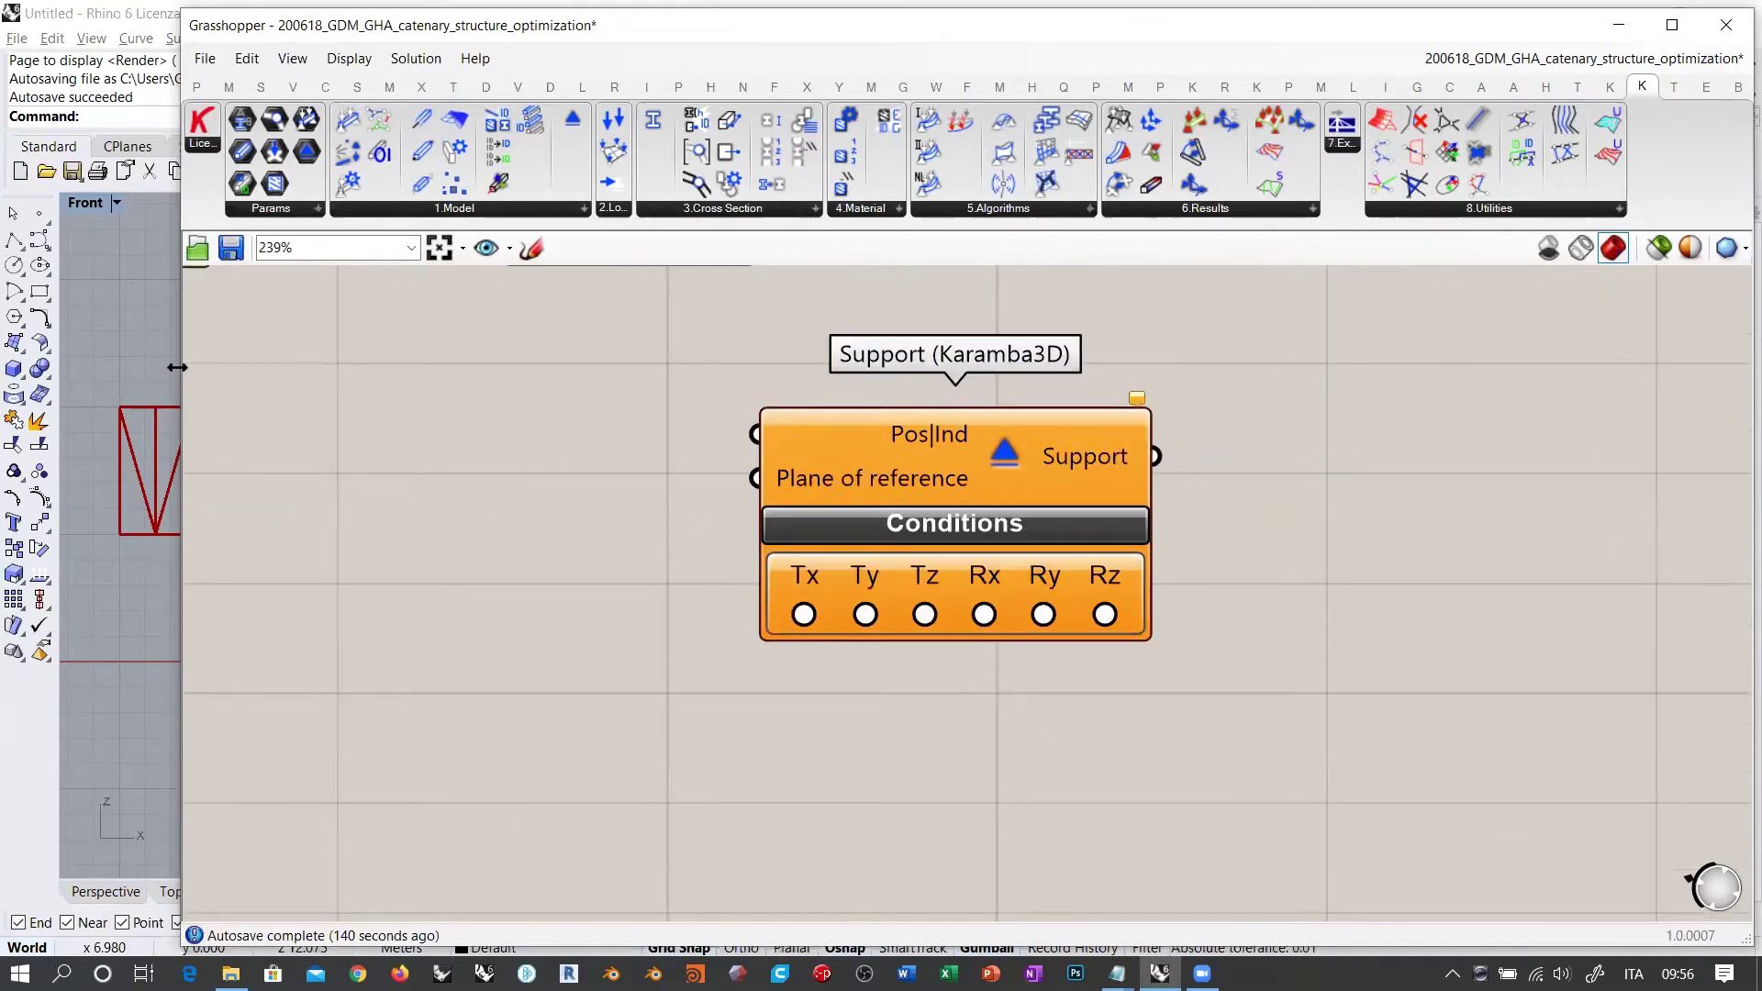
pyautogui.moveTo(176, 367); pyautogui.dragTo(694, 369)
pyautogui.moveTo(1306, 707); pyautogui.dragTo(1083, 623, button='right')
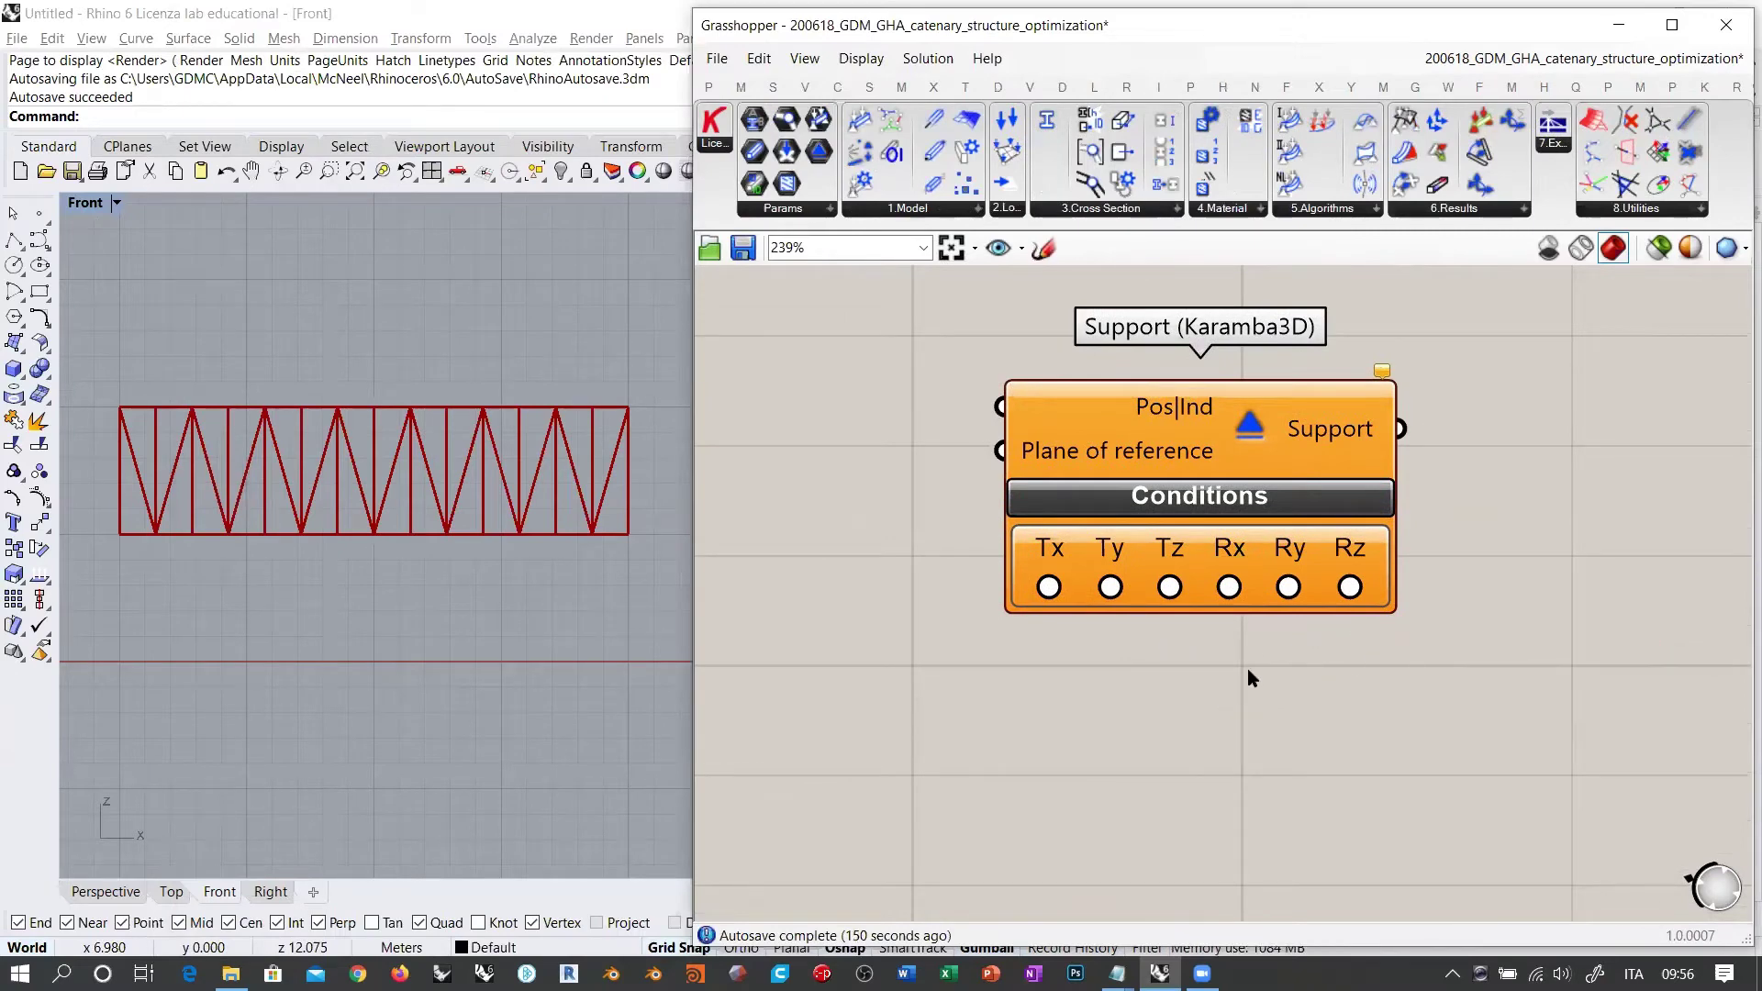
# Step: Examine the Support component's Pos|Ind input and the two Curve parameters feeding the 2D Truss component
pyautogui.moveTo(1166, 412)
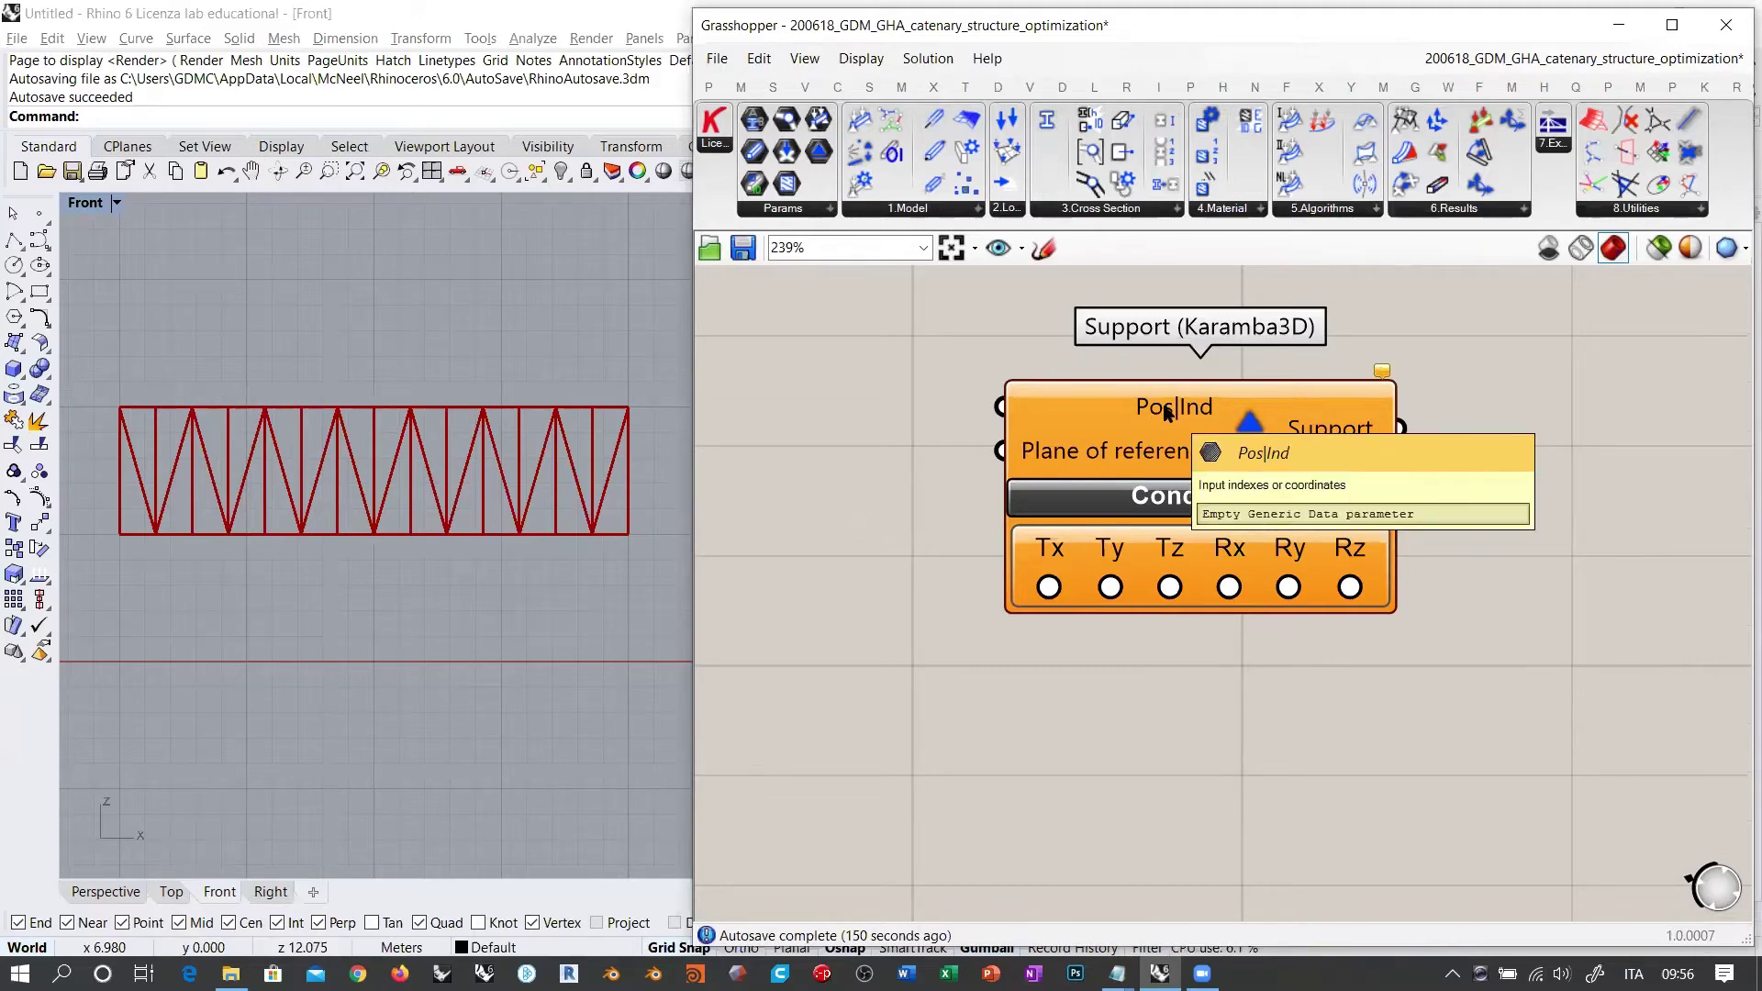
pyautogui.scroll(-4, 1376, 752)
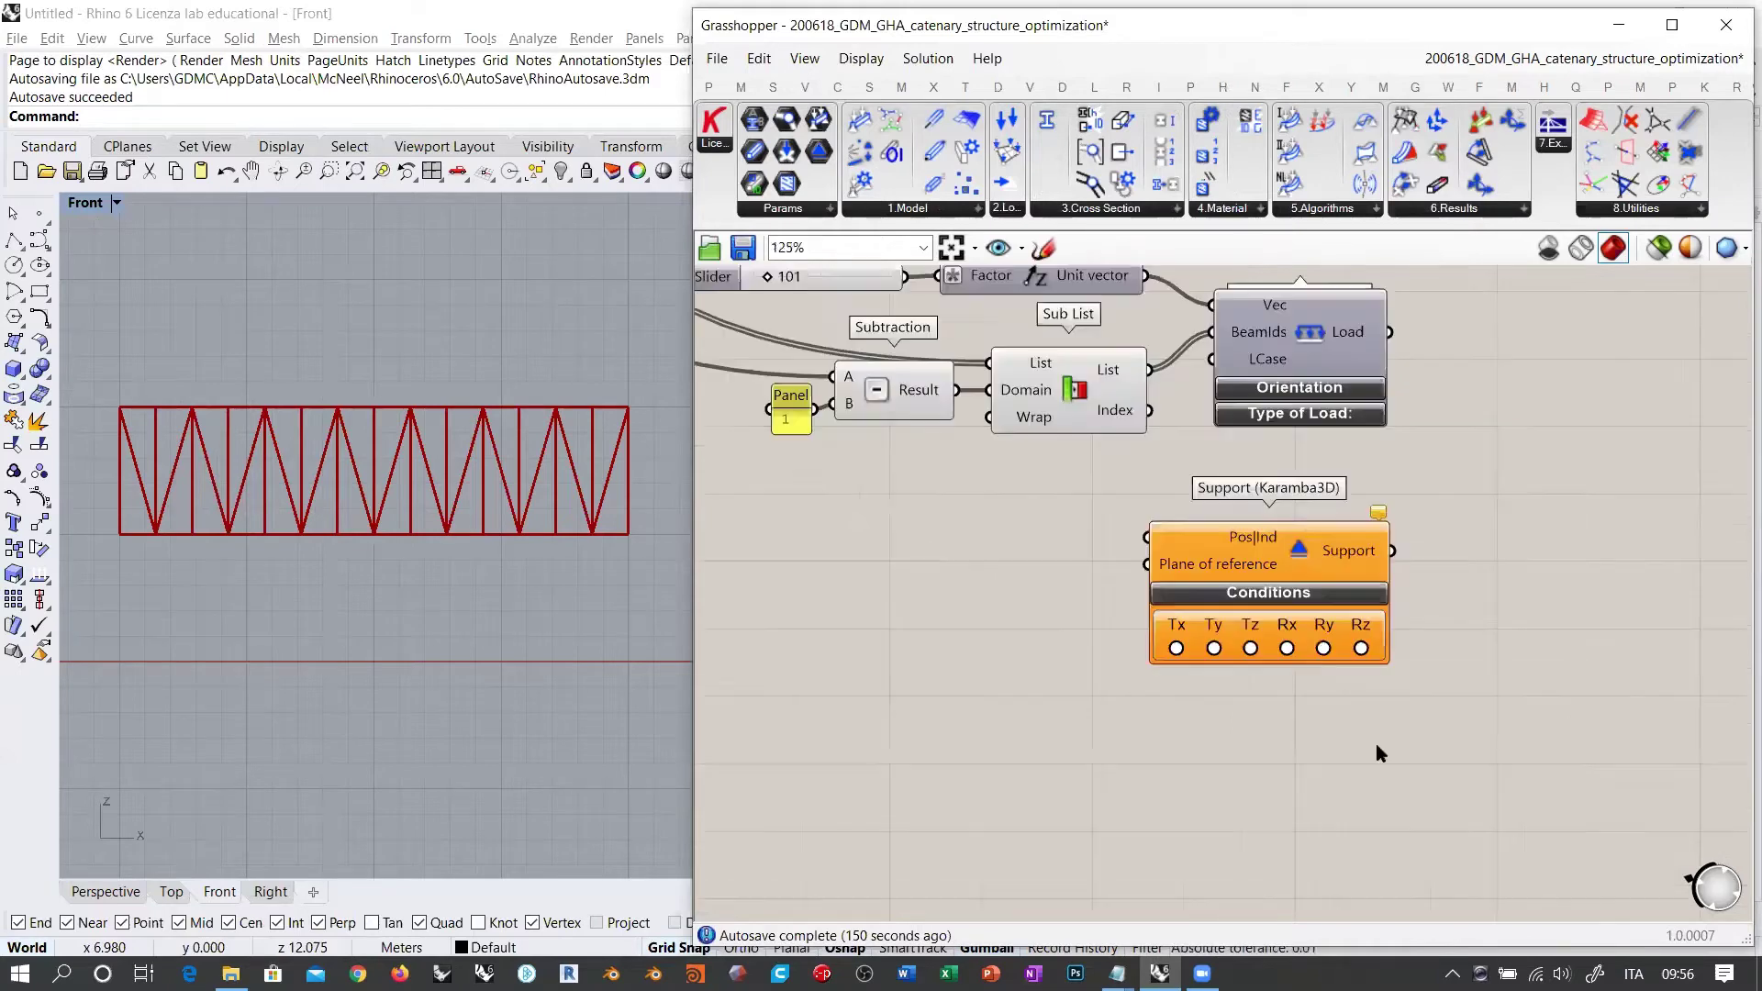
pyautogui.scroll(-3, 1374, 743)
pyautogui.moveTo(899, 514); pyautogui.dragTo(1070, 719, button='right')
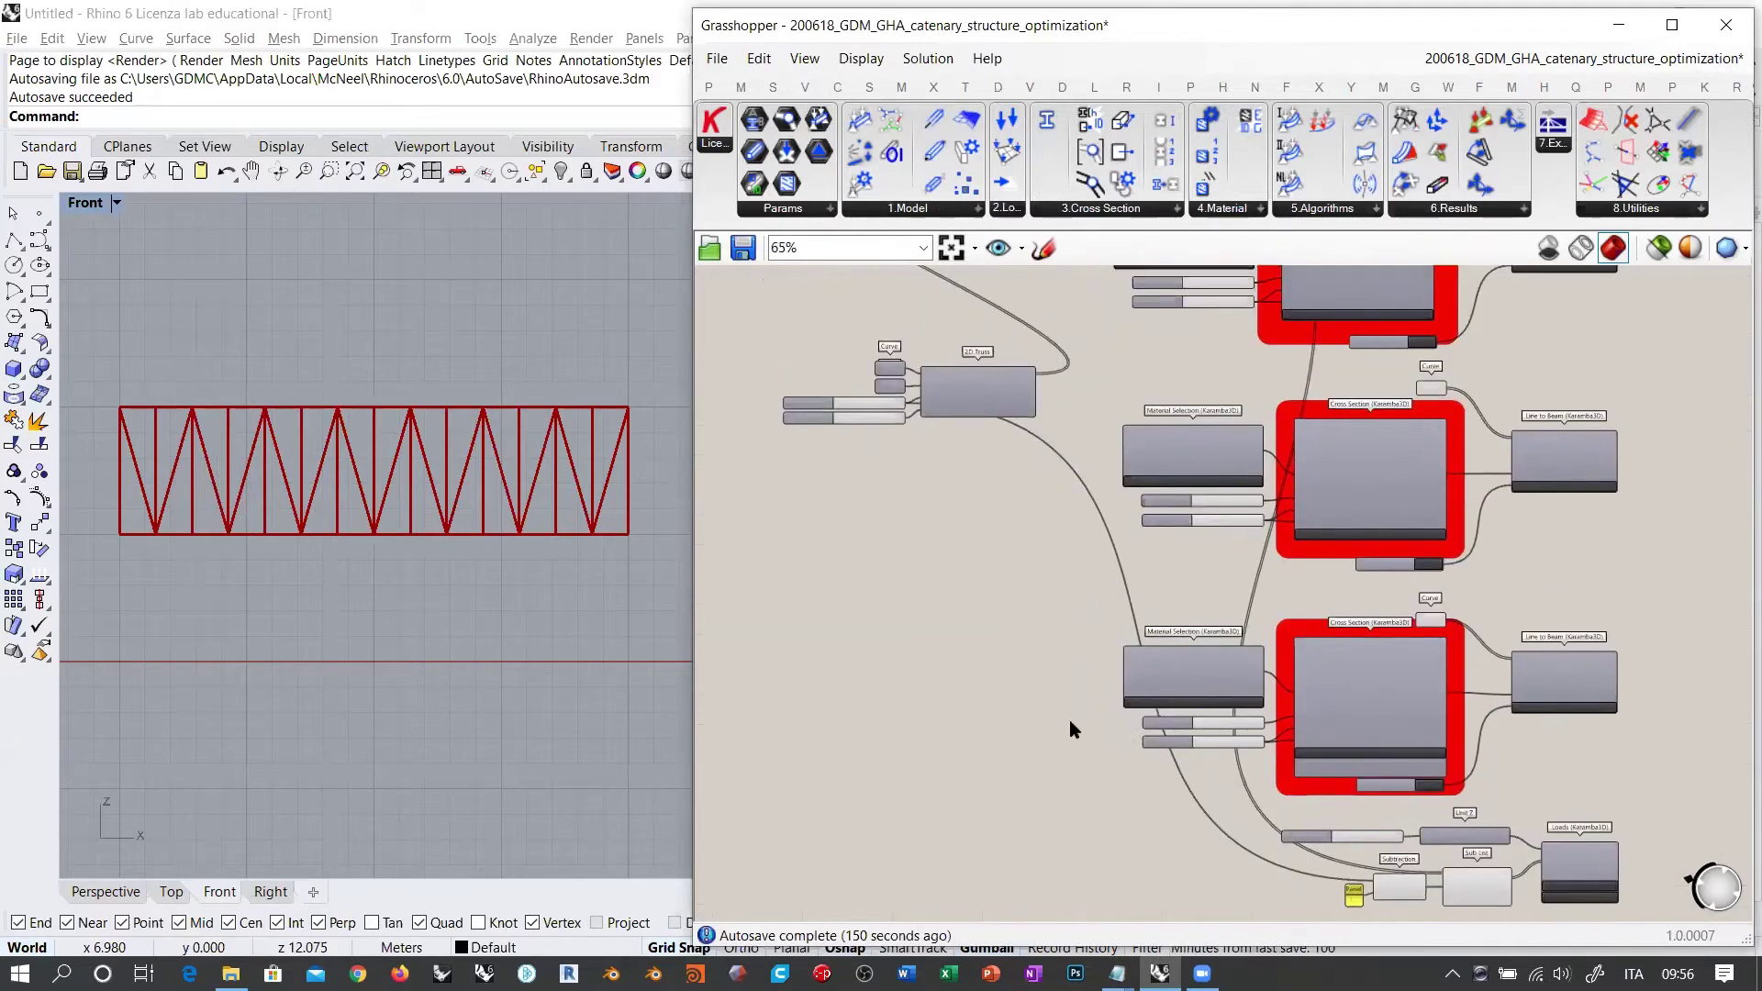
pyautogui.scroll(4, 989, 324)
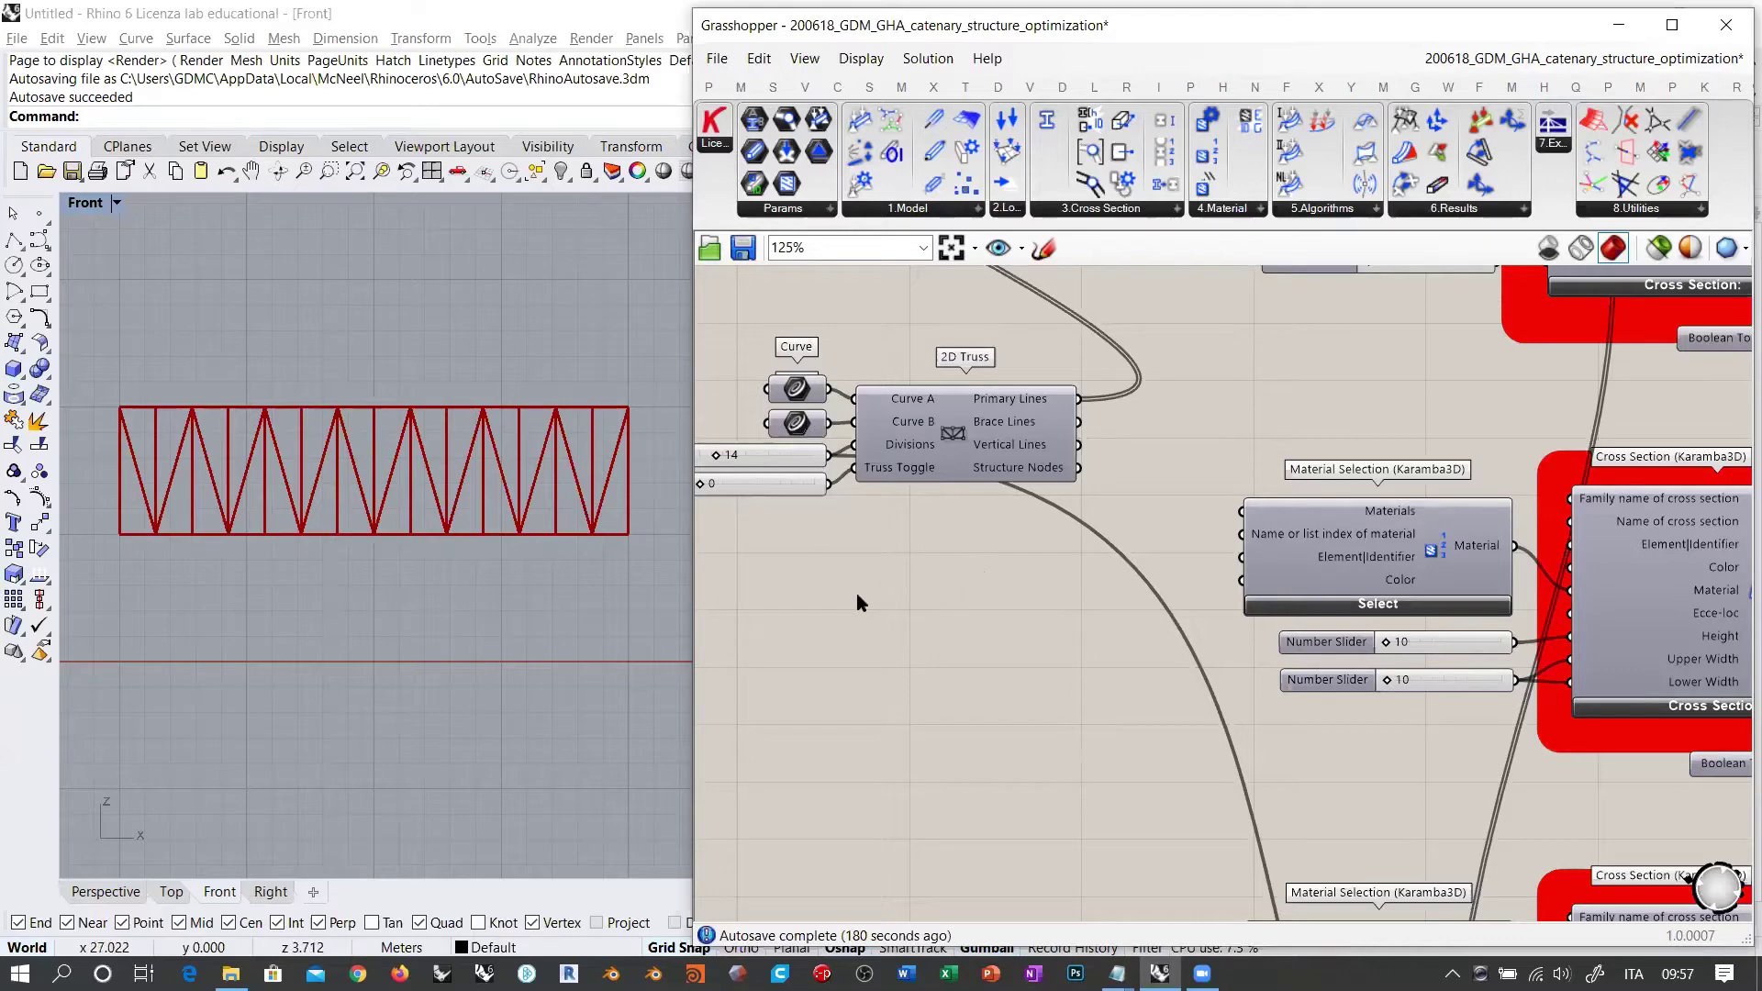
pyautogui.moveTo(1032, 572); pyautogui.dragTo(1109, 571, button='right')
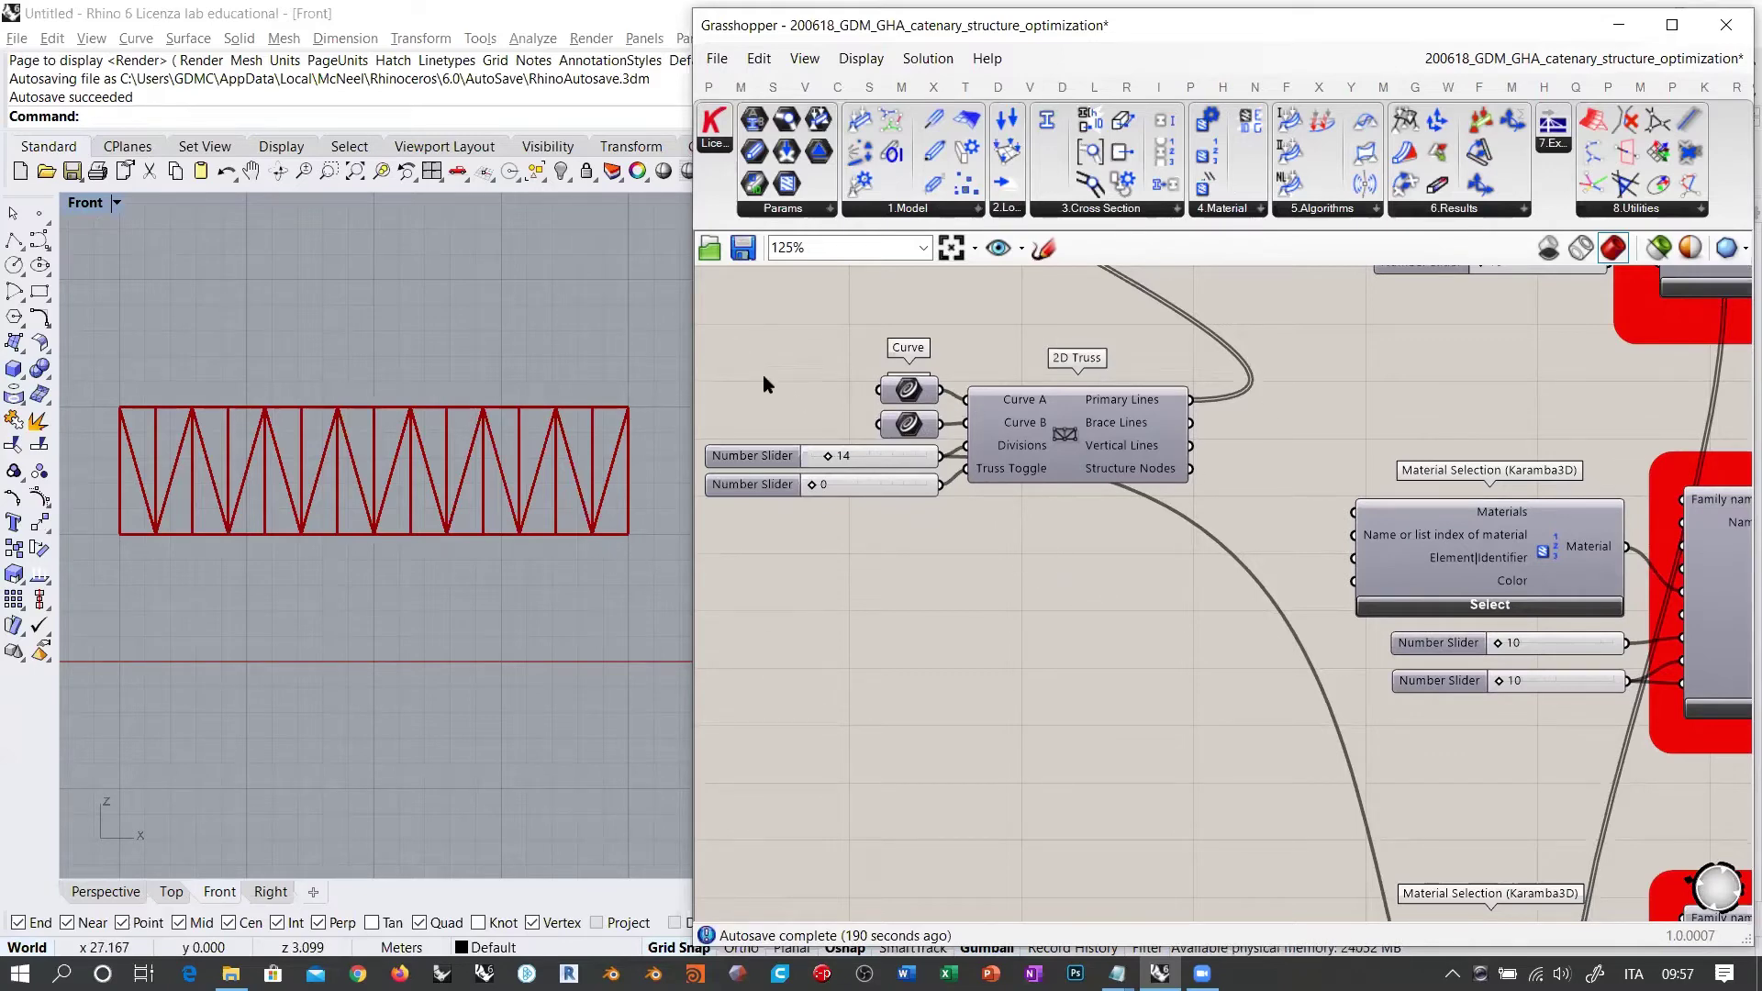
pyautogui.scroll(4, 1086, 491)
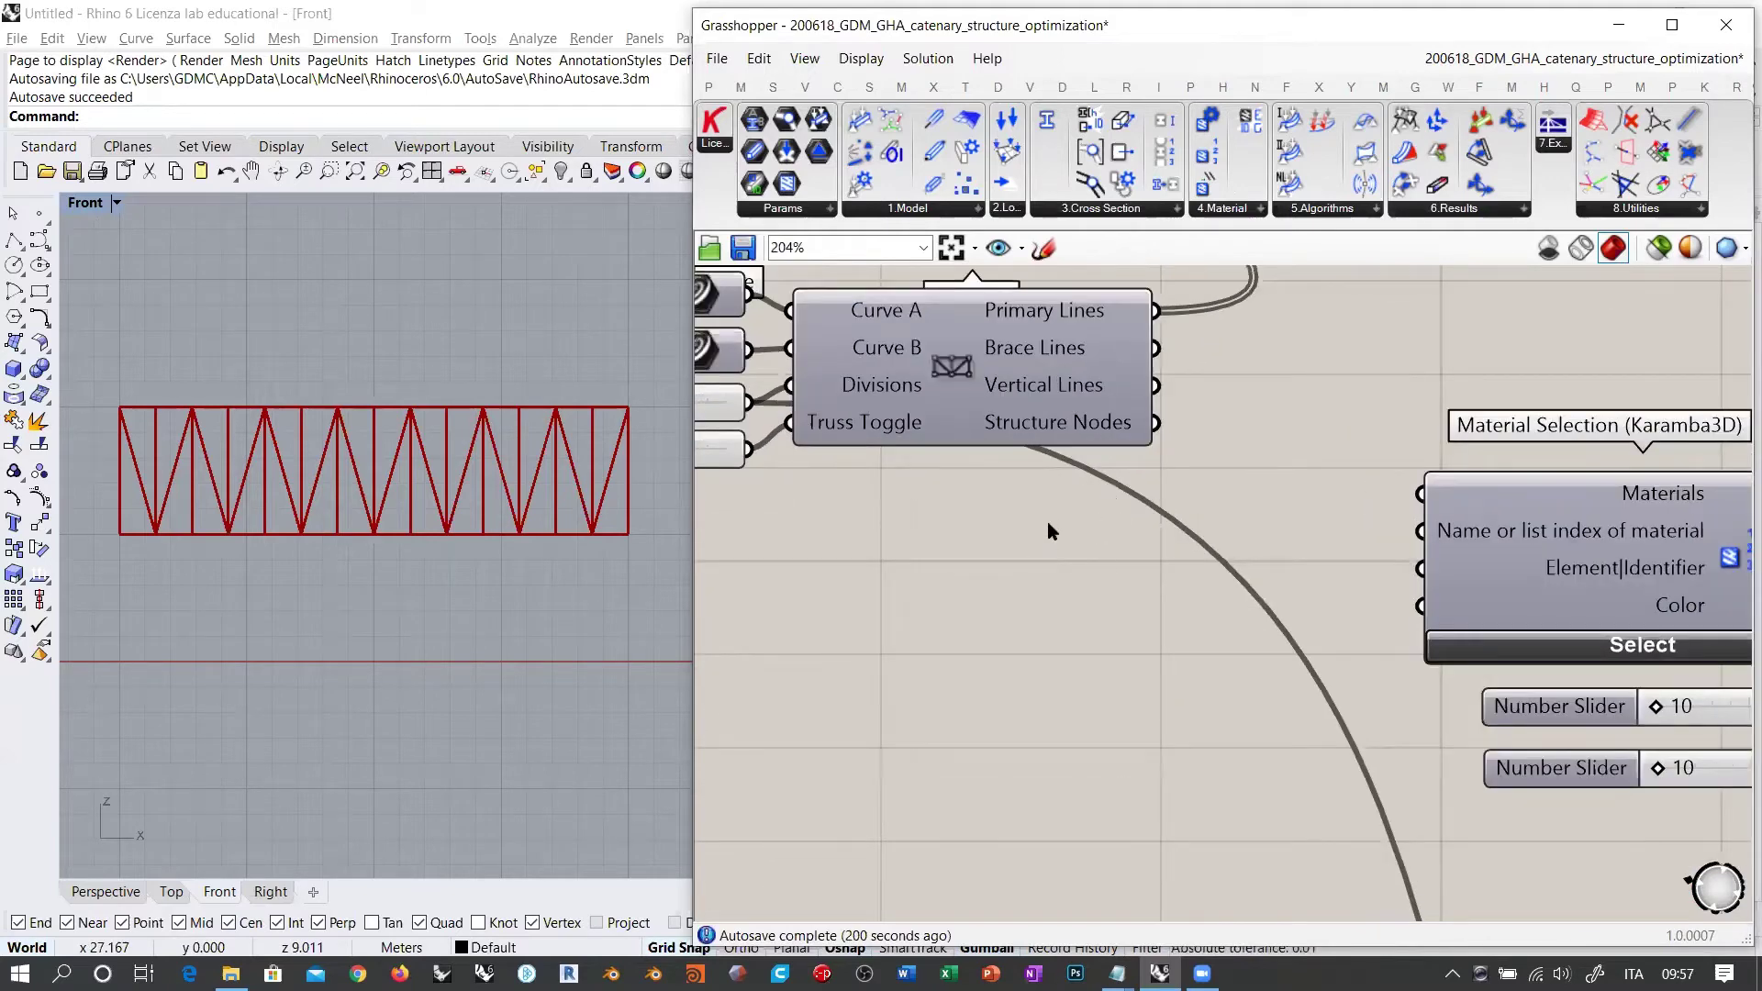
pyautogui.scroll(-3, 1048, 521)
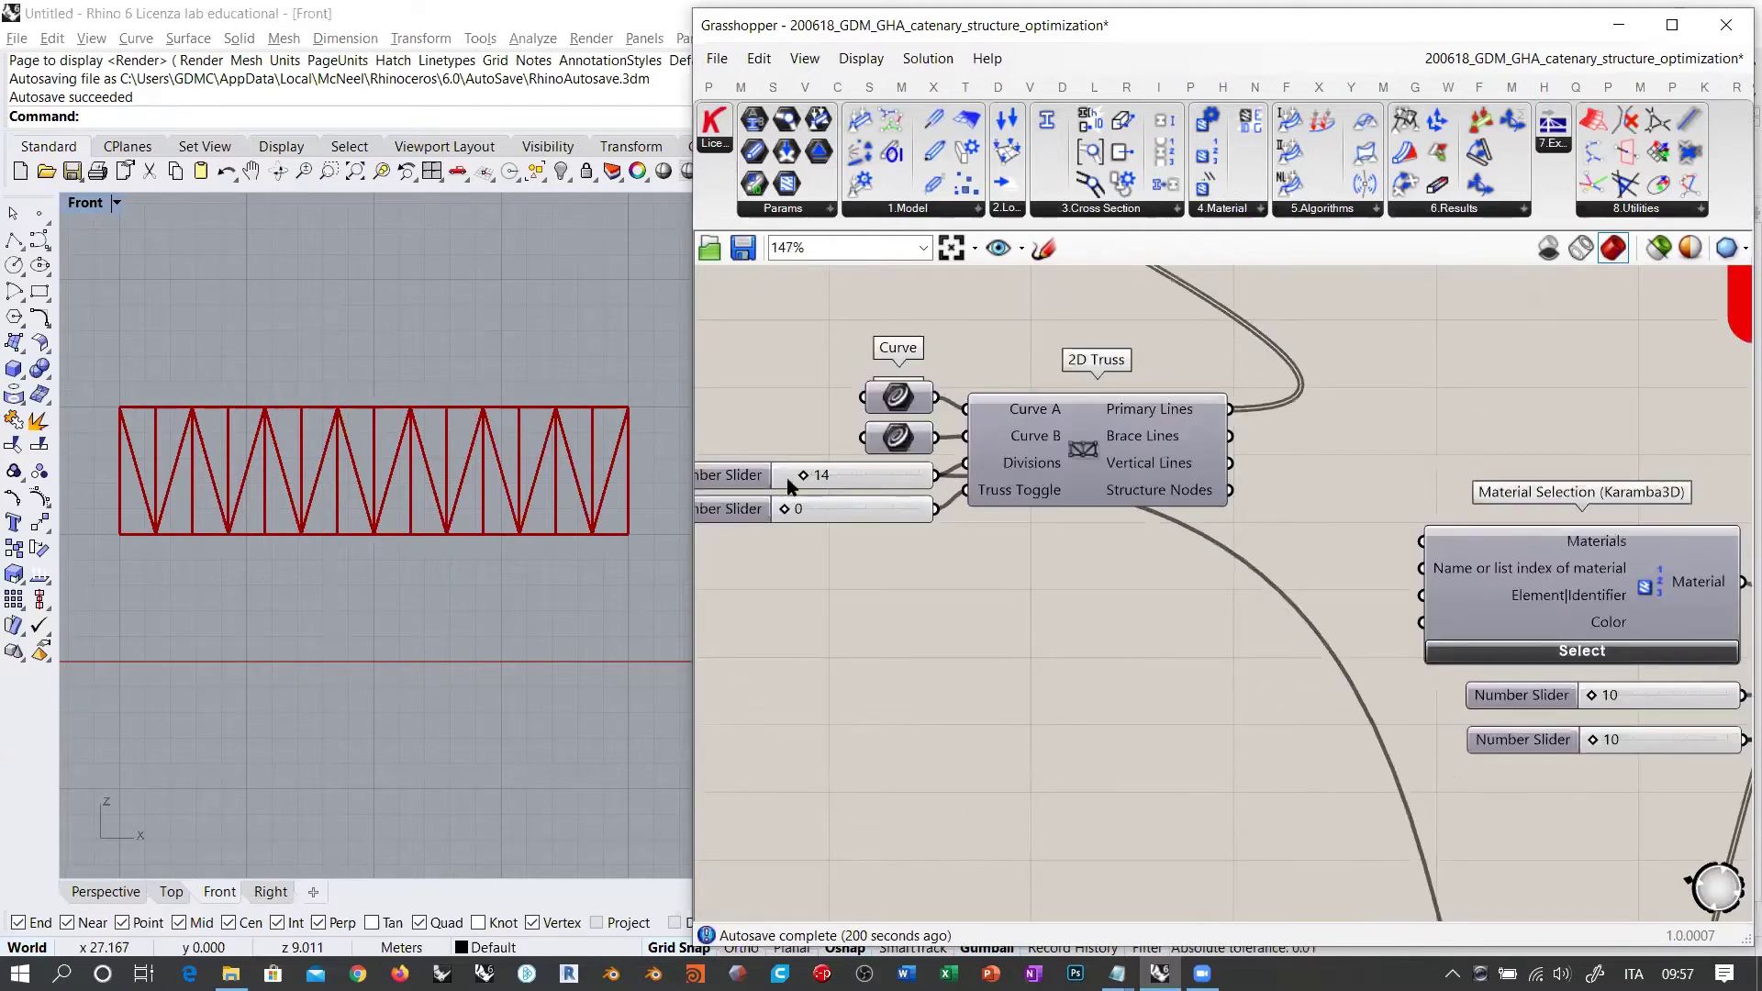
pyautogui.click(897, 439)
pyautogui.keyDown('shift'); pyautogui.click(899, 397); pyautogui.keyUp('shift')
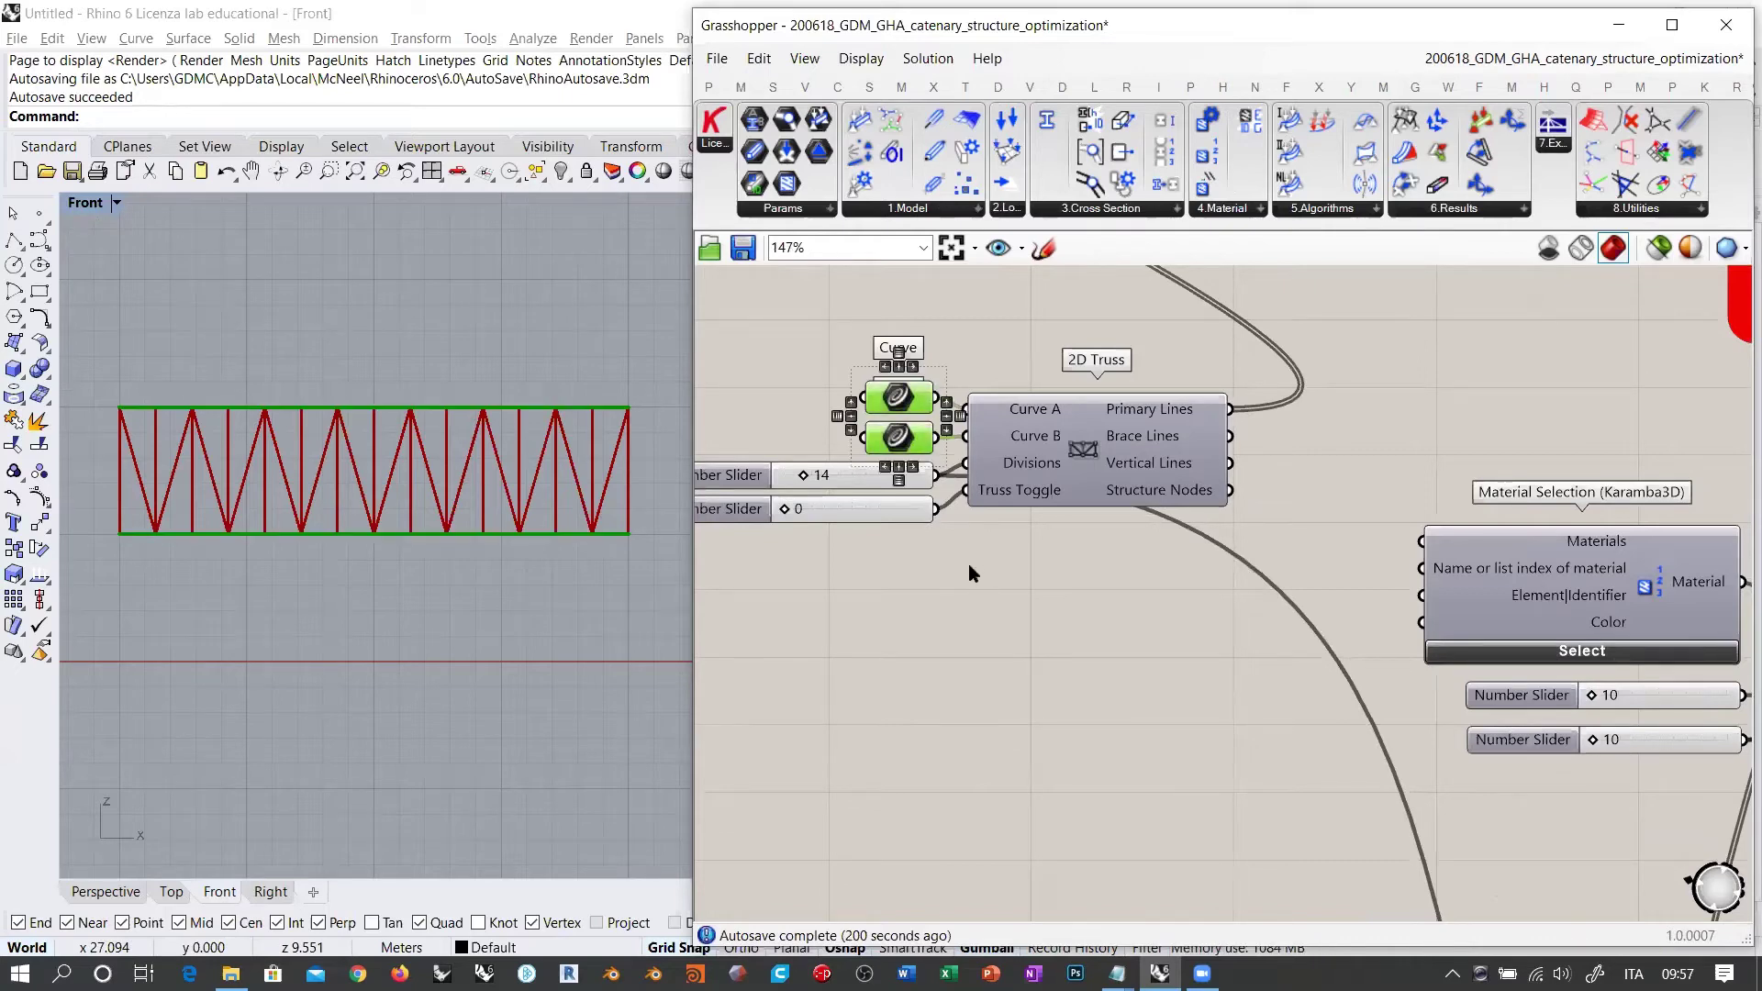
# Step: Add an End Points component below 2D Truss and connect both chord Curve parameters to its Curve input
pyautogui.click(1039, 646)
pyautogui.doubleClick(1038, 643)
pyautogui.write('end')
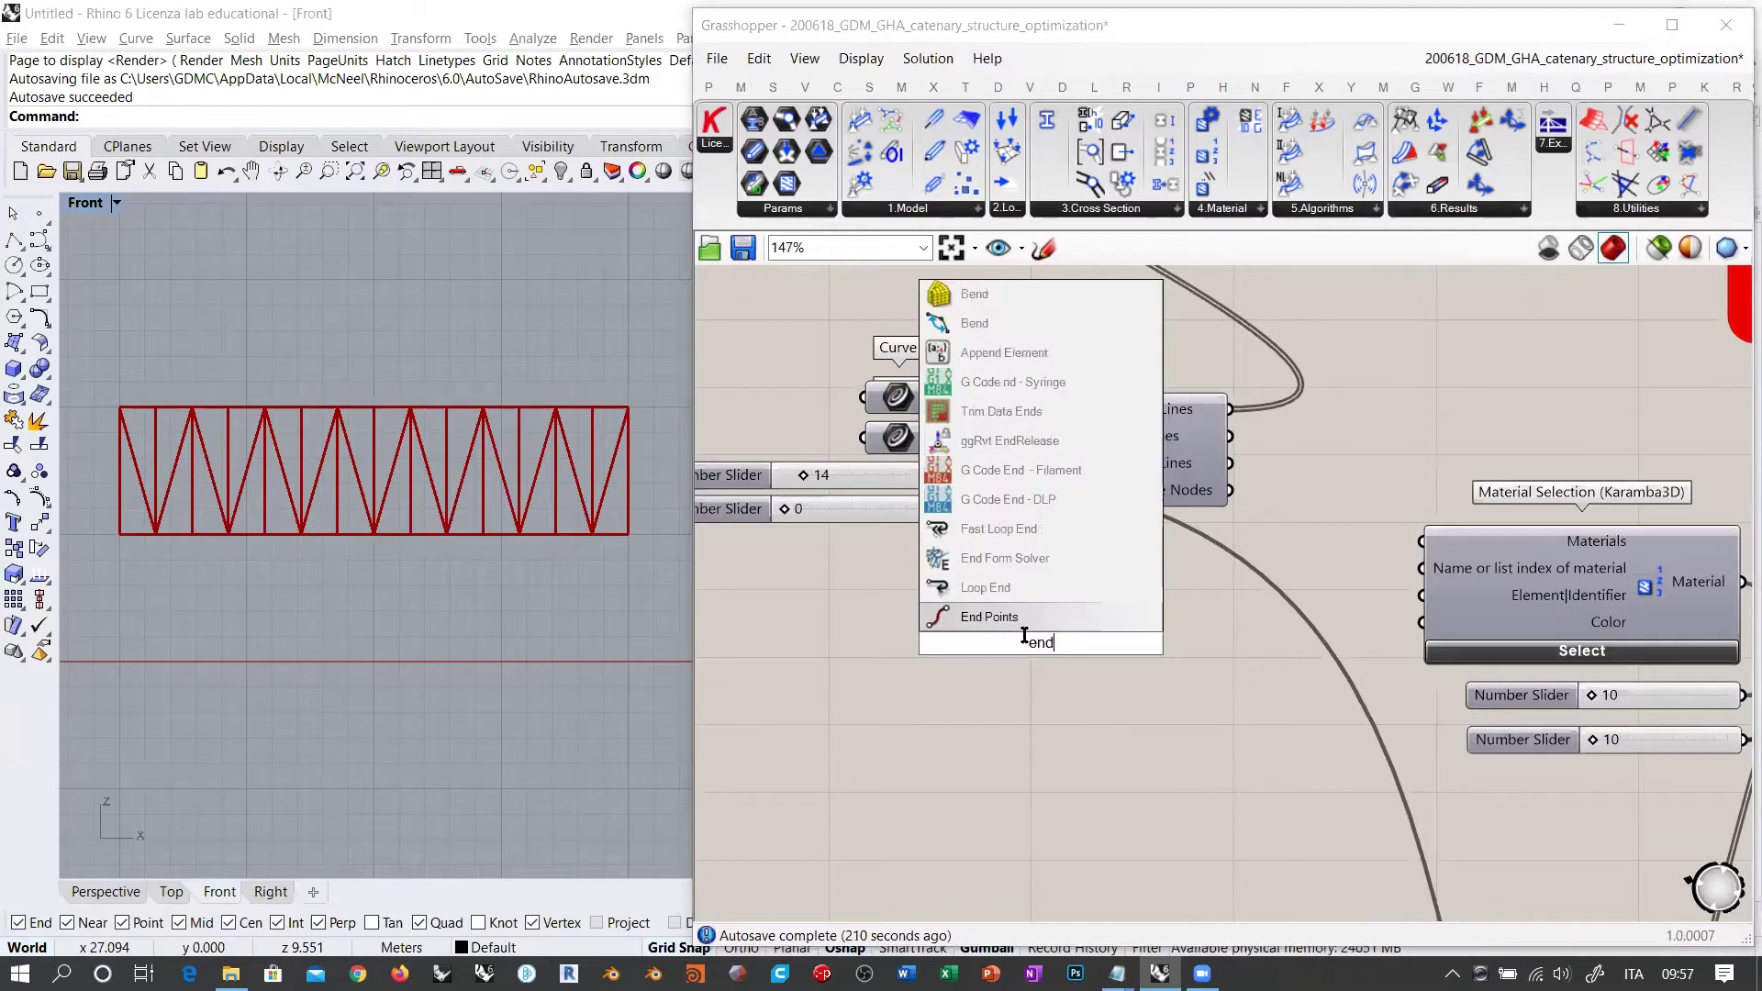
pyautogui.press('Return')
pyautogui.moveTo(935, 397); pyautogui.dragTo(969, 642)
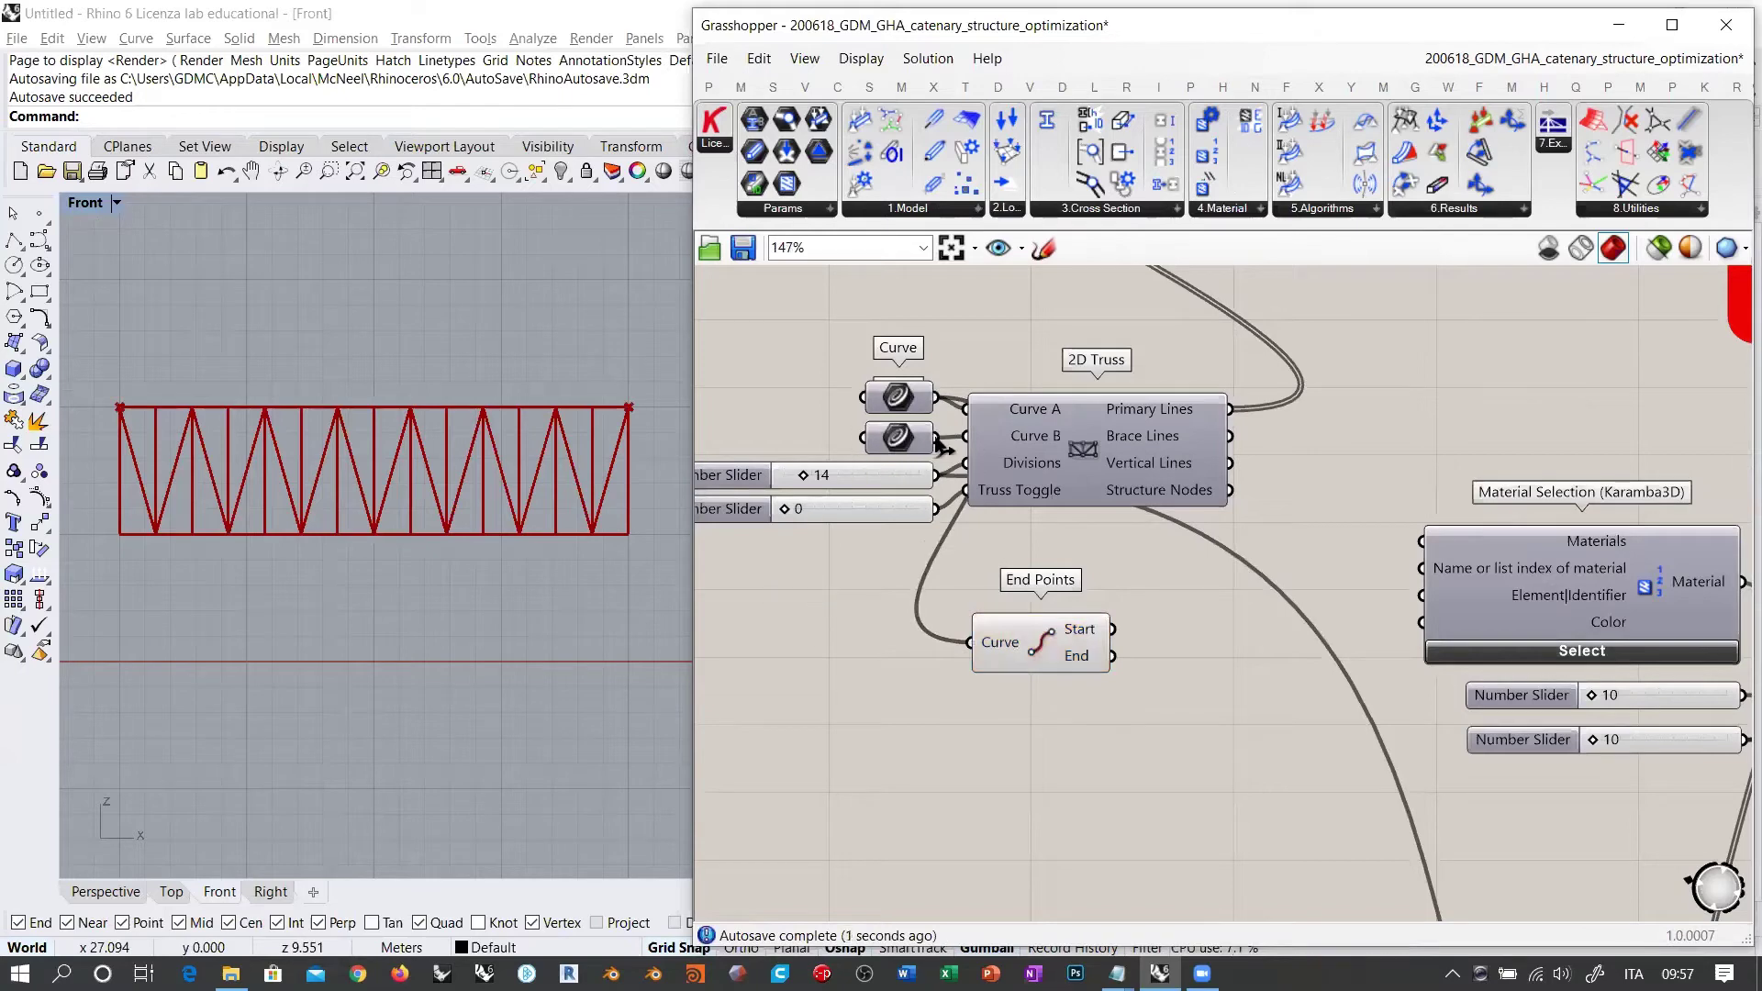
pyautogui.moveTo(936, 437); pyautogui.dragTo(971, 642)
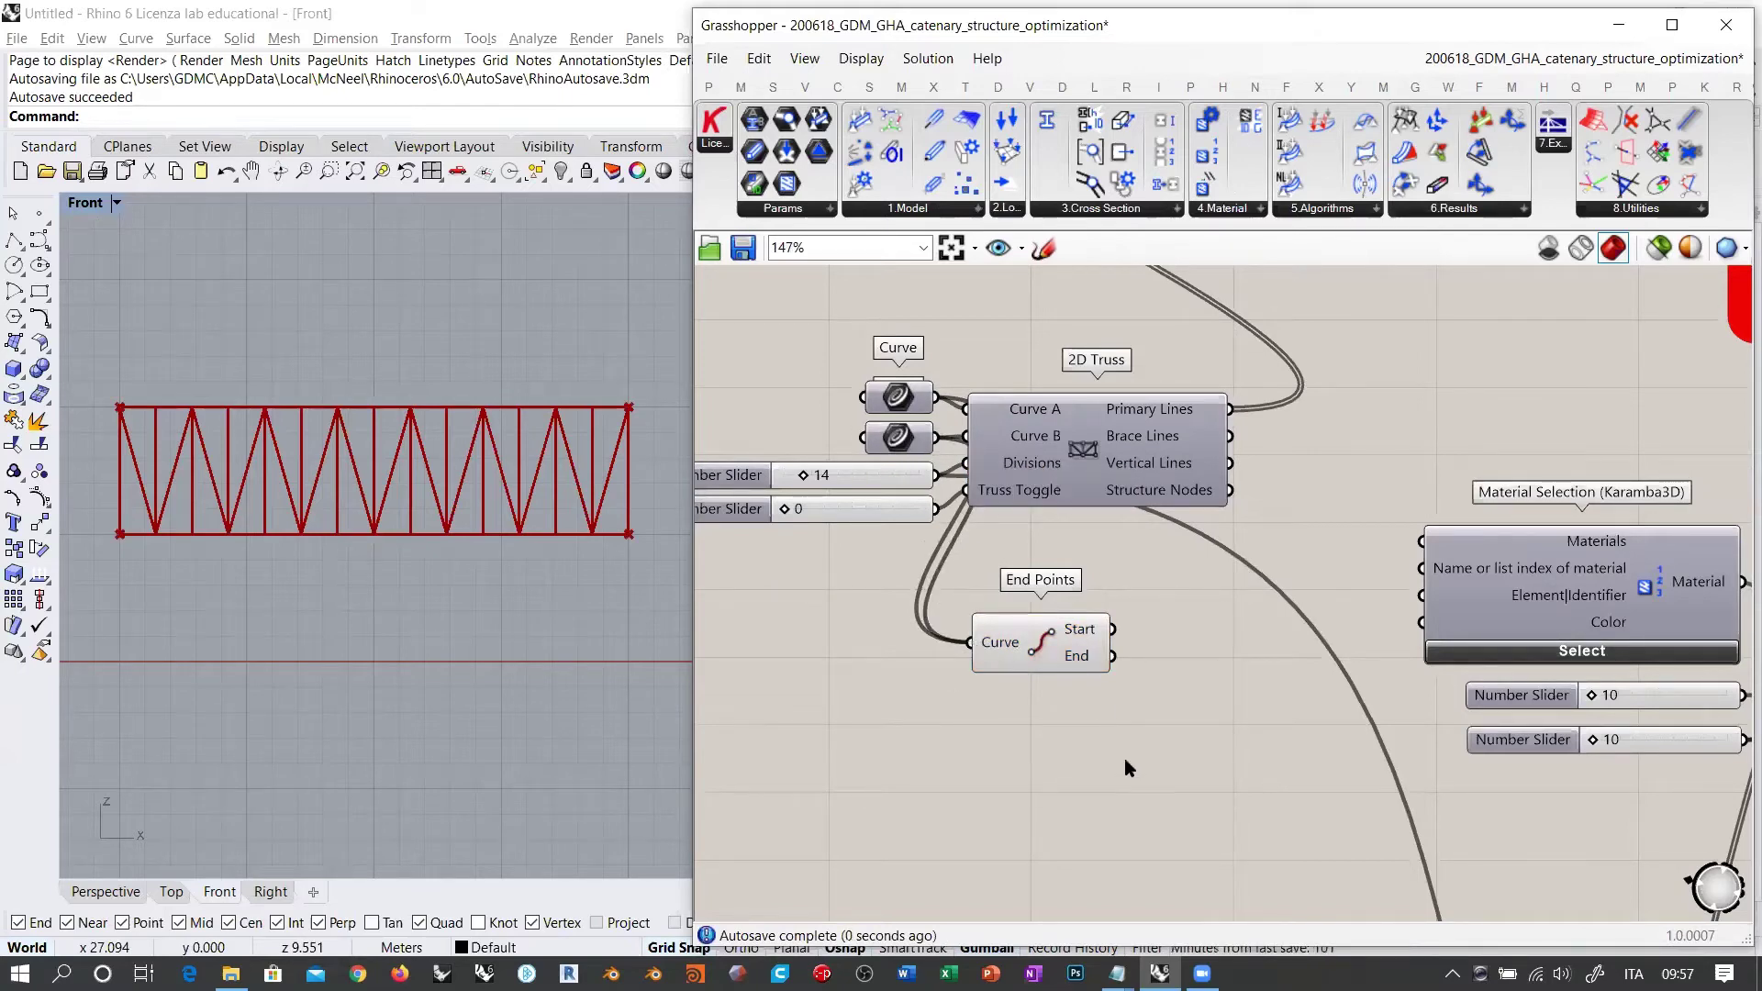
# Step: Move the End Points component down beneath the load definition, beside the Support component
pyautogui.scroll(-4, 883, 427)
pyautogui.moveTo(881, 394); pyautogui.dragTo(1046, 791)
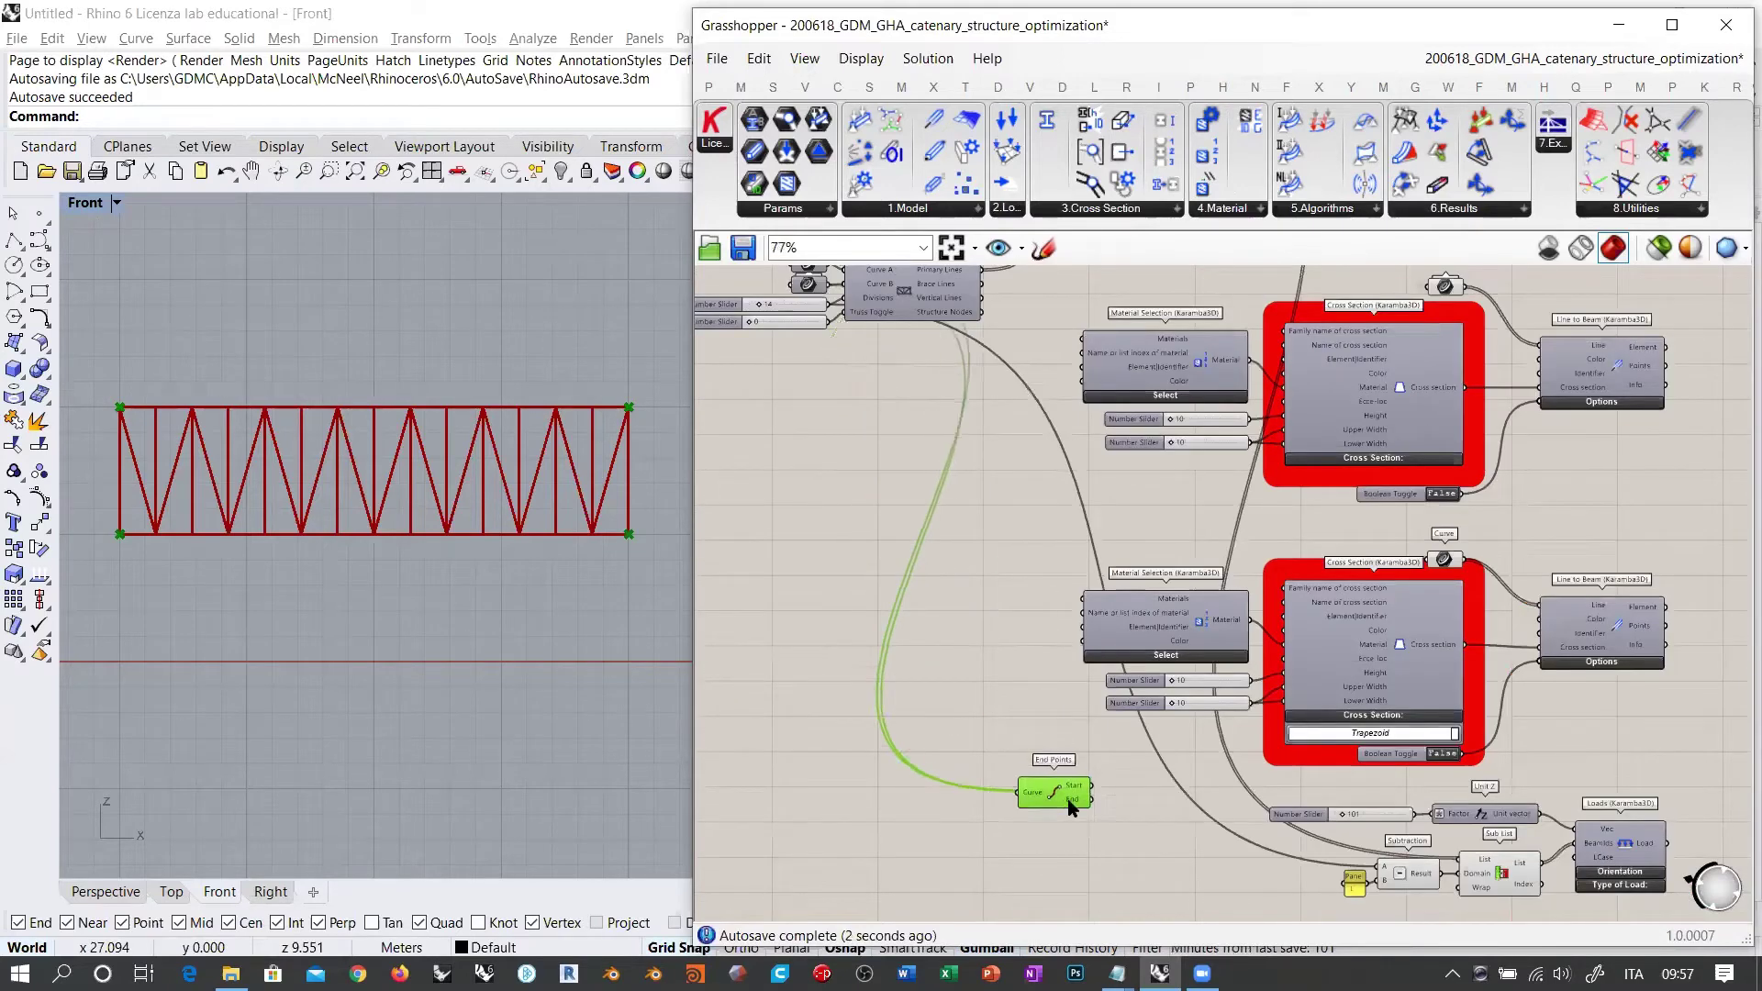
pyautogui.moveTo(1046, 791); pyautogui.dragTo(858, 390, button='right')
pyautogui.moveTo(858, 390); pyautogui.dragTo(1120, 546)
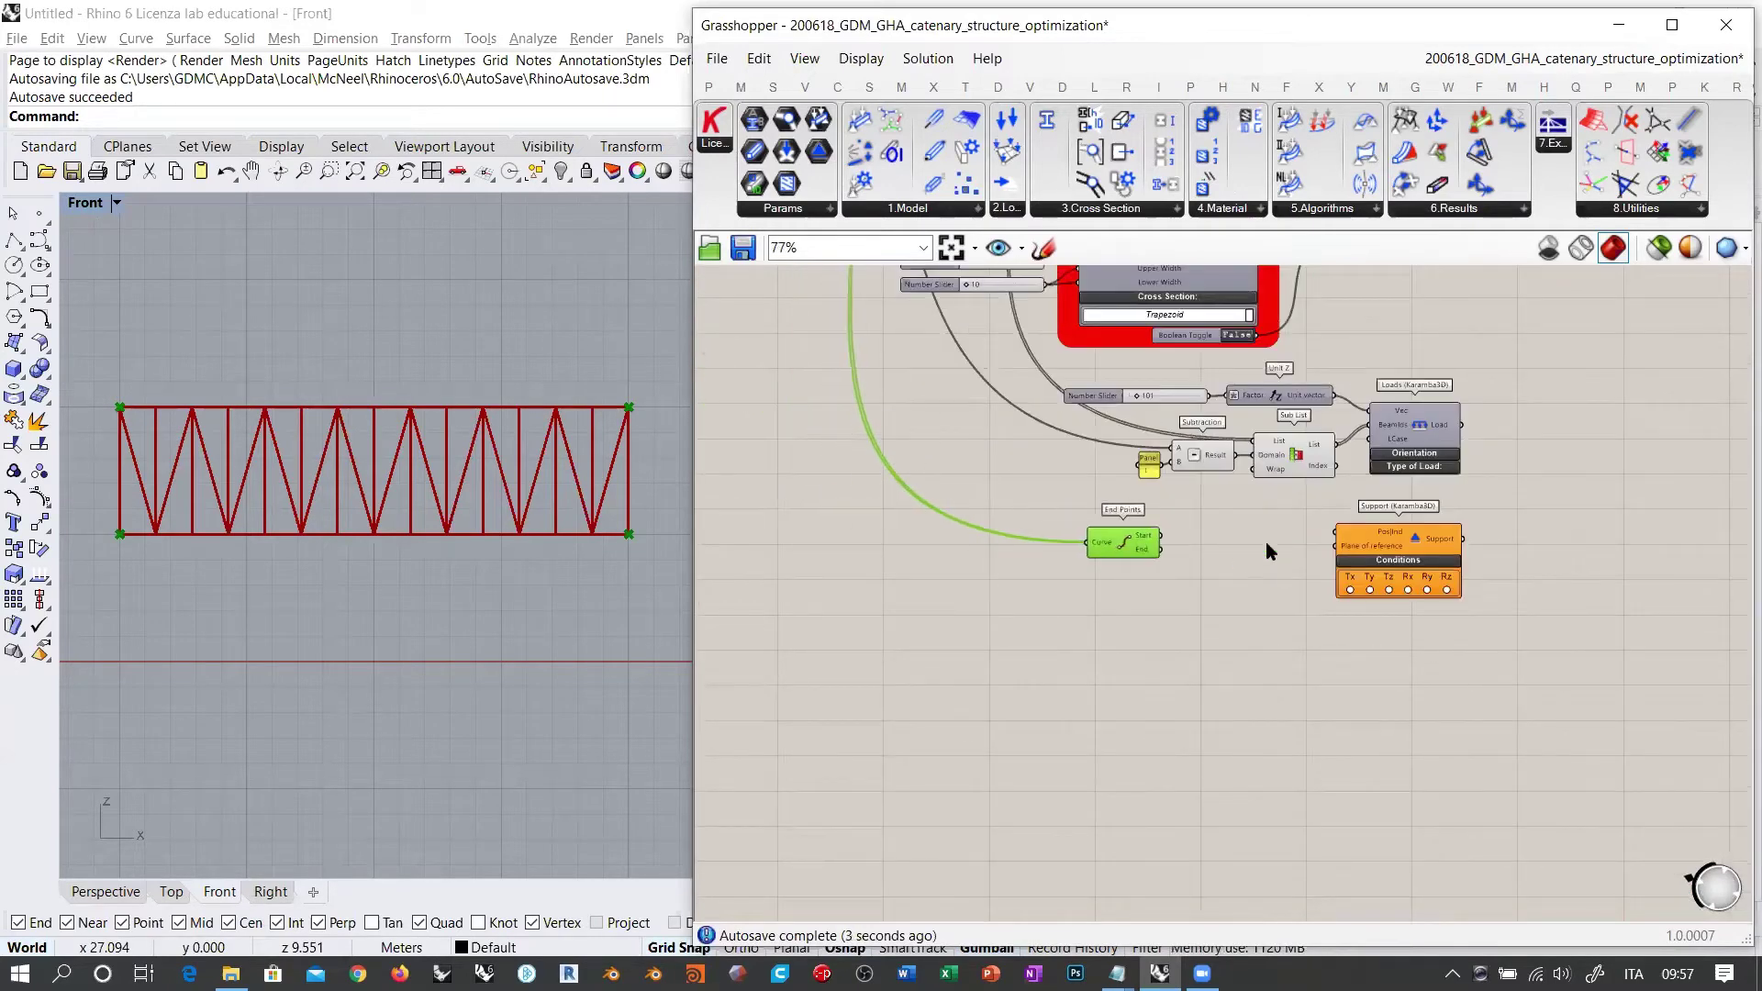
pyautogui.scroll(3, 1258, 541)
pyautogui.moveTo(1188, 511); pyautogui.dragTo(1119, 508, button='right')
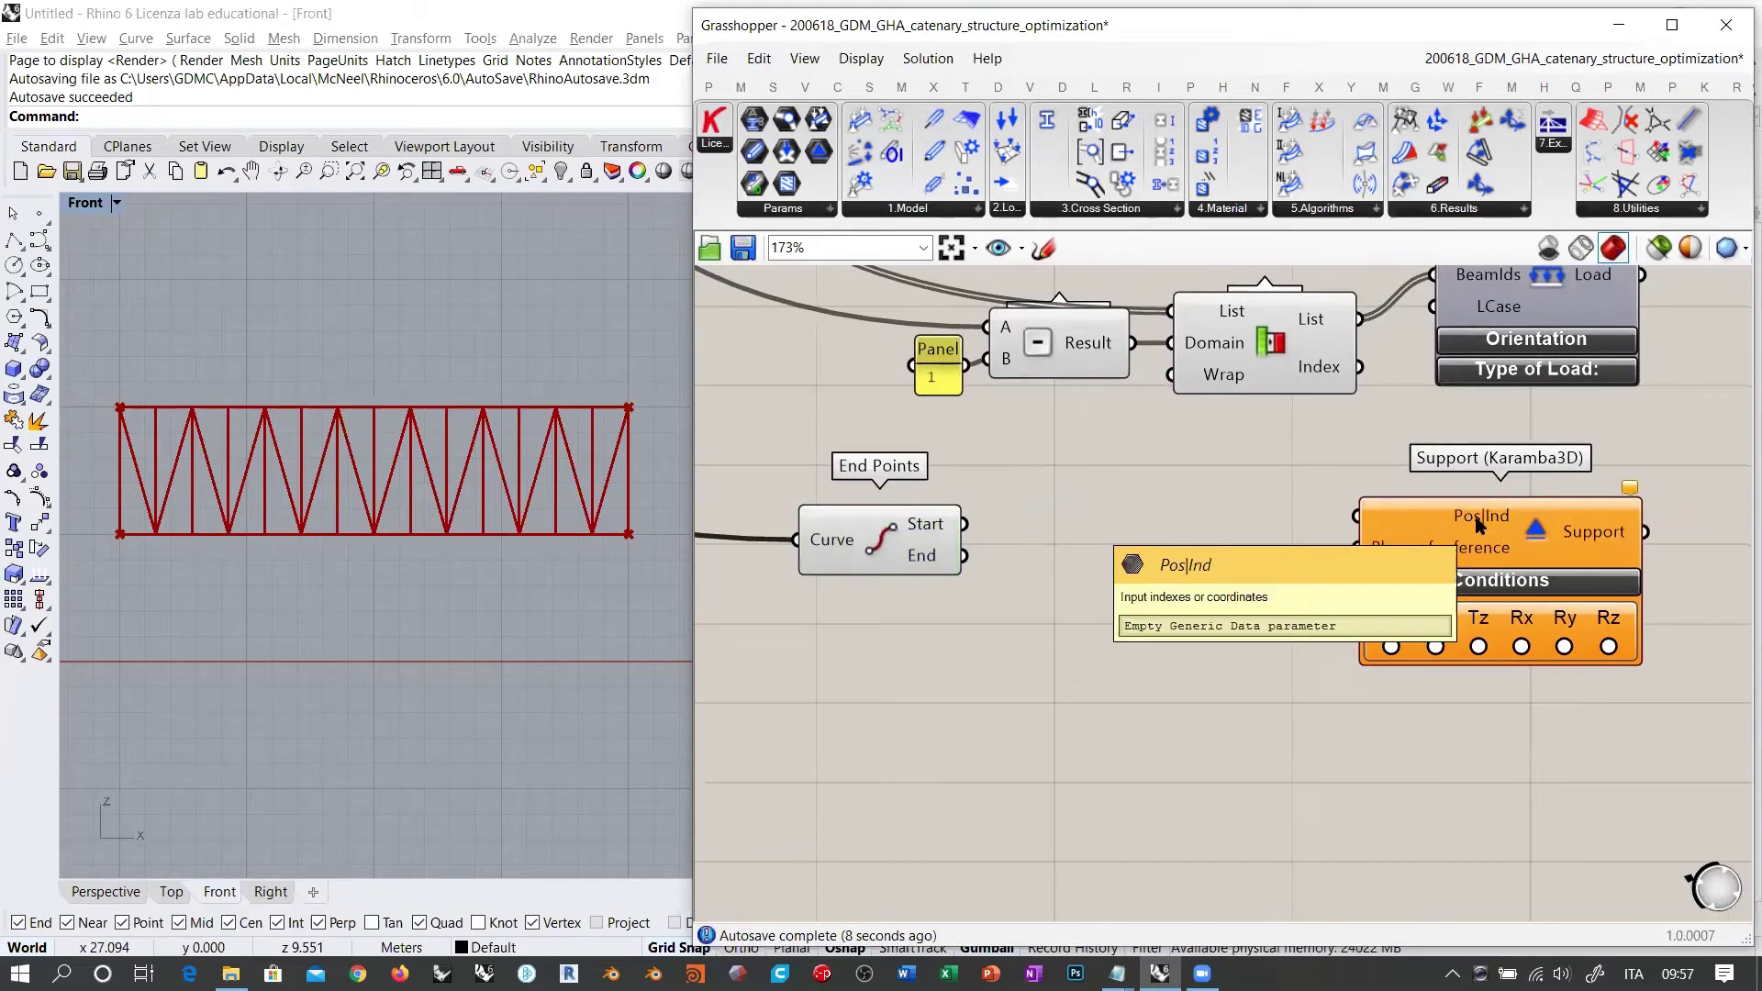
# Step: Connect the Start and End outputs of End Points to the Support component's Pos|Ind input and bring End Points closer to it
pyautogui.moveTo(963, 523); pyautogui.dragTo(1353, 515)
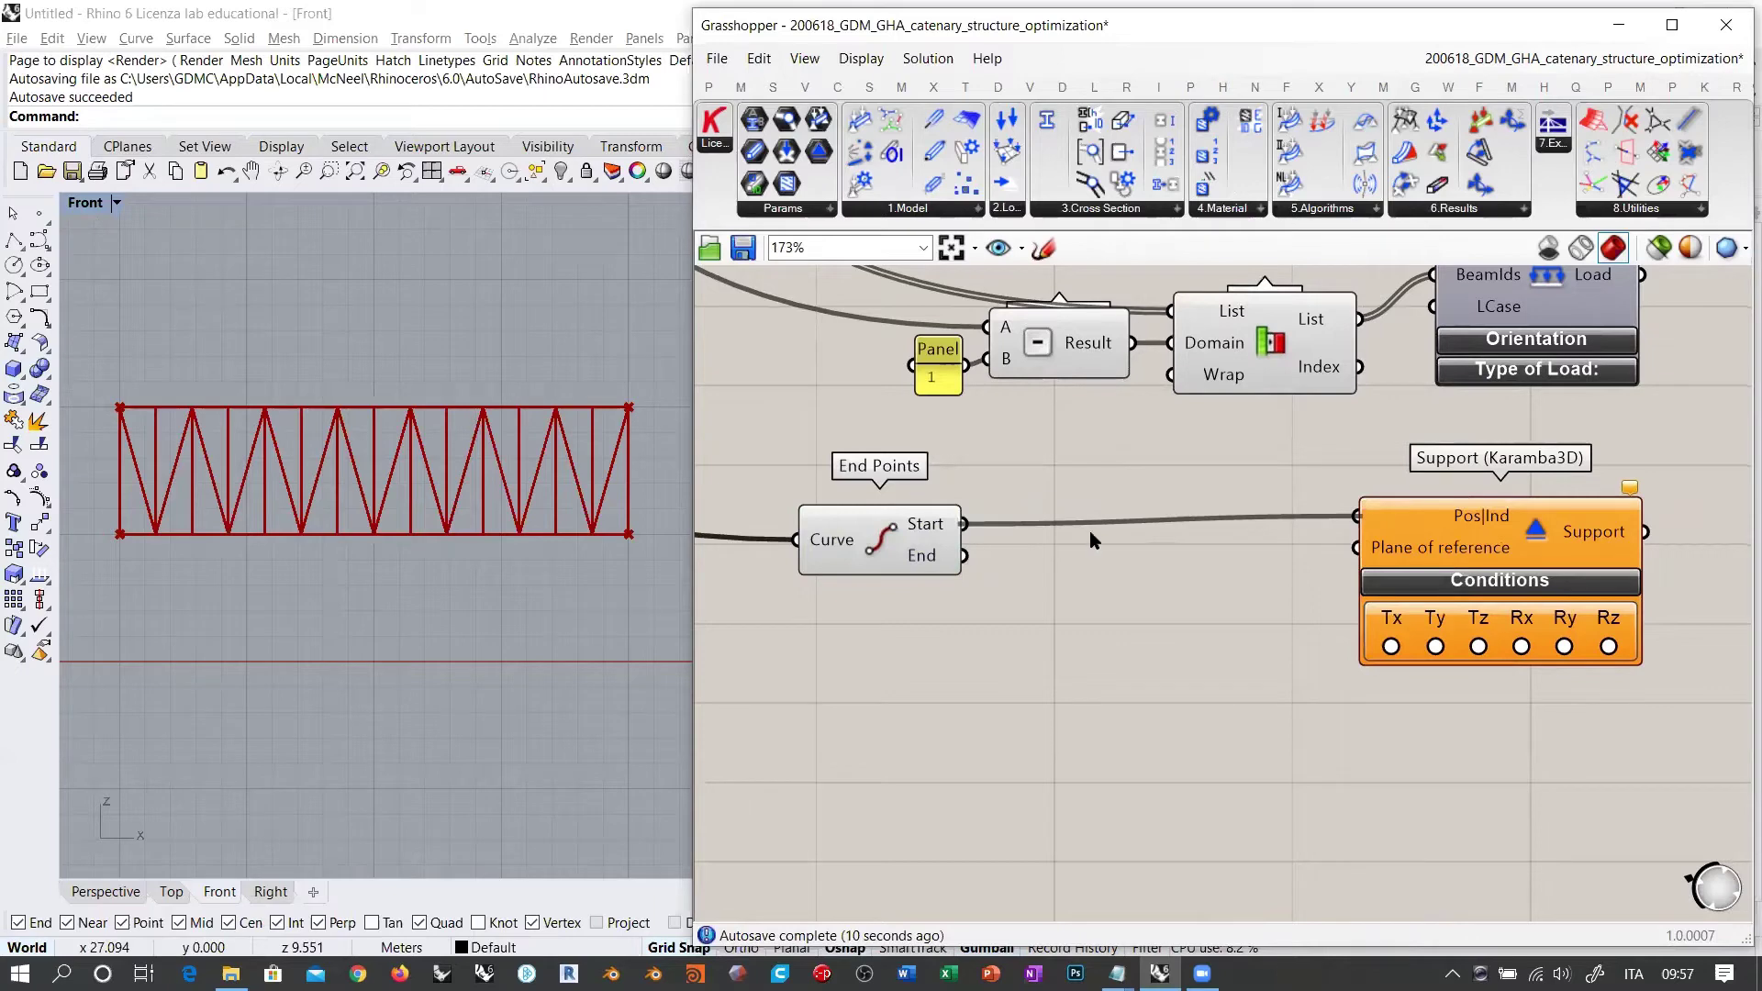
pyautogui.keyDown('shift'); pyautogui.moveTo(964, 555); pyautogui.dragTo(1356, 515); pyautogui.keyUp('shift')
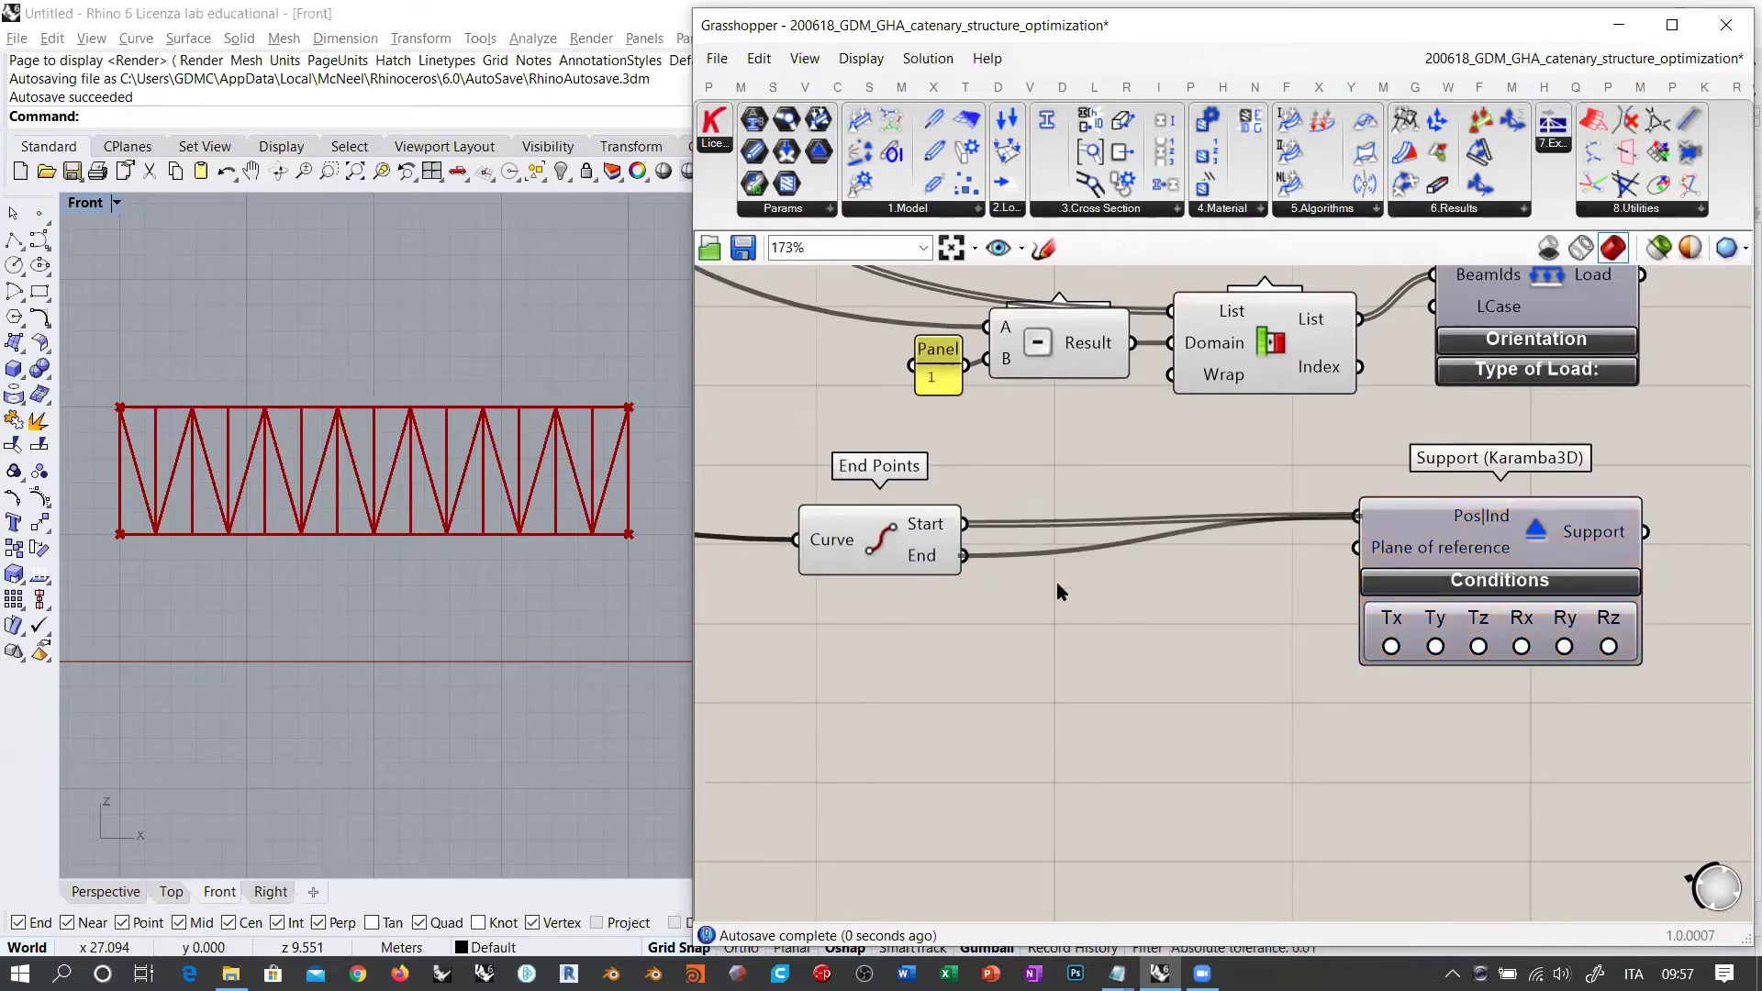
pyautogui.moveTo(919, 531); pyautogui.dragTo(1044, 512)
pyautogui.click(1193, 543)
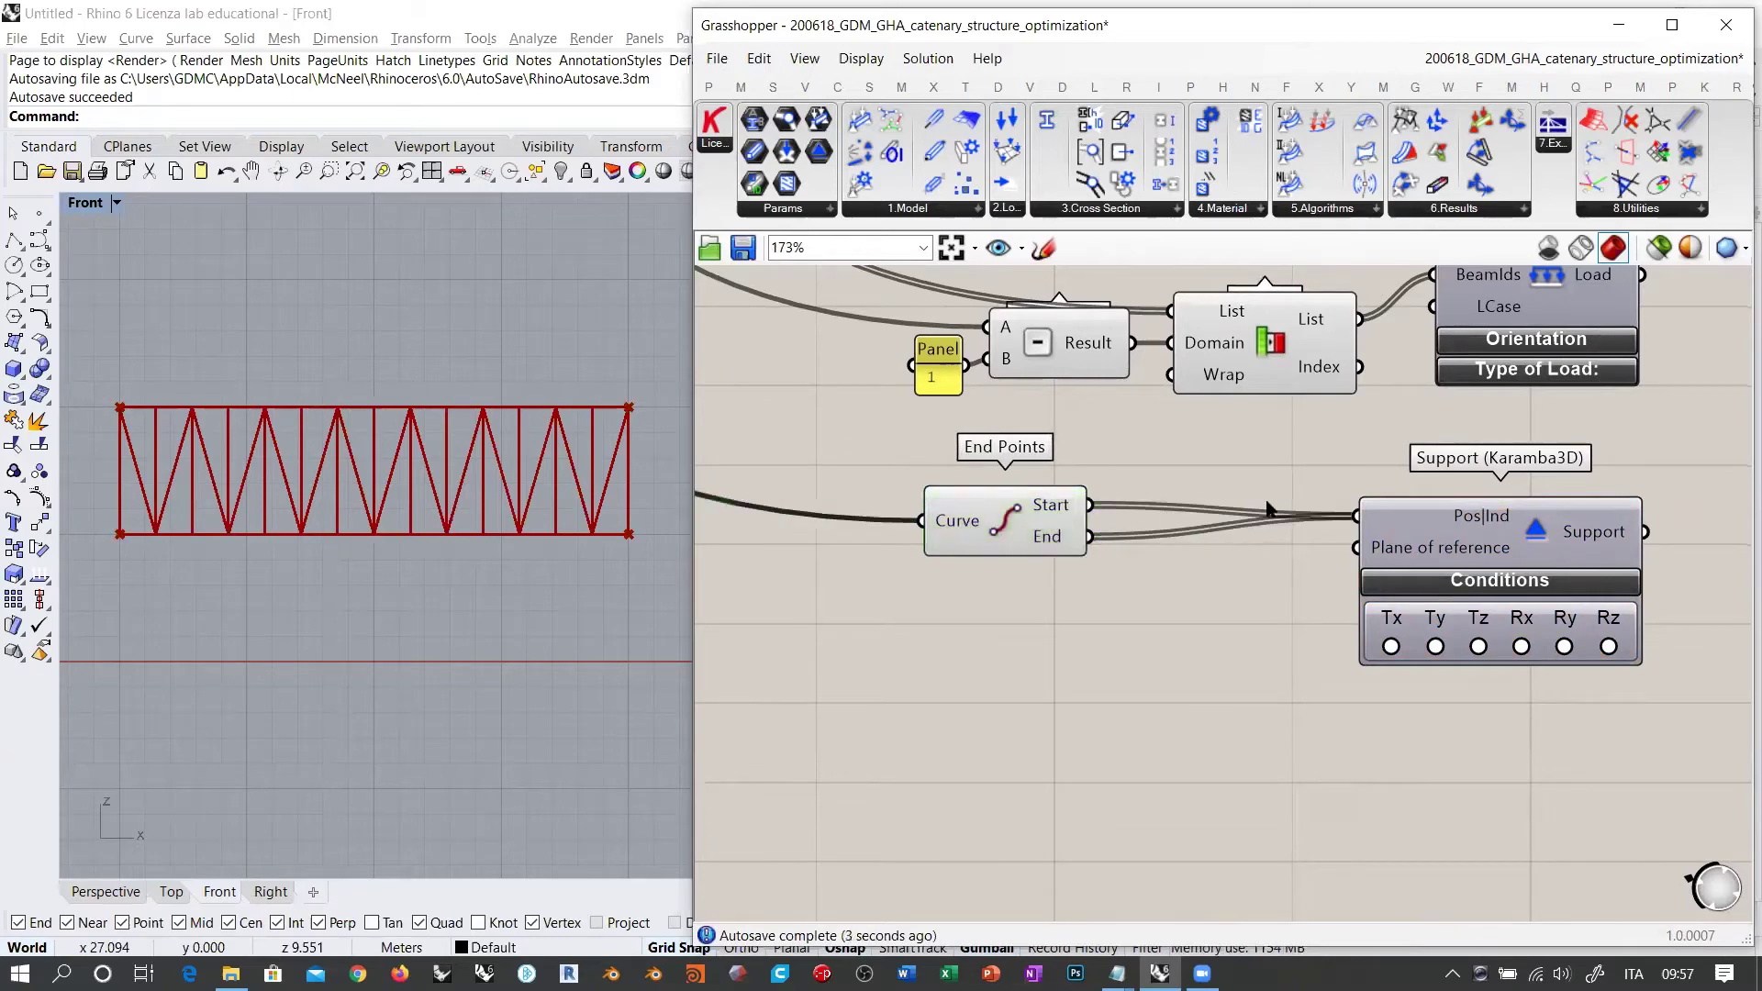
pyautogui.moveTo(1468, 520)
pyautogui.moveTo(1229, 571); pyautogui.dragTo(1061, 570, button='right')
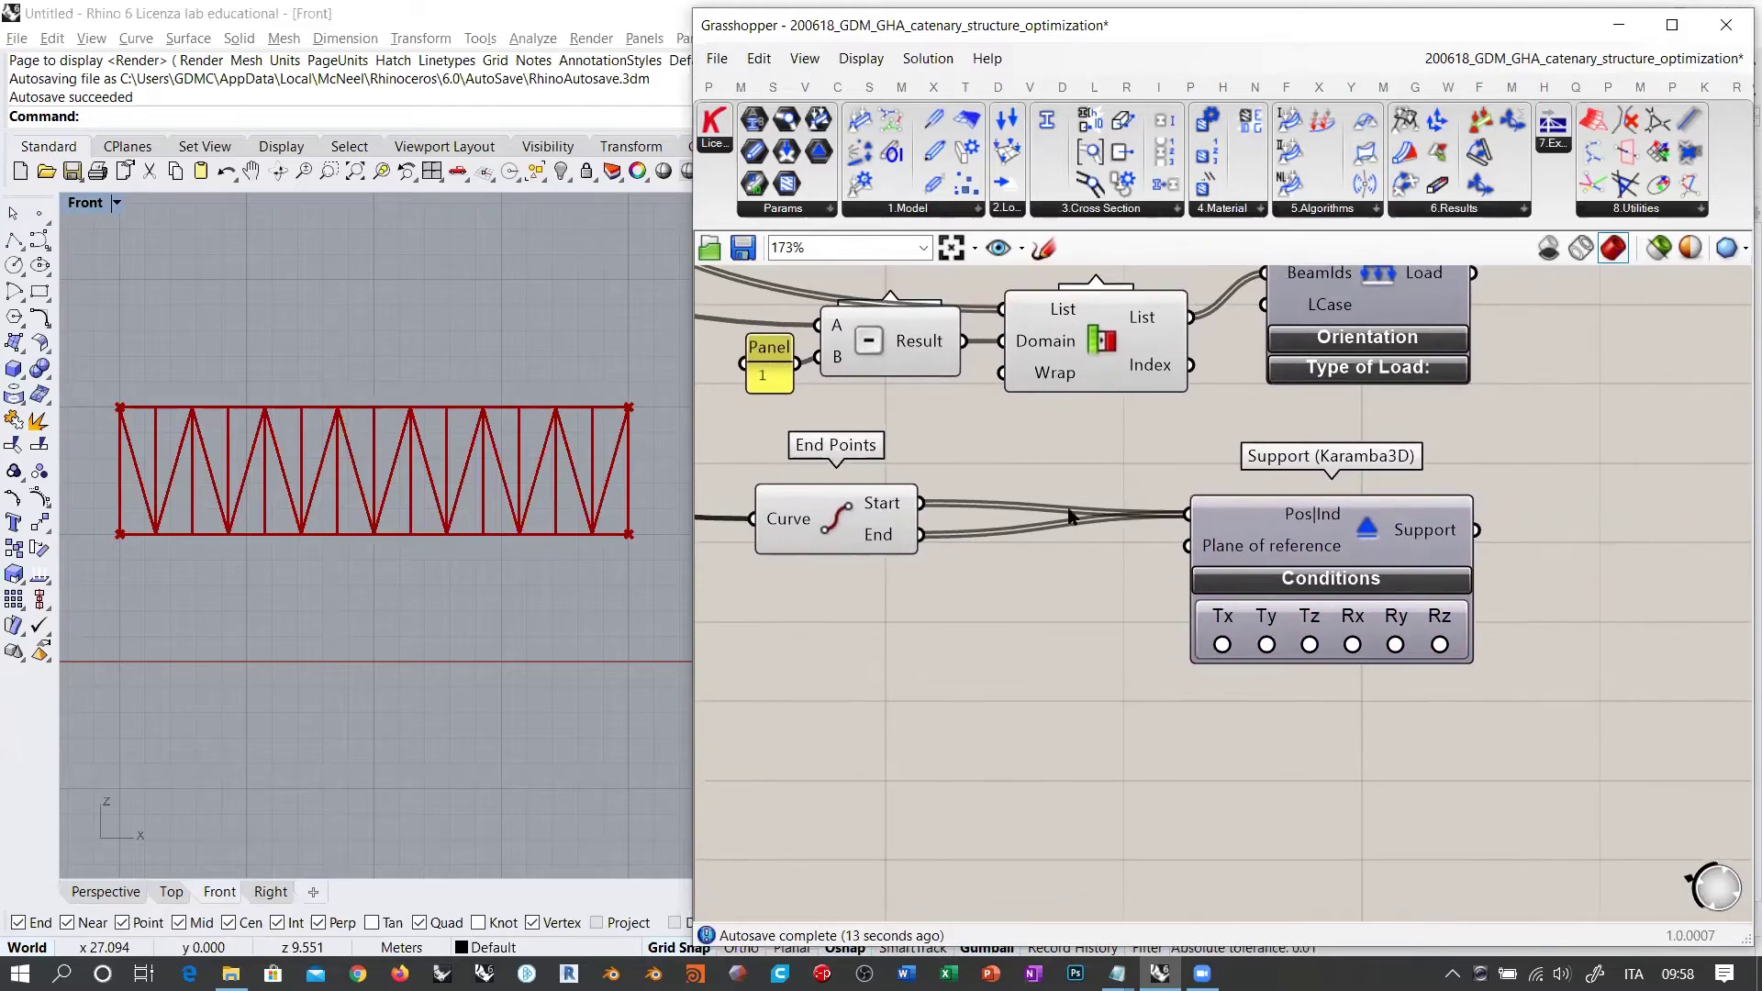
pyautogui.moveTo(865, 516); pyautogui.dragTo(856, 514)
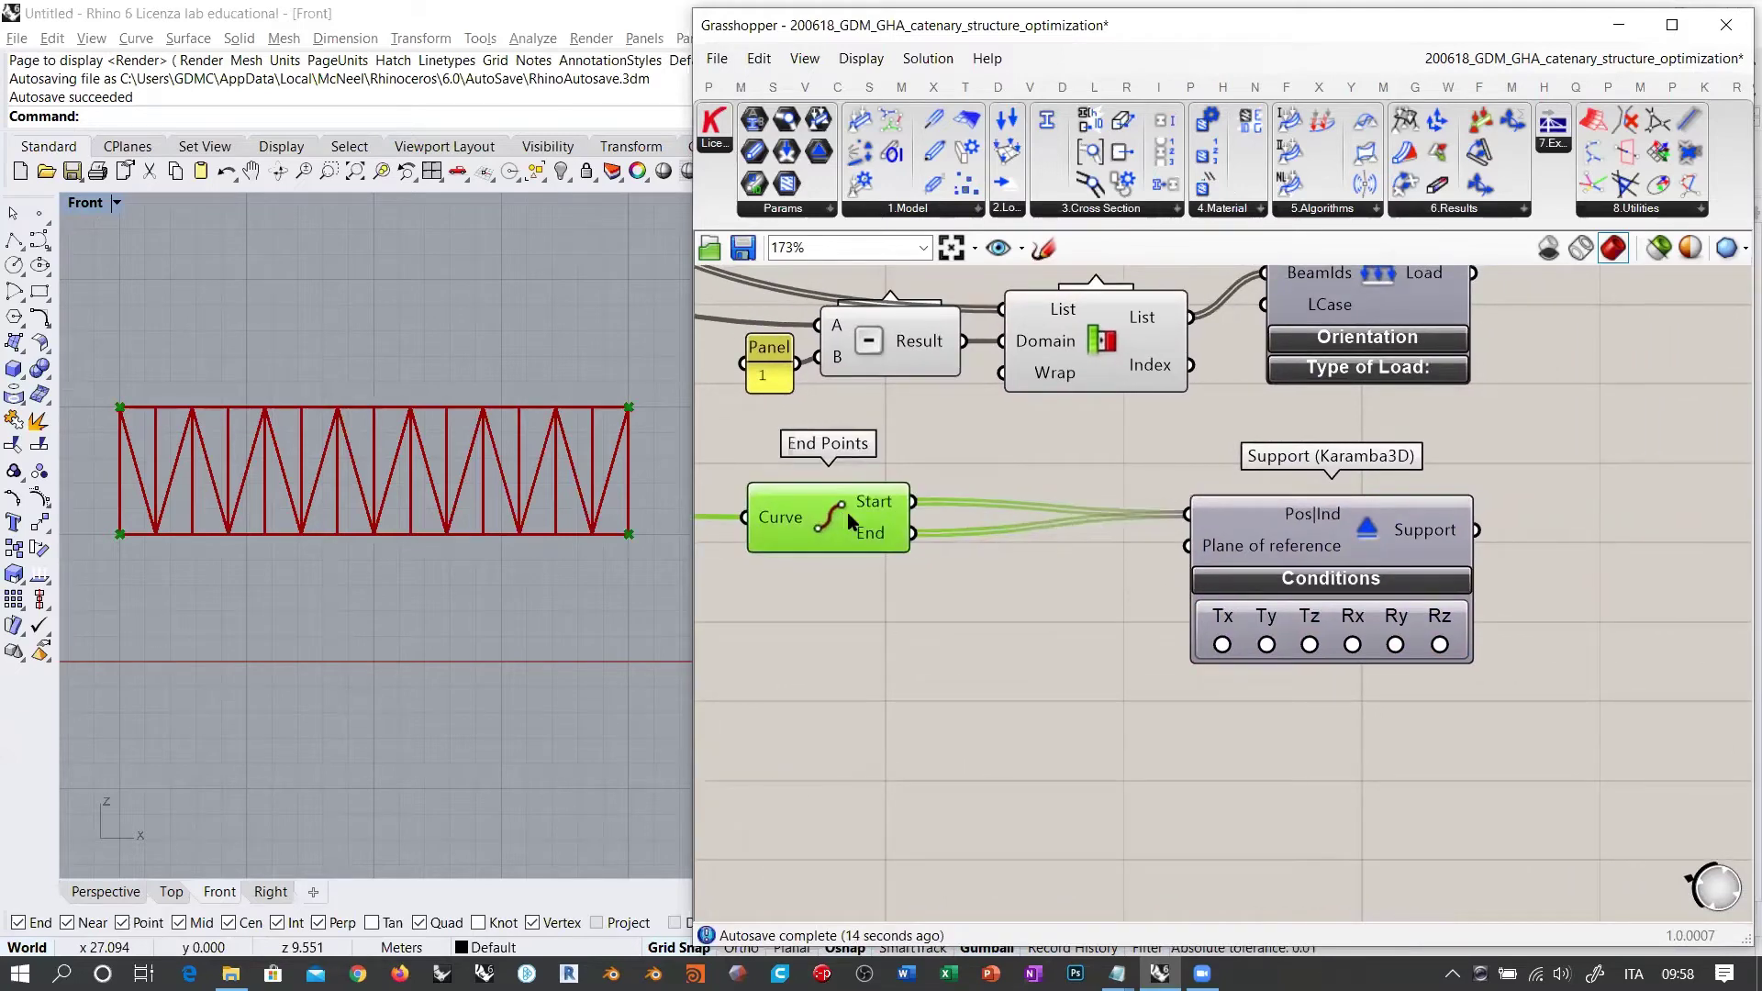
pyautogui.click(964, 525)
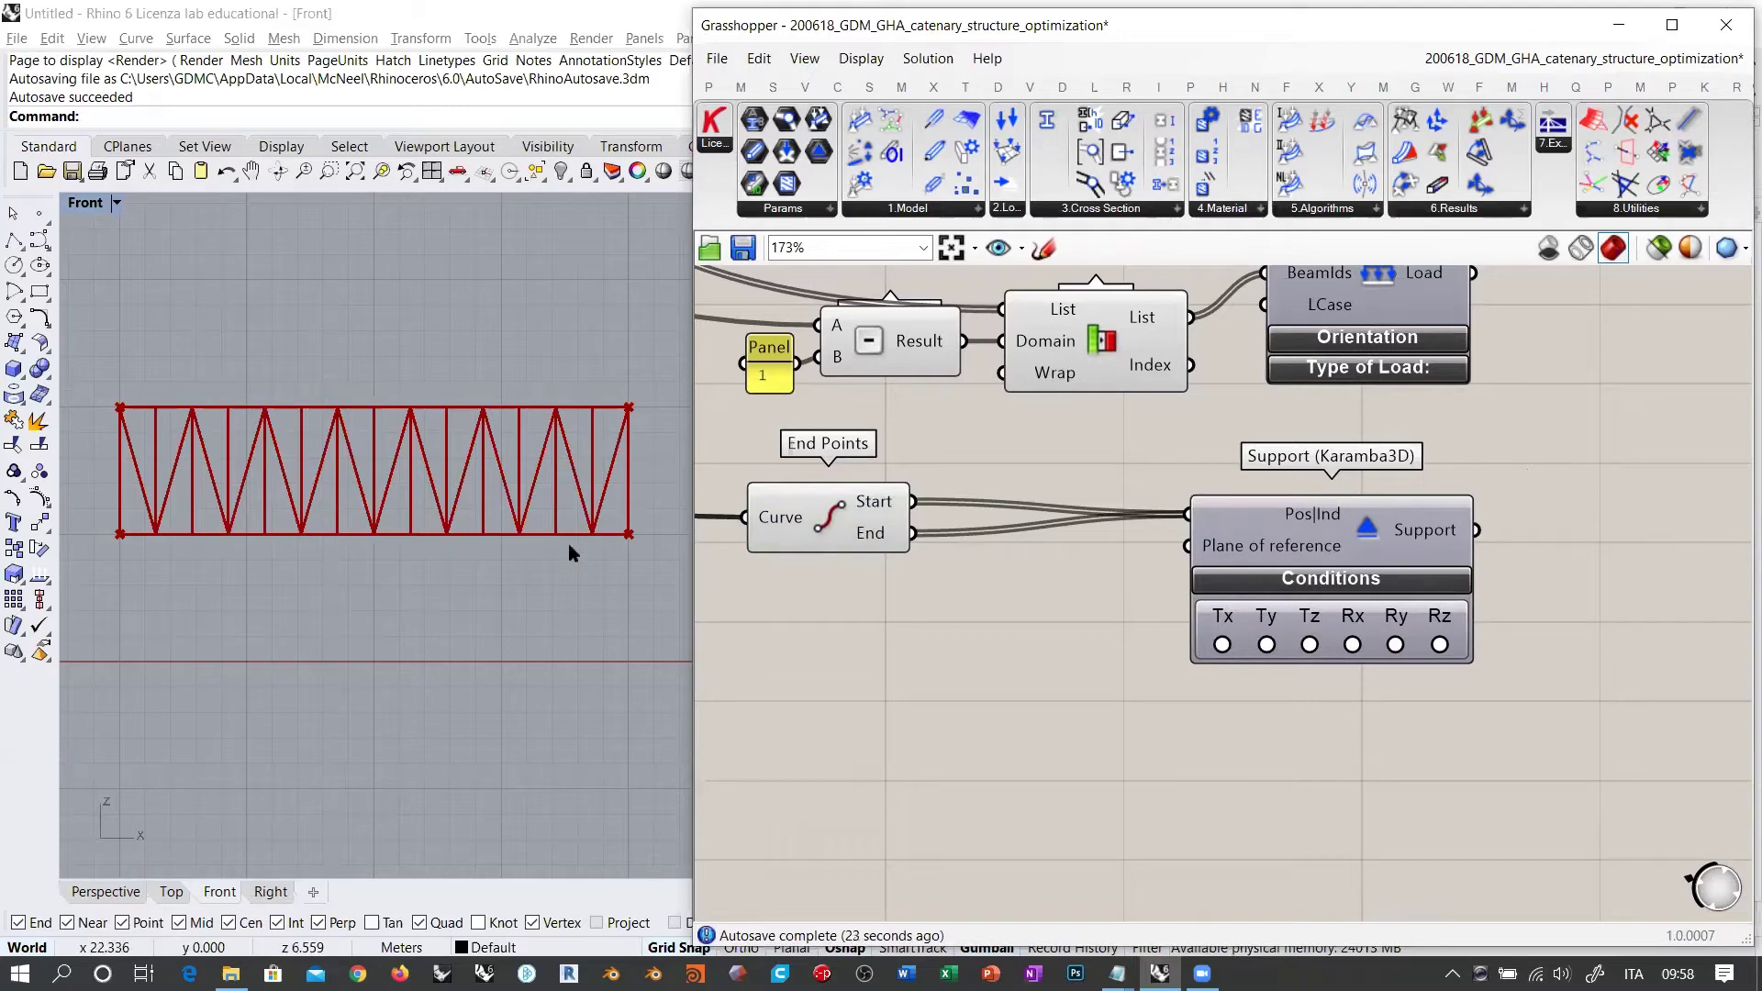
pyautogui.keyDown('alt'); pyautogui.moveTo(1379, 537); pyautogui.dragTo(1397, 748); pyautogui.keyUp('alt')
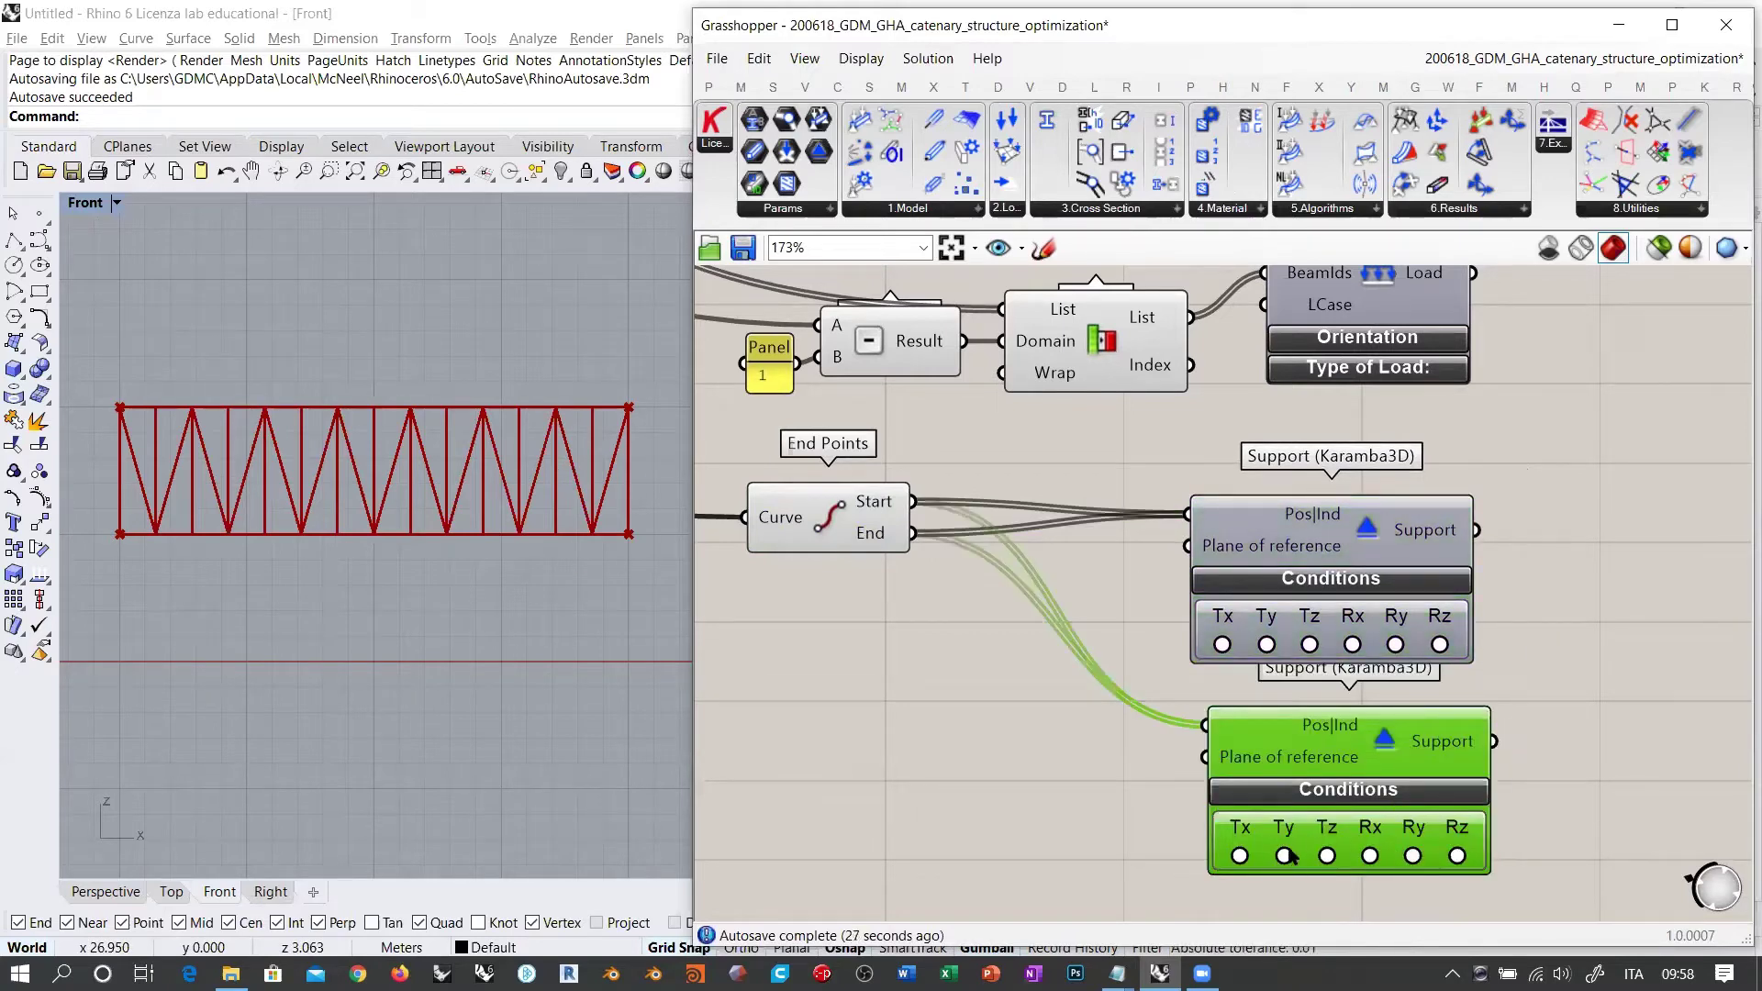
pyautogui.press('Delete')
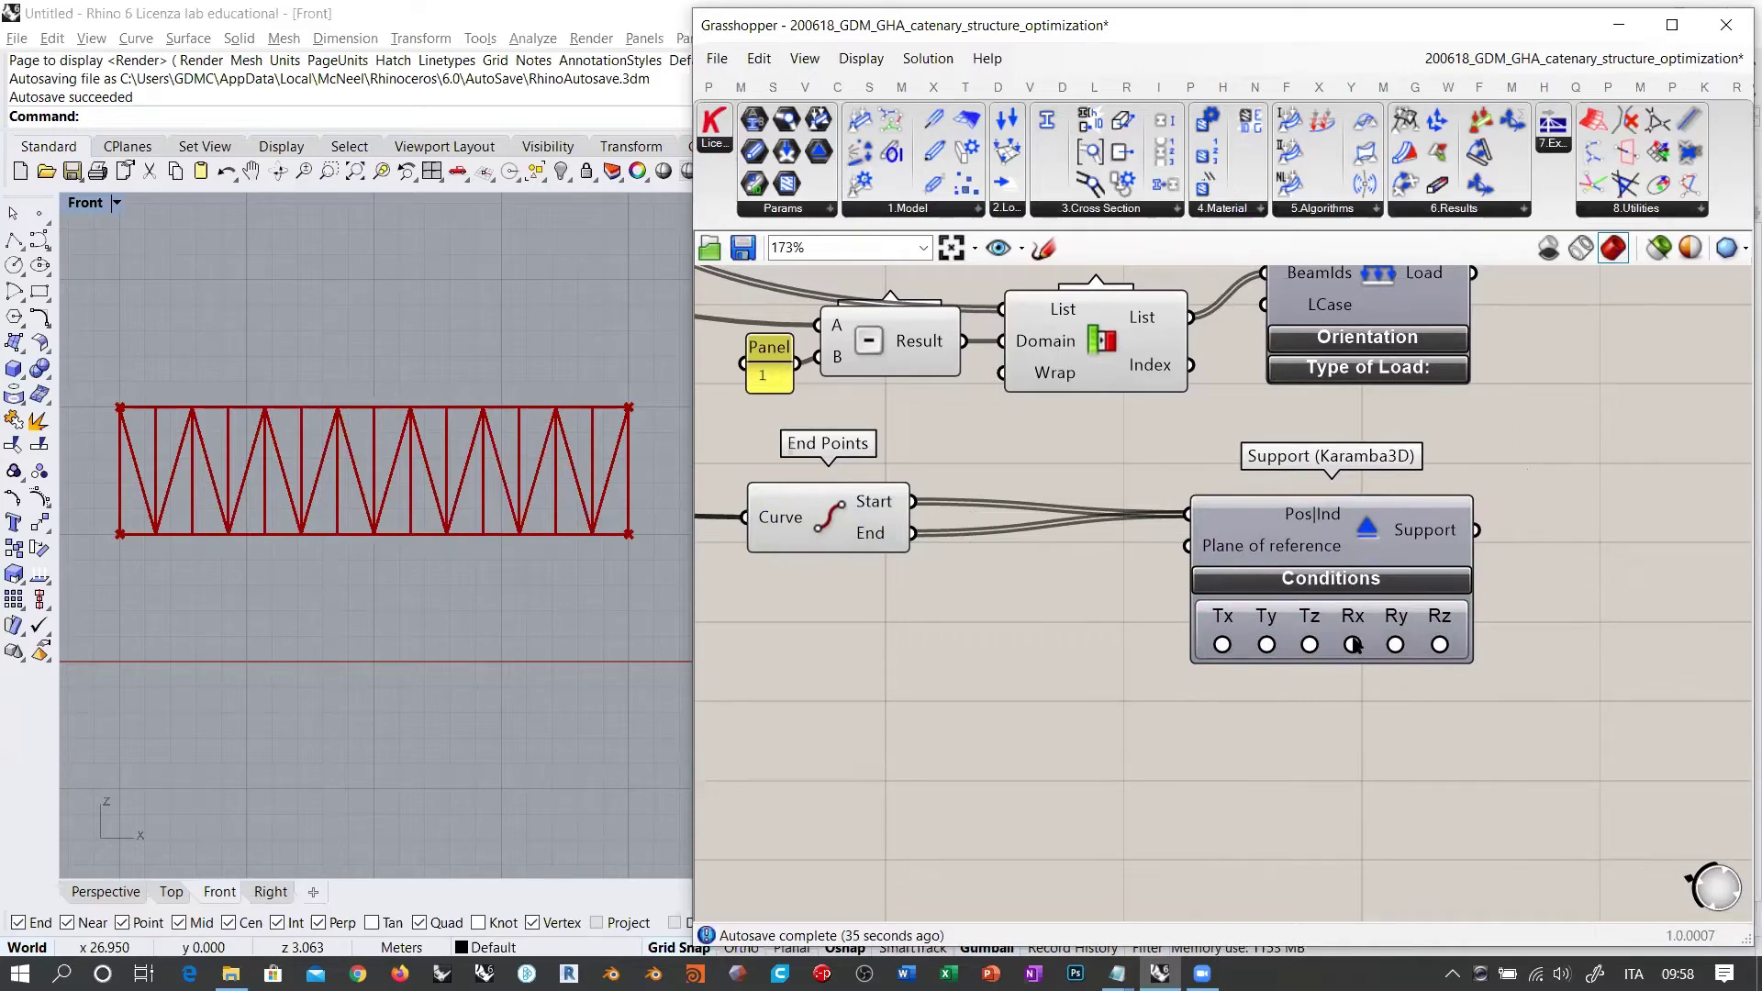
# Step: Fix Tx, Ty, Tz, Rx, Ry and Rz on the Support component and place End Points directly beside it
pyautogui.click(1222, 644)
pyautogui.click(1266, 644)
pyautogui.click(1309, 644)
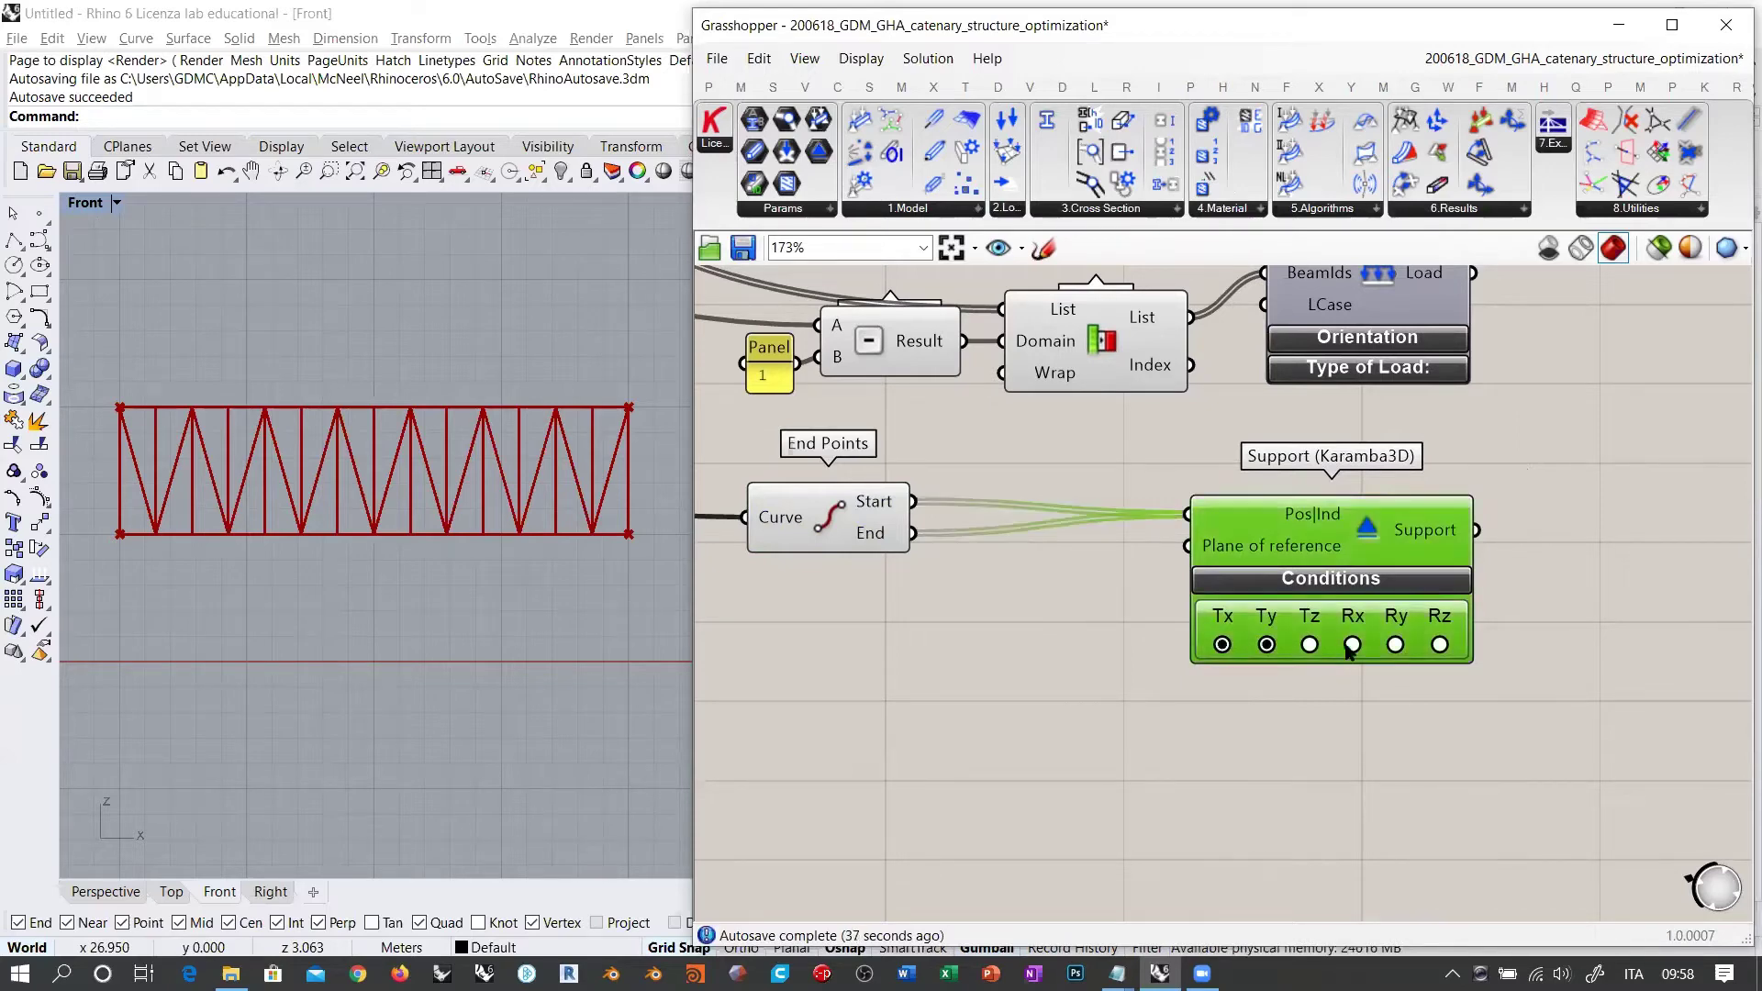
pyautogui.click(1352, 644)
pyautogui.click(1395, 644)
pyautogui.click(1439, 644)
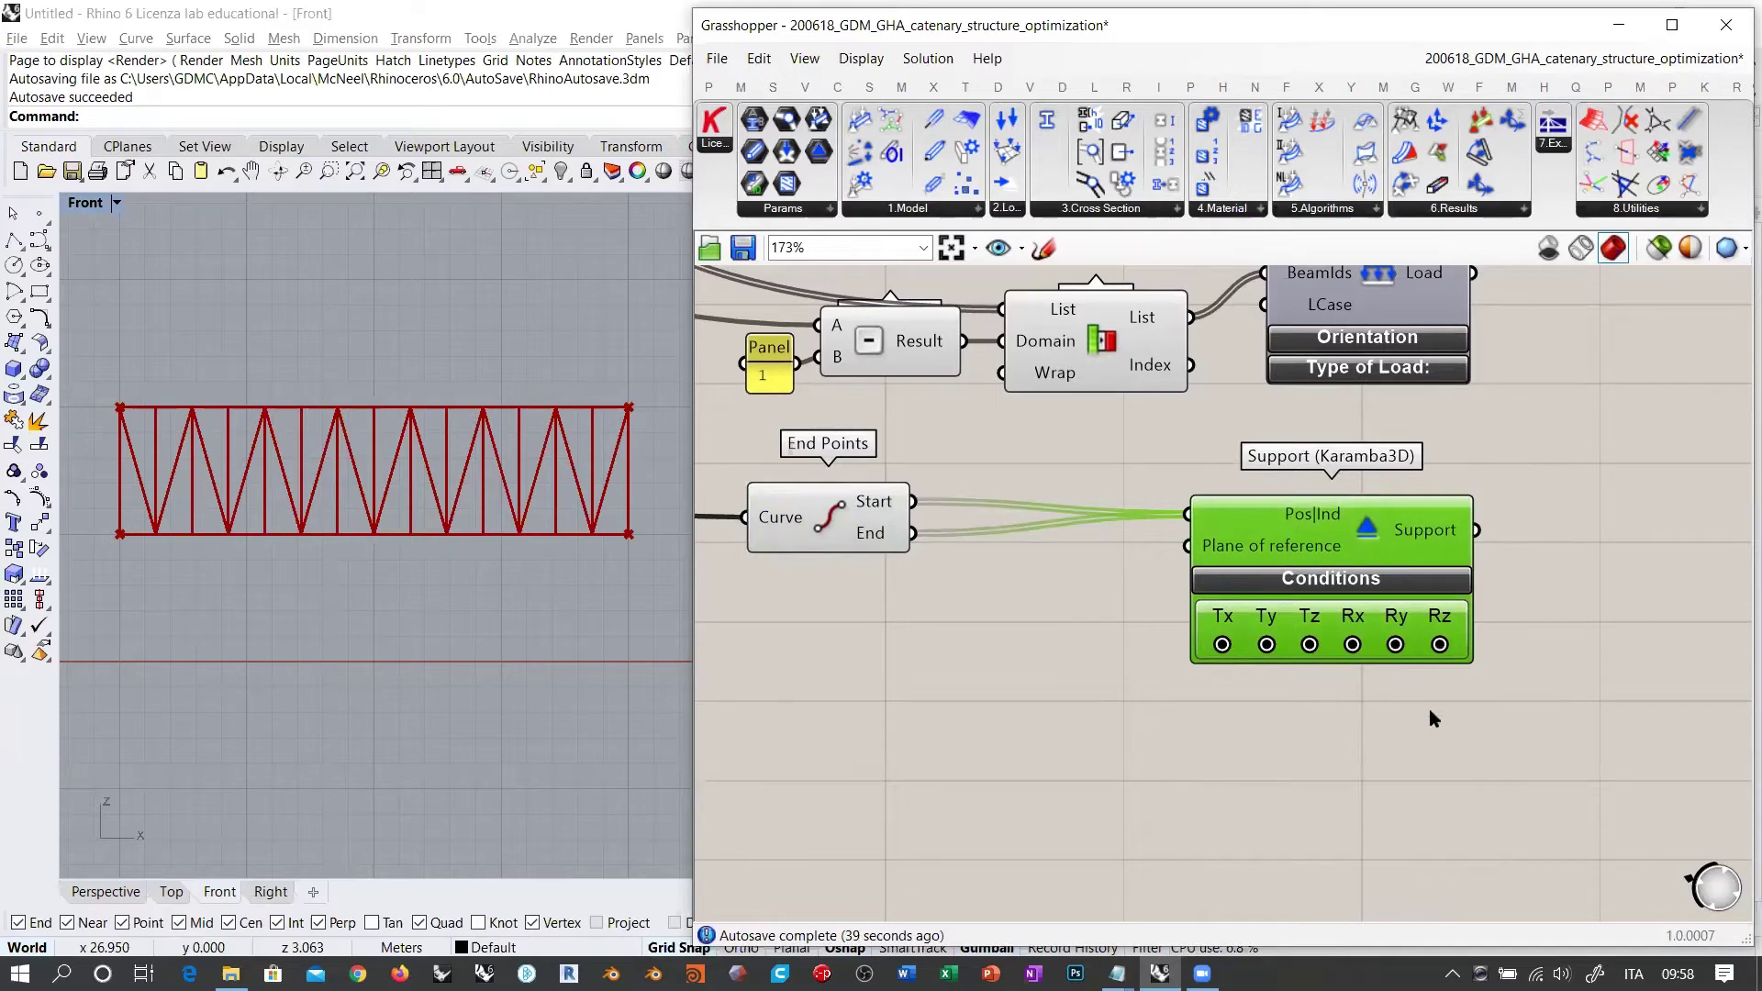
pyautogui.click(1428, 708)
pyautogui.moveTo(835, 543); pyautogui.dragTo(1070, 546)
pyautogui.click(1073, 641)
# Step: Place a Karamba3D Assemble Model component to the right of the Line to Beam components
pyautogui.scroll(-2, 1026, 605)
pyautogui.scroll(-2, 1024, 601)
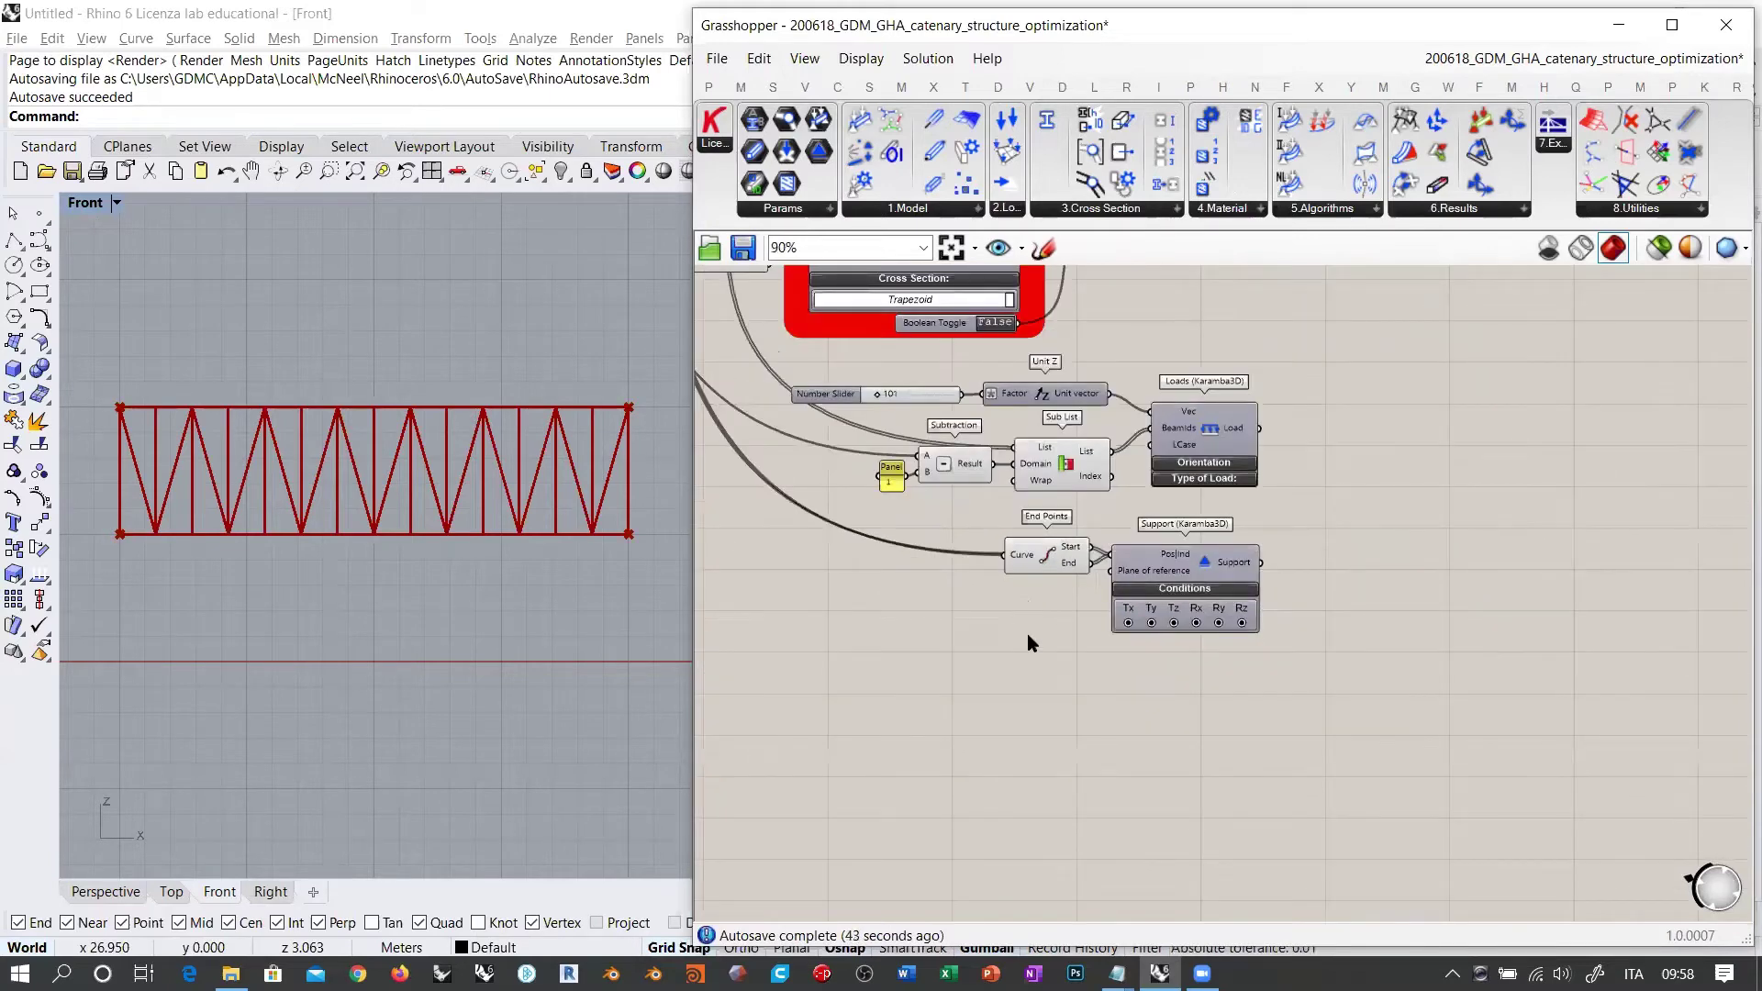
pyautogui.moveTo(1358, 456); pyautogui.dragTo(1176, 630, button='right')
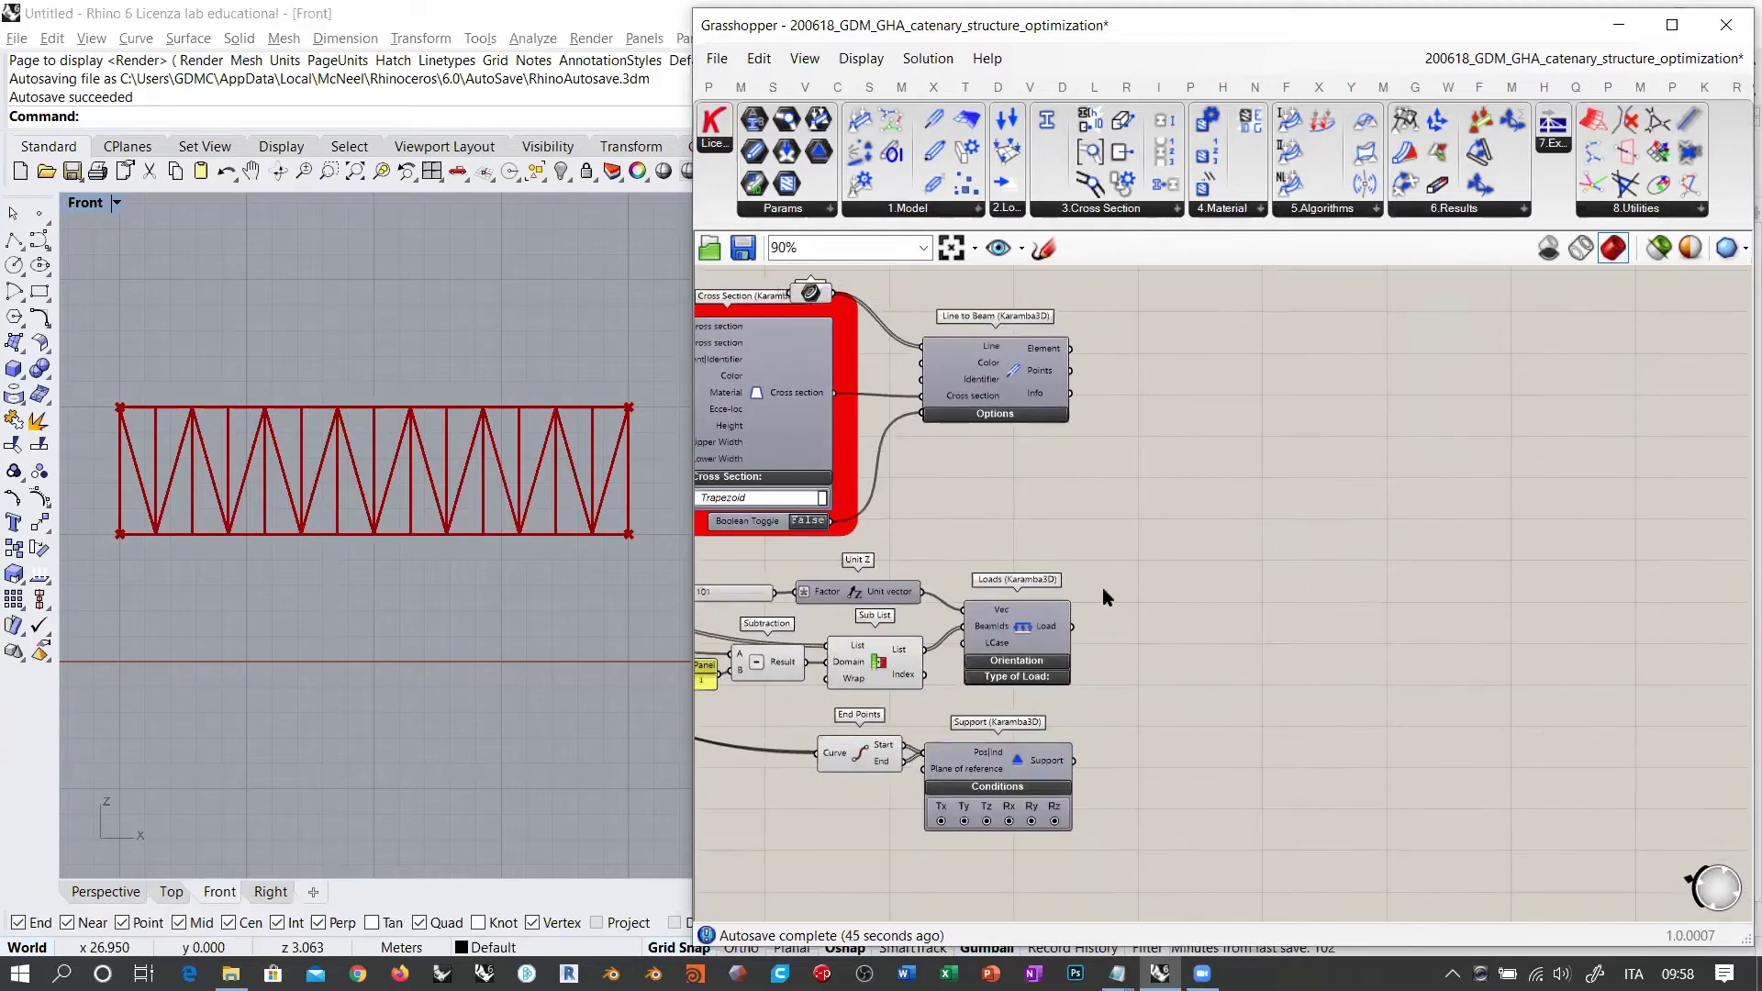
pyautogui.scroll(-5, 1104, 595)
pyautogui.moveTo(1108, 295); pyautogui.dragTo(1047, 810)
pyautogui.click(1174, 339)
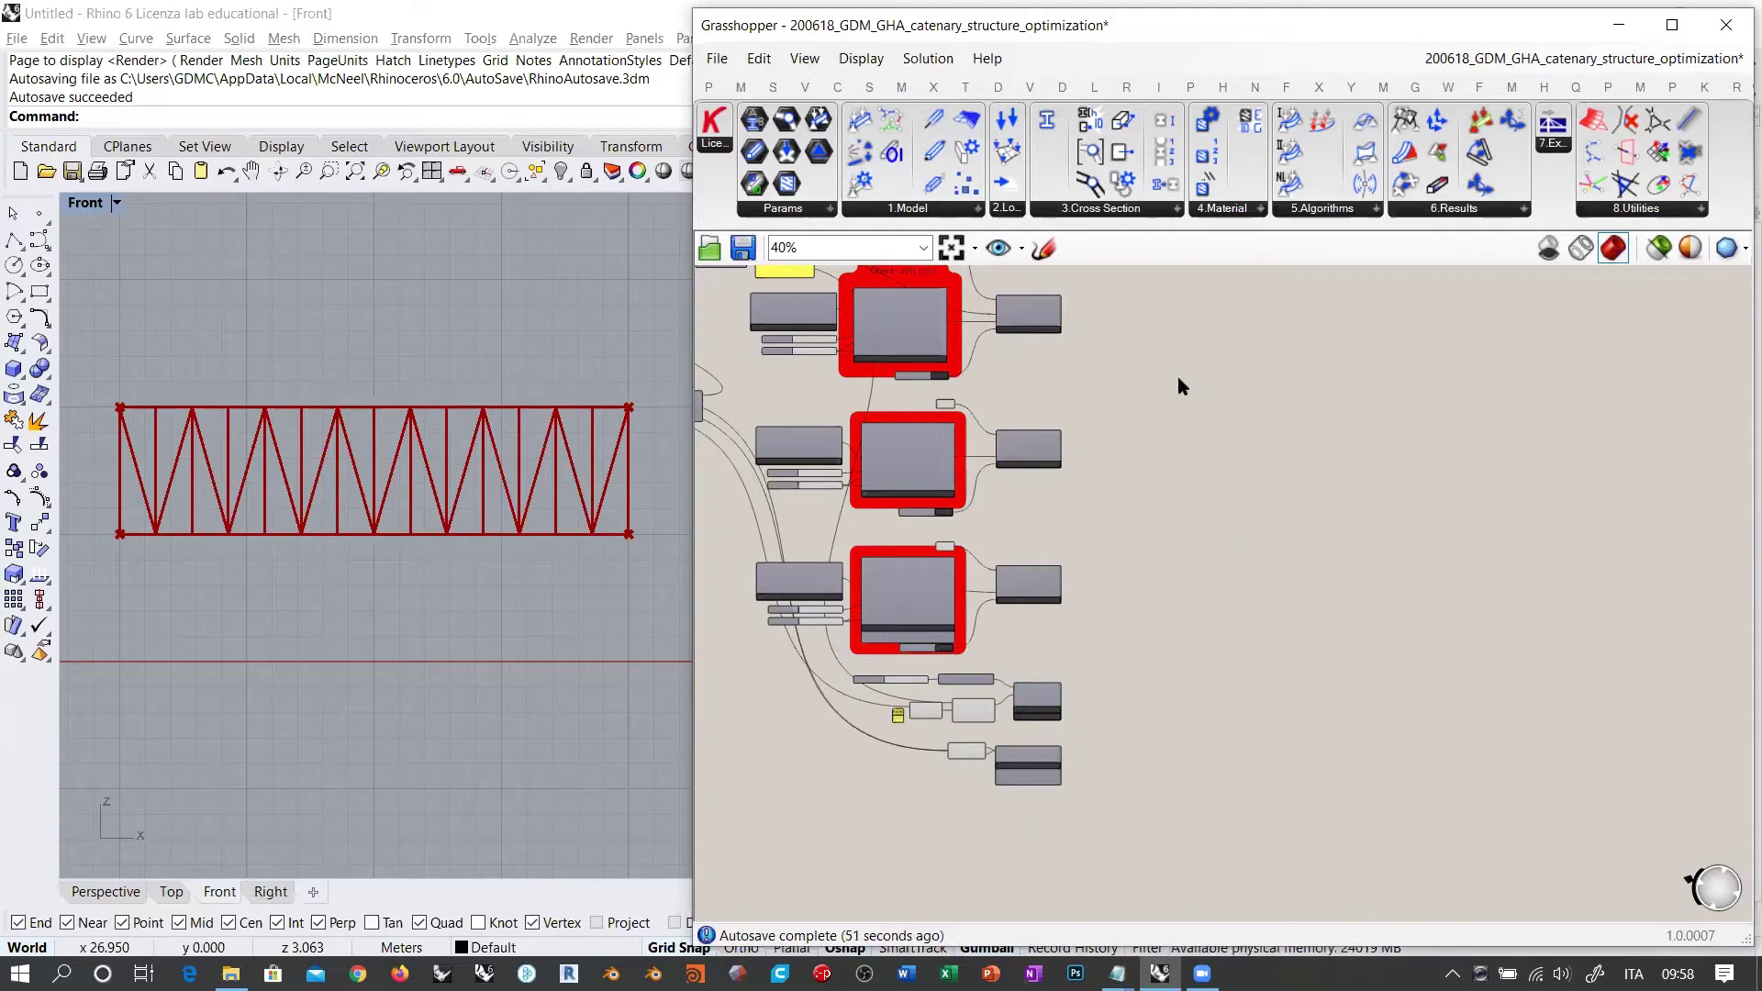
pyautogui.click(916, 210)
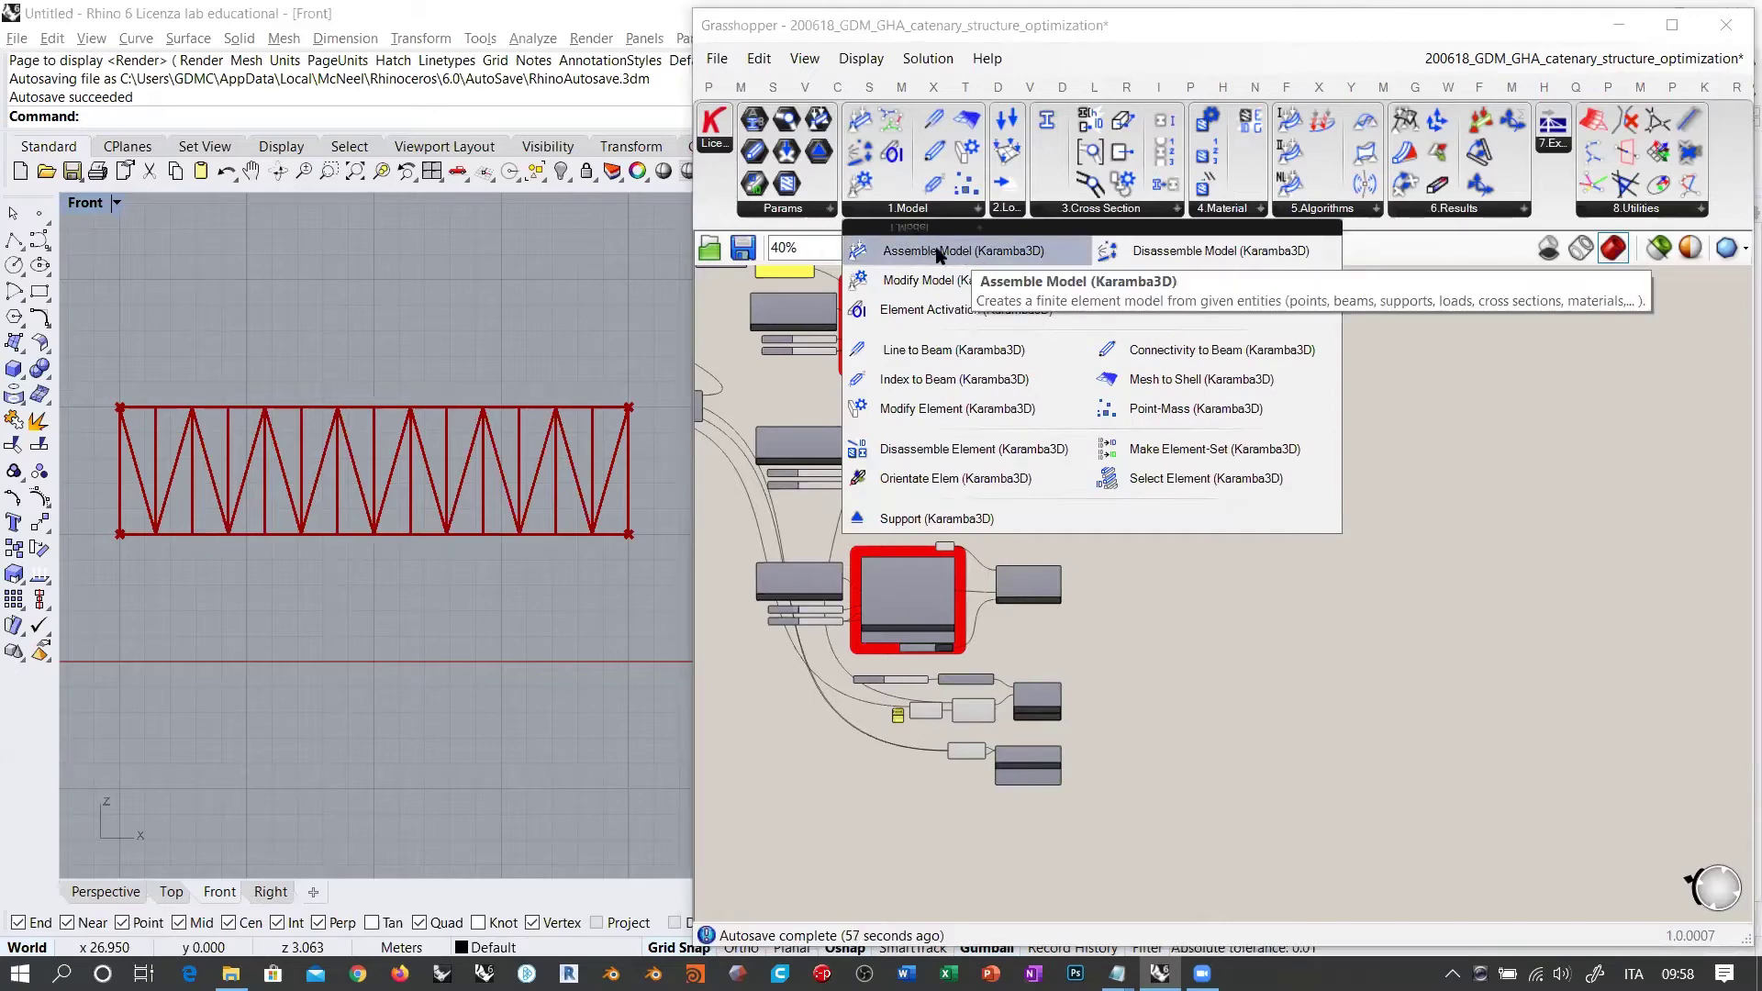
pyautogui.moveTo(931, 255); pyautogui.dragTo(1183, 376)
pyautogui.scroll(7, 1165, 403)
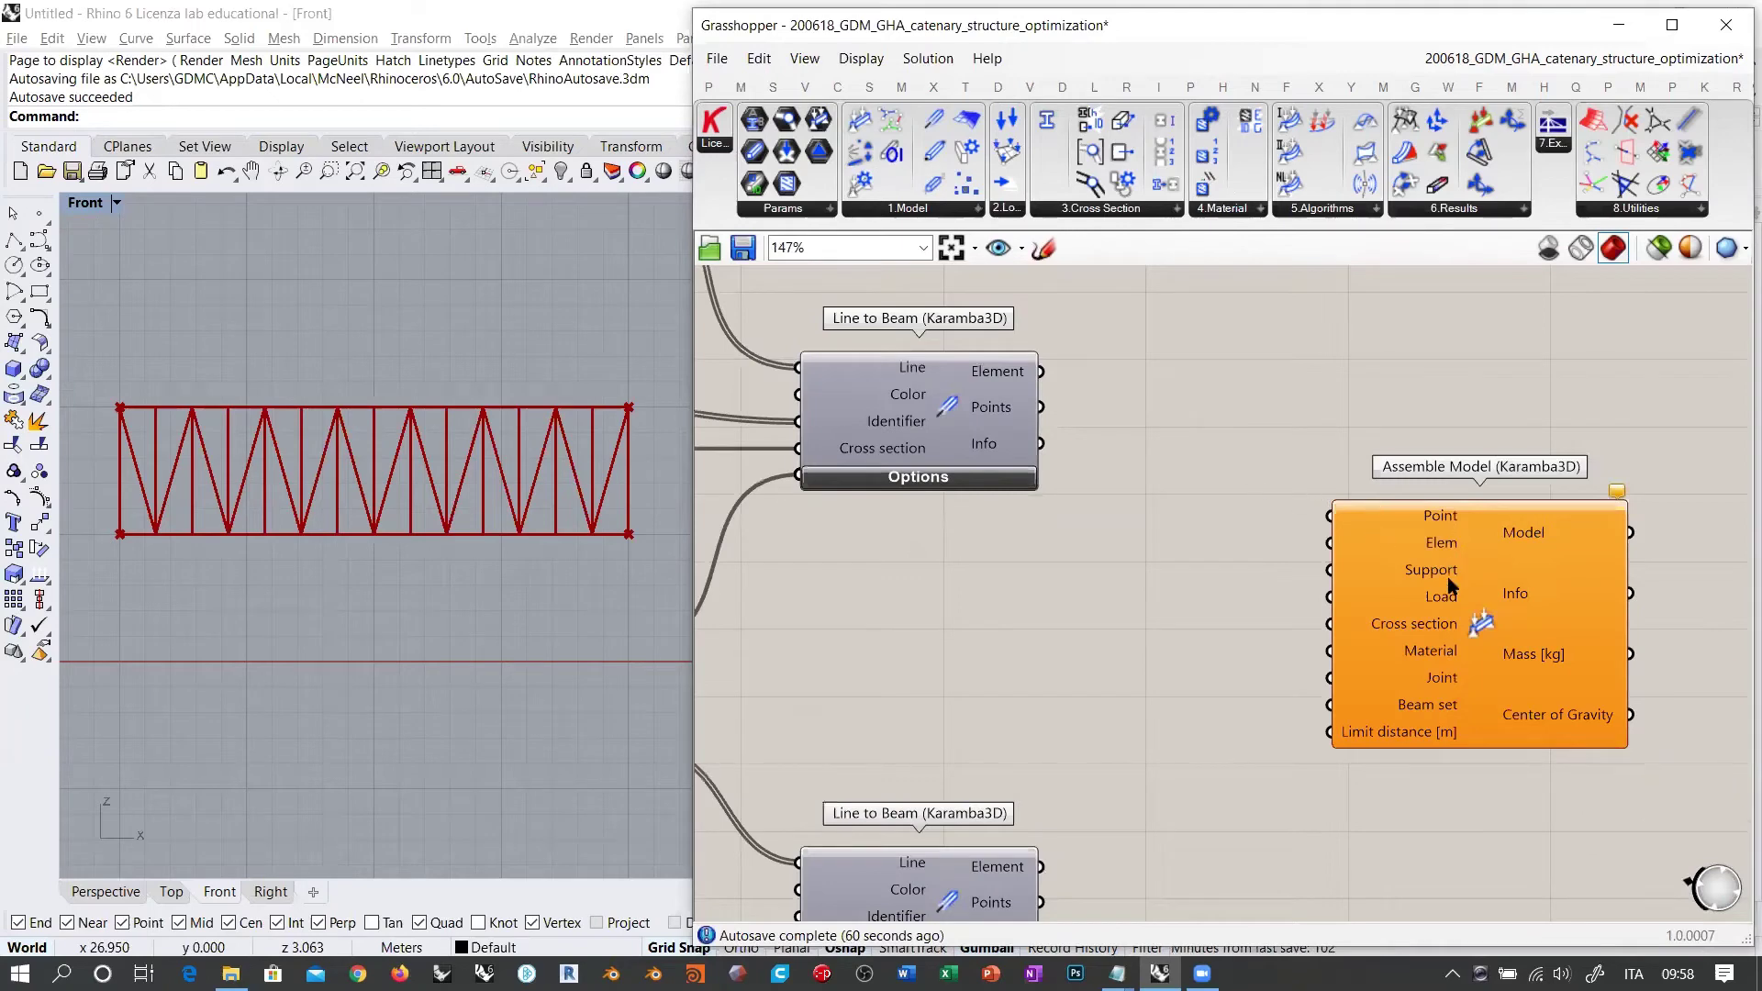
pyautogui.moveTo(1448, 584); pyautogui.dragTo(1465, 524)
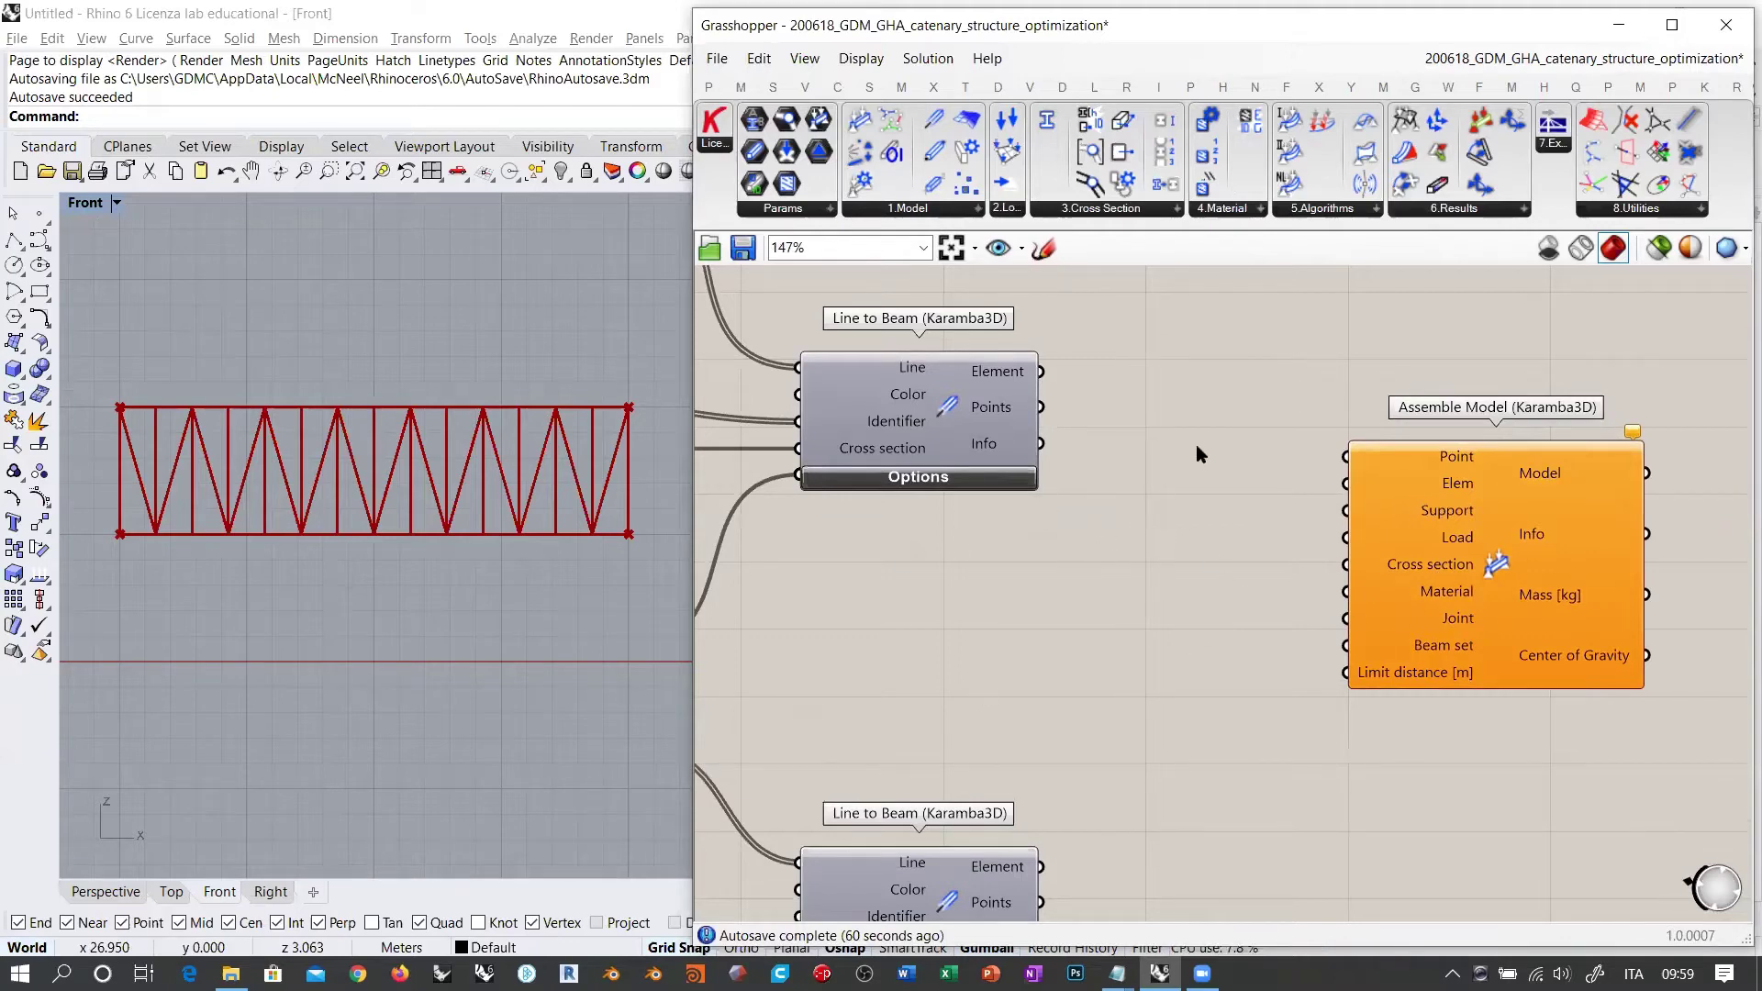
# Step: Connect the Element outputs of all three Line to Beam components to the Assemble Model component's Elem input, moving Assemble Model lower
pyautogui.moveTo(1191, 433); pyautogui.dragTo(1153, 430, button='right')
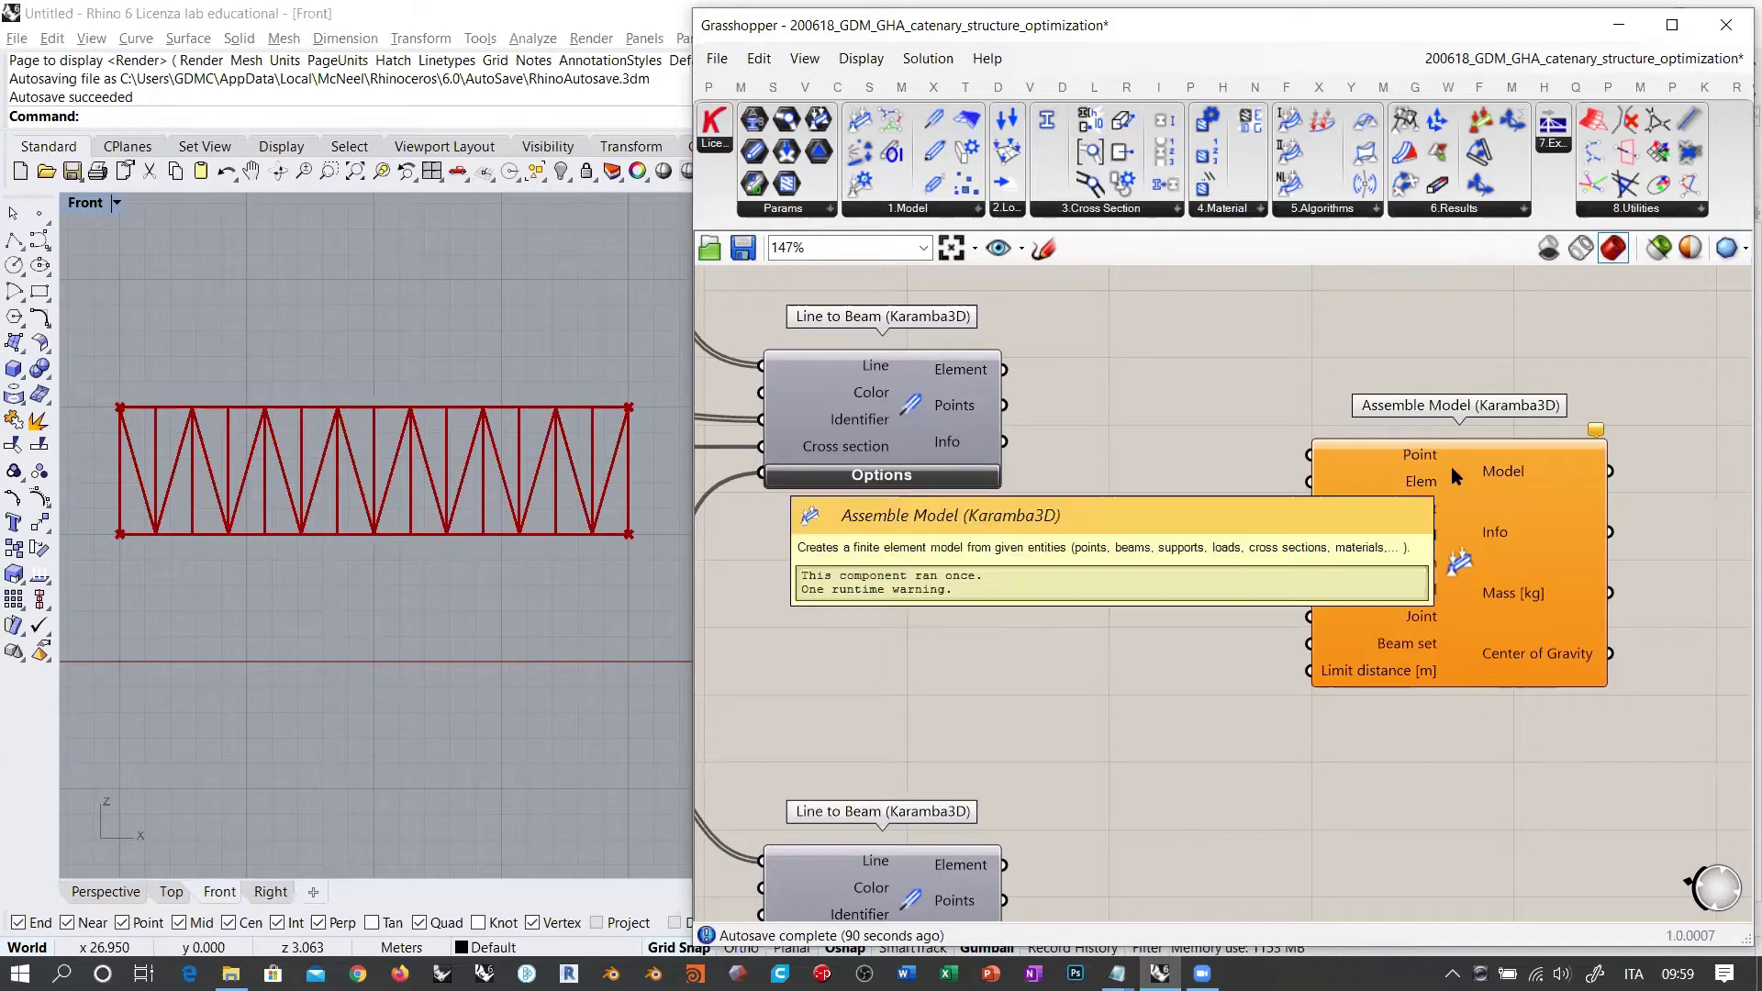
pyautogui.moveTo(1004, 369); pyautogui.dragTo(1310, 481)
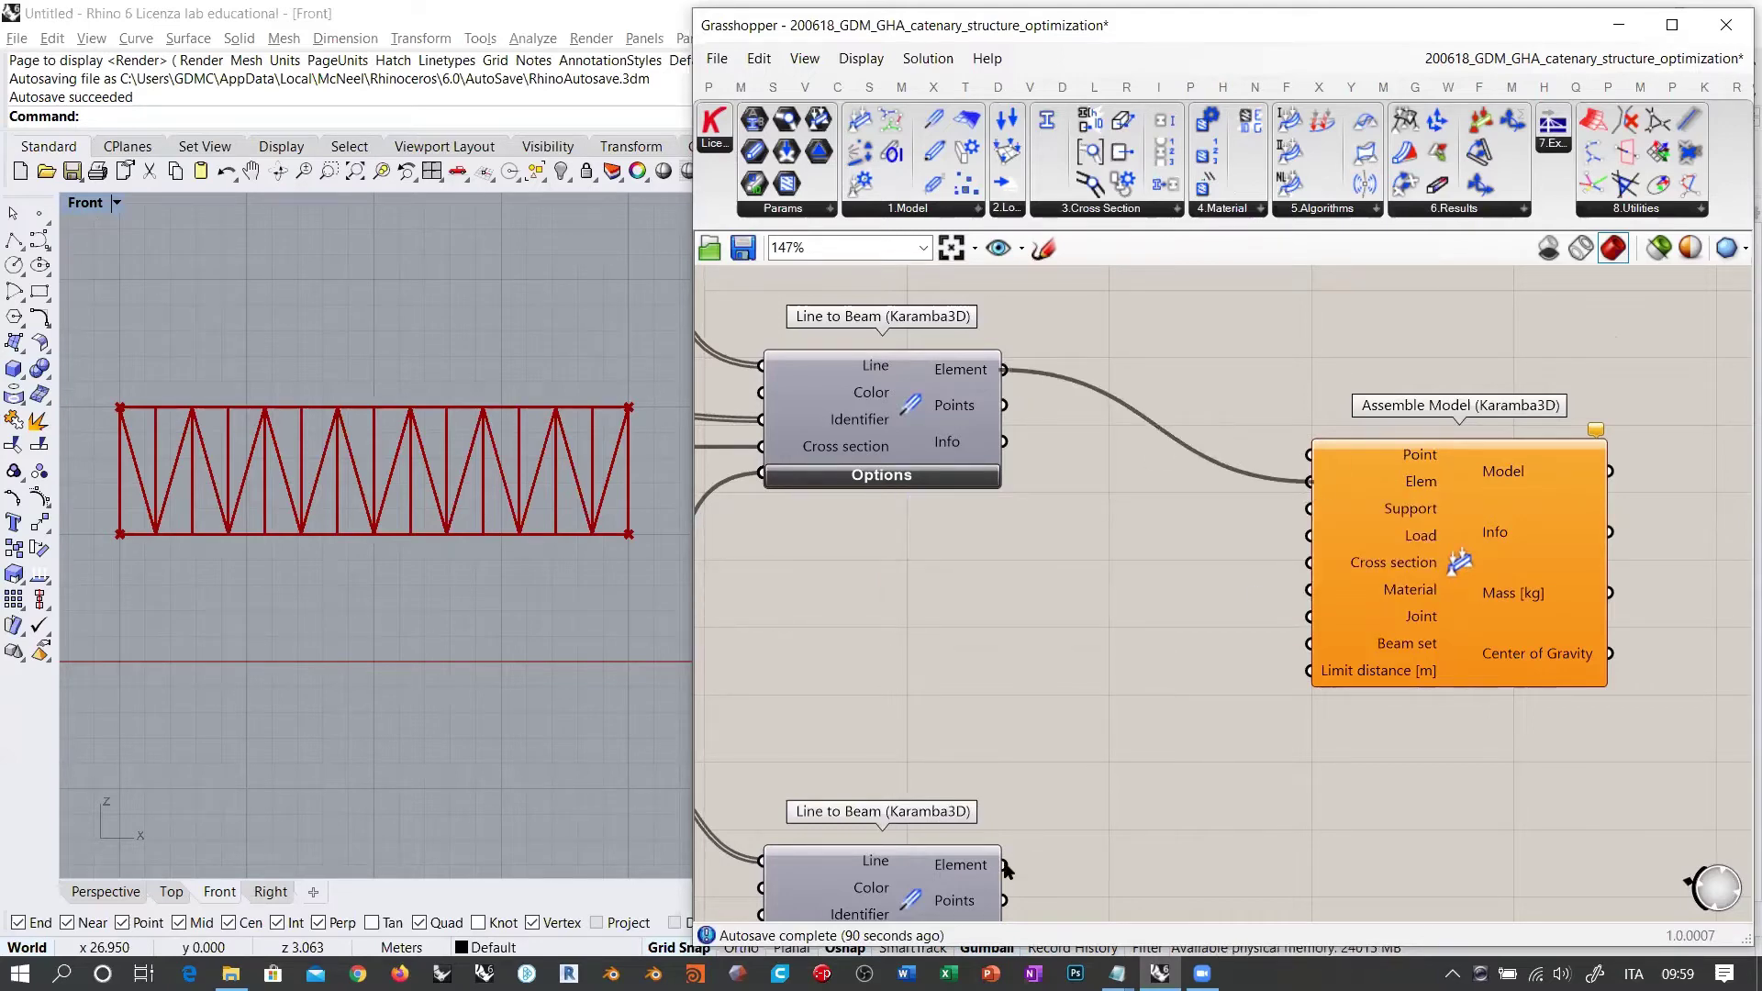
pyautogui.moveTo(1007, 868); pyautogui.dragTo(1309, 481)
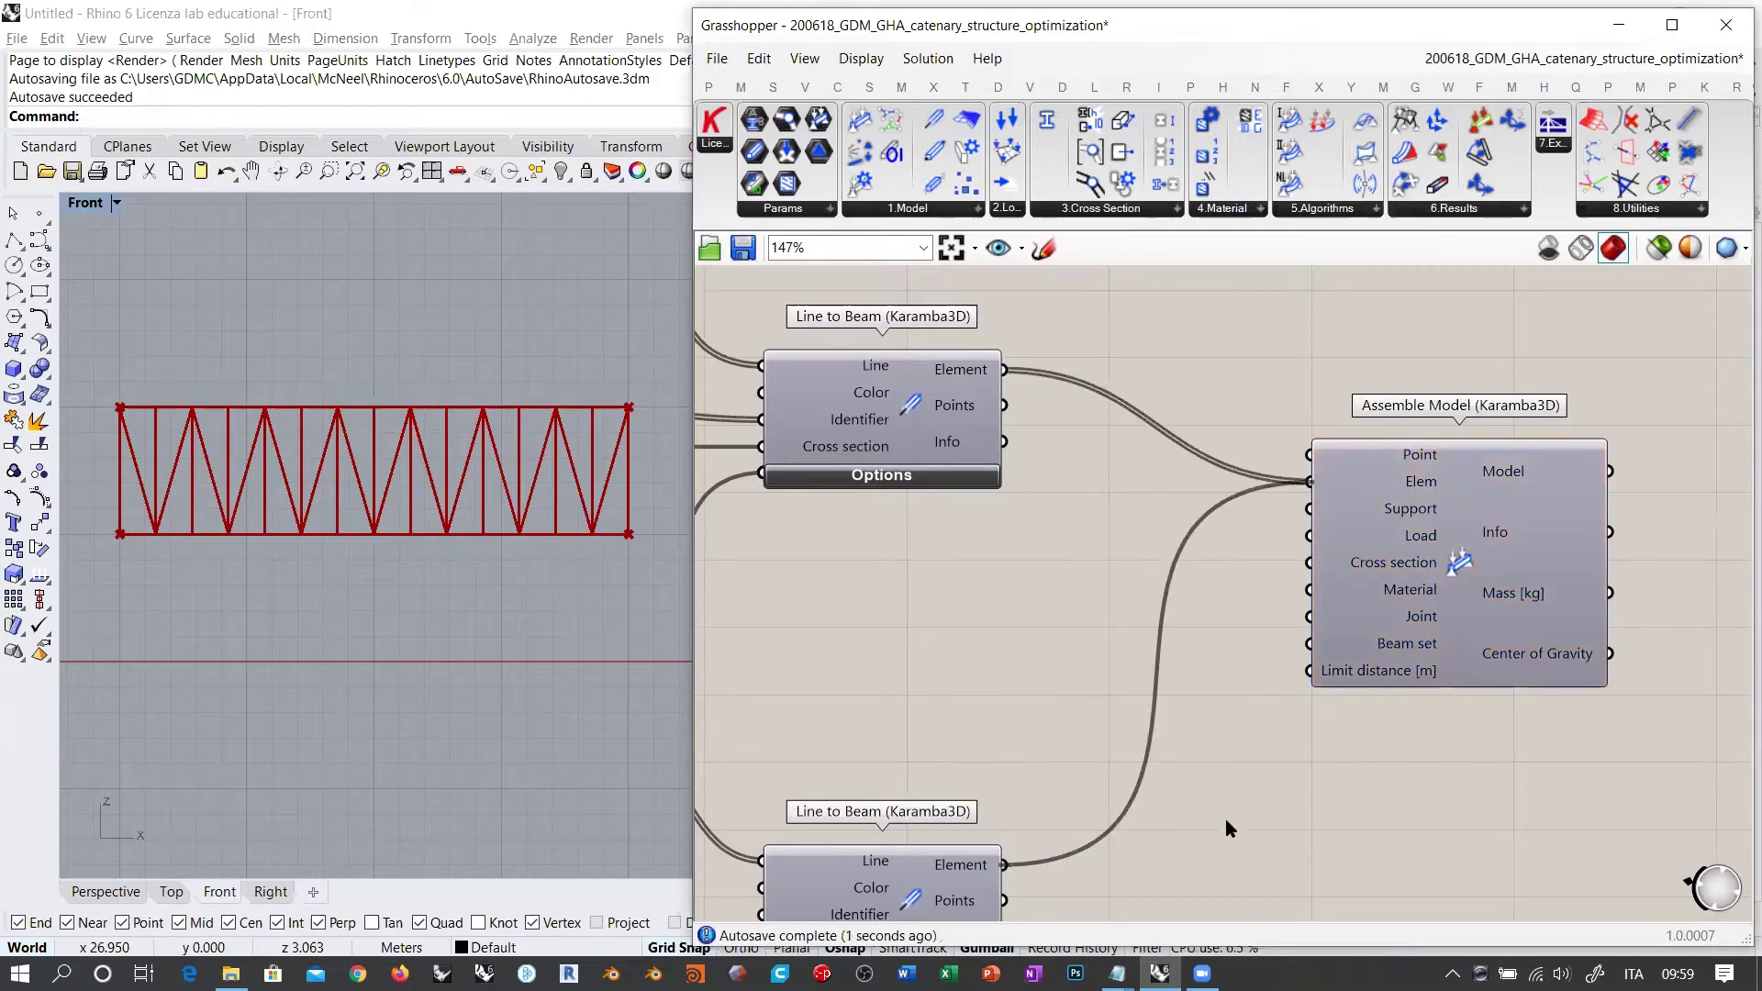
pyautogui.moveTo(1230, 817); pyautogui.dragTo(1181, 532, button='right')
pyautogui.scroll(-3, 1181, 532)
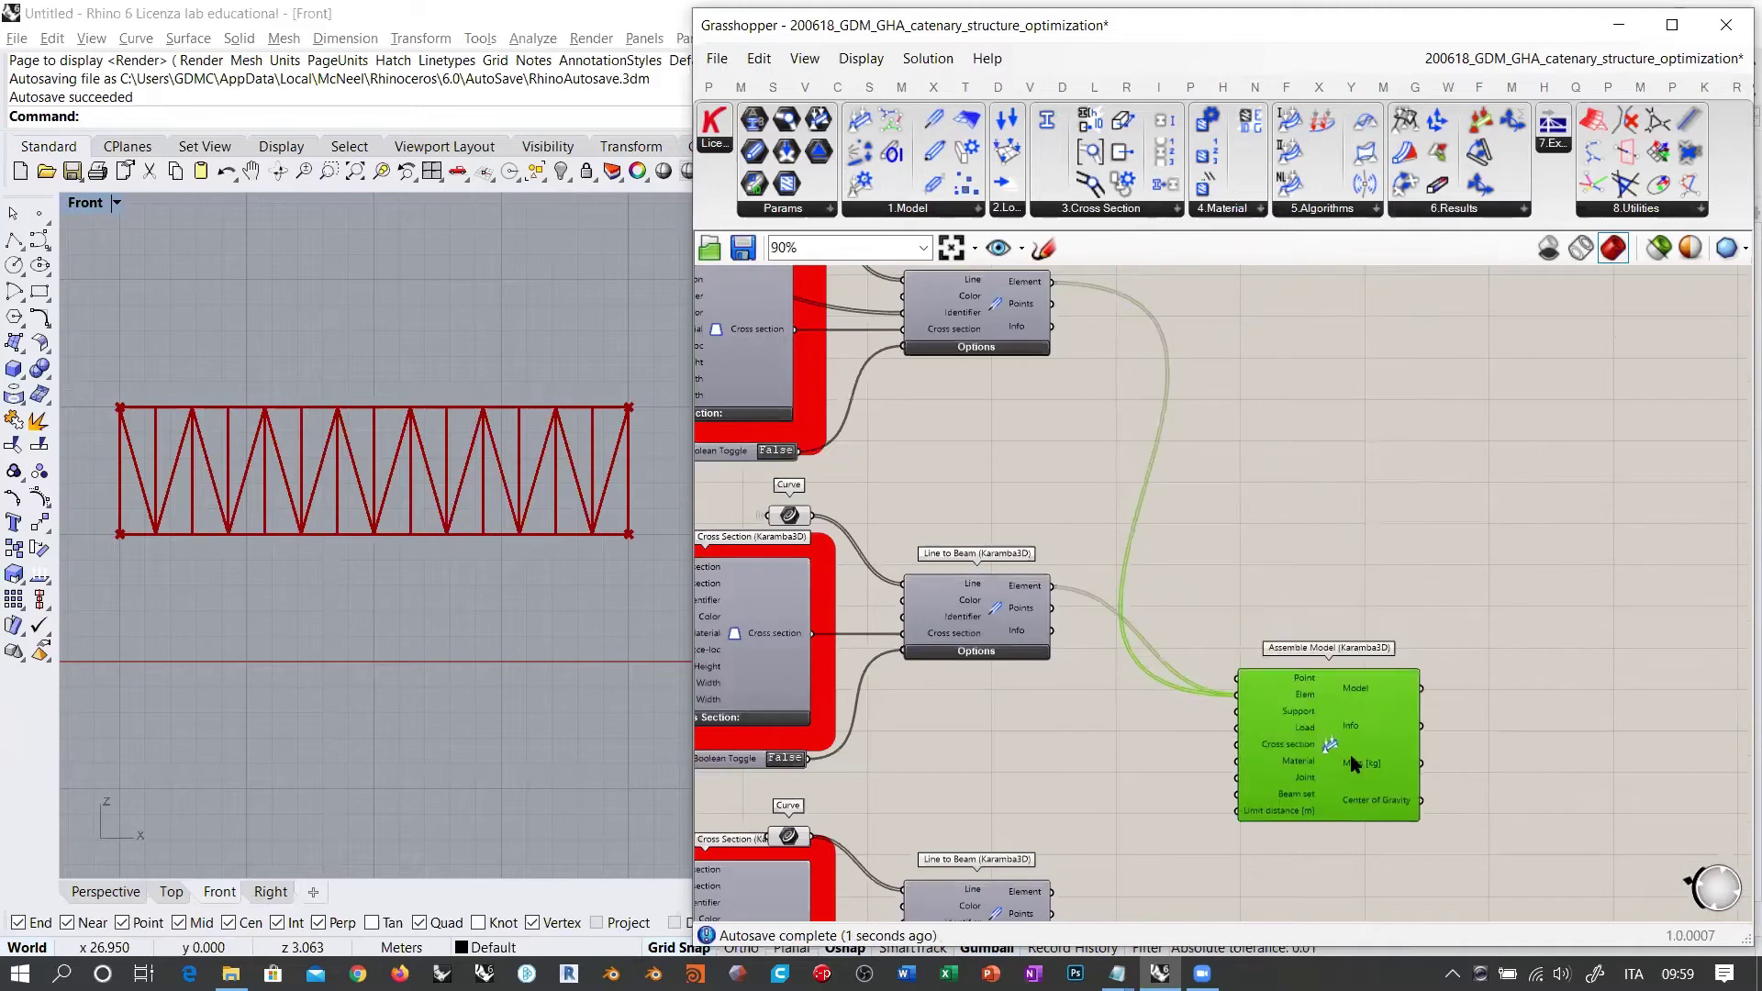
pyautogui.scroll(4, 1148, 550)
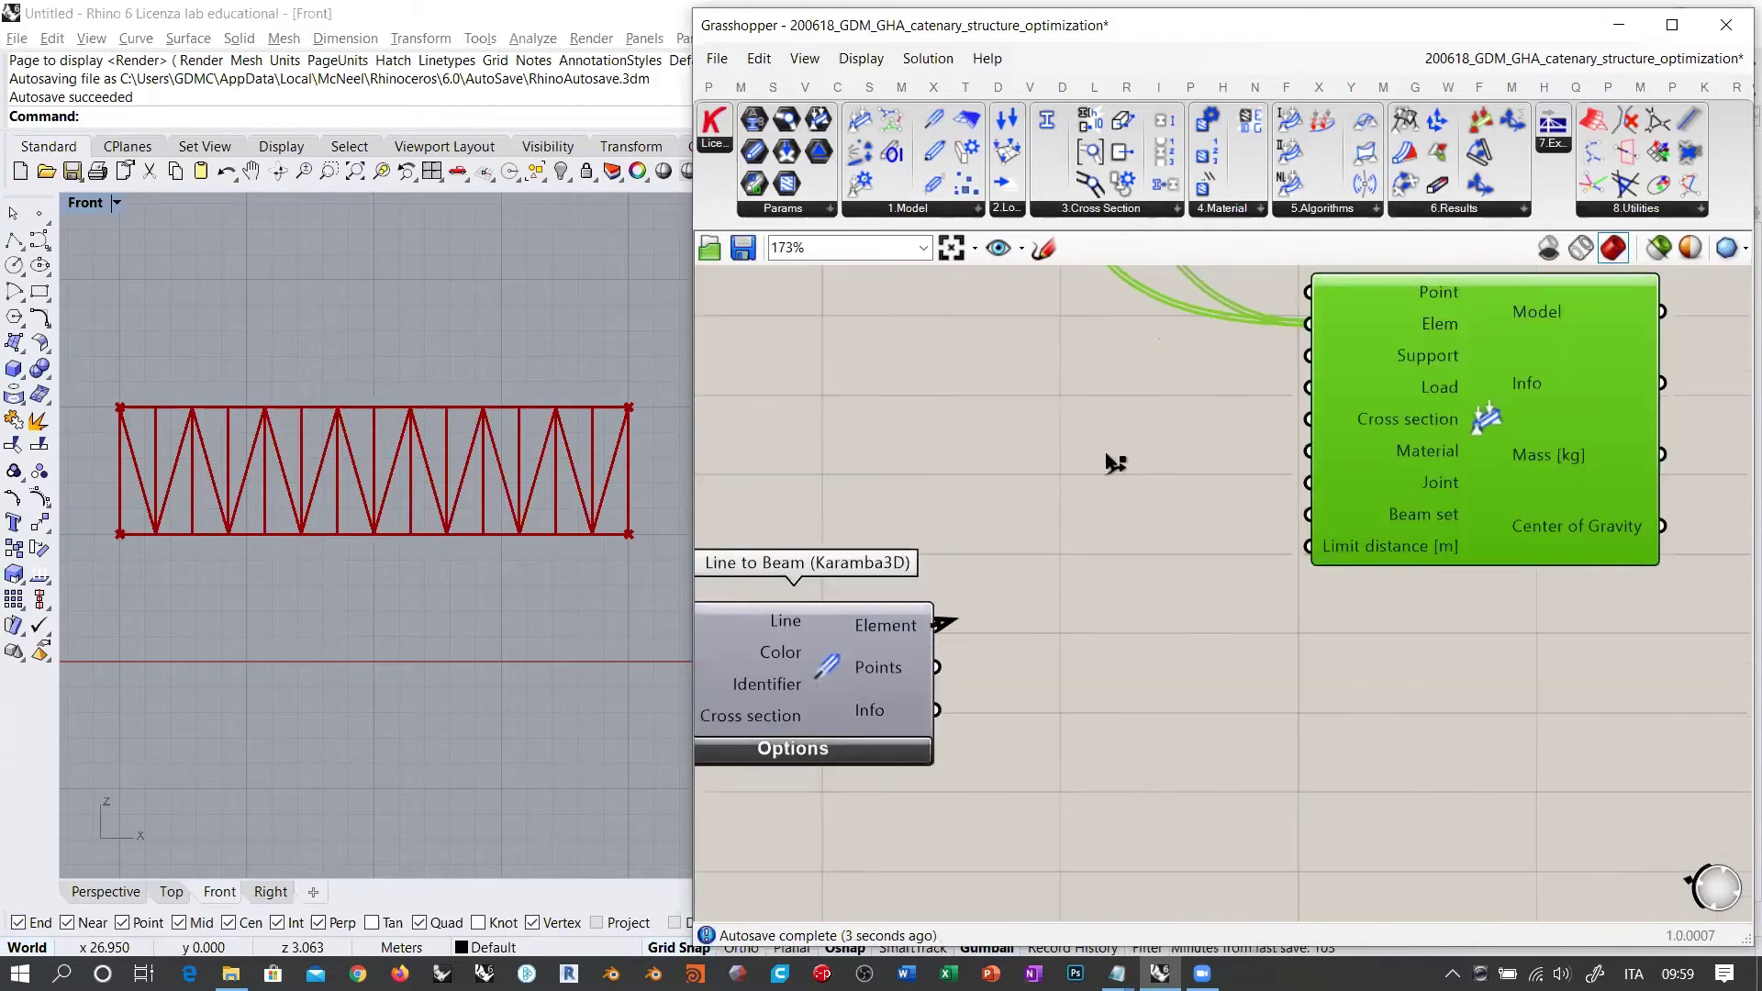
pyautogui.moveTo(1113, 462); pyautogui.dragTo(1309, 324)
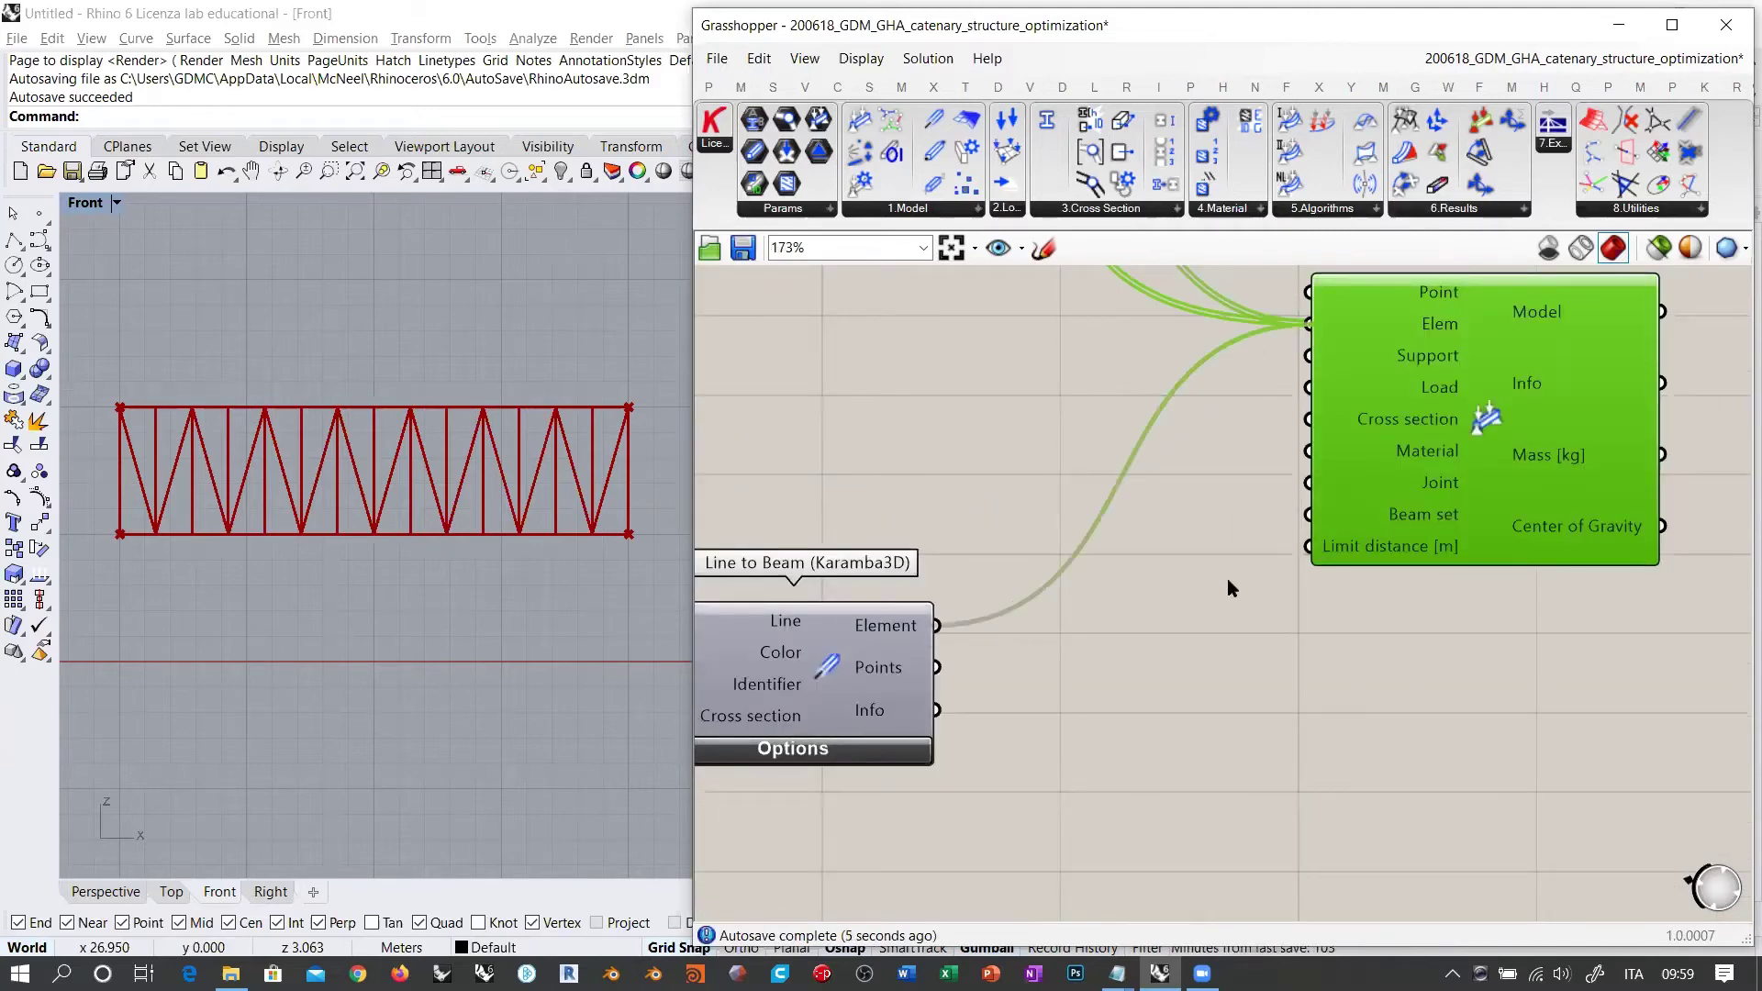
# Step: Move Assemble Model down beside Loads and Support, and connect their Load and Support outputs to its matching inputs
pyautogui.scroll(-5, 1224, 392)
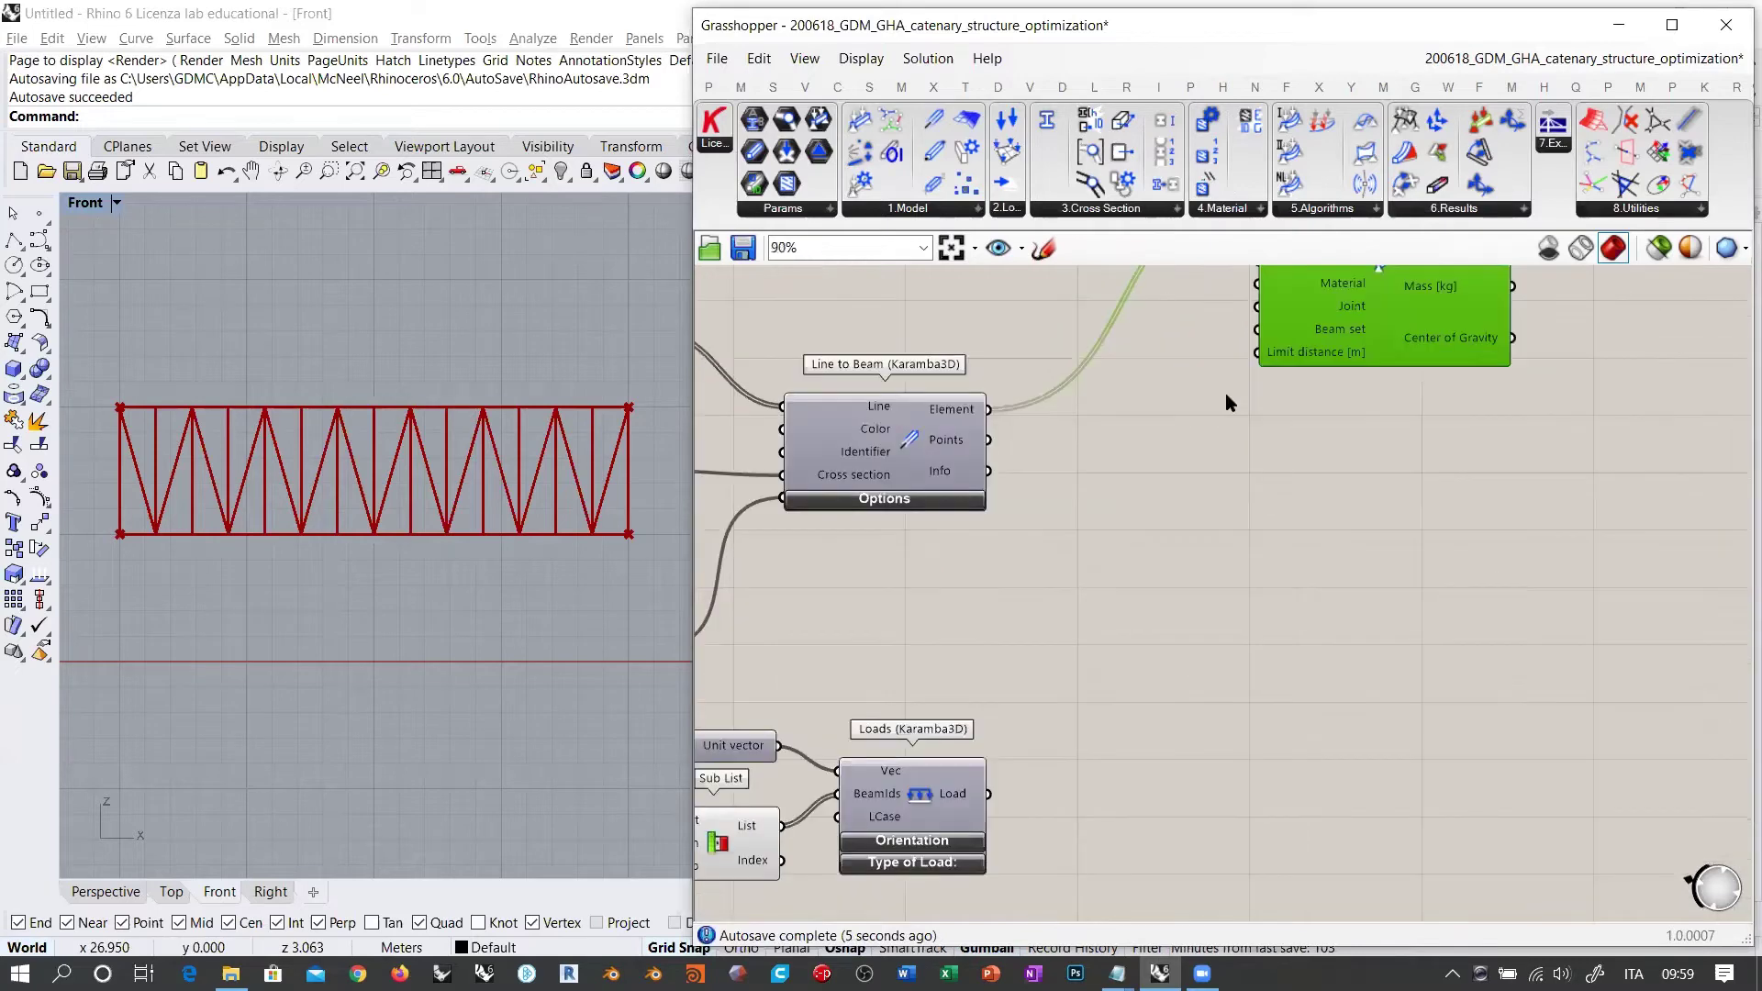
pyautogui.moveTo(1324, 393); pyautogui.dragTo(1334, 716, button='right')
pyautogui.scroll(5, 1193, 697)
pyautogui.moveTo(1170, 685); pyautogui.dragTo(1175, 563, button='right')
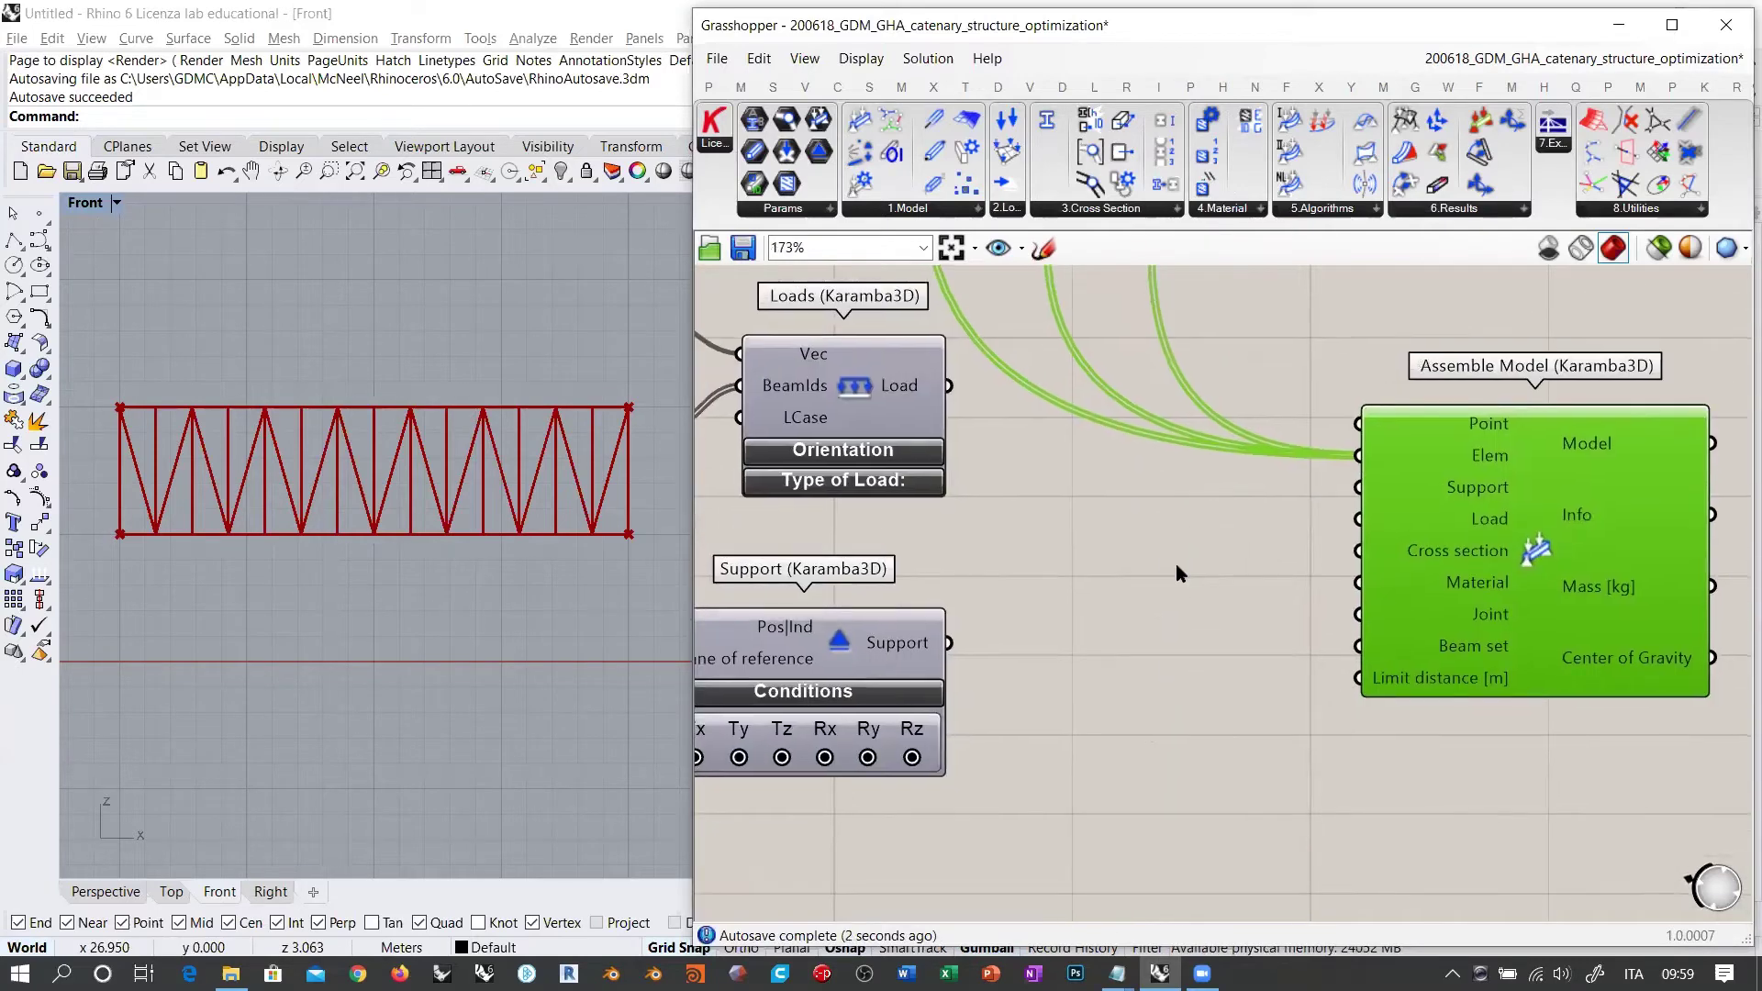
pyautogui.click(1175, 564)
pyautogui.moveTo(957, 393); pyautogui.dragTo(1358, 518)
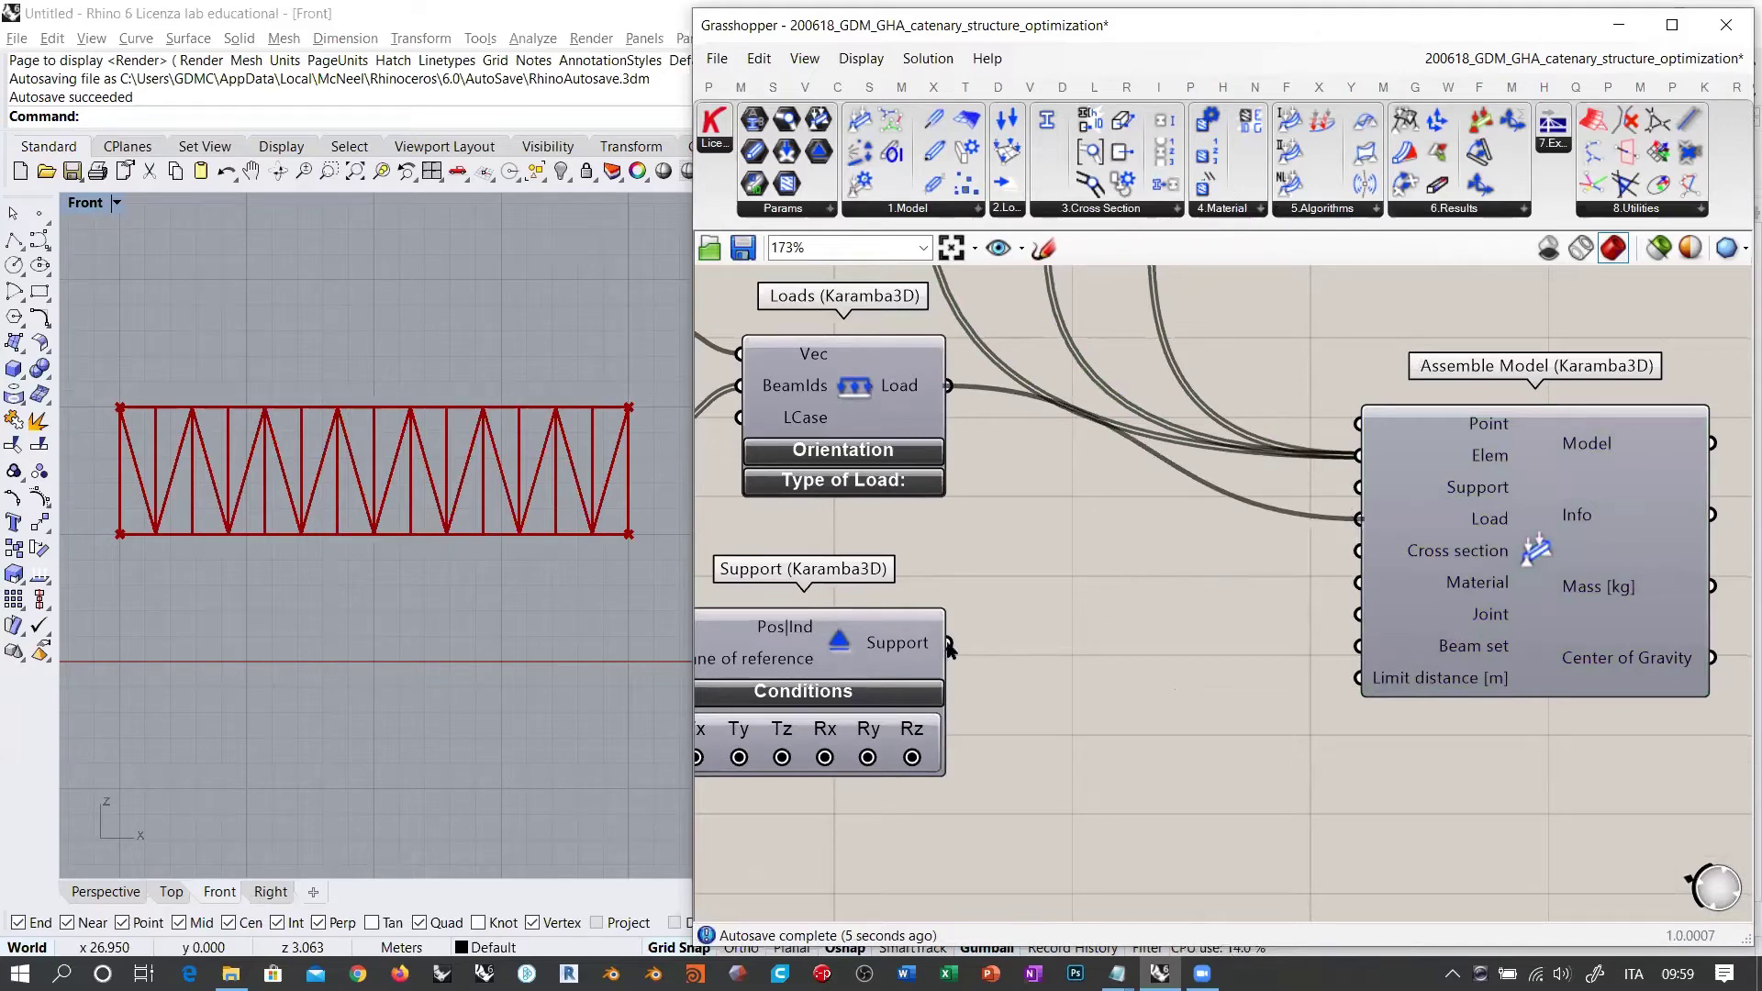
pyautogui.moveTo(948, 644); pyautogui.dragTo(1358, 488)
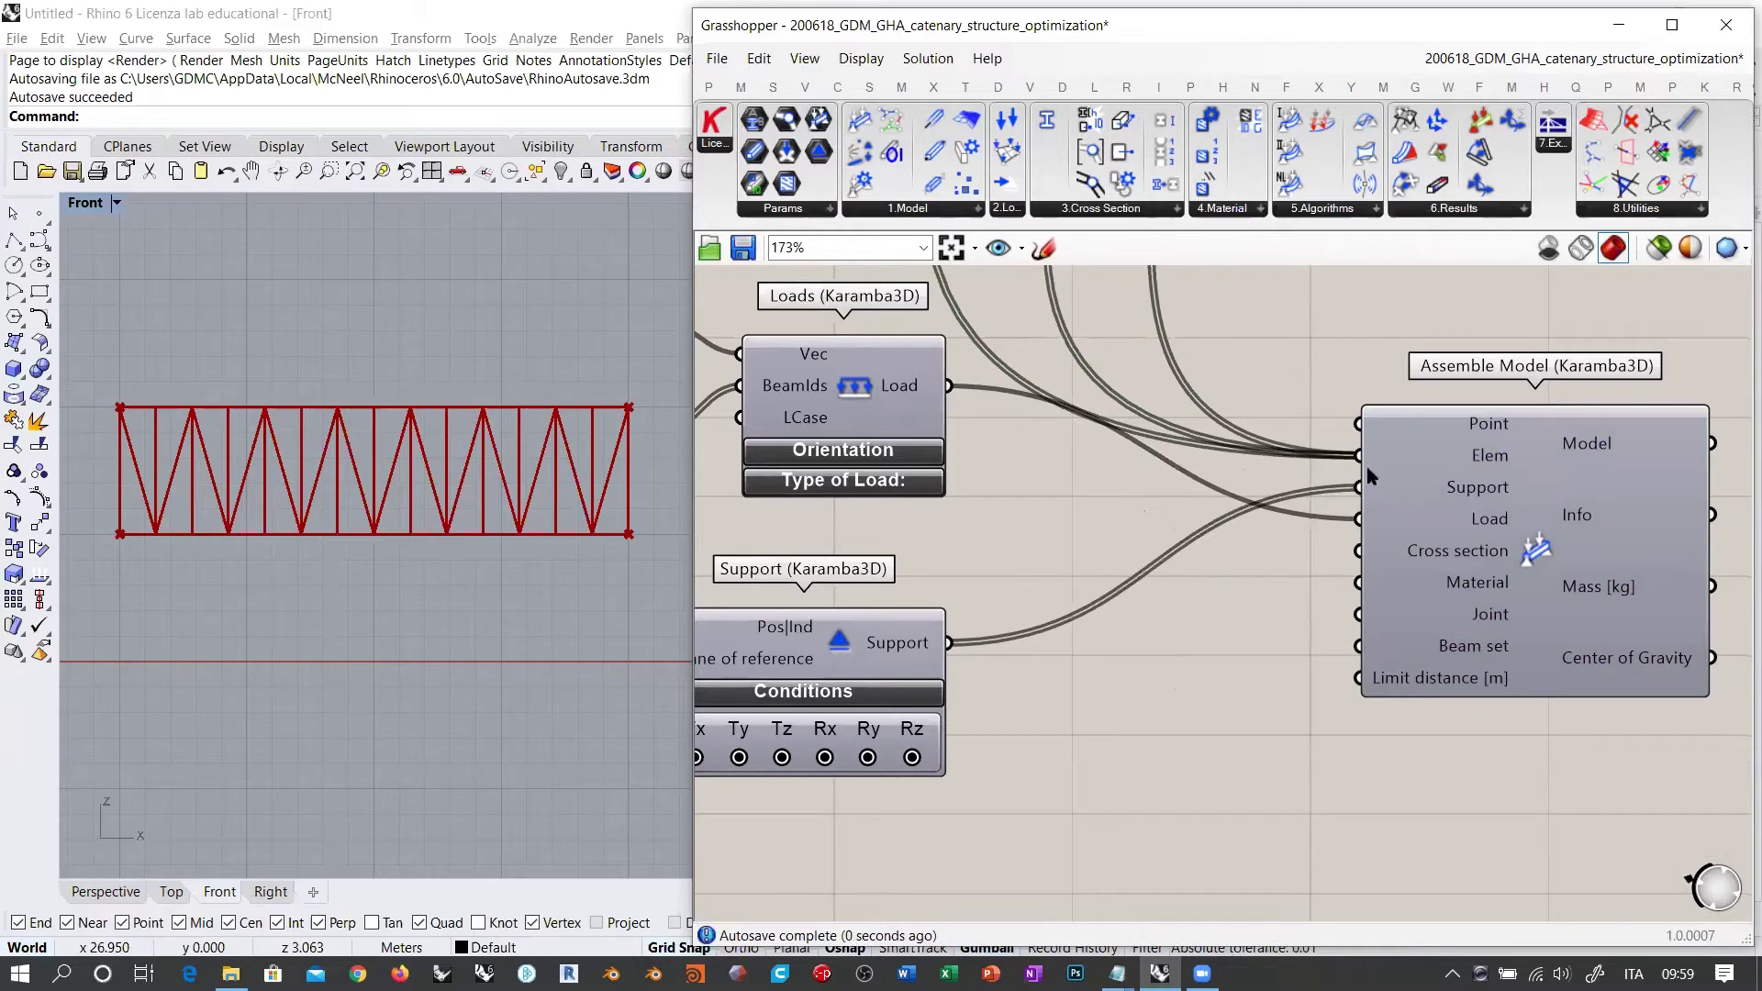
# Step: Move the Assemble Model component back up, to the right of the Line to Beam components
pyautogui.scroll(-2, 1078, 662)
pyautogui.scroll(-2, 1078, 663)
pyautogui.moveTo(1268, 673); pyautogui.dragTo(1258, 405)
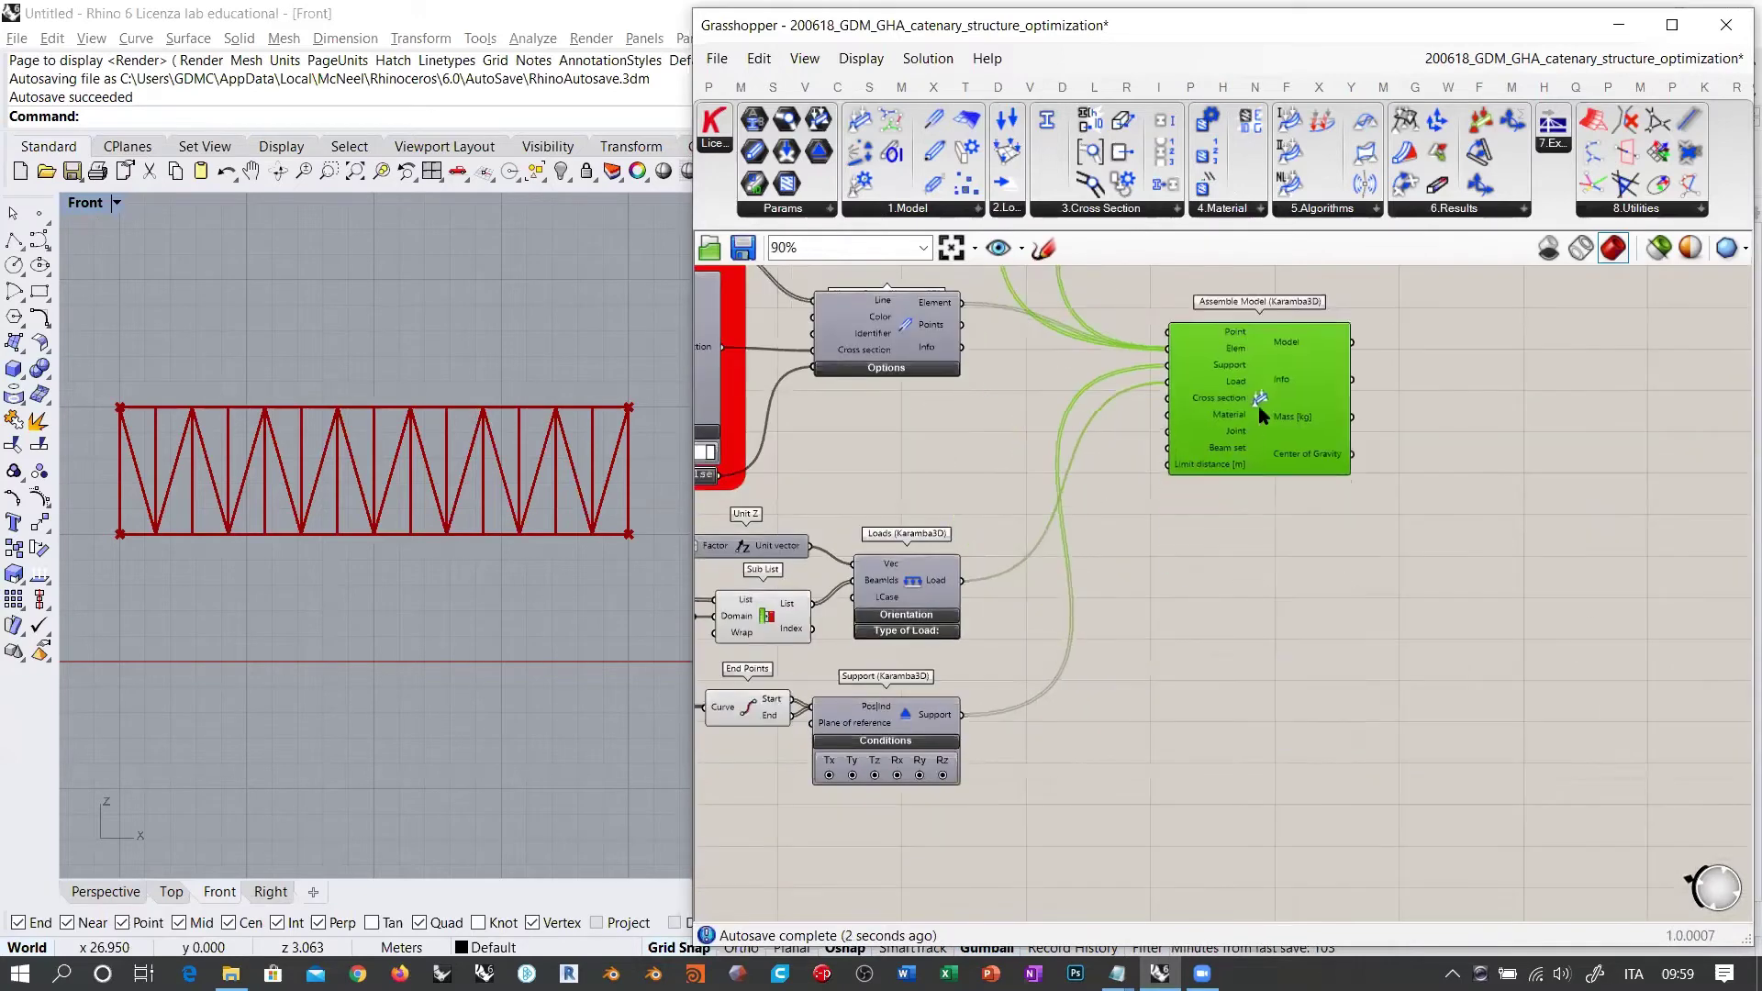
# Step: Look through the Karamba3D Model and Cross Section component lists for a Beam-Joints component
pyautogui.scroll(3, 1288, 442)
pyautogui.scroll(2, 1034, 477)
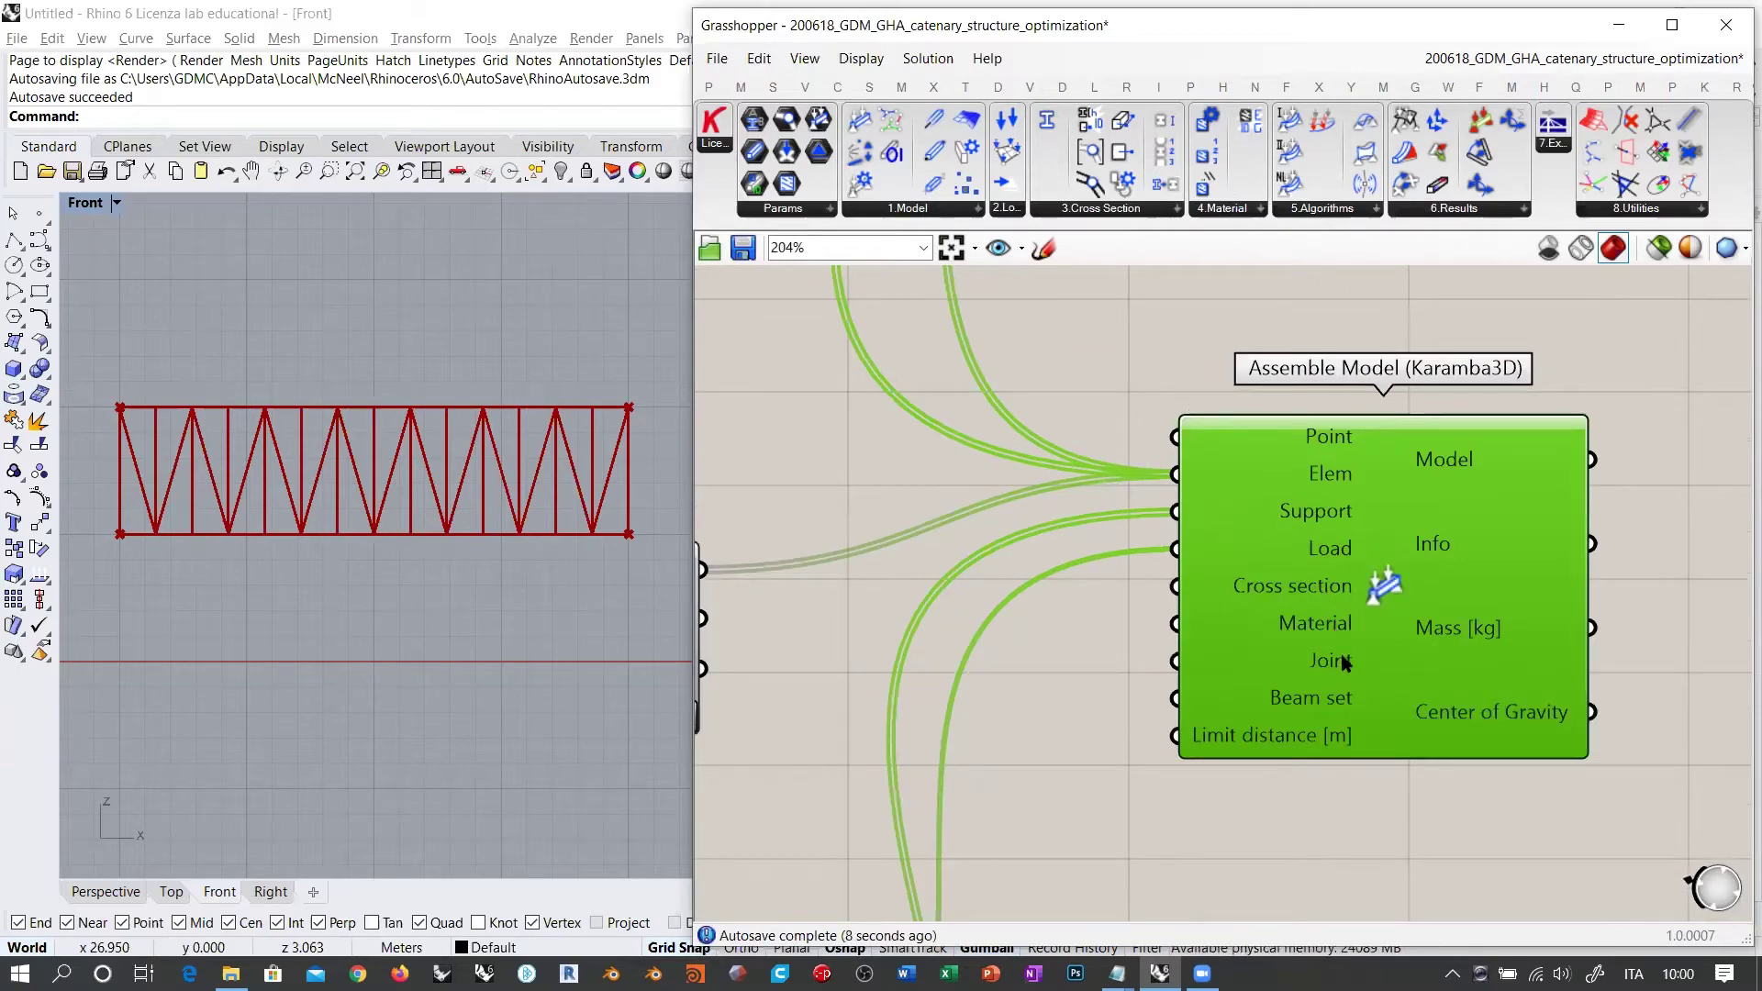
pyautogui.click(936, 210)
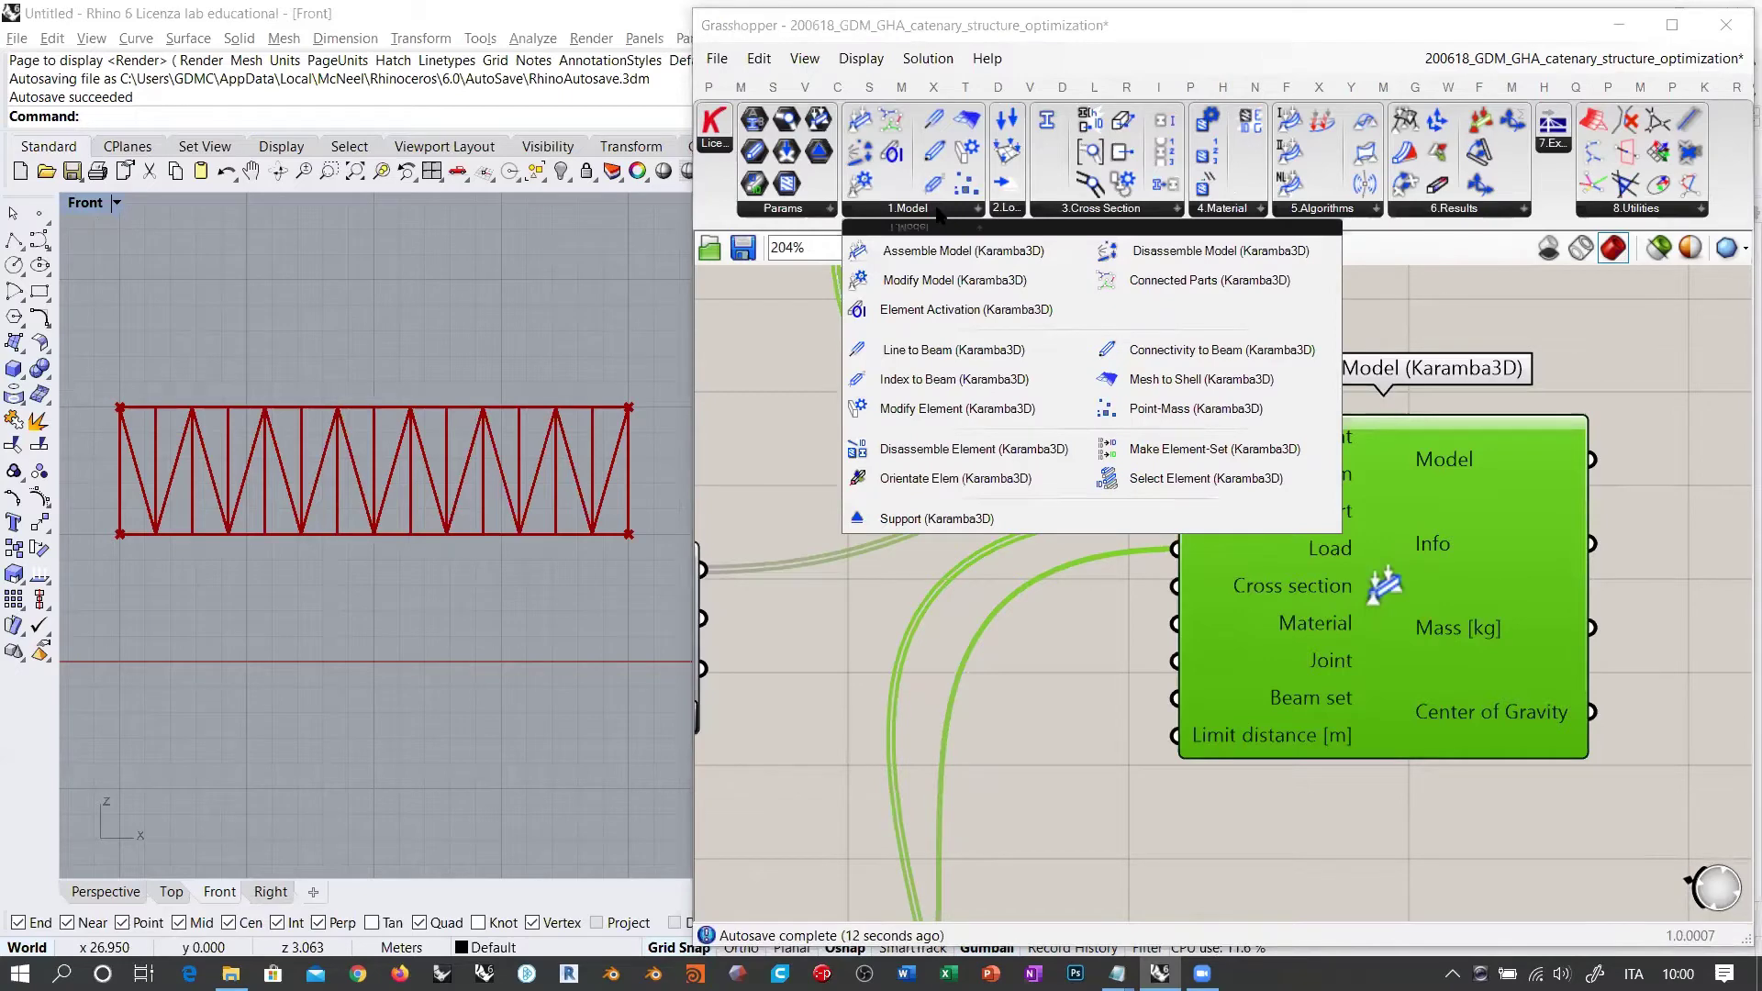
pyautogui.click(1114, 211)
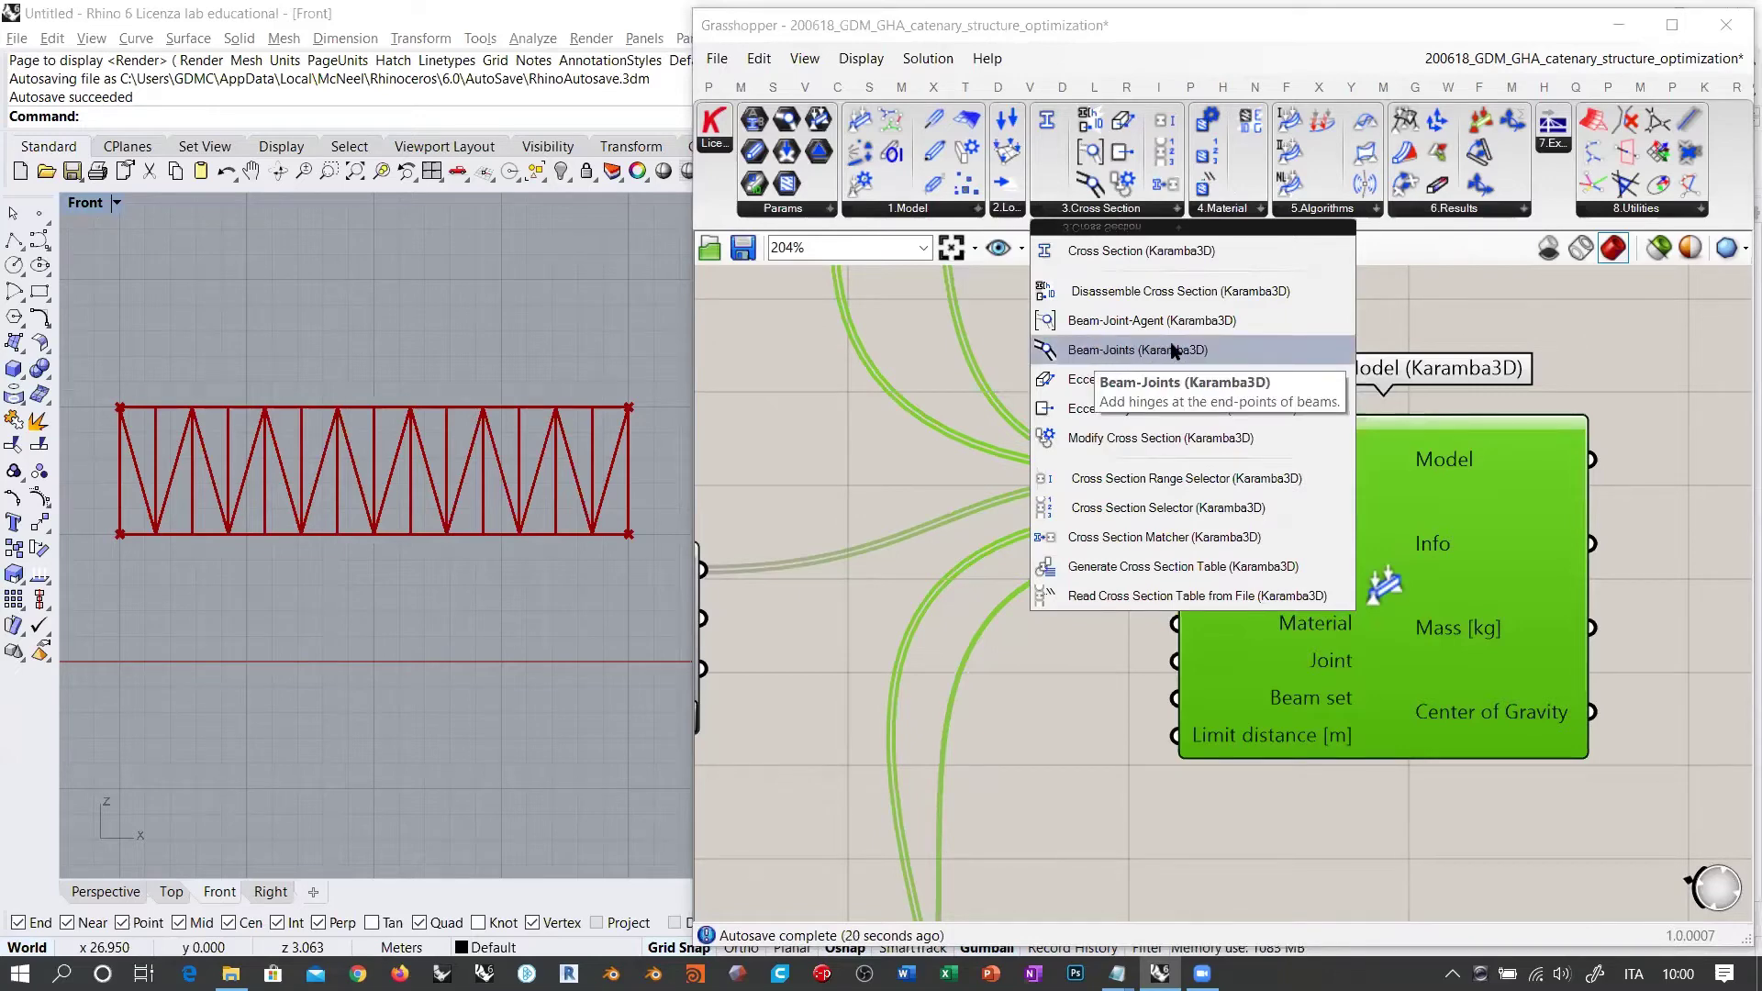
pyautogui.click(1047, 336)
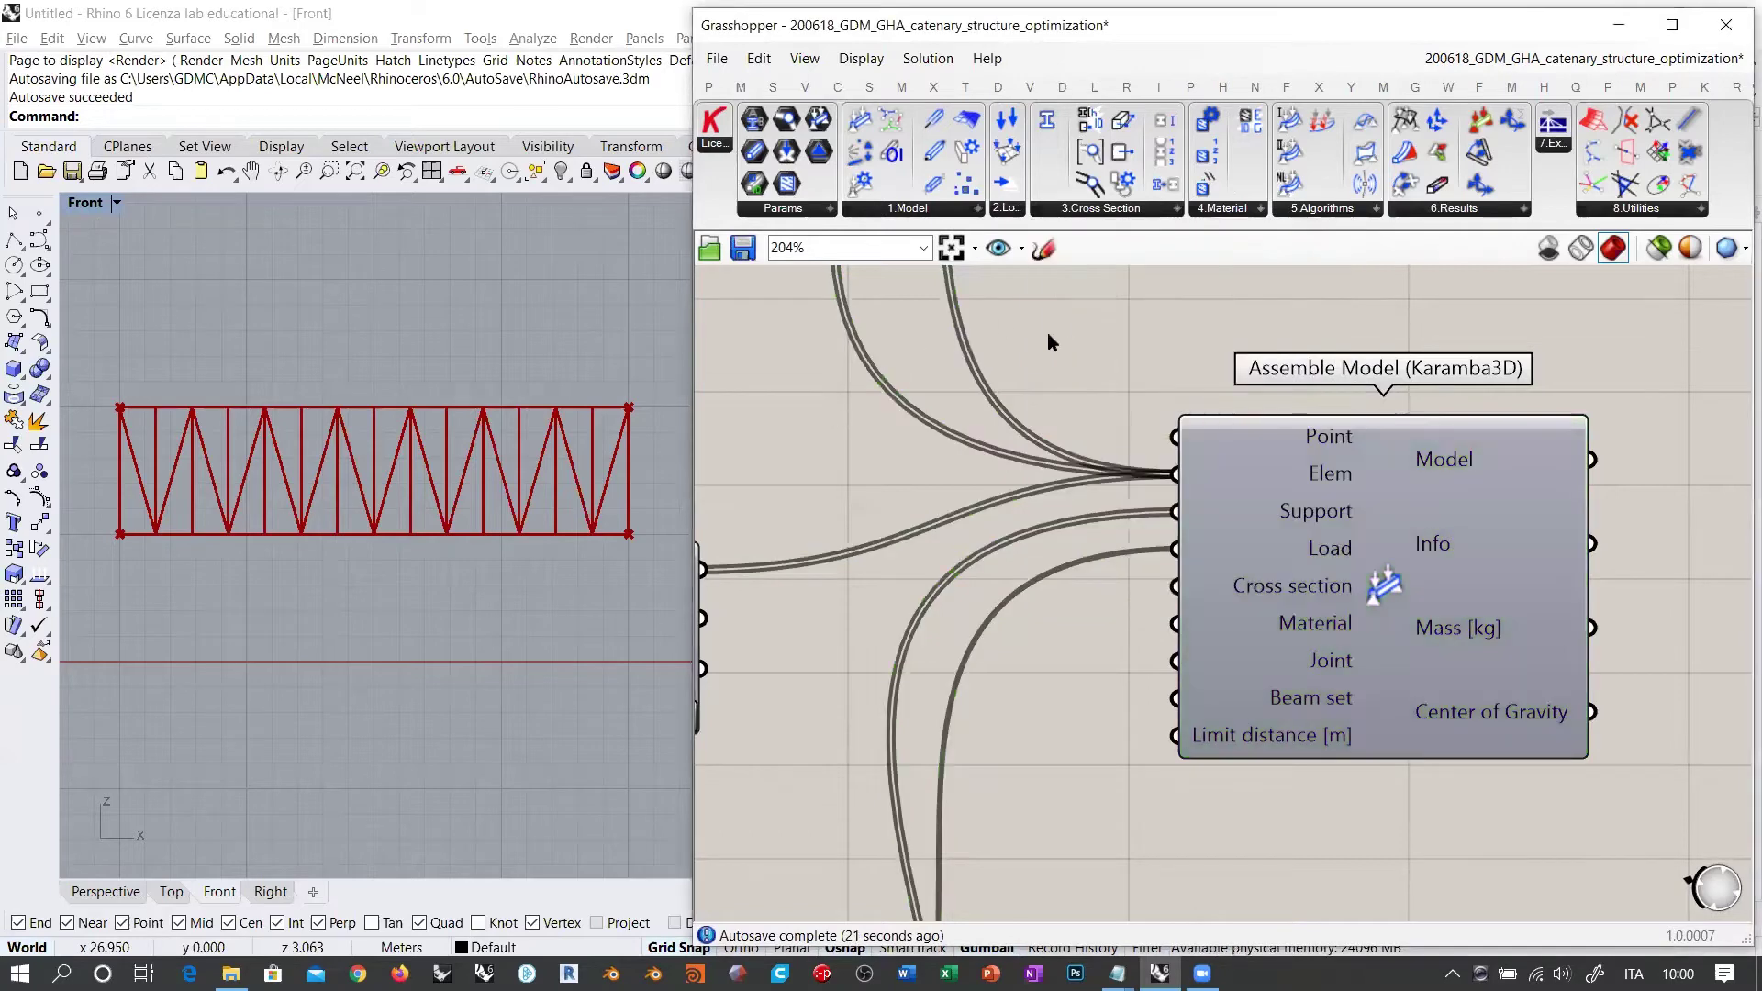
pyautogui.scroll(-3, 1363, 545)
pyautogui.scroll(3, 1390, 584)
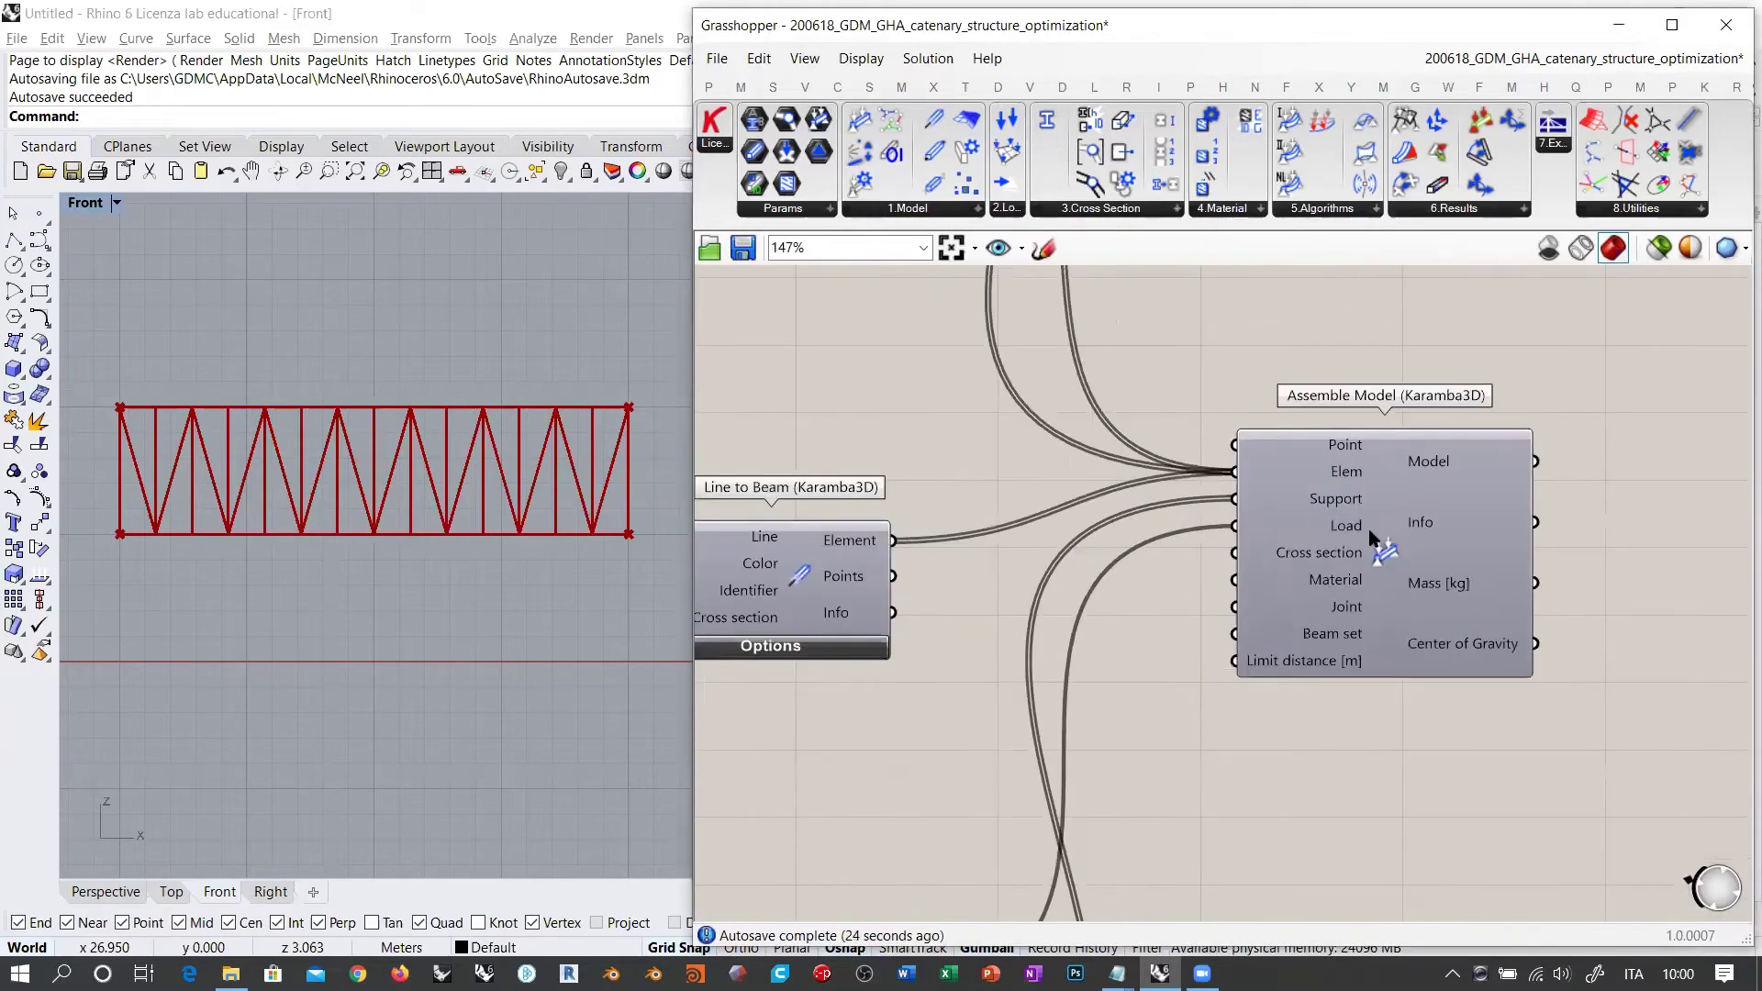
# Step: Examine the Assemble Model component's Cross section and Material inputs and its connections to the beams, loads and supports
pyautogui.scroll(-3, 1388, 561)
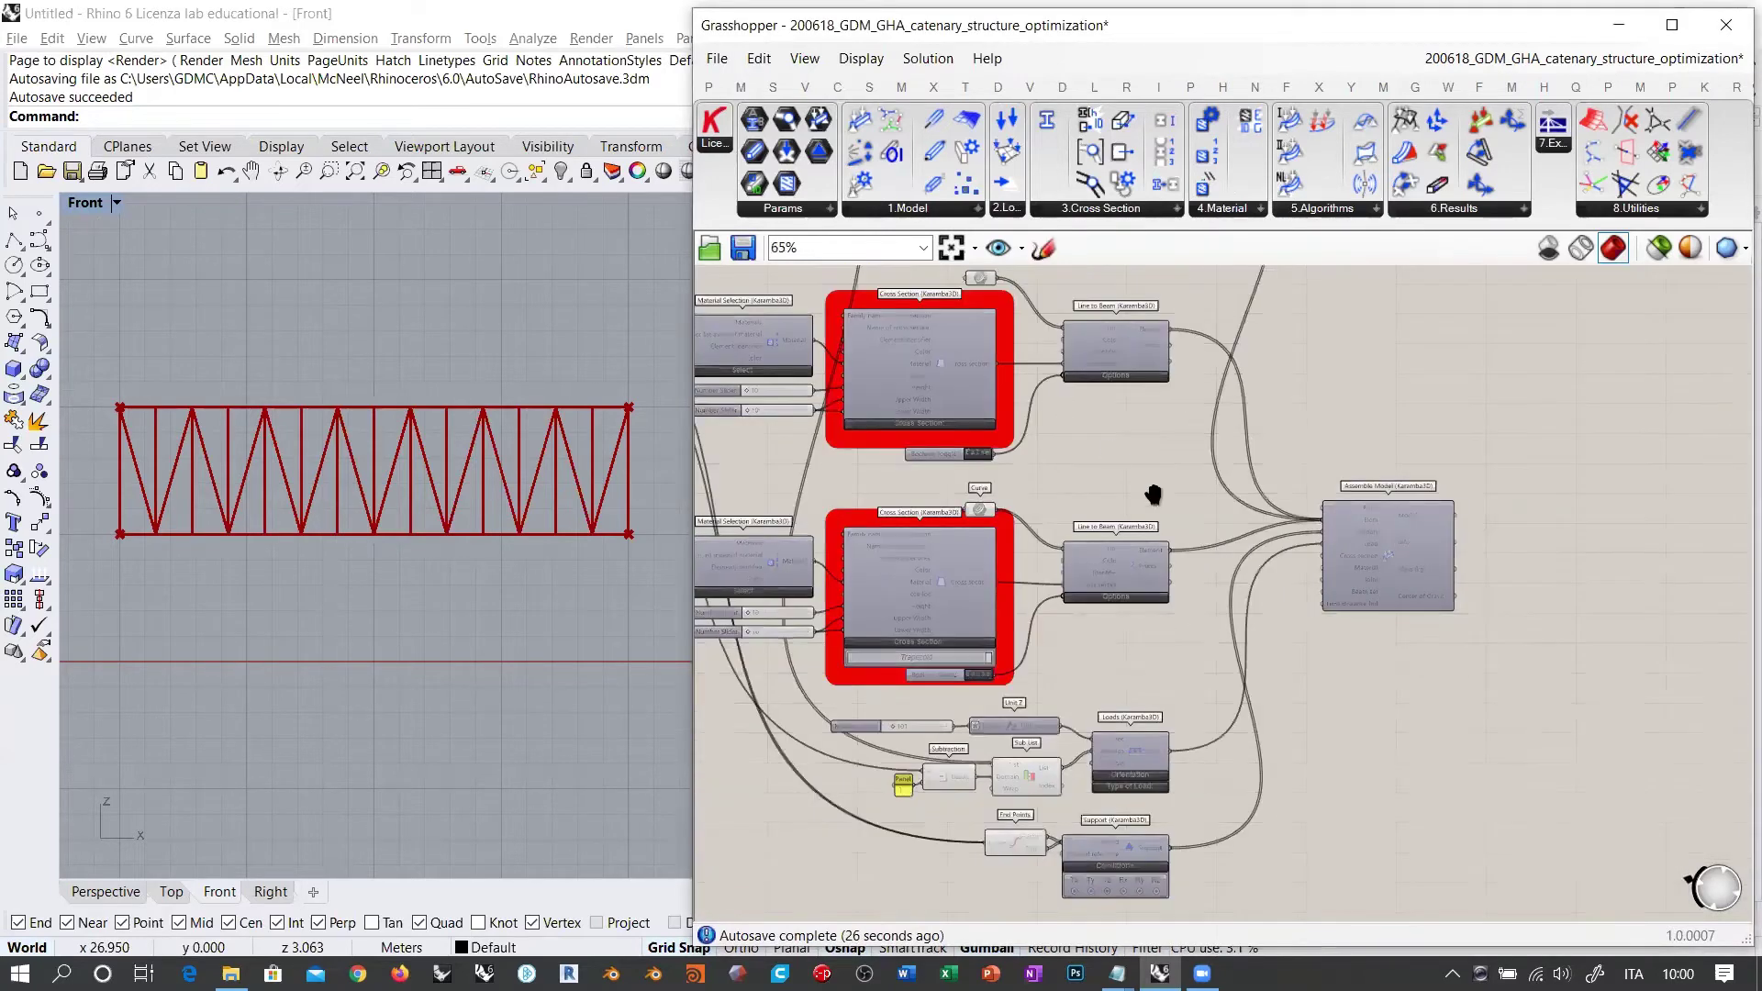
pyautogui.moveTo(1152, 495); pyautogui.dragTo(1433, 722, button='right')
pyautogui.scroll(3, 1176, 388)
pyautogui.moveTo(1176, 387); pyautogui.dragTo(1225, 489, button='right')
pyautogui.scroll(5, 1559, 658)
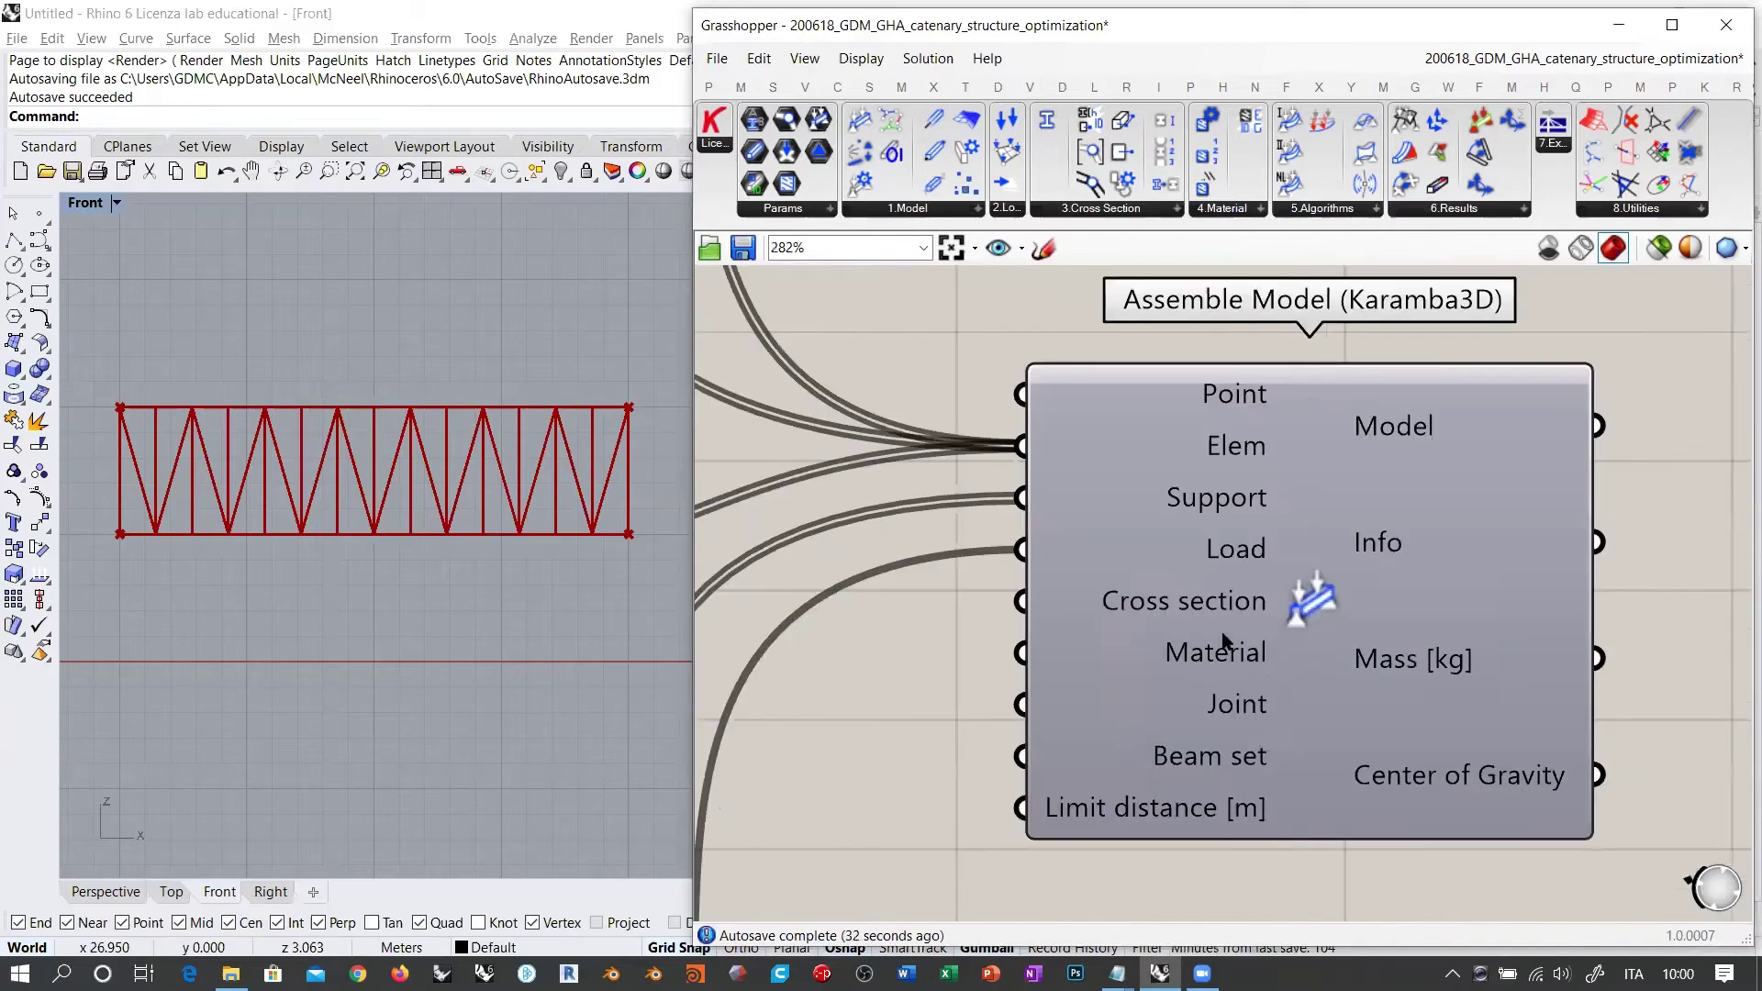
pyautogui.moveTo(1210, 609)
pyautogui.moveTo(1246, 659)
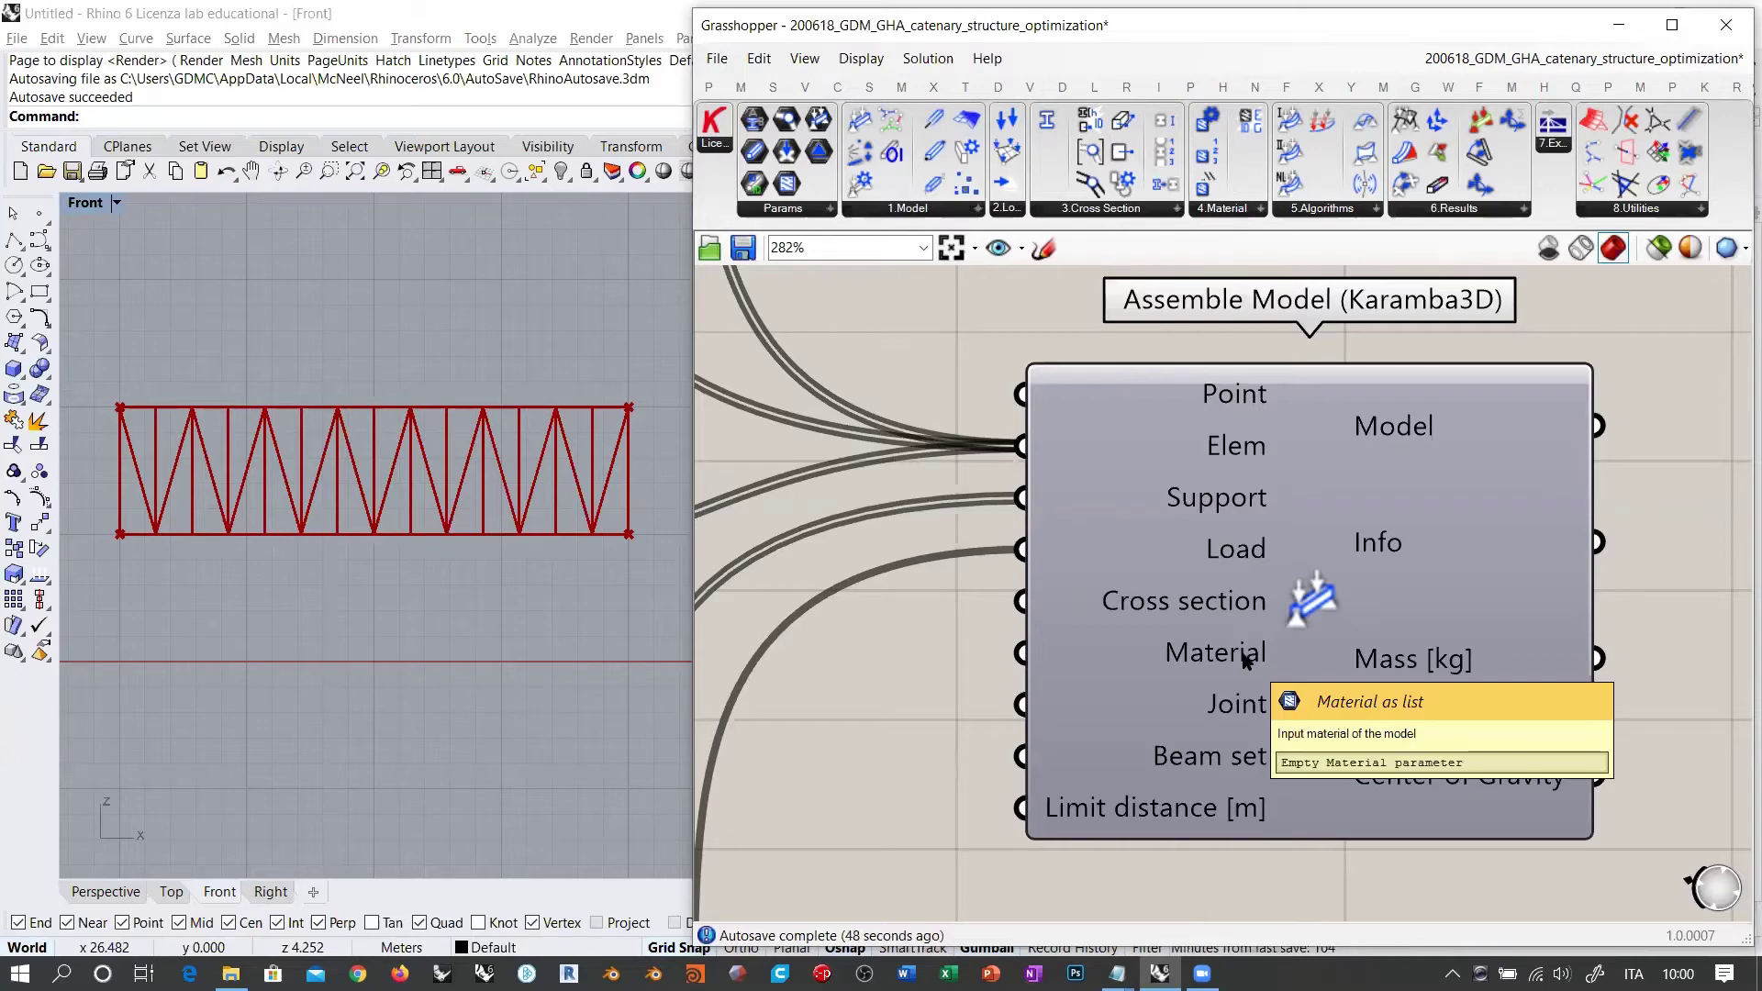
pyautogui.scroll(-5, 1542, 444)
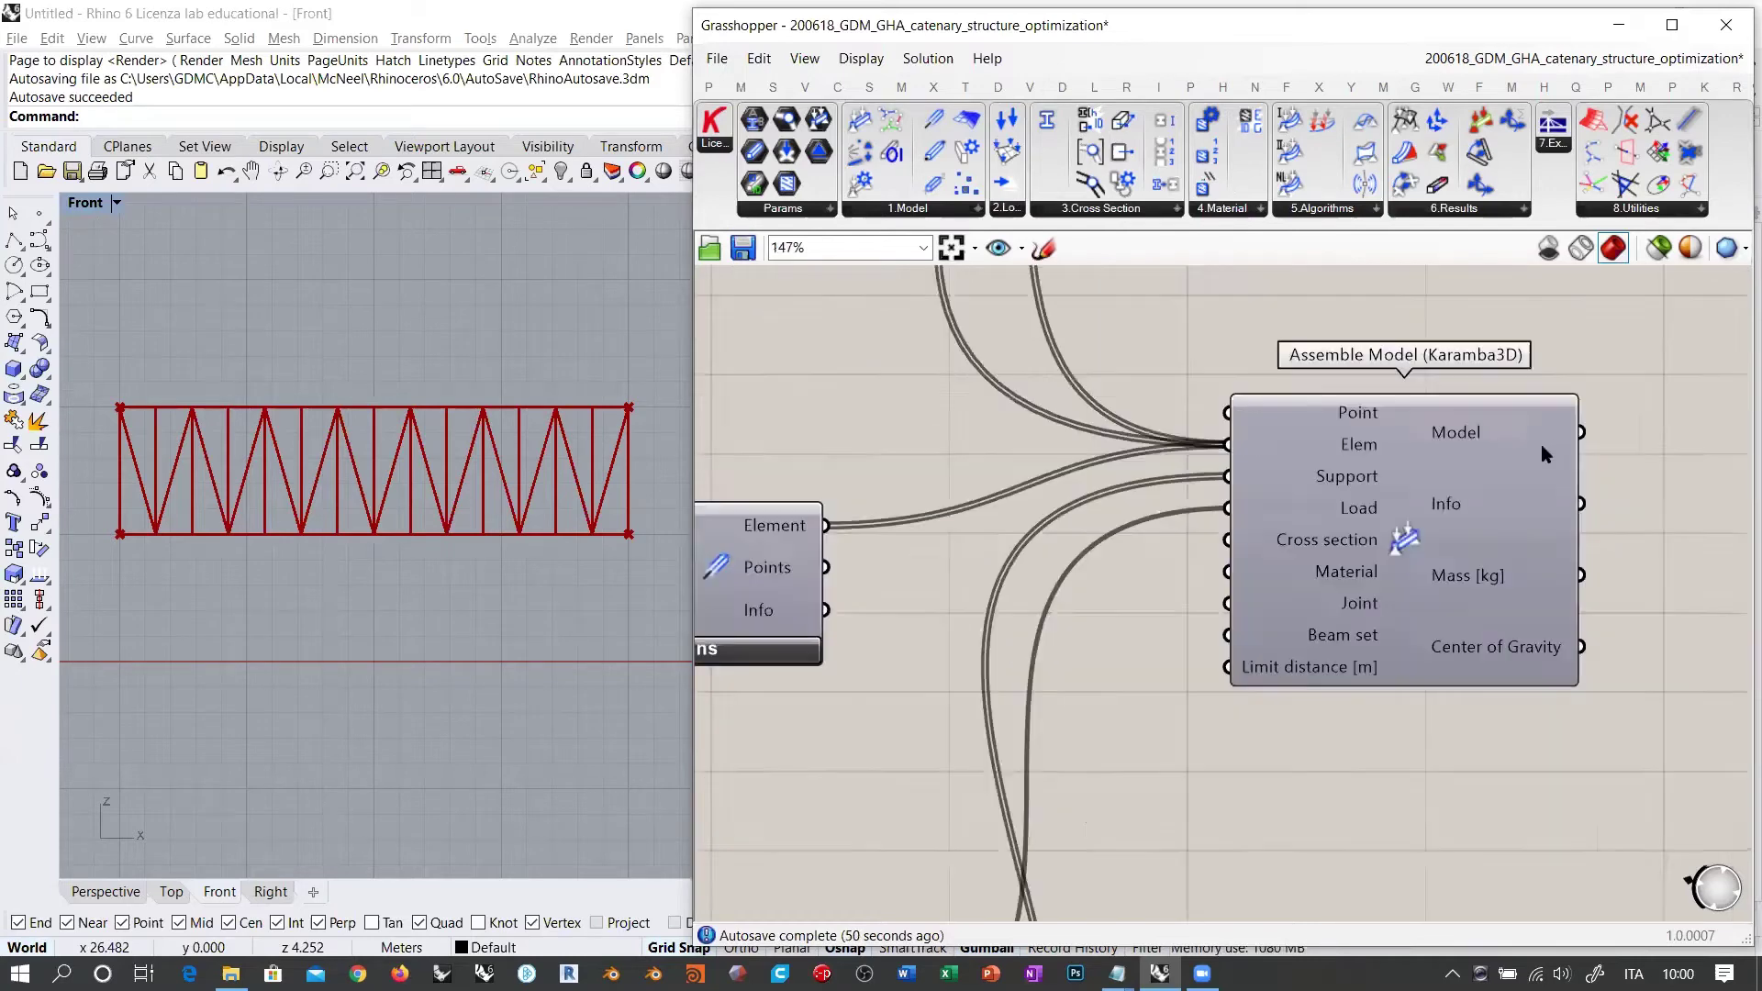
pyautogui.scroll(-3, 1192, 491)
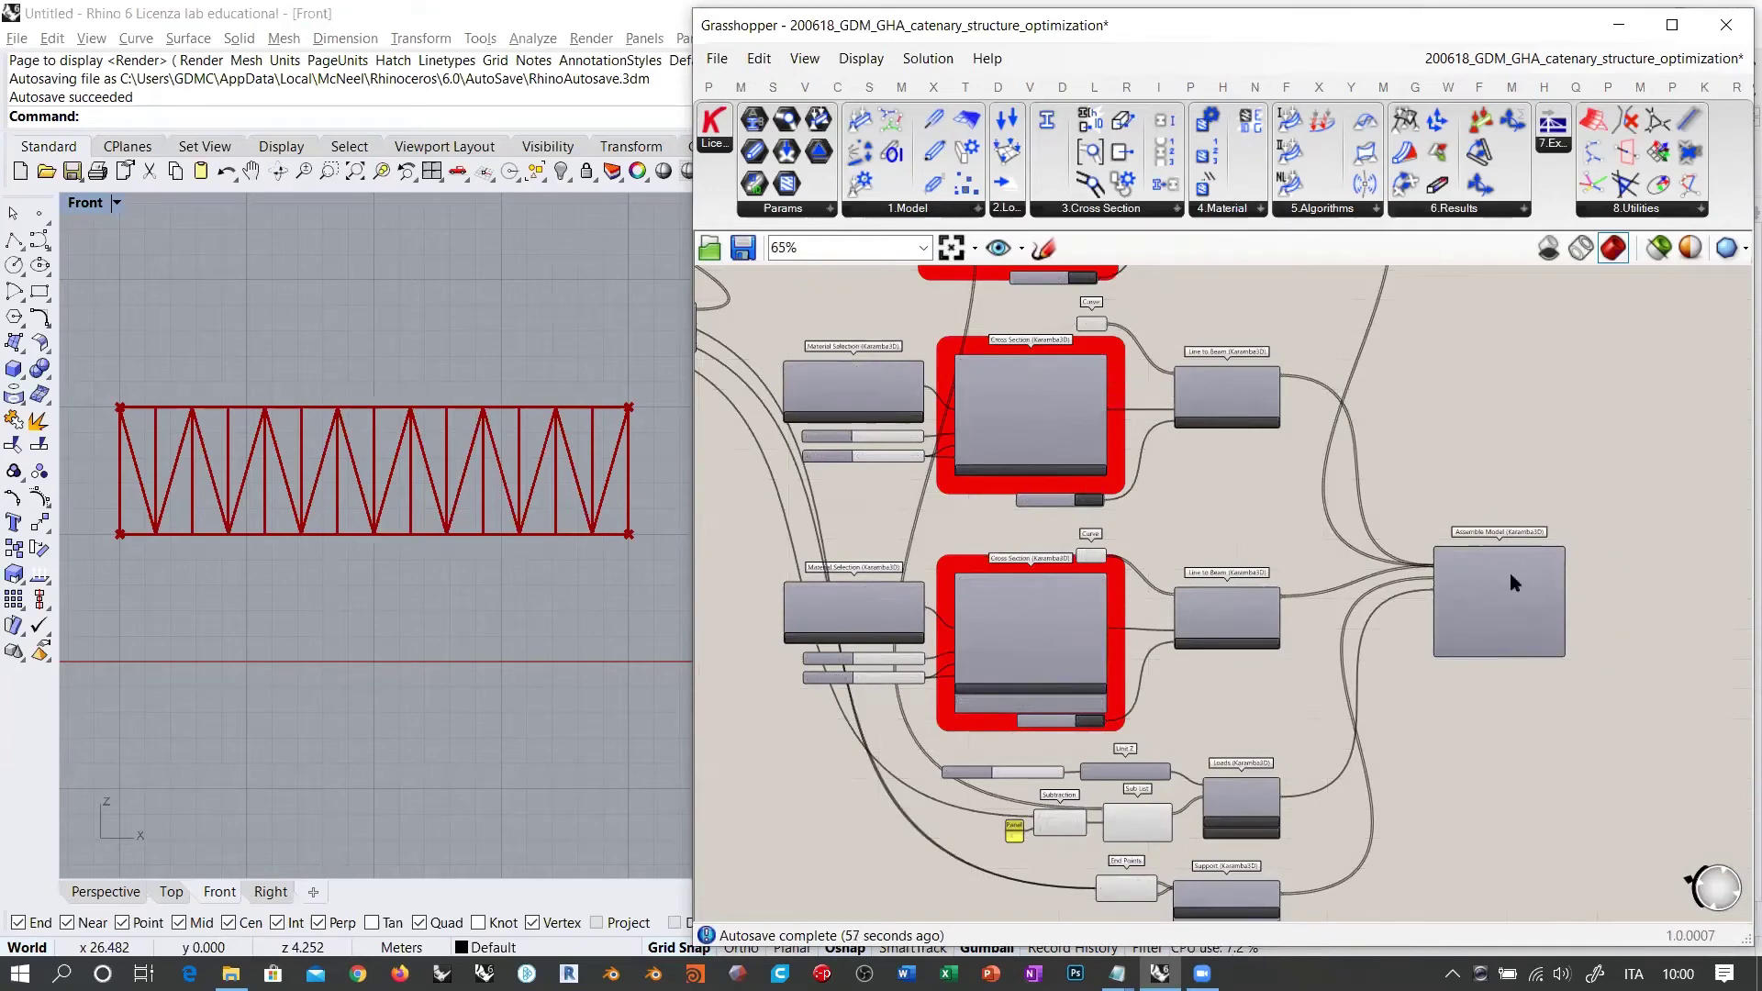
pyautogui.scroll(4, 1624, 605)
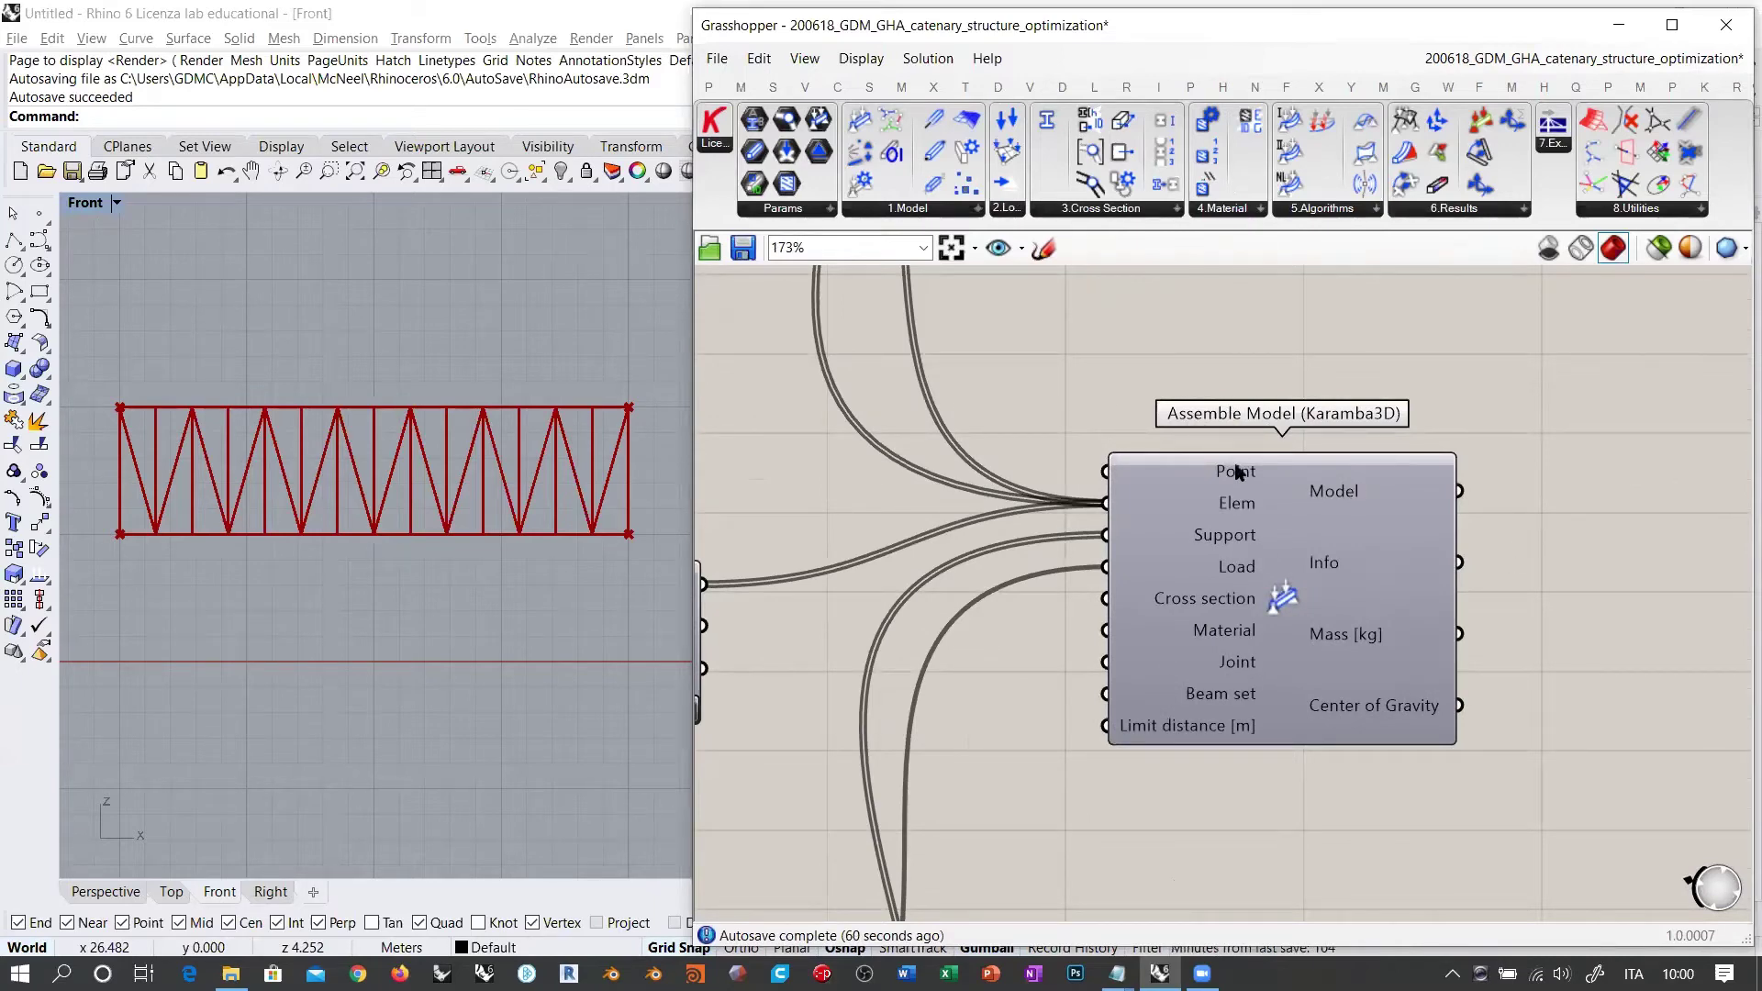
# Step: Move the Assemble Model component slightly up and away from the Line to Beam components
pyautogui.scroll(-5, 1238, 473)
pyautogui.click(1076, 556)
pyautogui.scroll(3, 1226, 477)
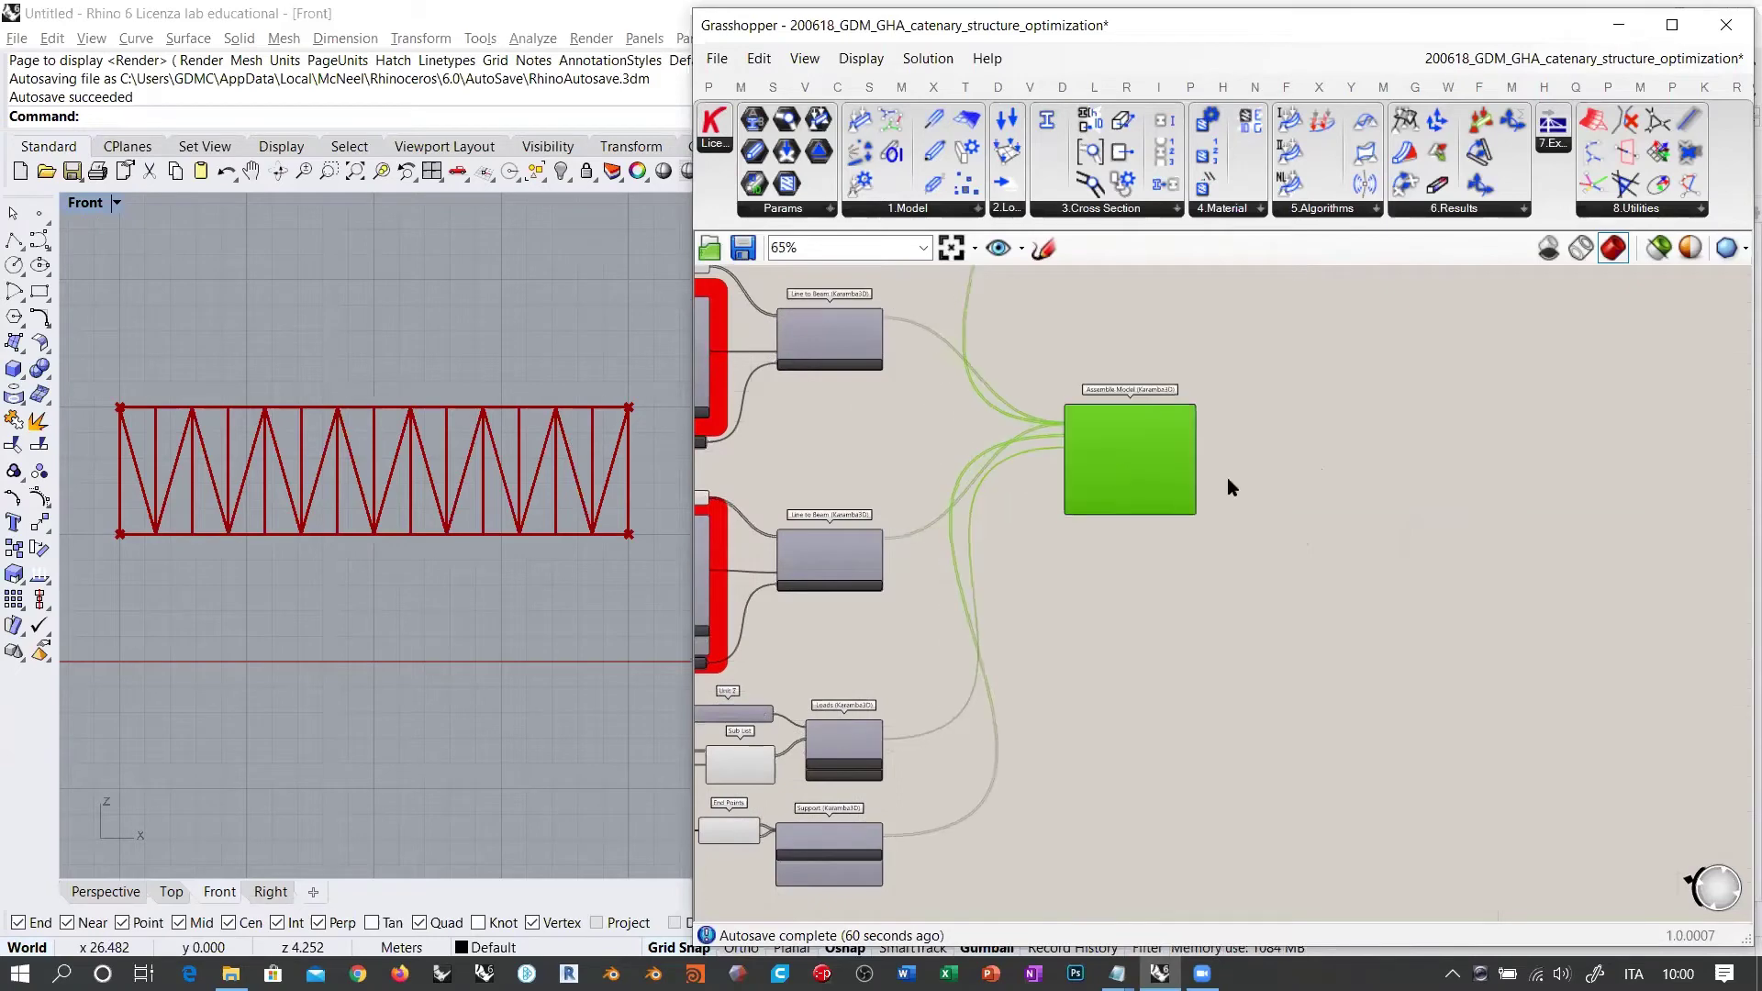
pyautogui.moveTo(957, 549); pyautogui.dragTo(952, 549)
pyautogui.click(1211, 539)
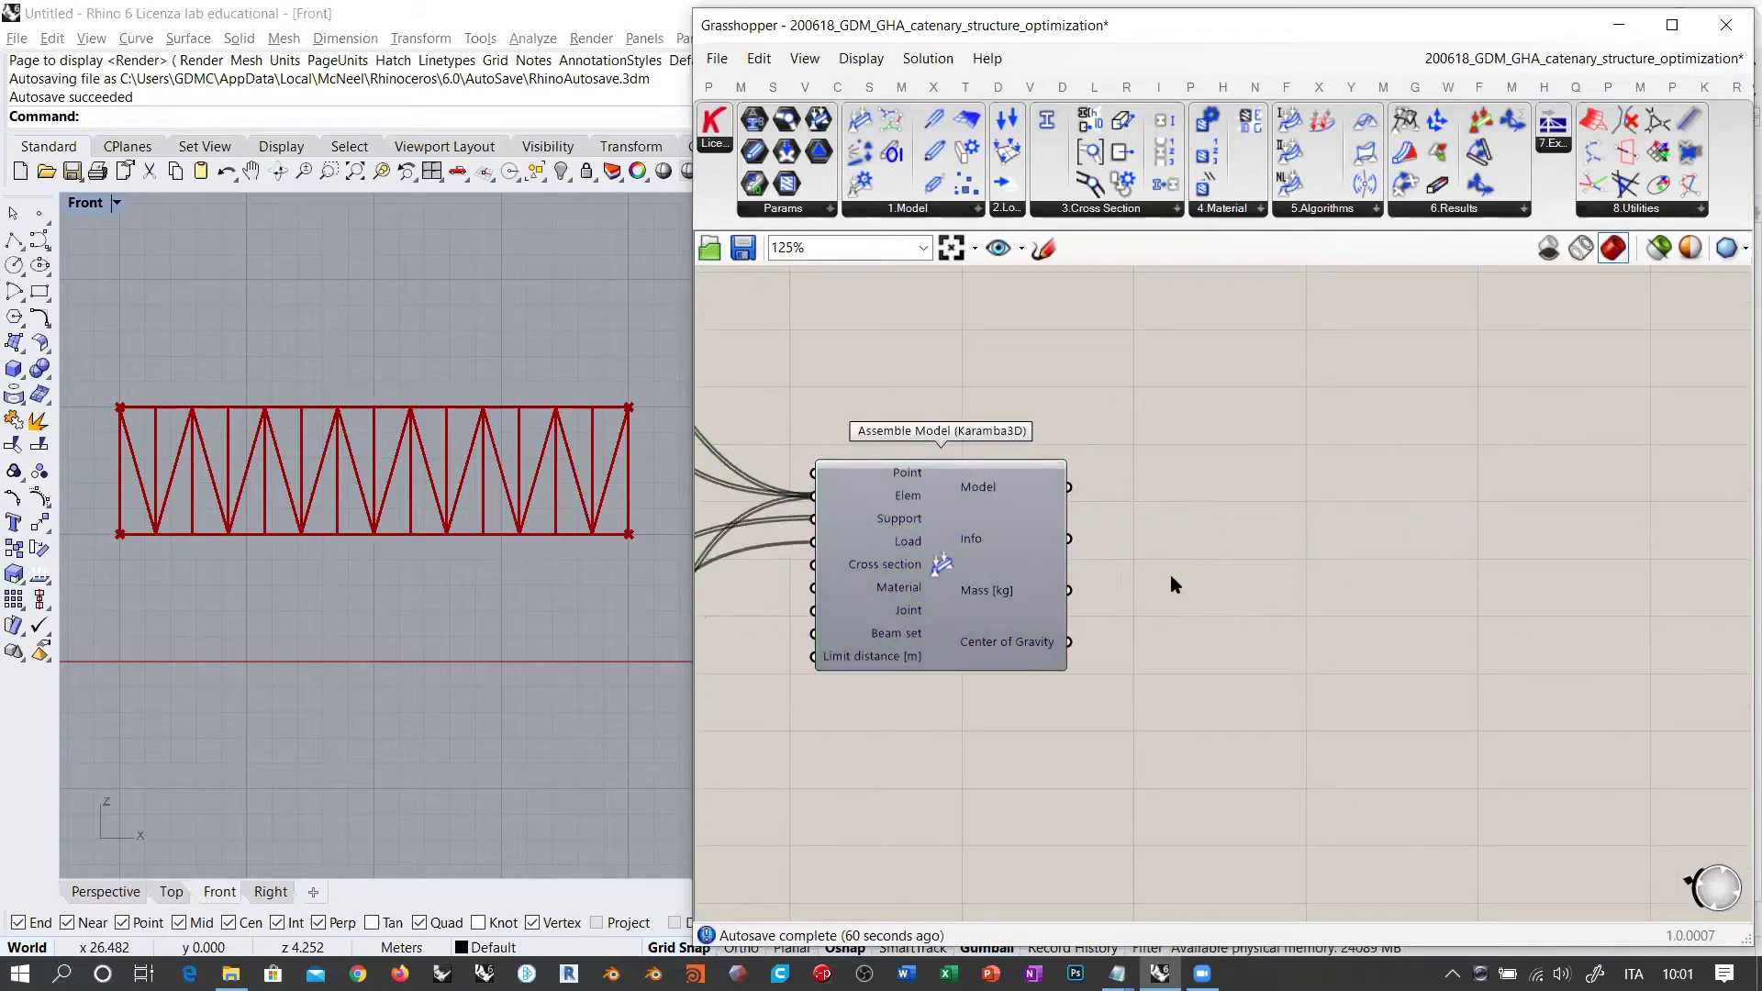
# Step: Add a Number parameter named Mass and connect the Assemble Model component's Mass [kg] output to it
pyautogui.scroll(2, 1147, 491)
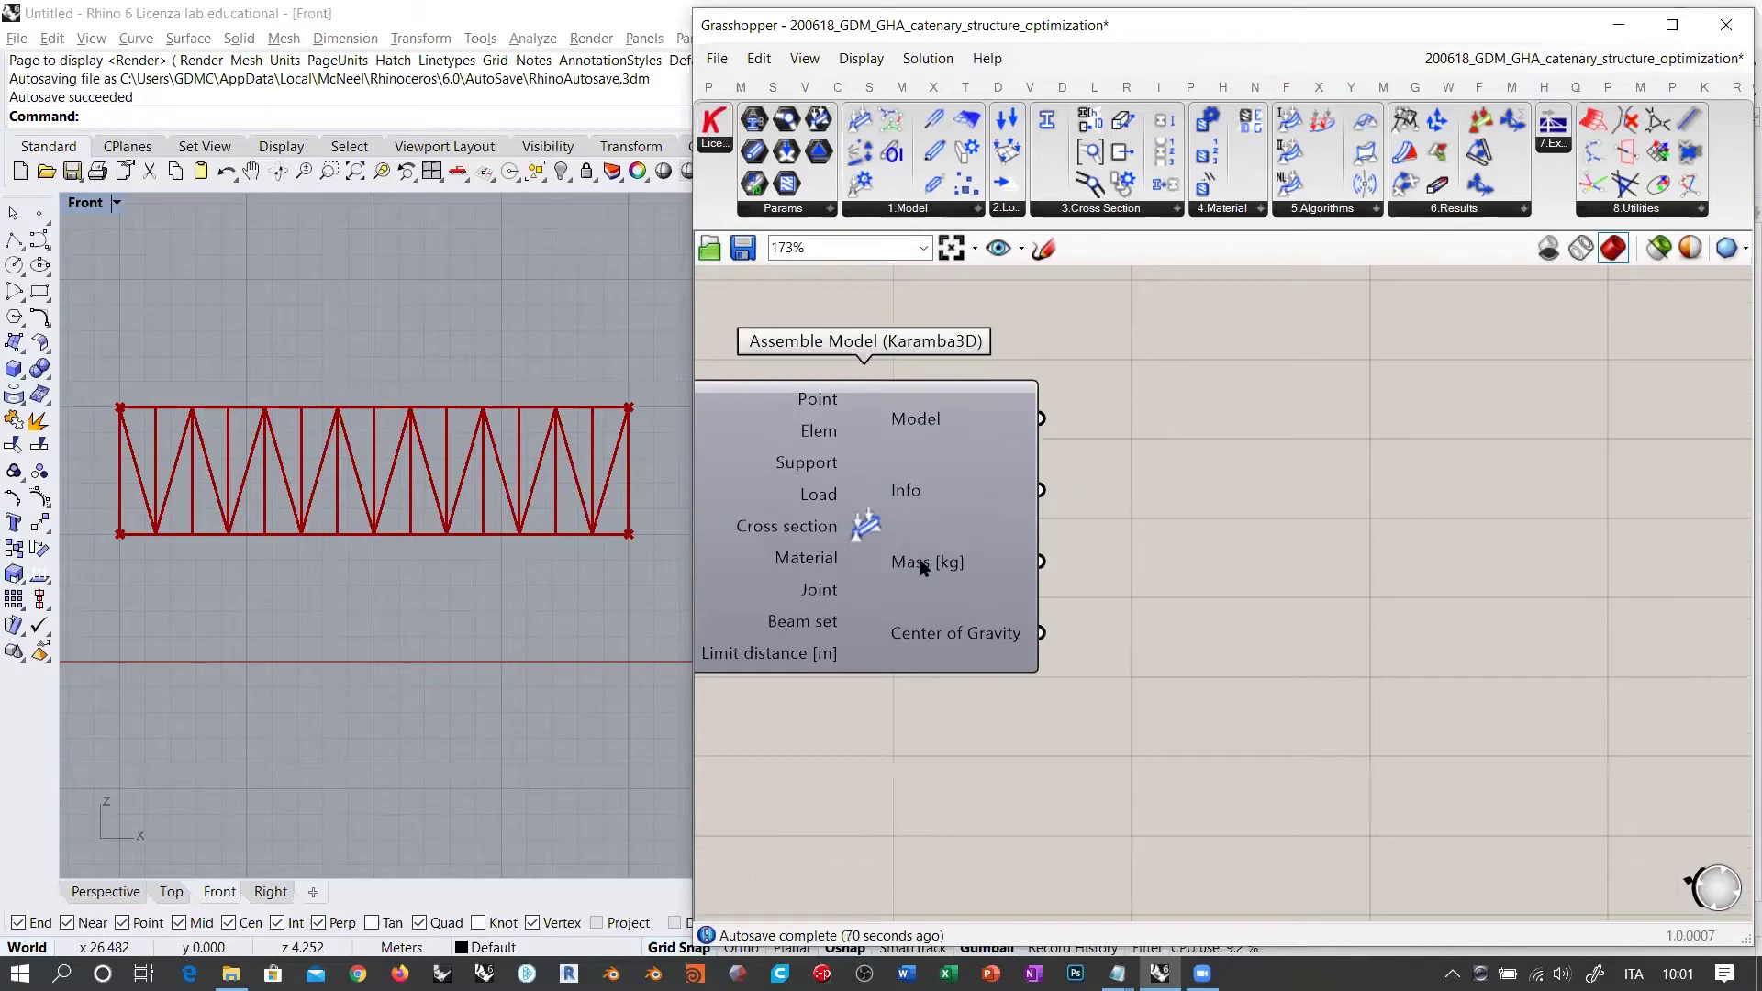
pyautogui.moveTo(923, 567)
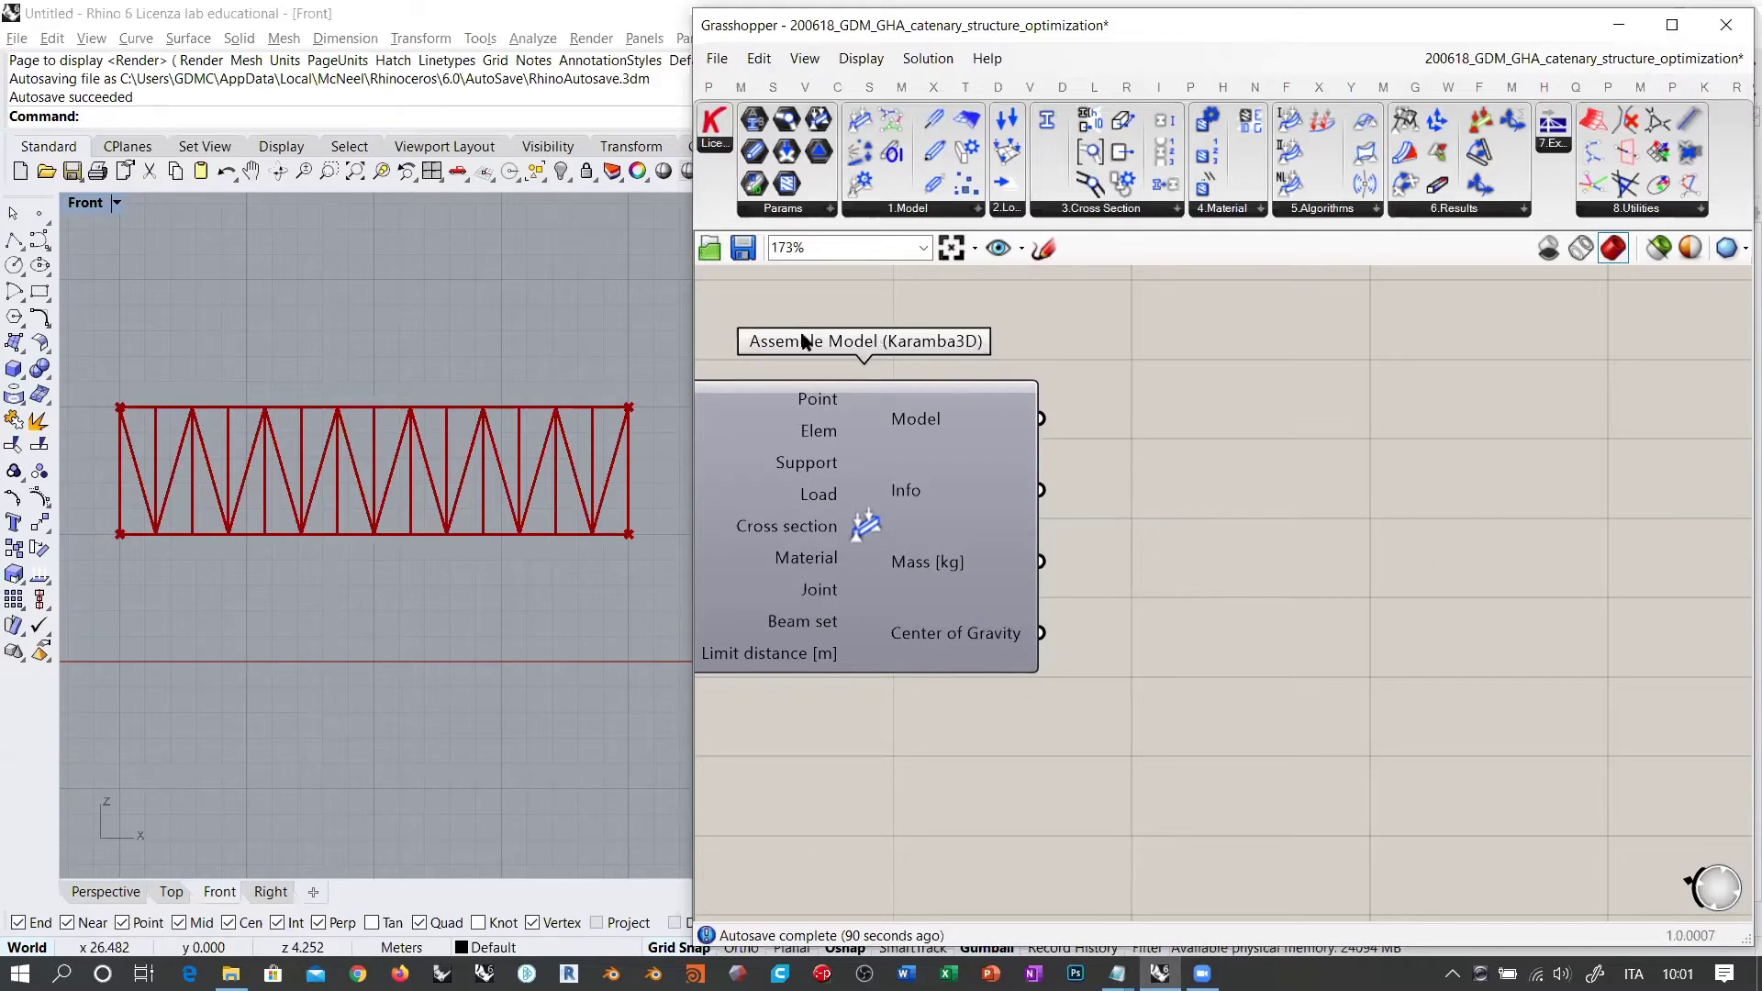
pyautogui.doubleClick(1299, 633)
pyautogui.write('num')
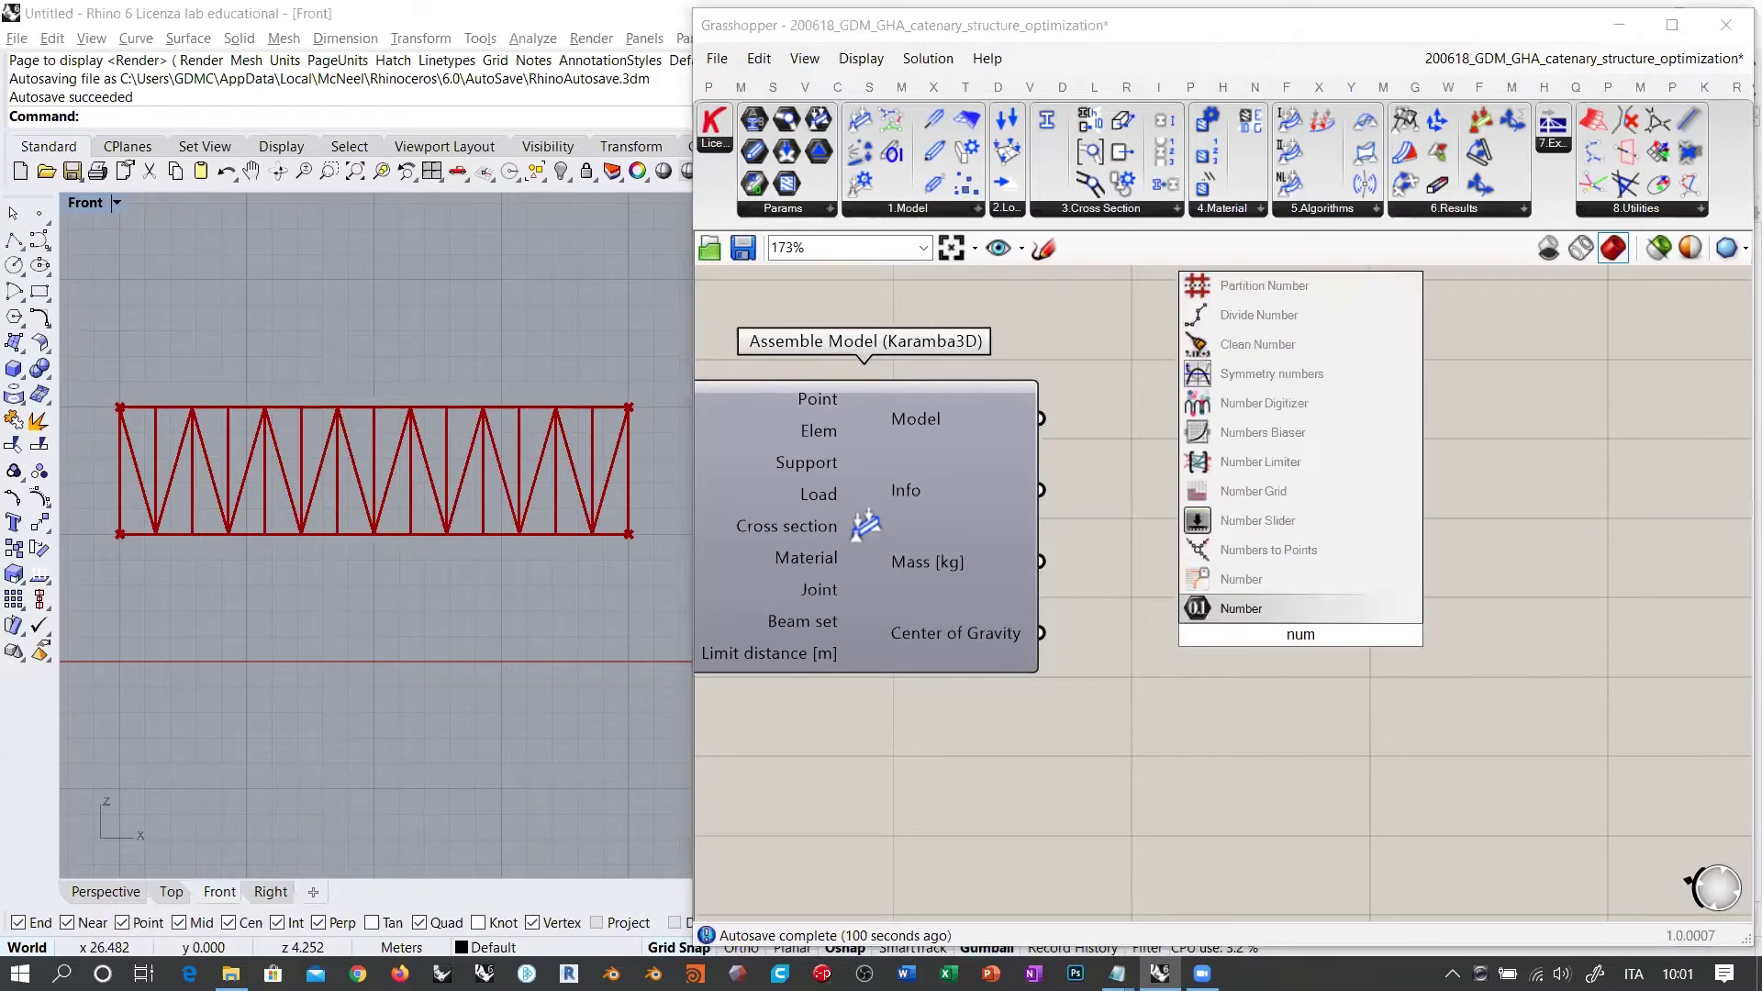
pyautogui.click(1241, 608)
pyautogui.moveTo(1040, 562); pyautogui.dragTo(1257, 646)
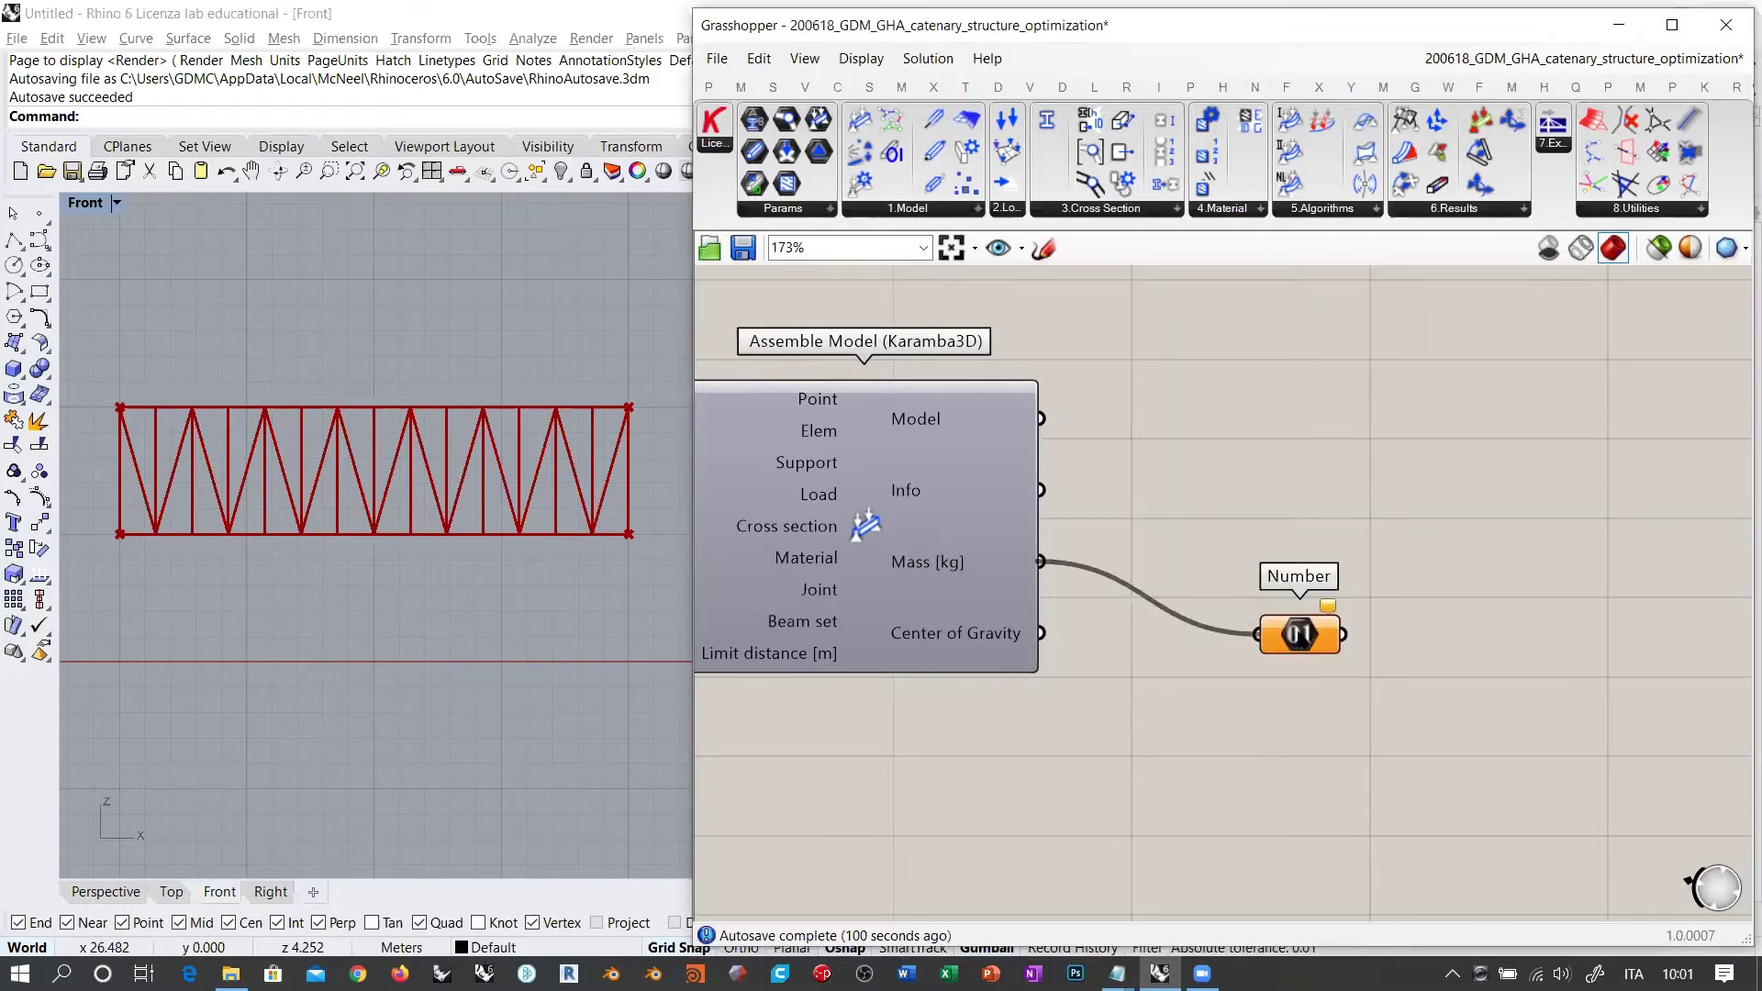
pyautogui.rightClick(1296, 633)
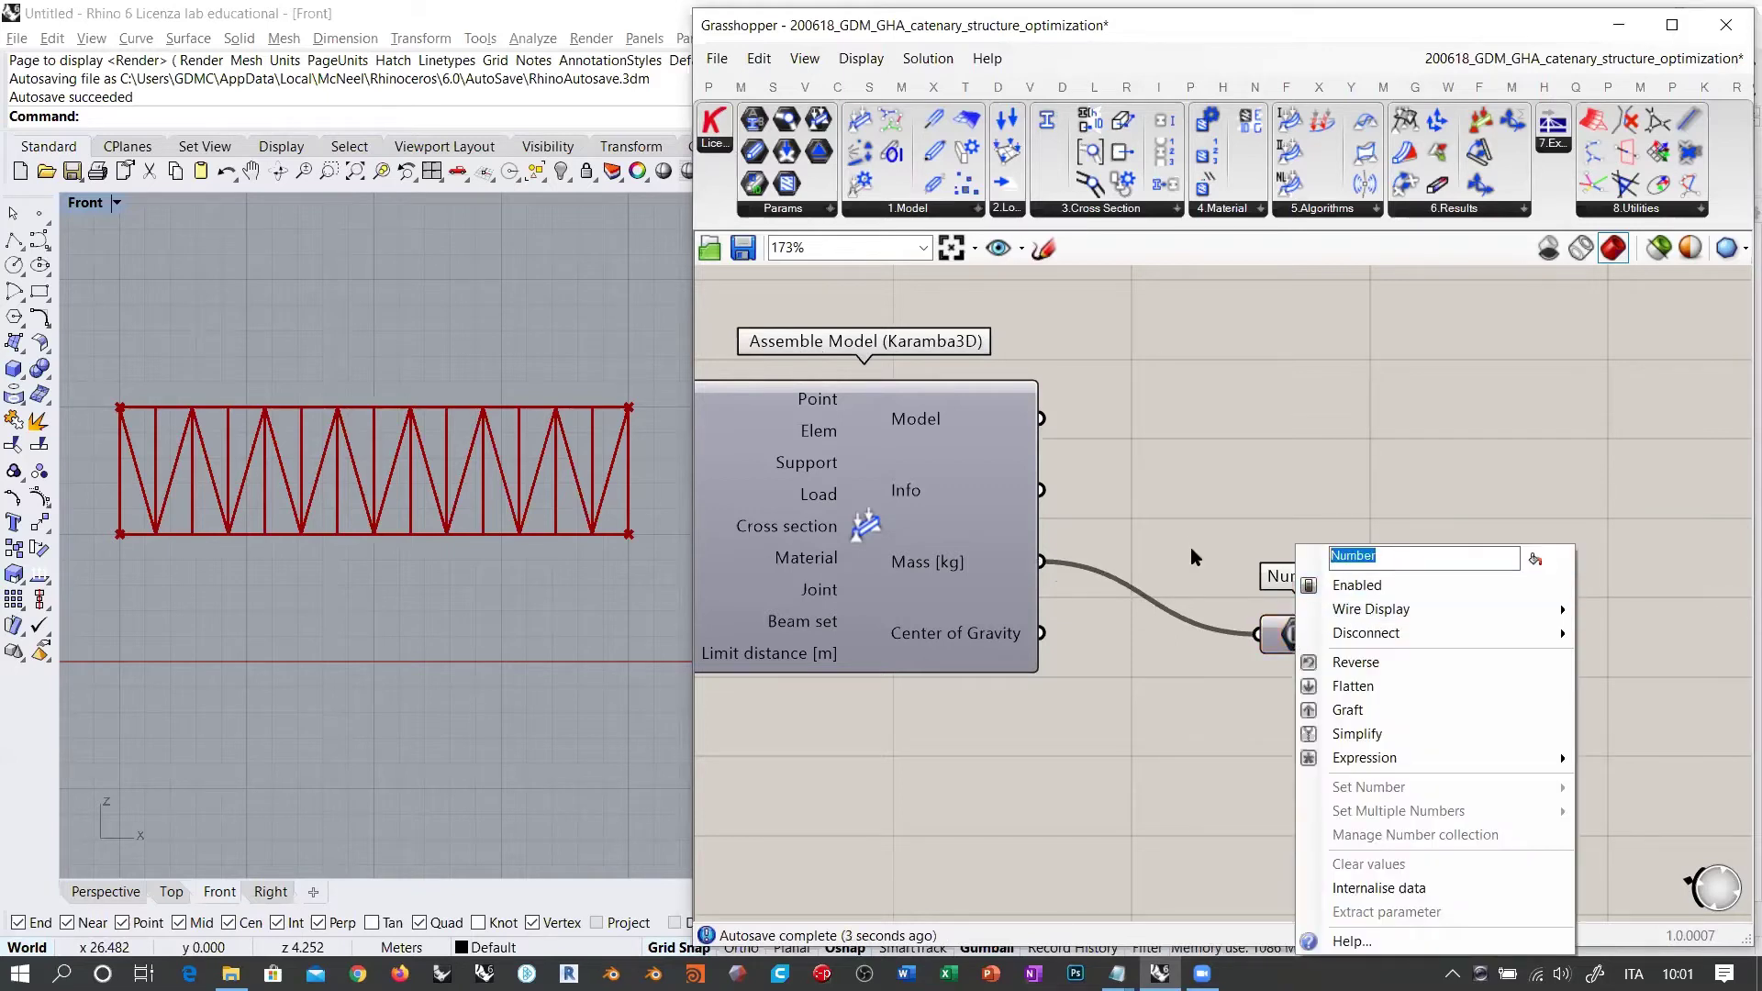
pyautogui.write('Mass')
pyautogui.press('Return')
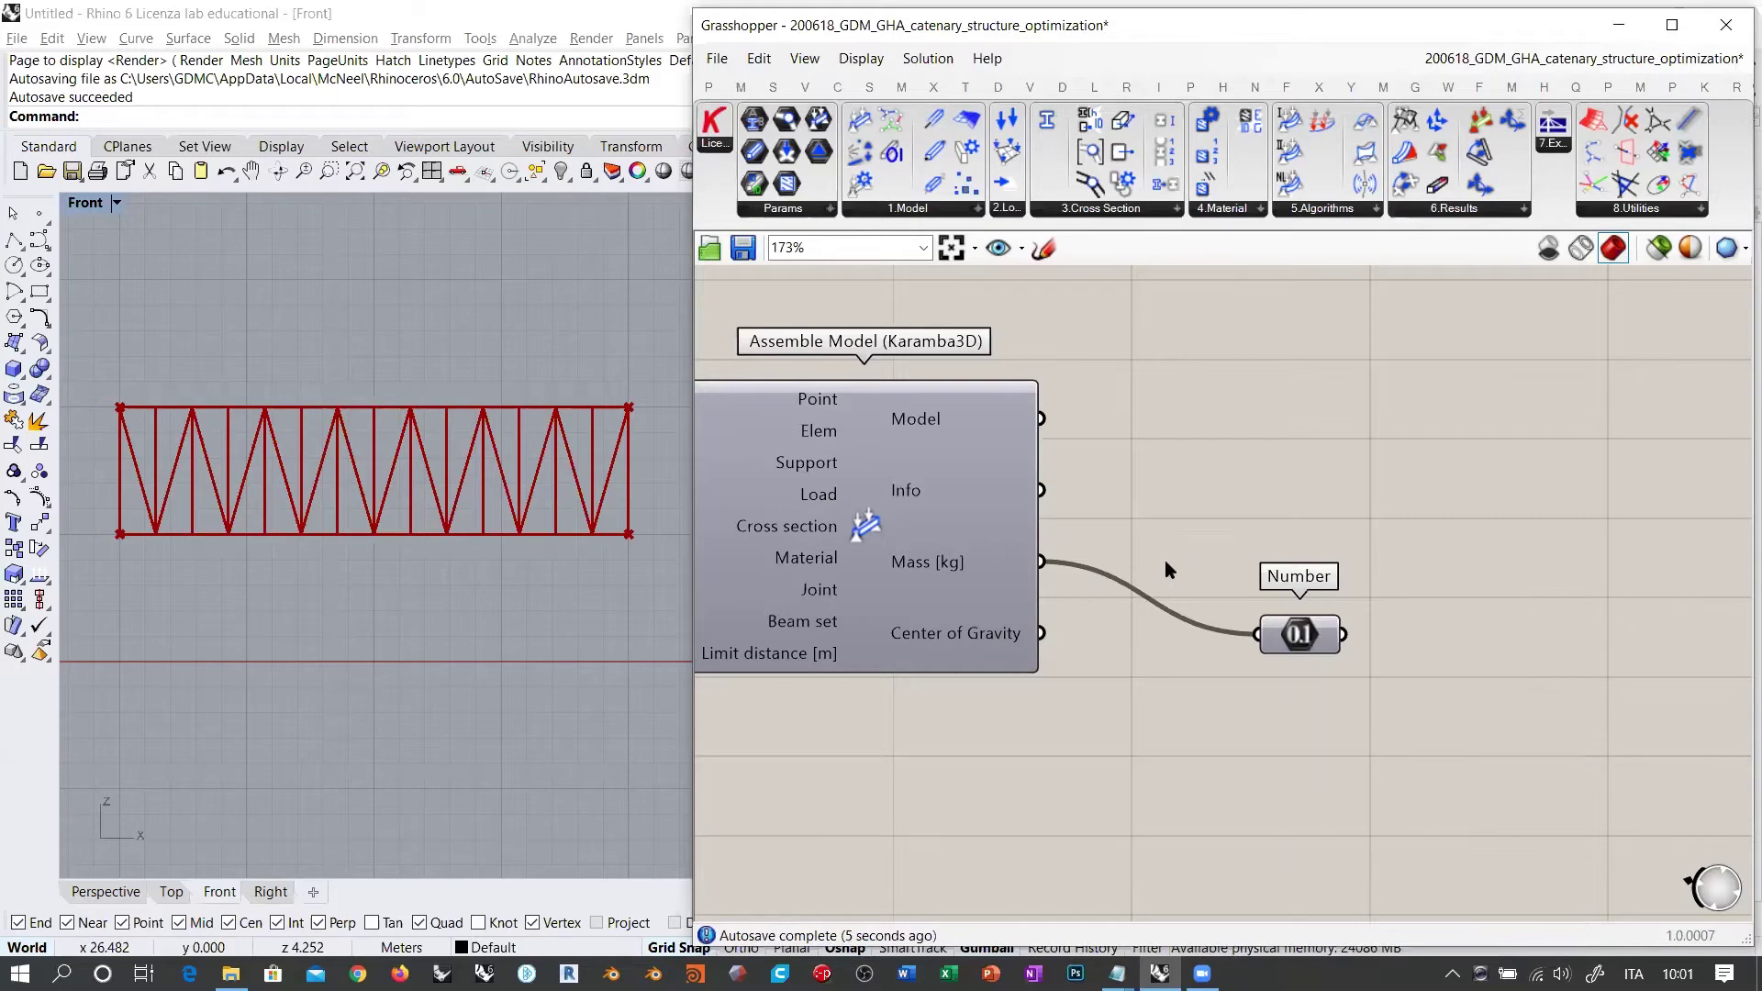
# Step: Add a Panel to the right of the Number parameter and title it MASS
pyautogui.doubleClick(1489, 679)
pyautogui.write('panel')
pyautogui.press('Return')
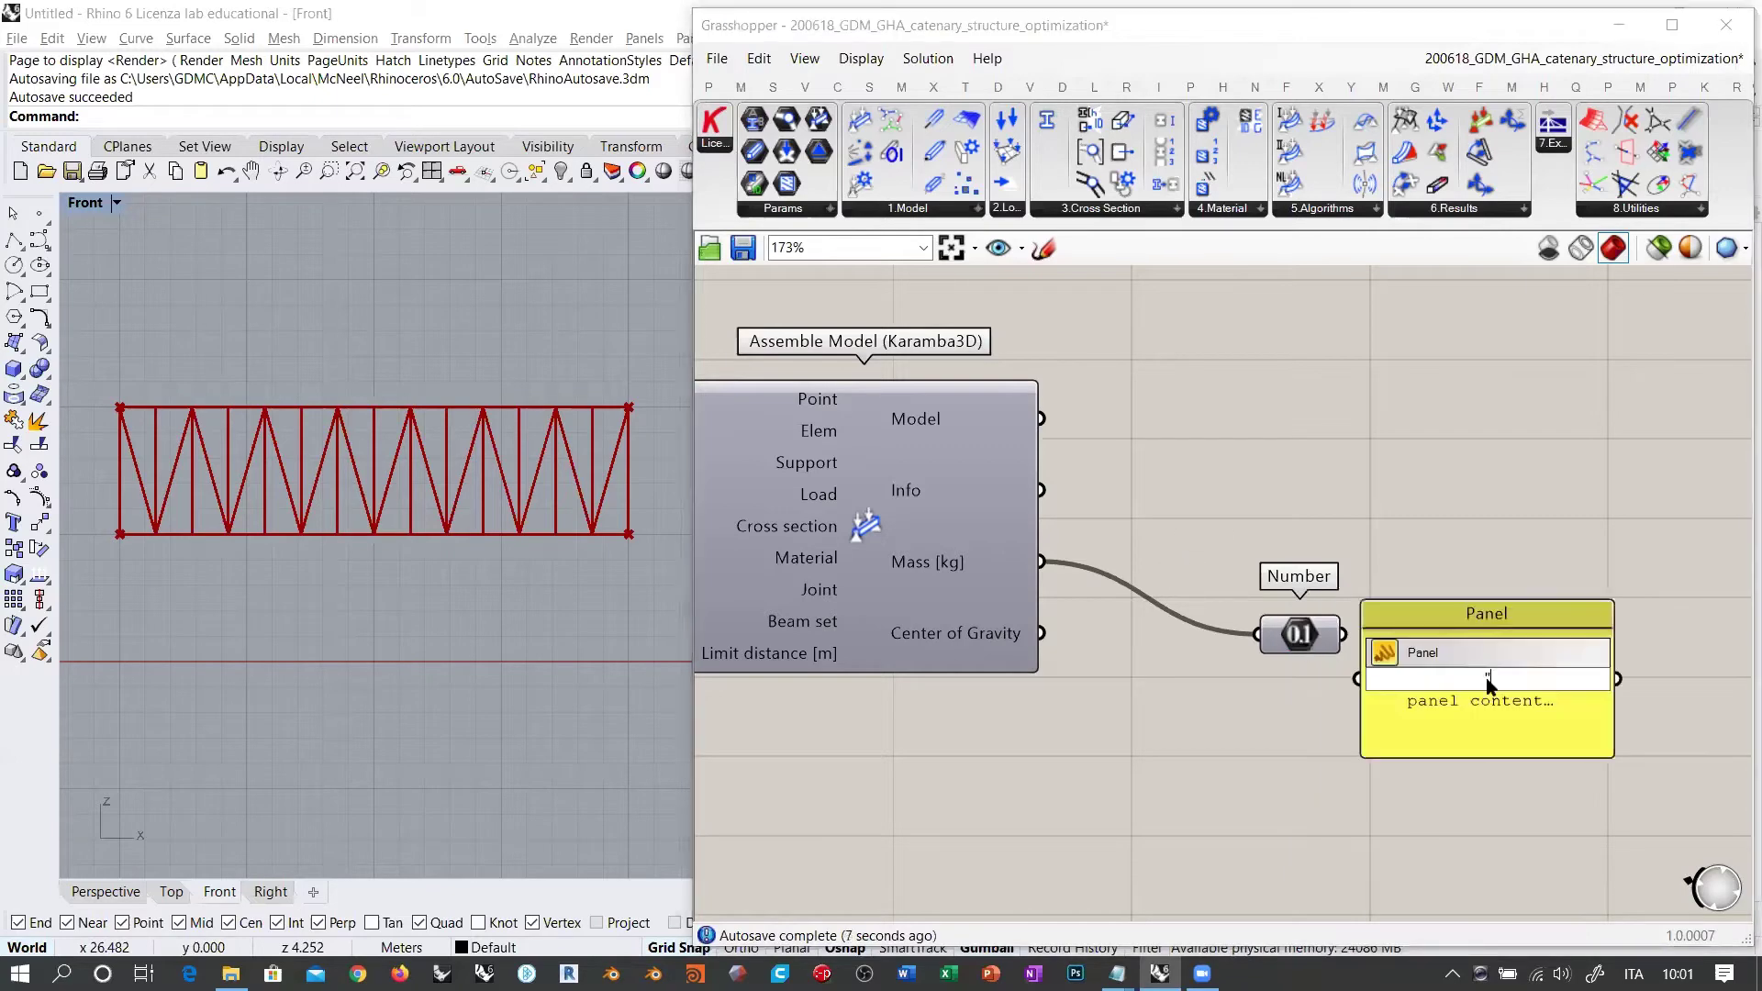
pyautogui.rightClick(1462, 630)
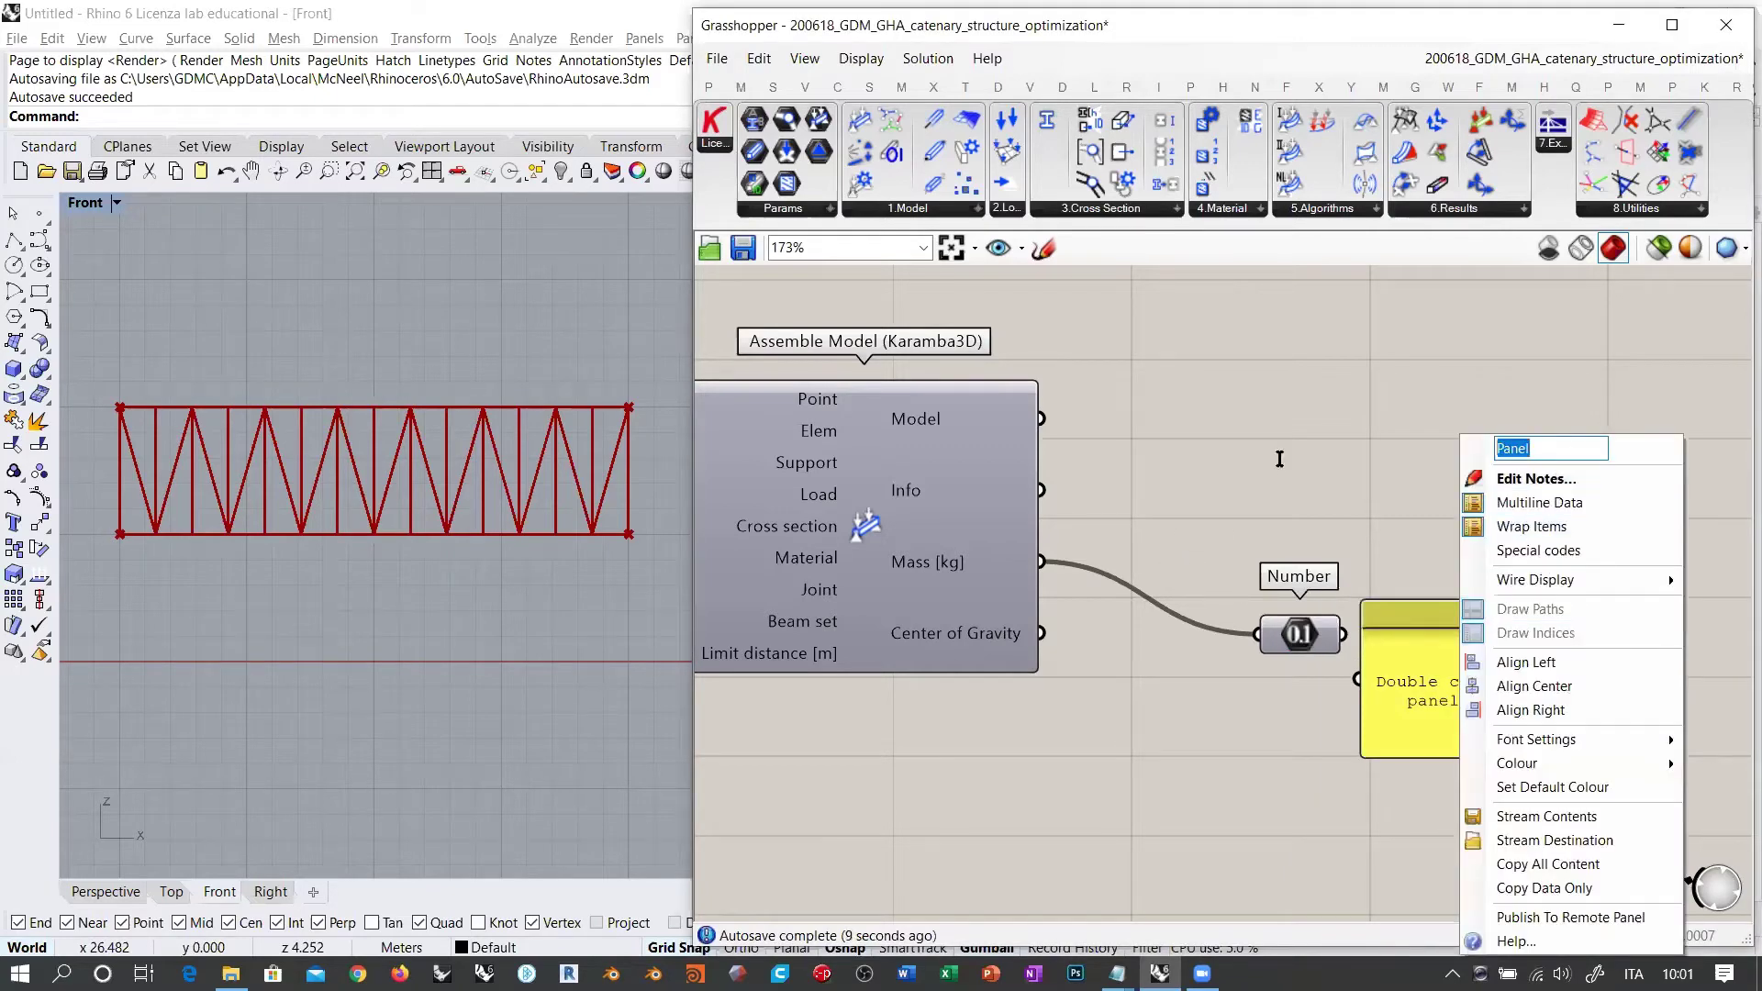
pyautogui.write('MASS')
pyautogui.press('Return')
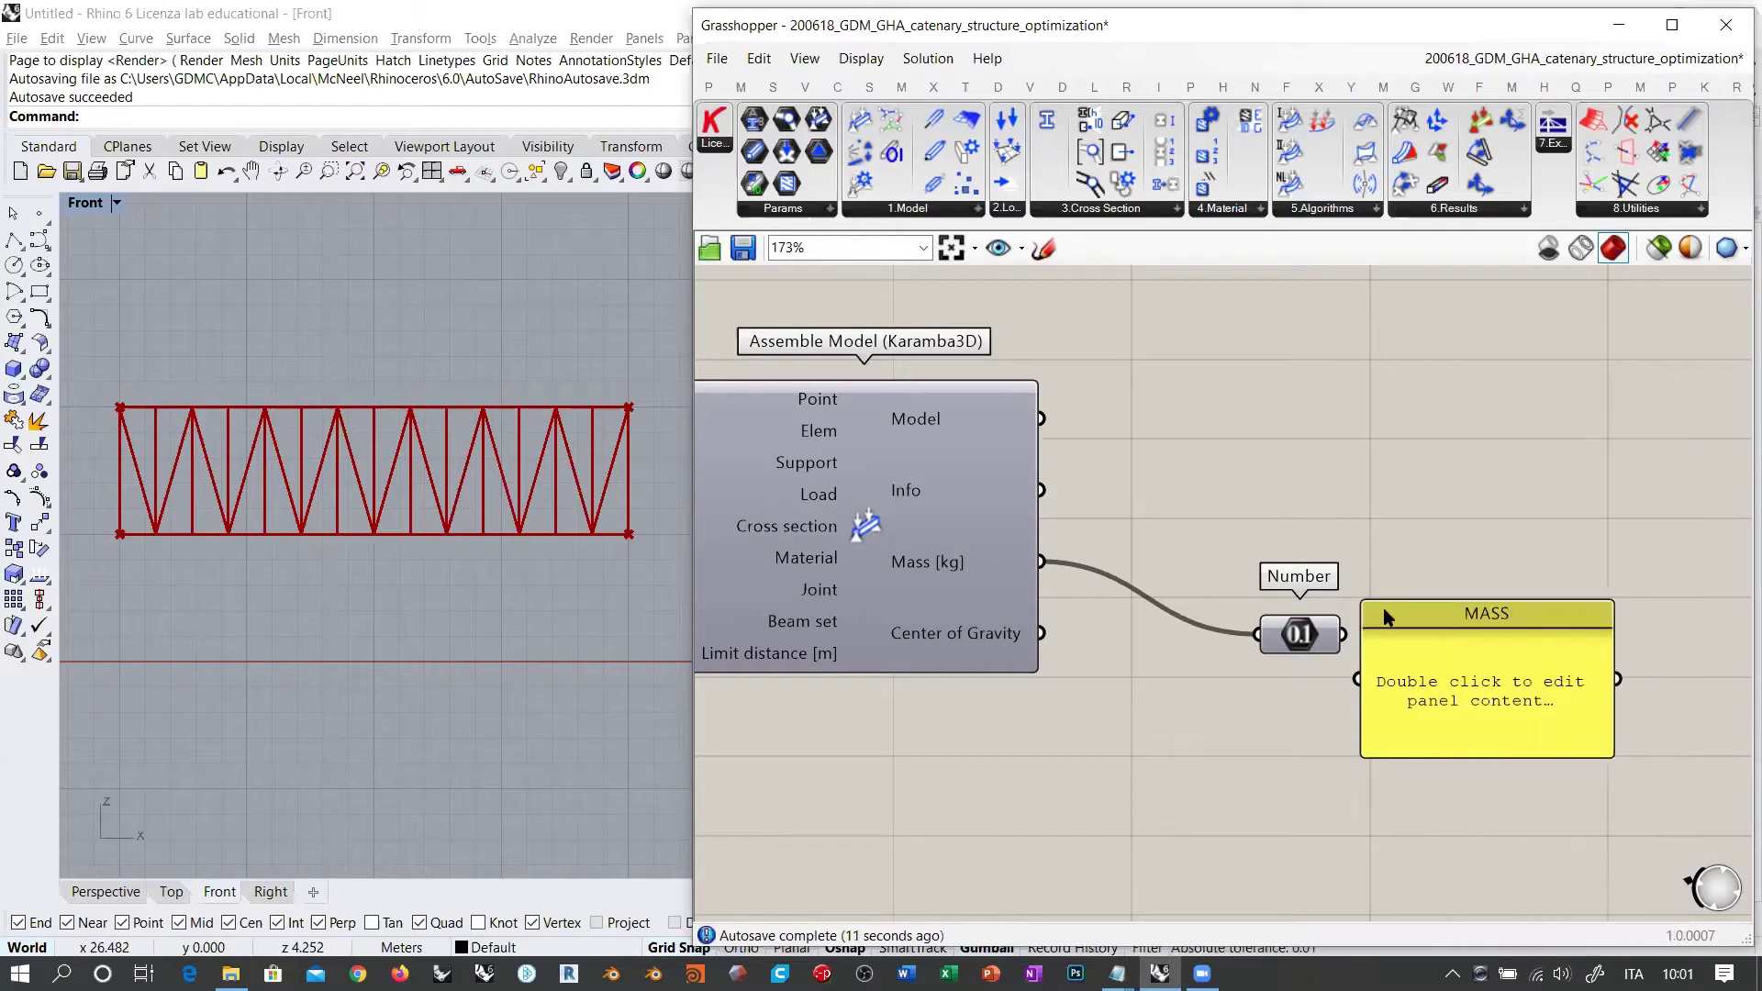
# Step: Connect the Number parameter to the MASS panel, align the parameter with it, and turn off the panel's indices and paths
pyautogui.moveTo(1343, 634); pyautogui.dragTo(1280, 686)
pyautogui.rightClick(1480, 684)
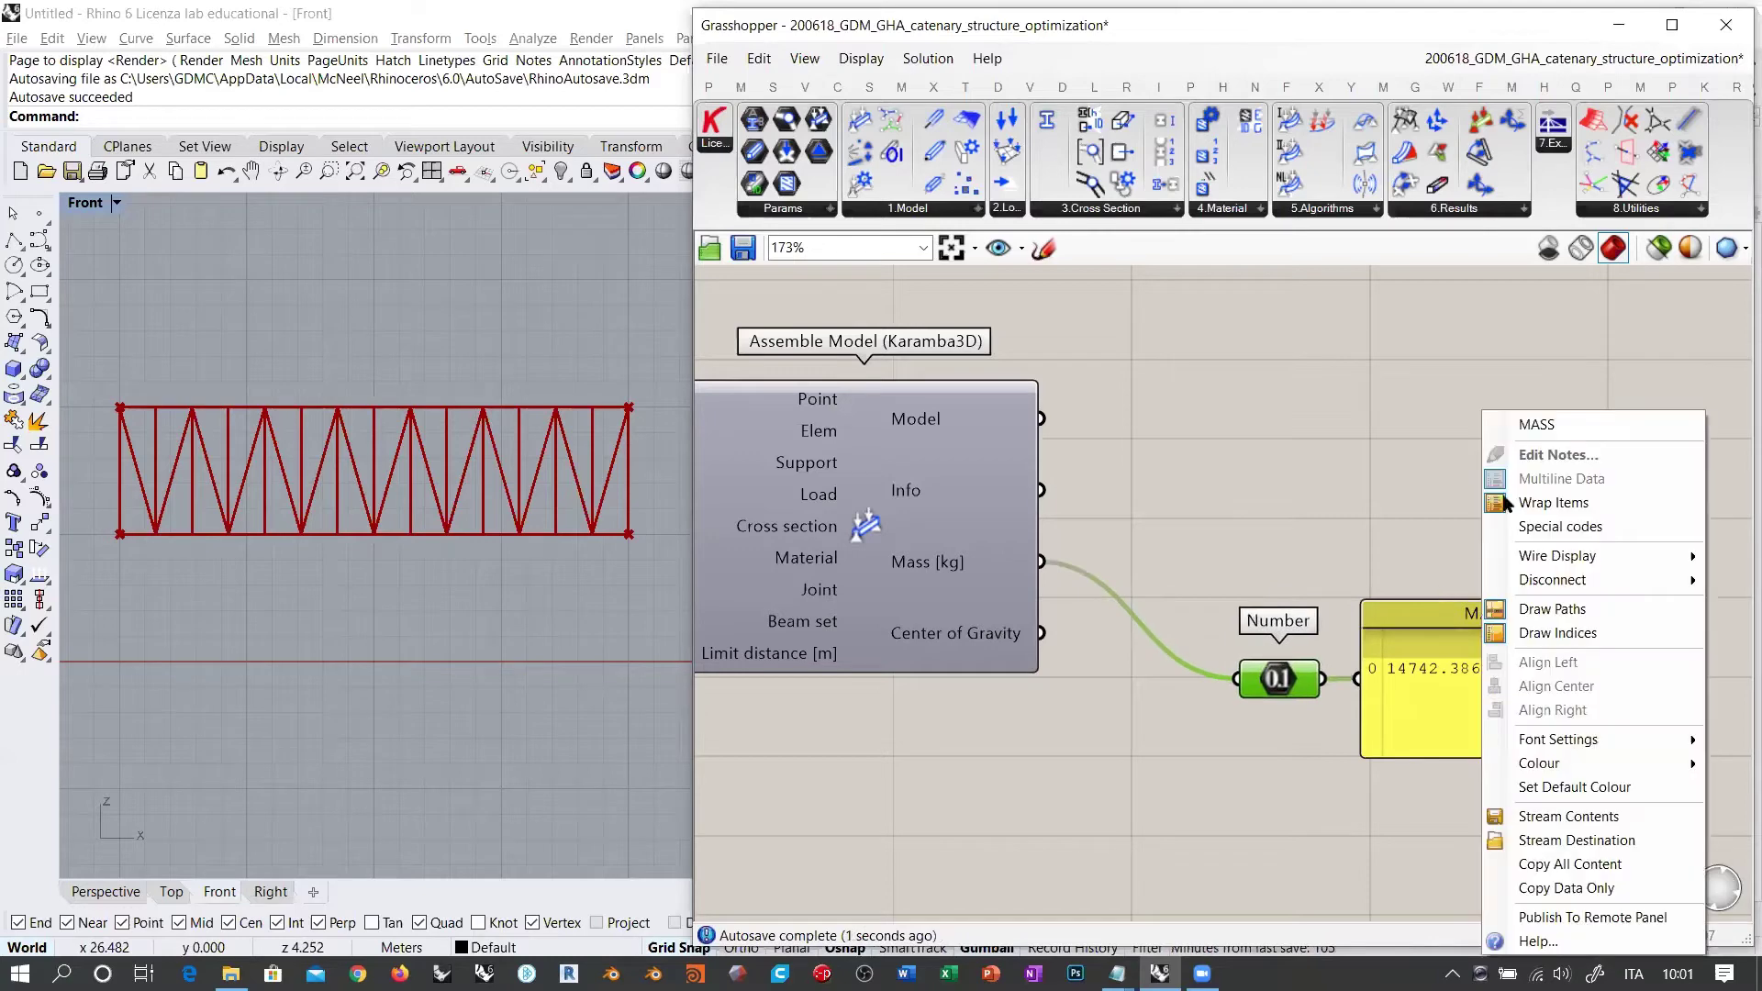
pyautogui.click(1557, 633)
pyautogui.rightClick(1481, 679)
pyautogui.click(1551, 608)
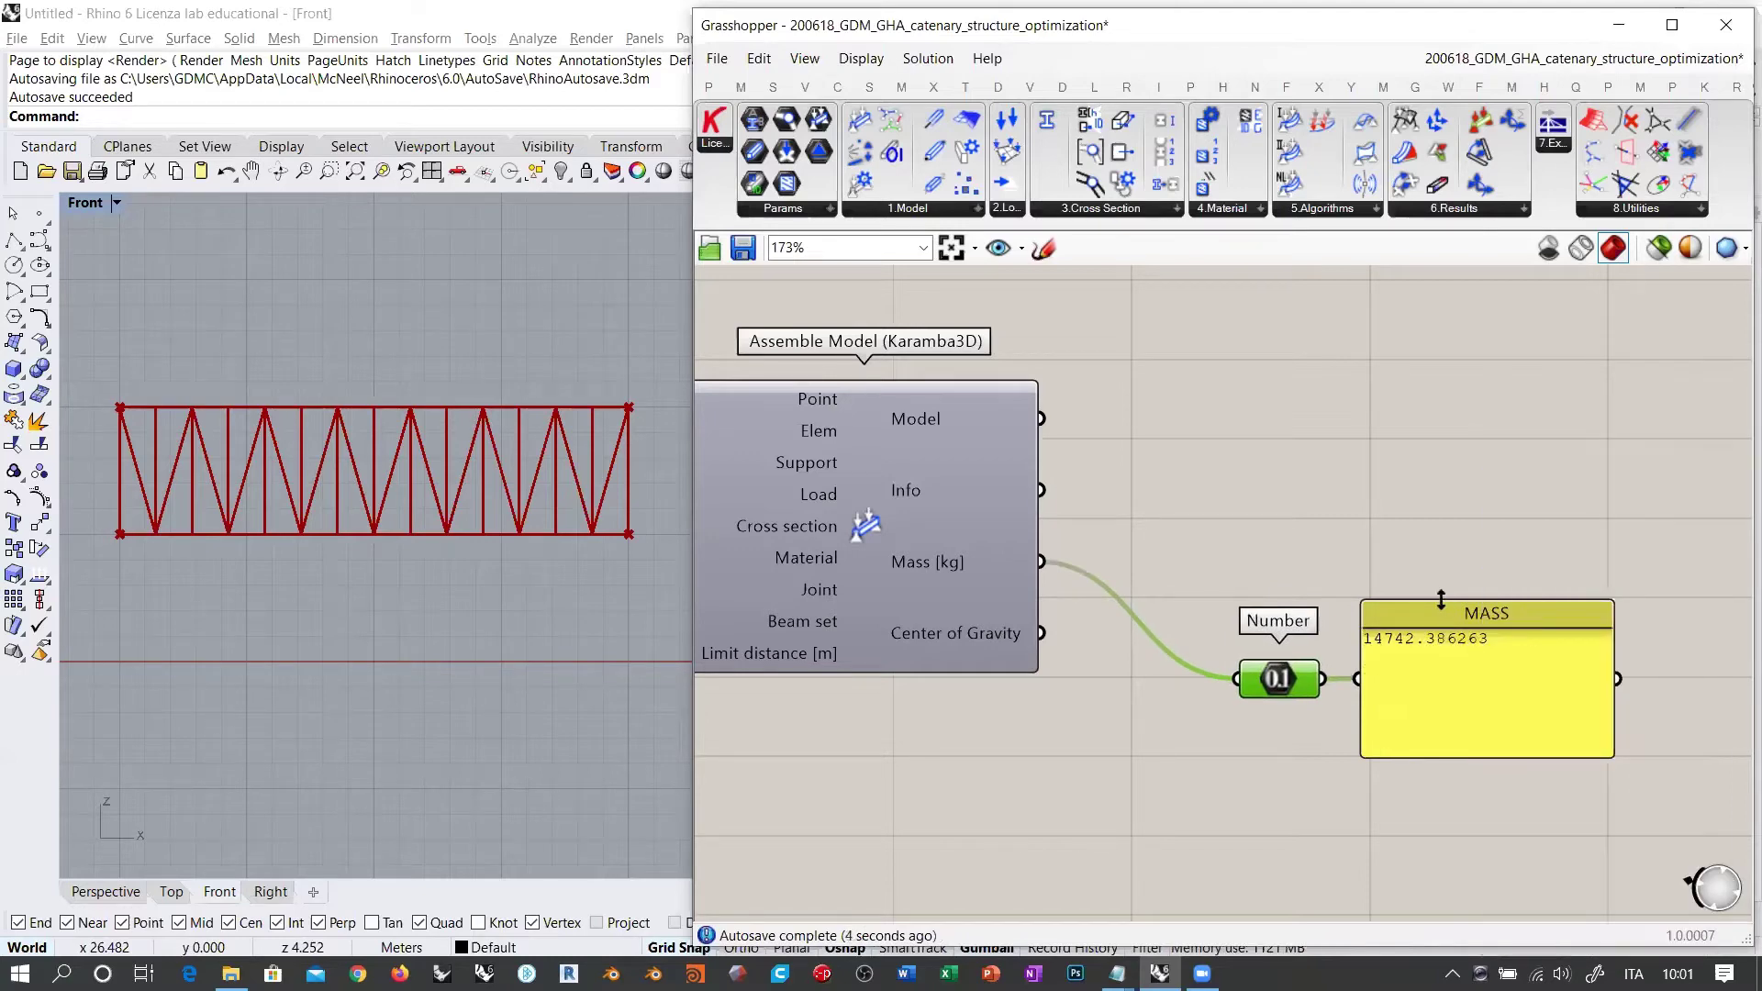
# Step: Shrink the MASS panel's height to fit a single line of data, keeping it level with the Number parameter
pyautogui.moveTo(1439, 601); pyautogui.dragTo(1413, 661)
pyautogui.click(1378, 727)
pyautogui.moveTo(1442, 564); pyautogui.dragTo(1343, 523, button='right')
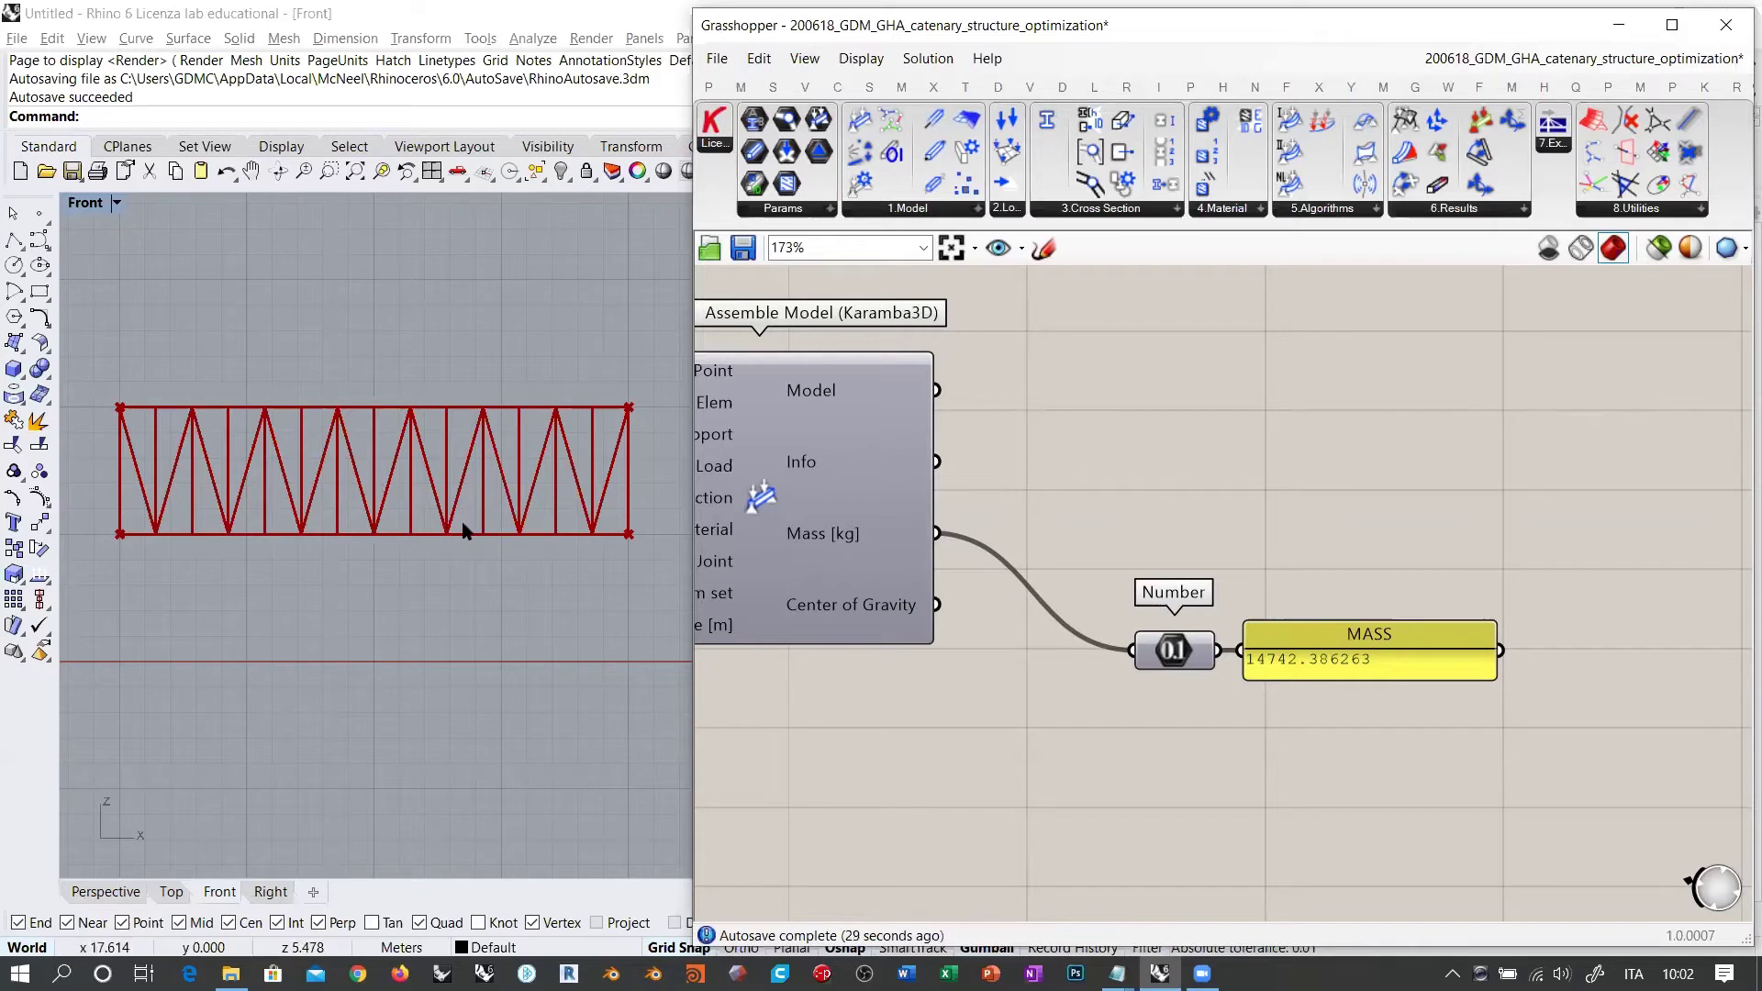
pyautogui.moveTo(461, 530); pyautogui.dragTo(476, 592, button='right')
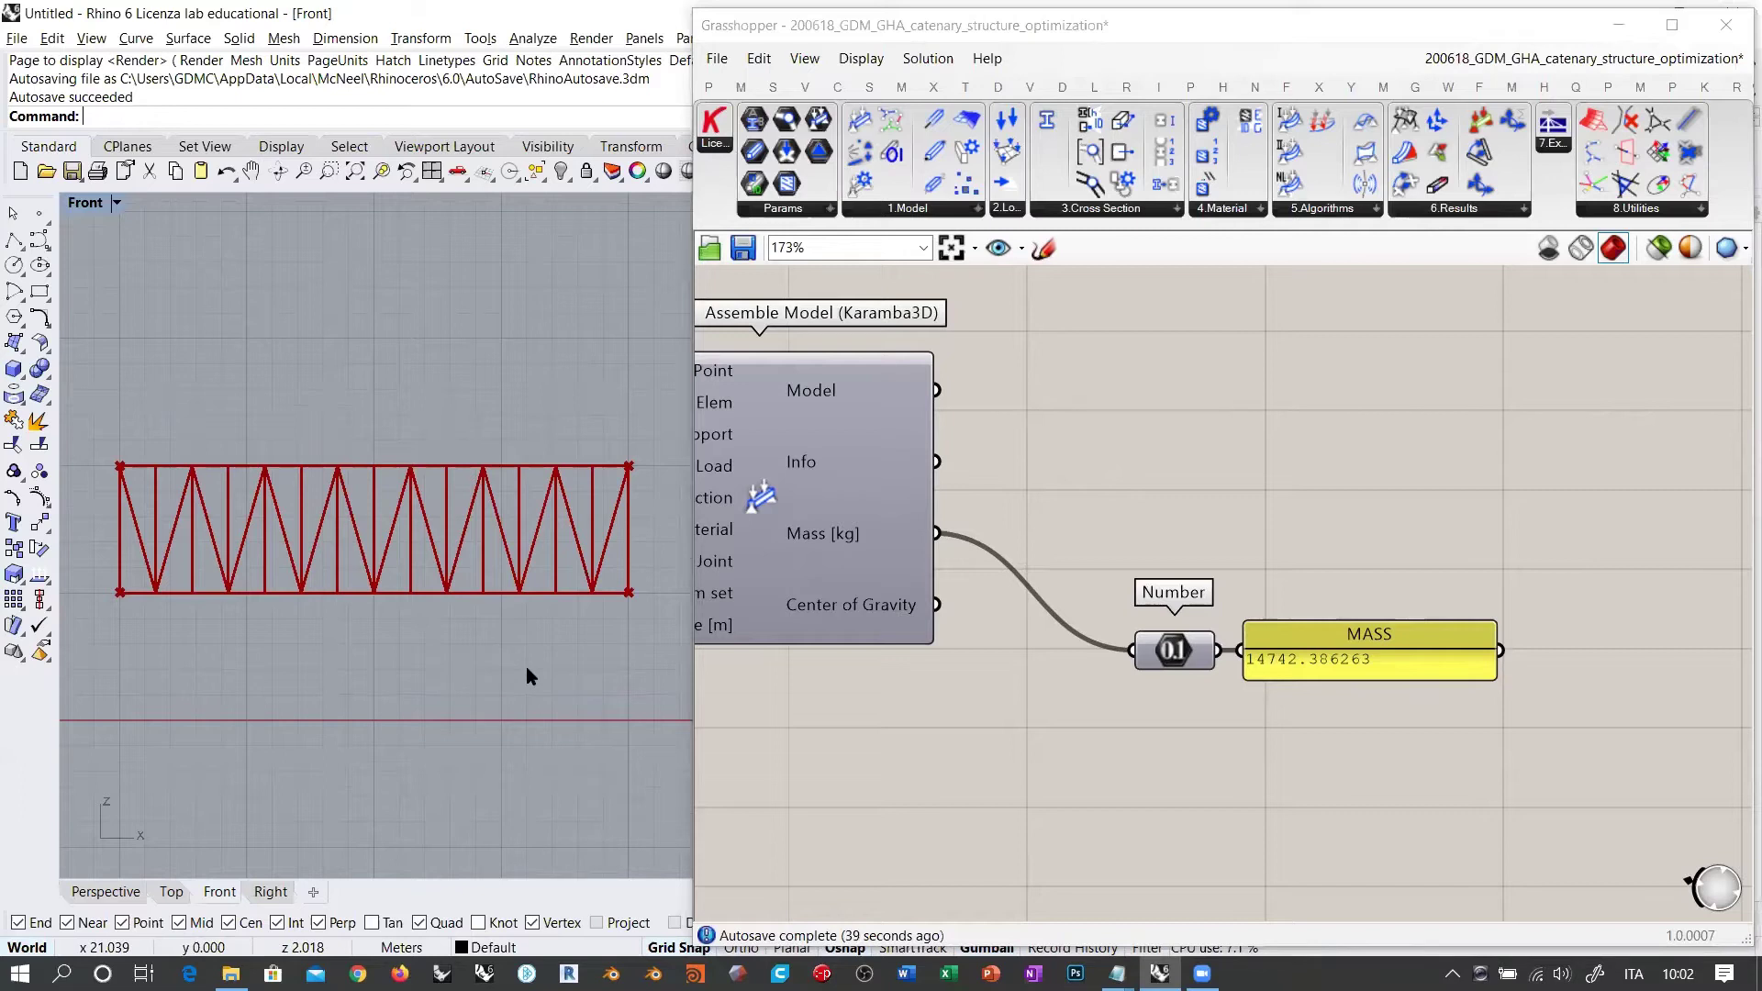
pyautogui.click(1093, 453)
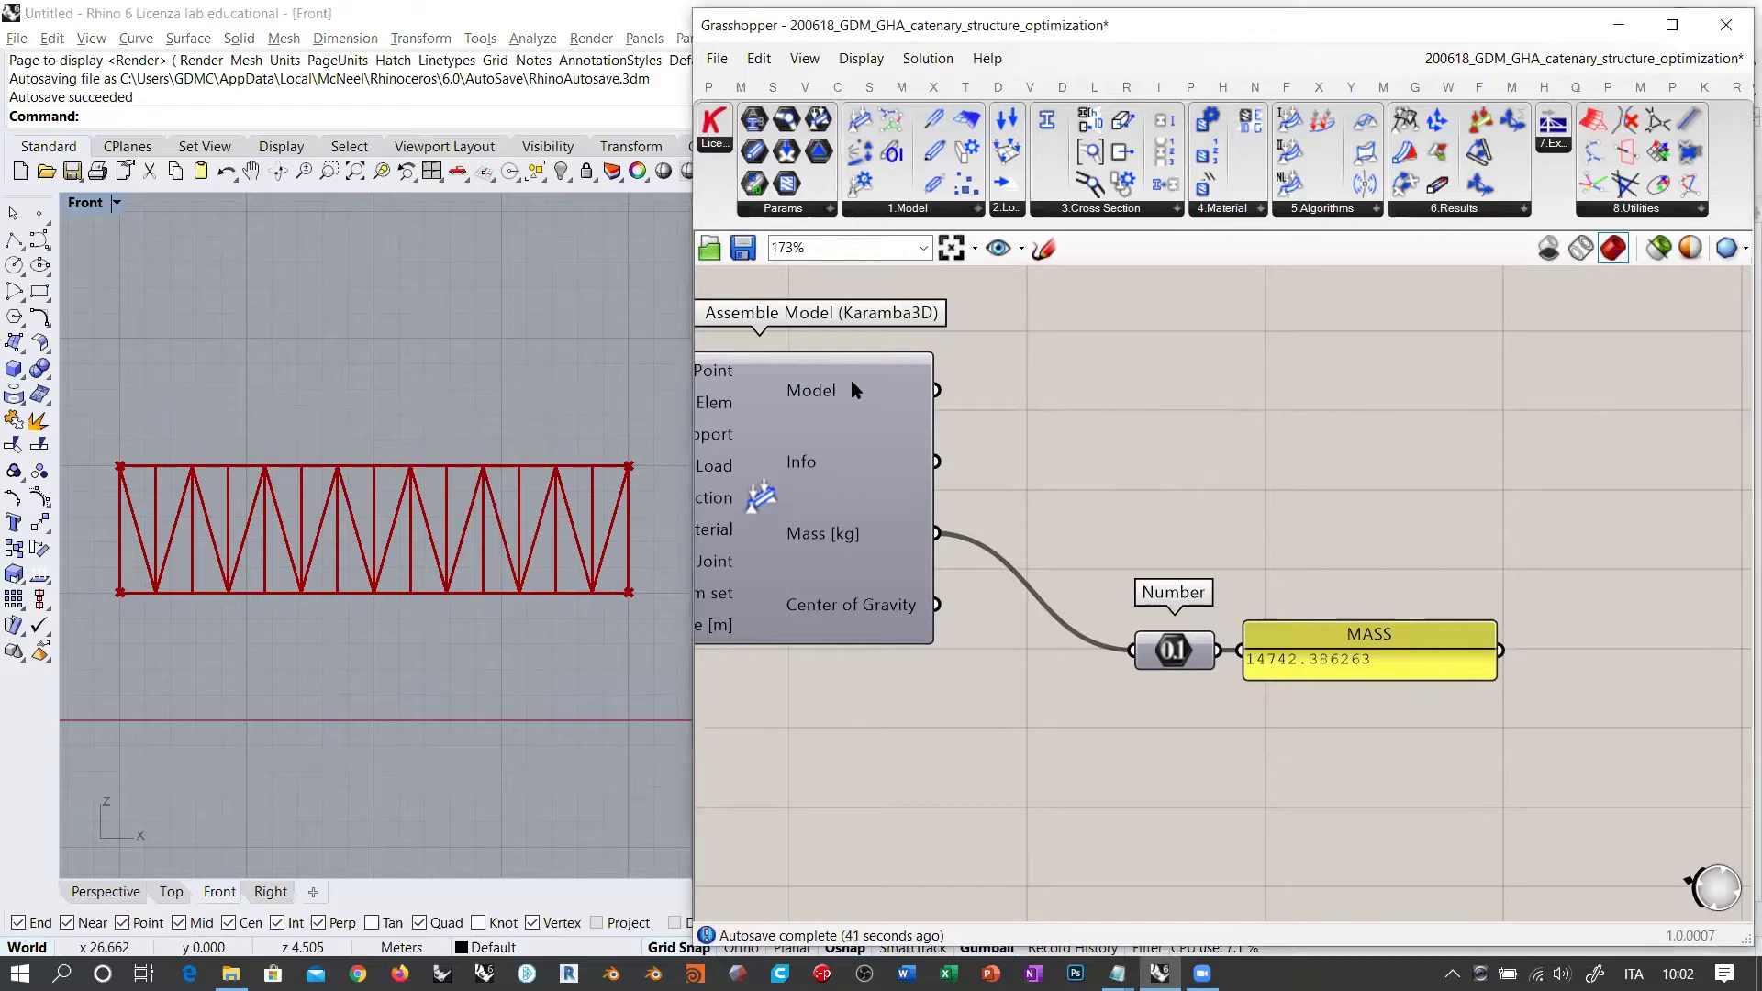
# Step: Add a Karamba3D Analyze component beside Assemble Model and connect the Model output to its Model input
pyautogui.moveTo(836, 392)
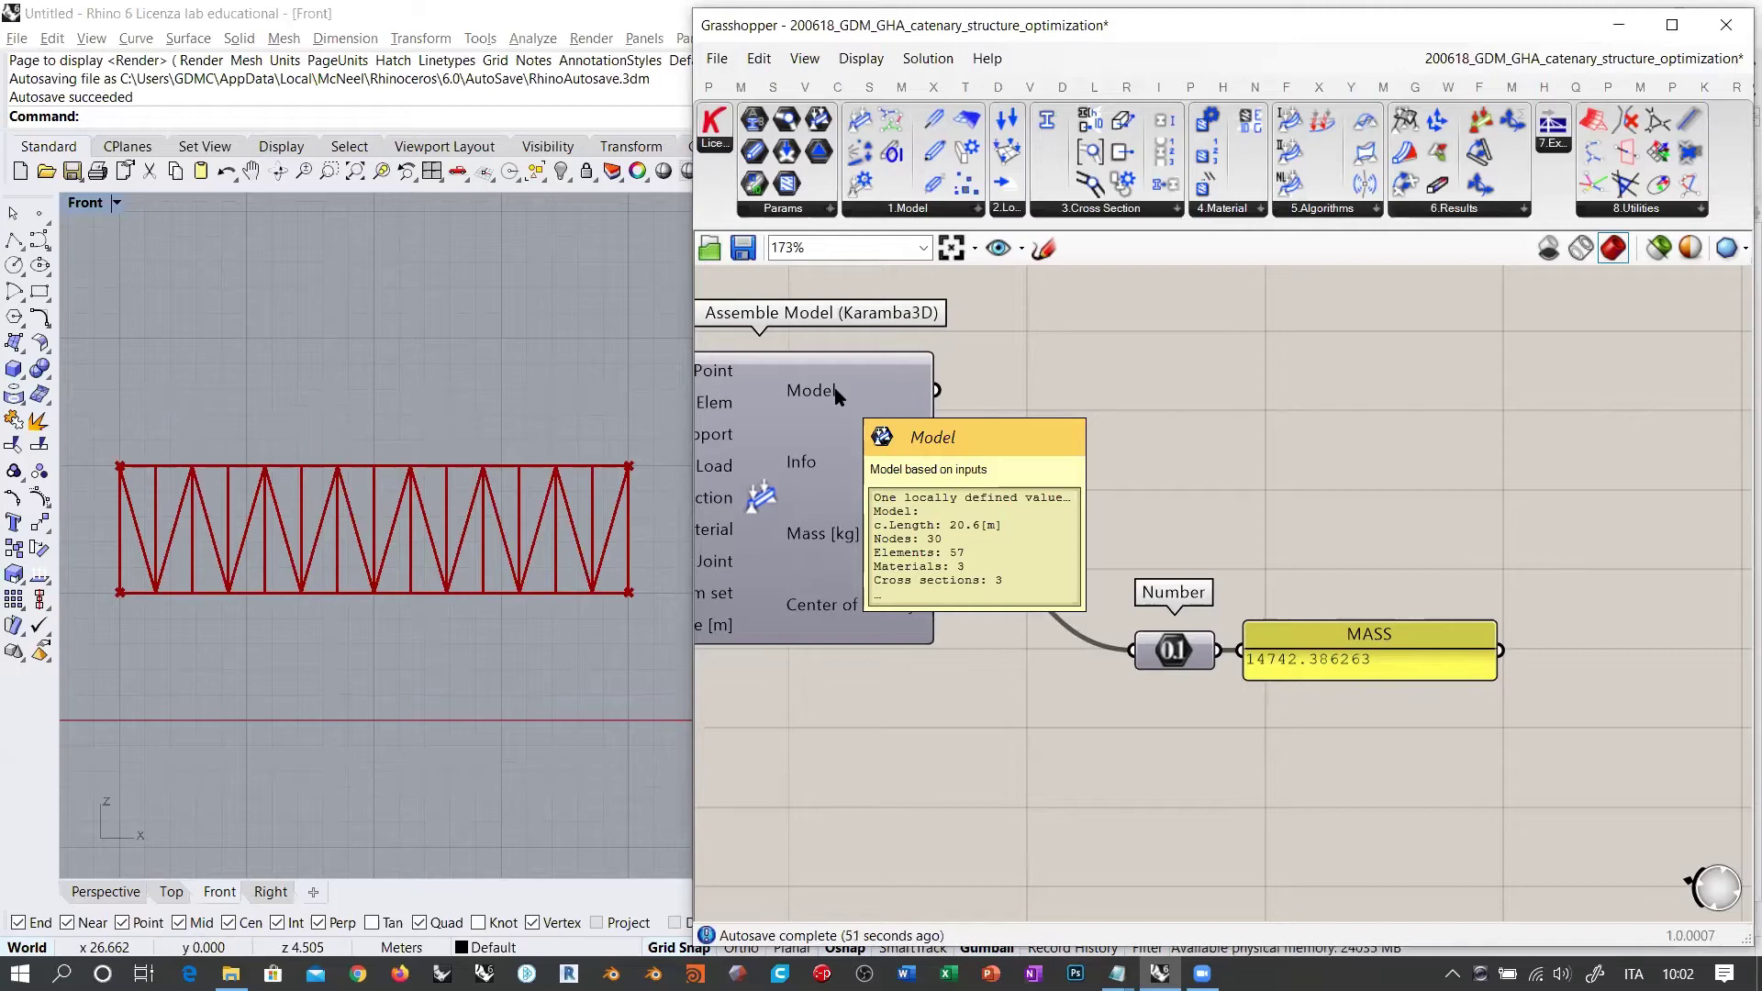
pyautogui.scroll(-3, 1186, 429)
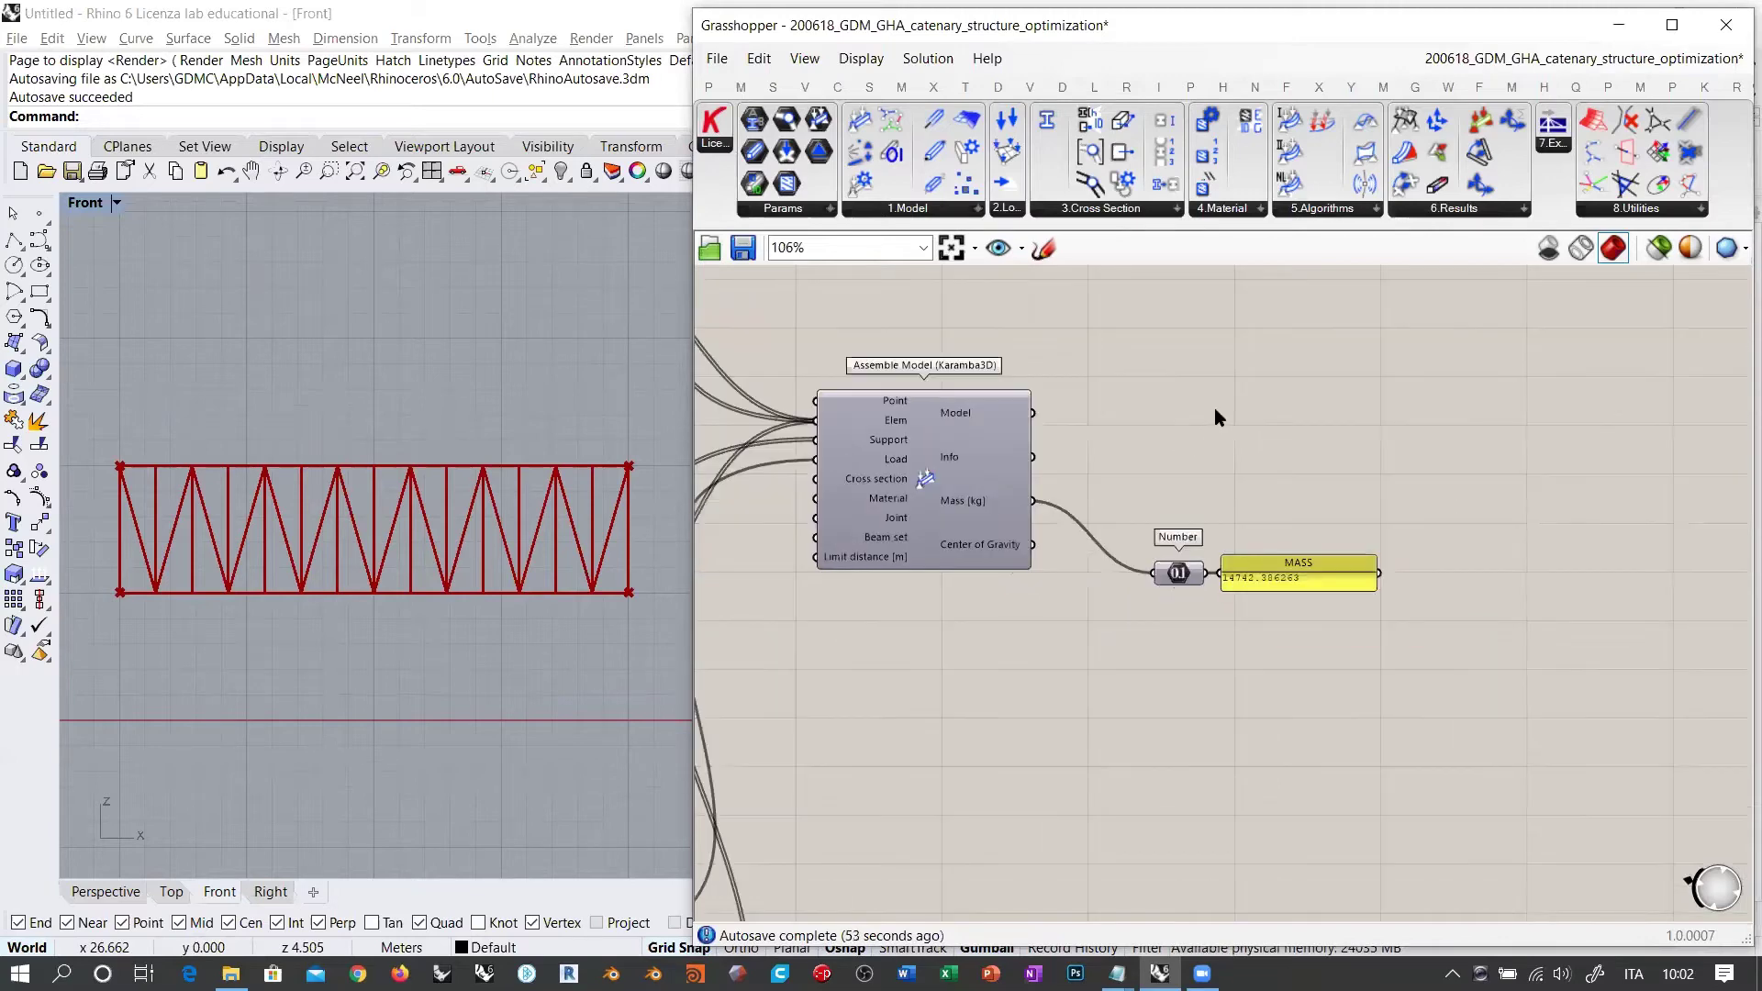
pyautogui.moveTo(1131, 418); pyautogui.dragTo(1239, 467, button='right')
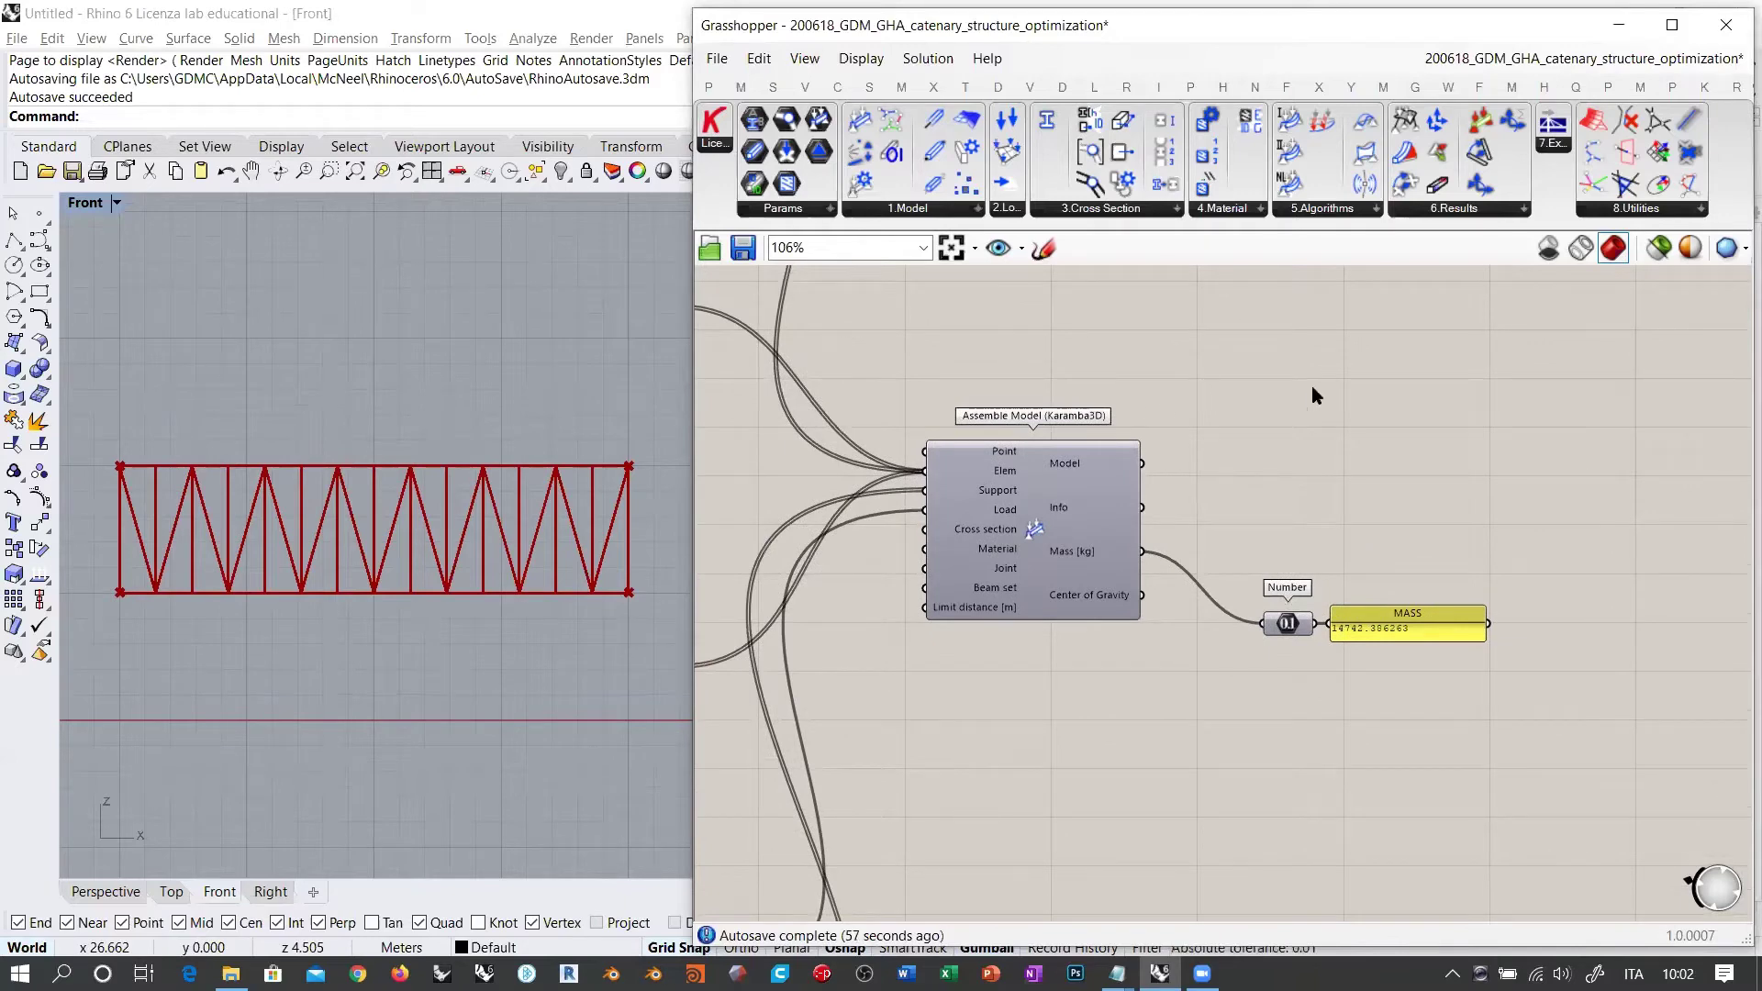
pyautogui.moveTo(1308, 481); pyautogui.dragTo(1002, 468, button='right')
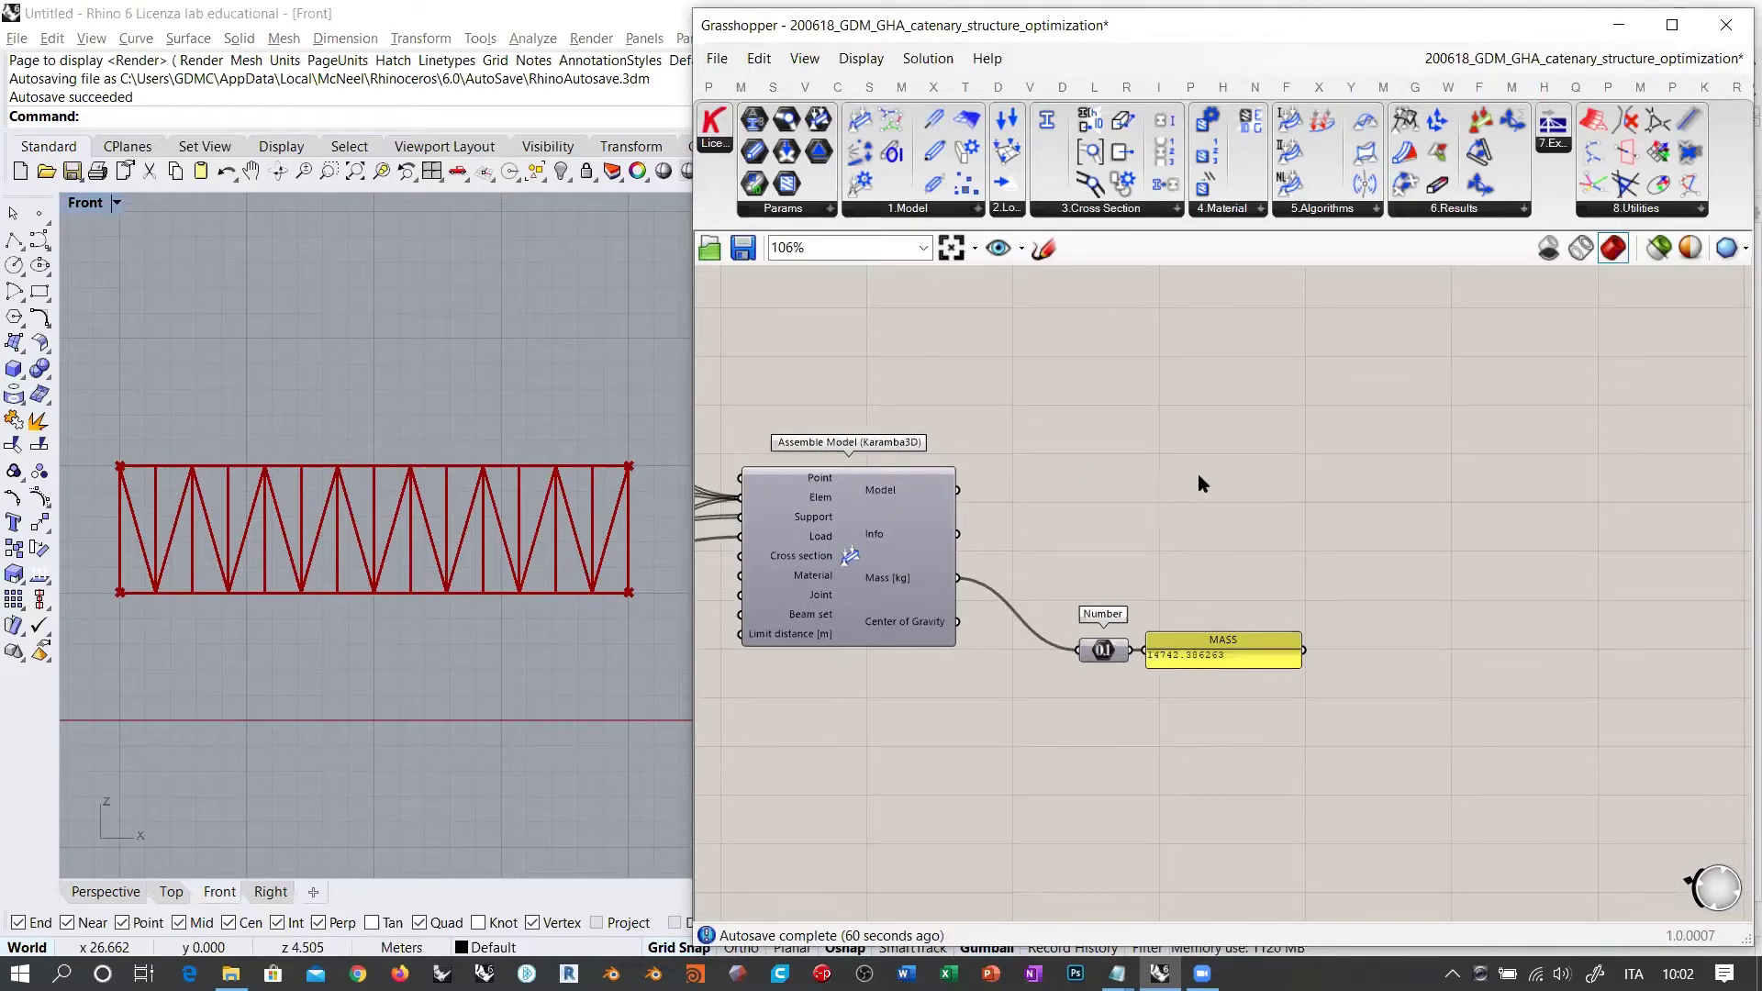
pyautogui.click(1332, 210)
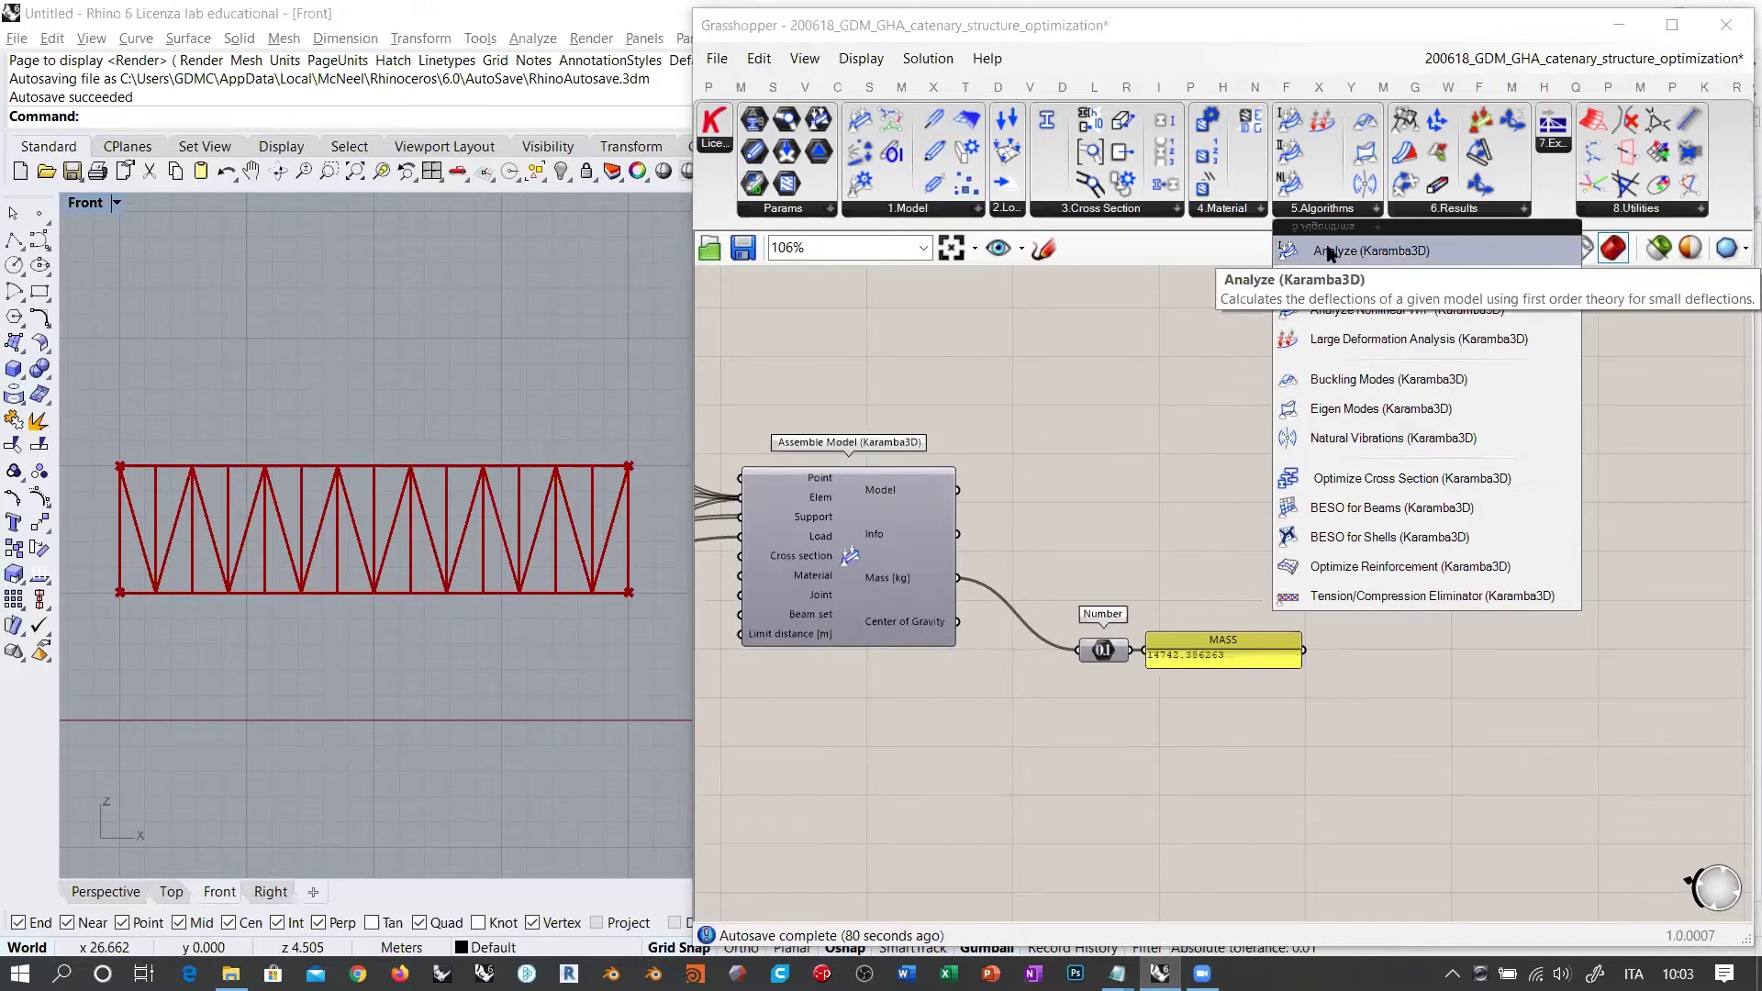
pyautogui.moveTo(1330, 253); pyautogui.dragTo(1294, 493)
pyautogui.scroll(2, 1125, 483)
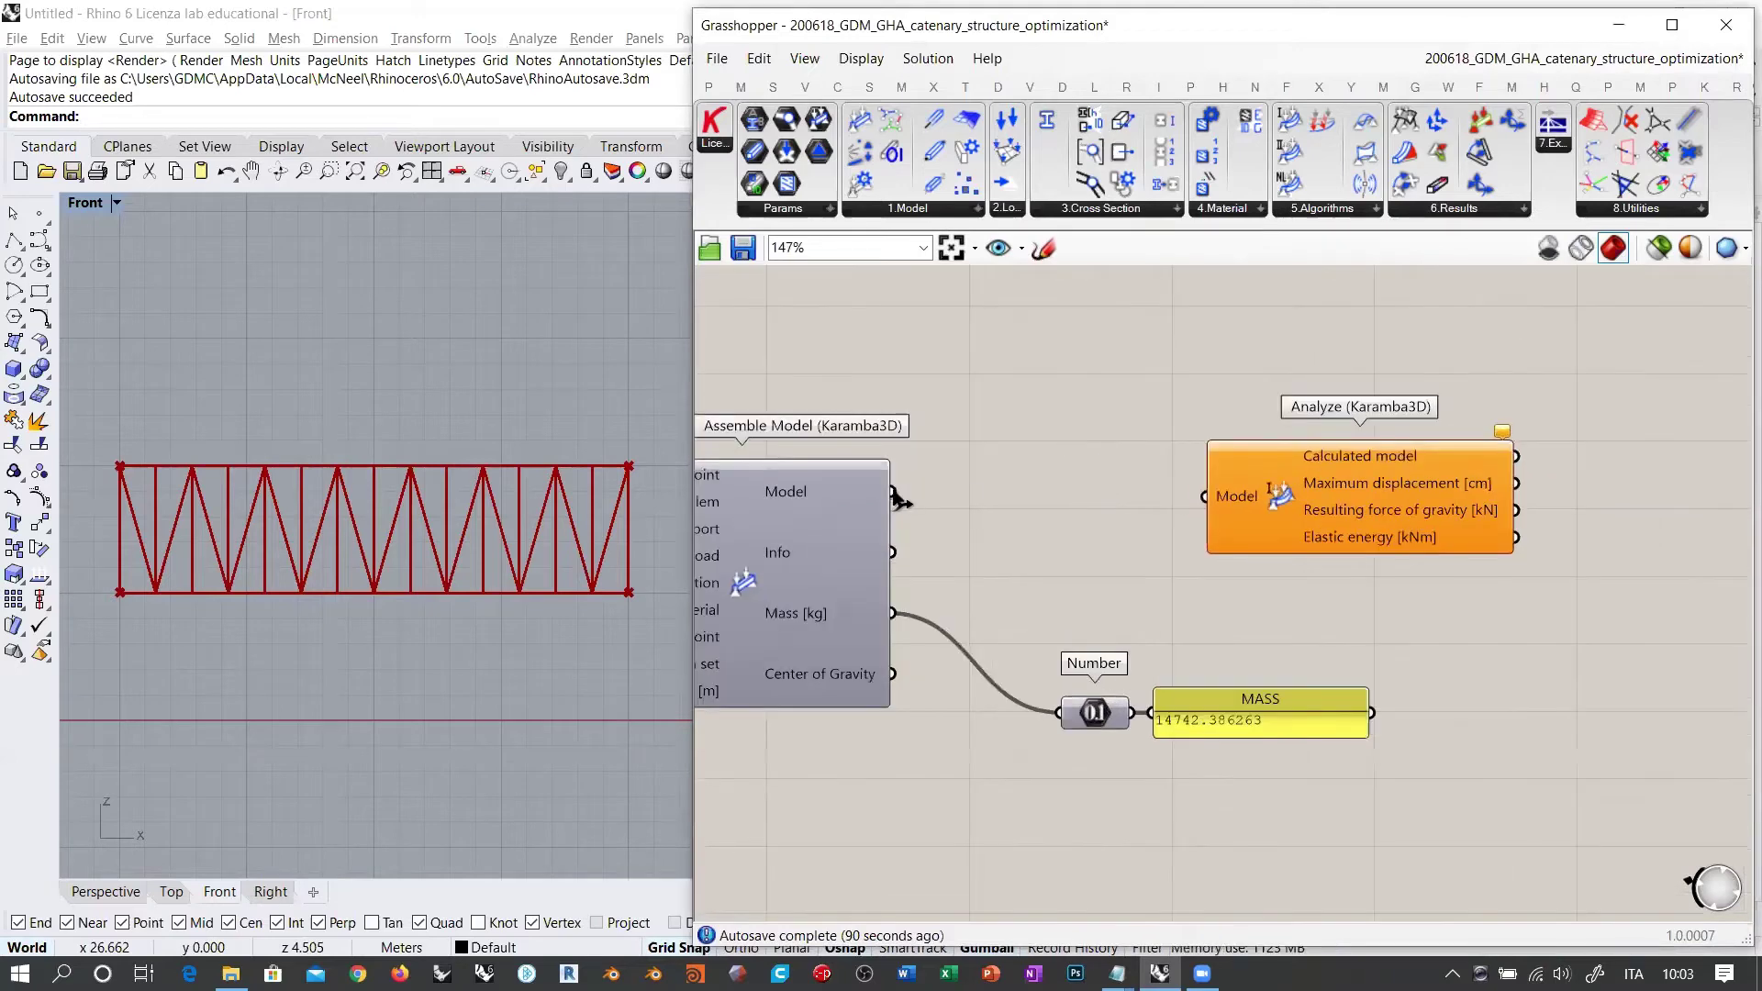
pyautogui.moveTo(891, 491); pyautogui.dragTo(1260, 496)
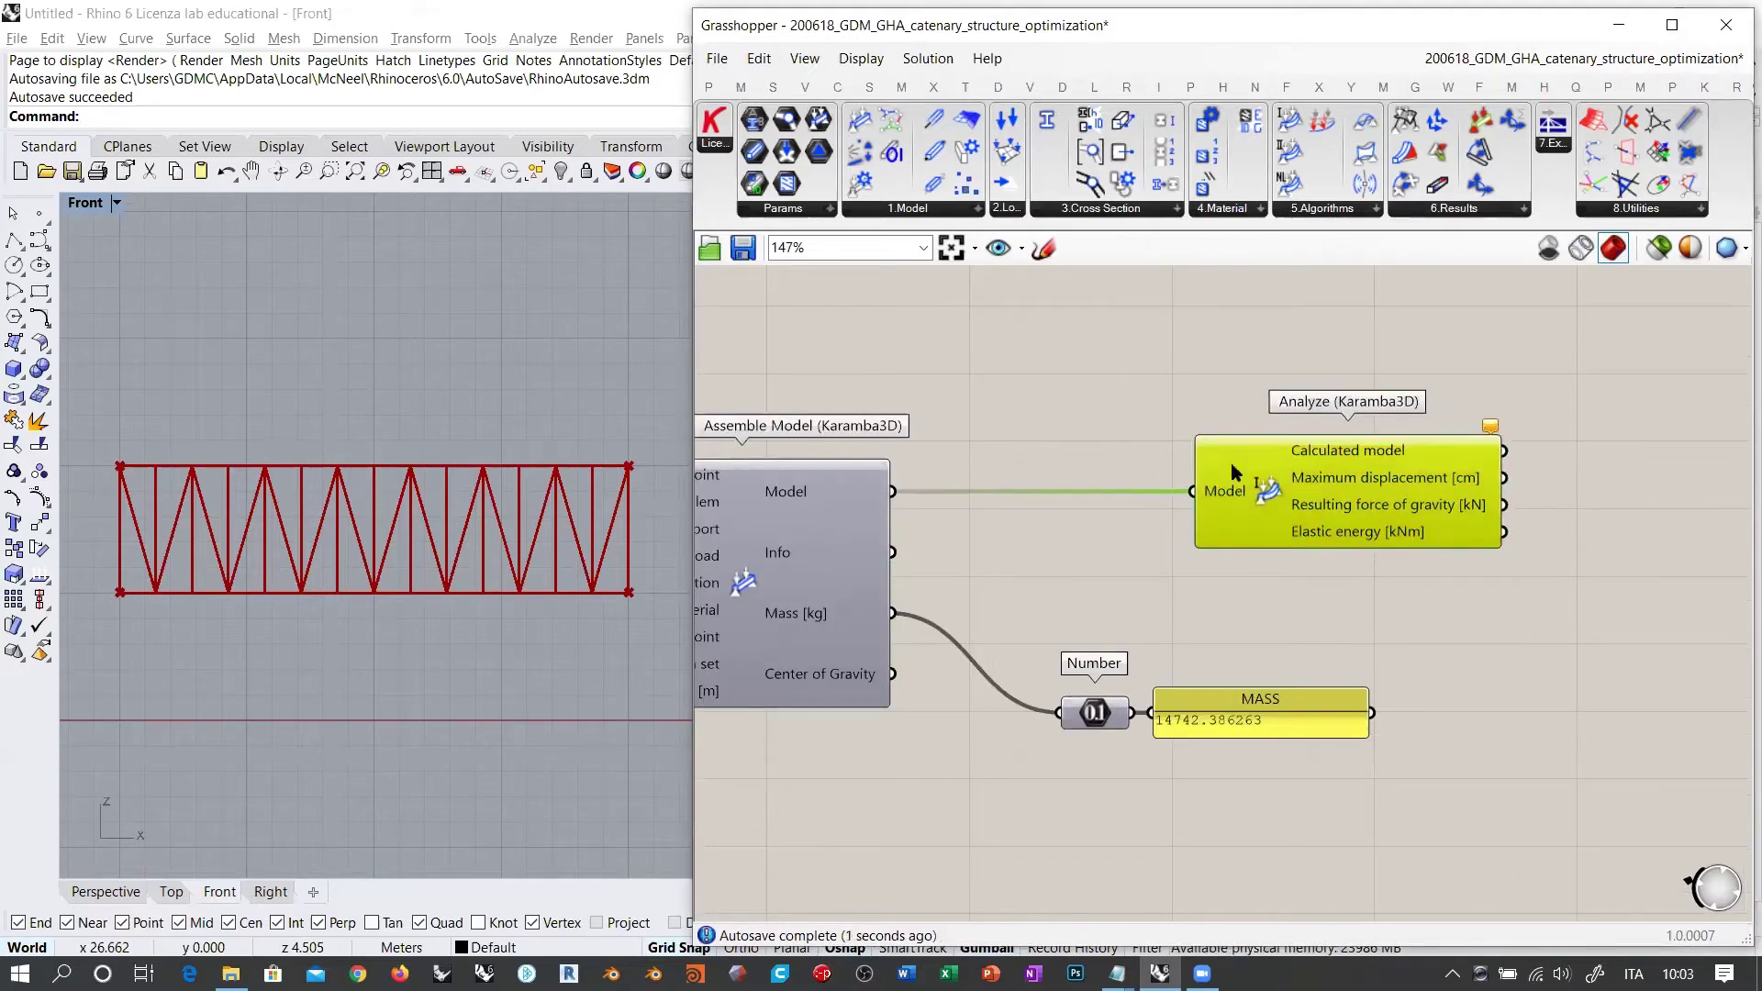
pyautogui.click(1003, 355)
pyautogui.scroll(2, 1615, 435)
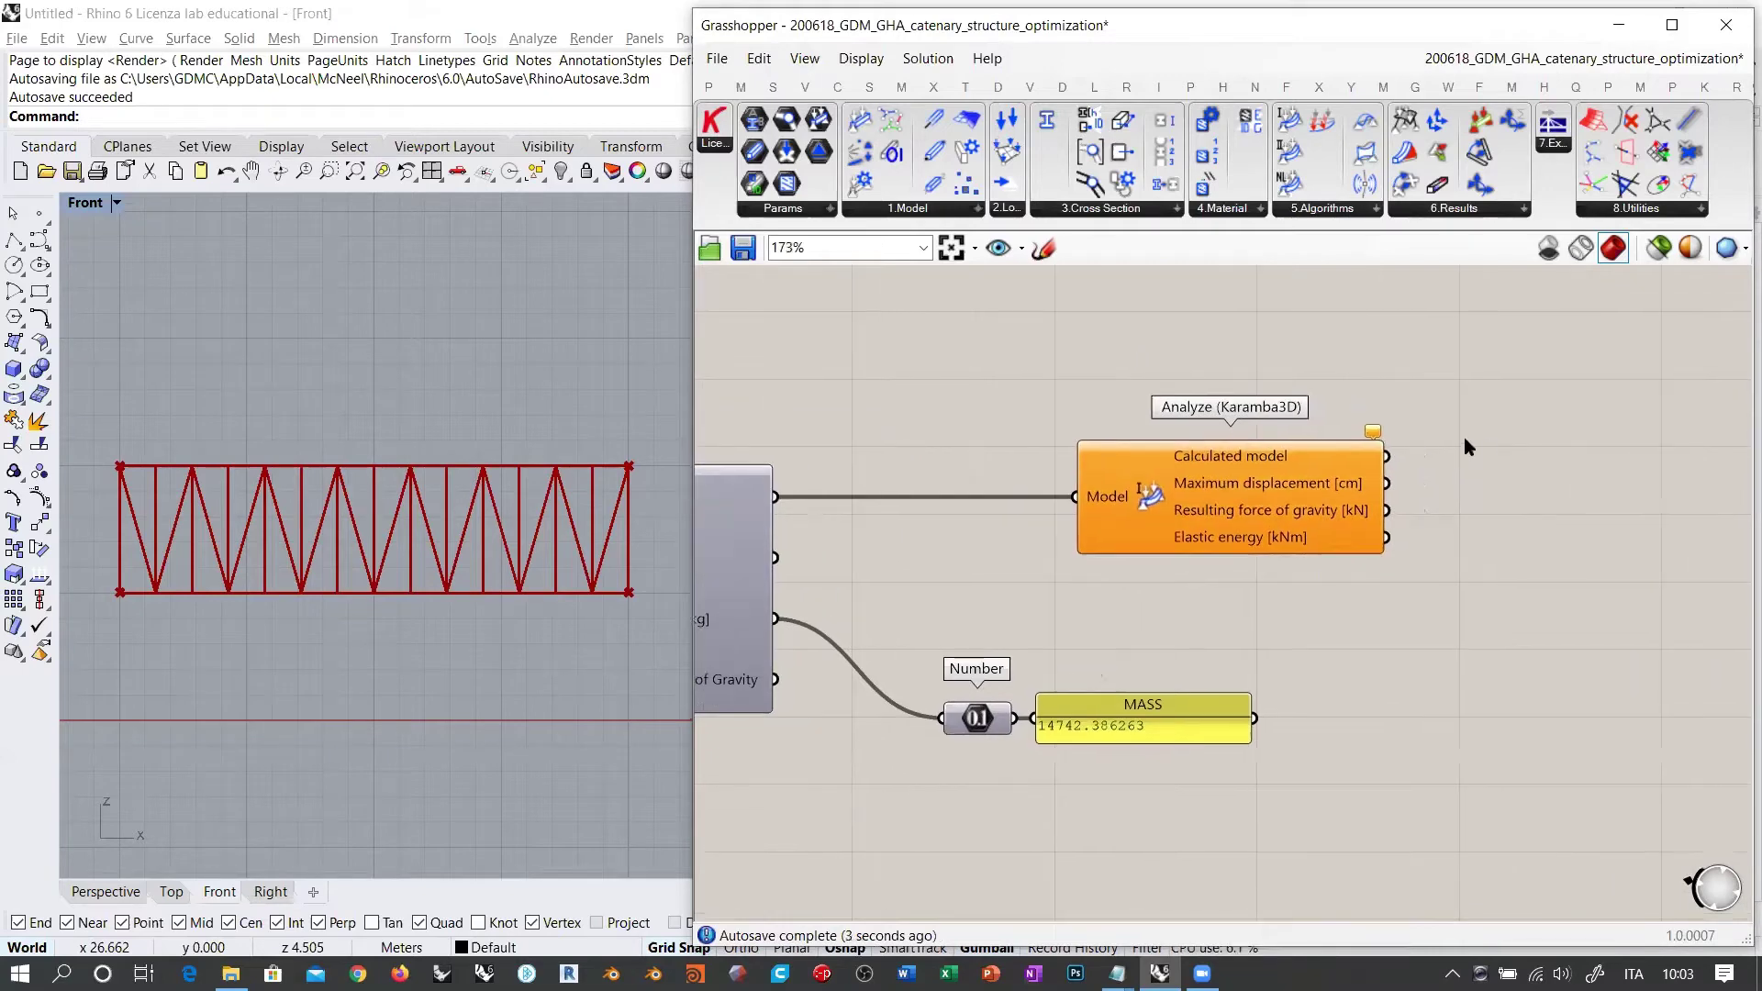
pyautogui.moveTo(1315, 436)
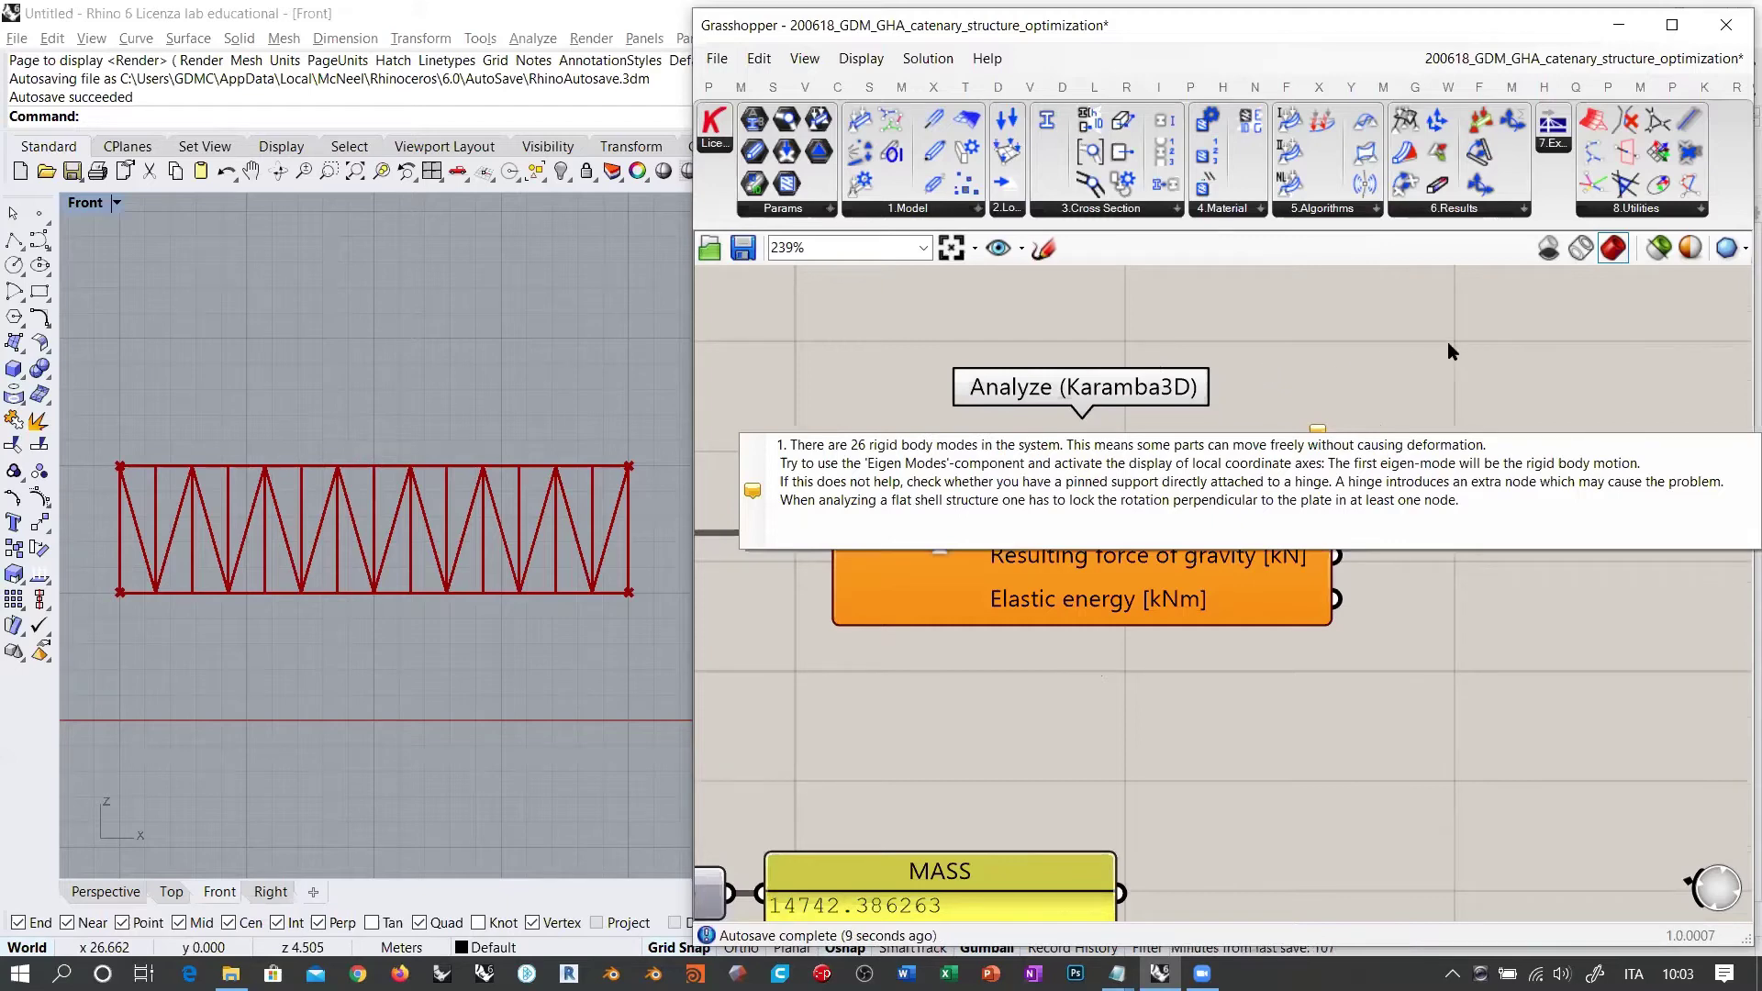
# Step: Move the Number parameter and MASS panel, then the Analyze component above them, closer to the Assemble Model component
pyautogui.scroll(-3, 1384, 444)
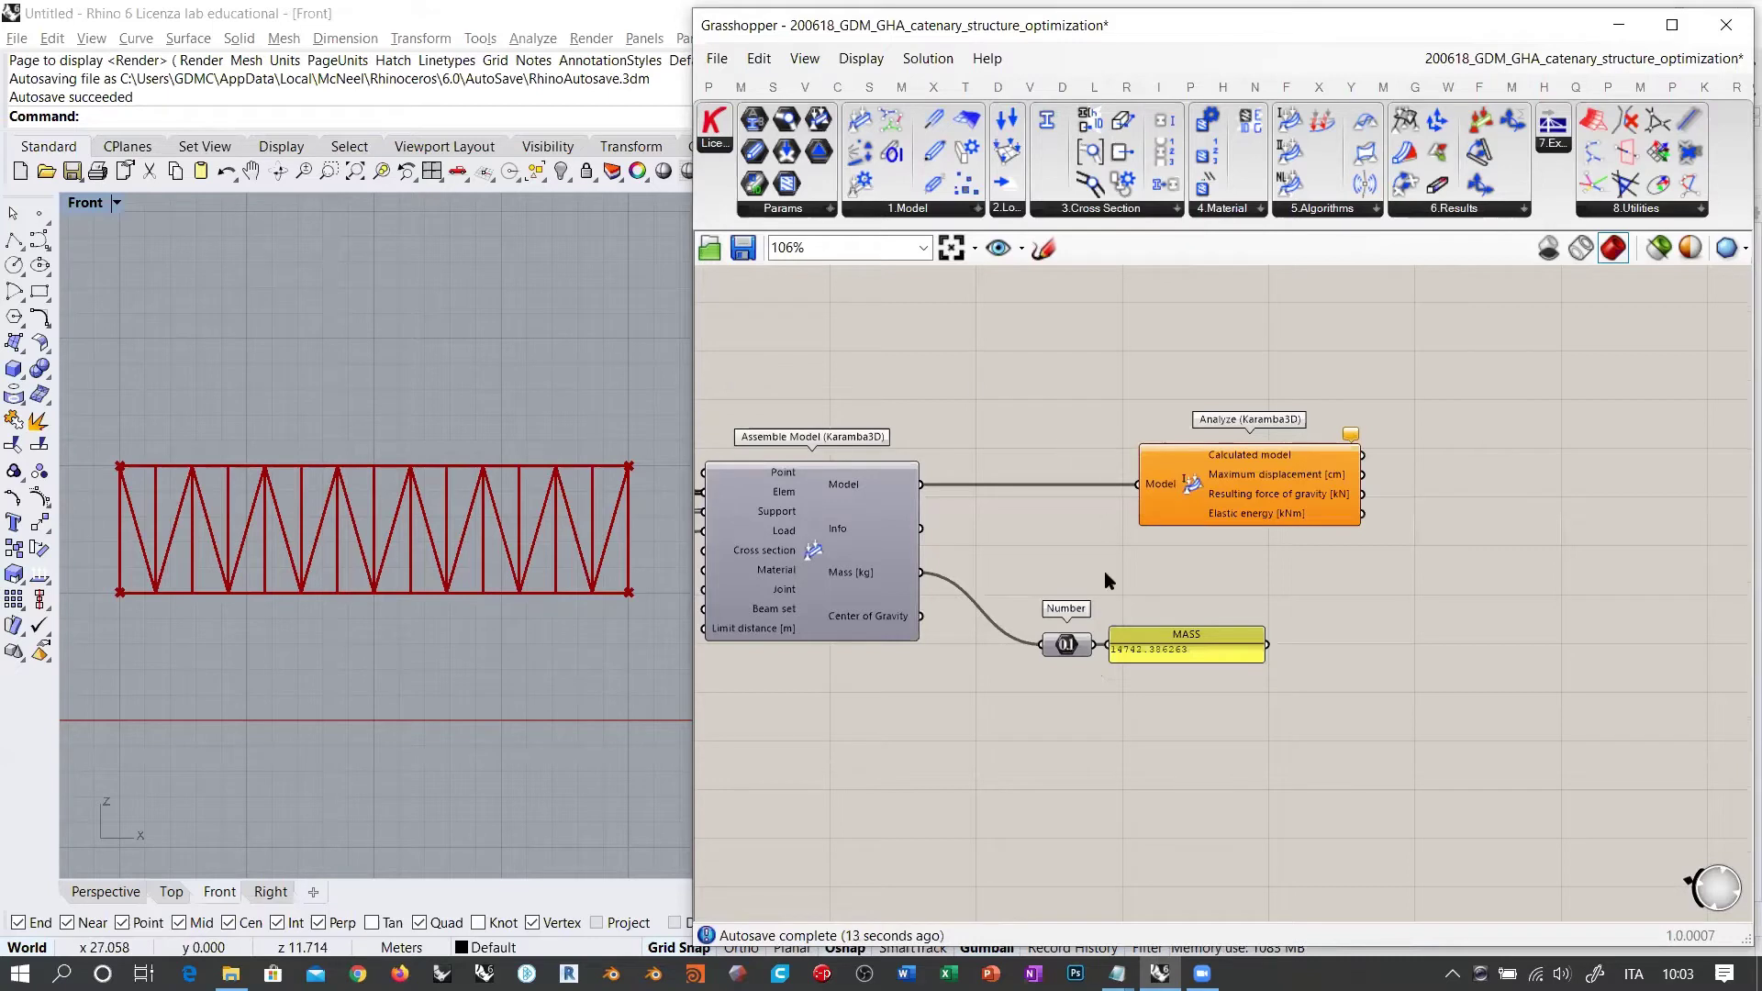
pyautogui.moveTo(1193, 587); pyautogui.dragTo(1010, 629)
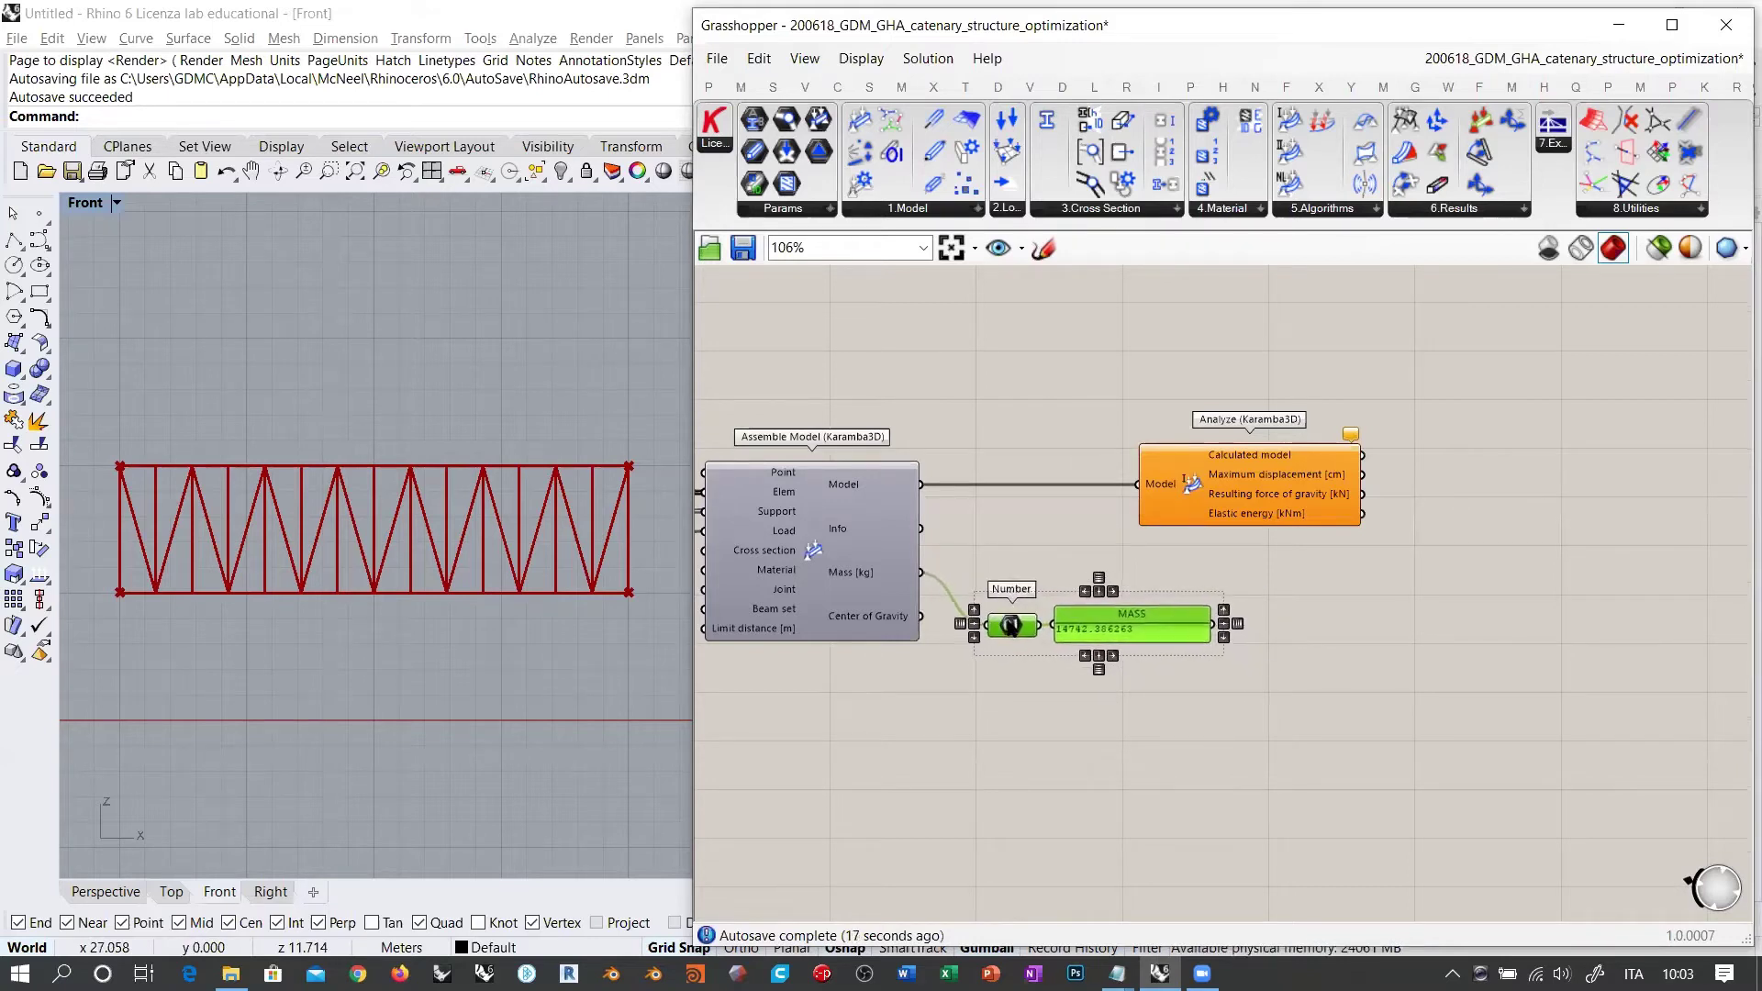
pyautogui.click(1248, 603)
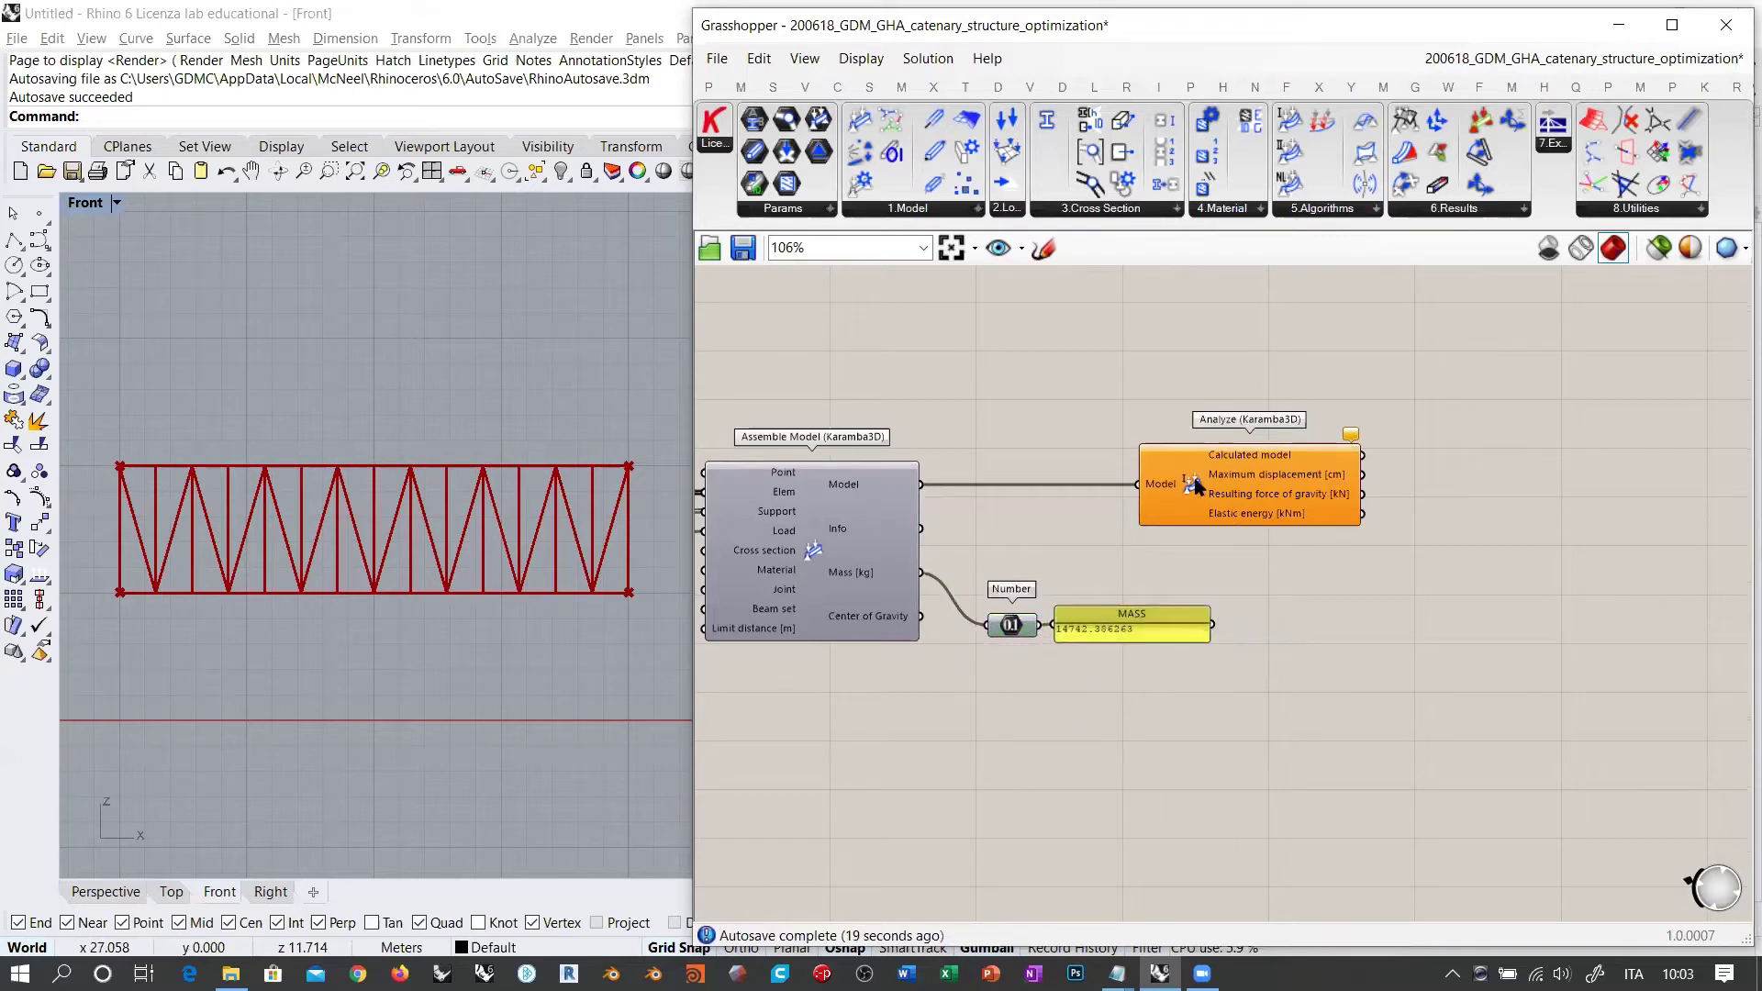
pyautogui.moveTo(1192, 486); pyautogui.dragTo(1043, 486)
pyautogui.click(1358, 554)
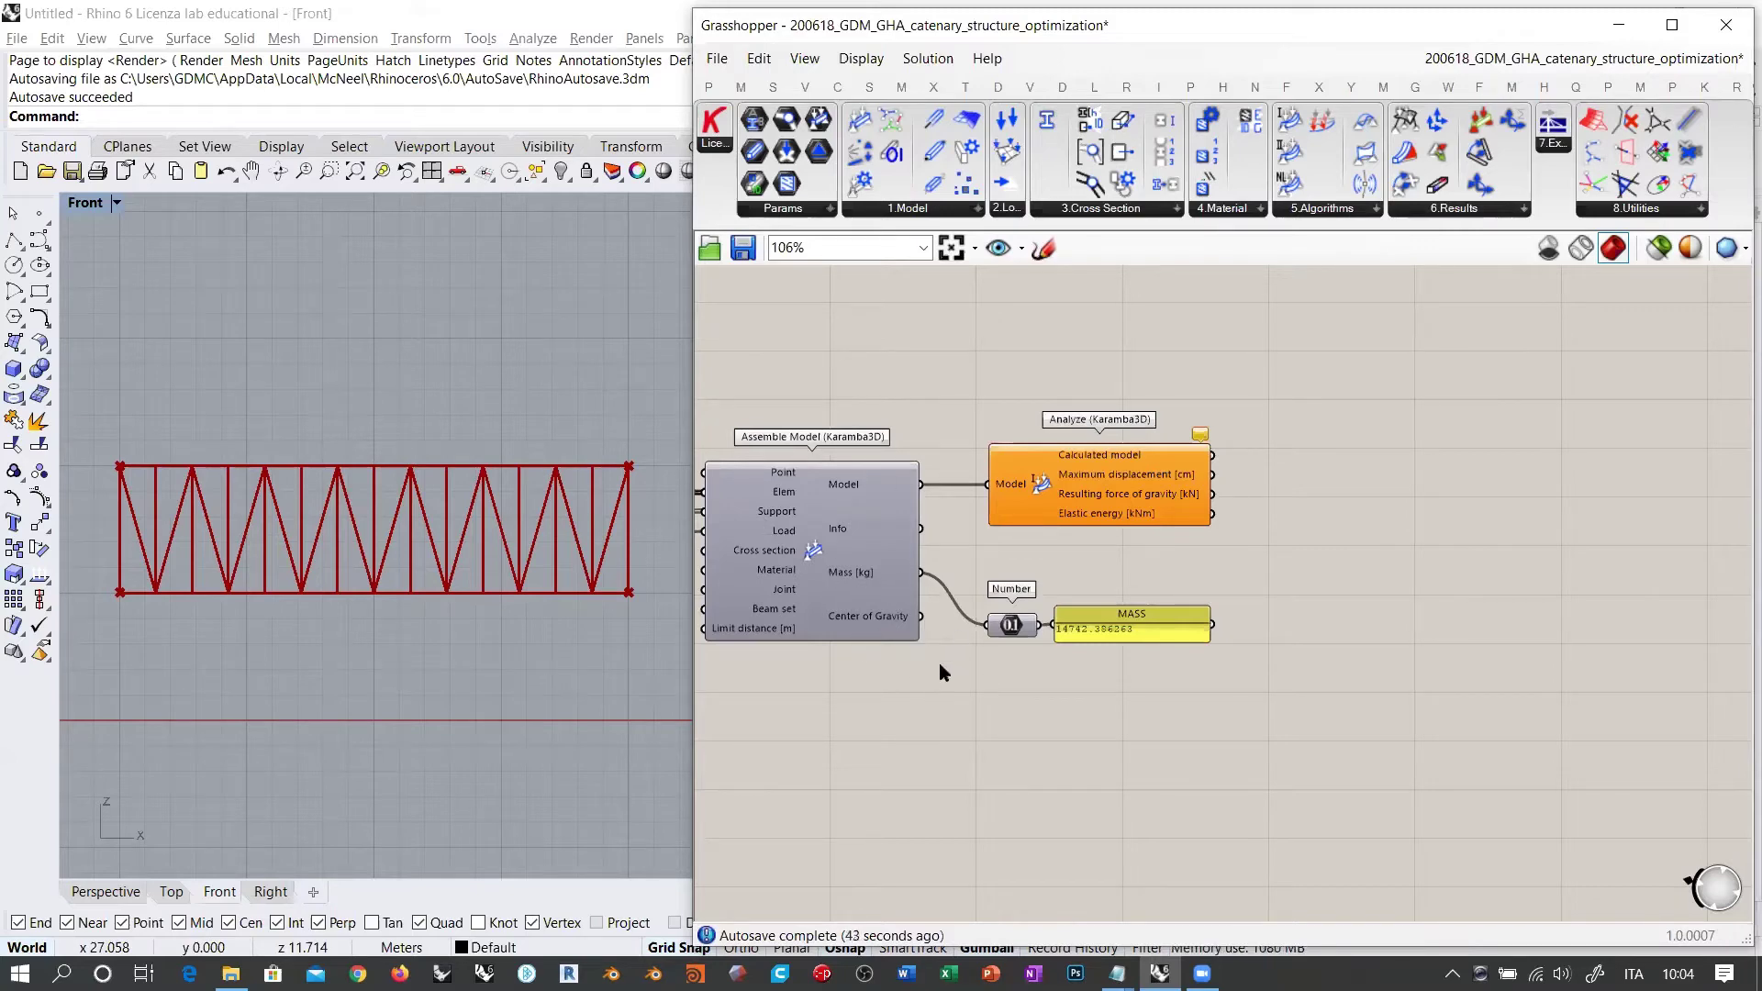
# Step: Turn on the viewport preview of the Assemble Model and Analyze components
pyautogui.moveTo(940, 673); pyautogui.dragTo(1098, 674, button='right')
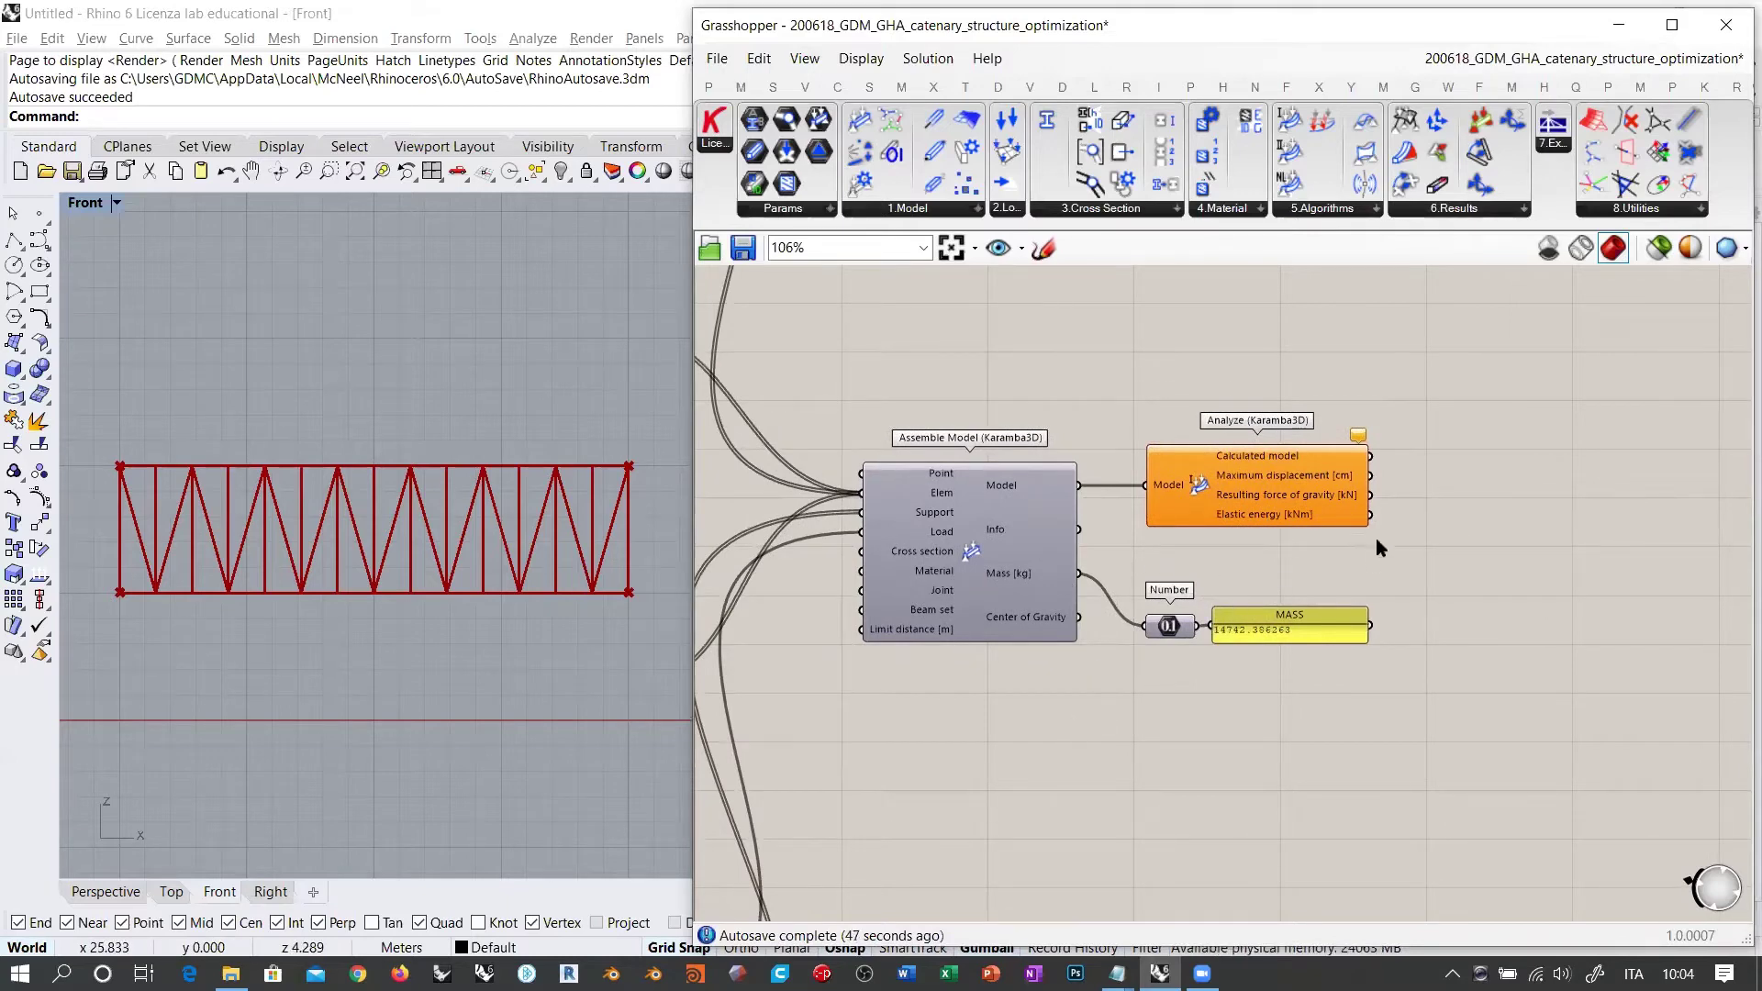
pyautogui.moveTo(1454, 545); pyautogui.dragTo(1220, 544, button='right')
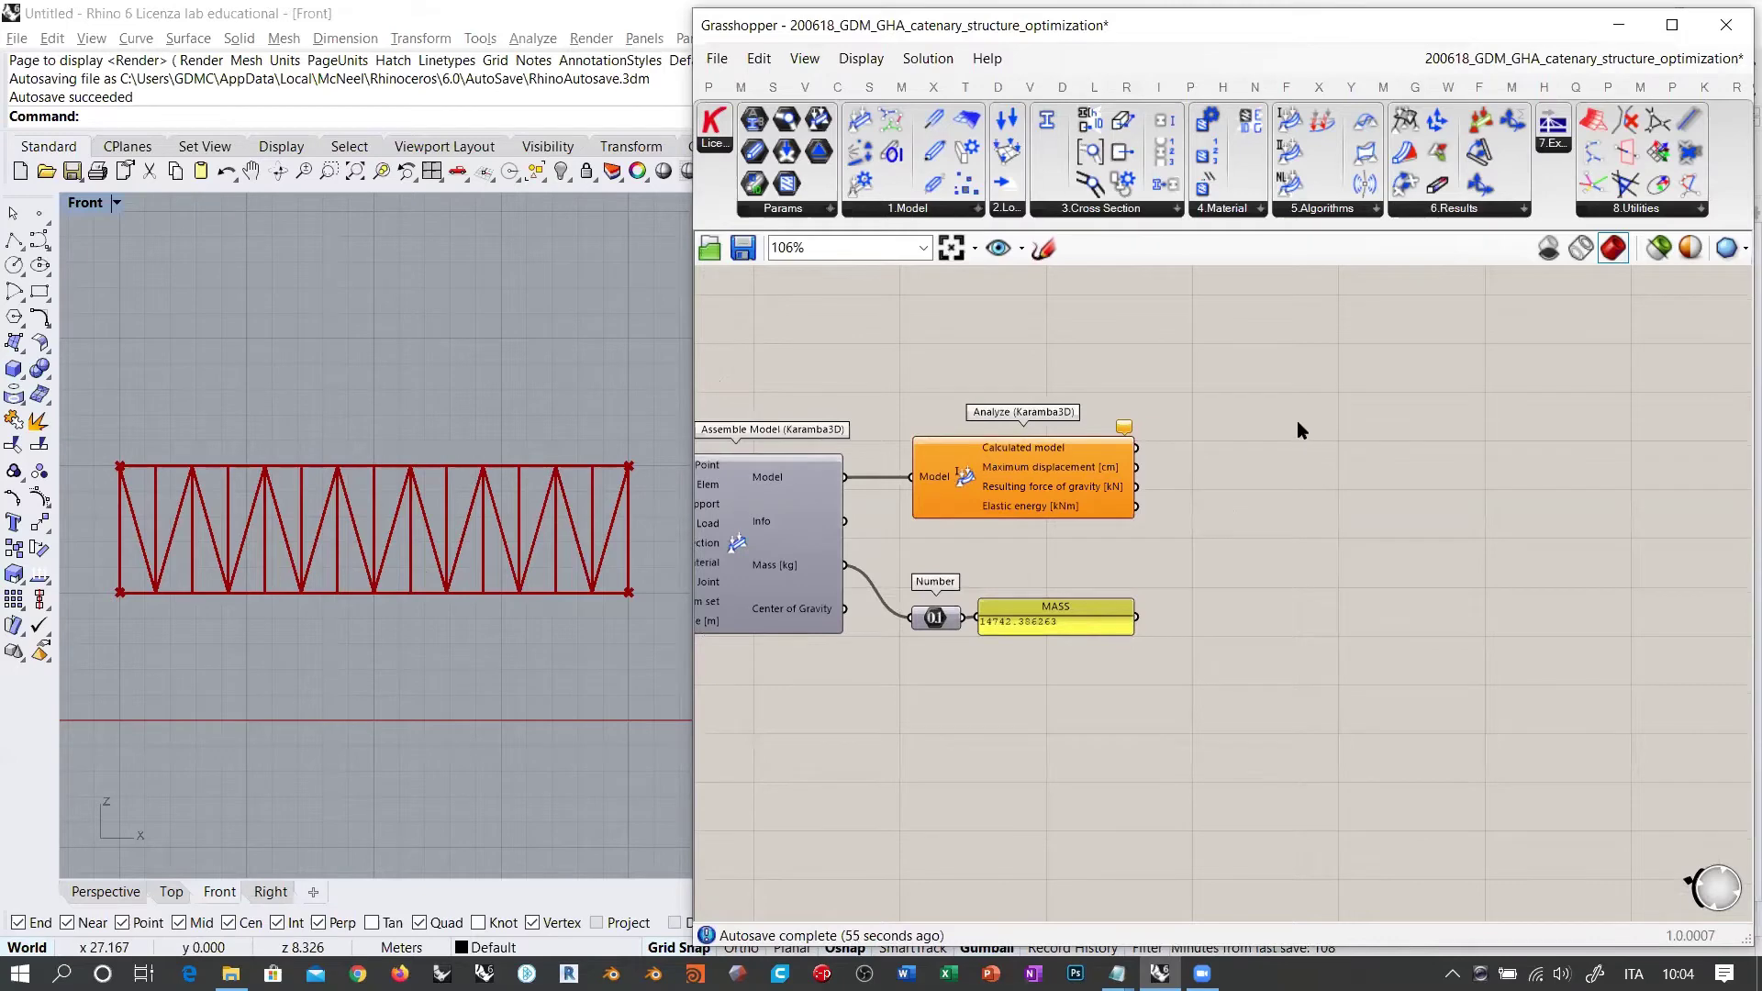
pyautogui.click(966, 496)
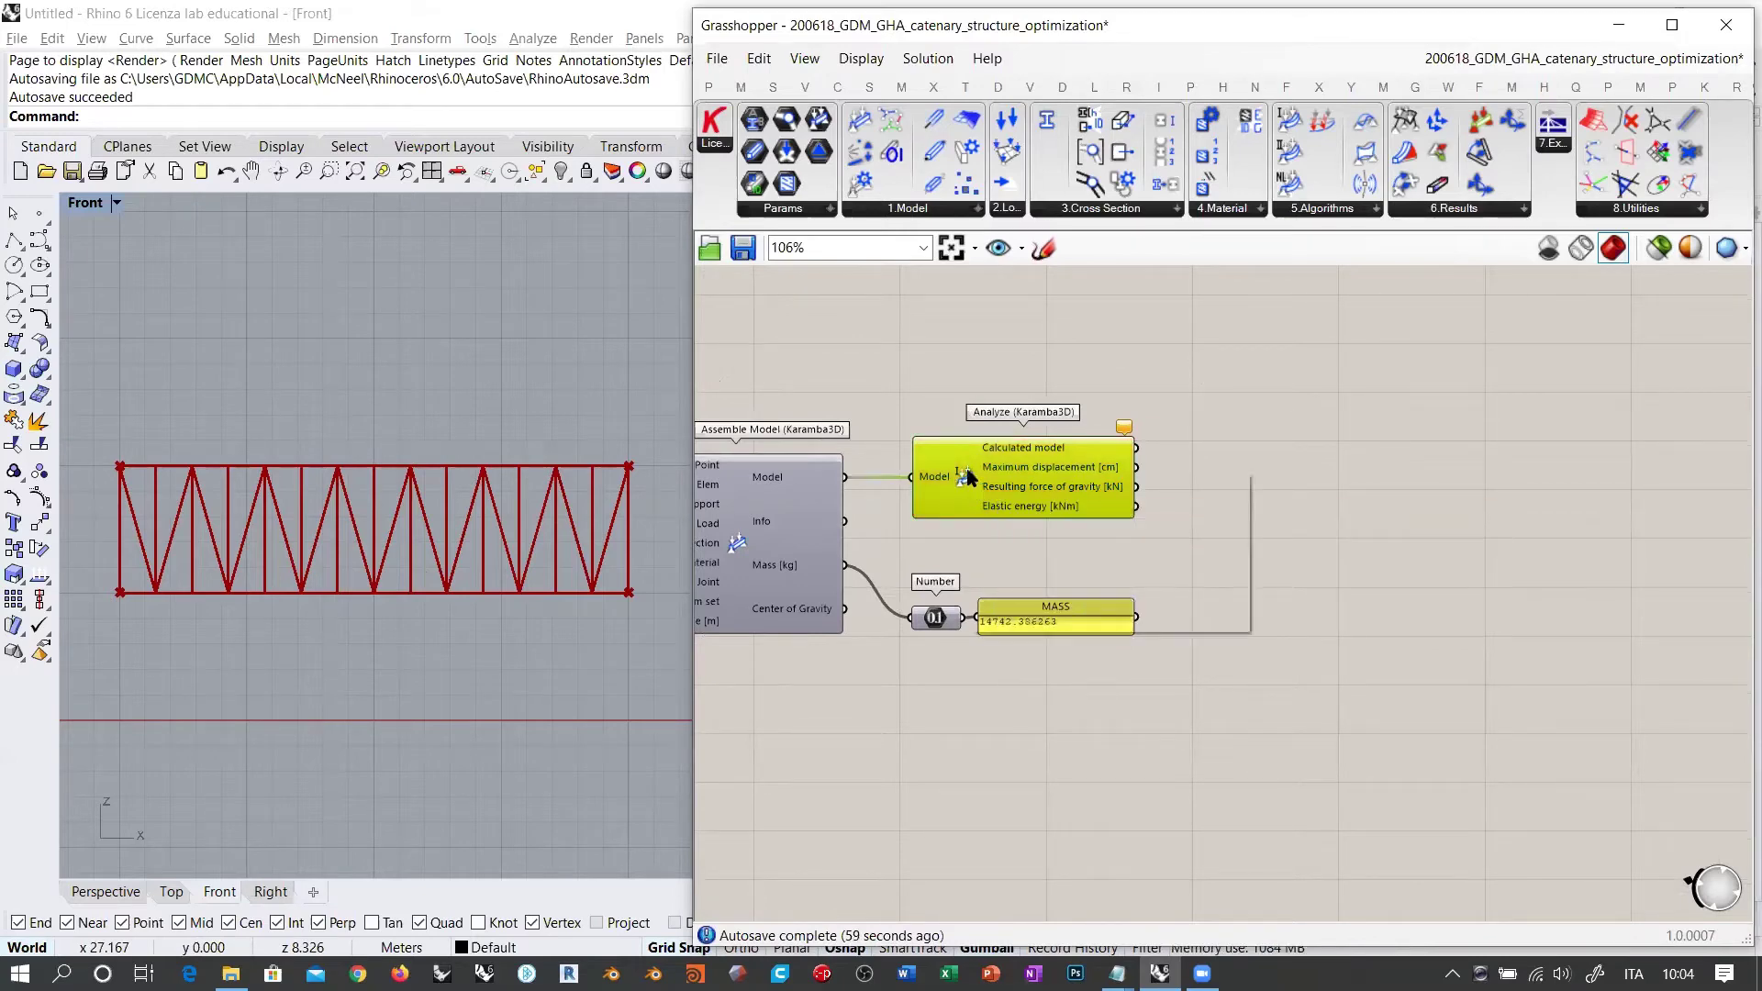
pyautogui.rightClick(971, 473)
pyautogui.click(1046, 516)
pyautogui.moveTo(871, 524); pyautogui.dragTo(1138, 503, button='right')
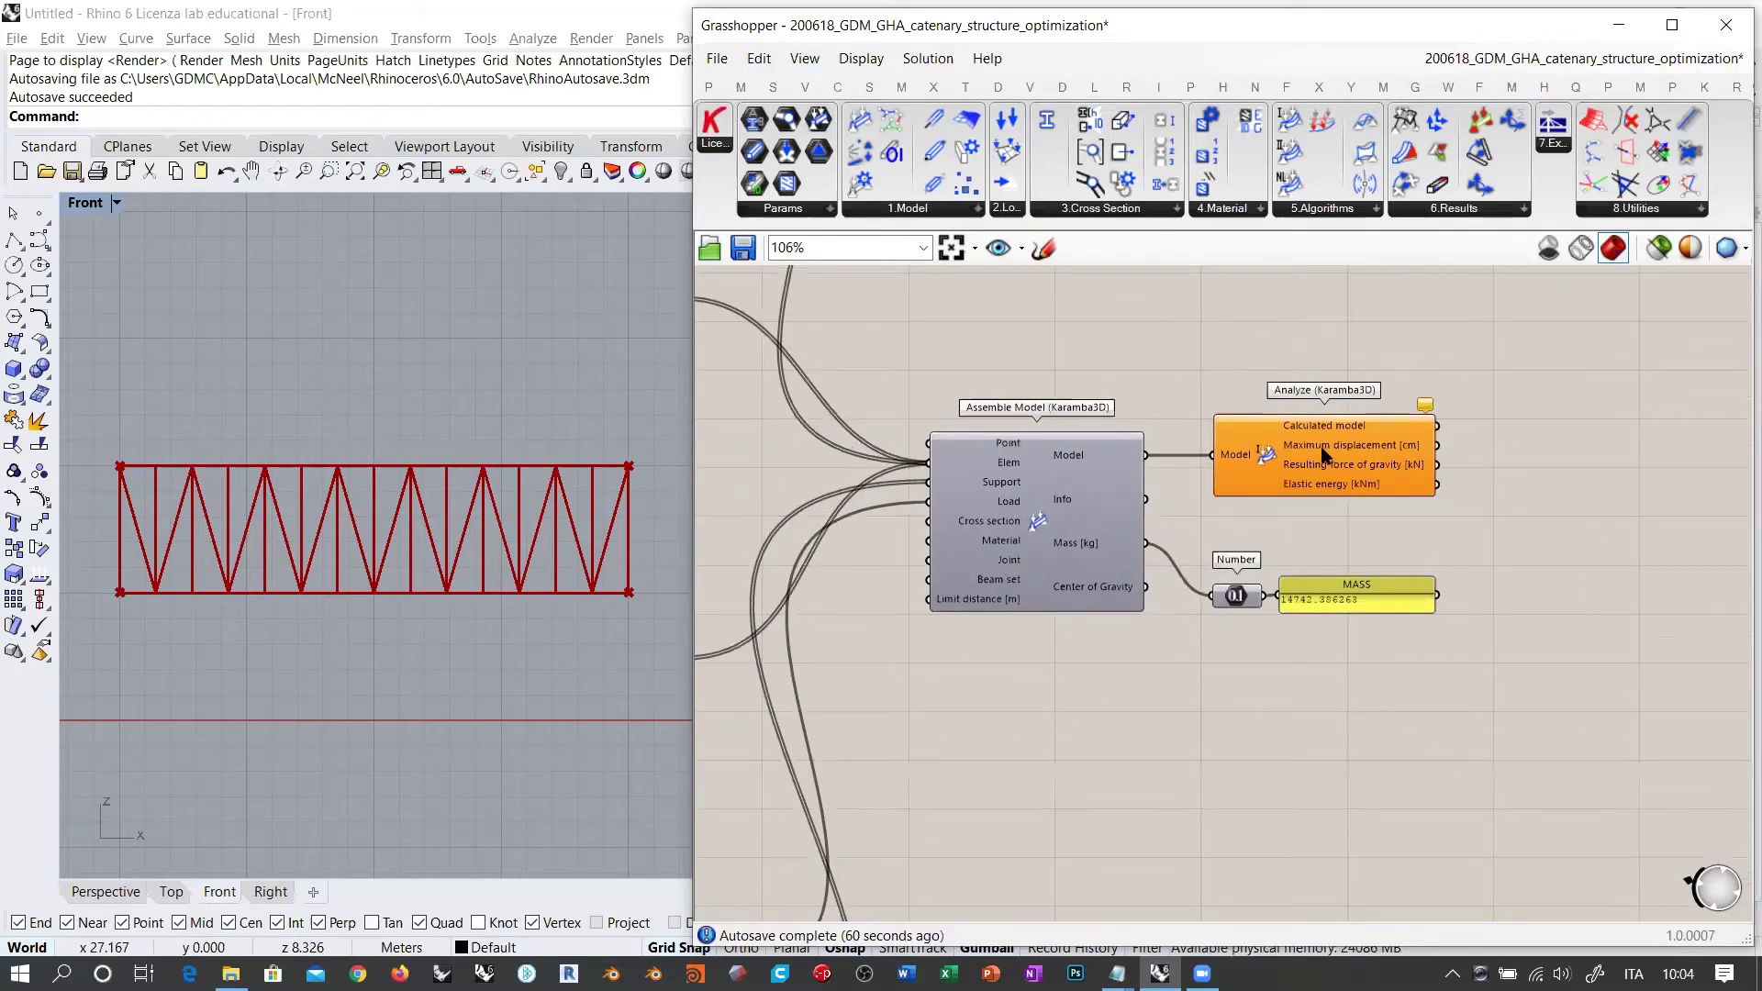
pyautogui.click(1028, 517)
pyautogui.middleClick(1041, 516)
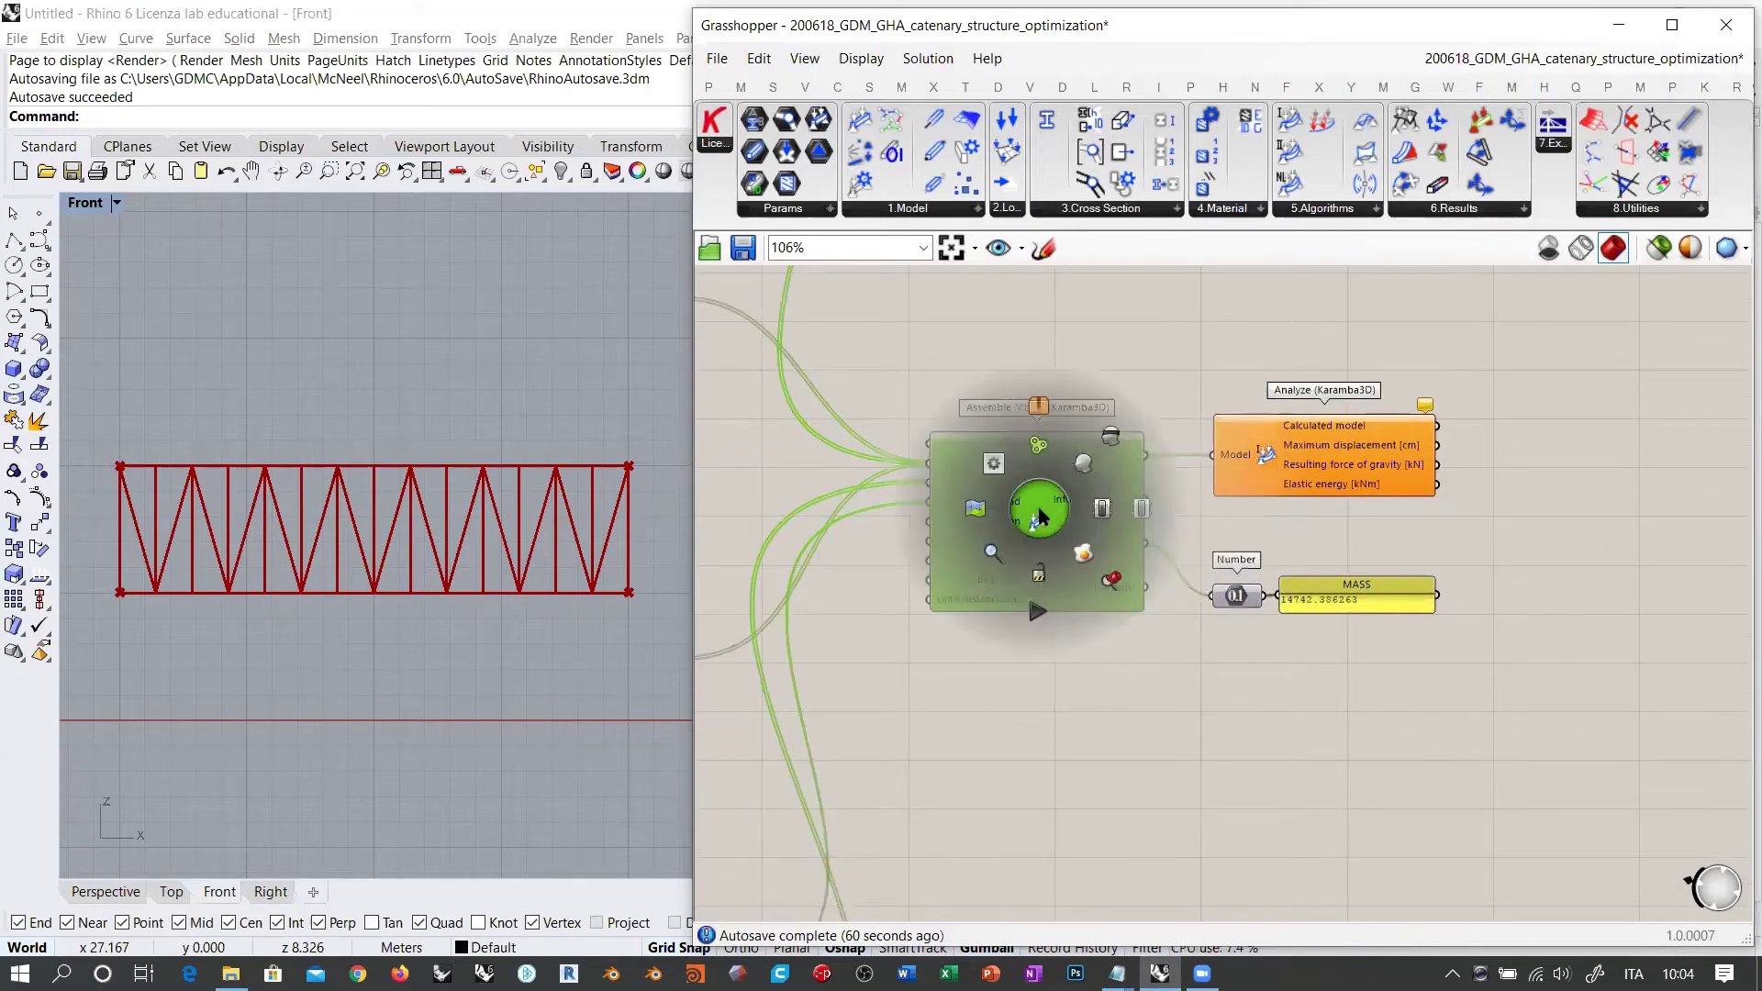
pyautogui.click(1149, 352)
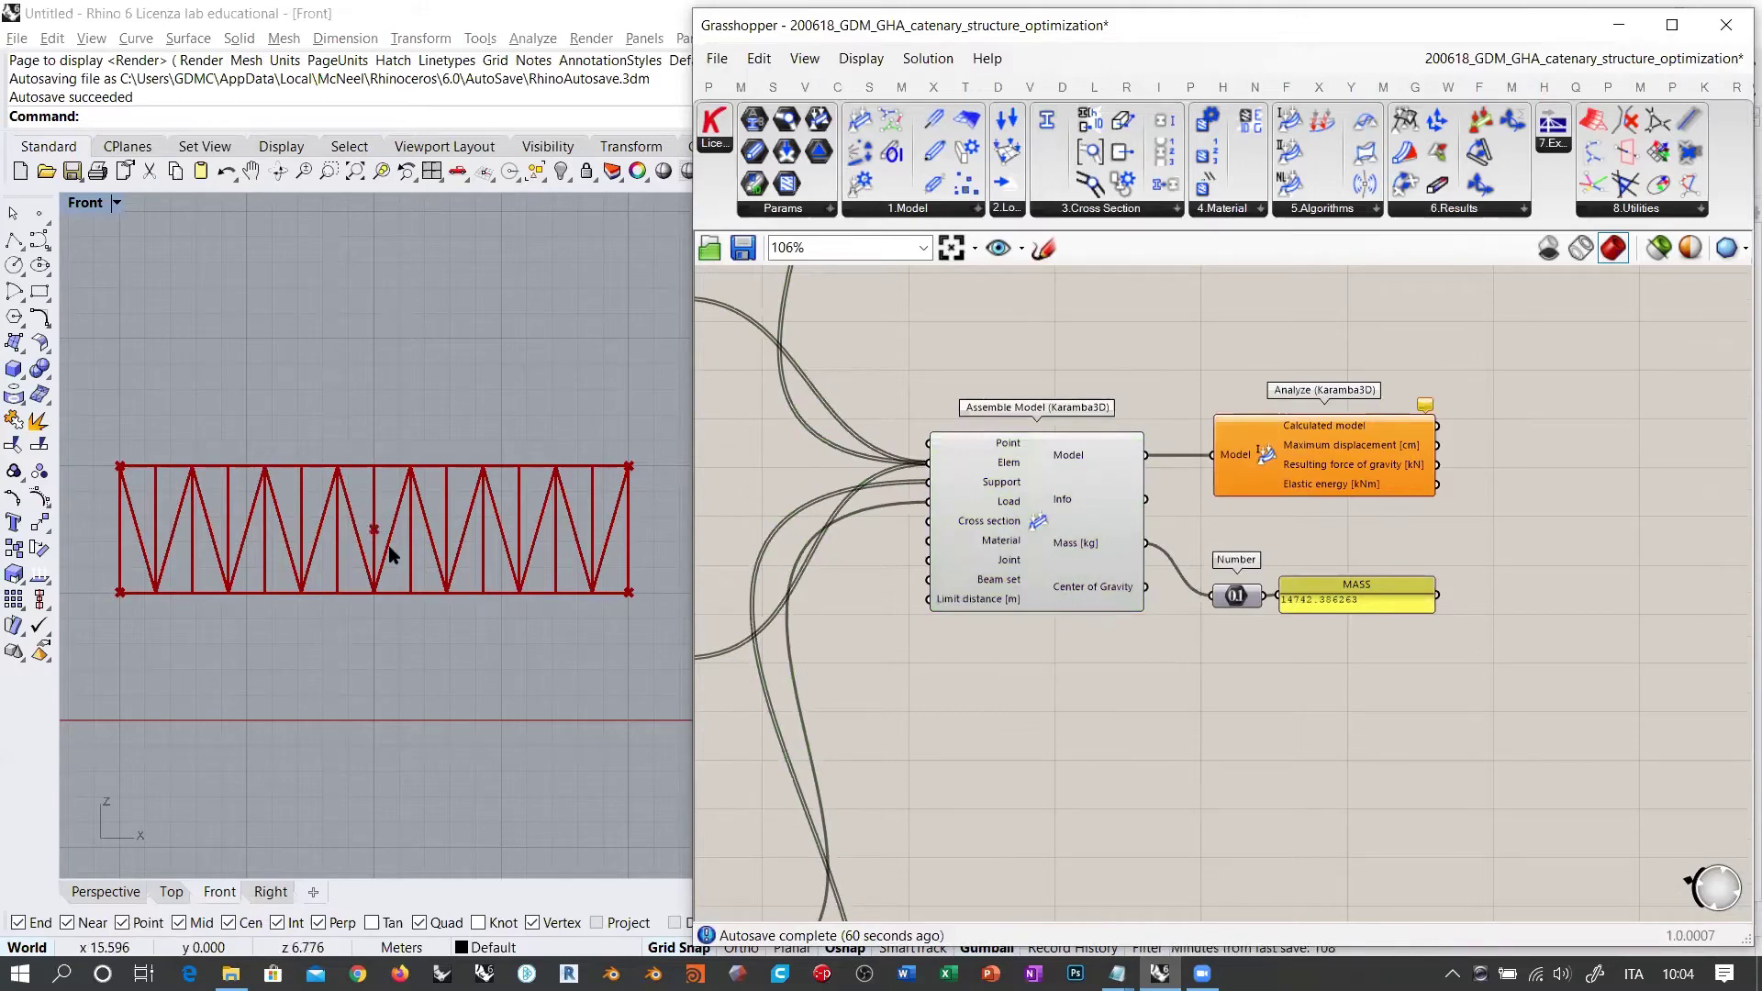
pyautogui.click(1265, 463)
pyautogui.middleClick(1265, 458)
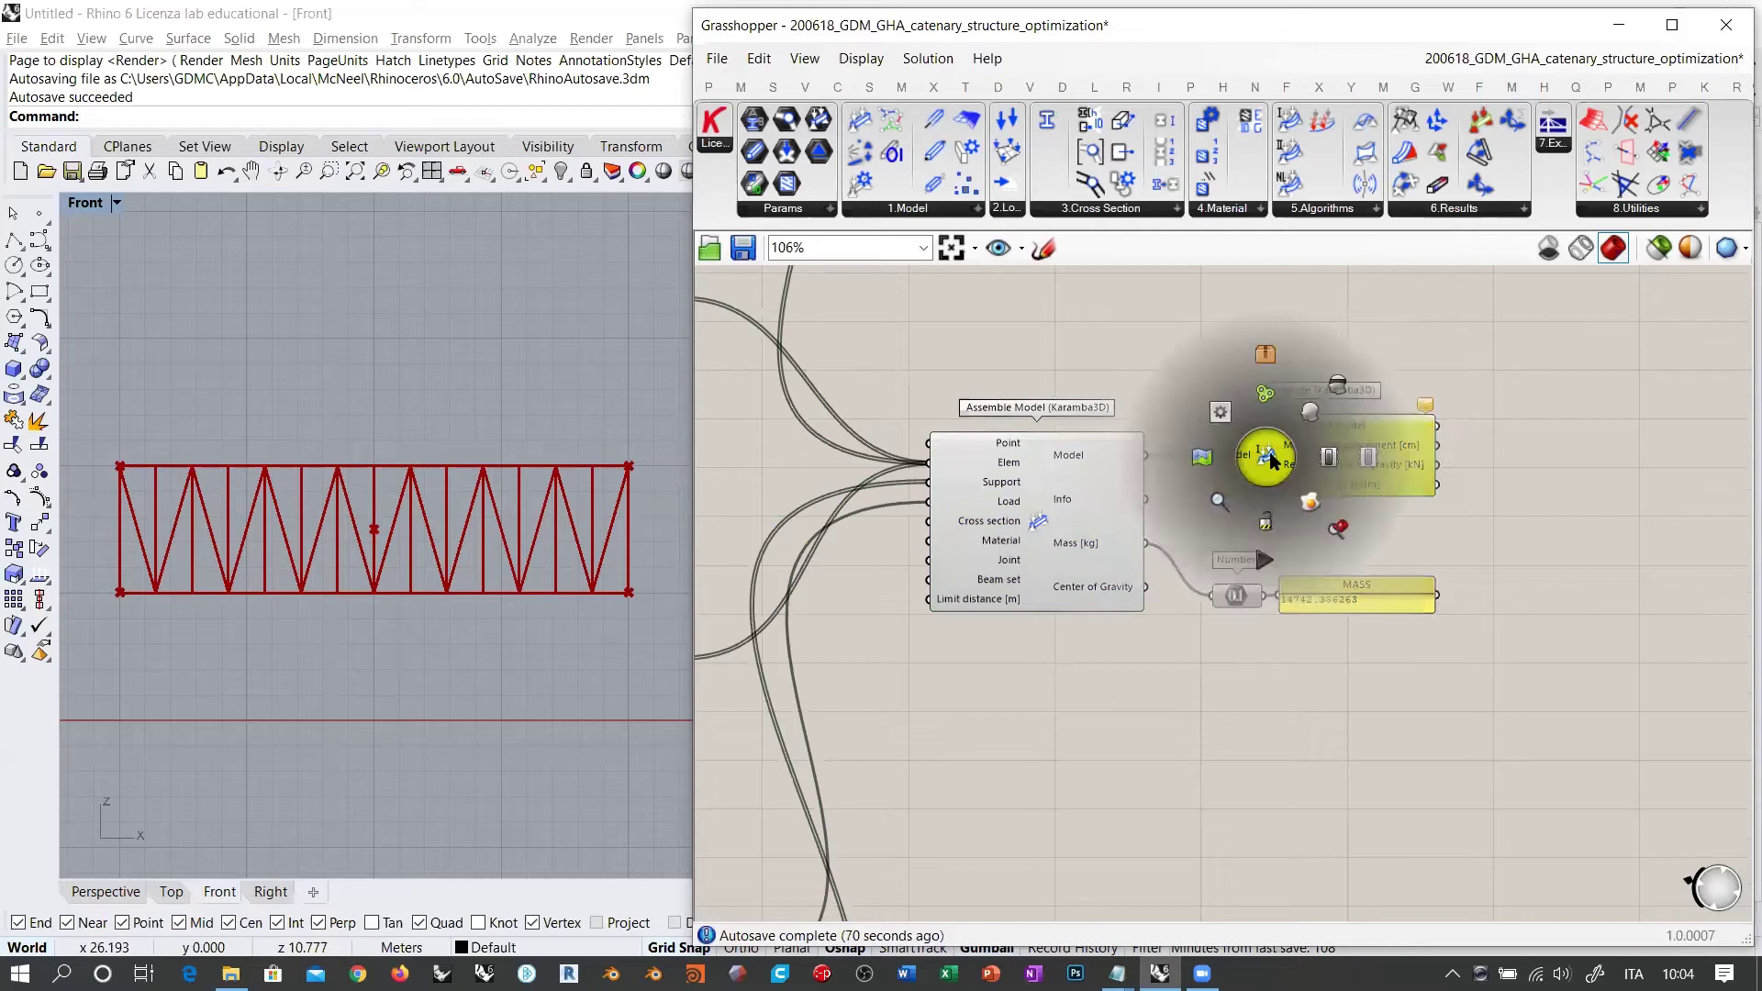
pyautogui.click(1309, 415)
pyautogui.click(1171, 334)
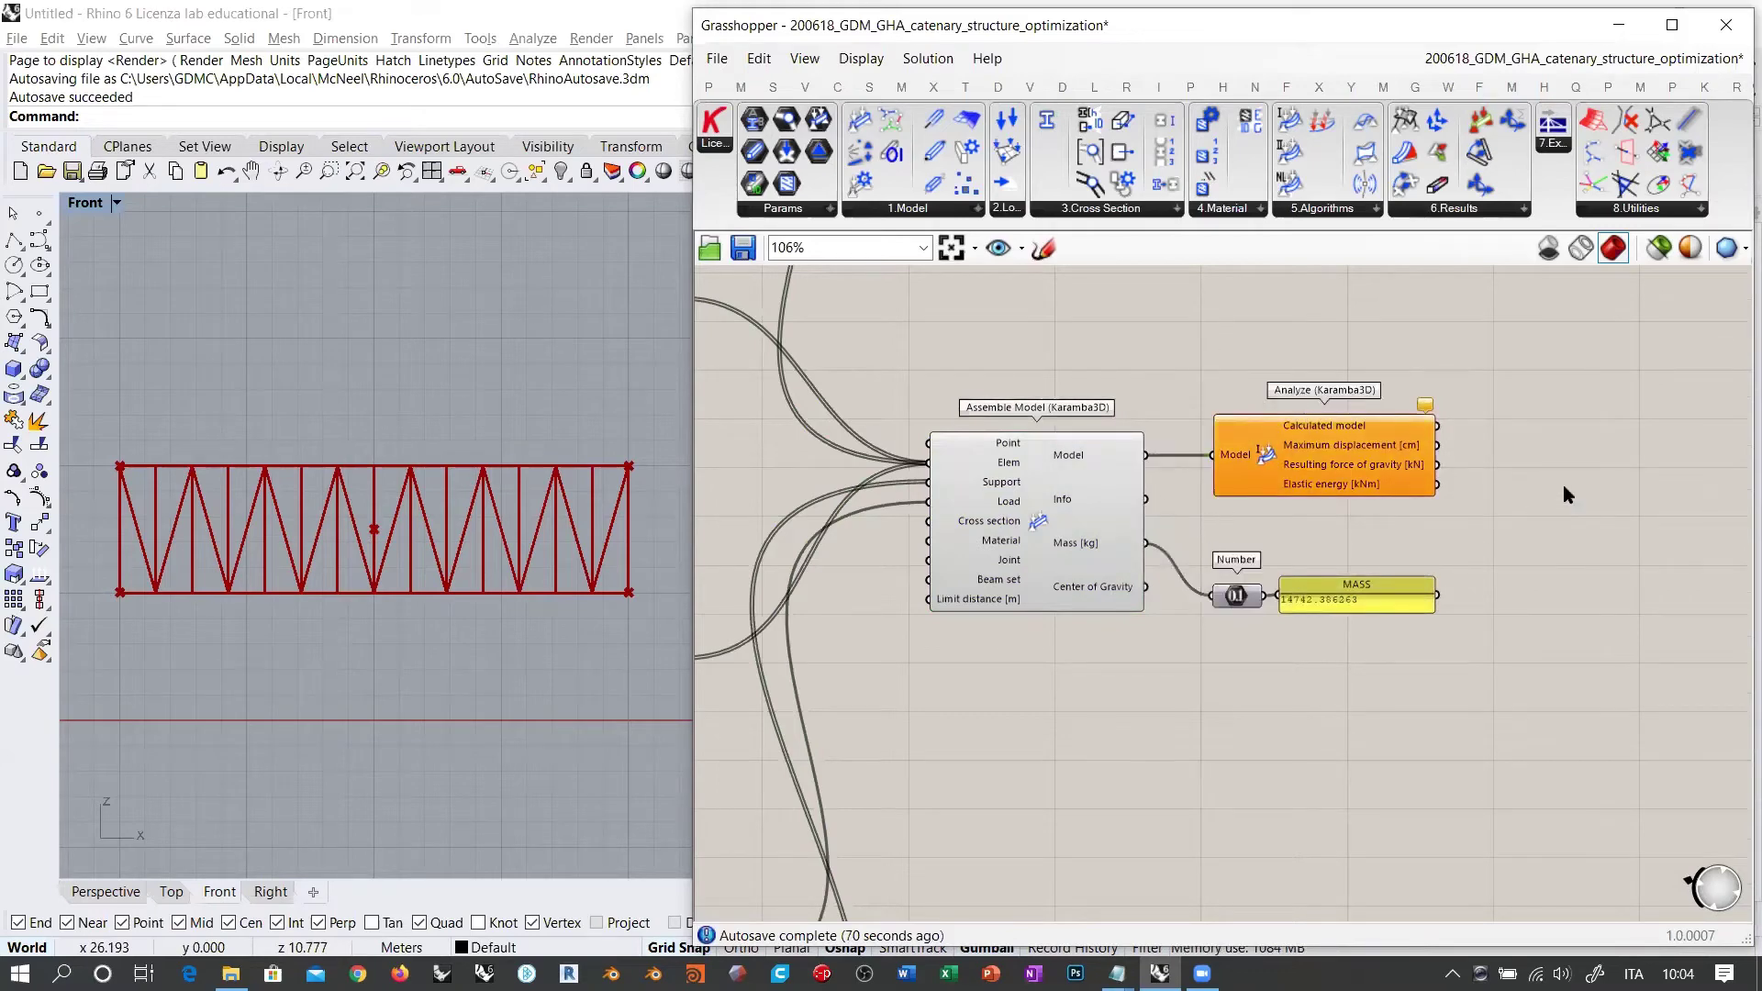
# Step: Add a Karamba3D Model View component and place it to the right of the Analyze component
pyautogui.moveTo(1562, 484); pyautogui.dragTo(1363, 475, button='right')
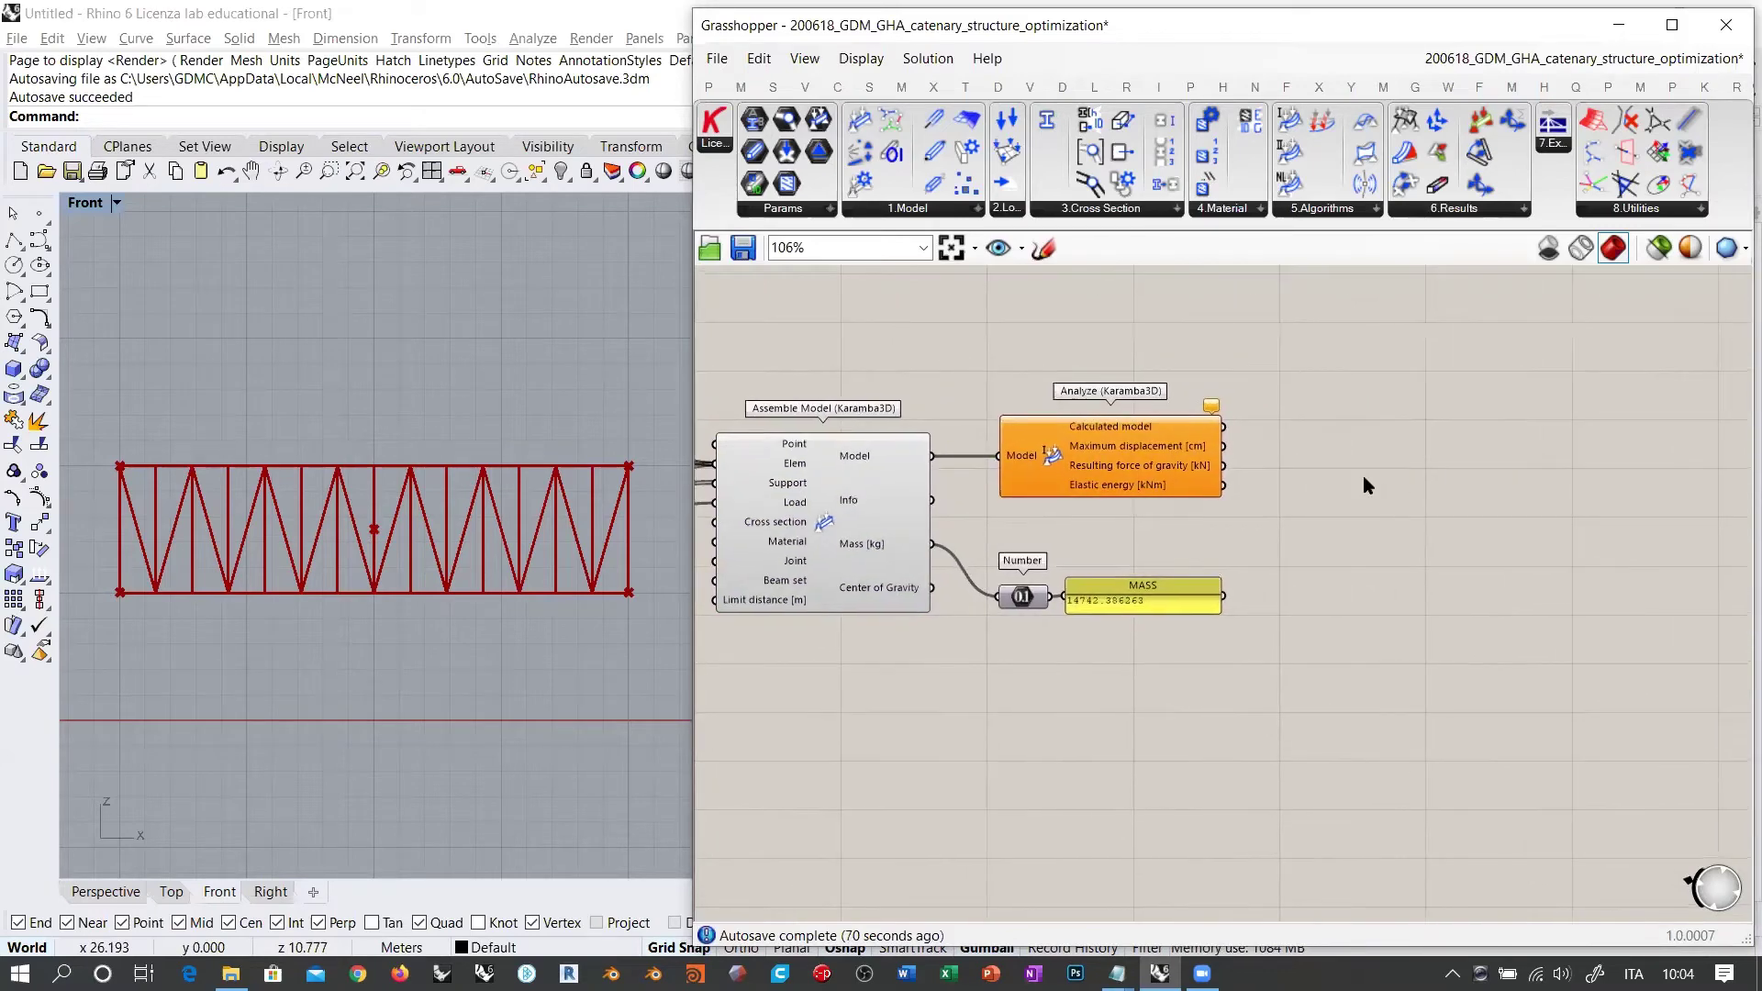
pyautogui.click(1439, 210)
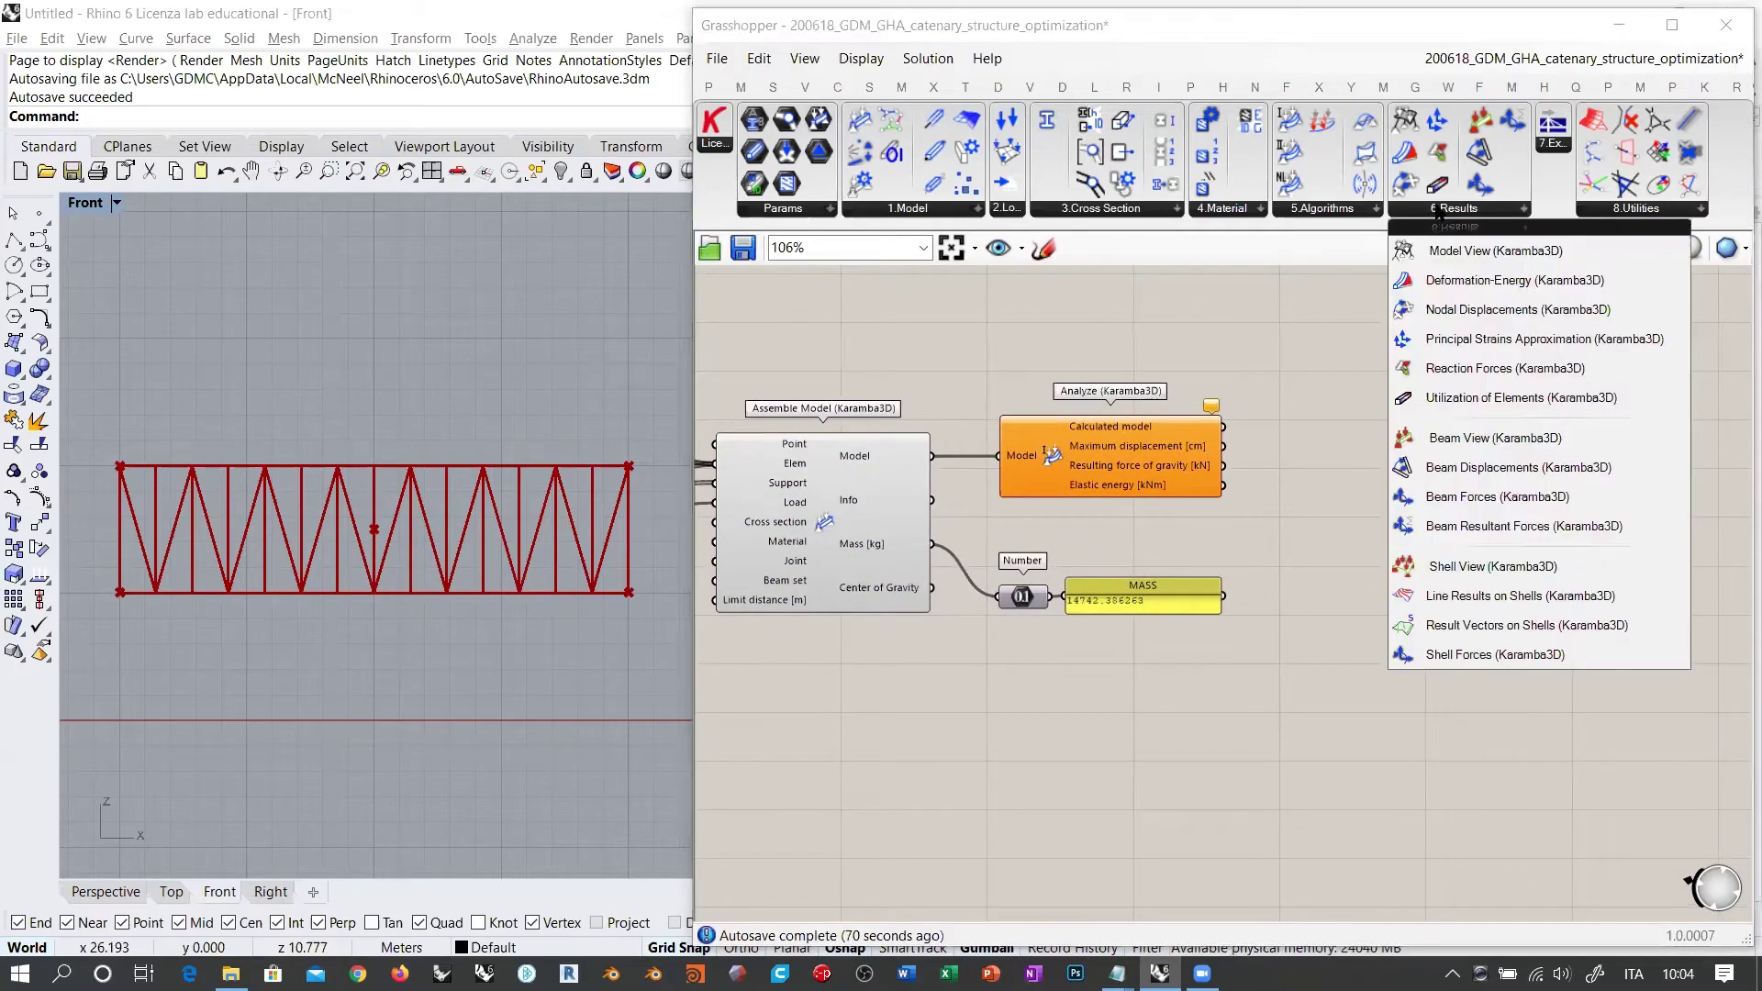
pyautogui.click(1457, 256)
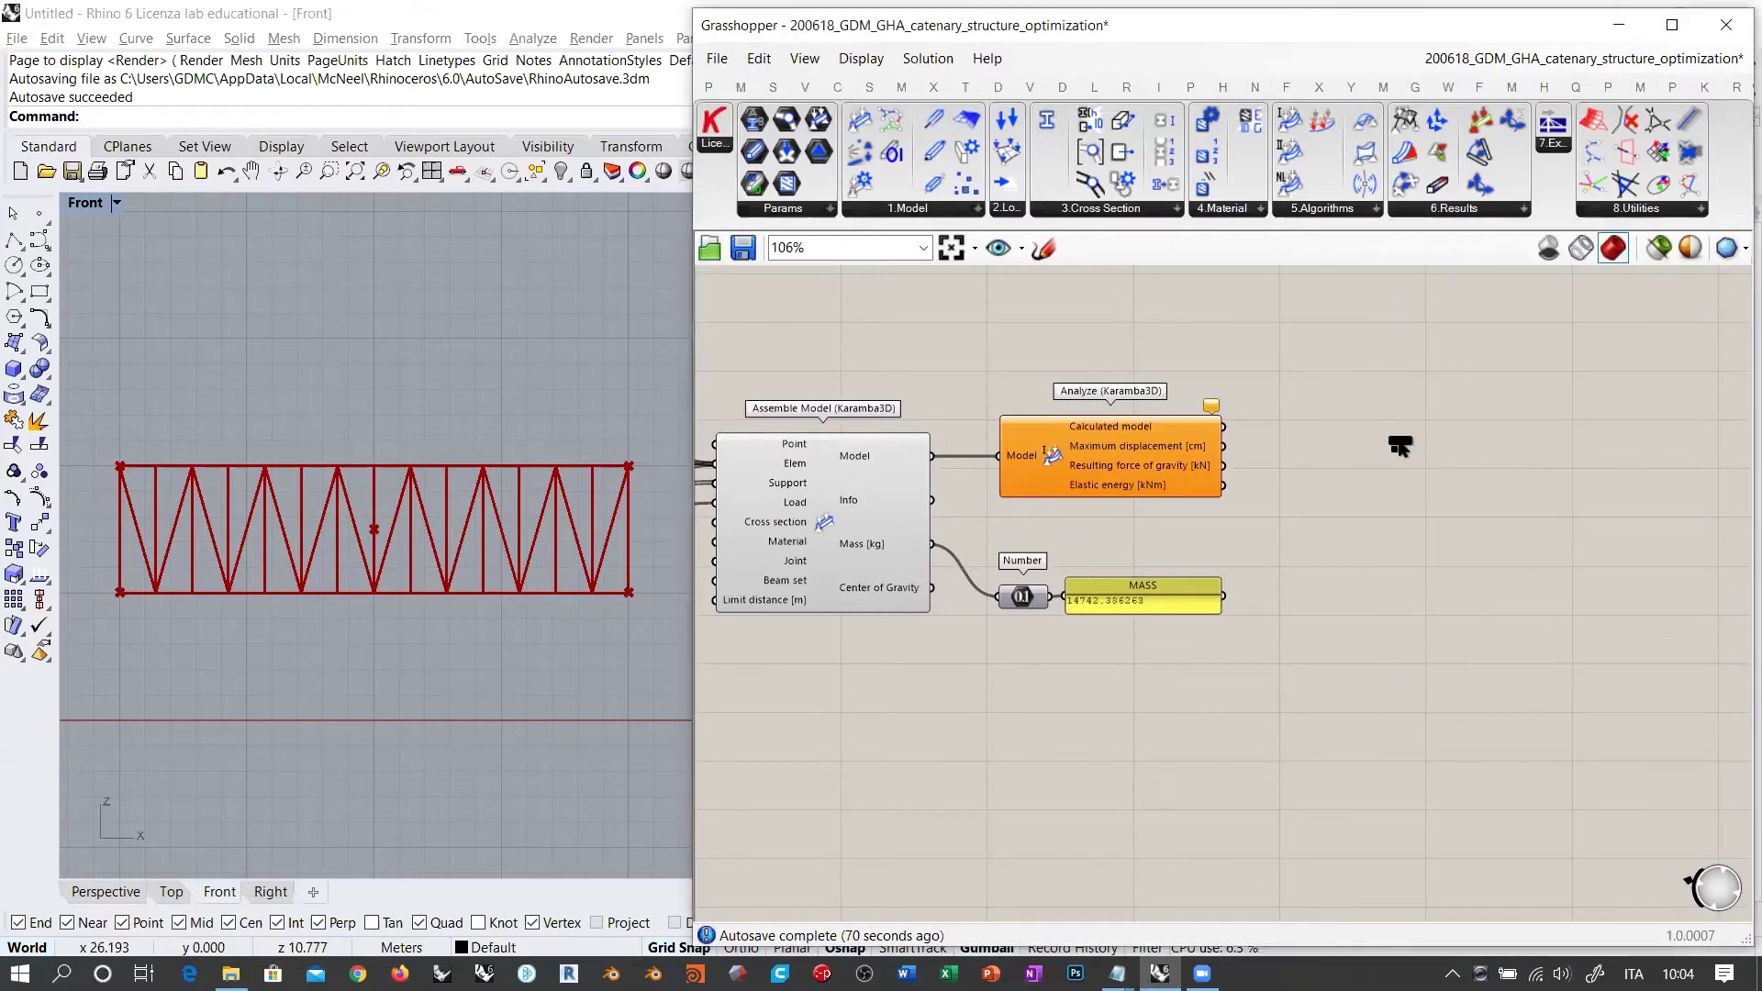
pyautogui.click(1396, 444)
pyautogui.moveTo(1294, 381); pyautogui.dragTo(1356, 449)
pyautogui.scroll(3, 1356, 448)
pyautogui.moveTo(1177, 360); pyautogui.dragTo(1122, 306, button='right')
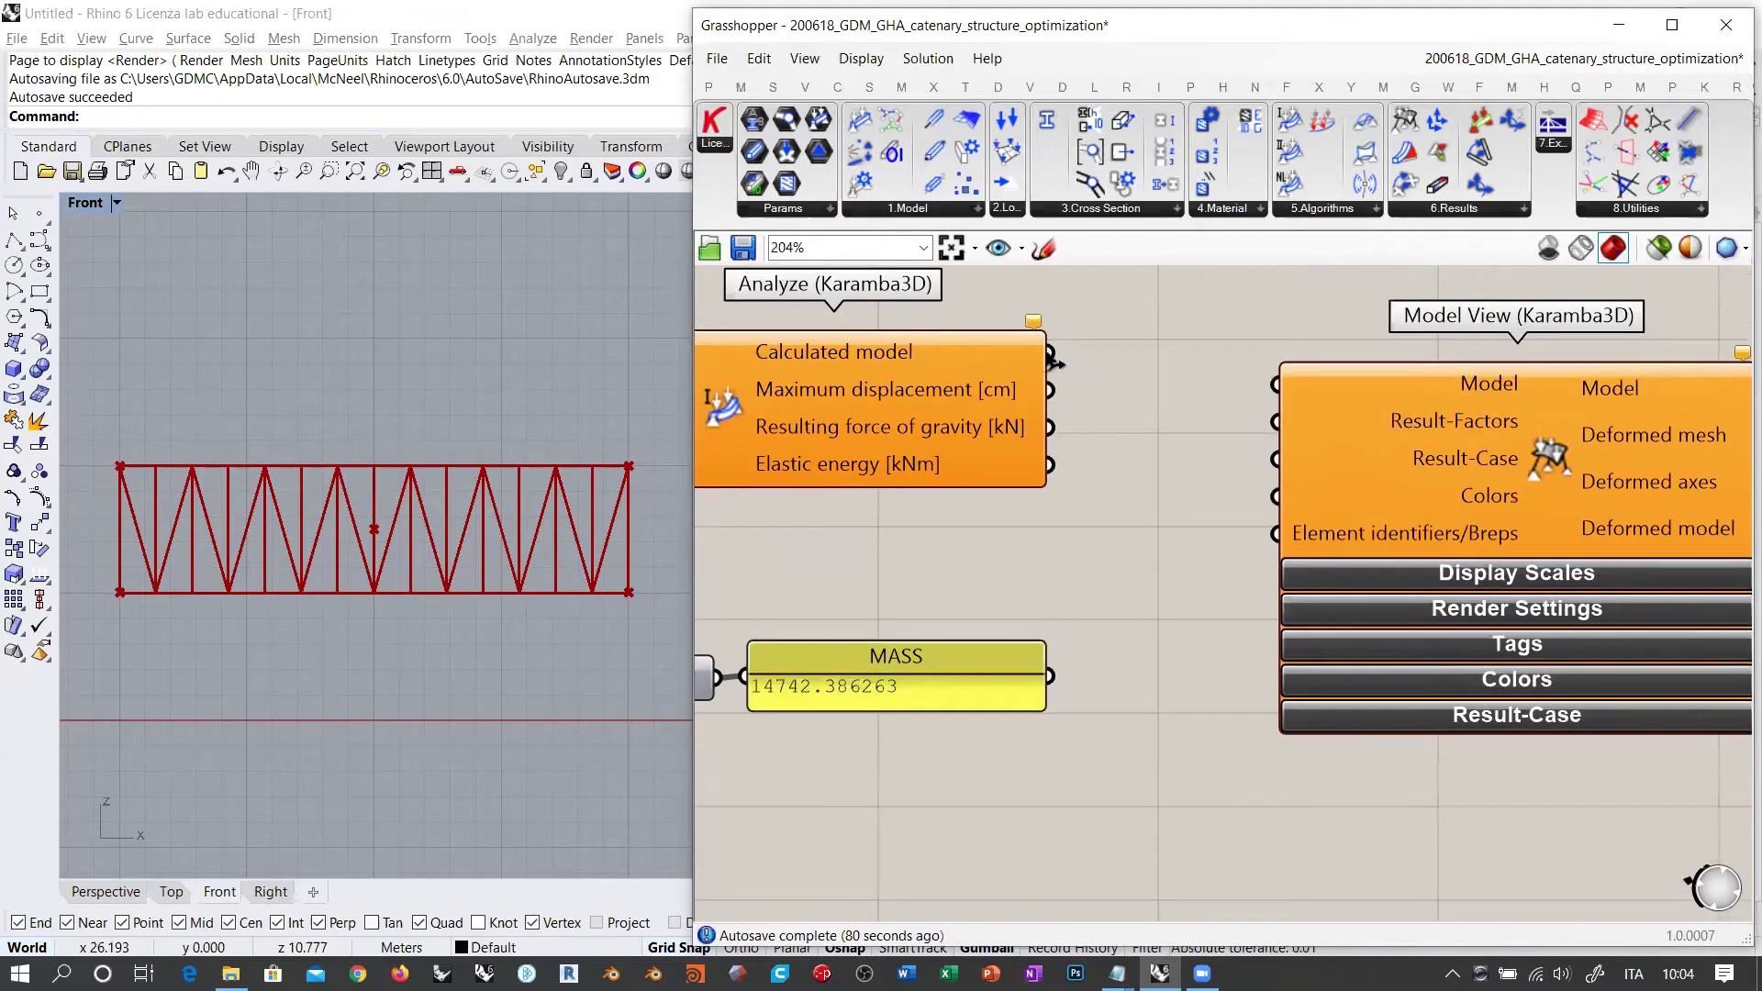
pyautogui.moveTo(1050, 351); pyautogui.dragTo(1160, 317)
# Step: Duplicate the Number parameter and MASS panel below the originals and connect Analyze's Maximum displacement [cm] output to the copied Number
pyautogui.moveTo(1136, 454); pyautogui.dragTo(1379, 477, button='right')
pyautogui.scroll(1, 1372, 422)
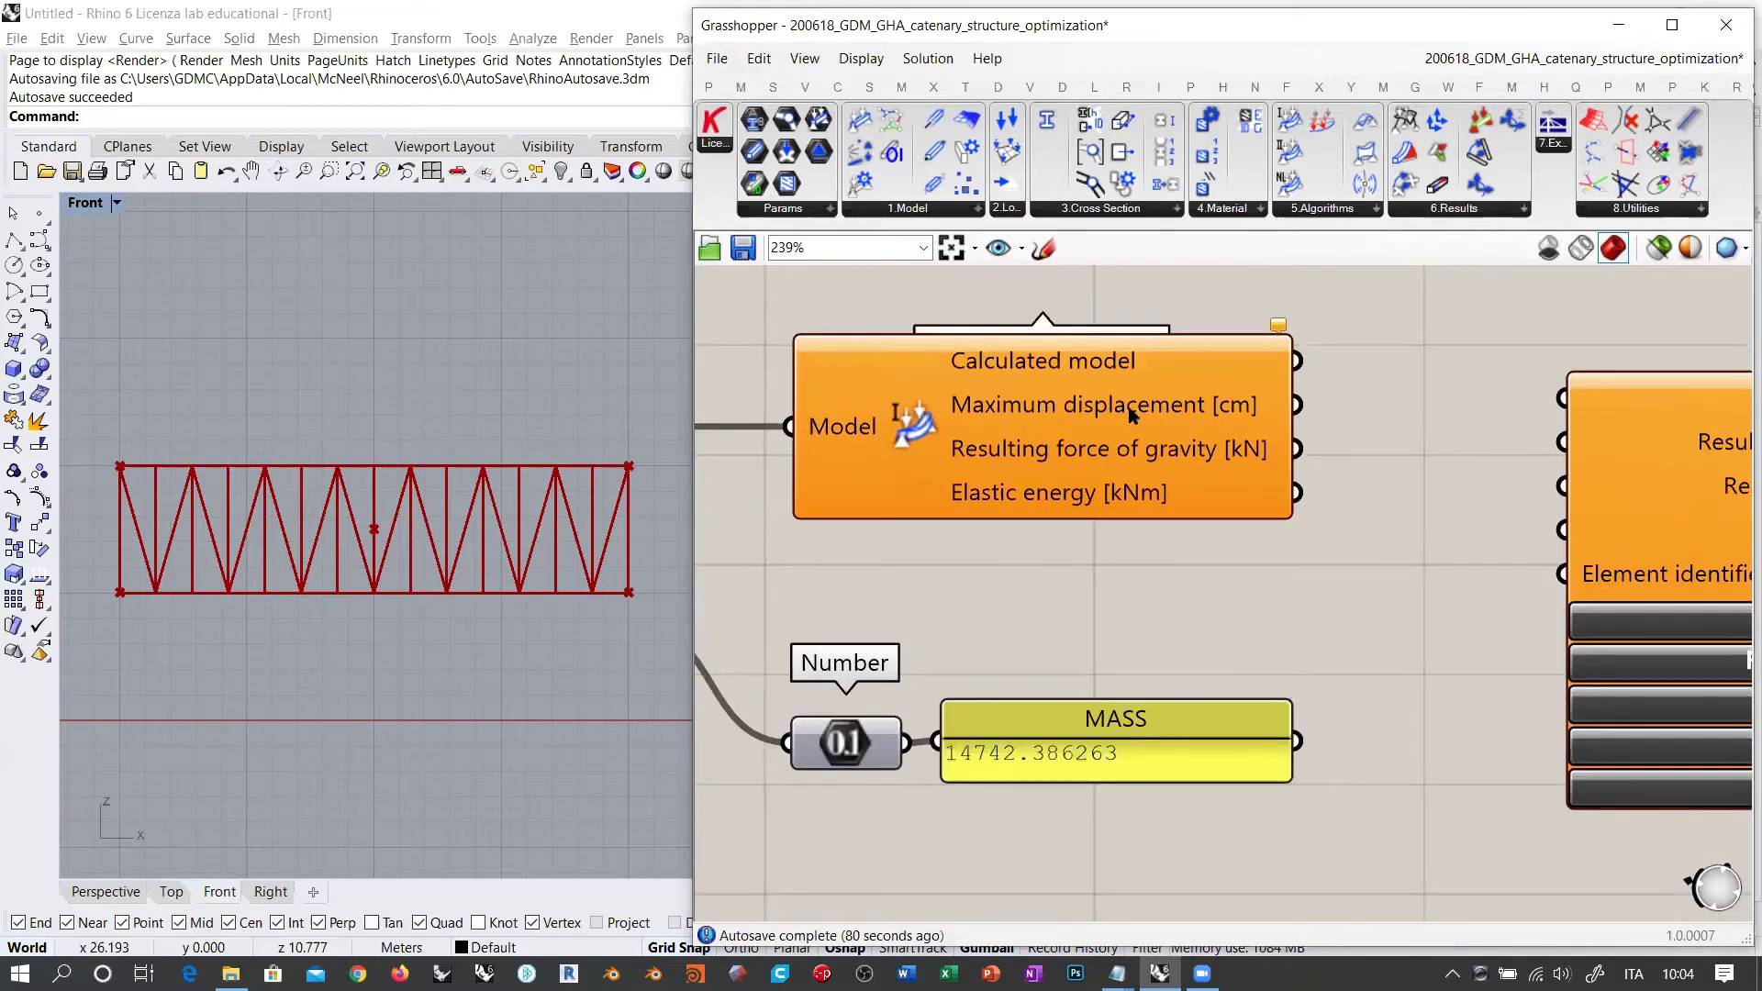
pyautogui.moveTo(1219, 329); pyautogui.dragTo(1235, 429, button='right')
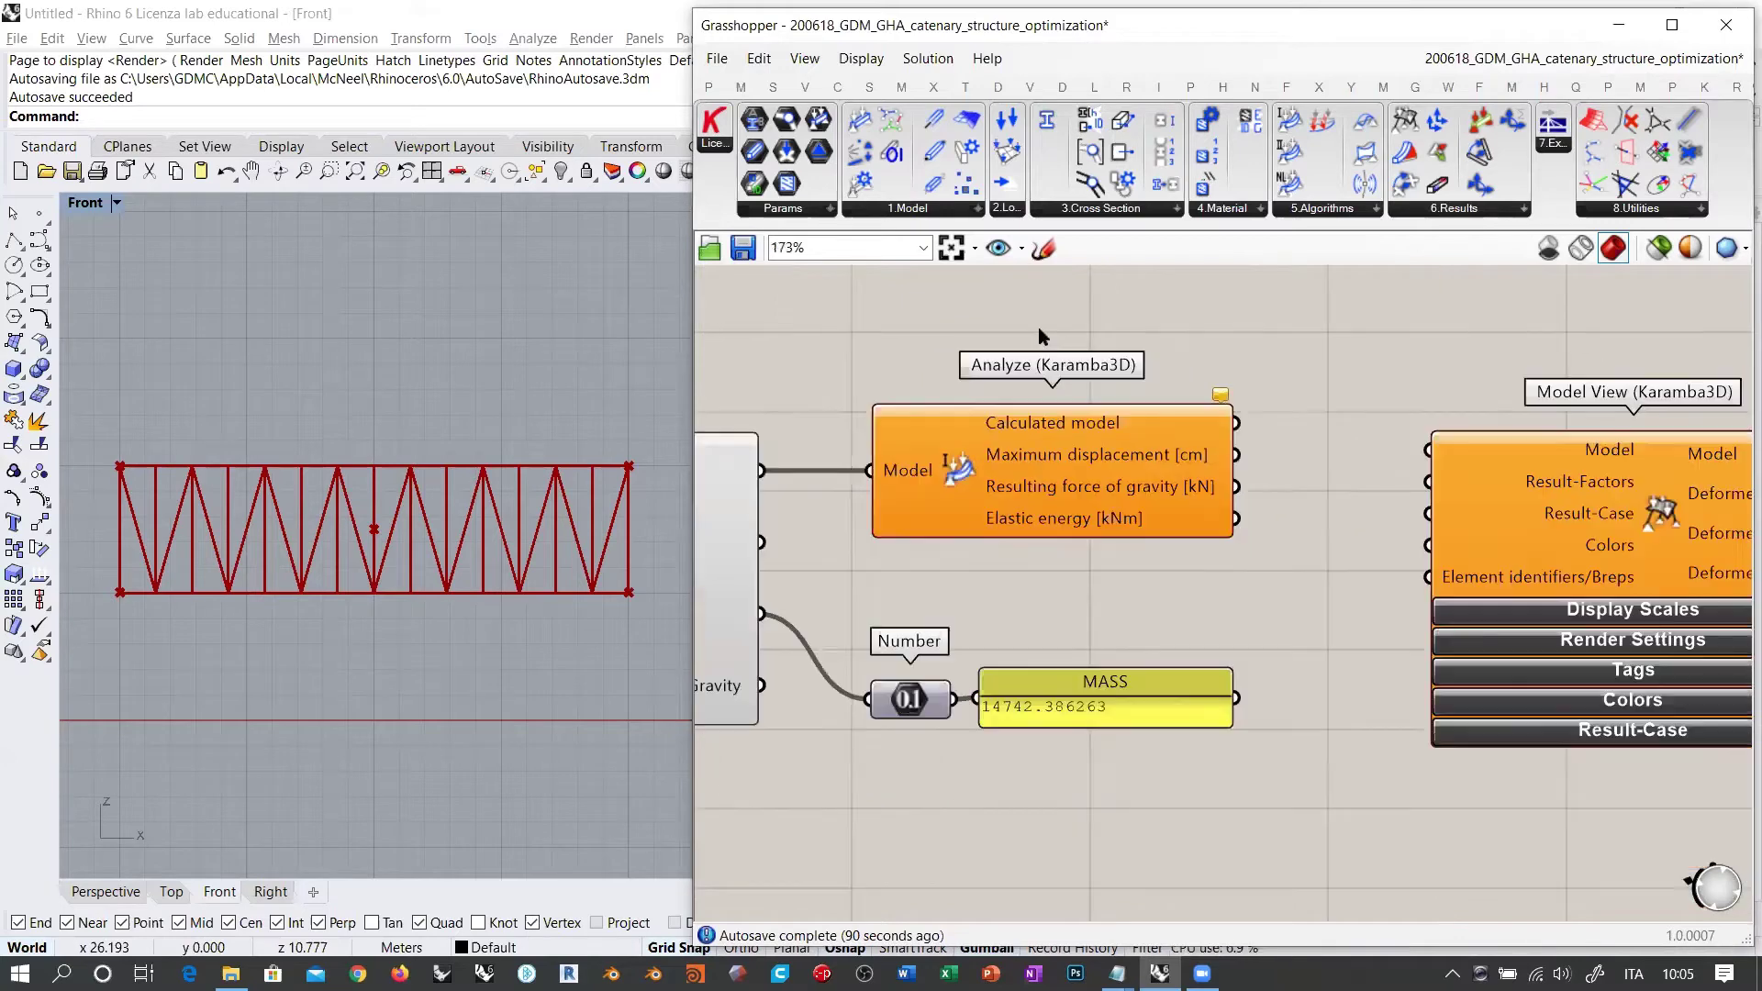
pyautogui.scroll(-1, 1038, 327)
pyautogui.scroll(-1, 1281, 450)
pyautogui.moveTo(1242, 554); pyautogui.dragTo(934, 740)
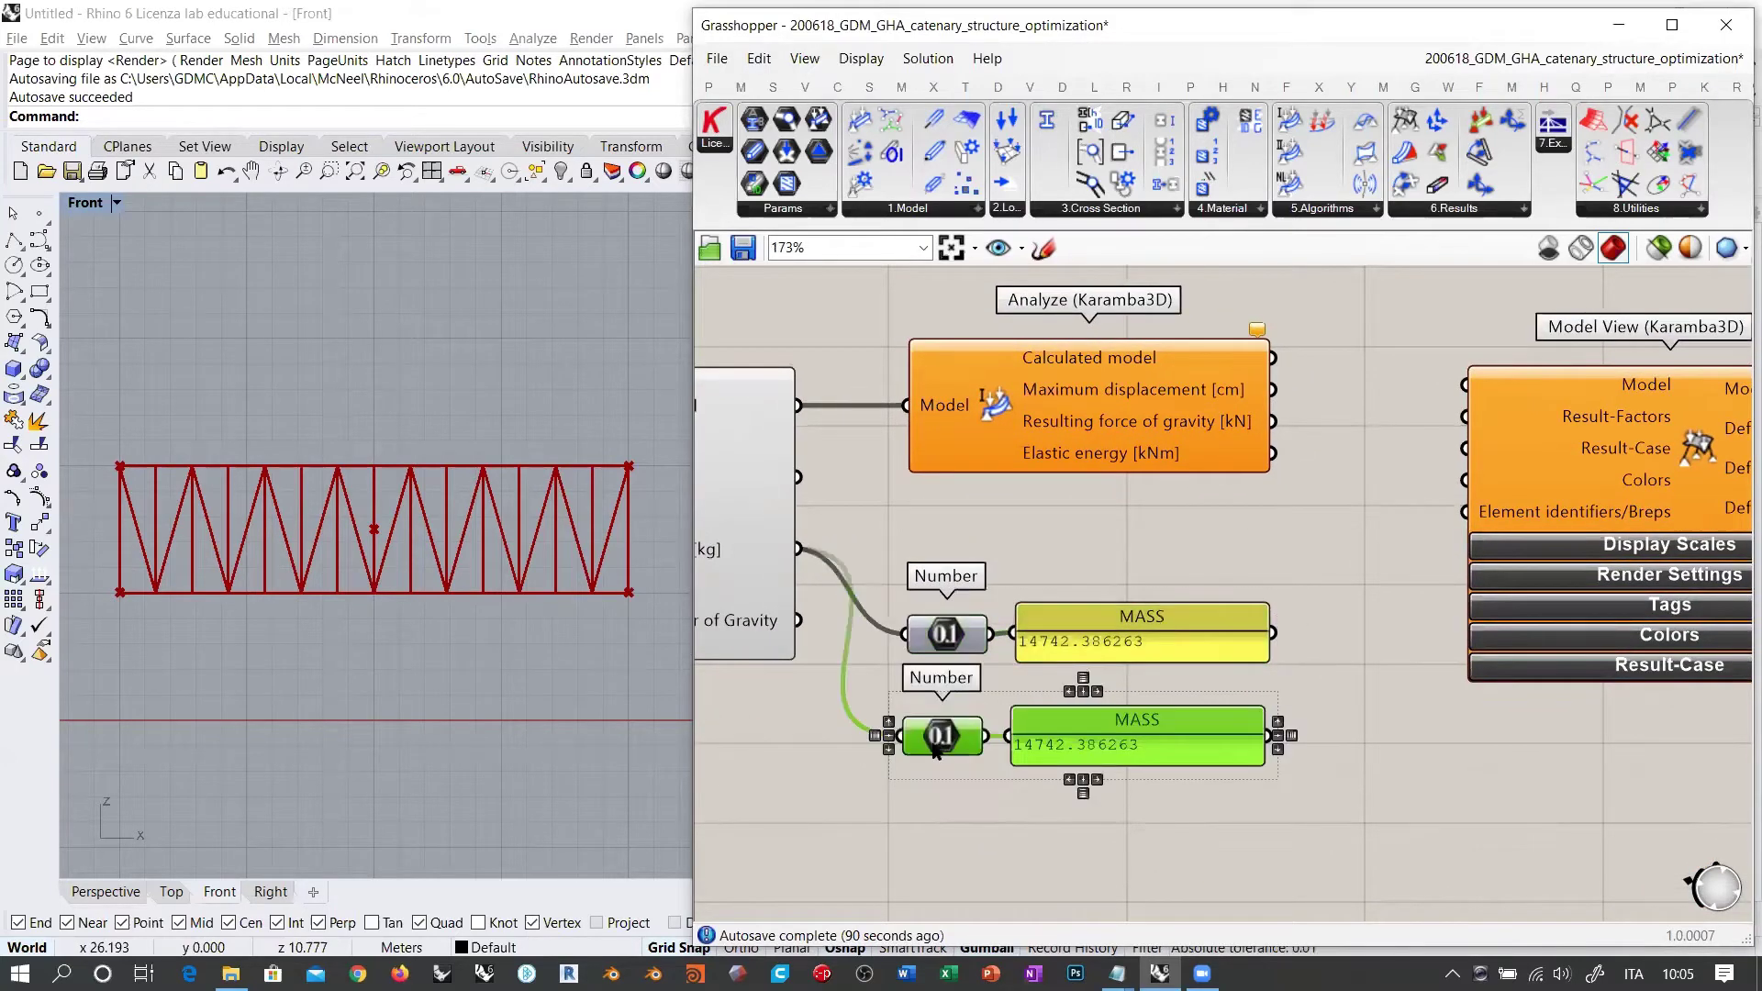
pyautogui.click(1252, 533)
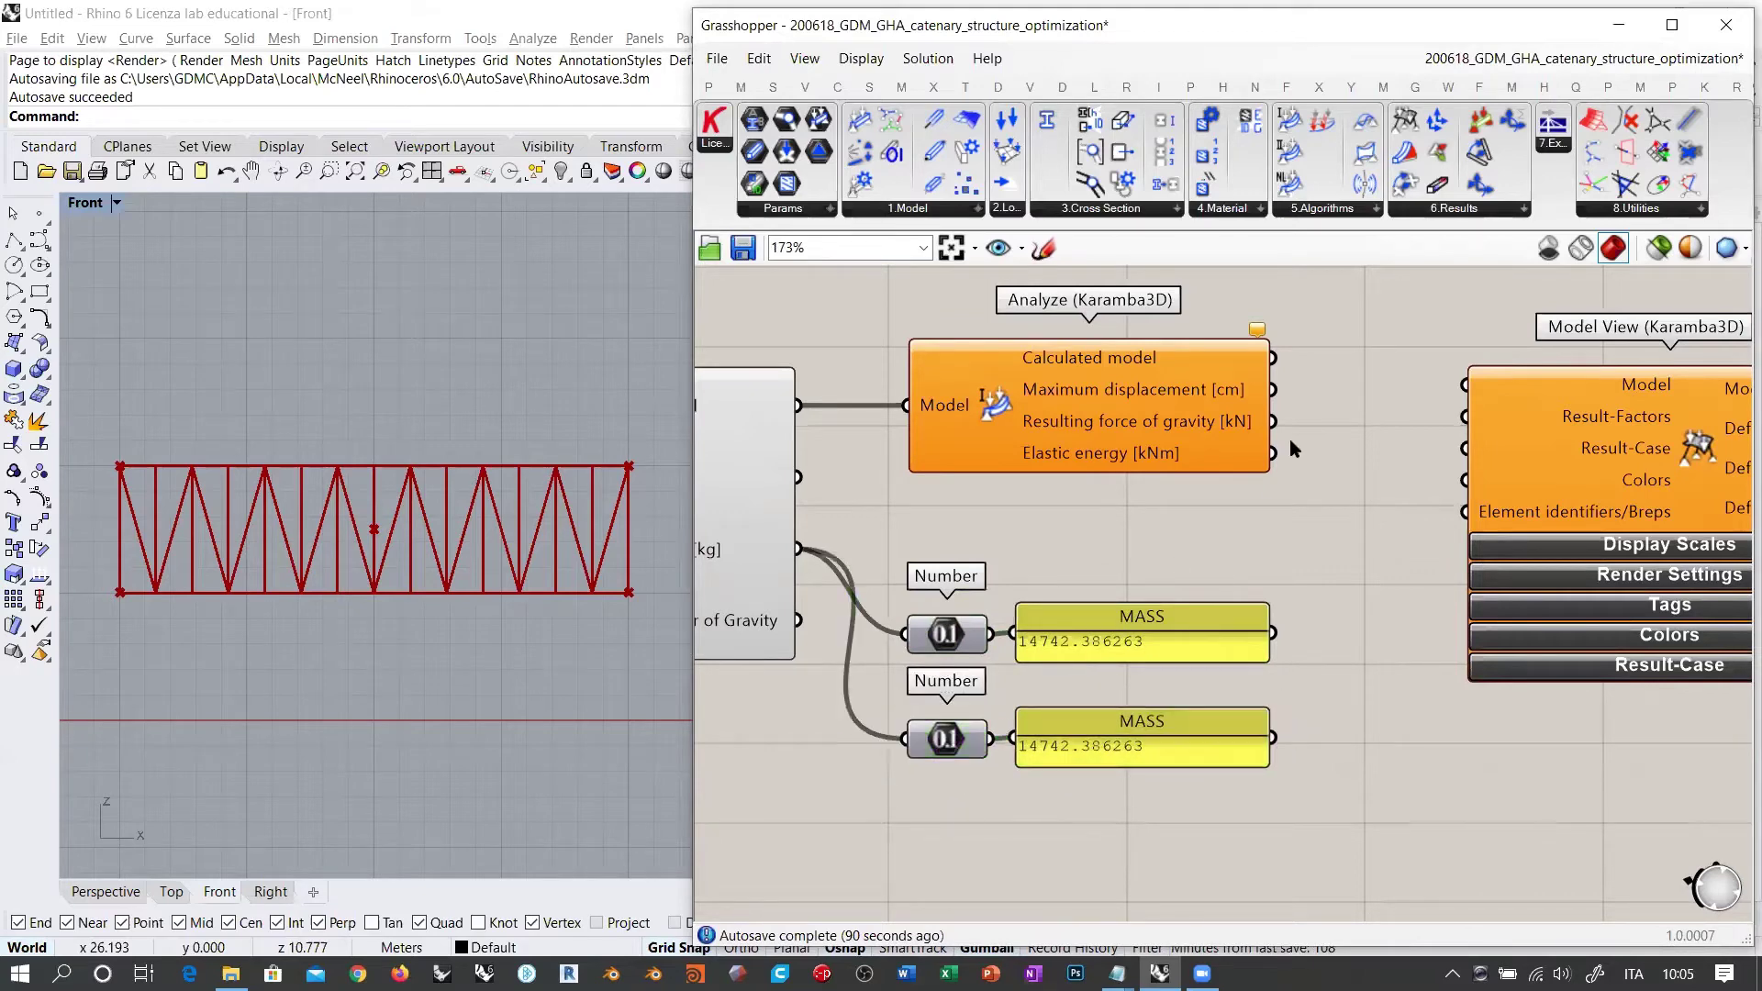
pyautogui.moveTo(1275, 391); pyautogui.dragTo(886, 752)
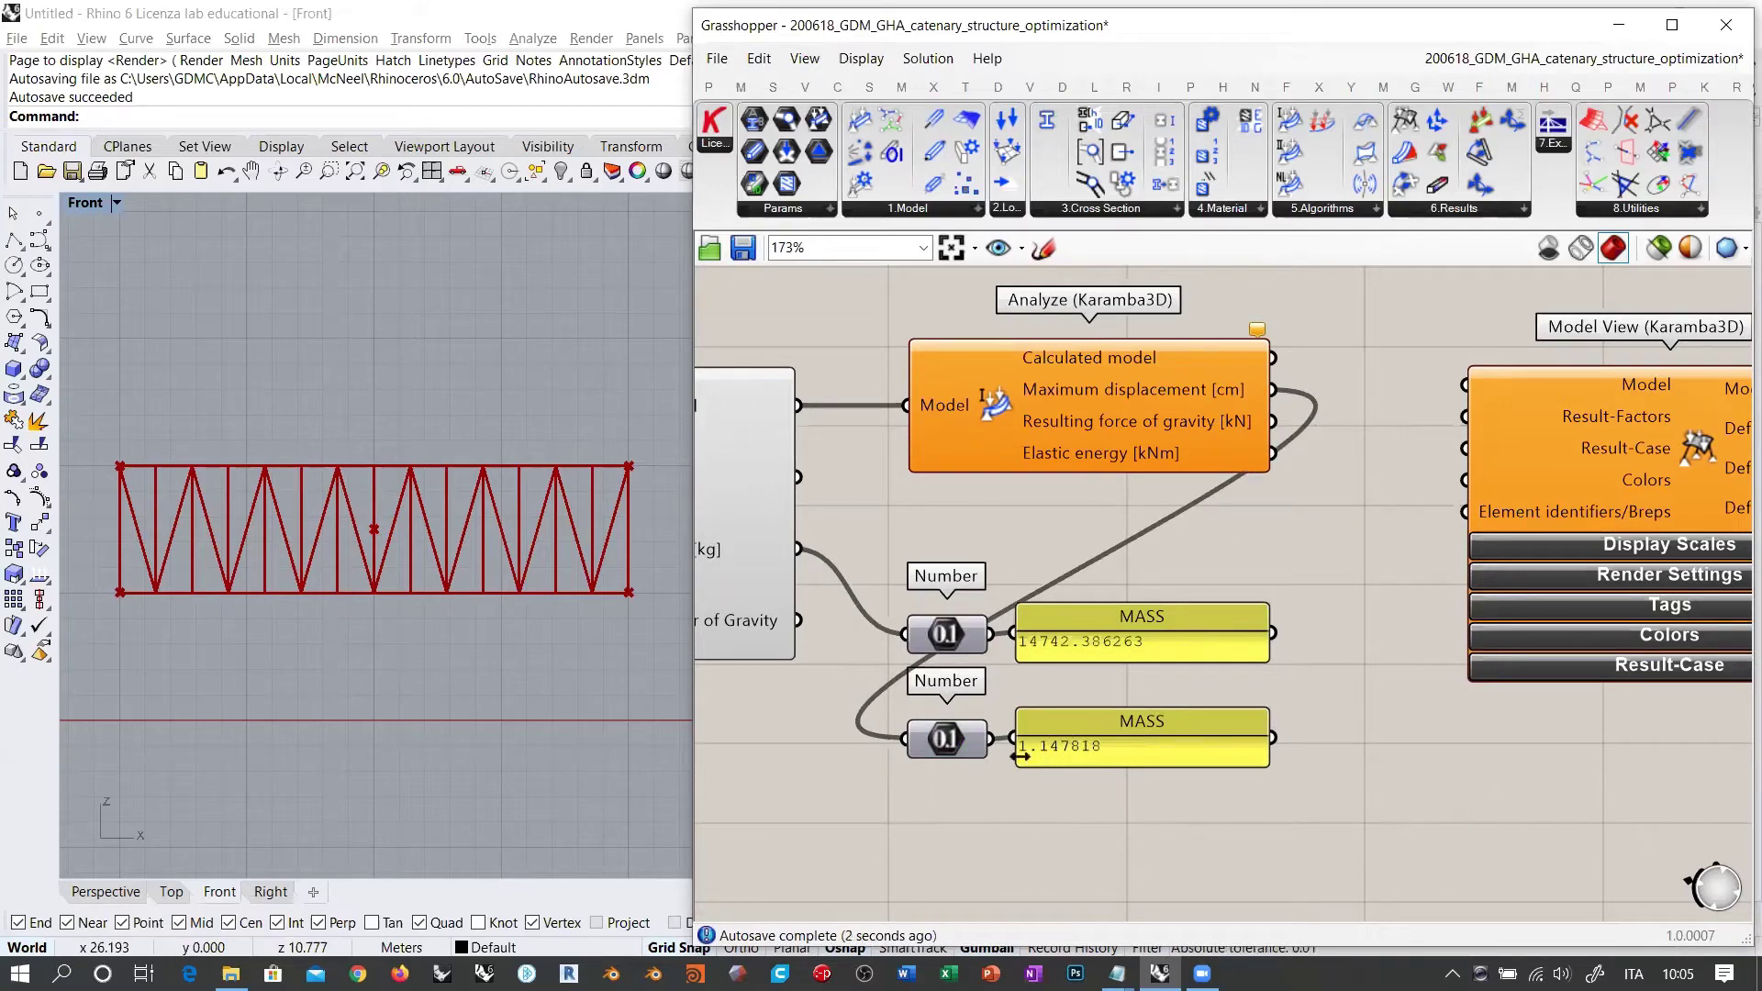
# Step: Rename the copied panel that shows the maximum displacement as MAX DISPL
pyautogui.click(1127, 725)
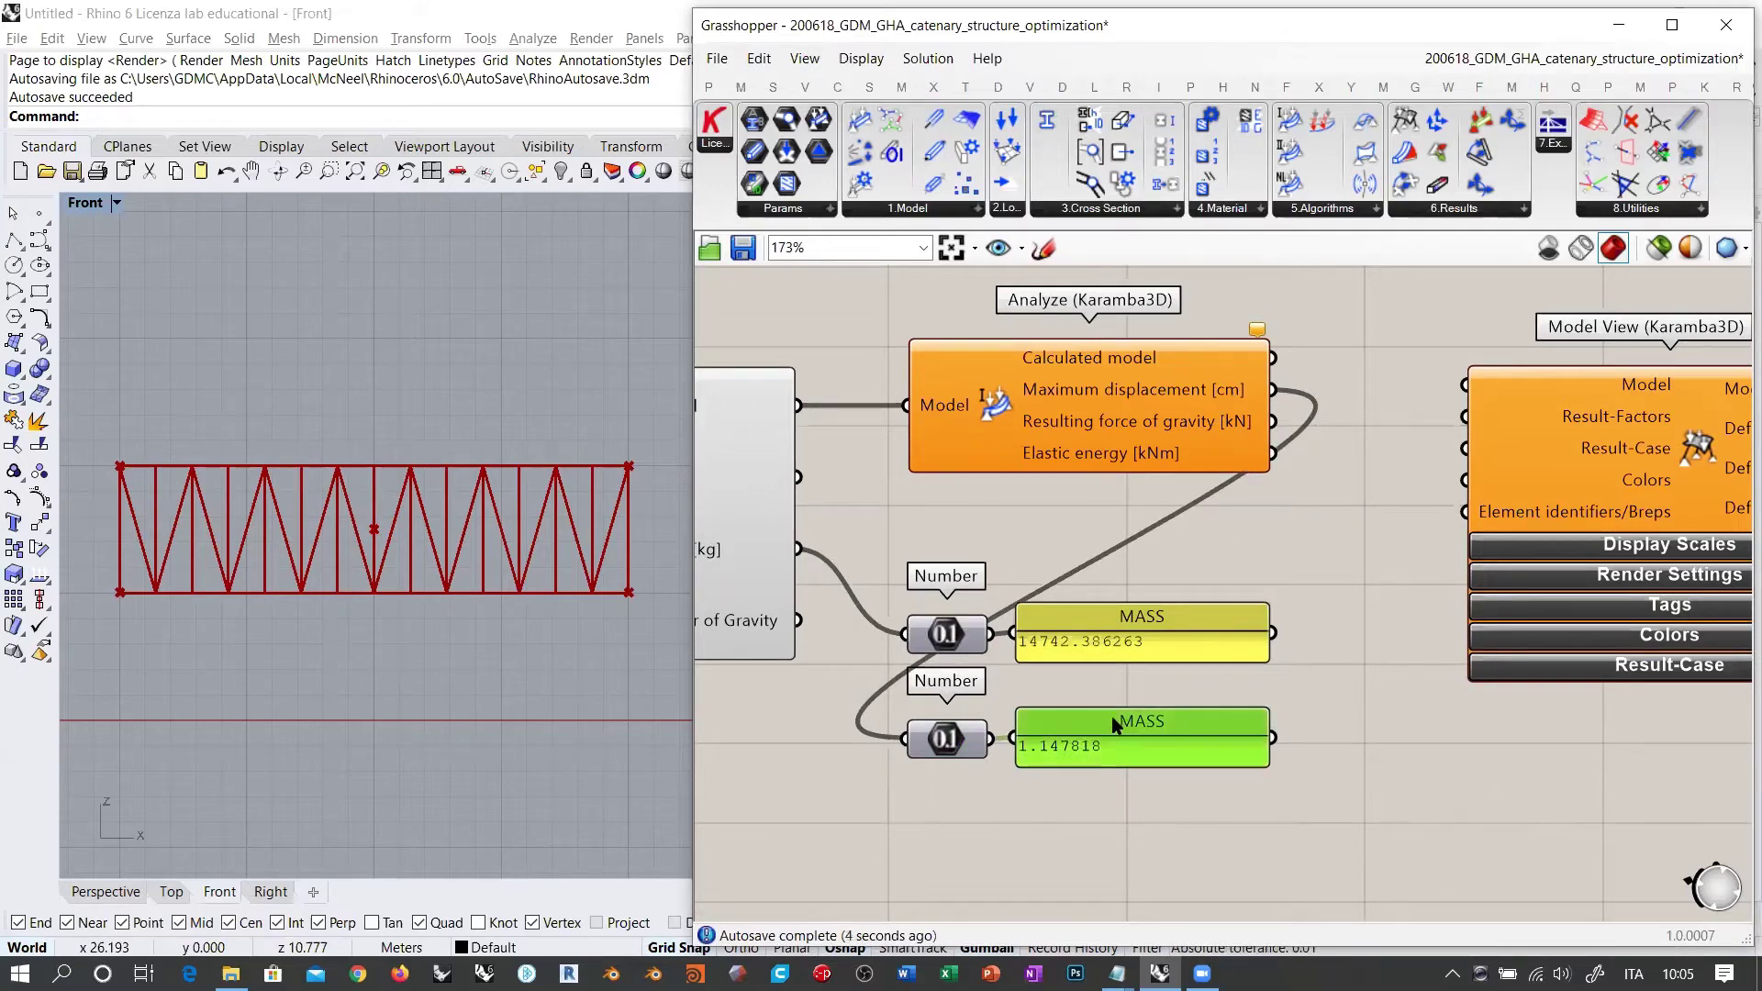
pyautogui.rightClick(1112, 725)
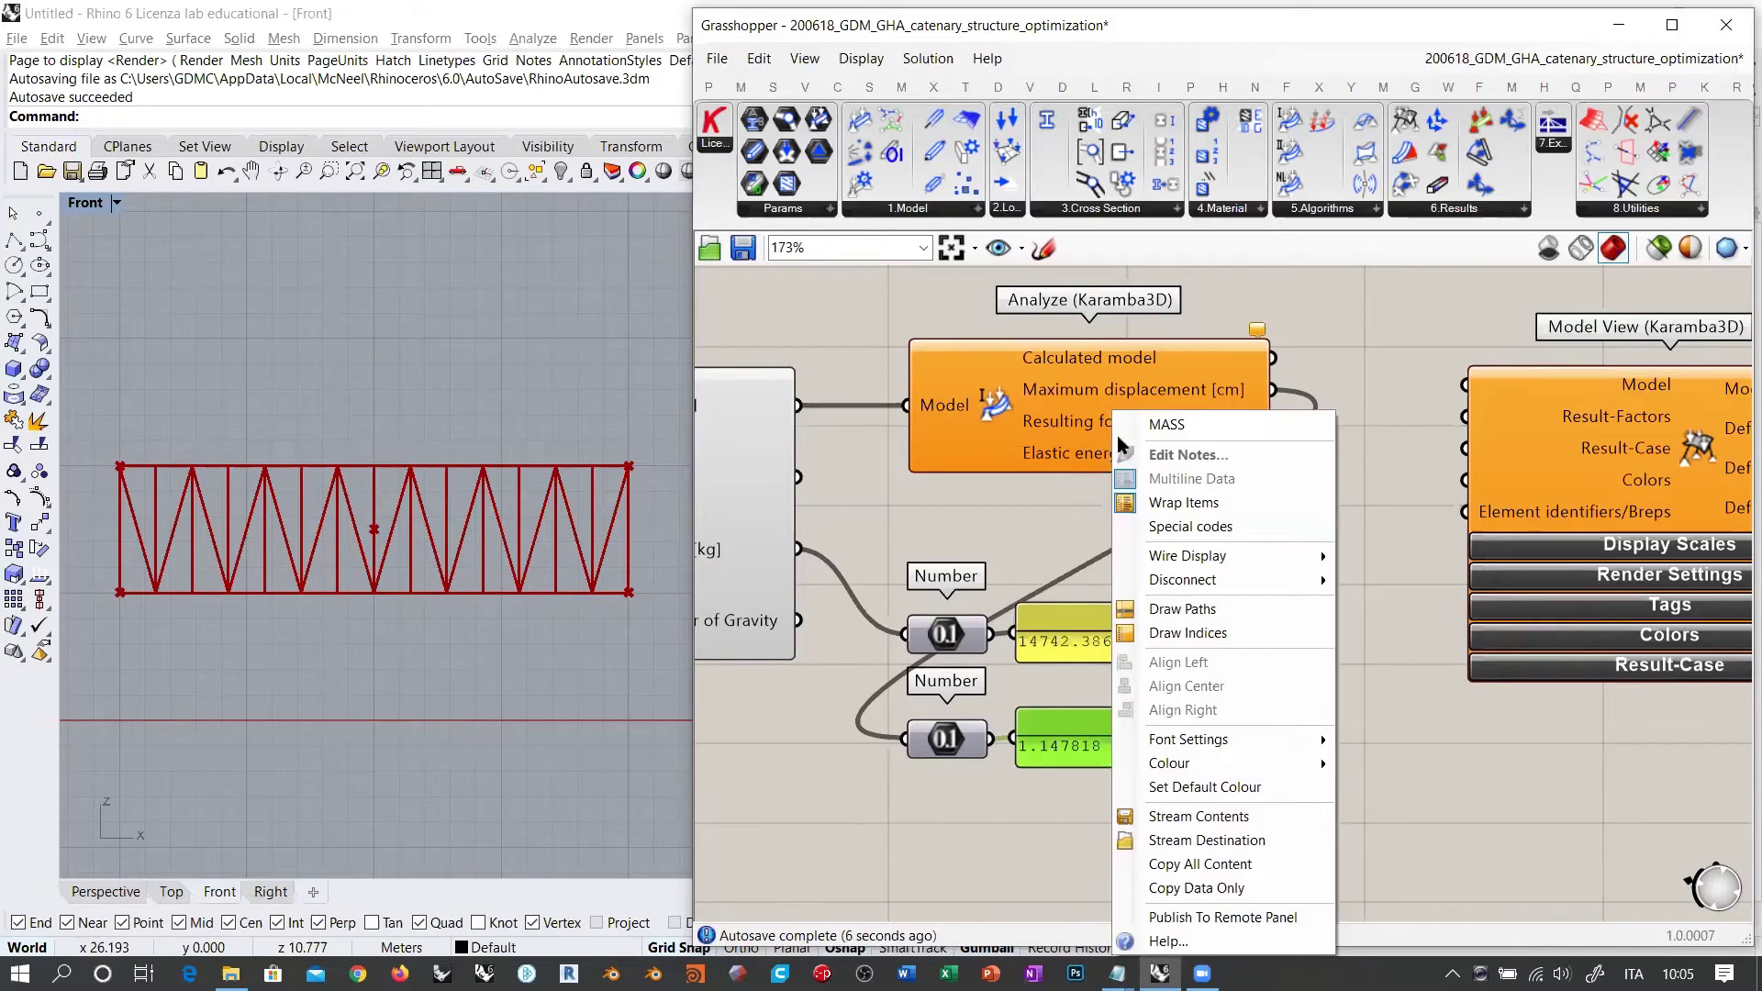
pyautogui.doubleClick(1210, 424)
pyautogui.write('MAX DISPL')
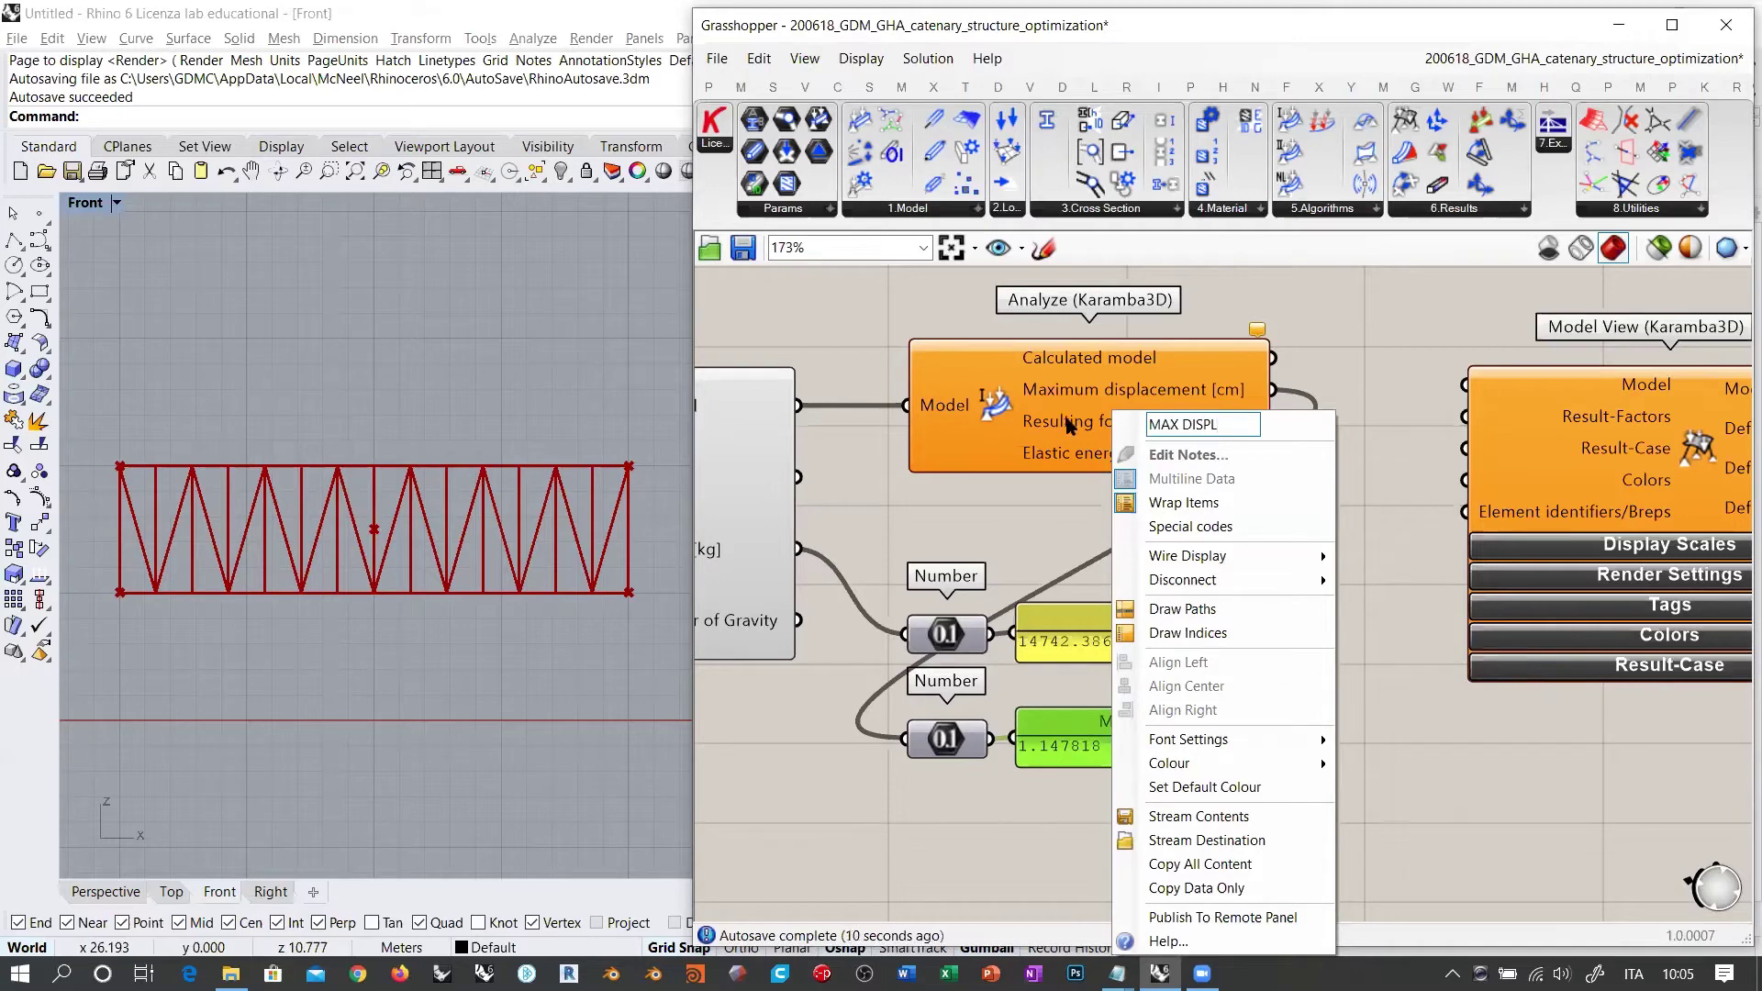
pyautogui.click(1031, 541)
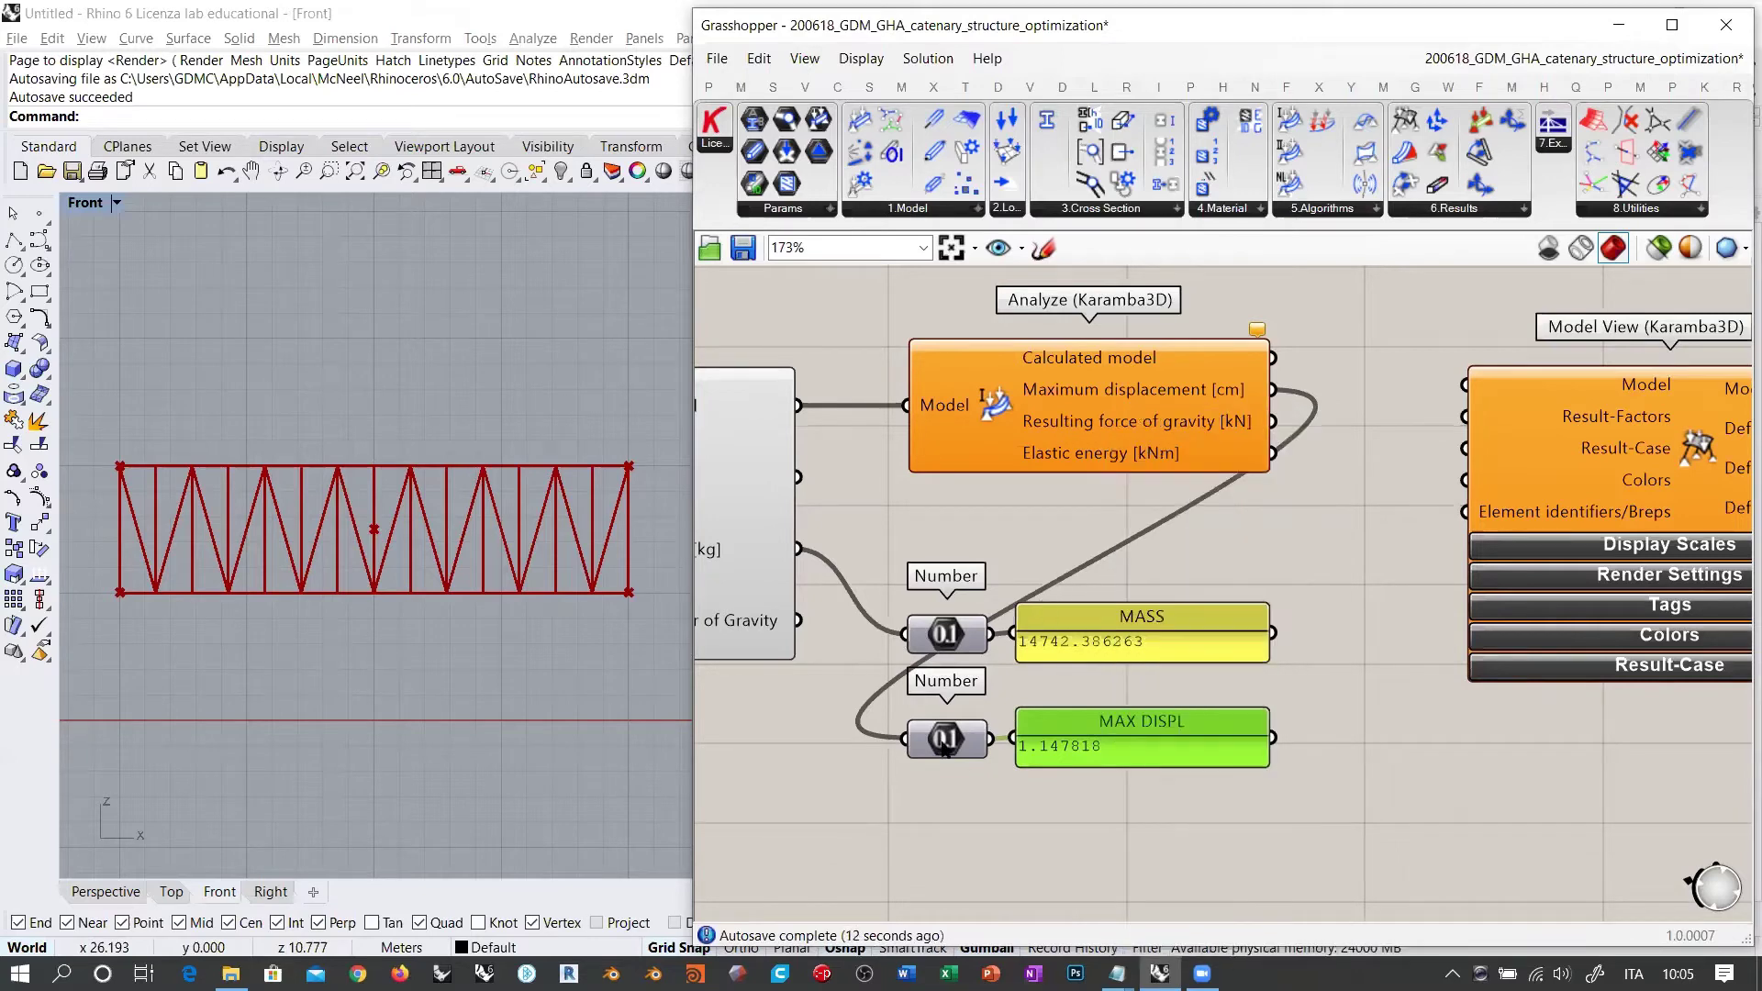
# Step: Rename the Number parameter feeding the MAX DISPL panel as MAX DISPLACEMENT
pyautogui.rightClick(943, 742)
pyautogui.doubleClick(1038, 555)
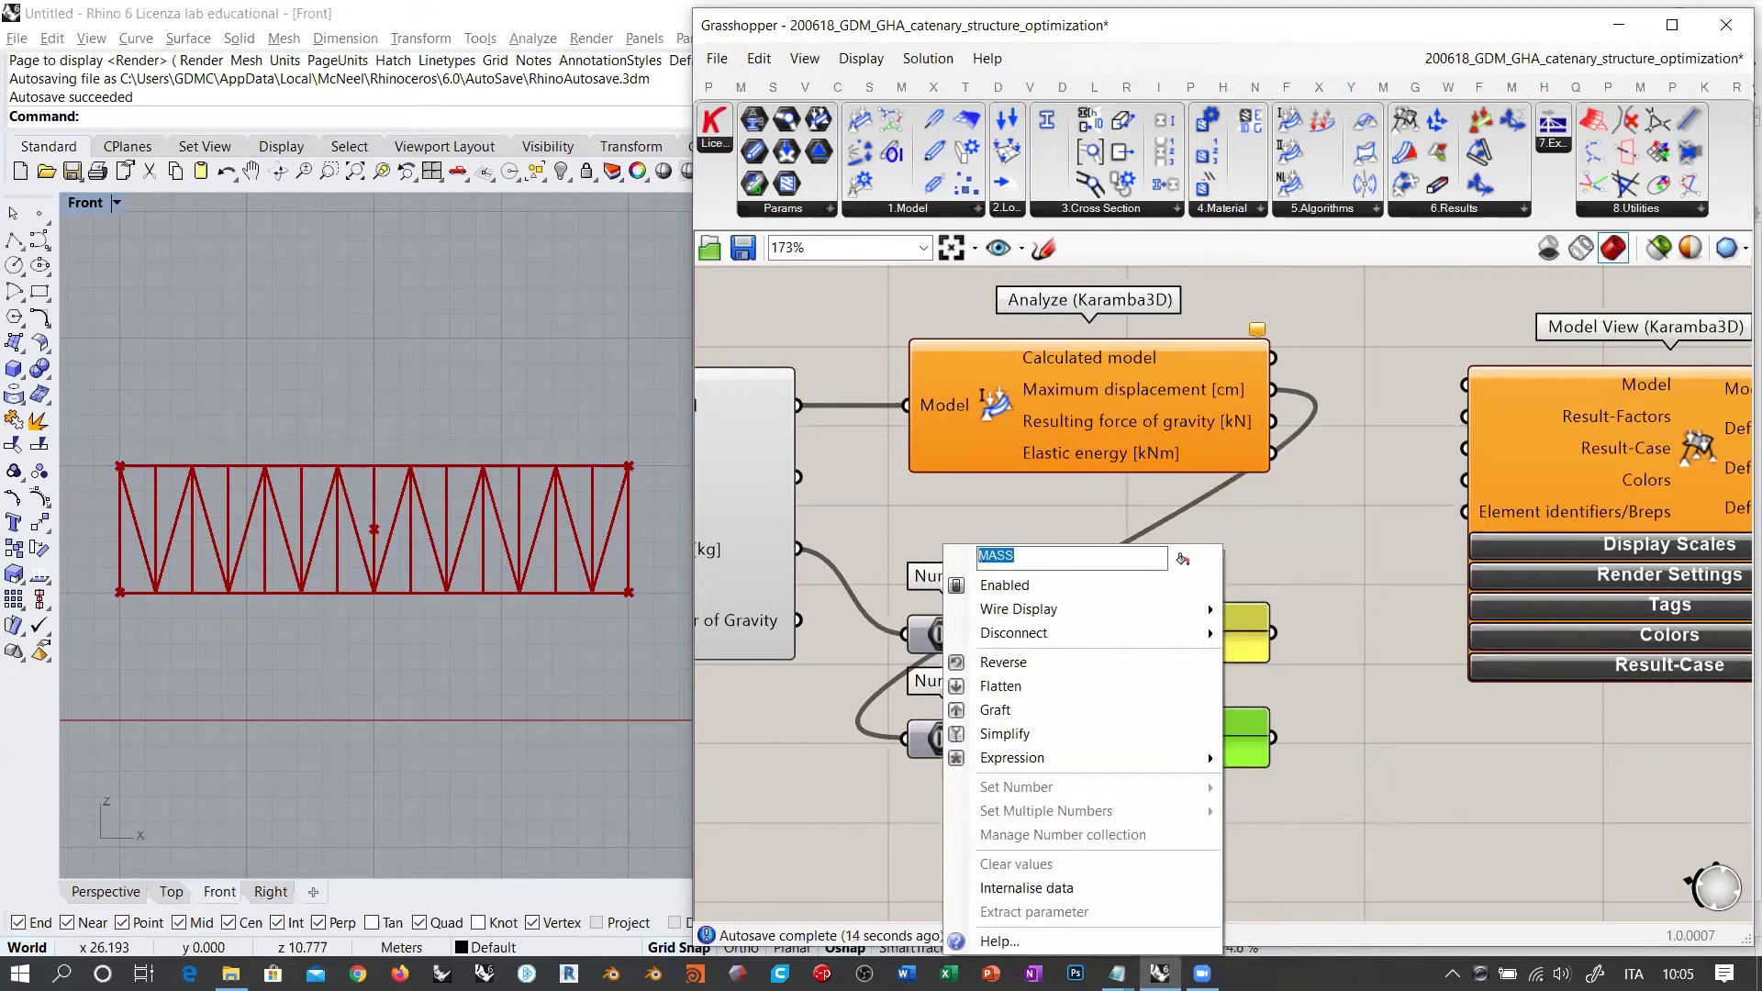
pyautogui.write('MAX DISPLACEMENT')
pyautogui.press('Return')
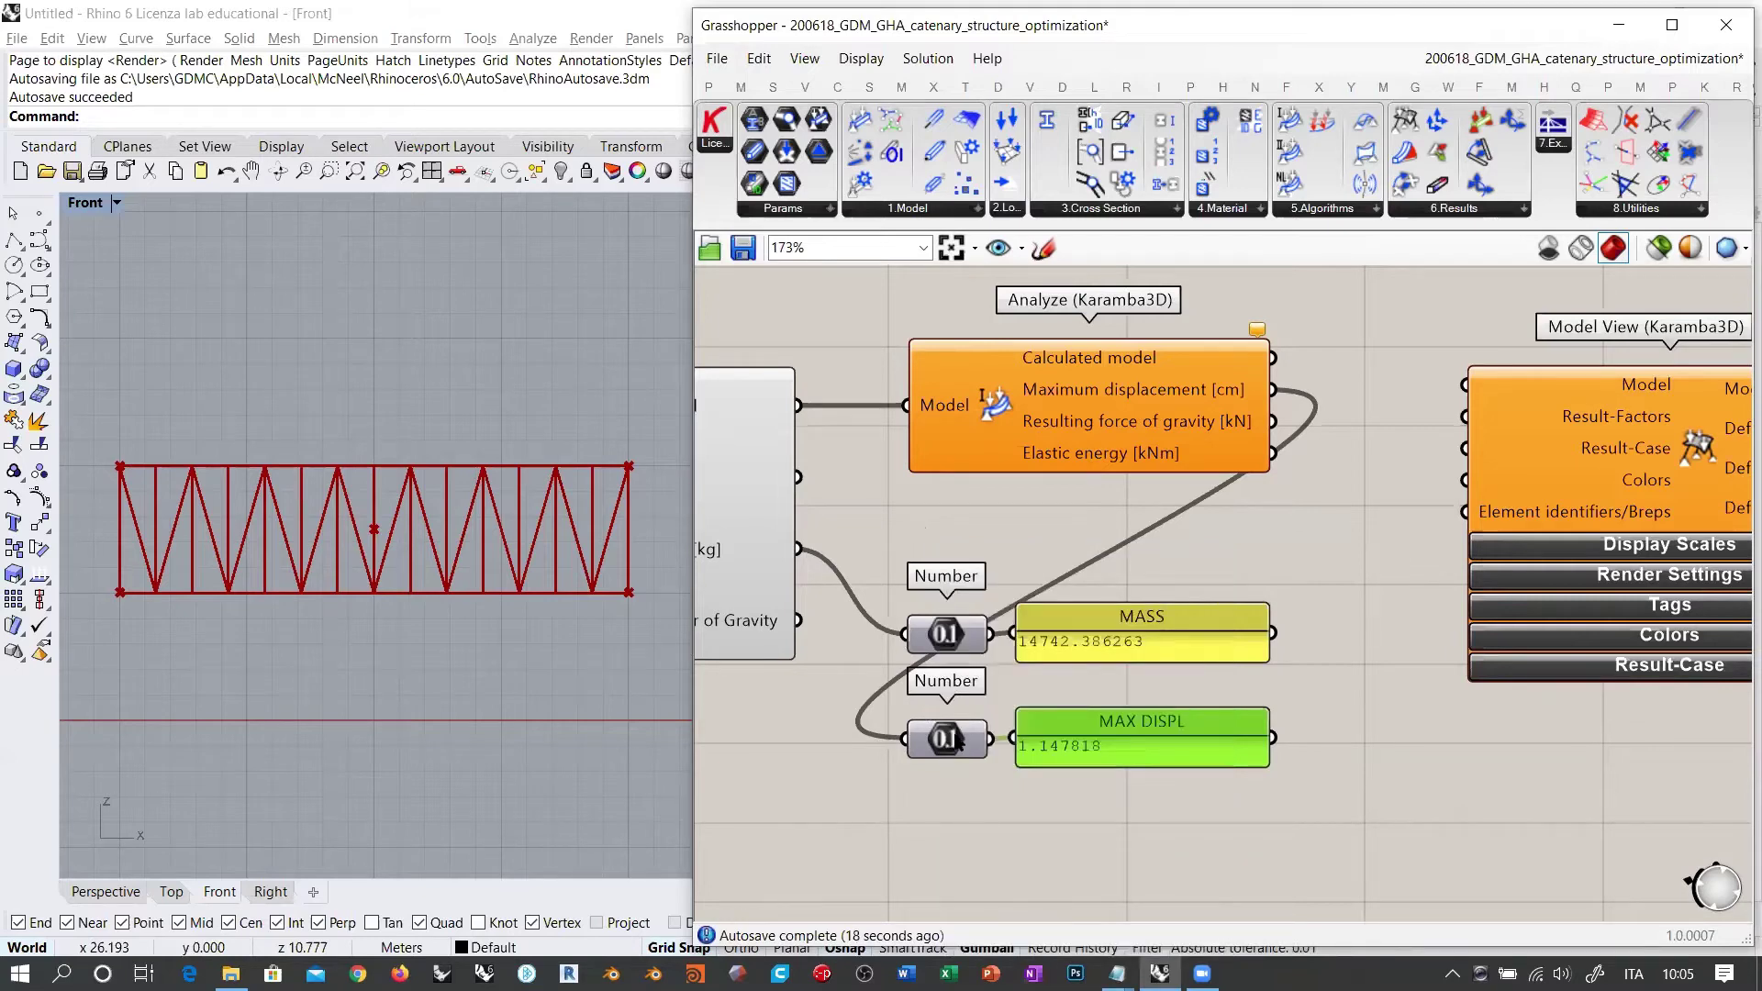
pyautogui.moveTo(950, 738)
# Step: Connect Analyze's Calculated model output to the Model input of Model View and align Model View with the Analyze component
pyautogui.scroll(-3, 999, 499)
pyautogui.moveTo(1286, 523); pyautogui.dragTo(1151, 570, button='right')
pyautogui.moveTo(1062, 444); pyautogui.dragTo(1204, 463)
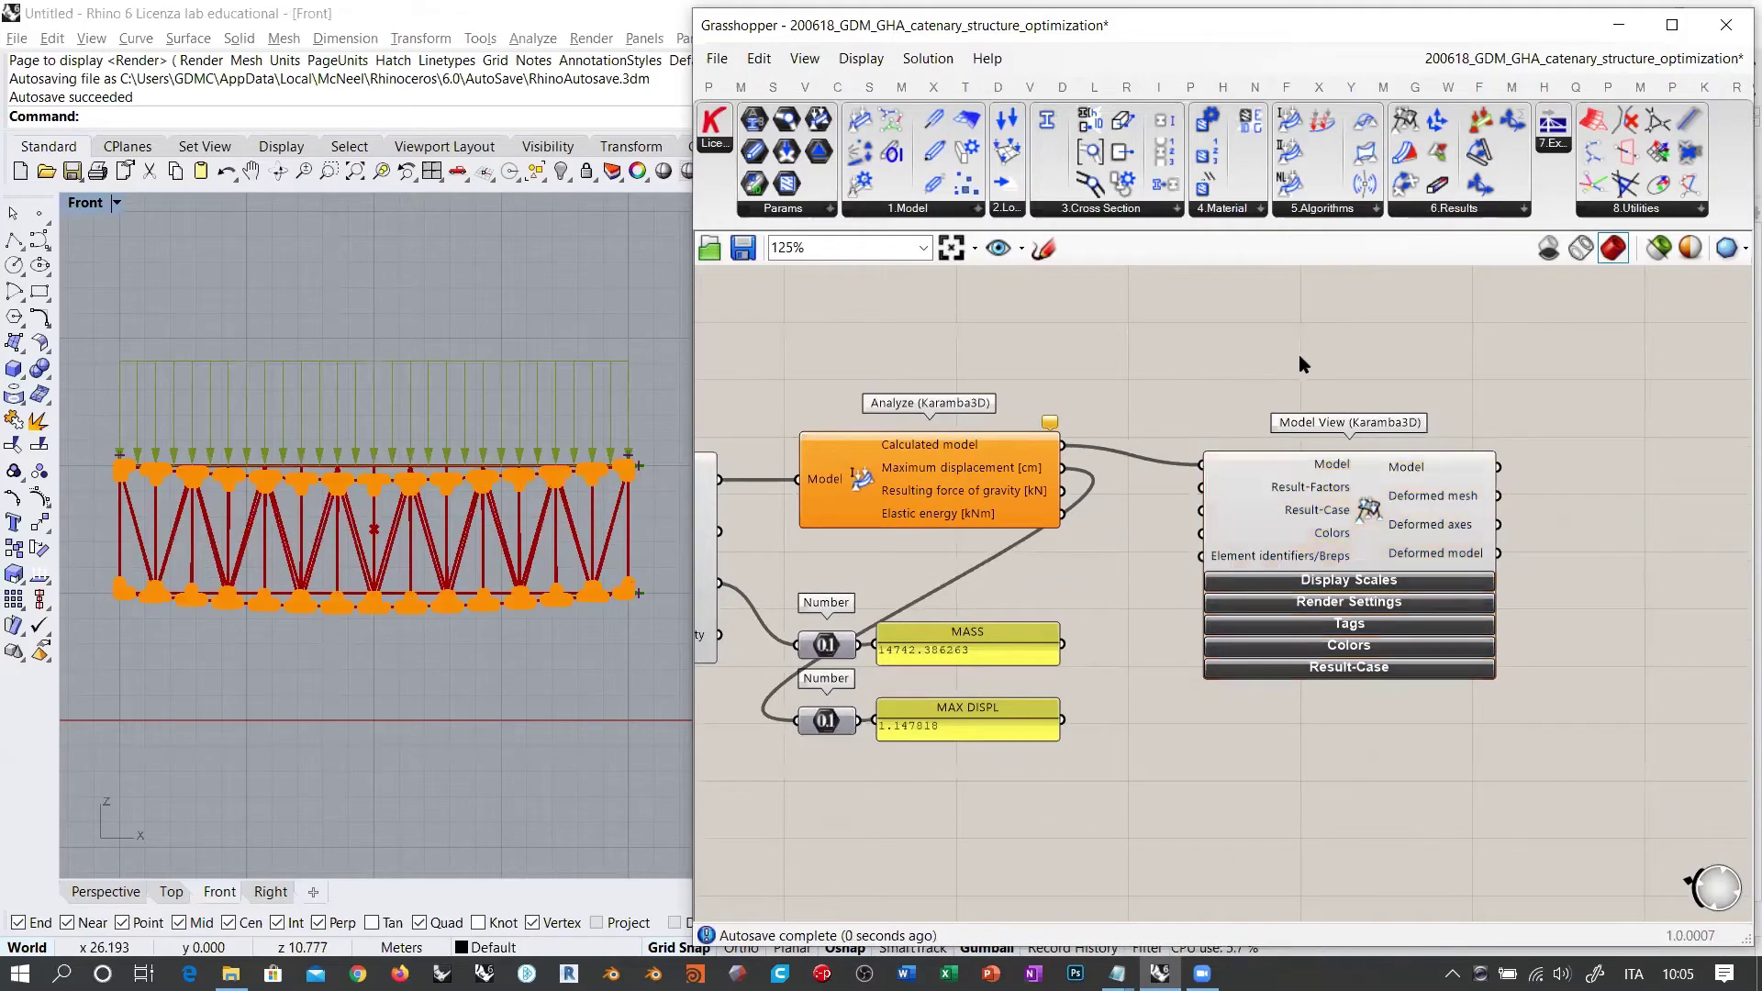
pyautogui.moveTo(1368, 503); pyautogui.dragTo(1359, 483)
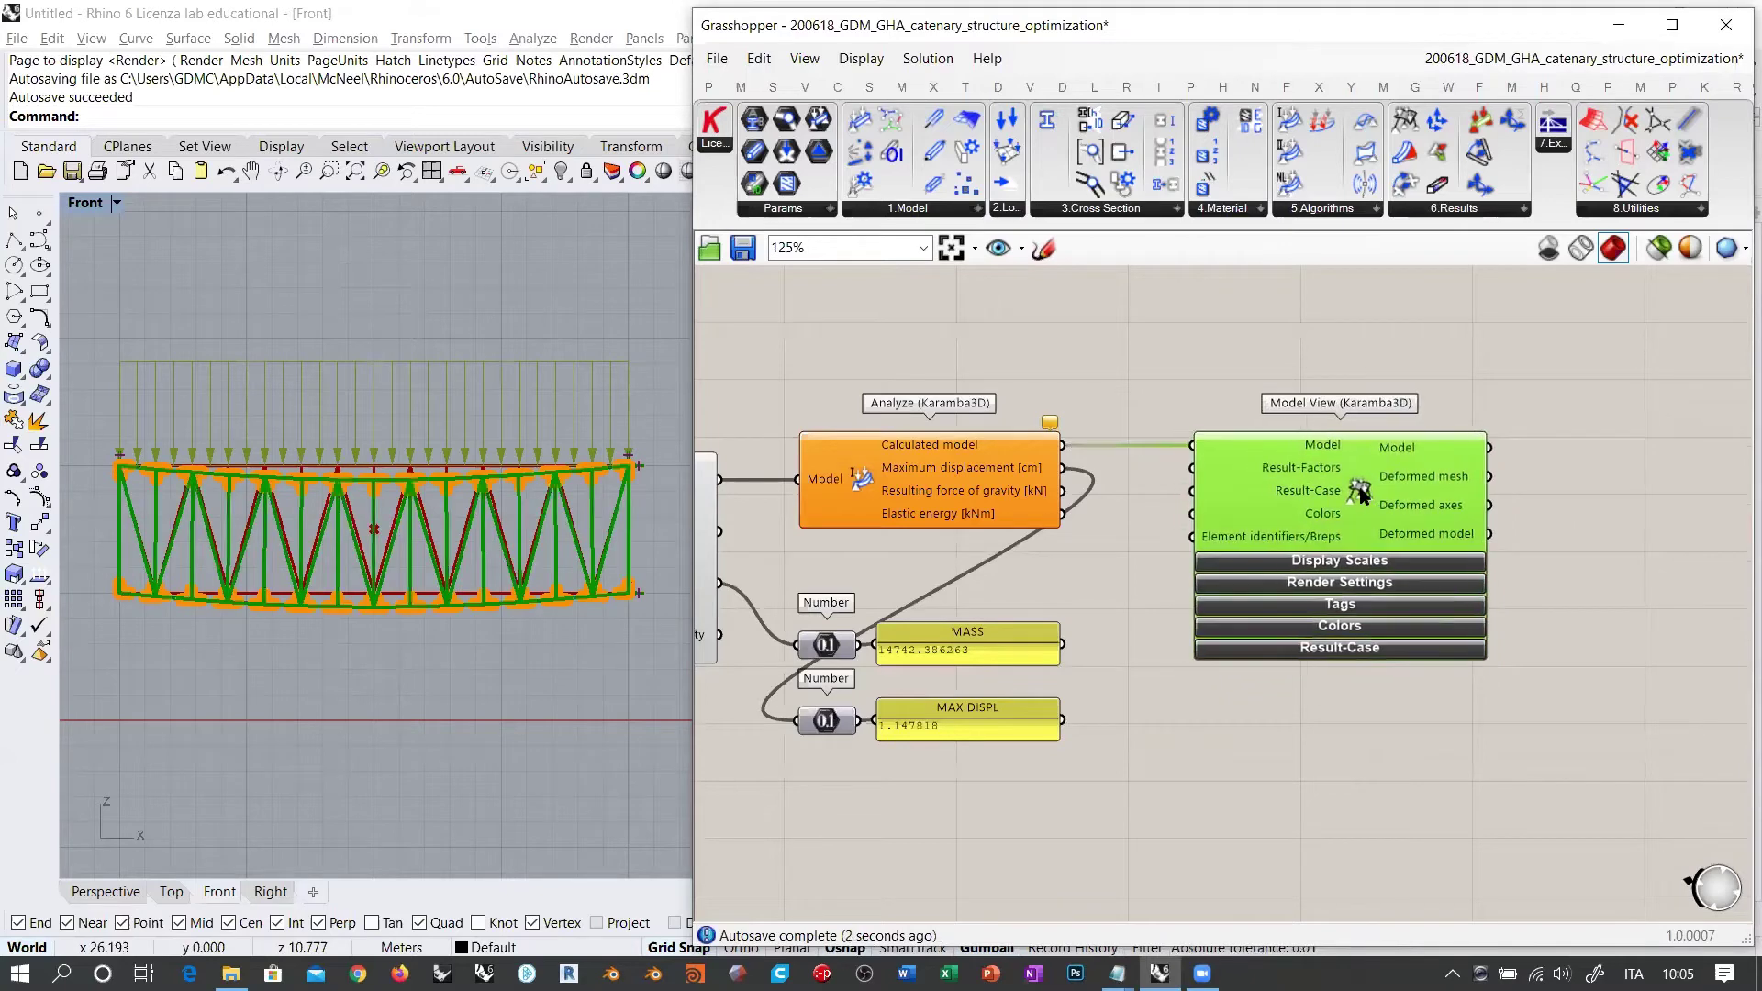
pyautogui.click(844, 384)
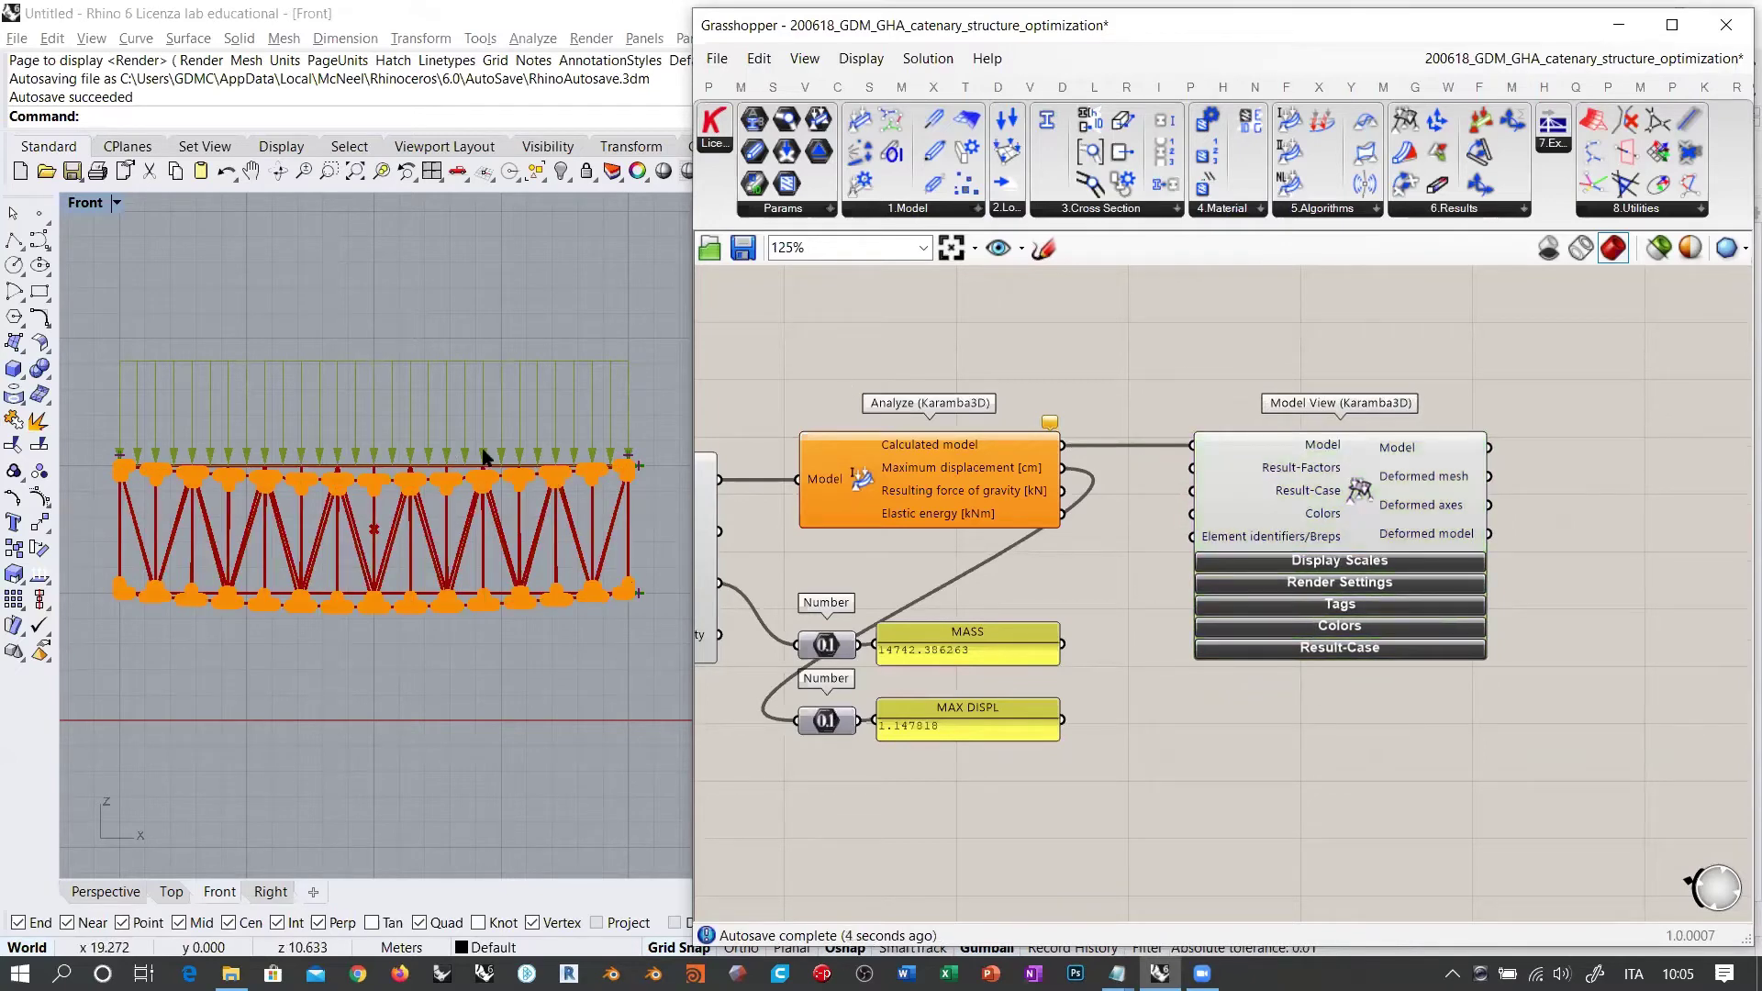
# Step: Narrow the Grasshopper window to widen the Rhino viewport and show the whole loaded truss in the Perspective view
pyautogui.moveTo(691, 372); pyautogui.dragTo(909, 373)
pyautogui.moveTo(391, 524); pyautogui.dragTo(527, 492, button='right')
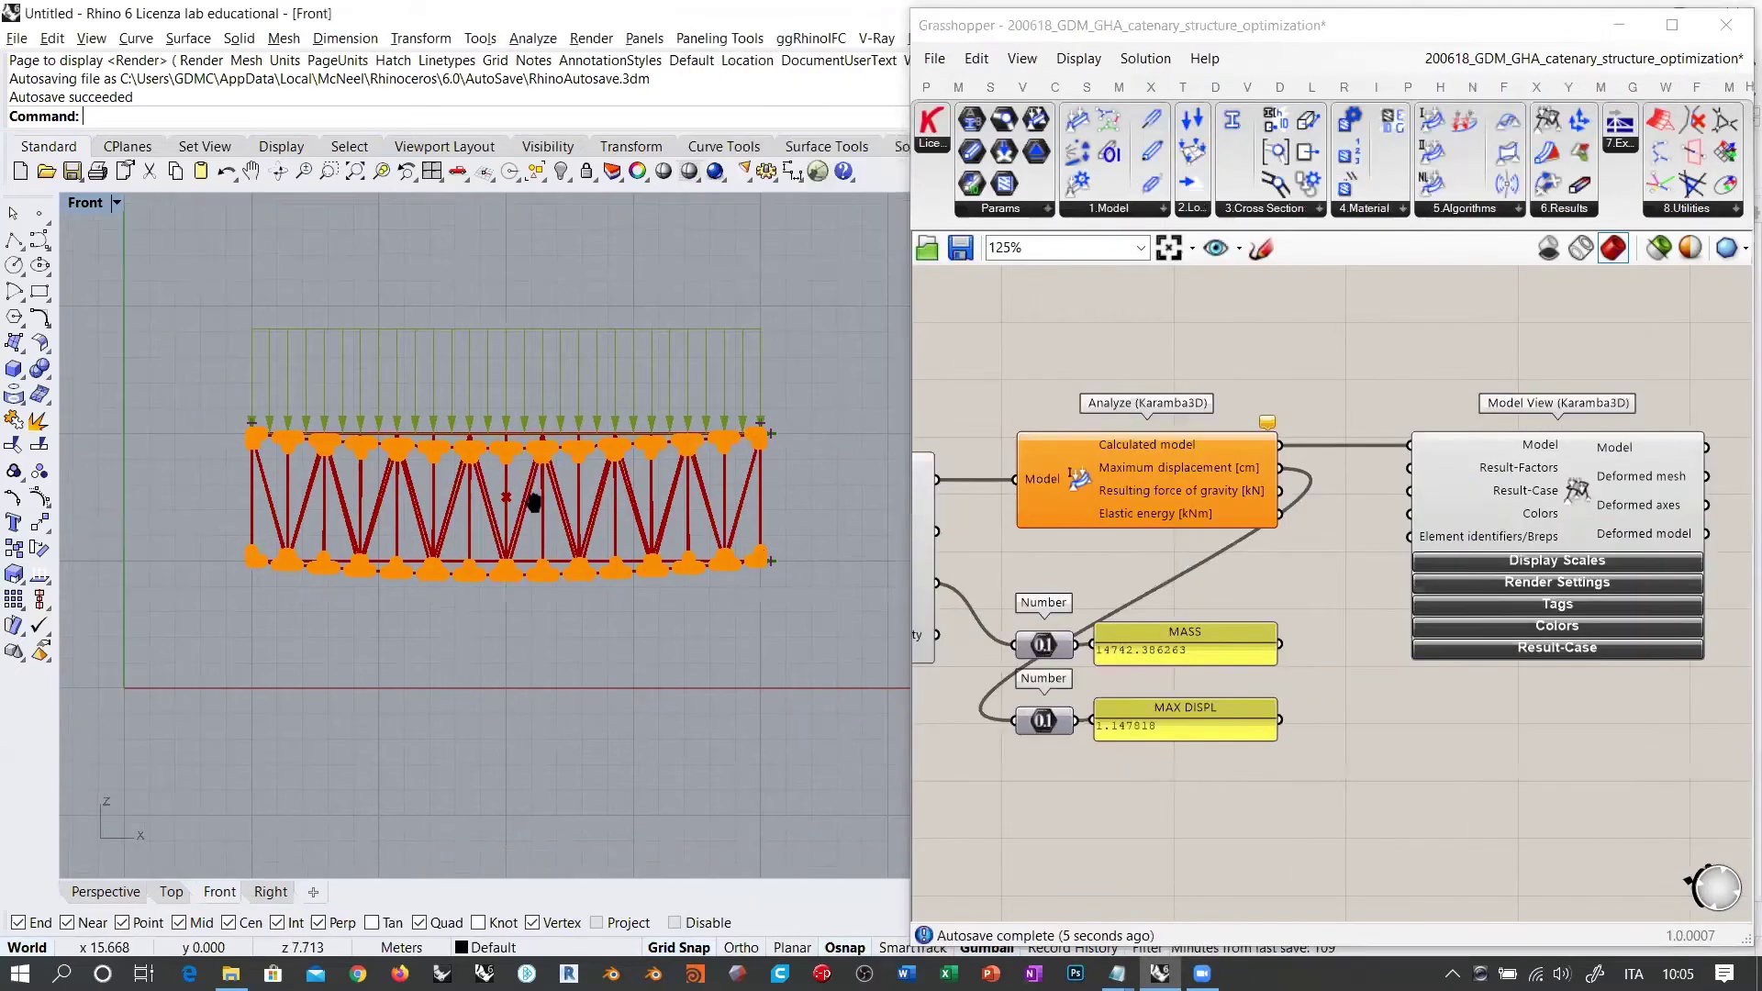
pyautogui.scroll(6, 525, 491)
pyautogui.scroll(-2, 509, 415)
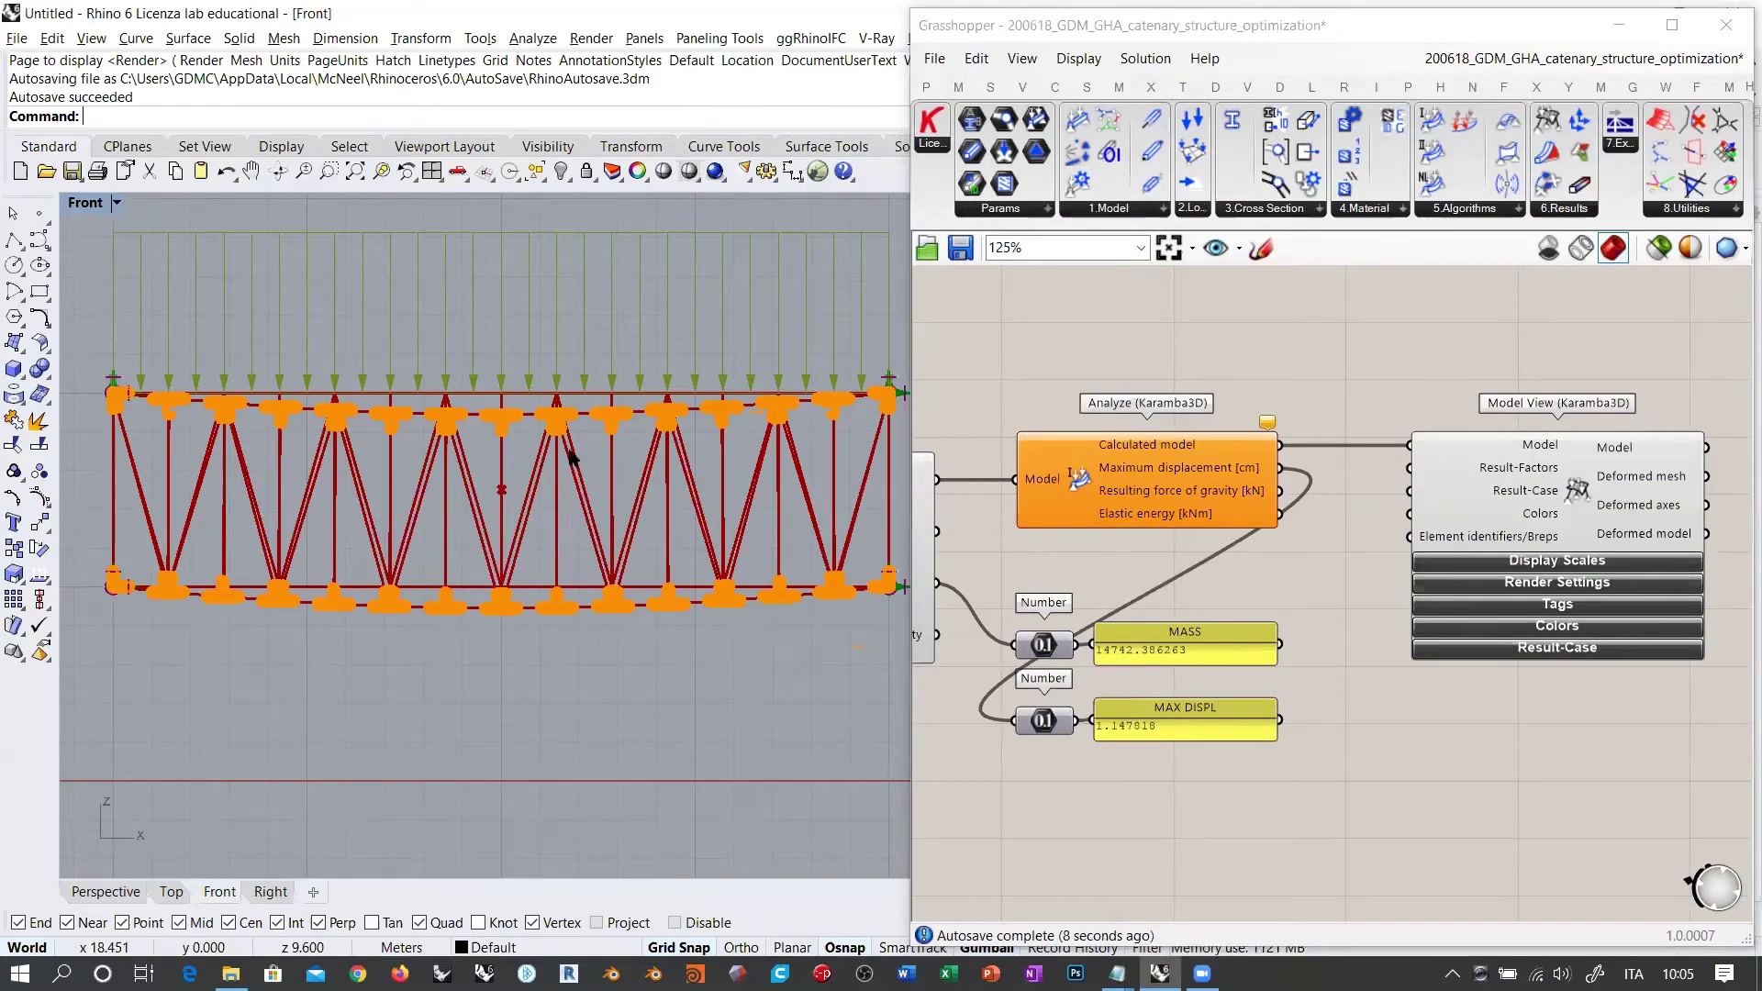
pyautogui.click(105, 890)
pyautogui.scroll(8, 541, 569)
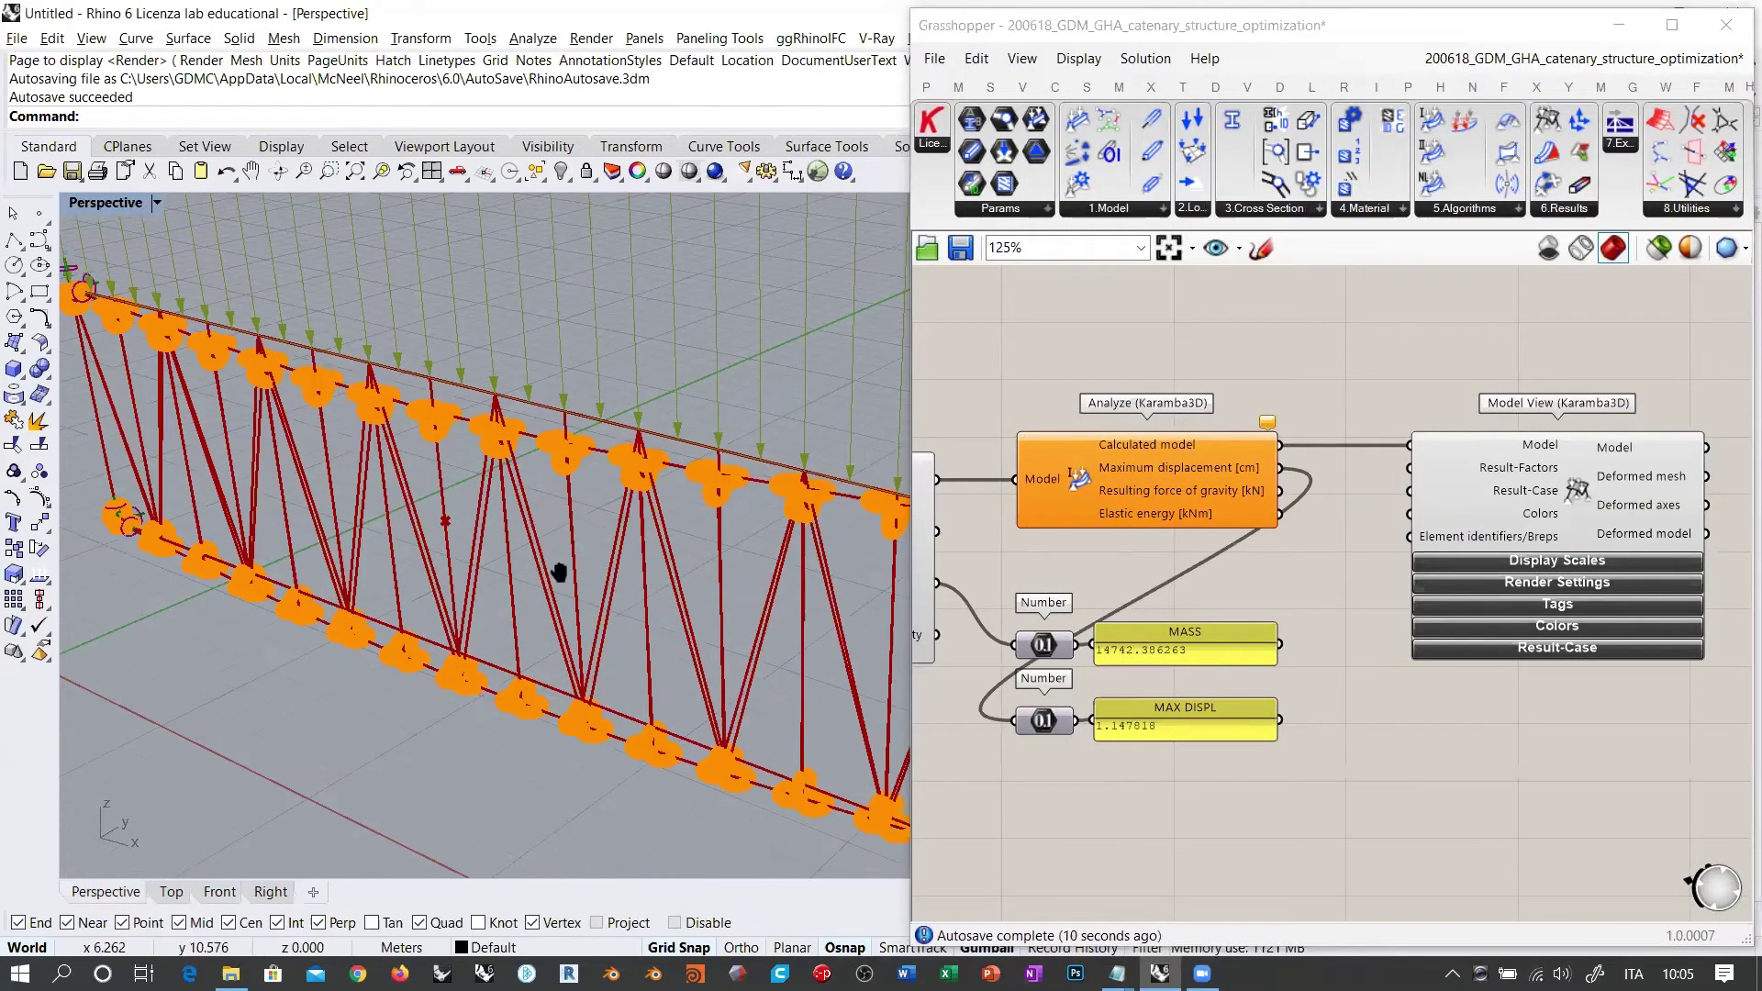
pyautogui.keyDown('shift'); pyautogui.moveTo(513, 508); pyautogui.dragTo(507, 509, button='right'); pyautogui.keyUp('shift')
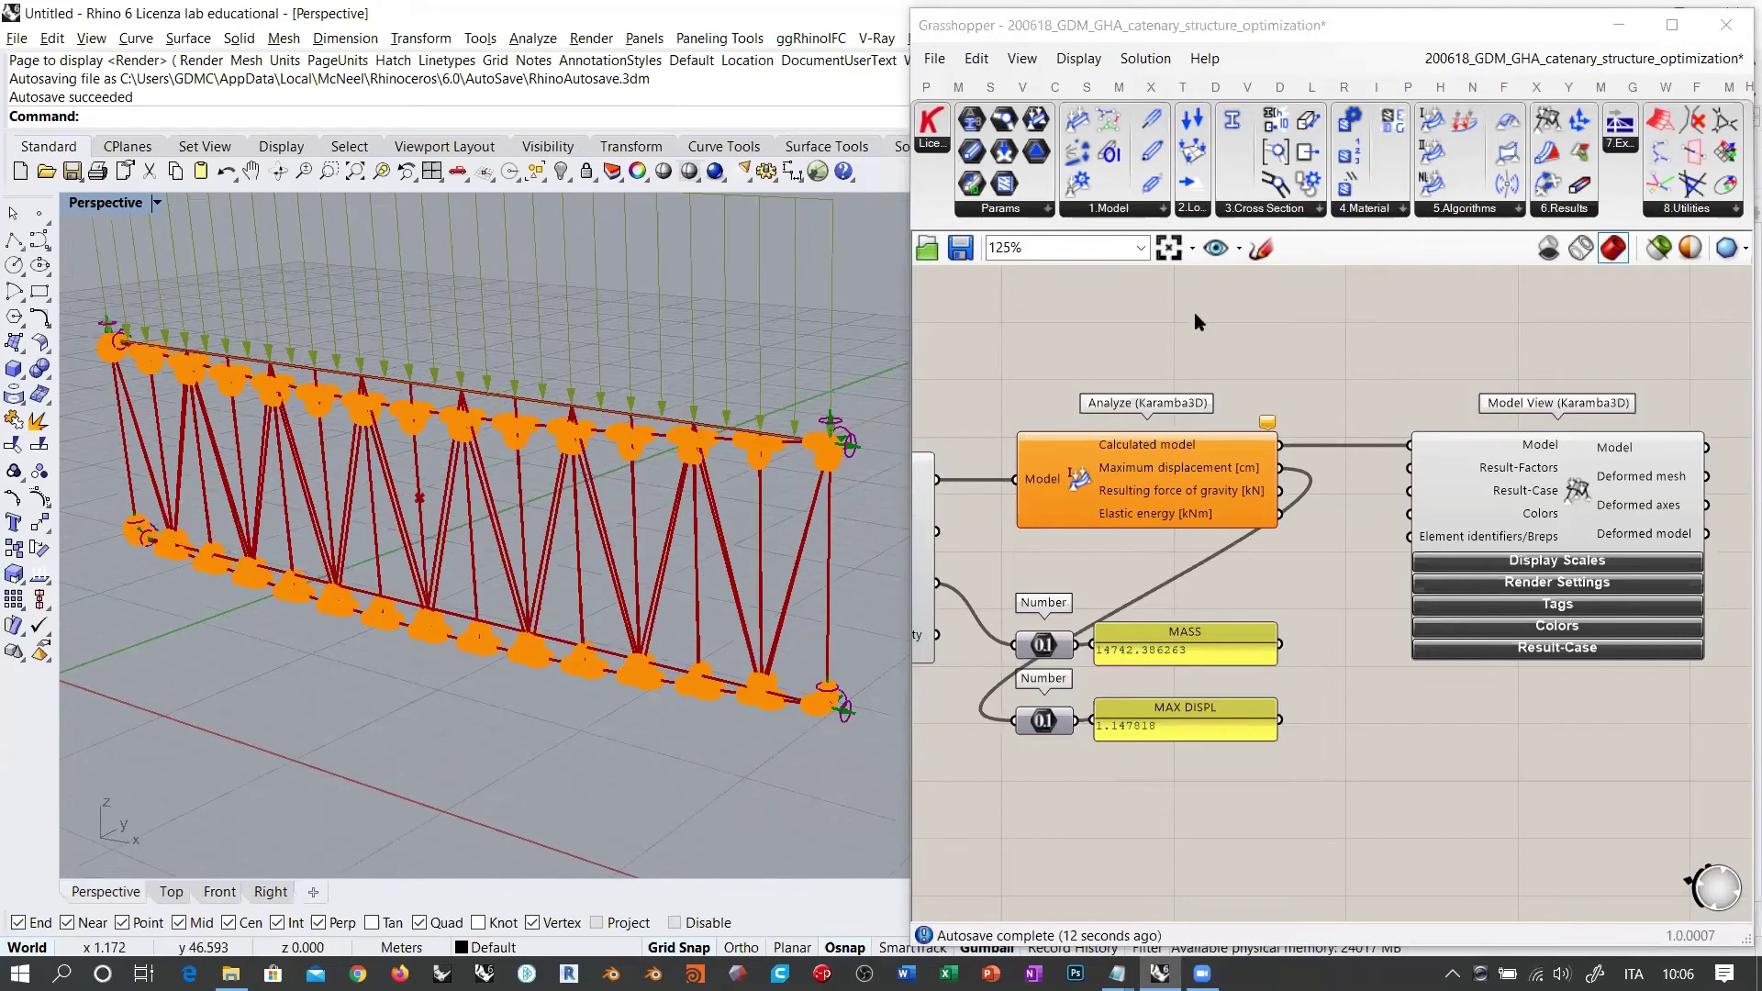
# Step: Examine the loads and the deformed shape along the truss's top chord up close, then the truss as a whole
pyautogui.scroll(-6, 1486, 402)
pyautogui.moveTo(1100, 457); pyautogui.dragTo(1109, 460, button='right')
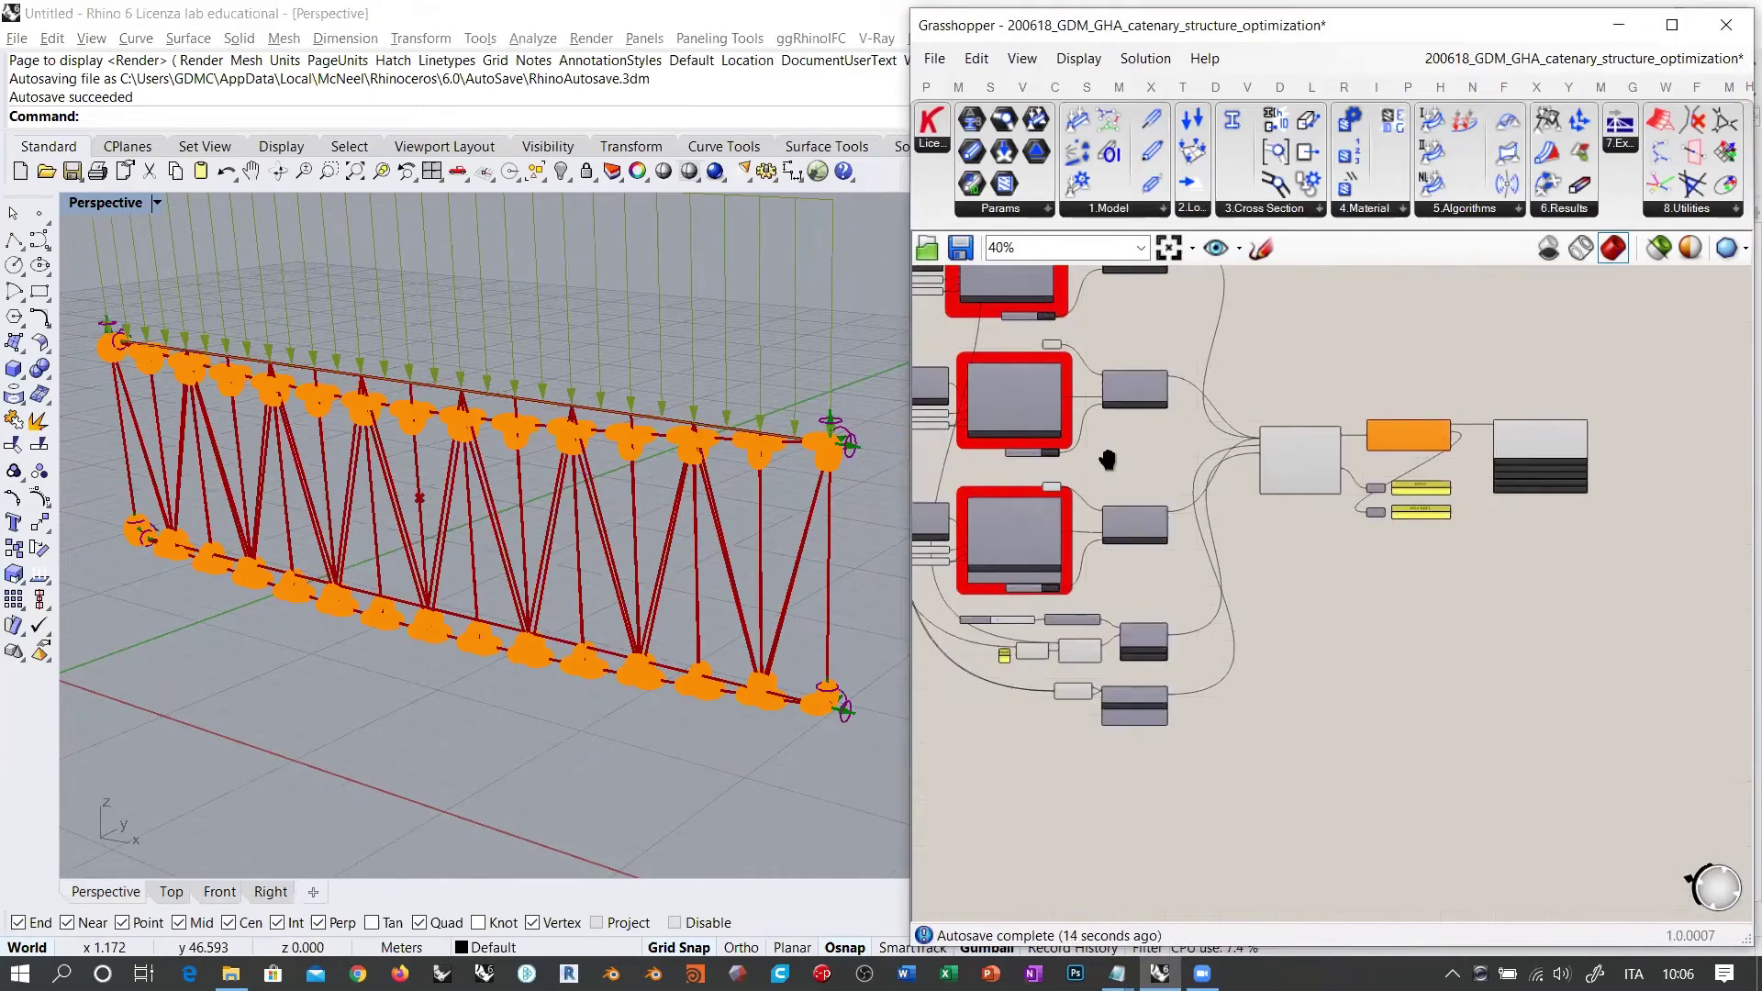
pyautogui.moveTo(609, 480); pyautogui.dragTo(654, 472, button='right')
pyautogui.scroll(2, 541, 477)
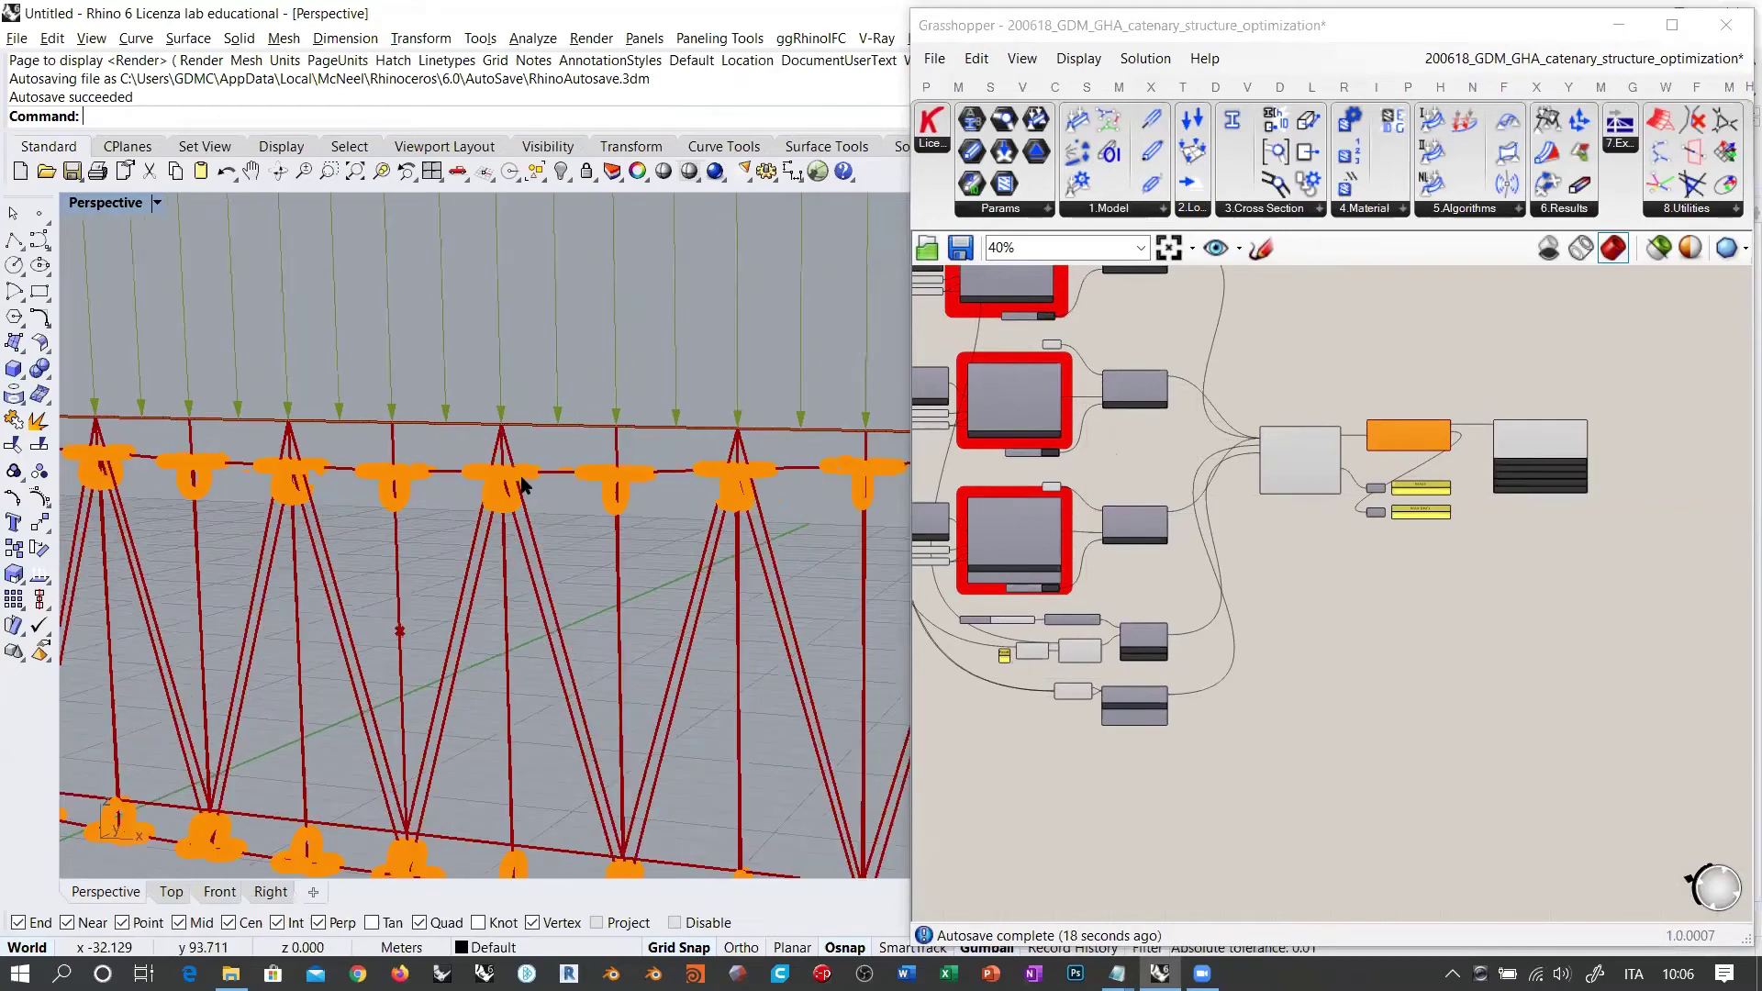
pyautogui.scroll(3, 505, 478)
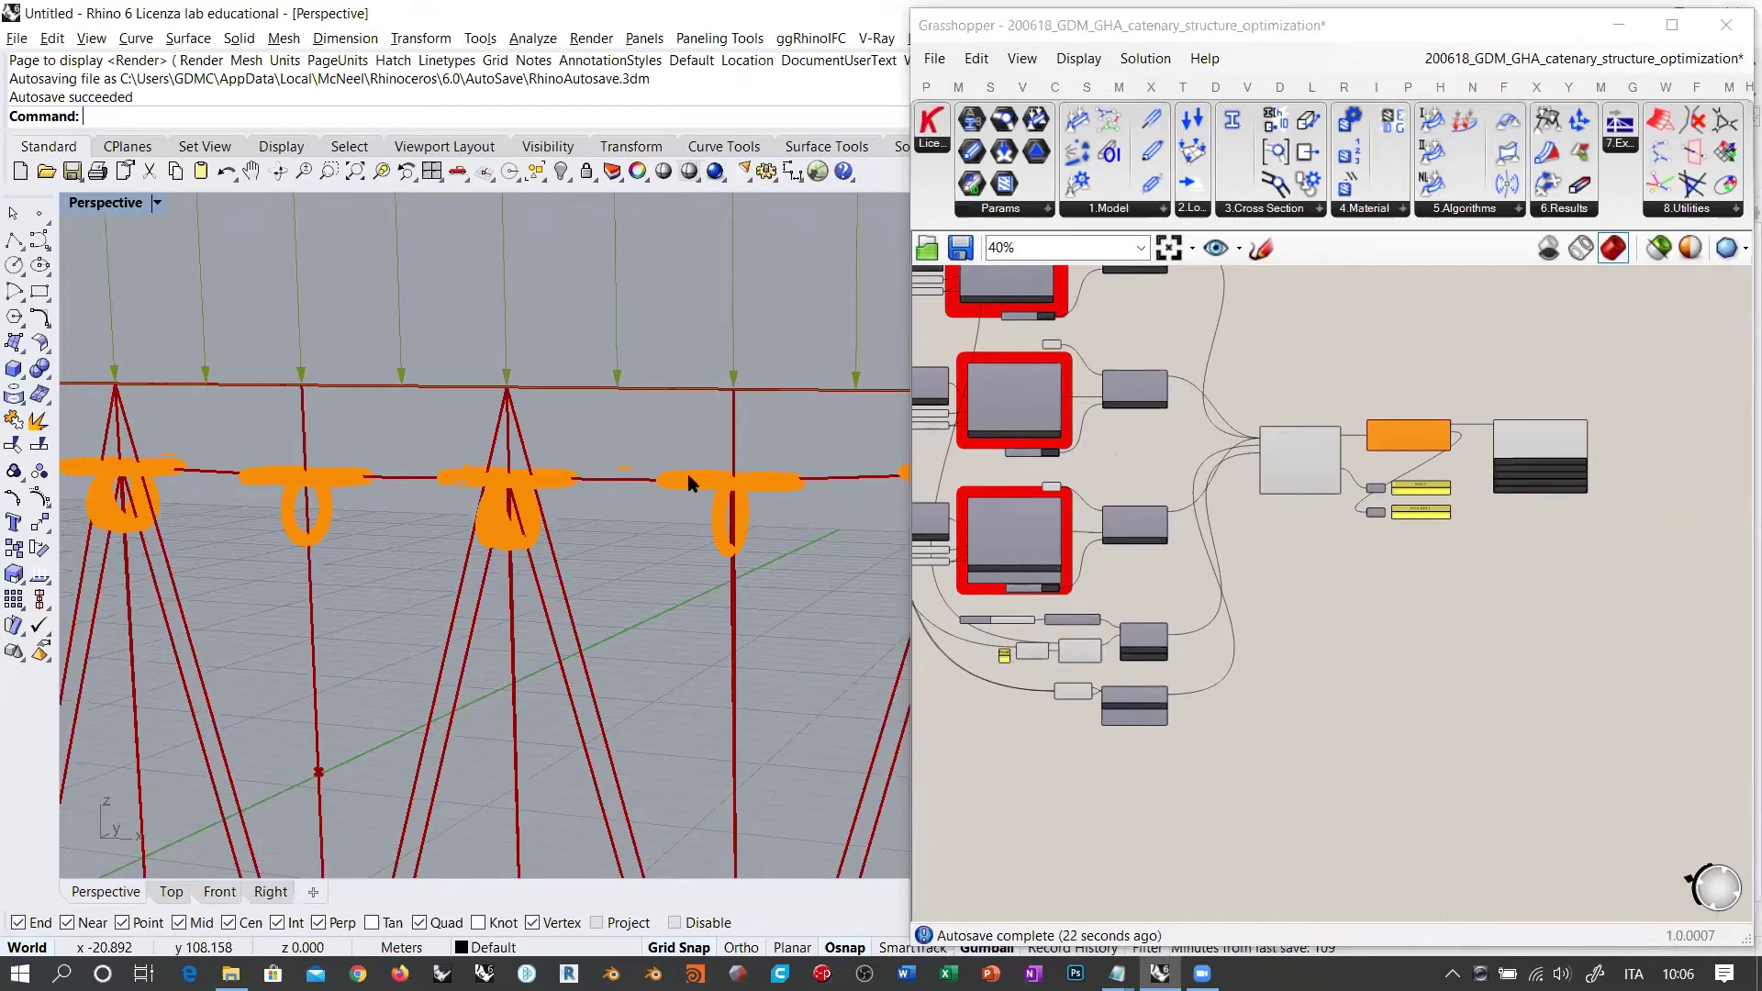
pyautogui.moveTo(1412, 594); pyautogui.dragTo(1188, 661, button='right')
pyautogui.scroll(5, 1280, 566)
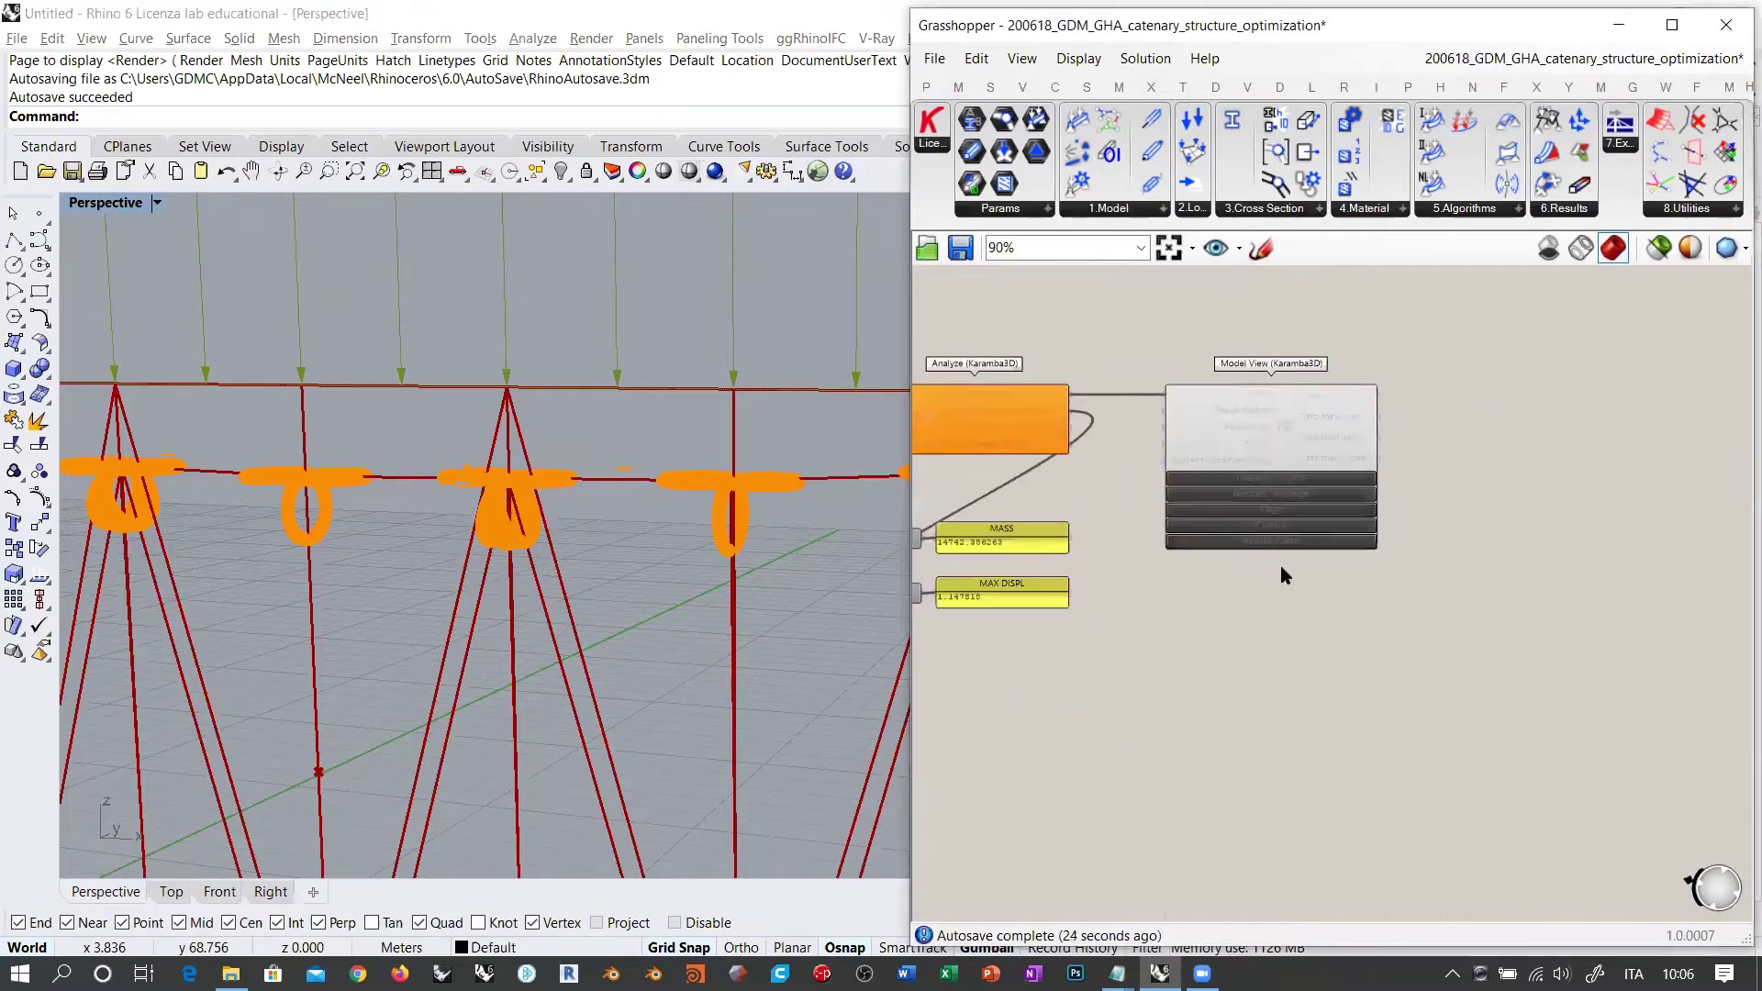
pyautogui.scroll(-2, 452, 430)
pyautogui.moveTo(453, 429); pyautogui.dragTo(540, 490, button='right')
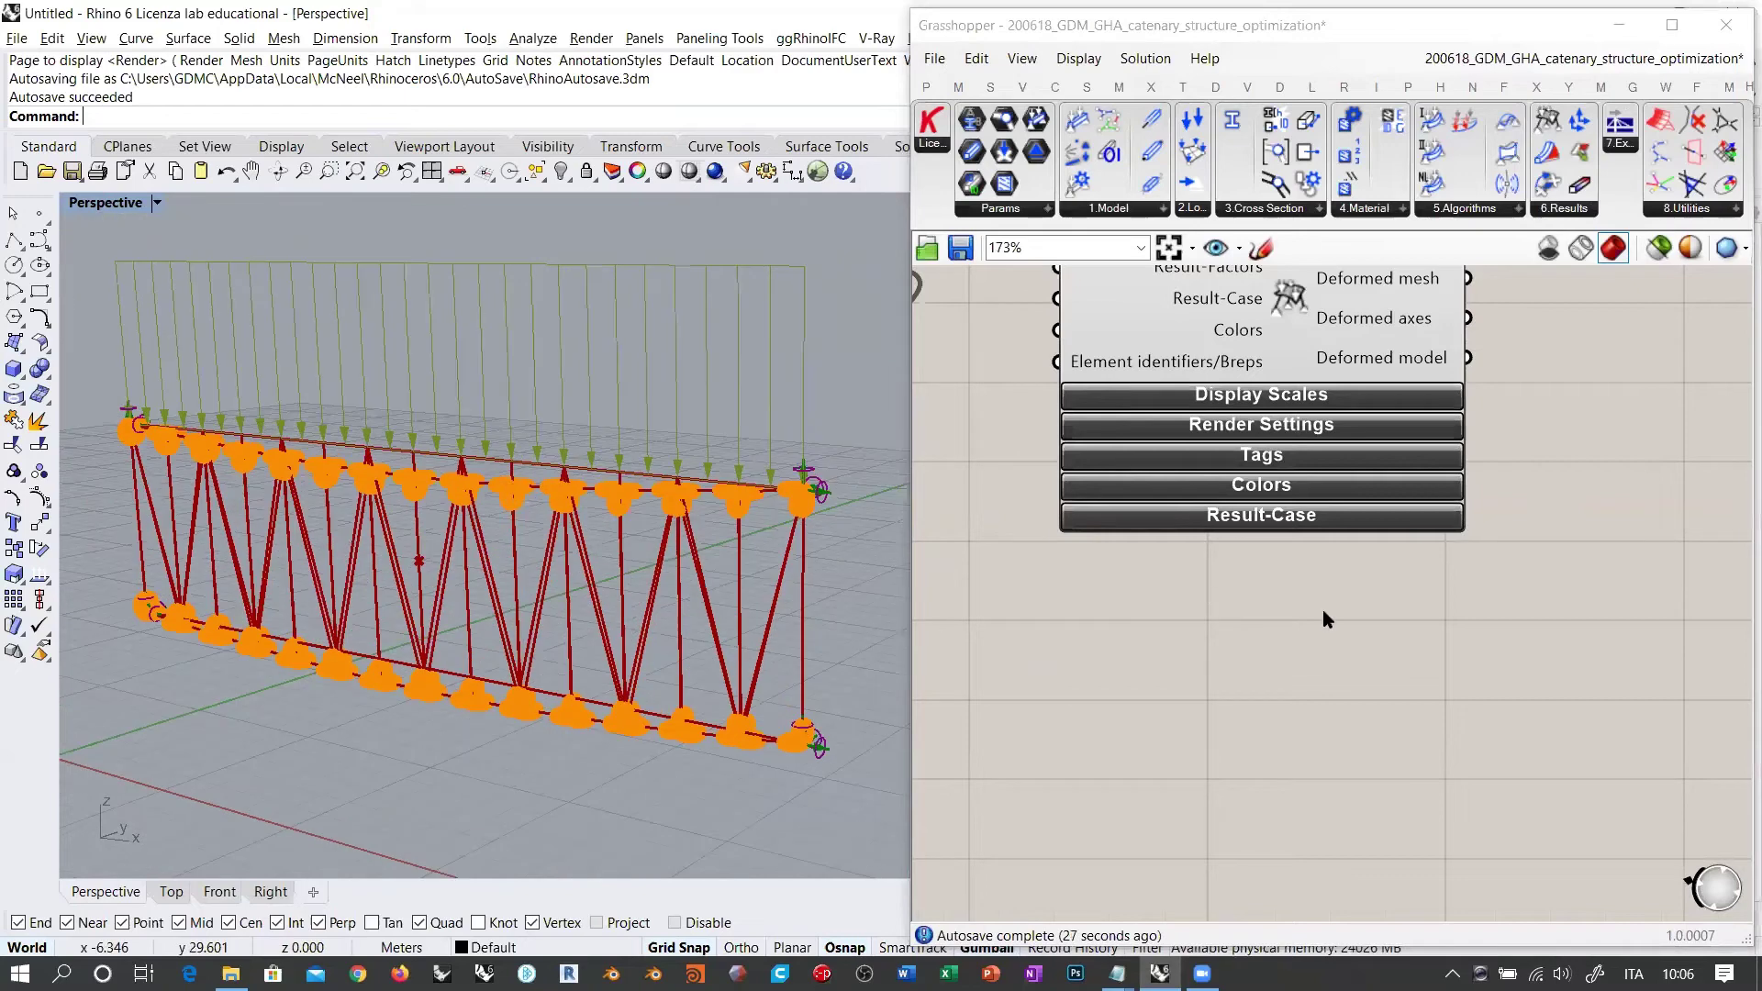
# Step: Look through the Display Scales, Render Settings and Tags sections of the Model View component and collapse each one again
pyautogui.moveTo(1349, 609); pyautogui.dragTo(1357, 744, button='right')
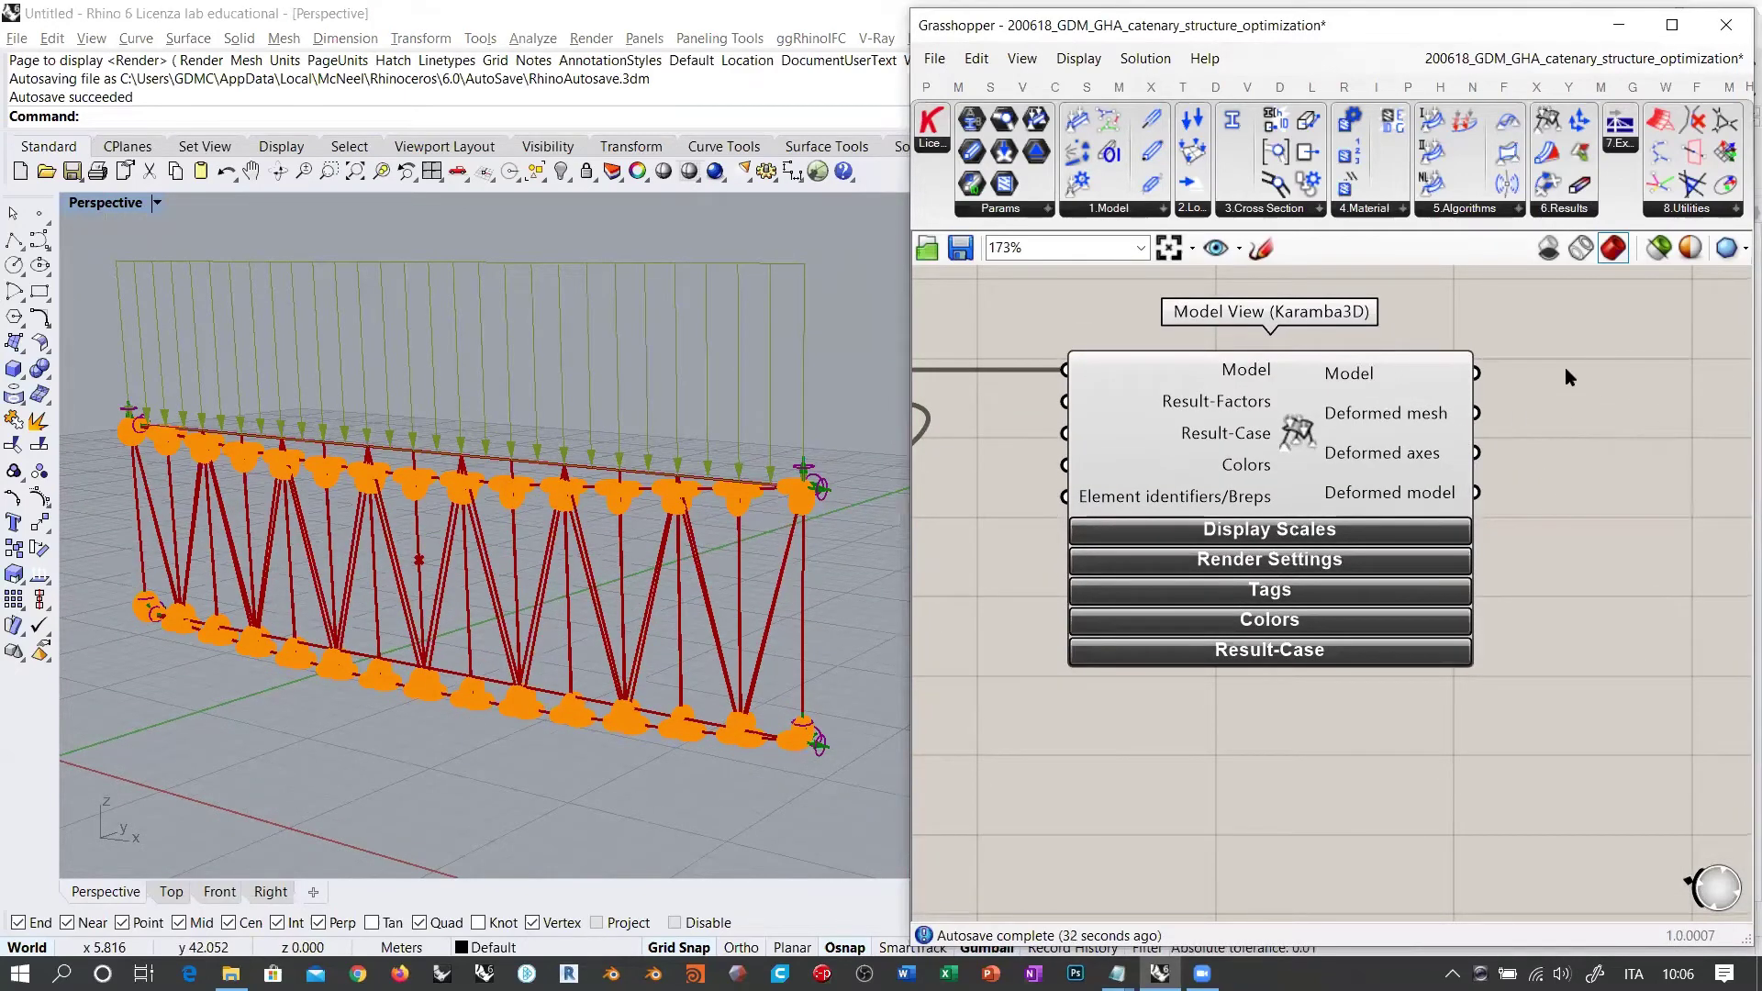
pyautogui.scroll(-3, 1596, 436)
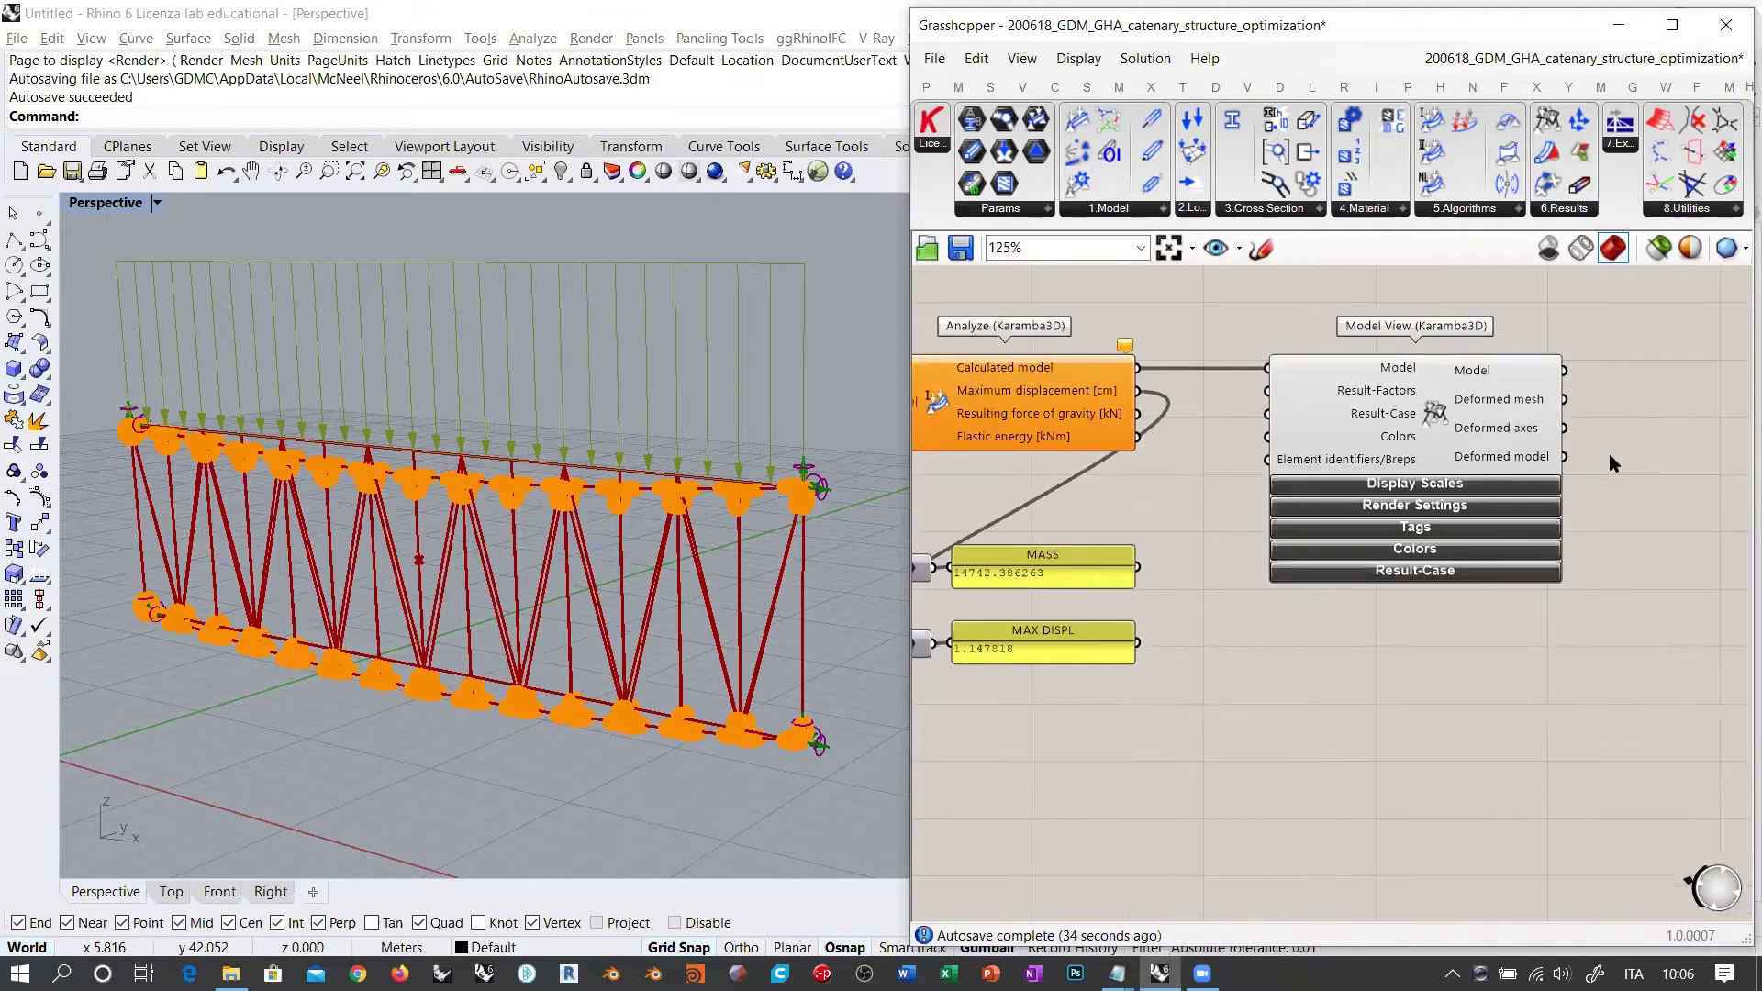
pyautogui.moveTo(1609, 453); pyautogui.dragTo(1657, 462, button='right')
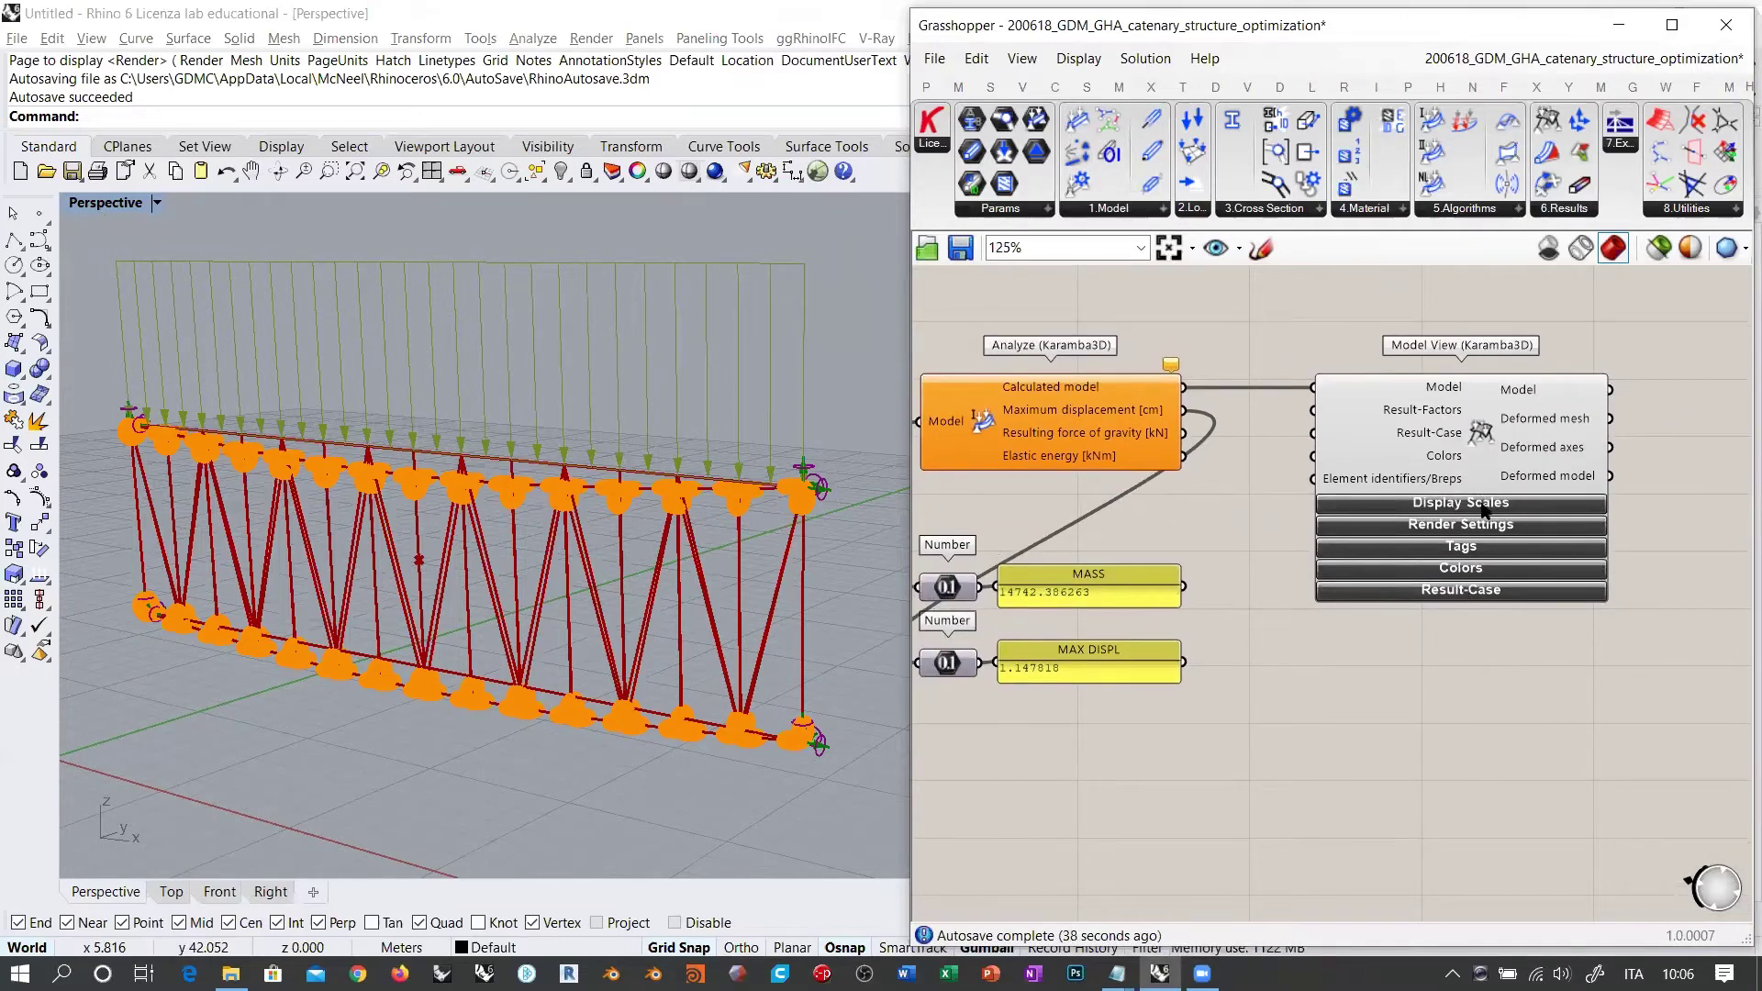
pyautogui.scroll(4, 1408, 603)
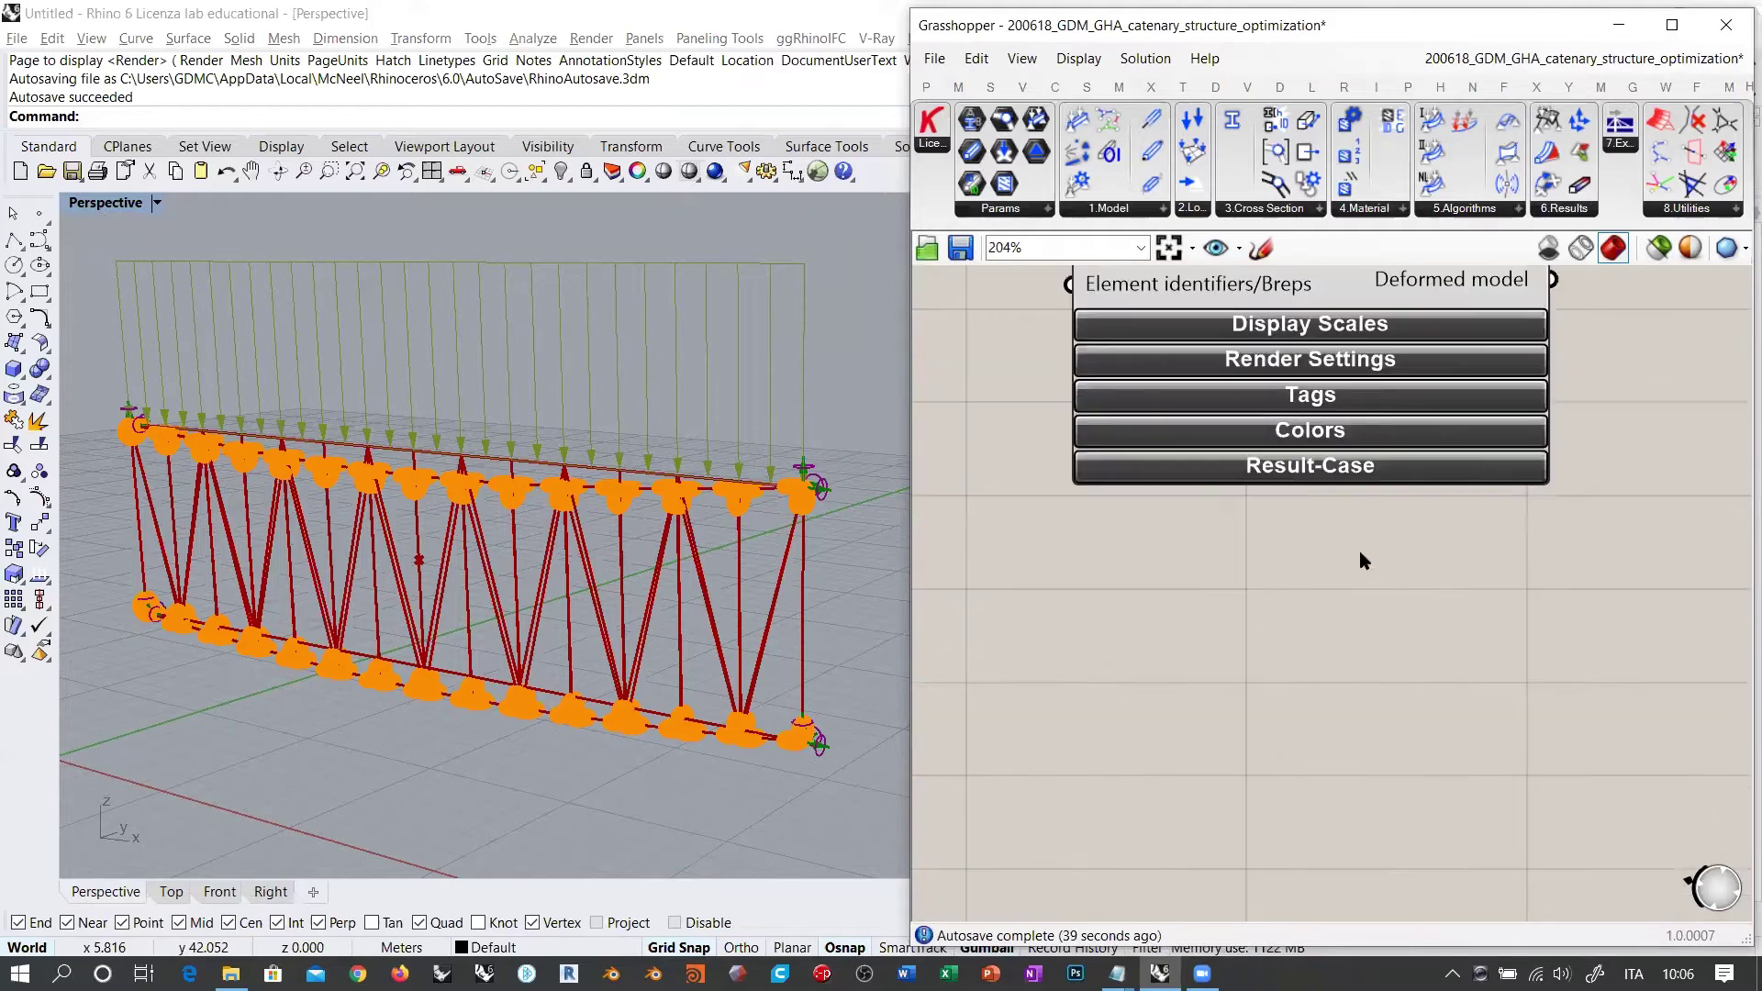
pyautogui.click(1318, 327)
pyautogui.click(1319, 327)
pyautogui.click(1318, 359)
pyautogui.click(1319, 359)
pyautogui.click(1321, 396)
pyautogui.click(1321, 397)
# Step: Examine the chain from Assemble Model through Analyze to Model View, including Model View's inputs and outputs
pyautogui.moveTo(1146, 685); pyautogui.dragTo(1268, 810, button='right')
pyautogui.moveTo(1106, 545); pyautogui.dragTo(1342, 585, button='right')
pyautogui.scroll(-3, 1342, 581)
pyautogui.moveTo(1099, 536); pyautogui.dragTo(1373, 507, button='right')
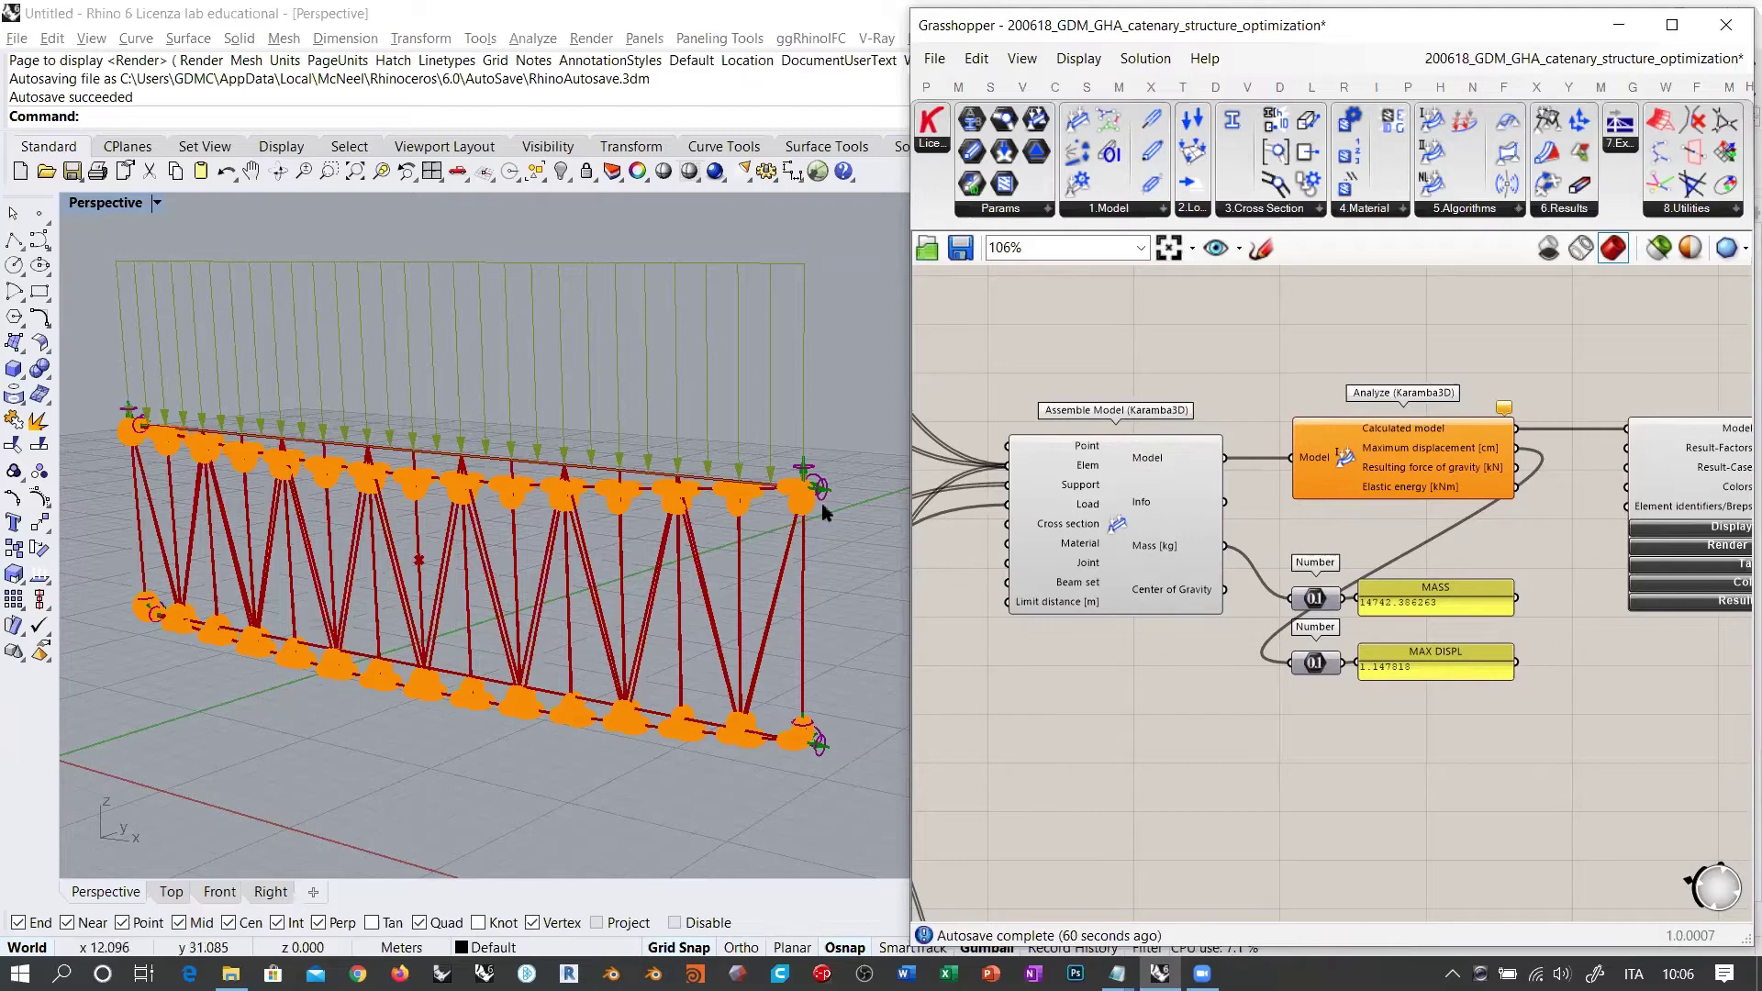
pyautogui.scroll(4, 1633, 657)
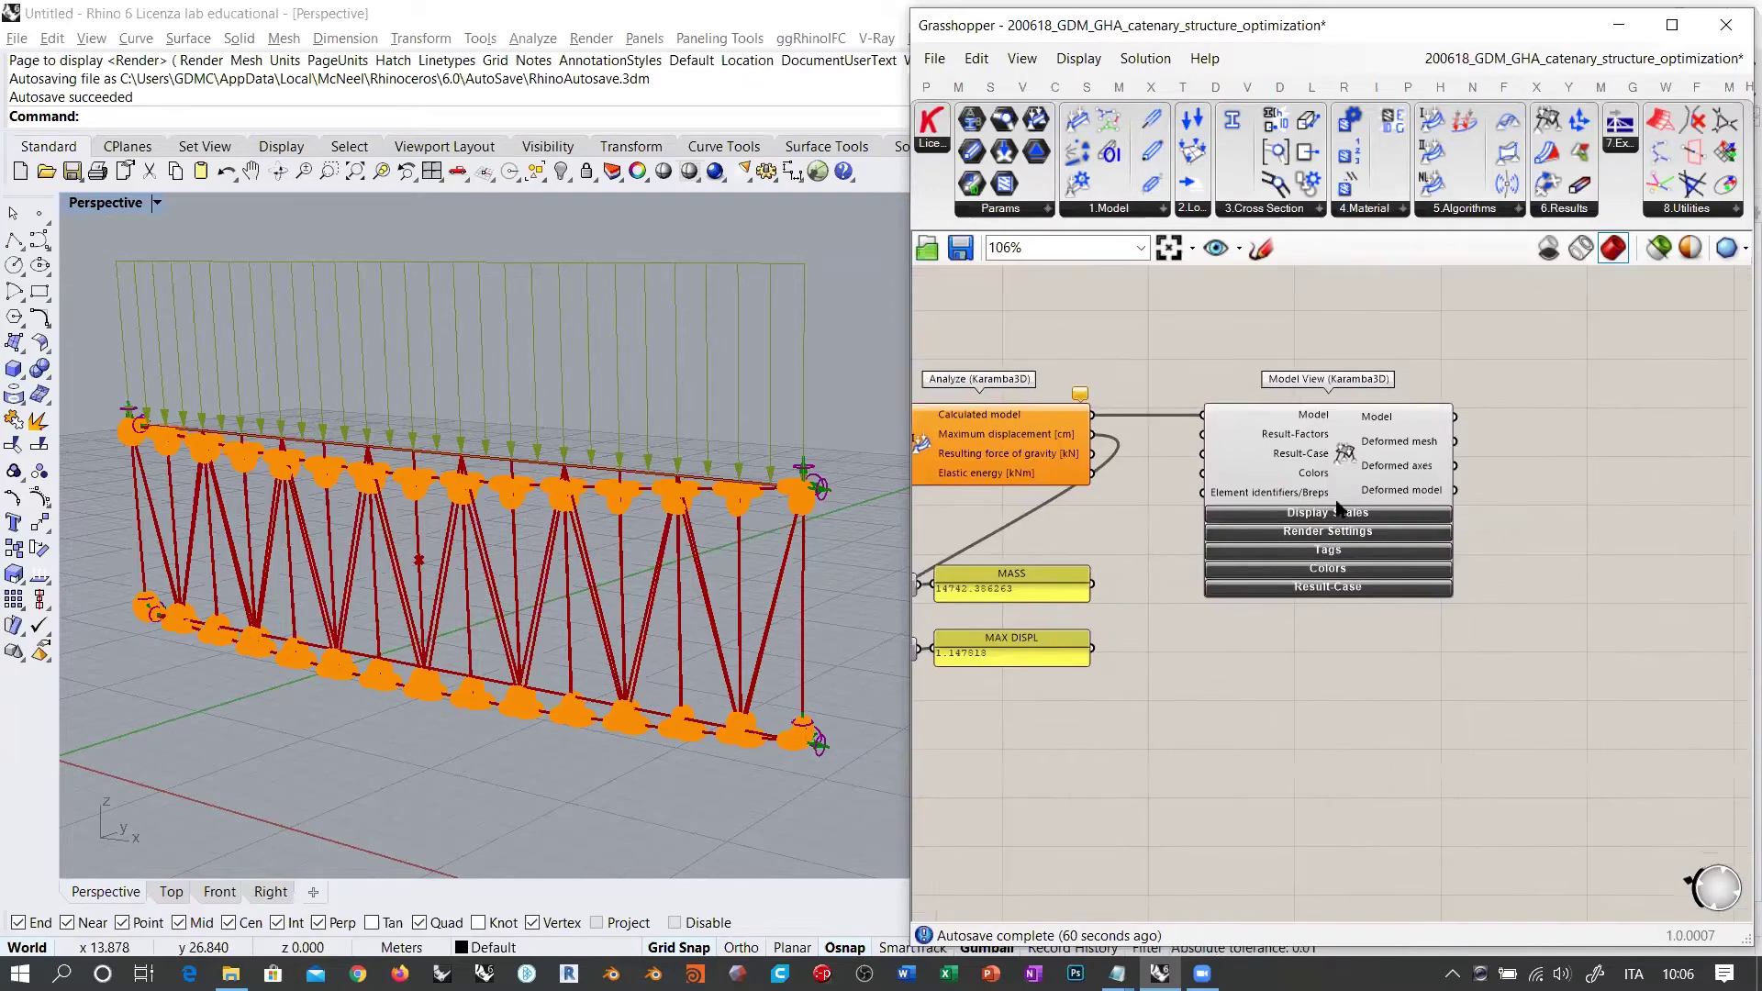
pyautogui.moveTo(1437, 479); pyautogui.dragTo(1493, 517, button='right')
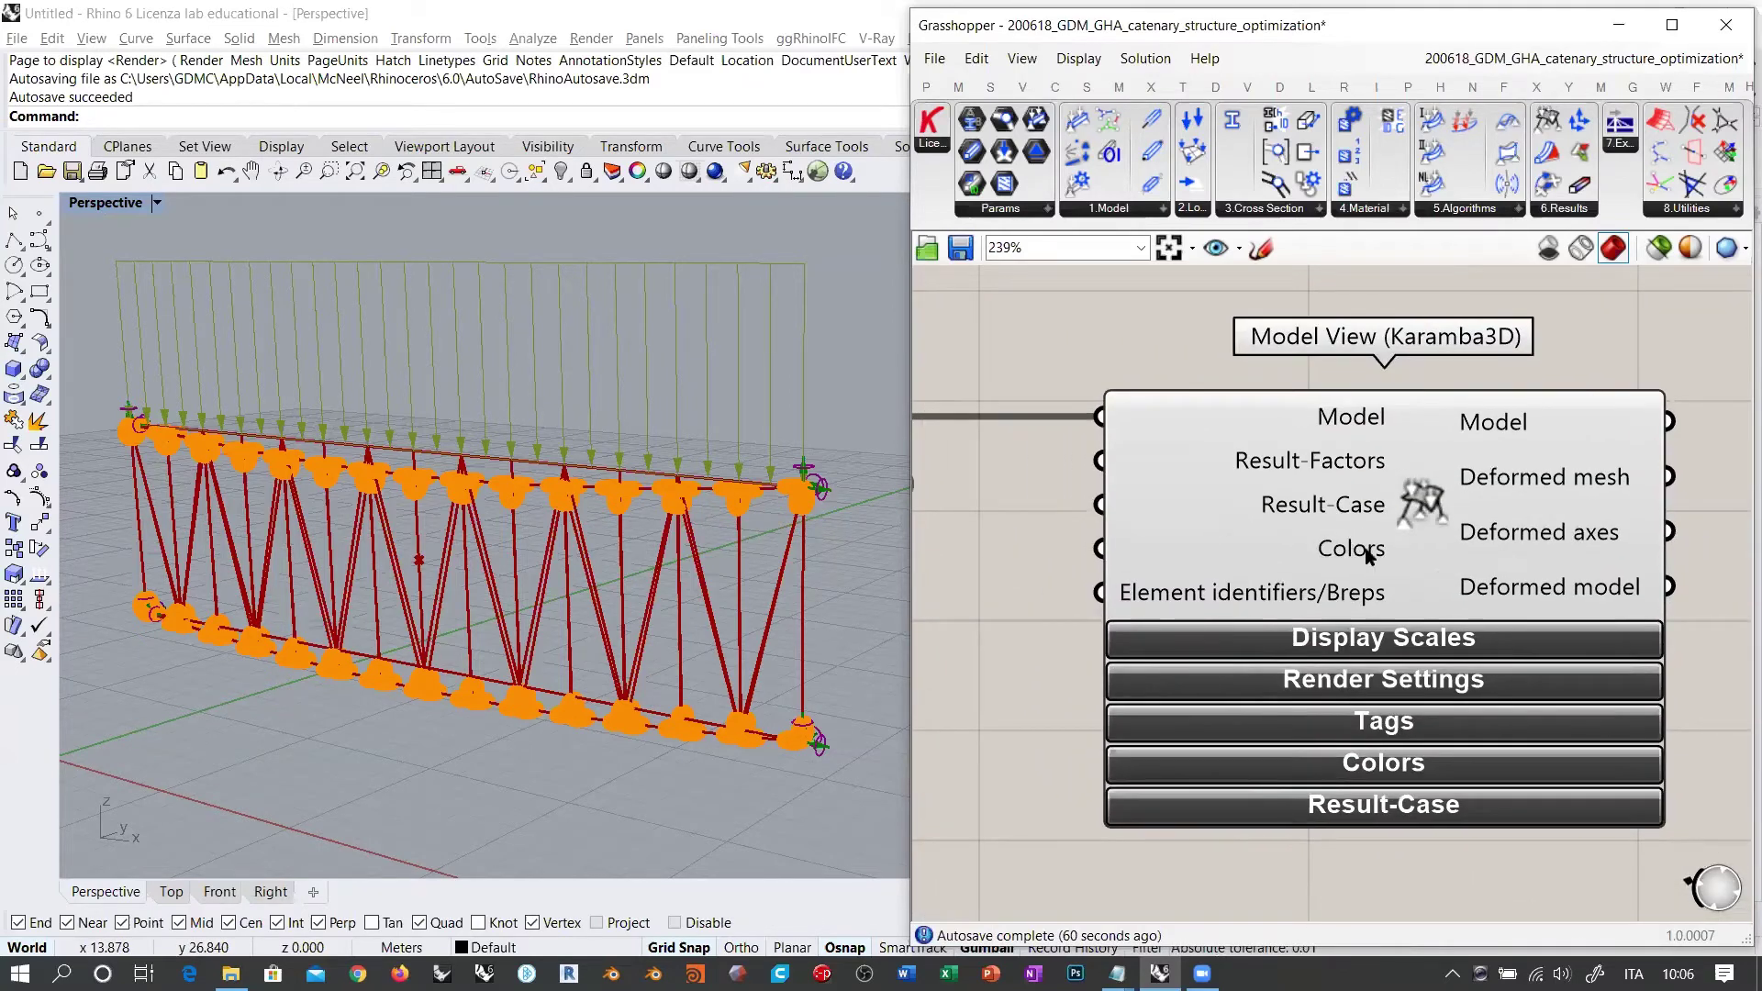
pyautogui.scroll(-1, 1448, 393)
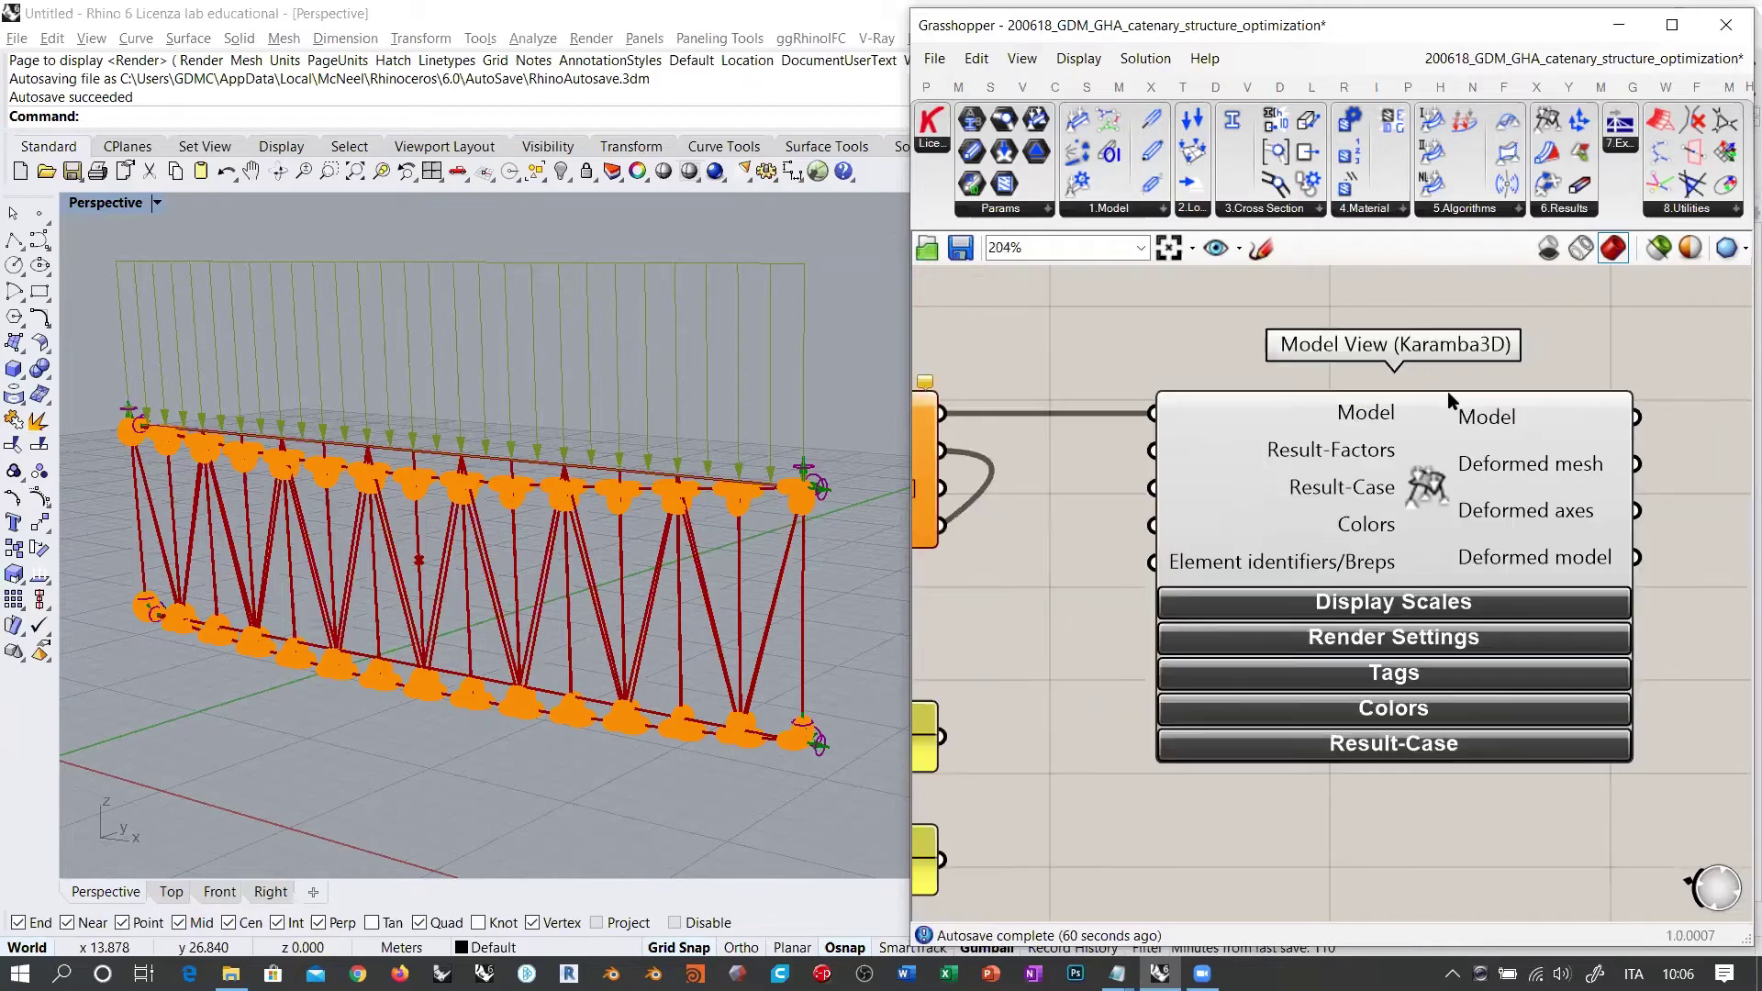
pyautogui.scroll(-3, 1450, 364)
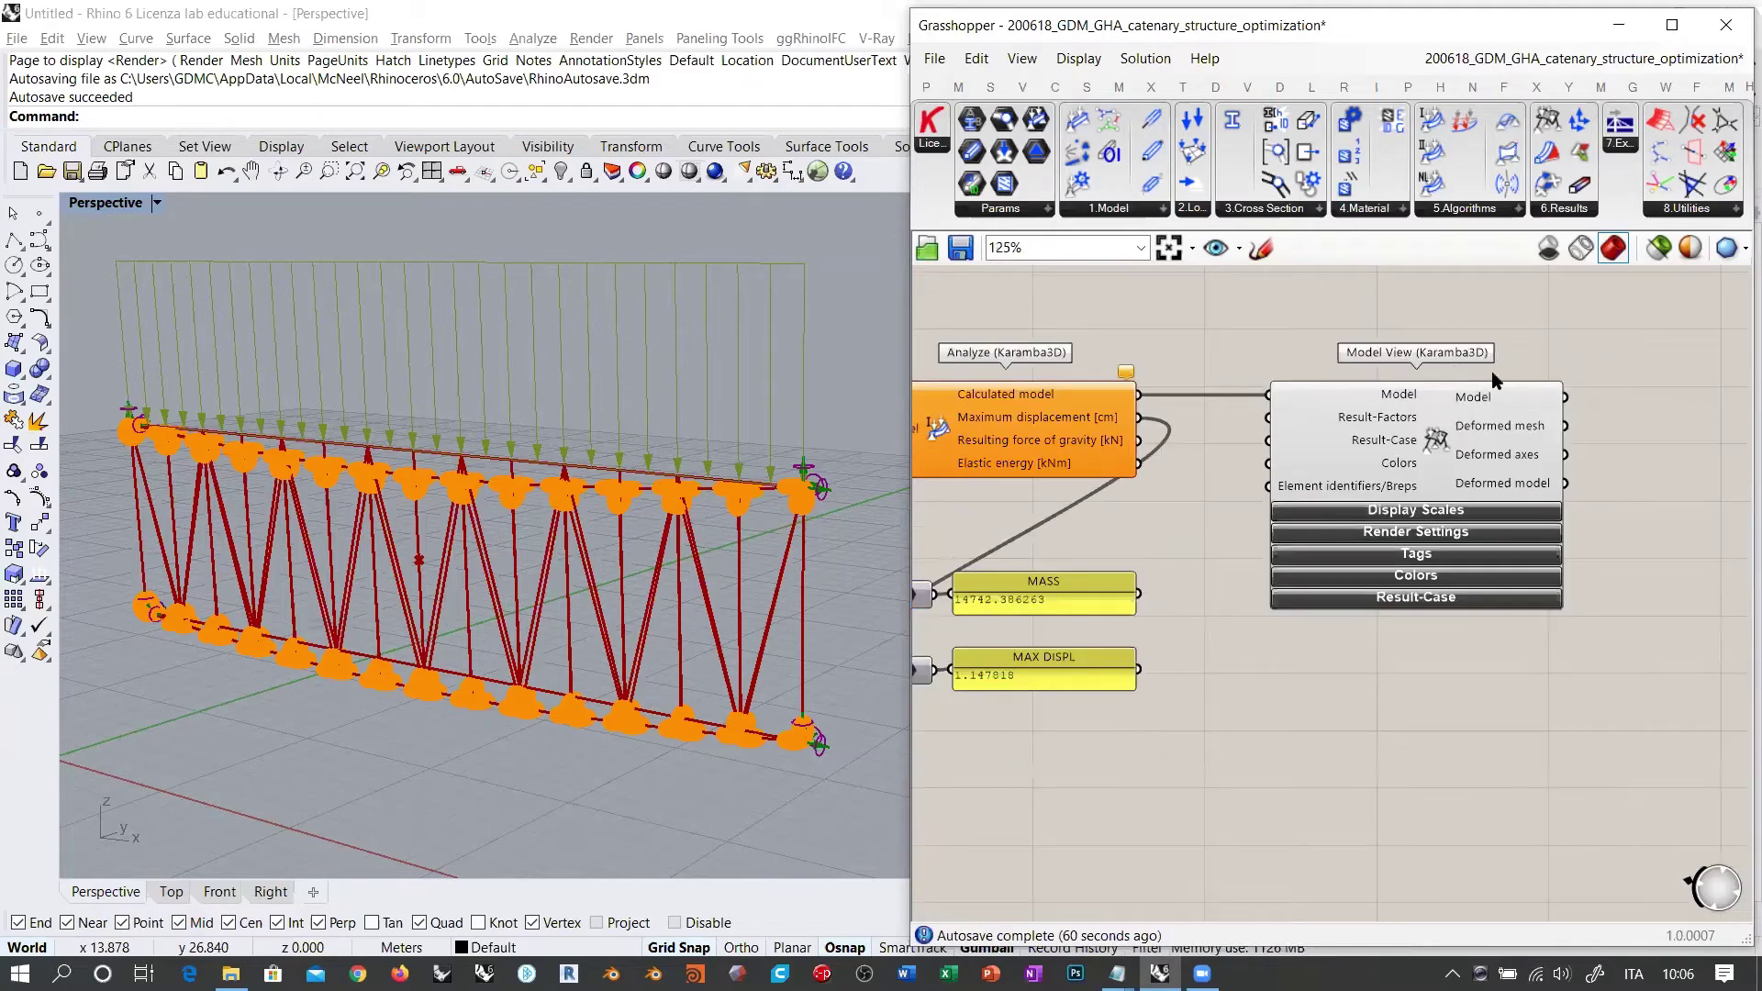
pyautogui.moveTo(1164, 502)
pyautogui.mouseDown(button='right')
pyautogui.moveTo(1592, 510)
pyautogui.moveTo(1148, 506)
pyautogui.mouseUp(button='right')
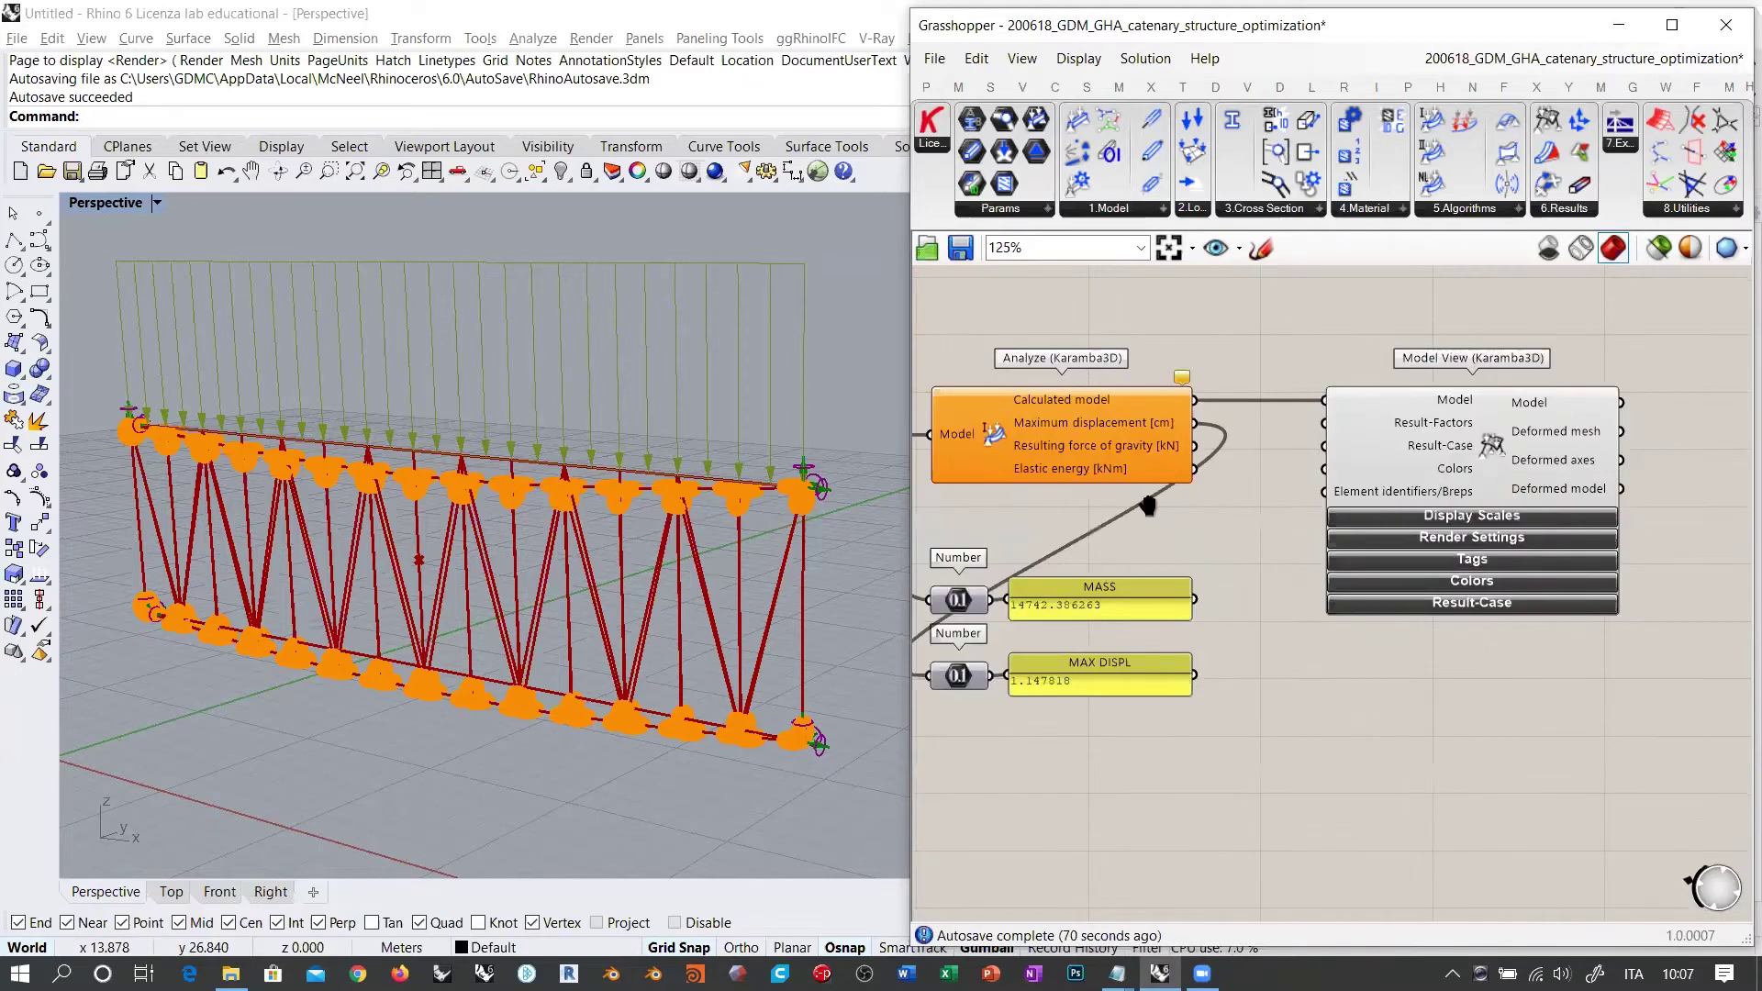
pyautogui.scroll(4, 1428, 425)
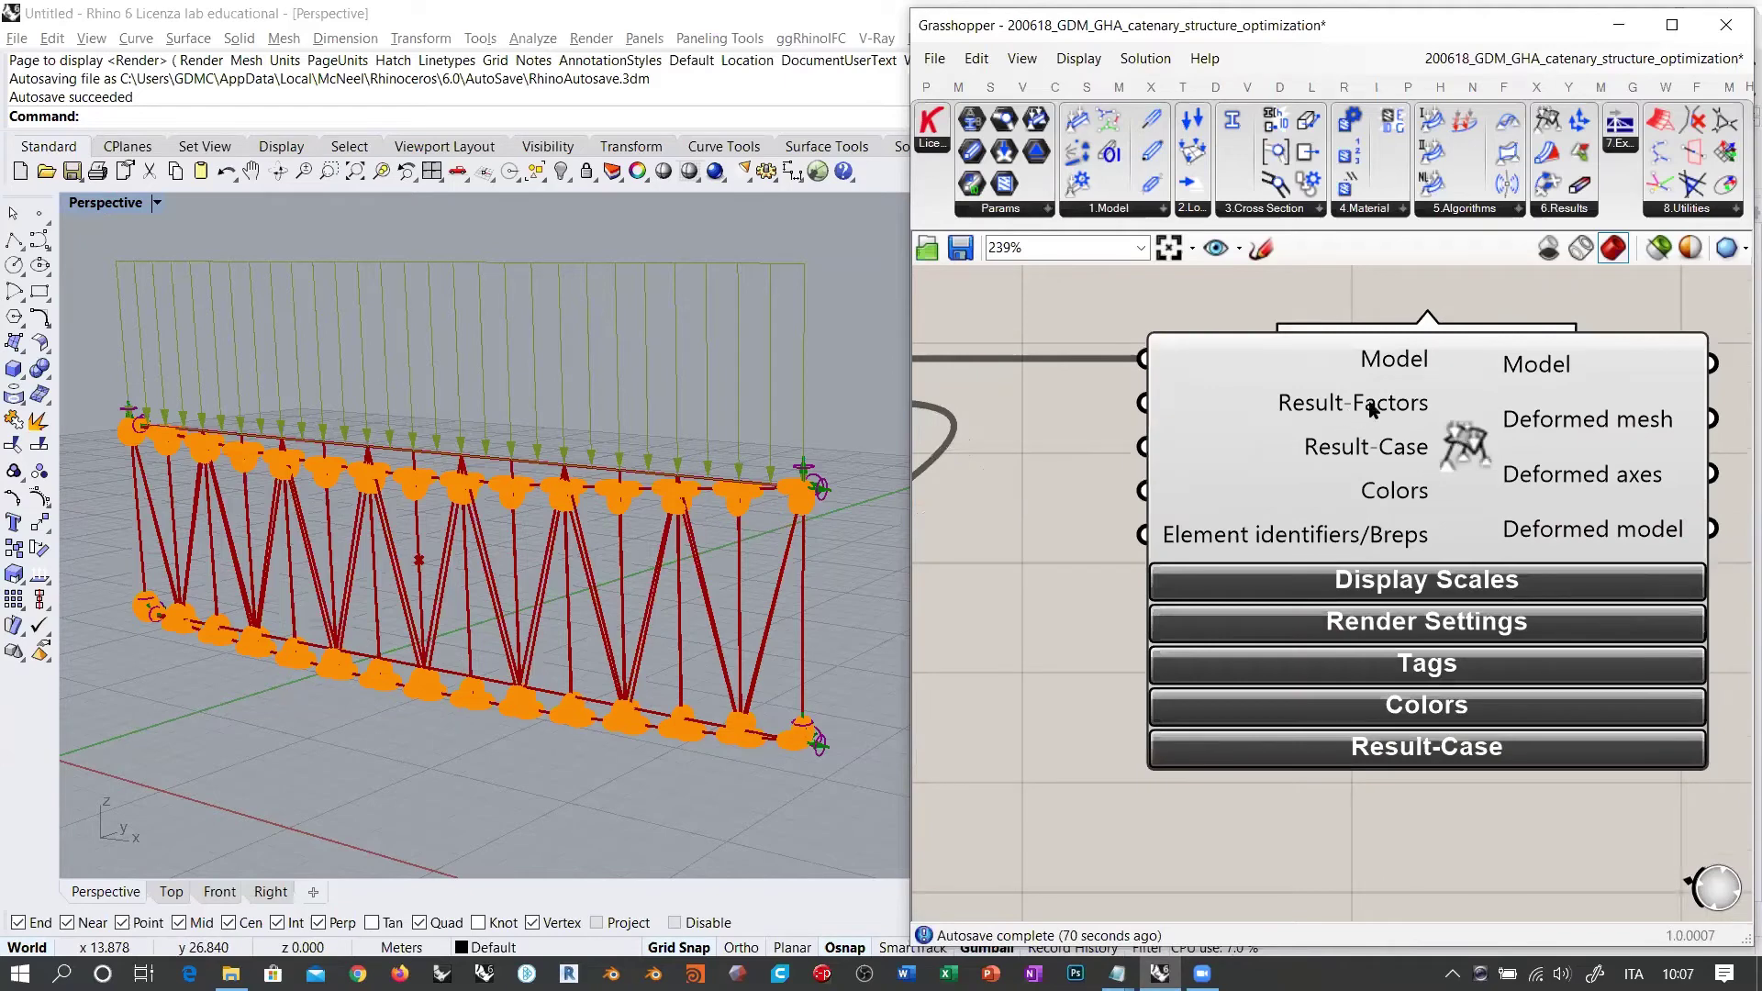
pyautogui.moveTo(1371, 456)
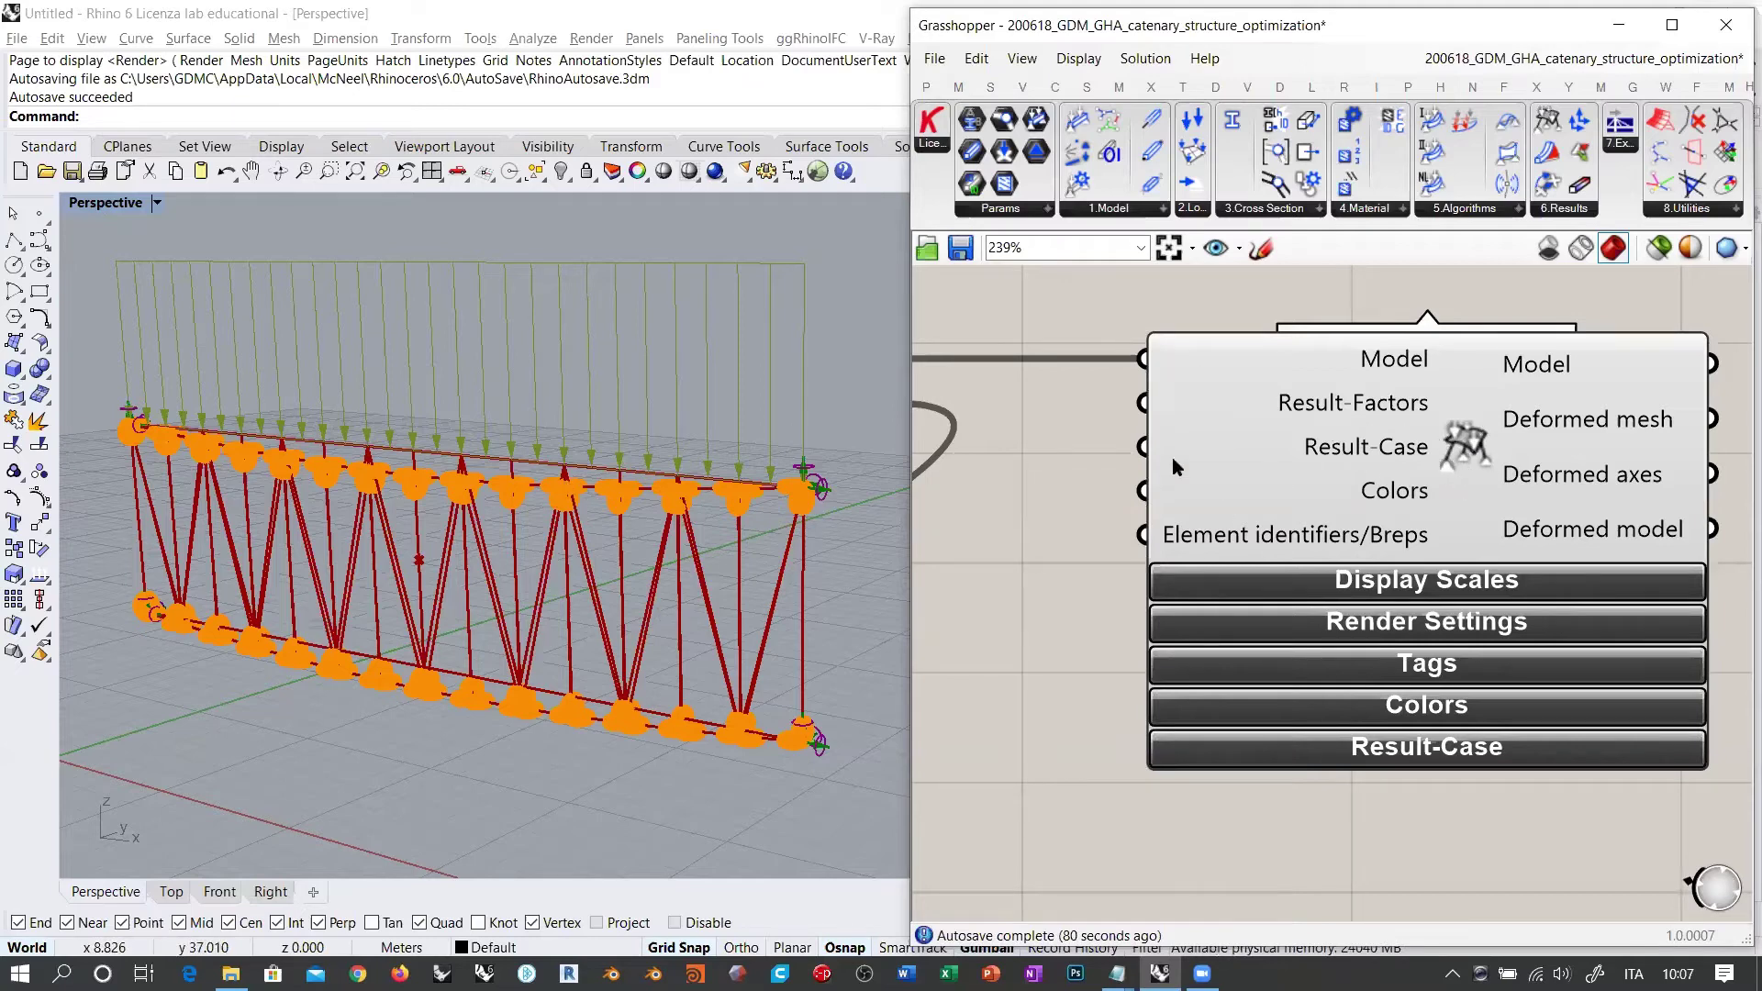
pyautogui.scroll(-2, 1087, 437)
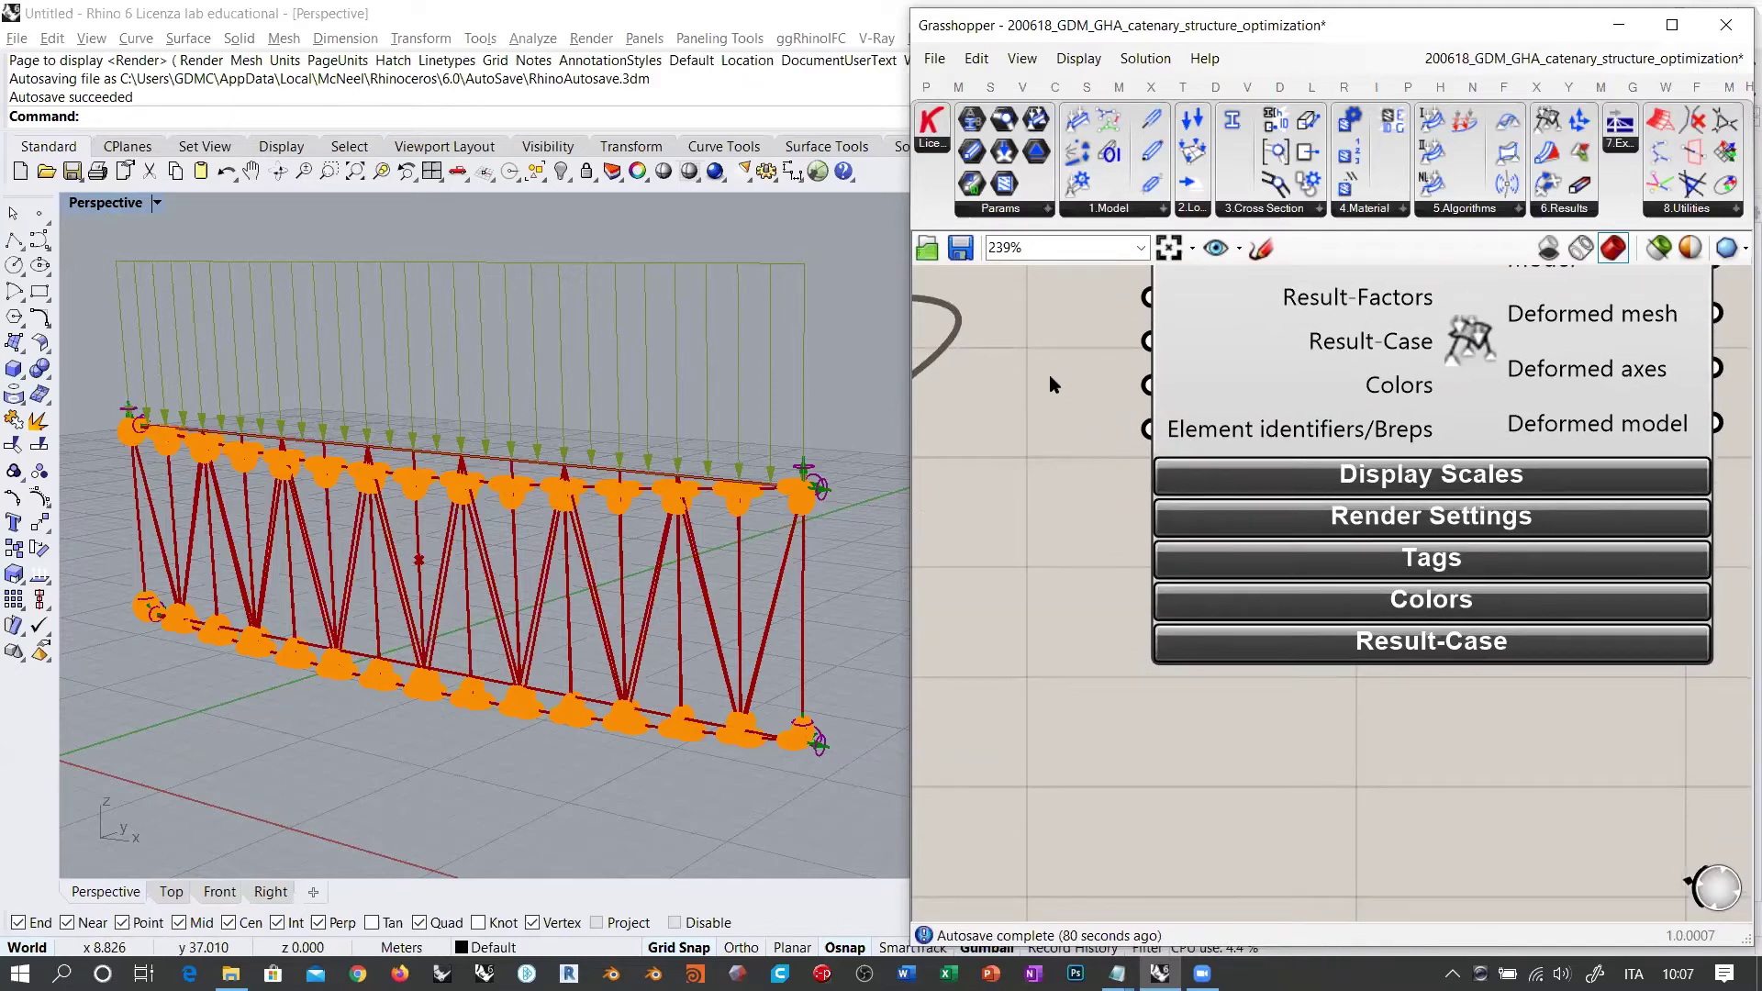
pyautogui.scroll(-1, 1049, 378)
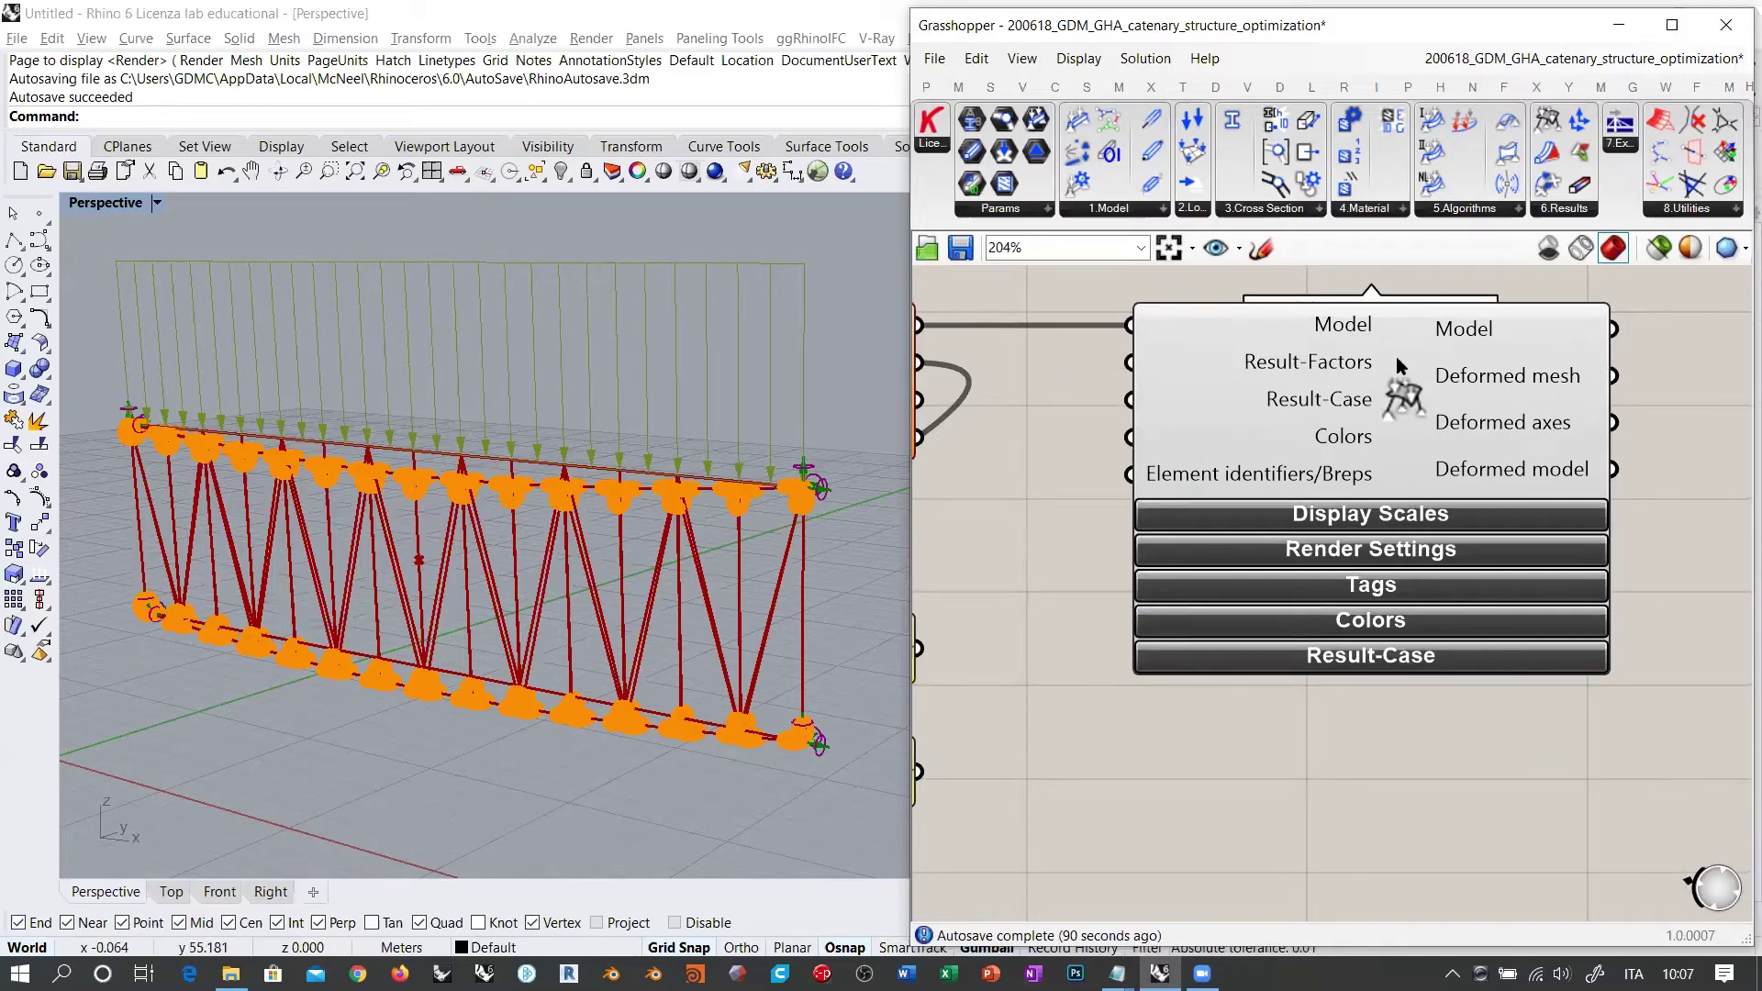
# Step: Expand Model View's Display Scales and set the Deformation scale to 54.26
pyautogui.click(1395, 517)
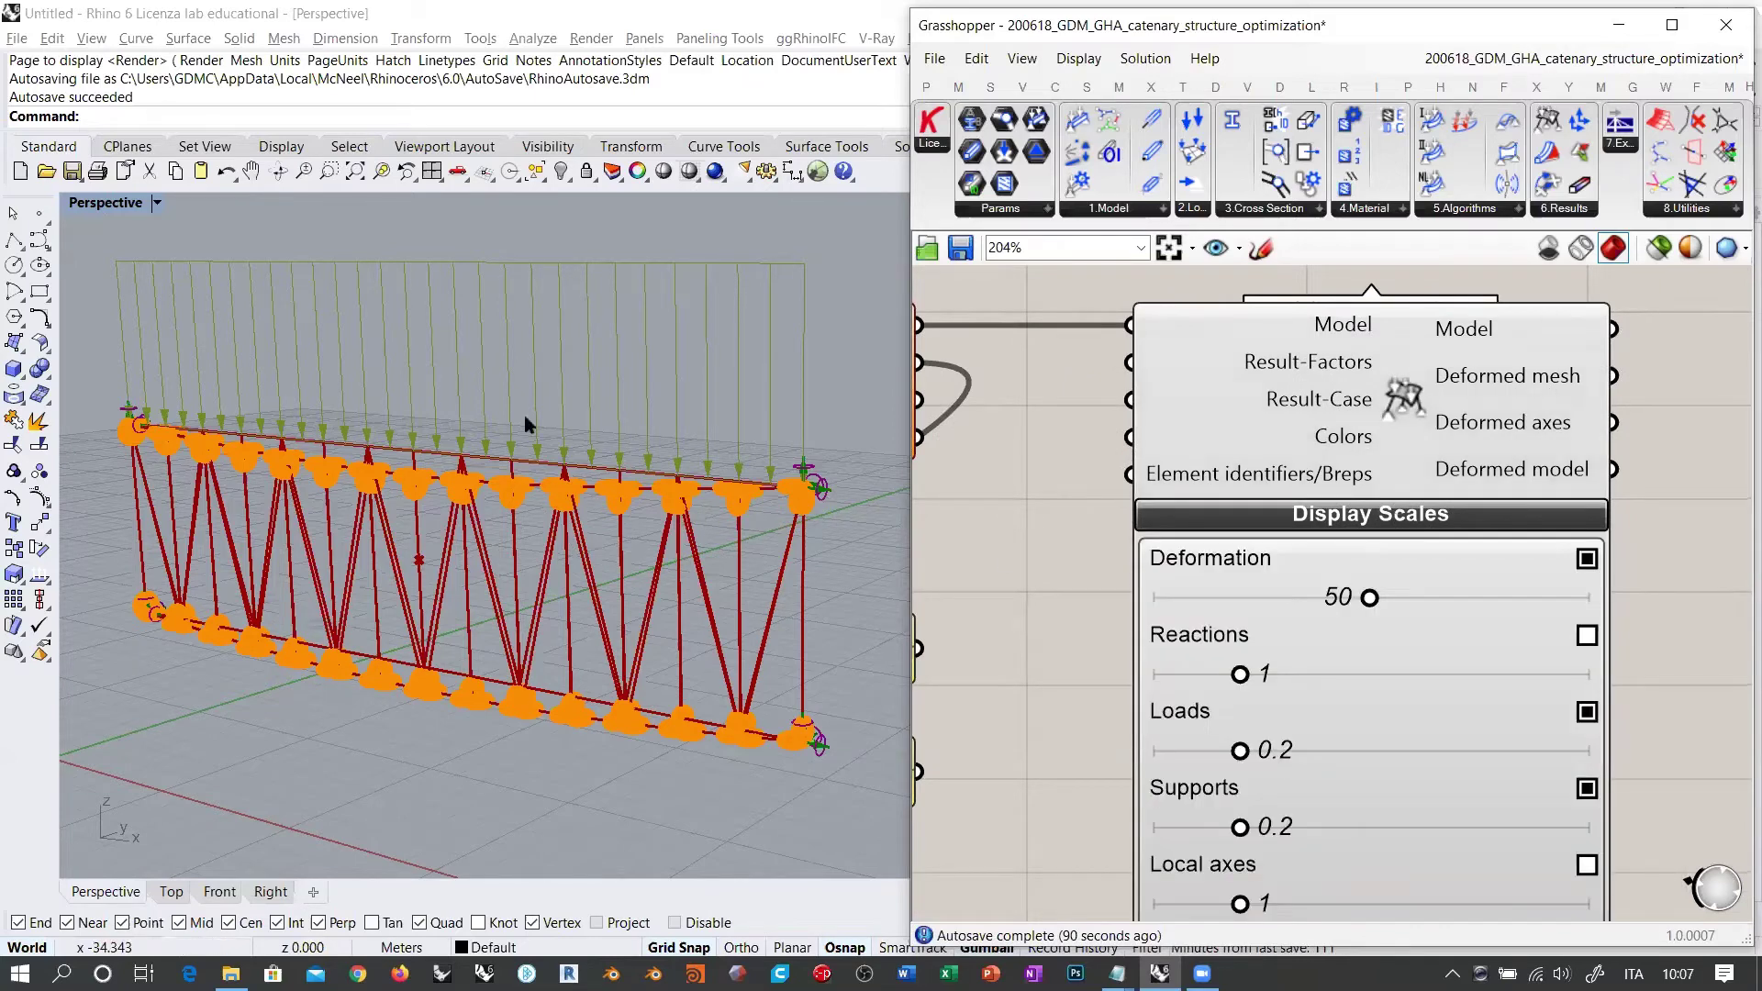
pyautogui.moveTo(812, 530); pyautogui.dragTo(701, 503, button='right')
pyautogui.moveTo(1112, 610); pyautogui.dragTo(1125, 450, button='right')
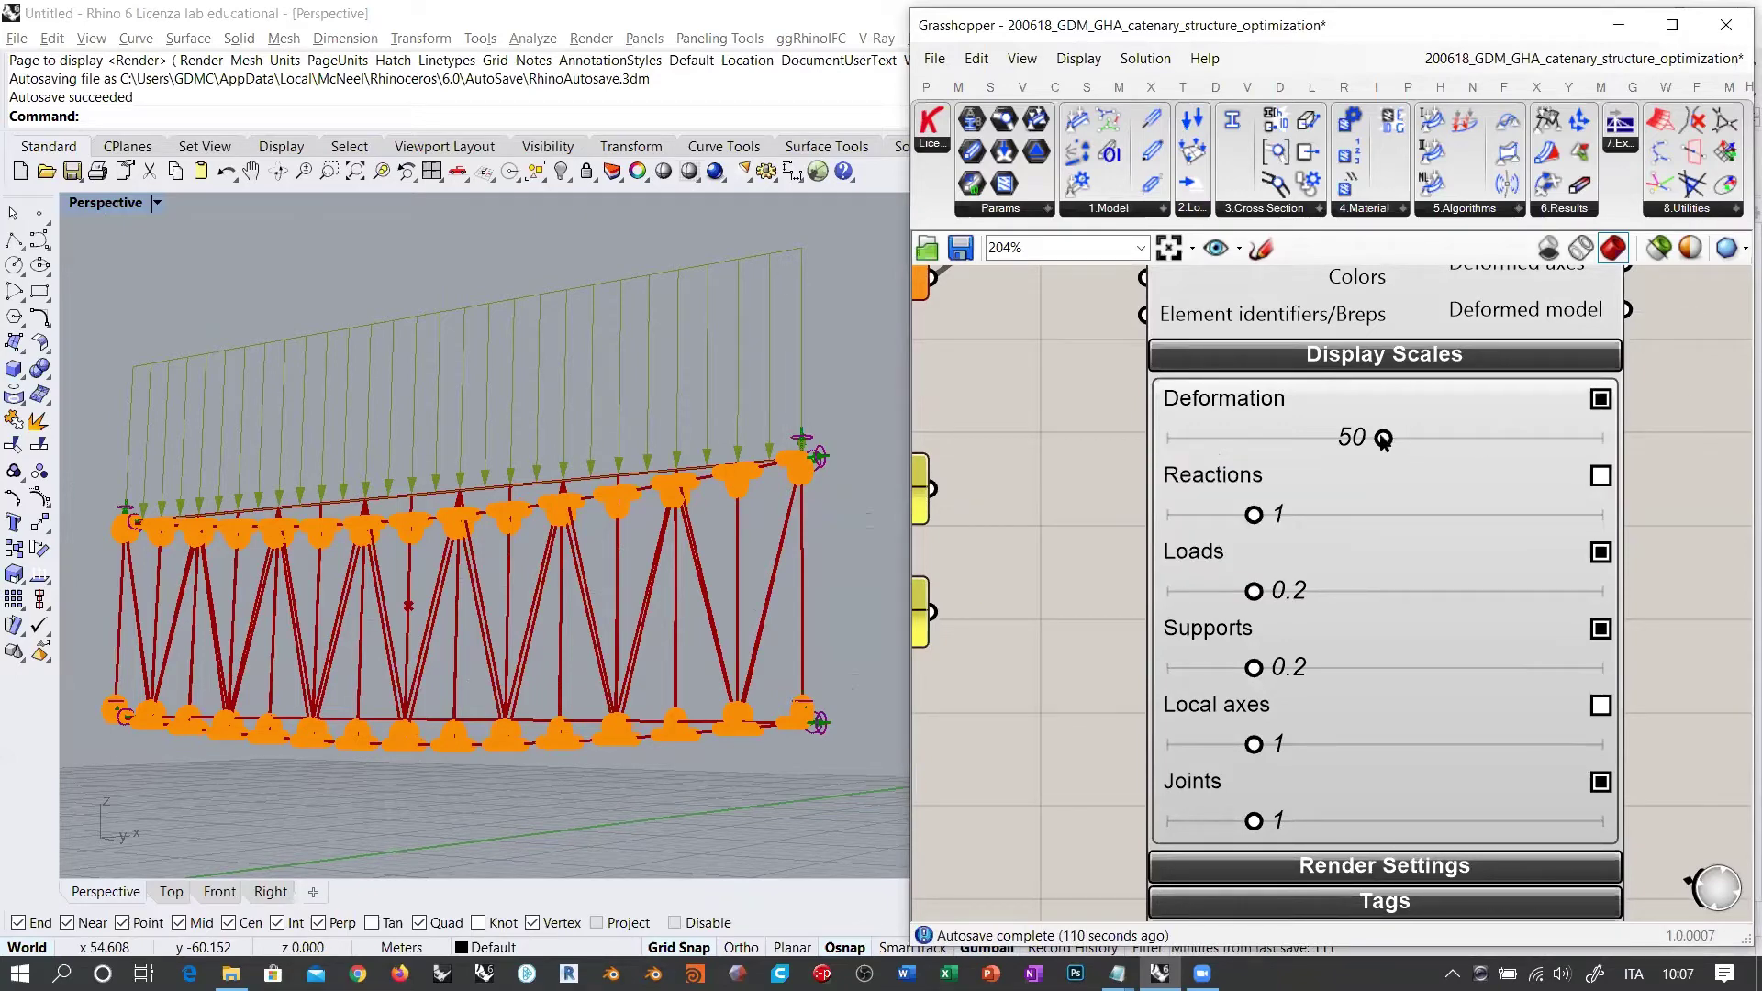
pyautogui.moveTo(1383, 439)
pyautogui.mouseDown()
pyautogui.moveTo(1156, 437)
pyautogui.moveTo(1401, 439)
pyautogui.mouseUp()
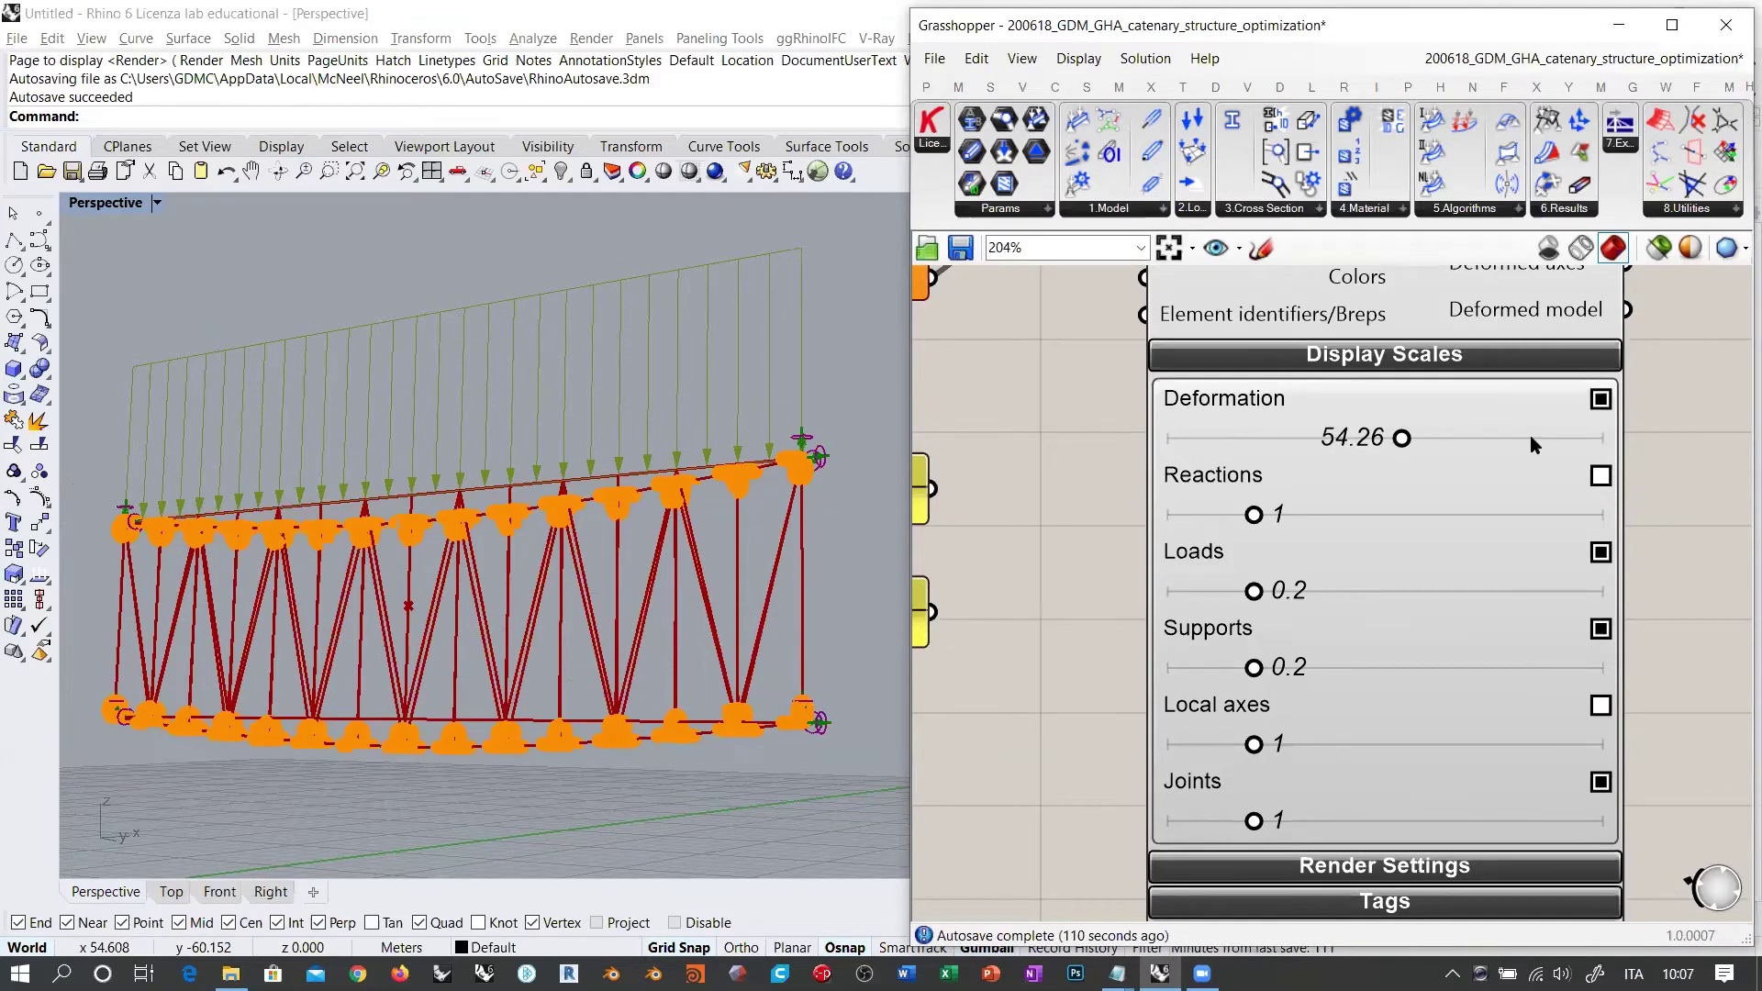
# Step: Show the truss in the Front view and set Model View's Deformation scale to 34.05
pyautogui.moveTo(1528, 435); pyautogui.dragTo(1700, 433)
pyautogui.moveTo(1445, 439)
pyautogui.mouseDown()
pyautogui.moveTo(1314, 439)
pyautogui.moveTo(1539, 438)
pyautogui.moveTo(1242, 438)
pyautogui.moveTo(1546, 437)
pyautogui.moveTo(1180, 438)
pyautogui.moveTo(1418, 438)
pyautogui.mouseUp()
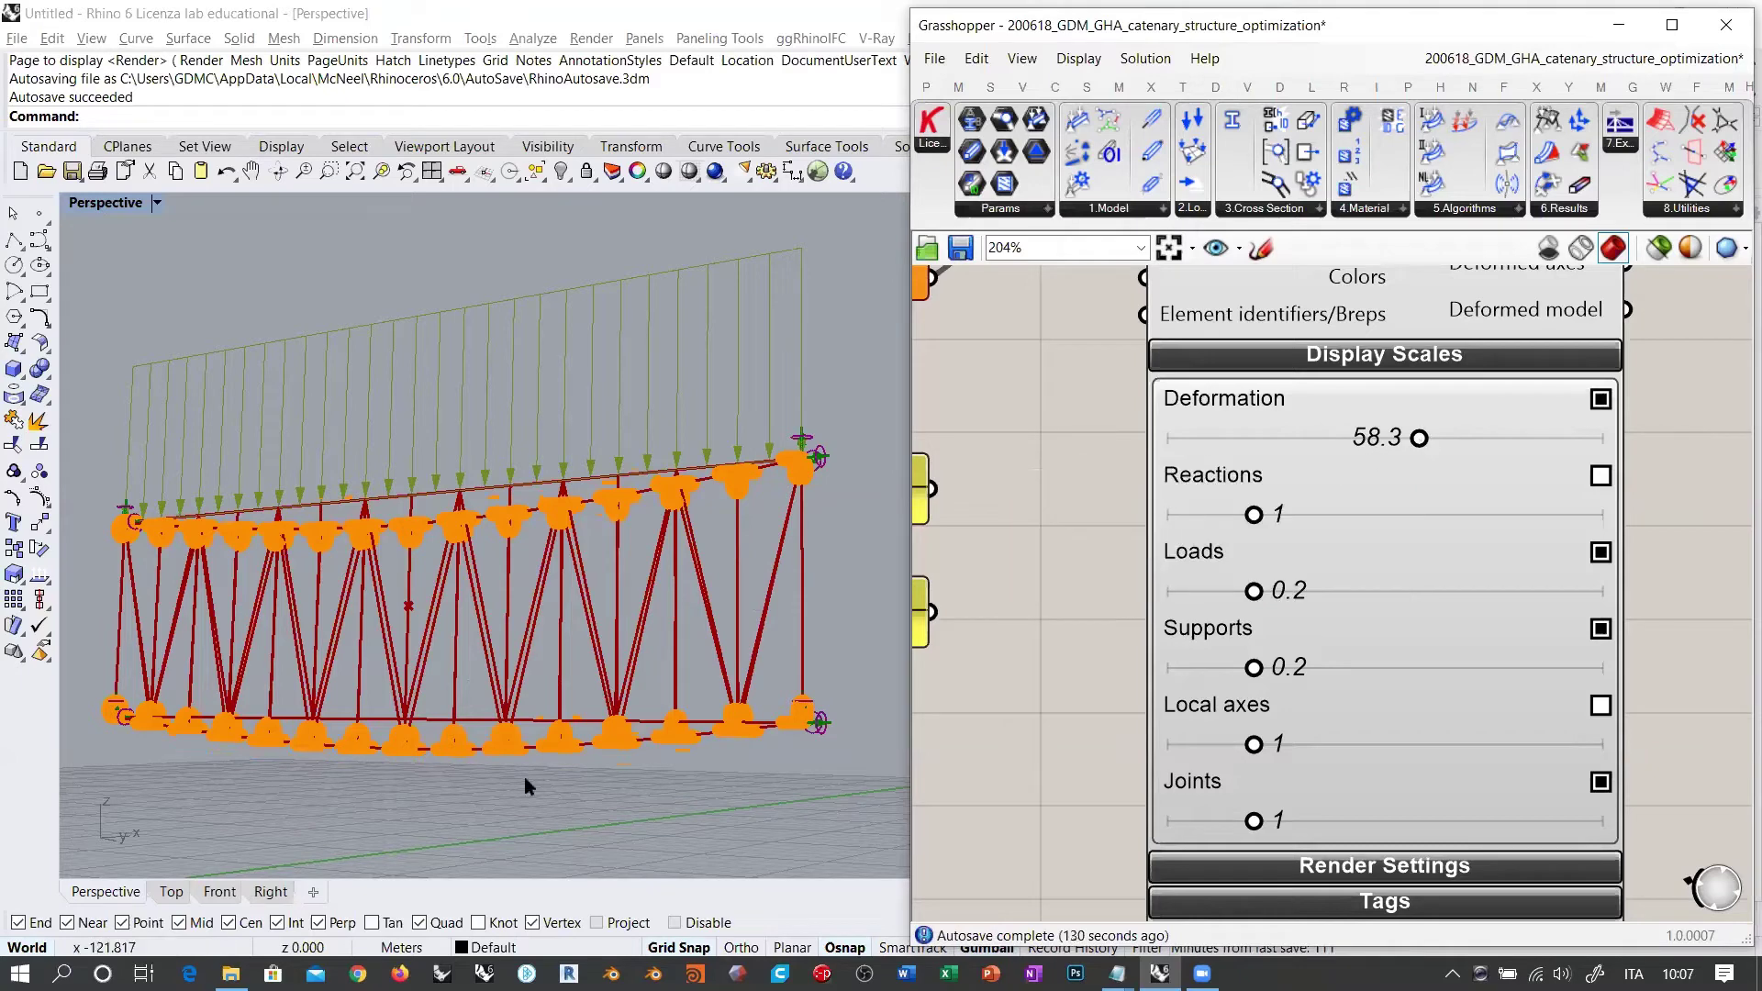
pyautogui.click(218, 891)
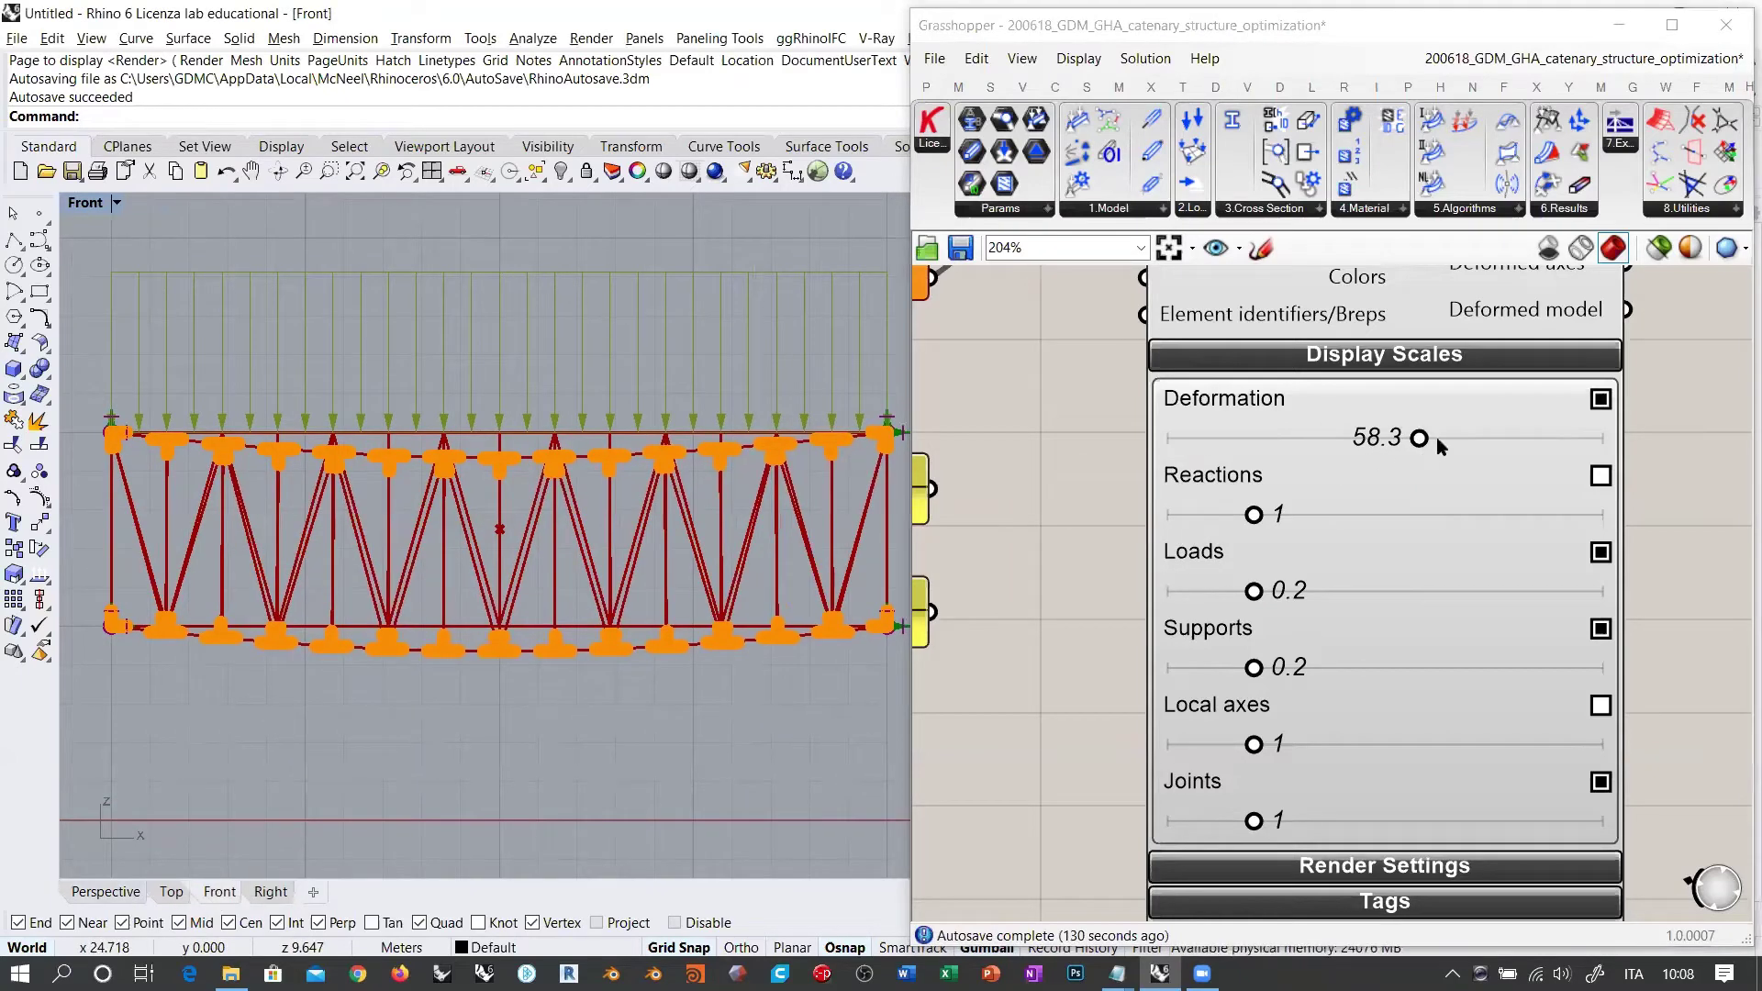
pyautogui.moveTo(1419, 441); pyautogui.dragTo(1314, 442)
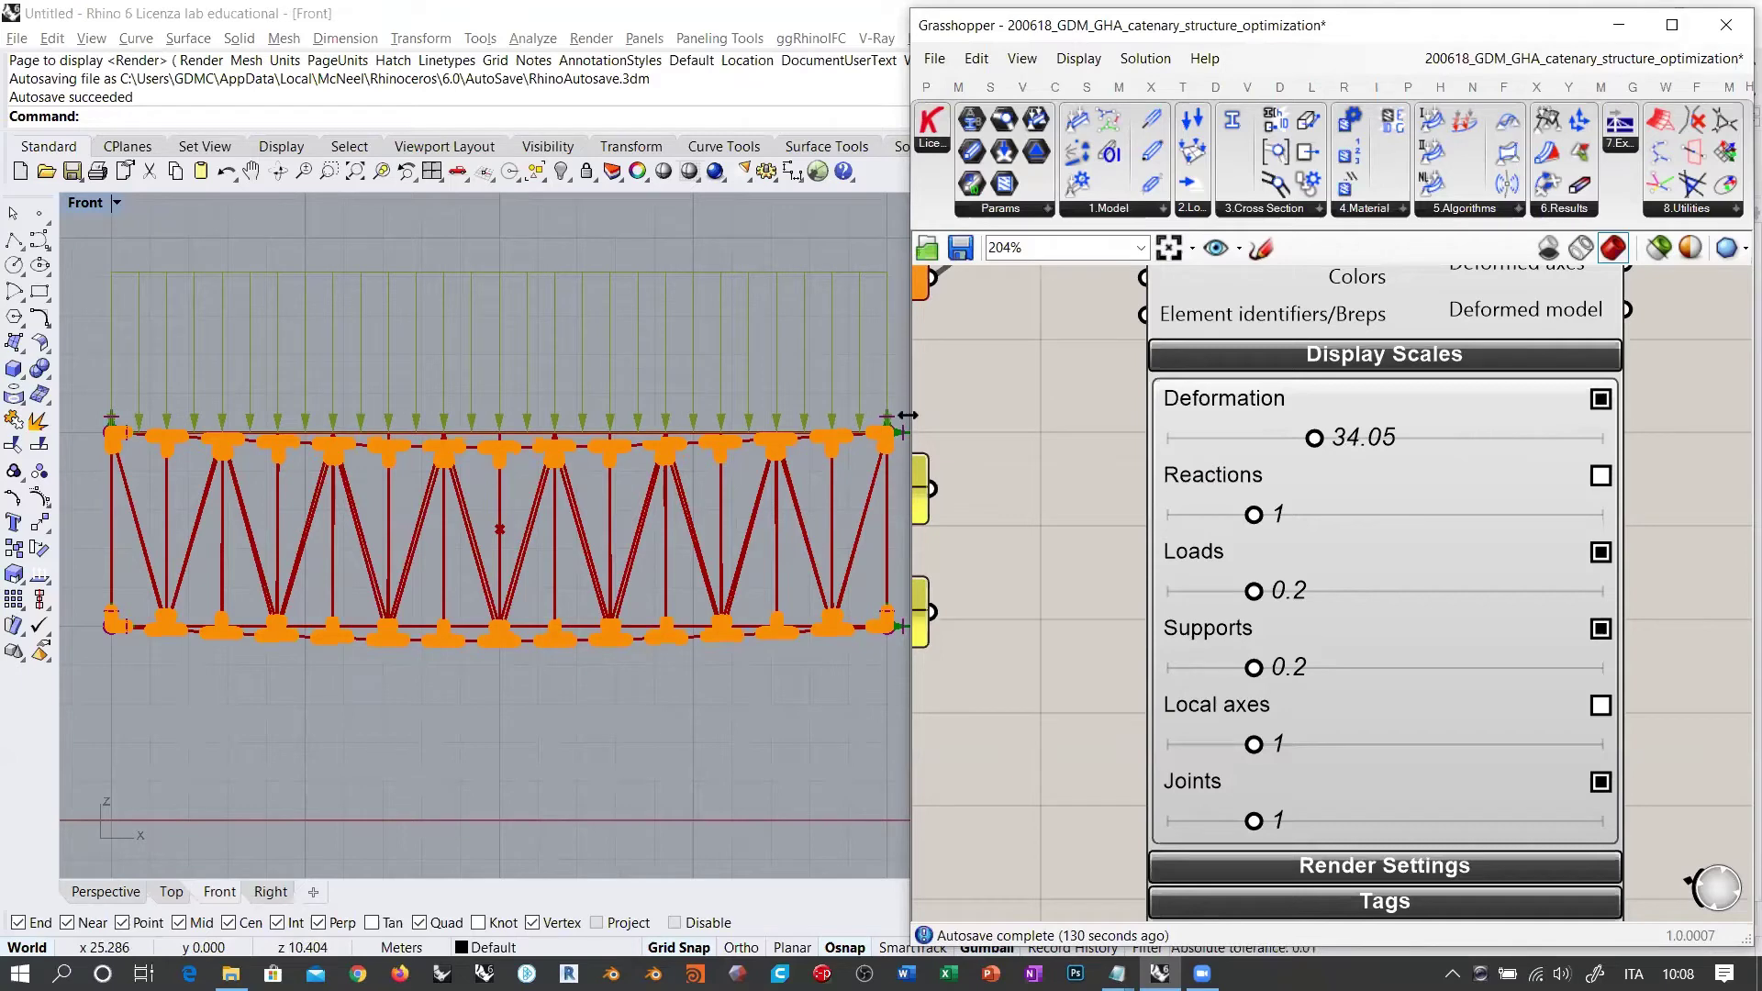
# Step: Narrow the Grasshopper window to enlarge the visible Rhino viewport and center the whole truss in it
pyautogui.moveTo(906, 415); pyautogui.dragTo(1074, 418)
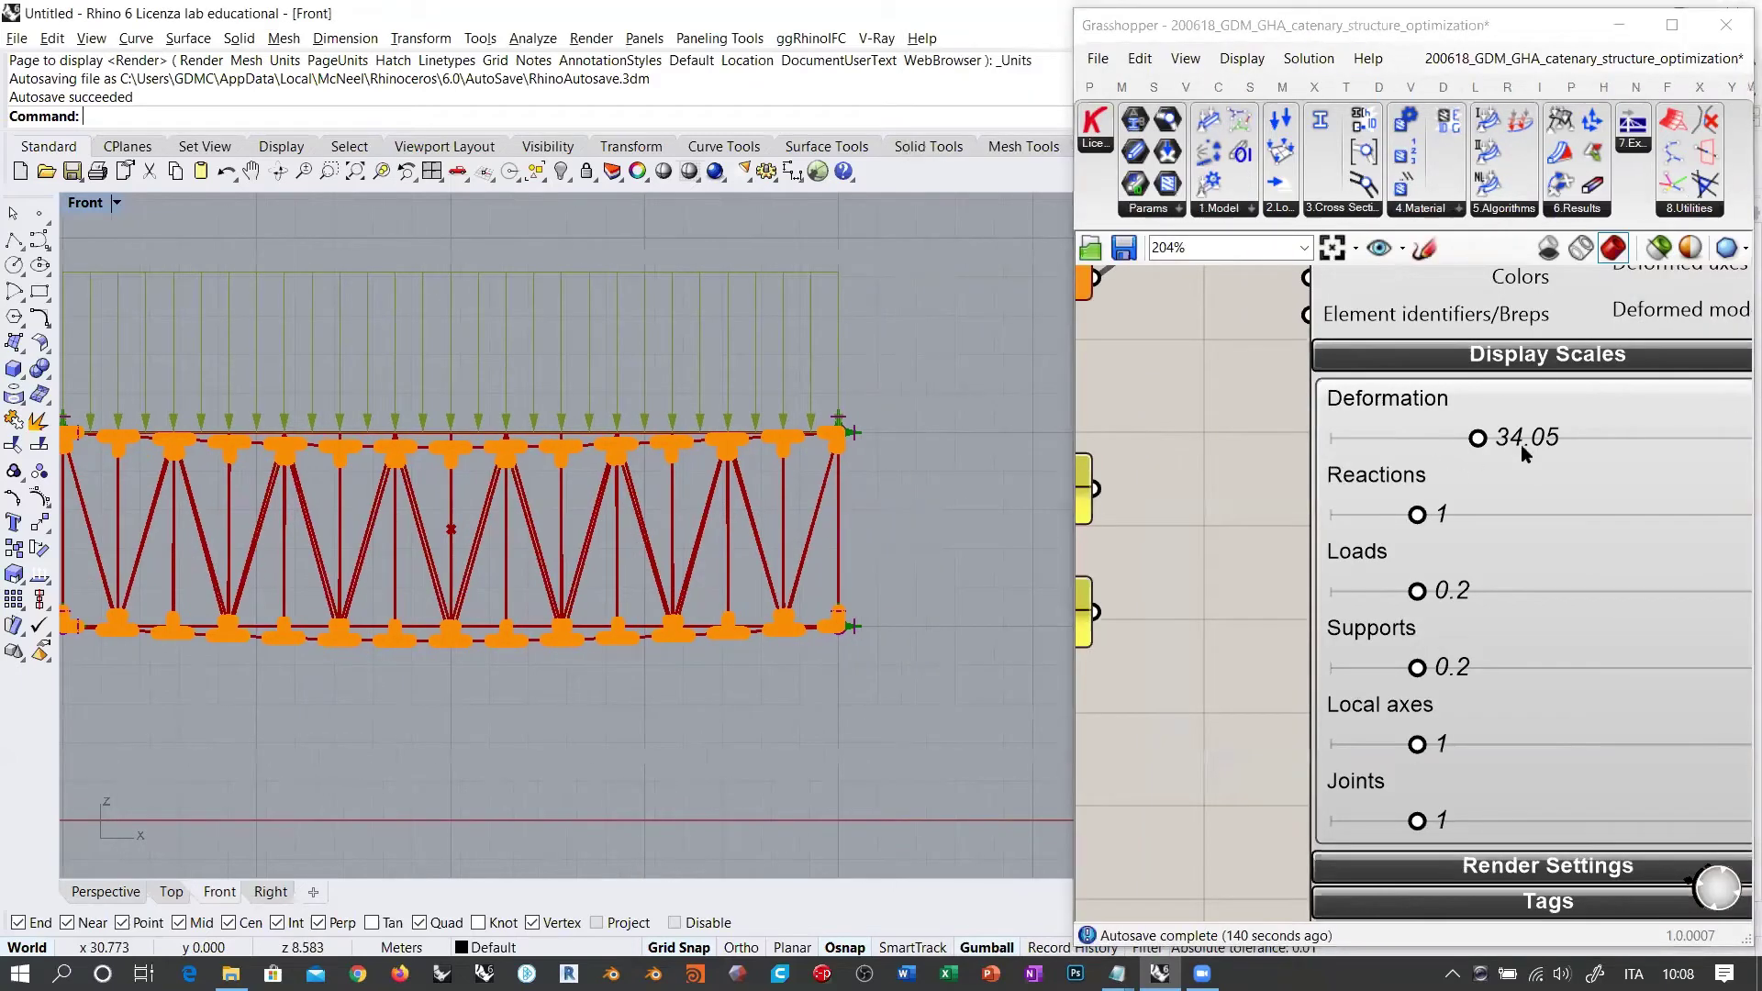
pyautogui.moveTo(458, 456); pyautogui.dragTo(566, 419, button='right')
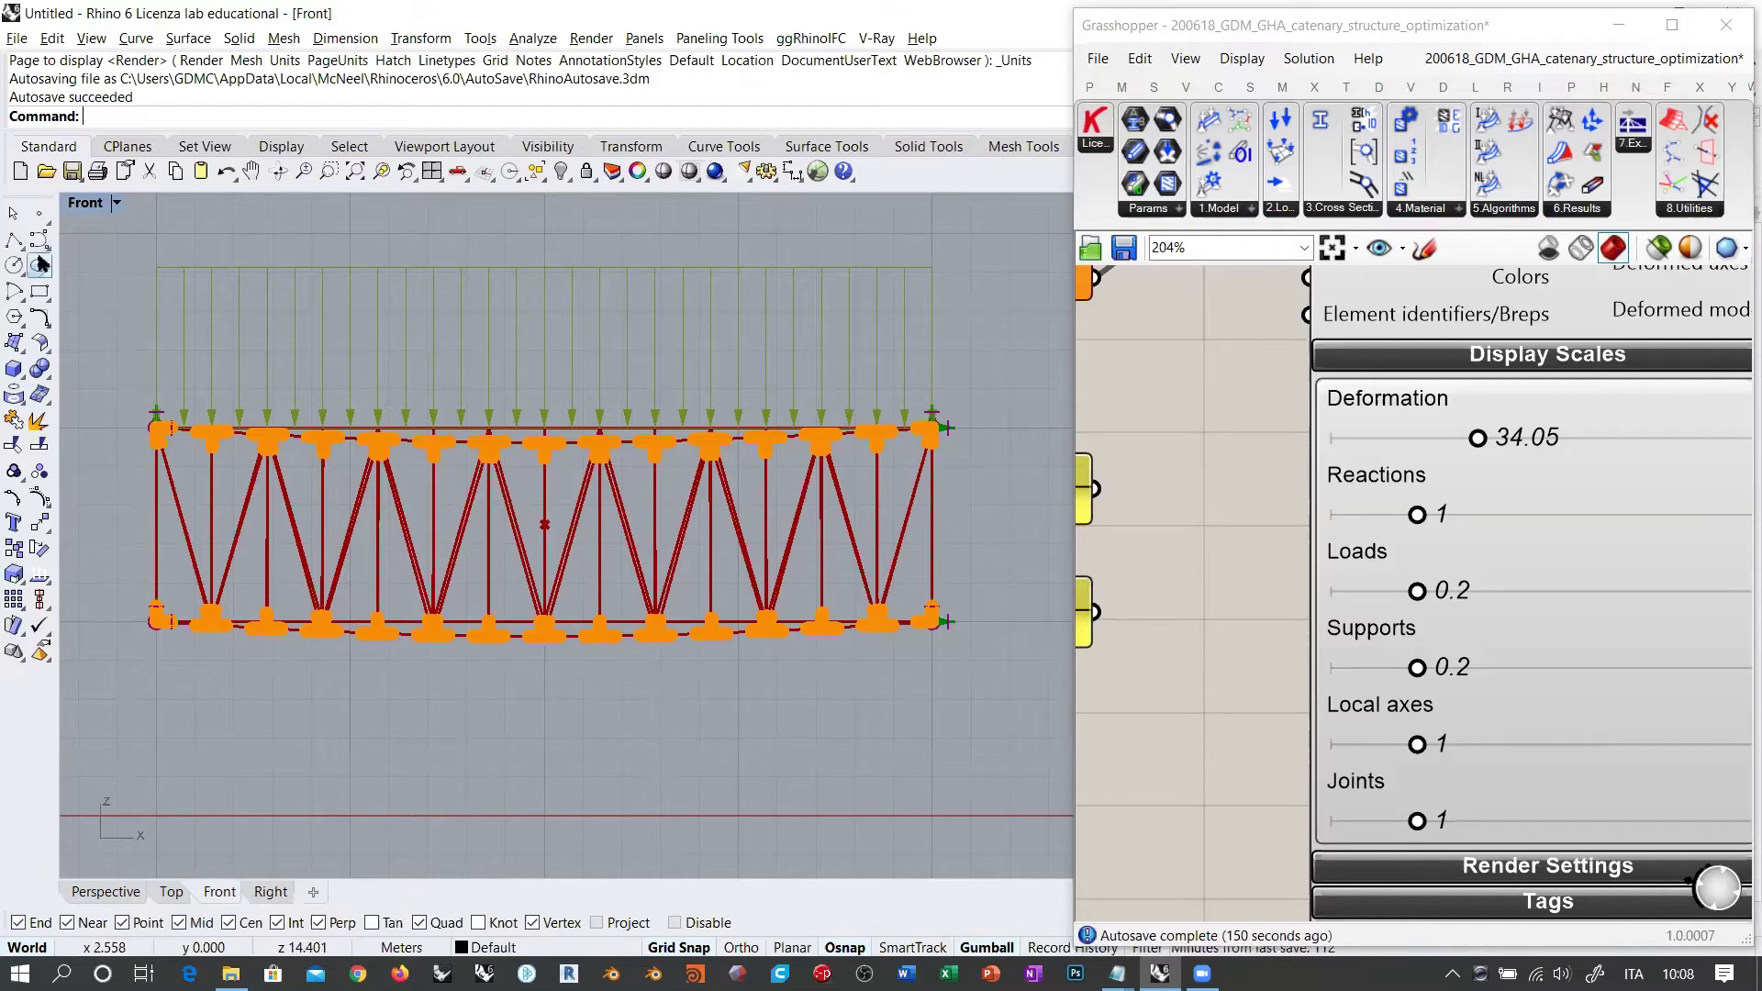
pyautogui.click(14, 240)
pyautogui.scroll(5, 630, 361)
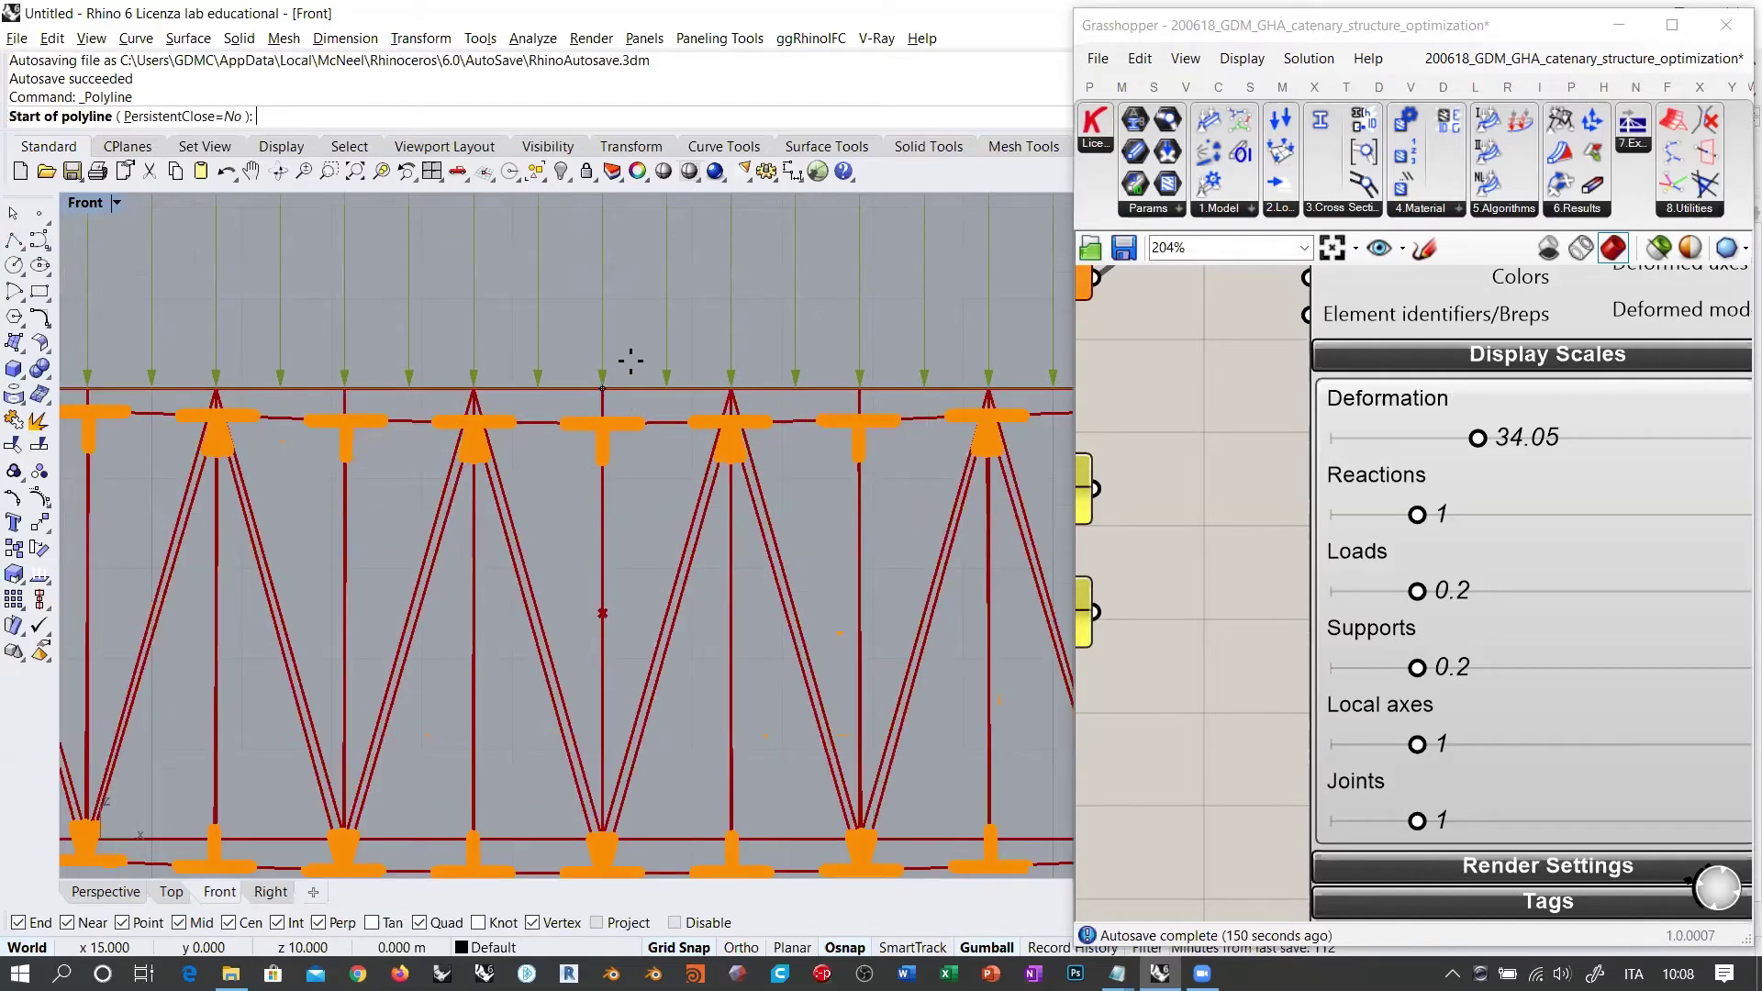
pyautogui.scroll(5, 630, 361)
pyautogui.press('Escape')
pyautogui.scroll(2, 617, 509)
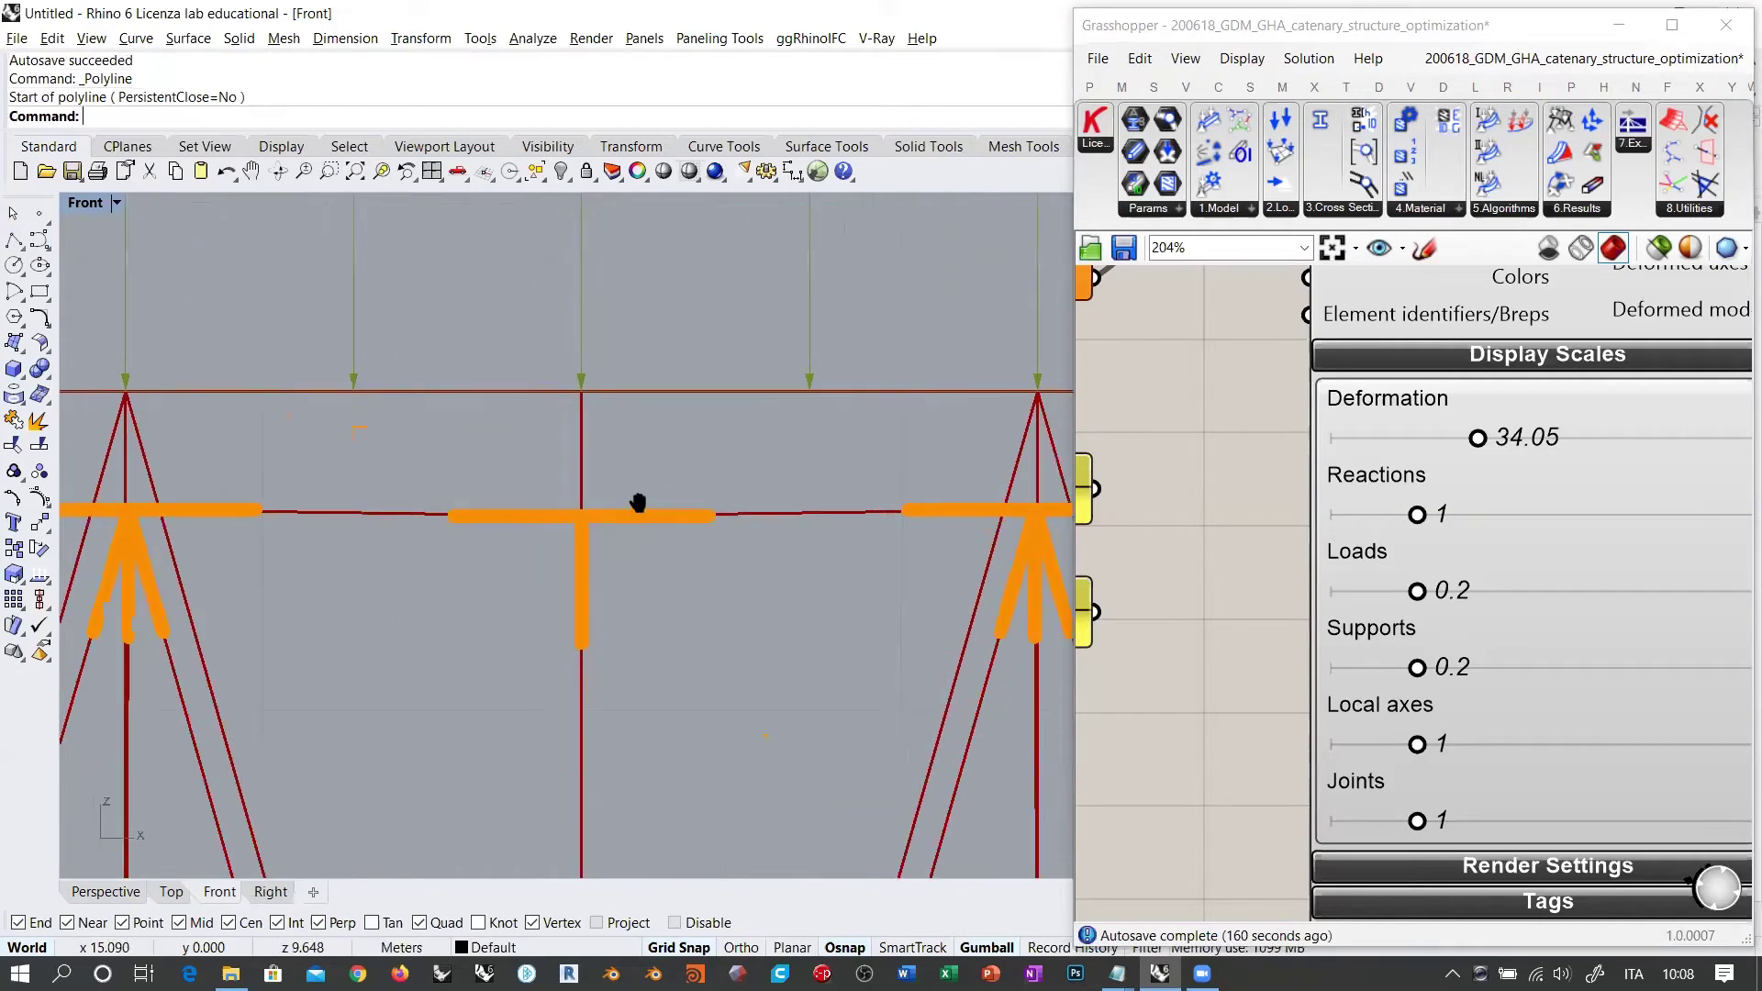
# Step: Dimension the vertical distance between the undeformed top chord and the deformed top chord at the truss's midspan
pyautogui.moveTo(638, 503); pyautogui.dragTo(669, 488, button='right')
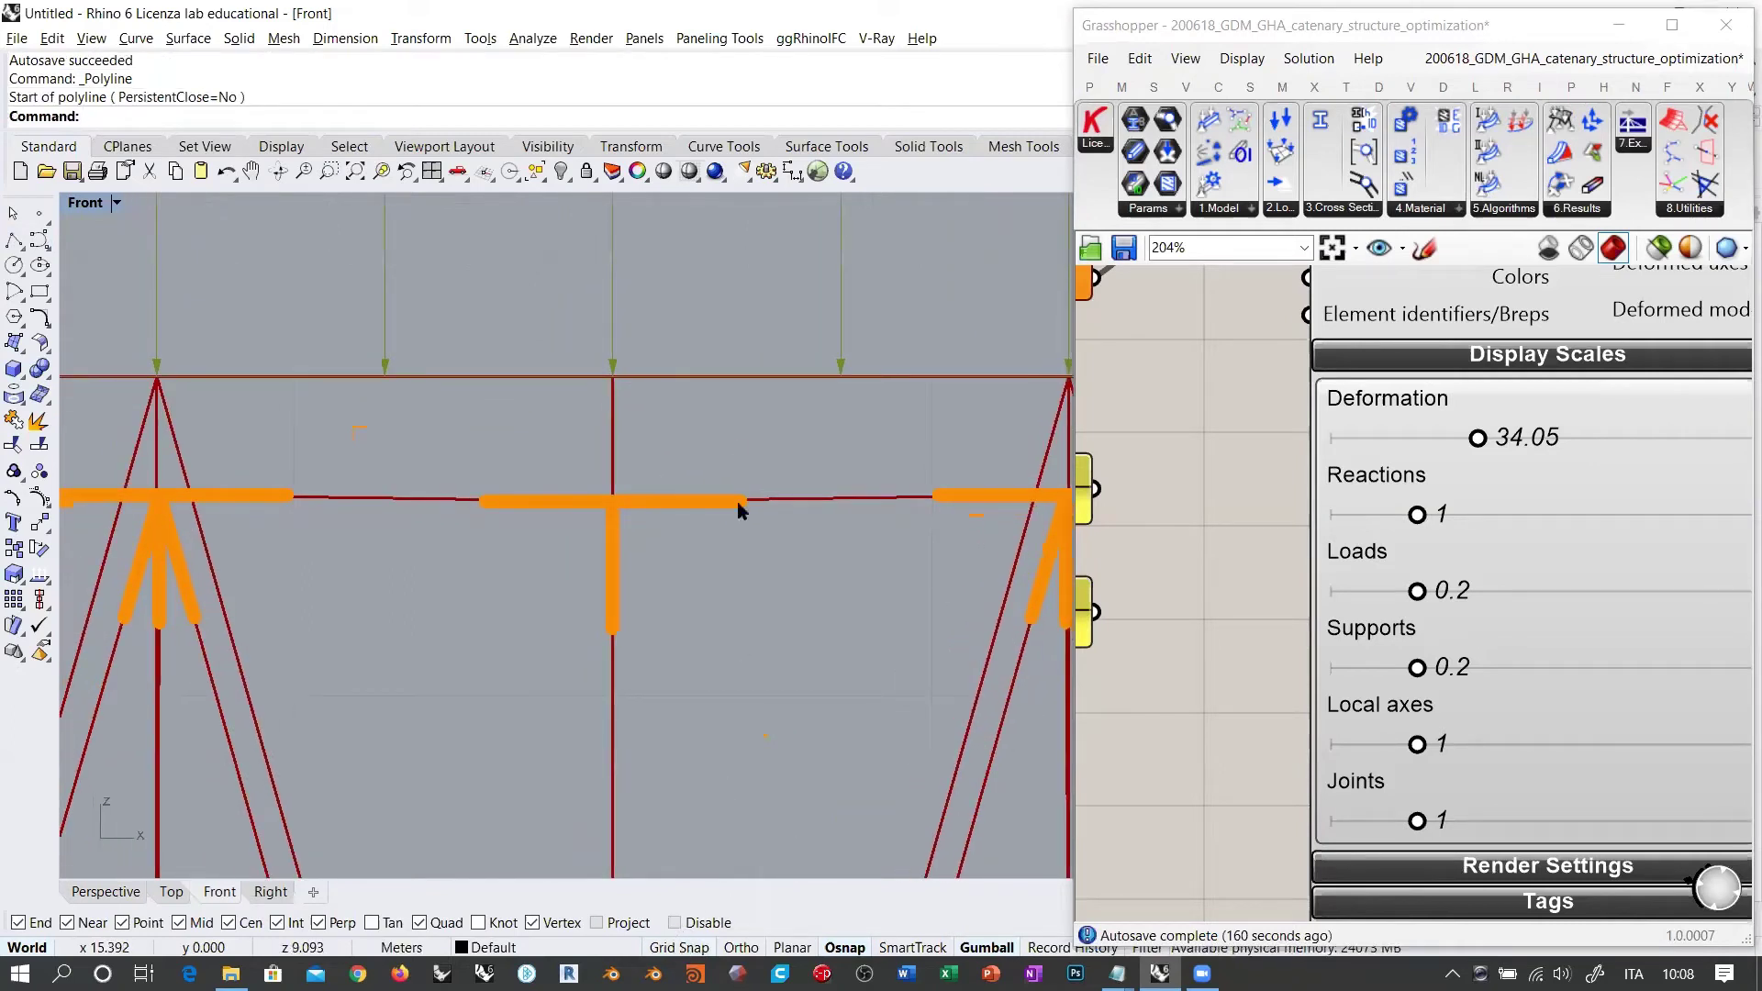
pyautogui.click(532, 39)
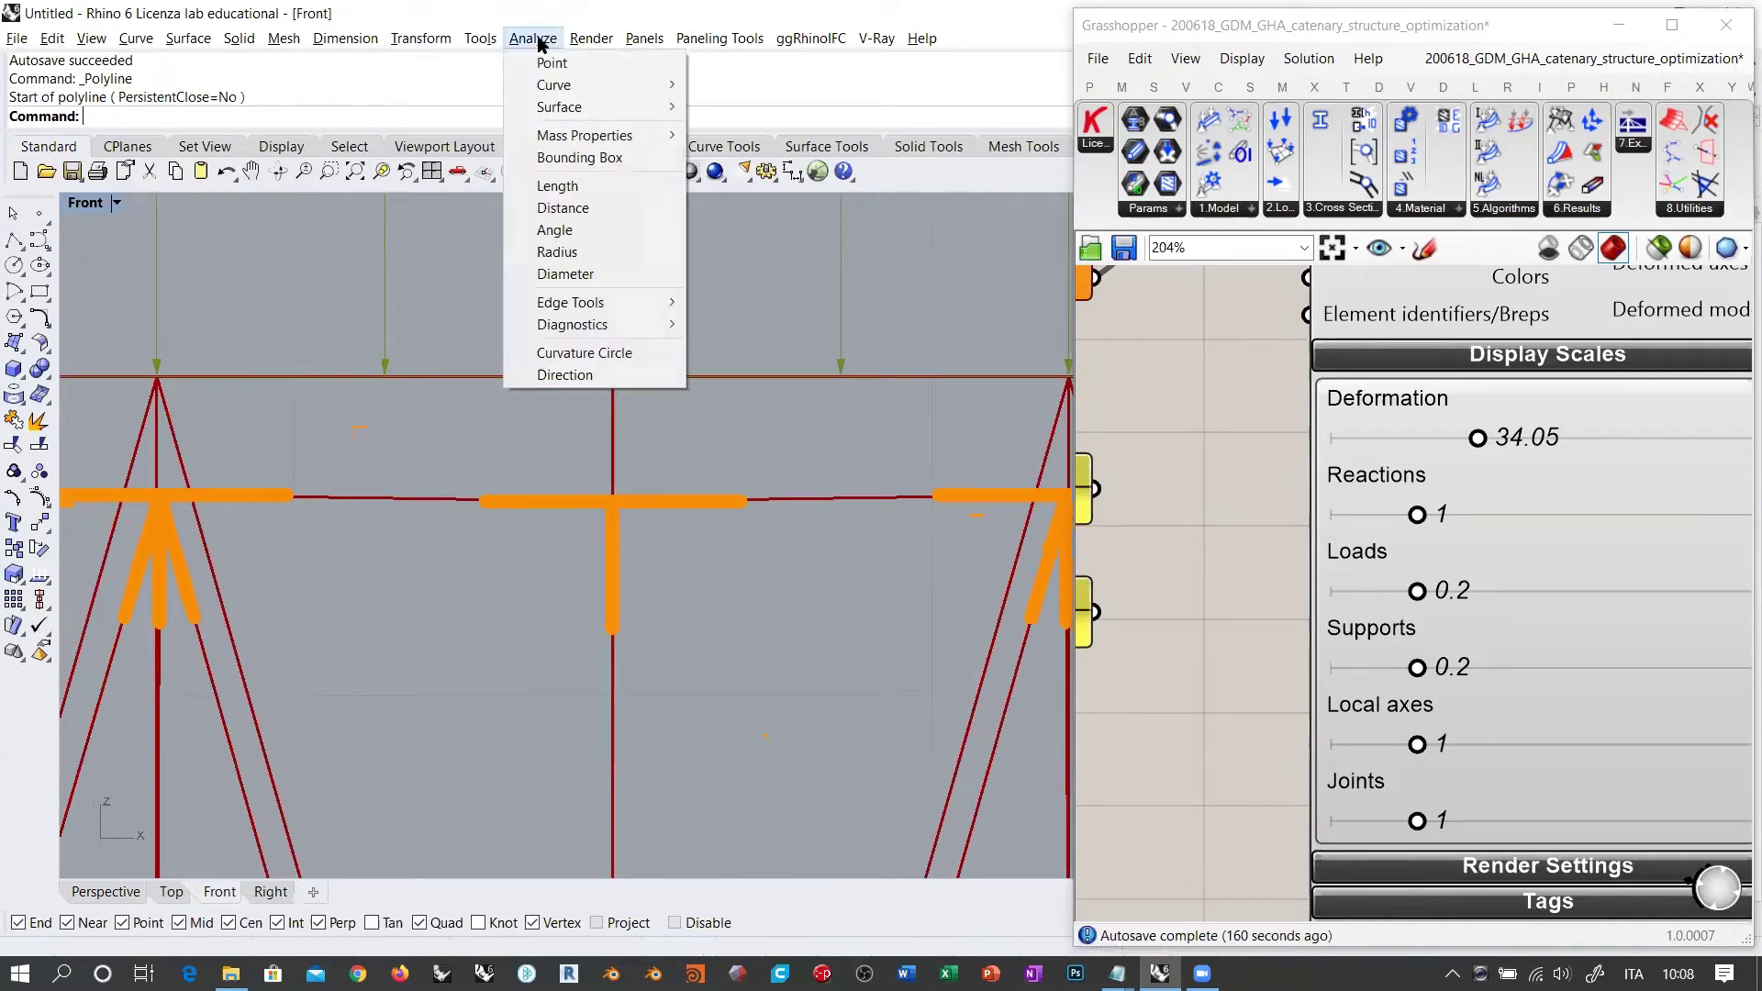
pyautogui.click(540, 41)
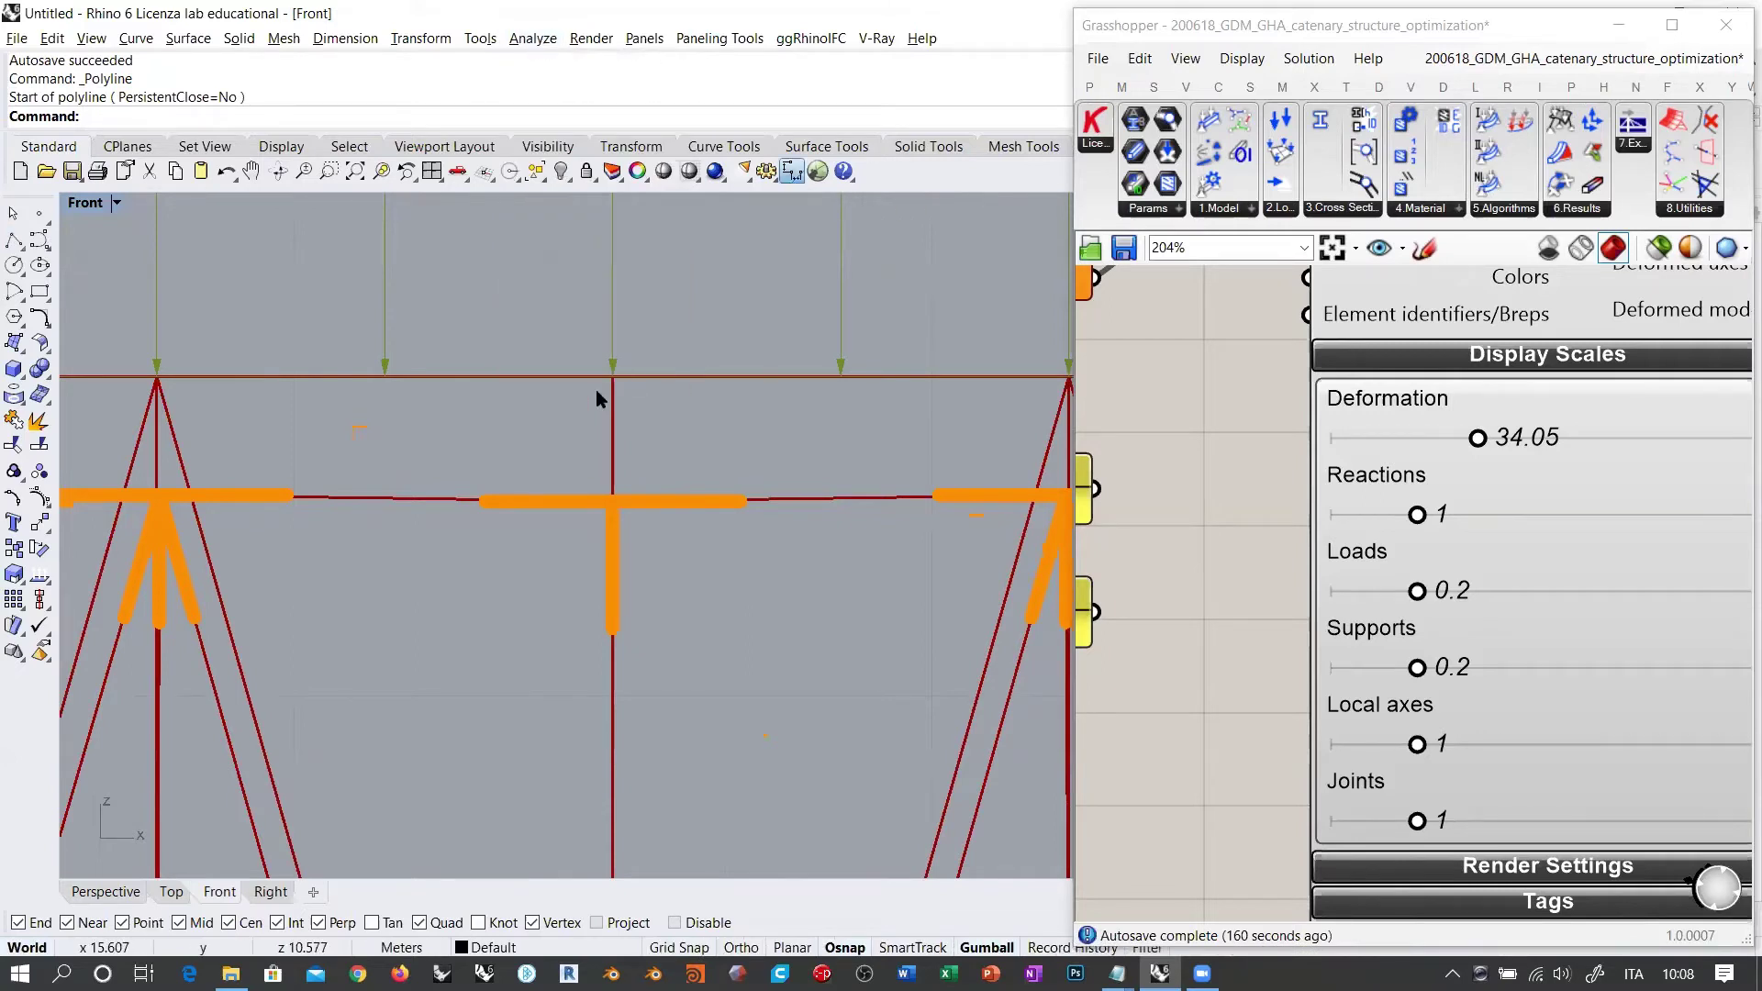
pyautogui.scroll(6, 610, 394)
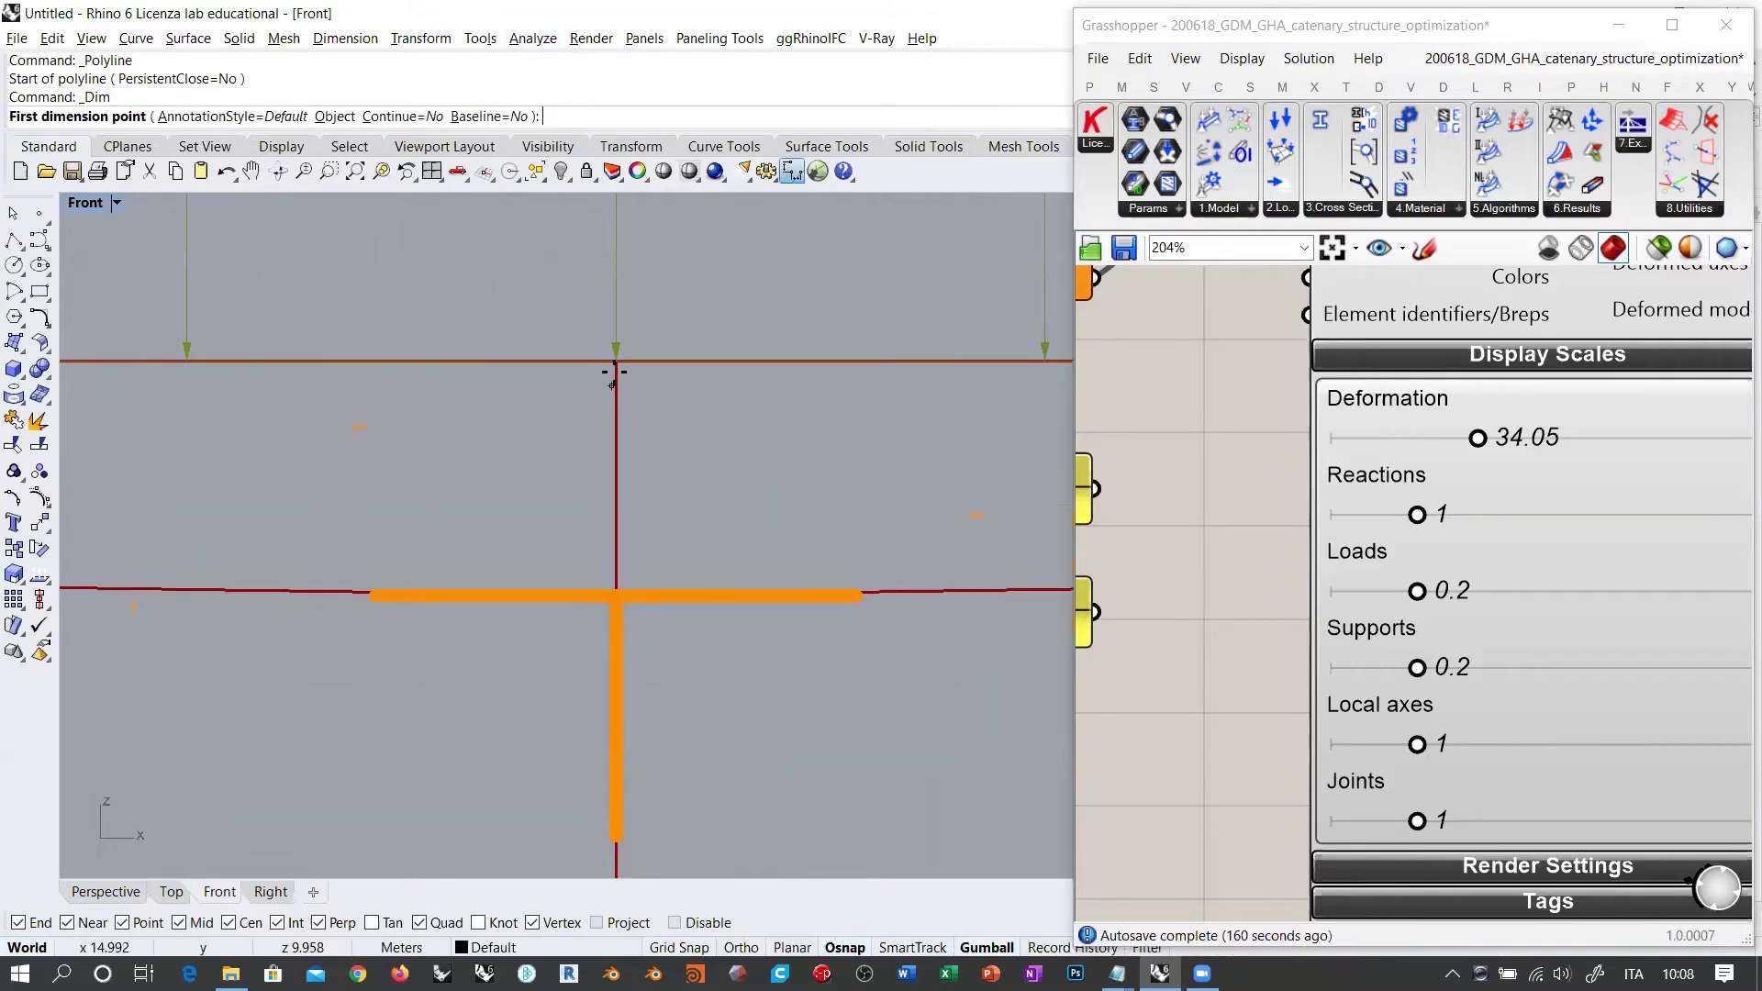
pyautogui.click(613, 372)
pyautogui.click(613, 592)
pyautogui.click(698, 550)
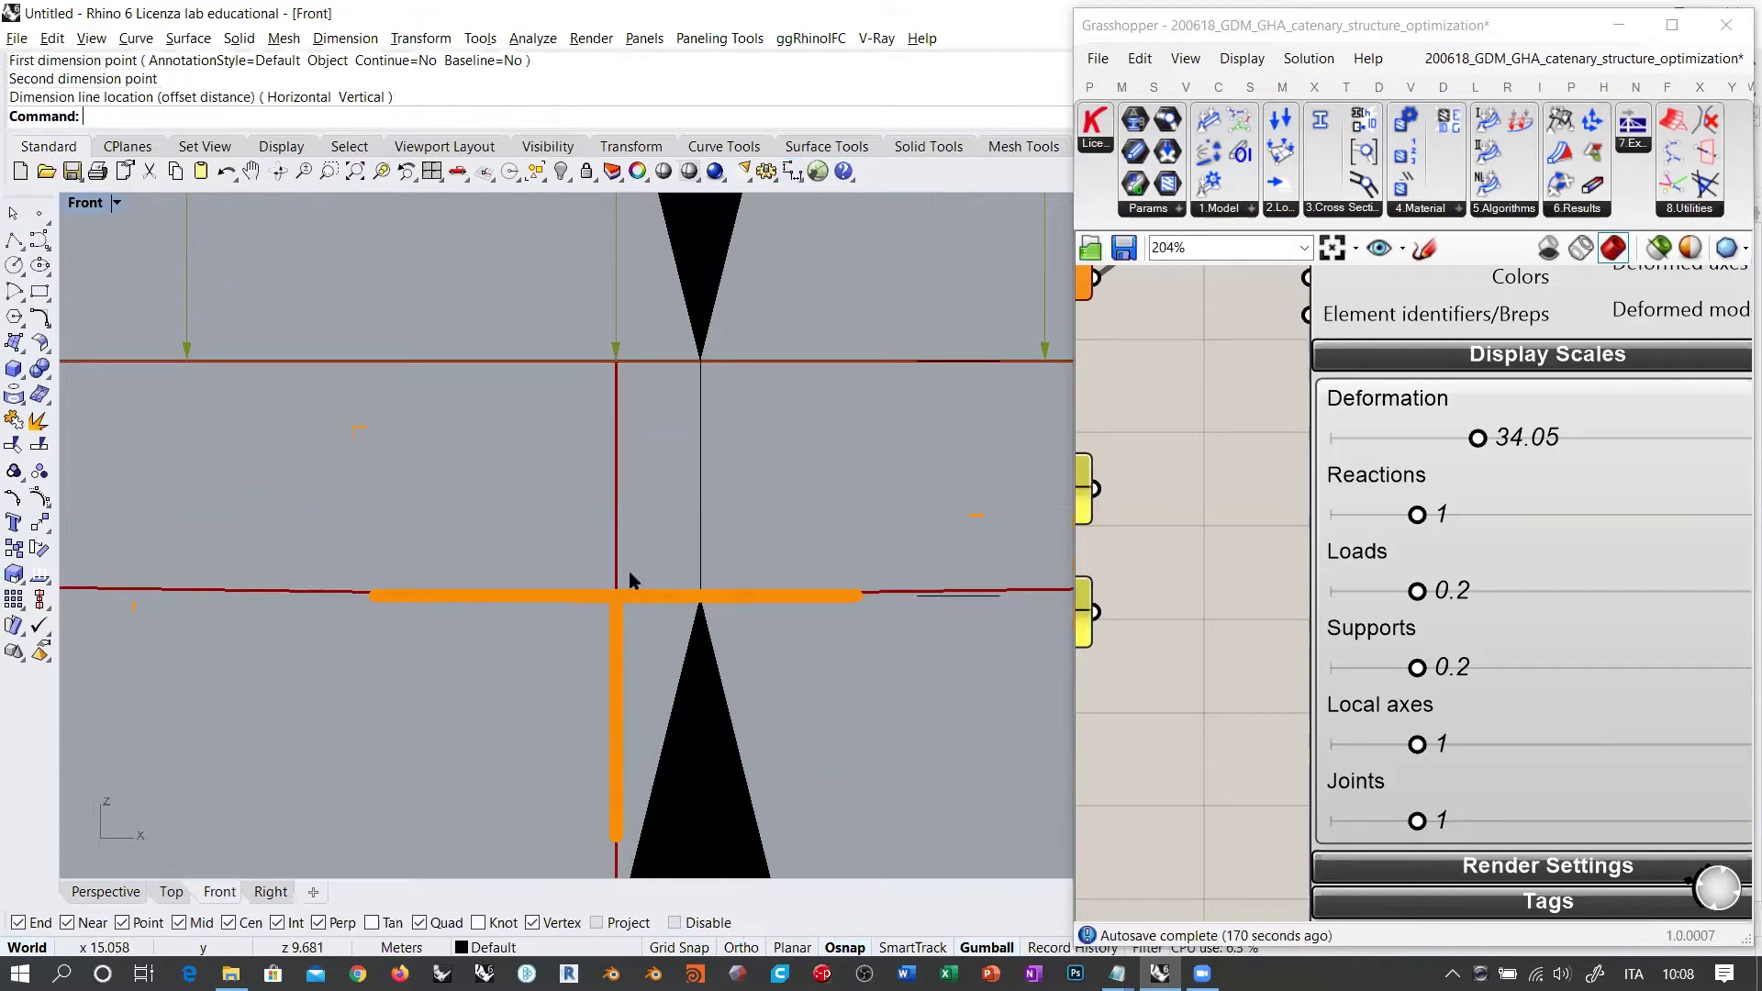
pyautogui.scroll(-10, 629, 580)
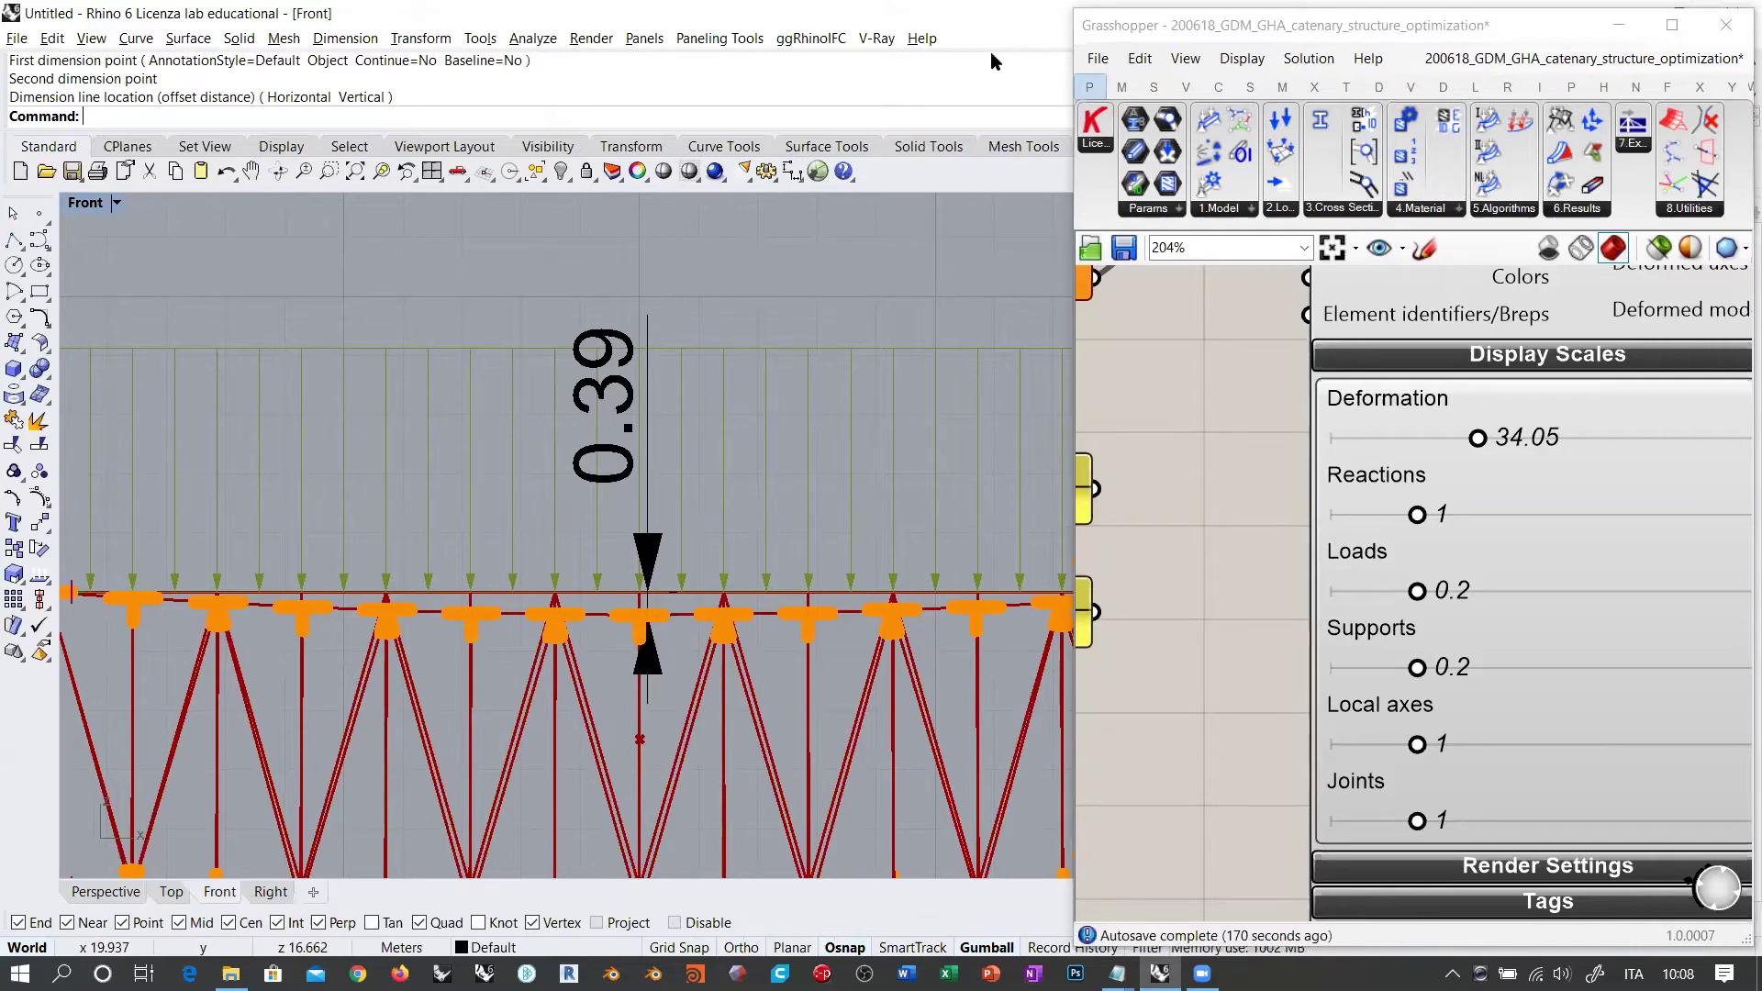
pyautogui.scroll(-2, 610, 628)
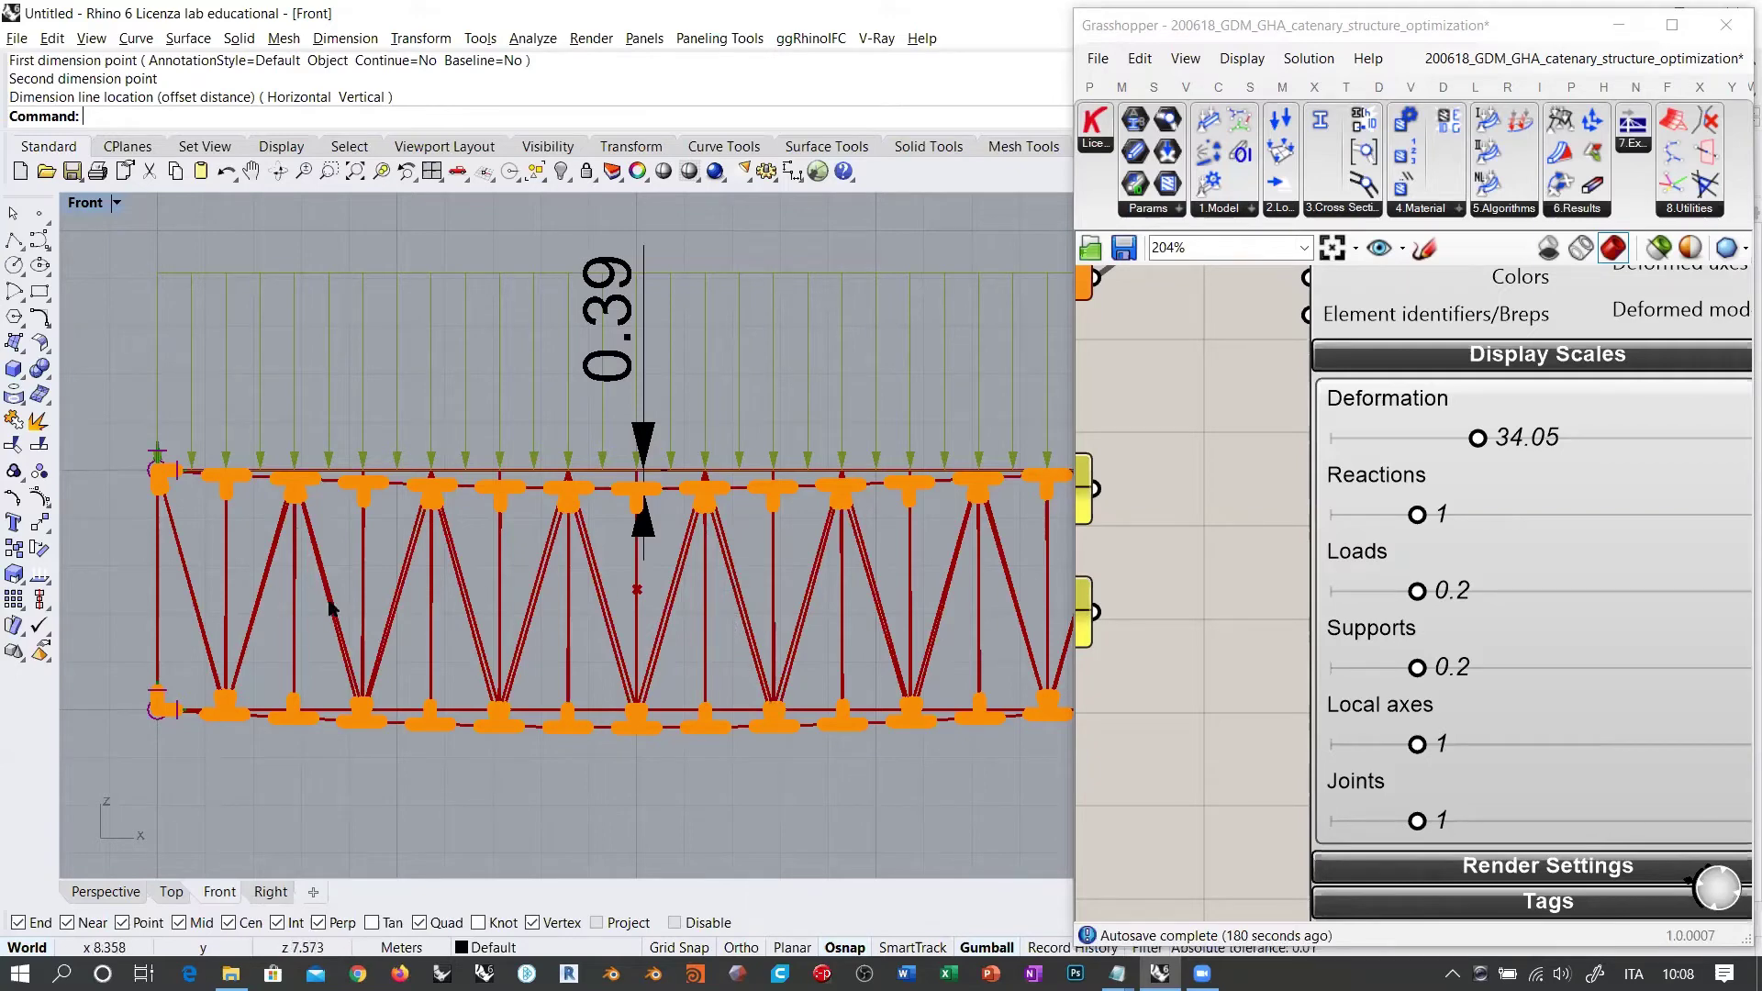
# Step: Turn off the preview of the three line parameters above the red cross-section groups to hide the undeformed truss
pyautogui.scroll(-10, 1352, 497)
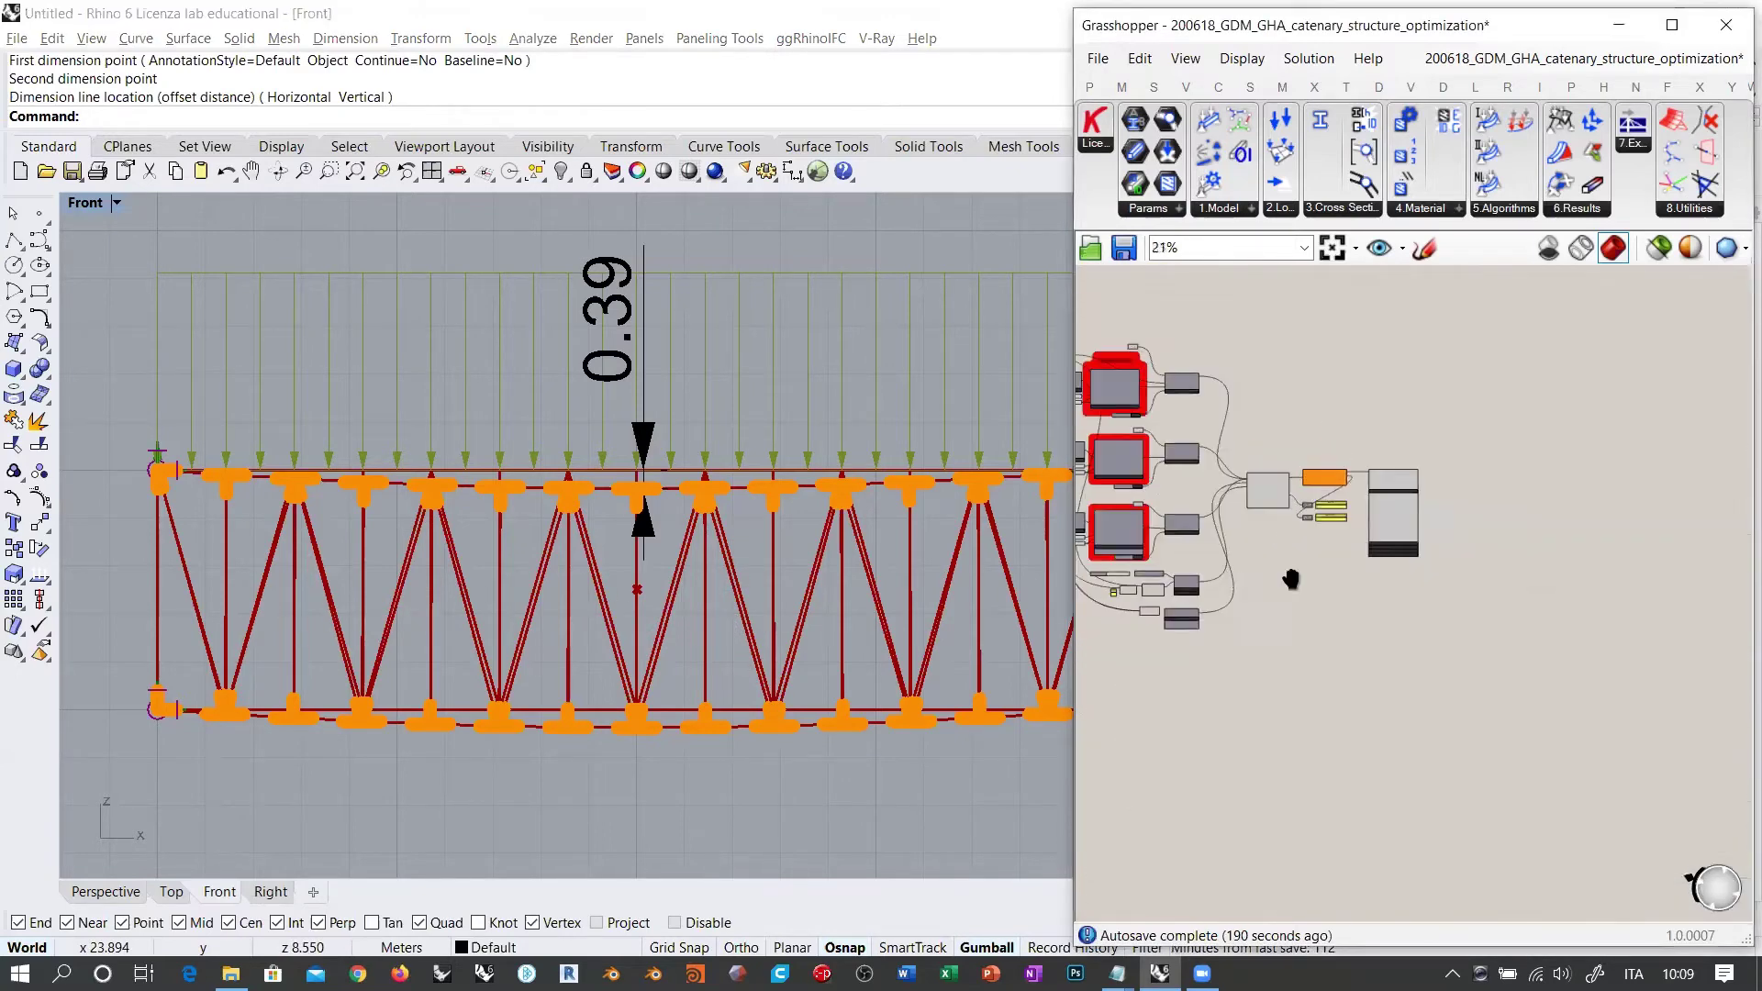
pyautogui.scroll(4, 1331, 472)
pyautogui.moveTo(1444, 432); pyautogui.dragTo(1225, 371, button='right')
pyautogui.moveTo(1434, 393); pyautogui.dragTo(1434, 430, button='right')
pyautogui.click(1459, 302)
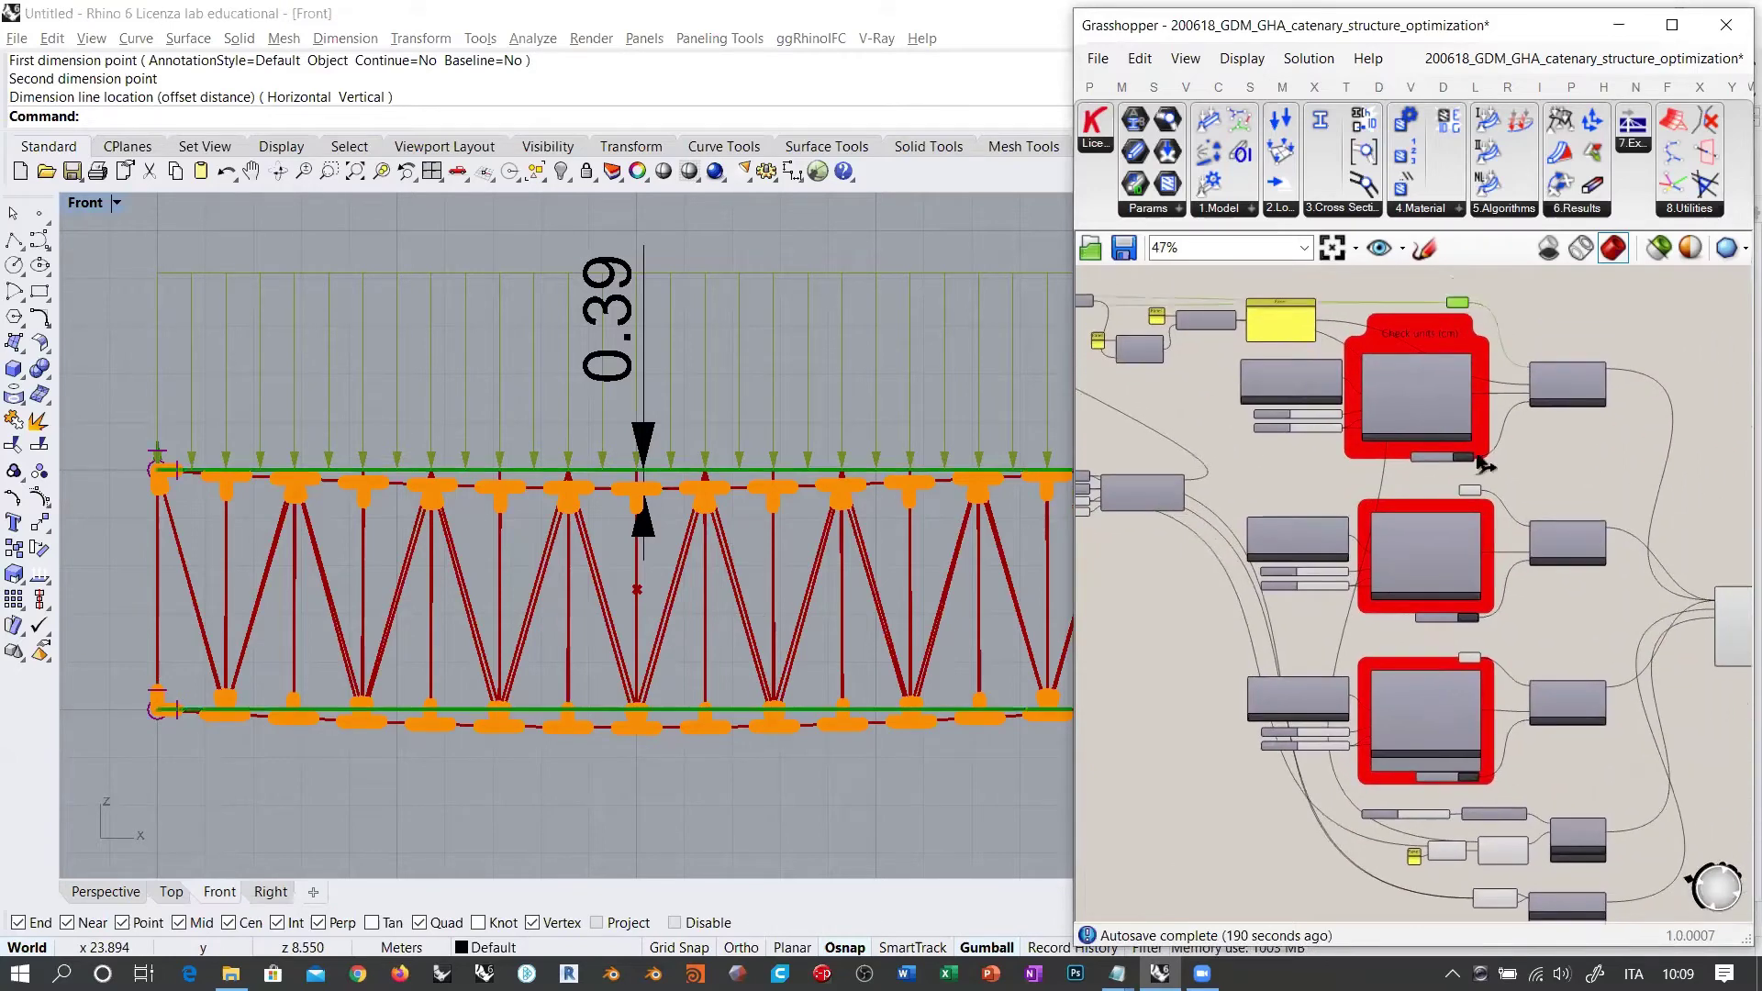
pyautogui.keyDown('shift'); pyautogui.click(1472, 490); pyautogui.keyUp('shift')
pyautogui.keyDown('shift'); pyautogui.click(1472, 657); pyautogui.keyUp('shift')
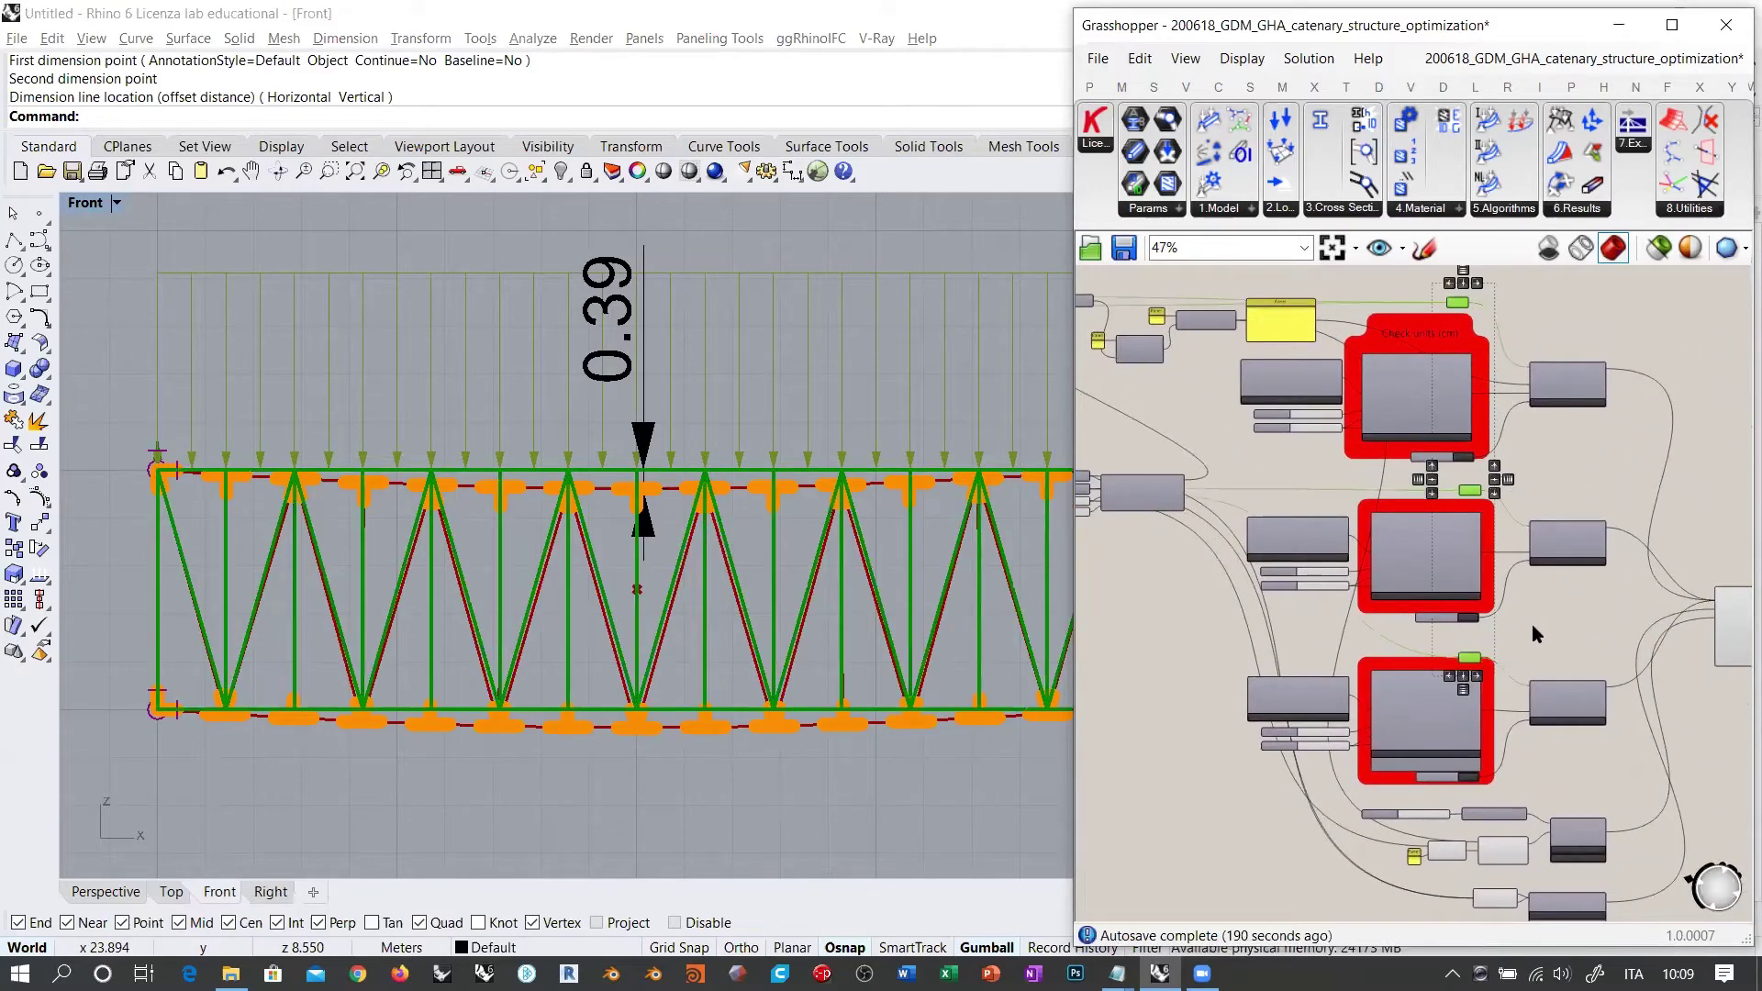
pyautogui.click(1532, 624)
# Step: Delete the vertical dimension placed at the truss's midspan
pyautogui.moveTo(705, 609); pyautogui.dragTo(642, 586, button='right')
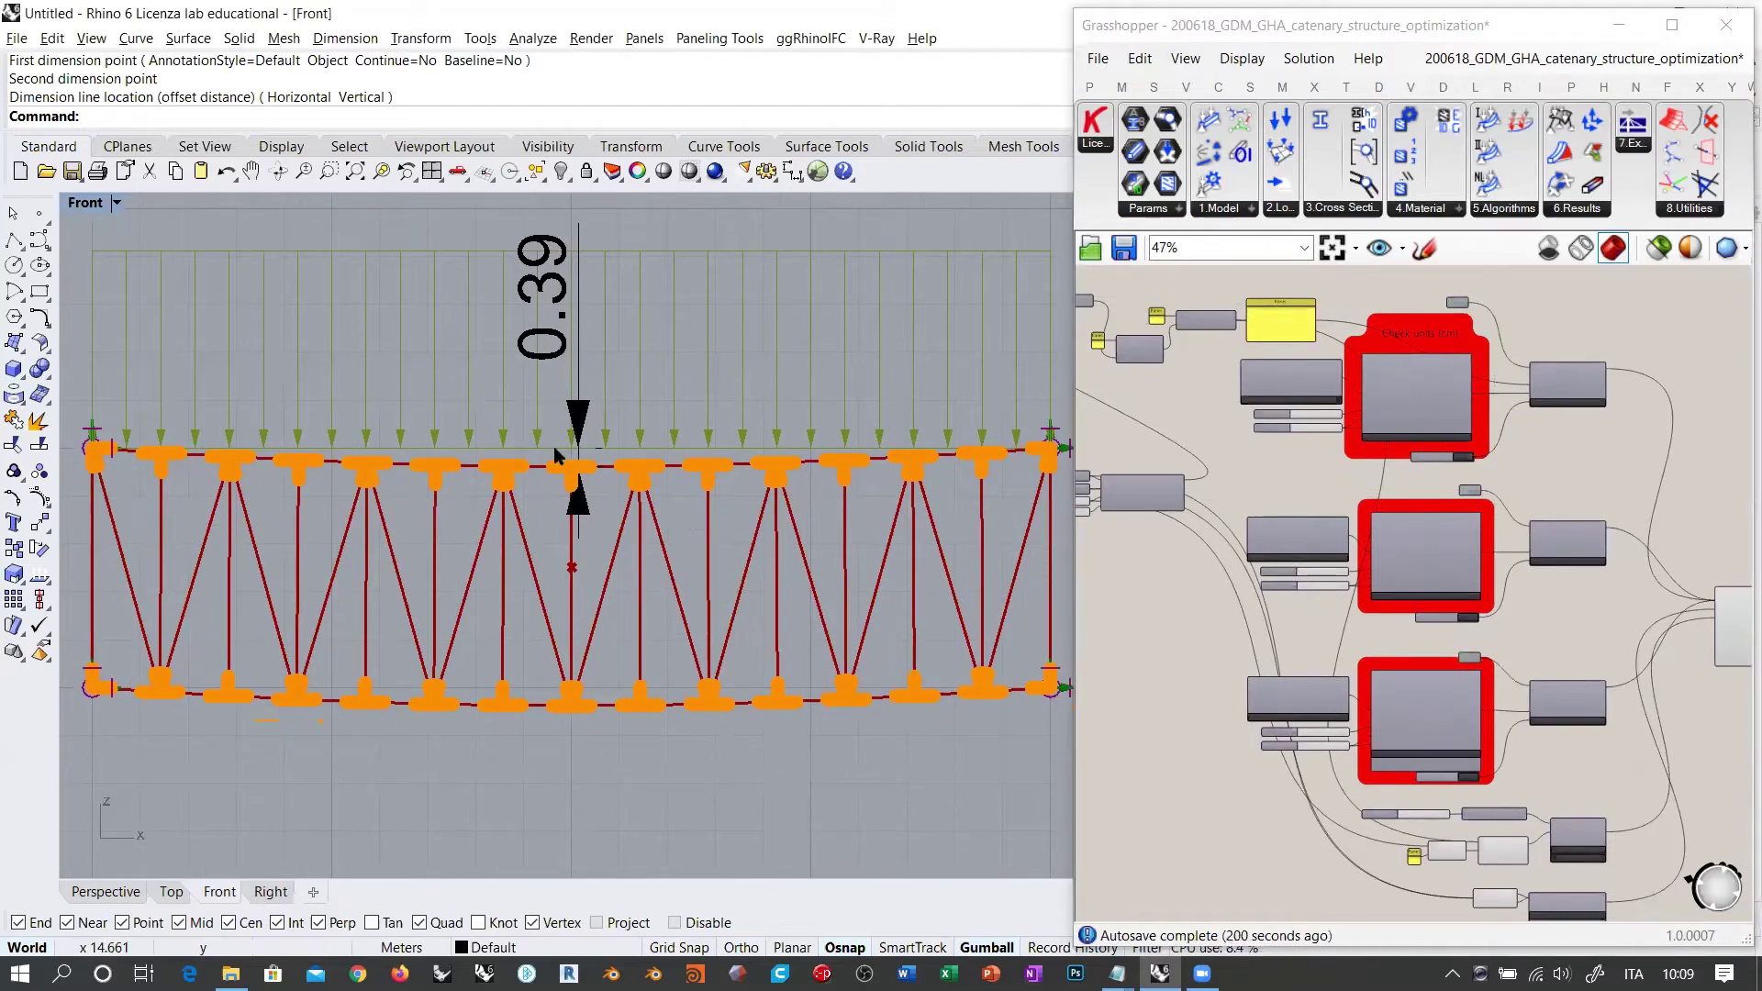
pyautogui.scroll(8, 560, 449)
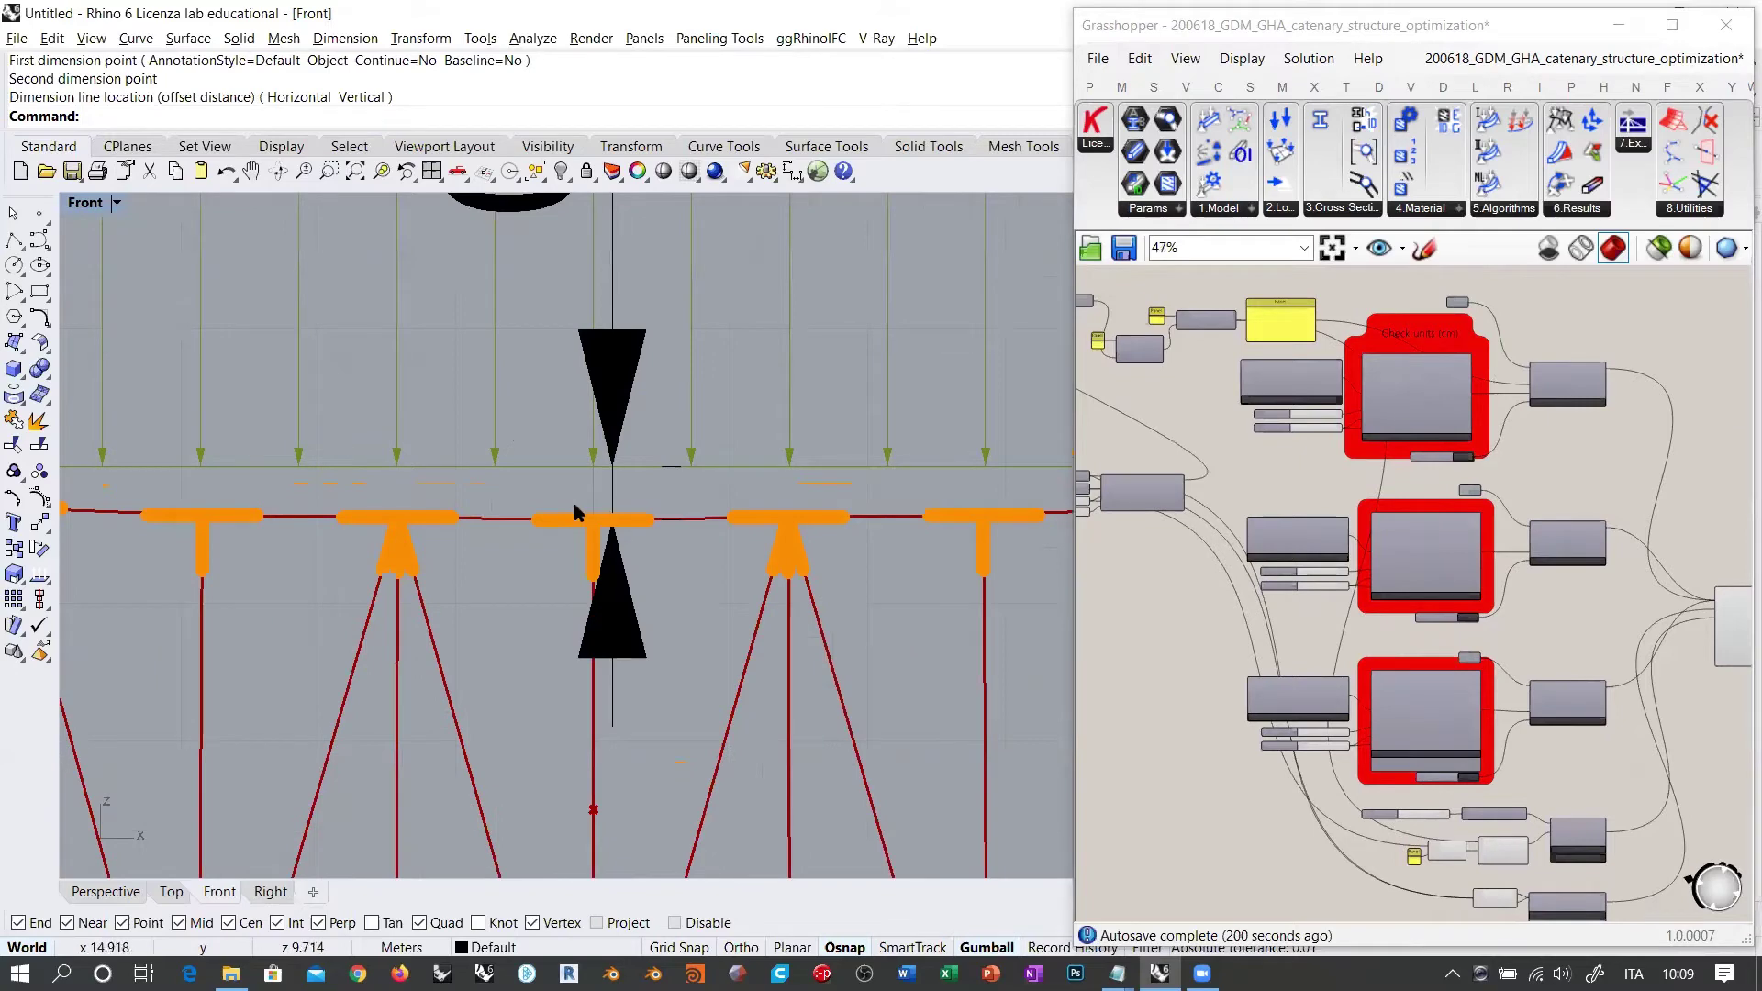
pyautogui.scroll(-4, 596, 541)
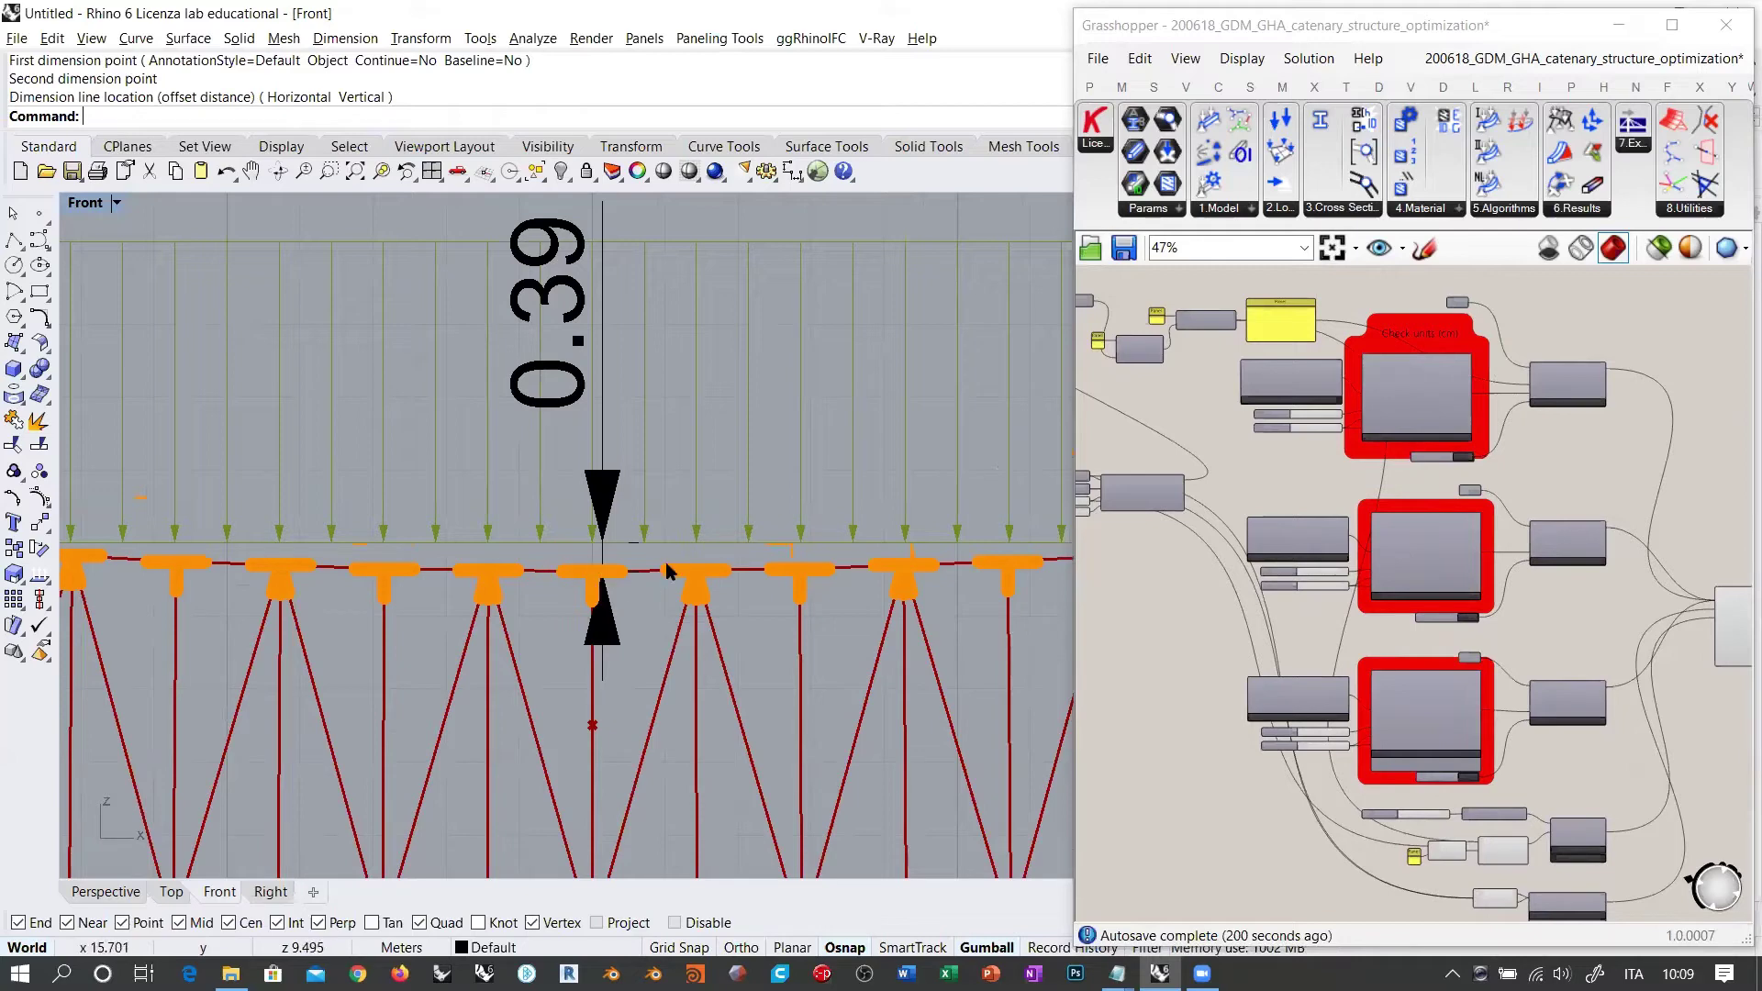
pyautogui.click(586, 312)
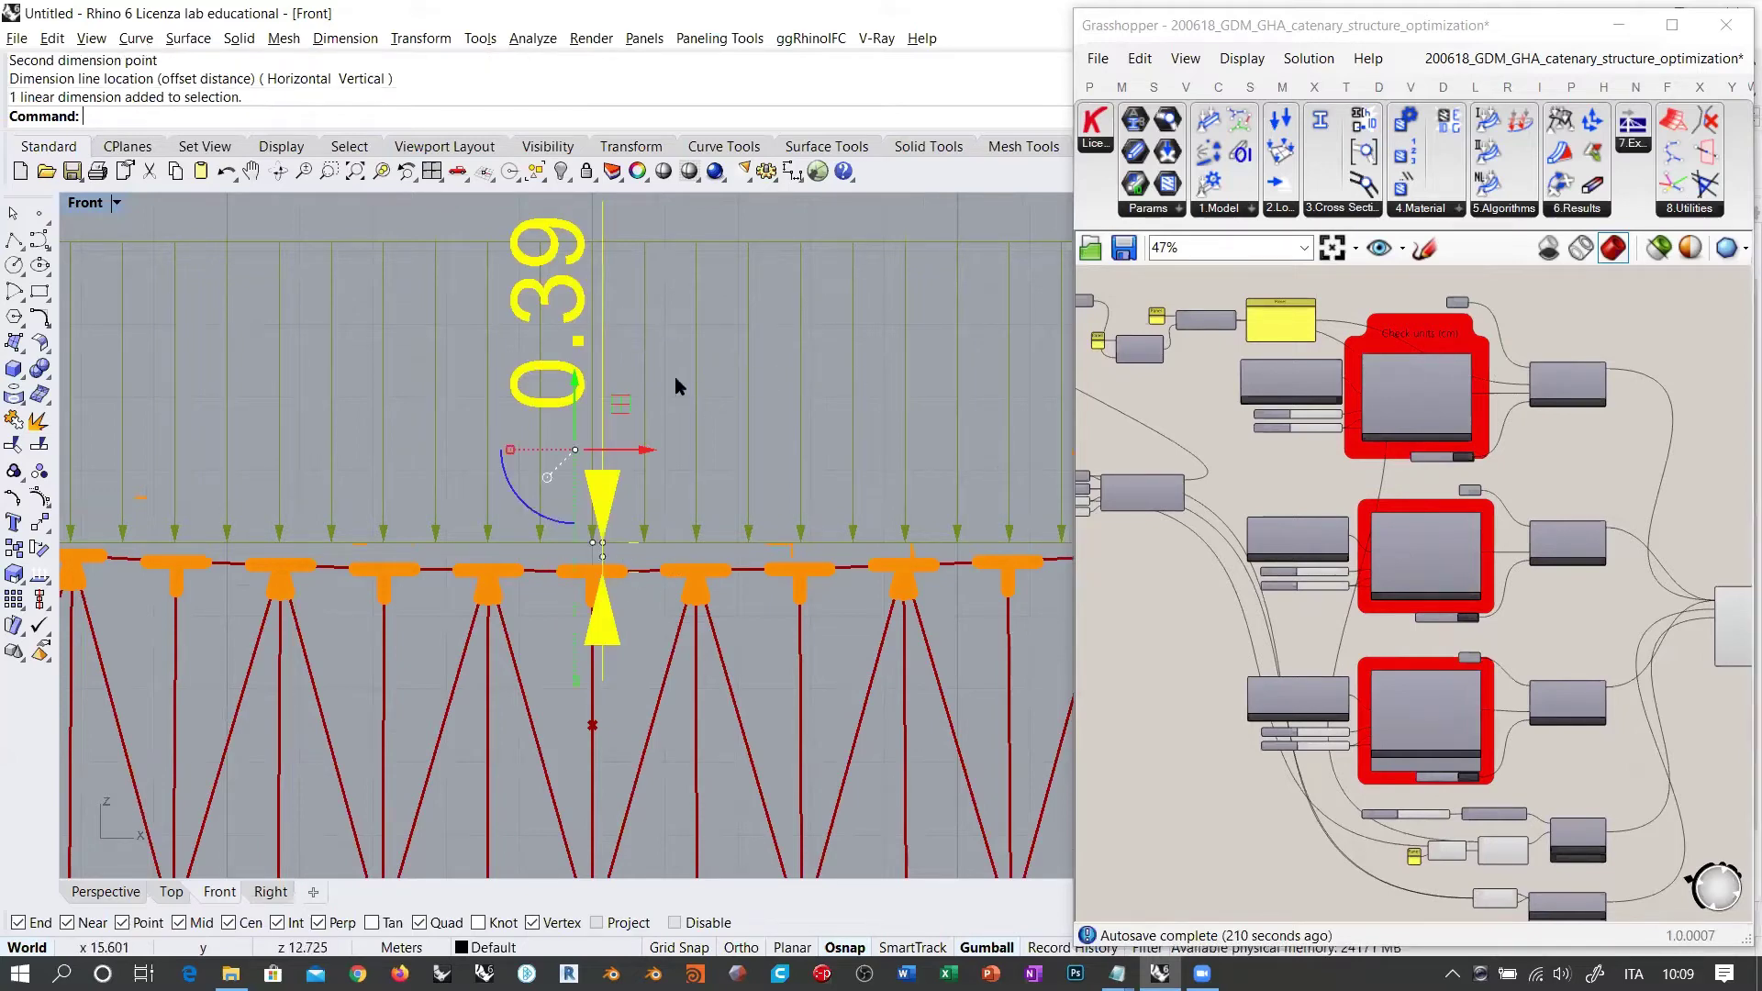
pyautogui.press('Delete')
# Step: Set the Deformation display scale of the model view component to 1
pyautogui.moveTo(1612, 593); pyautogui.dragTo(1278, 471, button='right')
pyautogui.scroll(5, 1649, 530)
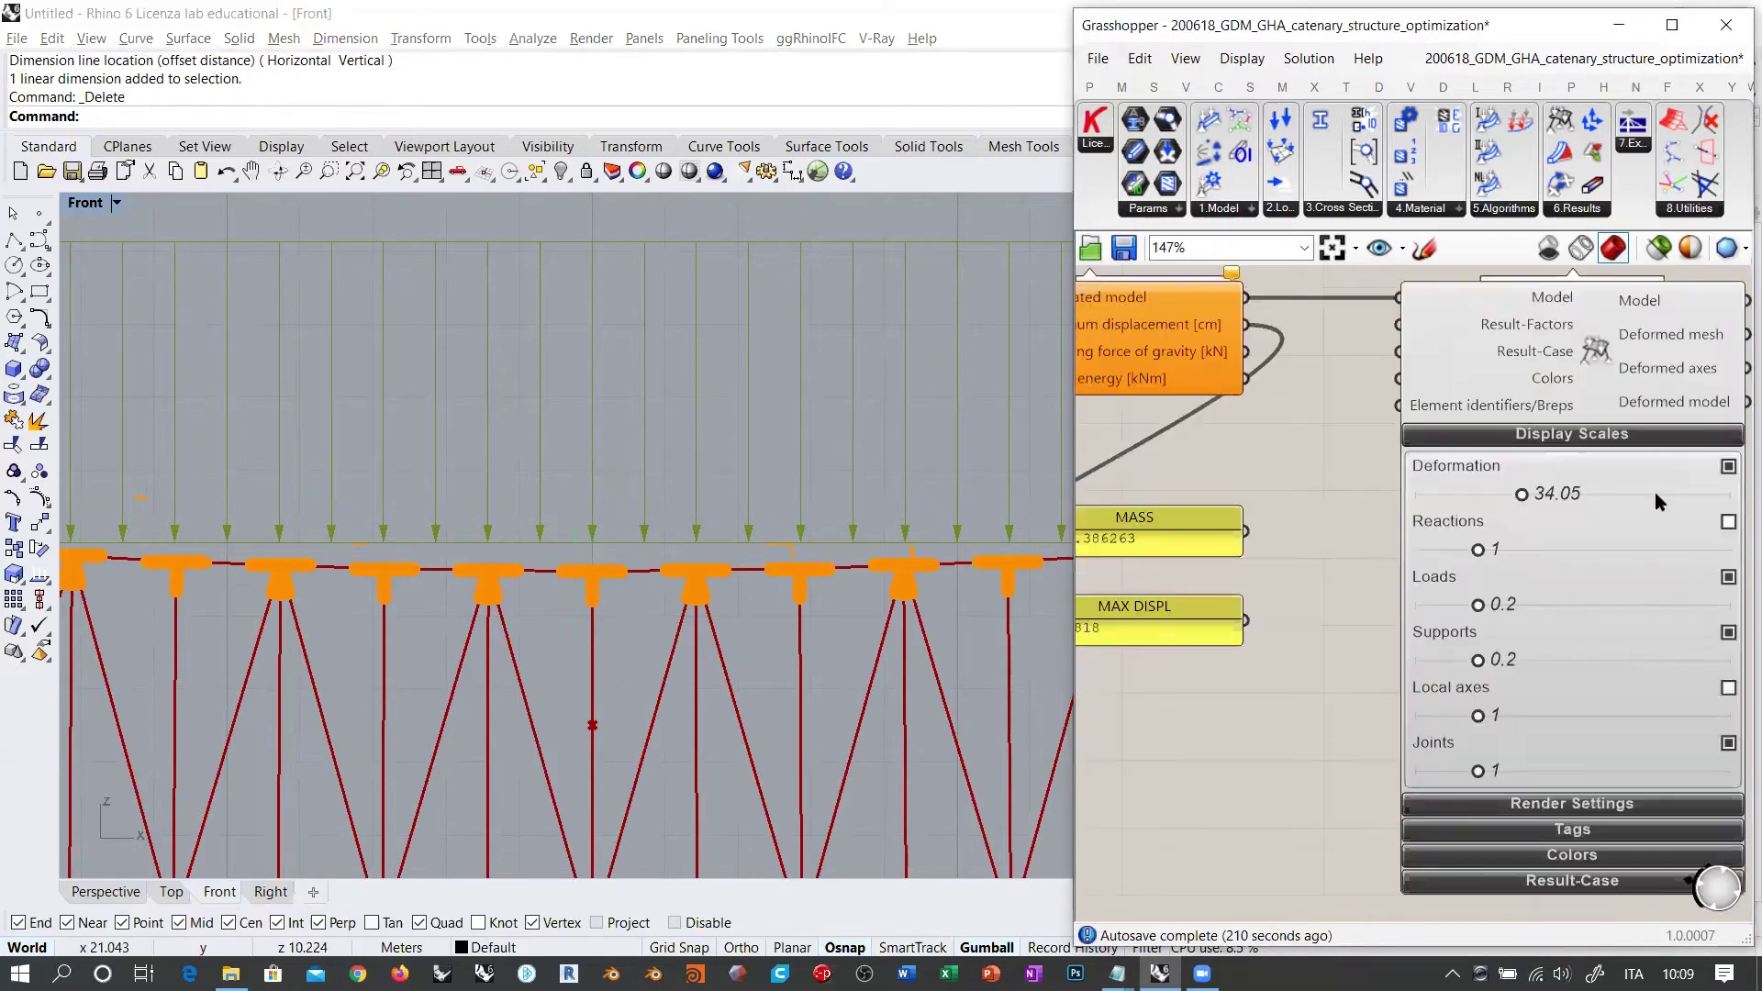
pyautogui.doubleClick(1472, 496)
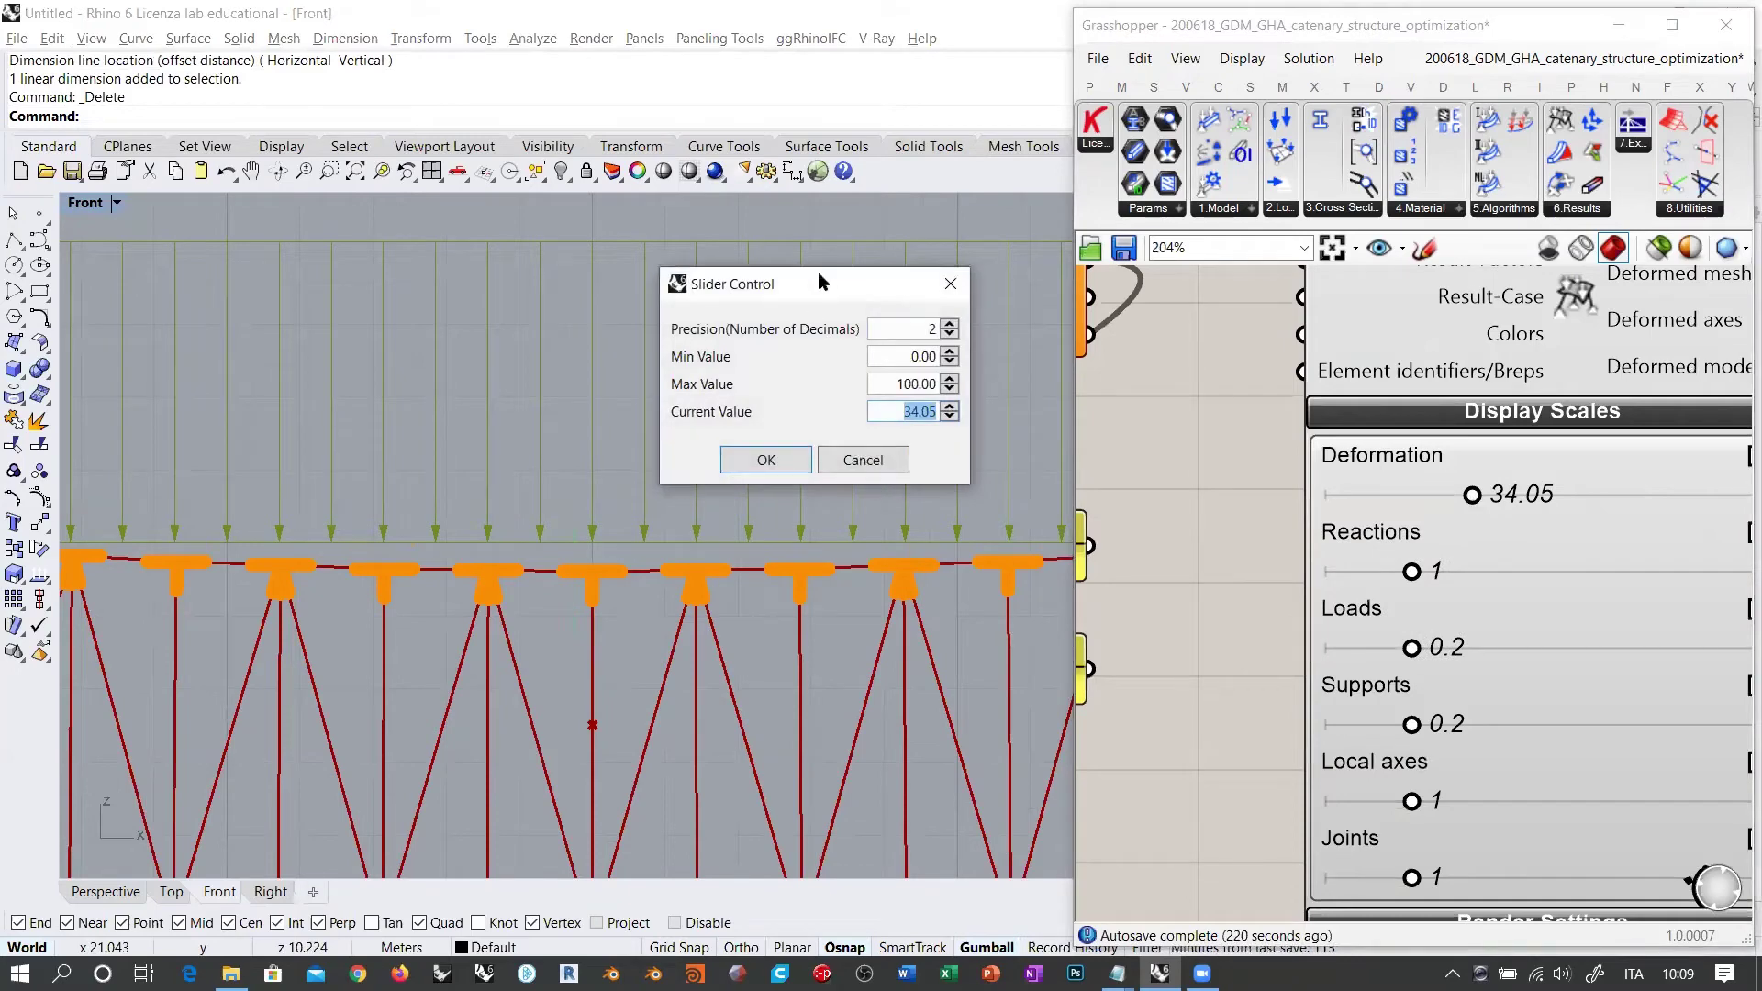
pyautogui.moveTo(818, 271); pyautogui.dragTo(830, 253)
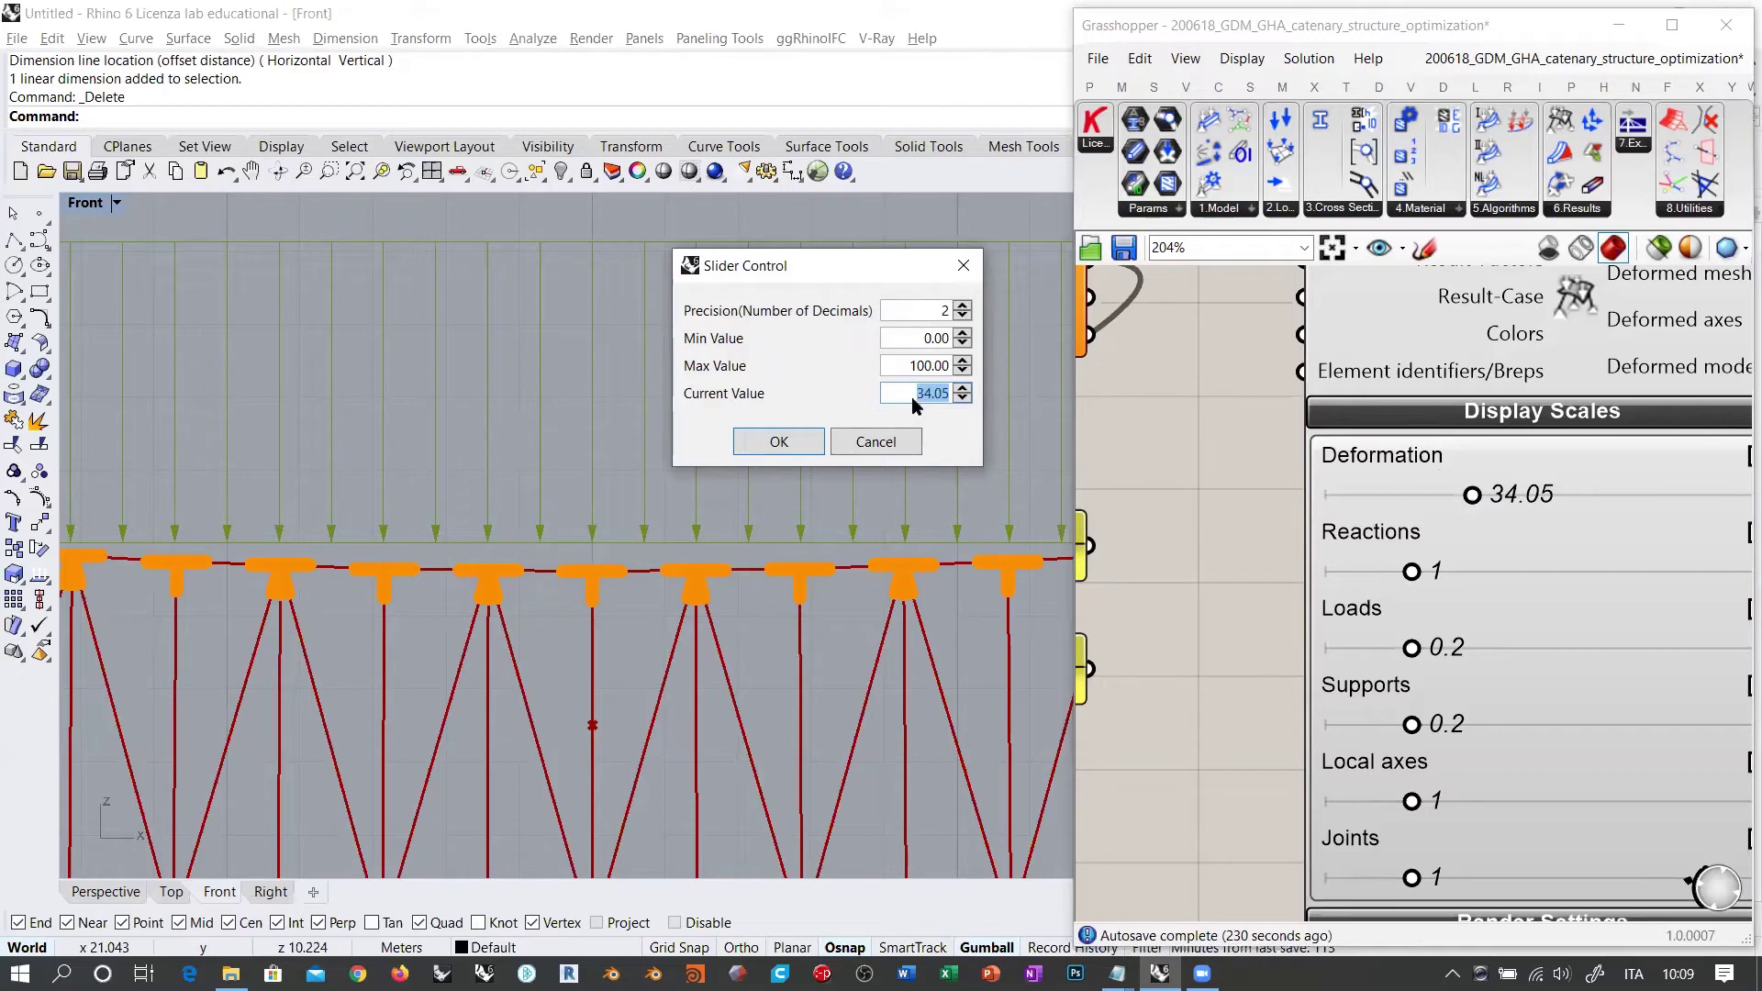
pyautogui.write('1')
pyautogui.doubleClick(779, 440)
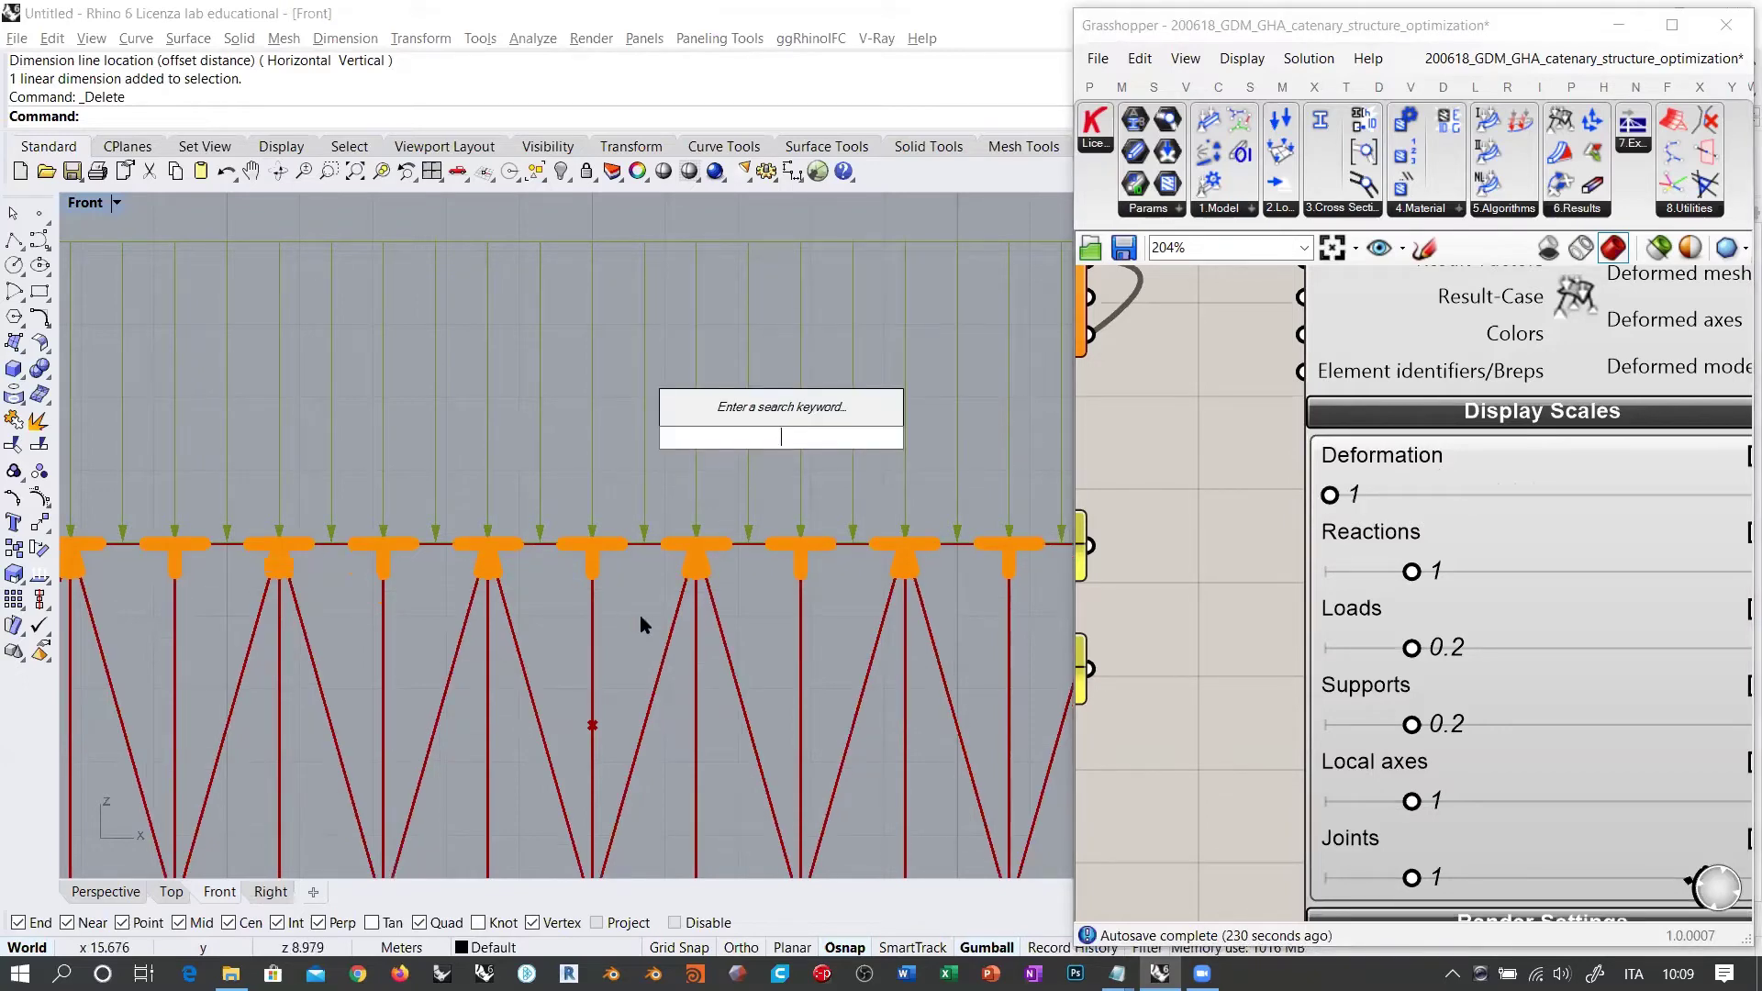
pyautogui.scroll(-5, 663, 427)
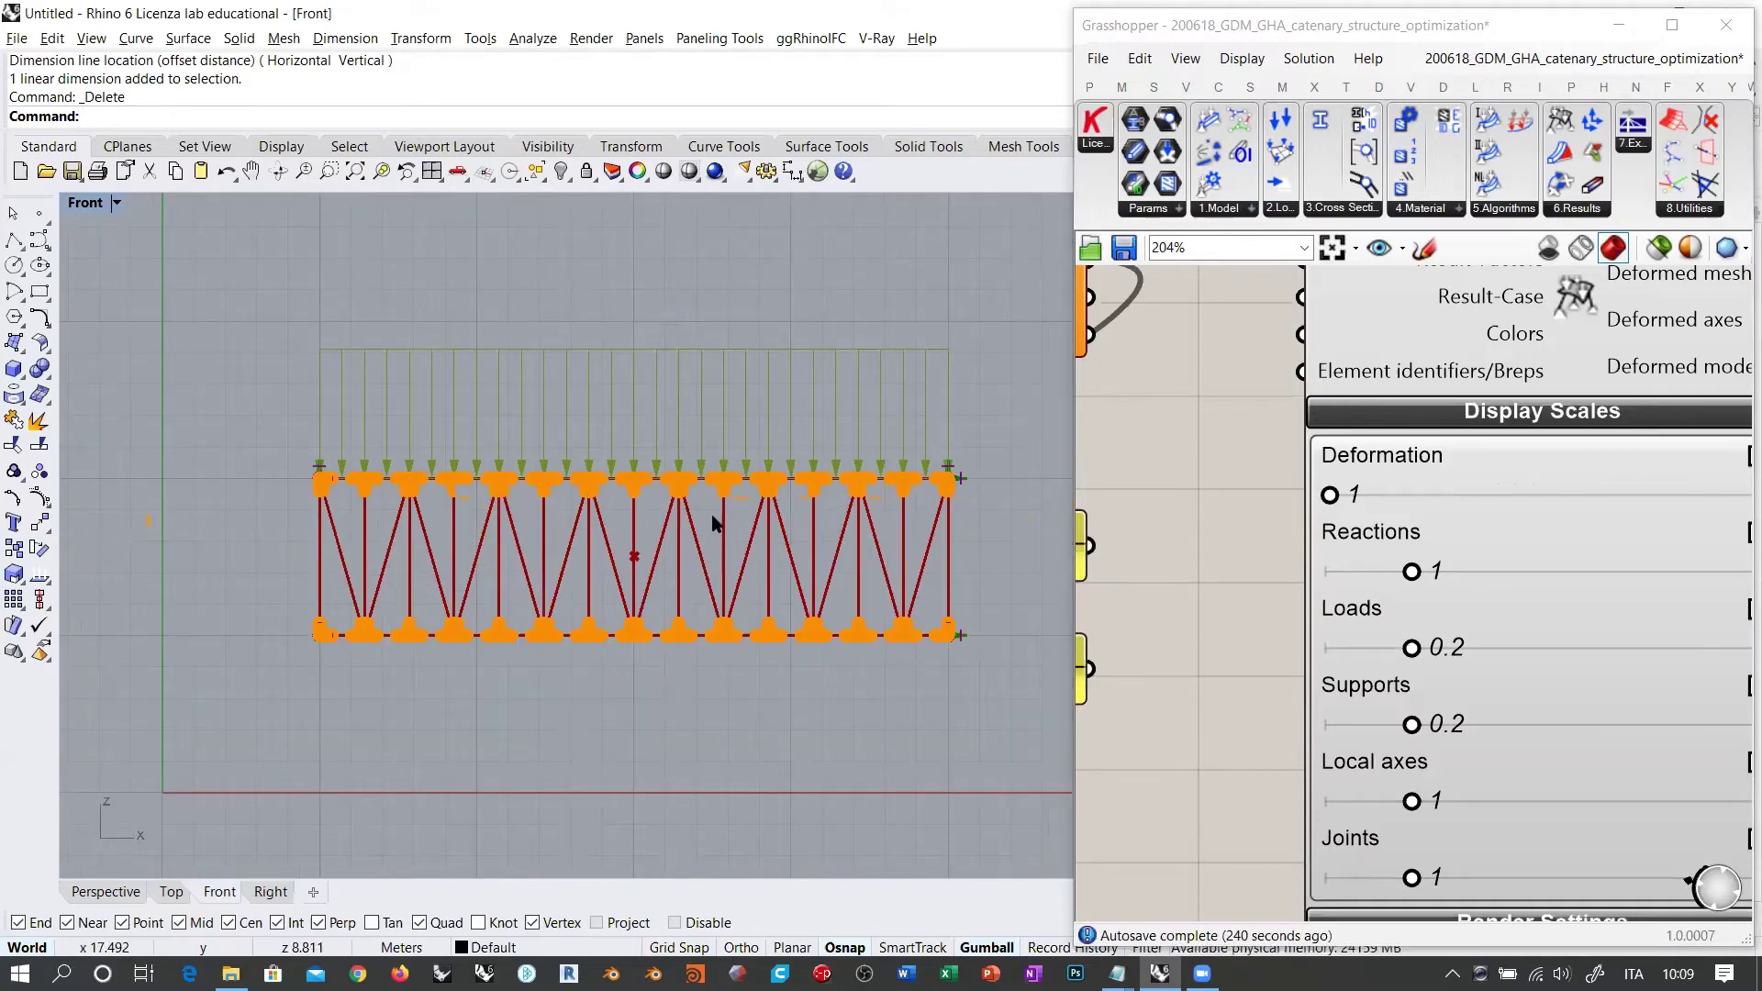
# Step: Check the mass and maximum displacement panels against the truss at midspan, and switch off the joint symbols in the display scales
pyautogui.moveTo(1185, 575); pyautogui.dragTo(1477, 511, button='right')
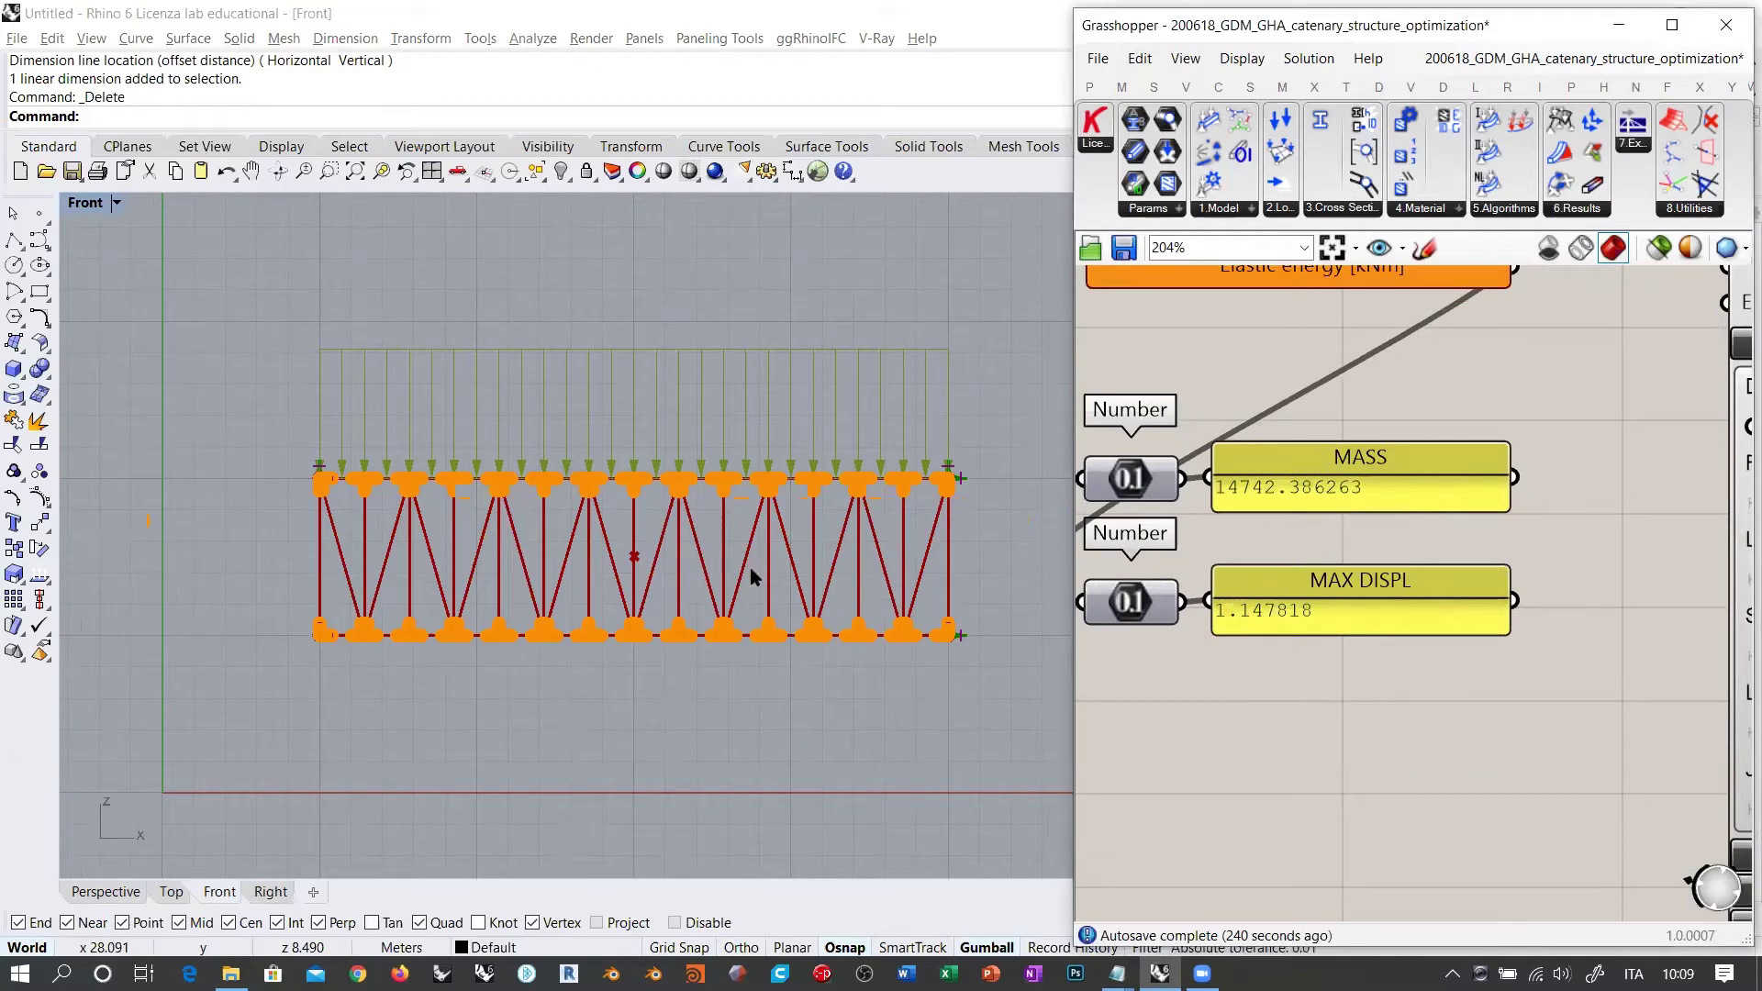
pyautogui.scroll(10, 633, 441)
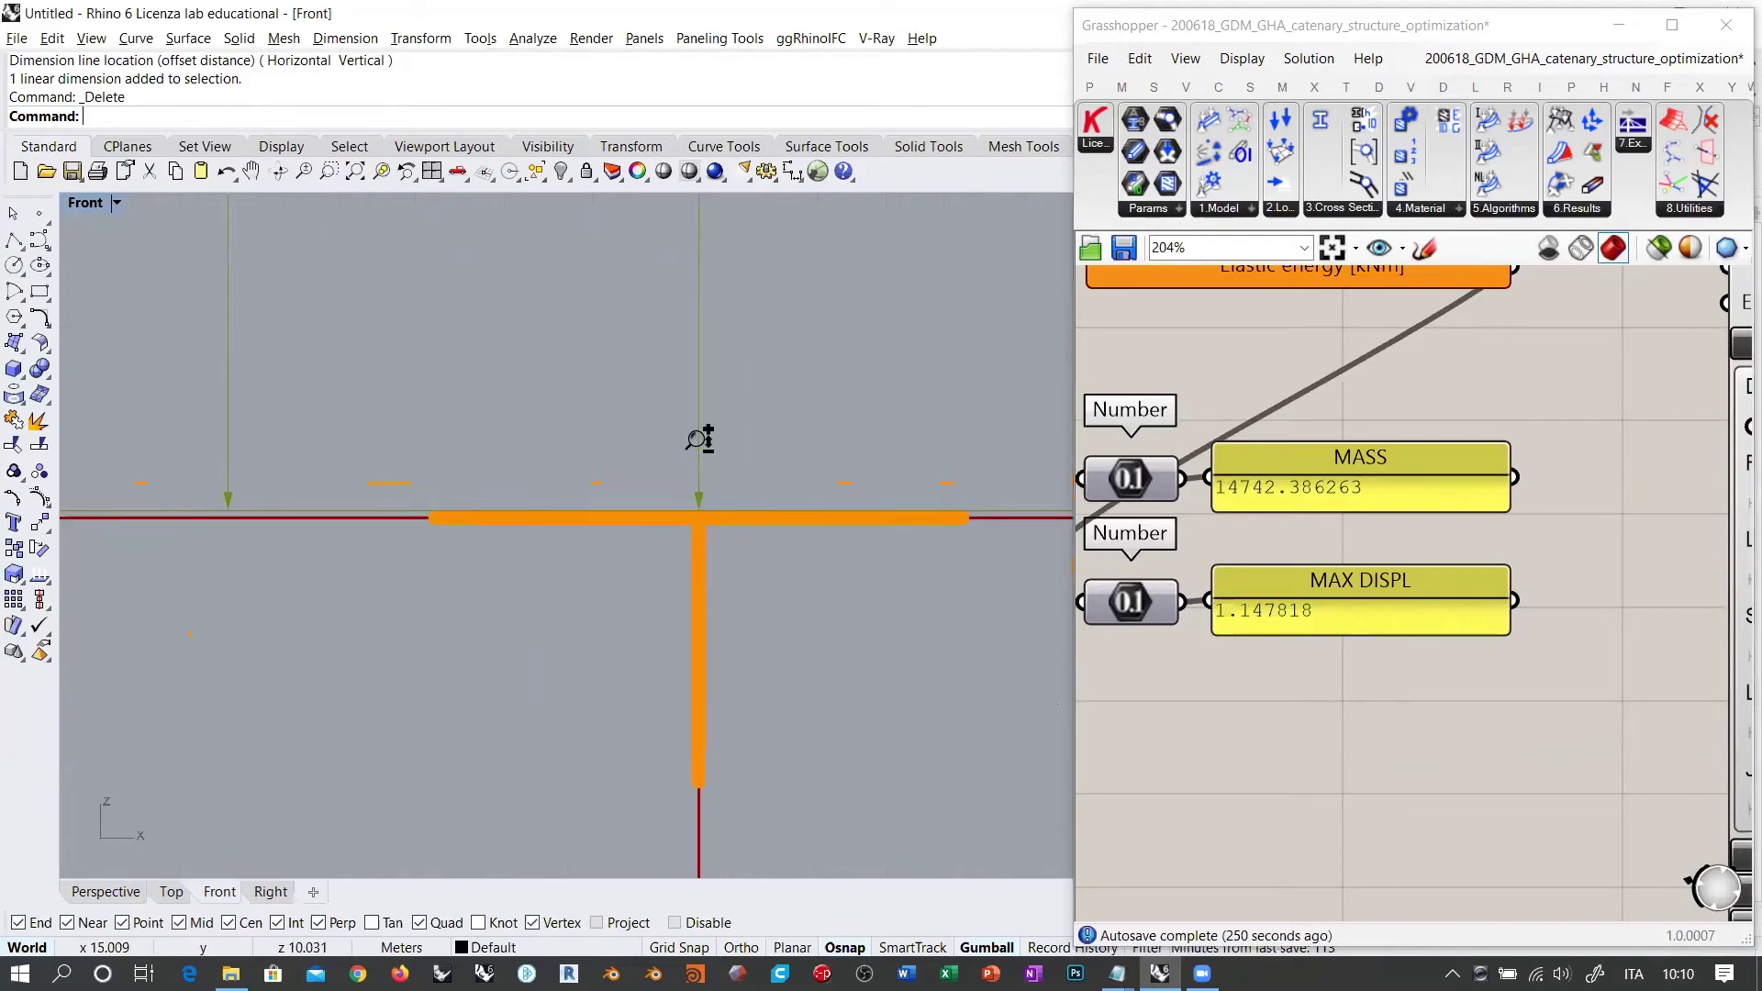
pyautogui.keyDown('ctrl'); pyautogui.moveTo(699, 438); pyautogui.dragTo(690, 420, button='right'); pyautogui.keyUp('ctrl')
pyautogui.moveTo(1330, 578); pyautogui.dragTo(1154, 496, button='right')
pyautogui.scroll(-5, 1155, 497)
pyautogui.scroll(3, 1438, 685)
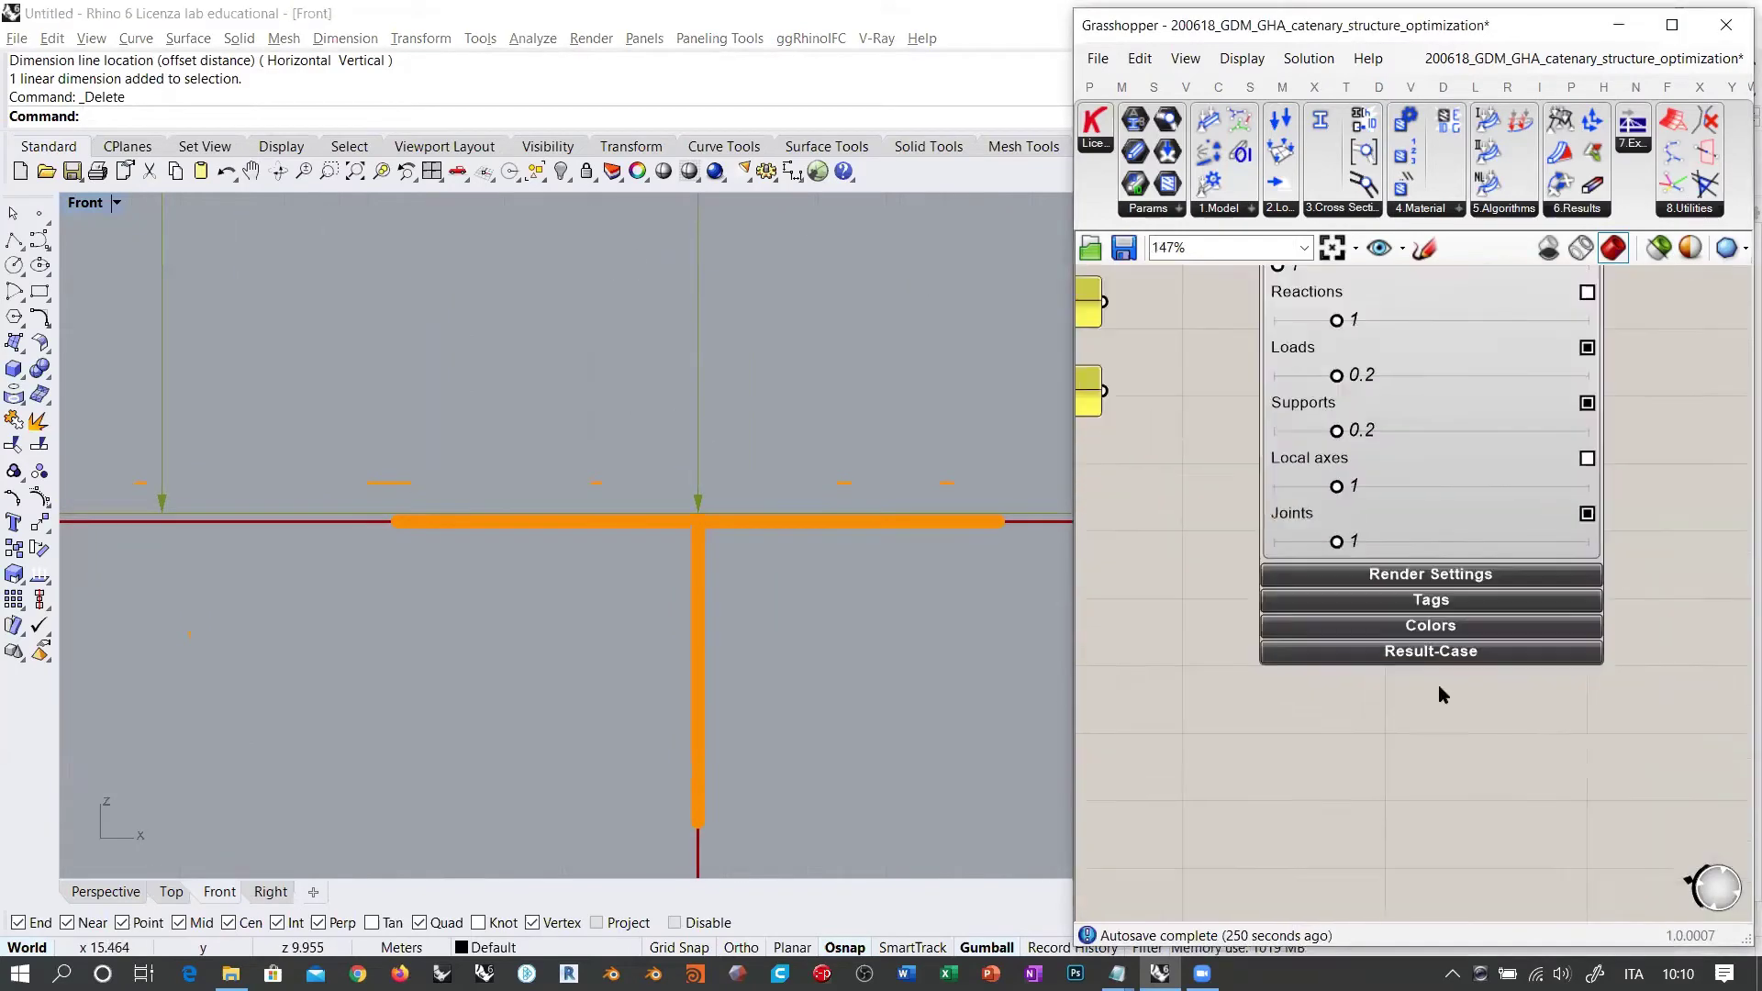
pyautogui.scroll(1, 1435, 679)
pyautogui.scroll(-1, 1431, 683)
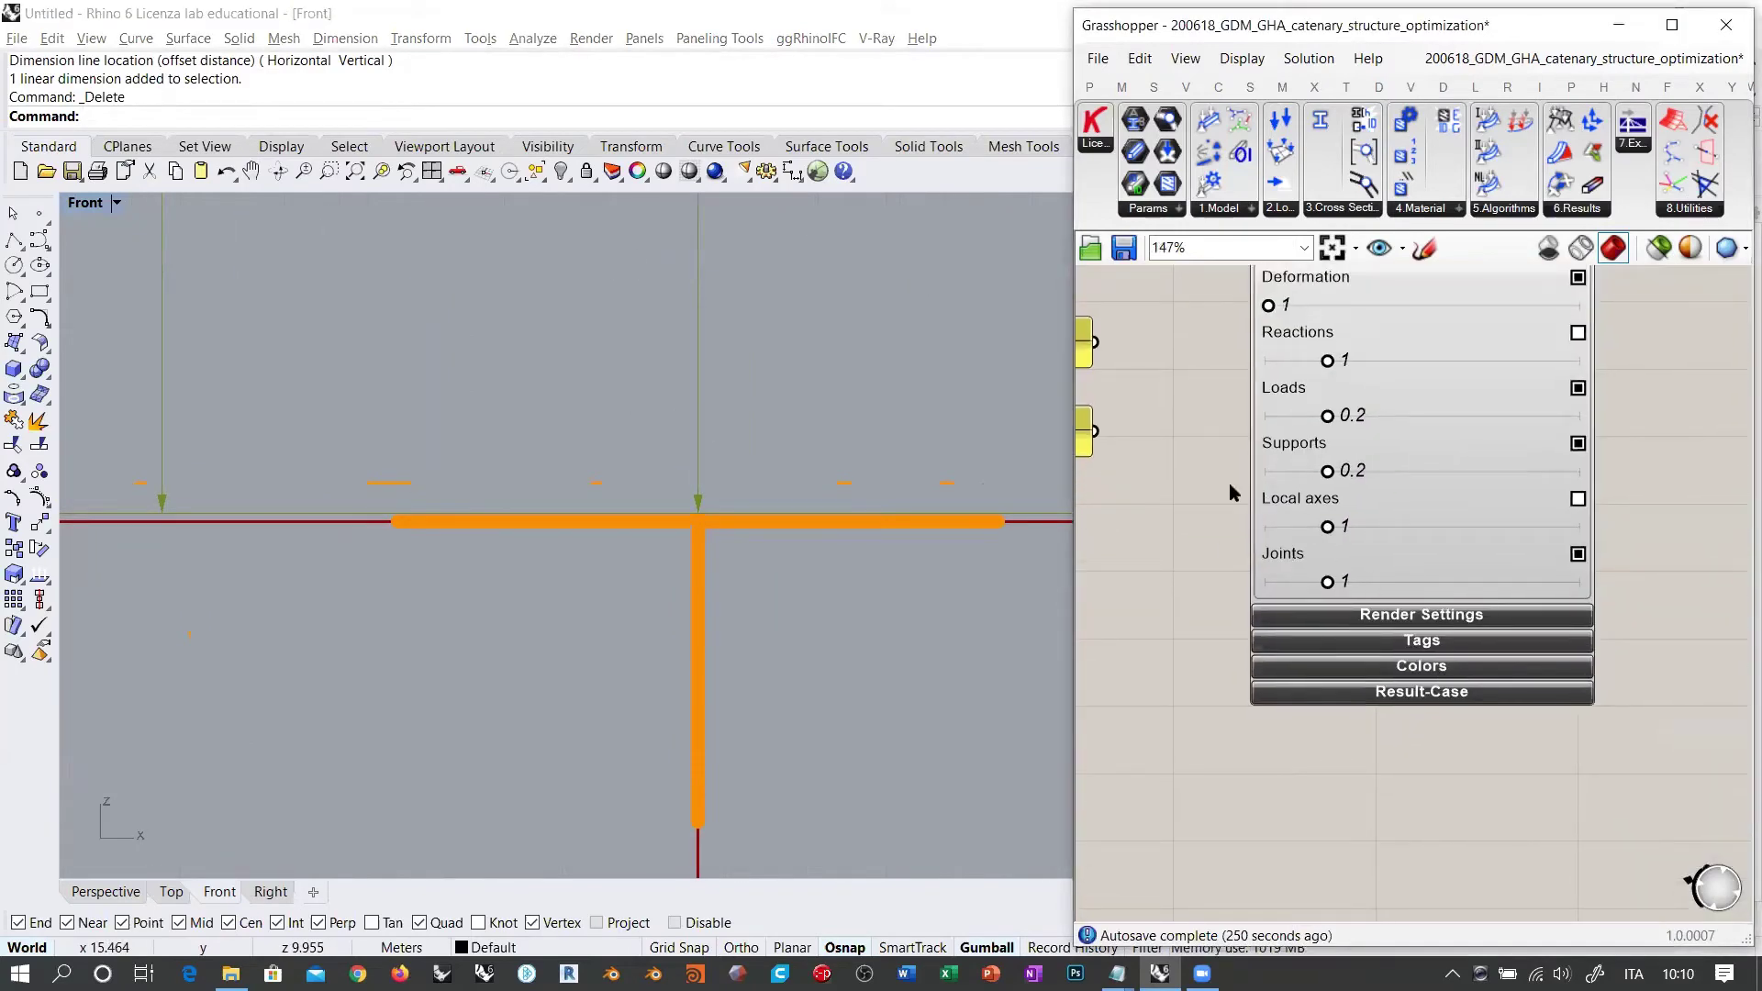
pyautogui.moveTo(1368, 345); pyautogui.dragTo(1330, 472, button='right')
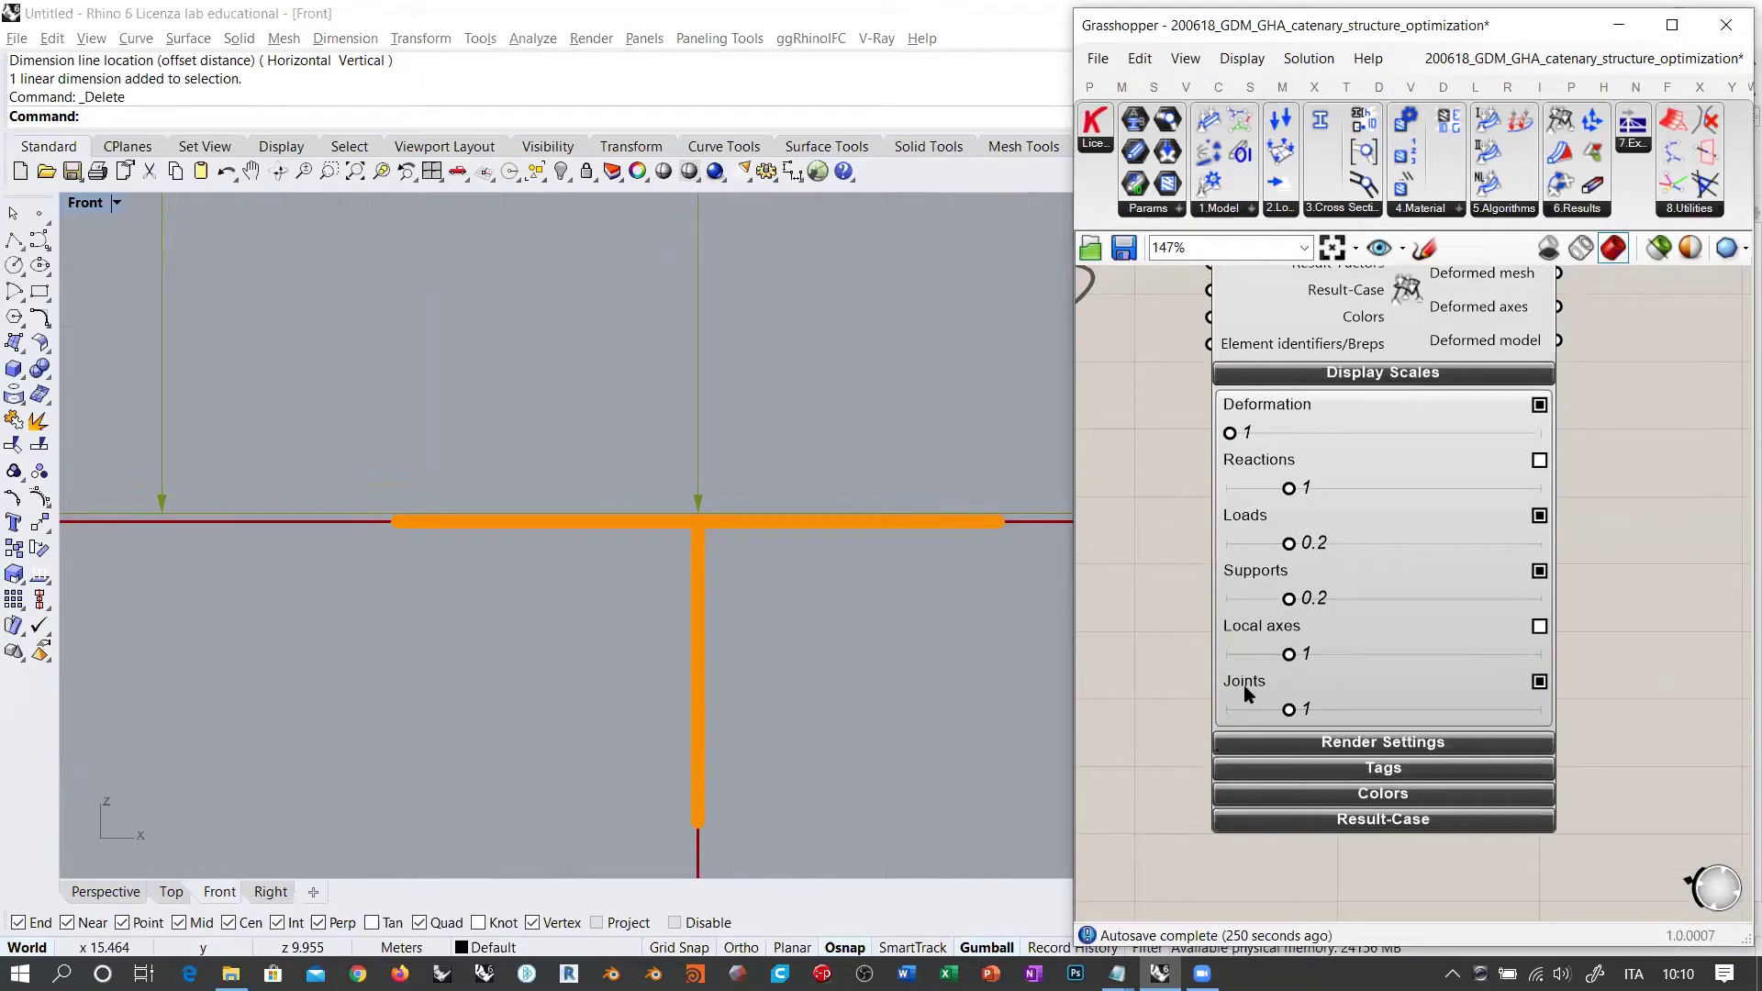
pyautogui.click(1538, 682)
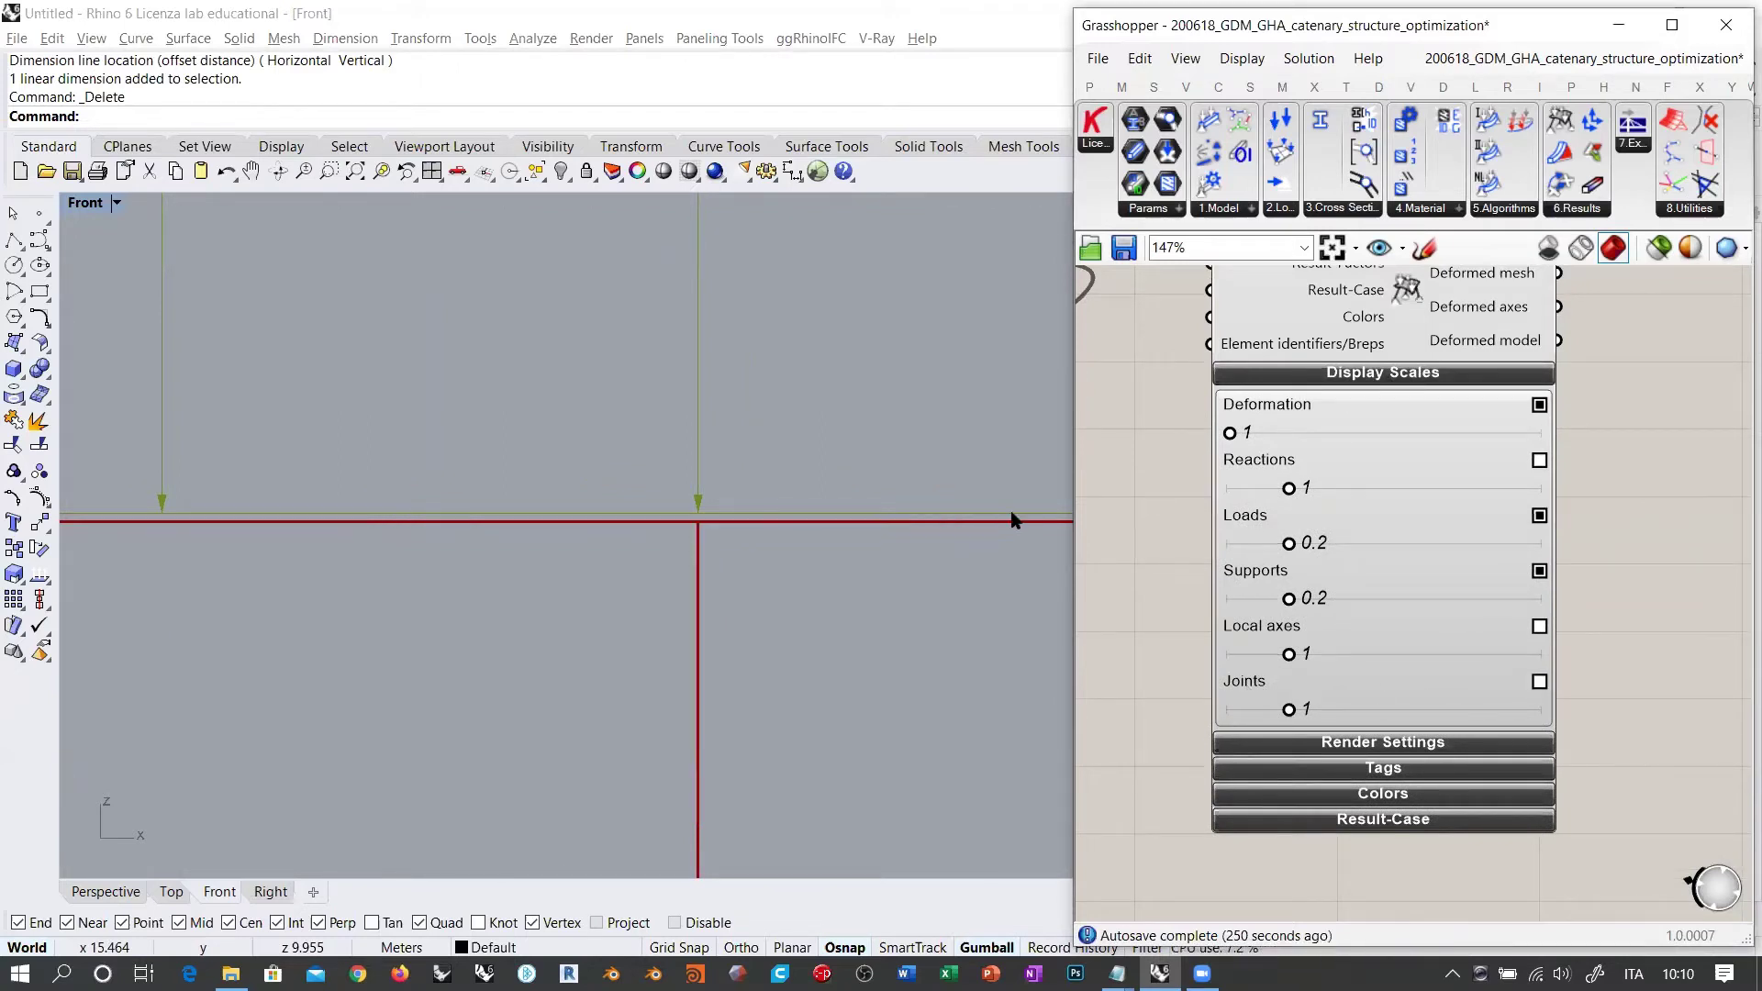
# Step: Inspect the true-scale deflection at midspan and set the Deformation display scale to 50
pyautogui.scroll(2, 690, 481)
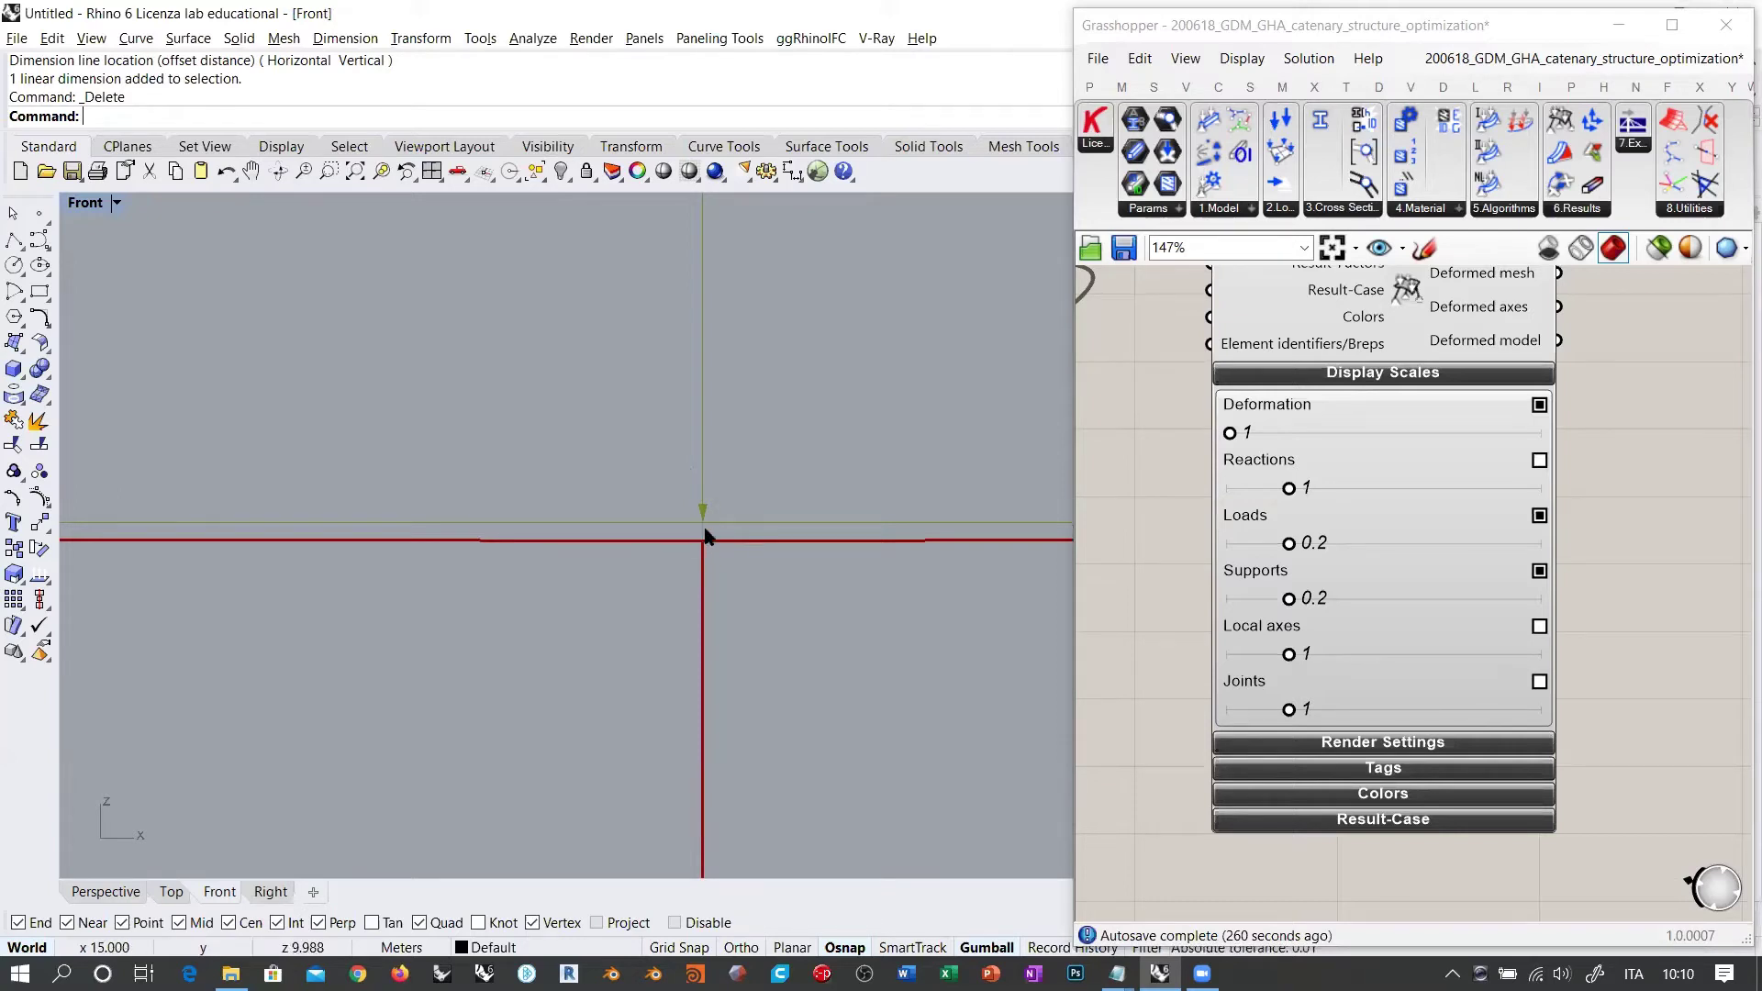
pyautogui.scroll(-6, 705, 535)
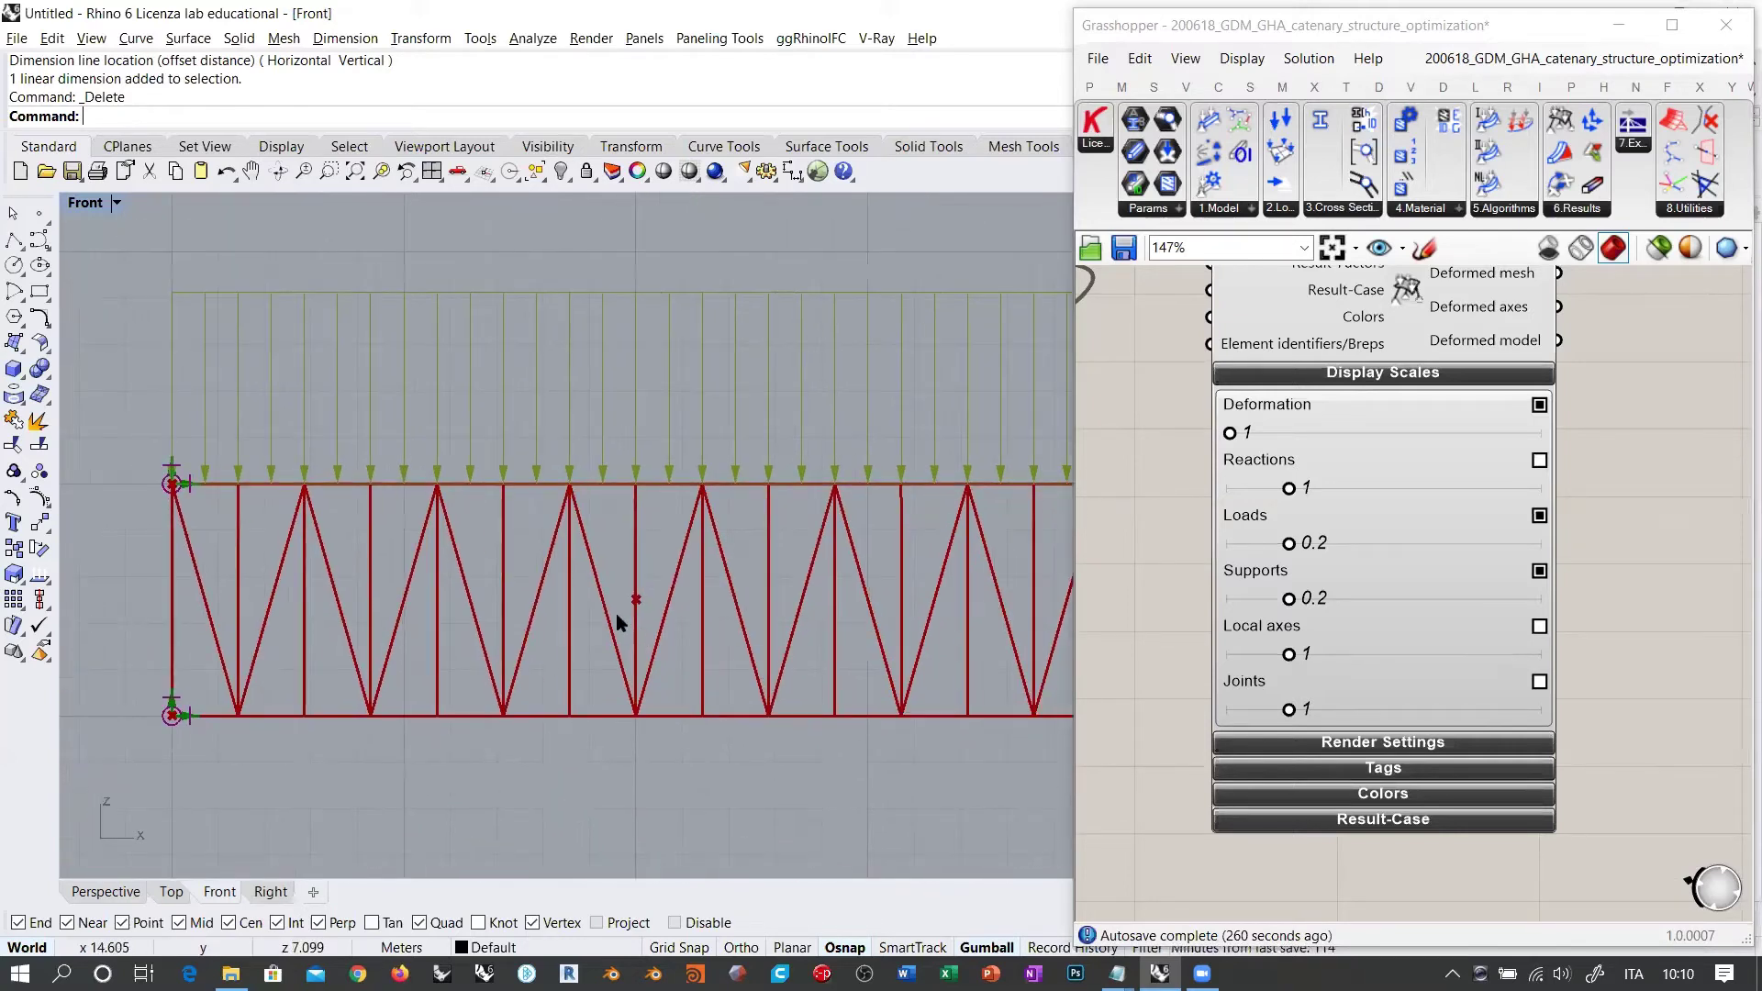
pyautogui.scroll(-2, 617, 616)
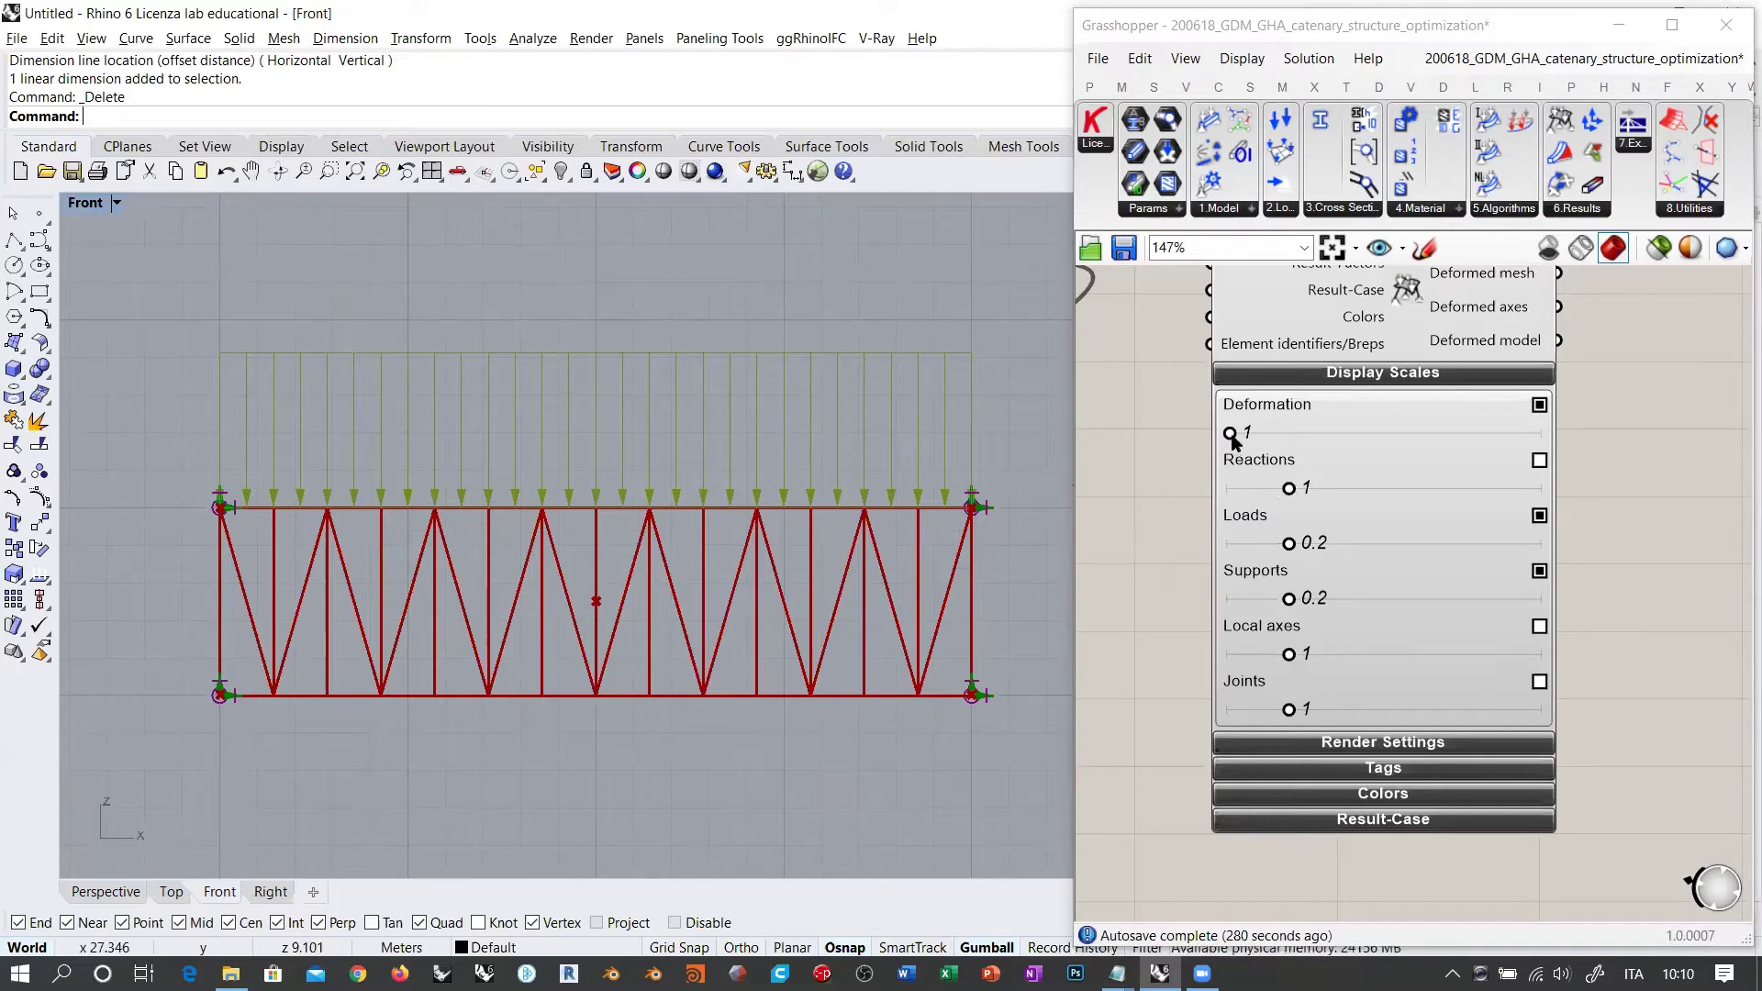
pyautogui.moveTo(1231, 435); pyautogui.dragTo(1324, 437)
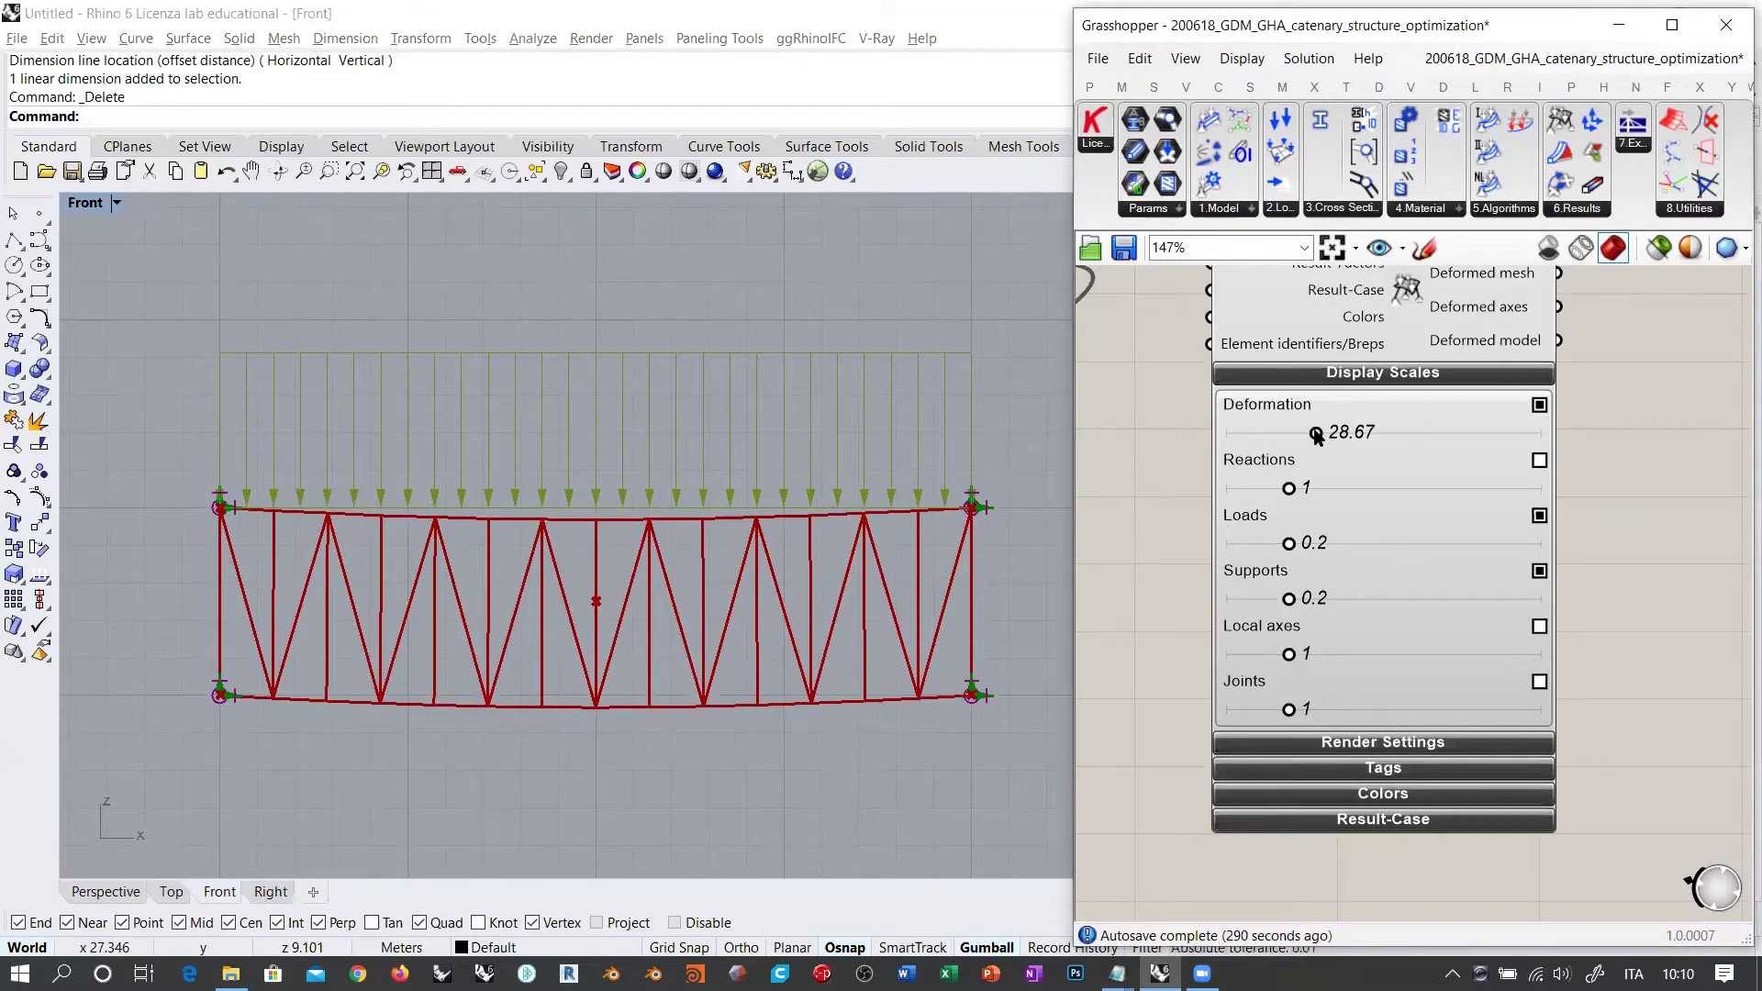
pyautogui.doubleClick(1316, 435)
pyautogui.write('50')
pyautogui.press('Return')
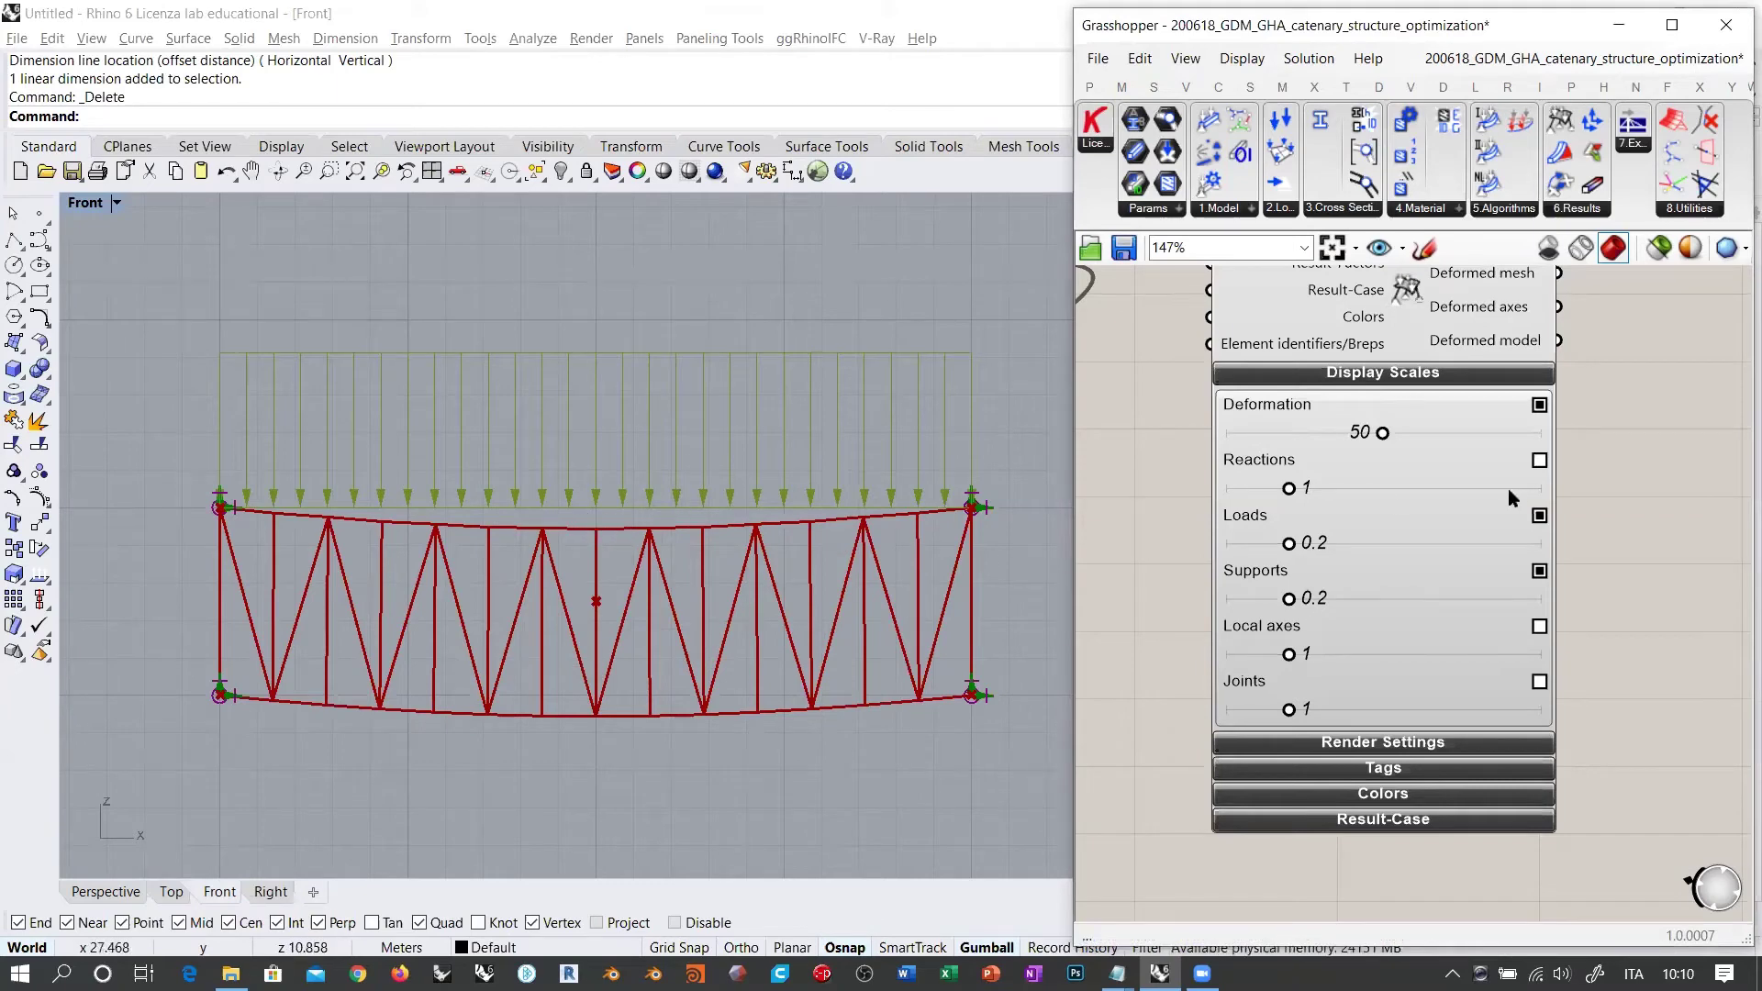
# Step: Switch on the support reactions in the display scales and examine the reaction arrows and values around the truss
pyautogui.scroll(-3, 747, 505)
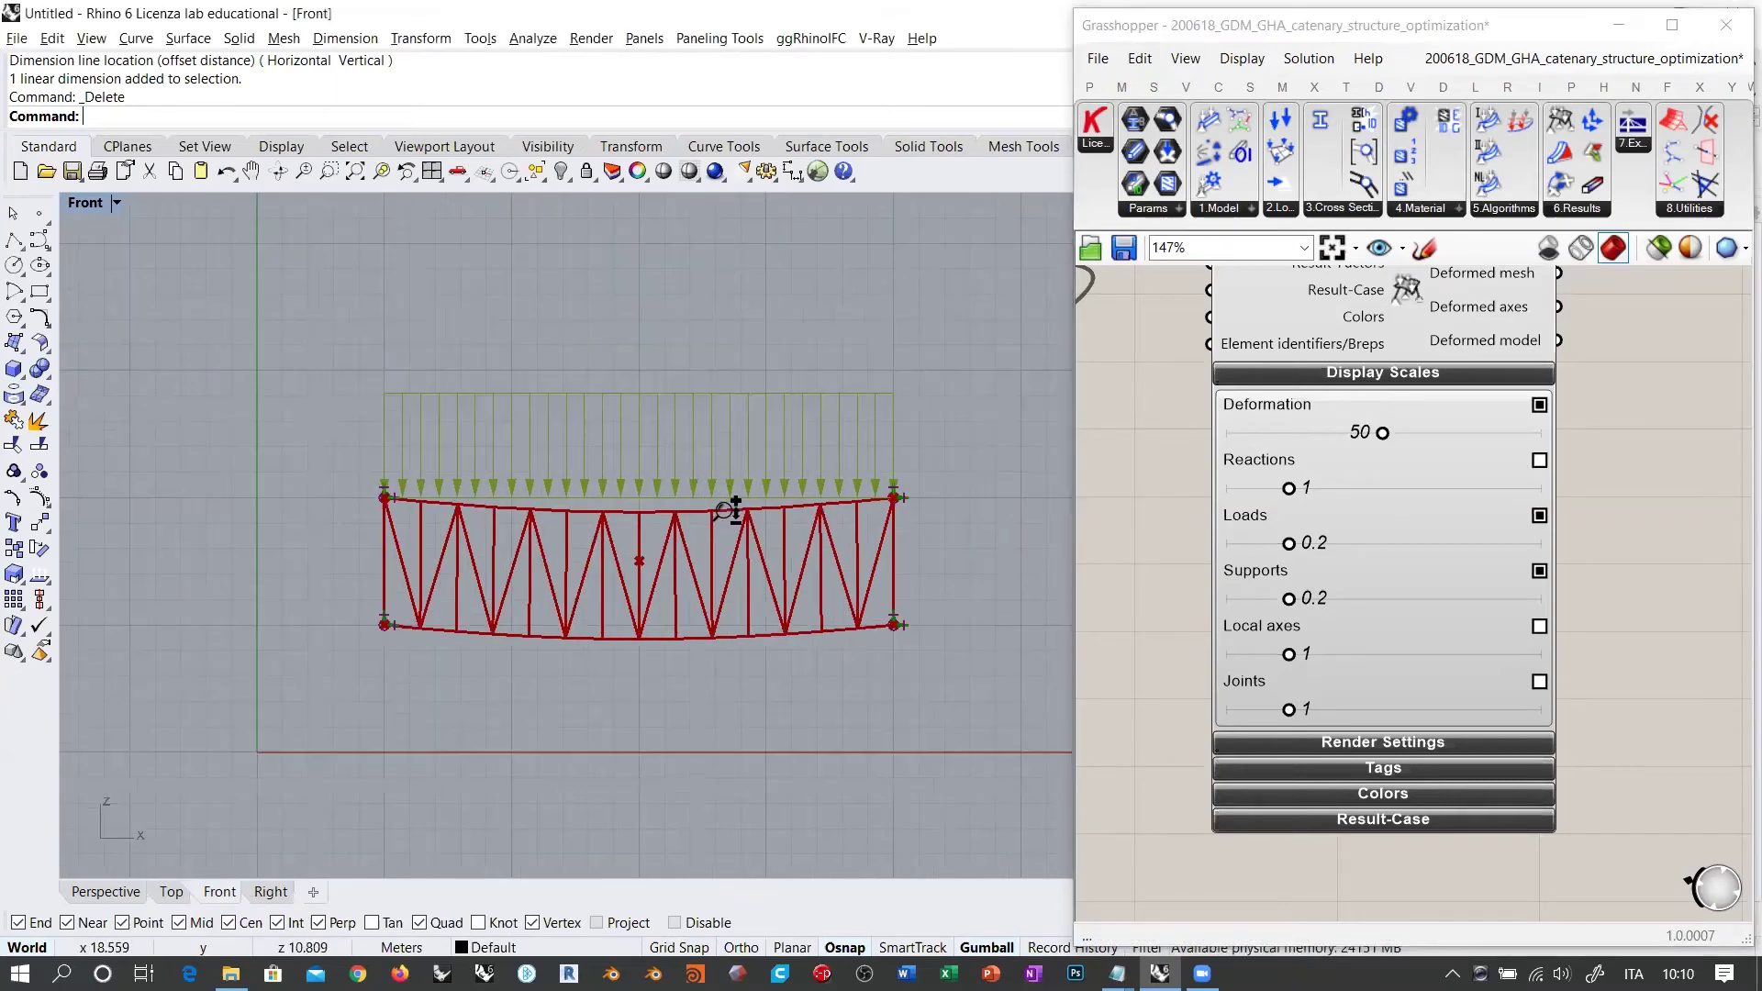
pyautogui.click(1540, 461)
pyautogui.scroll(-5, 511, 527)
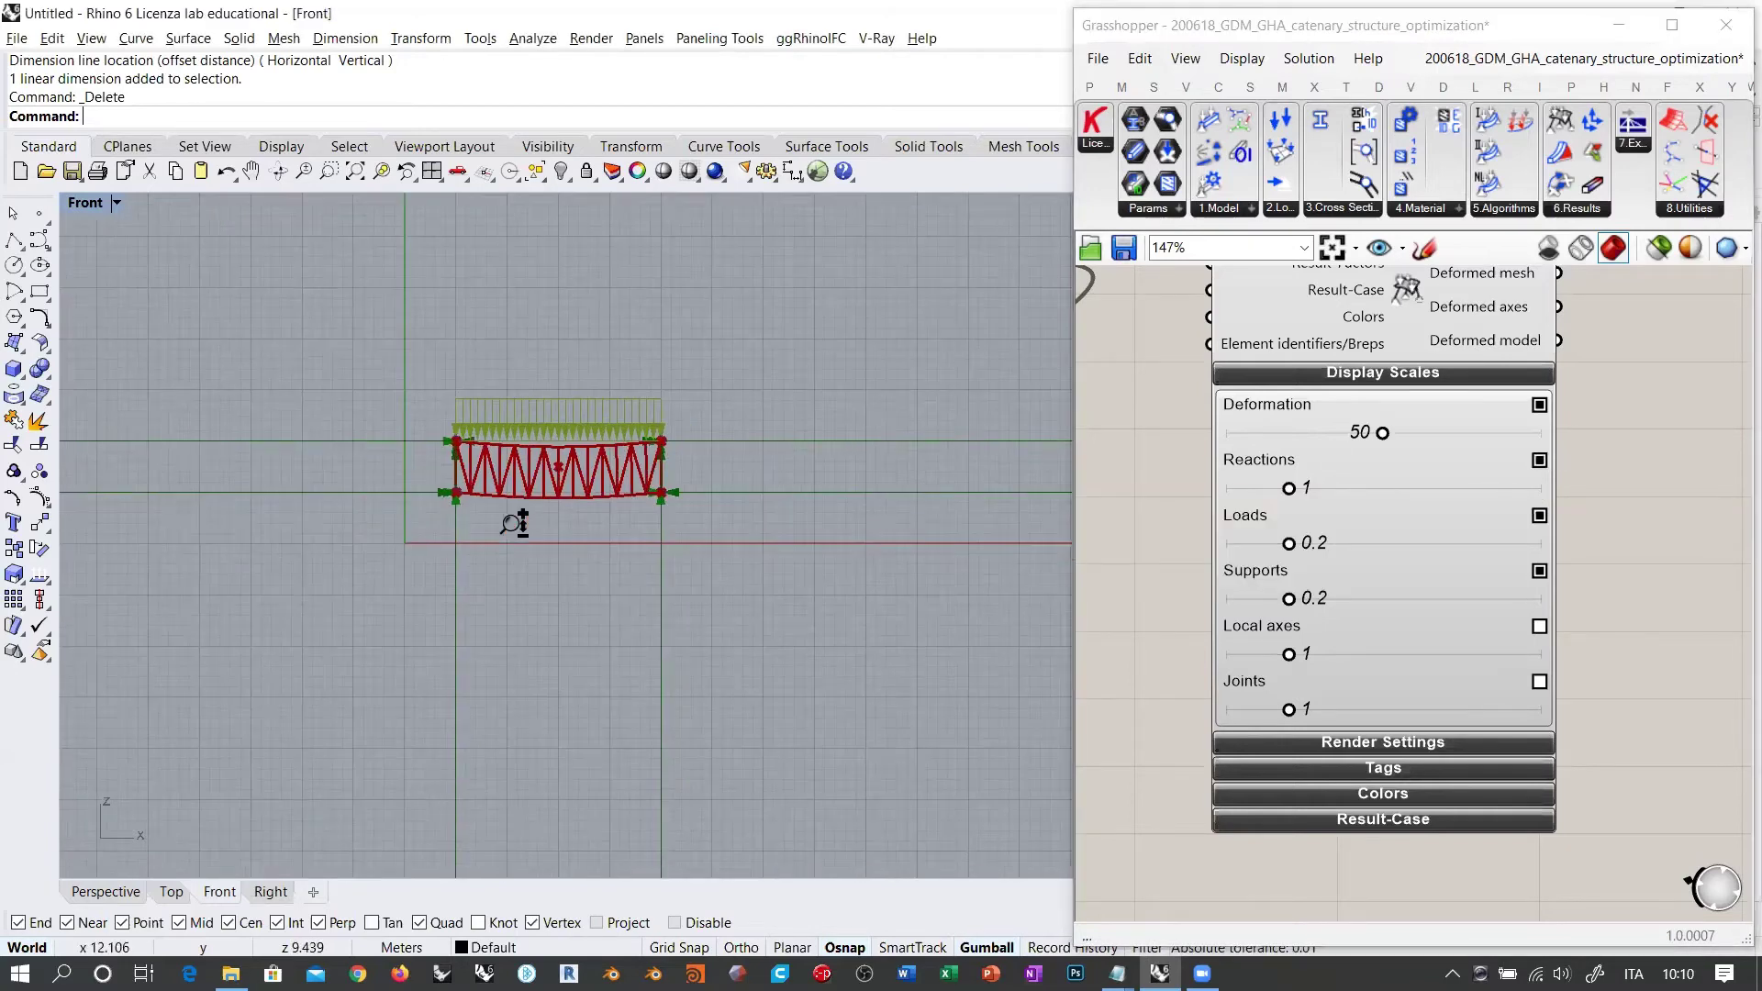
pyautogui.scroll(-6, 507, 625)
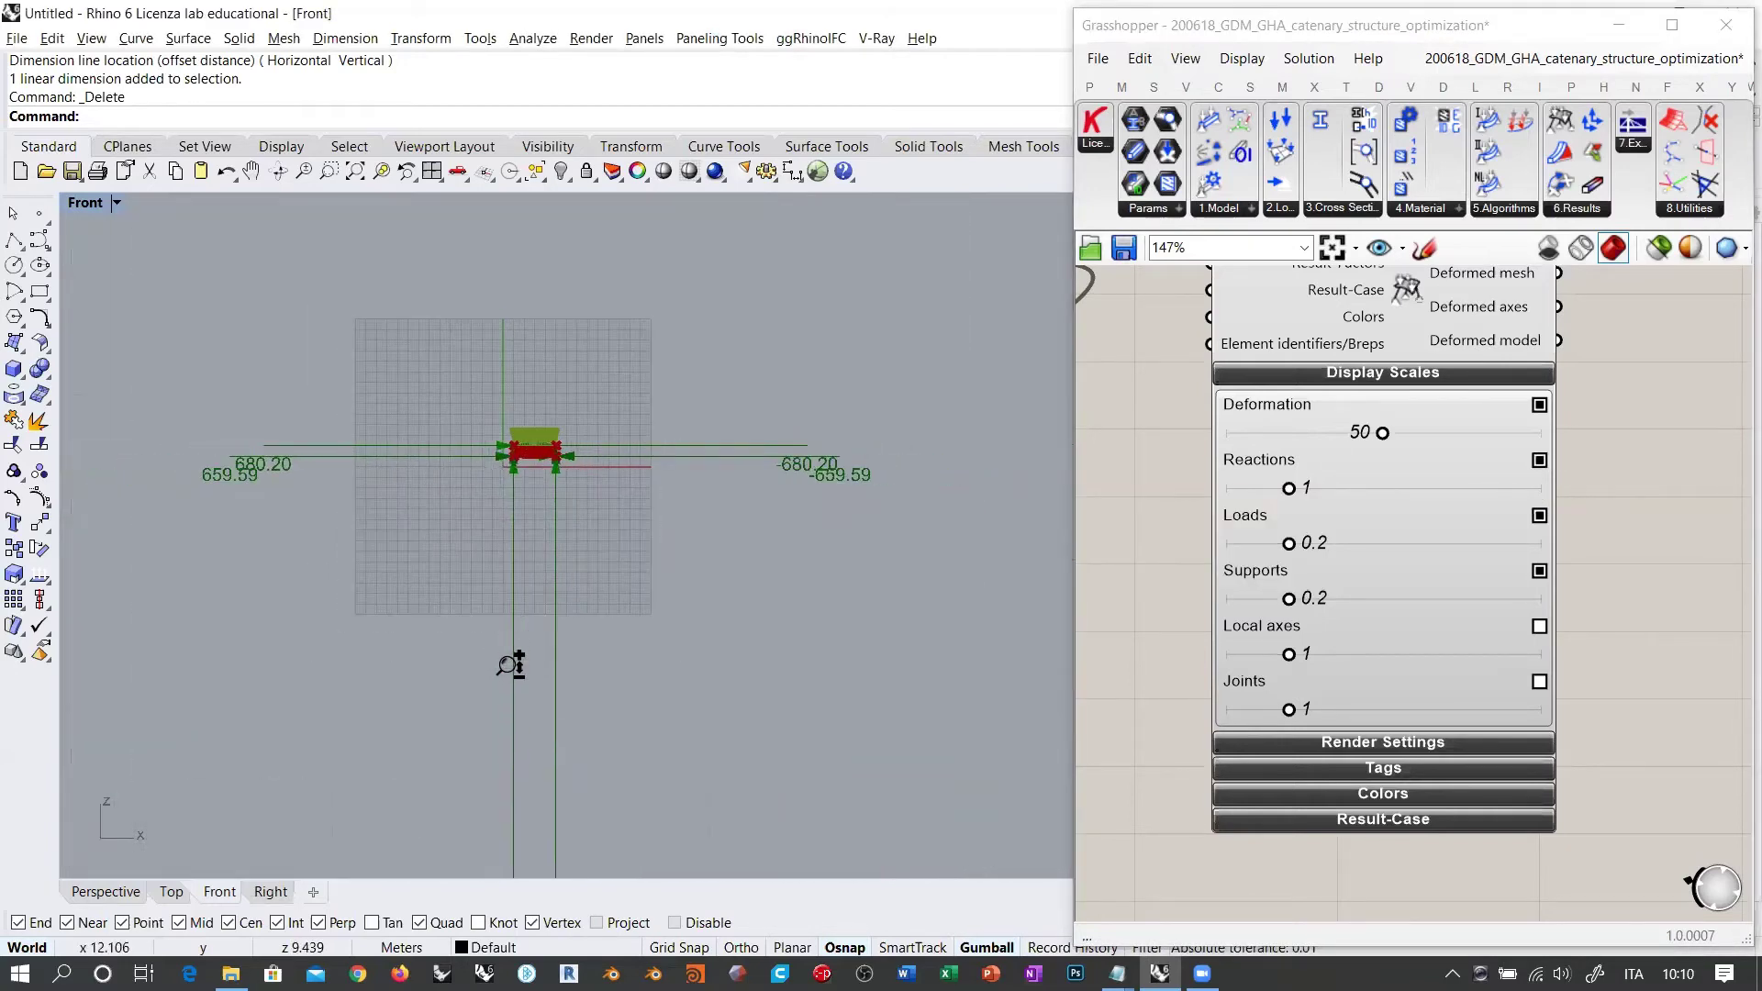
pyautogui.moveTo(557, 662); pyautogui.dragTo(564, 609, button='right')
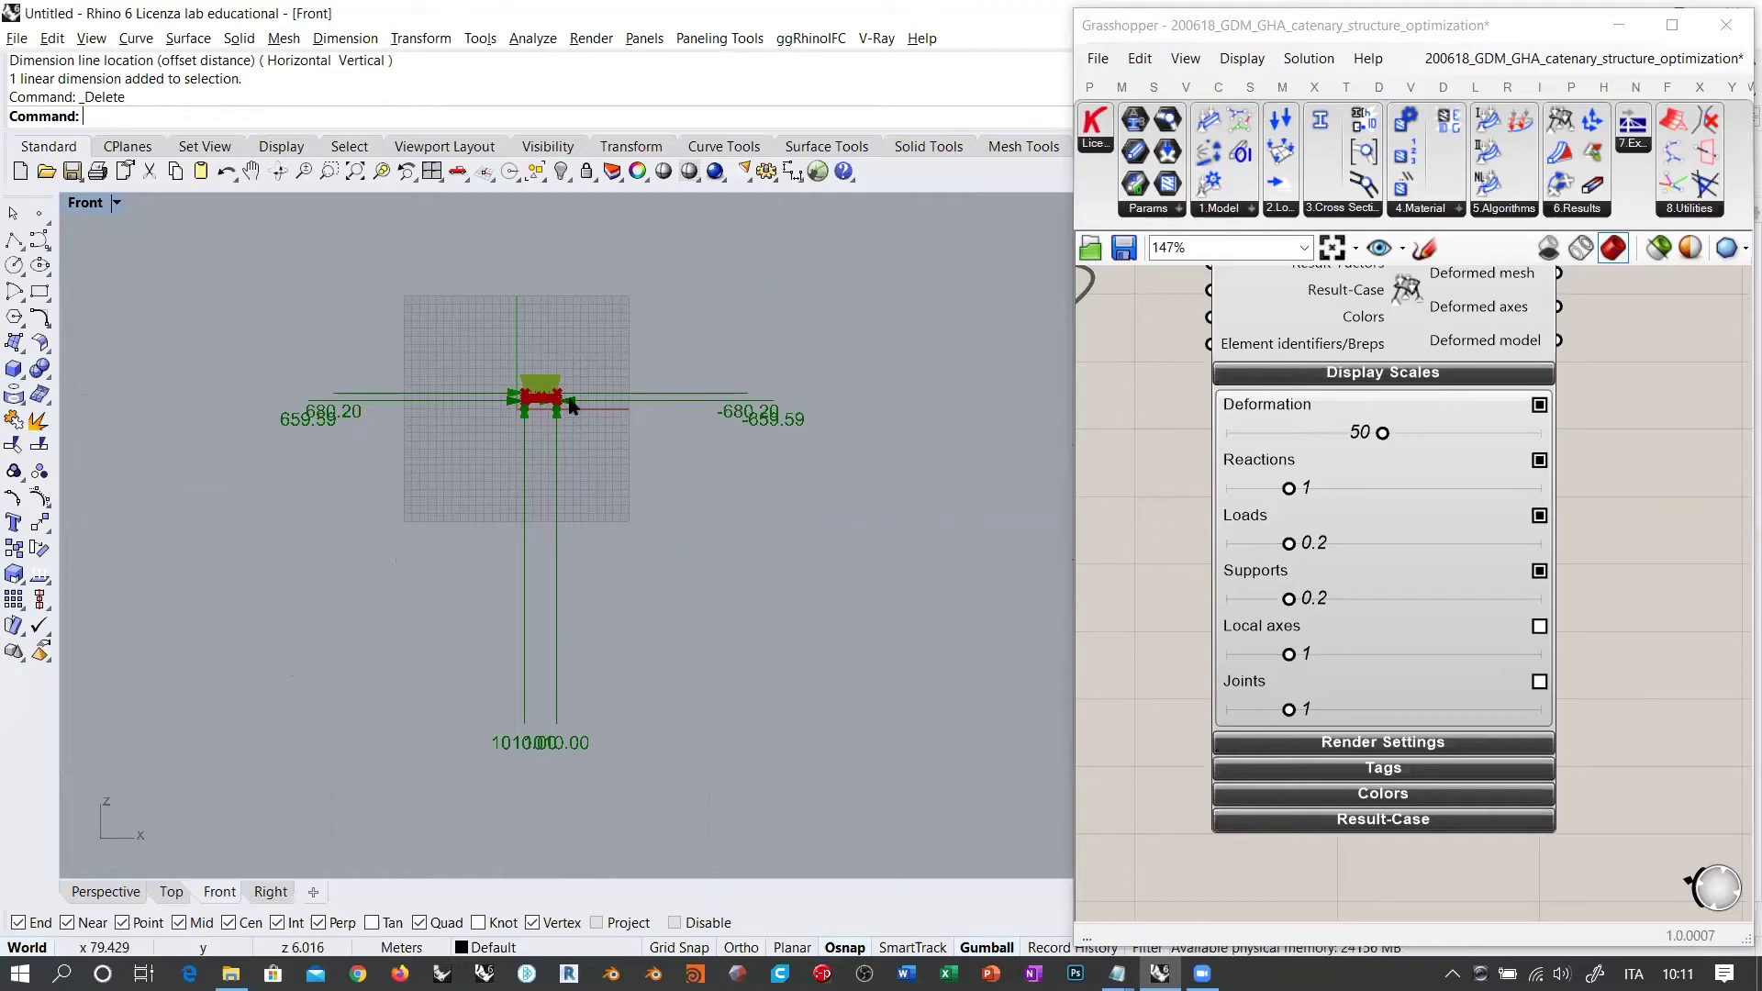
pyautogui.scroll(15, 587, 449)
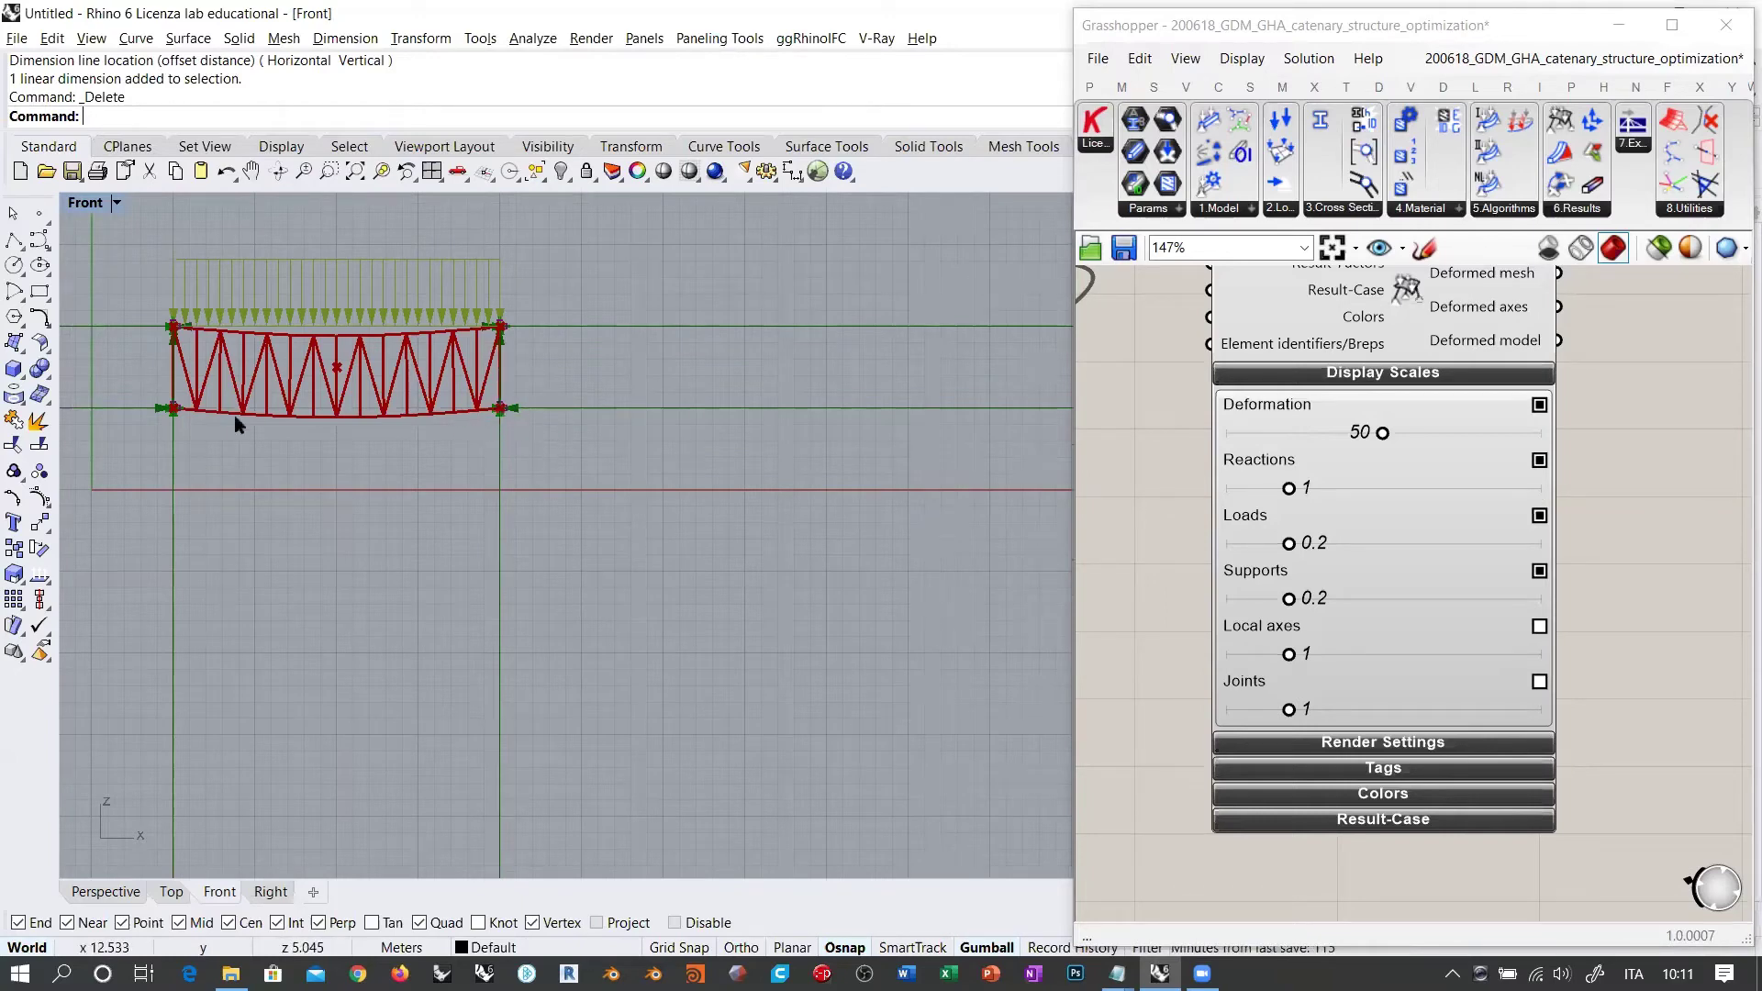
# Step: Examine the full reaction arrows around the truss and set the Reactions display scale to 0.03
pyautogui.scroll(-10, 688, 413)
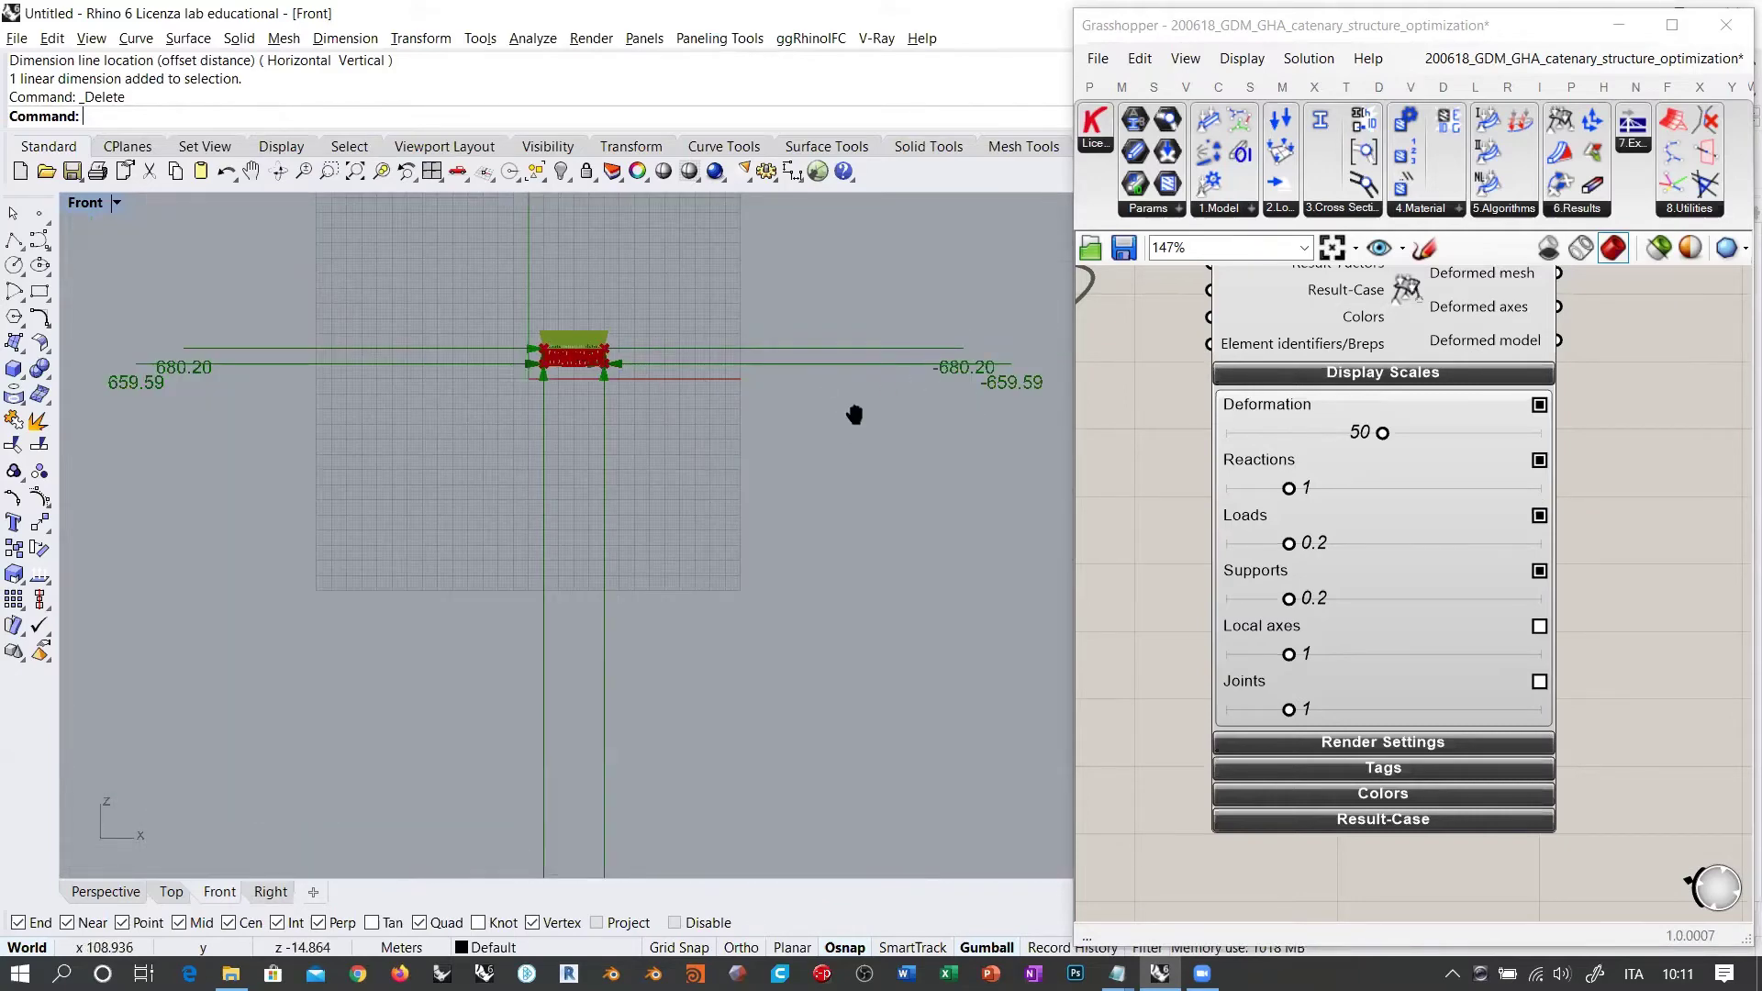
pyautogui.moveTo(854, 413); pyautogui.dragTo(867, 360, button='right')
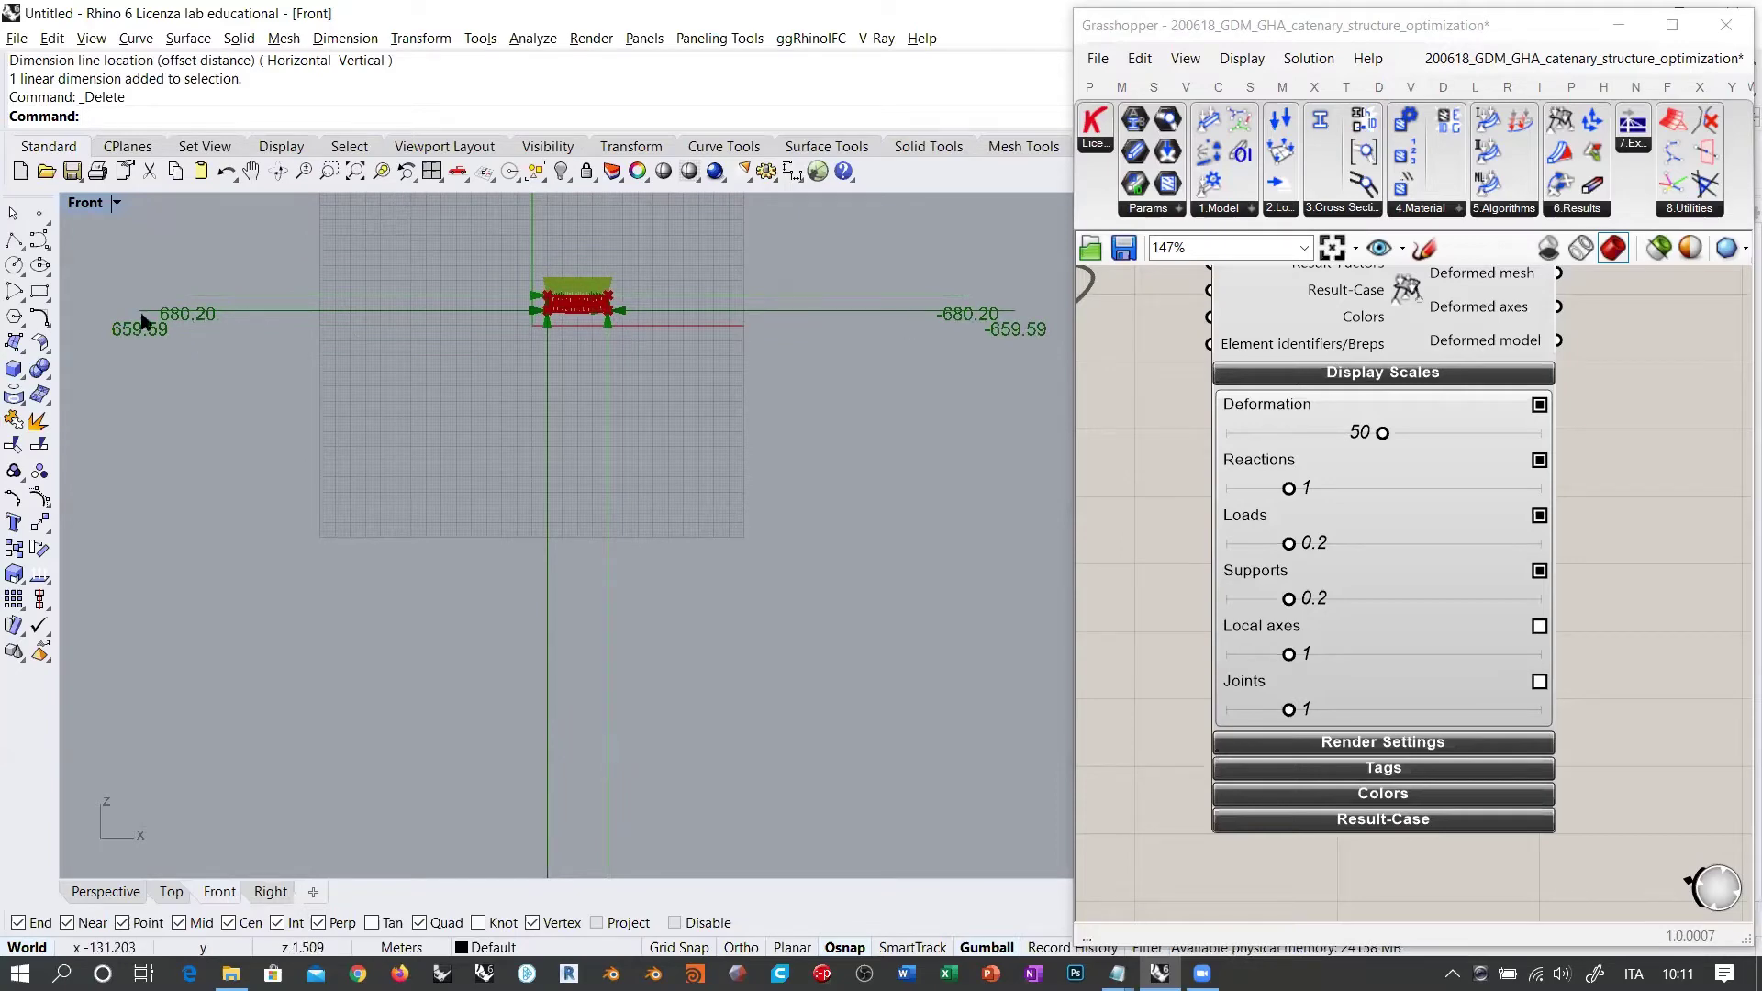
pyautogui.scroll(-2, 596, 422)
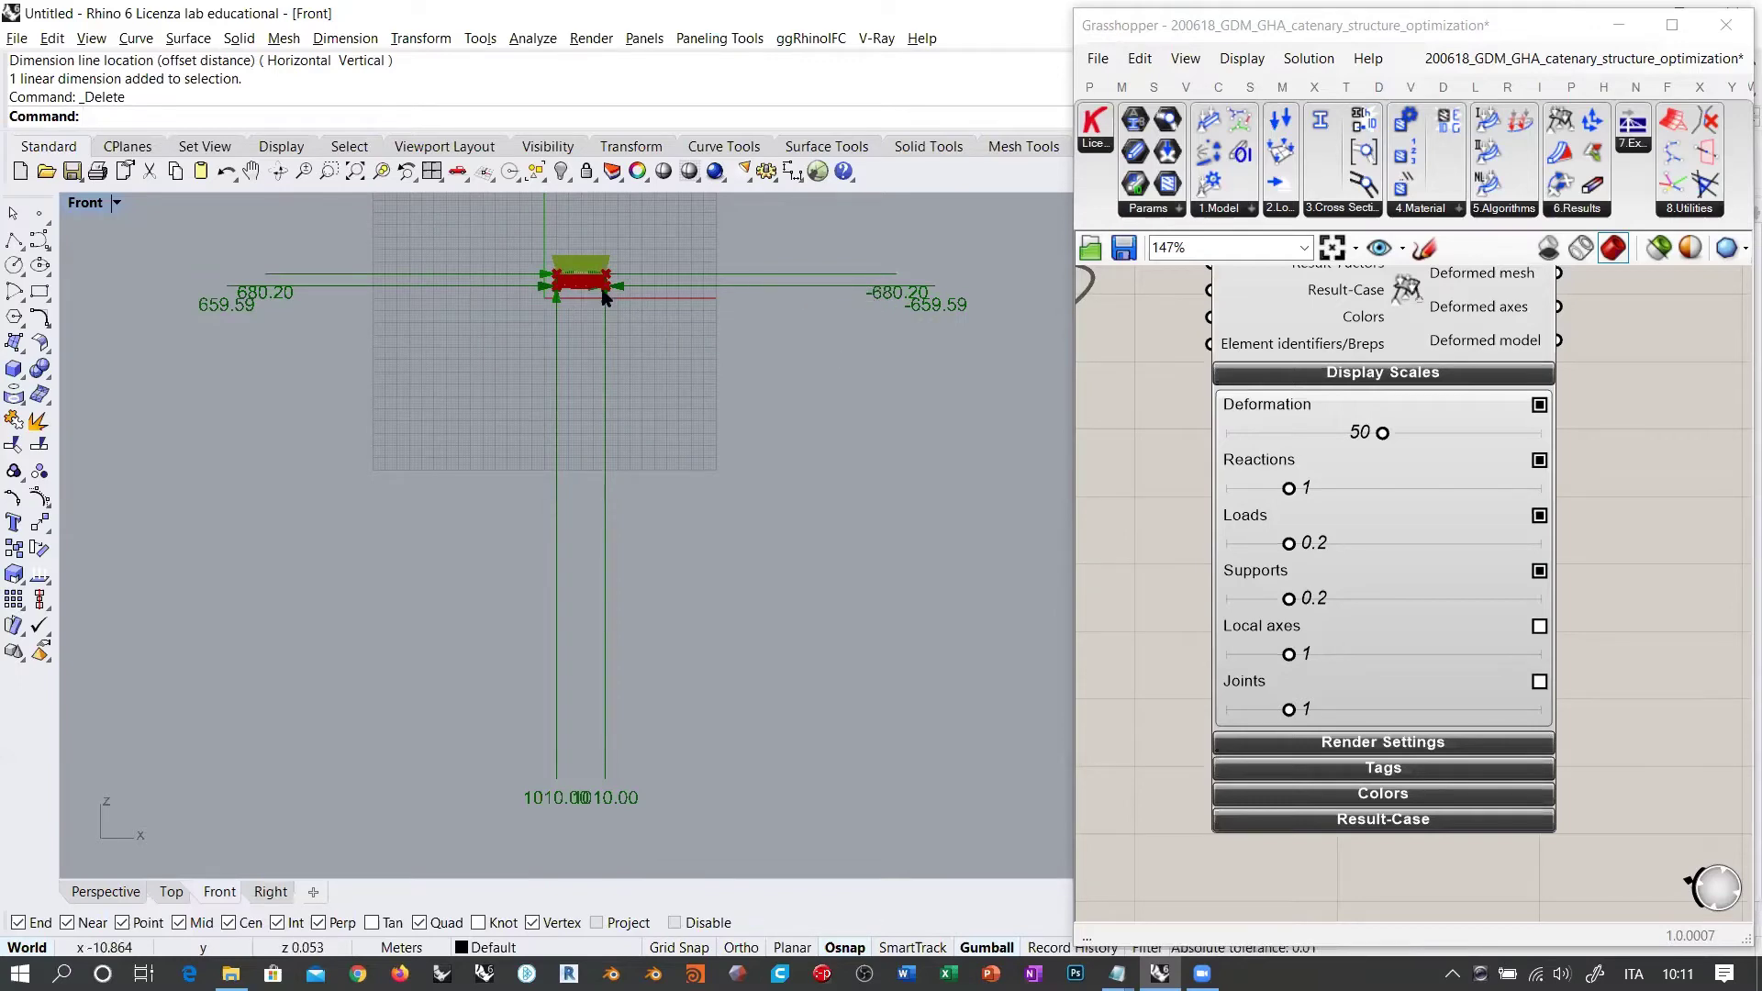
pyautogui.moveTo(612, 345); pyautogui.dragTo(655, 403, button='right')
pyautogui.scroll(15, 579, 361)
pyautogui.moveTo(1291, 493); pyautogui.dragTo(1230, 496)
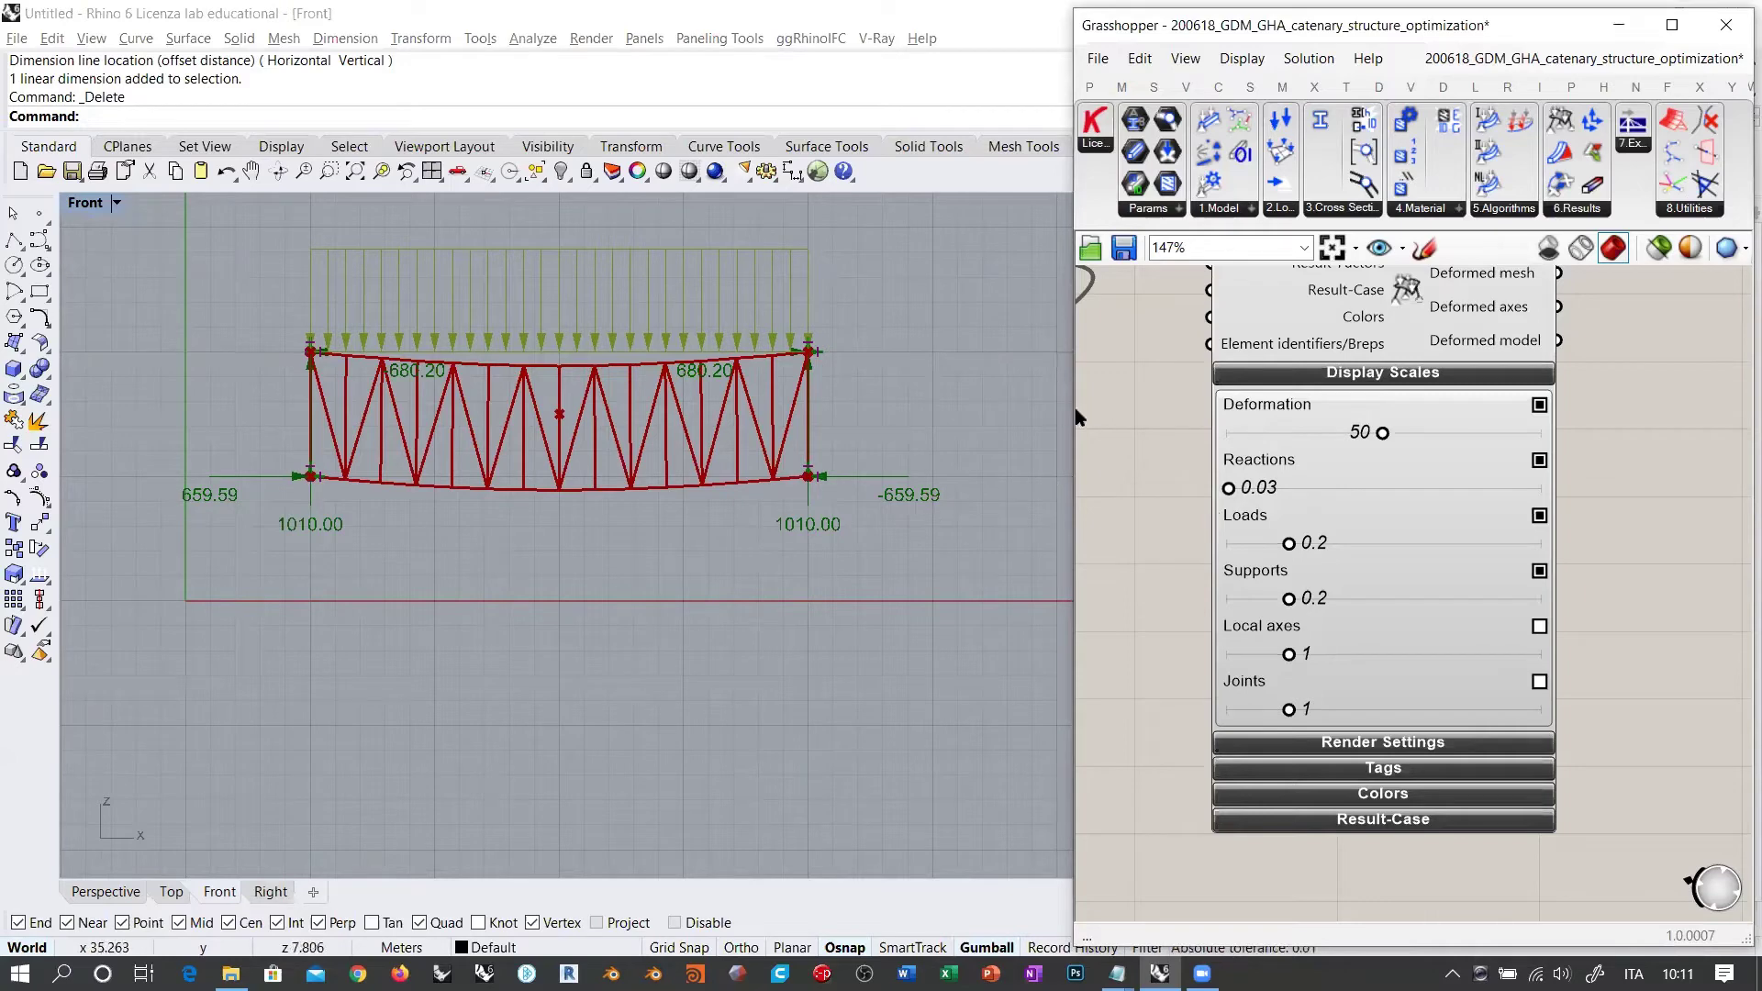
pyautogui.scroll(3, 598, 440)
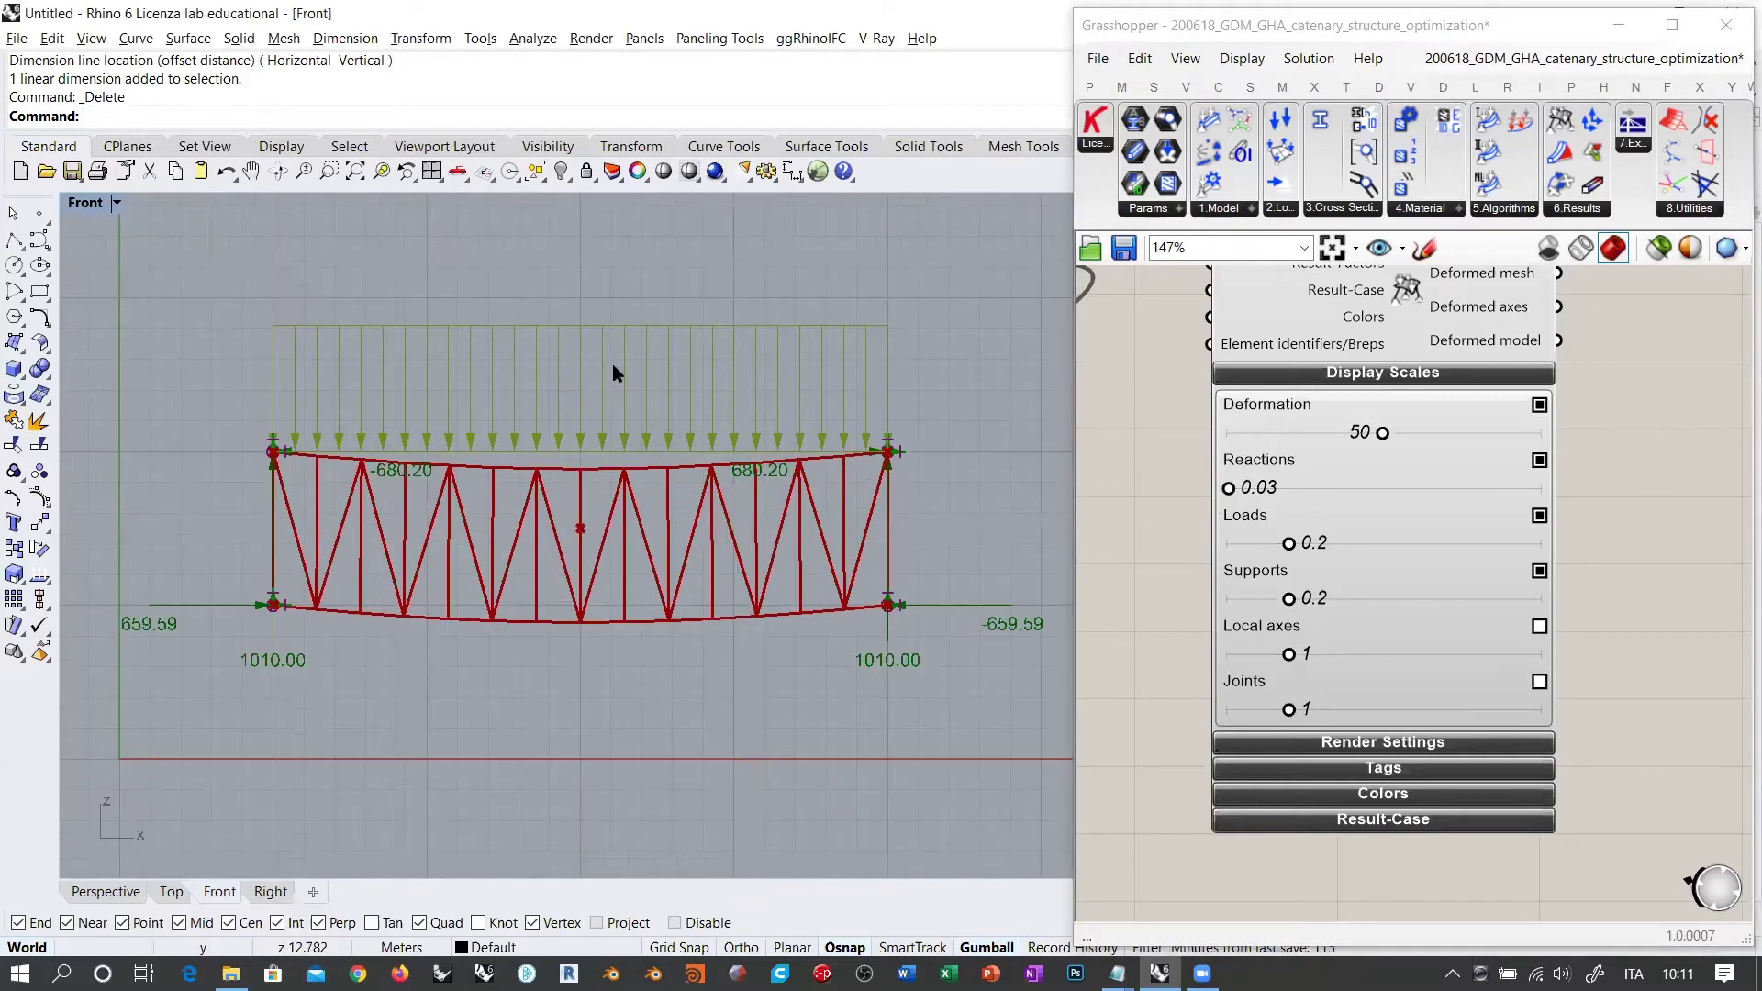
# Step: Toggle the Loads display and examine the Loads component definition that applies the vertical load to the upper chord
pyautogui.click(1538, 517)
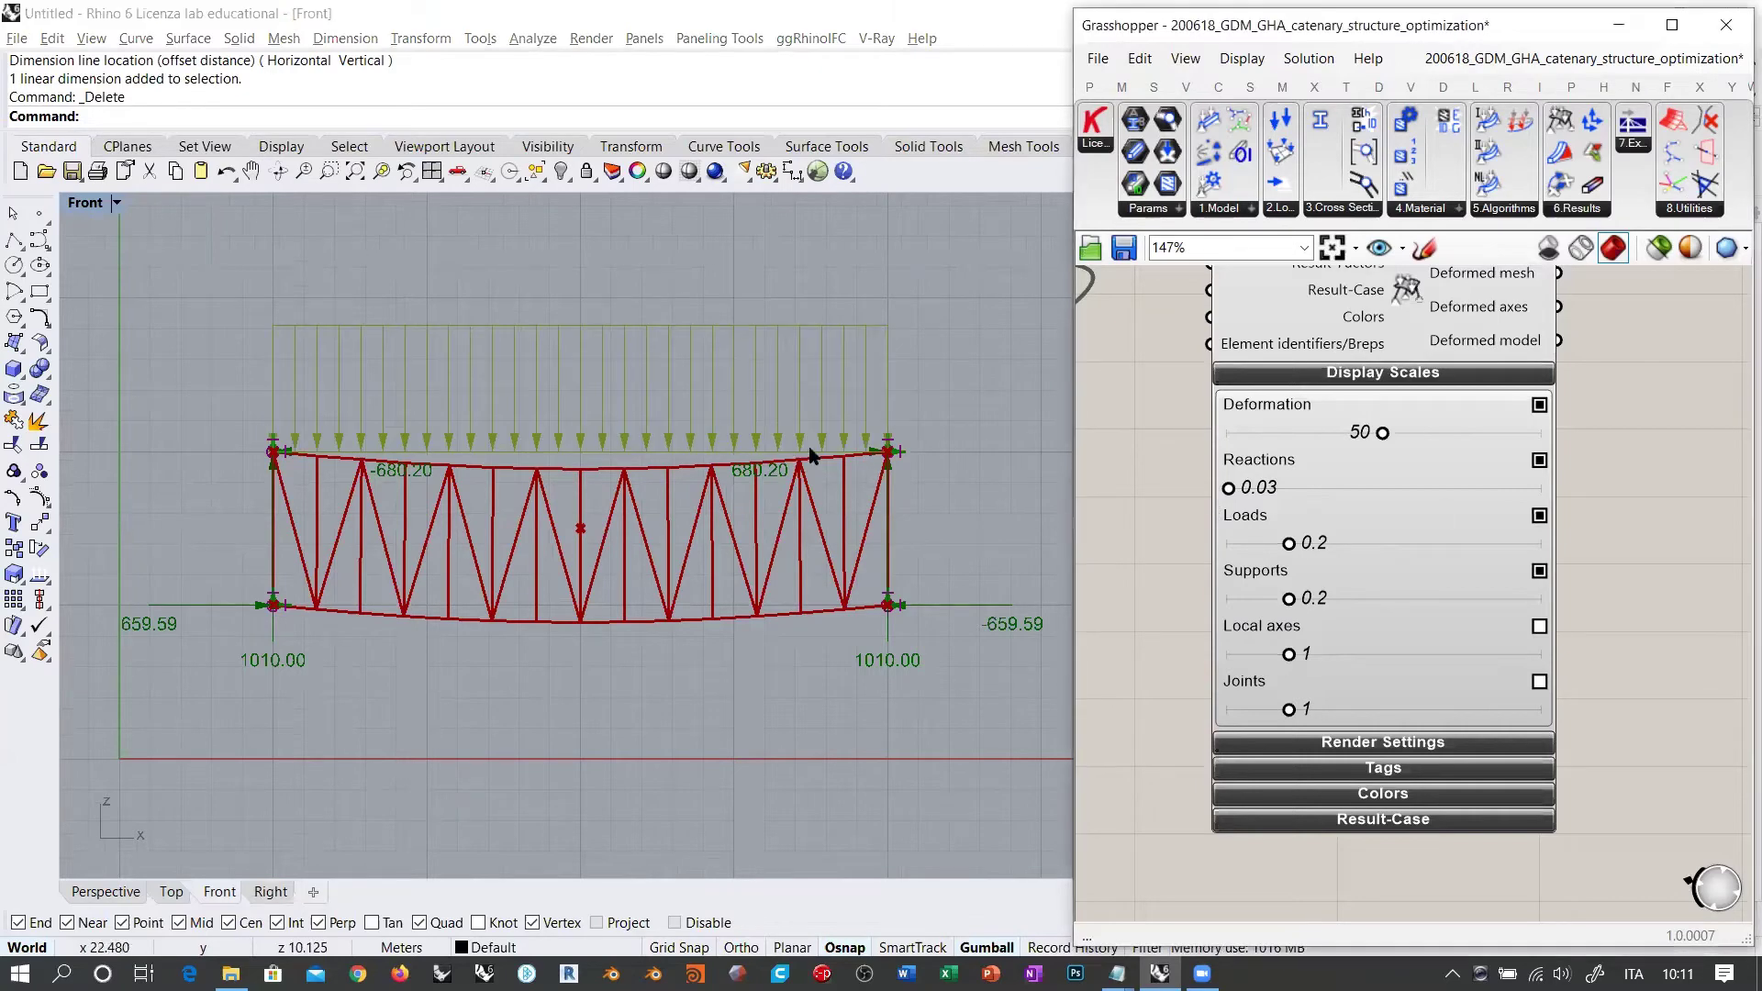
pyautogui.scroll(-4, 1500, 509)
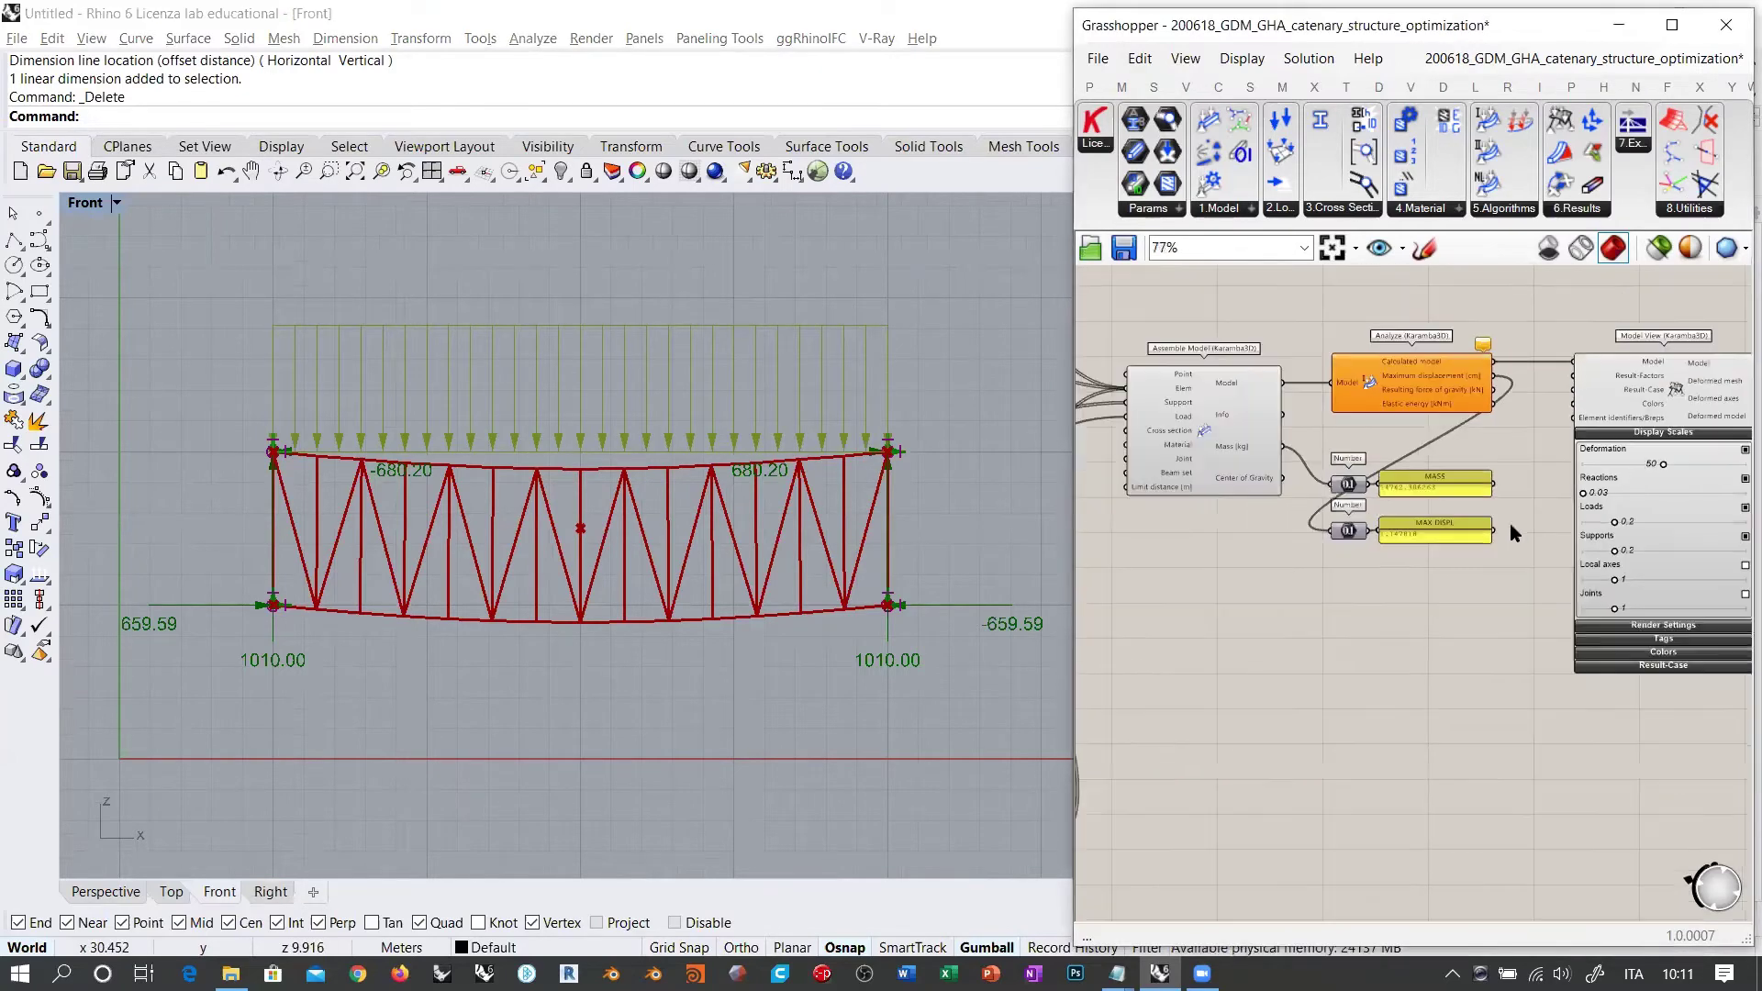
pyautogui.moveTo(1402, 633); pyautogui.dragTo(1561, 605, button='right')
pyautogui.moveTo(1472, 676); pyautogui.dragTo(1590, 637, button='right')
pyautogui.moveTo(1285, 762); pyautogui.dragTo(1493, 636, button='right')
pyautogui.scroll(2, 1273, 598)
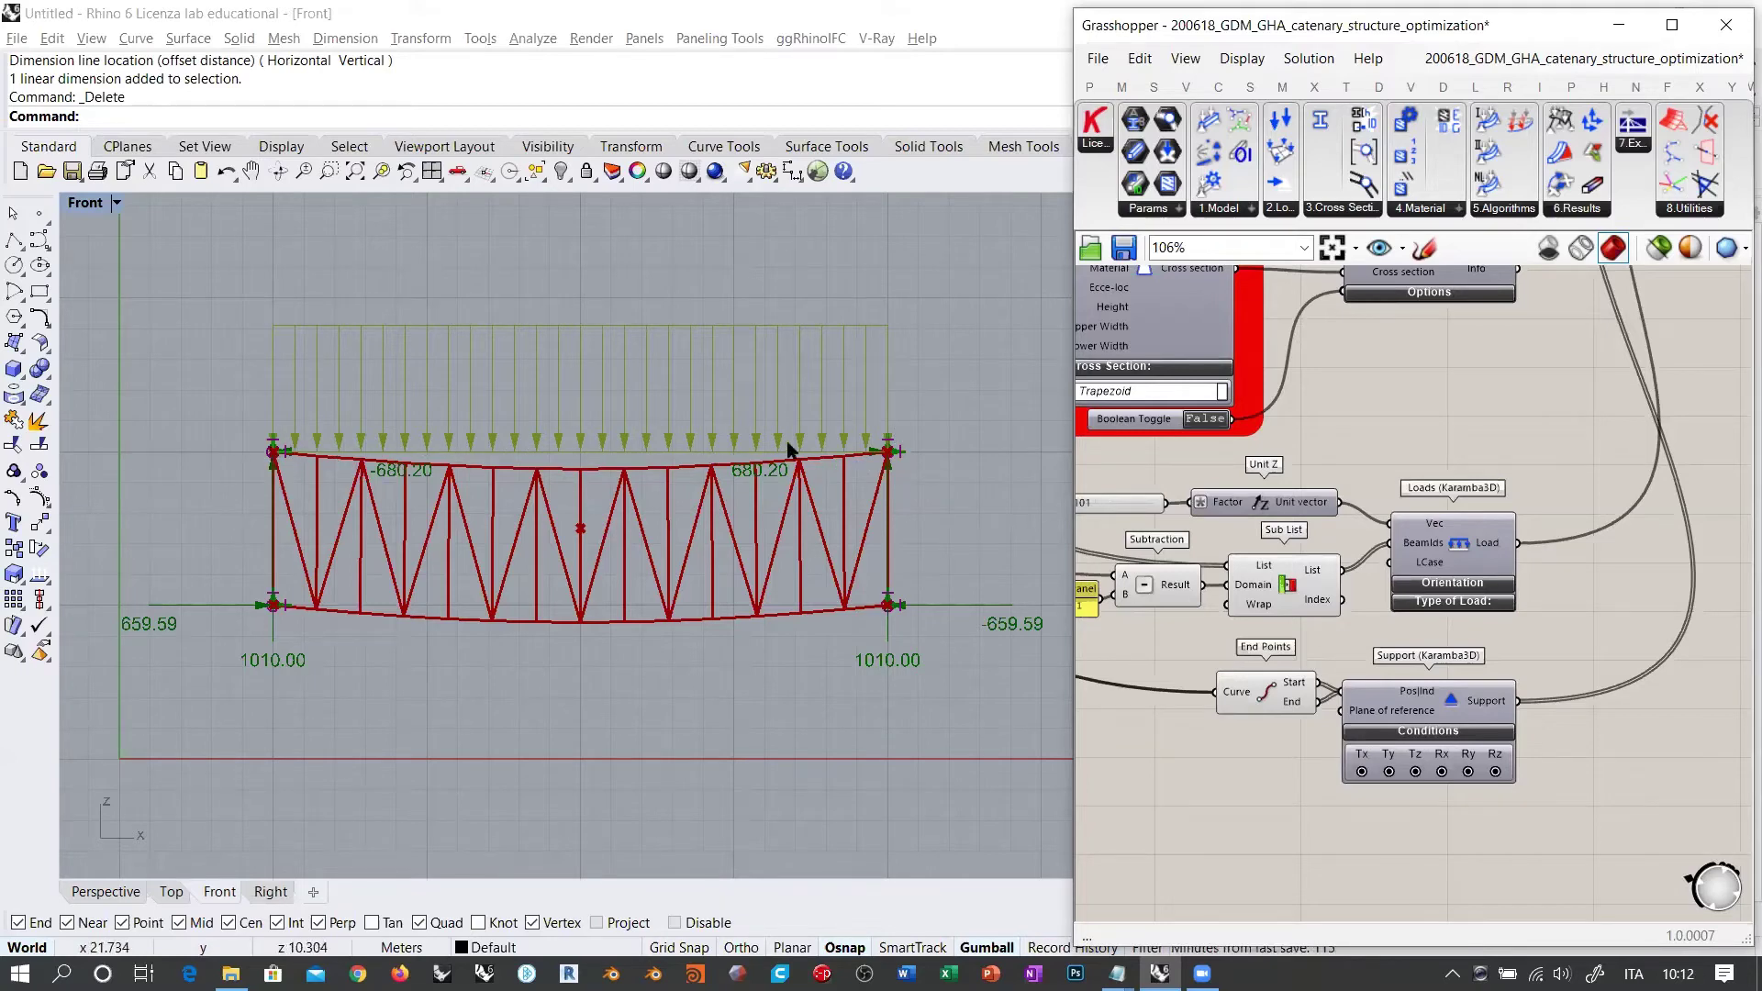
# Step: Set the Loads display scale of the model view component to 0.11
pyautogui.scroll(-5, 1450, 582)
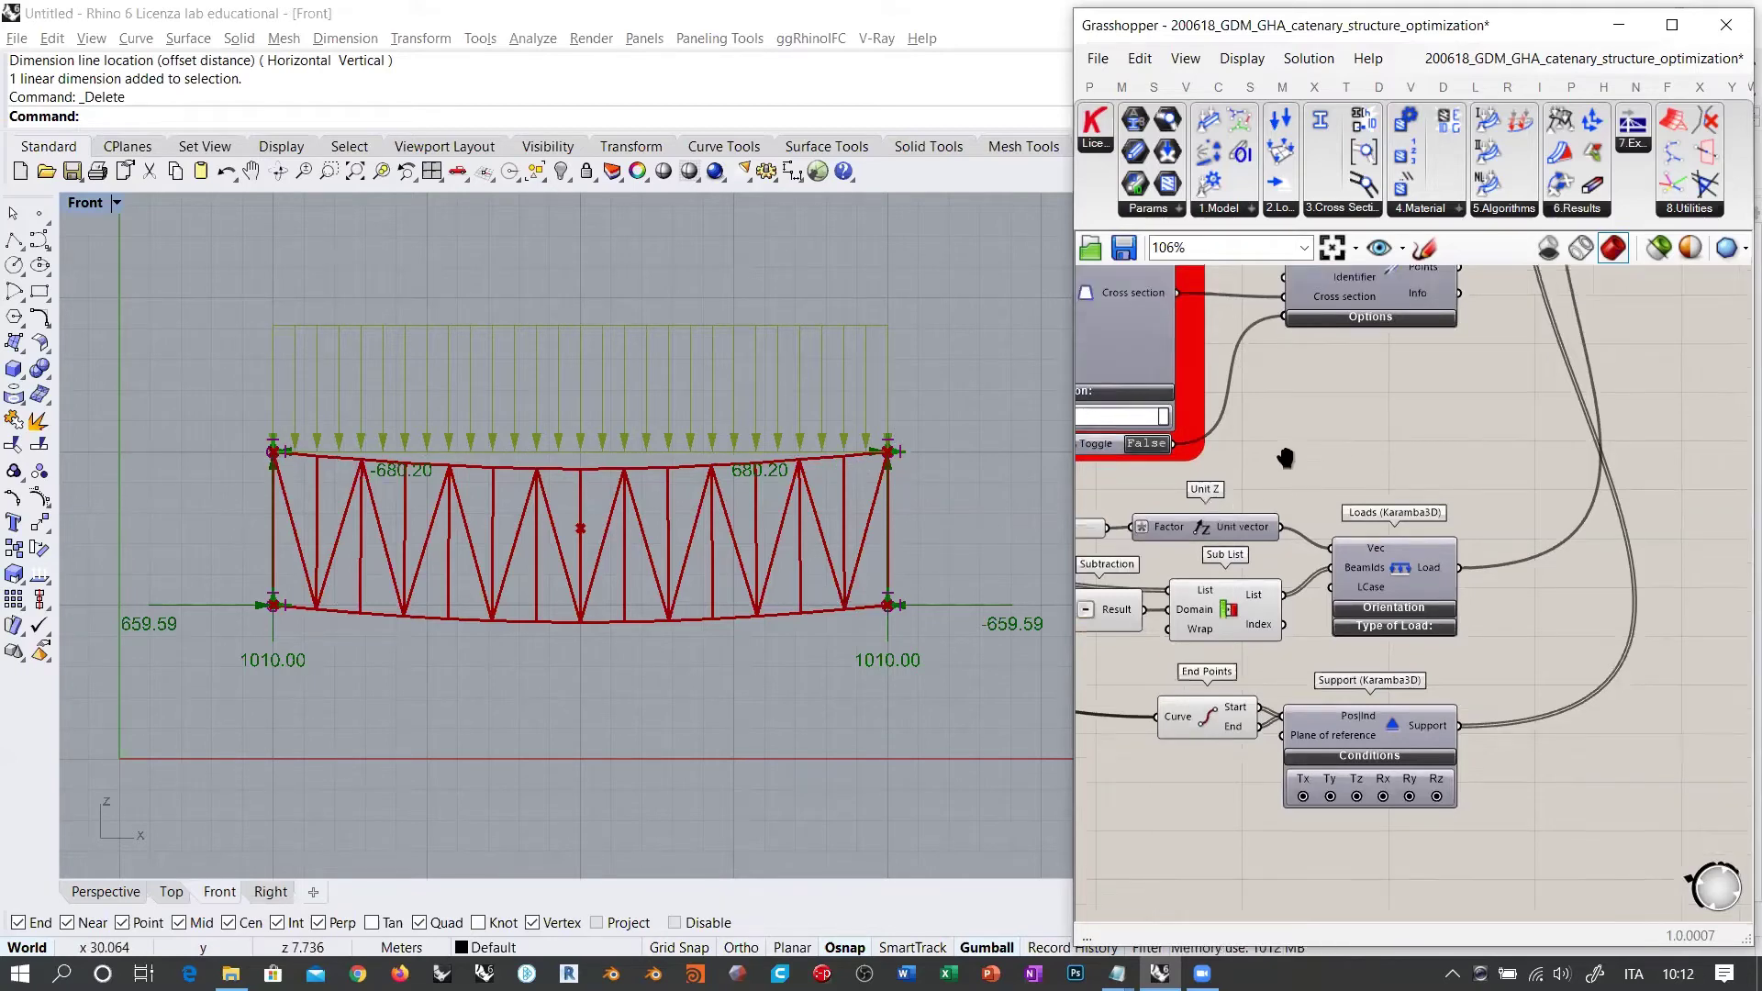
pyautogui.scroll(6, 1449, 582)
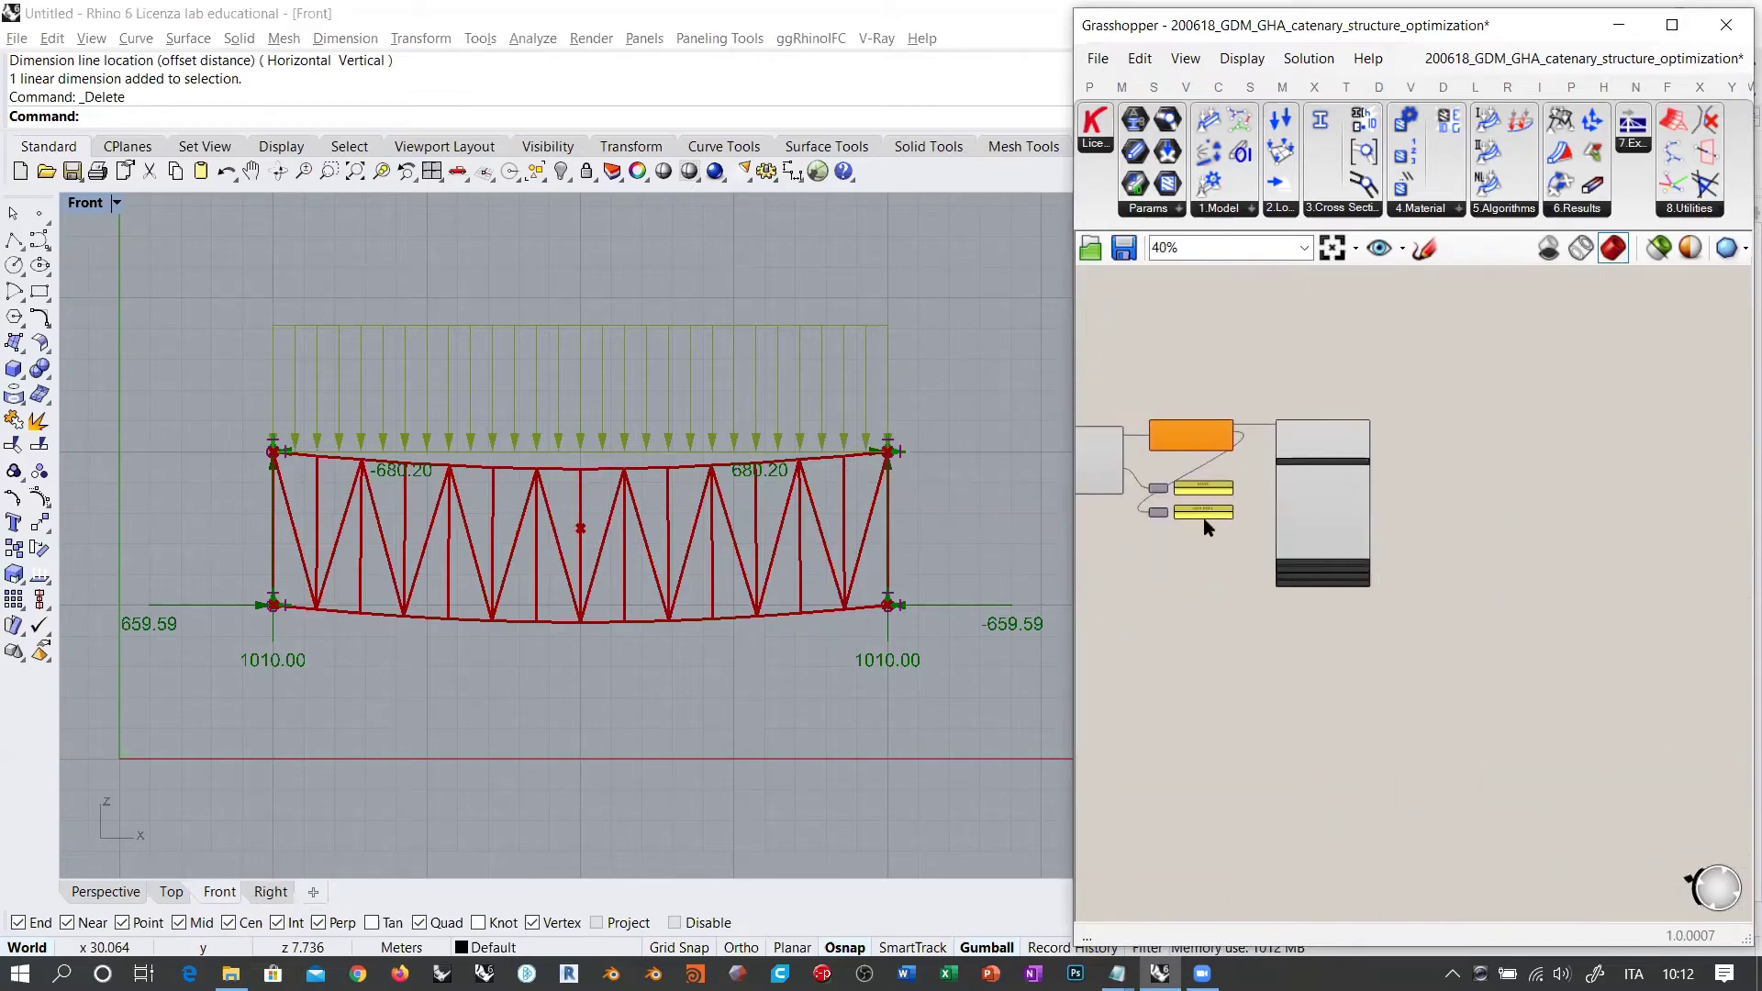
pyautogui.moveTo(1304, 456); pyautogui.dragTo(1179, 428, button='right')
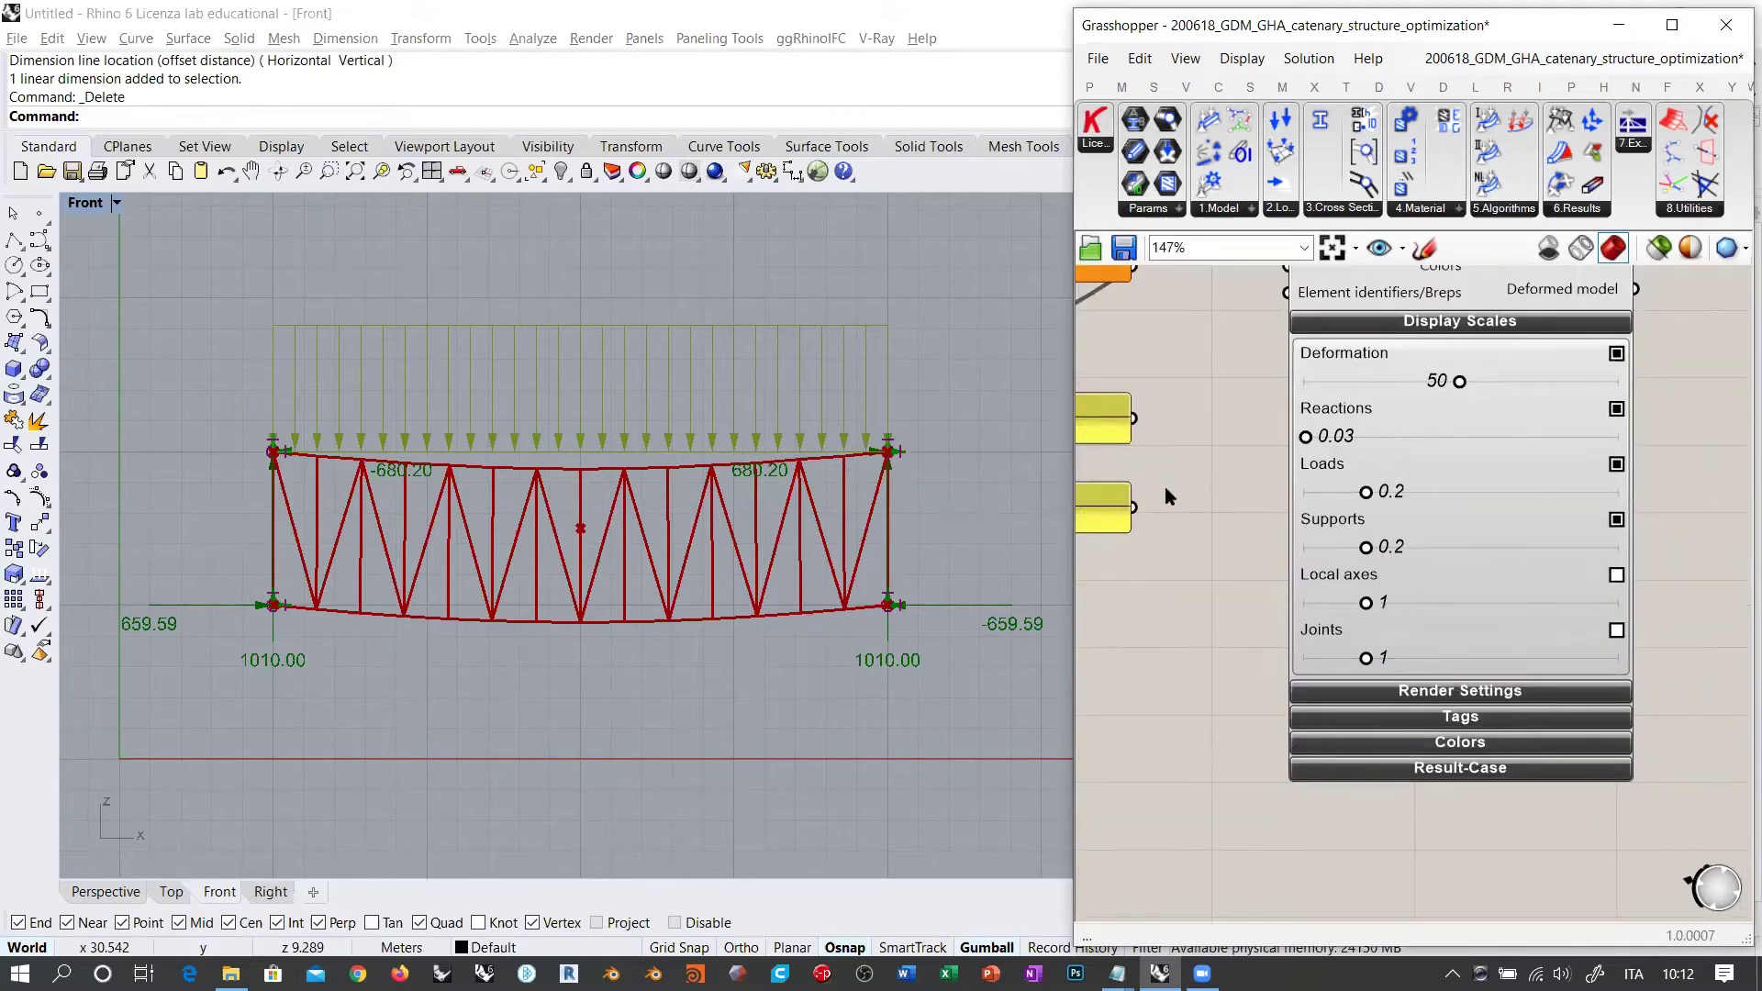
pyautogui.moveTo(1367, 494); pyautogui.dragTo(1342, 495)
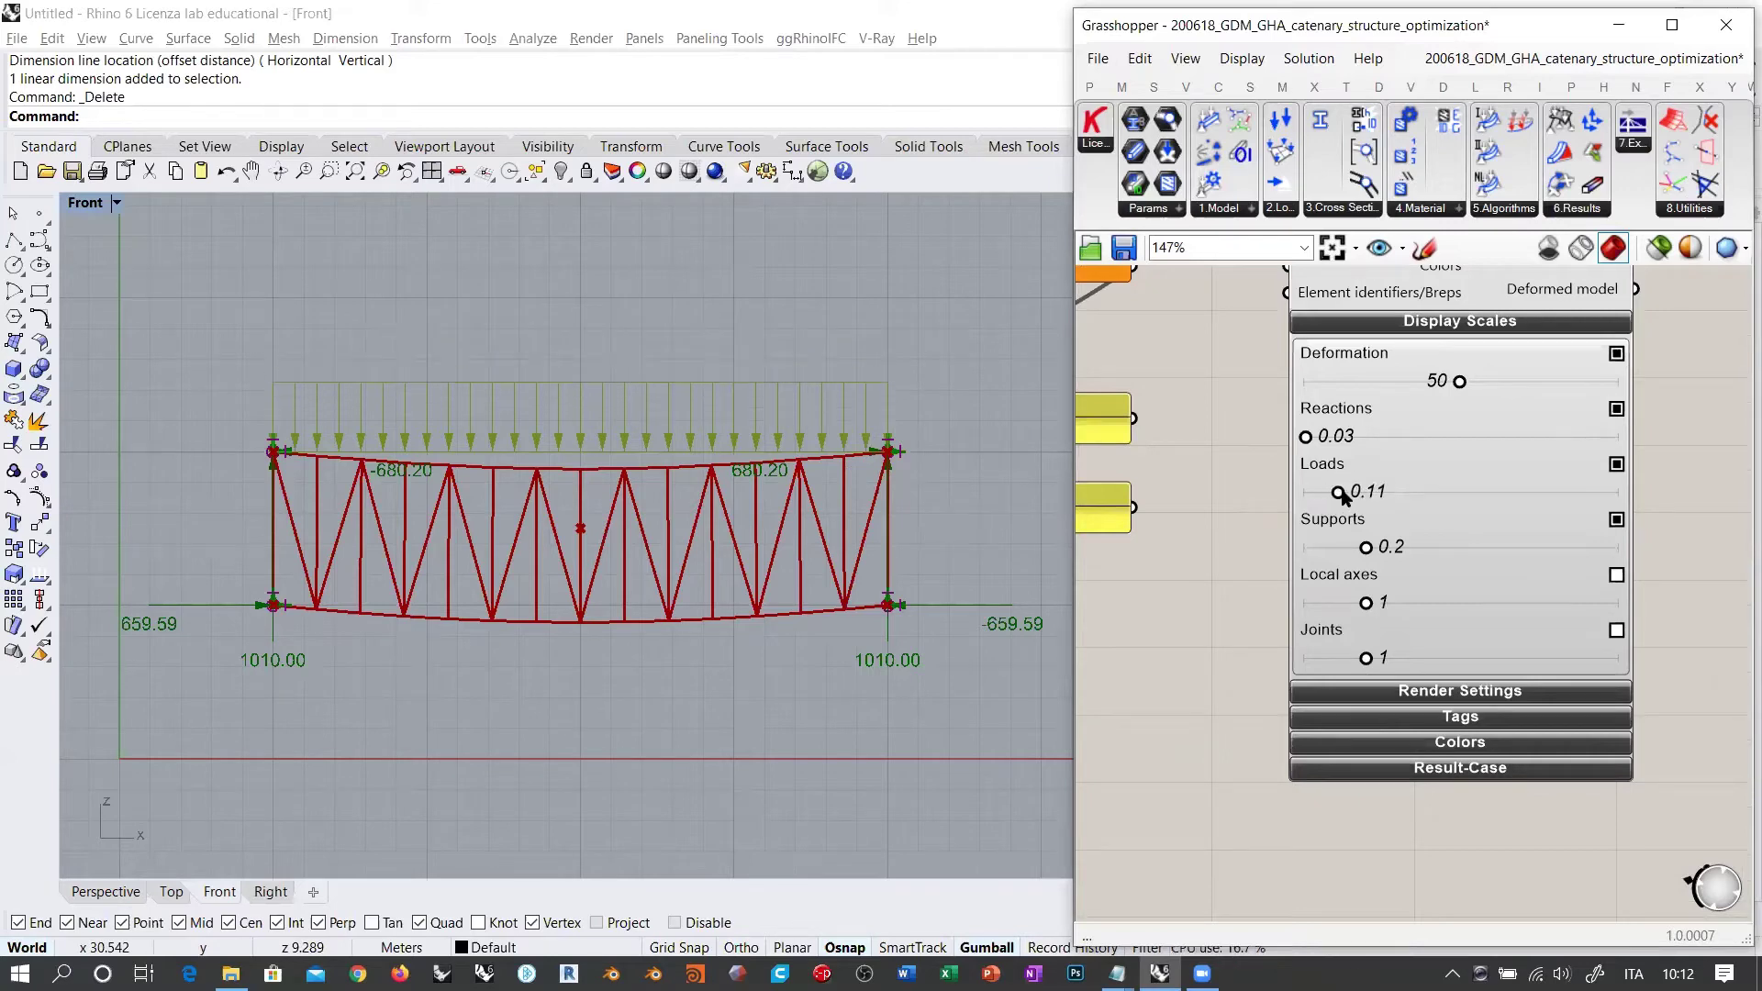
pyautogui.moveTo(835, 457); pyautogui.dragTo(834, 446, button='right')
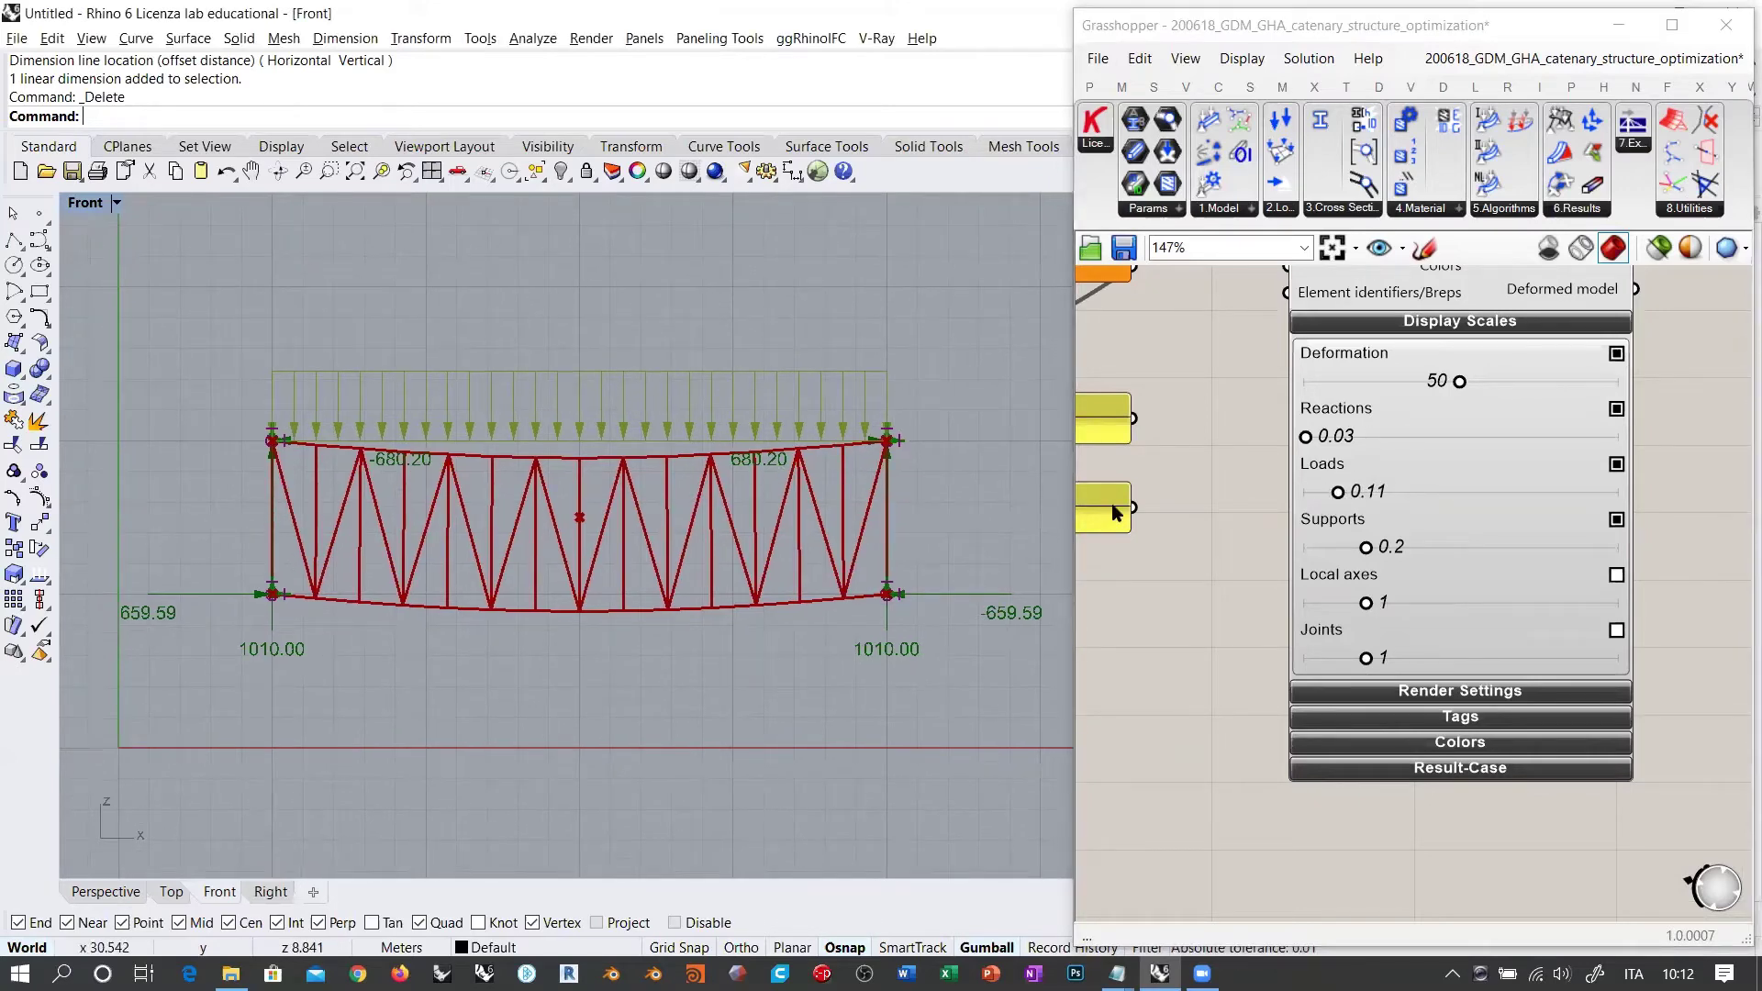
# Step: Switch the Supports display off and back on to identify the support symbols at the truss ends
pyautogui.click(1616, 521)
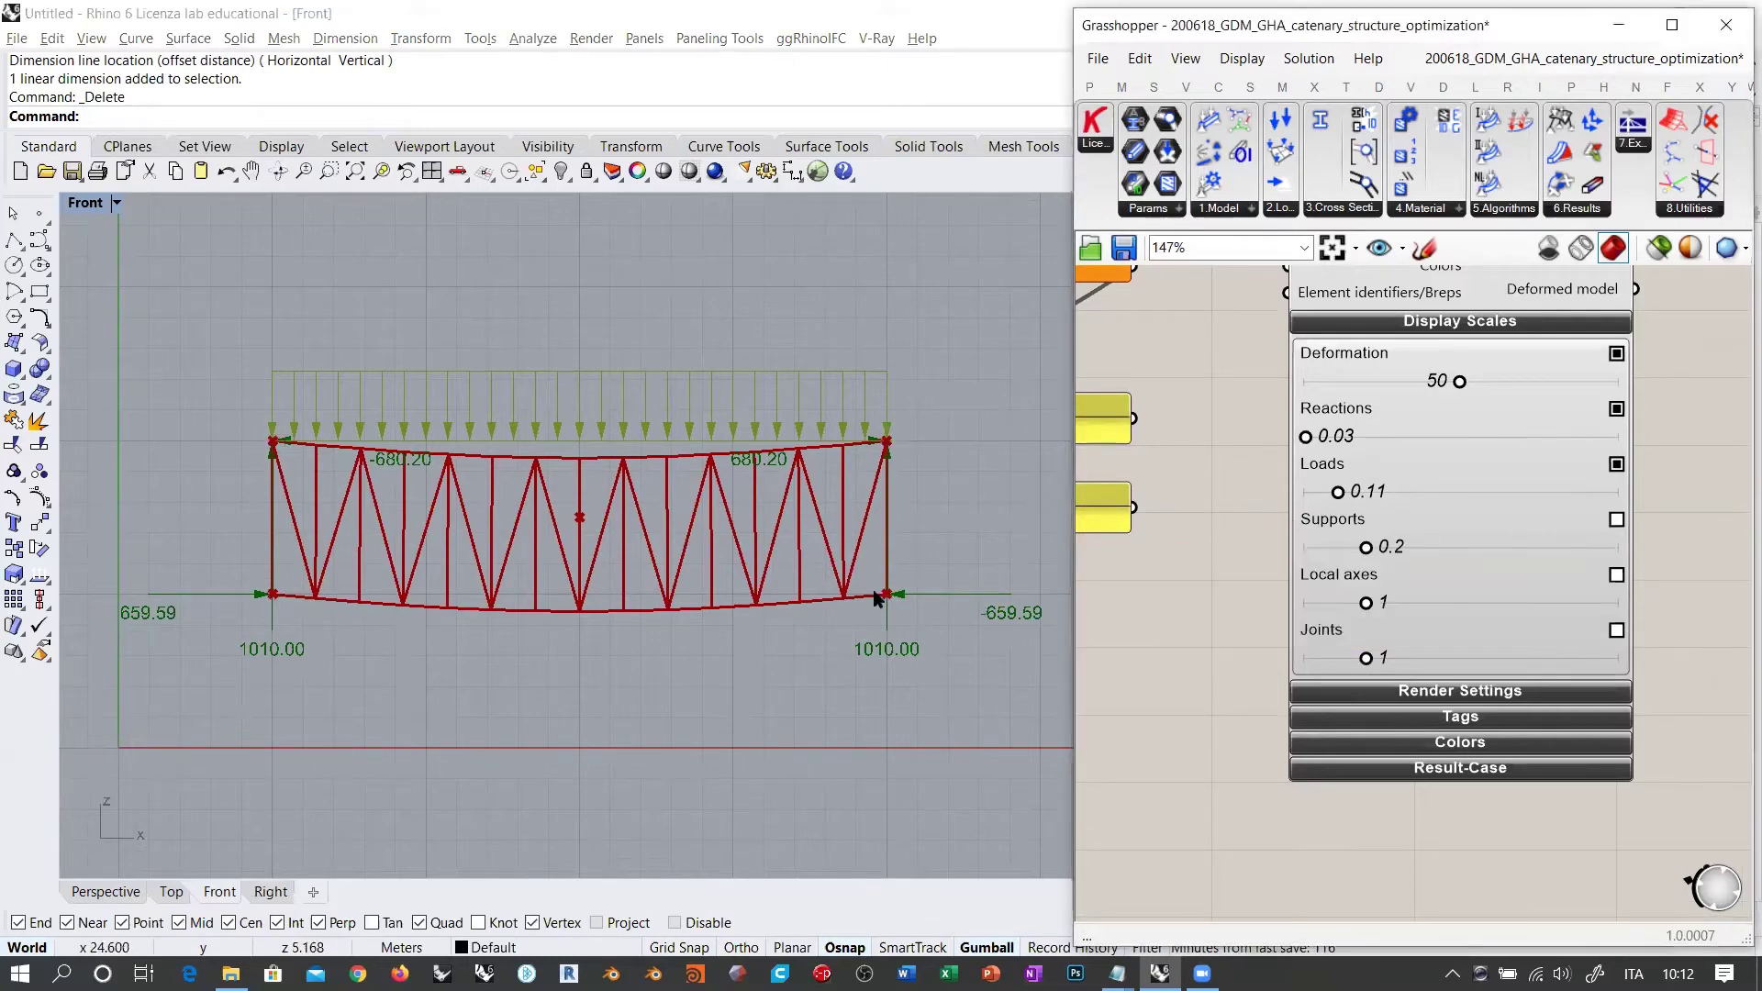
pyautogui.click(1617, 521)
pyautogui.scroll(10, 871, 614)
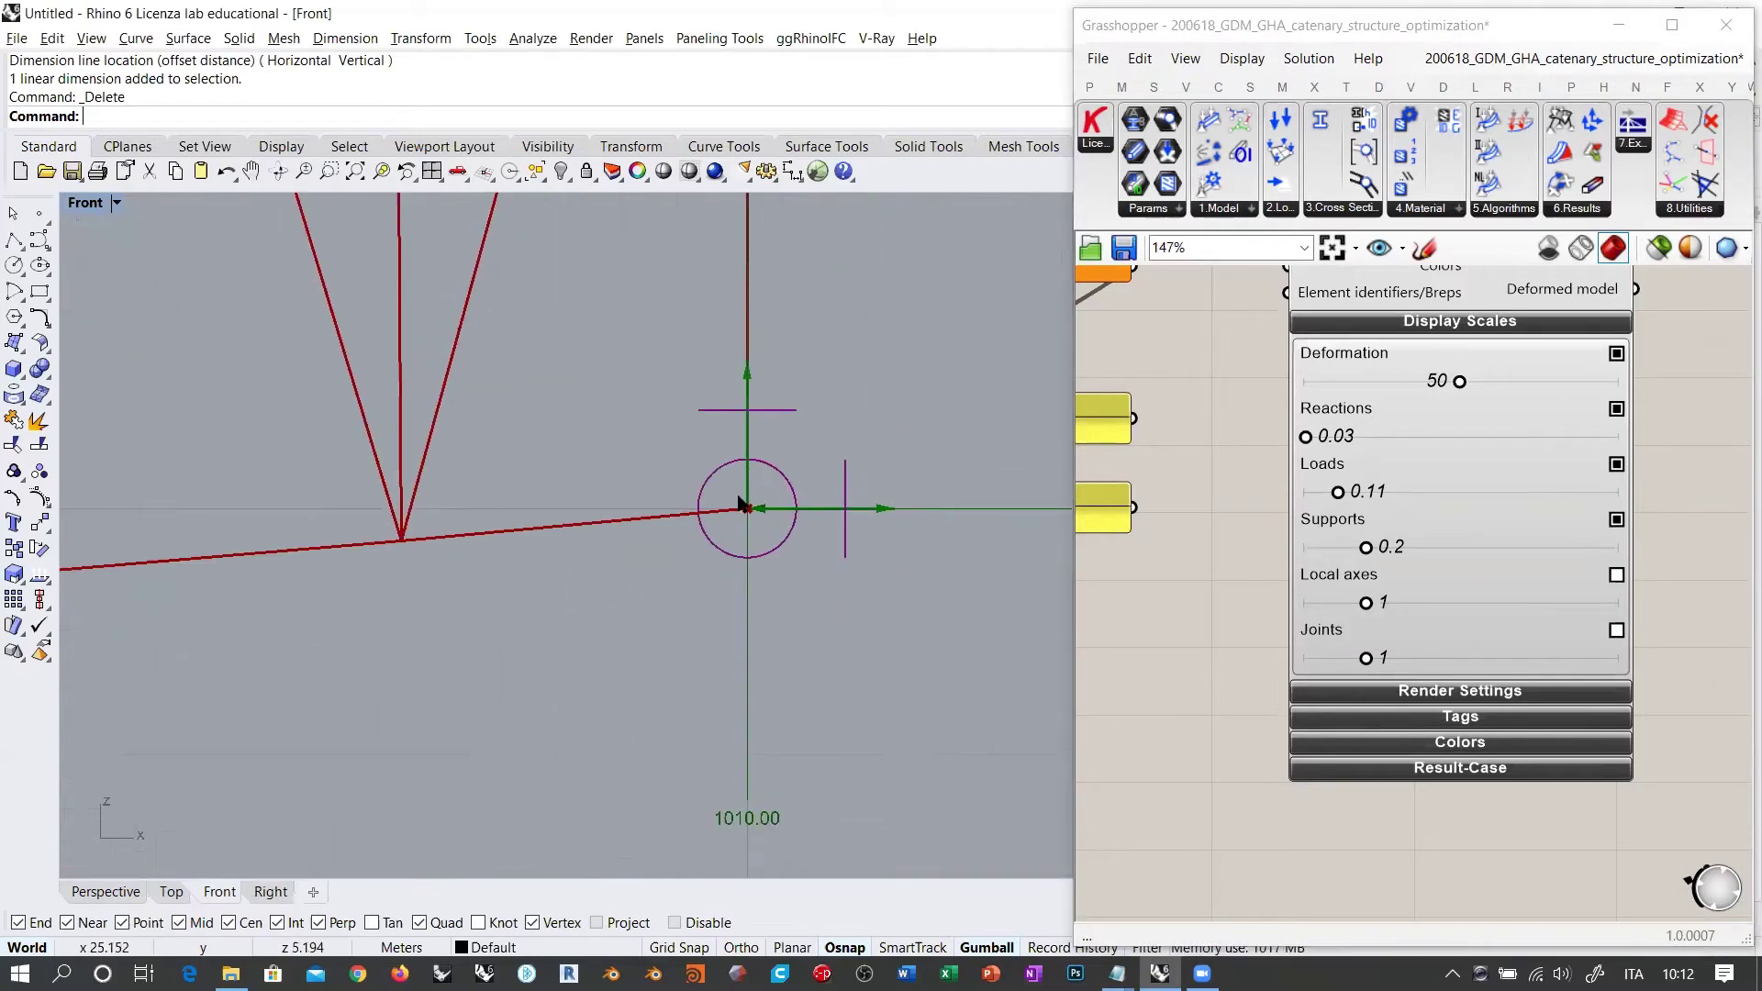
# Step: Switch to the Perspective view and examine the translation arrows and rotation circles at an upper corner support
pyautogui.click(128, 892)
pyautogui.moveTo(557, 661); pyautogui.dragTo(753, 510, button='right')
pyautogui.scroll(10, 737, 529)
pyautogui.scroll(5, 737, 528)
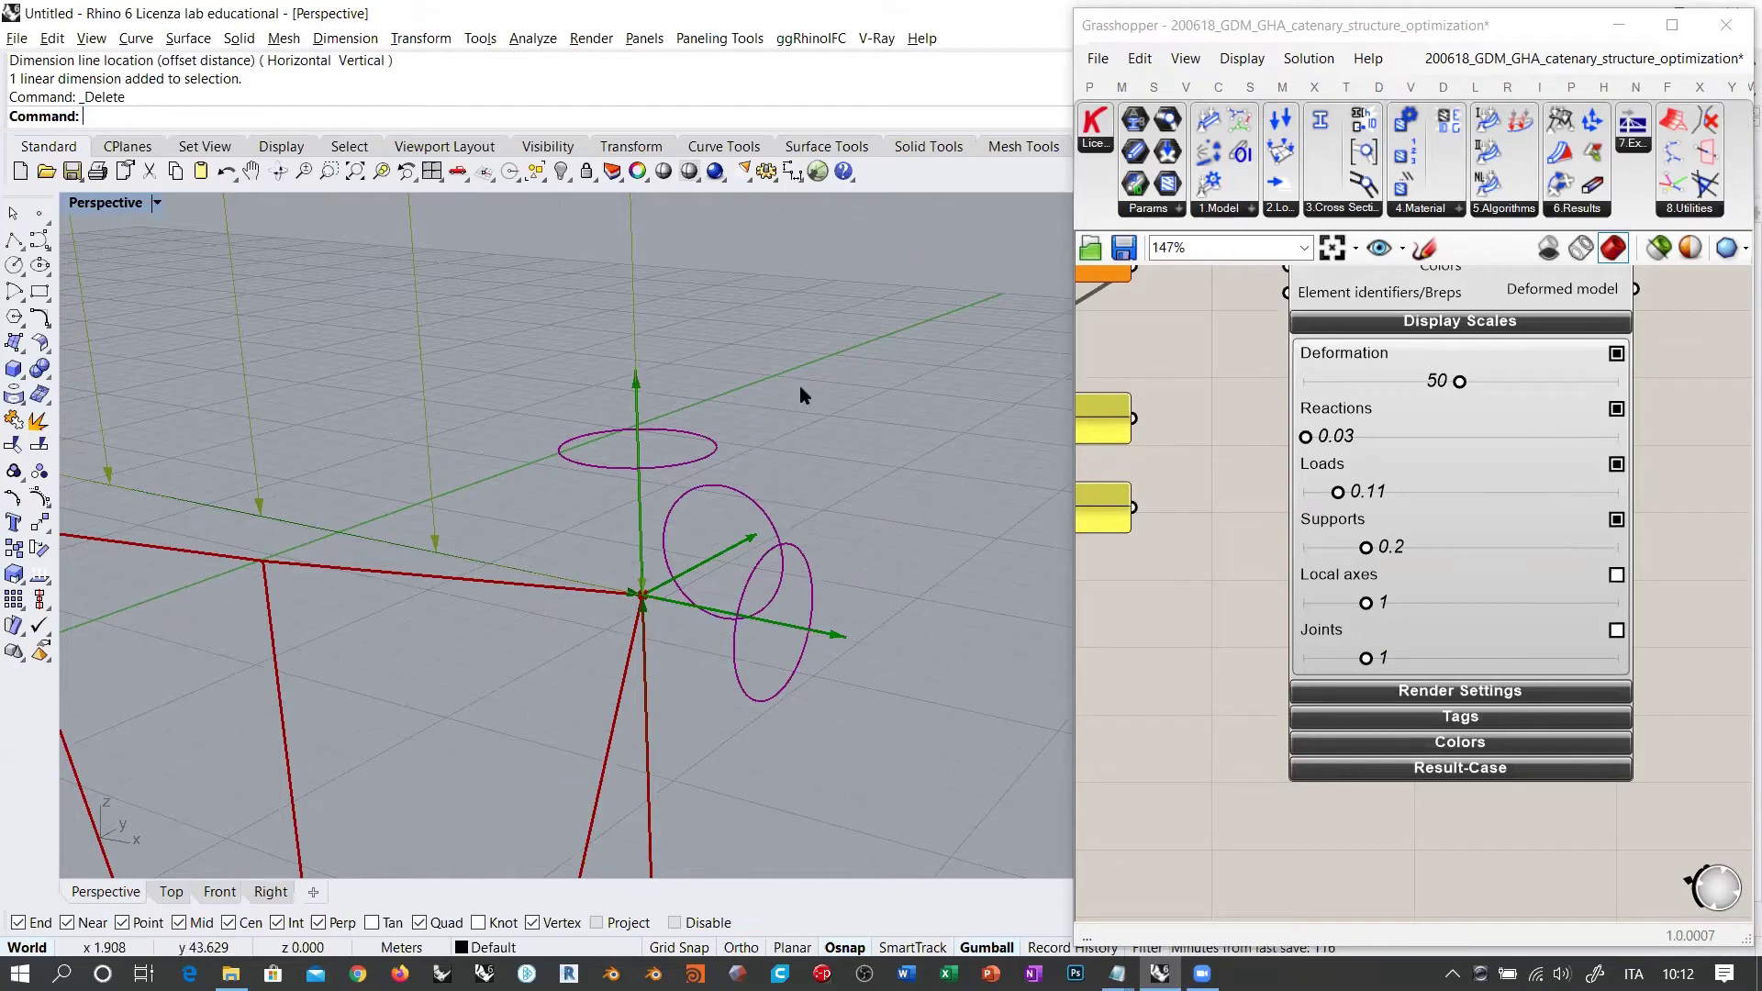
pyautogui.scroll(-8, 800, 397)
pyautogui.scroll(7, 801, 466)
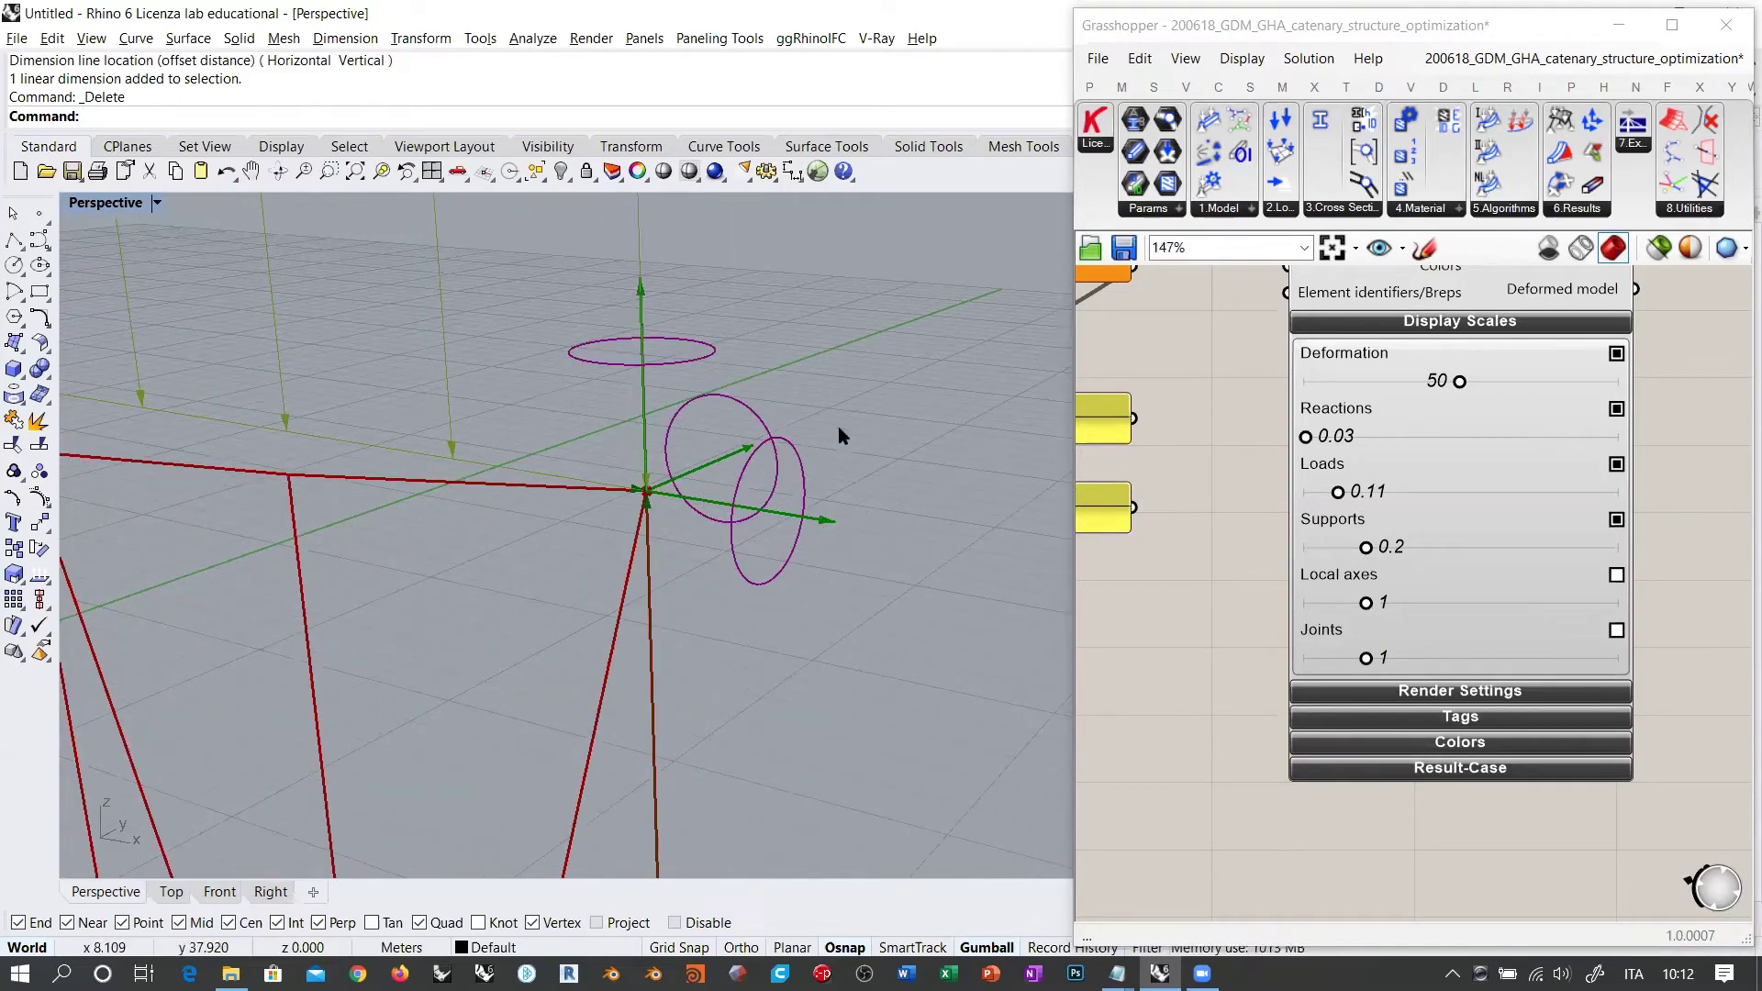
pyautogui.scroll(-10, 839, 435)
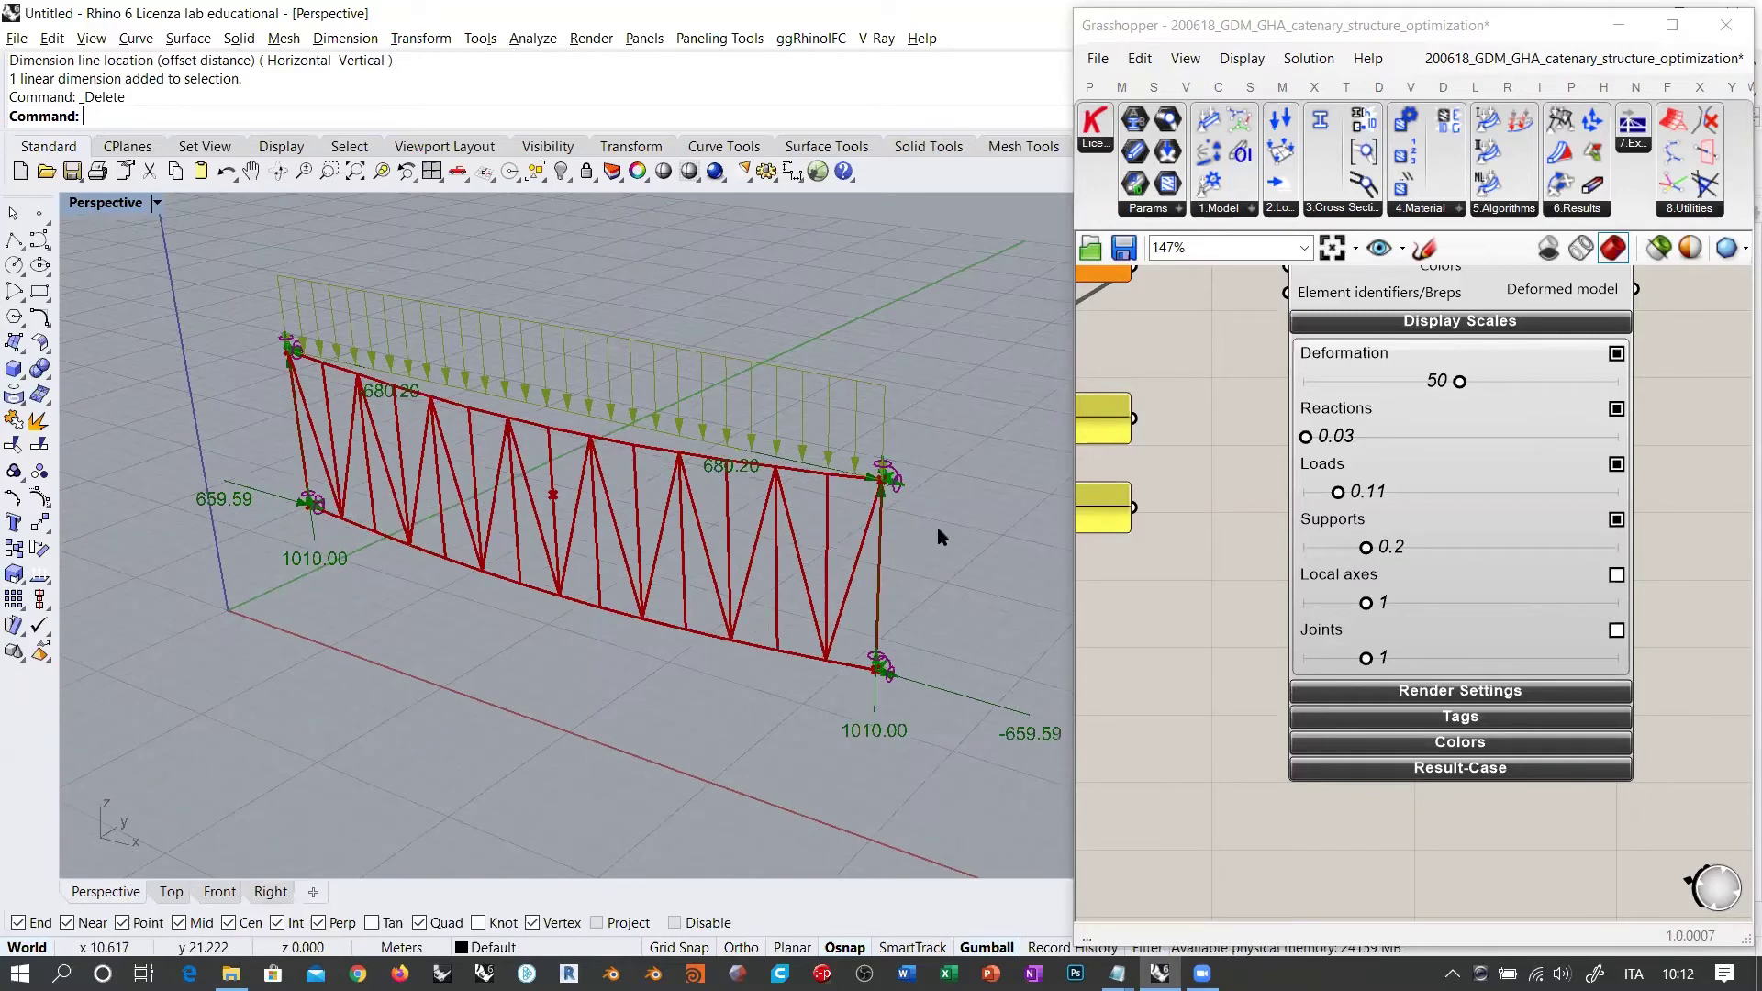
# Step: Release the Tx condition of the Support component and inspect the support symbols, reactions and deformed truss
pyautogui.scroll(-8, 1214, 606)
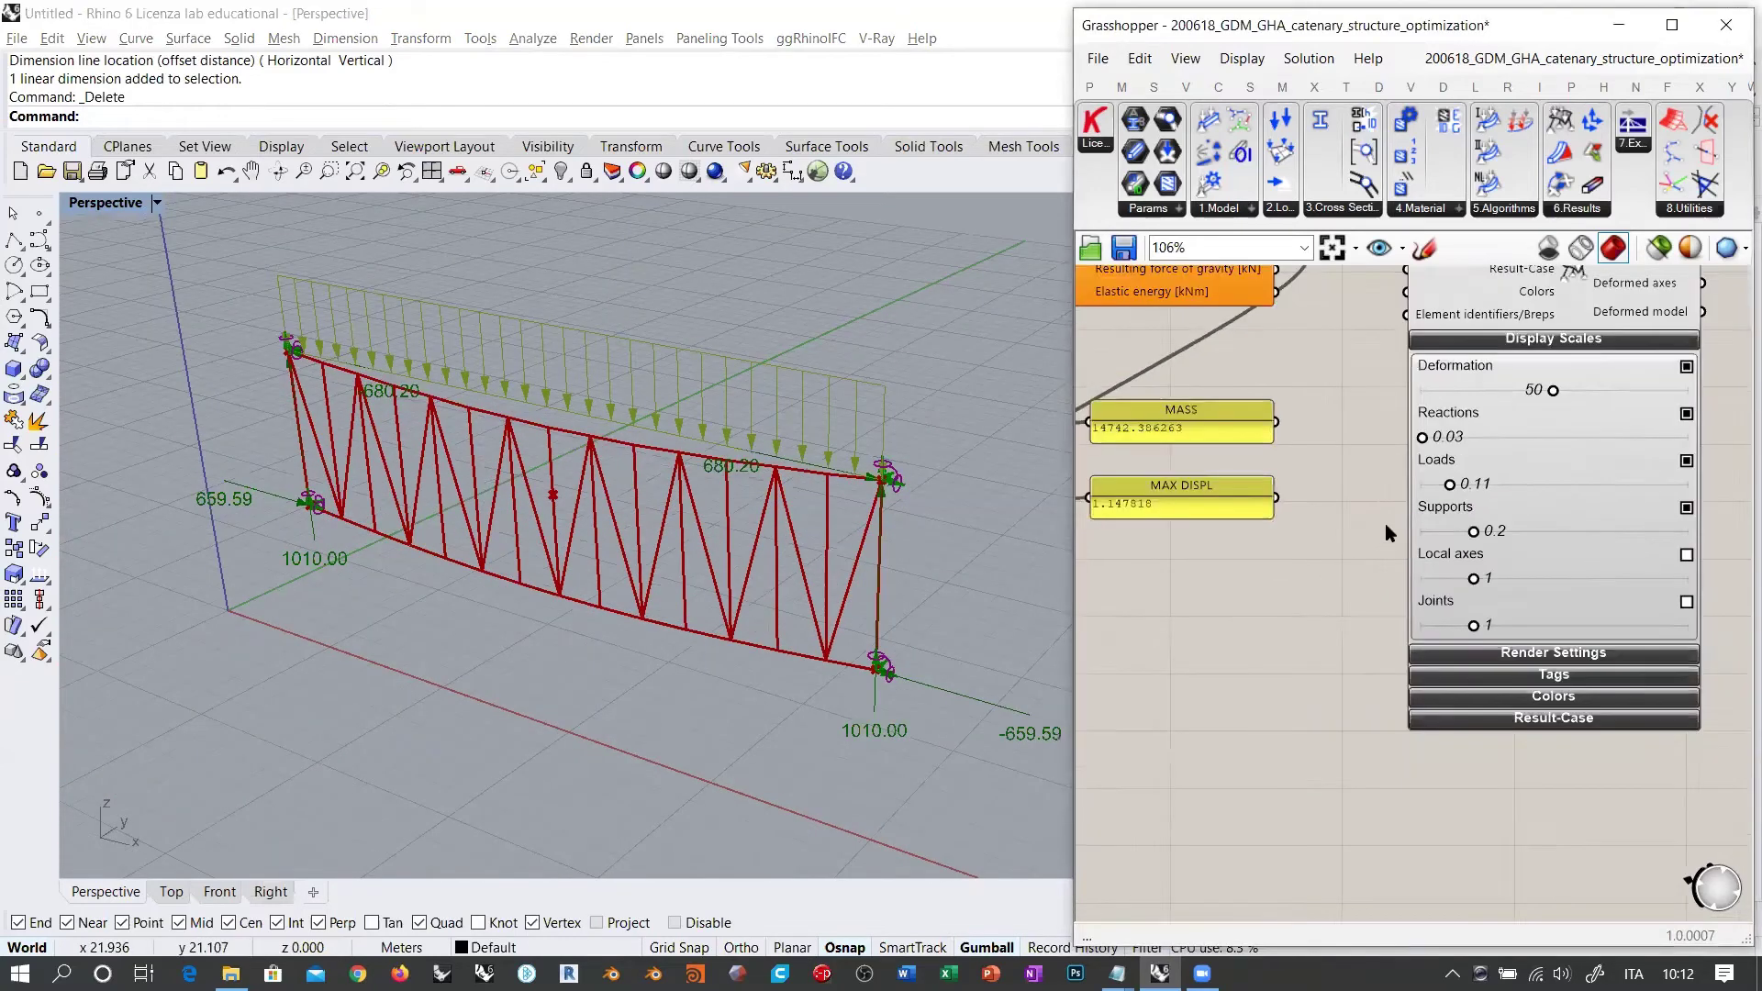
pyautogui.moveTo(1494, 631); pyautogui.dragTo(1748, 625, button='right')
pyautogui.scroll(8, 1418, 613)
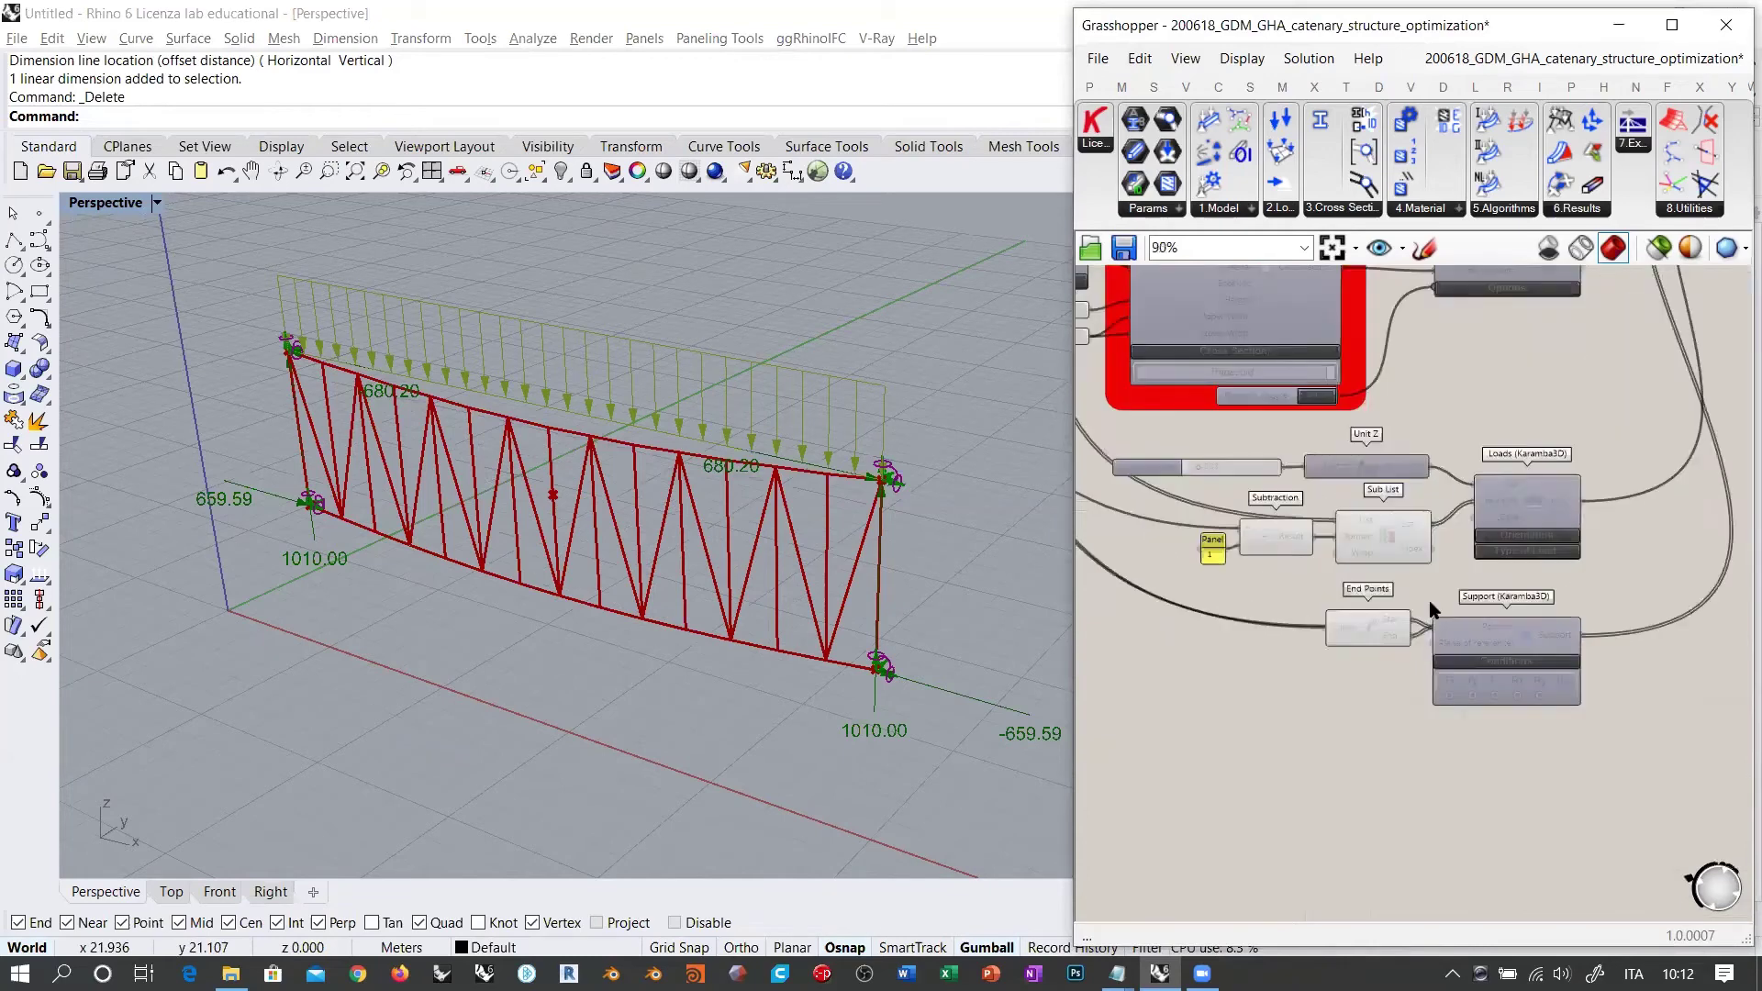
pyautogui.moveTo(1458, 498); pyautogui.dragTo(1225, 308, button='right')
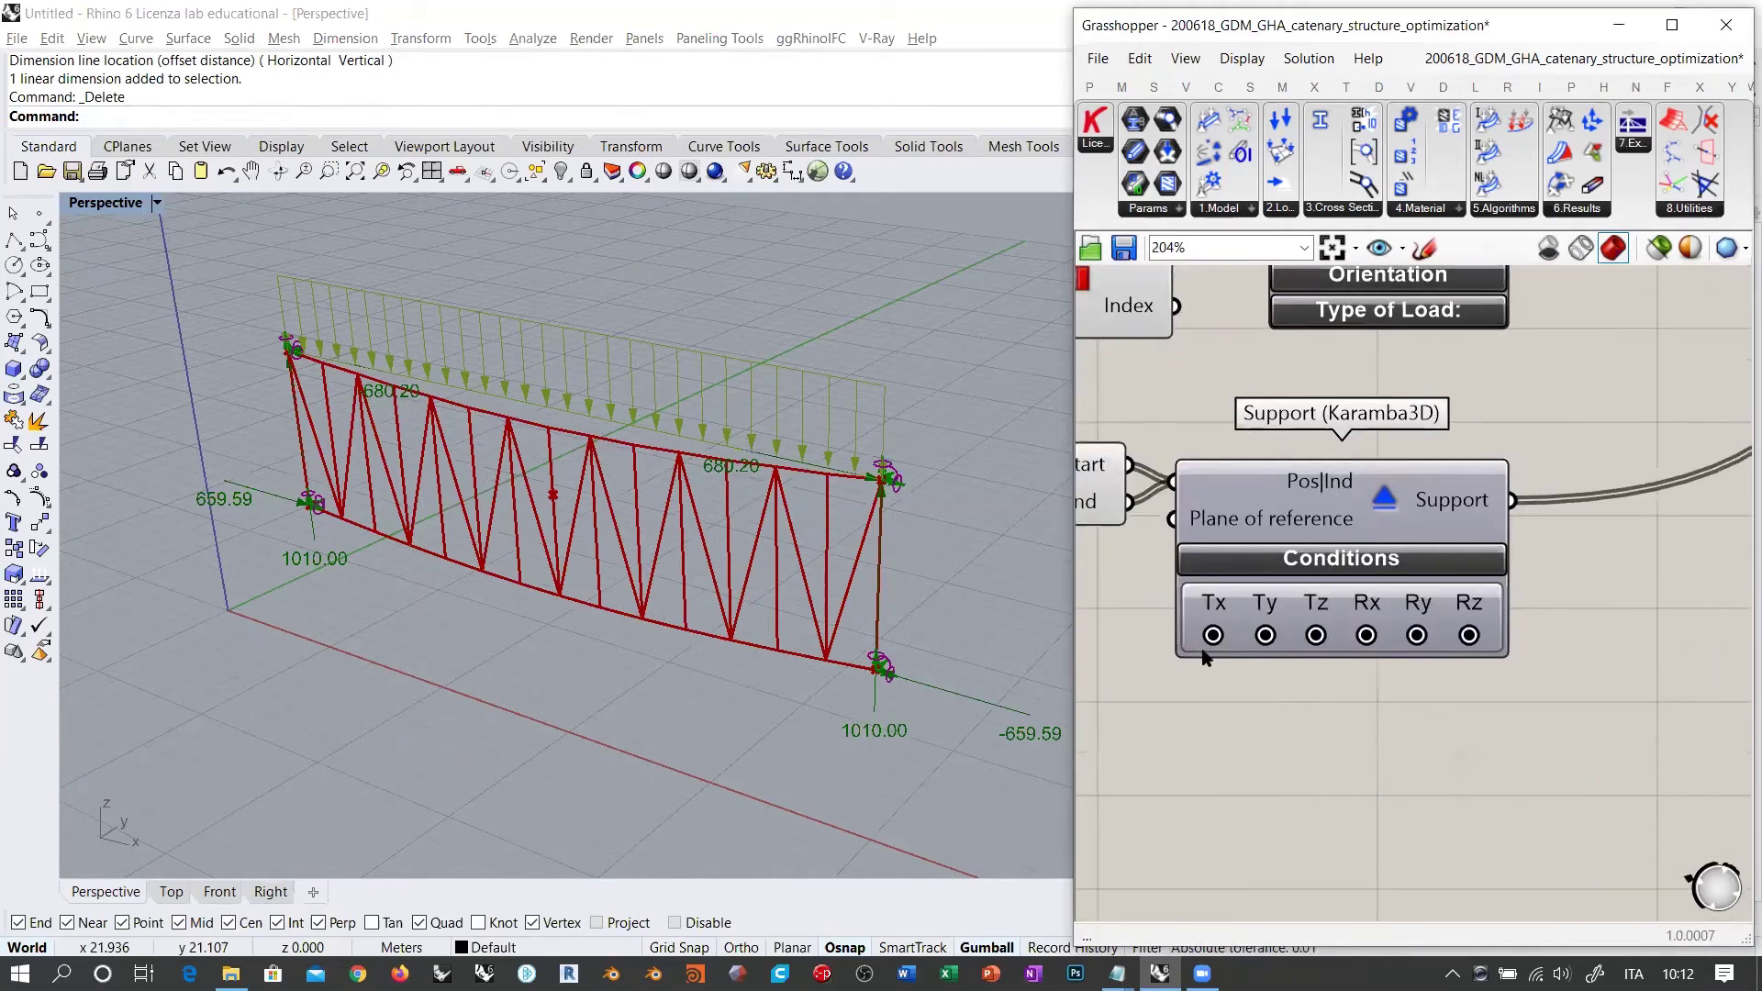
pyautogui.click(1213, 635)
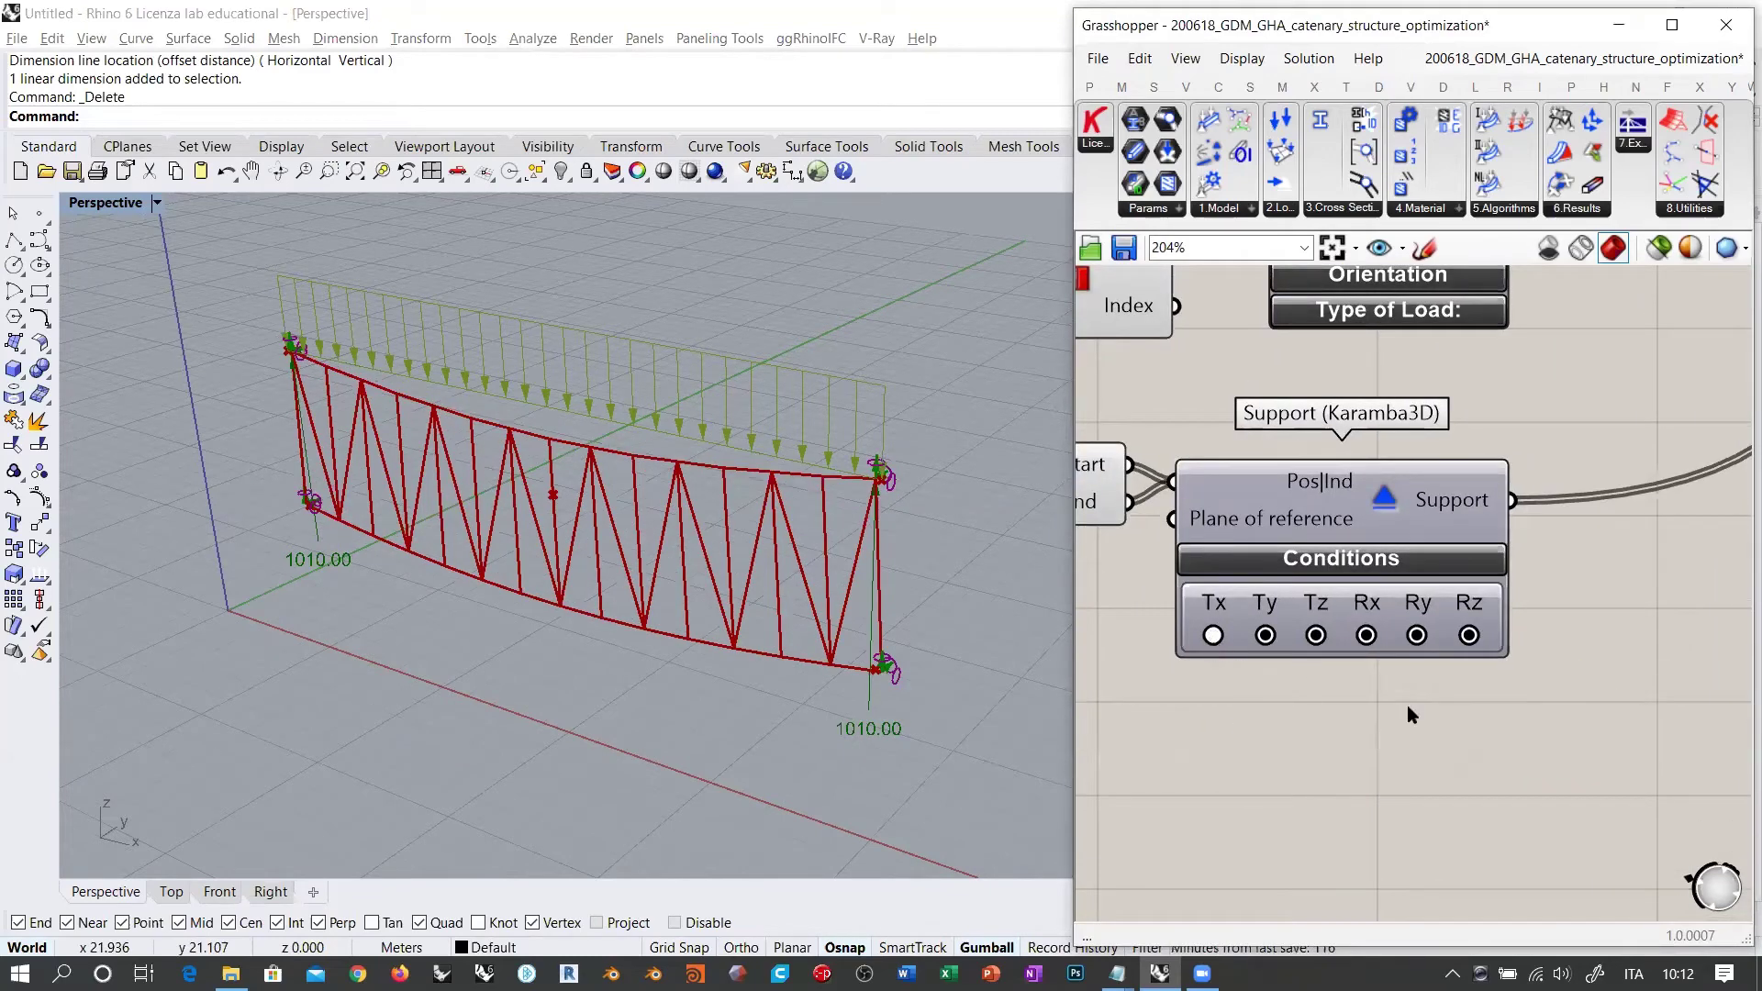
pyautogui.scroll(5, 888, 502)
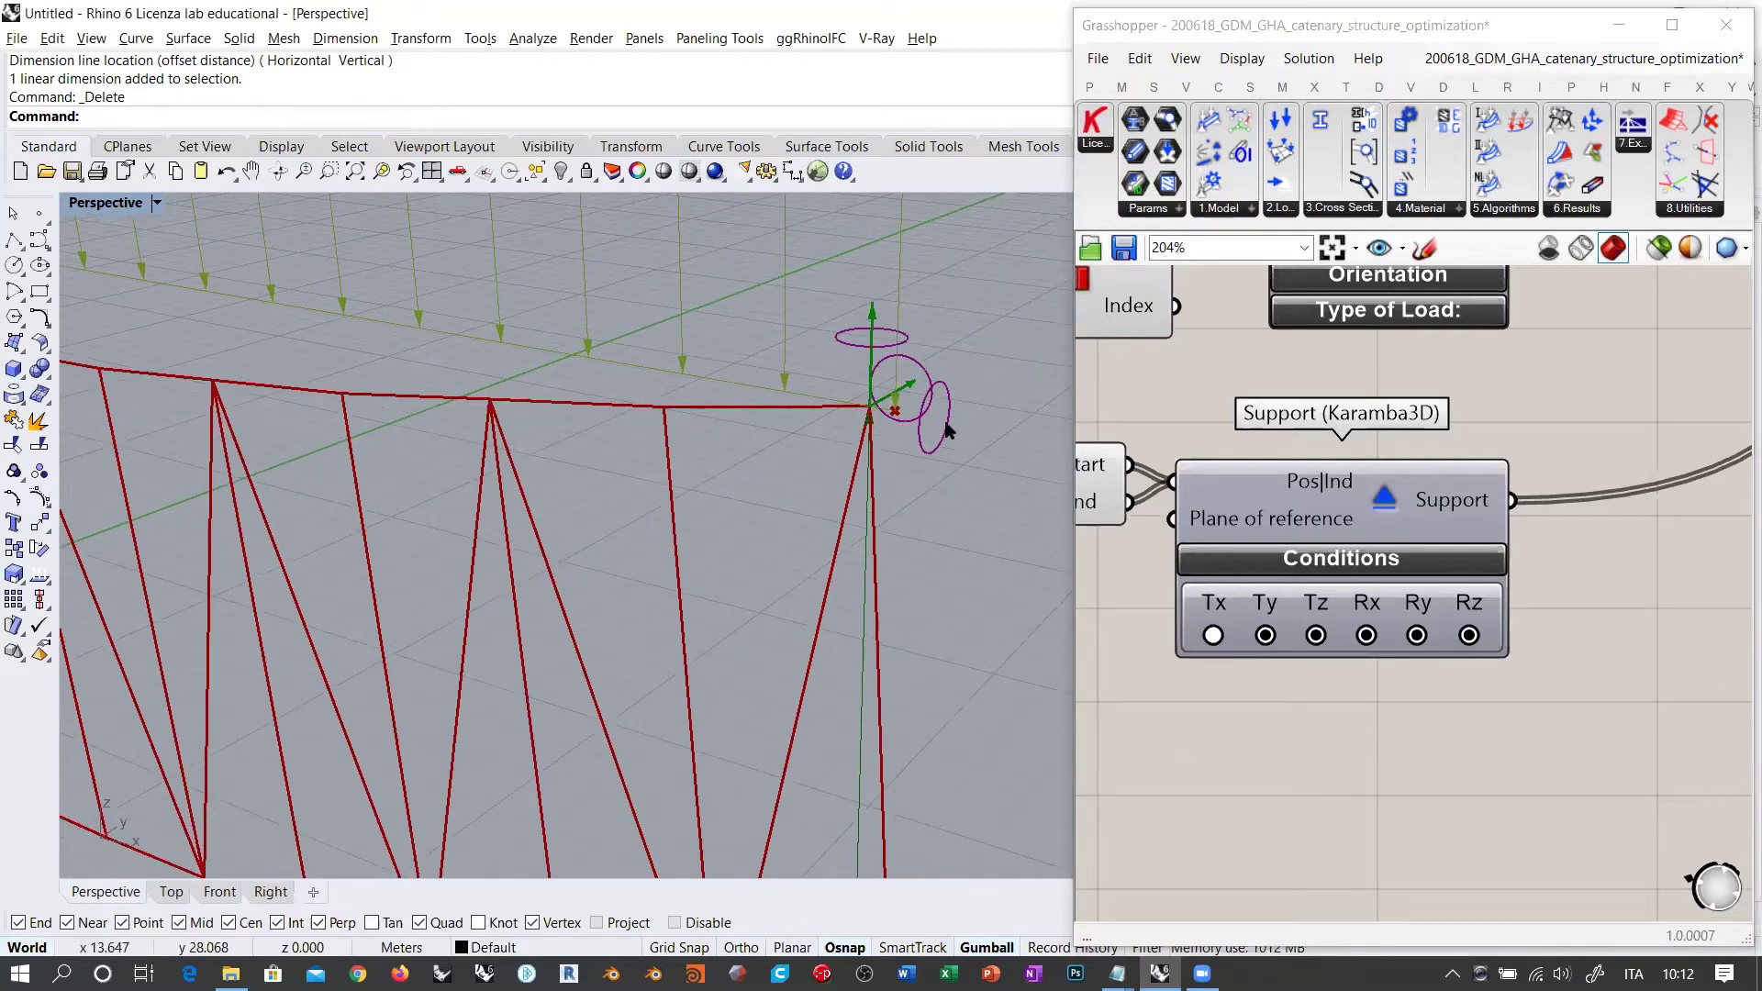
pyautogui.scroll(-7, 745, 410)
pyautogui.moveTo(759, 472); pyautogui.dragTo(970, 639, button='right')
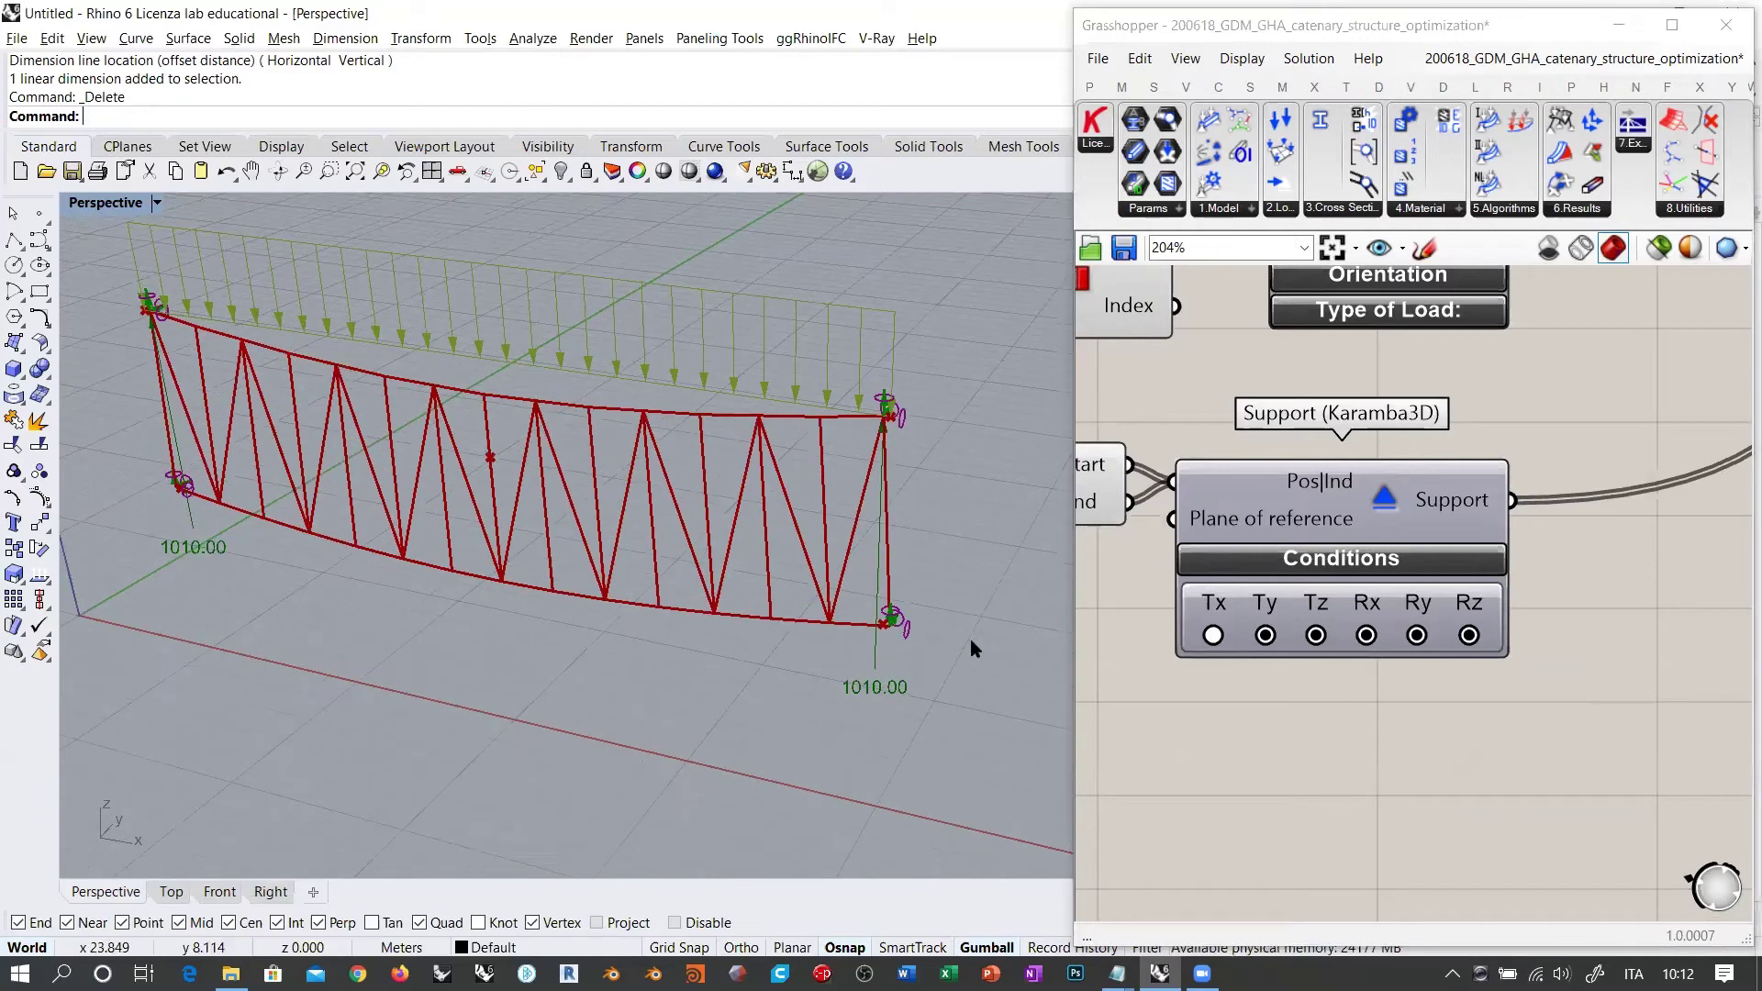
# Step: Fix the Tx condition of the Support component again and inspect the horizontal reactions in Perspective
pyautogui.click(1212, 636)
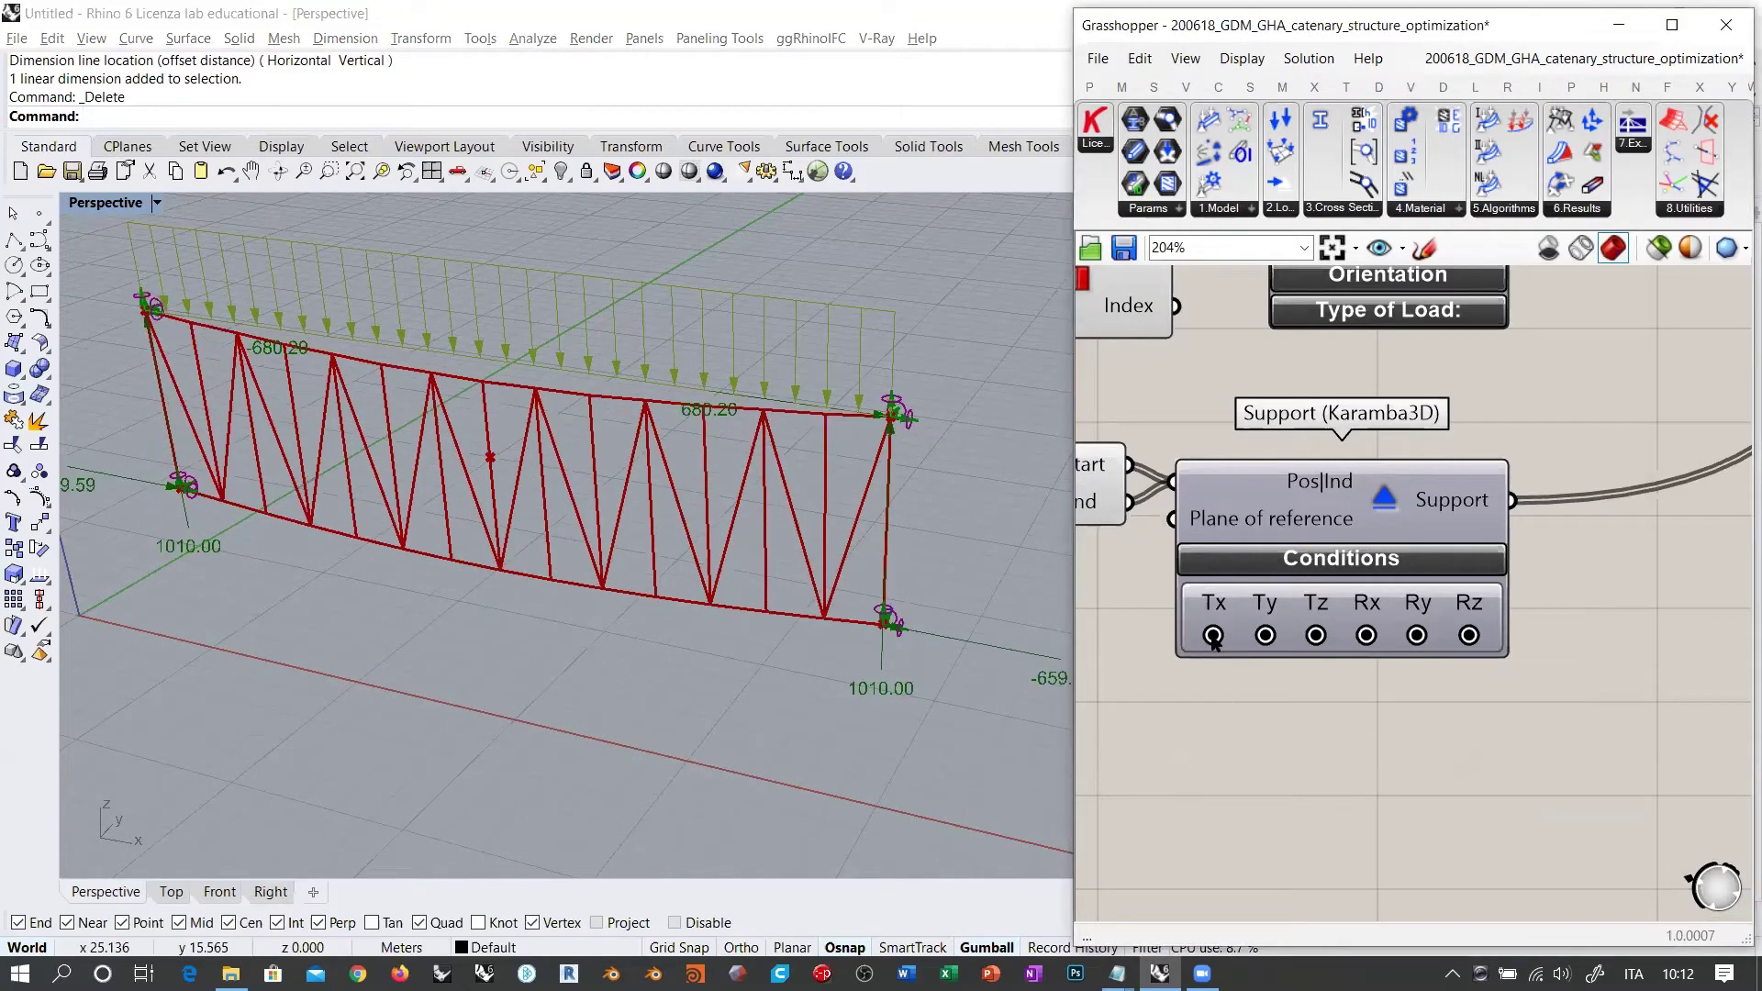
pyautogui.scroll(-4, 617, 515)
pyautogui.moveTo(656, 535); pyautogui.dragTo(945, 565, button='right')
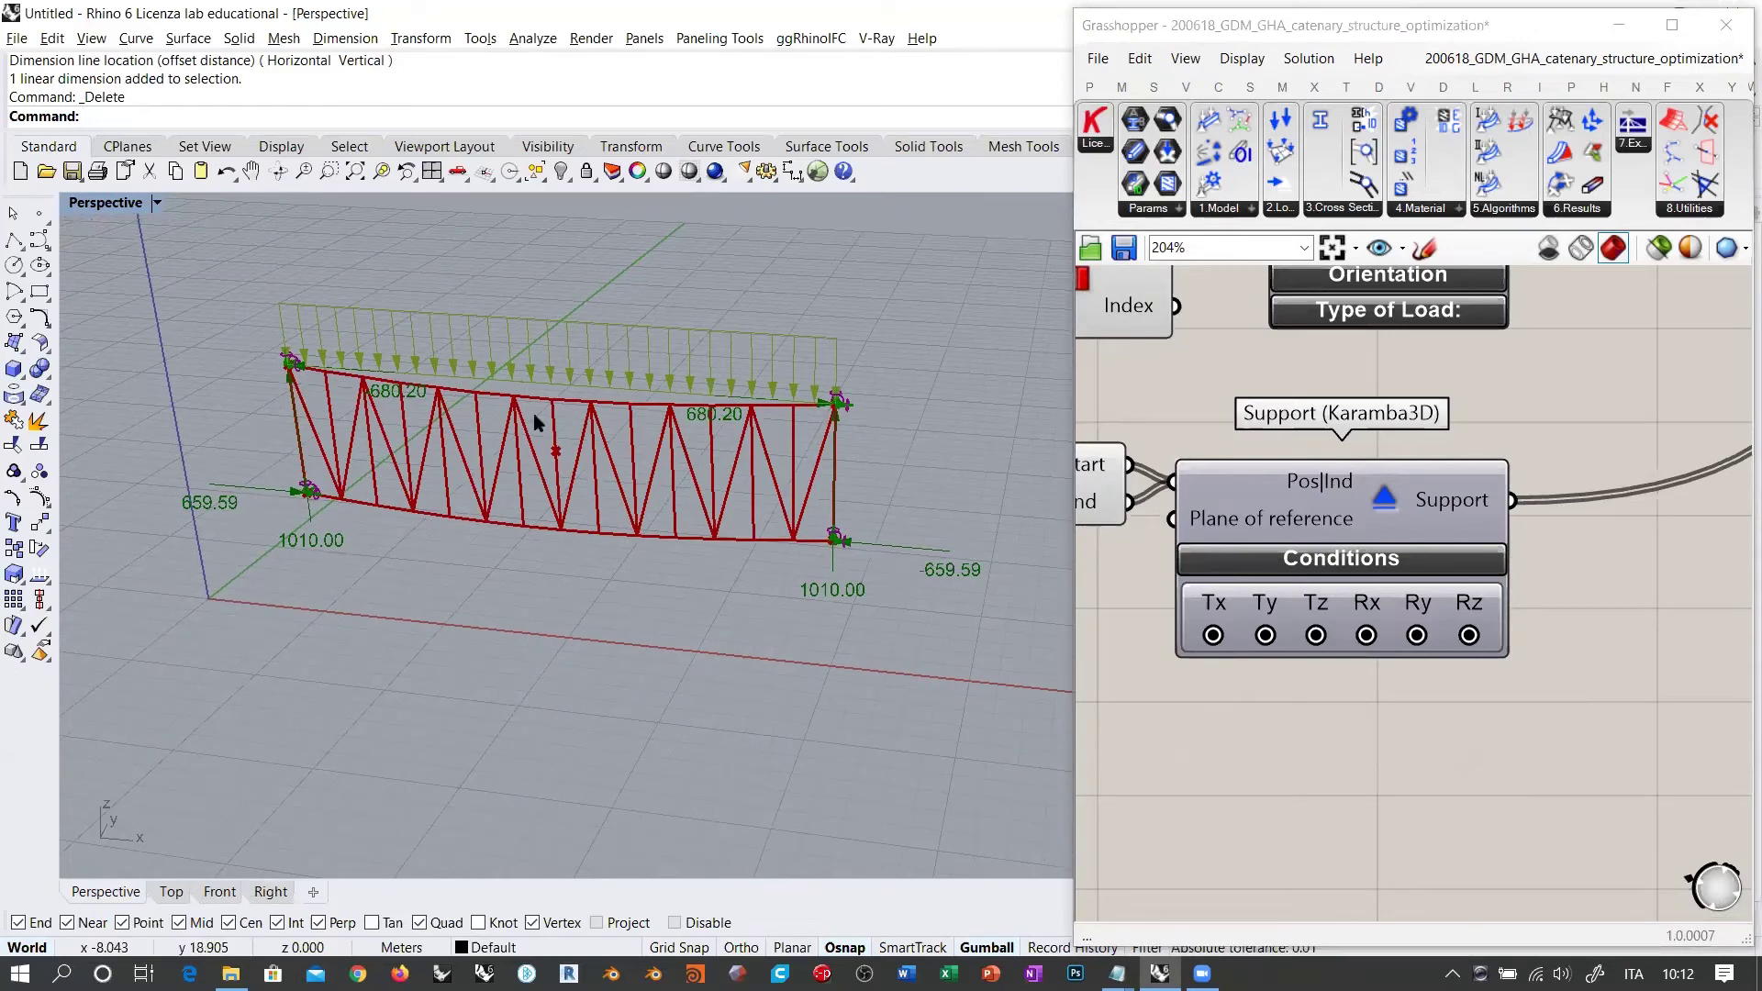
pyautogui.moveTo(944, 507); pyautogui.dragTo(956, 480, button='right')
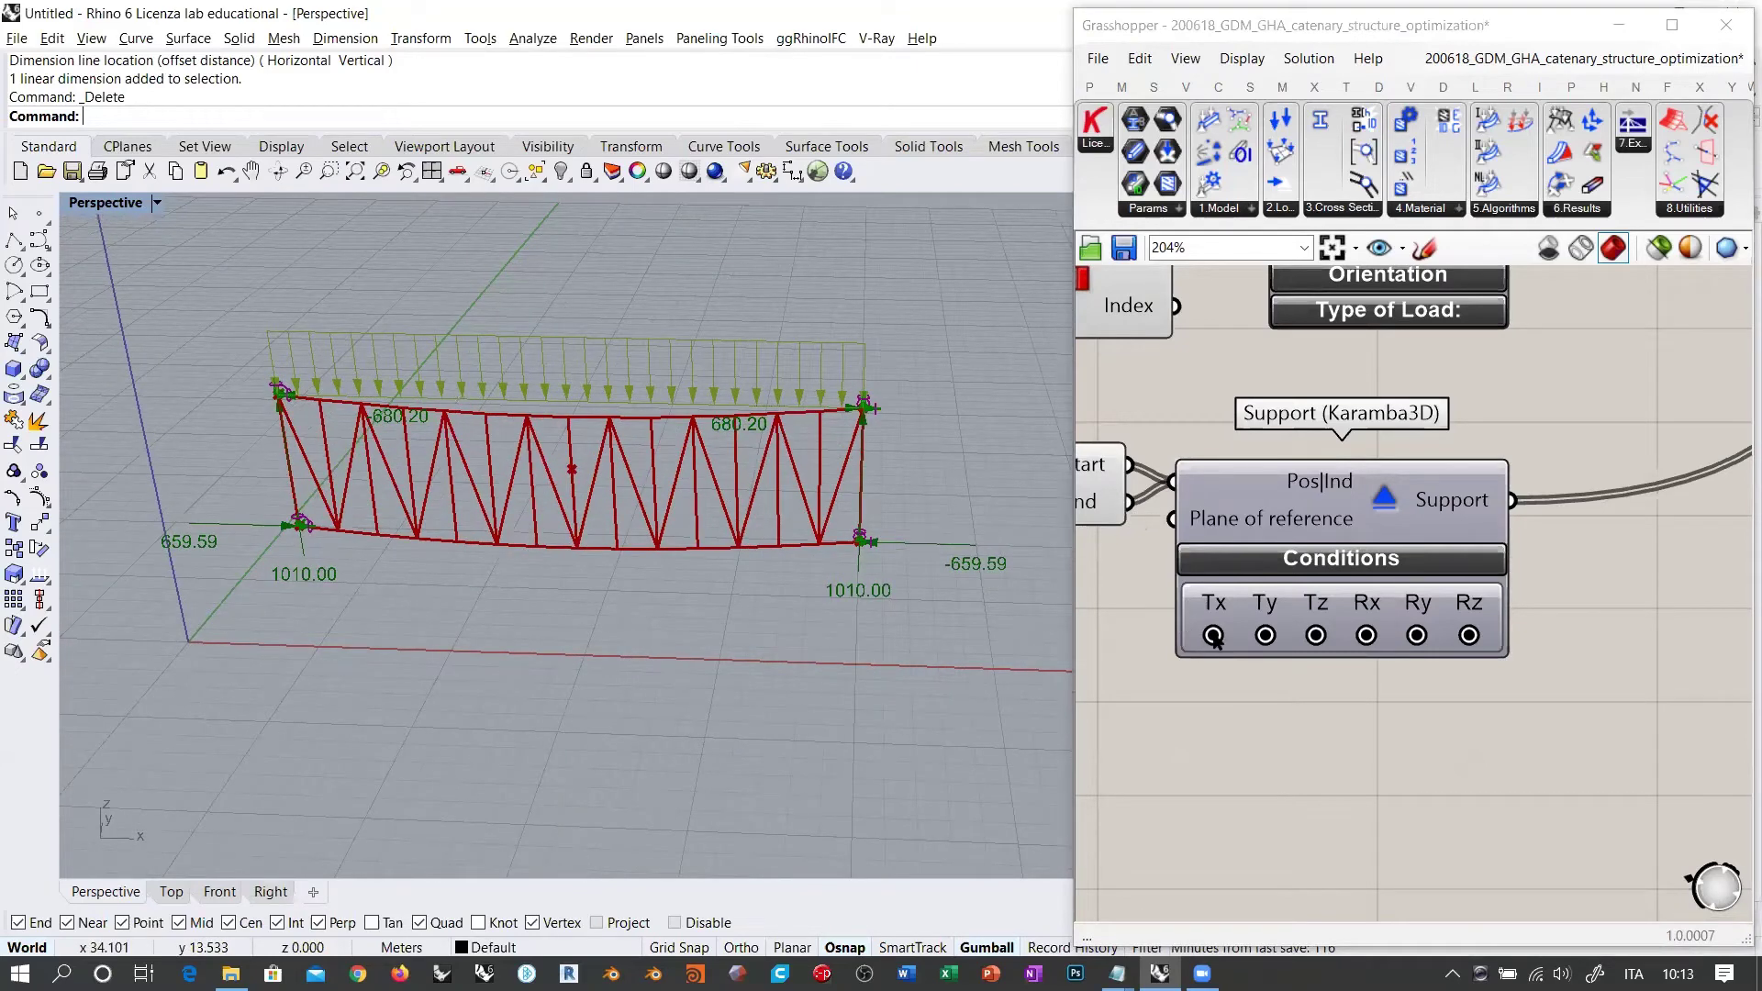
# Step: Release and restore the Tx condition once more to compare the truss deformation with and without horizontal restraint
pyautogui.click(1213, 635)
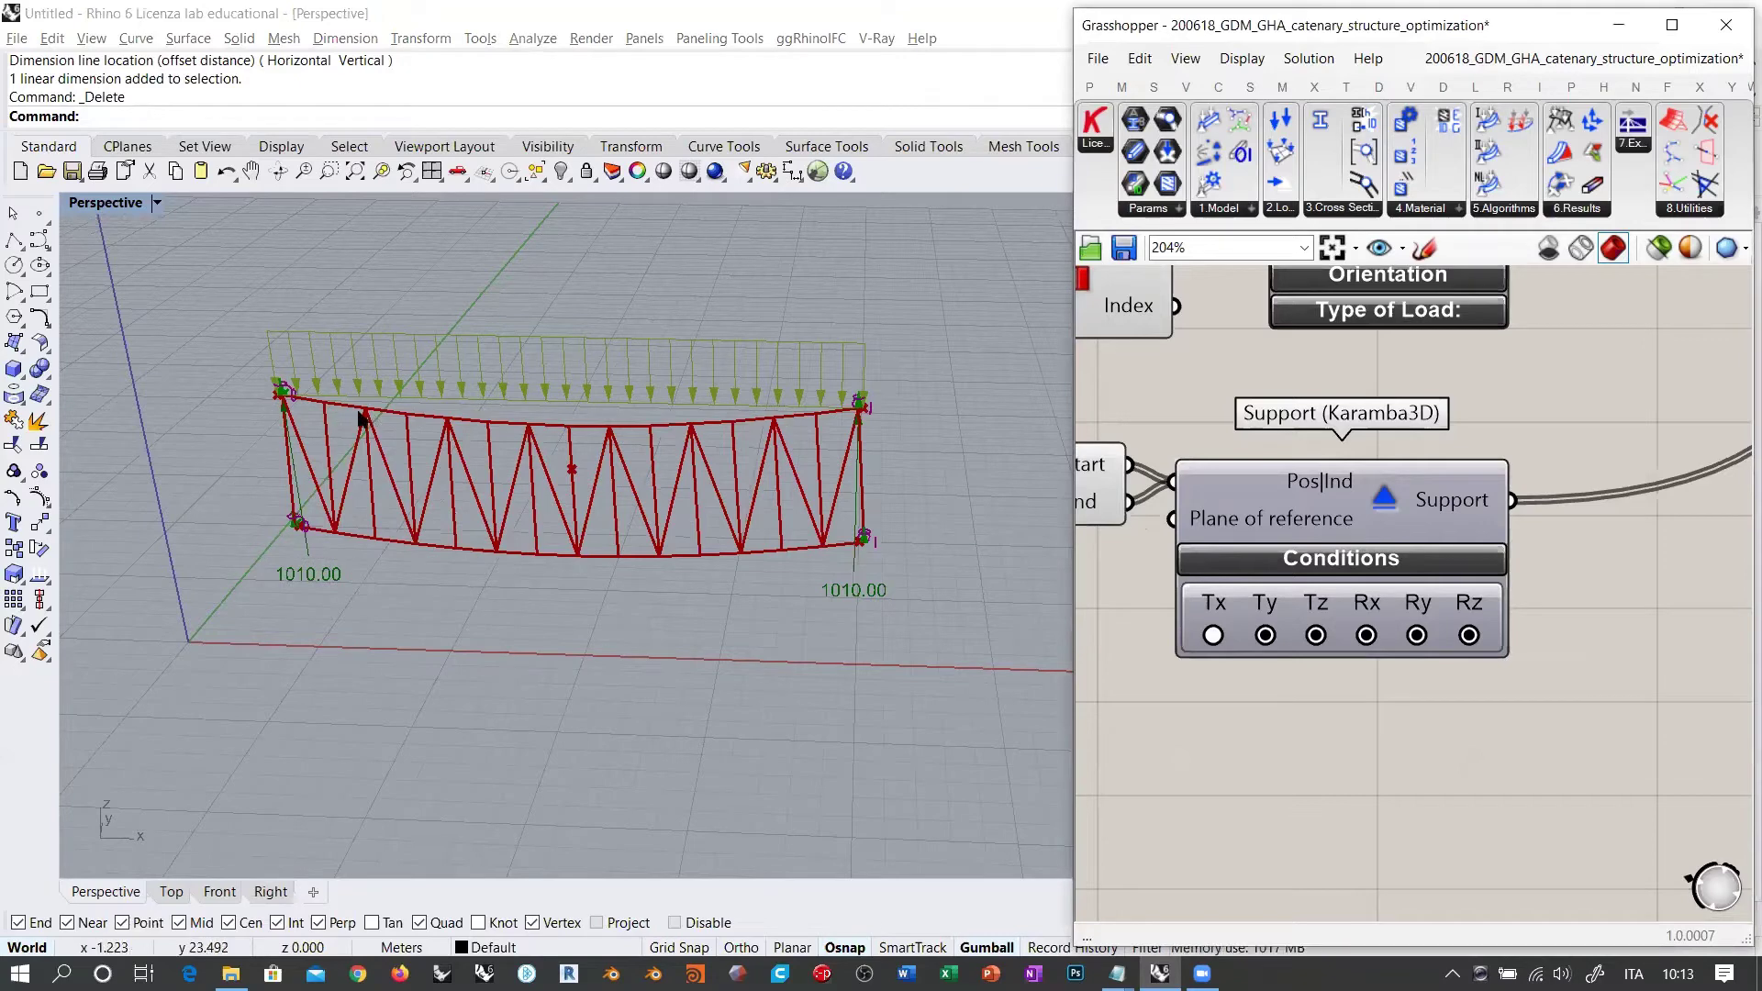
pyautogui.moveTo(821, 536); pyautogui.dragTo(838, 483, button='right')
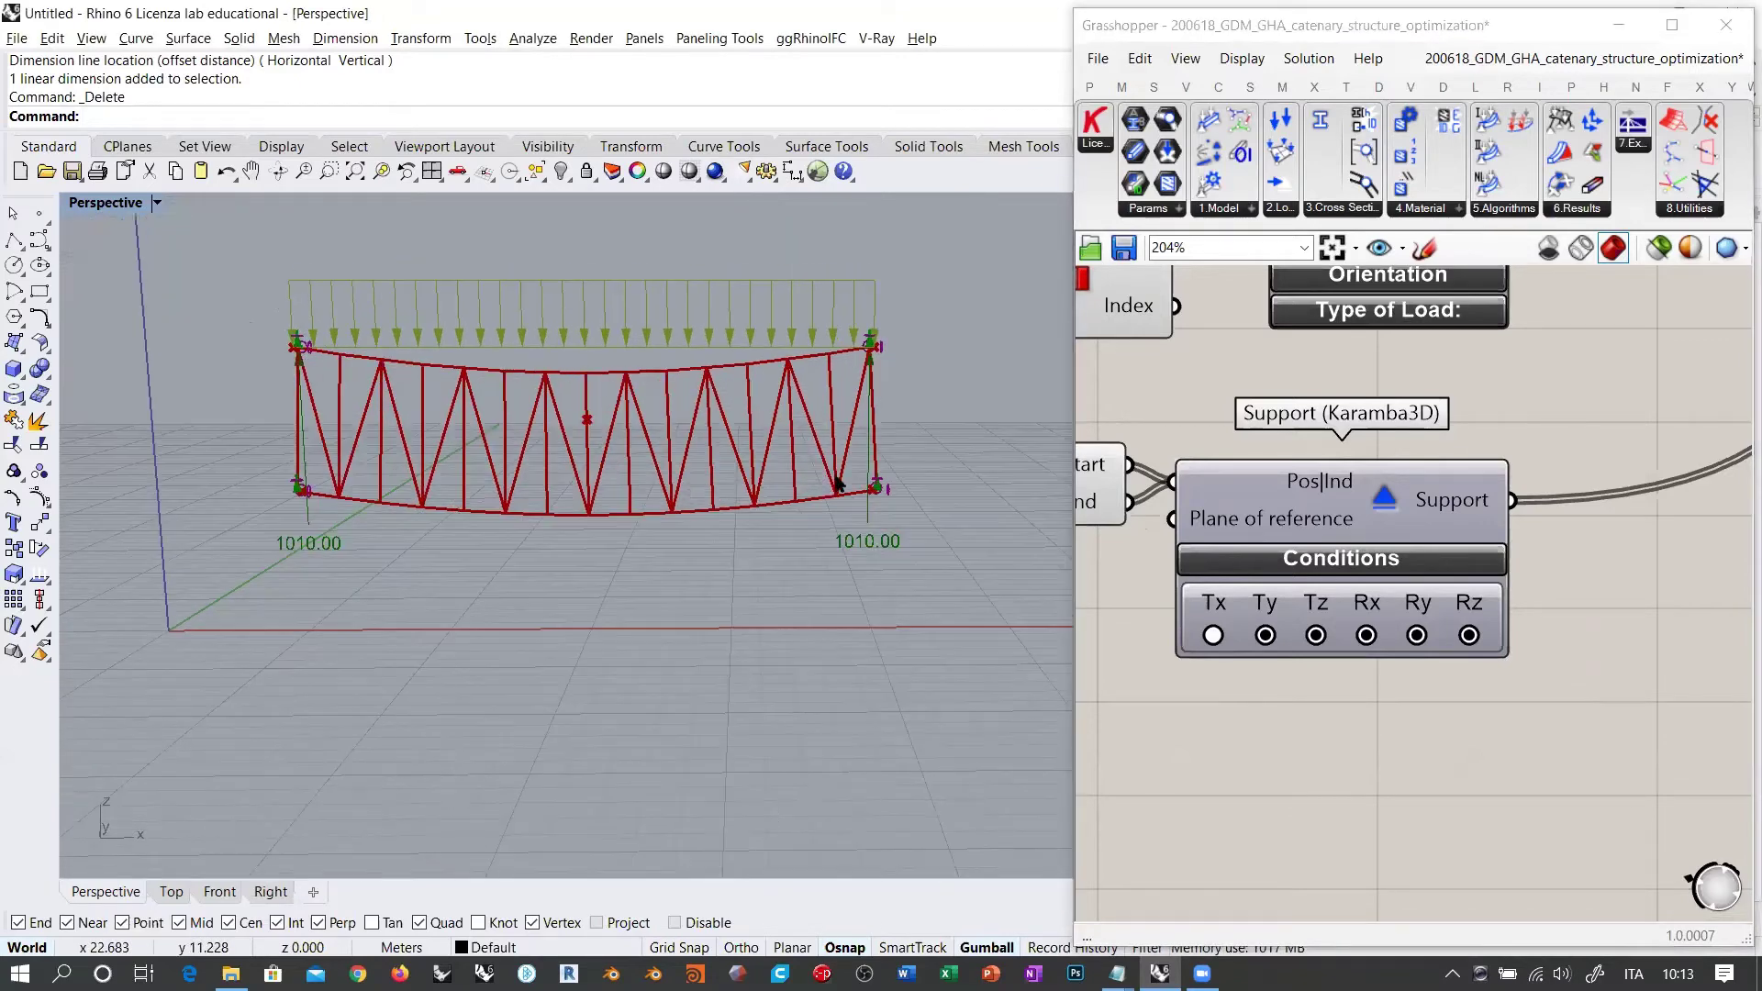
pyautogui.click(1213, 635)
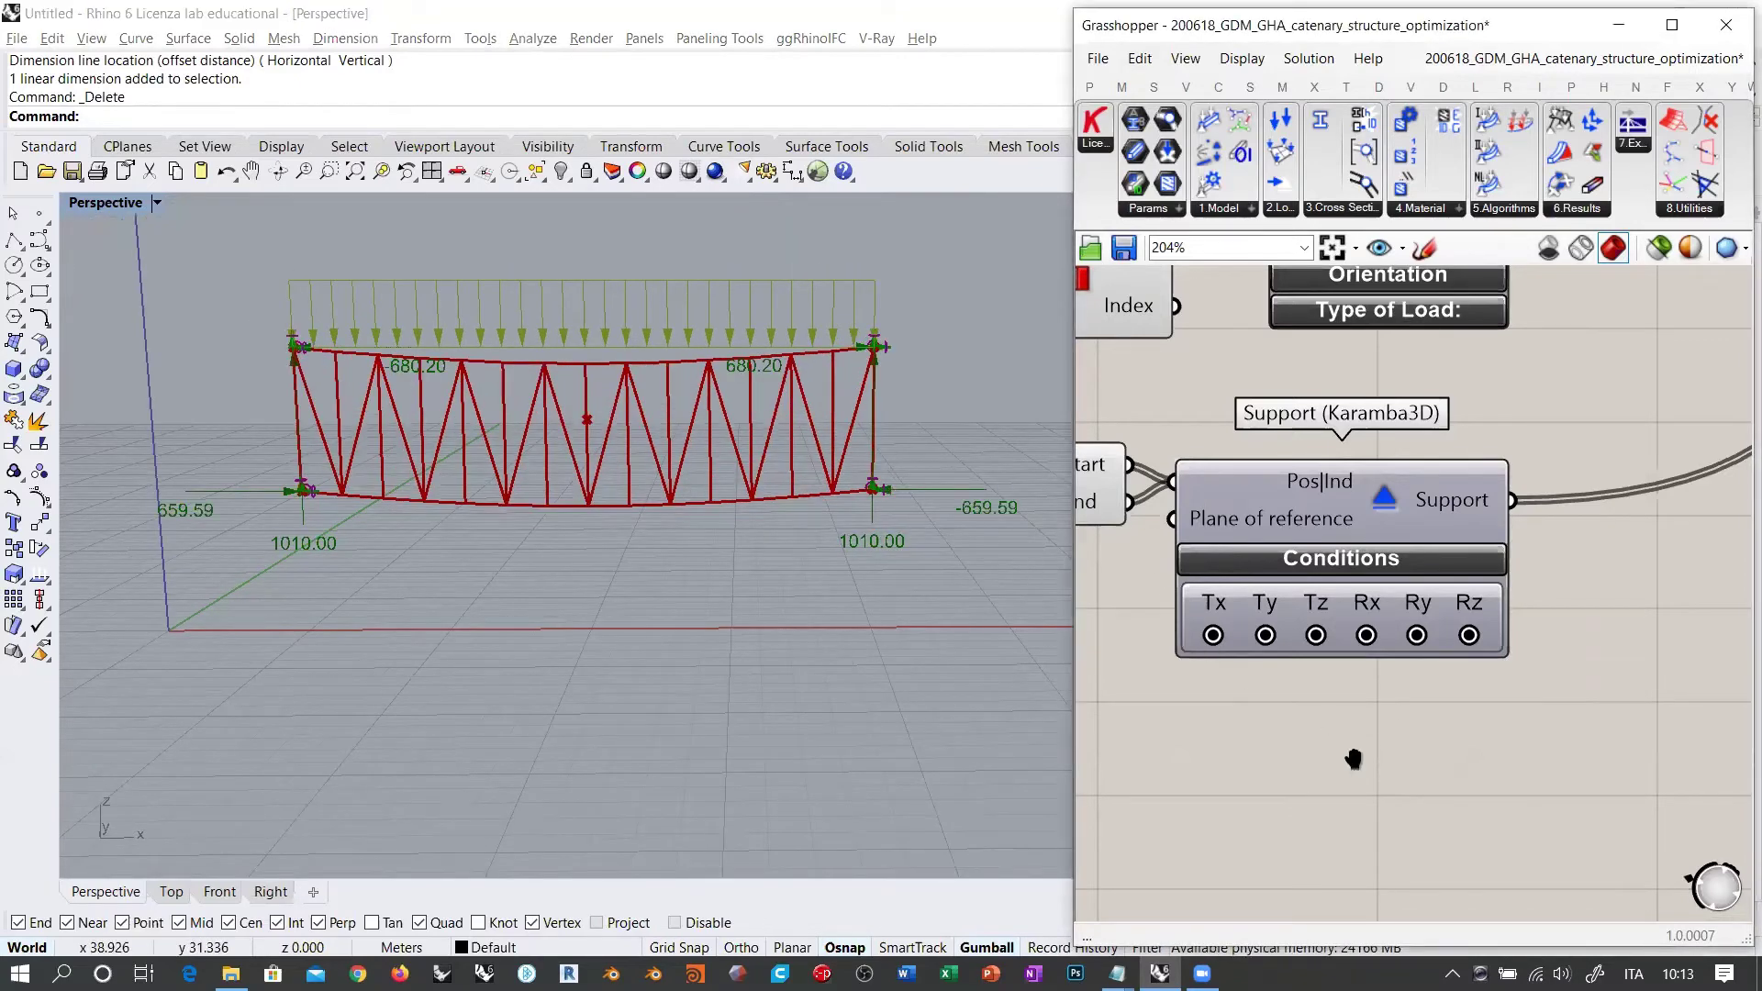
# Step: Switch on the Local axes in the model view display scales and examine the element axes along the truss
pyautogui.scroll(-6, 1291, 708)
pyautogui.moveTo(1291, 703); pyautogui.dragTo(1428, 641, button='right')
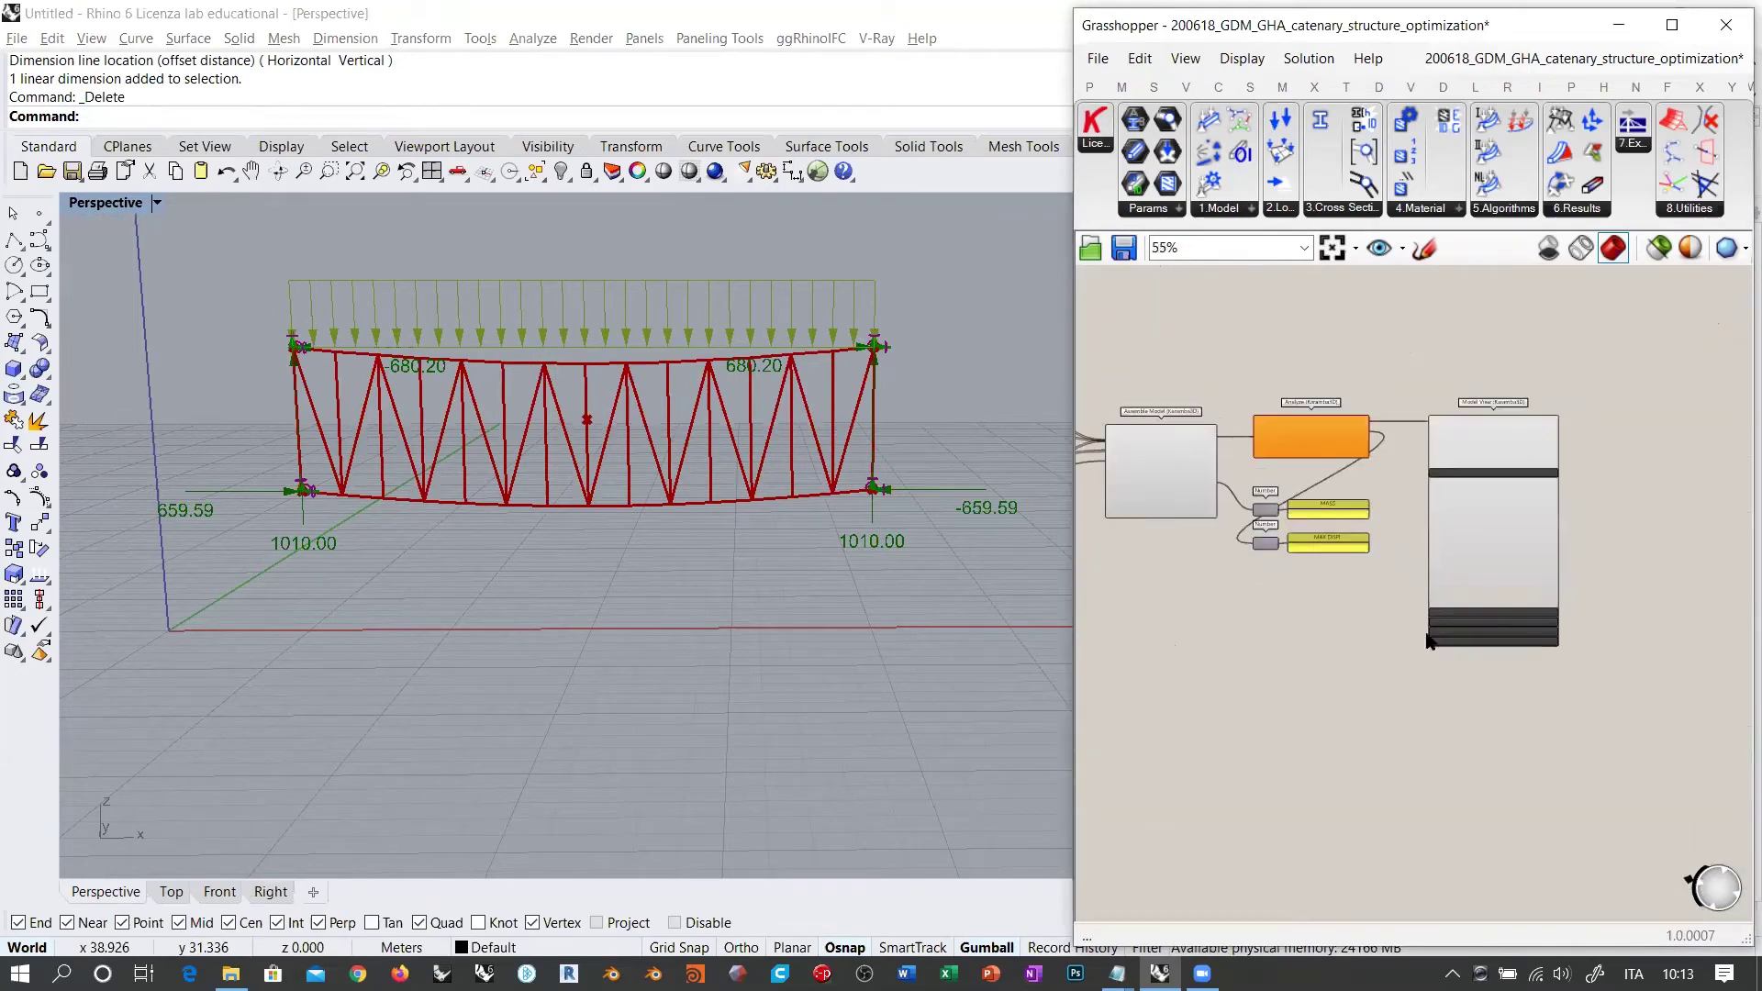
pyautogui.scroll(3, 1573, 509)
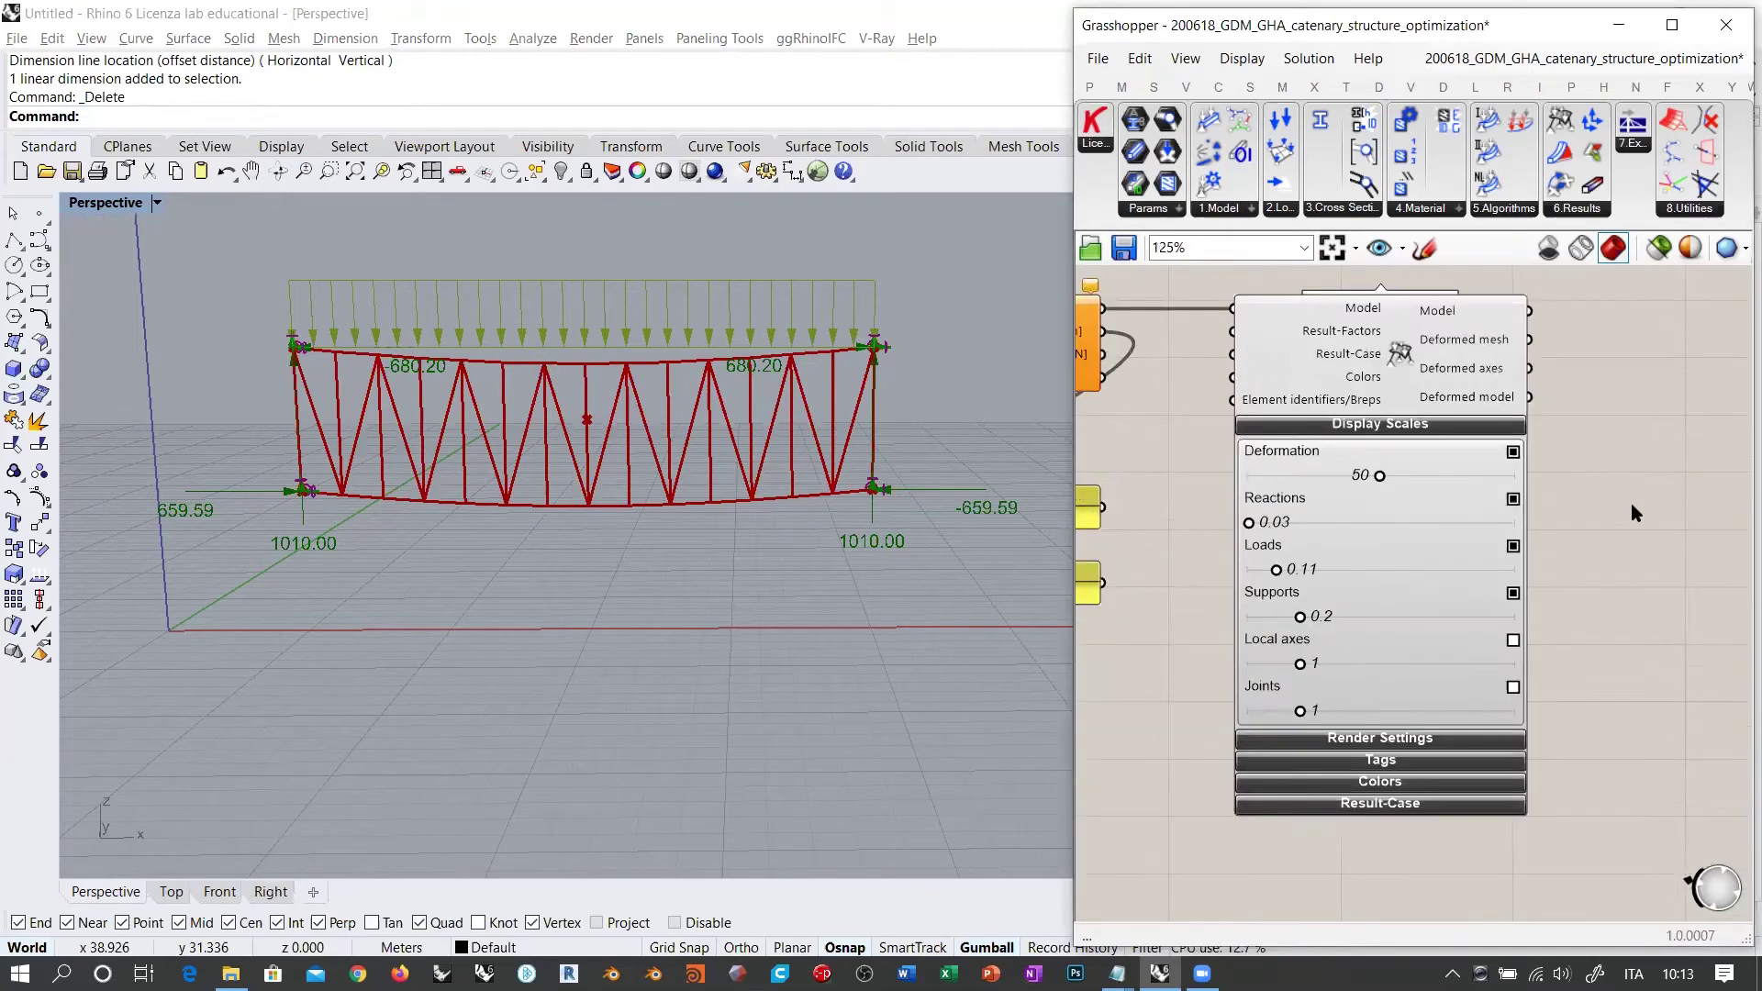
pyautogui.moveTo(651, 510)
pyautogui.mouseDown(button='right')
pyautogui.moveTo(676, 538)
pyautogui.moveTo(641, 562)
pyautogui.moveTo(686, 539)
pyautogui.moveTo(644, 516)
pyautogui.moveTo(625, 461)
pyautogui.moveTo(634, 490)
pyautogui.mouseUp(button='right')
pyautogui.scroll(1, 1577, 653)
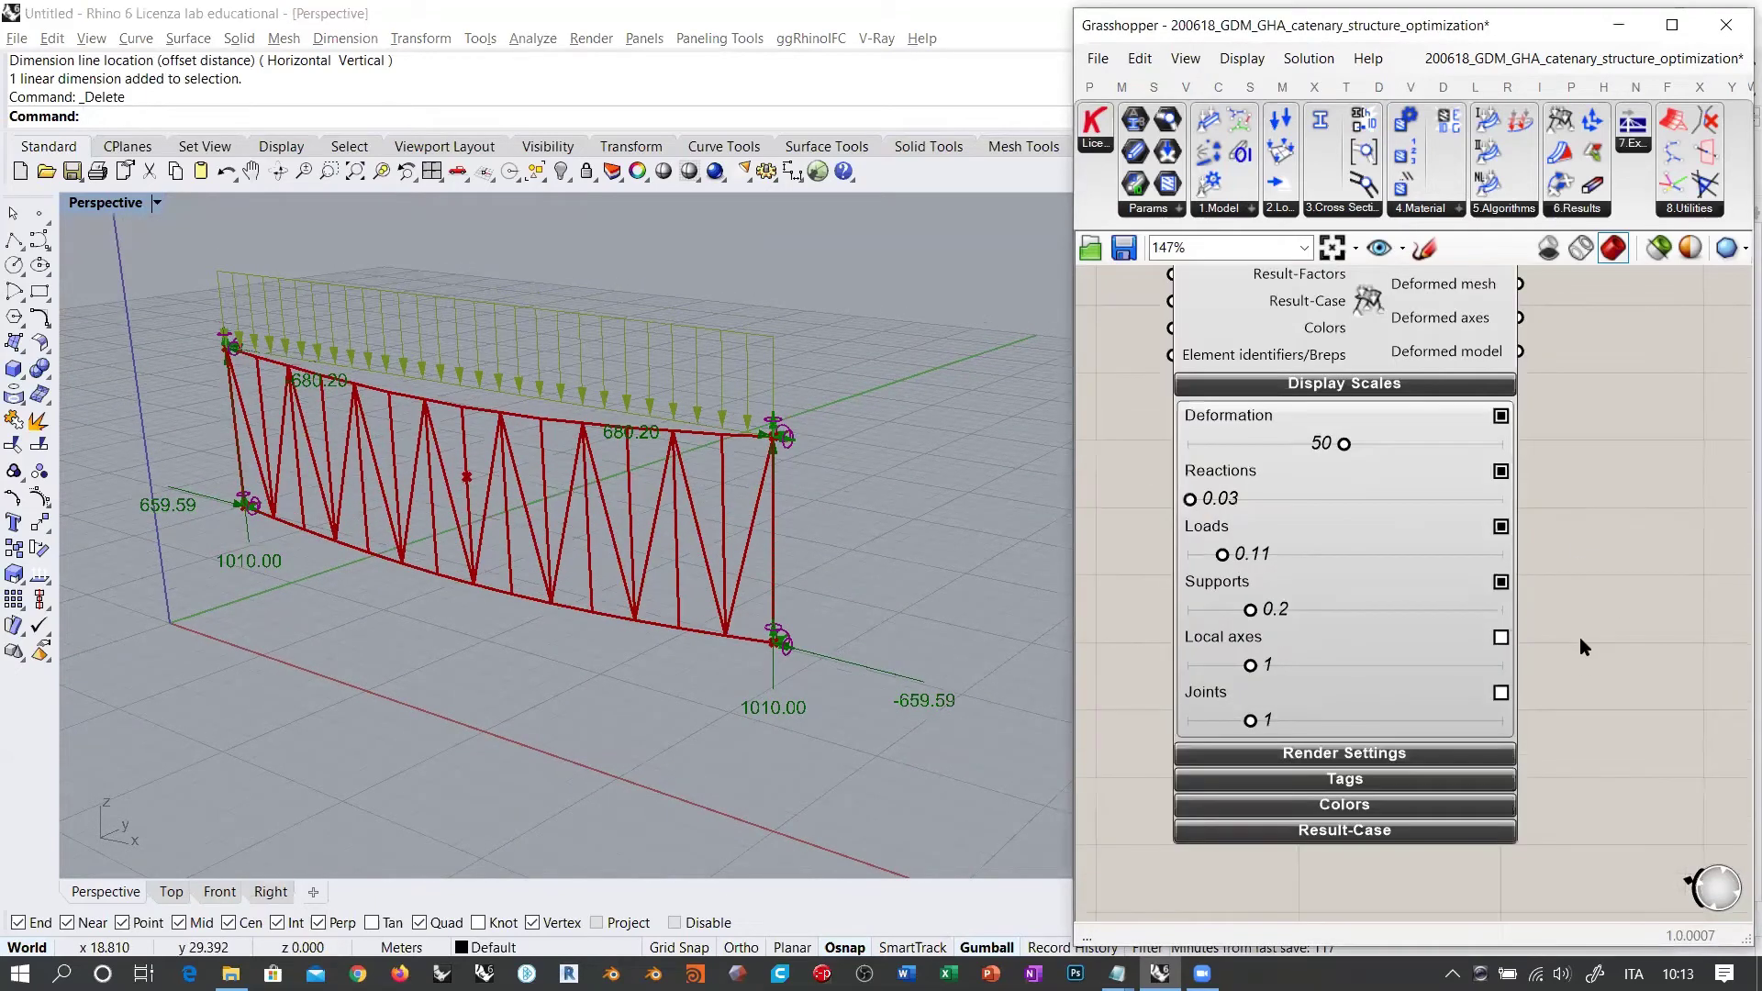
pyautogui.scroll(1, 1580, 647)
pyautogui.moveTo(1606, 559); pyautogui.dragTo(1643, 541, button='right')
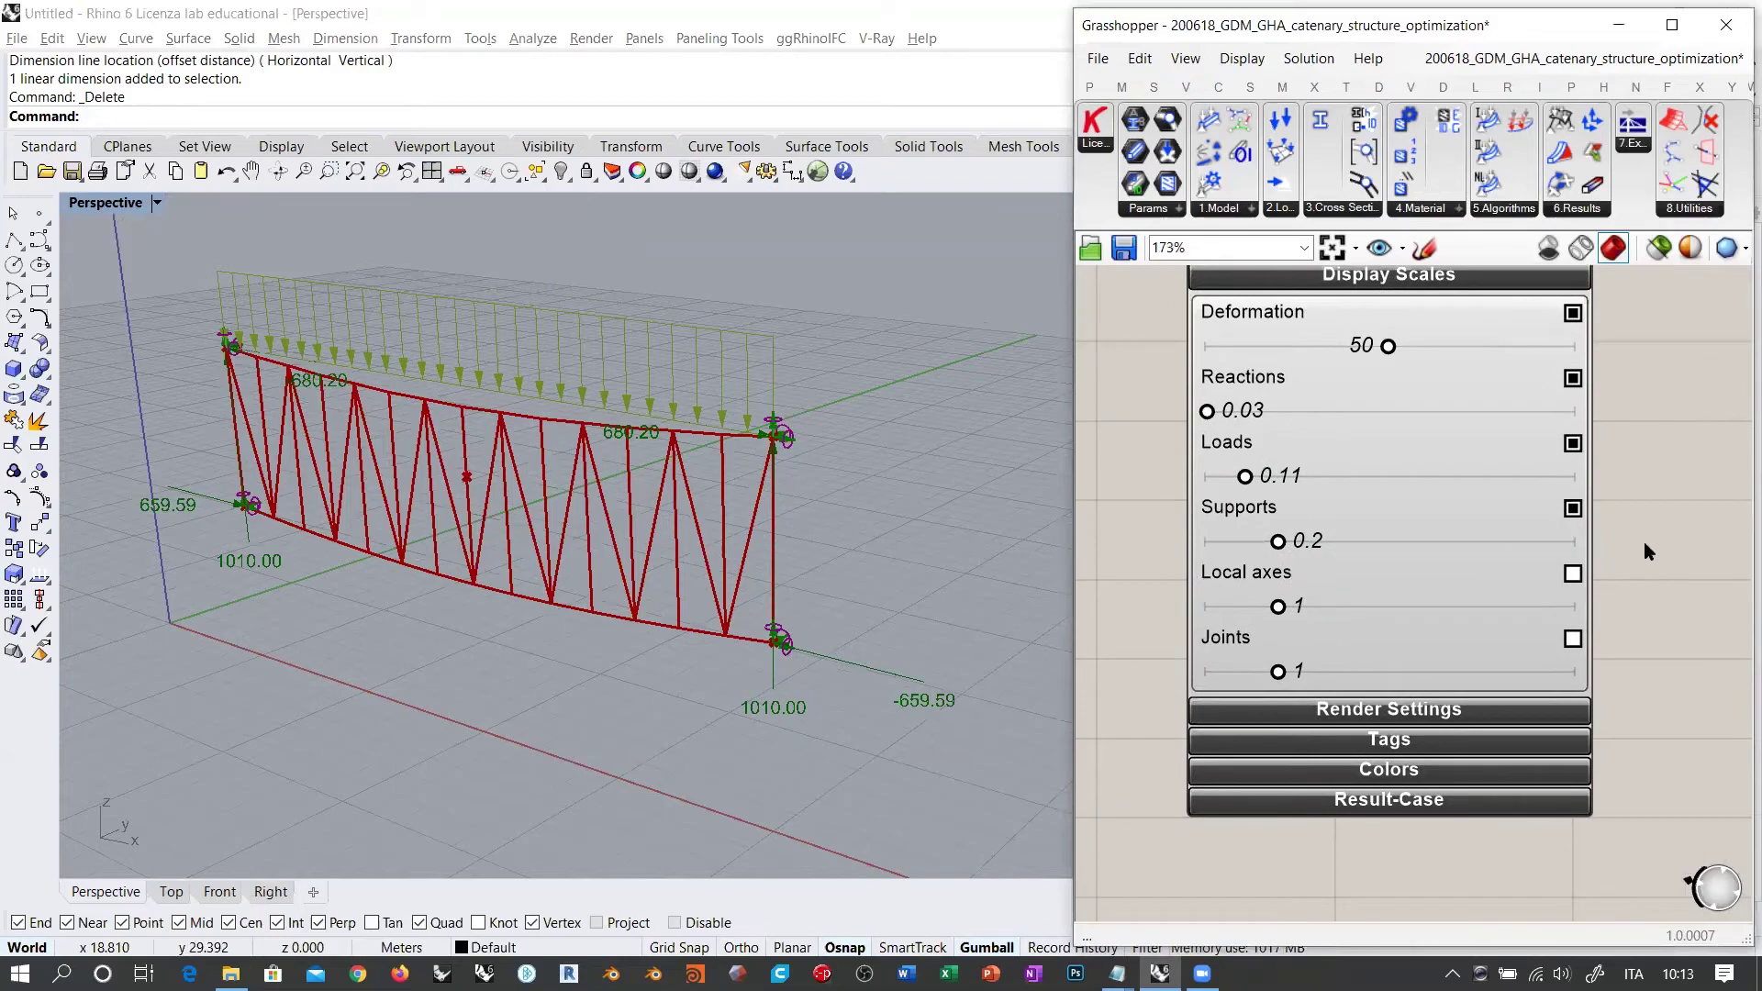
pyautogui.click(1573, 574)
pyautogui.moveTo(761, 477); pyautogui.dragTo(670, 482, button='right')
pyautogui.scroll(3, 533, 500)
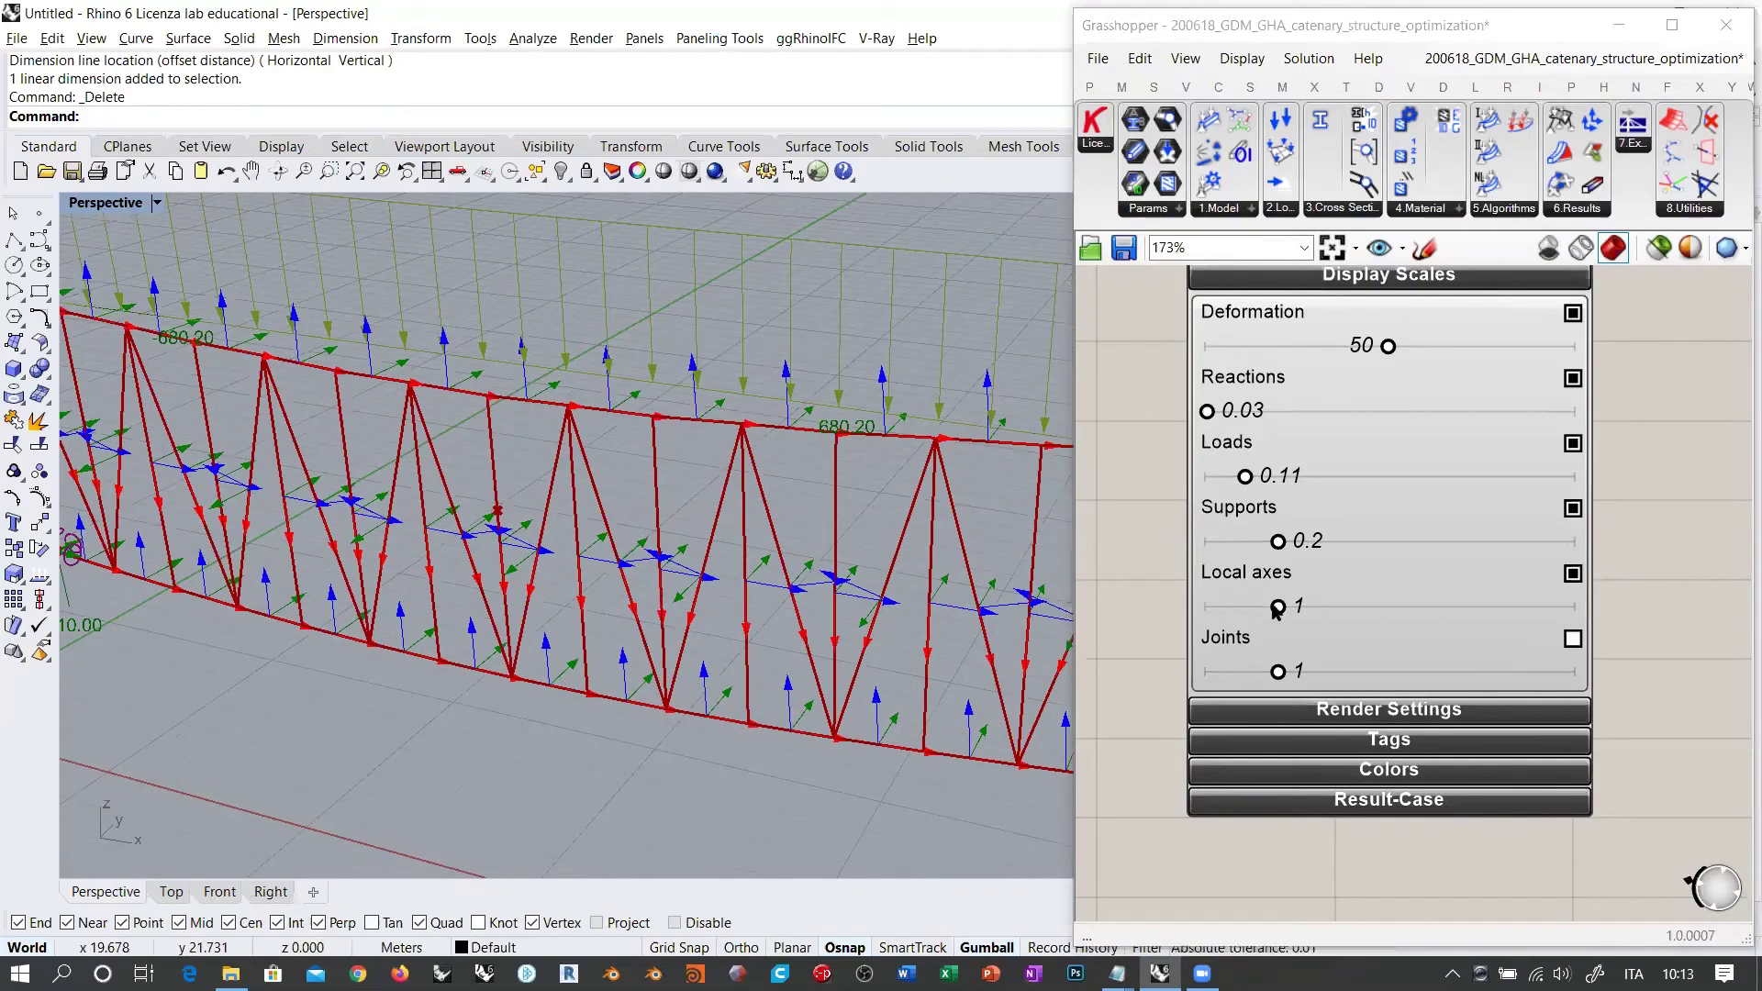
# Step: Reduce the Local axes display scale to 0.48 and examine the element axes along the top and bottom chords
pyautogui.moveTo(1277, 607); pyautogui.dragTo(1241, 609)
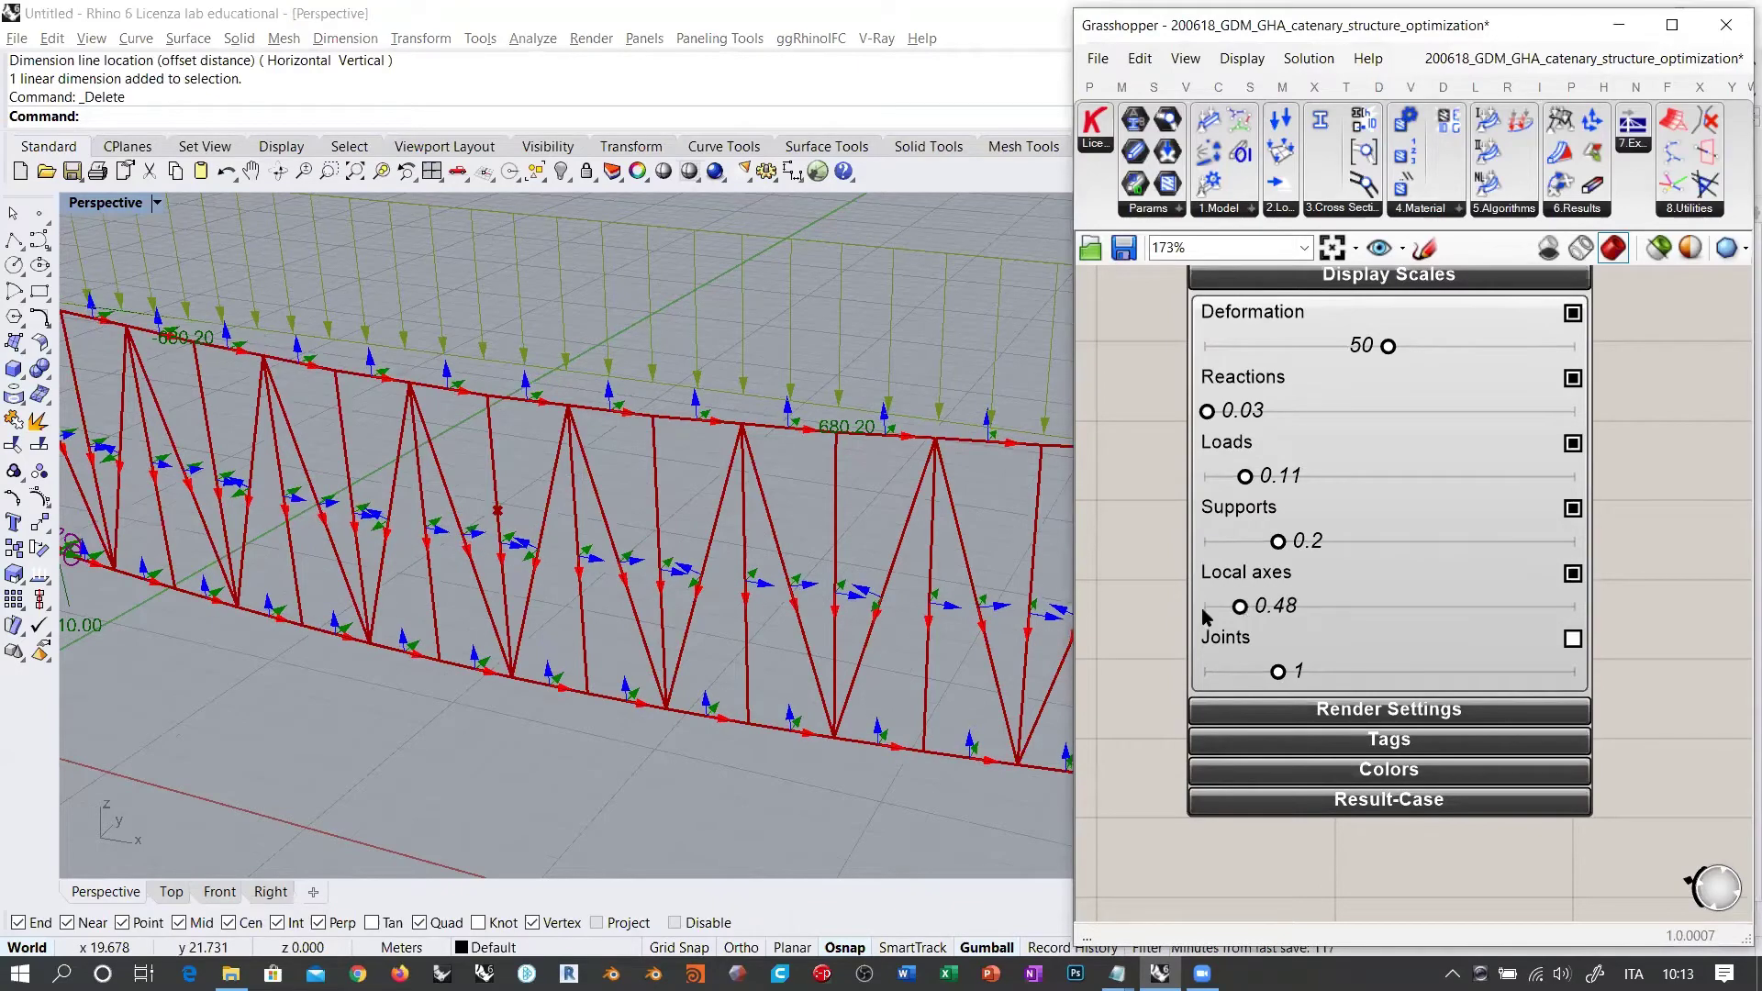
pyautogui.scroll(6, 585, 456)
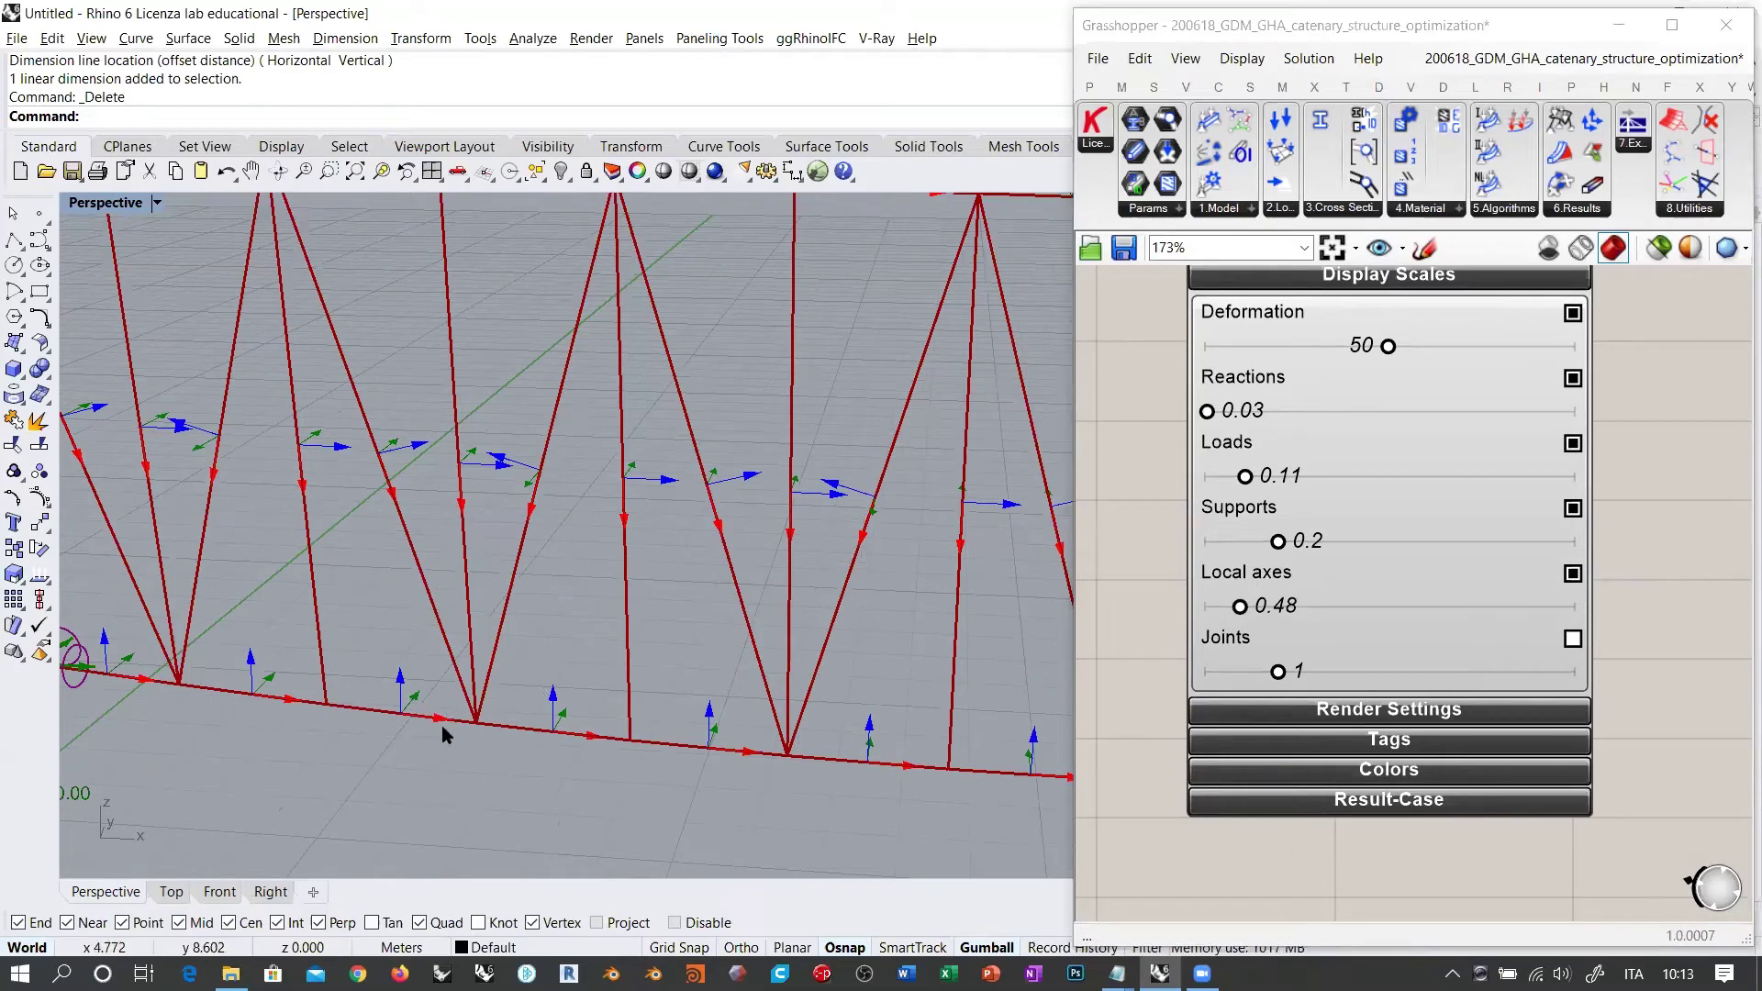
pyautogui.scroll(-4, 339, 635)
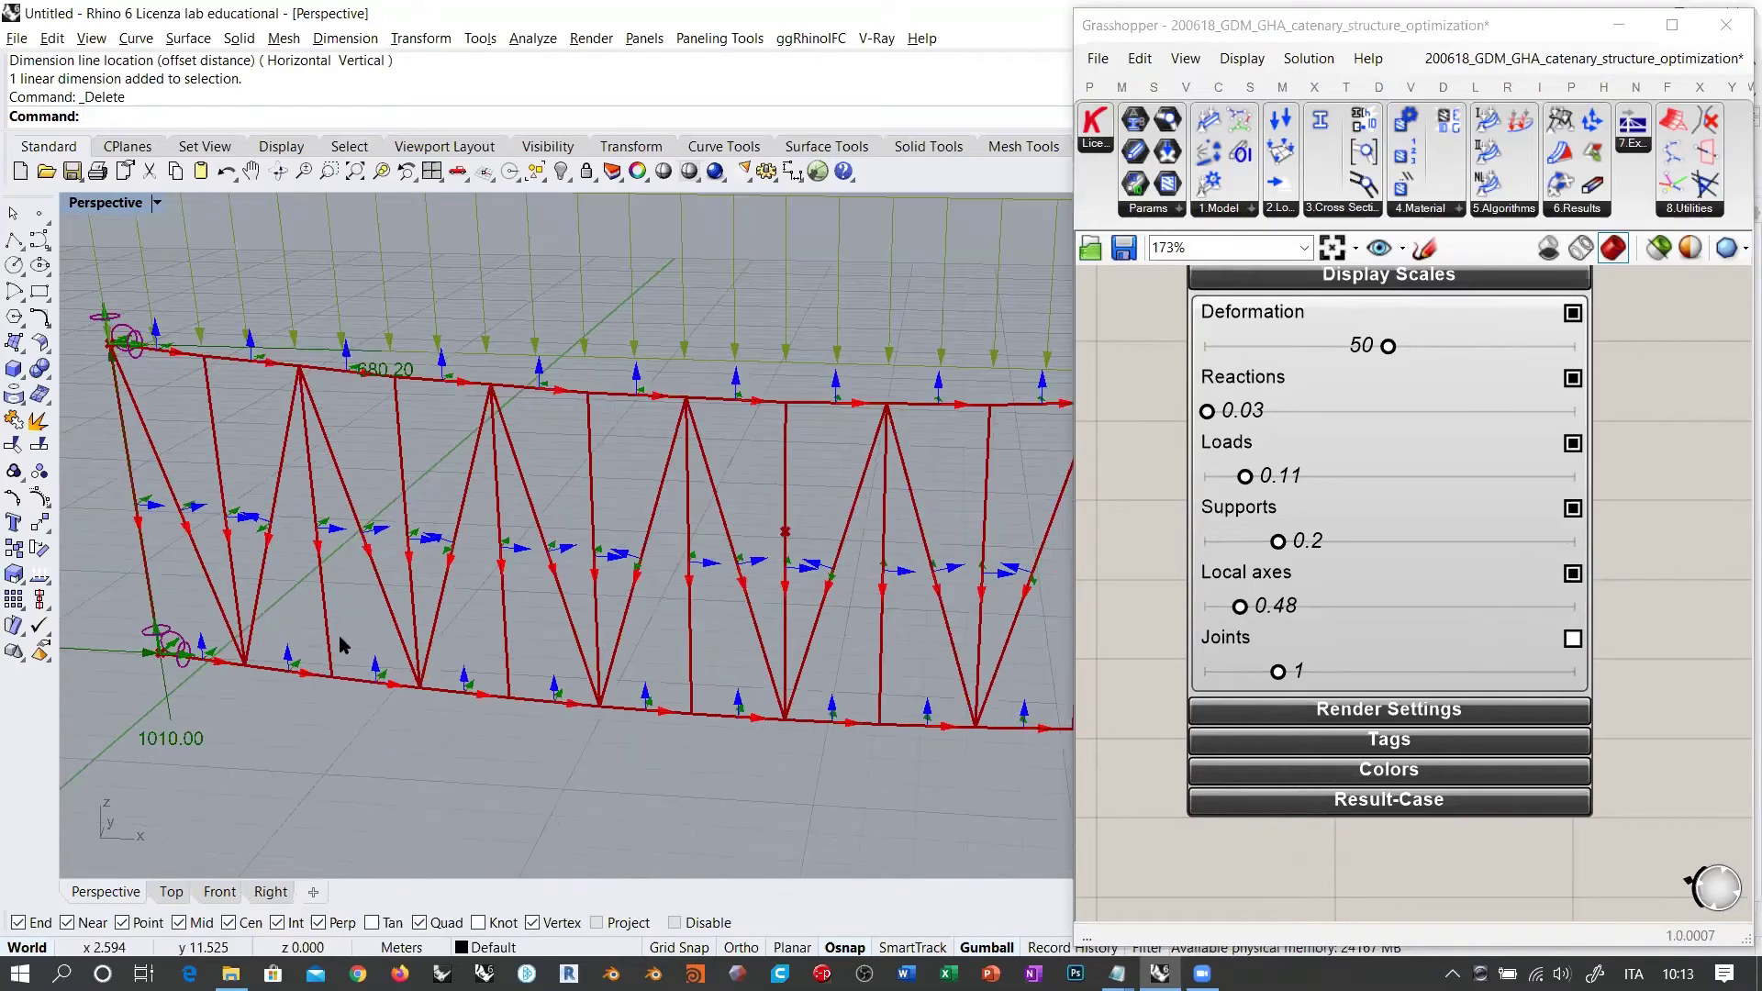
pyautogui.moveTo(653, 472); pyautogui.dragTo(597, 418, button='right')
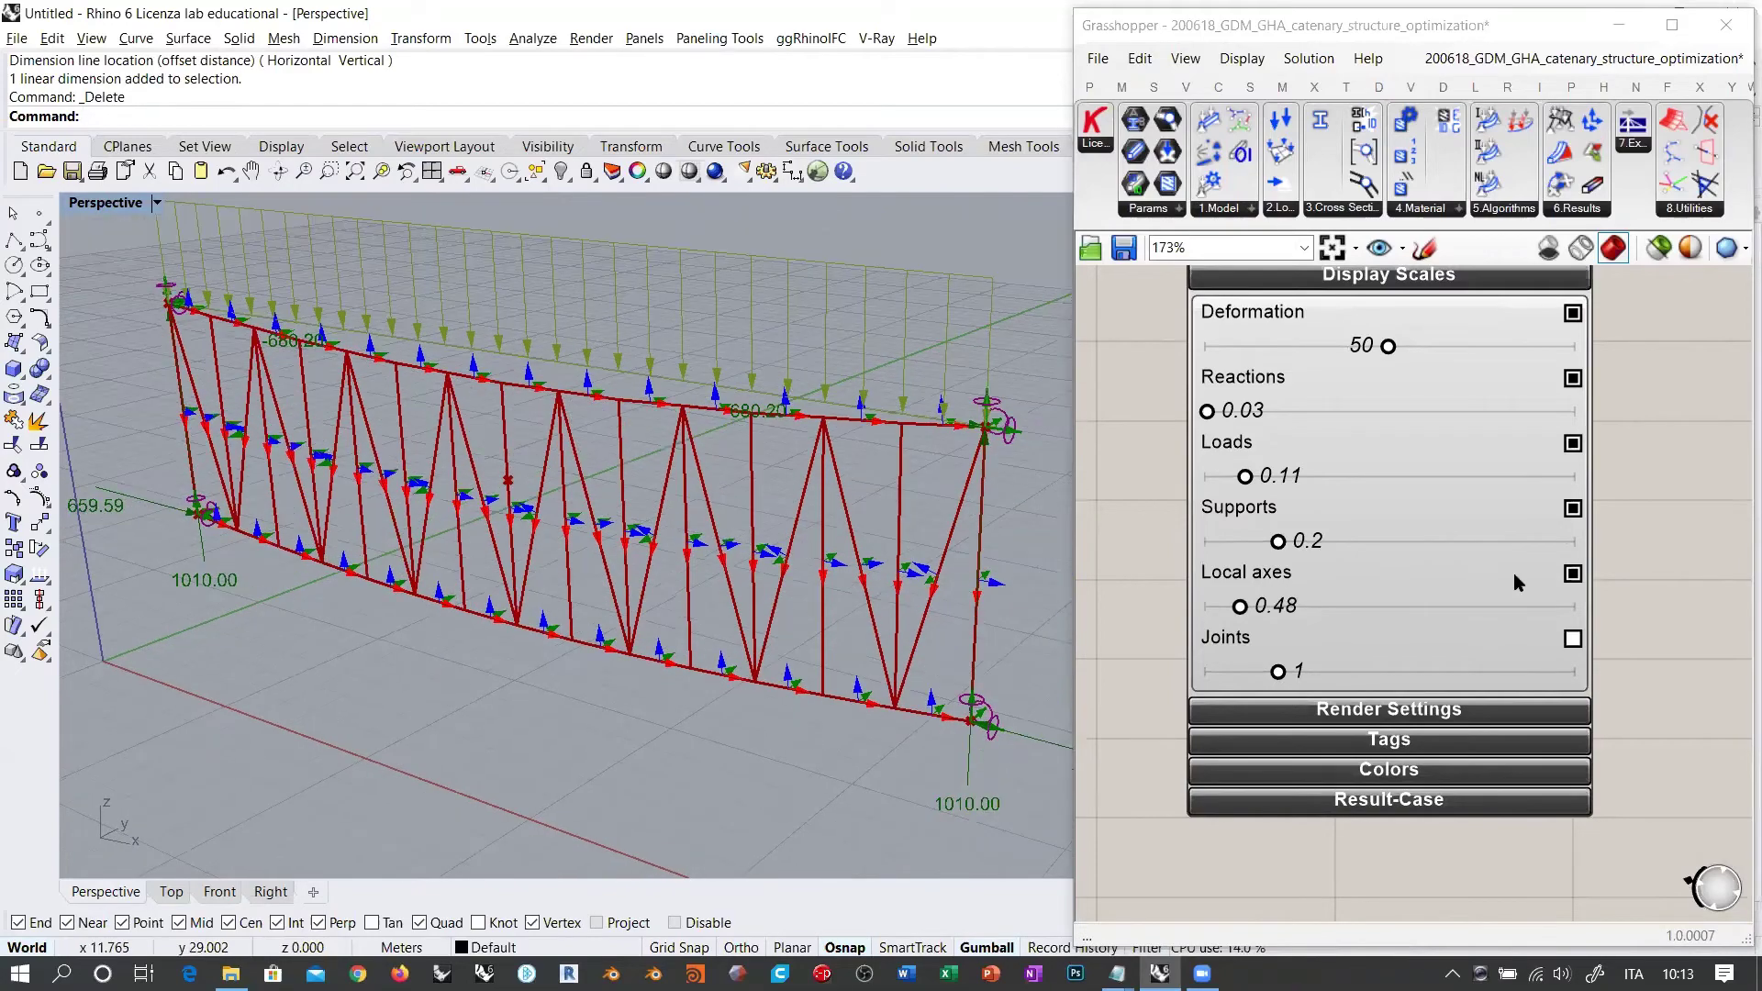
# Step: Switch off the Local axes and briefly display the Joints to inspect their symbols on the truss before hiding them
pyautogui.click(1573, 574)
pyautogui.click(1573, 639)
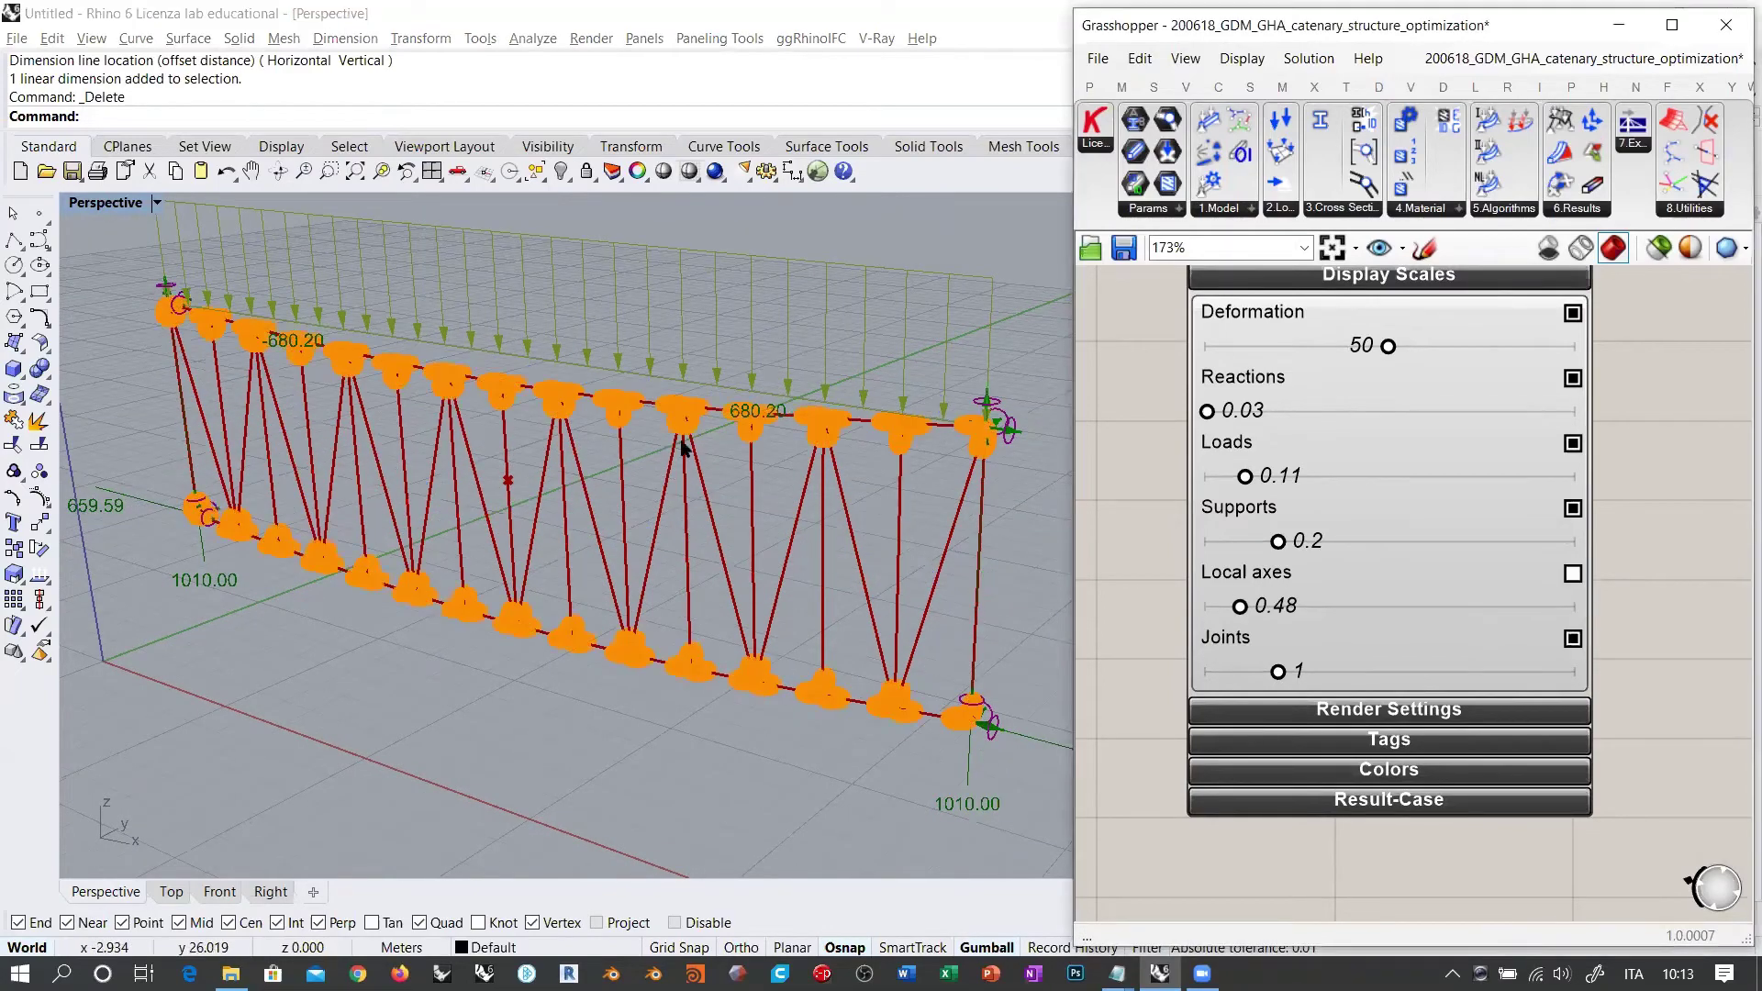
pyautogui.moveTo(683, 448); pyautogui.dragTo(745, 575, button='right')
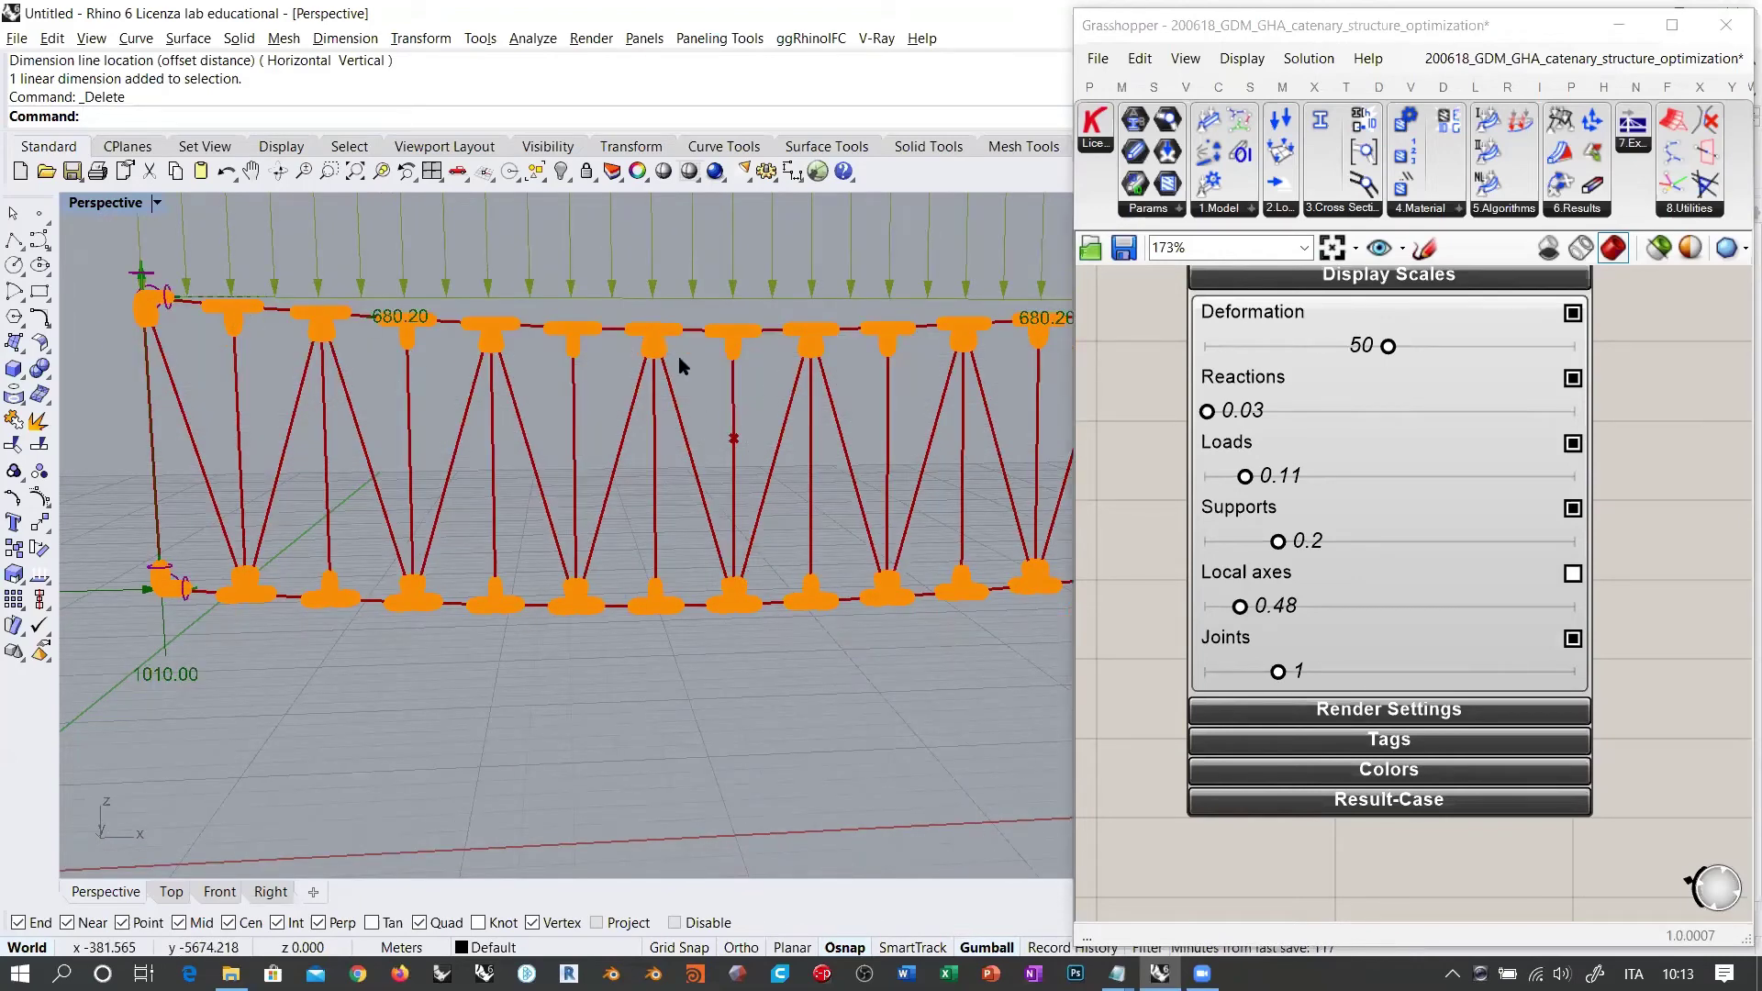
pyautogui.moveTo(609, 382); pyautogui.dragTo(863, 504, button='right')
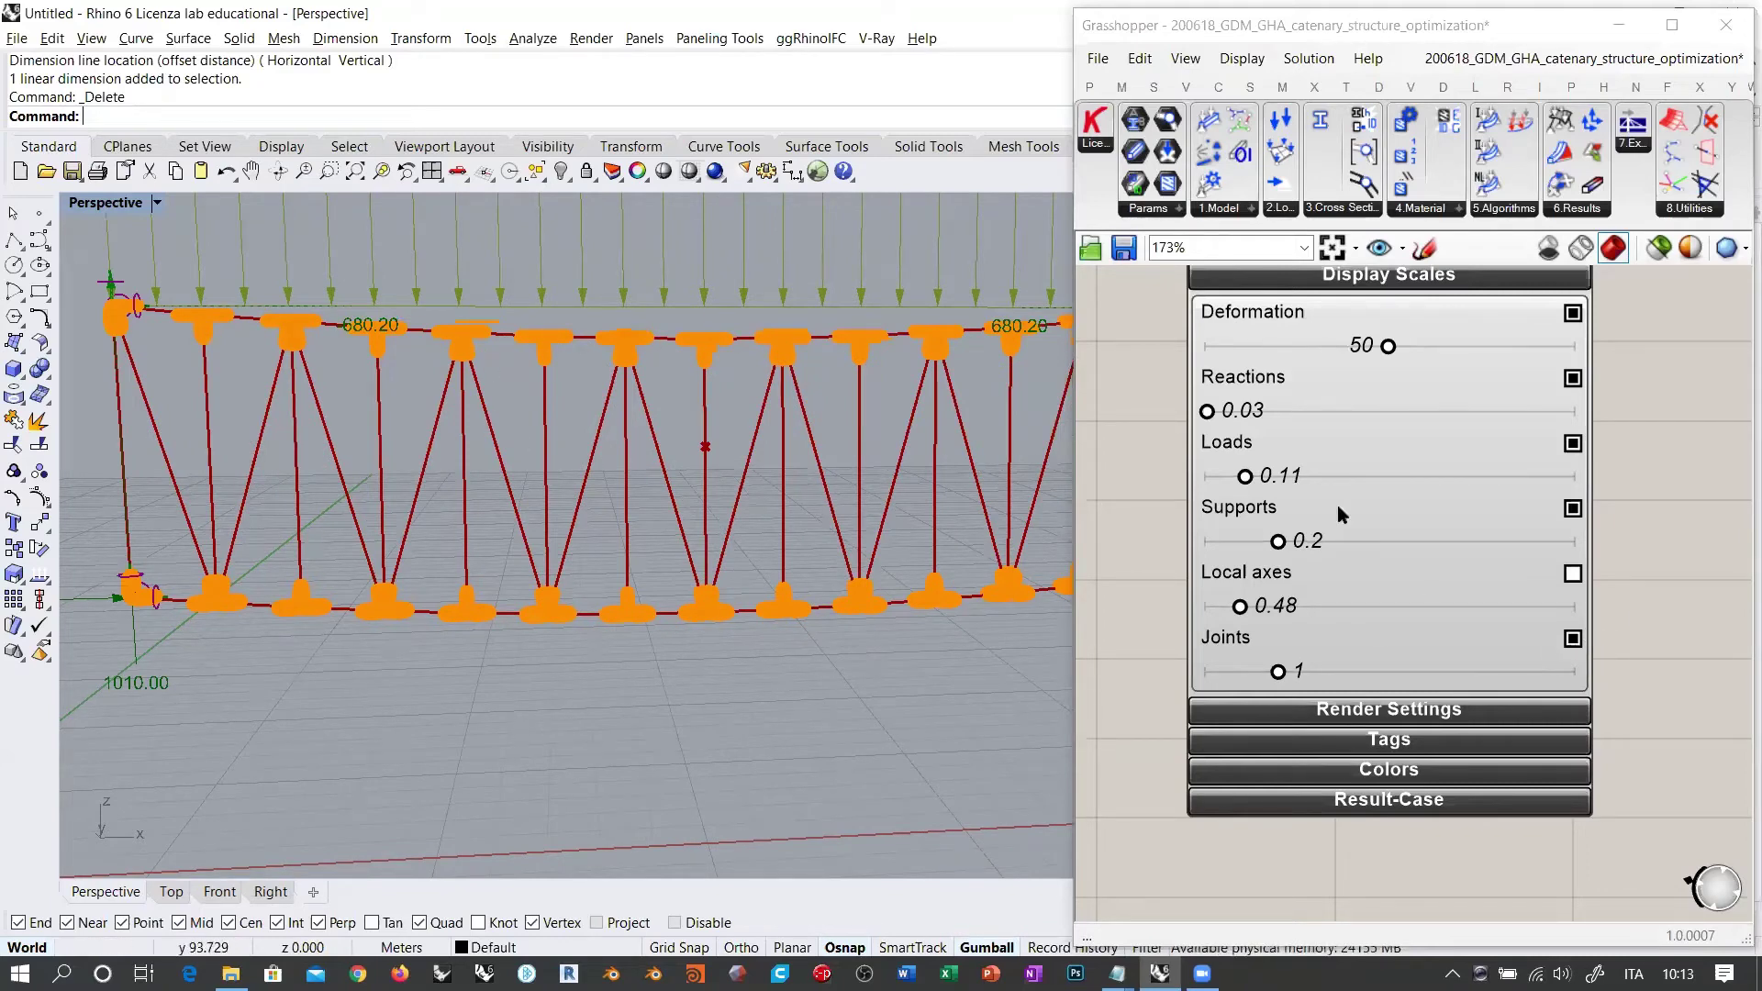
pyautogui.click(1573, 638)
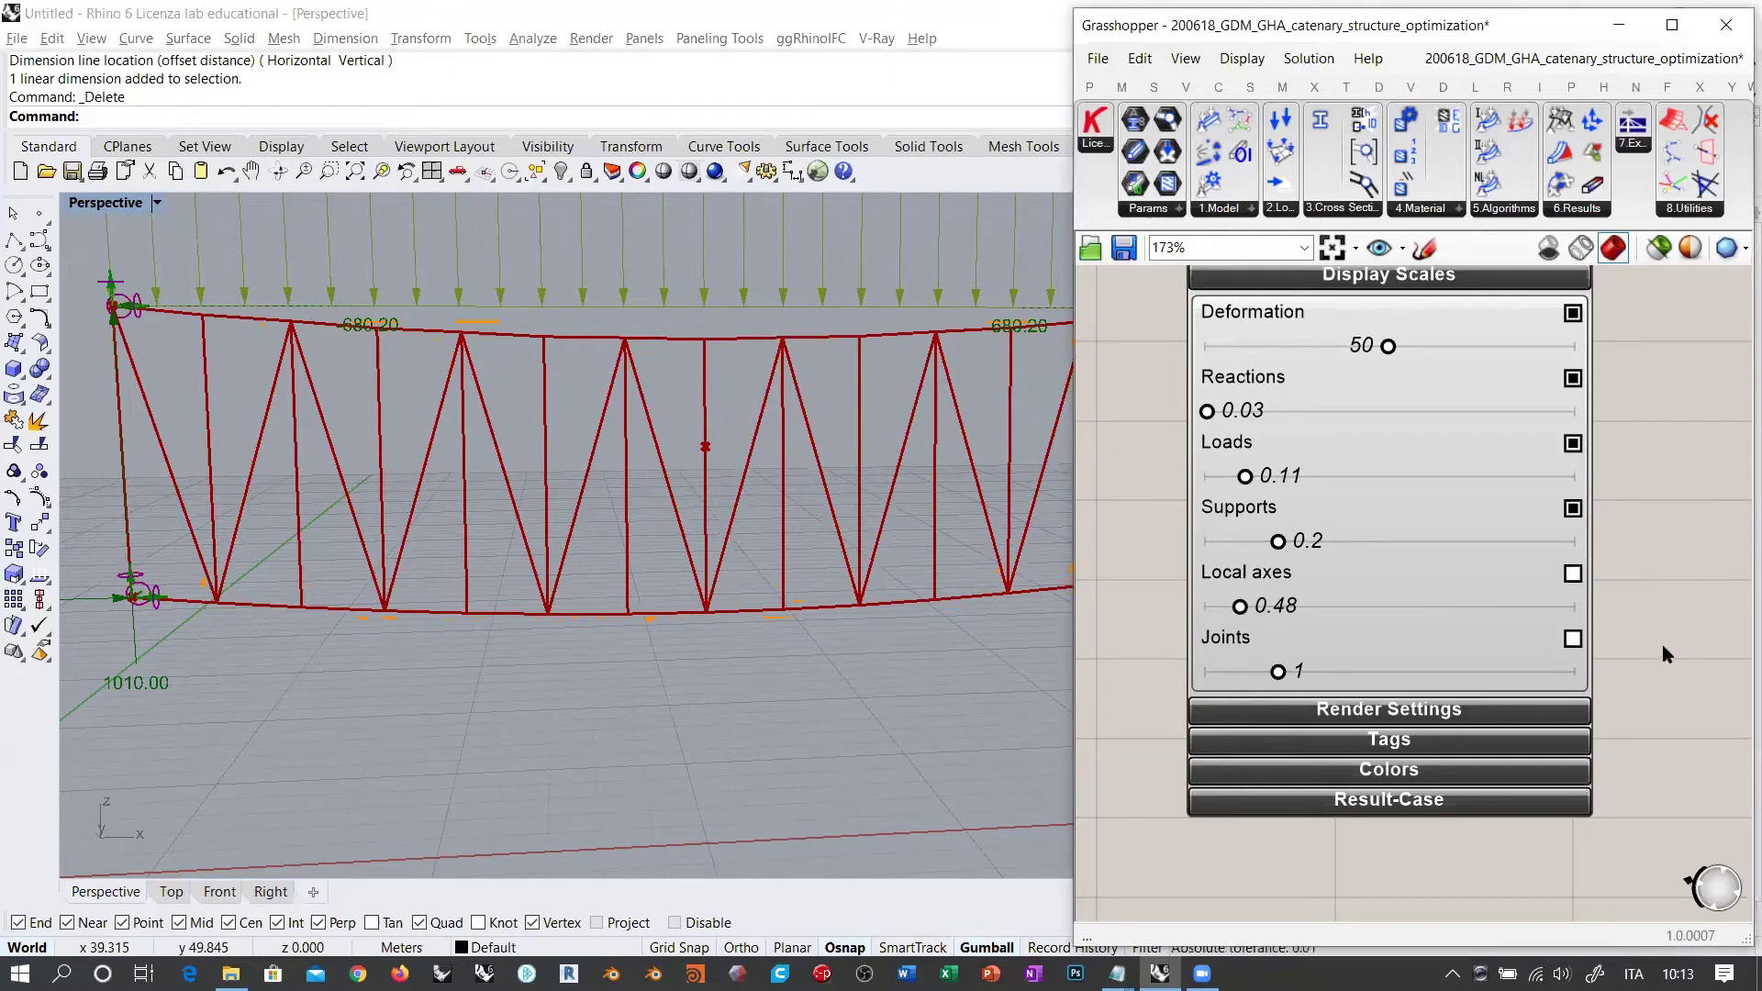
# Step: Expand the Model View's Render Settings to review the segment length and result threshold options, and collapse them again
pyautogui.moveTo(1654, 607); pyautogui.dragTo(1669, 419, button='right')
pyautogui.click(1373, 468)
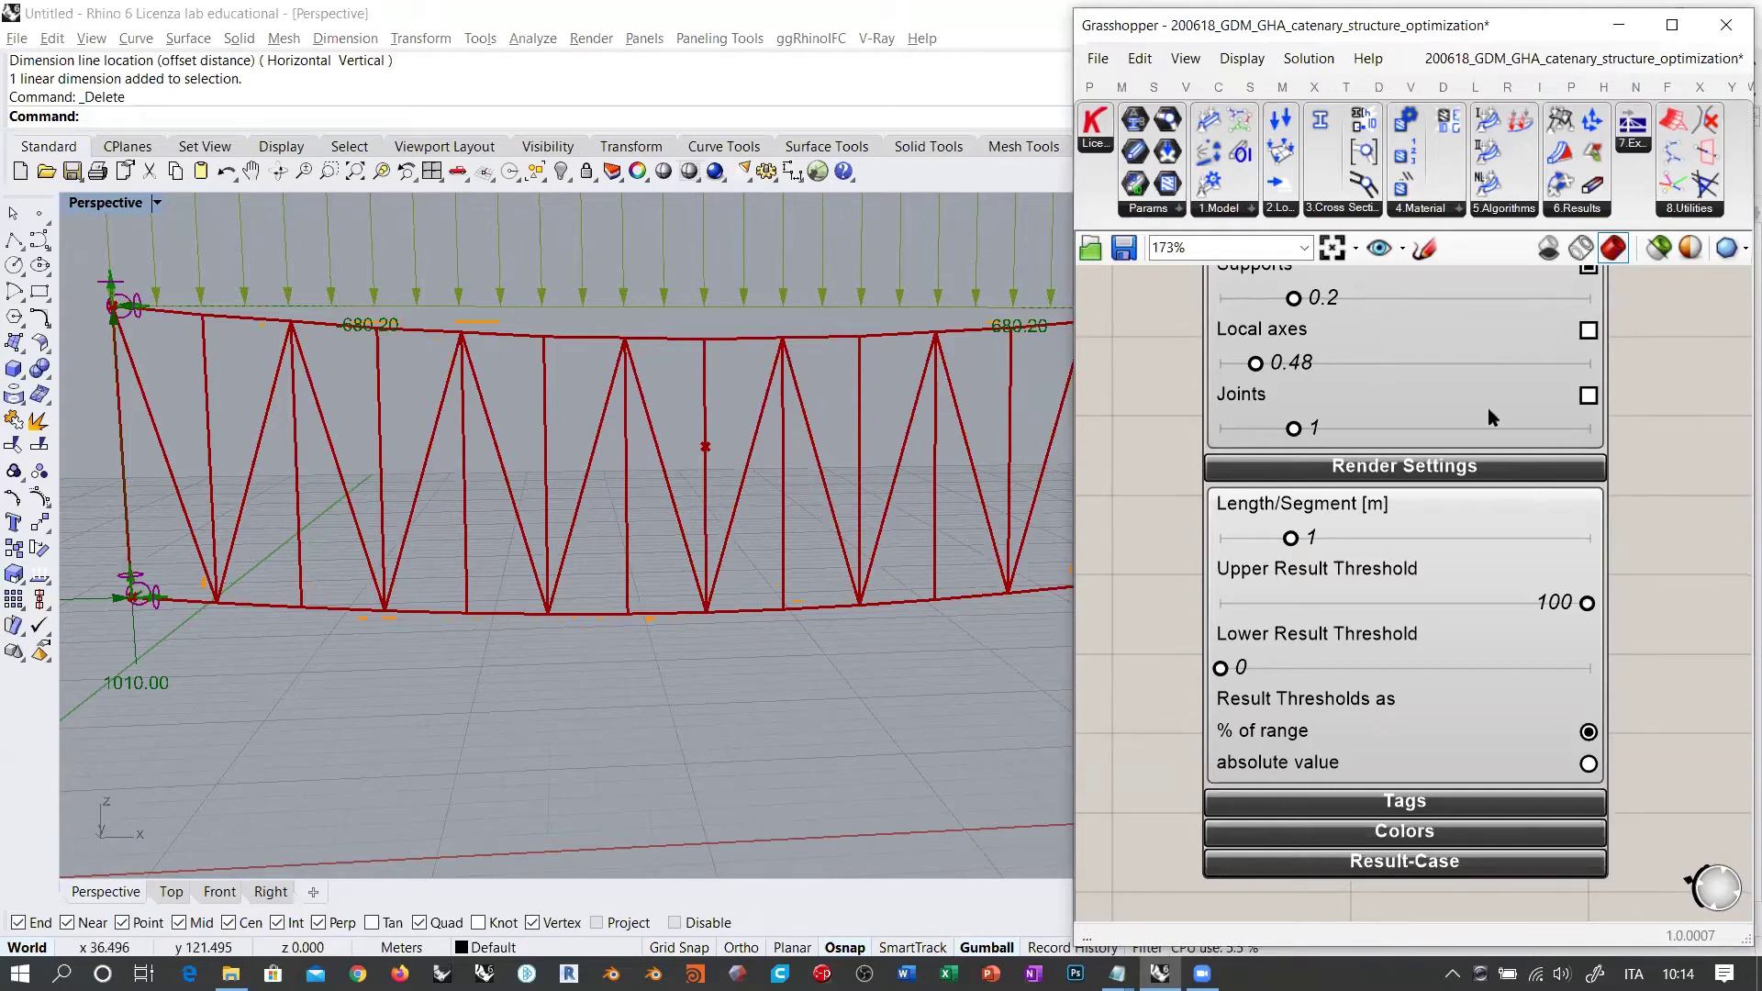
pyautogui.moveTo(1675, 330); pyautogui.dragTo(1664, 623, button='right')
pyautogui.moveTo(1653, 515); pyautogui.dragTo(1672, 825, button='right')
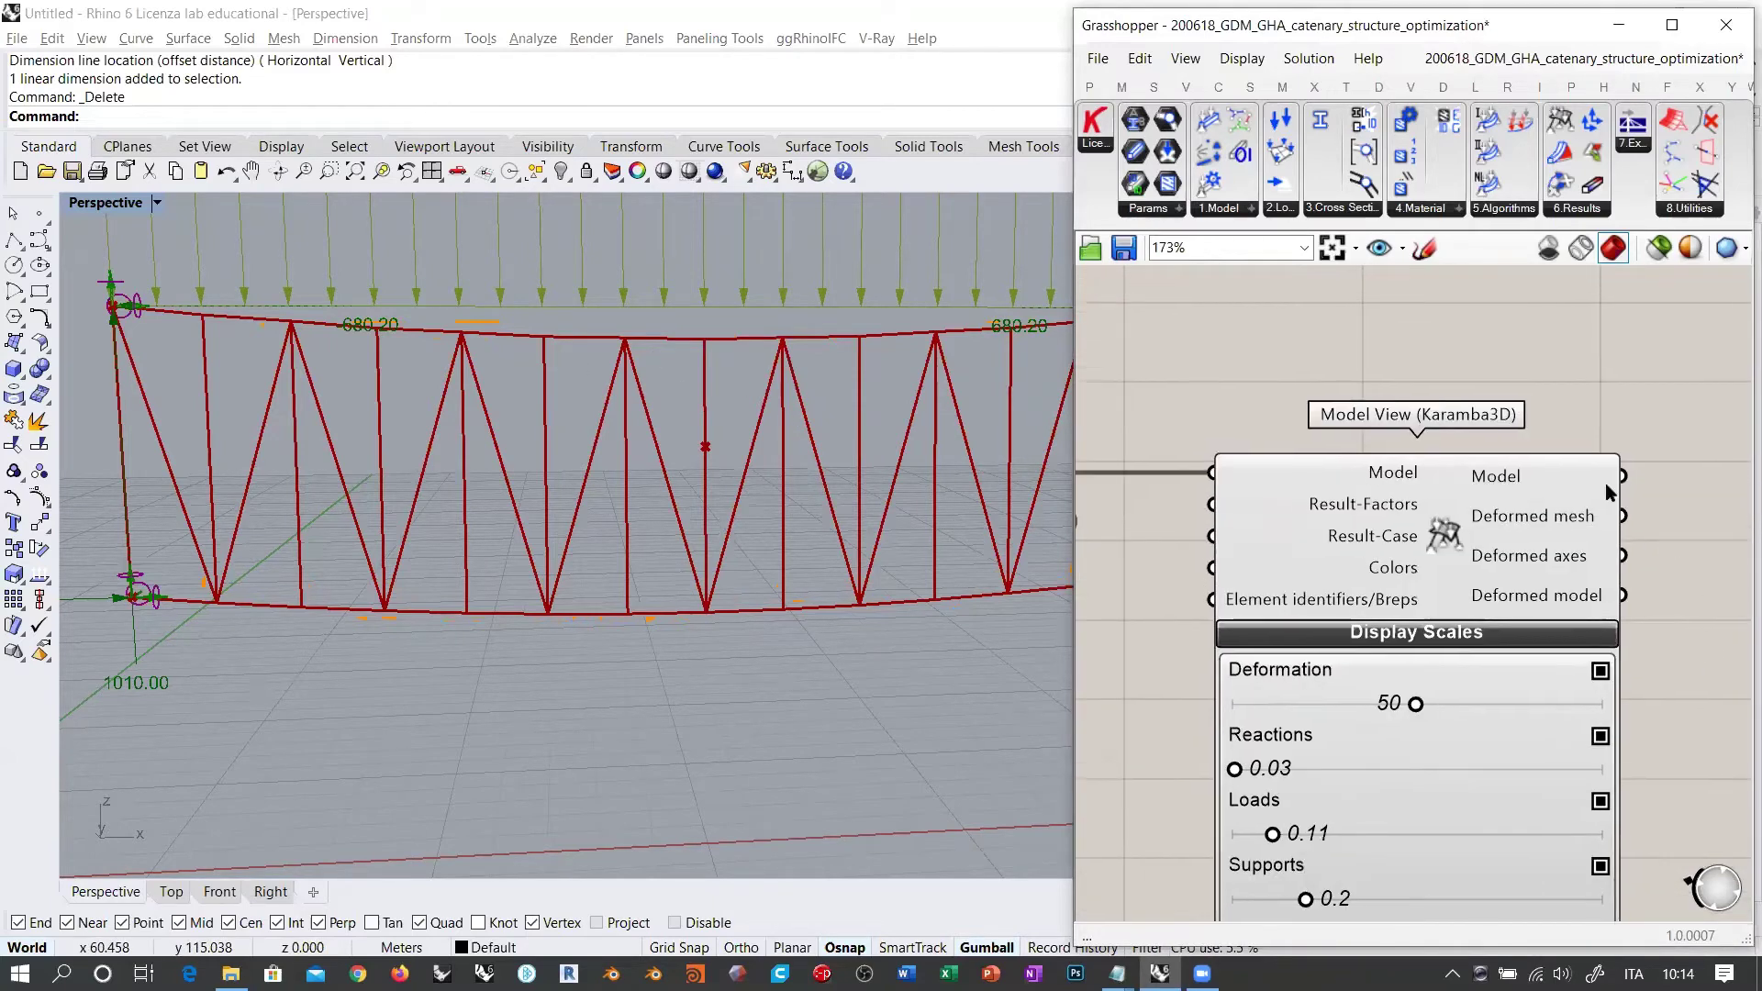
pyautogui.scroll(-1, 1516, 347)
pyautogui.scroll(-1, 1515, 347)
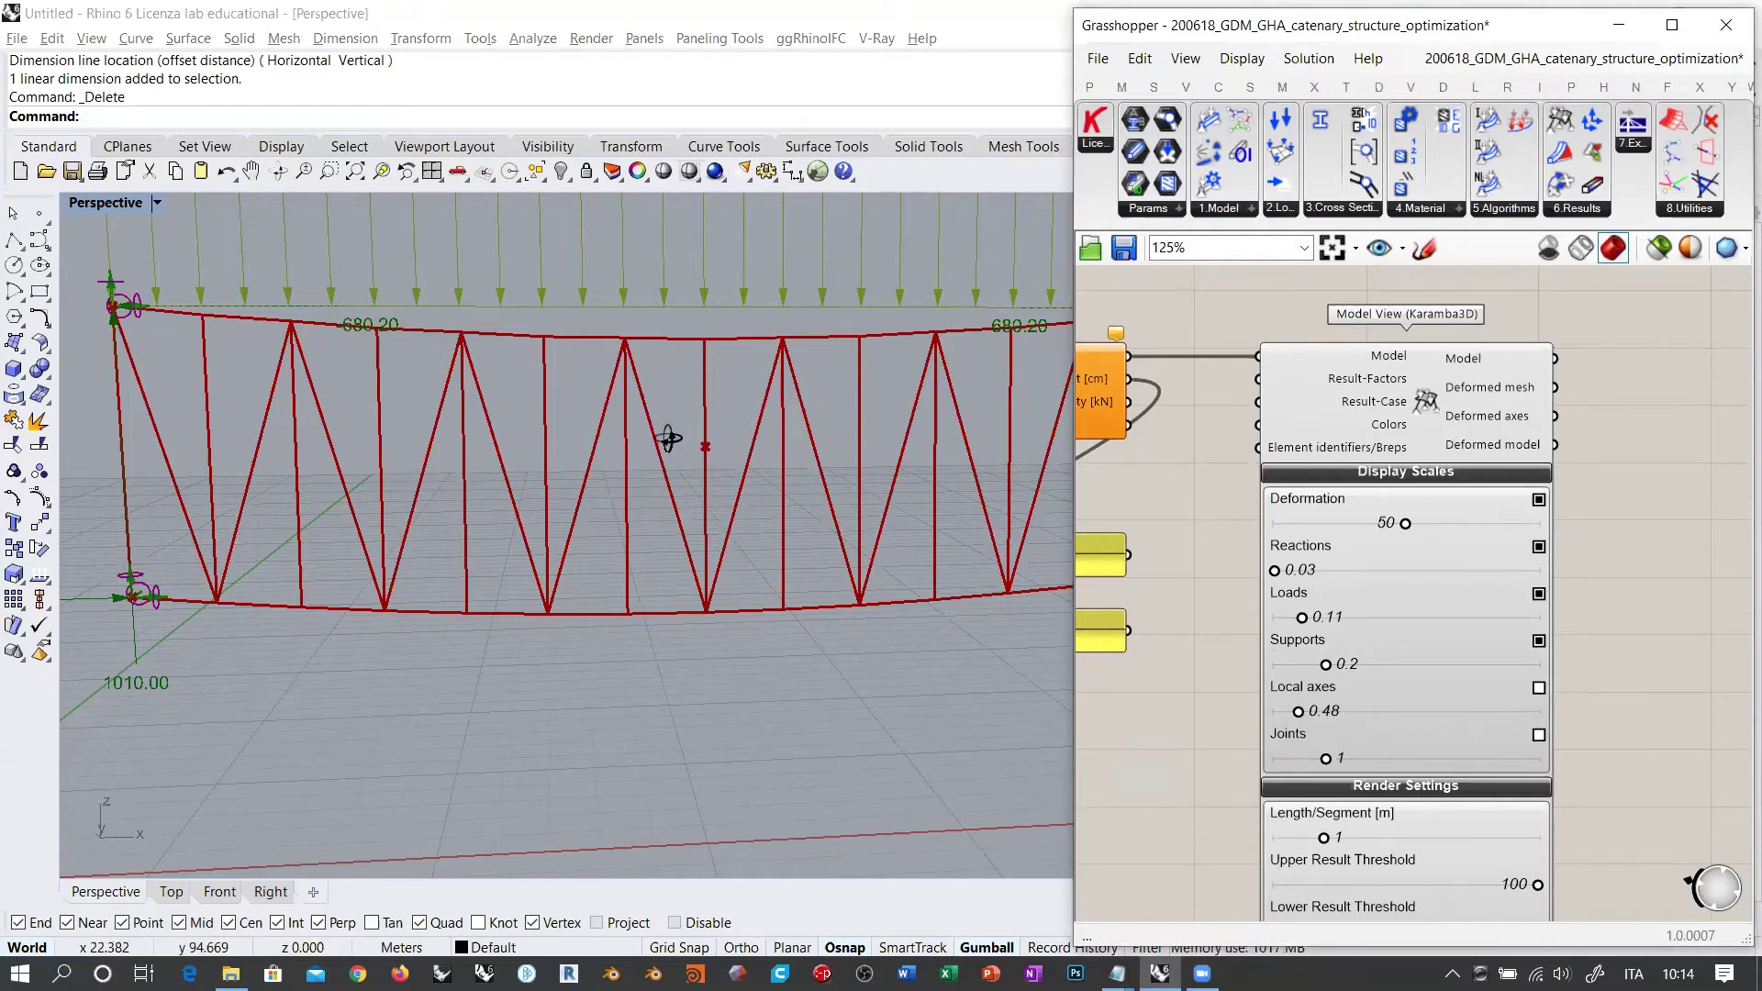
pyautogui.moveTo(669, 439); pyautogui.dragTo(645, 479, button='right')
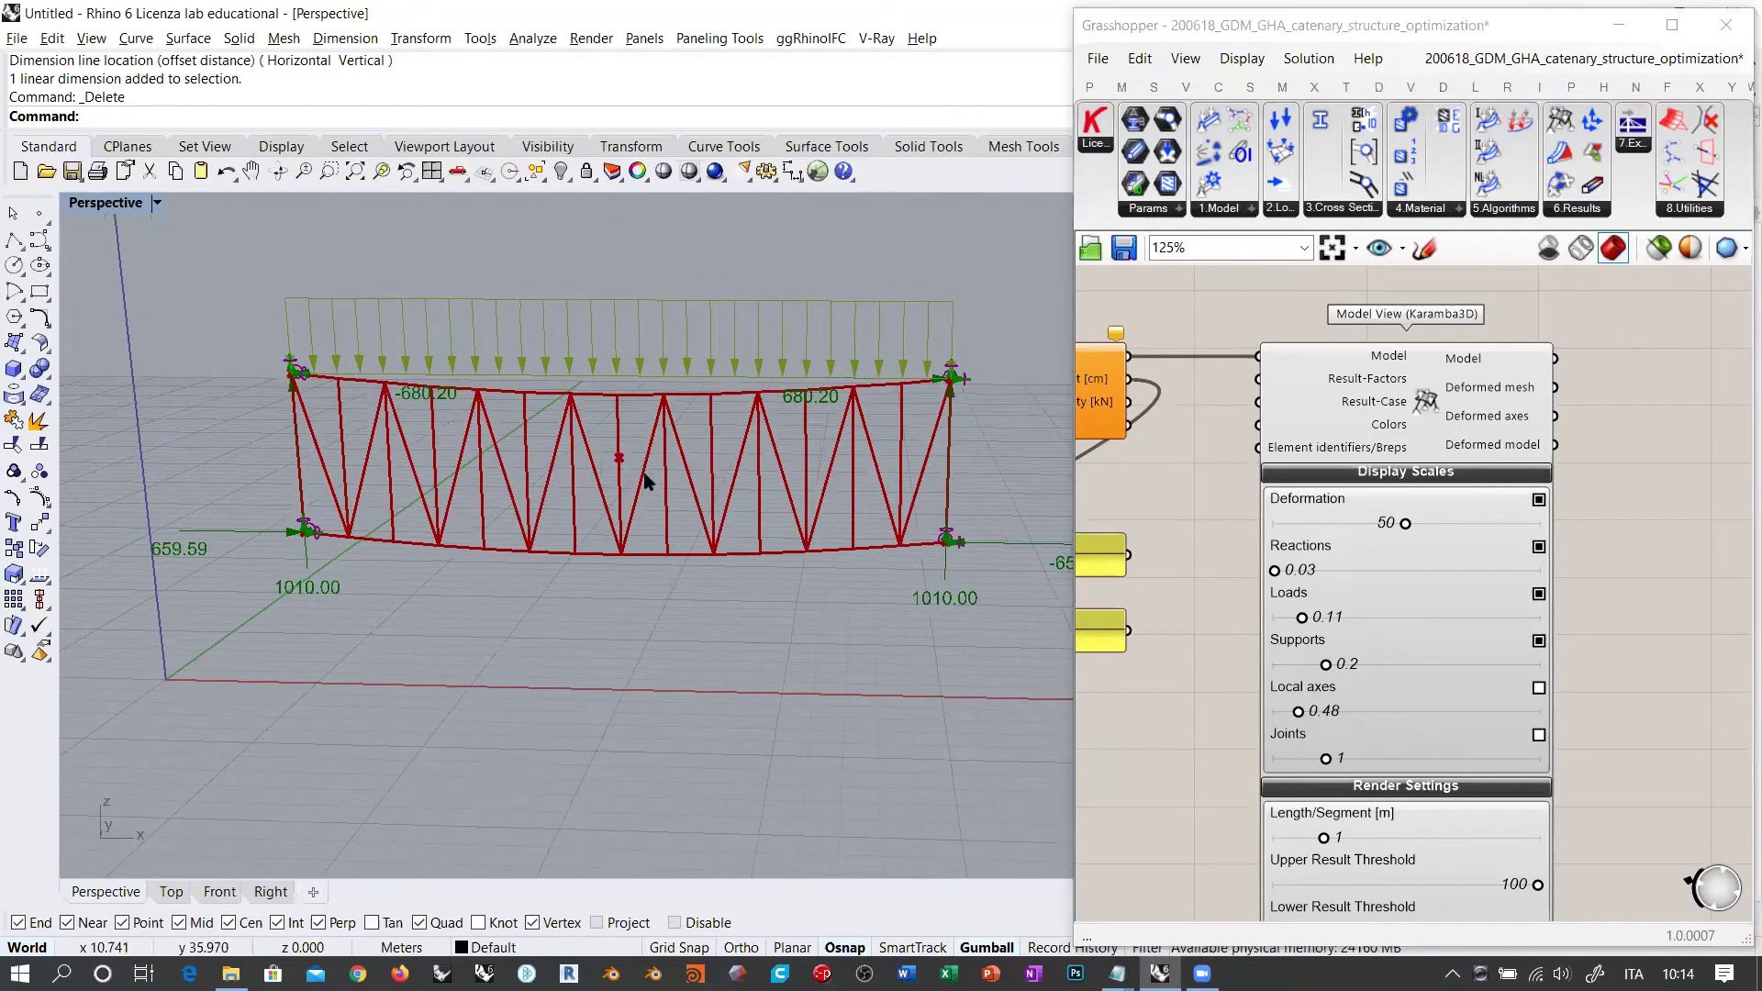
pyautogui.moveTo(1642, 719); pyautogui.dragTo(1637, 389, button='right')
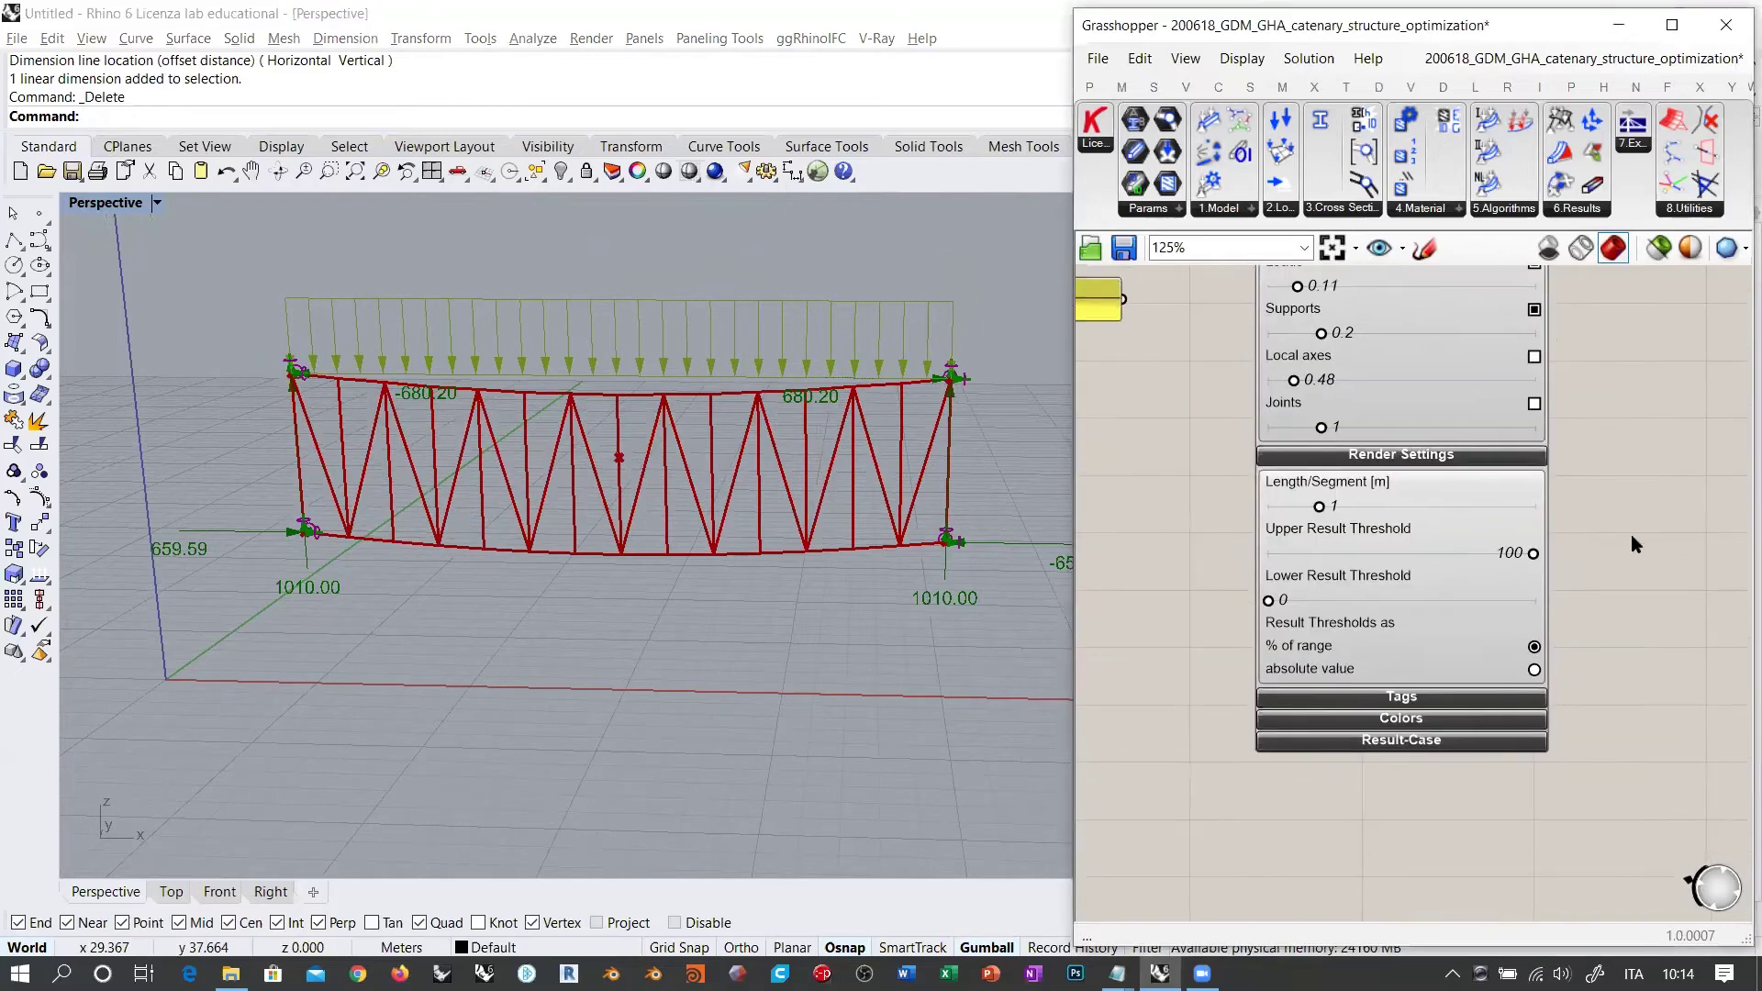
pyautogui.scroll(2, 1631, 539)
pyautogui.moveTo(1632, 540); pyautogui.dragTo(1658, 521, button='right')
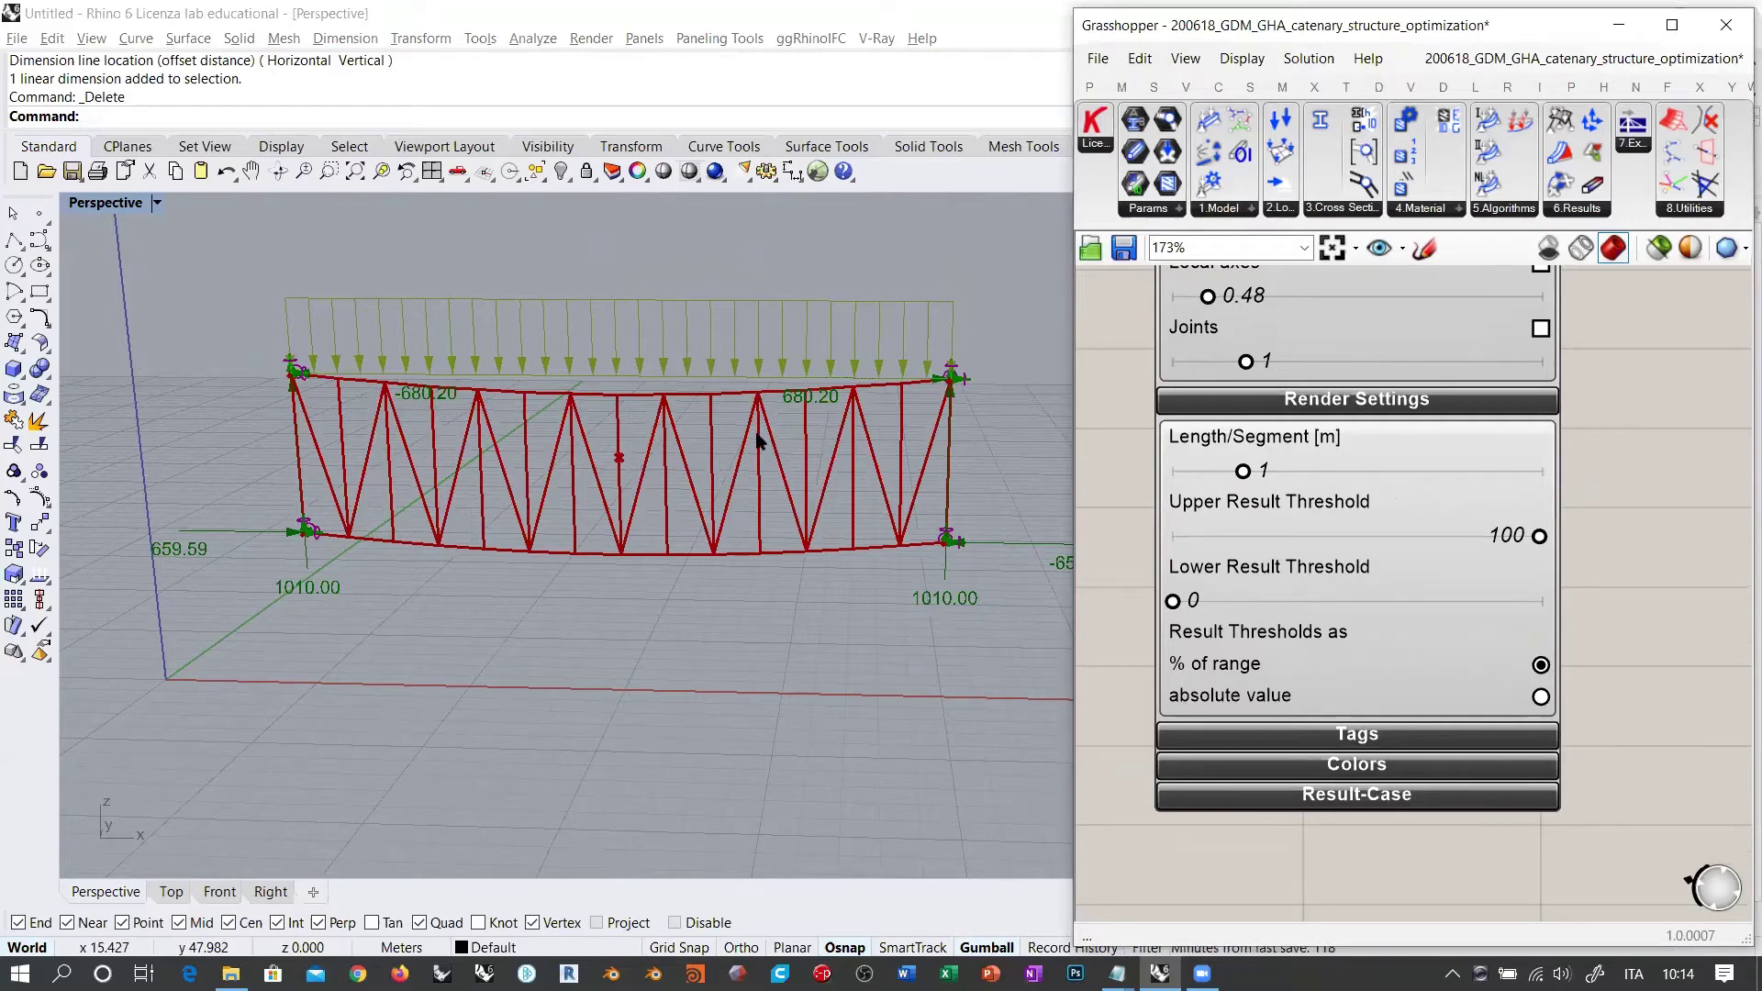
pyautogui.click(1338, 400)
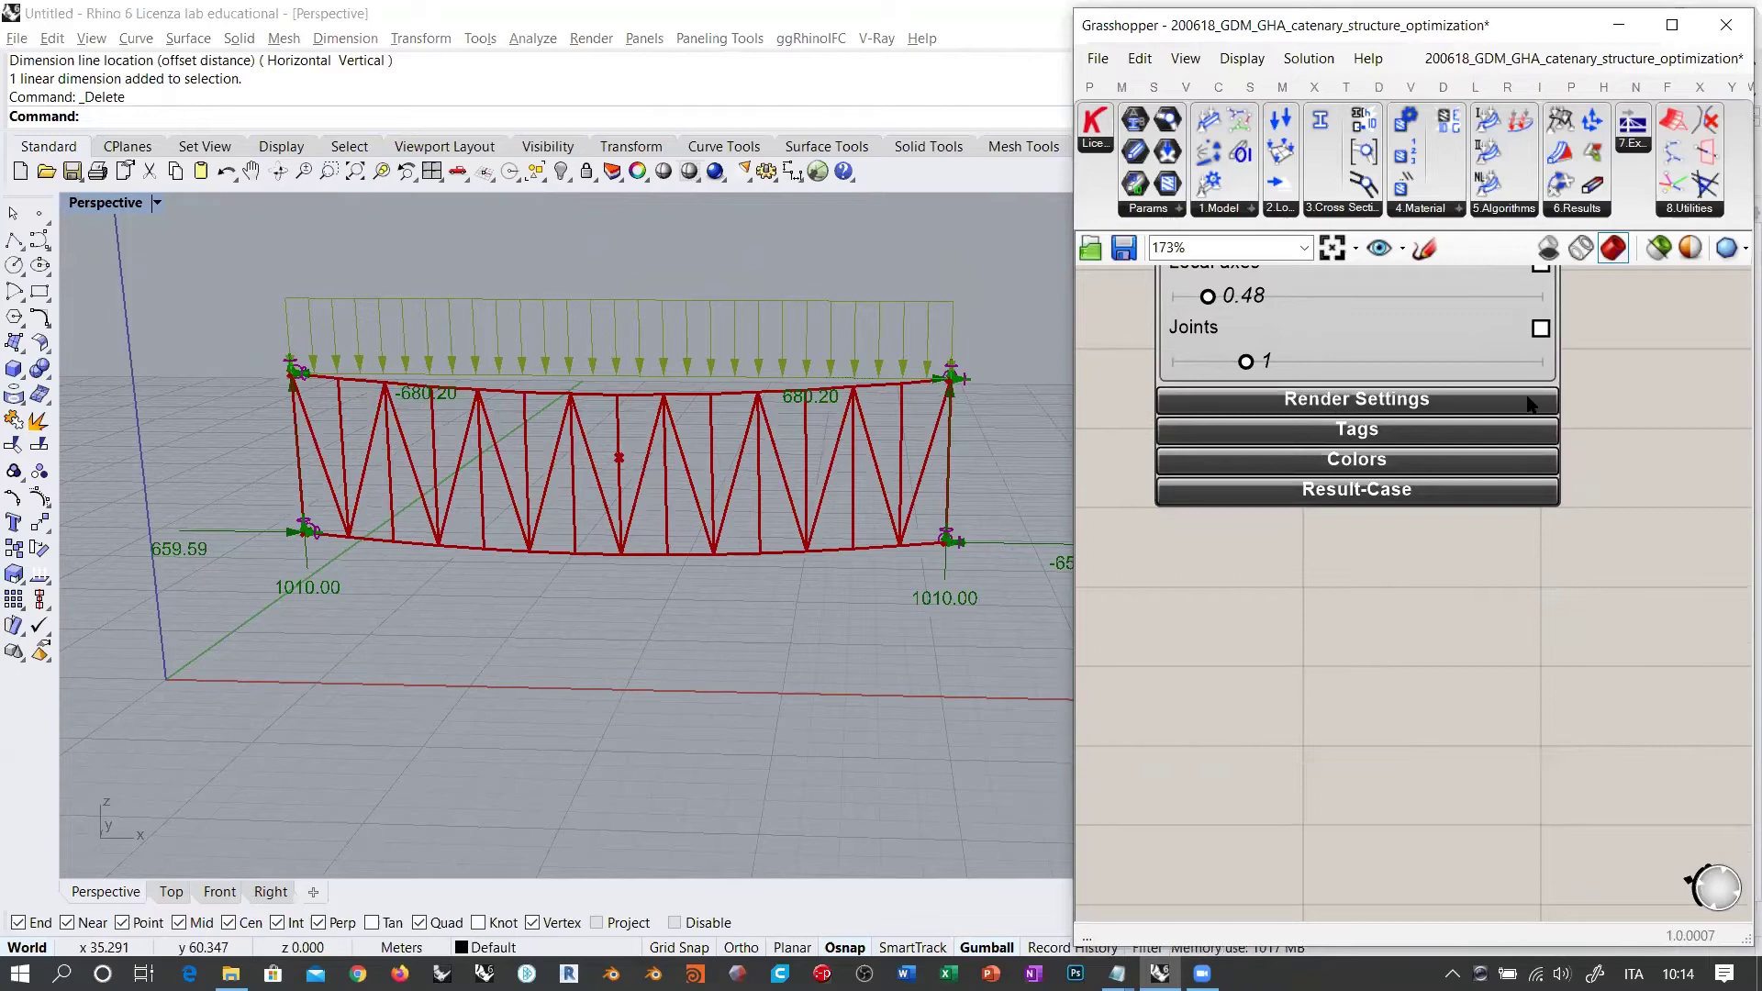
# Step: Expand the Model View's Tags section, switch on Element Ids and examine the element labels along both chords
pyautogui.click(1347, 439)
pyautogui.moveTo(728, 395); pyautogui.dragTo(559, 451, button='right')
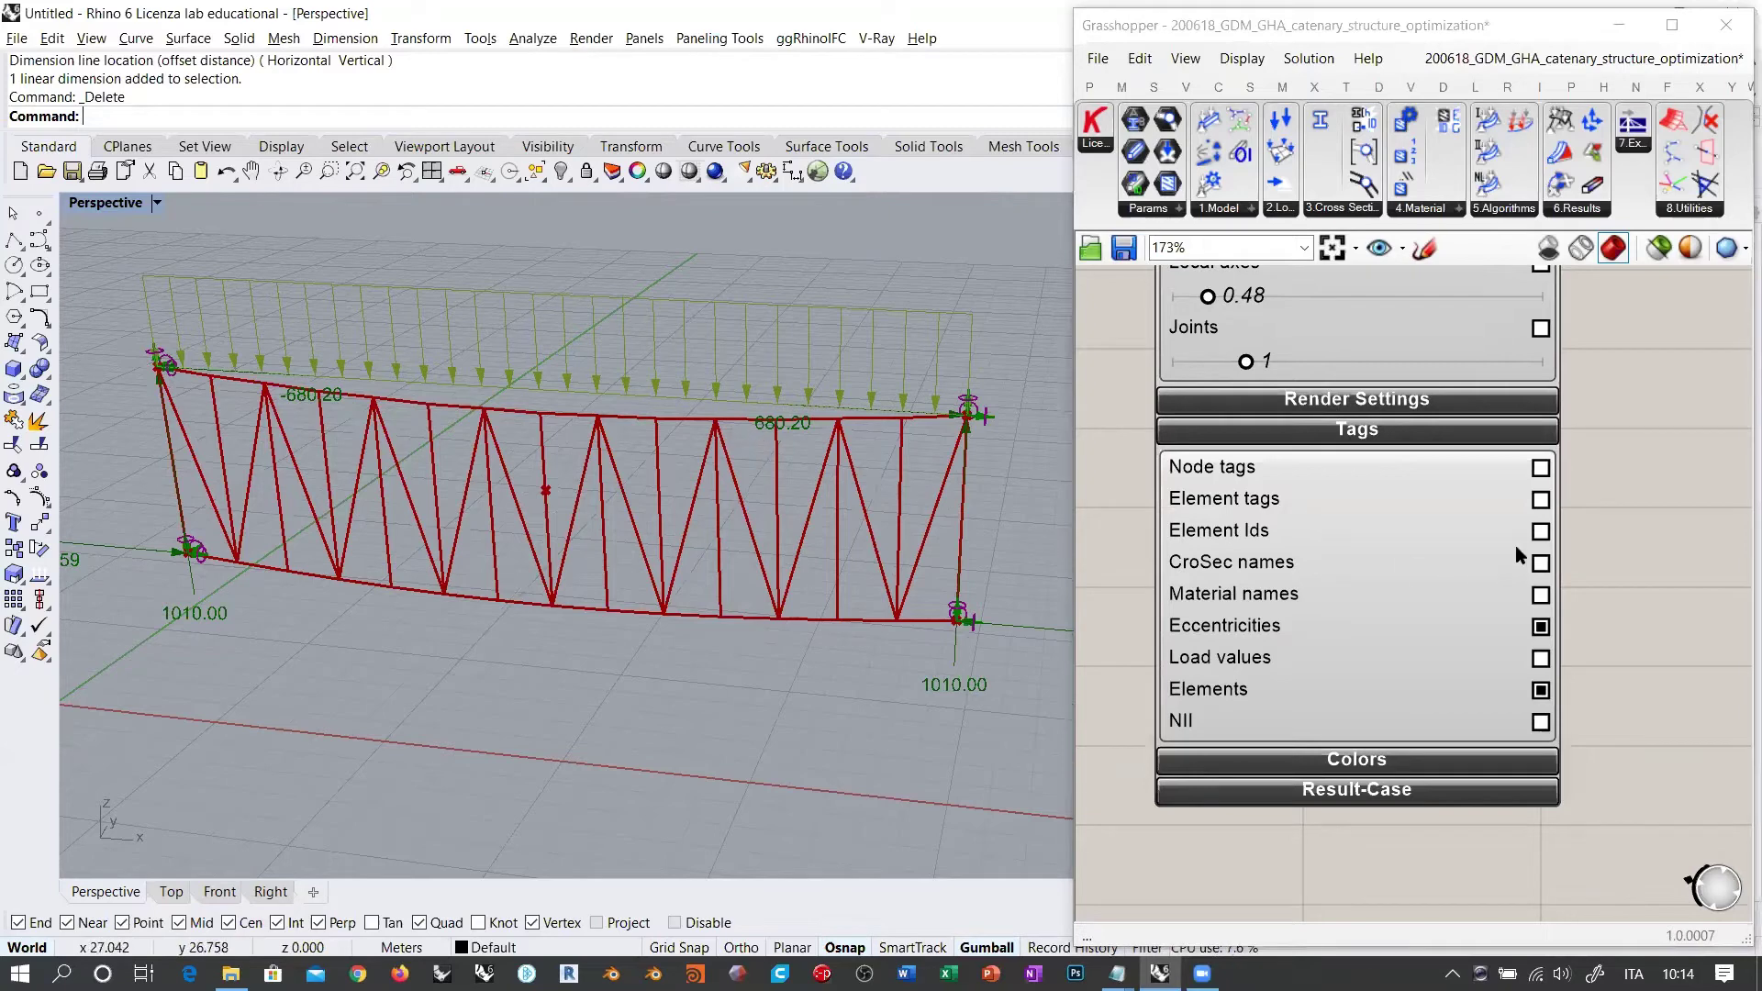
pyautogui.click(1541, 532)
pyautogui.moveTo(606, 431); pyautogui.dragTo(250, 390, button='right')
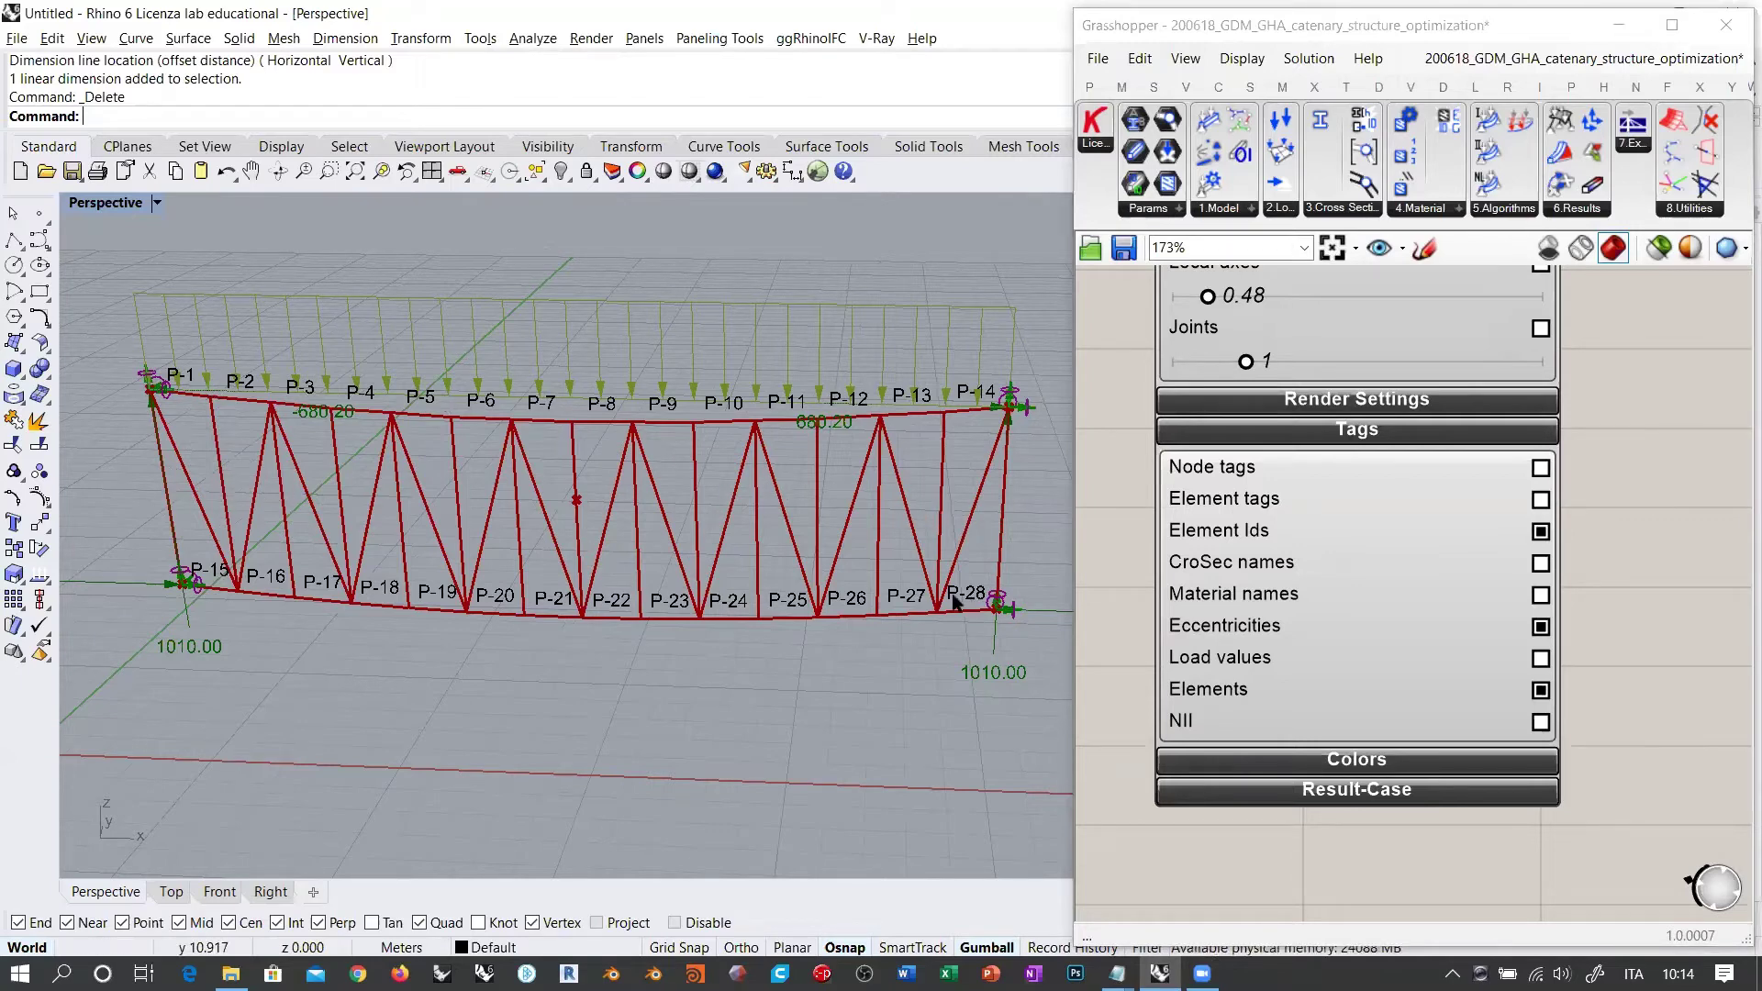
pyautogui.click(1626, 497)
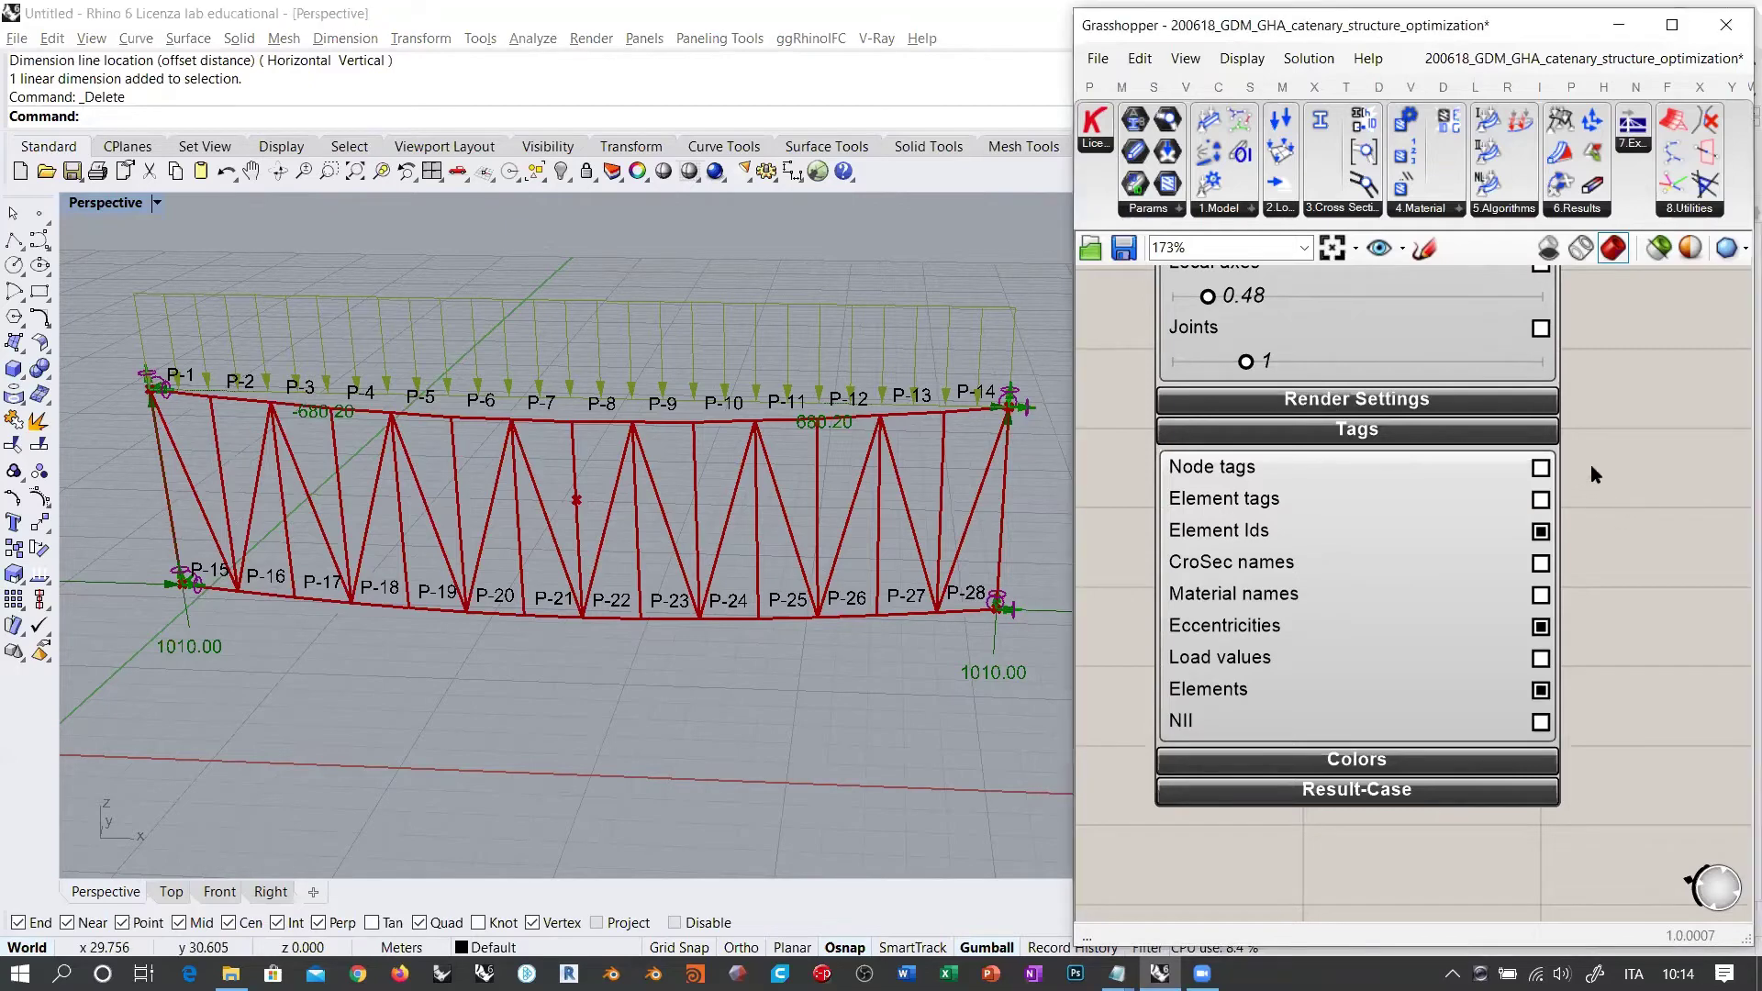
# Step: Display Node tags instead of Element Ids and examine the node numbering of the truss in Perspective
pyautogui.click(1541, 469)
pyautogui.click(1540, 532)
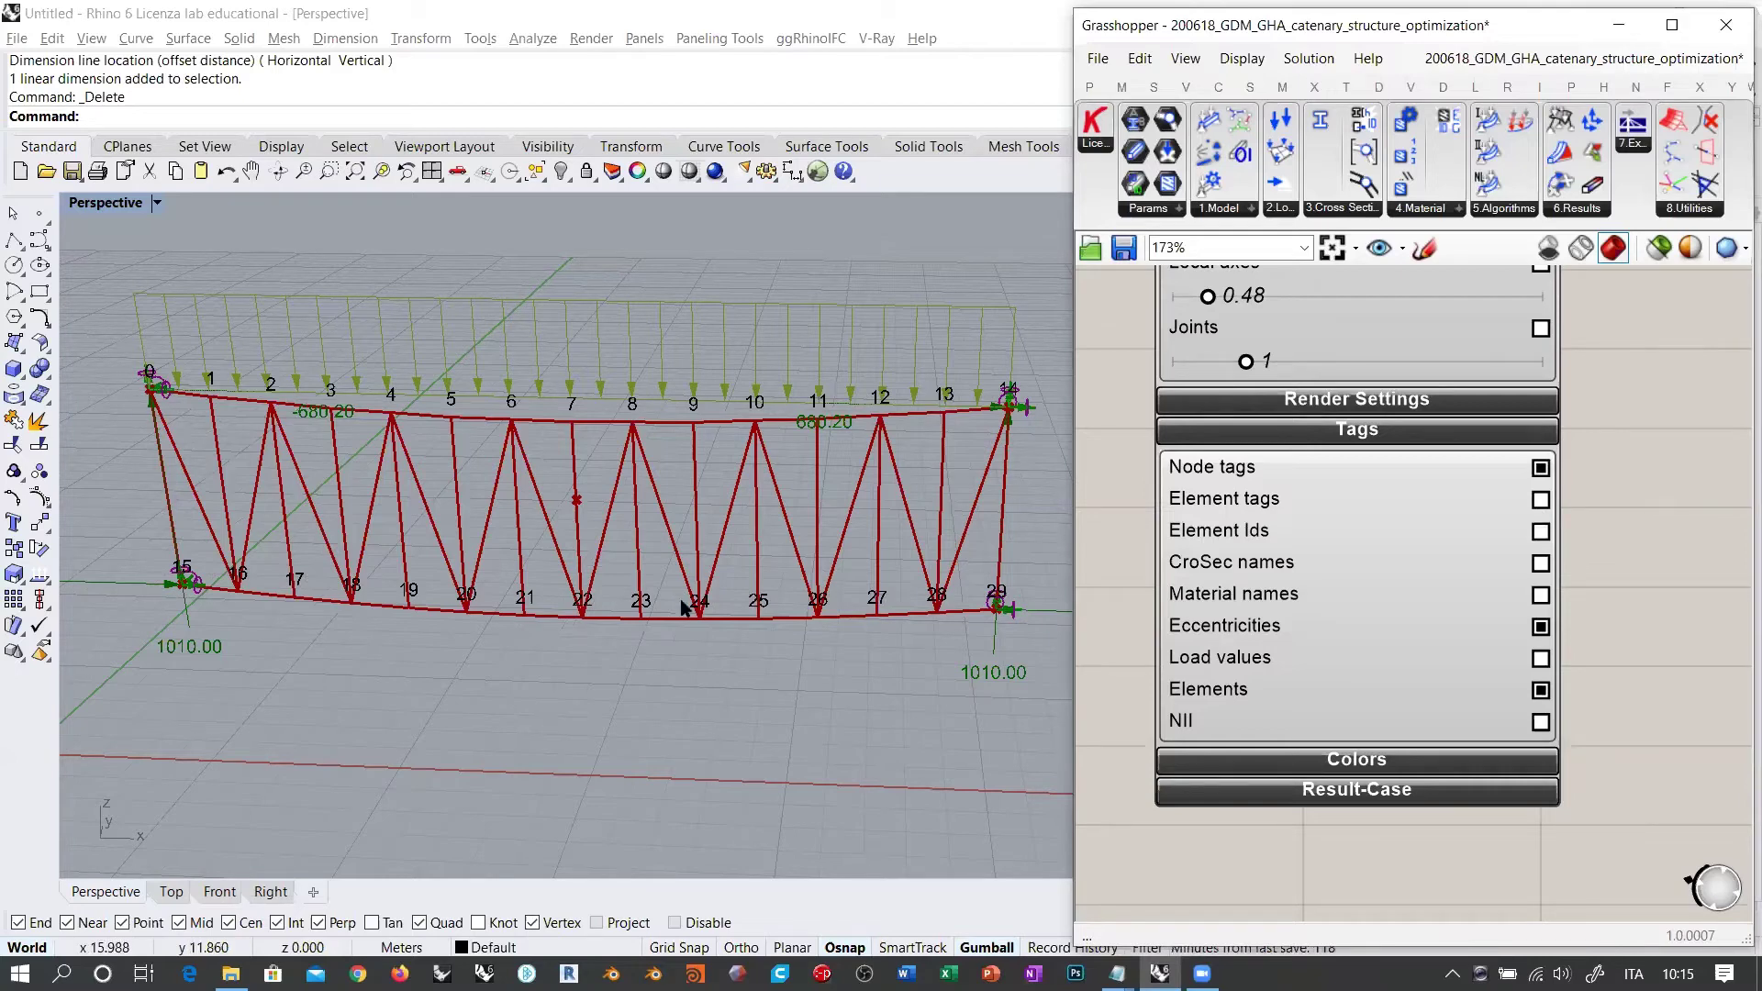
pyautogui.moveTo(725, 543); pyautogui.dragTo(734, 493, button='right')
pyautogui.moveTo(718, 620); pyautogui.dragTo(620, 442, button='right')
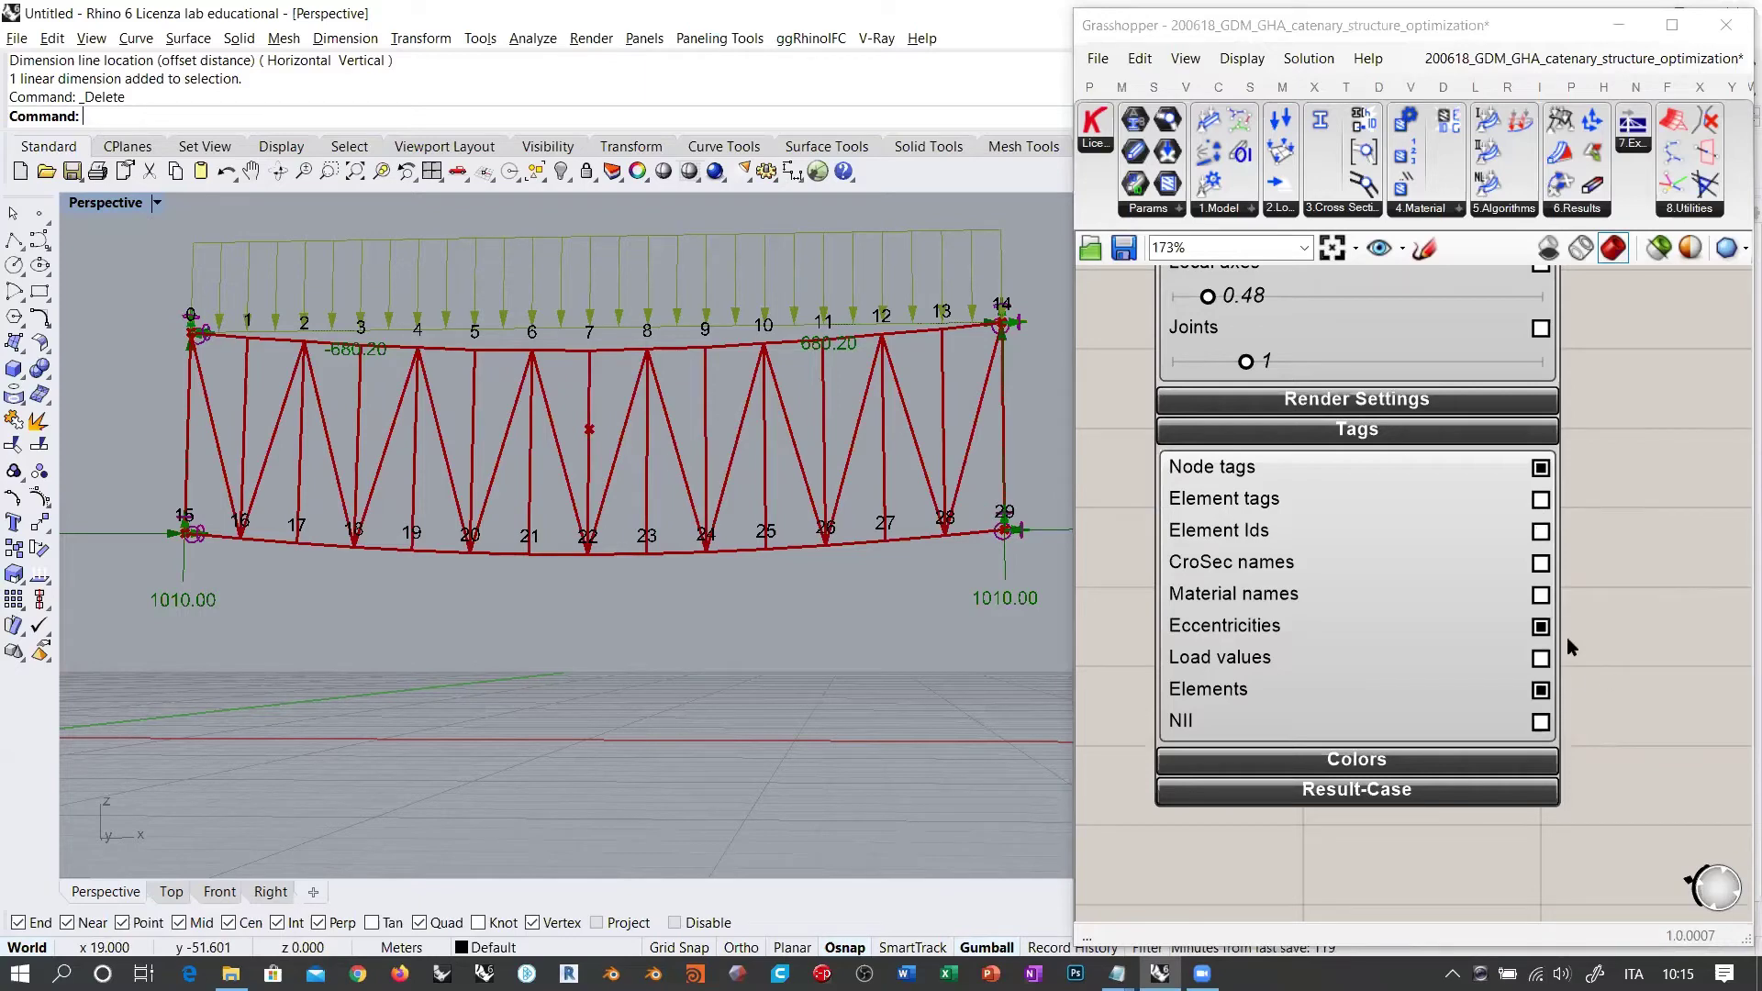
# Step: Switch on Load values in the Tags section and inspect the values of the distributed load above the top chord
pyautogui.click(1541, 660)
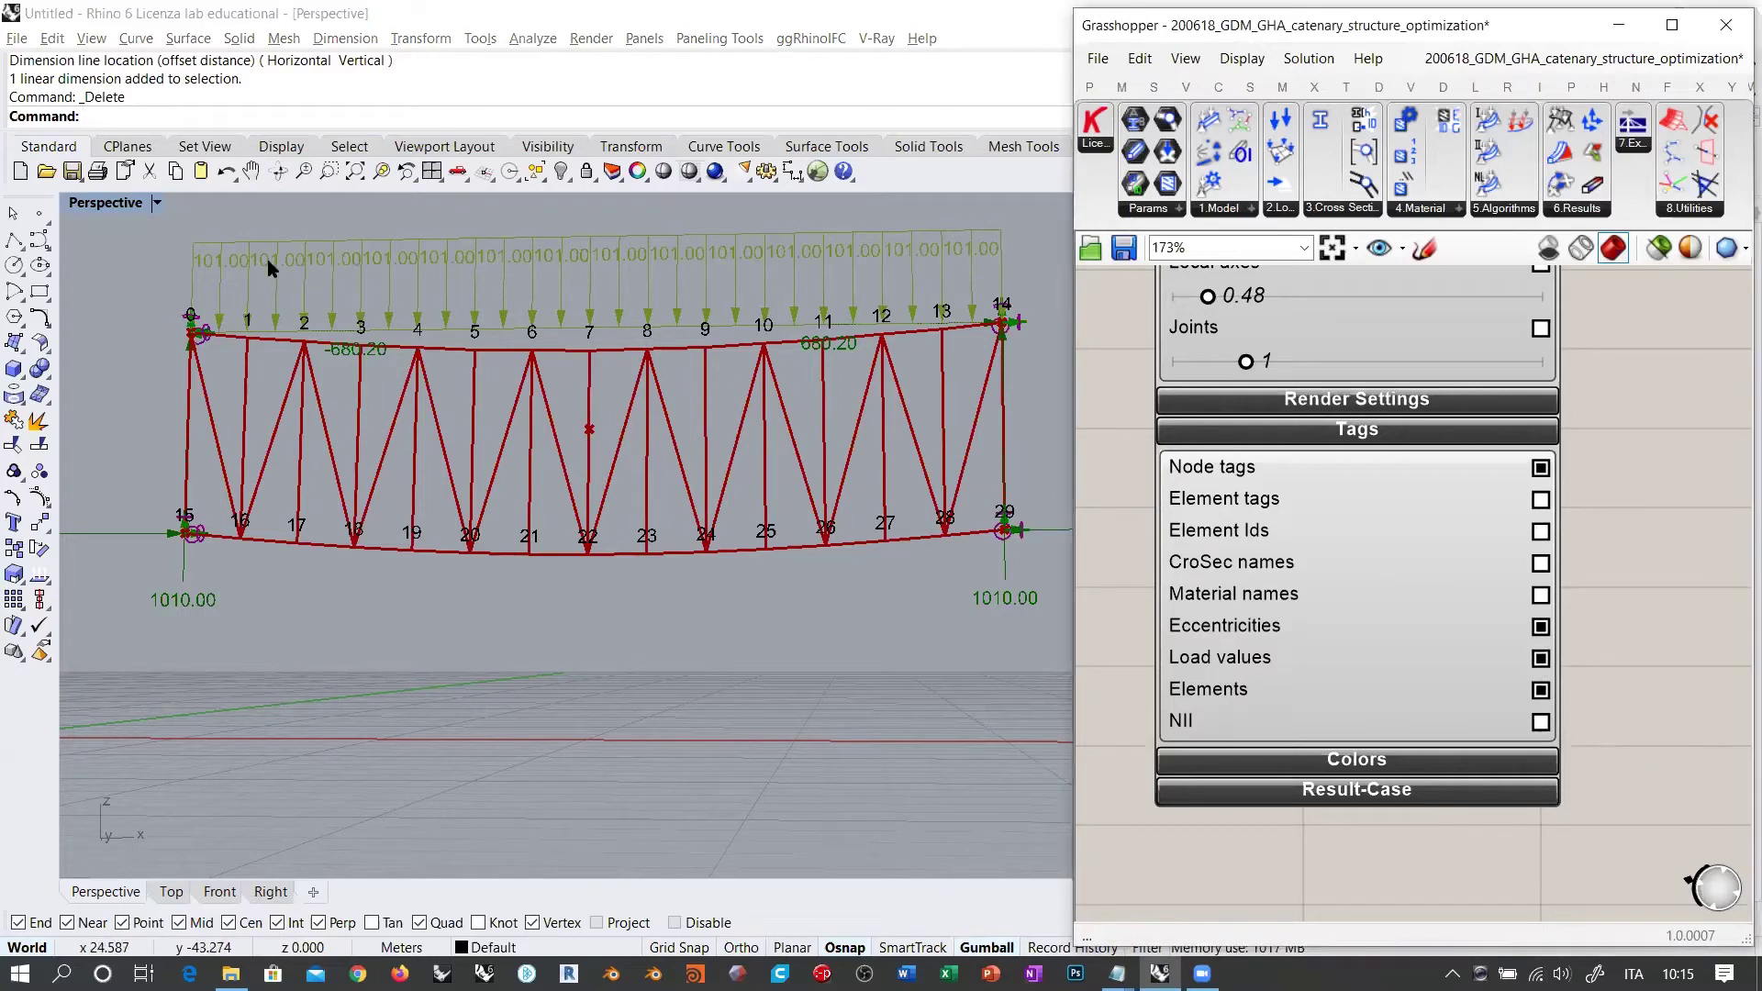
pyautogui.scroll(5, 217, 248)
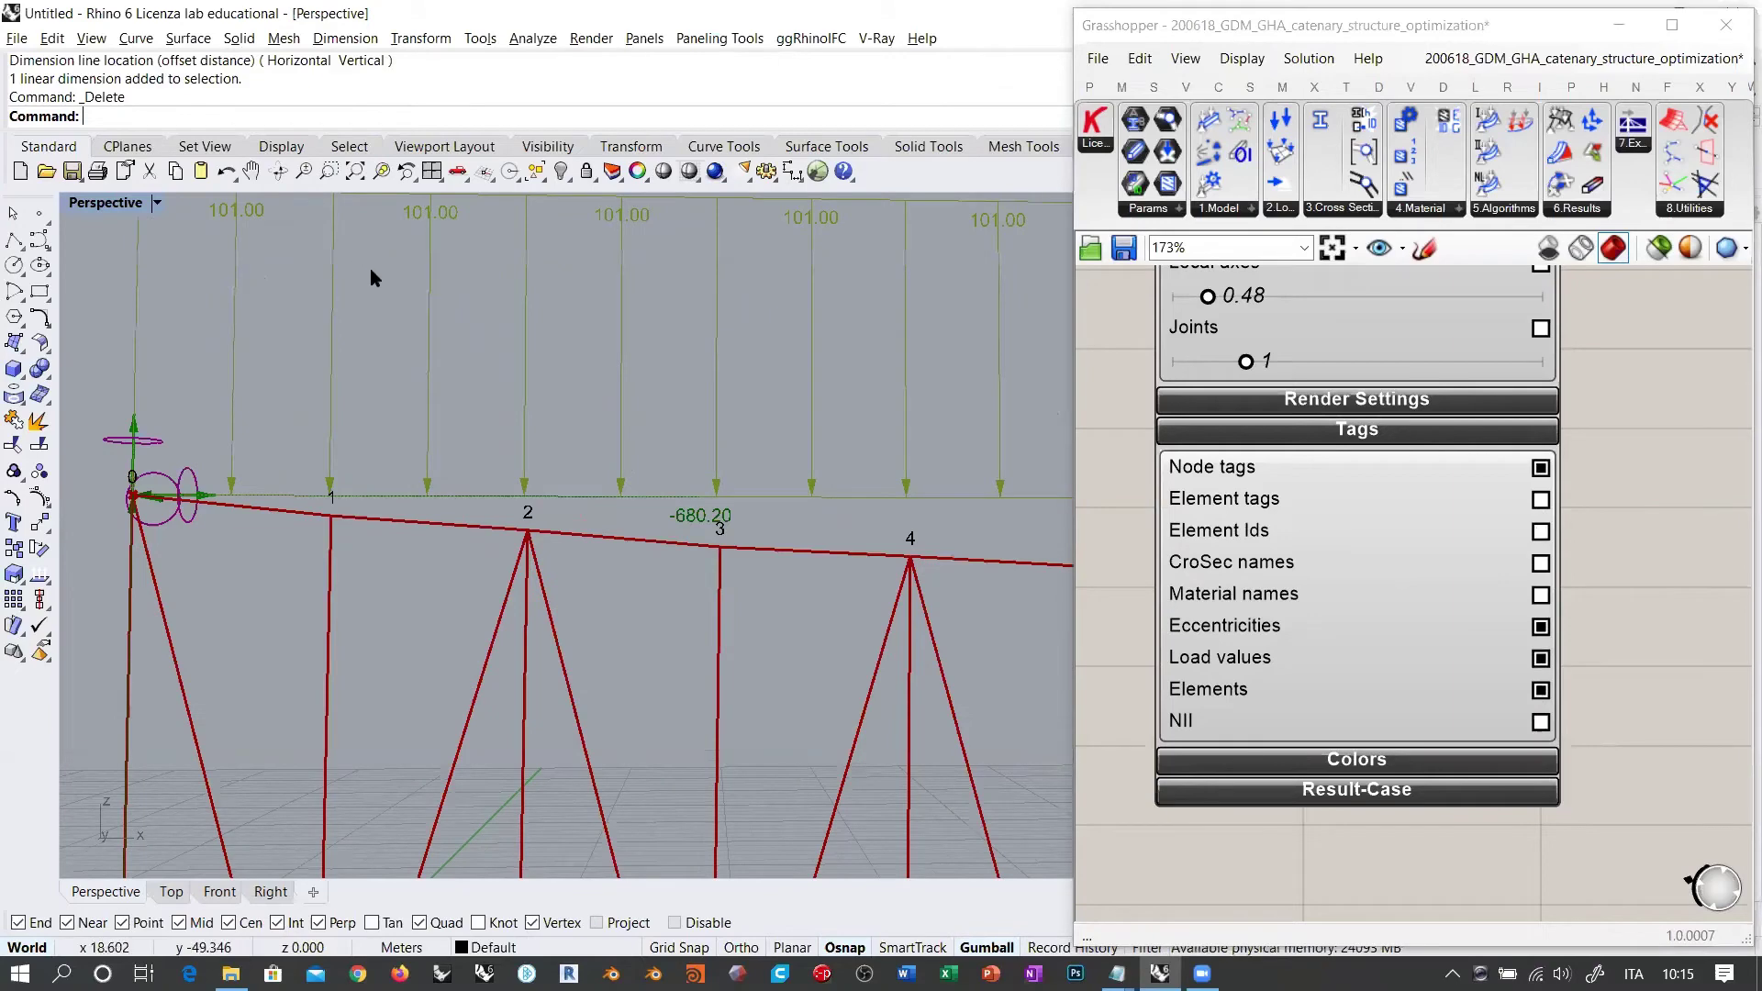
pyautogui.scroll(-2, 233, 319)
pyautogui.scroll(-6, 438, 365)
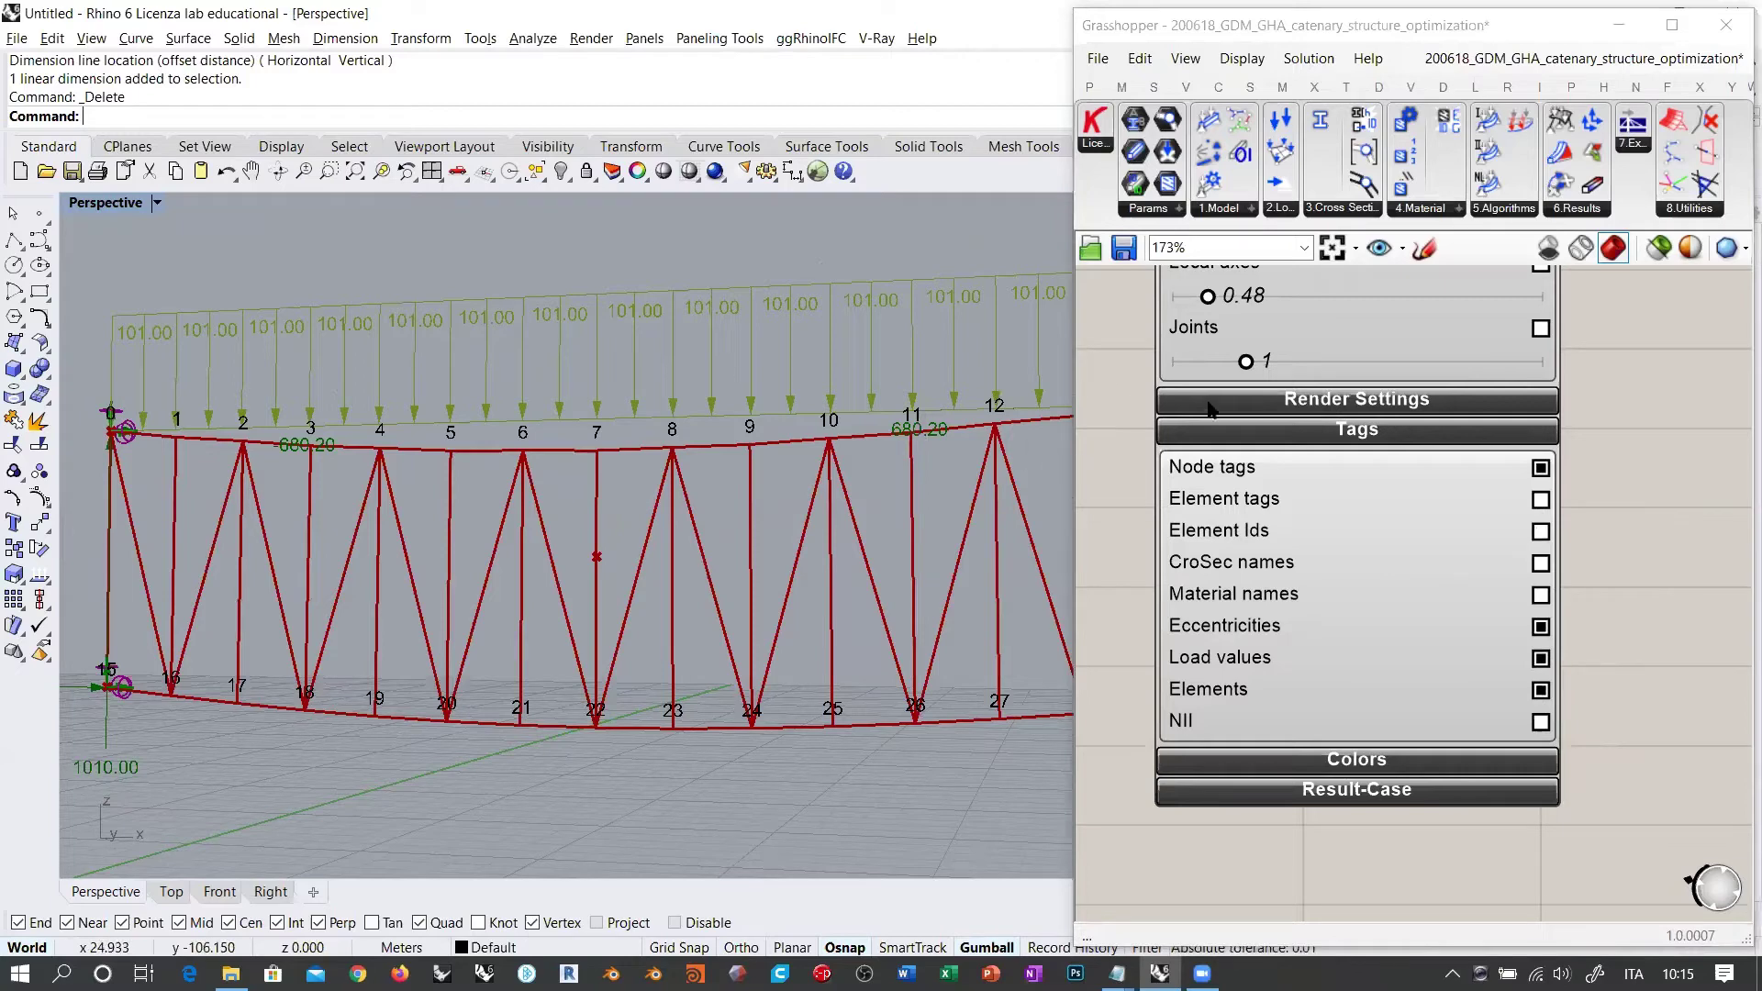
# Step: Try a Length/Segment of 0.35 m in the Render Settings to densify the load arrows, and restore it to about 1 m
pyautogui.click(1263, 404)
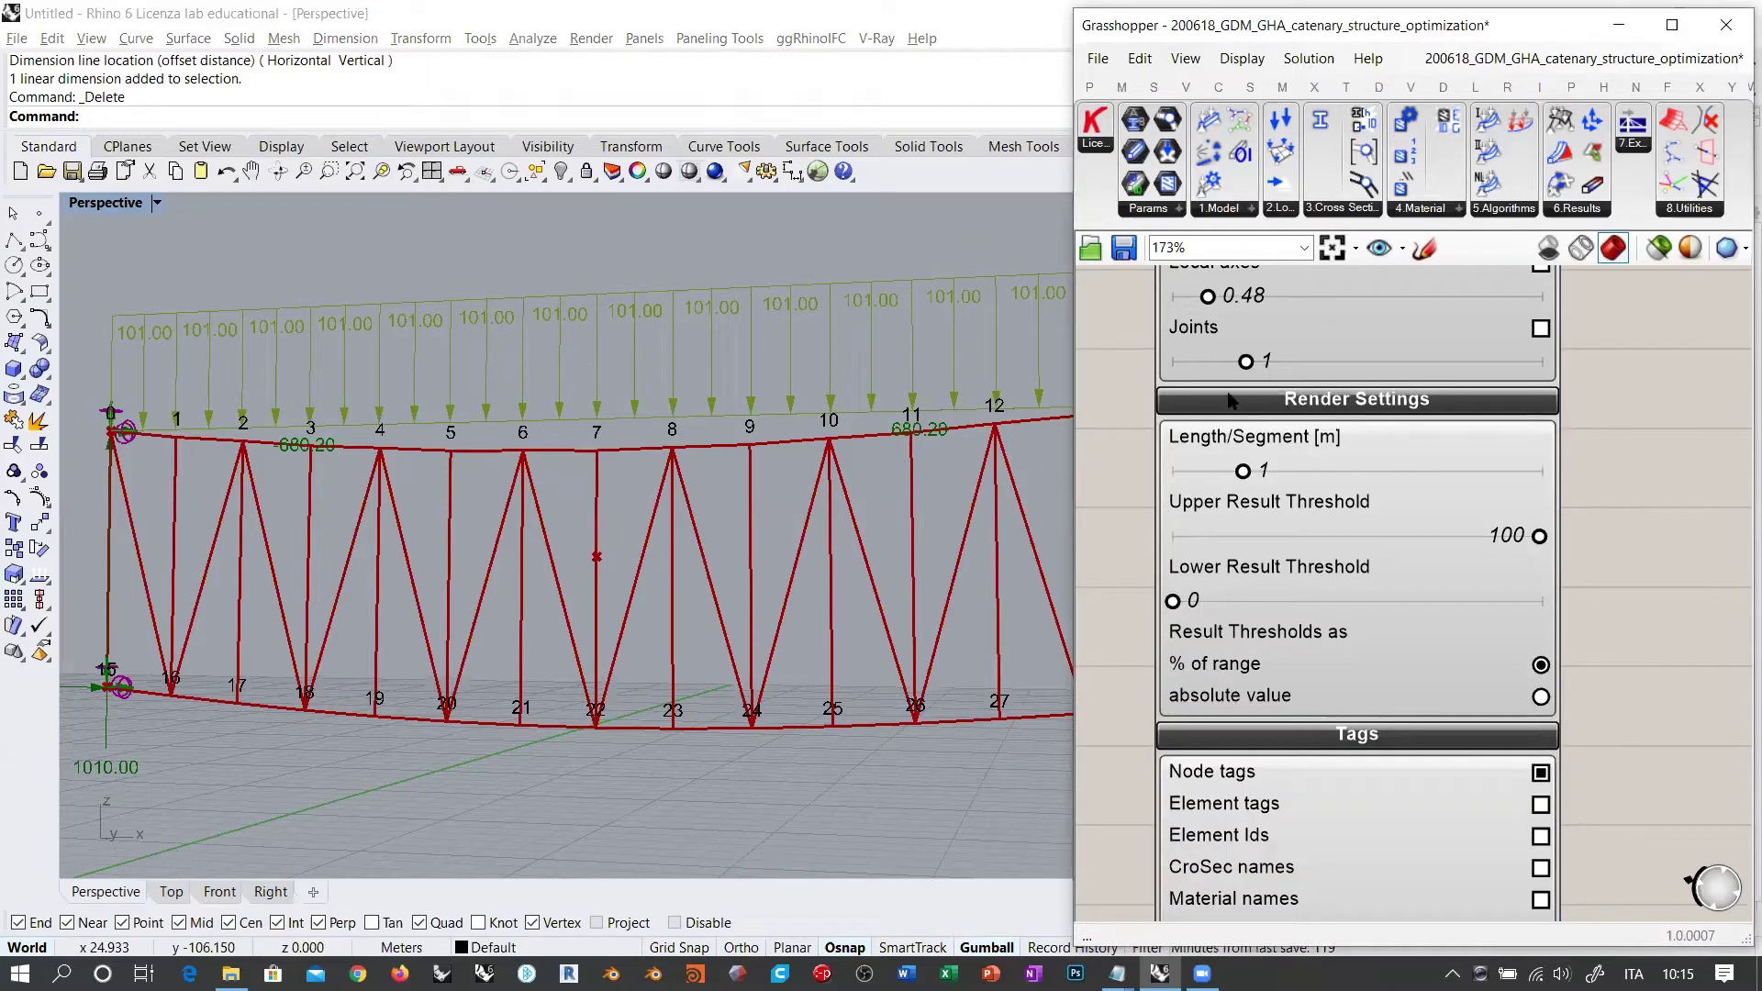
pyautogui.moveTo(1244, 476); pyautogui.dragTo(1194, 477)
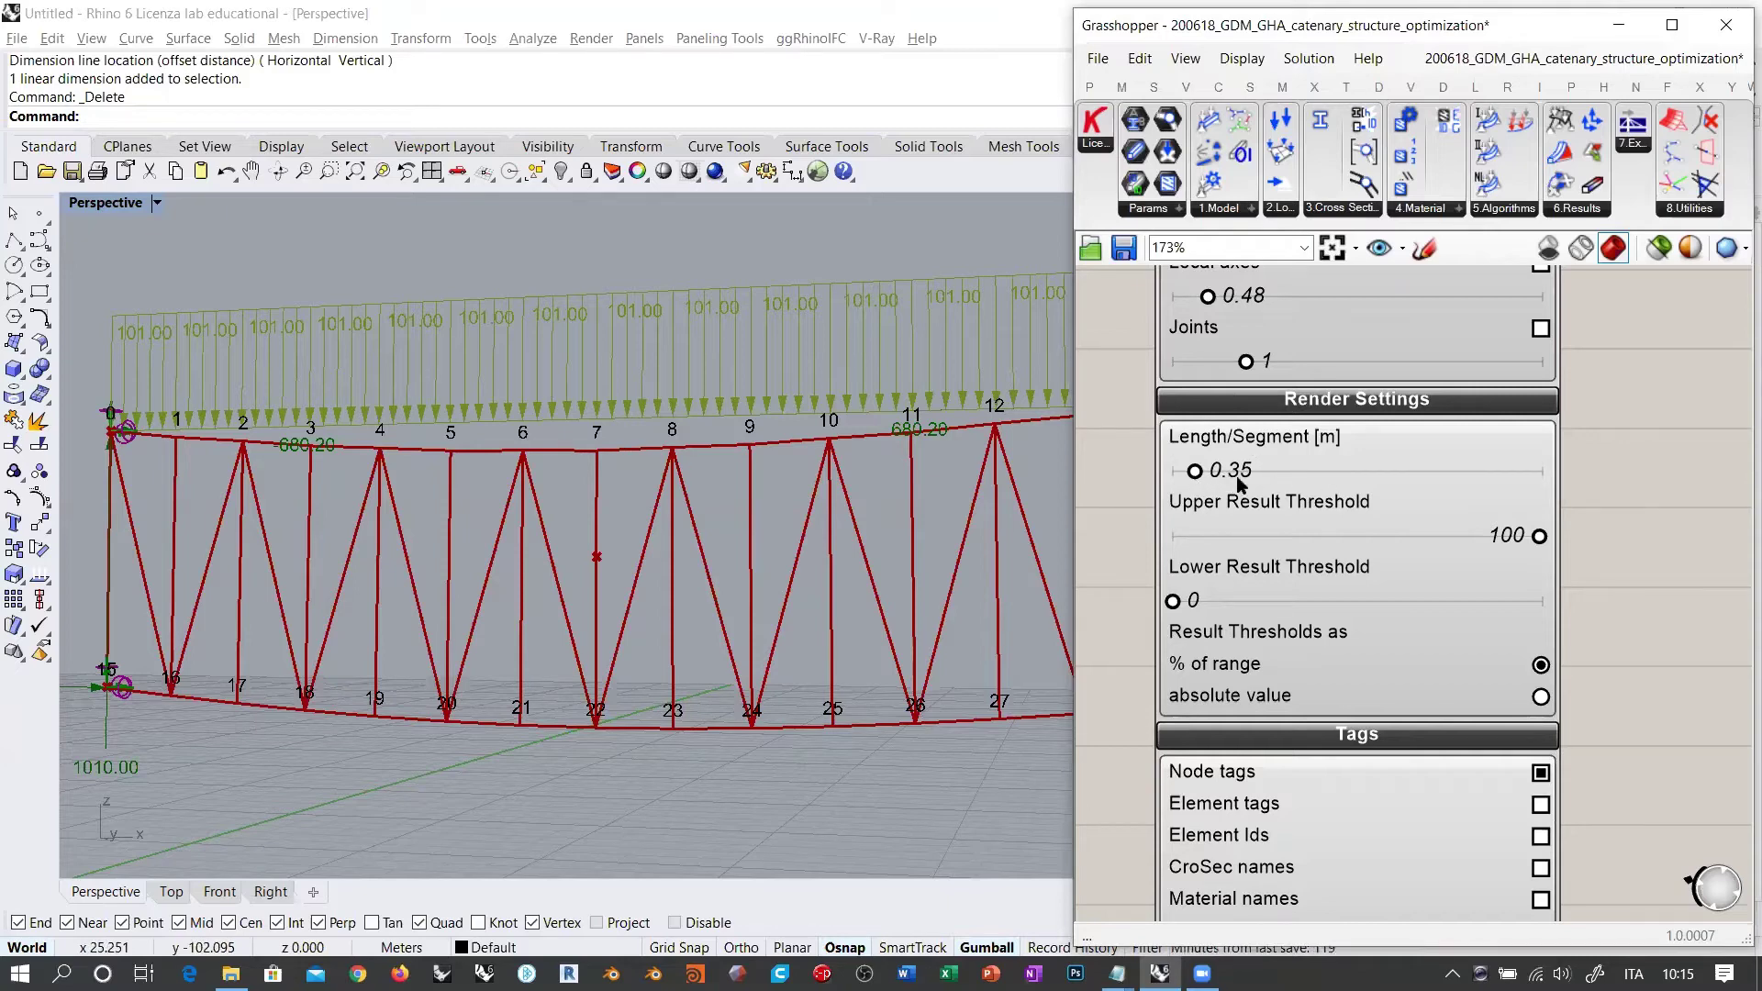
pyautogui.moveTo(1195, 475); pyautogui.dragTo(1245, 478)
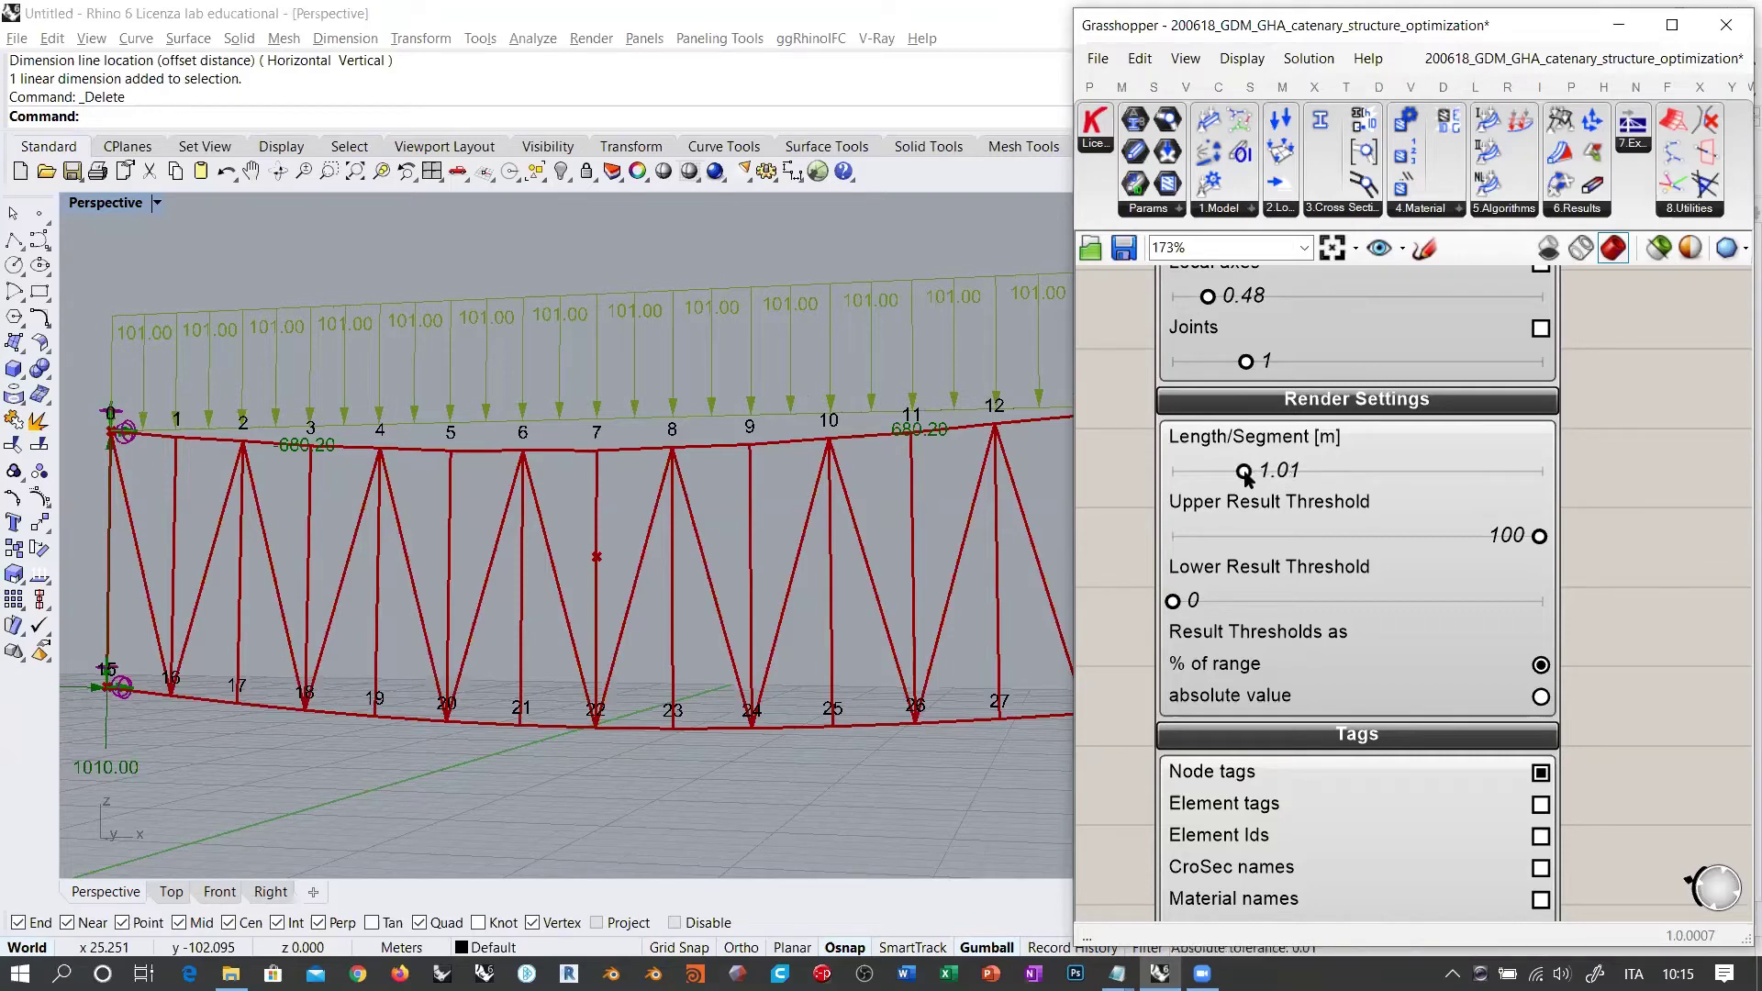
# Step: Switch off Node tags and Load values in the Tags section and review the uncluttered deformed truss in Perspective
pyautogui.scroll(-9, 715, 409)
pyautogui.moveTo(715, 409); pyautogui.dragTo(649, 421, button='right')
pyautogui.scroll(2, 649, 421)
pyautogui.moveTo(1553, 647); pyautogui.dragTo(1577, 559, button='right')
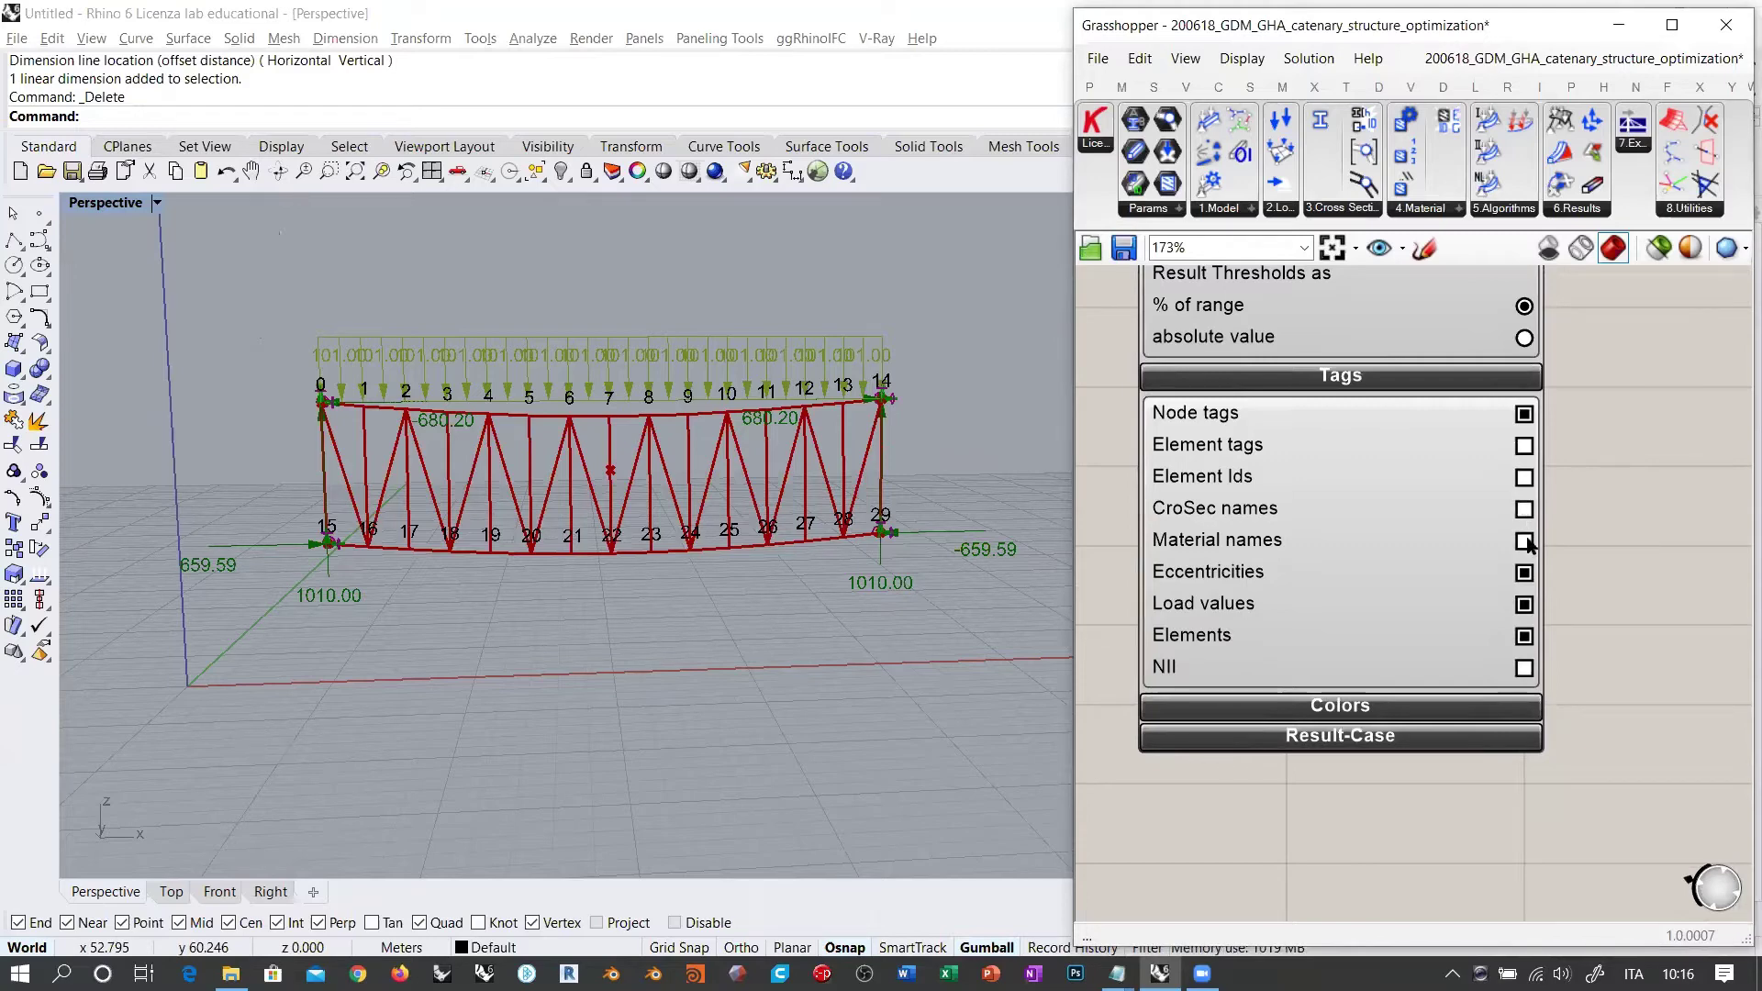
pyautogui.moveTo(718, 462); pyautogui.dragTo(556, 497, button='right')
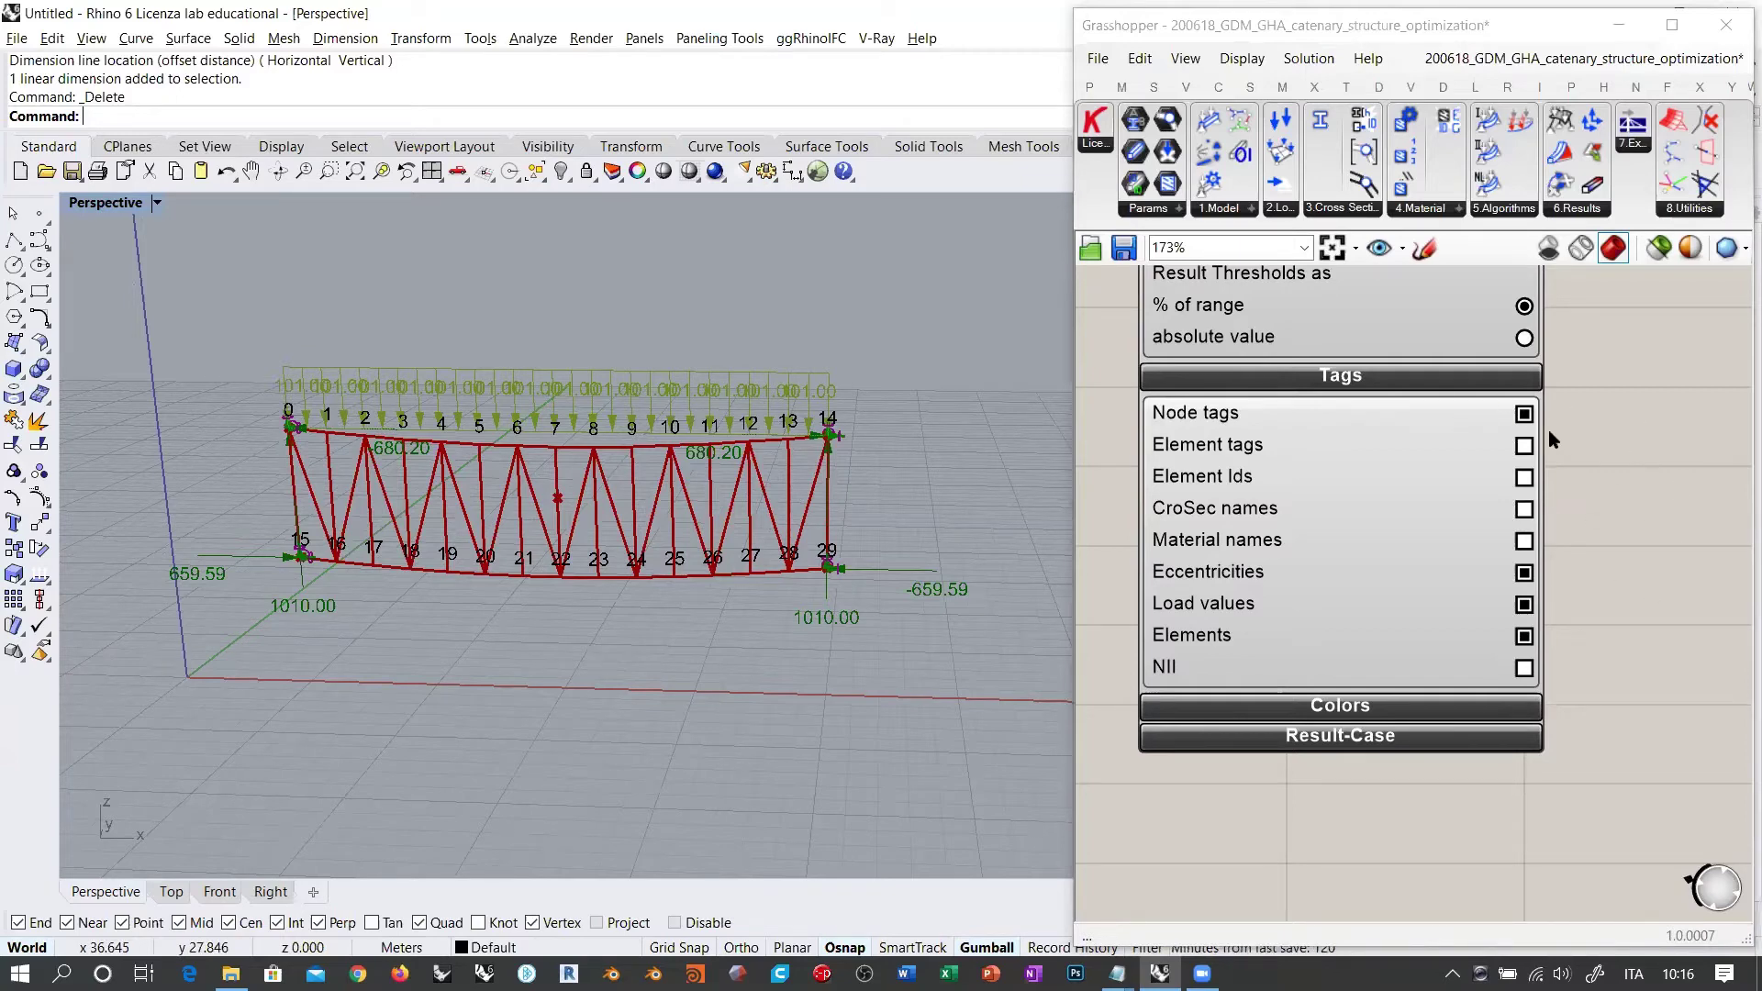
pyautogui.click(1524, 414)
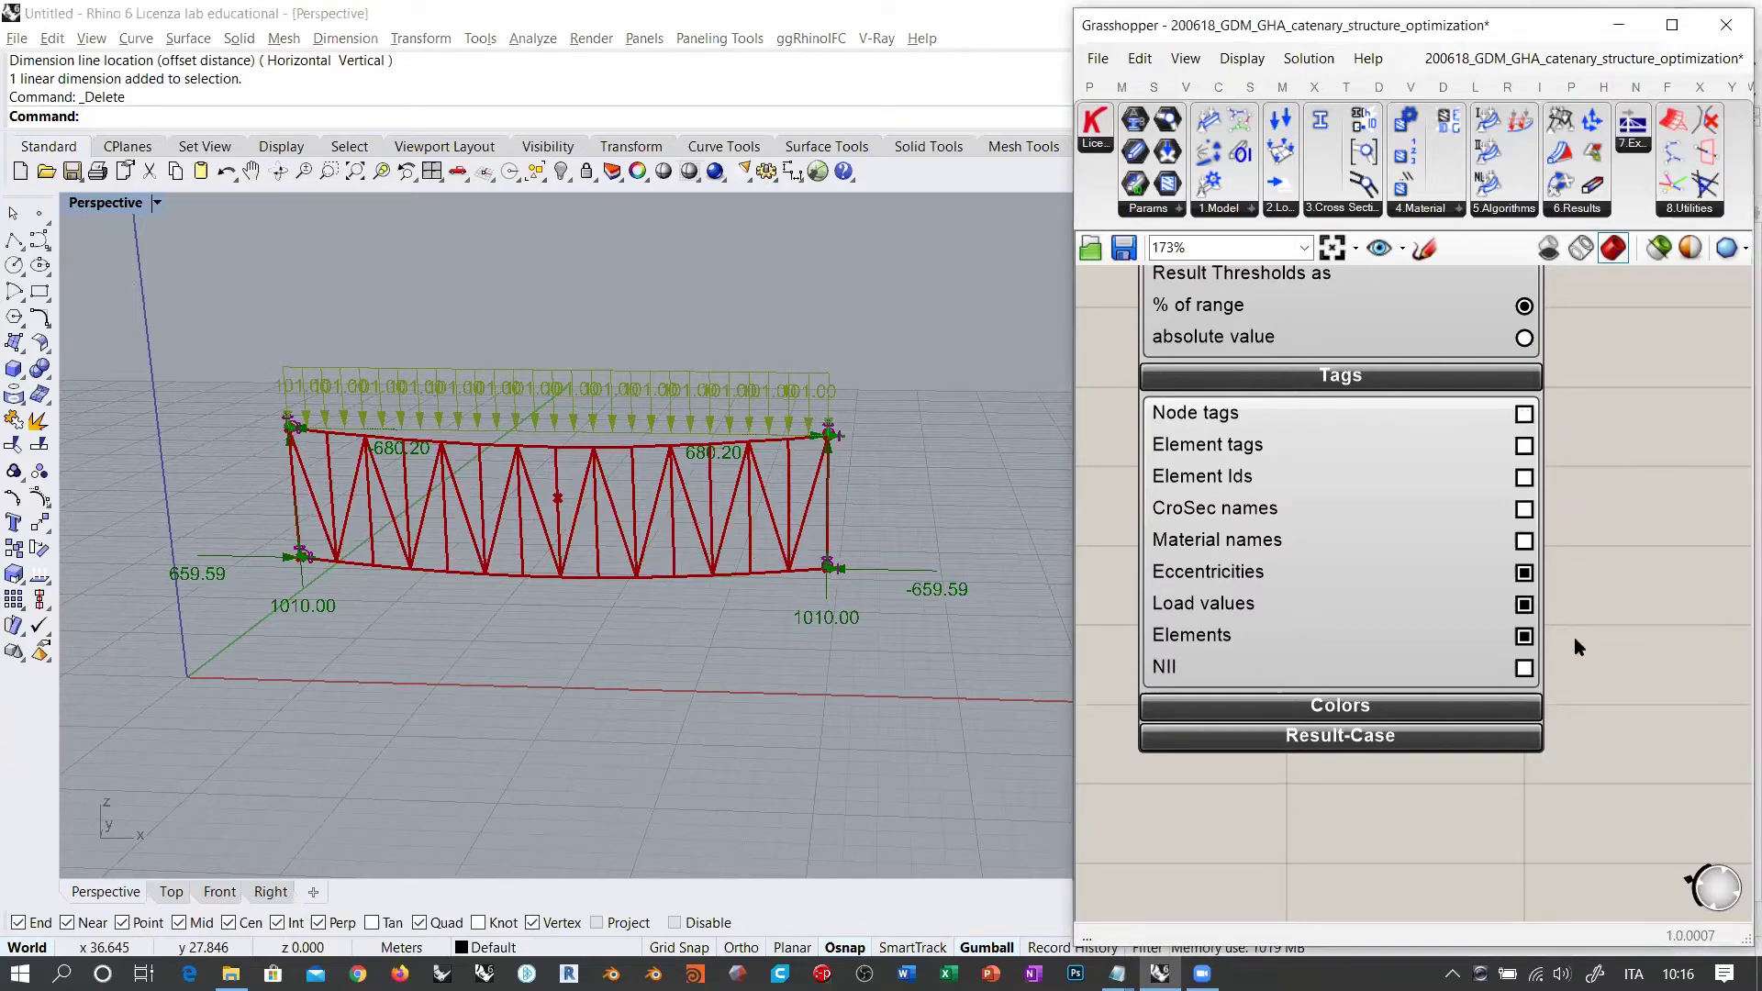
pyautogui.click(1524, 603)
pyautogui.moveTo(651, 532); pyautogui.dragTo(674, 496, button='right')
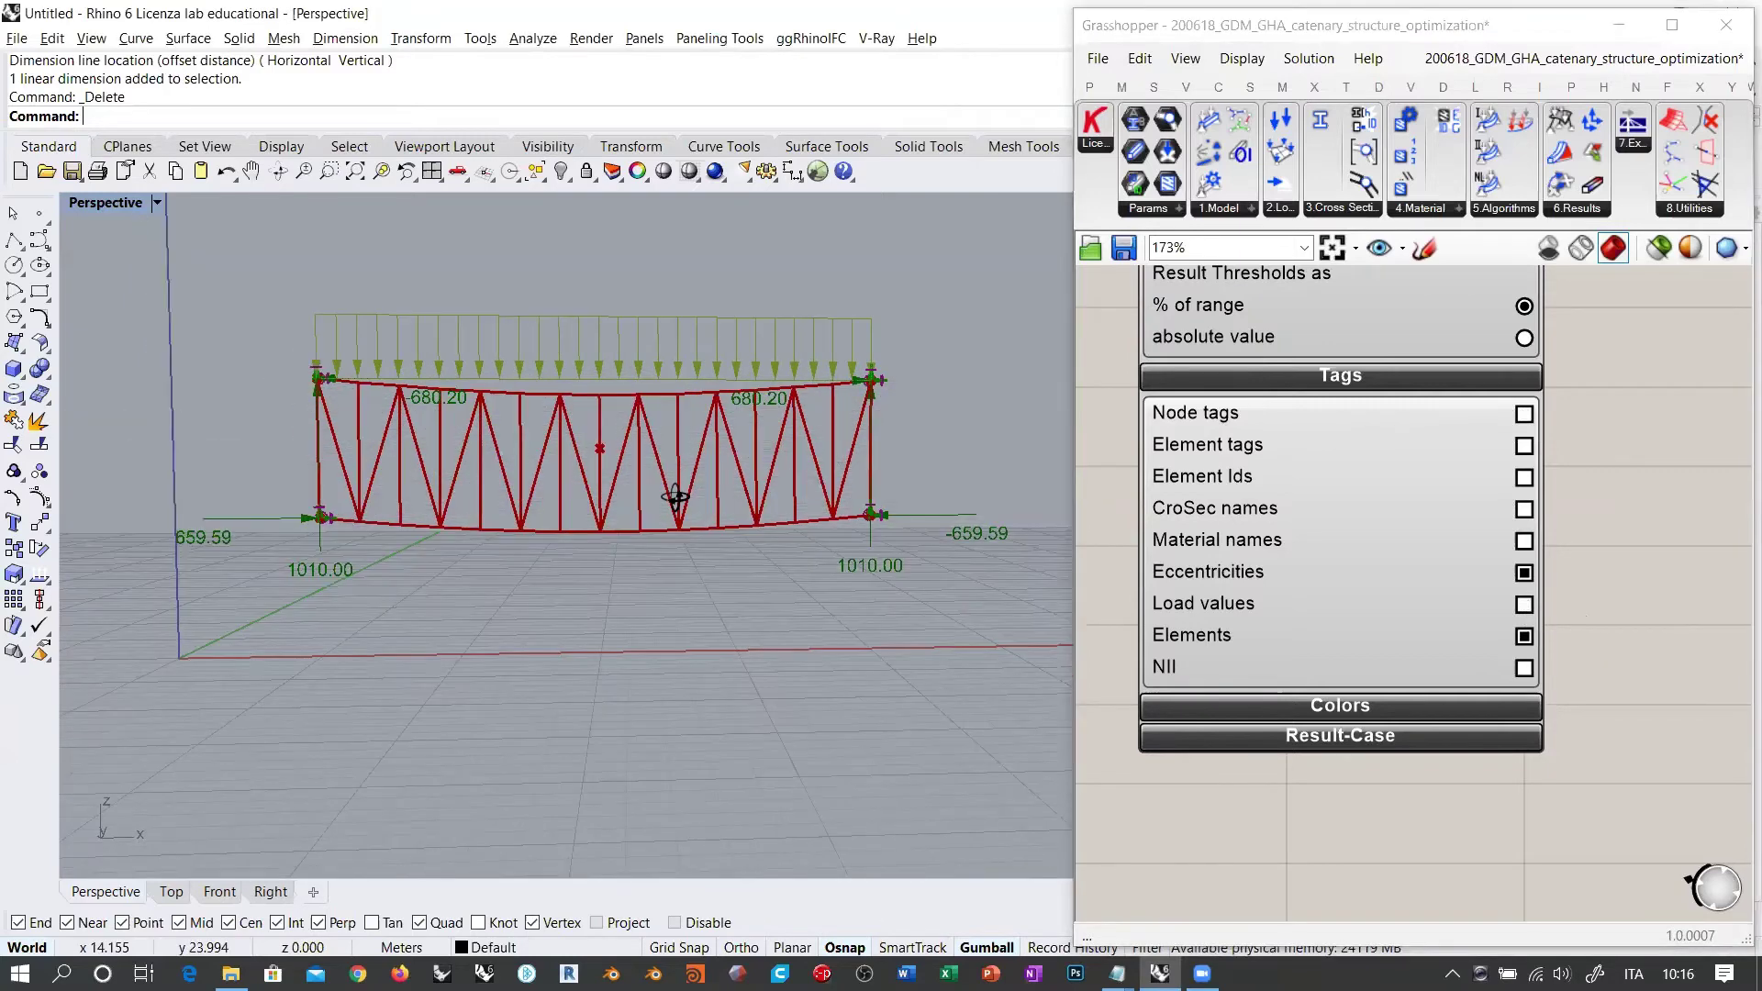
pyautogui.scroll(2, 562, 460)
# Step: Collapse the Tags and Render Settings sections of the Model View component
pyautogui.click(1297, 390)
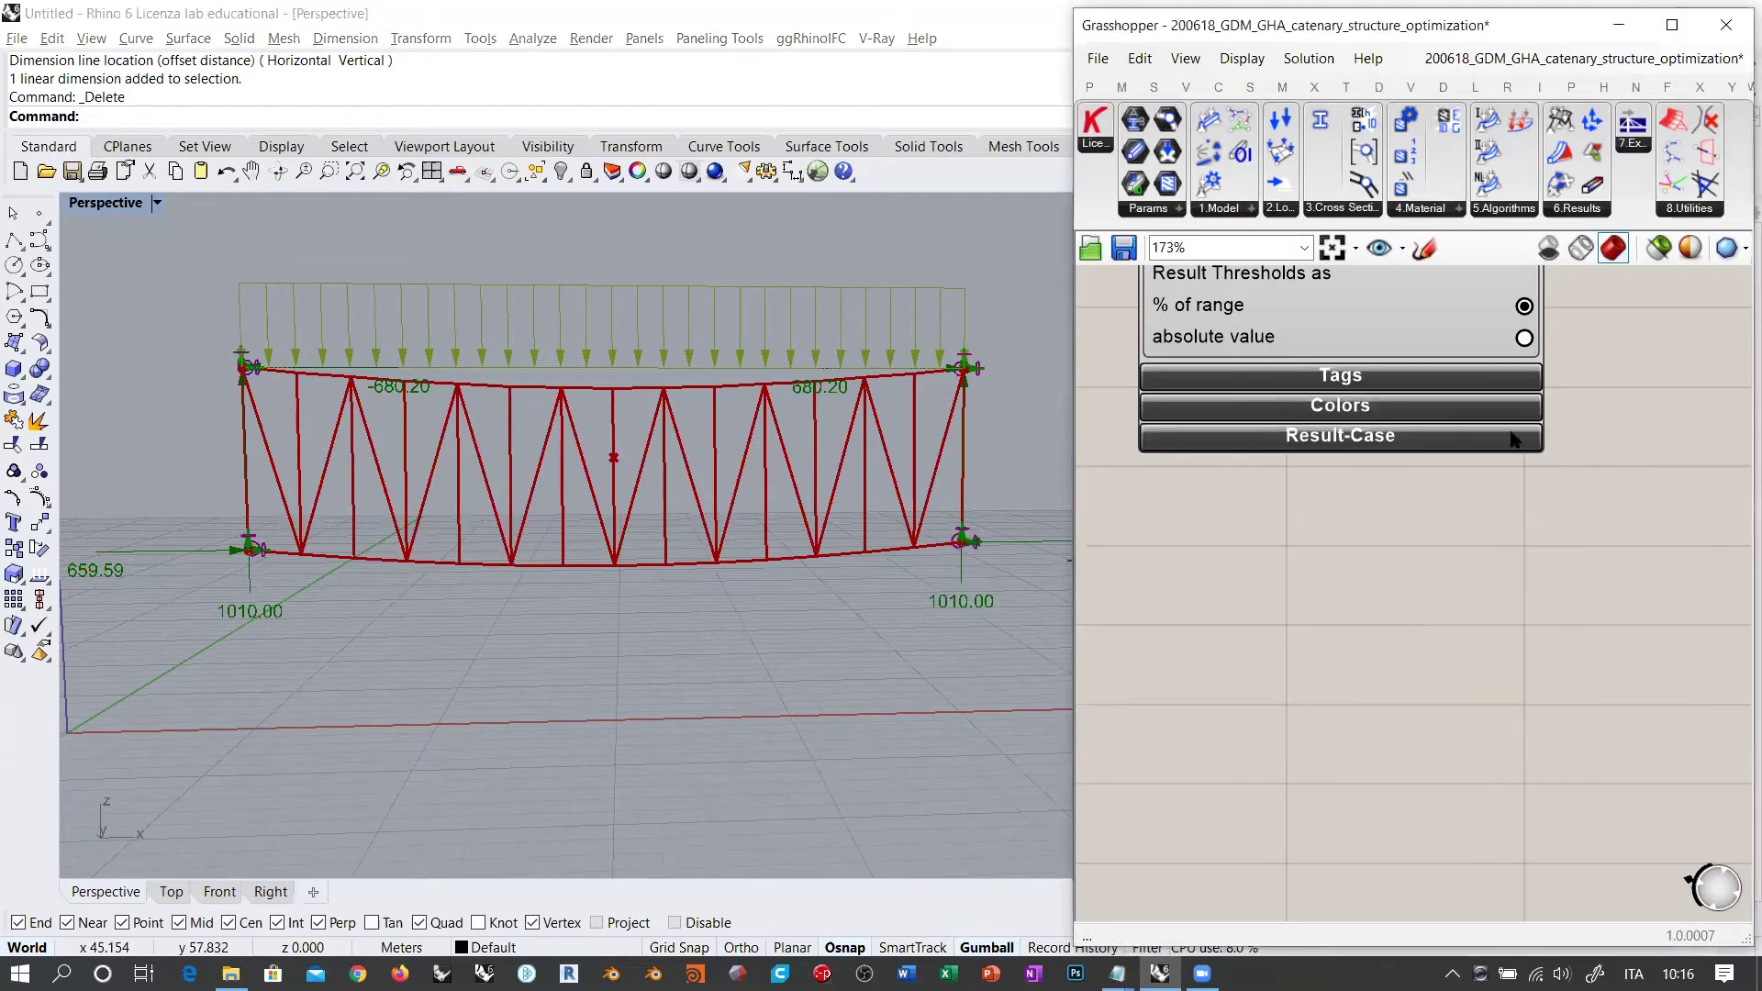
pyautogui.scroll(5, 1606, 516)
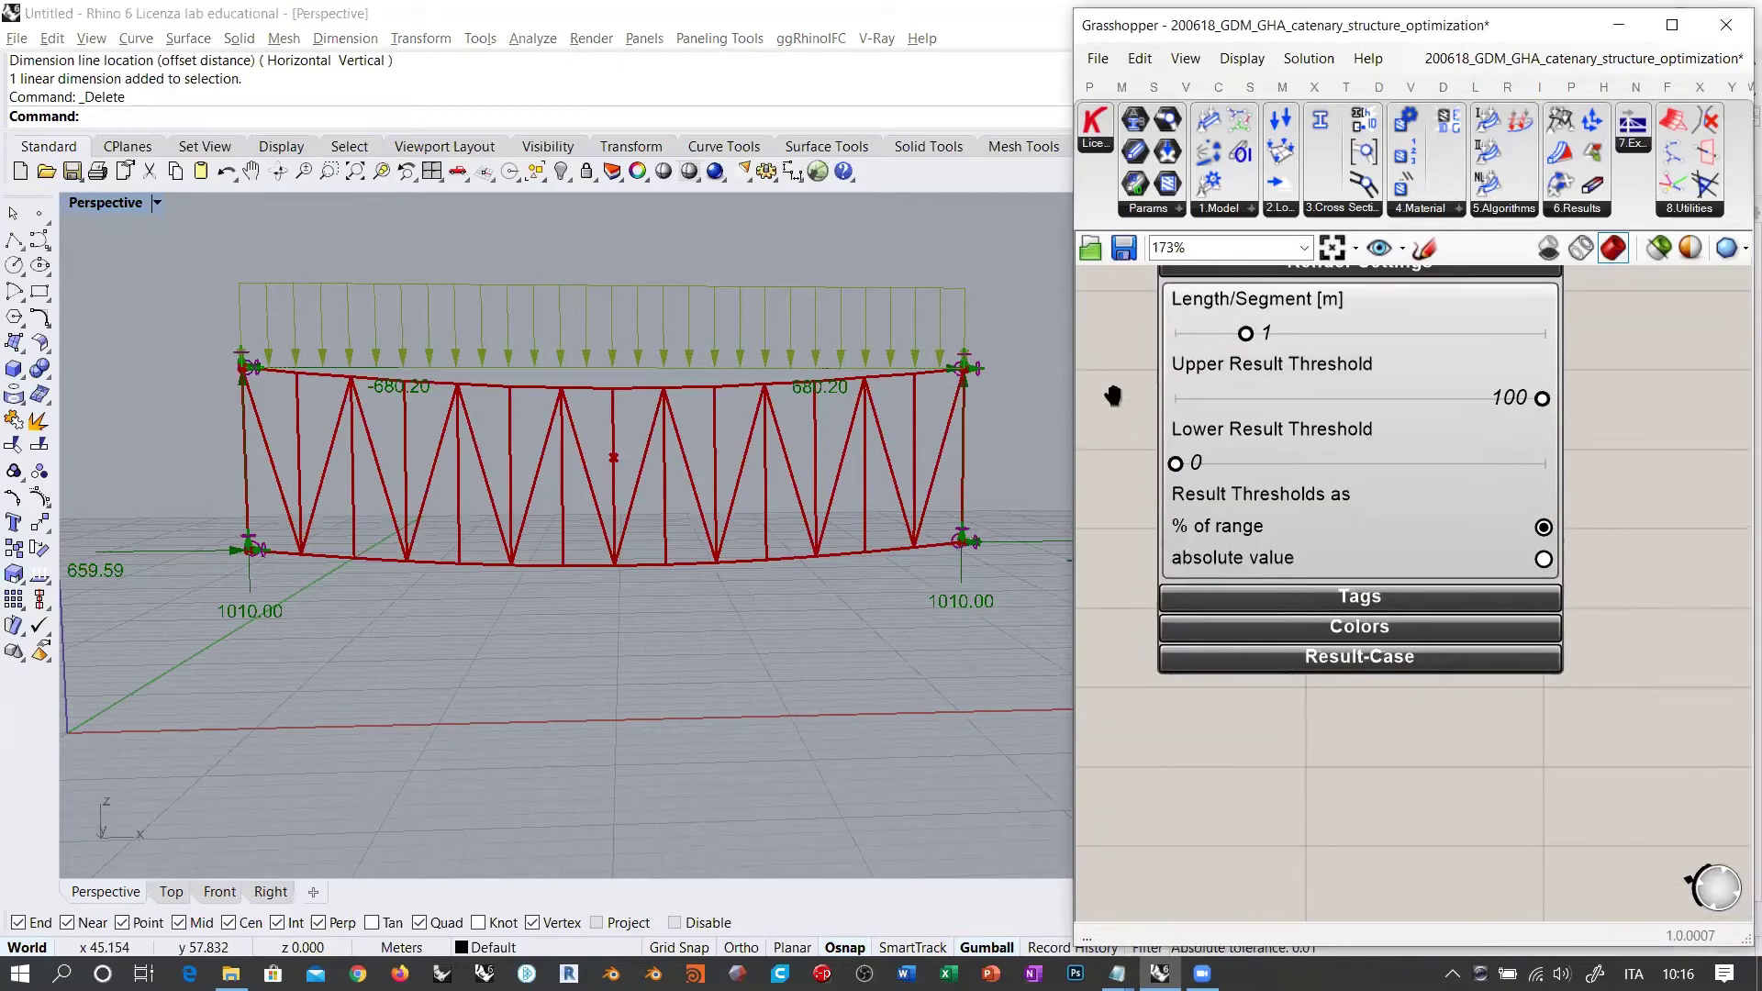
pyautogui.scroll(3, 1283, 395)
pyautogui.click(1324, 390)
pyautogui.moveTo(1617, 362); pyautogui.dragTo(1573, 463, button='right')
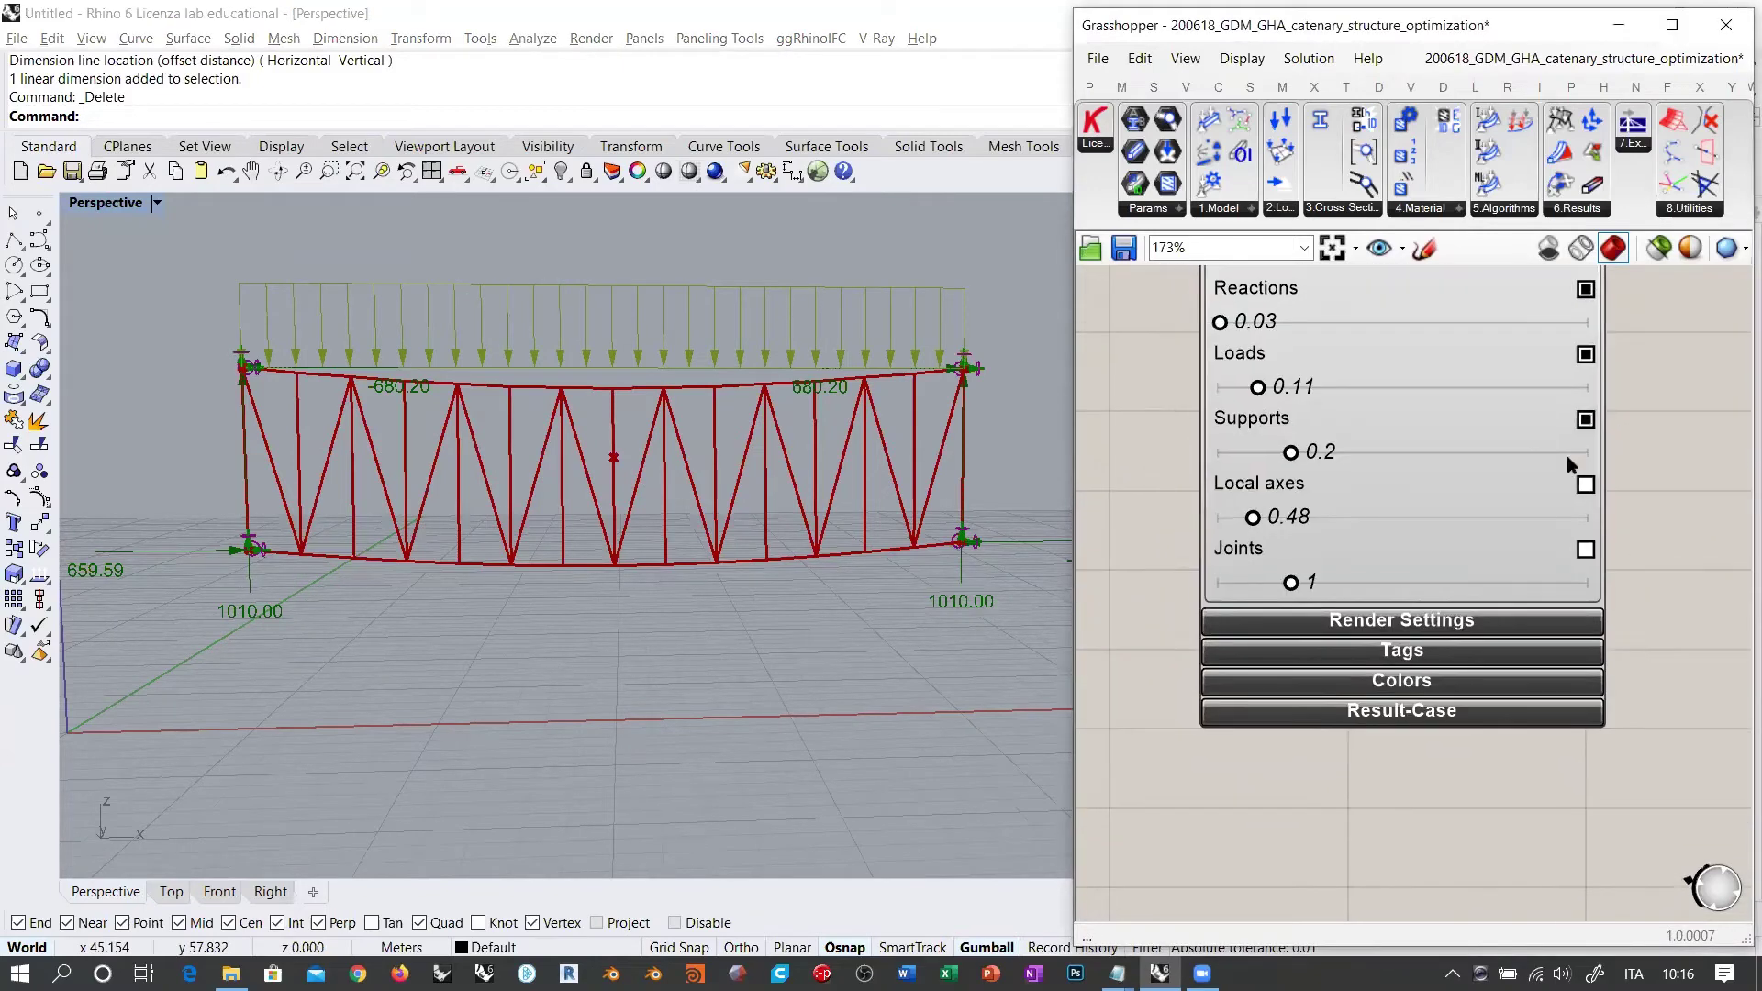
pyautogui.moveTo(1141, 341); pyautogui.dragTo(1137, 554, button='right')
# Step: Collapse and reopen the Display Scales section of the Model View, briefly toggling Render Settings in between
pyautogui.click(1356, 392)
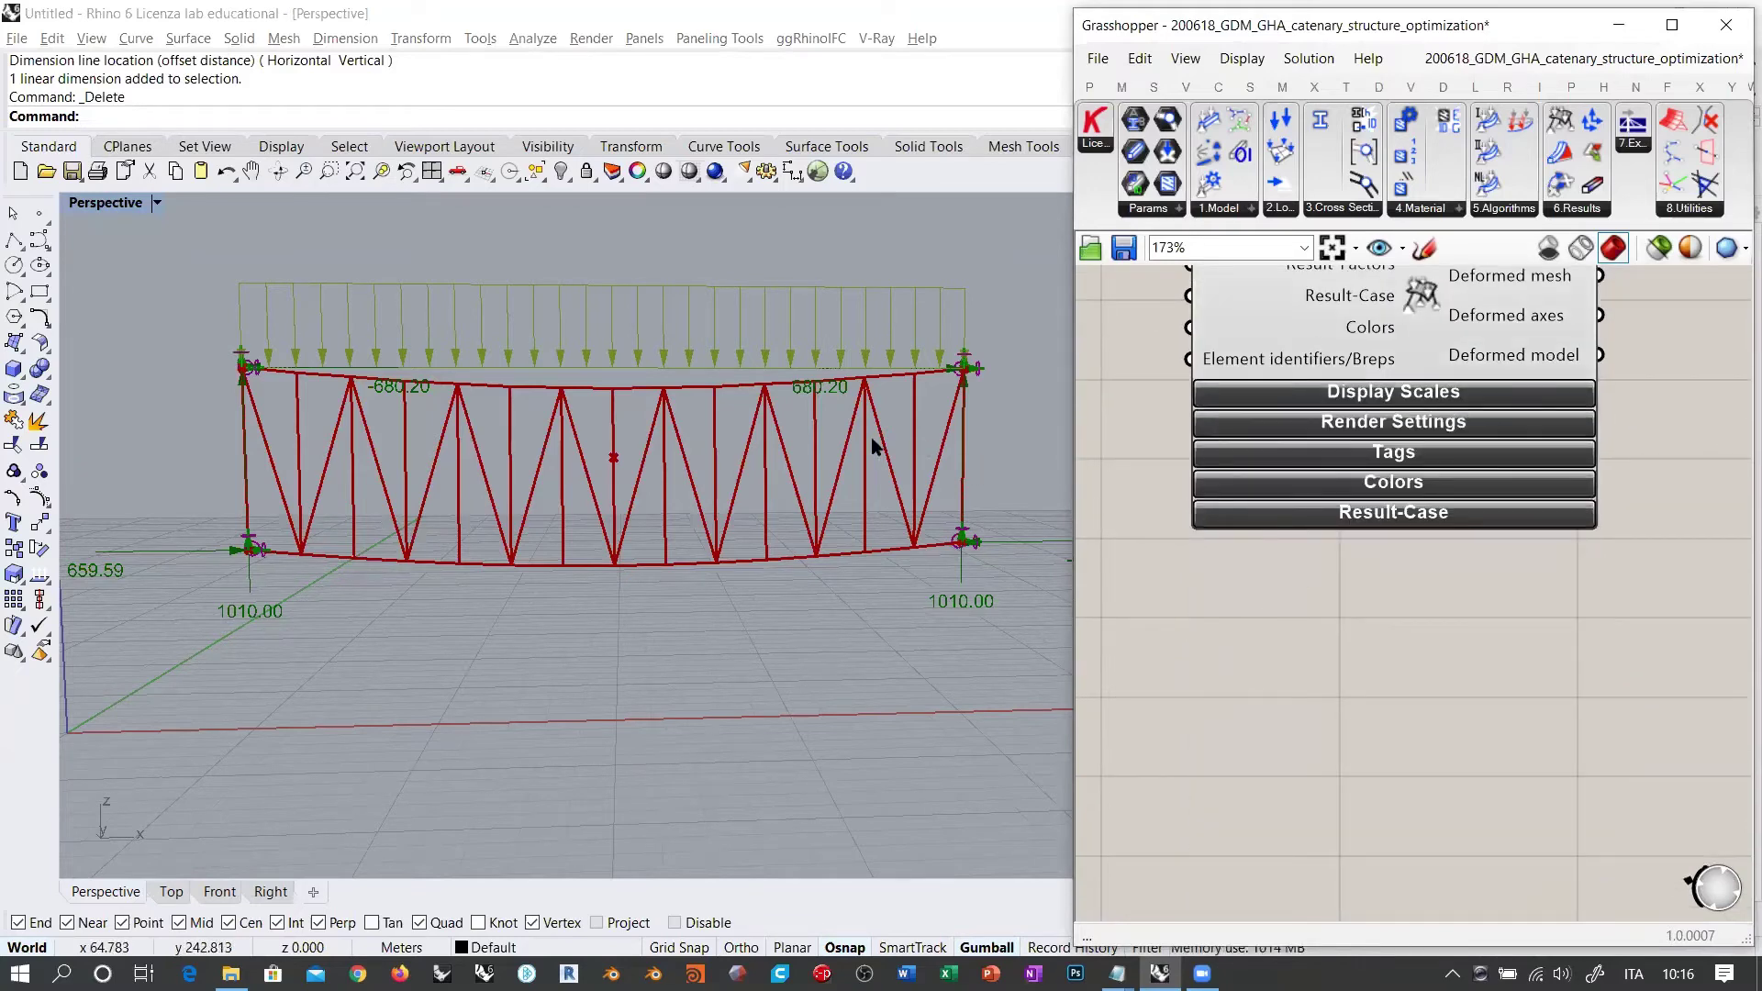
pyautogui.click(1353, 422)
pyautogui.click(1353, 422)
pyautogui.click(1357, 392)
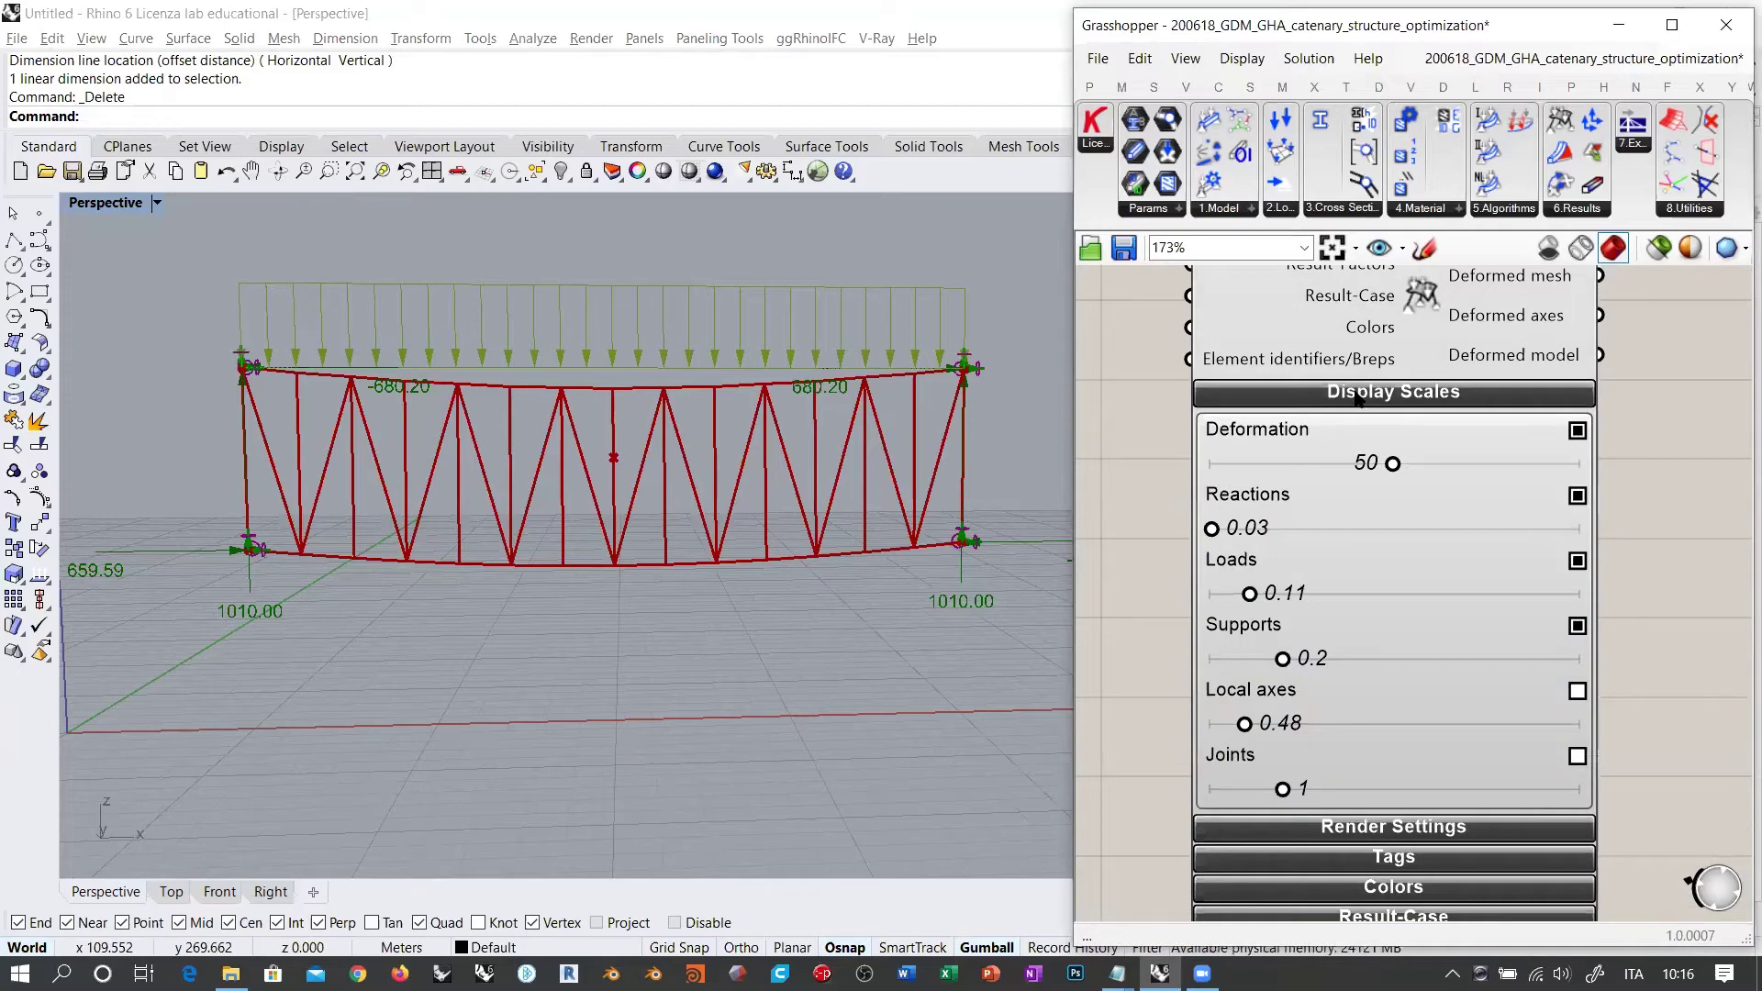
# Step: Turn off the Reactions display in the Display Scales section of the Model View component
pyautogui.click(1577, 495)
pyautogui.moveTo(596, 461); pyautogui.dragTo(844, 386, button='right')
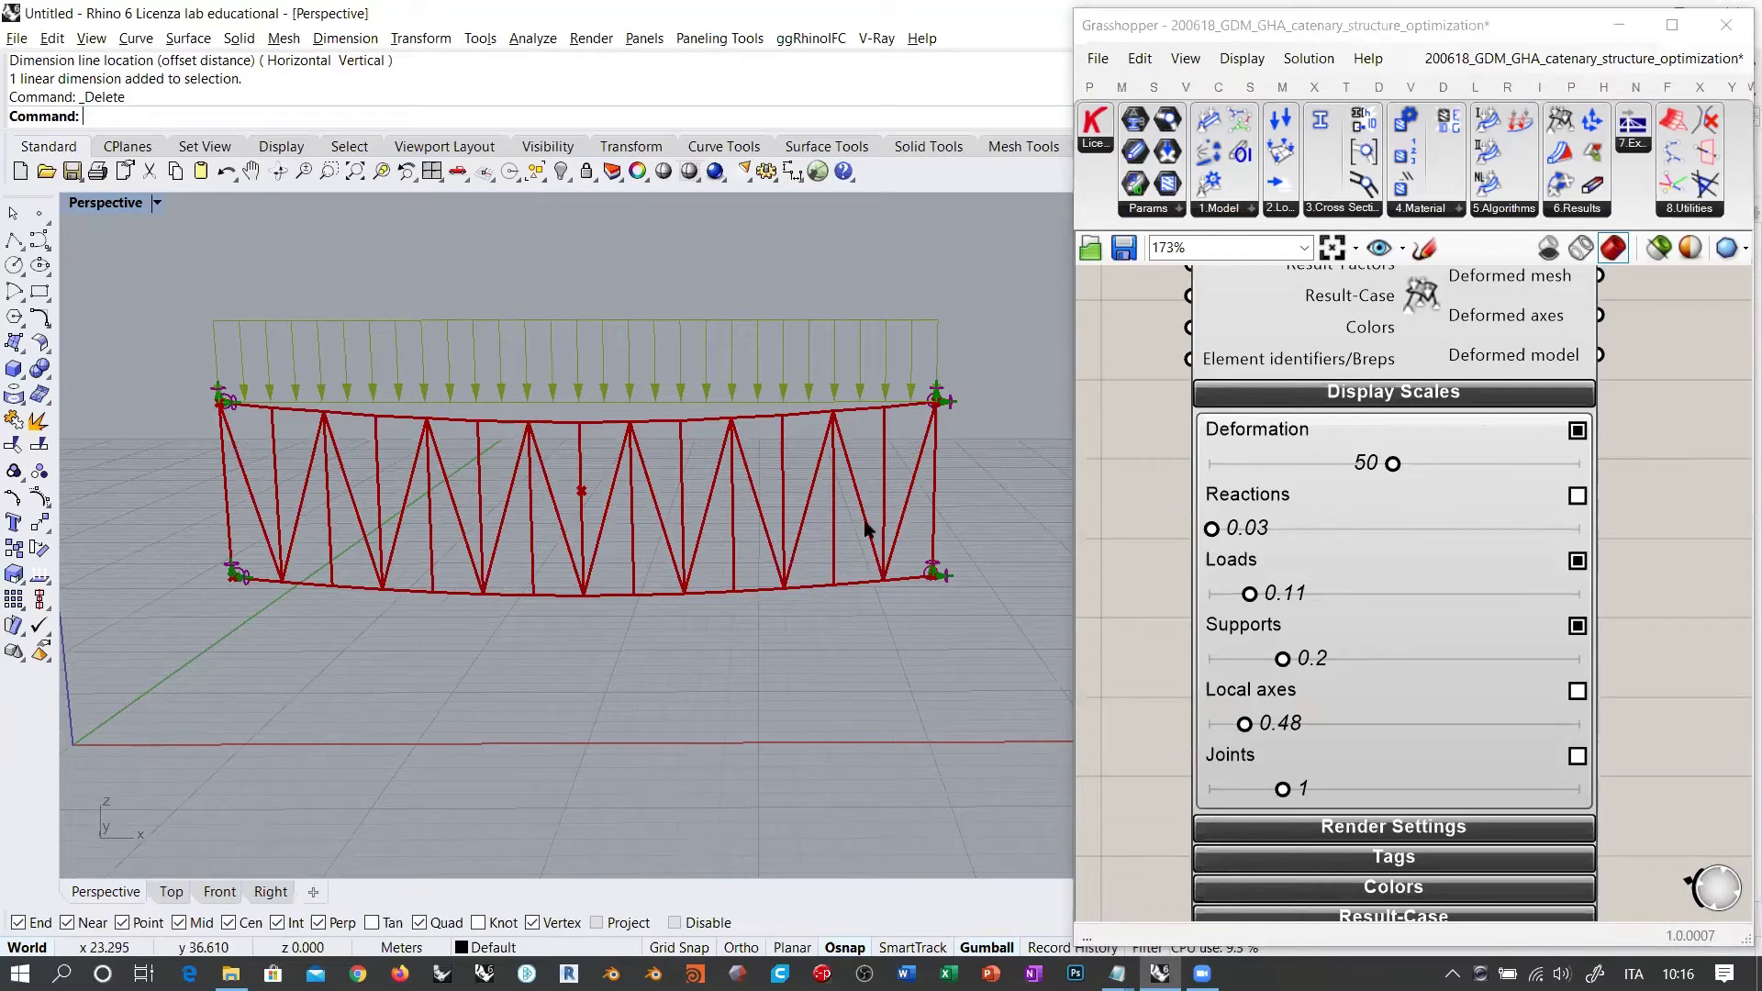
pyautogui.click(1140, 515)
pyautogui.scroll(-3, 1193, 541)
pyautogui.moveTo(1199, 543); pyautogui.dragTo(1288, 581, button='right')
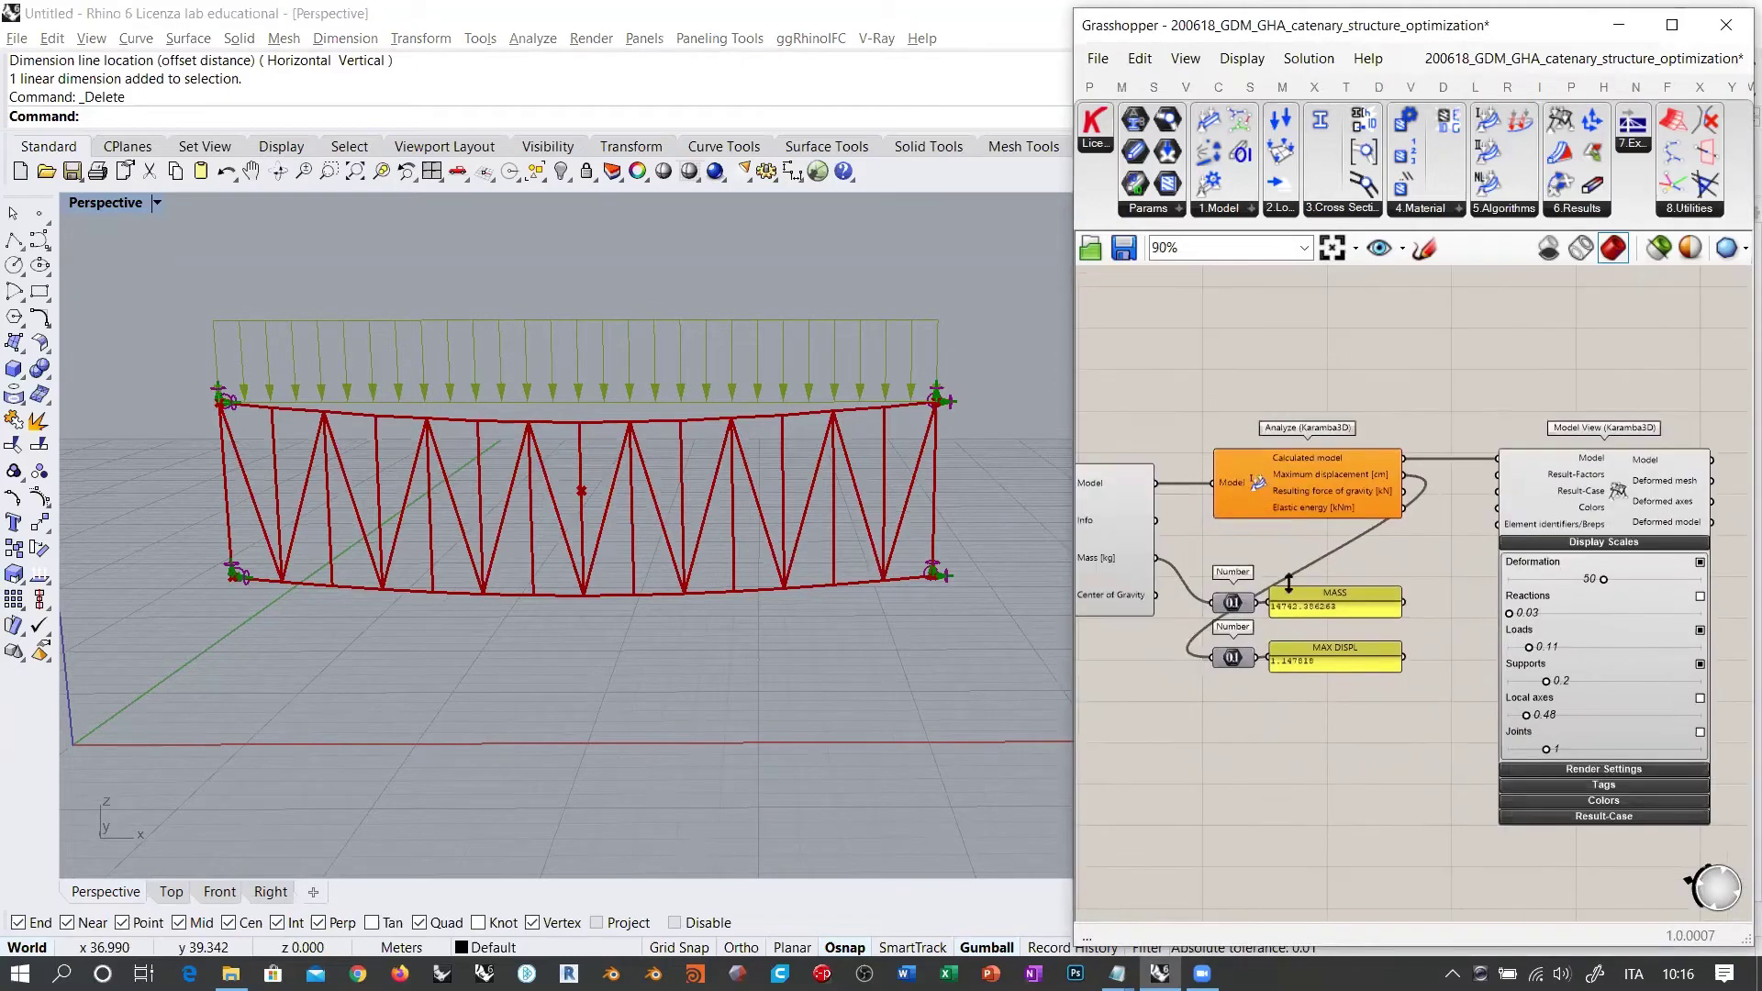
pyautogui.click(1108, 539)
pyautogui.click(1175, 706)
# Step: Move the Model View component closer to the Analyze component and check the deformed truss in Perspective
pyautogui.moveTo(1520, 368); pyautogui.dragTo(1300, 343, button='right')
pyautogui.moveTo(1376, 475); pyautogui.dragTo(1335, 475)
pyautogui.click(1104, 349)
pyautogui.moveTo(554, 494); pyautogui.dragTo(630, 472, button='right')
pyautogui.moveTo(732, 454); pyautogui.dragTo(702, 470, button='right')
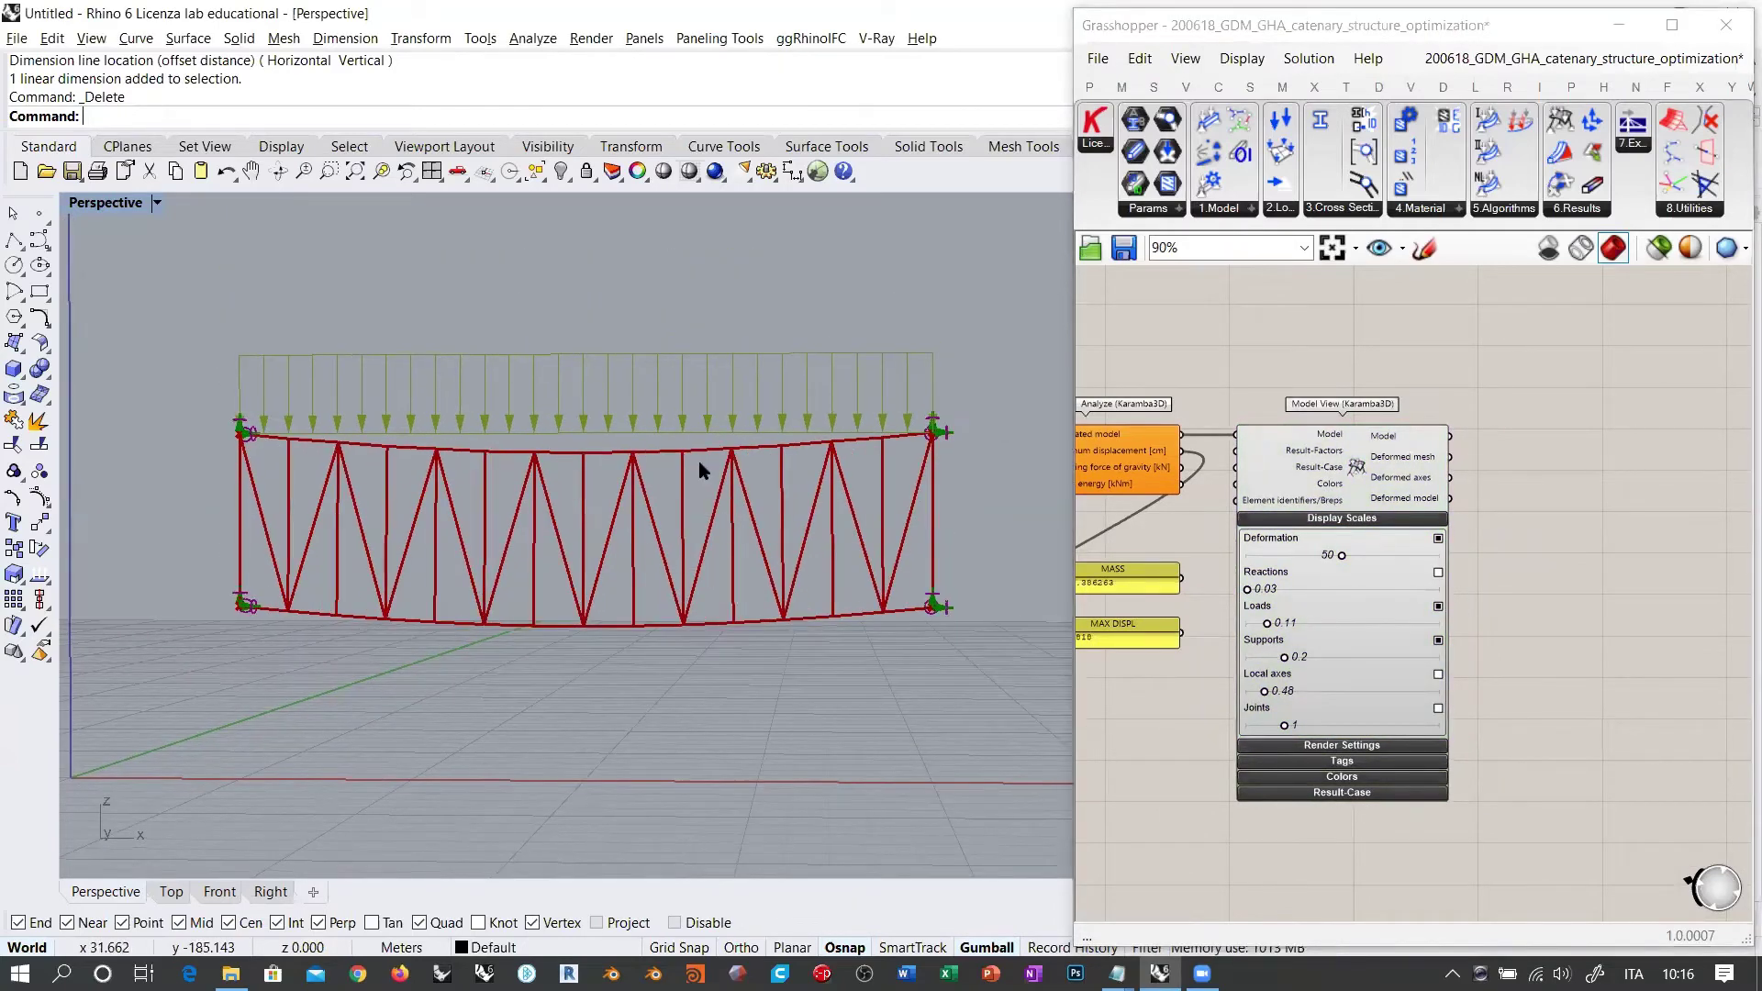
# Step: Review the definition from the Model View back to the cross-section components and their height and width sliders
pyautogui.scroll(3, 657, 472)
pyautogui.moveTo(1373, 369); pyautogui.dragTo(1674, 396, button='right')
pyautogui.scroll(-4, 1652, 386)
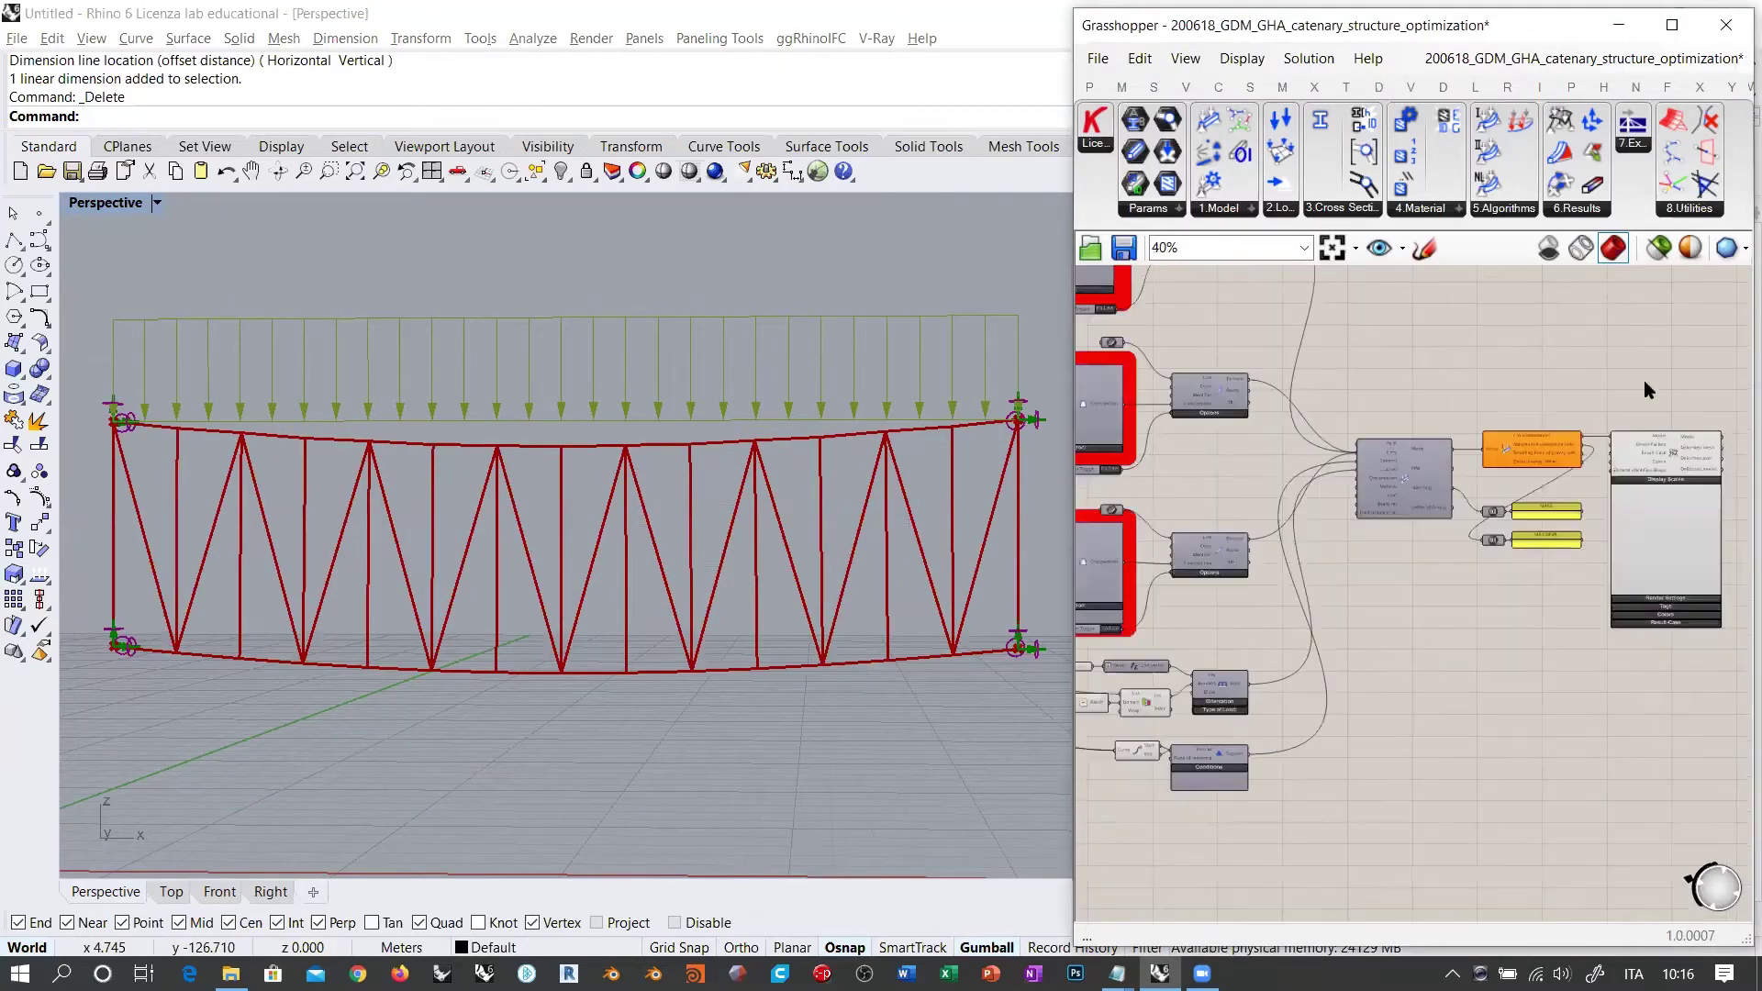
pyautogui.scroll(3, 1269, 461)
pyautogui.moveTo(1252, 478); pyautogui.dragTo(1343, 483, button='right')
pyautogui.scroll(2, 1296, 358)
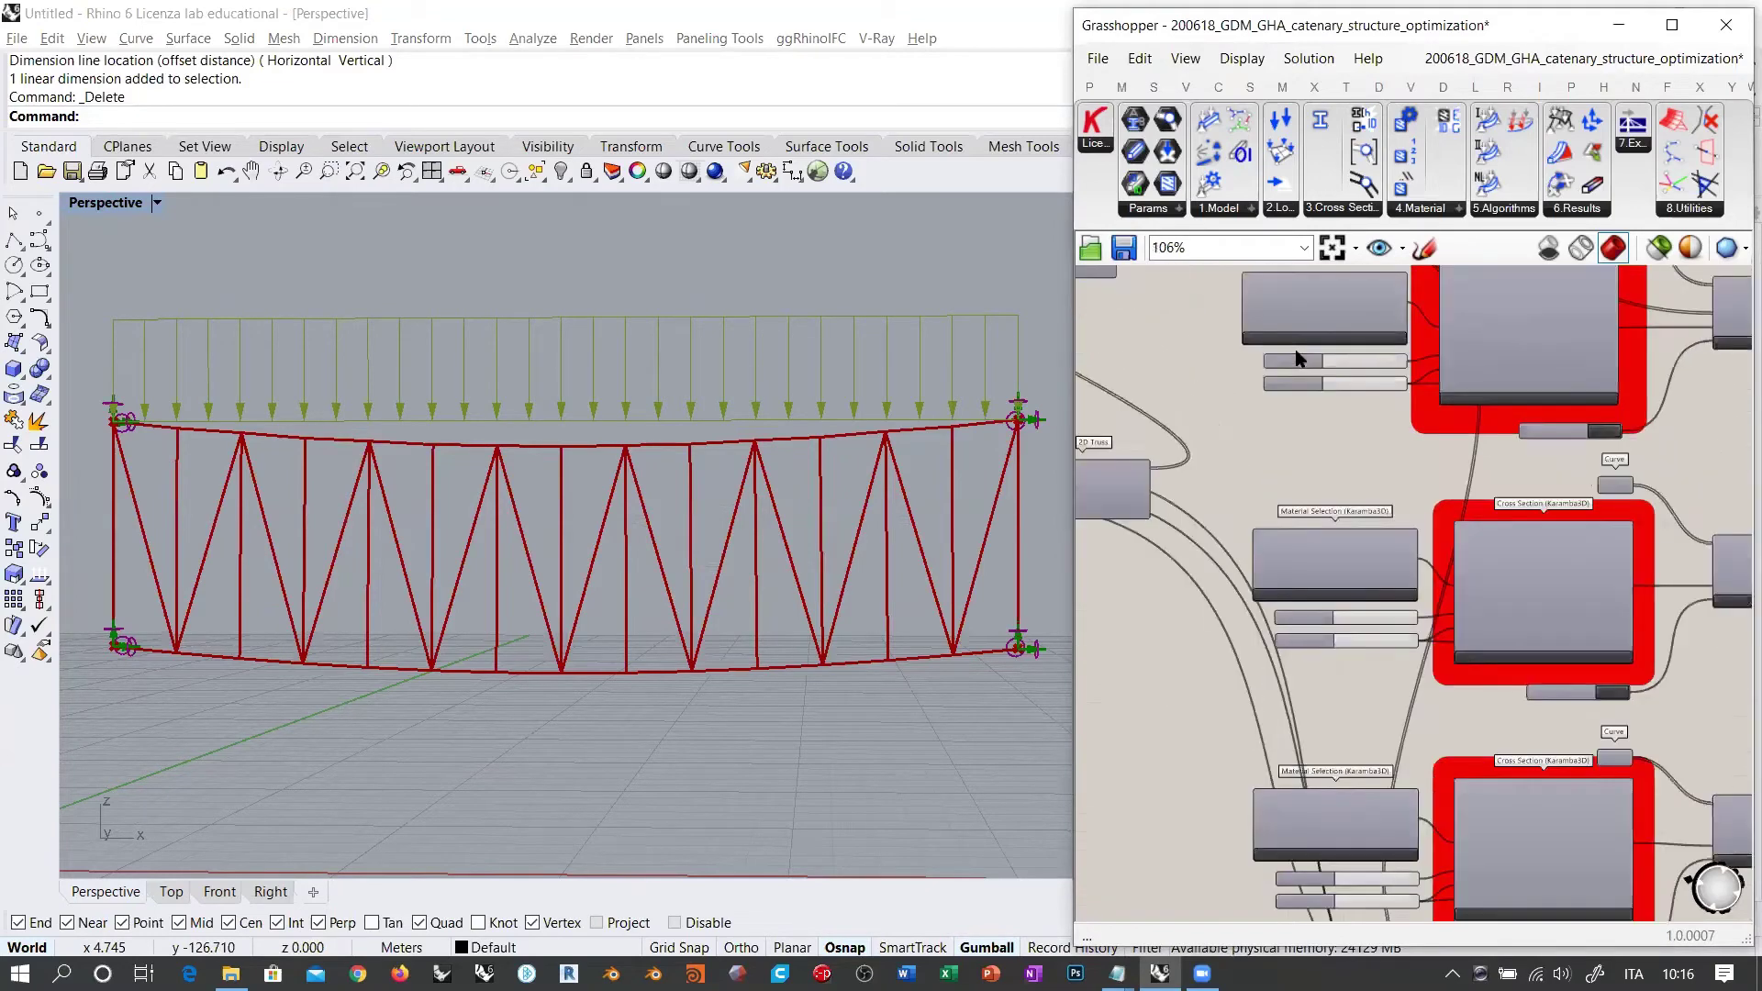
pyautogui.scroll(2, 1296, 358)
pyautogui.scroll(2, 1440, 468)
pyautogui.scroll(-1, 1241, 494)
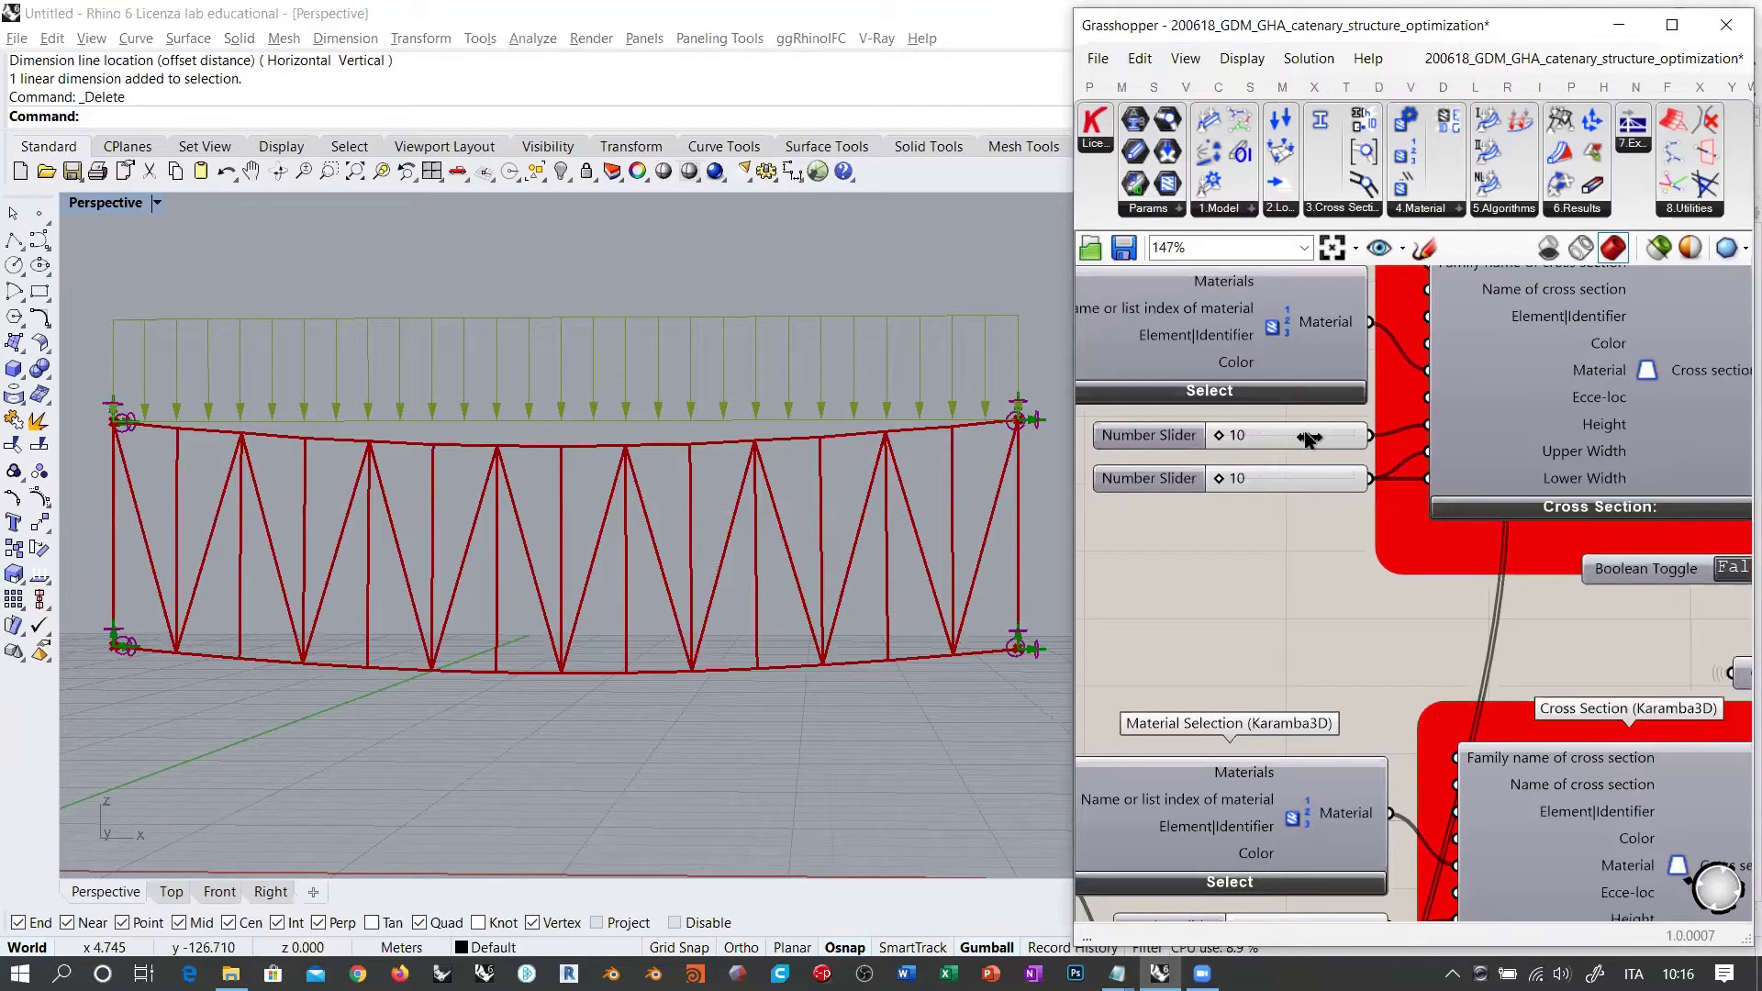
pyautogui.moveTo(1310, 440)
pyautogui.mouseDown()
pyautogui.moveTo(1339, 440)
pyautogui.moveTo(1129, 437)
pyautogui.moveTo(1512, 448)
pyautogui.moveTo(1167, 443)
pyautogui.moveTo(1340, 439)
pyautogui.mouseUp()
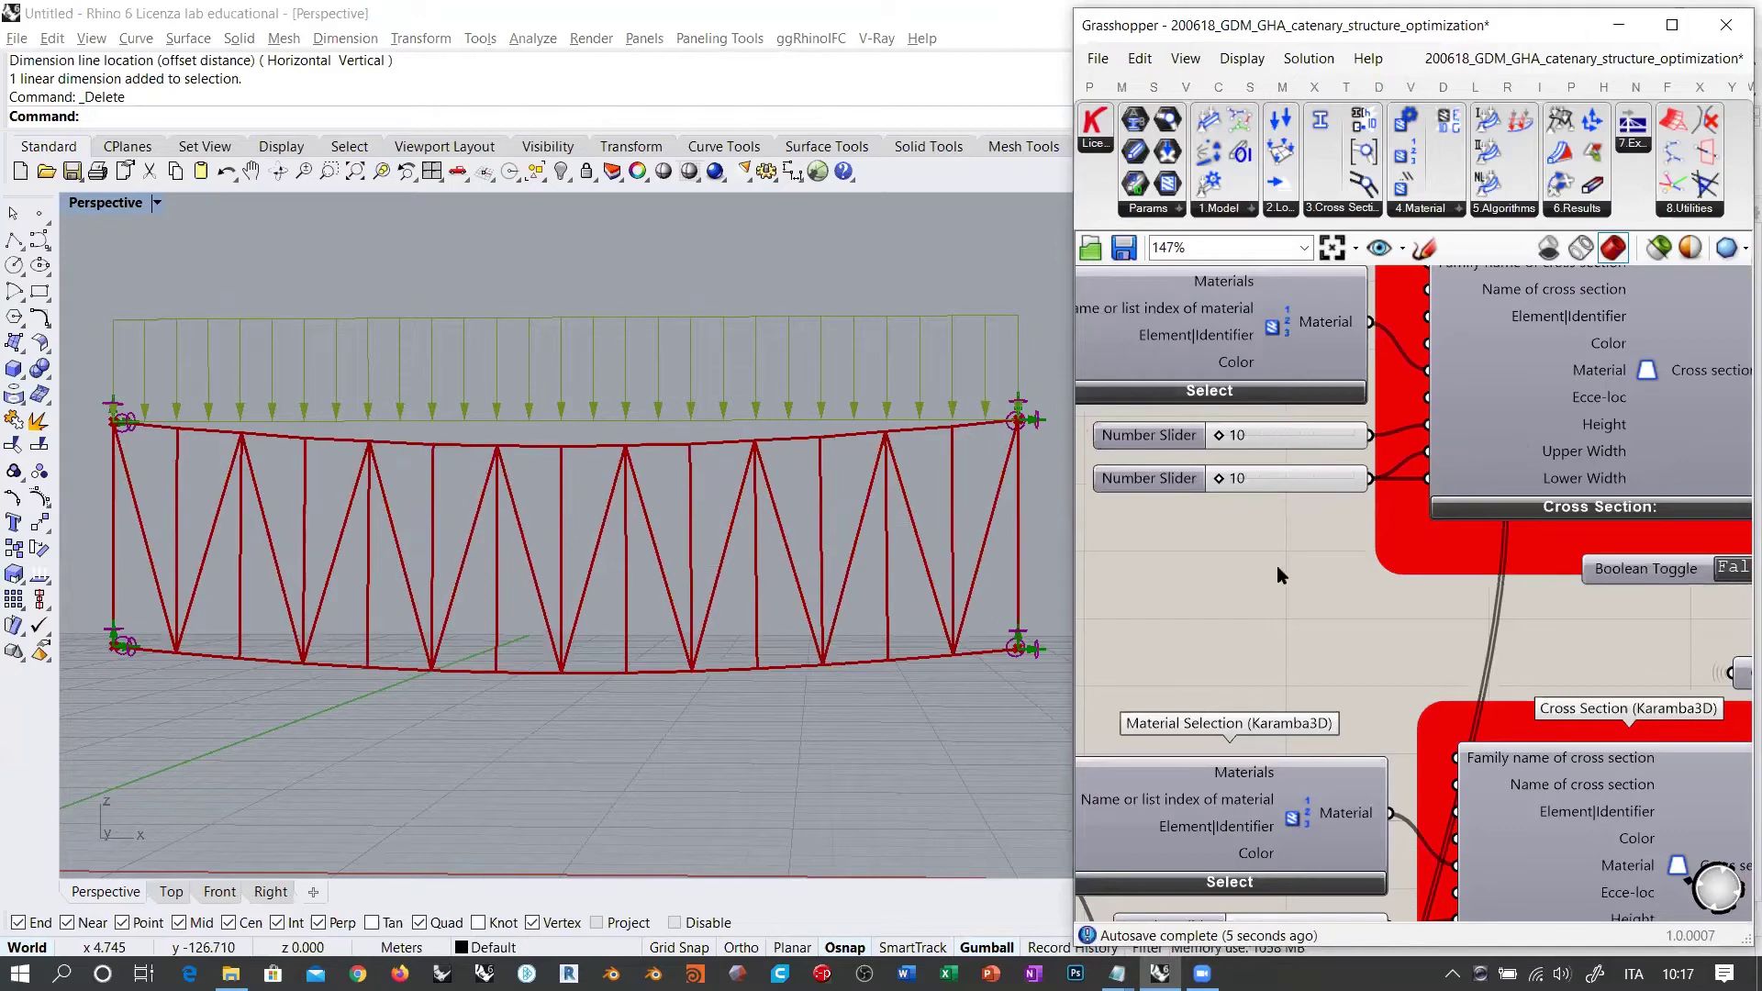
pyautogui.scroll(-5, 1246, 544)
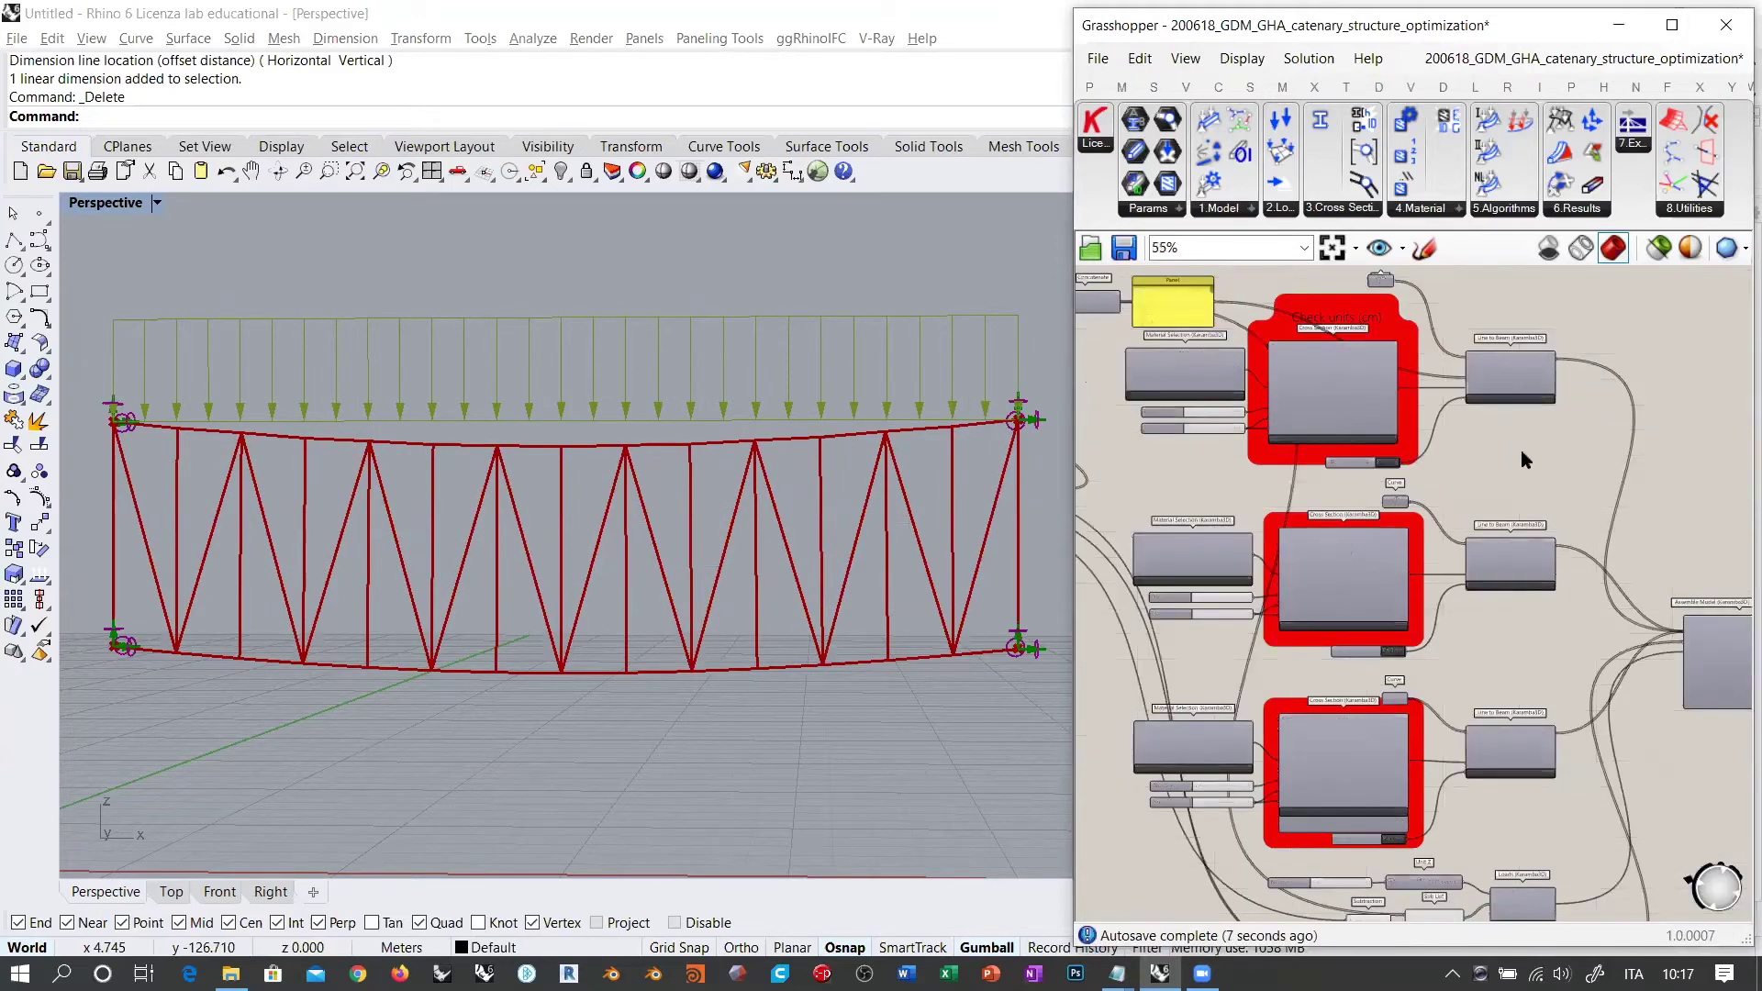
pyautogui.moveTo(1545, 466); pyautogui.dragTo(1273, 424, button='right')
pyautogui.scroll(-3, 1605, 422)
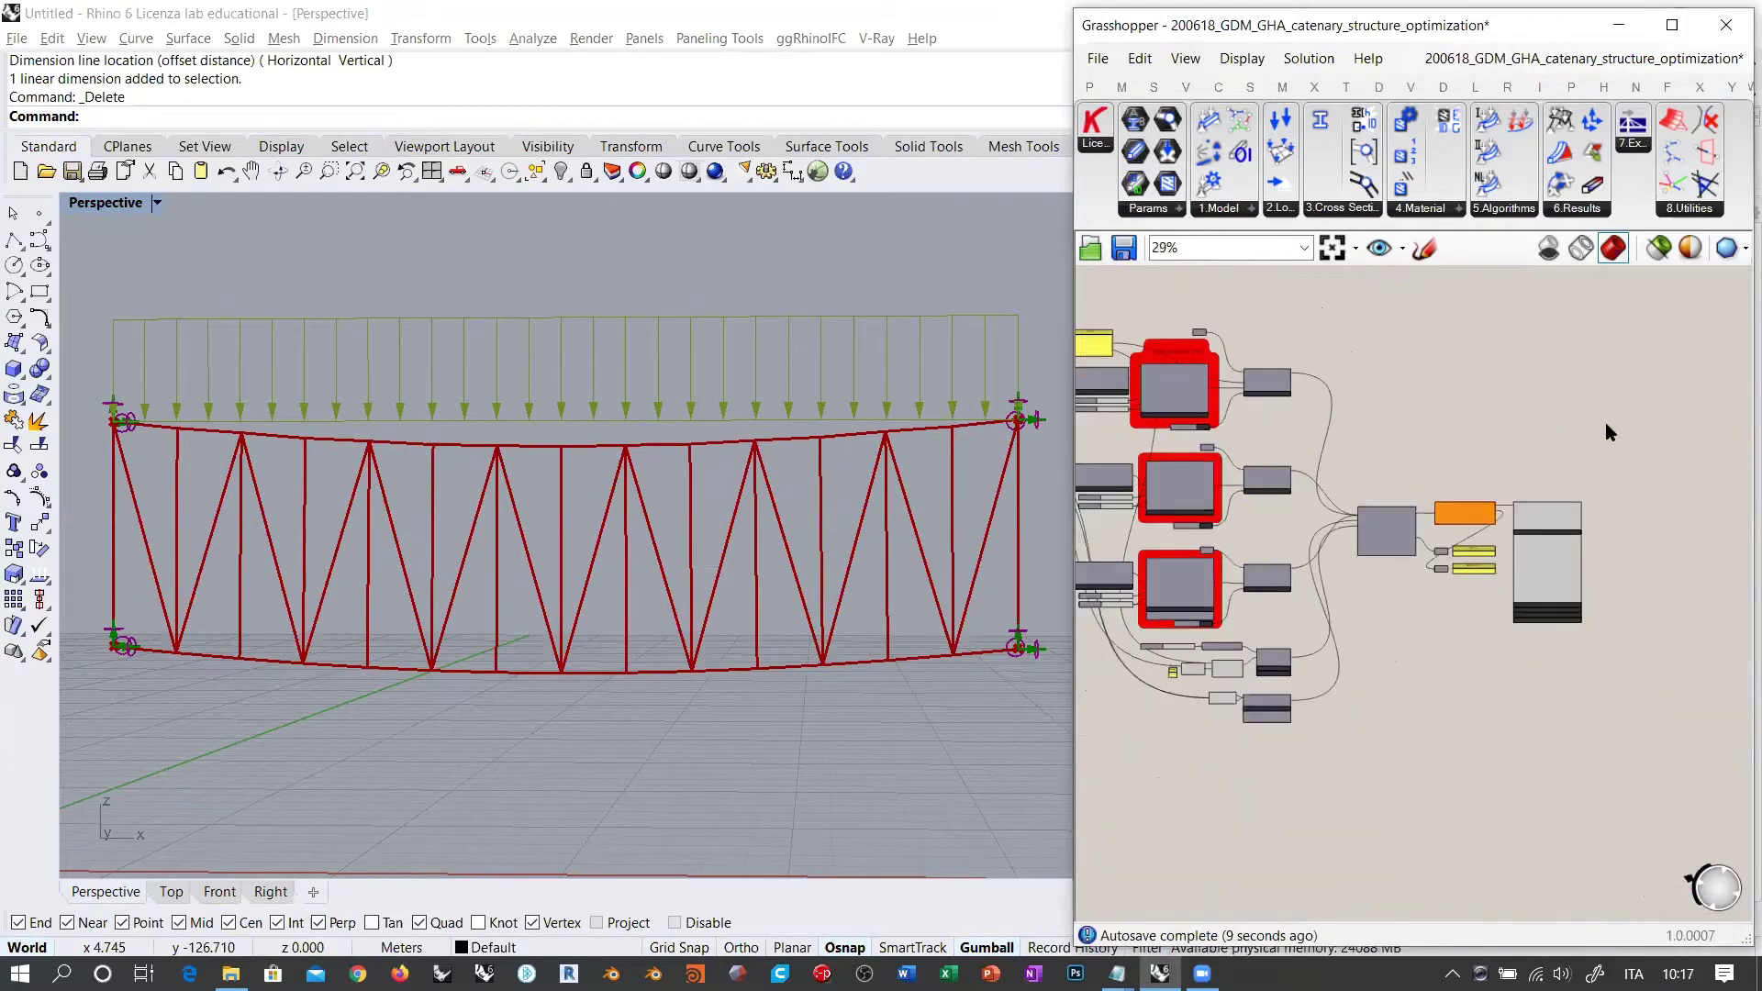
# Step: Widen the Grasshopper window and place a Karamba3D Beam View component beside the Model View
pyautogui.scroll(6, 1463, 463)
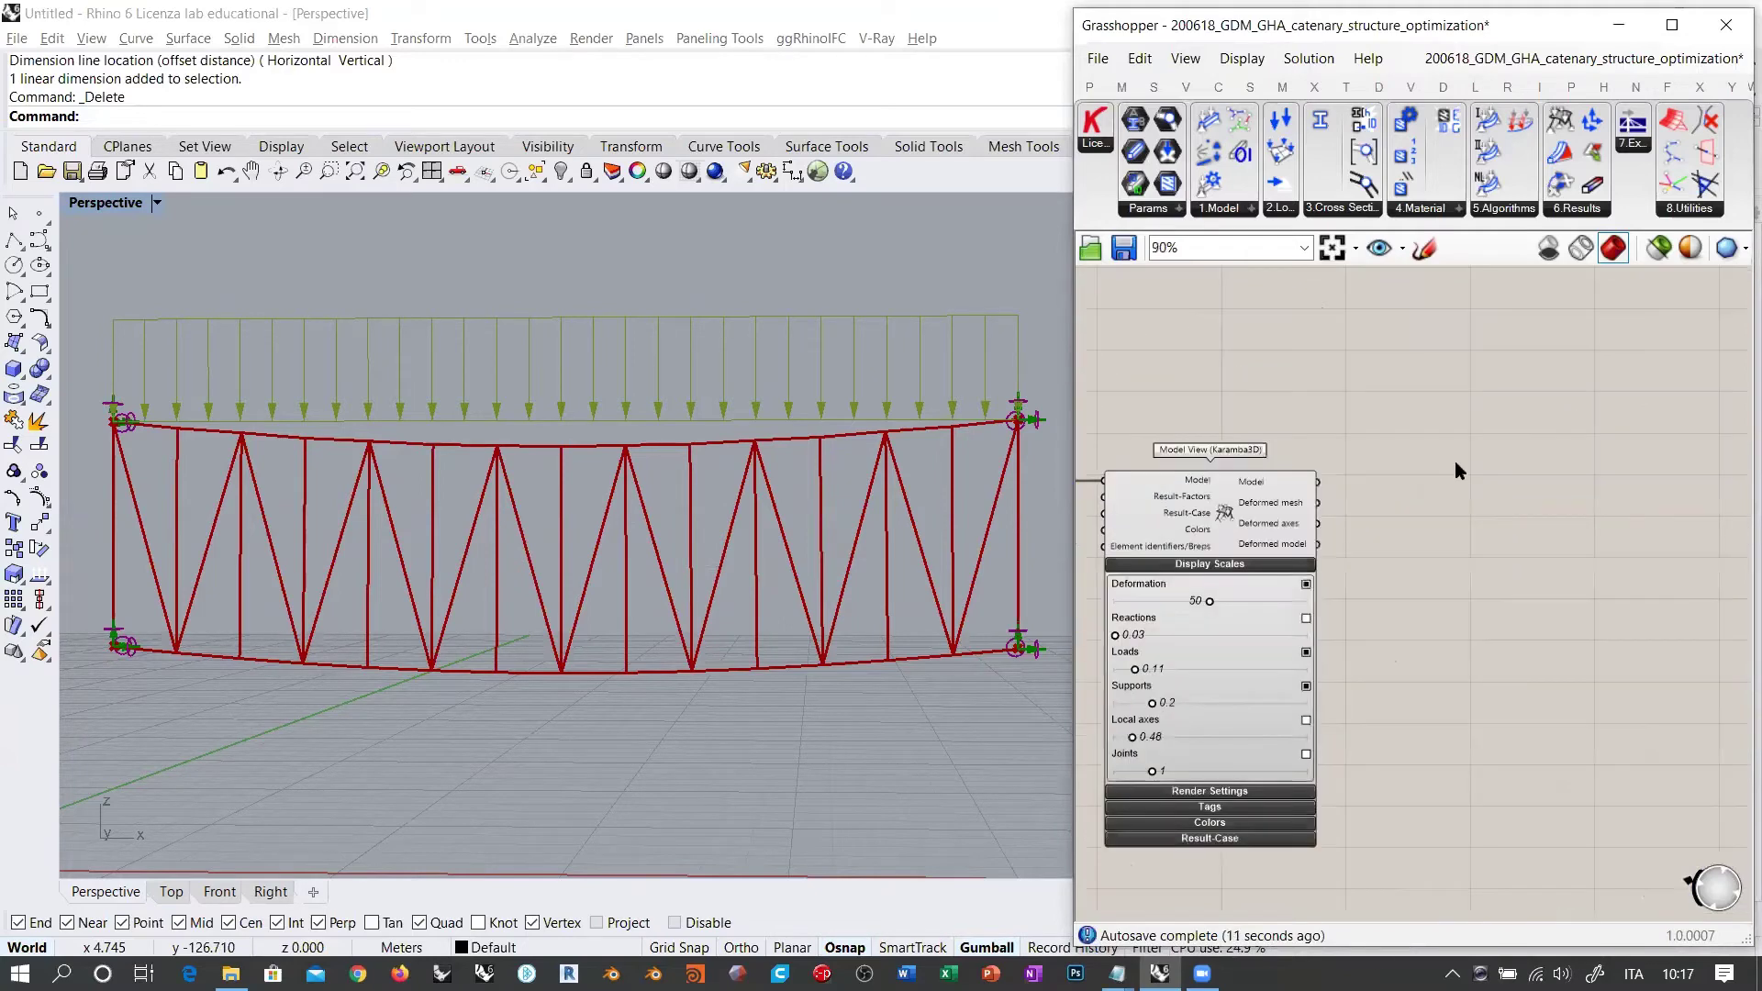
pyautogui.moveTo(1374, 456); pyautogui.dragTo(1428, 406, button='right')
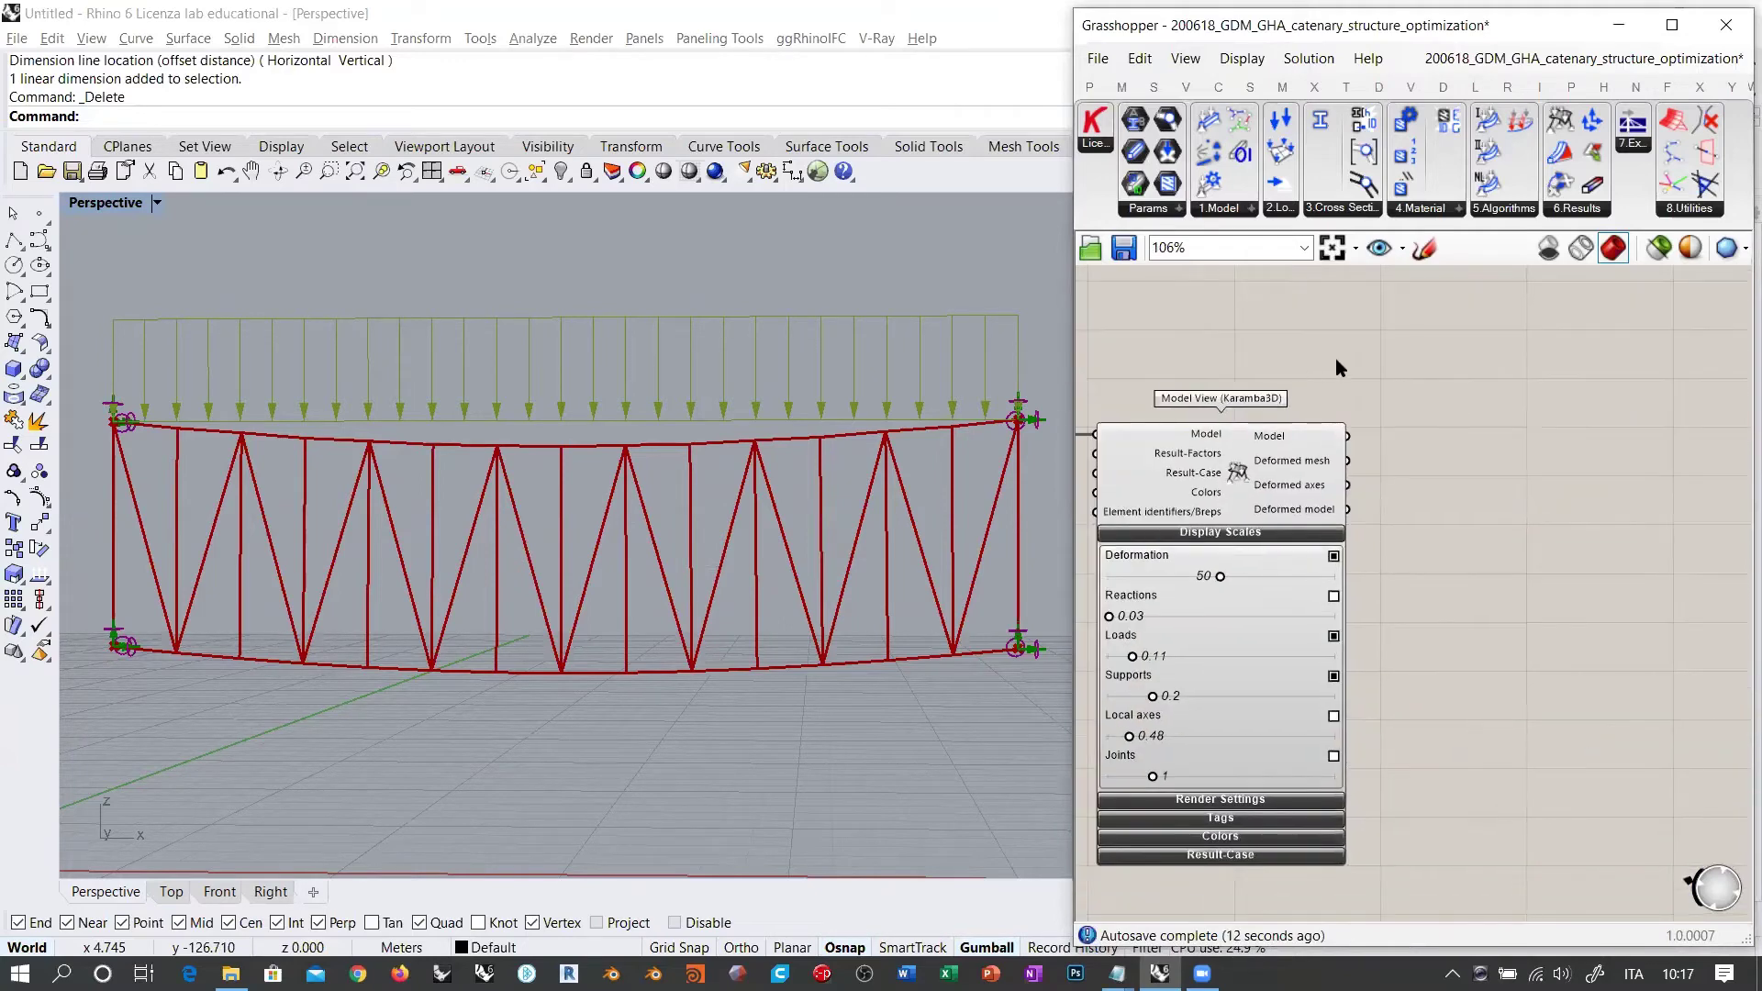
pyautogui.click(1424, 248)
pyautogui.moveTo(1070, 325); pyautogui.dragTo(697, 328)
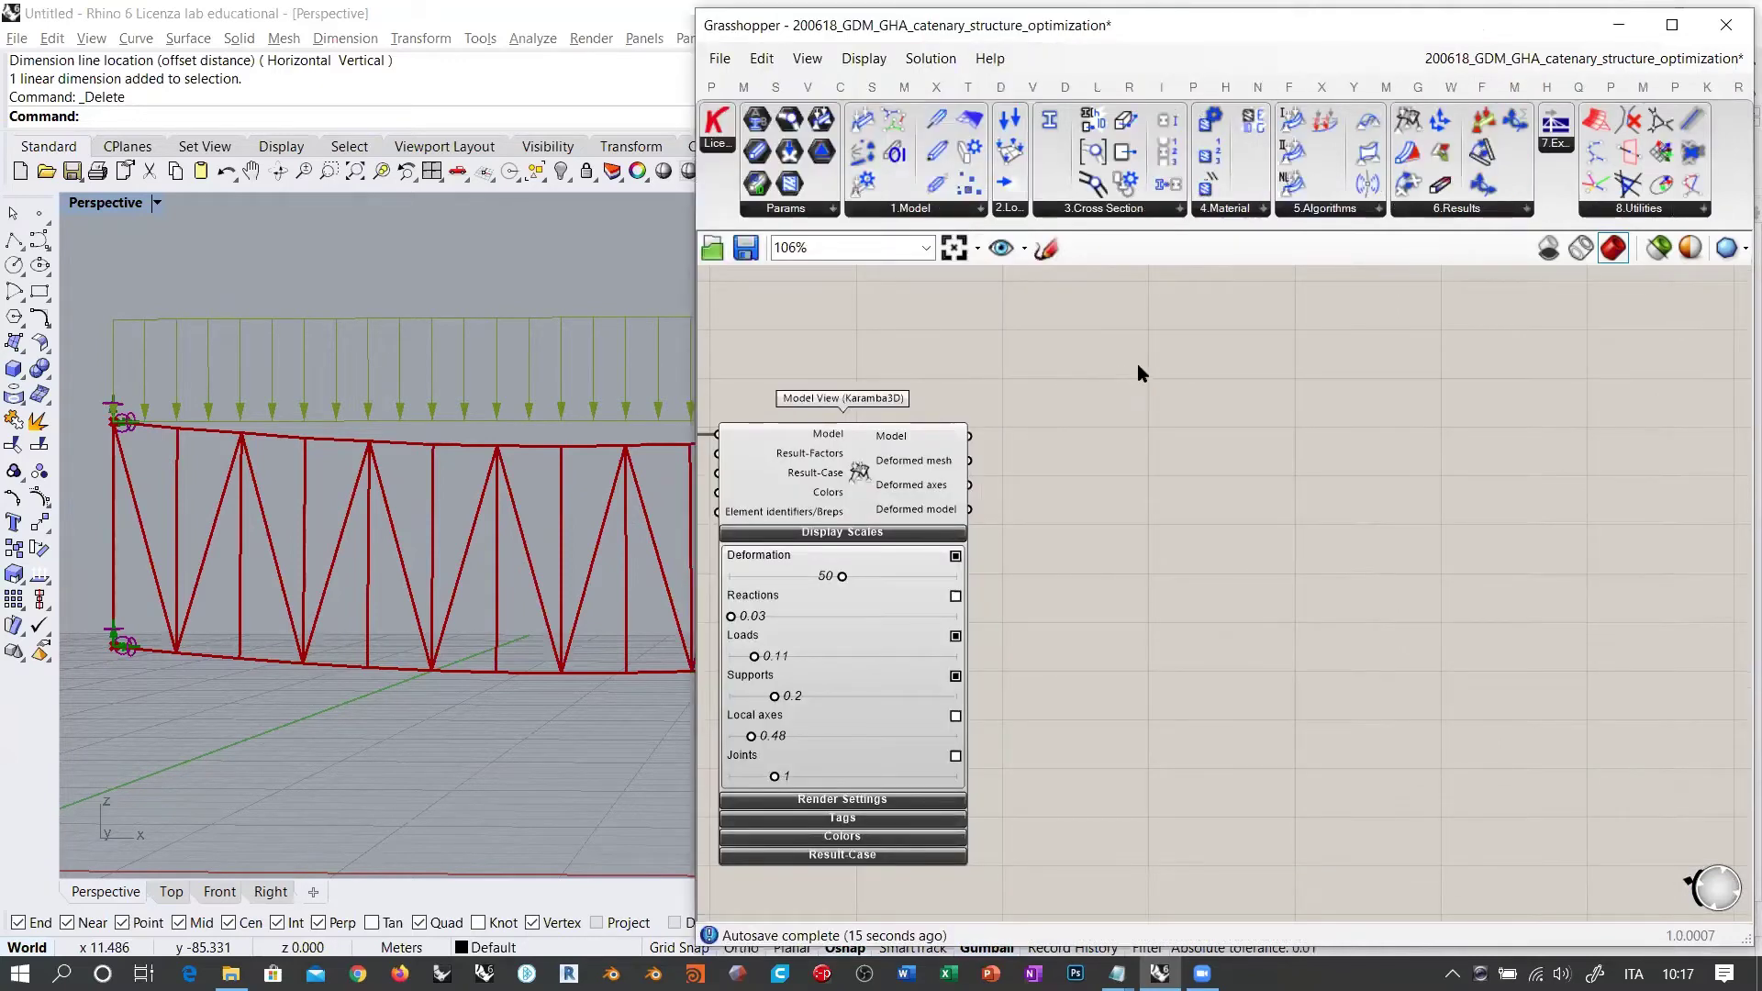
pyautogui.click(1461, 210)
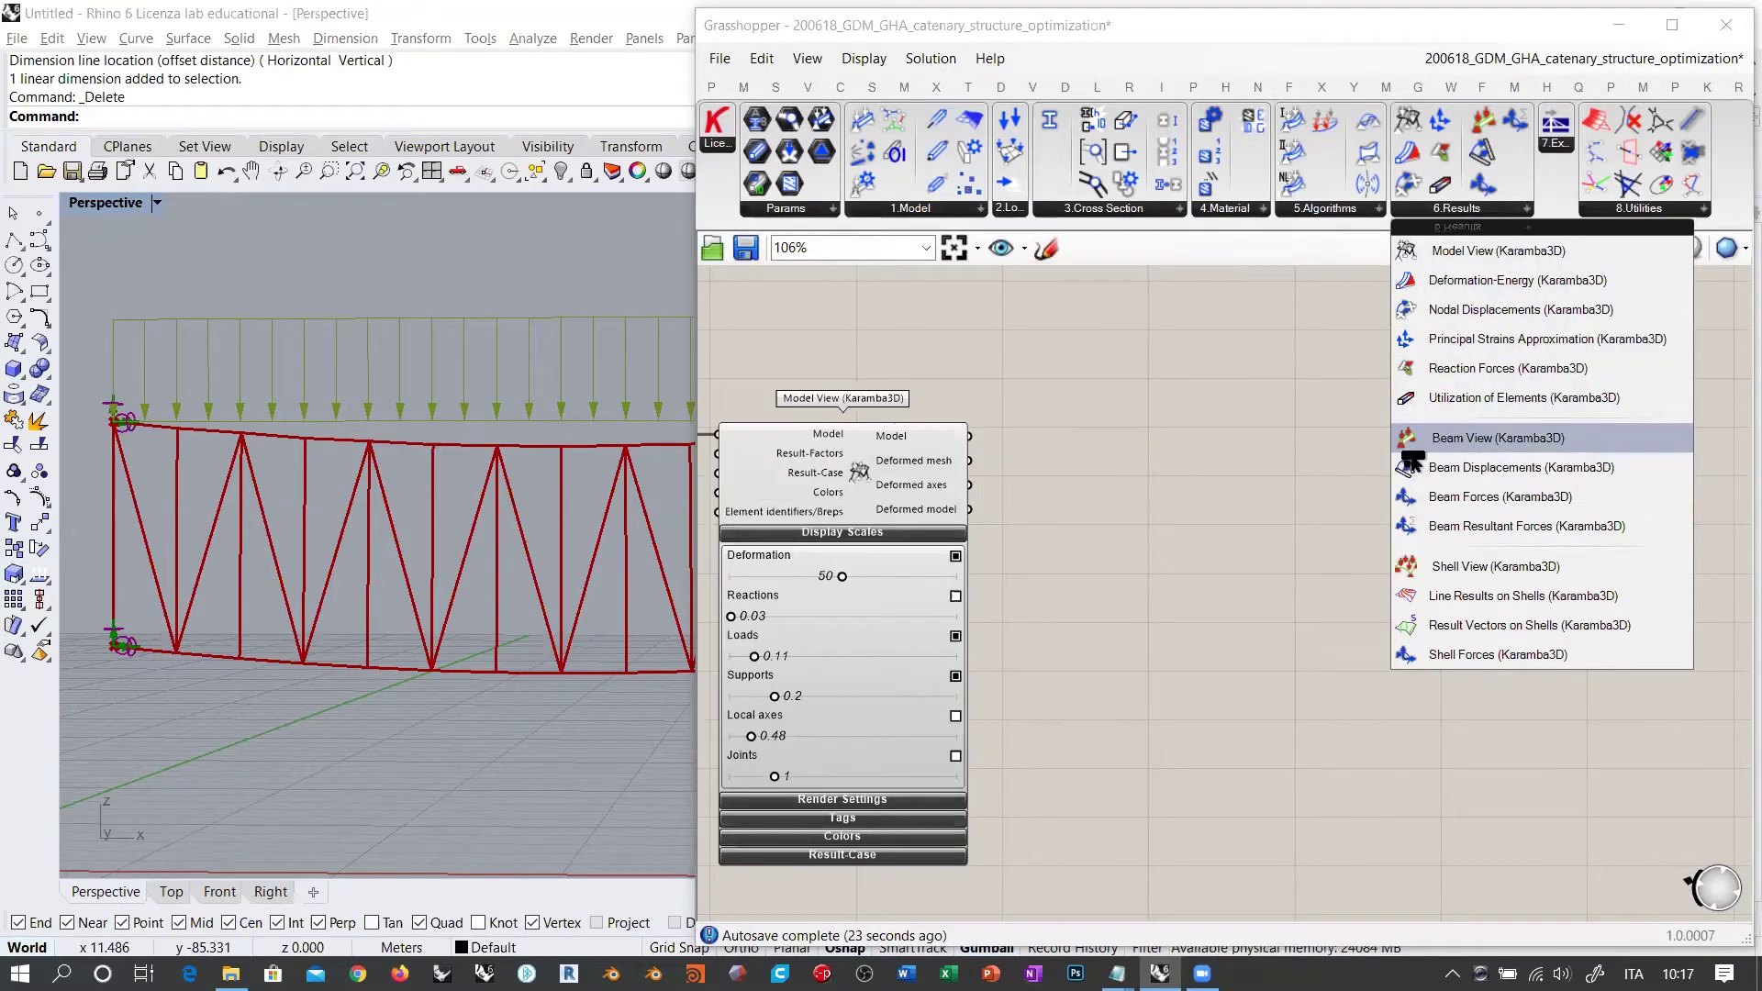
pyautogui.moveTo(1463, 443); pyautogui.dragTo(1315, 516)
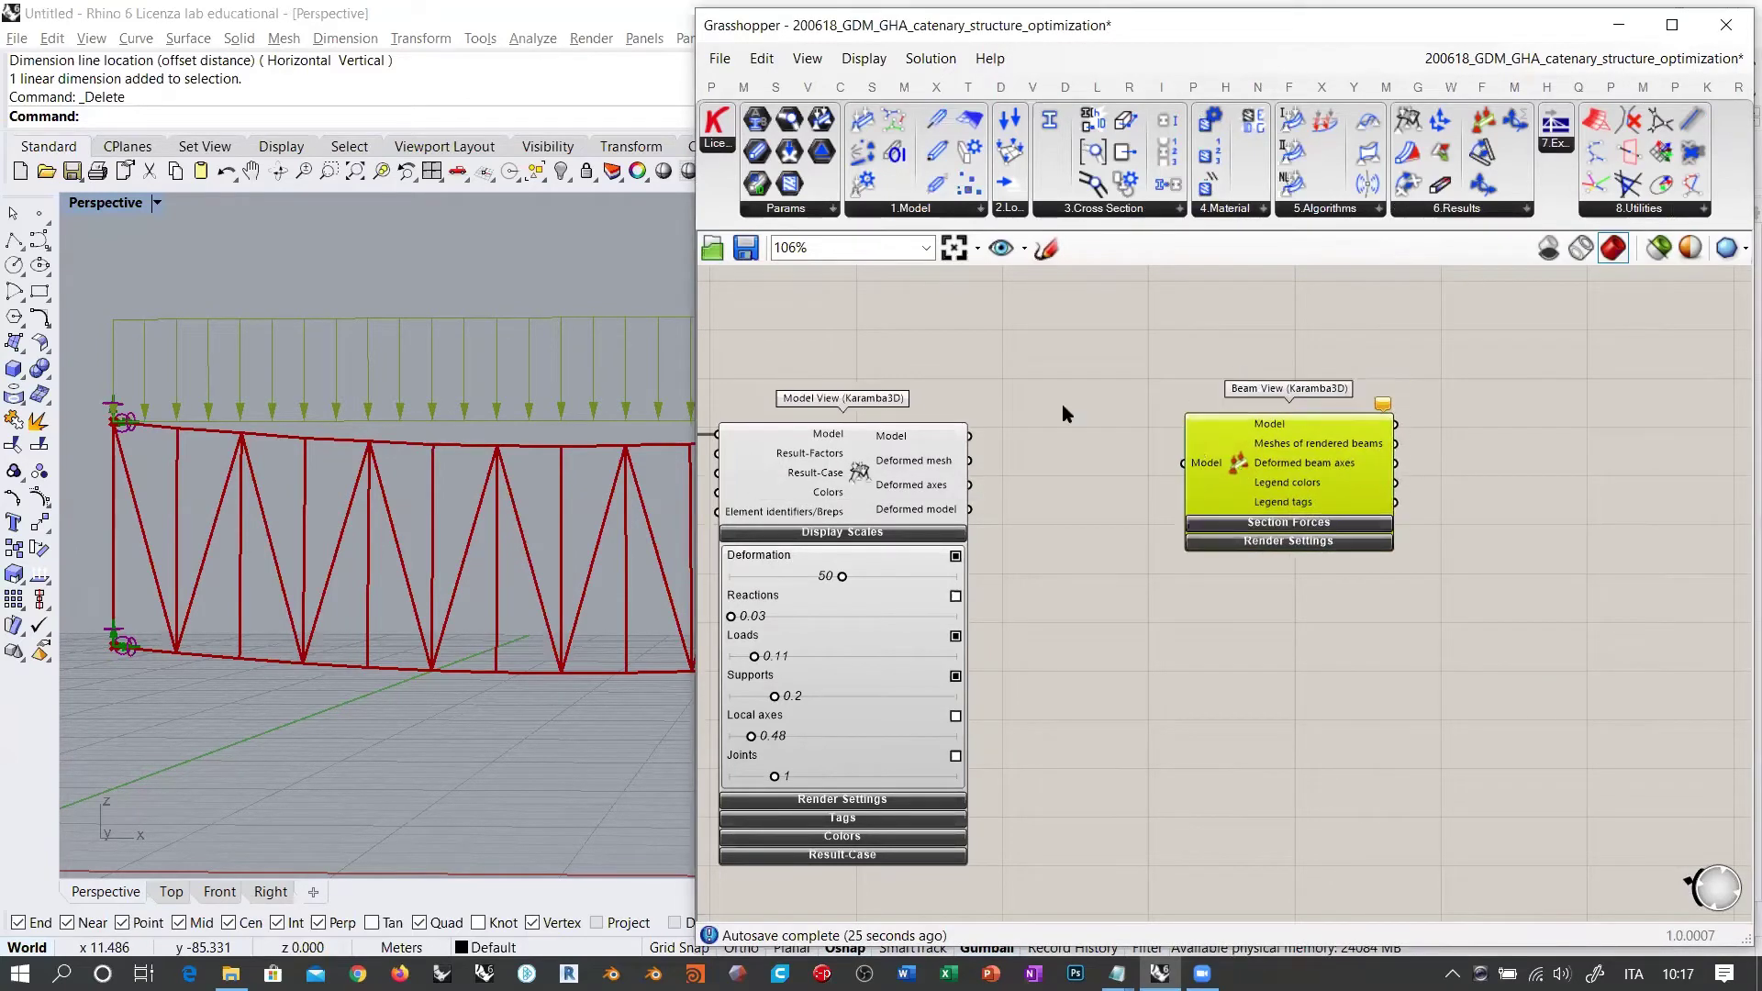
pyautogui.scroll(2, 1143, 400)
pyautogui.moveTo(1347, 468); pyautogui.dragTo(1333, 486)
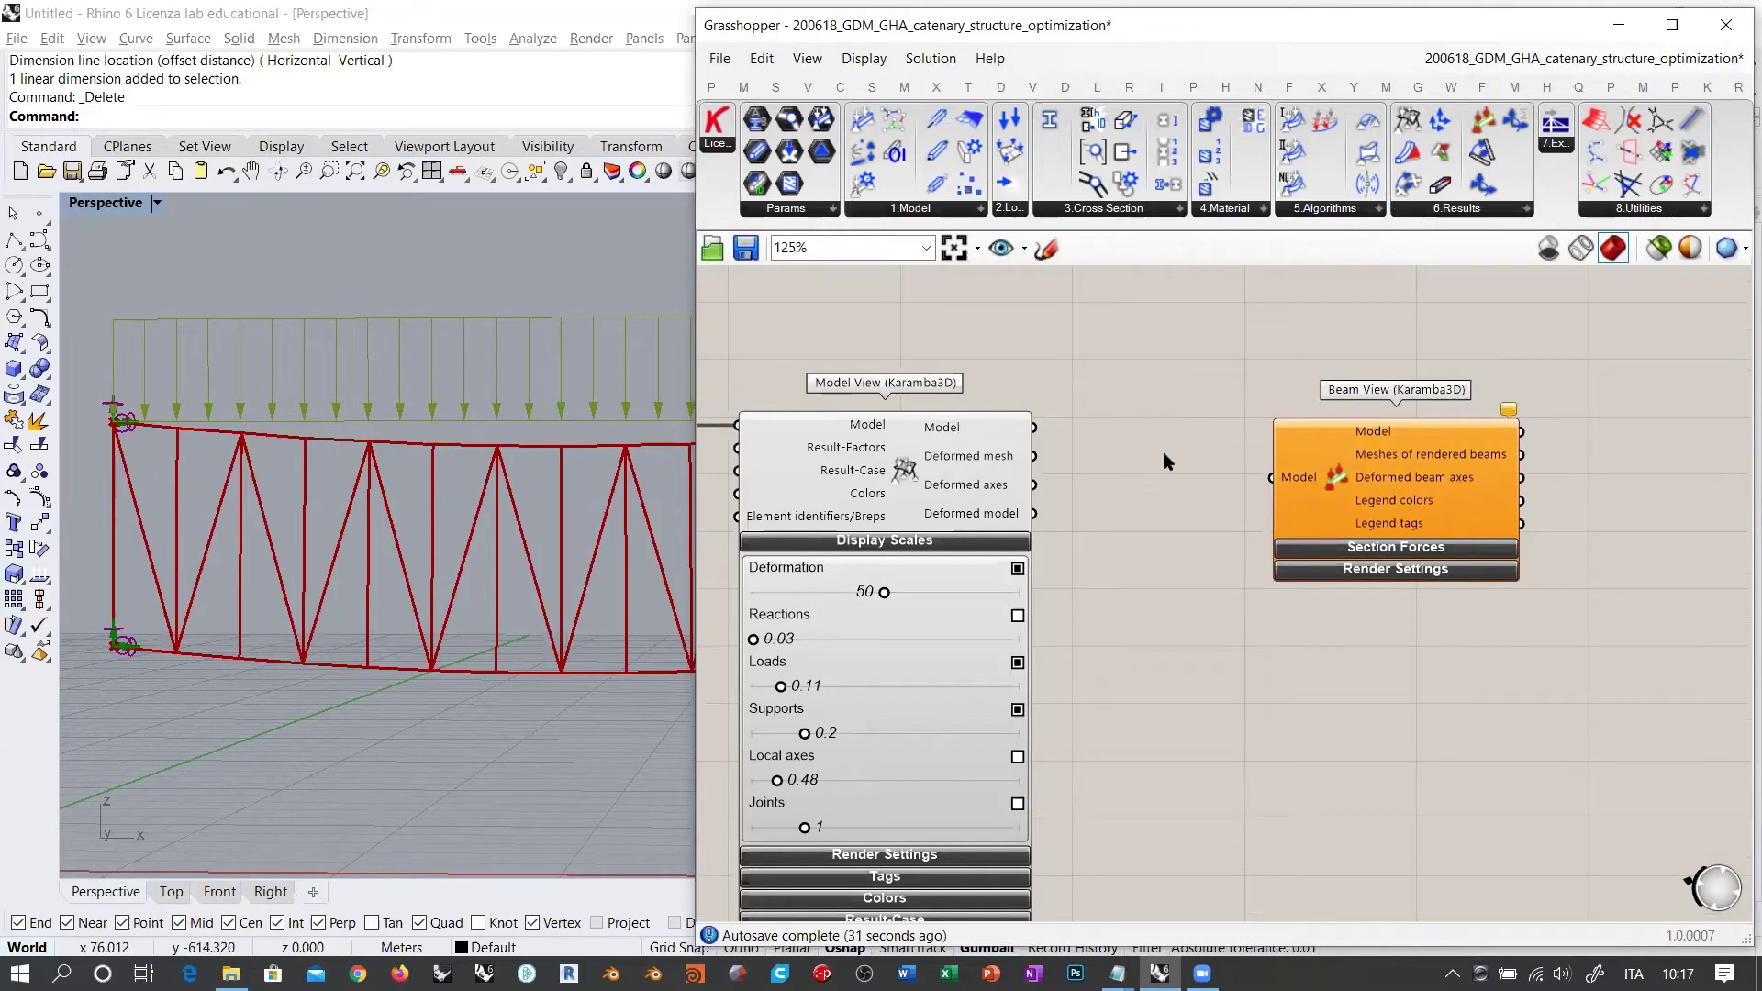
# Step: Connect the Model output of Model View to the Beam View's Model input and inspect the rendered beams
pyautogui.moveTo(1035, 430); pyautogui.dragTo(1271, 478)
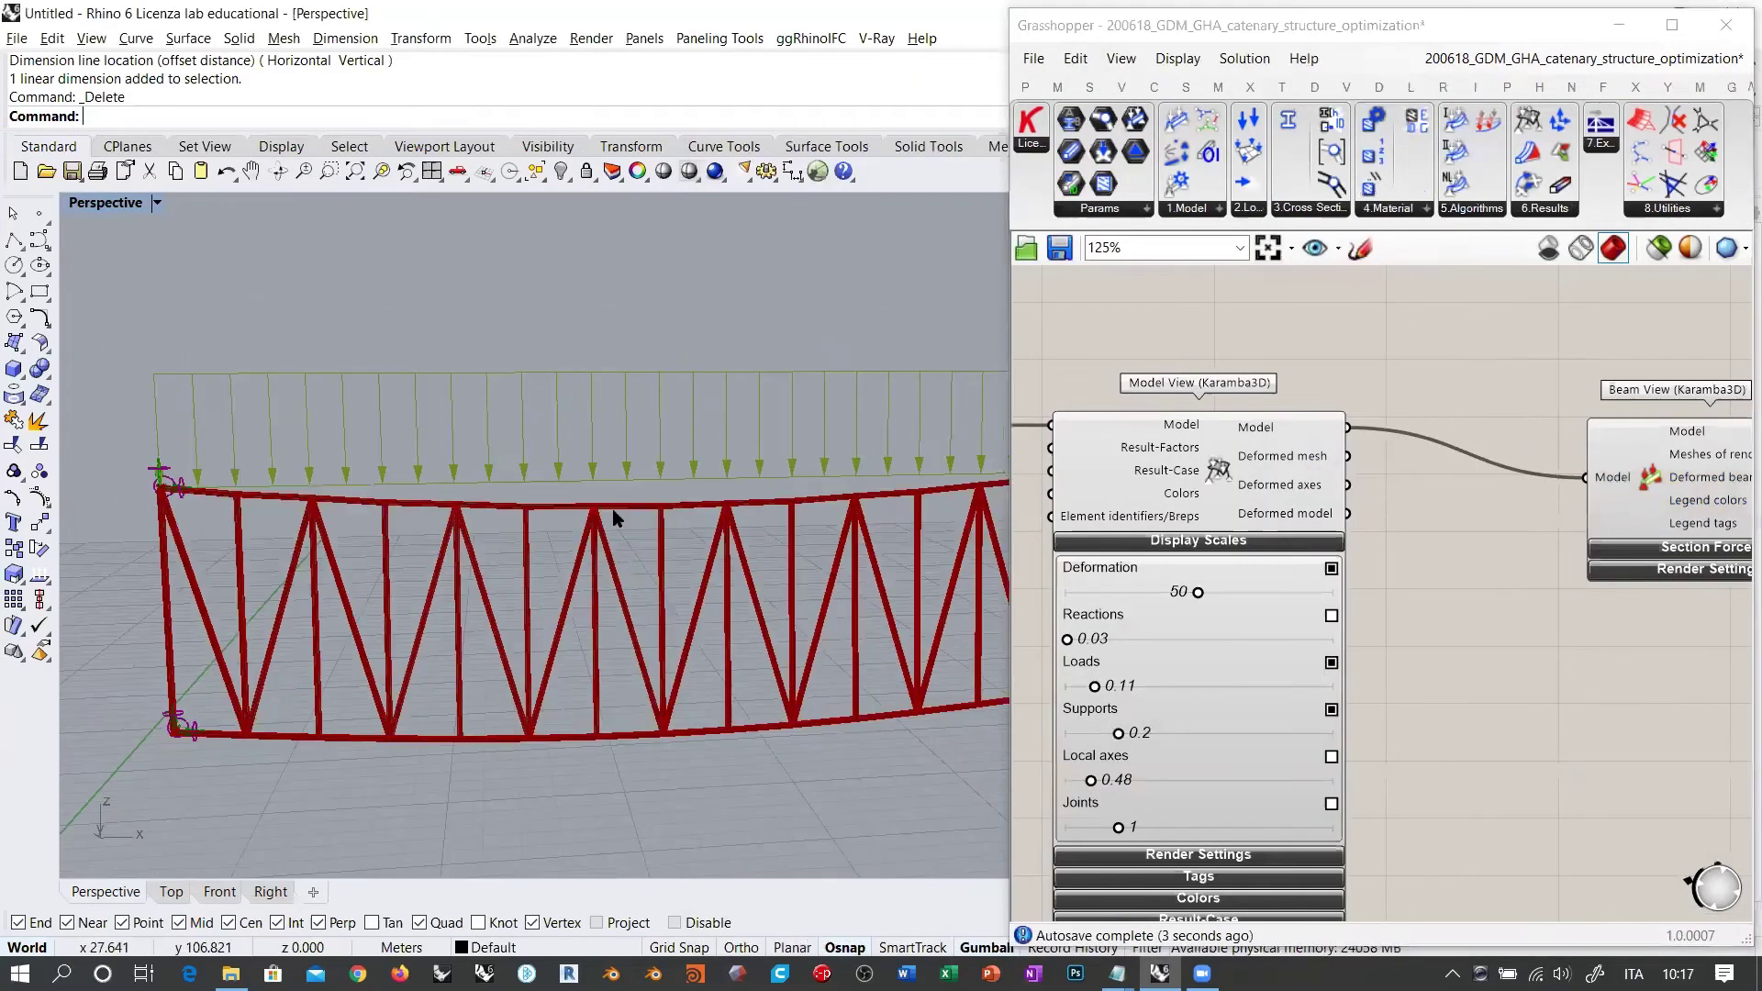
pyautogui.moveTo(613, 508); pyautogui.dragTo(404, 532, button='right')
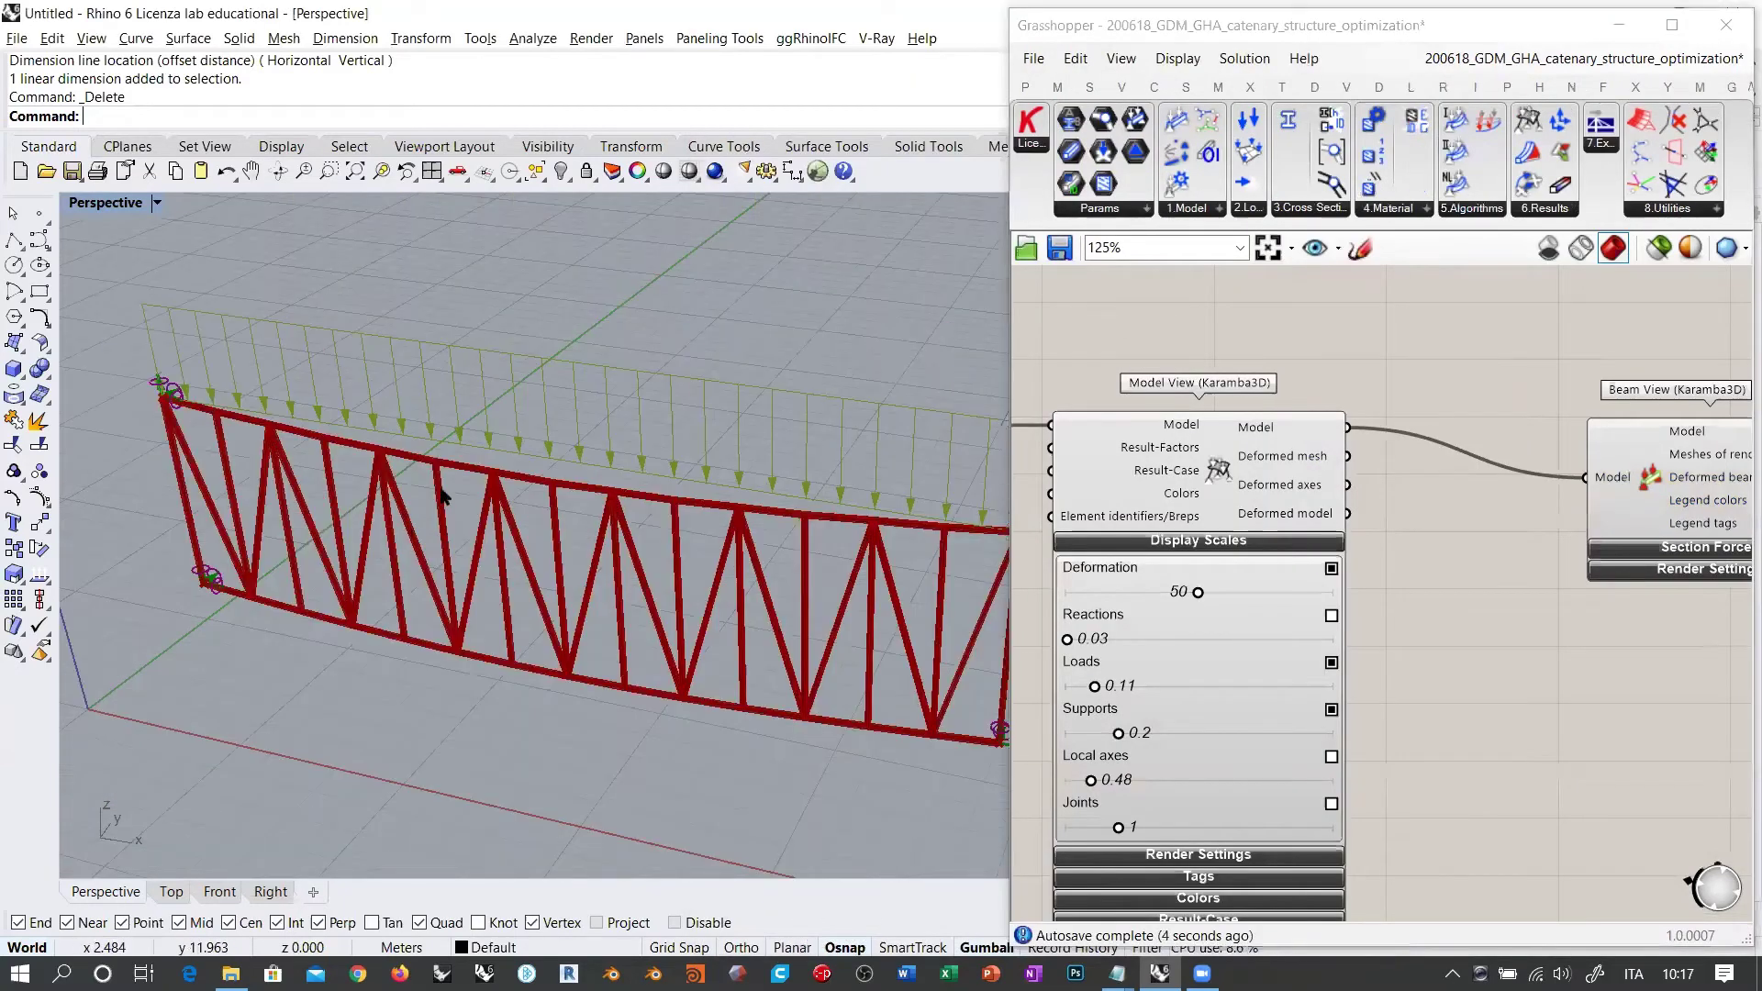
pyautogui.scroll(5, 440, 496)
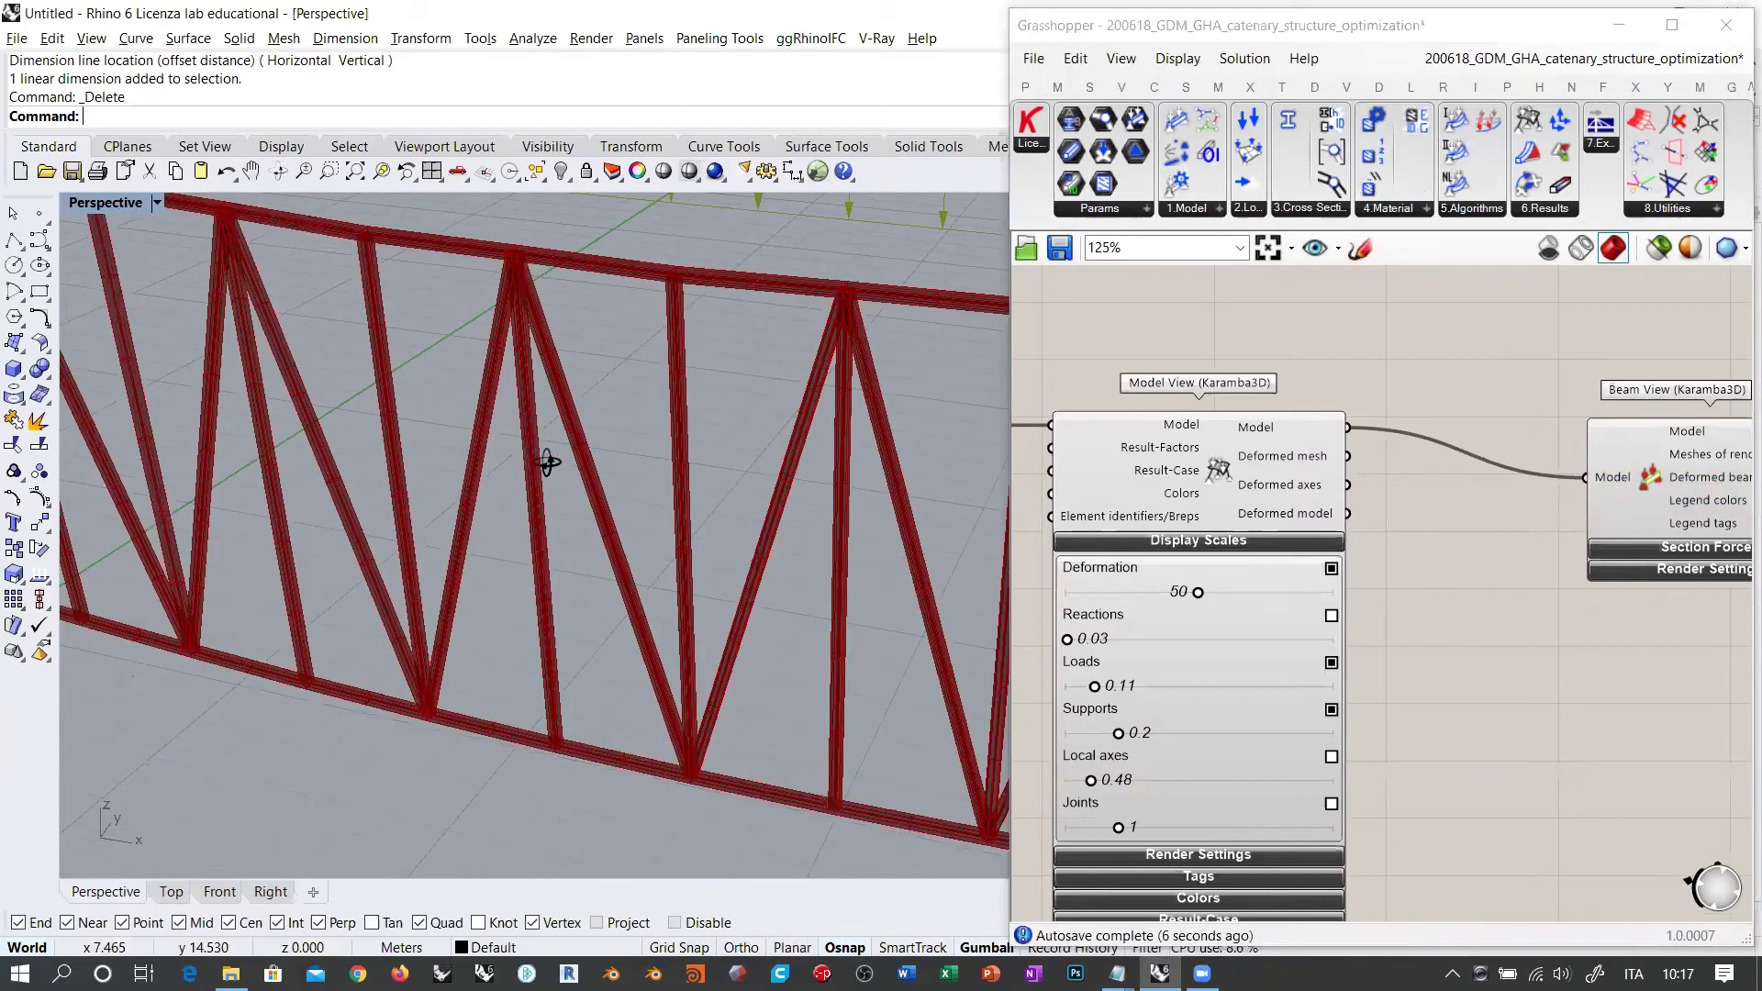
pyautogui.scroll(-8, 647, 486)
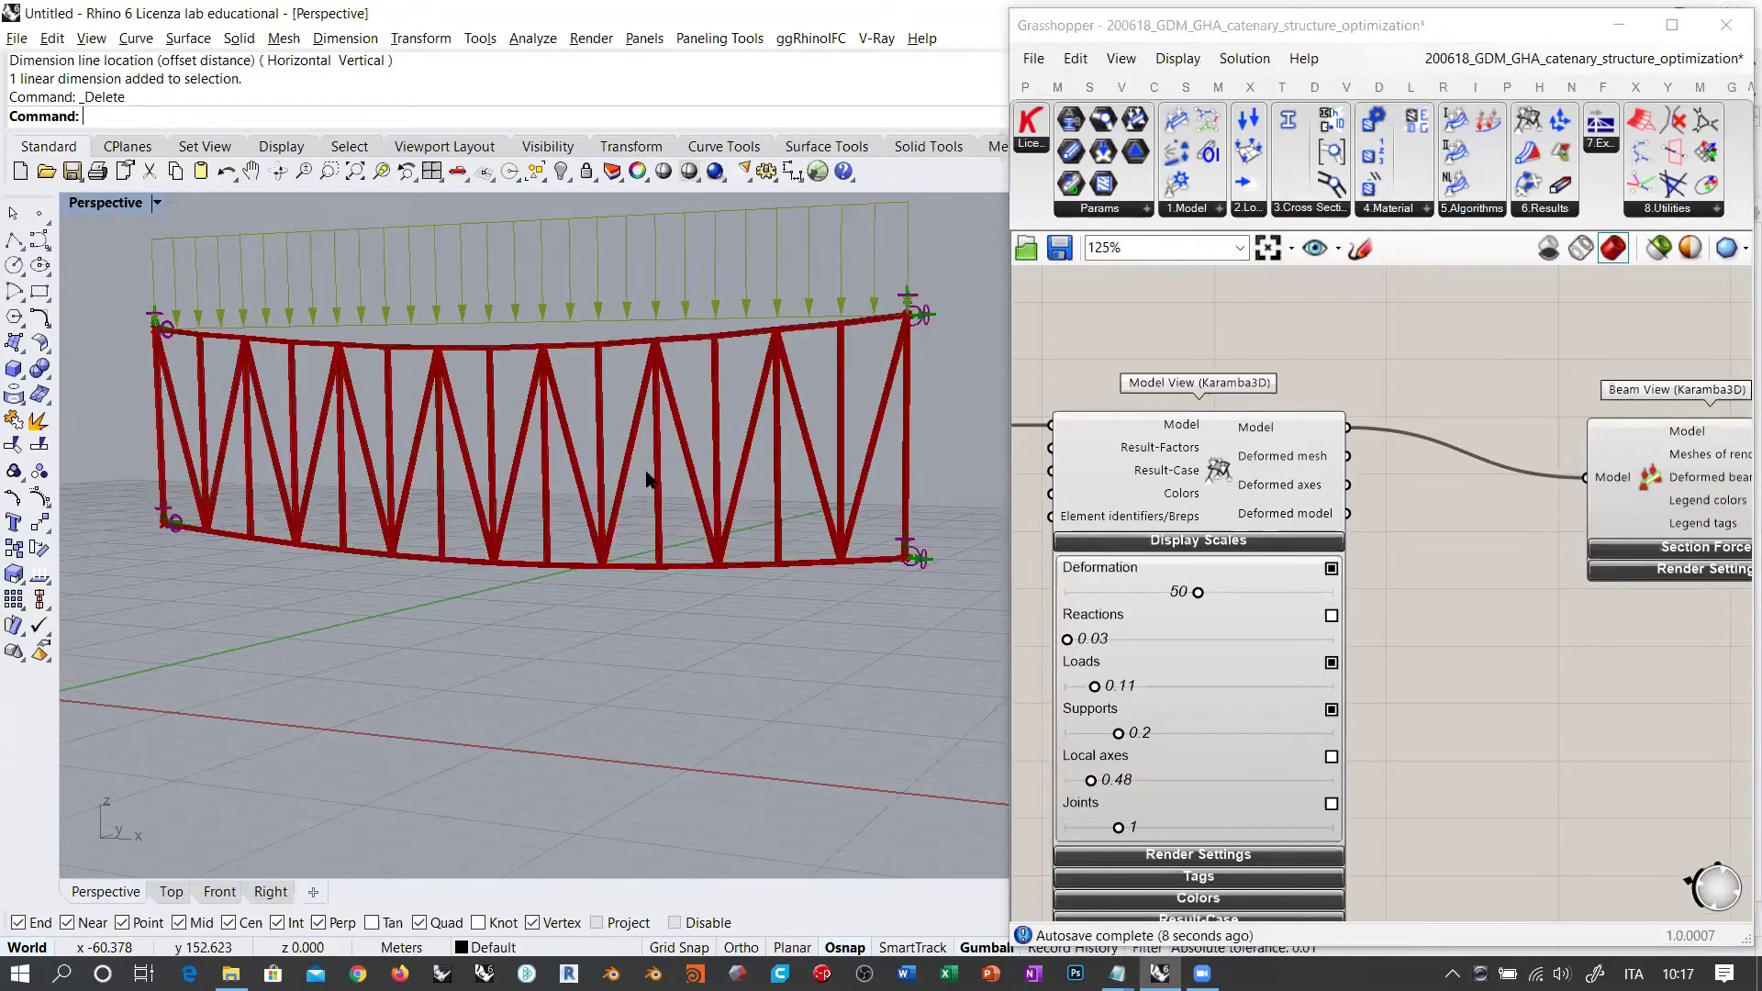
pyautogui.scroll(1, 646, 477)
# Step: Expand the Section Forces section of the Beam View component and reframe the truss in Perspective
pyautogui.scroll(3, 1468, 503)
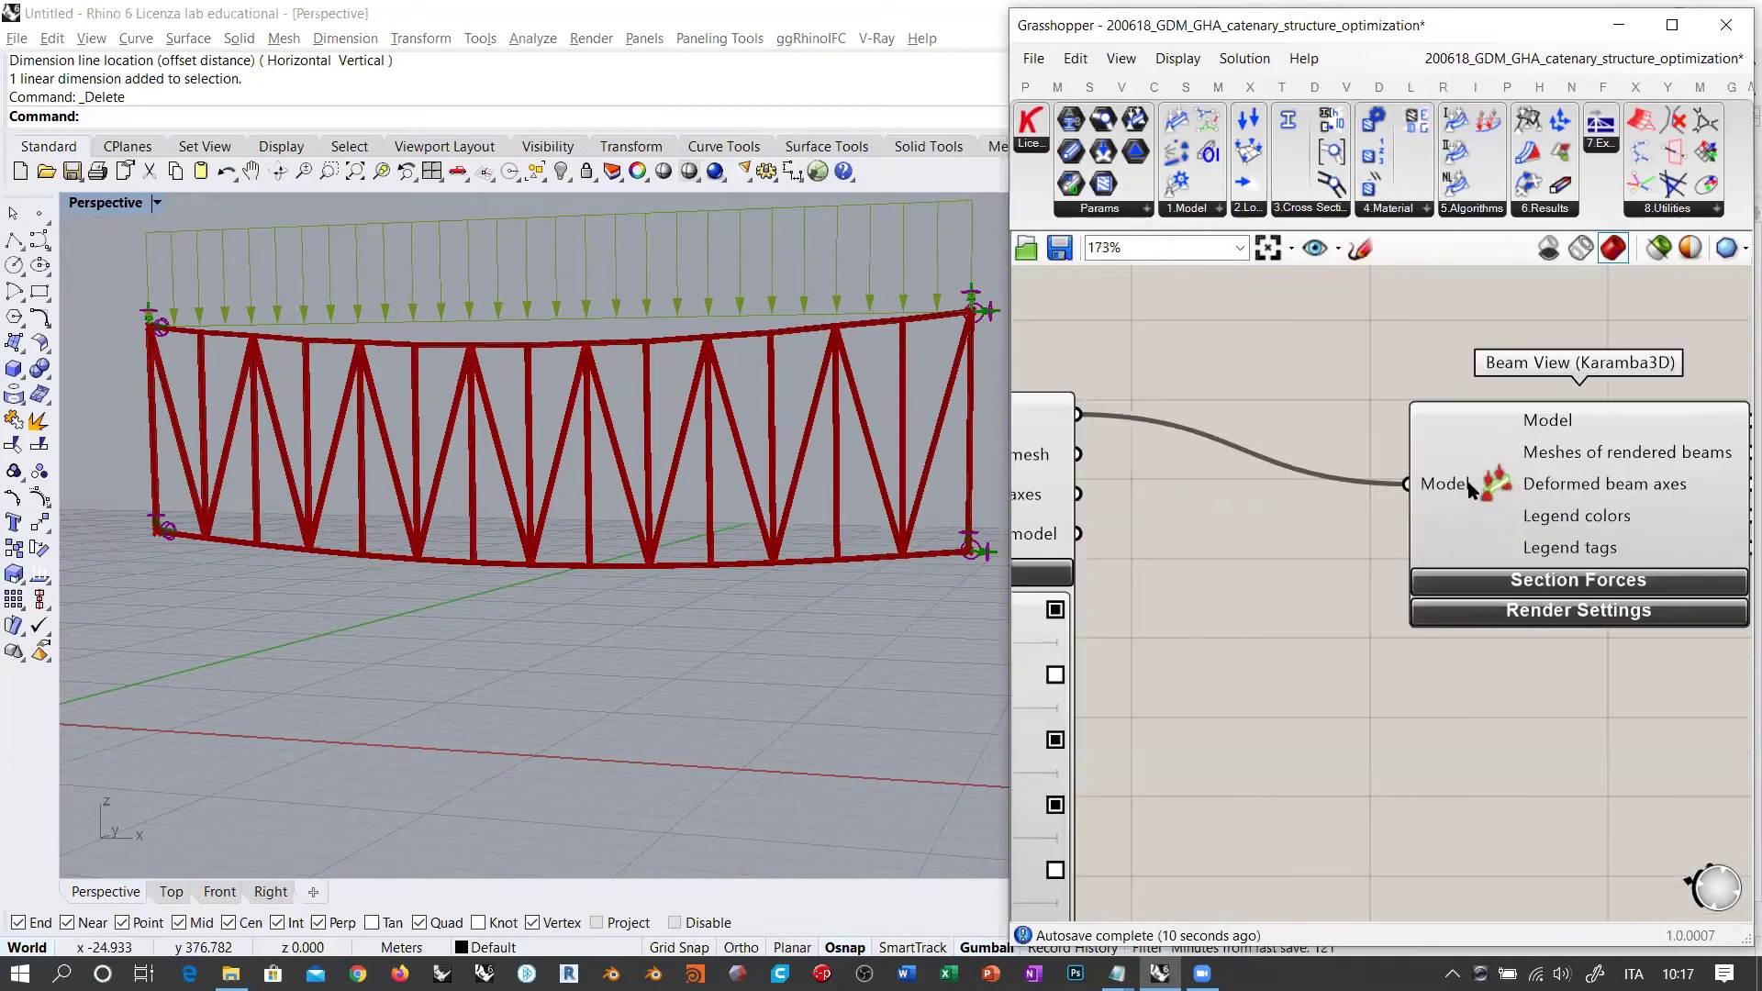
pyautogui.click(1396, 417)
pyautogui.scroll(1, 1390, 413)
pyautogui.click(1482, 628)
pyautogui.moveTo(1483, 628); pyautogui.dragTo(1345, 624, button='right')
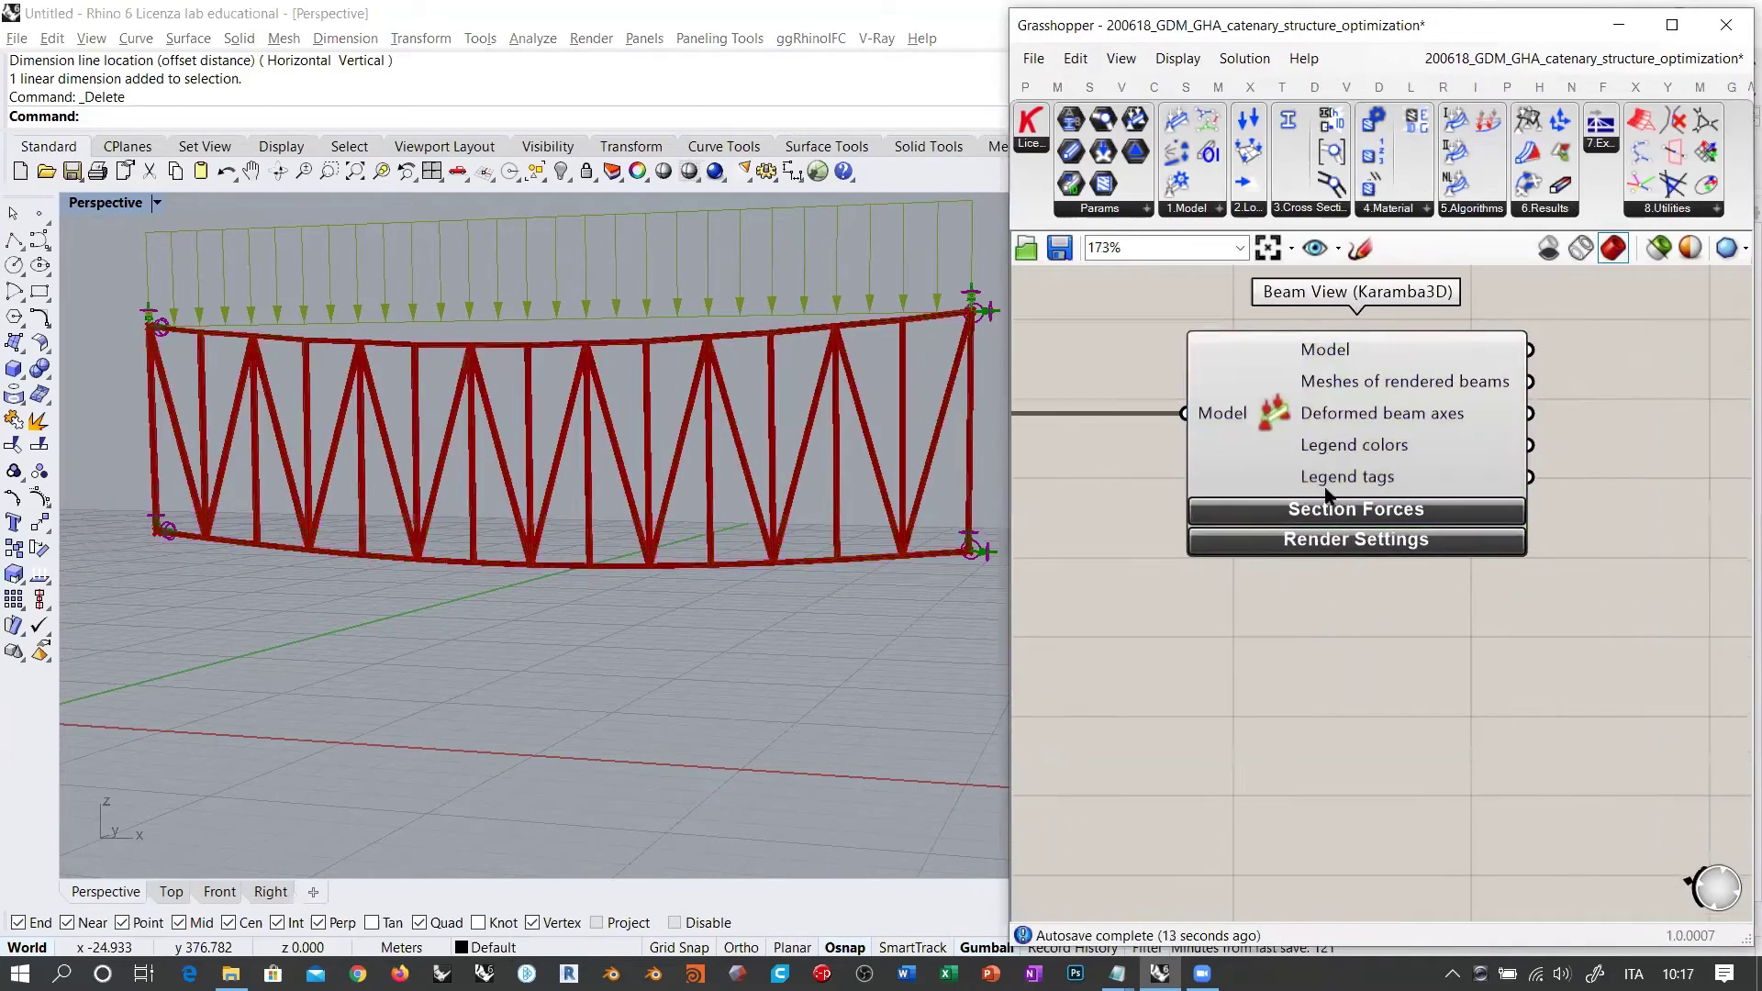
pyautogui.click(1359, 512)
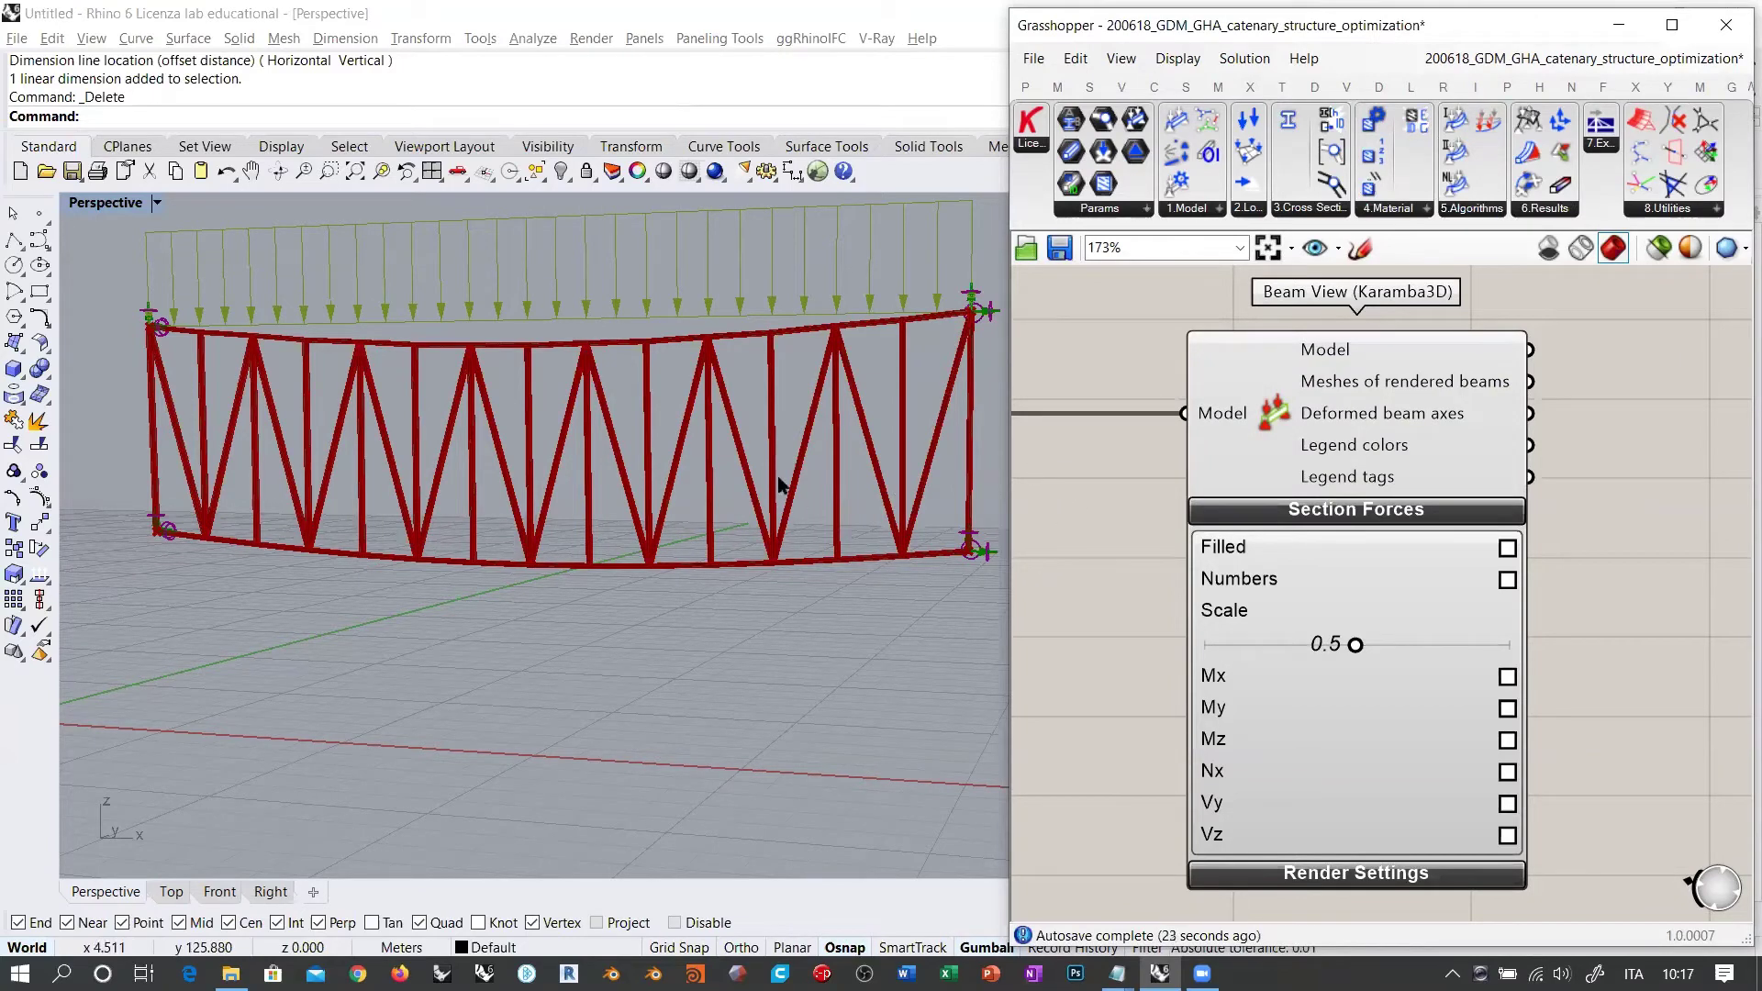
pyautogui.keyDown('shift'); pyautogui.moveTo(782, 487); pyautogui.dragTo(828, 443, button='right'); pyautogui.keyUp('shift')
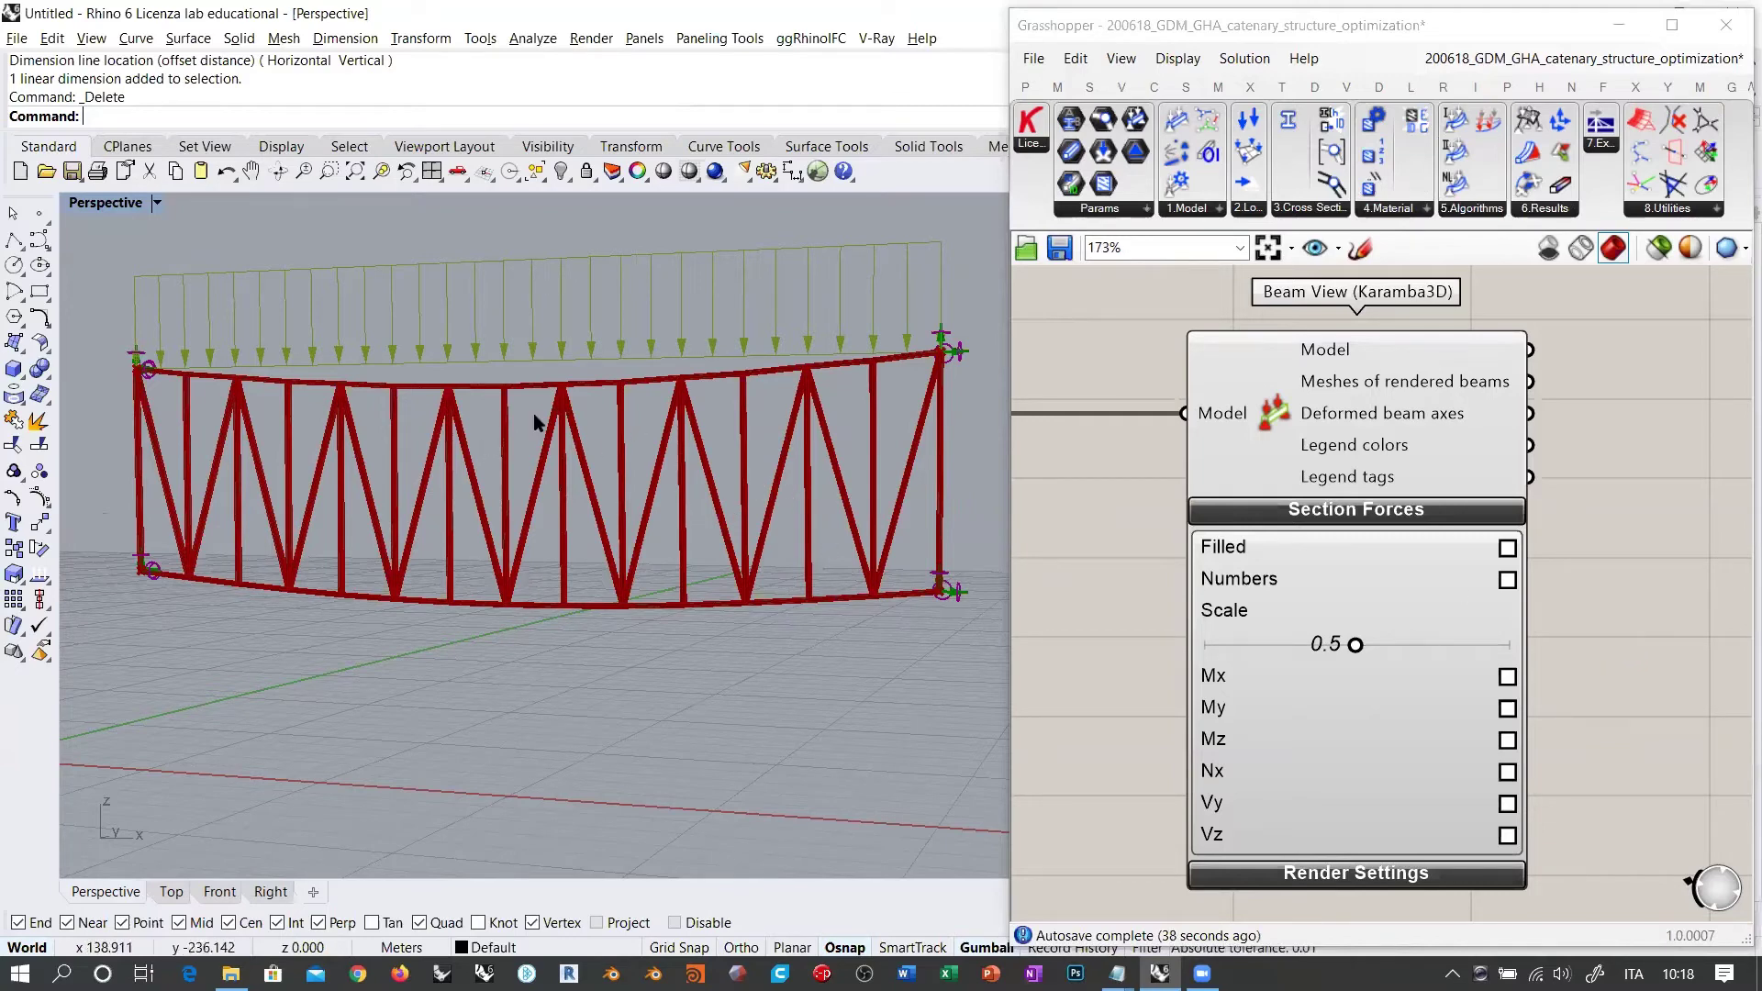
# Step: Display the axial force Nx diagrams in the Beam View's Section Forces and inspect them around the truss
pyautogui.moveTo(1611, 723); pyautogui.dragTo(1600, 583, button='right')
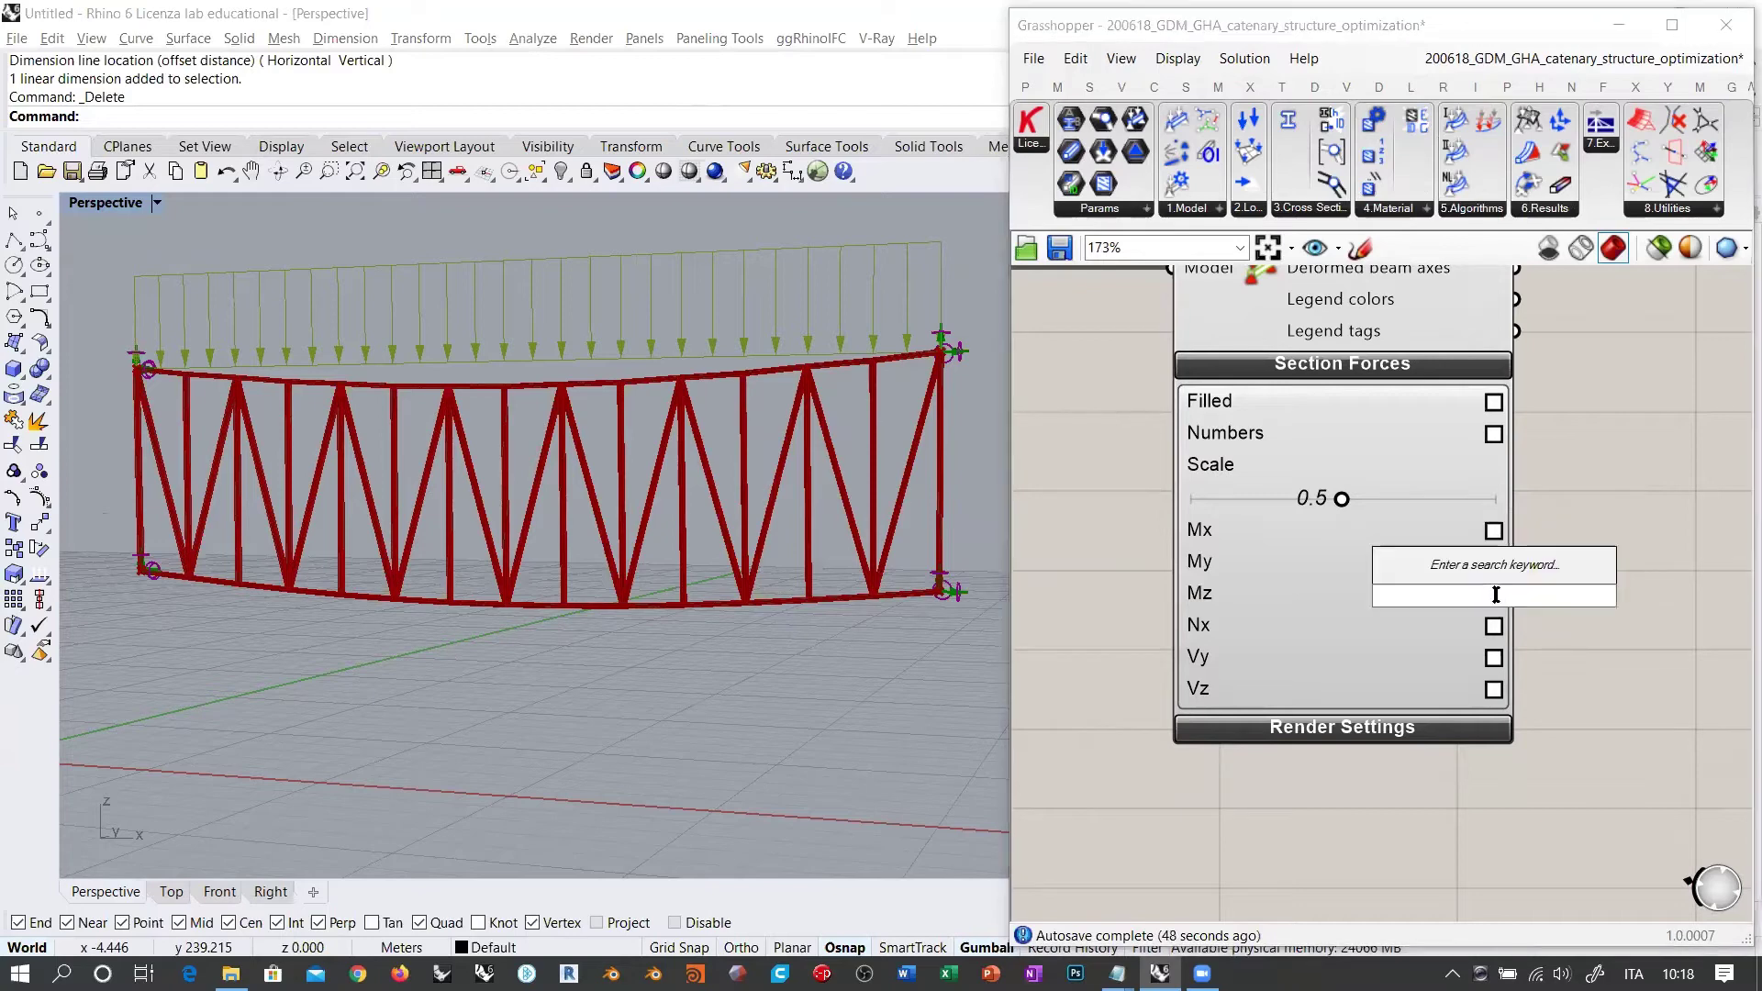
pyautogui.click(1494, 595)
pyautogui.click(1493, 595)
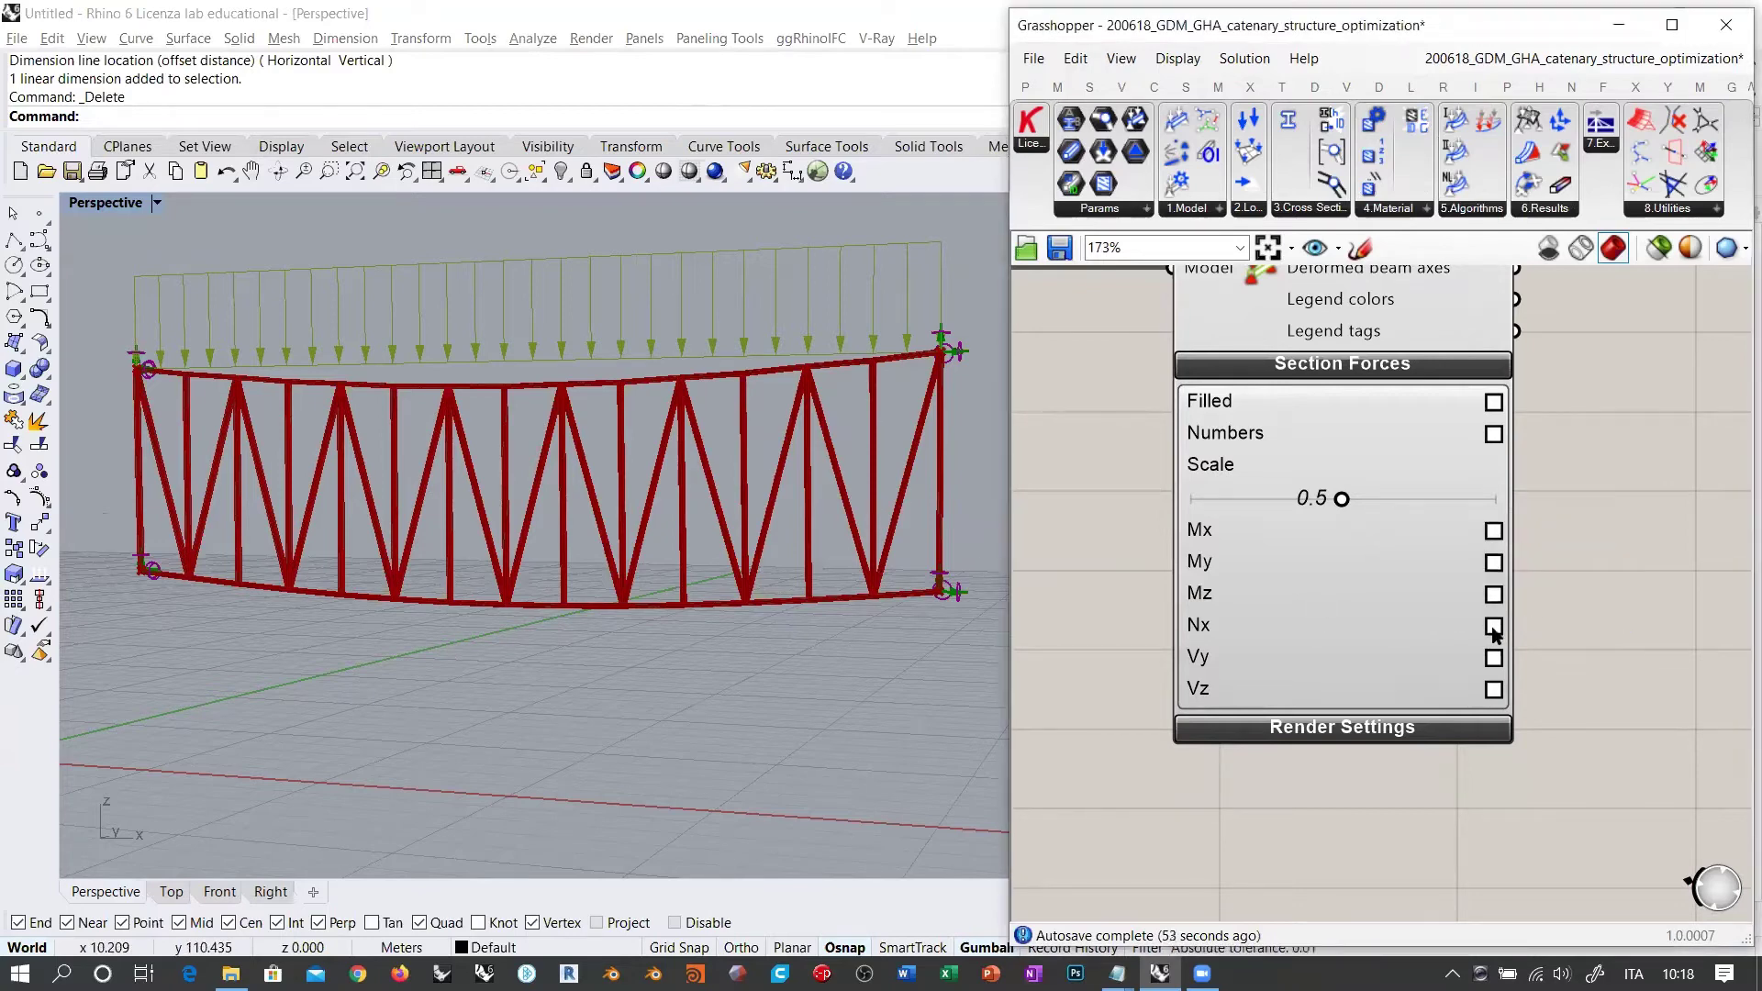
pyautogui.click(1494, 627)
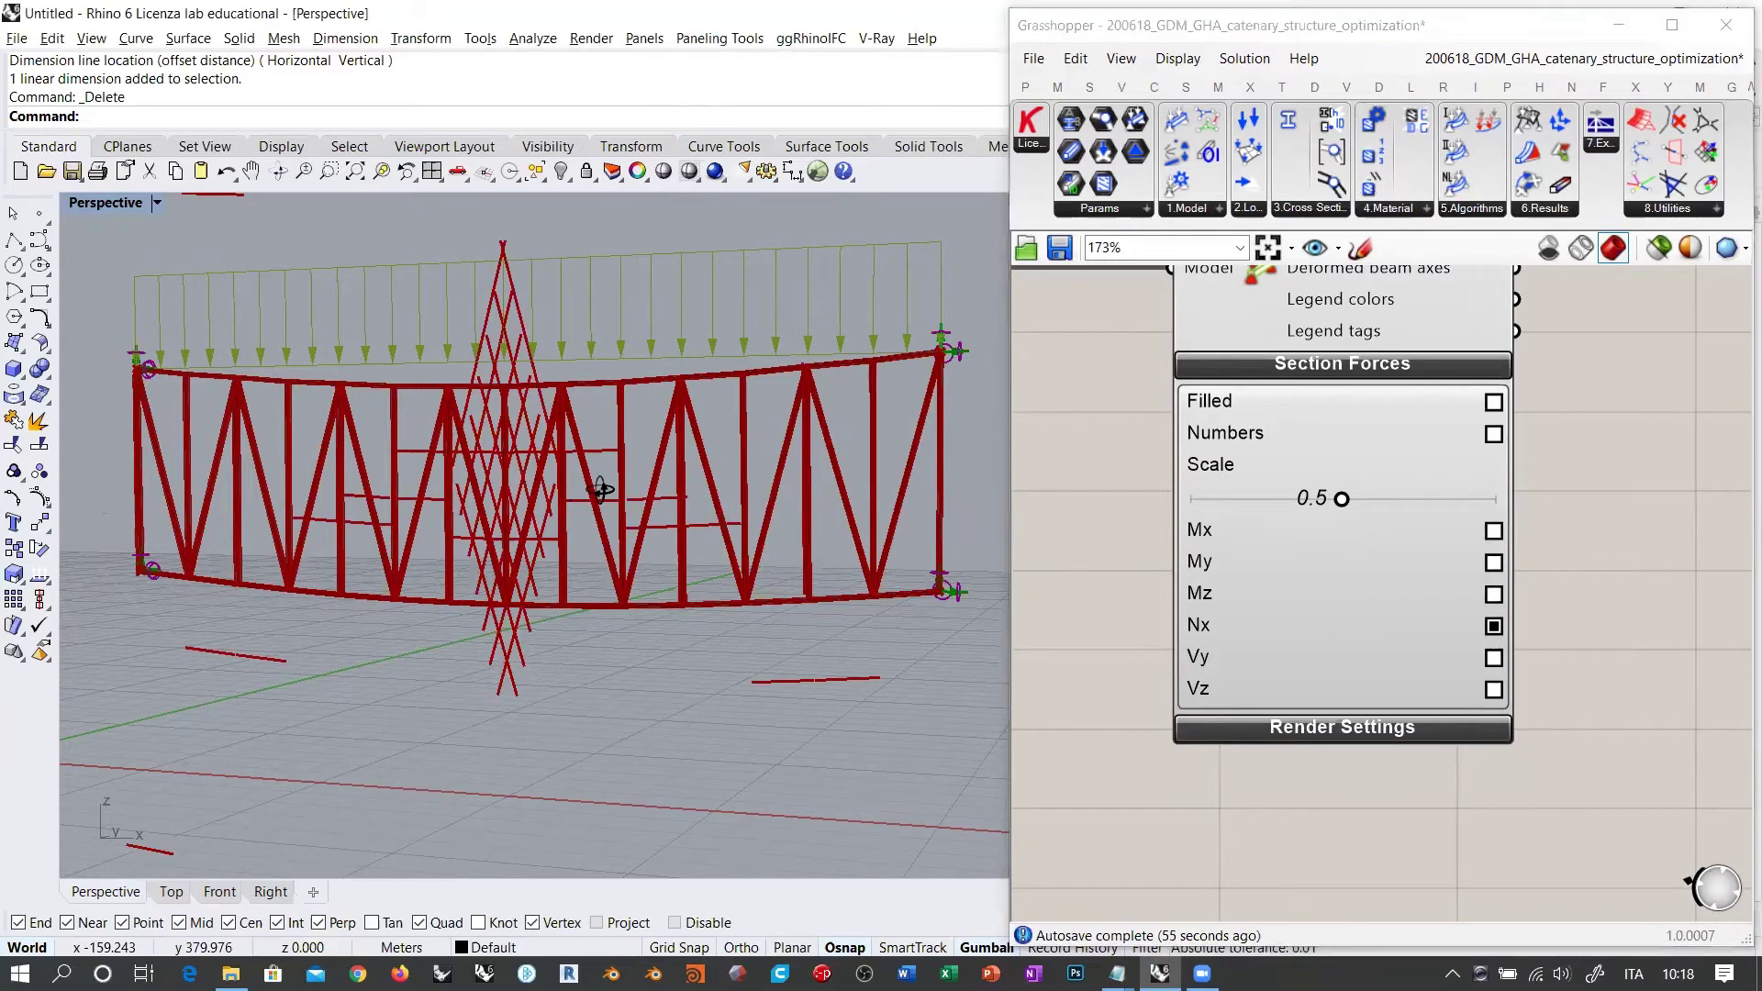
pyautogui.scroll(-4, 601, 491)
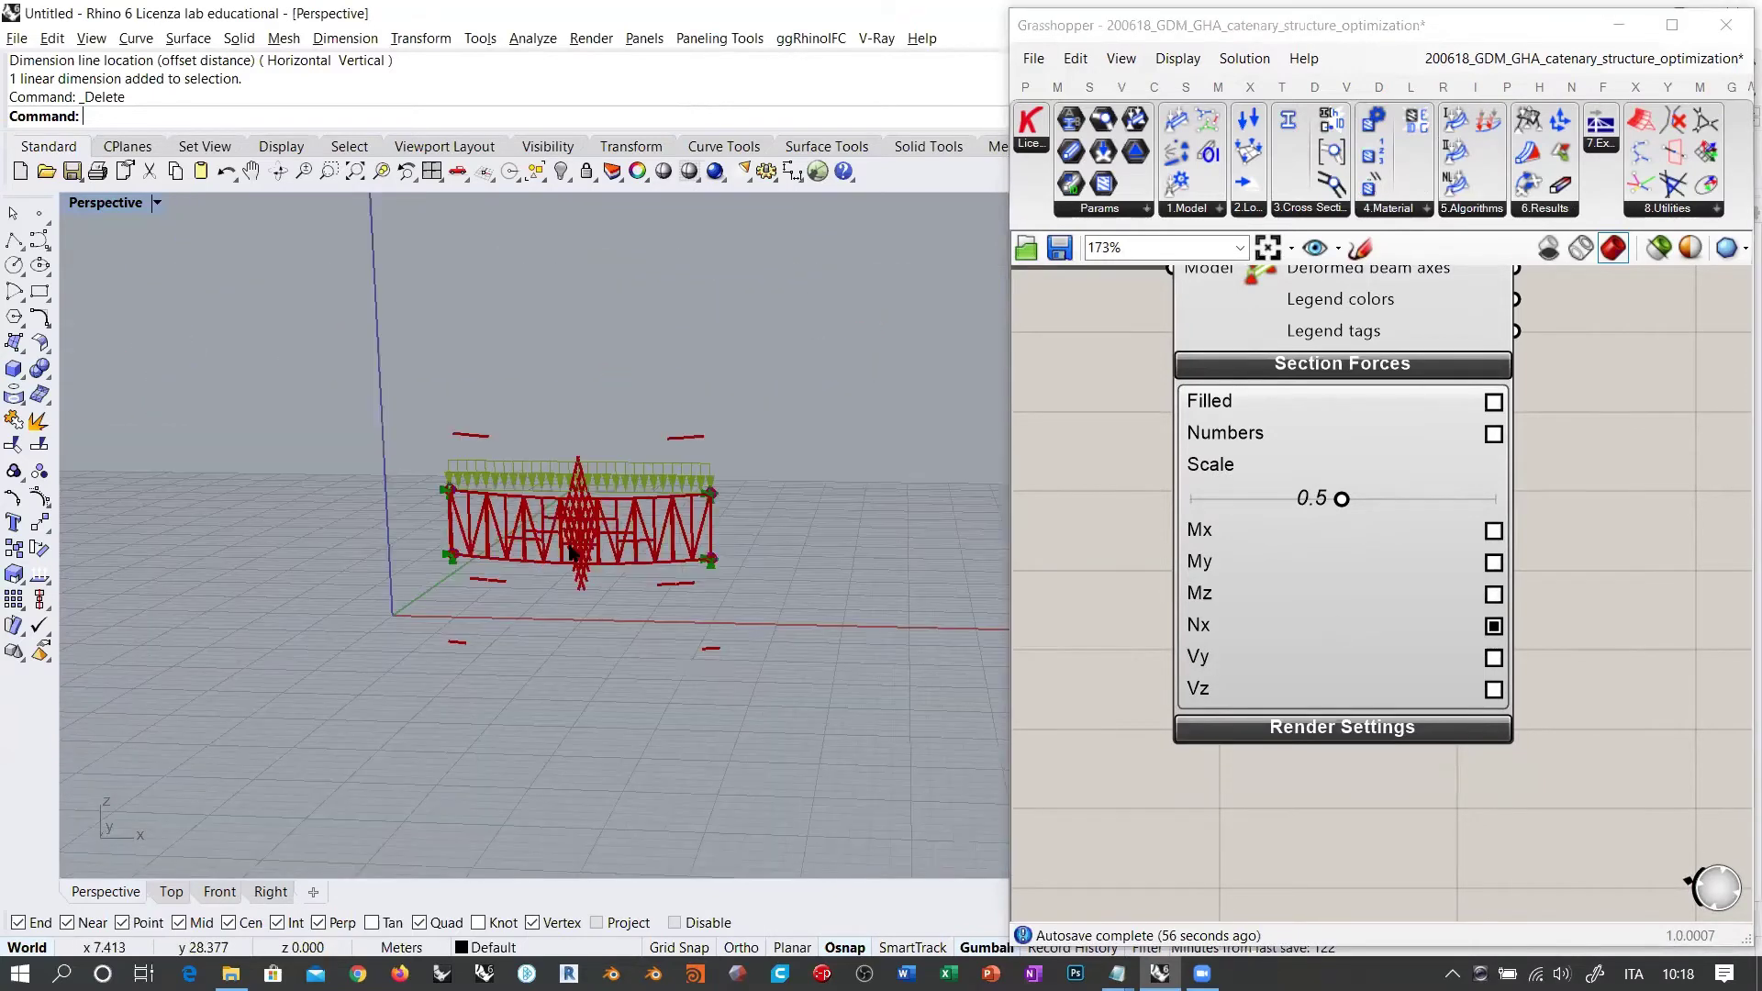
pyautogui.scroll(4, 569, 551)
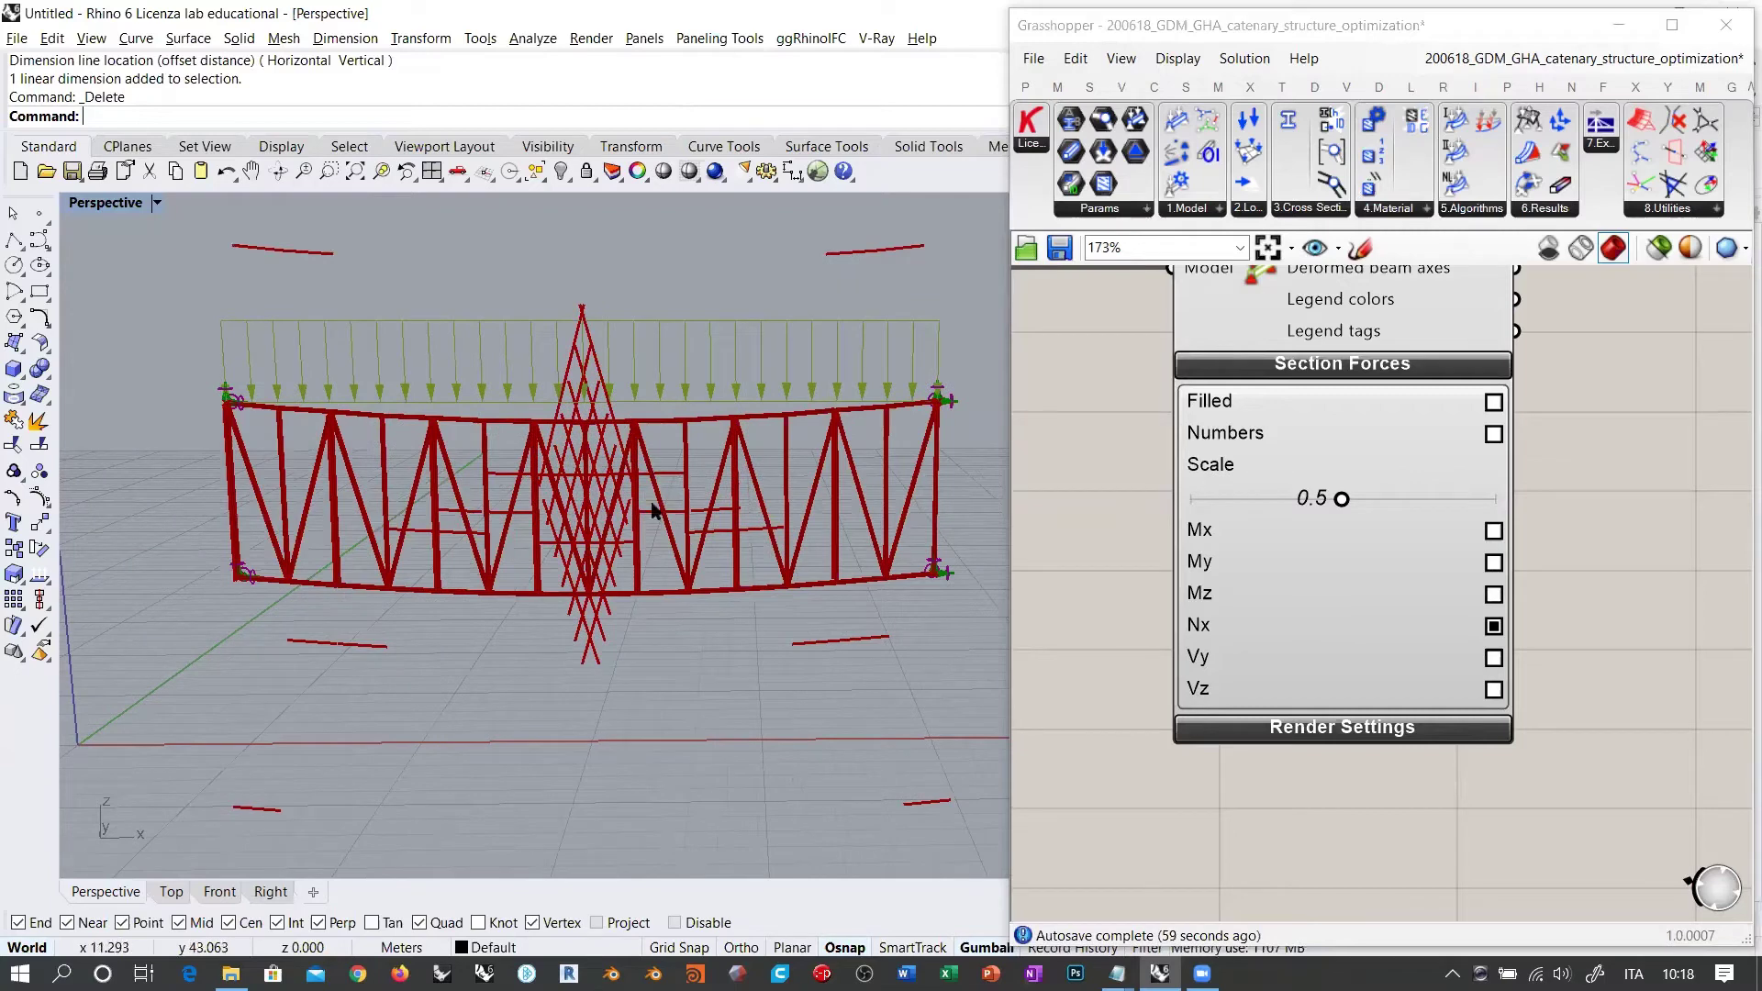
pyautogui.moveTo(686, 500); pyautogui.dragTo(514, 479, button='right')
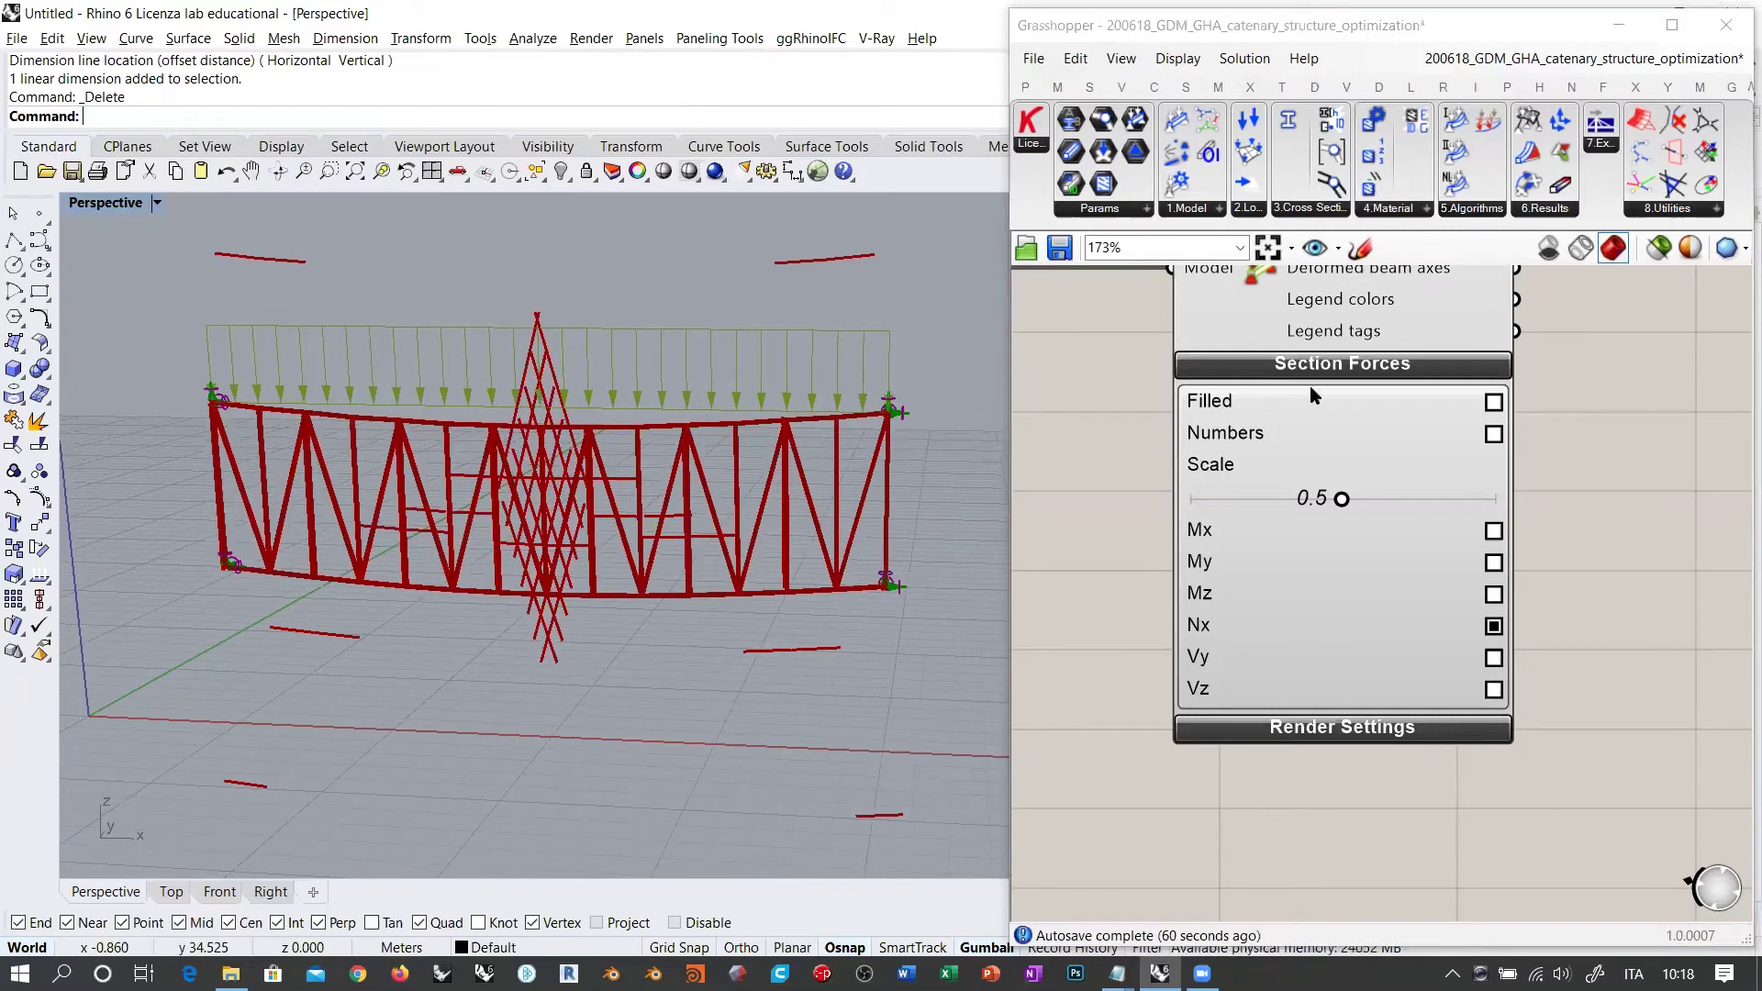
pyautogui.click(1621, 502)
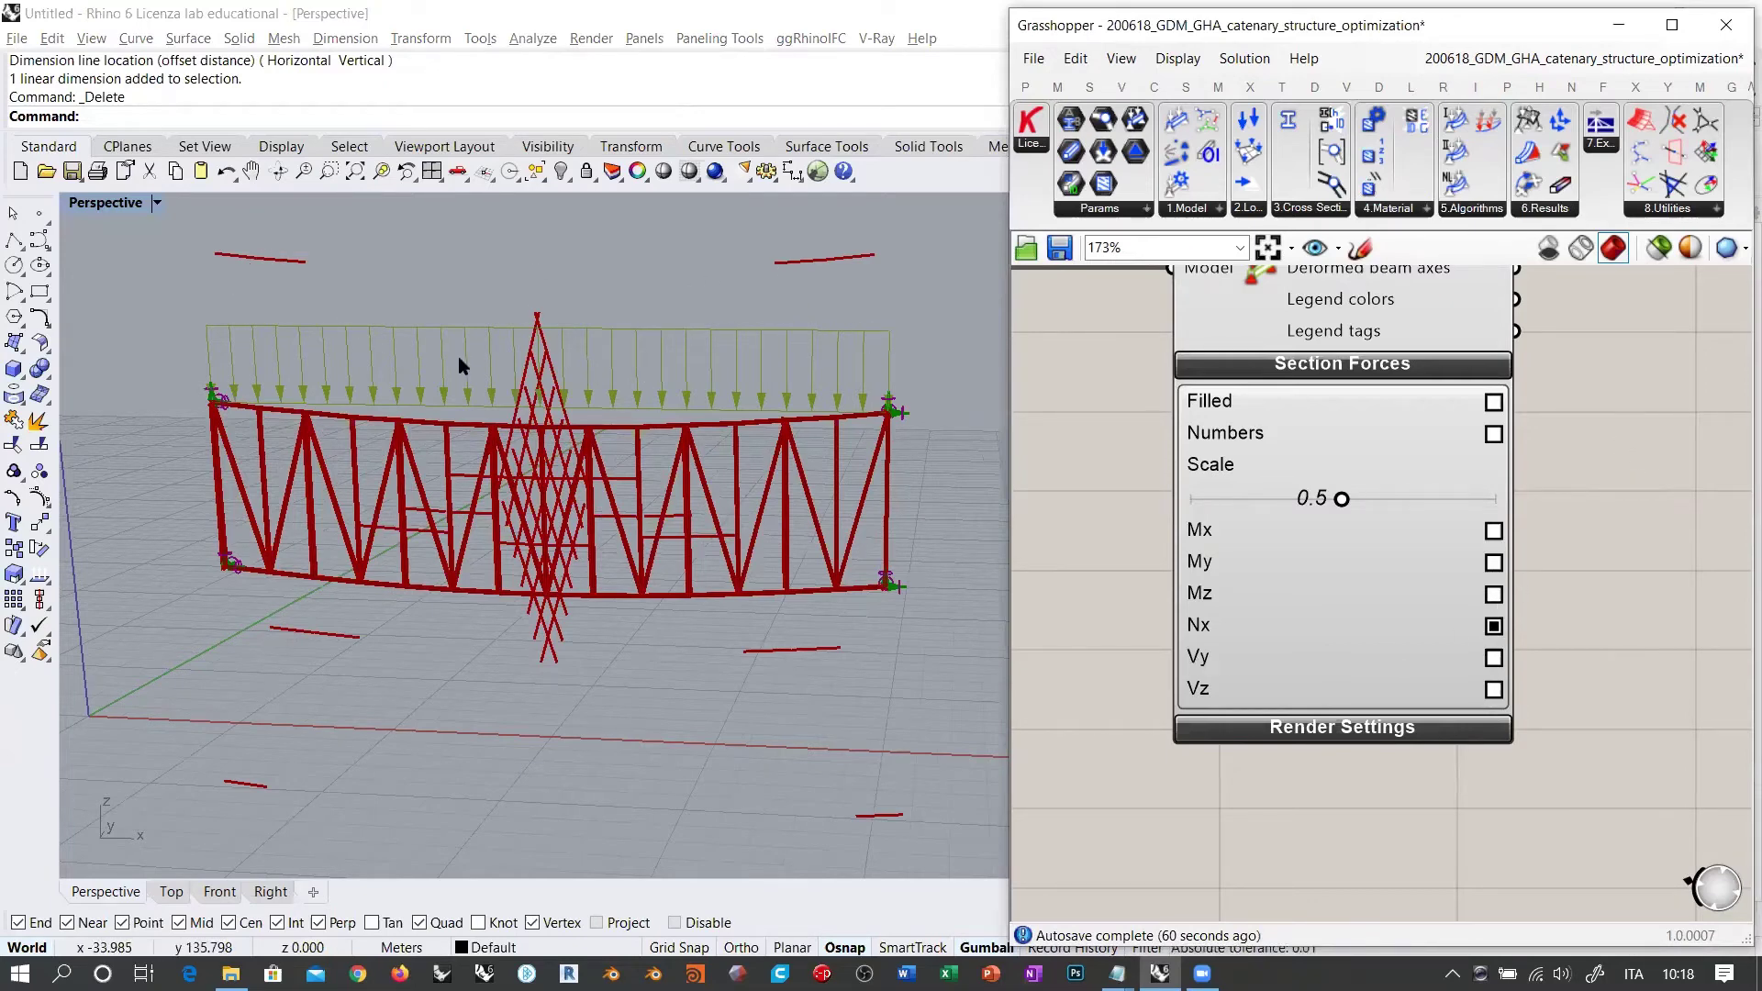
# Step: Show the Nx diagrams as Filled and reduce their Scale to 0.05
pyautogui.click(1493, 402)
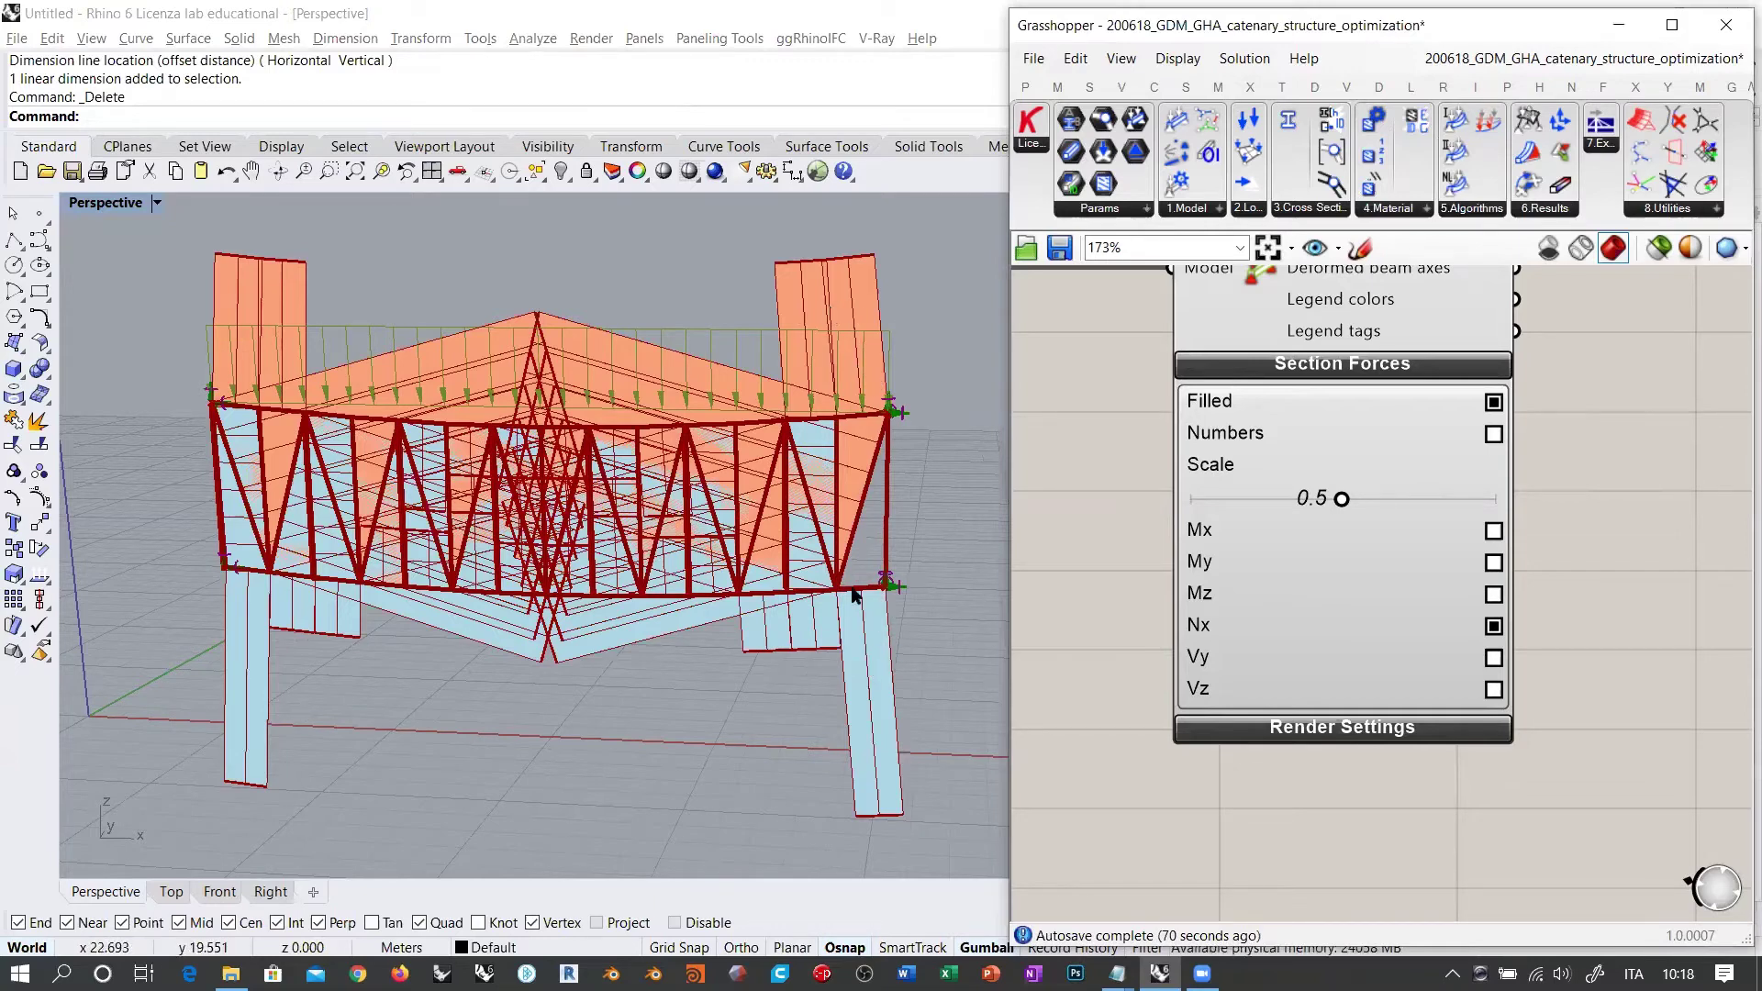
pyautogui.moveTo(849, 428); pyautogui.dragTo(882, 420, button='right')
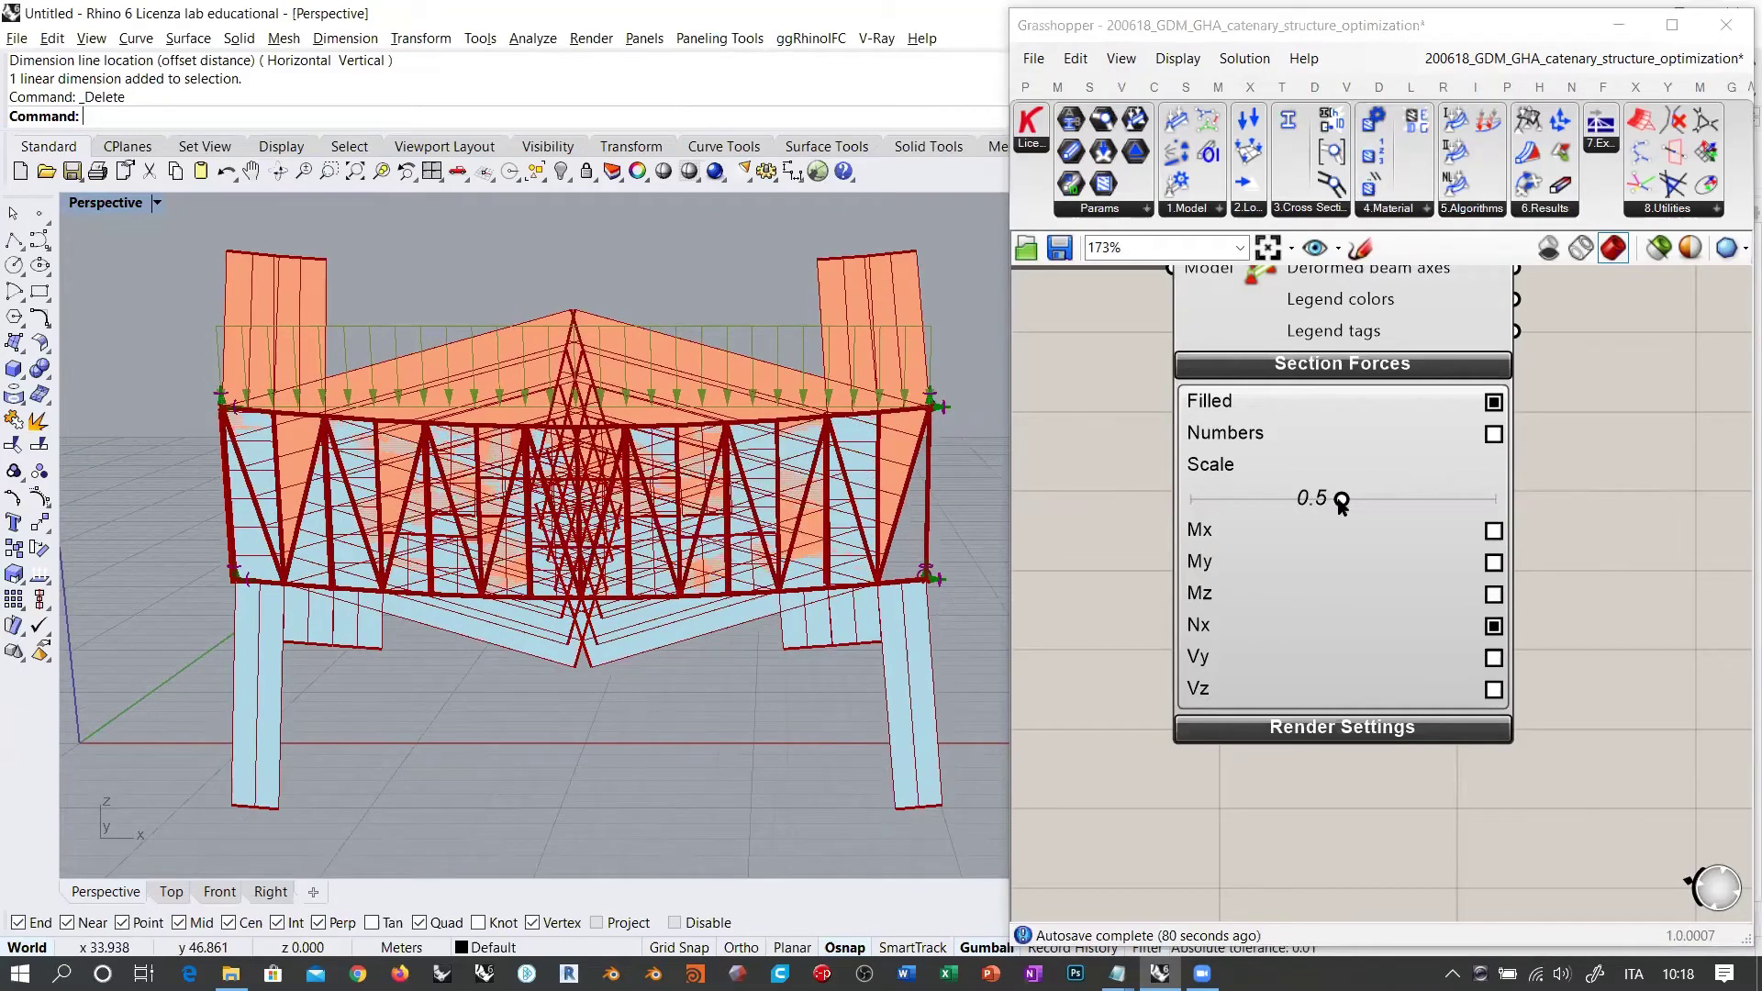
pyautogui.moveTo(1339, 502); pyautogui.dragTo(1213, 505)
pyautogui.moveTo(619, 480); pyautogui.dragTo(596, 401, button='right')
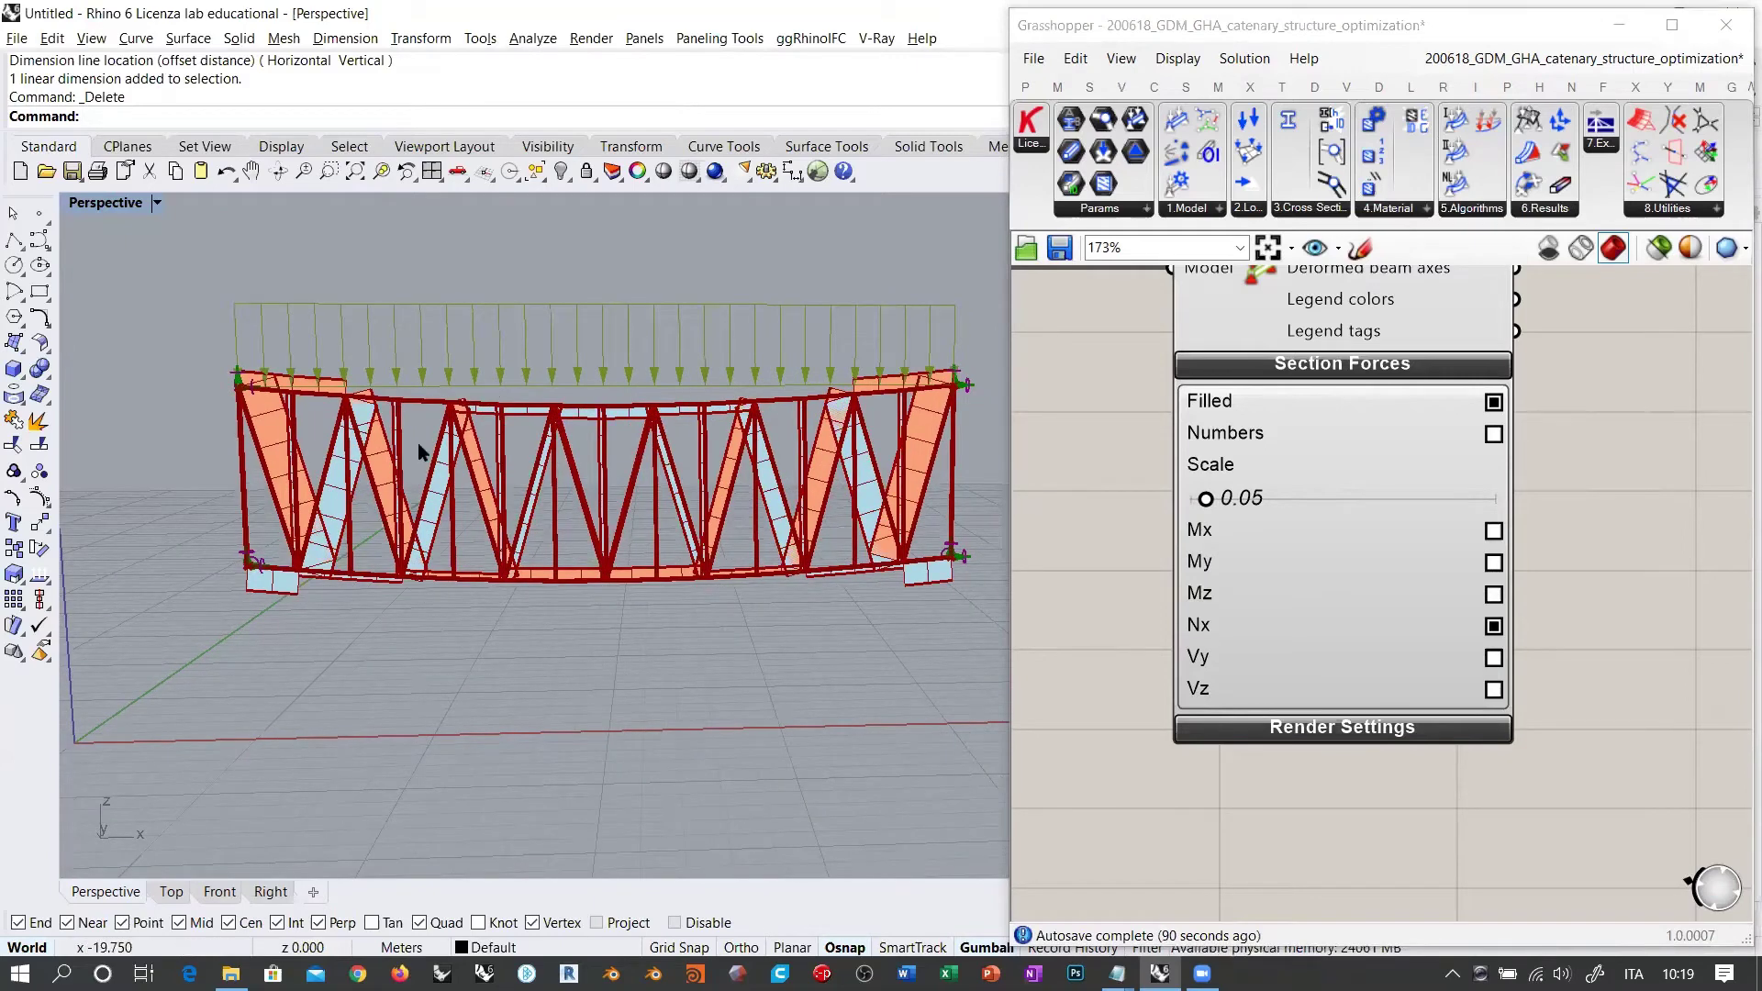
pyautogui.moveTo(743, 485); pyautogui.dragTo(749, 528, button='right')
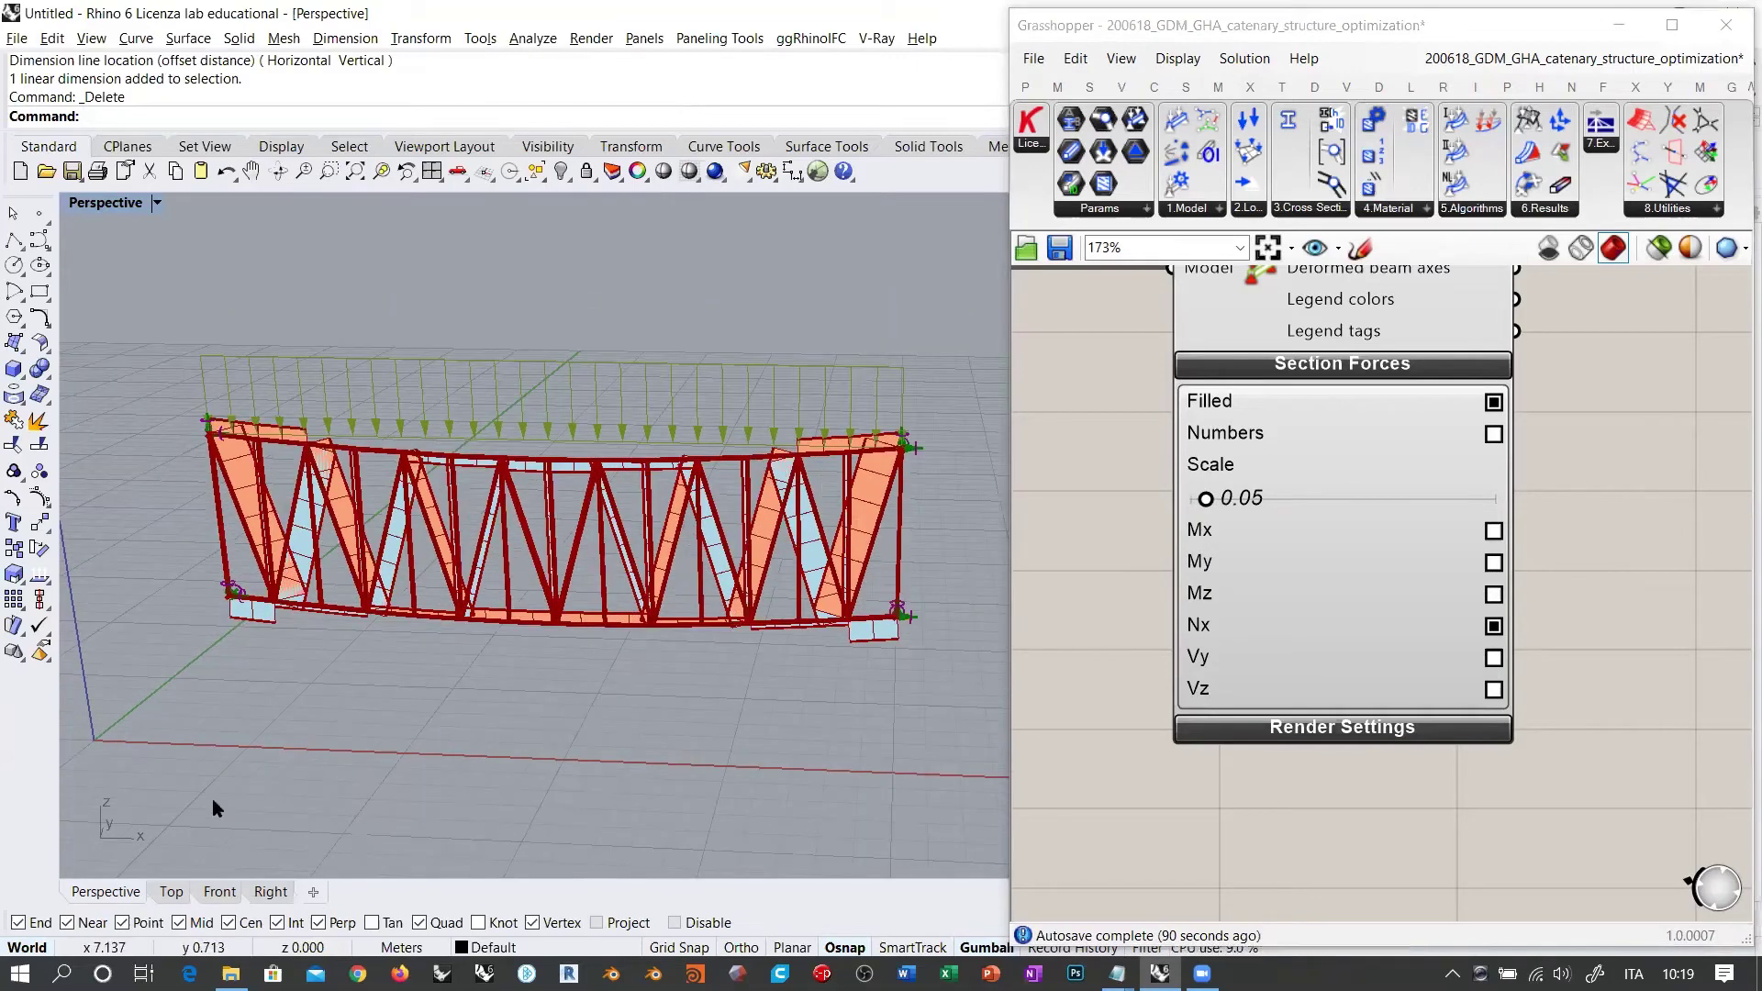
# Step: Switch to the Front view and frame the whole truss with its filled axial force diagrams
pyautogui.click(220, 891)
pyautogui.moveTo(648, 567); pyautogui.dragTo(908, 683, button='right')
pyautogui.scroll(-18, 844, 619)
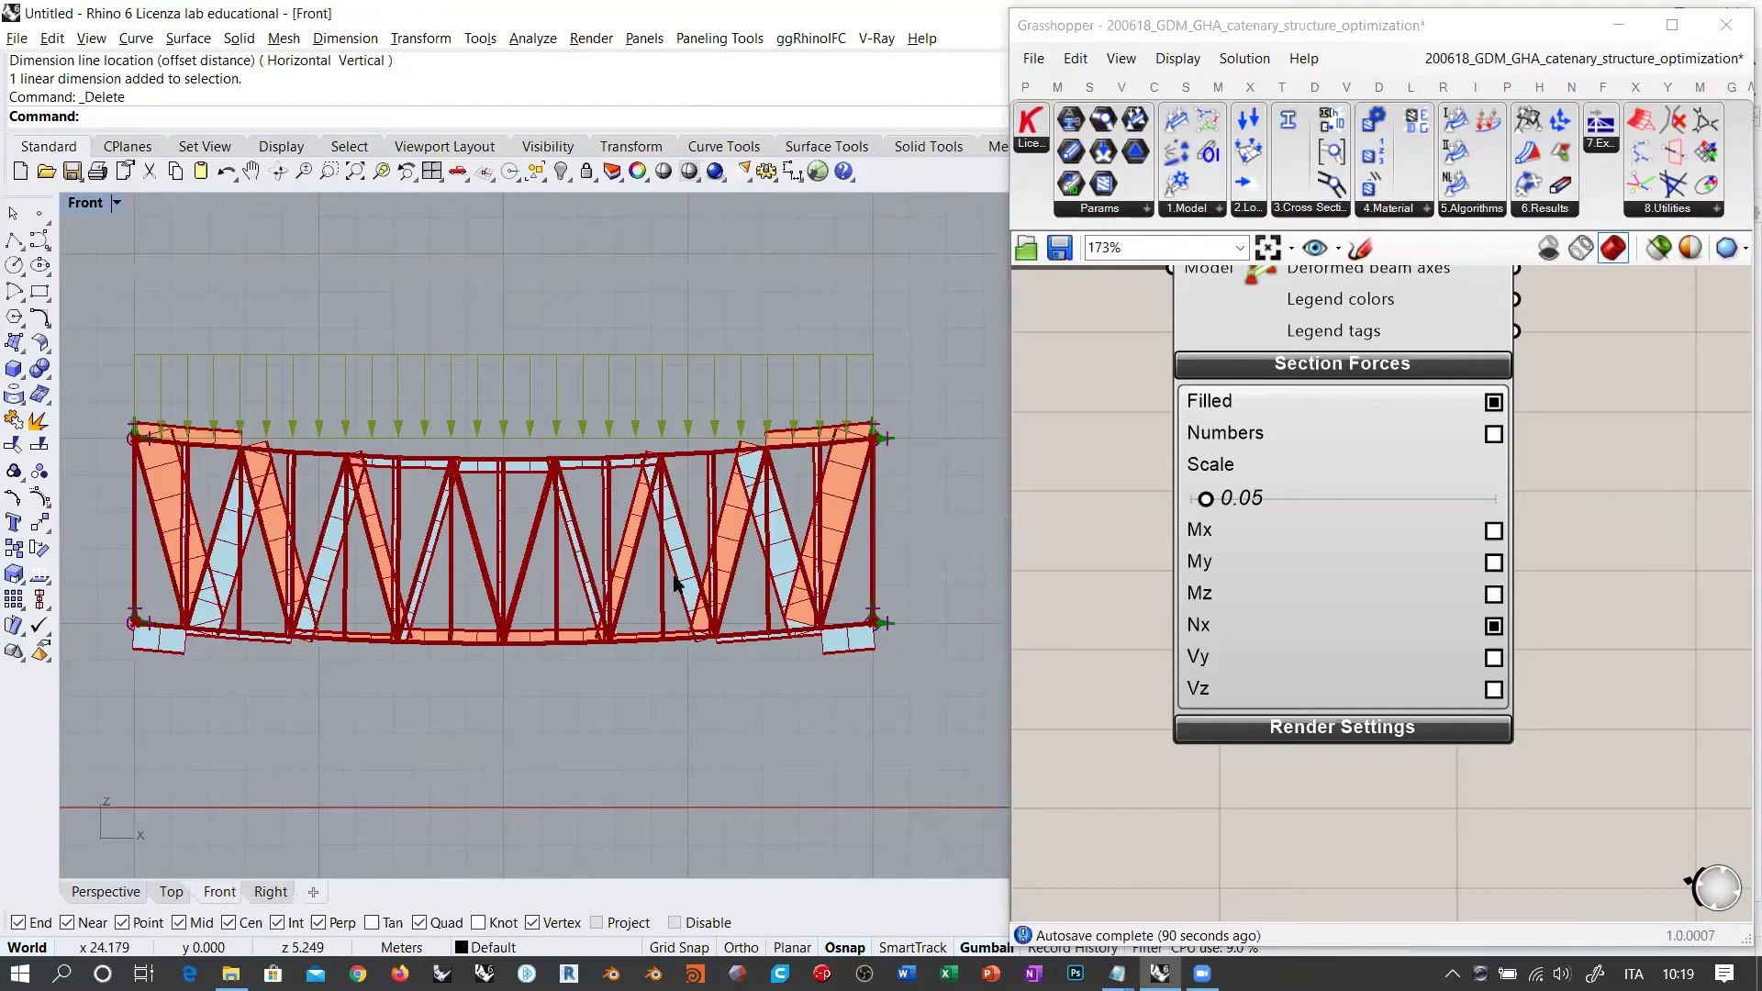
# Step: Turn on Numbers in the Beam View's Section Forces for the Nx diagrams of the truss
pyautogui.moveTo(676, 582); pyautogui.dragTo(744, 562, button='right')
pyautogui.scroll(-2, 734, 558)
pyautogui.scroll(2, 879, 627)
pyautogui.scroll(1, 878, 627)
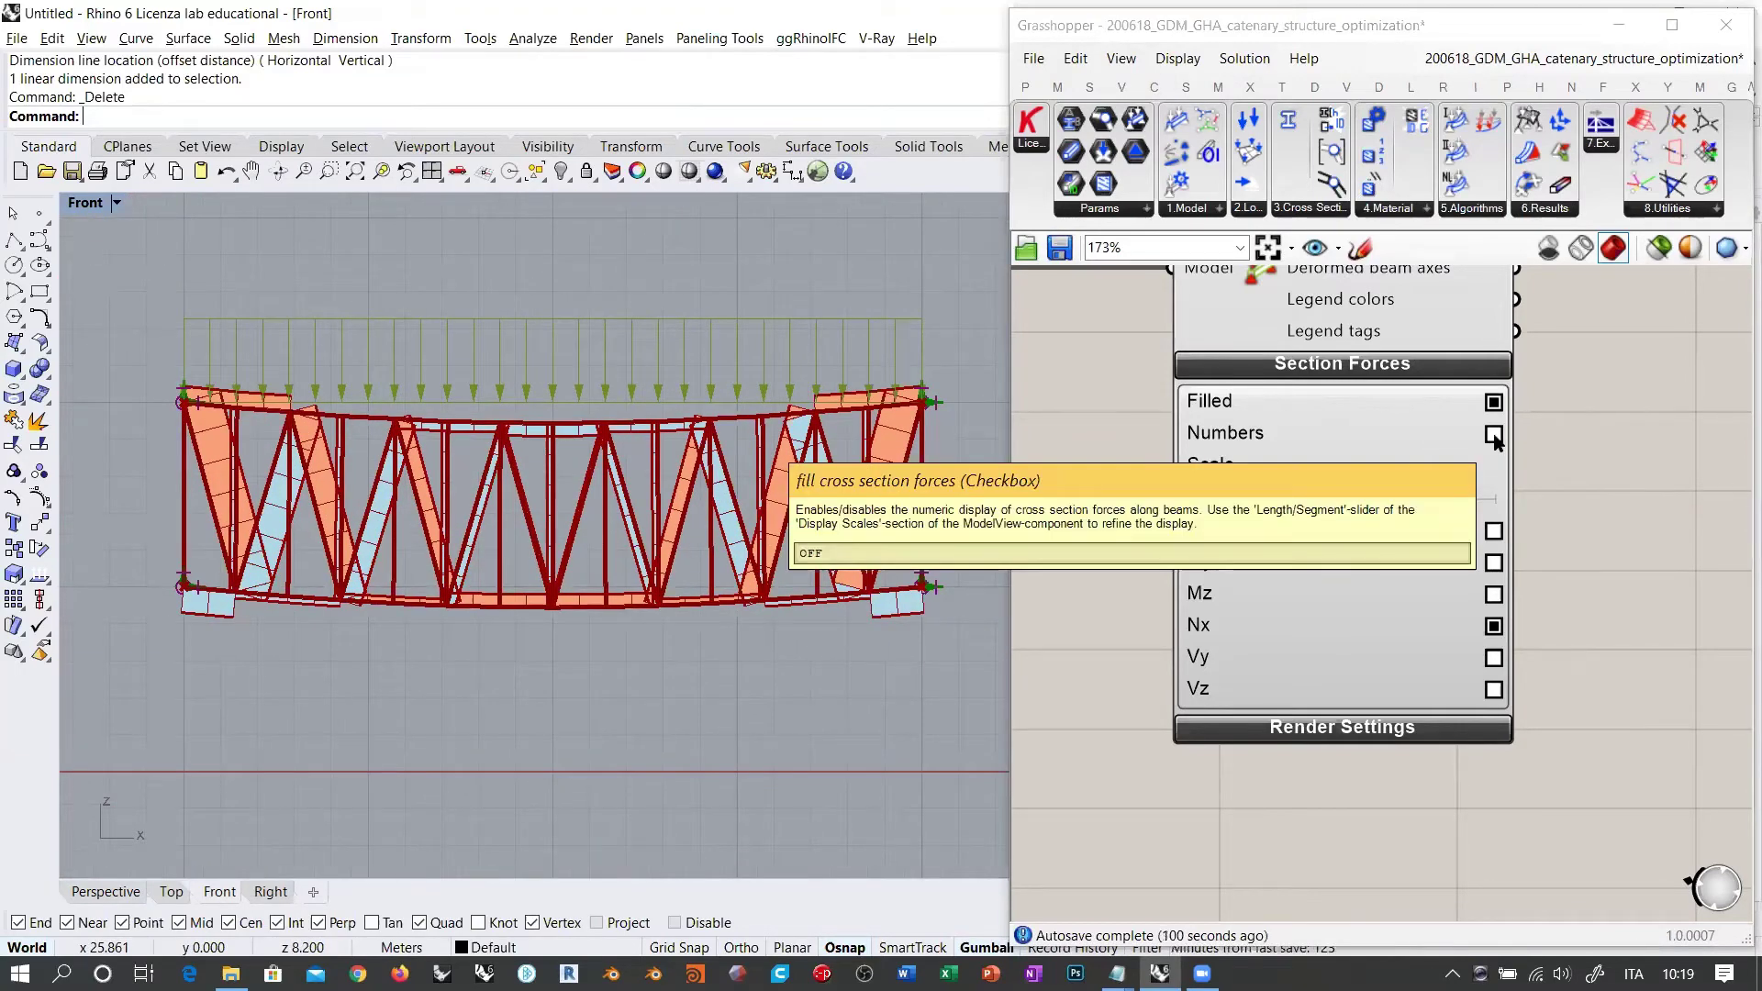
pyautogui.click(1493, 435)
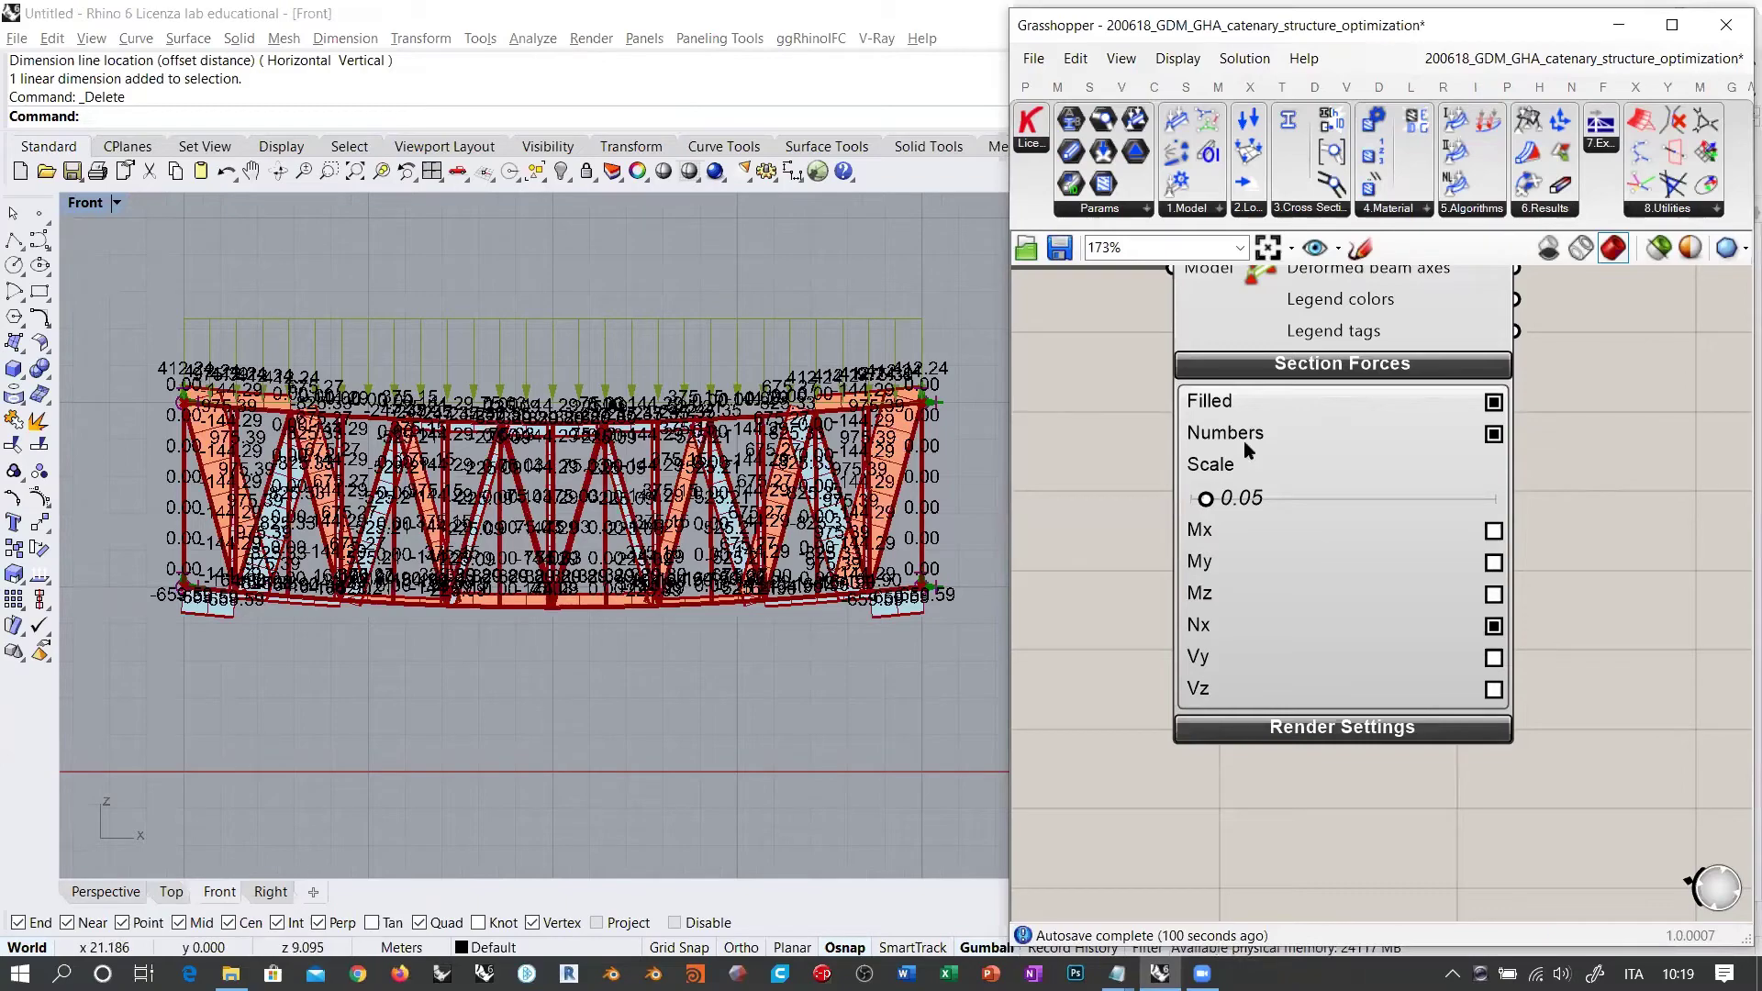
# Step: Examine the axial force values along the upper chord, diagonals and lower chord of the truss up close
pyautogui.scroll(10, 162, 405)
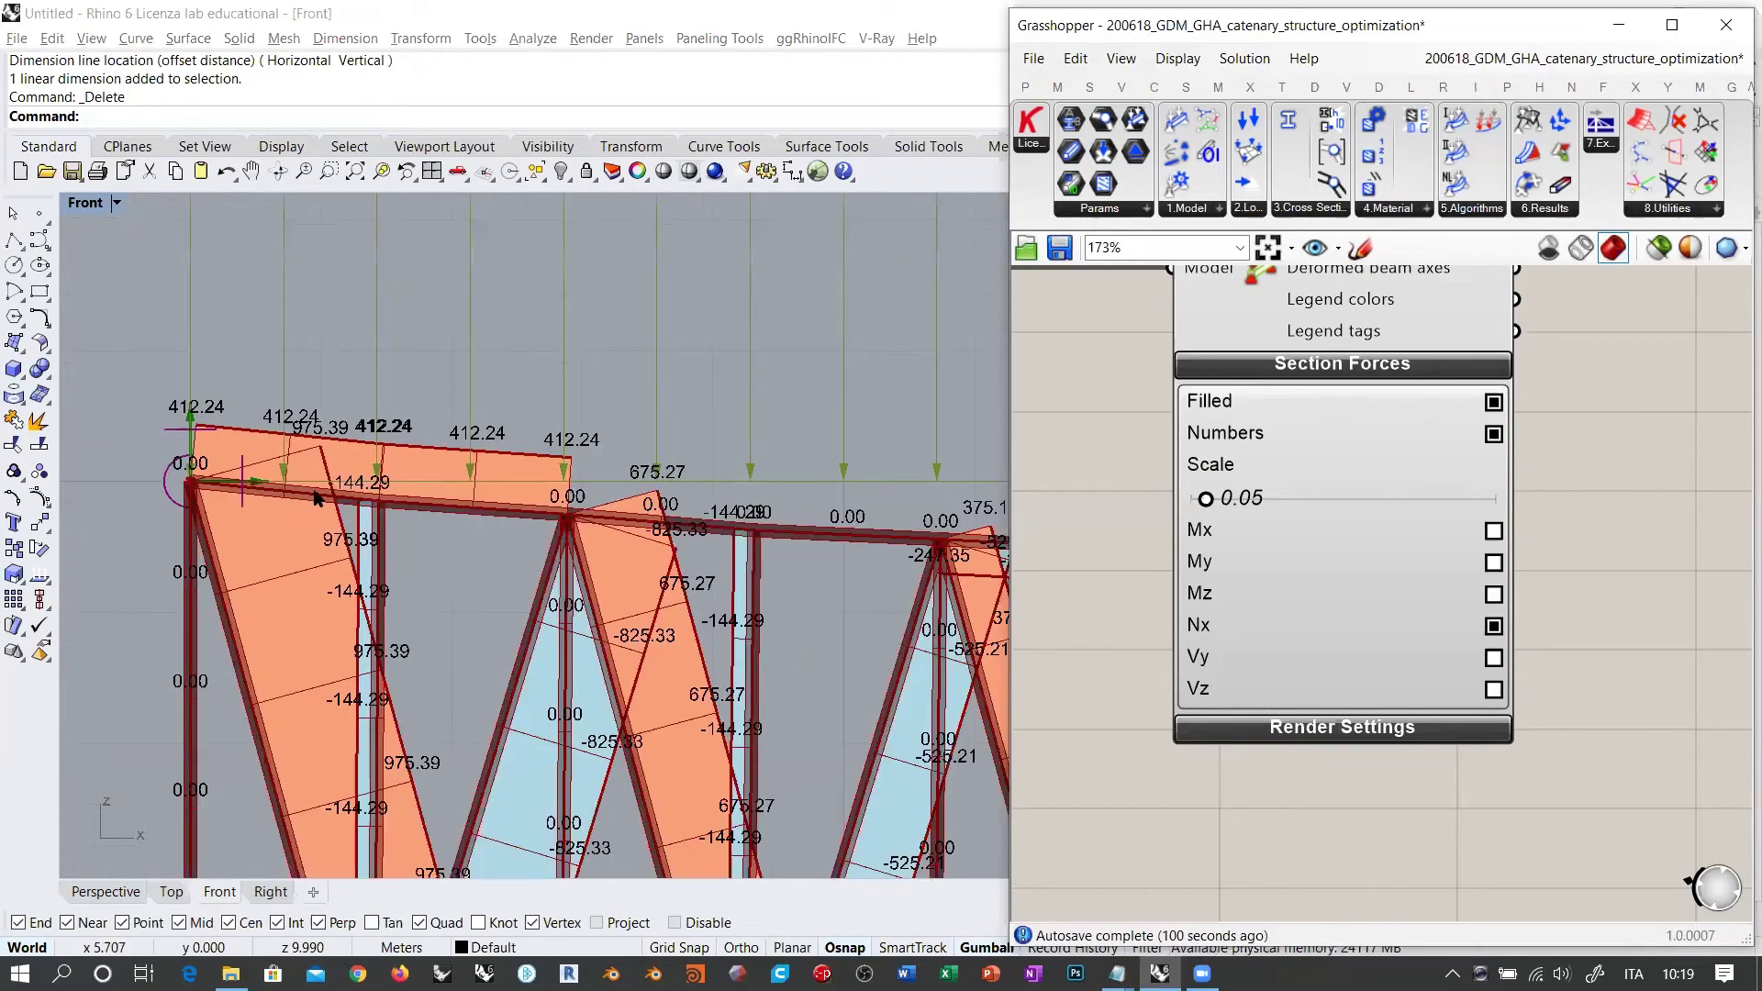
pyautogui.moveTo(635, 526); pyautogui.dragTo(346, 398, button='right')
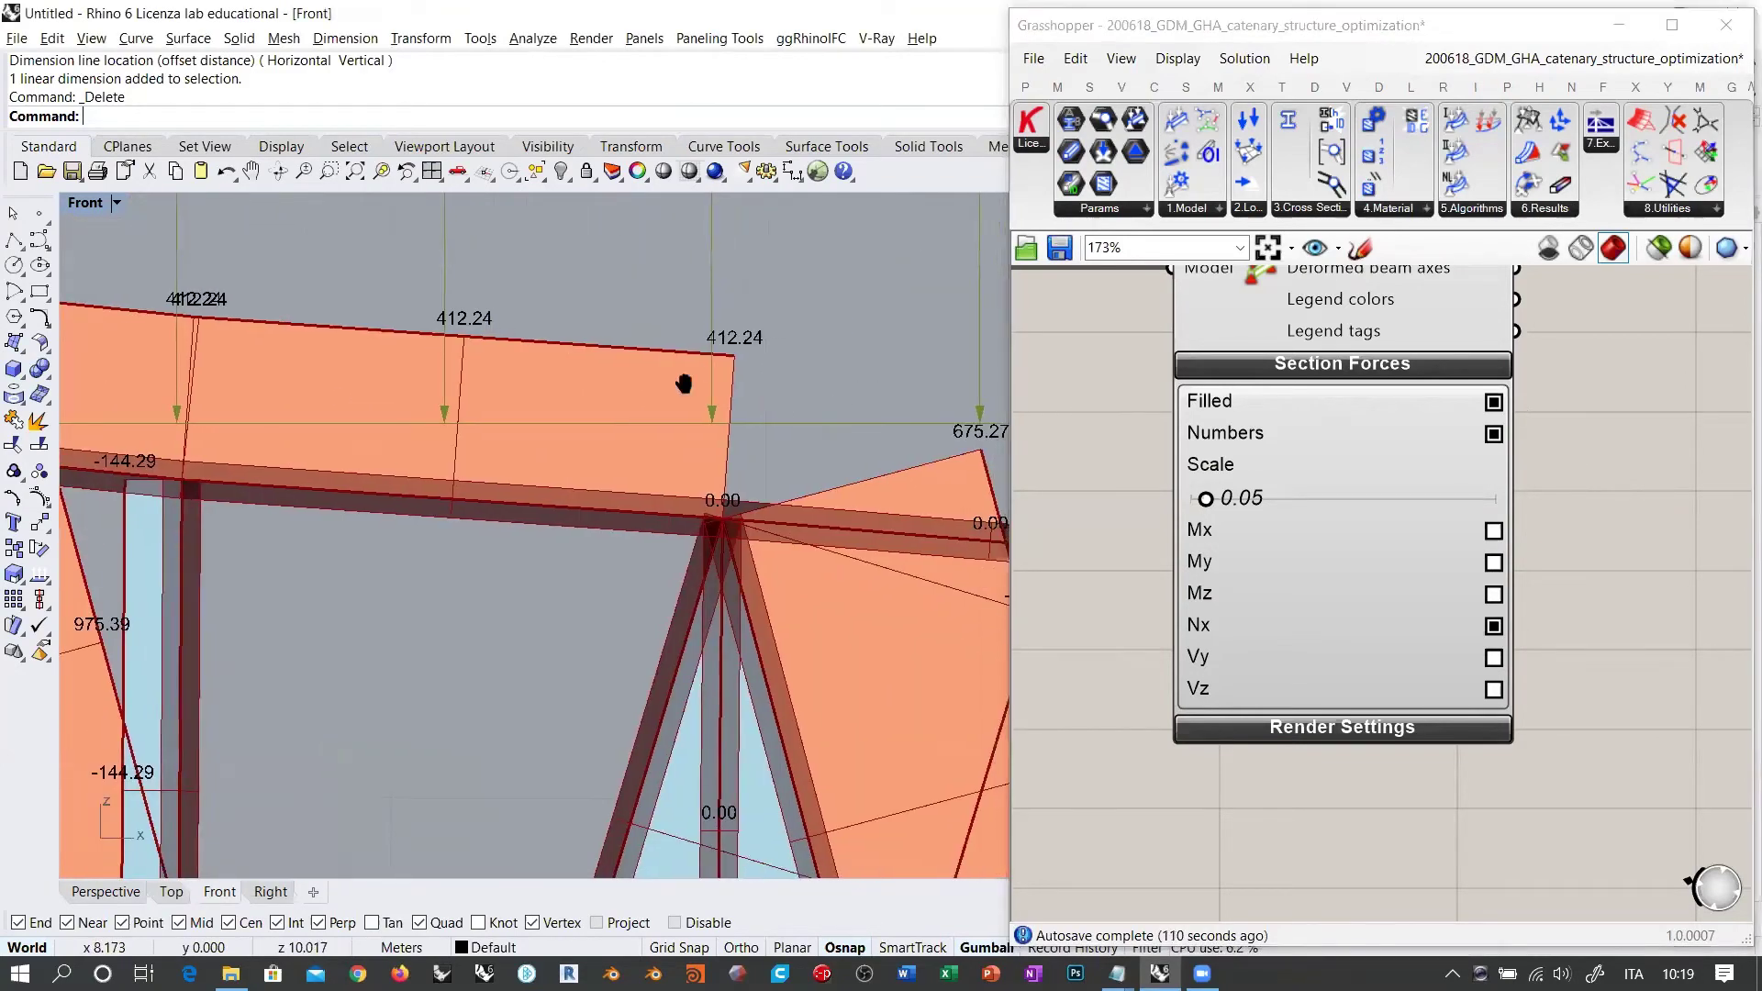
pyautogui.moveTo(683, 382); pyautogui.dragTo(353, 324, button='right')
pyautogui.moveTo(733, 653); pyautogui.dragTo(596, 375, button='right')
pyautogui.moveTo(686, 594); pyautogui.dragTo(672, 358, button='right')
pyautogui.moveTo(483, 569); pyautogui.dragTo(629, 276, button='right')
pyautogui.moveTo(563, 615); pyautogui.dragTo(654, 282, button='right')
pyautogui.moveTo(488, 734); pyautogui.dragTo(517, 465, button='right')
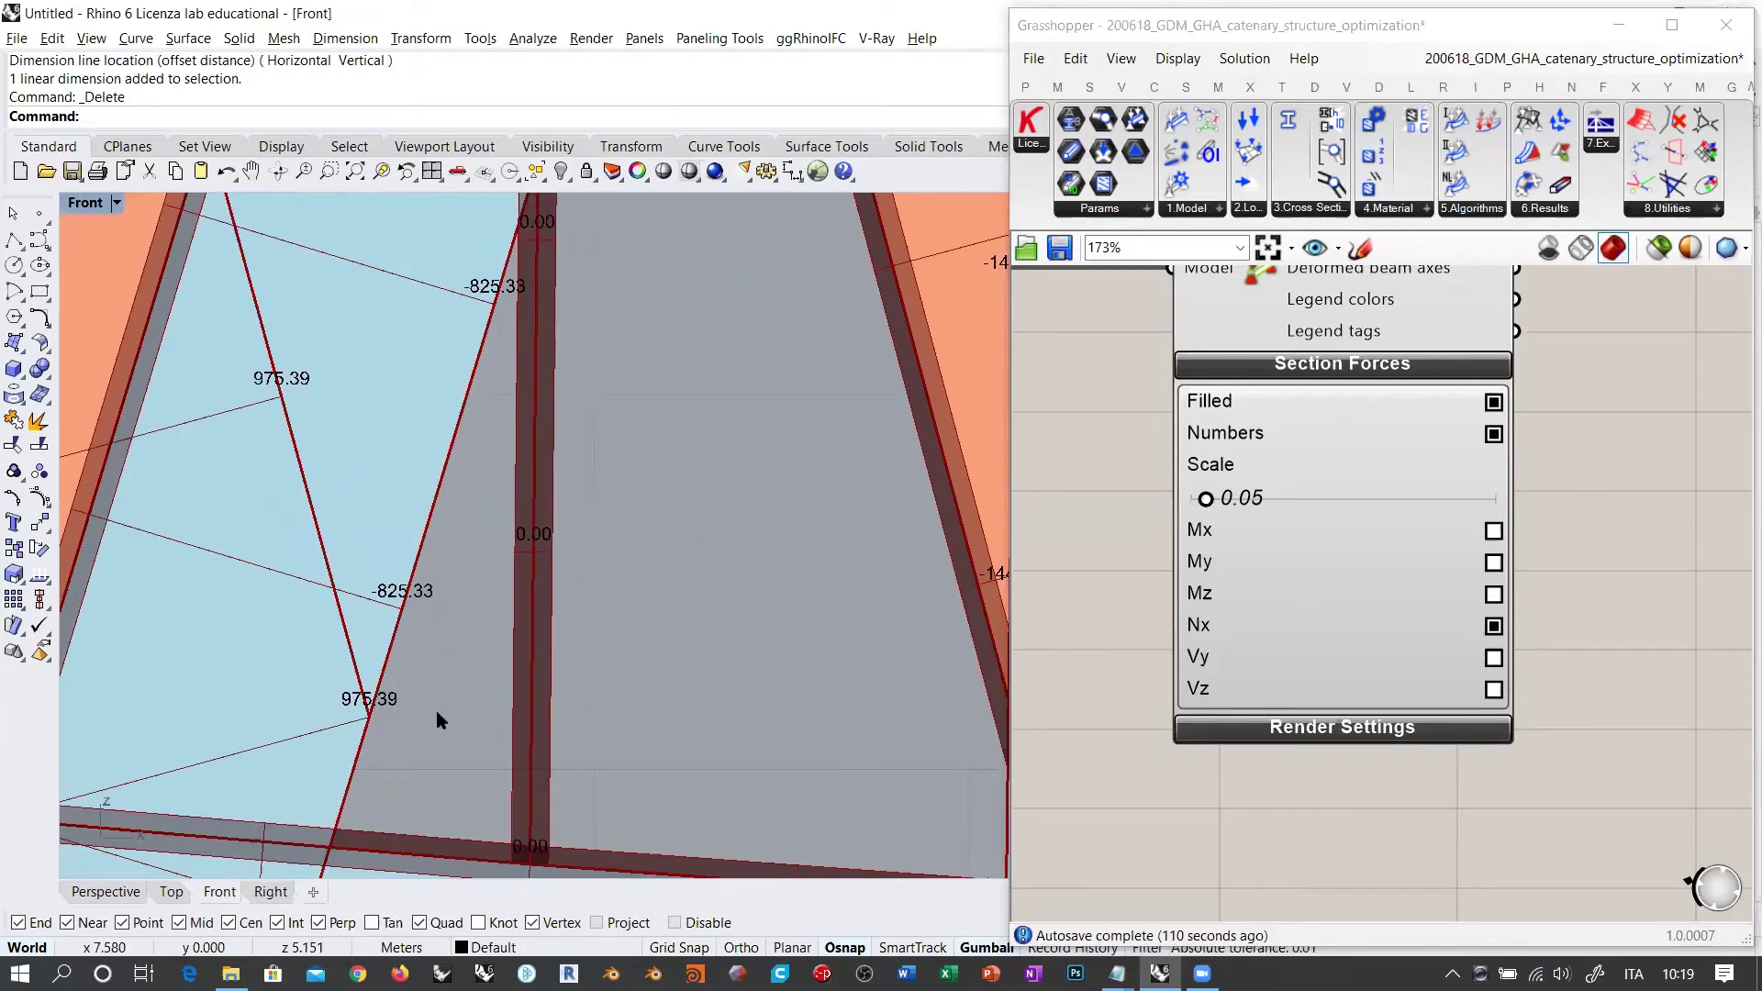
pyautogui.moveTo(700, 708); pyautogui.dragTo(404, 639, button='right')
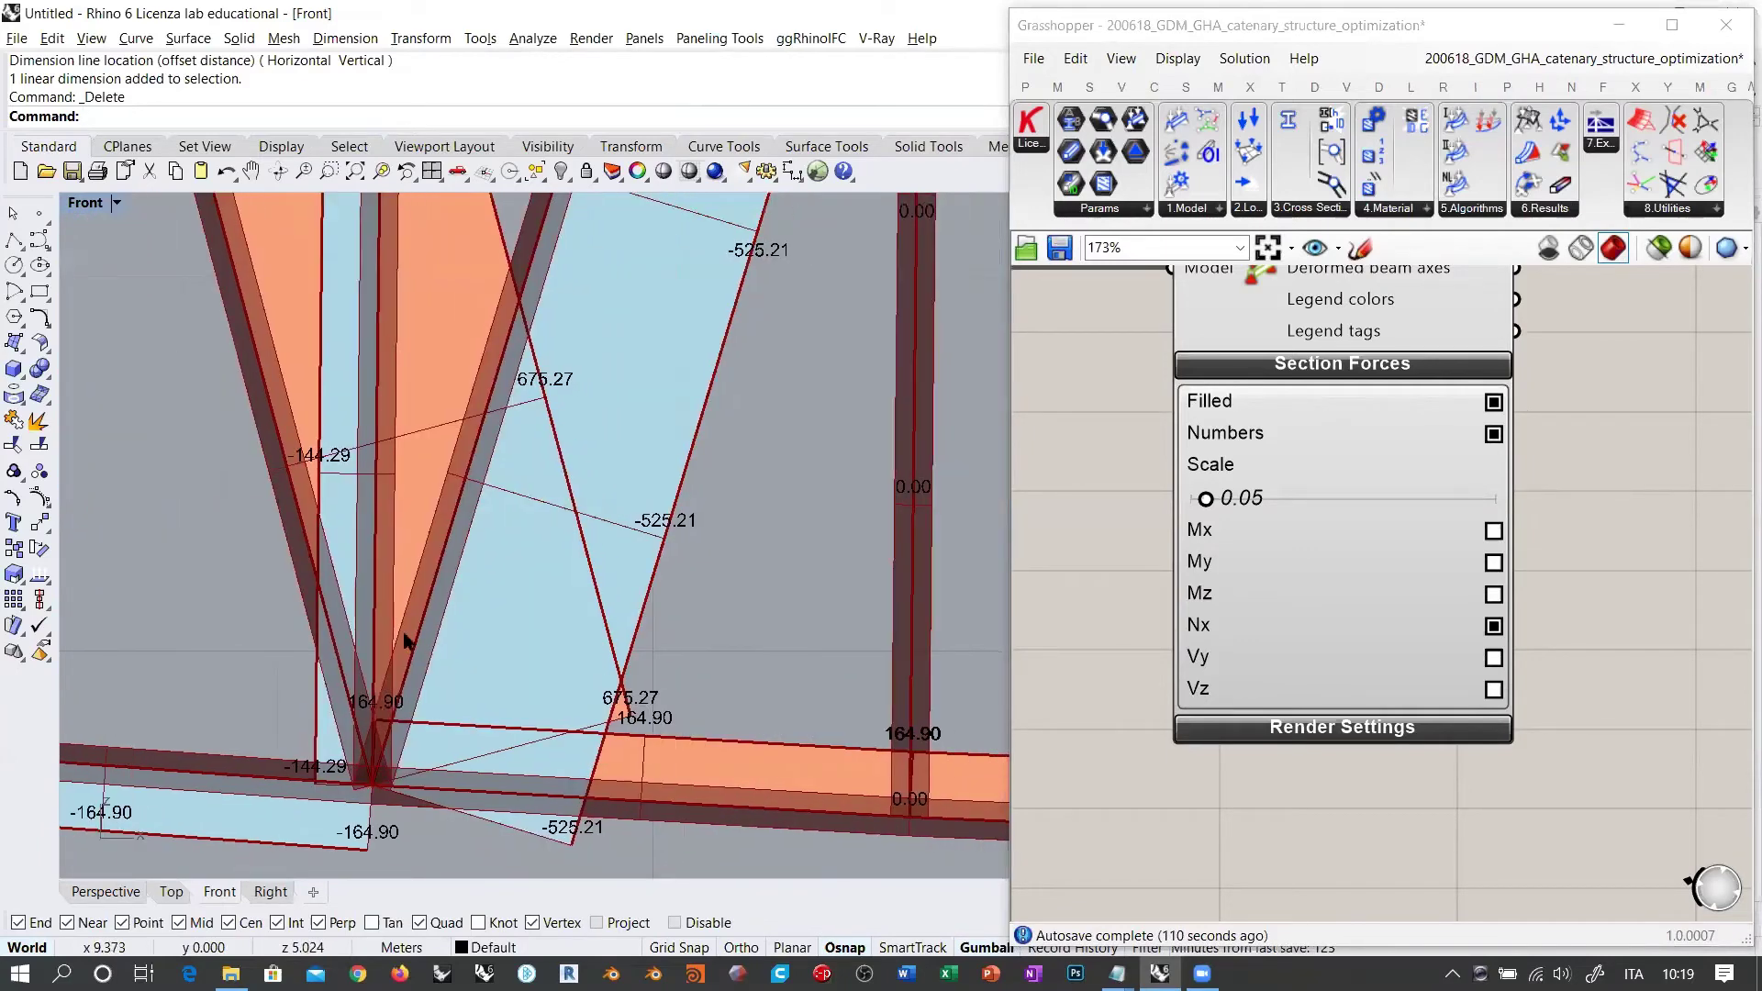
pyautogui.scroll(-10, 405, 639)
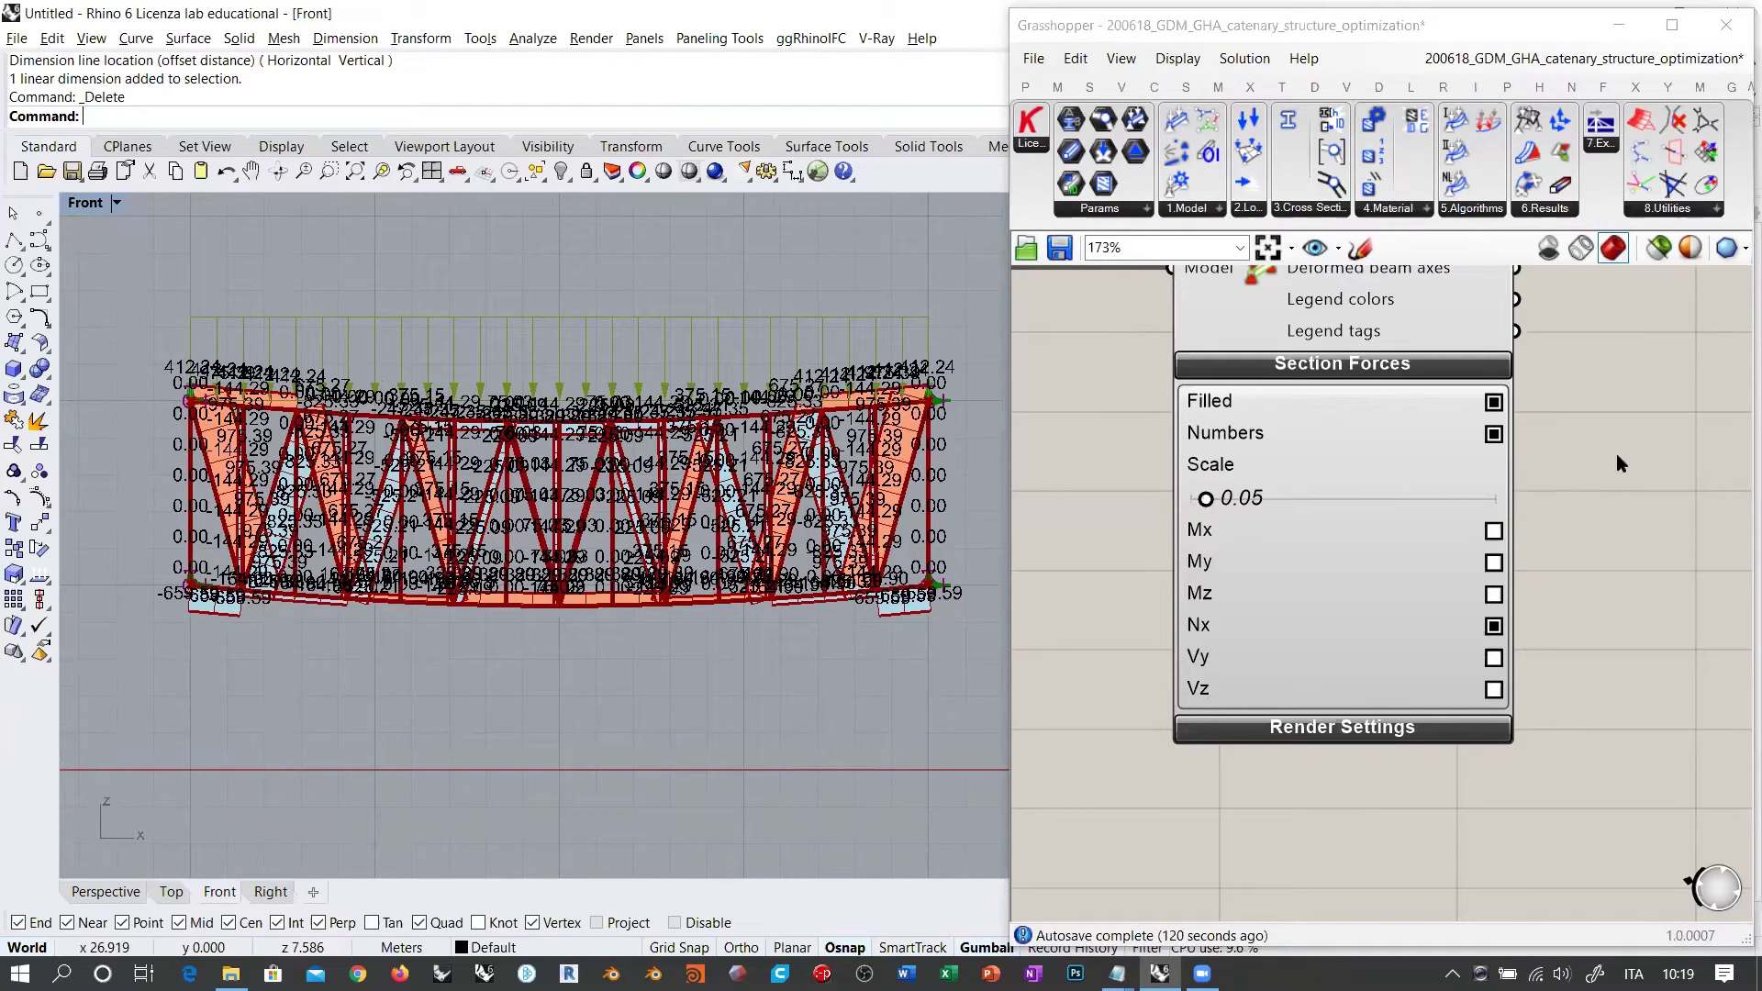
# Step: Turn off Numbers in the Section Forces and expand the Render Settings section of the Beam View component
pyautogui.click(1493, 433)
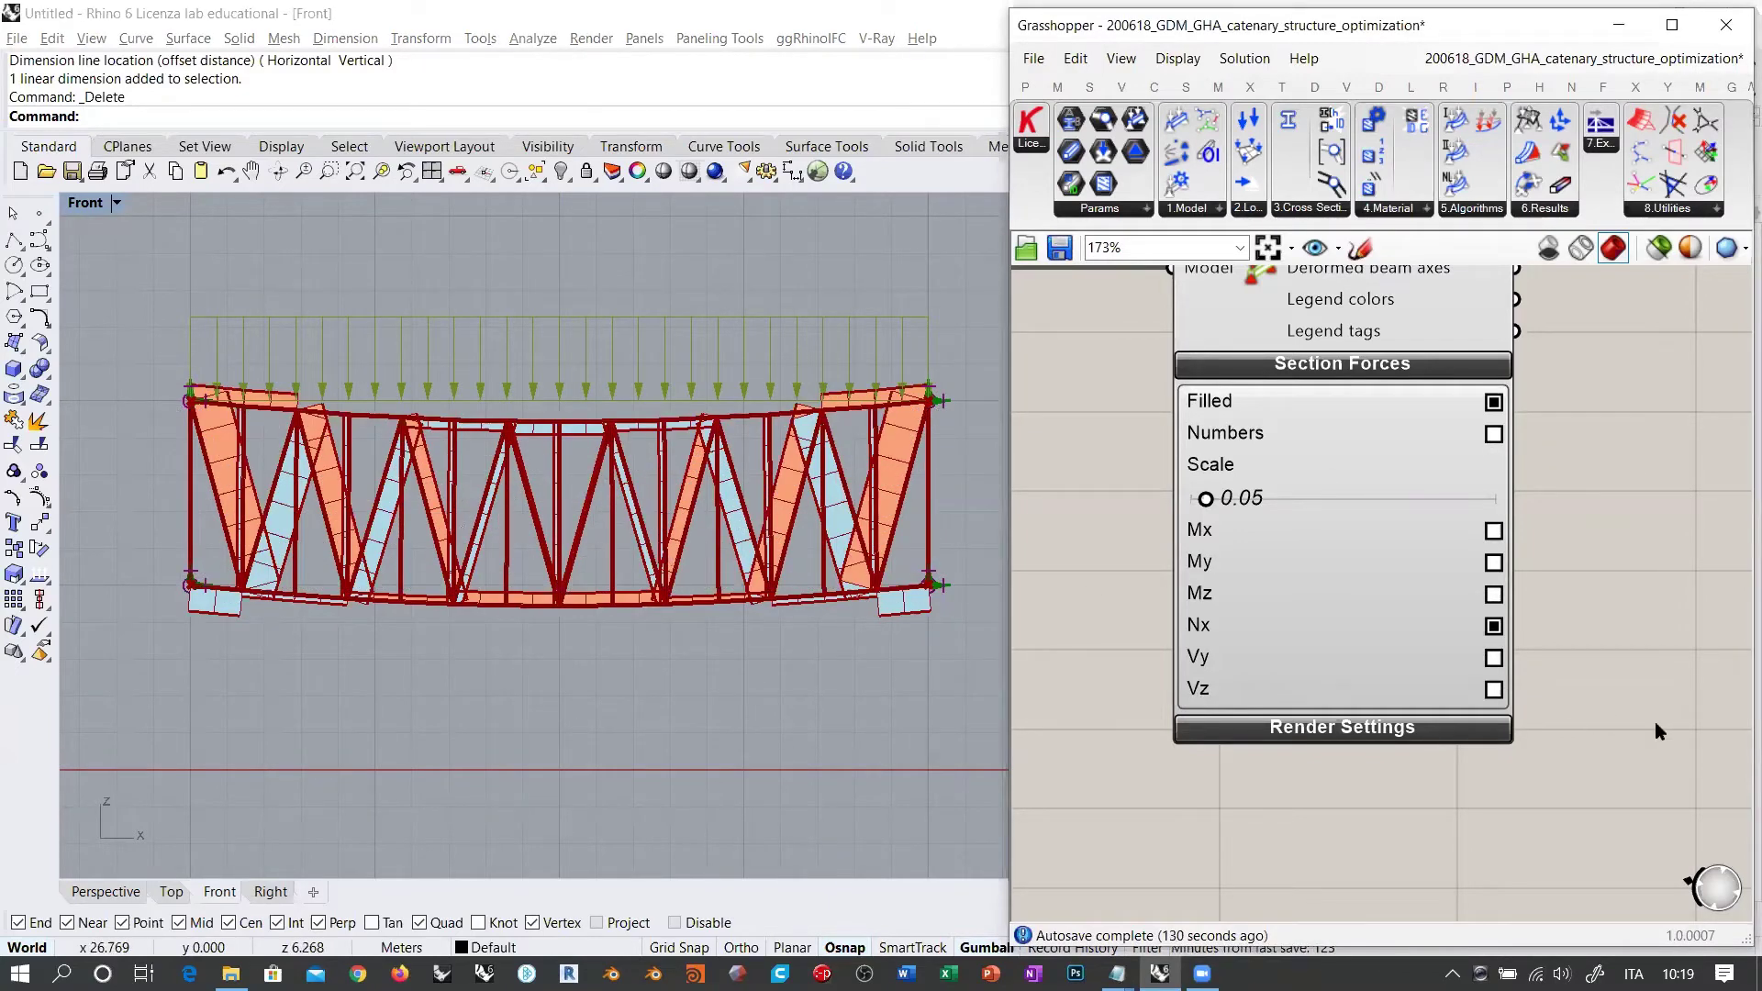
pyautogui.moveTo(1098, 732); pyautogui.dragTo(1067, 551, button='right')
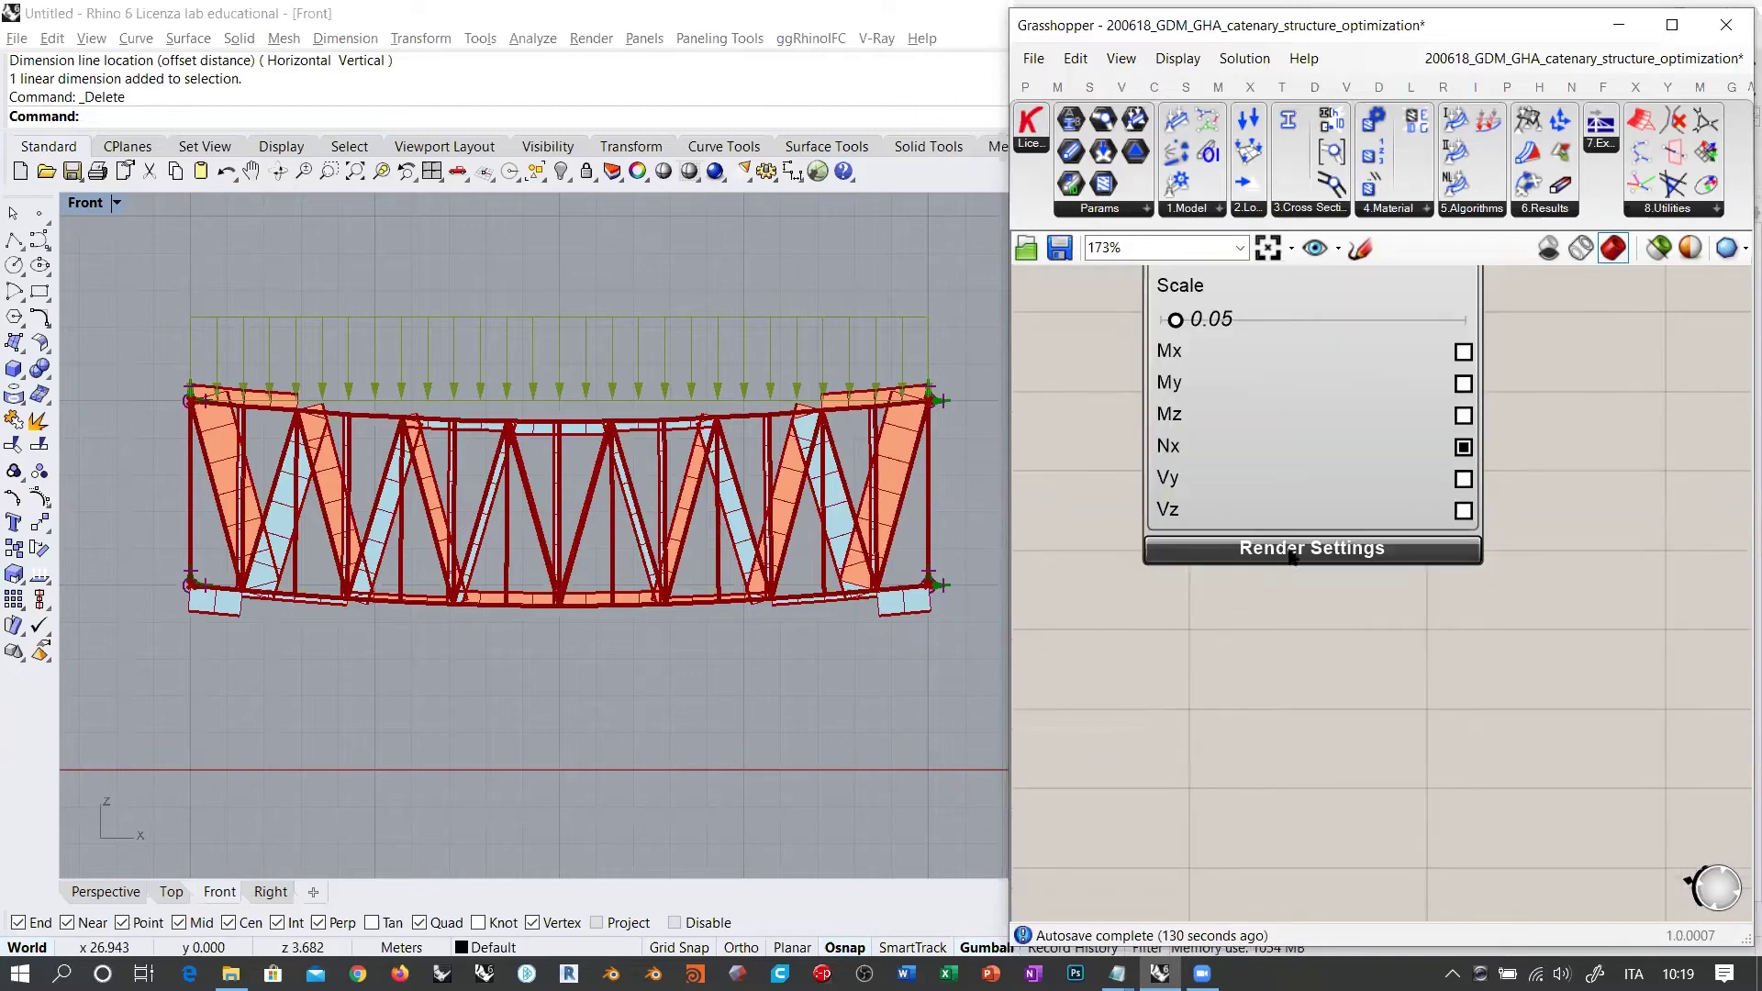
pyautogui.click(1291, 548)
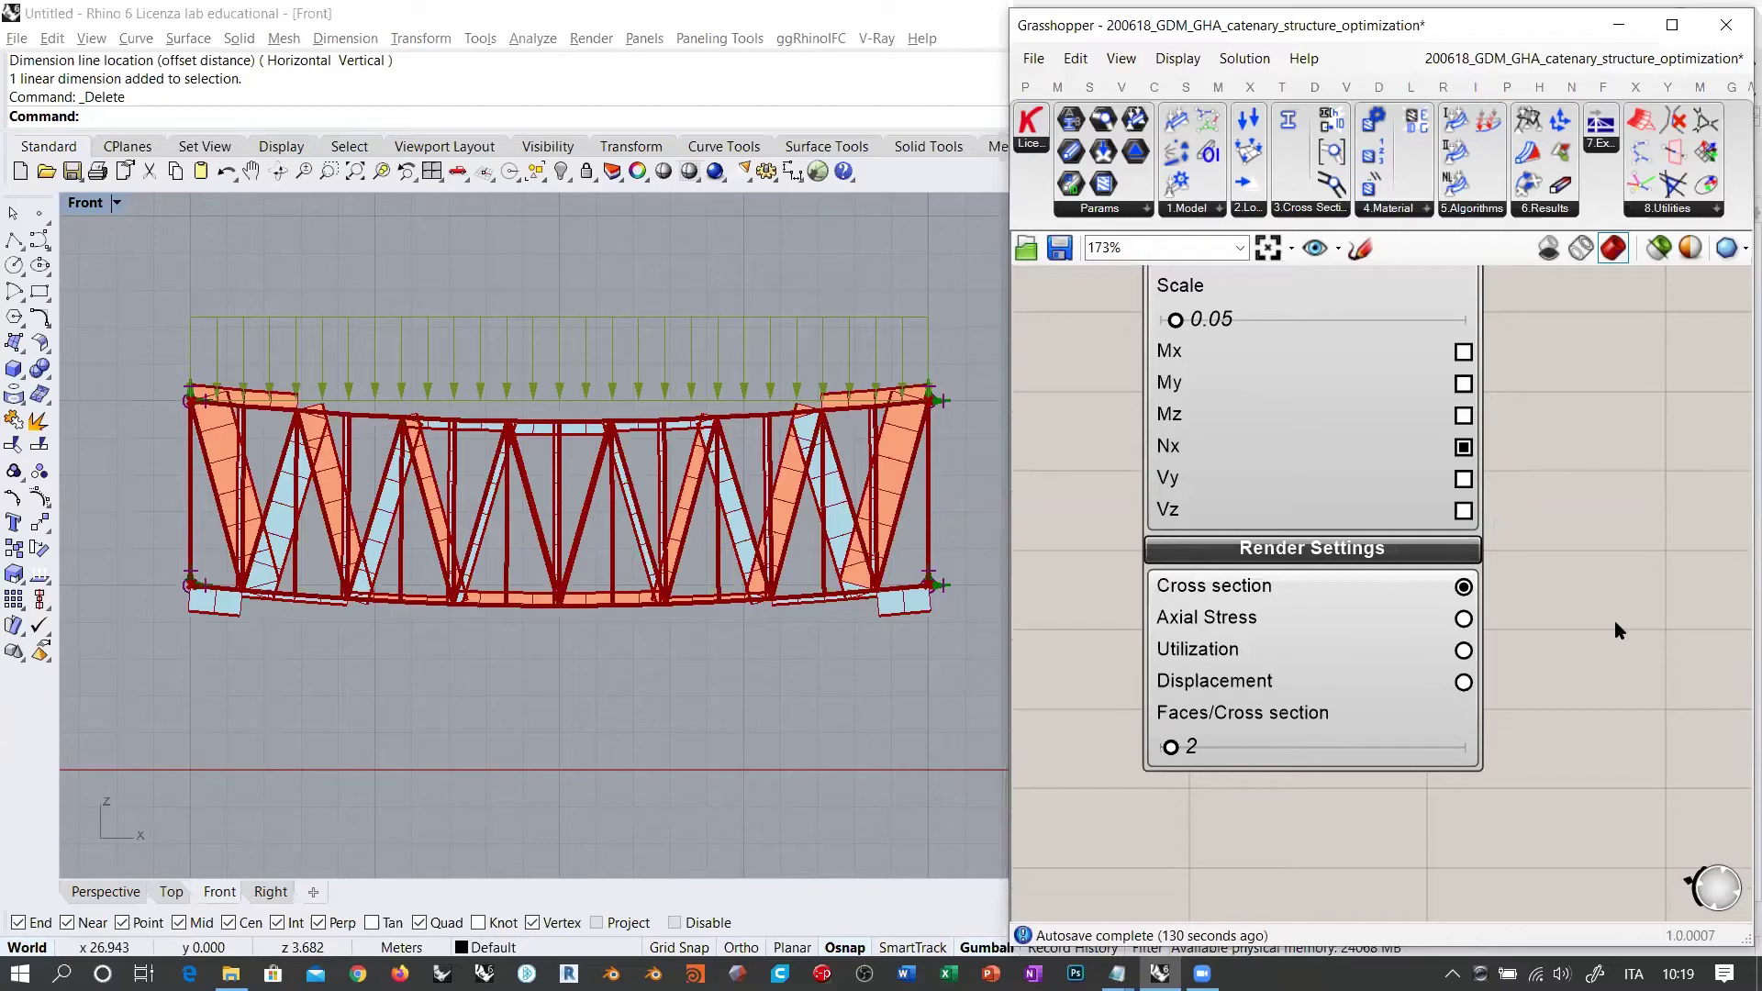
# Step: Turn off the Nx diagrams and set the Beam View's rendering to Axial Stress
pyautogui.moveTo(1615, 595); pyautogui.dragTo(1640, 621, button='right')
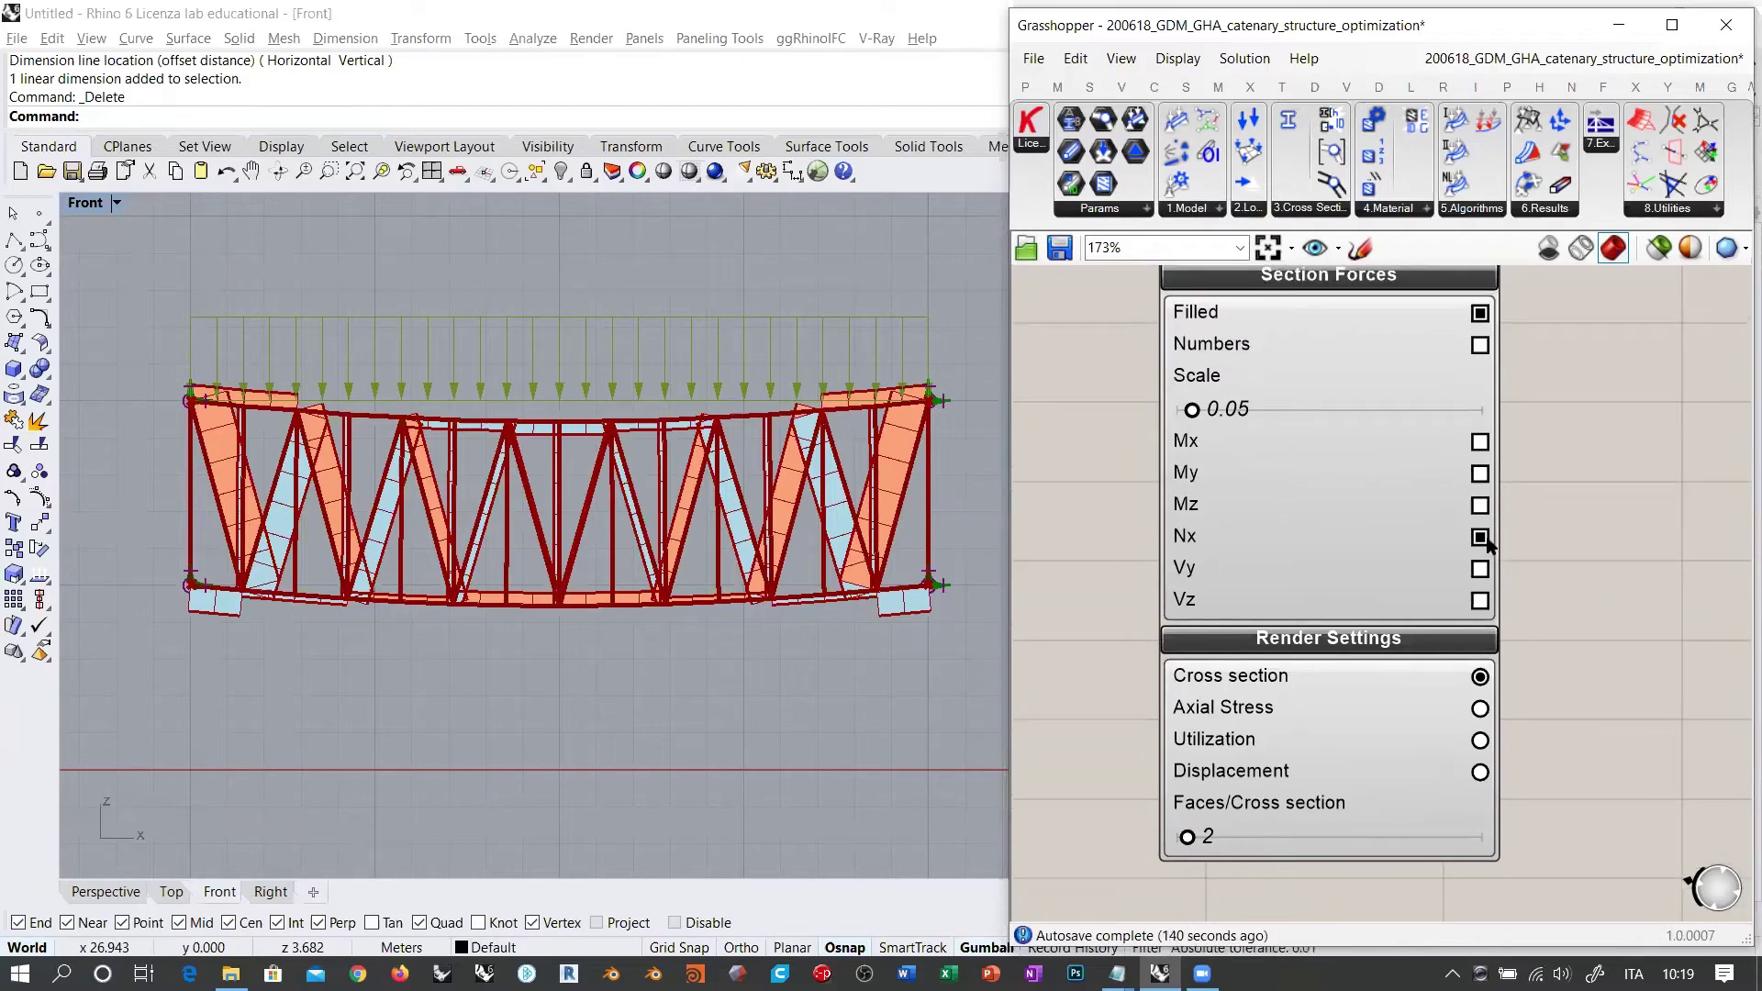
pyautogui.click(1478, 538)
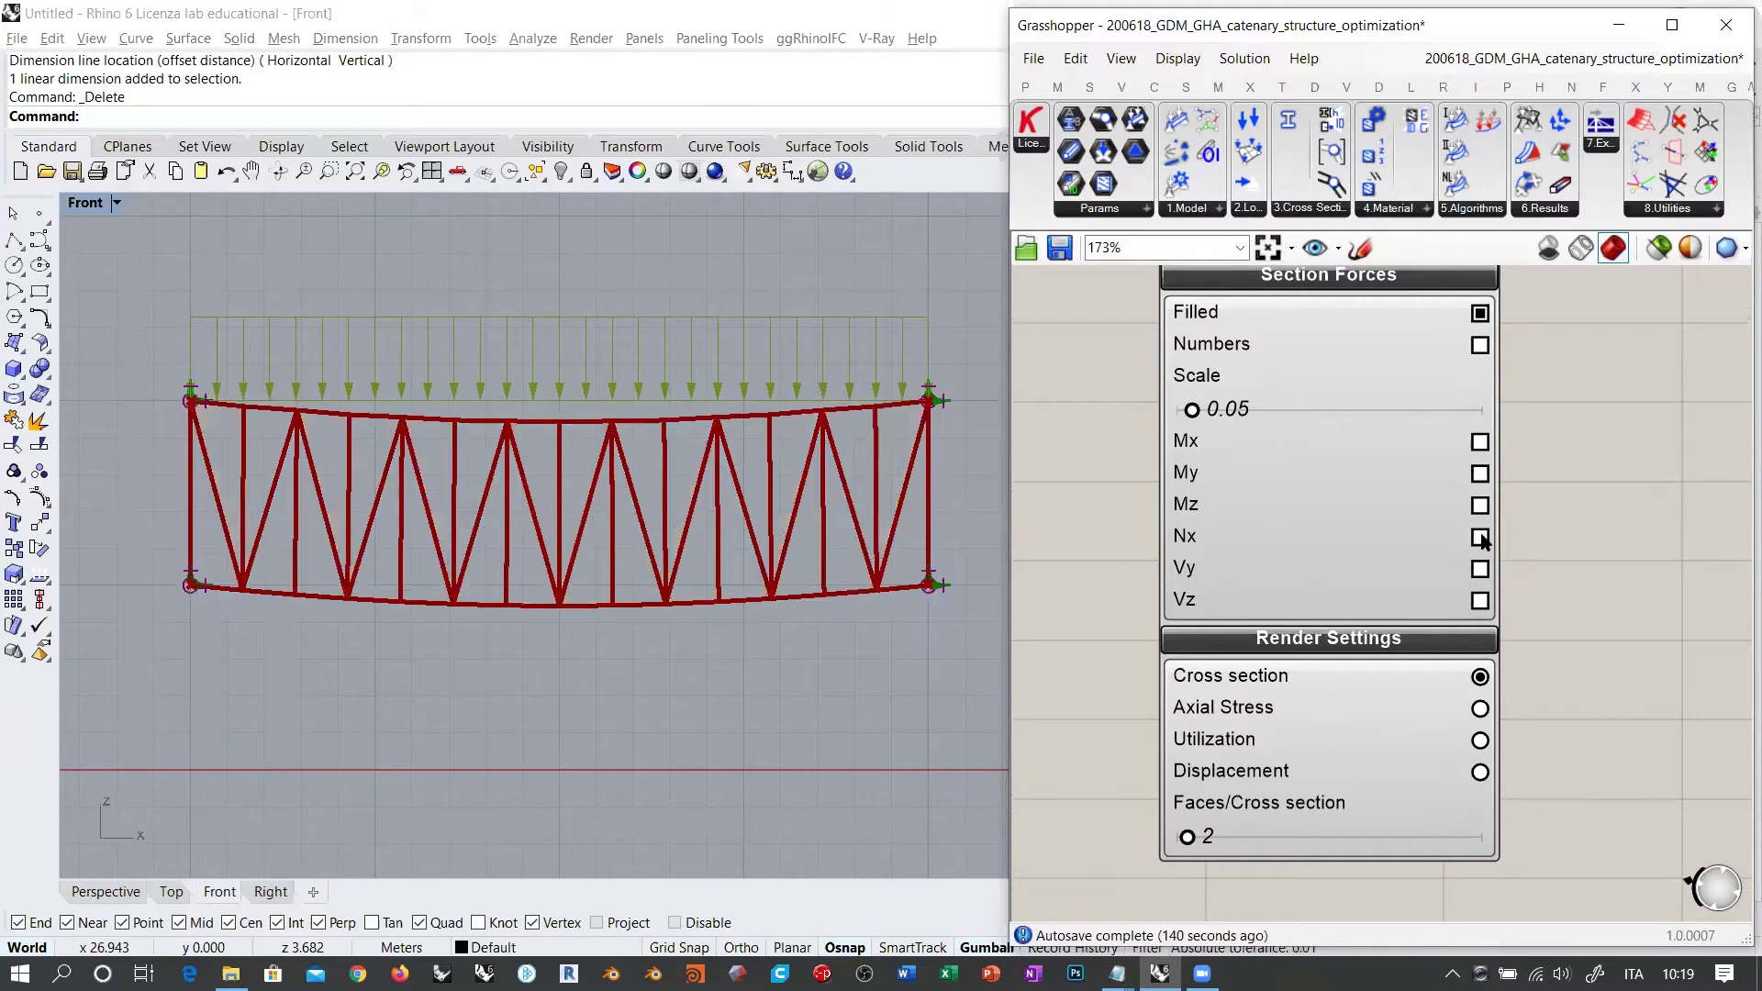
pyautogui.moveTo(1568, 663); pyautogui.dragTo(1585, 464, button='right')
pyautogui.scroll(2, 1586, 463)
pyautogui.moveTo(1385, 463); pyautogui.dragTo(1500, 466, button='right')
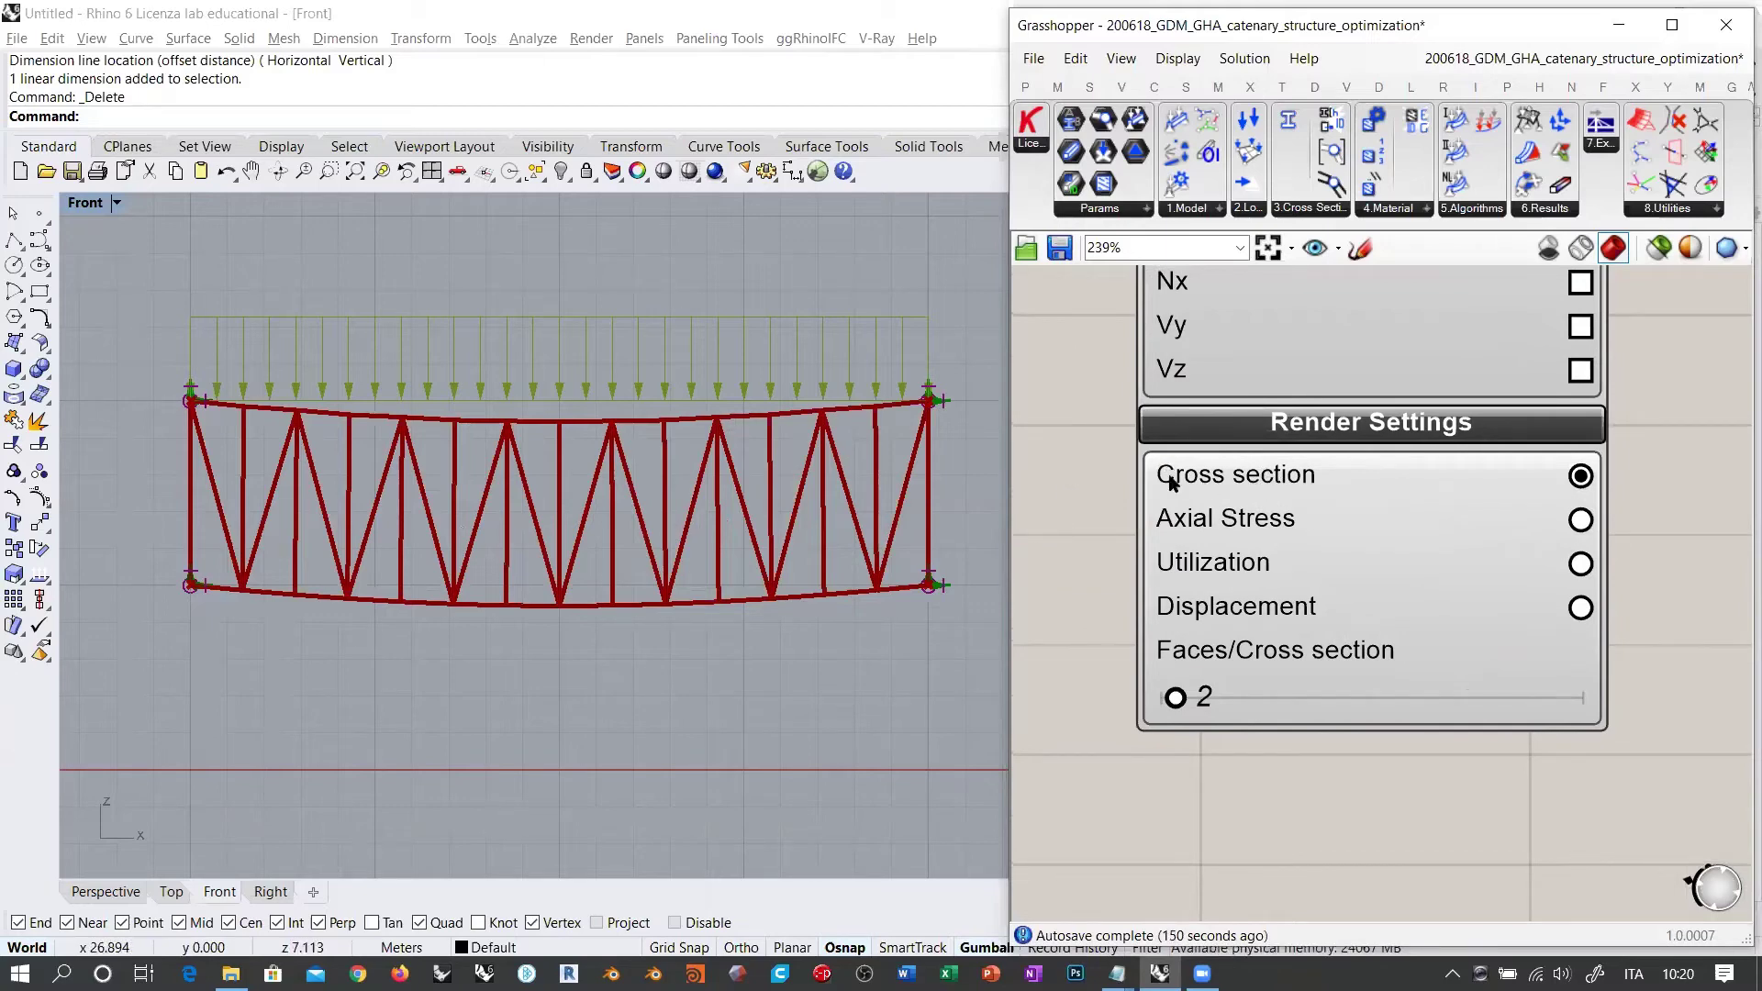
pyautogui.click(1580, 520)
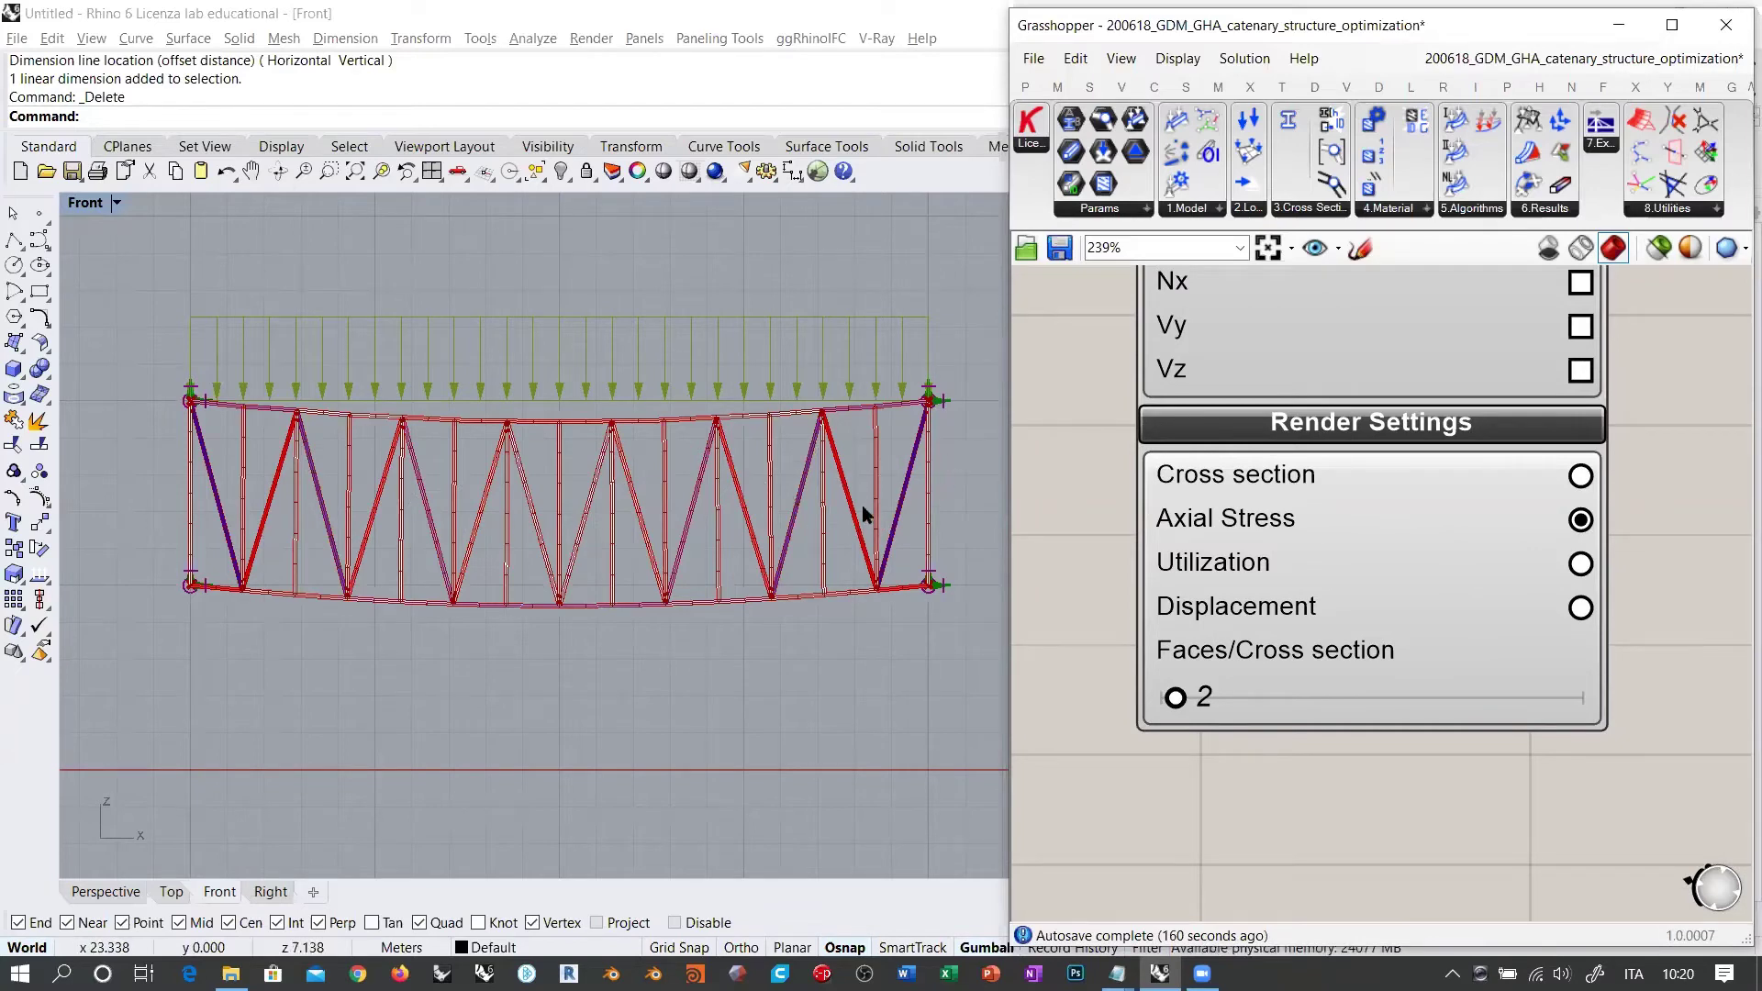
# Step: Inspect the Axial Stress colouring of the truss members up close and try out the Faces/Cross section setting
pyautogui.moveTo(861, 505); pyautogui.dragTo(834, 515, button='right')
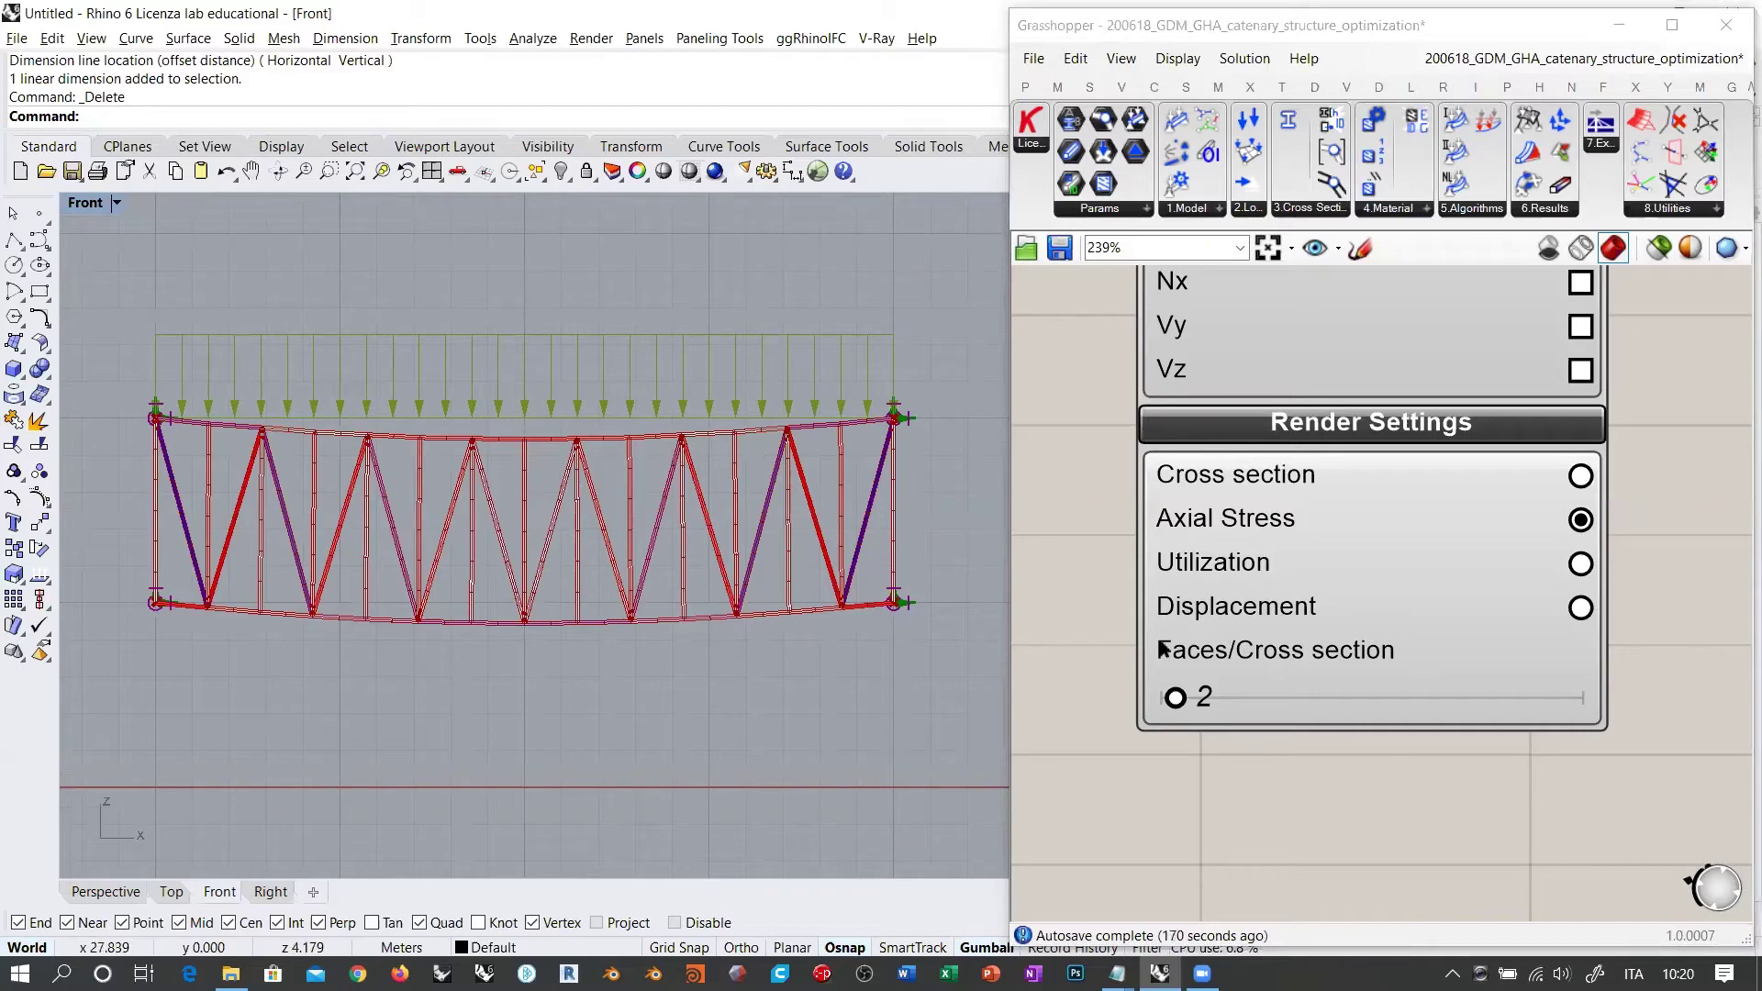
pyautogui.moveTo(1176, 699)
pyautogui.mouseDown()
pyautogui.moveTo(1234, 700)
pyautogui.moveTo(1176, 699)
pyautogui.mouseUp()
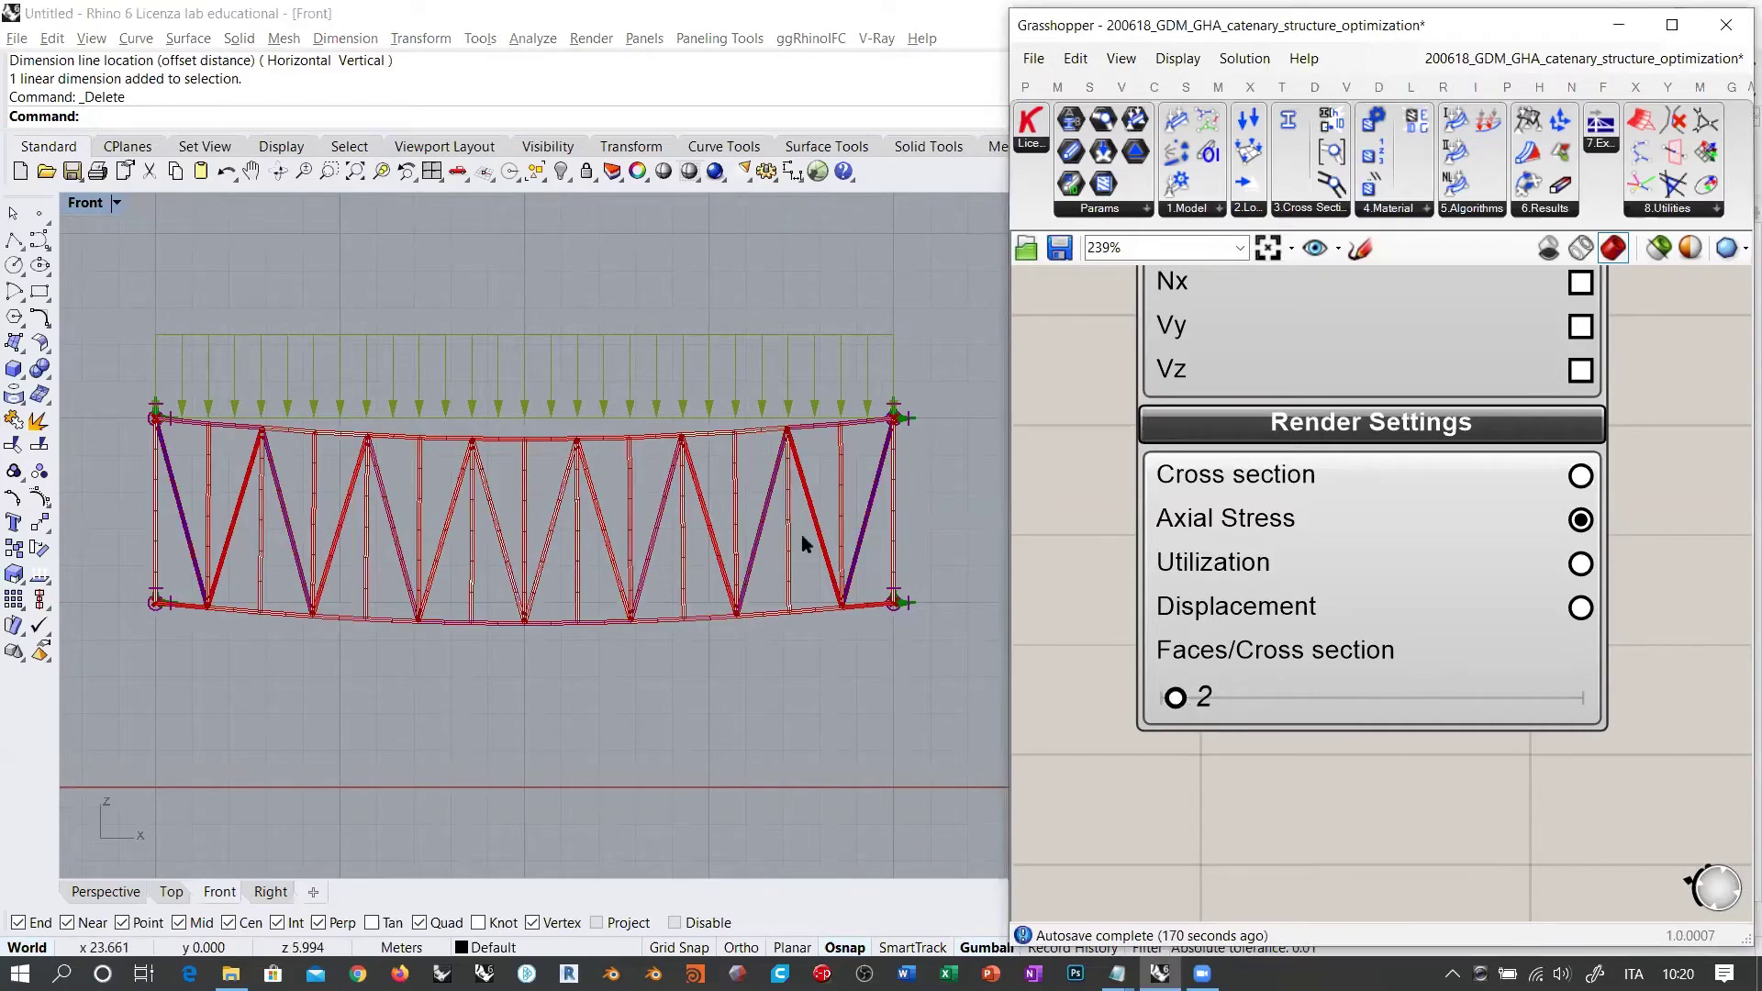
pyautogui.scroll(6, 622, 569)
pyautogui.scroll(3, 624, 560)
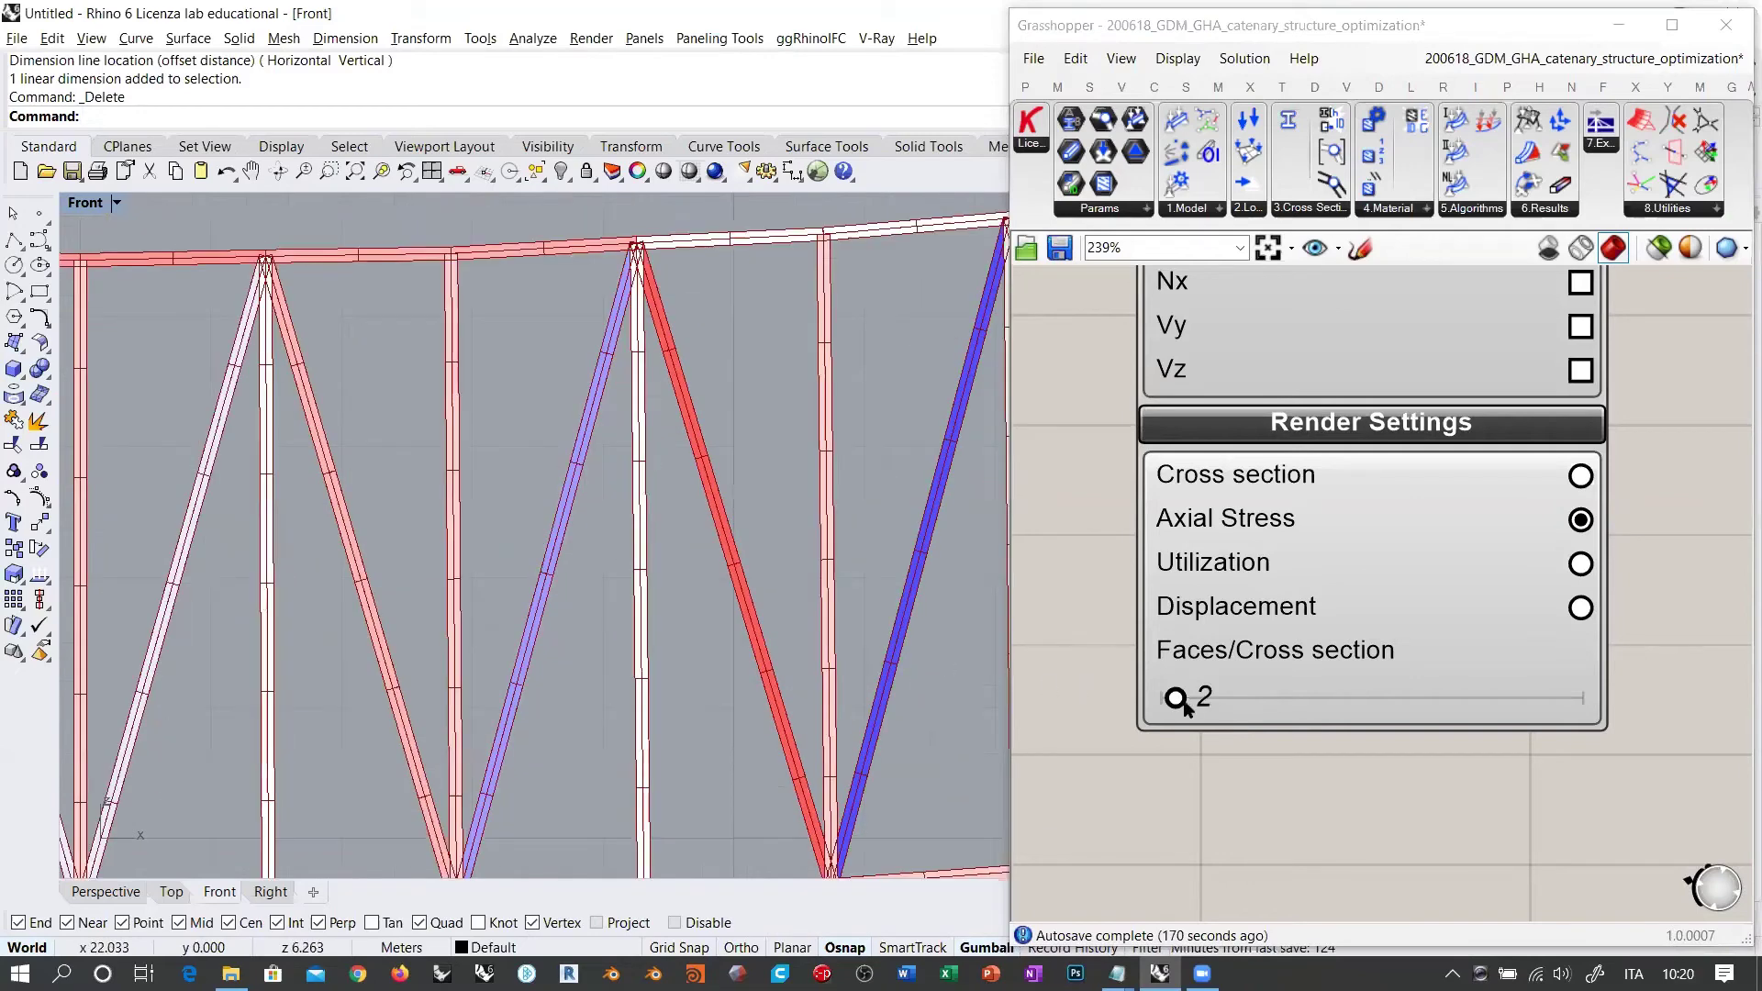
pyautogui.moveTo(1191, 698)
pyautogui.mouseDown()
pyautogui.moveTo(1303, 699)
pyautogui.moveTo(1183, 704)
pyautogui.mouseUp()
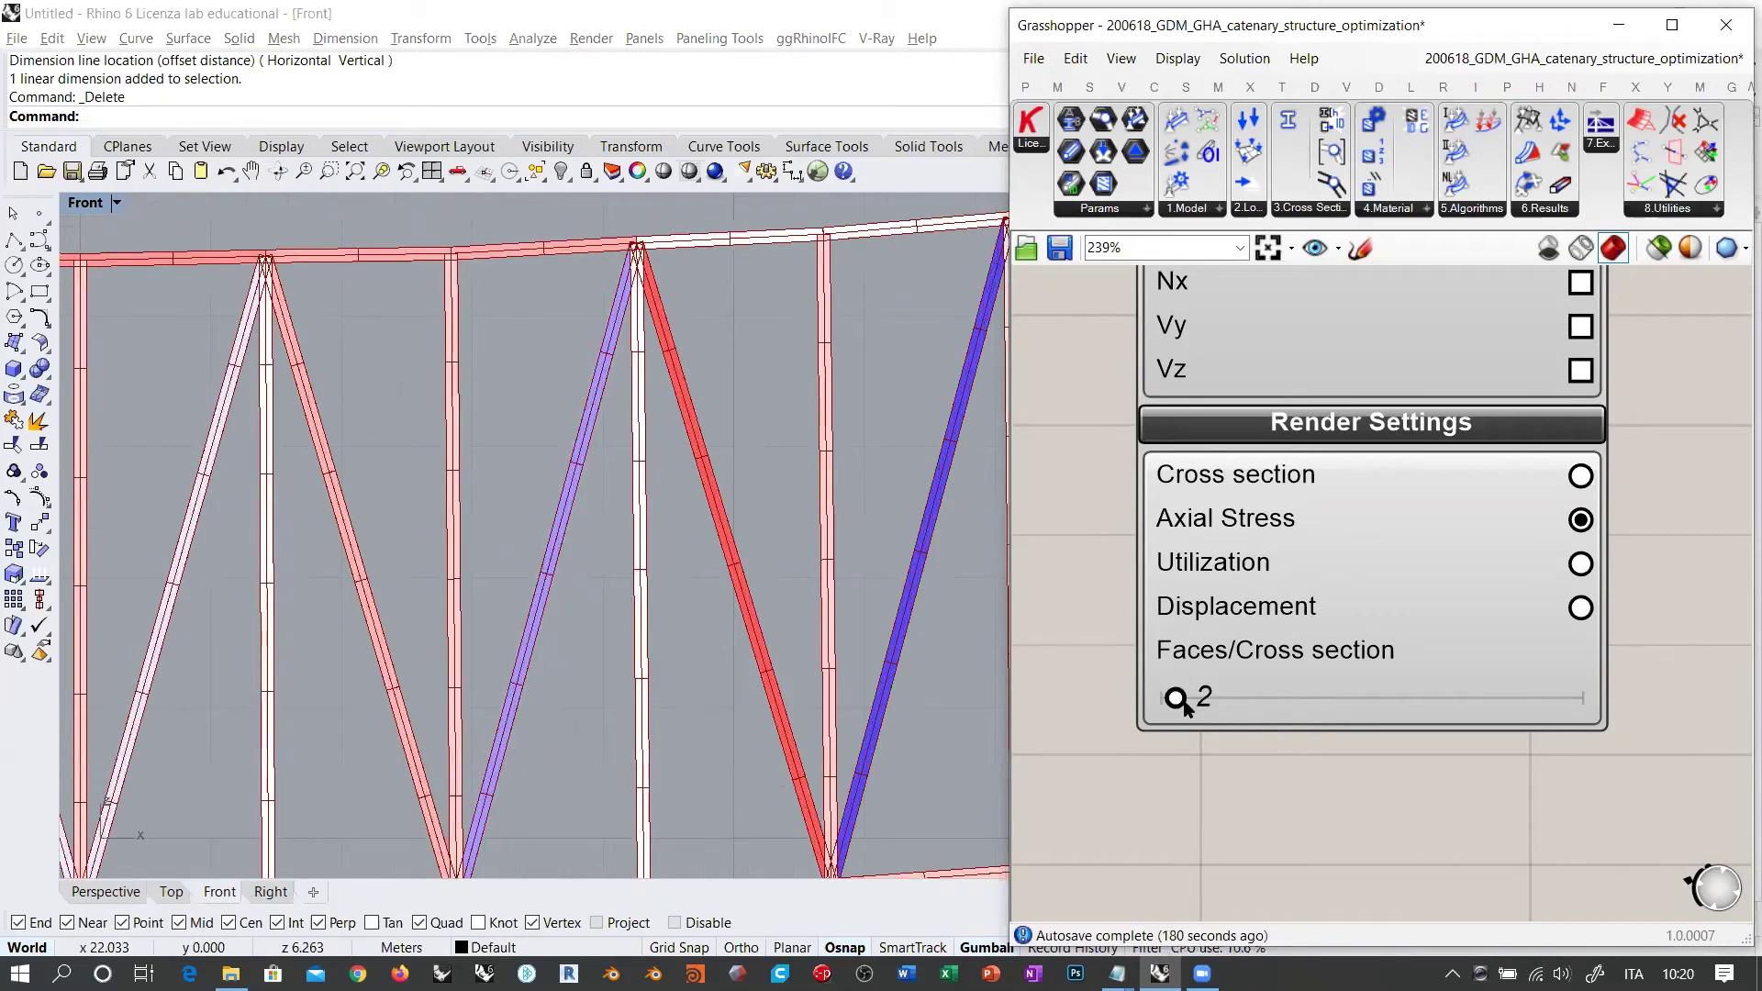
pyautogui.scroll(-5, 492, 487)
pyautogui.scroll(1, 648, 512)
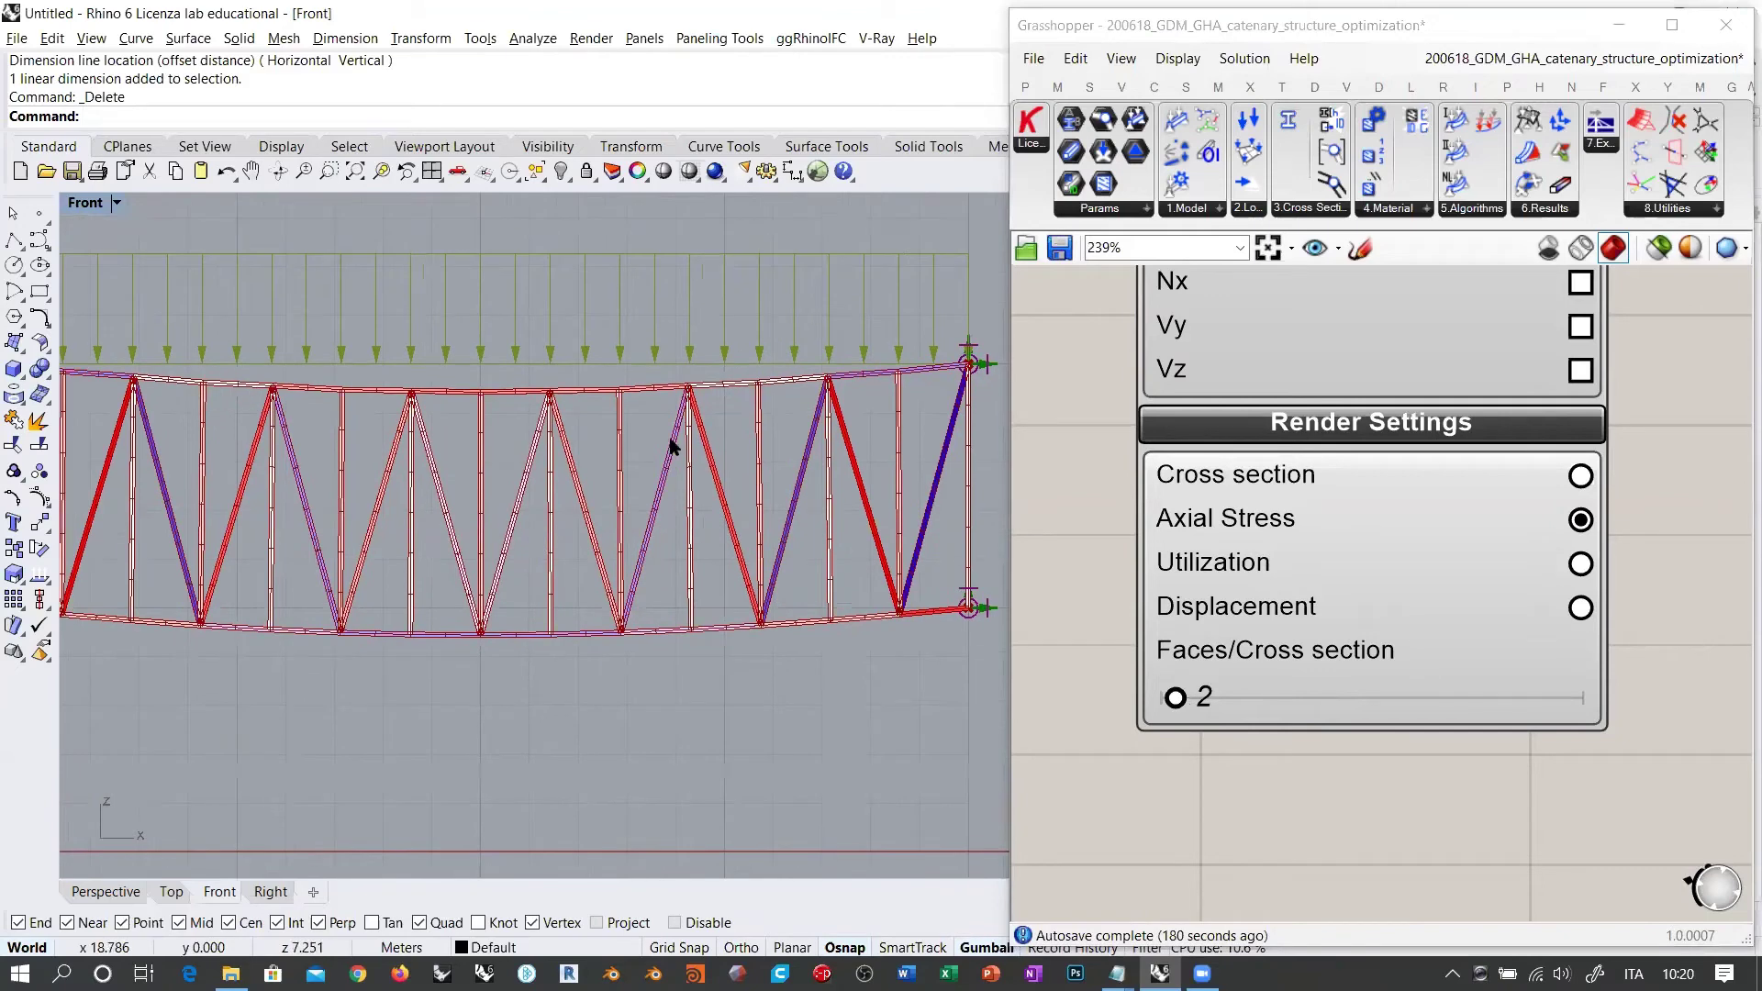
pyautogui.scroll(-1, 529, 459)
pyautogui.moveTo(530, 459); pyautogui.dragTo(607, 486, button='right')
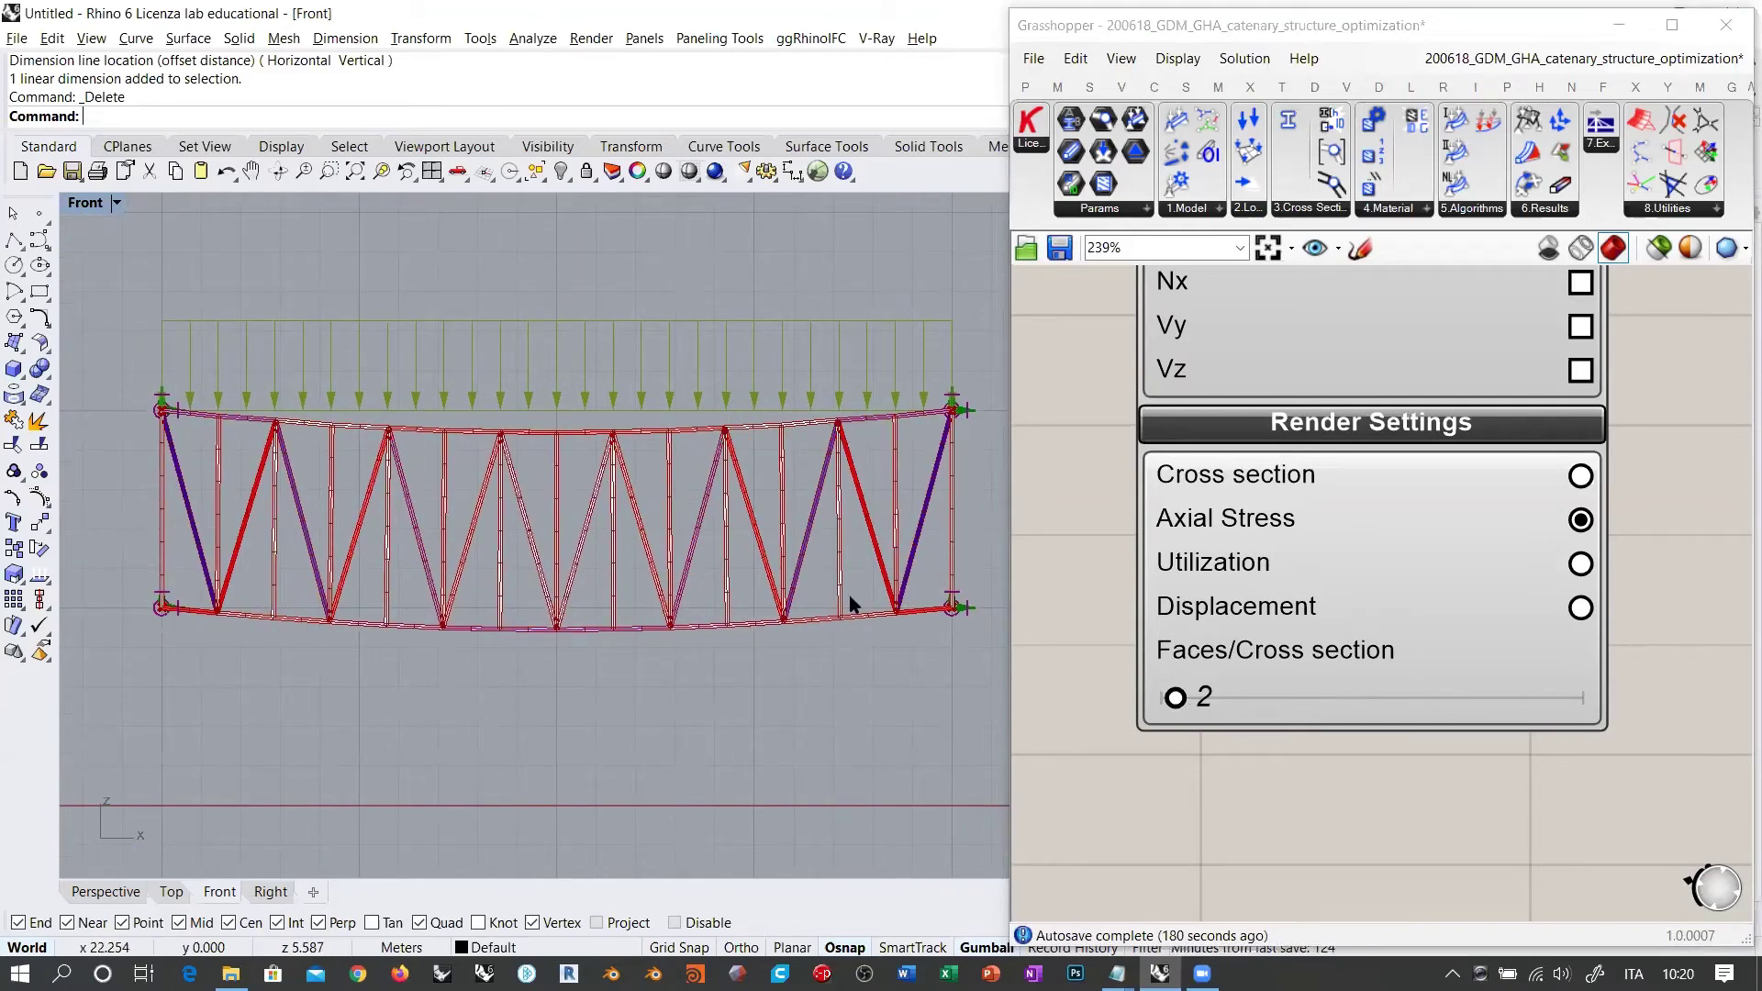
# Step: Check the Boolean Toggle feeding the Bending option of a Line to Beam component, and review the neighbouring beam components
pyautogui.click(1213, 798)
pyautogui.scroll(-8, 1379, 675)
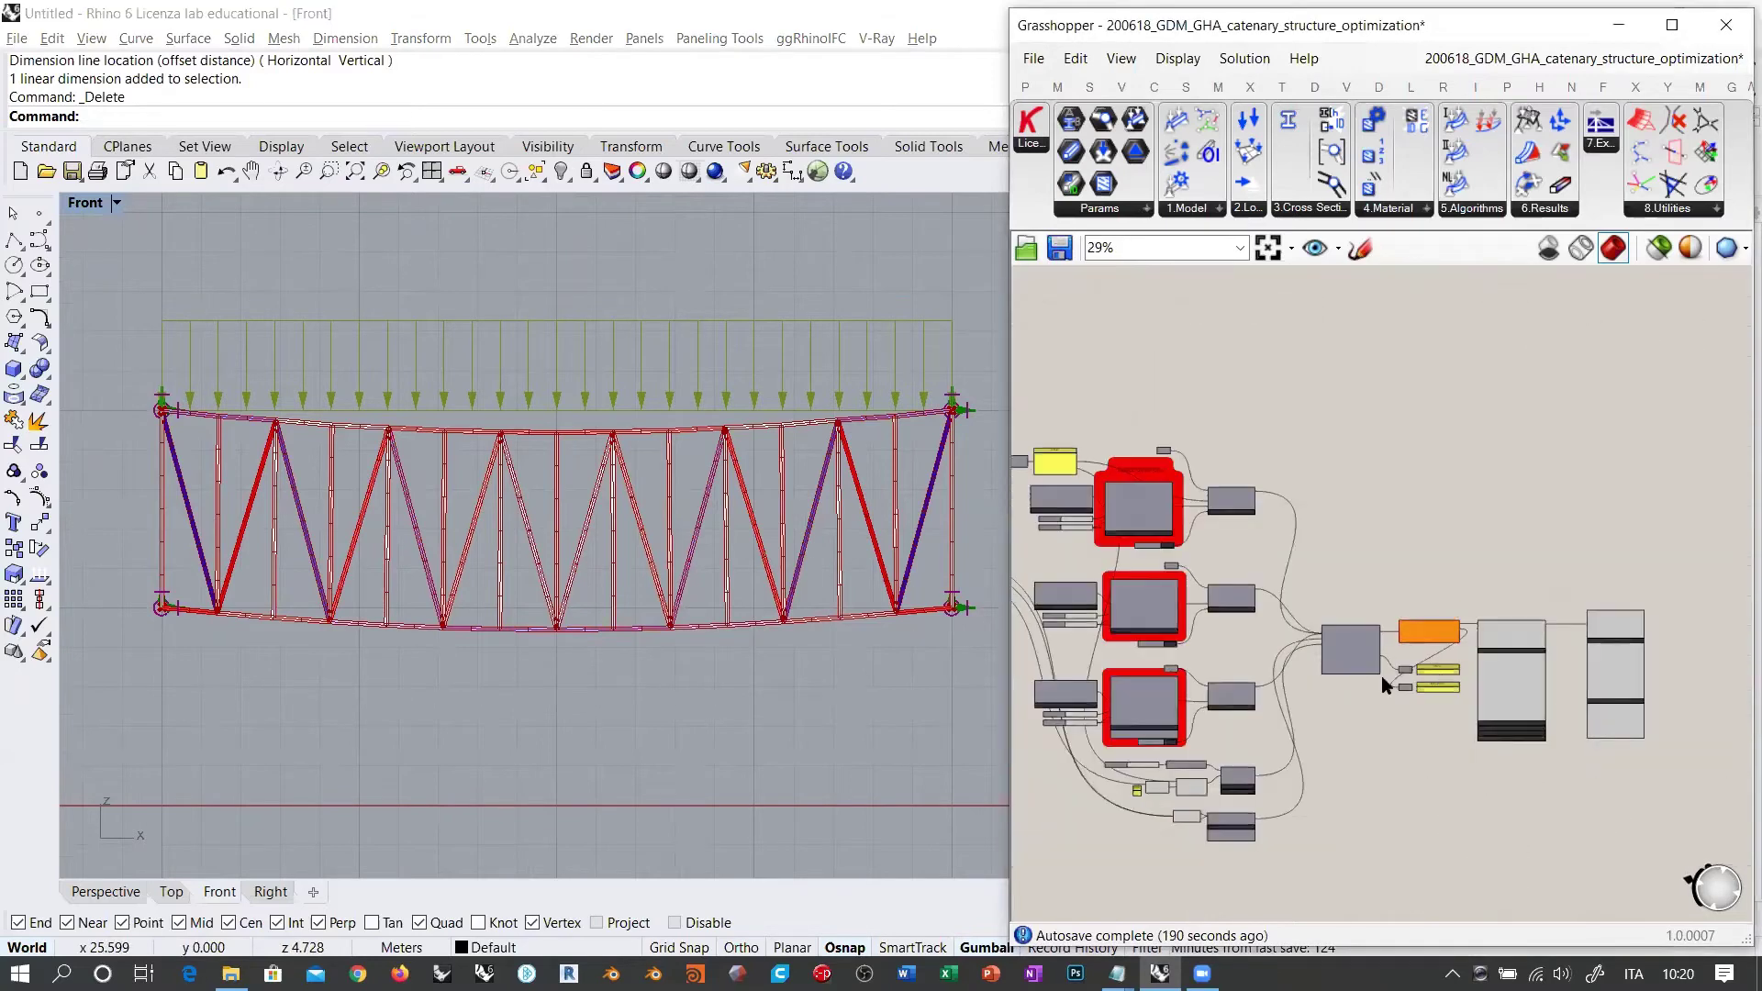
pyautogui.scroll(6, 1173, 499)
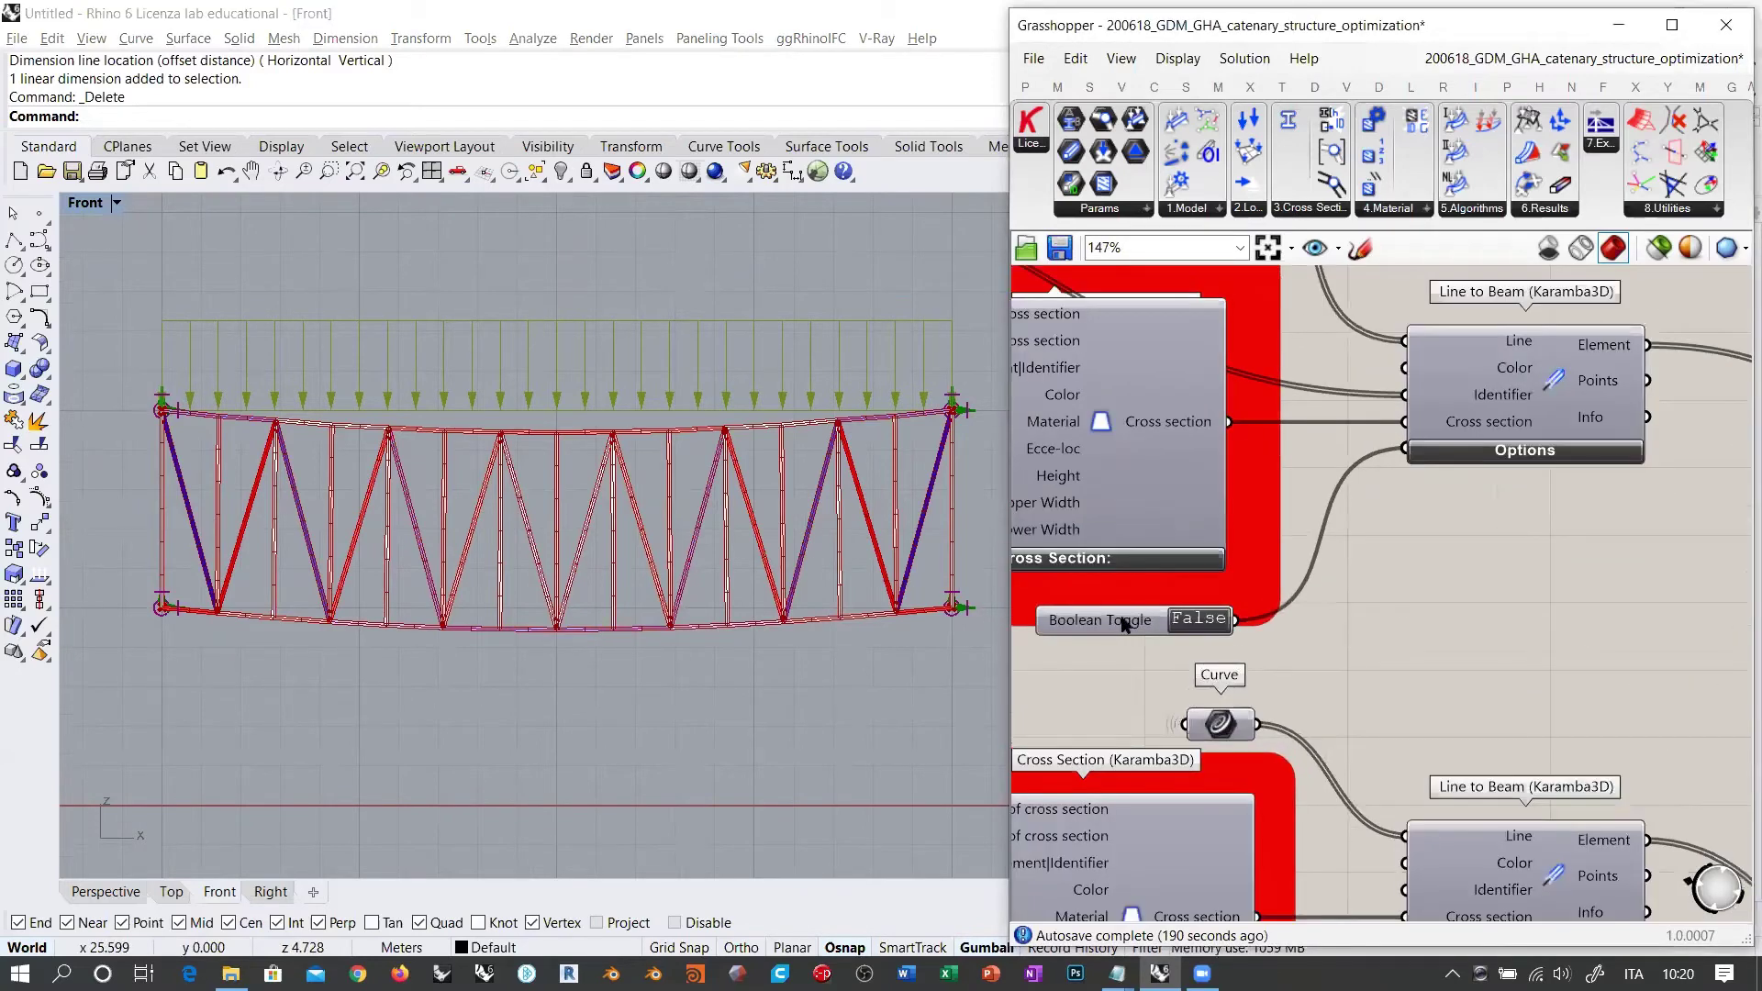
pyautogui.click(1450, 450)
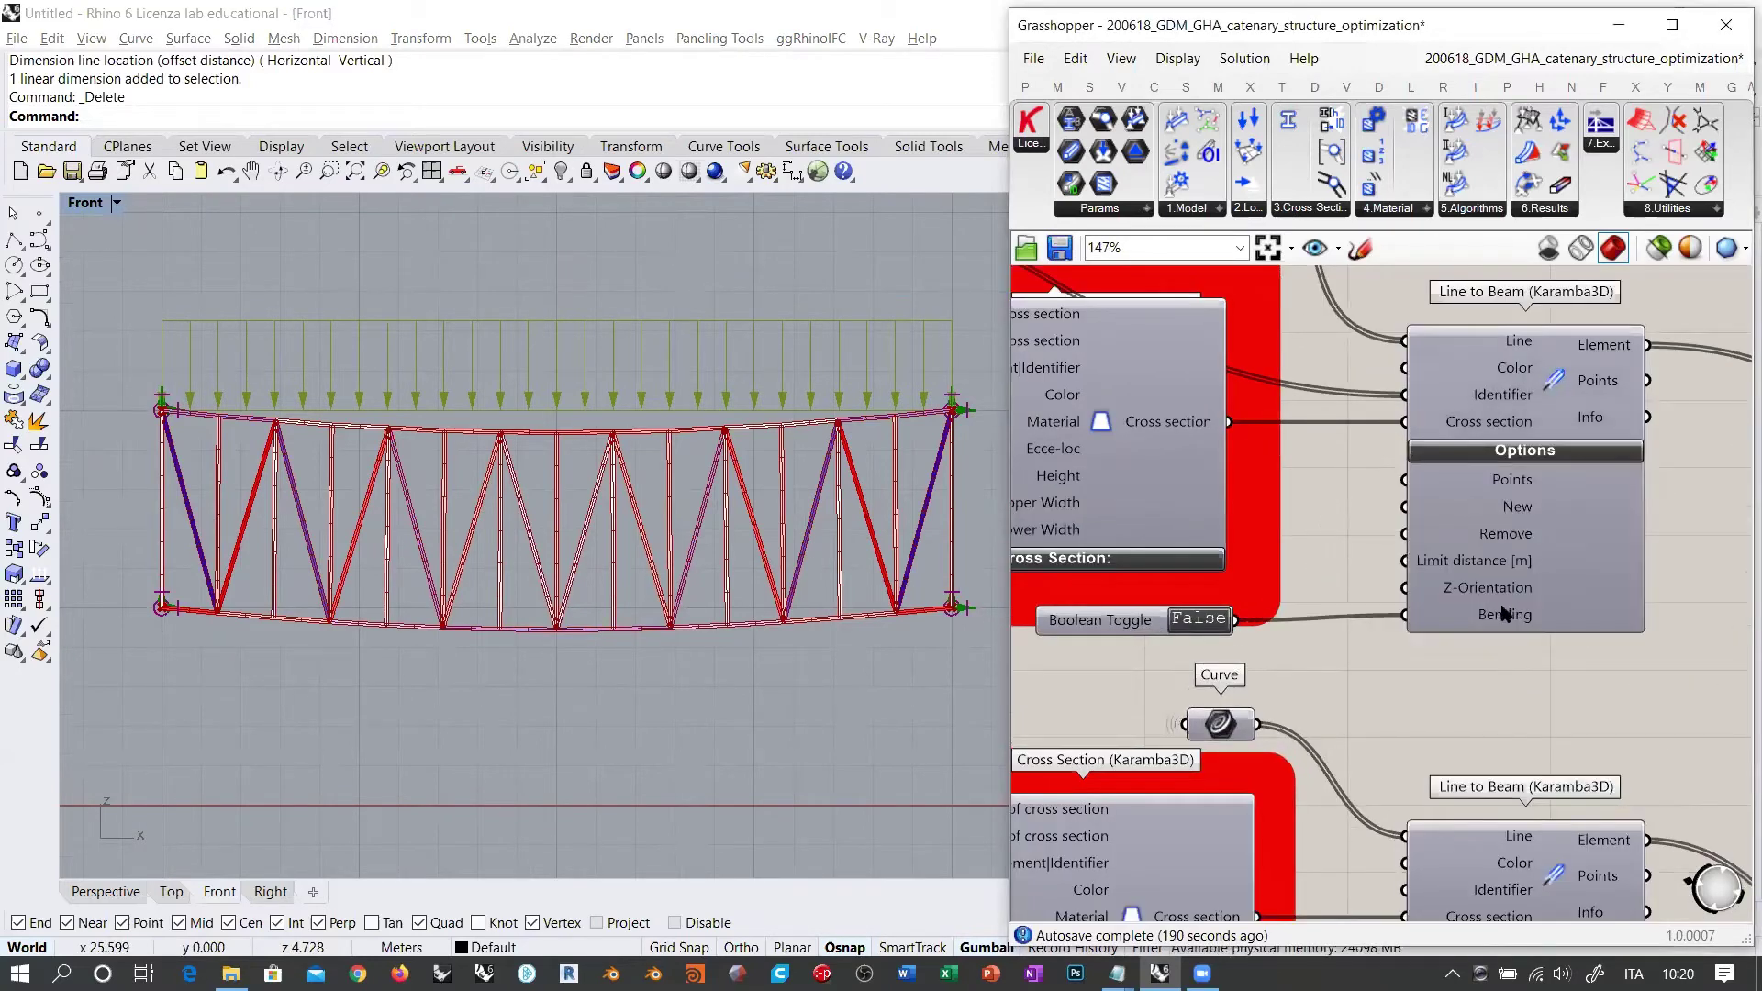
pyautogui.scroll(-4, 1475, 459)
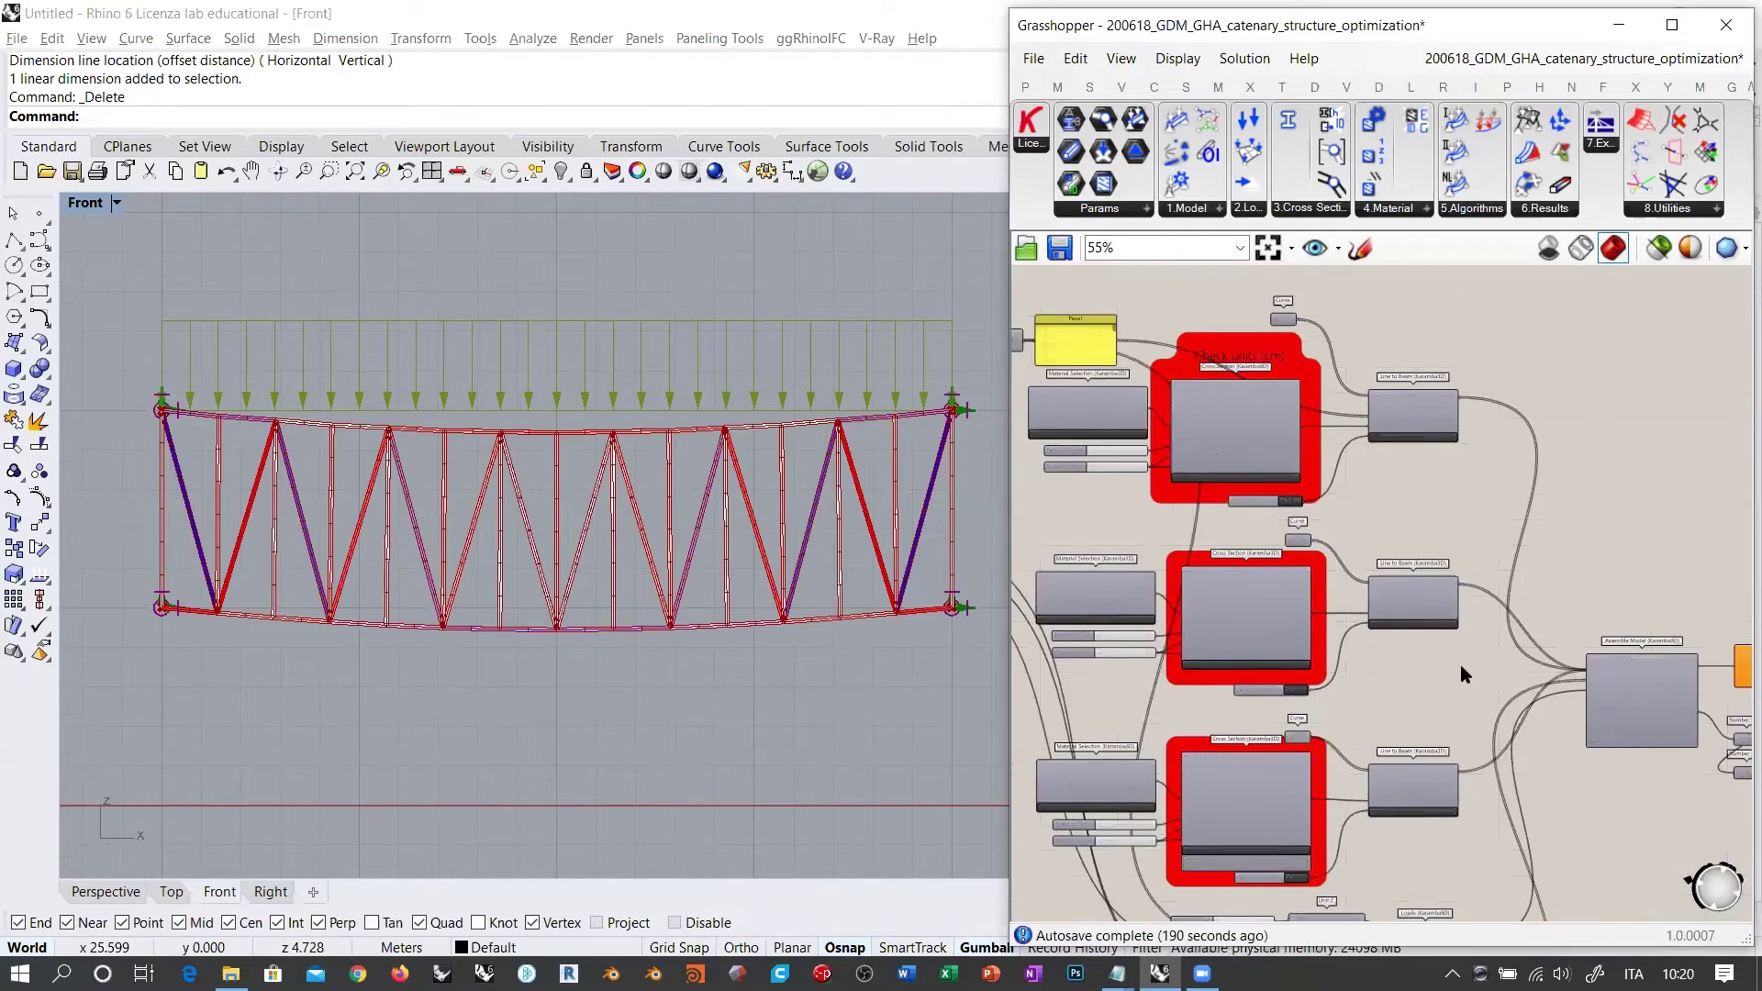
pyautogui.moveTo(1461, 665); pyautogui.dragTo(1323, 640, button='right')
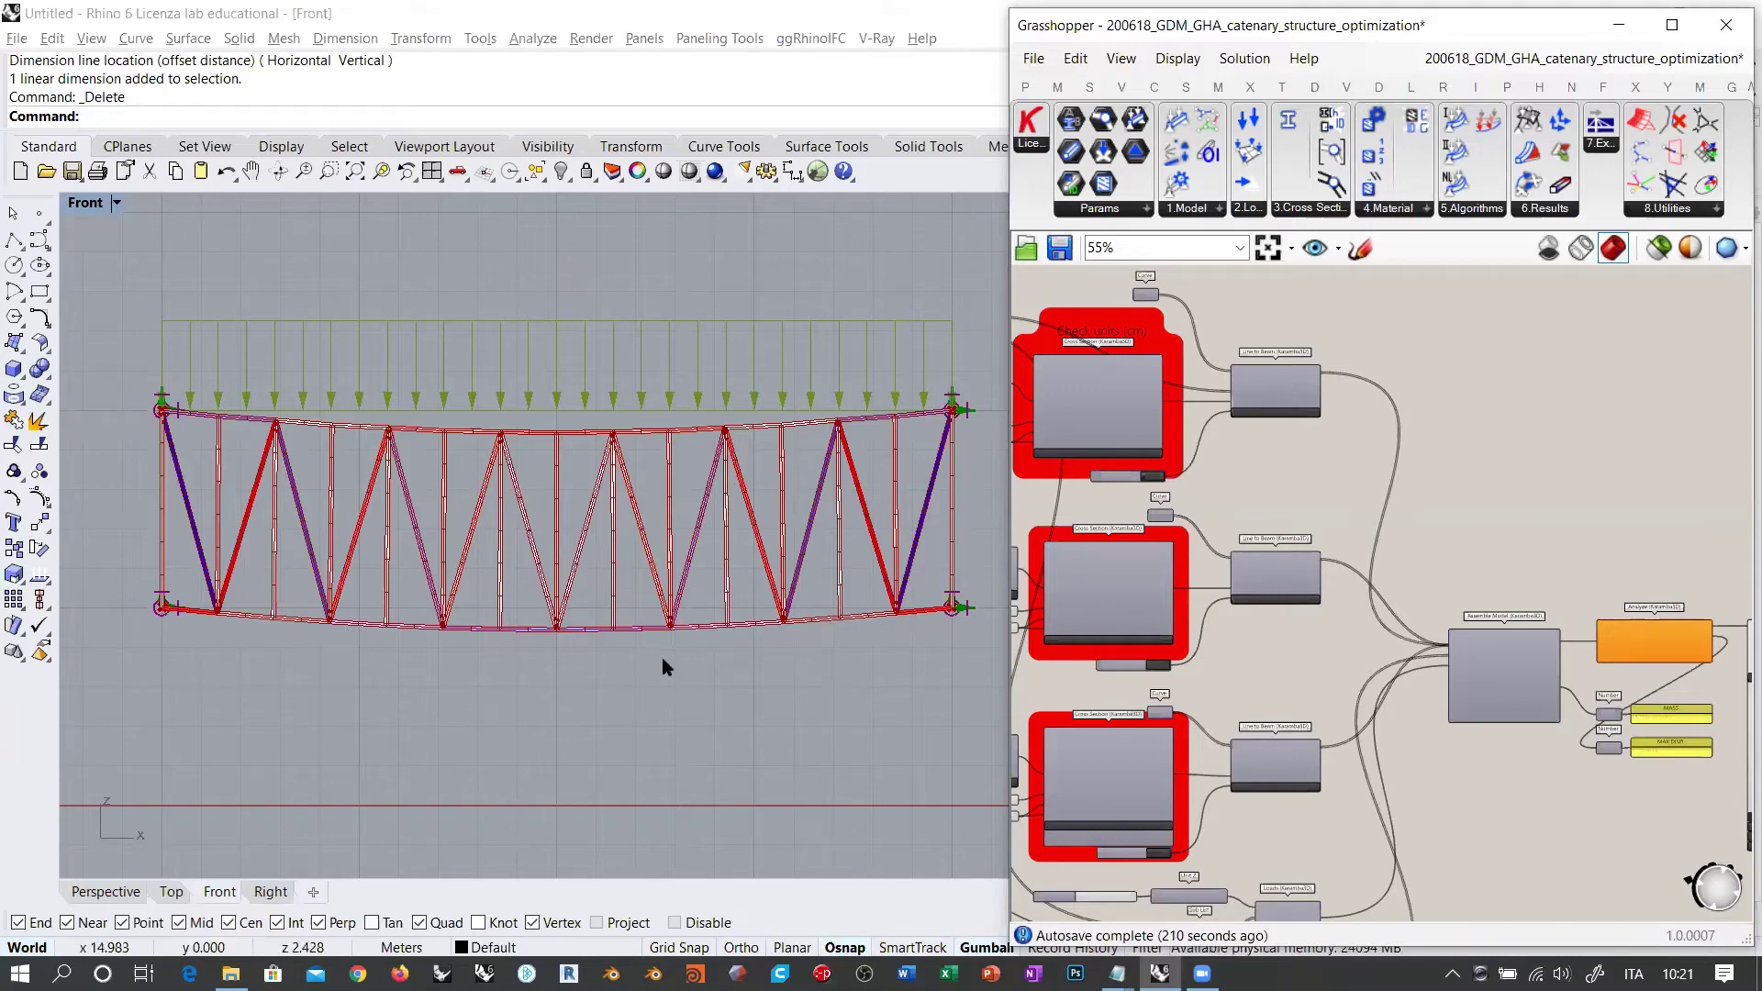
# Step: Set Faces/Cross section to 1 in the Beam View's Render Settings
pyautogui.moveTo(740, 556); pyautogui.dragTo(712, 554, button='right')
pyautogui.moveTo(1327, 462); pyautogui.dragTo(1179, 405, button='right')
pyautogui.scroll(-4, 1193, 411)
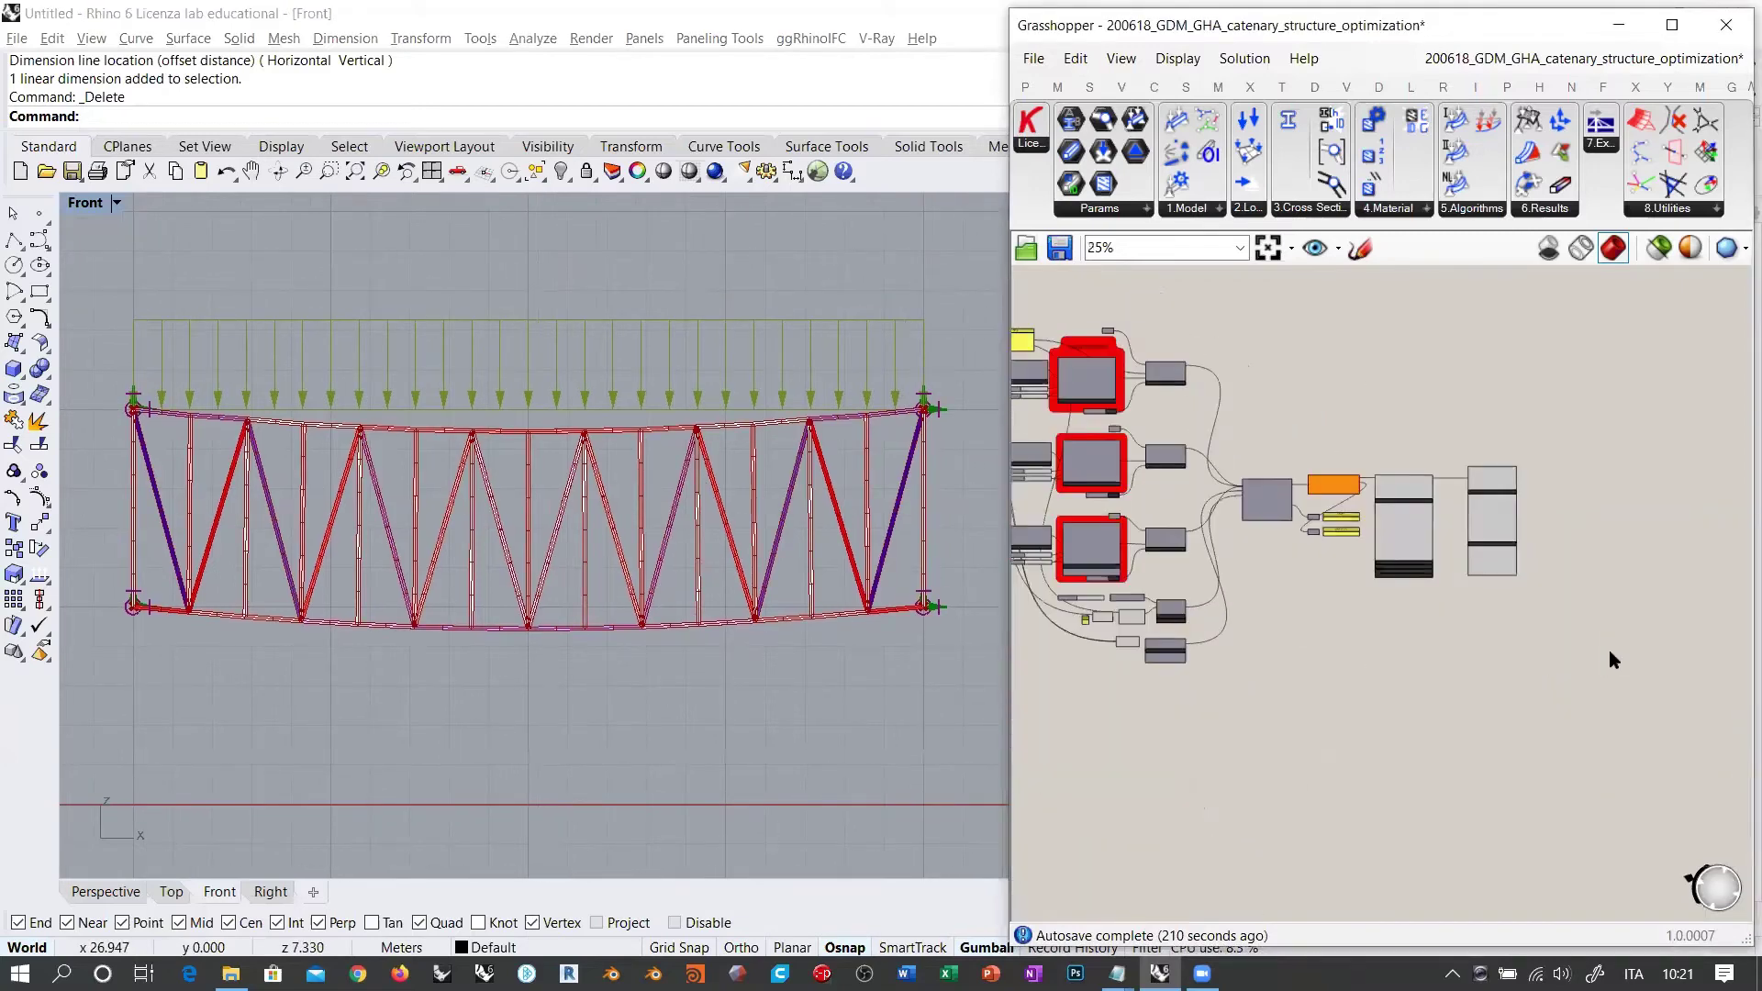
pyautogui.scroll(9, 1567, 601)
pyautogui.scroll(3, 1322, 570)
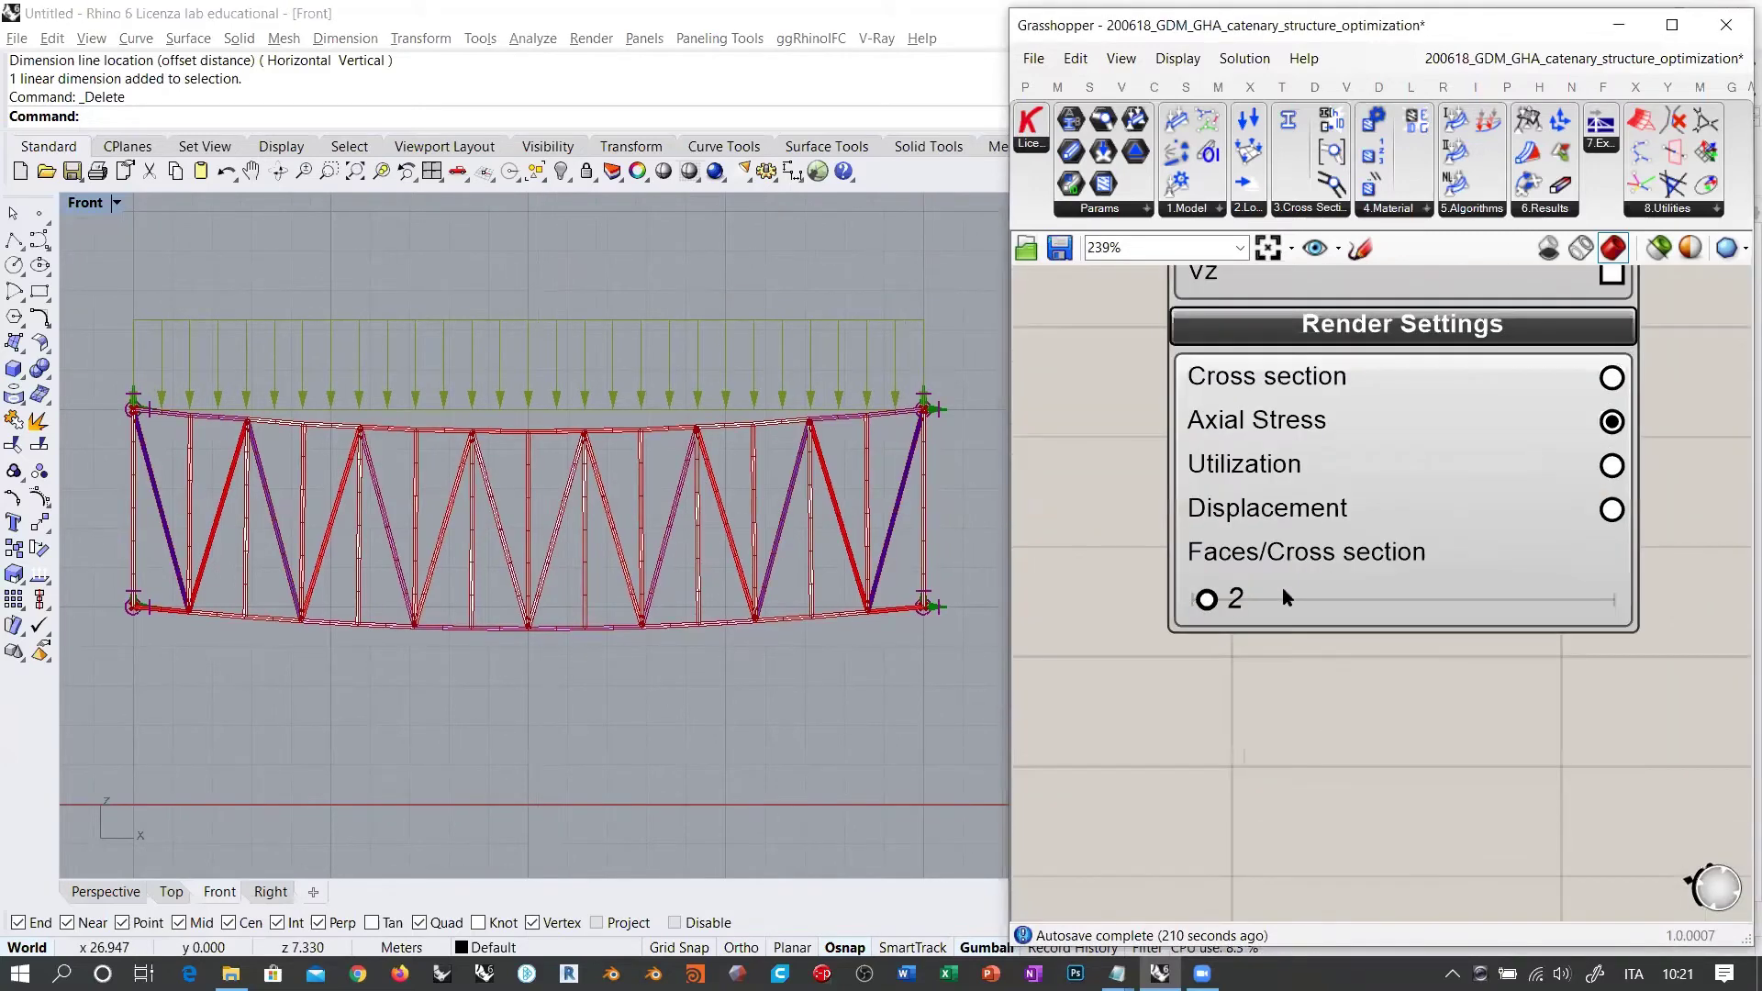
pyautogui.moveTo(1206, 603); pyautogui.dragTo(1198, 605)
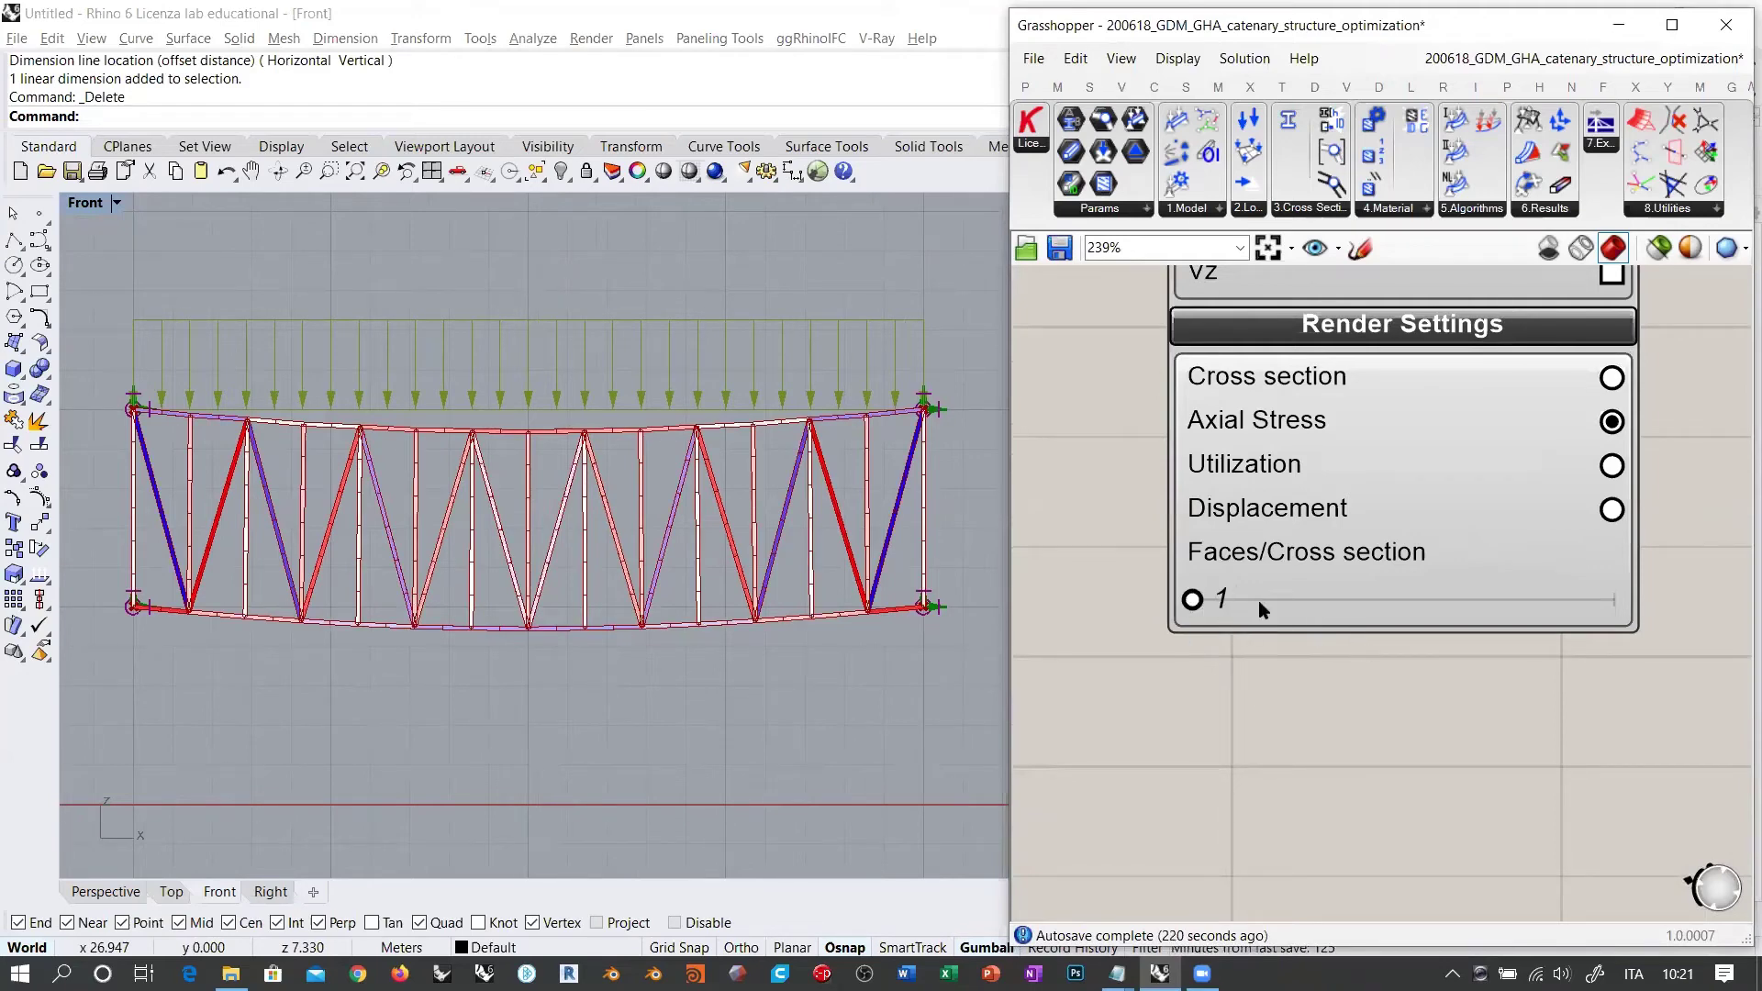
# Step: Preview the truss rendered by Displacement, and set the Beam View's rendering to Utilization
pyautogui.moveTo(1310, 675); pyautogui.dragTo(1282, 771, button='right')
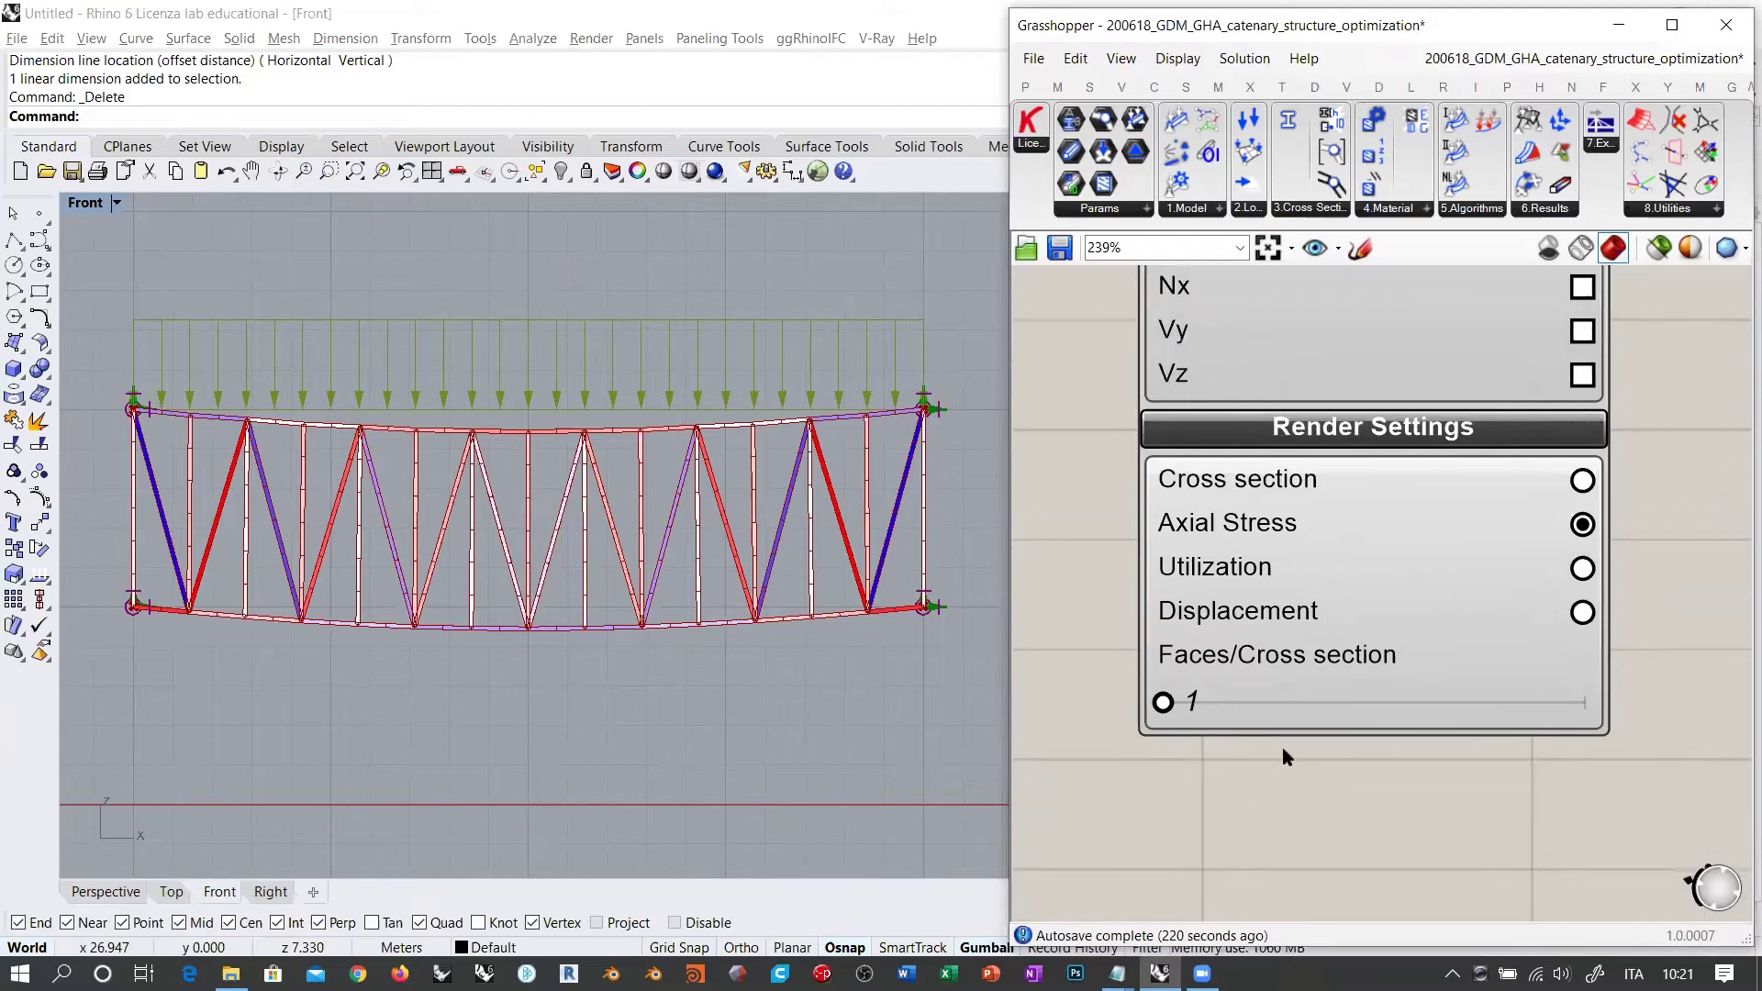
pyautogui.click(1582, 613)
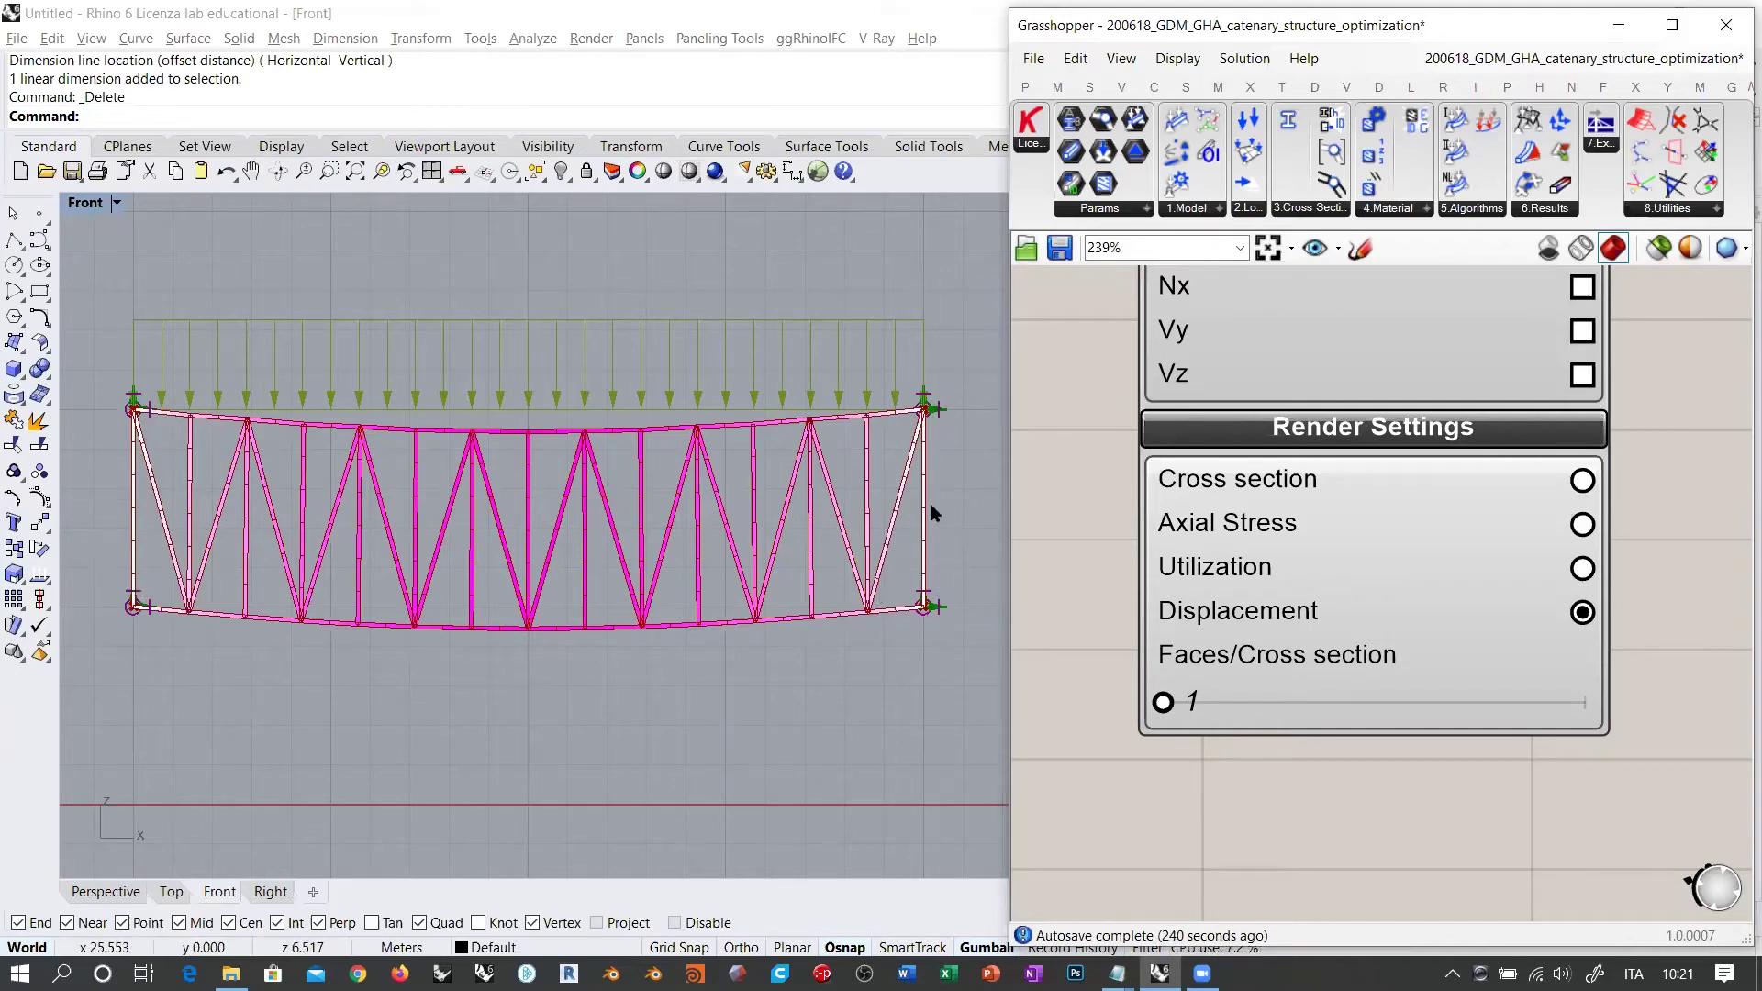
pyautogui.click(1582, 568)
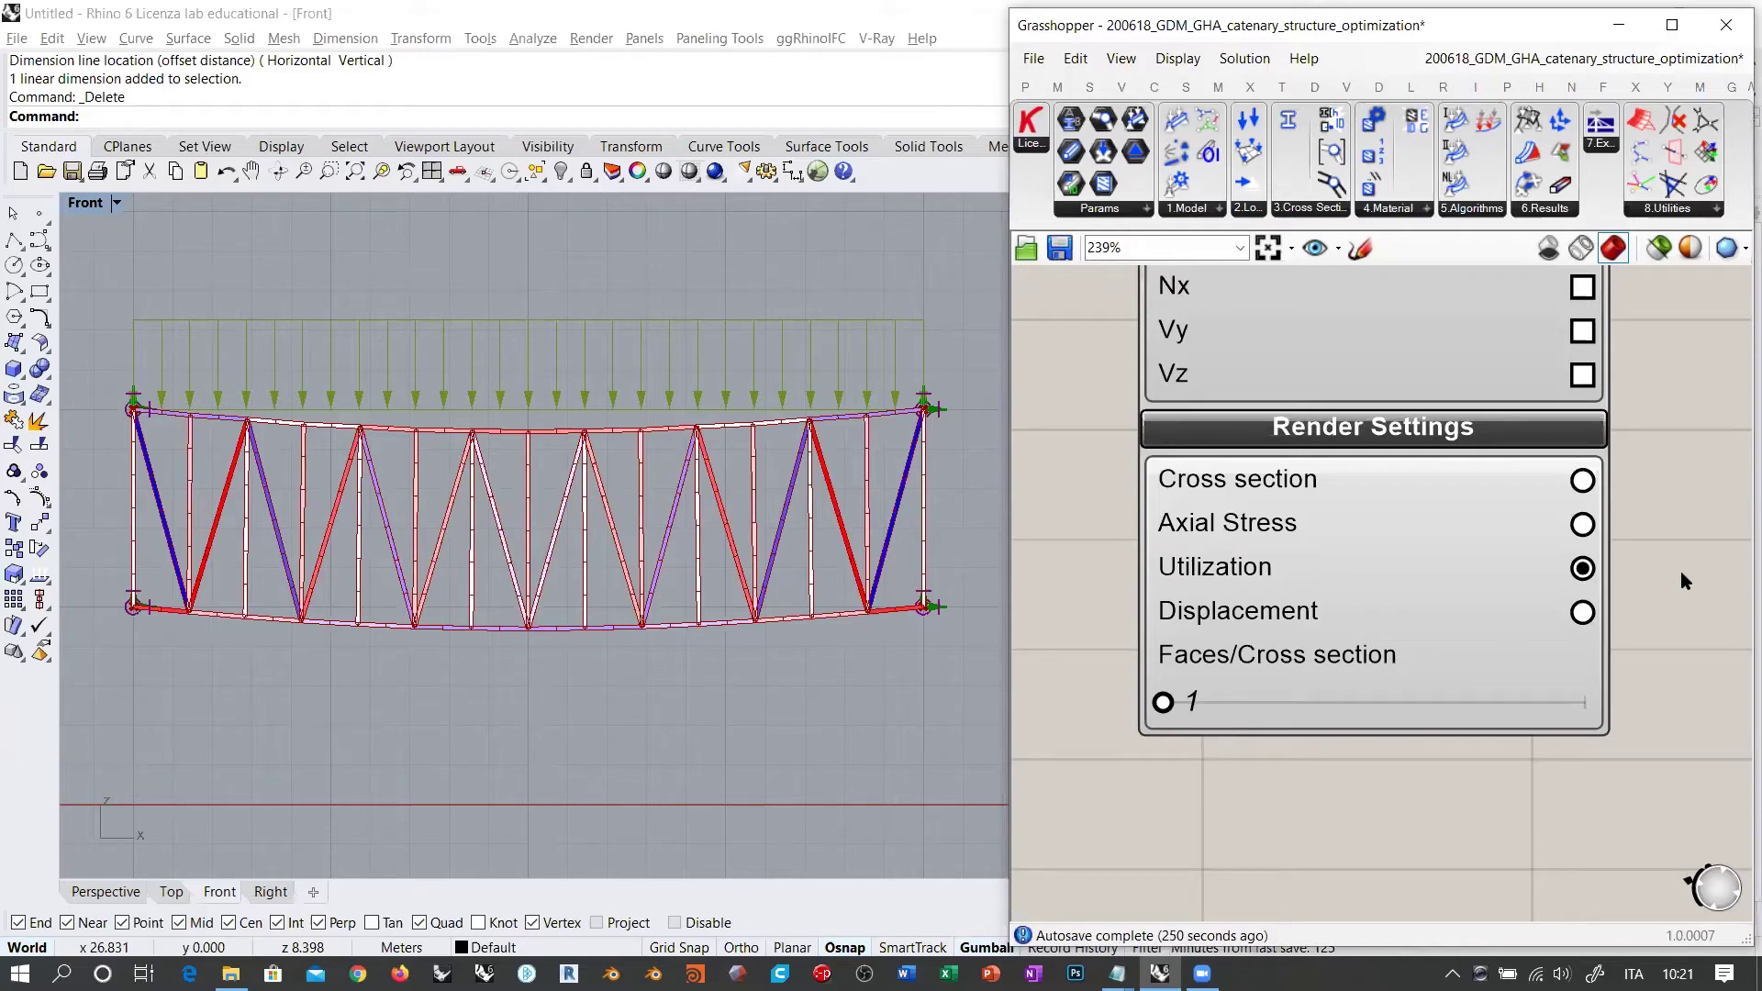
# Step: Review the Analyze outputs with the MASS and MAX DISPL panels, and the Model View and Beam View settings
pyautogui.scroll(-6, 1679, 569)
pyautogui.moveTo(1280, 607); pyautogui.dragTo(1572, 501, button='right')
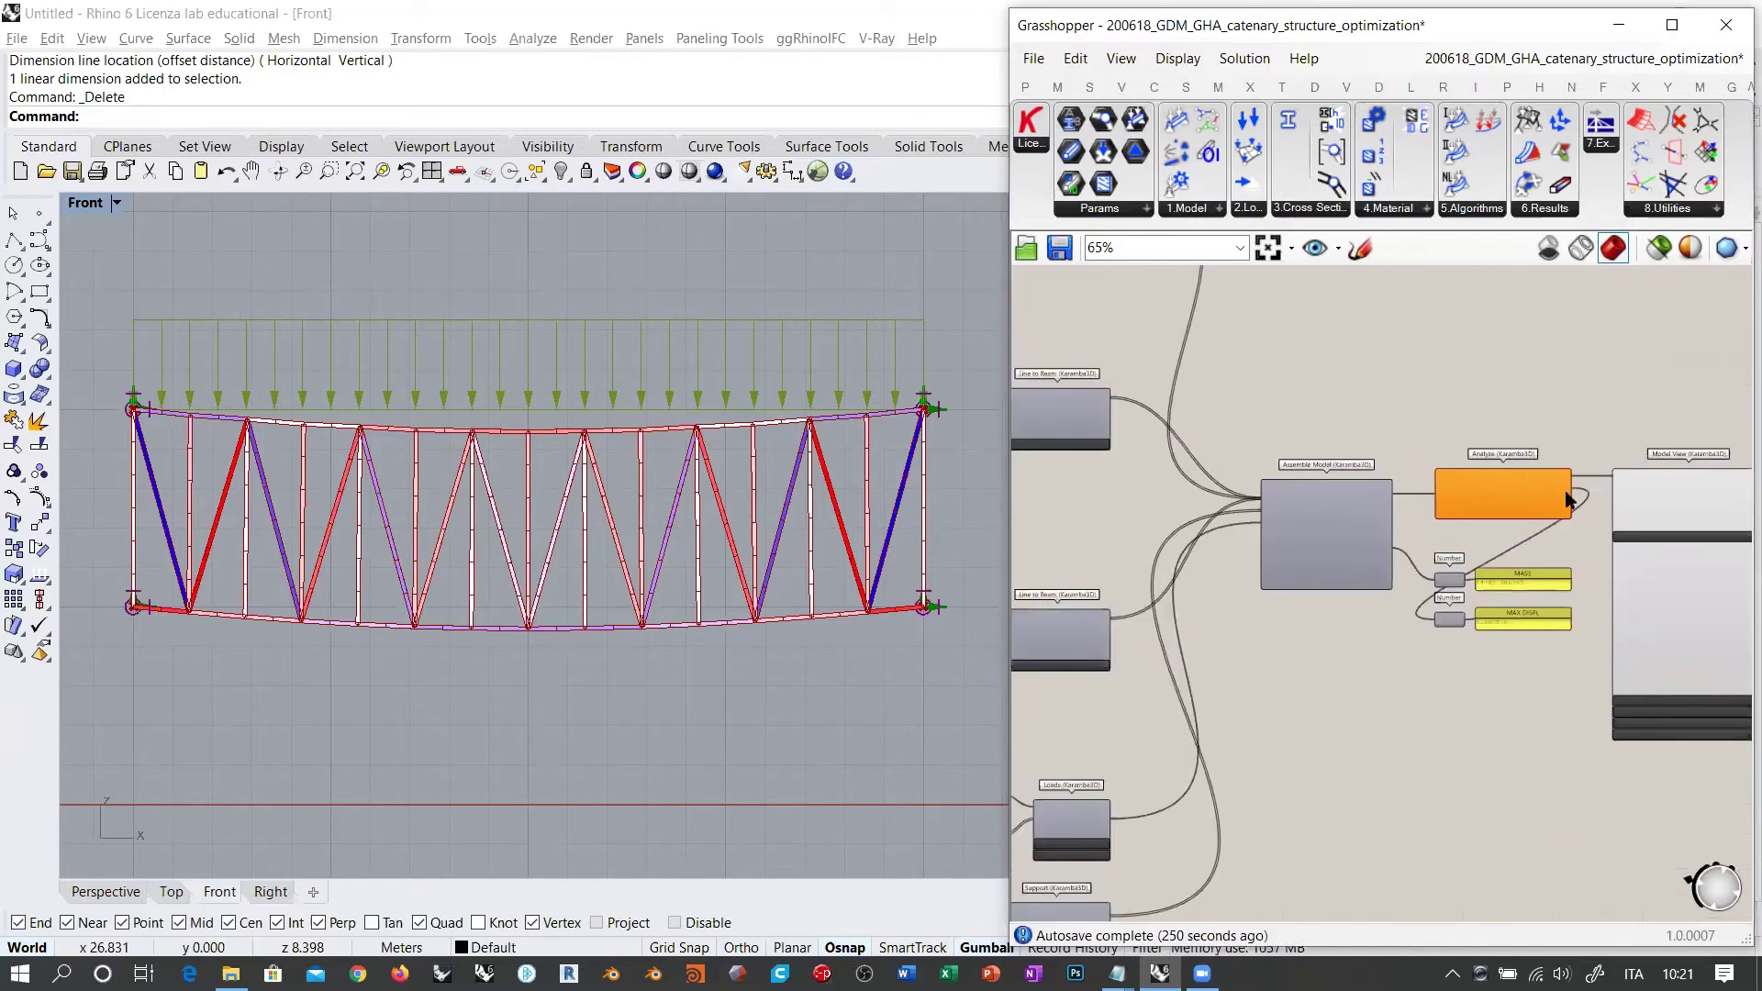
pyautogui.scroll(4, 1569, 510)
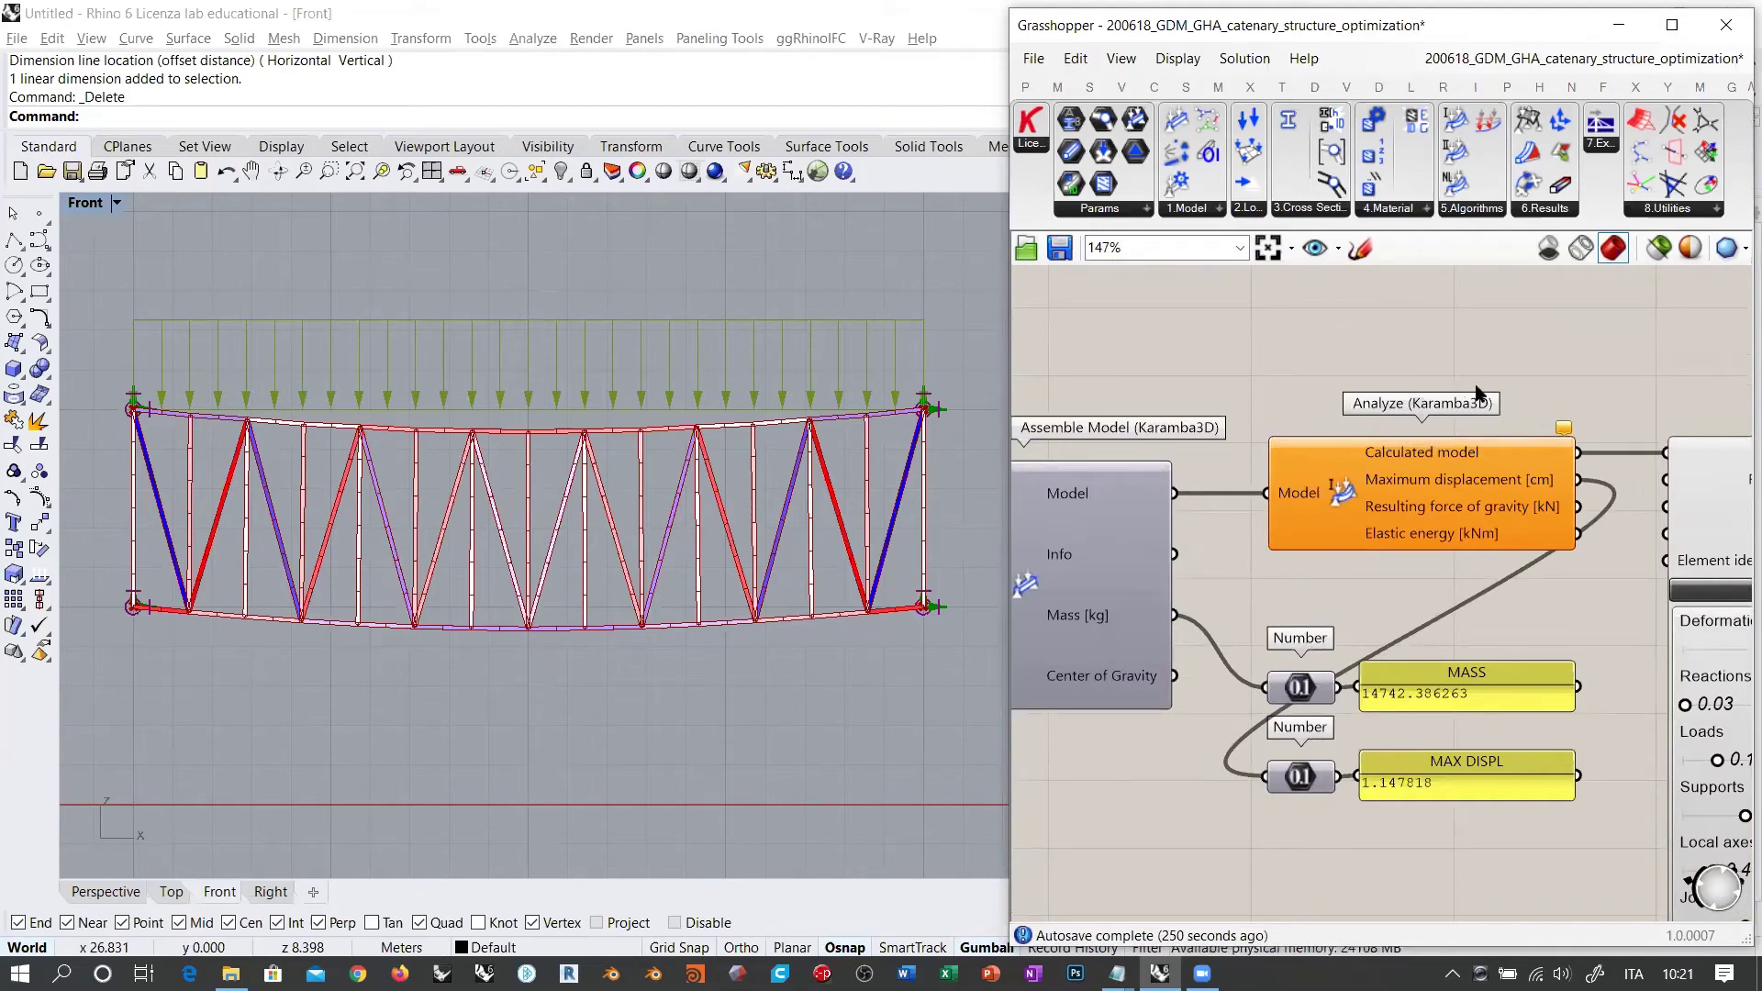
pyautogui.moveTo(1474, 387); pyautogui.dragTo(1203, 356, button='right')
pyautogui.scroll(-5, 1204, 356)
pyautogui.scroll(2, 1572, 472)
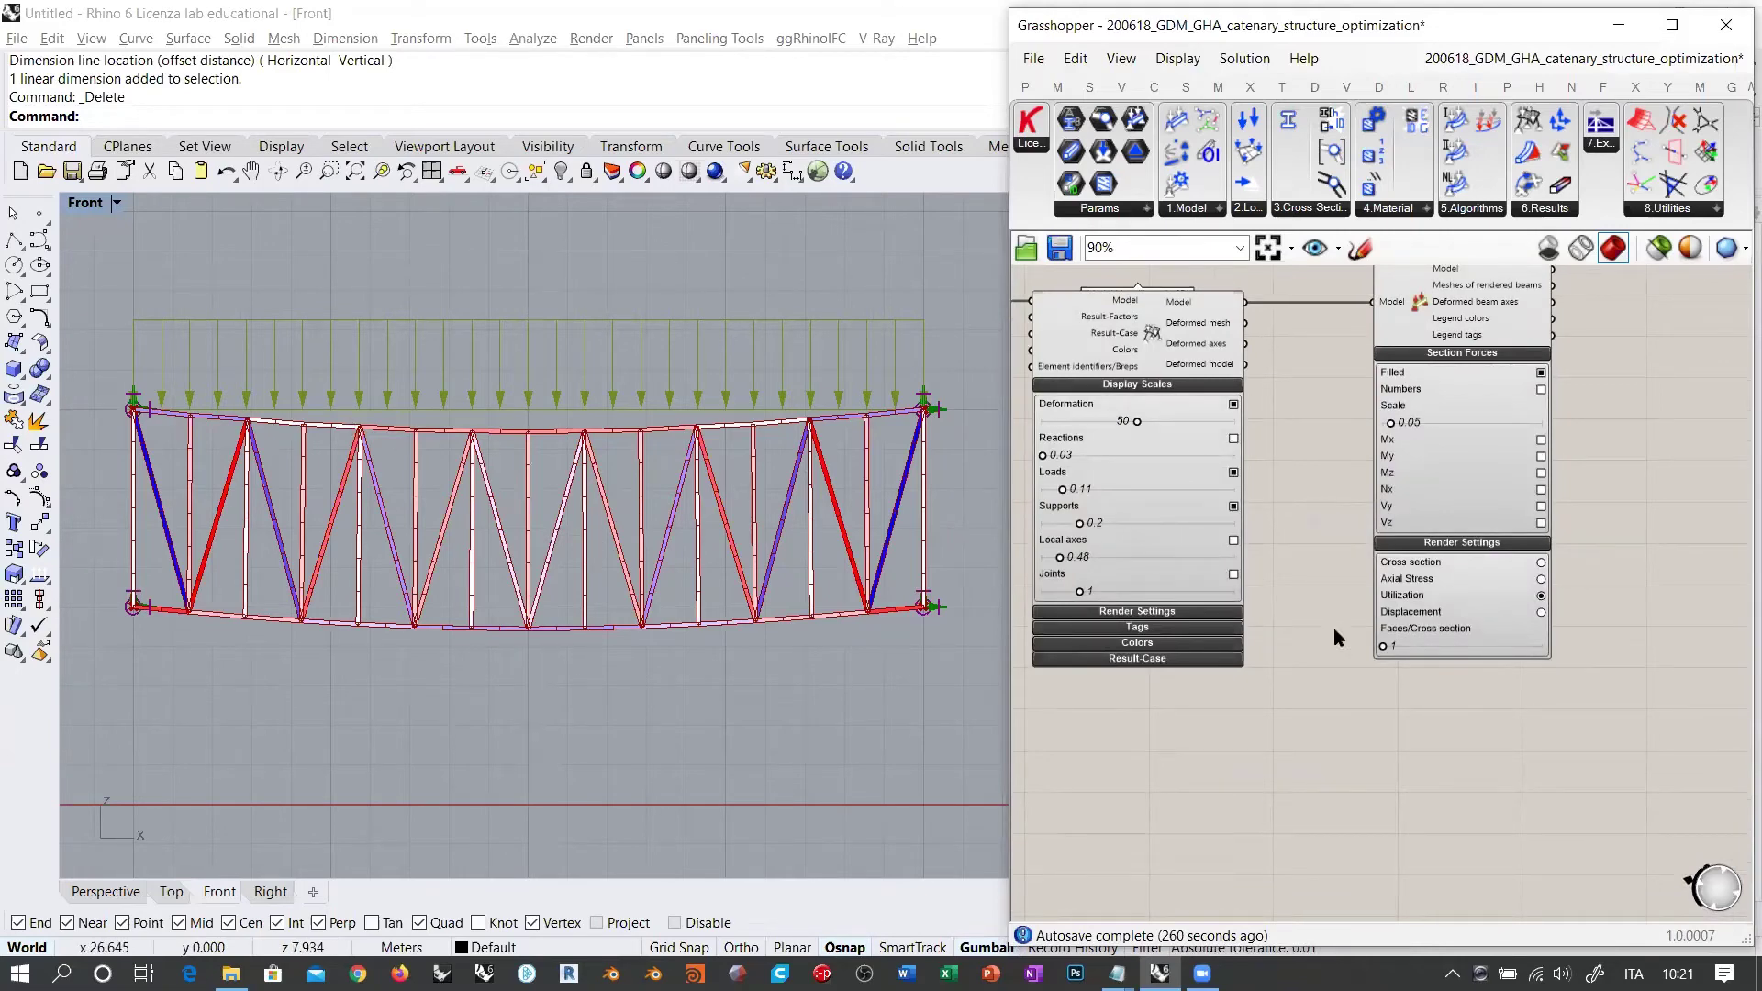
pyautogui.scroll(4, 1517, 622)
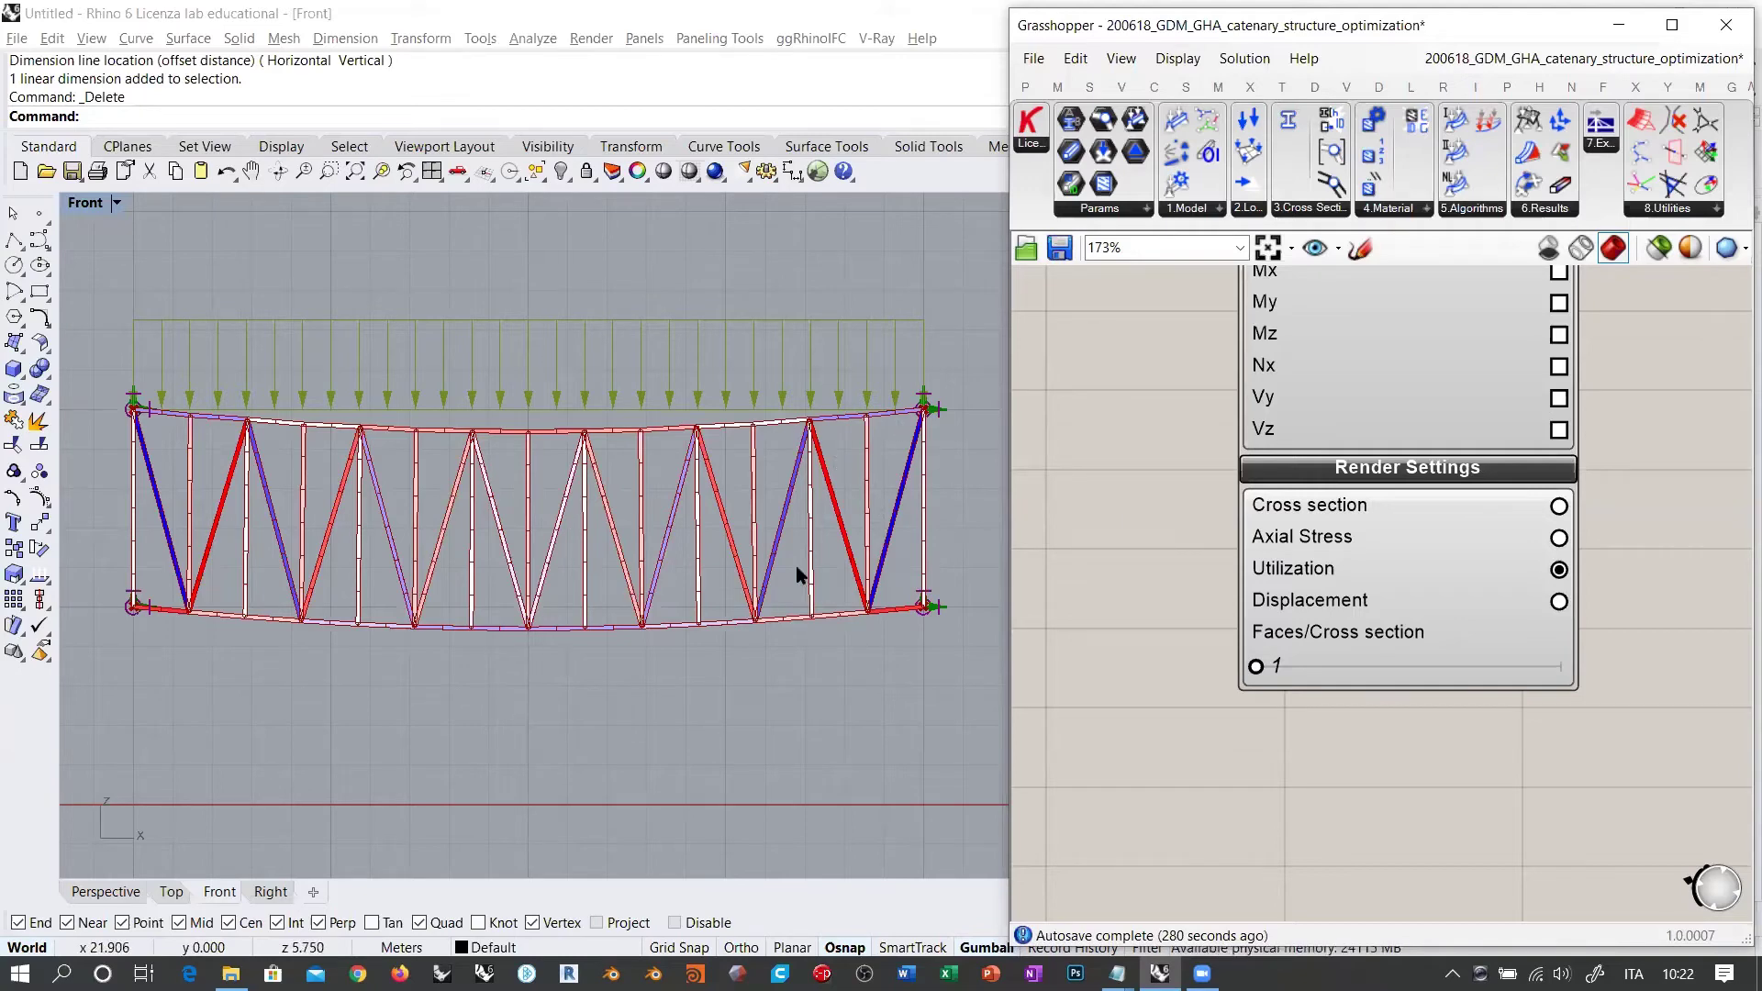
# Step: Add a Mesh parameter and feed it from the Beam View's Meshes of rendered beams output
pyautogui.scroll(-2, 1256, 630)
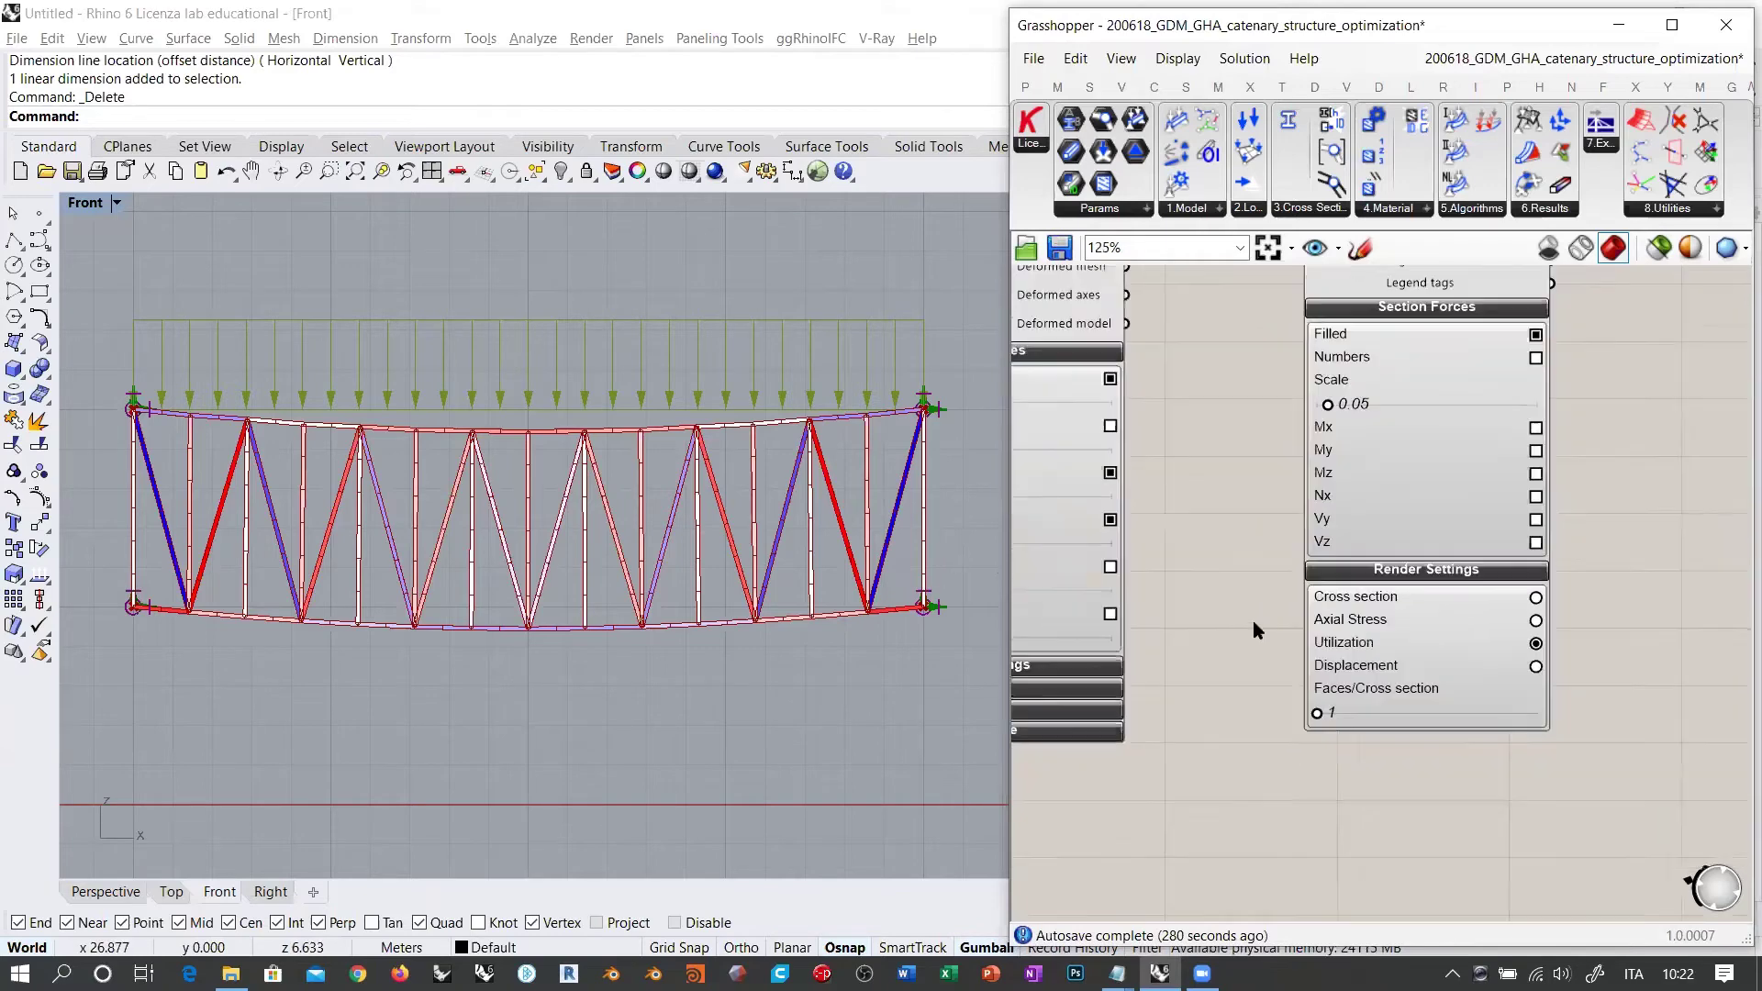
pyautogui.scroll(-1, 1253, 621)
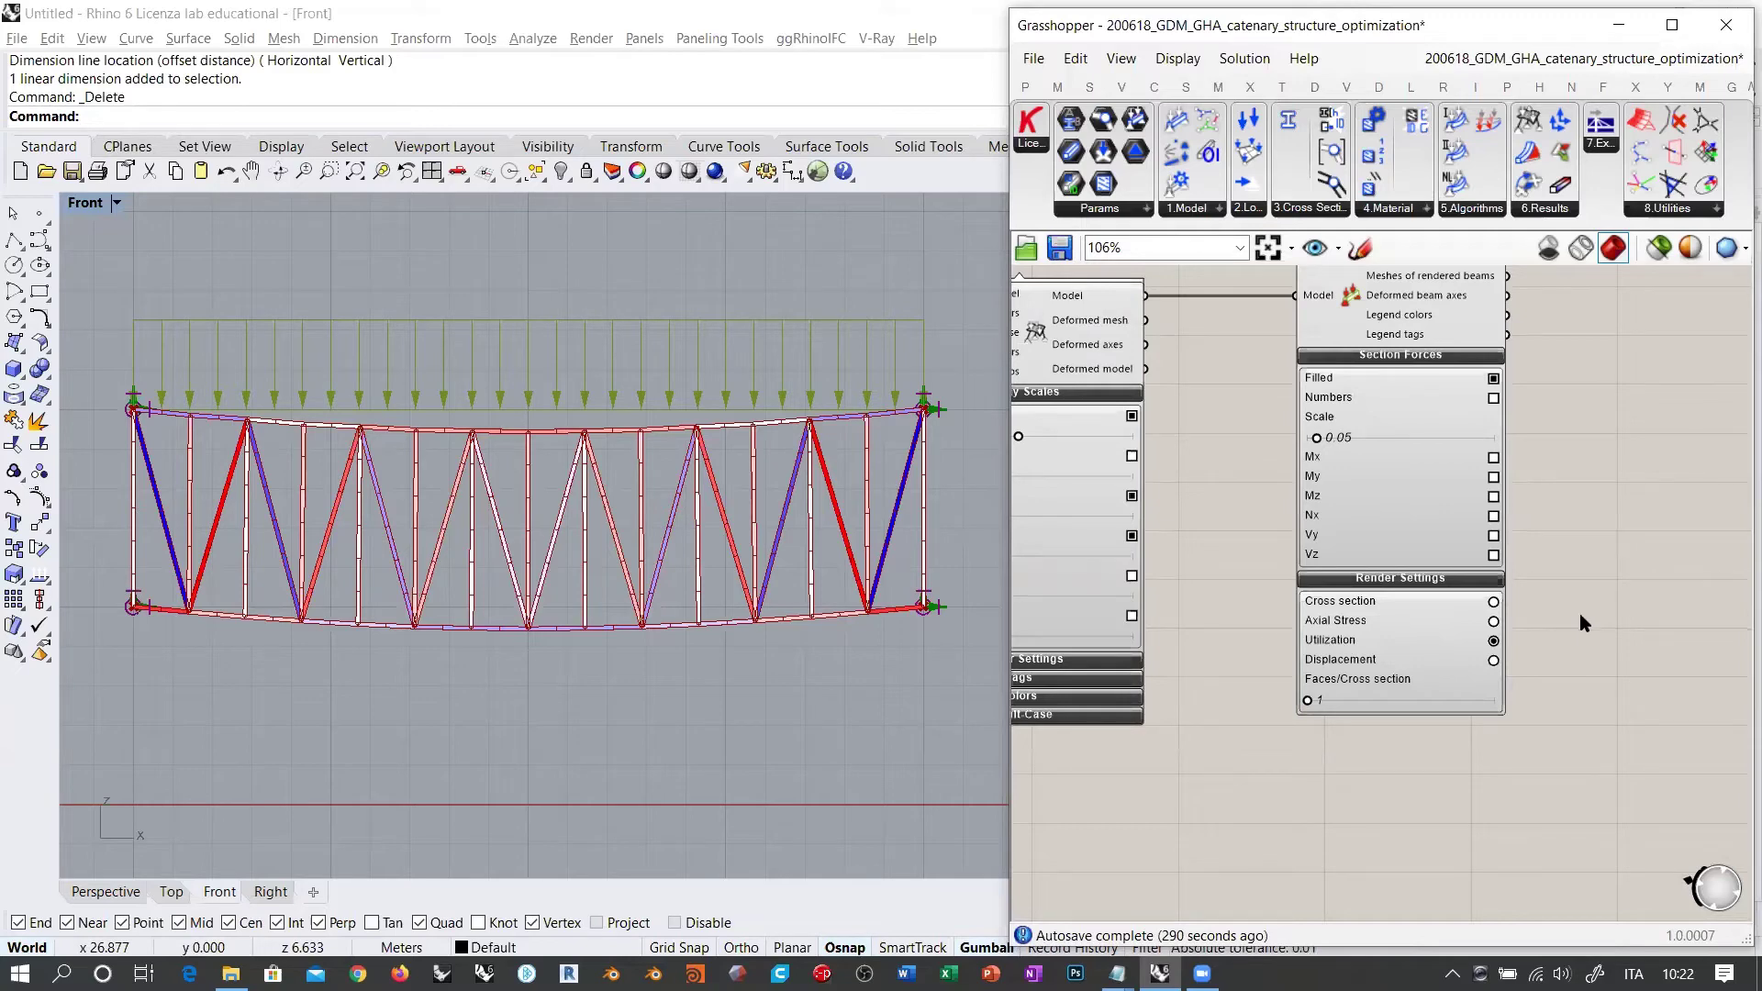
pyautogui.scroll(3, 1571, 617)
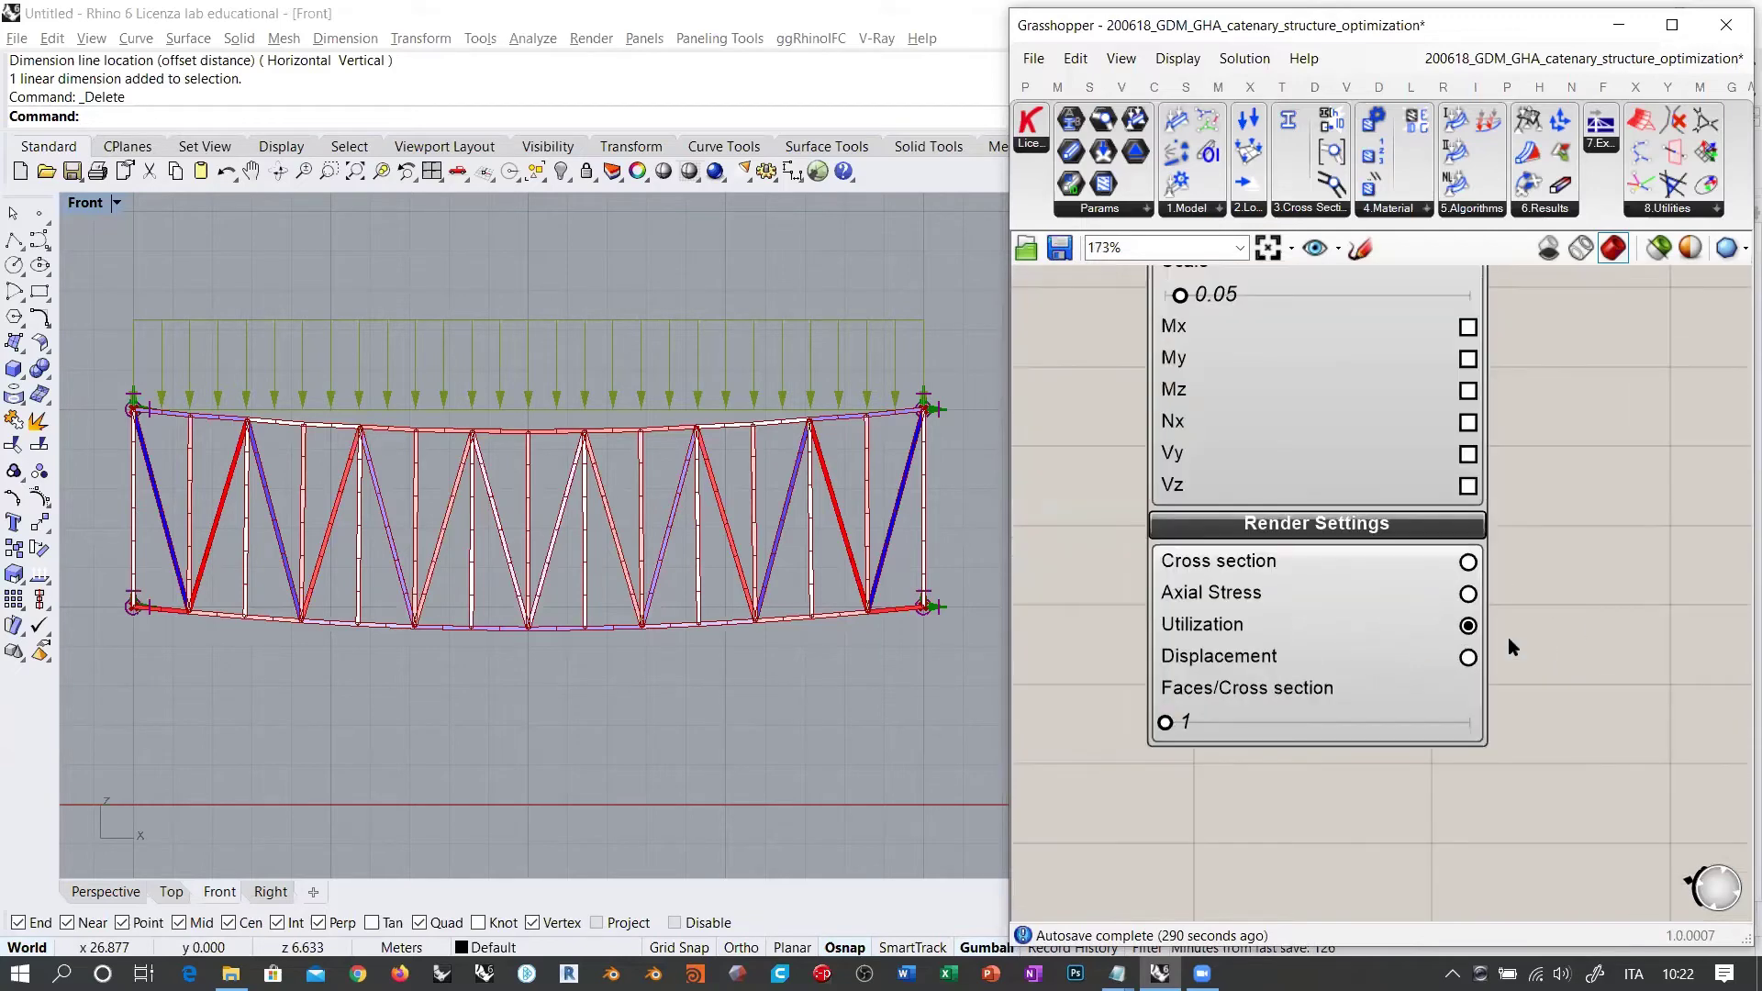
pyautogui.scroll(-2, 1535, 653)
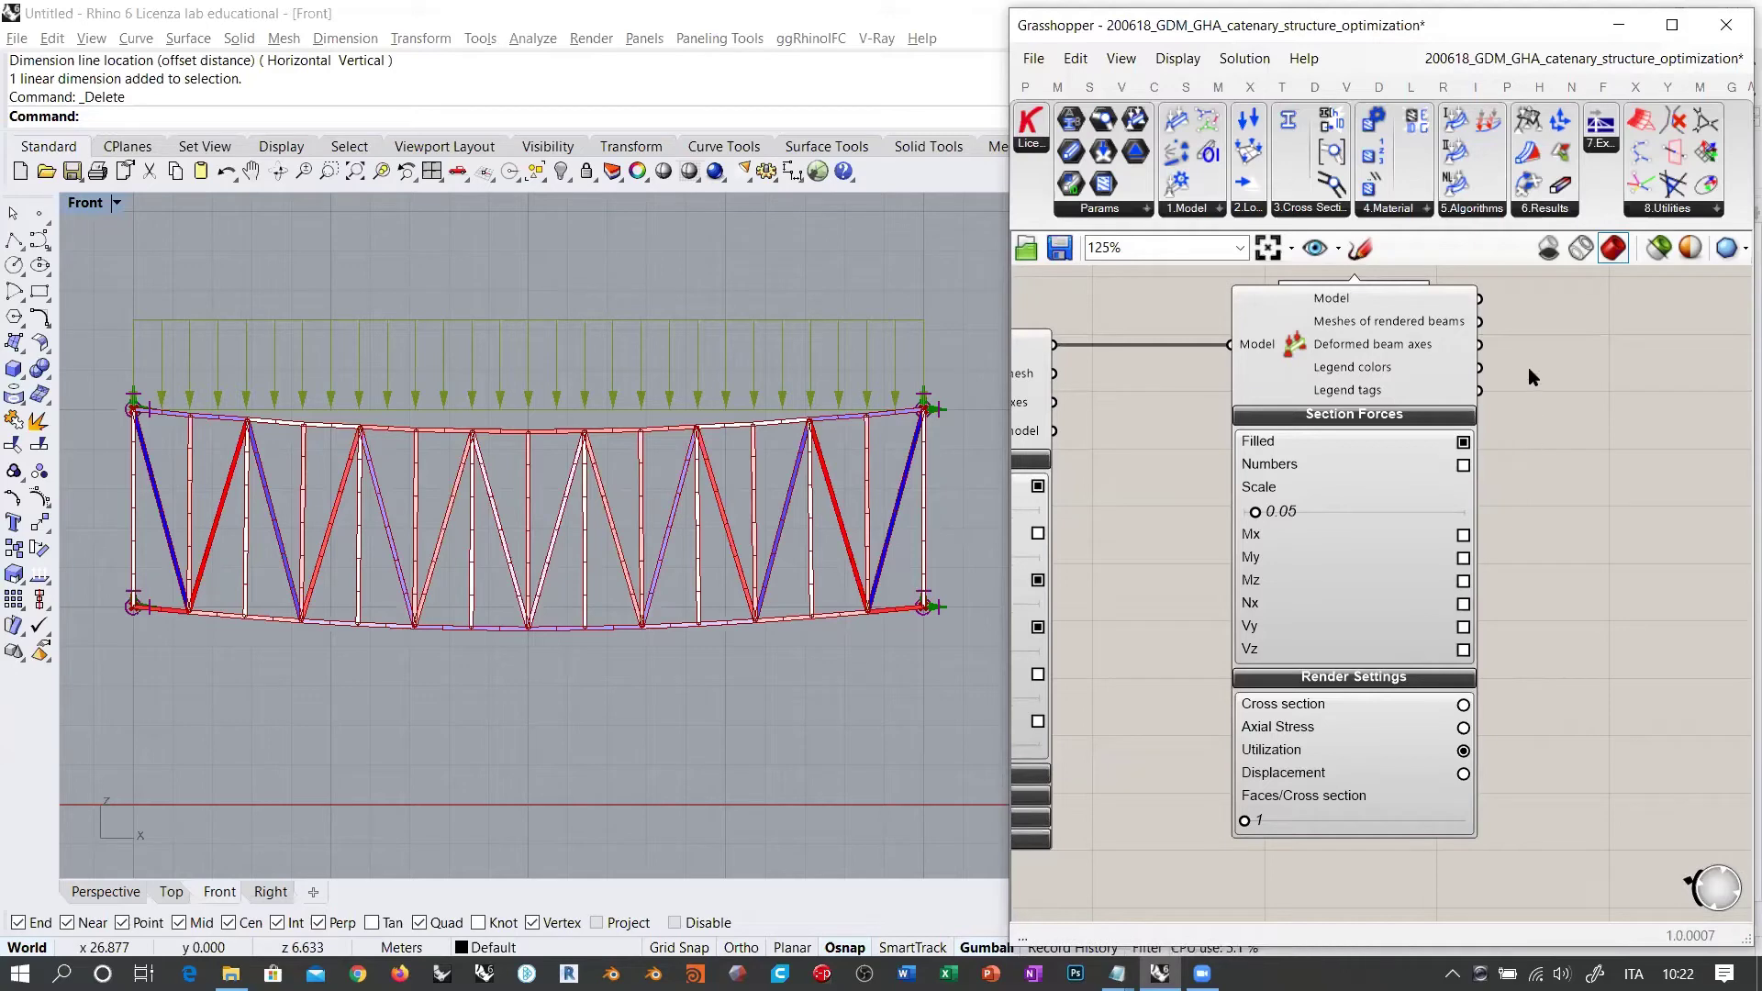
pyautogui.scroll(4, 1462, 511)
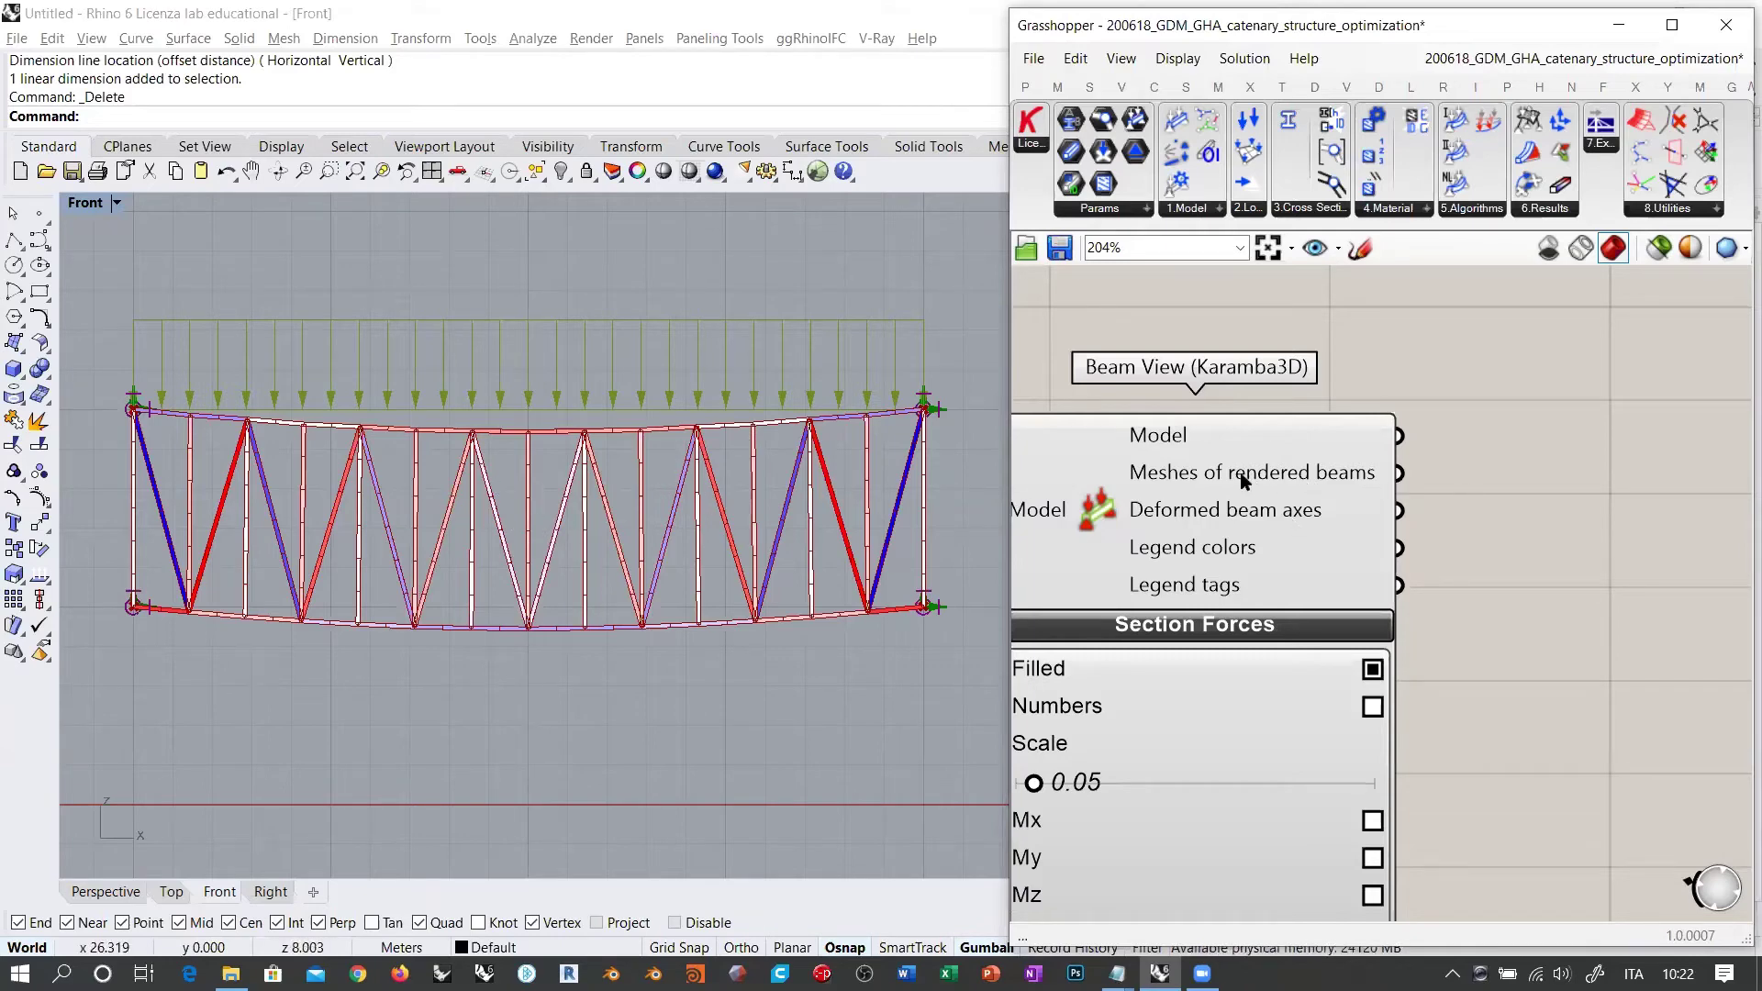
pyautogui.moveTo(1200, 477)
pyautogui.moveTo(1598, 473); pyautogui.dragTo(1457, 517, button='right')
pyautogui.doubleClick(1457, 518)
pyautogui.write('mesh')
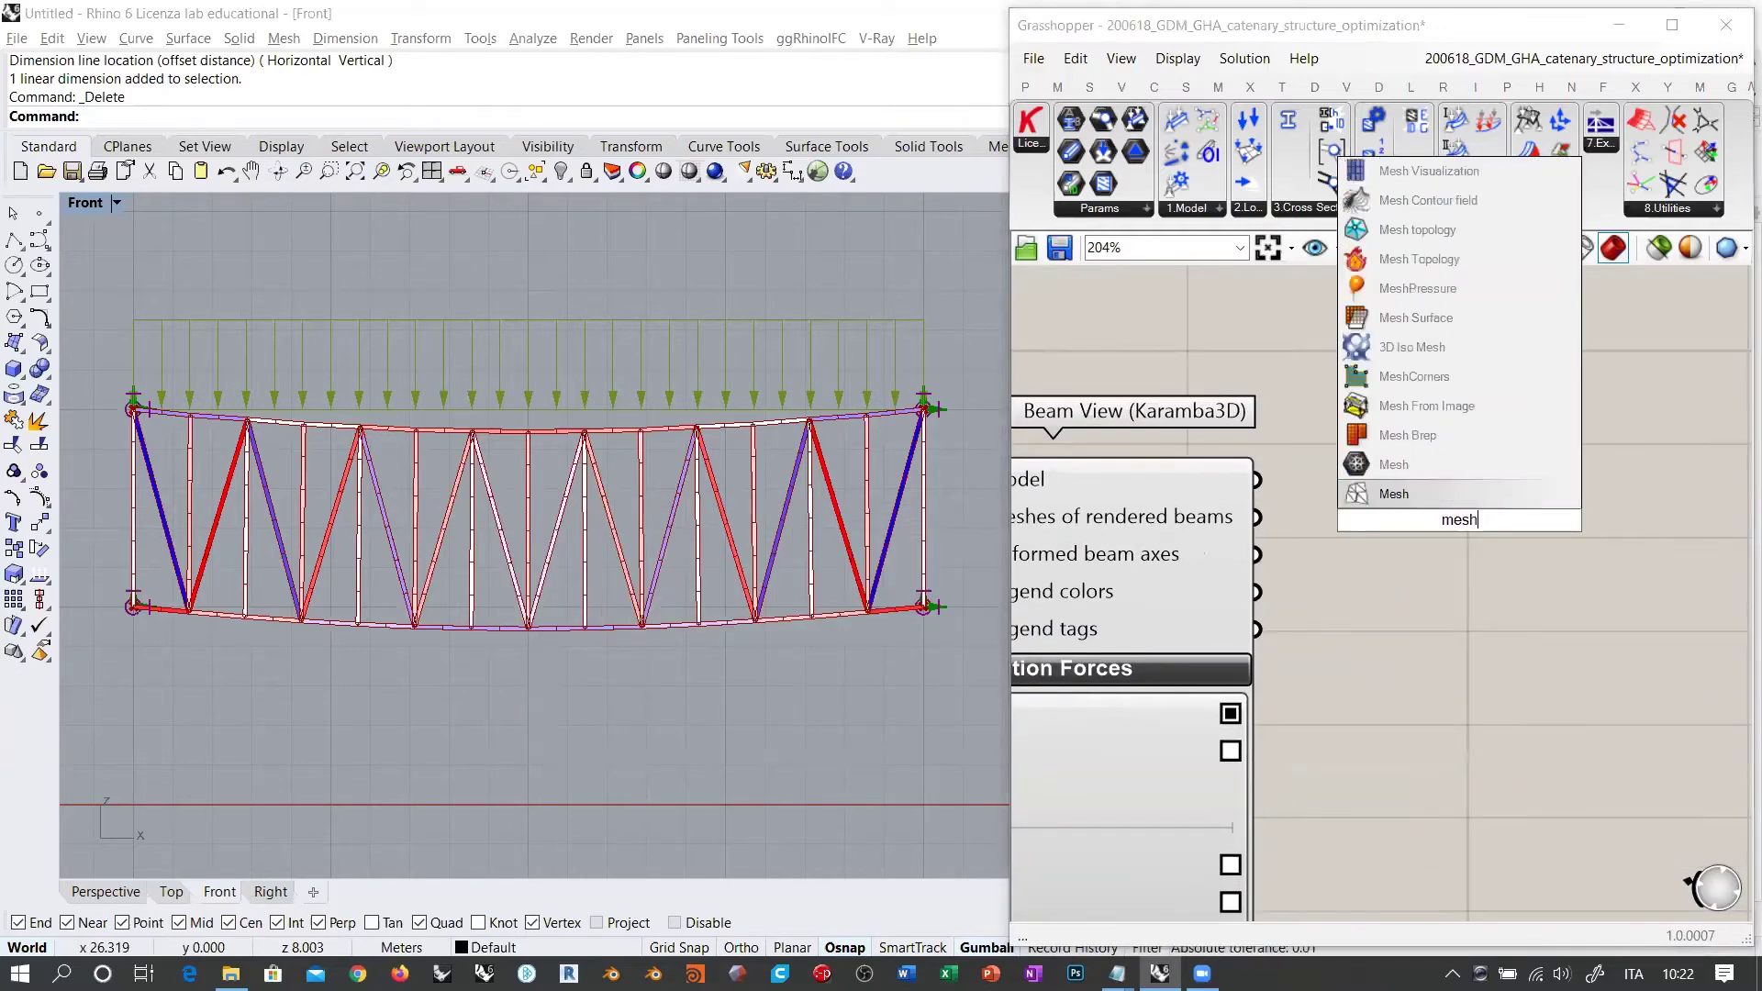
pyautogui.press('Return')
pyautogui.moveTo(1256, 517); pyautogui.dragTo(1408, 519)
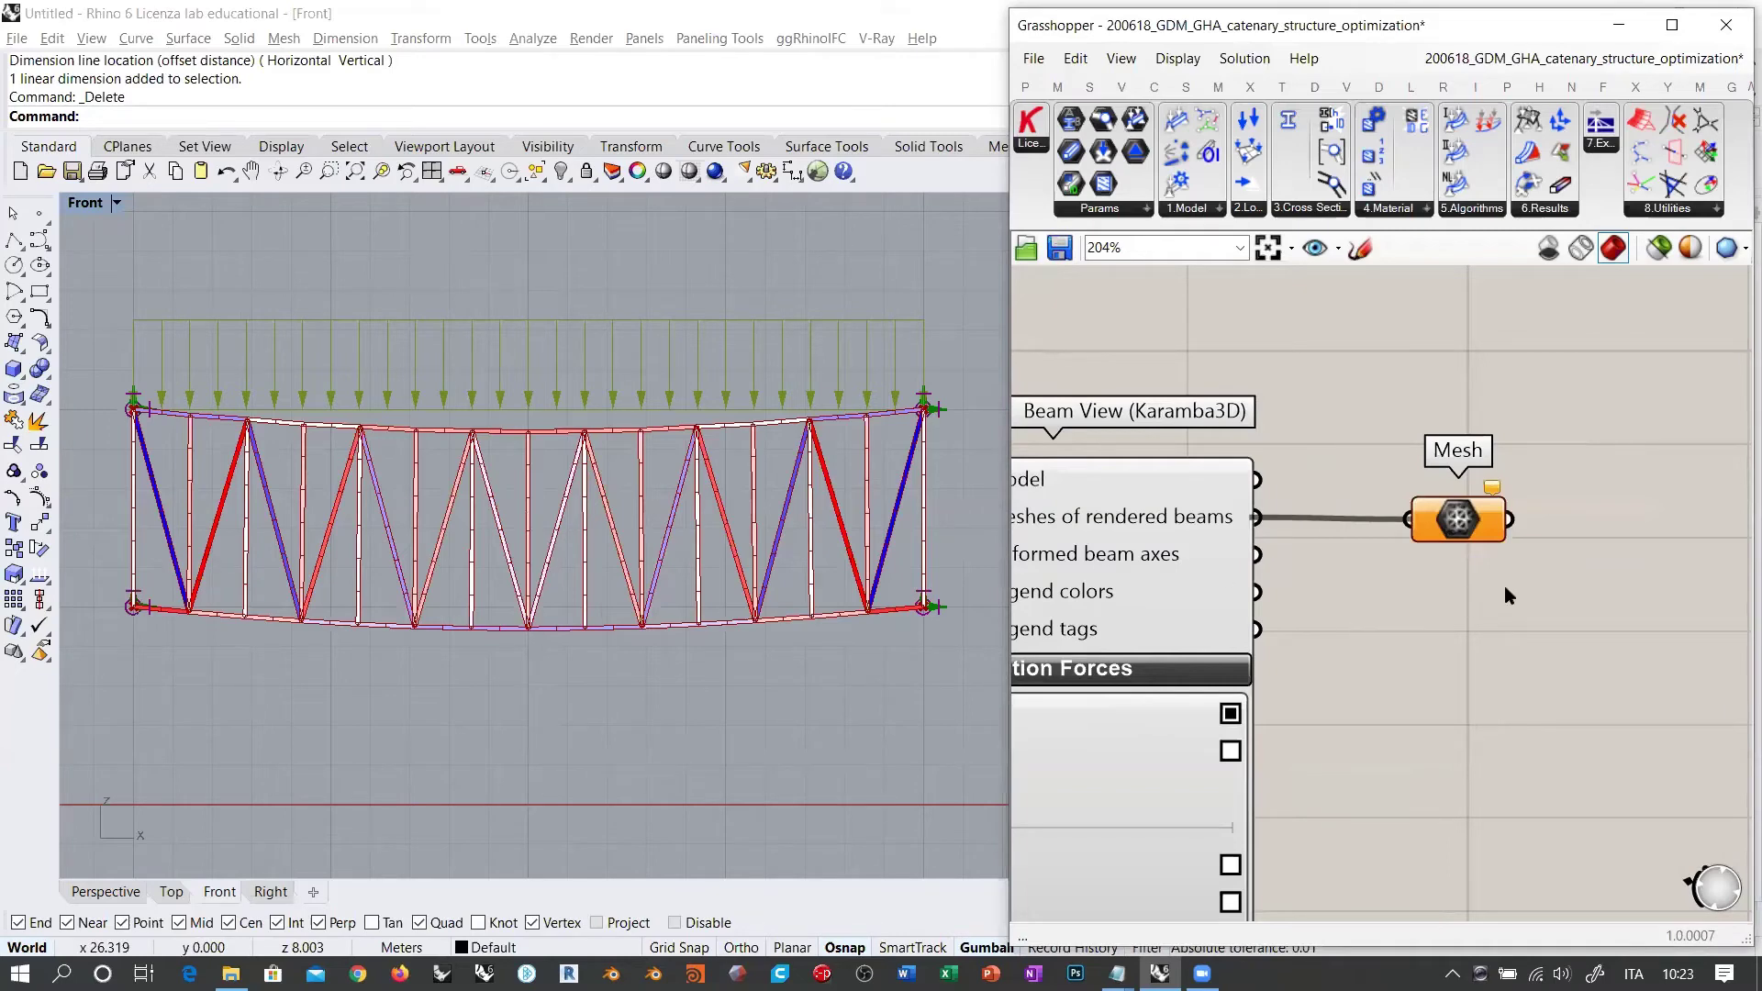
# Step: Turn off the preview of the Beam View component
pyautogui.scroll(-2, 1505, 585)
pyautogui.click(1233, 515)
pyautogui.hotkey('ctrl', 'q')
pyautogui.click(1083, 500)
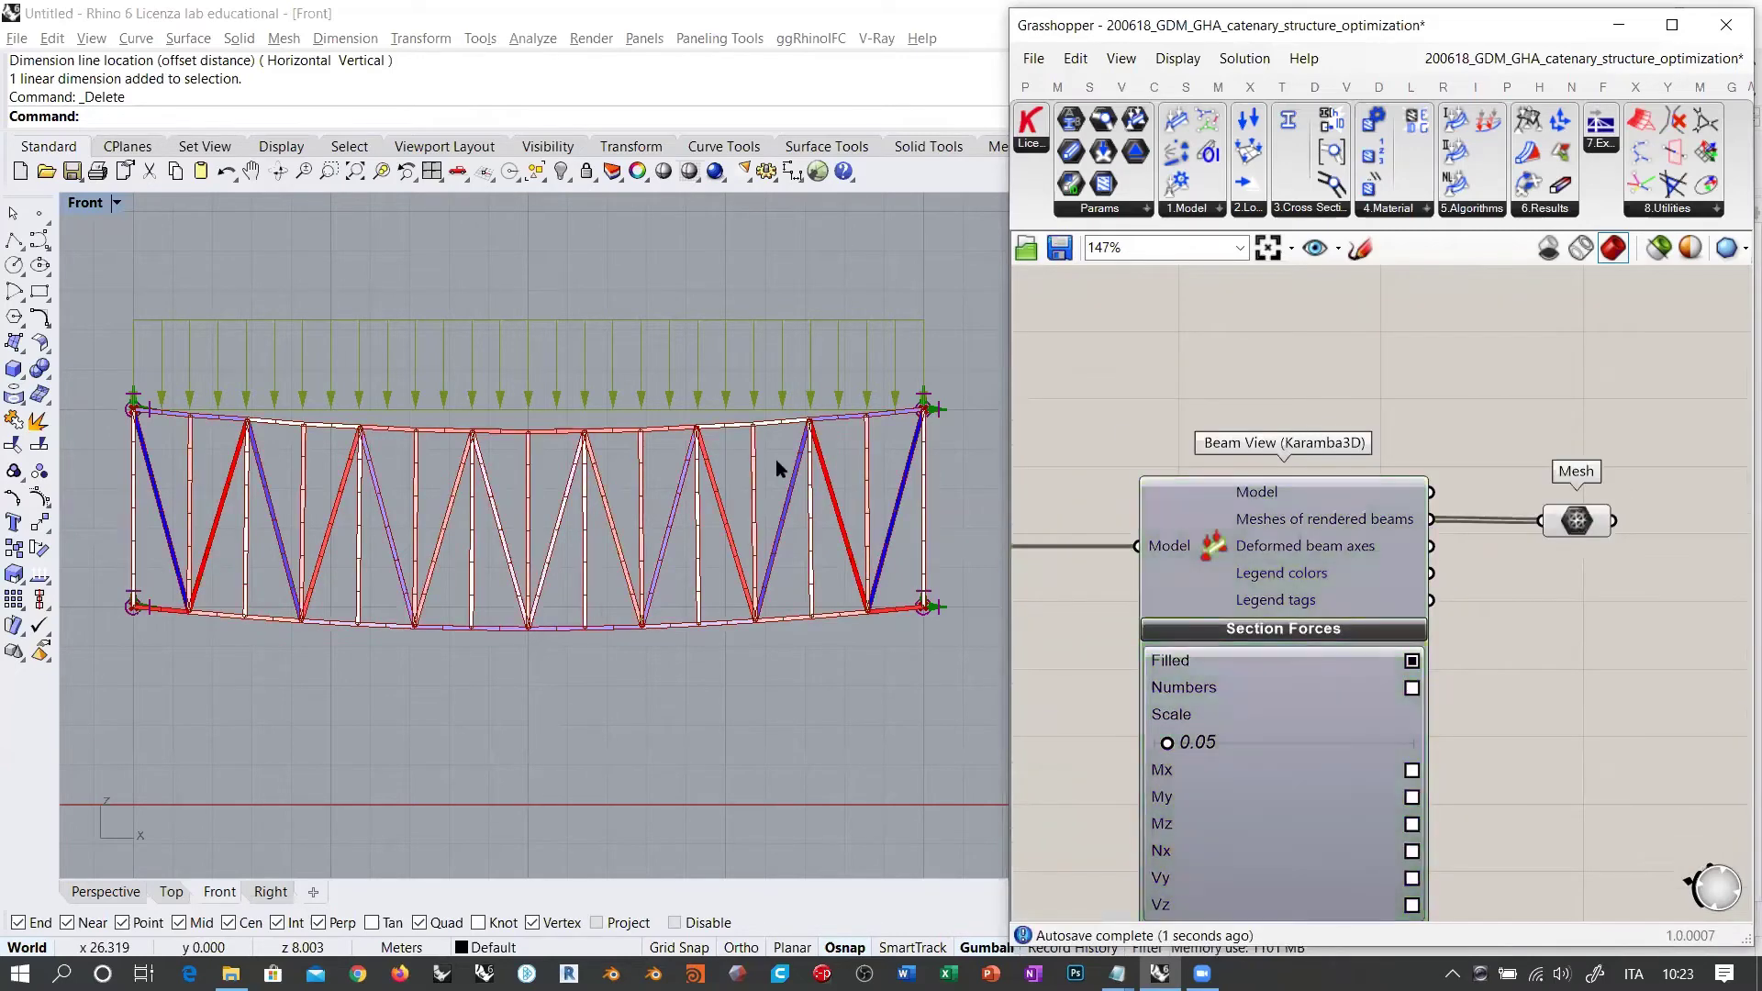
# Step: Check the collected beam meshes in the Front viewport, and delete the Mesh parameter
pyautogui.moveTo(1576, 529); pyautogui.dragTo(1566, 528)
pyautogui.click(1571, 582)
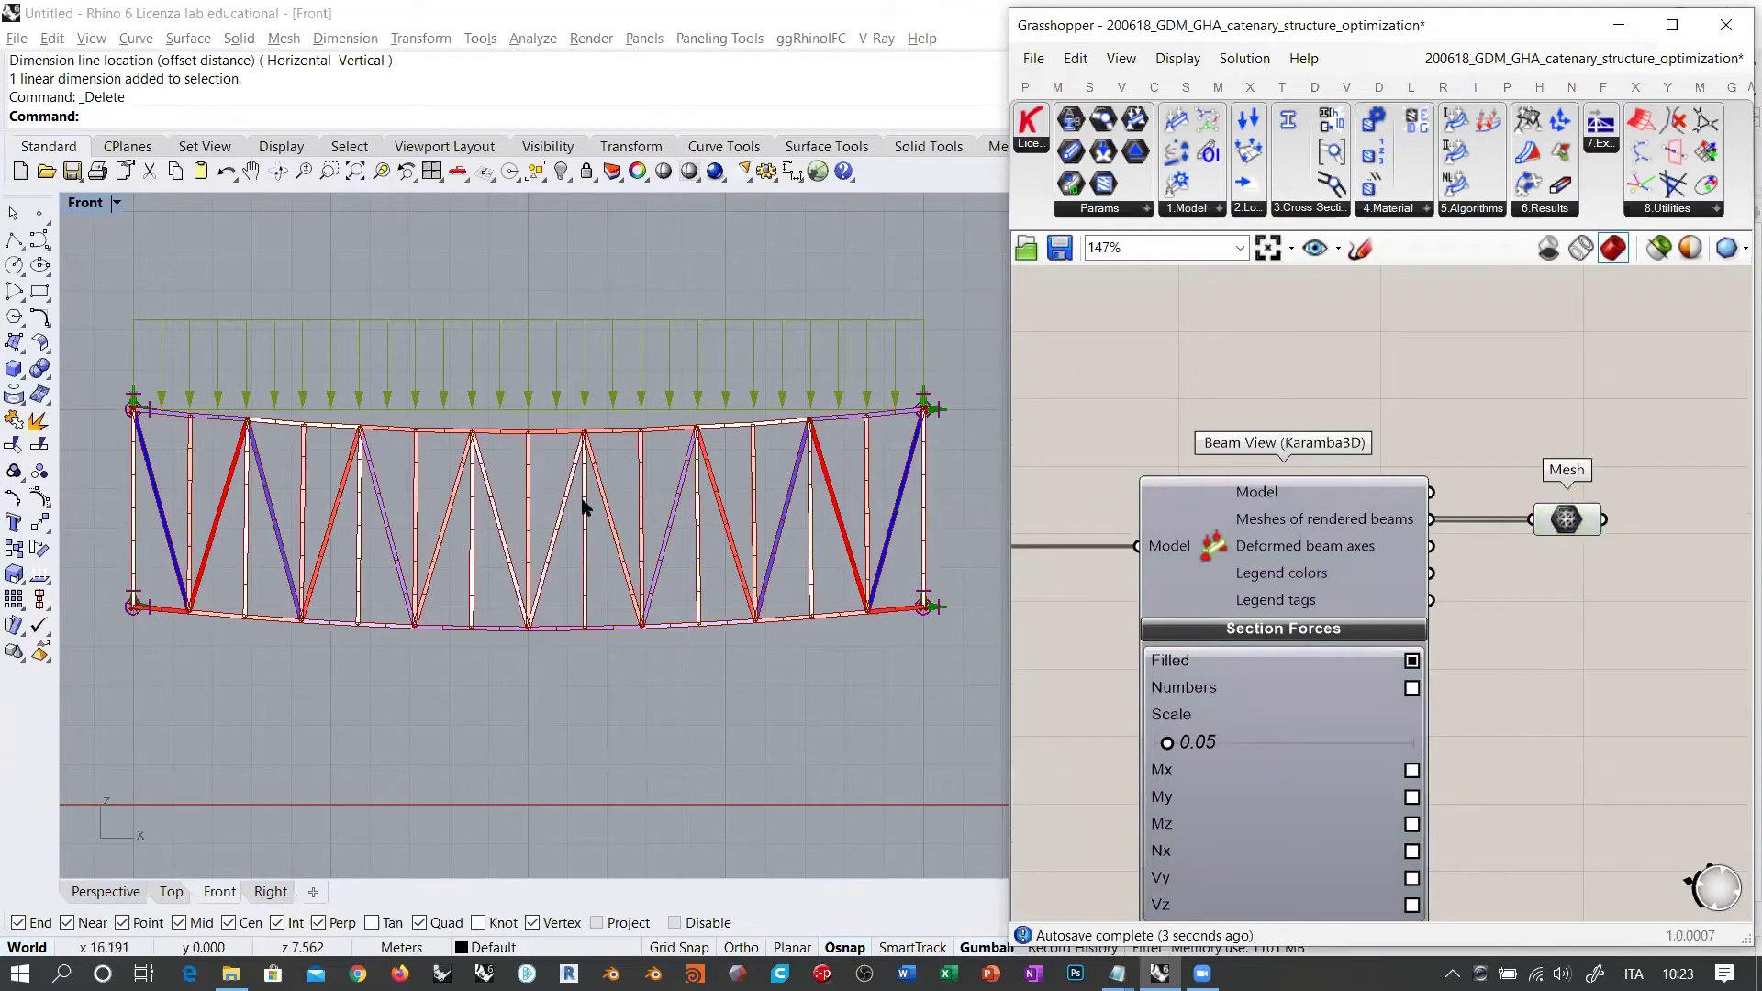
pyautogui.click(601, 503)
pyautogui.scroll(2, 535, 492)
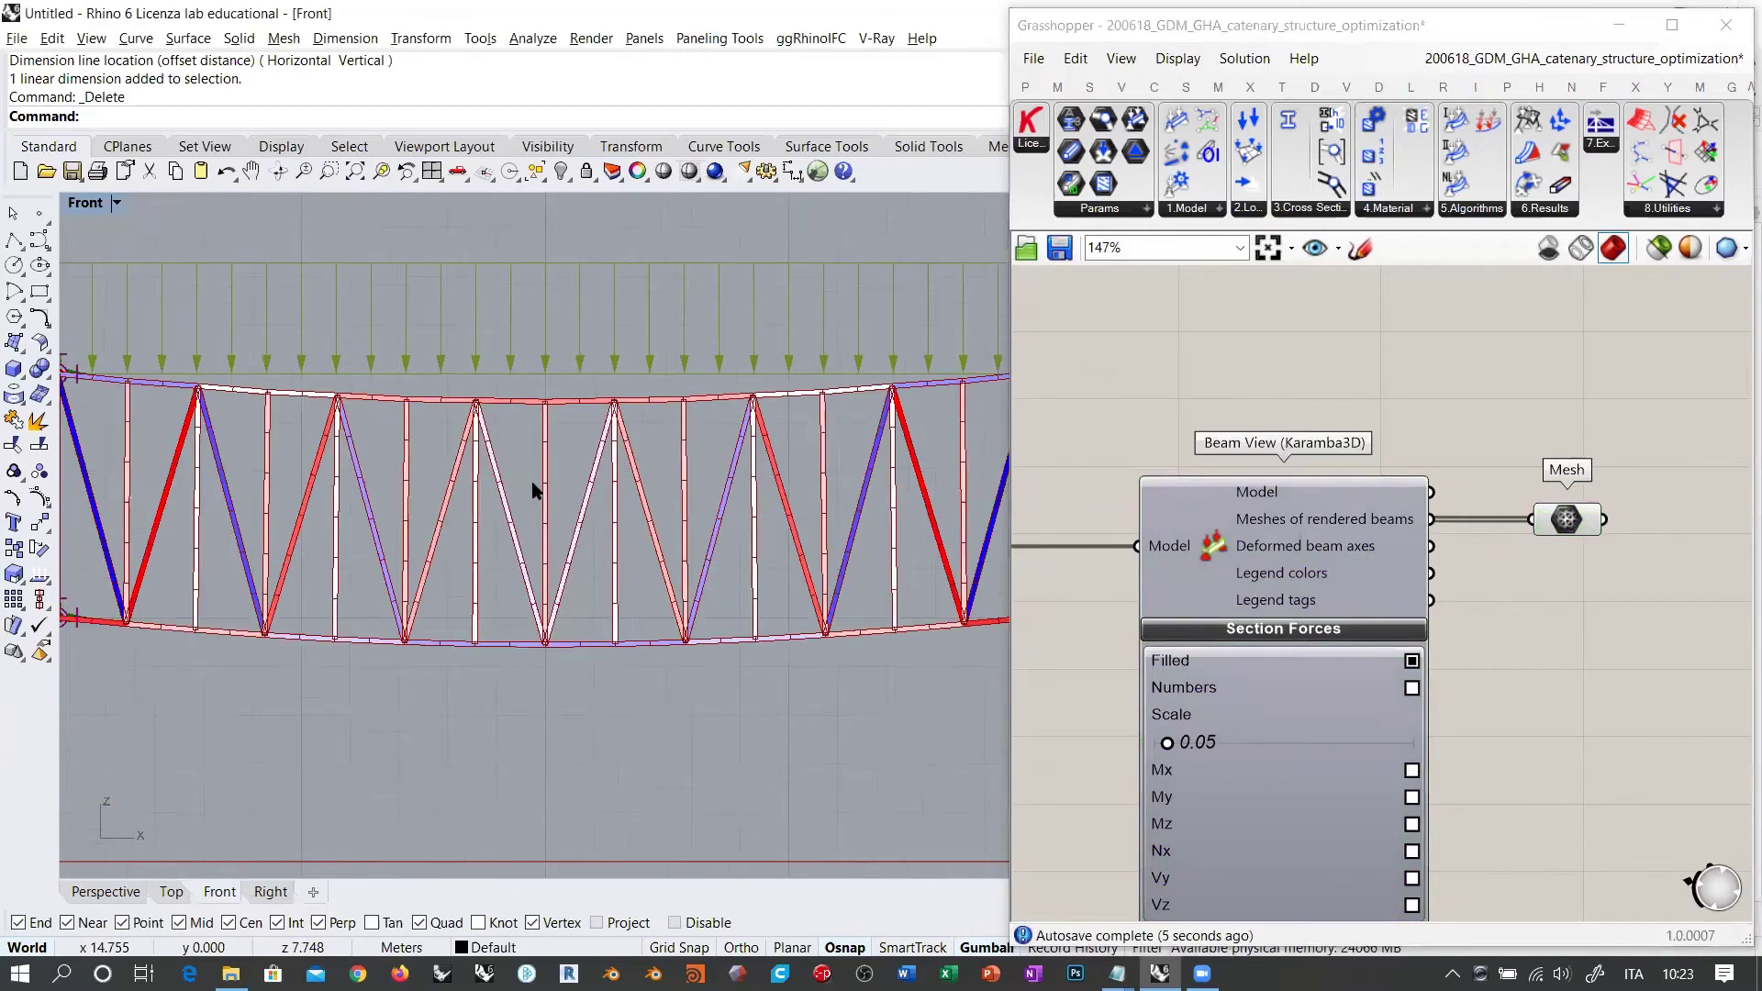
pyautogui.scroll(-2, 535, 491)
pyautogui.moveTo(1568, 520); pyautogui.dragTo(1604, 388)
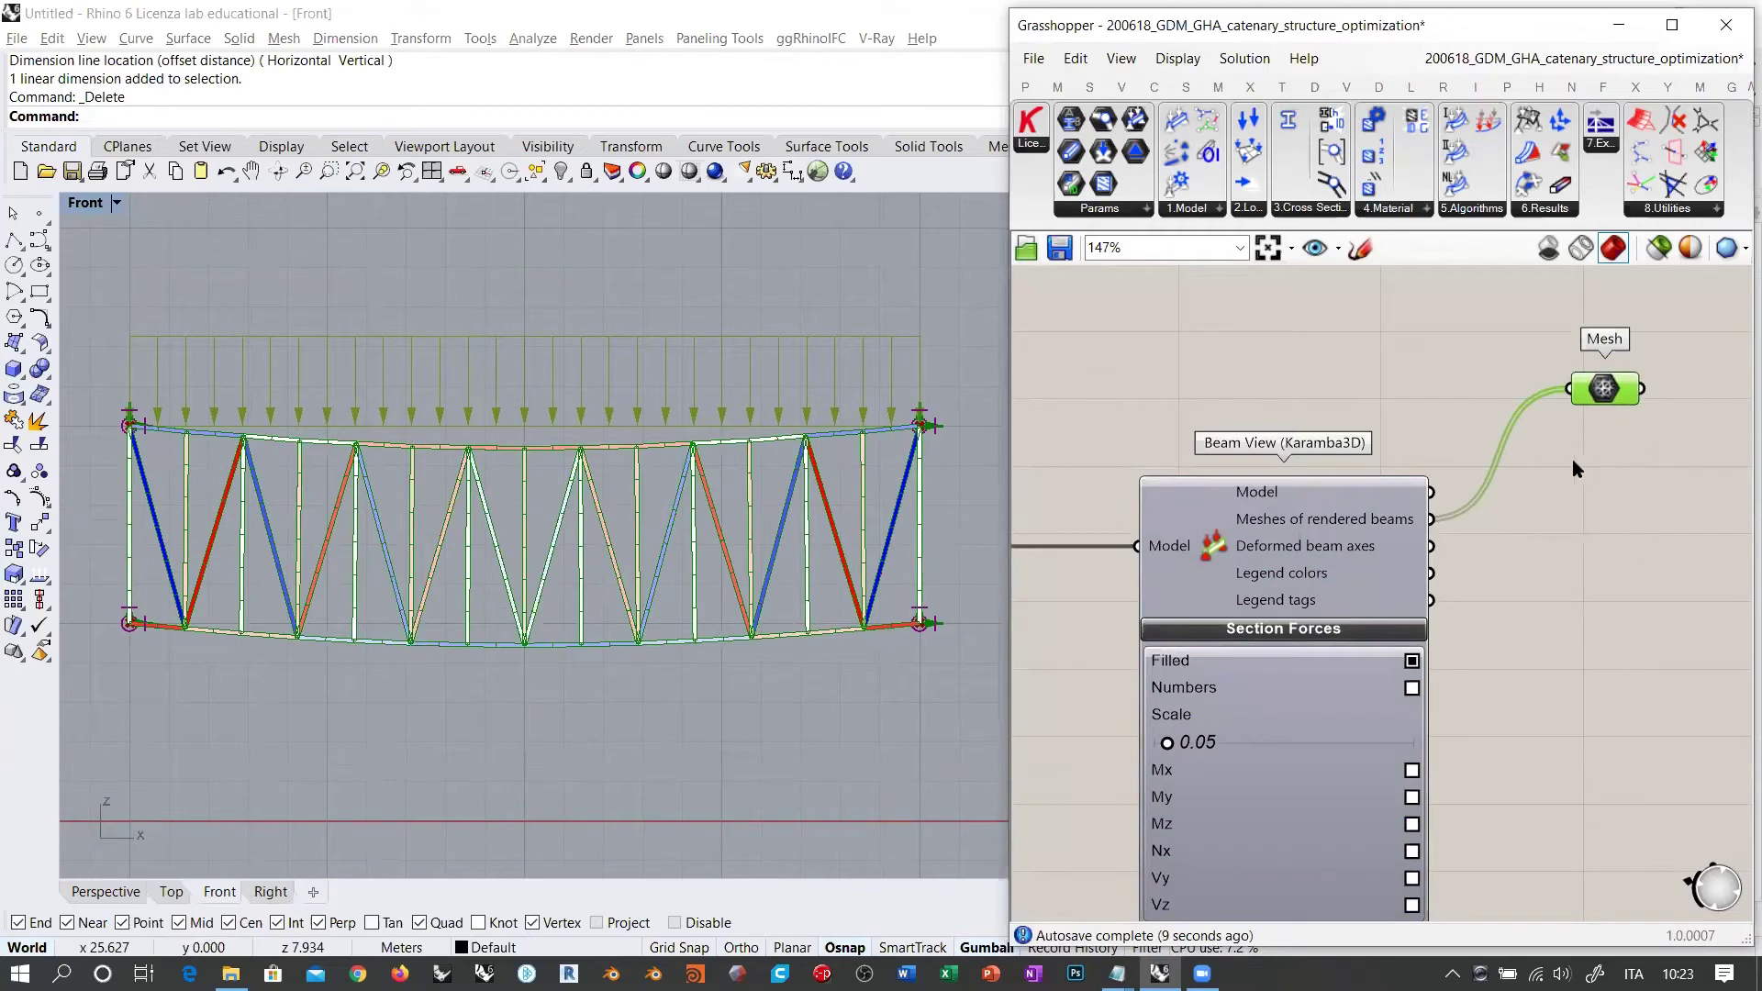
pyautogui.moveTo(1578, 458); pyautogui.dragTo(1502, 492, button='right')
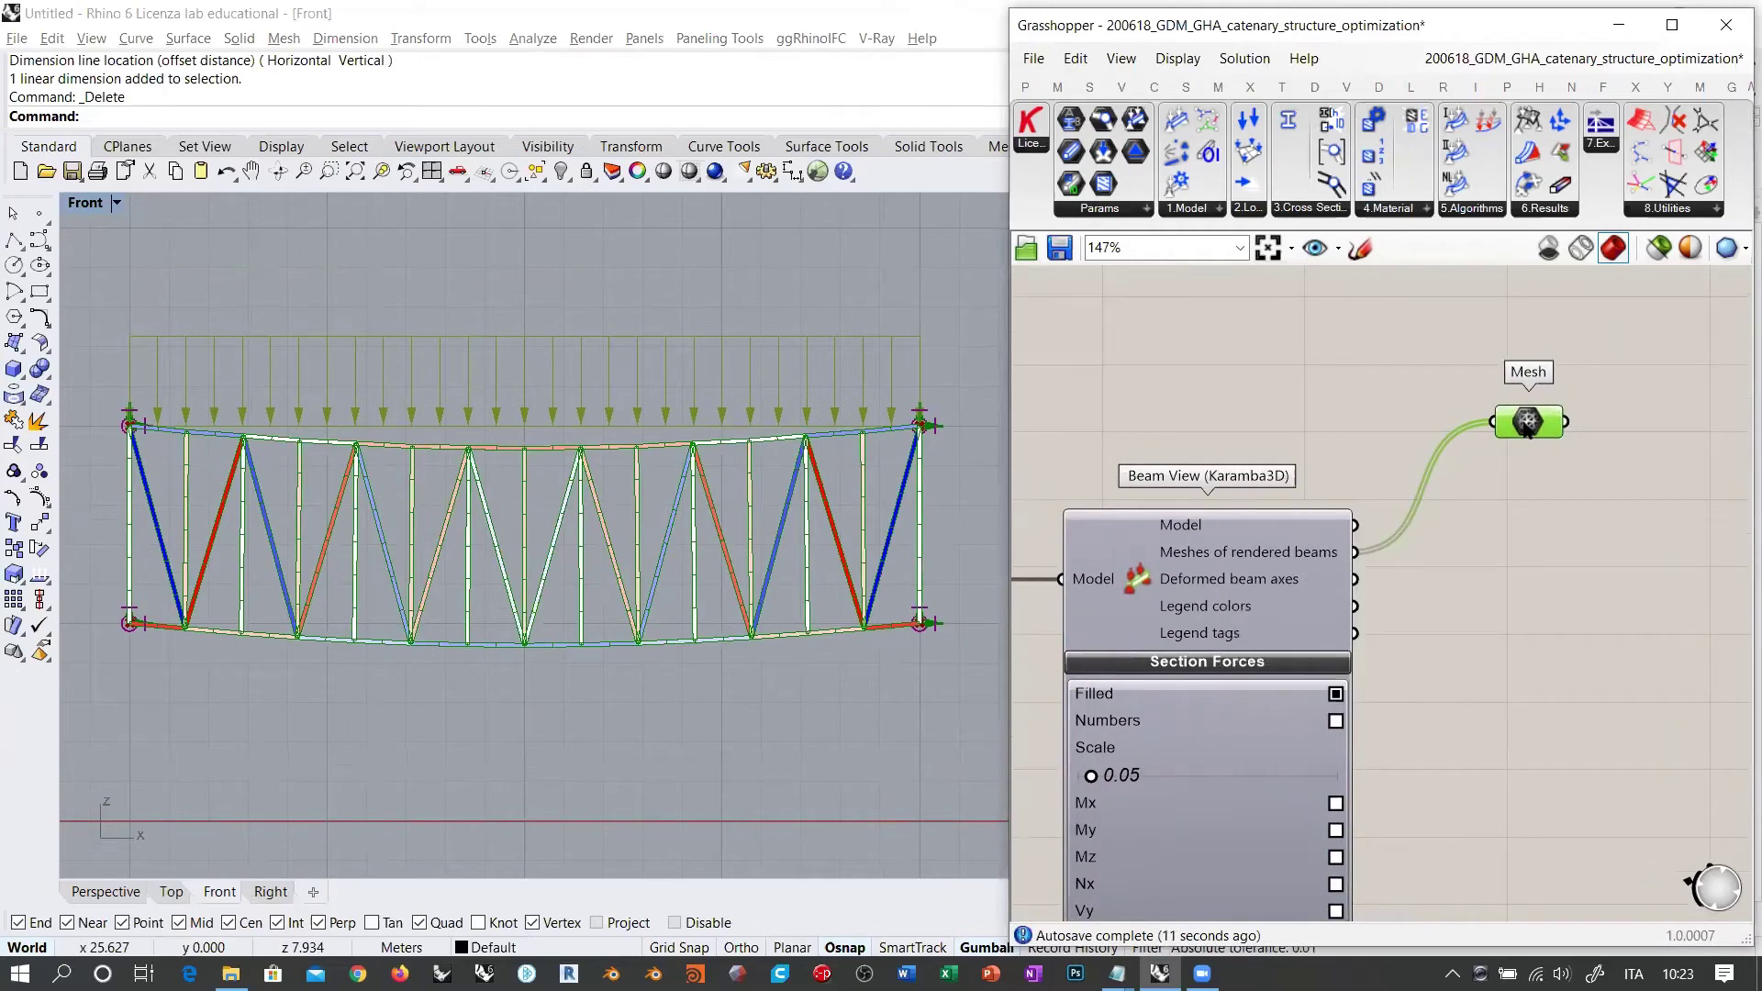
pyautogui.press('Delete')
# Step: Add a Curve parameter beside the Beam View and feed it from the Deformed beam axes output
pyautogui.doubleClick(1478, 591)
pyautogui.write('curve')
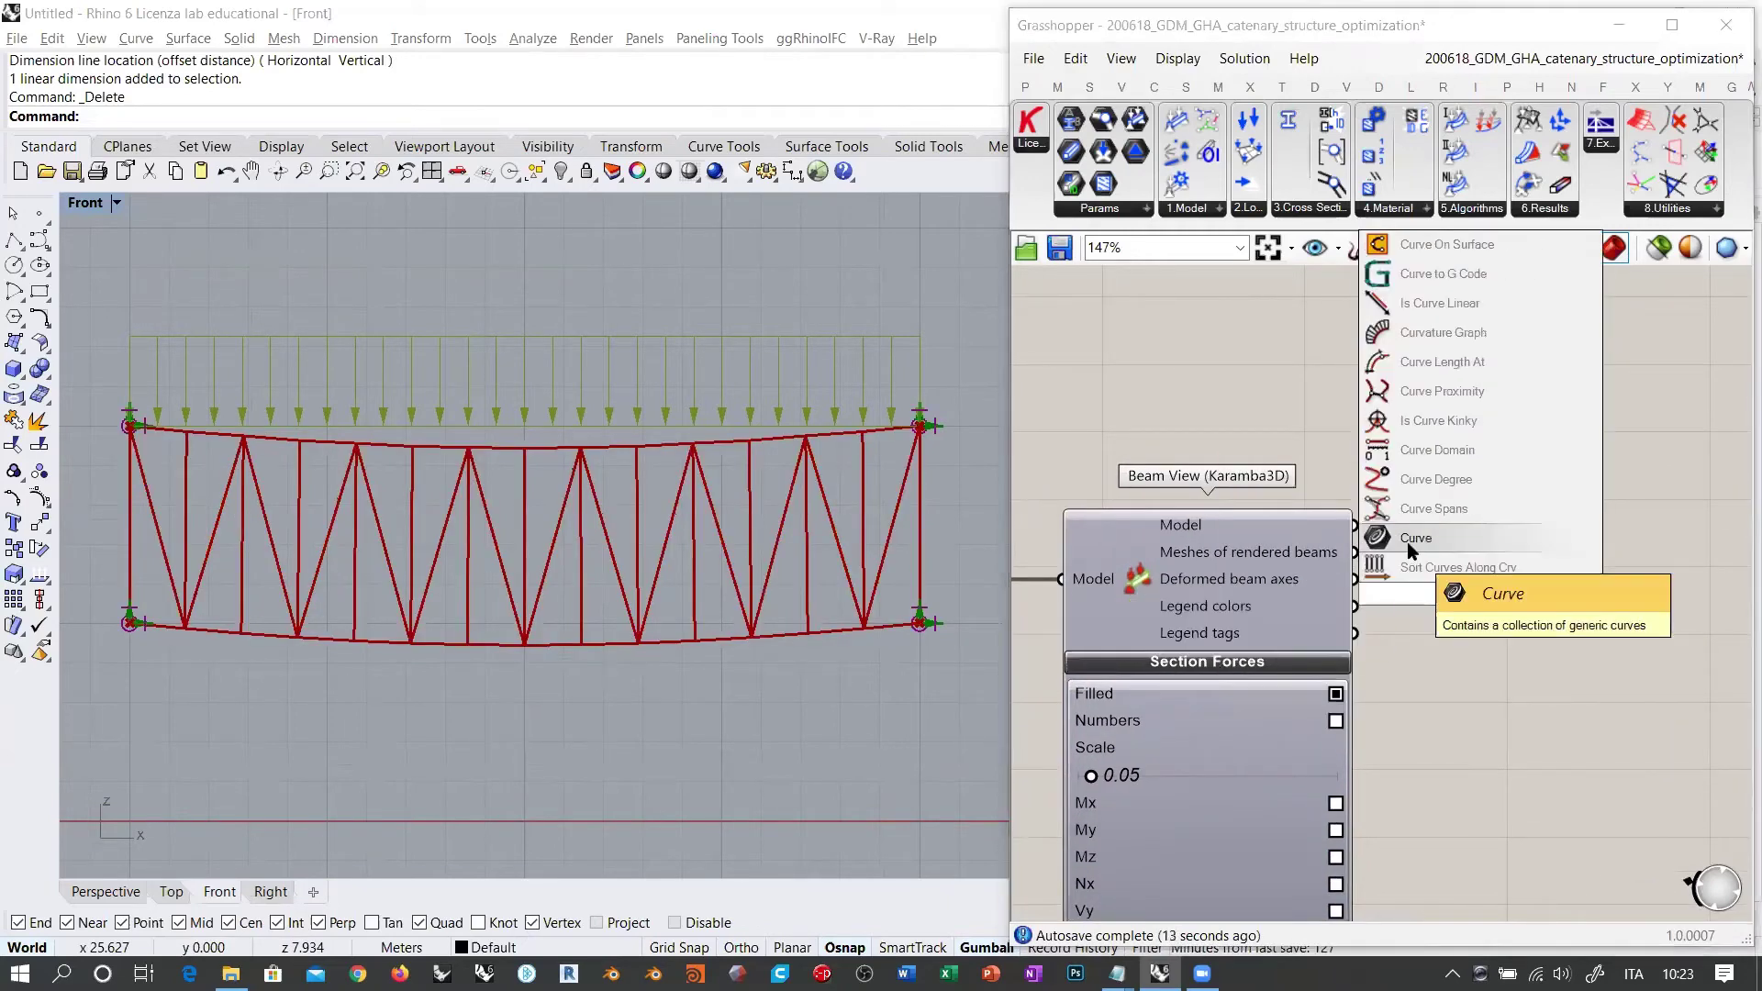
pyautogui.click(1413, 538)
pyautogui.moveTo(1355, 578); pyautogui.dragTo(1446, 594)
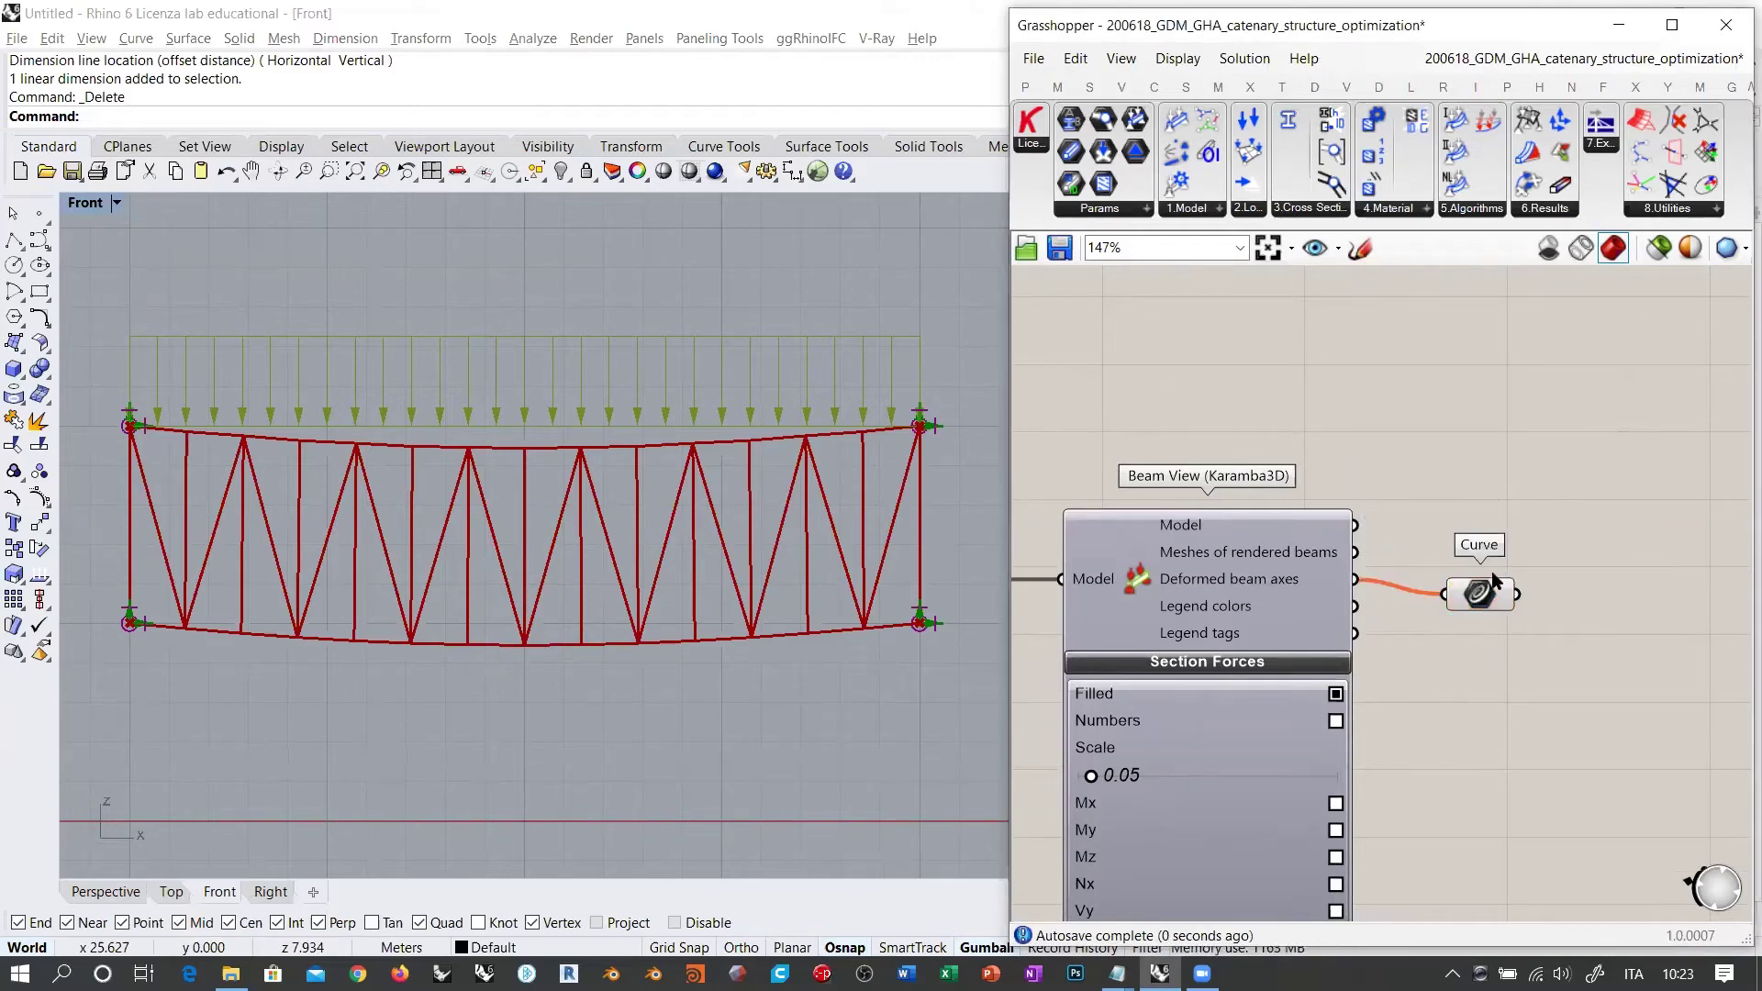
pyautogui.moveTo(1491, 595); pyautogui.dragTo(1490, 580)
pyautogui.scroll(2, 1429, 593)
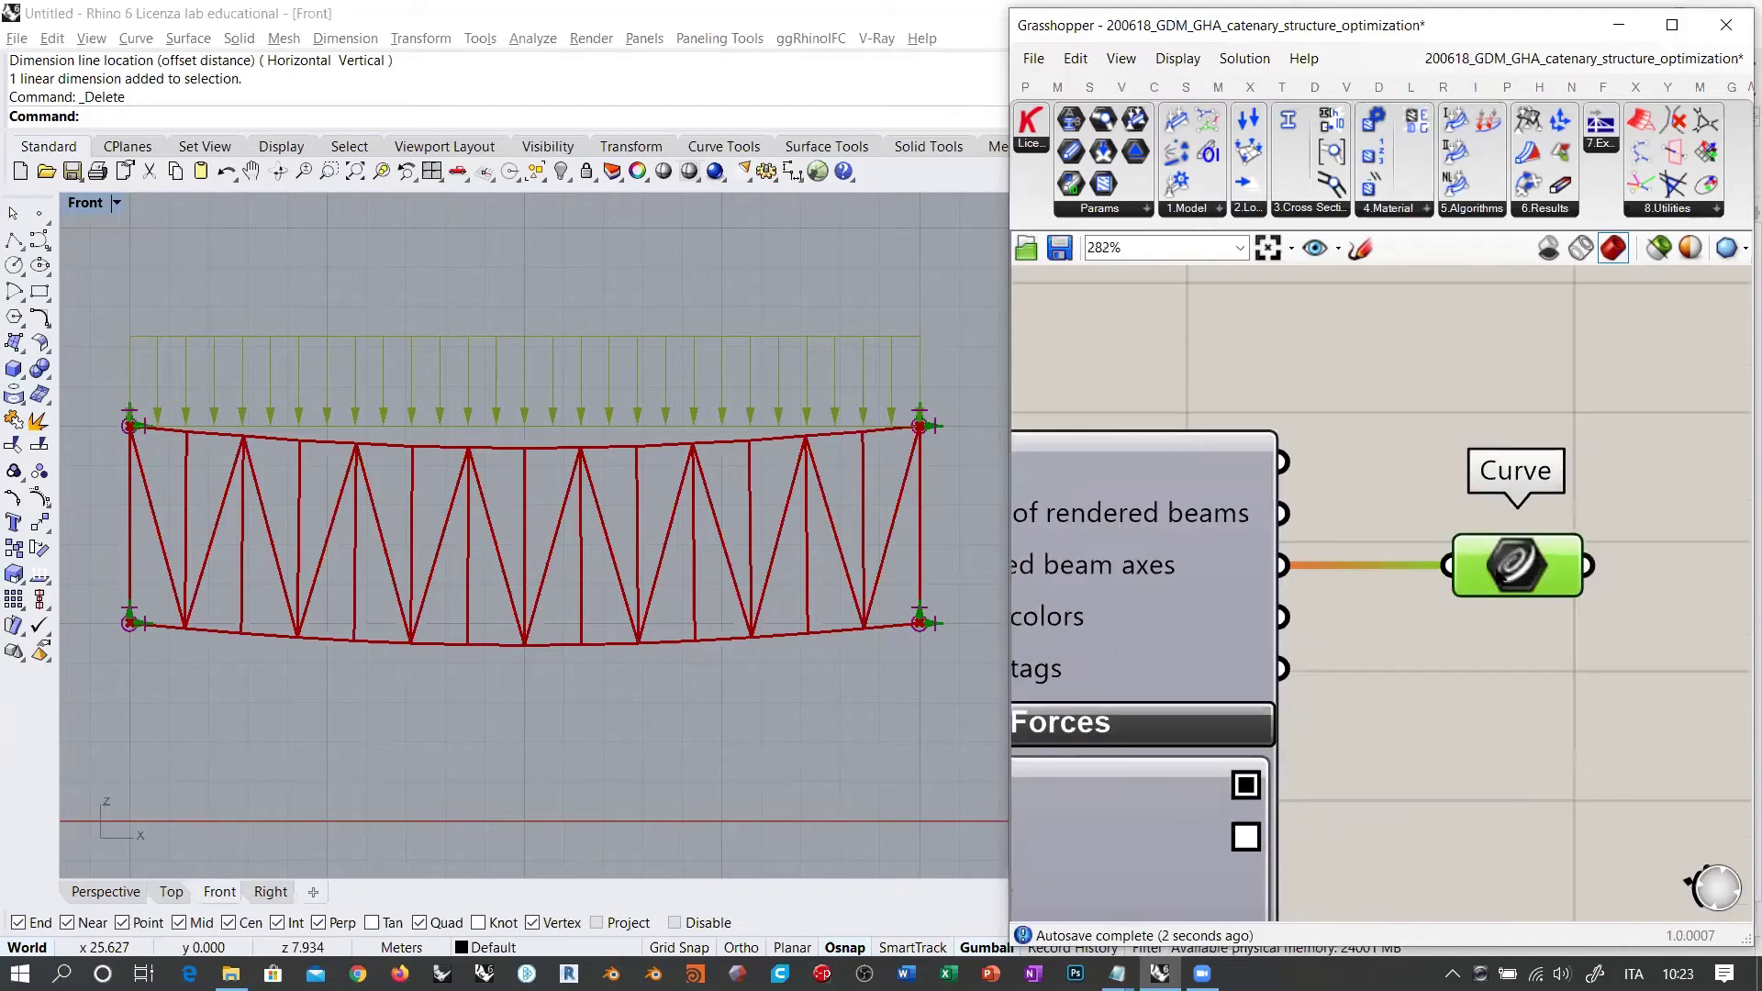
pyautogui.moveTo(1364, 587); pyautogui.dragTo(1473, 583, button='right')
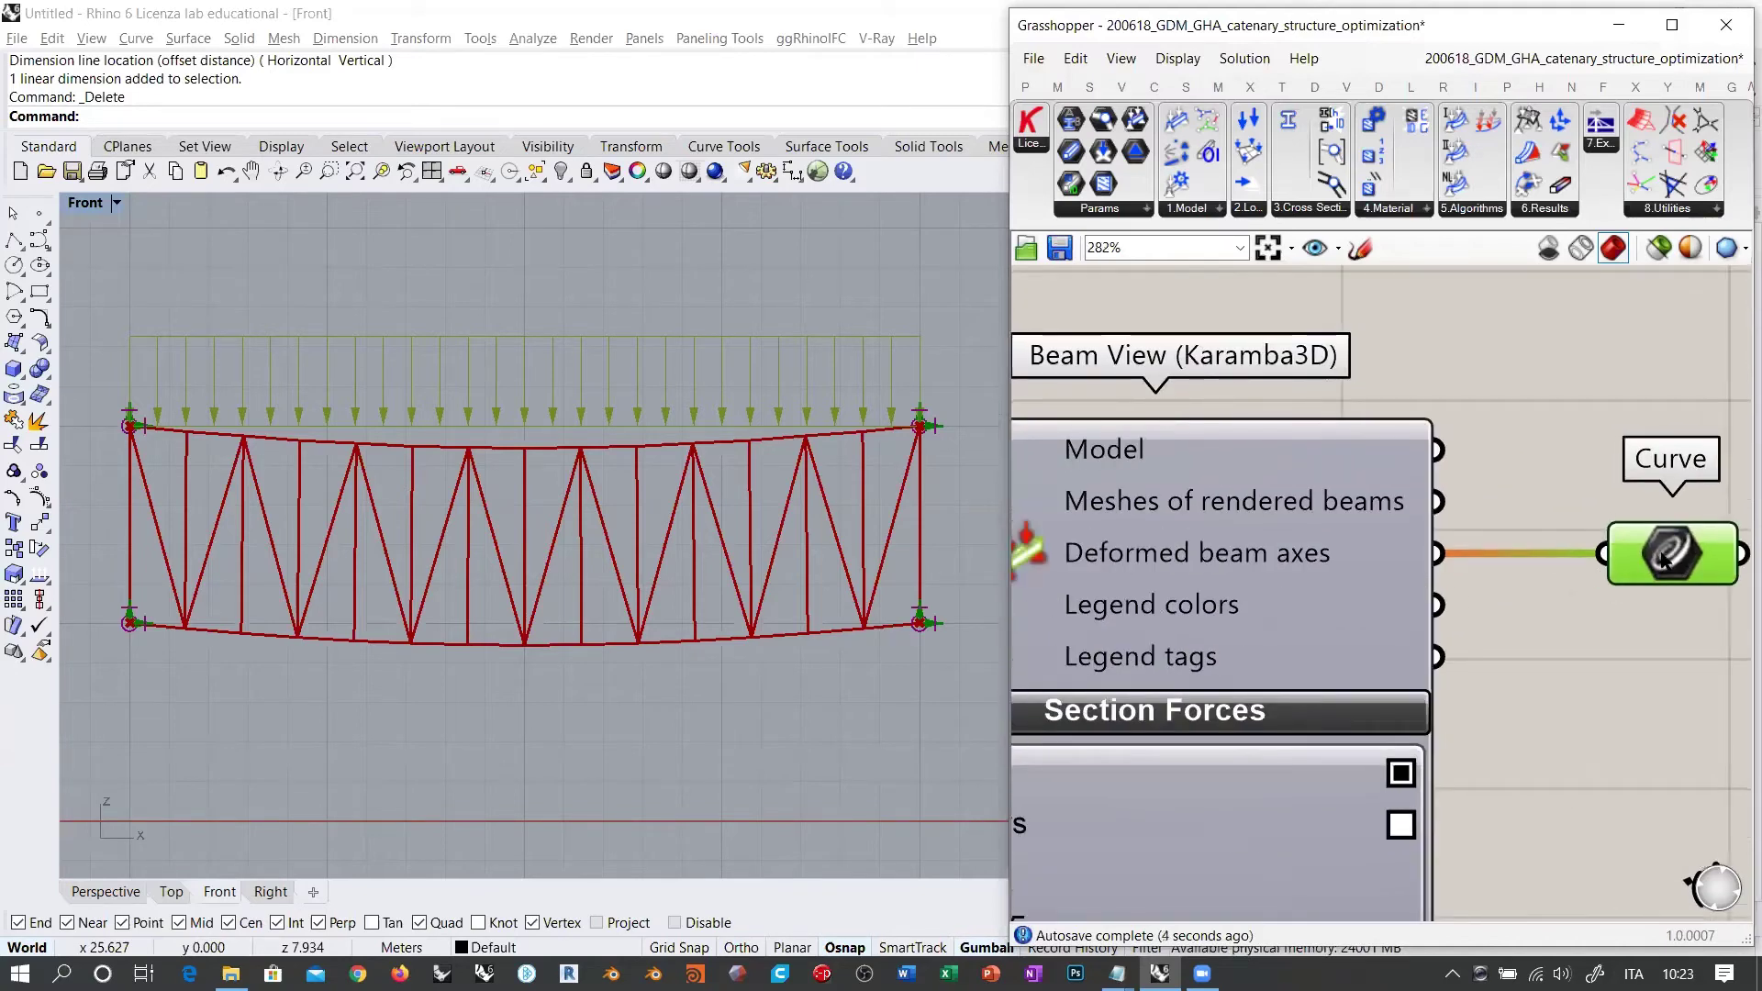
# Step: Collect the Model View's Deformed axes in a Curve parameter to preview them, and delete that parameter
pyautogui.scroll(-3, 1665, 560)
pyautogui.moveTo(1115, 510); pyautogui.dragTo(1344, 505, button='right')
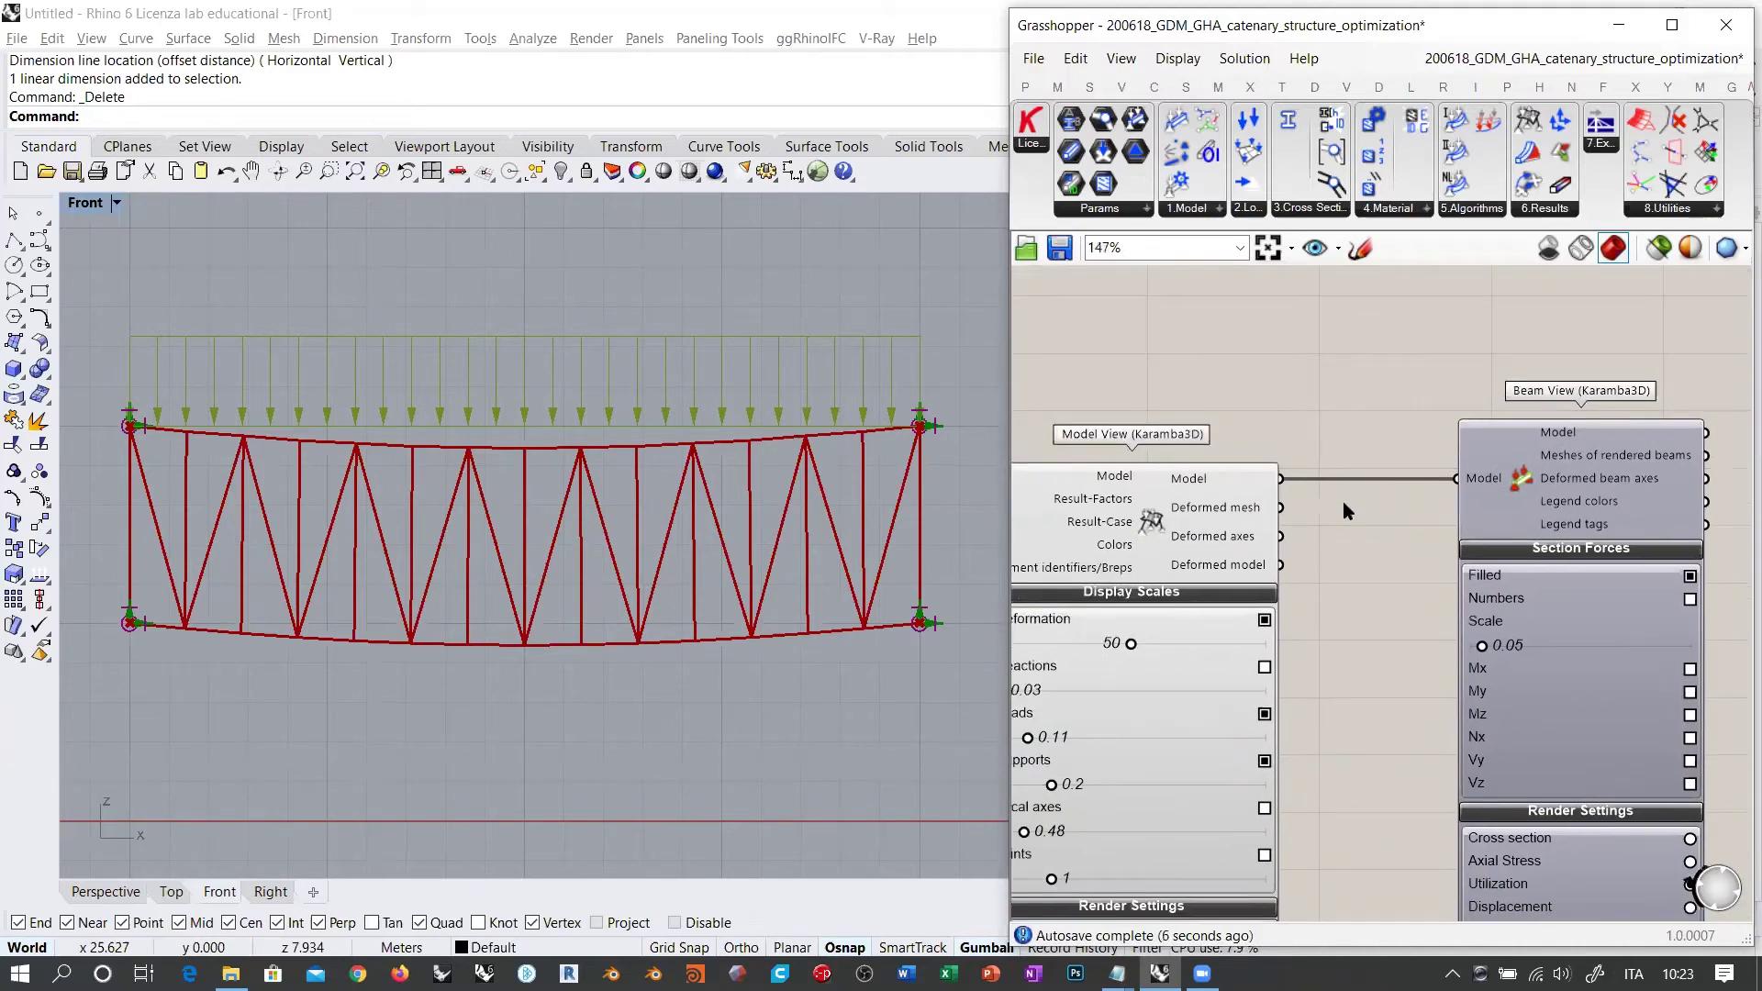
pyautogui.scroll(1, 1269, 517)
pyautogui.doubleClick(1318, 348)
pyautogui.write('crv')
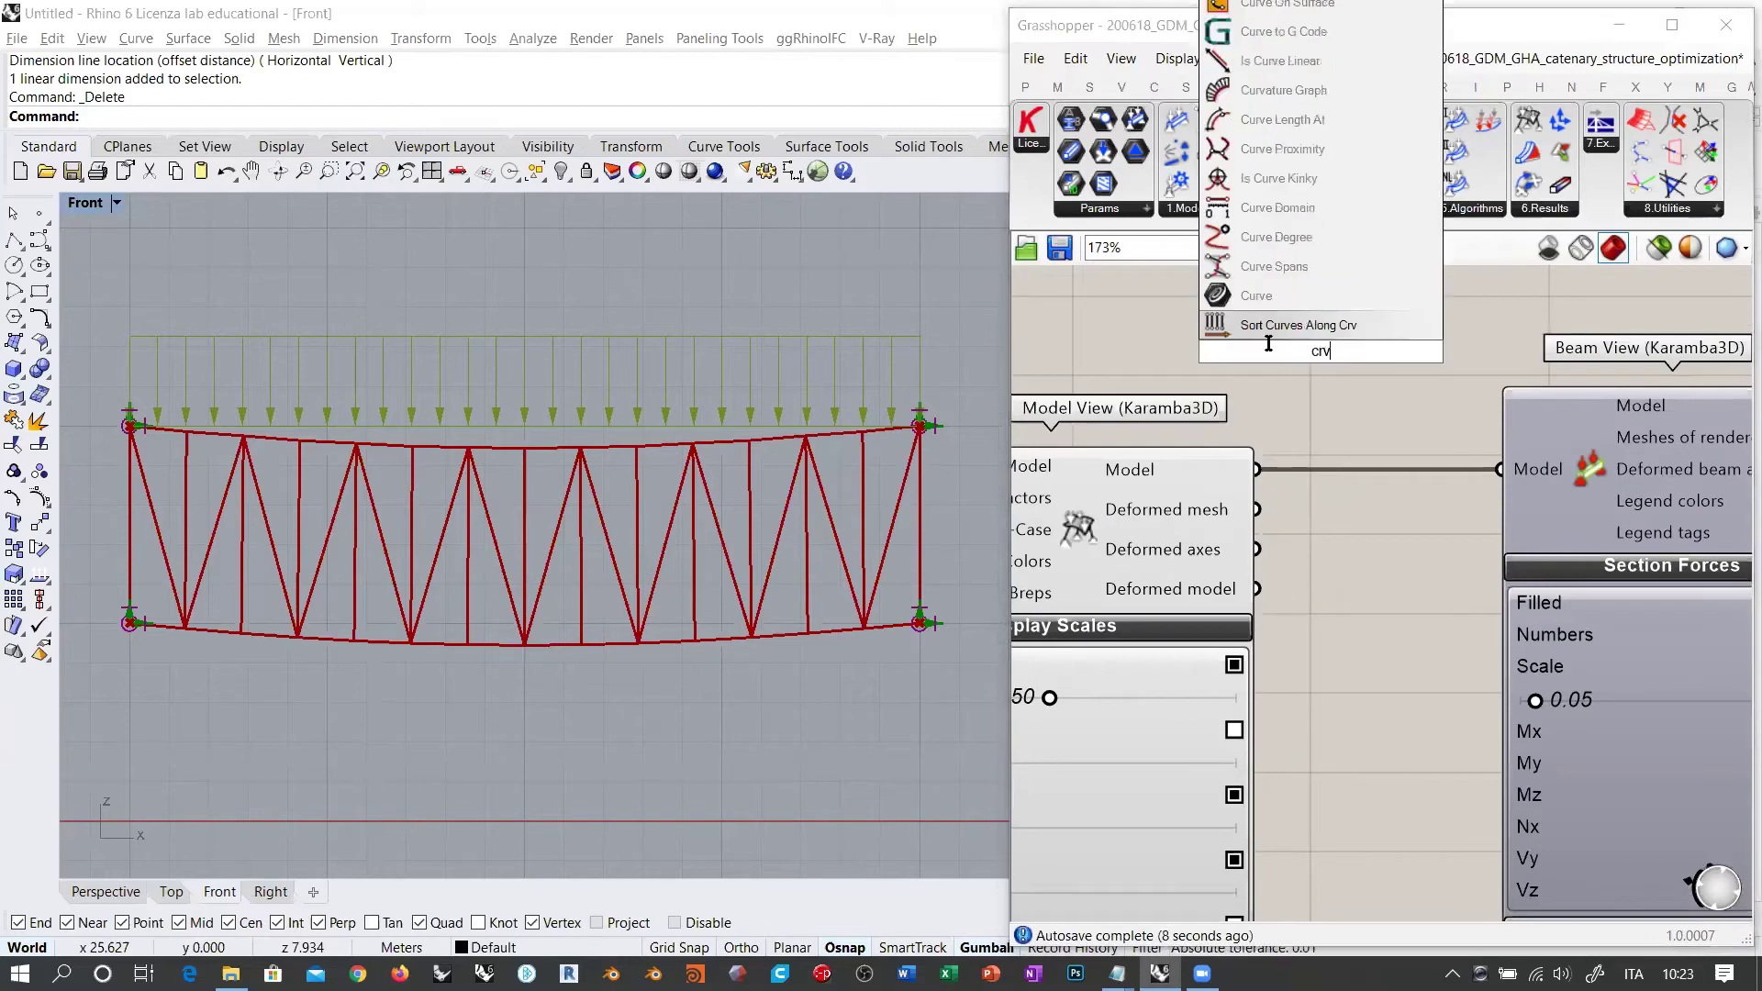
pyautogui.click(1285, 244)
pyautogui.moveTo(1256, 549); pyautogui.dragTo(1261, 374)
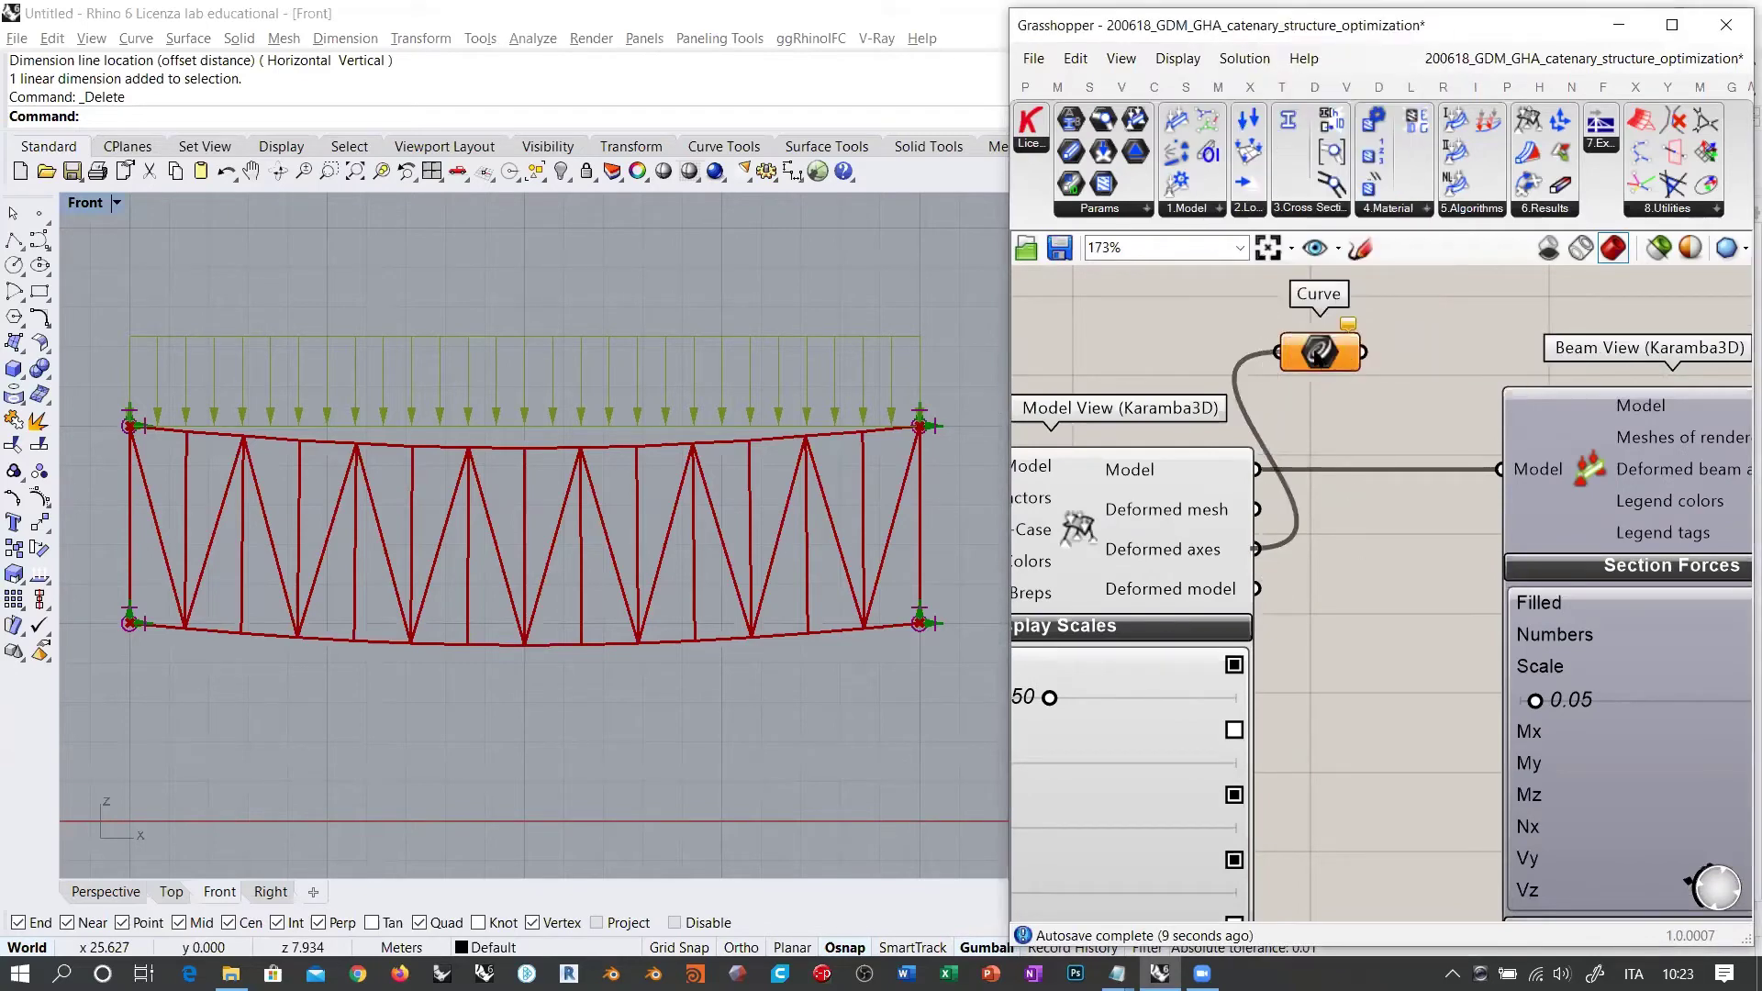
pyautogui.moveTo(1319, 352); pyautogui.dragTo(1359, 327)
pyautogui.click(1375, 538)
pyautogui.scroll(-3, 1434, 521)
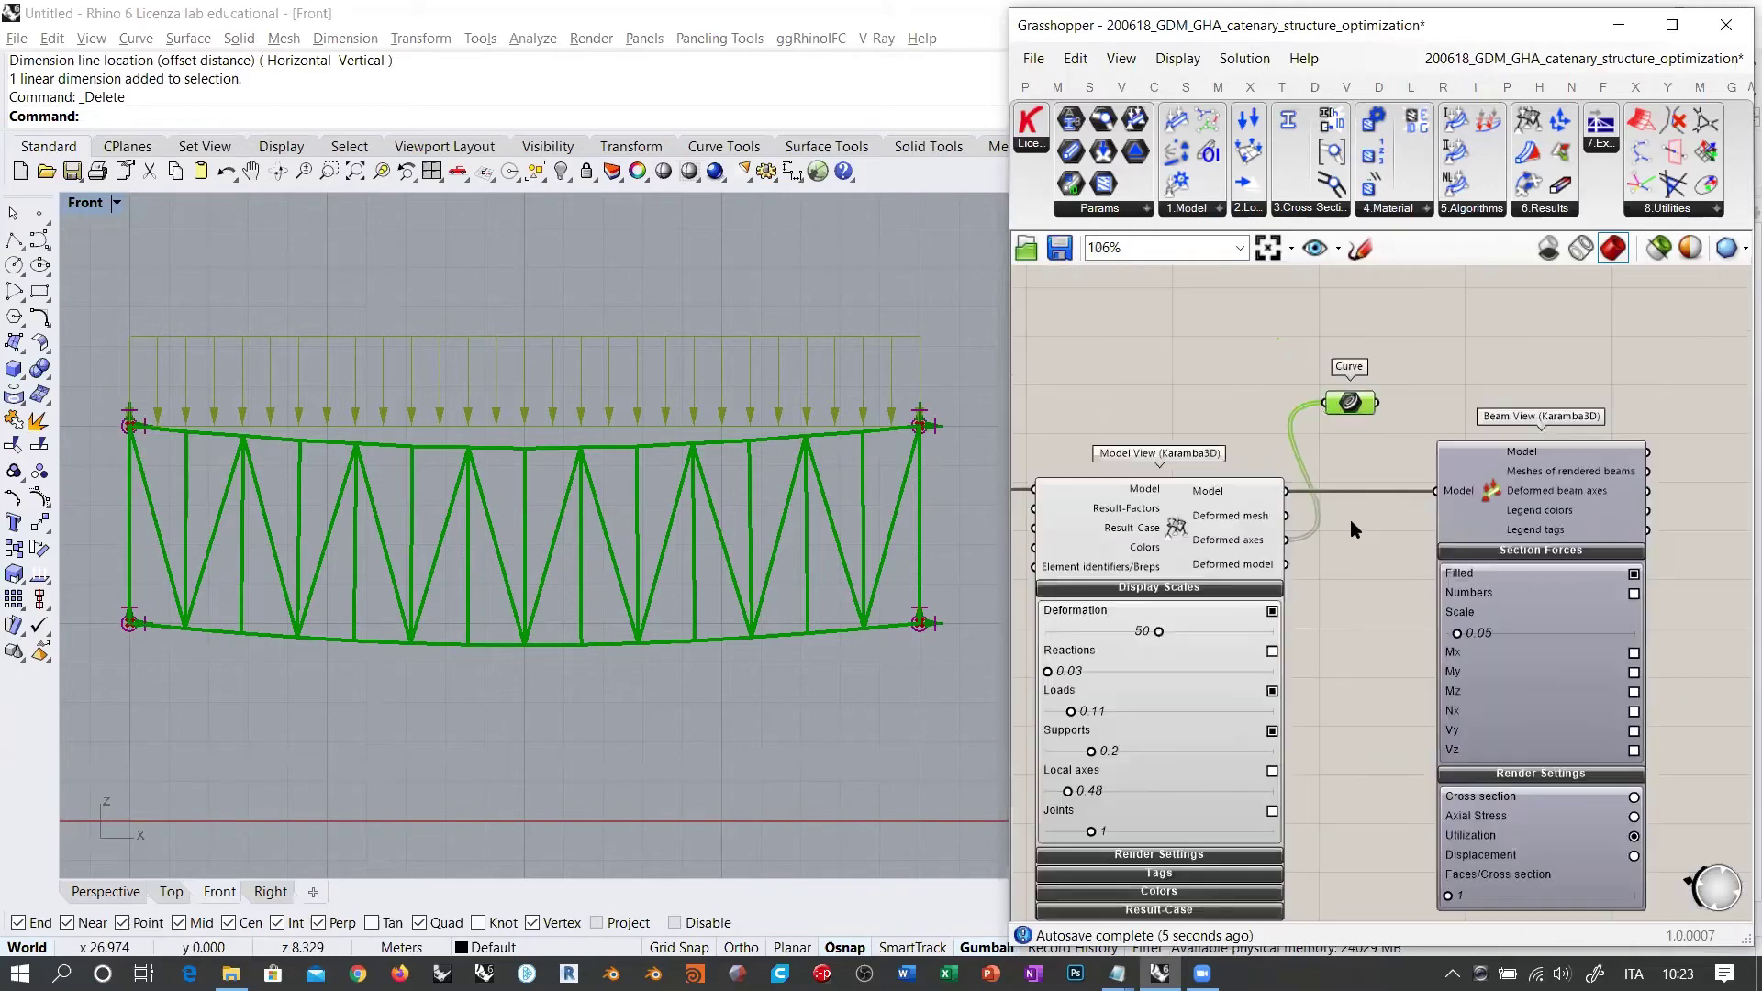
pyautogui.press('Delete')
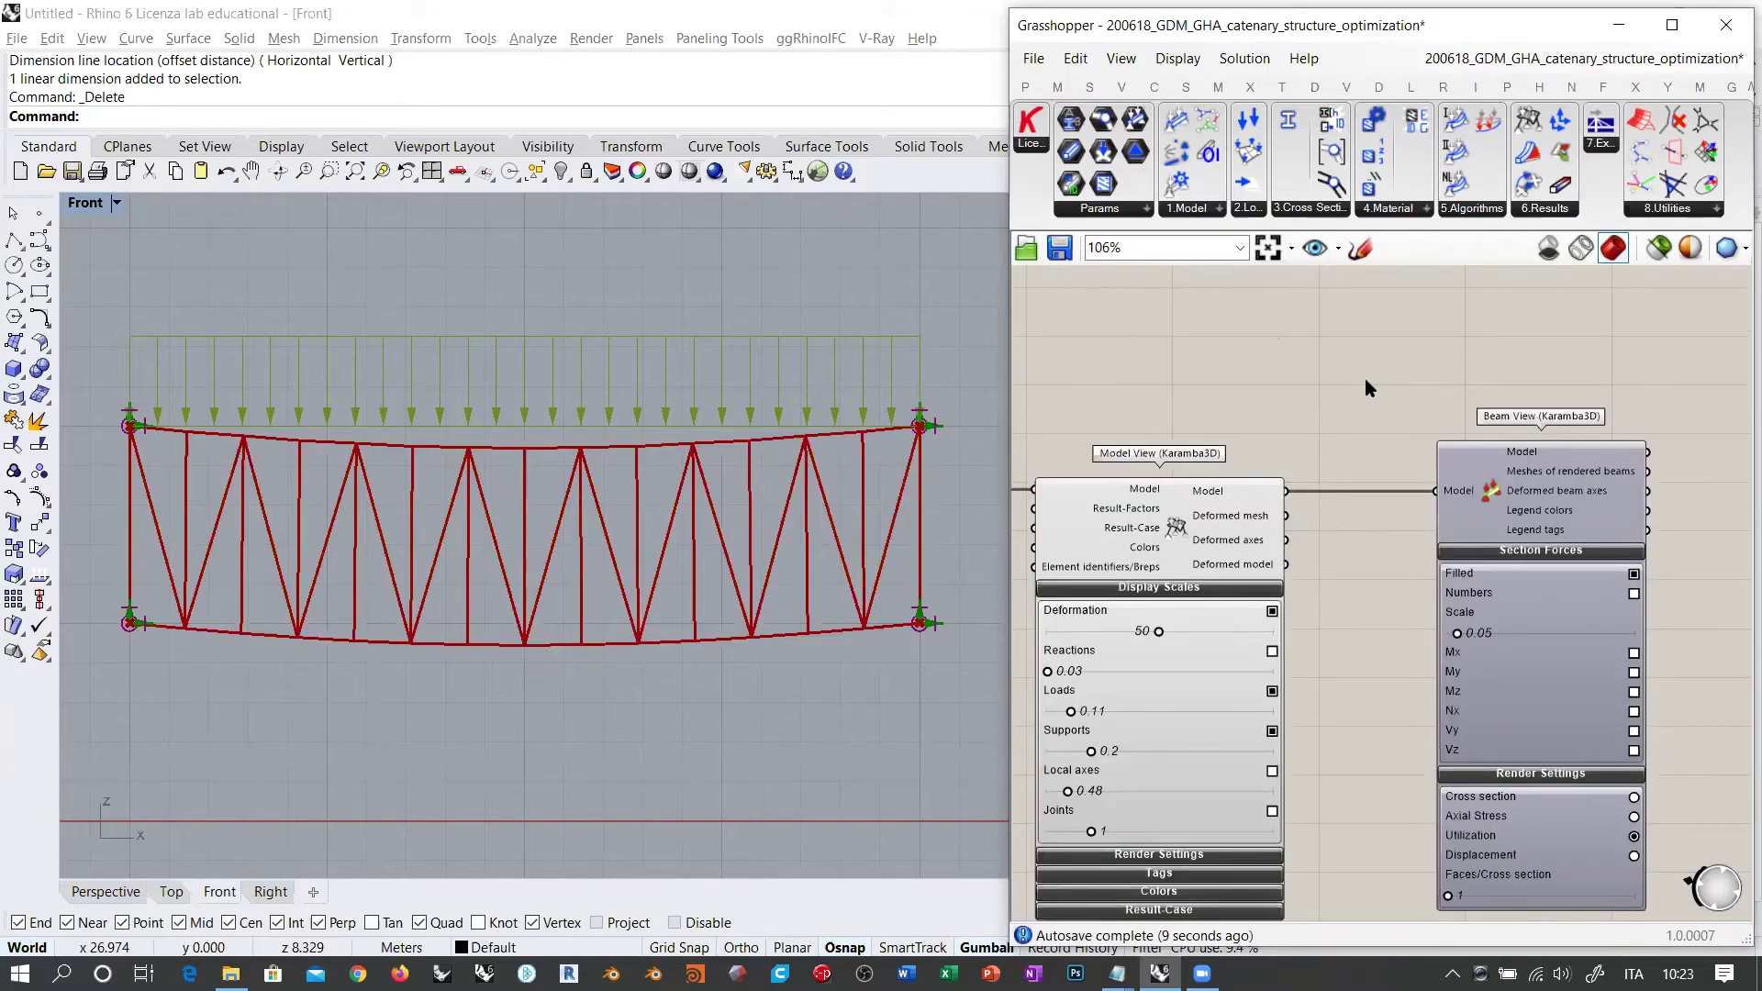
# Step: Examine the Model View's Deformed mesh output alongside the Beam View outputs and the upstream Analyze and Assemble Model components
pyautogui.scroll(-1, 1357, 377)
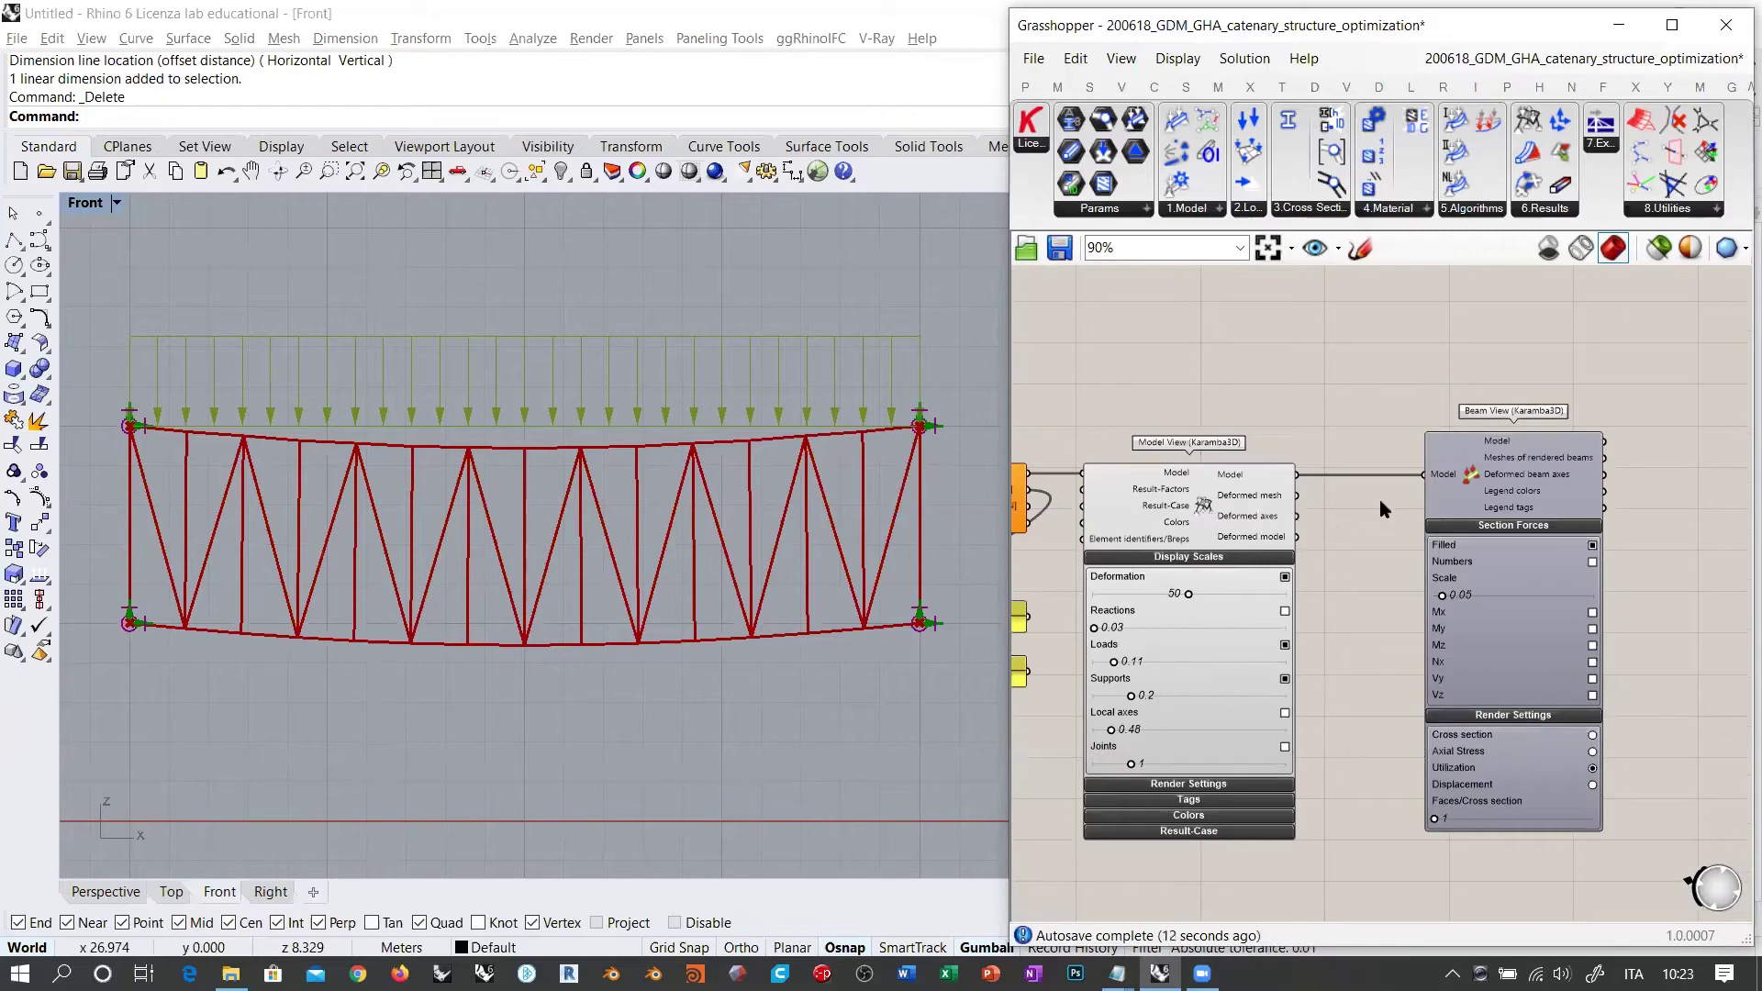
pyautogui.scroll(2, 1379, 499)
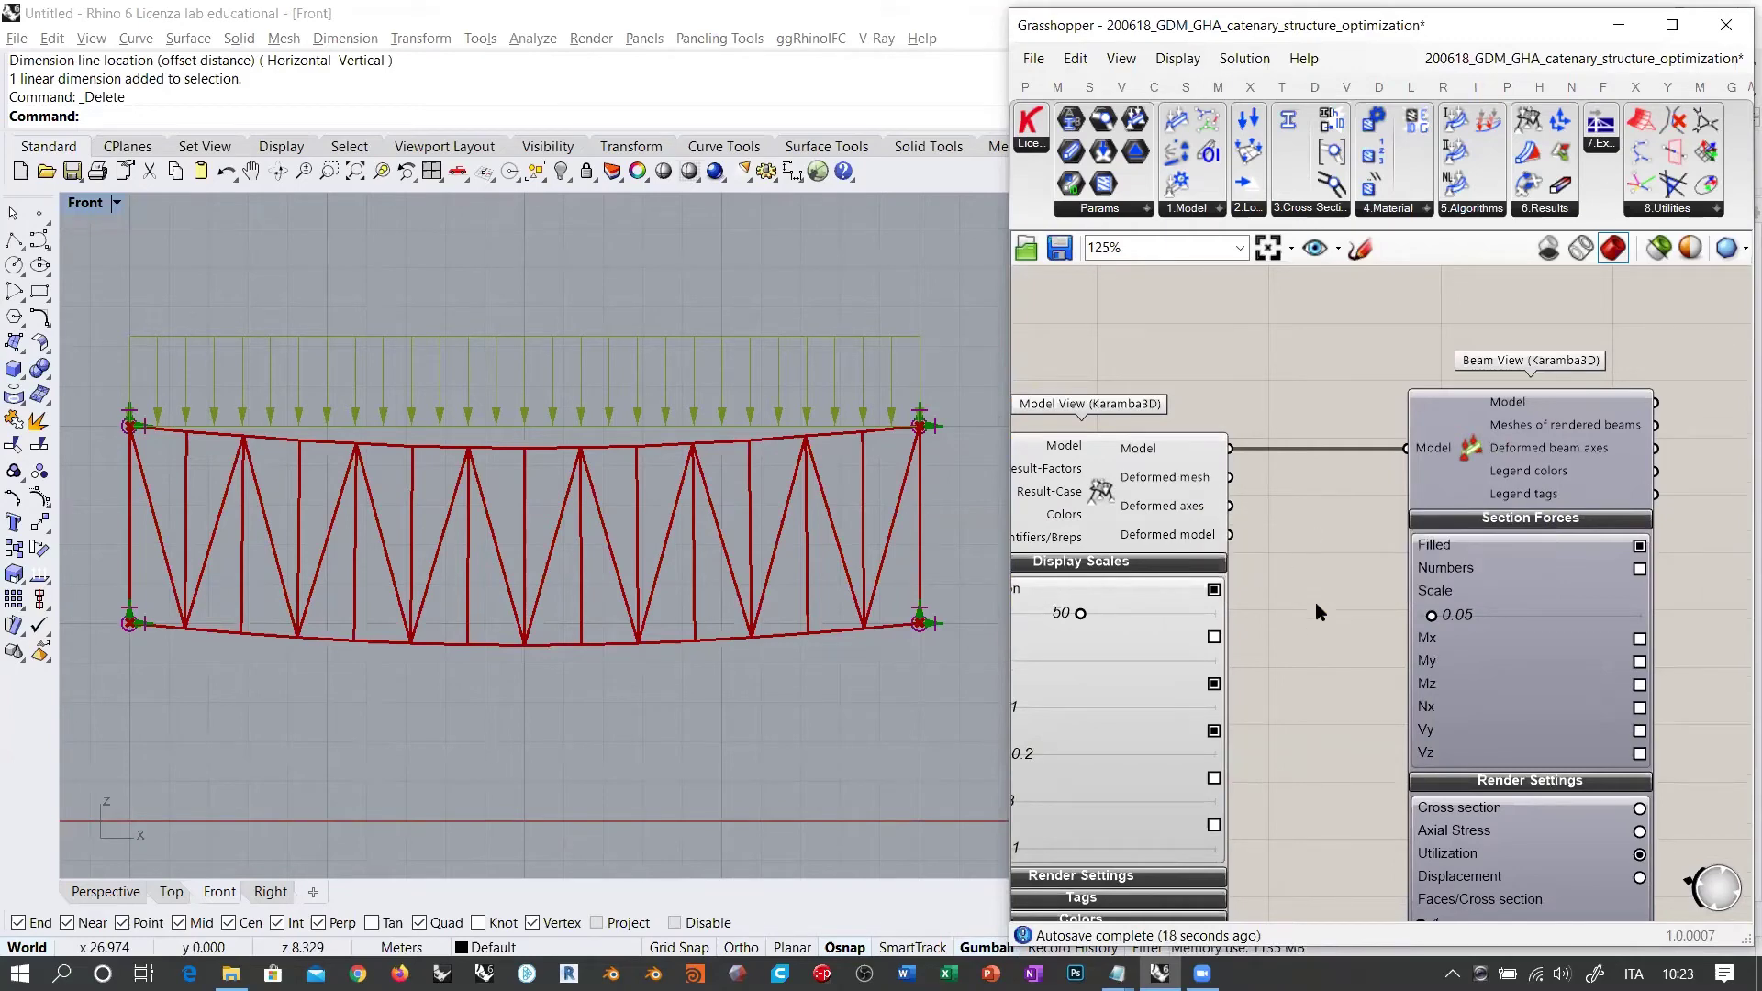
pyautogui.moveTo(1318, 601); pyautogui.dragTo(1374, 518, button='right')
pyautogui.scroll(-1, 1373, 475)
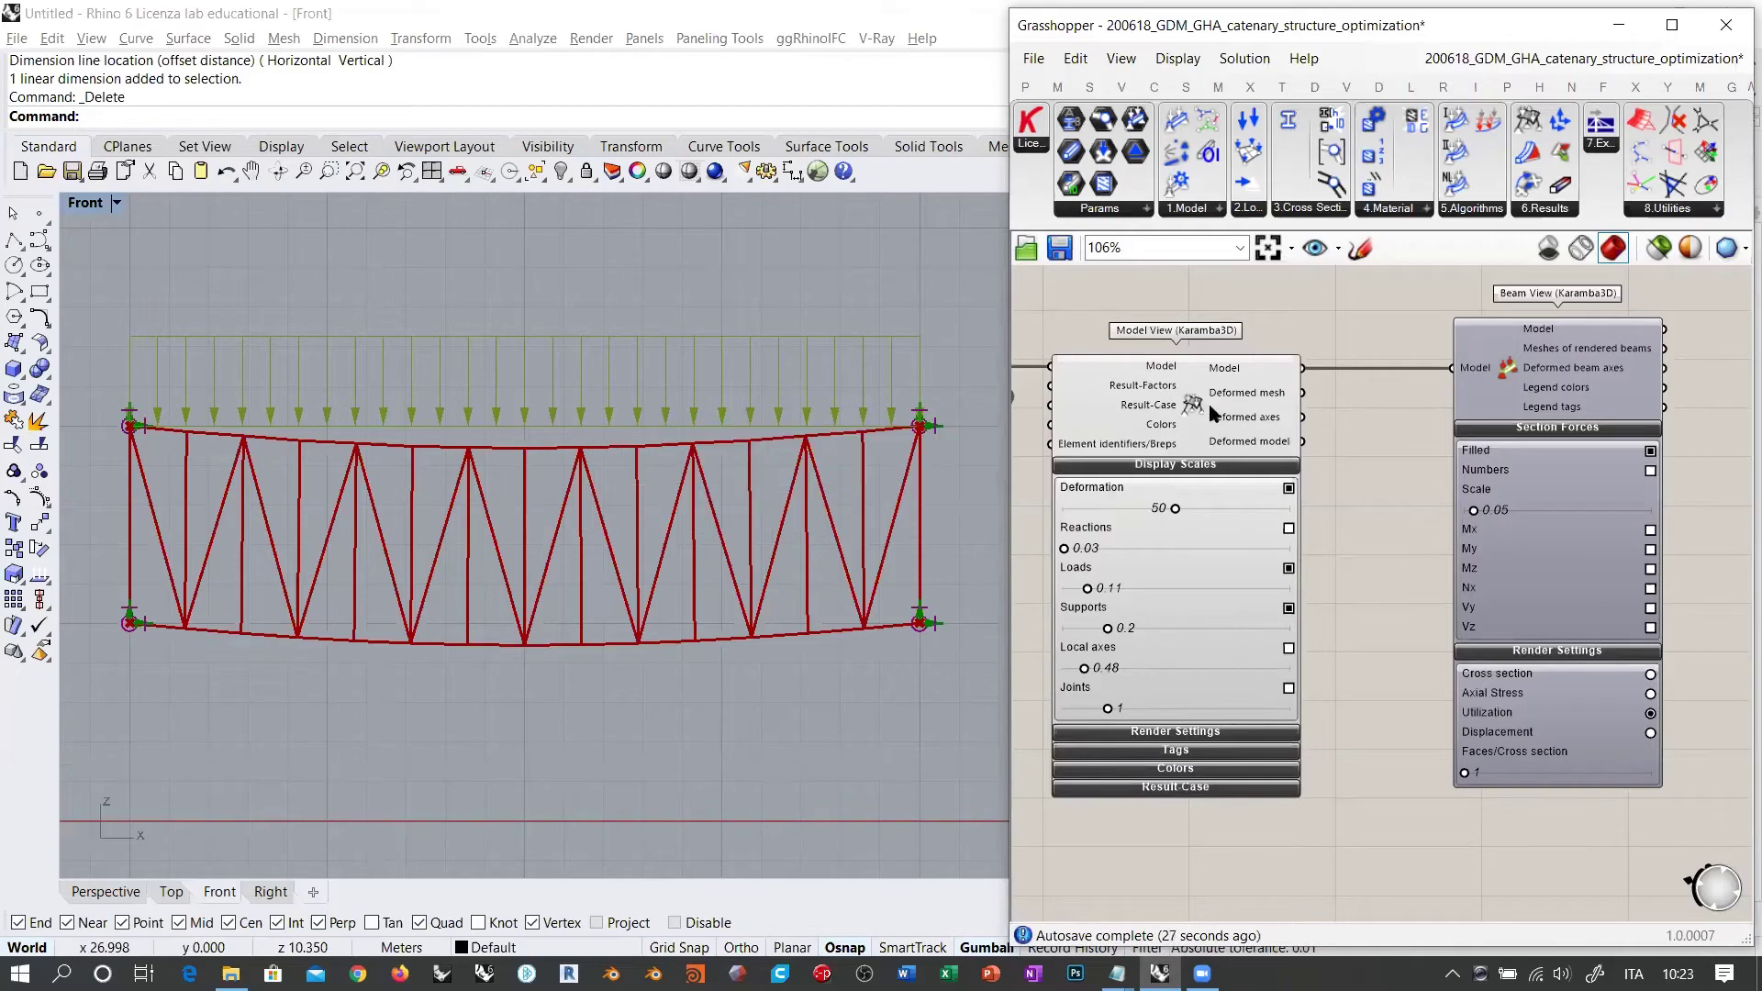
pyautogui.moveTo(1213, 404)
pyautogui.click(1488, 346)
pyautogui.click(1432, 325)
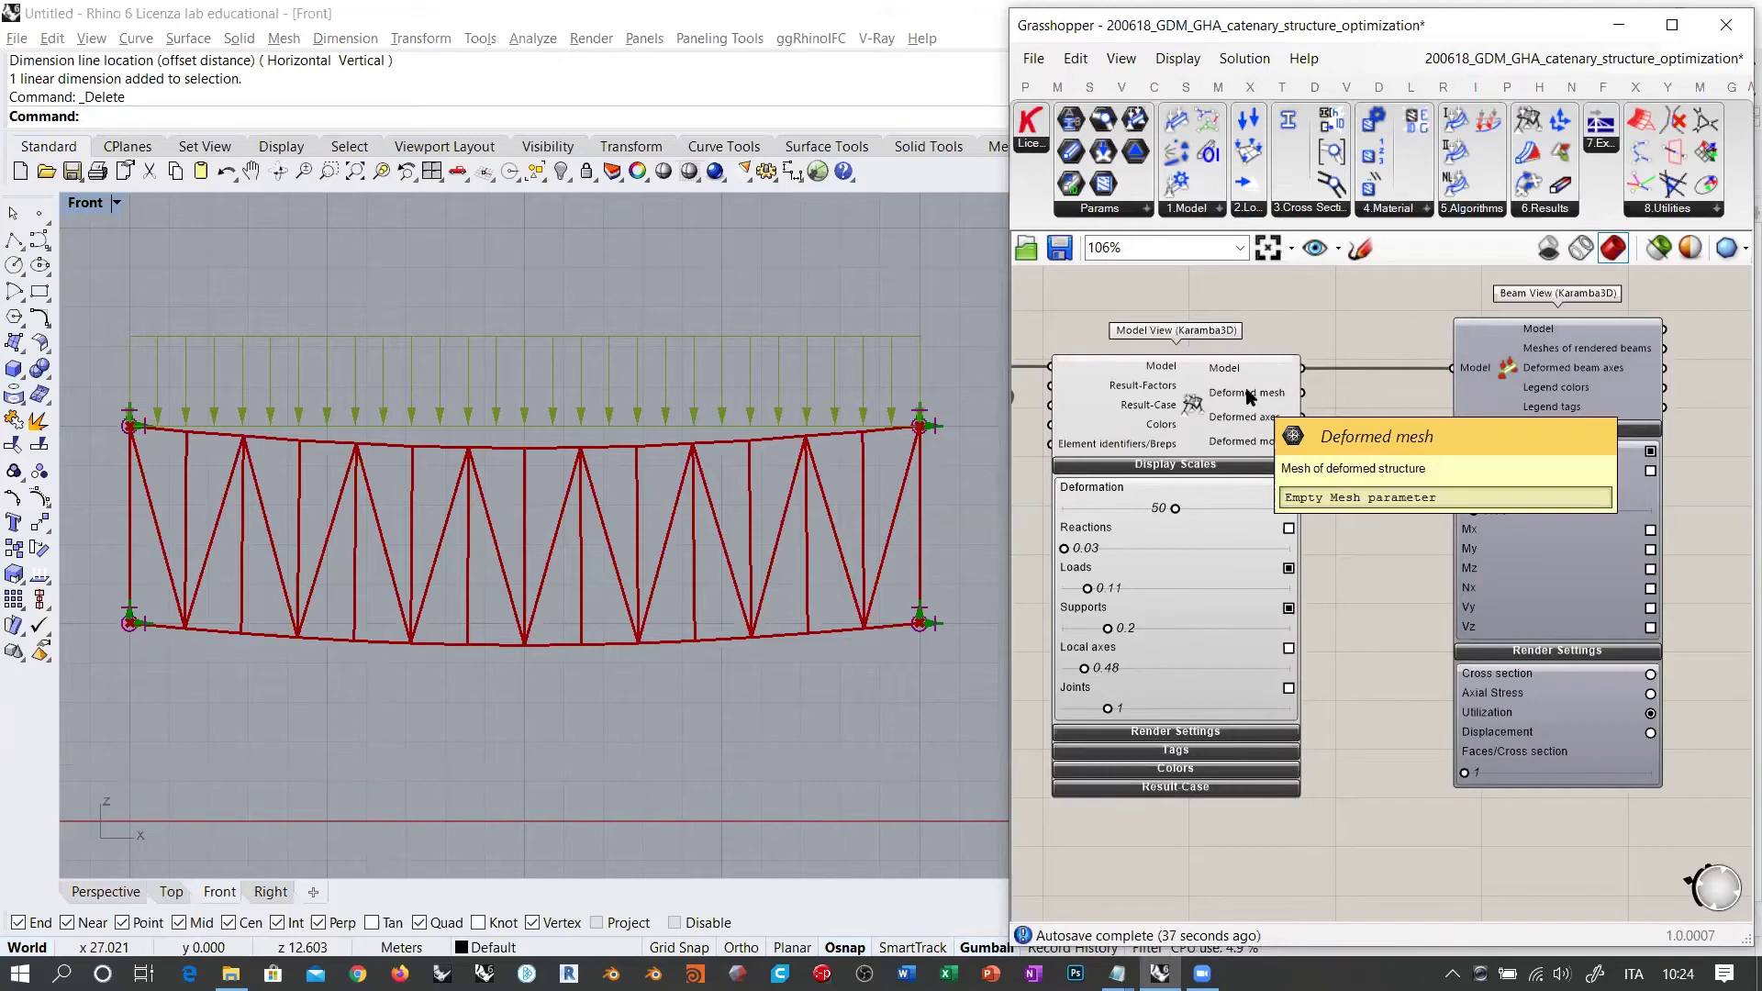
pyautogui.moveTo(1403, 367); pyautogui.dragTo(1737, 392, button='right')
pyautogui.scroll(-2, 1737, 392)
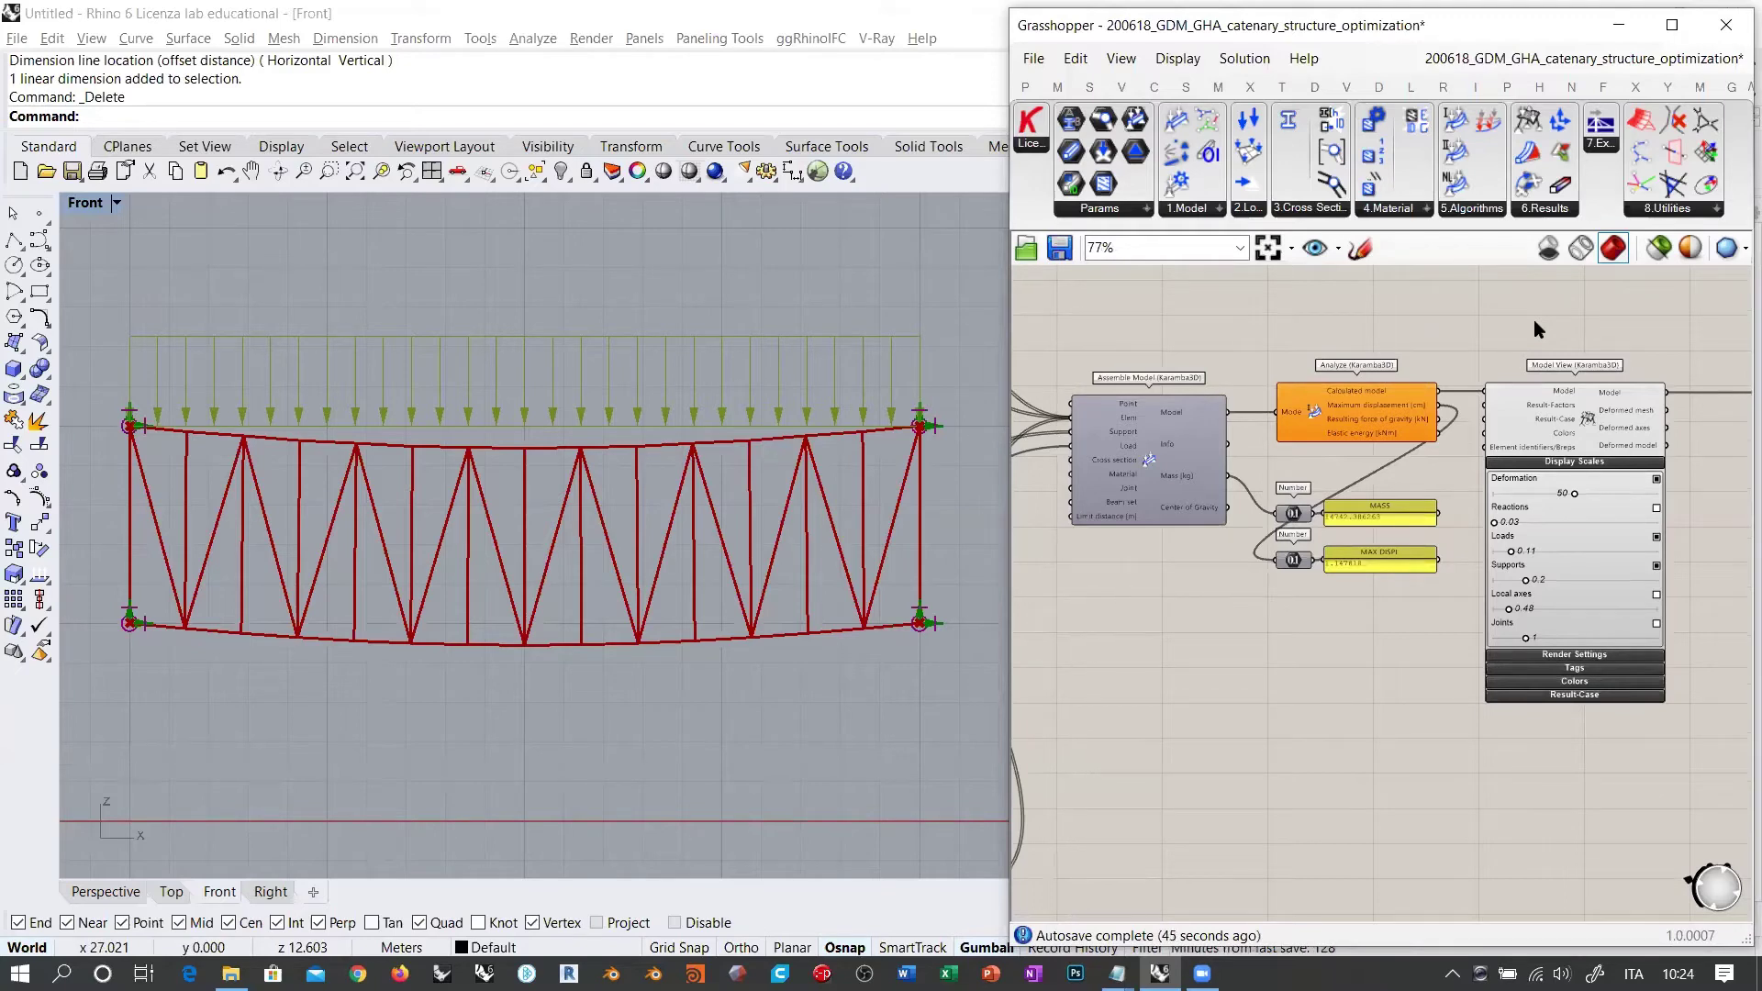
pyautogui.moveTo(1639, 356); pyautogui.dragTo(1434, 382, button='right')
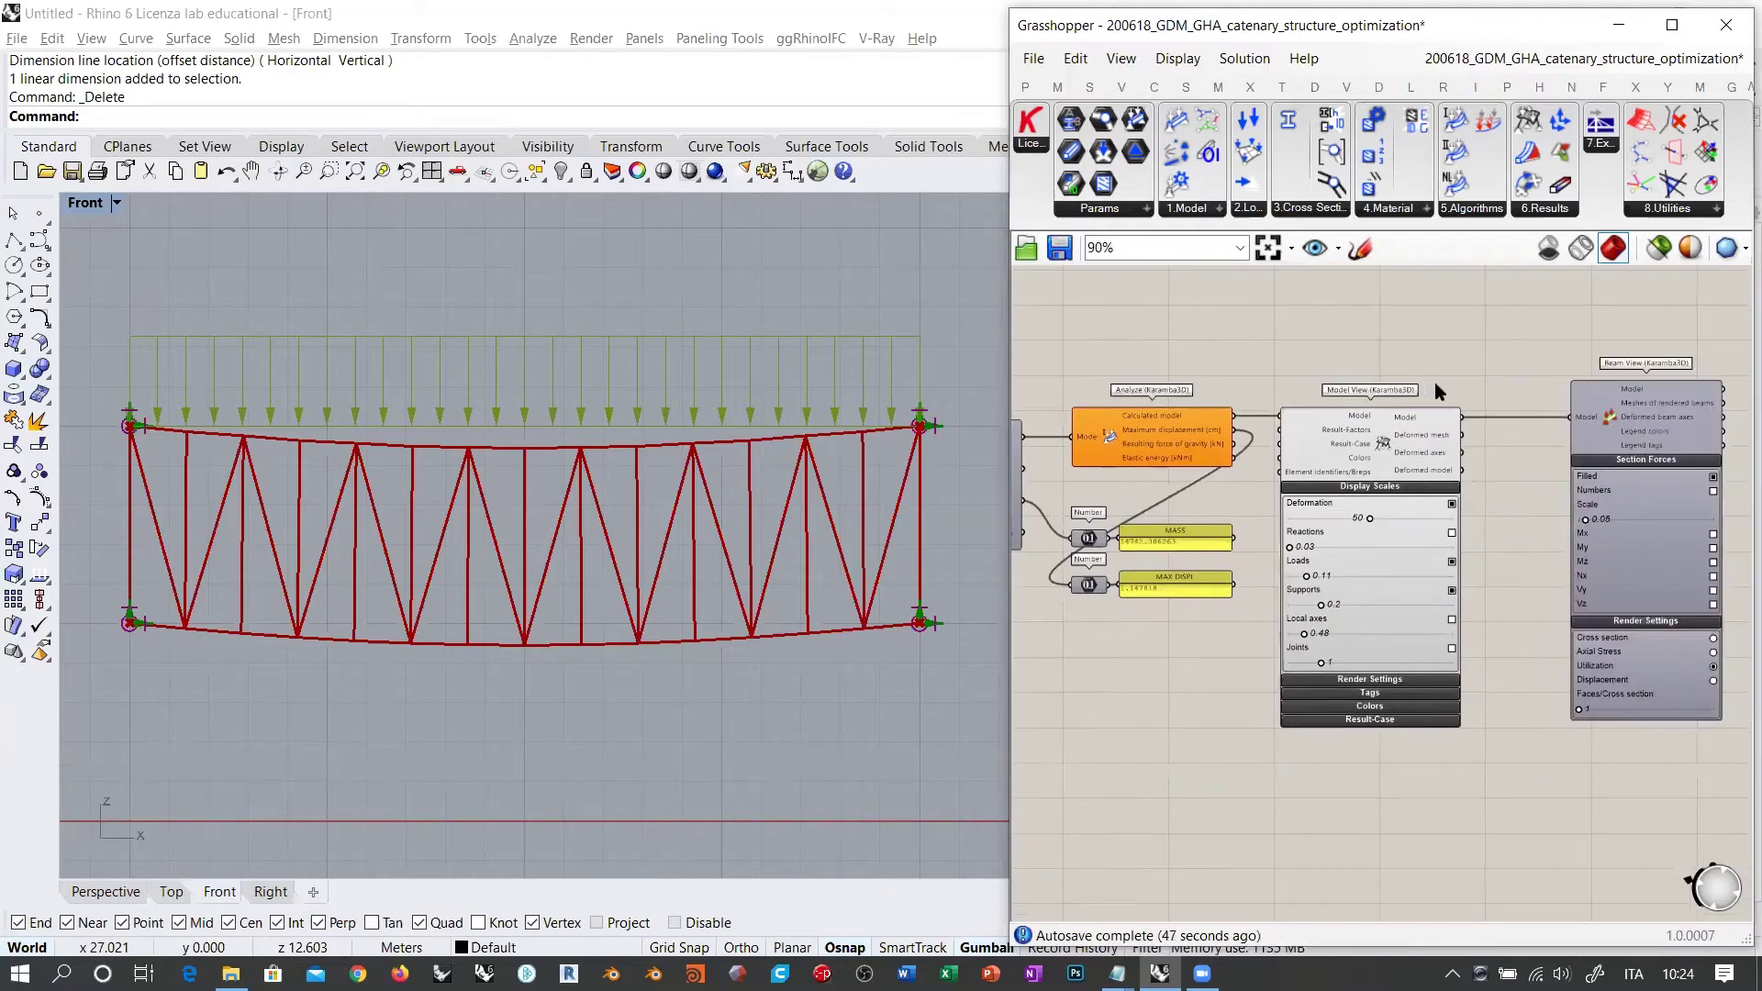
pyautogui.scroll(3, 1435, 383)
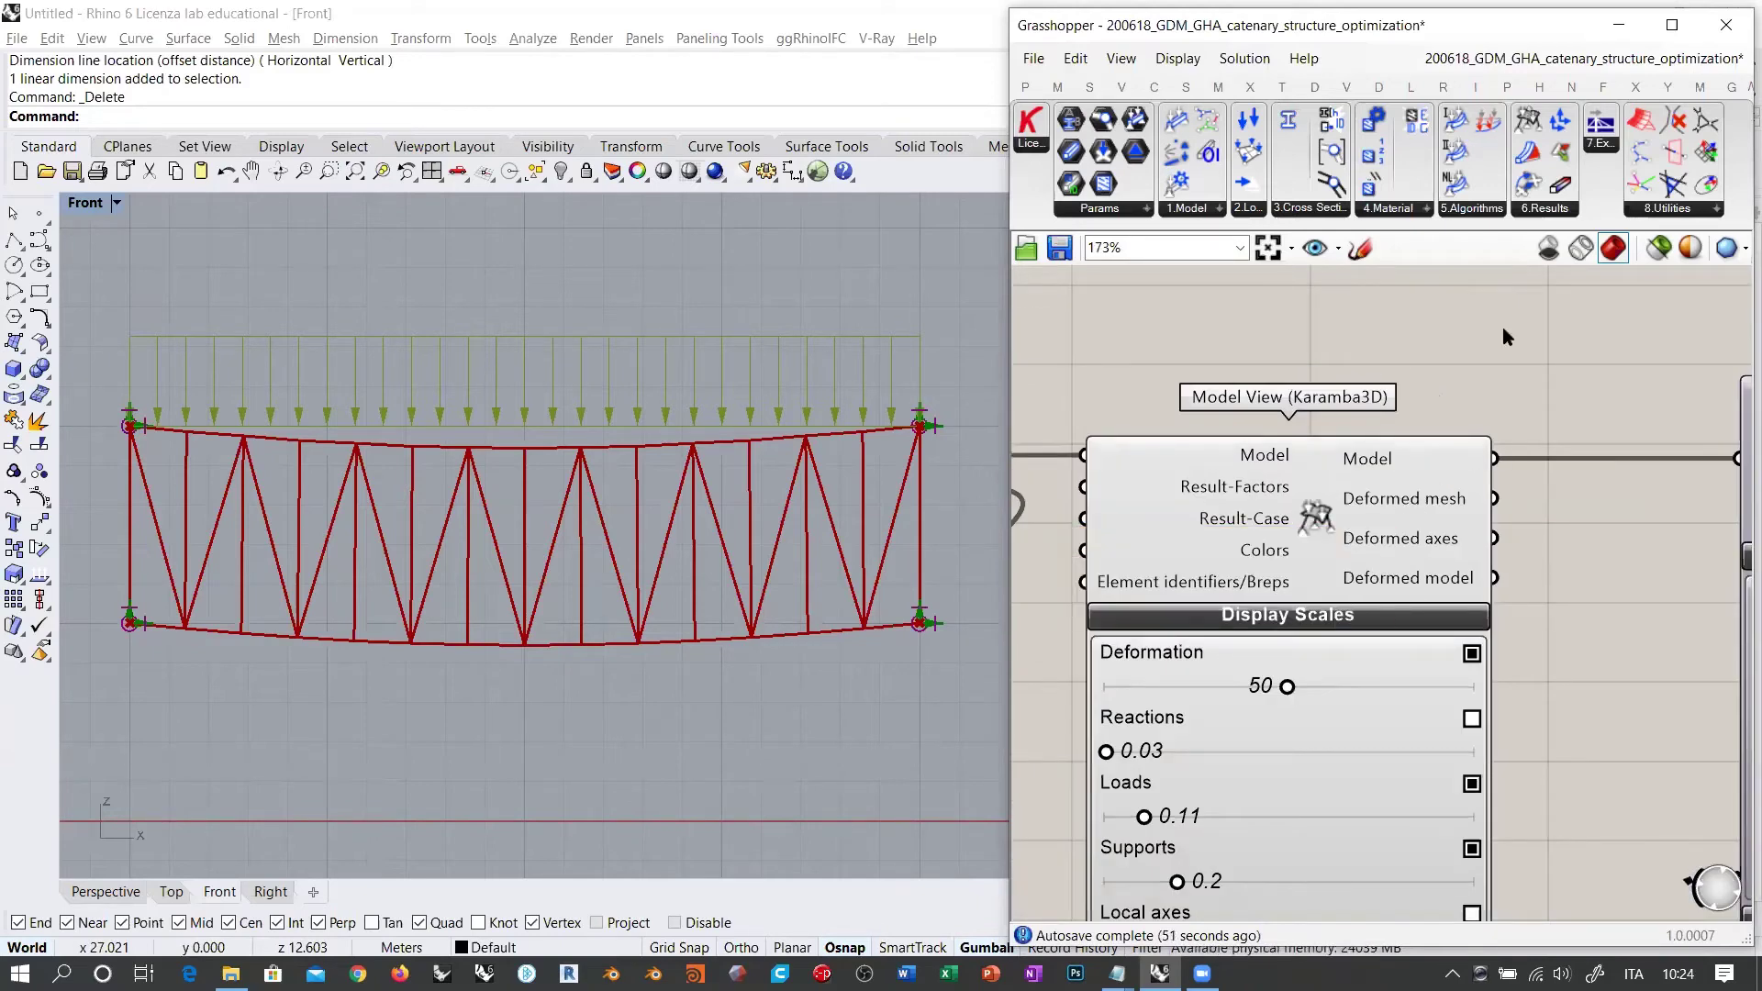
pyautogui.scroll(-5, 1580, 378)
pyautogui.scroll(-1, 1575, 376)
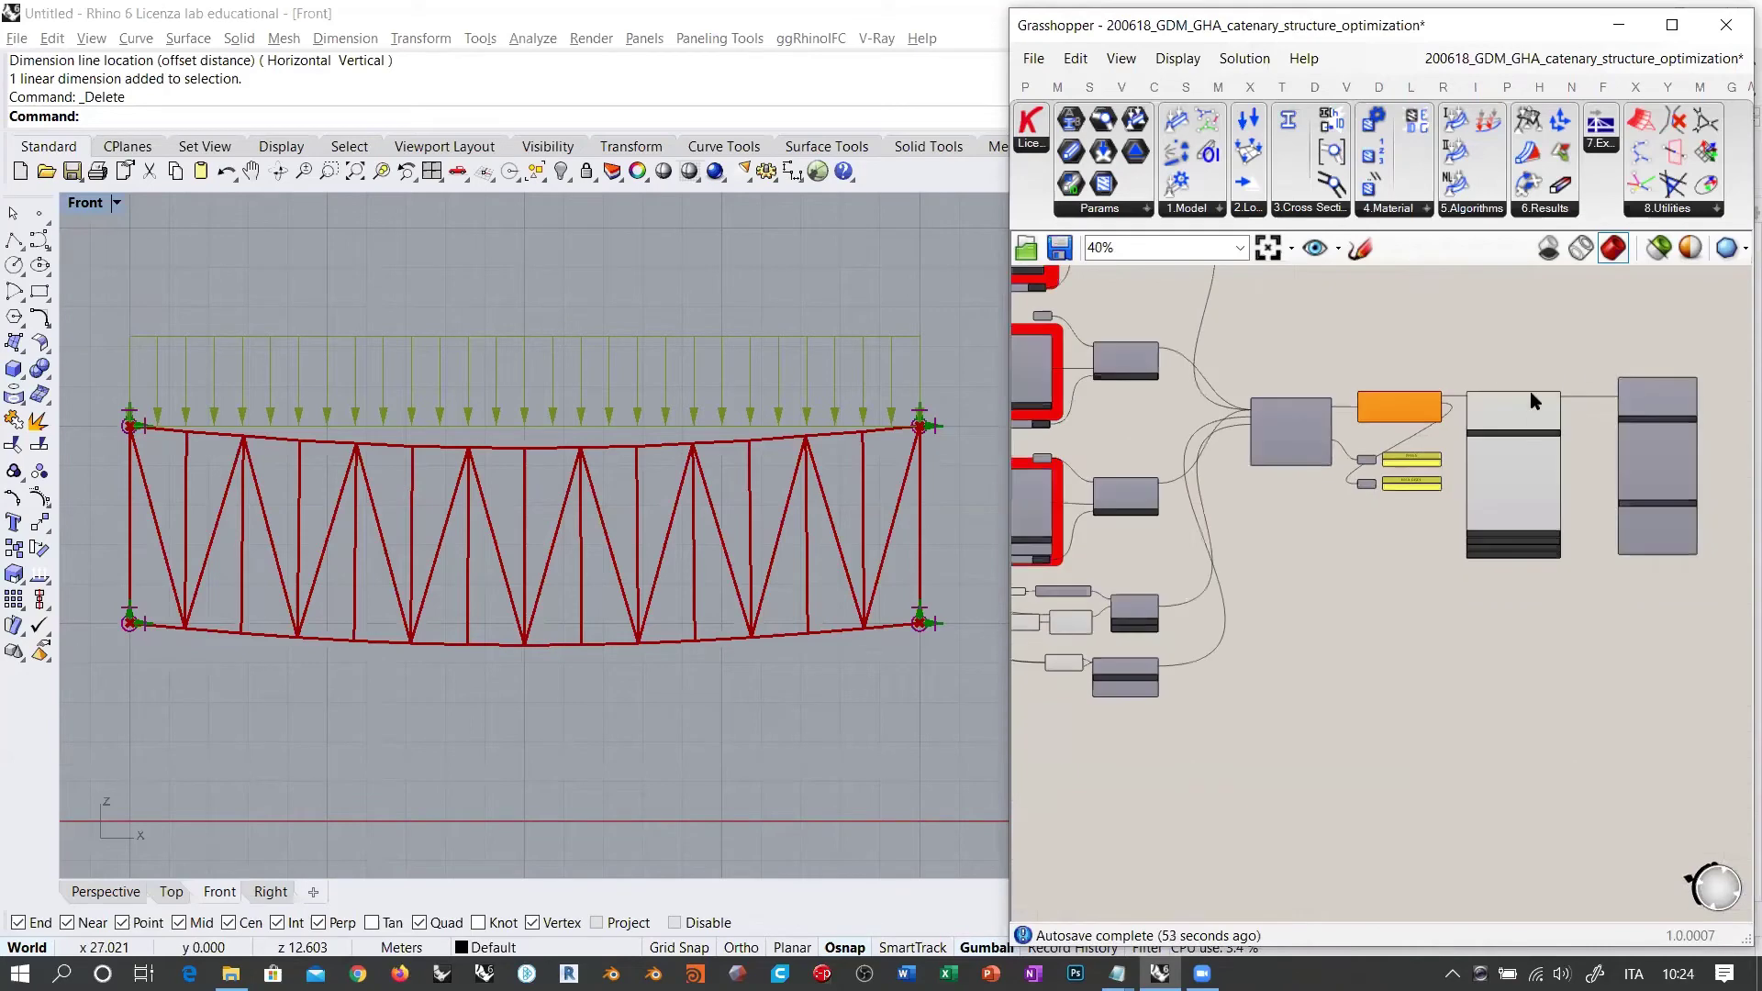
# Step: Collapse the Model View's Display Scales and the Beam View's Section Forces, and move the Beam View closer to the Model View
pyautogui.scroll(3, 1583, 424)
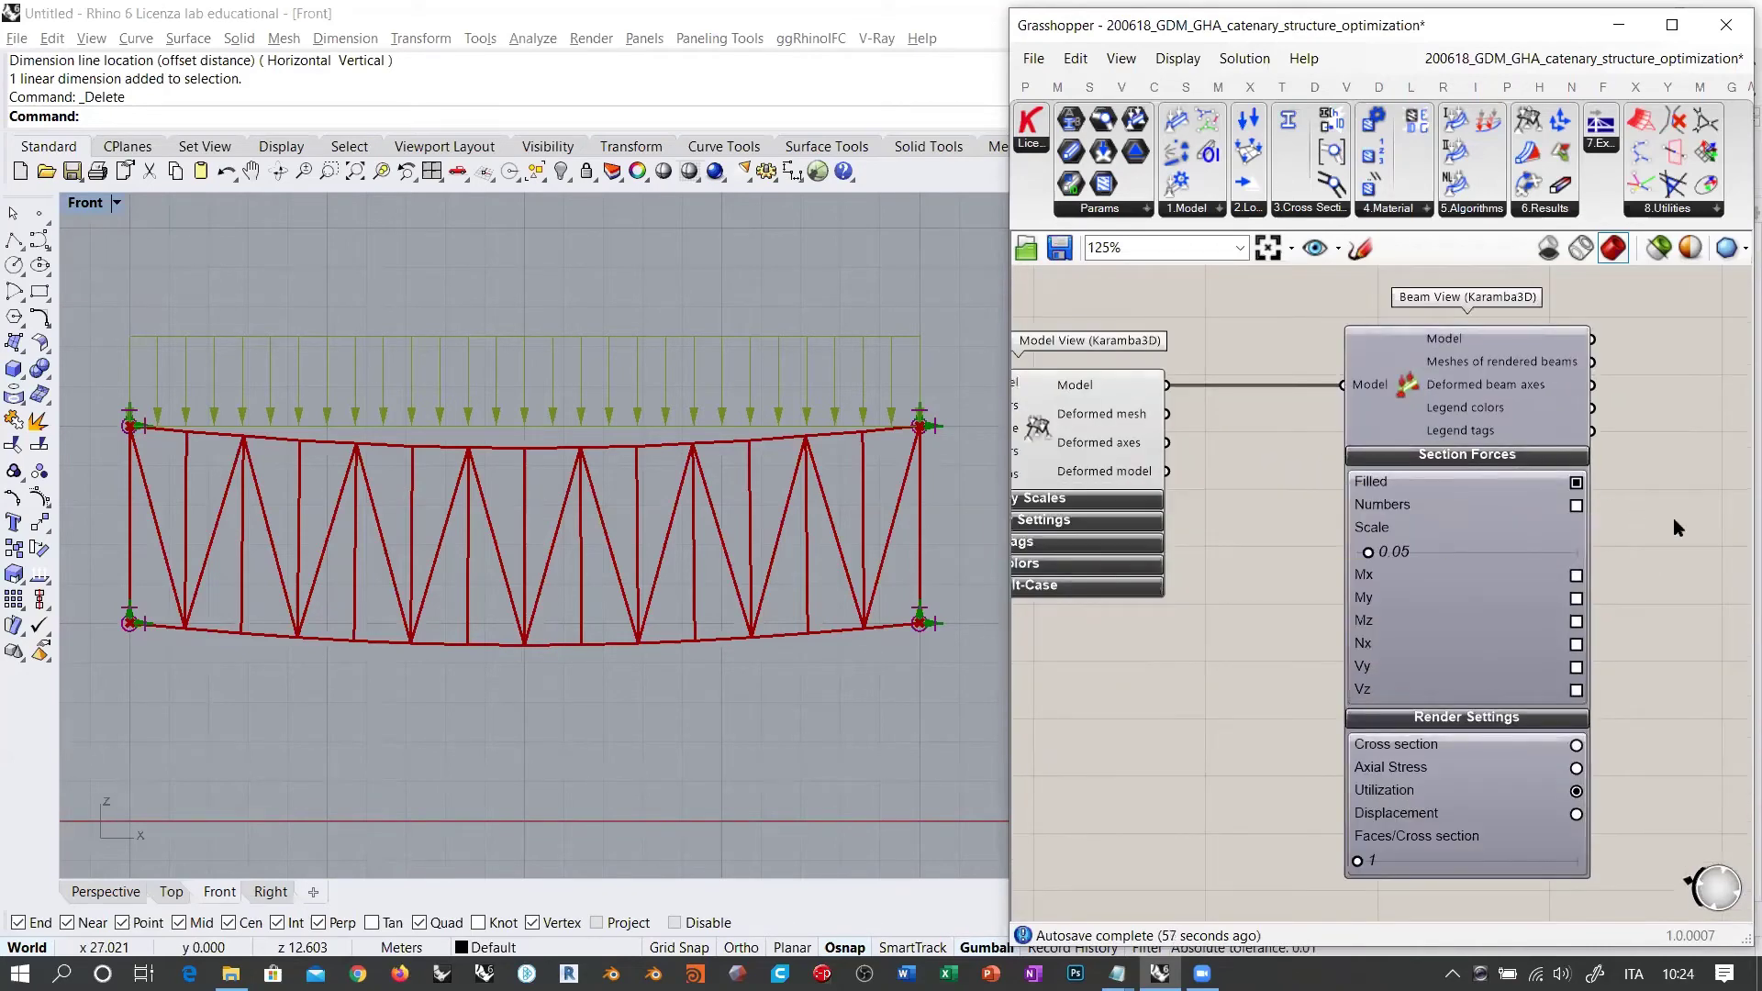
pyautogui.scroll(2, 1516, 458)
pyautogui.click(1416, 409)
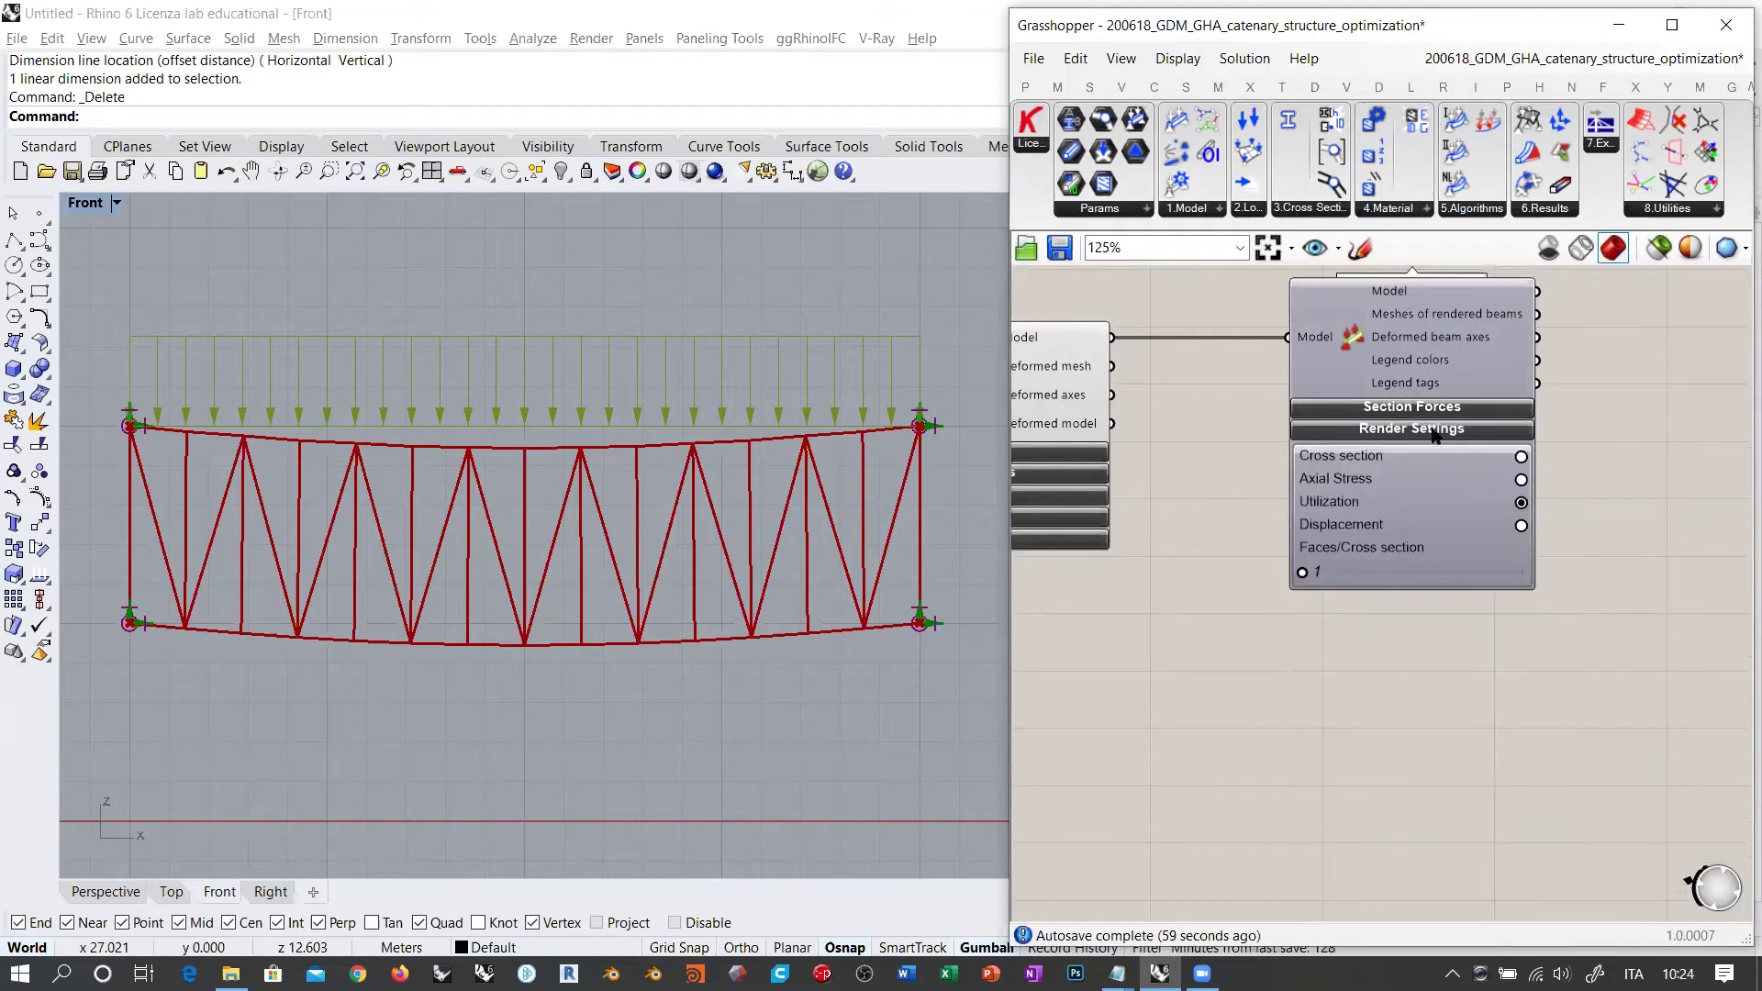
pyautogui.moveTo(1603, 421); pyautogui.dragTo(1608, 480, button='right')
pyautogui.moveTo(1328, 406); pyautogui.dragTo(1262, 407)
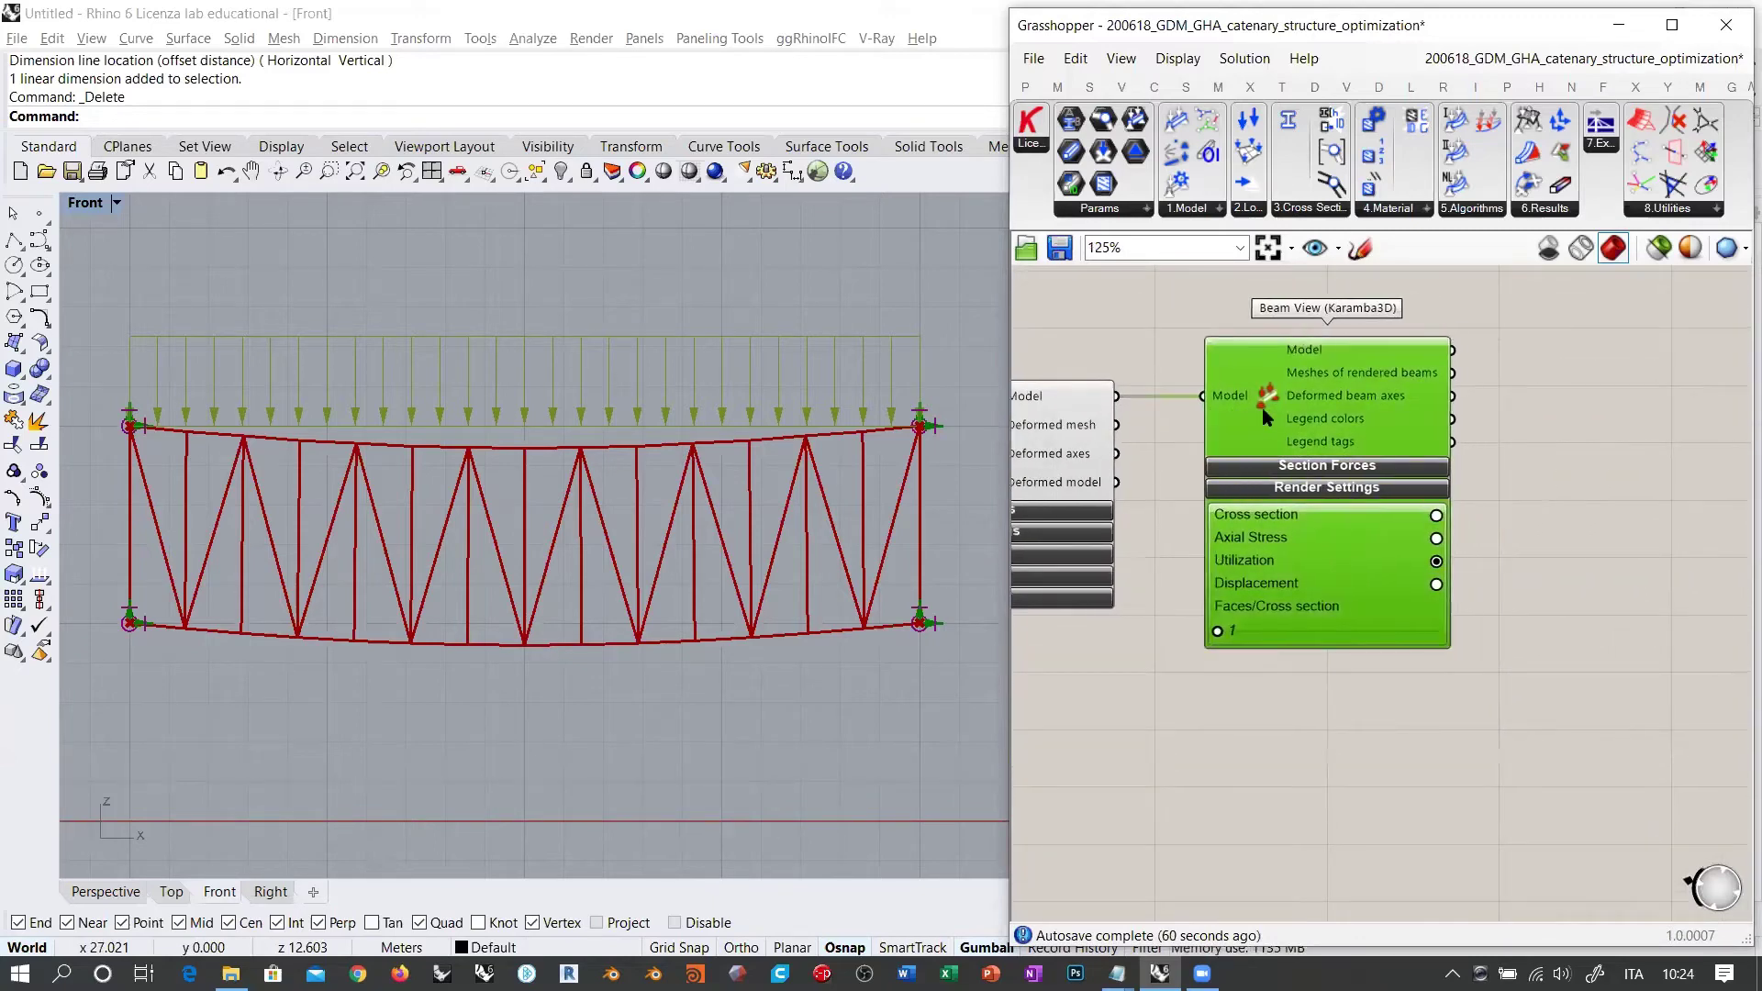
pyautogui.click(1543, 433)
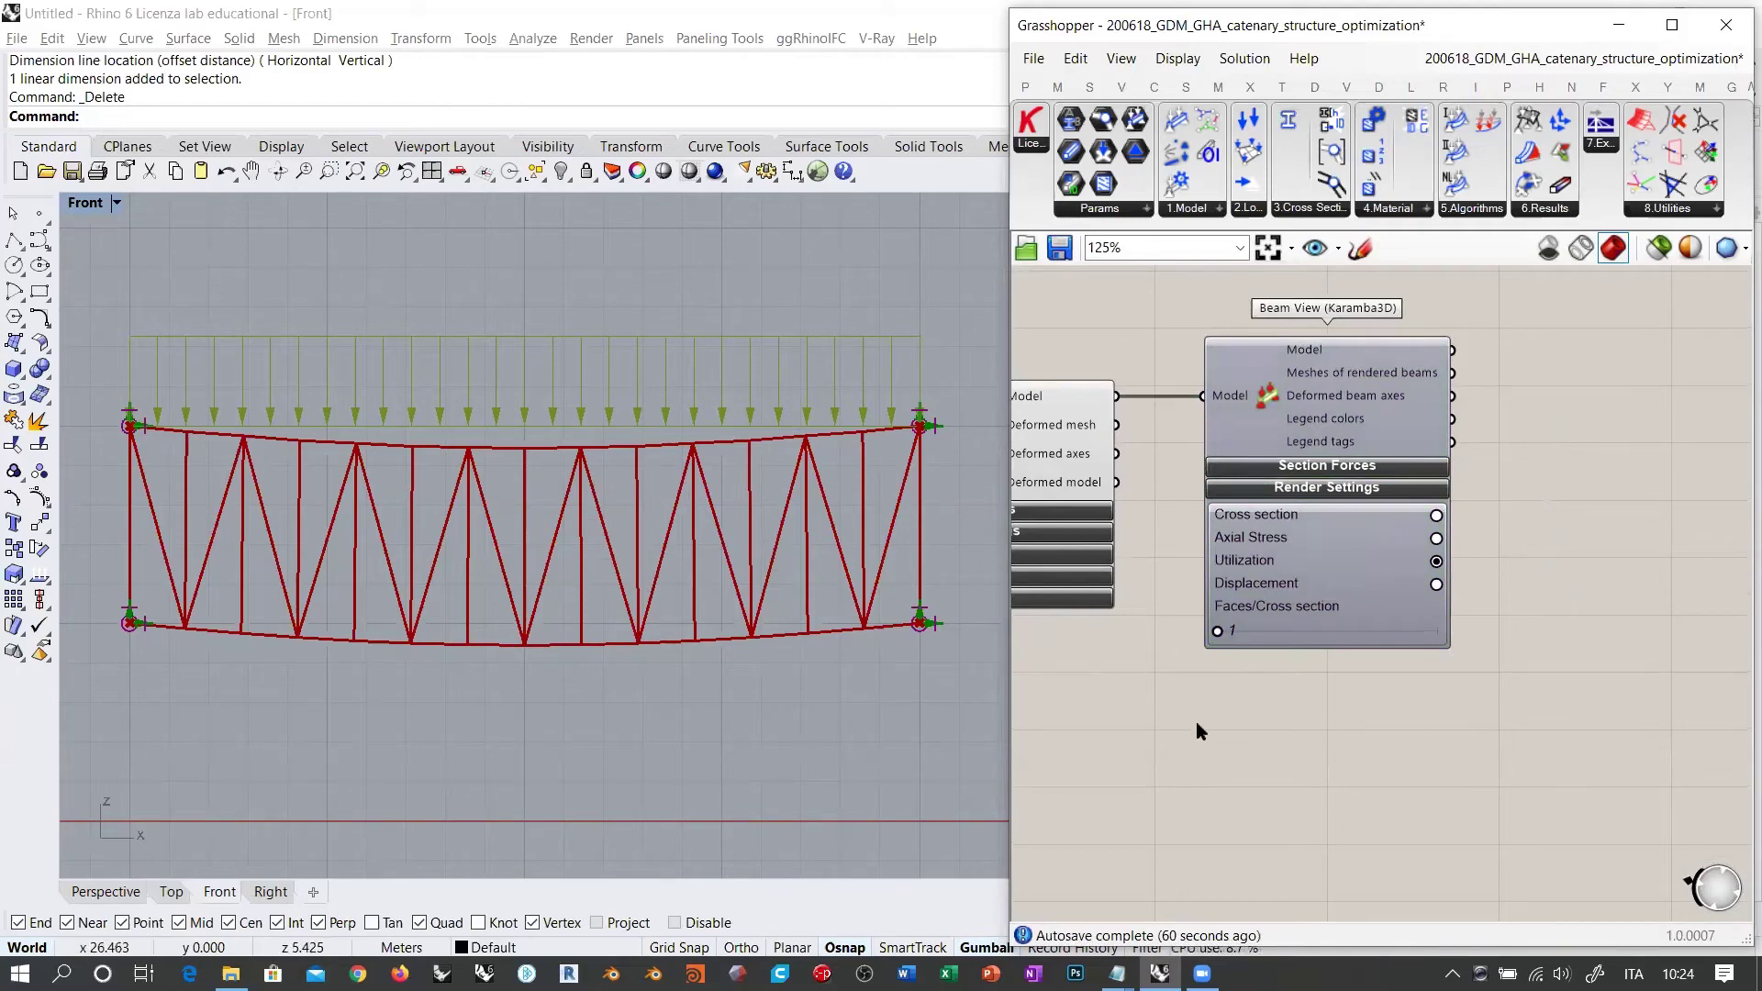
# Step: Turn the Beam View component's preview back on to display the utilization rendering
pyautogui.scroll(2, 1485, 616)
pyautogui.moveTo(1494, 515); pyautogui.dragTo(1634, 580, button='right')
pyautogui.click(1511, 462)
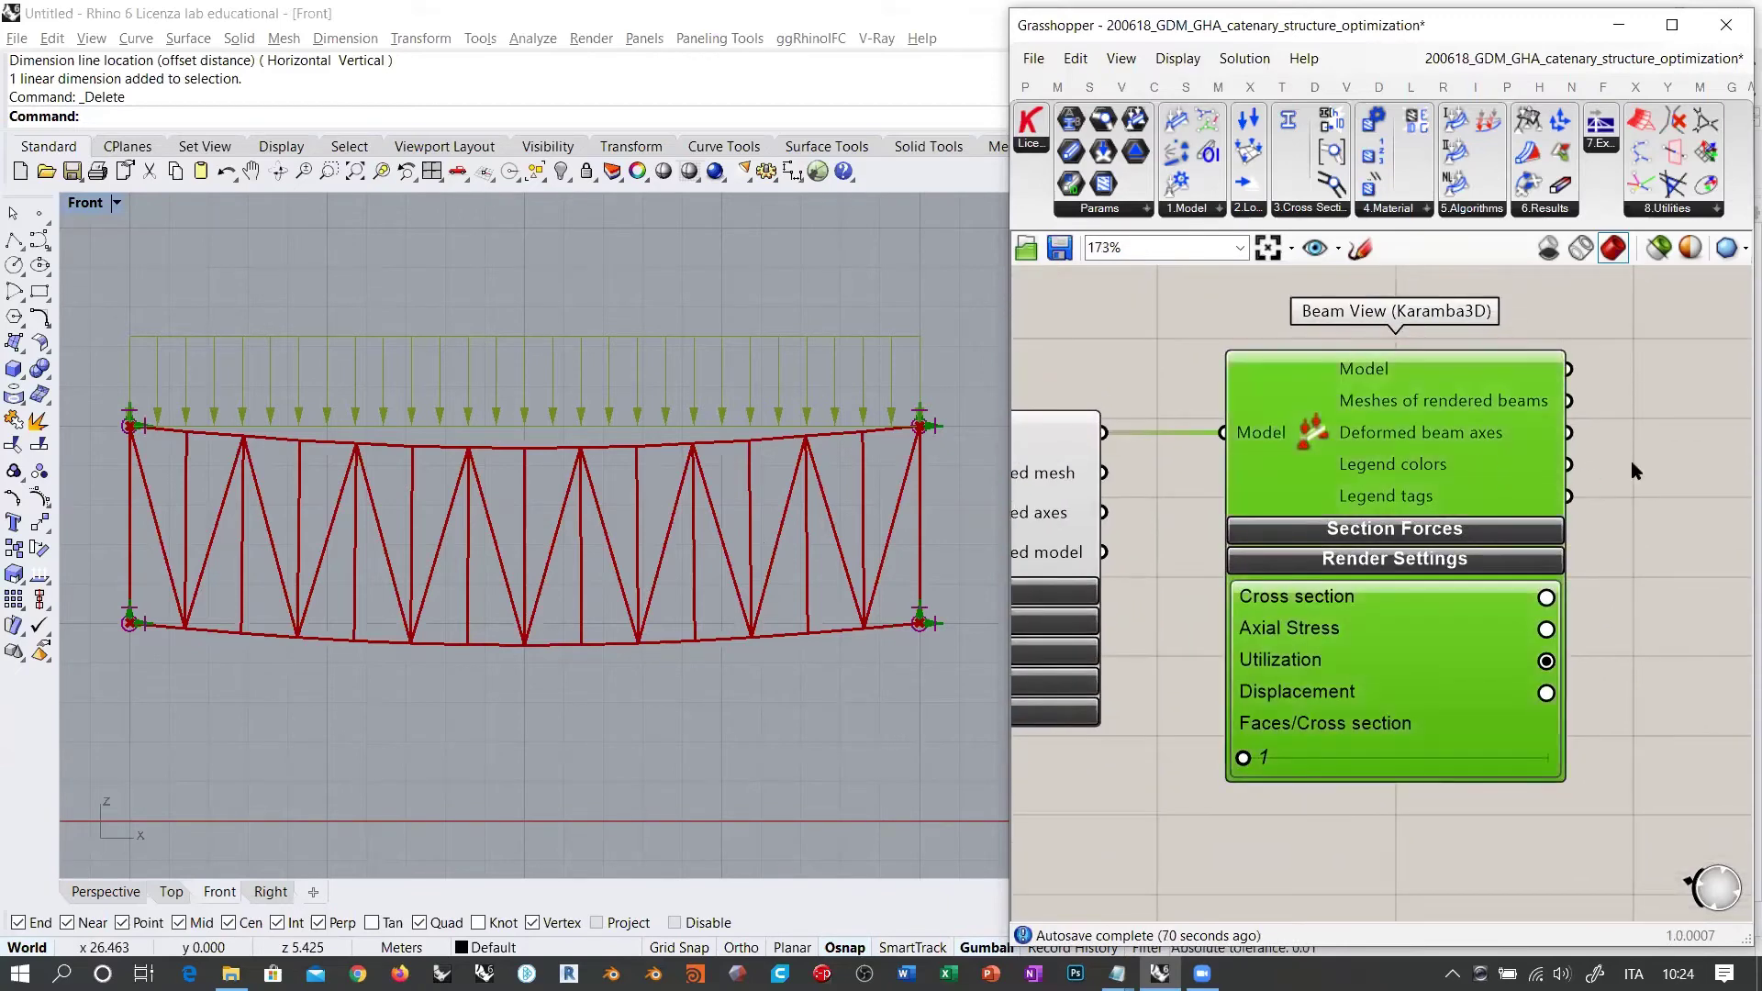
pyautogui.click(1654, 396)
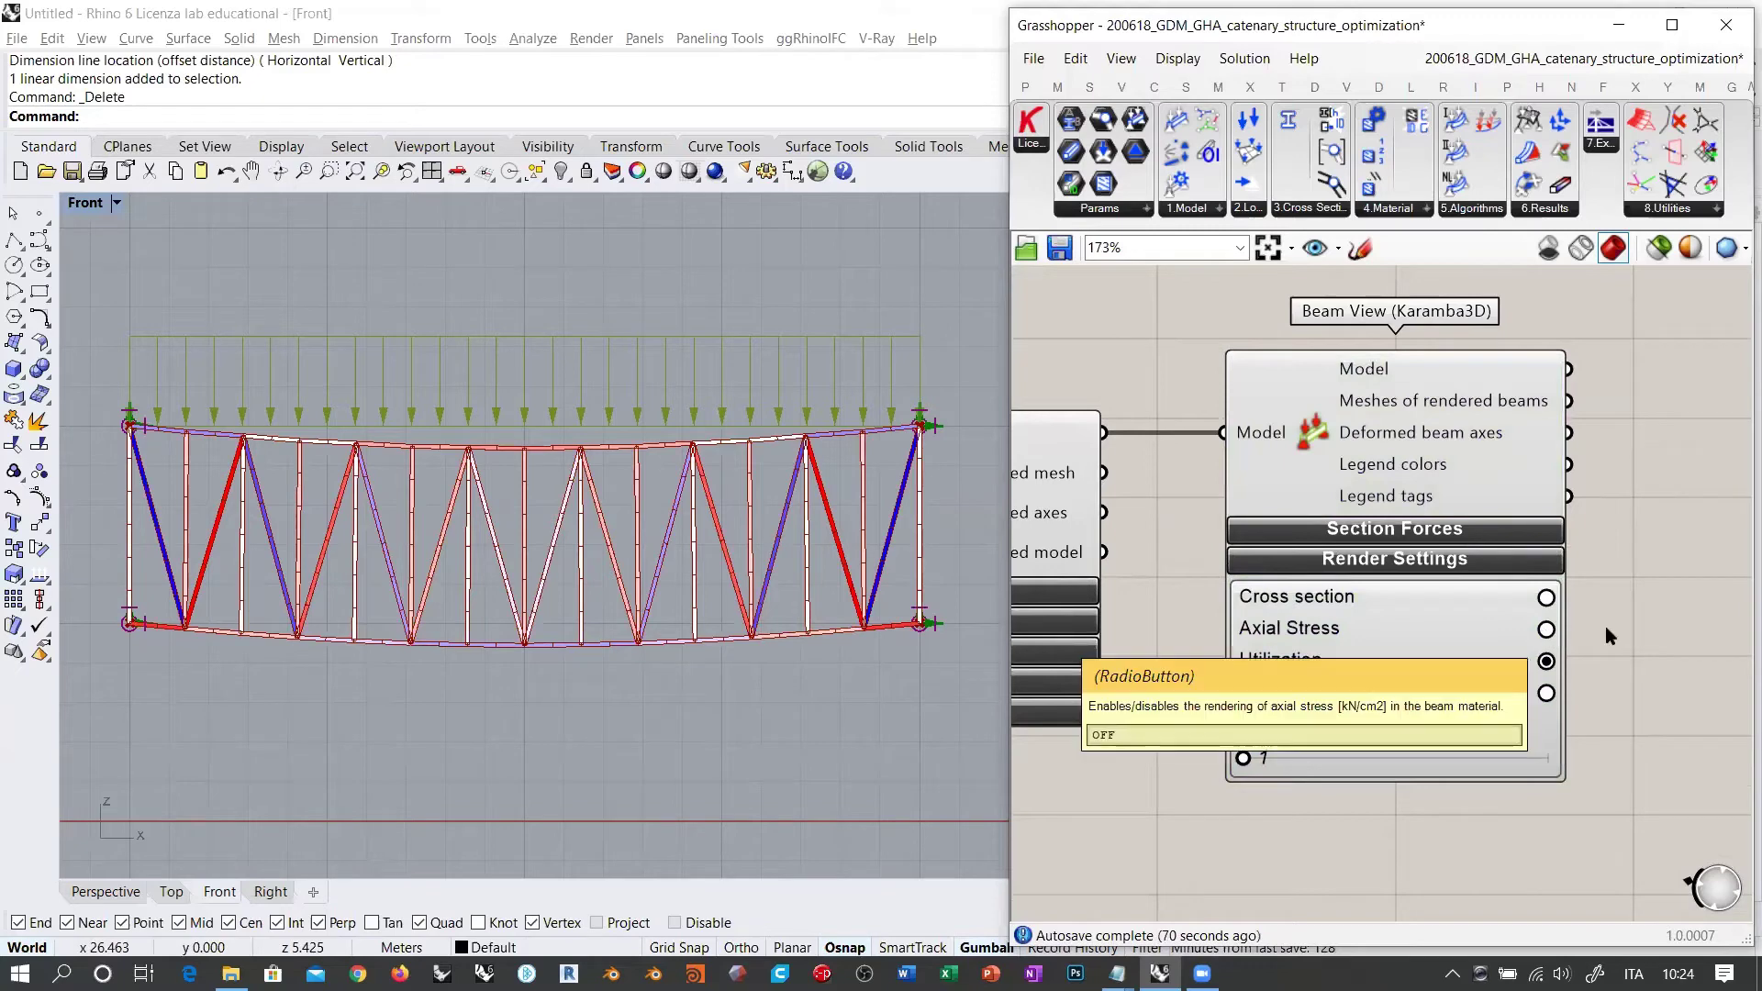
# Step: Switch the Beam View rendering to Displacement and then to Cross section
pyautogui.click(1546, 693)
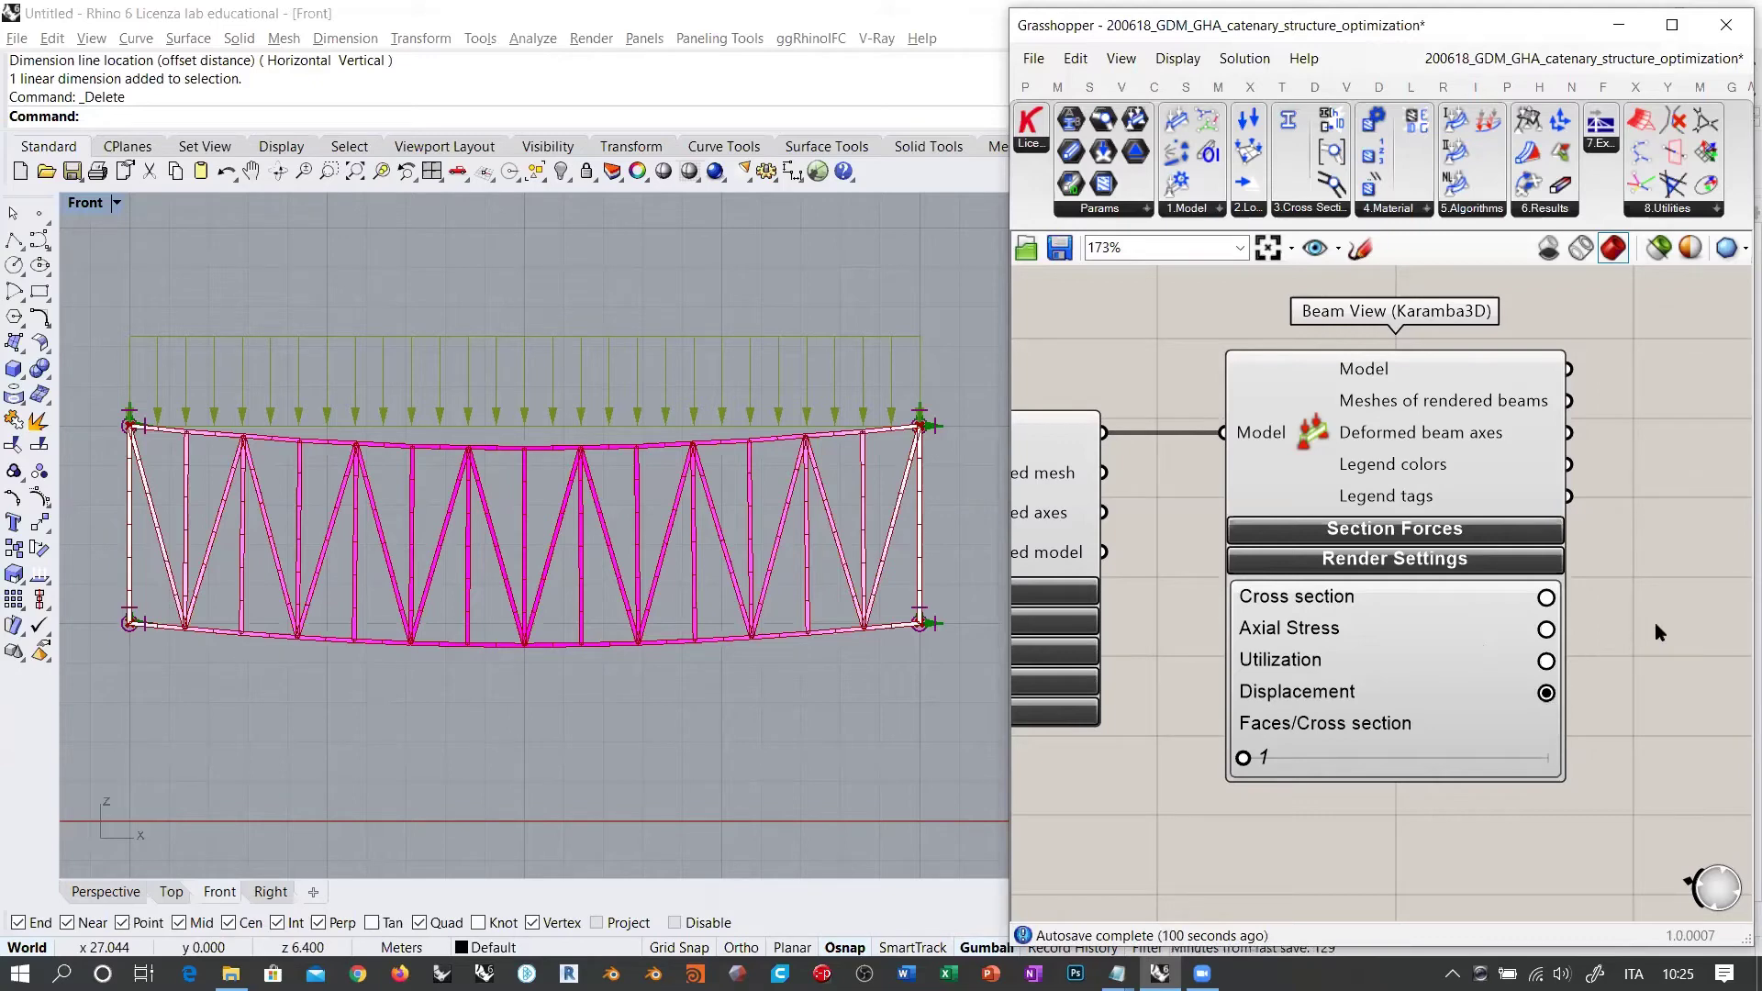
pyautogui.click(1546, 597)
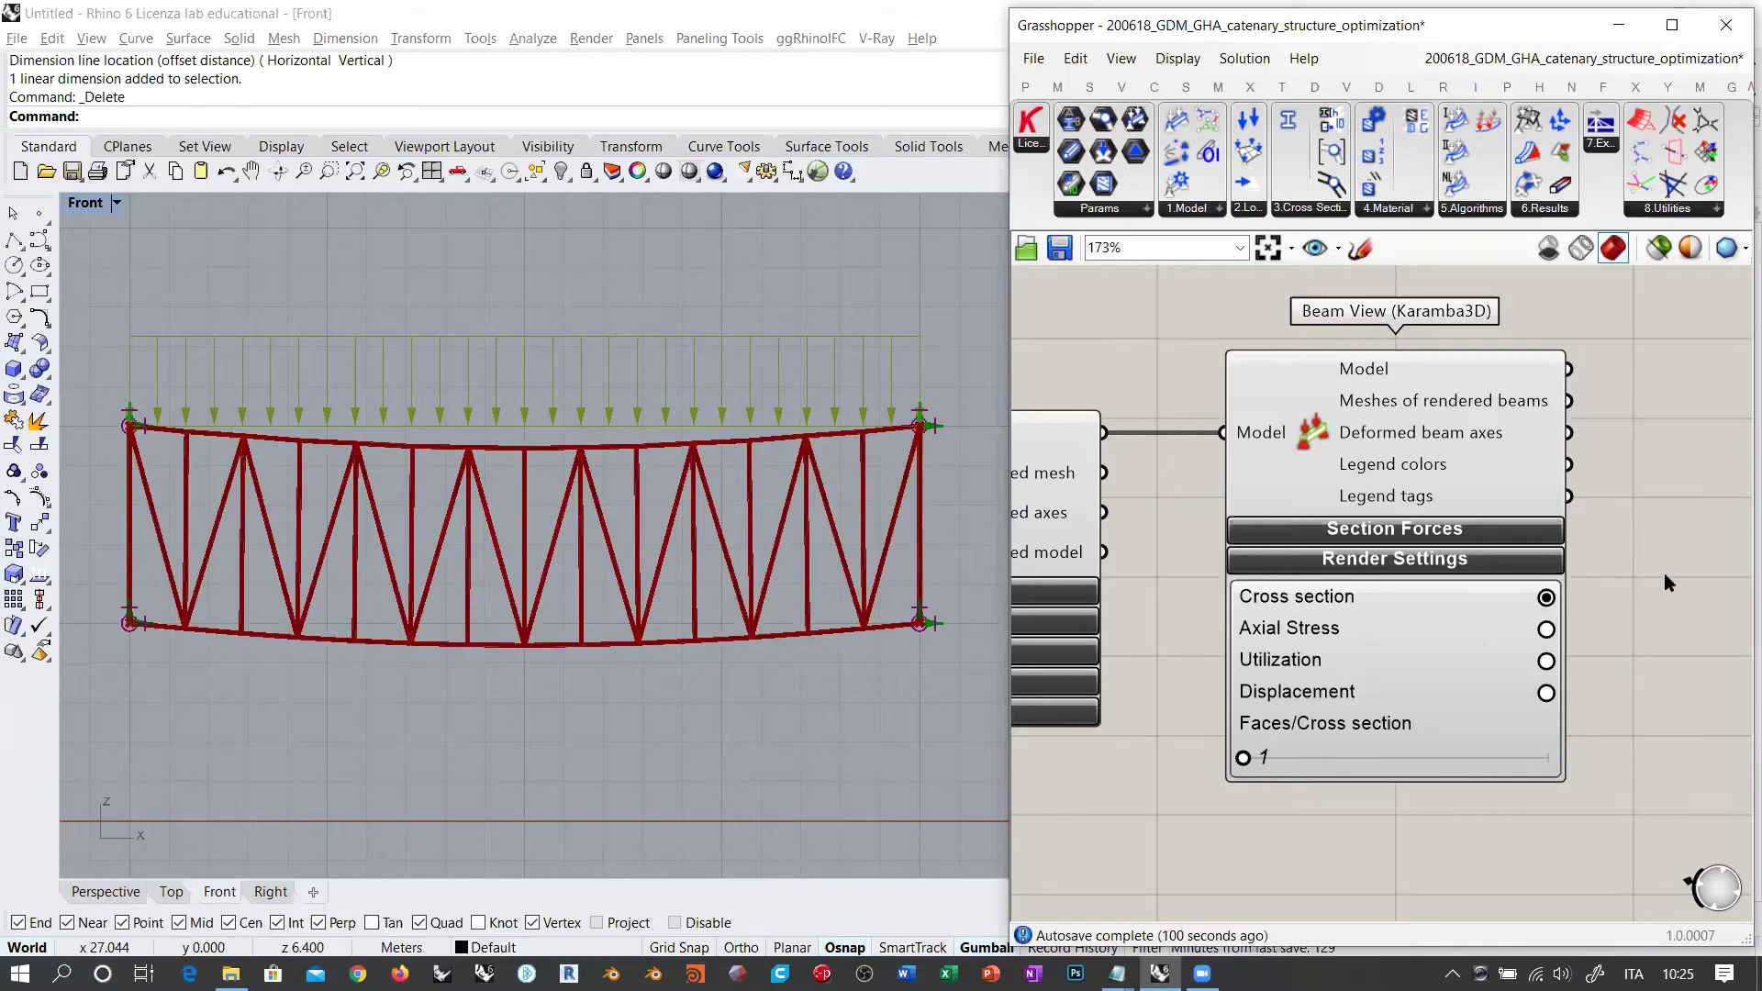
pyautogui.scroll(-3, 1664, 572)
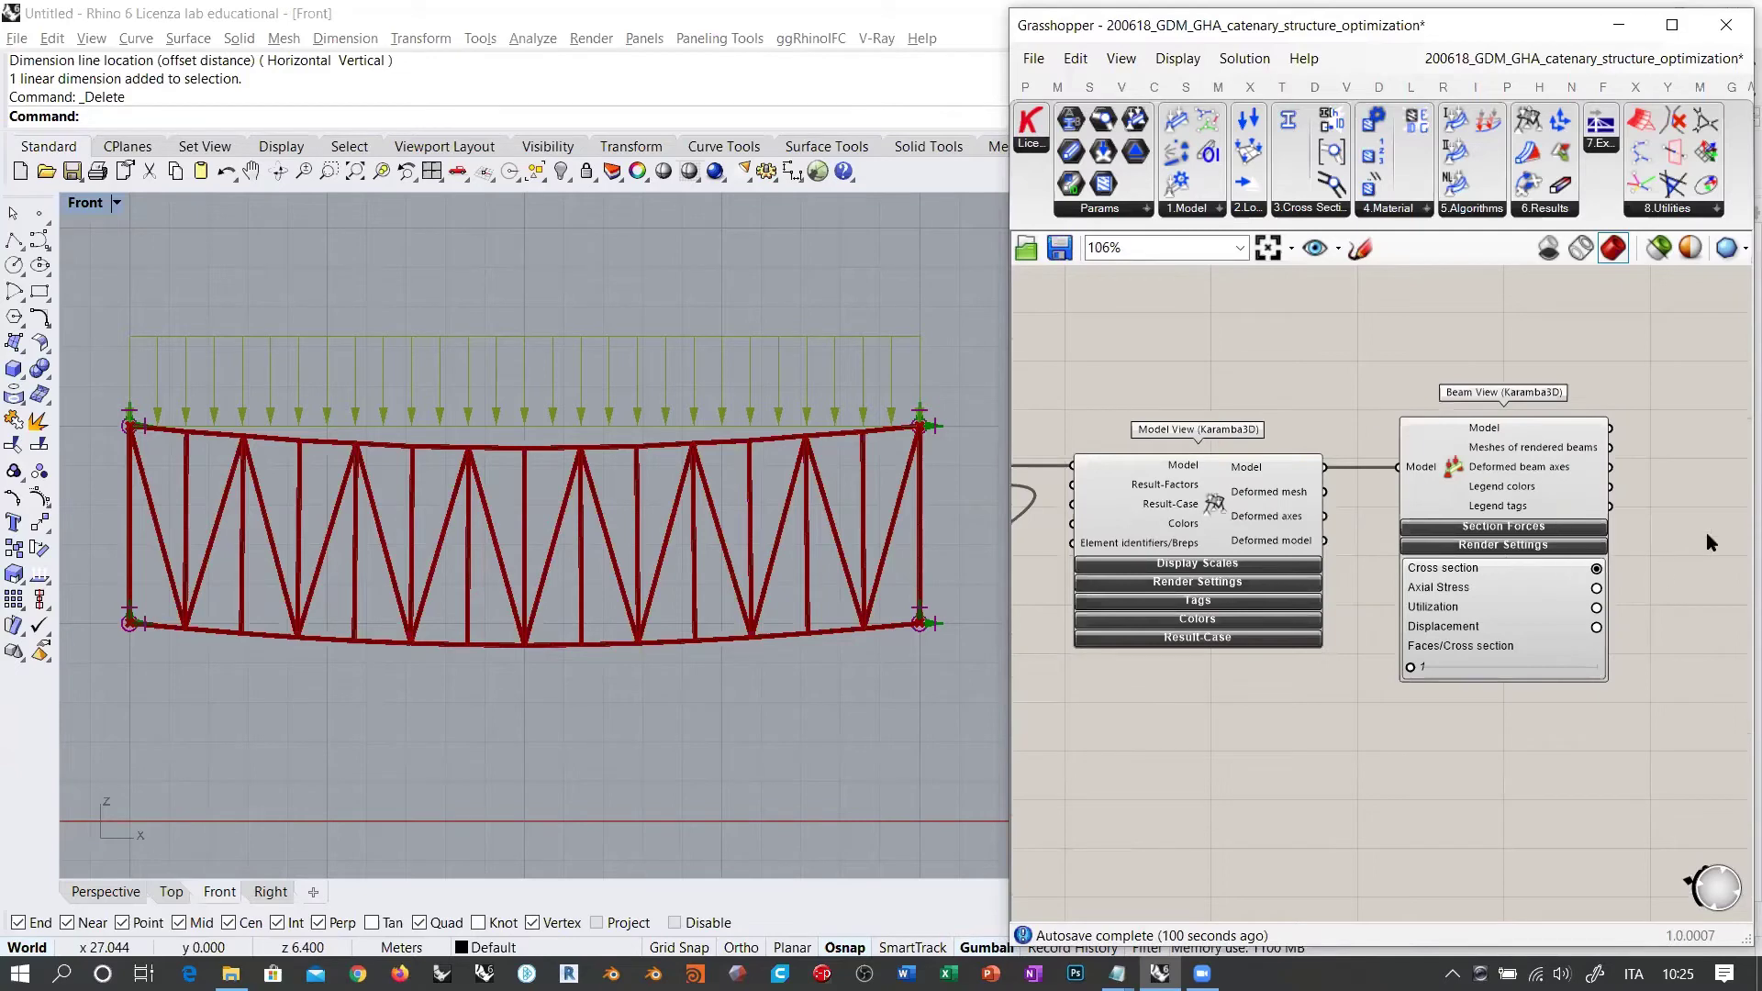
# Step: Examine the lists of lines feeding the Line inputs of the three Line to Beam components
pyautogui.moveTo(1298, 690); pyautogui.dragTo(1426, 677, button='right')
pyautogui.scroll(-4, 1468, 582)
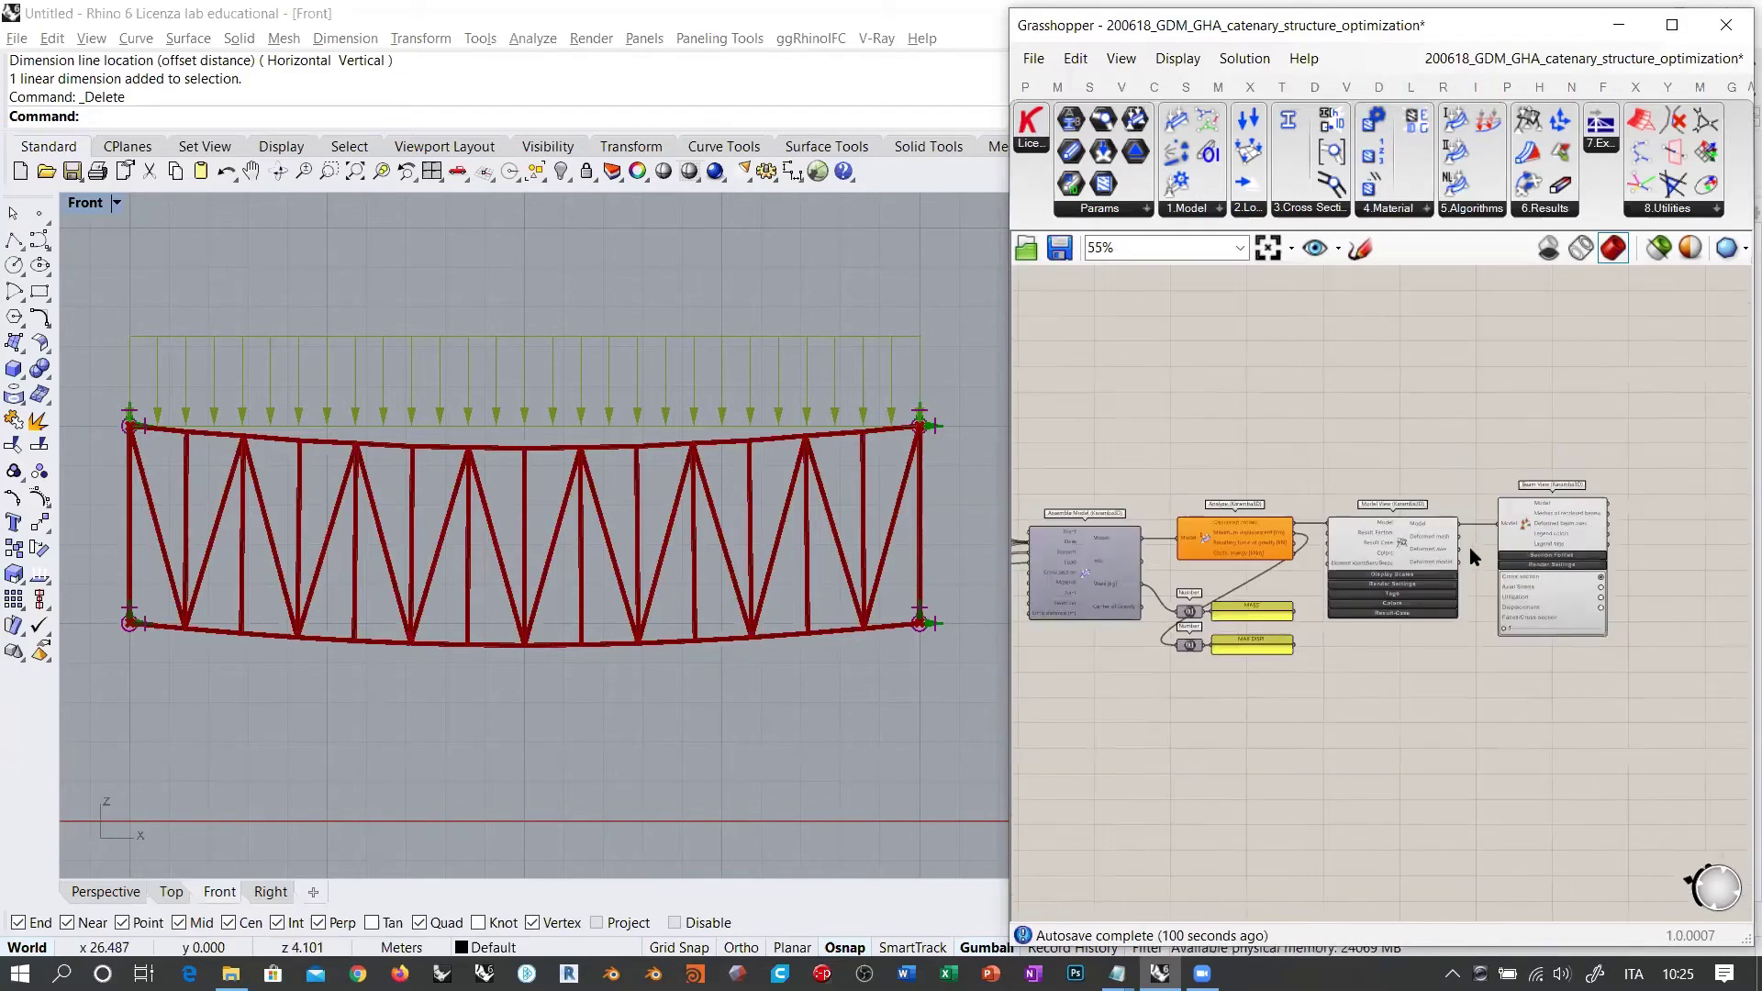
pyautogui.scroll(-2, 1433, 410)
pyautogui.scroll(-2, 1512, 393)
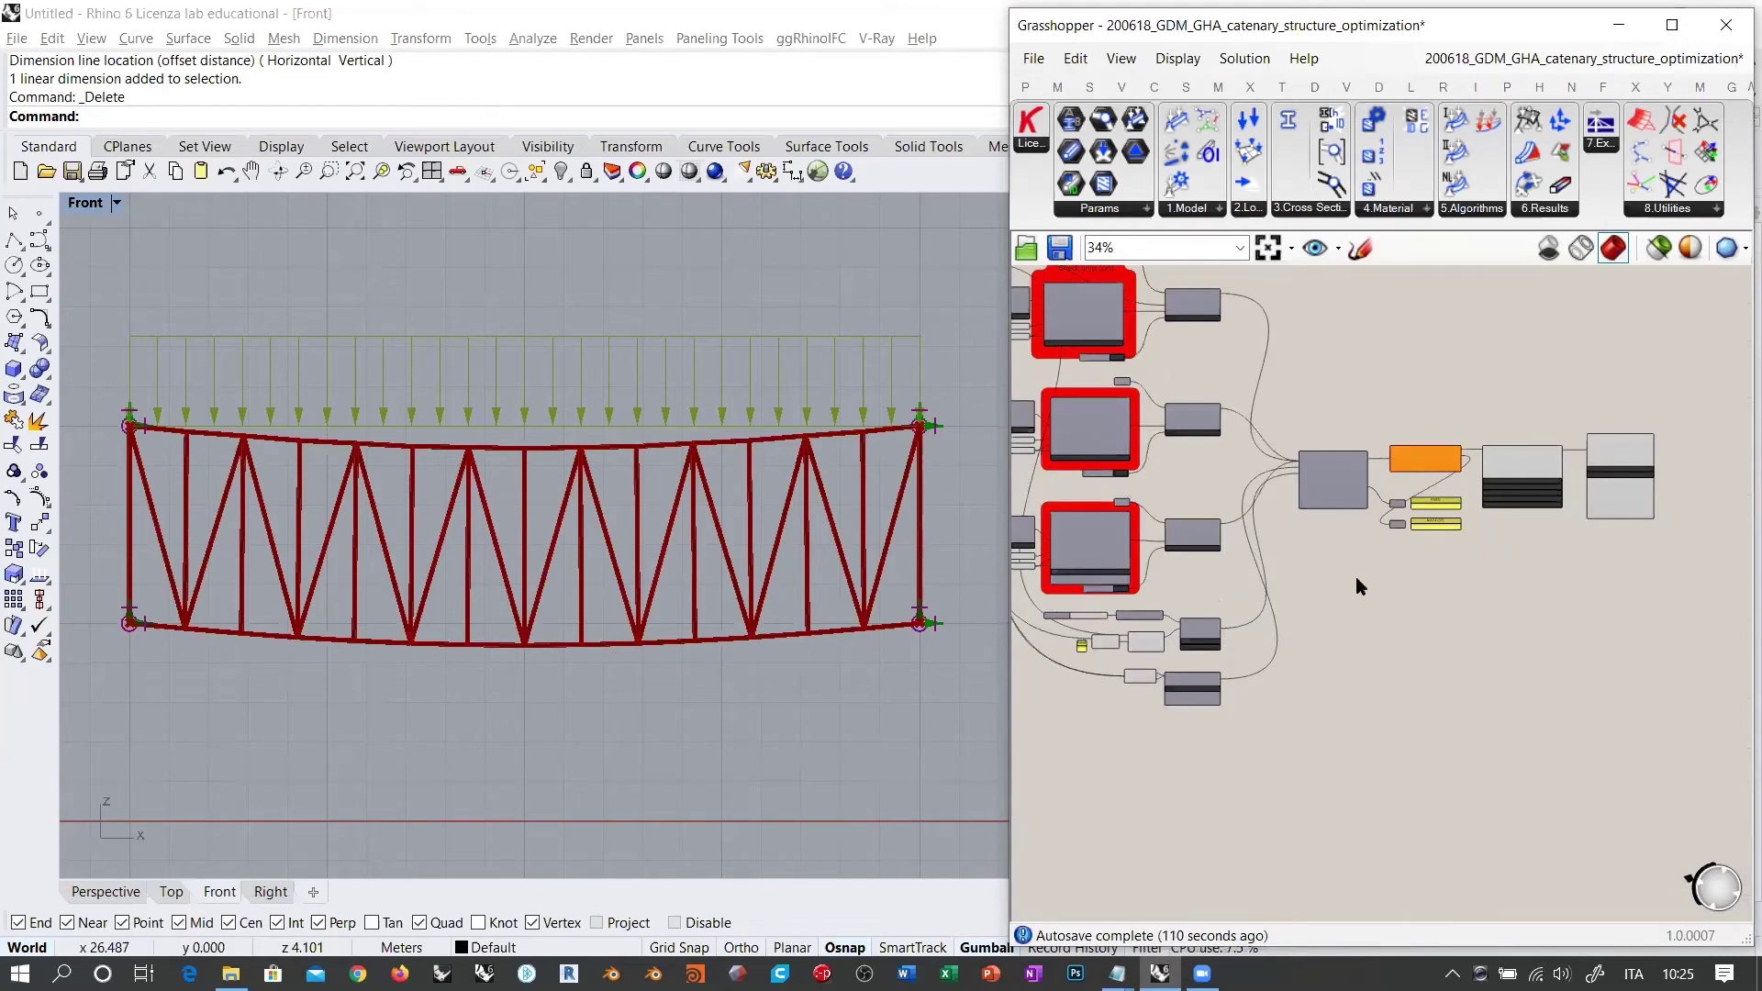
pyautogui.moveTo(1358, 580); pyautogui.dragTo(1461, 599, button='right')
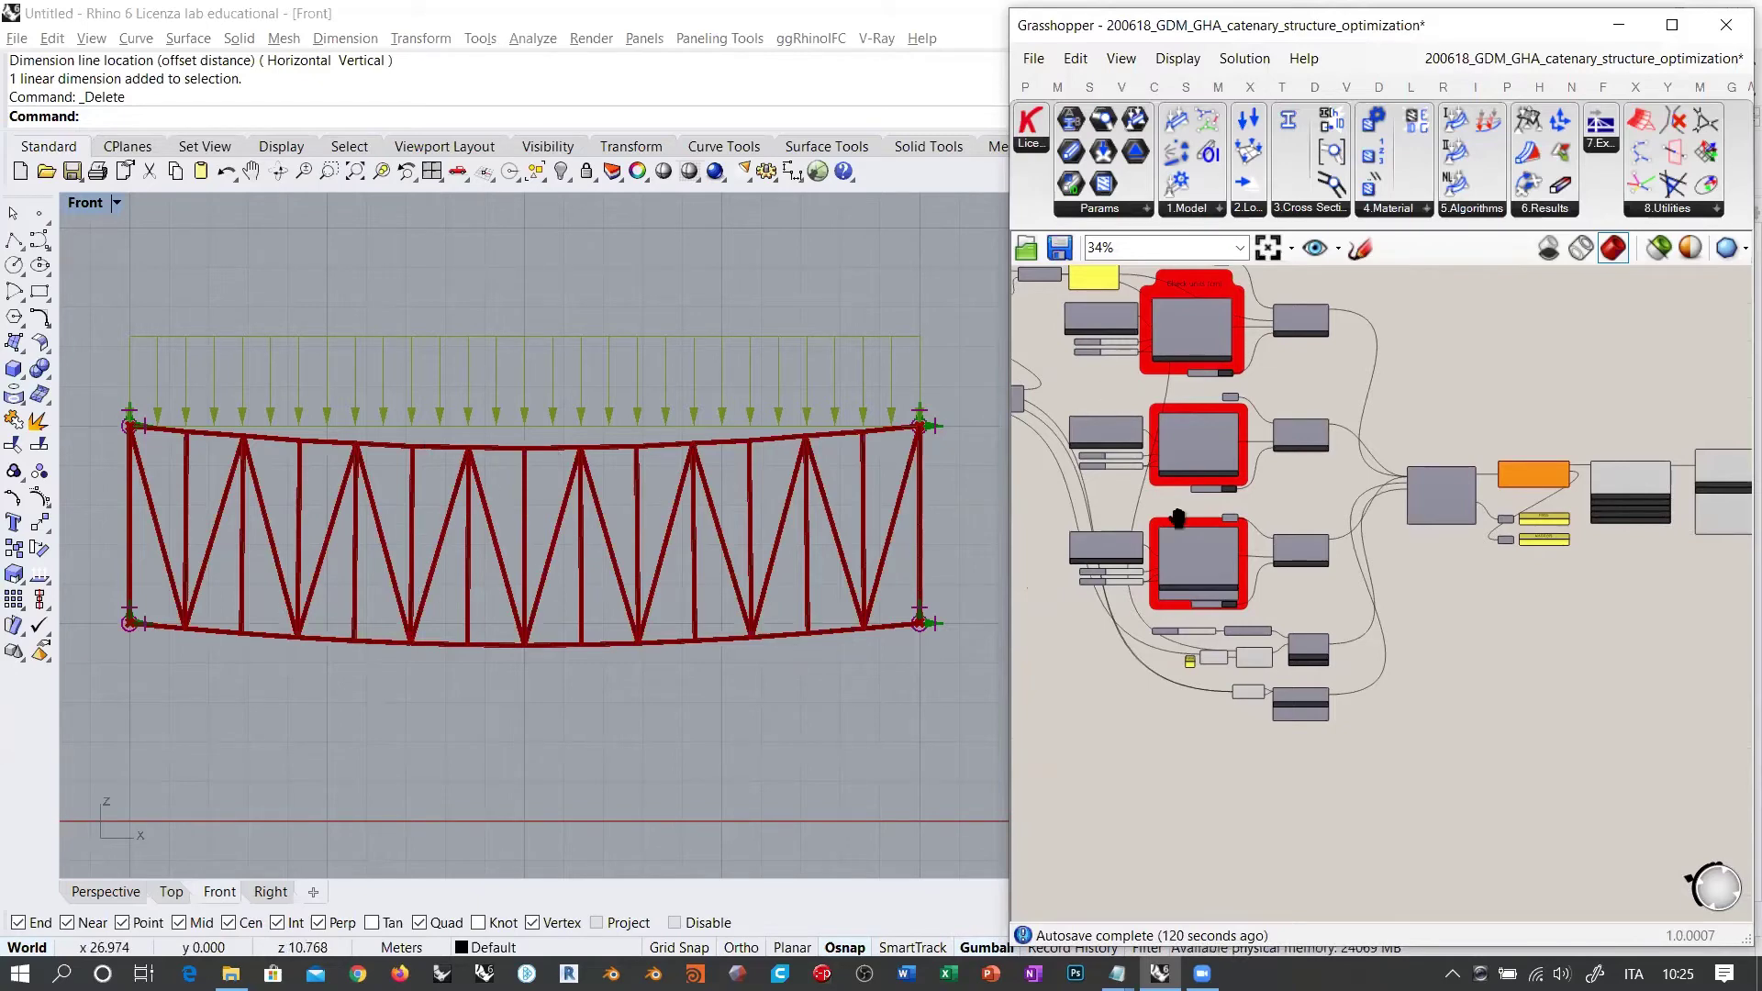
pyautogui.scroll(6, 1193, 551)
pyautogui.moveTo(1269, 630); pyautogui.dragTo(1268, 673, button='right')
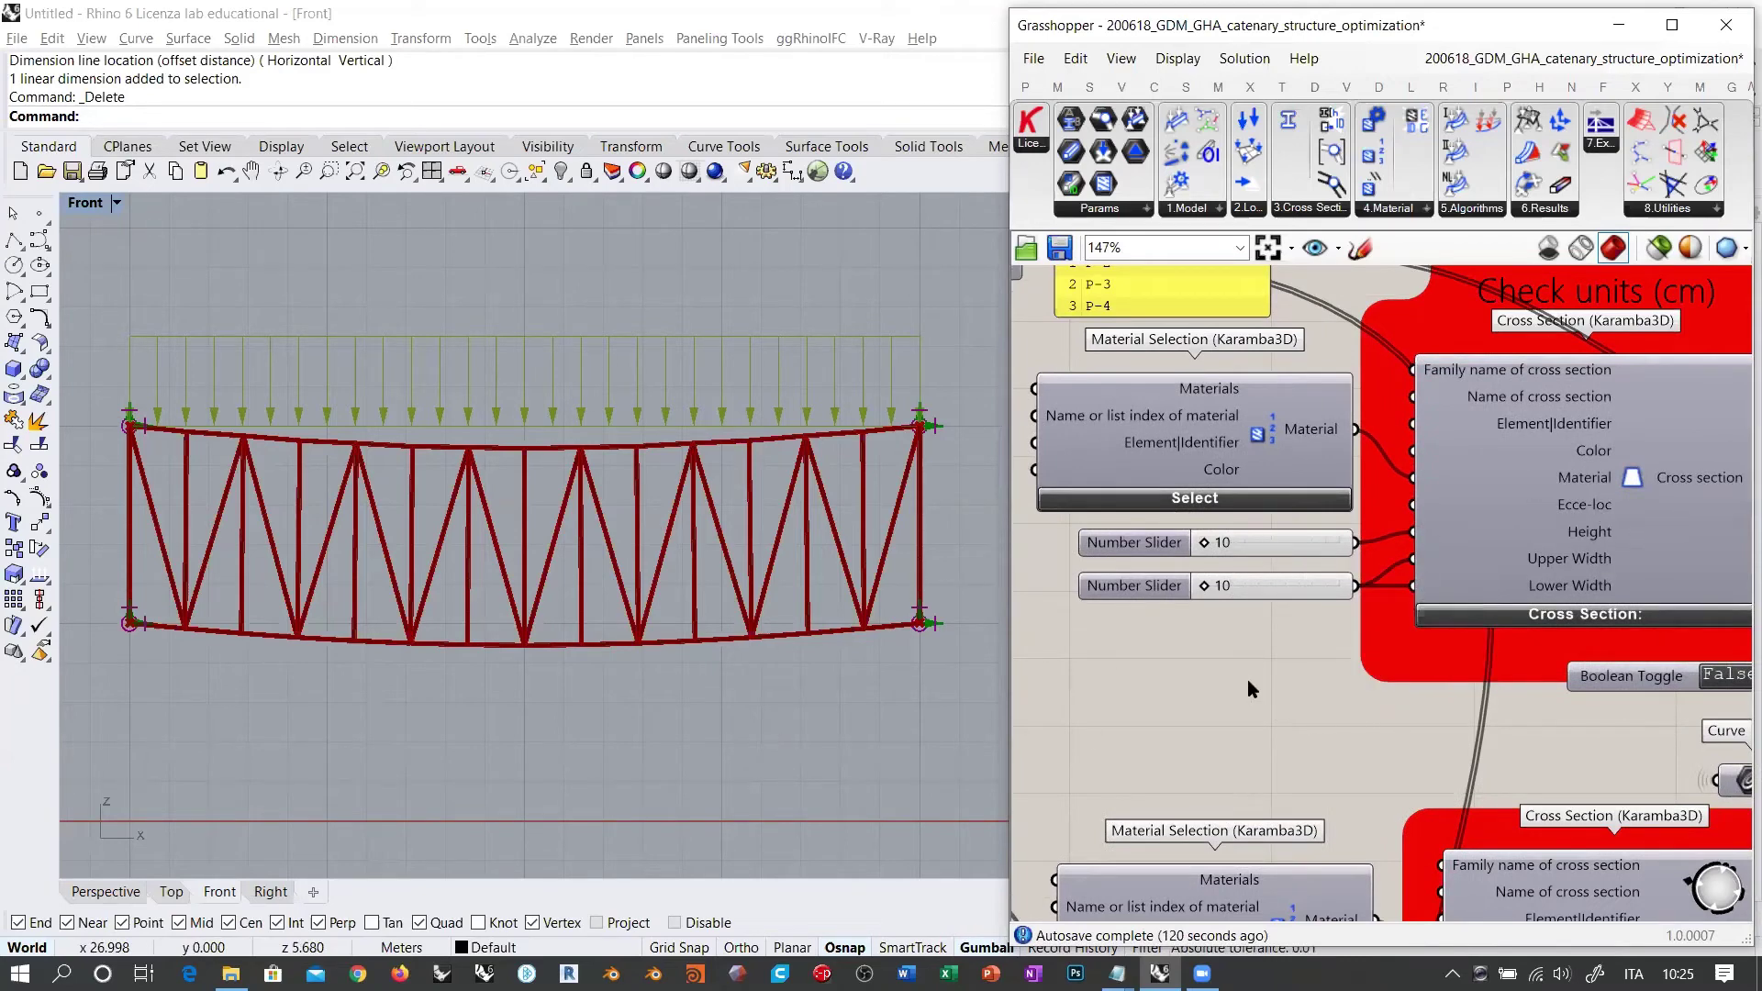
pyautogui.scroll(-3, 1257, 664)
pyautogui.moveTo(1633, 598); pyautogui.dragTo(1473, 610, button='right')
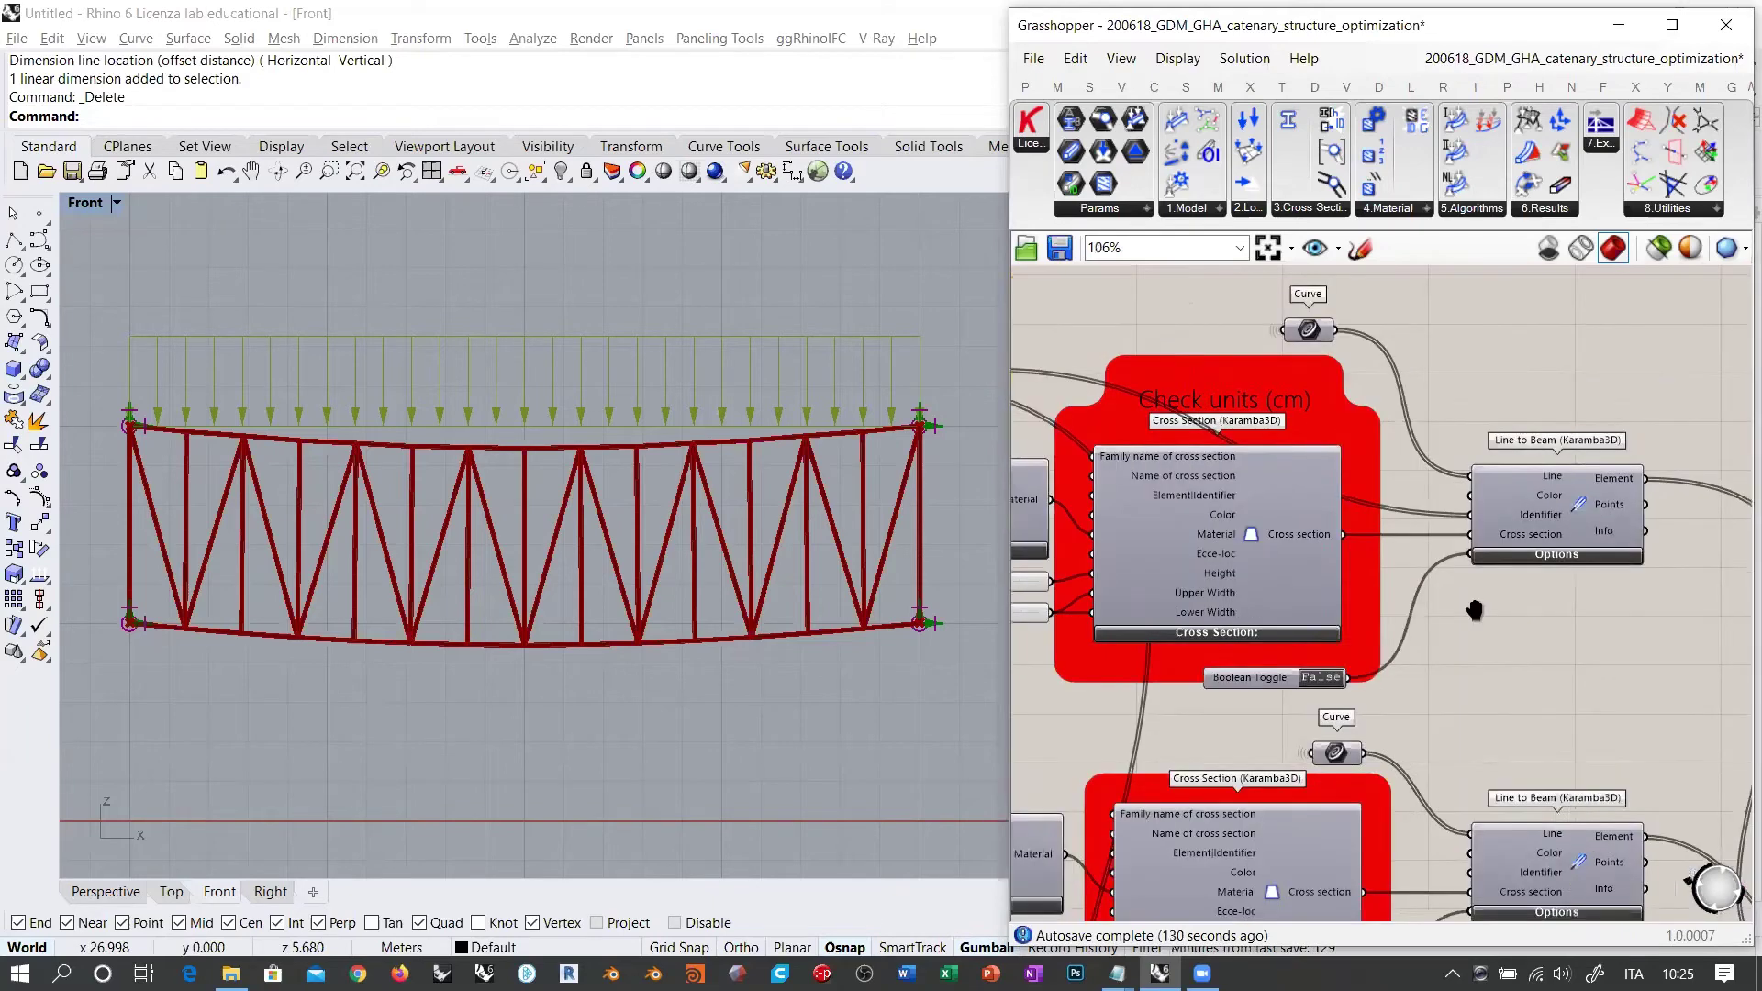
pyautogui.scroll(3, 1560, 560)
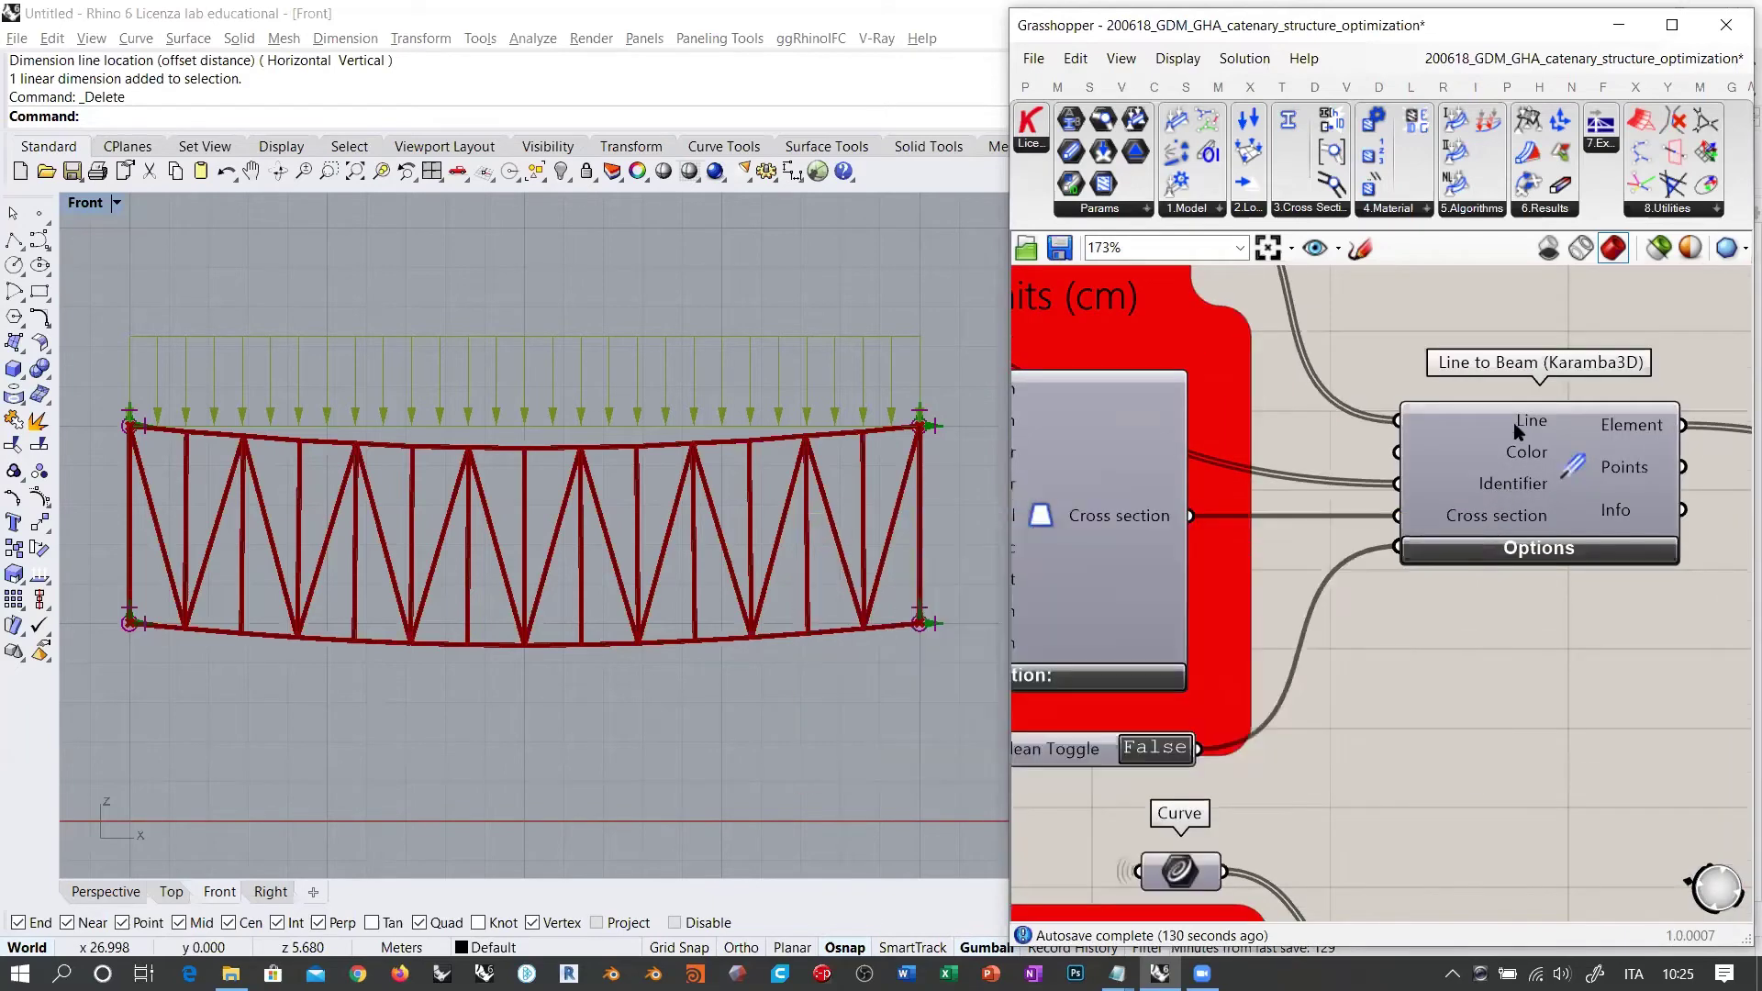
pyautogui.moveTo(1519, 427)
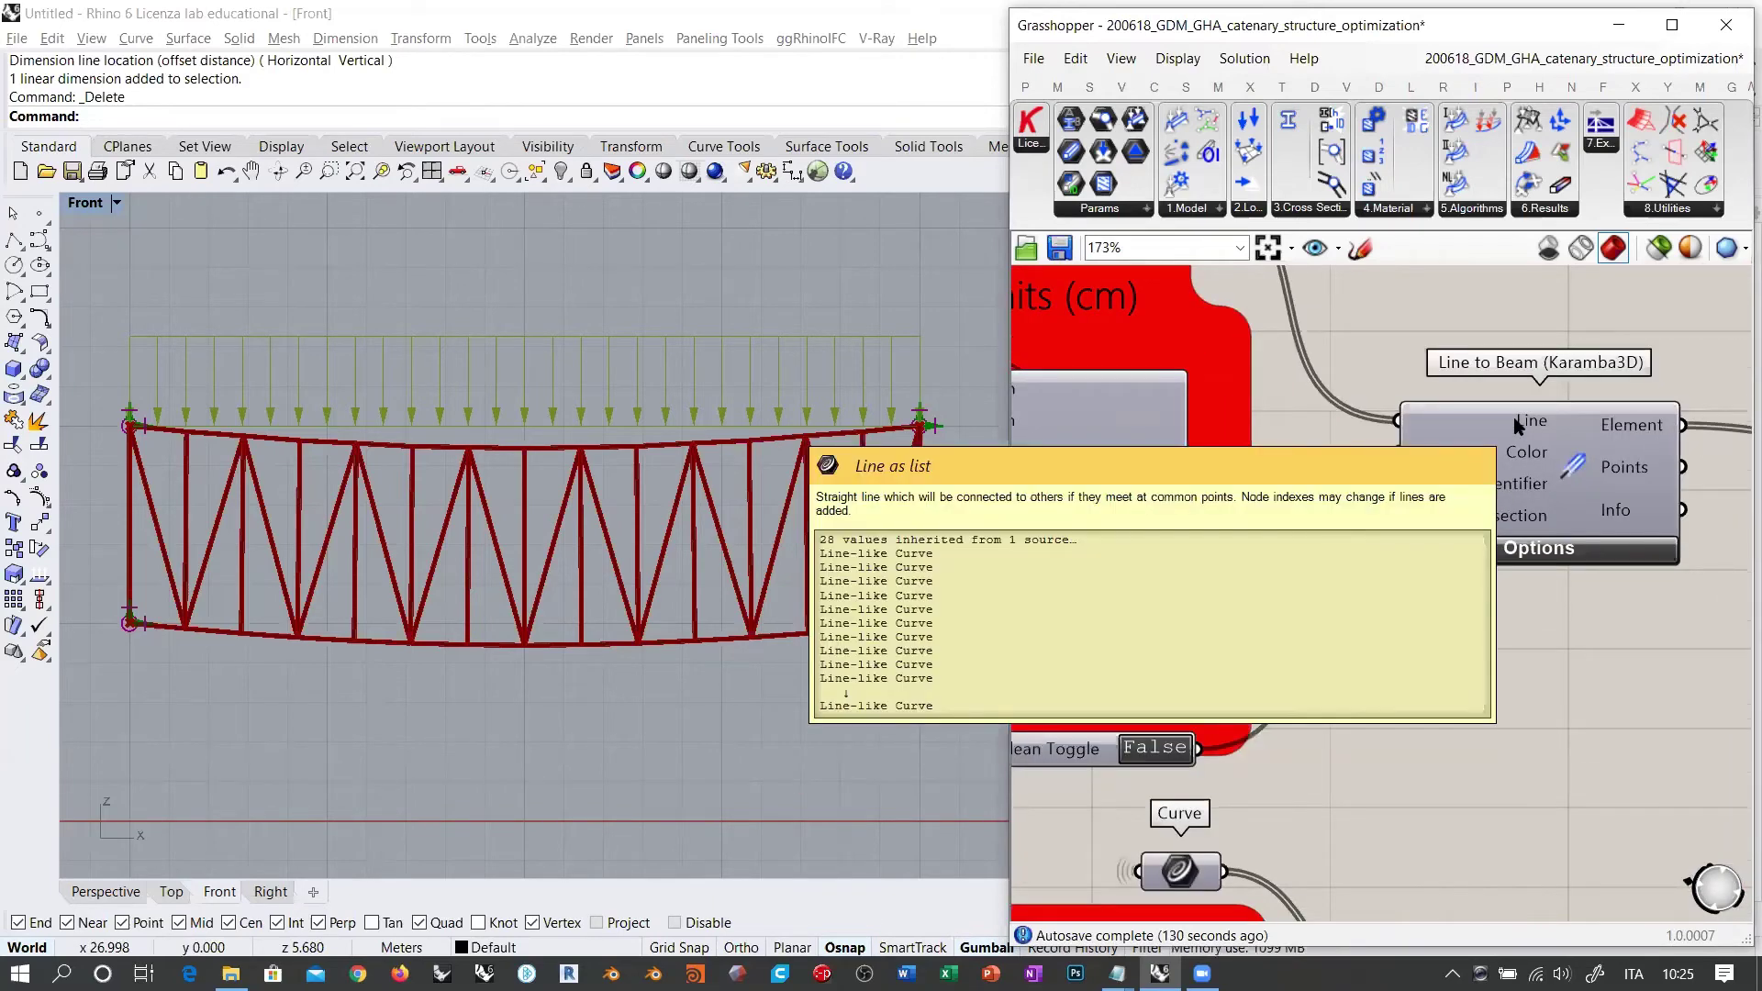
pyautogui.scroll(-4, 1519, 428)
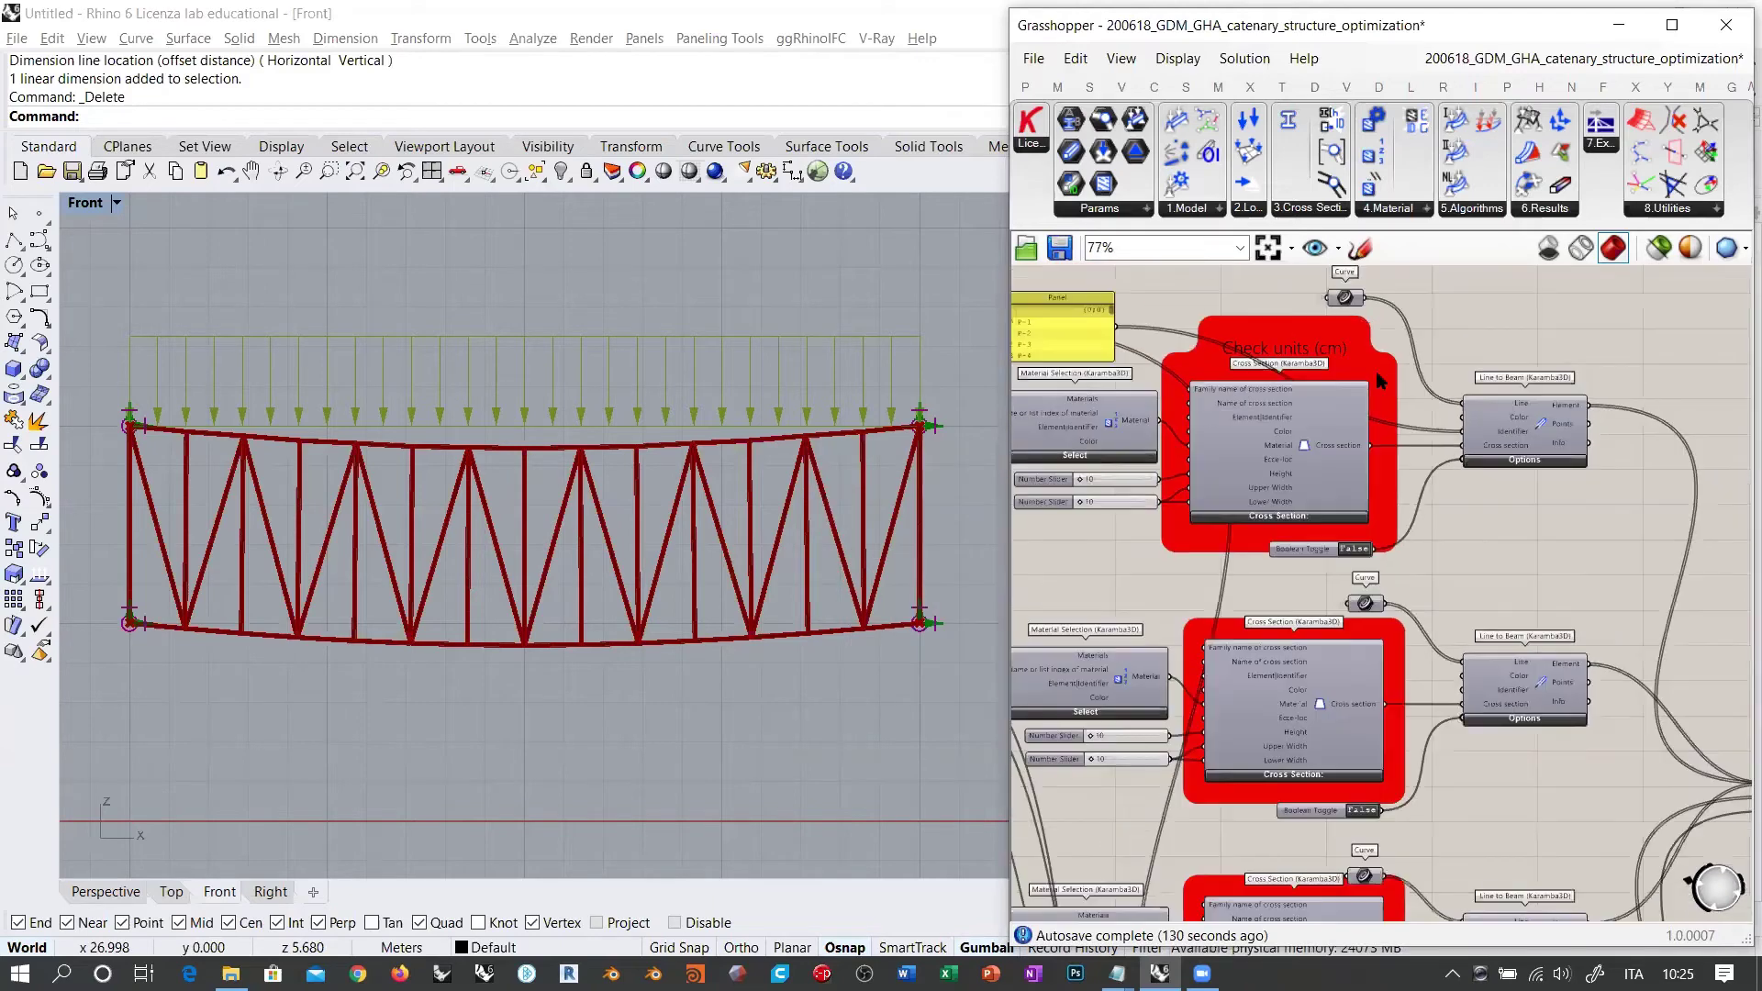
pyautogui.moveTo(1434, 528); pyautogui.dragTo(1429, 498, button='right')
pyautogui.scroll(4, 1404, 532)
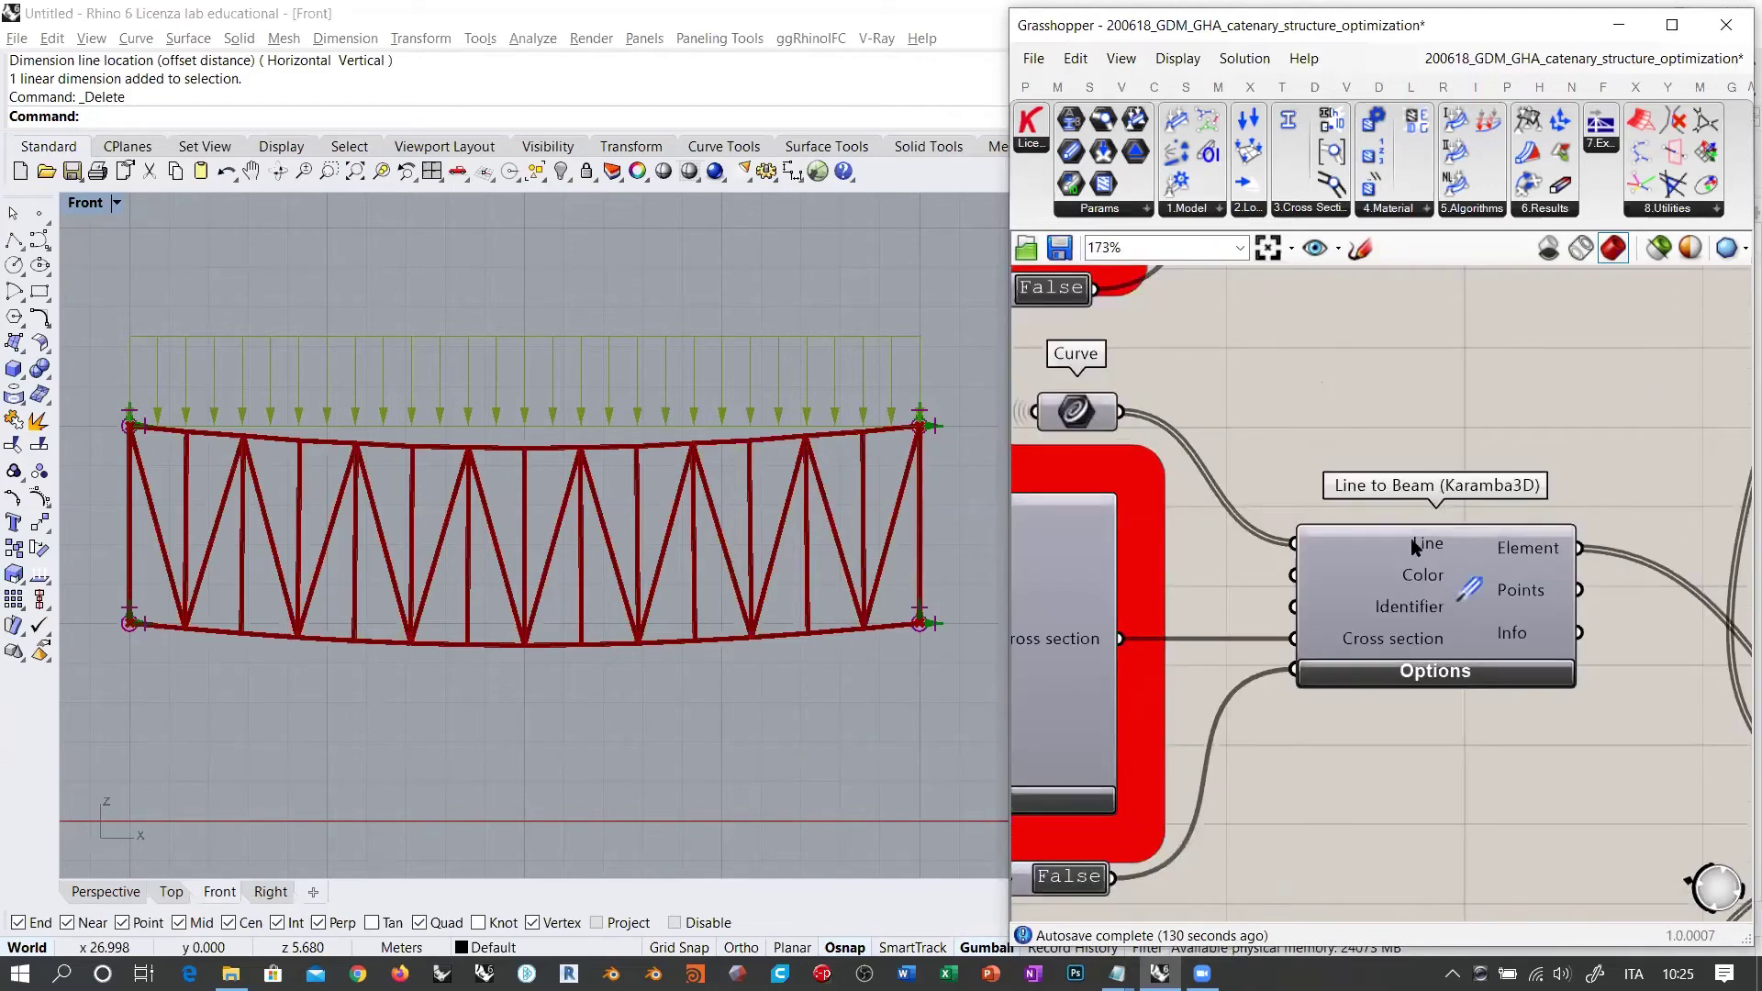
pyautogui.moveTo(1413, 548)
pyautogui.moveTo(1431, 756); pyautogui.dragTo(1390, 508, button='right')
pyautogui.moveTo(1390, 627); pyautogui.dragTo(1382, 446, button='right')
pyautogui.moveTo(1358, 661); pyautogui.dragTo(1395, 471, button='right')
pyautogui.moveTo(1411, 519)
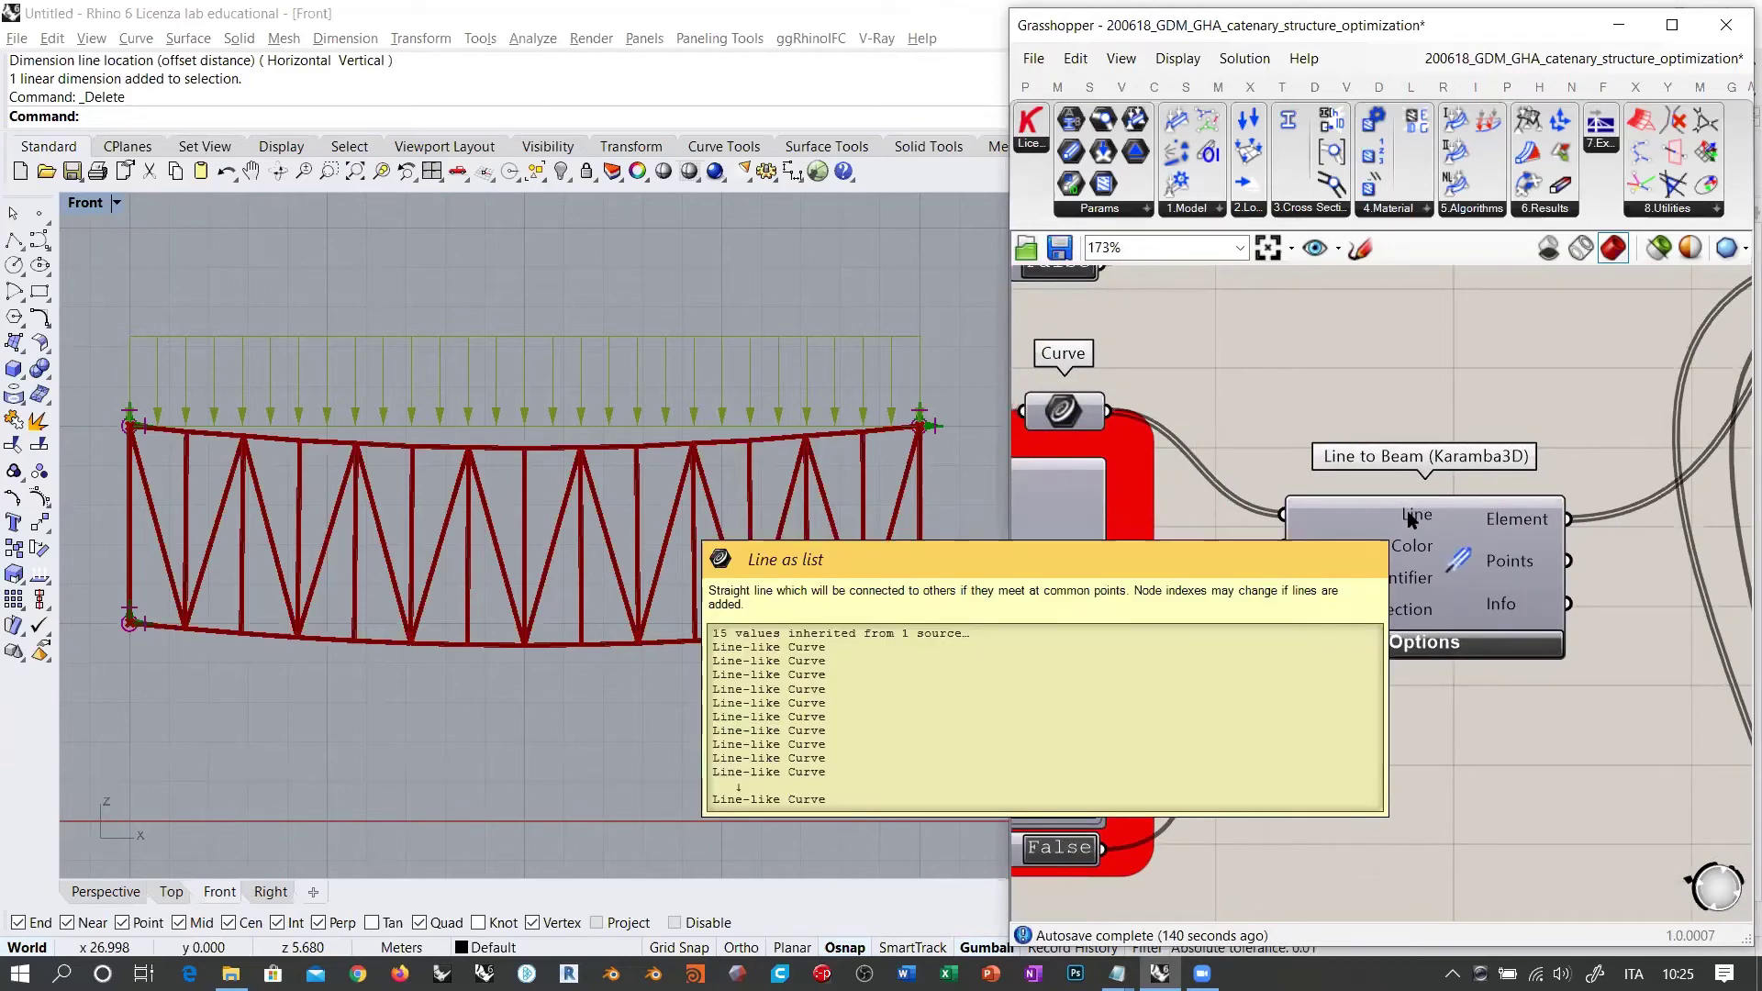
pyautogui.scroll(-3, 1445, 424)
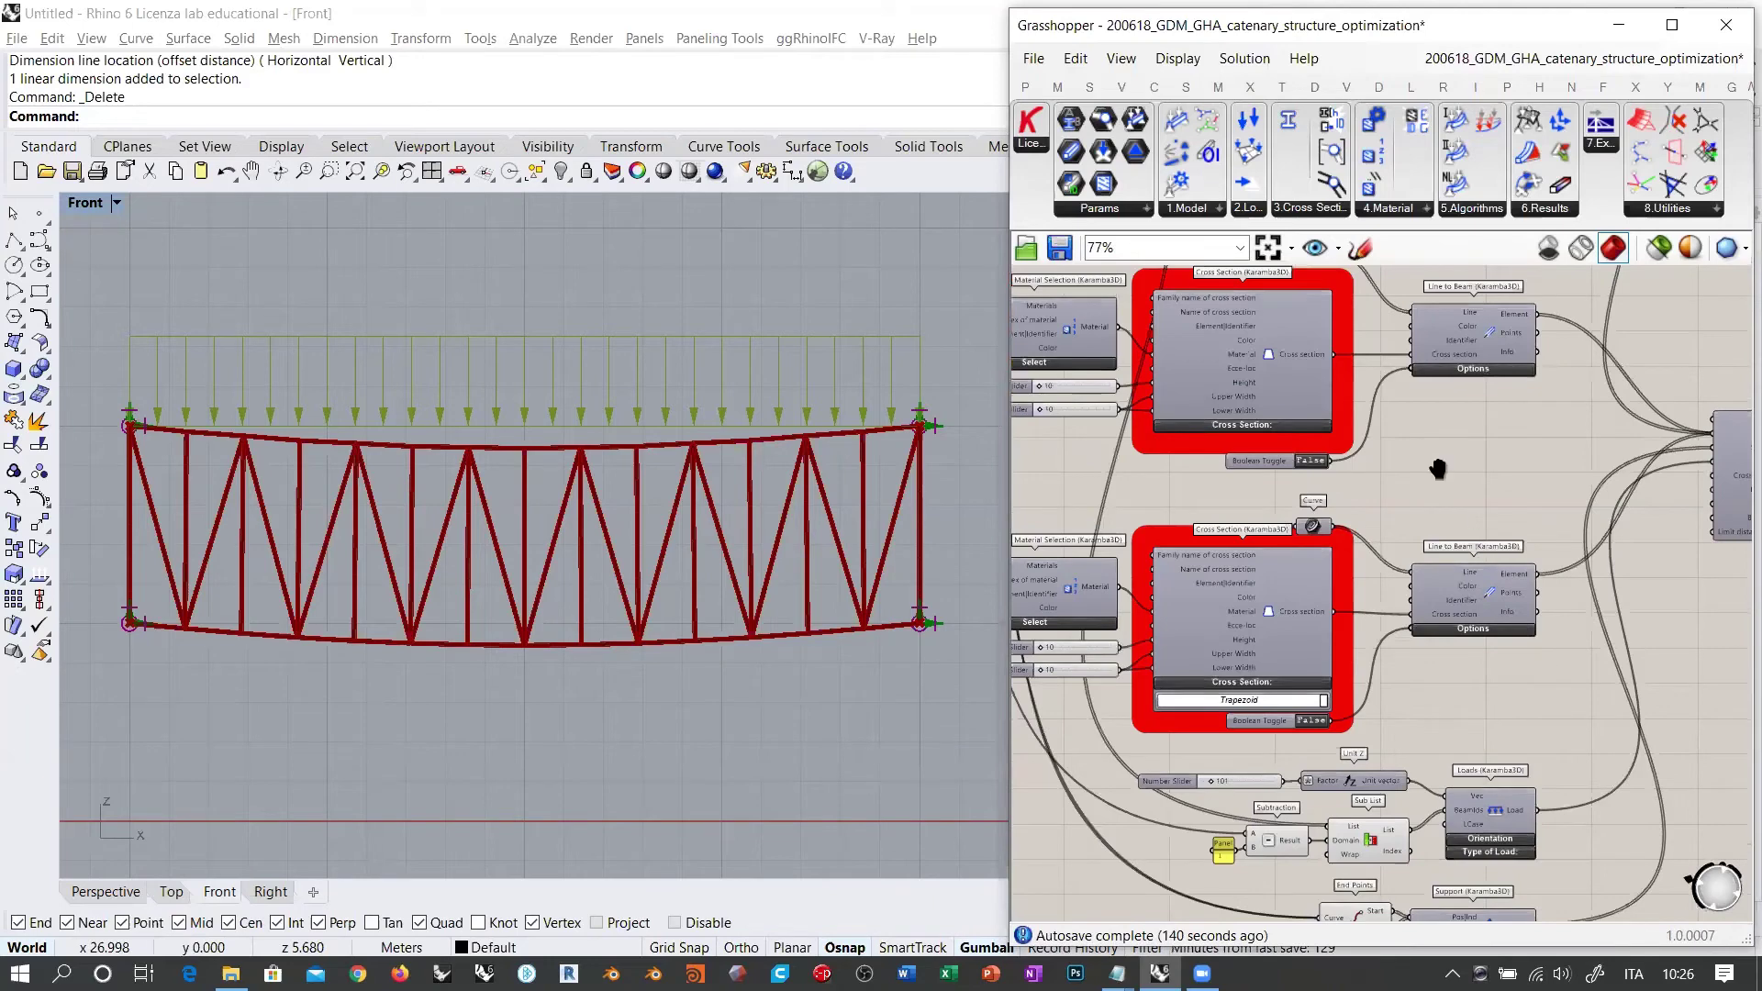
# Step: Inspect the Height and width inputs of the first Cross Section and the Cross section input of its Line to Beam
pyautogui.moveTo(1415, 437); pyautogui.dragTo(1556, 593, button='right')
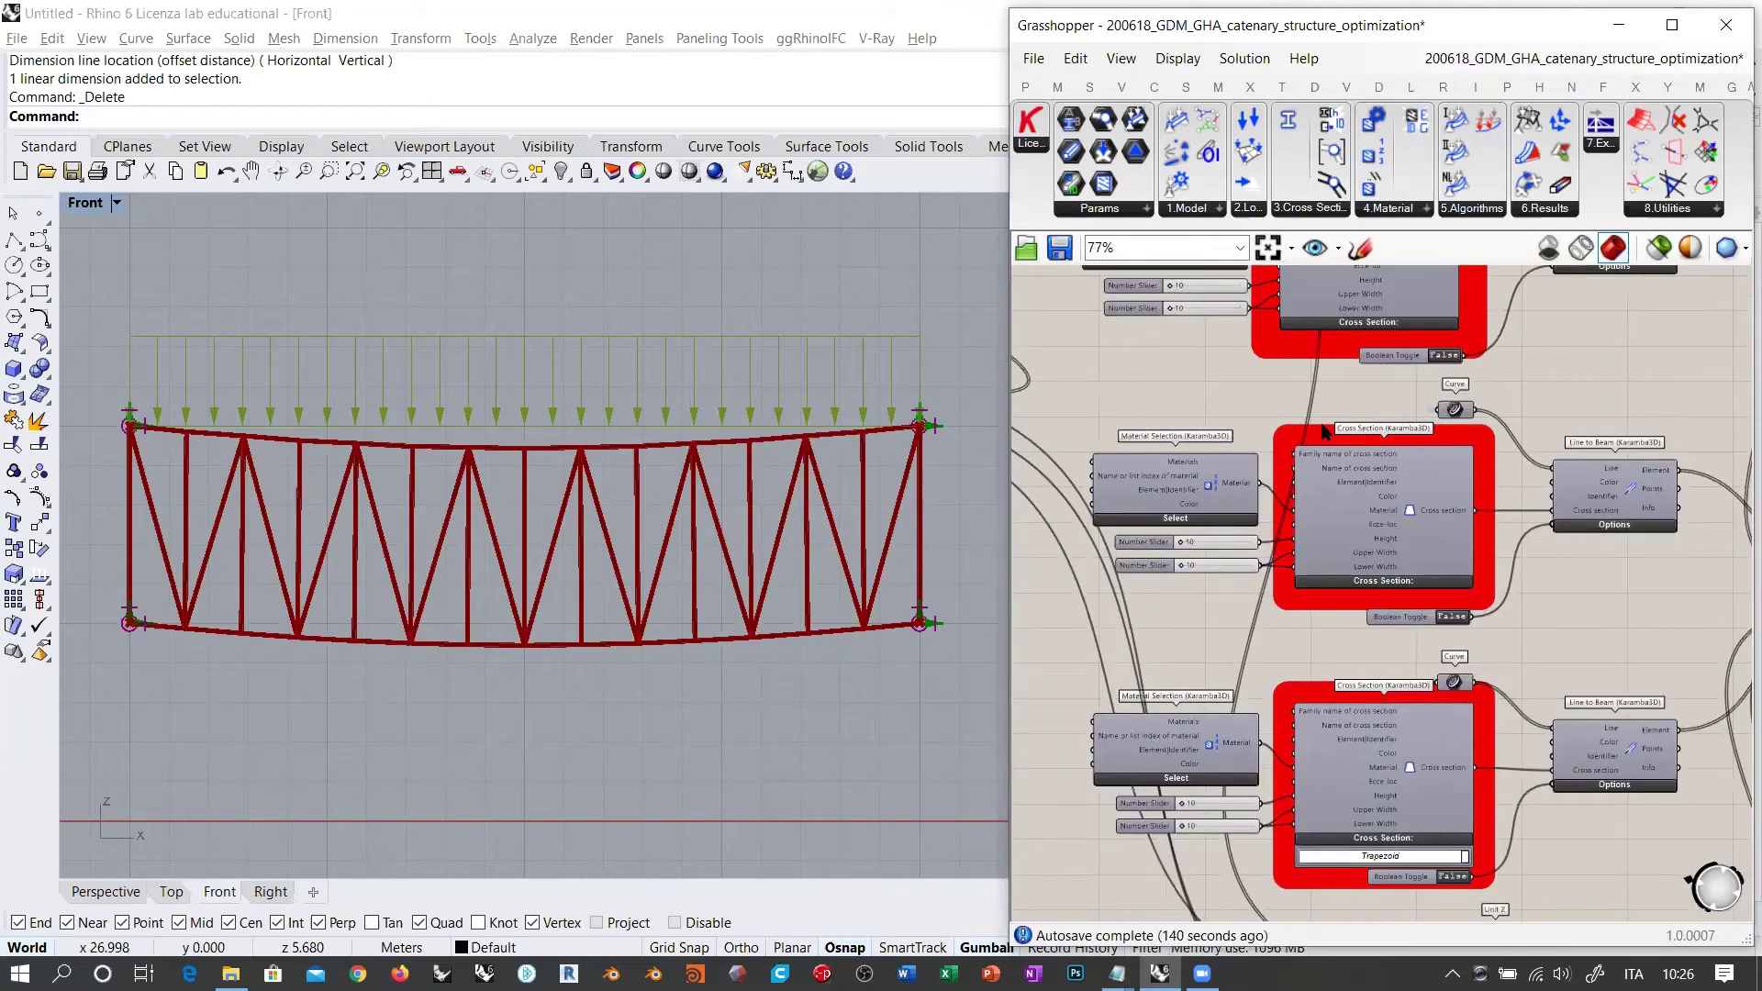
pyautogui.scroll(5, 1230, 372)
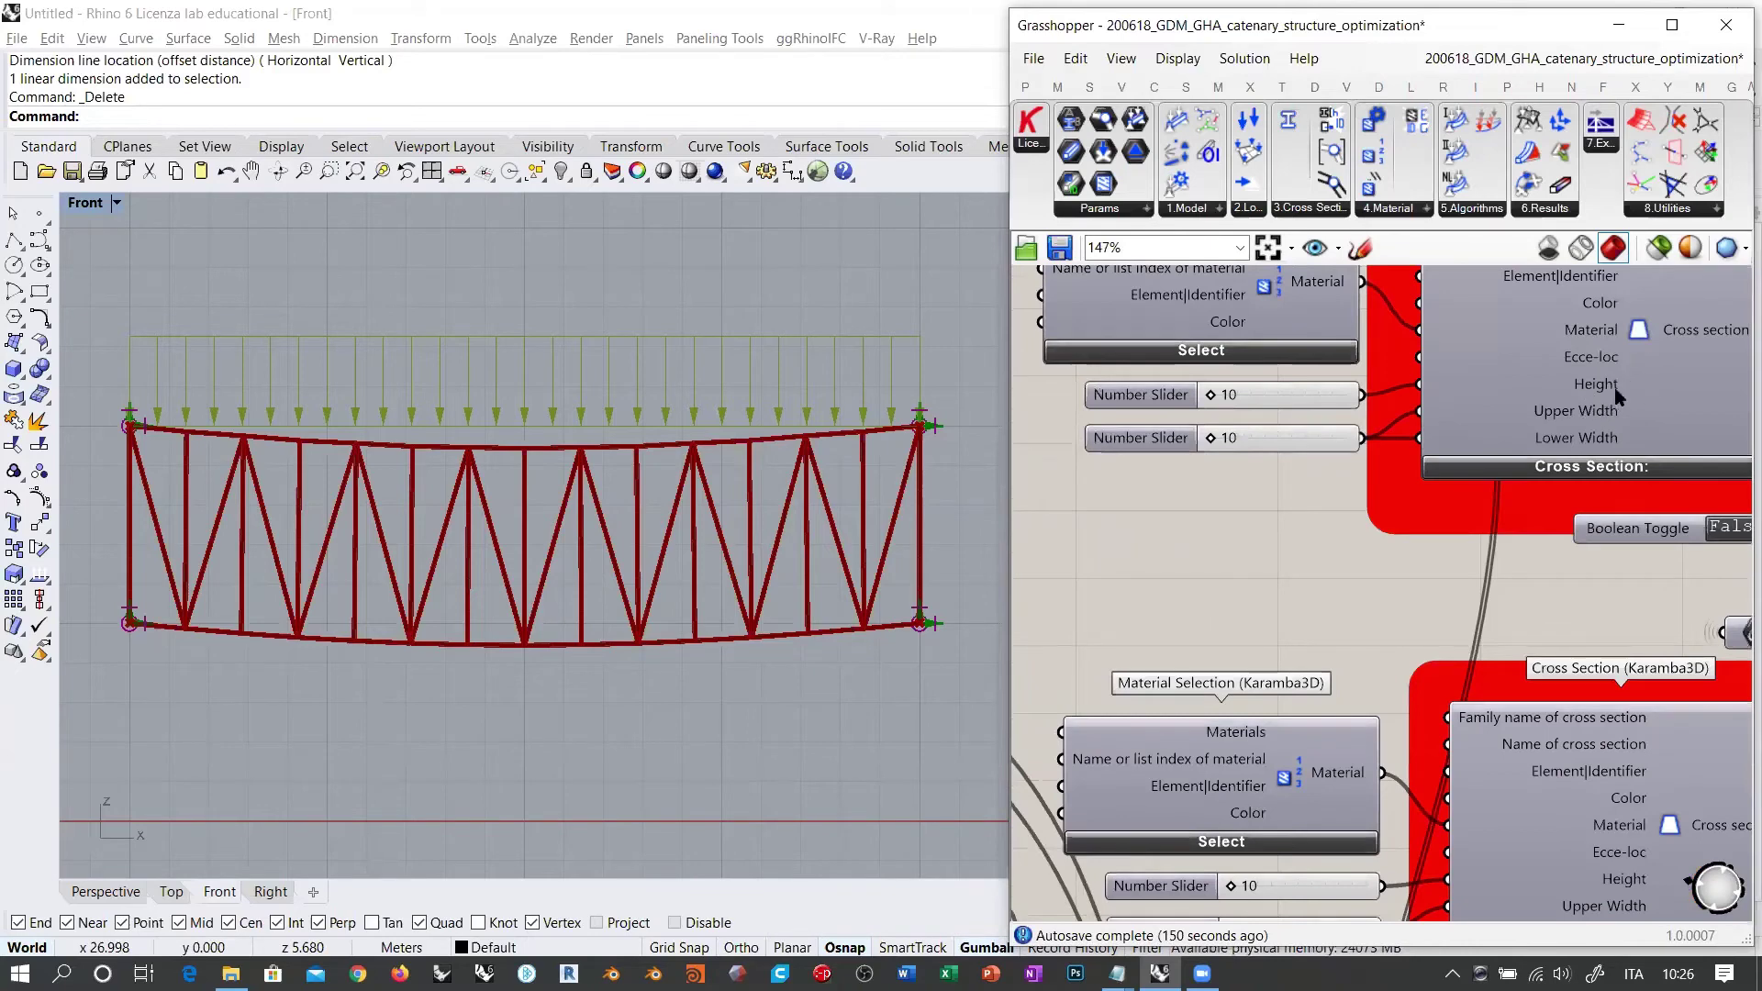
pyautogui.moveTo(1575, 447)
pyautogui.moveTo(1266, 503); pyautogui.dragTo(1044, 544, button='right')
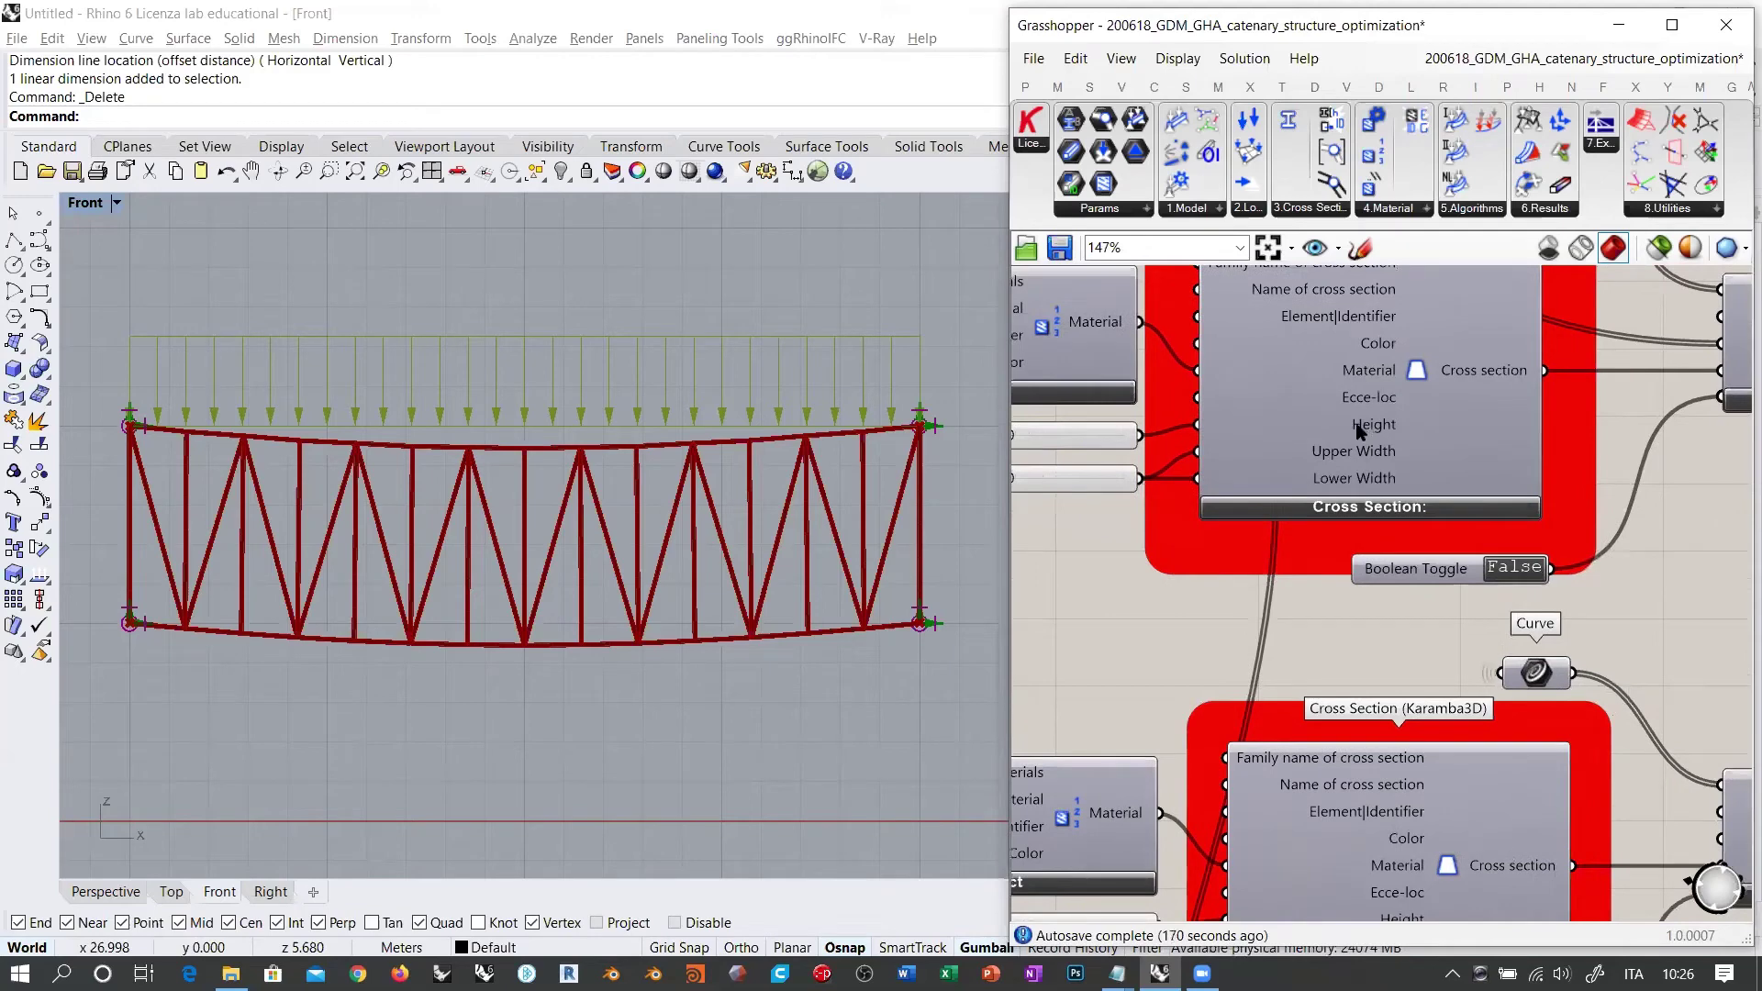
pyautogui.moveTo(1356, 431)
pyautogui.moveTo(1674, 520); pyautogui.dragTo(1318, 554, button='right')
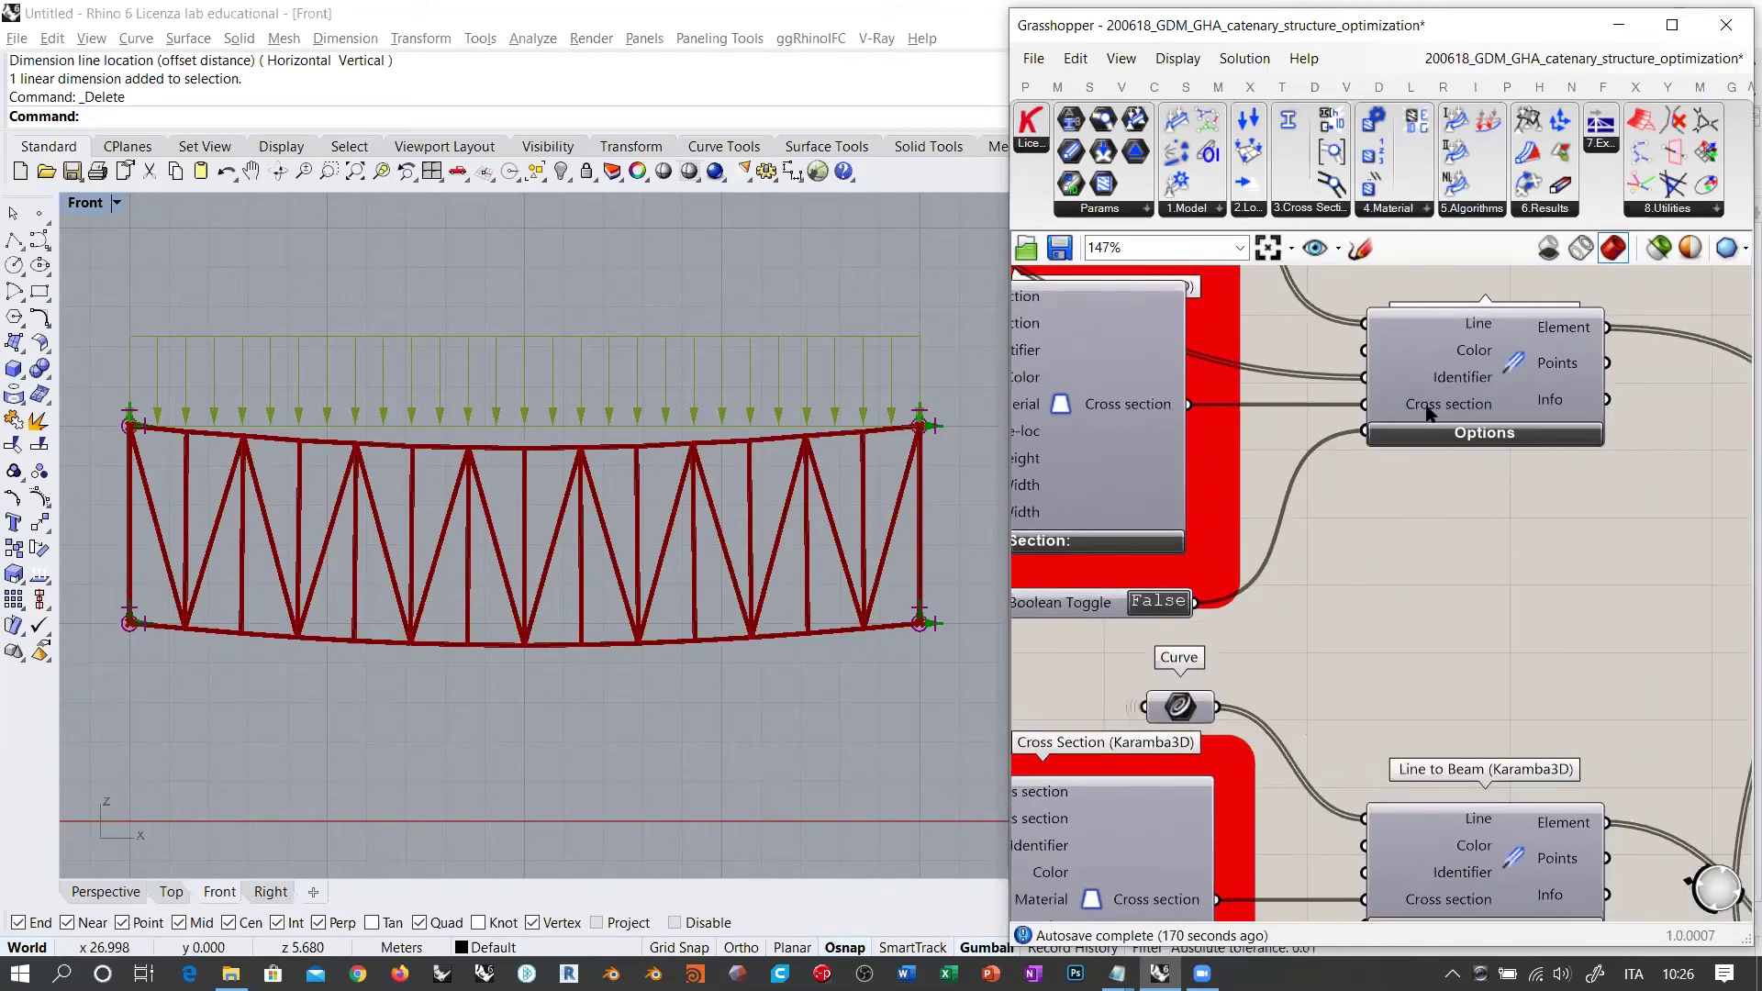
pyautogui.moveTo(1427, 413)
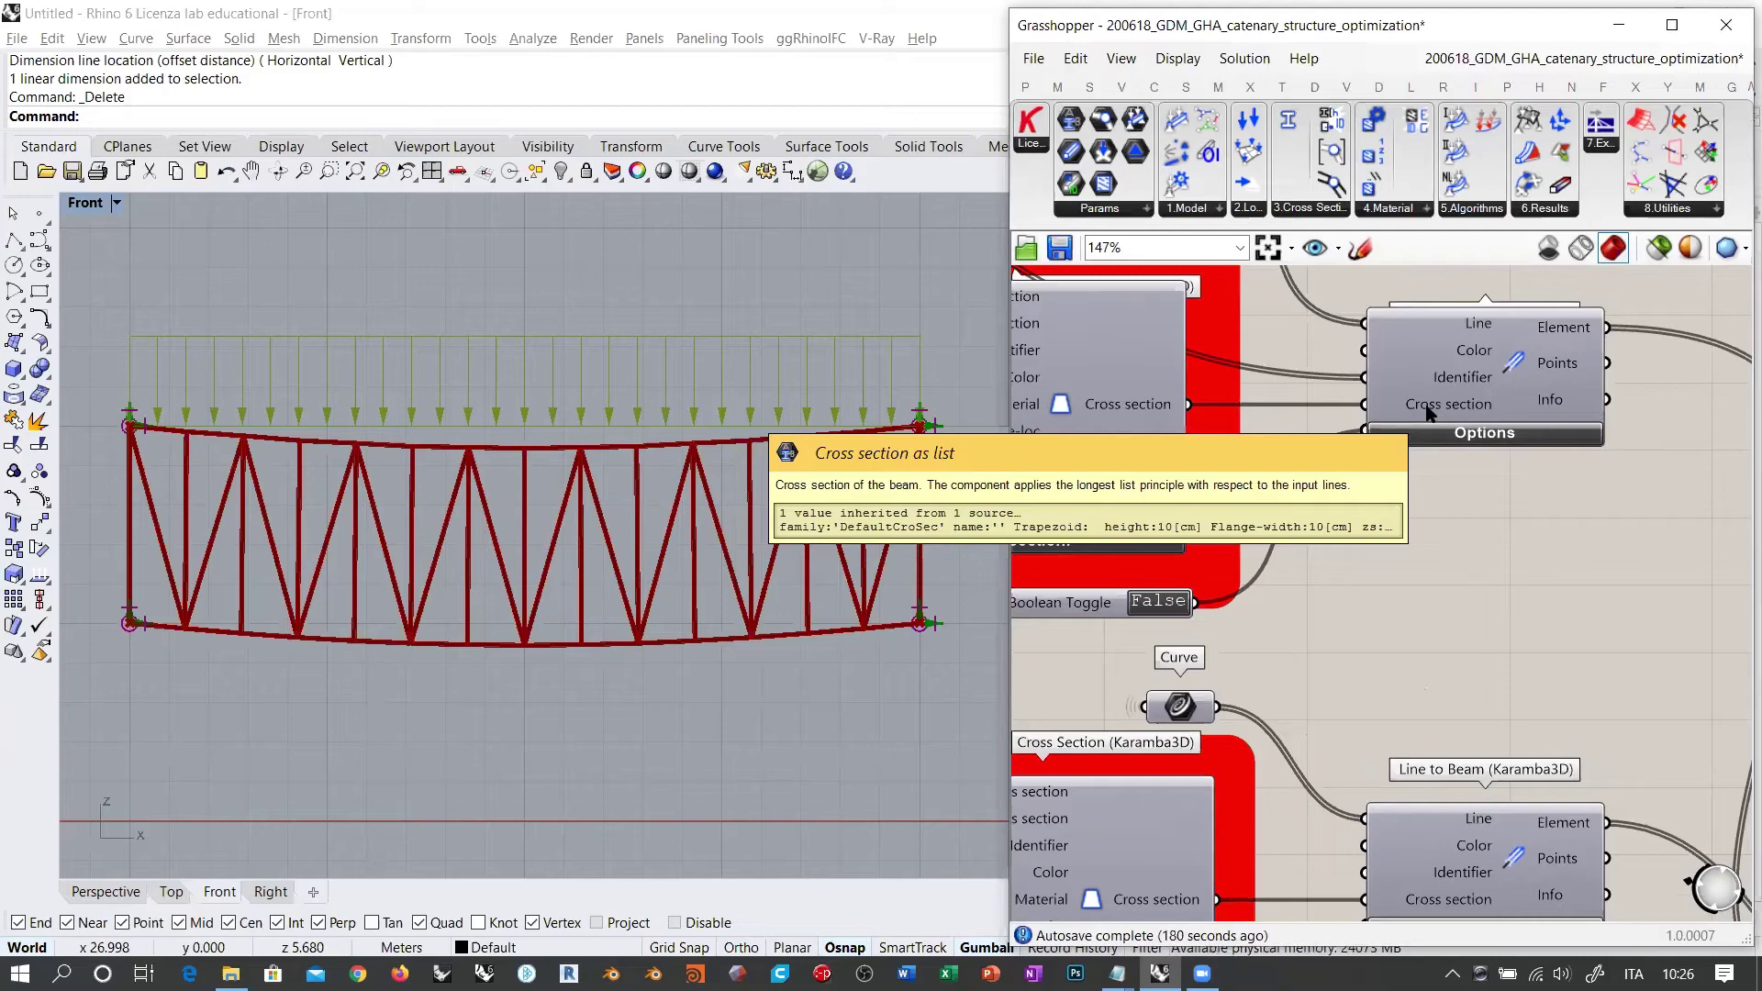
pyautogui.scroll(-4, 1562, 533)
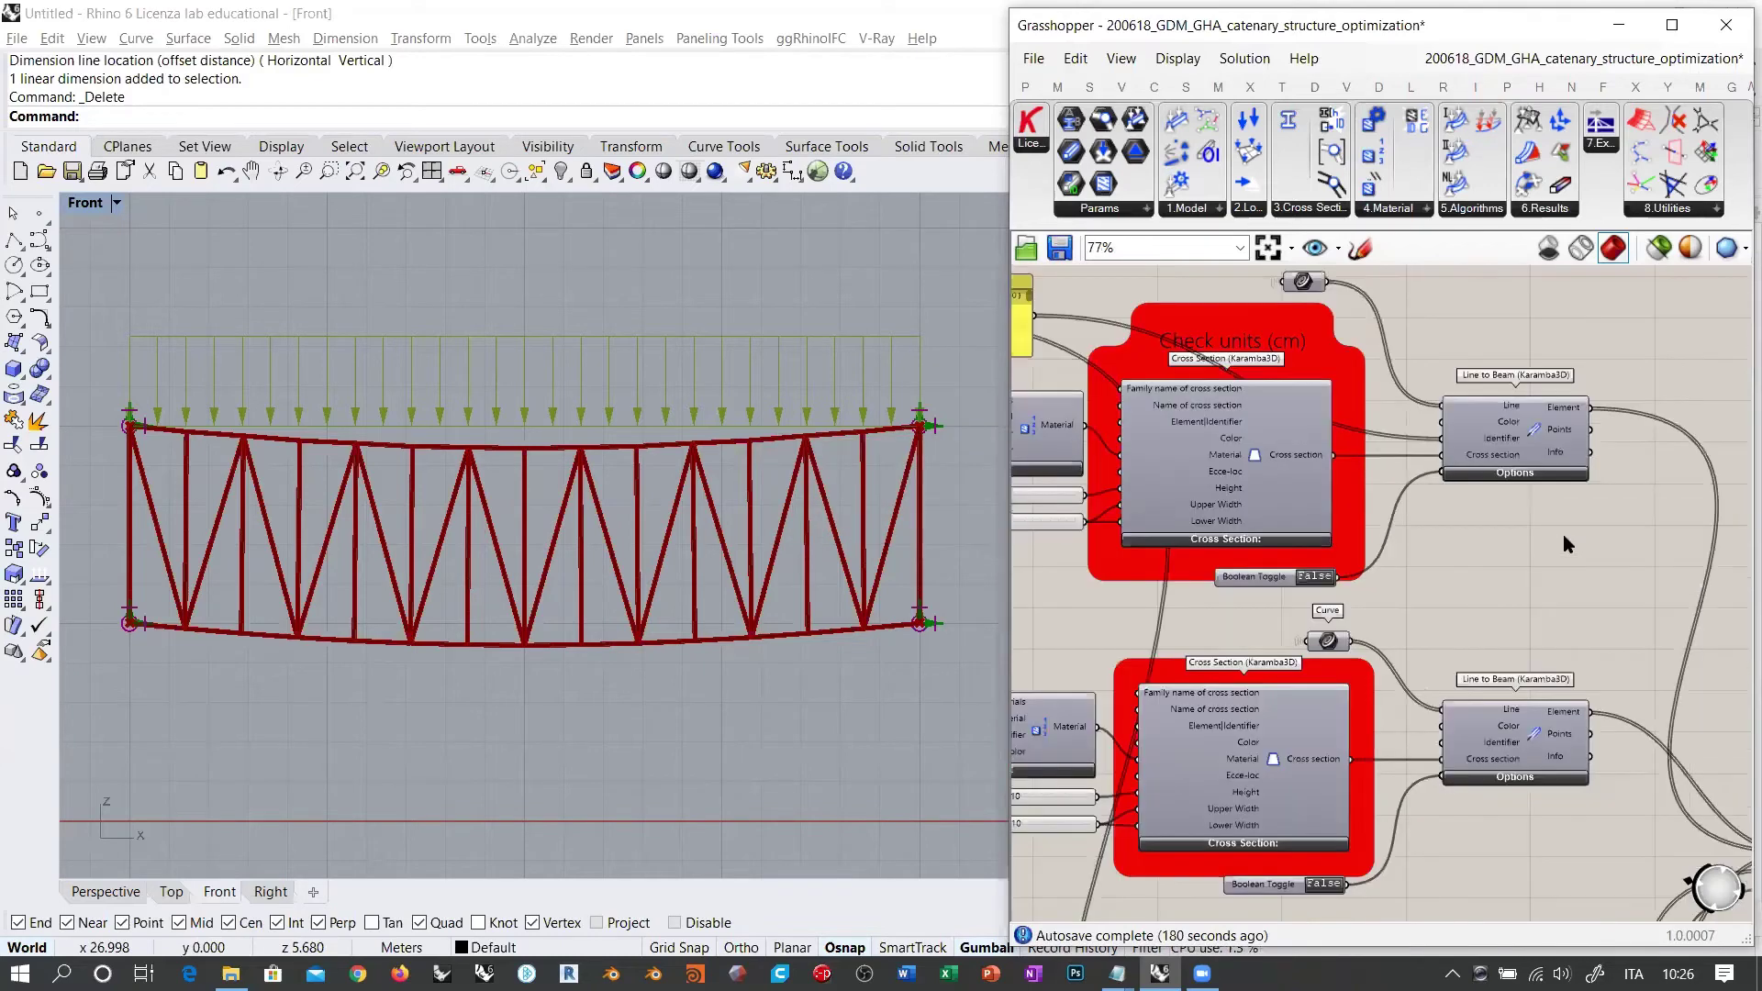
# Step: Widen the Grasshopper window over the Rhino viewport and examine the Series and Concatenate components that build the P- identifiers
pyautogui.moveTo(1230, 301); pyautogui.dragTo(1537, 371, button='right')
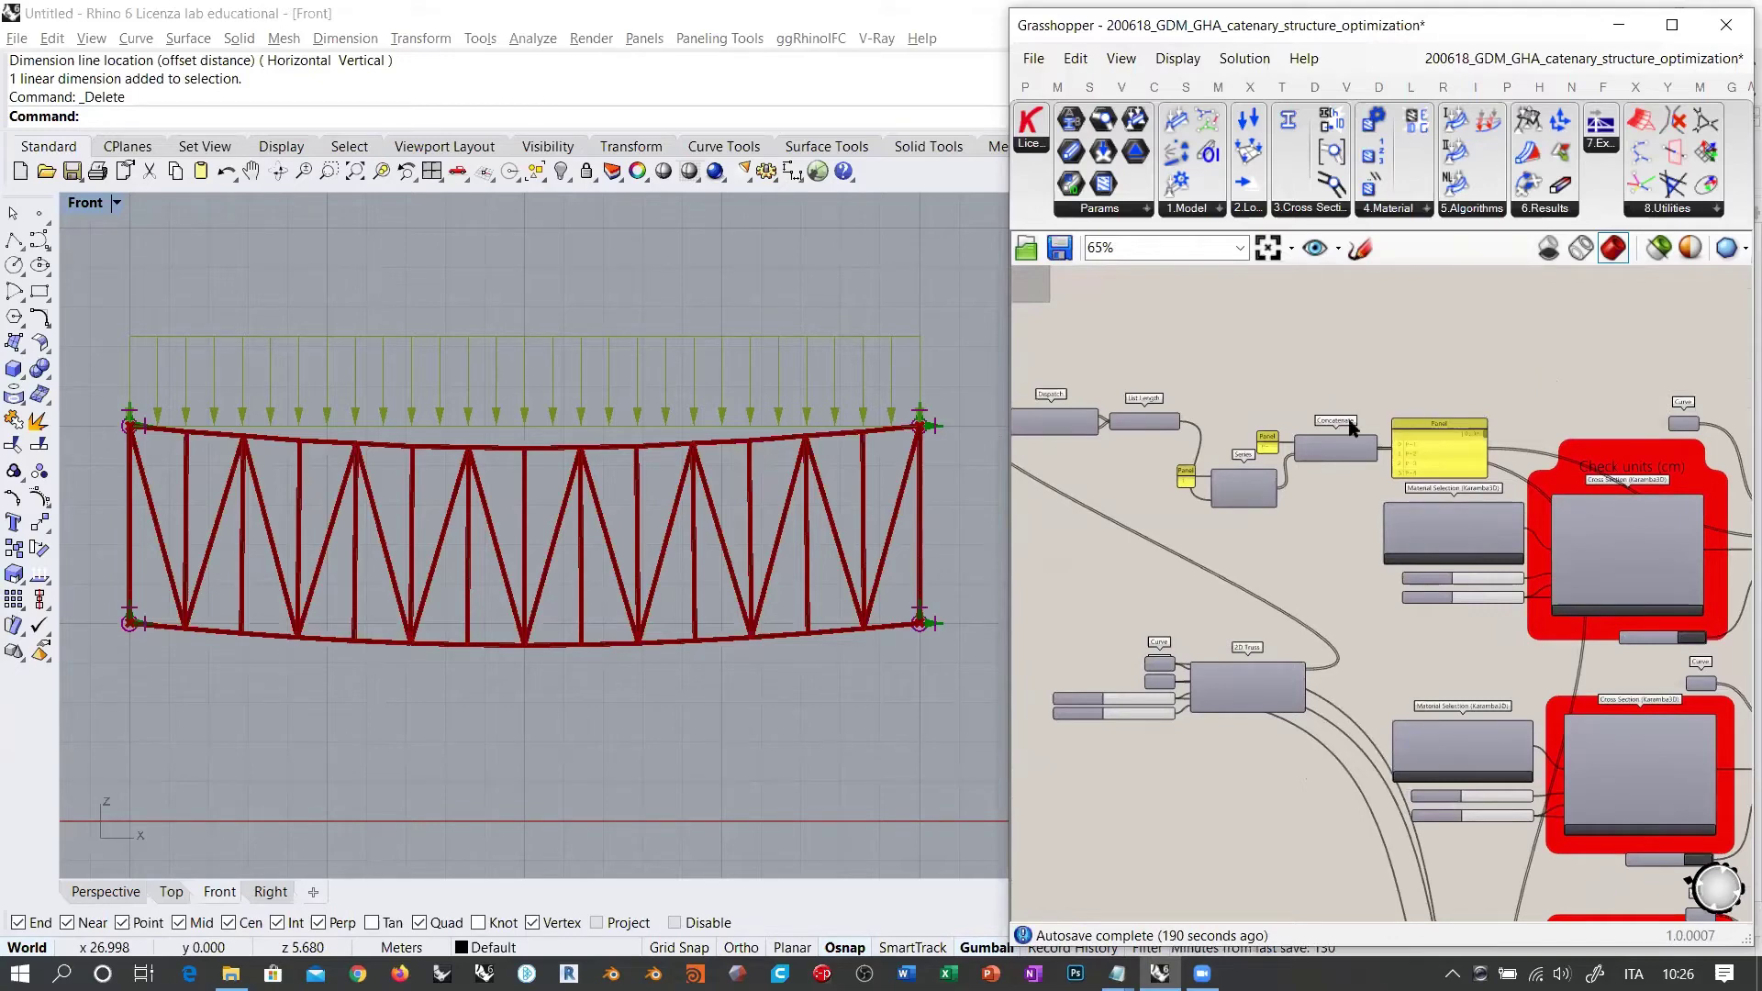
pyautogui.scroll(5, 1272, 465)
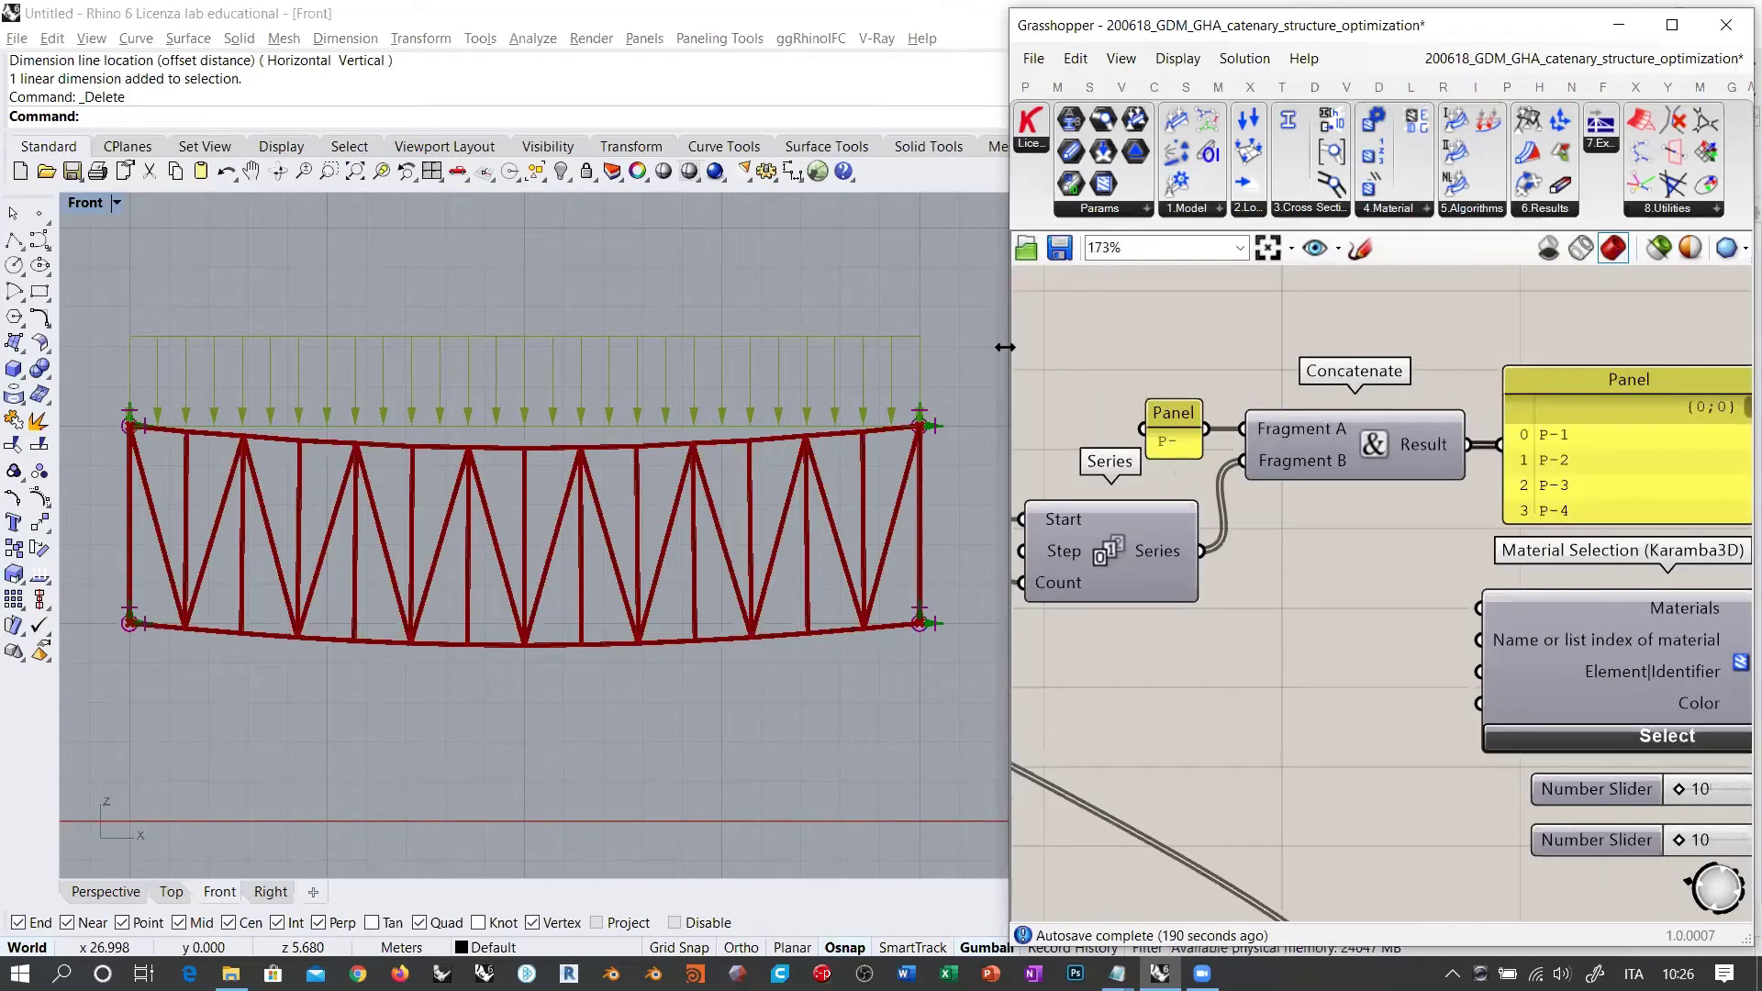
pyautogui.moveTo(1005, 347); pyautogui.dragTo(380, 346)
pyautogui.scroll(2, 983, 342)
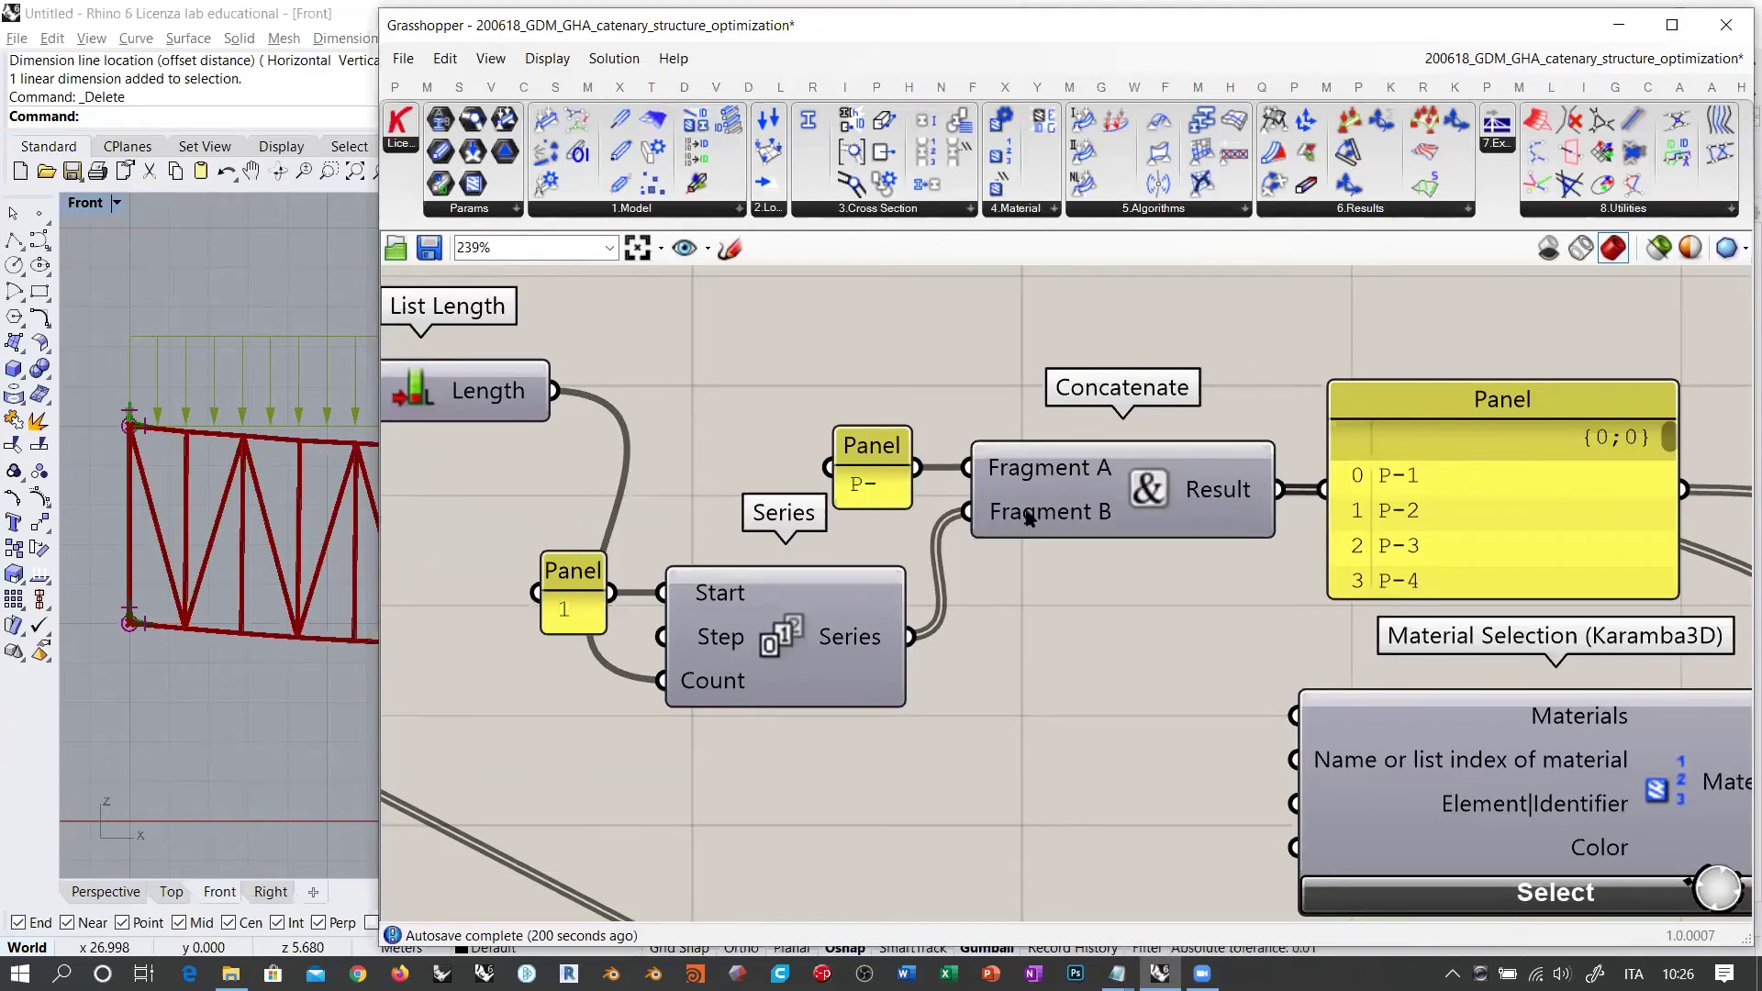
pyautogui.moveTo(1030, 518)
pyautogui.scroll(-3, 973, 414)
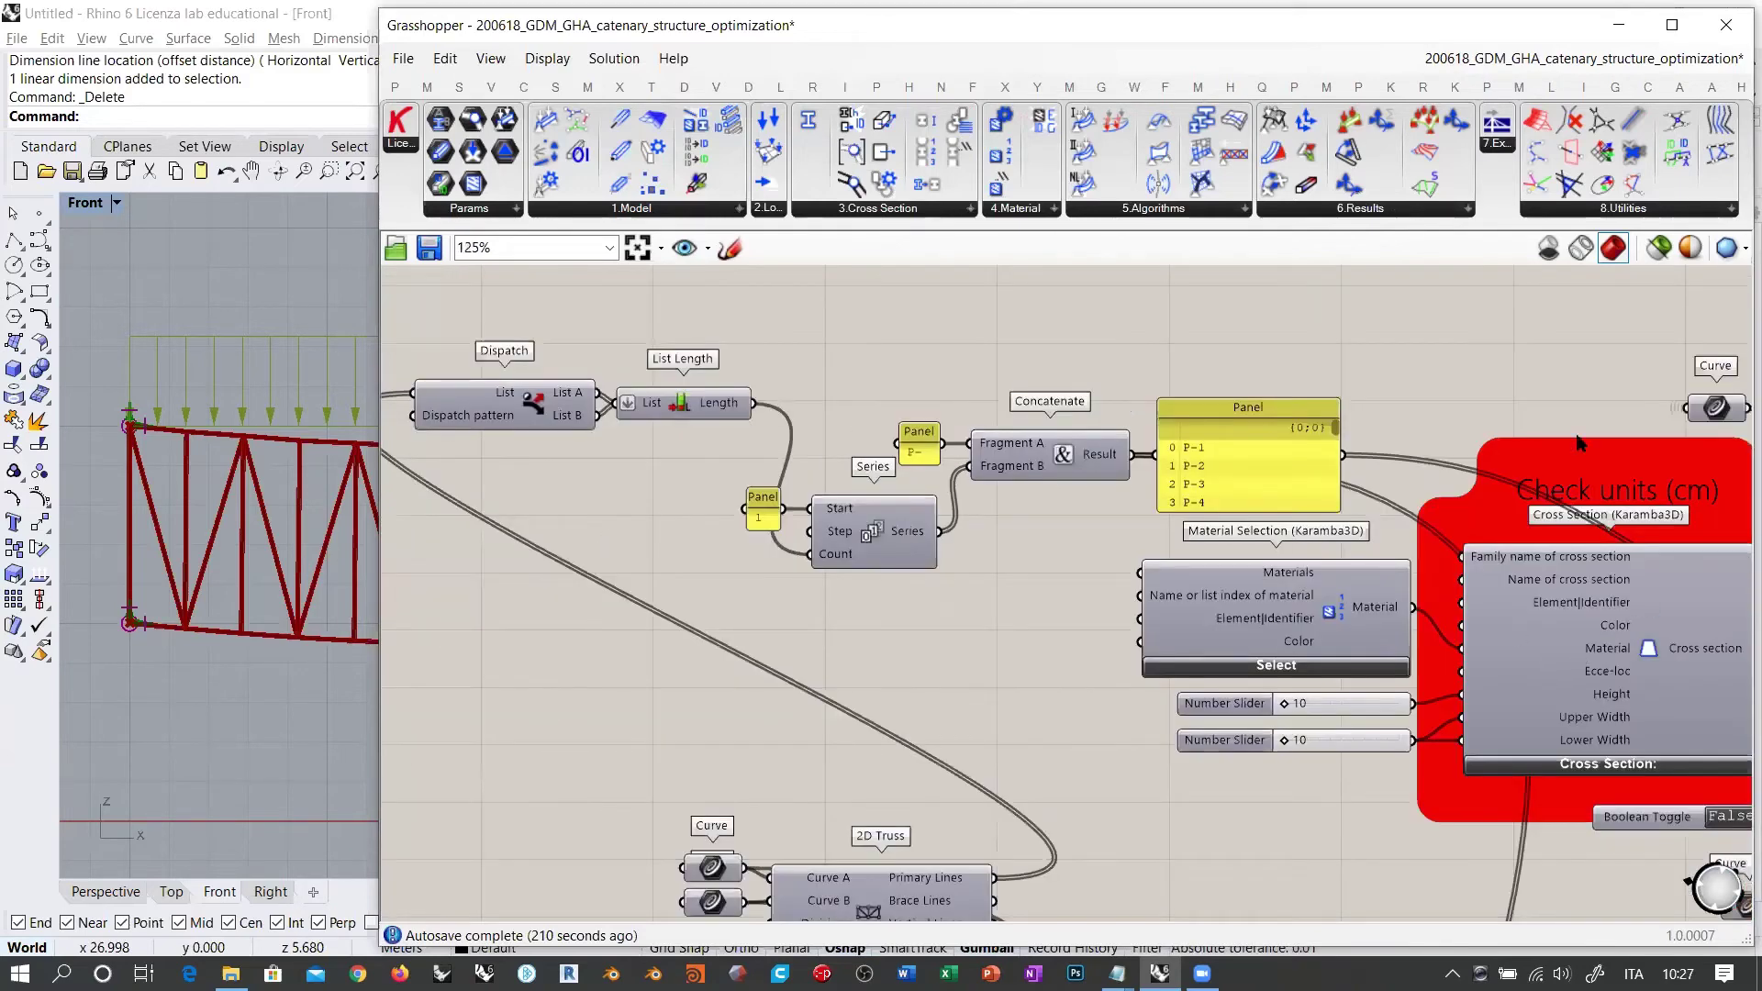
# Step: Compare the Line and Cross section input lists of the first Line to Beam component with its upstream Cross Section
pyautogui.moveTo(1384, 384); pyautogui.dragTo(736, 333, button='right')
pyautogui.scroll(4, 1335, 622)
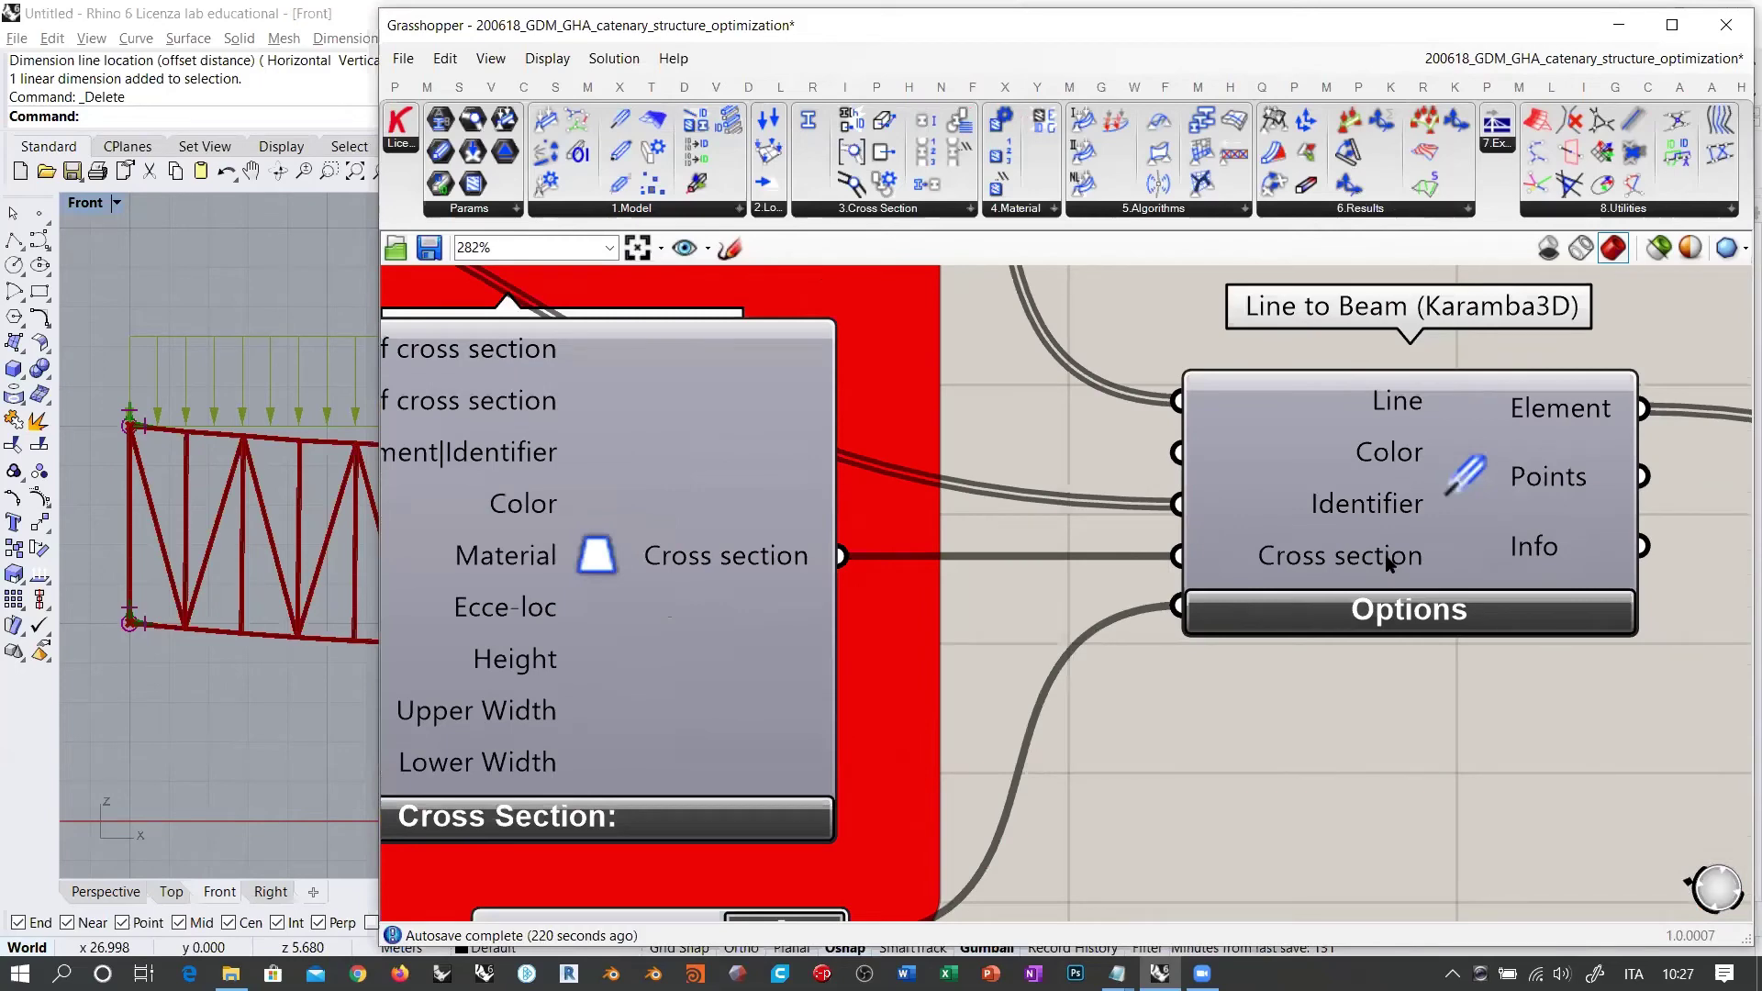
pyautogui.scroll(-2, 1142, 592)
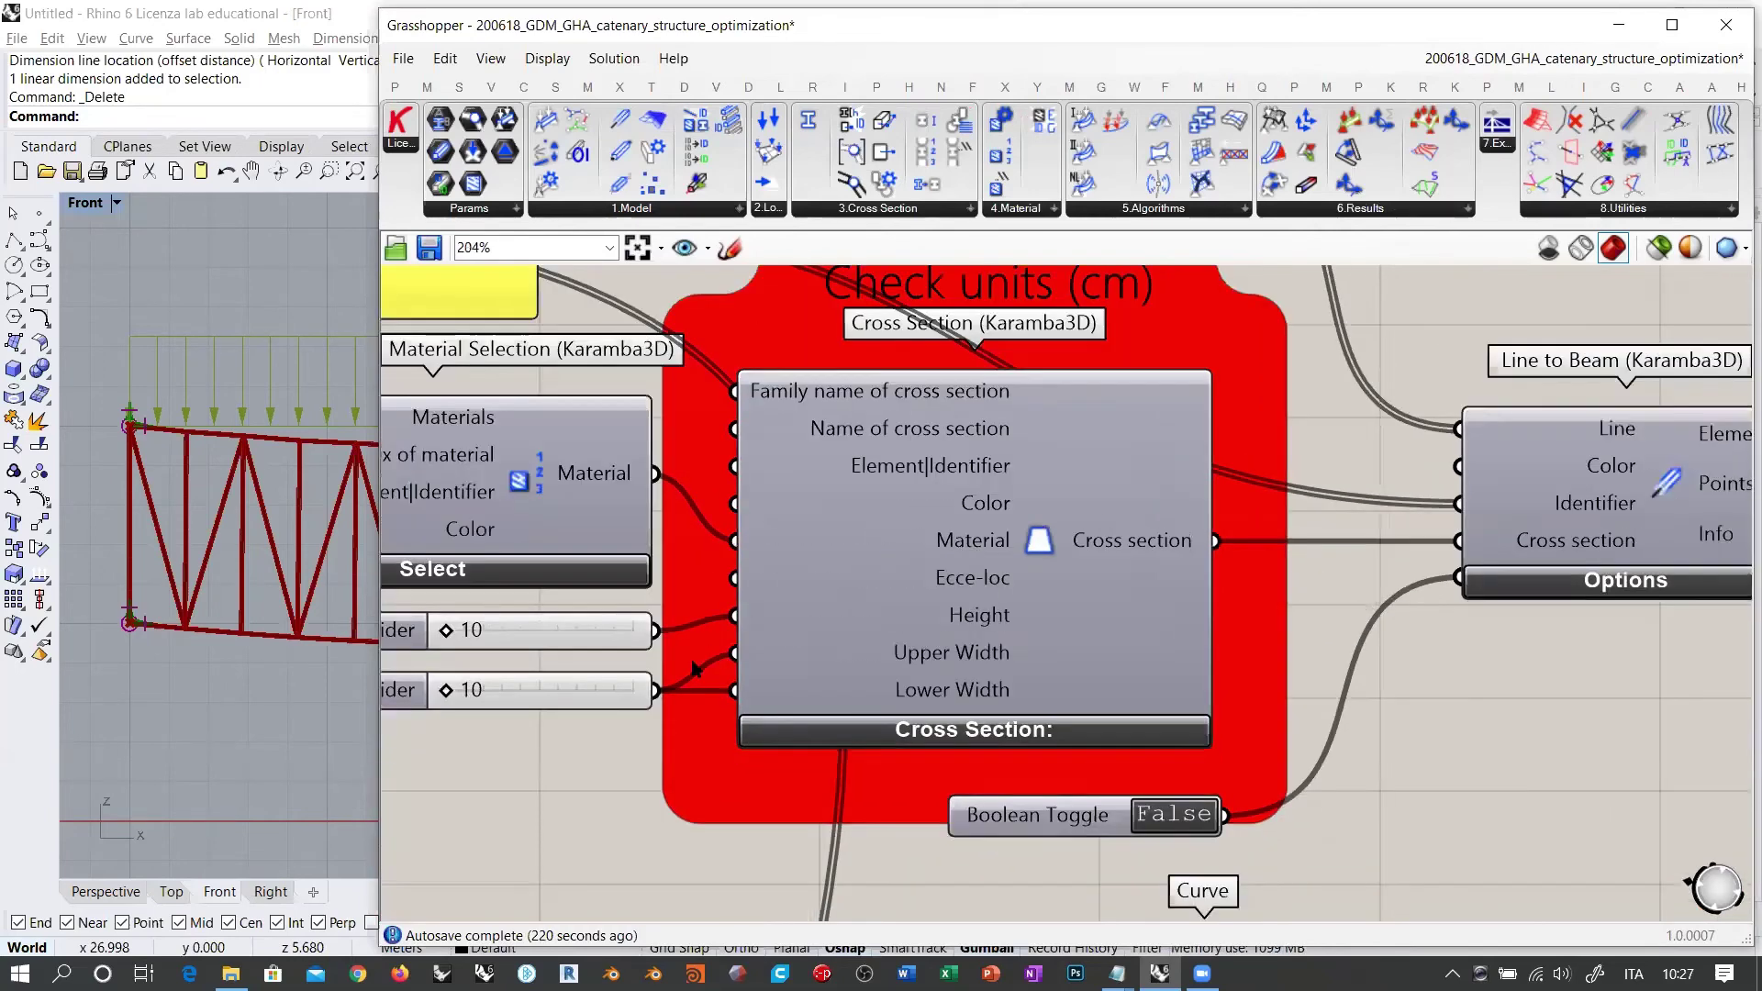
pyautogui.moveTo(1457, 652); pyautogui.dragTo(1290, 704, button='right')
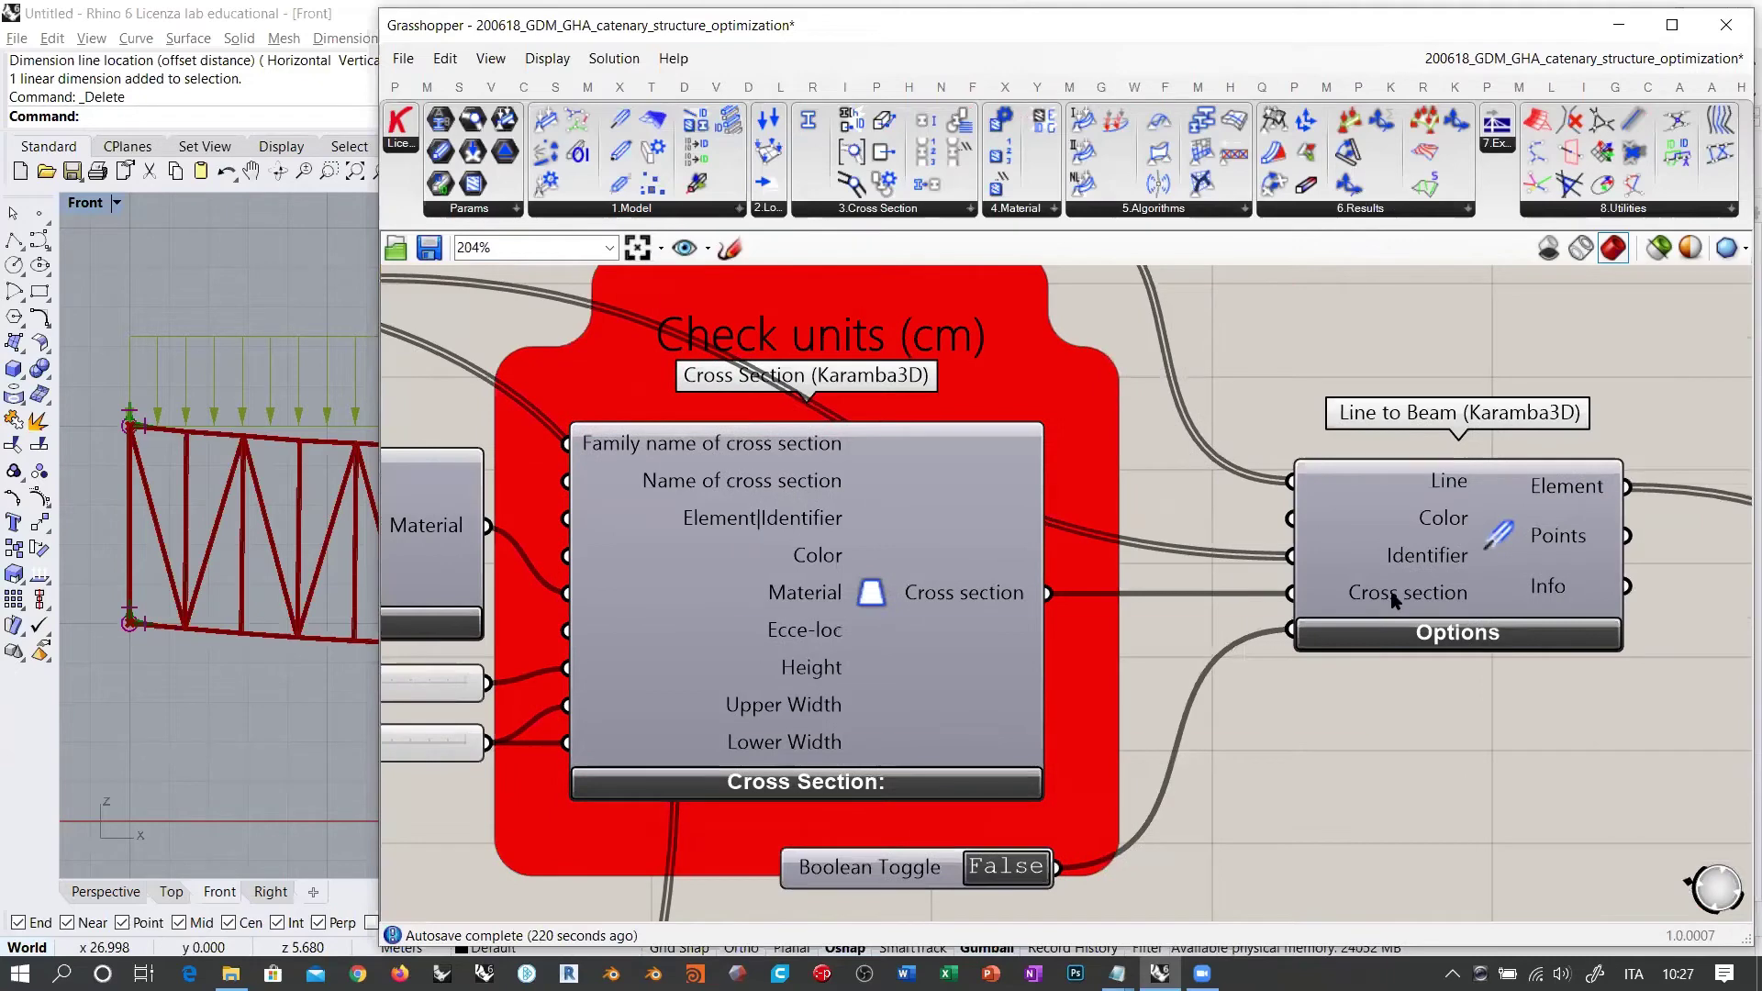
pyautogui.moveTo(1446, 489)
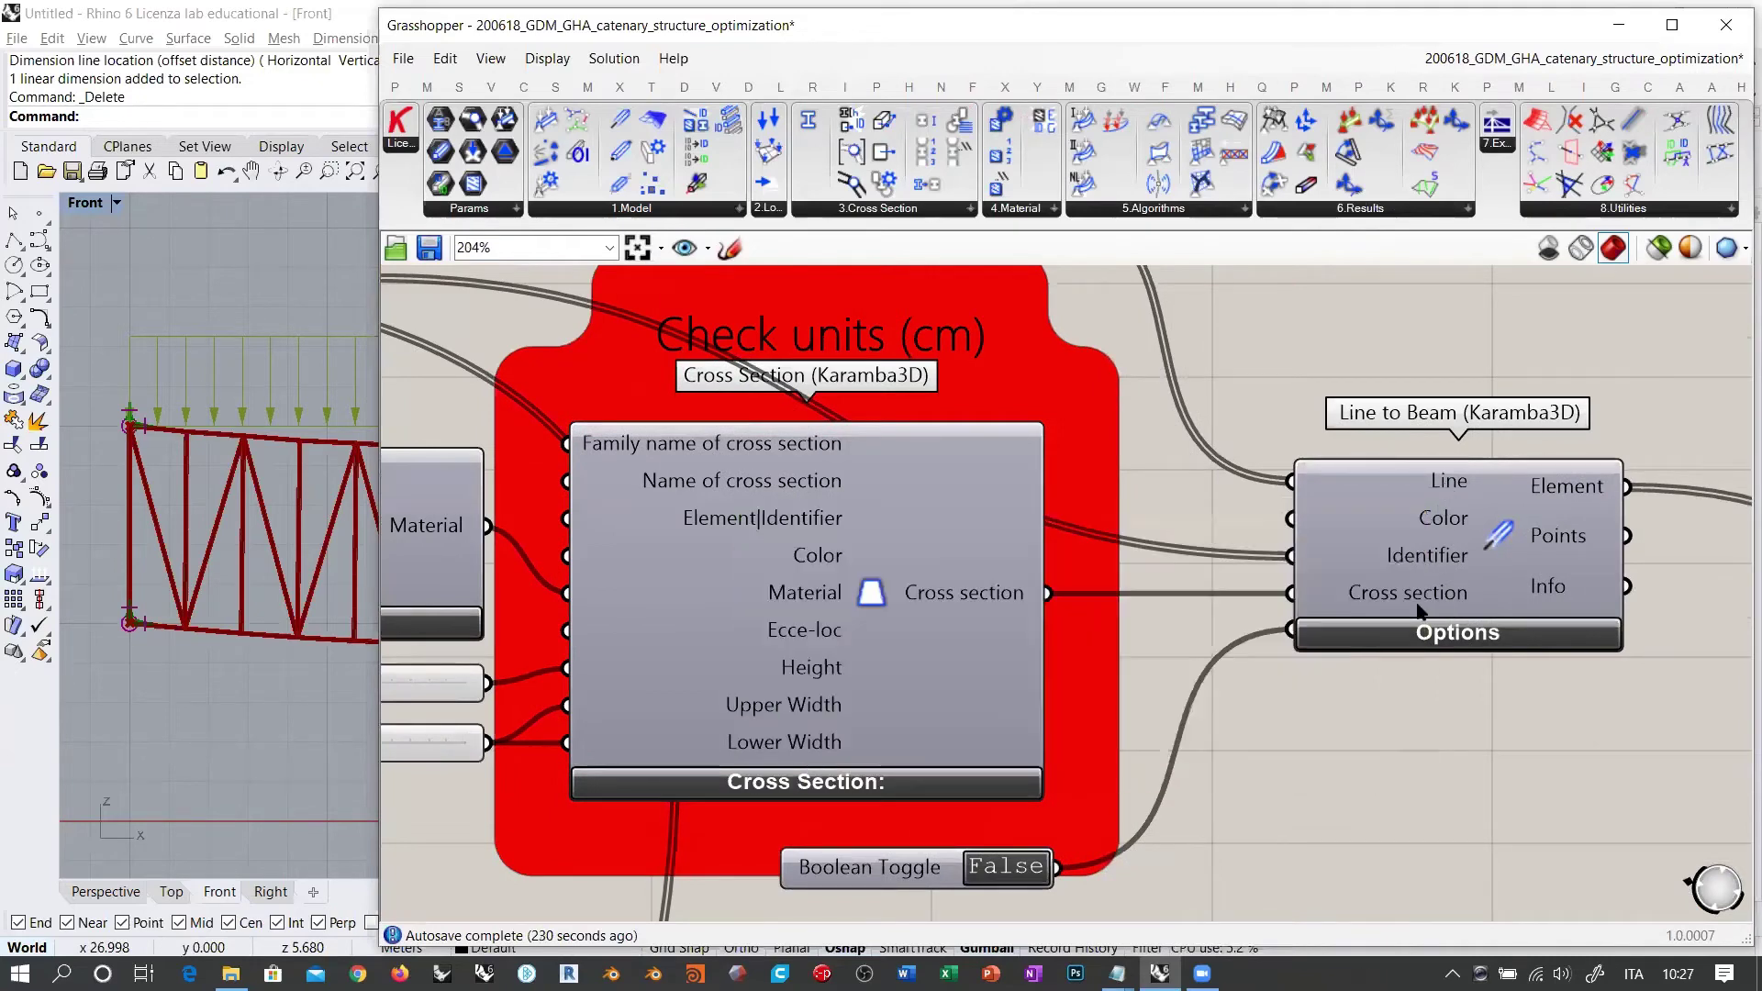
pyautogui.moveTo(1429, 598)
pyautogui.moveTo(1401, 591); pyautogui.dragTo(1483, 576, button='right')
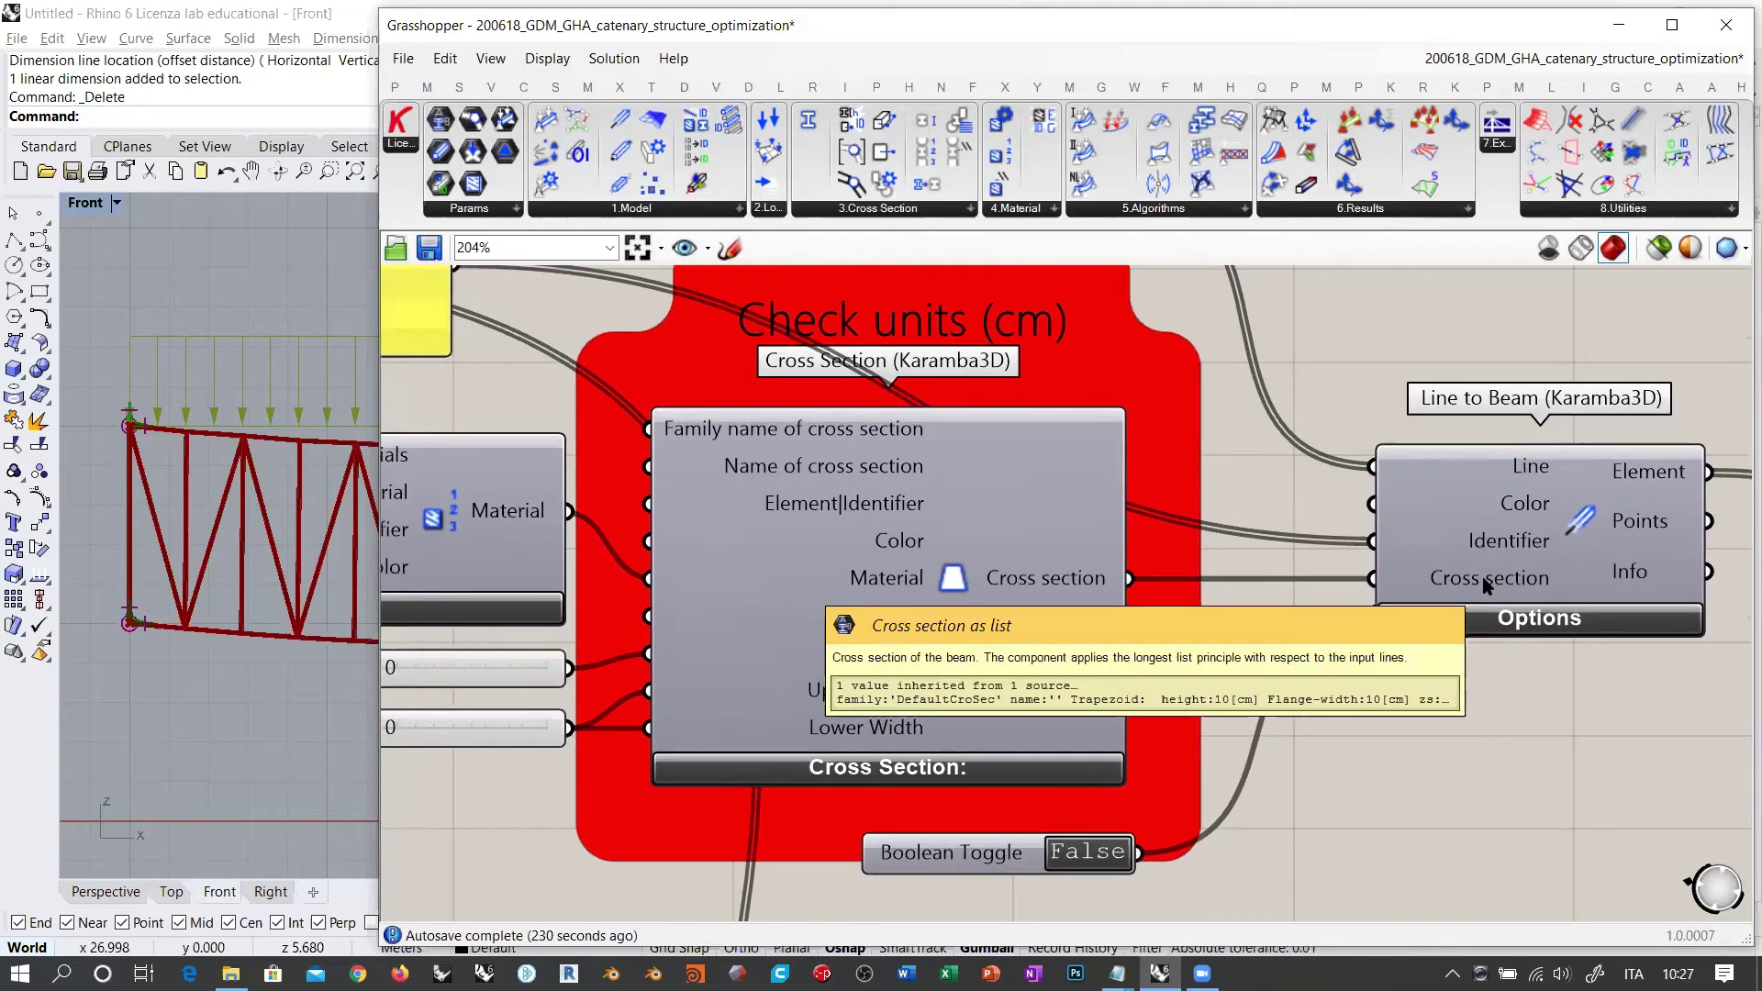
pyautogui.moveTo(1520, 472)
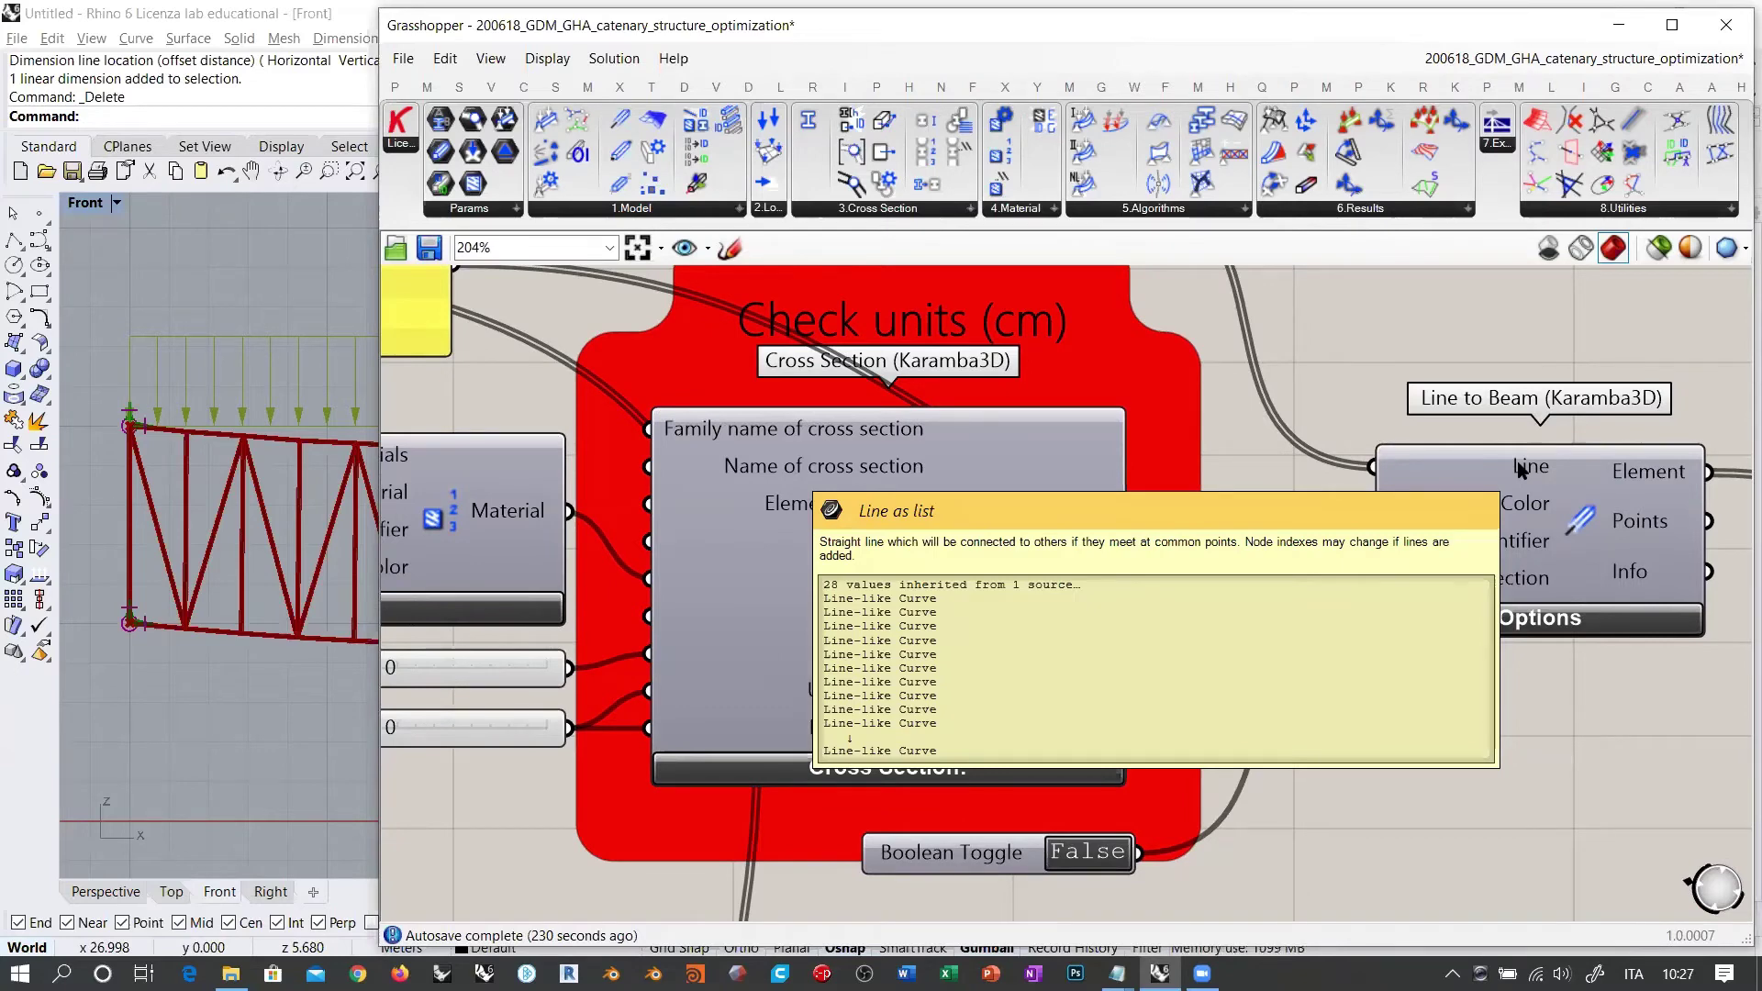
pyautogui.scroll(-3, 1520, 469)
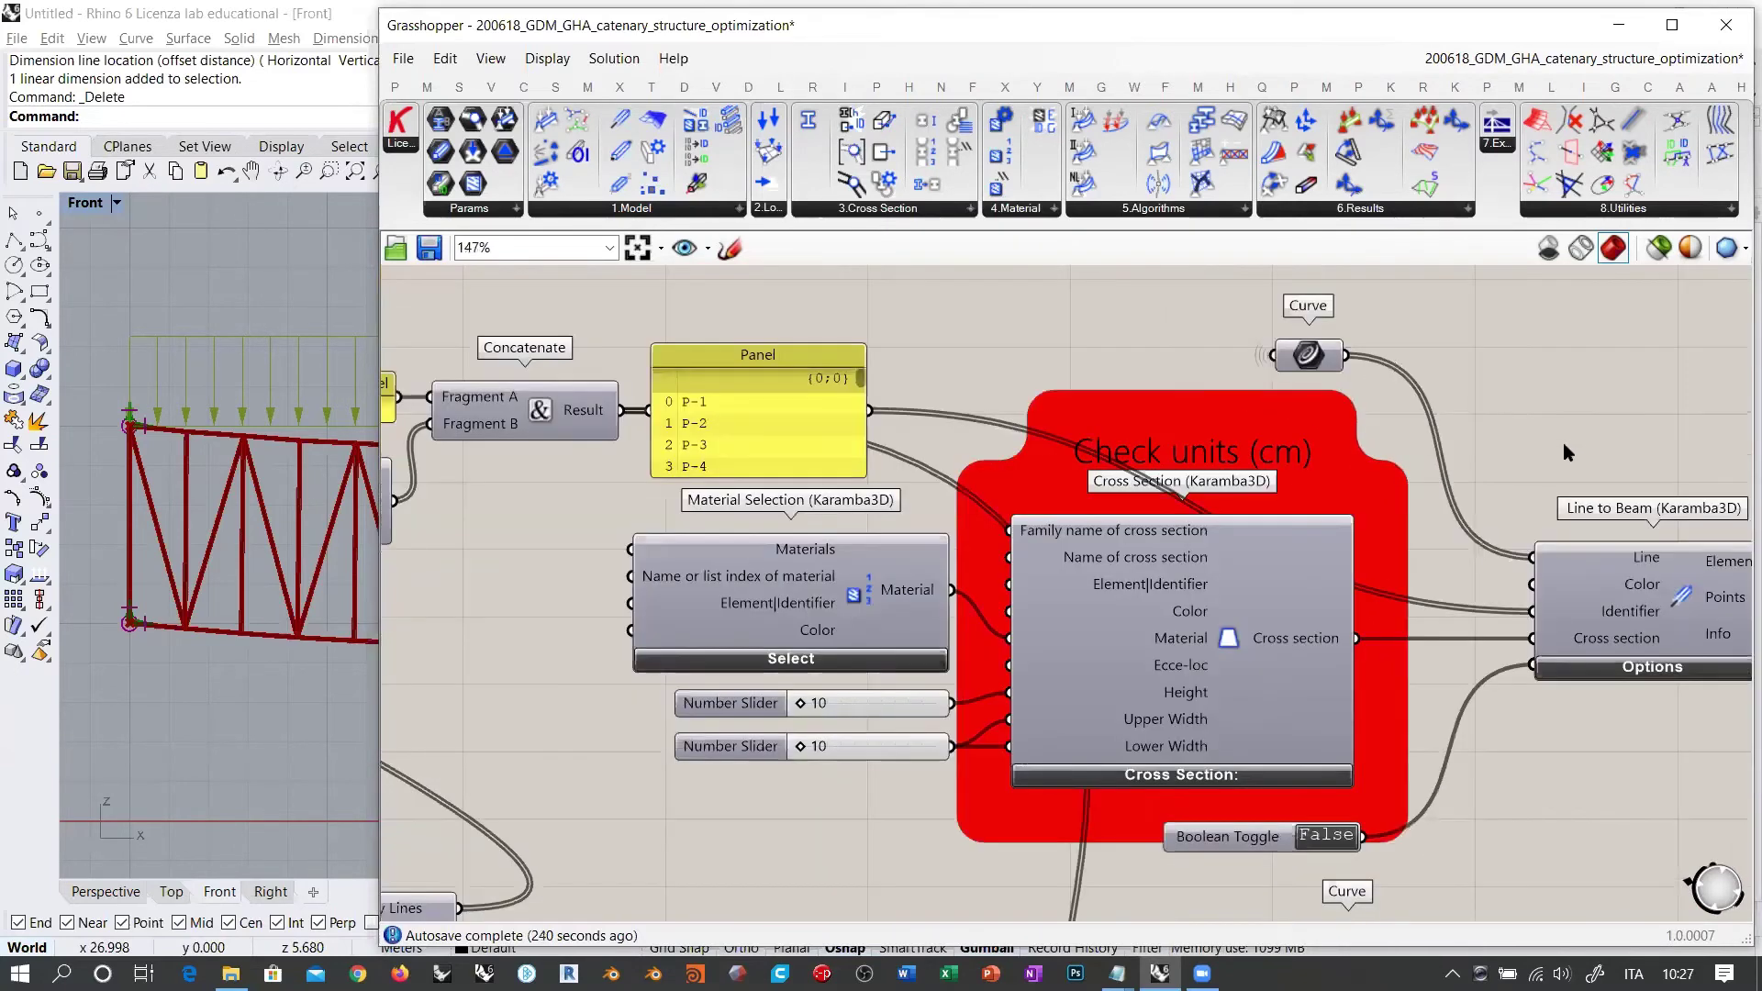
pyautogui.moveTo(1563, 444); pyautogui.dragTo(1463, 422, button='right')
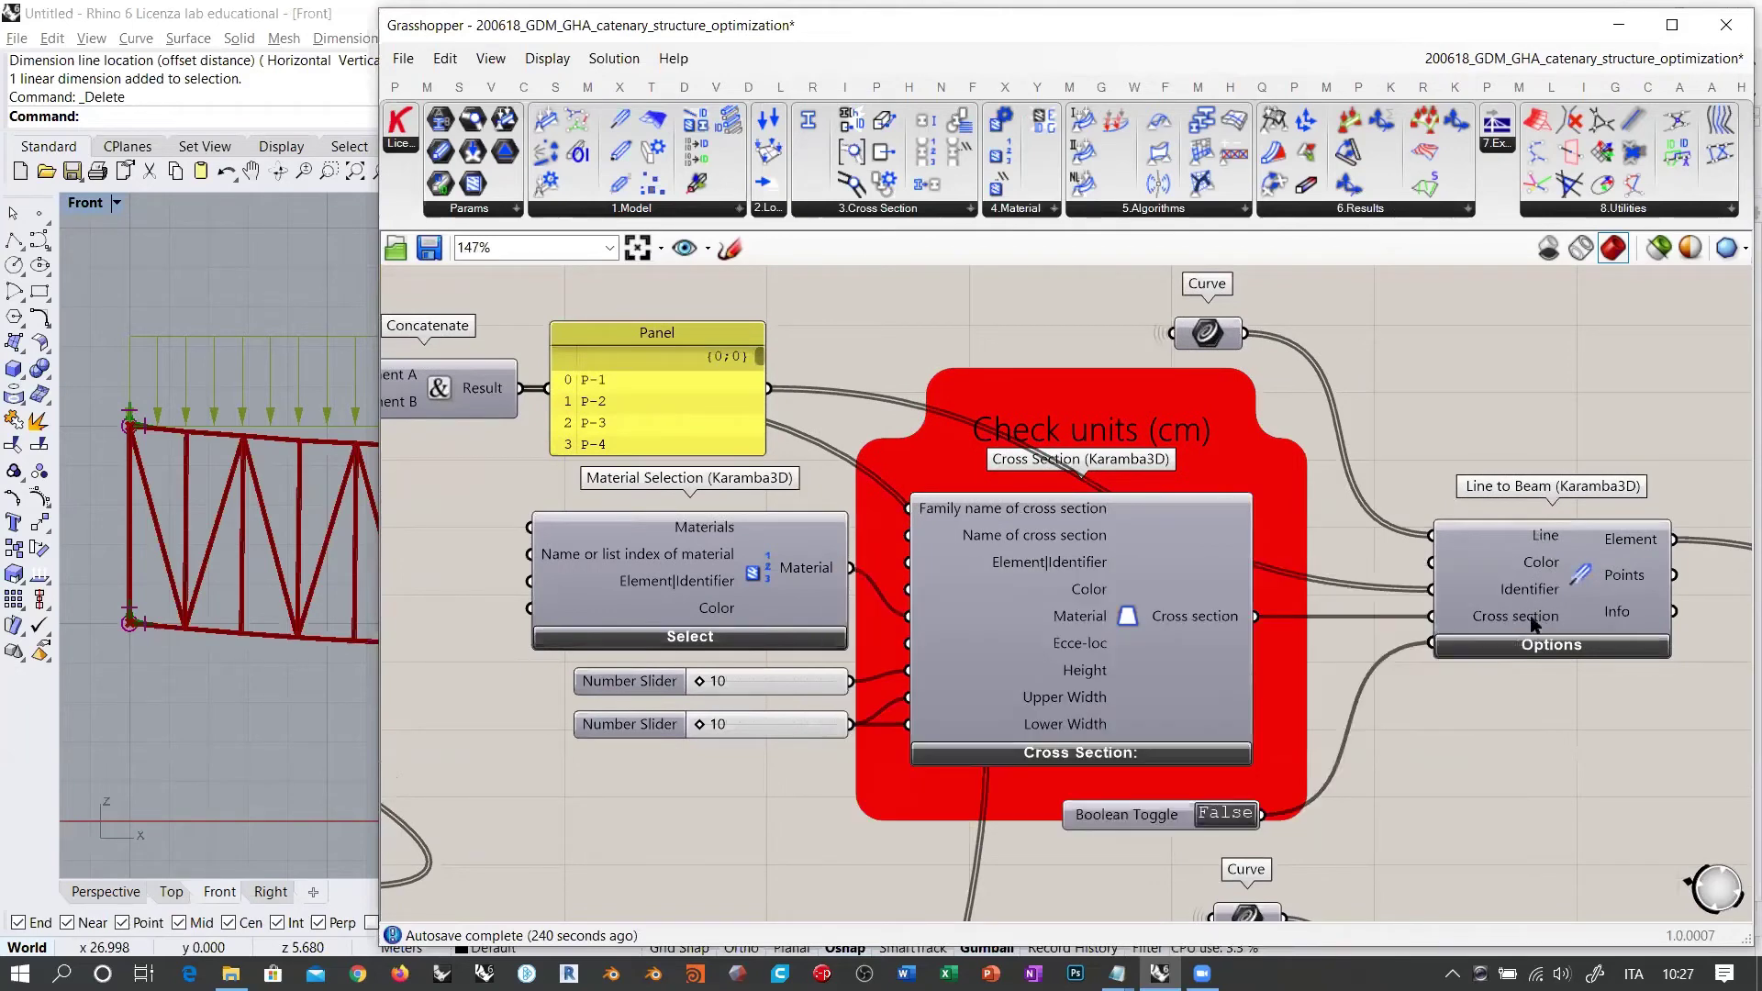
pyautogui.moveTo(1539, 541)
pyautogui.moveTo(1534, 621)
# Step: Add a Gene Pool and place it beside the two number sliders that size the first Cross Section
pyautogui.moveTo(540, 772); pyautogui.dragTo(856, 650, button='right')
pyautogui.doubleClick(855, 650)
pyautogui.write('gen')
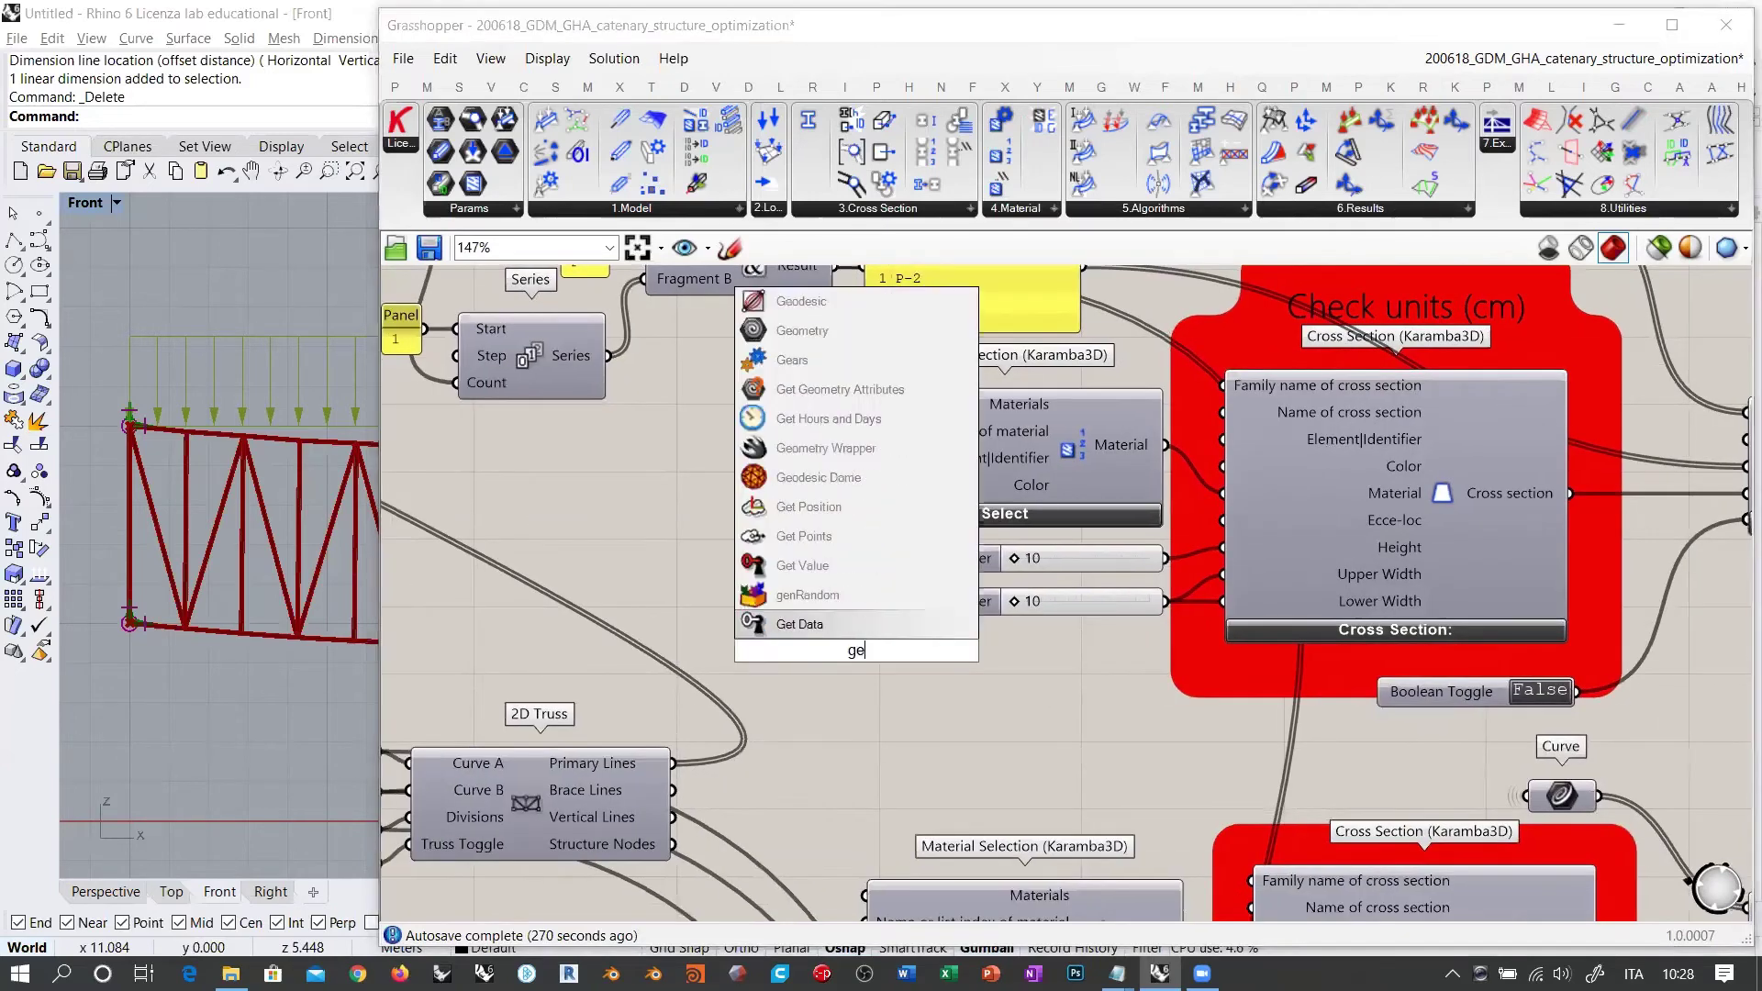
pyautogui.click(815, 629)
pyautogui.moveTo(785, 644); pyautogui.dragTo(650, 561)
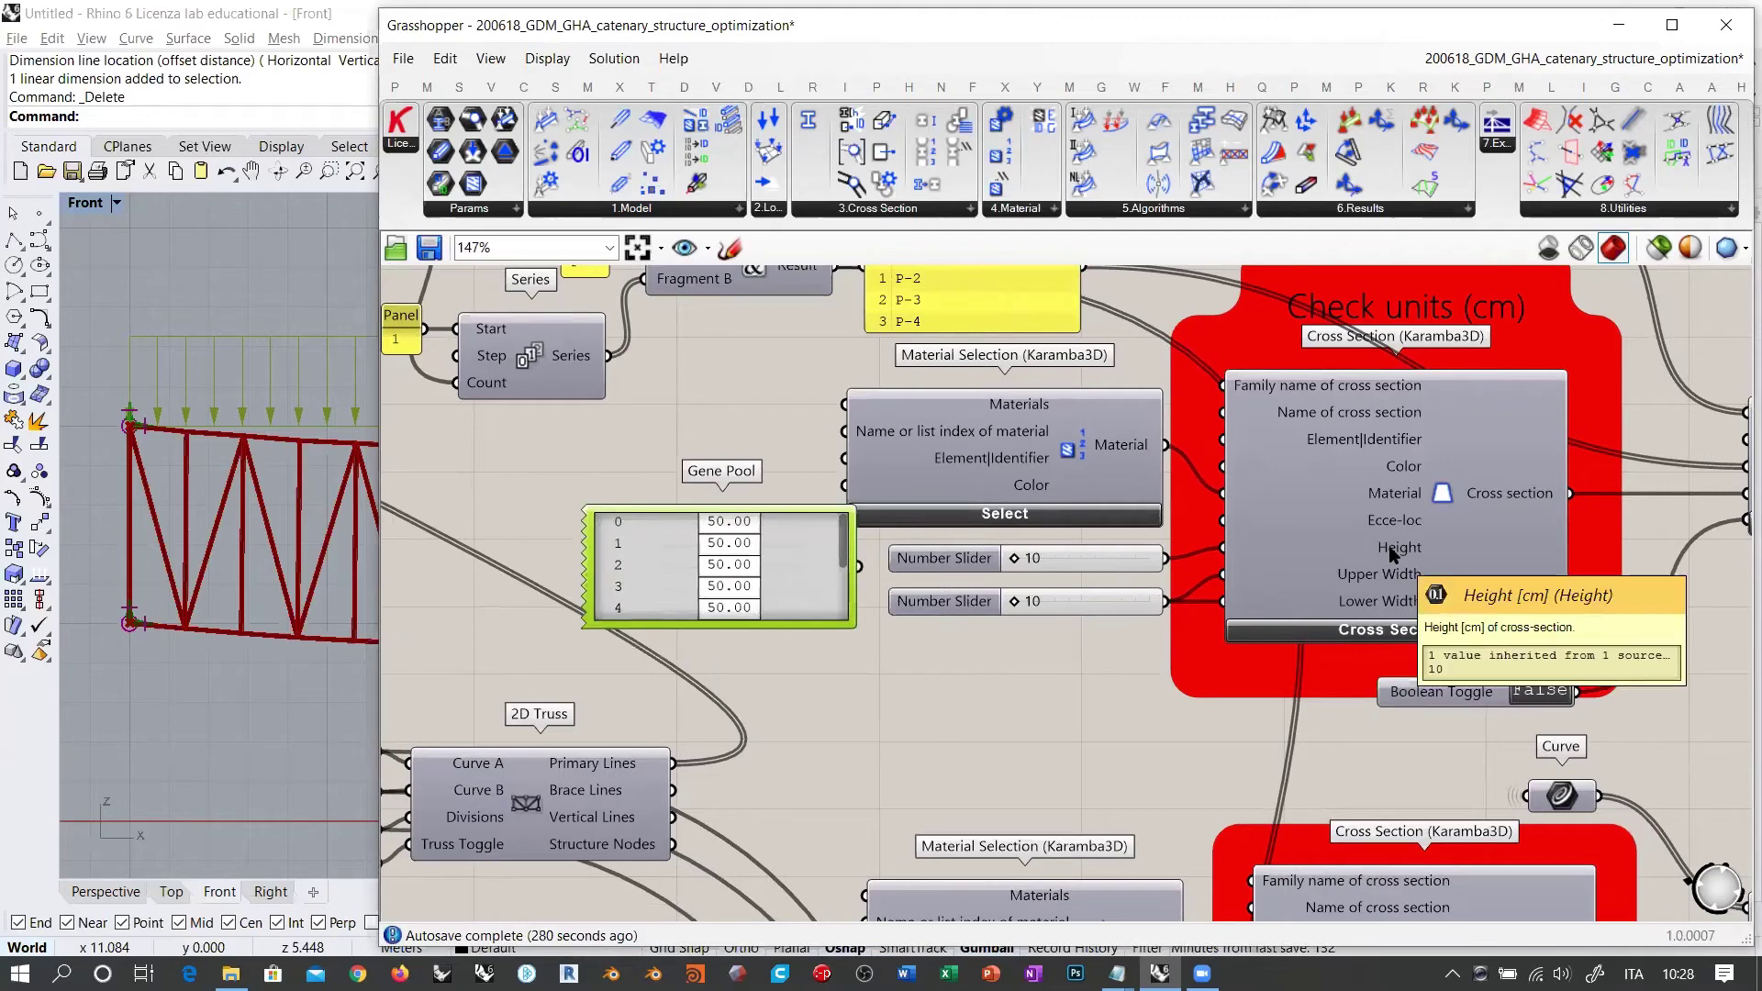
# Step: Configure the Gene Pool with a gene count of 28, one decimal, a minimum of 10 and a maximum of 40
pyautogui.doubleClick(790, 553)
pyautogui.click(862, 489)
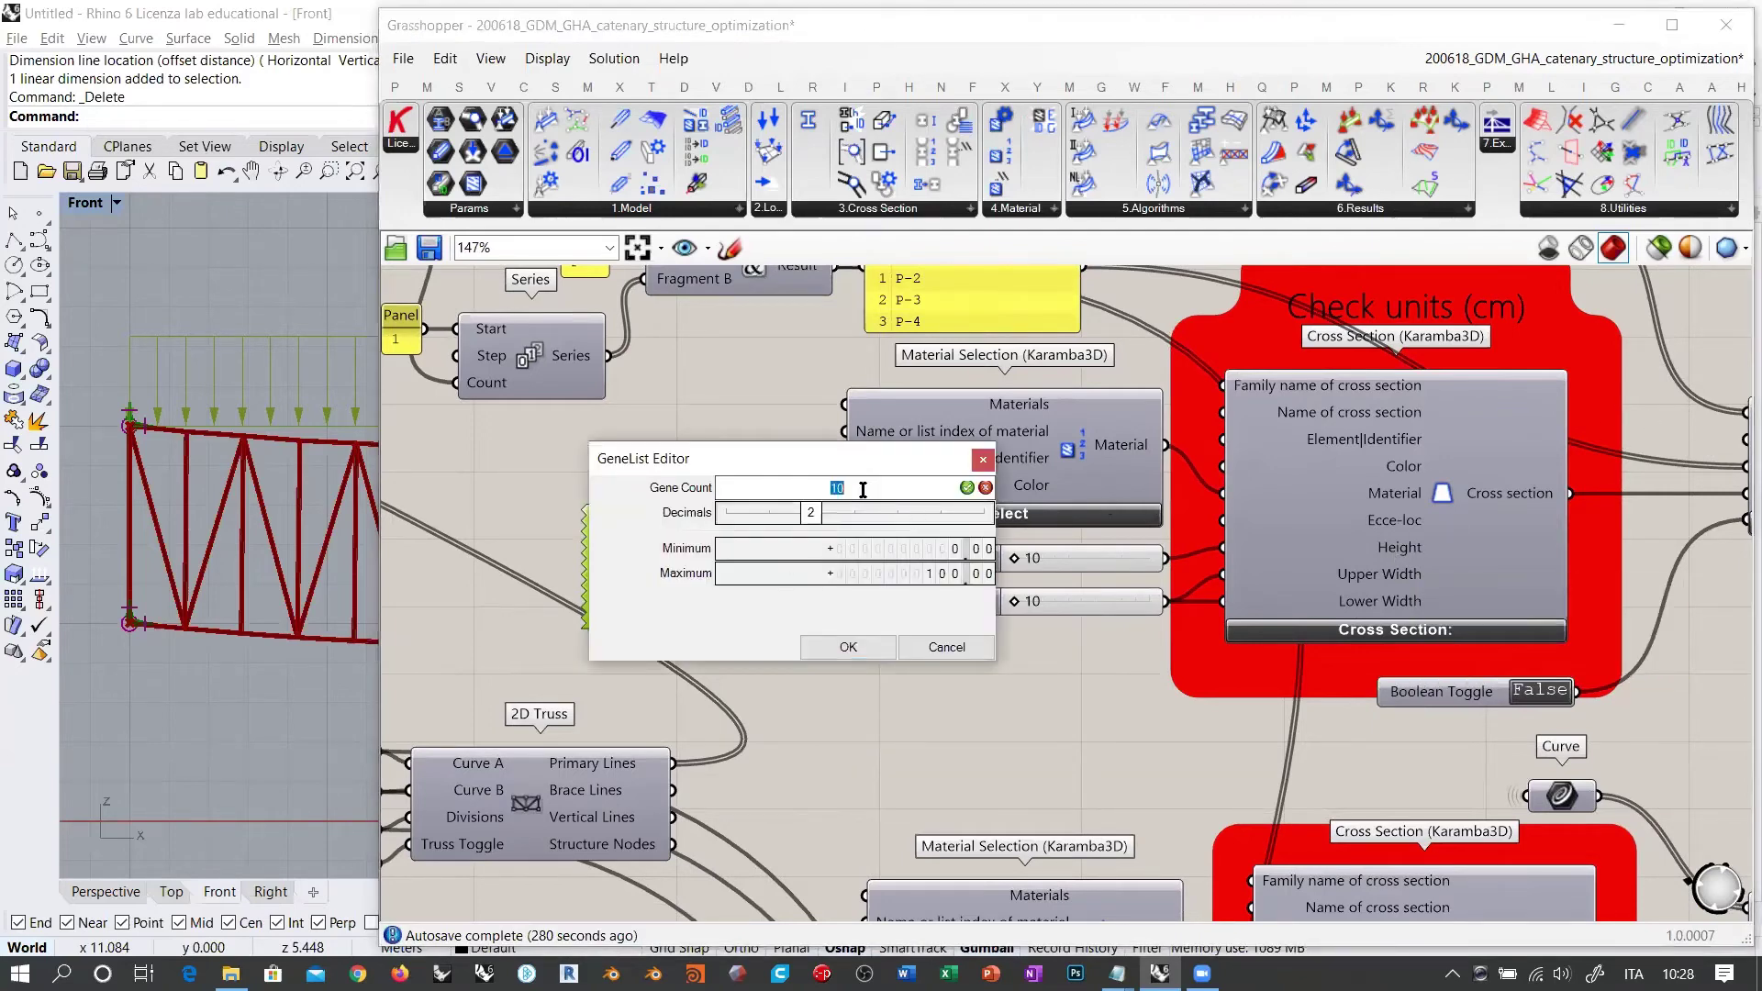
pyautogui.write('28')
pyautogui.press('Return')
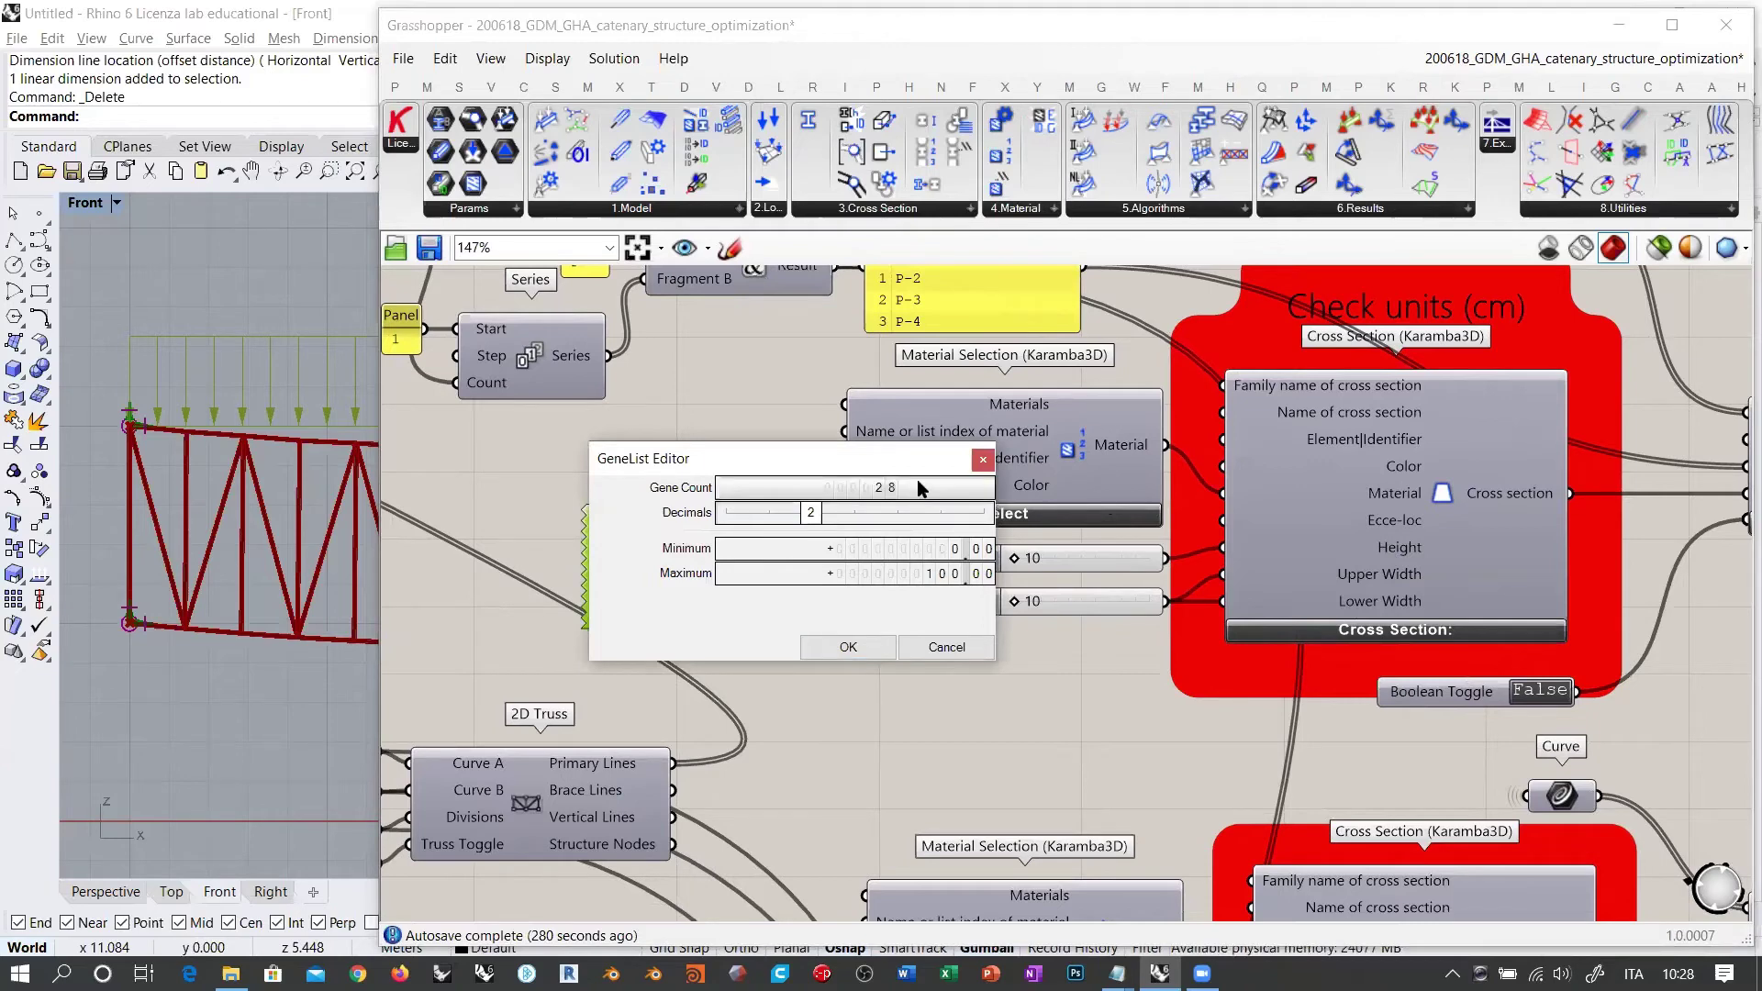
pyautogui.moveTo(807, 458); pyautogui.dragTo(683, 399)
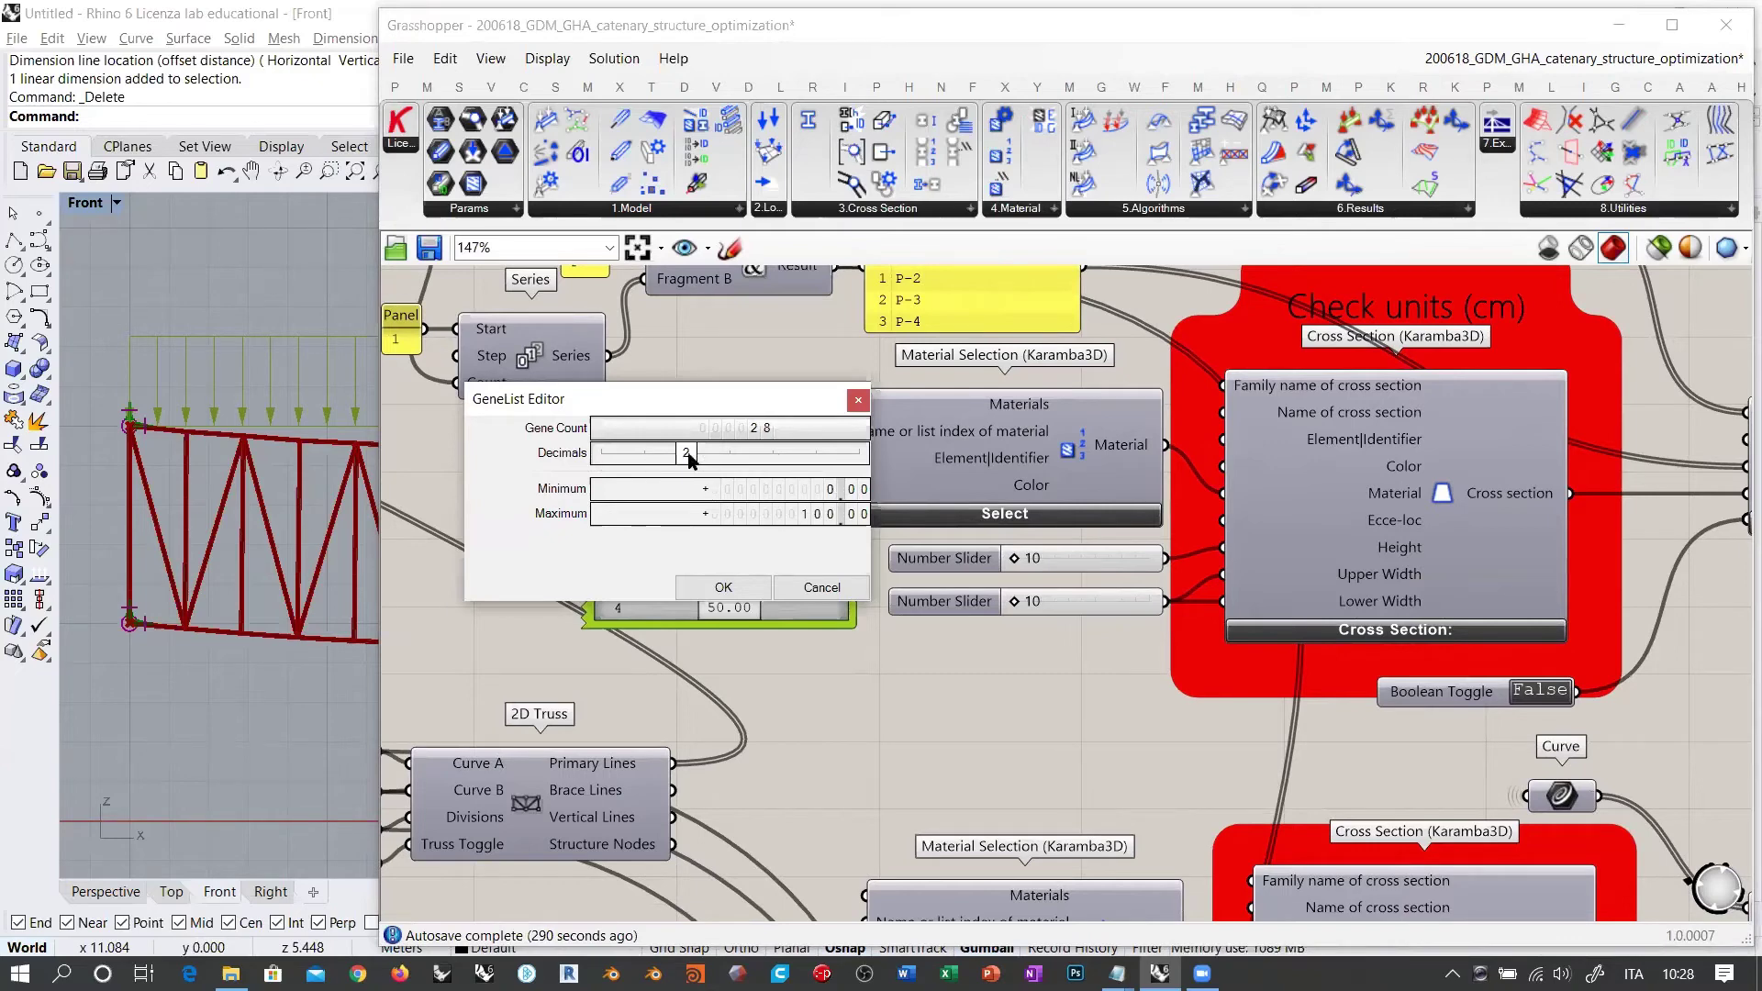
pyautogui.moveTo(688, 453); pyautogui.dragTo(644, 453)
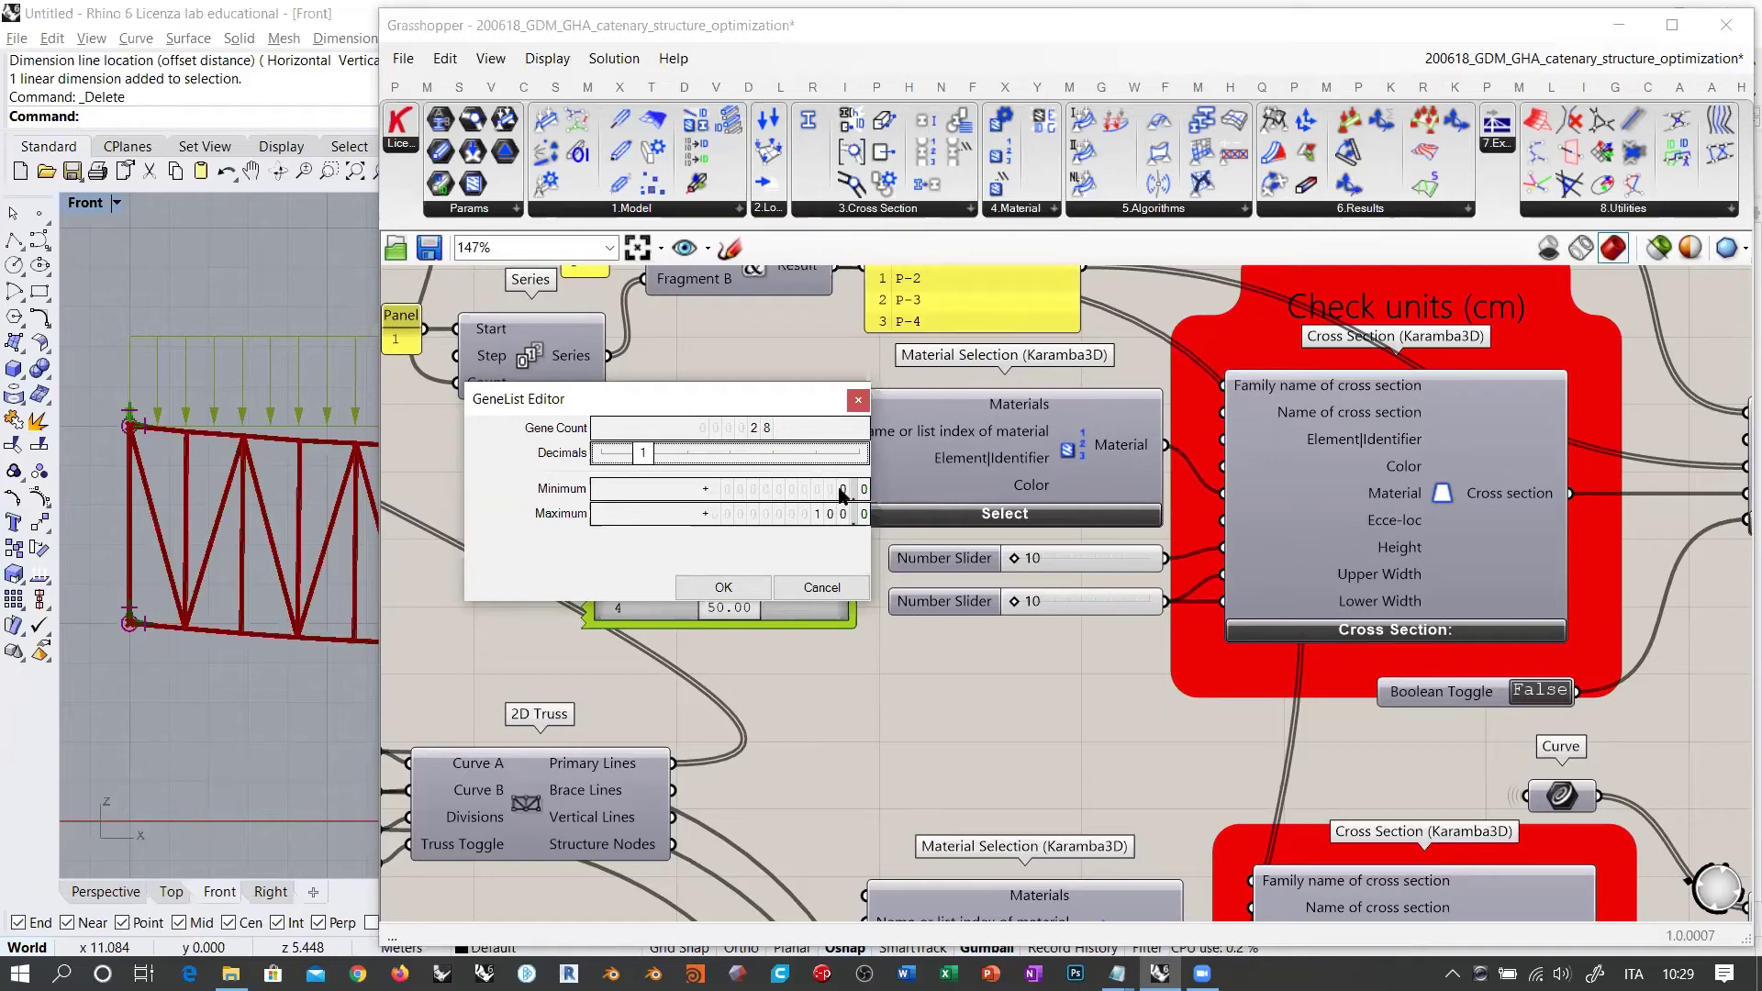
pyautogui.moveTo(830, 490); pyautogui.dragTo(830, 469)
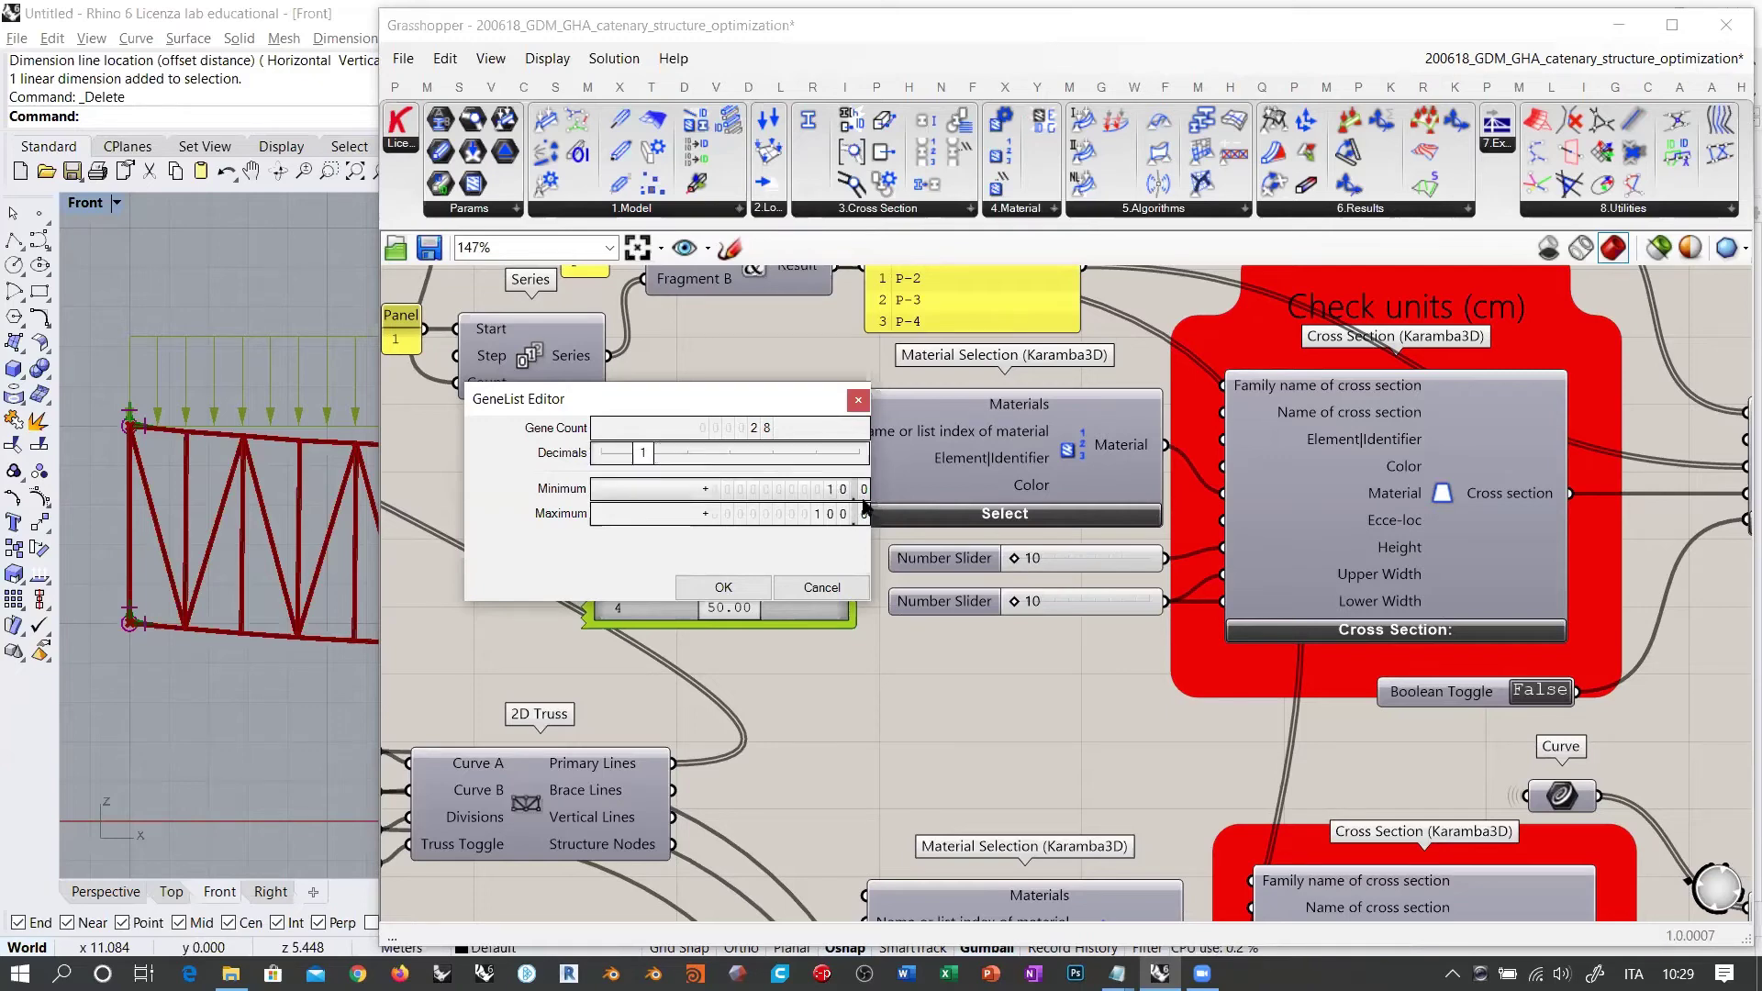
pyautogui.moveTo(833, 515); pyautogui.dragTo(823, 657)
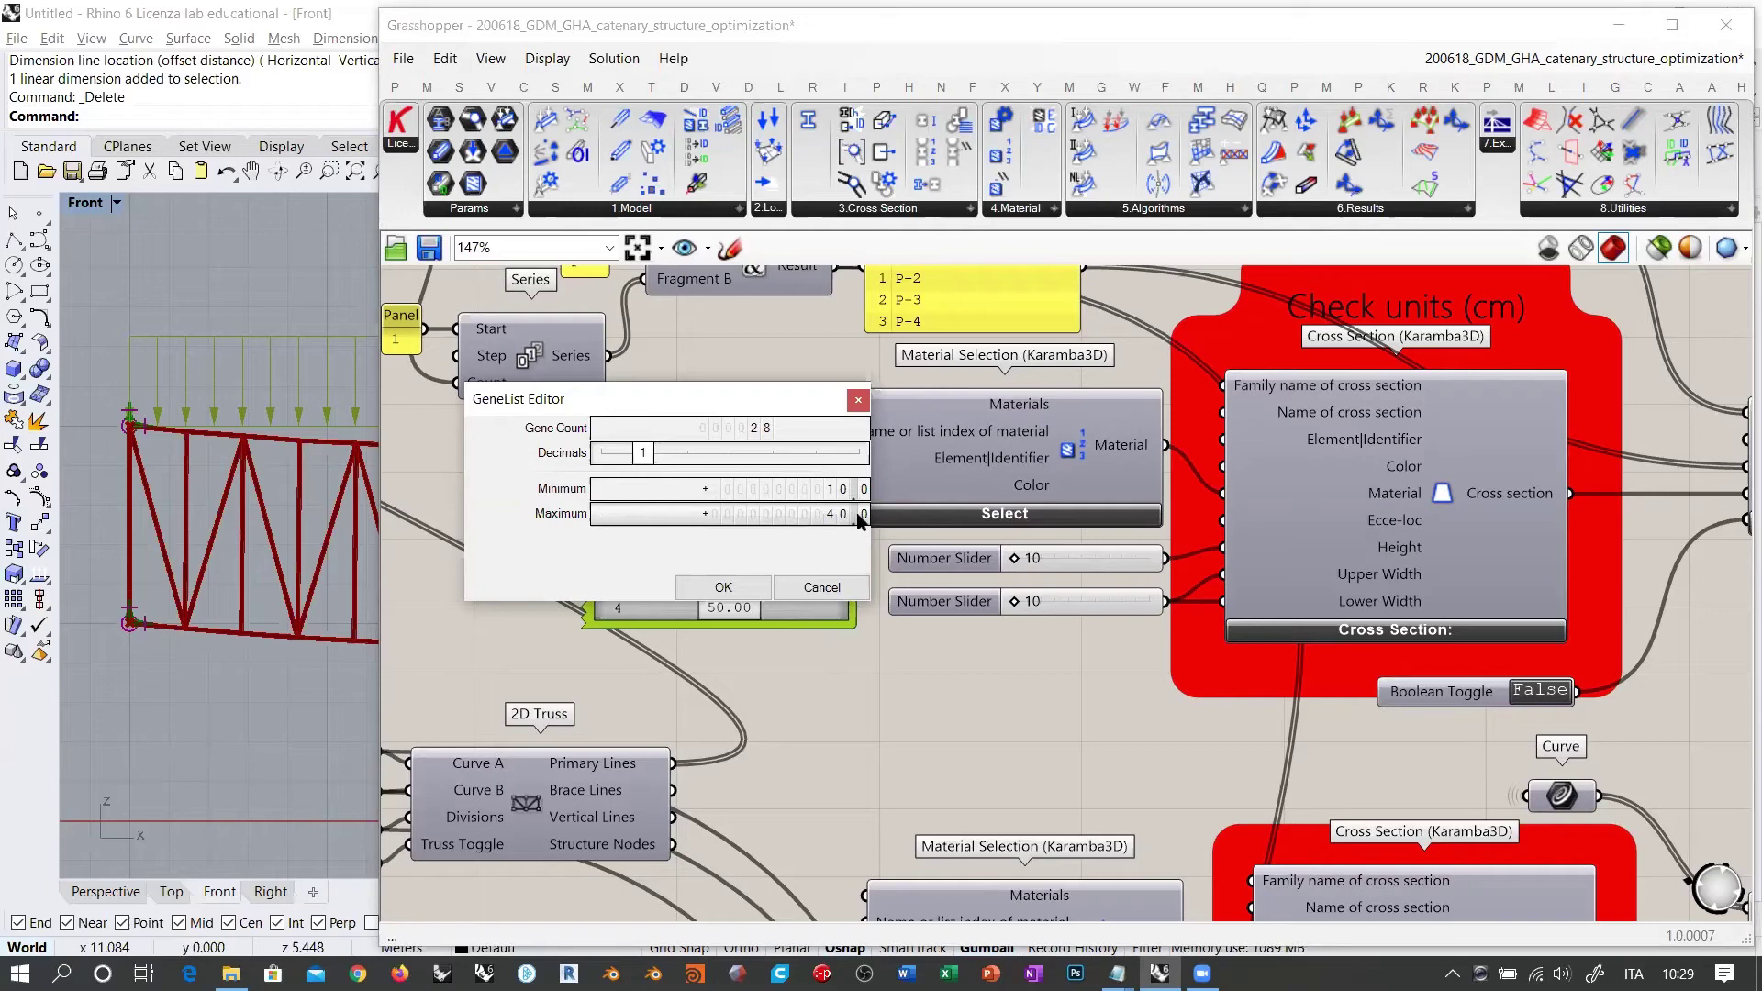
pyautogui.click(723, 588)
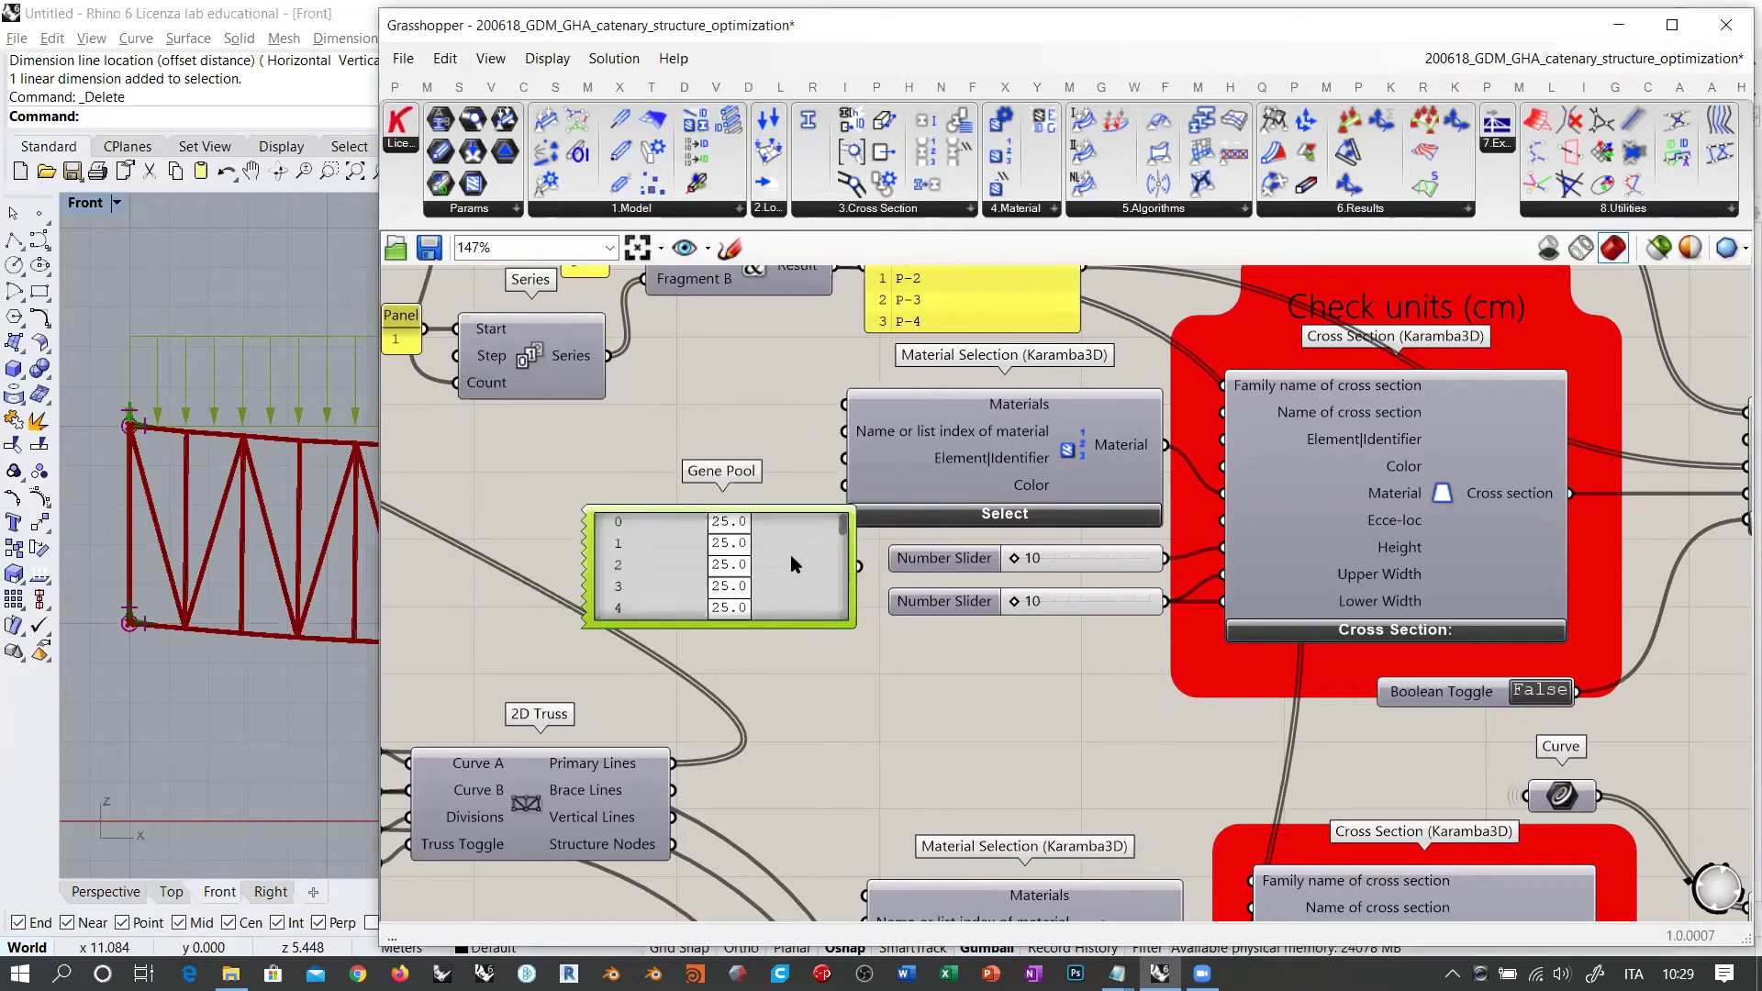
# Step: Replace the slider feeding the first Cross Section's Height input with the Gene Pool
pyautogui.click(957, 560)
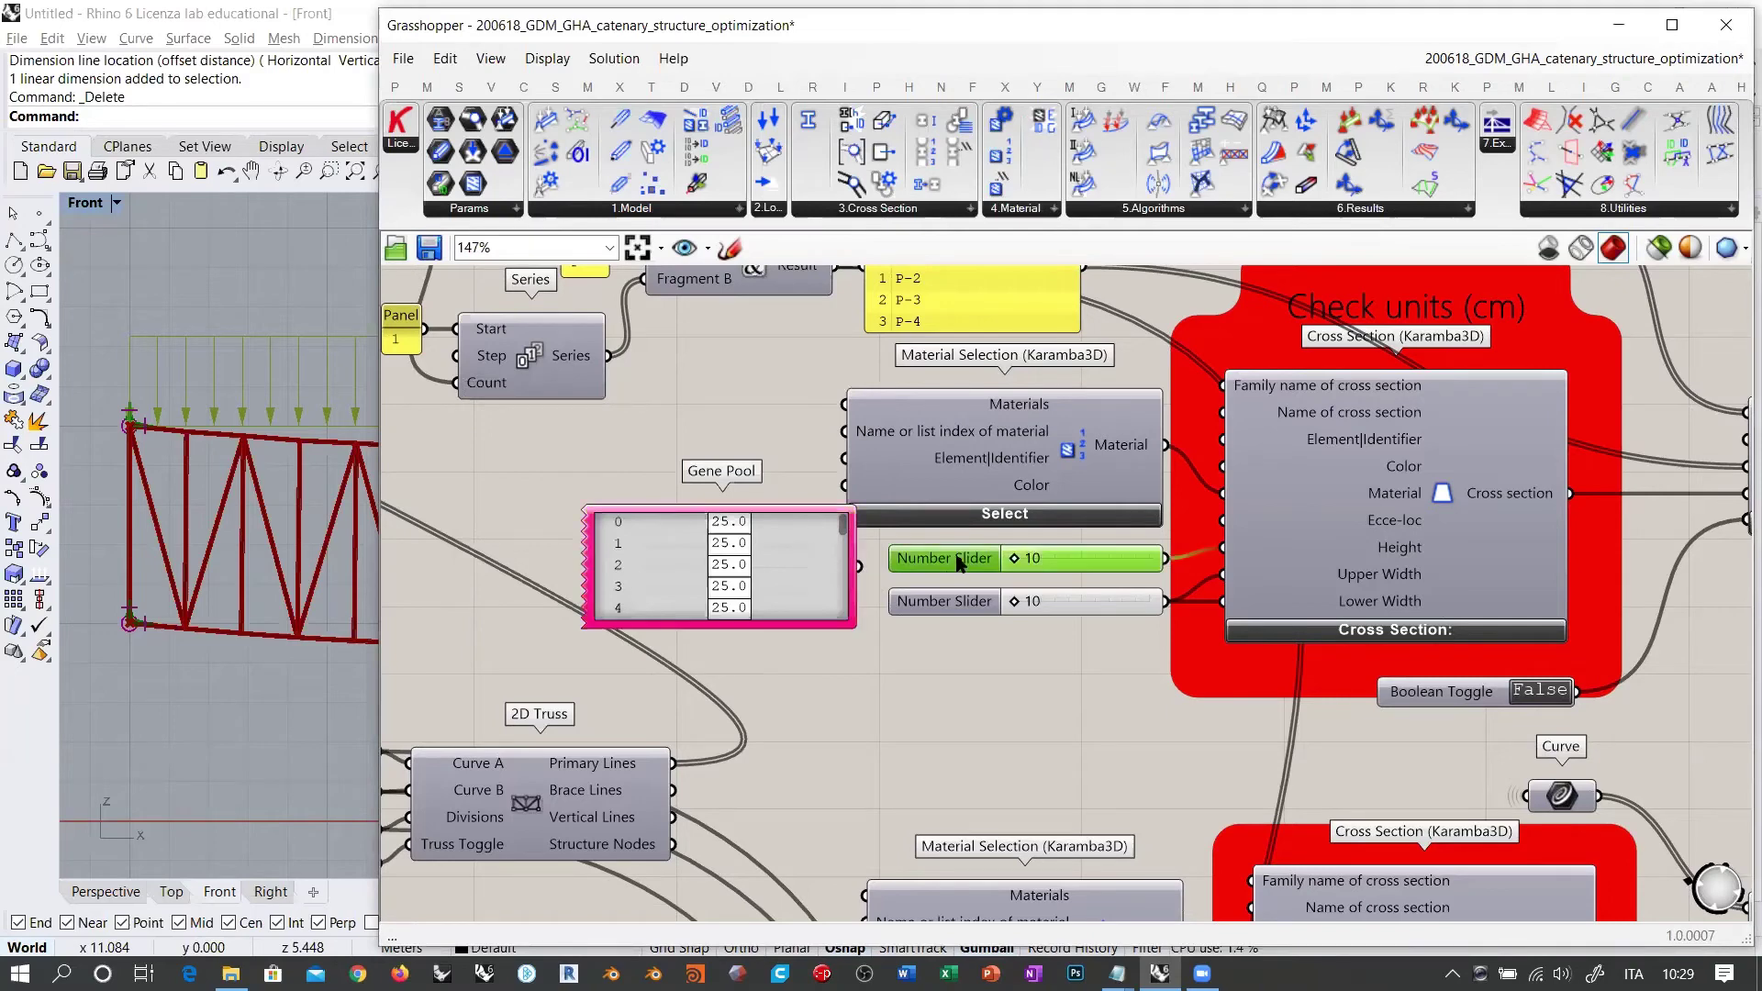
pyautogui.press('Delete')
pyautogui.moveTo(859, 566); pyautogui.dragTo(1222, 548)
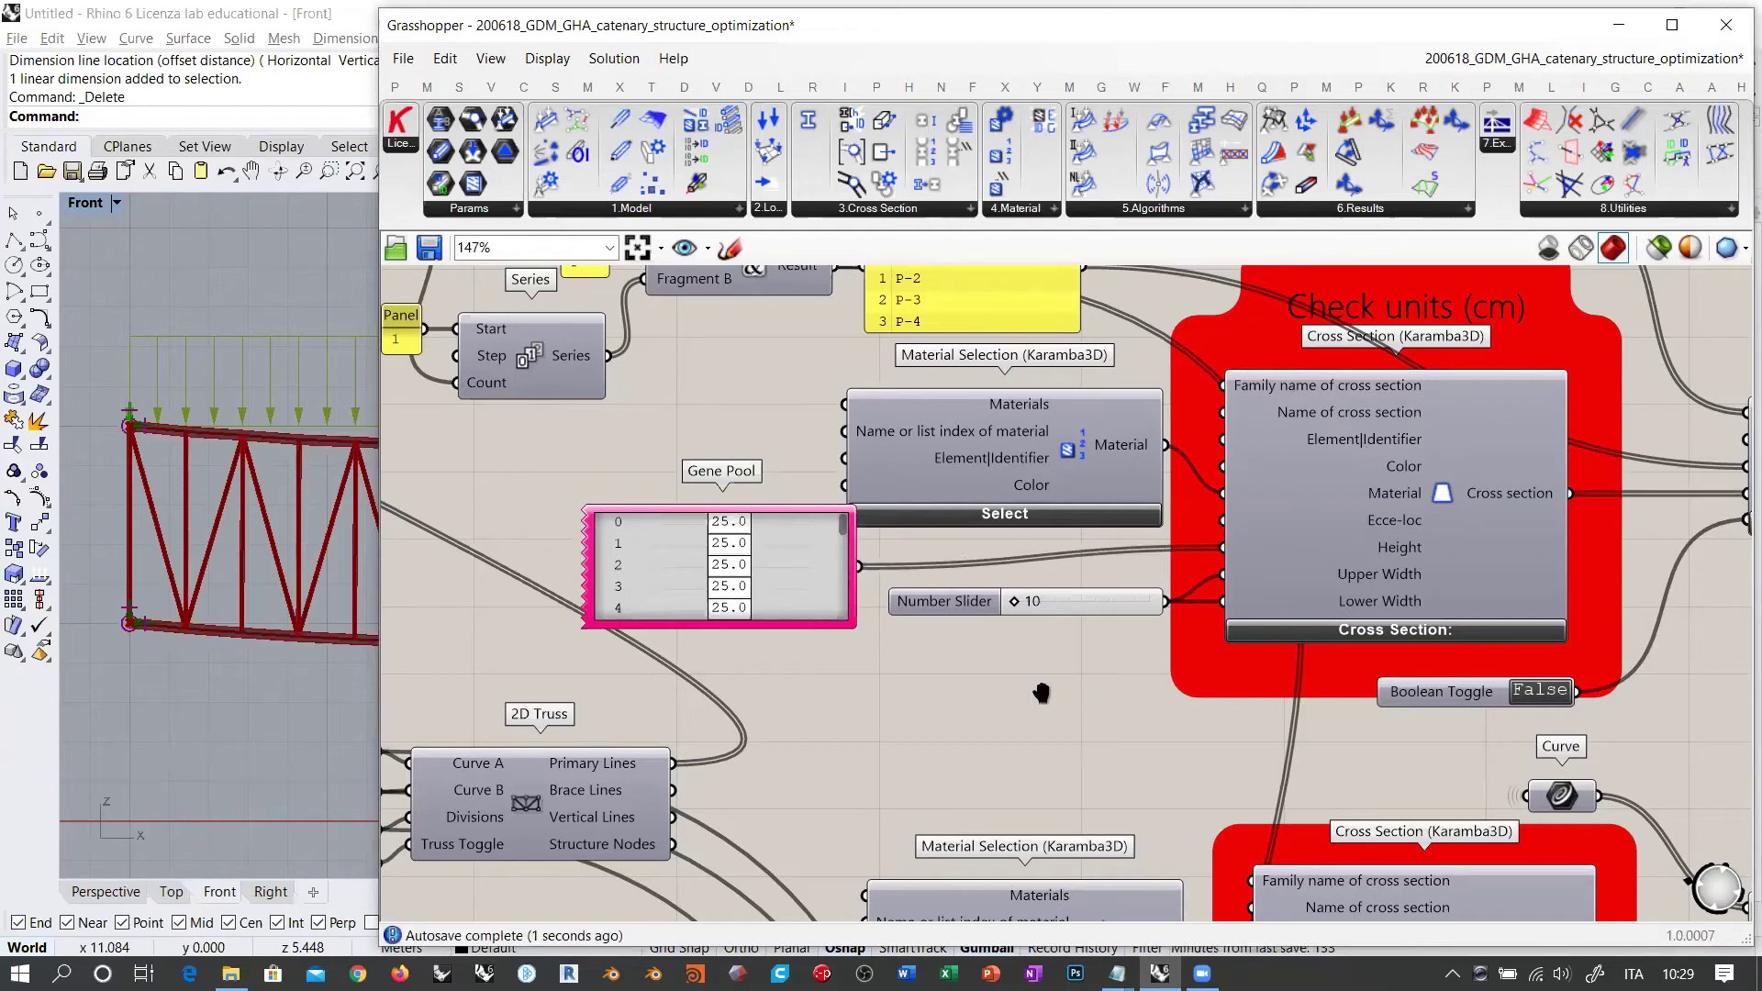
# Step: Compare the first Cross Section's Height input and Cross section output with the Line input of its Line to Beam
pyautogui.moveTo(1040, 693); pyautogui.dragTo(822, 702, button='right')
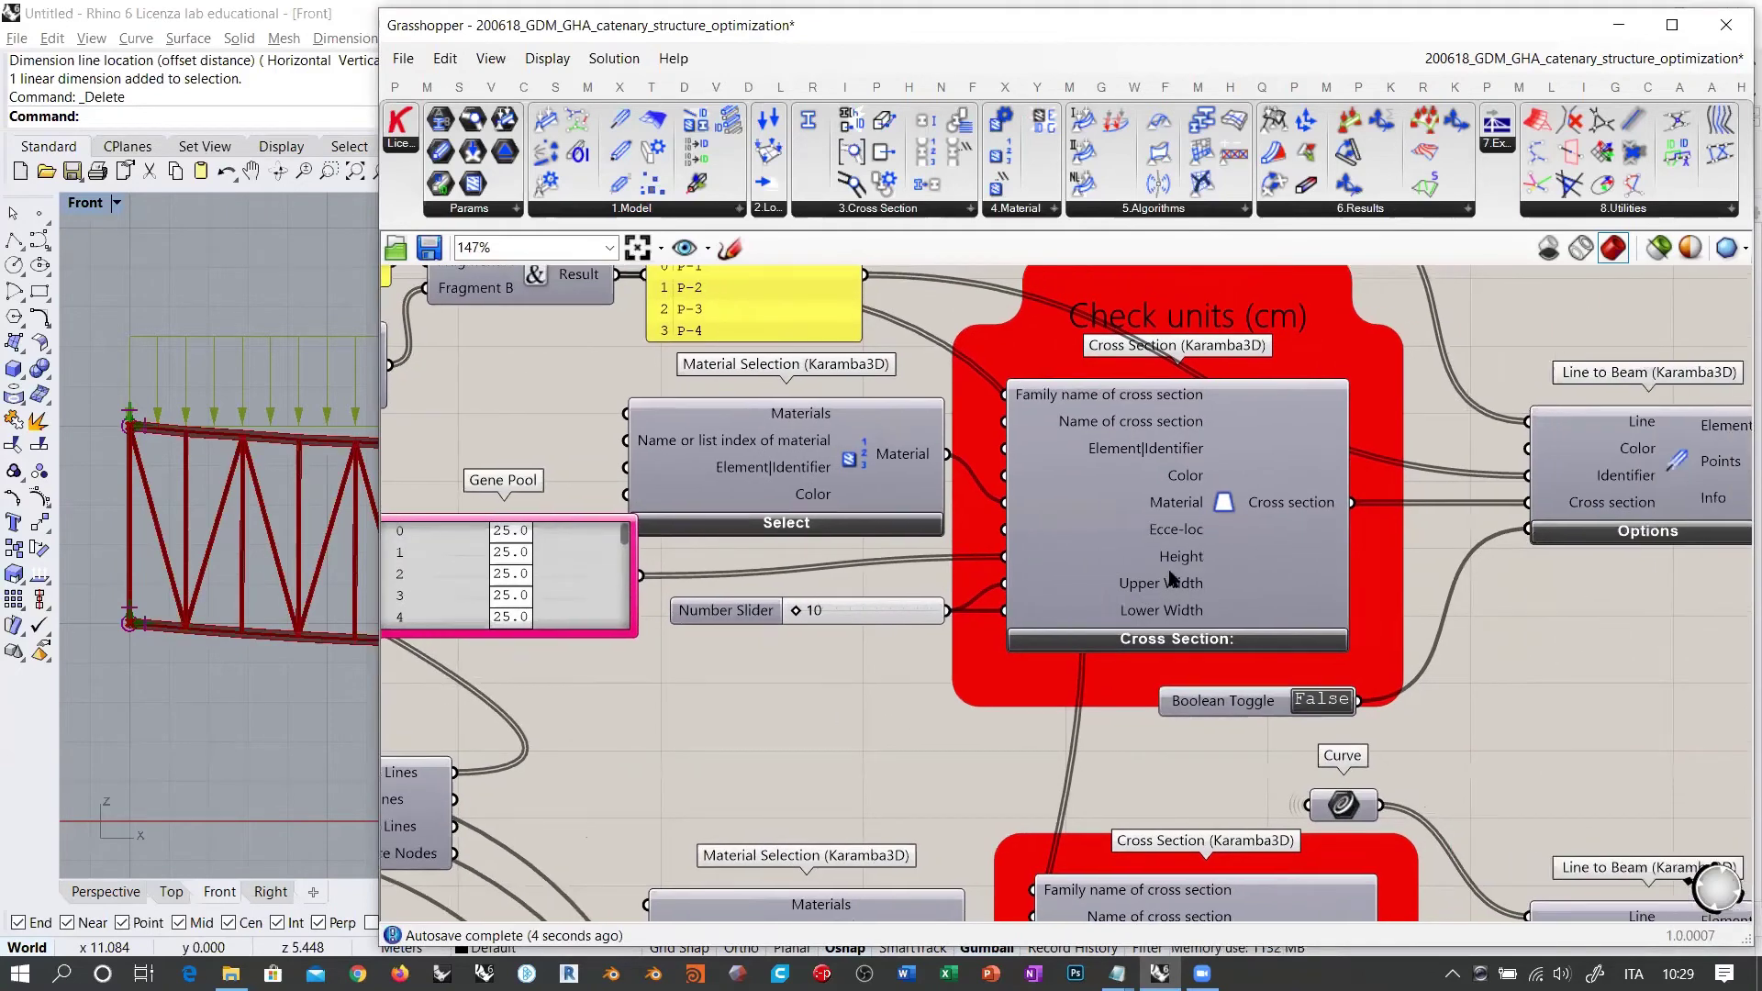
pyautogui.moveTo(1183, 561)
pyautogui.moveTo(1281, 504)
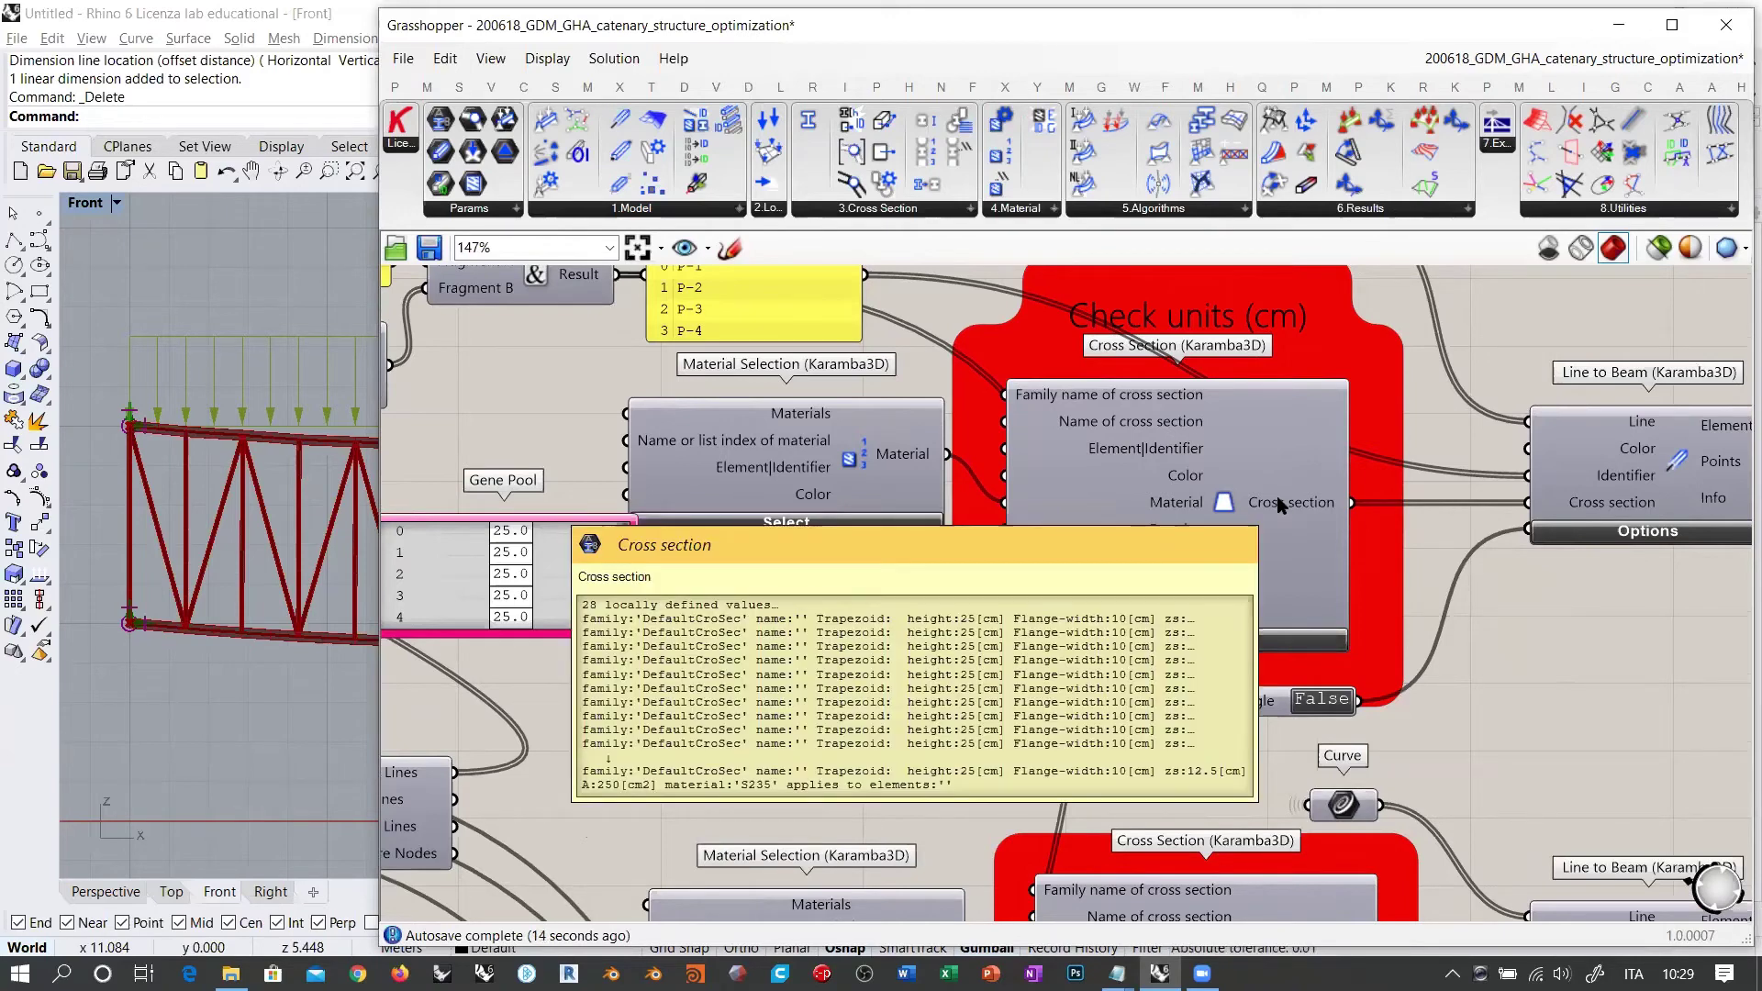
pyautogui.moveTo(1609, 506); pyautogui.dragTo(1326, 564, button='right')
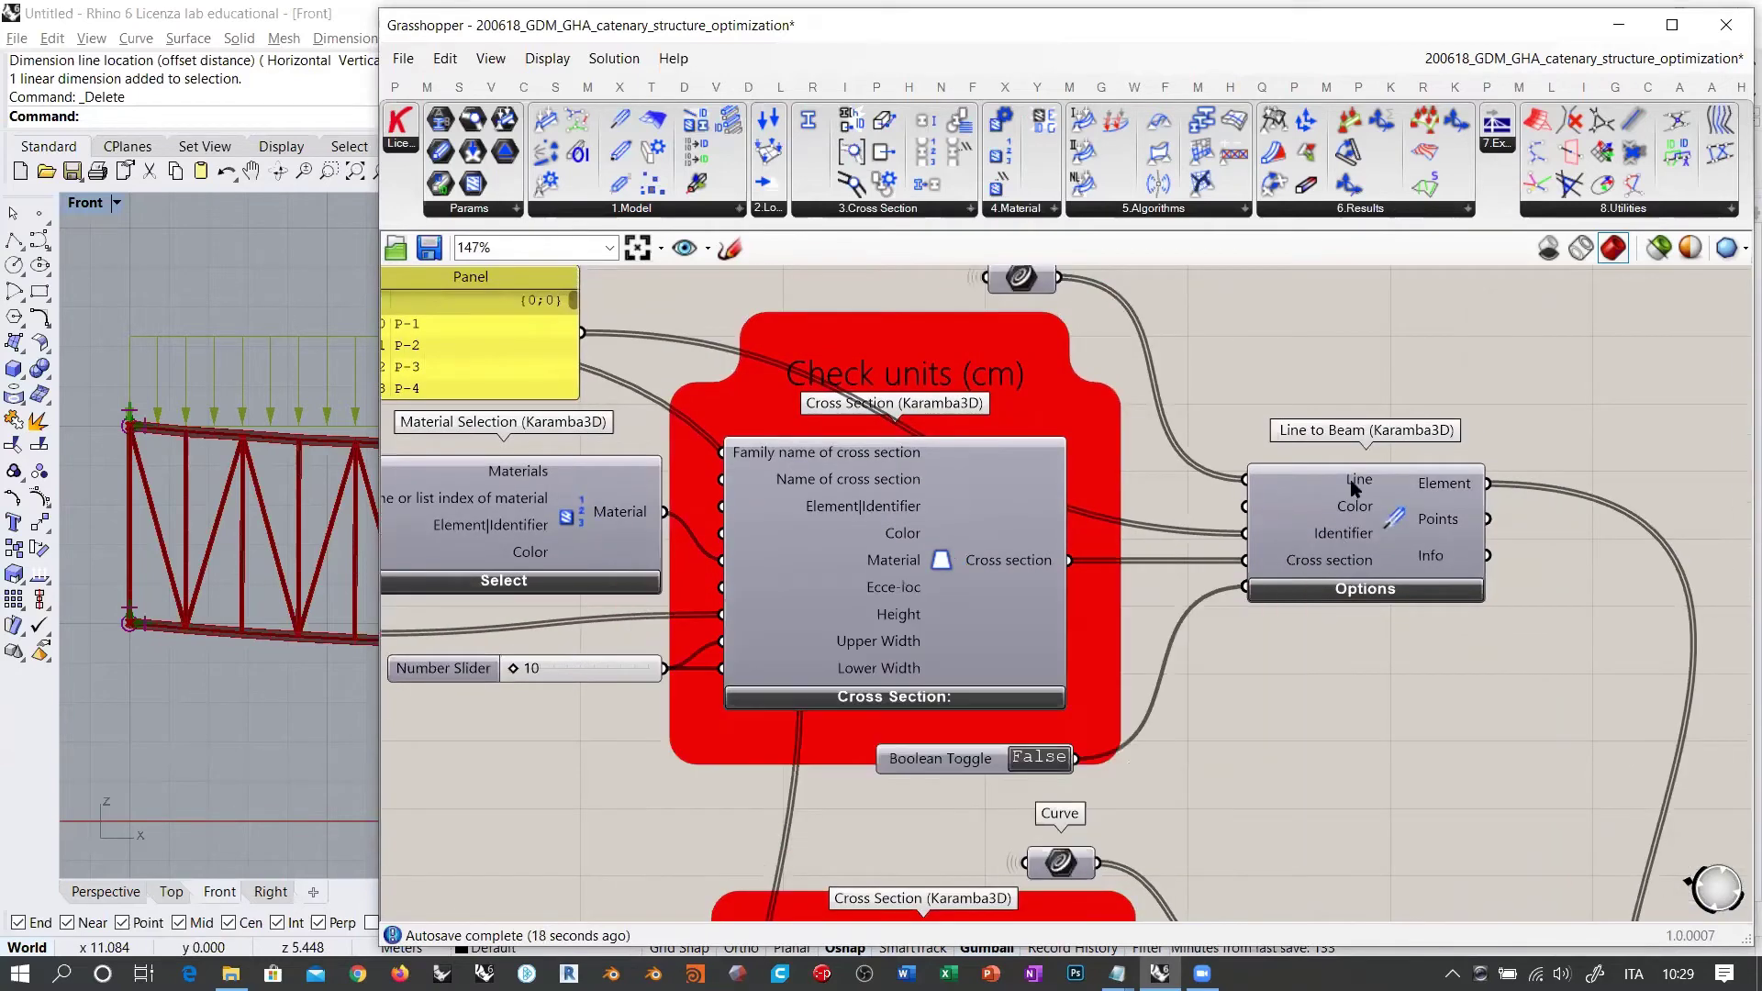
pyautogui.moveTo(1354, 487)
pyautogui.moveTo(583, 763); pyautogui.dragTo(815, 724, button='right')
pyautogui.moveTo(1210, 525)
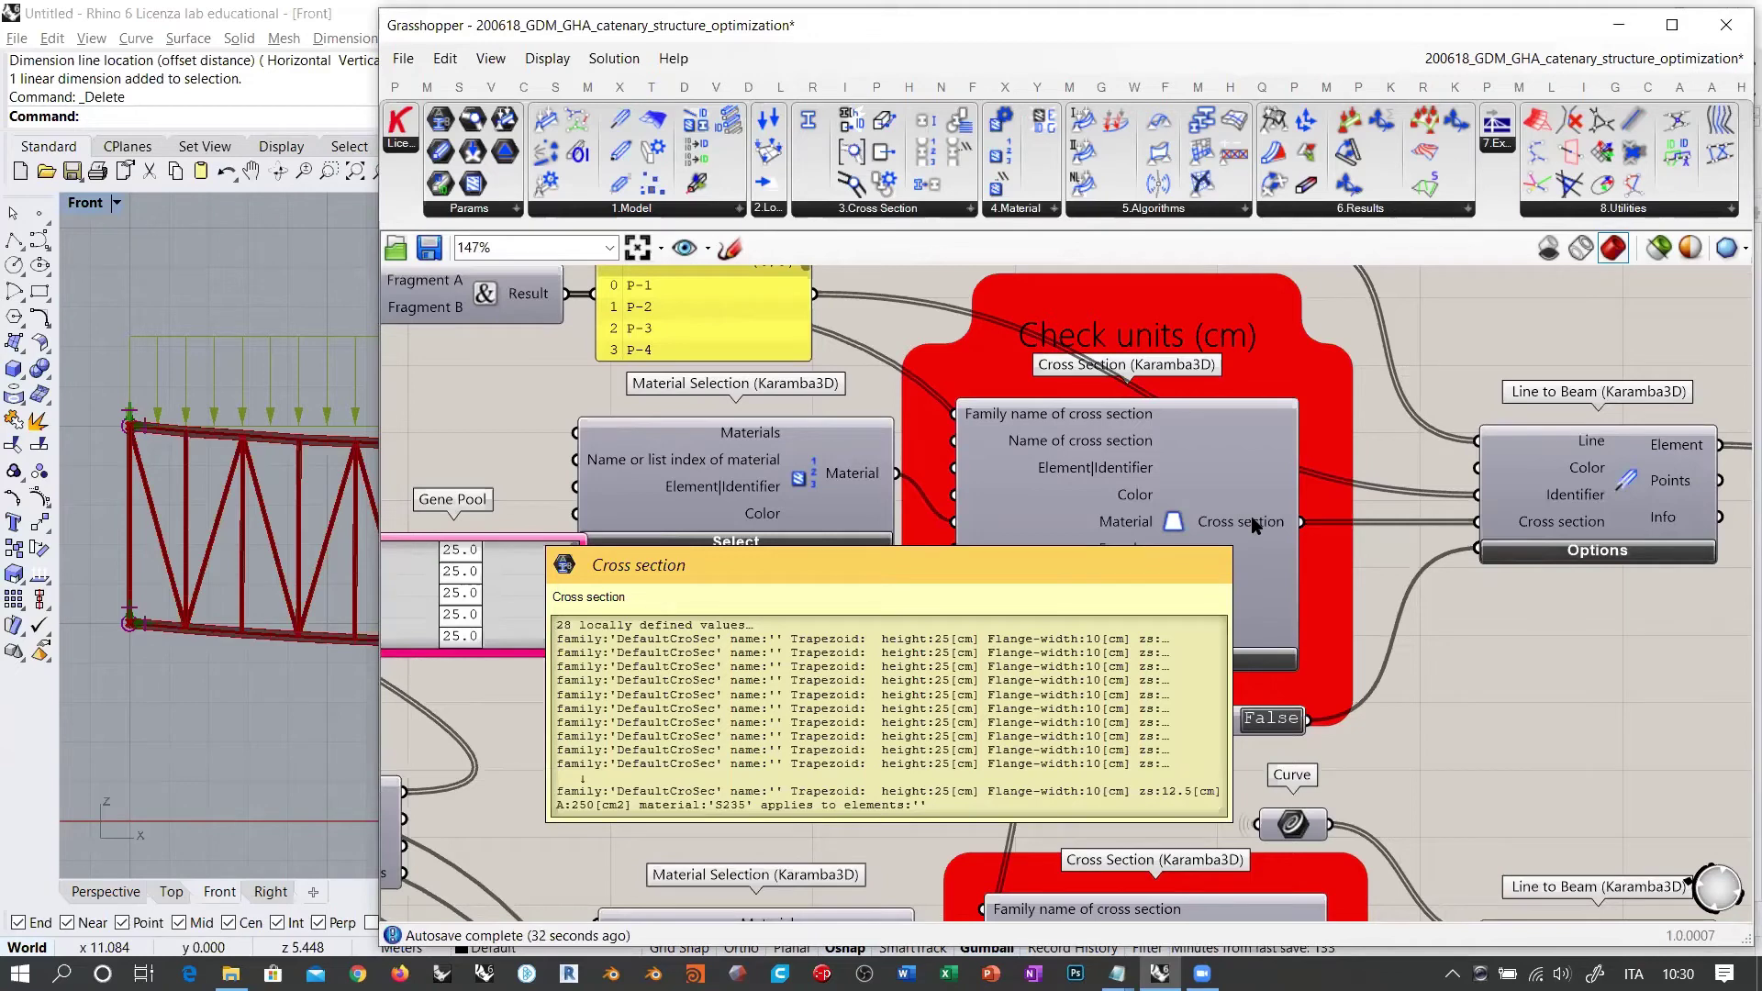
# Step: Shift the Gene Pool away from the Cross Section and duplicate it into the free space below
pyautogui.moveTo(541, 611); pyautogui.dragTo(834, 532, button='right')
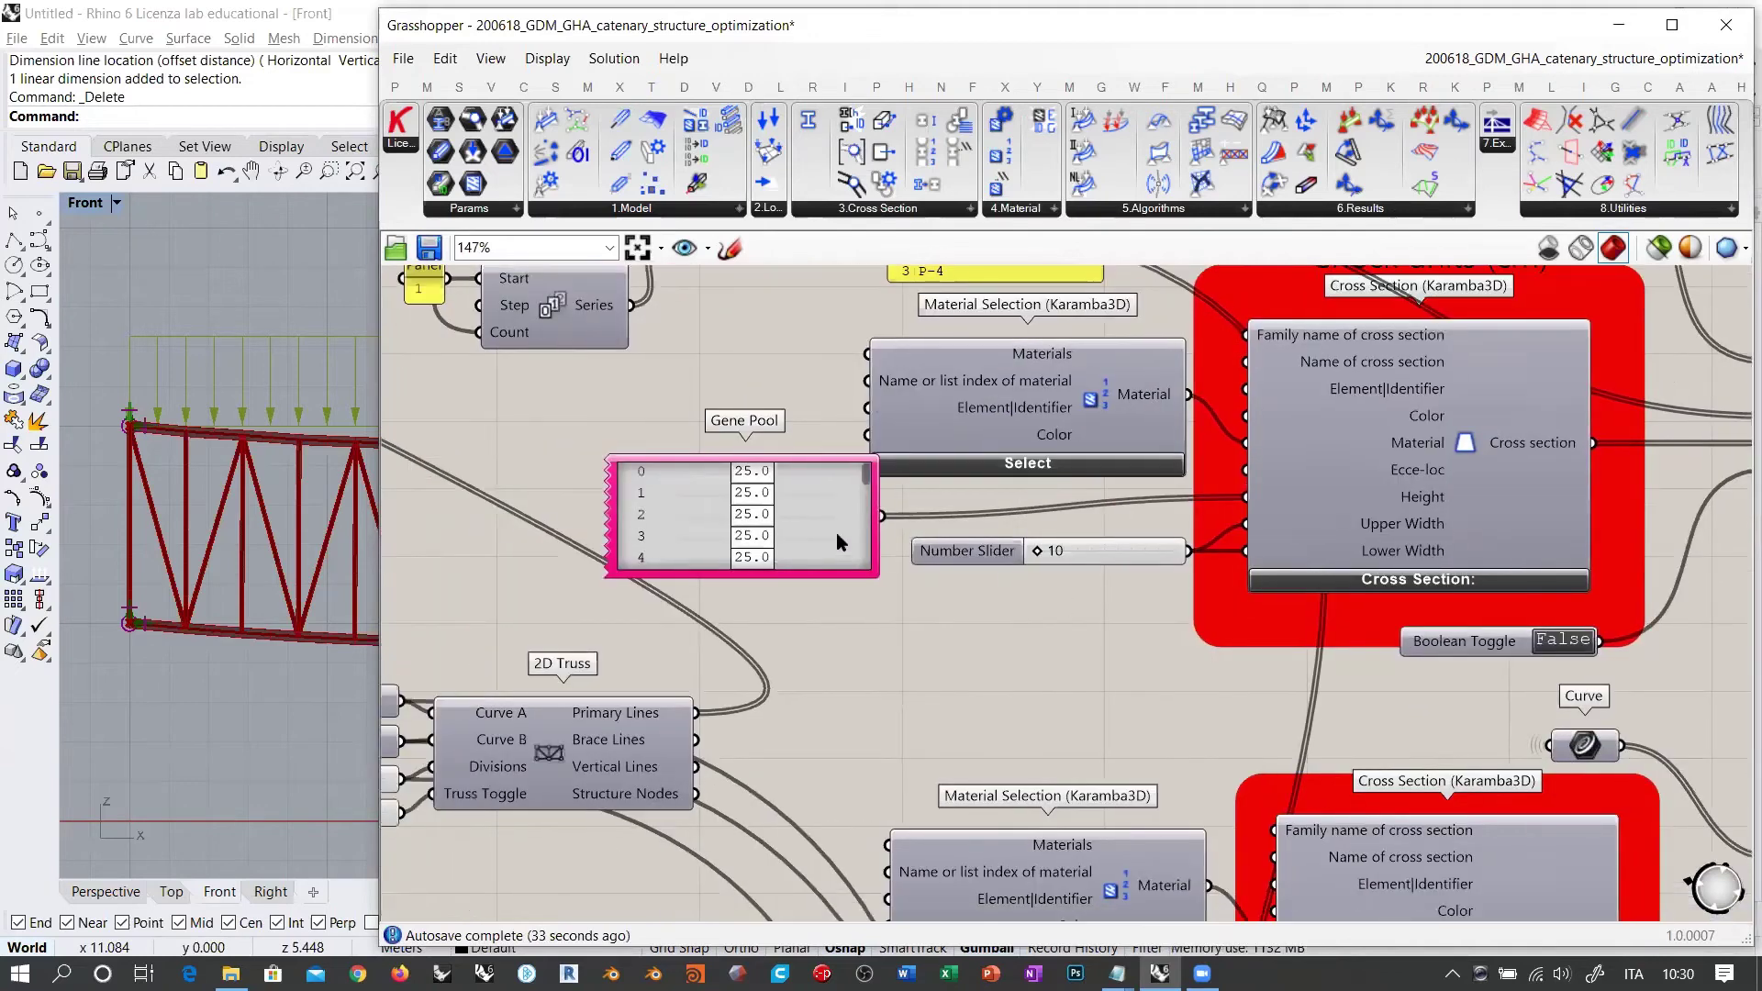
pyautogui.moveTo(817, 525); pyautogui.dragTo(982, 642)
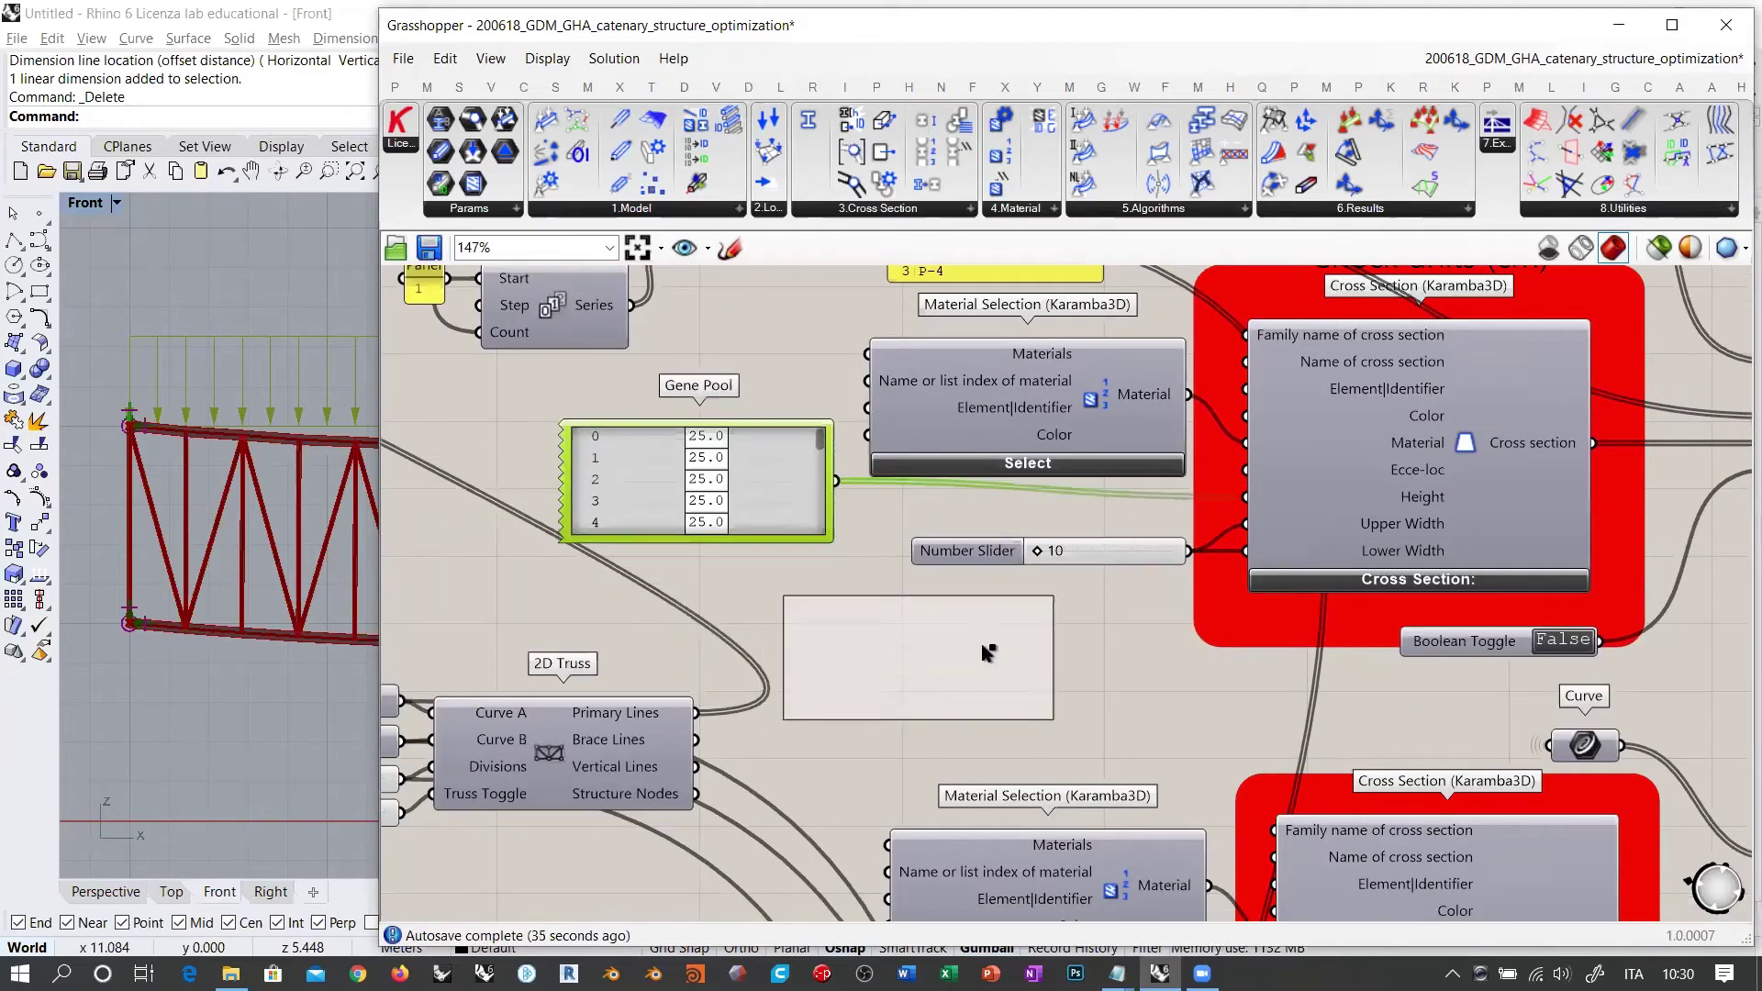
pyautogui.click(1086, 628)
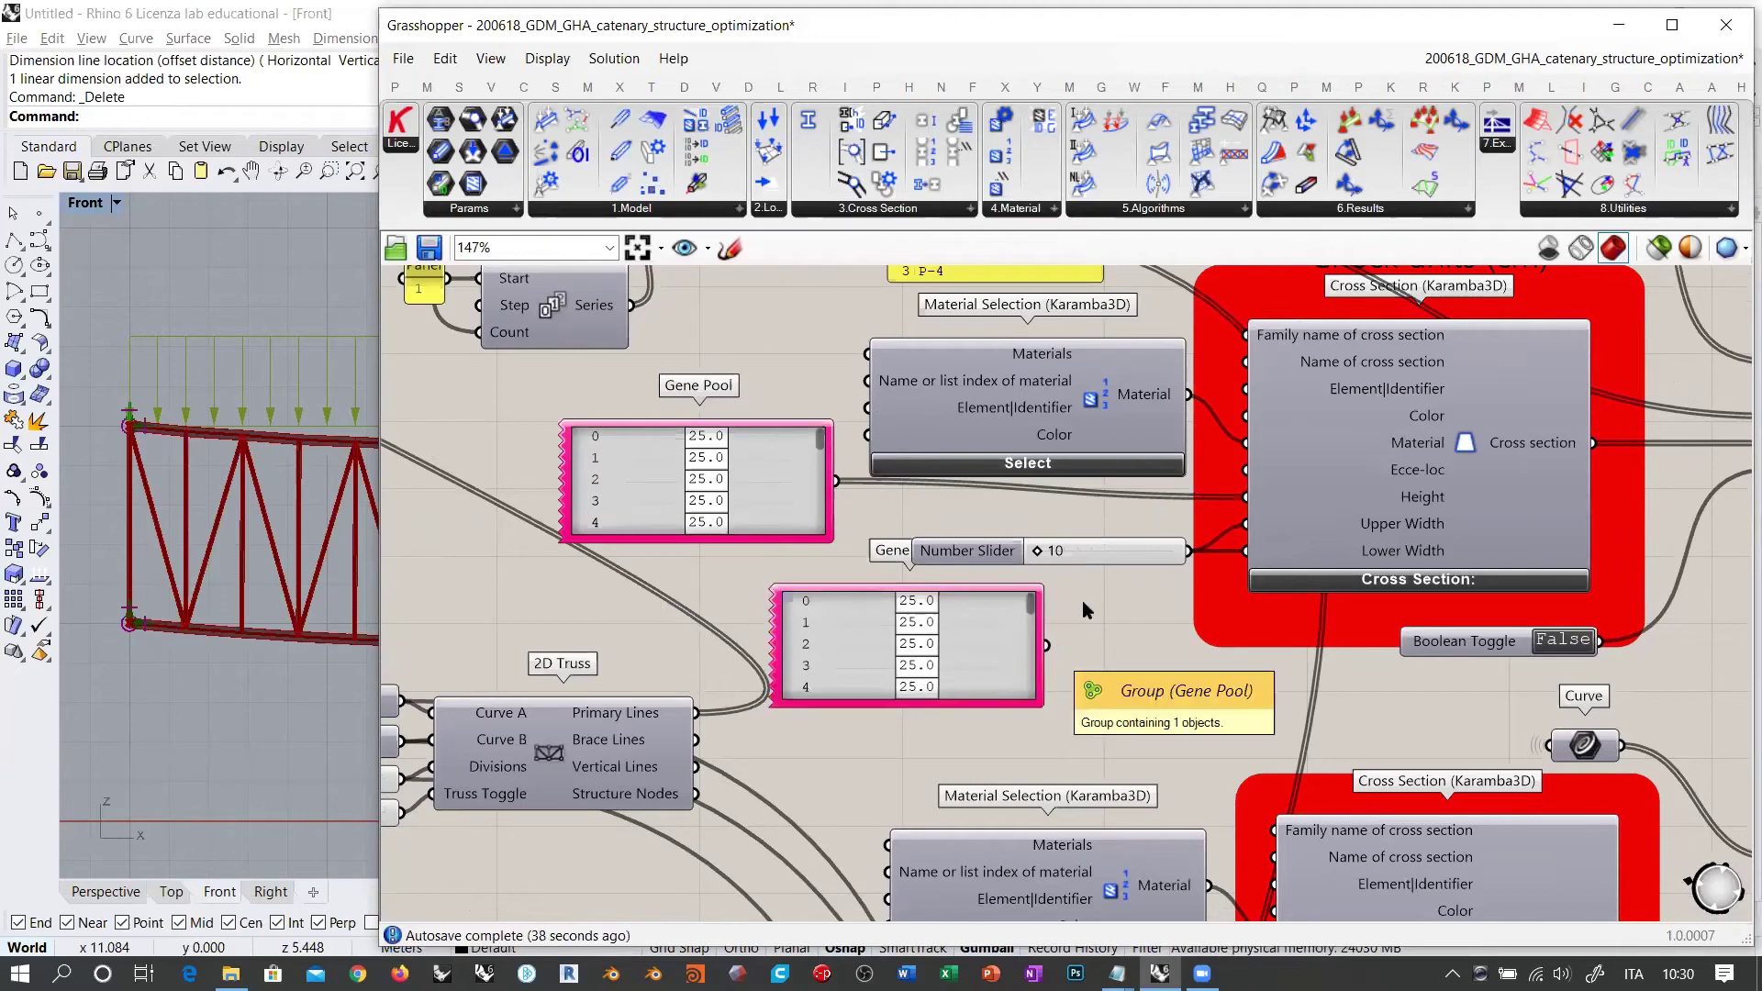
# Step: Replace the remaining slider of the first Cross Section with the duplicated Gene Pool, wired to Upper Width and Lower Width
pyautogui.click(1108, 557)
pyautogui.press('Delete')
pyautogui.moveTo(995, 652); pyautogui.dragTo(1037, 598)
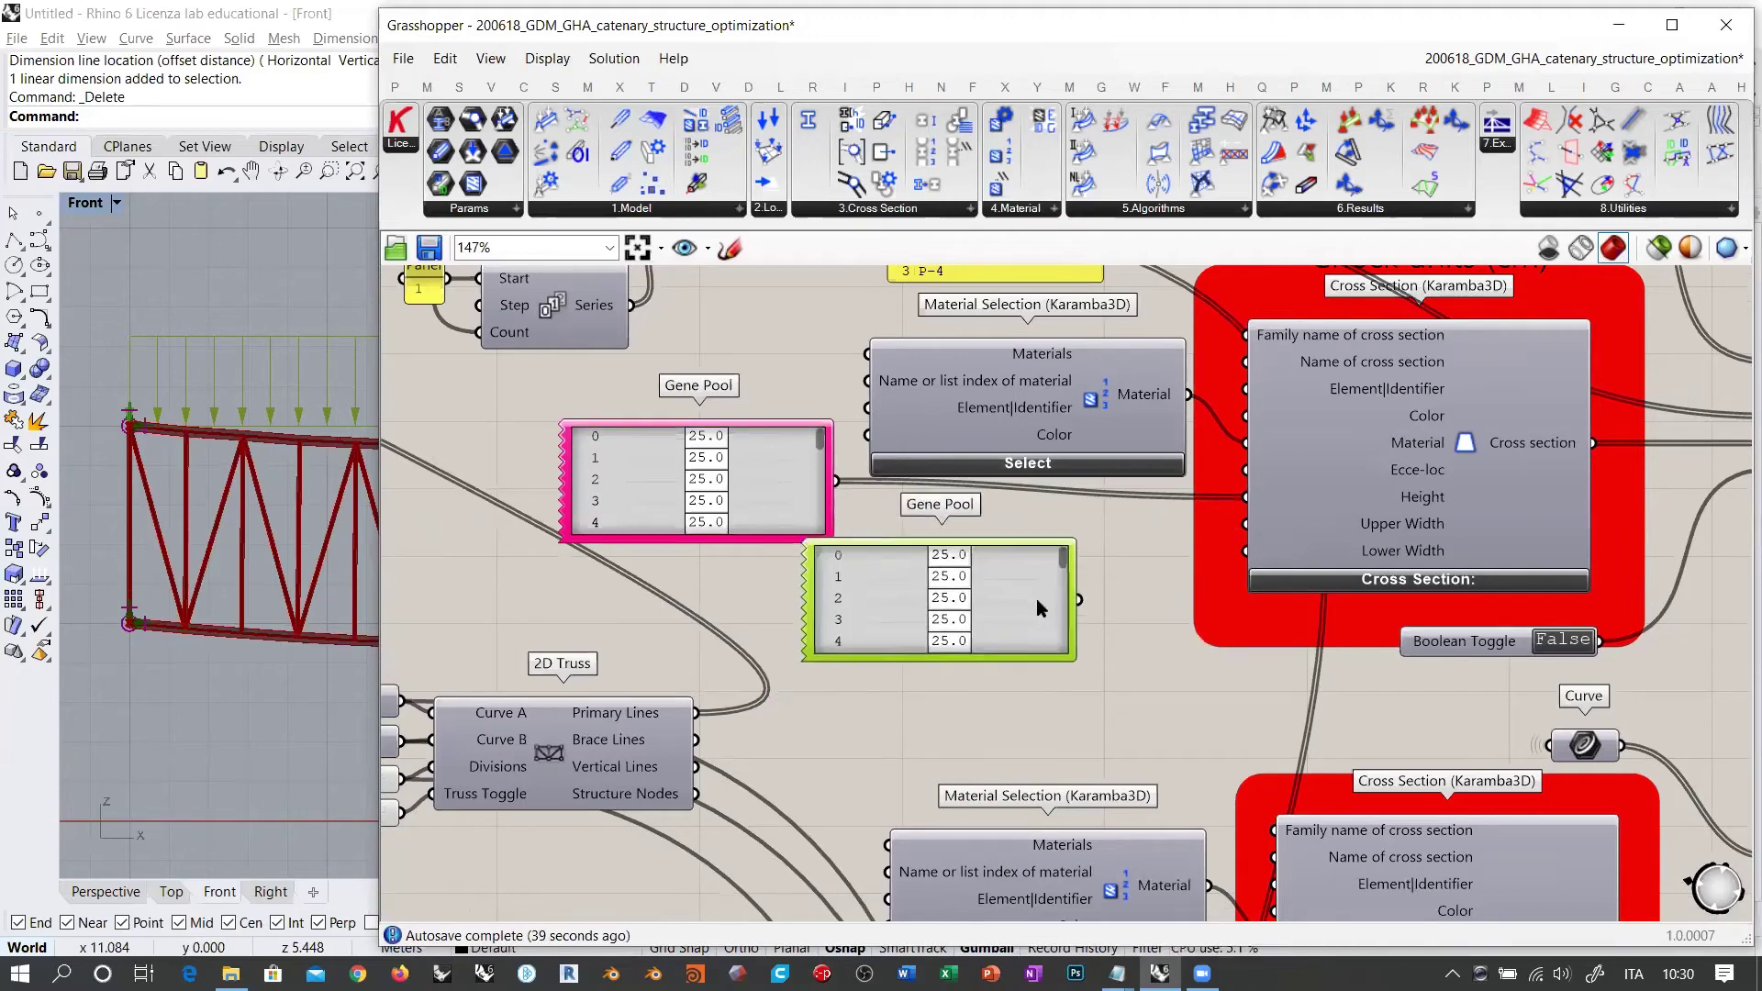
pyautogui.moveTo(1246, 523); pyautogui.dragTo(1105, 609)
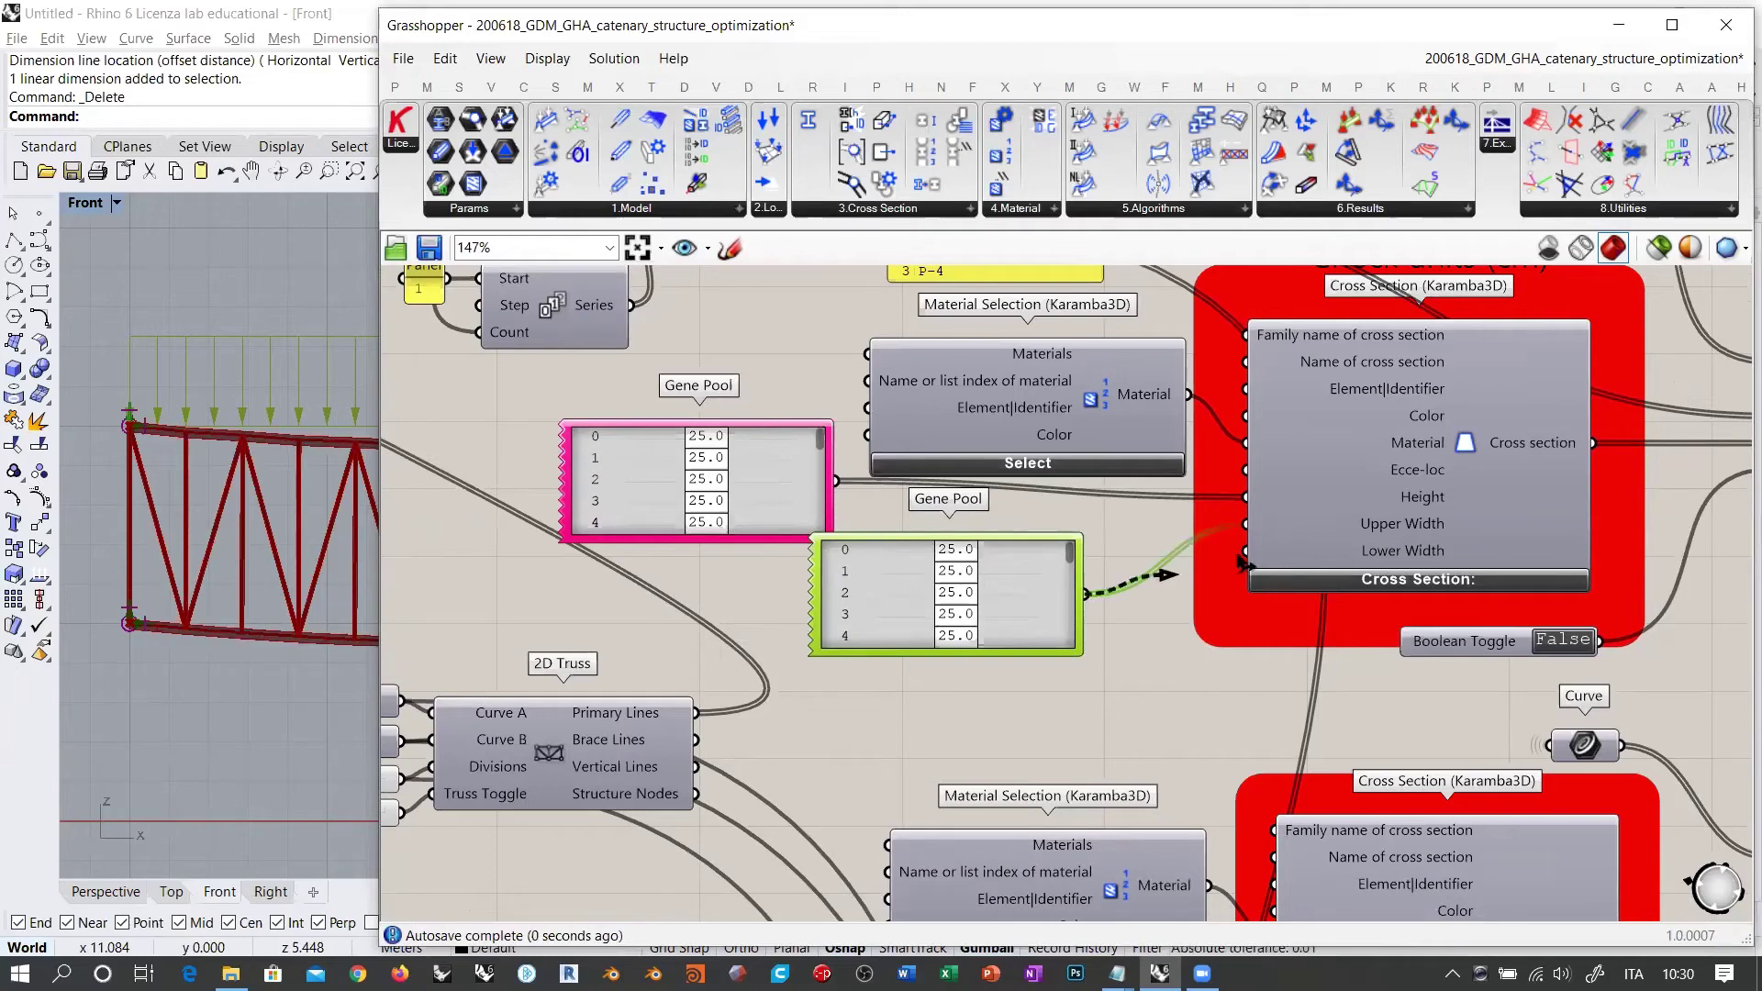
pyautogui.moveTo(1086, 595); pyautogui.dragTo(1246, 551)
# Step: Inspect the first Cross Section's output and the Cross section input and Element output of its Line to Beam
pyautogui.moveTo(1142, 629); pyautogui.dragTo(876, 644, button='right')
pyautogui.click(885, 684)
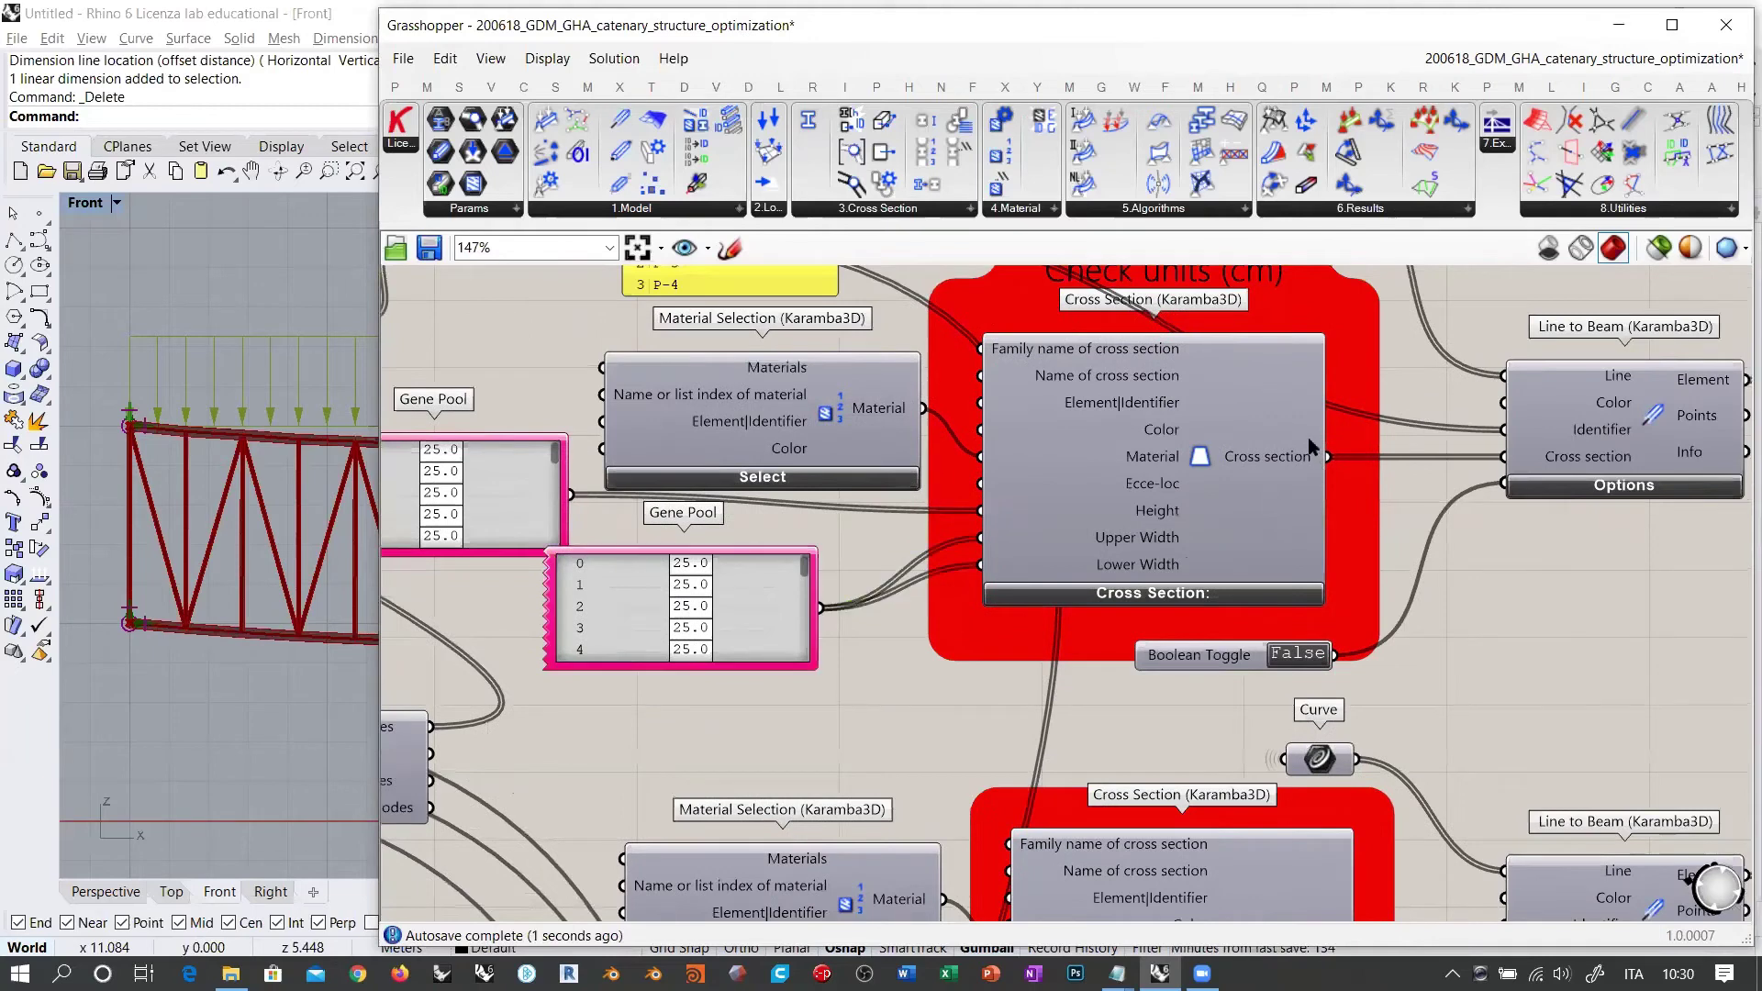
pyautogui.moveTo(1275, 459)
pyautogui.moveTo(1558, 456)
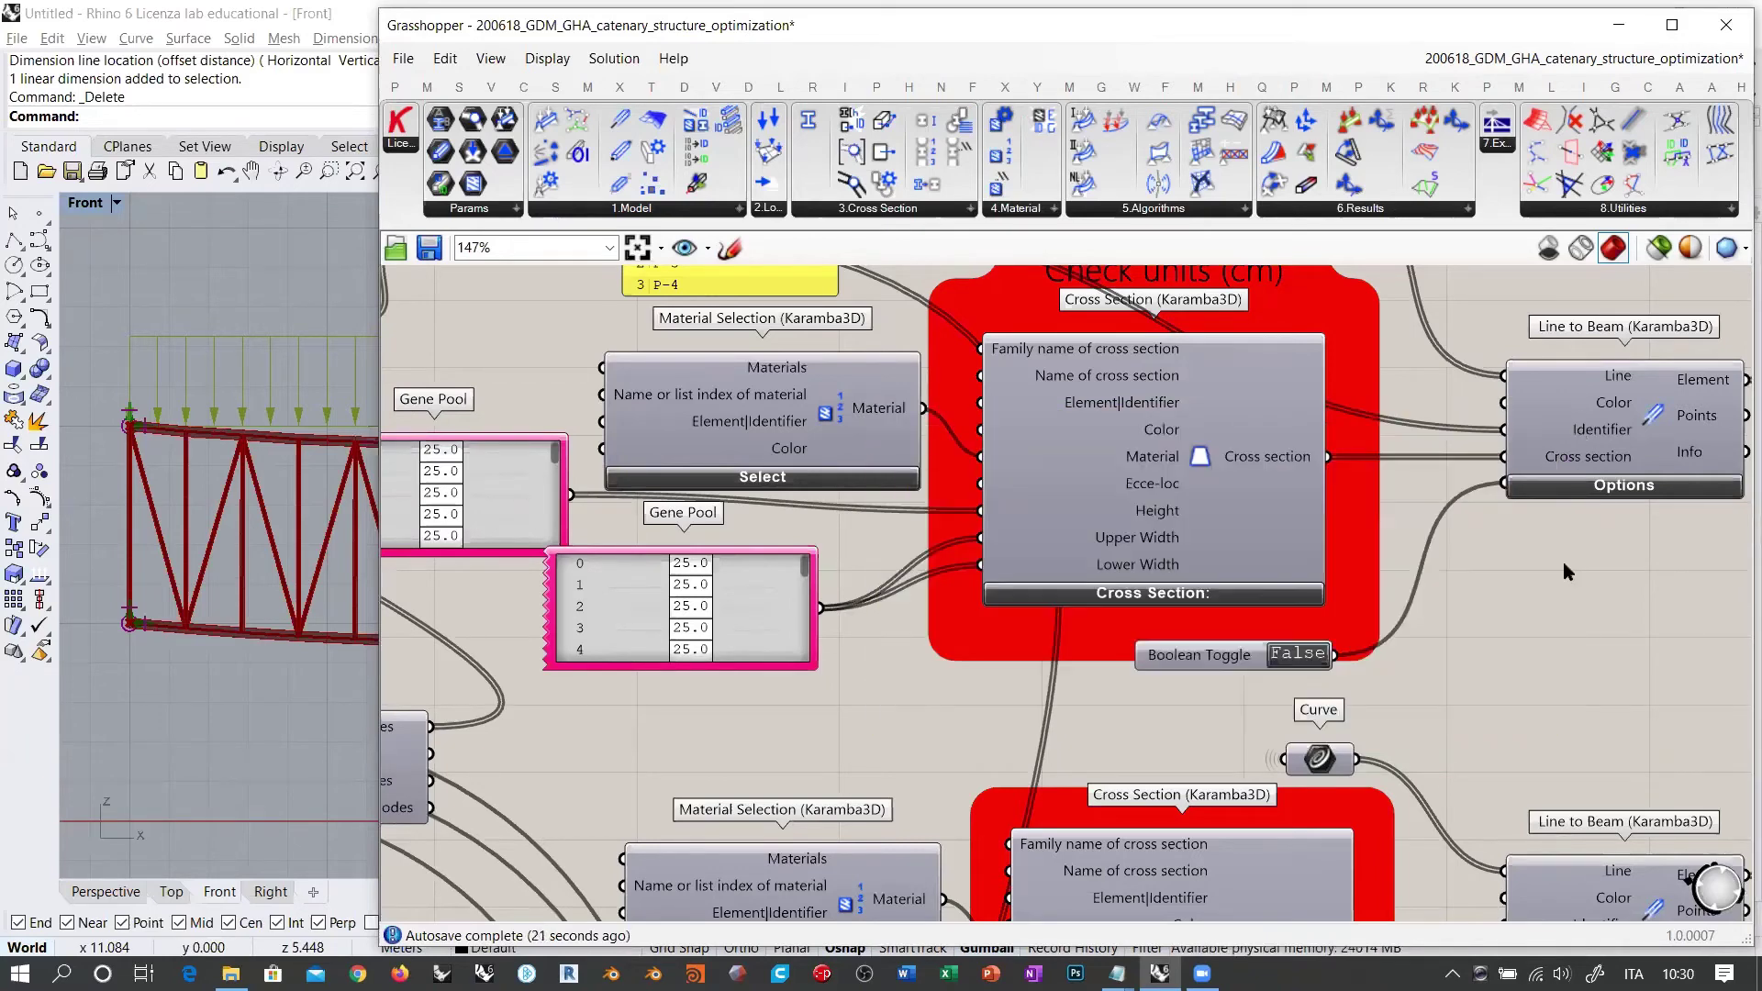
pyautogui.moveTo(1409, 589); pyautogui.dragTo(917, 640, button='right')
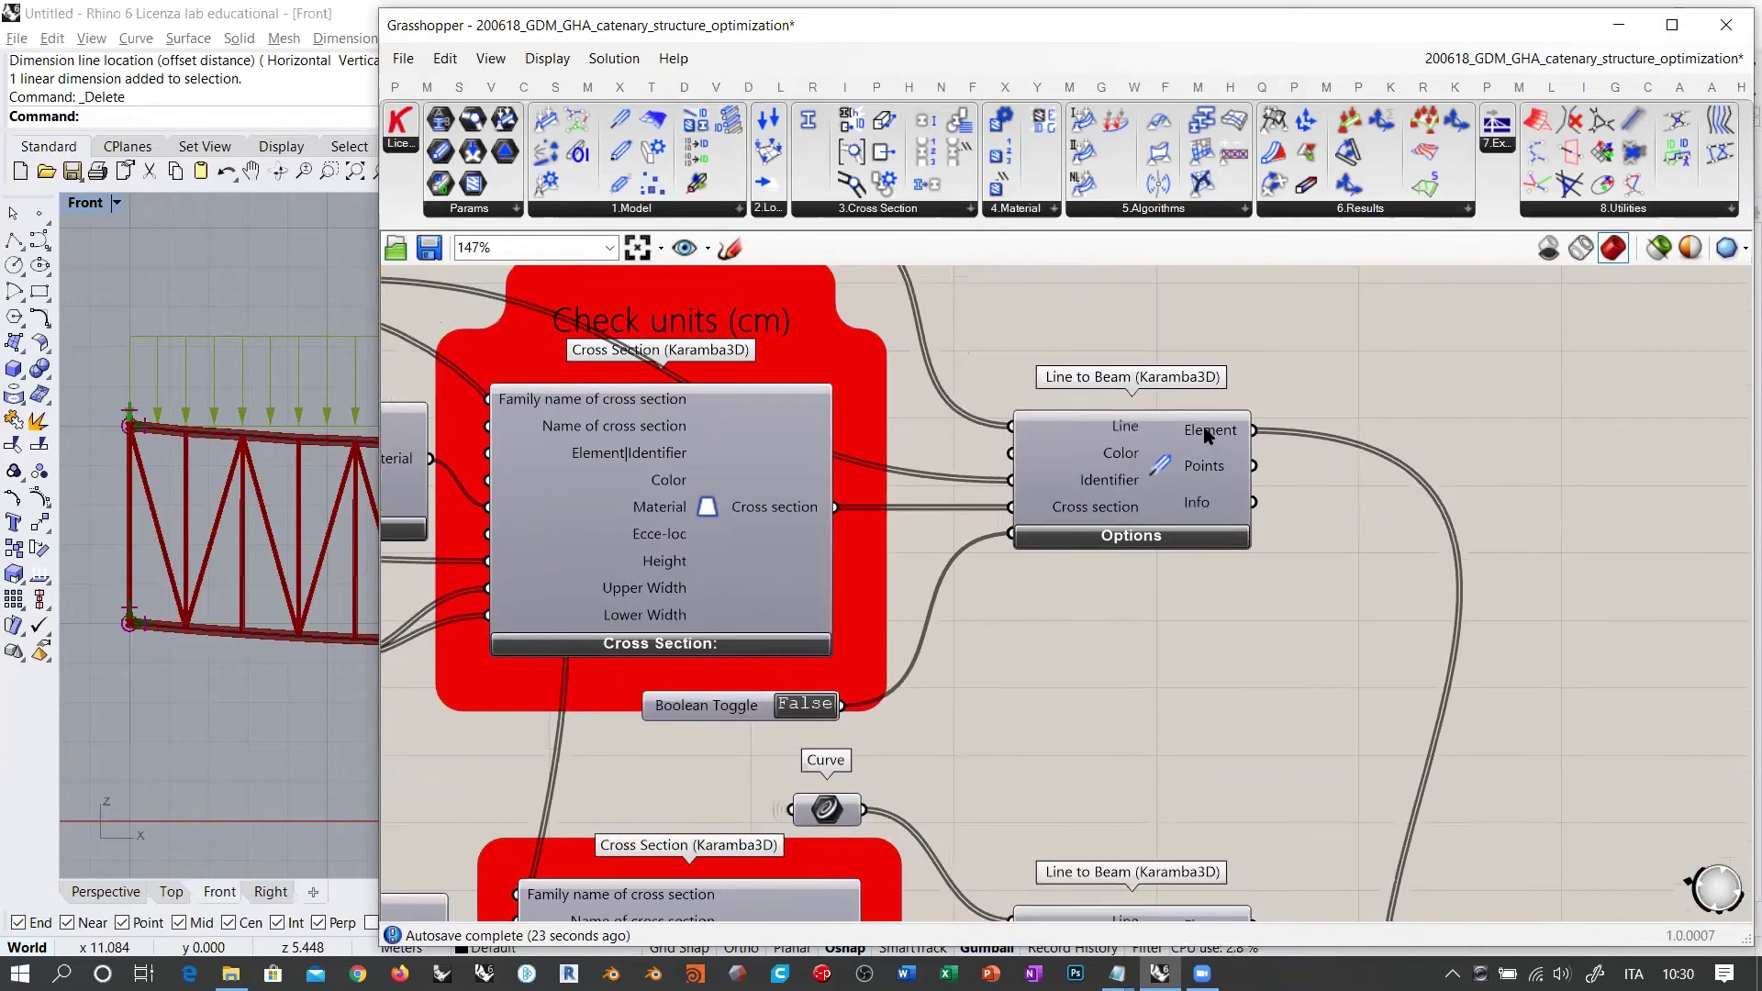
pyautogui.moveTo(1206, 436)
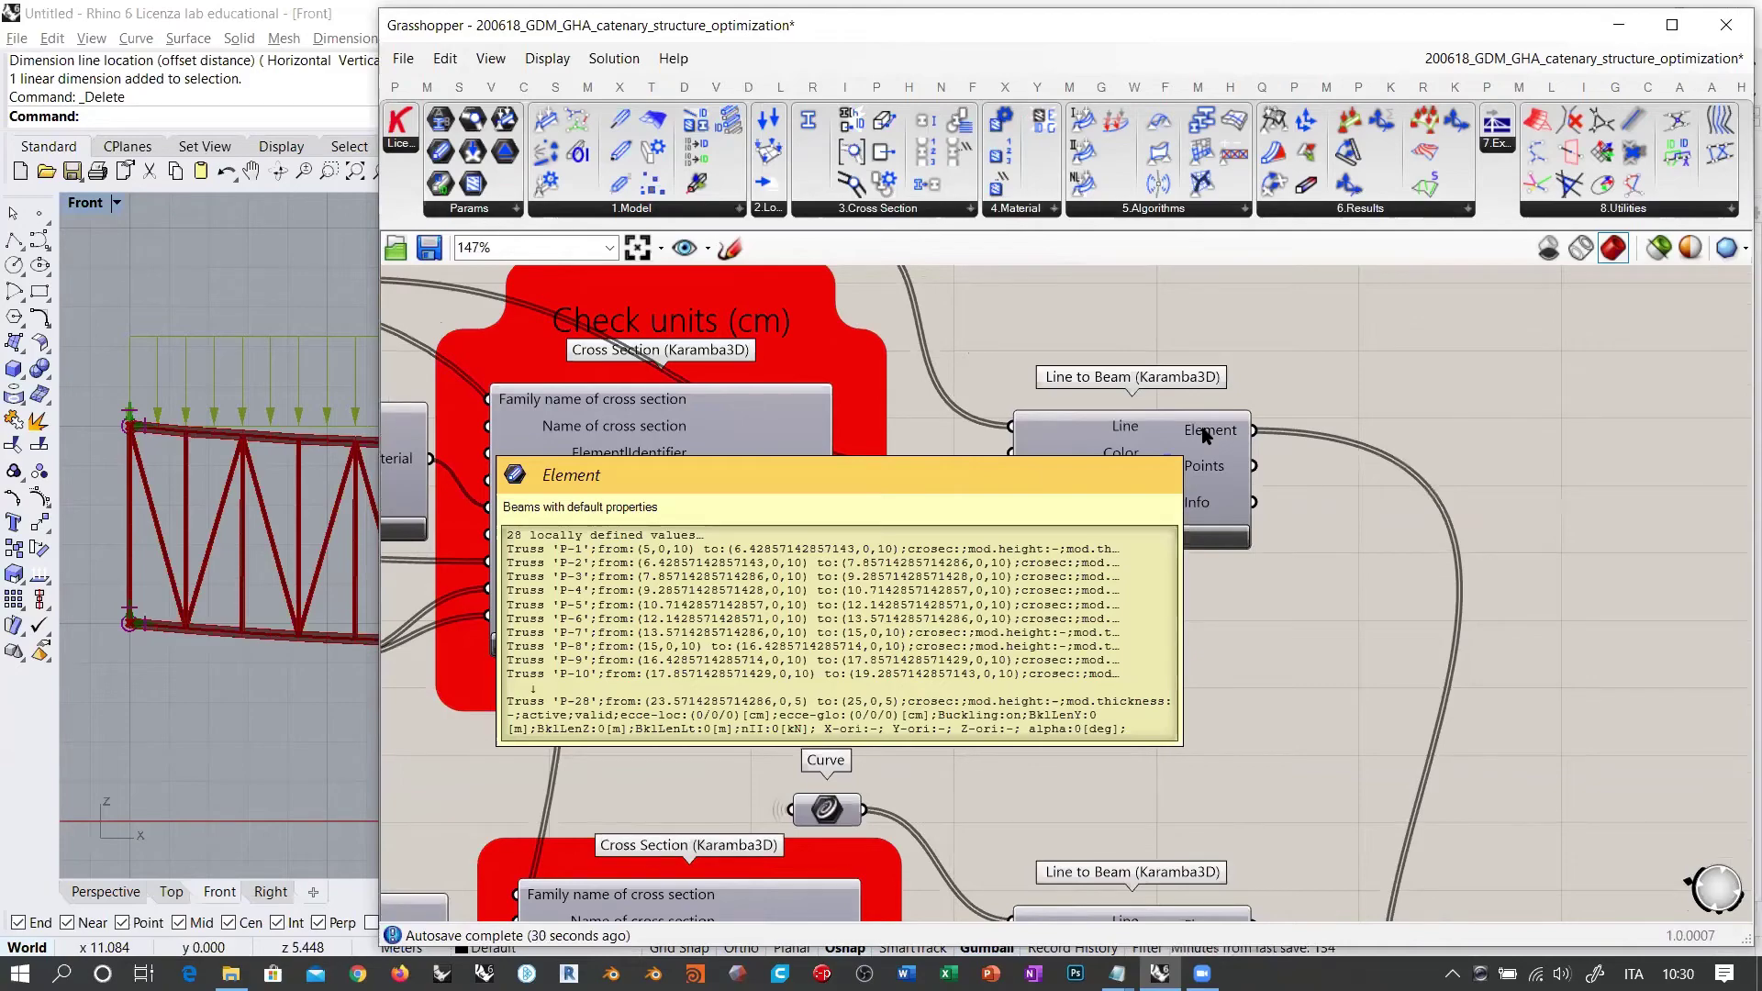
# Step: Shrink both Gene Pools to two visible rows and stack them directly below the first Material Selection
pyautogui.scroll(-5, 1485, 494)
pyautogui.scroll(5, 999, 457)
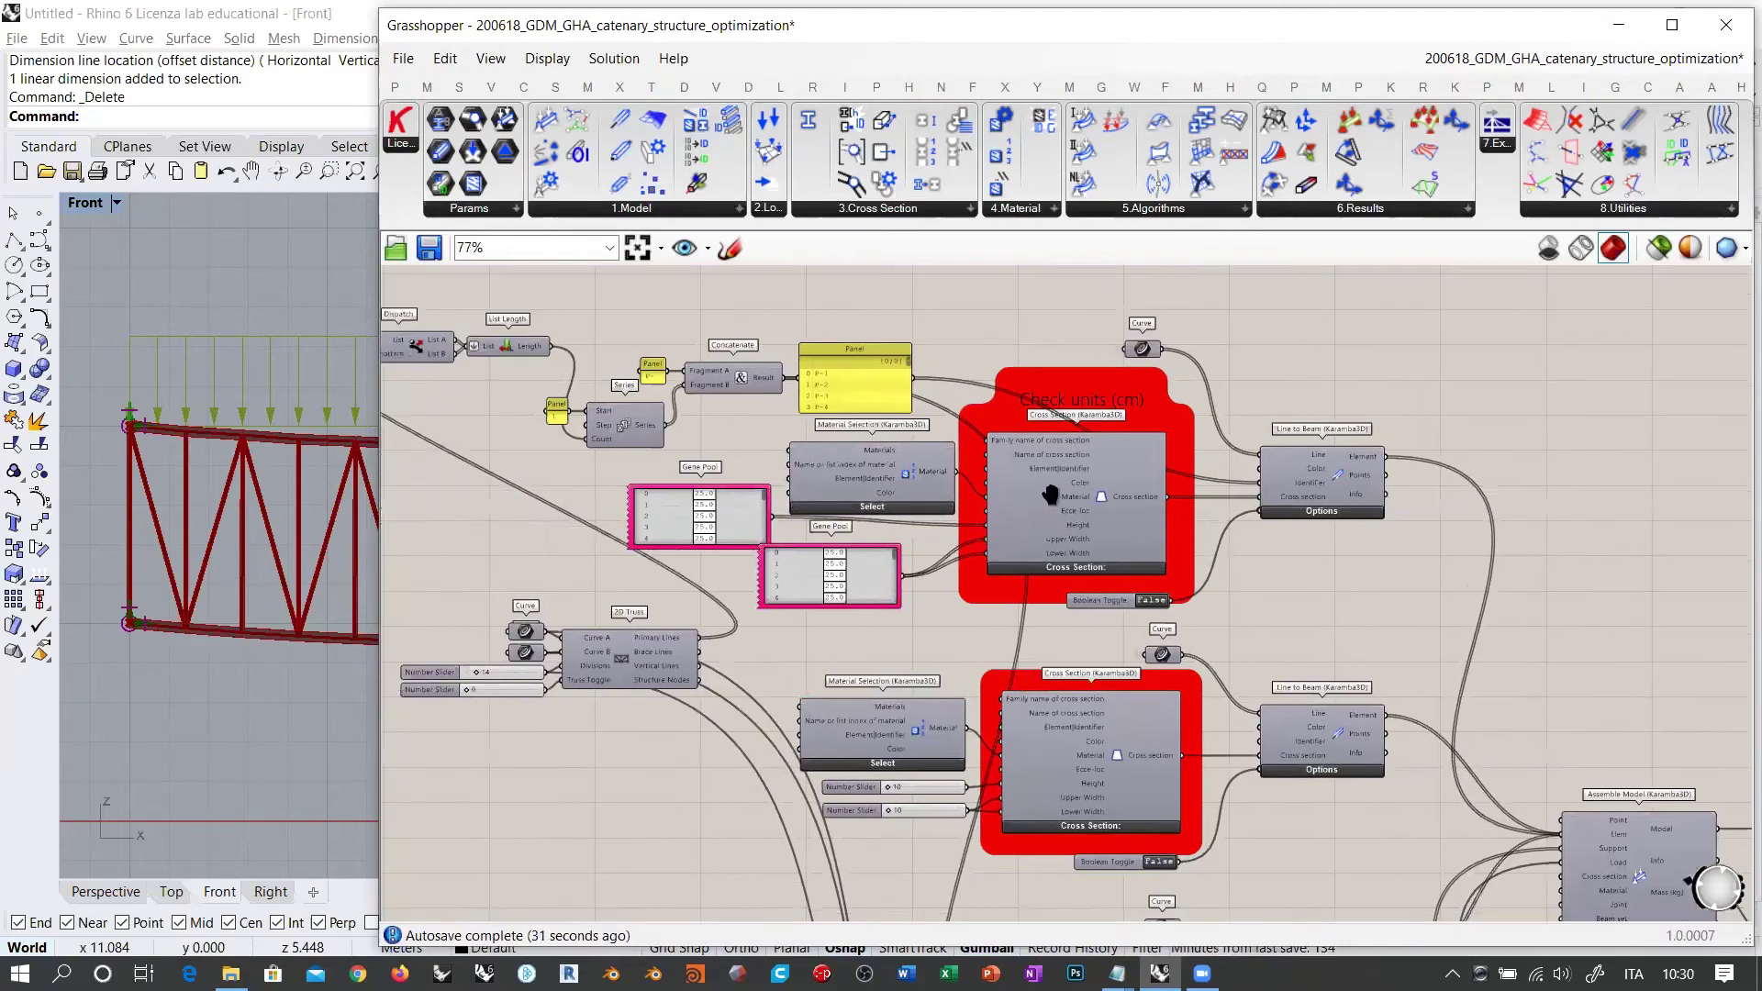
pyautogui.moveTo(987, 572); pyautogui.dragTo(1025, 683)
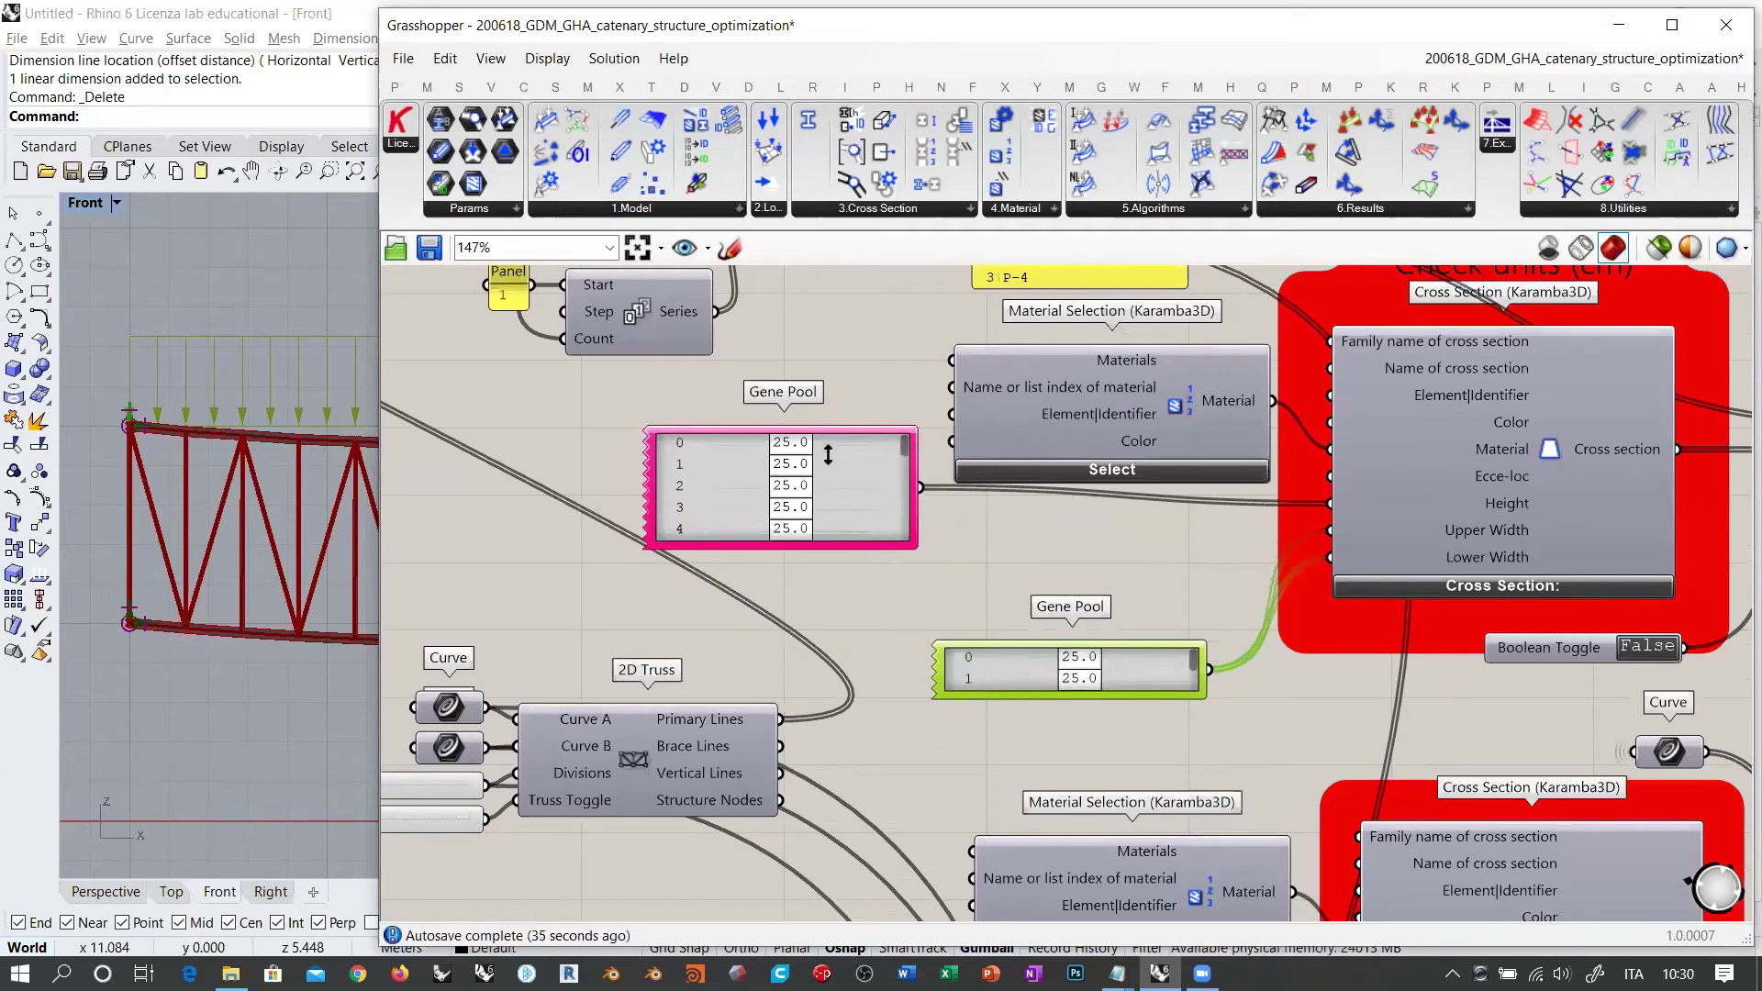
pyautogui.moveTo(831, 444); pyautogui.dragTo(1165, 518)
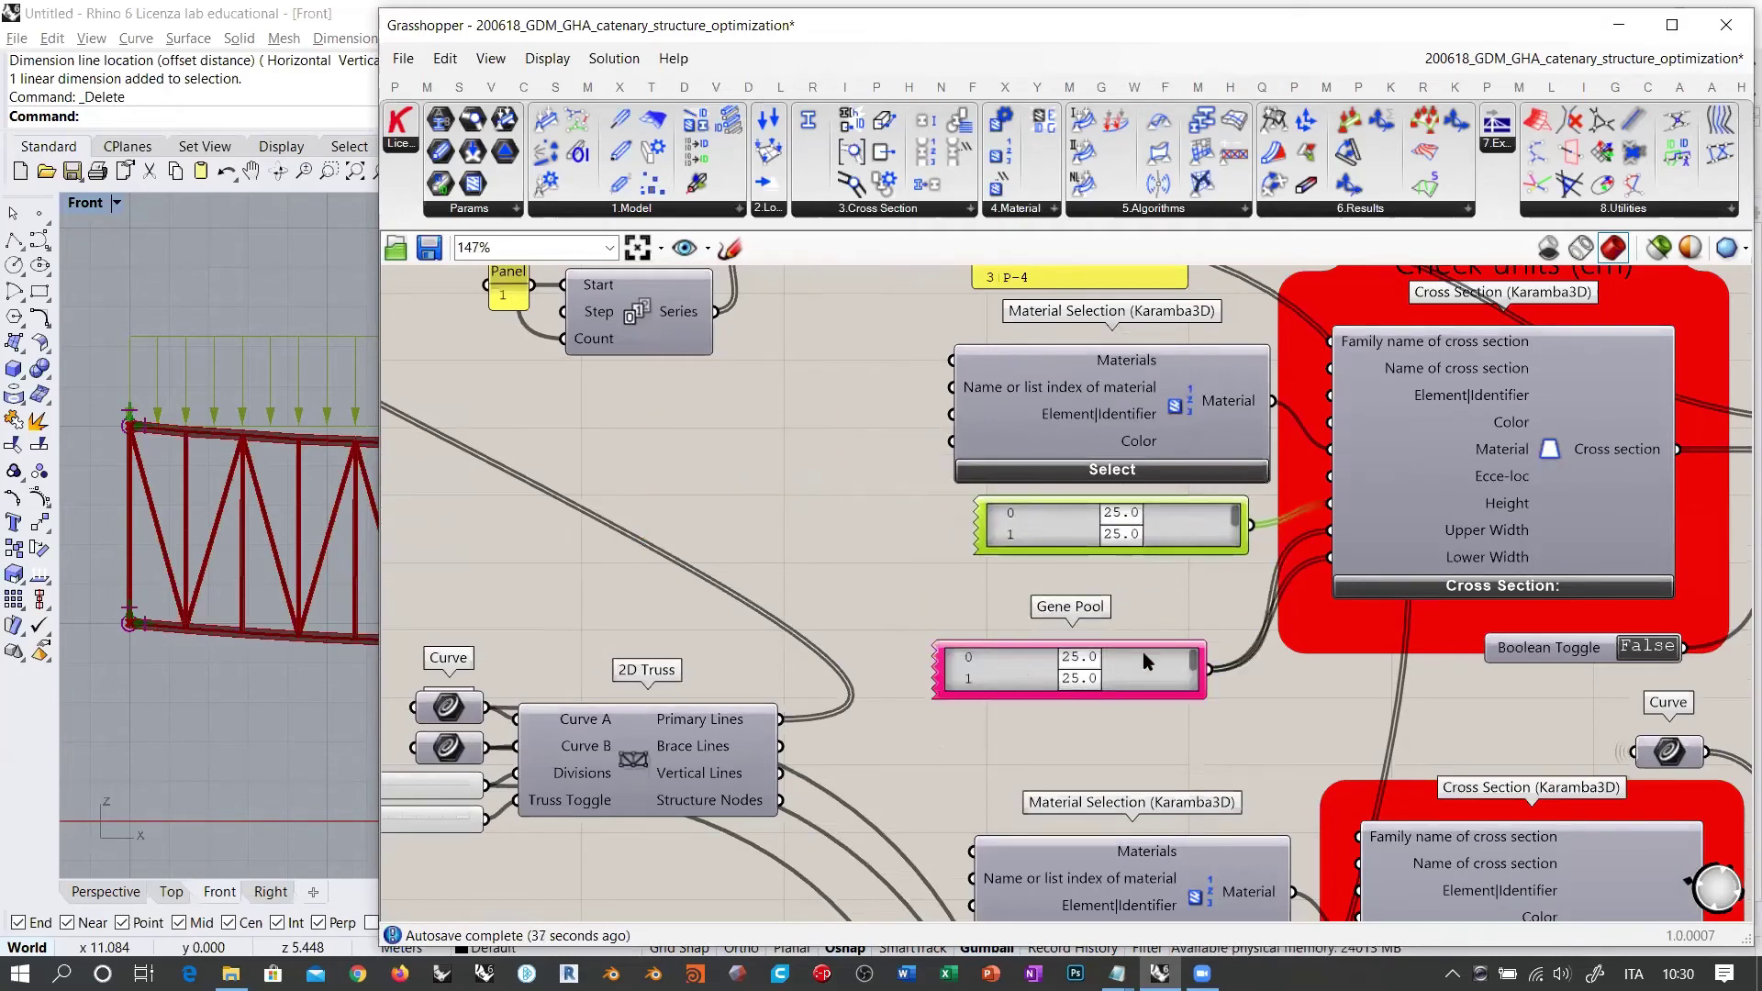
pyautogui.click(1142, 651)
pyautogui.moveTo(1142, 660); pyautogui.dragTo(1182, 580)
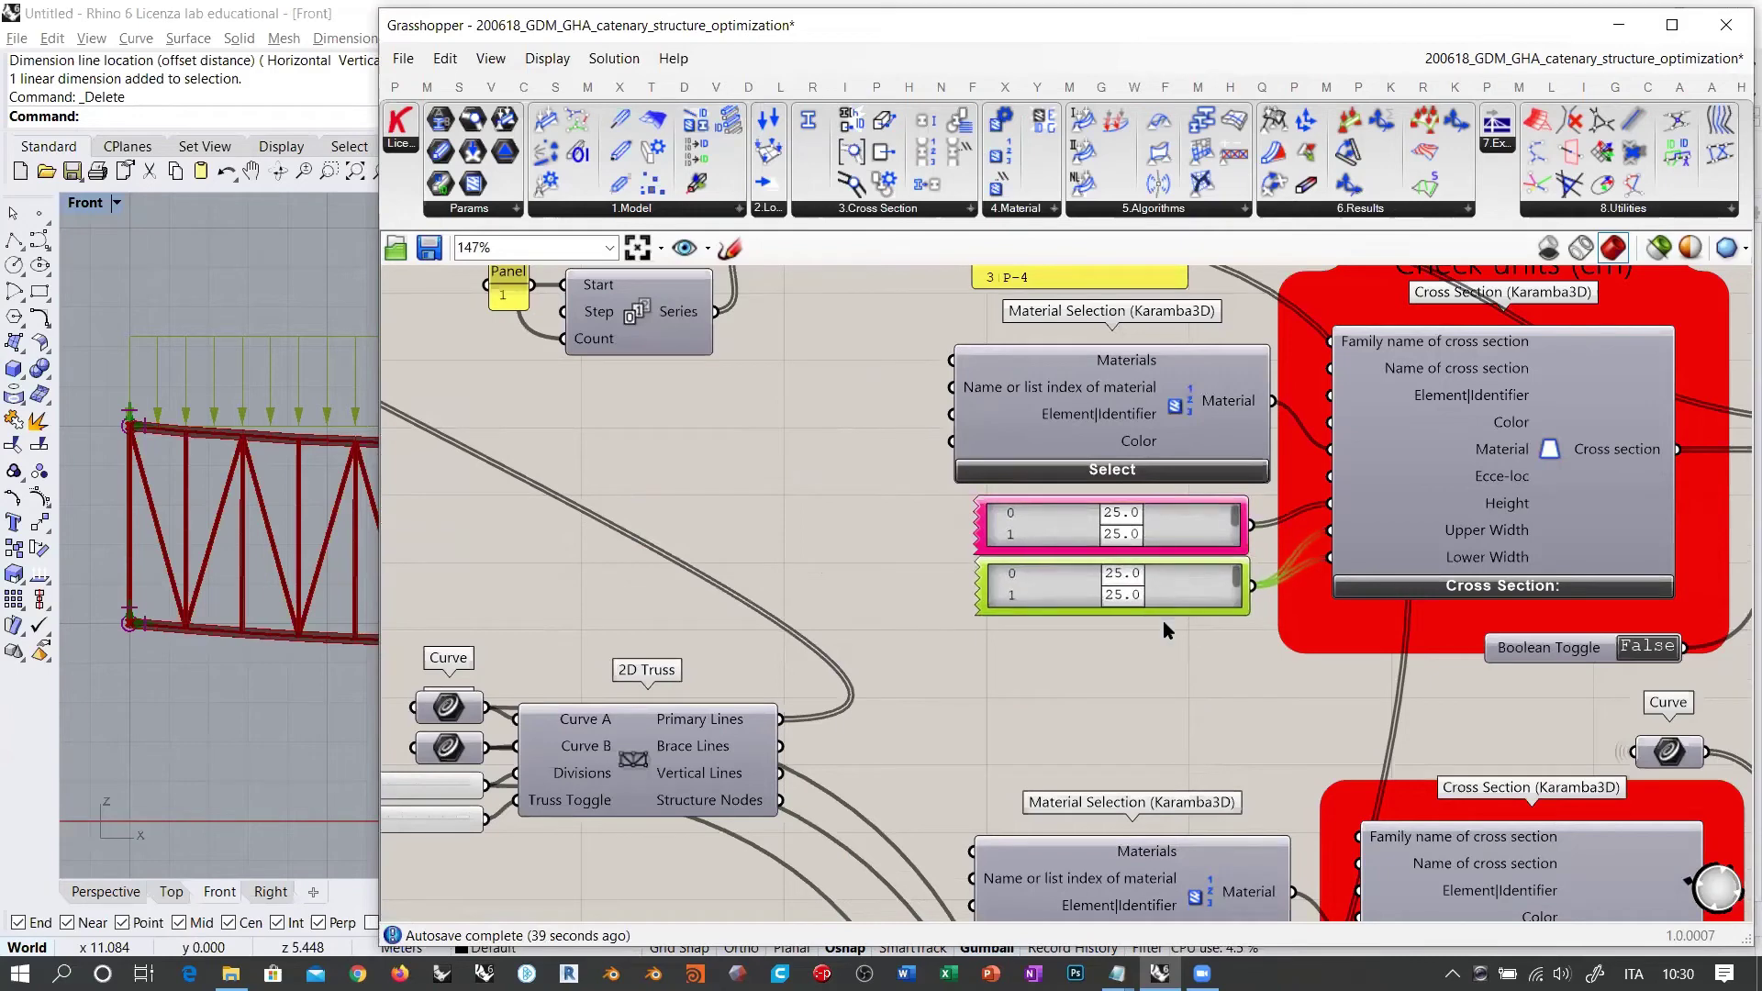
pyautogui.click(1163, 620)
# Step: Copy the two stacked Gene Pools and place the copies below the number sliders of the second Cross Section
pyautogui.moveTo(922, 625); pyautogui.dragTo(879, 510, button='right')
pyautogui.scroll(-2, 800, 501)
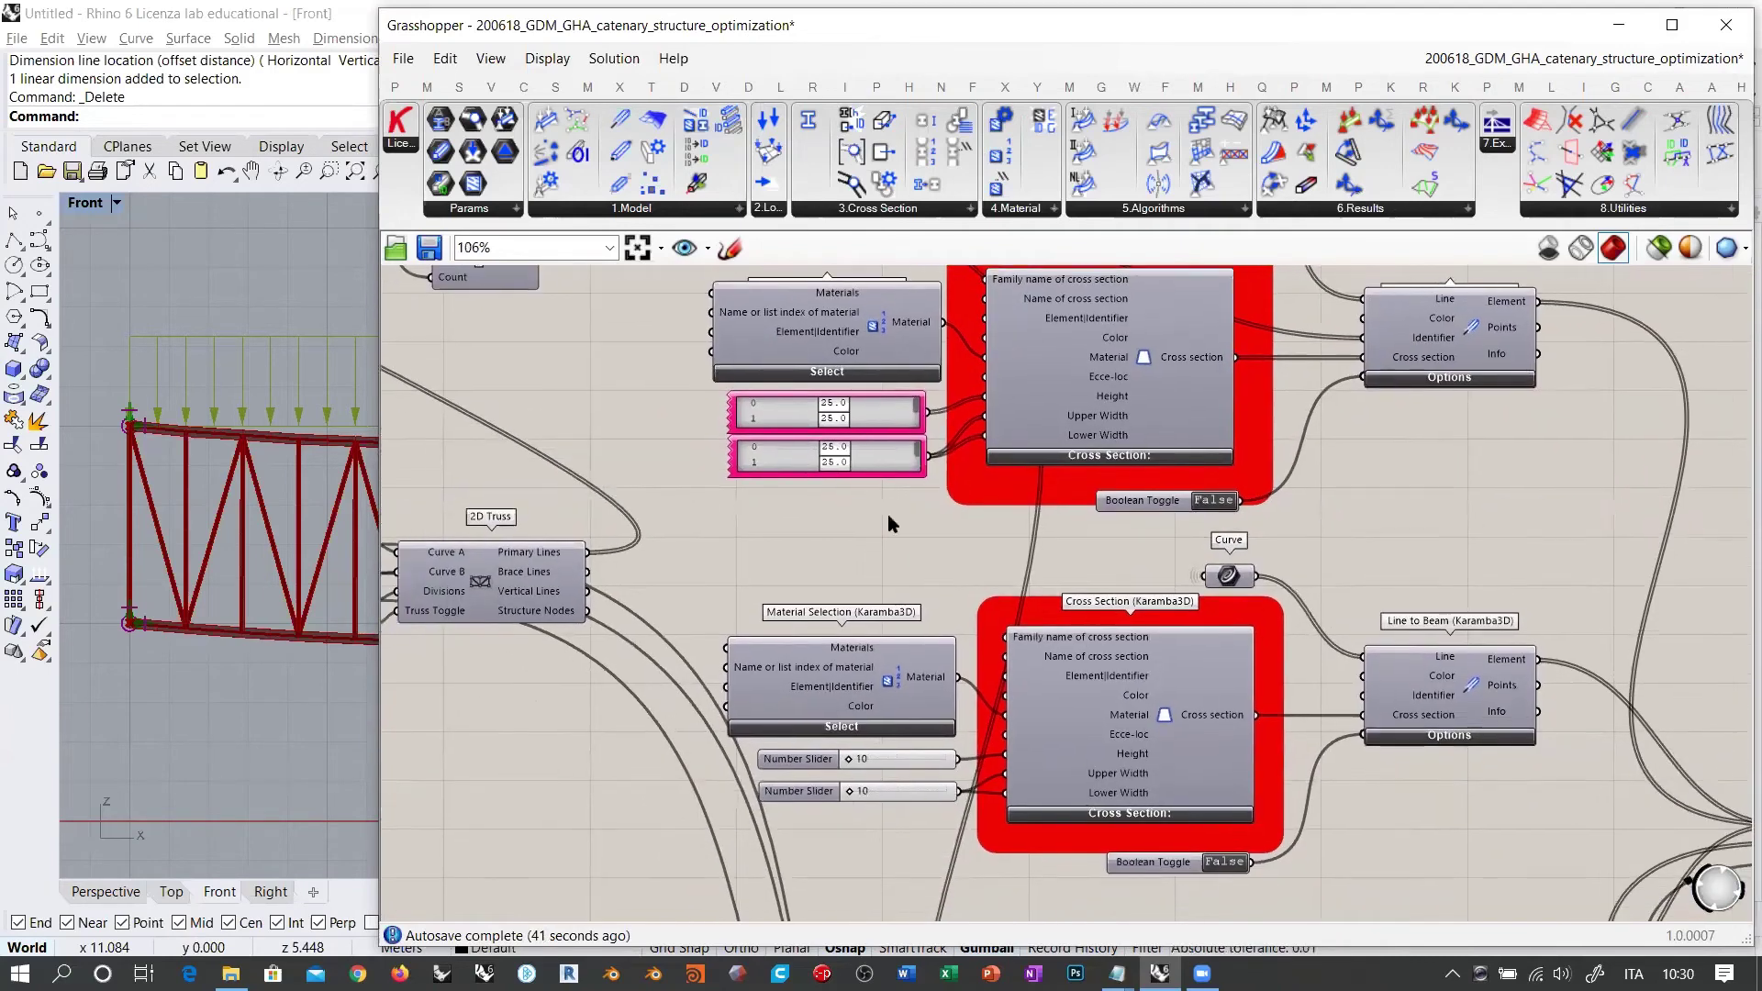
pyautogui.moveTo(888, 515); pyautogui.dragTo(794, 399)
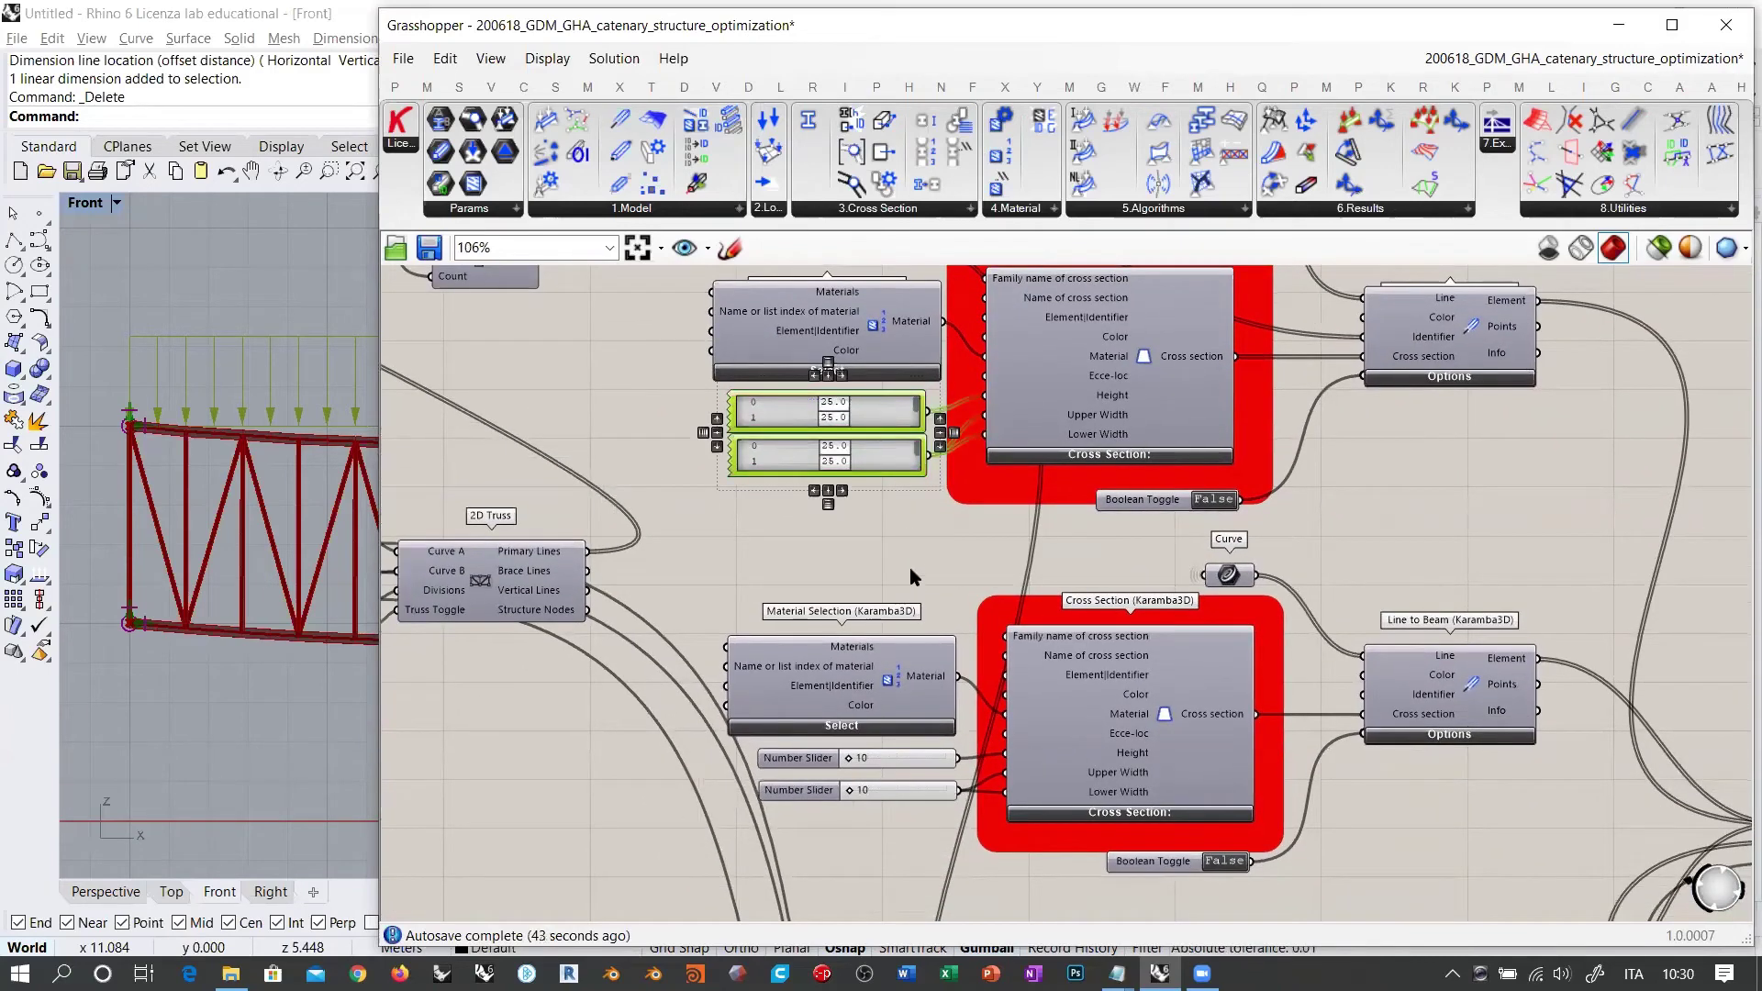
pyautogui.hotkey('ctrl', 'c')
pyautogui.hotkey('ctrl', 'v')
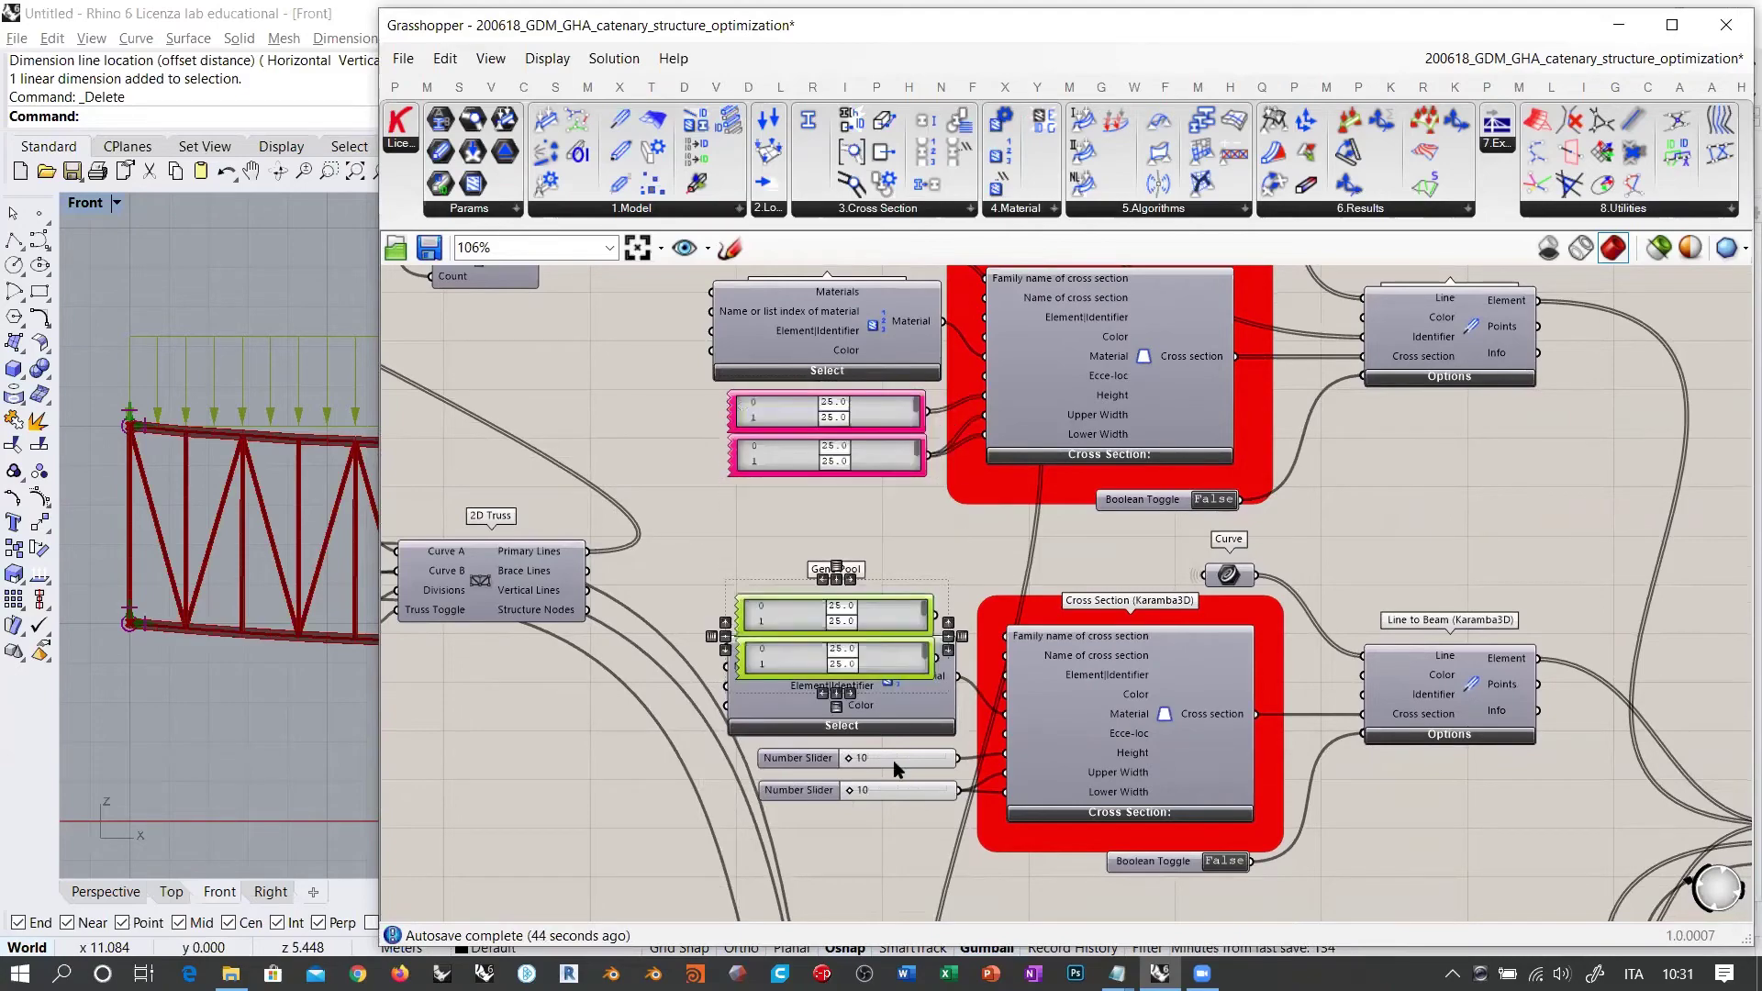
pyautogui.moveTo(893, 760); pyautogui.dragTo(913, 875)
pyautogui.moveTo(1002, 831); pyautogui.dragTo(976, 546, button='right')
pyautogui.scroll(2, 971, 551)
pyautogui.click(940, 670)
pyautogui.moveTo(945, 664); pyautogui.dragTo(1013, 716, button='right')
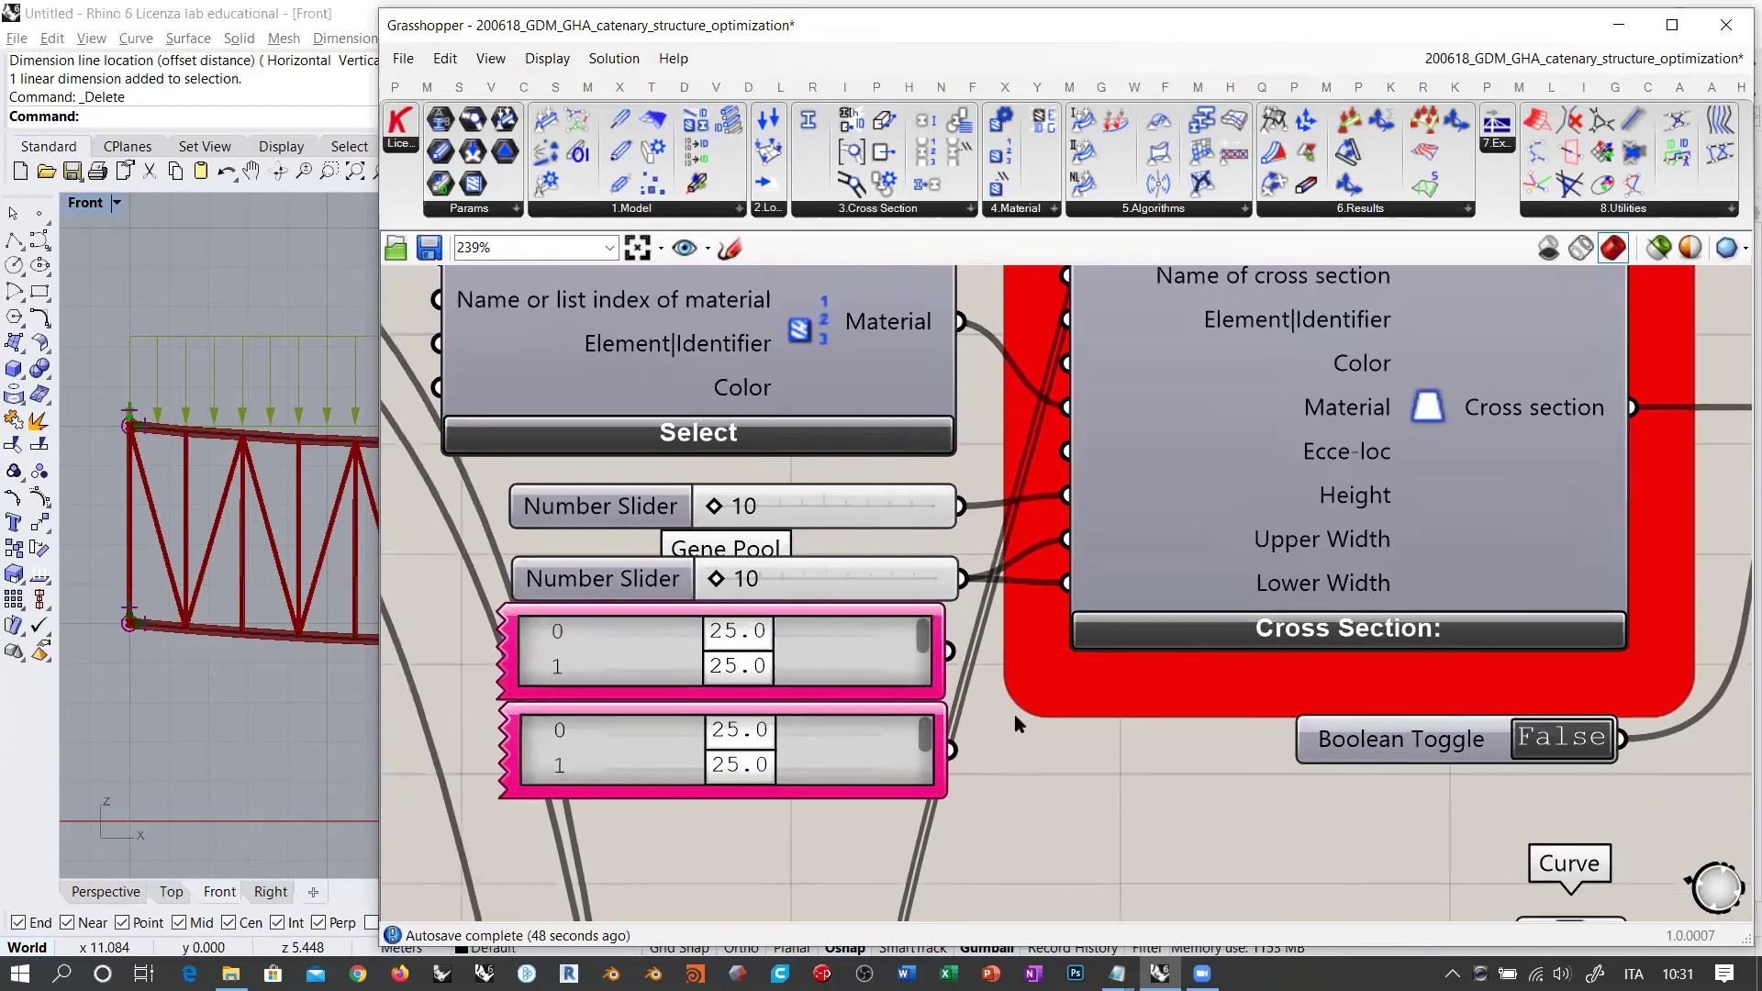
# Step: Check the second group's Curve list and set the gene count of both Gene Pools beside the second Cross Section to 14
pyautogui.scroll(-1, 1015, 714)
pyautogui.moveTo(978, 333); pyautogui.dragTo(975, 382, button='right')
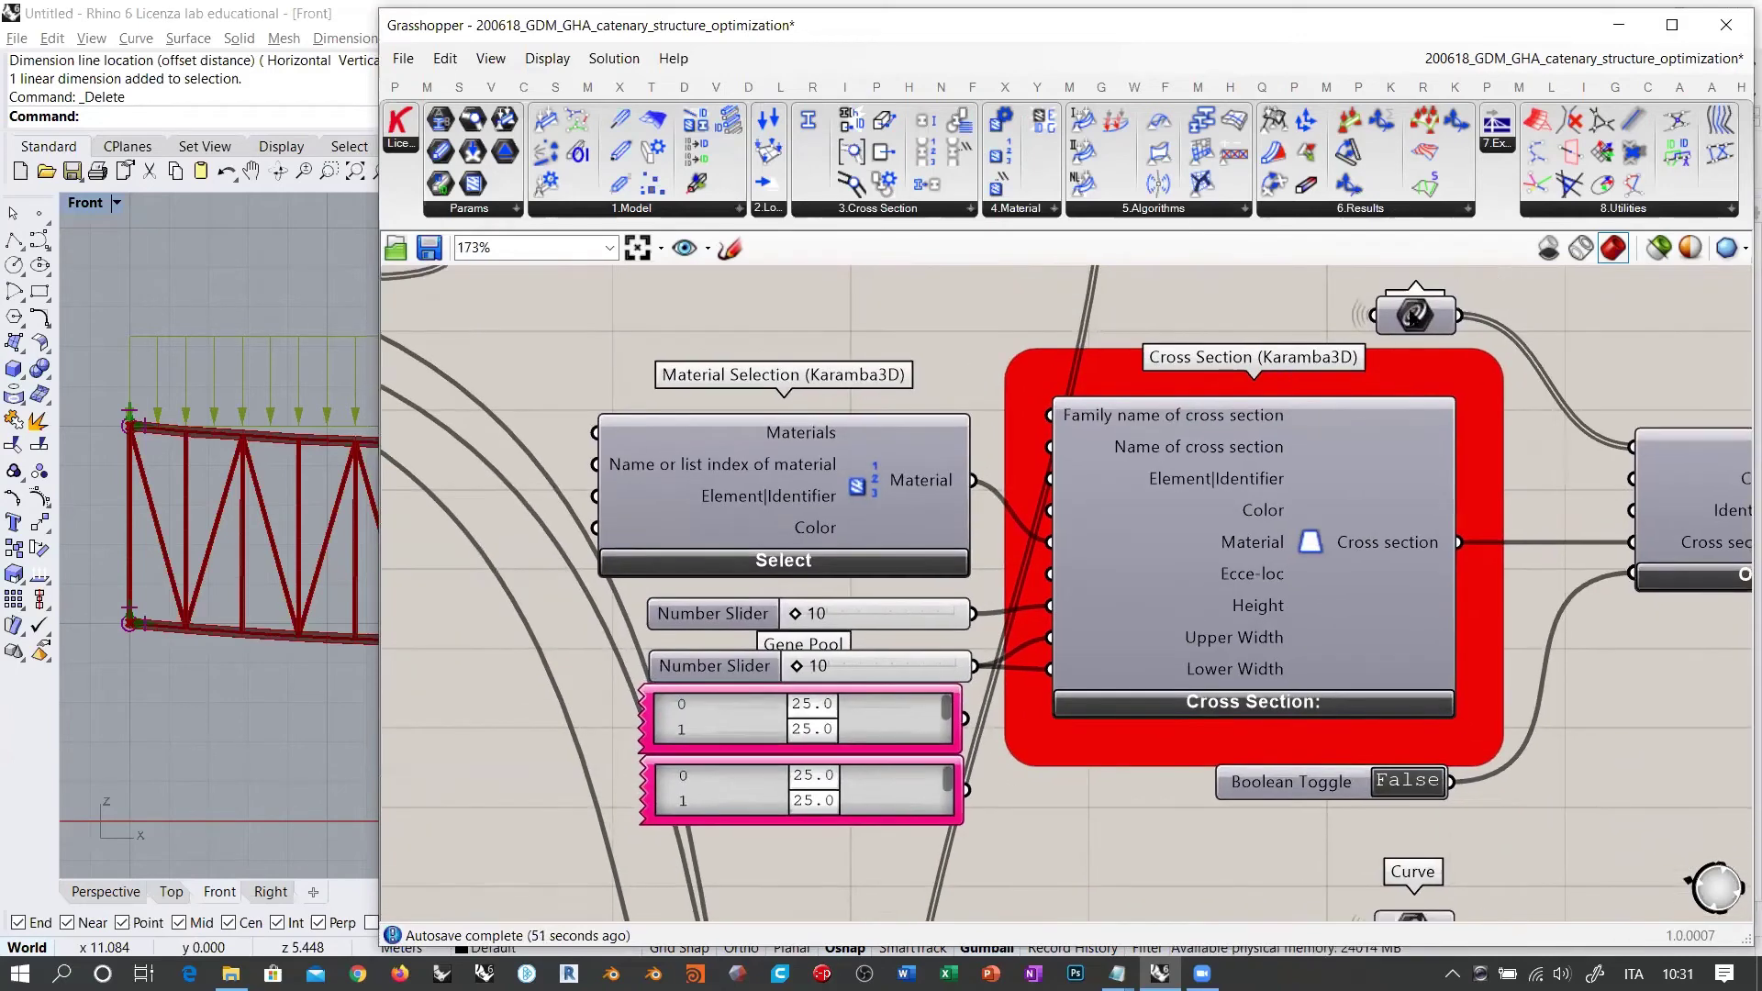
pyautogui.moveTo(1413, 315)
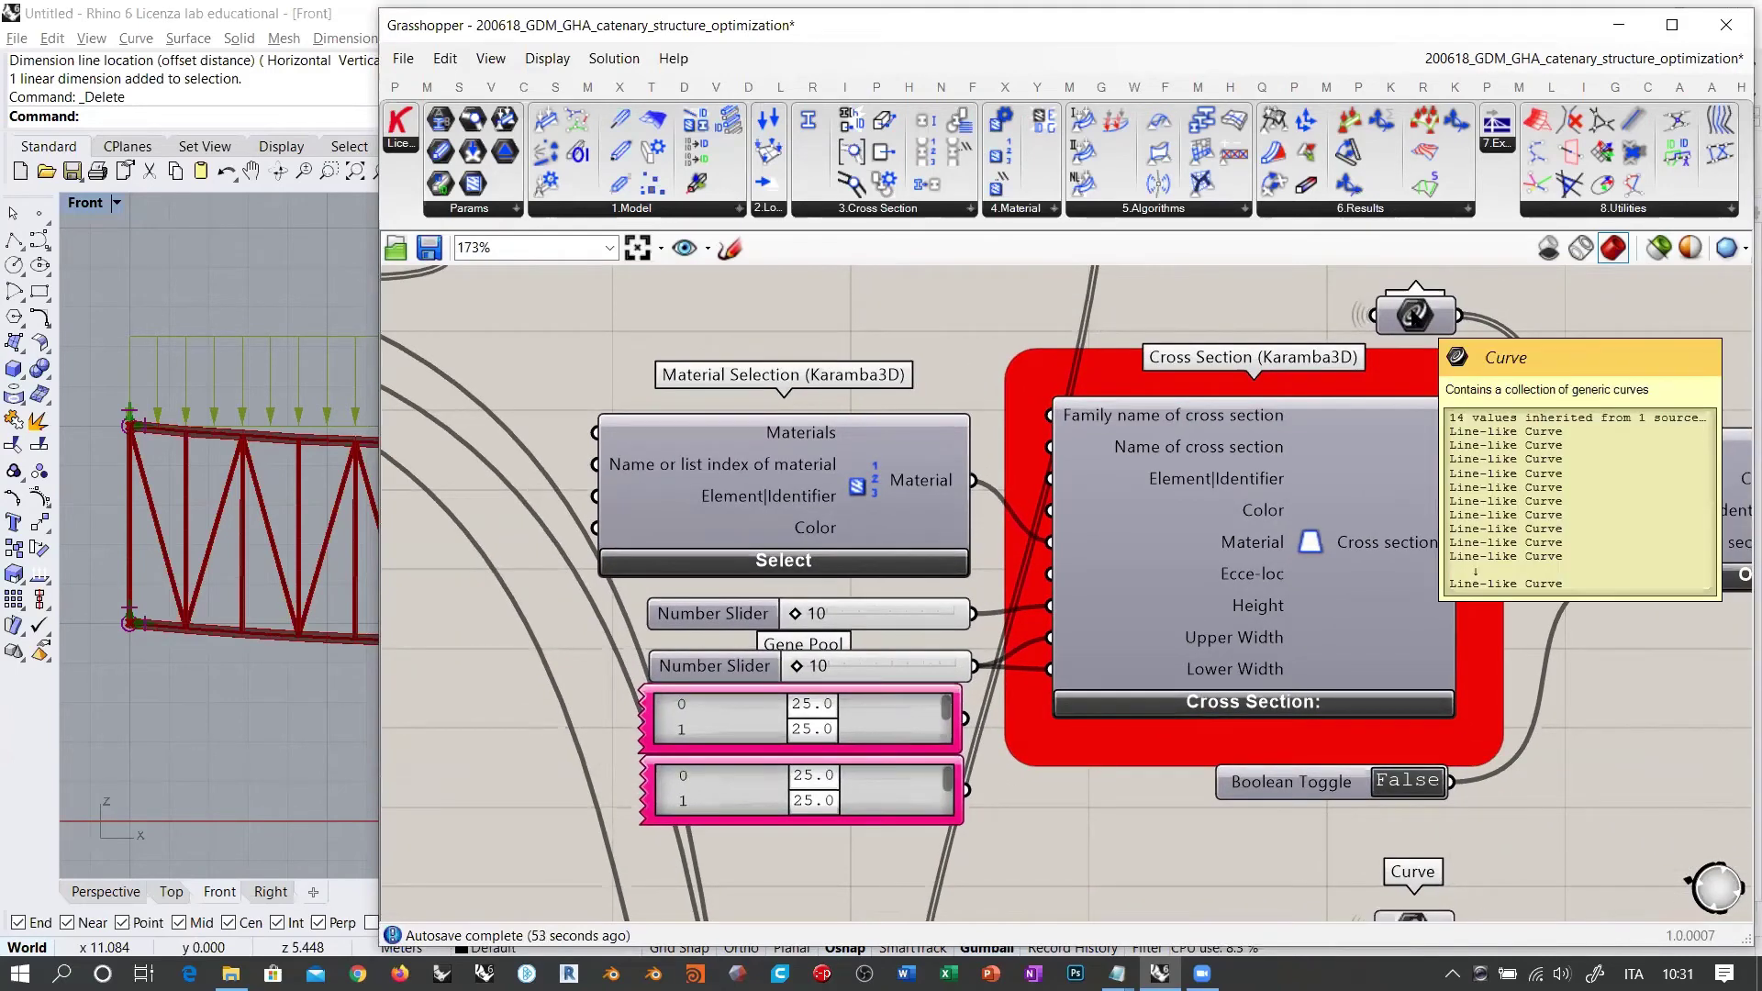
pyautogui.doubleClick(846, 706)
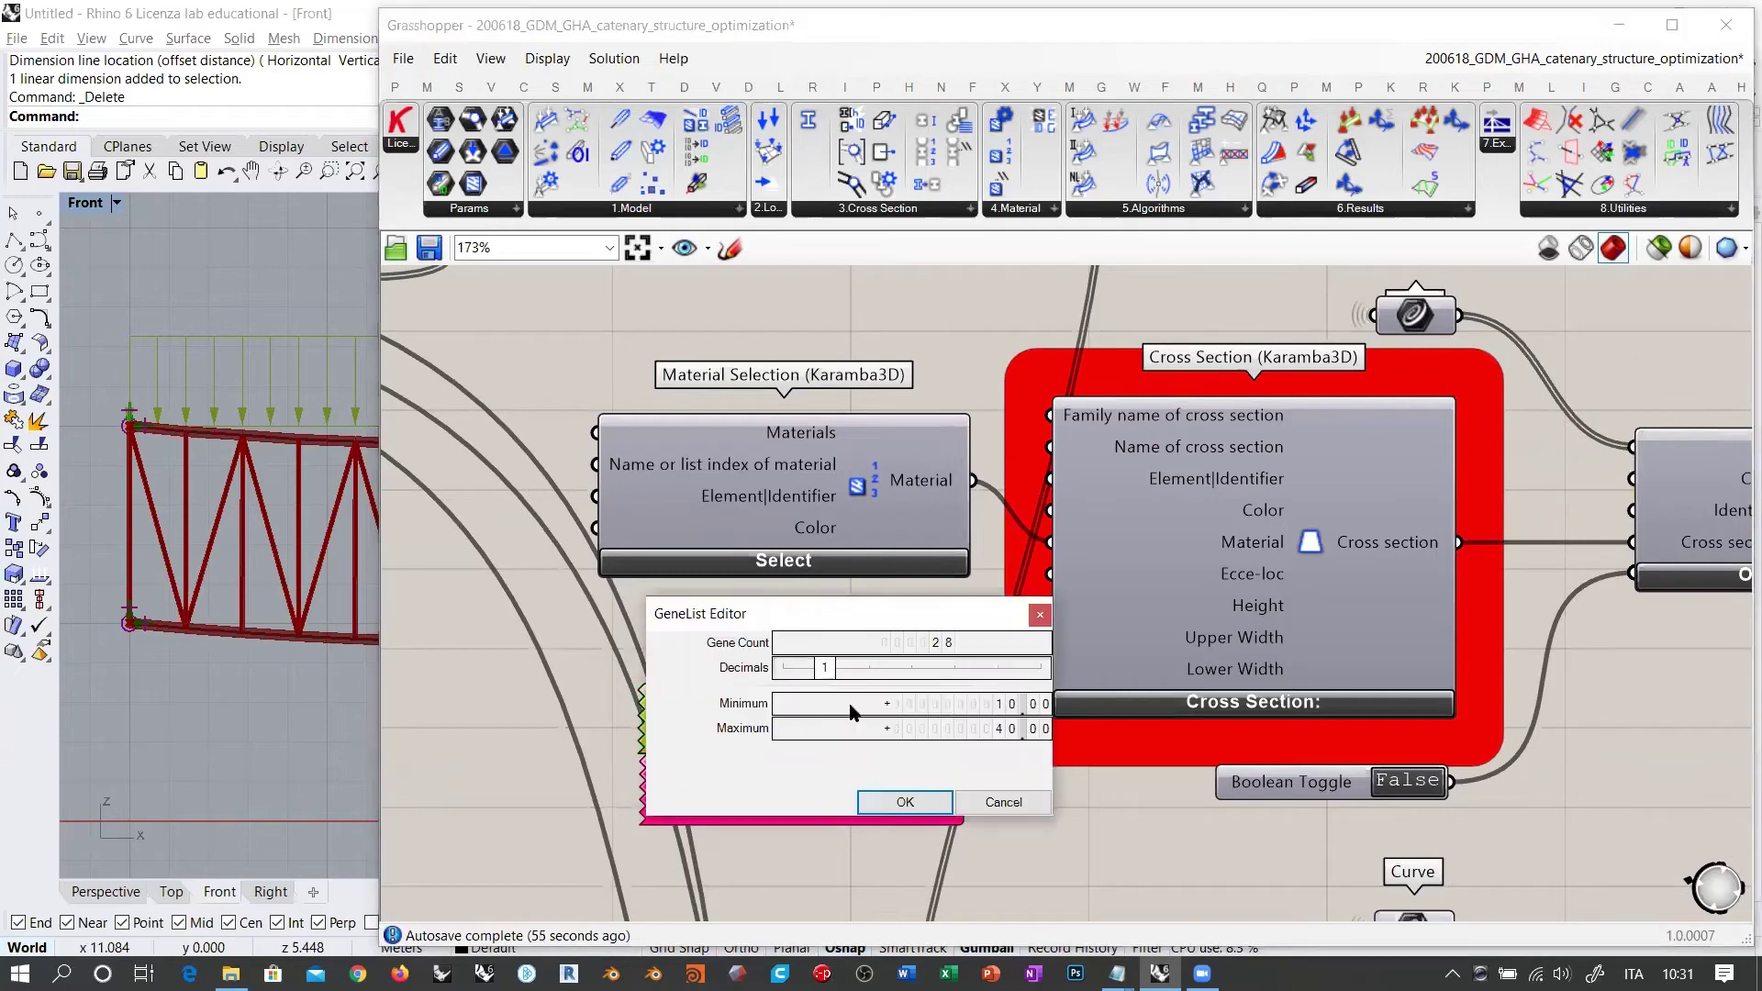
pyautogui.doubleClick(932, 642)
pyautogui.write('14')
pyautogui.press('Return')
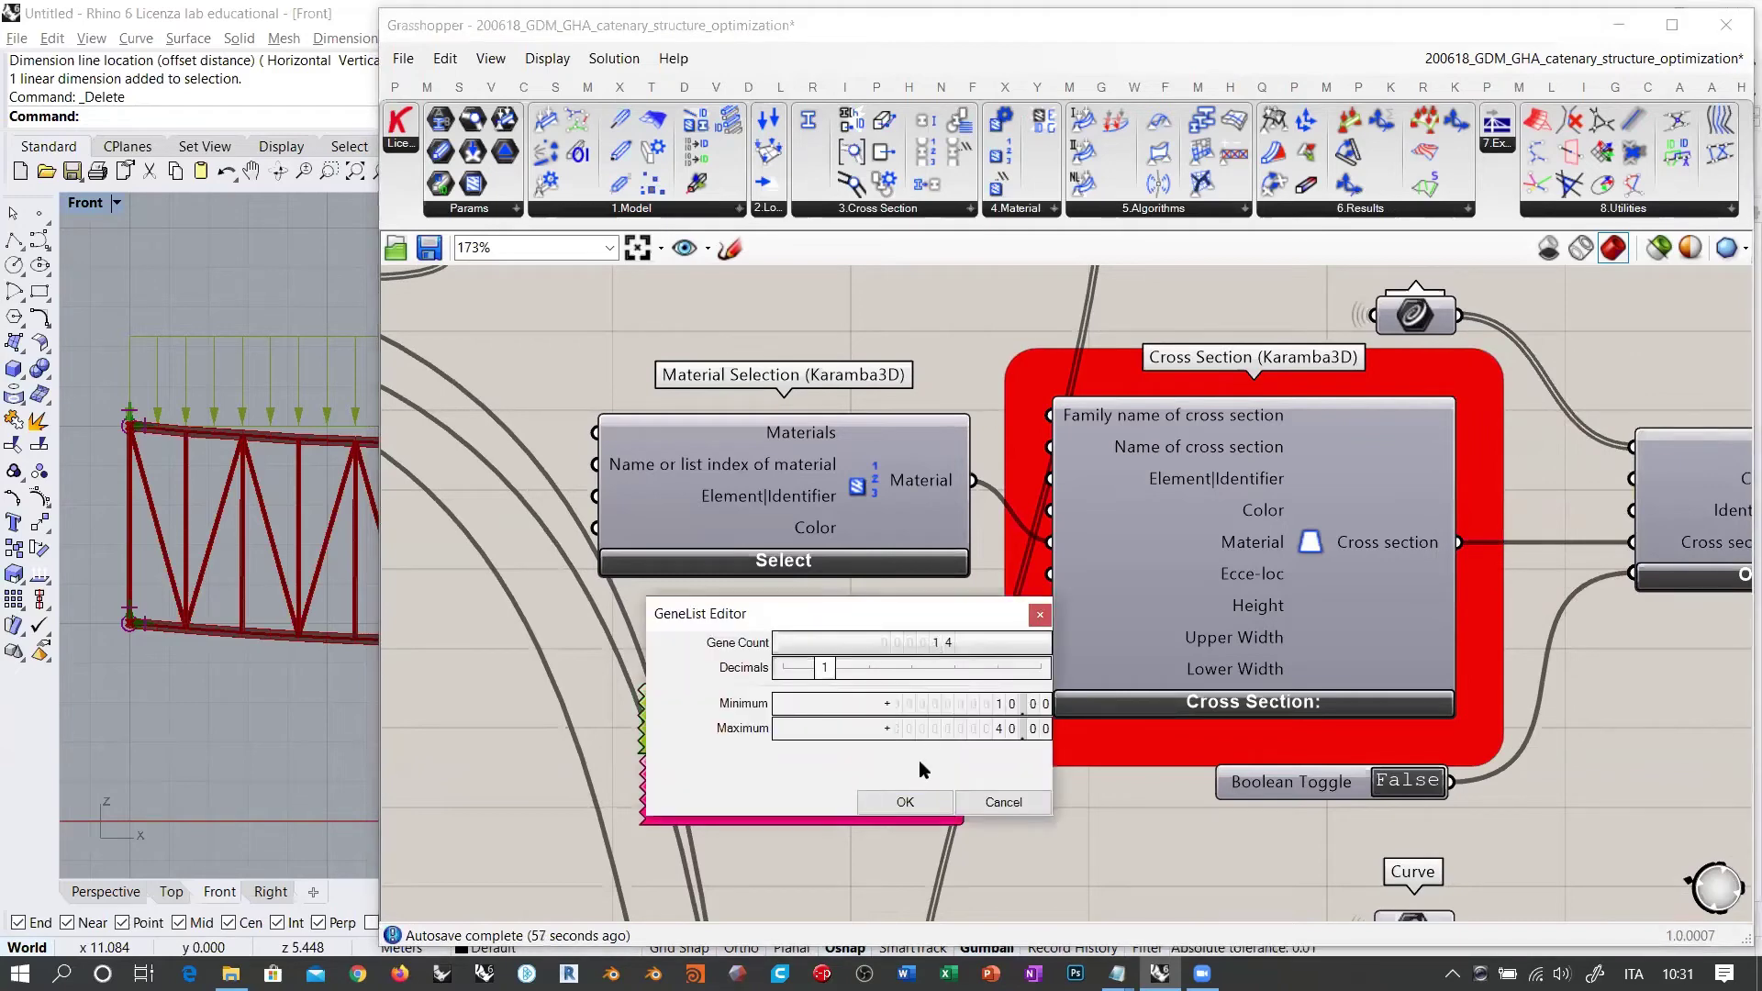
pyautogui.click(905, 802)
pyautogui.doubleClick(872, 771)
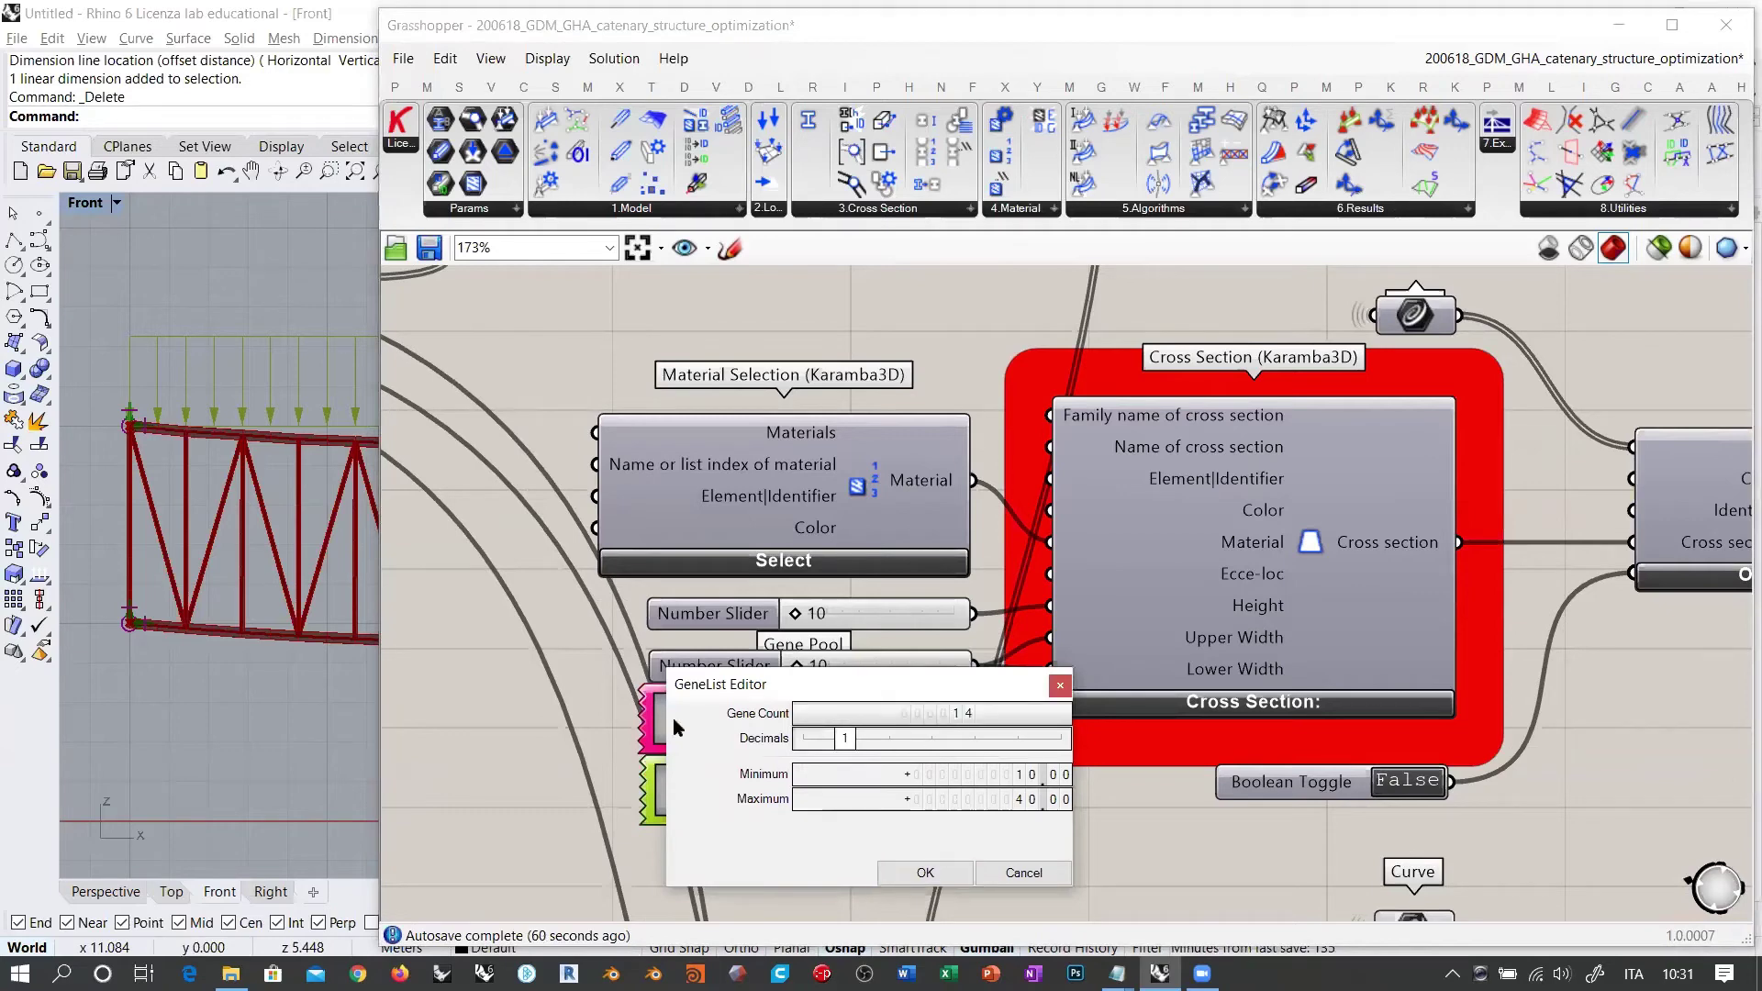
pyautogui.click(911, 873)
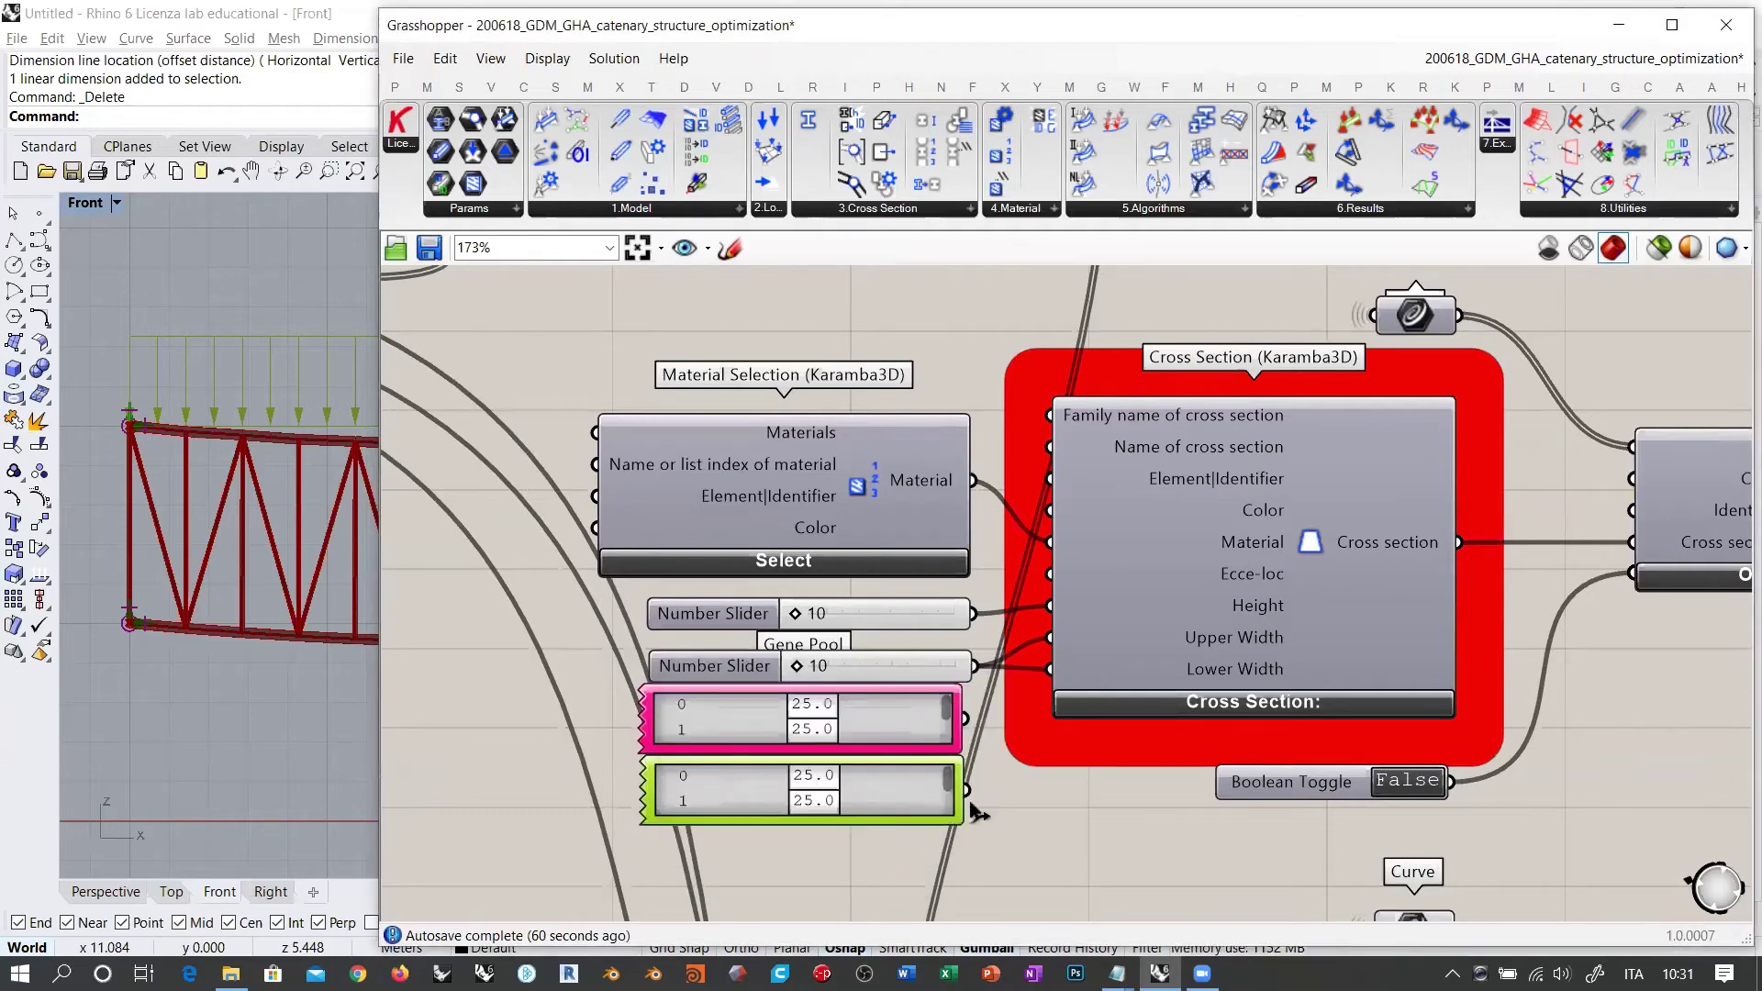
# Step: Delete the second Cross Section's two number sliders and move its Gene Pools up directly below the Material Selection
pyautogui.click(917, 660)
pyautogui.keyDown('shift'); pyautogui.click(908, 613); pyautogui.keyUp('shift')
pyautogui.press('Delete')
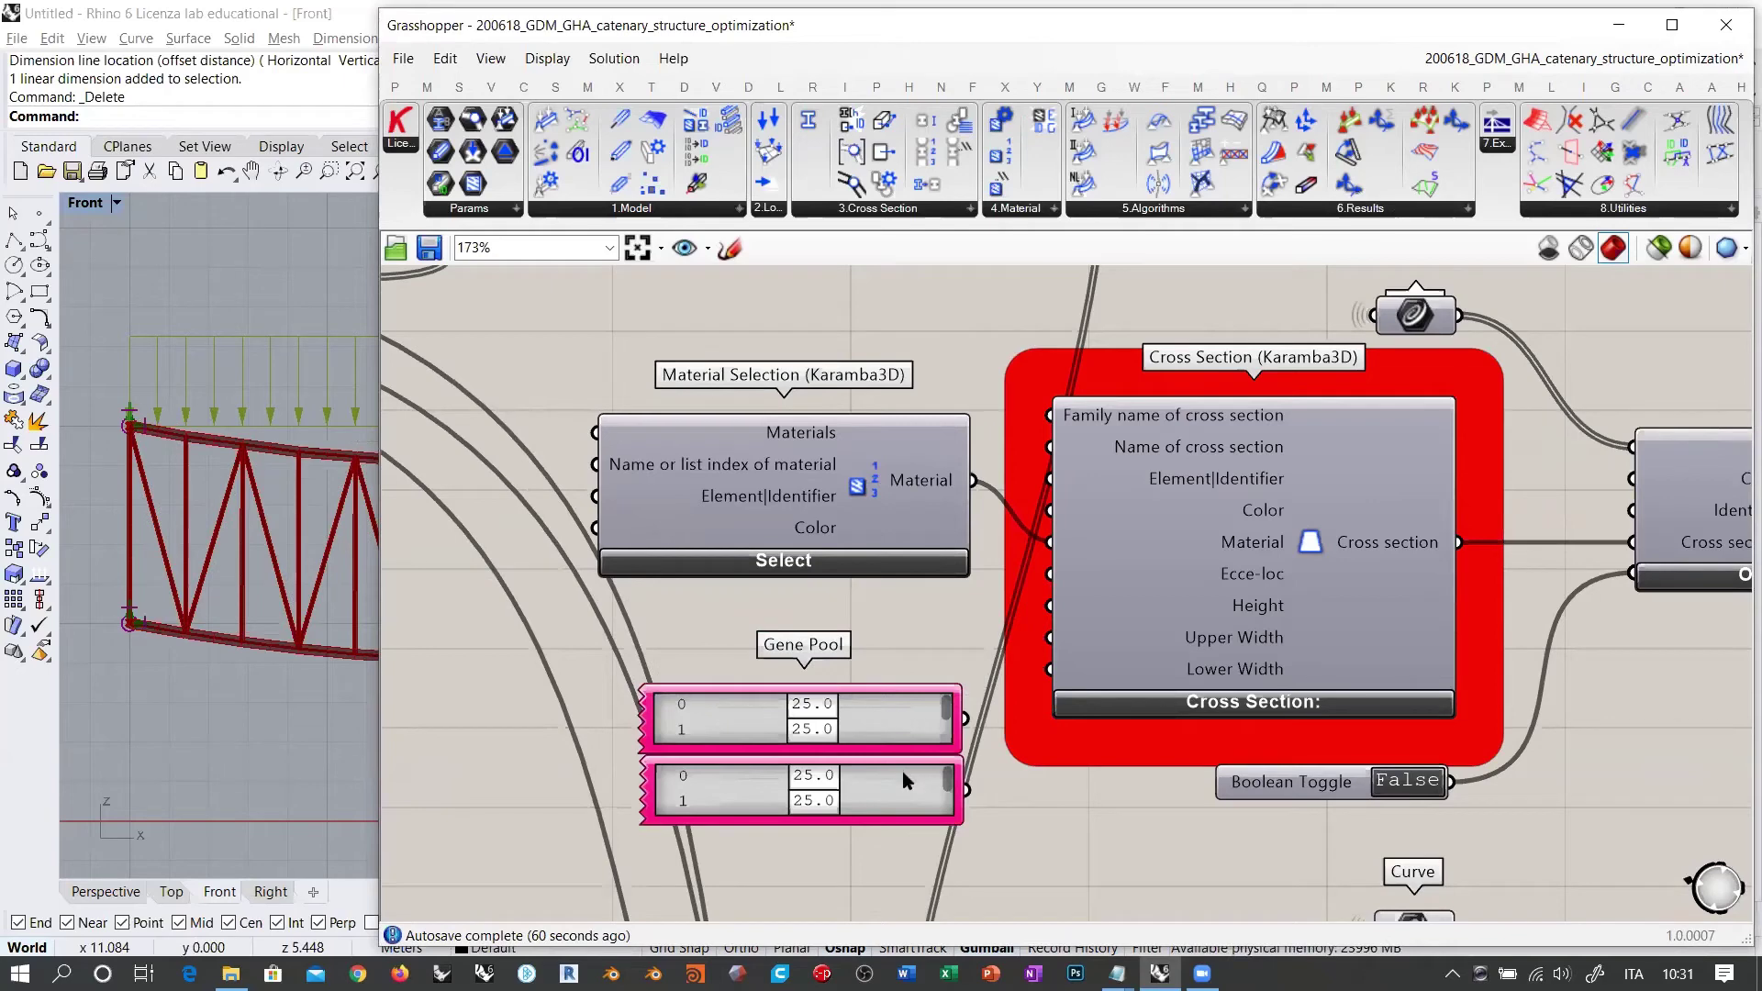
pyautogui.click(901, 771)
pyautogui.keyDown('shift'); pyautogui.click(889, 712); pyautogui.keyUp('shift')
pyautogui.moveTo(889, 712); pyautogui.dragTo(897, 660)
pyautogui.click(948, 593)
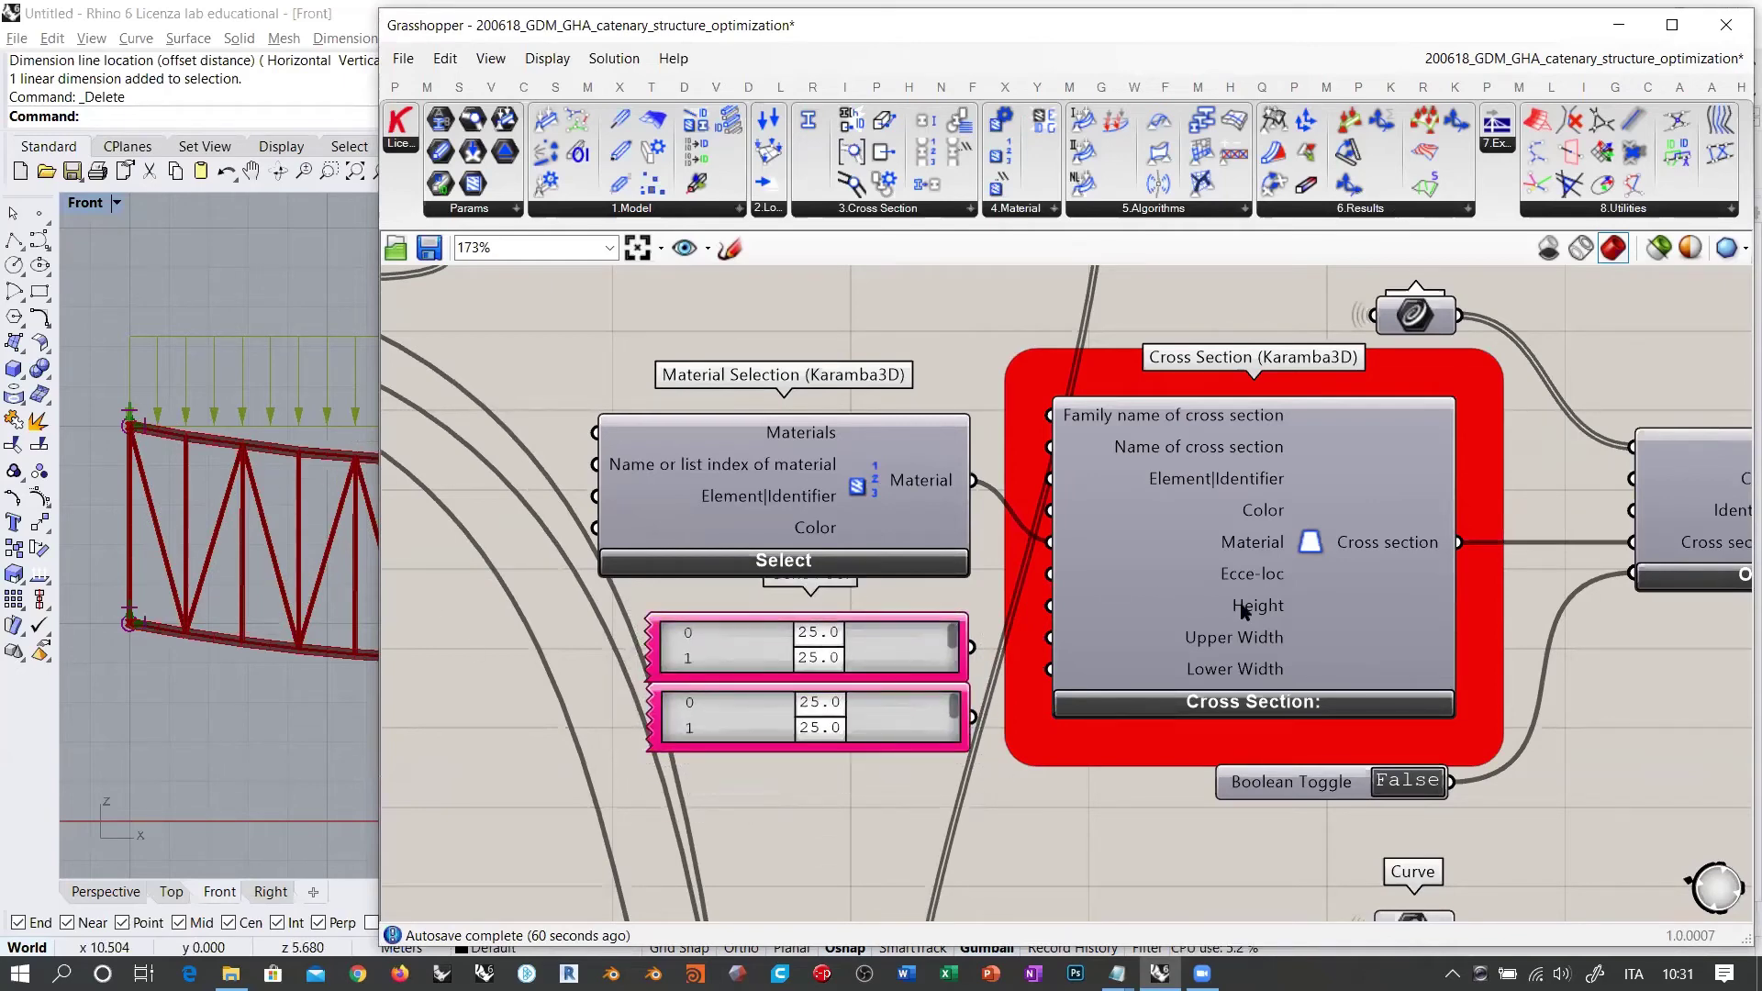
# Step: Wire the upper Gene Pool to the second Cross Section's Height and the lower one to Upper Width and Lower Width
pyautogui.moveTo(1244, 612)
pyautogui.moveTo(970, 646); pyautogui.dragTo(1051, 606)
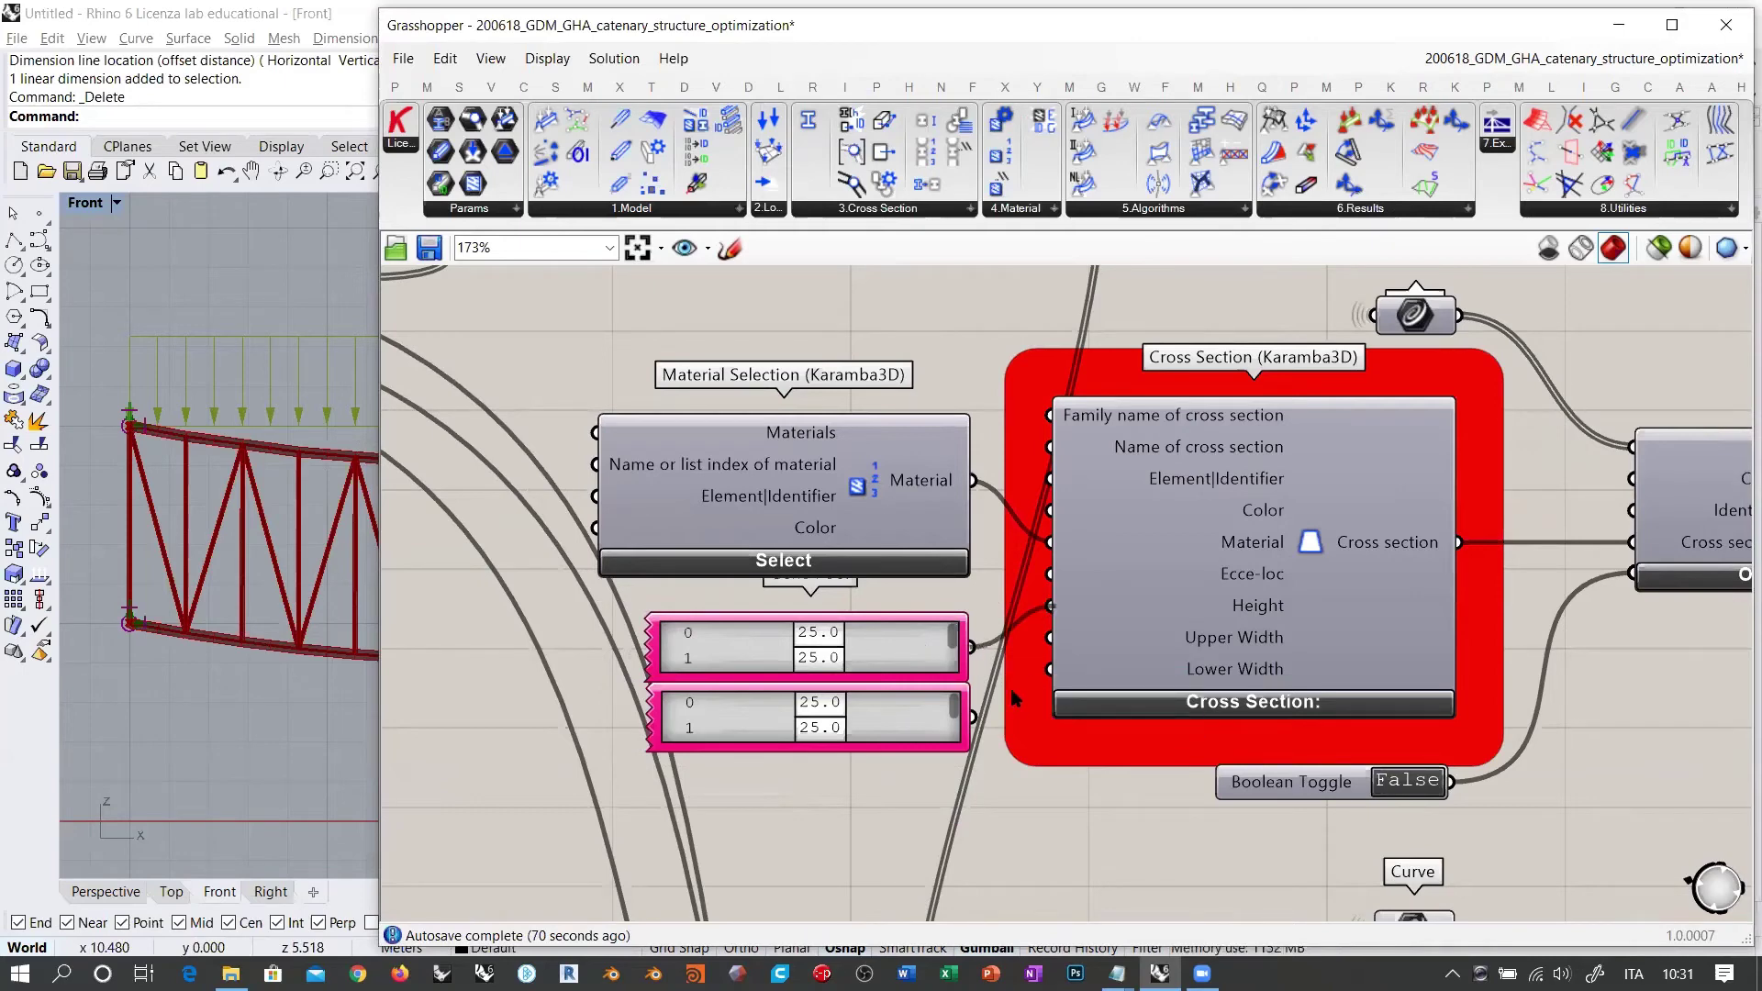
pyautogui.moveTo(973, 716); pyautogui.dragTo(1051, 637)
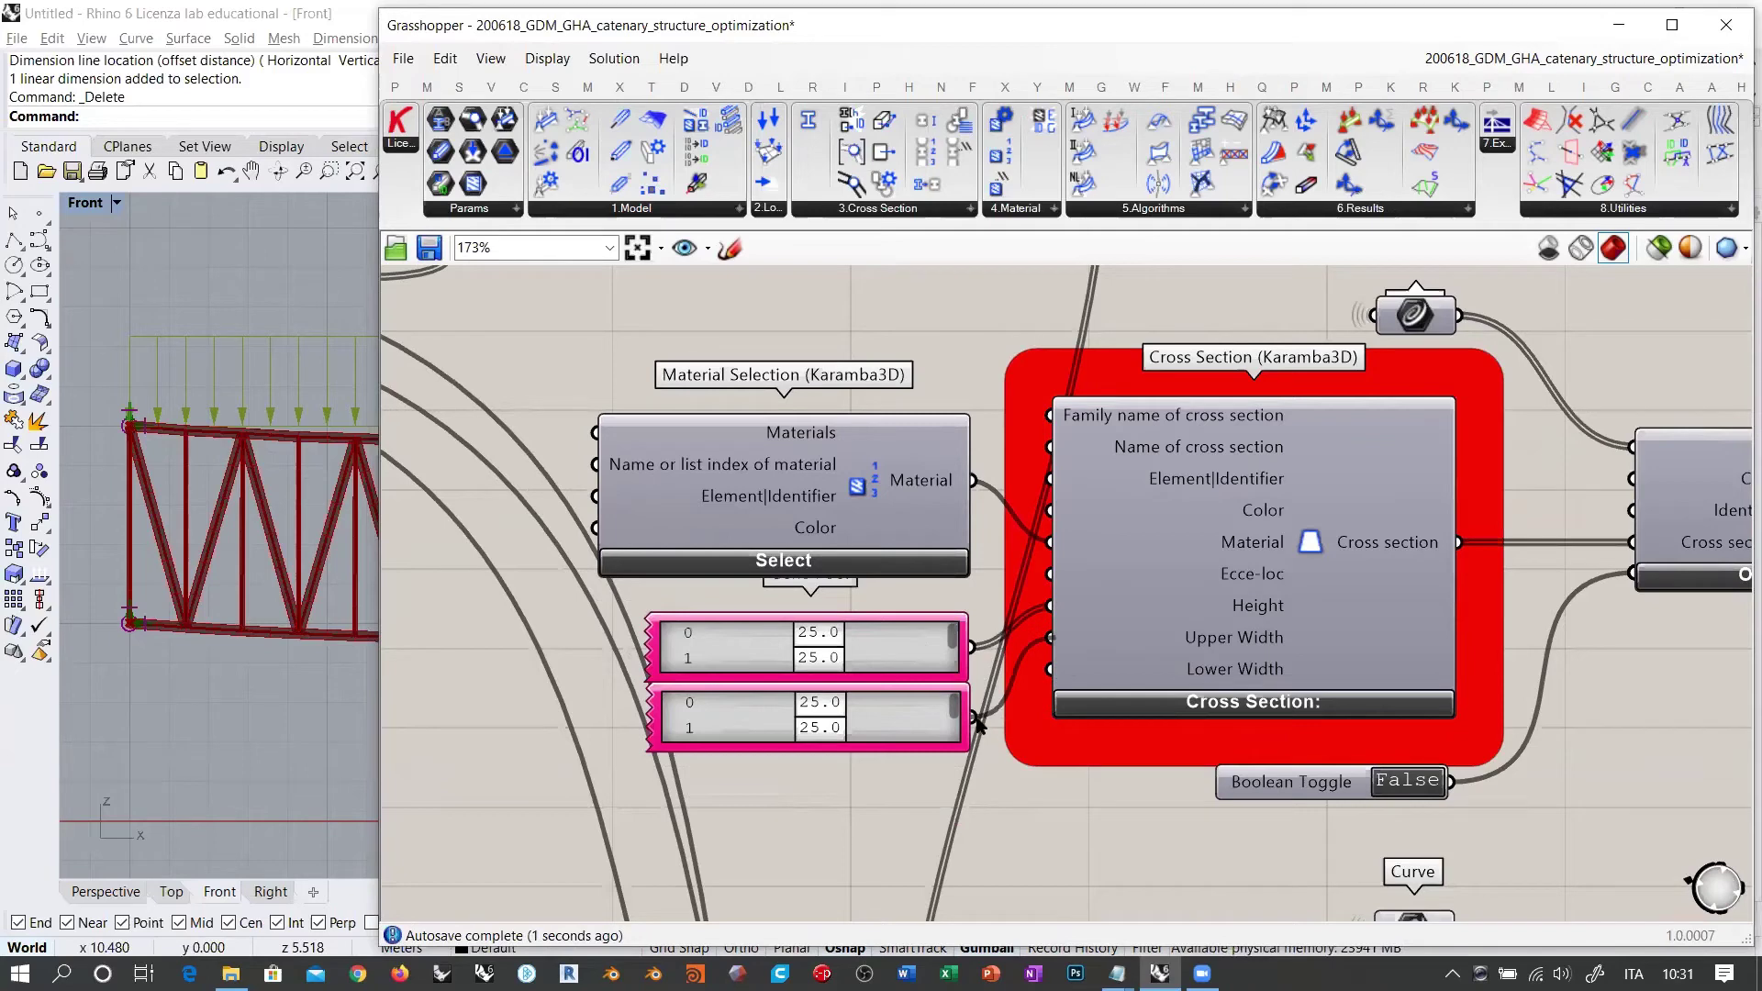
pyautogui.moveTo(977, 723); pyautogui.dragTo(1050, 669)
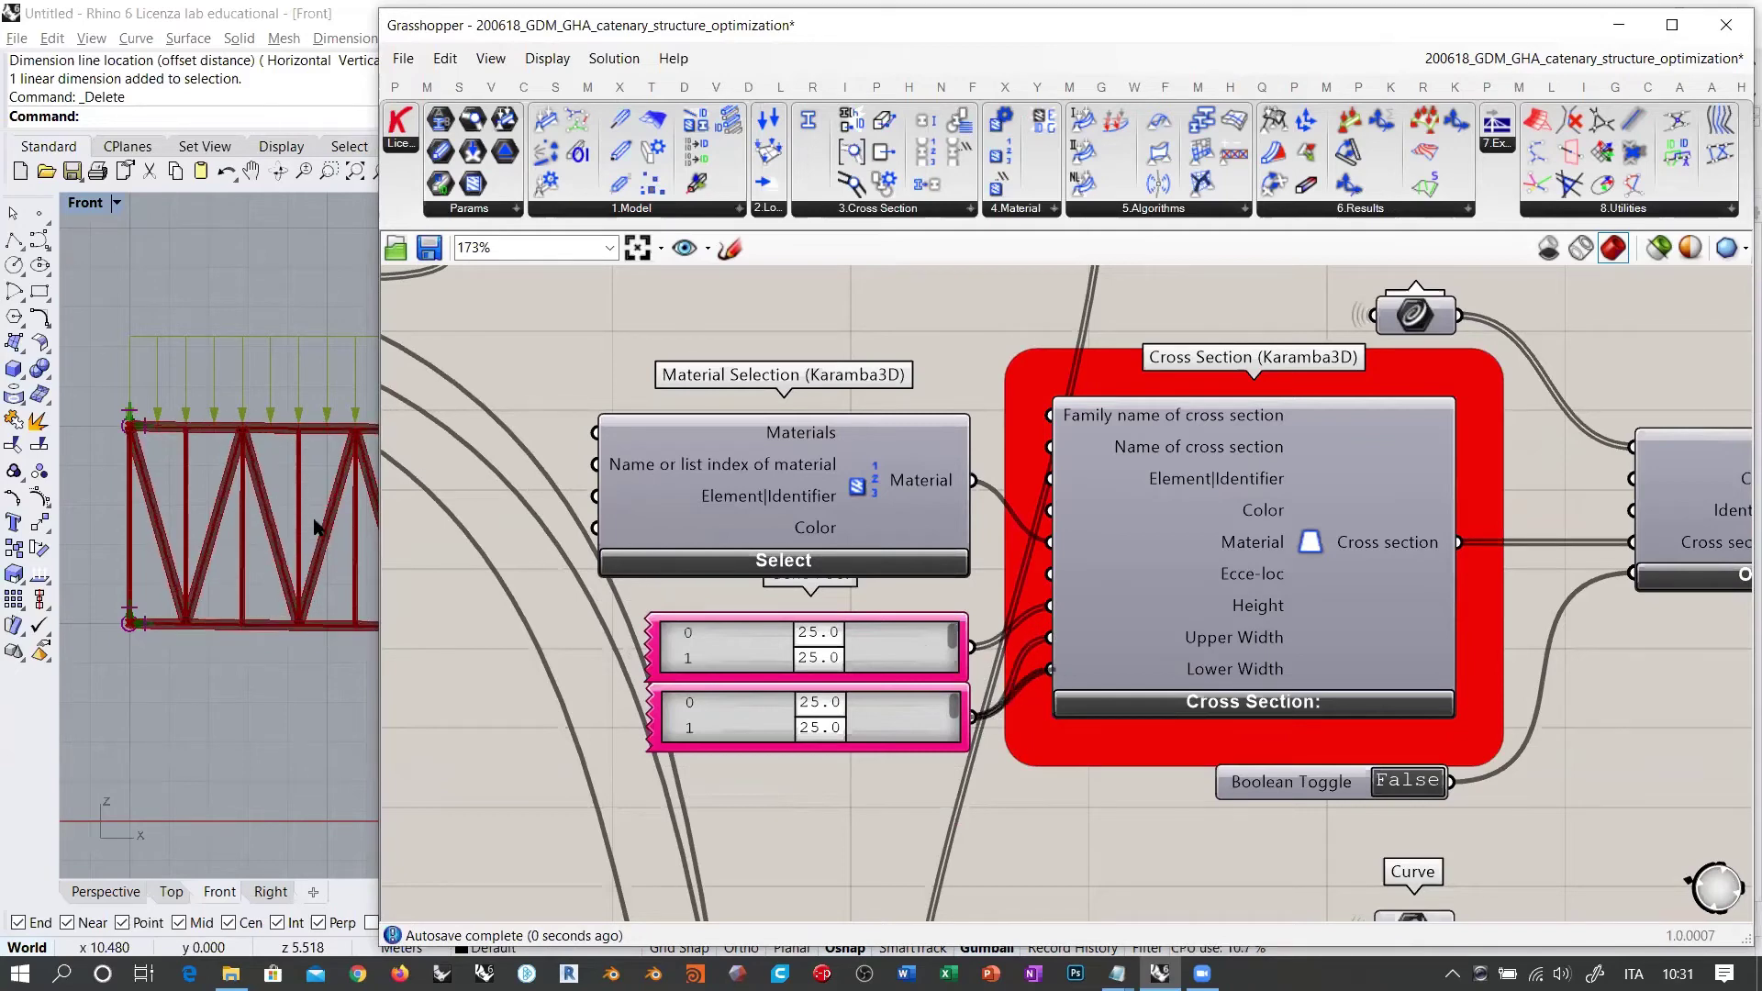
# Step: Copy the second Cross Section's two Gene Pools and place the copies below the third Cross Section's number sliders
pyautogui.scroll(-5, 837, 803)
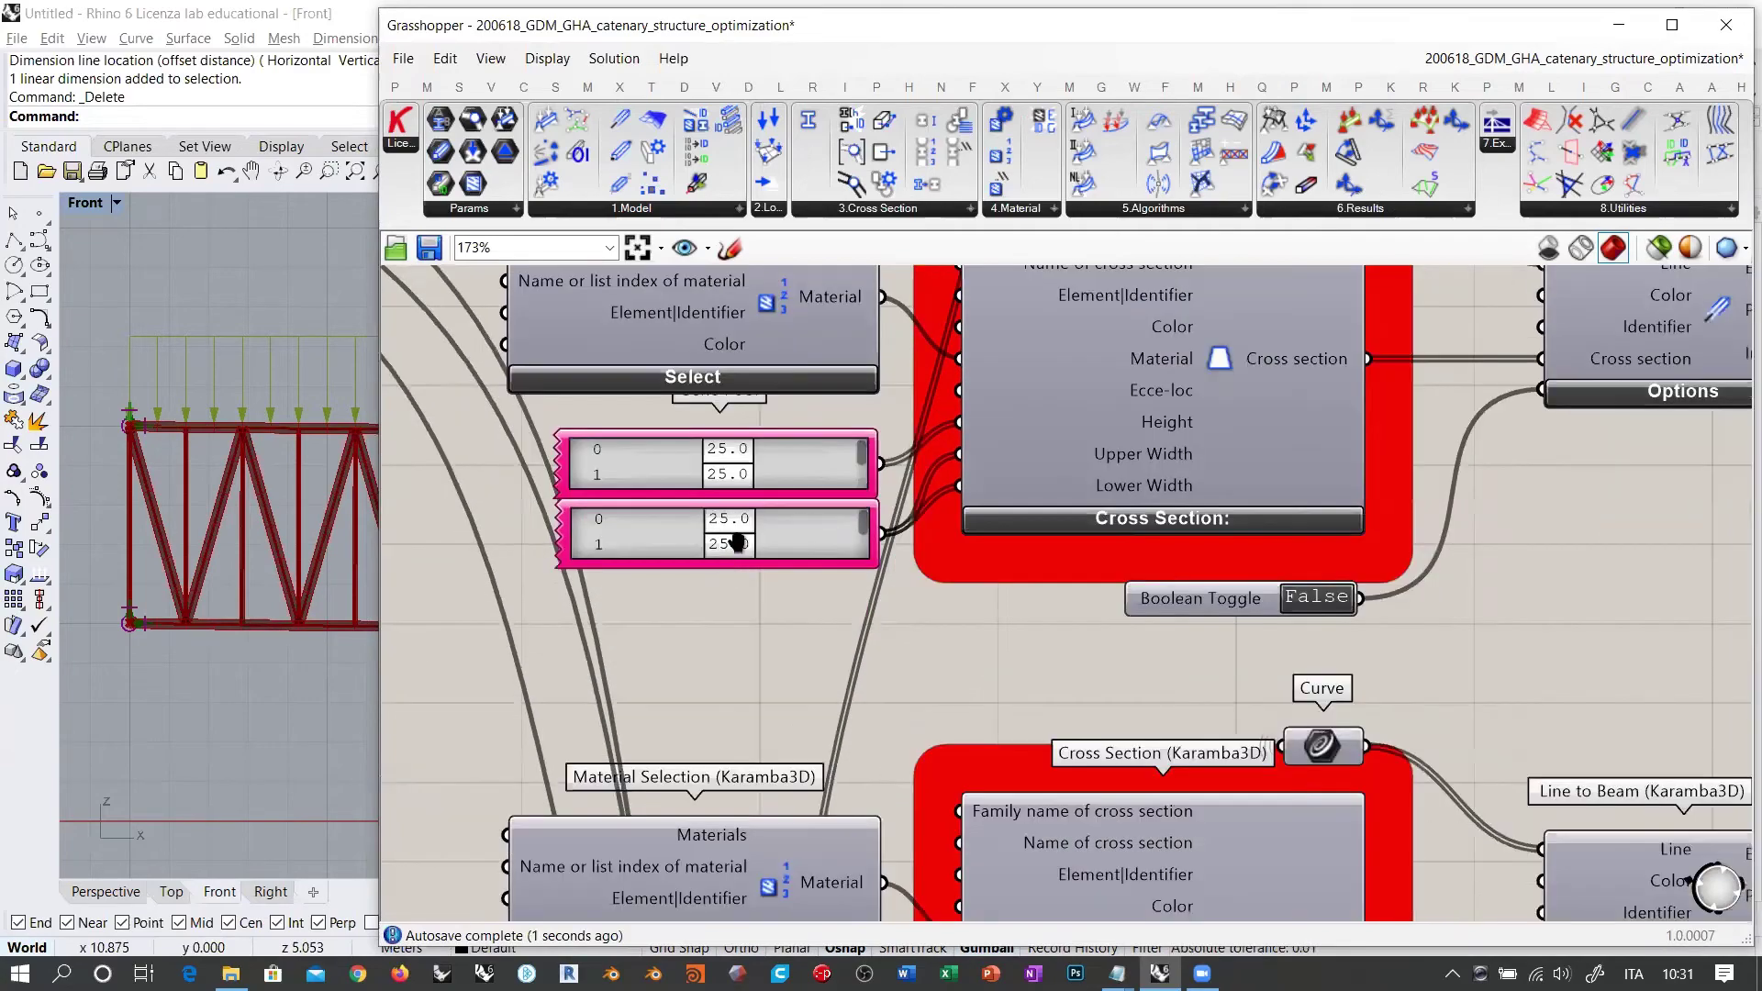
pyautogui.moveTo(762, 551); pyautogui.dragTo(711, 454)
pyautogui.scroll(-2, 794, 457)
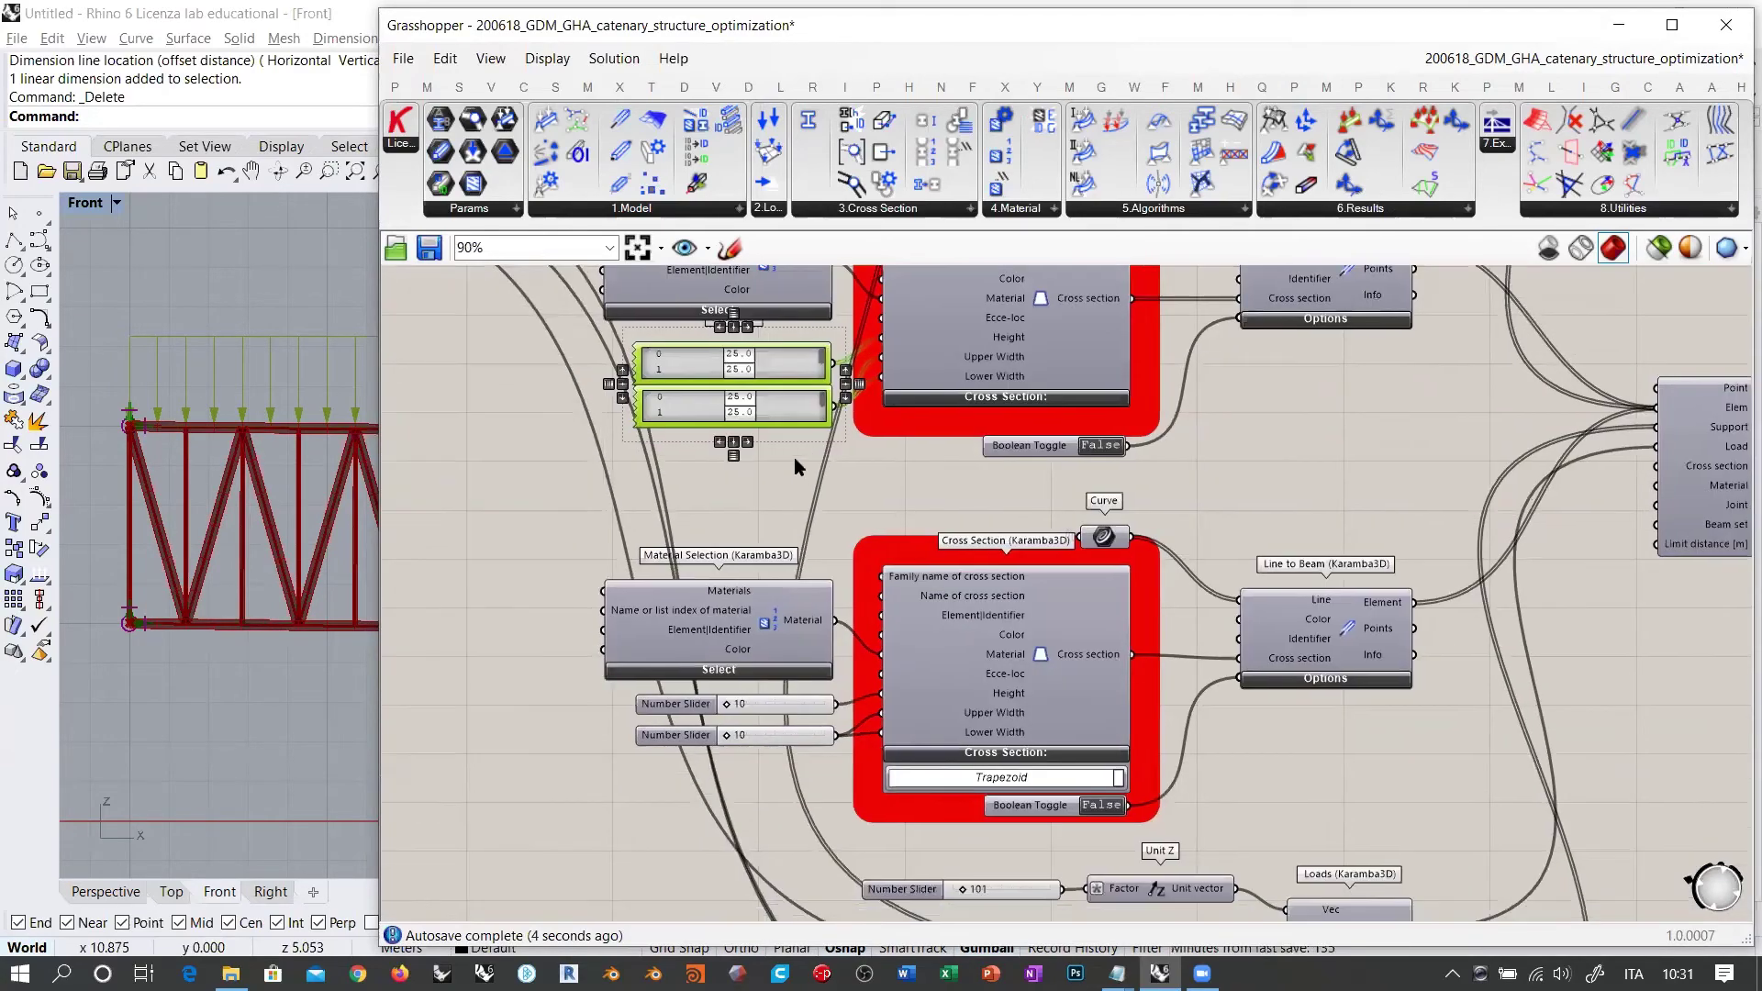
pyautogui.moveTo(1059, 530)
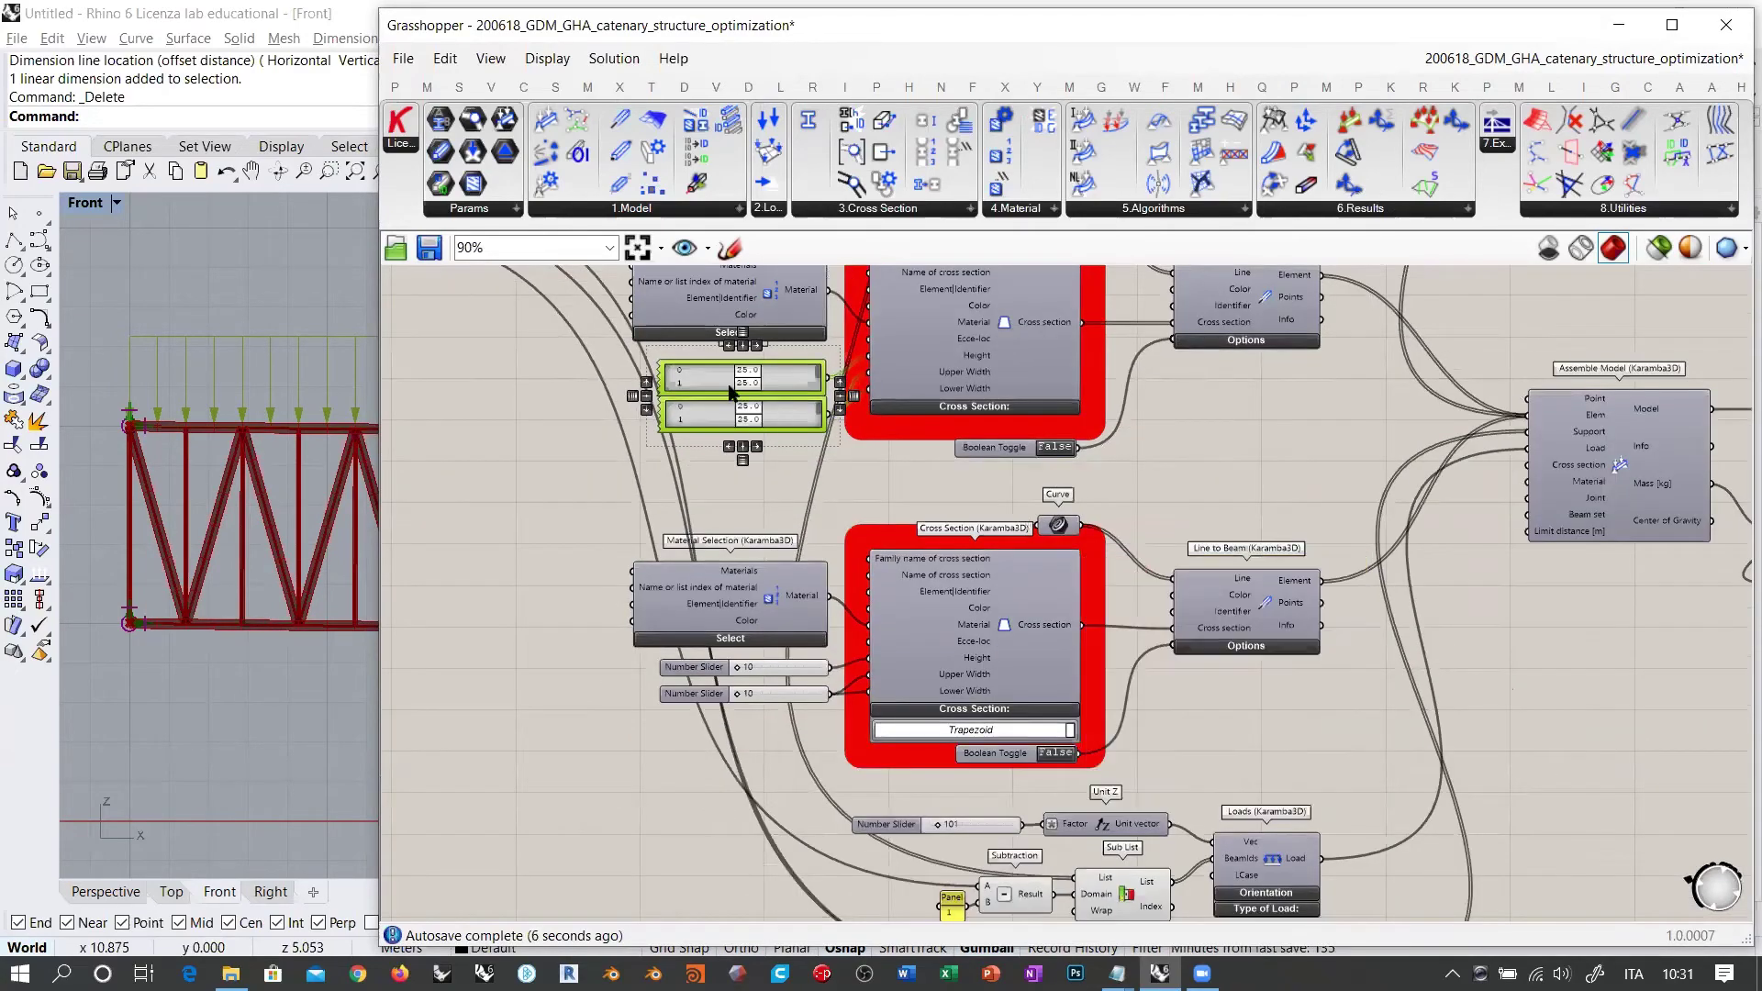
pyautogui.keyDown('alt'); pyautogui.moveTo(784, 381); pyautogui.dragTo(781, 723); pyautogui.keyUp('alt')
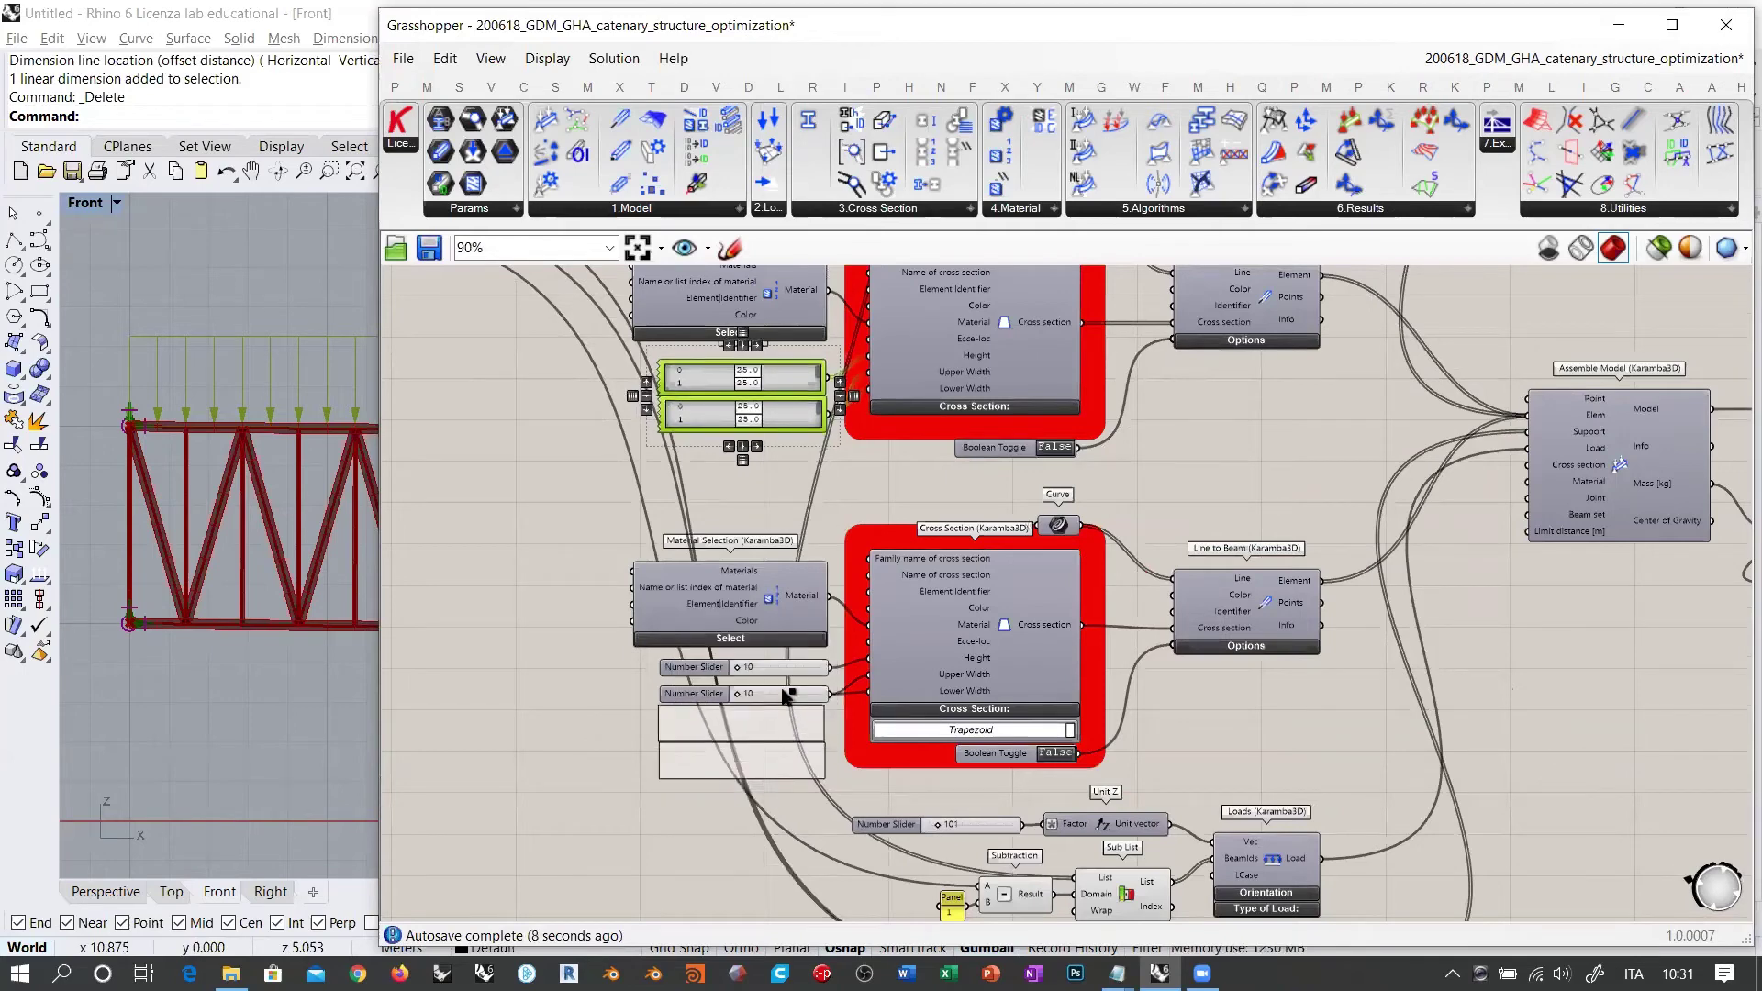
# Step: Delete the third Cross Section's two number sliders and move the copied Gene Pools up below its Material Selection
pyautogui.click(773, 694)
pyautogui.keyDown('shift'); pyautogui.click(789, 669); pyautogui.keyUp('shift')
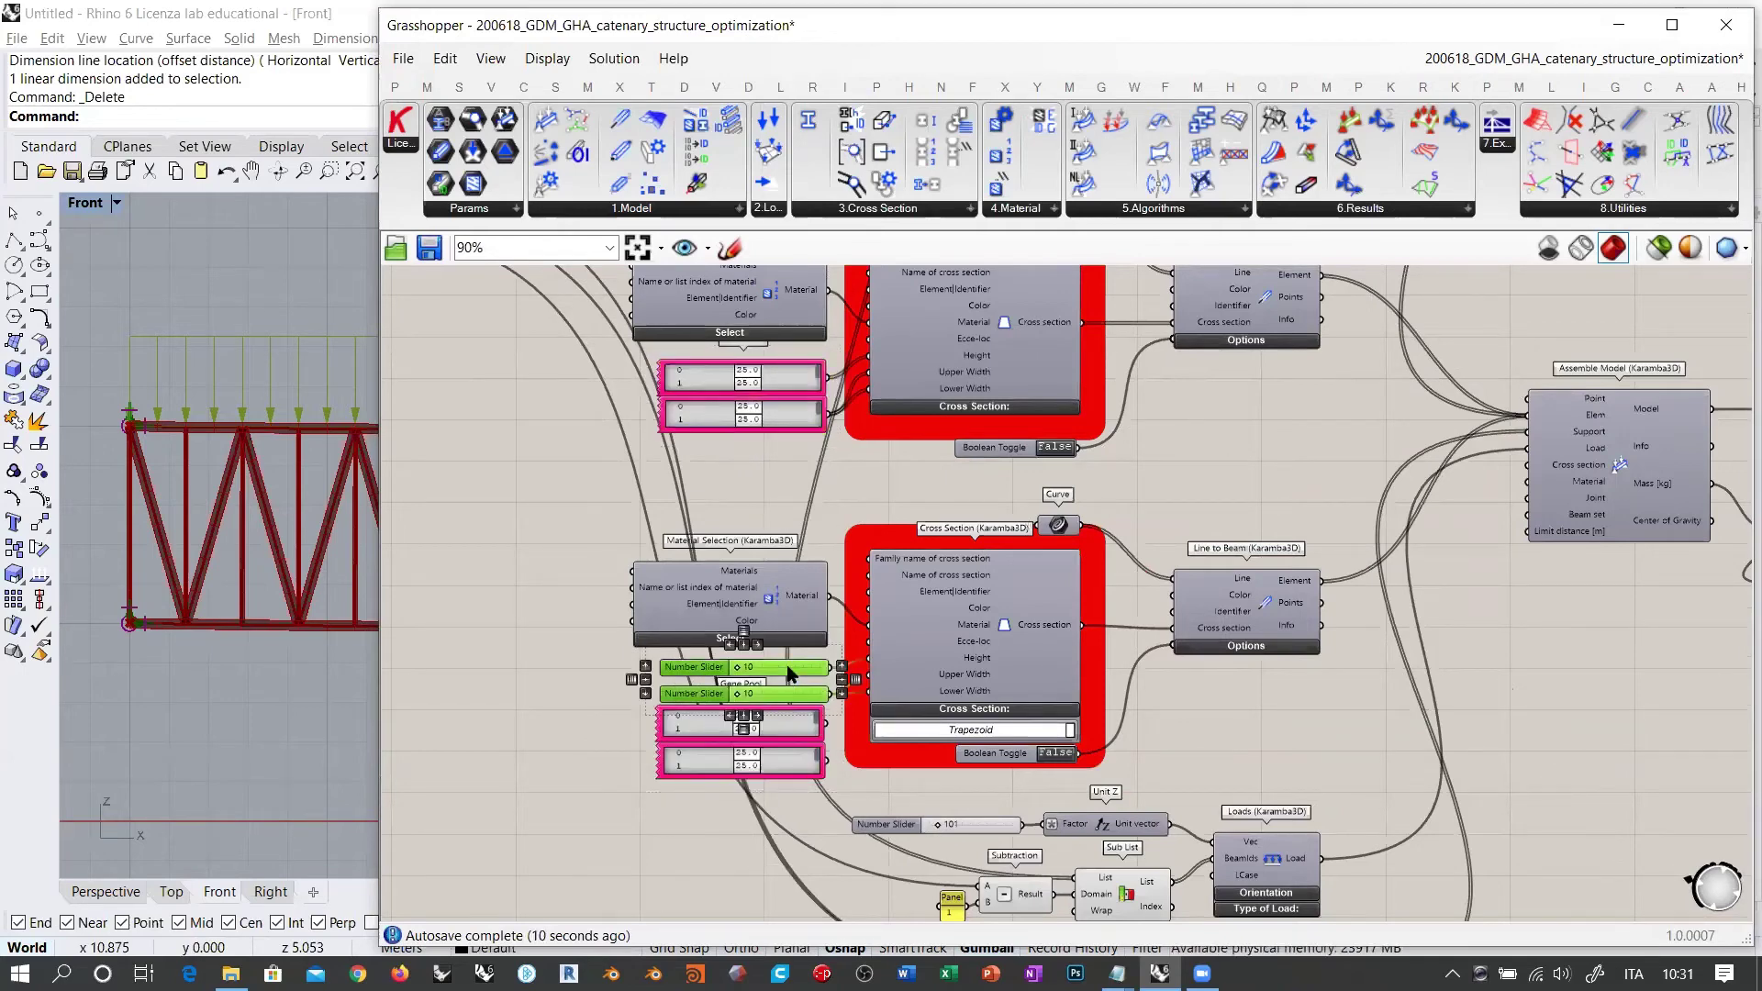
pyautogui.press('Delete')
pyautogui.scroll(5, 776, 719)
pyautogui.click(782, 745)
pyautogui.keyDown('shift'); pyautogui.click(809, 790); pyautogui.keyUp('shift')
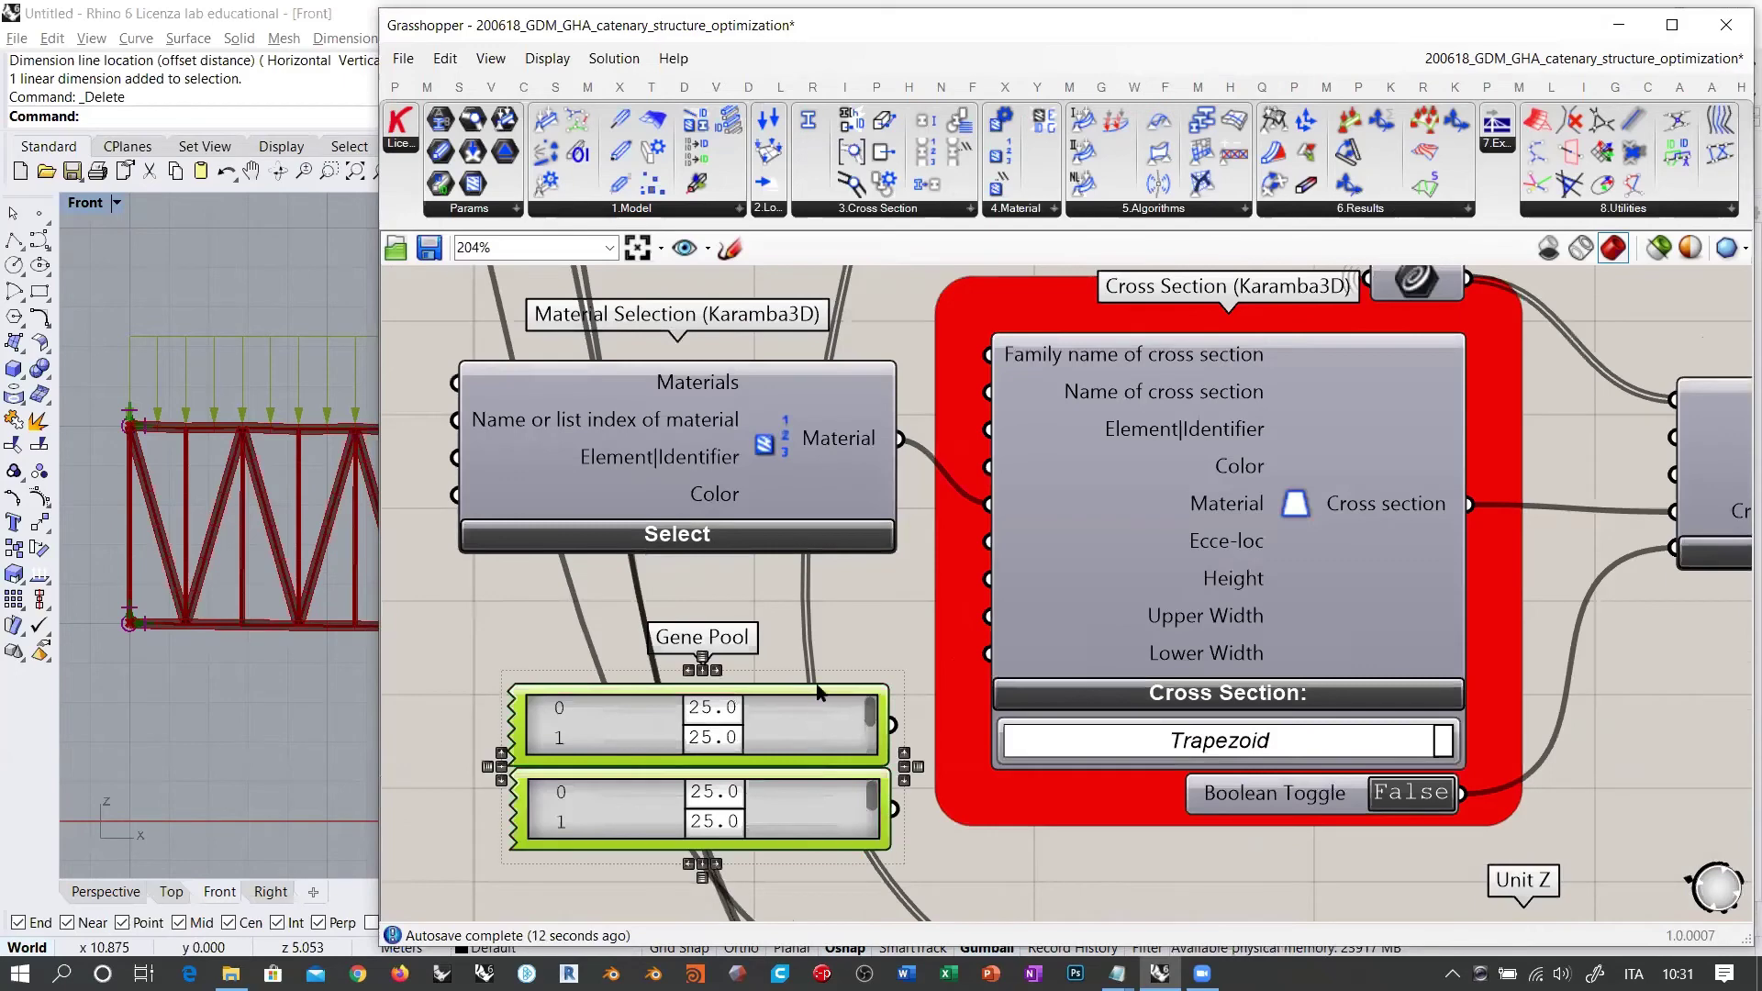
pyautogui.moveTo(816, 694); pyautogui.dragTo(823, 587)
pyautogui.click(874, 772)
# Step: Highlight the third group's curves in the model and narrow the node editor window to view the whole truss
pyautogui.scroll(-3, 873, 773)
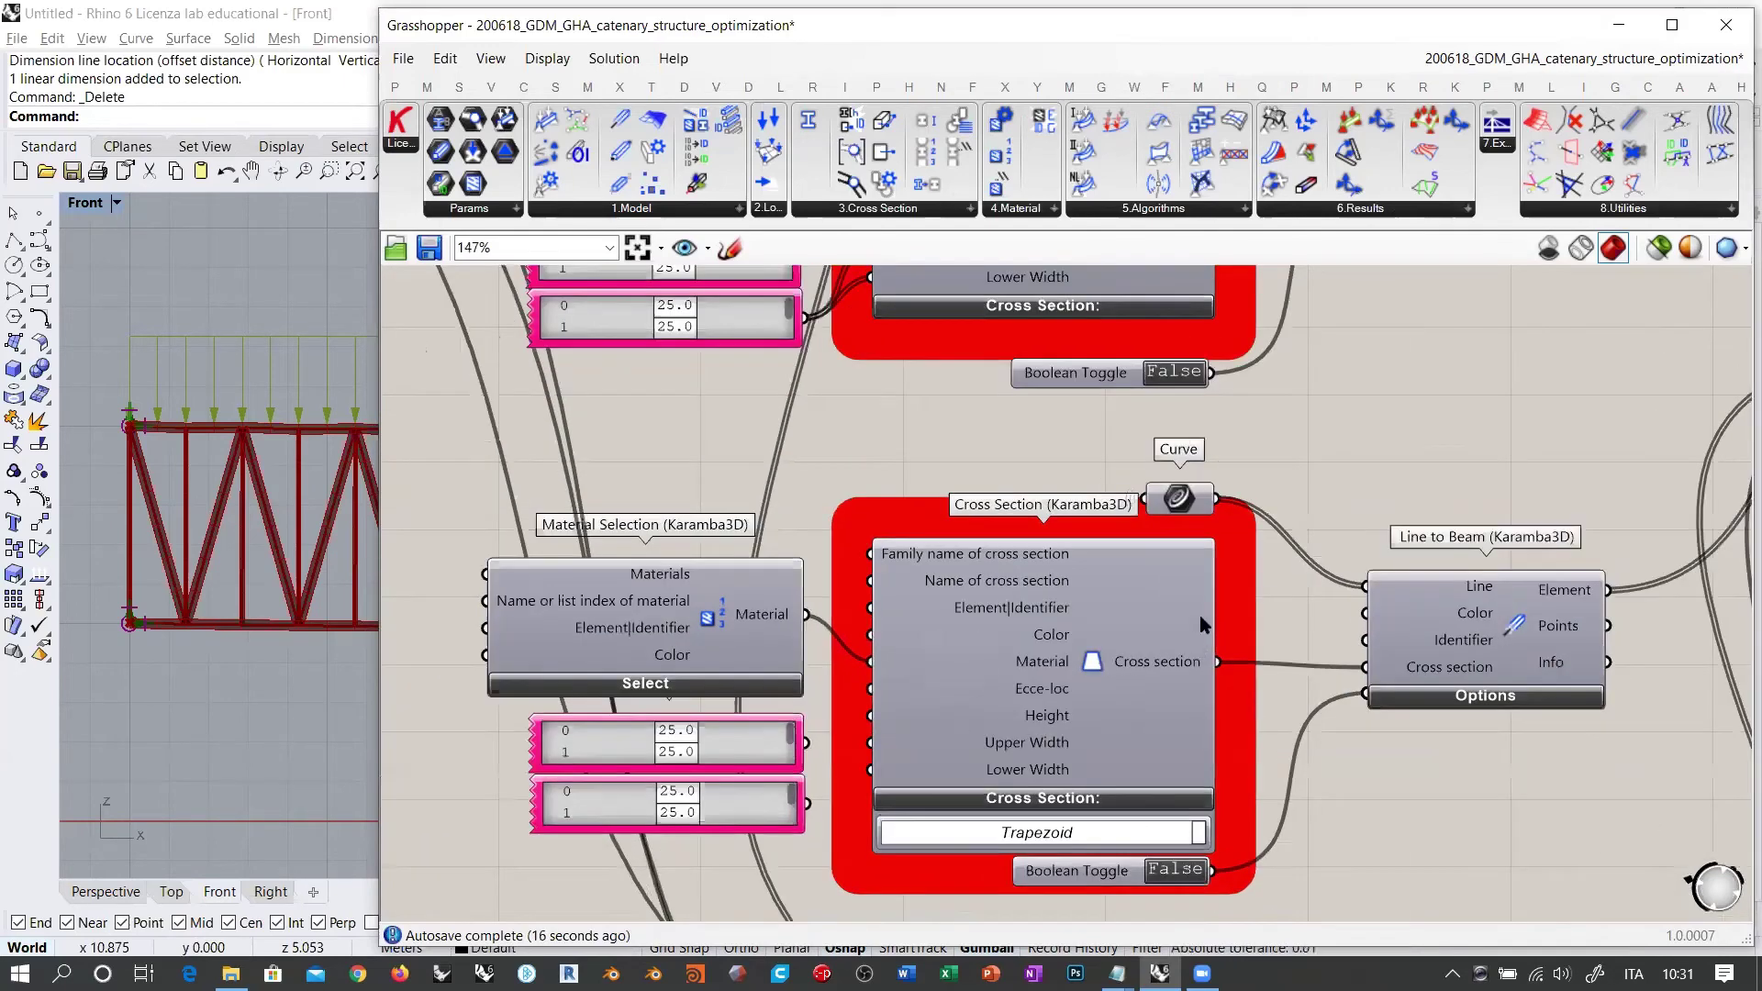
pyautogui.click(1180, 498)
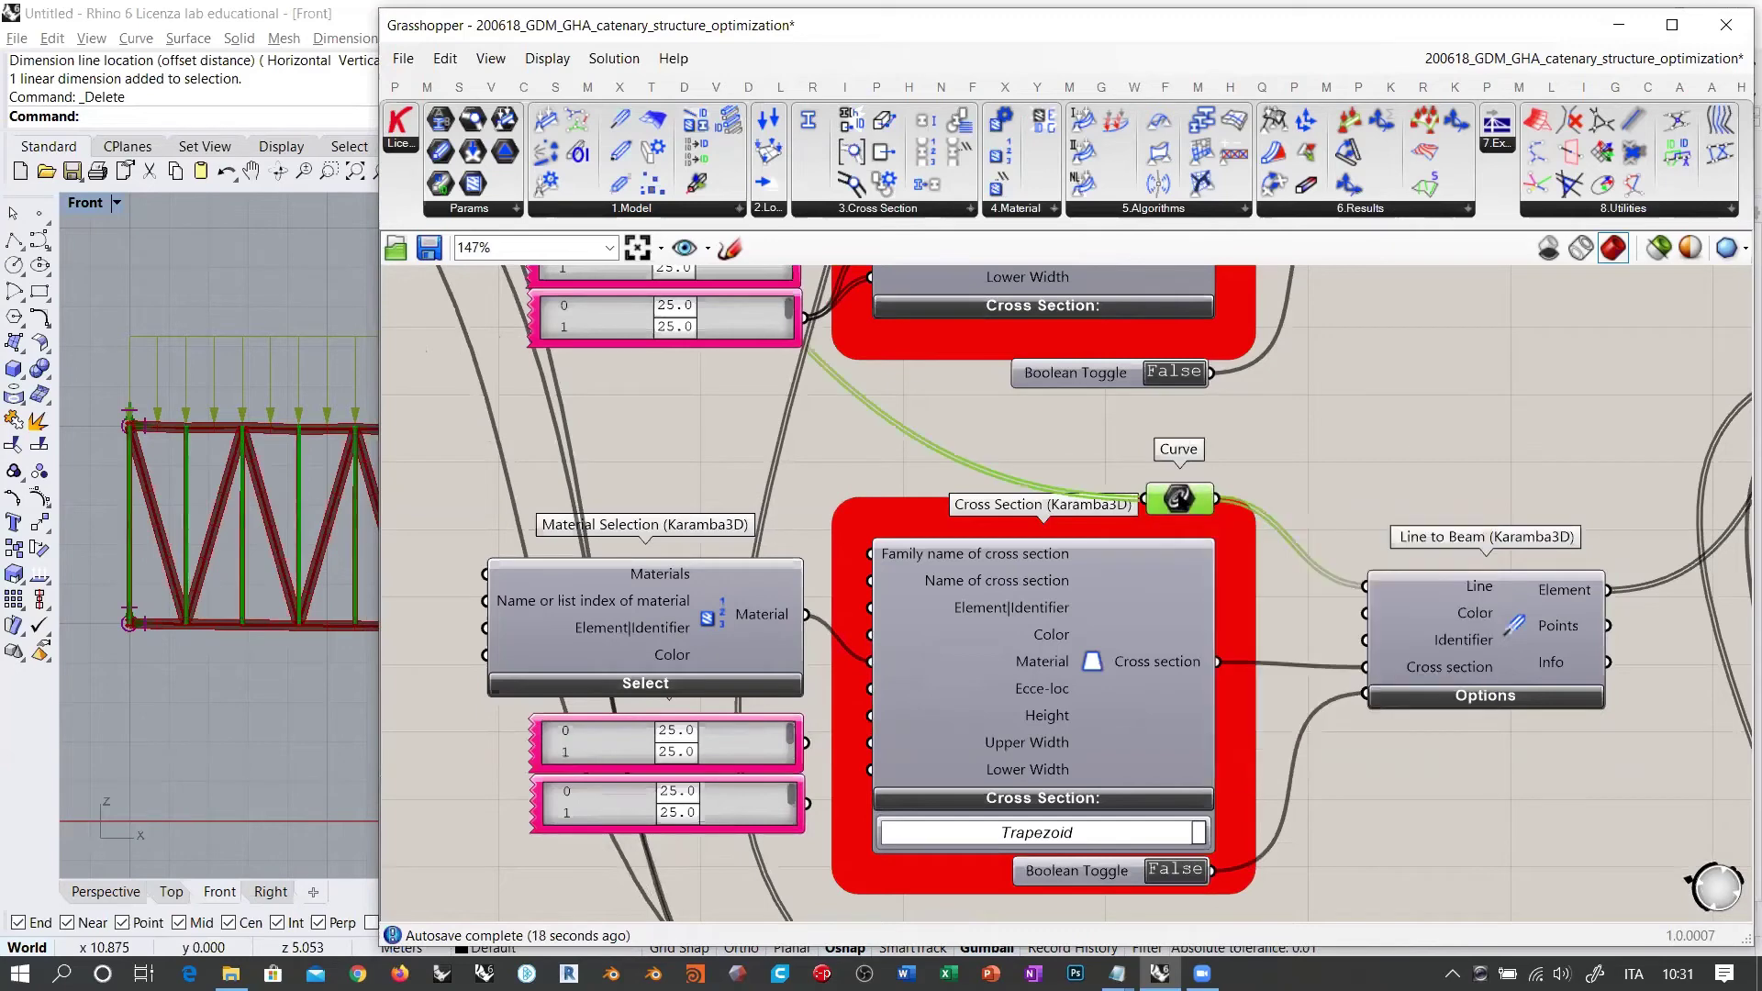
pyautogui.click(1312, 423)
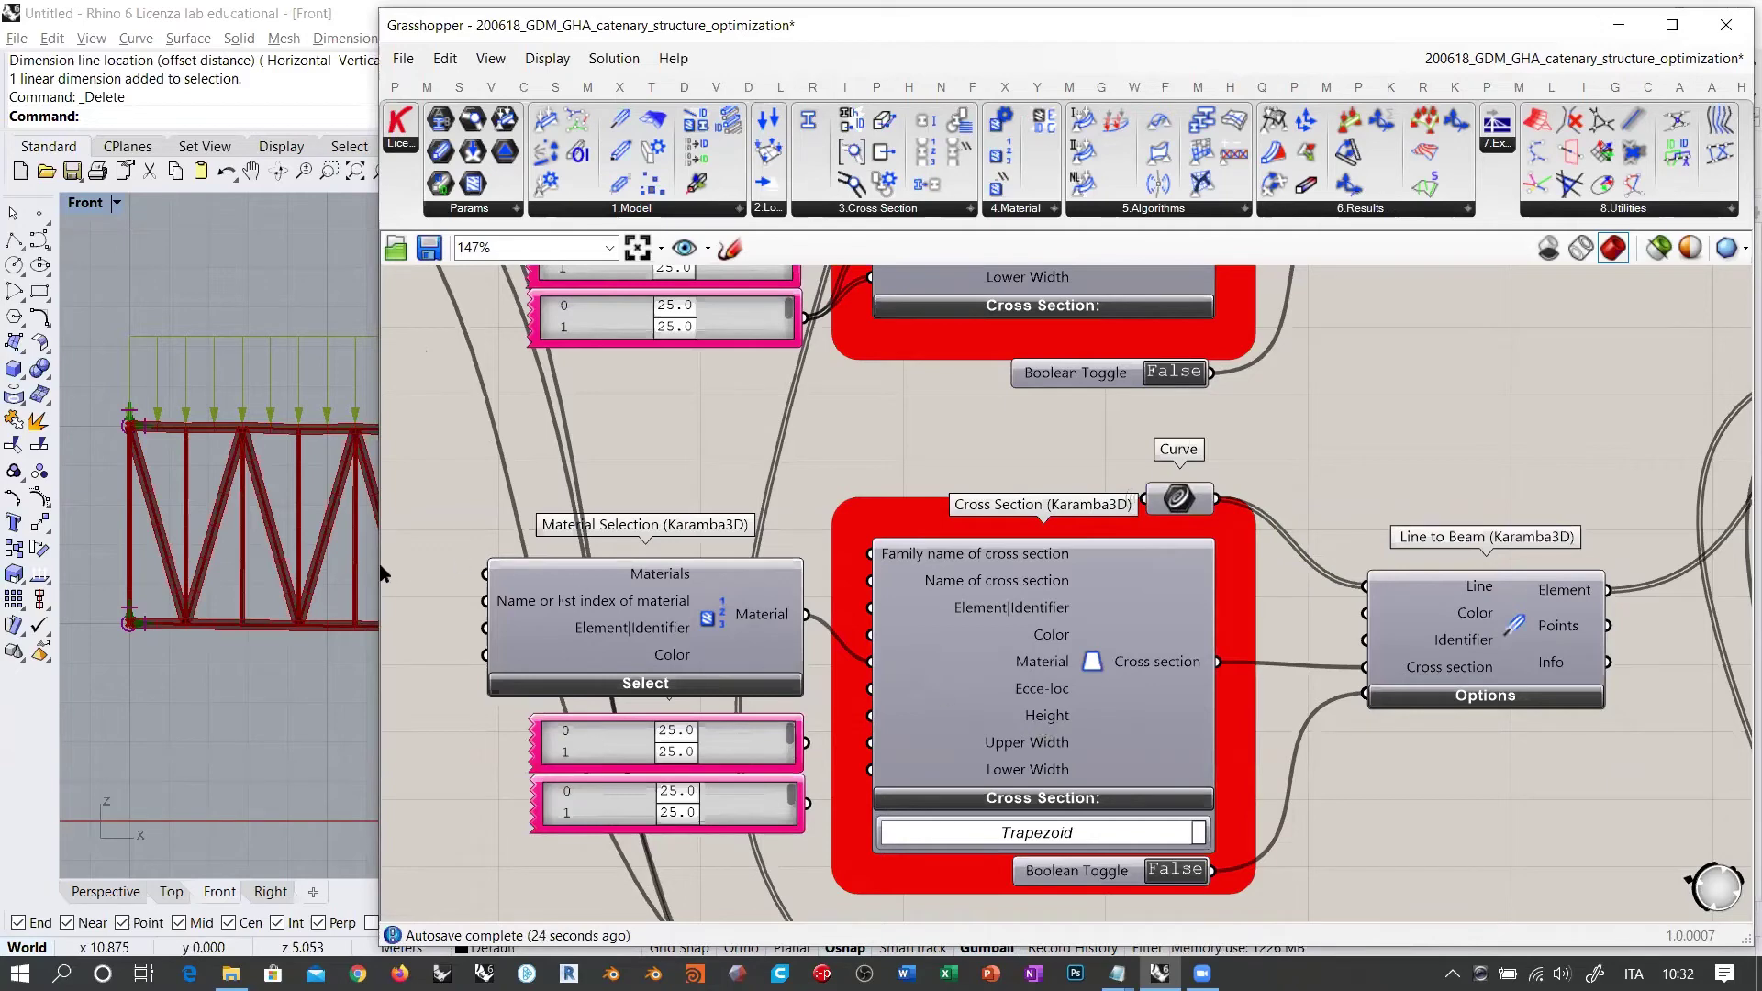
pyautogui.moveTo(783, 563); pyautogui.dragTo(832, 563)
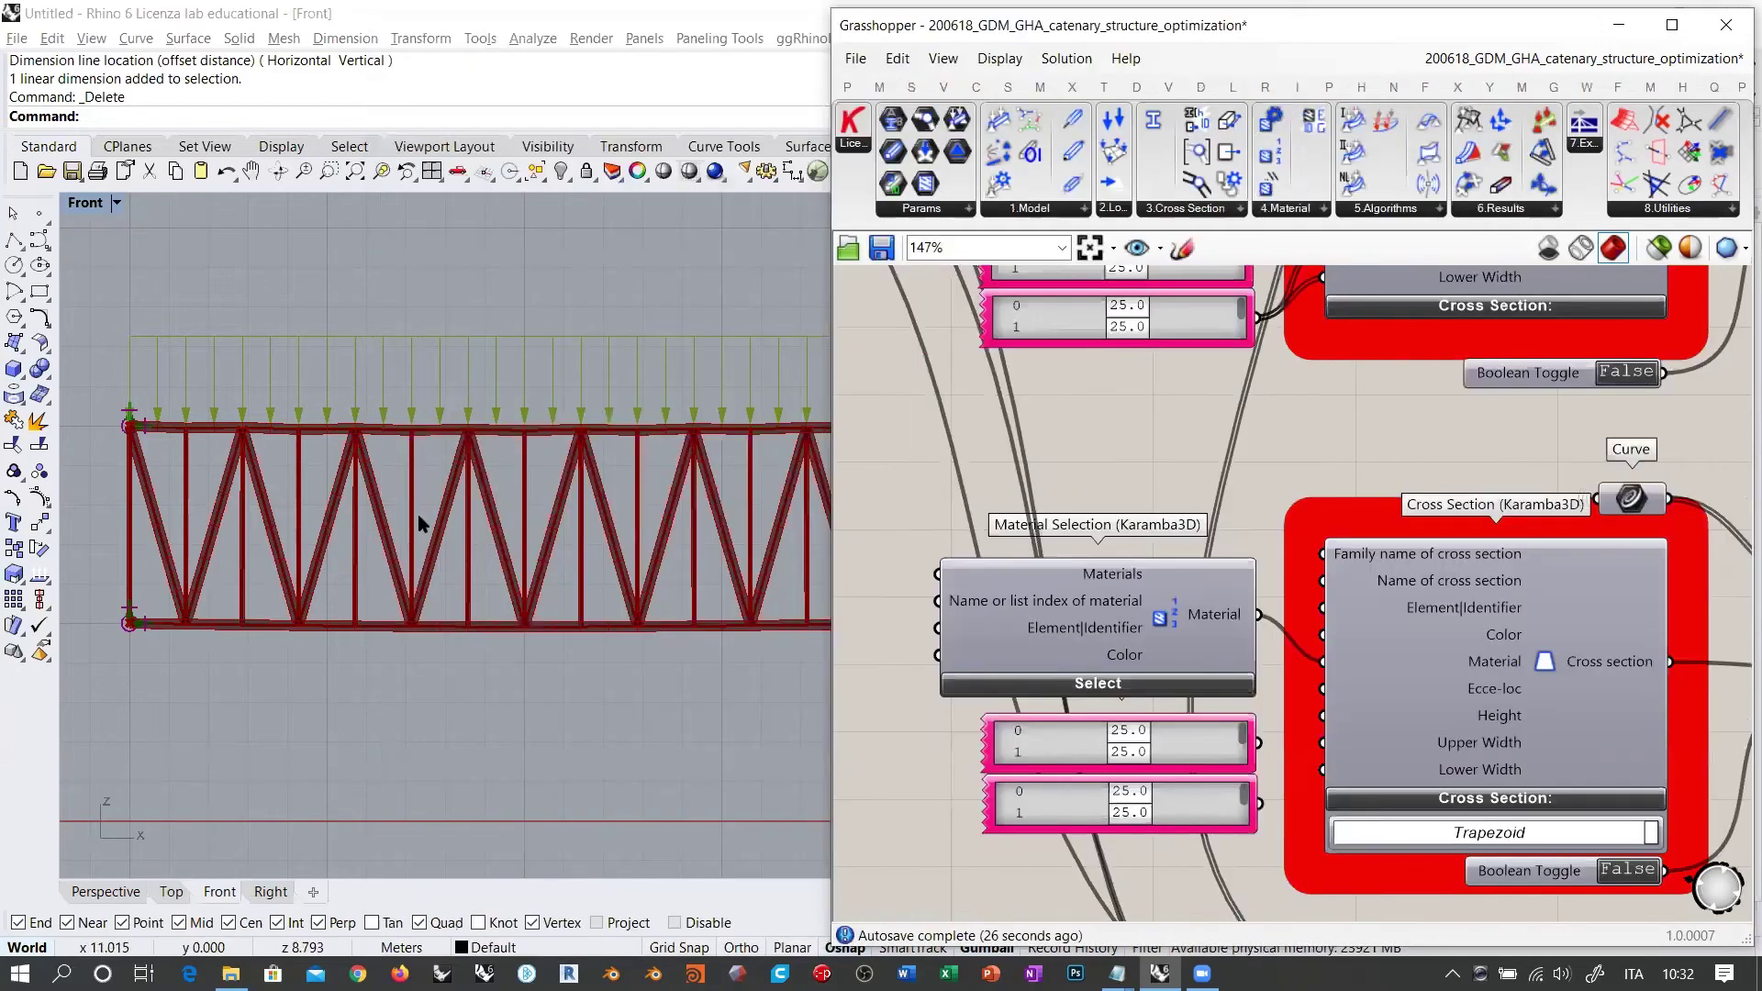
pyautogui.scroll(-5, 514, 514)
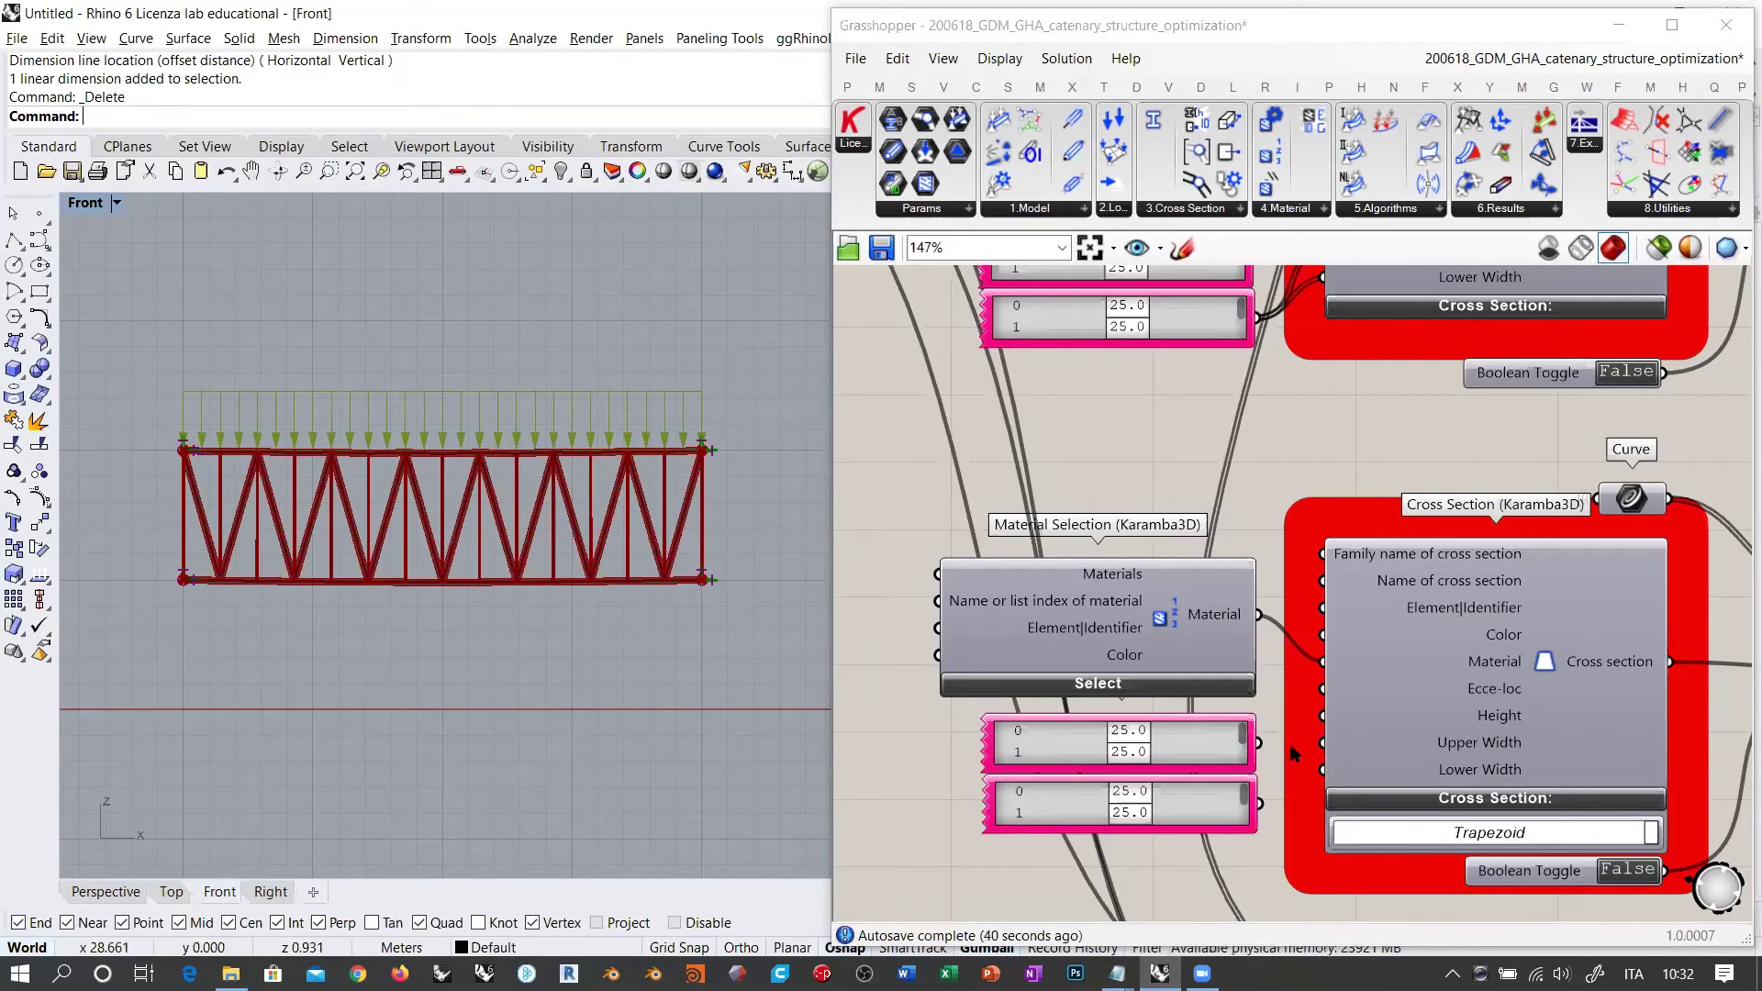
# Step: Wire the upper Gene Pool to the third Cross Section's Height and the lower one to Upper Width and Lower Width
pyautogui.scroll(3, 1269, 708)
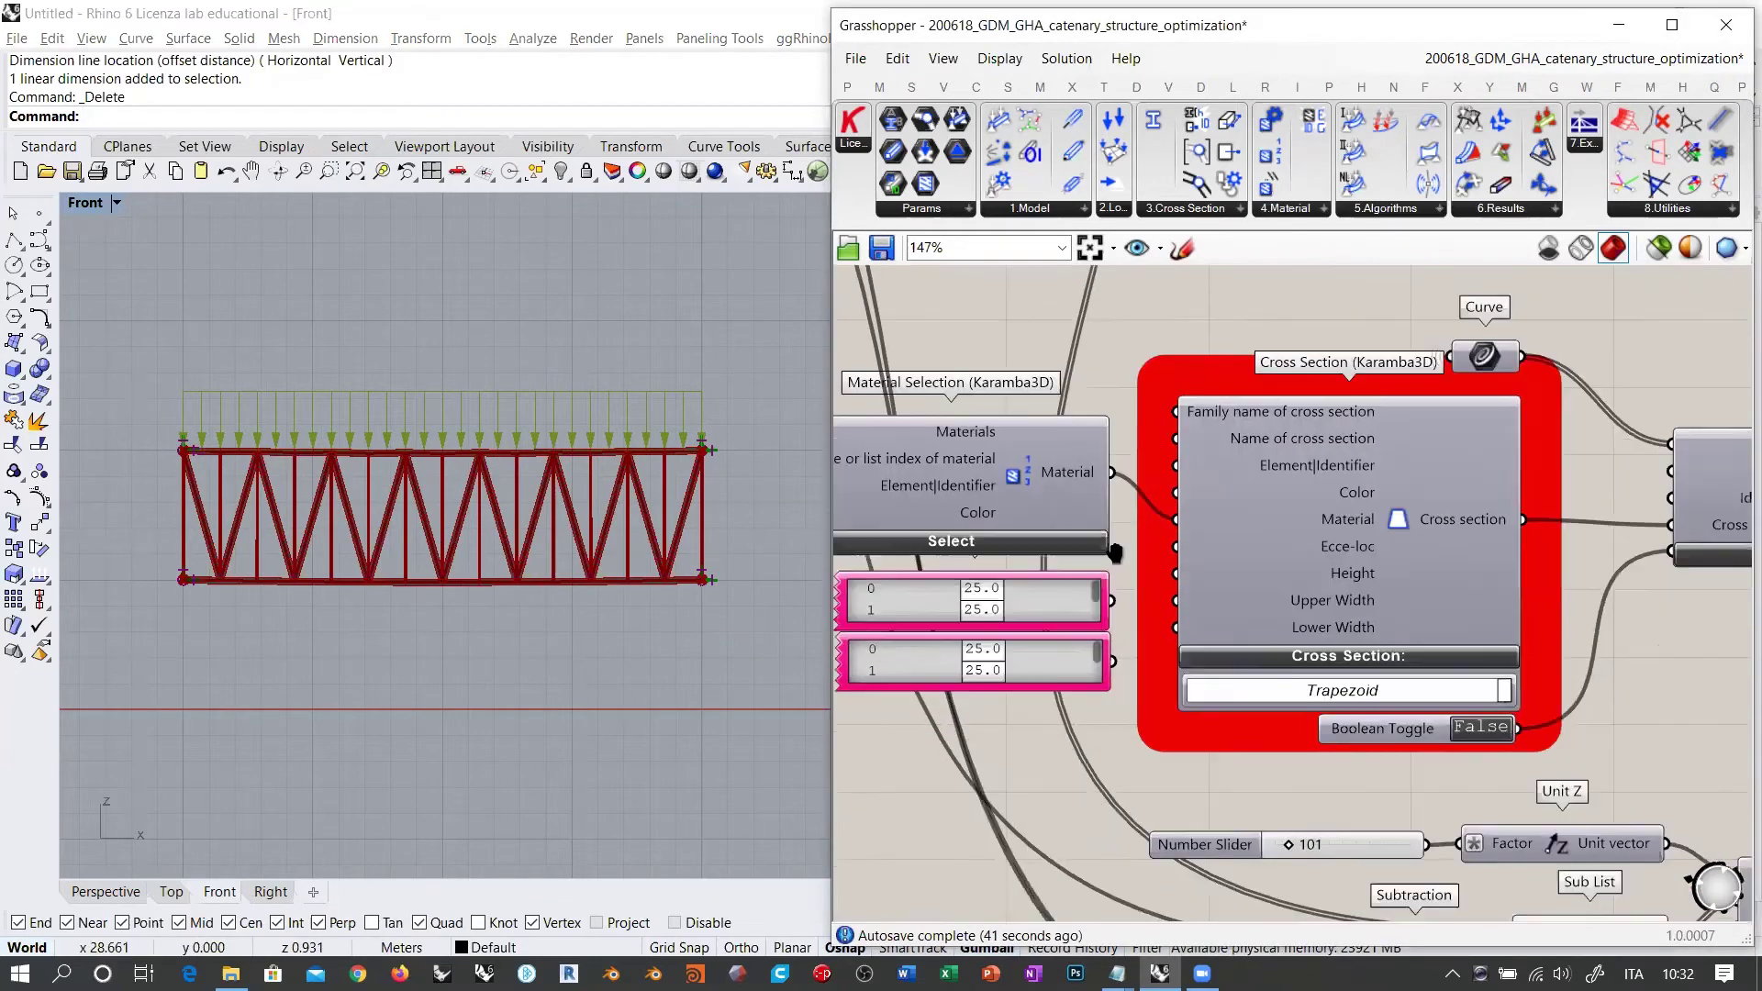
pyautogui.moveTo(1166, 584); pyautogui.dragTo(1201, 565)
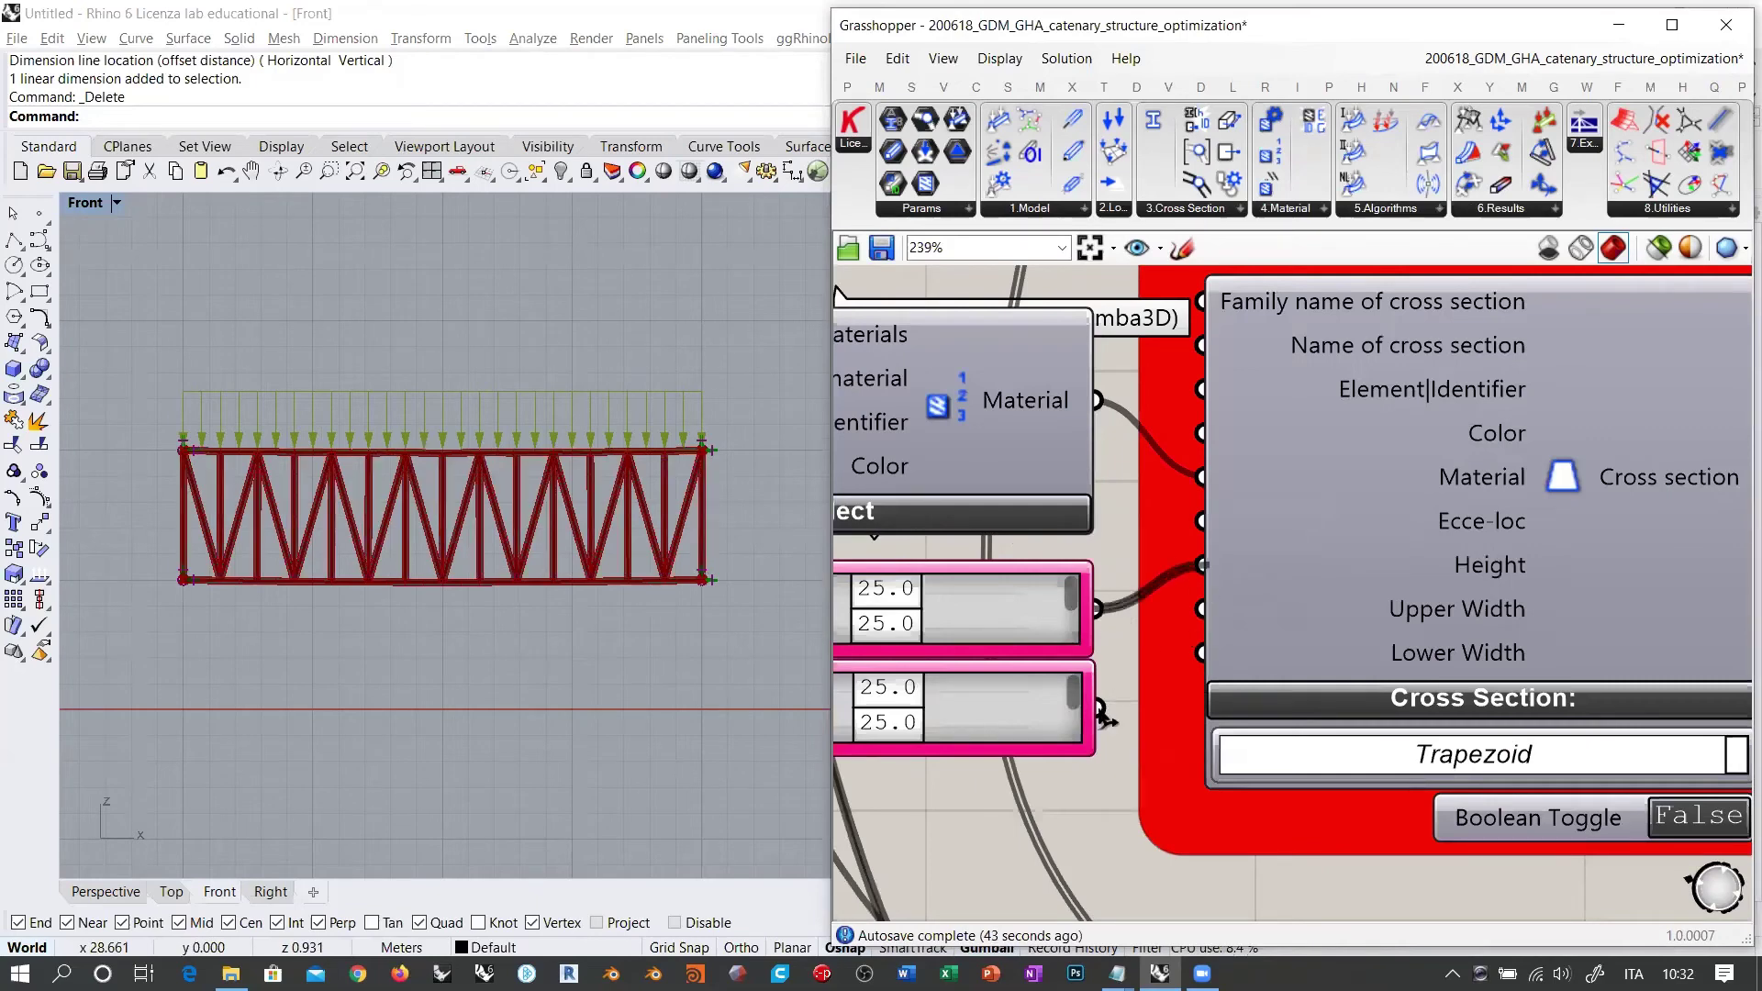
pyautogui.moveTo(1099, 708); pyautogui.dragTo(1203, 610)
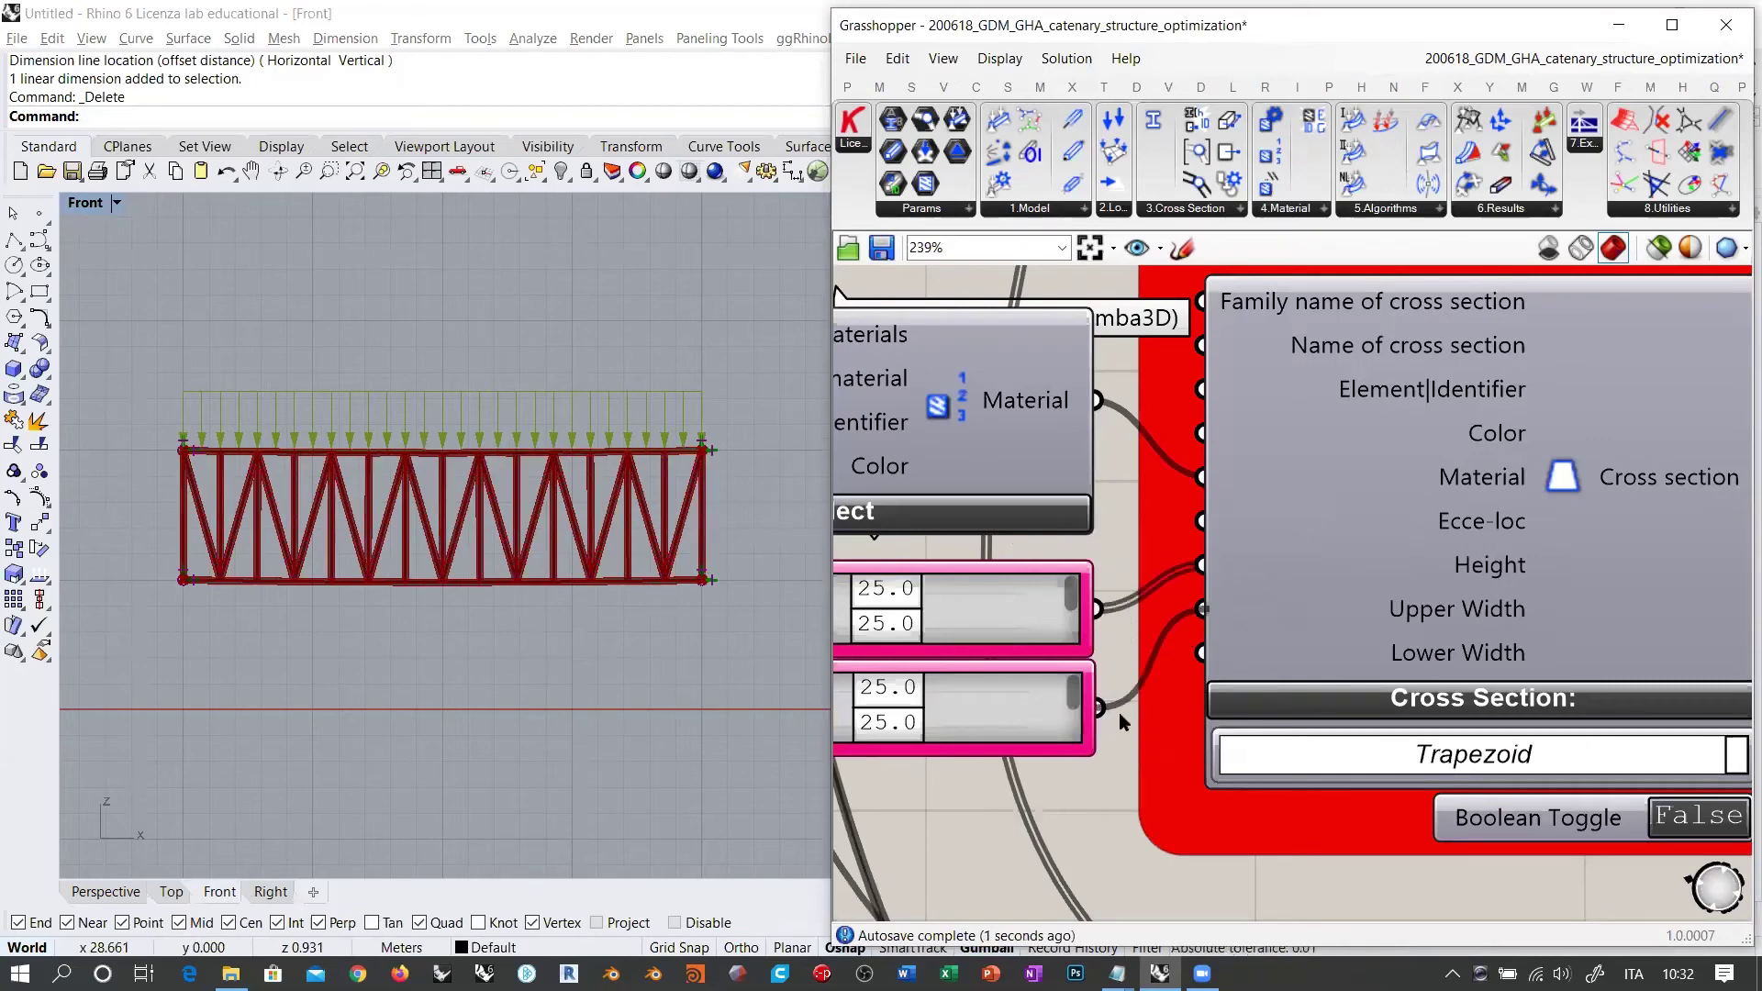
pyautogui.moveTo(1103, 718); pyautogui.dragTo(1201, 652)
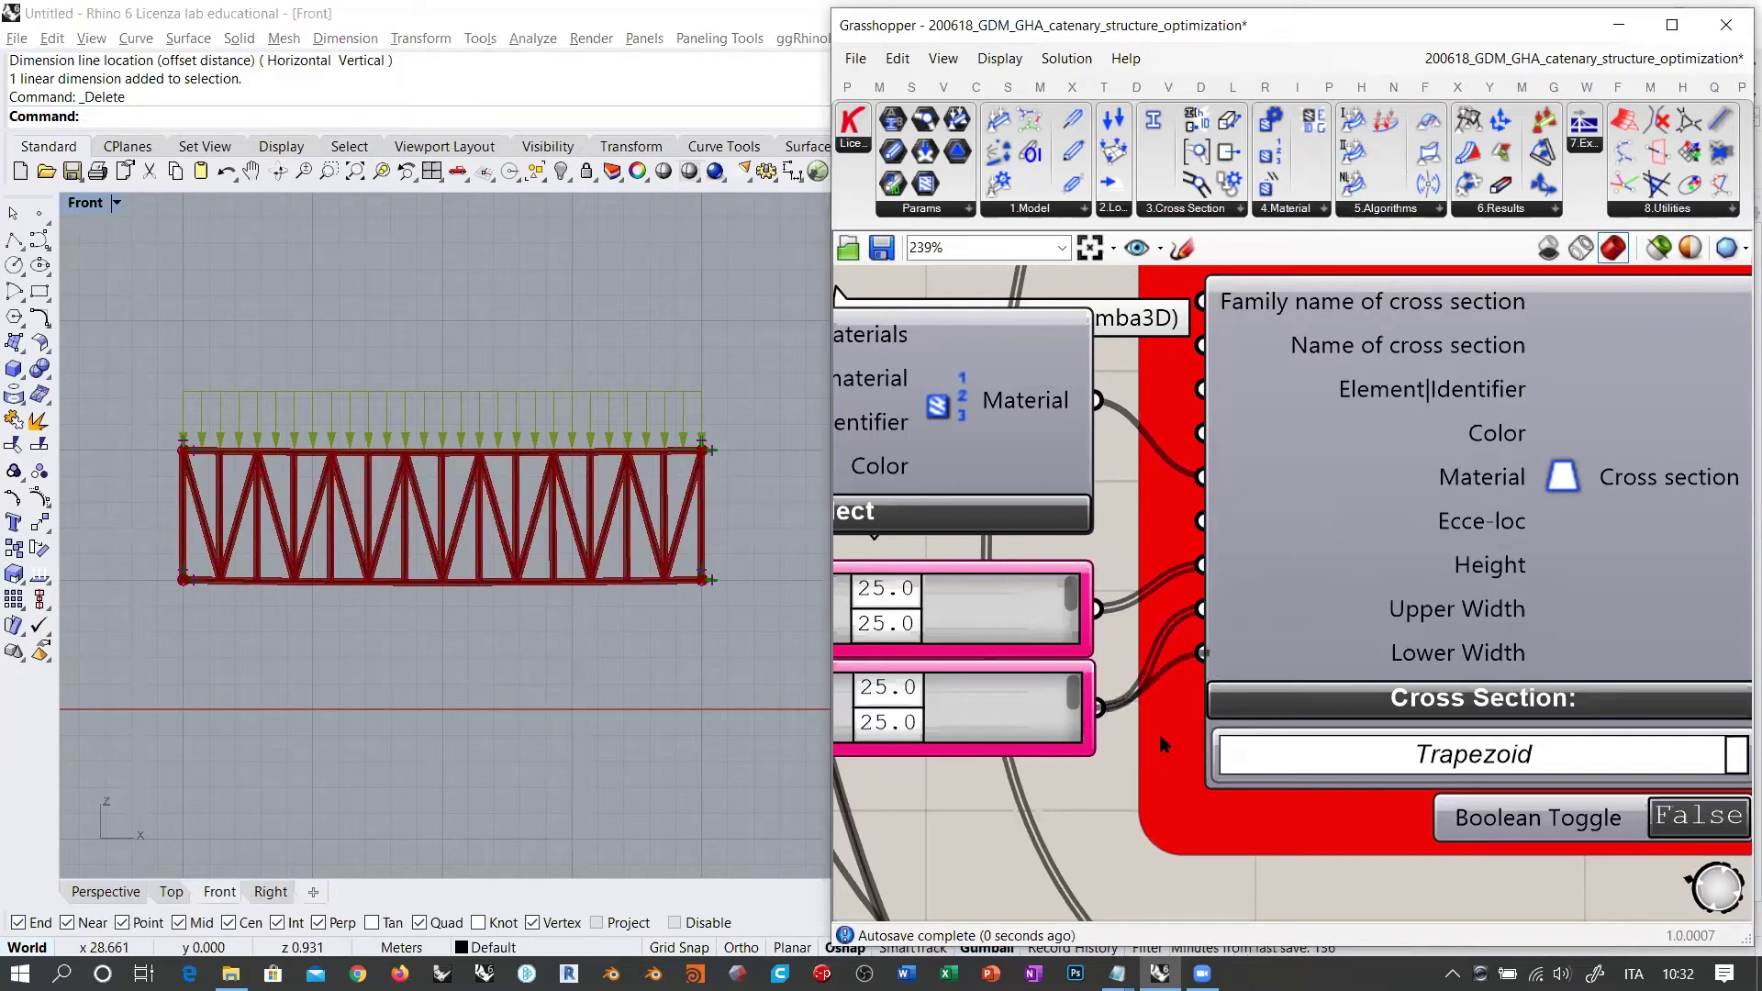
# Step: Inspect the third group's Curve list and the Cross section and Line inputs of its Line to Beam
pyautogui.scroll(-5, 1076, 551)
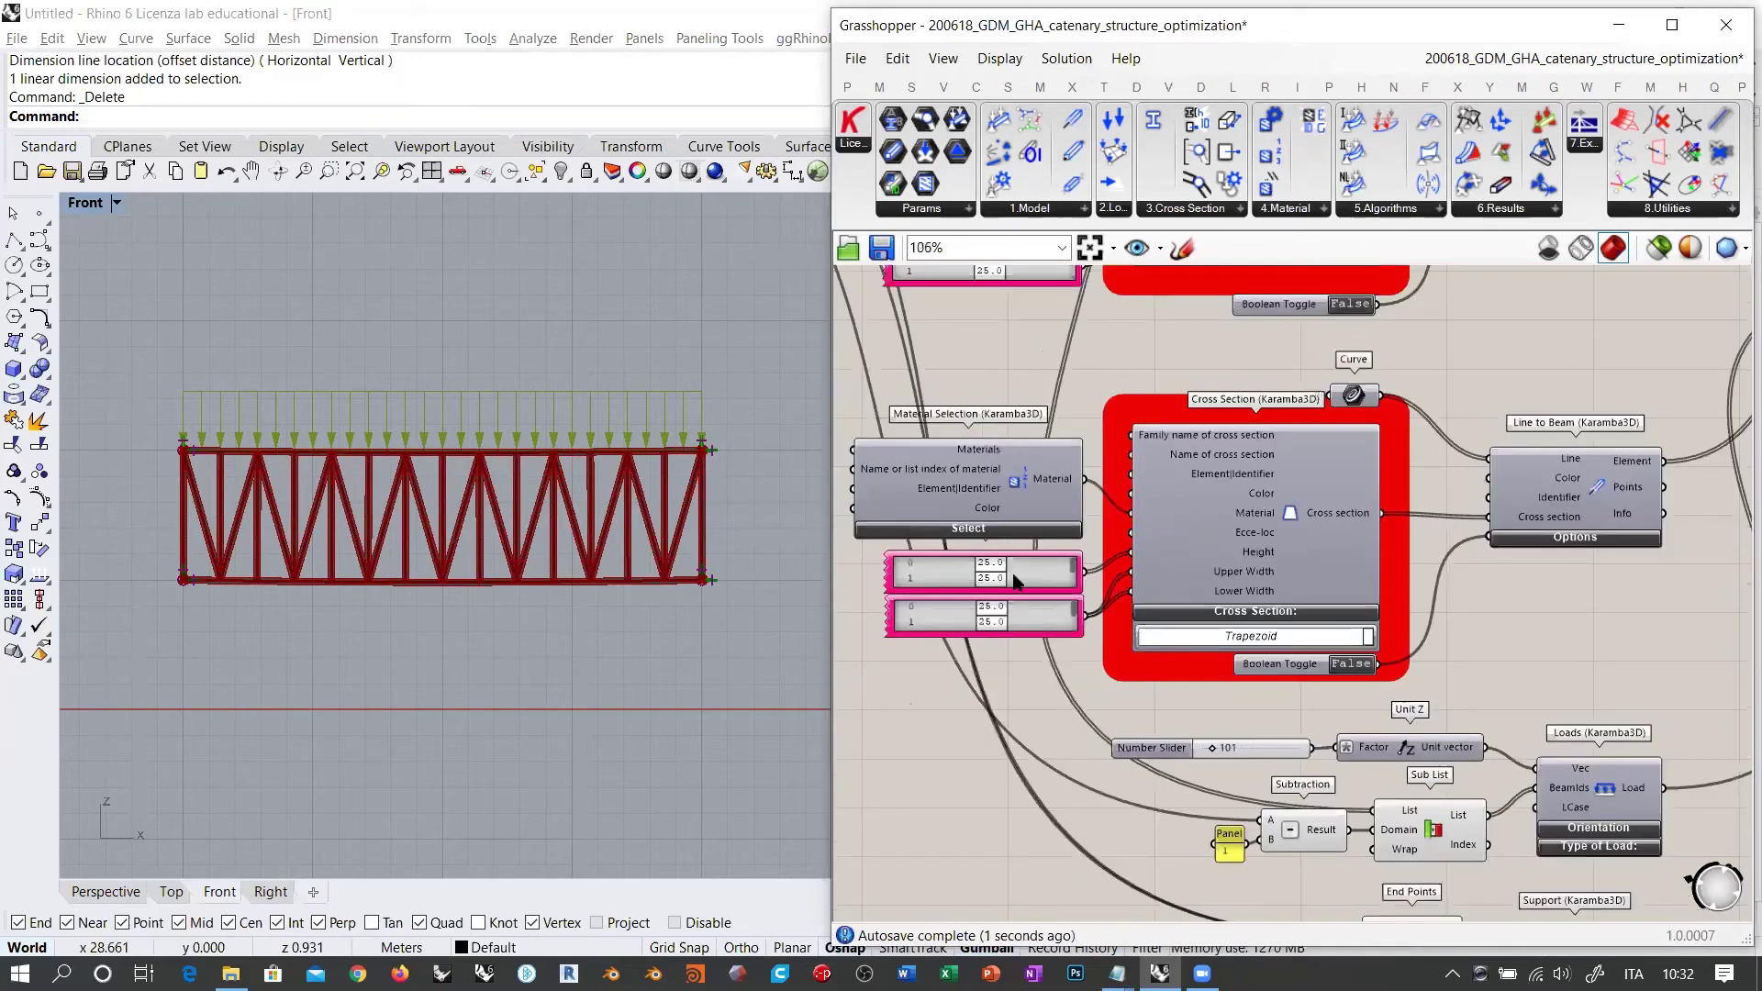
pyautogui.scroll(2, 1008, 576)
pyautogui.moveTo(1074, 592); pyautogui.dragTo(1107, 649, button='right')
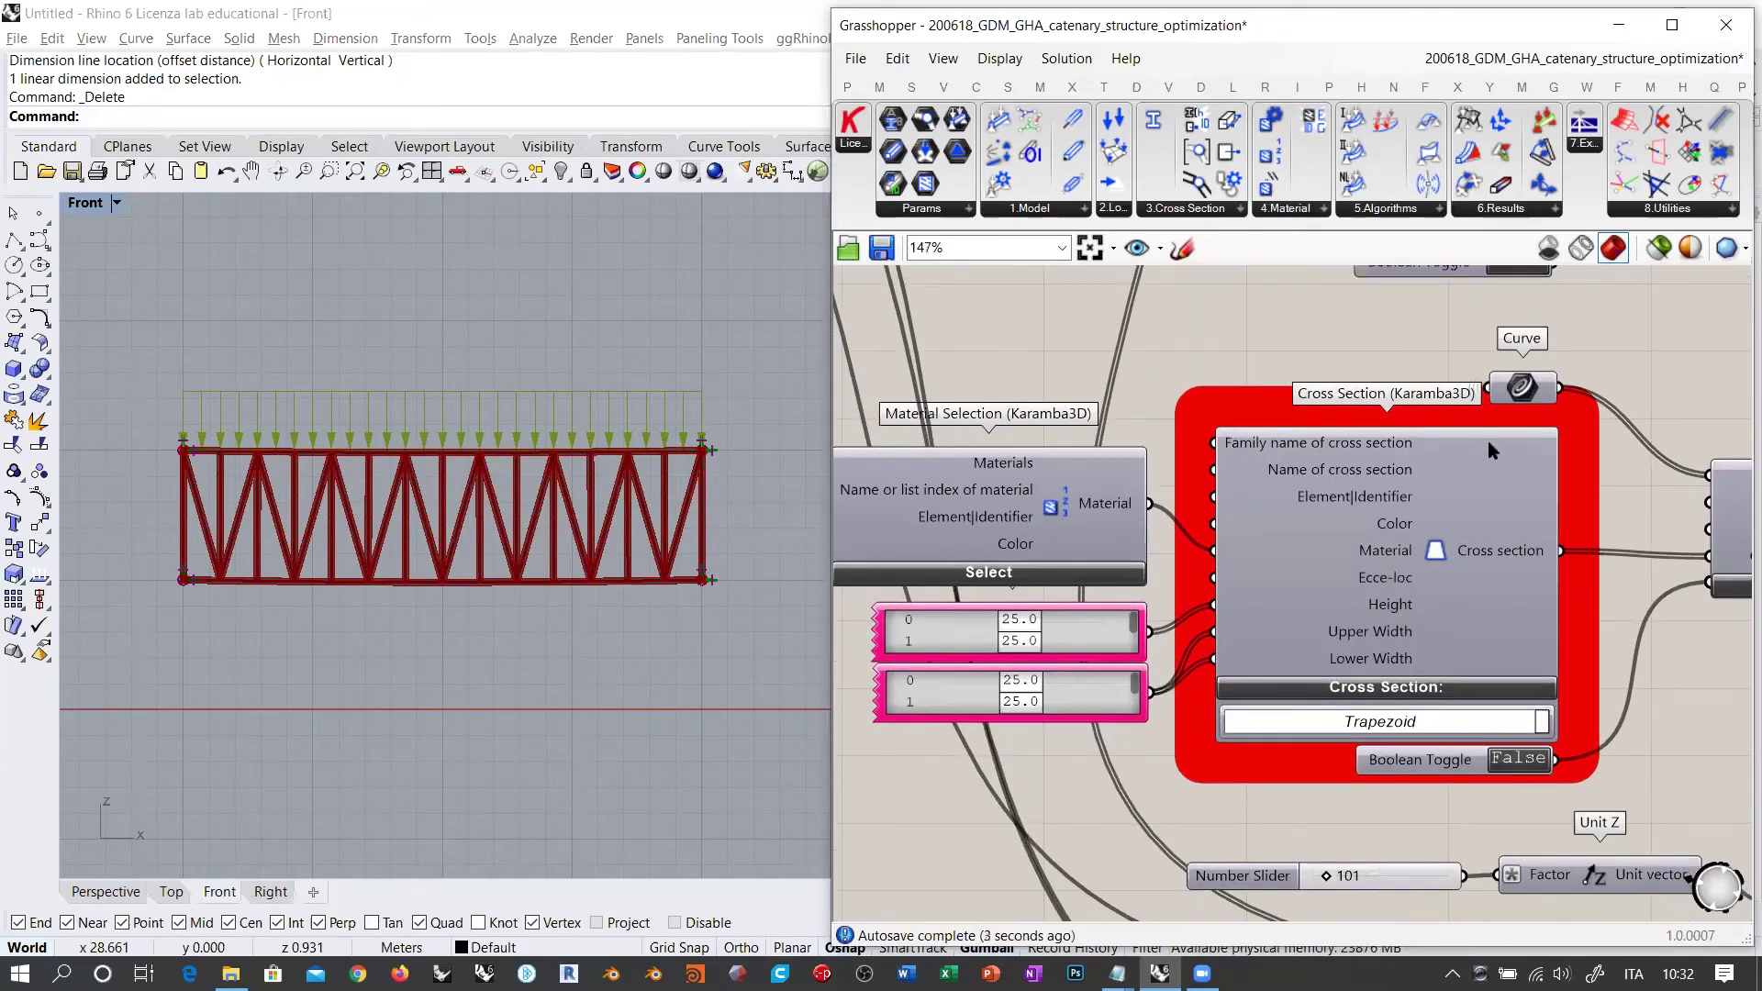
pyautogui.moveTo(1522, 388)
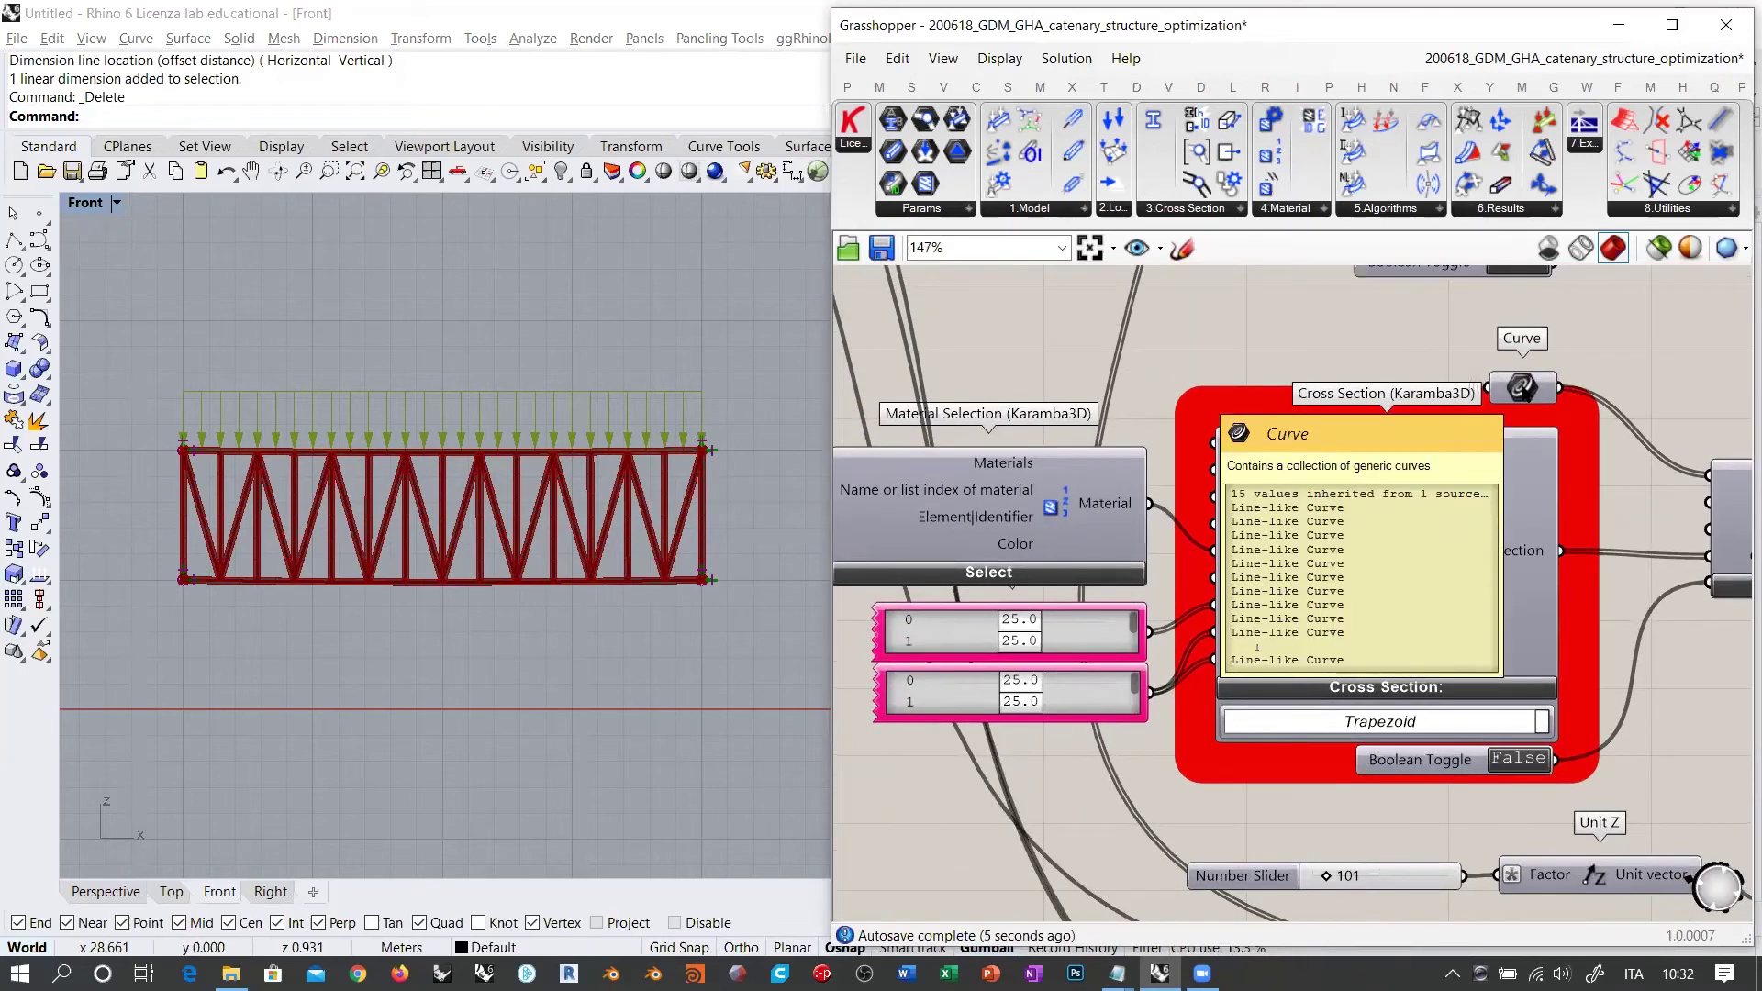
pyautogui.moveTo(1064, 643)
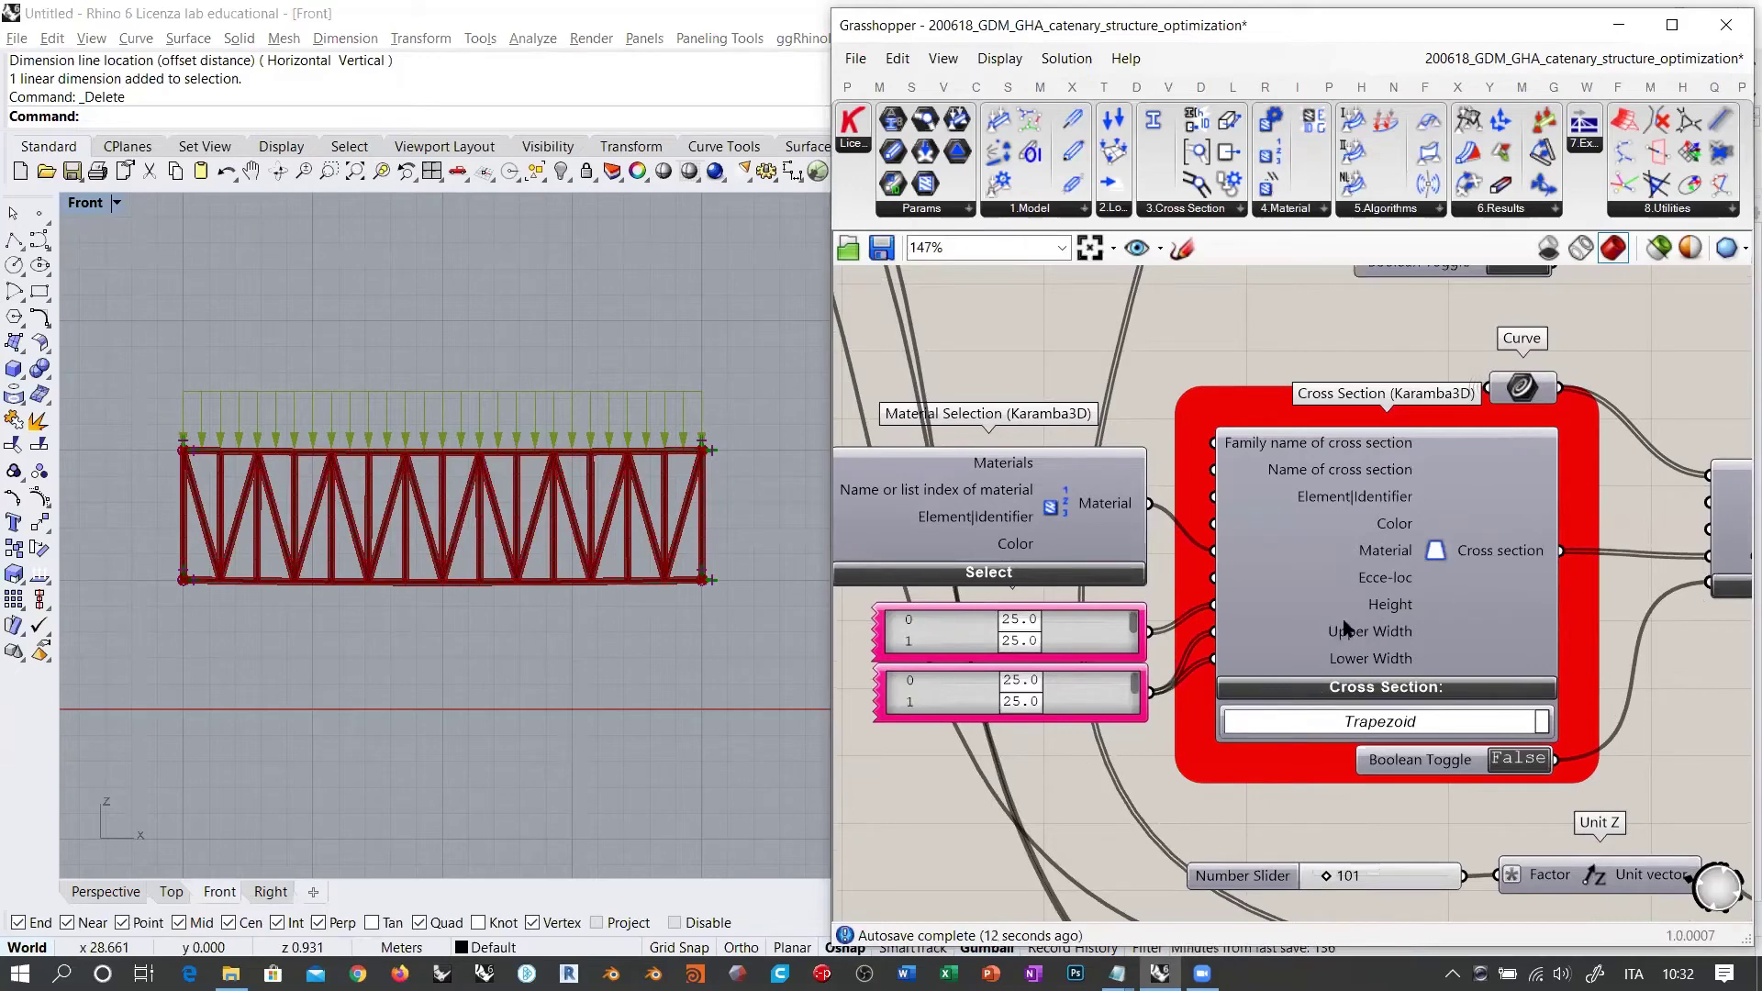
pyautogui.moveTo(1648, 640); pyautogui.dragTo(1524, 628, button='right')
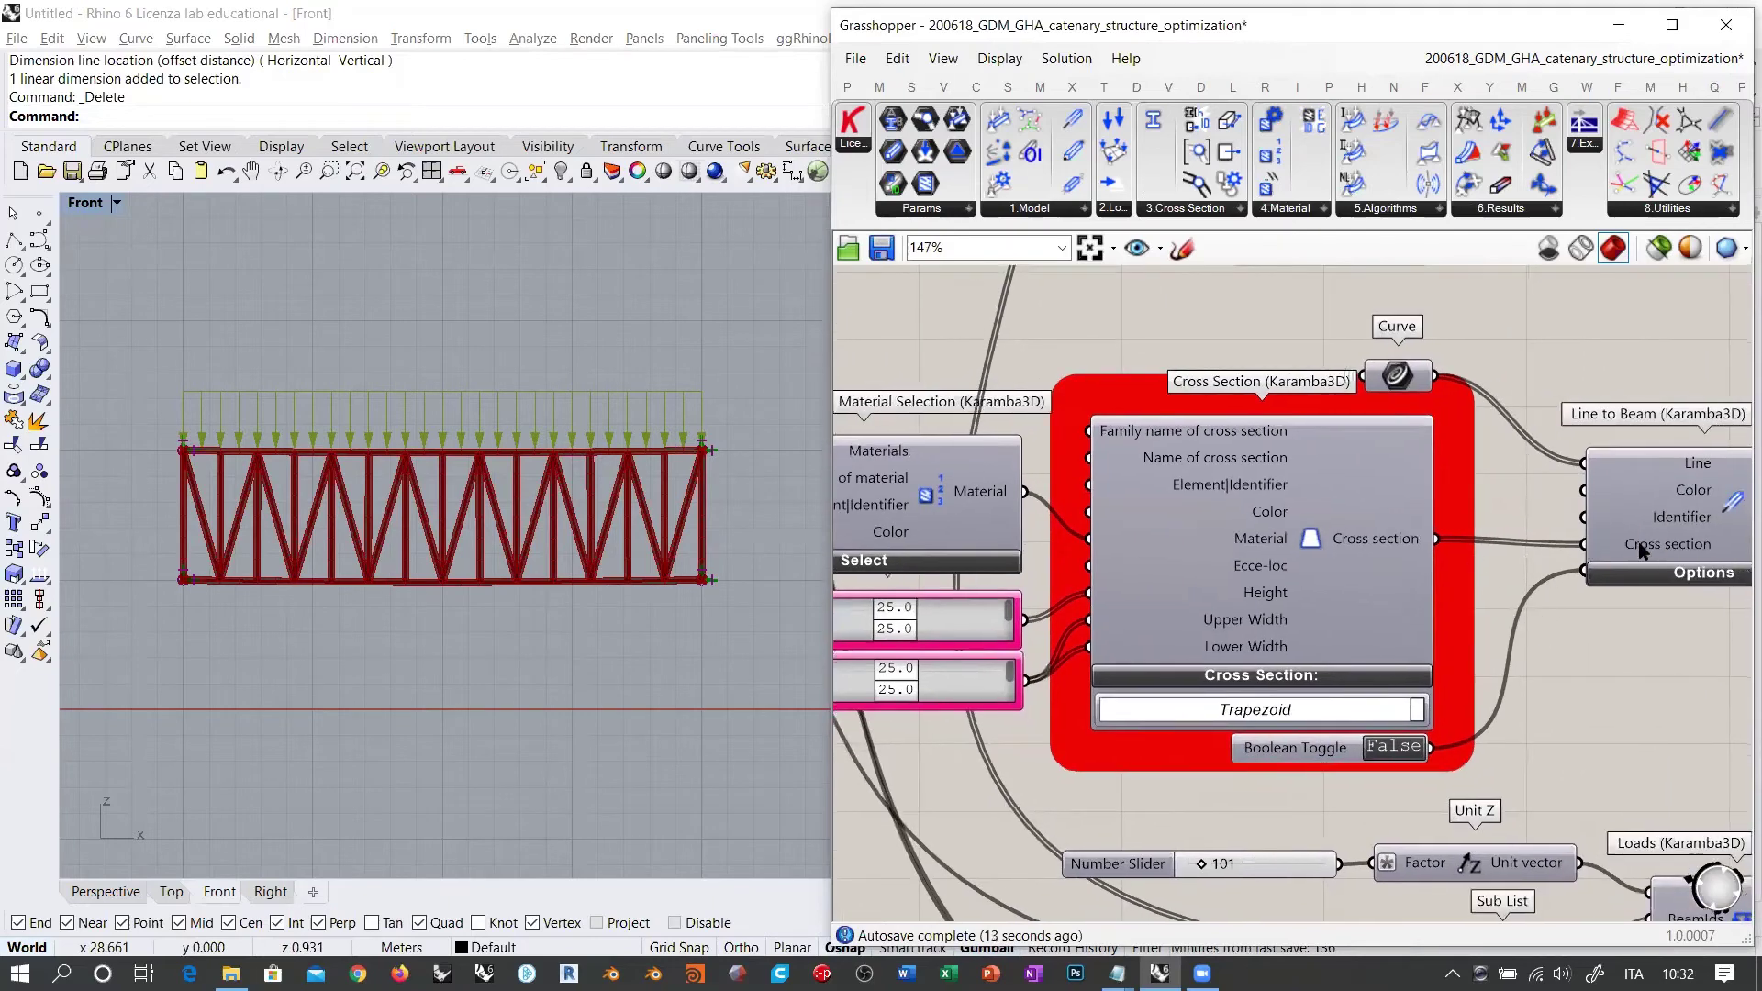
pyautogui.moveTo(1644, 548)
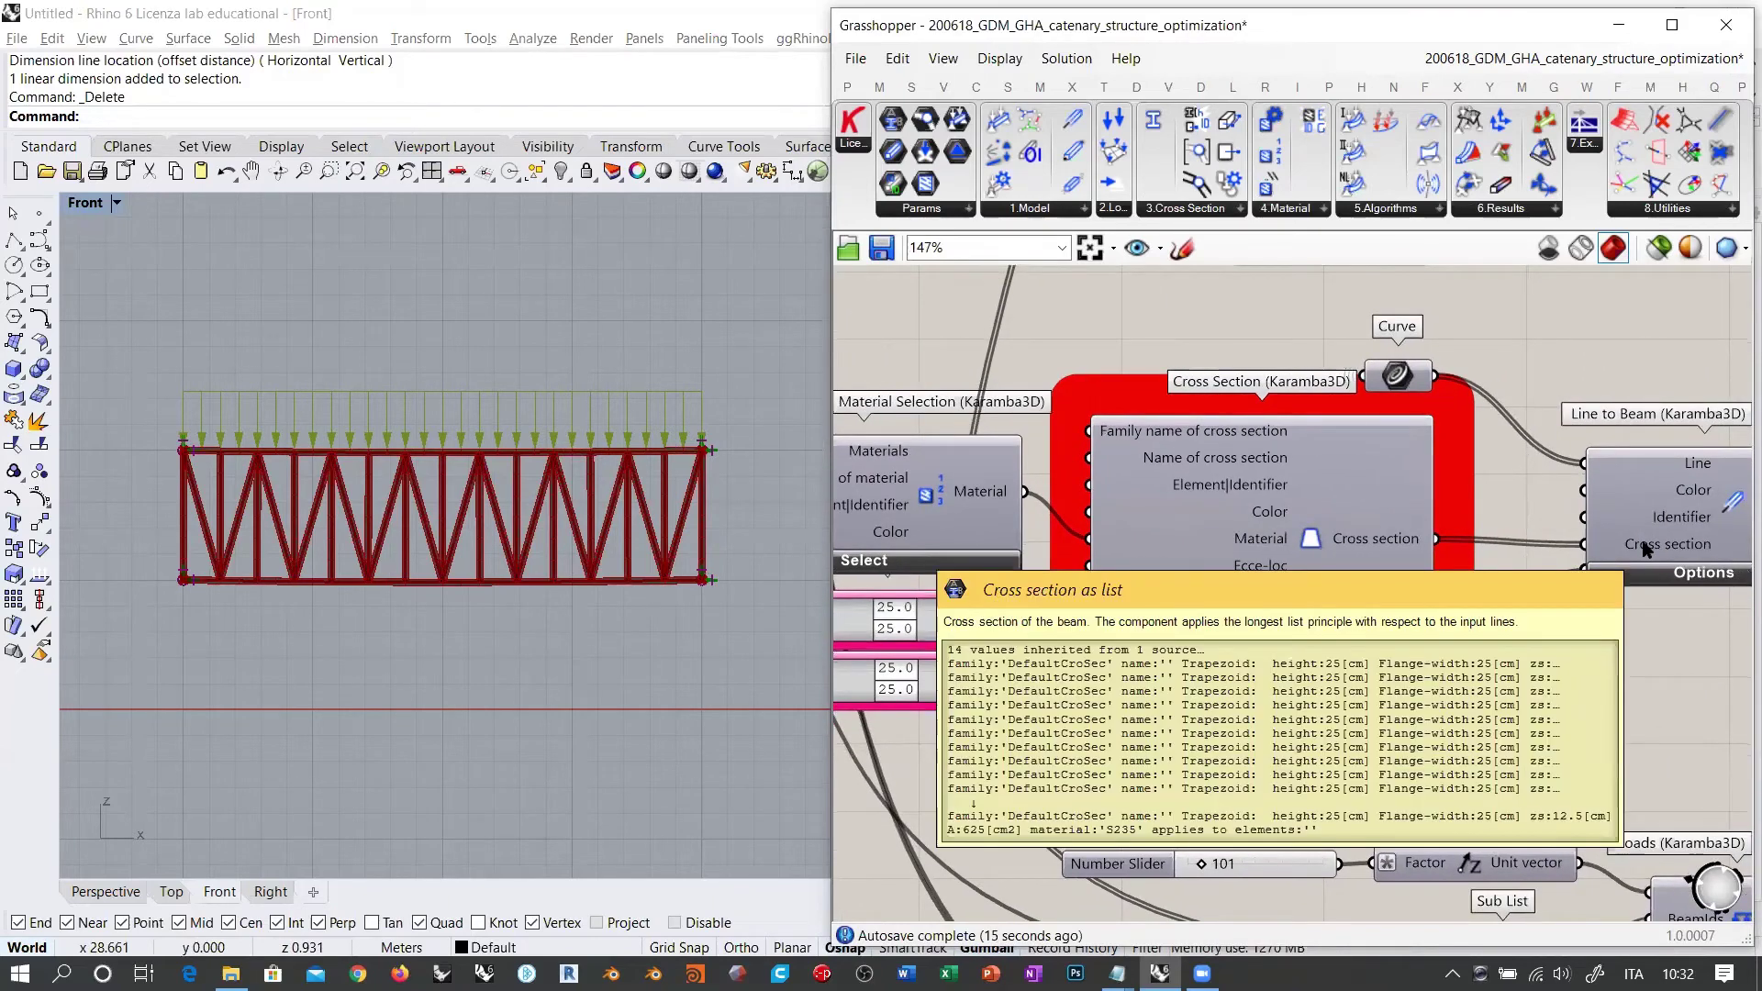
pyautogui.moveTo(1657, 462)
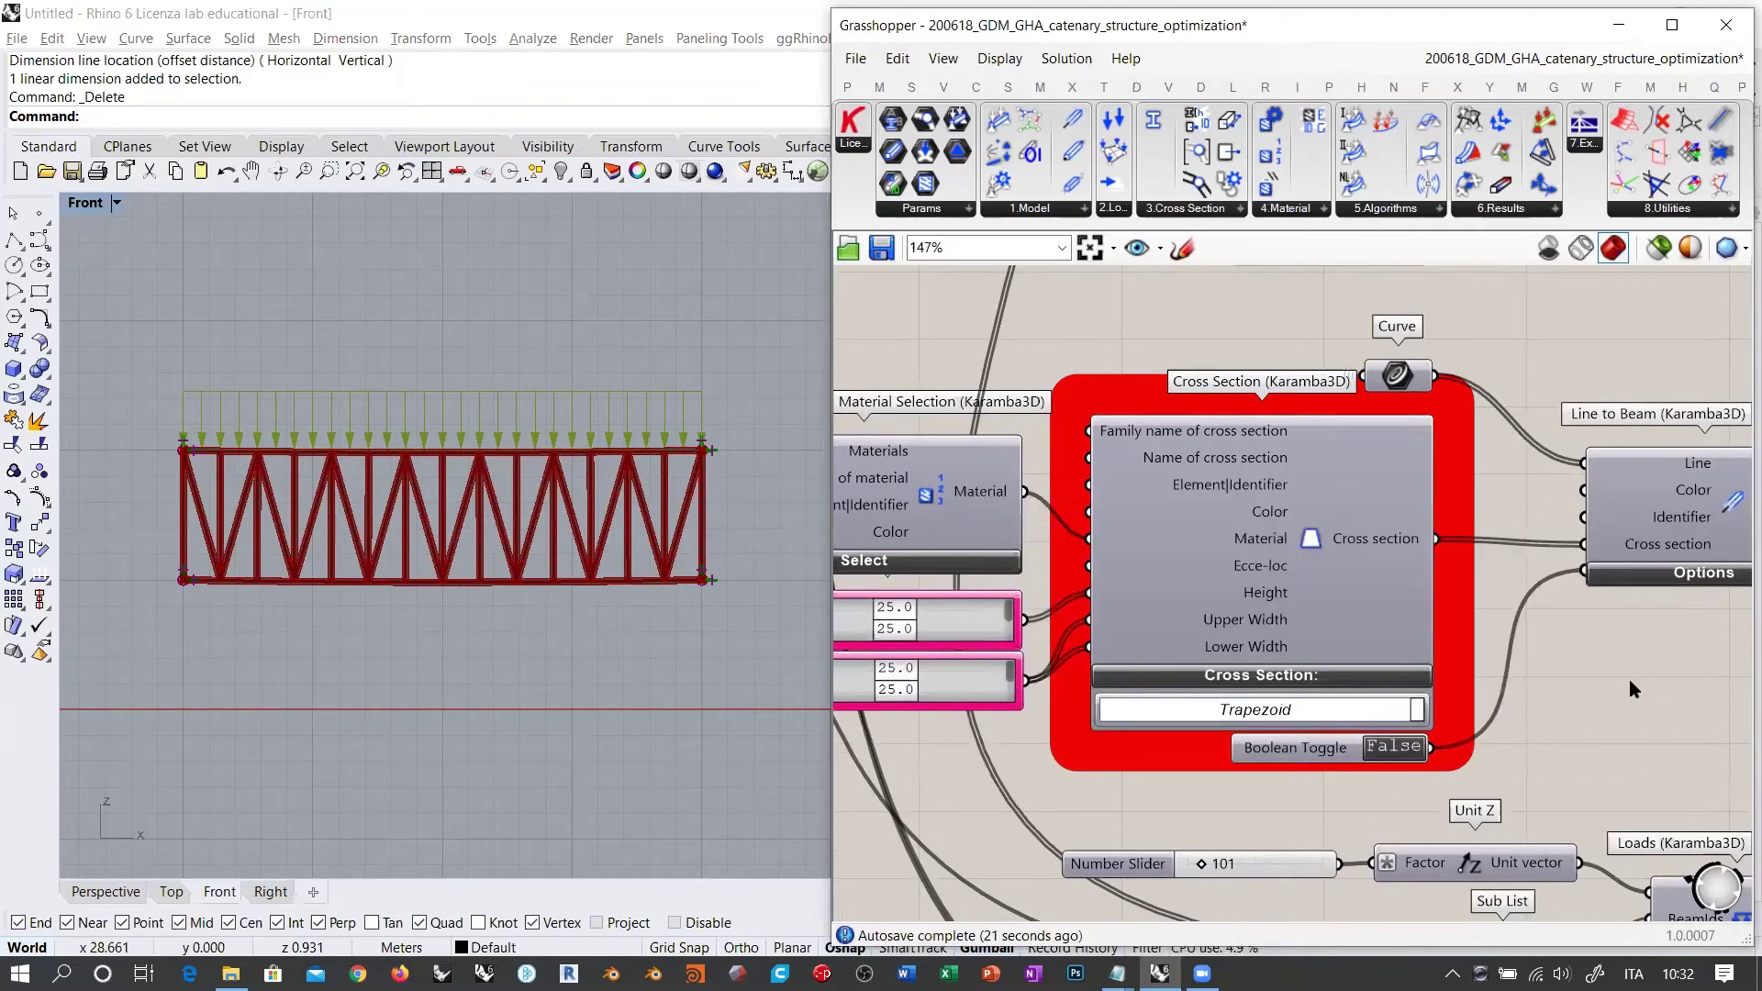
# Step: Set the gene count of the upper Gene Pool feeding the third Cross Section's Height to 15
pyautogui.moveTo(1035, 753); pyautogui.dragTo(1213, 757, button='right')
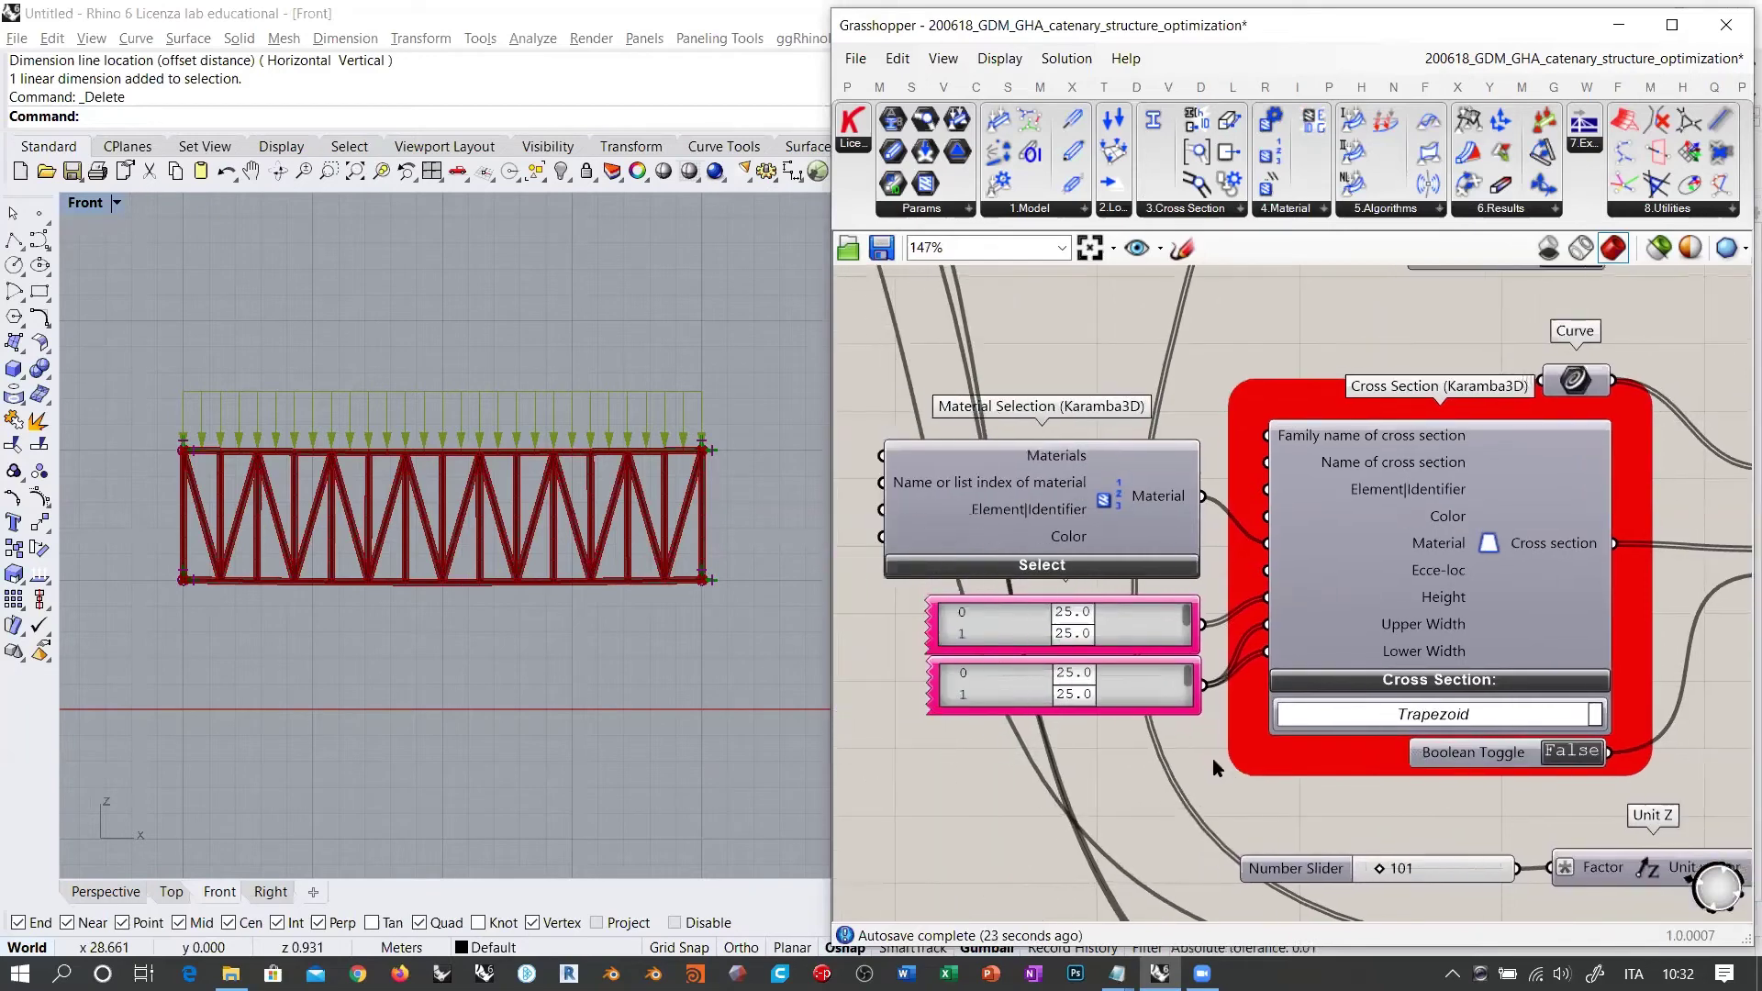
pyautogui.doubleClick(1134, 628)
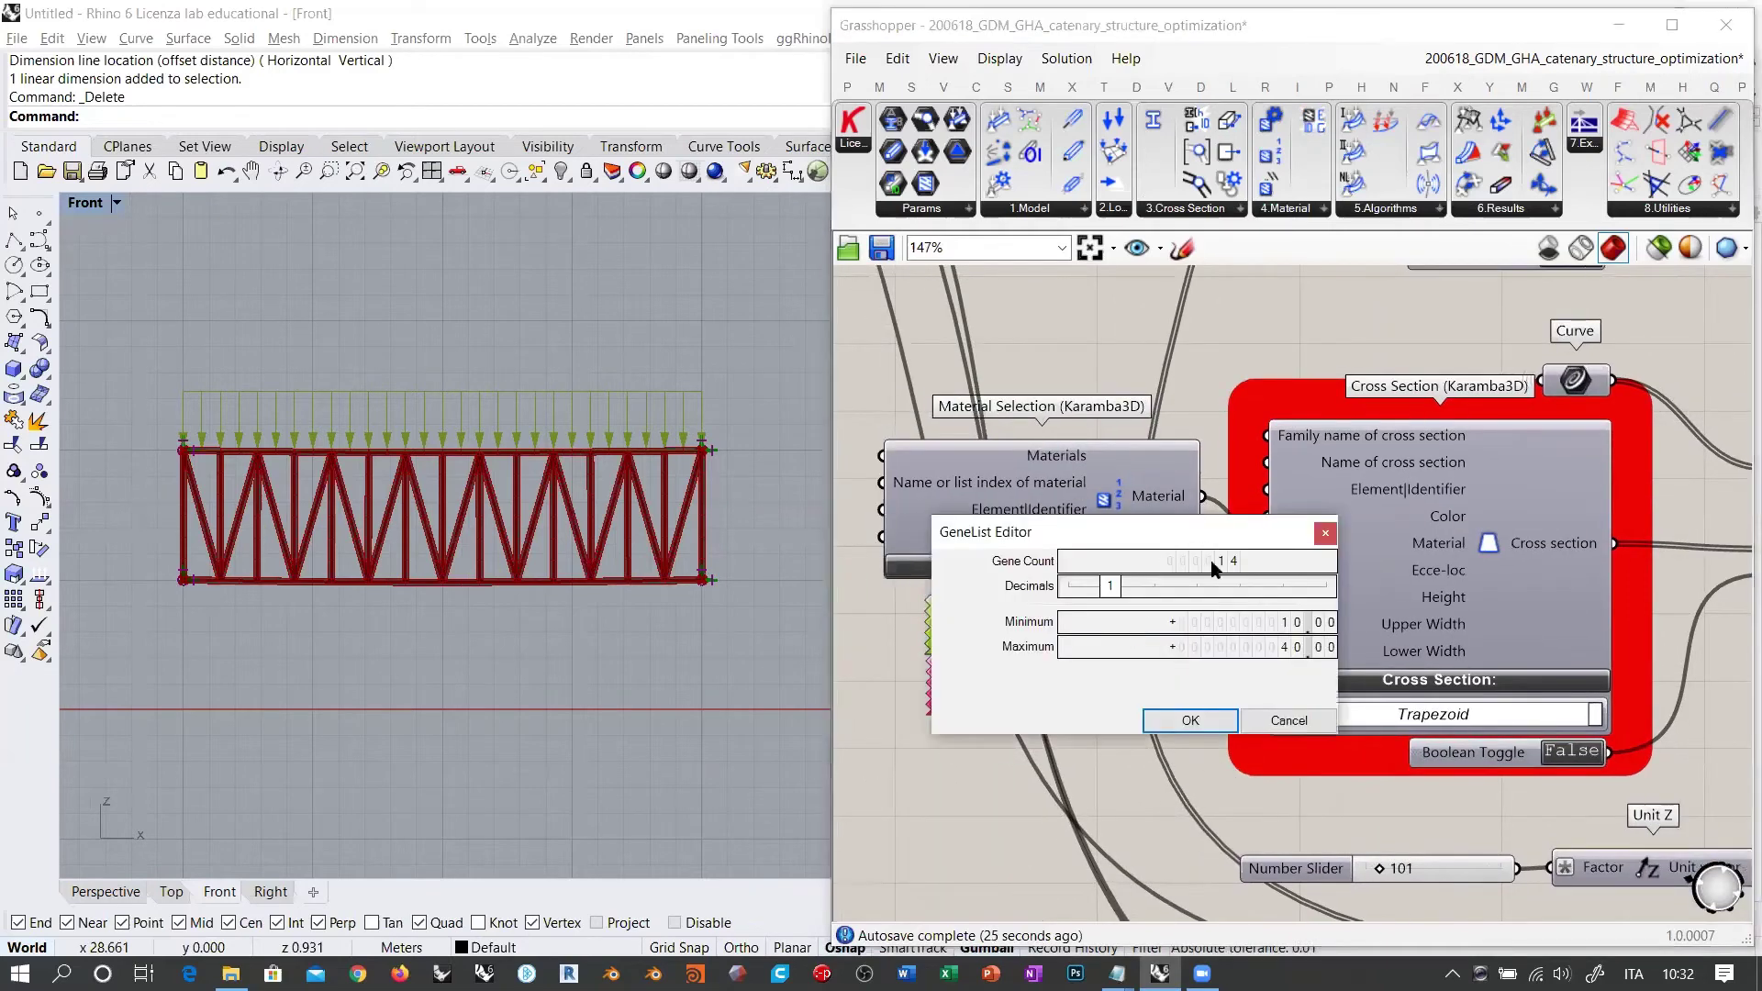
pyautogui.doubleClick(1218, 561)
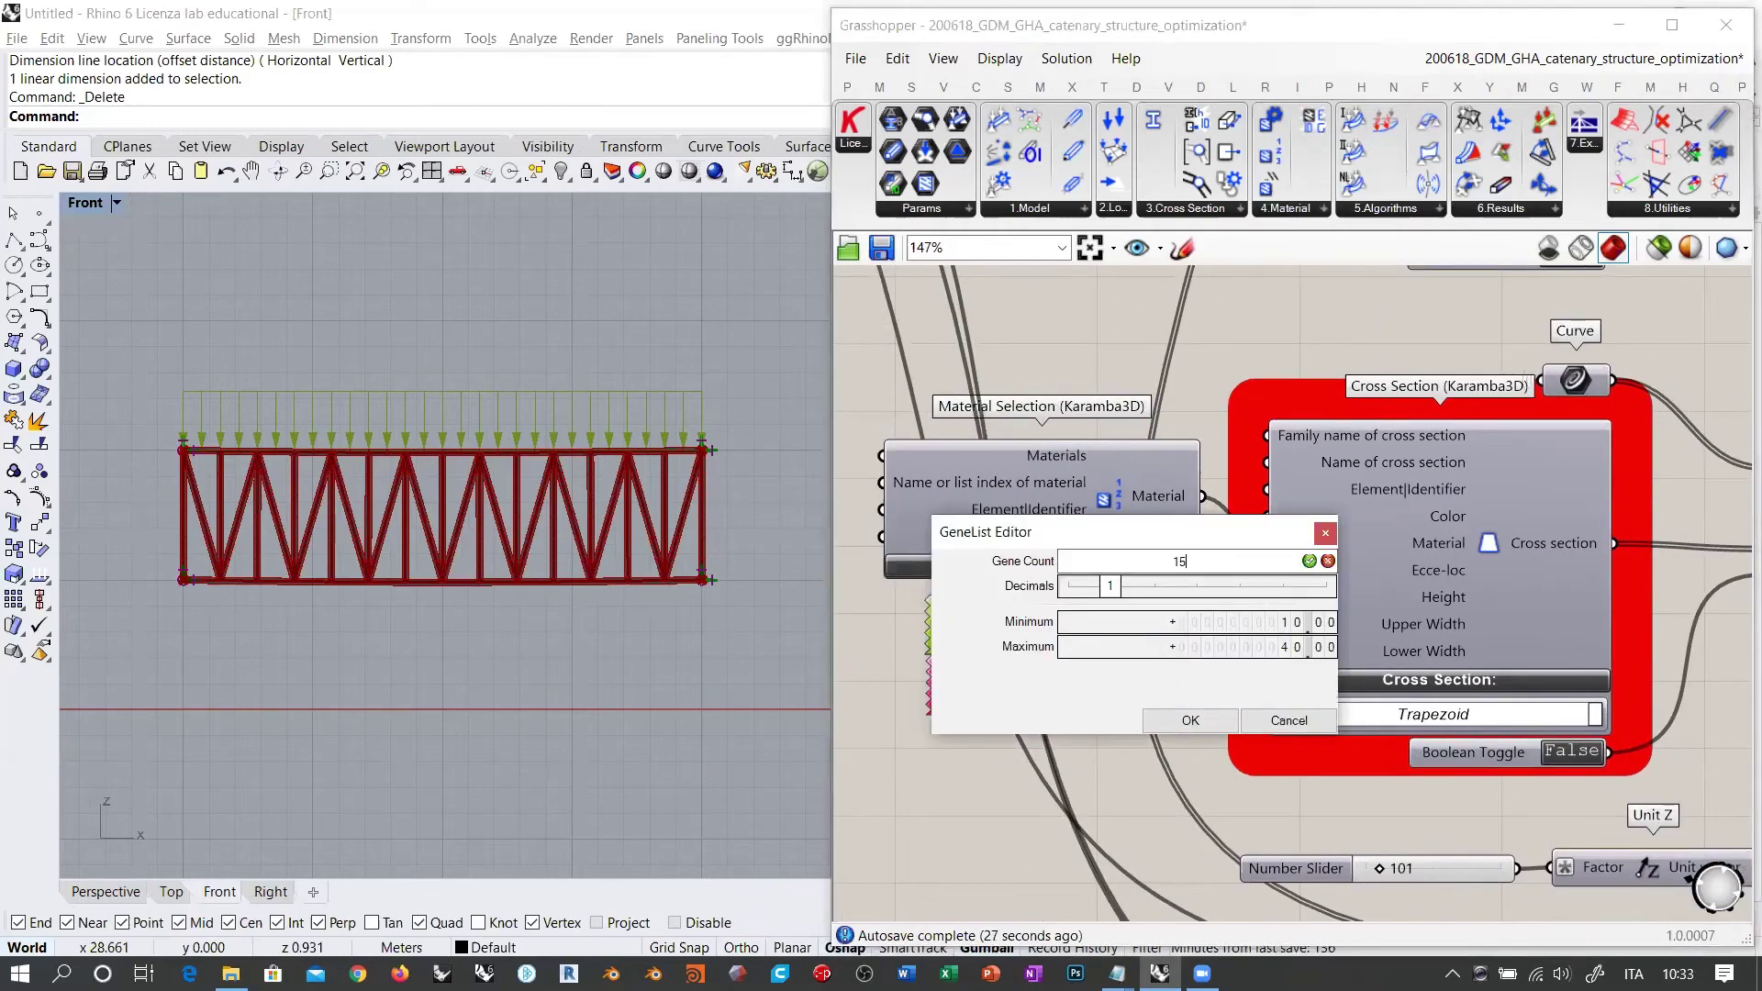
pyautogui.write('15')
pyautogui.press('Return')
pyautogui.click(1187, 717)
# Step: Set the gene count of the lower Gene Pool feeding the third Cross Section's Upper and Lower Width to 15
pyautogui.doubleClick(1104, 677)
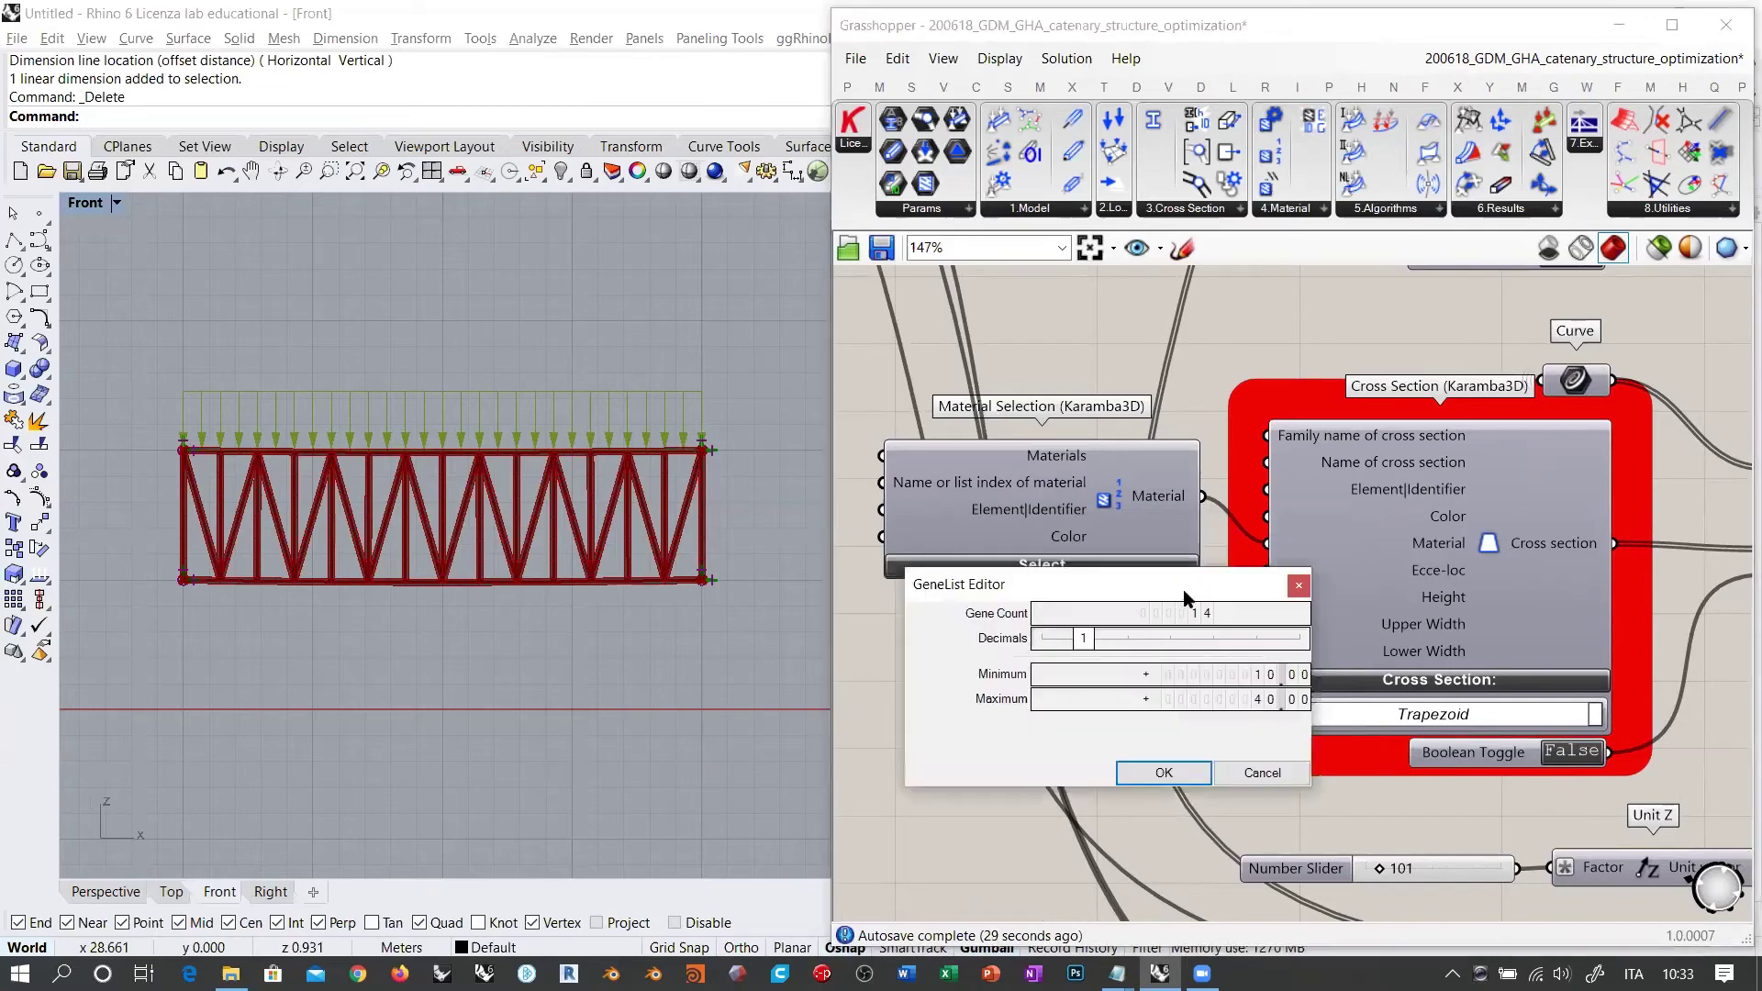
pyautogui.doubleClick(1195, 614)
pyautogui.write('15')
pyautogui.press('Return')
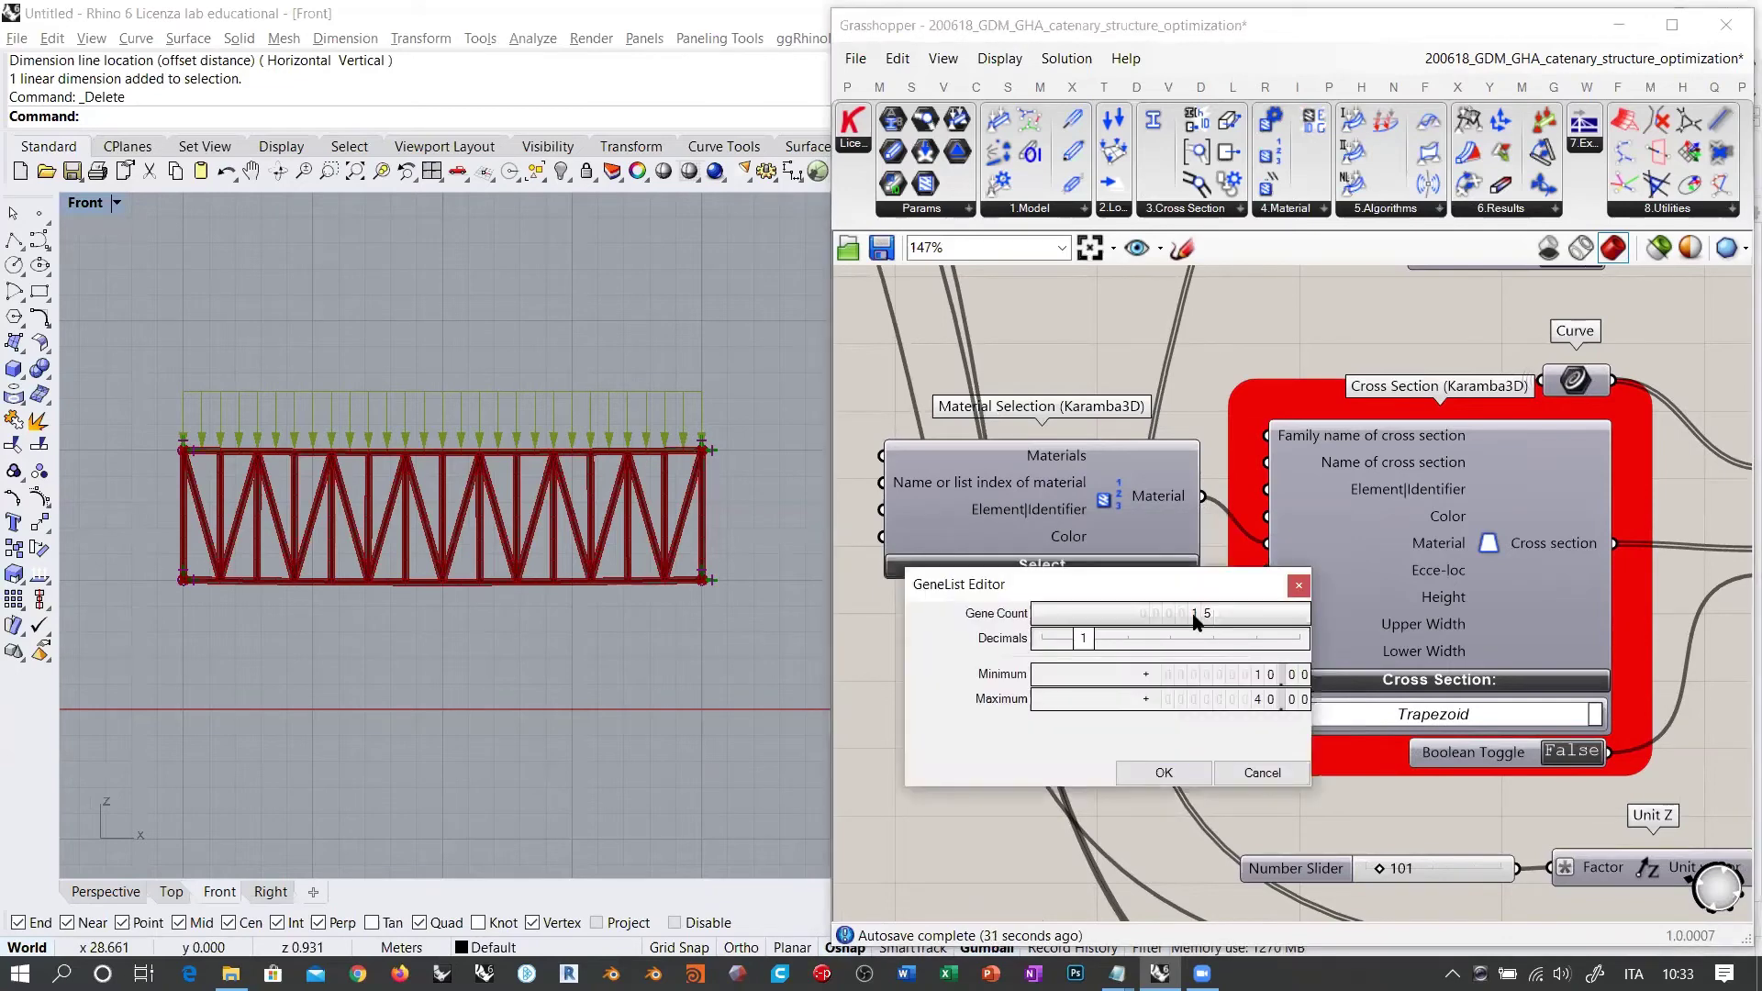
pyautogui.click(1178, 774)
pyautogui.scroll(-6, 1011, 607)
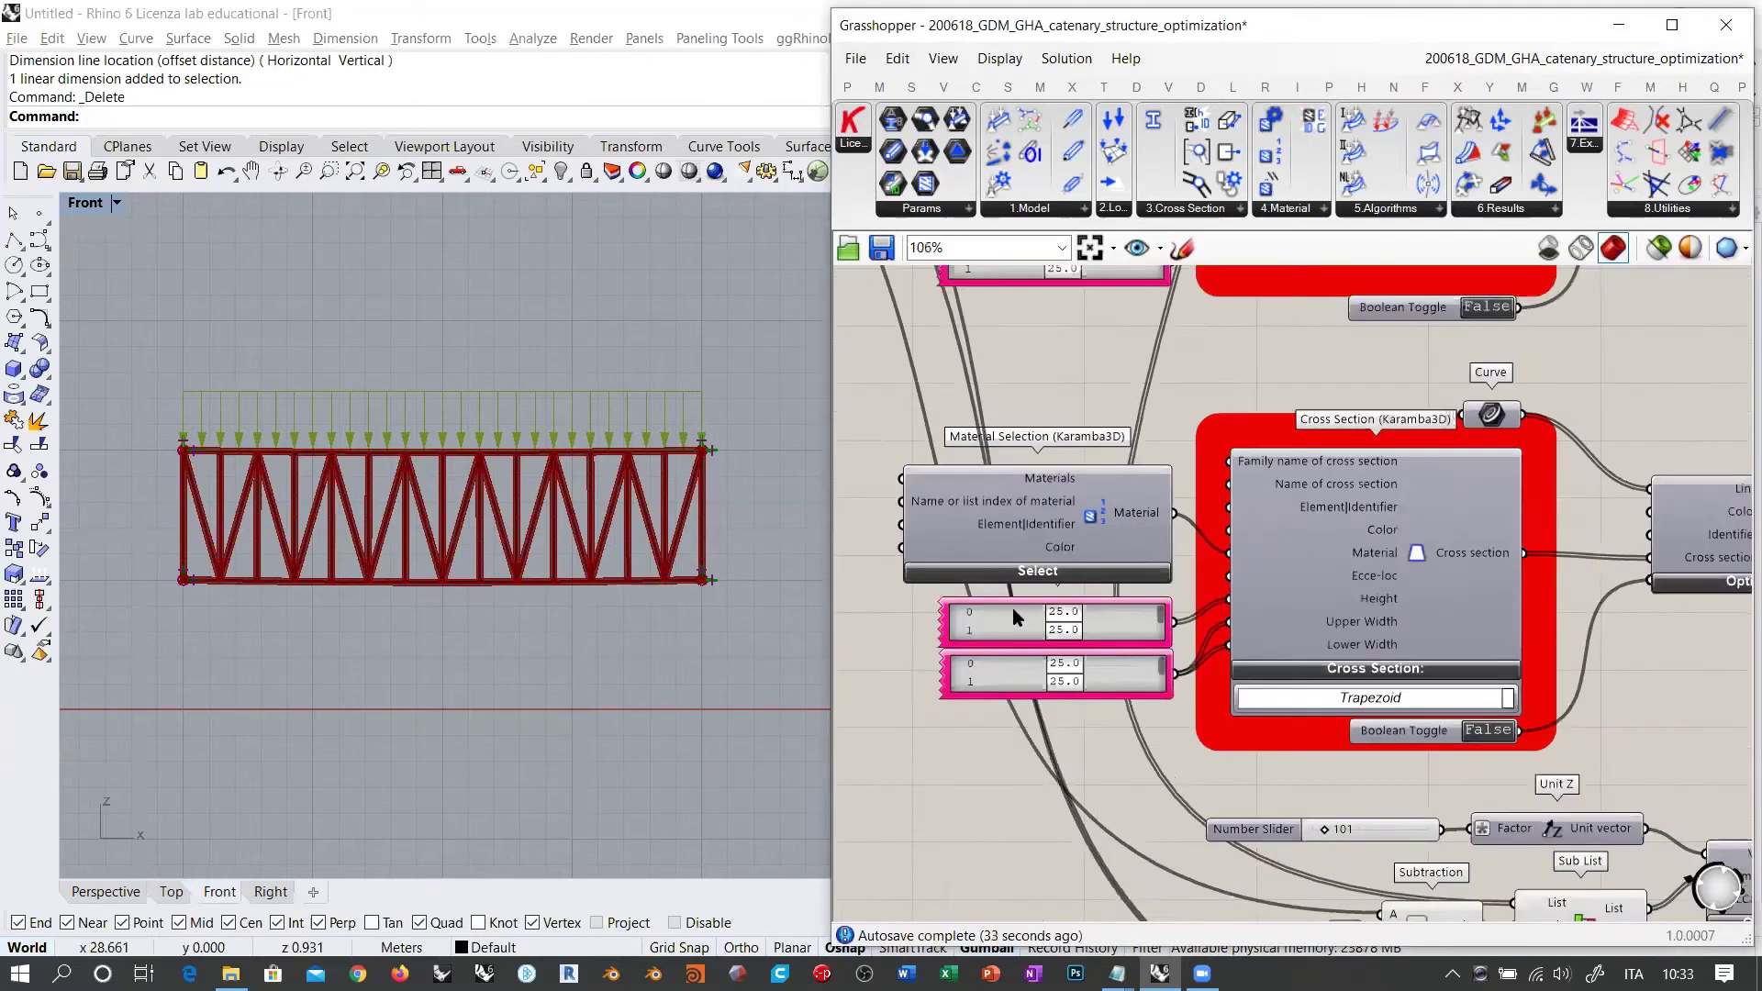
pyautogui.moveTo(1309, 496); pyautogui.dragTo(1271, 653, button='right')
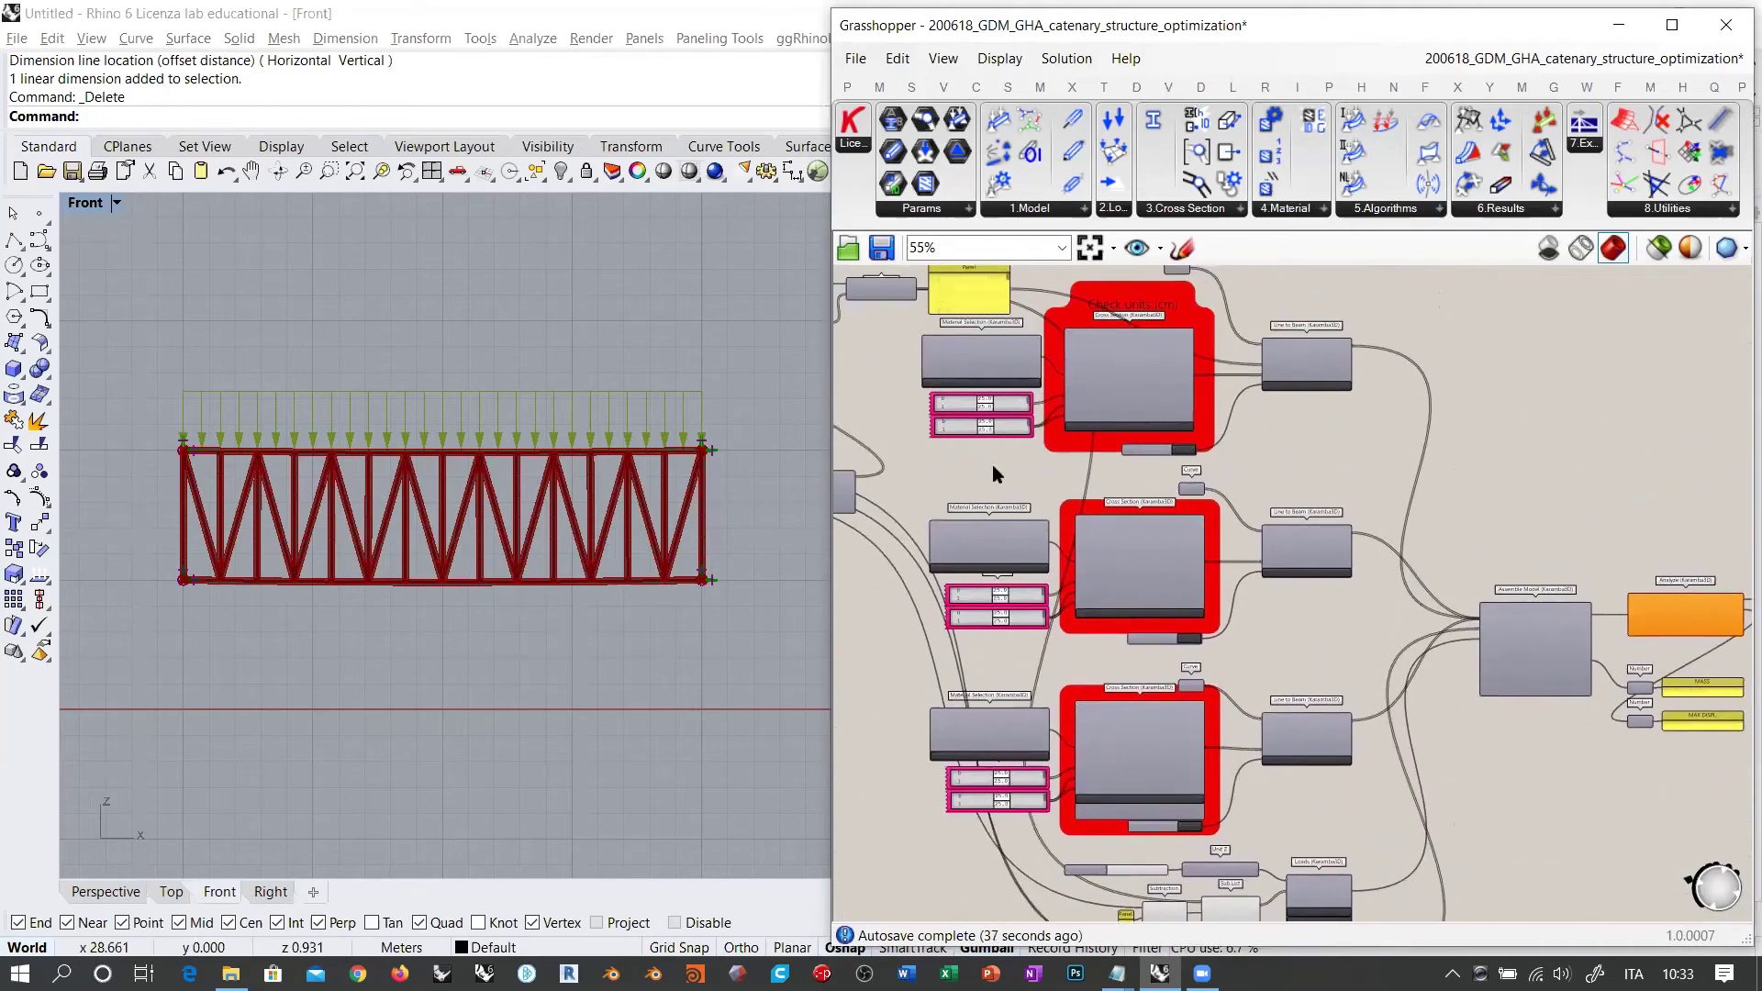
pyautogui.moveTo(993, 468); pyautogui.dragTo(1175, 493, button='right')
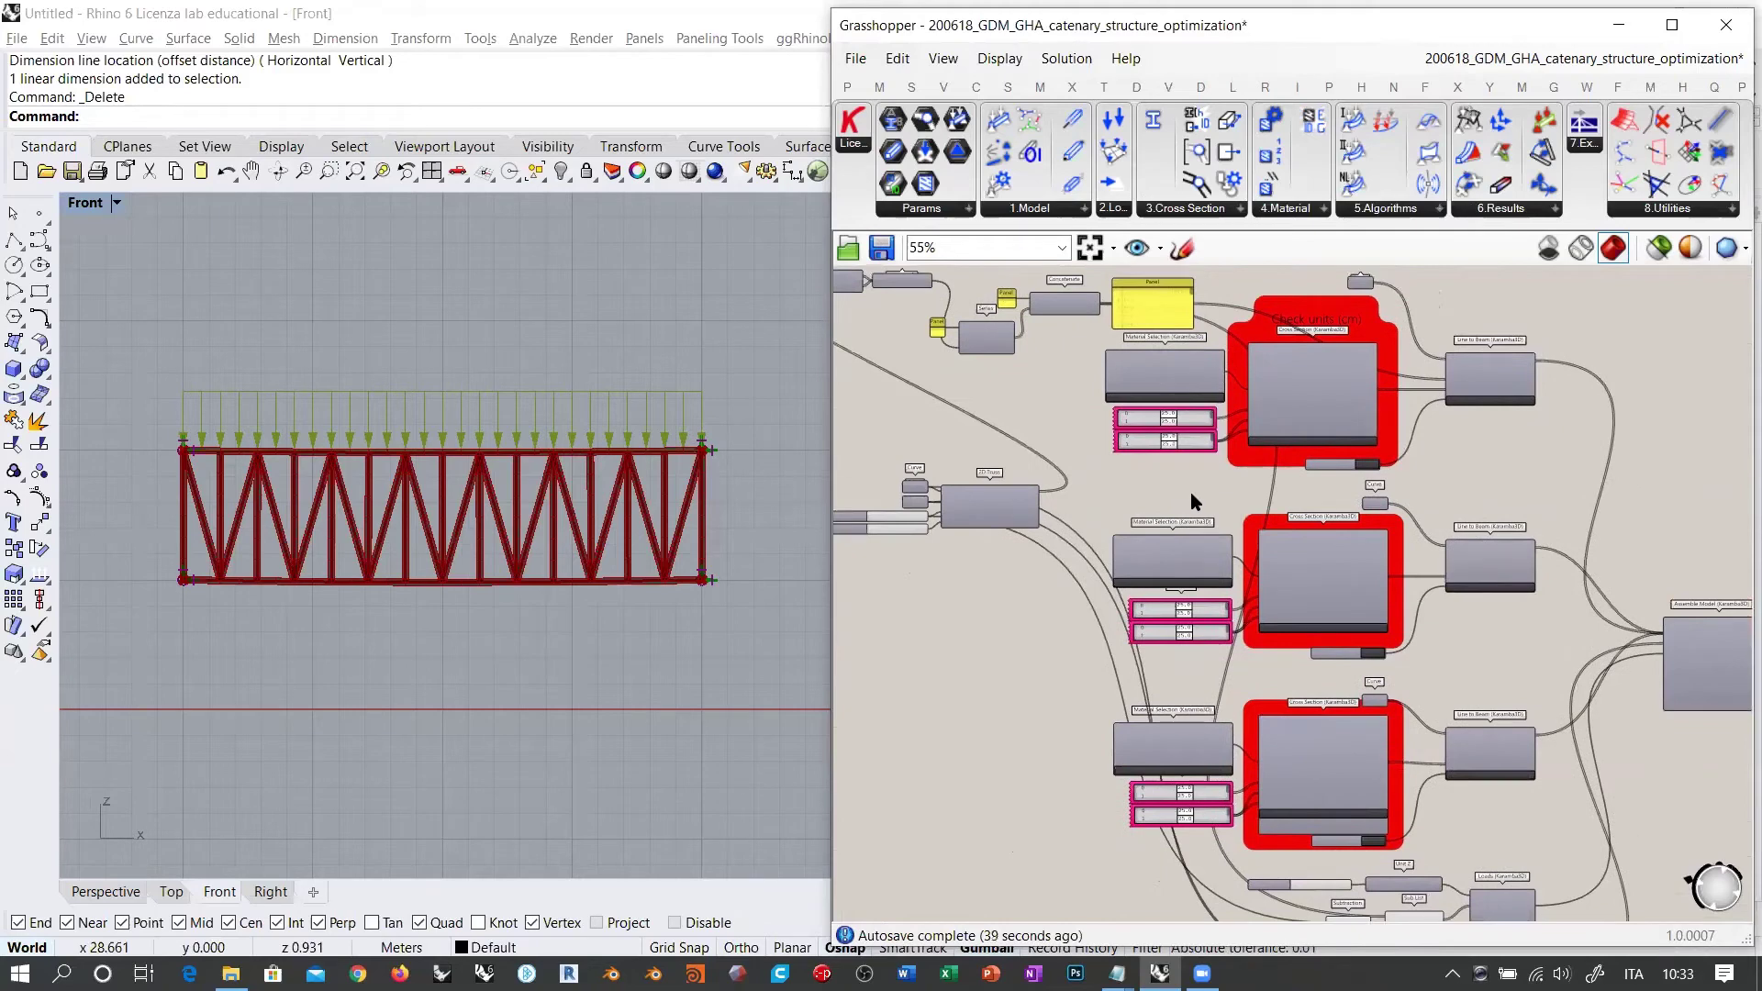
# Step: Set the 2D Truss's Truss Toggle slider to 2 and inspect the truss's diagonals in the Front view
pyautogui.scroll(8, 1030, 612)
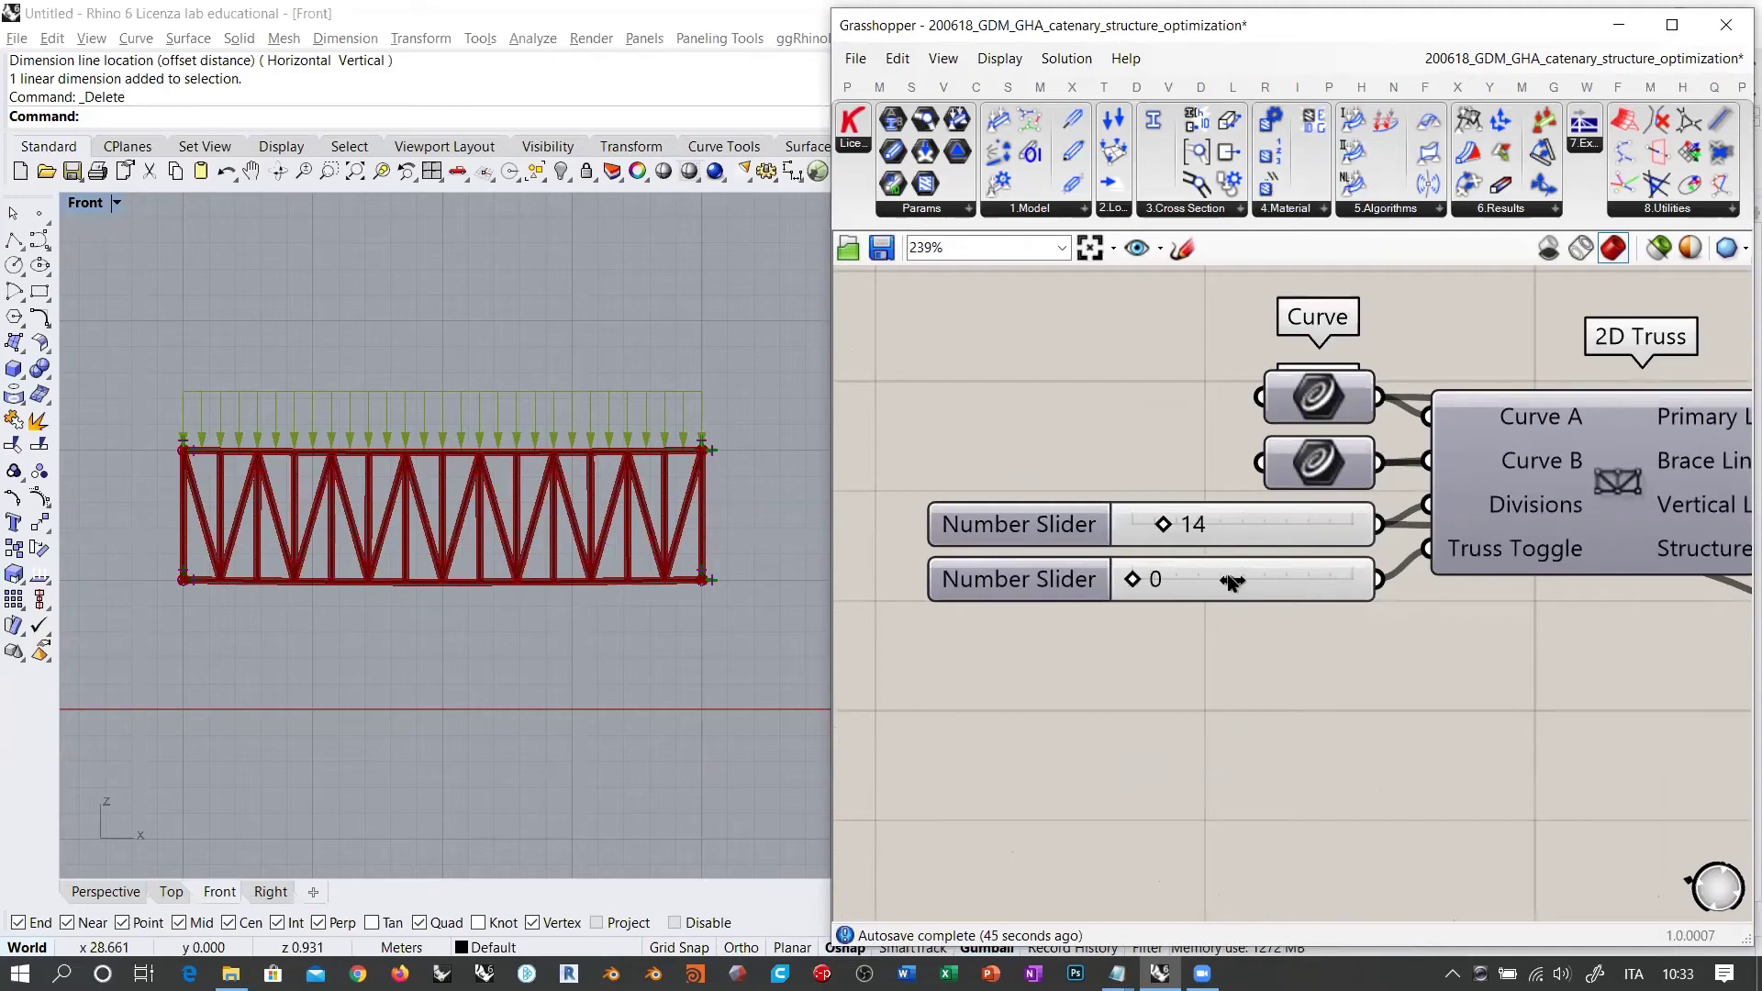
pyautogui.moveTo(1232, 581); pyautogui.dragTo(1352, 582)
pyautogui.scroll(8, 487, 456)
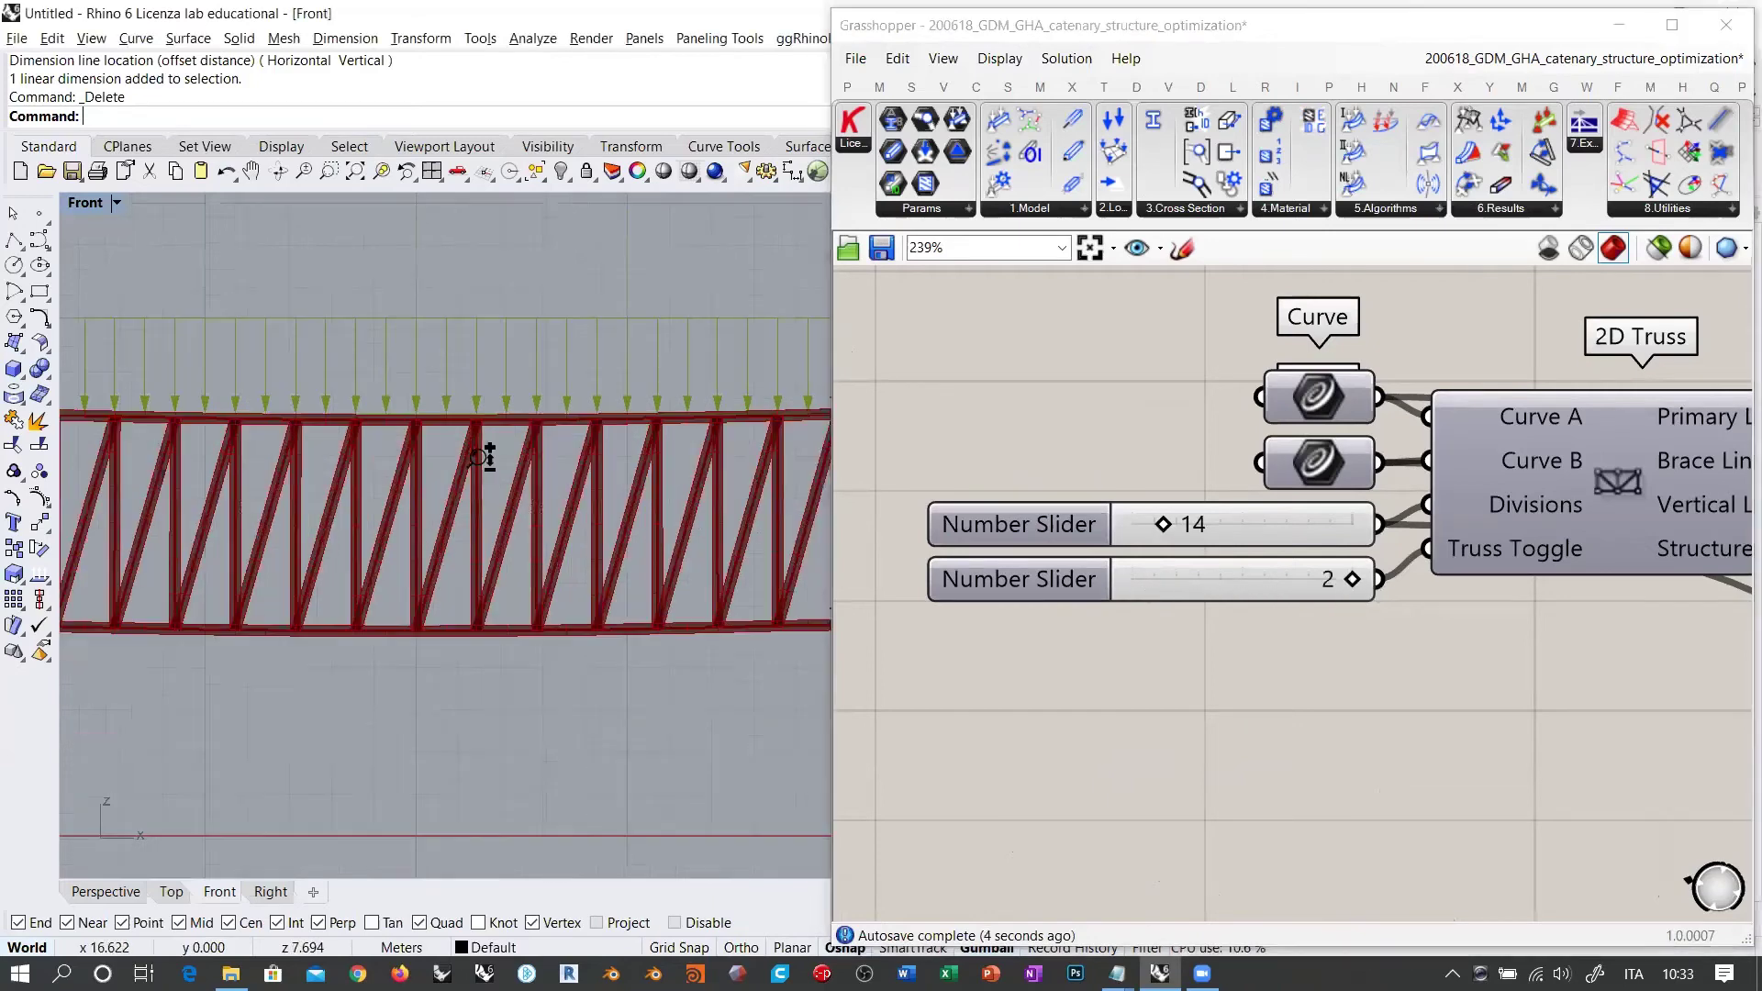
pyautogui.scroll(3, 476, 480)
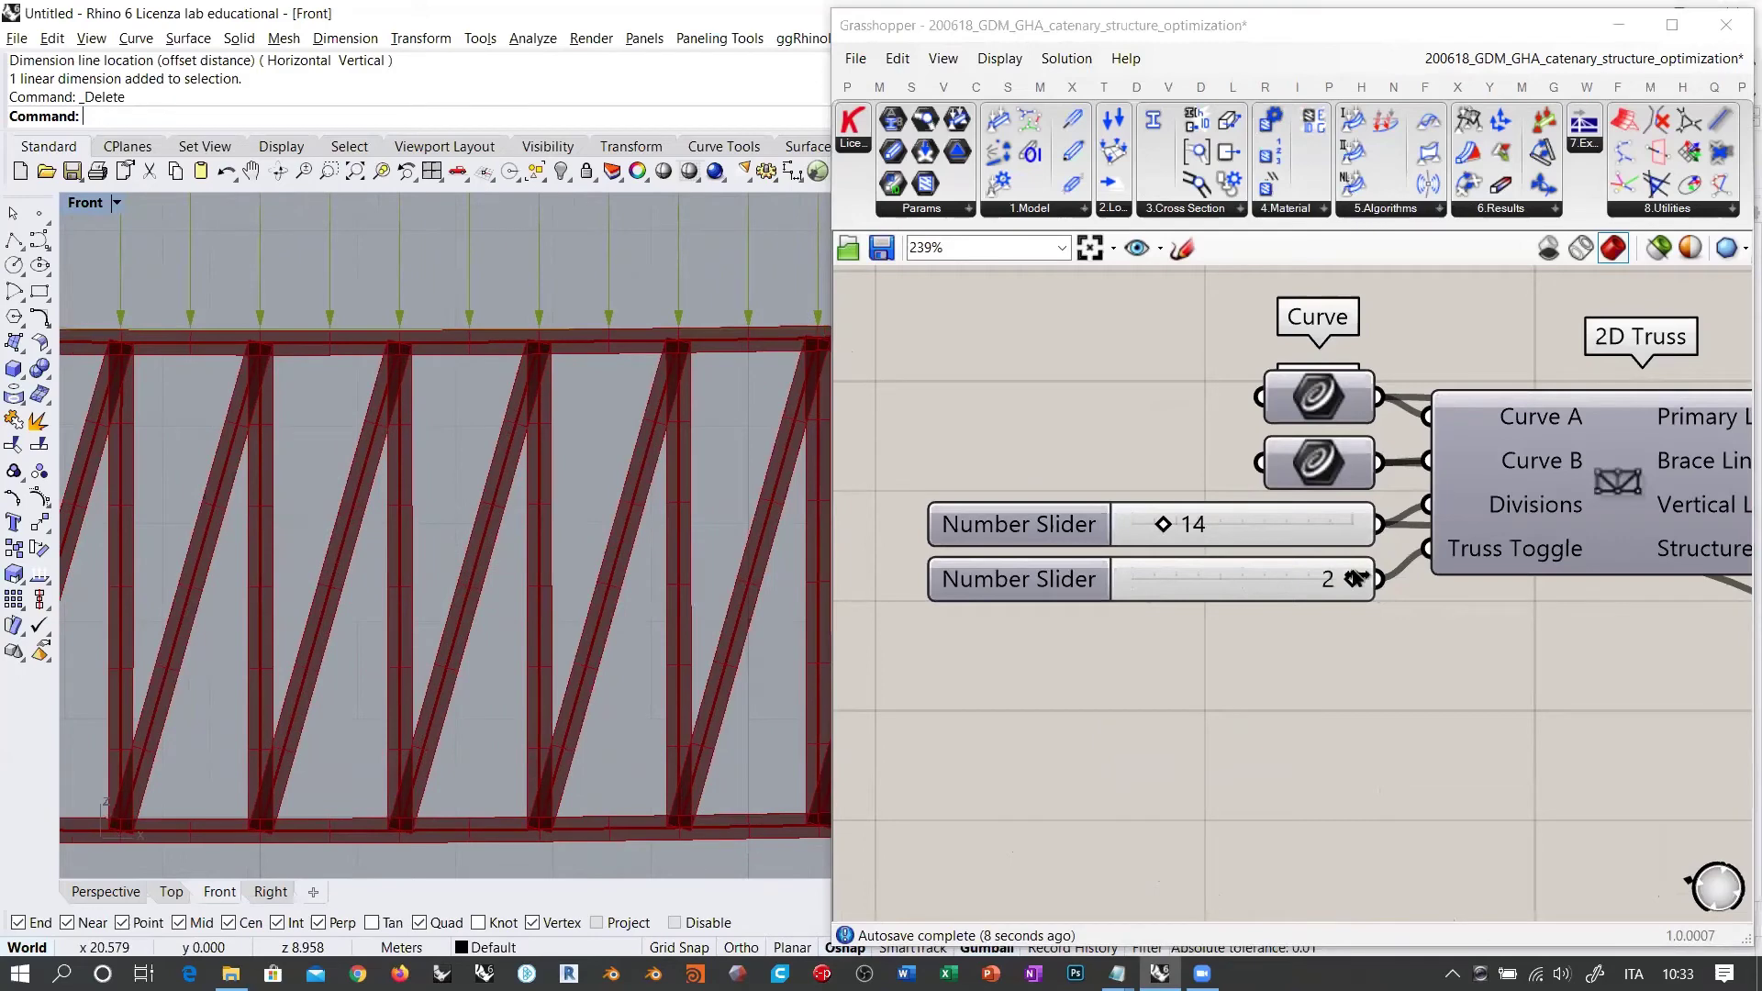
# Step: Set the Truss Toggle slider to 0 and check the whole truss in the Front view
pyautogui.moveTo(1354, 578); pyautogui.dragTo(1119, 601)
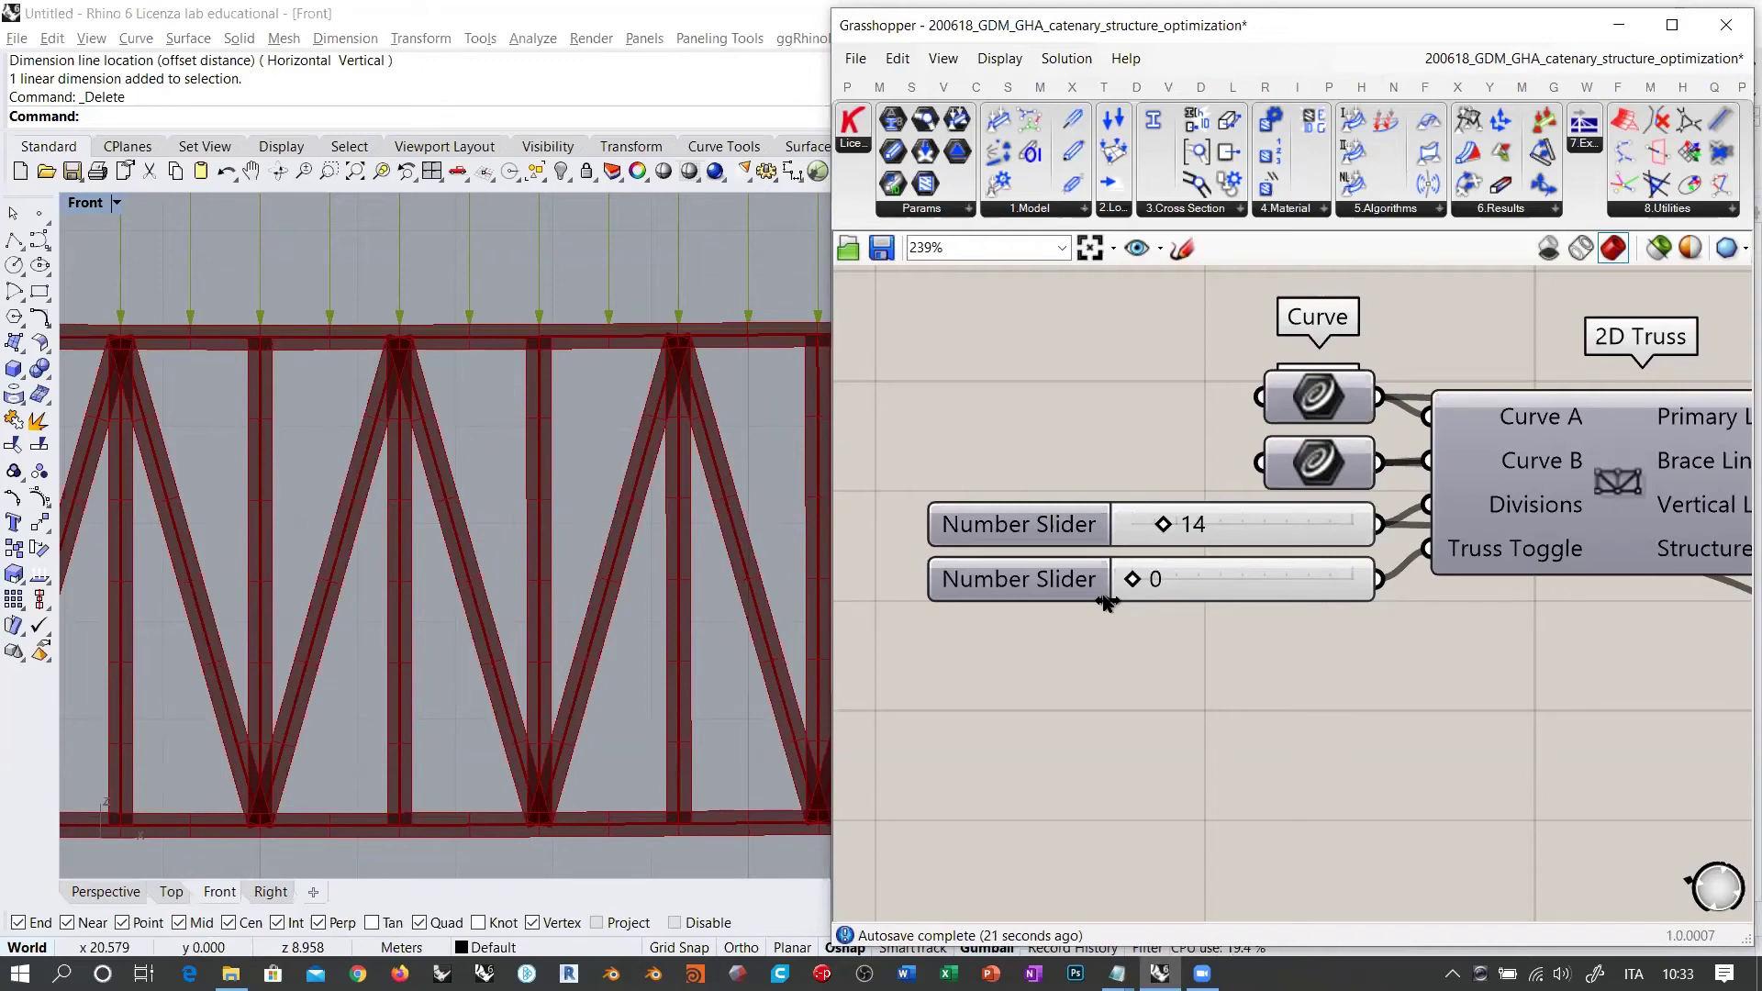
pyautogui.moveTo(1105, 601); pyautogui.dragTo(1046, 587)
pyautogui.scroll(-5, 535, 551)
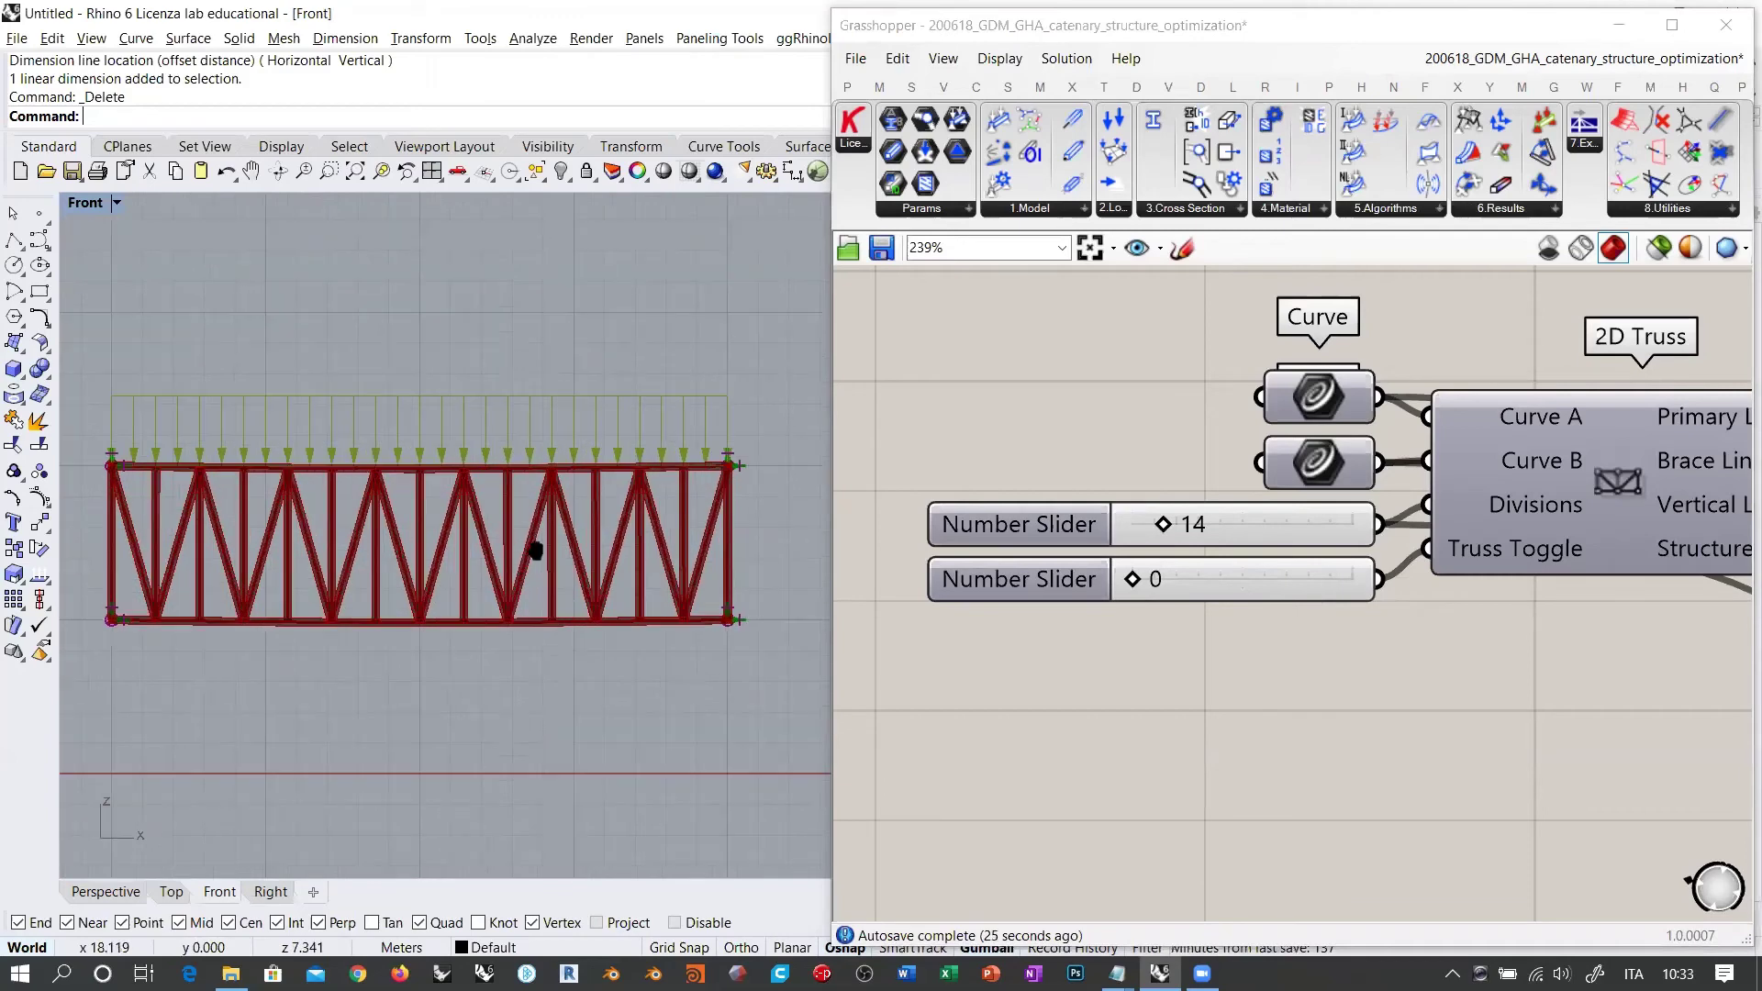
pyautogui.moveTo(535, 551); pyautogui.dragTo(556, 536, button='right')
pyautogui.click(1189, 646)
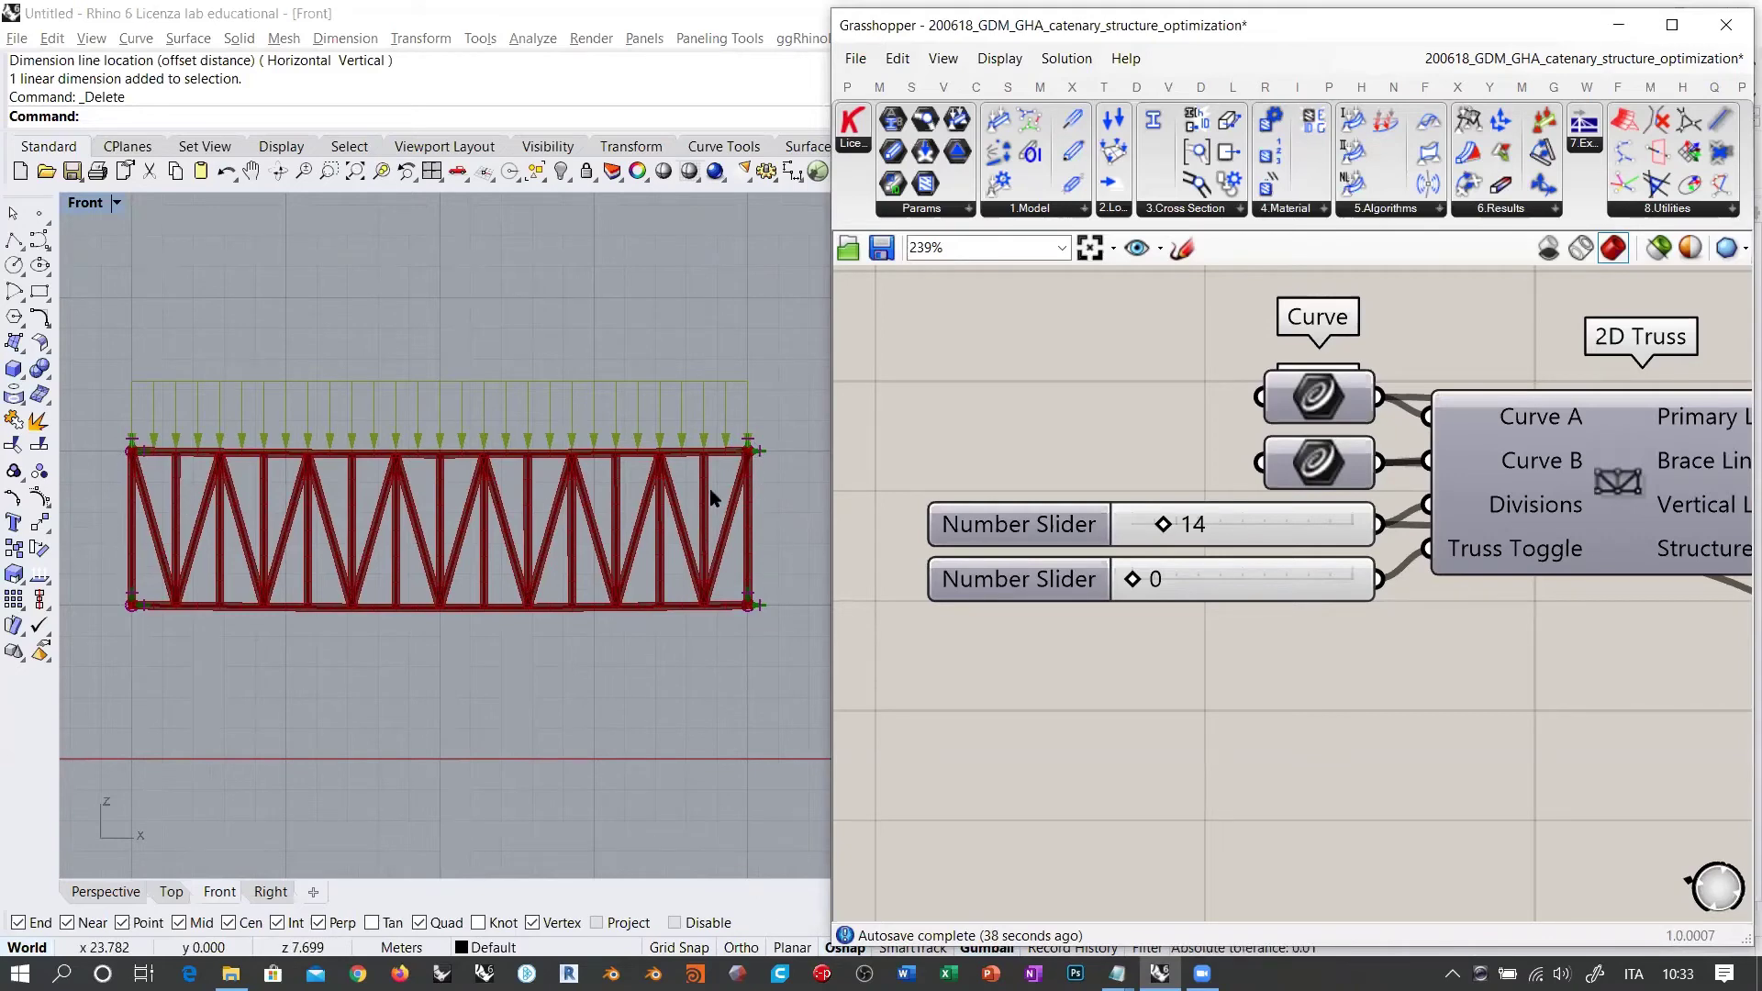
# Step: Place a Goldfish component on the canvas below the MASS and MAX DISPL panels
pyautogui.moveTo(1175, 607); pyautogui.dragTo(1055, 584, button='right')
pyautogui.scroll(-7, 1055, 583)
pyautogui.moveTo(1461, 505); pyautogui.dragTo(1089, 491, button='right')
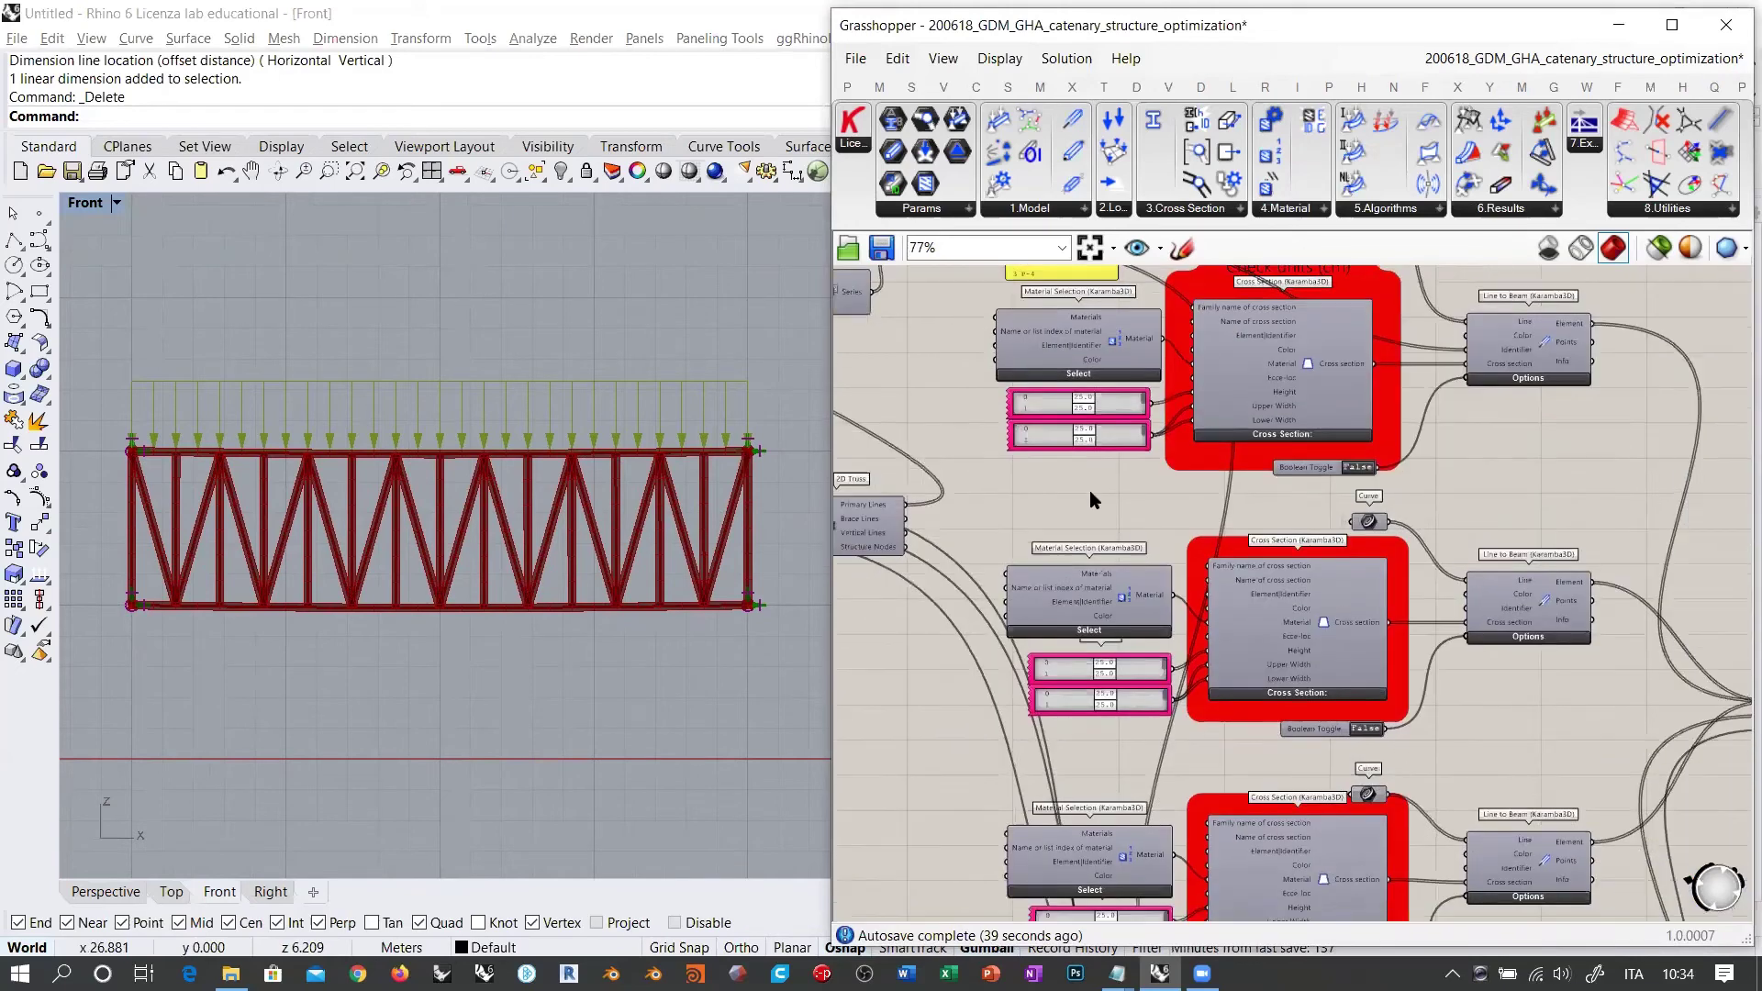
pyautogui.scroll(-5, 1521, 505)
pyautogui.moveTo(1521, 504); pyautogui.dragTo(1273, 339, button='right')
pyautogui.scroll(10, 1229, 565)
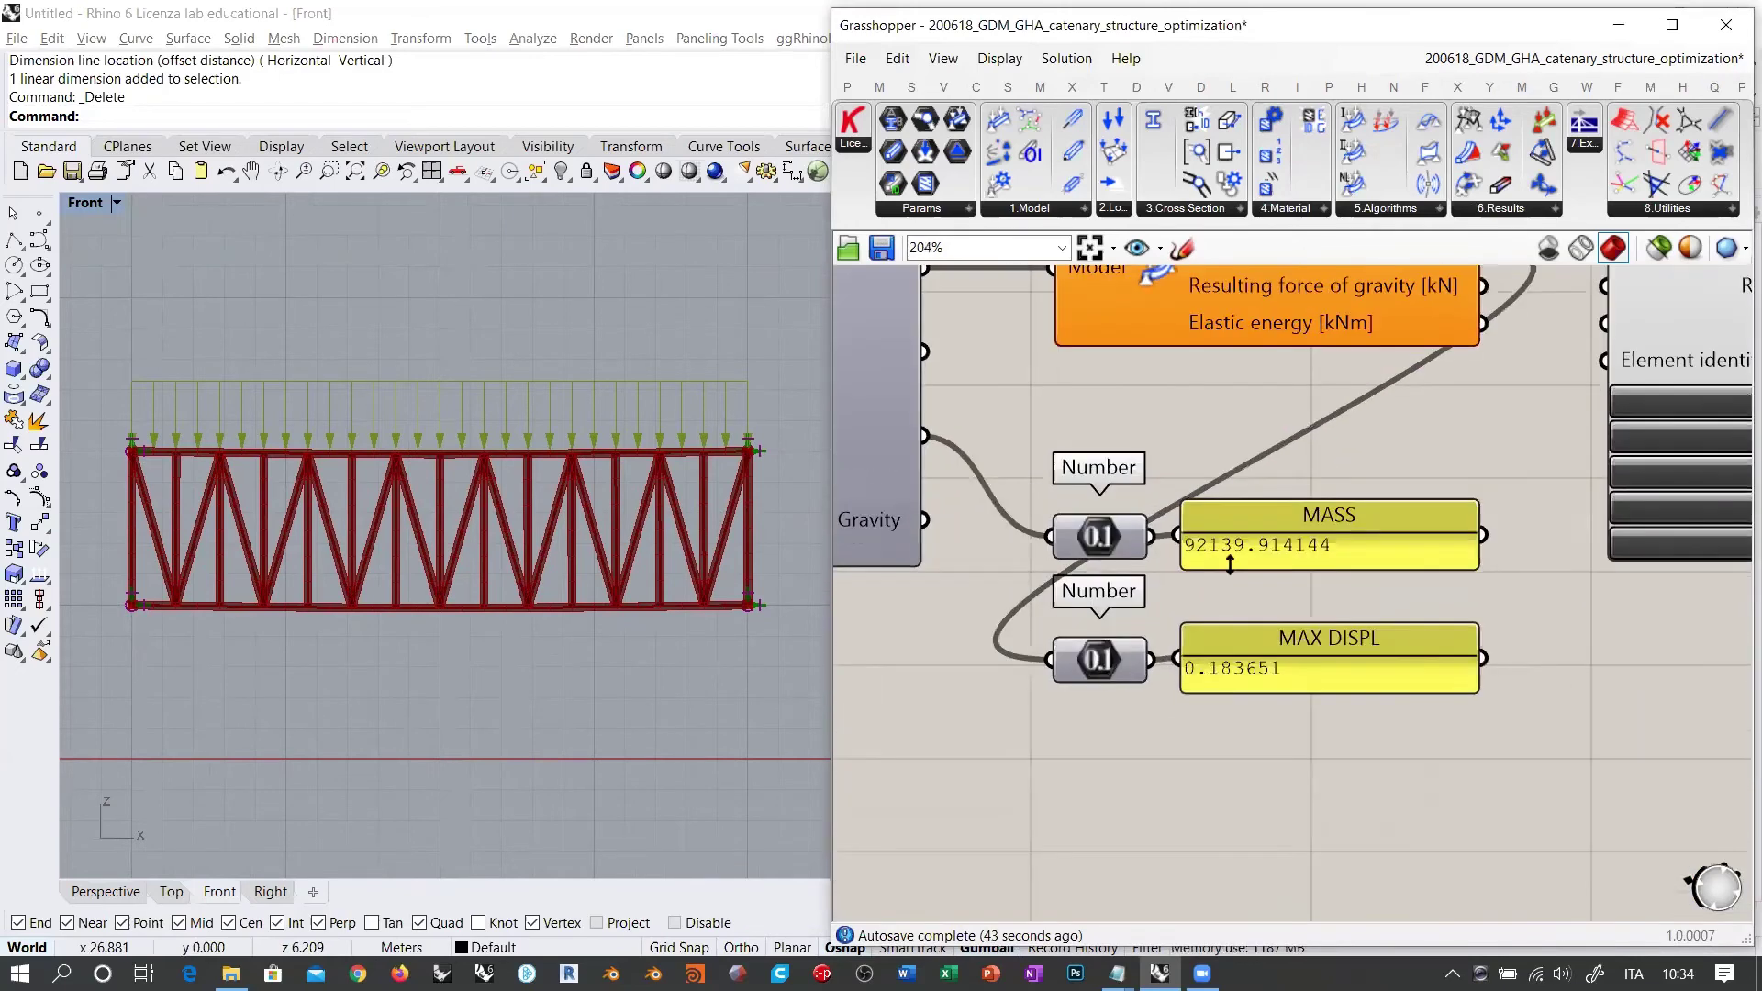
pyautogui.scroll(-3, 1190, 621)
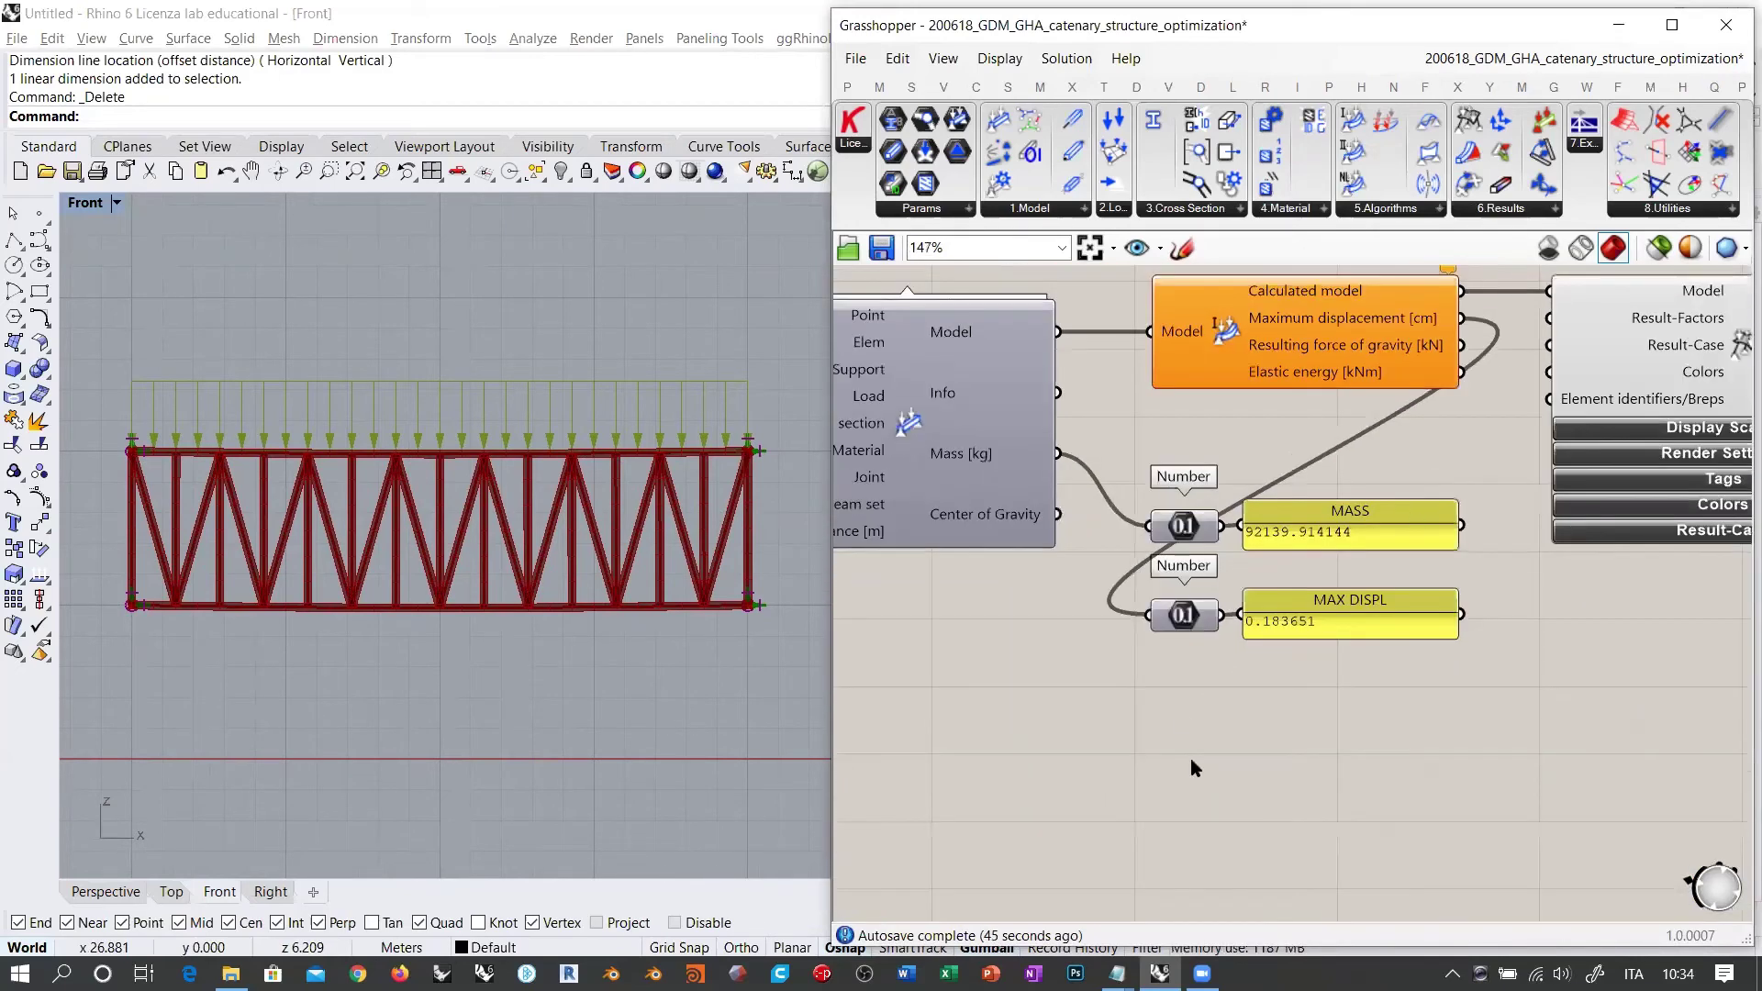
pyautogui.click(848, 85)
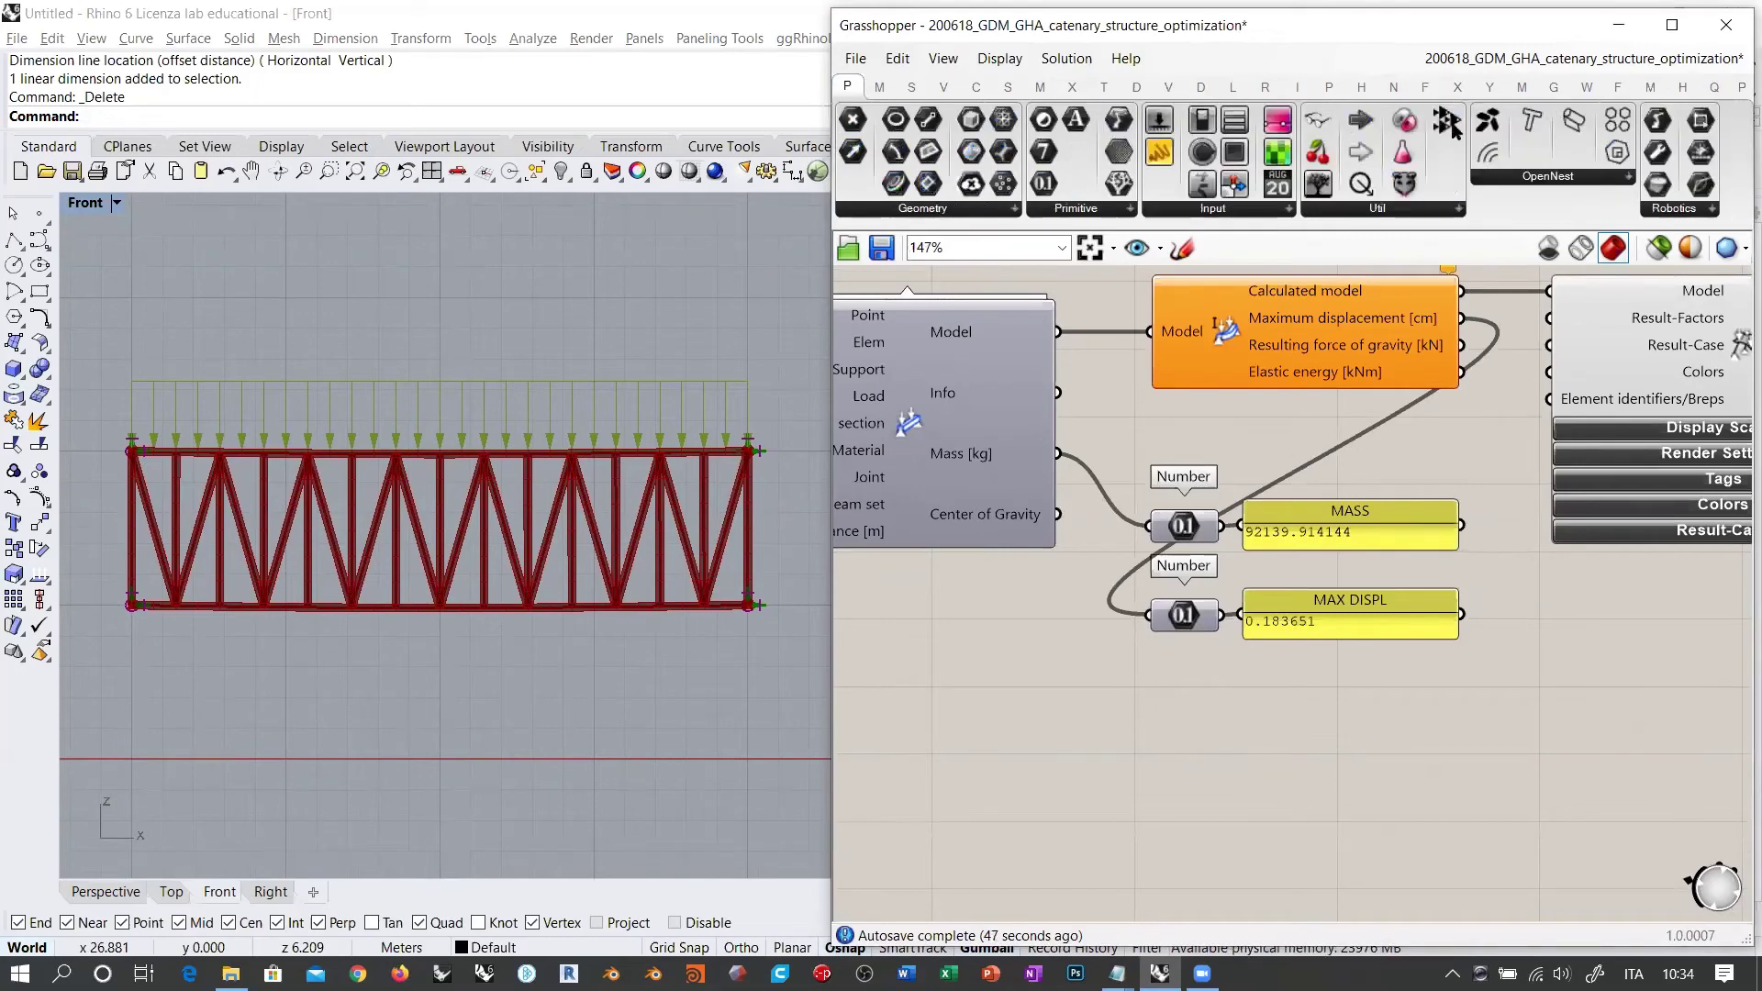
pyautogui.moveTo(1448, 124); pyautogui.dragTo(1052, 789)
pyautogui.moveTo(1159, 755); pyautogui.dragTo(1308, 703, button='right')
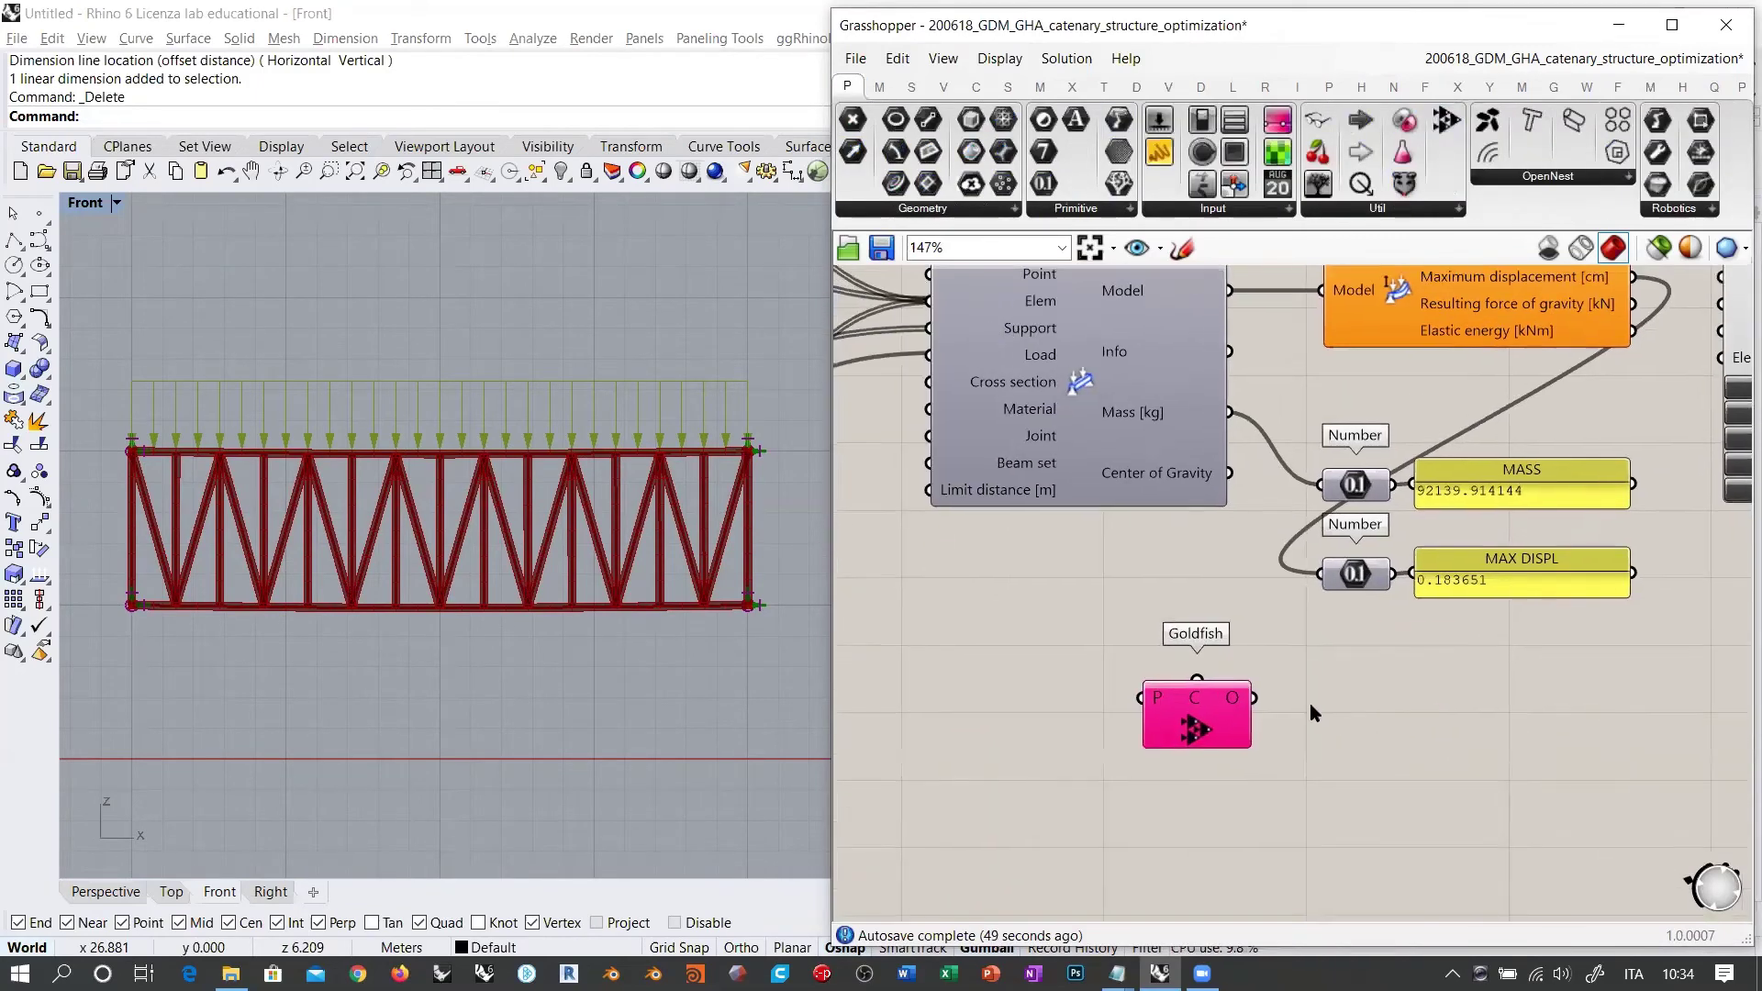
# Step: Link Goldfish's O output to the MASS and MAX DISPL numbers and its P input to the Truss Toggle slider
pyautogui.moveTo(1258, 694); pyautogui.dragTo(1353, 584)
pyautogui.scroll(-8, 1560, 681)
pyautogui.moveTo(1549, 679); pyautogui.dragTo(1138, 565)
pyautogui.scroll(5, 1081, 545)
pyautogui.scroll(5, 1082, 545)
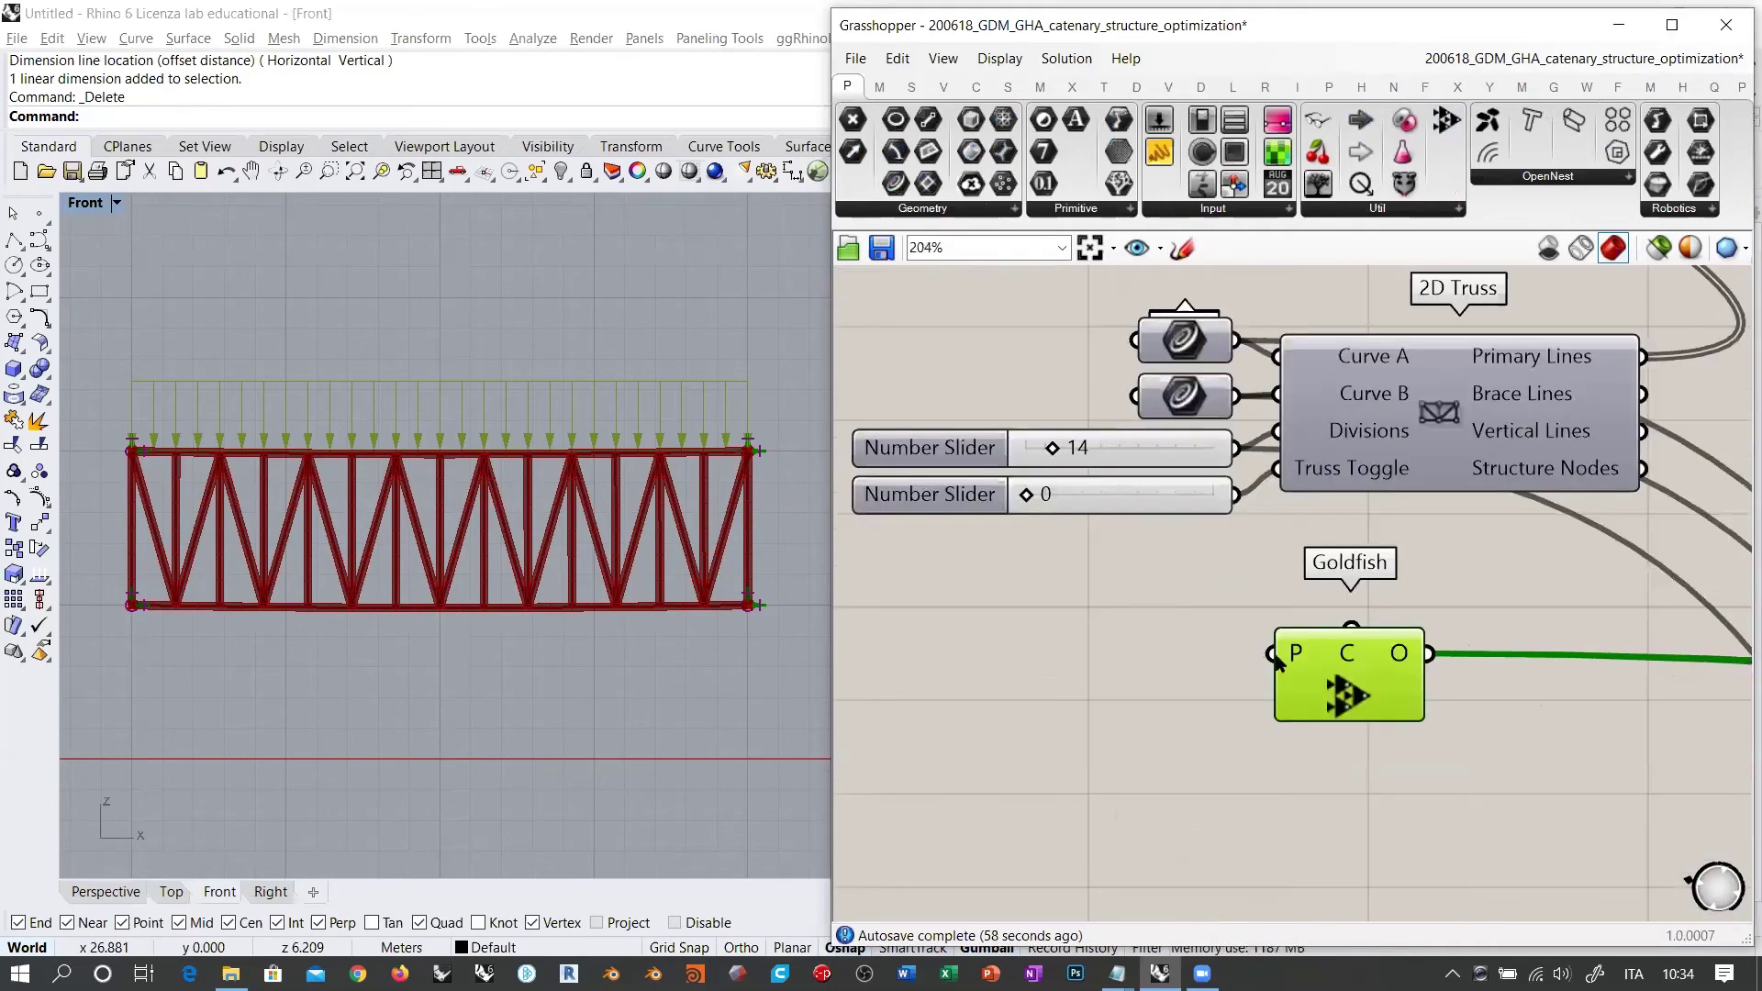
pyautogui.moveTo(1273, 653); pyautogui.dragTo(1459, 421)
# Step: Link Goldfish's P input to both gene pools feeding the first cross section
pyautogui.scroll(-4, 1055, 630)
pyautogui.scroll(-2, 977, 565)
pyautogui.moveTo(1360, 449); pyautogui.dragTo(1205, 718, button='right')
pyautogui.scroll(3, 1202, 702)
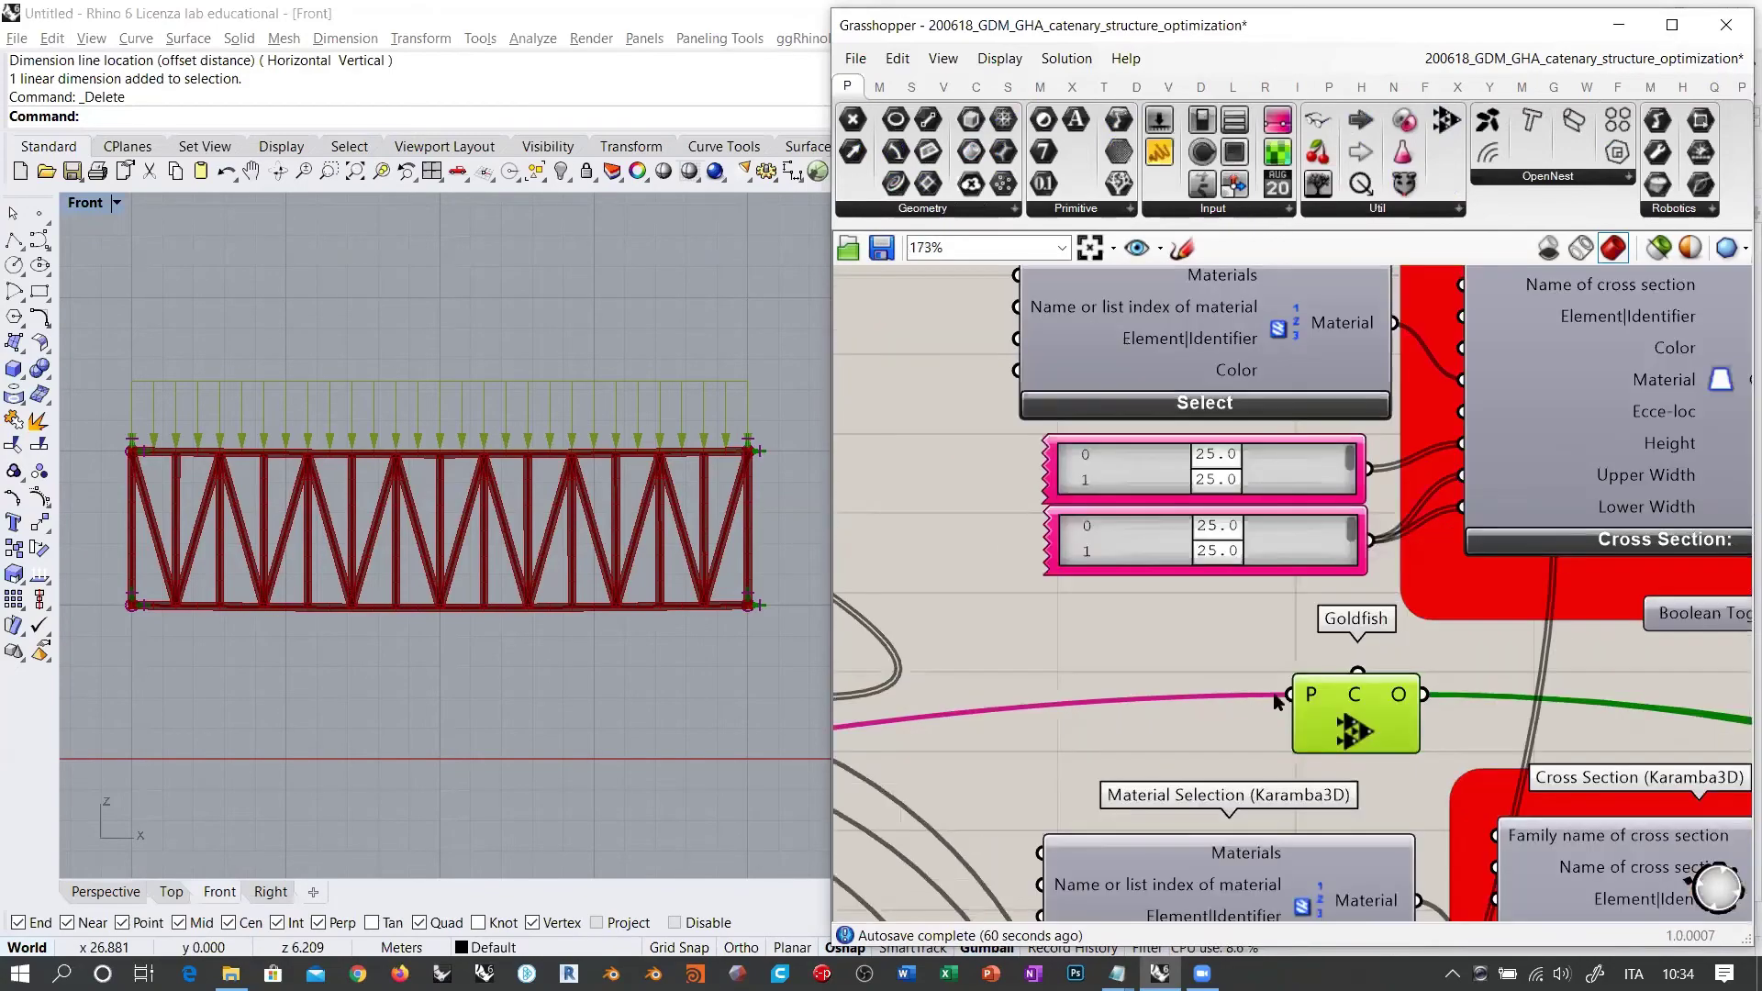
pyautogui.moveTo(1292, 694); pyautogui.dragTo(1119, 466)
pyautogui.moveTo(1286, 702); pyautogui.dragTo(1147, 628)
# Step: Link Goldfish's P input to the gene pool pairs of the second and third cross sections
pyautogui.scroll(-2, 1143, 542)
pyautogui.scroll(-2, 1143, 509)
pyautogui.scroll(6, 1177, 862)
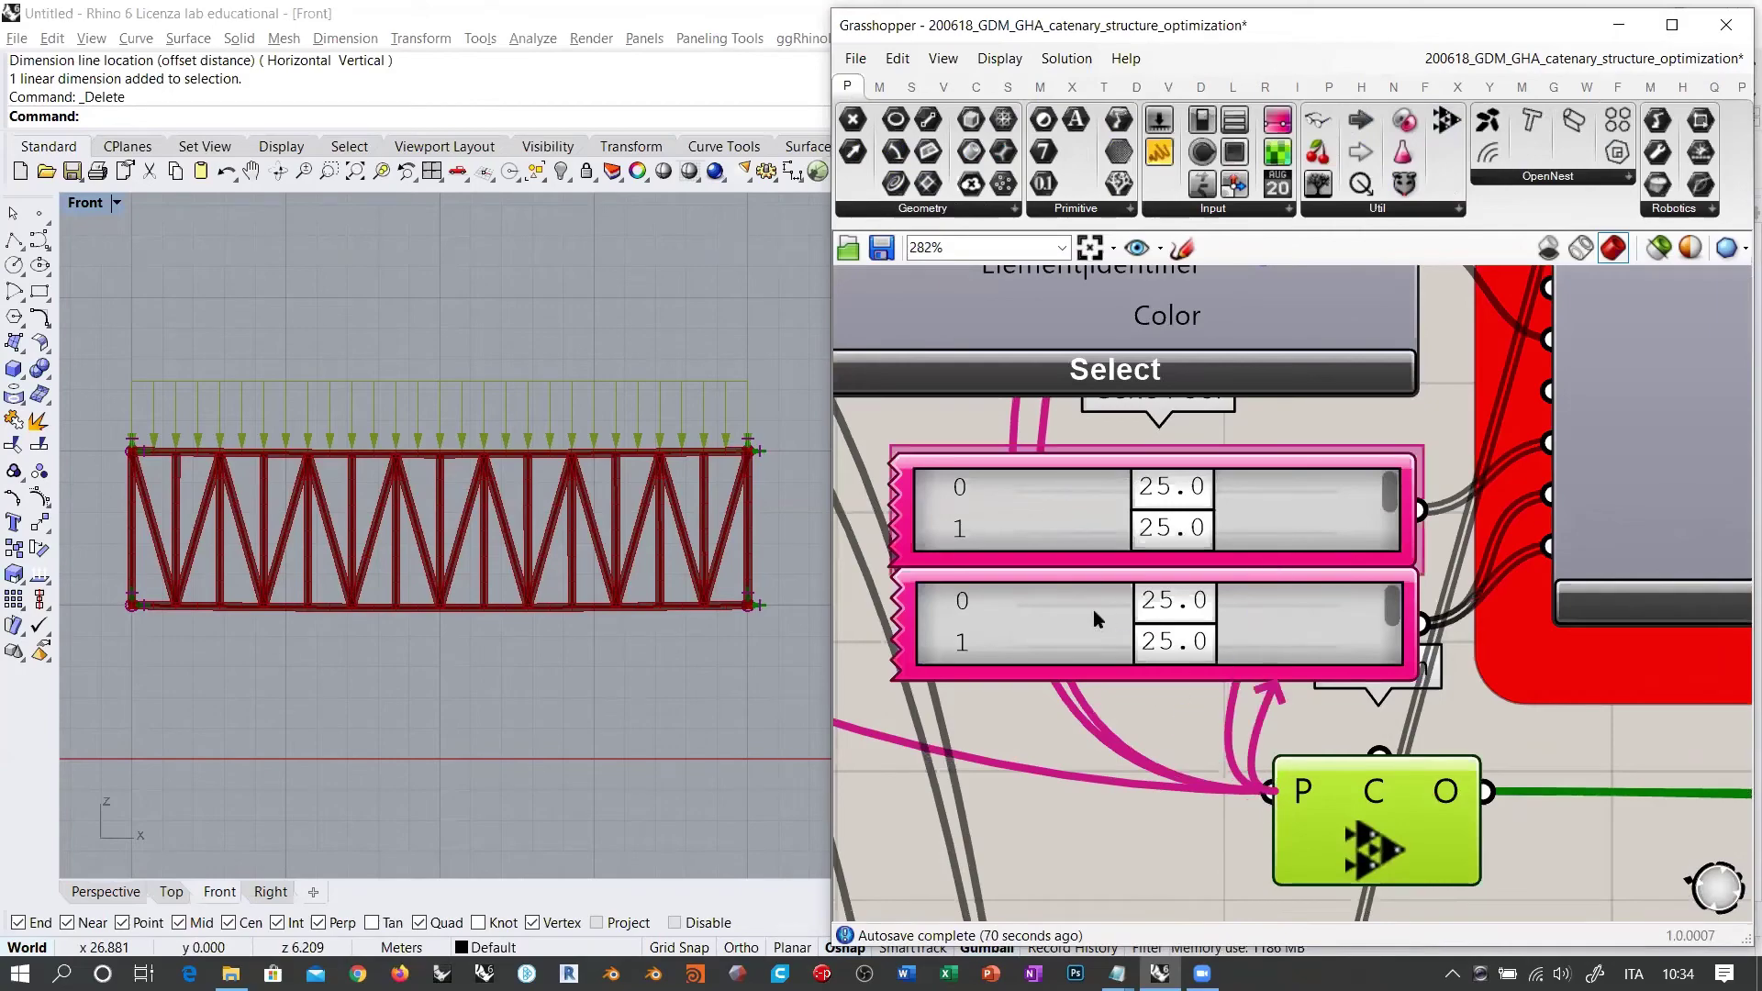
pyautogui.scroll(-6, 1164, 648)
pyautogui.scroll(4, 1163, 648)
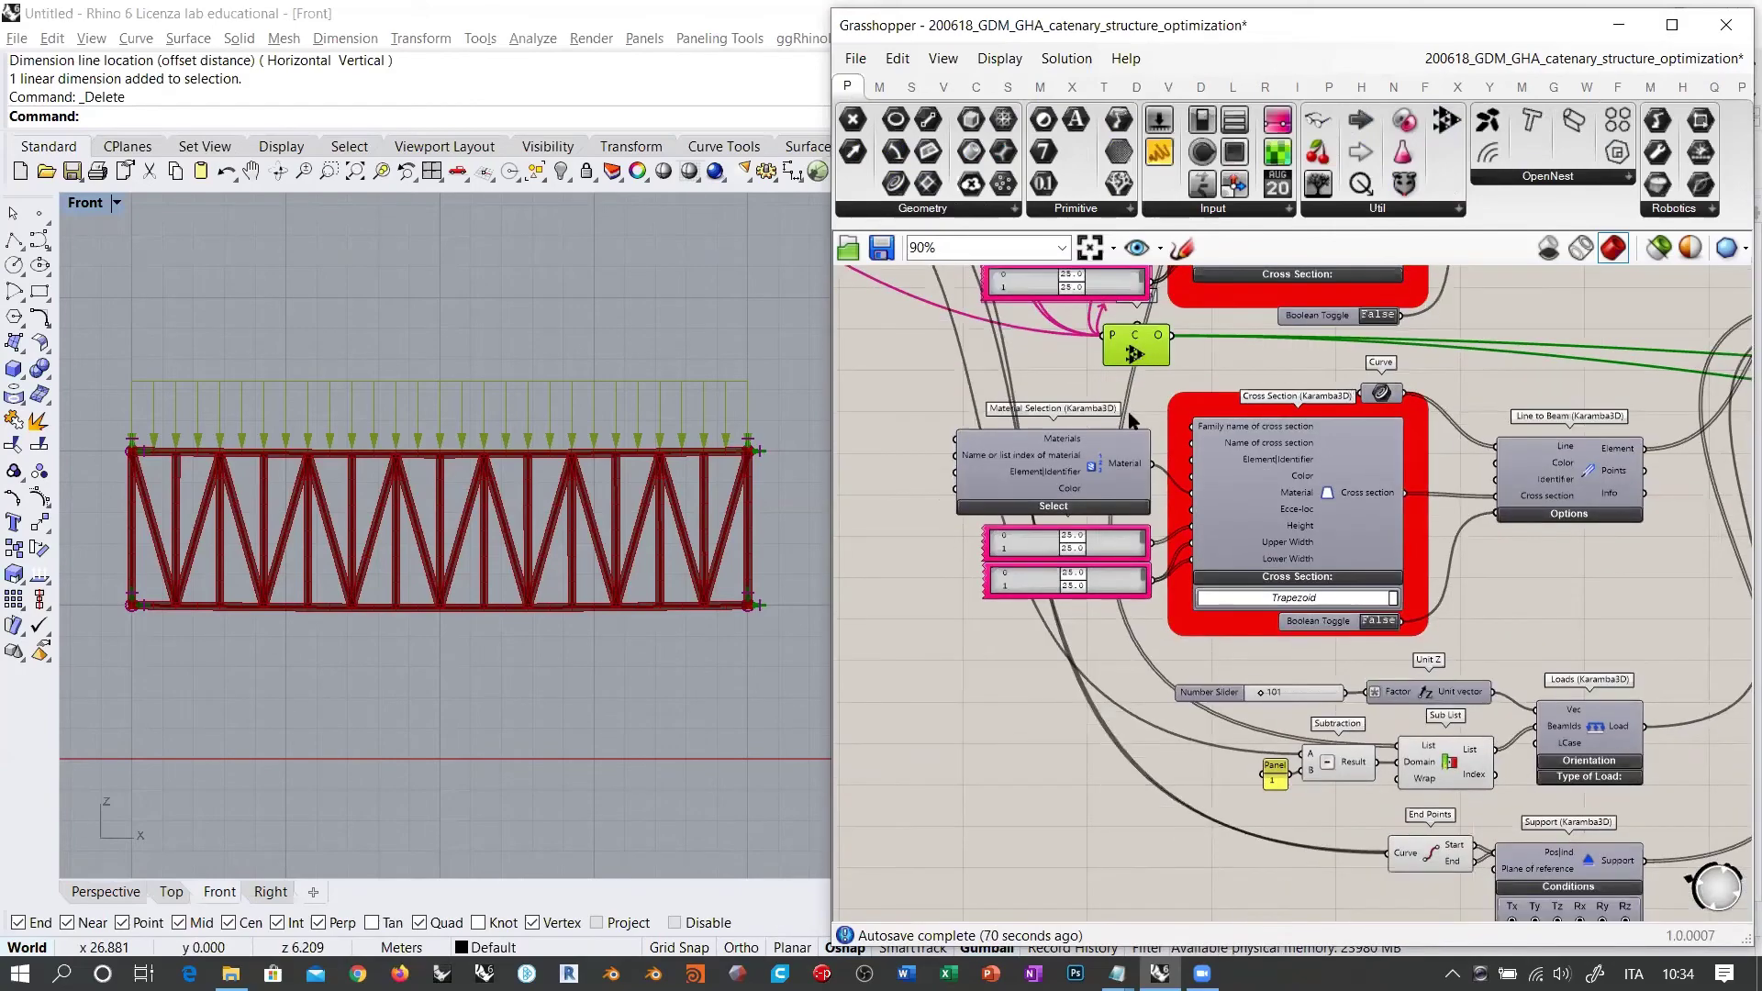
pyautogui.scroll(1, 1130, 628)
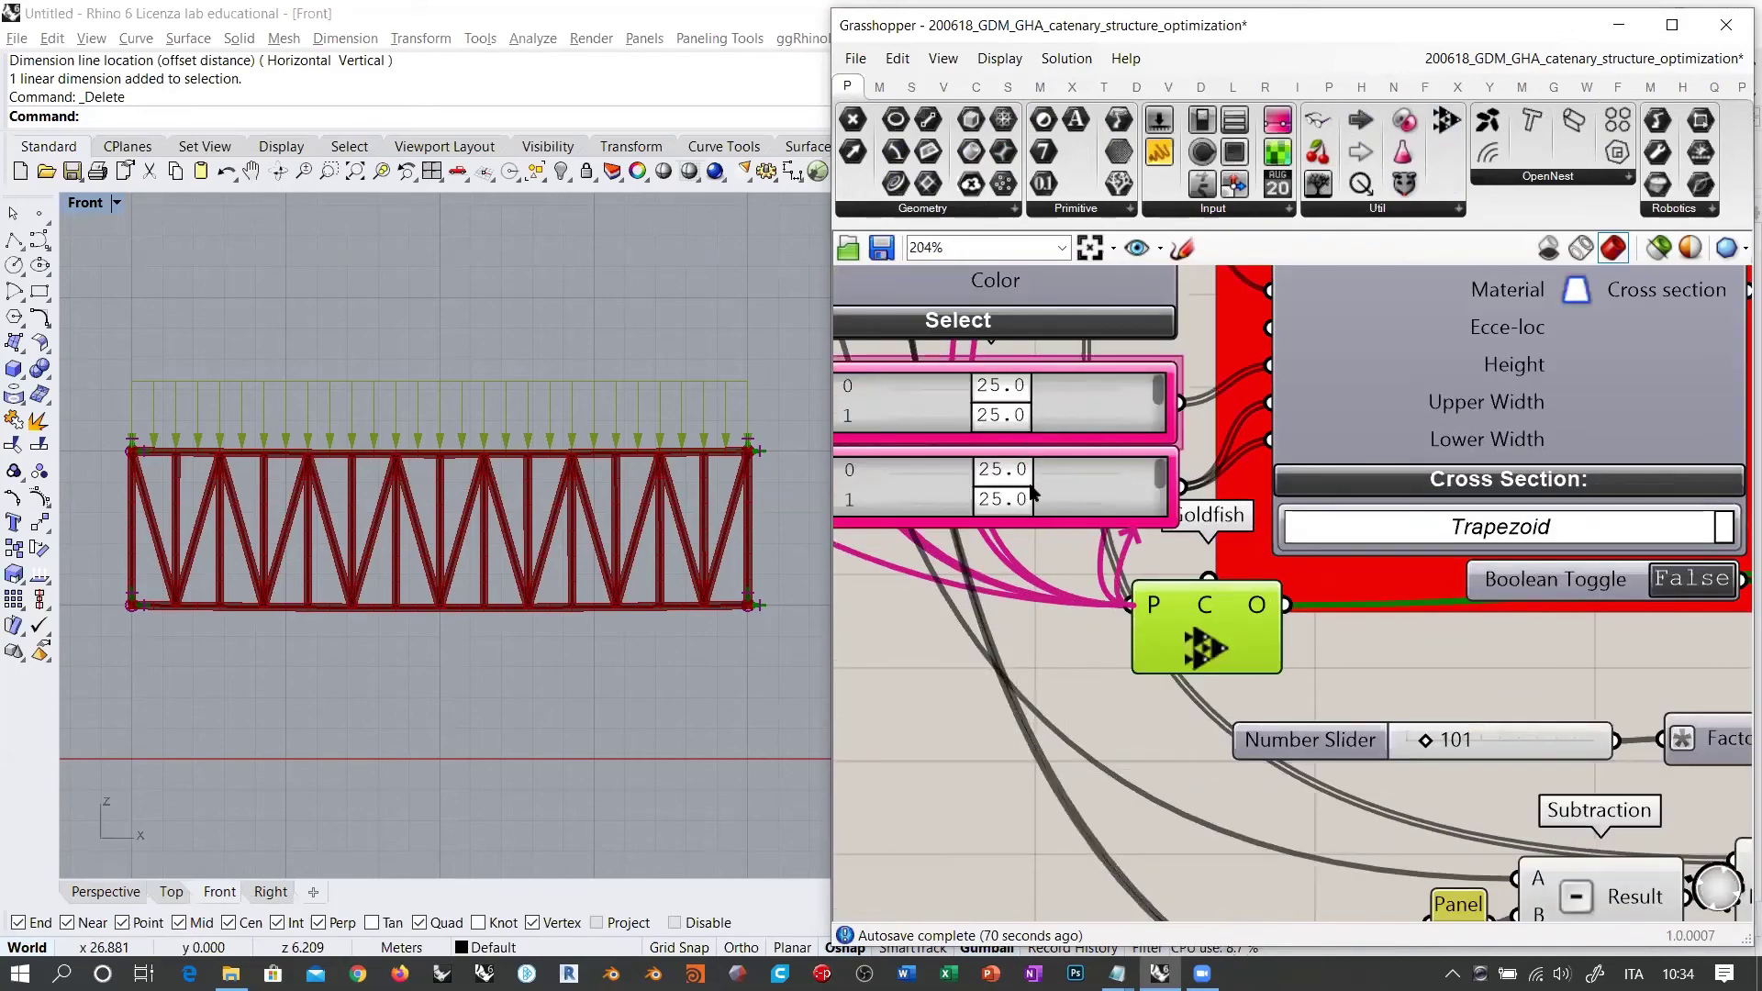
pyautogui.scroll(-4, 998, 631)
pyautogui.scroll(-3, 993, 636)
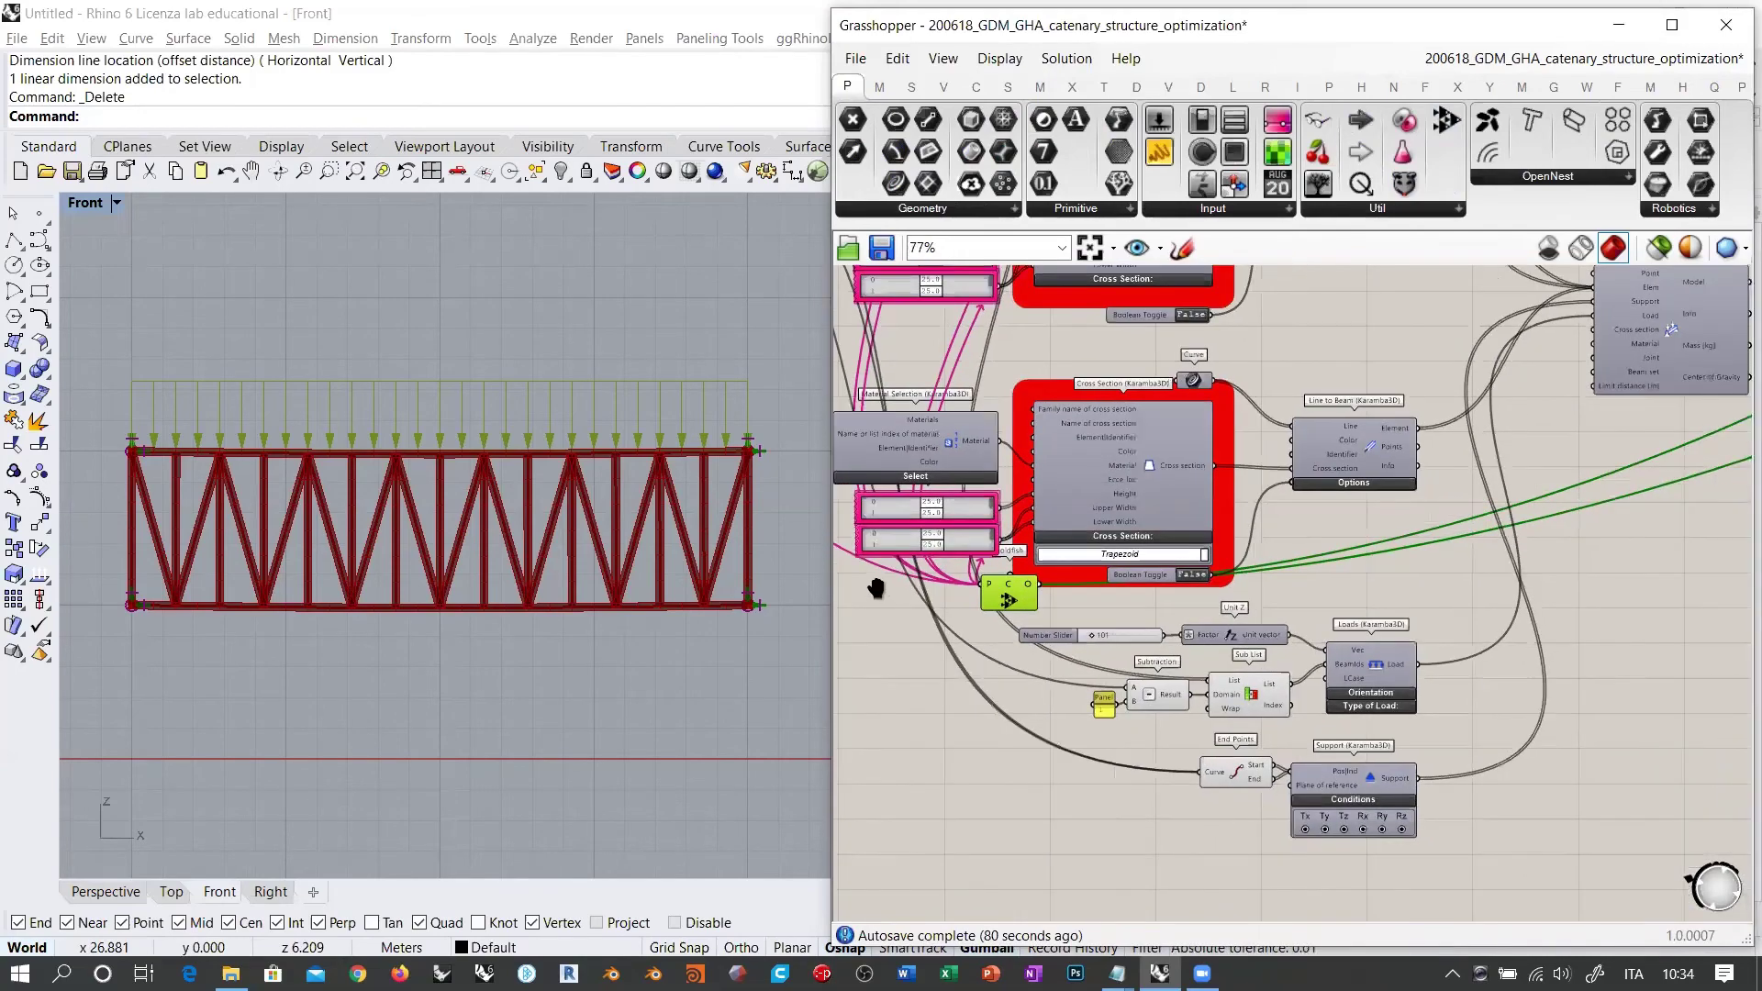
# Step: Move the Goldfish component to just below the MASS and MAX DISPL number parameters
pyautogui.moveTo(1090, 513); pyautogui.dragTo(1561, 530)
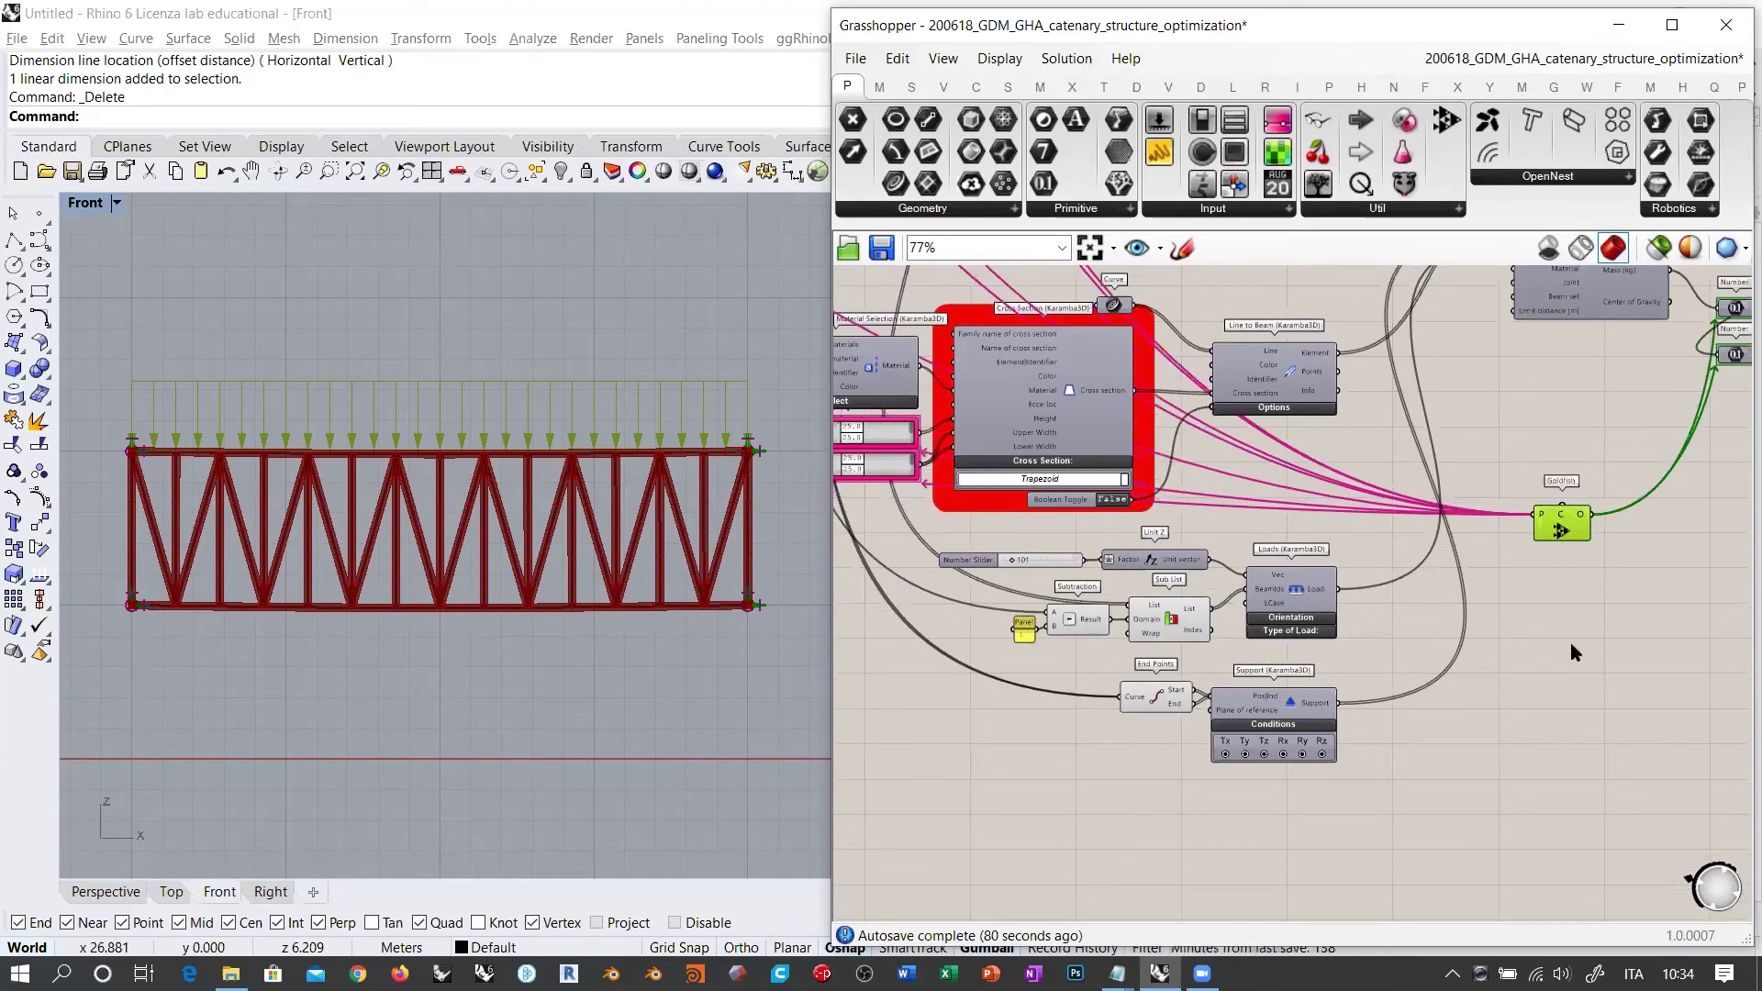
pyautogui.moveTo(1568, 644); pyautogui.dragTo(1008, 805, button='right')
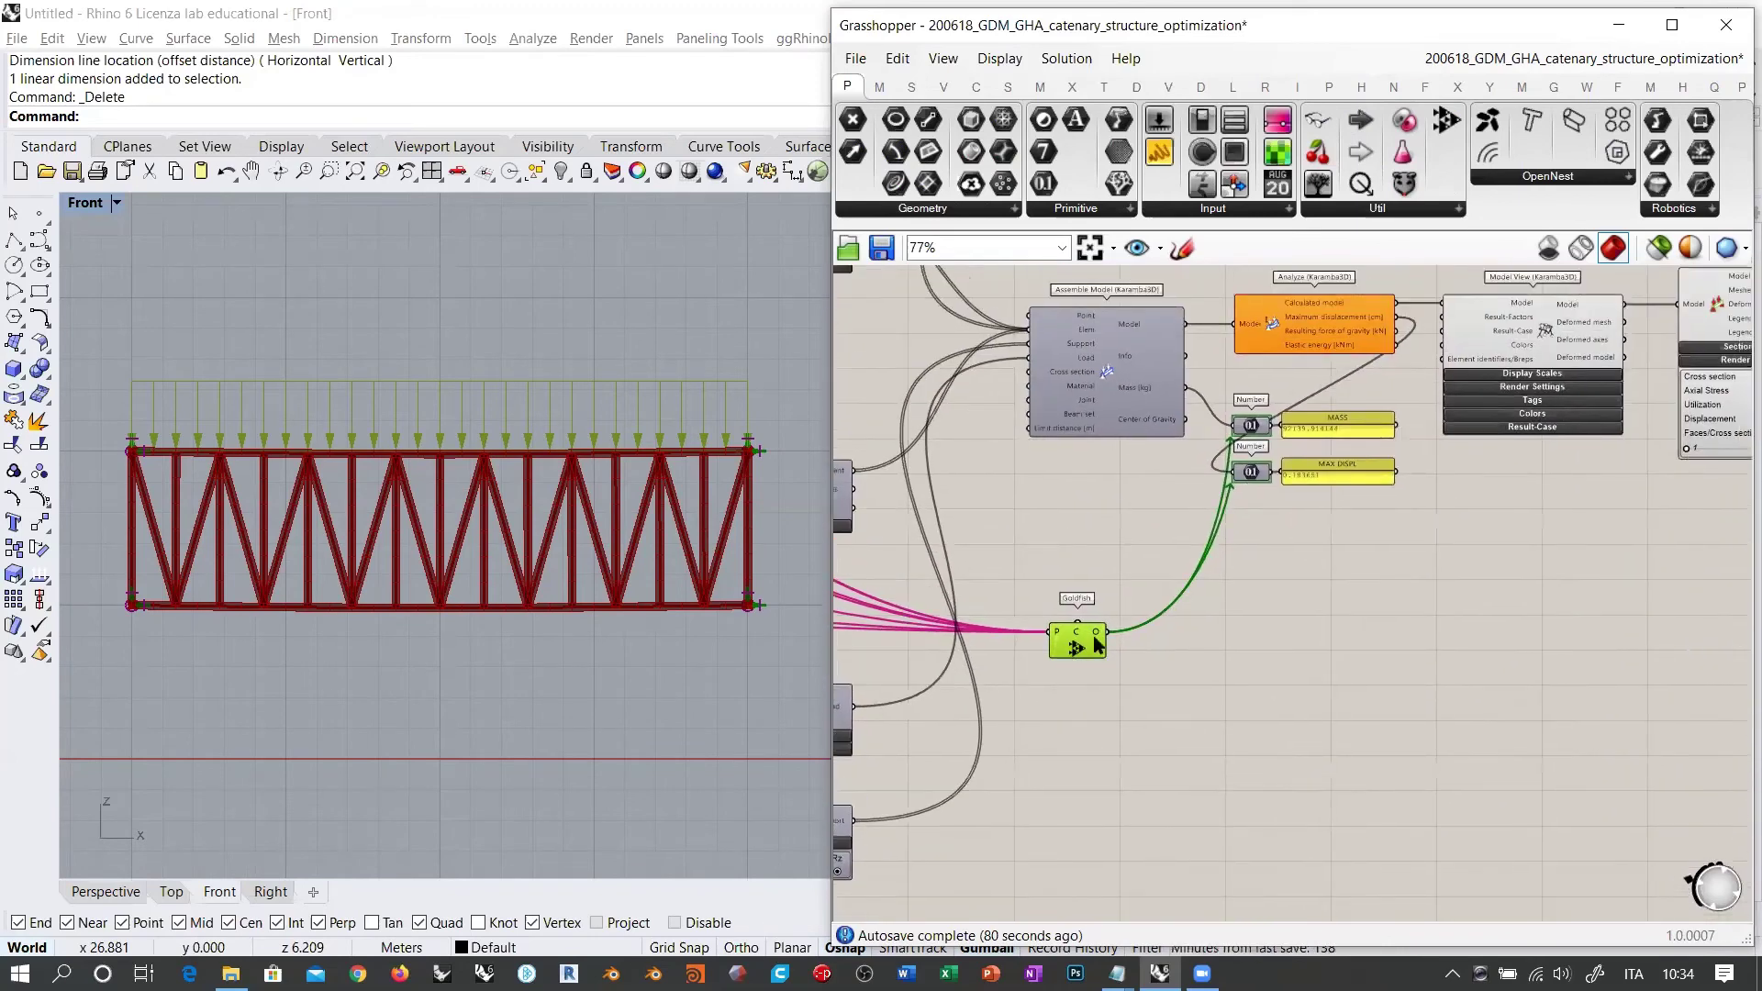
pyautogui.moveTo(1097, 645); pyautogui.dragTo(1217, 535)
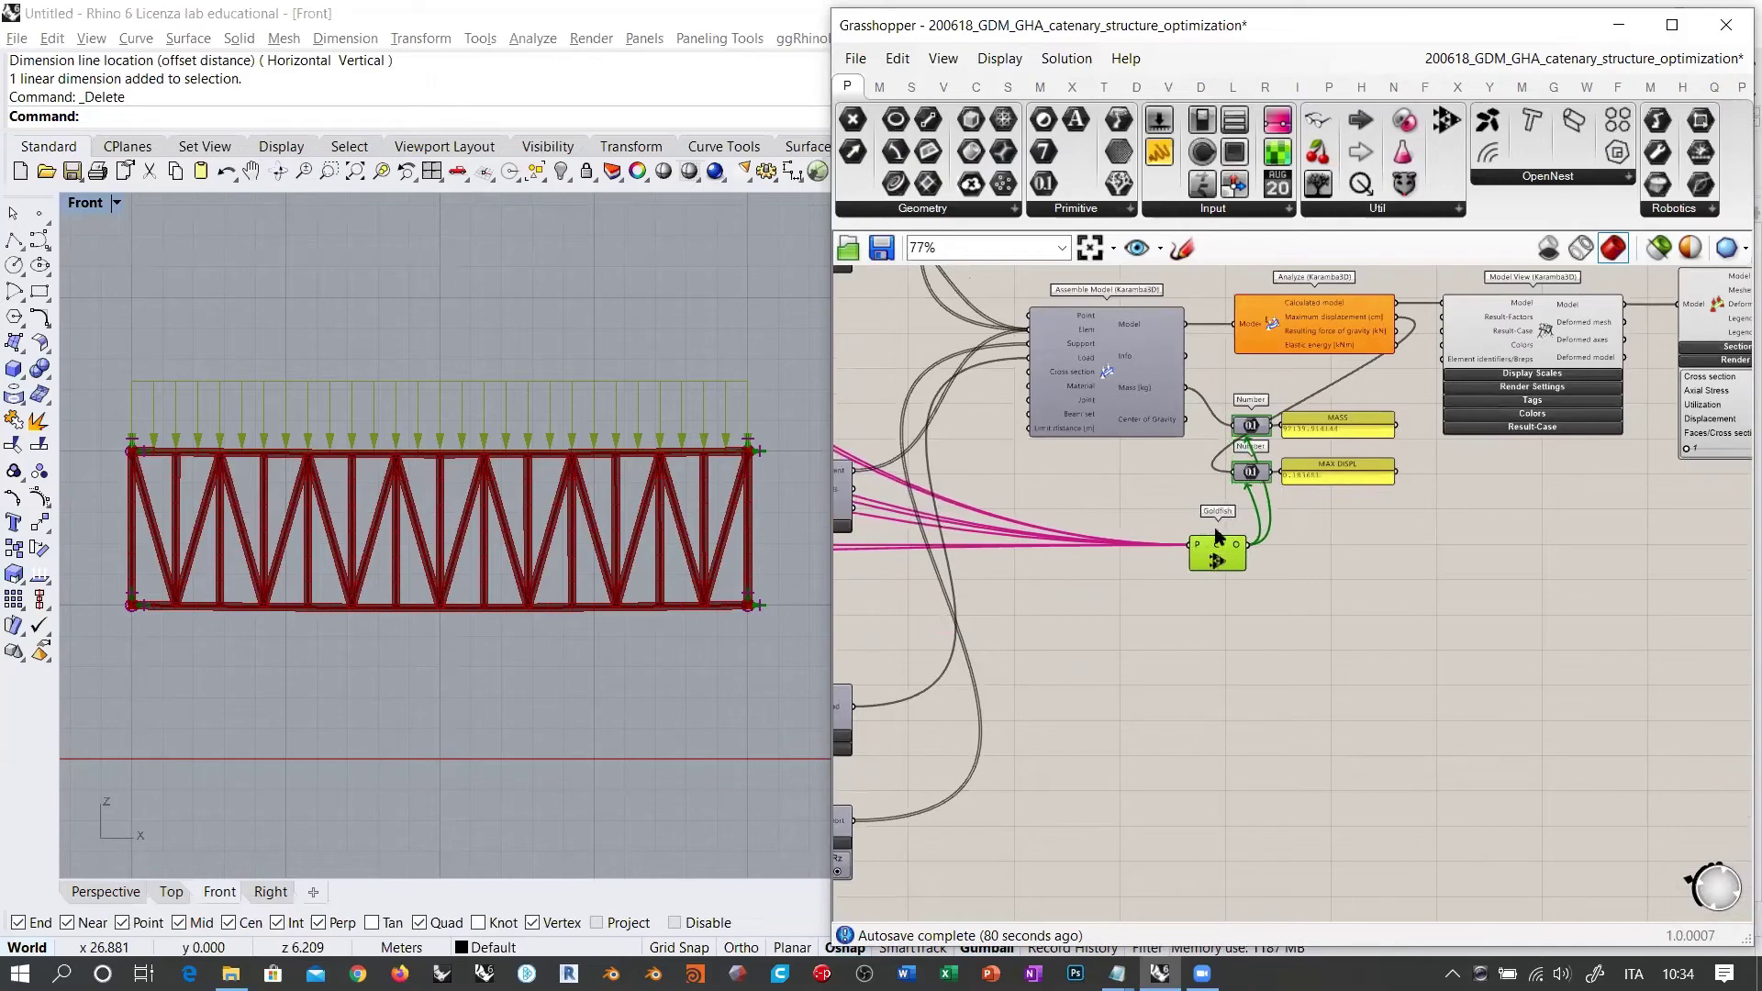
pyautogui.scroll(2, 1187, 461)
pyautogui.click(1371, 686)
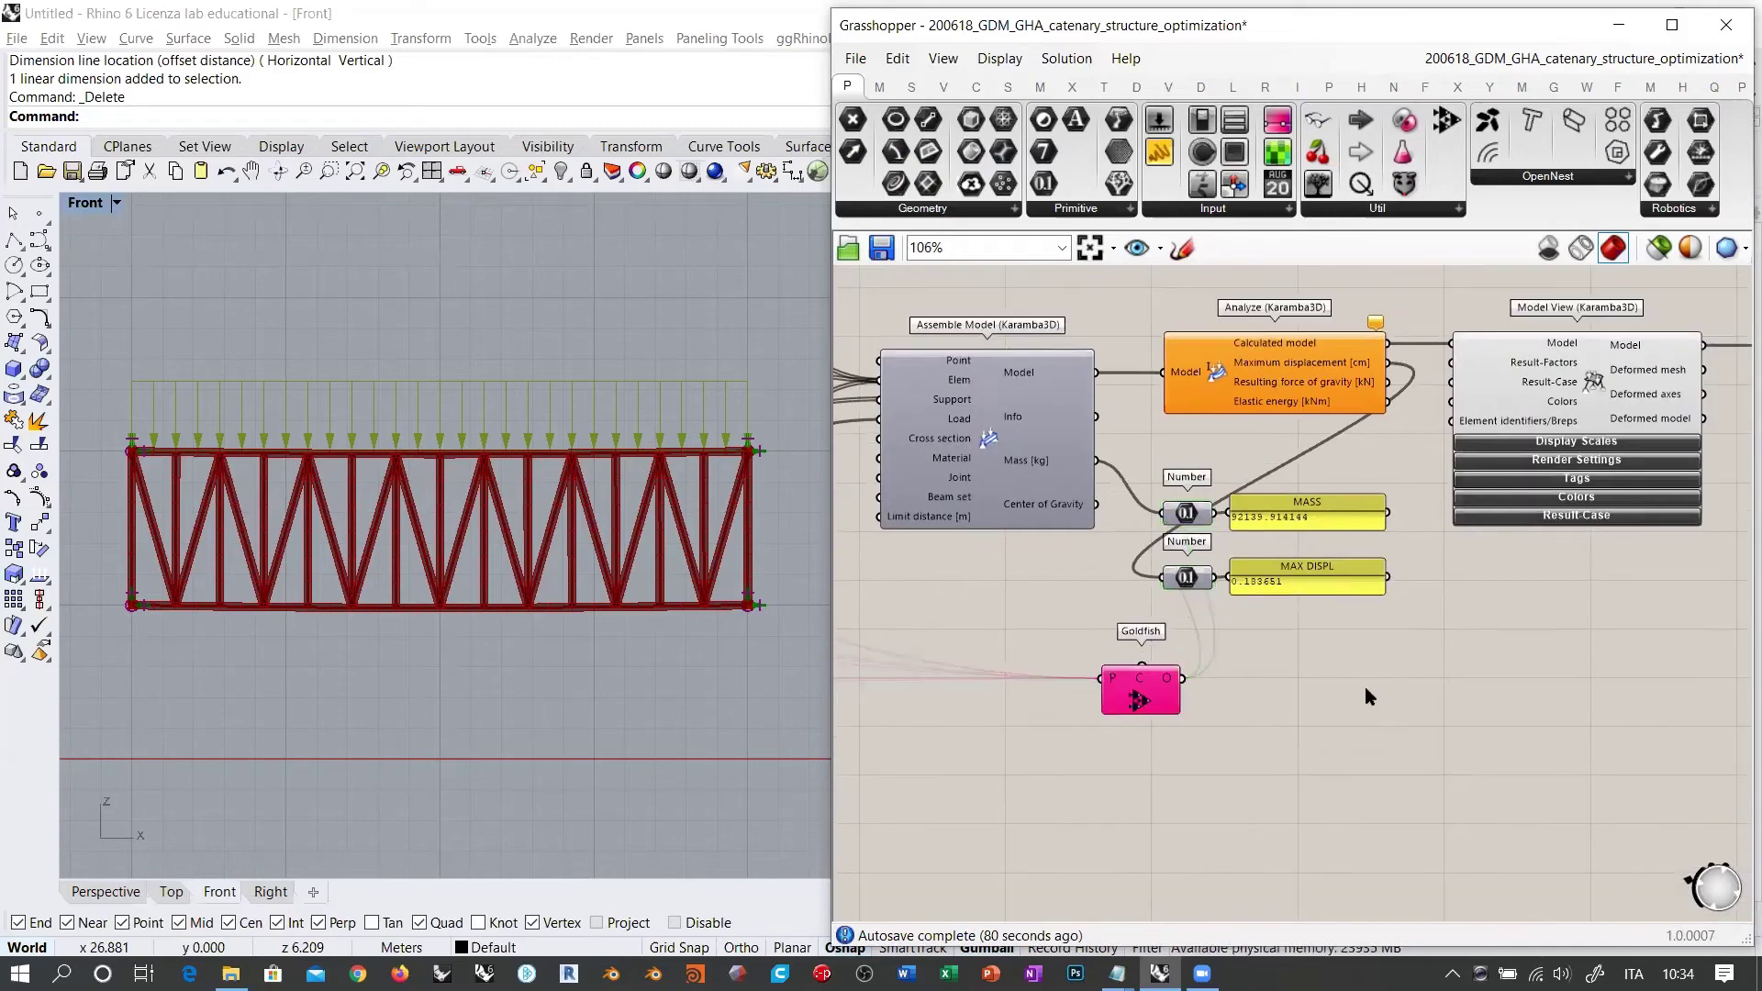
pyautogui.scroll(1, 1271, 663)
# Step: Narrow the Grasshopper window to widen Rhino's Front view and frame the whole truss in it
pyautogui.moveTo(206, 540); pyautogui.dragTo(244, 505, button='right')
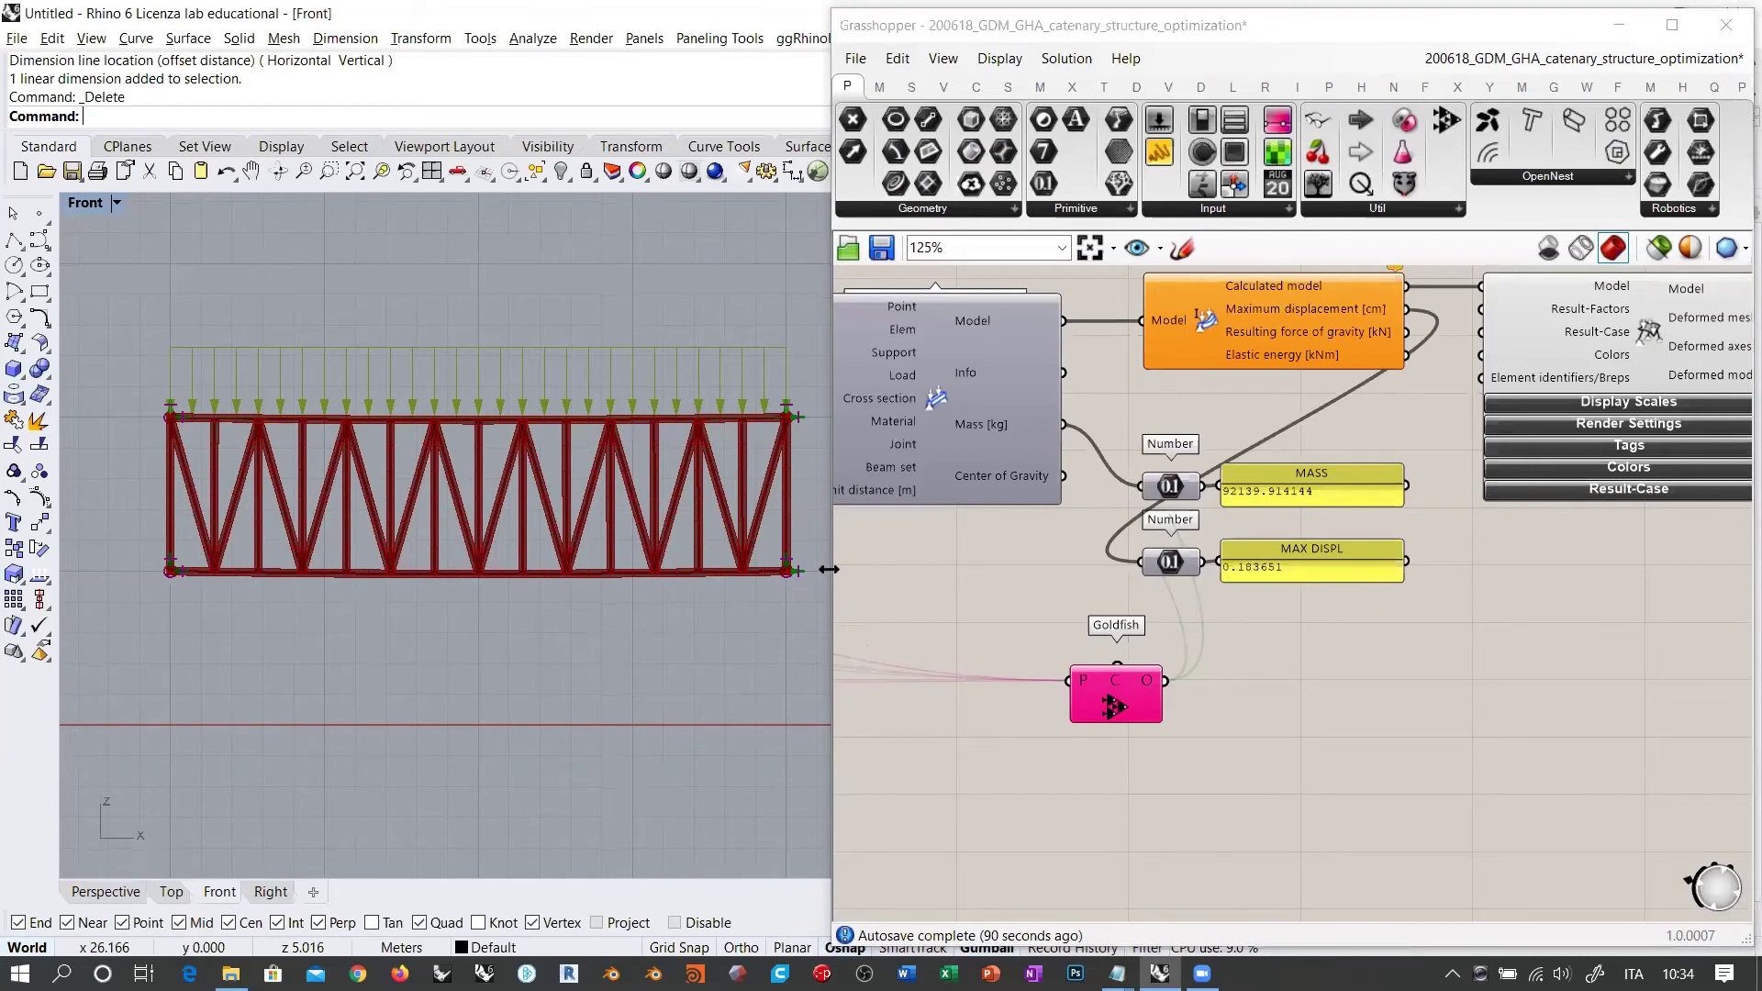
pyautogui.moveTo(827, 569); pyautogui.dragTo(1051, 569)
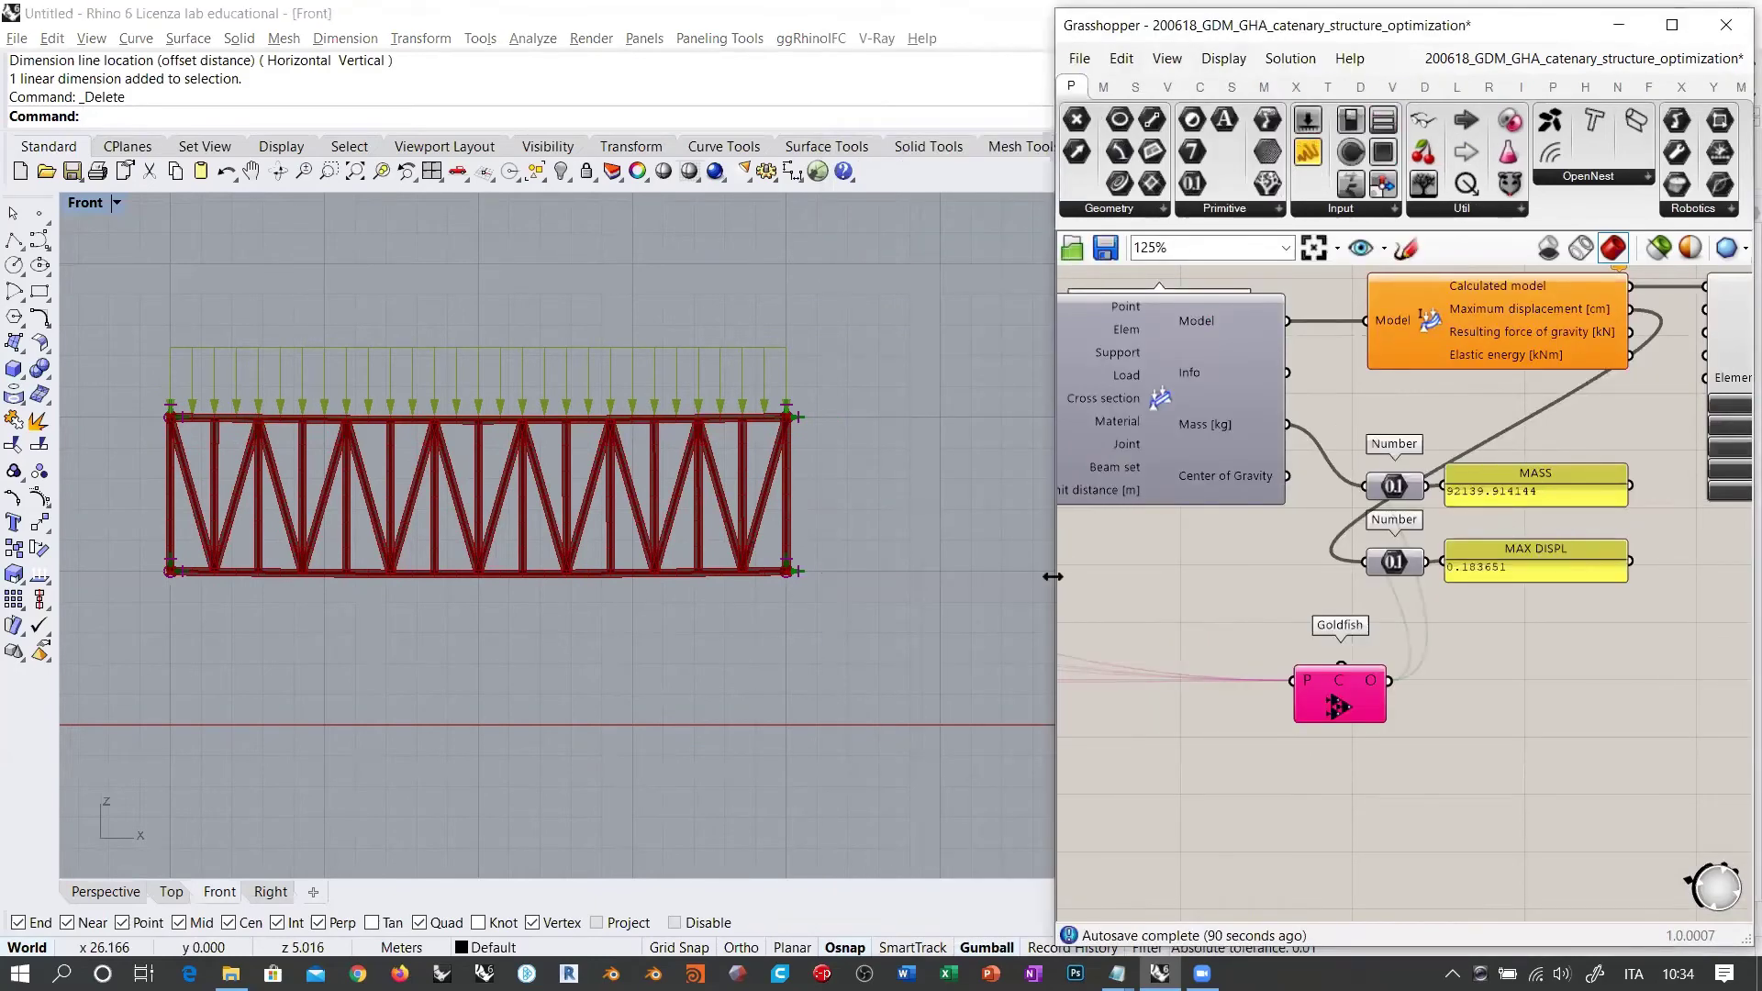
pyautogui.moveTo(1051, 576); pyautogui.dragTo(1324, 576)
pyautogui.moveTo(665, 547); pyautogui.dragTo(603, 541, button='right')
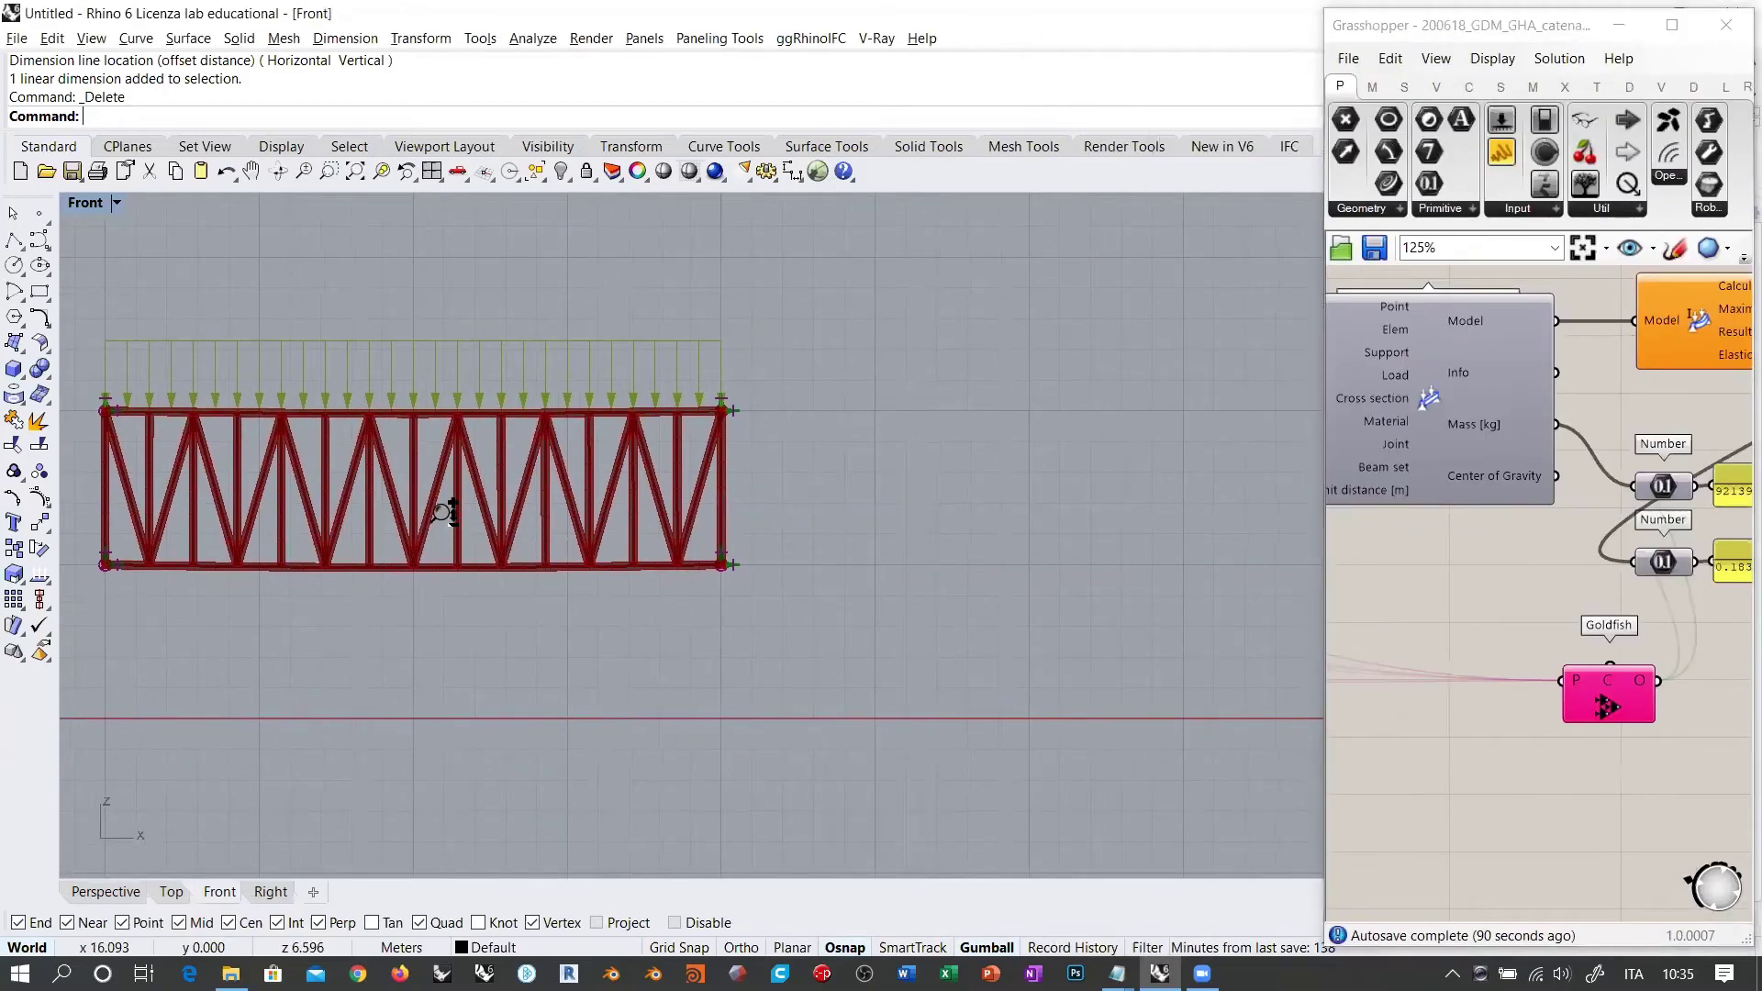
pyautogui.scroll(3, 443, 512)
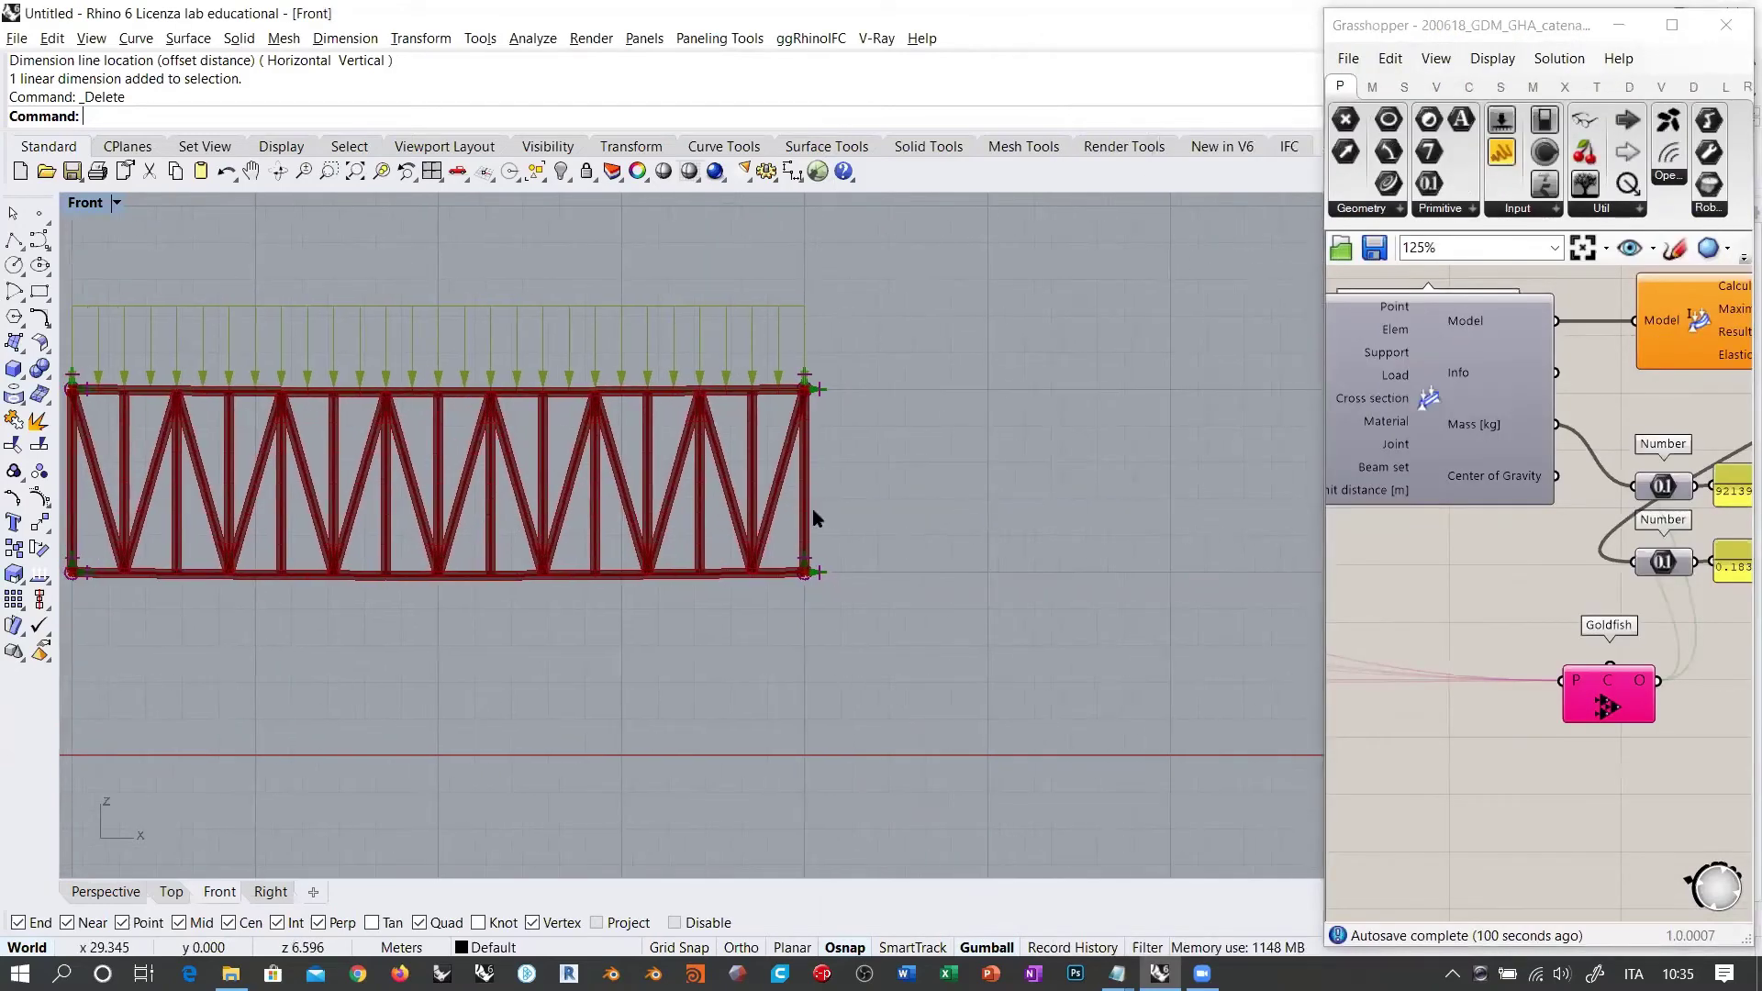
pyautogui.scroll(-2, 236, 432)
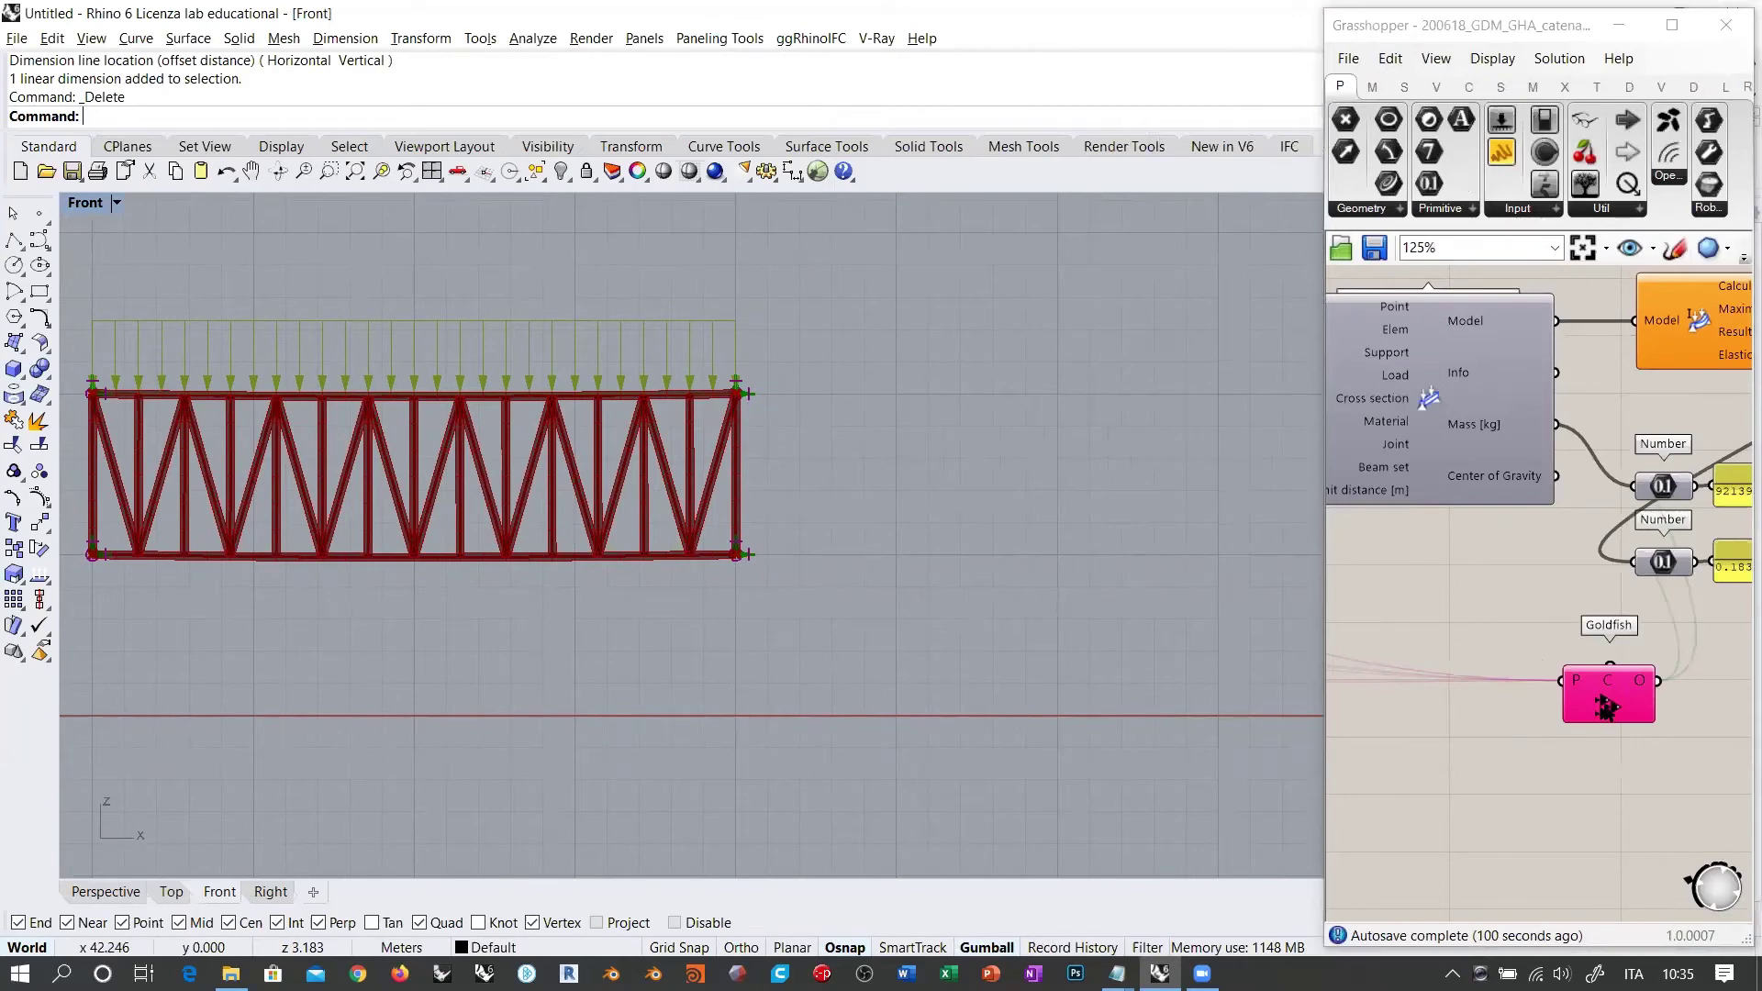
# Step: Open the Goldfish Editor, fit its window beside the truss, and widen its settings area to show all statistics
pyautogui.doubleClick(1608, 698)
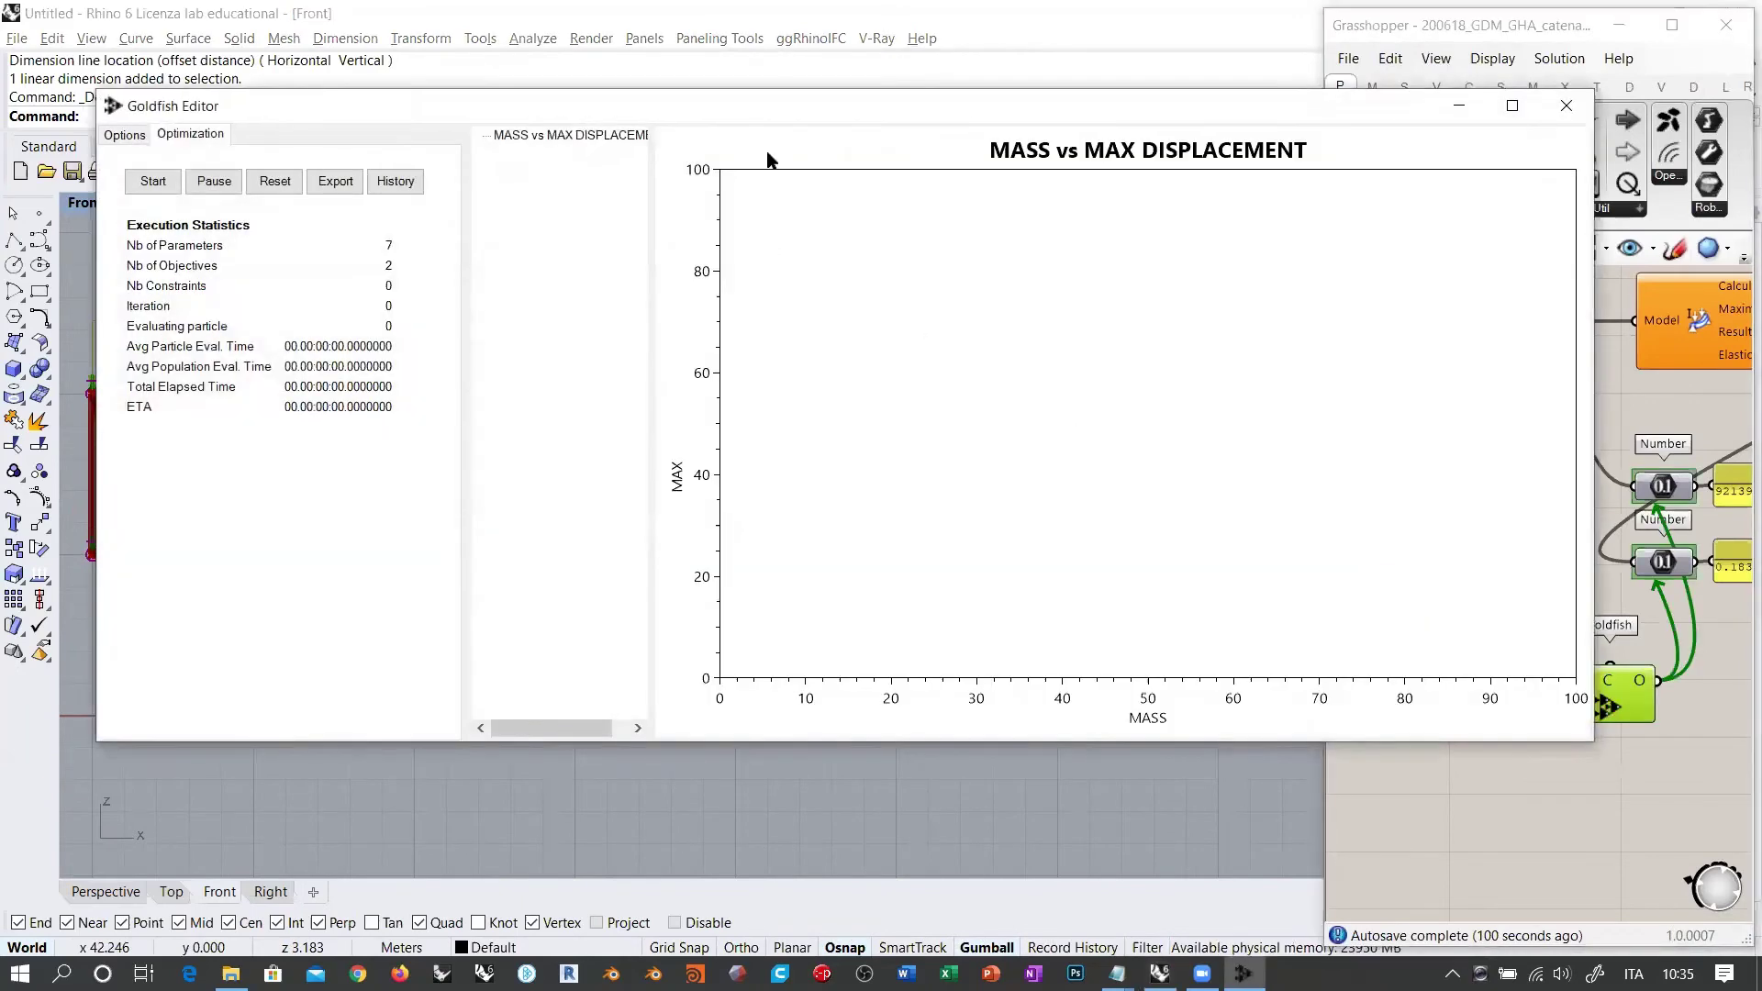
pyautogui.moveTo(1351, 105); pyautogui.dragTo(1516, 20)
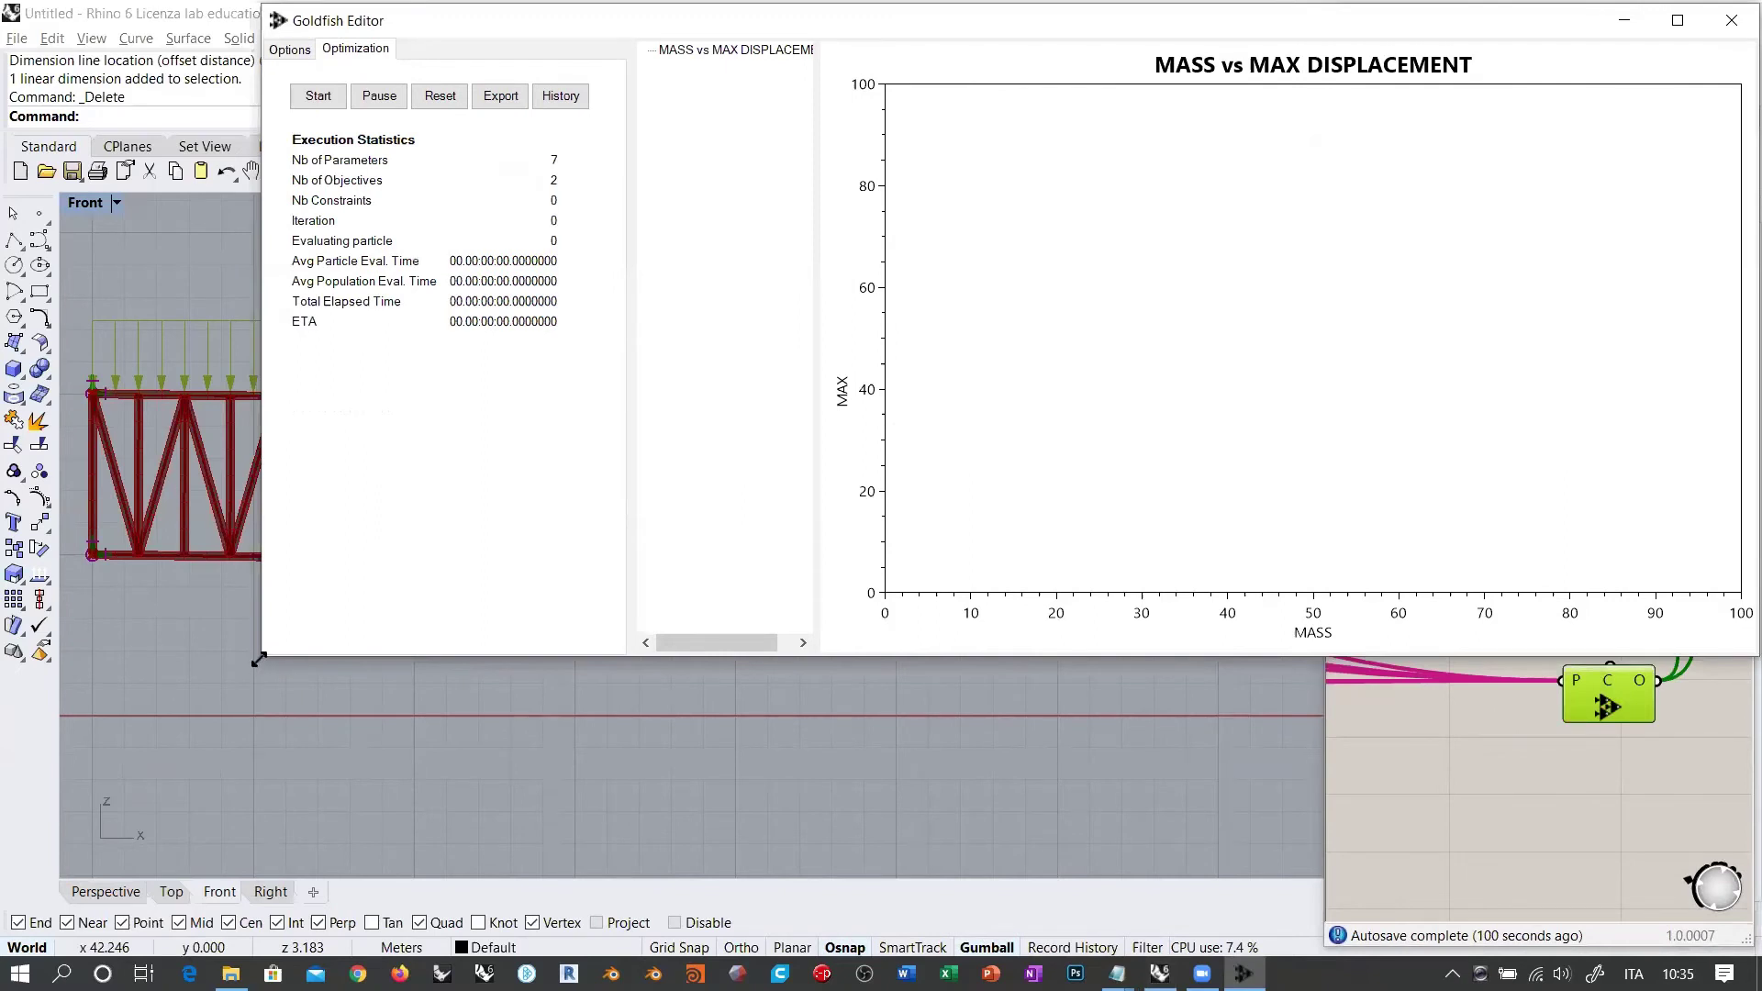
pyautogui.moveTo(258, 659); pyautogui.dragTo(775, 946)
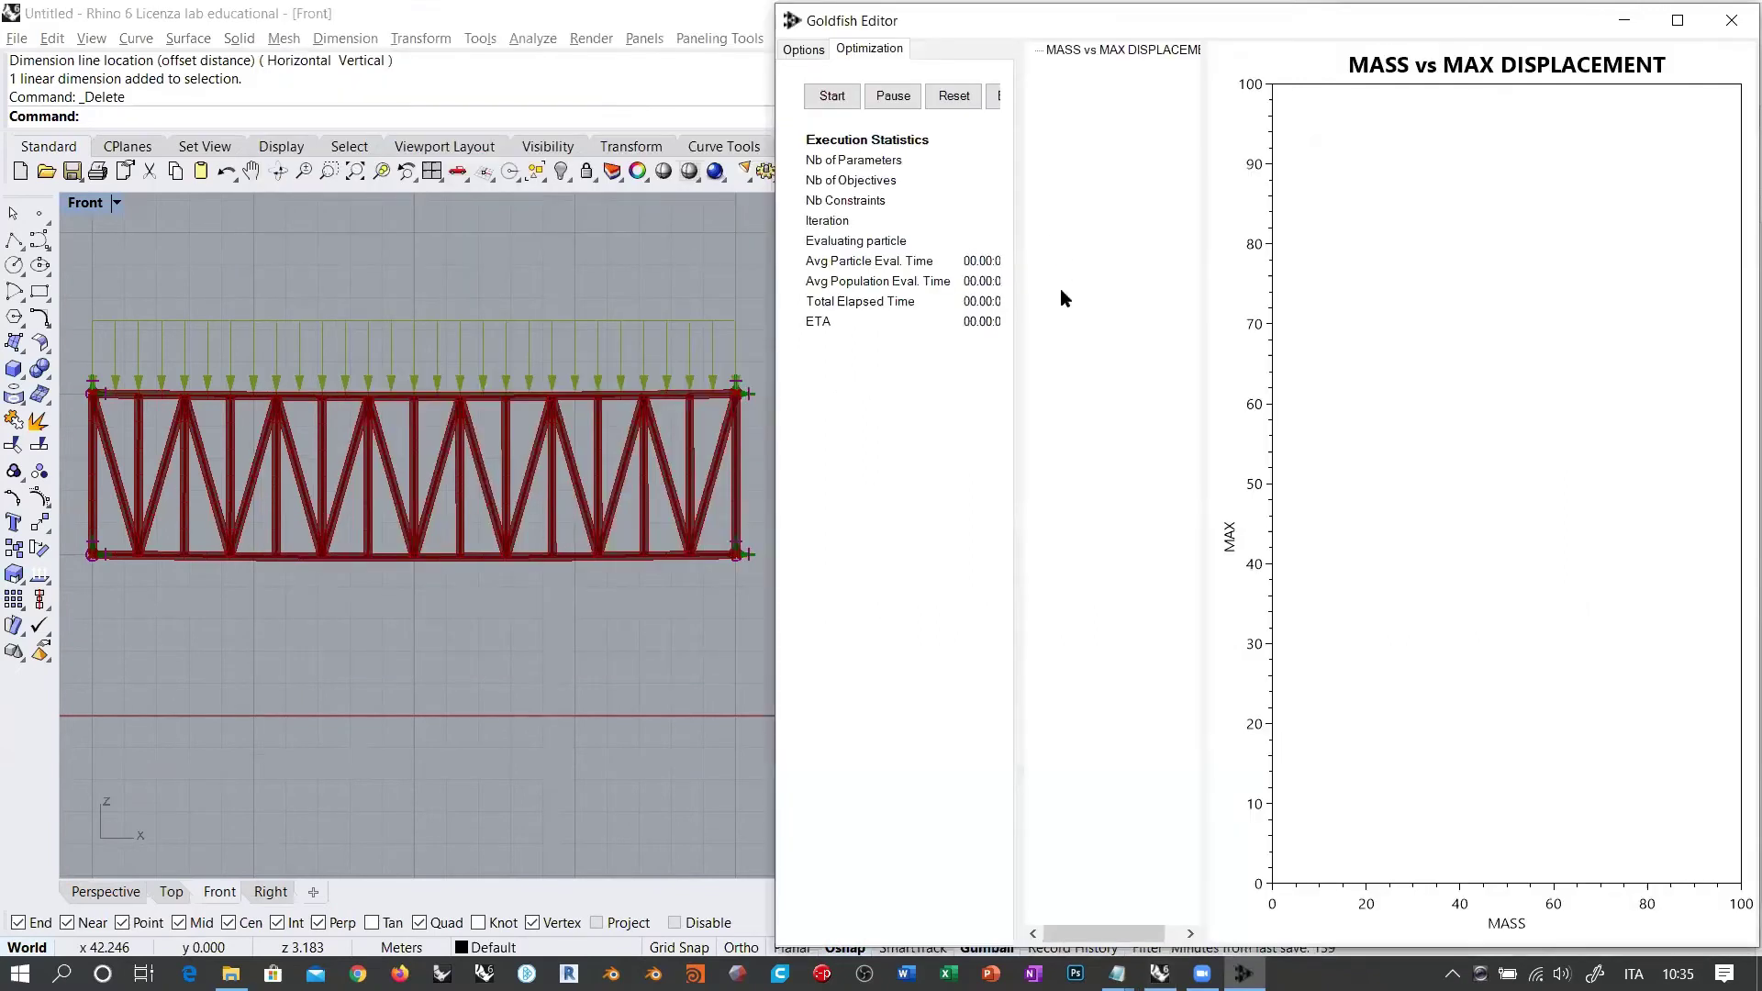
pyautogui.moveTo(1020, 120); pyautogui.dragTo(1129, 120)
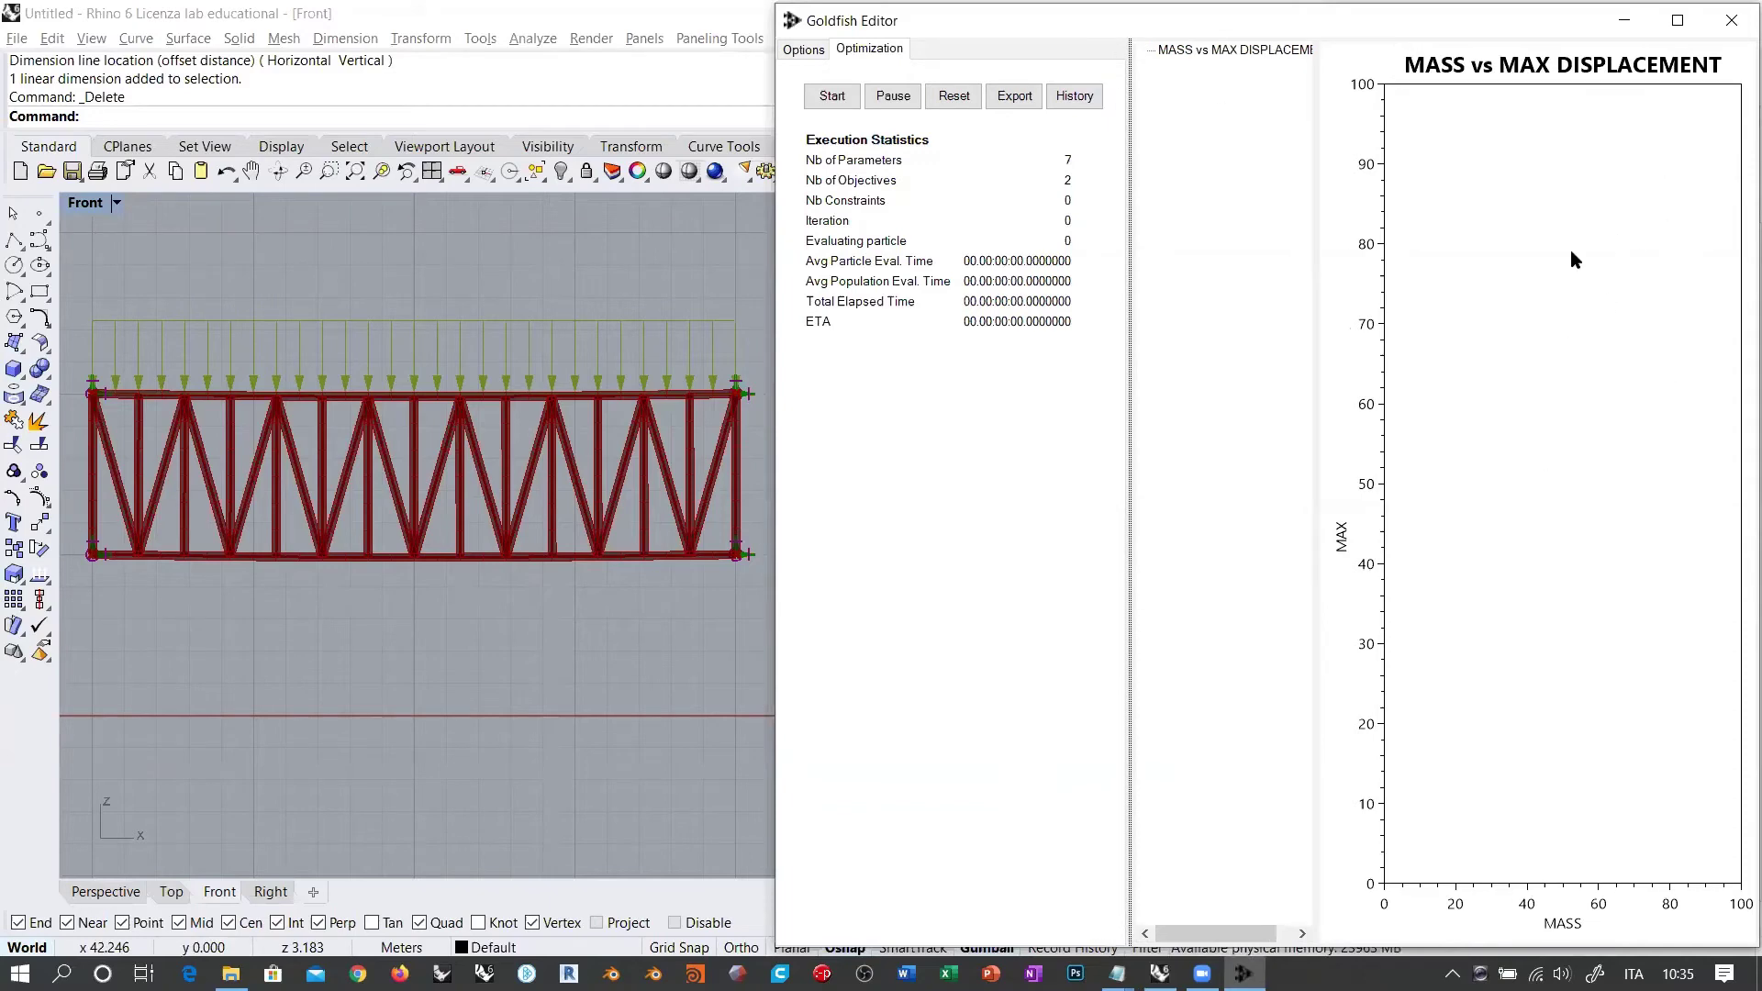
# Step: Start the Goldfish optimization and show the history of solutions in the MASS vs MAX DISPLACEMENT chart
pyautogui.click(835, 98)
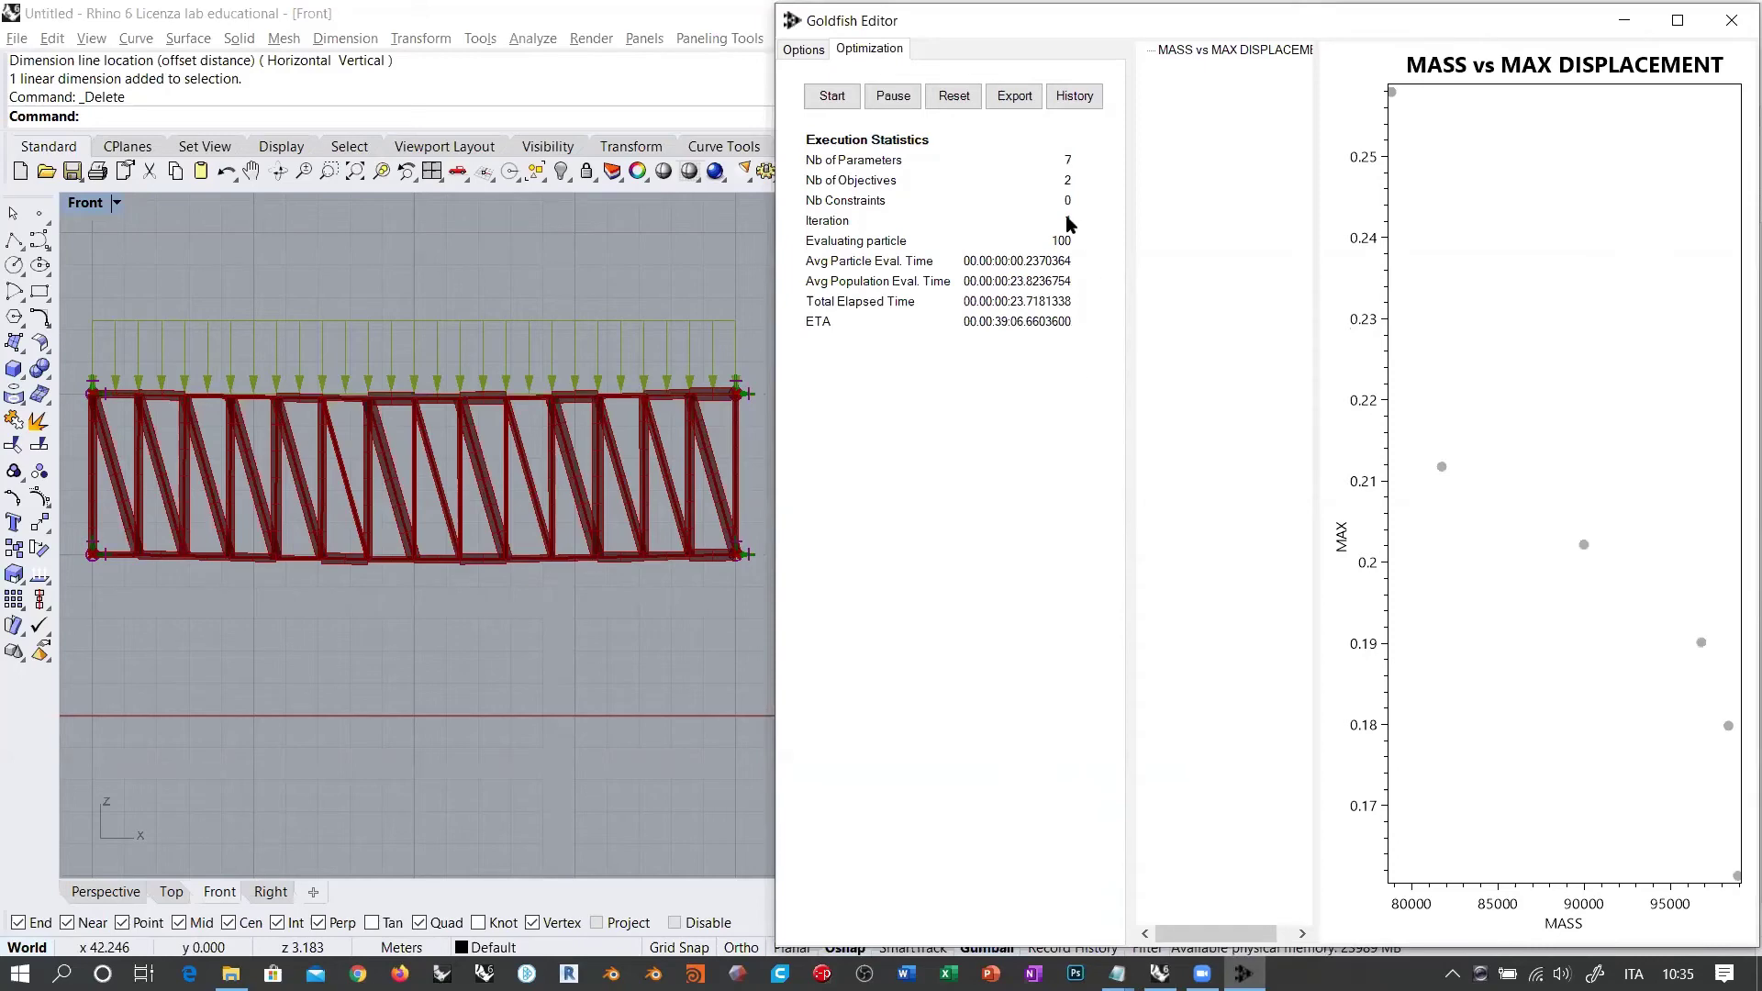
pyautogui.click(1073, 95)
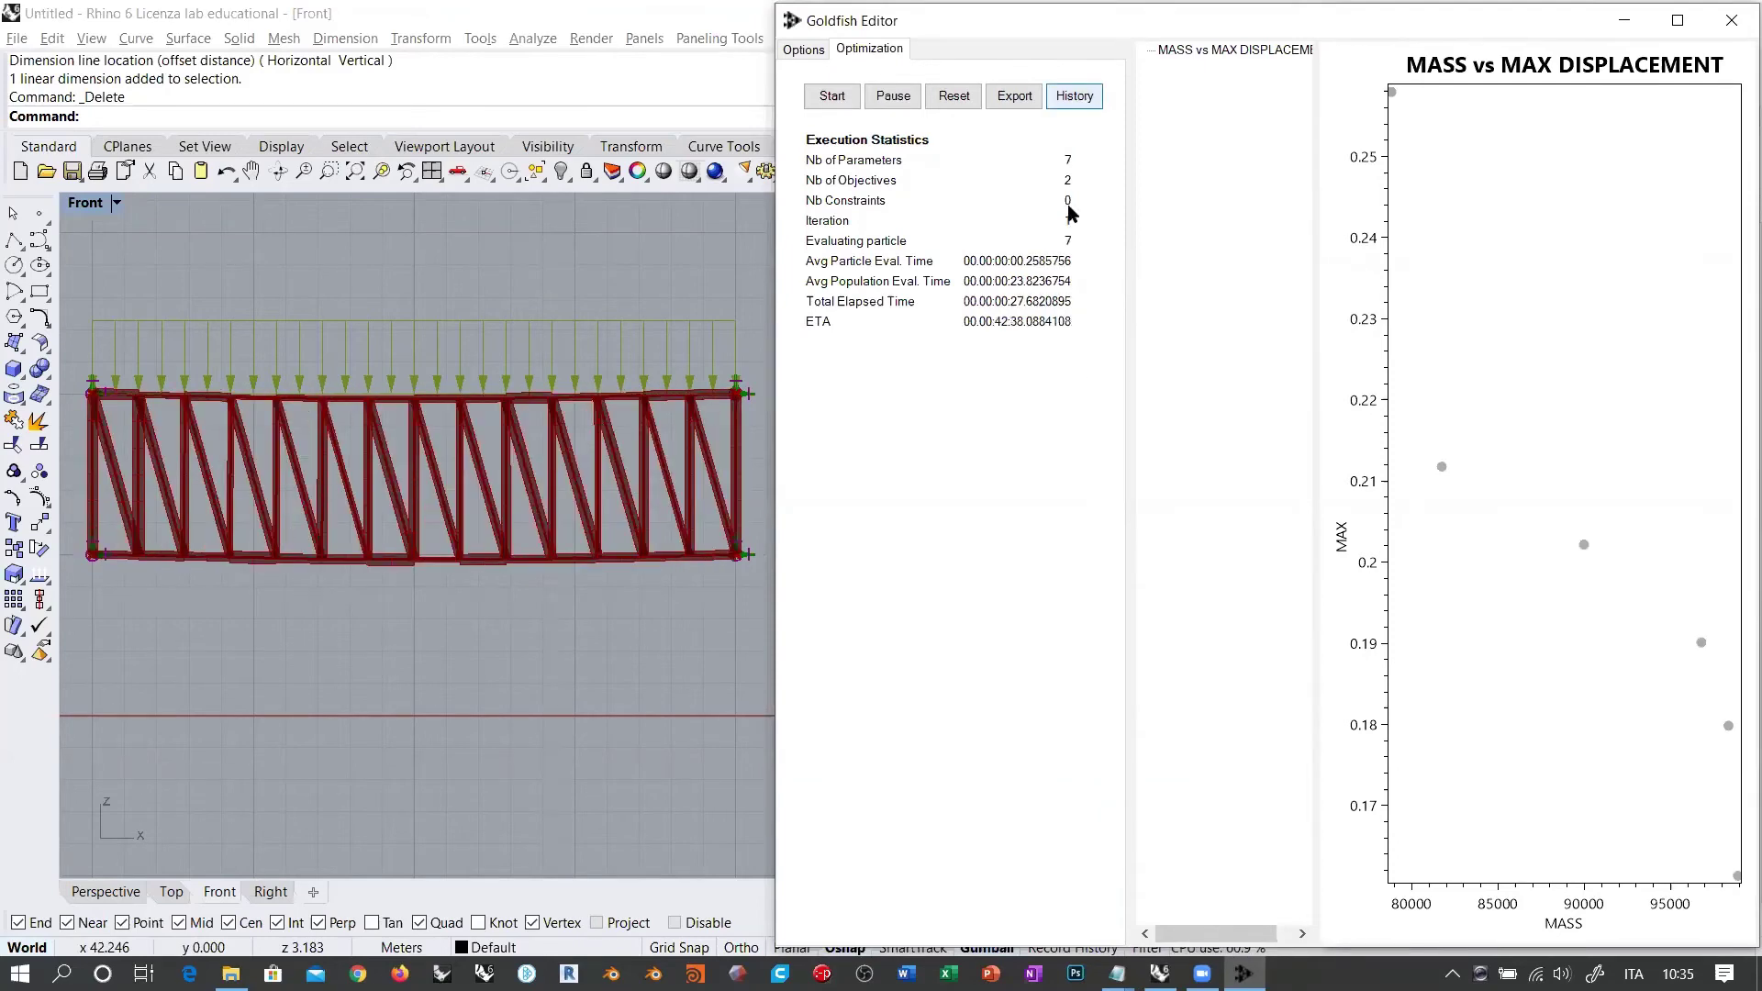
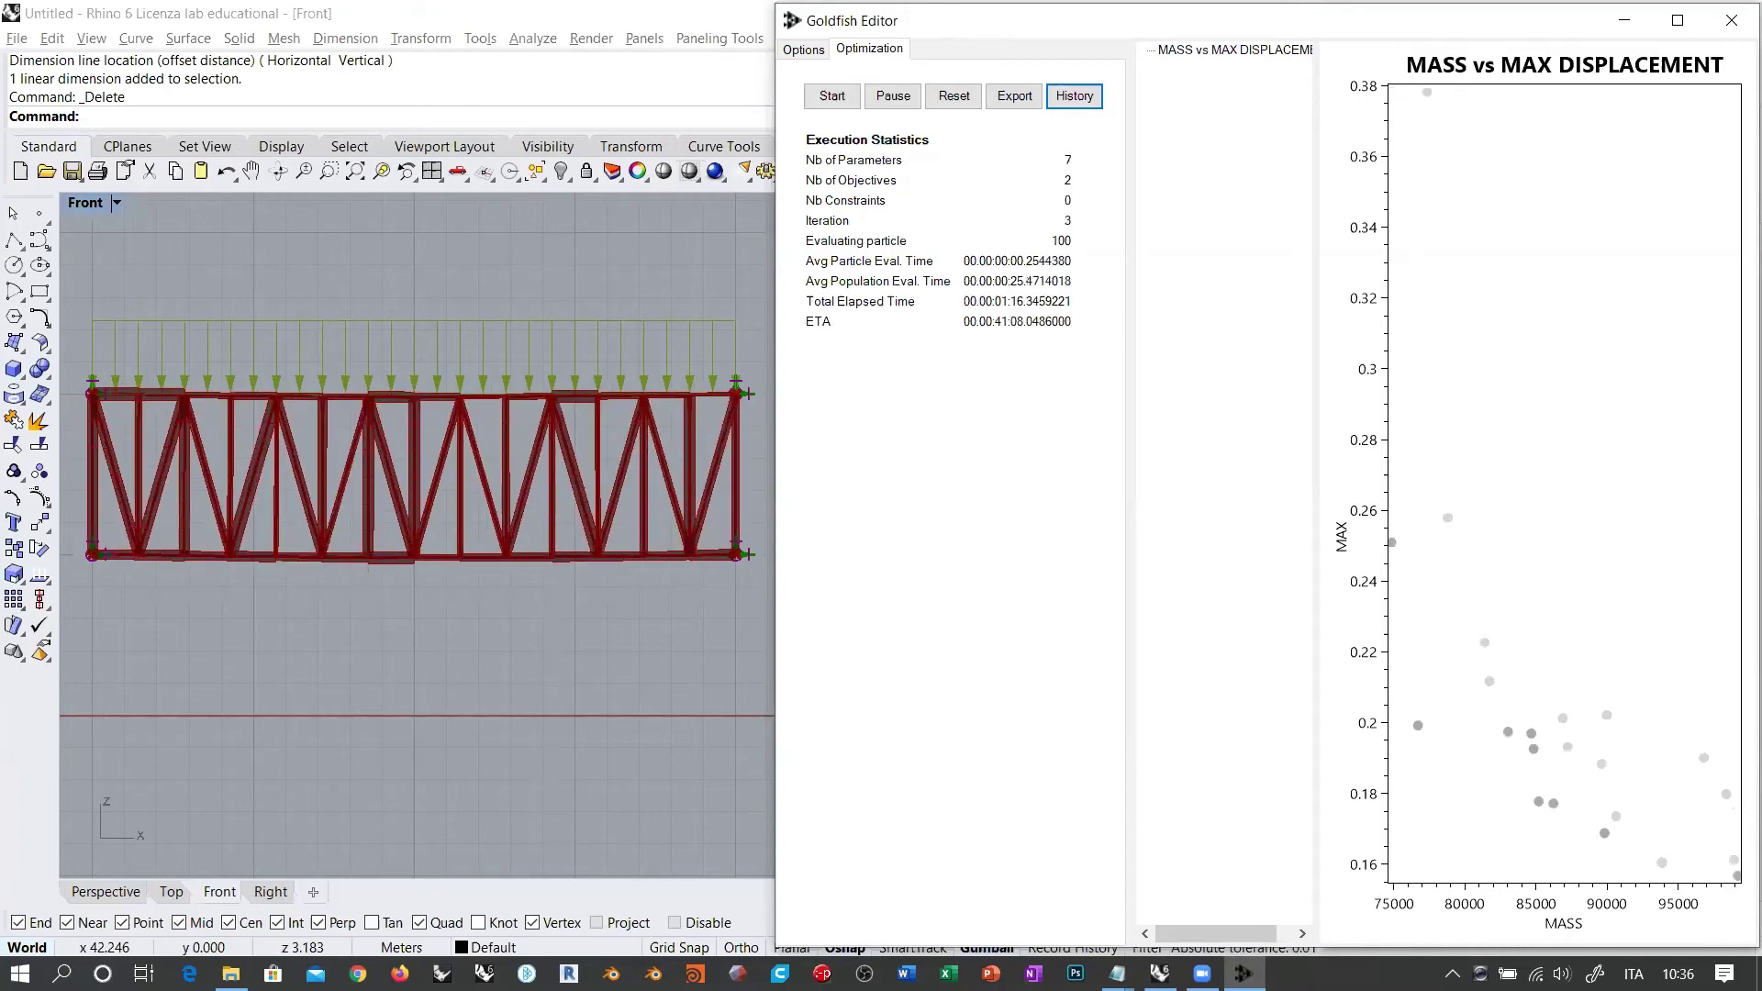
# Step: Look through the files in the 200710_GHA_EN folder in File Explorer, and return to the Goldfish Editor
pyautogui.click(230, 972)
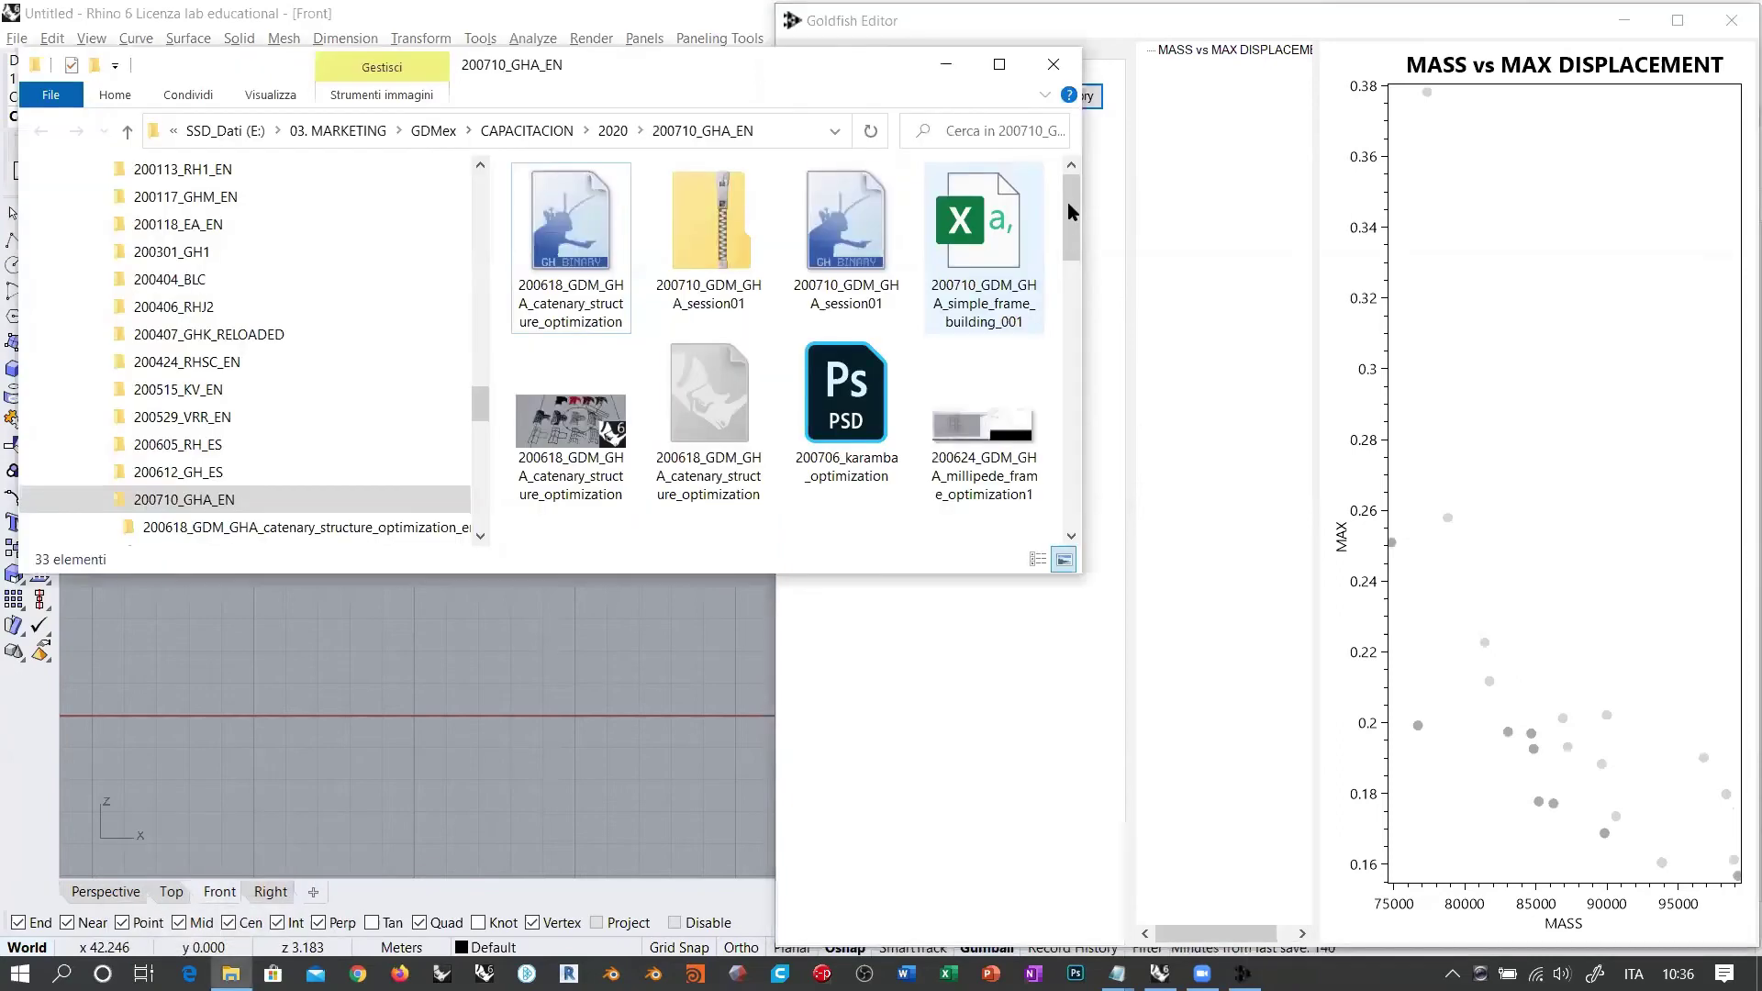
pyautogui.moveTo(1071, 257); pyautogui.dragTo(1089, 444)
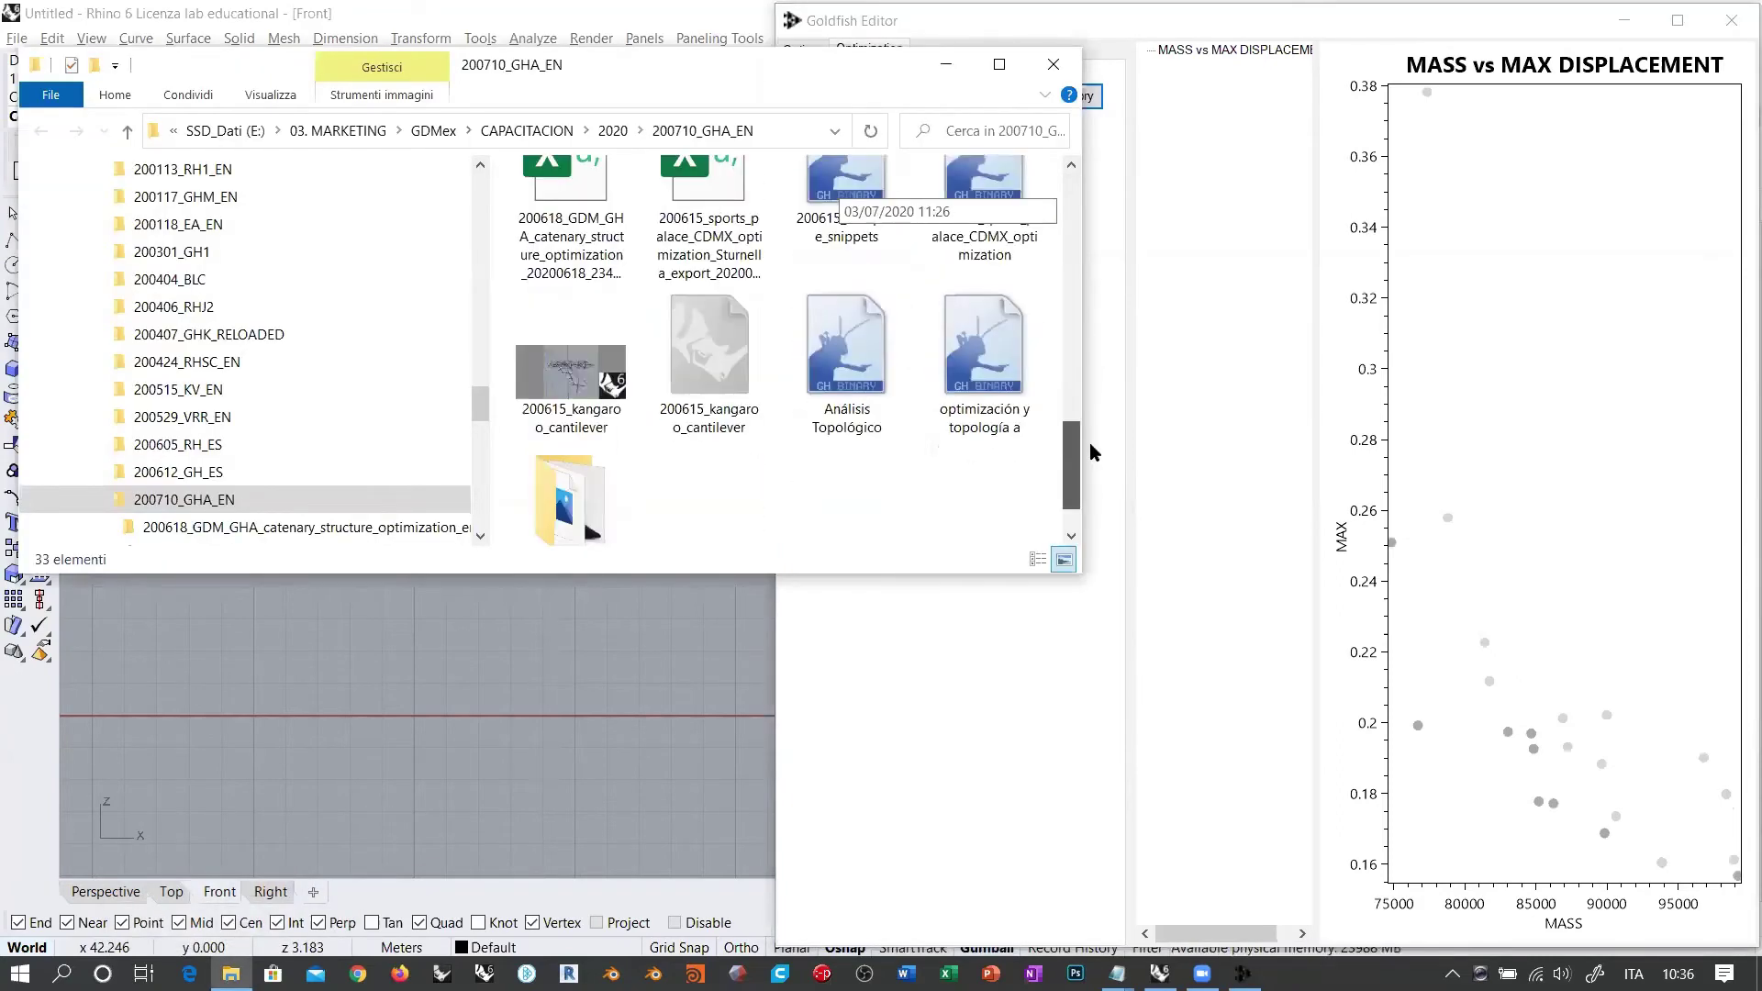
pyautogui.moveTo(1102, 246); pyautogui.dragTo(1088, 205)
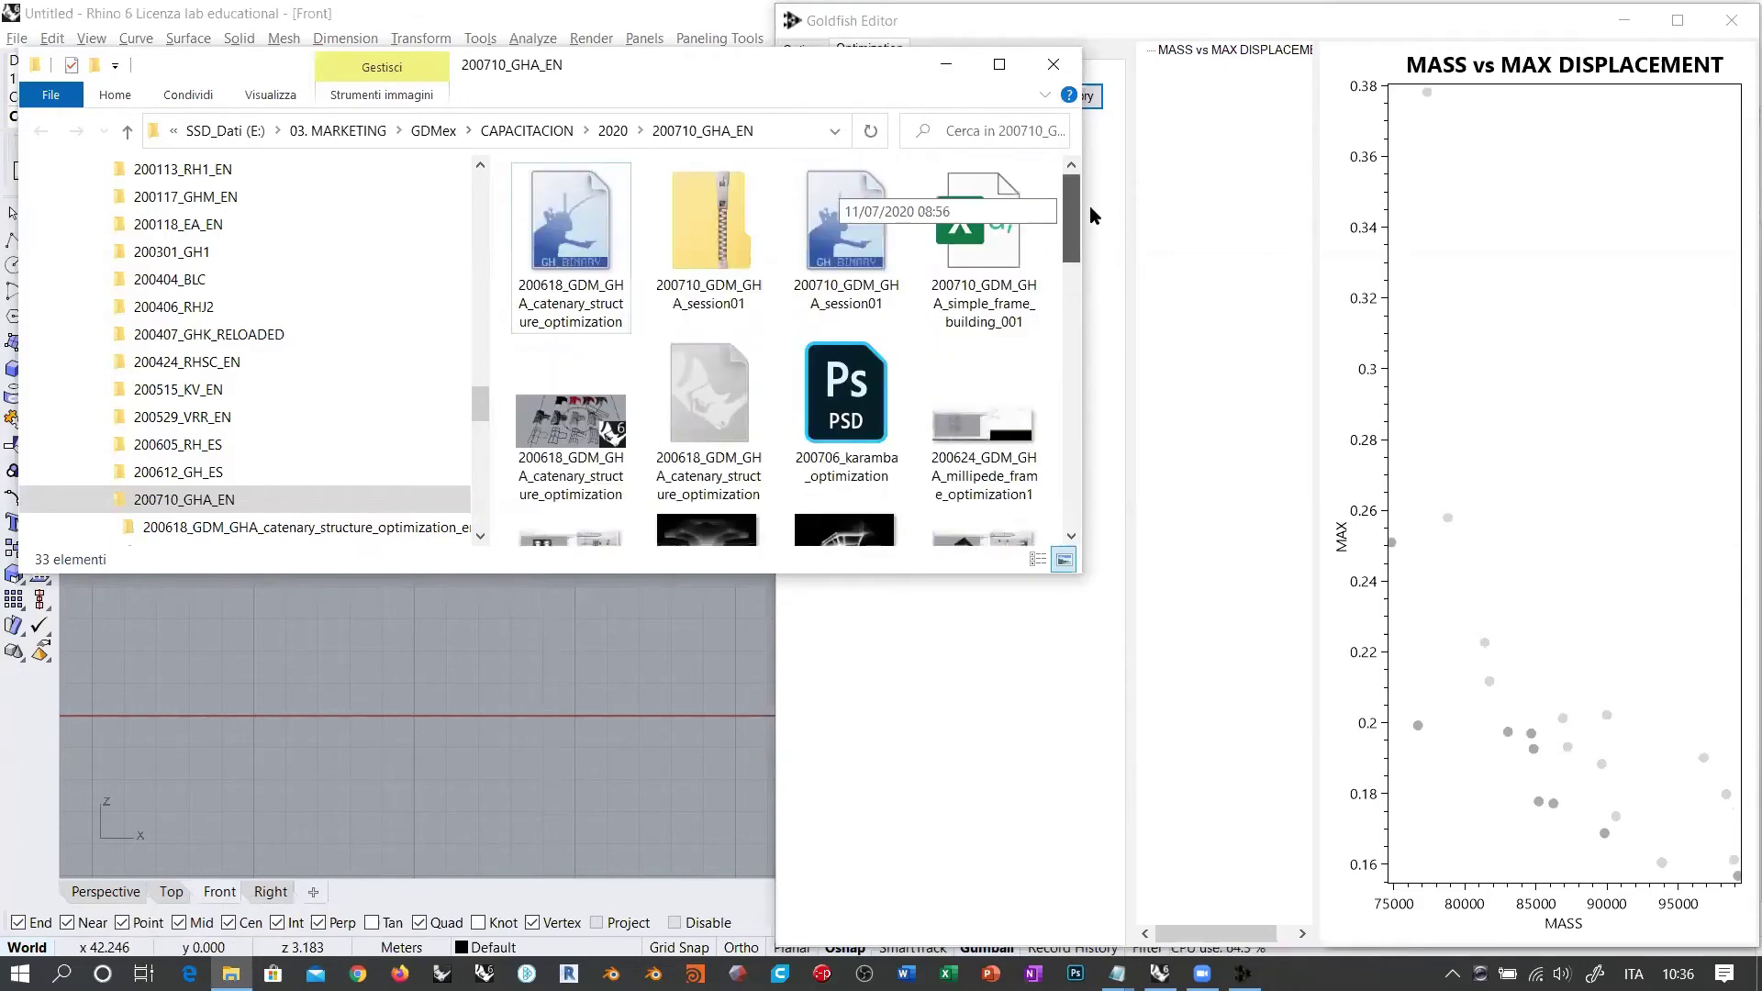
pyautogui.scroll(-1, 1074, 248)
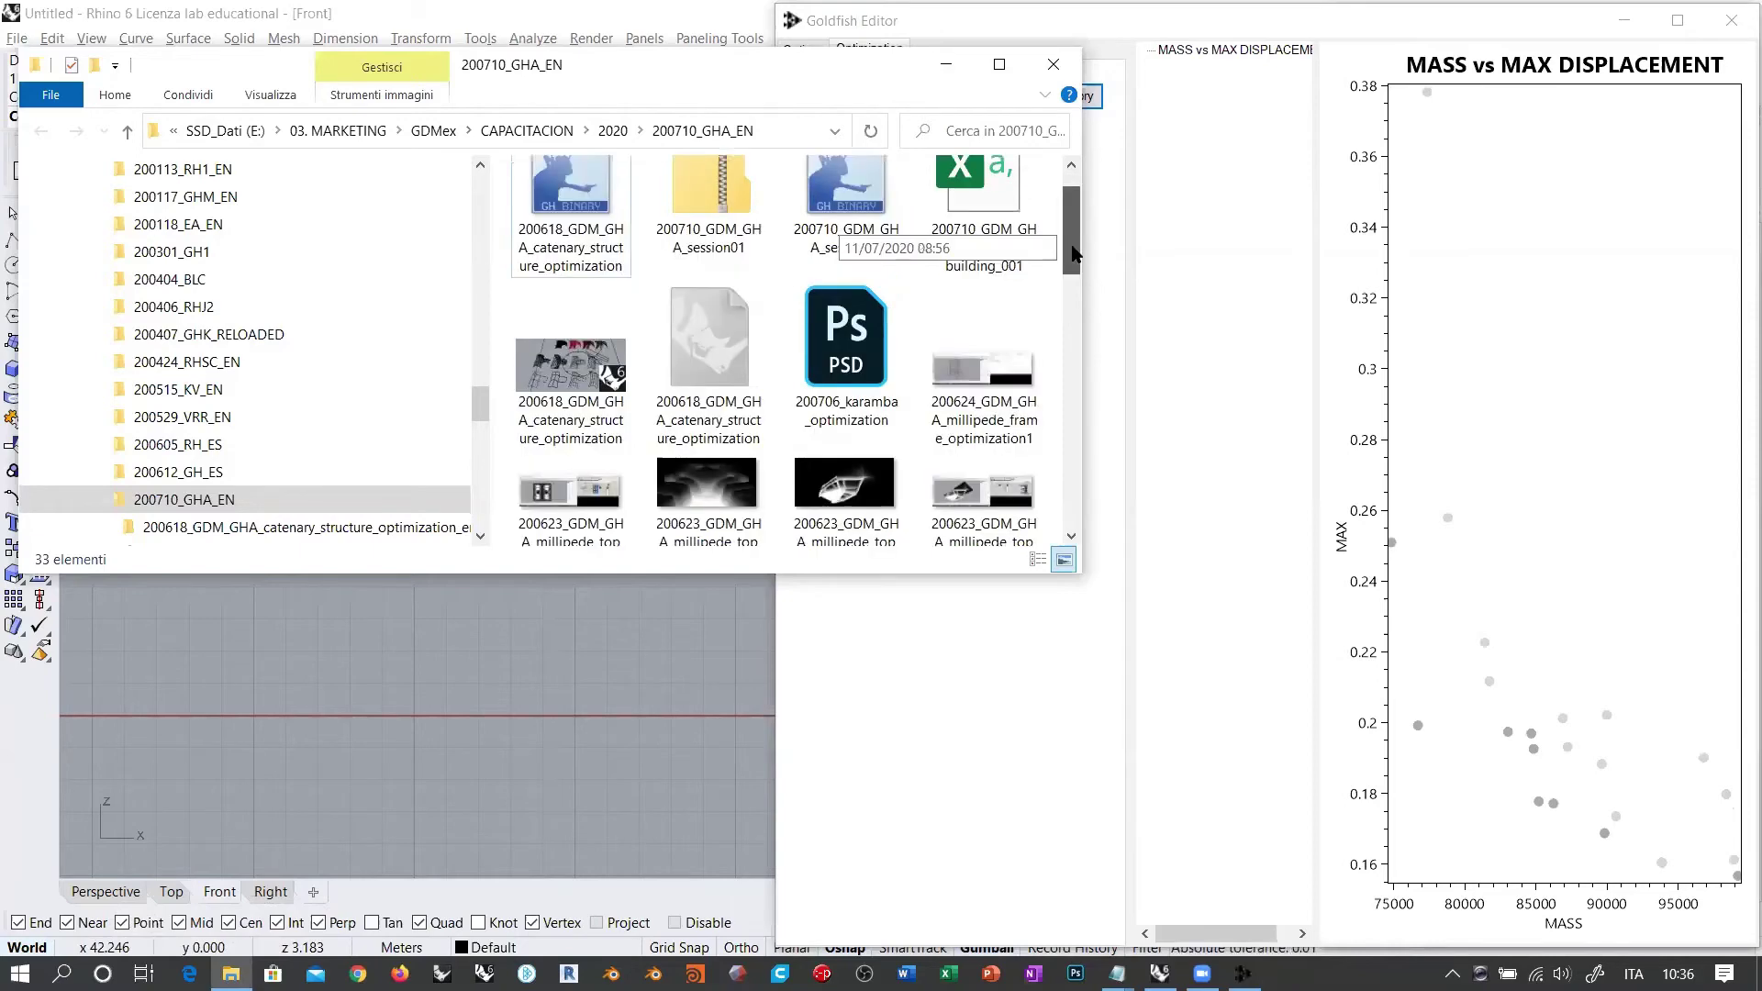
pyautogui.scroll(-1, 1074, 253)
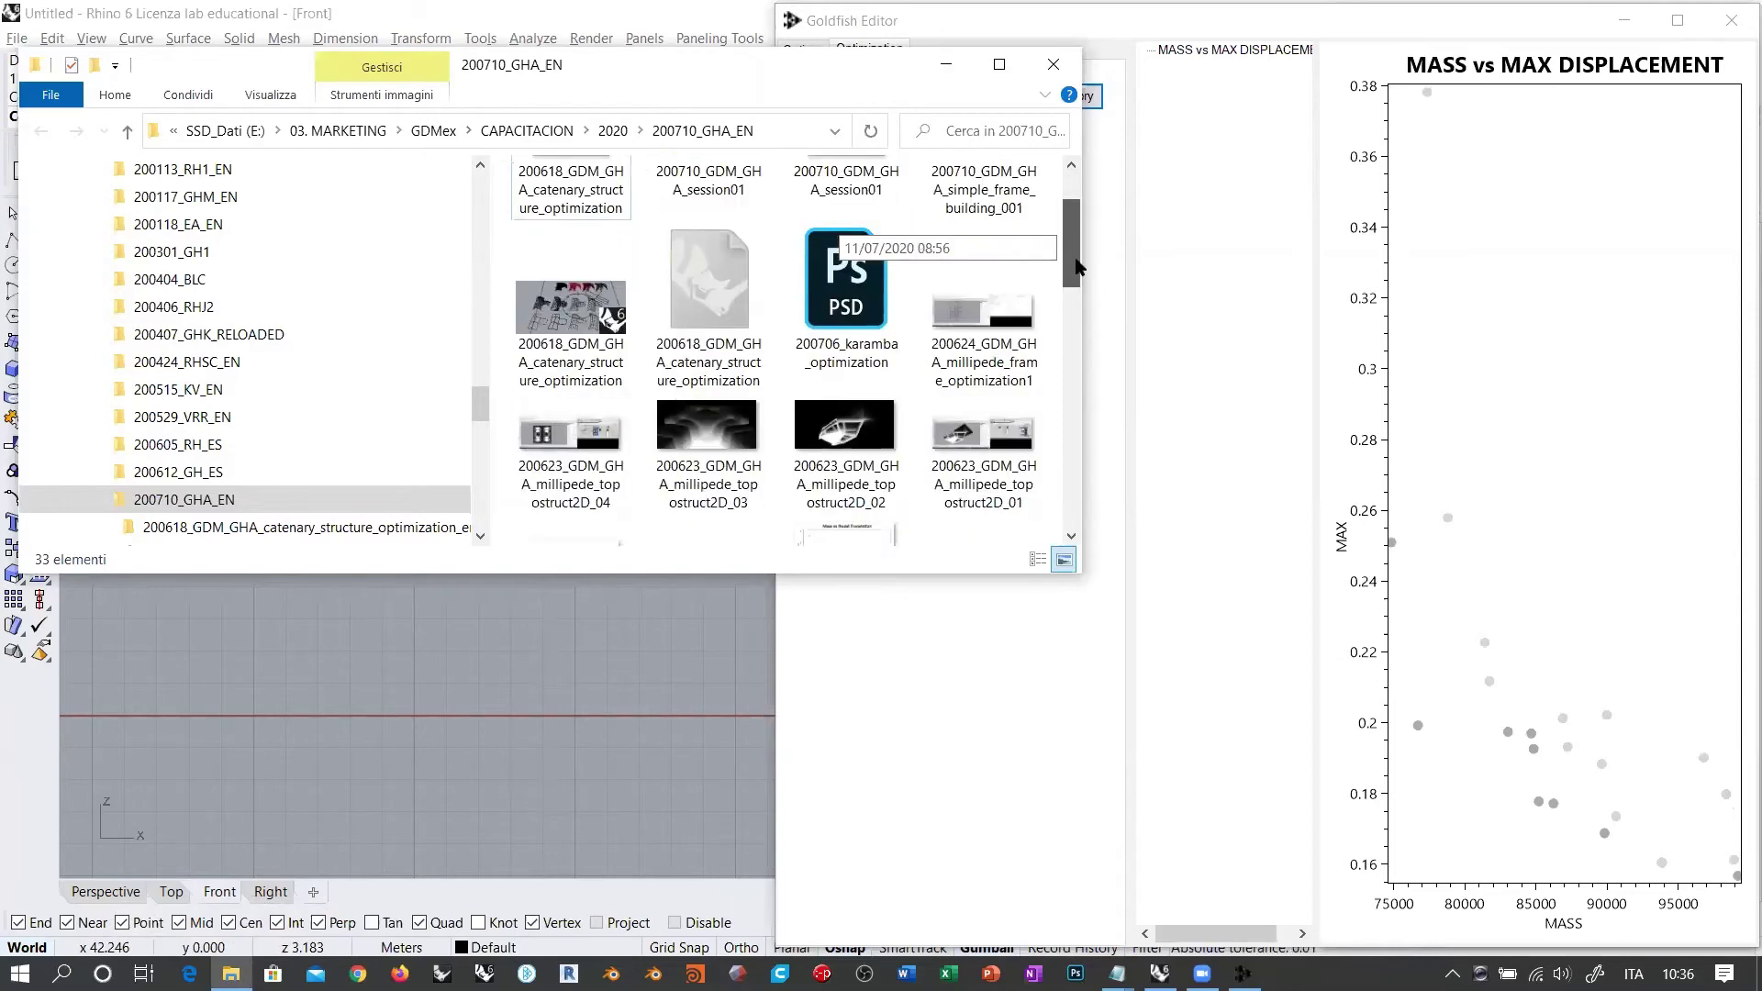
pyautogui.scroll(-1, 1080, 277)
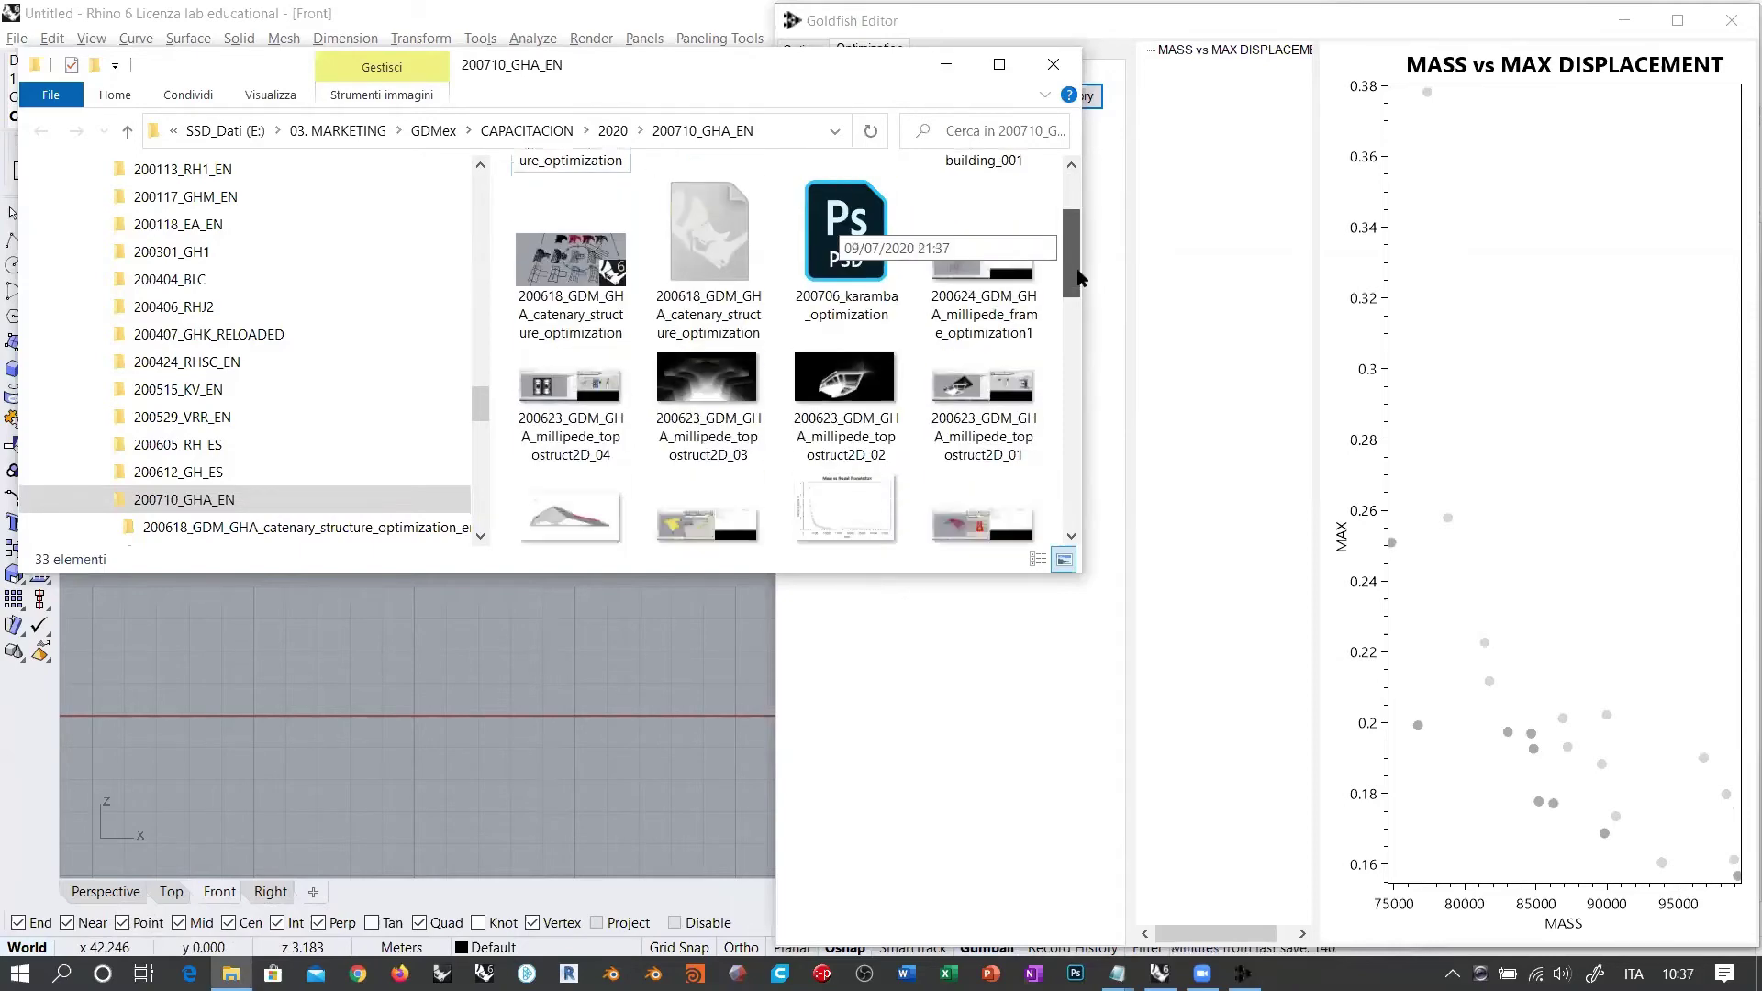
pyautogui.scroll(-3, 1076, 299)
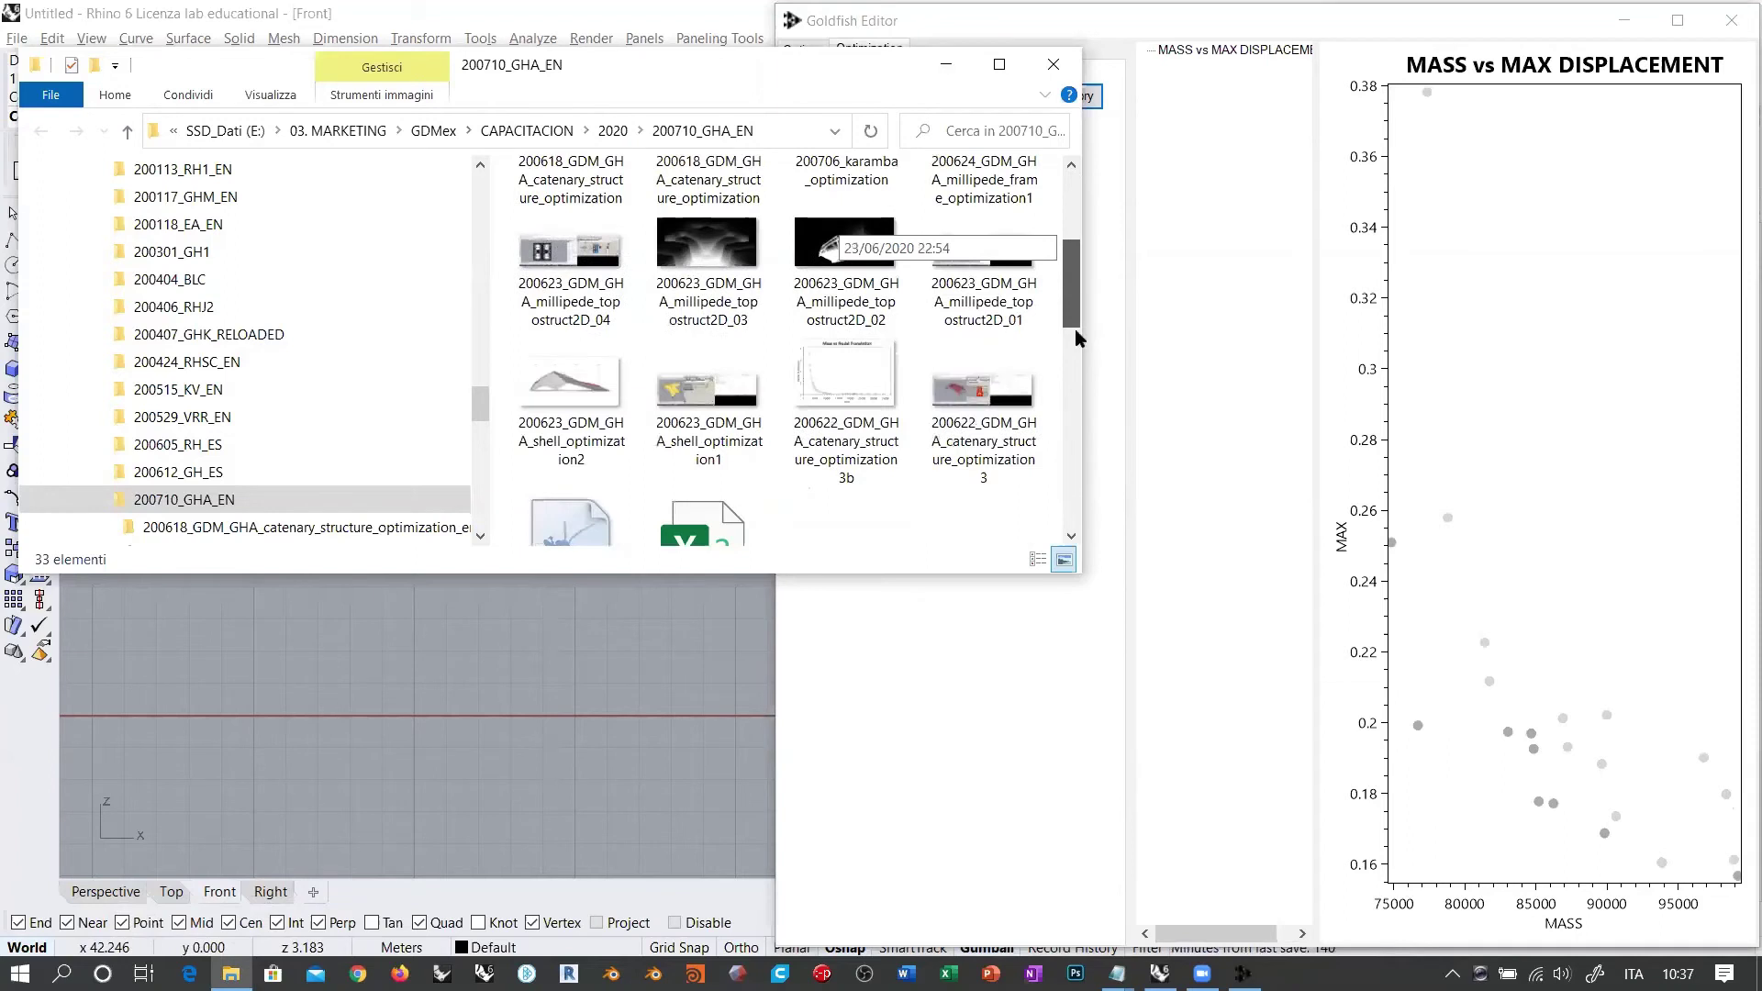
pyautogui.scroll(-2, 1076, 337)
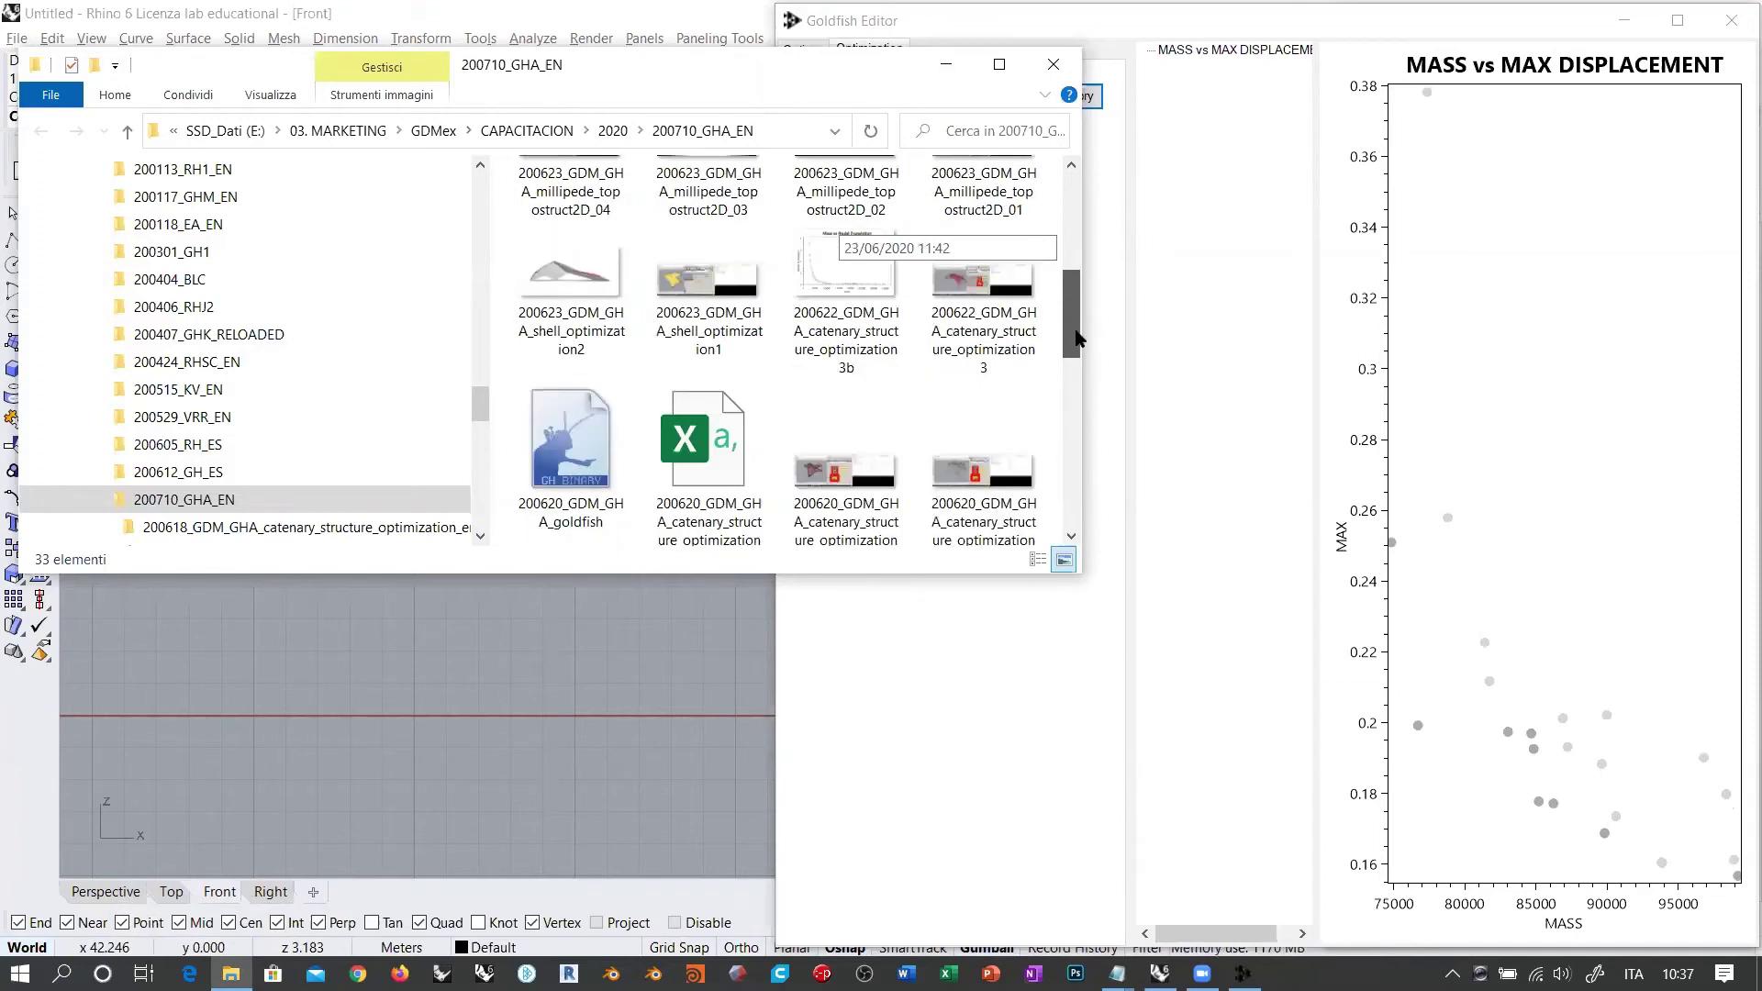
pyautogui.scroll(-2, 1079, 353)
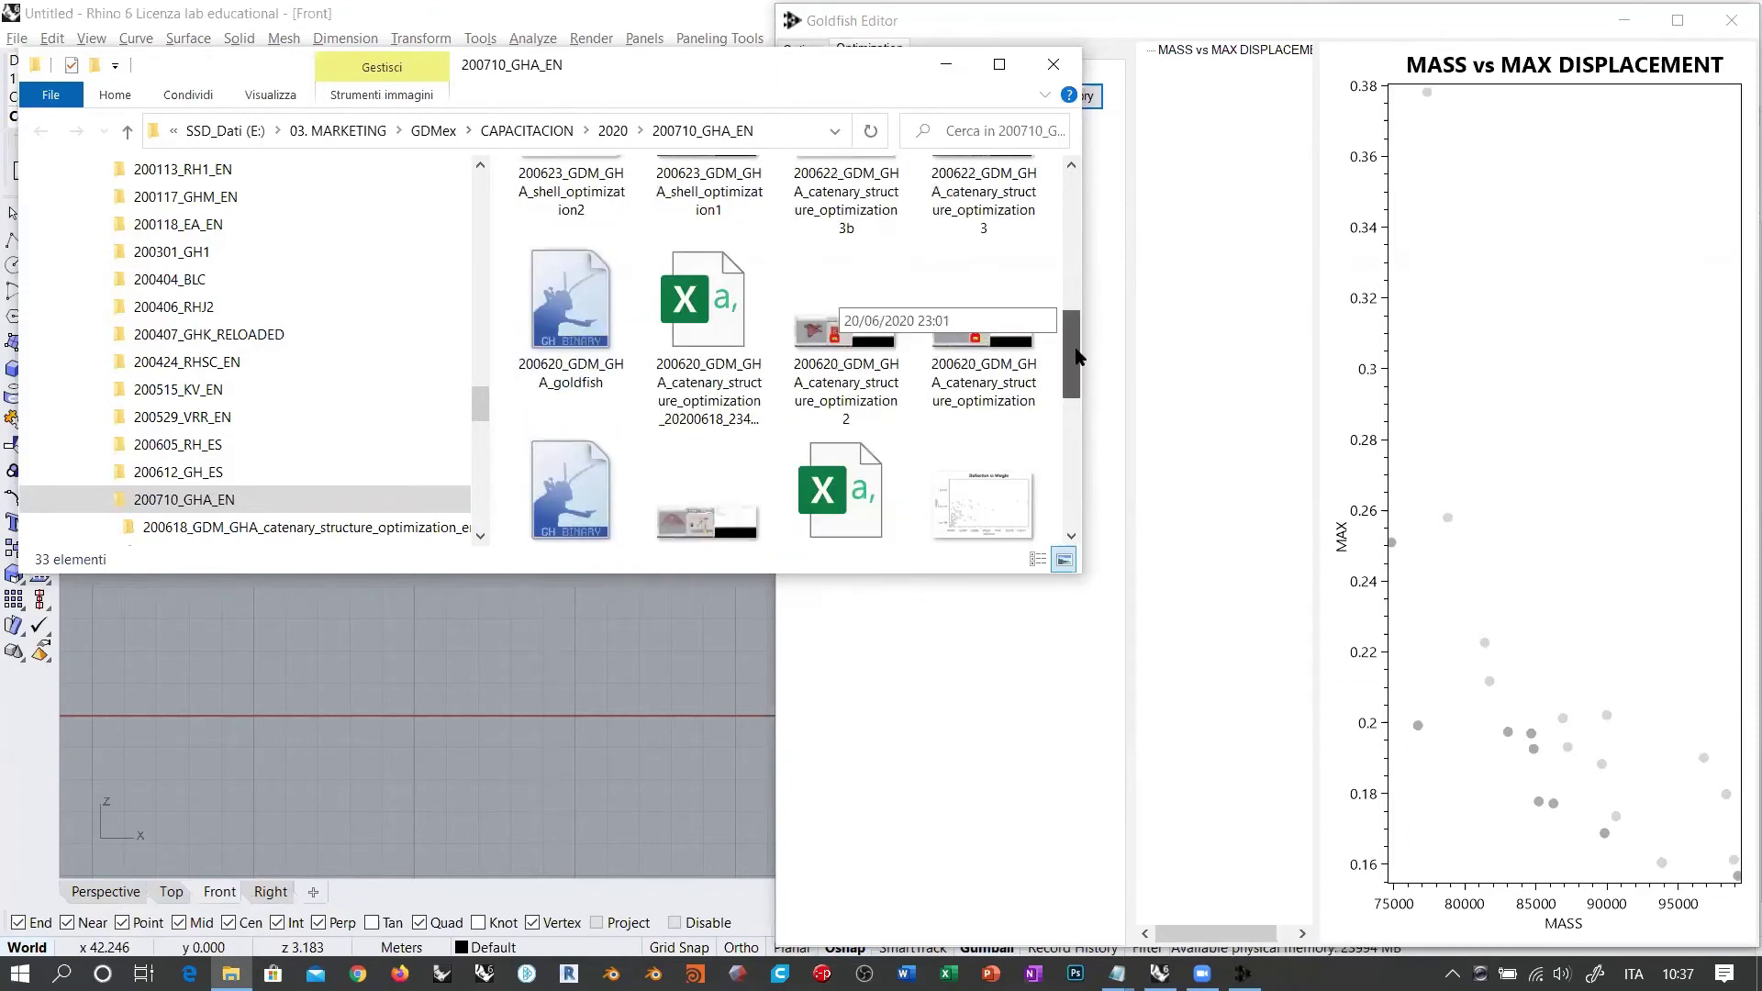
pyautogui.scroll(-2, 1077, 404)
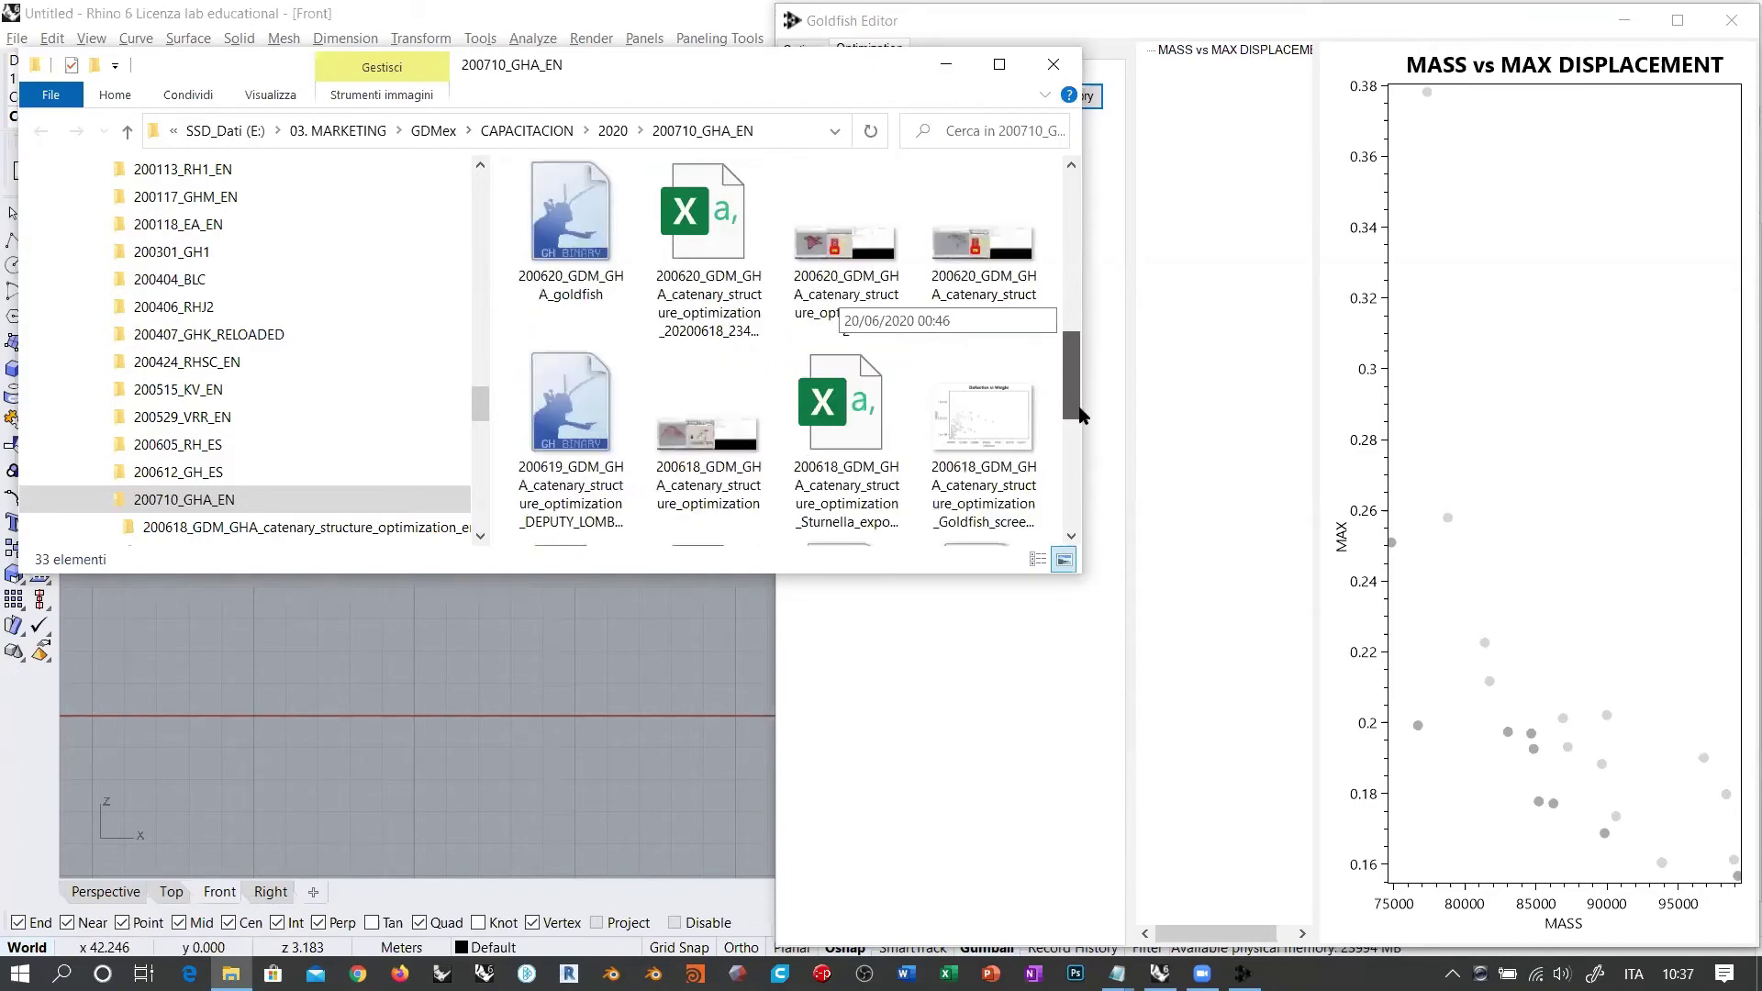
pyautogui.scroll(-2, 1077, 445)
pyautogui.scroll(8, 1070, 374)
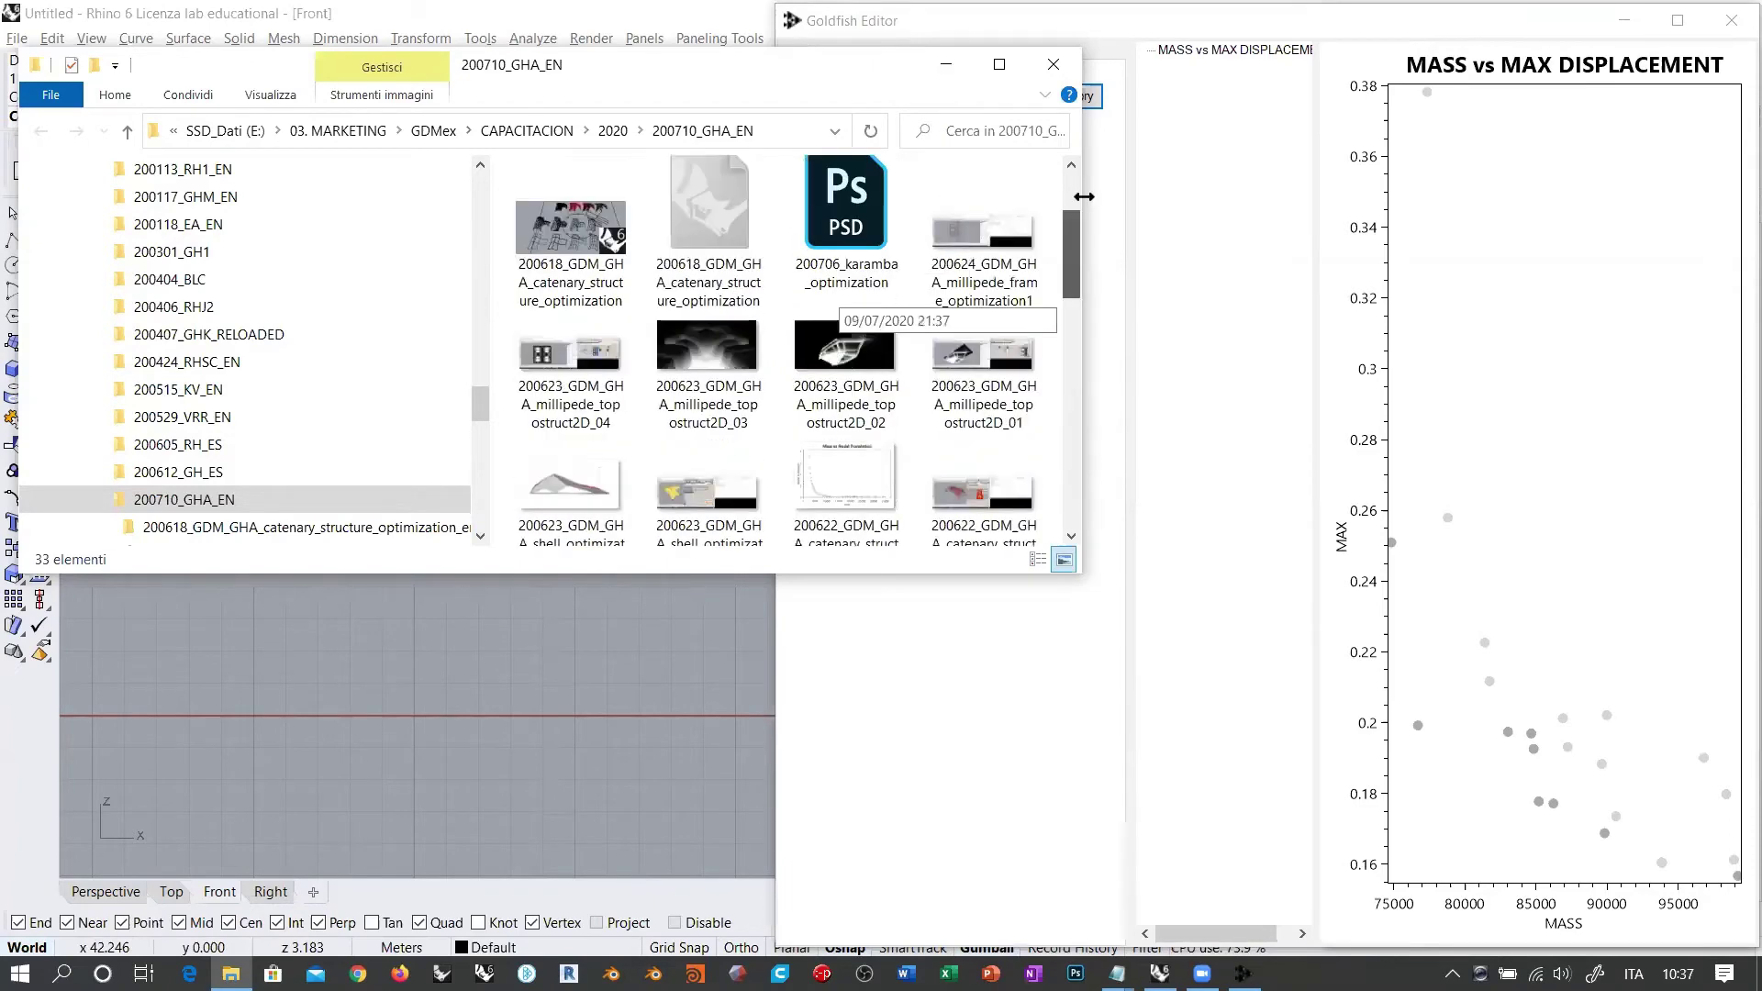
pyautogui.scroll(2, 1059, 354)
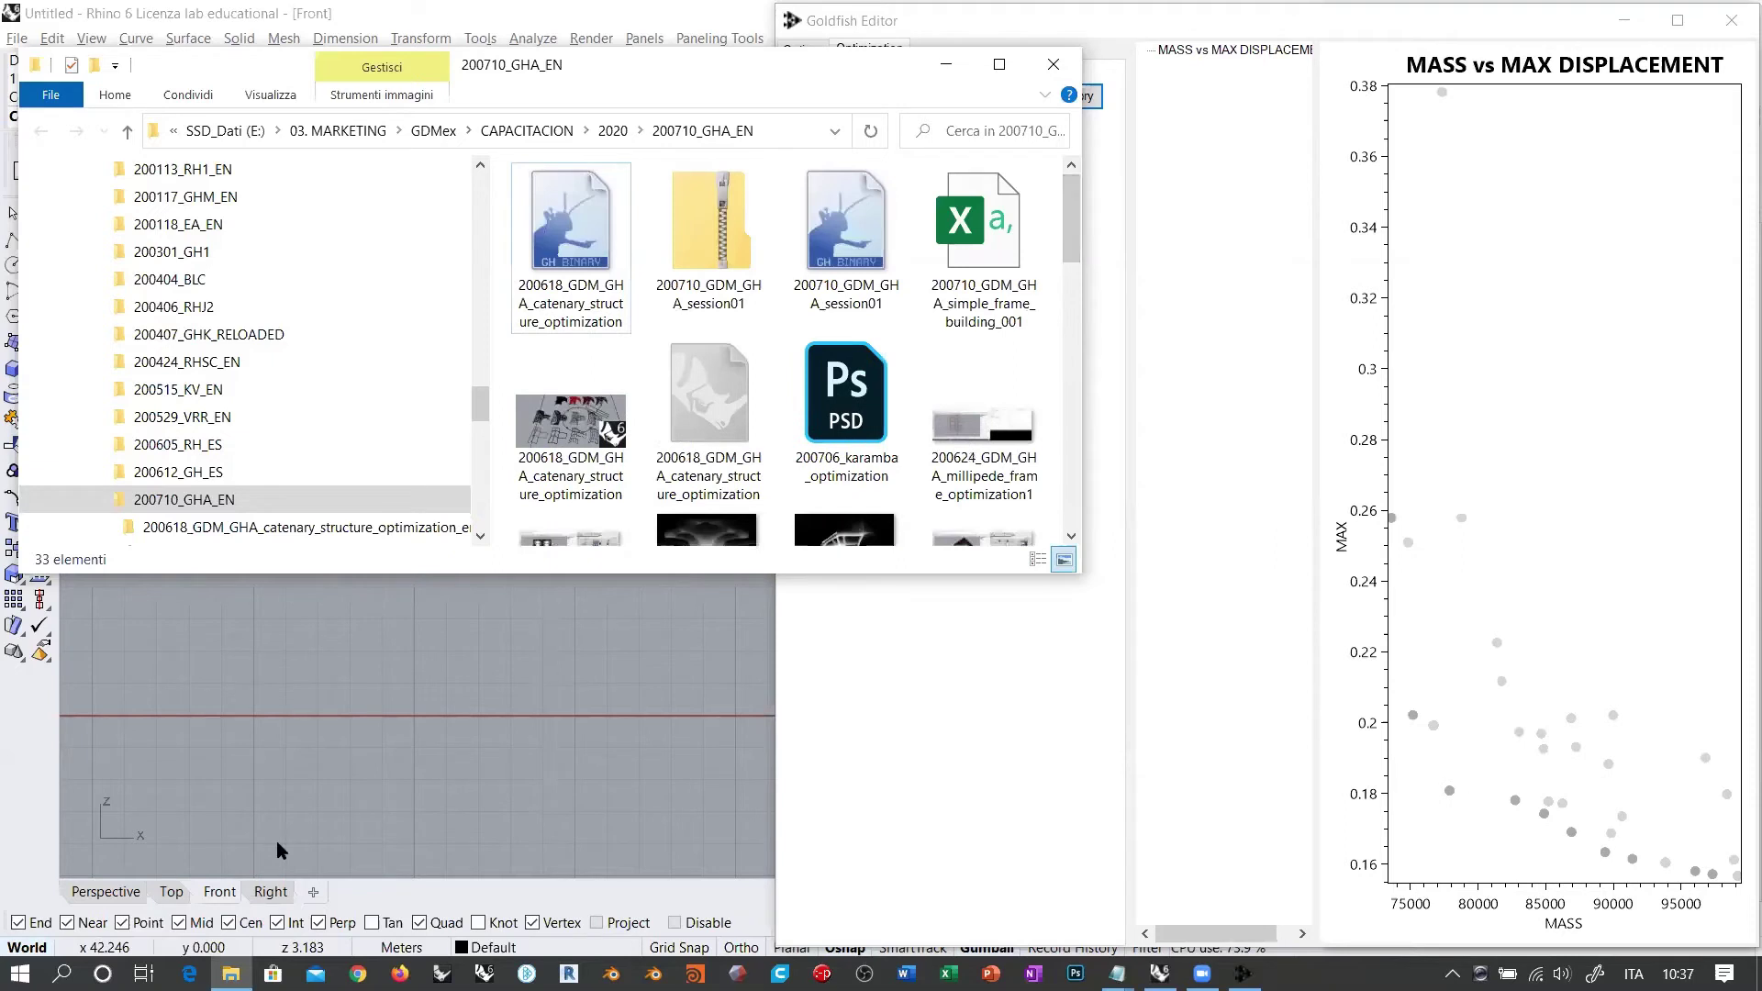
pyautogui.rightClick(231, 974)
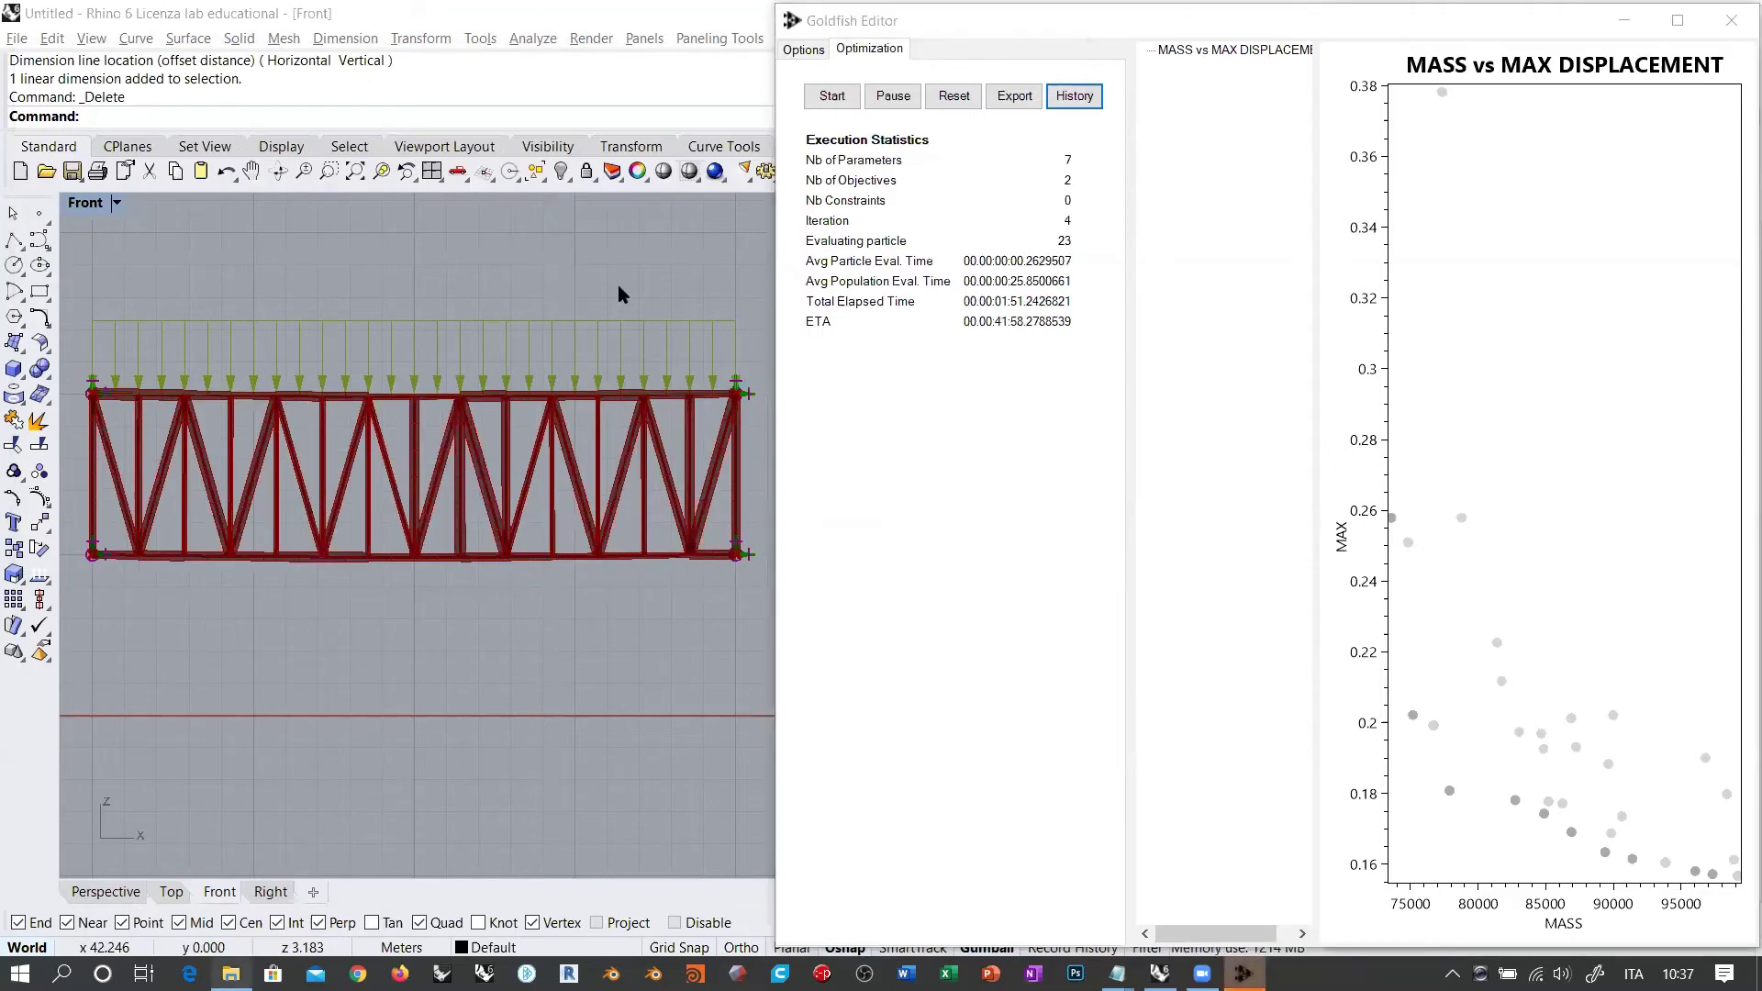
pyautogui.hotkey('alt', 'Tab')
pyautogui.click(1209, 567)
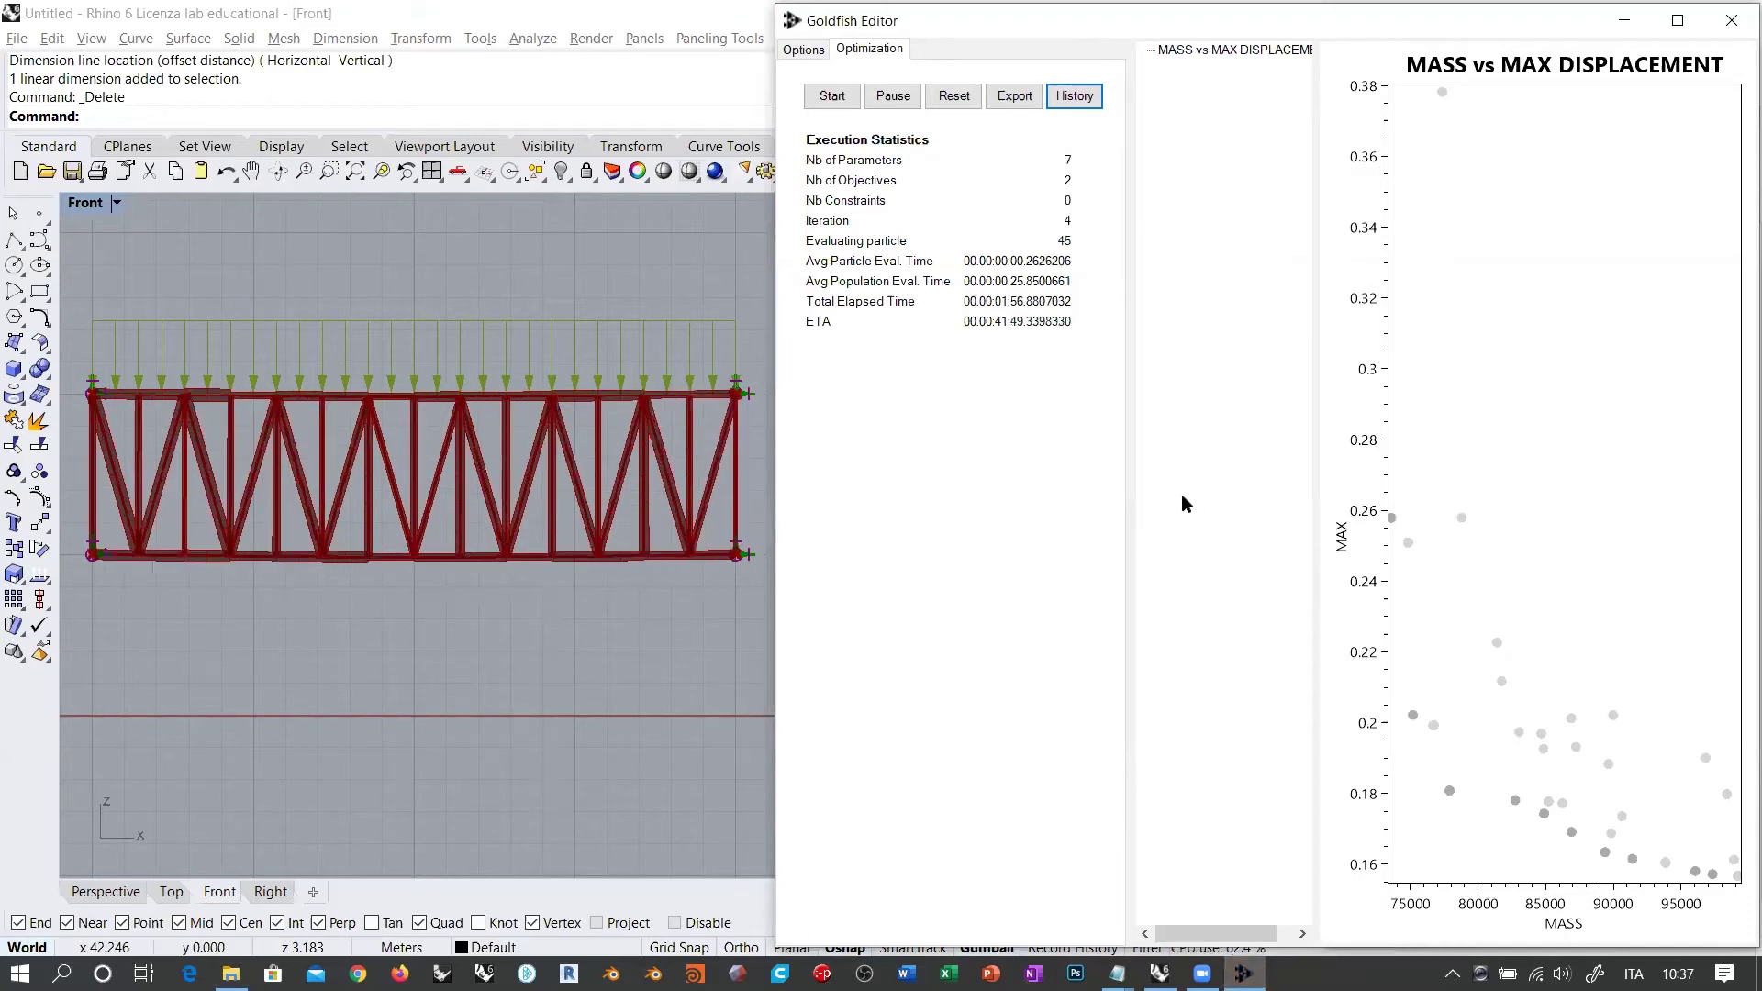
# Step: Pause and resume the Goldfish optimization, and after further iterations pause it again and close the editor
pyautogui.click(891, 97)
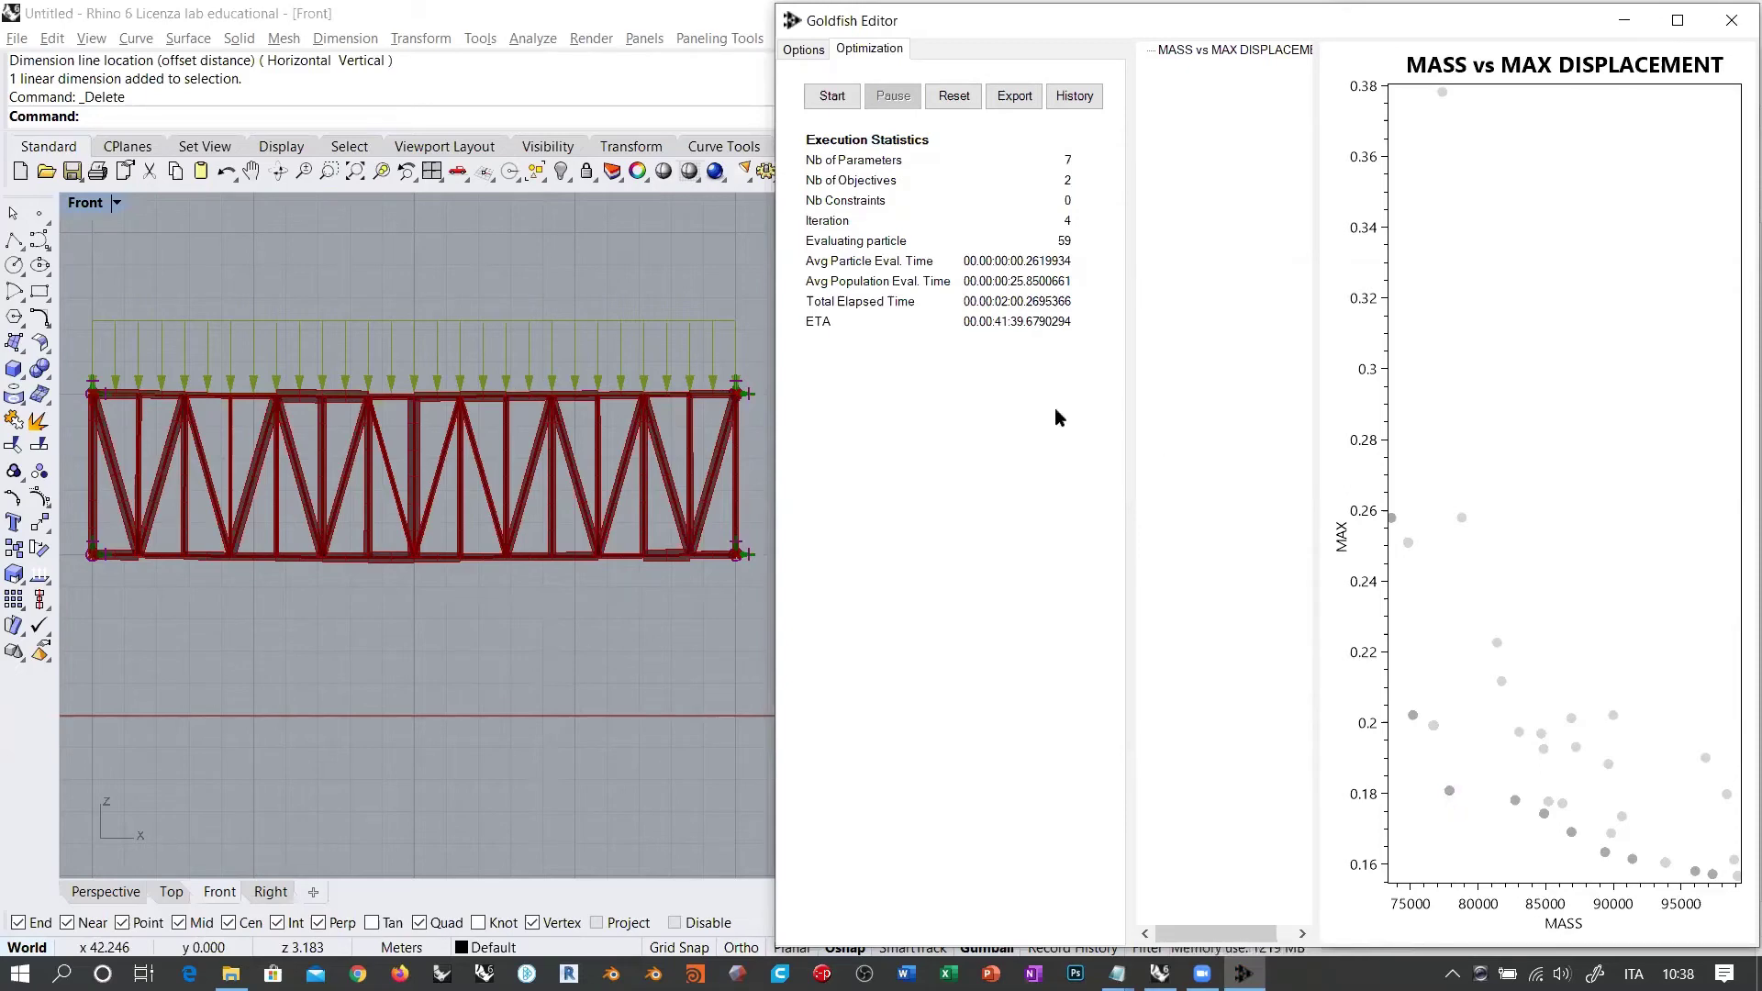
pyautogui.click(832, 97)
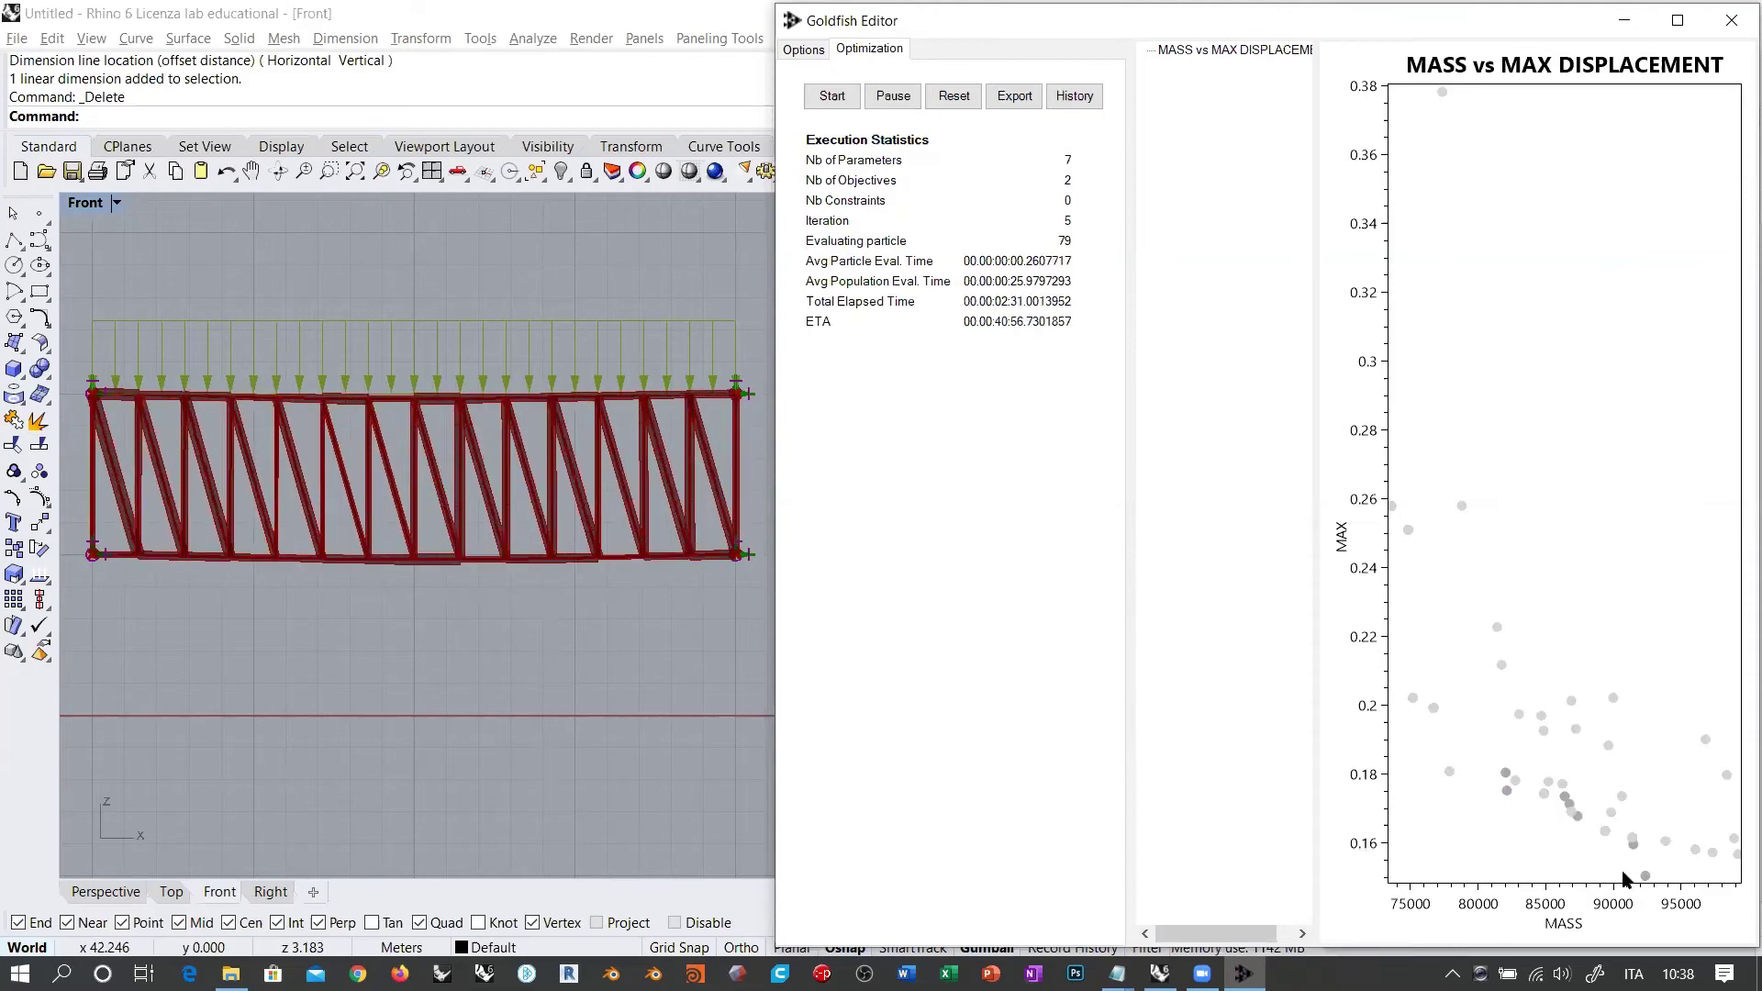
pyautogui.moveTo(1642, 881)
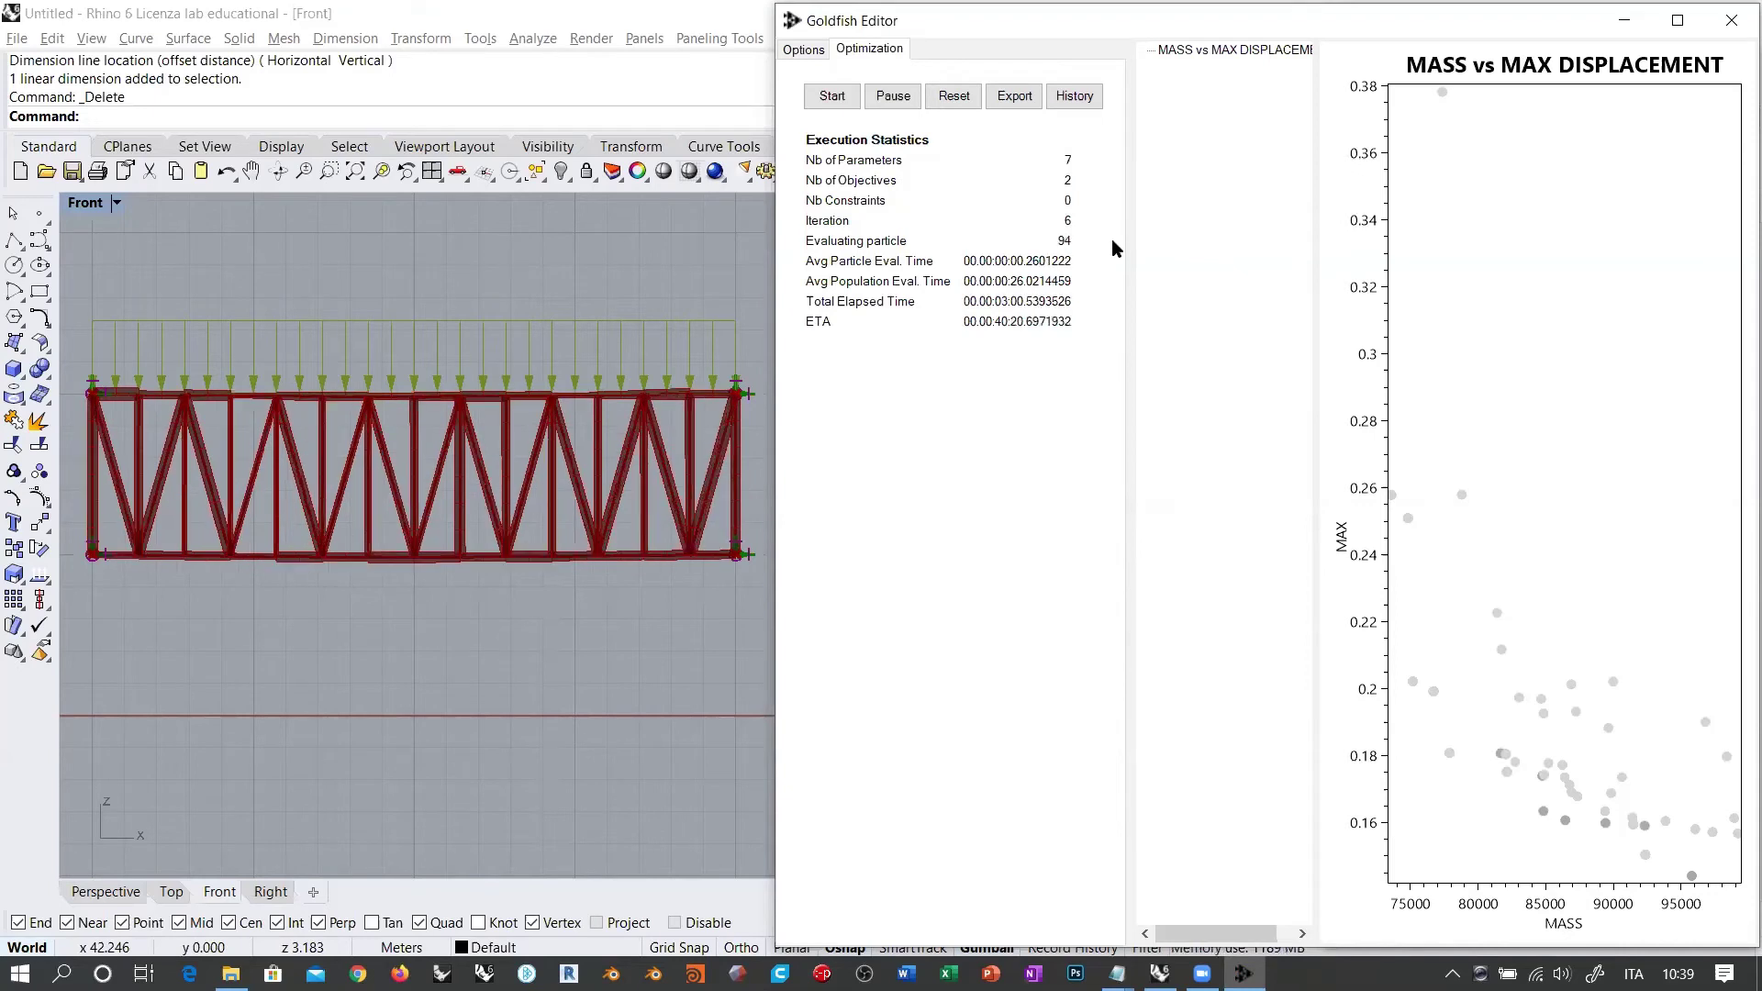
pyautogui.click(890, 94)
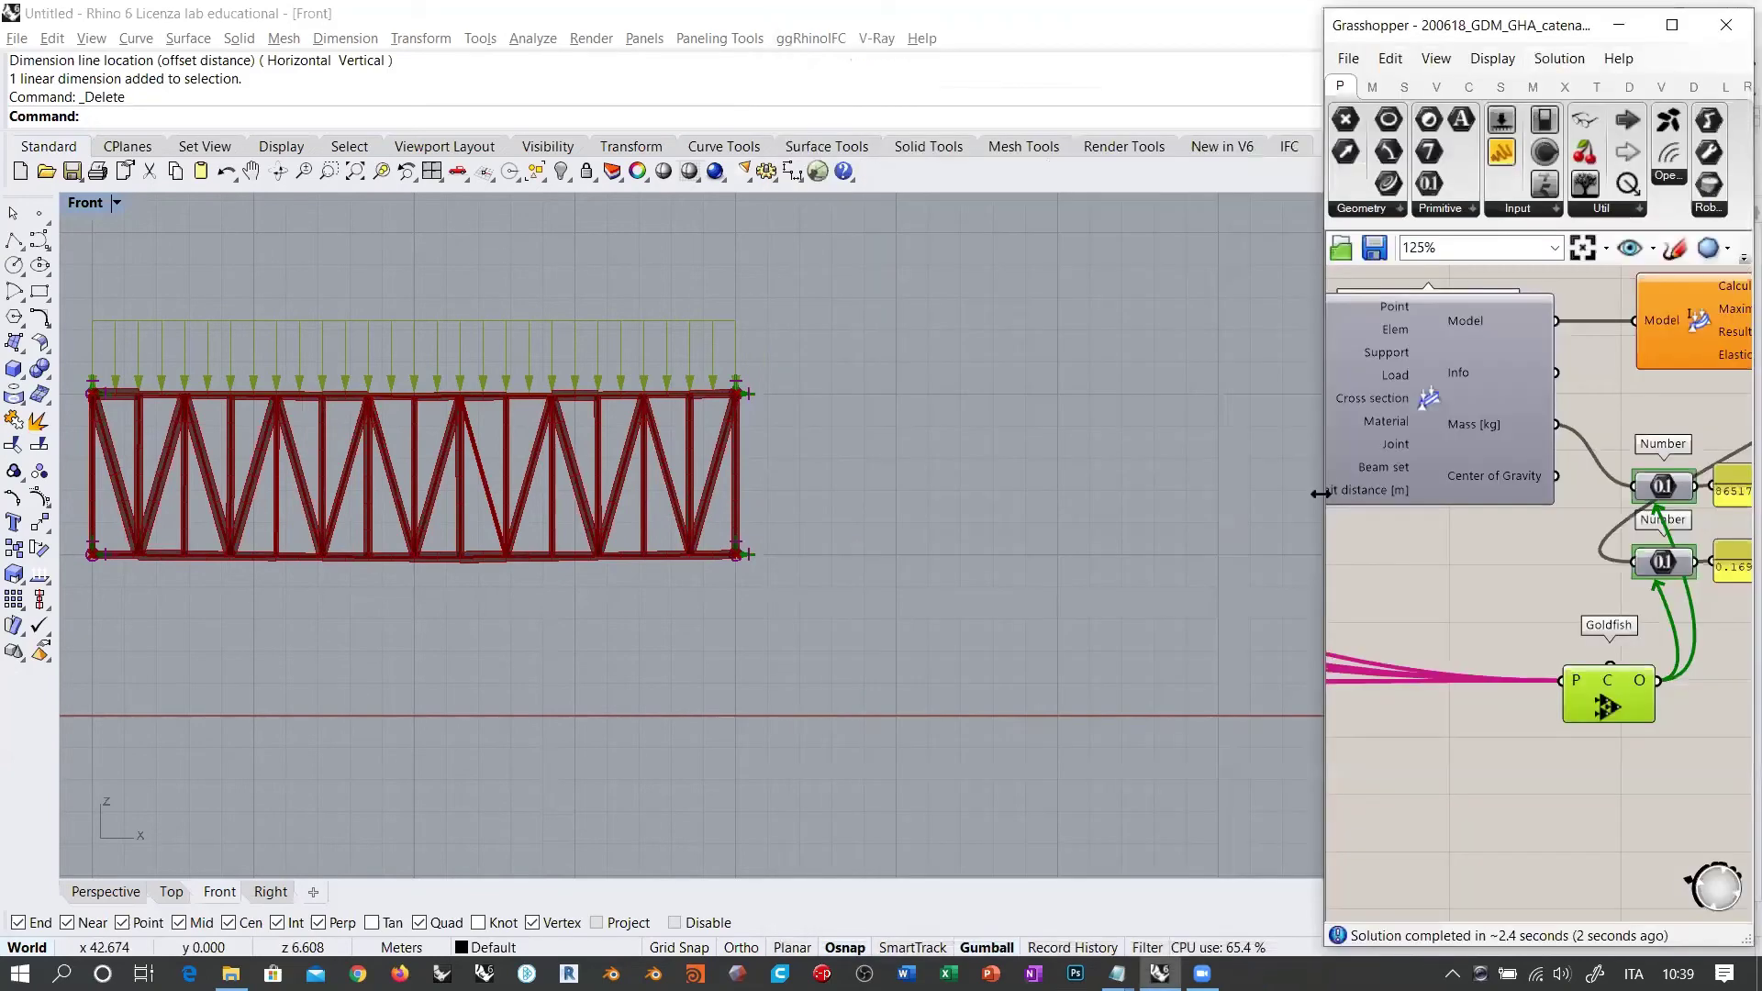
# Step: Widen the Grasshopper window and turn off the preview of the Beam View (Karamba3D) component
pyautogui.moveTo(1320, 493); pyautogui.dragTo(674, 492)
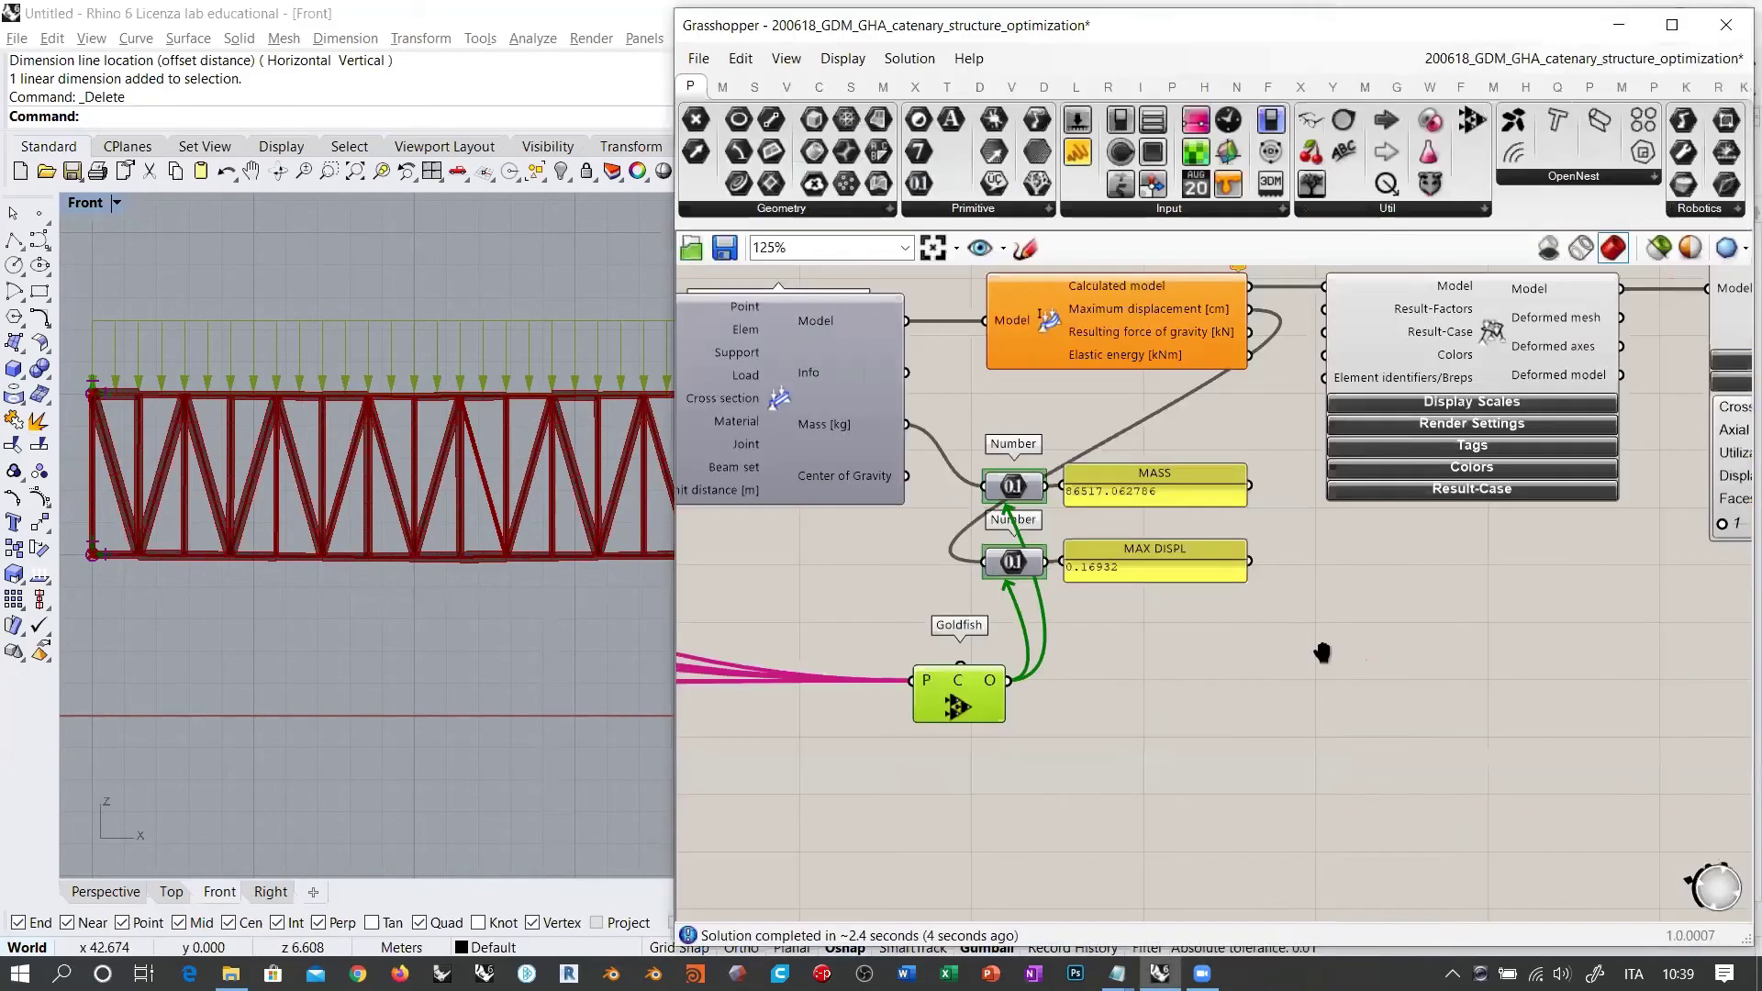
pyautogui.scroll(-3, 1238, 459)
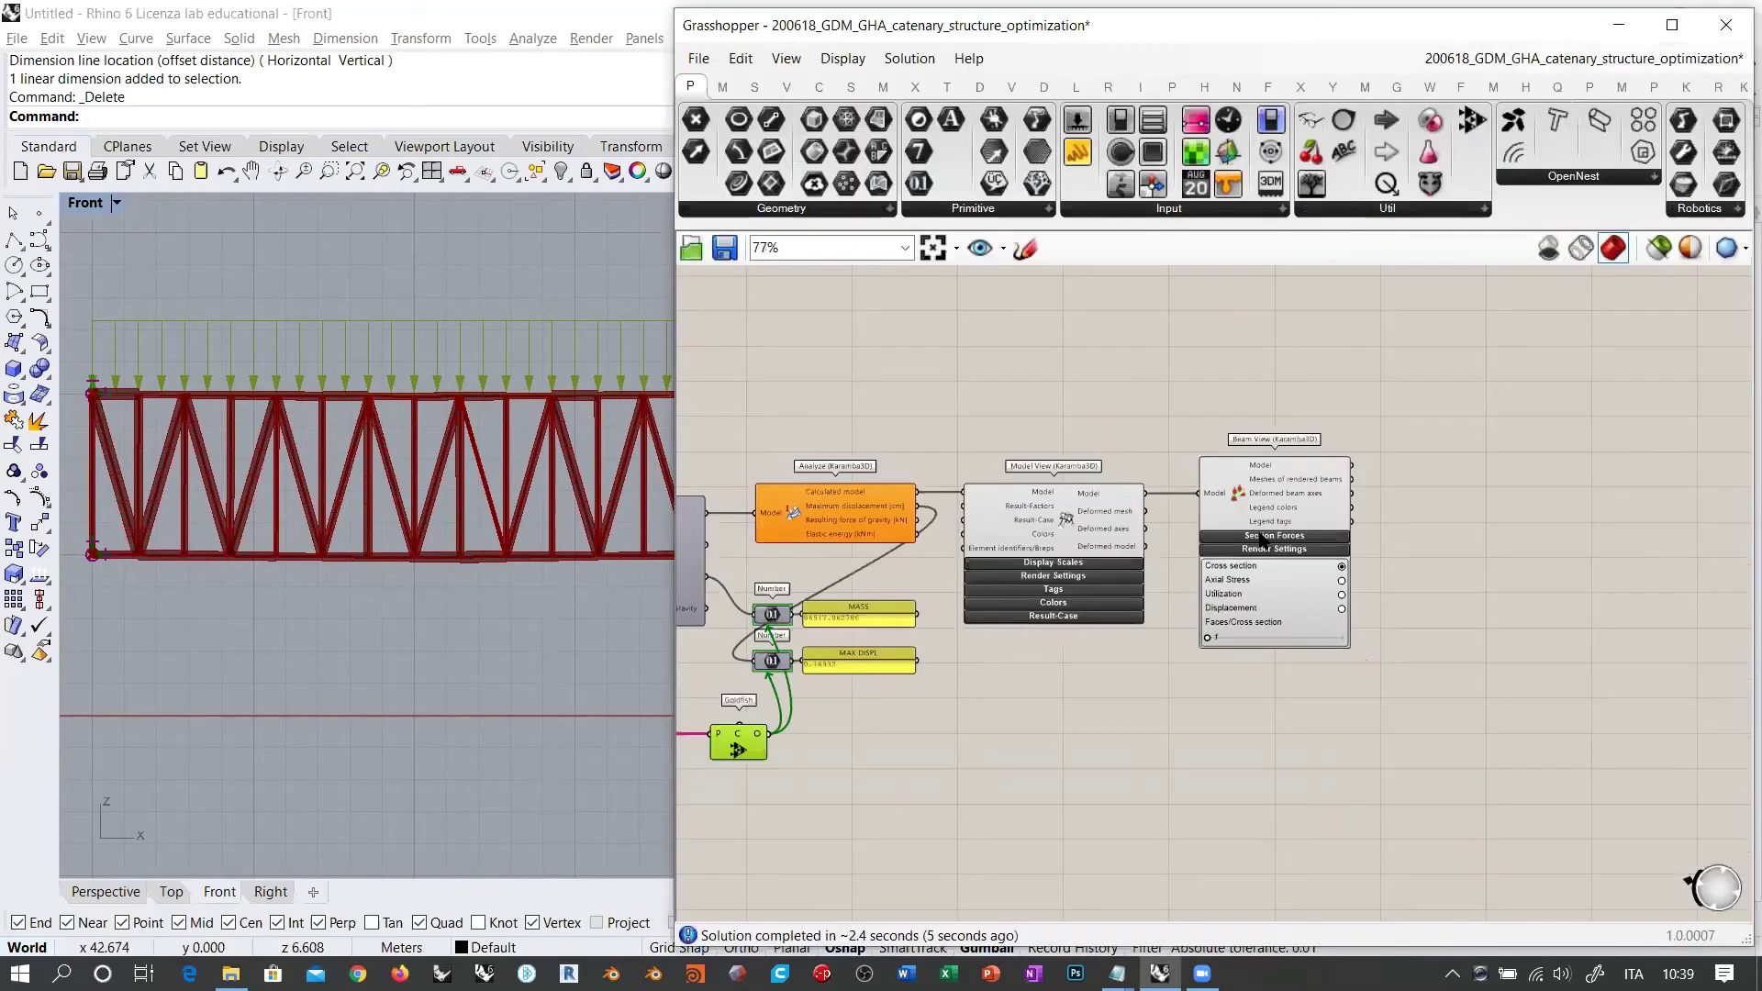
pyautogui.click(1236, 475)
pyautogui.scroll(3, 1236, 475)
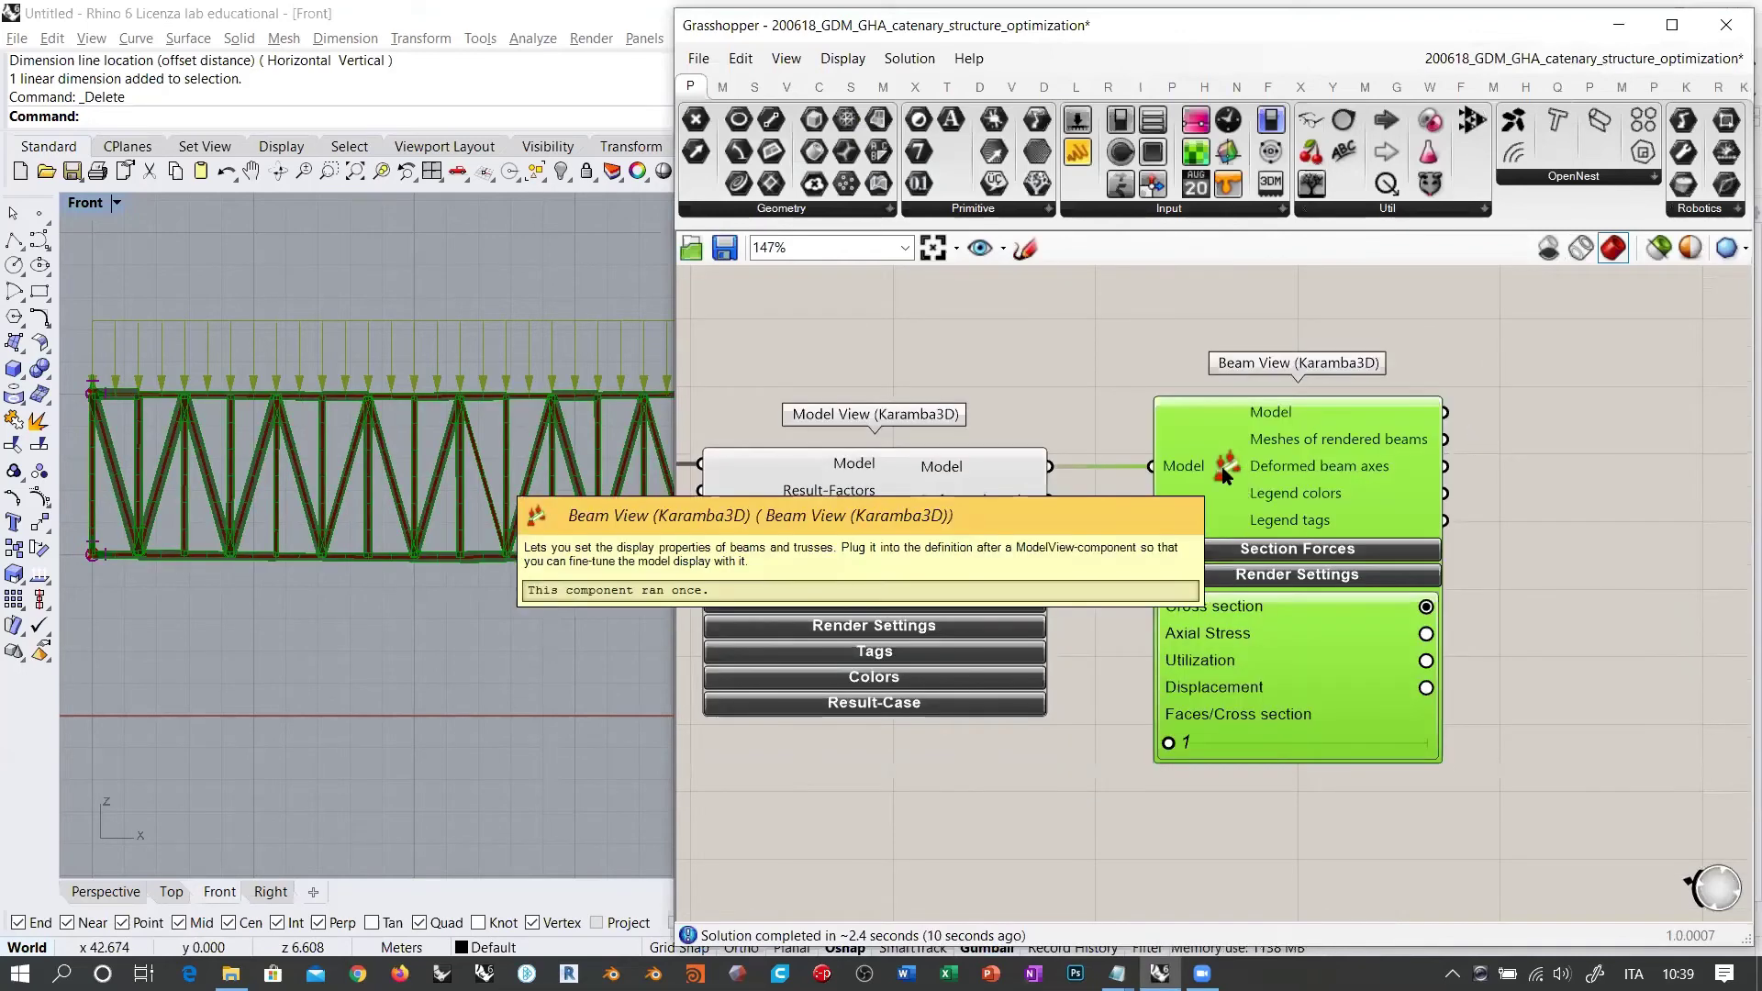
pyautogui.click(1077, 368)
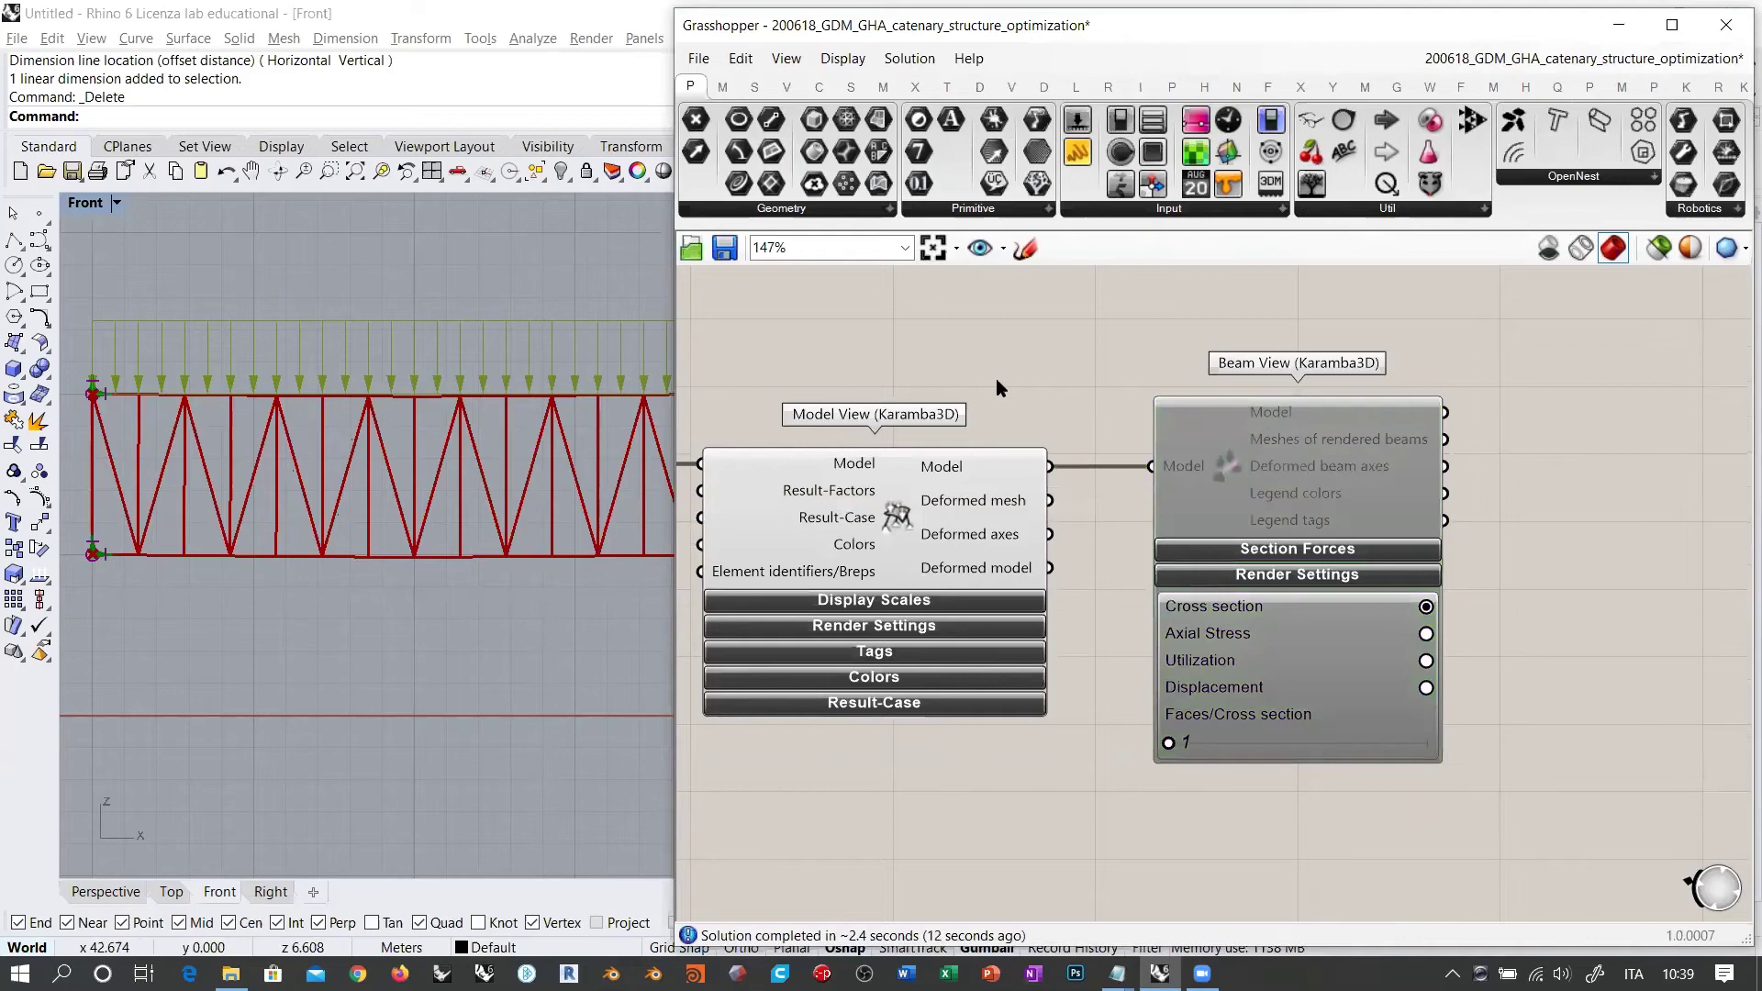
pyautogui.click(892, 513)
pyautogui.click(922, 398)
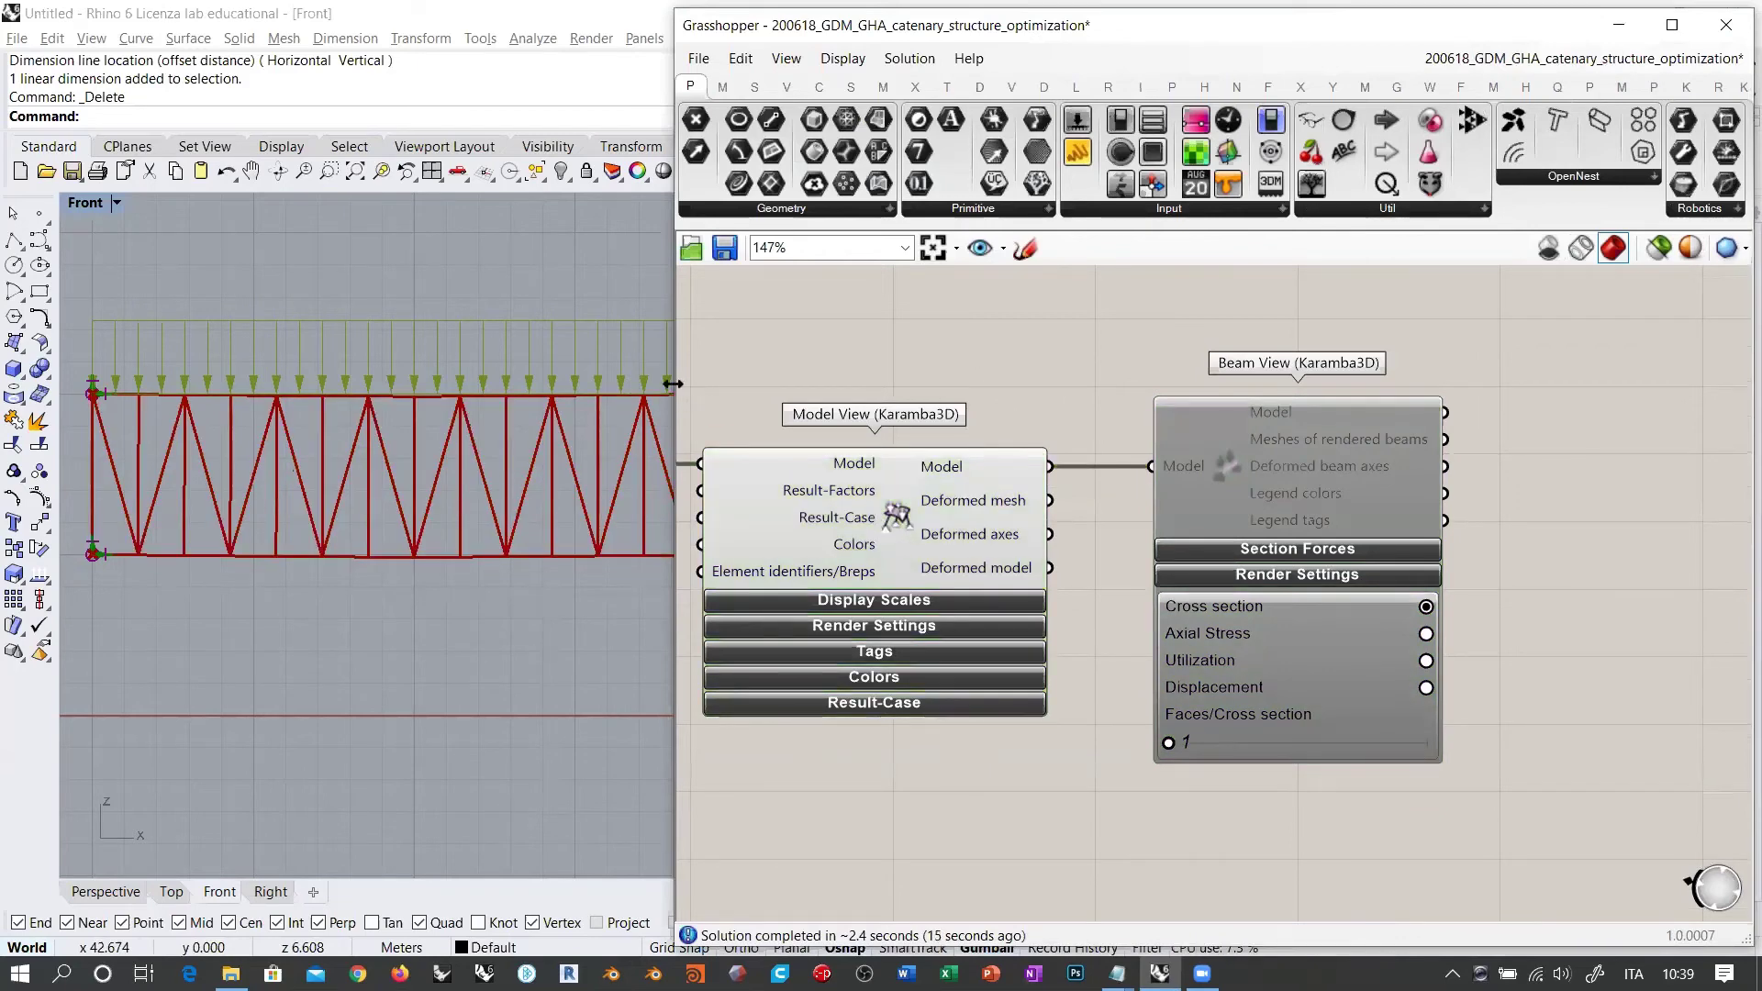
# Step: Narrow the Grasshopper window until the whole truss is visible in Rhino, and reopen the editor of the Goldfish component
pyautogui.moveTo(672, 384); pyautogui.dragTo(872, 383)
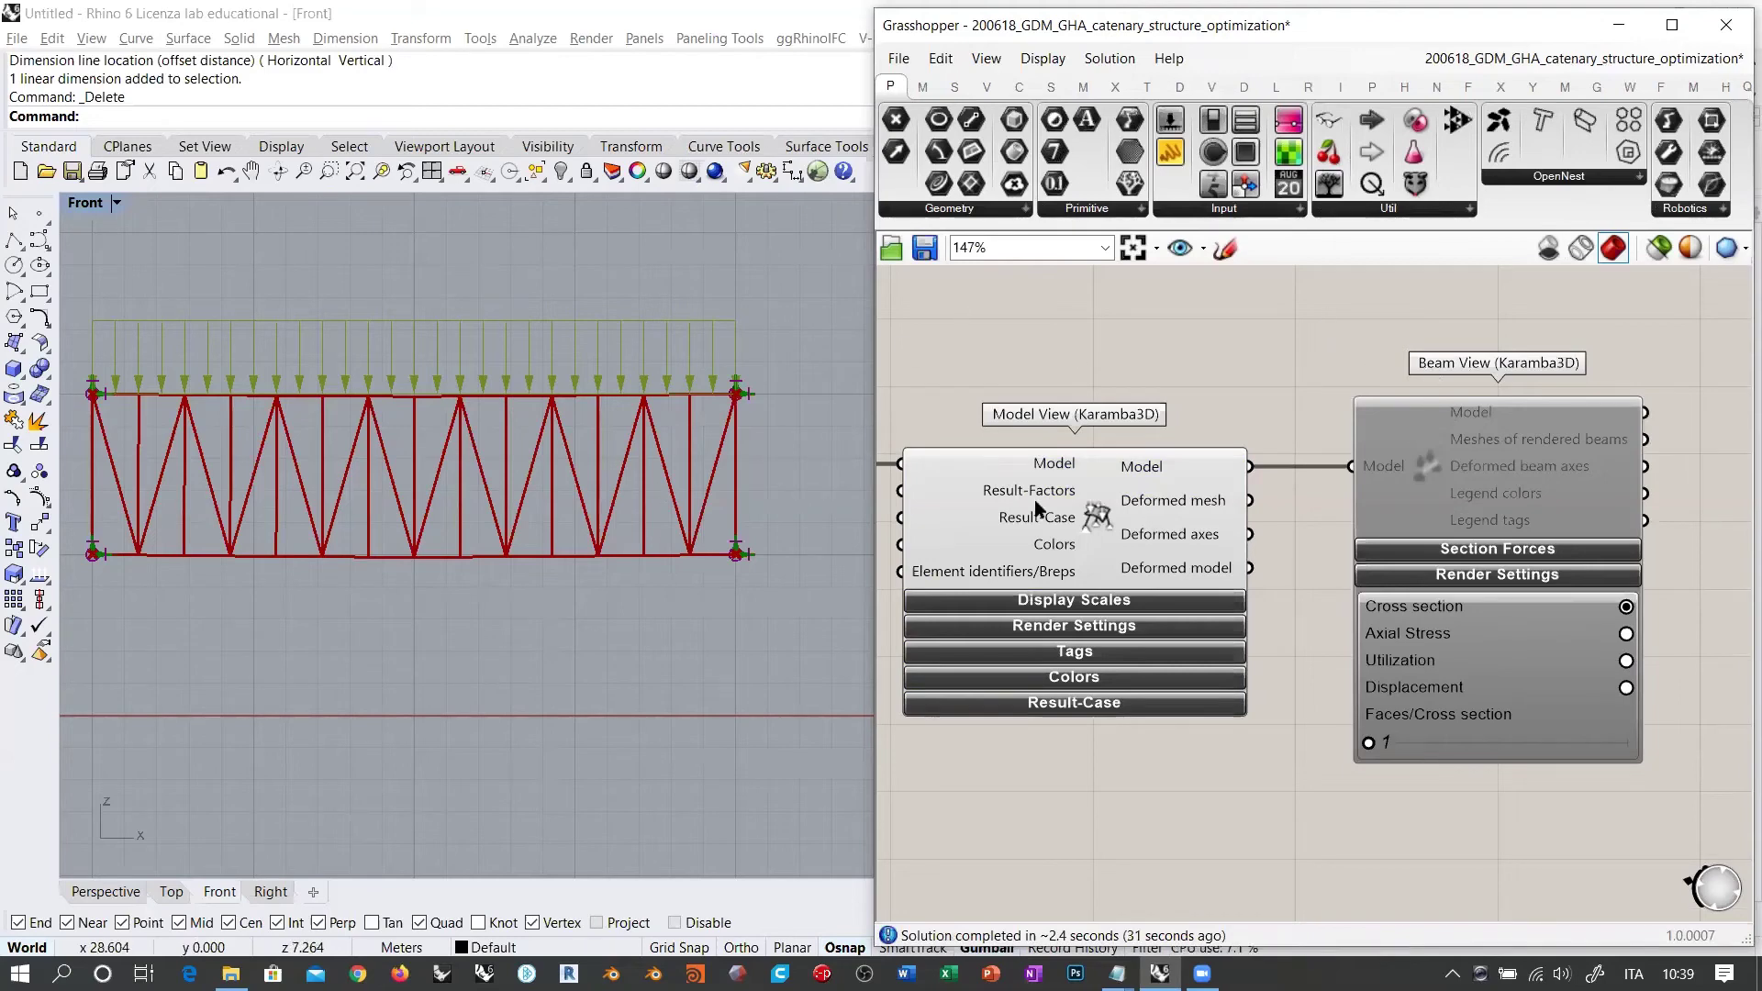
pyautogui.moveTo(1043, 381); pyautogui.dragTo(1459, 361, button='right')
pyautogui.moveTo(1246, 790); pyautogui.dragTo(1538, 687, button='right')
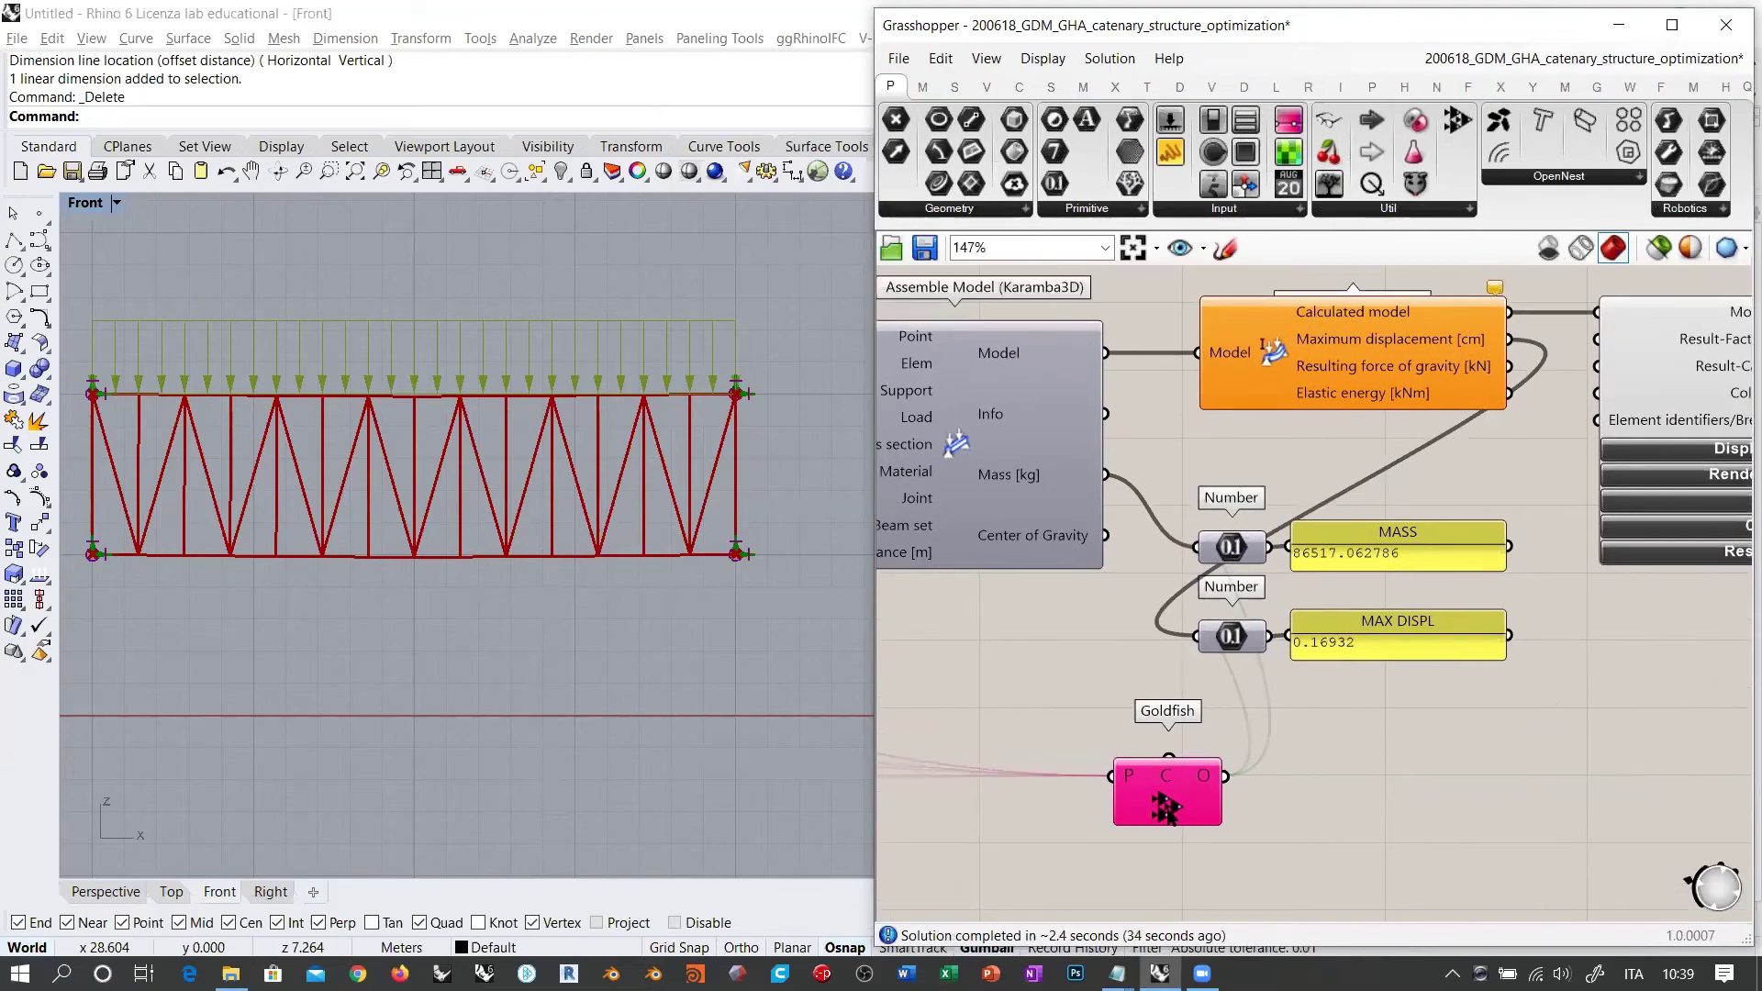
pyautogui.click(1160, 796)
pyautogui.doubleClick(1163, 806)
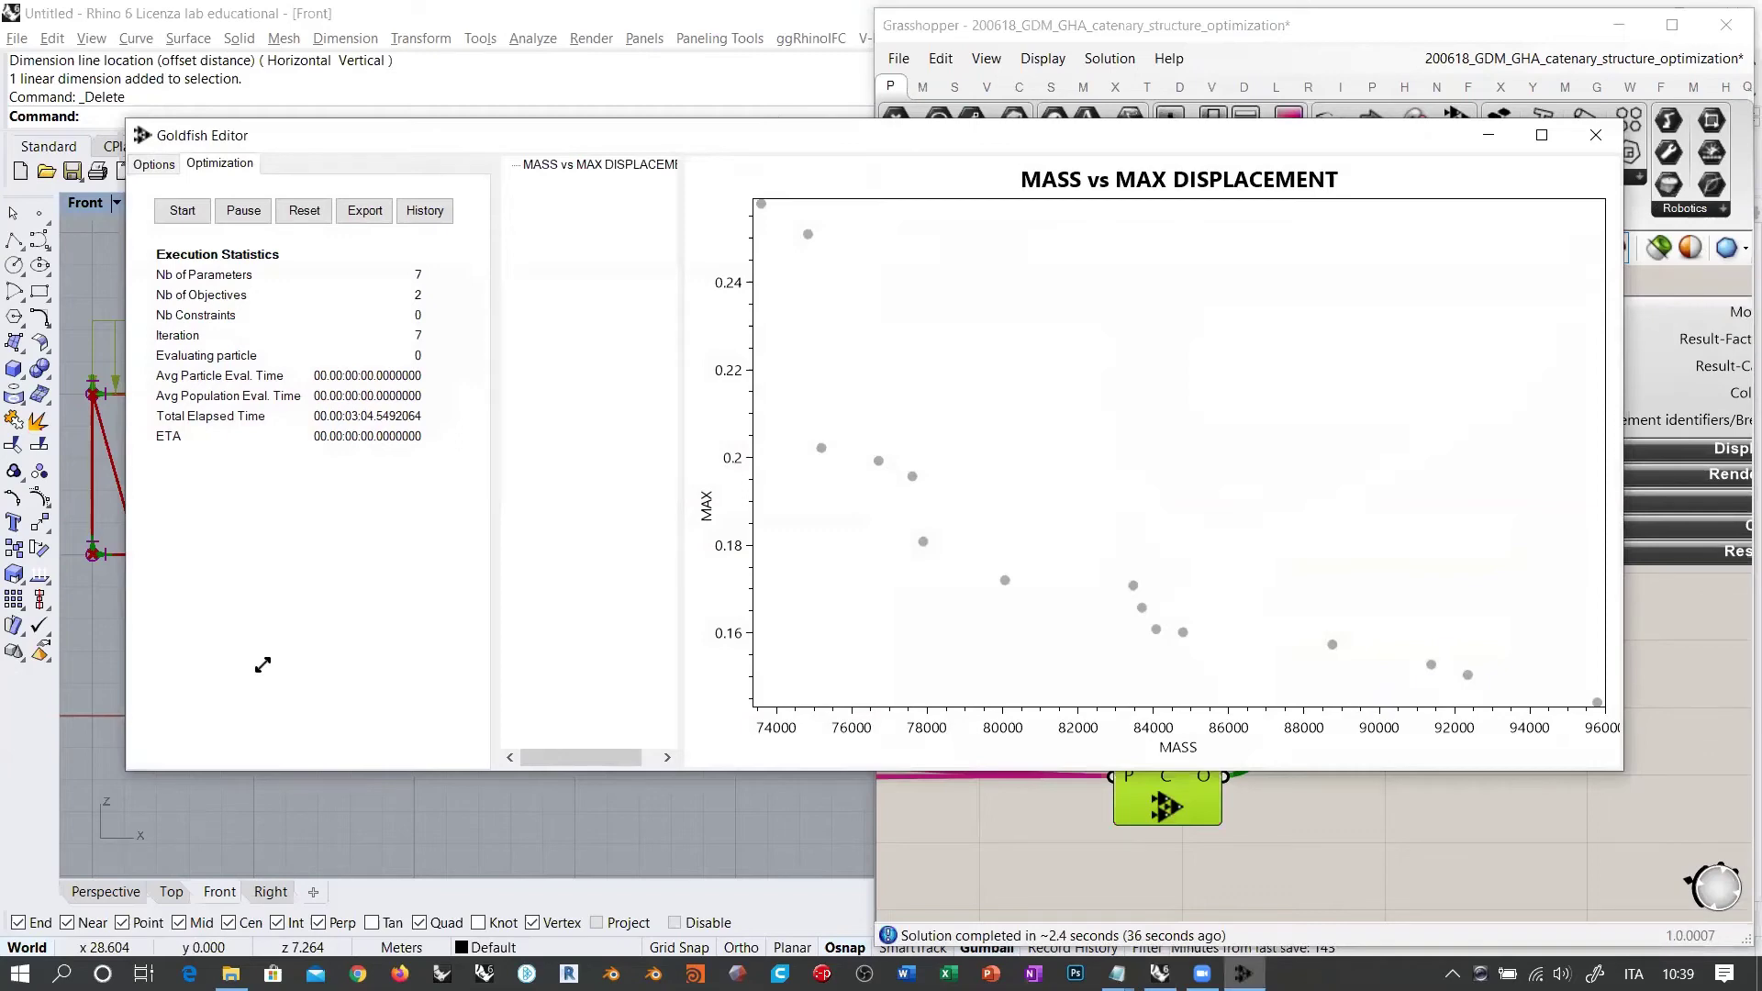
# Step: Fit the Goldfish Editor beside the truss with all statistics visible, and resume the optimization with the solution history shown in the chart
pyautogui.moveTo(263, 664); pyautogui.dragTo(797, 949)
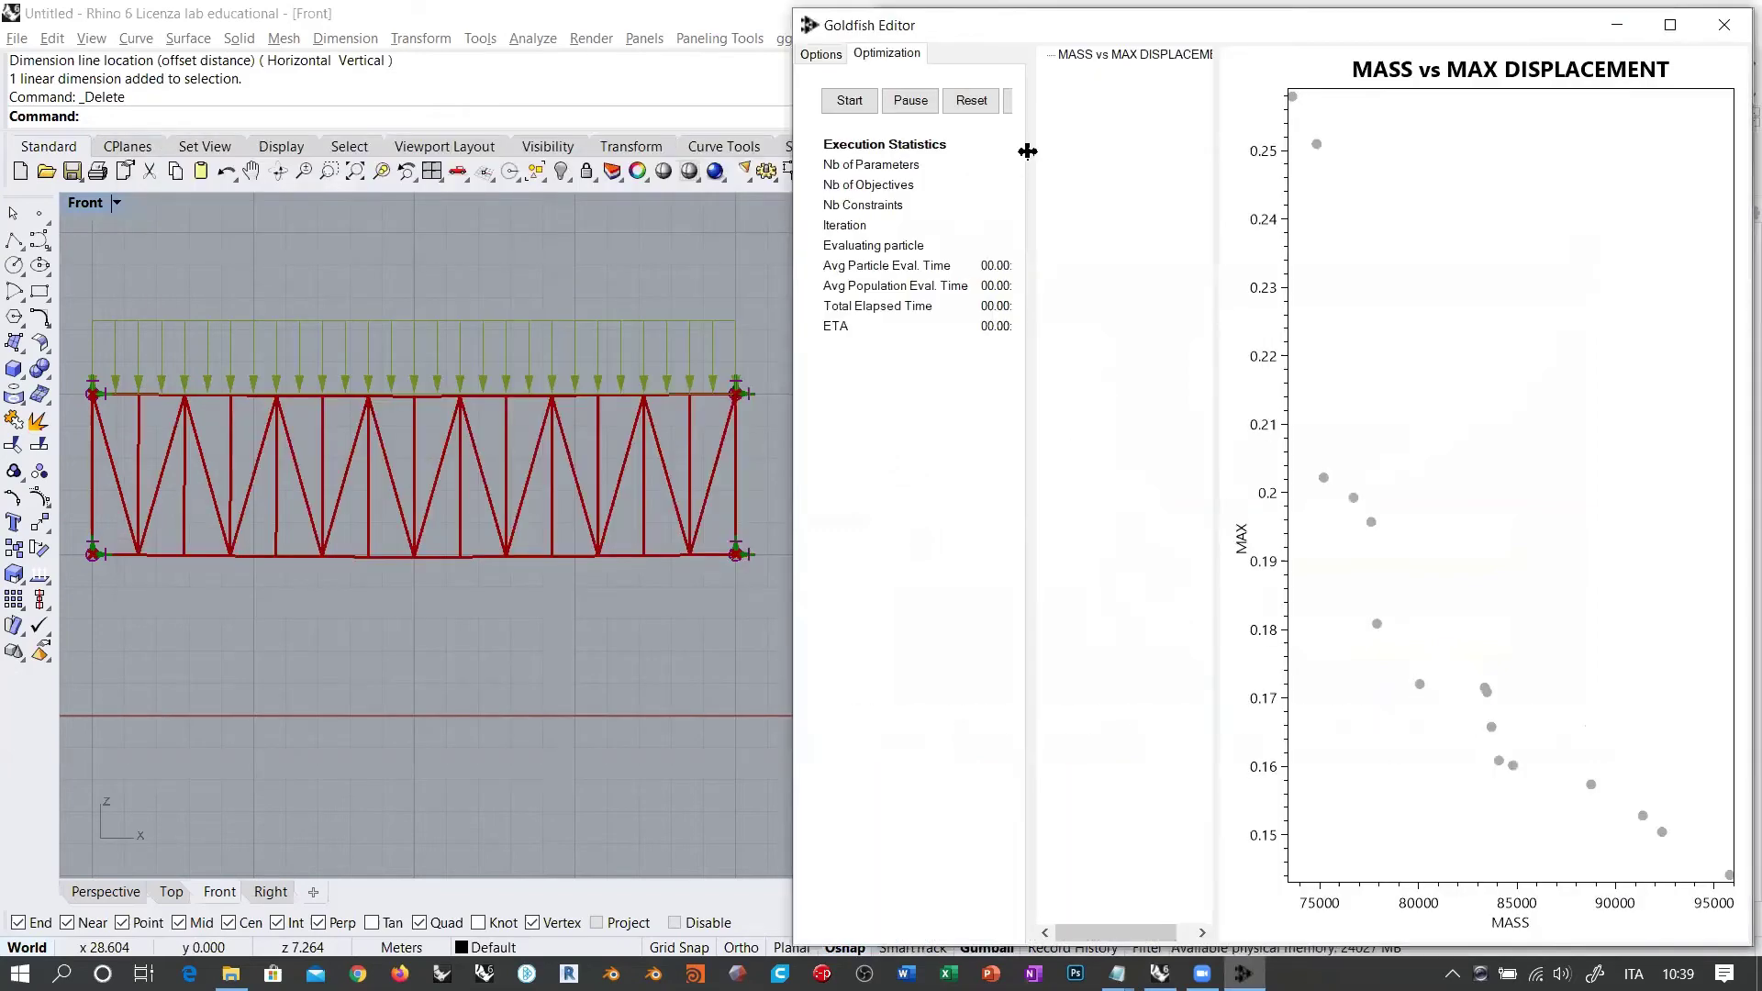
pyautogui.moveTo(1028, 154); pyautogui.dragTo(1158, 224)
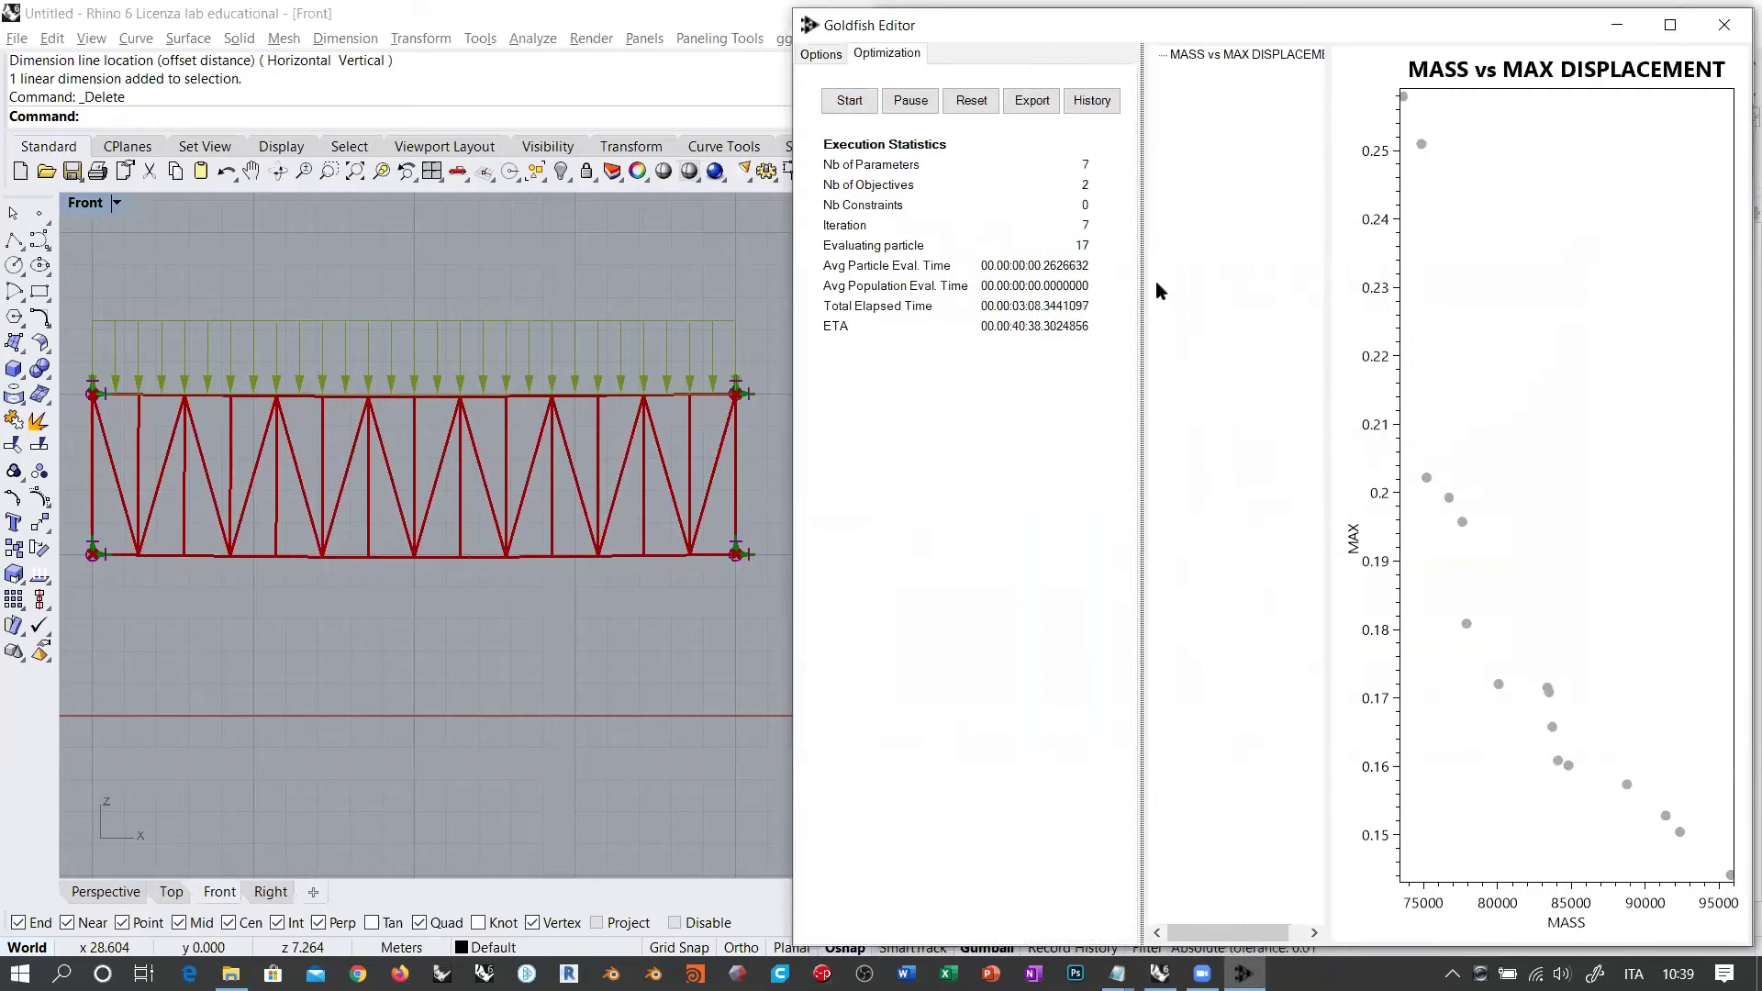
pyautogui.click(1091, 101)
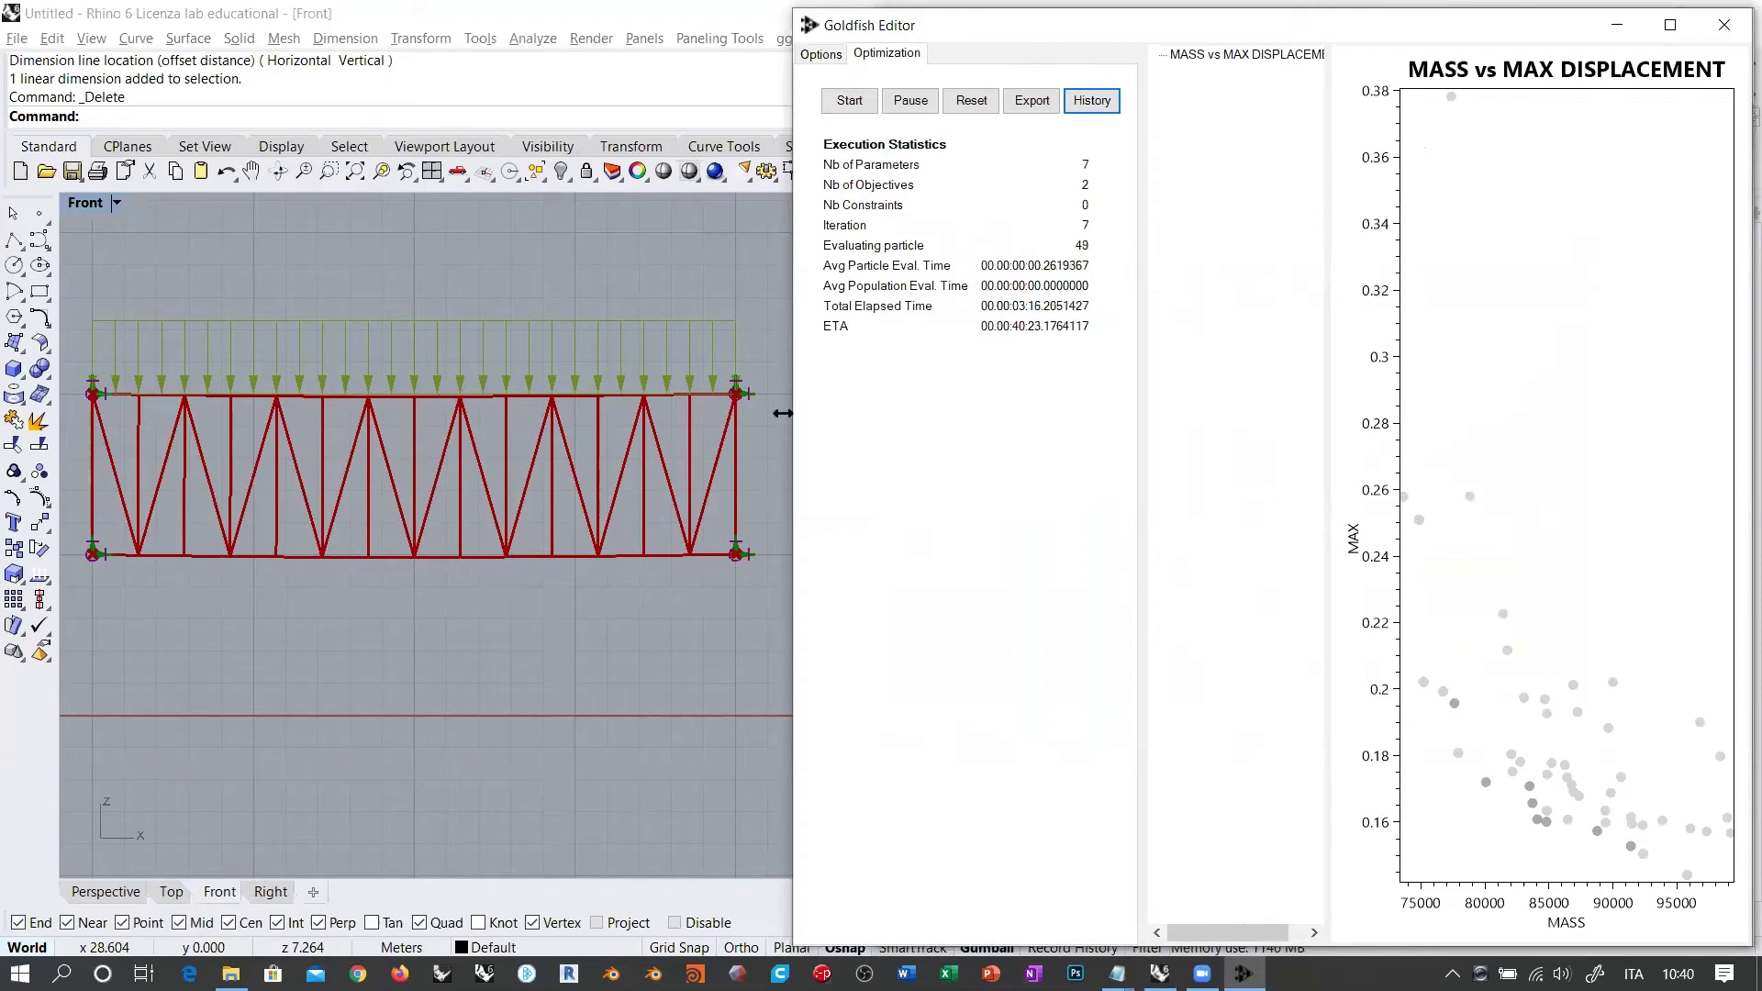
pyautogui.moveTo(782, 413); pyautogui.dragTo(758, 413)
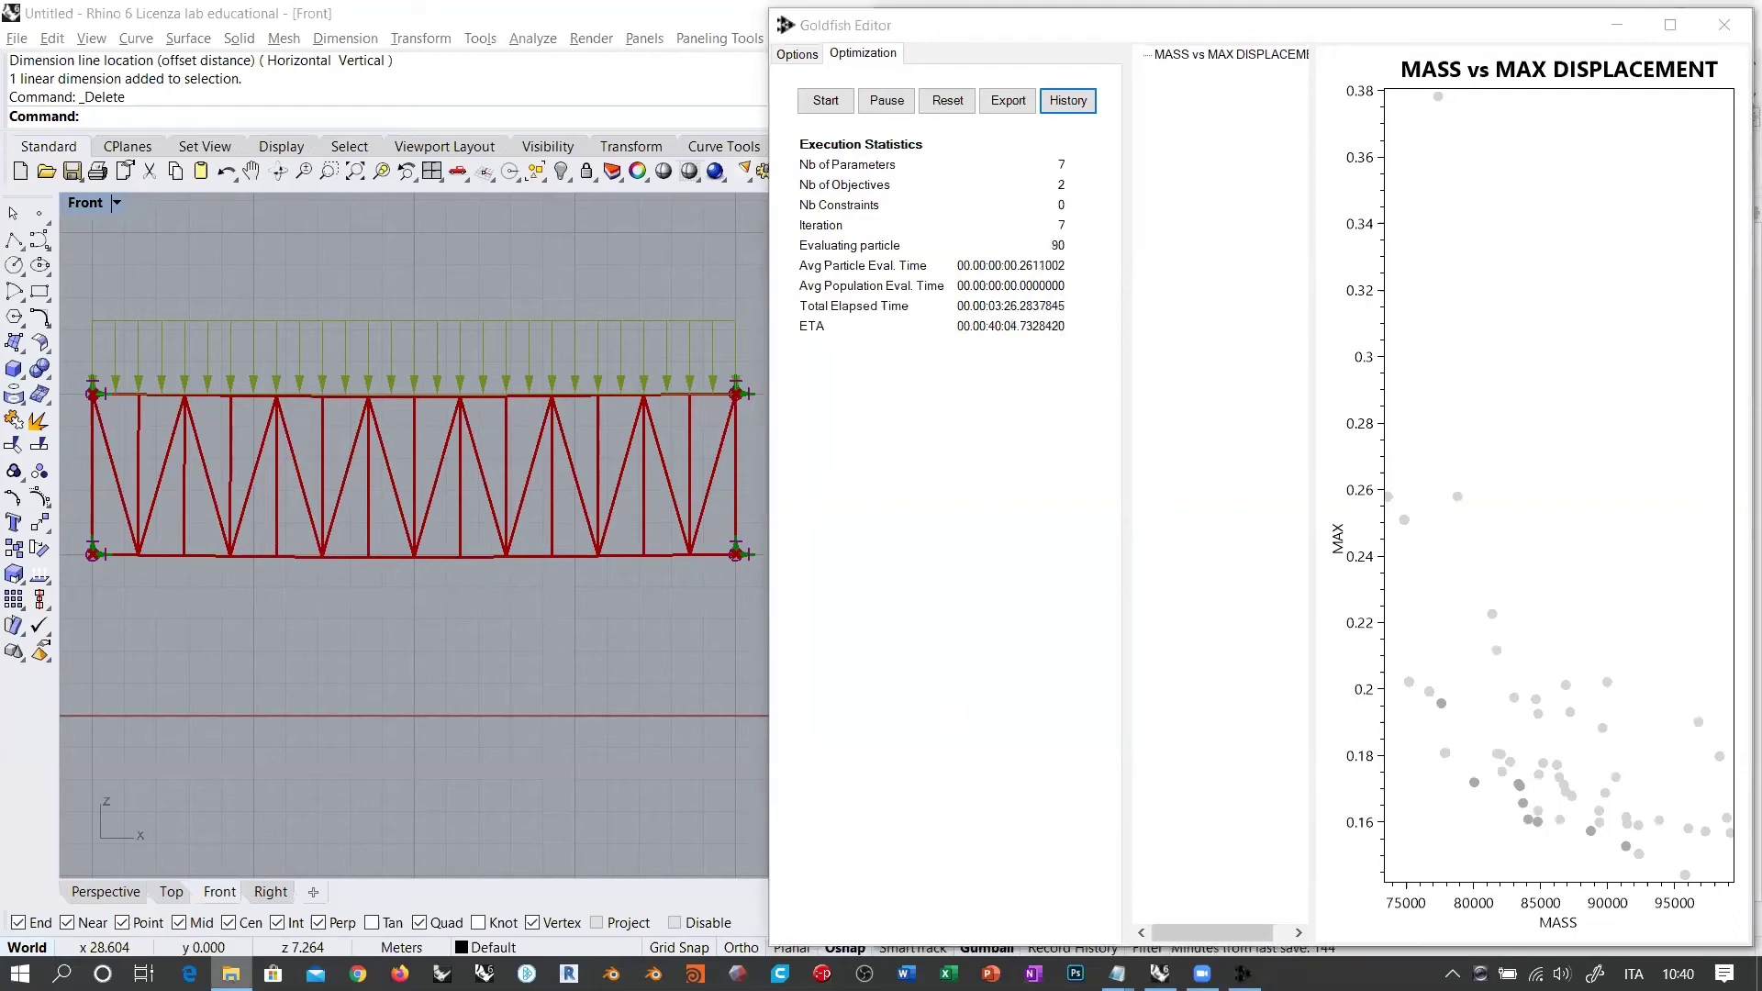
# Step: View the truss image 200706_GDM_insta_teaser02 from the INSTAGRAM folder and close it
pyautogui.rightClick(231, 972)
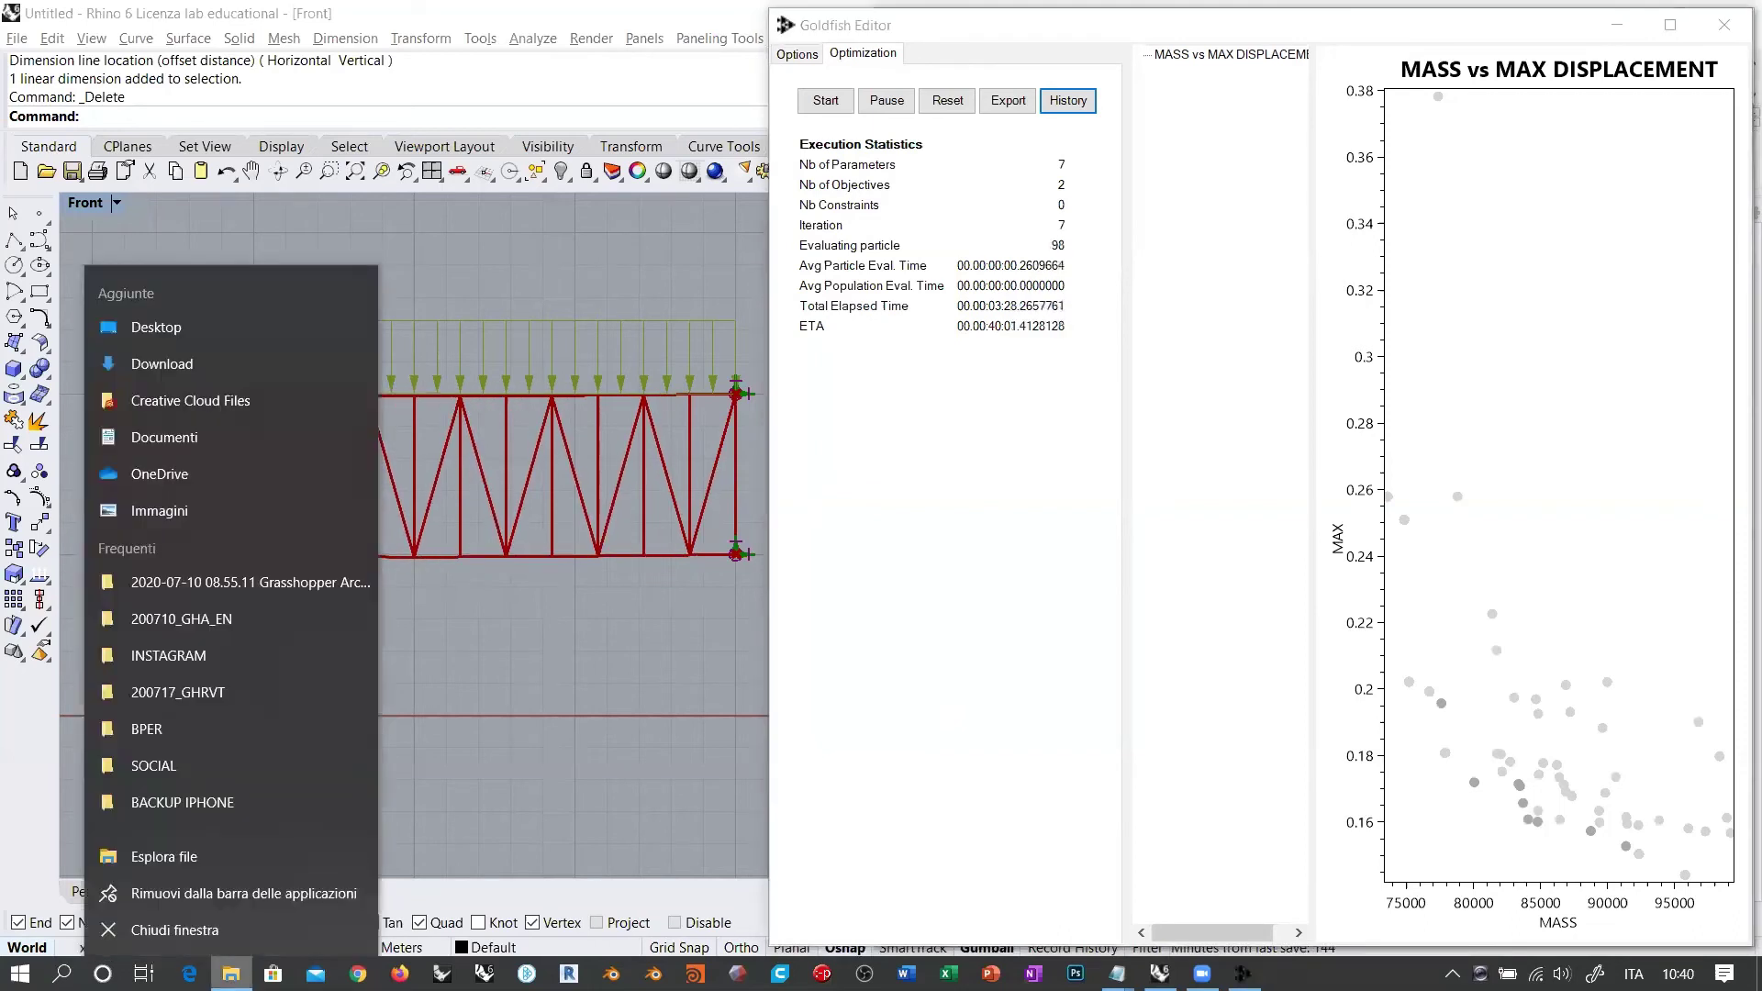
pyautogui.click(175, 657)
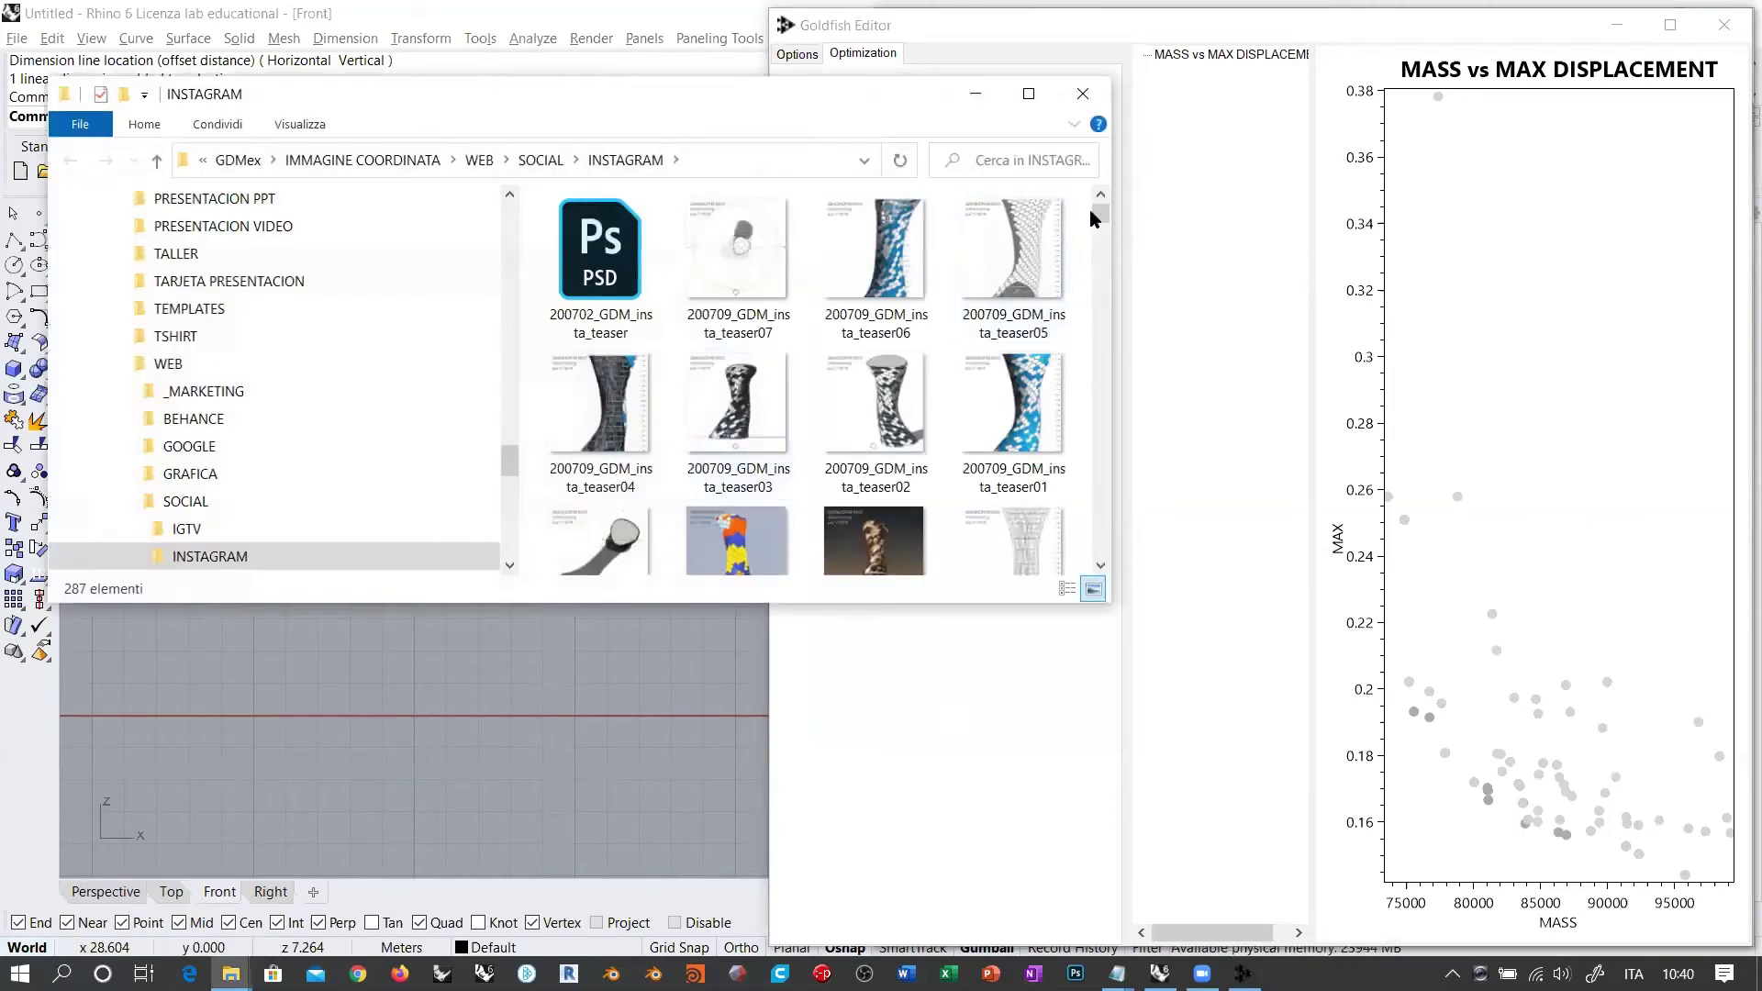
pyautogui.moveTo(1101, 211); pyautogui.dragTo(1102, 233)
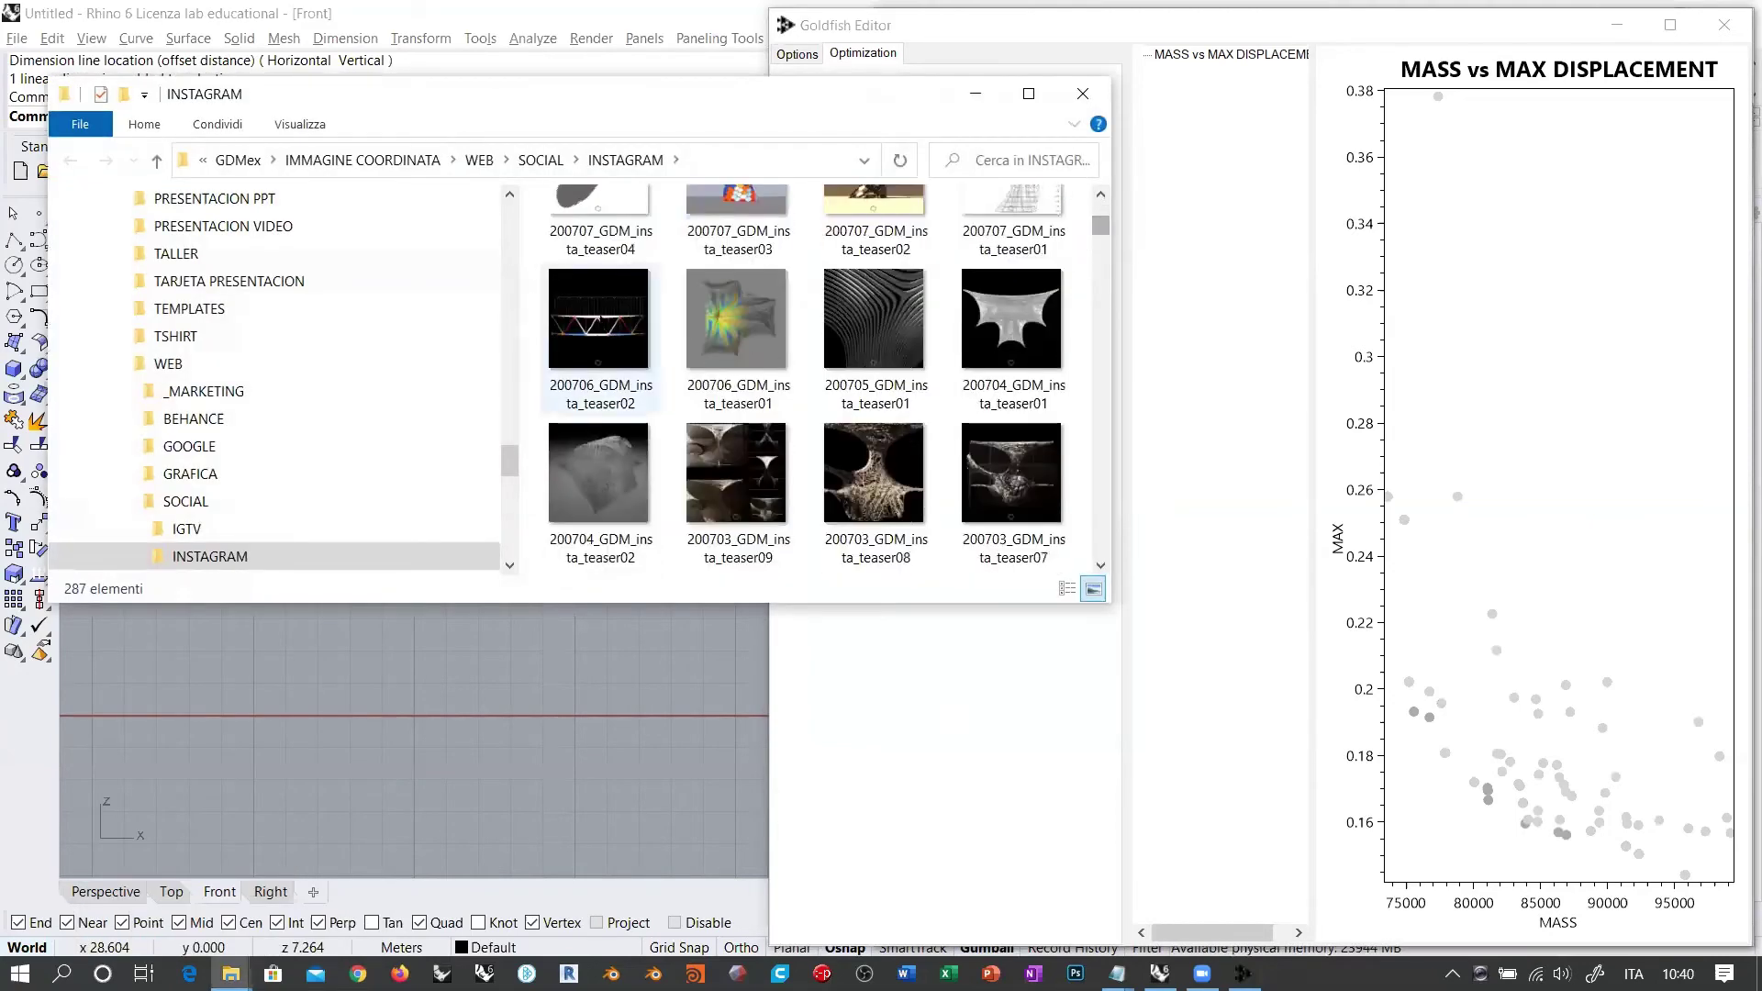
pyautogui.doubleClick(598, 321)
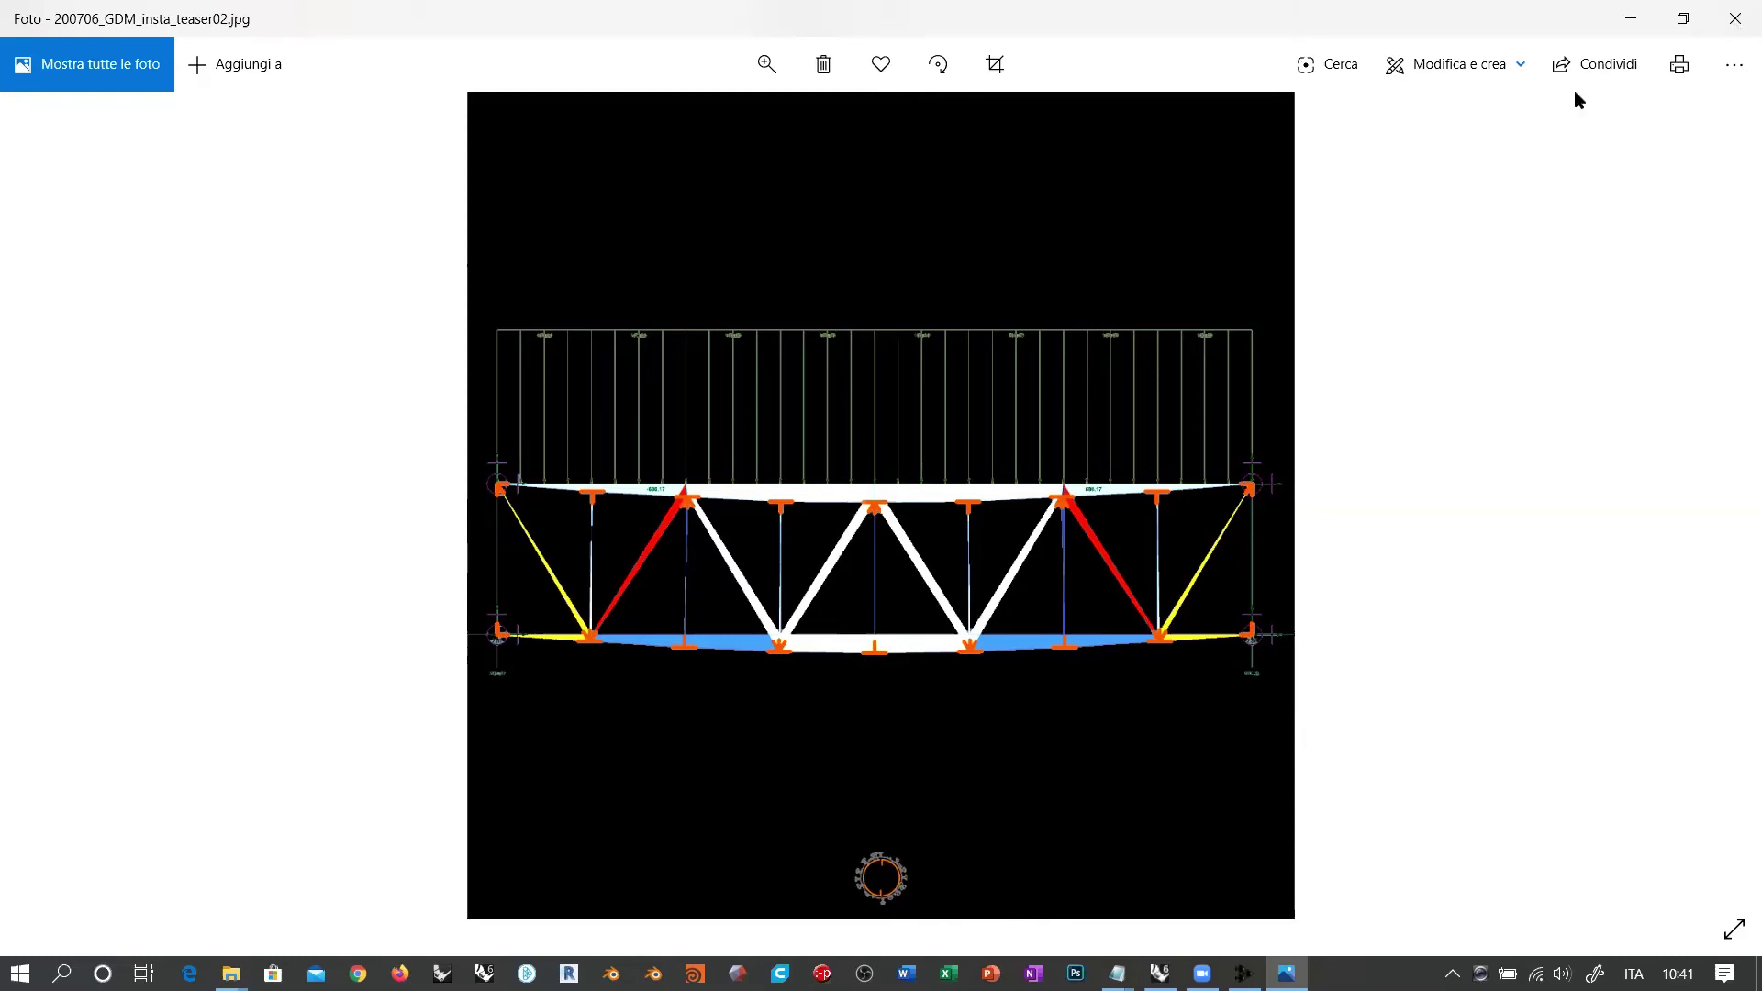
pyautogui.click(1735, 18)
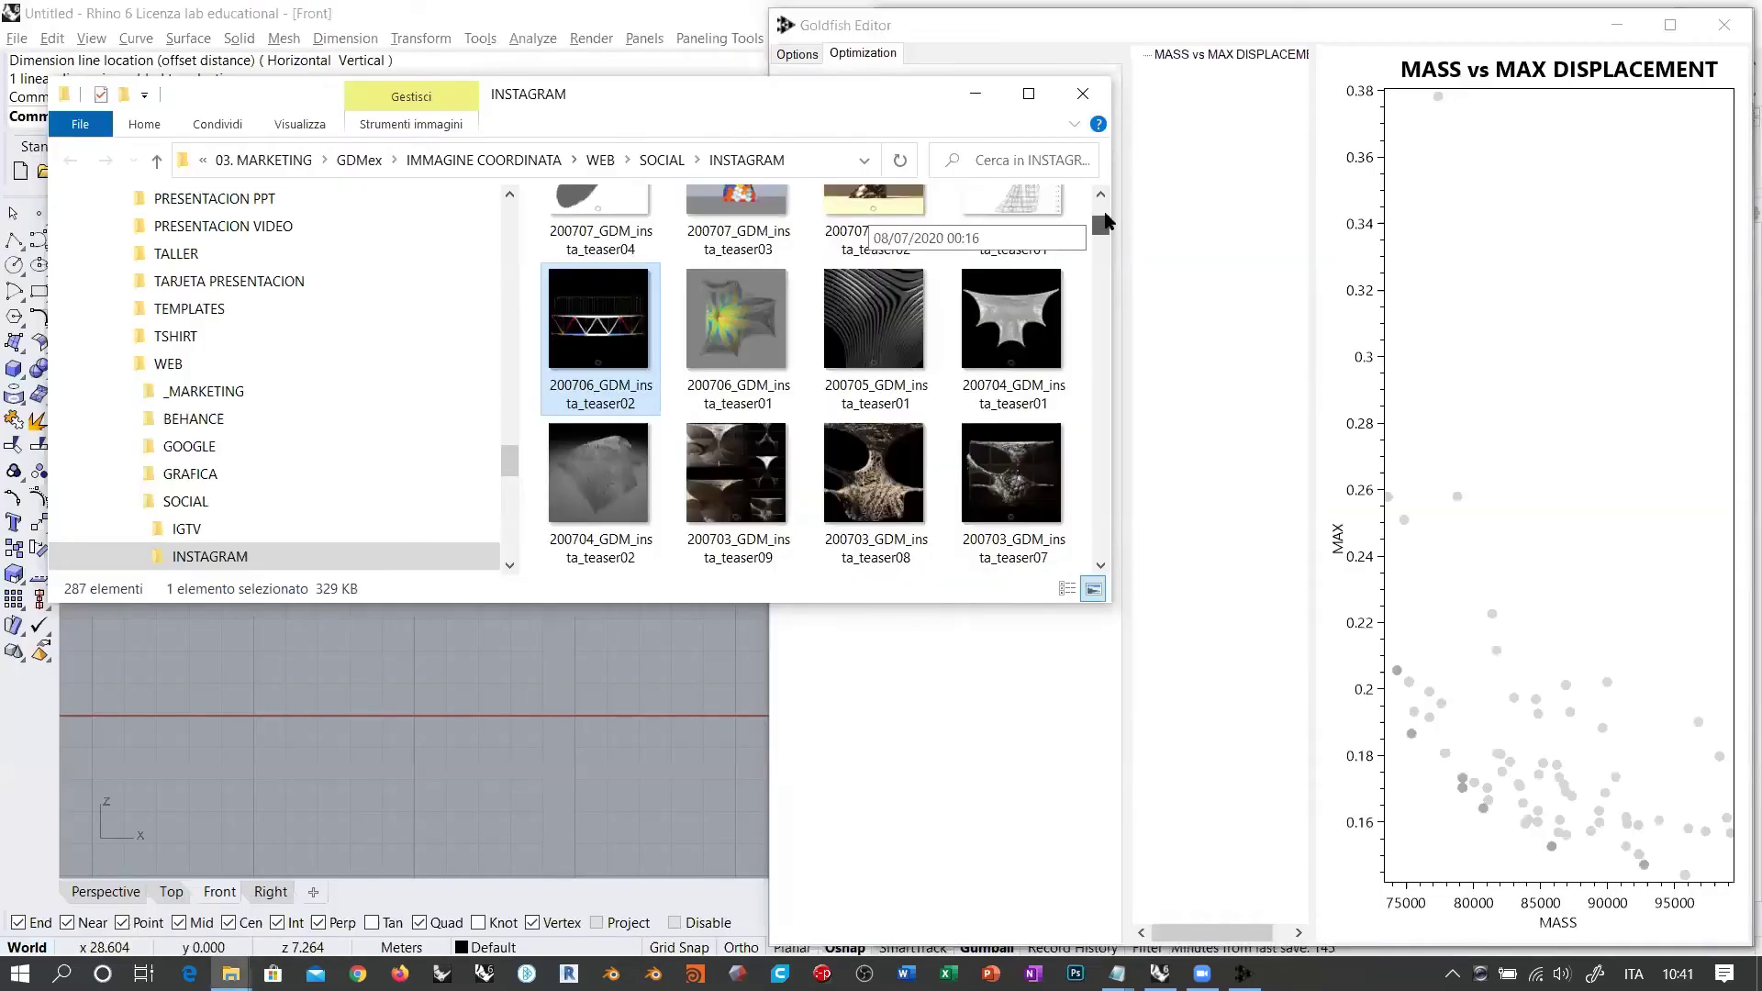
# Step: Close the INSTAGRAM folder window and return to the running optimization in the Goldfish Editor
pyautogui.scroll(3, 1105, 225)
pyautogui.click(1086, 97)
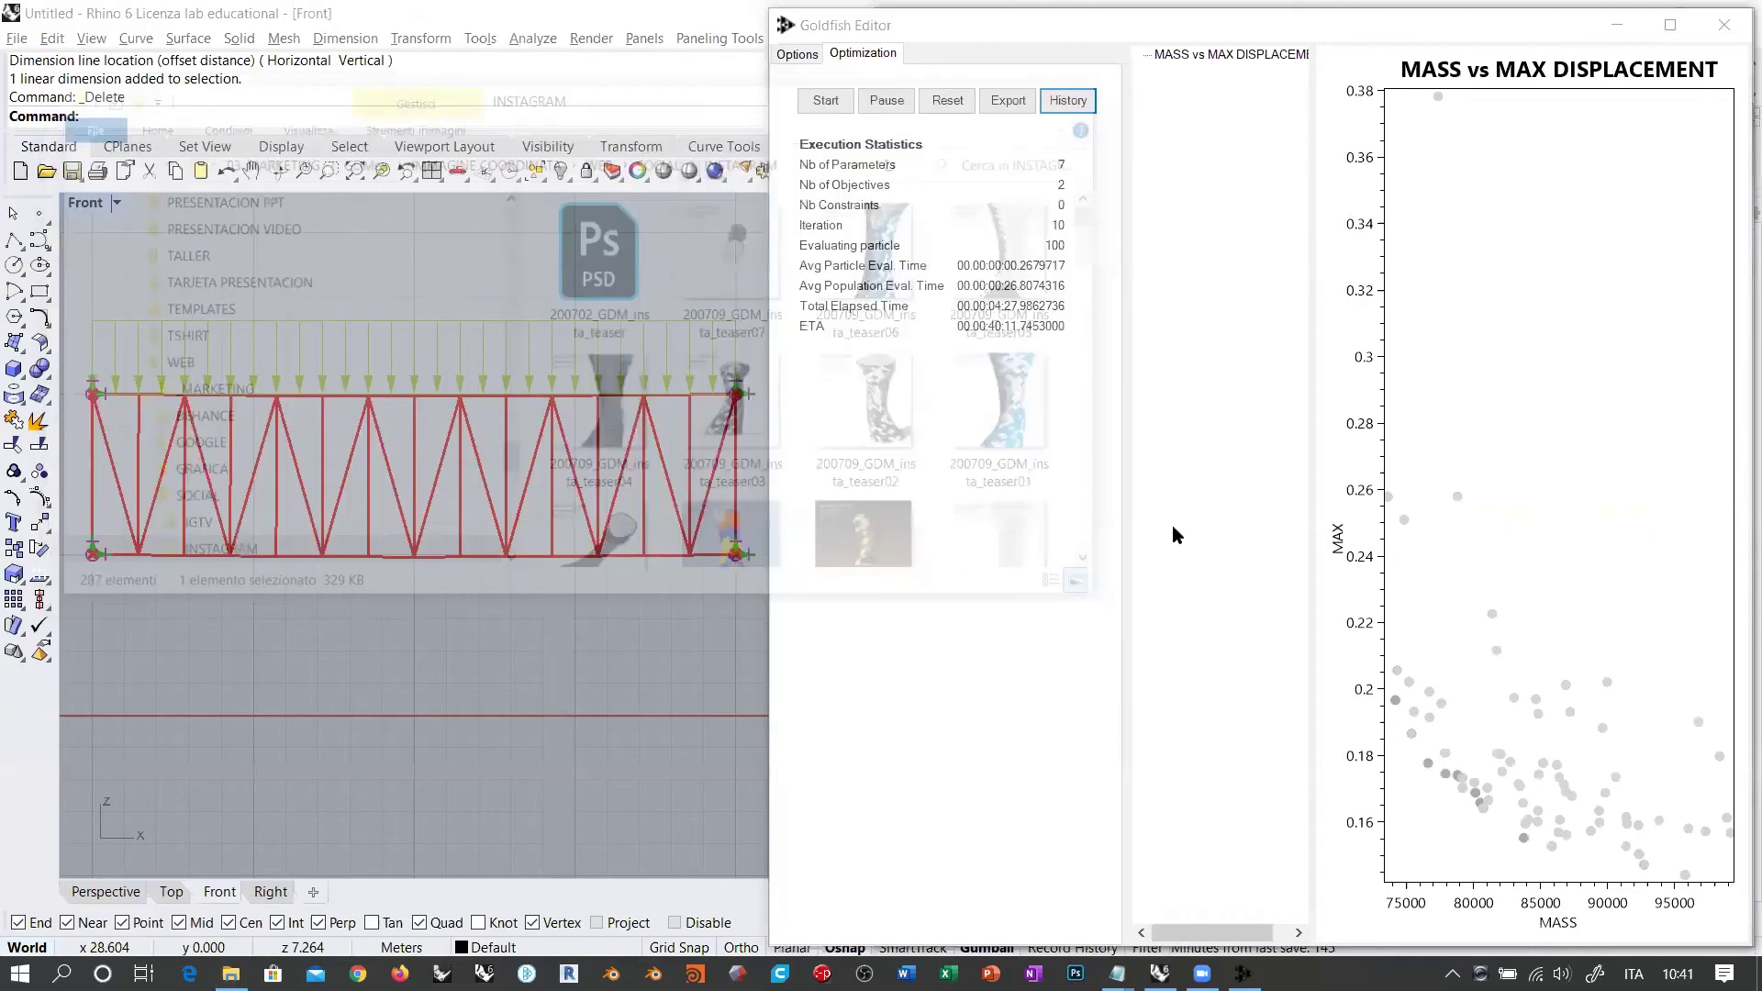
pyautogui.click(1160, 640)
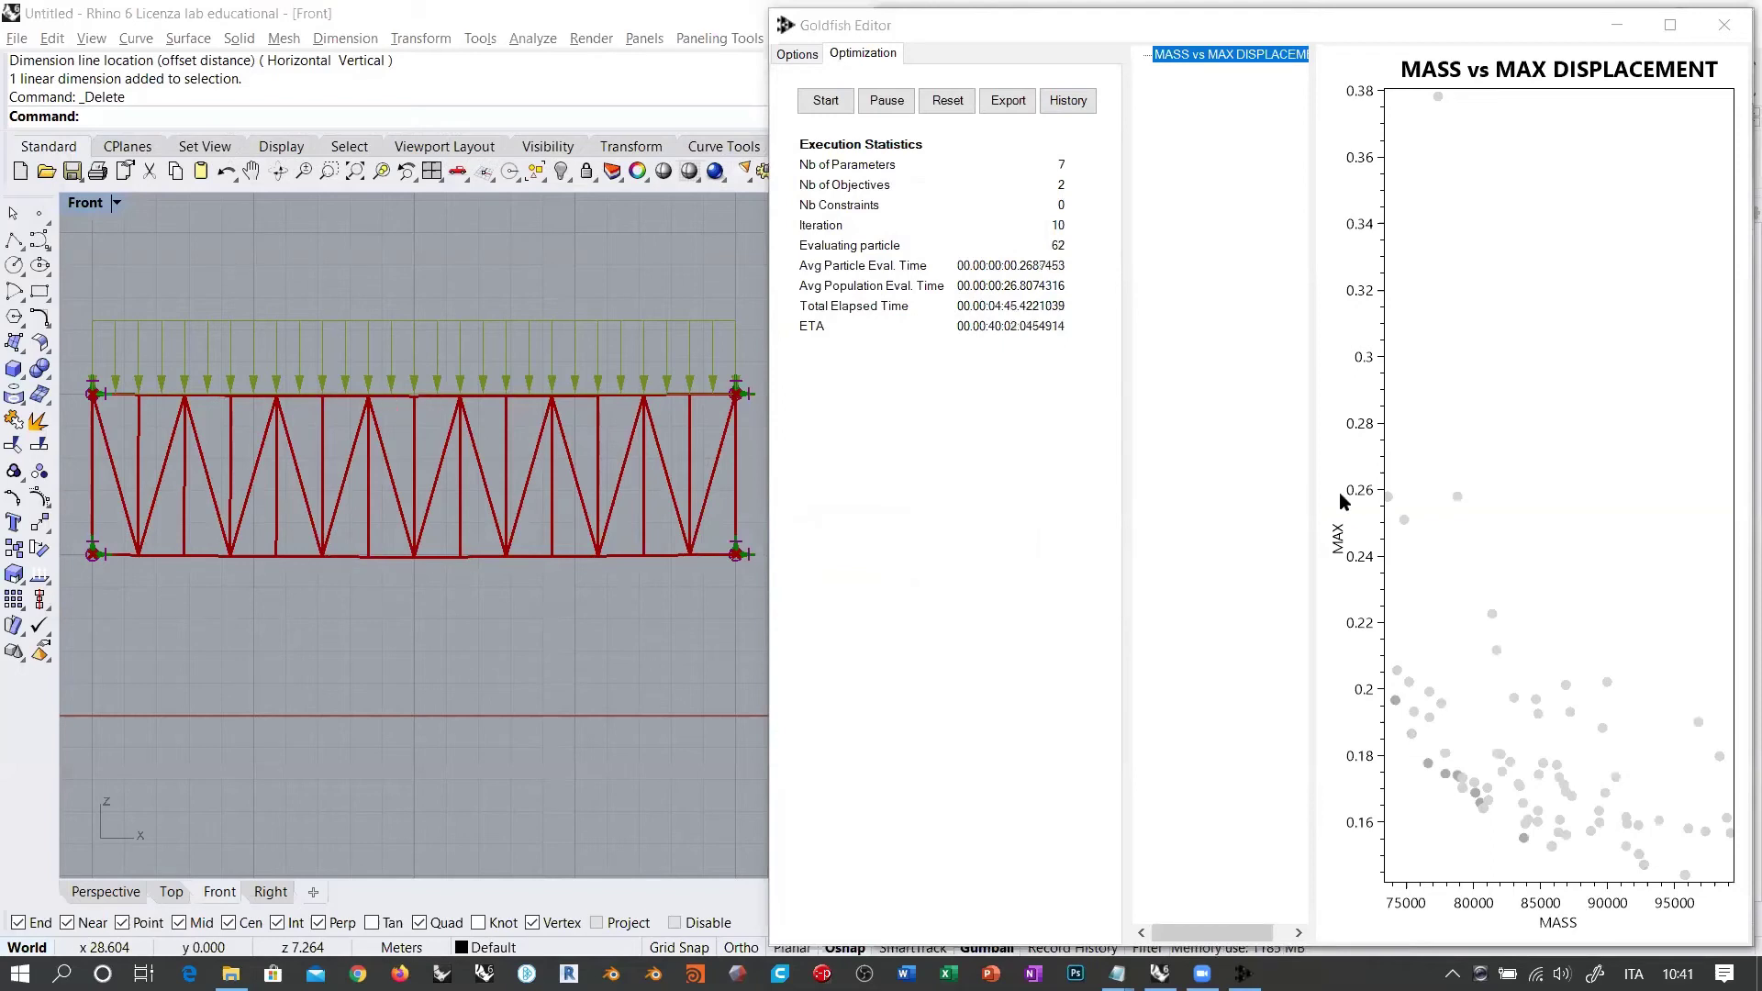
# Step: Pause the optimization and close the Goldfish Editor to inspect the whole truss in Rhino's front view
pyautogui.click(1564, 871)
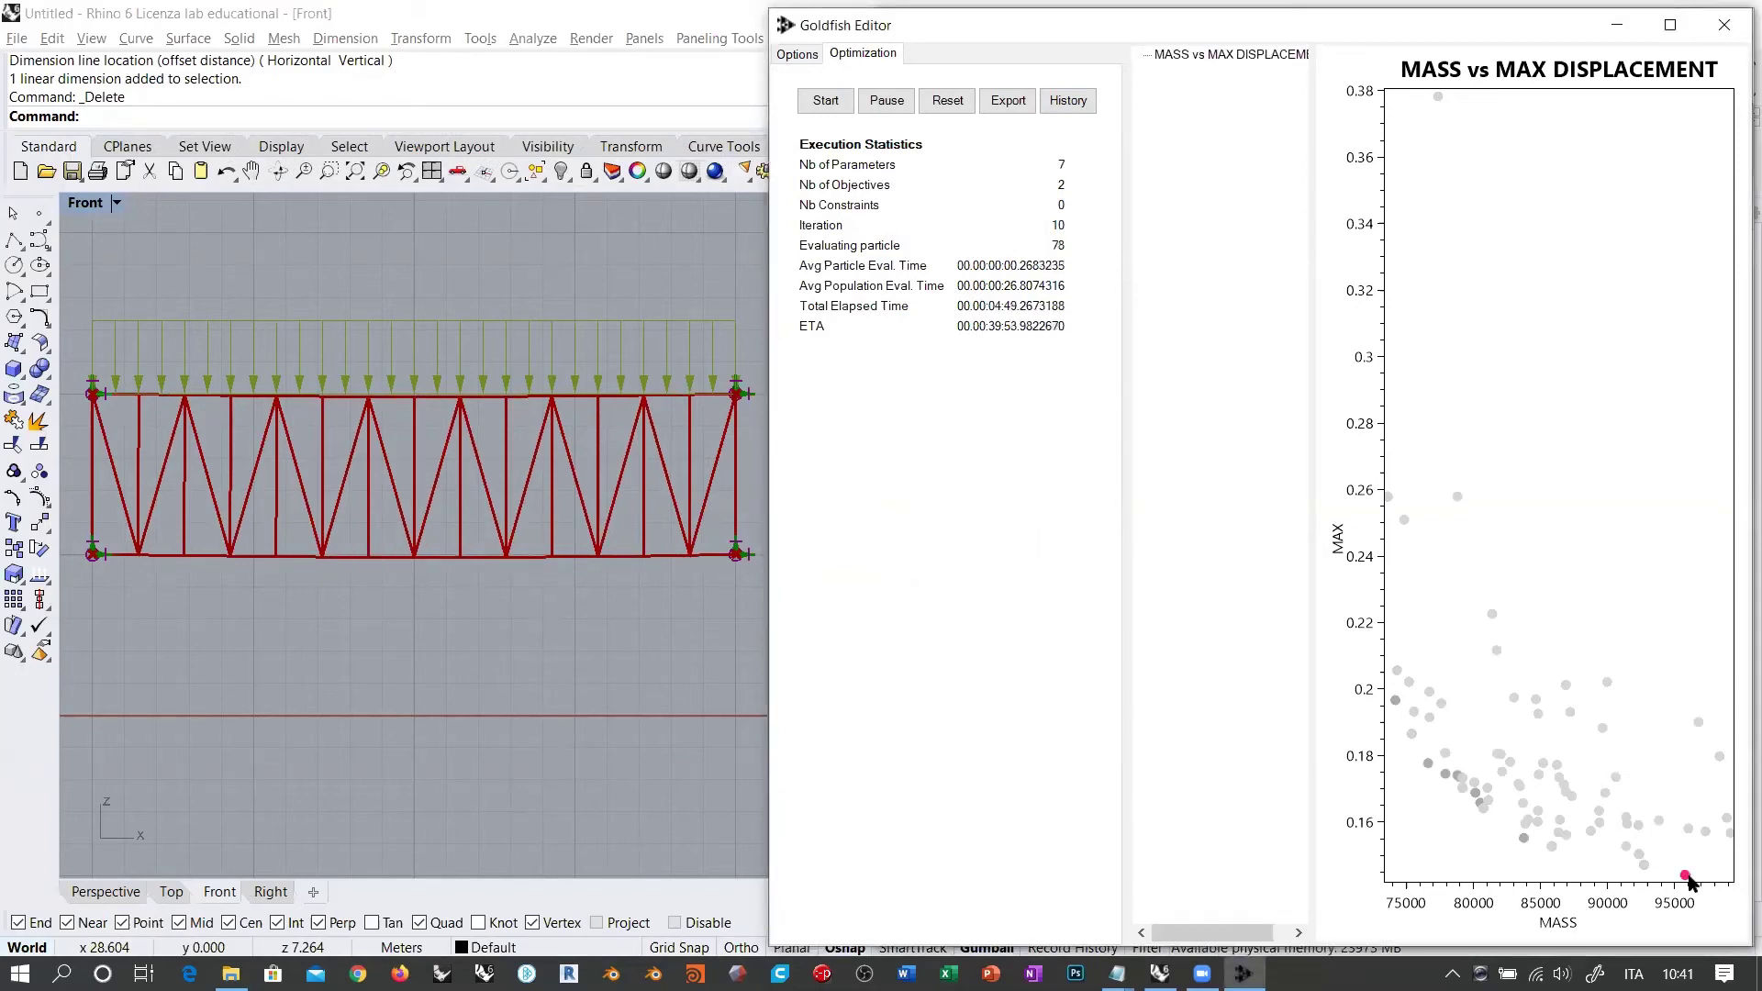
pyautogui.moveTo(1684, 881)
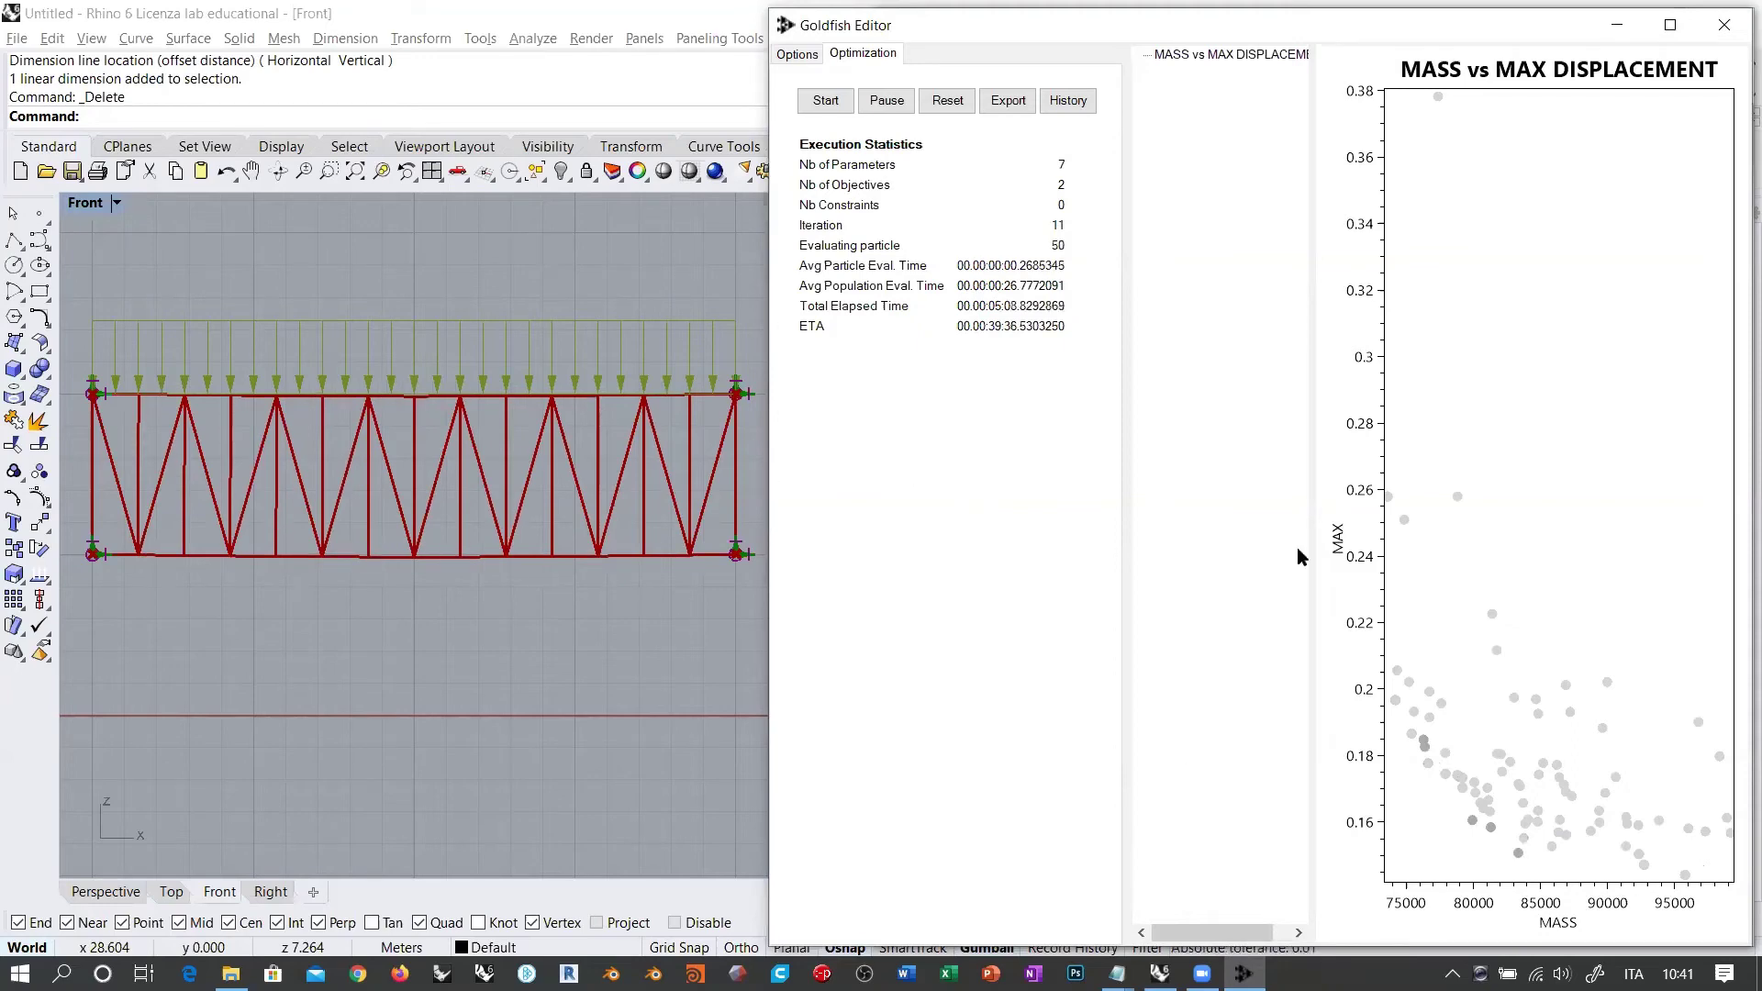
pyautogui.click(887, 101)
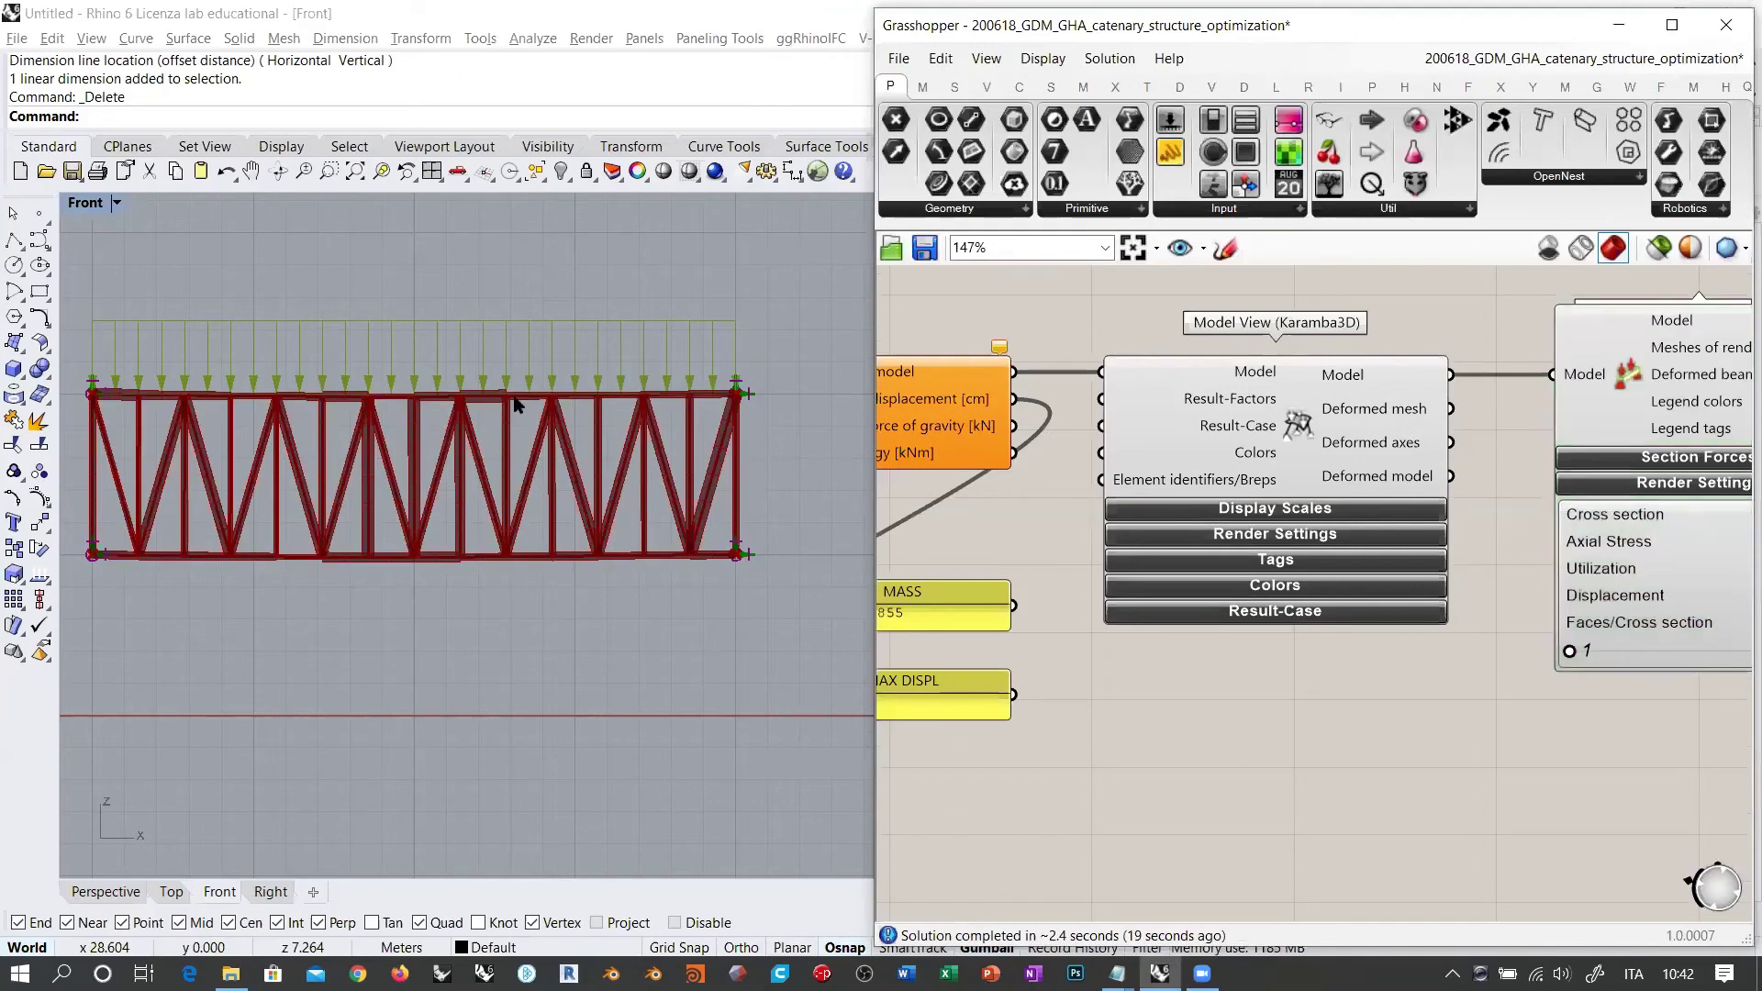
pyautogui.scroll(2, 513, 395)
pyautogui.scroll(-2, 596, 354)
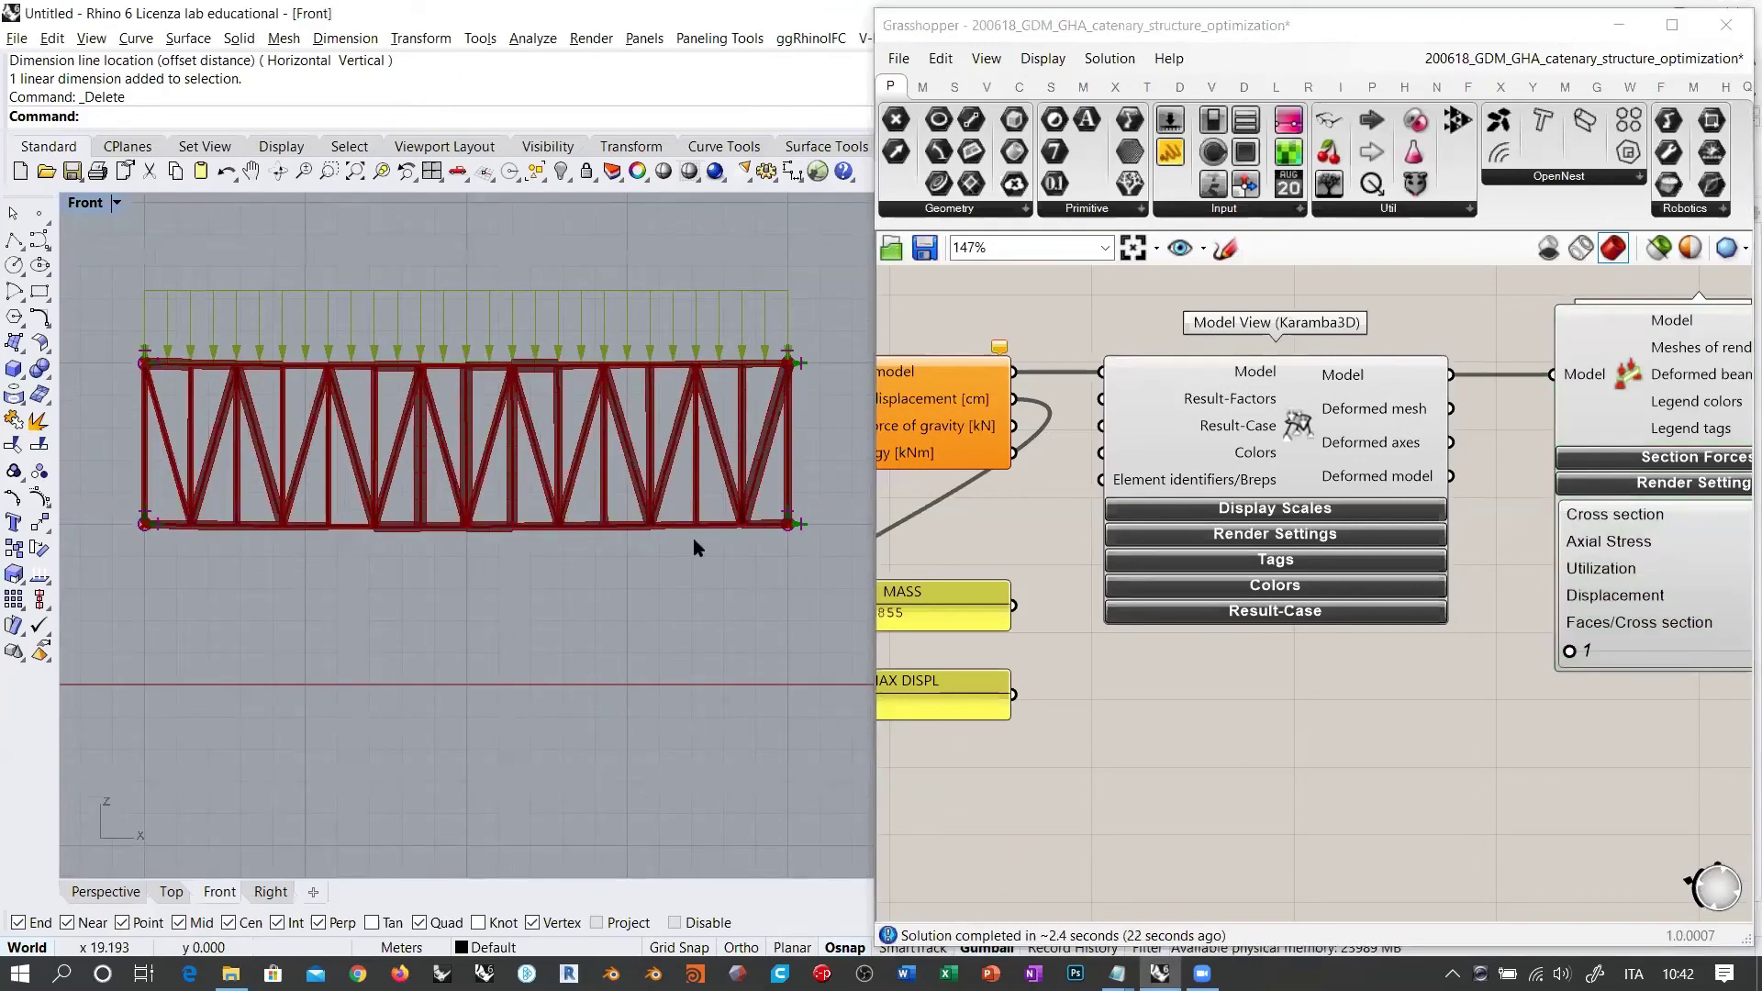
# Step: Reopen the Goldfish Editor, enlarge it beside the truss with all statistics visible, and show the solution history in the chart
pyautogui.moveTo(1341, 633); pyautogui.dragTo(1606, 543, button='right')
pyautogui.doubleClick(1023, 757)
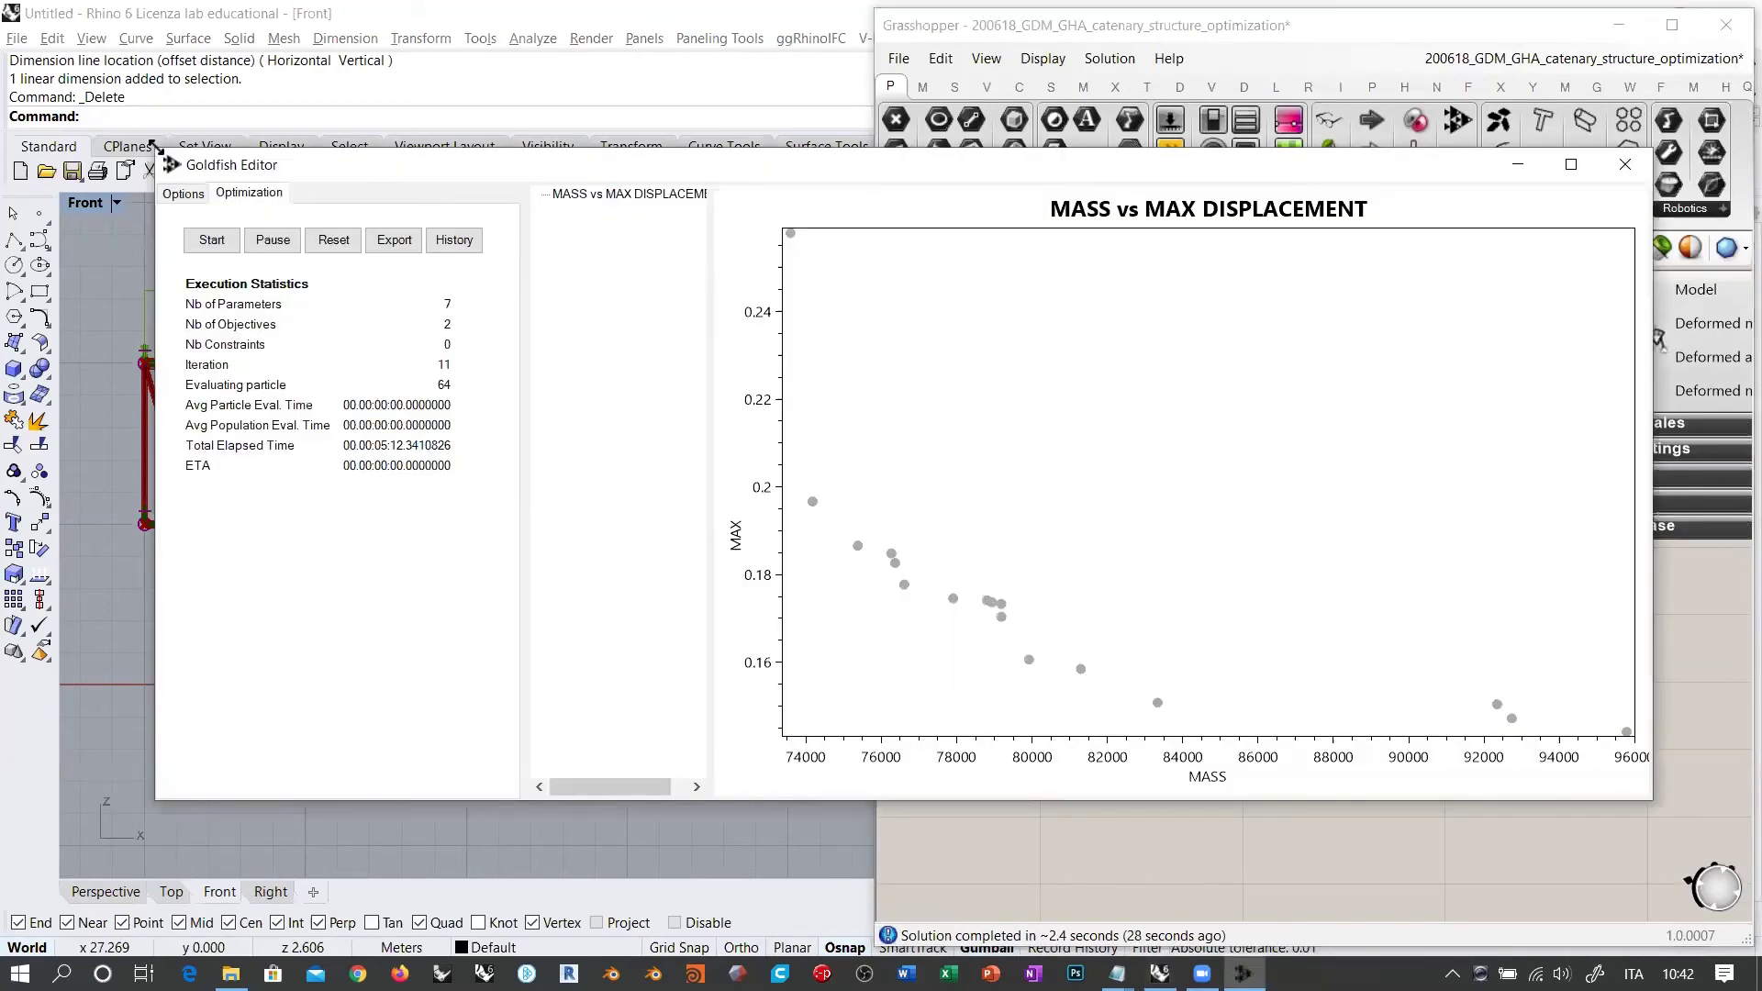
pyautogui.moveTo(156, 150); pyautogui.dragTo(689, 71)
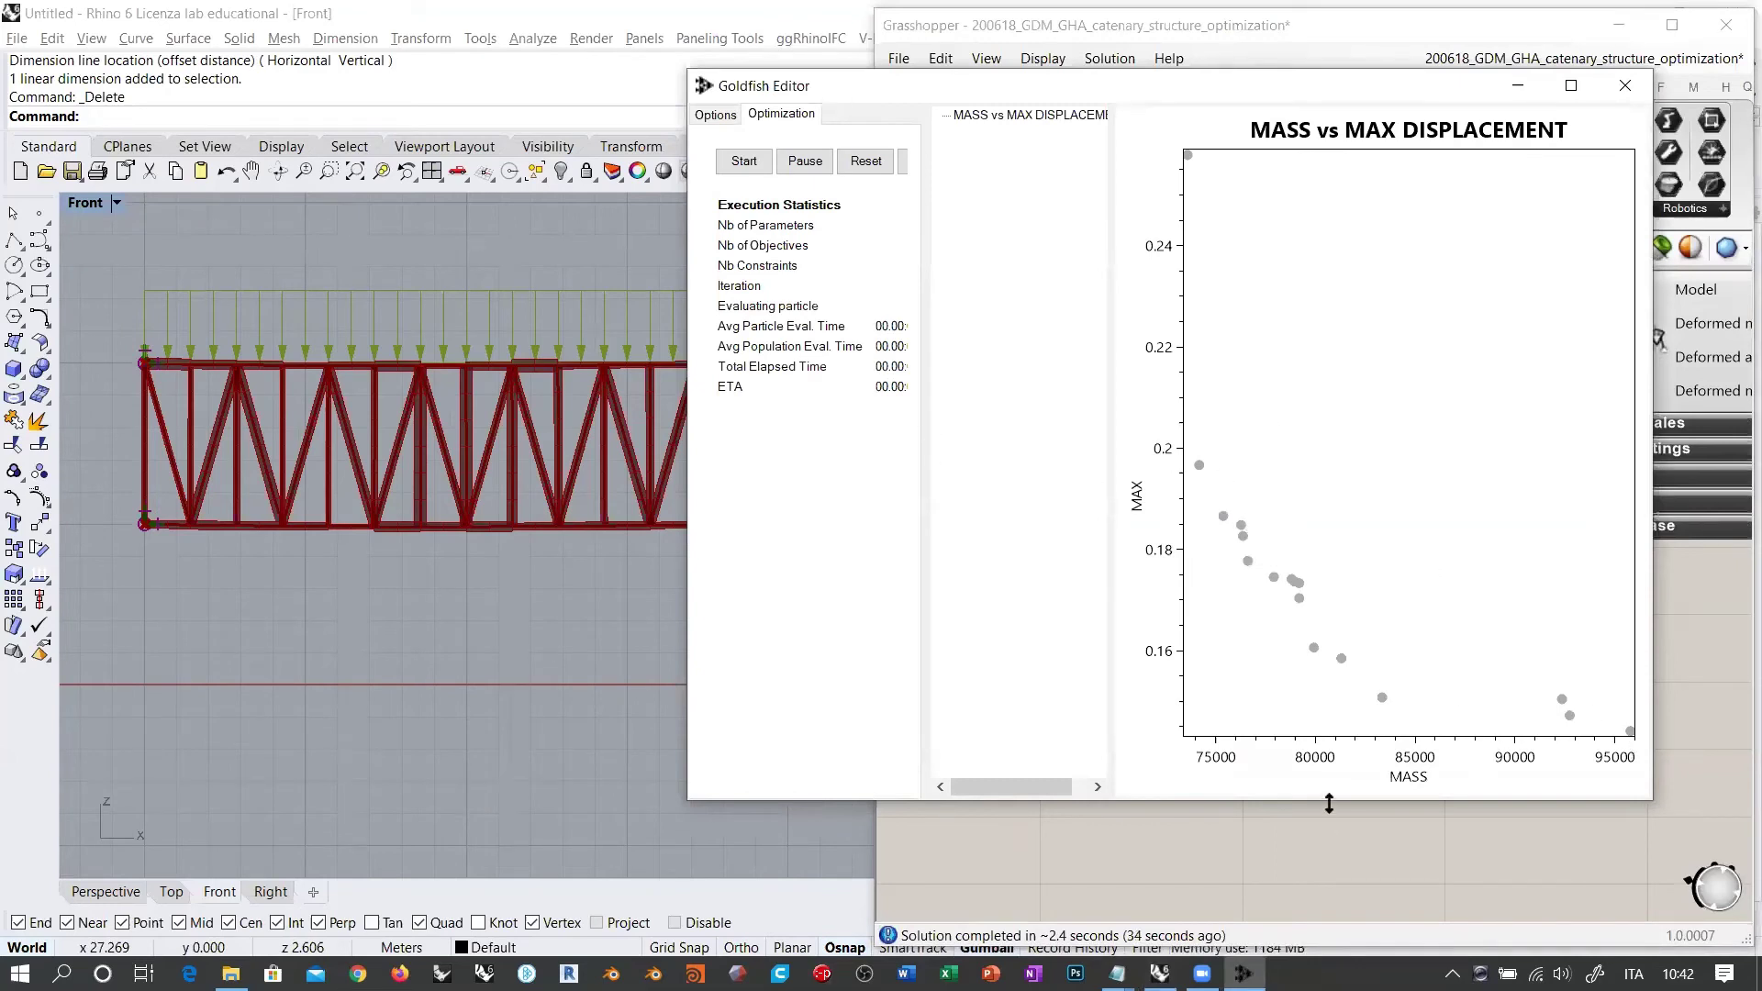
pyautogui.moveTo(1329, 801); pyautogui.dragTo(1330, 918)
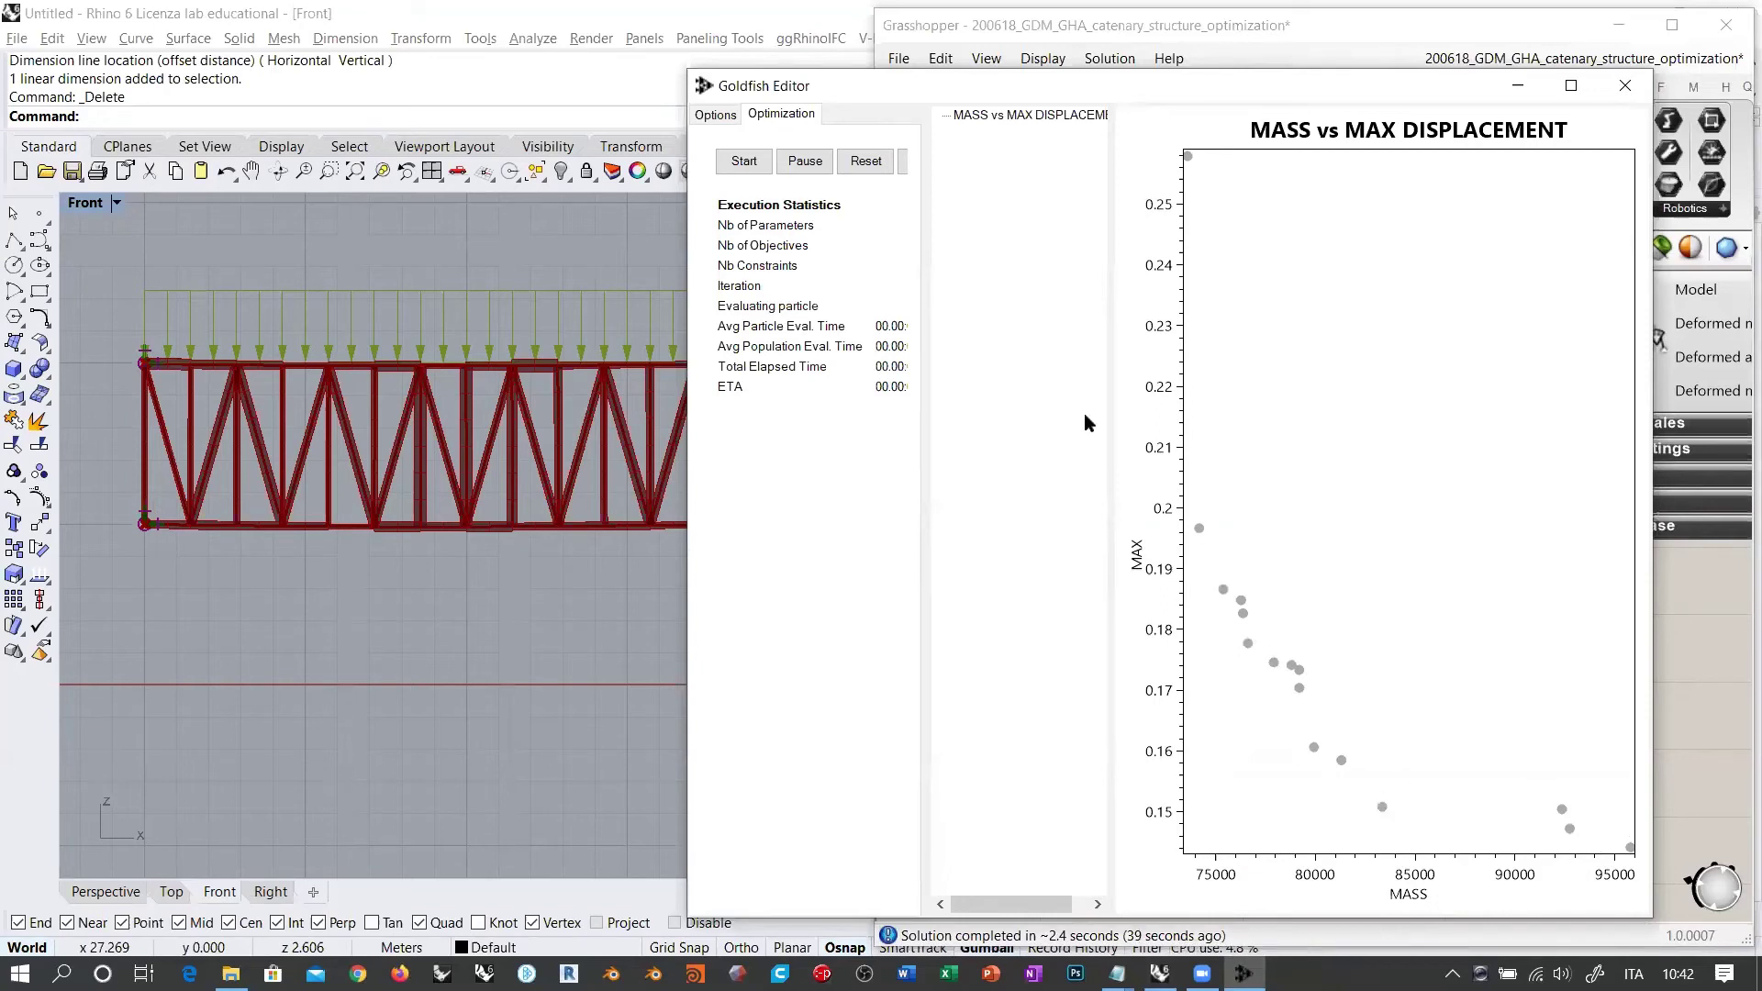
pyautogui.moveTo(922, 259); pyautogui.dragTo(1018, 240)
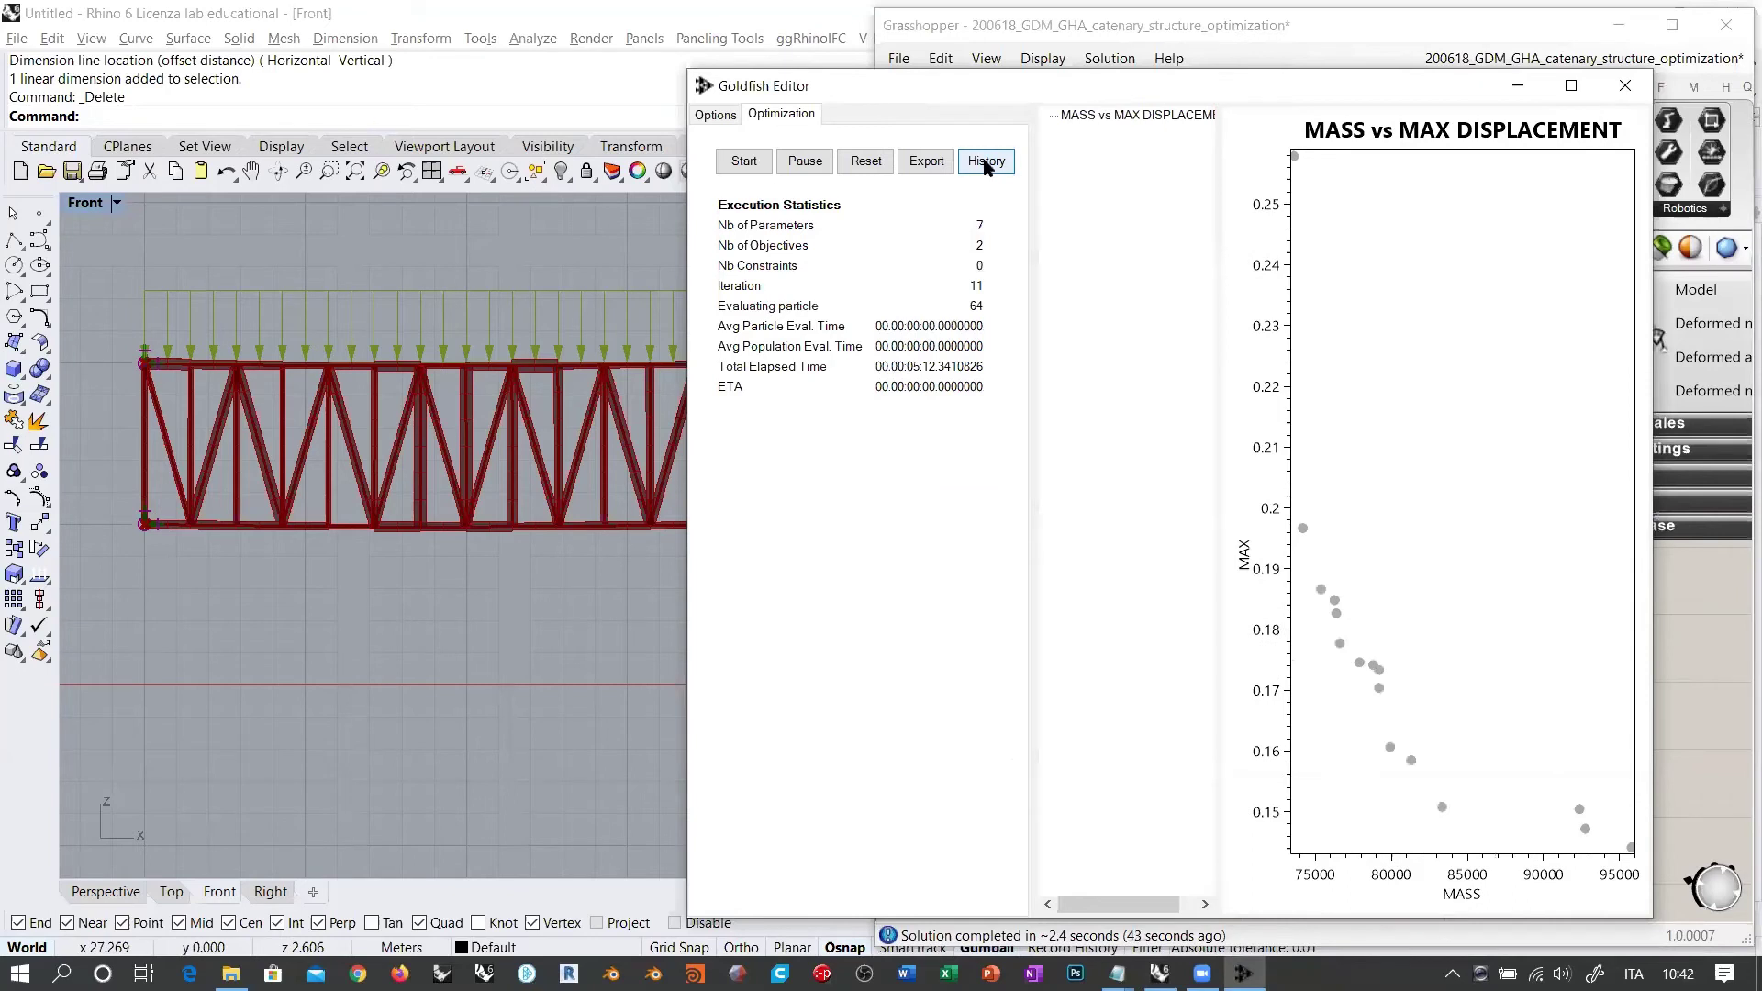
pyautogui.click(985, 162)
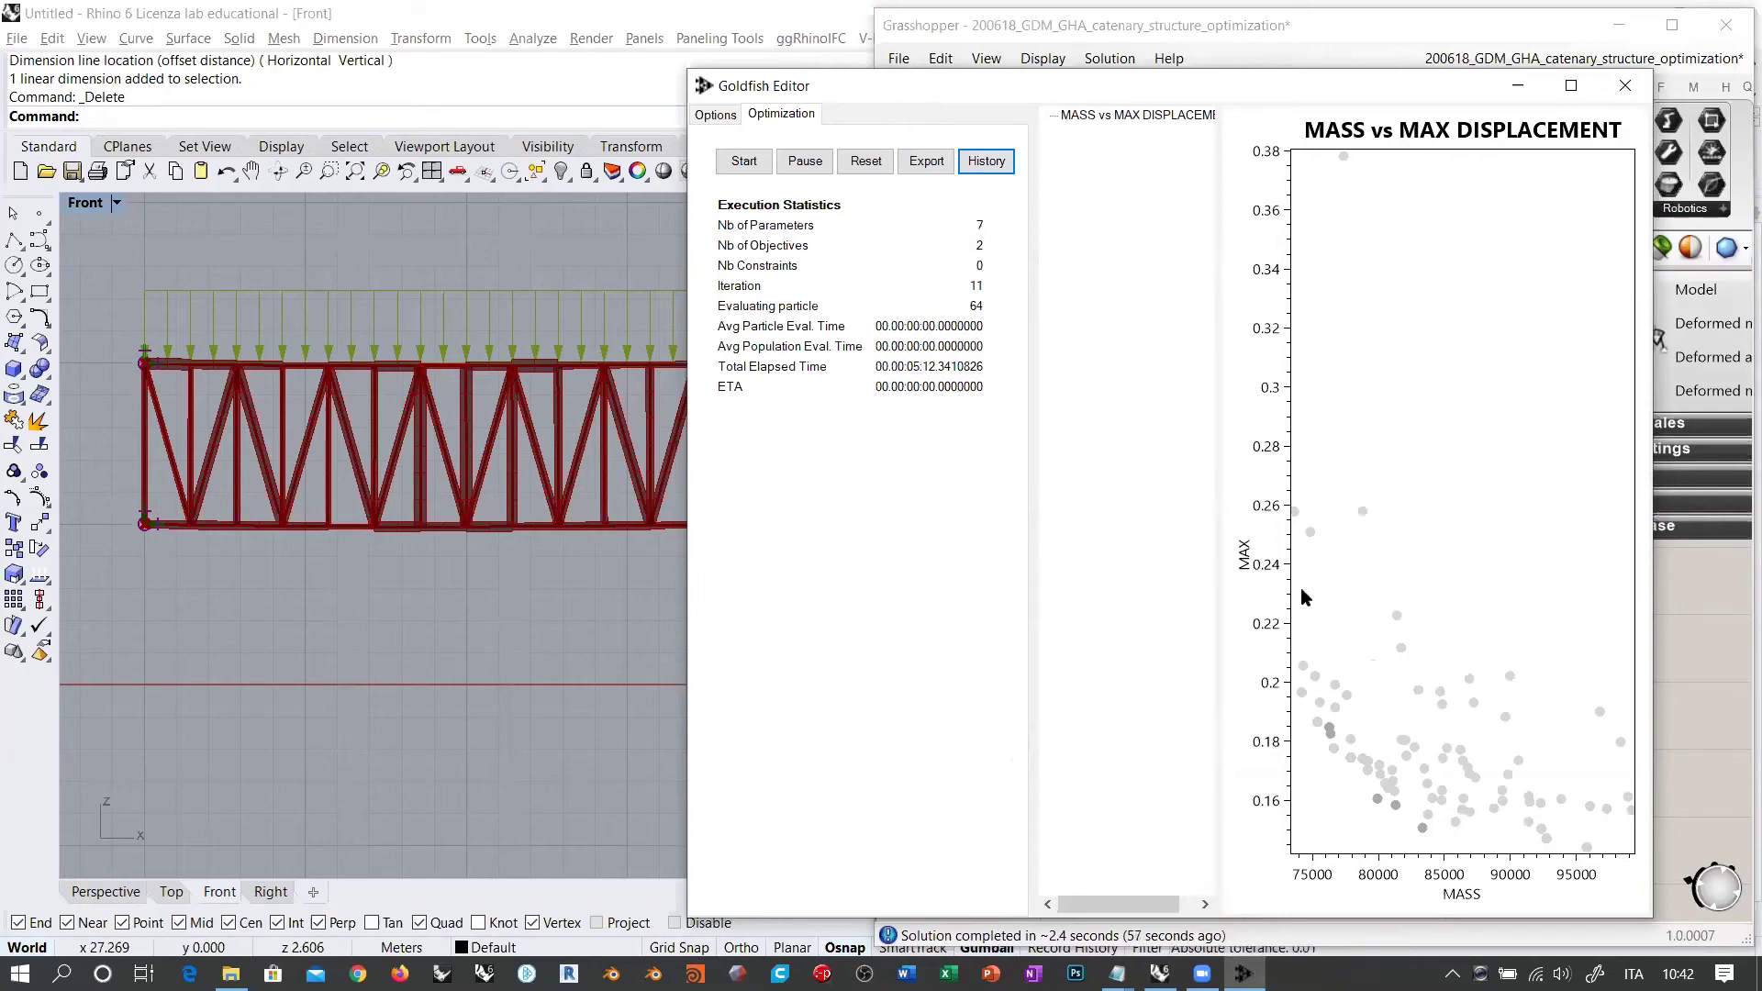
# Step: Select the chart solution with mass about 74000 and displacement just under 0.2, and apply it to the truss
pyautogui.click(1302, 695)
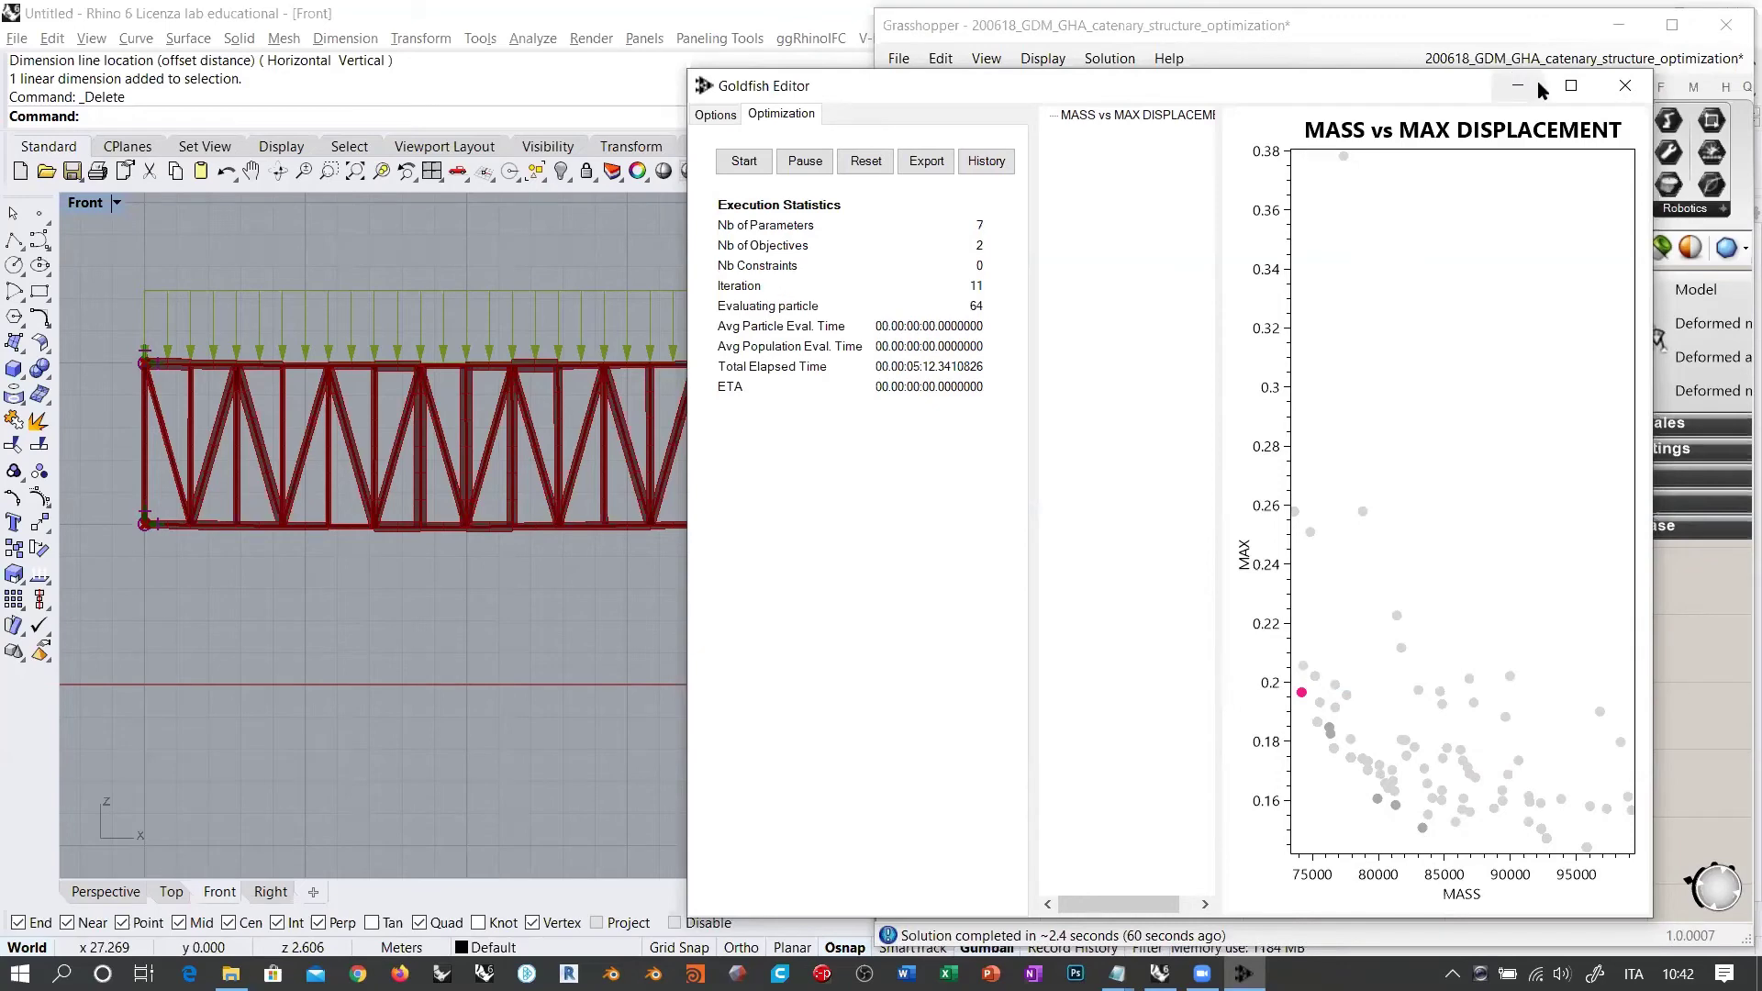
pyautogui.click(1571, 85)
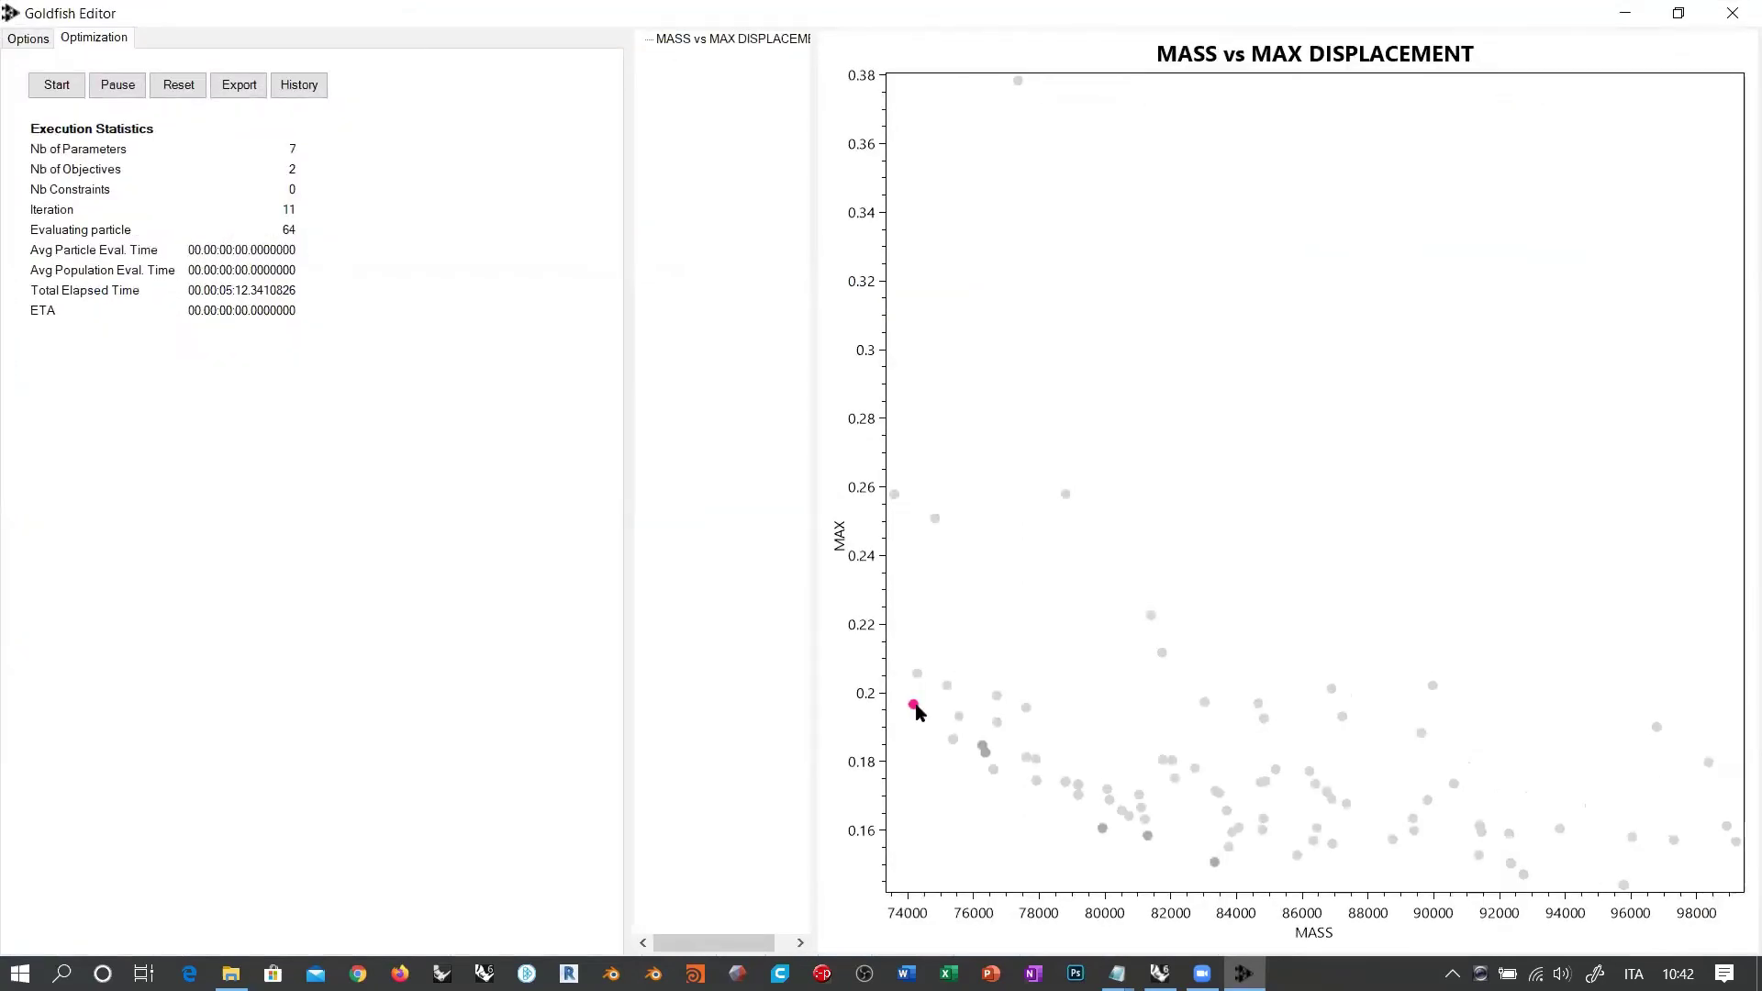
pyautogui.moveTo(918, 711)
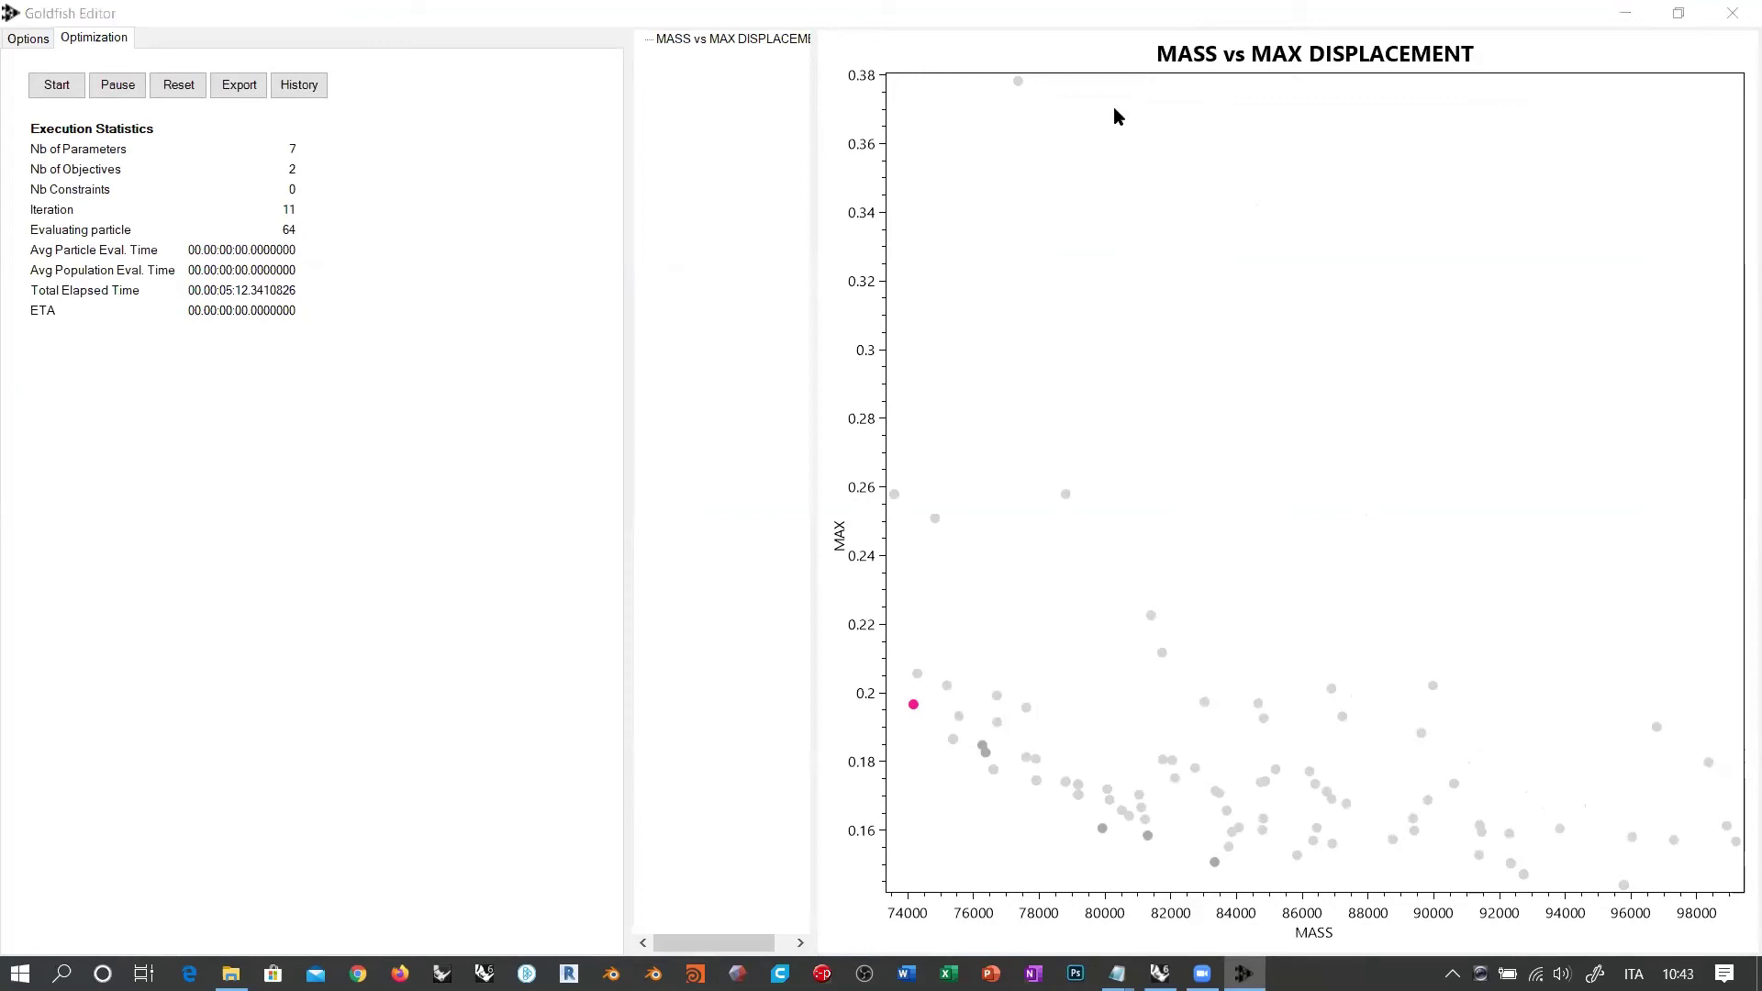
pyautogui.moveTo(1117, 13); pyautogui.dragTo(1174, 86)
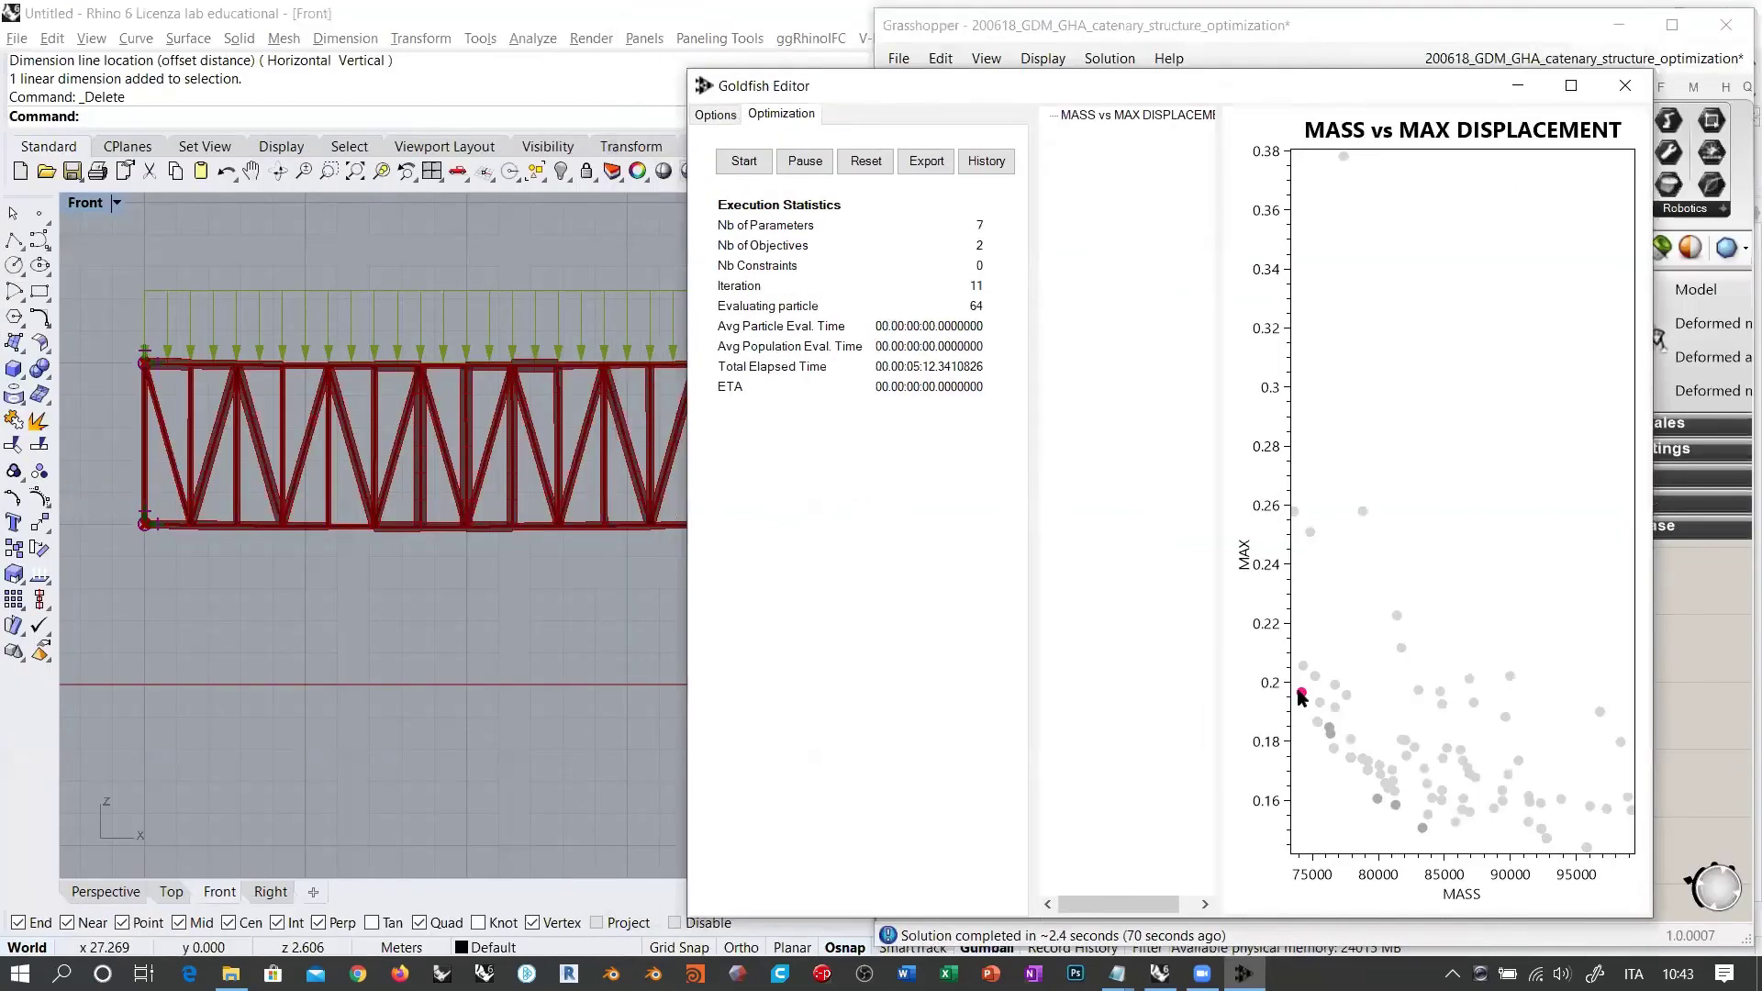
pyautogui.rightClick(1297, 690)
pyautogui.click(1239, 710)
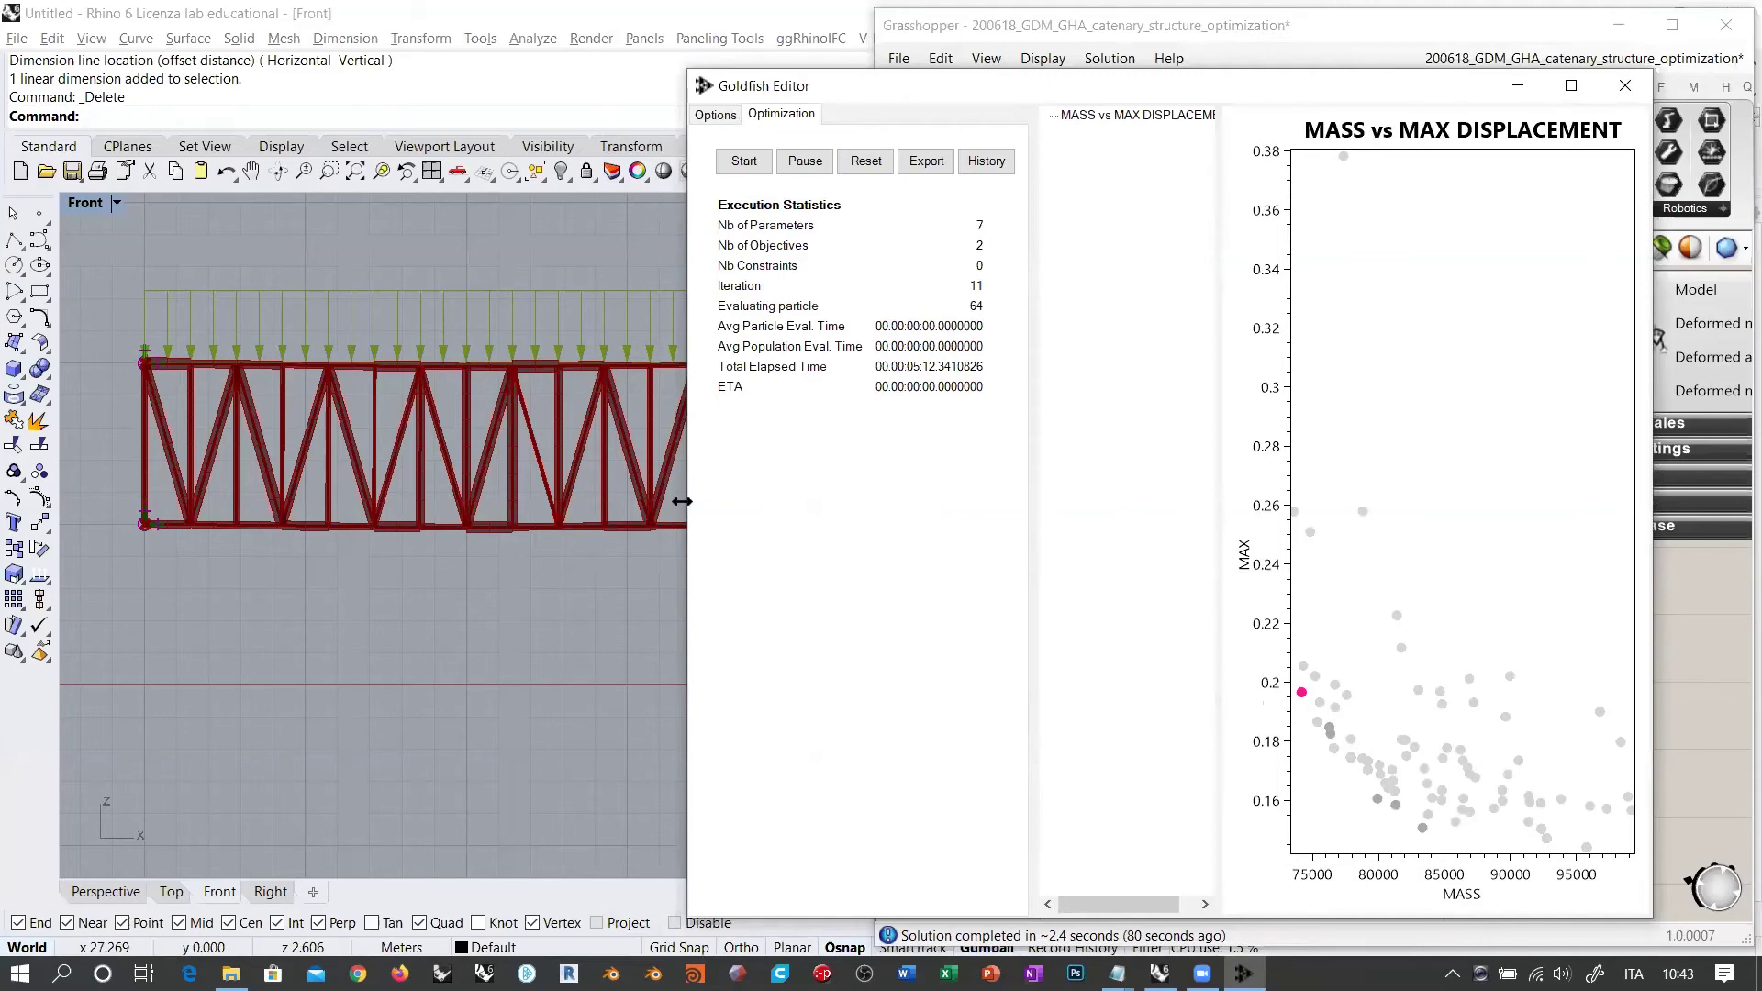
# Step: Uncover the whole truss beside the editor, and apply the solution near mass 80000 followed by the lowest-displacement solution
pyautogui.moveTo(681, 501); pyautogui.dragTo(849, 496)
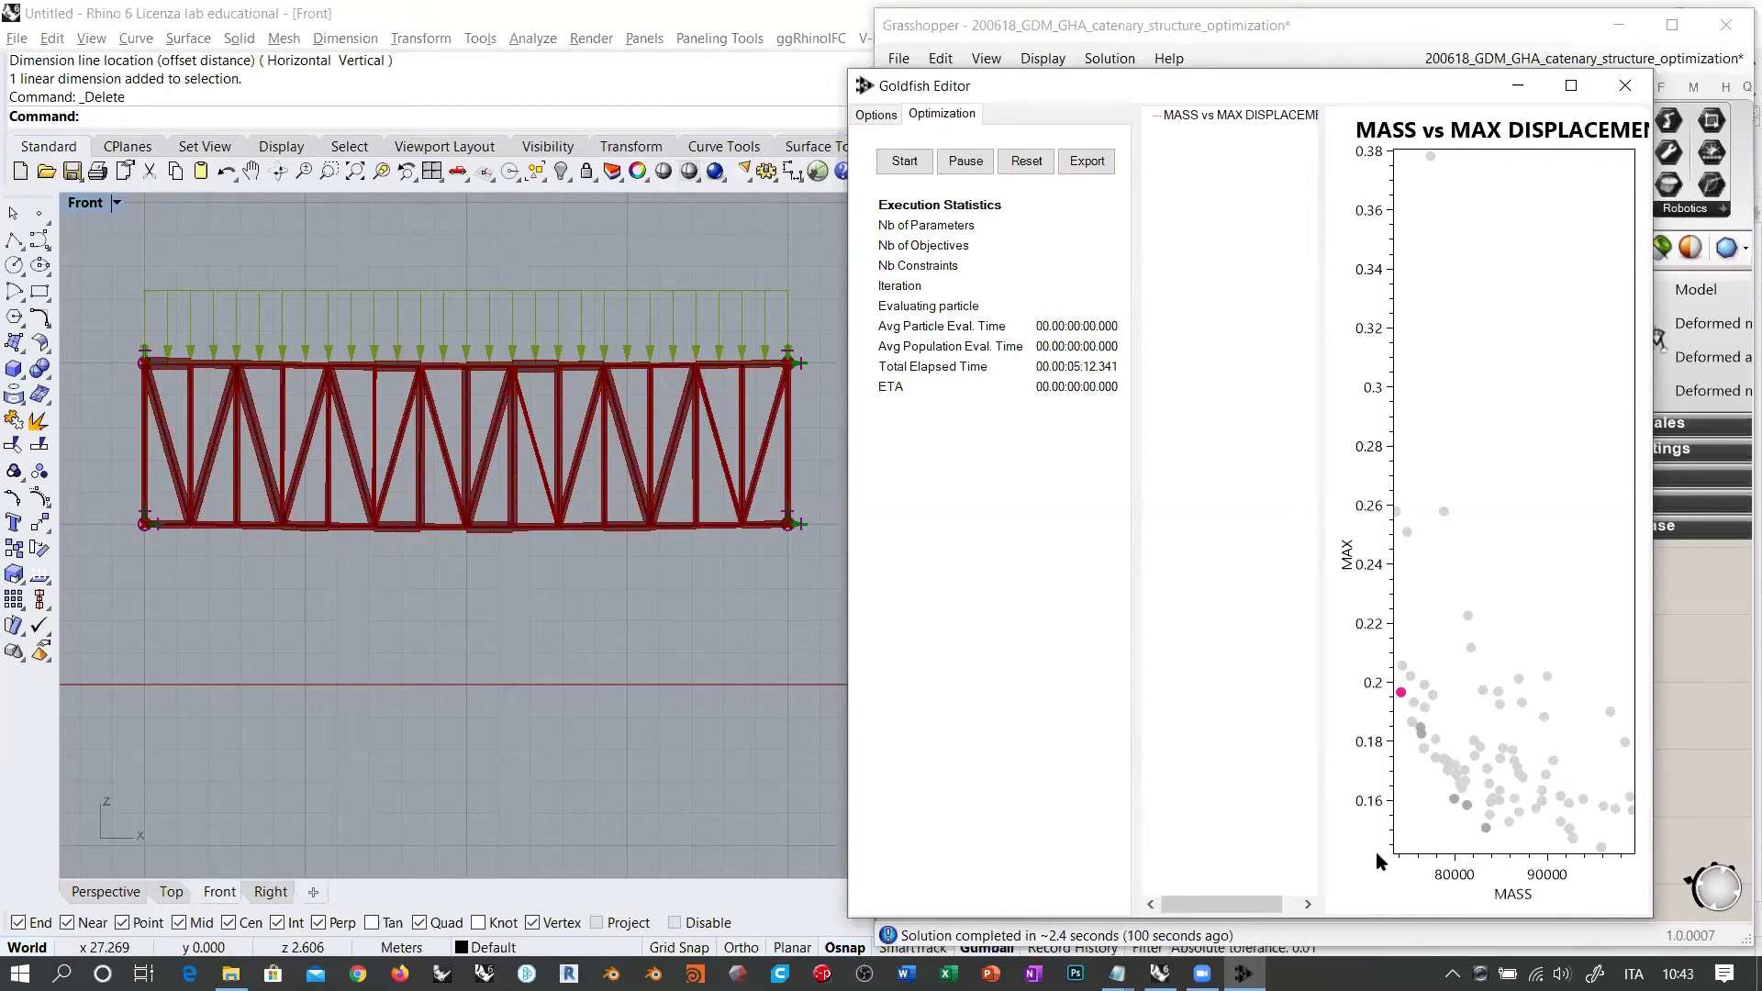
pyautogui.click(1456, 802)
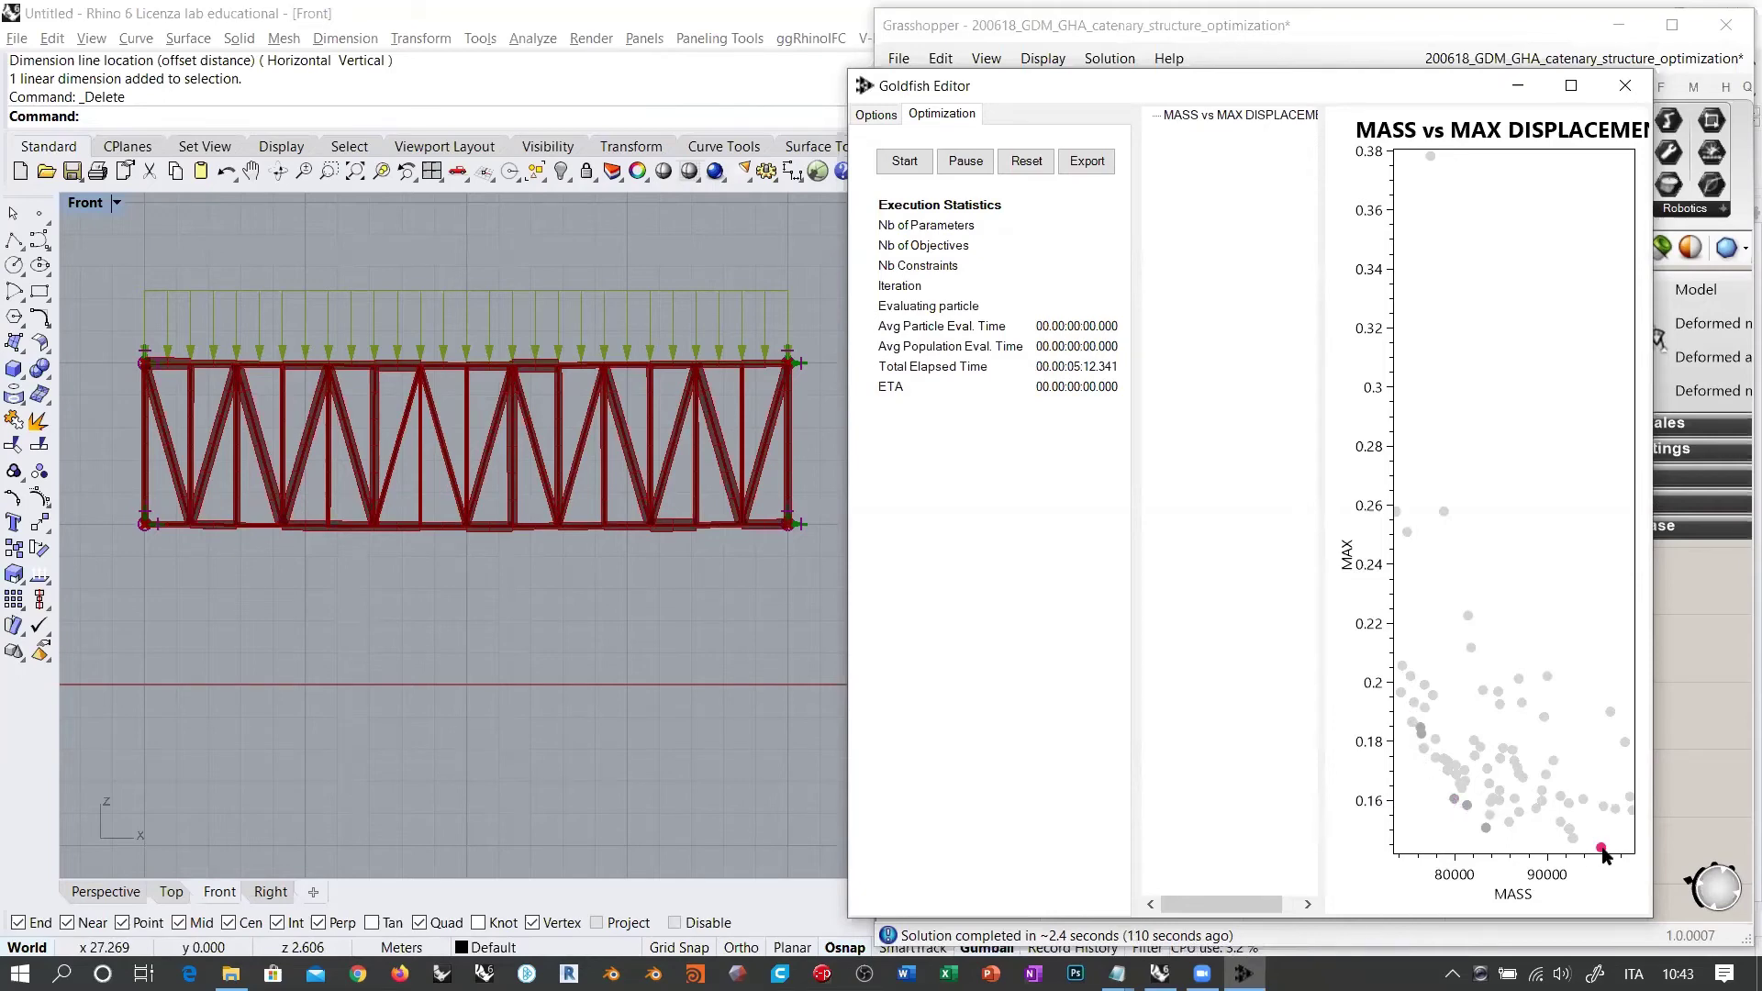
pyautogui.moveTo(1602, 850)
pyautogui.click(1510, 874)
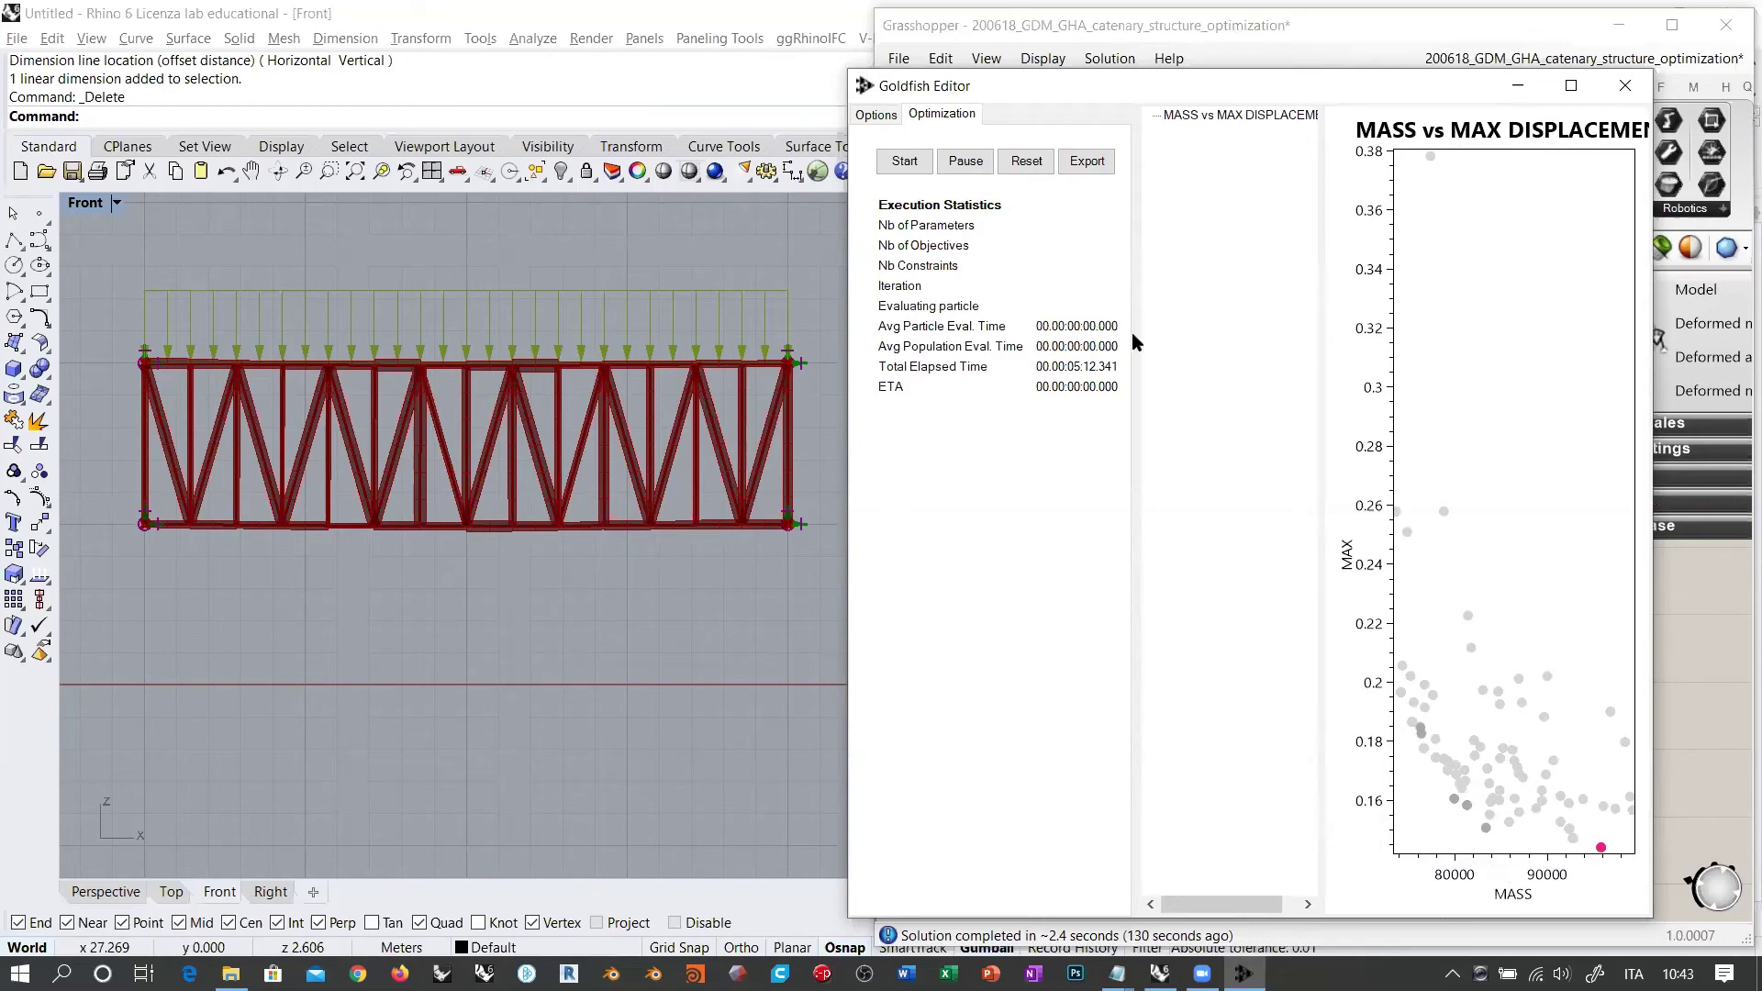
# Step: Widen the statistics area and the Goldfish Editor window, and close the editor
pyautogui.moveTo(1137, 343); pyautogui.dragTo(1263, 345)
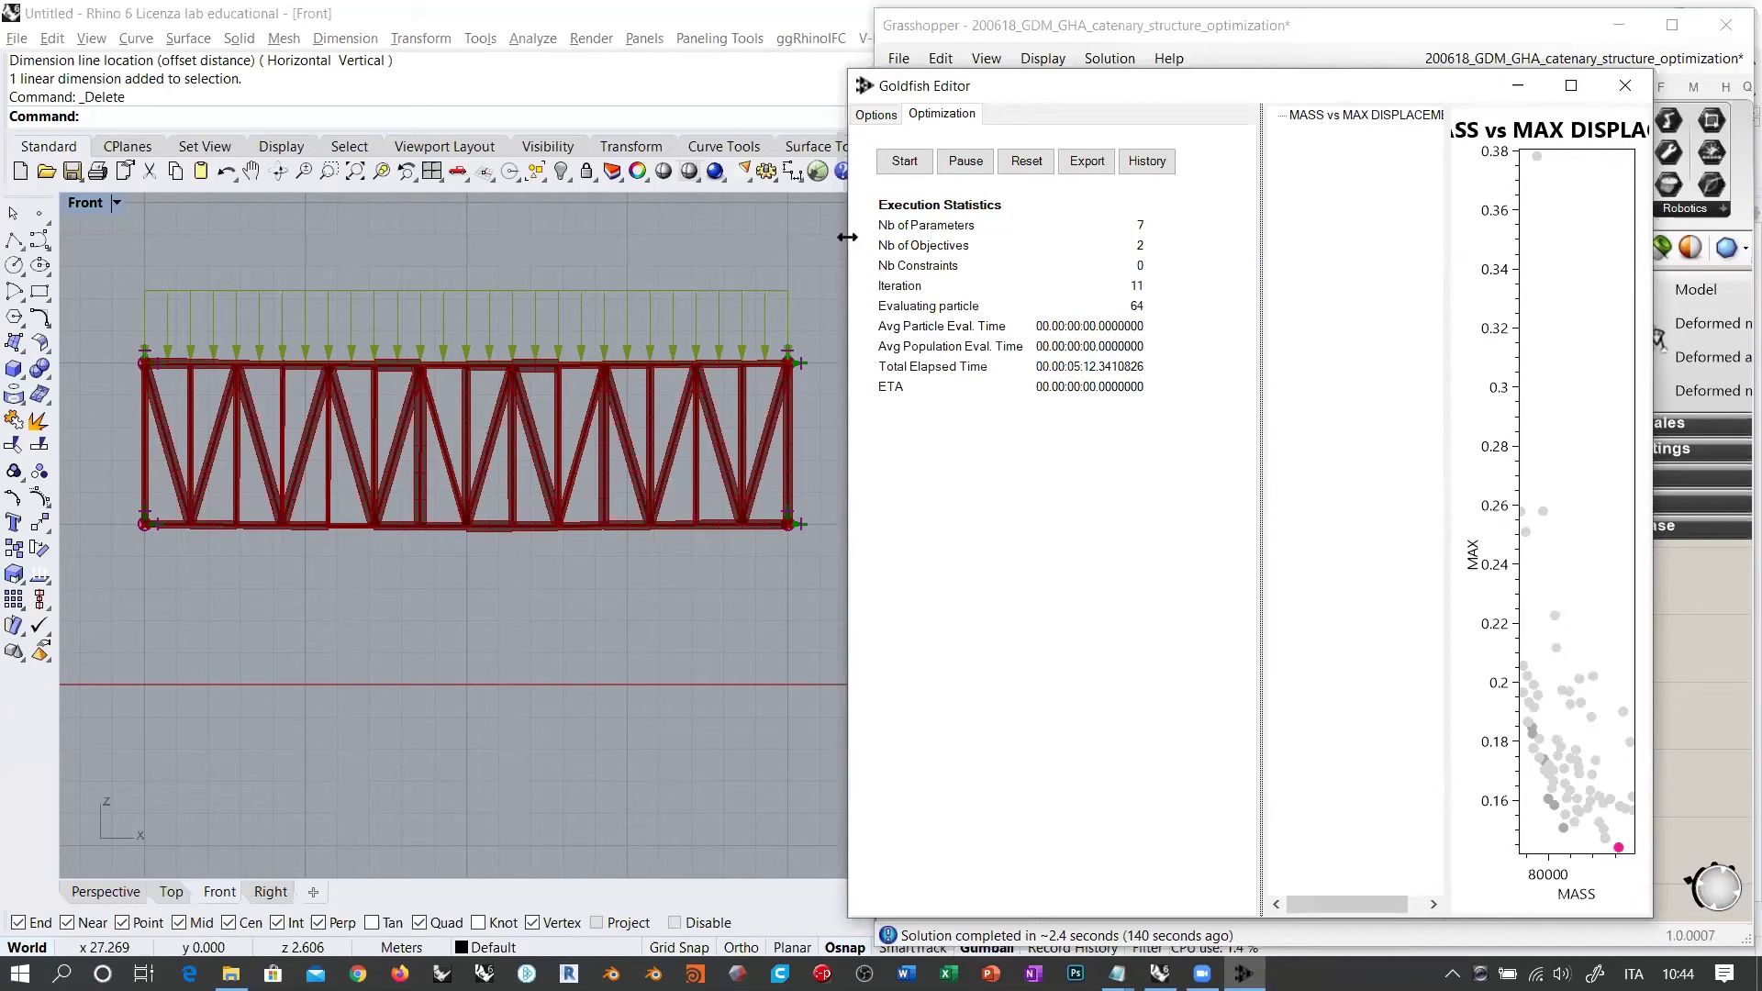
pyautogui.moveTo(846, 236); pyautogui.dragTo(558, 236)
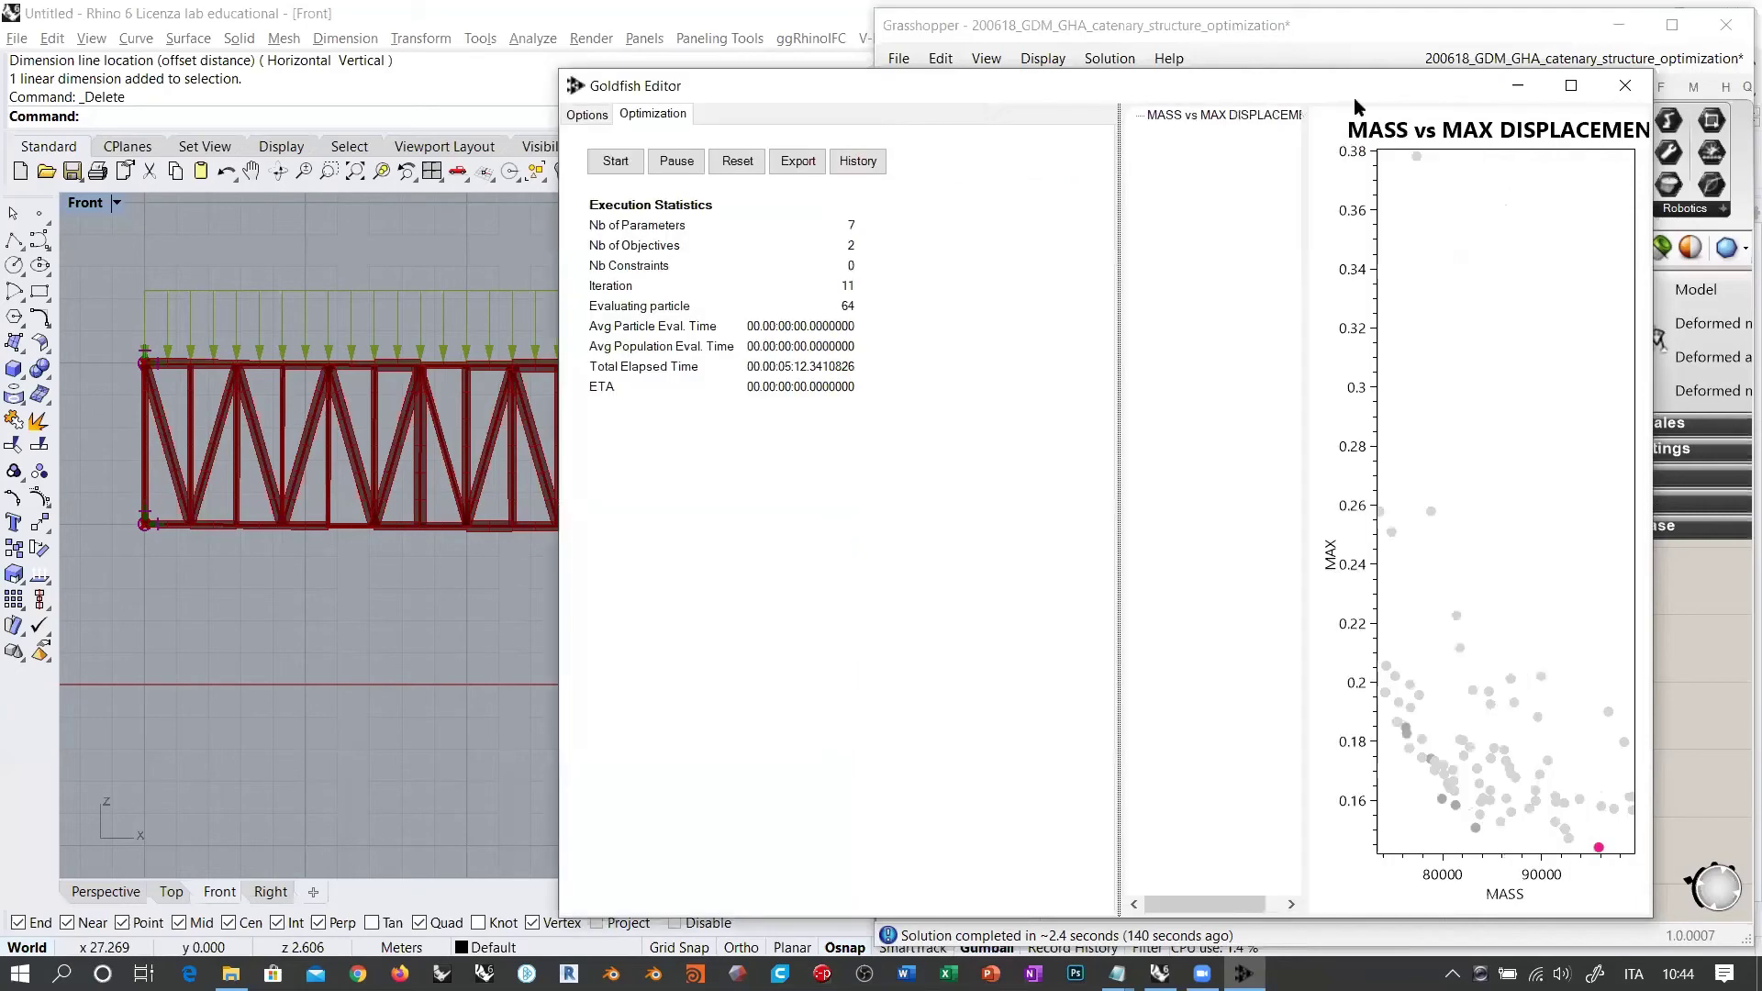
pyautogui.click(1624, 86)
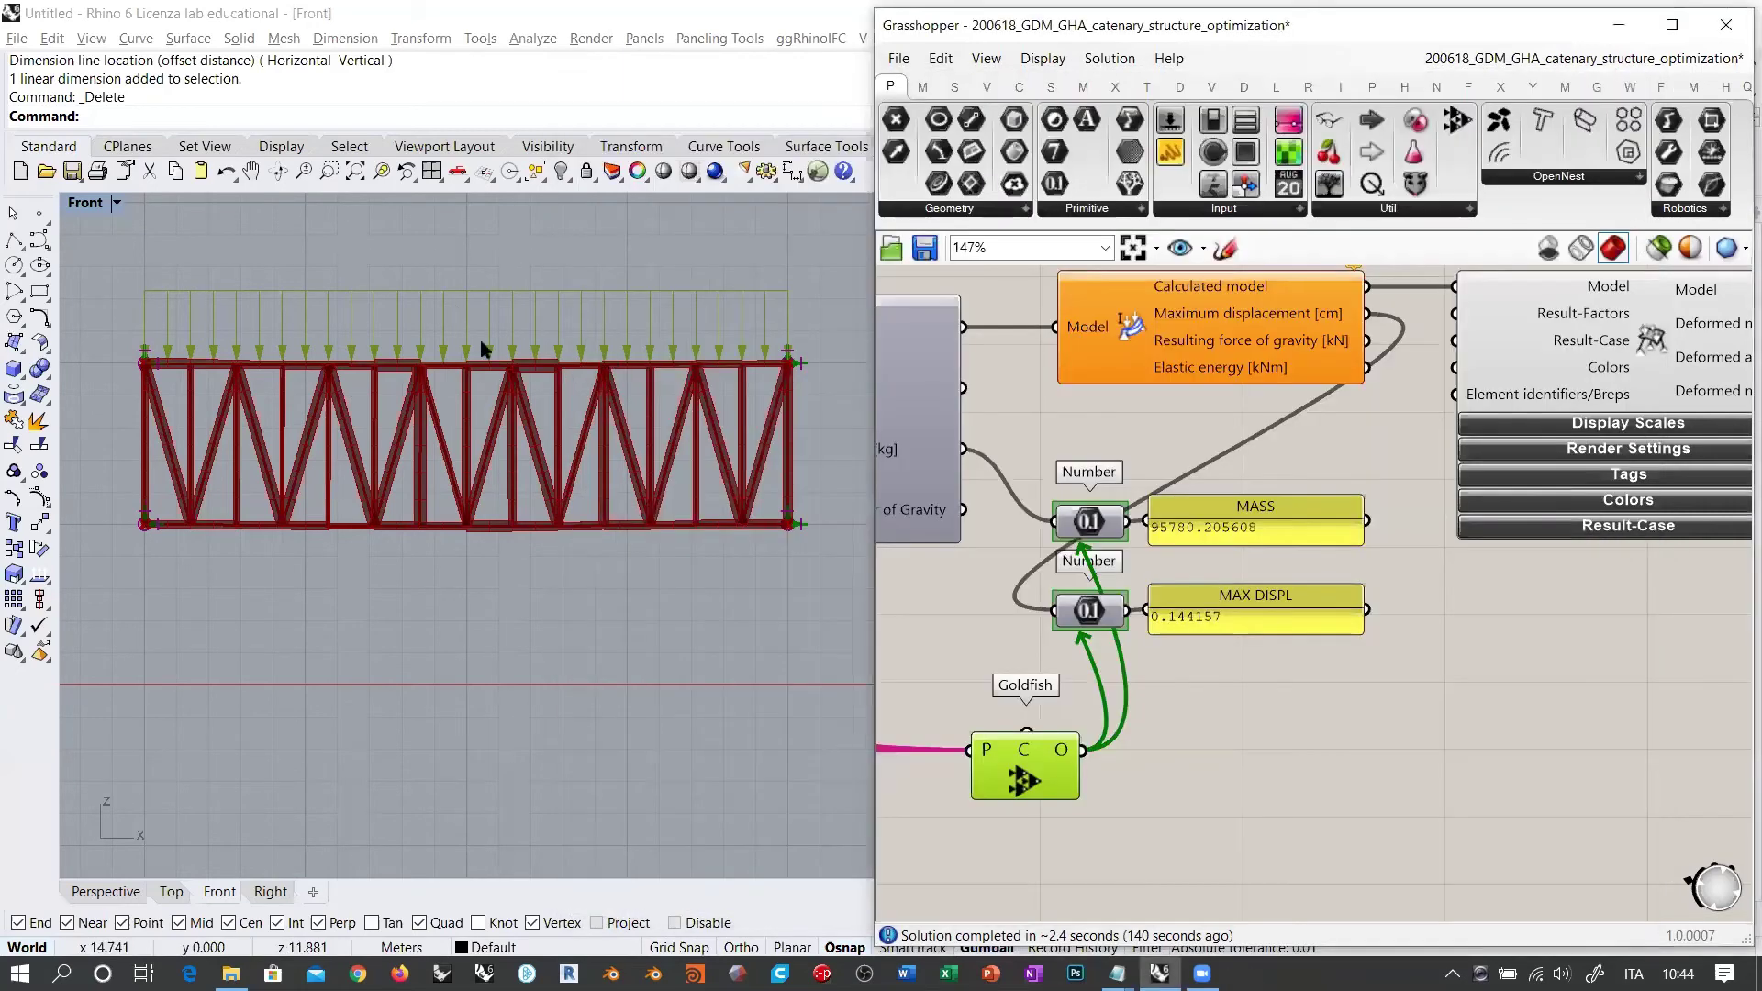
# Step: Widen the Grasshopper window over the Rhino viewport, keeping the whole truss in view beside the Karamba3D components
pyautogui.click(1265, 815)
pyautogui.moveTo(1264, 815); pyautogui.dragTo(1081, 872, button='right')
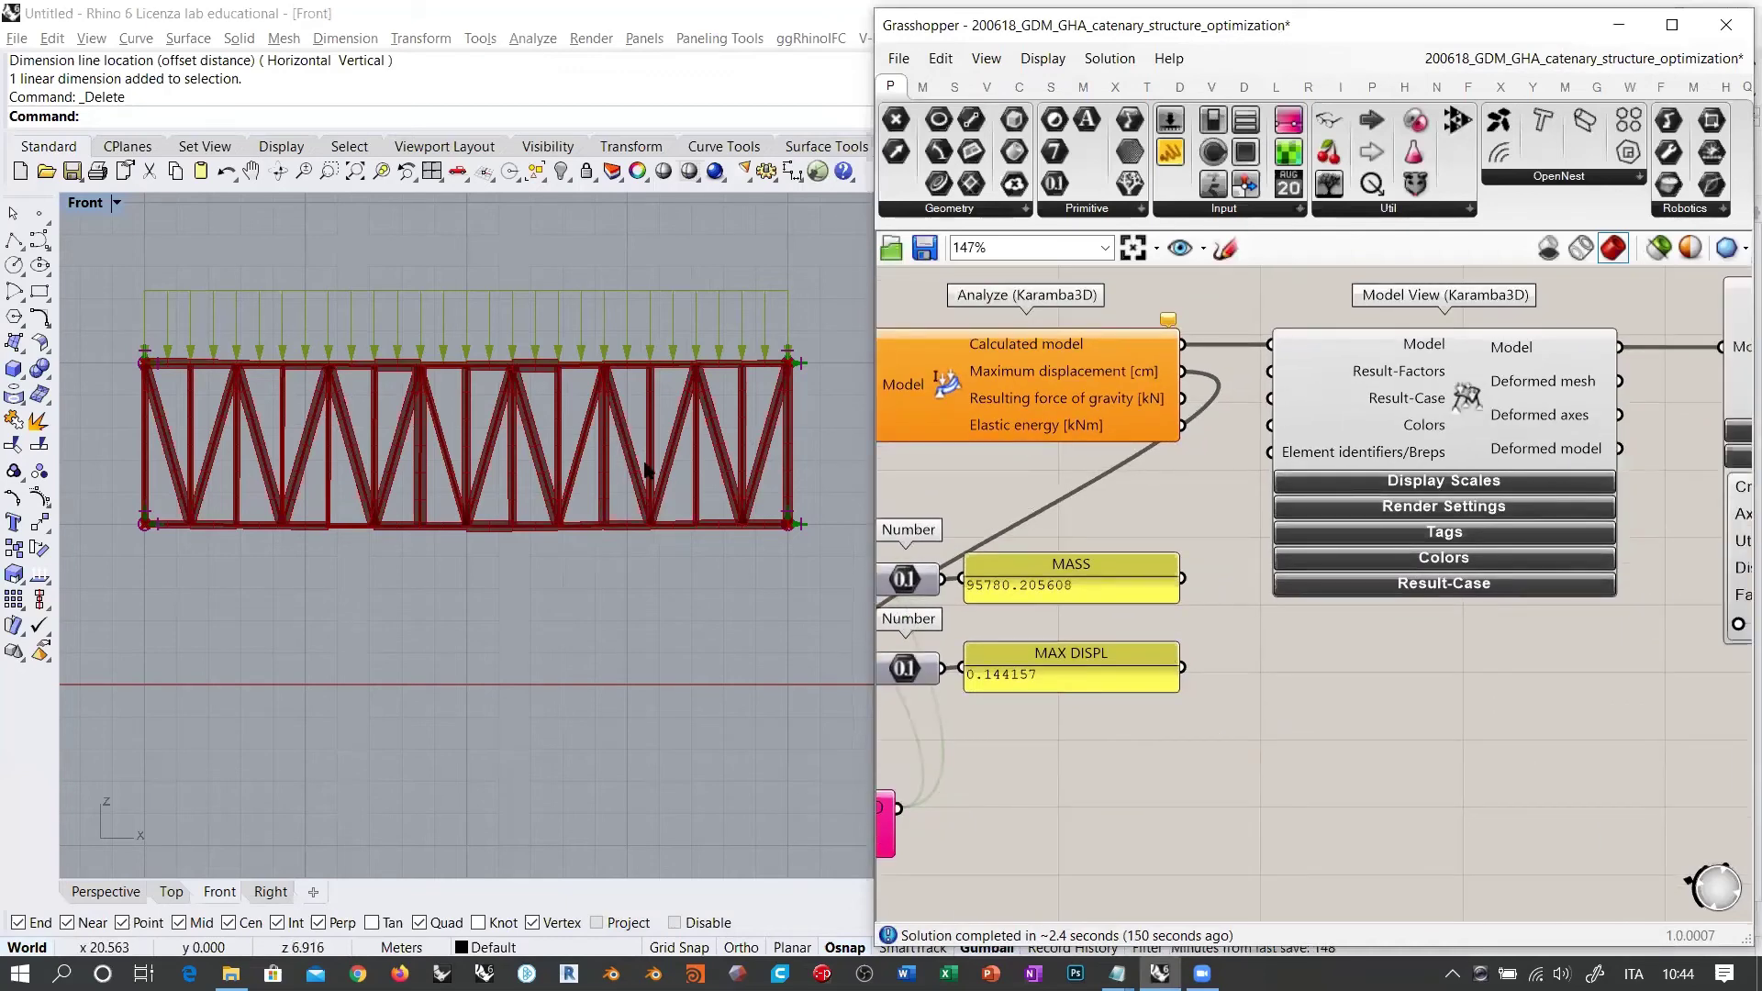
pyautogui.scroll(-3, 550, 491)
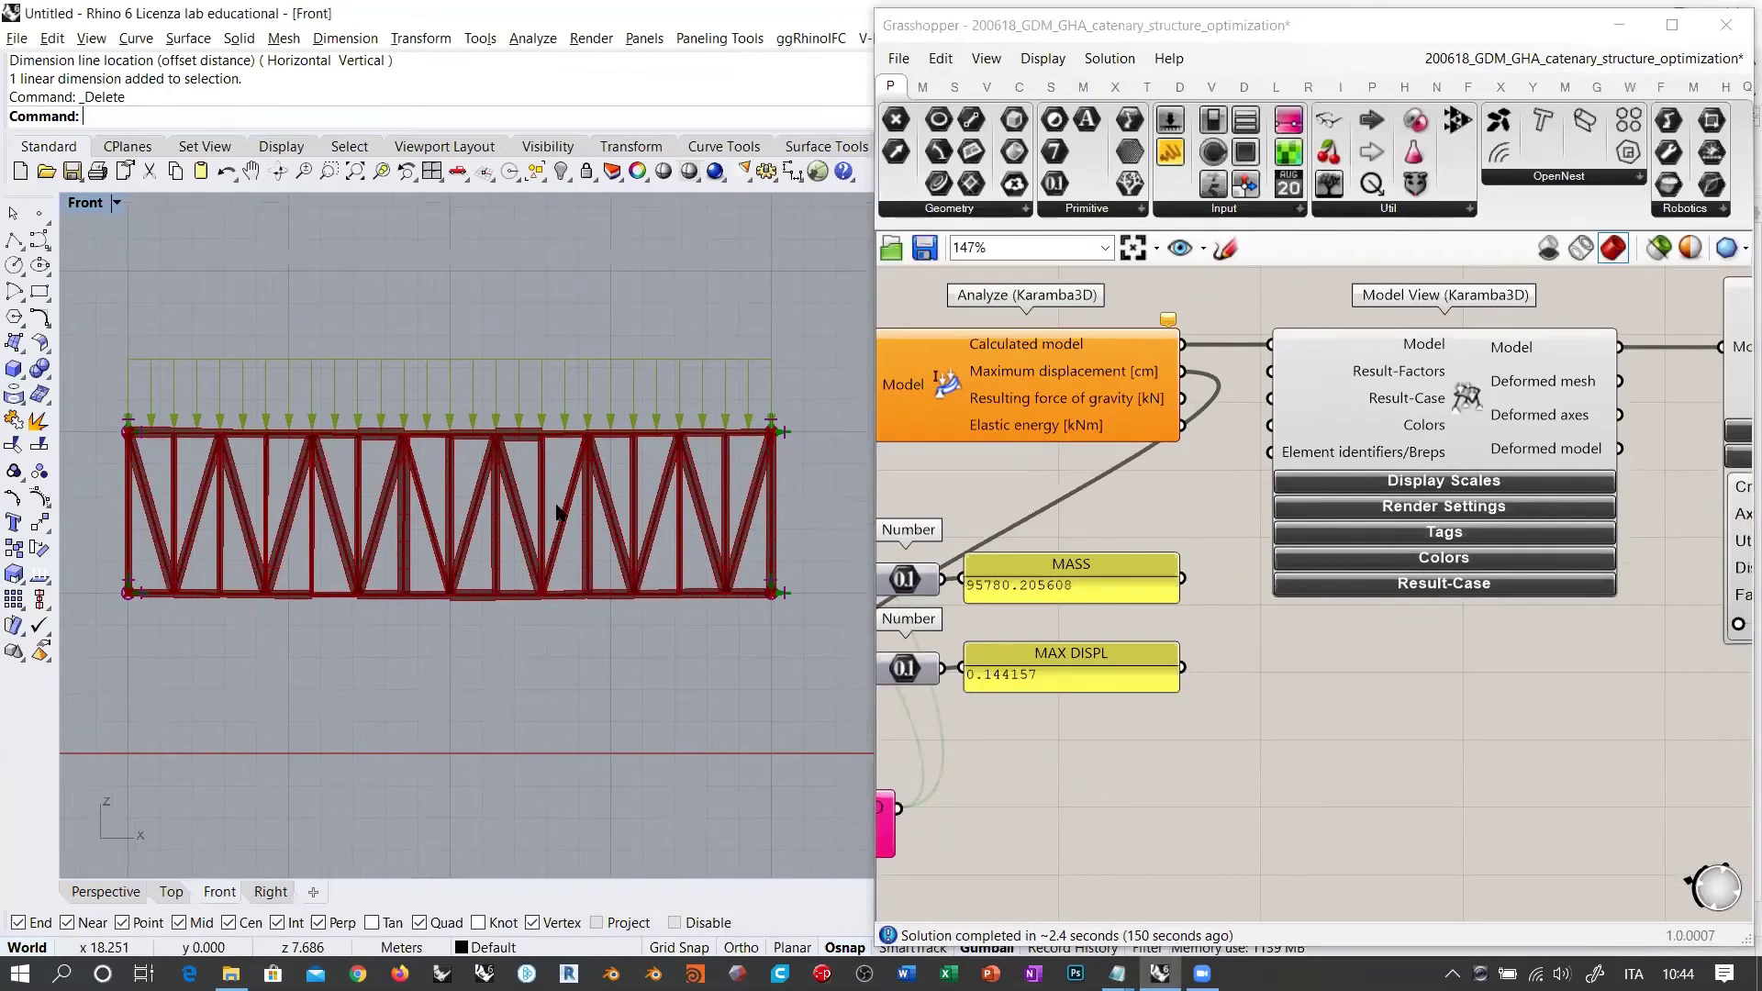
pyautogui.moveTo(507, 485); pyautogui.dragTo(515, 449, button='right')
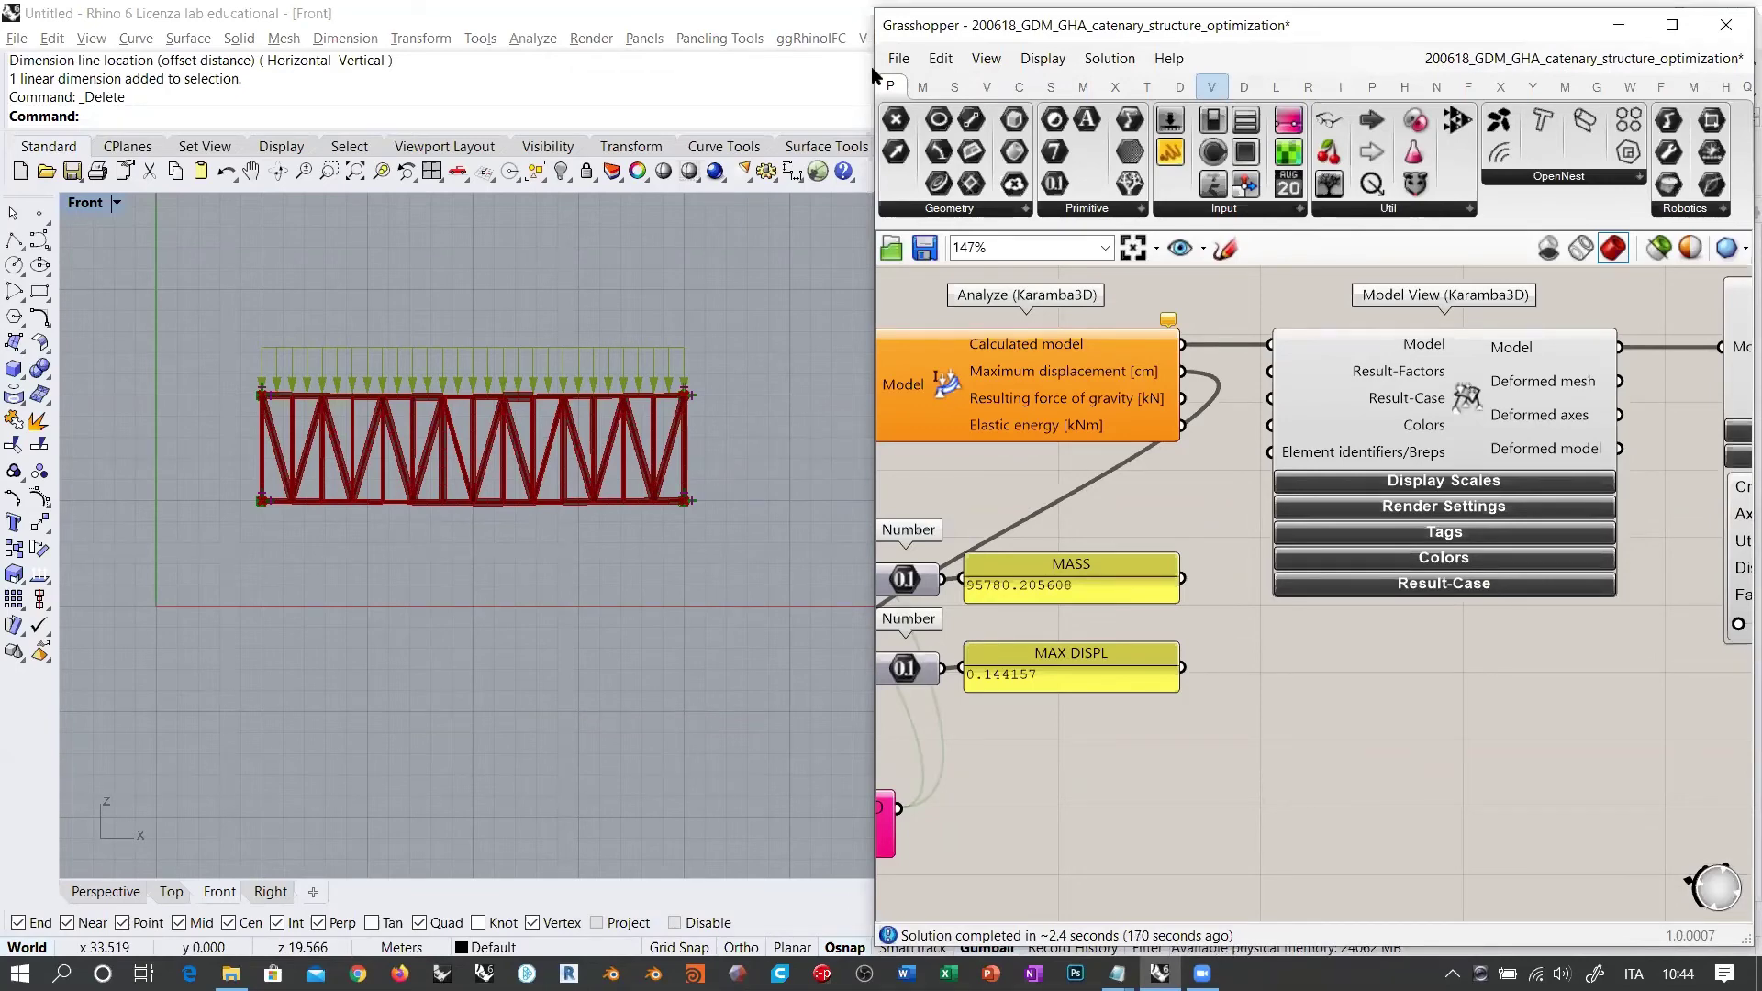
pyautogui.click(1402, 771)
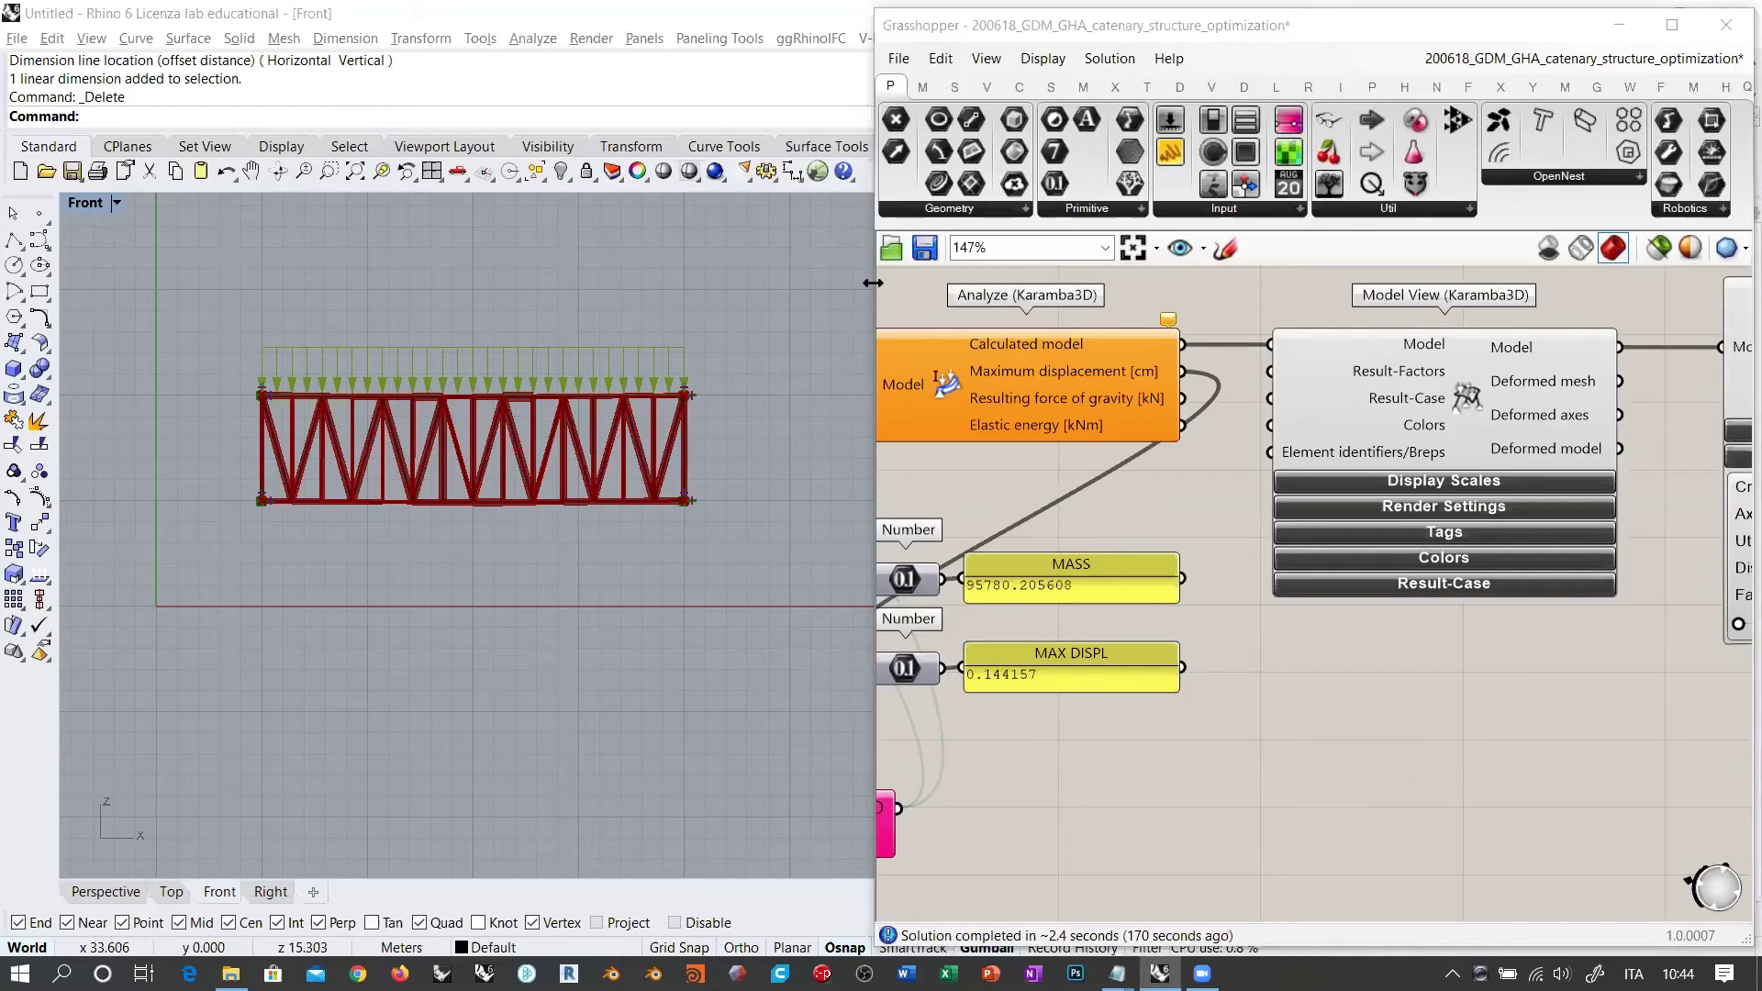
pyautogui.moveTo(872, 283); pyautogui.dragTo(461, 283)
pyautogui.scroll(-3, 259, 467)
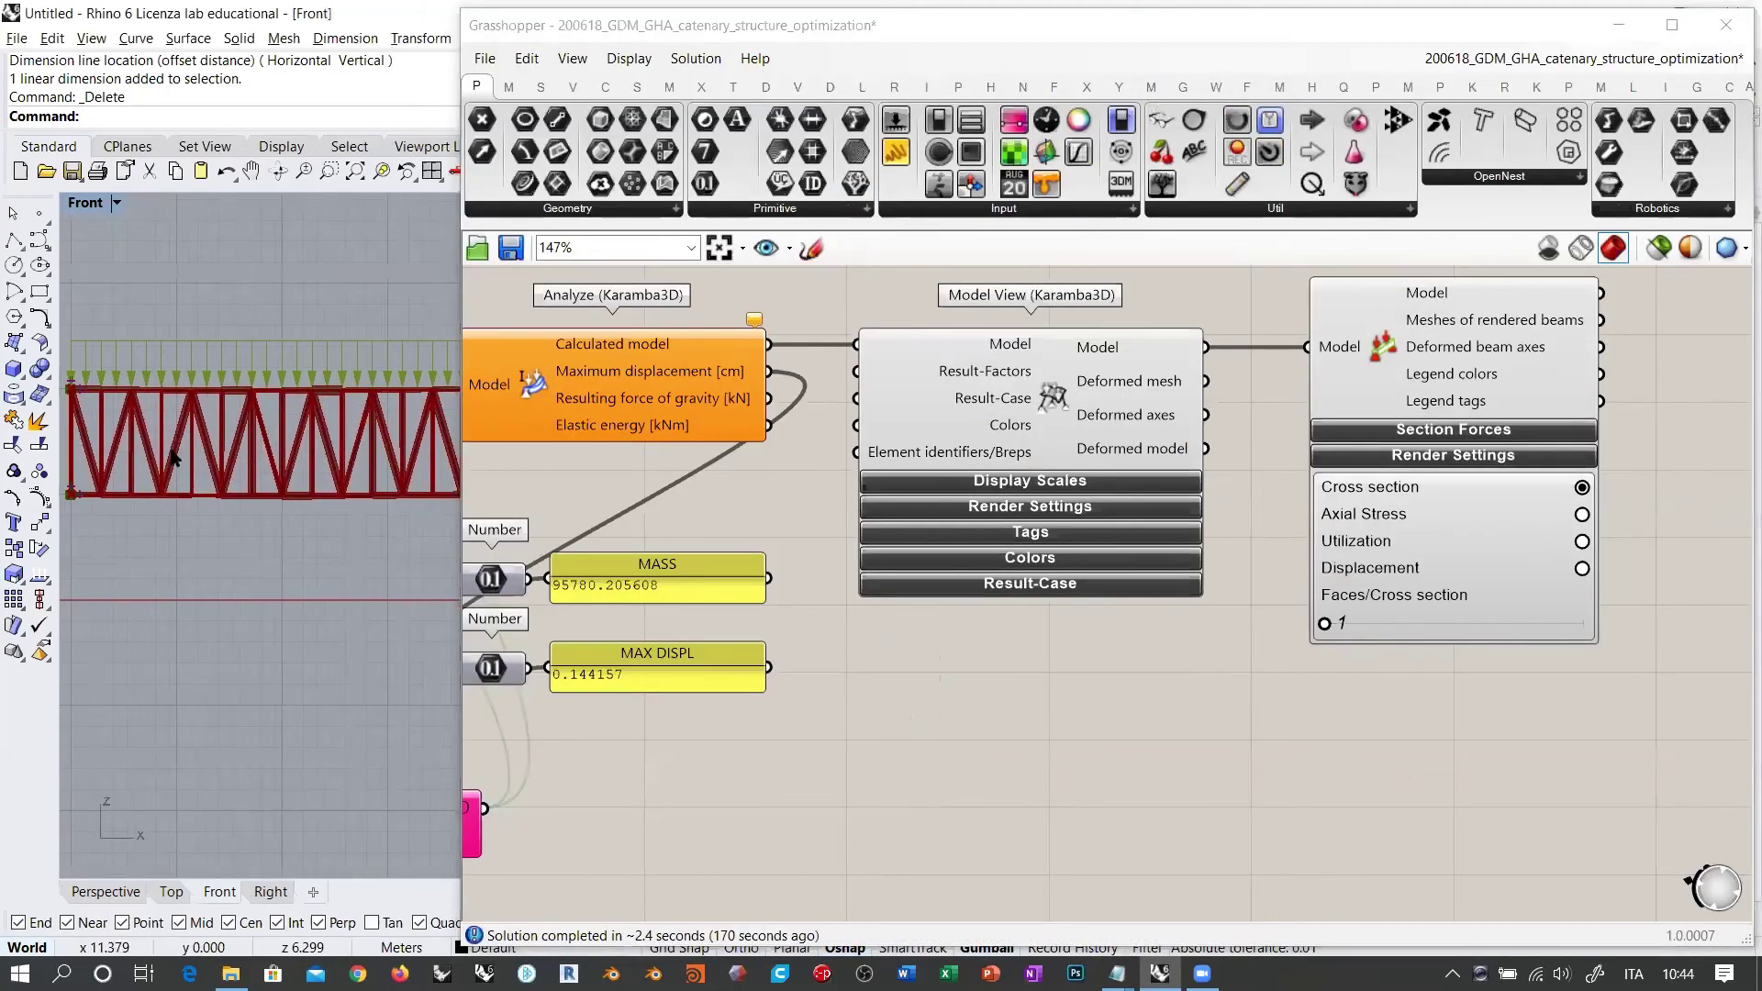
pyautogui.moveTo(205, 445); pyautogui.dragTo(210, 428, button='right')
pyautogui.click(899, 712)
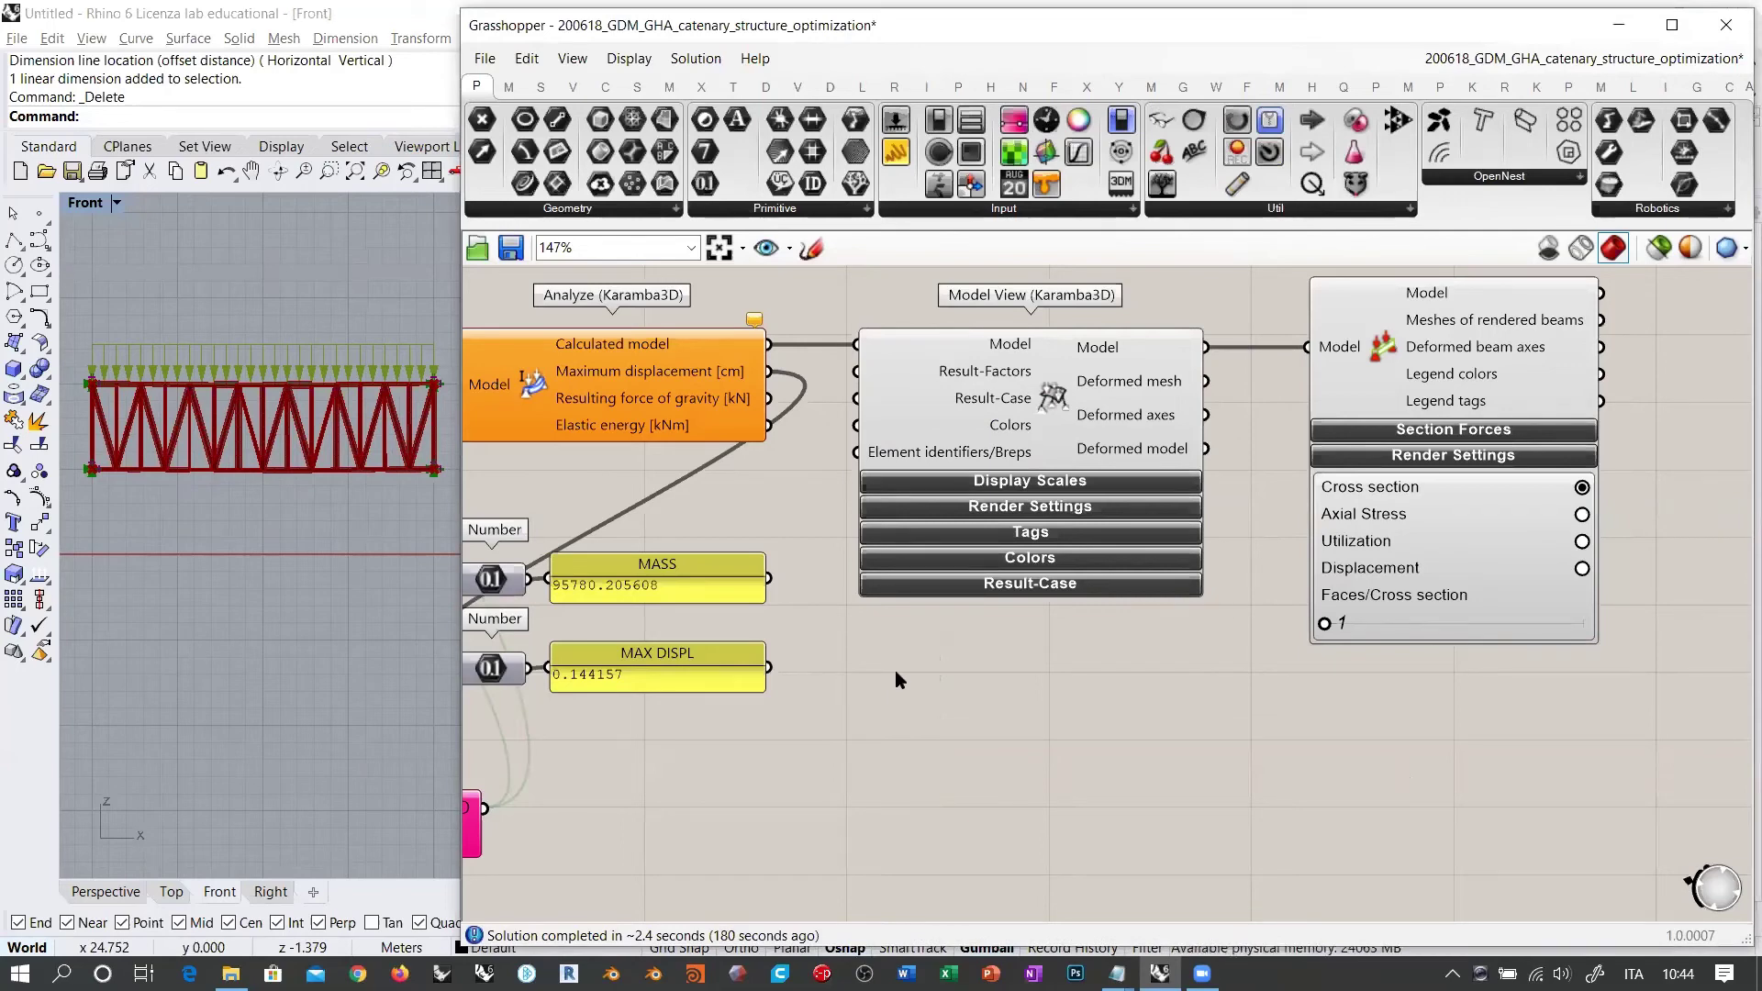
# Step: Reopen the editor of the Goldfish component to view the mass versus maximum displacement chart, and close it
pyautogui.moveTo(573, 807); pyautogui.dragTo(757, 771, button='right')
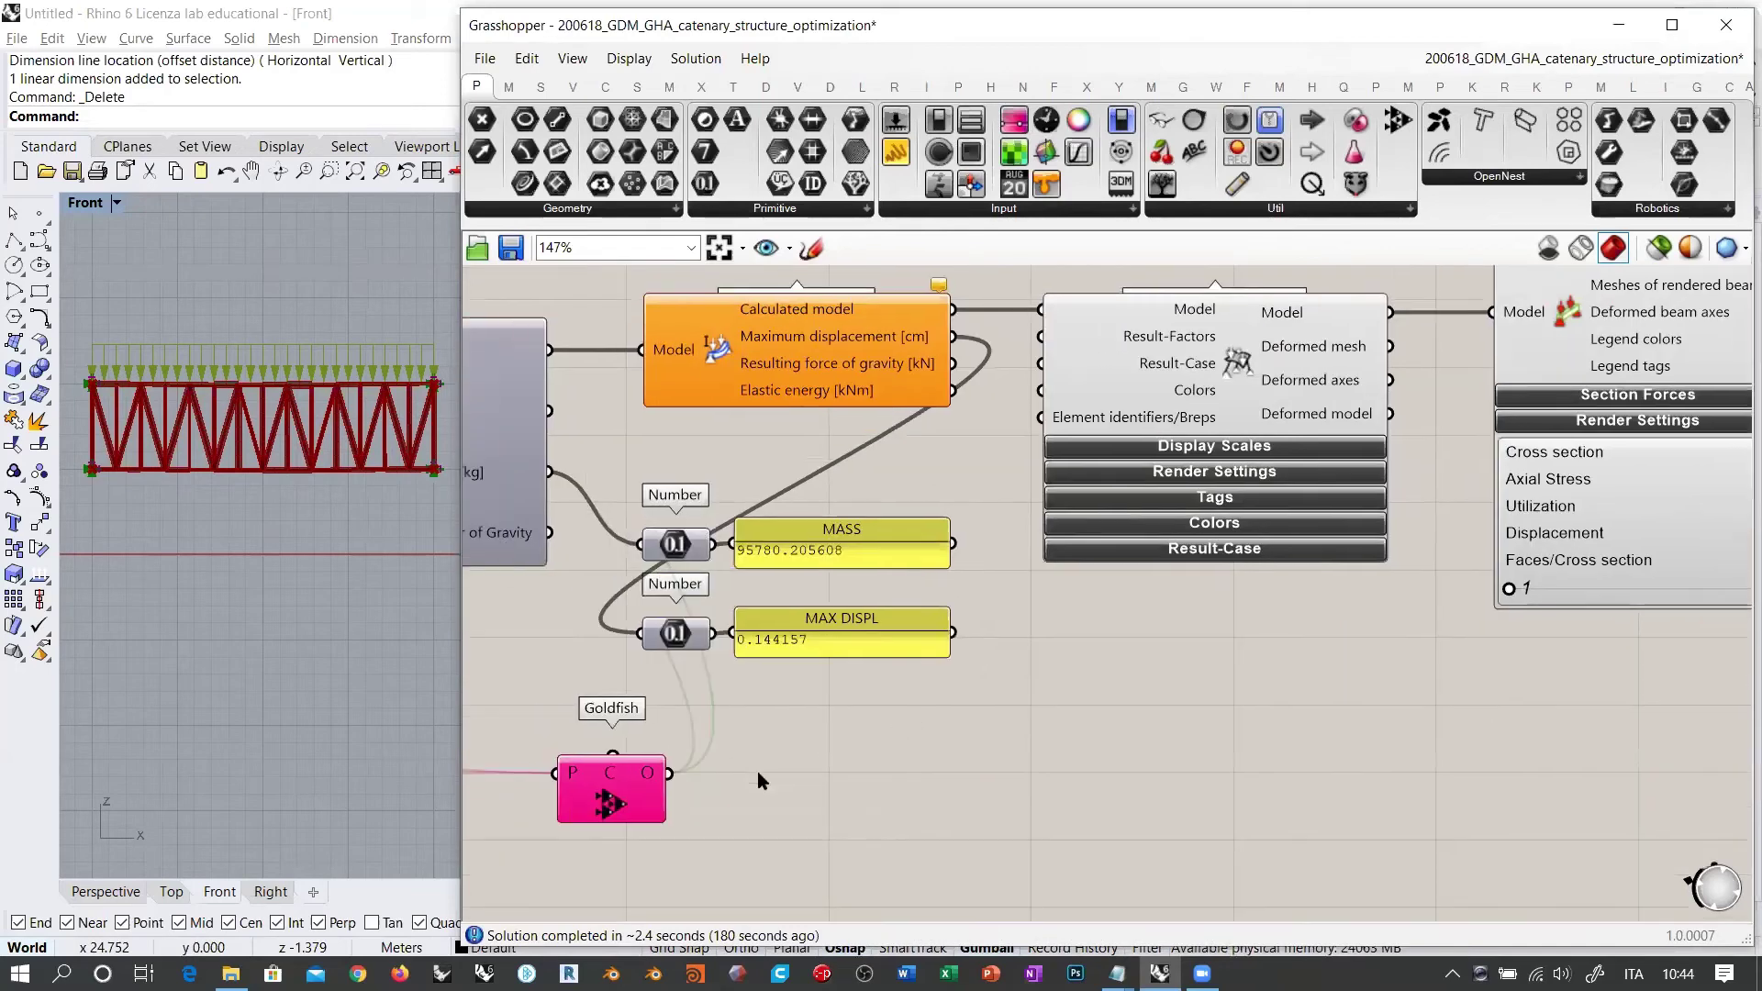
pyautogui.doubleClick(608, 787)
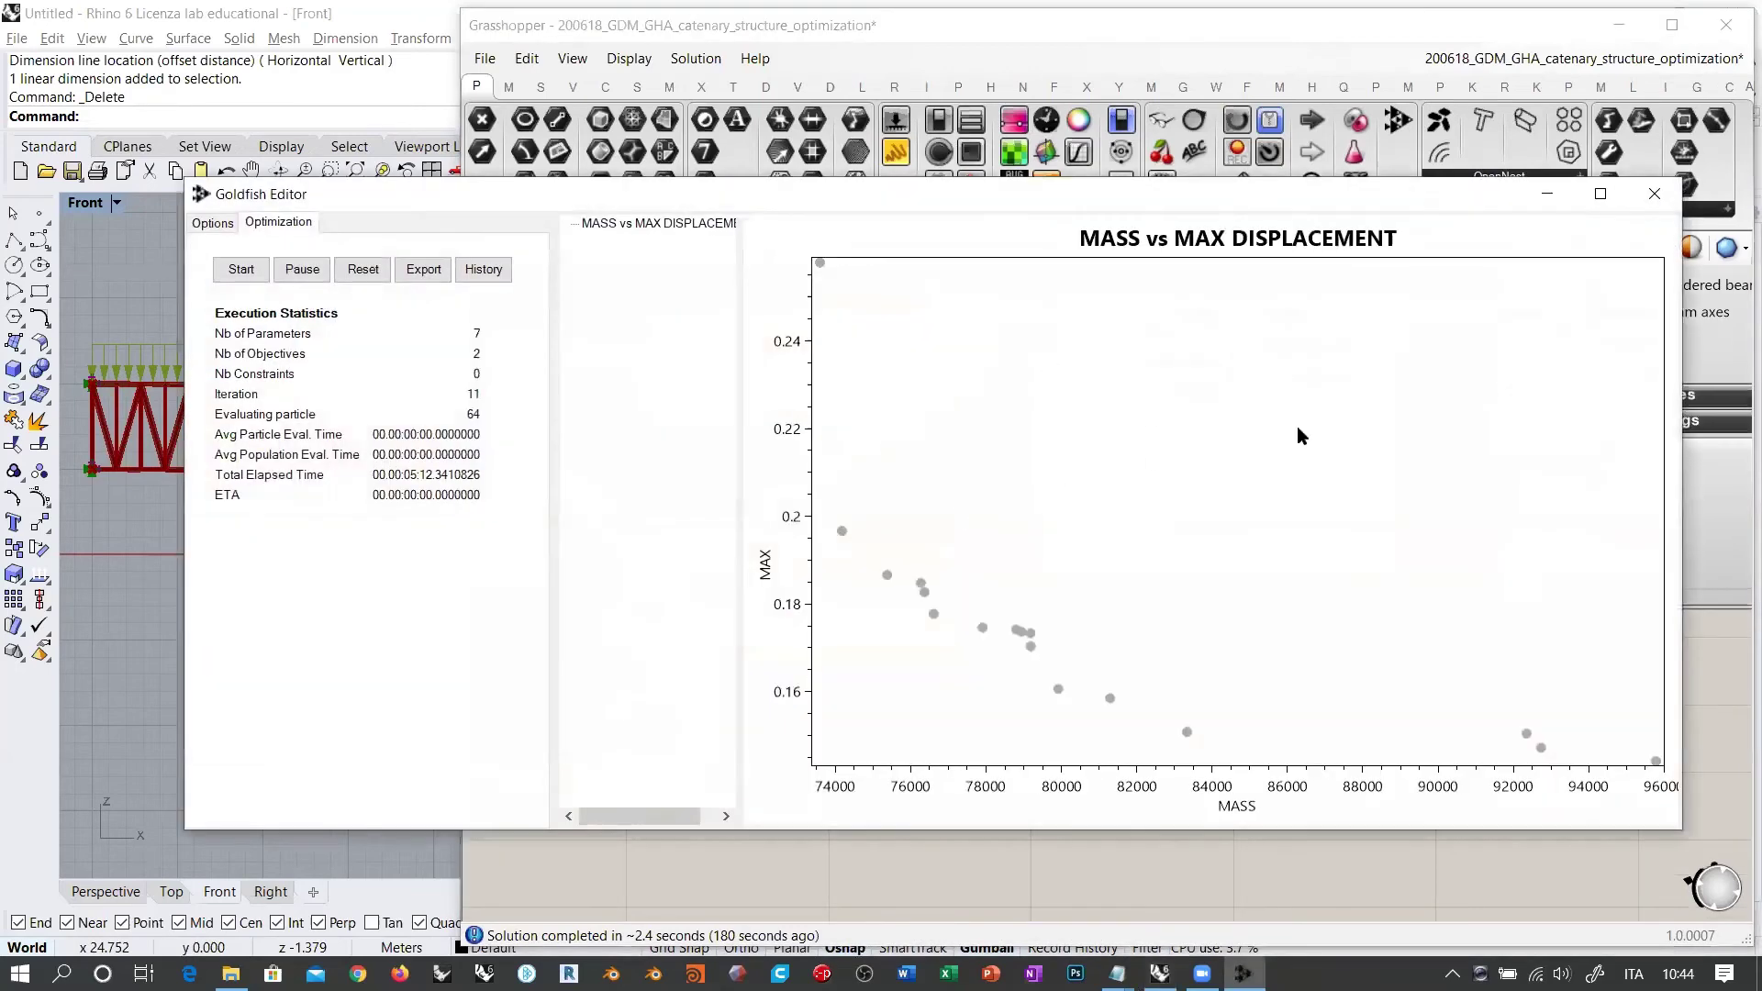
pyautogui.click(1653, 194)
pyautogui.click(1115, 732)
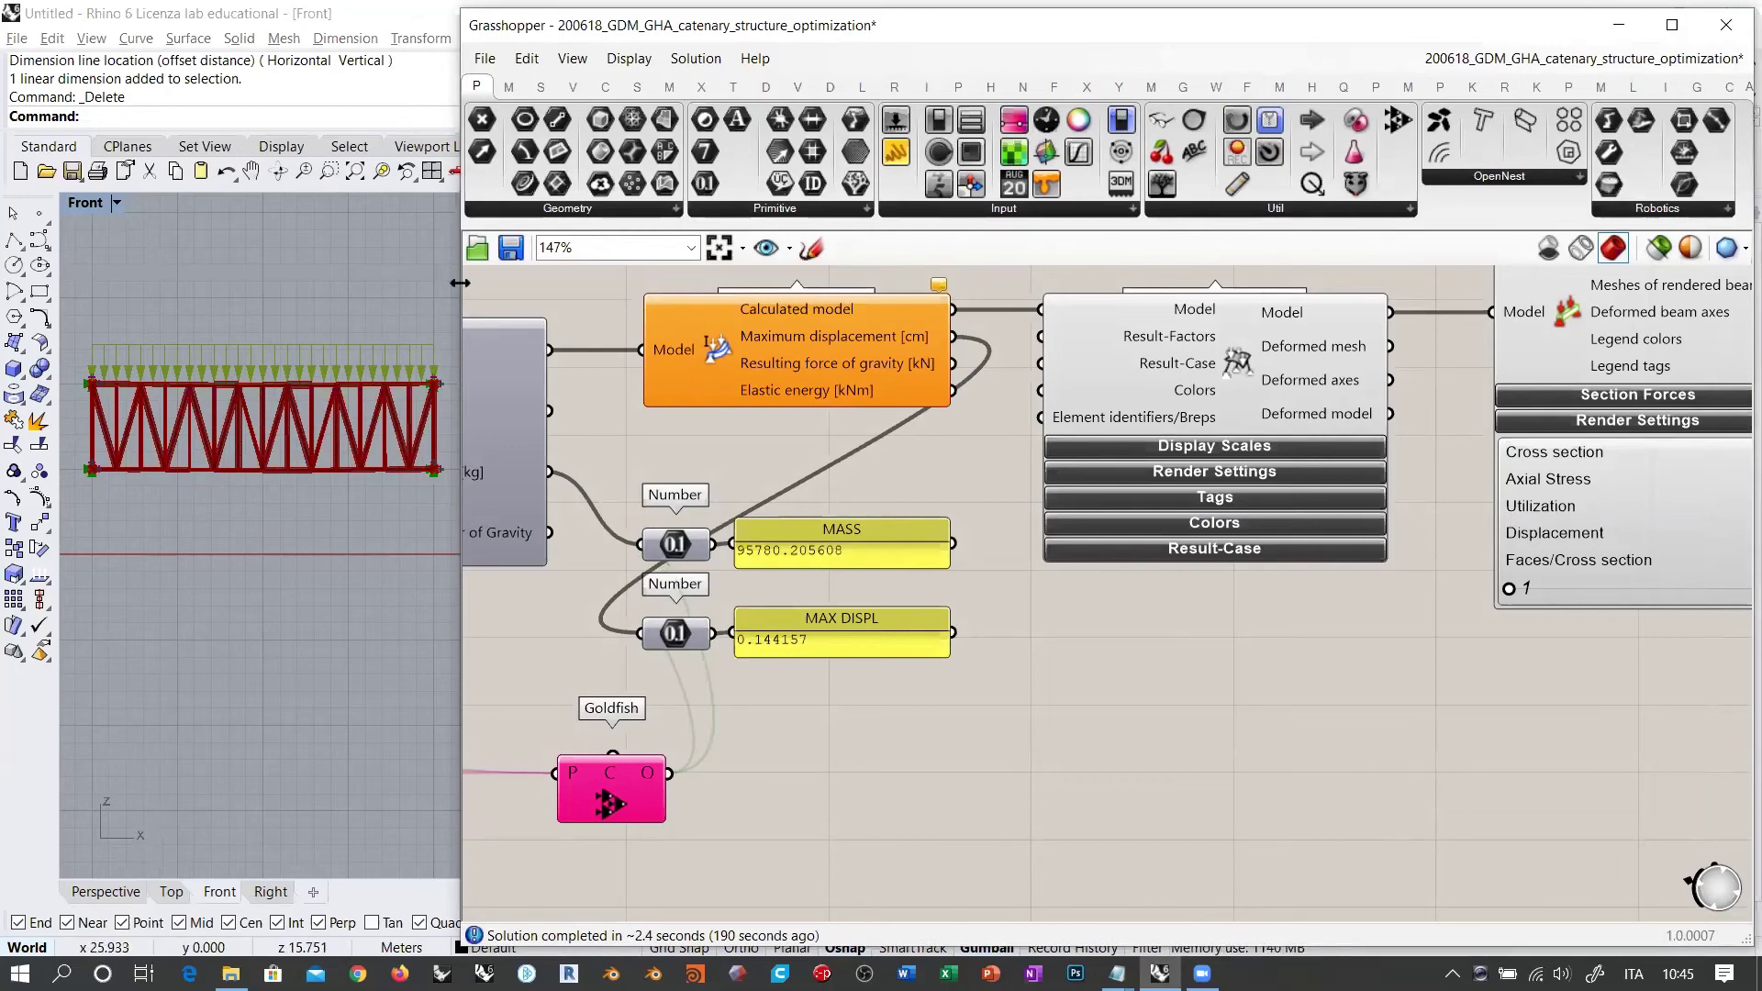
# Step: Narrow the Grasshopper window and frame the whole truss large in Rhino's front view
pyautogui.moveTo(458, 282); pyautogui.dragTo(1408, 283)
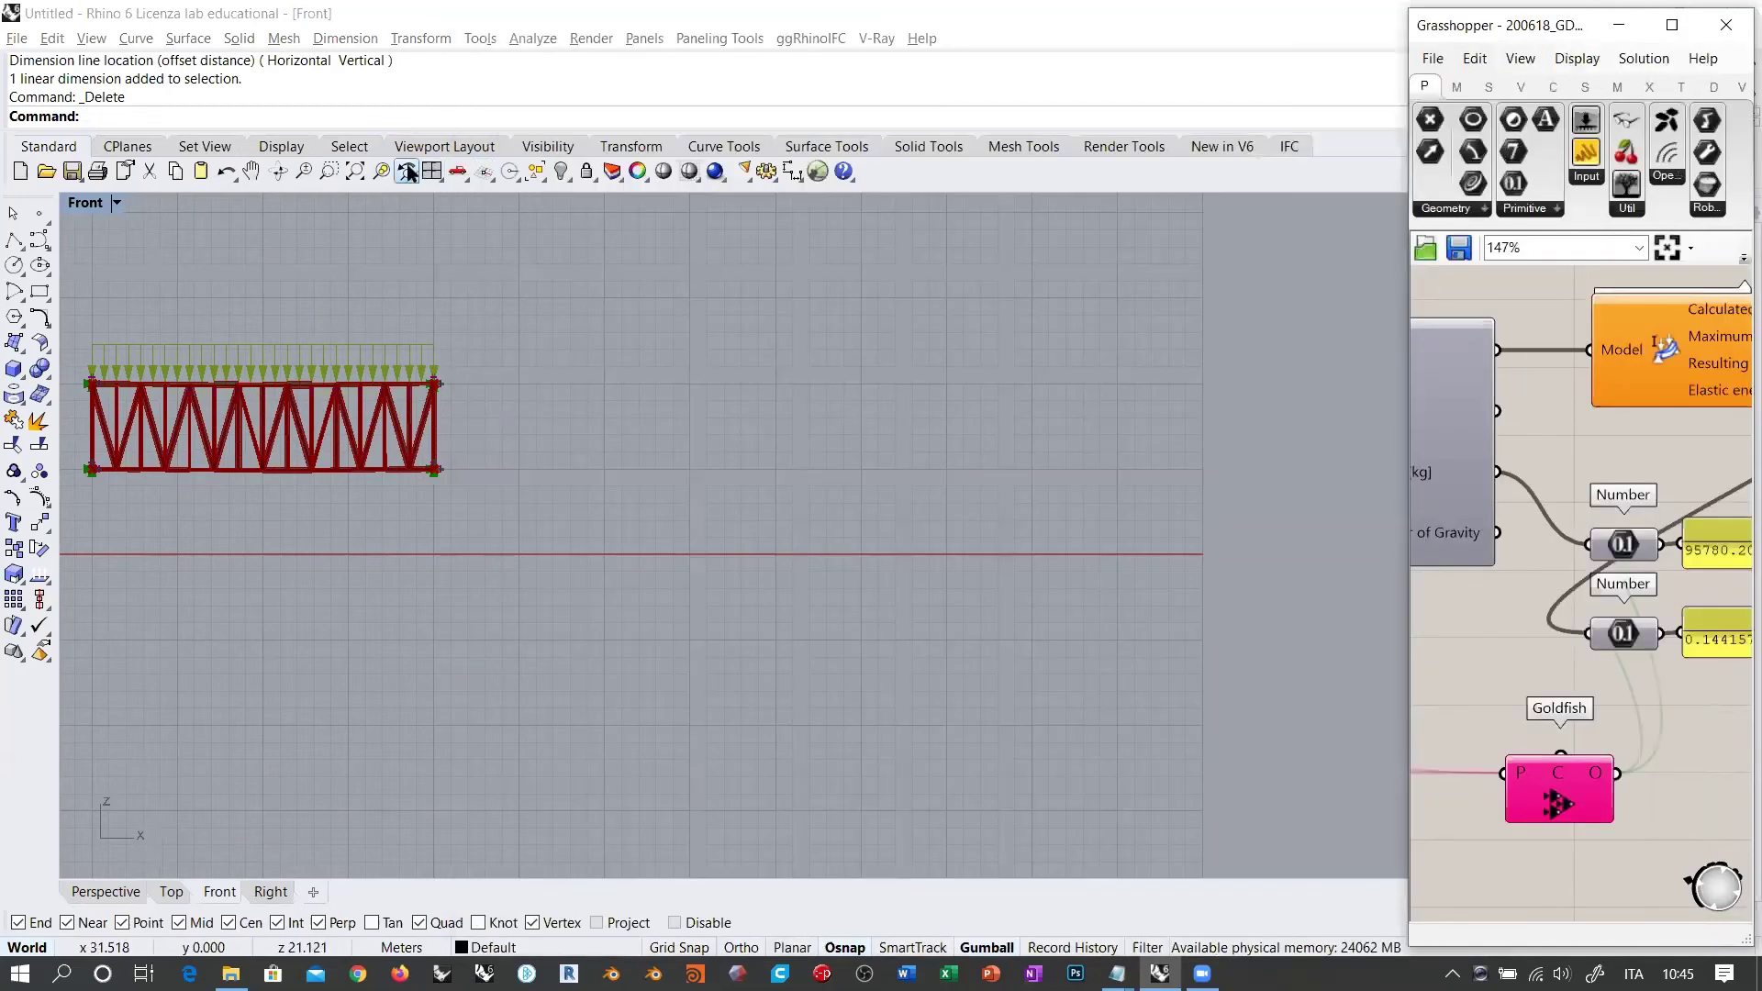
pyautogui.click(356, 172)
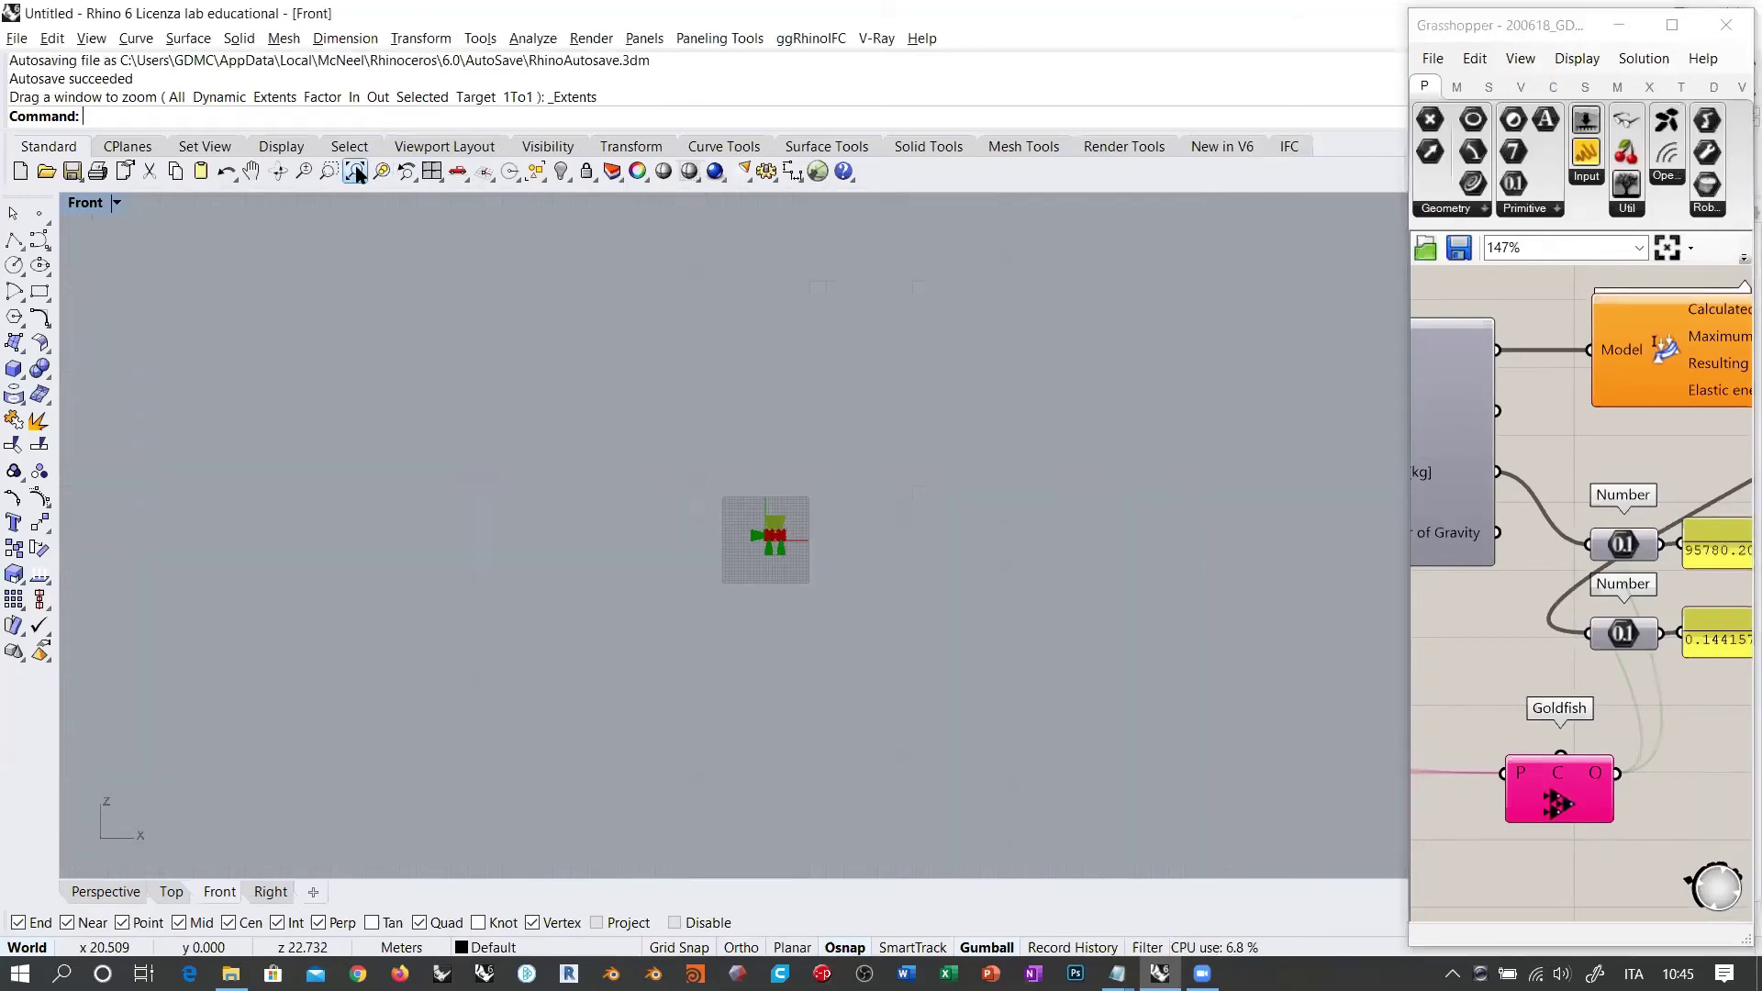
pyautogui.scroll(10, 774, 542)
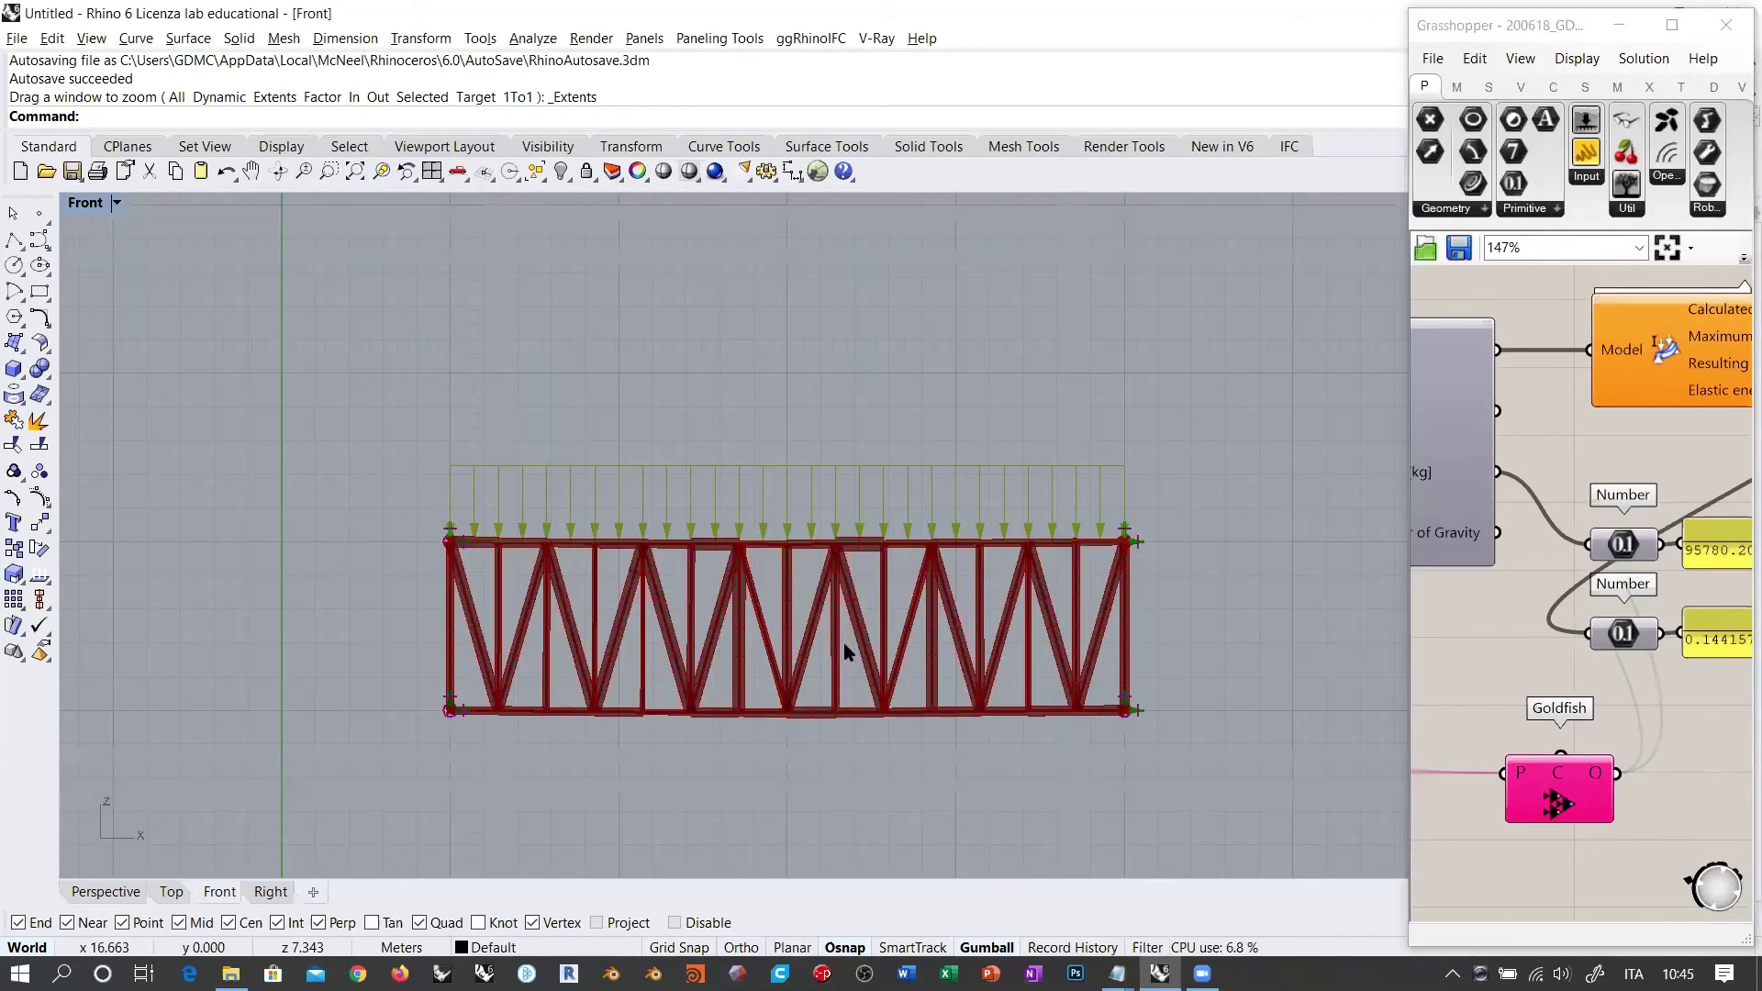
pyautogui.scroll(4, 844, 643)
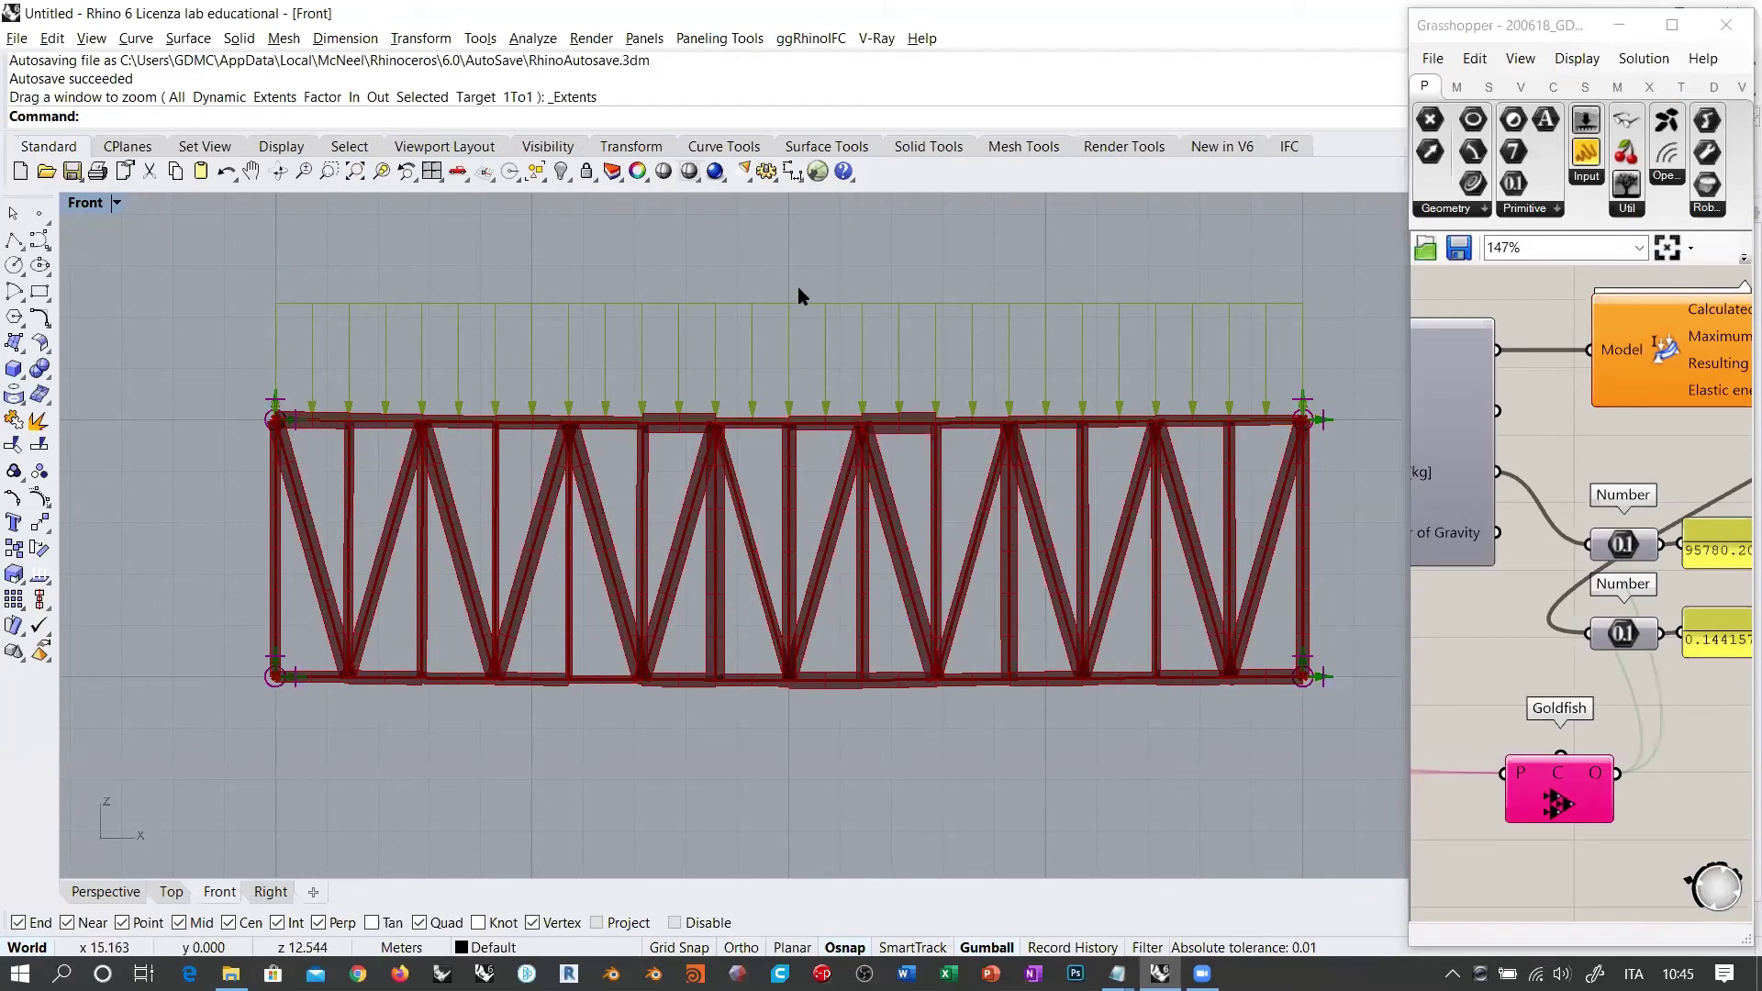
# Step: Set up a capture of Rhino's front view to a file, at 1920 x 1014 pixels with a scale of 2
pyautogui.moveTo(854, 312); pyautogui.dragTo(885, 340, button='right')
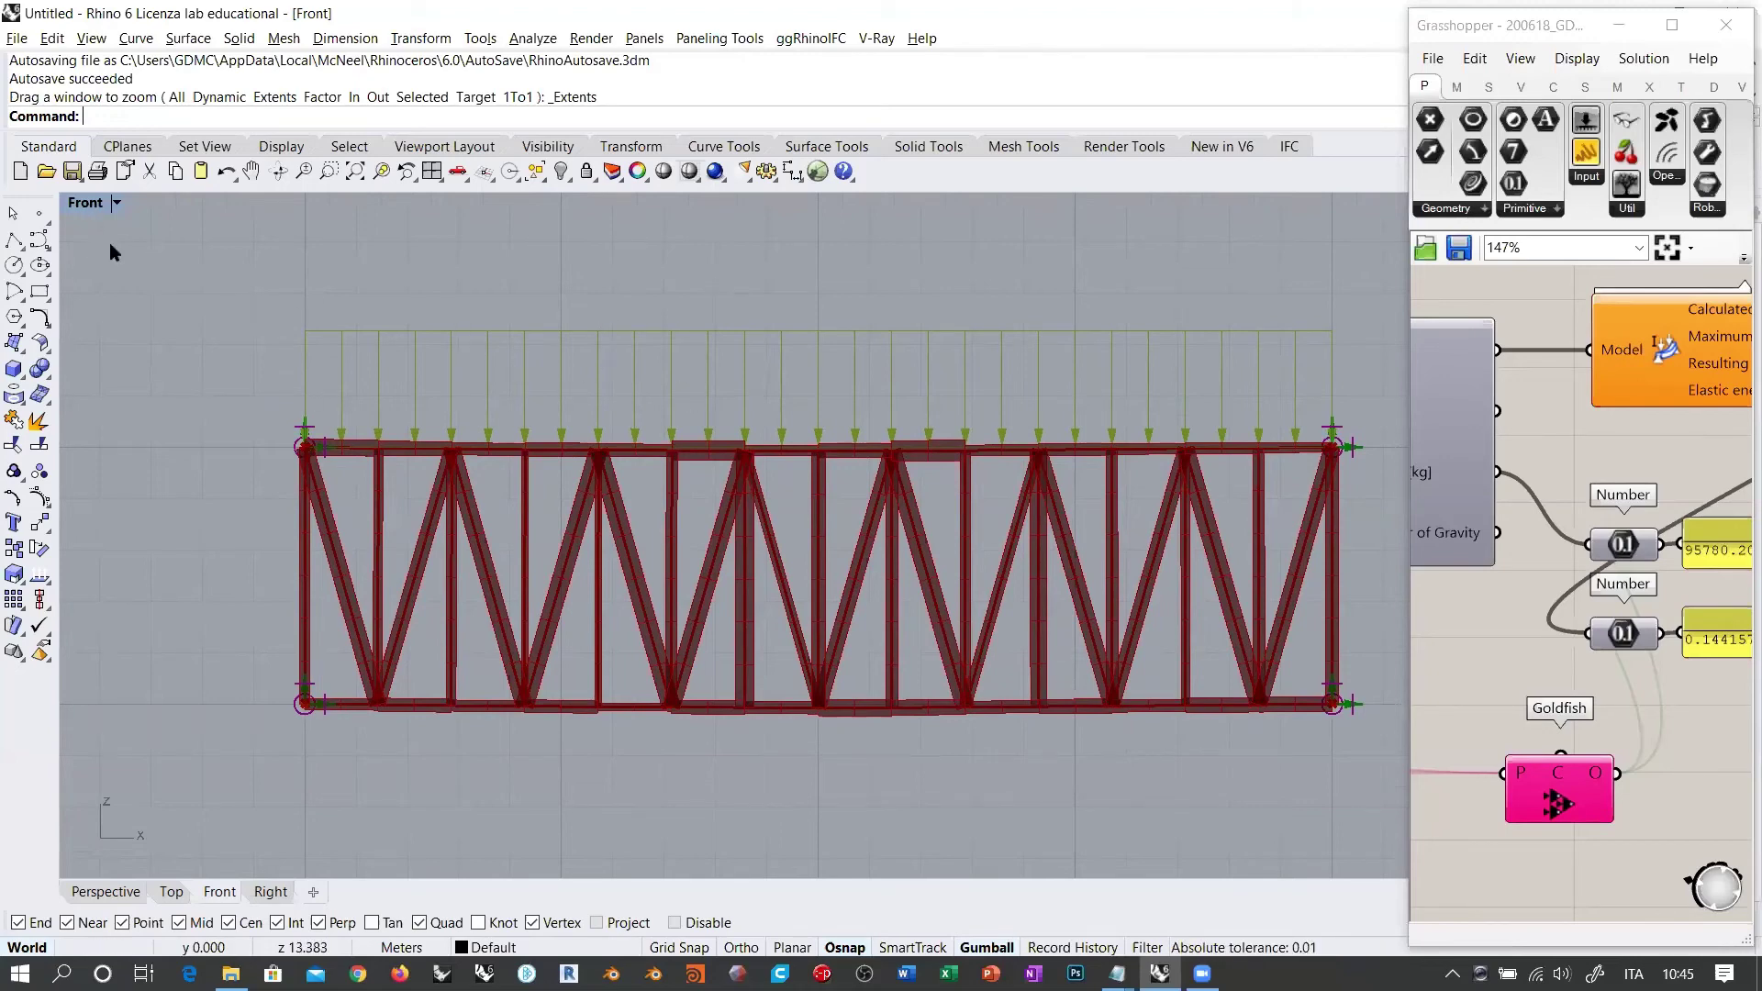
pyautogui.click(88, 204)
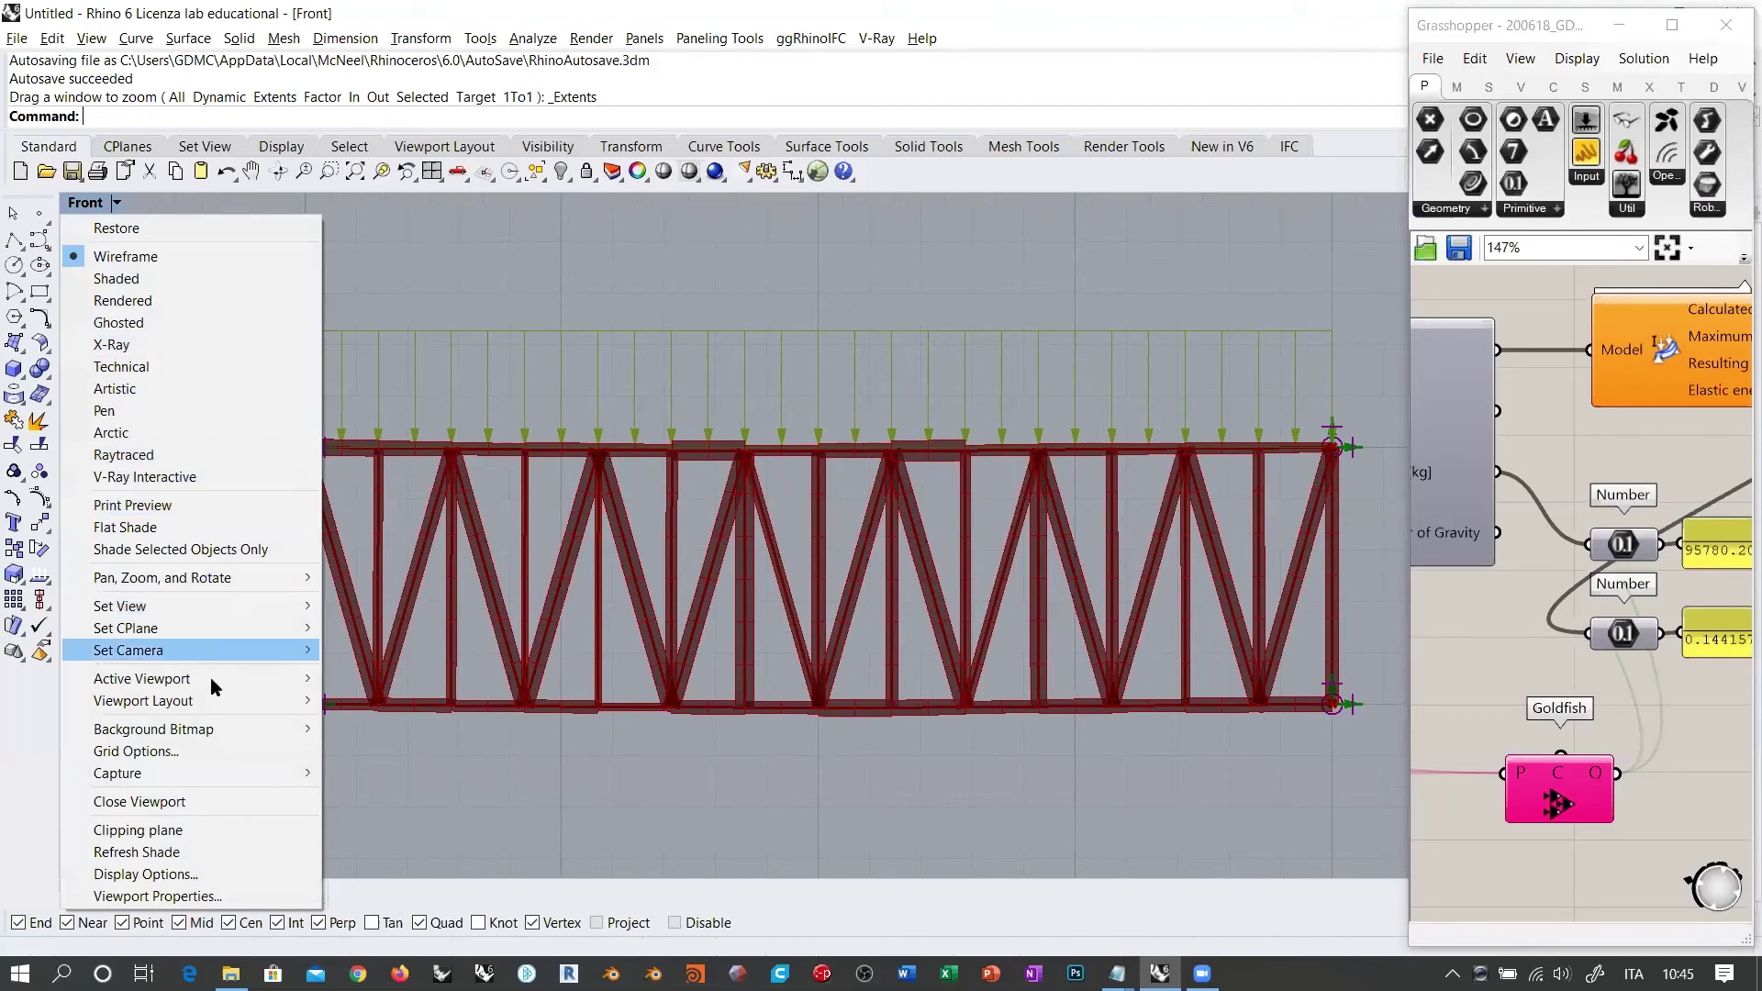
pyautogui.moveTo(234, 774)
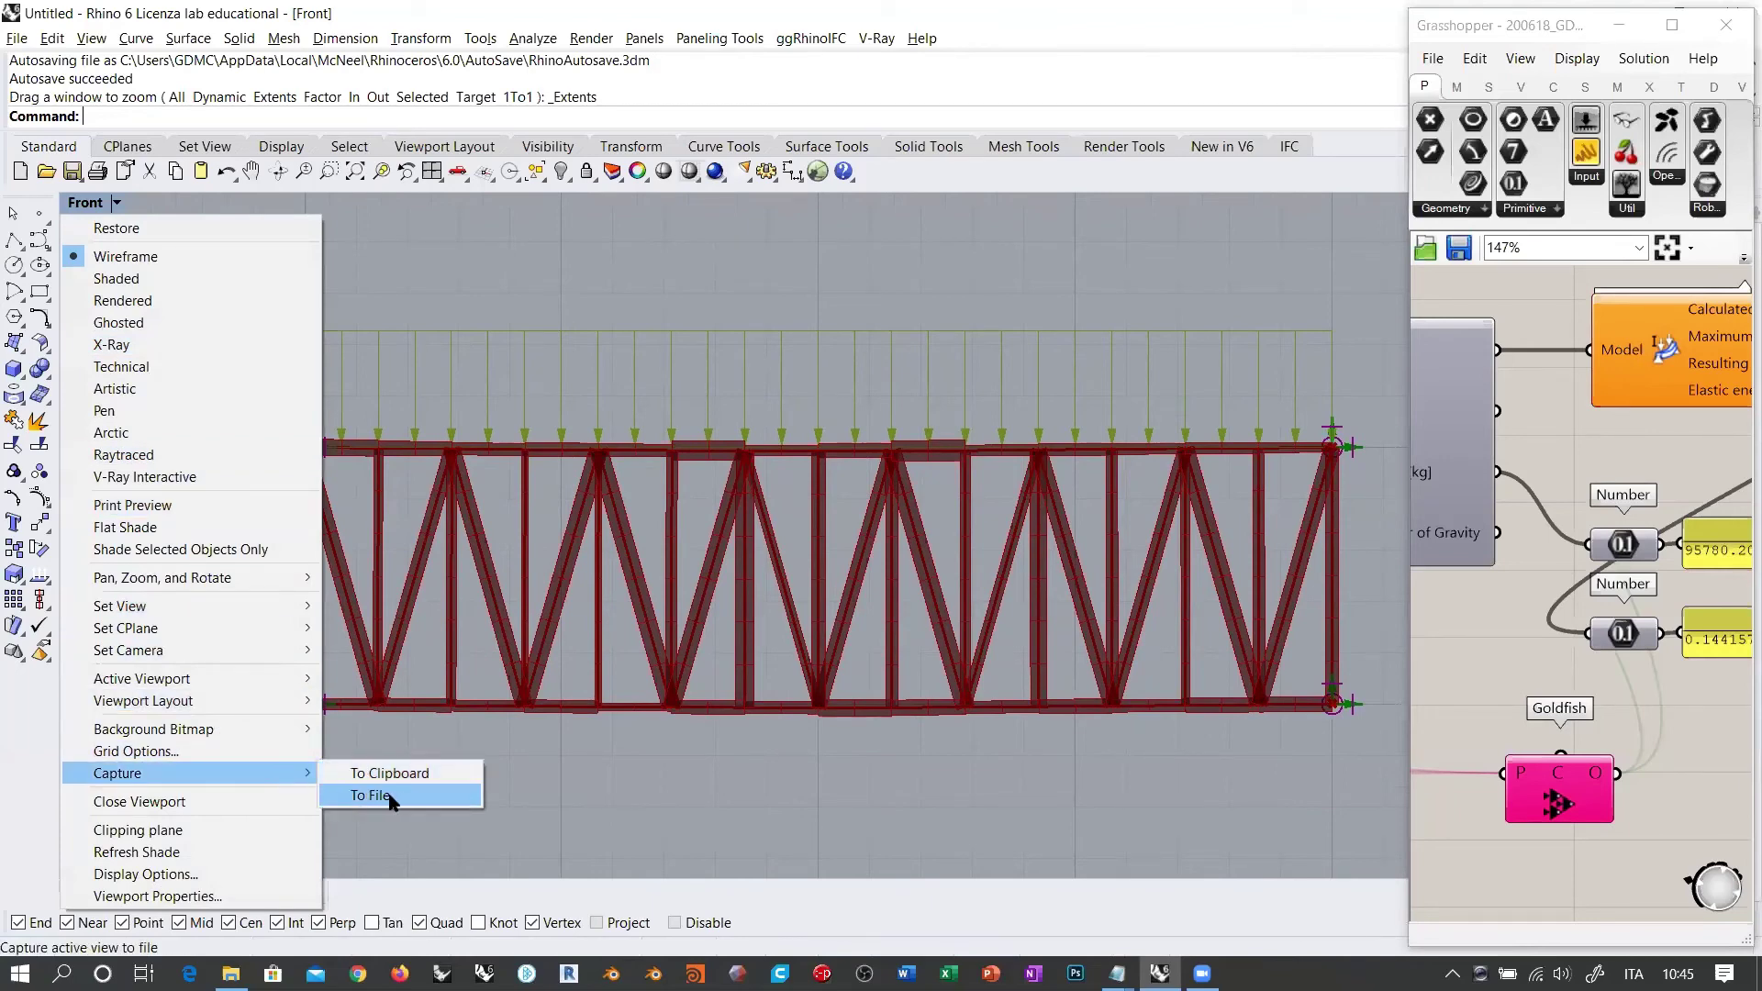
pyautogui.click(385, 796)
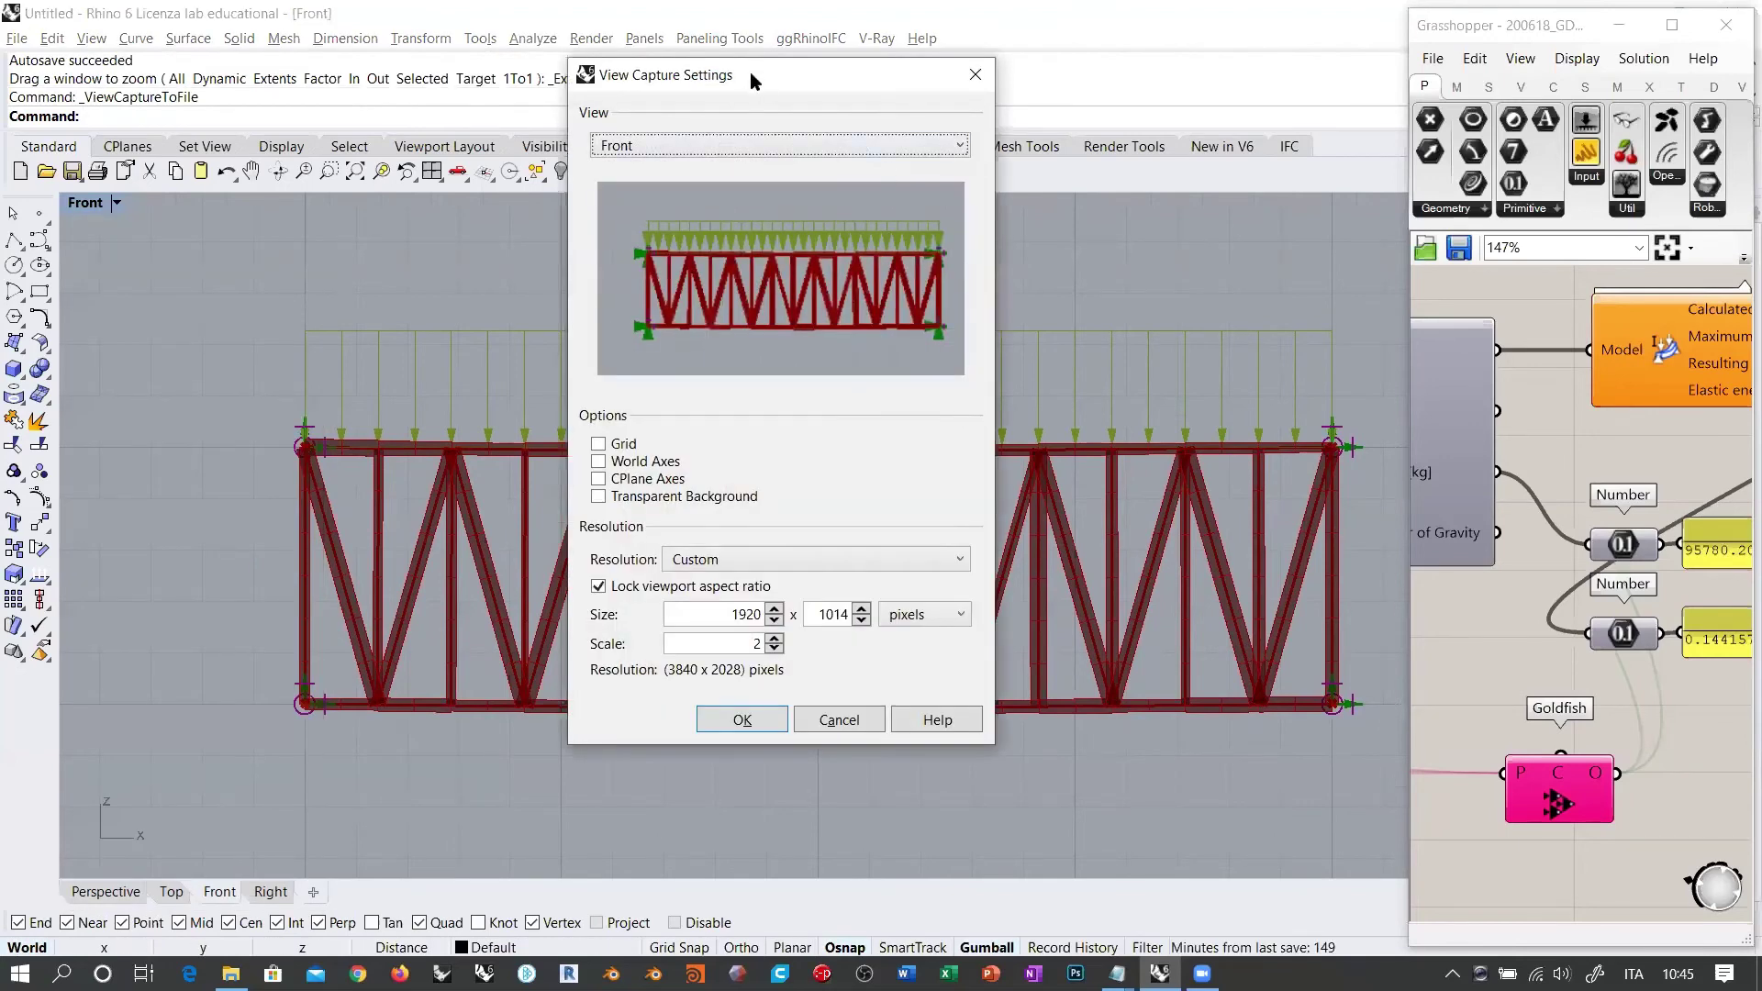
pyautogui.moveTo(751, 72); pyautogui.dragTo(620, 70)
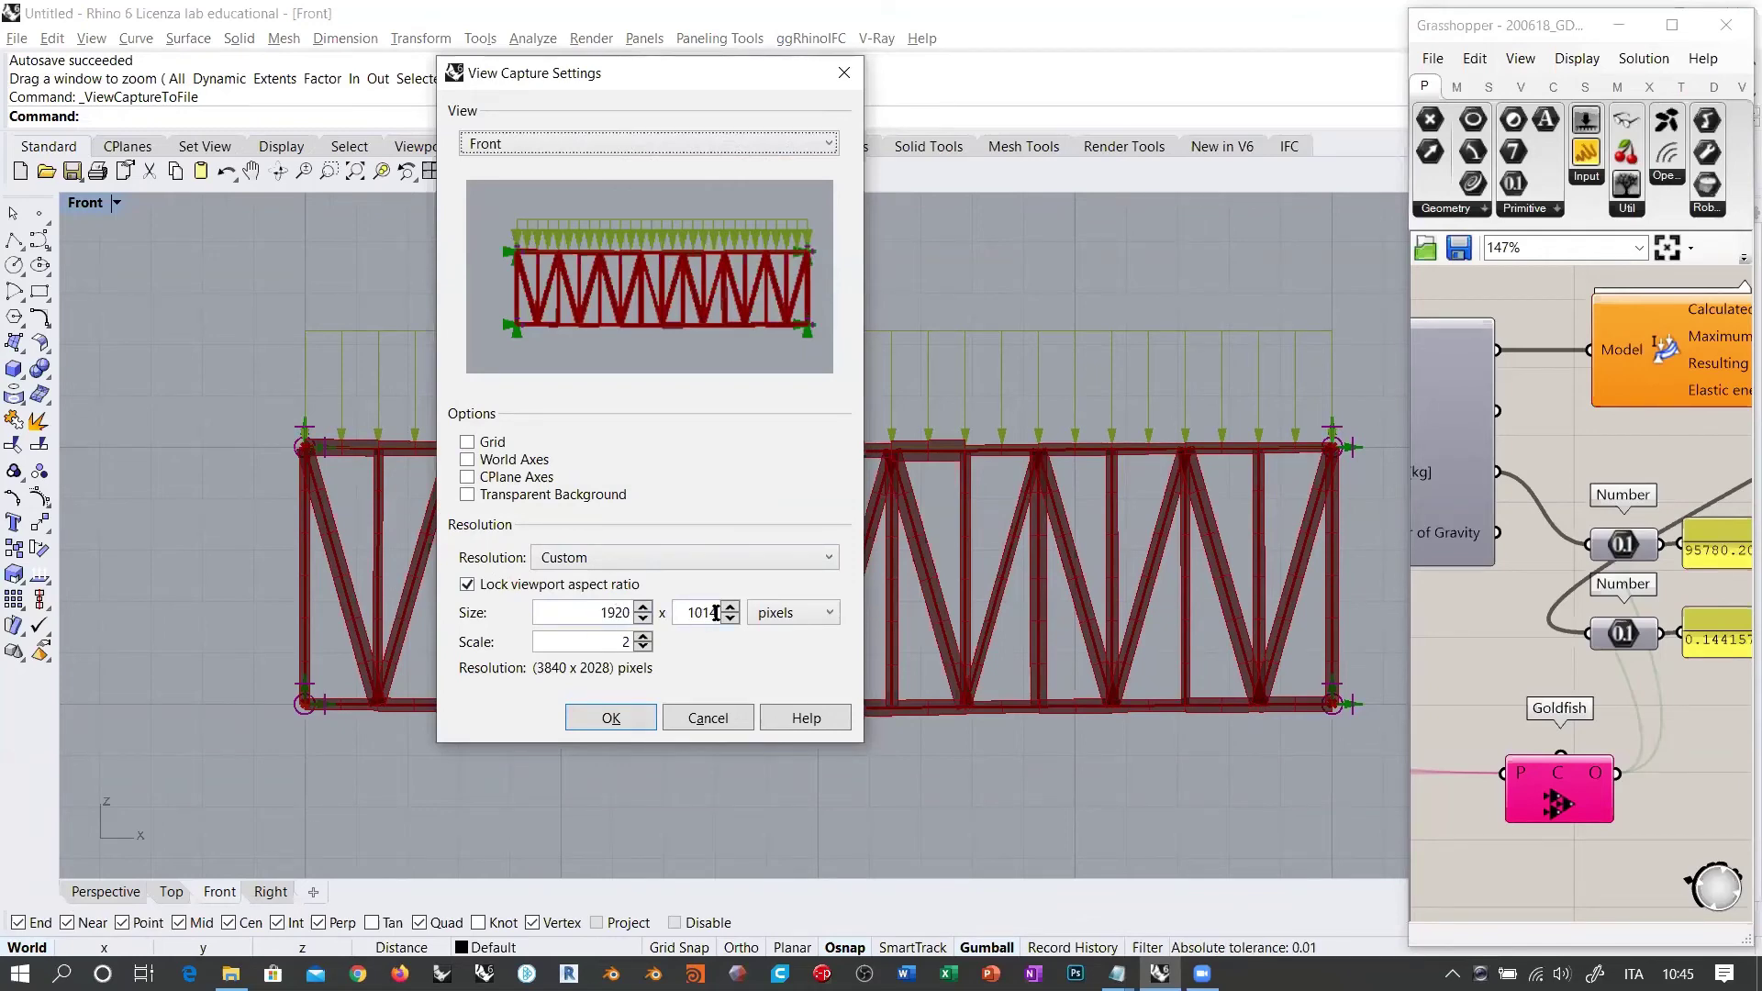
pyautogui.click(607, 642)
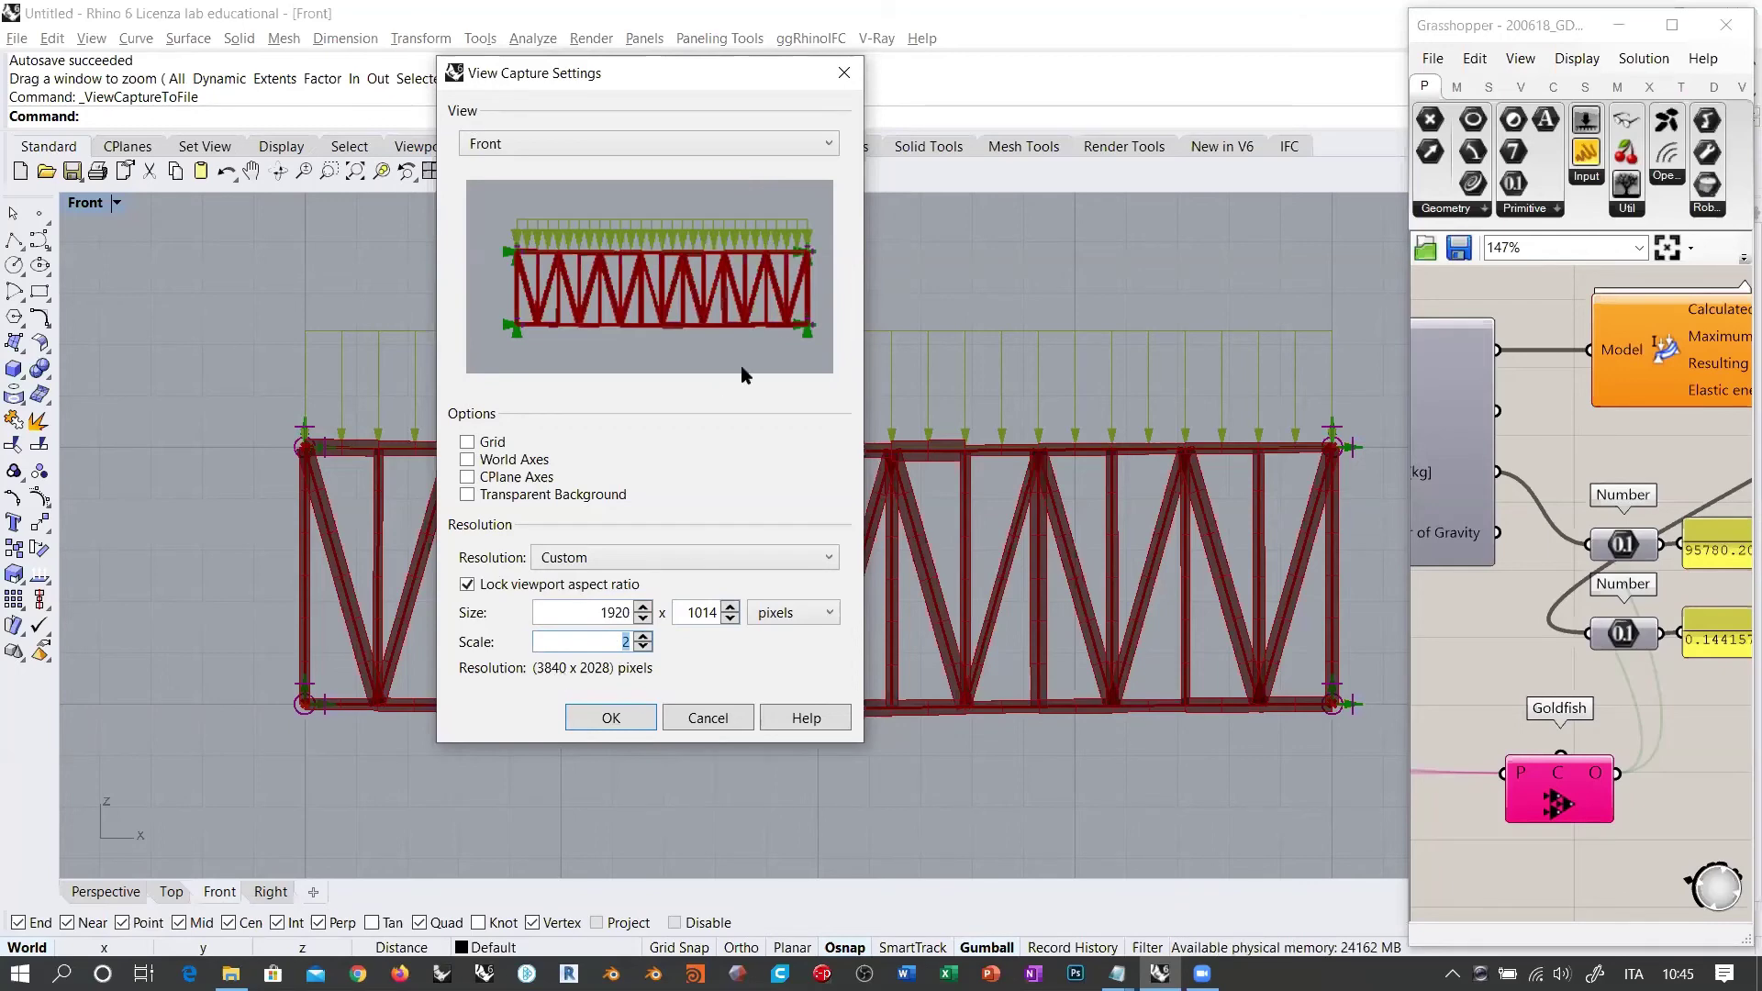
pyautogui.moveTo(548, 82); pyautogui.dragTo(433, 83)
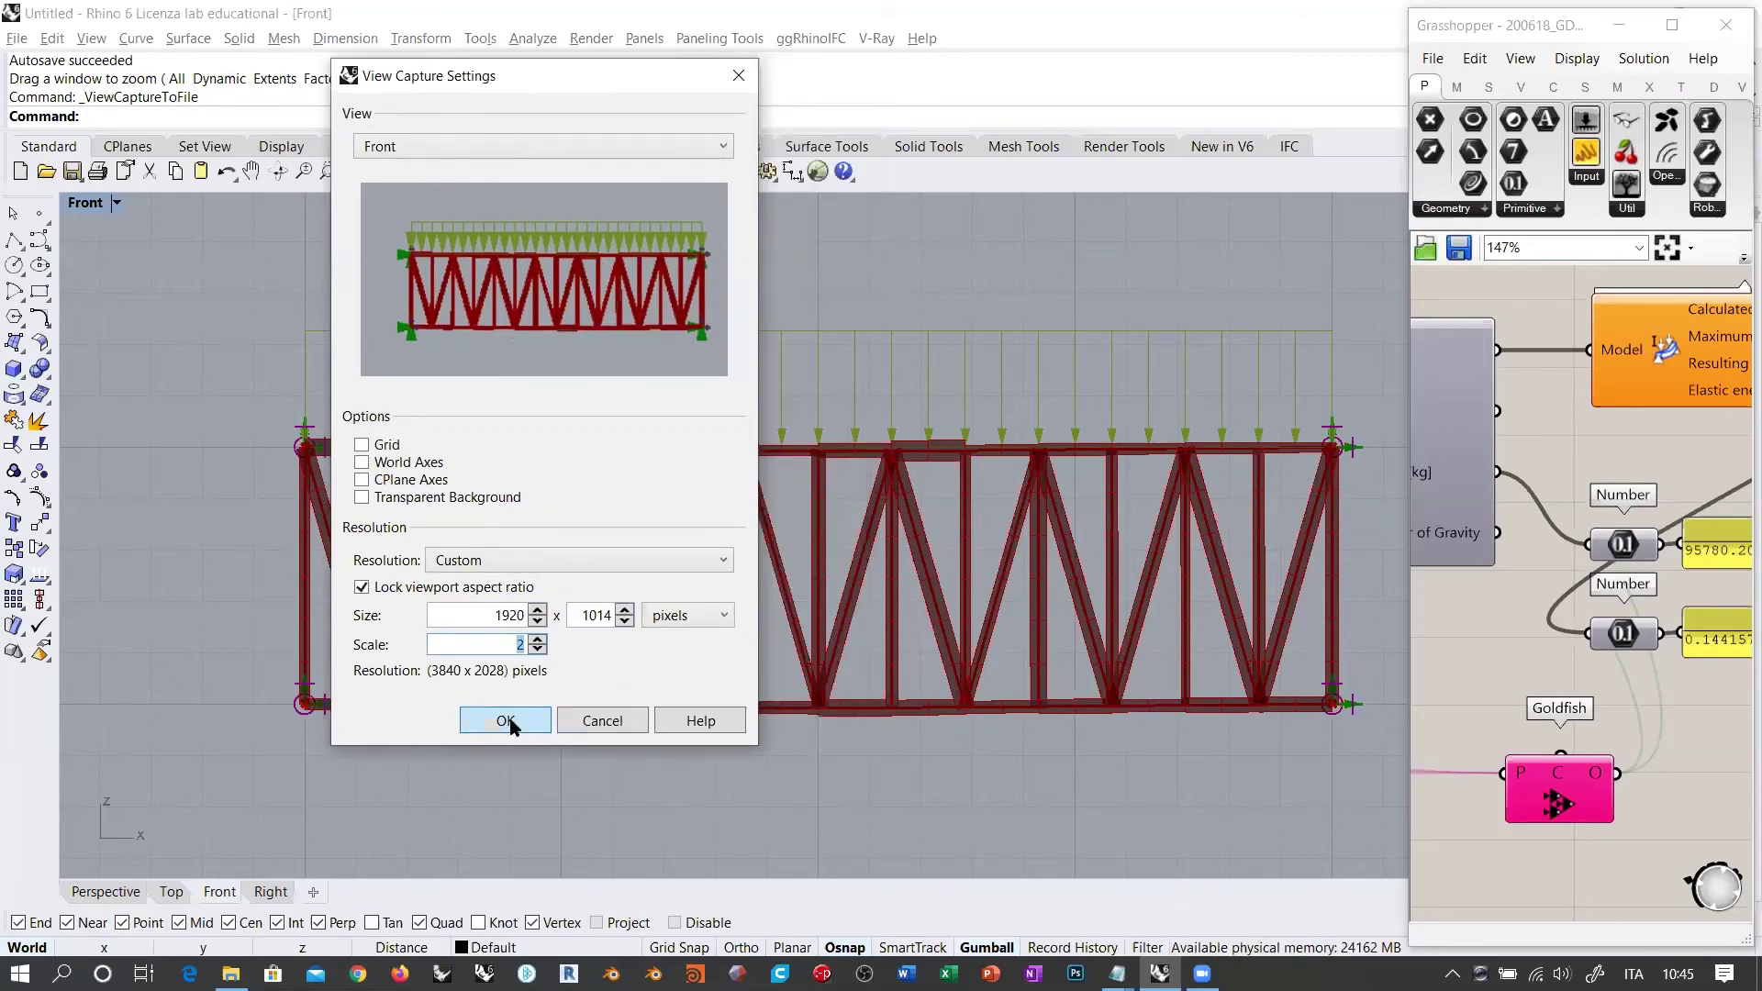
pyautogui.click(505, 718)
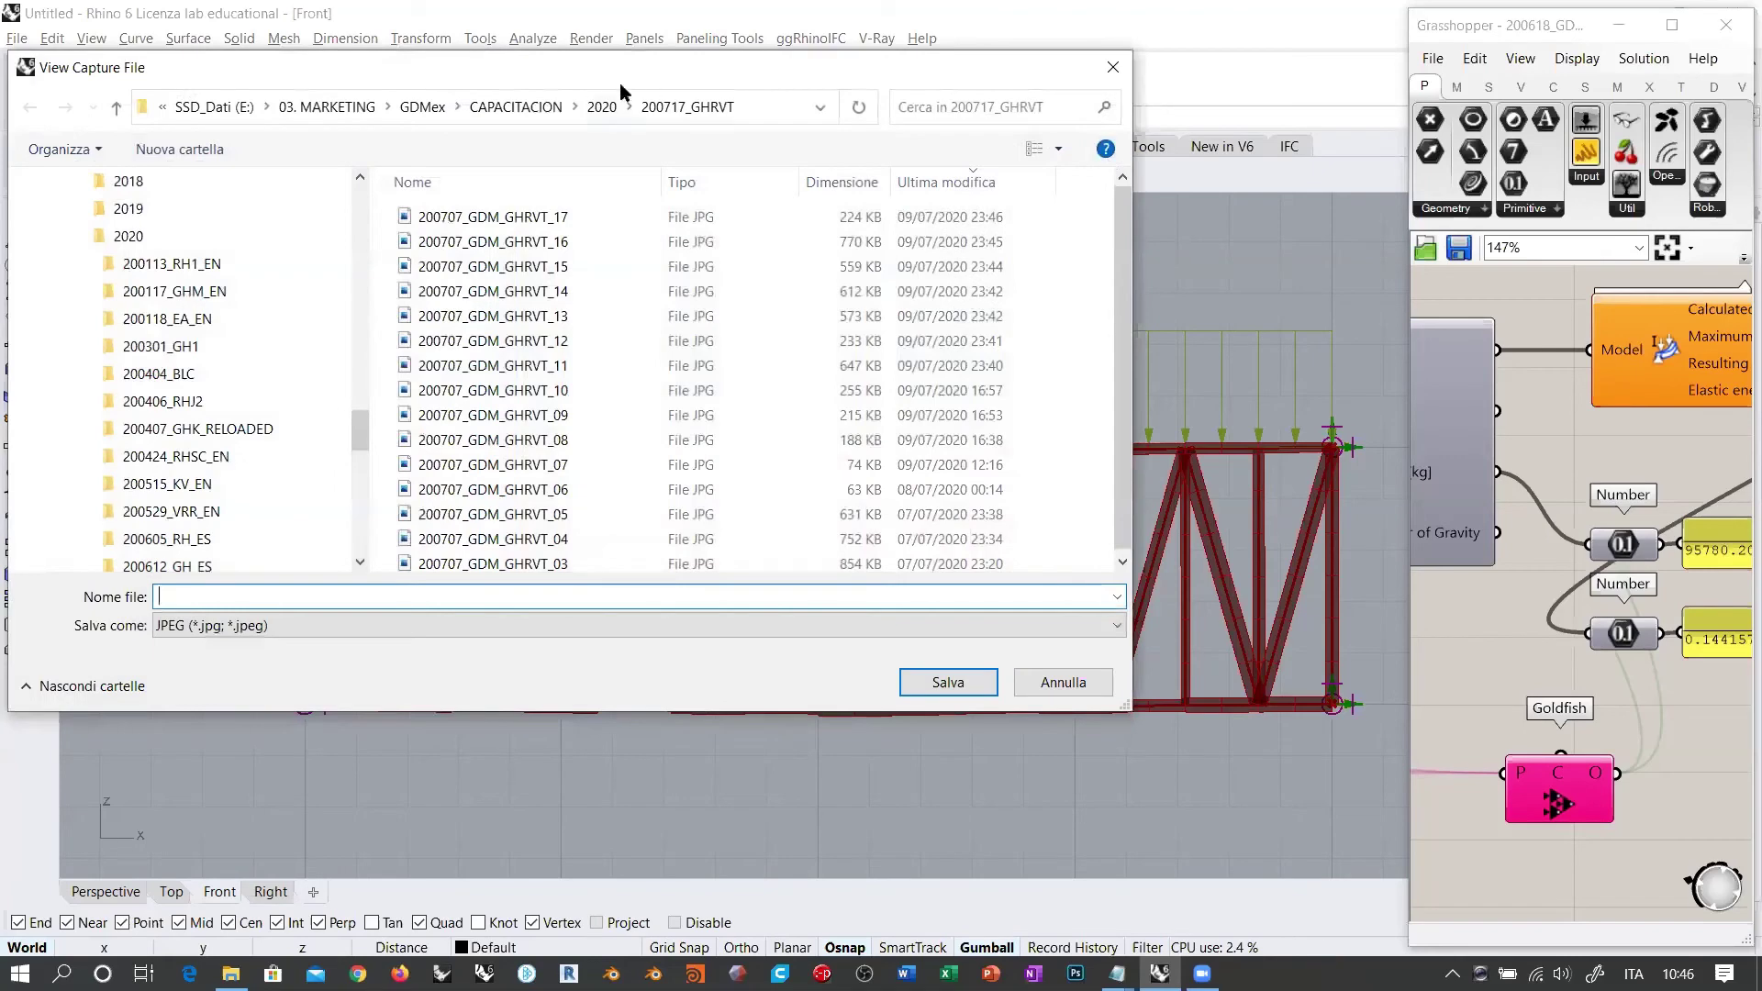
# Step: Save the view capture as a JPEG named 200711_GHA_export_image_test in the 200710_GHA_EN folder
pyautogui.scroll(-3, 363, 437)
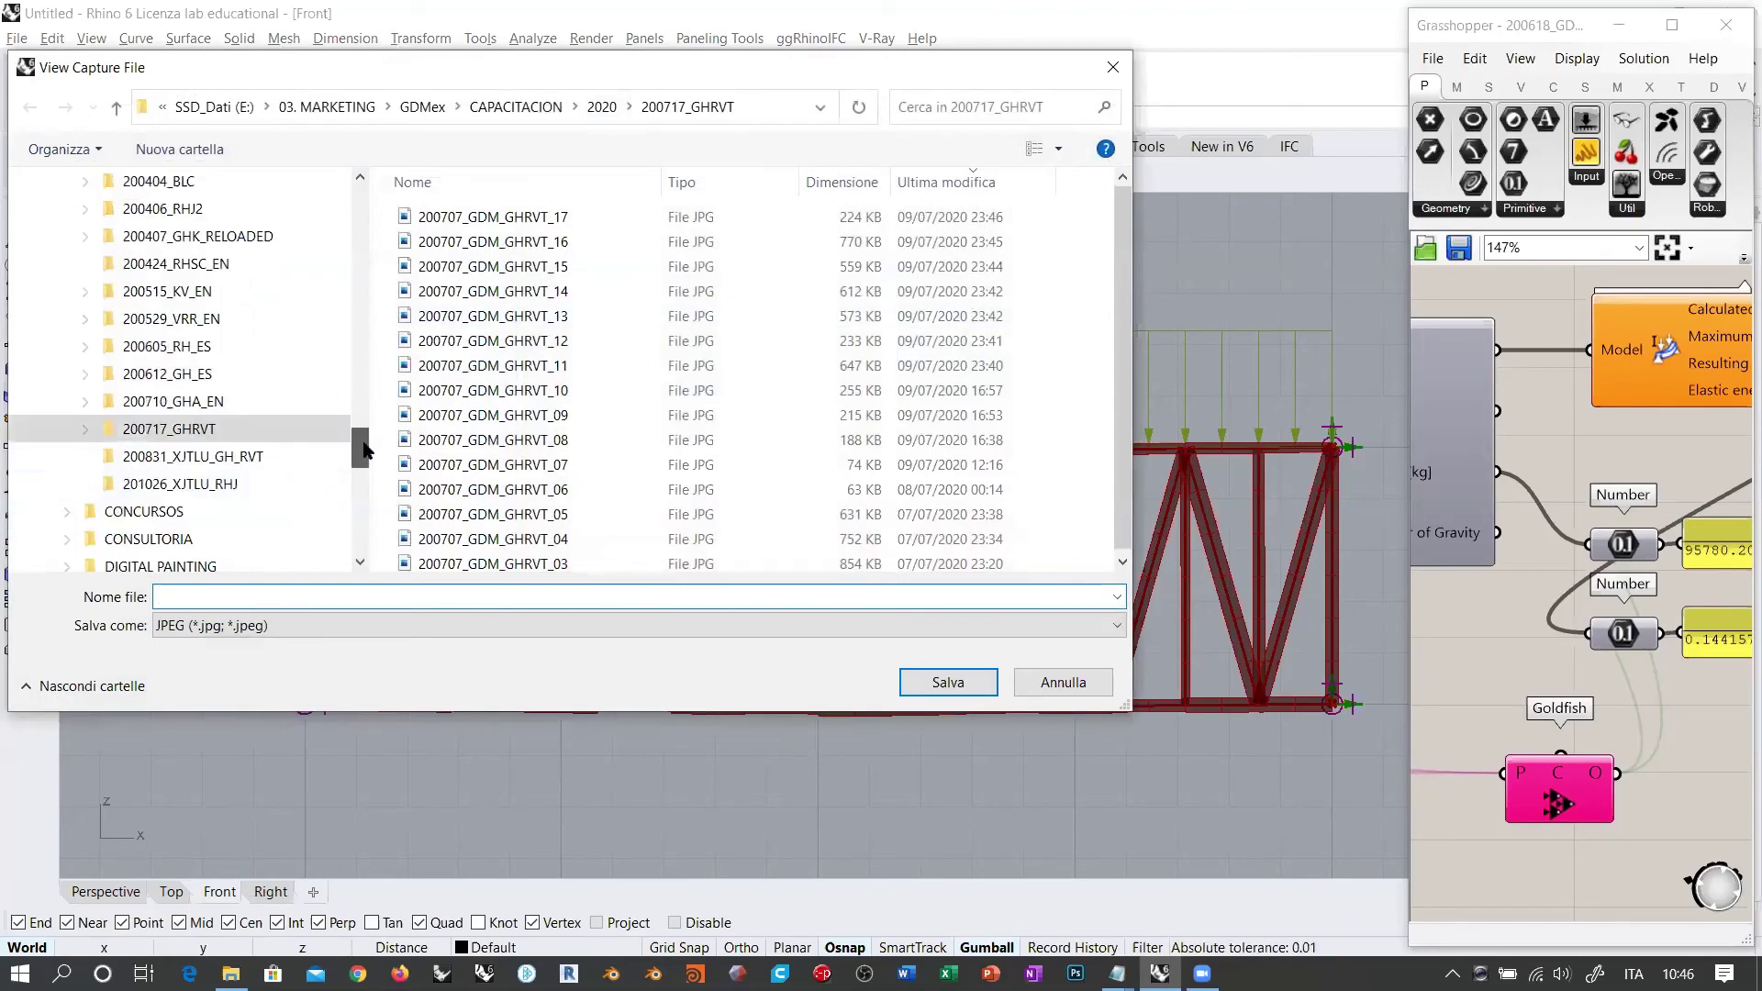
pyautogui.click(196, 404)
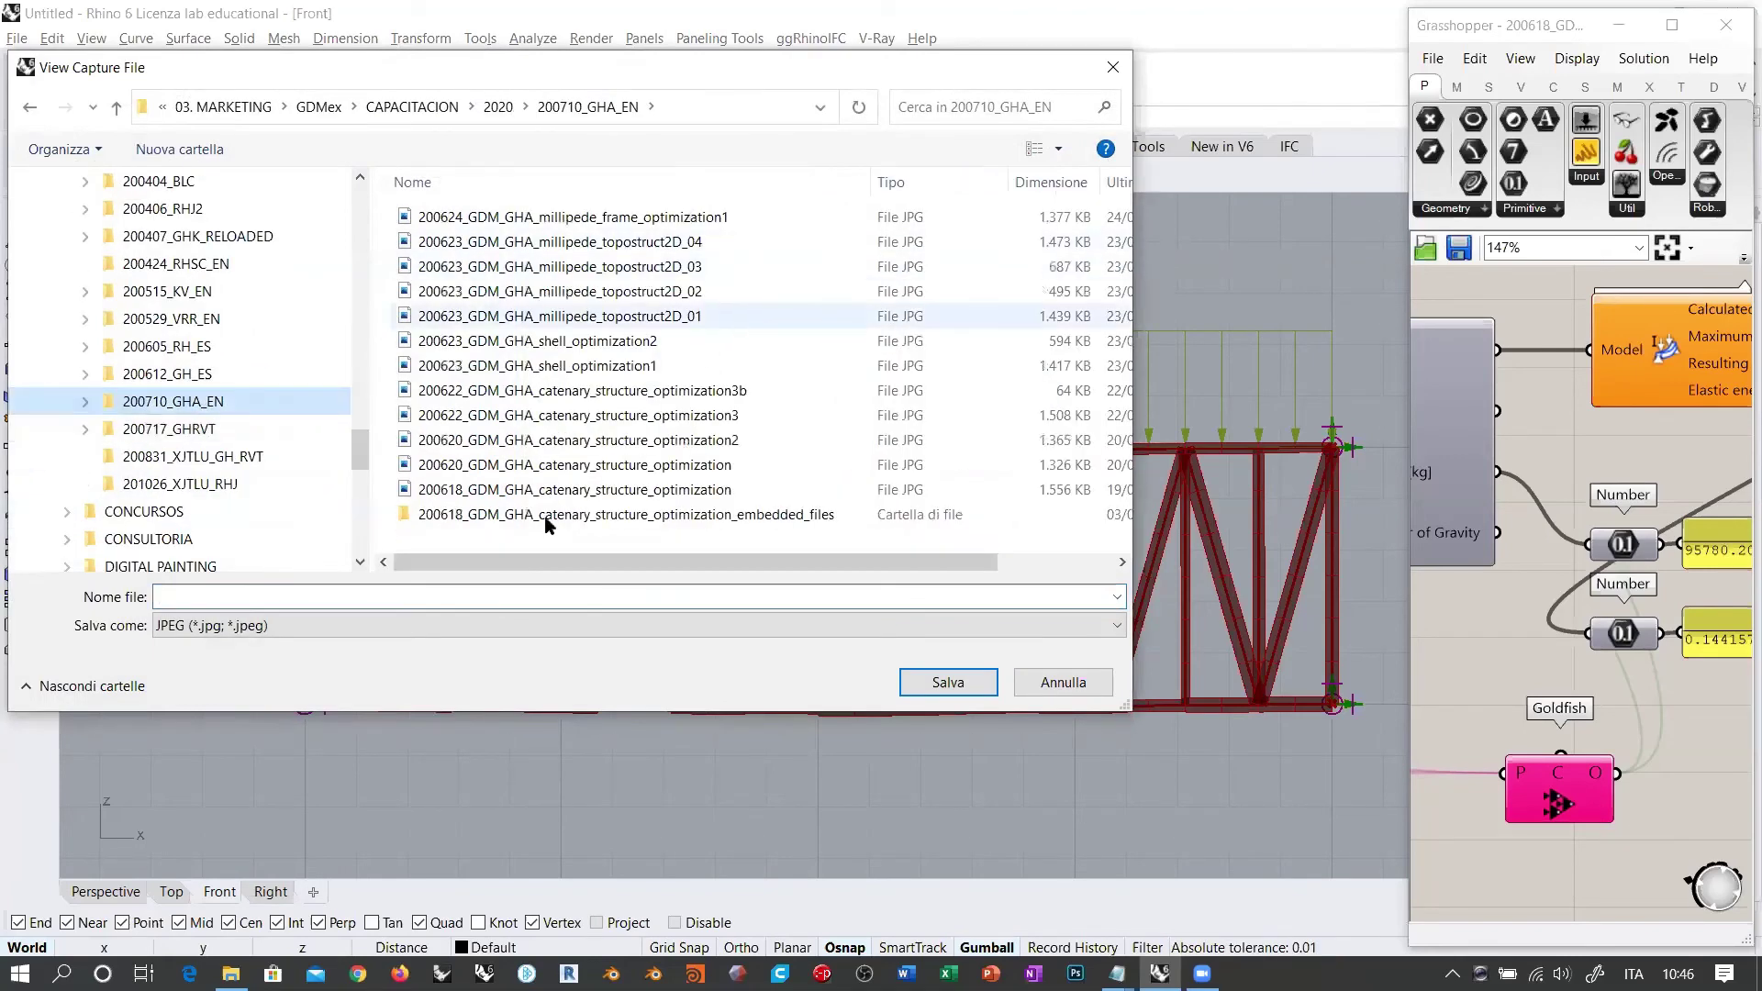
pyautogui.click(389, 597)
pyautogui.write('2007')
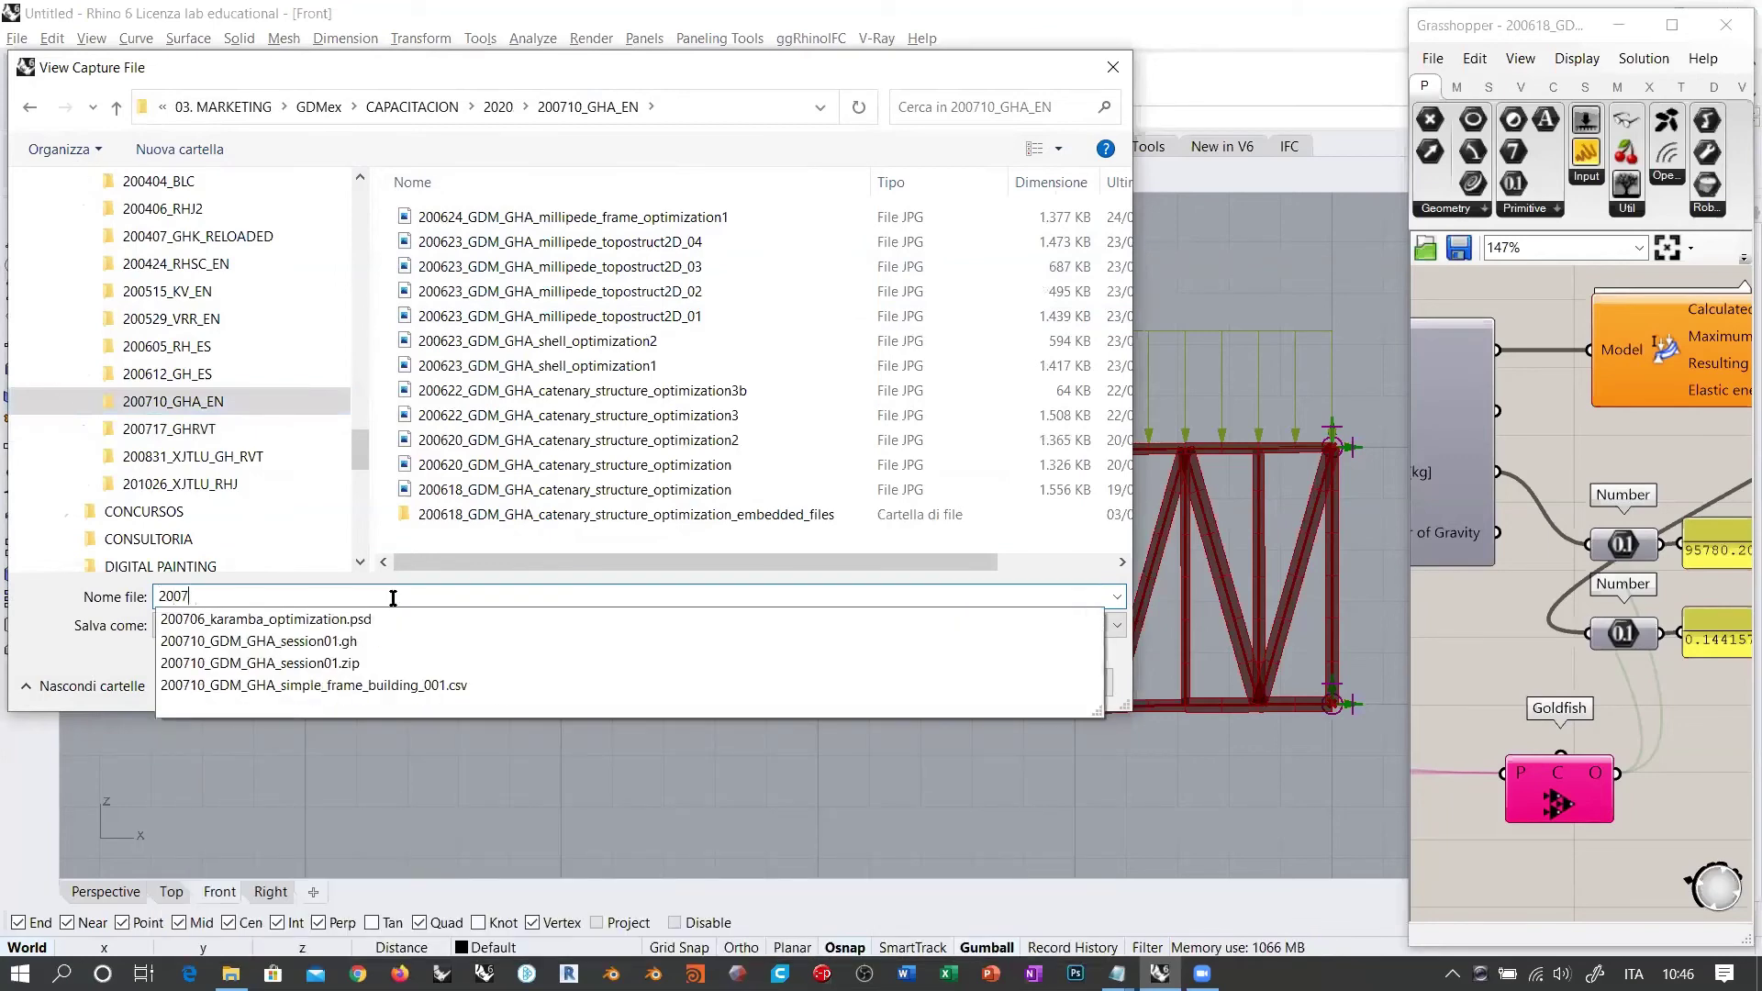
pyautogui.write('11')
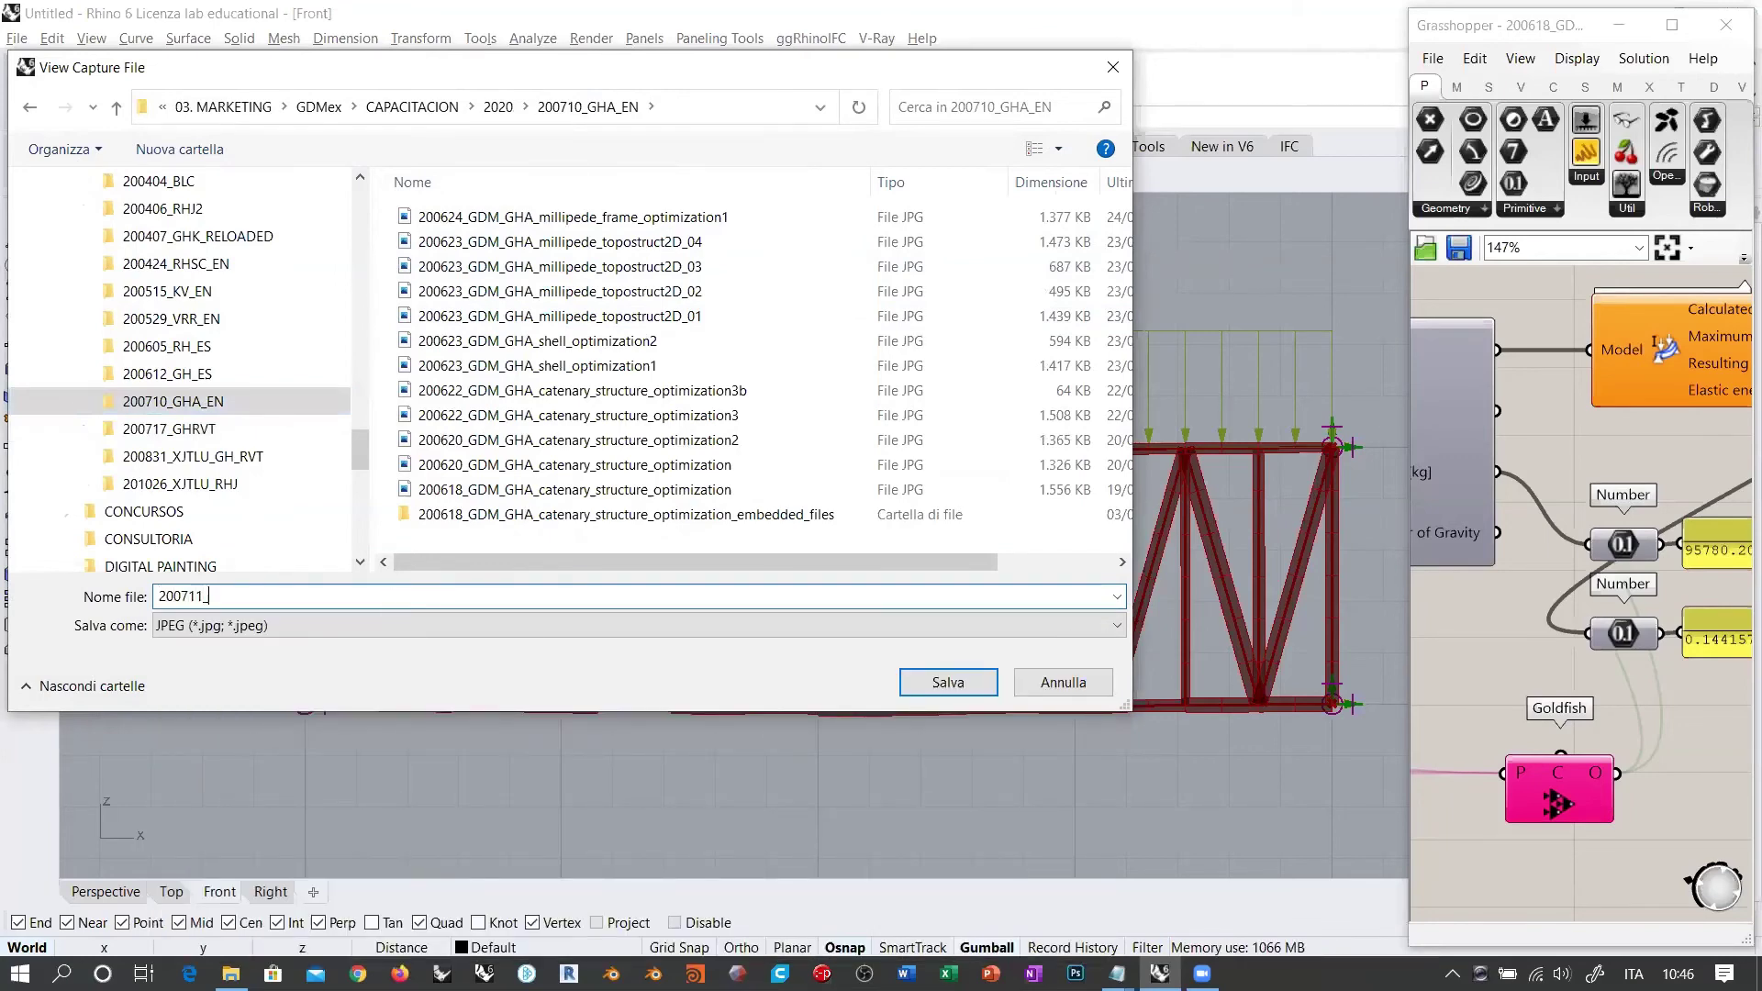
pyautogui.write('_GHA_')
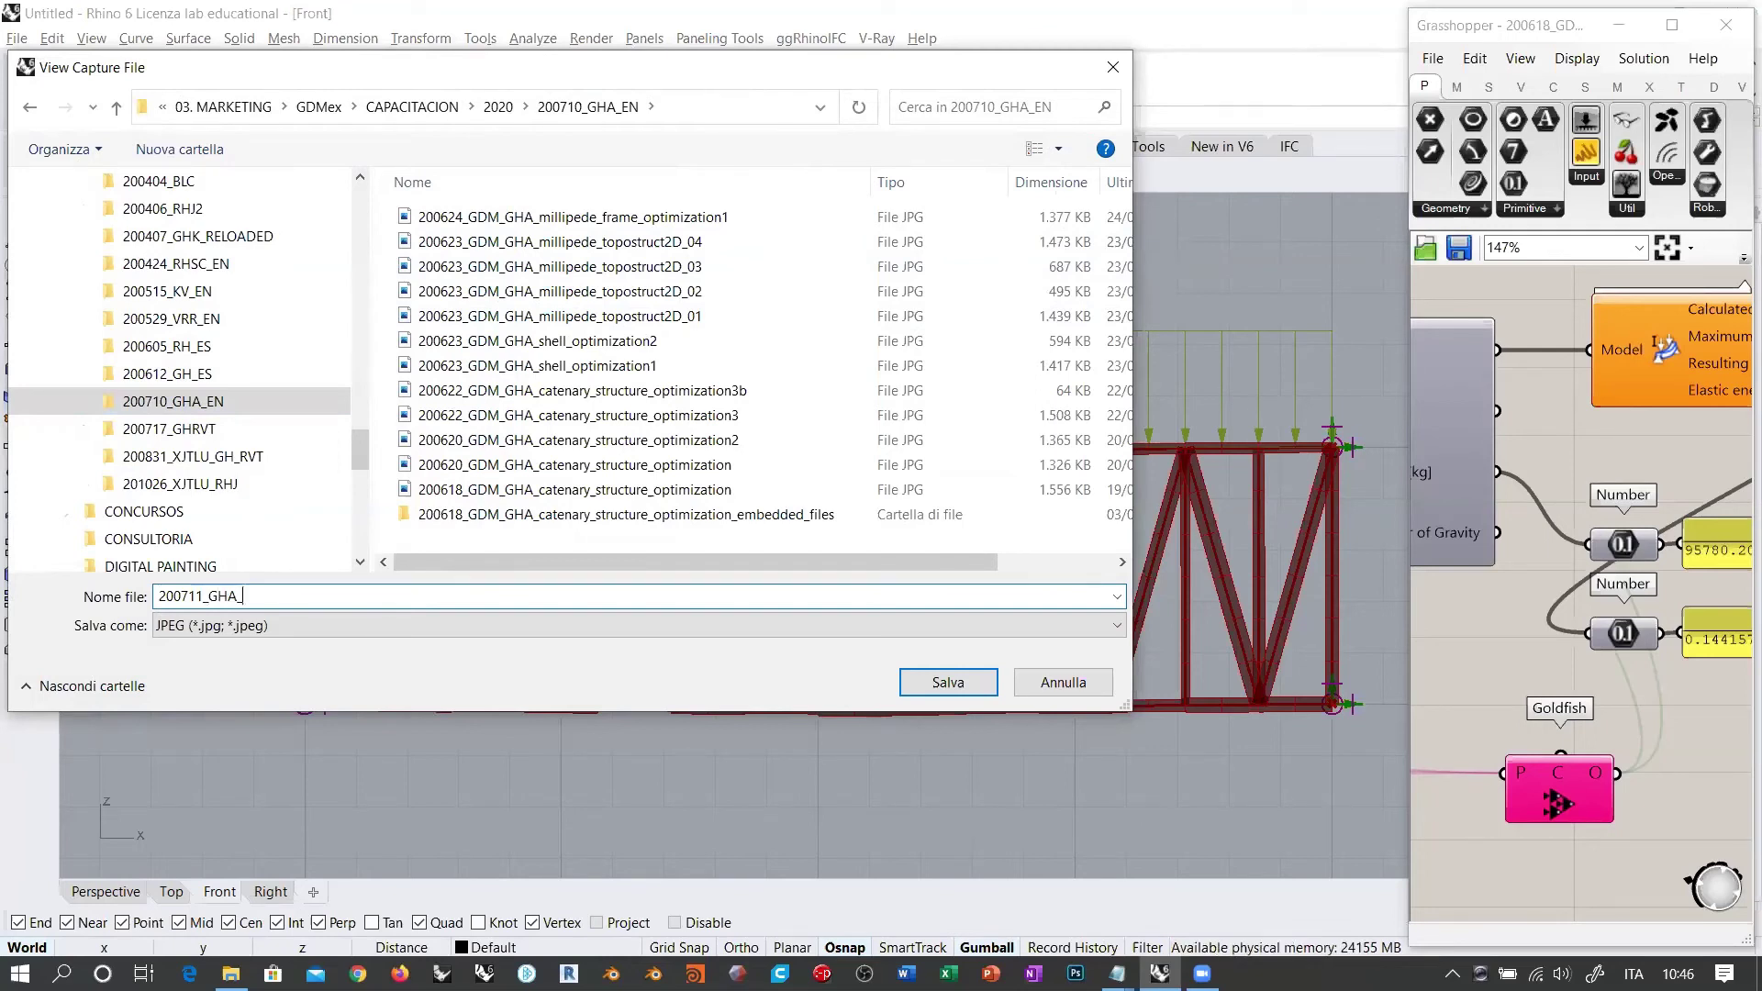
pyautogui.write('export')
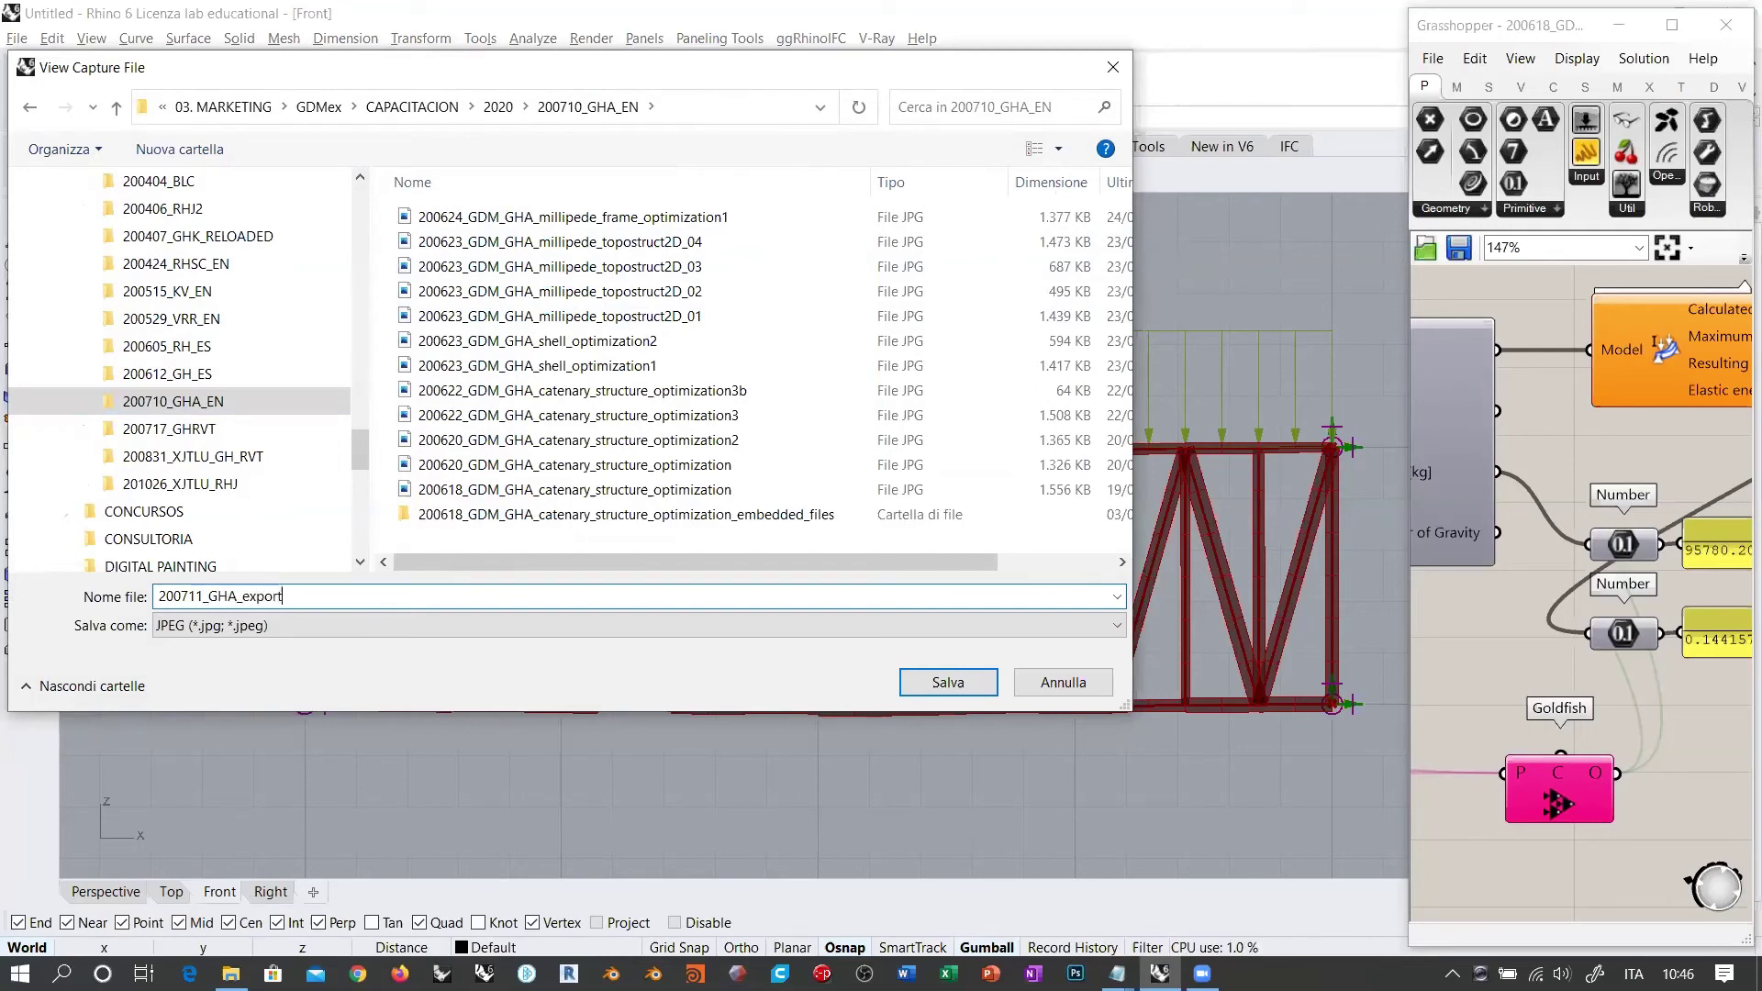
pyautogui.write('_image_test')
pyautogui.press('Return')
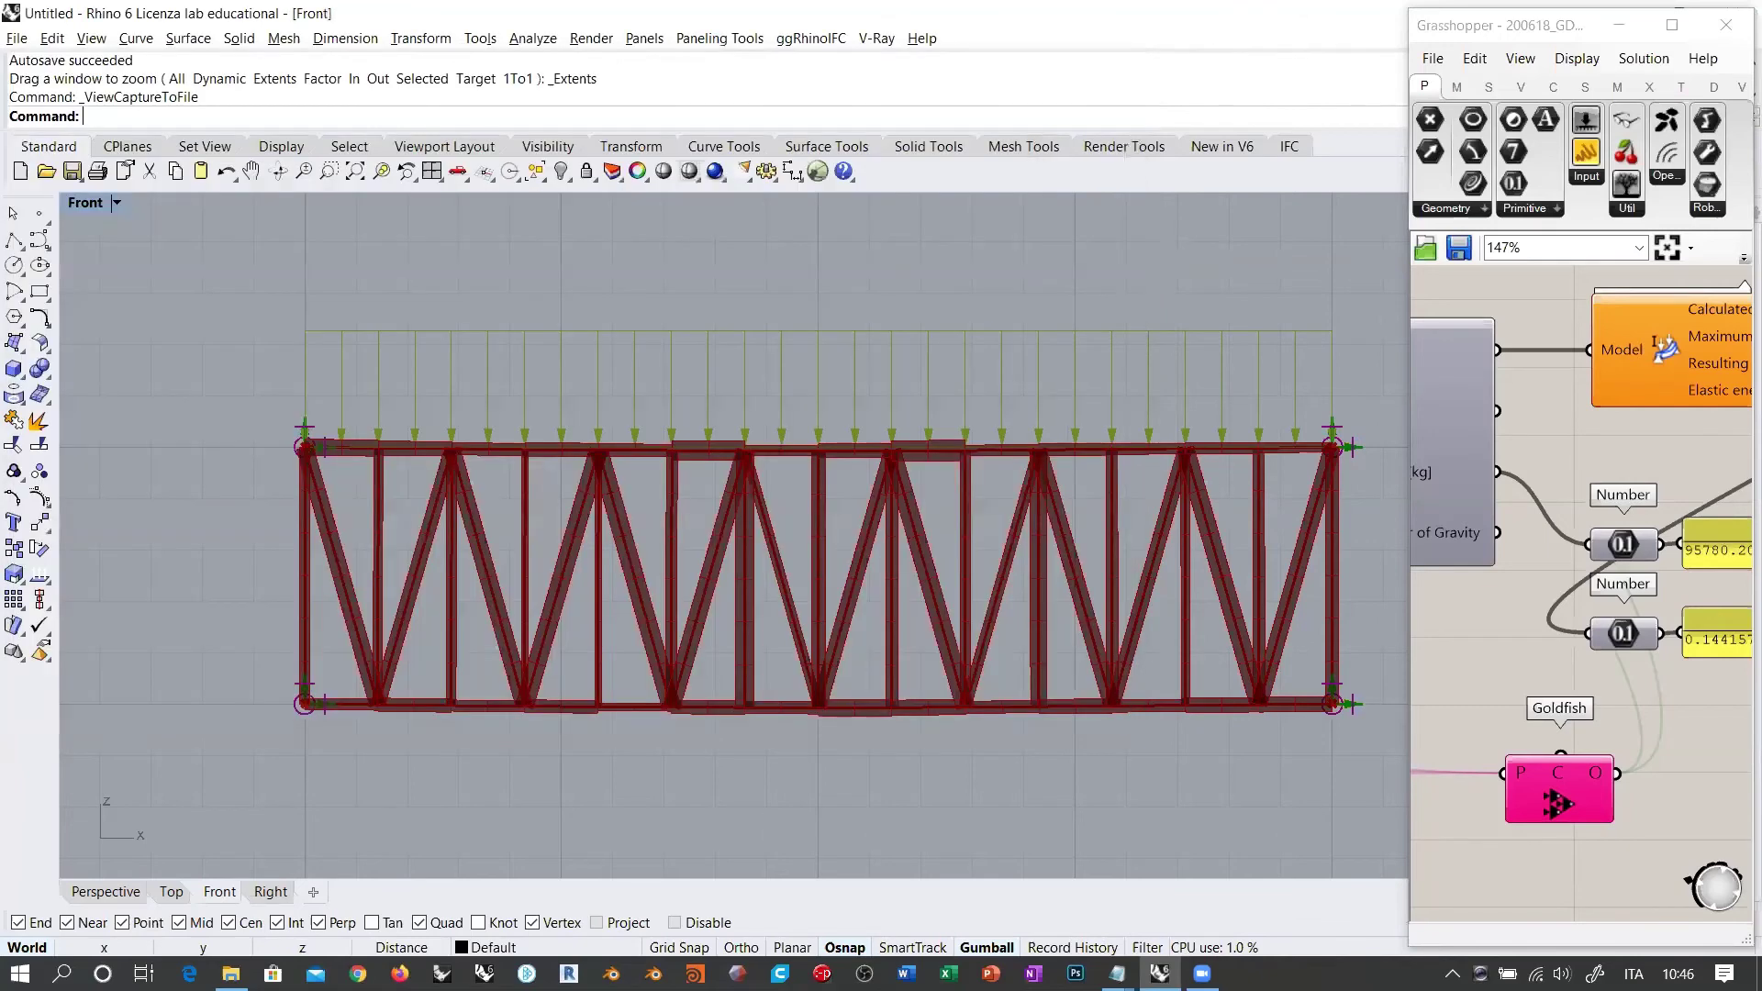
# Step: Open the exported 200711_GHA_export_image_test image from its folder, examine the truss detail up close, and close the image
pyautogui.click(230, 972)
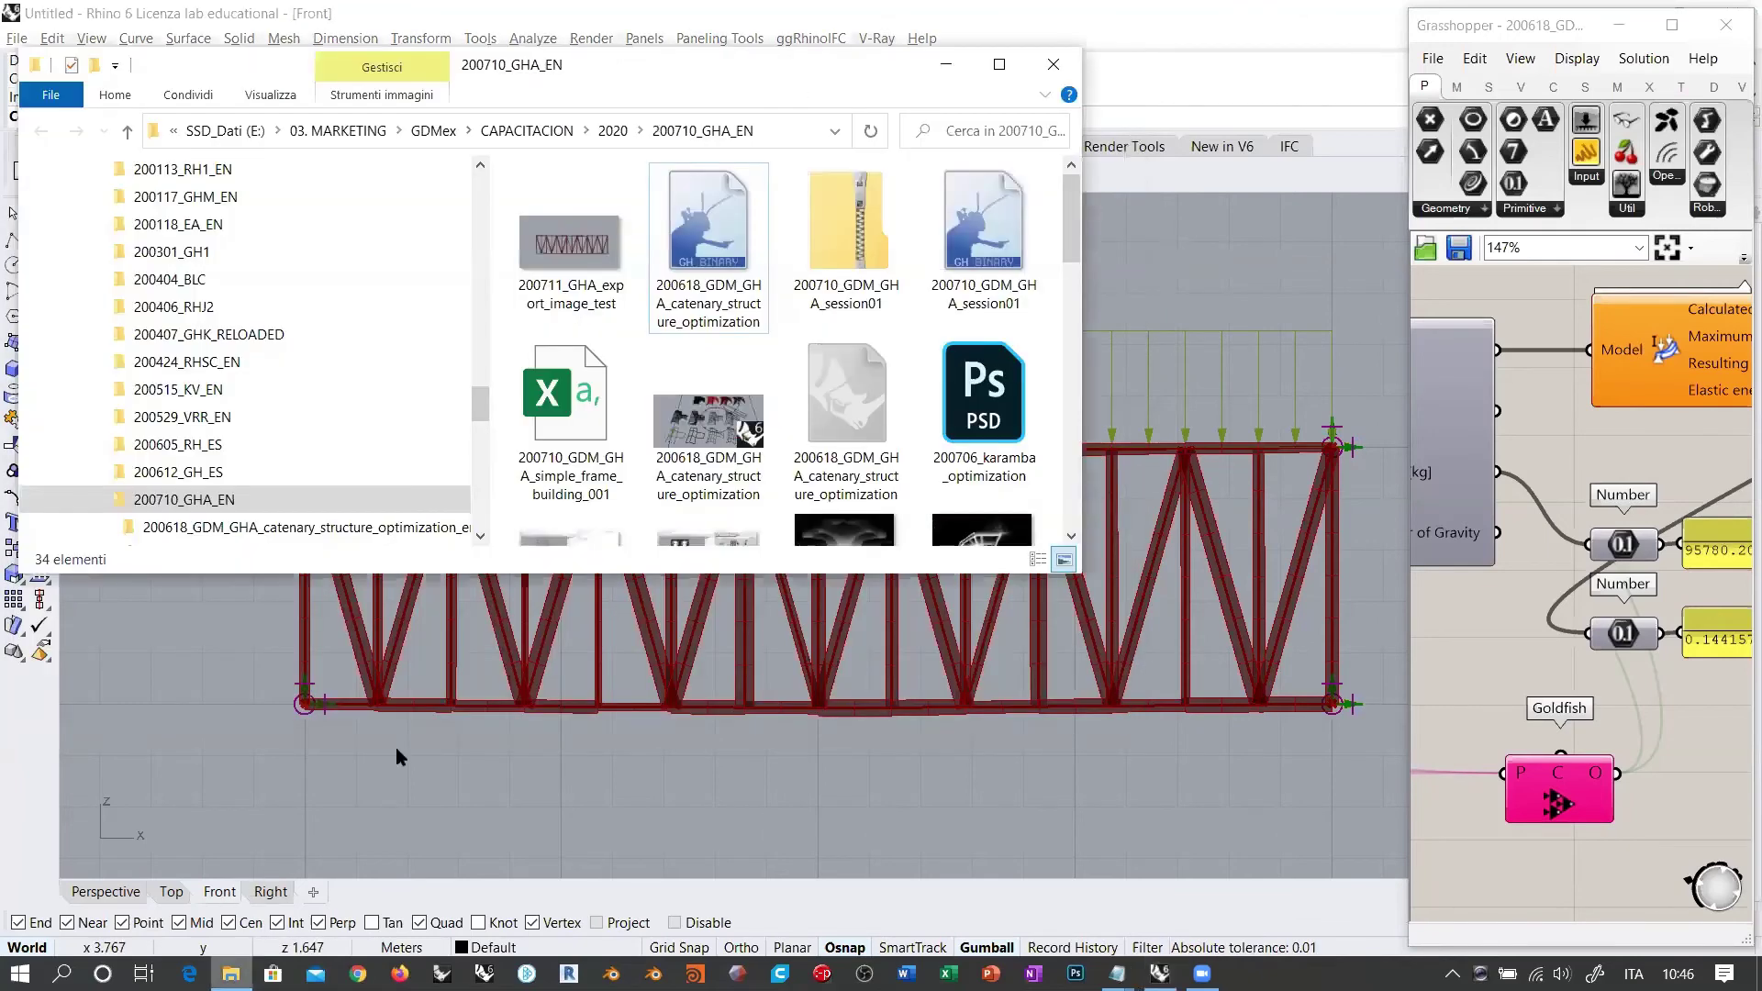
pyautogui.click(578, 253)
pyautogui.doubleClick(578, 252)
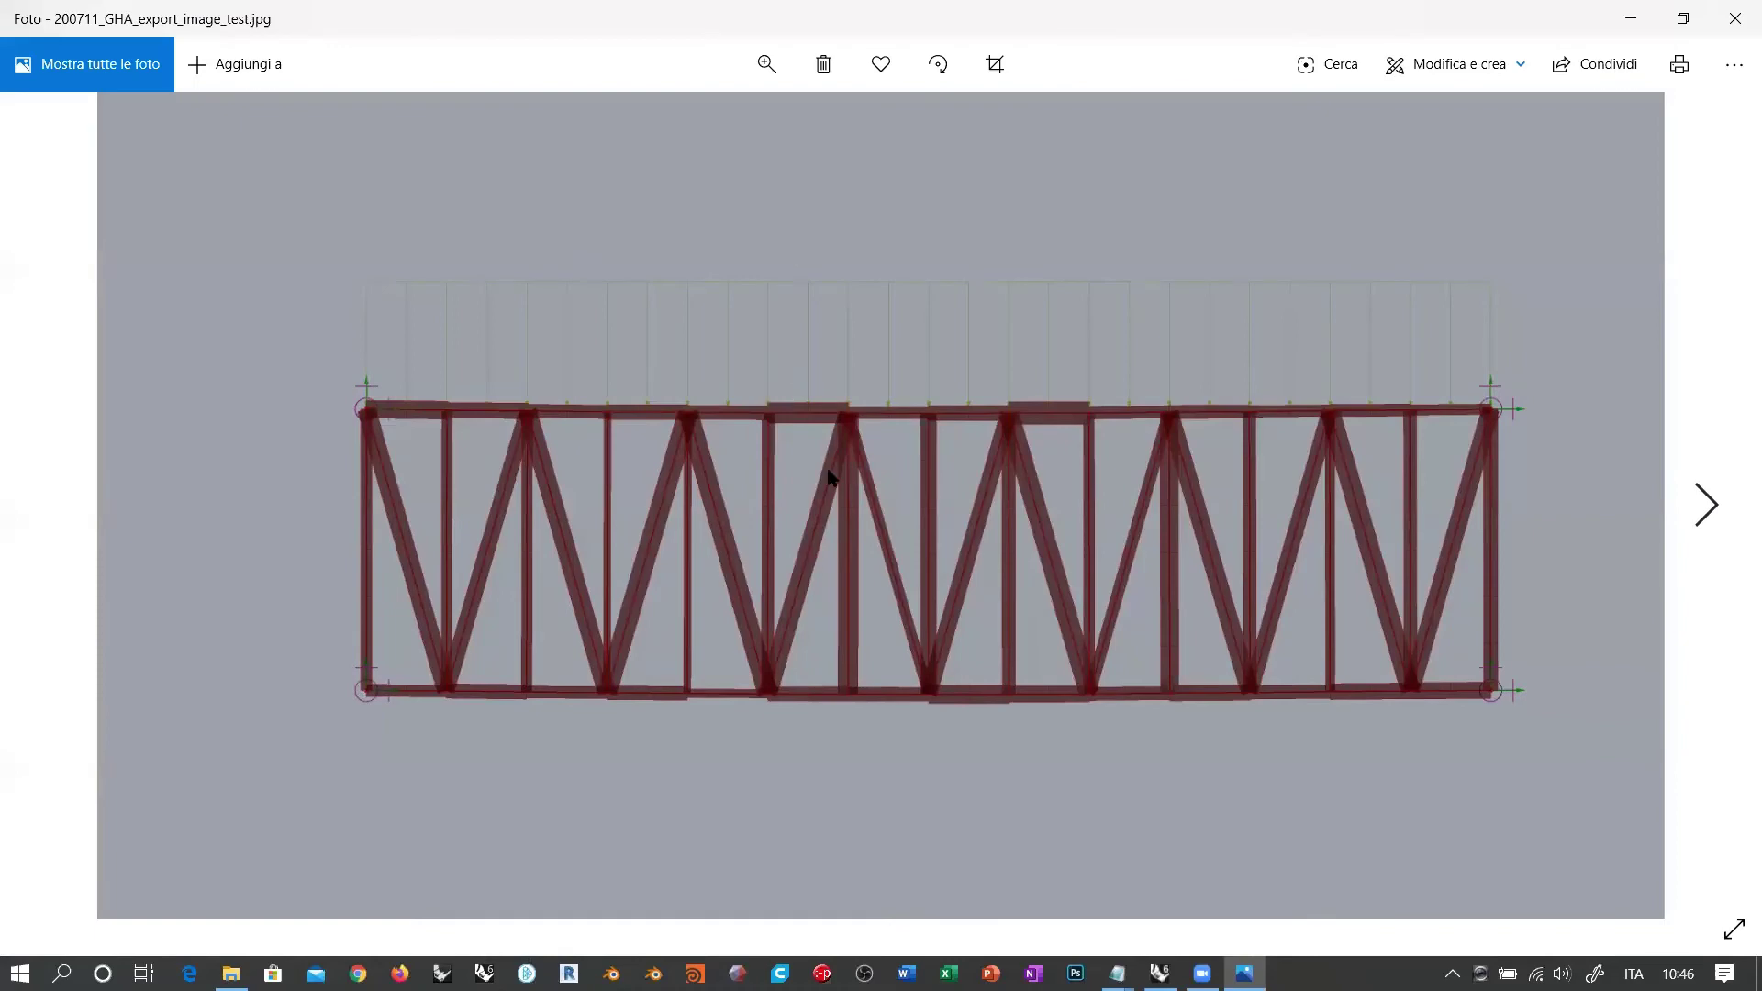
pyautogui.scroll(2, 829, 475)
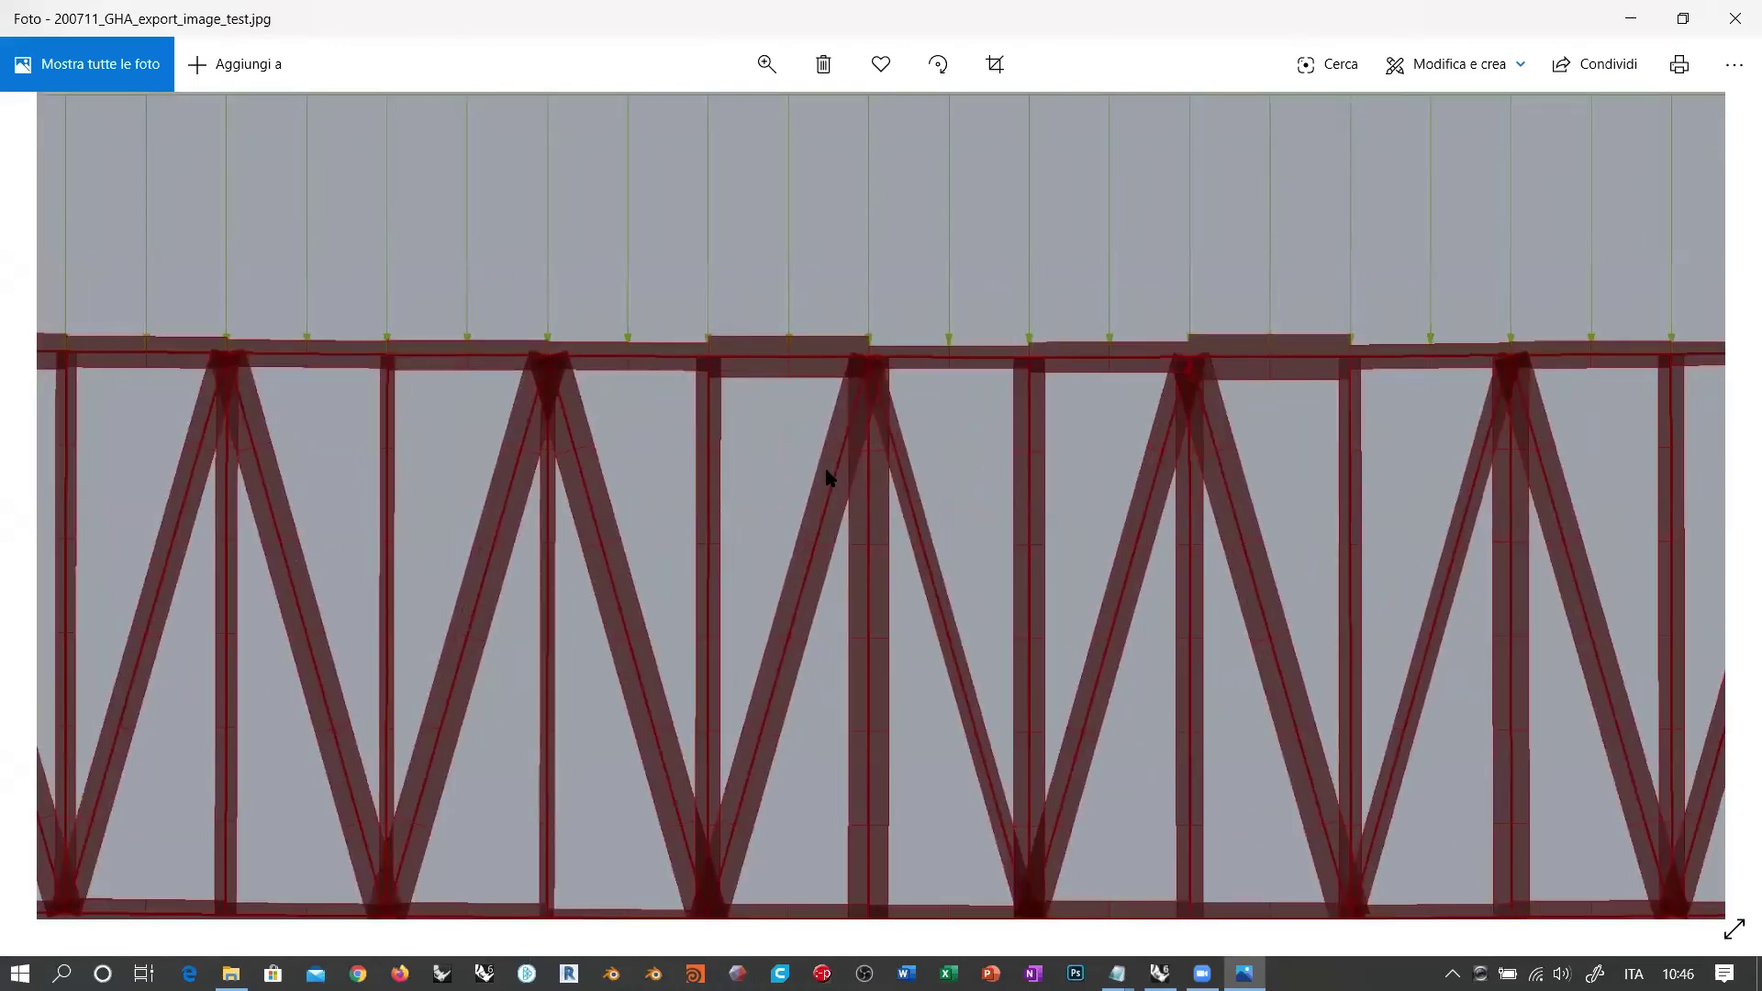
pyautogui.scroll(-3, 828, 475)
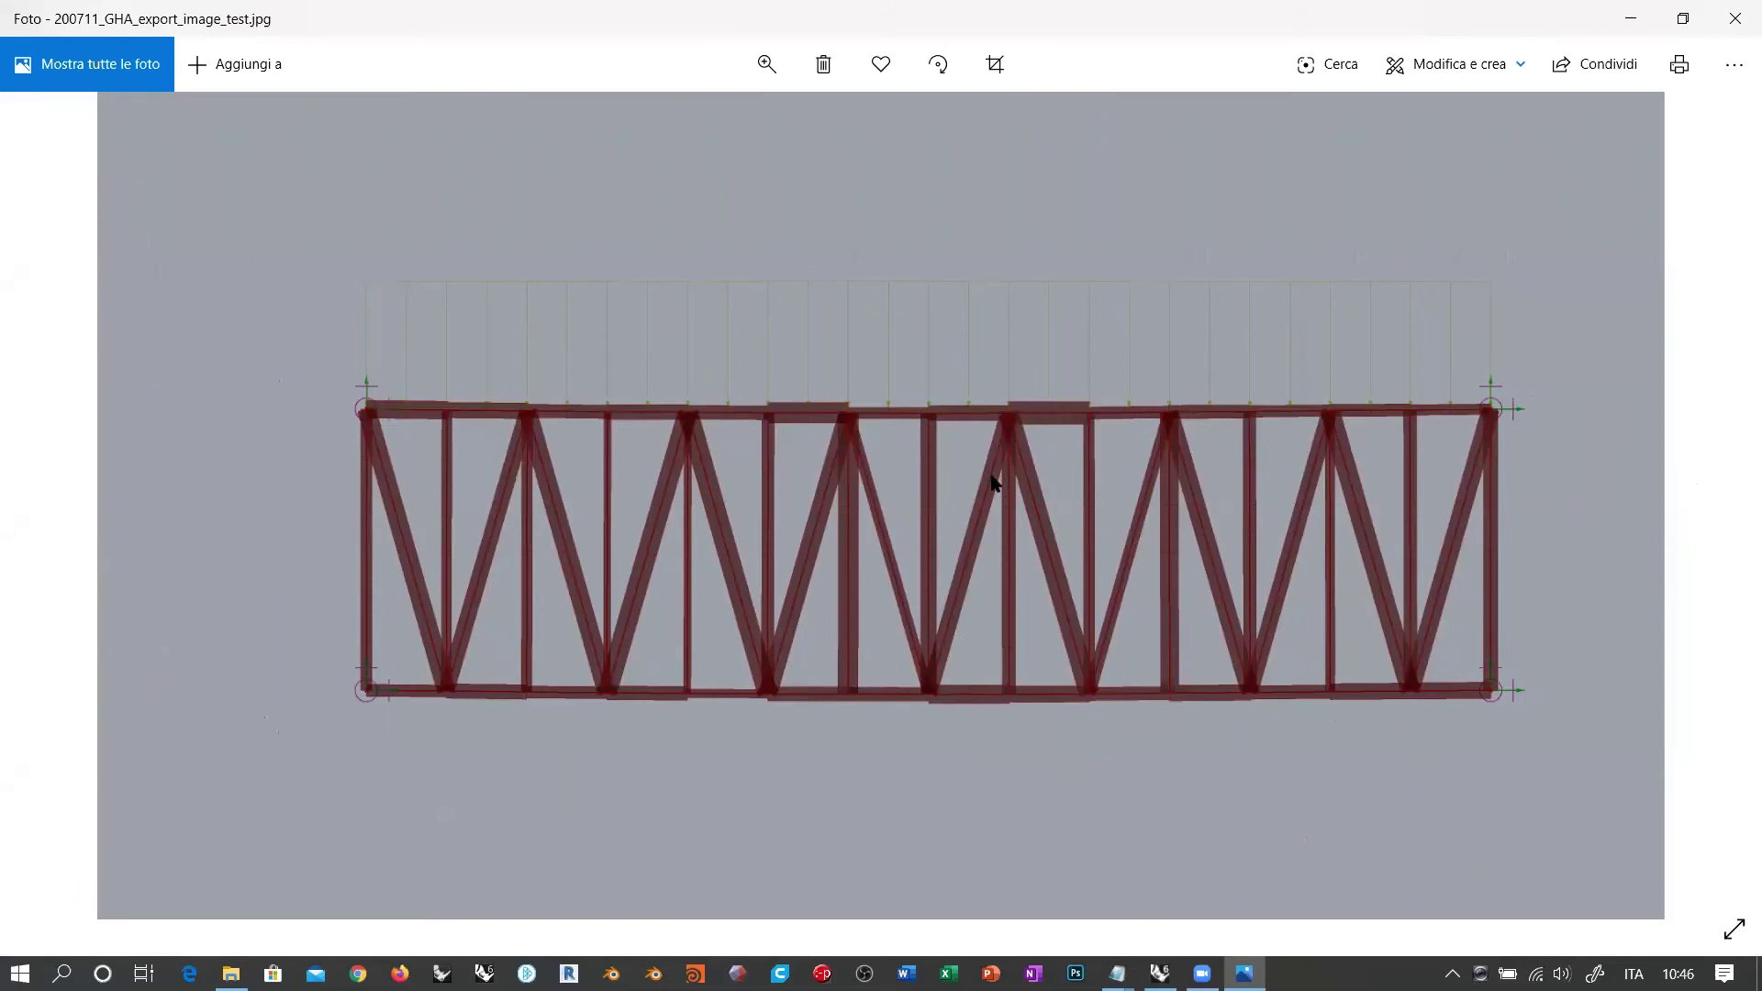
pyautogui.click(1734, 18)
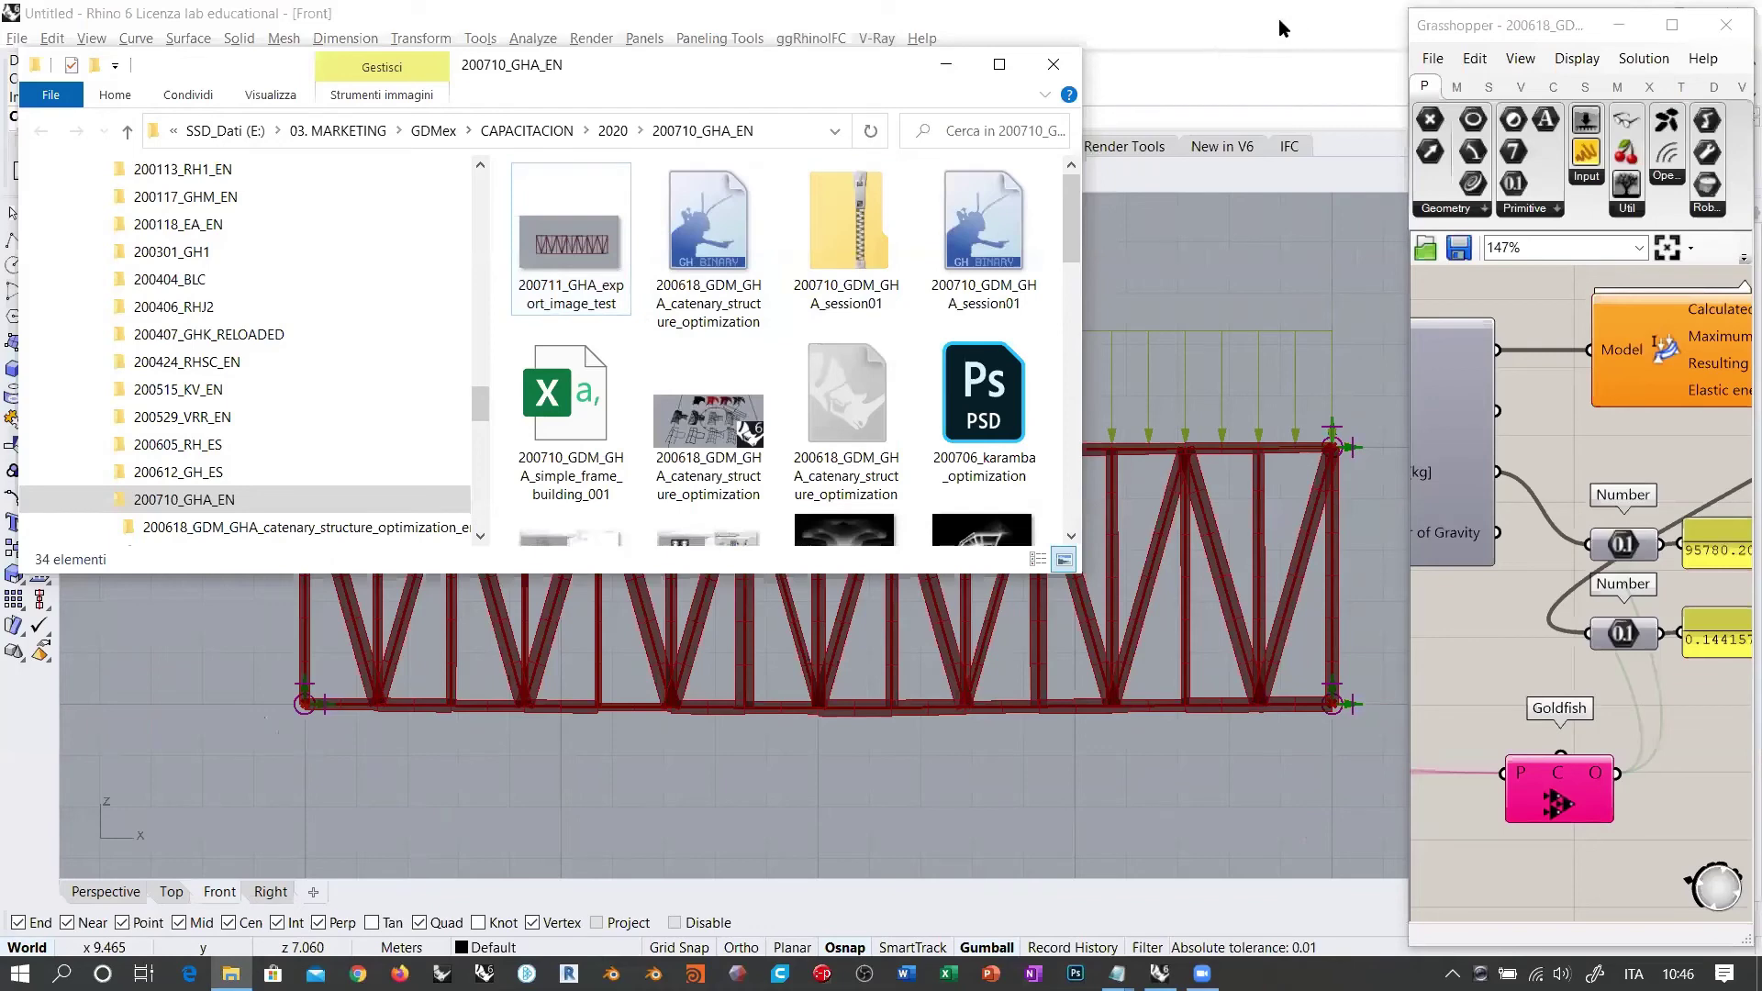
# Step: Return to Grasshopper and widen its window to bring the Karamba3D analysis and view components into view
pyautogui.click(1422, 271)
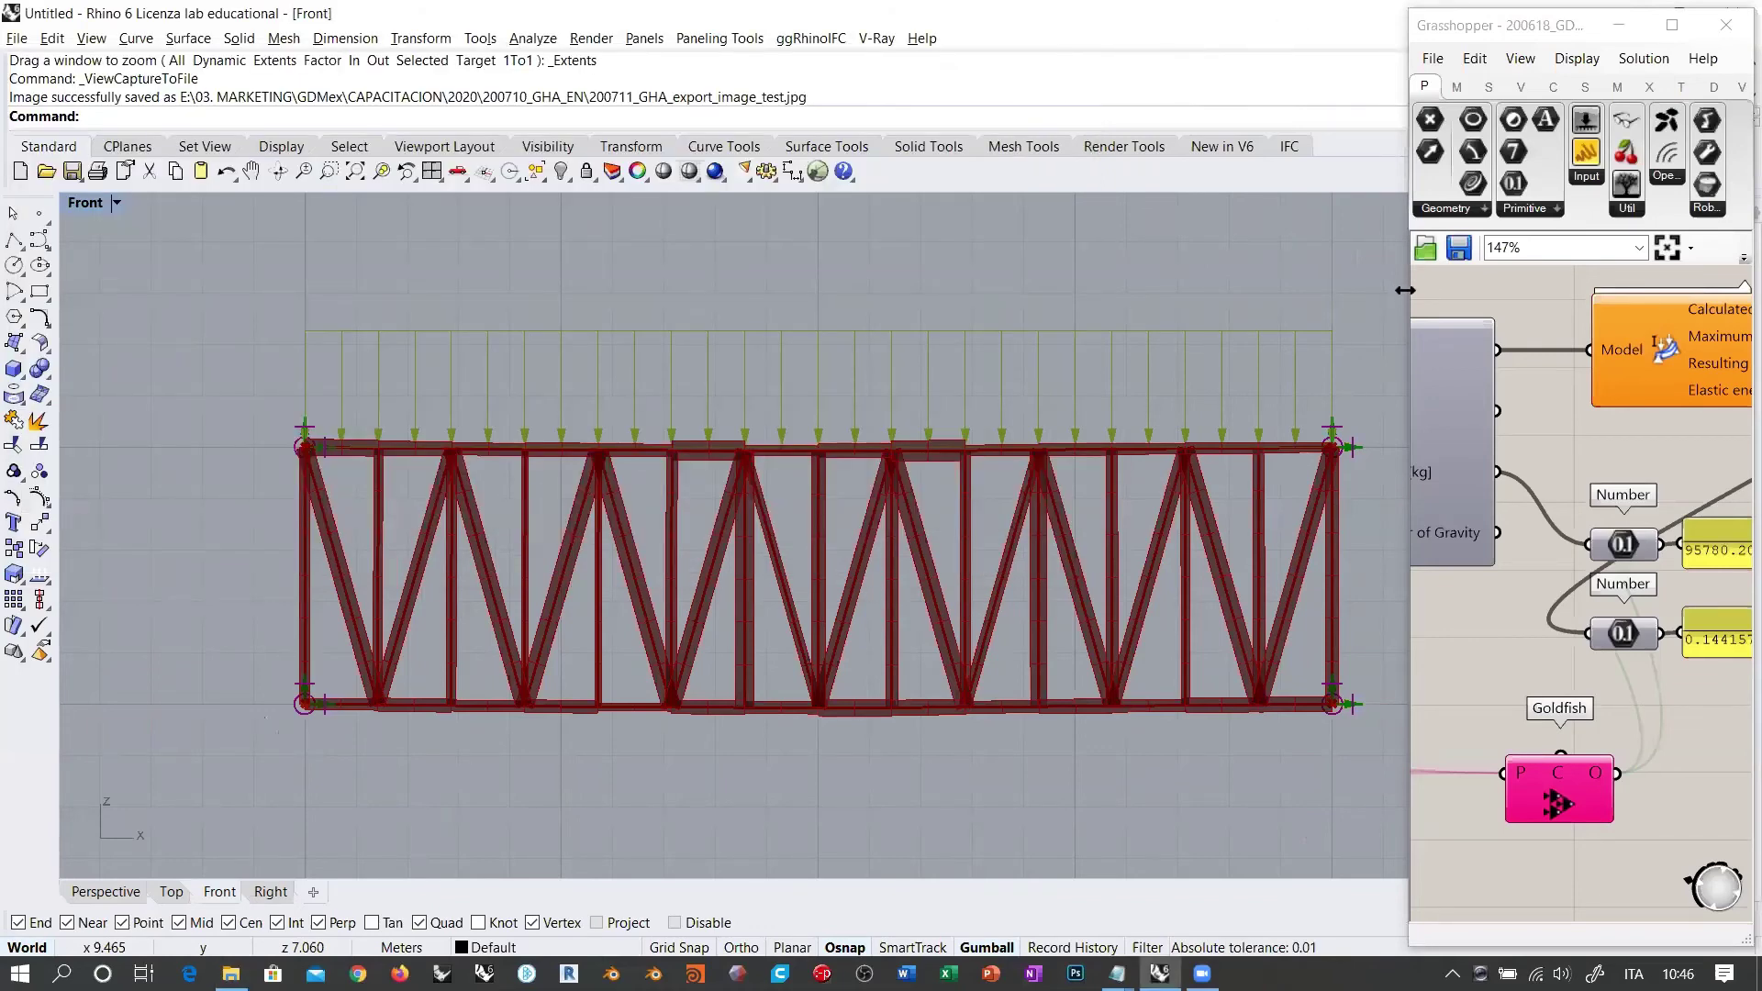
pyautogui.moveTo(1404, 290); pyautogui.dragTo(974, 290)
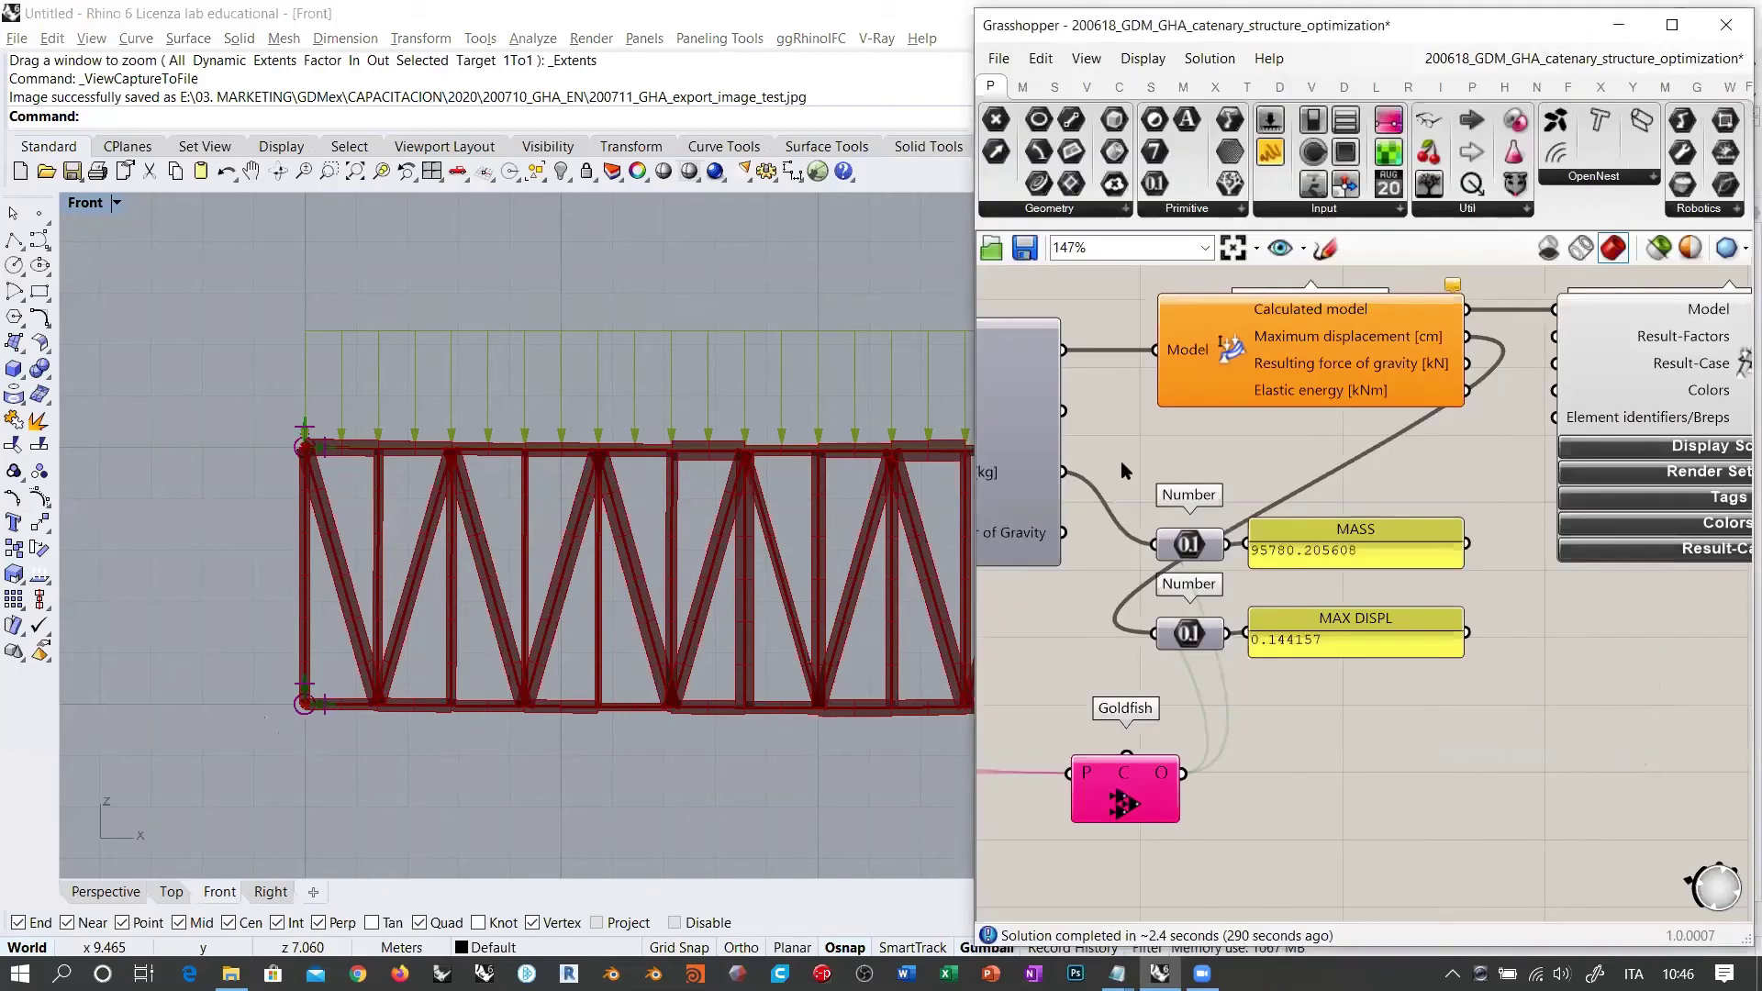
pyautogui.scroll(-3, 1116, 456)
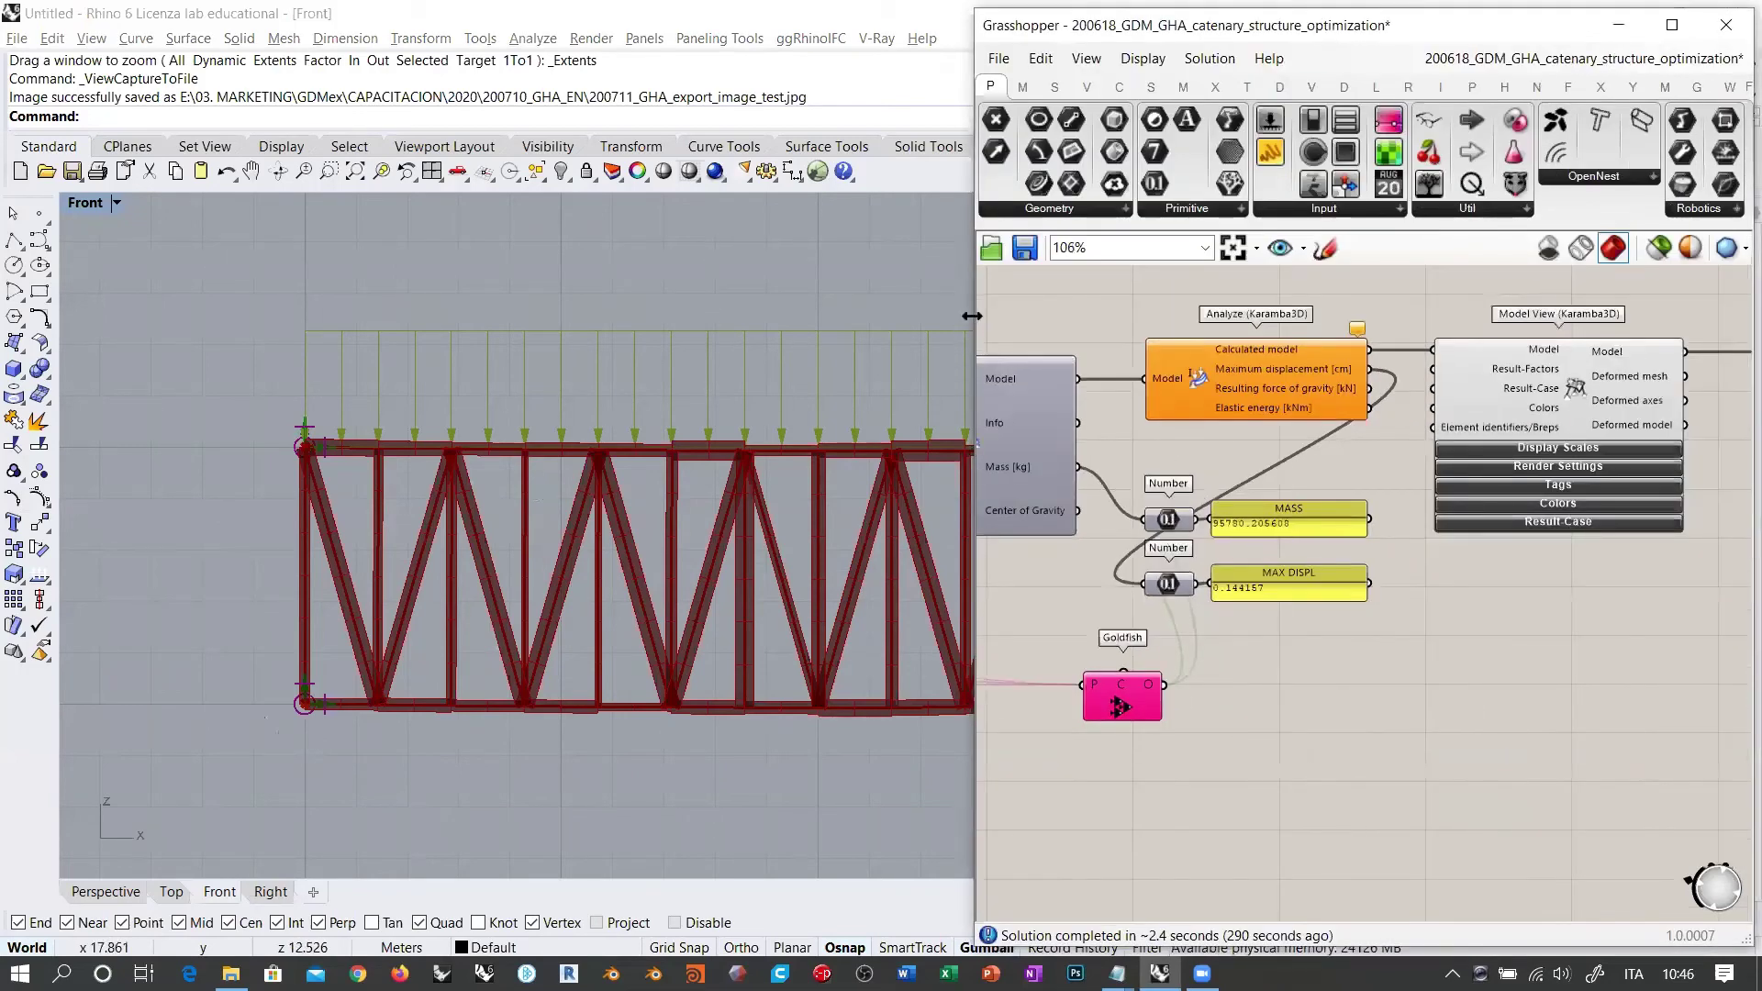
pyautogui.moveTo(971, 316); pyautogui.dragTo(545, 322)
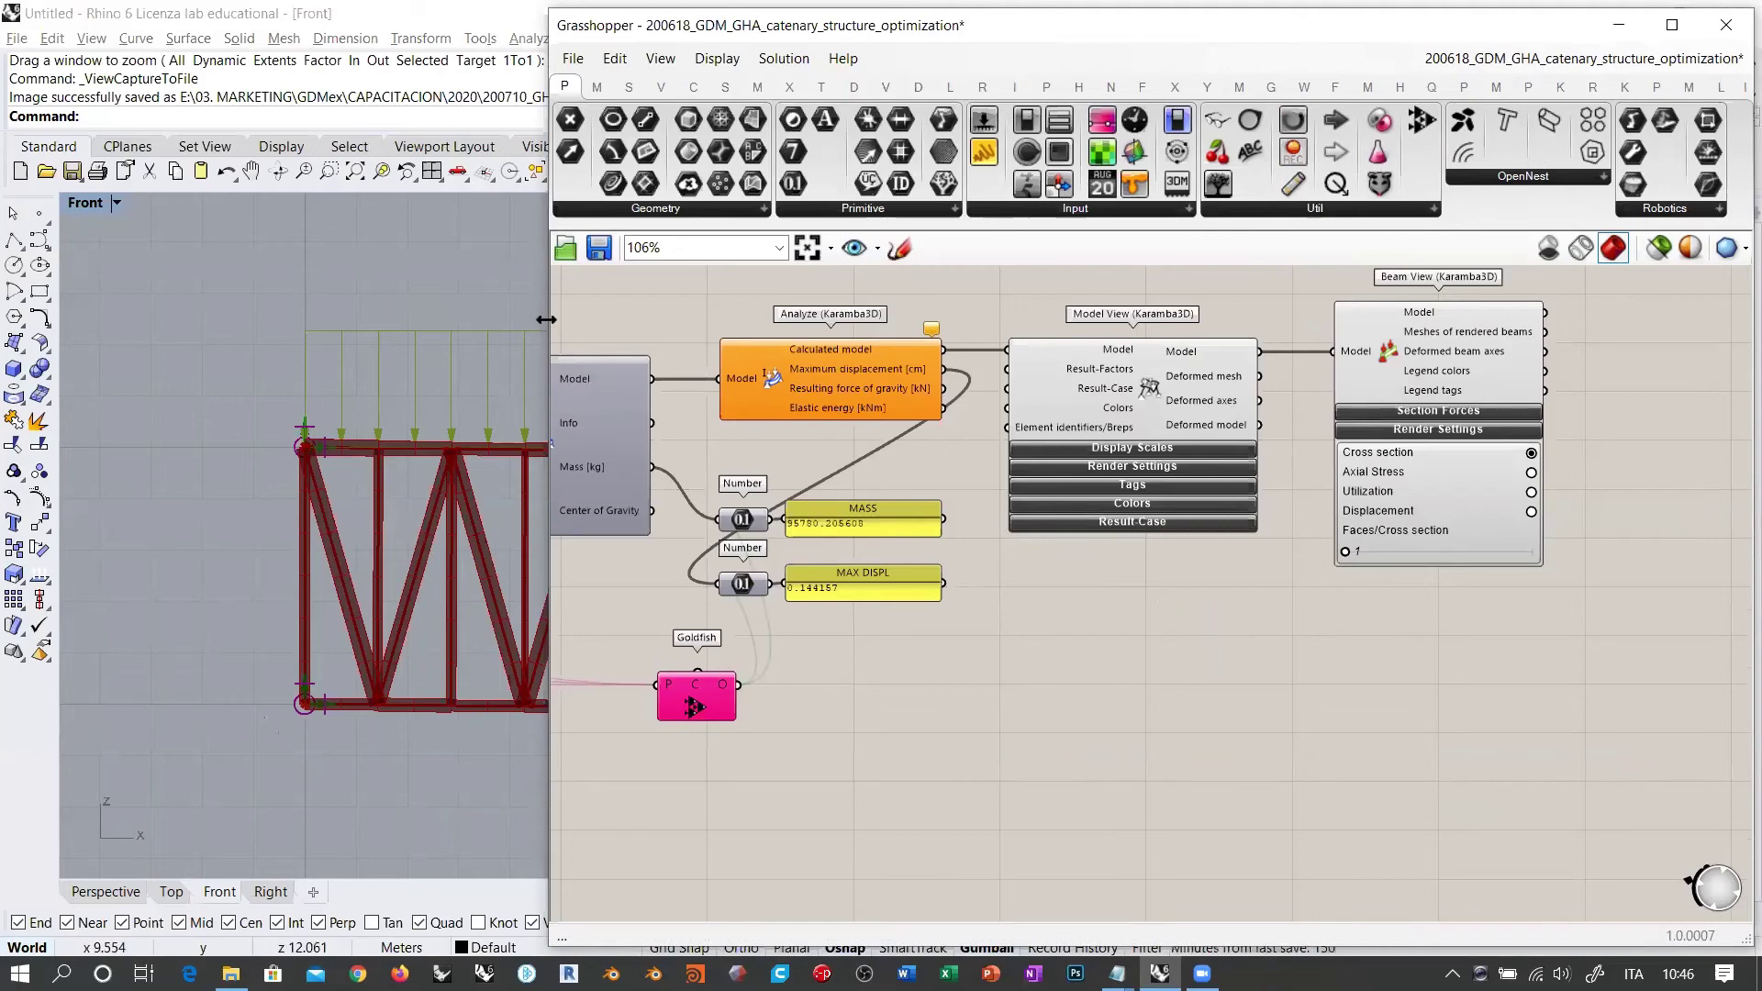
pyautogui.moveTo(546, 320); pyautogui.dragTo(475, 319)
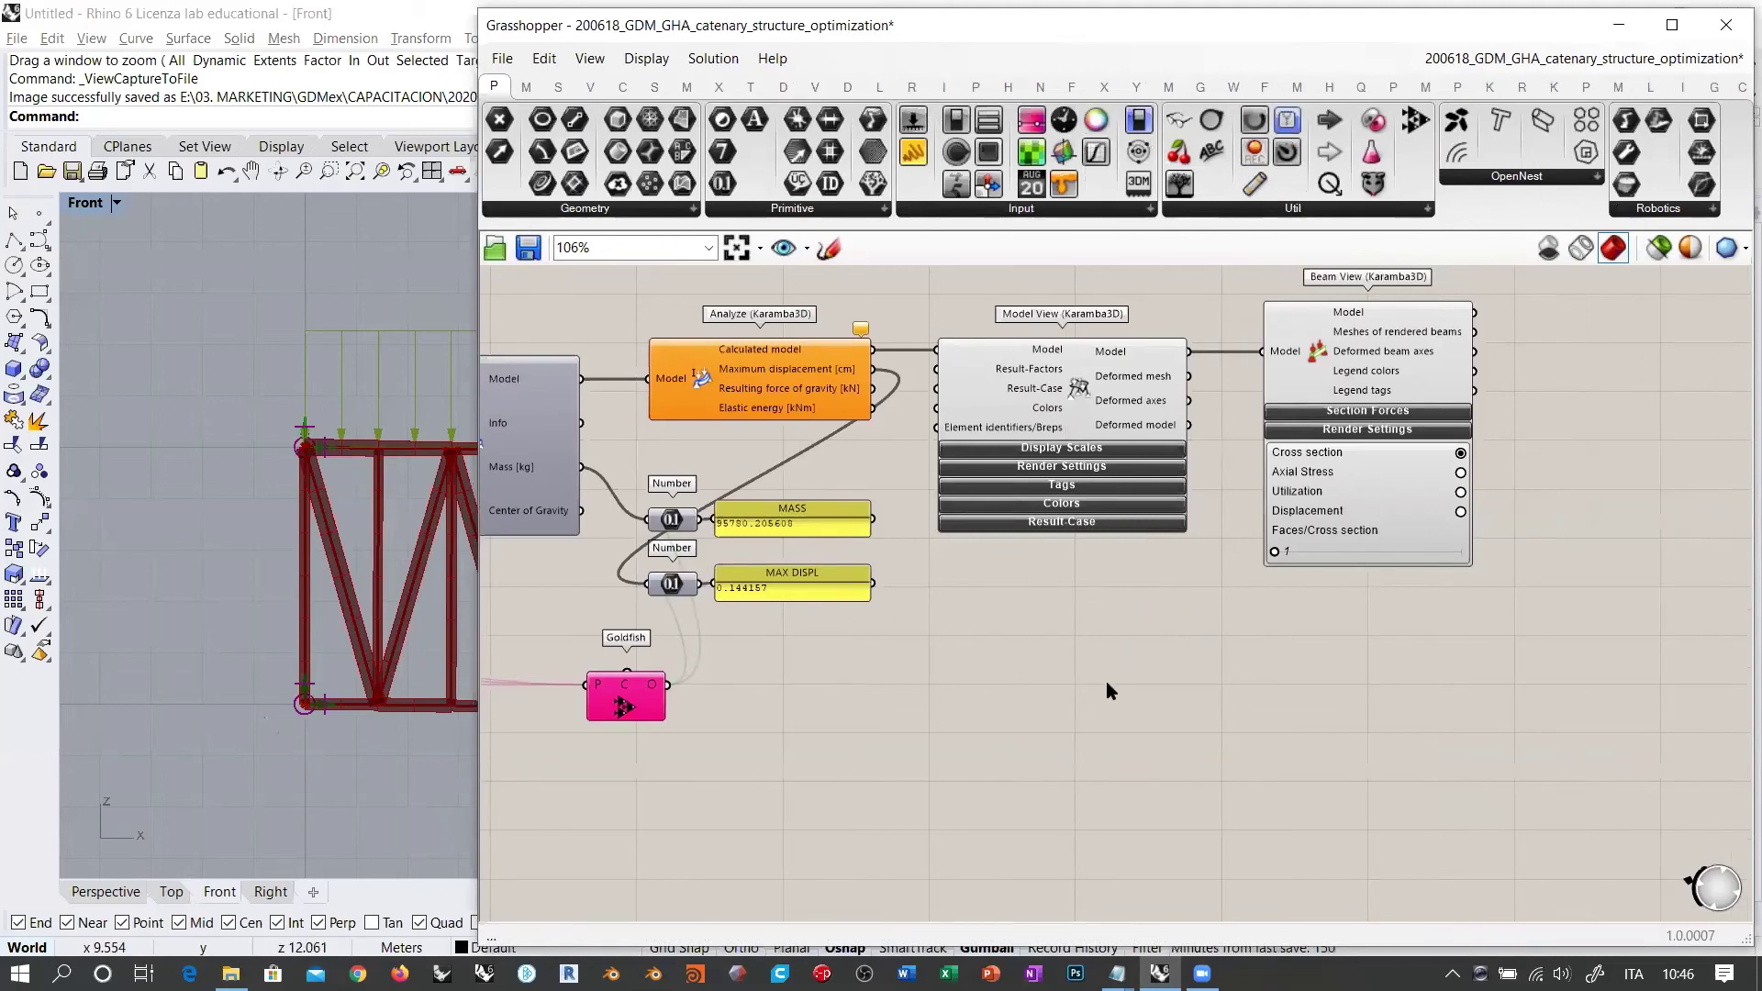
# Step: Add a Custom Preview component beside the Colour Swatch and connect the swatch to its Material input
pyautogui.doubleClick(1193, 708)
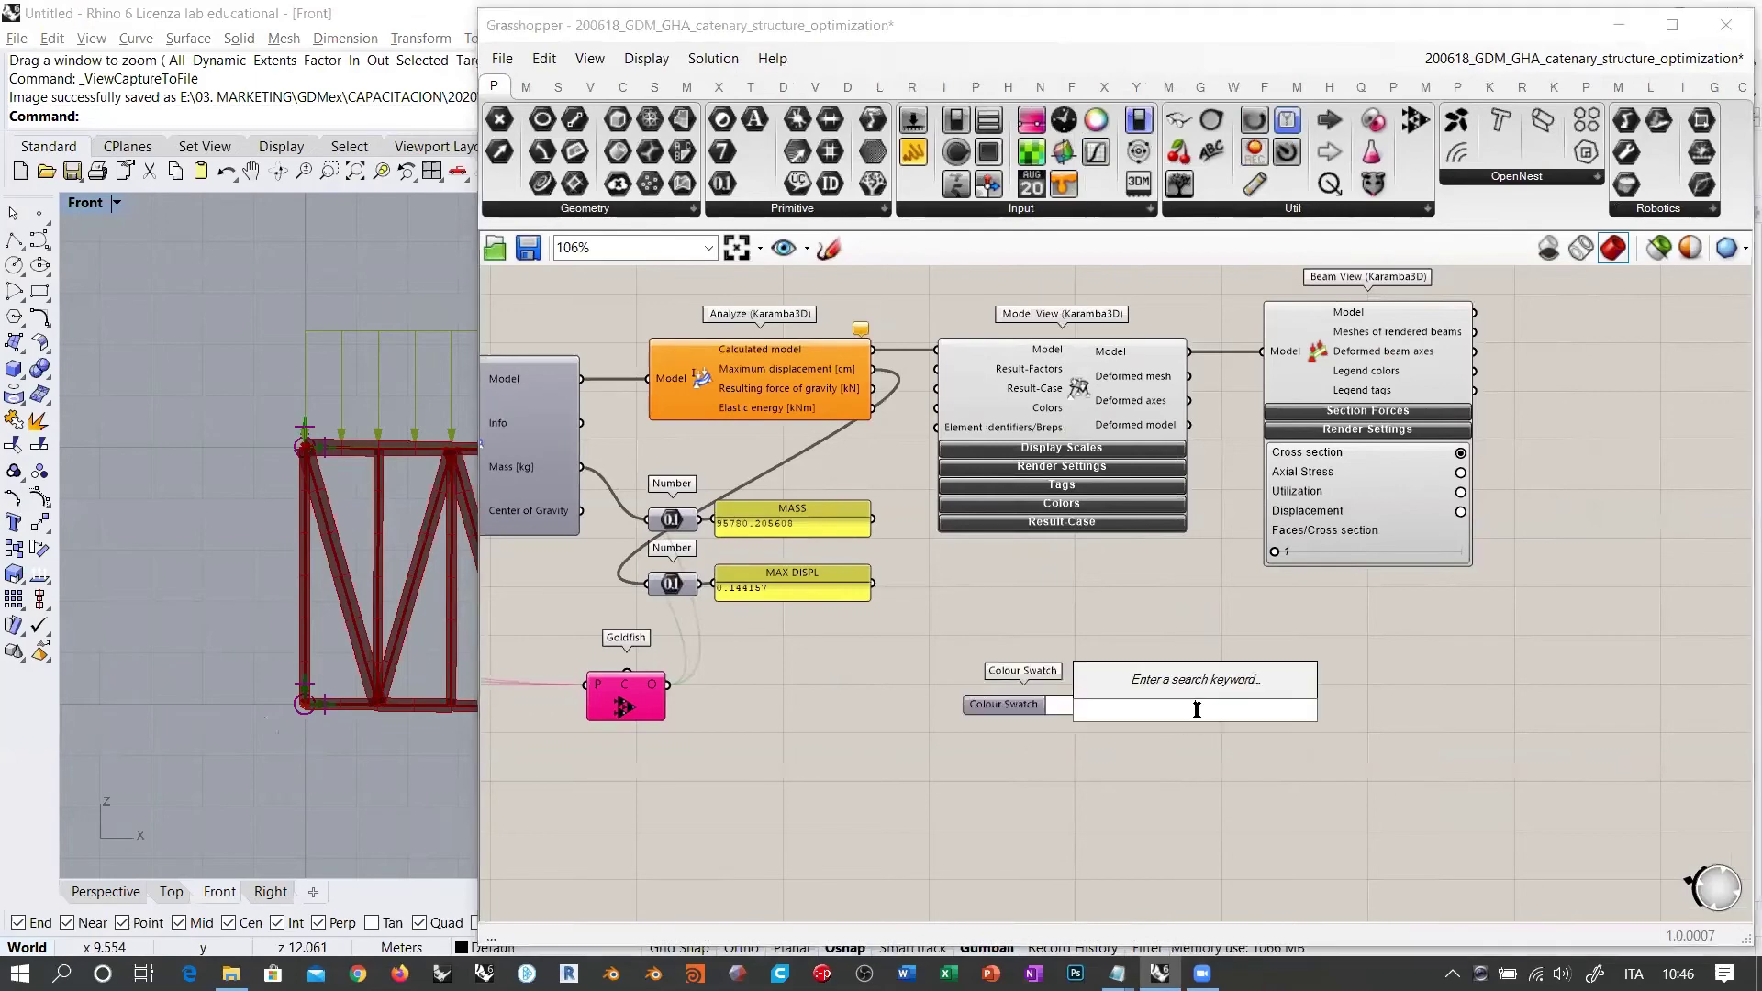
pyautogui.write('custom')
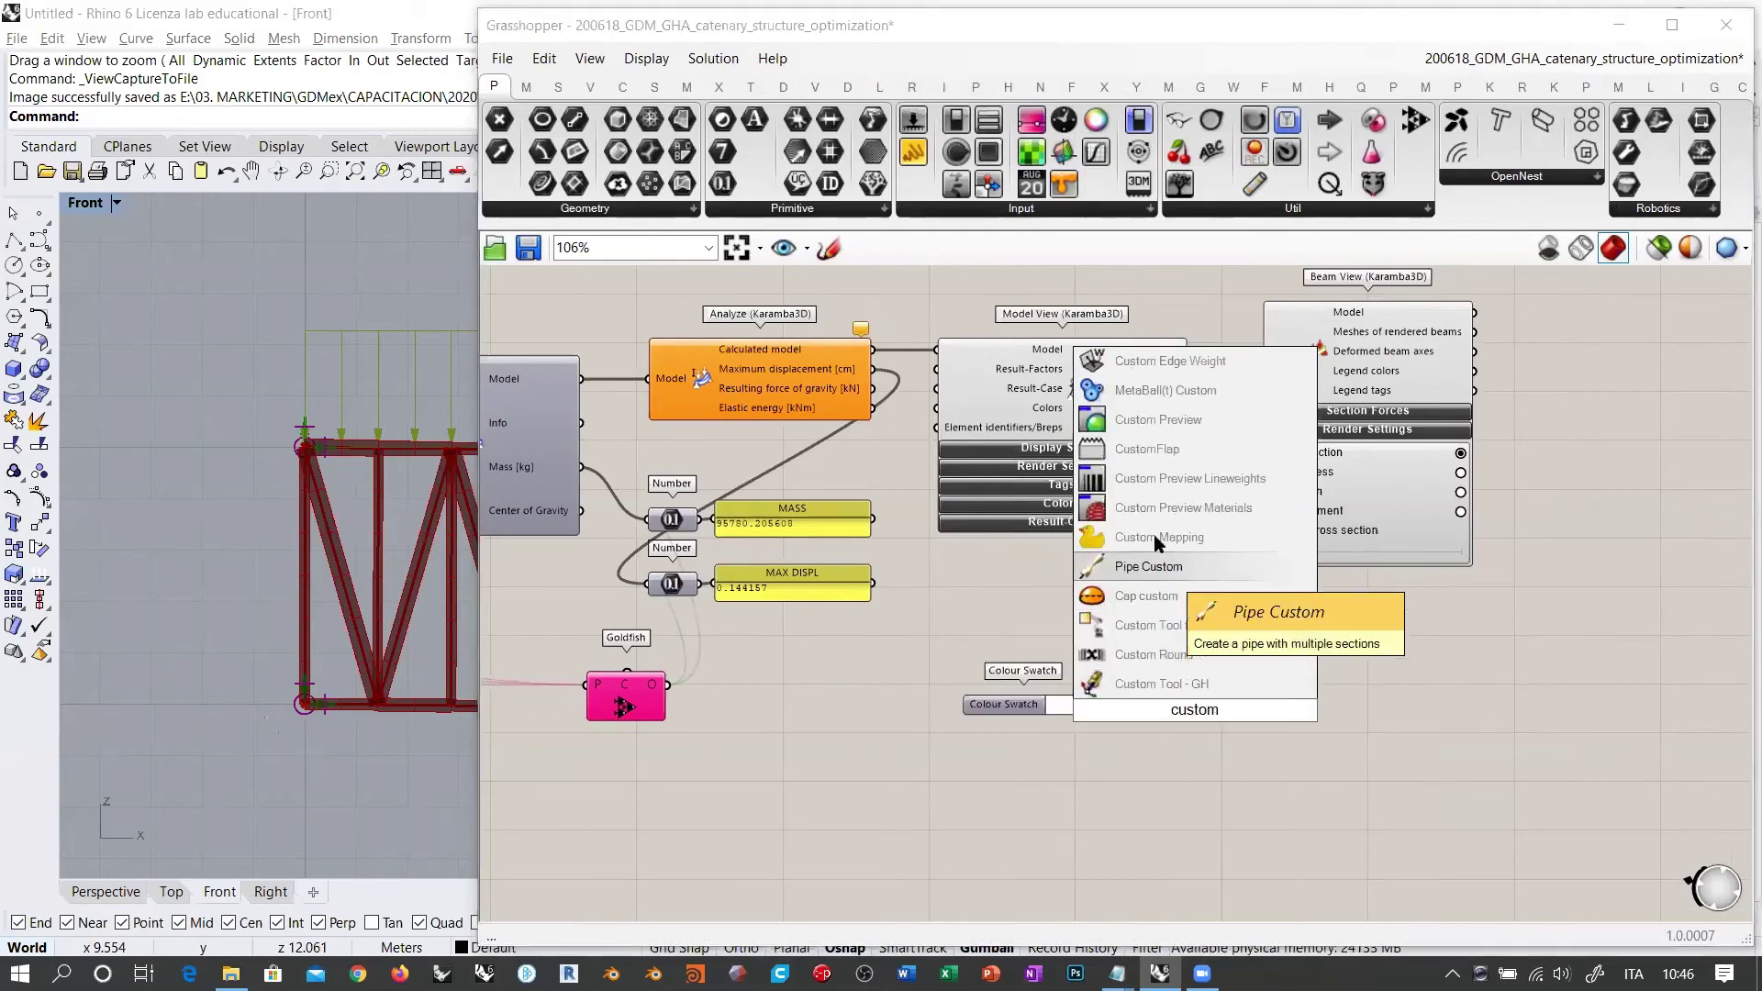
pyautogui.click(1158, 421)
pyautogui.scroll(4, 1119, 707)
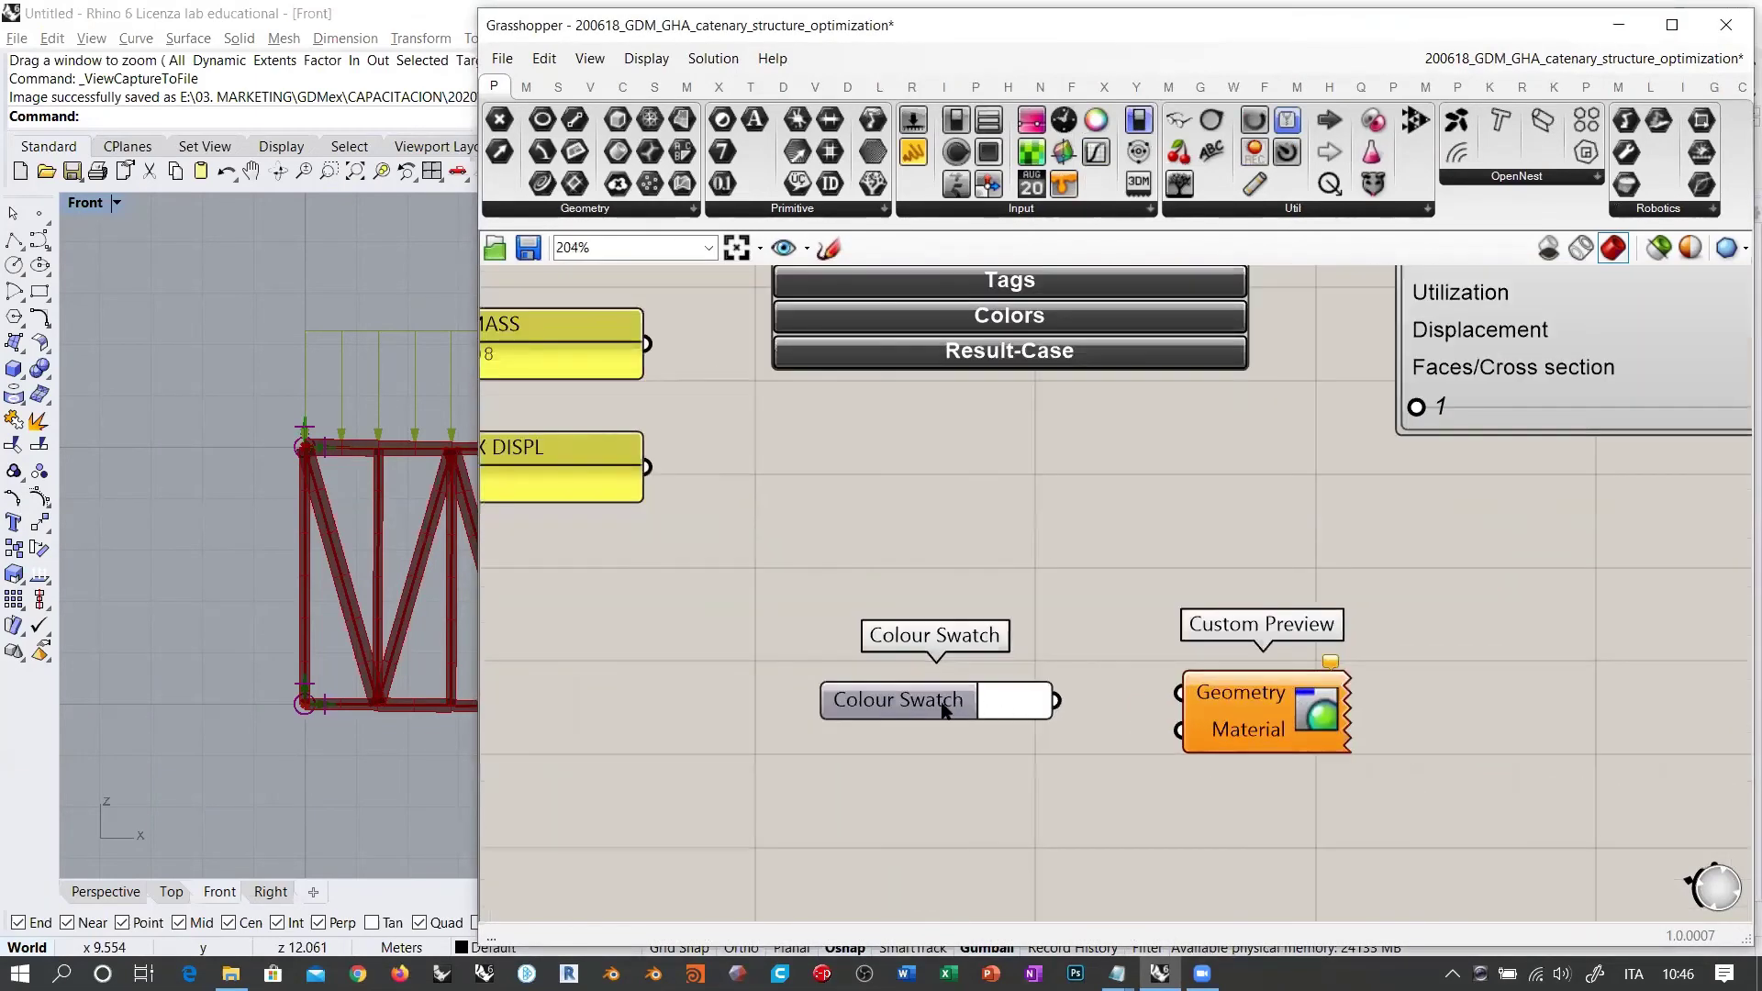
pyautogui.moveTo(944, 708); pyautogui.dragTo(989, 765)
pyautogui.moveTo(1099, 755); pyautogui.dragTo(1179, 730)
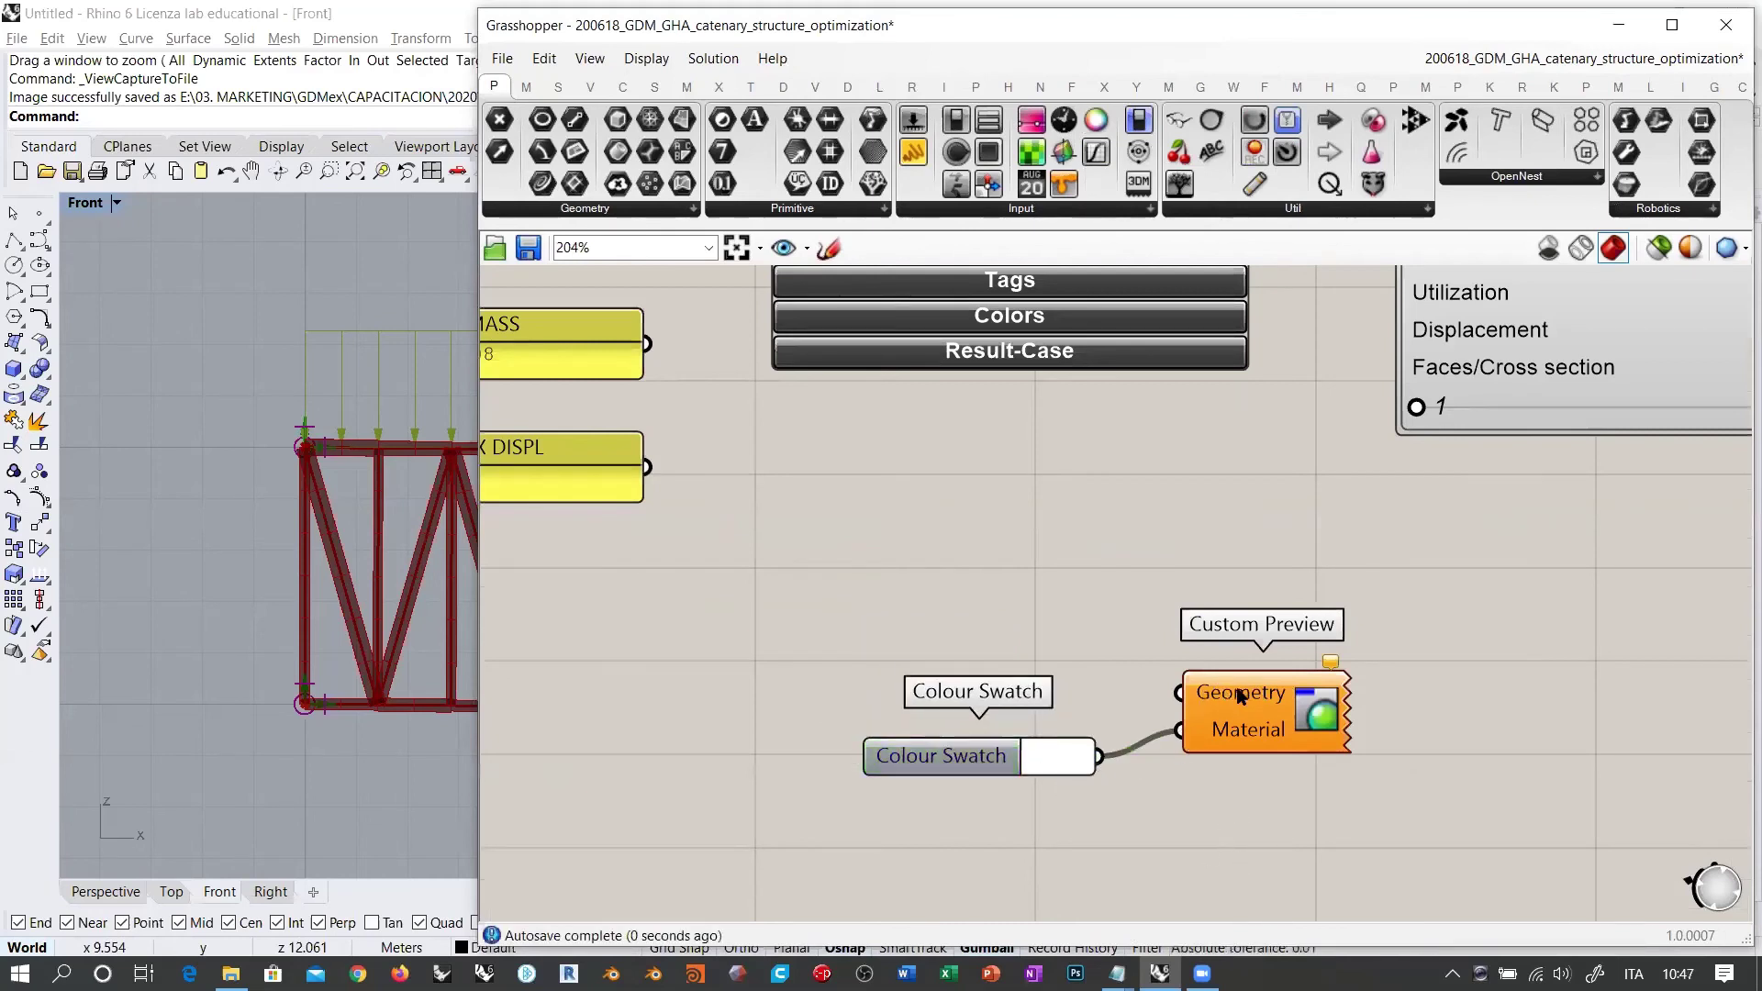
# Step: Delete the Colour Swatch and Custom Preview components
pyautogui.moveTo(1271, 826); pyautogui.dragTo(874, 632)
pyautogui.scroll(-3, 874, 632)
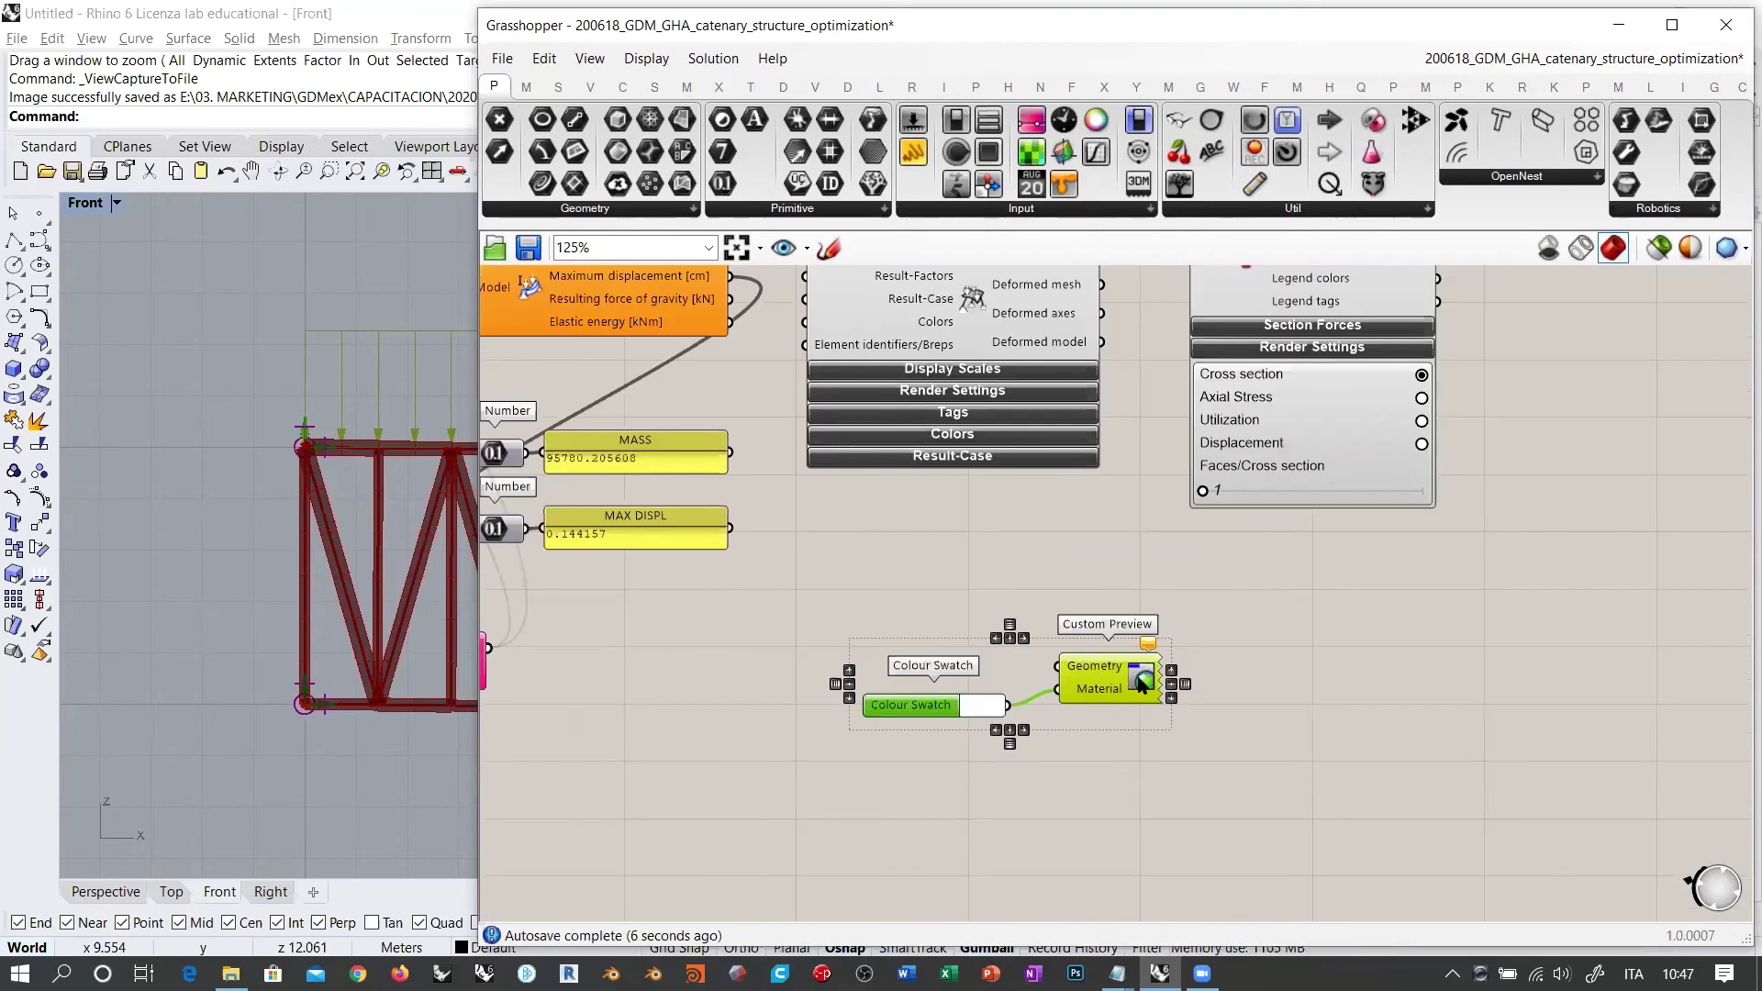
pyautogui.press('Delete')
# Step: Disable all the components of the truss definition that feeds the Goldfish optimization
pyautogui.moveTo(1162, 596); pyautogui.dragTo(1188, 637, button='right')
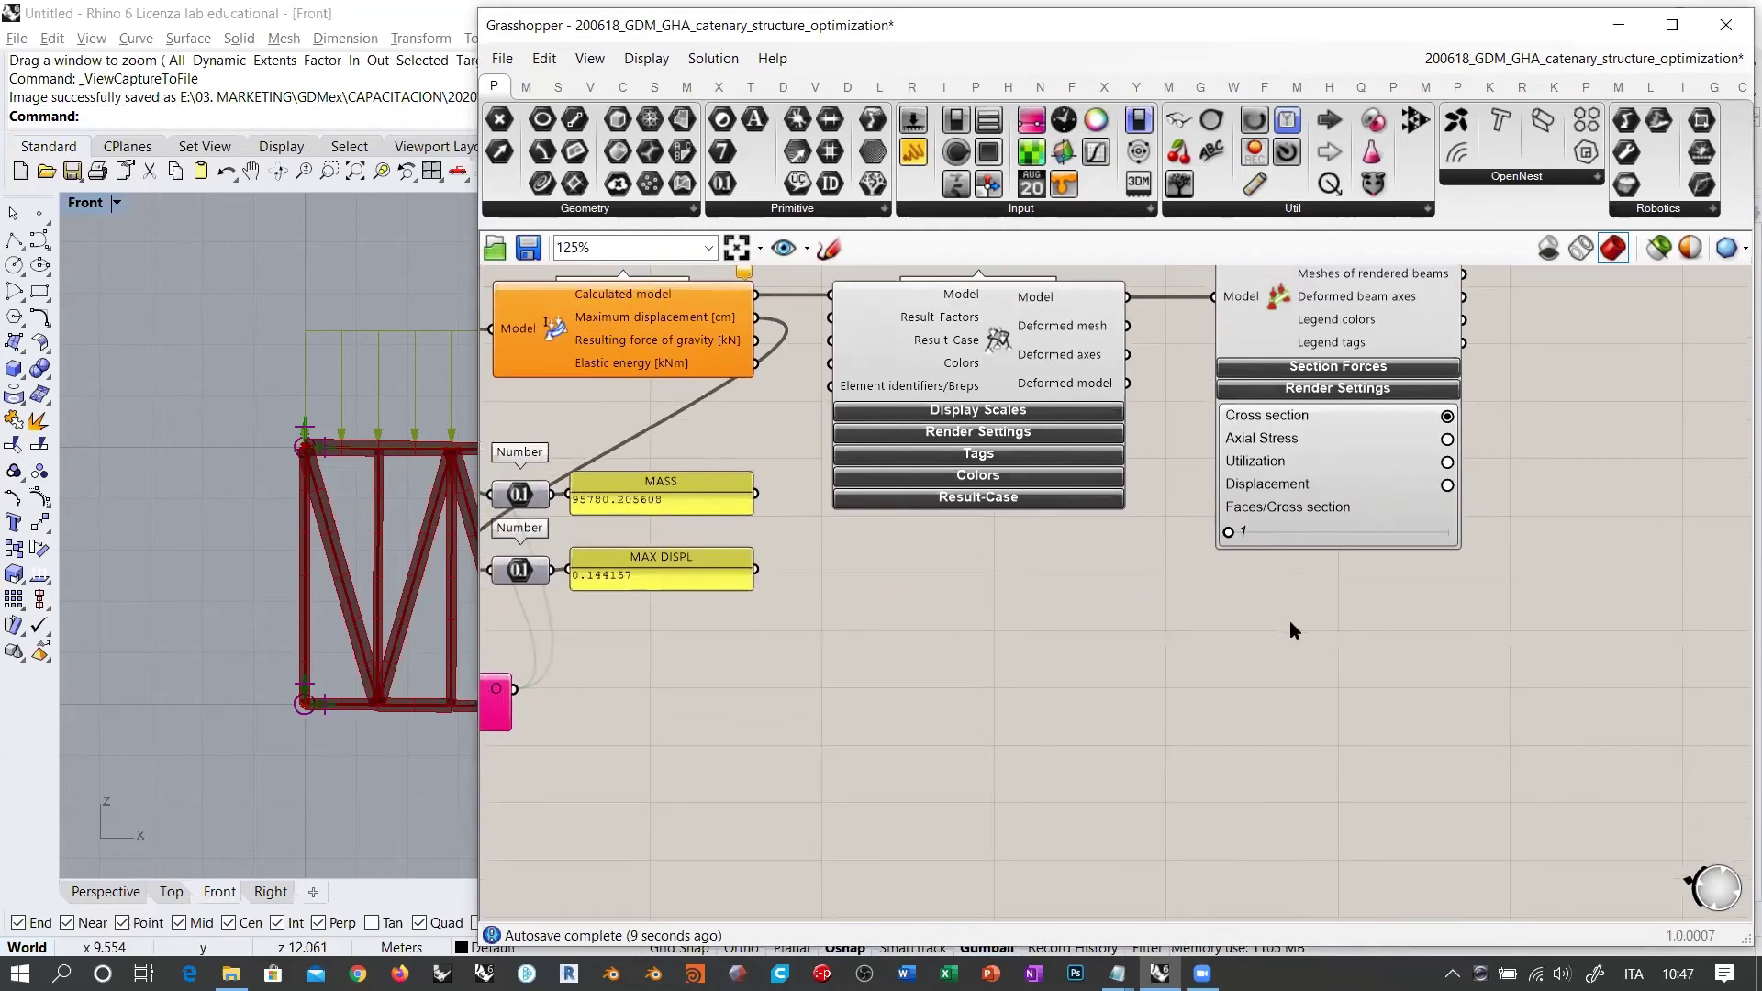
pyautogui.scroll(-8, 1462, 558)
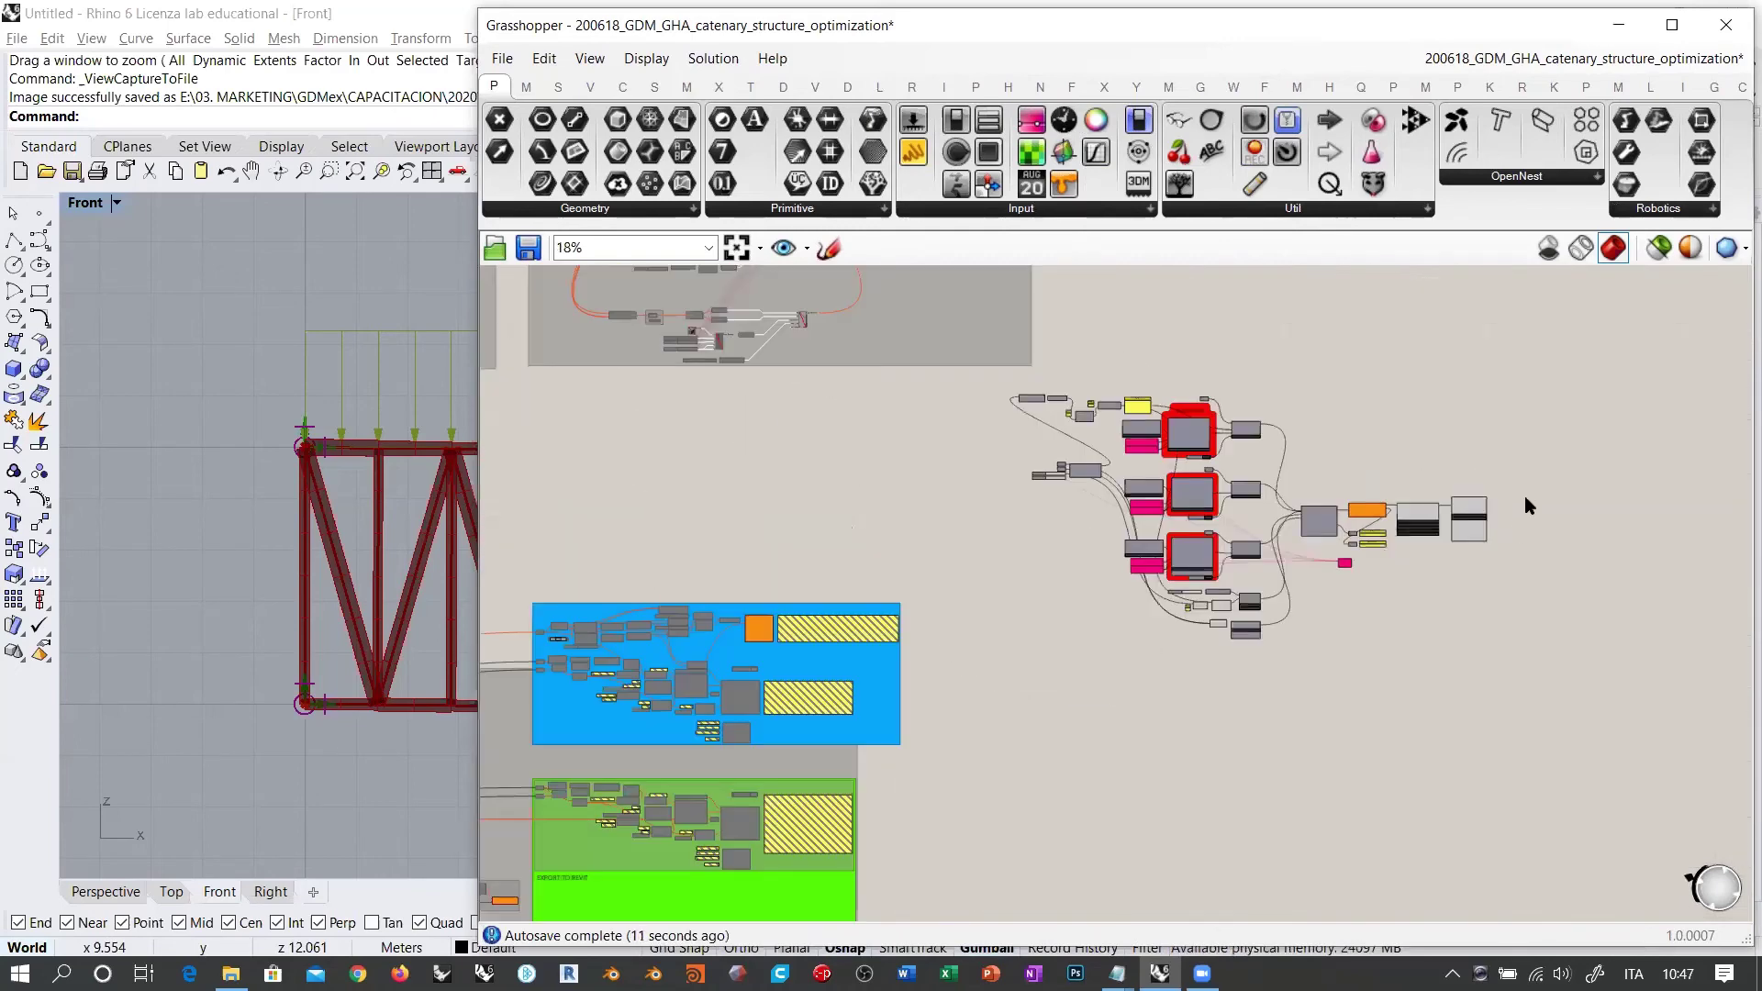
pyautogui.scroll(-3, 1525, 500)
pyautogui.moveTo(956, 488); pyautogui.dragTo(910, 579, button='right')
pyautogui.scroll(2, 1159, 522)
pyautogui.scroll(3, 1649, 532)
pyautogui.moveTo(1724, 745); pyautogui.dragTo(1084, 432)
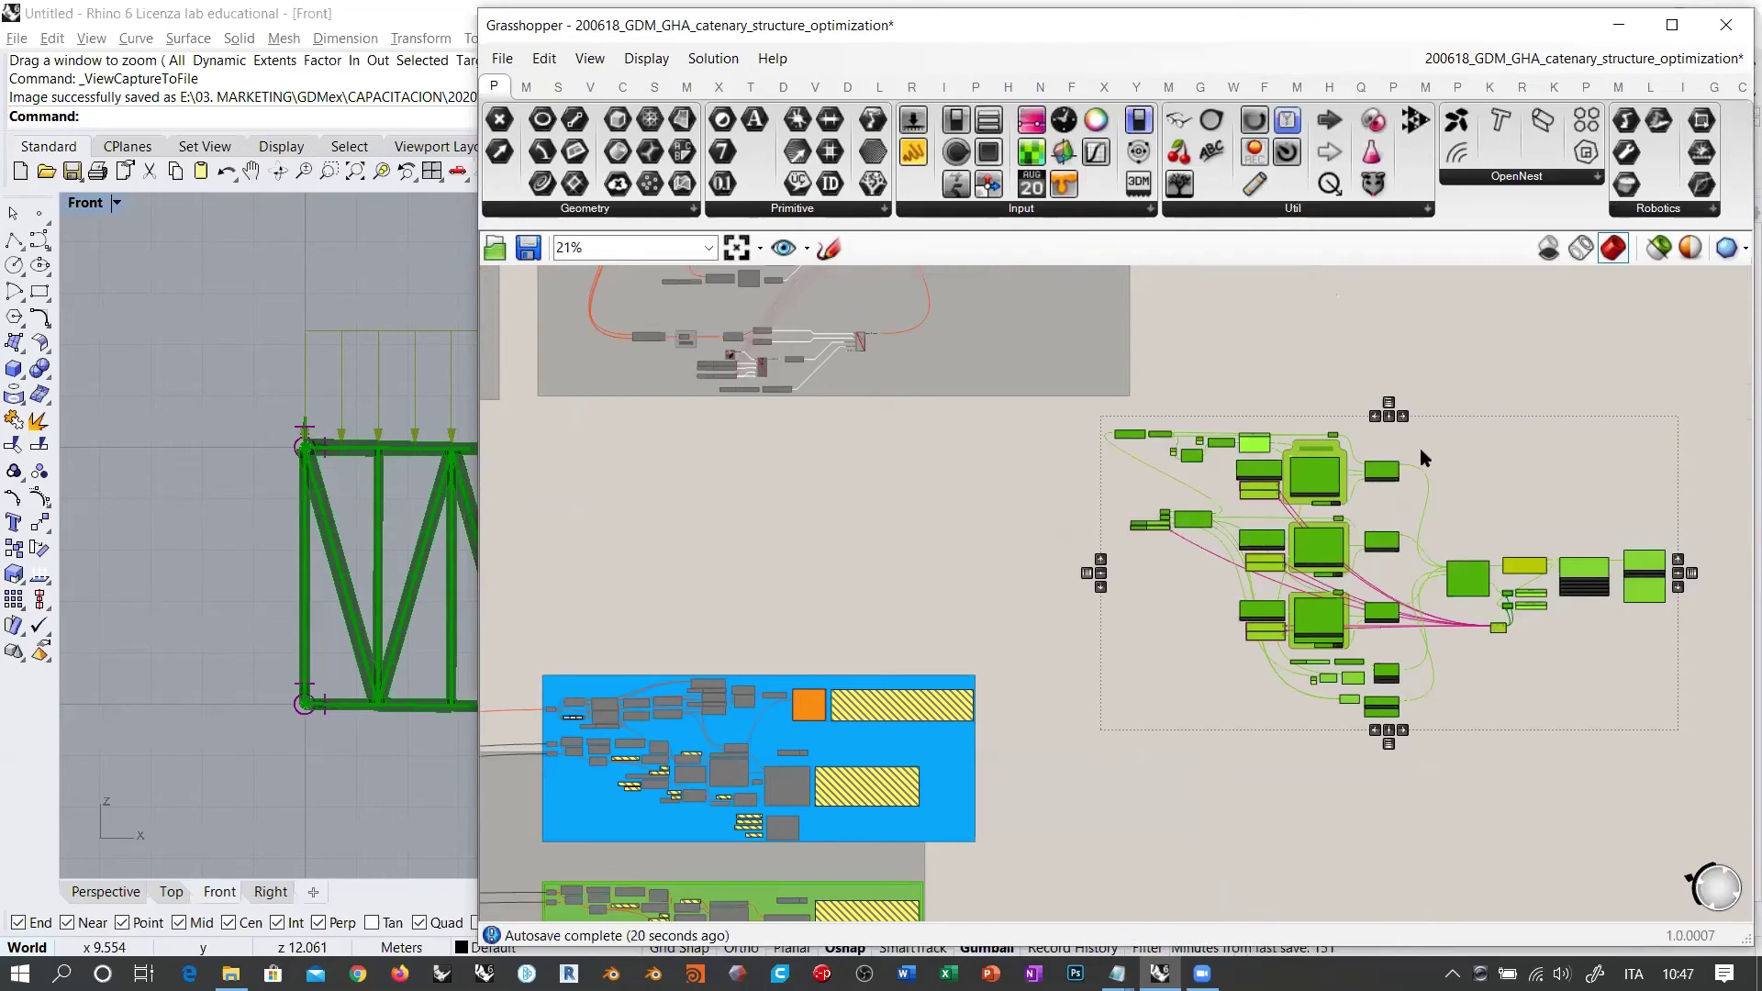
pyautogui.hotkey('ctrl', 'g')
# Step: Enable the whole Karamba3D simple truss group so its model is shown in Rhino
pyautogui.moveTo(798, 576); pyautogui.dragTo(1411, 498, button='right')
pyautogui.moveTo(1527, 490); pyautogui.dragTo(554, 718)
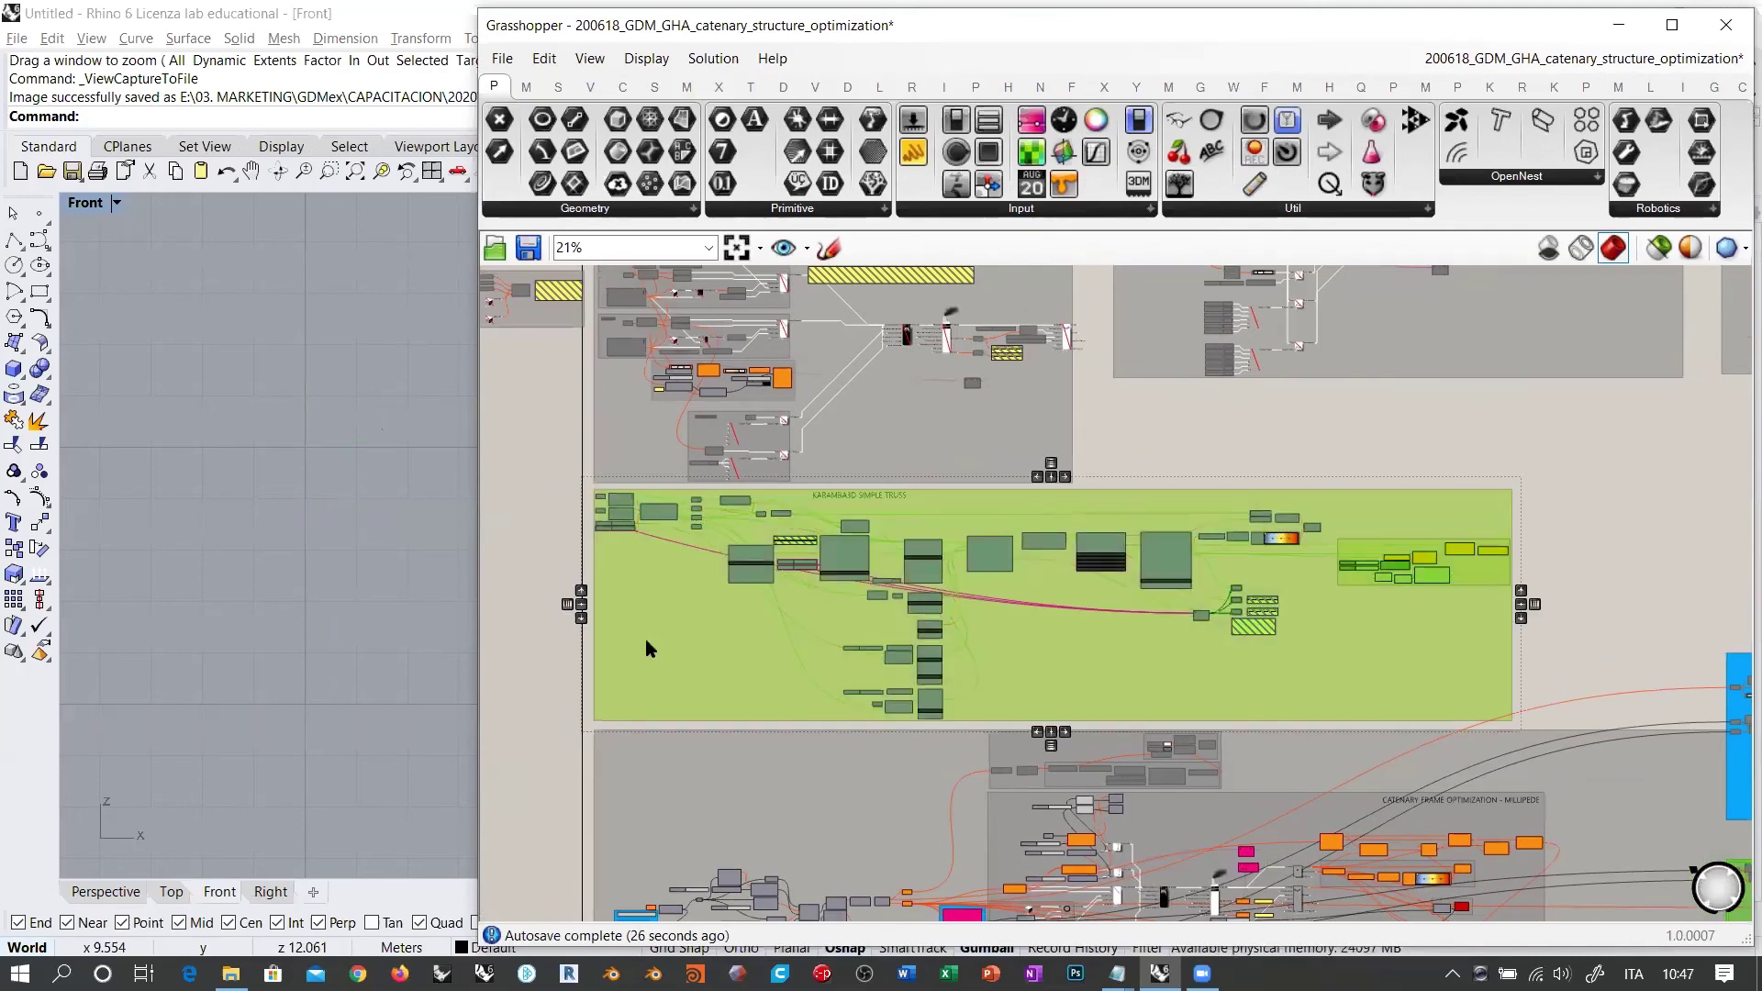
pyautogui.click(487, 491)
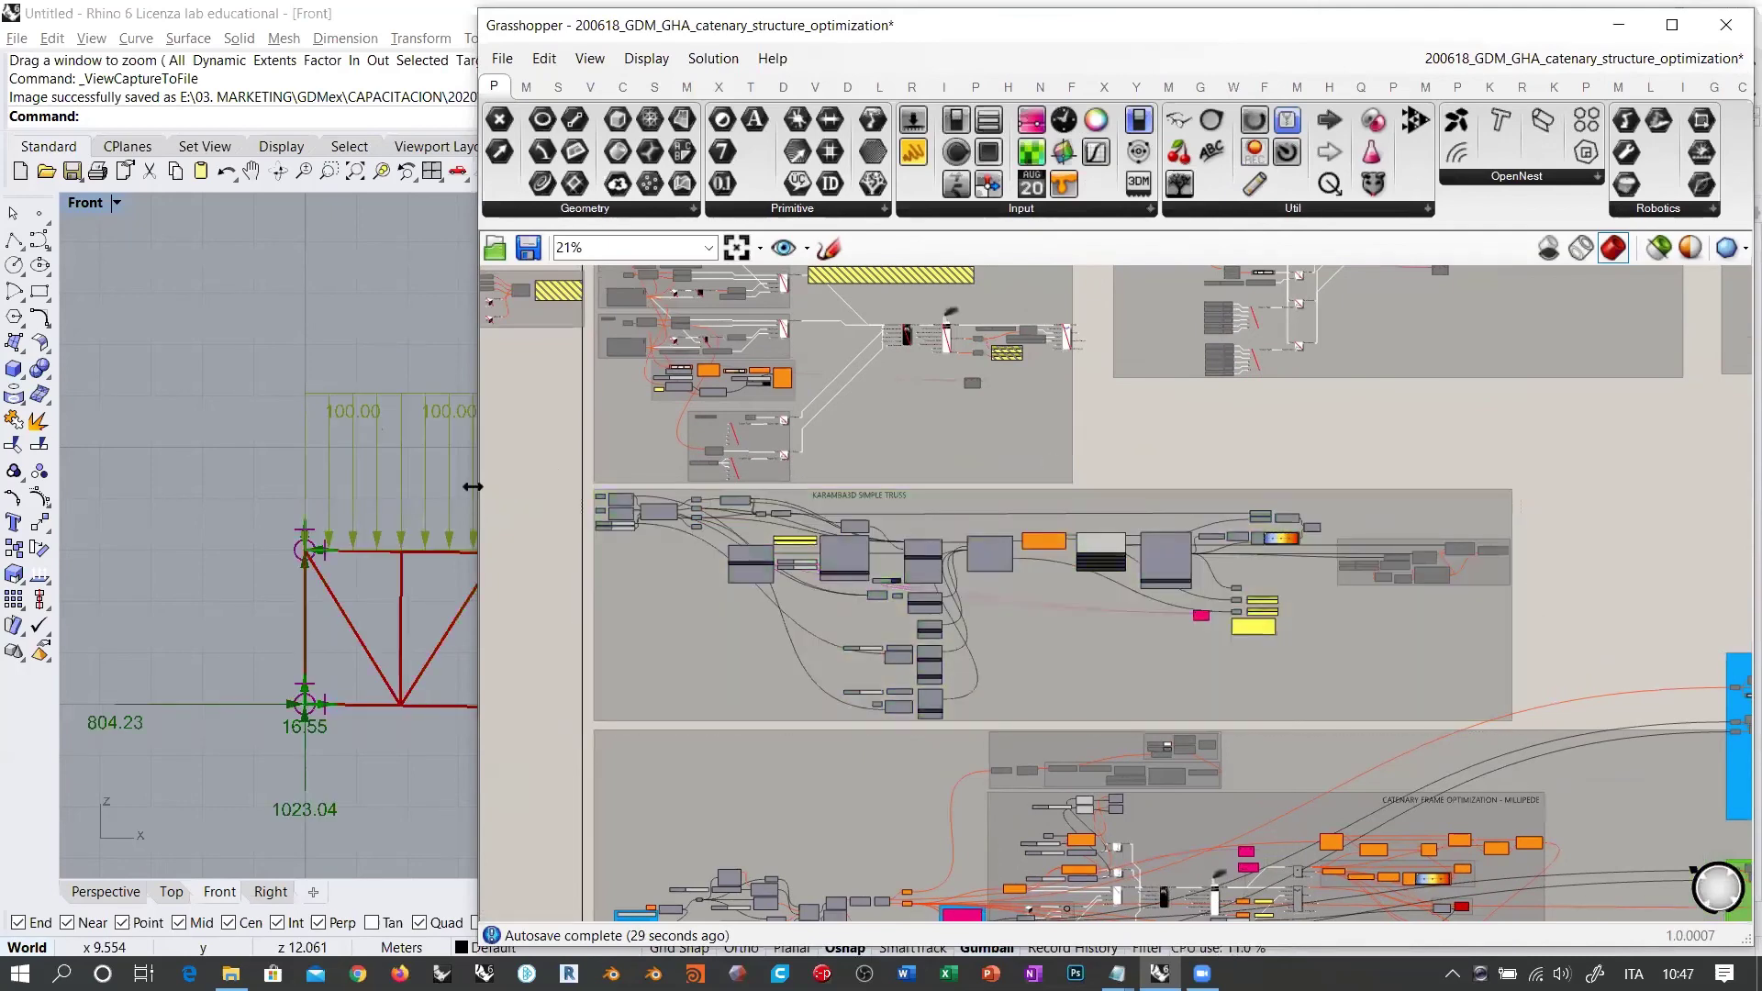
# Step: In the simple truss definition, turn off the Loft preview and turn on the gradient-coloured Custom Preview
pyautogui.moveTo(472, 487); pyautogui.dragTo(1086, 486)
pyautogui.scroll(-3, 468, 509)
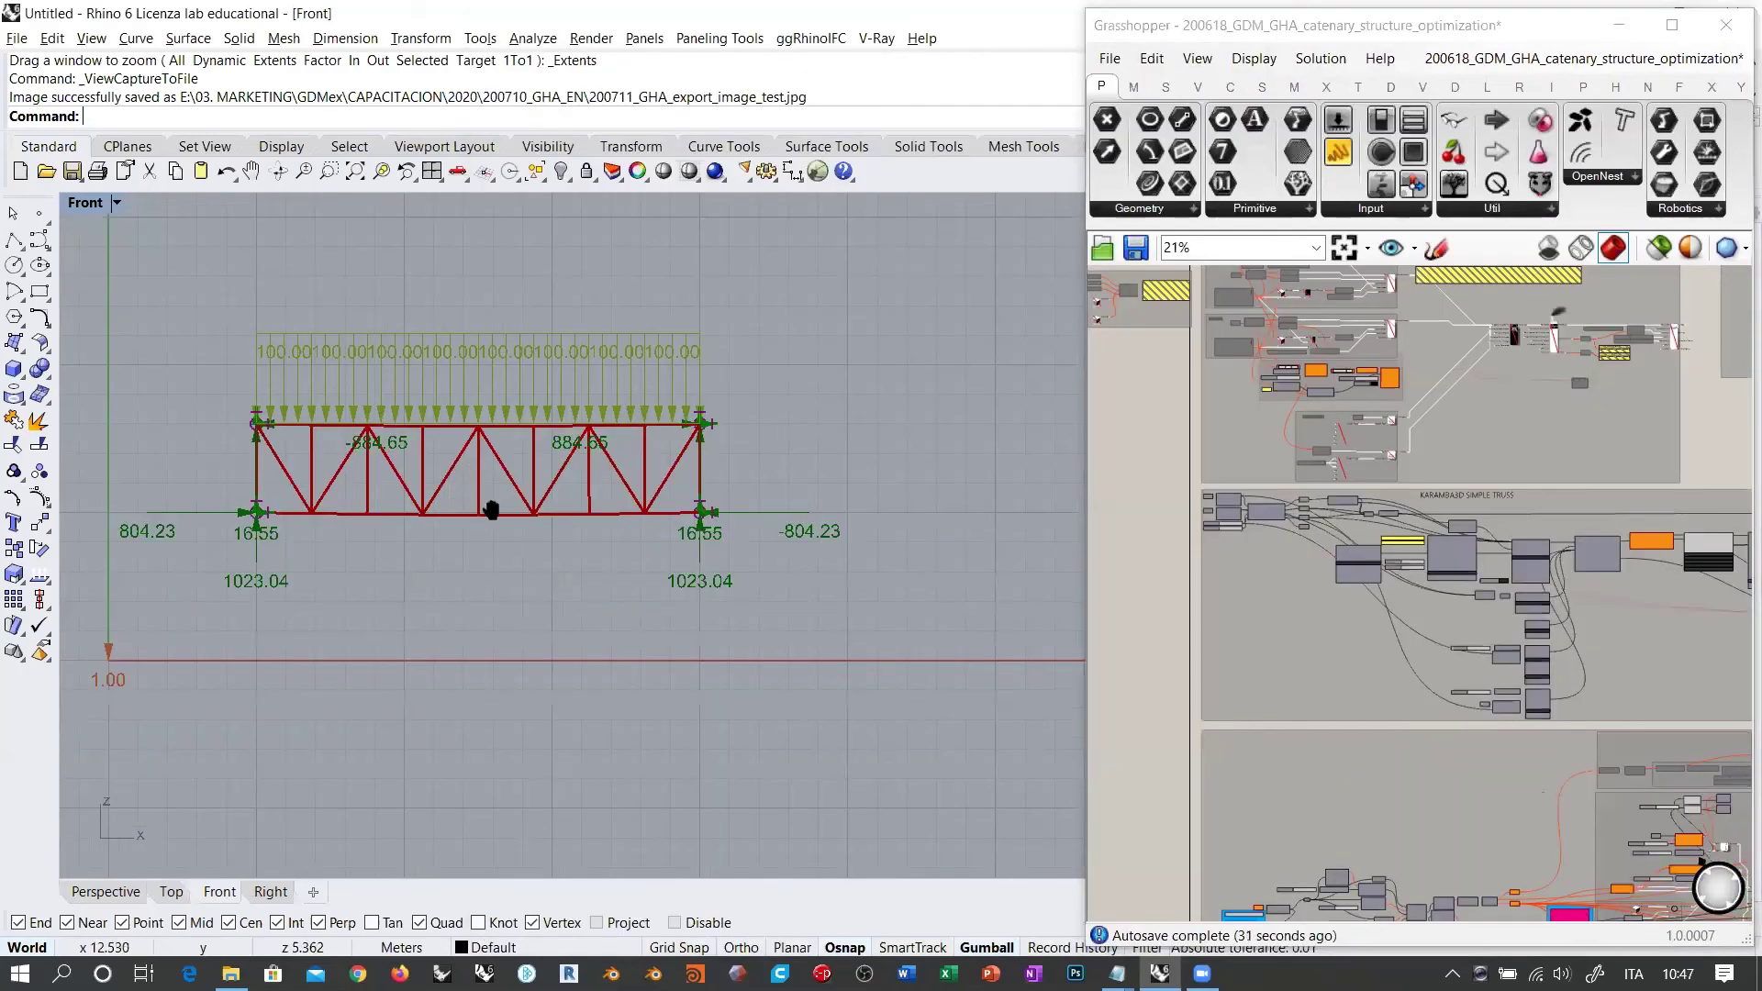
pyautogui.click(1235, 529)
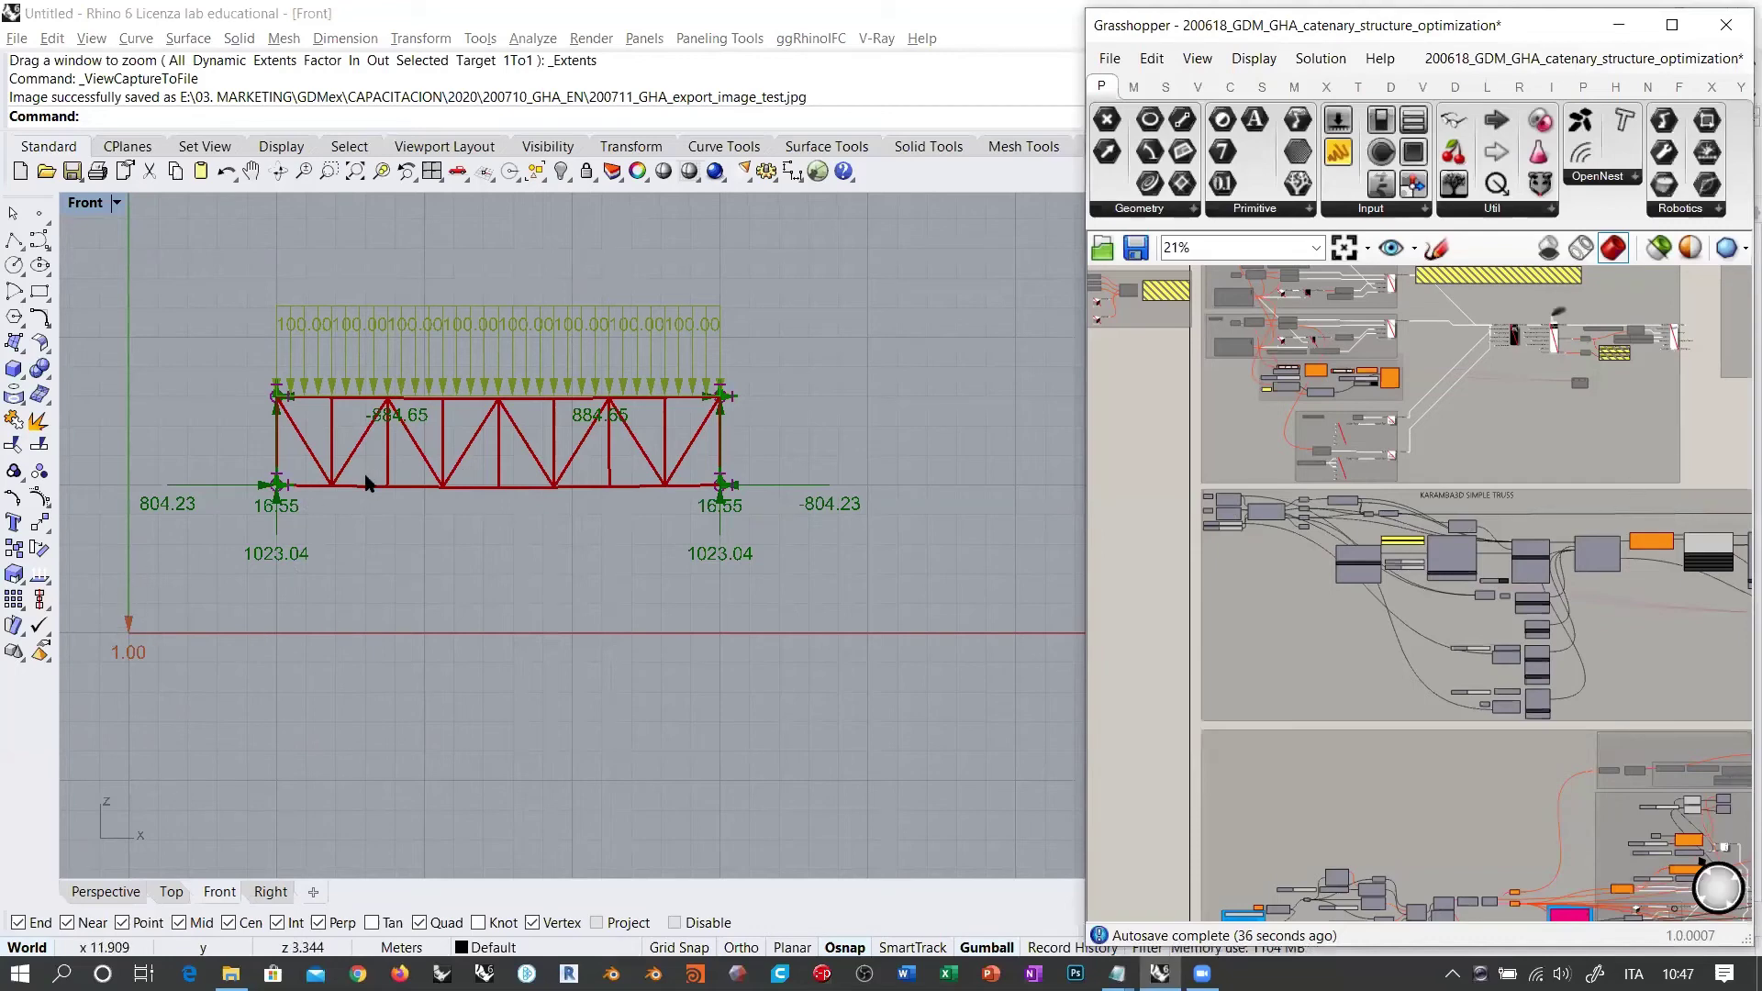
pyautogui.scroll(4, 1529, 668)
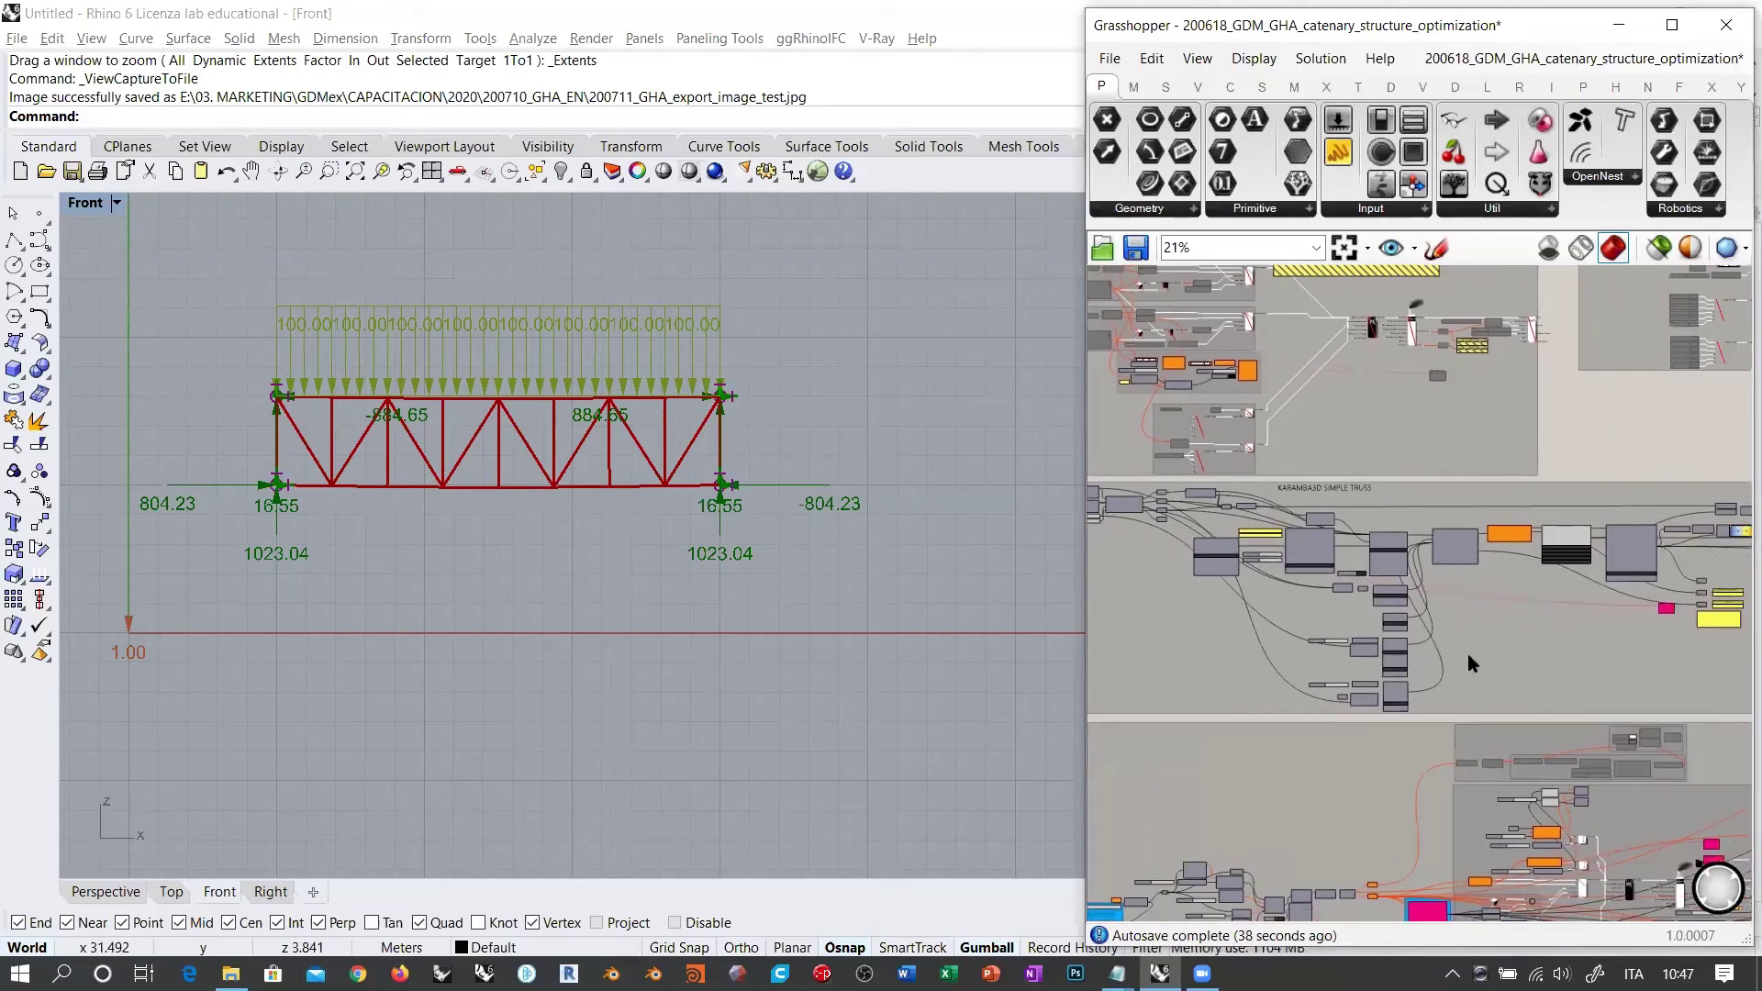
pyautogui.scroll(8, 1597, 617)
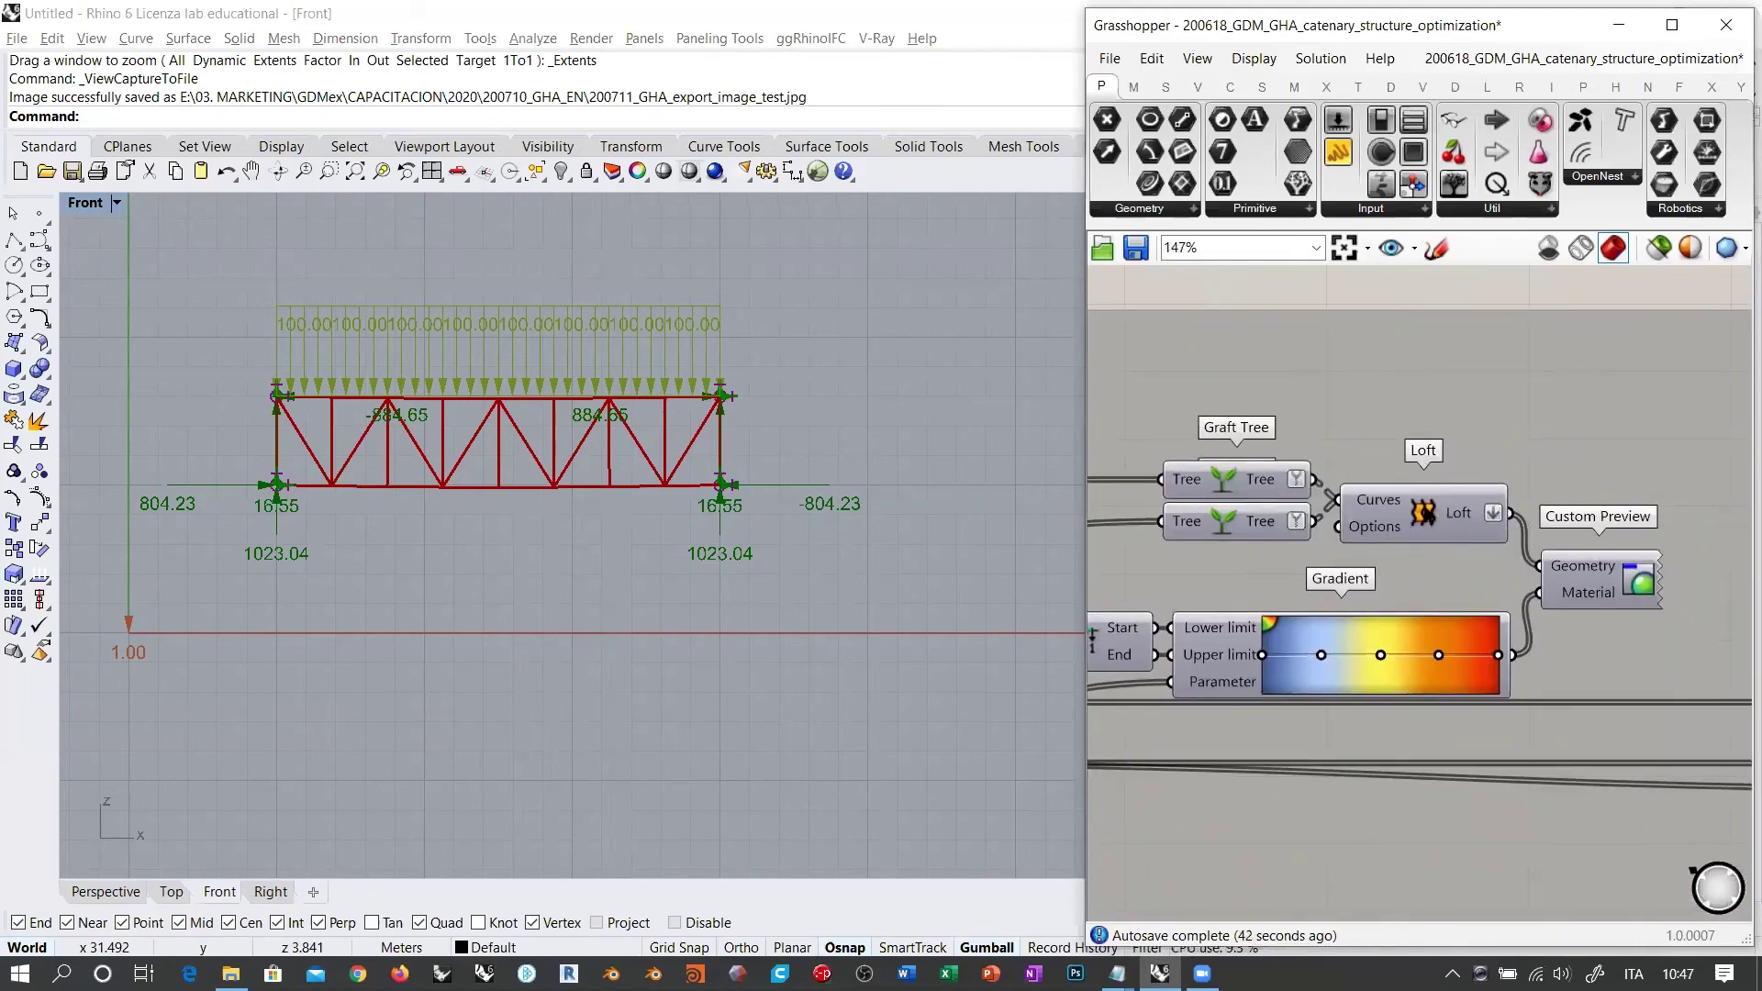
pyautogui.scroll(8, 502, 373)
pyautogui.scroll(4, 502, 373)
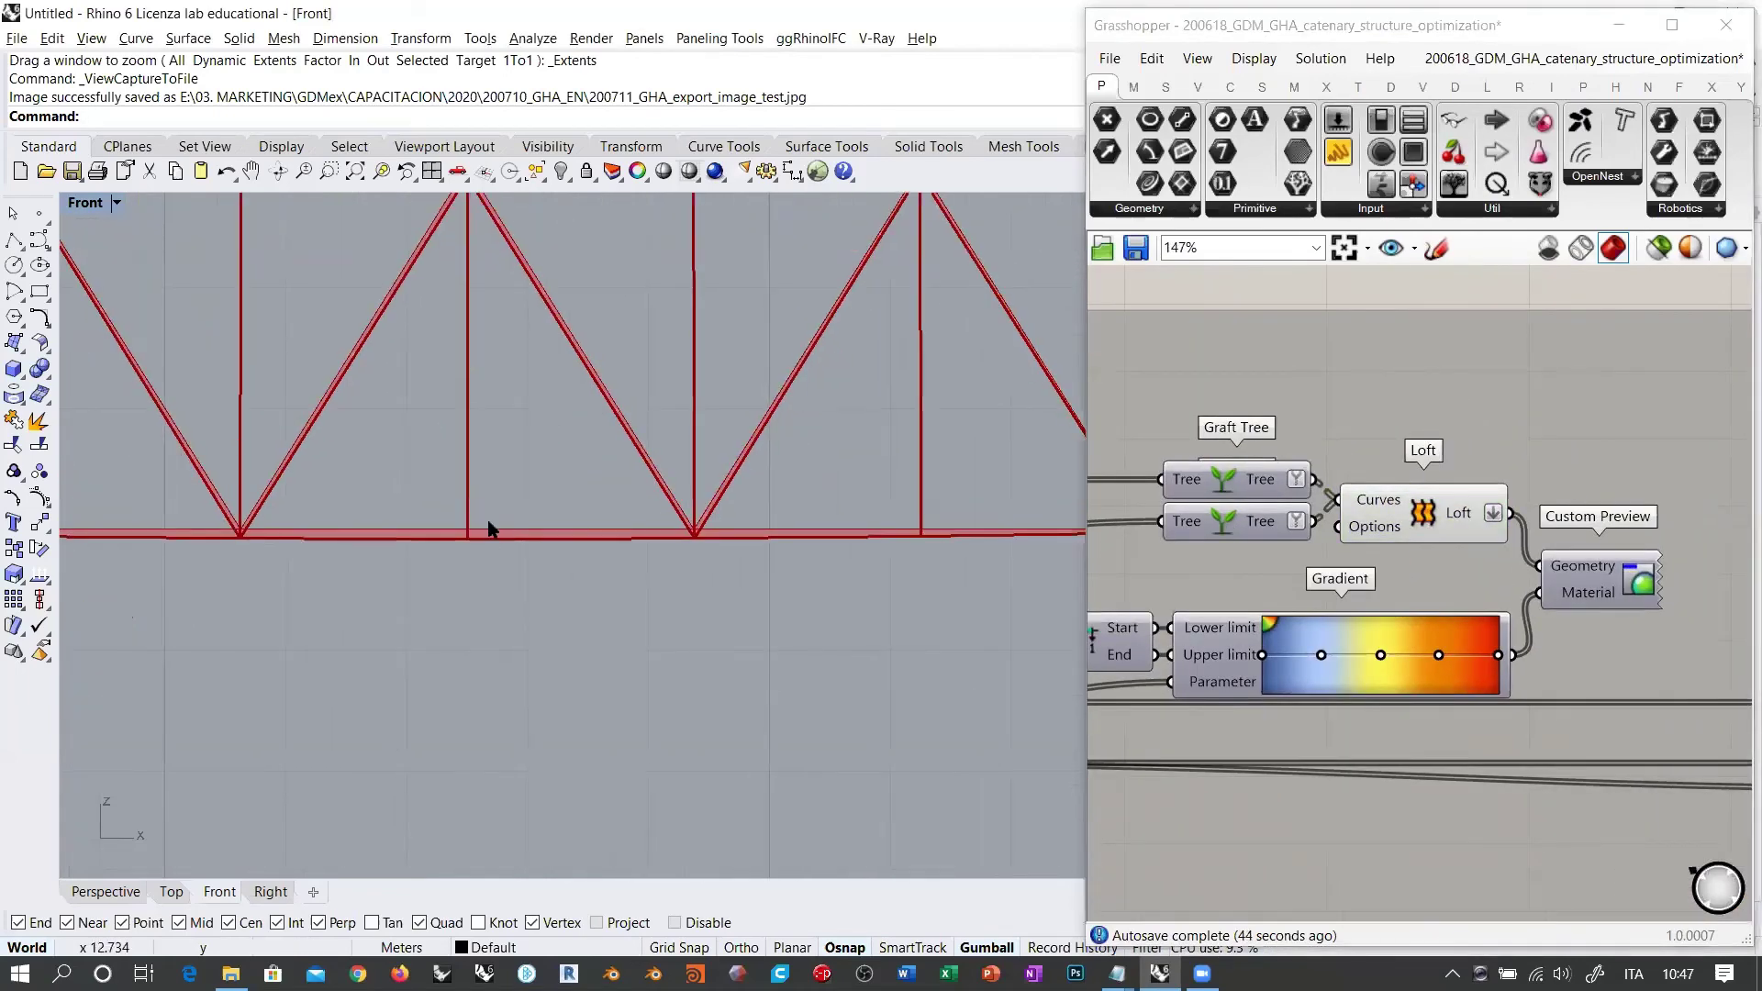
pyautogui.scroll(-2, 574, 643)
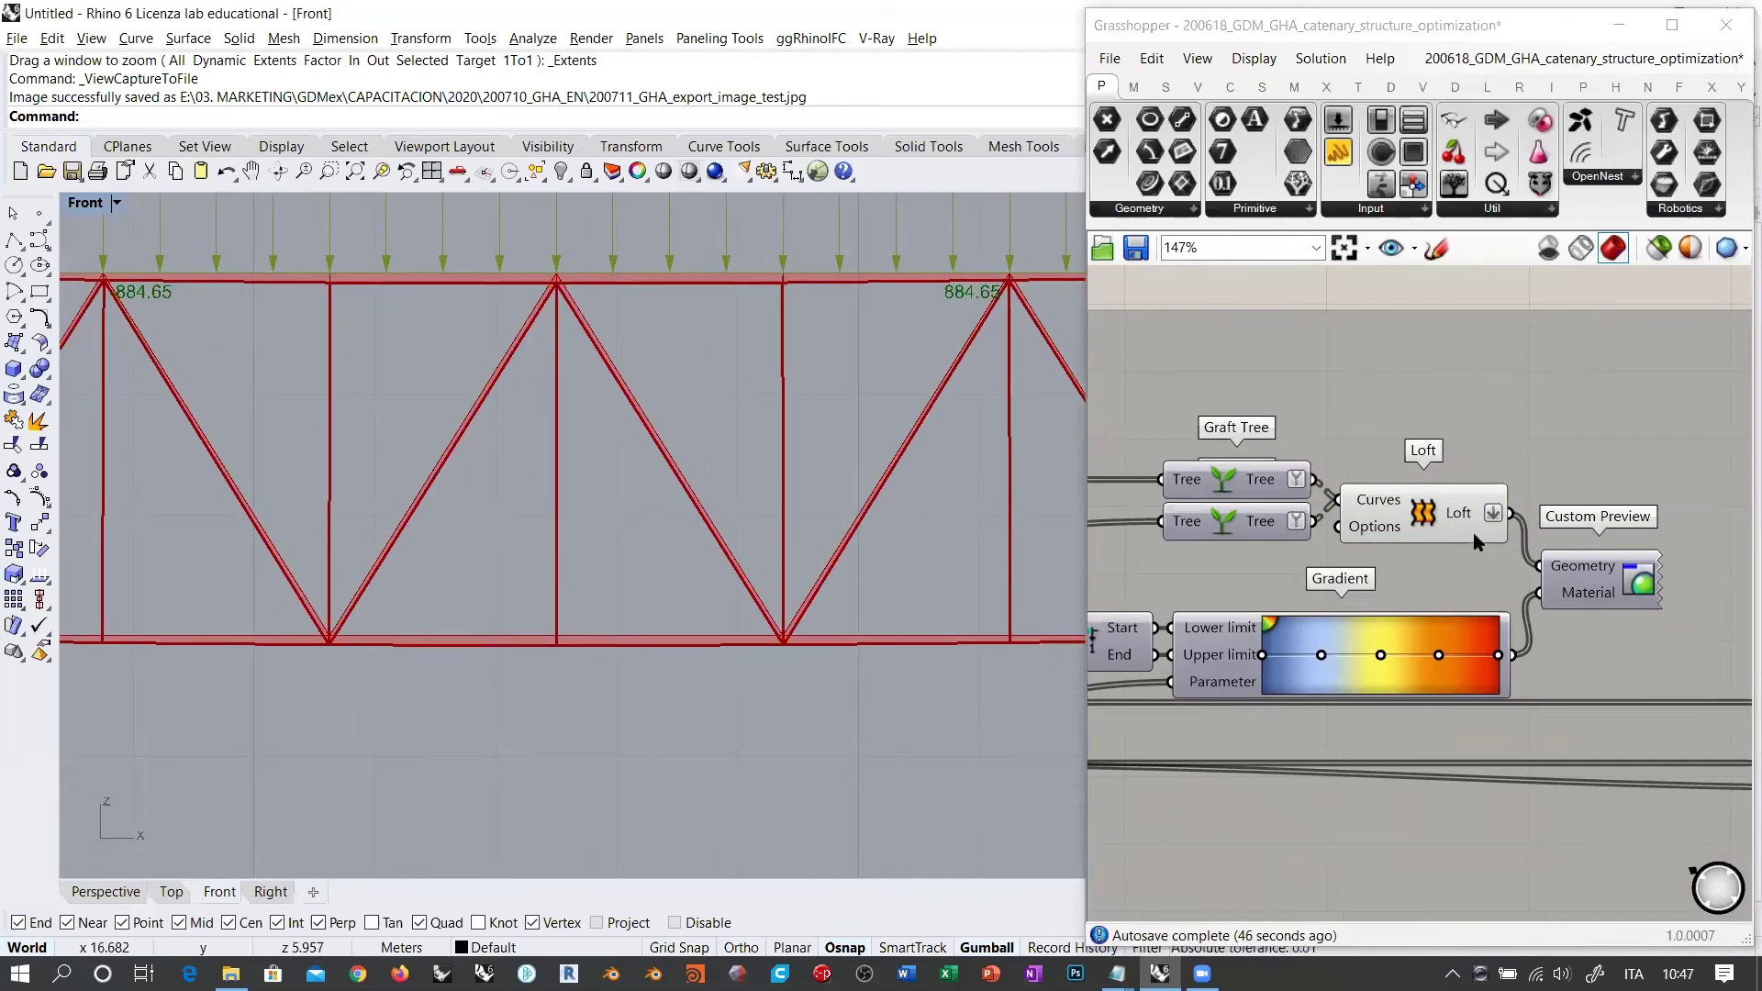
pyautogui.click(1423, 523)
pyautogui.click(1627, 588)
pyautogui.click(700, 570)
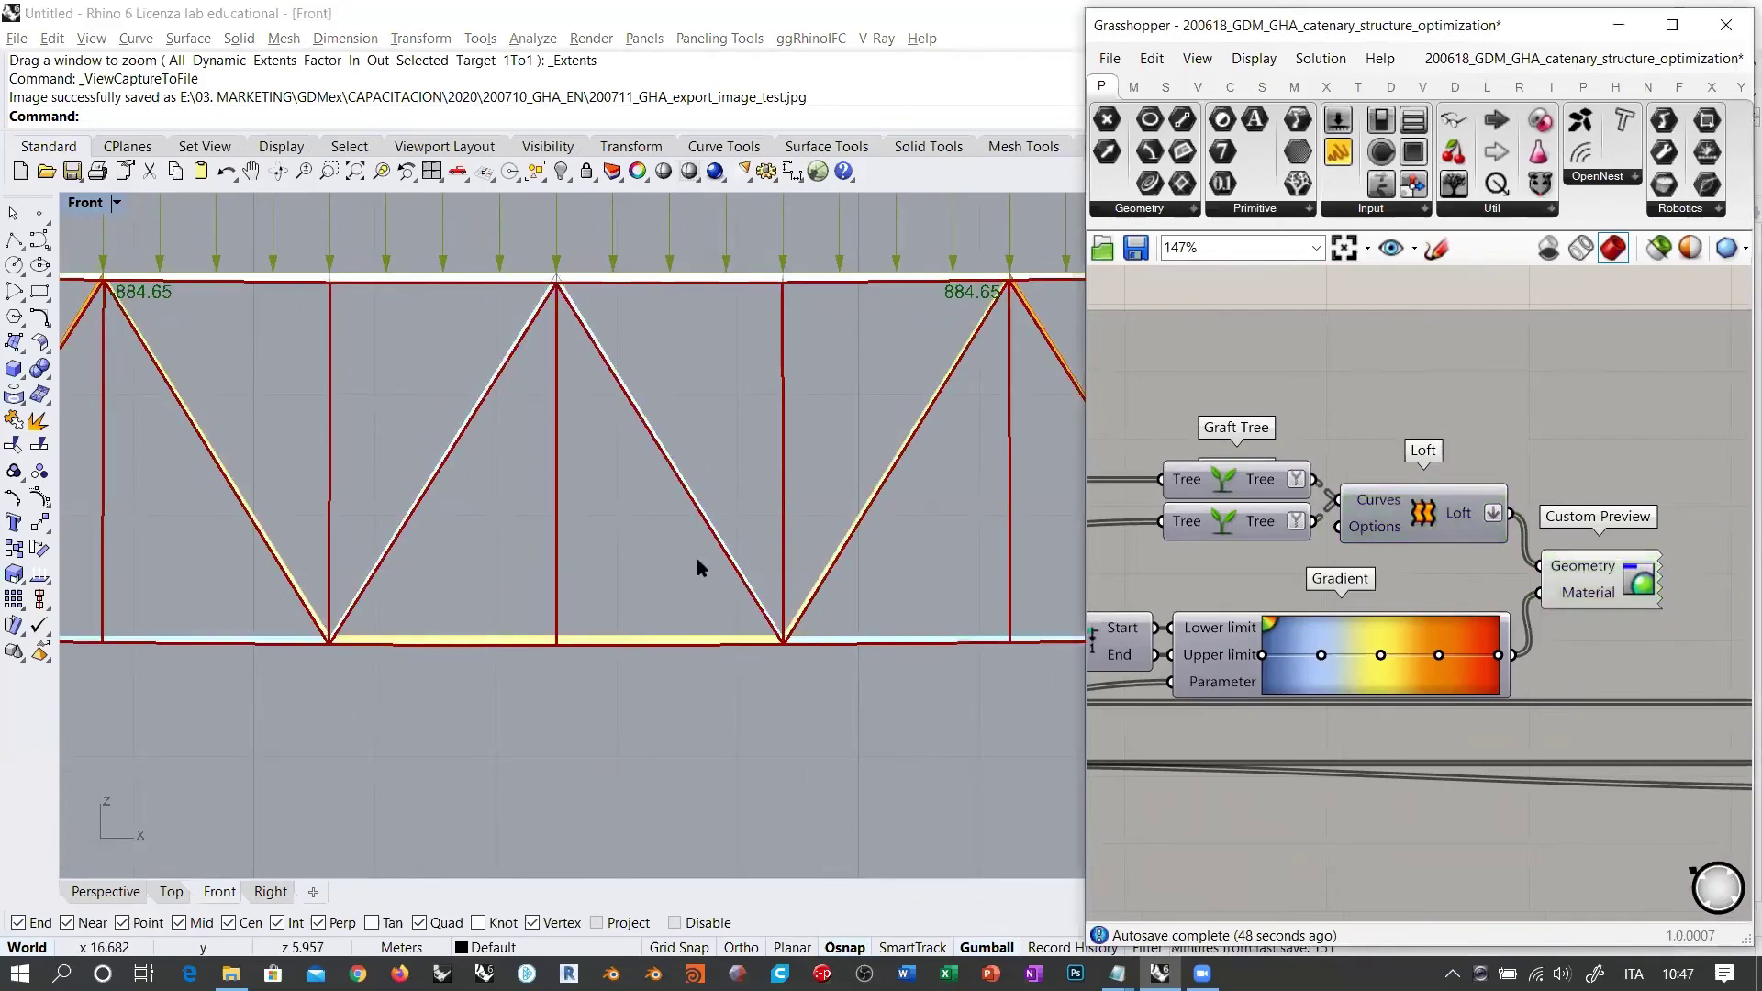
# Step: Examine the gradient colouring of the truss members, loads and reactions in the Front viewport
pyautogui.scroll(-3, 554, 523)
pyautogui.scroll(3, 515, 520)
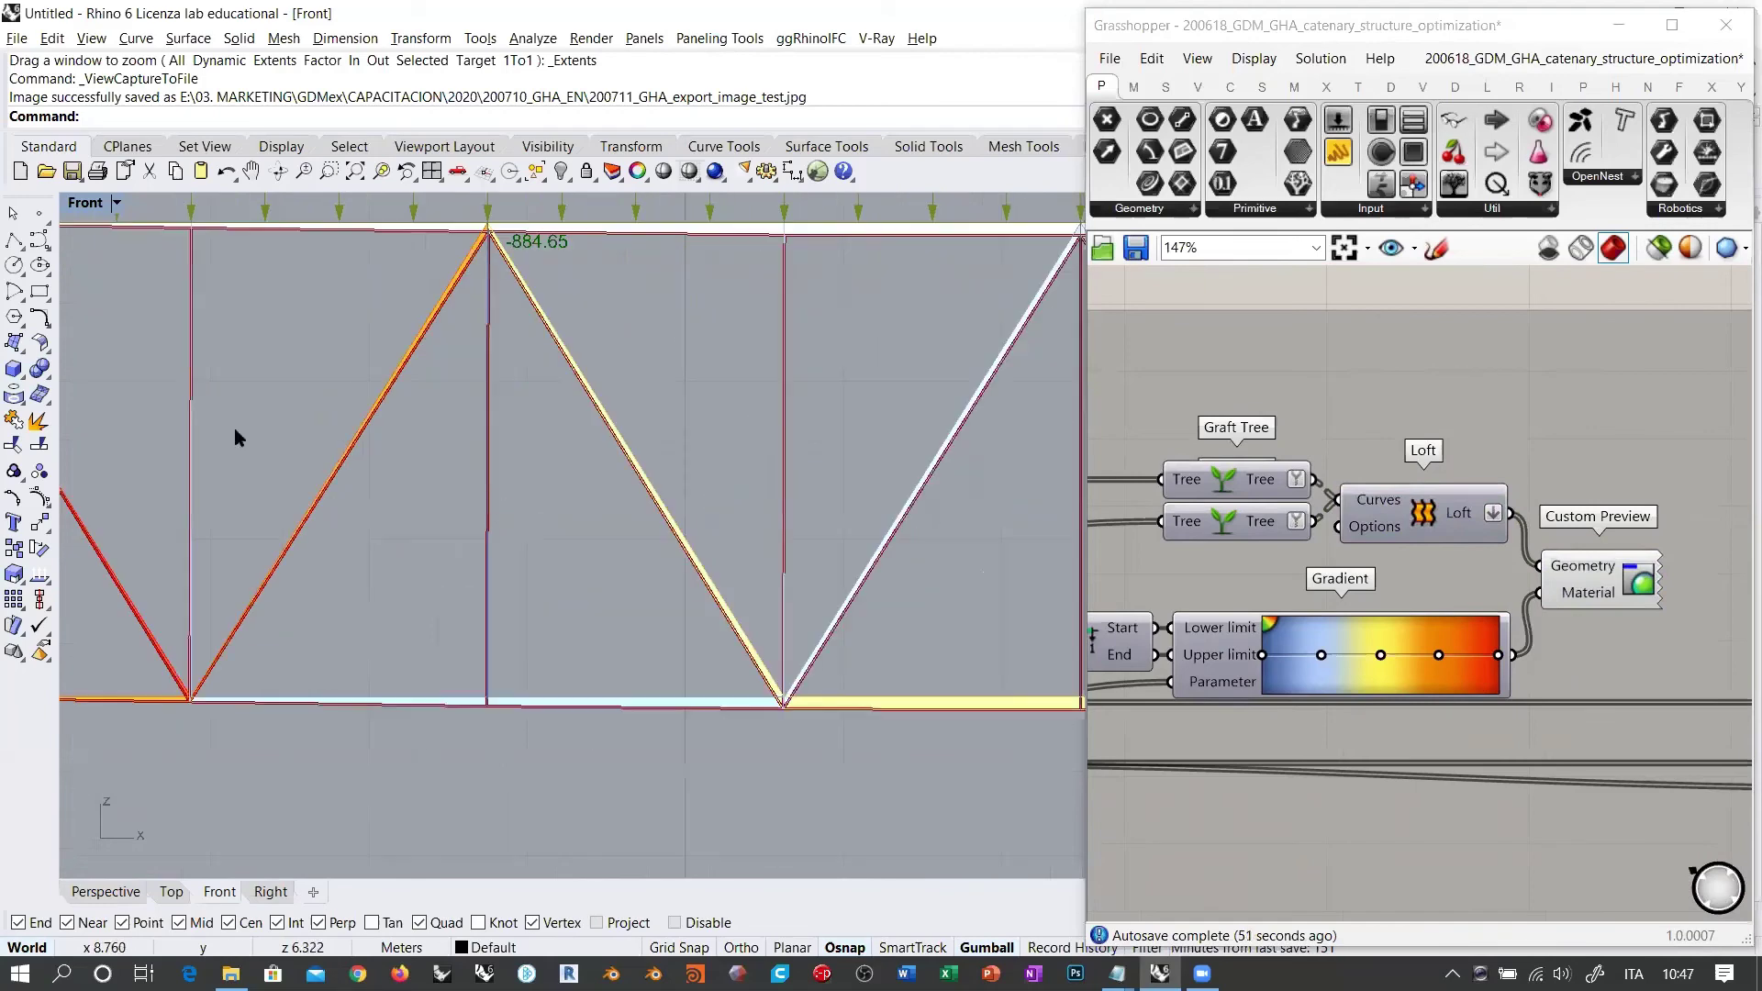
pyautogui.moveTo(813, 590); pyautogui.dragTo(713, 584, button='right')
pyautogui.scroll(-3, 458, 501)
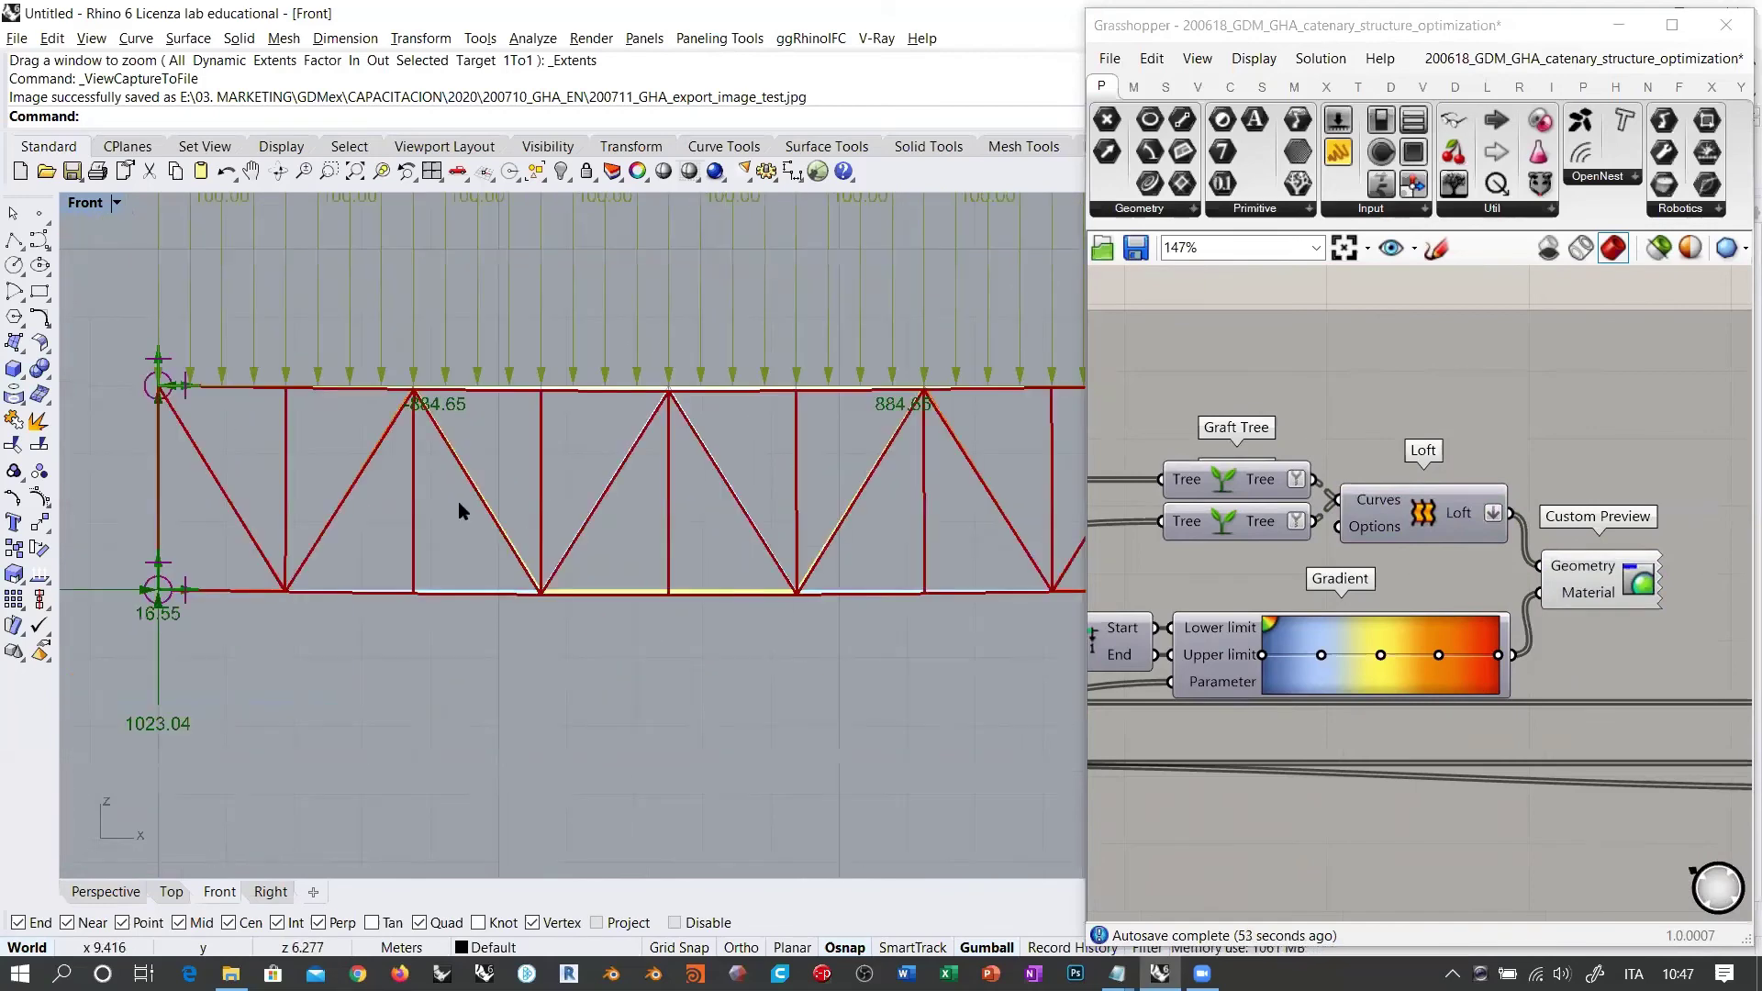
pyautogui.scroll(-2, 807, 505)
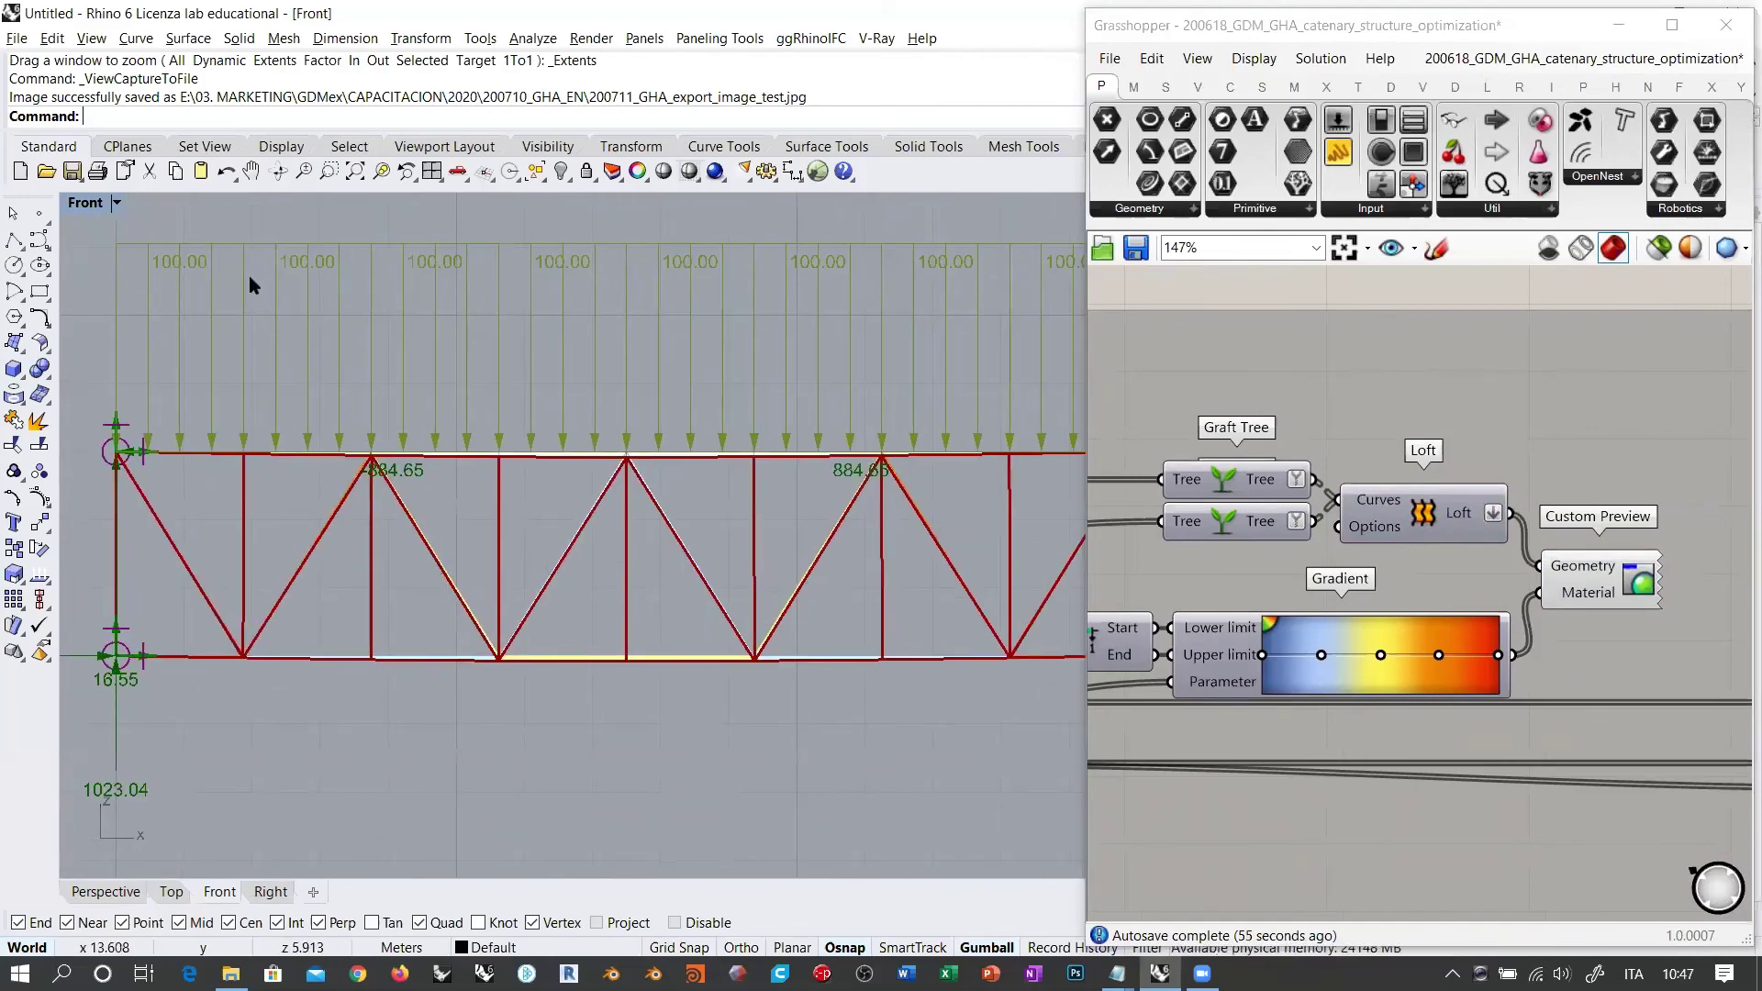
pyautogui.click(116, 202)
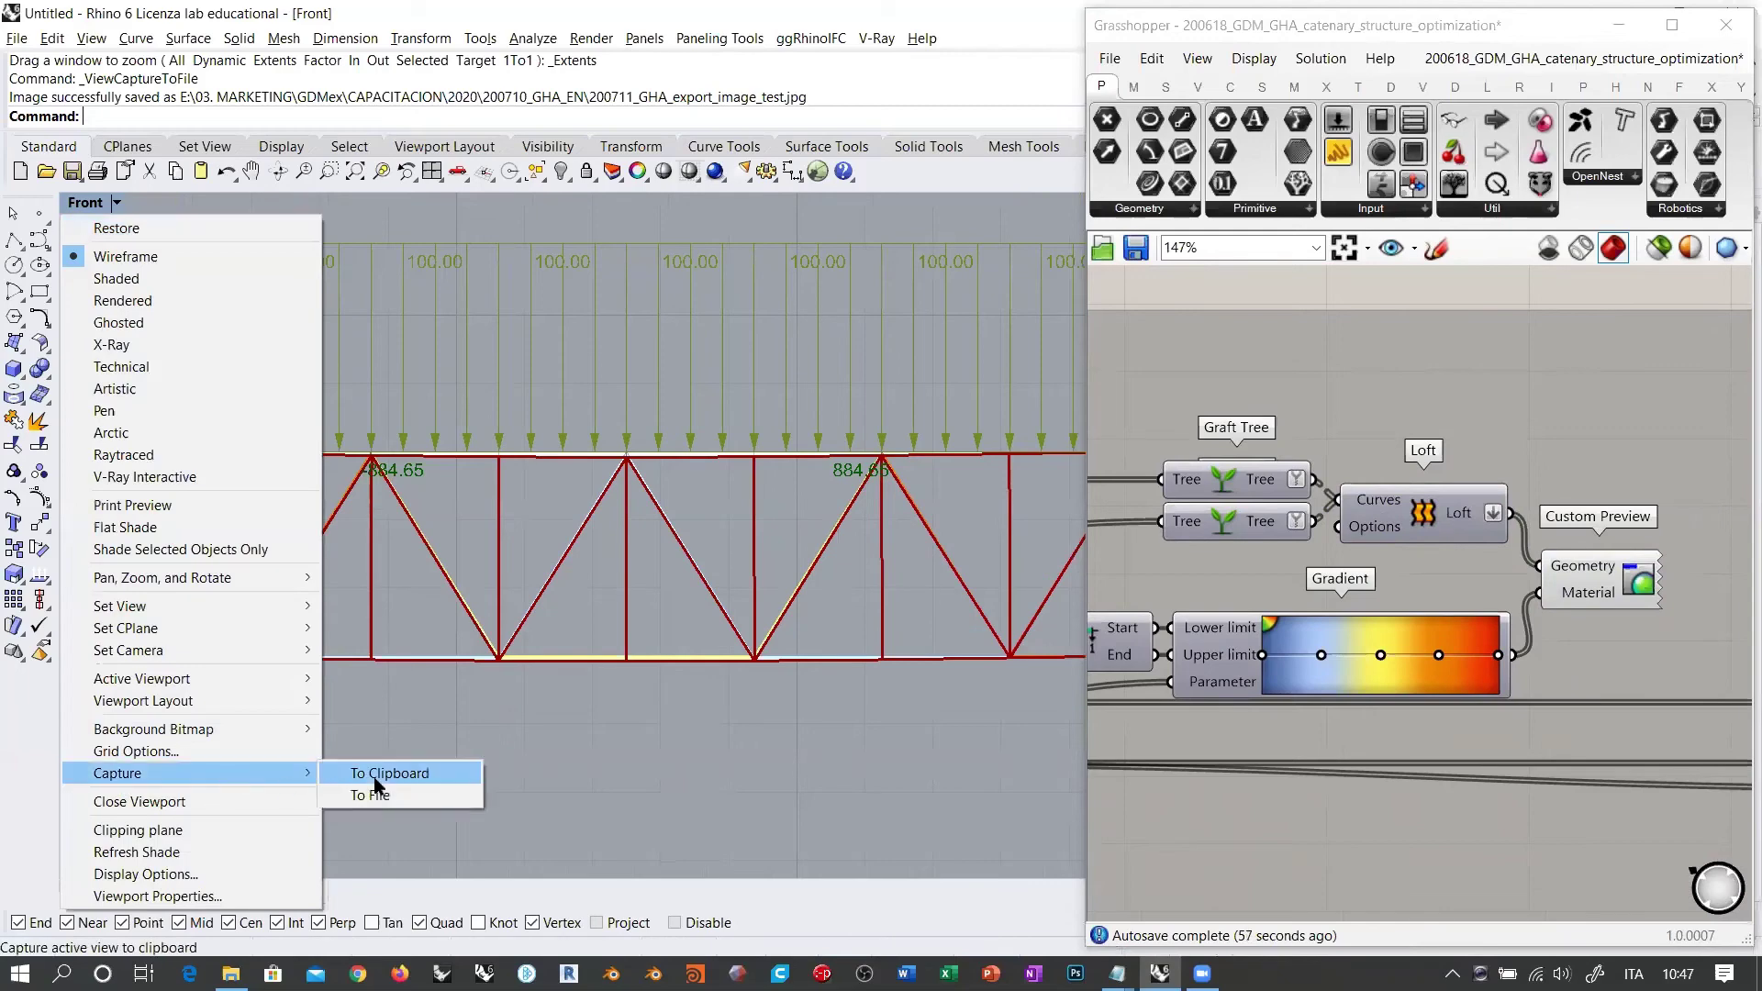
pyautogui.click(693, 725)
pyautogui.scroll(-3, 664, 567)
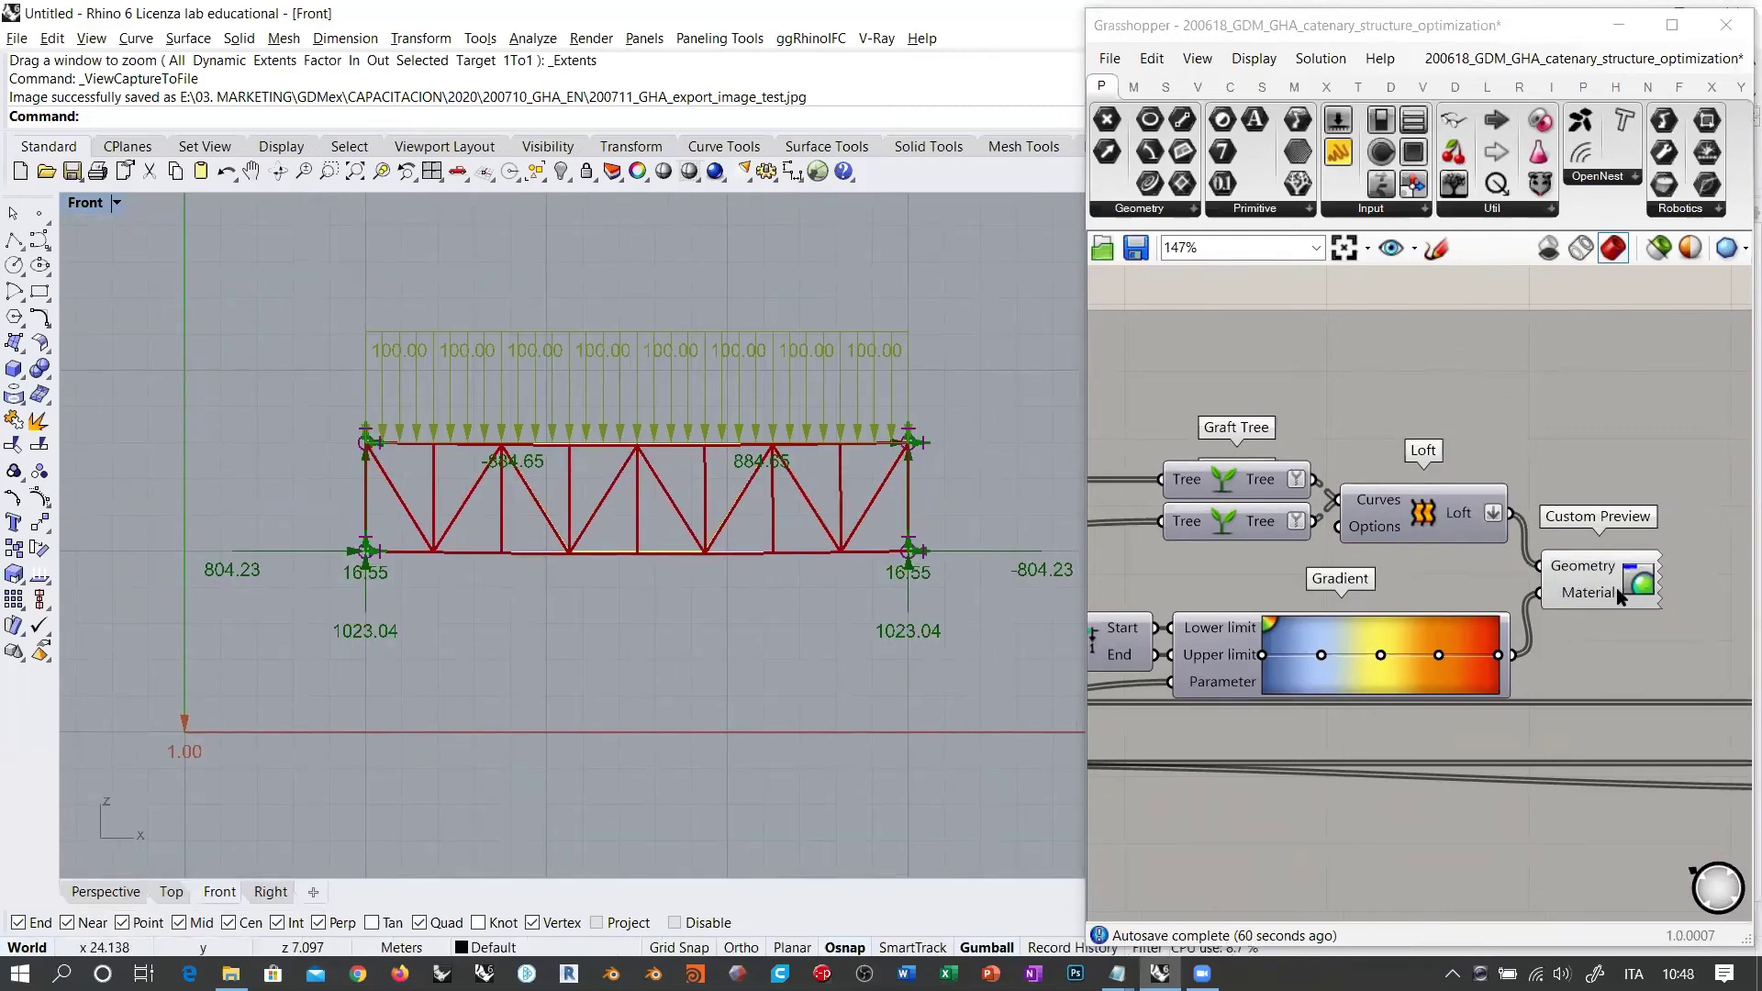
# Step: Turn off the Custom Preview and disable all components of the Karamba3D simple truss group
pyautogui.click(1592, 578)
pyautogui.scroll(-5, 1496, 468)
pyautogui.scroll(-2, 1493, 462)
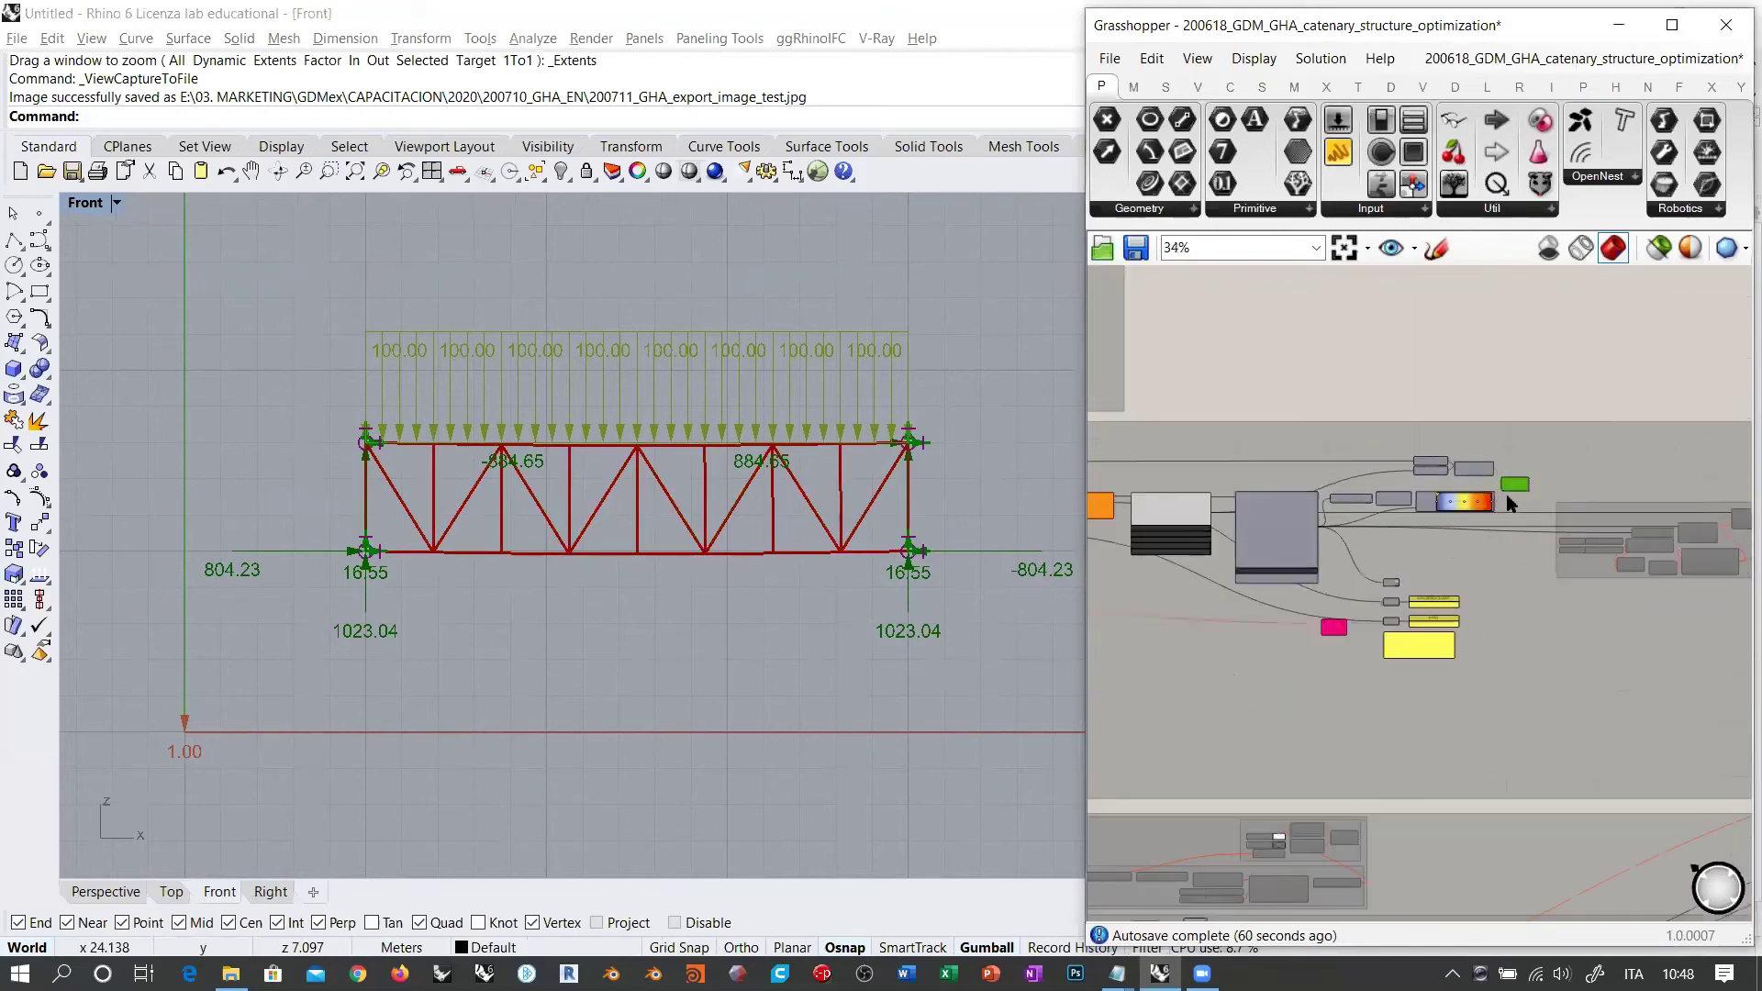
pyautogui.moveTo(1510, 499); pyautogui.dragTo(1629, 529, button='right')
pyautogui.scroll(-5, 1506, 503)
pyautogui.scroll(-1, 1677, 507)
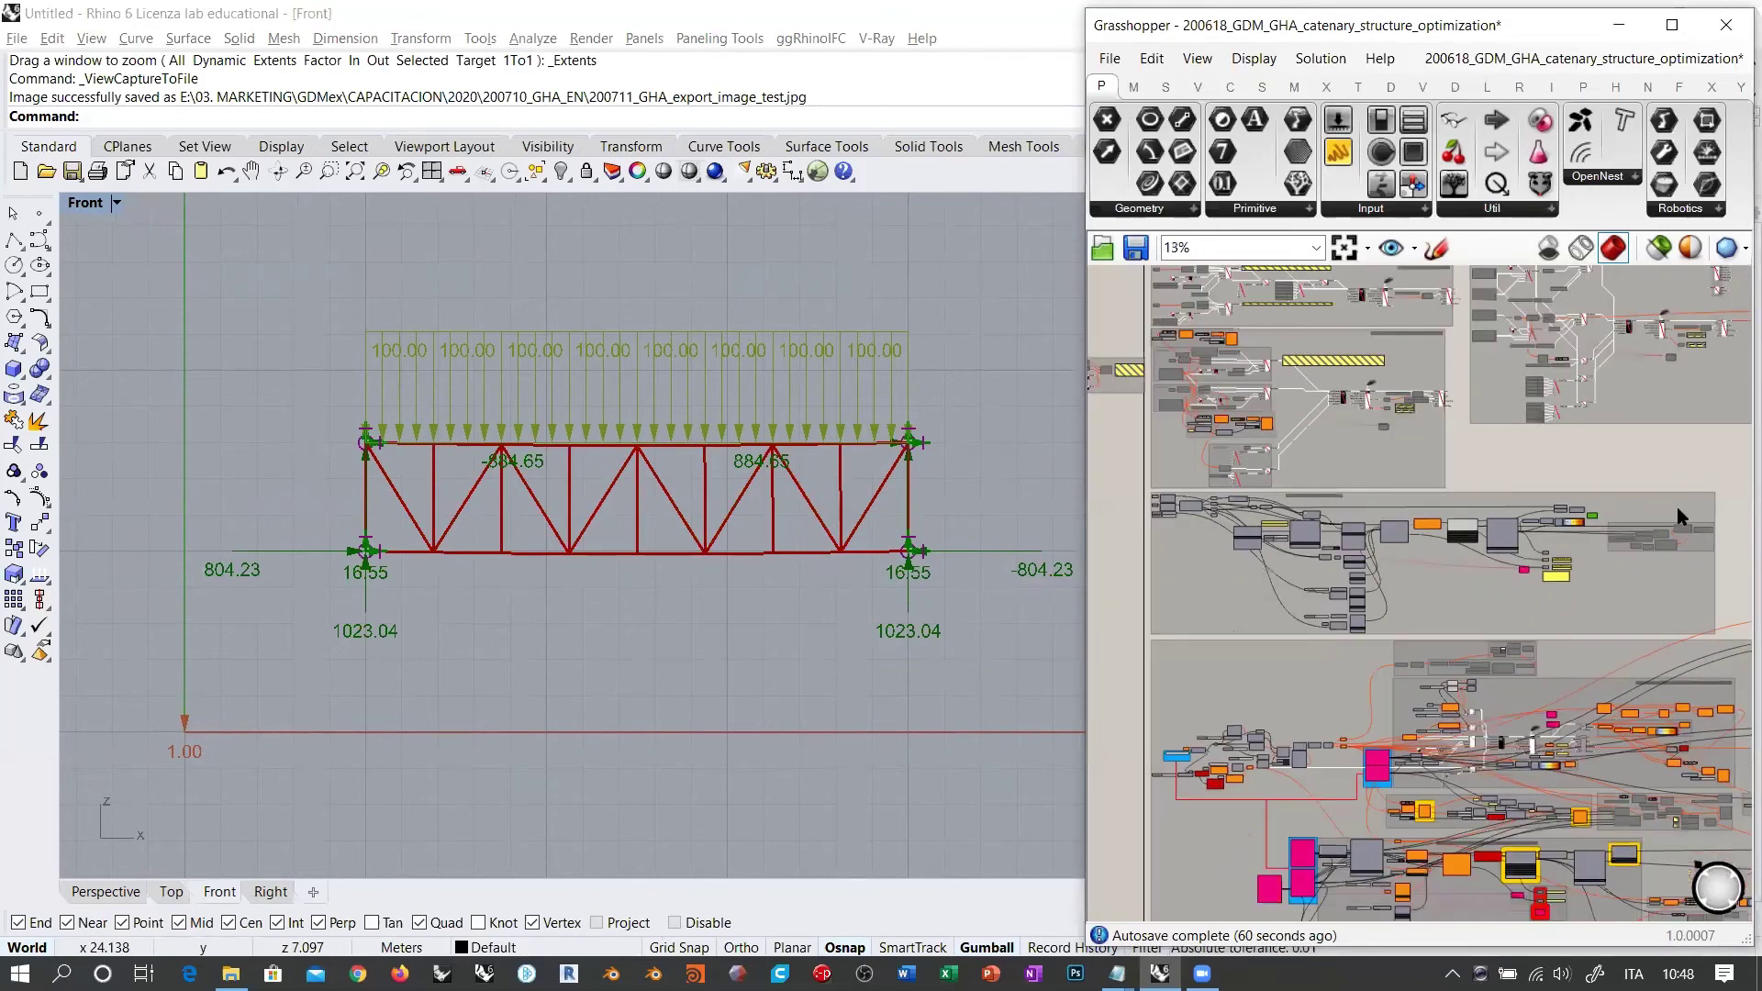
pyautogui.moveTo(1721, 494); pyautogui.dragTo(1122, 629)
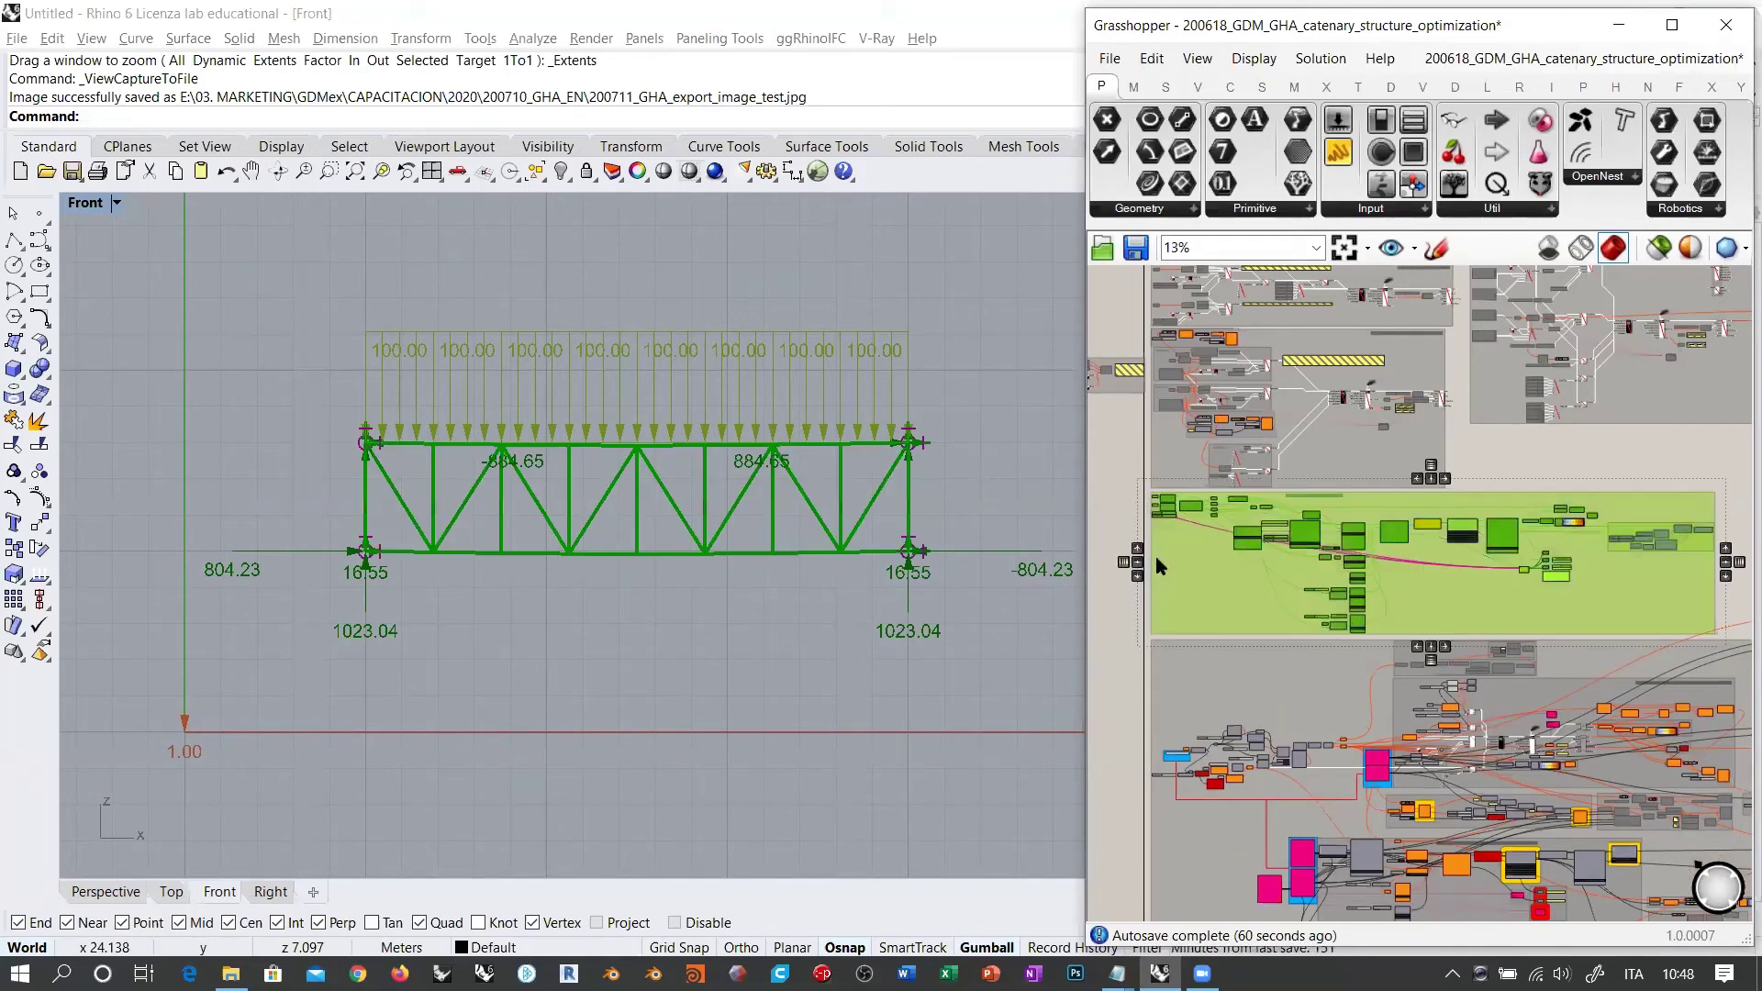
pyautogui.hotkey('ctrl', 'e')
pyautogui.click(1110, 490)
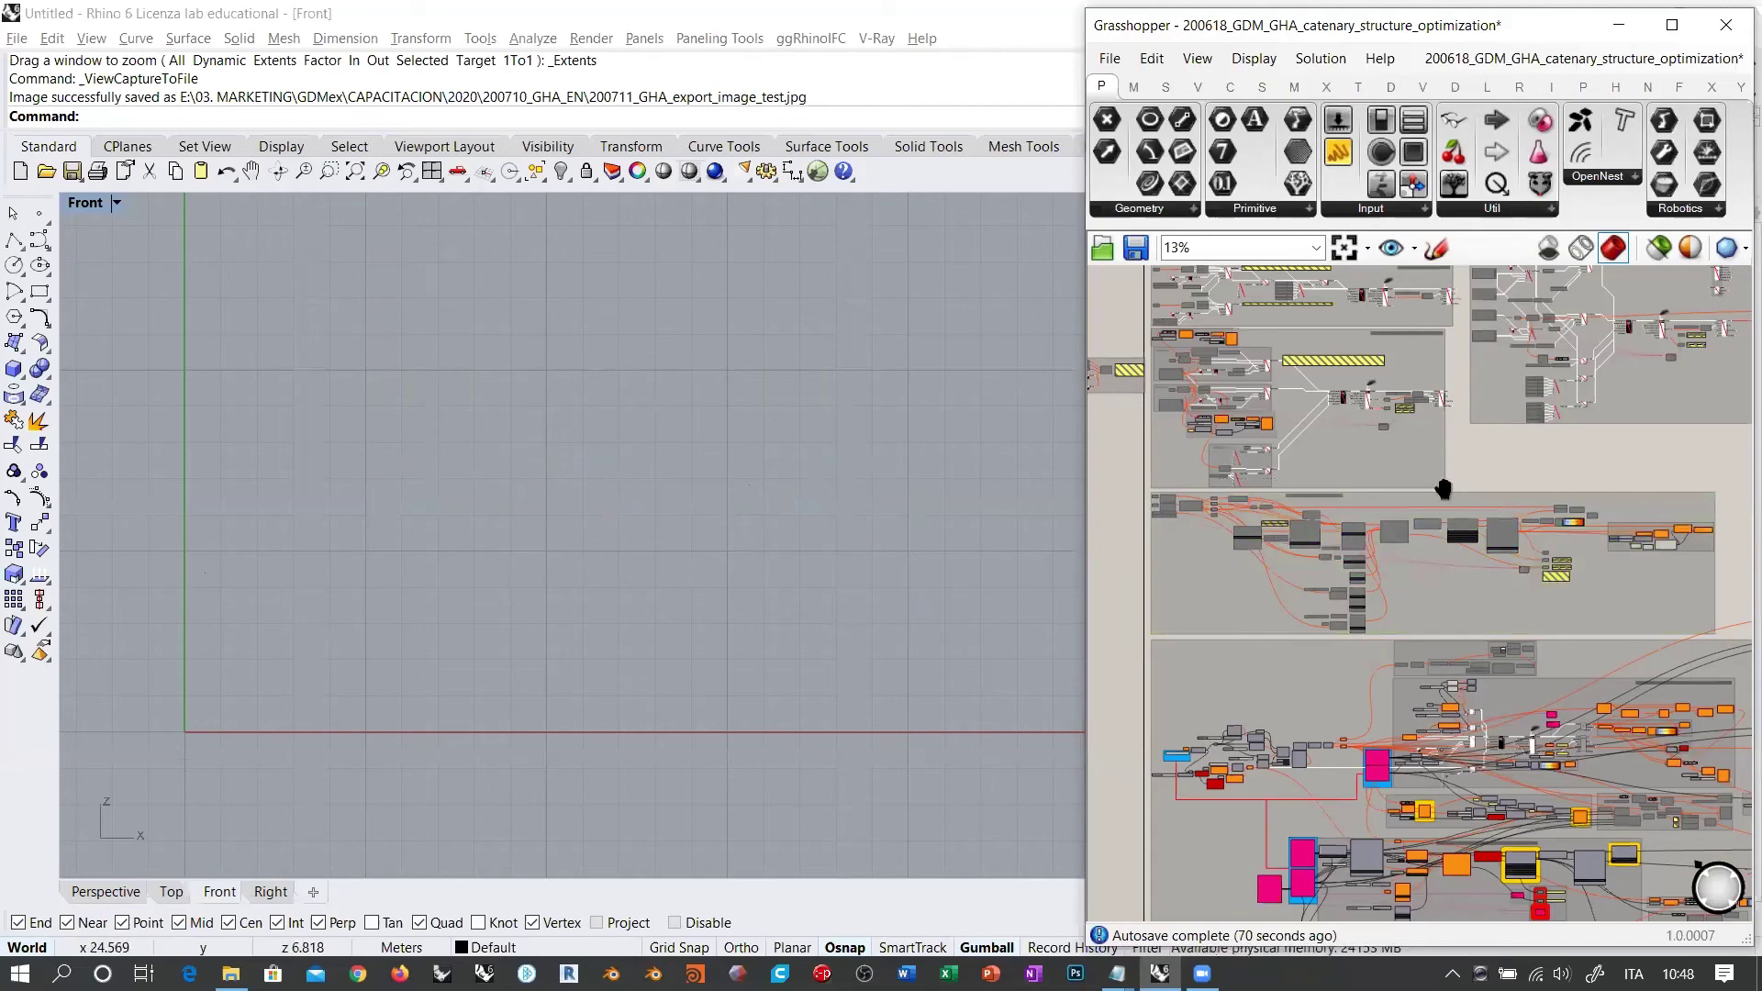
# Step: Enable all components of the separate truss group containing the three red-framed components and bring its model into view
pyautogui.scroll(3, 1443, 487)
pyautogui.hscroll(5, 1612, 503)
pyautogui.hscroll(5, 1494, 425)
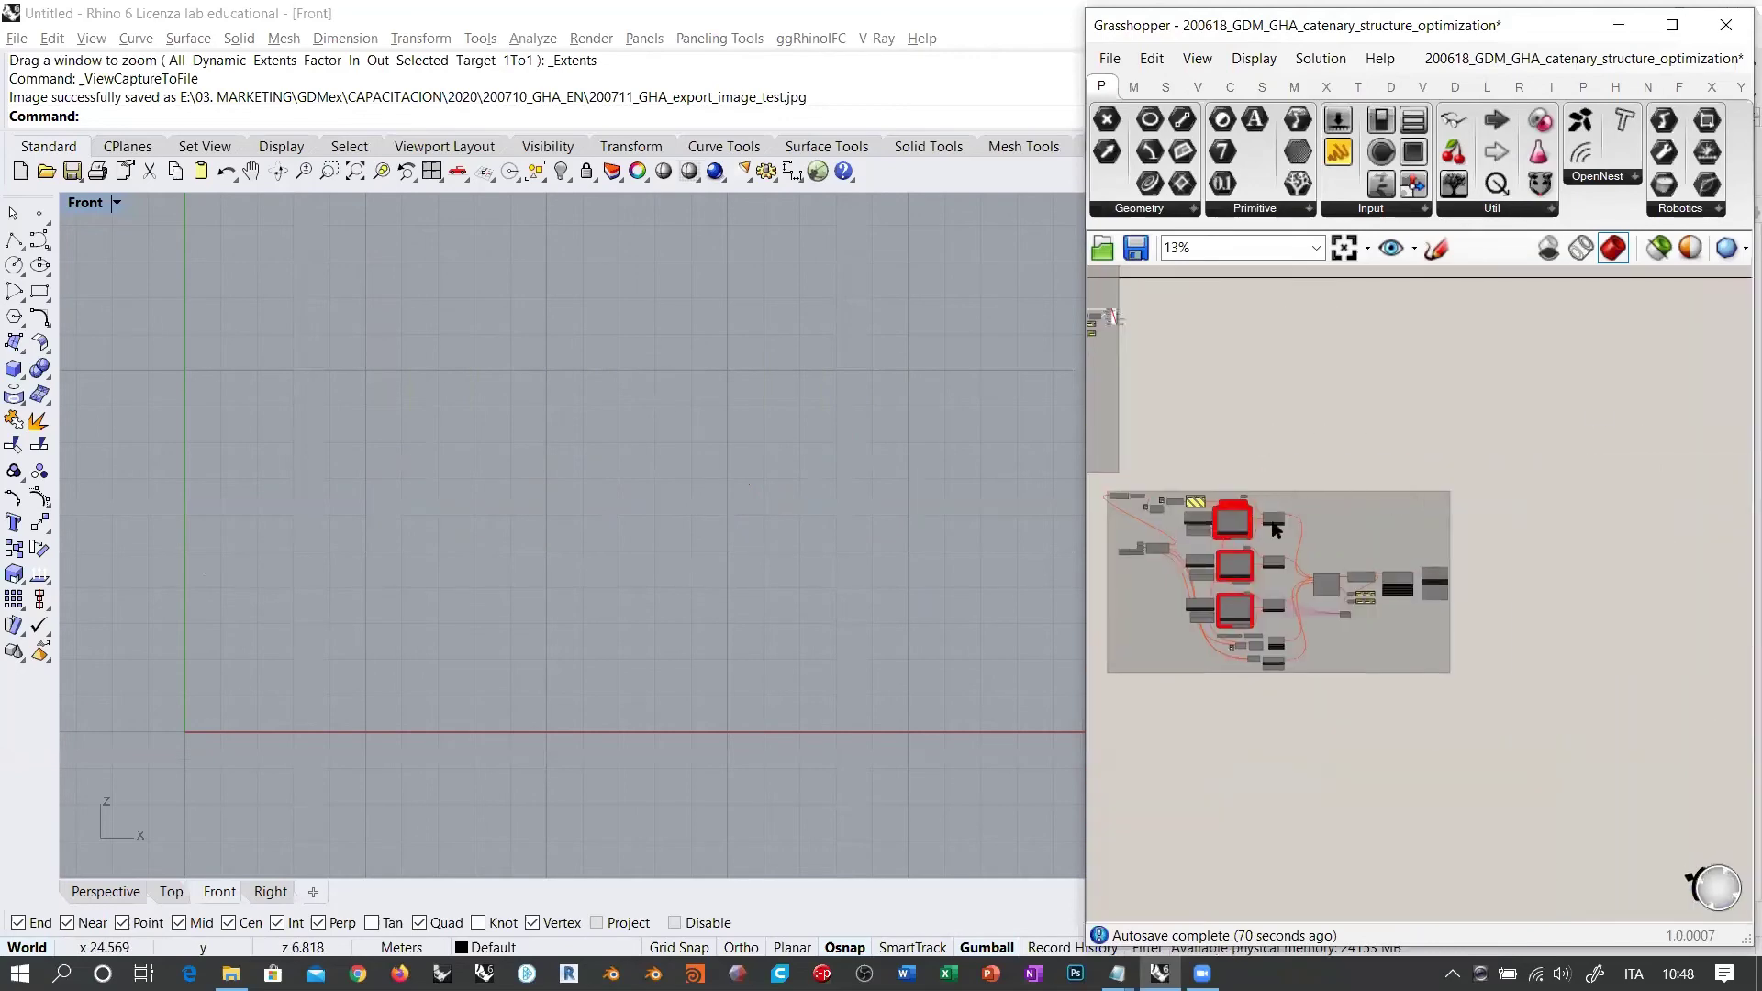
pyautogui.scroll(2, 1668, 471)
pyautogui.moveTo(1669, 435); pyautogui.dragTo(1151, 722)
pyautogui.hotkey('ctrl', 'e')
pyautogui.click(1406, 791)
pyautogui.moveTo(826, 481); pyautogui.dragTo(585, 484, button='right')
# Step: Examine the Analyze, Model View and Beam View components and the MASS and MAX DISPL panels of the enabled truss
pyautogui.moveTo(1083, 436); pyautogui.dragTo(742, 438)
pyautogui.scroll(5, 1420, 563)
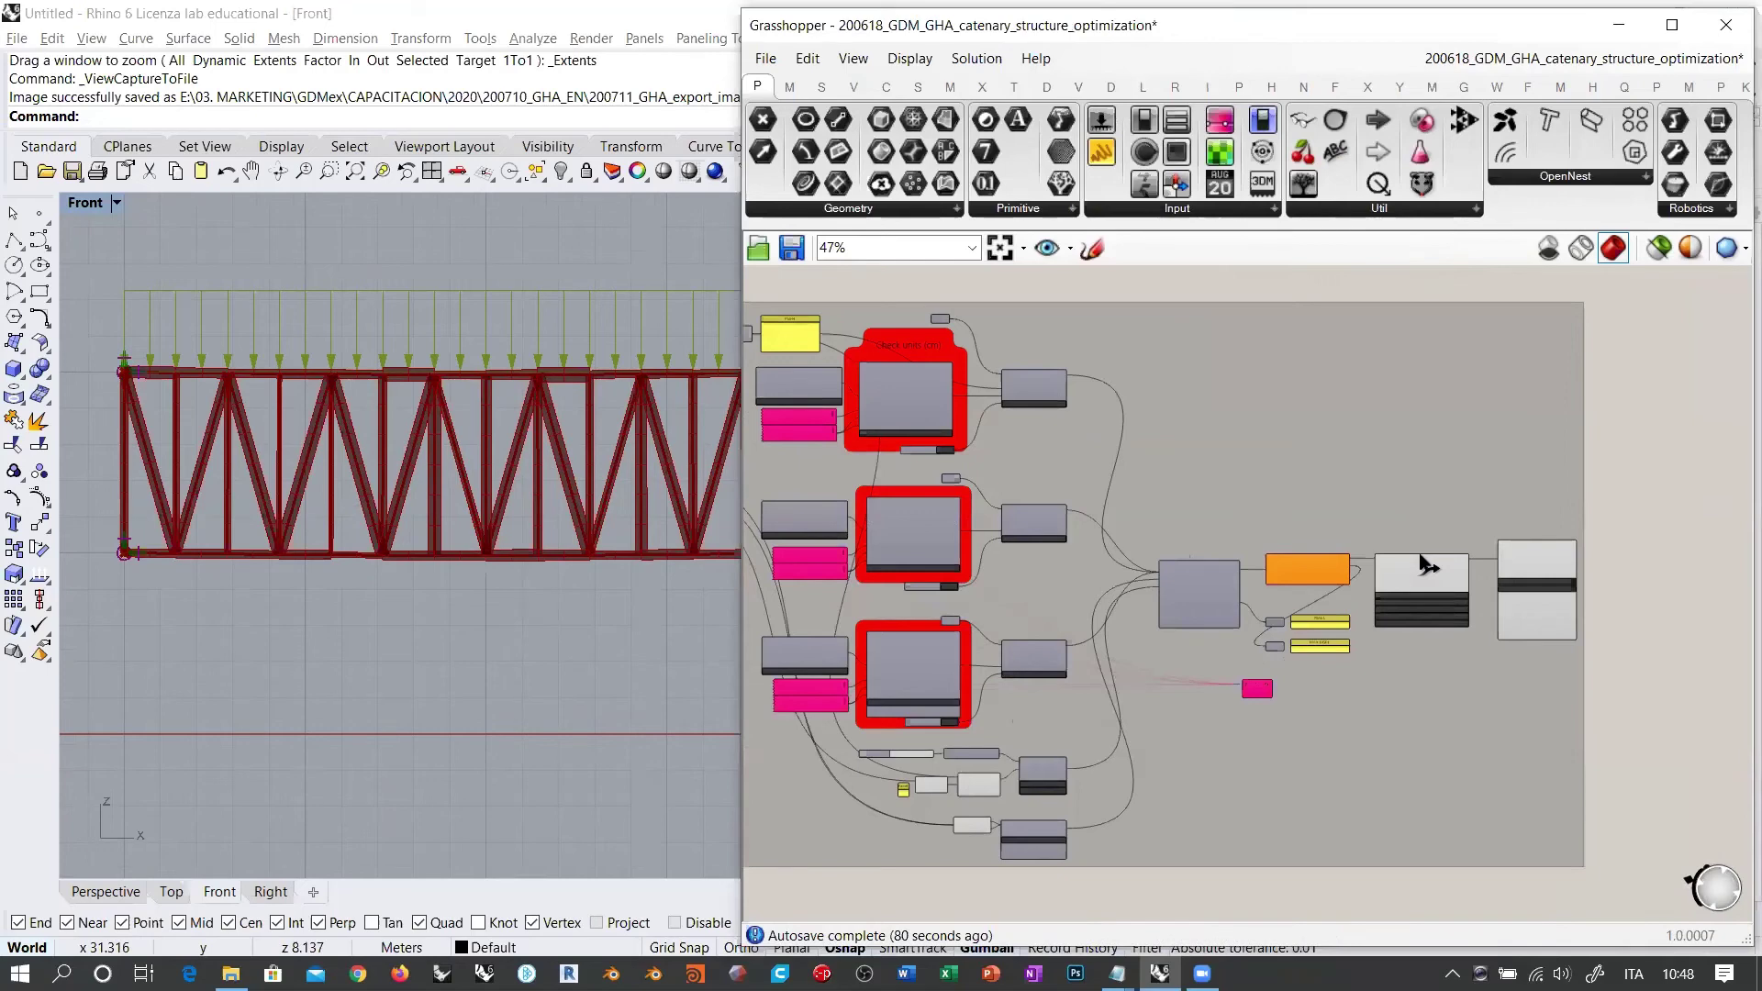
pyautogui.scroll(3, 1420, 563)
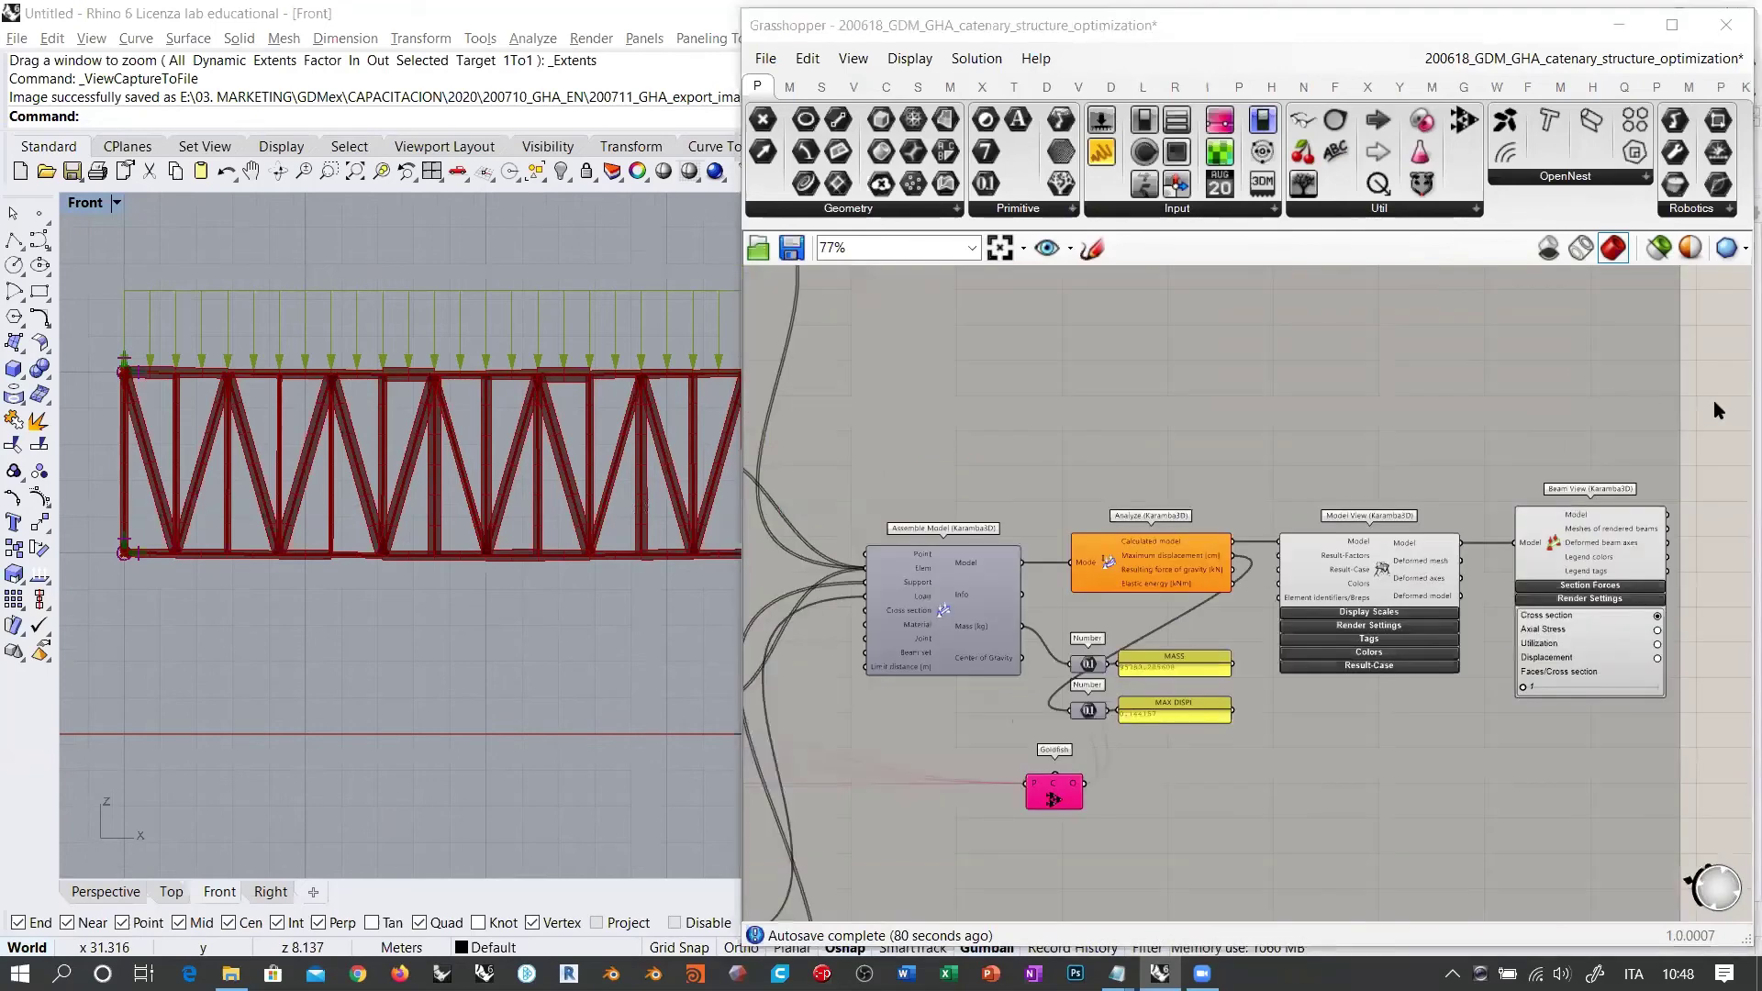
pyautogui.moveTo(1446, 723); pyautogui.dragTo(1205, 607, button='right')
pyautogui.scroll(3, 1205, 607)
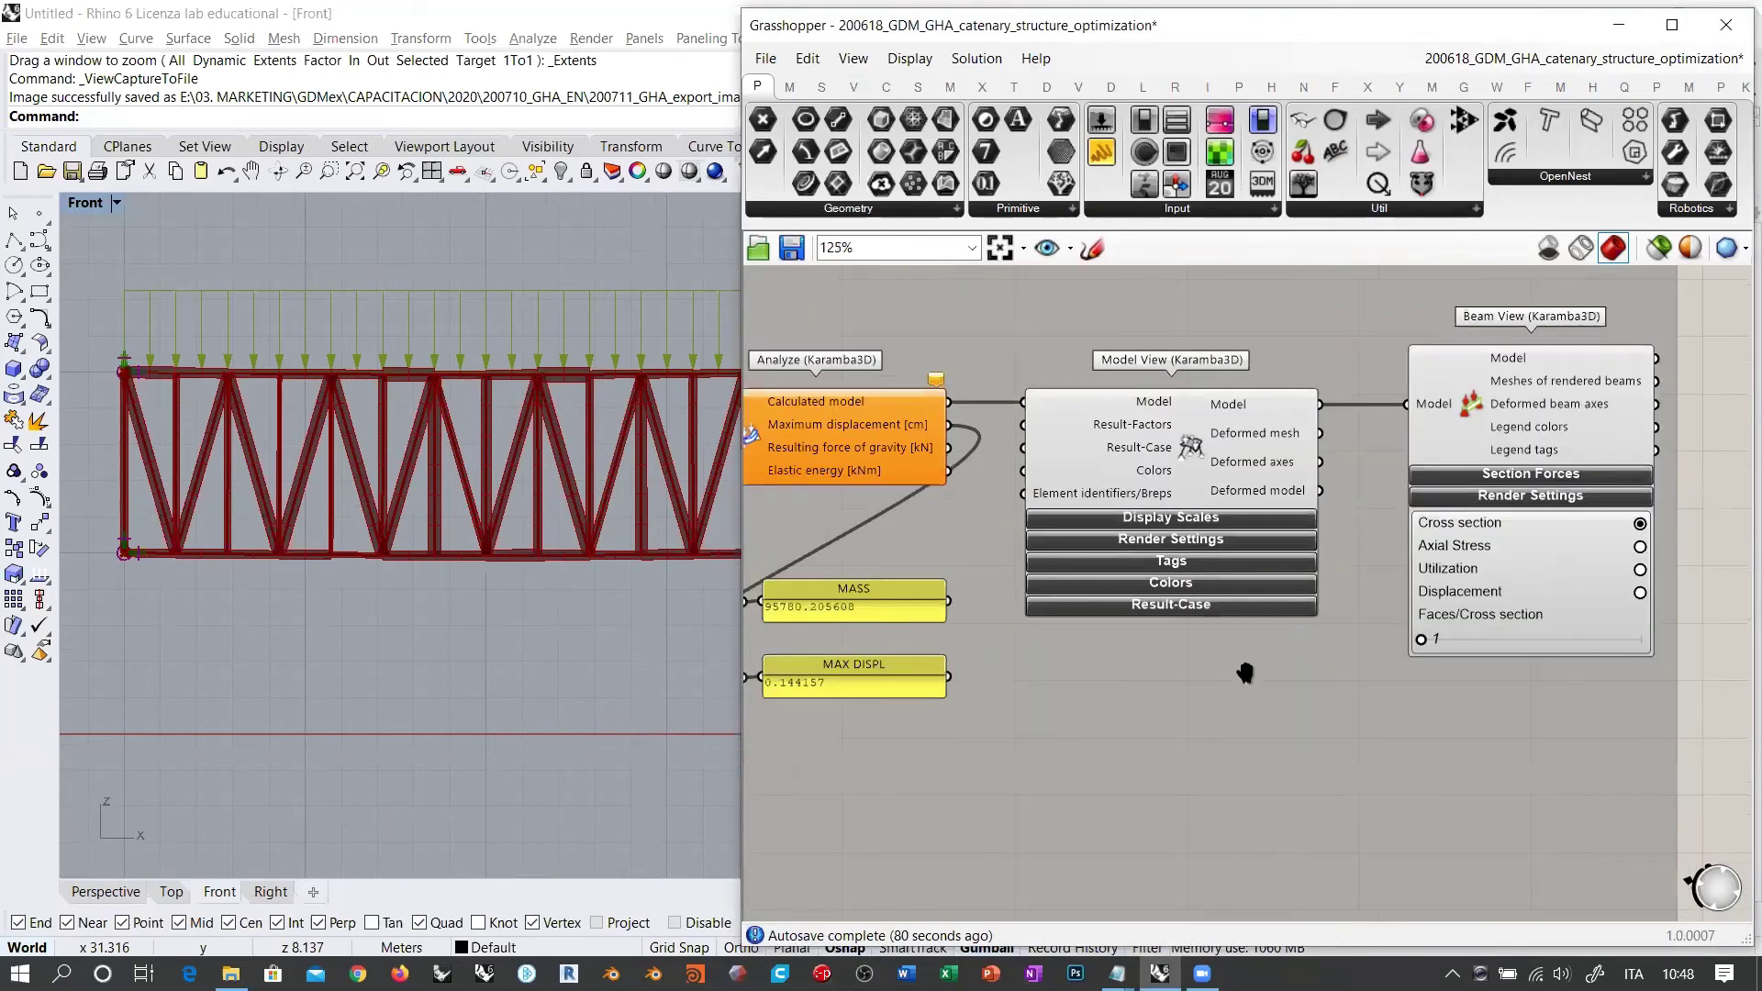
pyautogui.moveTo(984, 559); pyautogui.dragTo(1204, 557, button='right')
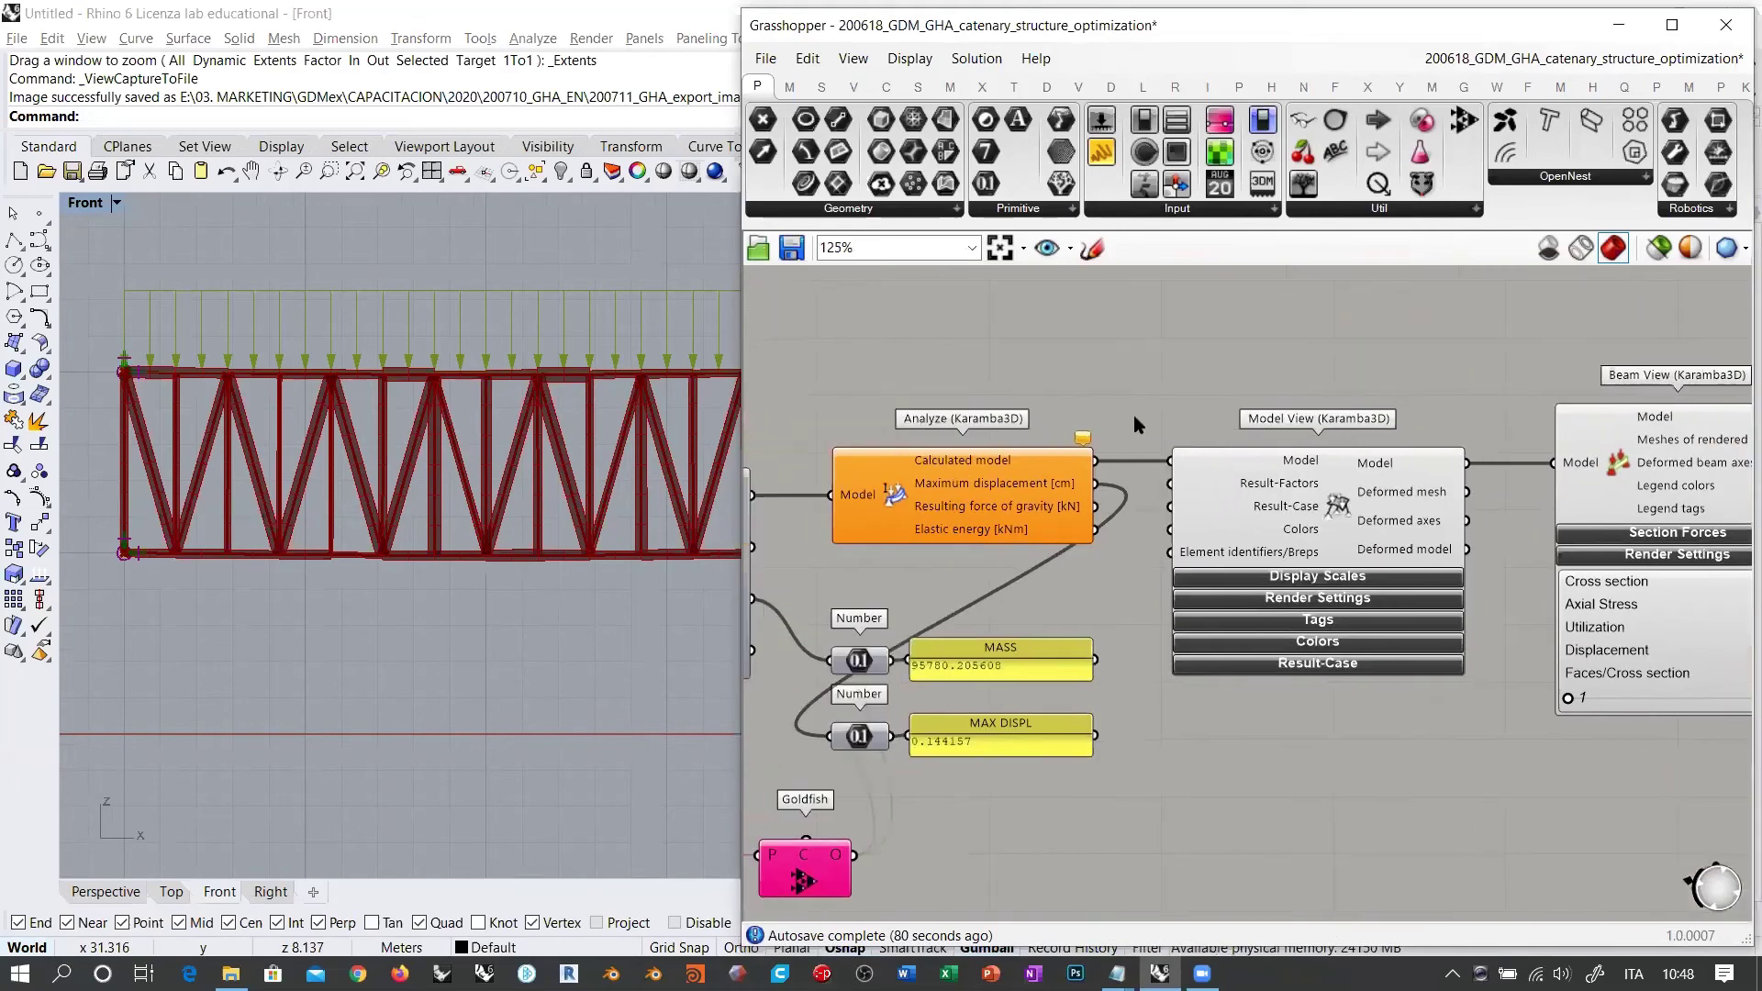
pyautogui.scroll(1, 1132, 415)
pyautogui.moveTo(1238, 370); pyautogui.dragTo(1193, 366, button='right')
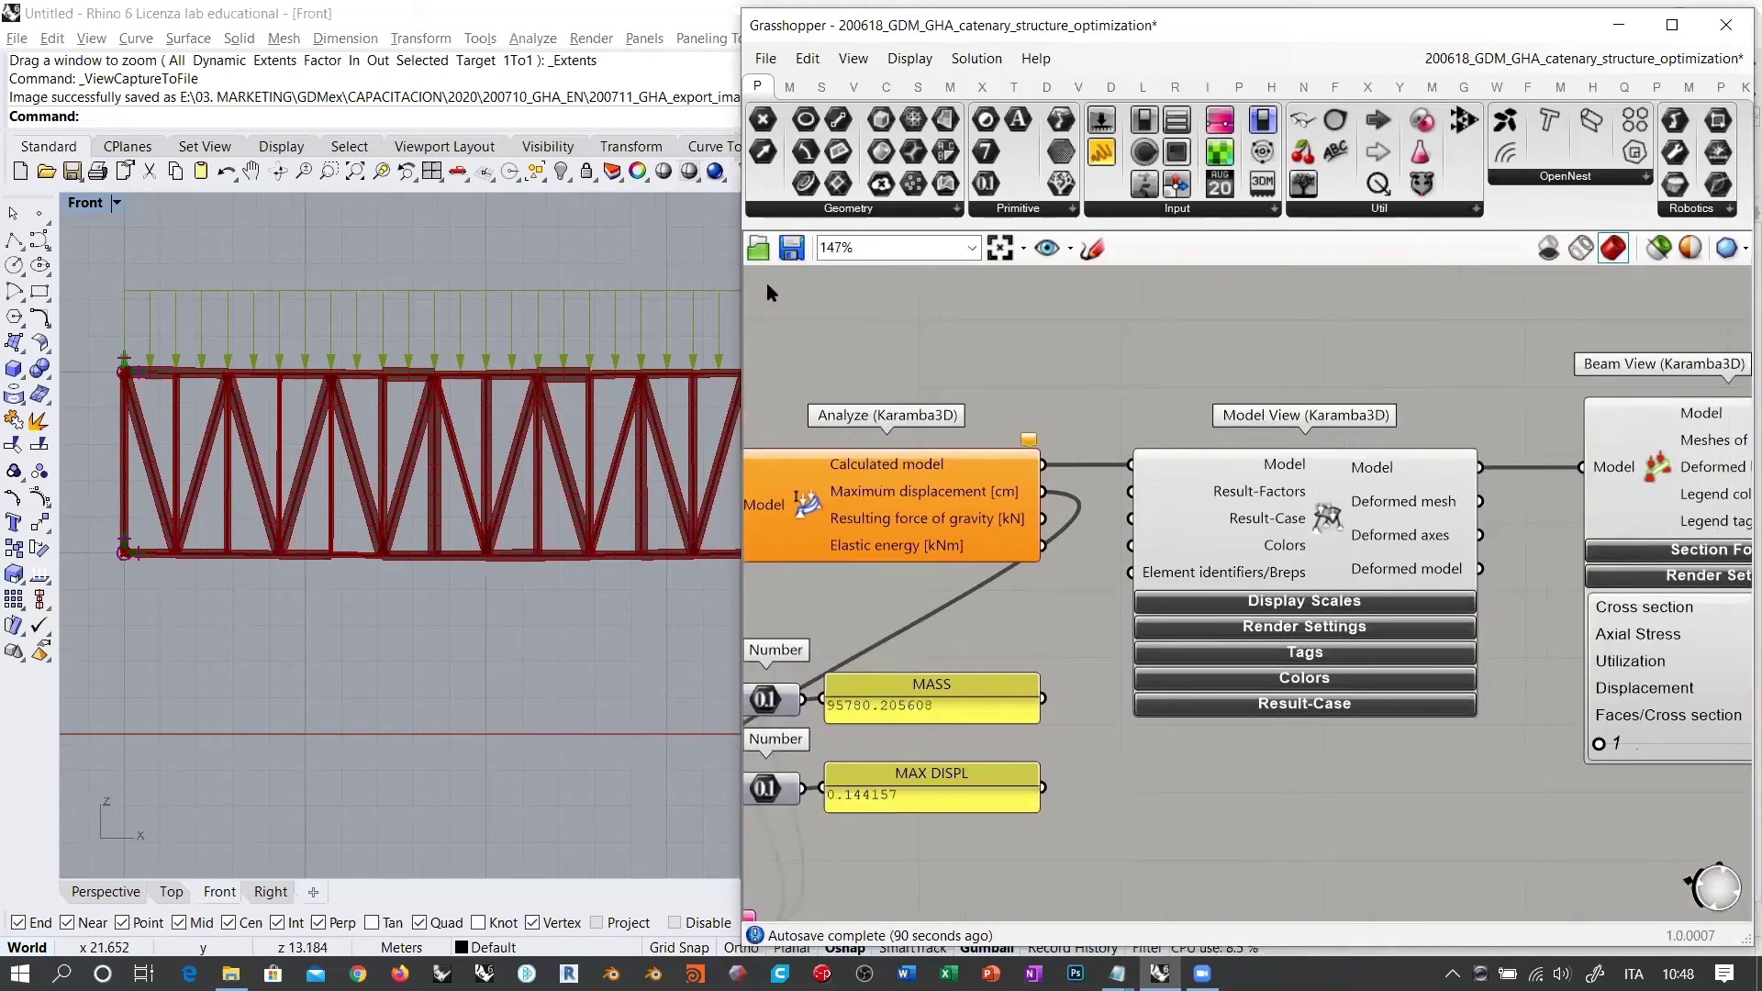
# Step: Add a Karamba3D Beam Forces component and place it below the Beam View component
pyautogui.moveTo(737, 286); pyautogui.dragTo(236, 287)
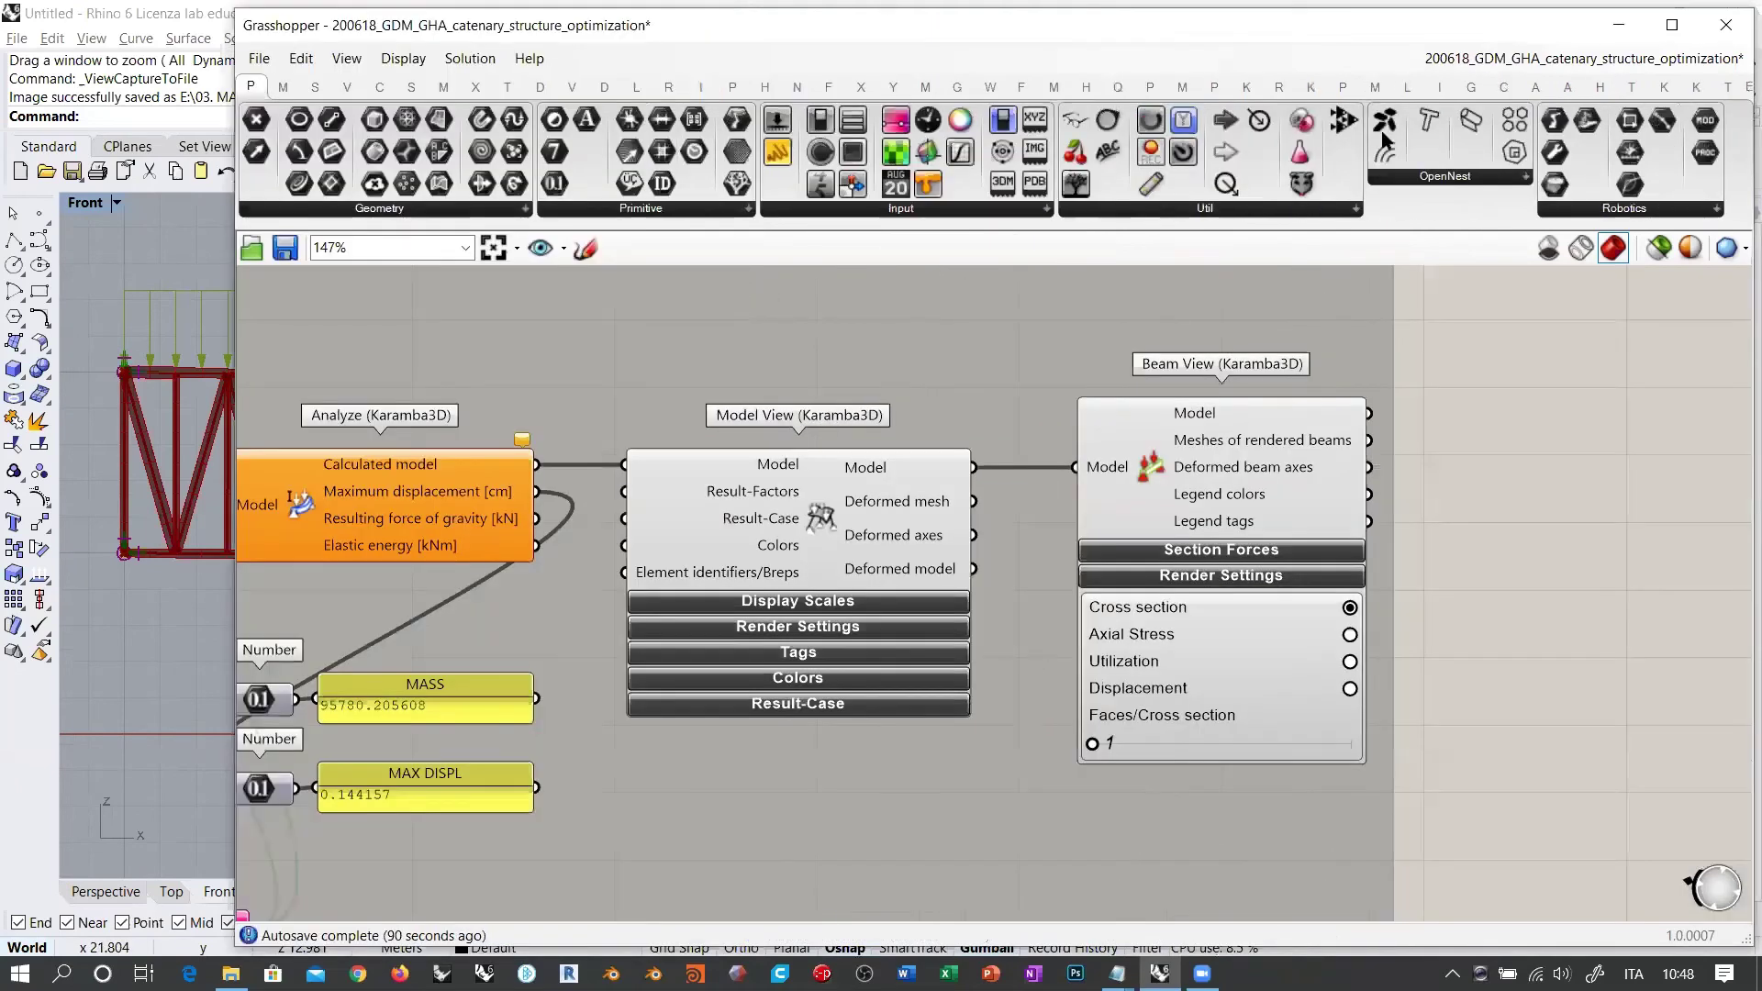
pyautogui.click(1696, 85)
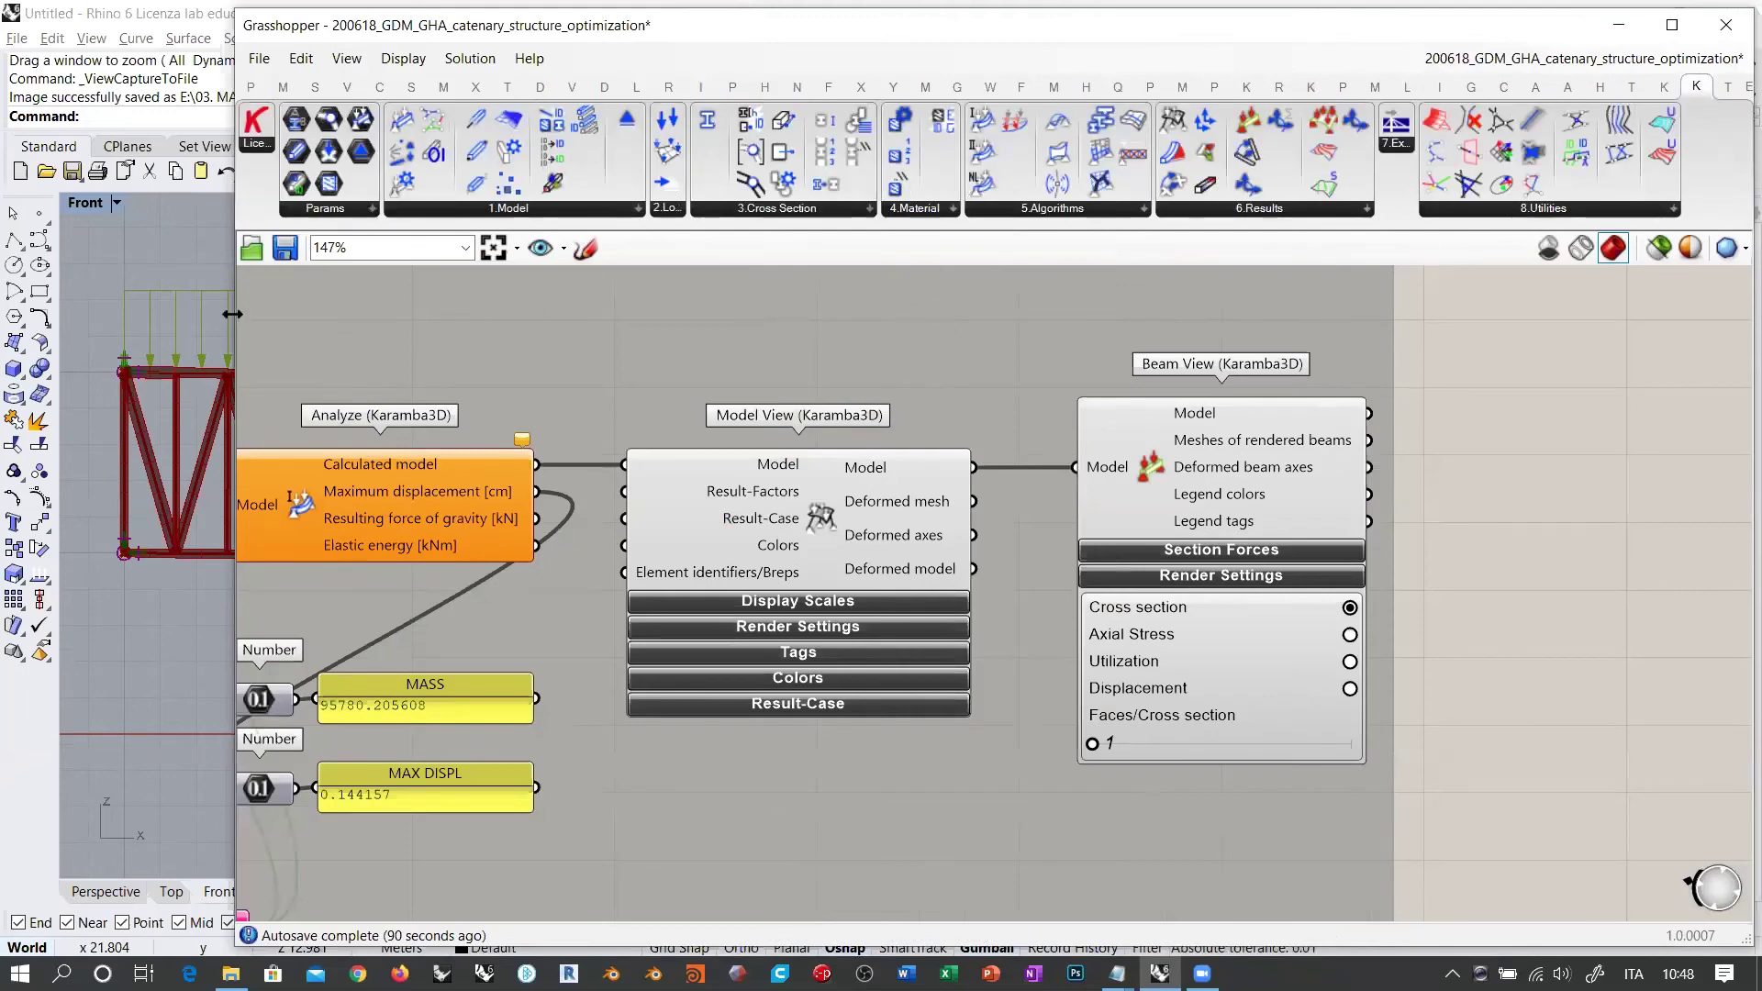
pyautogui.moveTo(232, 314); pyautogui.dragTo(541, 314)
pyautogui.click(1460, 210)
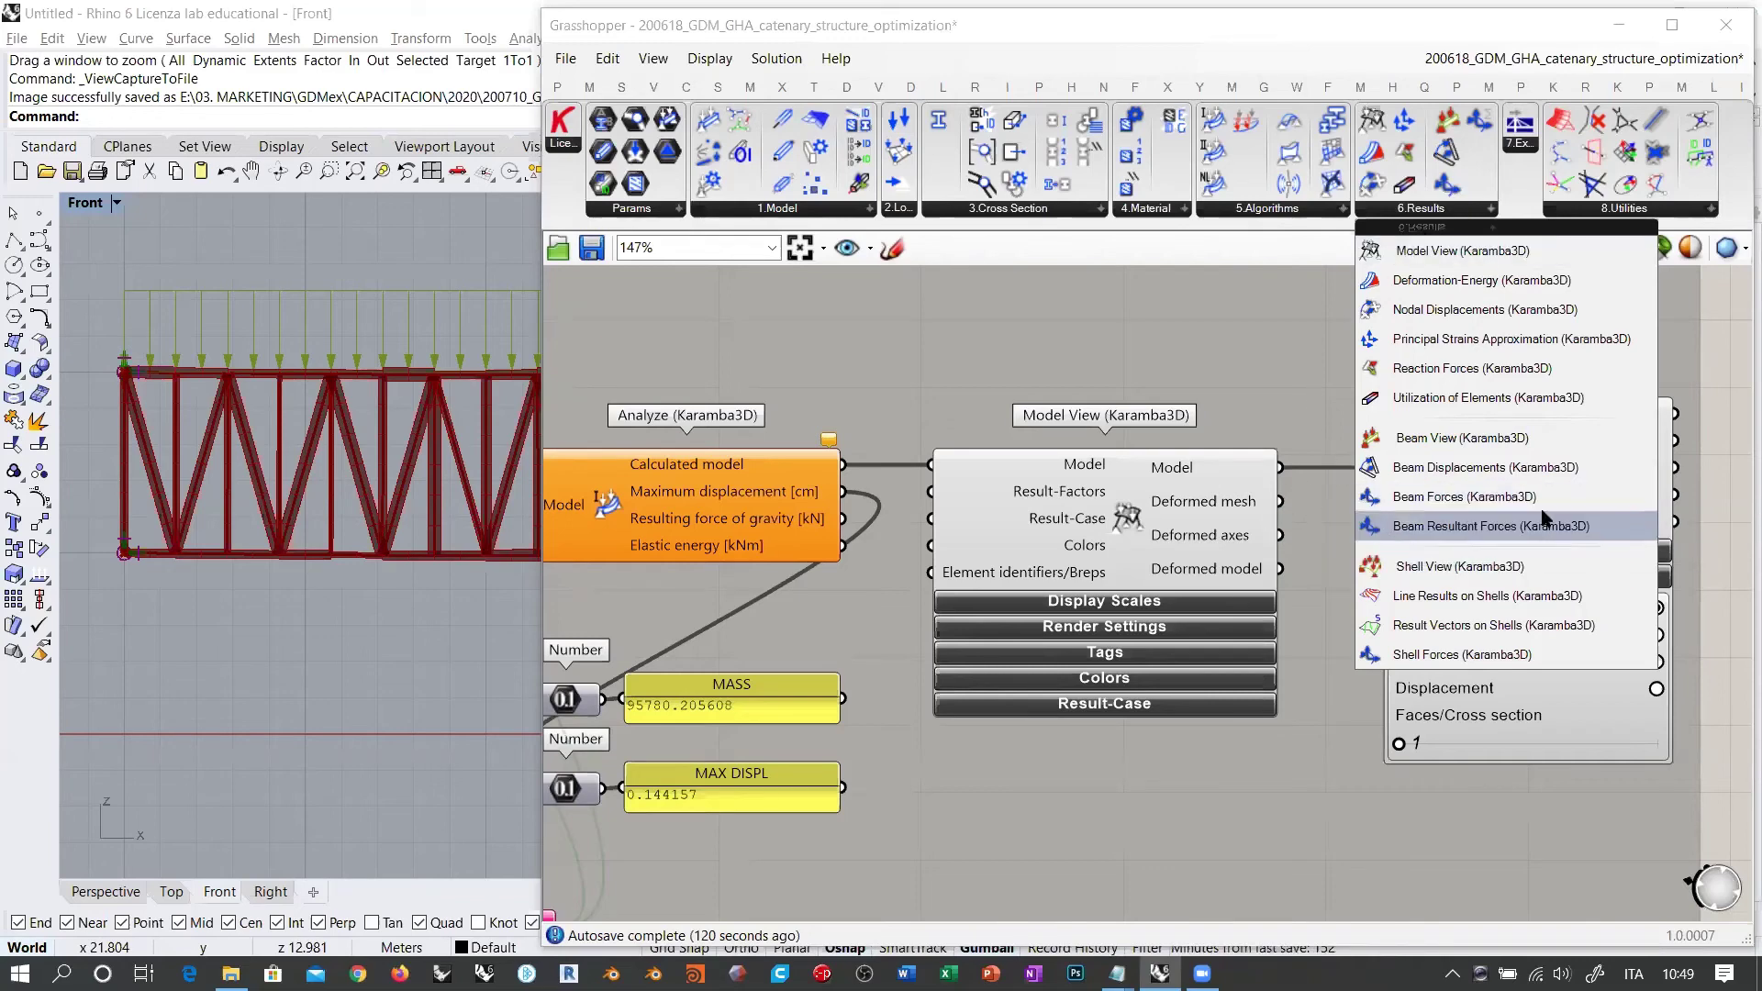
pyautogui.click(1436, 497)
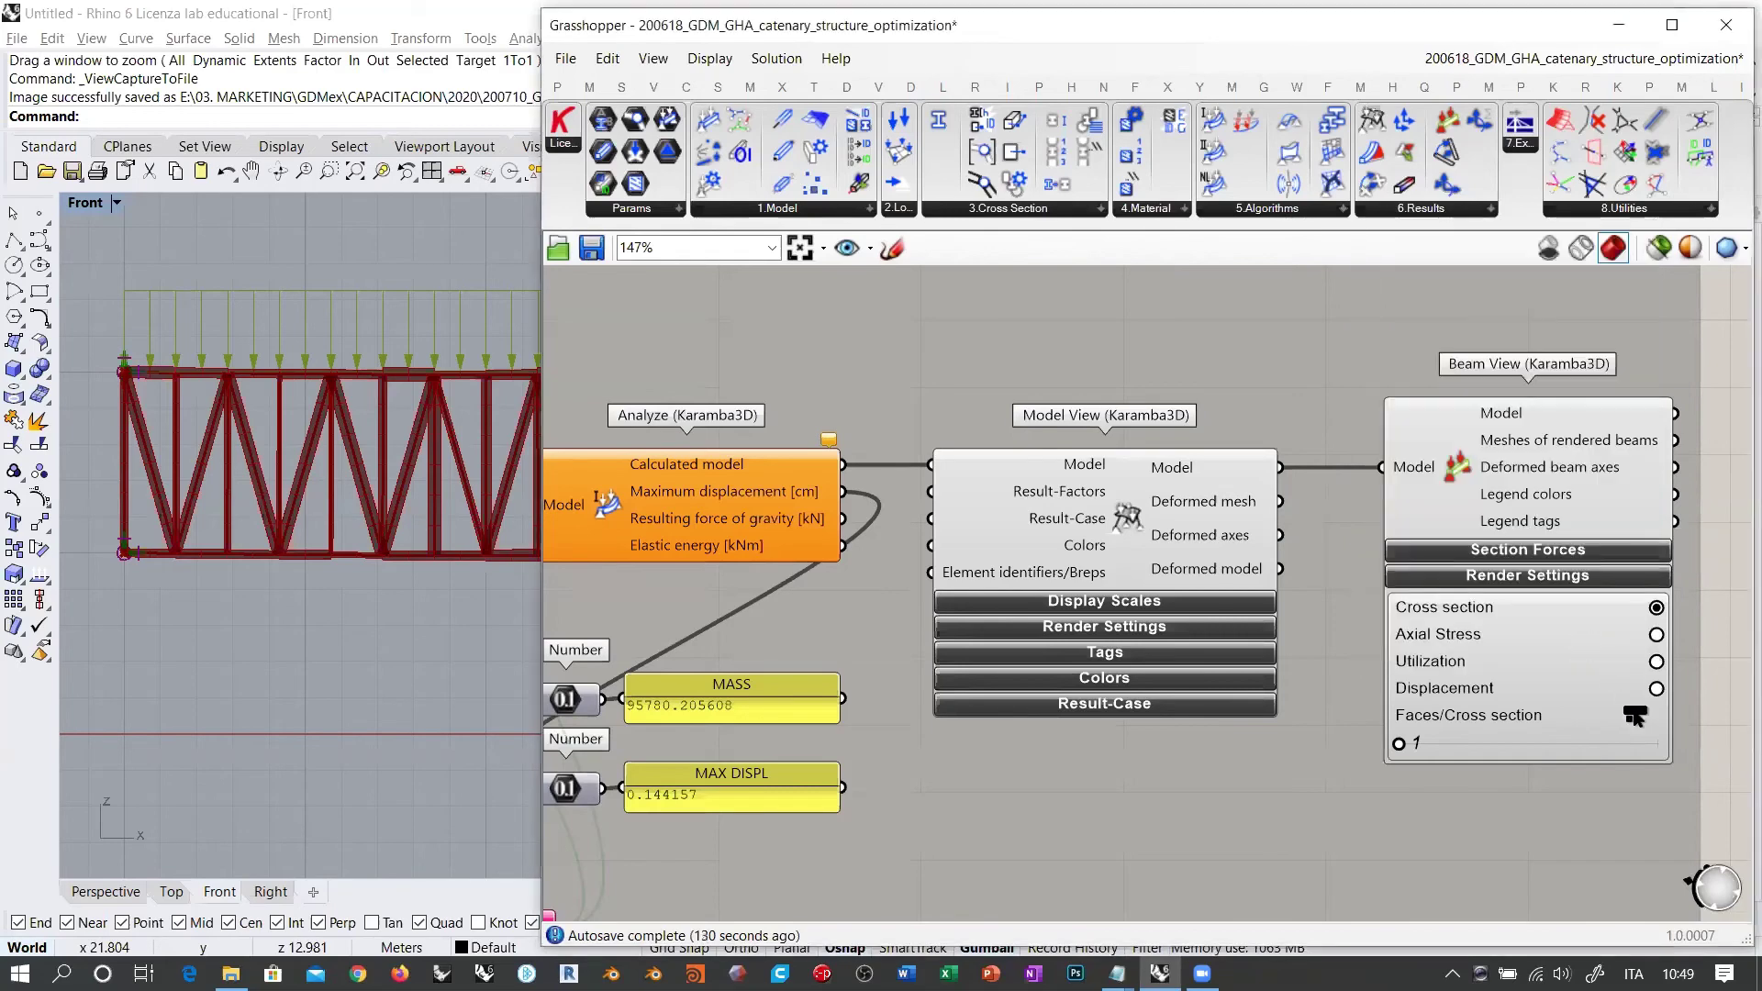
pyautogui.click(1723, 720)
pyautogui.moveTo(1496, 791); pyautogui.dragTo(1160, 635, button='right')
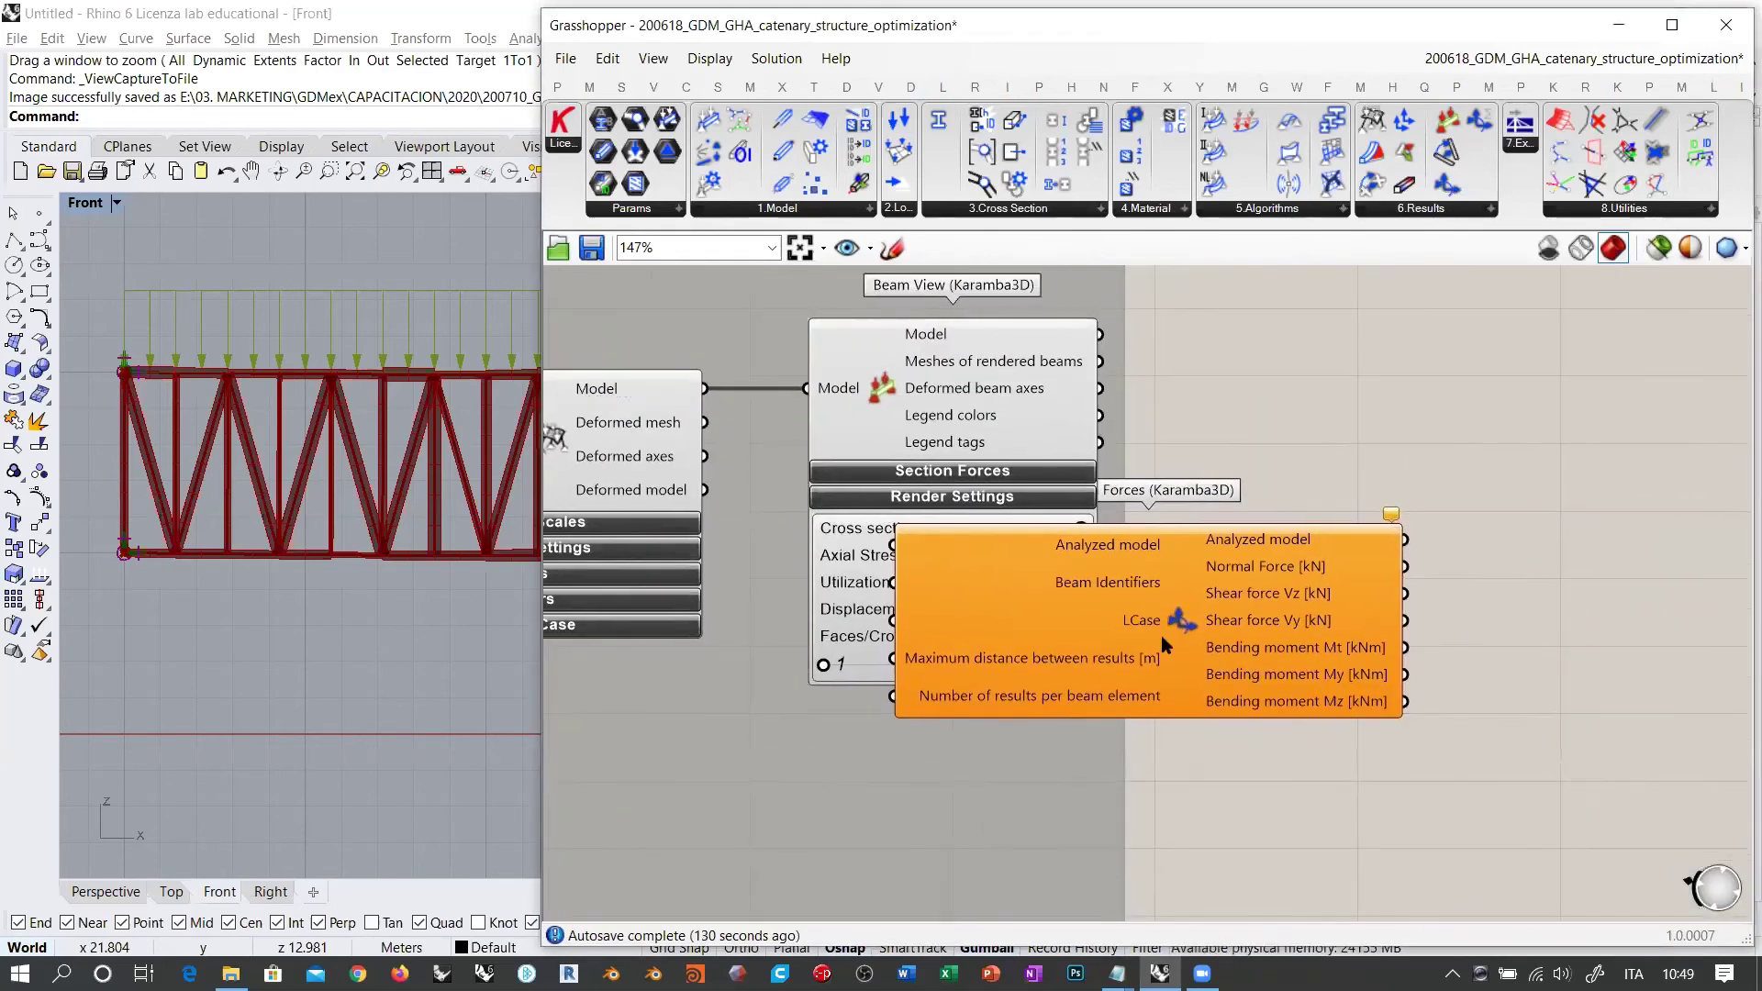
pyautogui.scroll(-3, 1311, 639)
pyautogui.moveTo(1222, 623); pyautogui.dragTo(1023, 739)
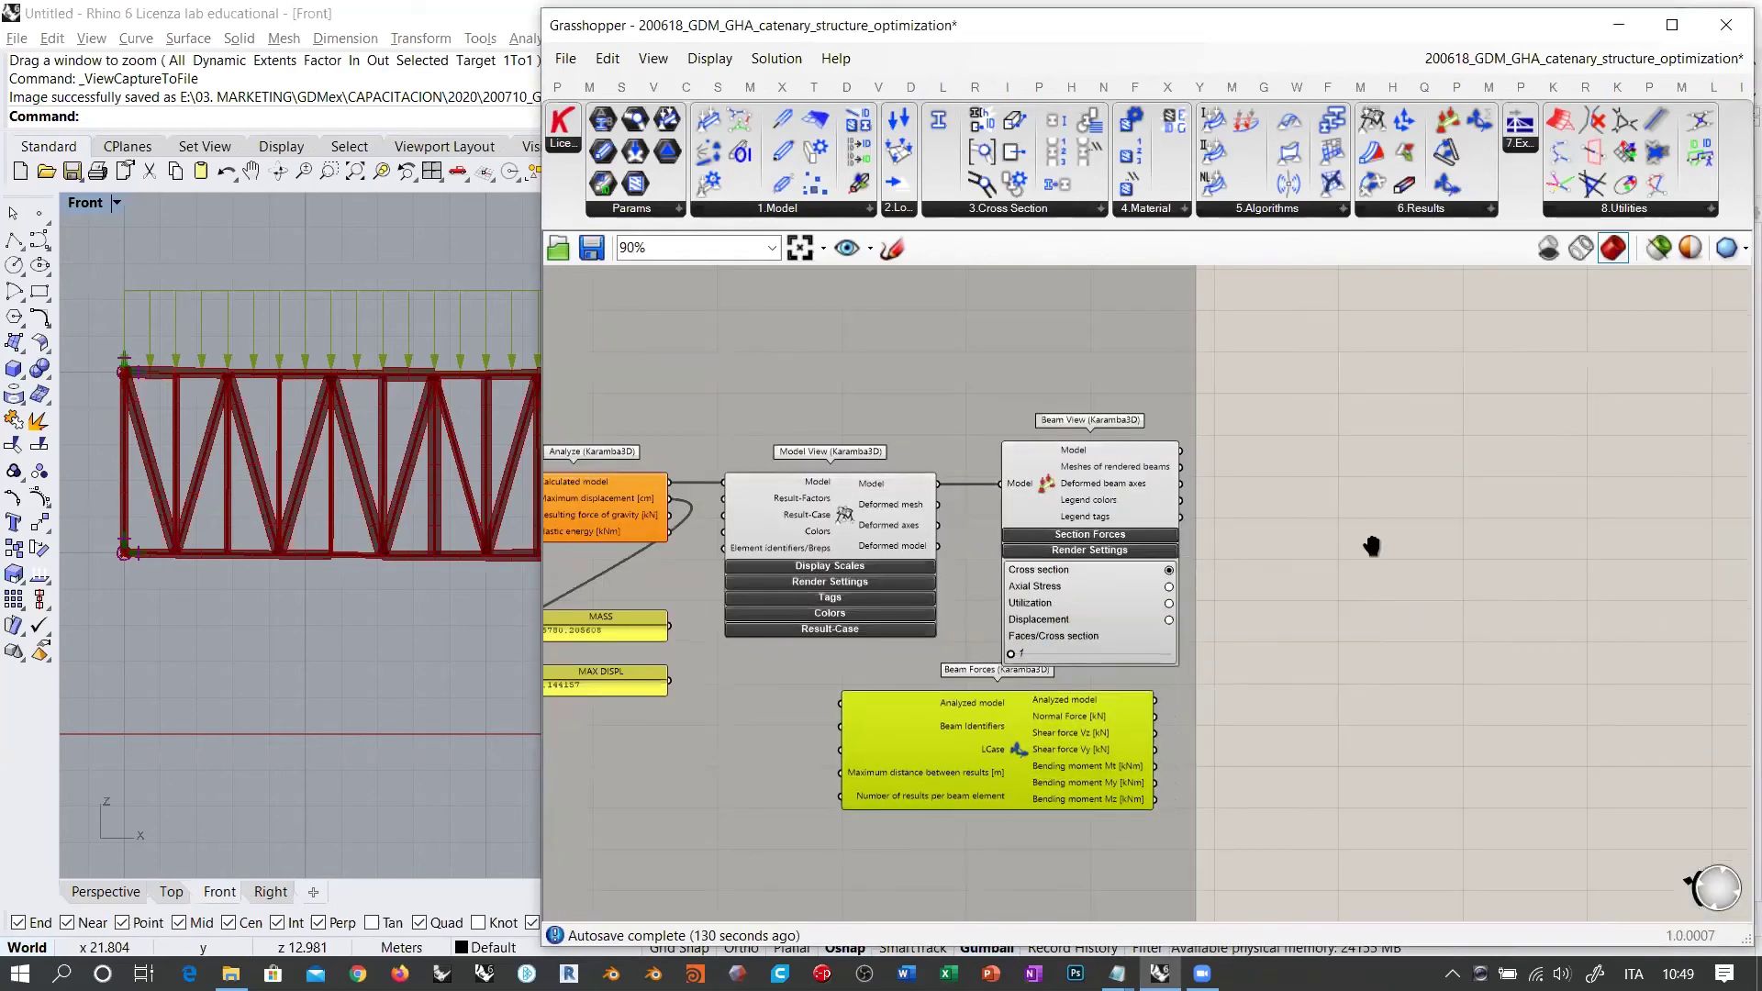
# Step: Move the Beam Forces component slightly lower so it sits clear of Beam View
pyautogui.moveTo(1373, 546); pyautogui.dragTo(1599, 455, button='right')
pyautogui.scroll(1, 1455, 431)
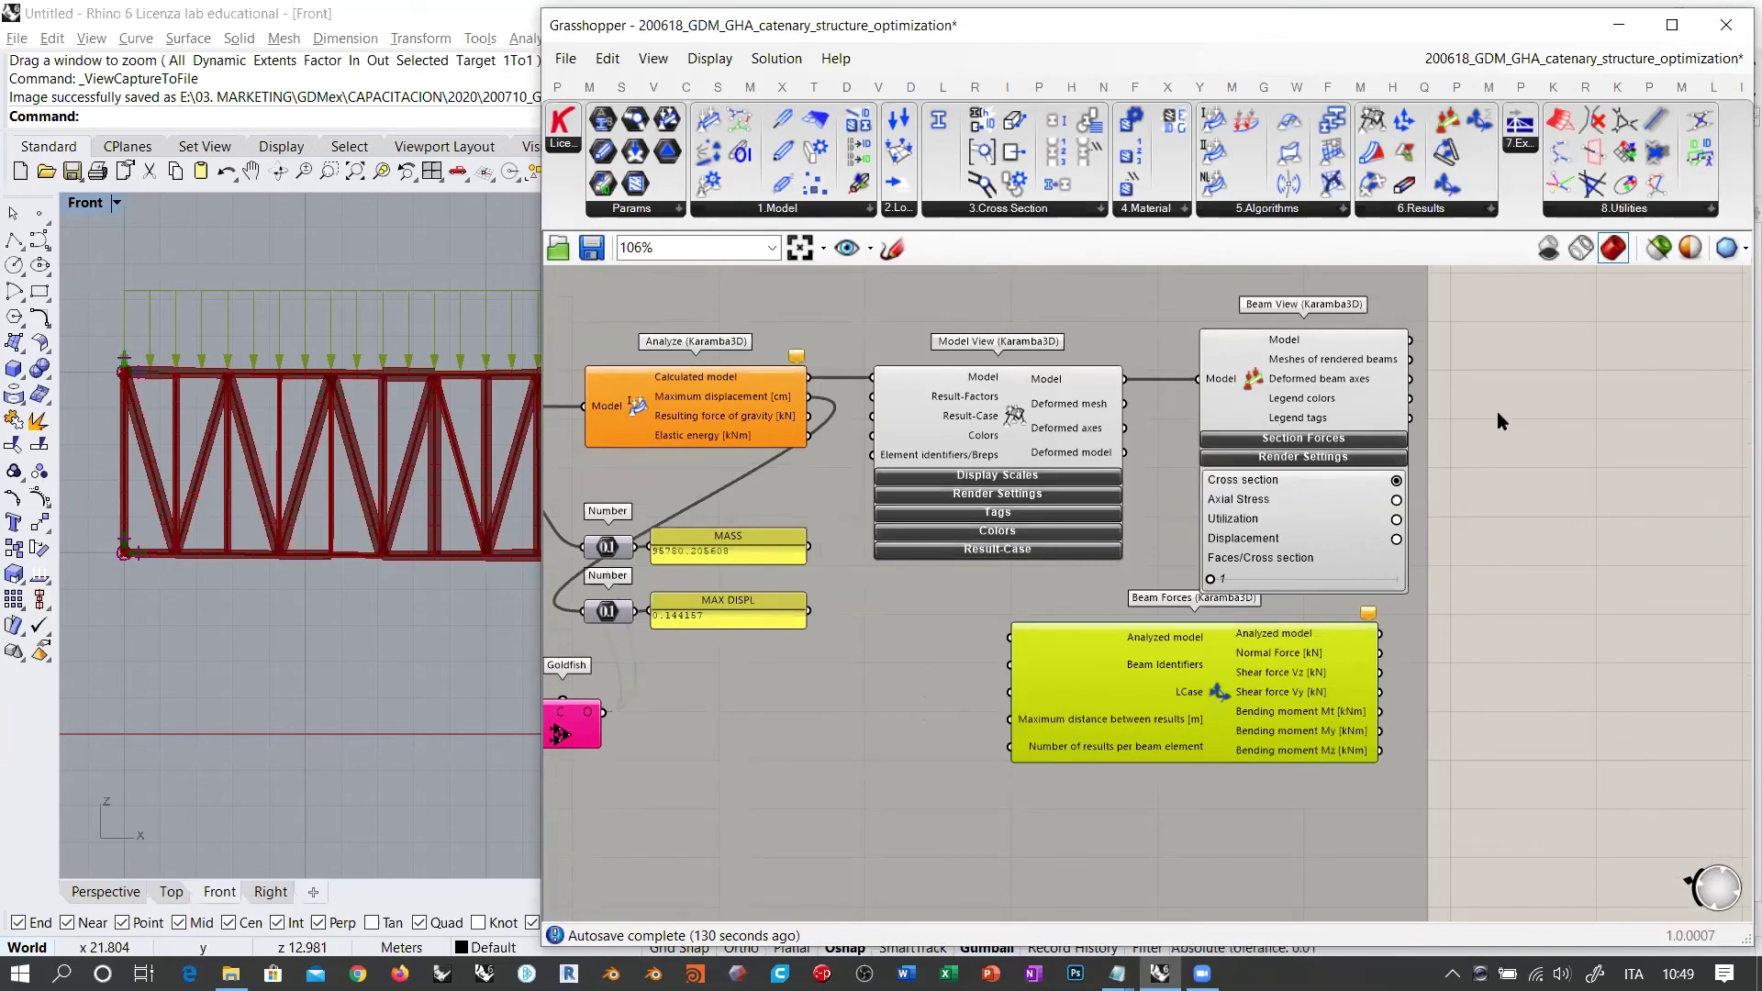
pyautogui.moveTo(1034, 327); pyautogui.dragTo(1286, 350, button='right')
pyautogui.moveTo(839, 478); pyautogui.dragTo(856, 515, button='right')
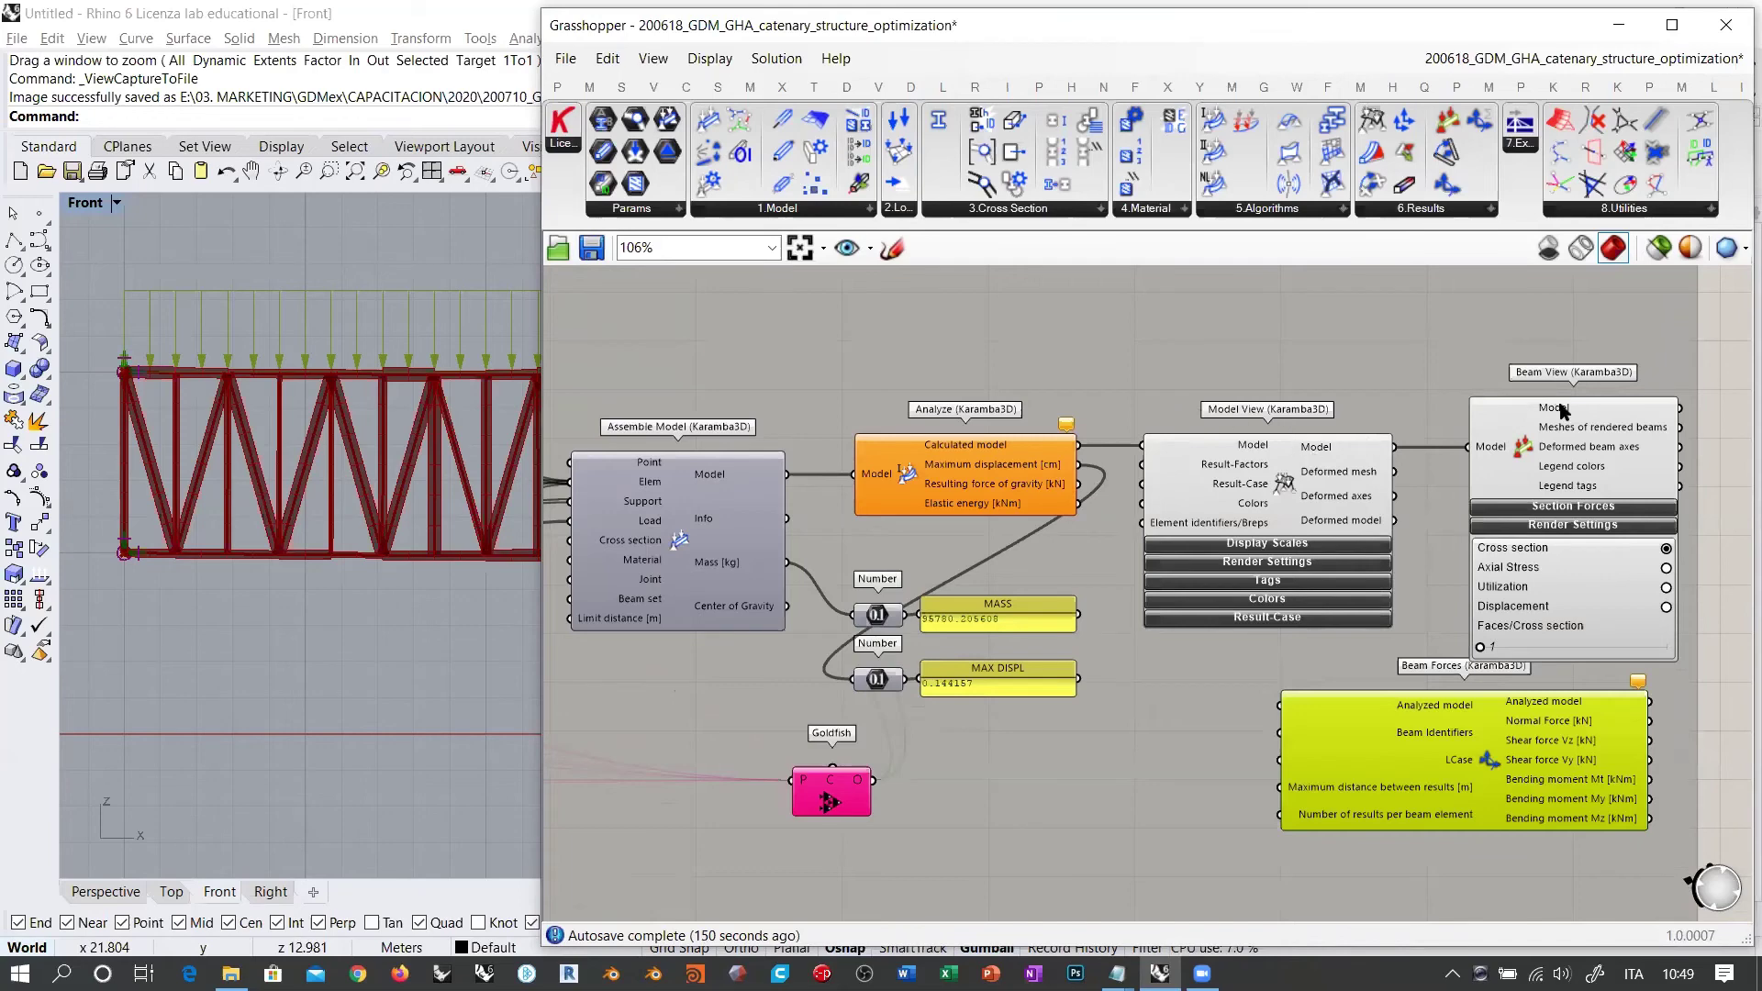
pyautogui.click(1709, 586)
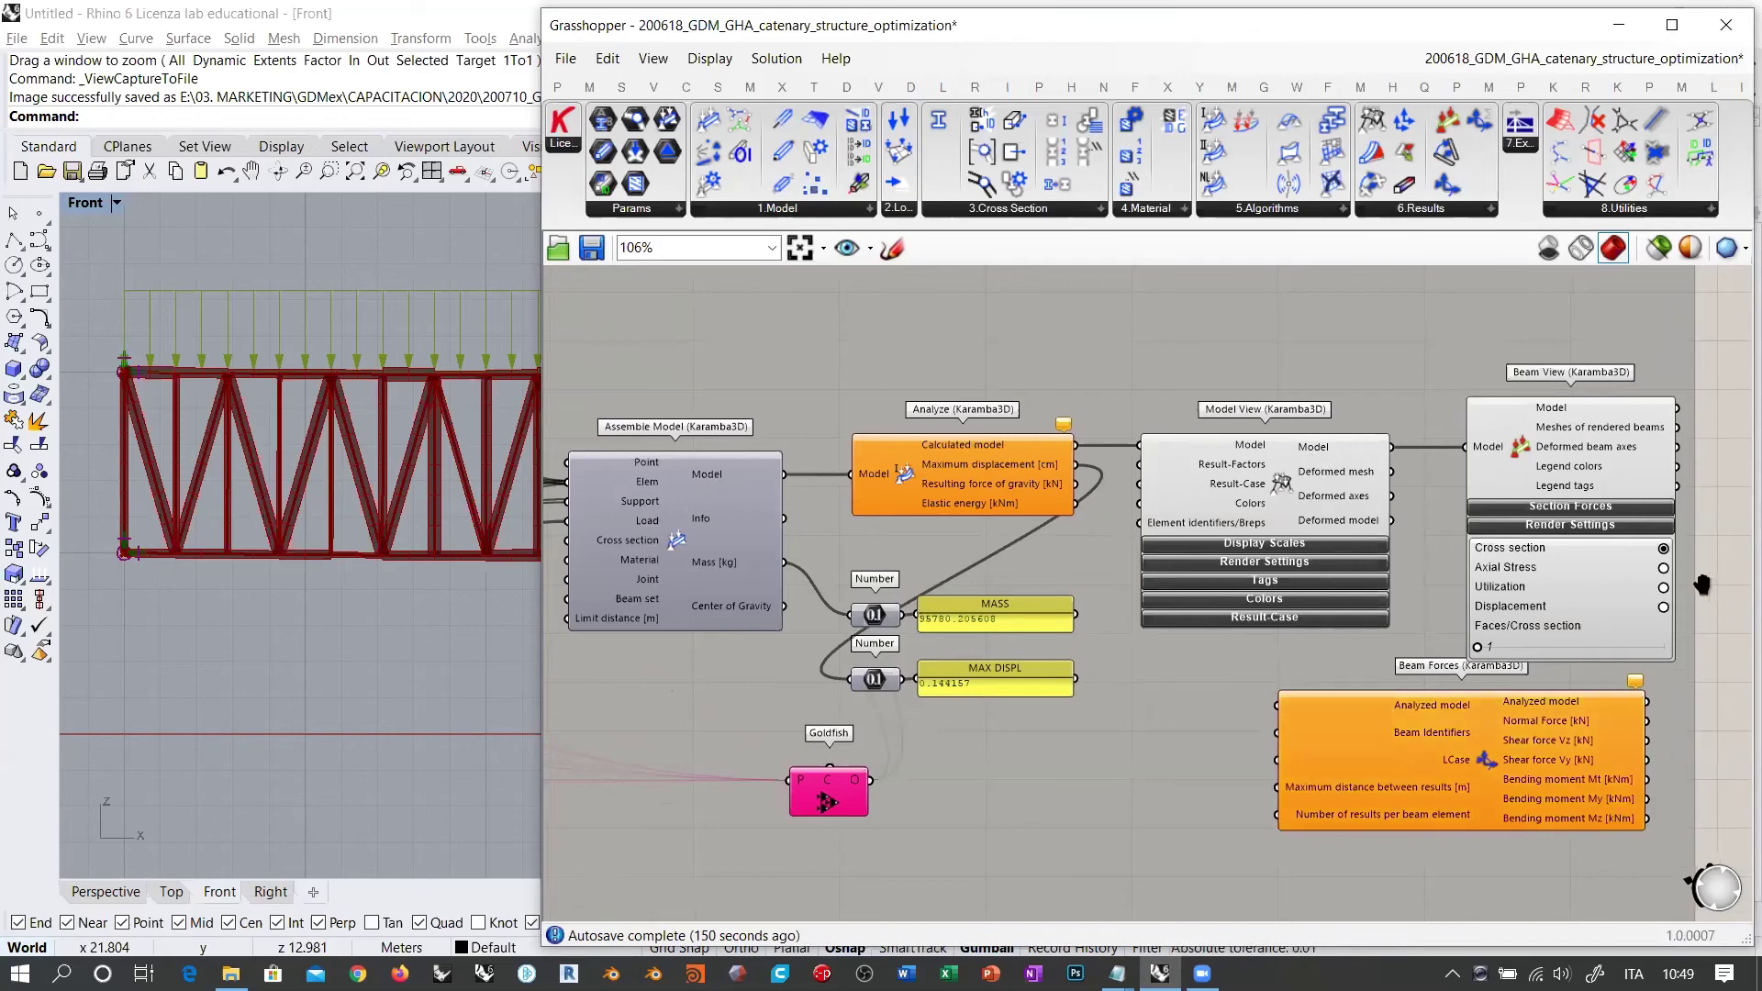
pyautogui.moveTo(1714, 589); pyautogui.dragTo(1702, 570, button='right')
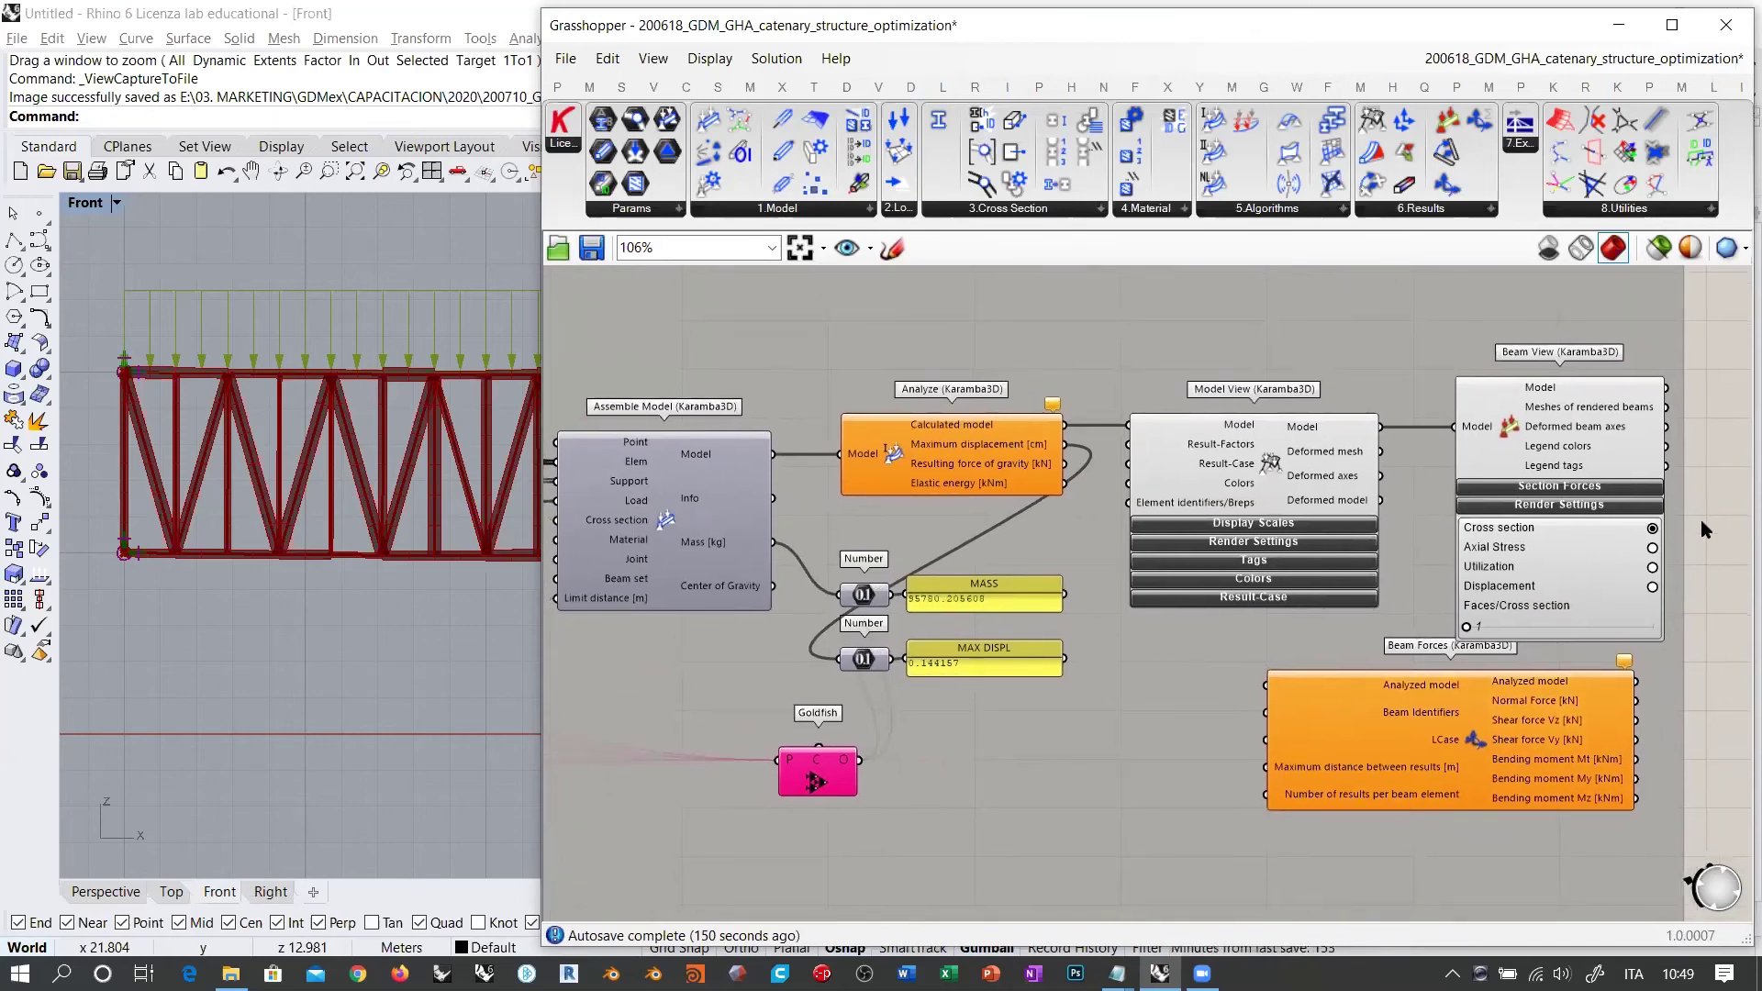
pyautogui.moveTo(1473, 722); pyautogui.dragTo(1496, 754)
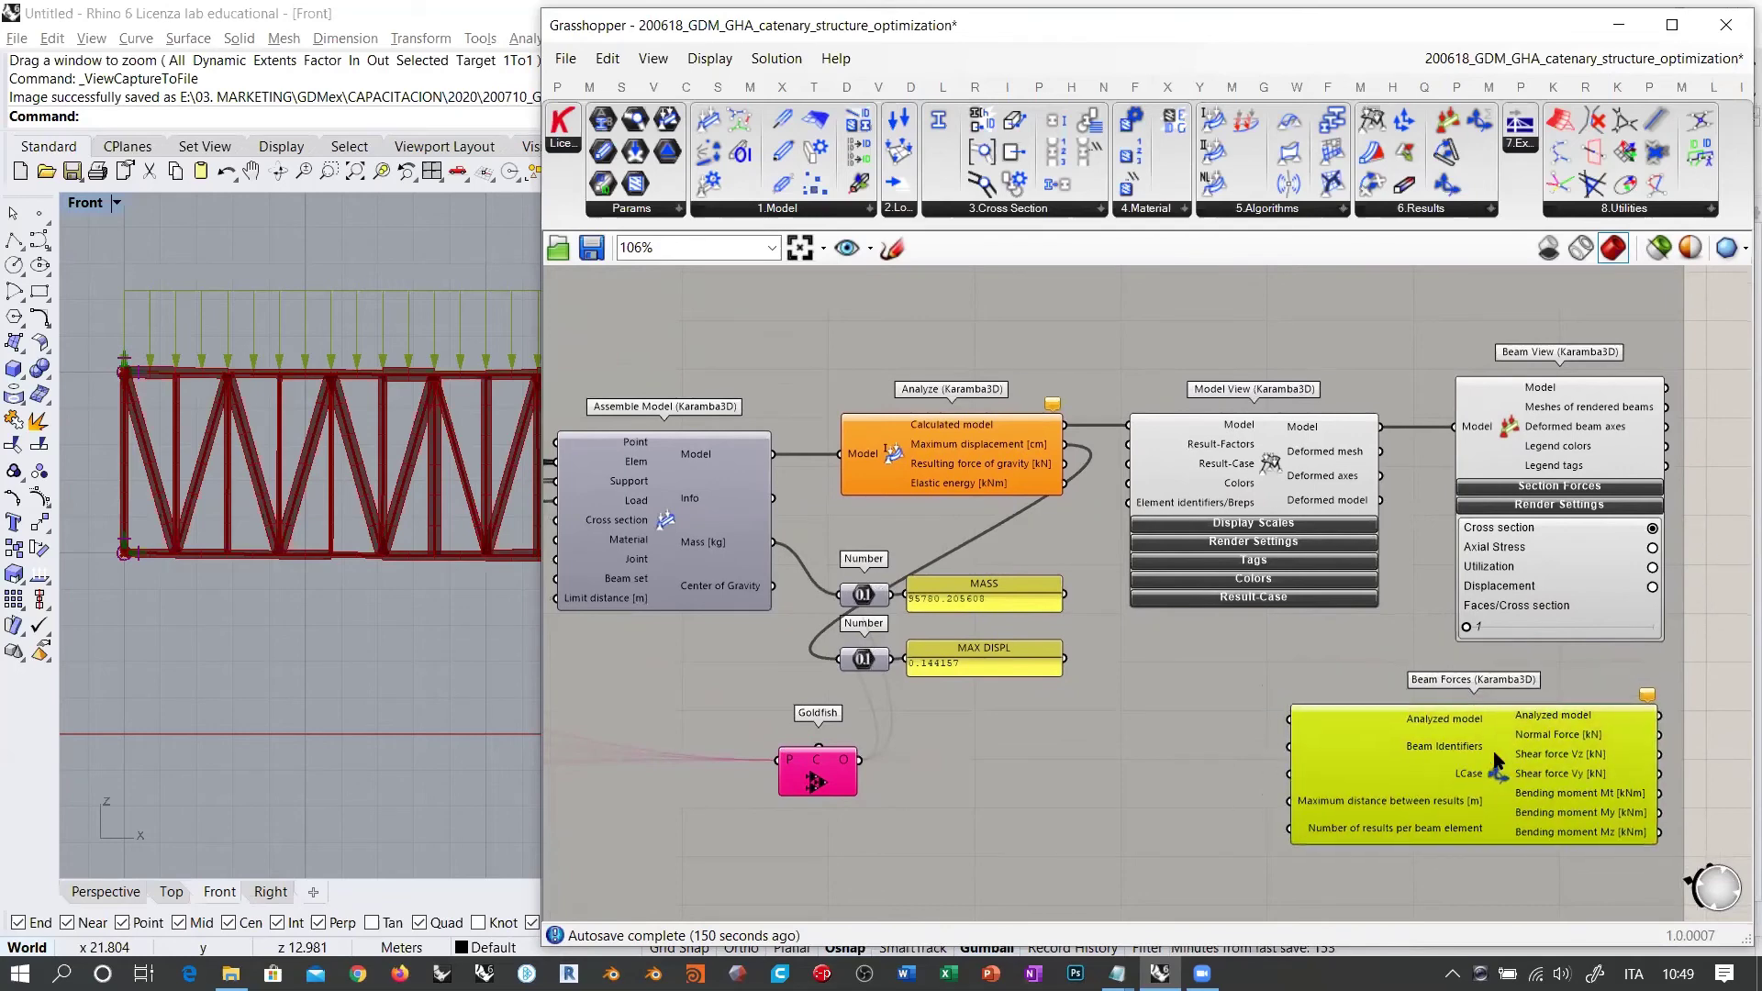
pyautogui.click(1731, 628)
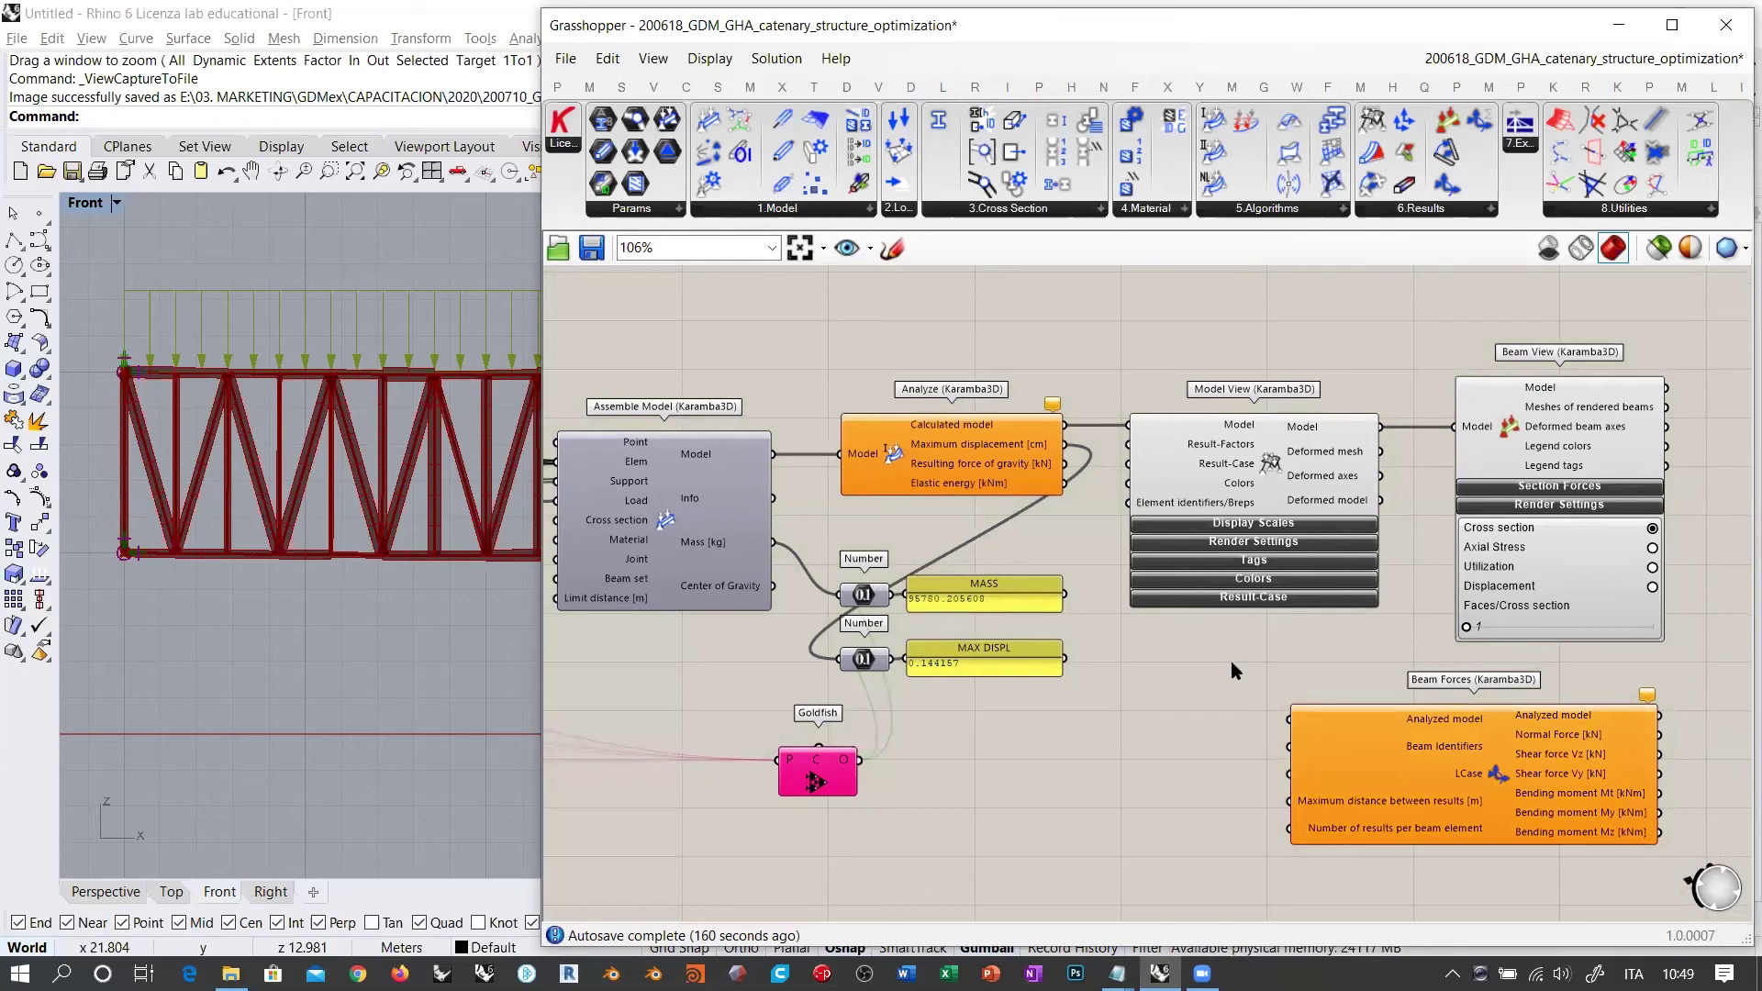
pyautogui.click(666, 470)
pyautogui.click(675, 356)
pyautogui.moveTo(955, 431)
pyautogui.moveTo(715, 452)
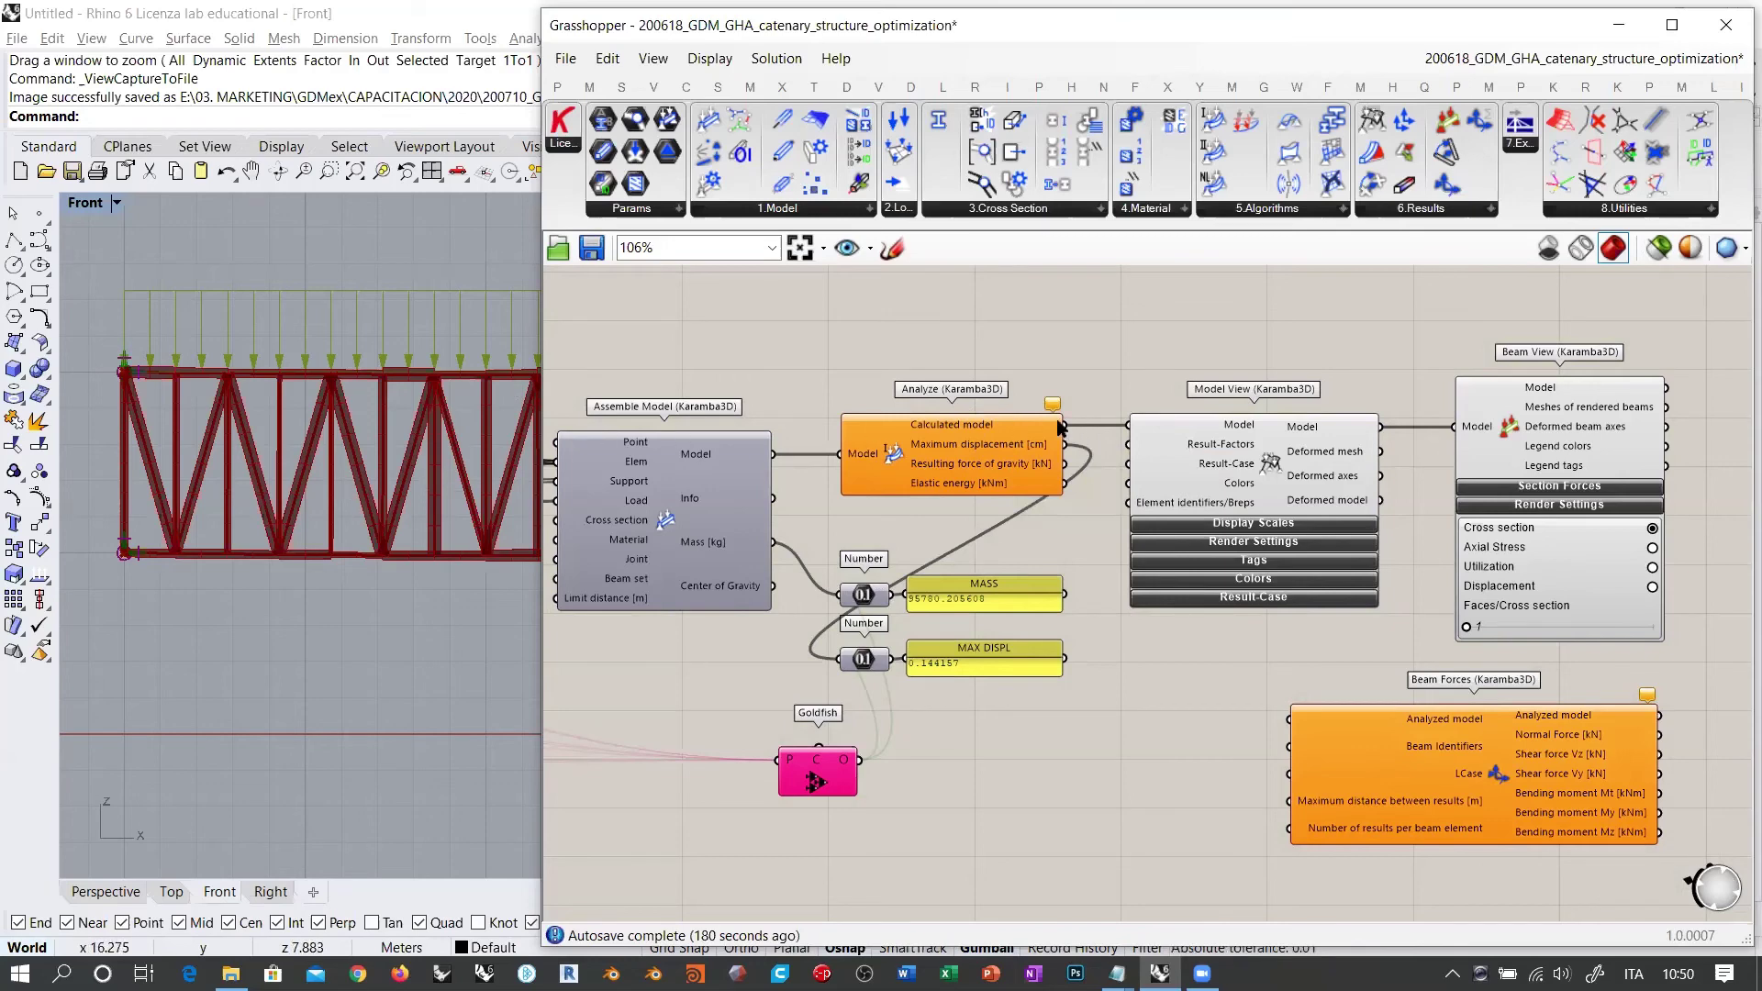
# Step: Connect the Analyze component's Calculated model output to the Analyzed model input of Beam Forces
pyautogui.moveTo(1062, 425); pyautogui.dragTo(1290, 719)
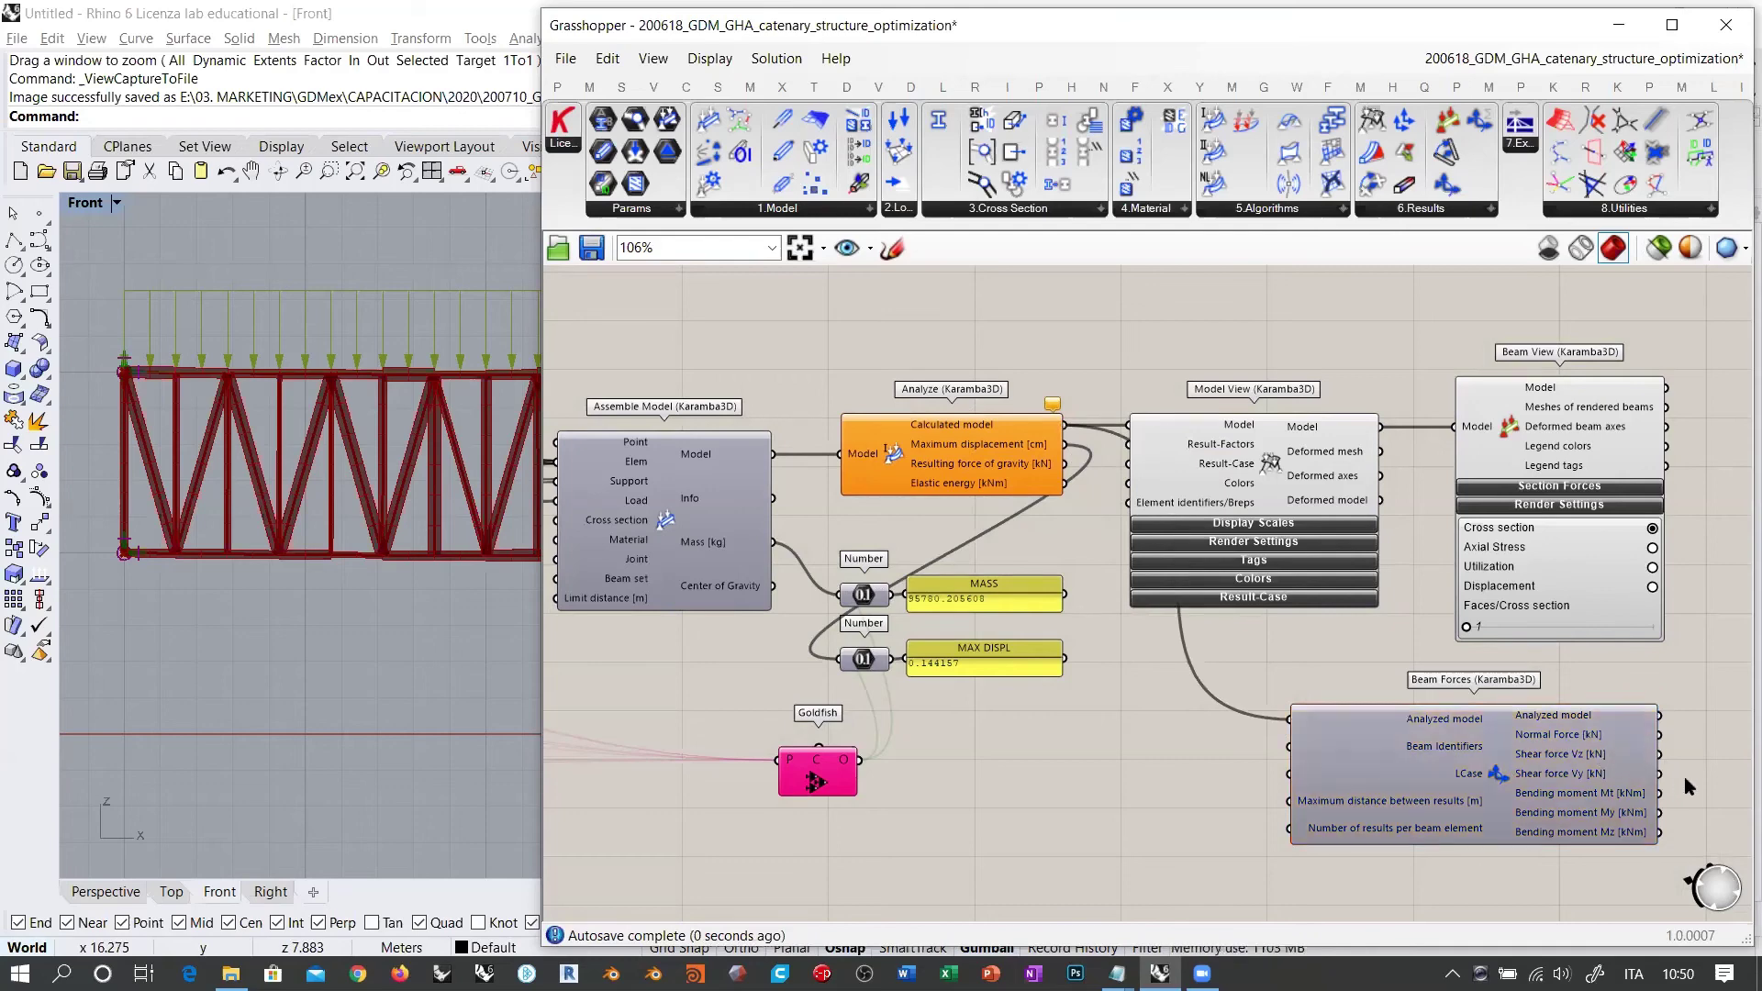
pyautogui.moveTo(1682, 776); pyautogui.dragTo(1109, 504, button='right')
pyautogui.scroll(4, 1042, 471)
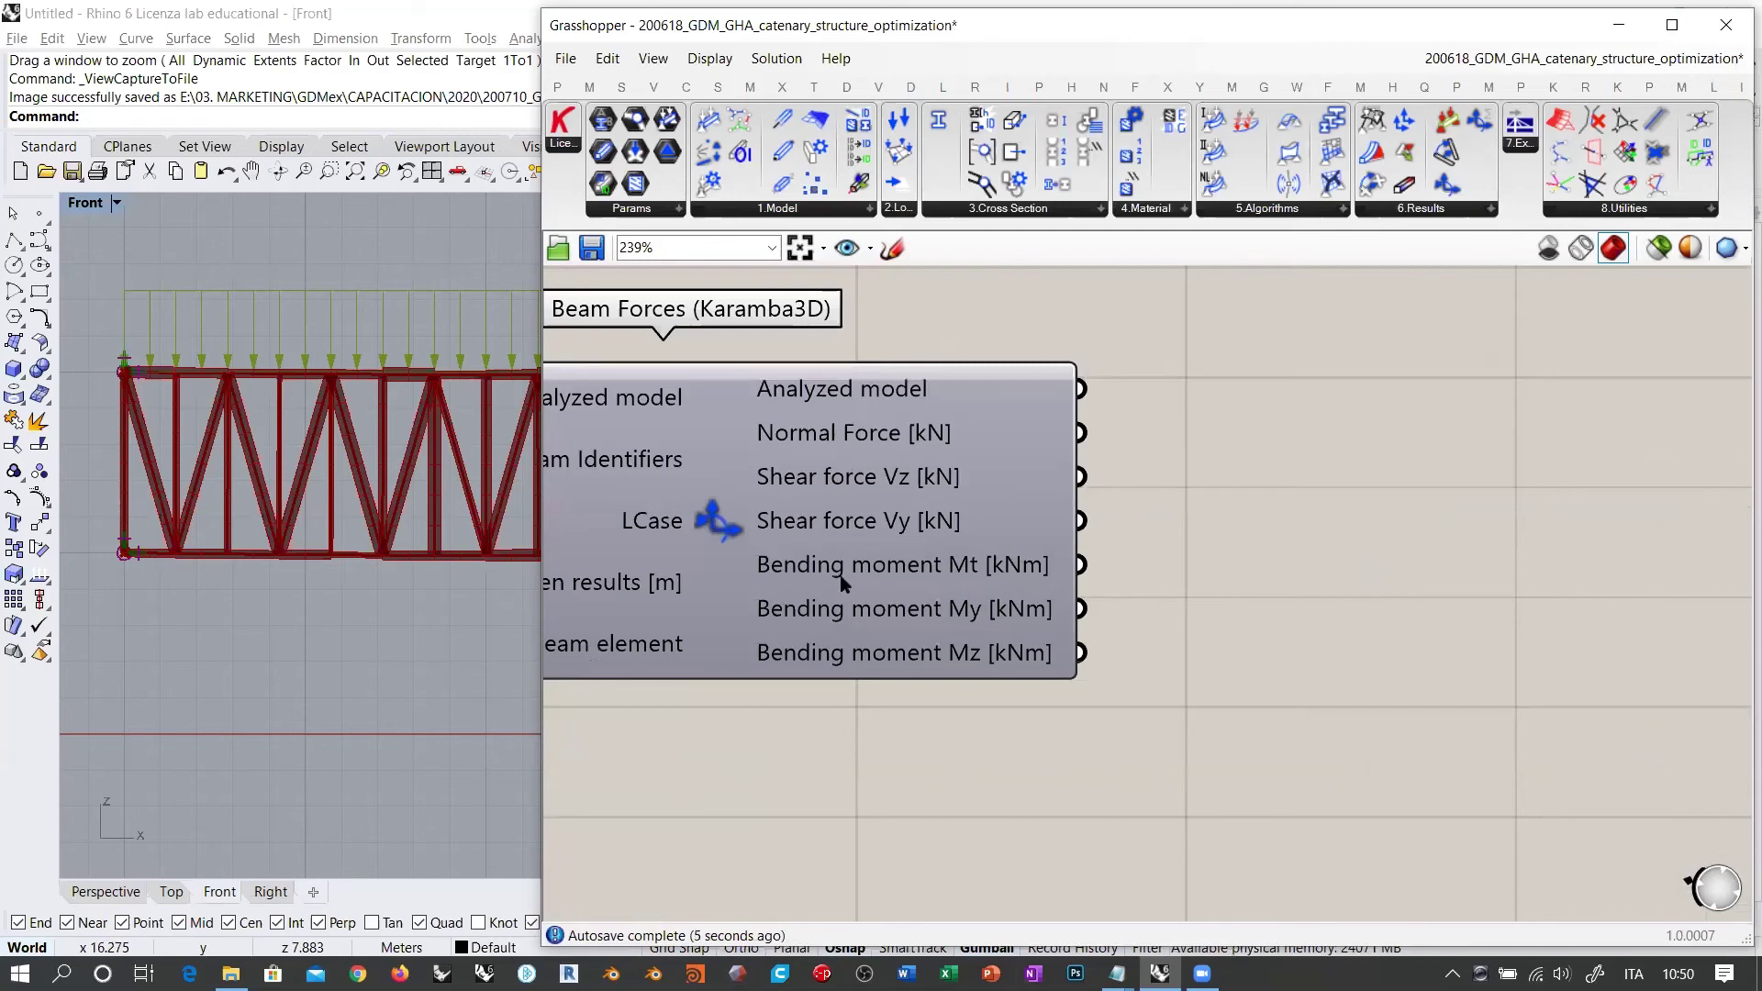
# Step: Add a Panel beside Beam Forces and connect the Normal Force [kN] output to it
pyautogui.doubleClick(1390, 518)
pyautogui.moveTo(896, 440)
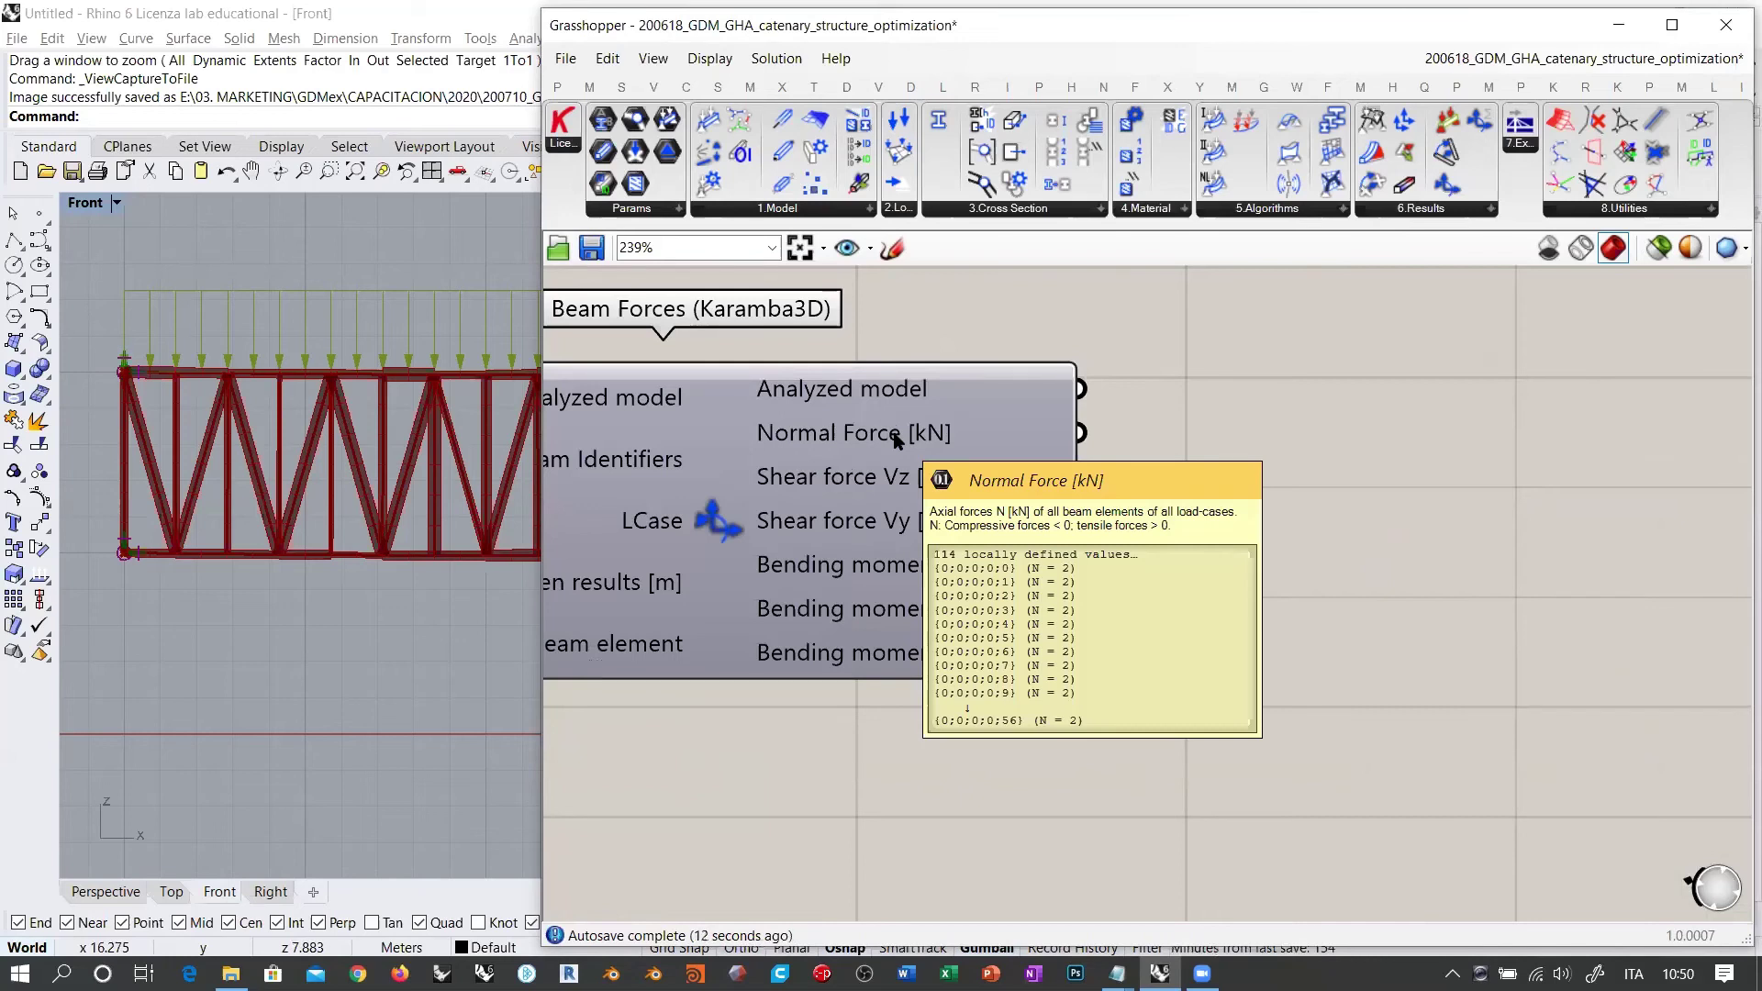
pyautogui.doubleClick(1378, 463)
pyautogui.write('panel')
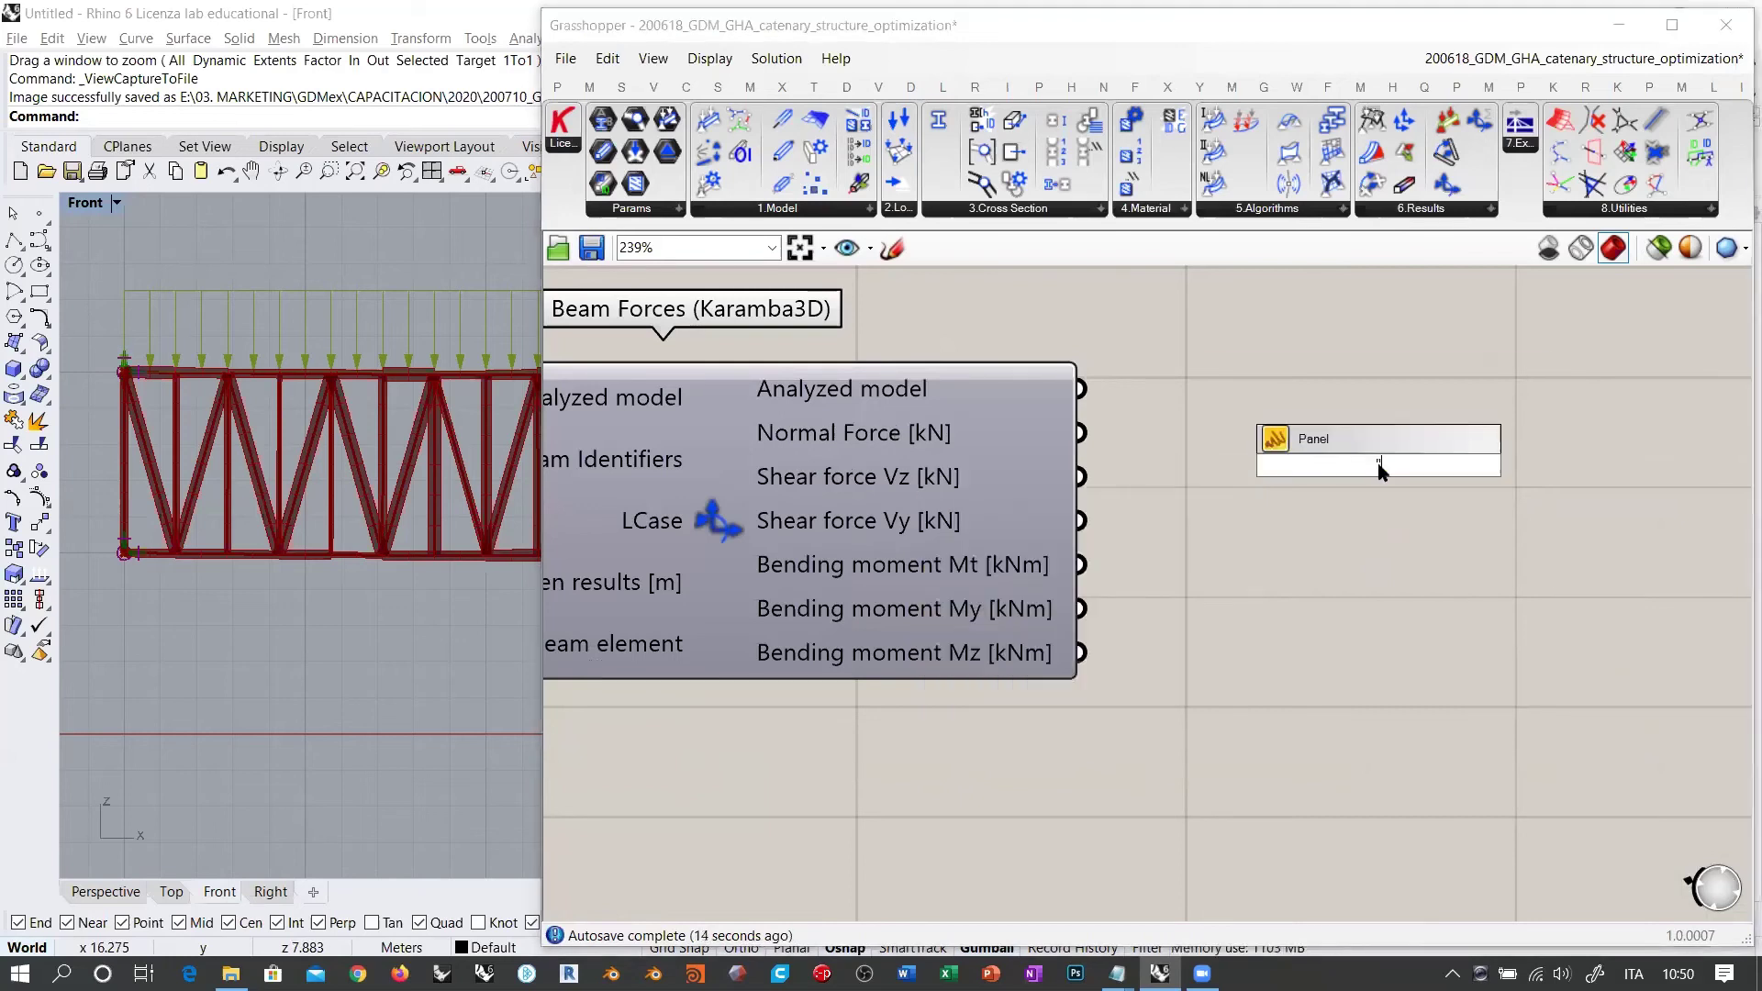
pyautogui.press('Return')
pyautogui.moveTo(1090, 445); pyautogui.dragTo(1195, 465)
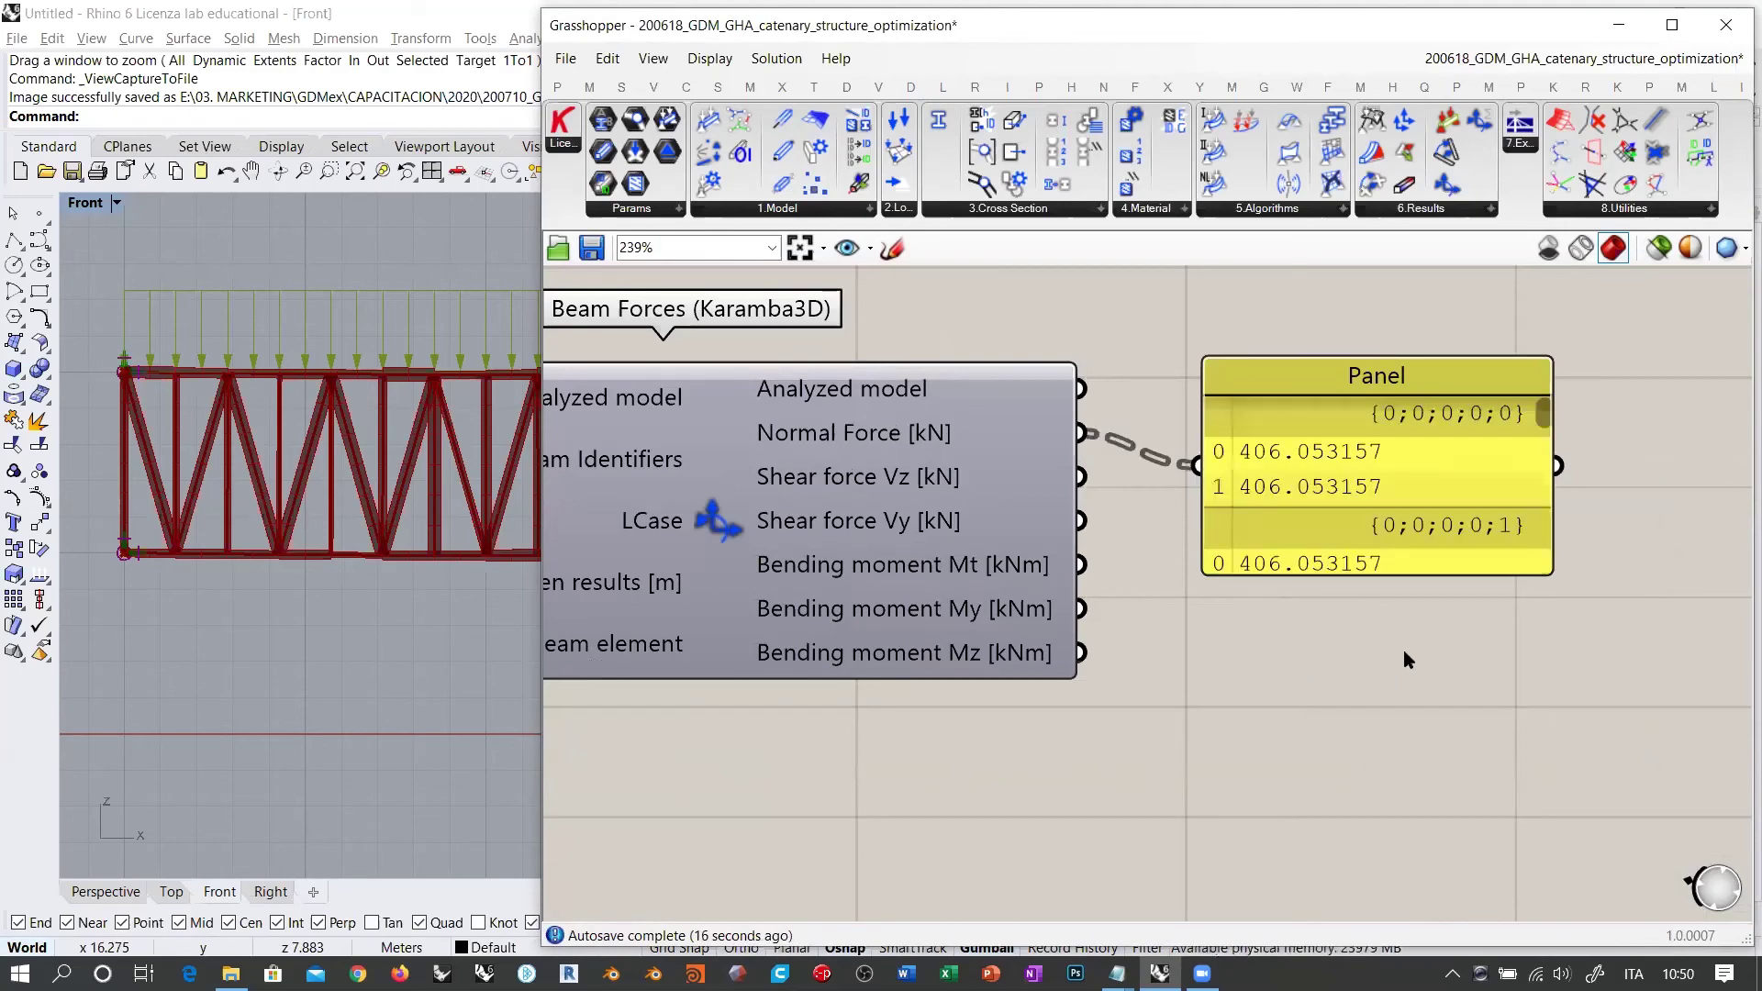
# Step: Enlarge the normal force panel vertically to list more values and move it further away from Beam Forces
pyautogui.scroll(-3, 1079, 541)
pyautogui.click(1078, 541)
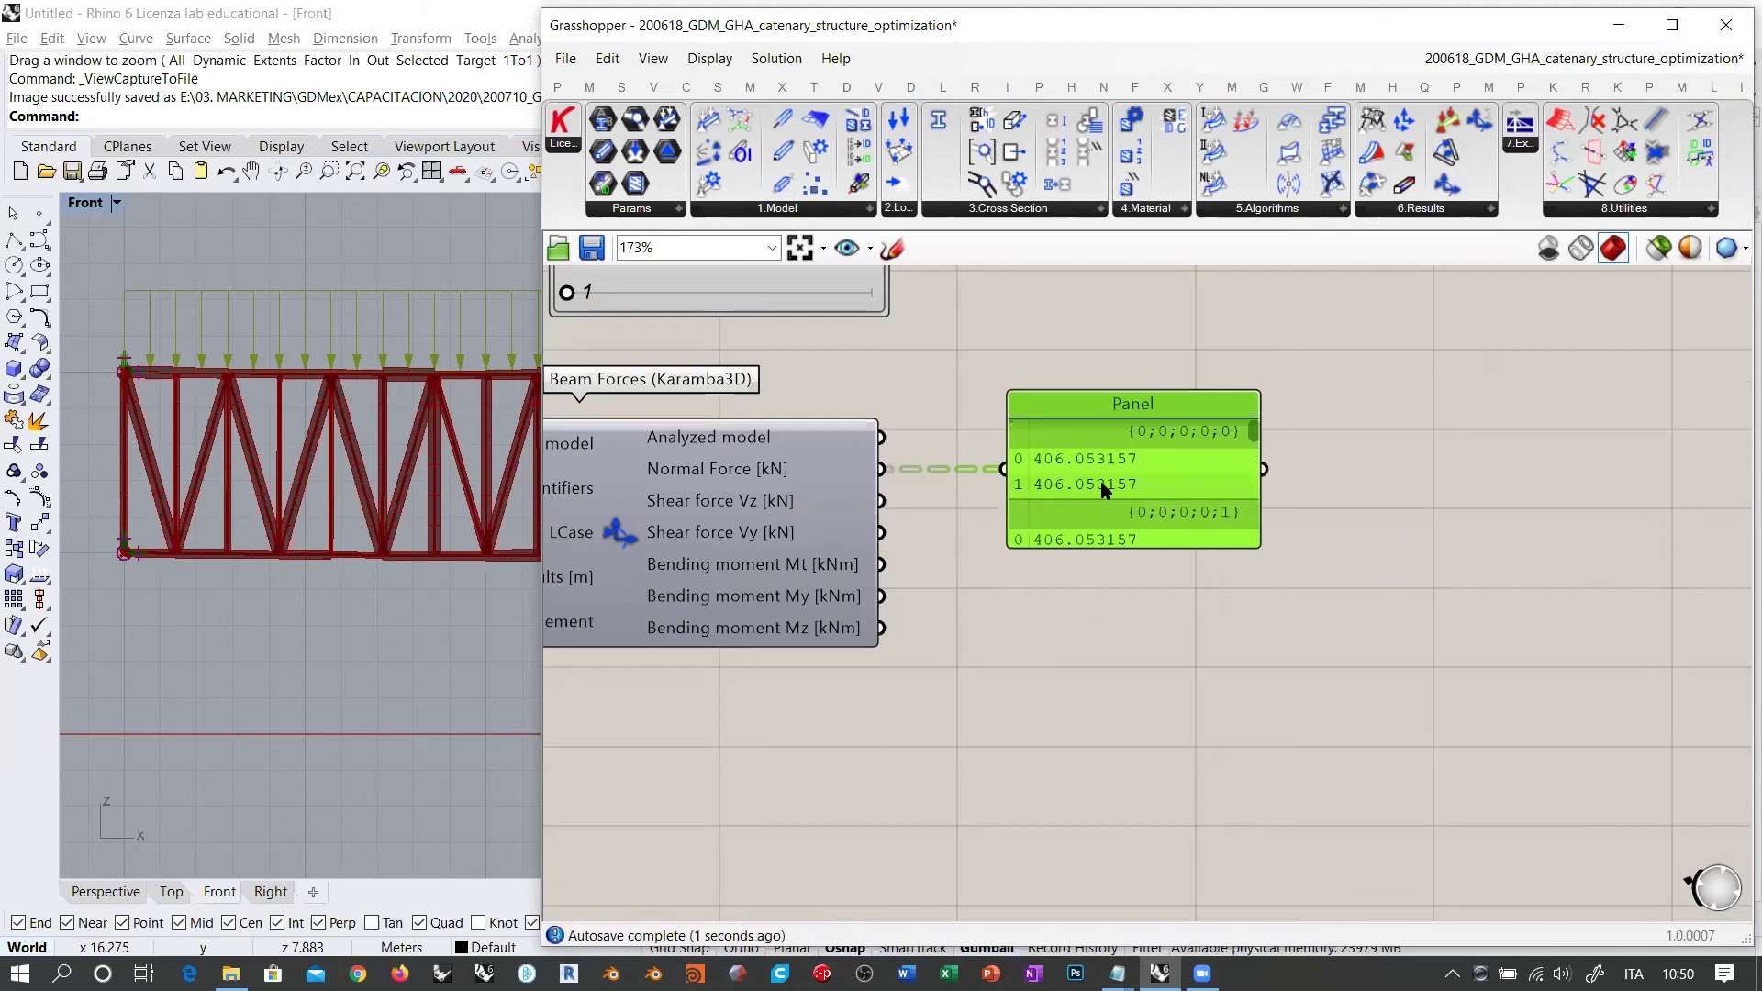
pyautogui.click(1181, 566)
pyautogui.moveTo(1178, 550); pyautogui.dragTo(1178, 819)
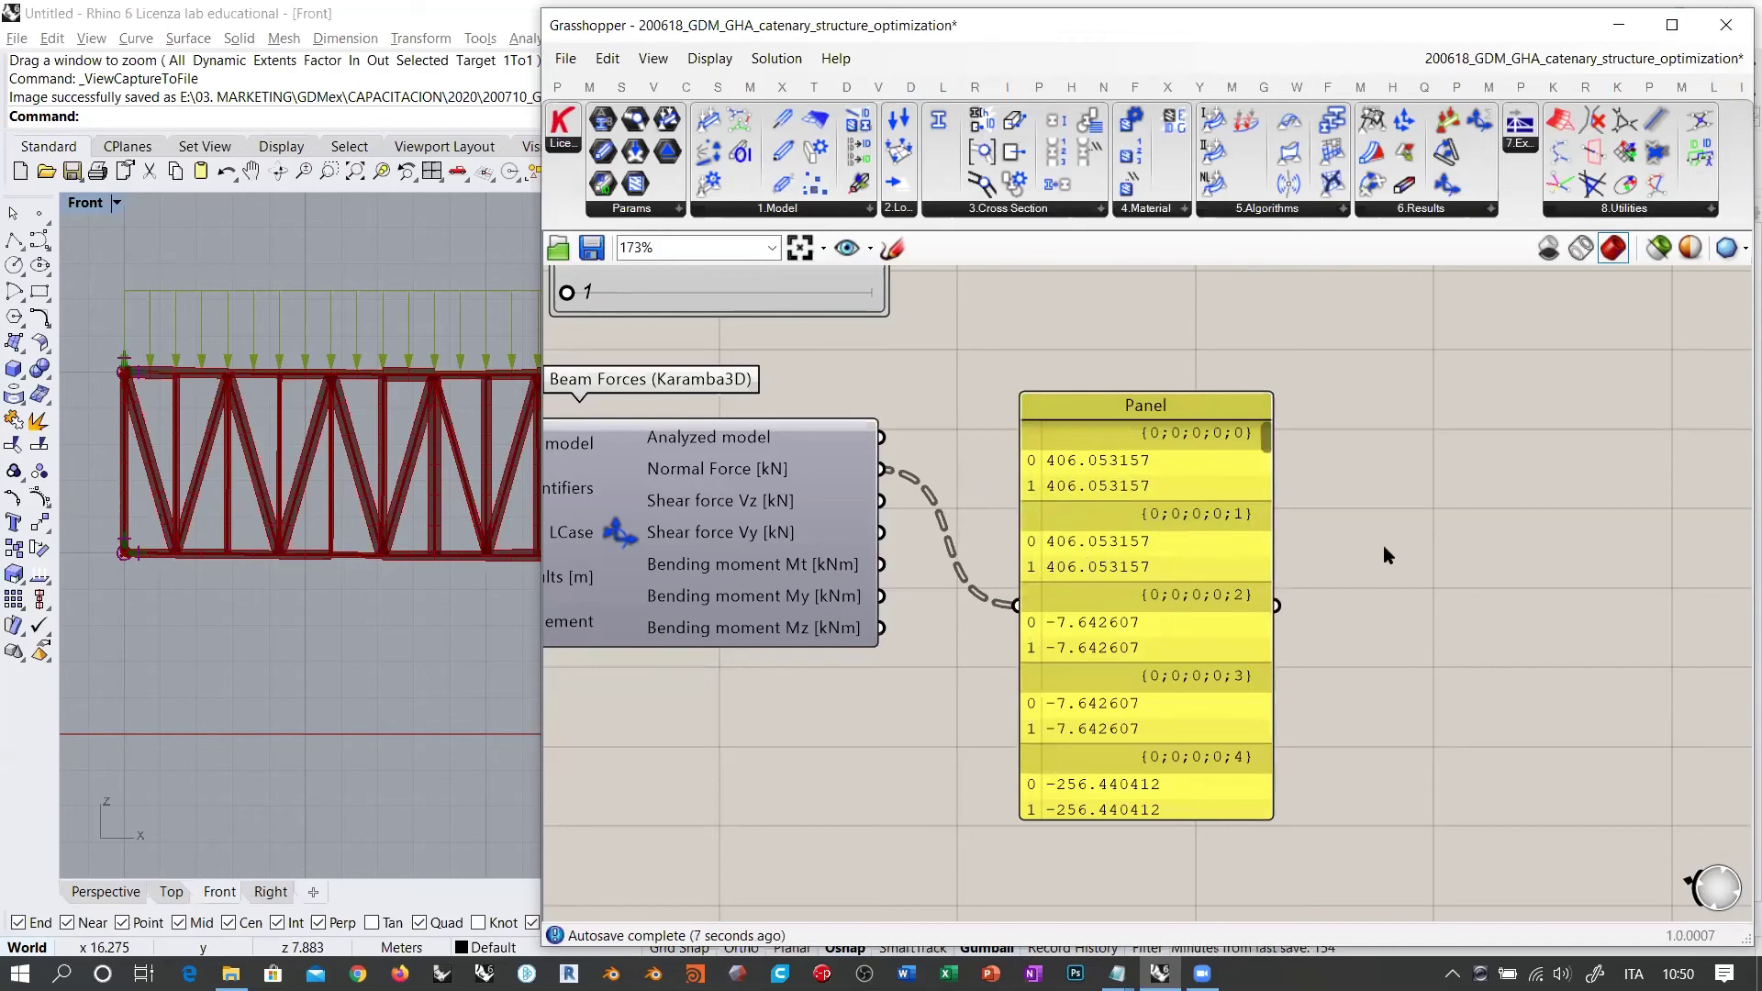
pyautogui.moveTo(1138, 585); pyautogui.dragTo(1227, 568)
# Step: Expand the Section Forces settings of the Beam View component and enable the Nx diagrams
pyautogui.moveTo(1099, 420); pyautogui.dragTo(1394, 632, button='right')
pyautogui.click(1296, 510)
pyautogui.scroll(-1, 1296, 510)
pyautogui.moveTo(1271, 520); pyautogui.dragTo(1323, 704, button='right')
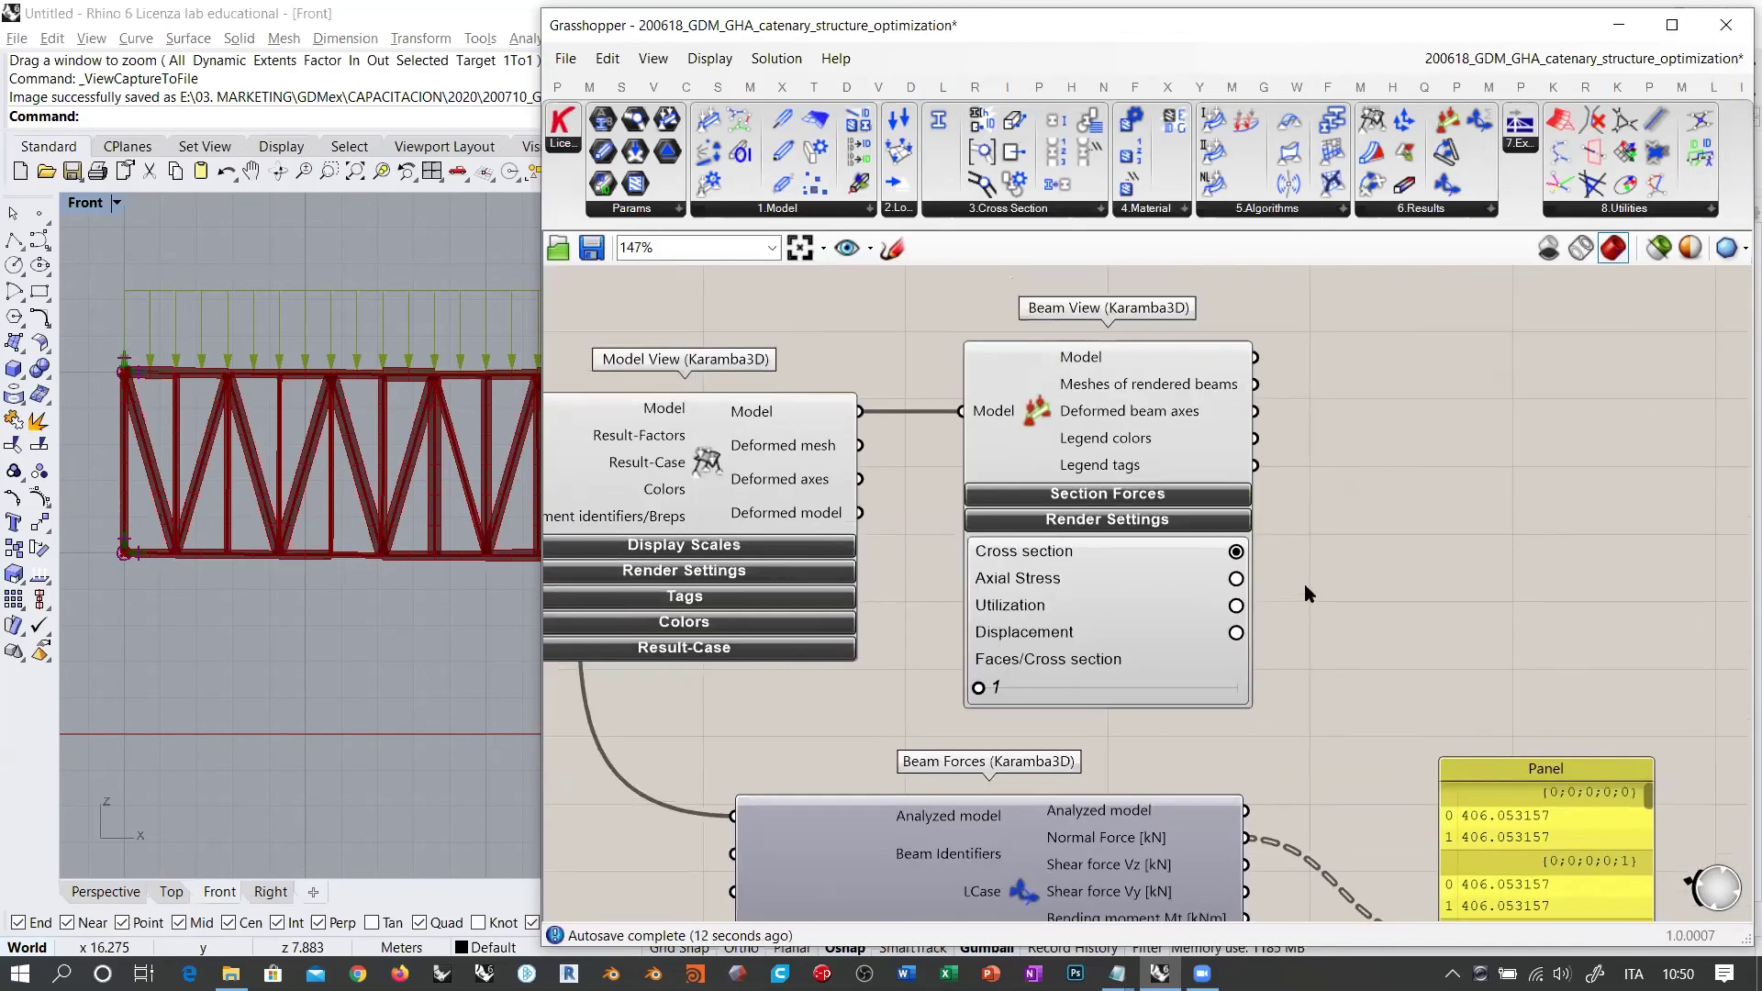
pyautogui.click(1119, 495)
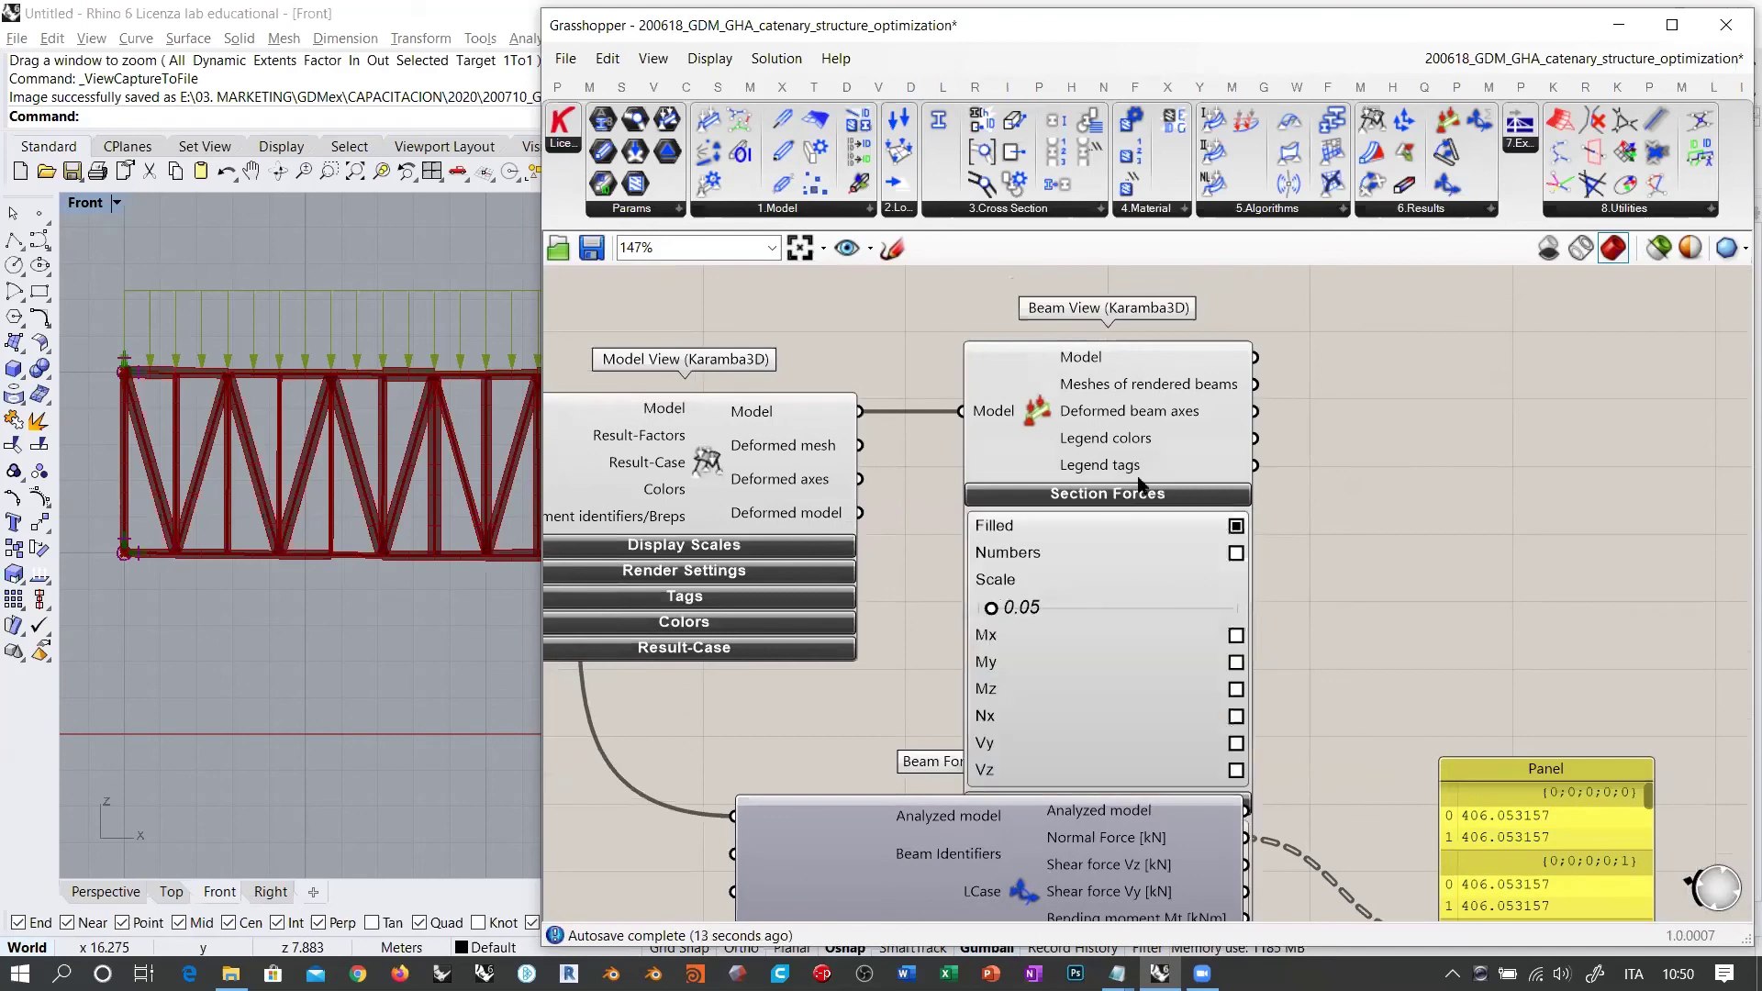
pyautogui.click(1236, 717)
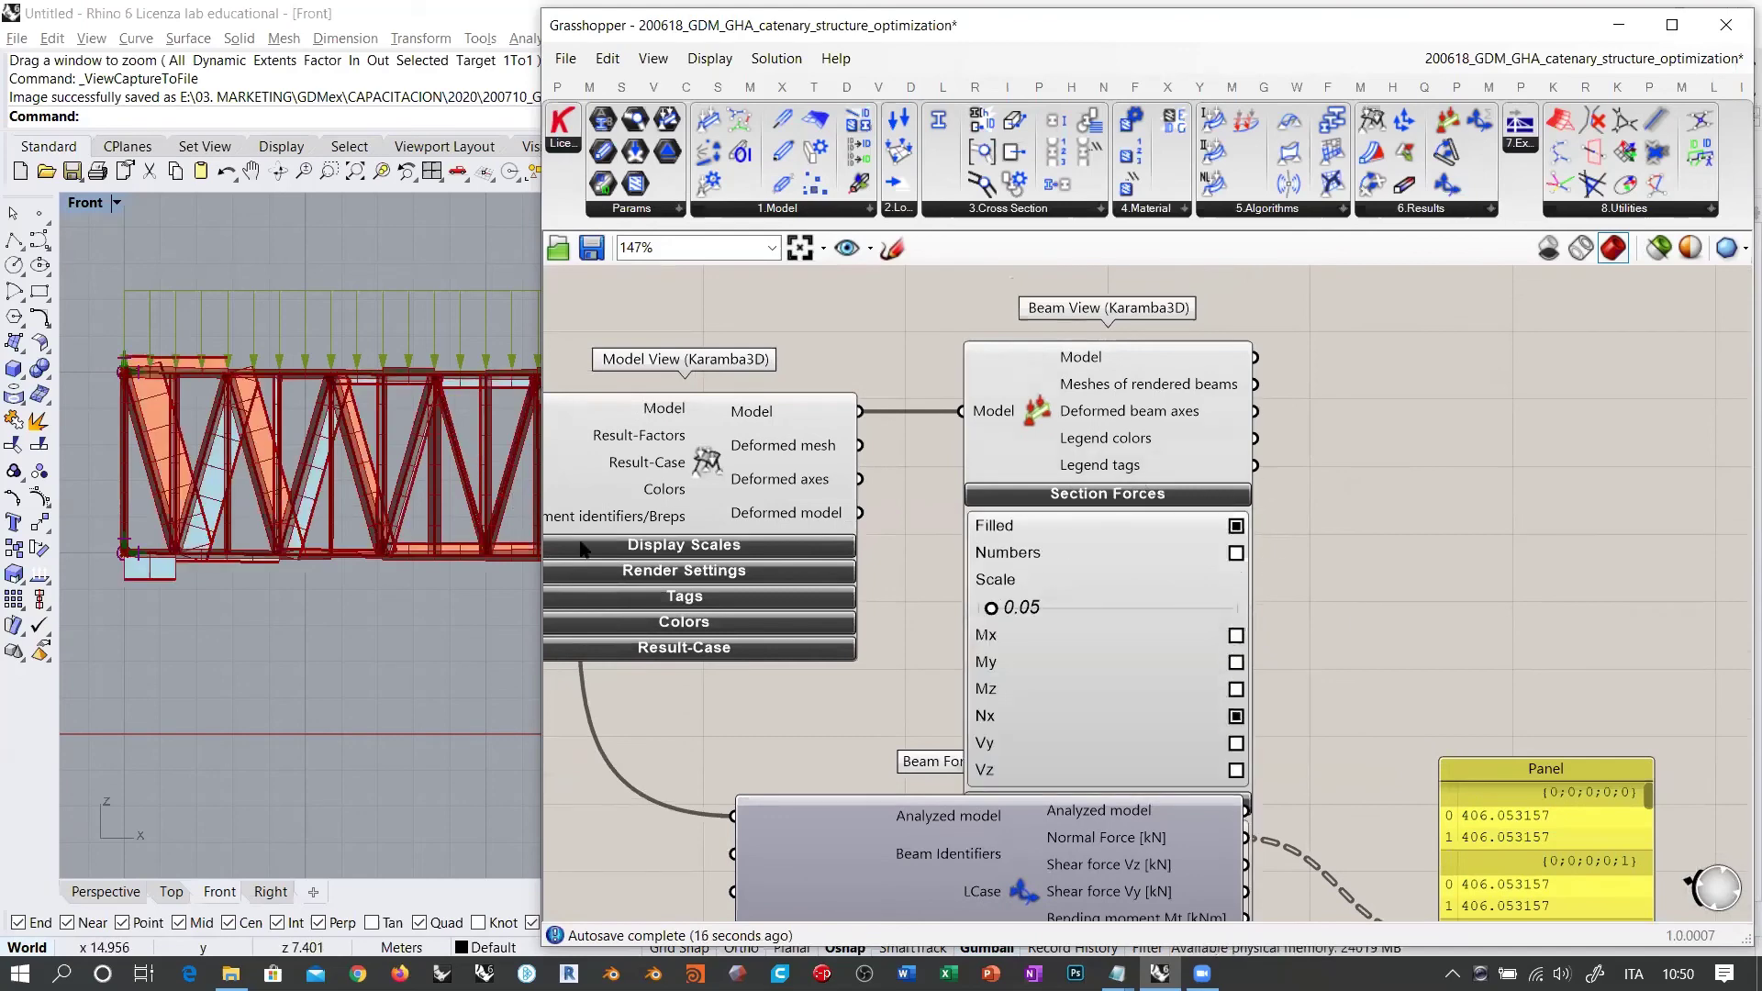
# Step: Enable Numbers in Beam View's Section Forces settings and inspect the Nx values around the truss's upper-left corner
pyautogui.moveTo(1312, 605); pyautogui.dragTo(1186, 428, button='right')
pyautogui.scroll(-3, 1208, 447)
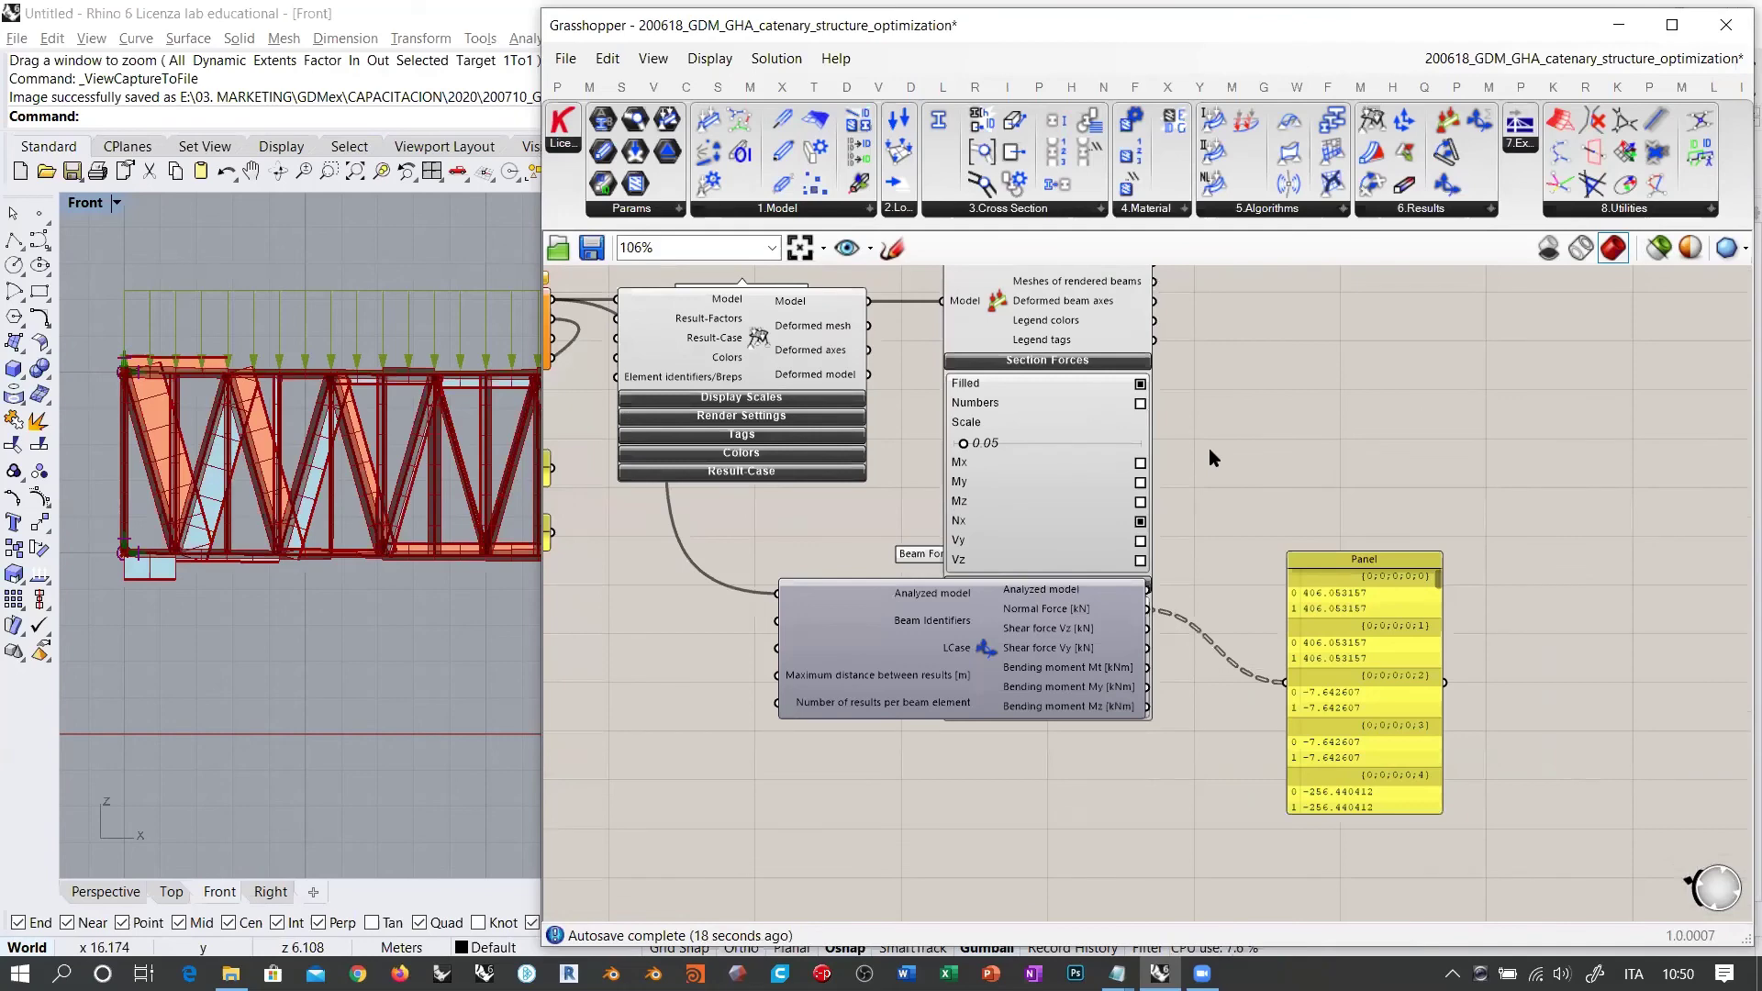
pyautogui.scroll(2, 1225, 454)
pyautogui.click(1142, 444)
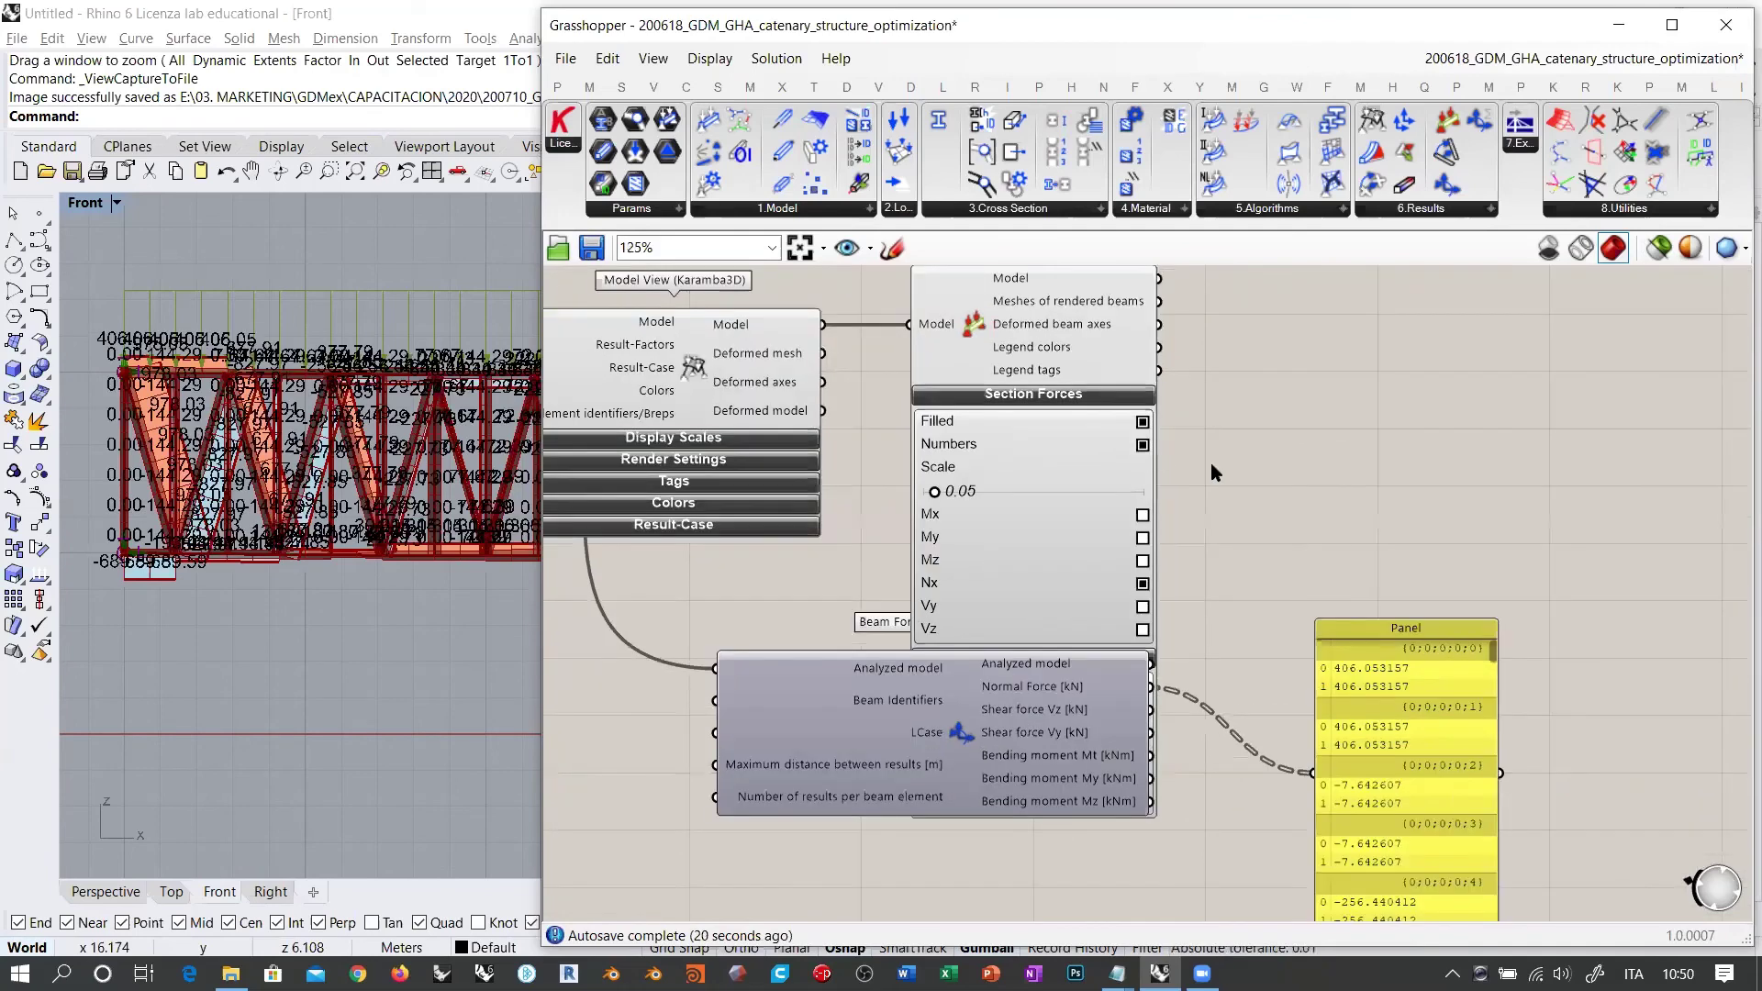
pyautogui.scroll(10, 180, 362)
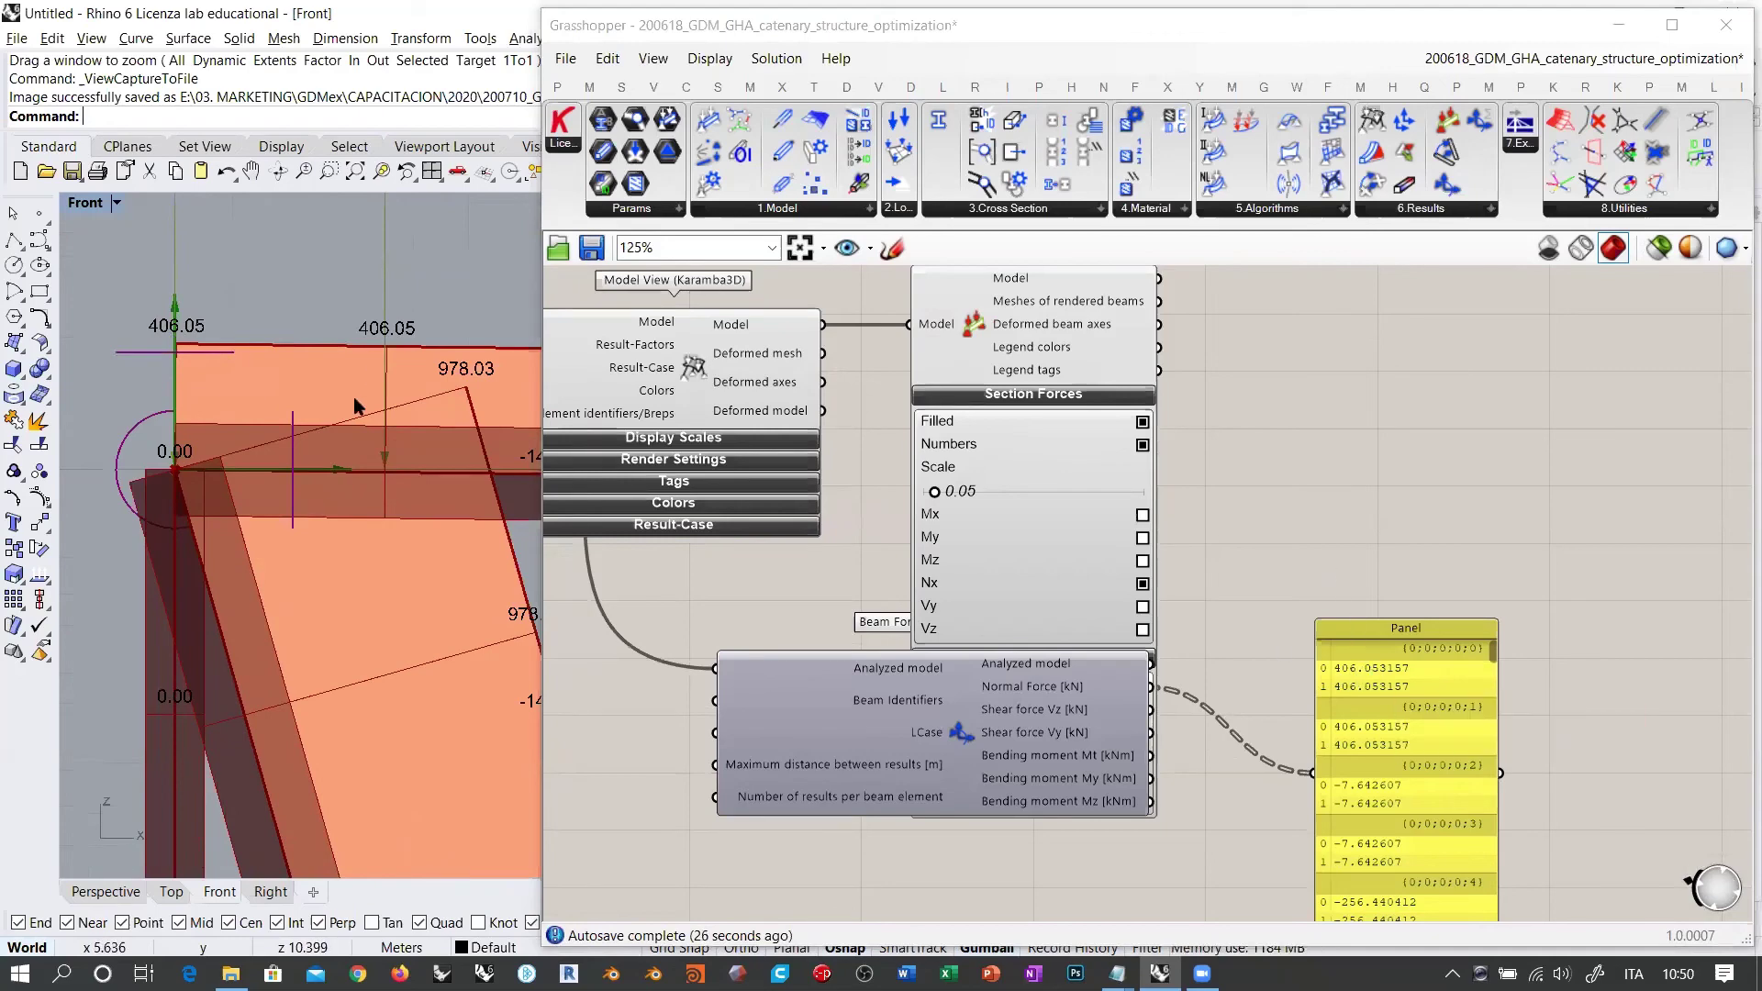
pyautogui.scroll(-5, 238, 377)
pyautogui.scroll(-3, 224, 362)
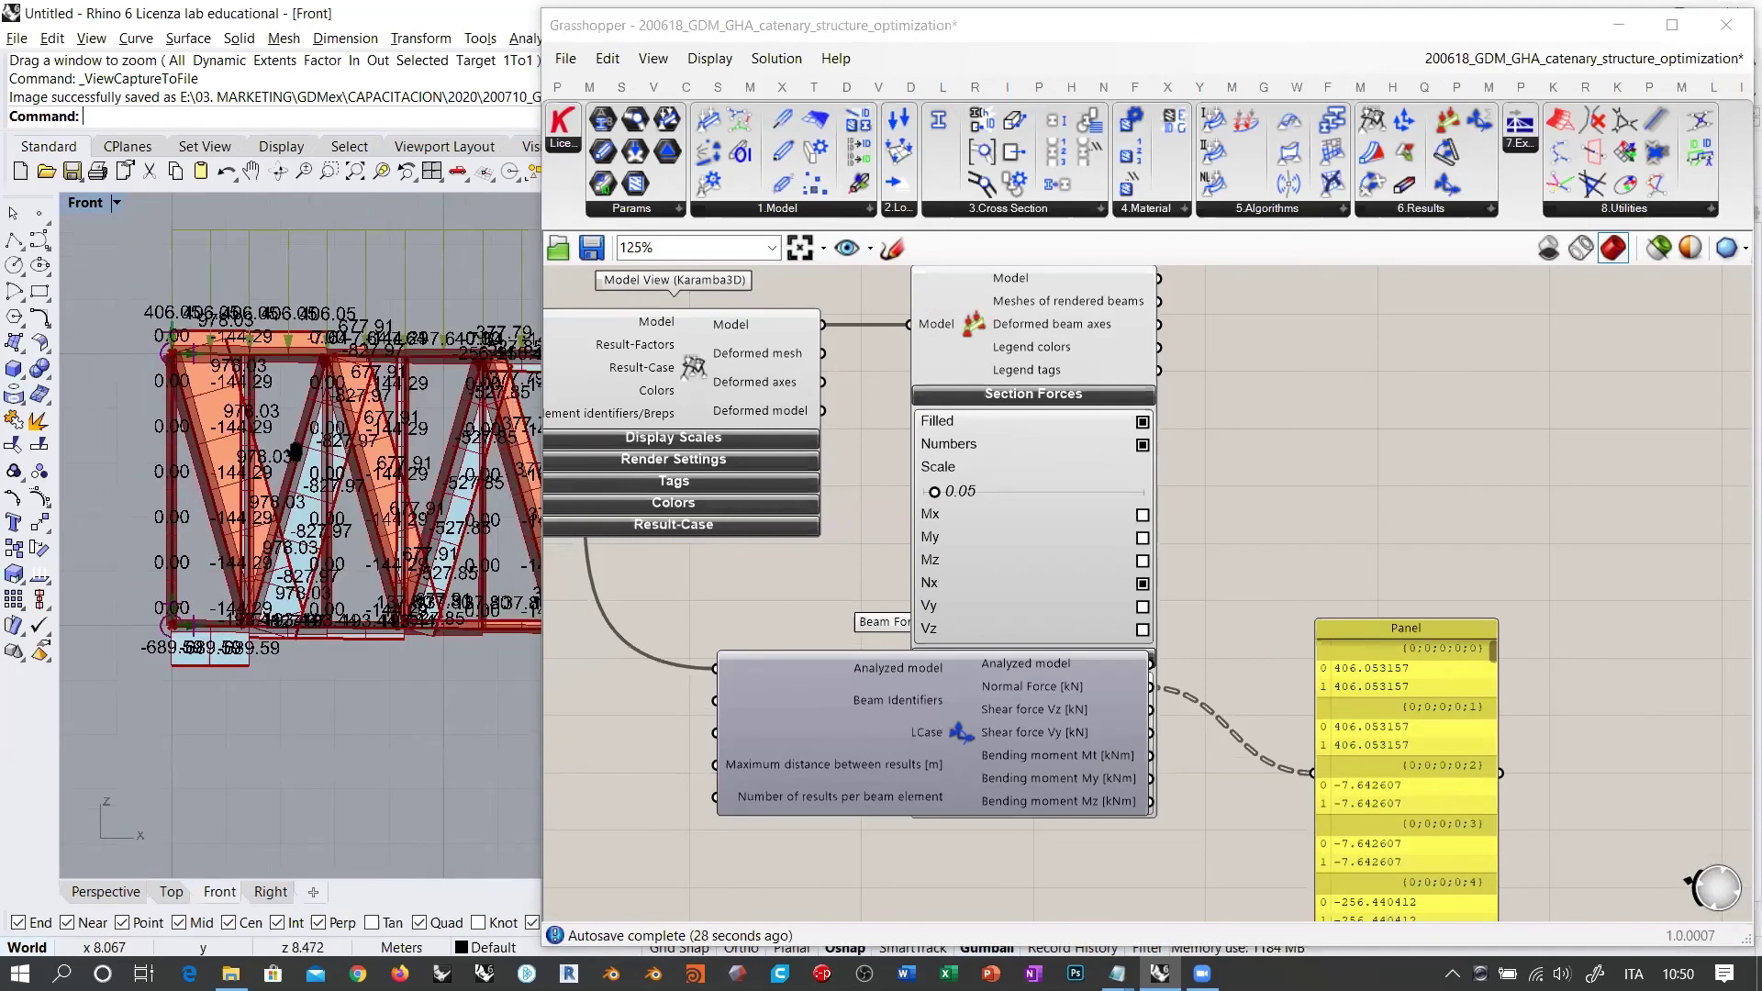
# Step: Move the Beam Forces component down so it sits below the expanded Beam View component
pyautogui.click(955, 756)
pyautogui.moveTo(955, 756); pyautogui.dragTo(959, 931)
pyautogui.click(1334, 503)
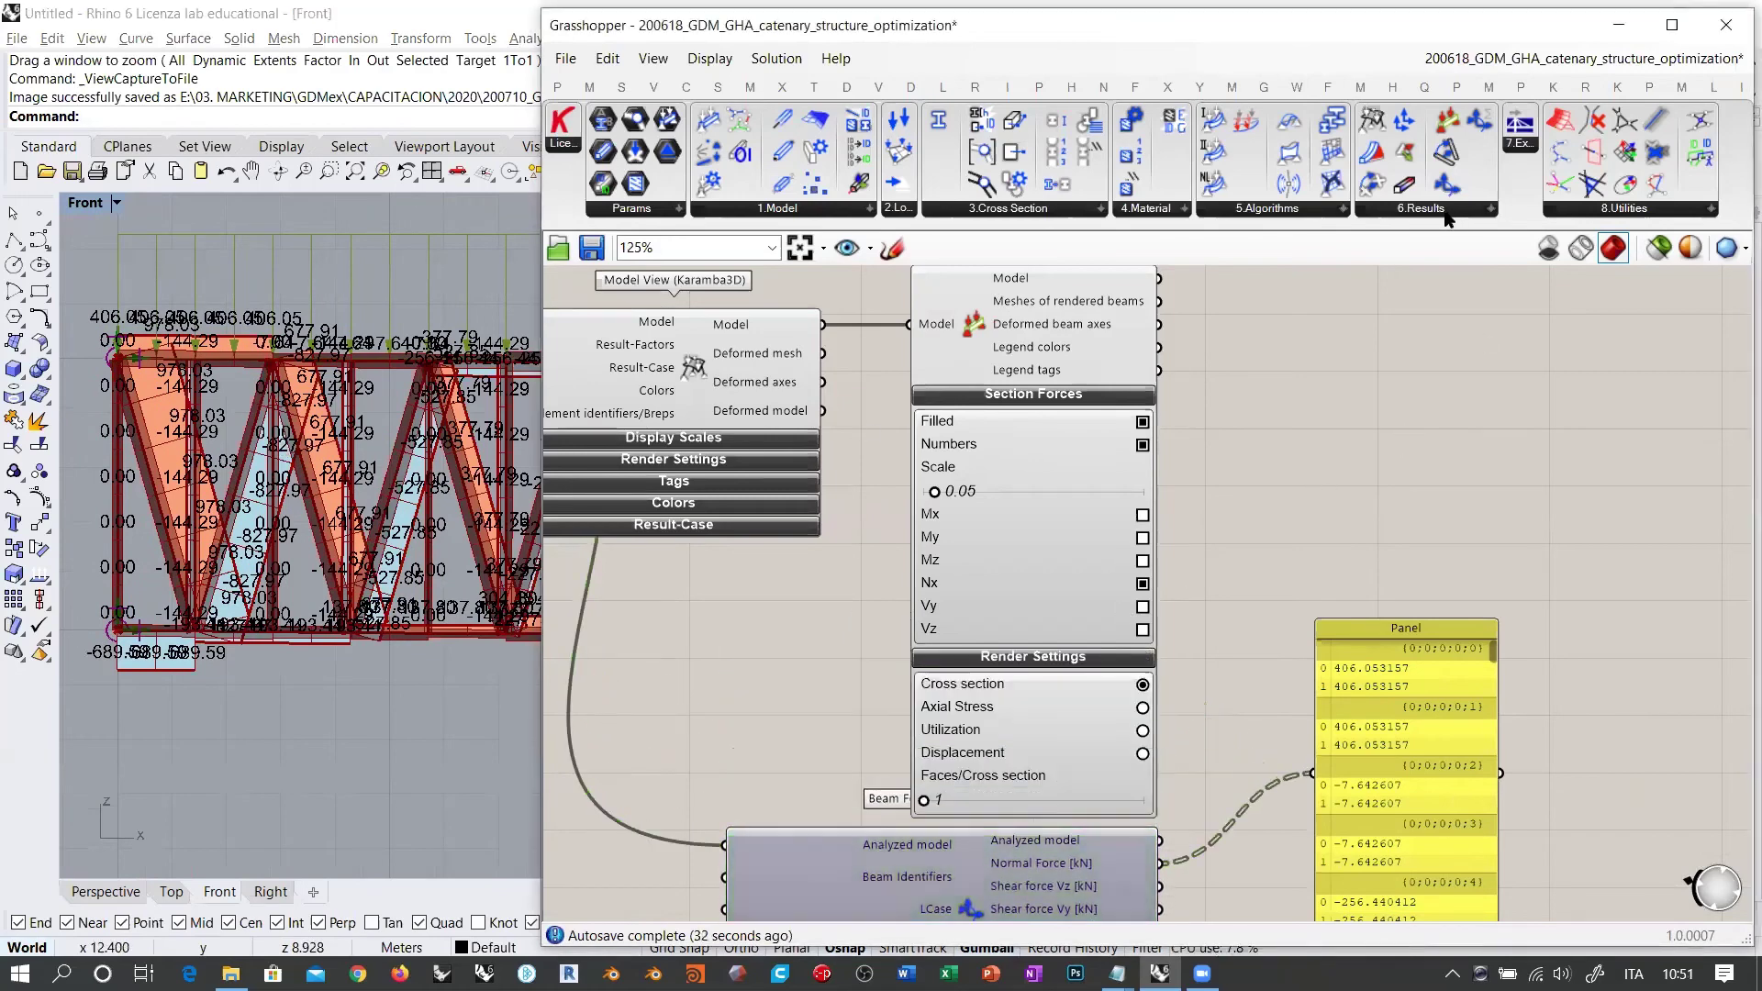
# Step: Browse the available Karamba3D Results components, and move the normal force panel level with and close beside Beam Forces
pyautogui.click(1447, 217)
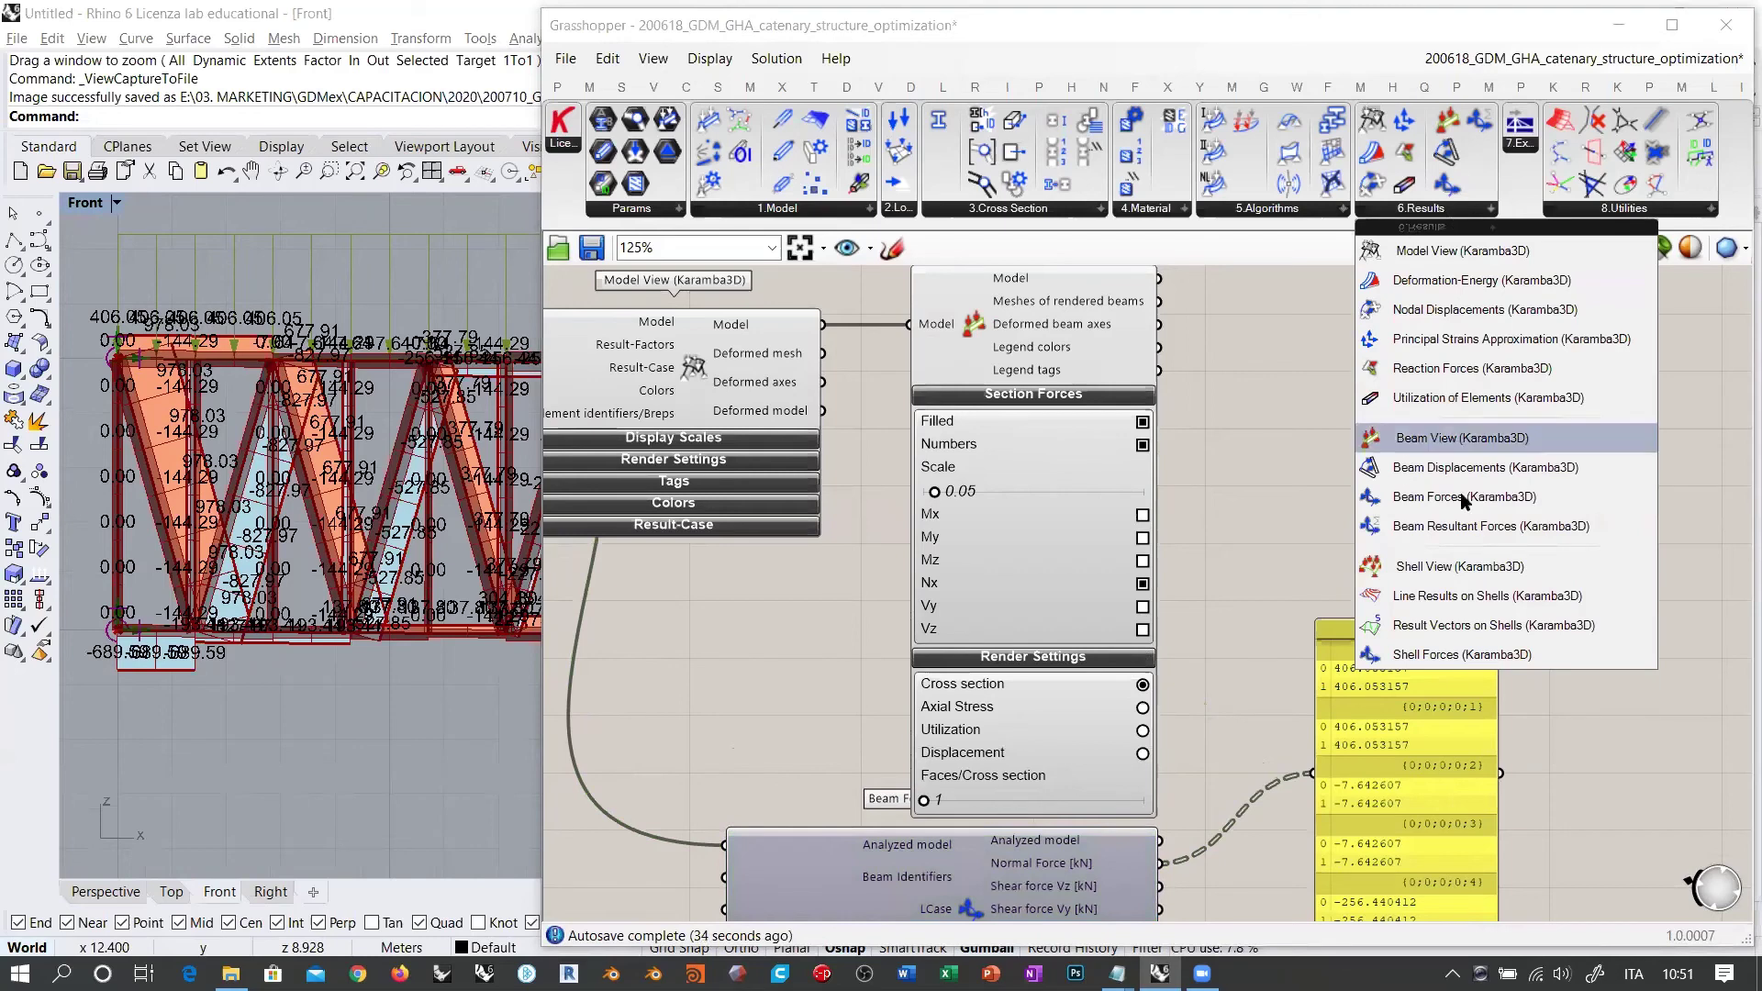
pyautogui.scroll(-2, 1281, 417)
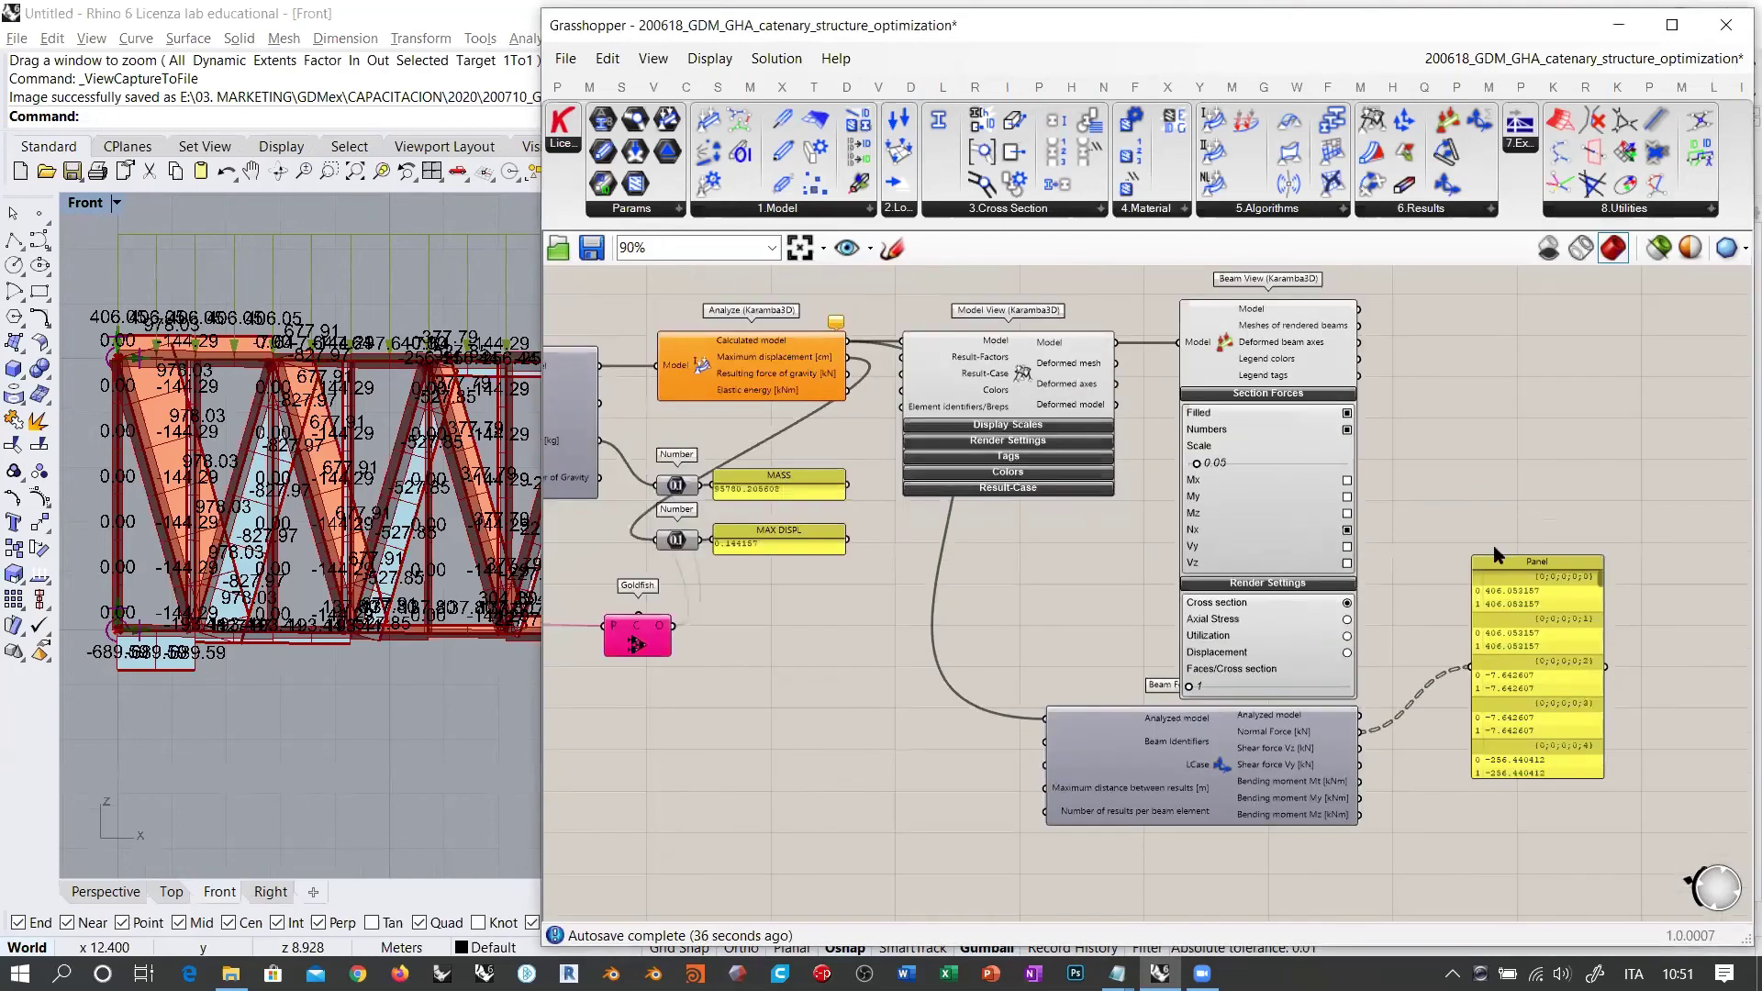
pyautogui.moveTo(1511, 629); pyautogui.dragTo(1443, 680)
pyautogui.click(1539, 745)
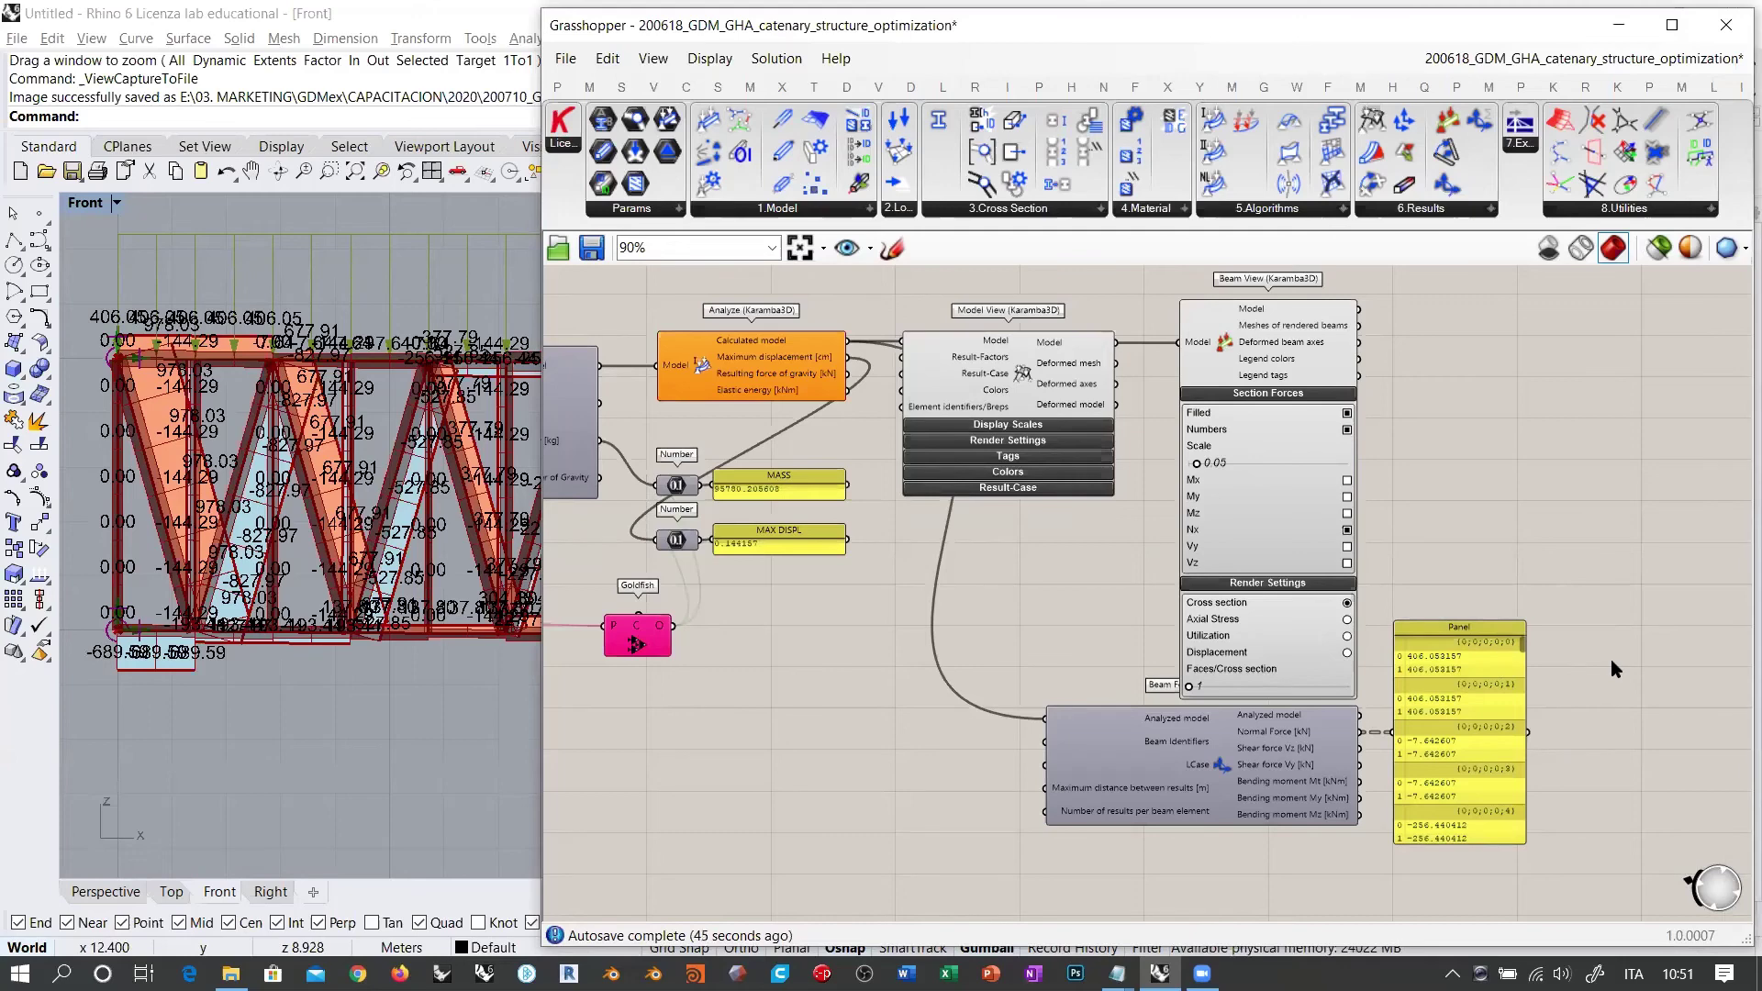
# Step: Start setting a stream destination for the normal force panel and browse to the folder GDMex > CAPACITACION > 2020 > 200710_GHA_EN
pyautogui.moveTo(1620, 747); pyautogui.dragTo(1348, 632, button='right')
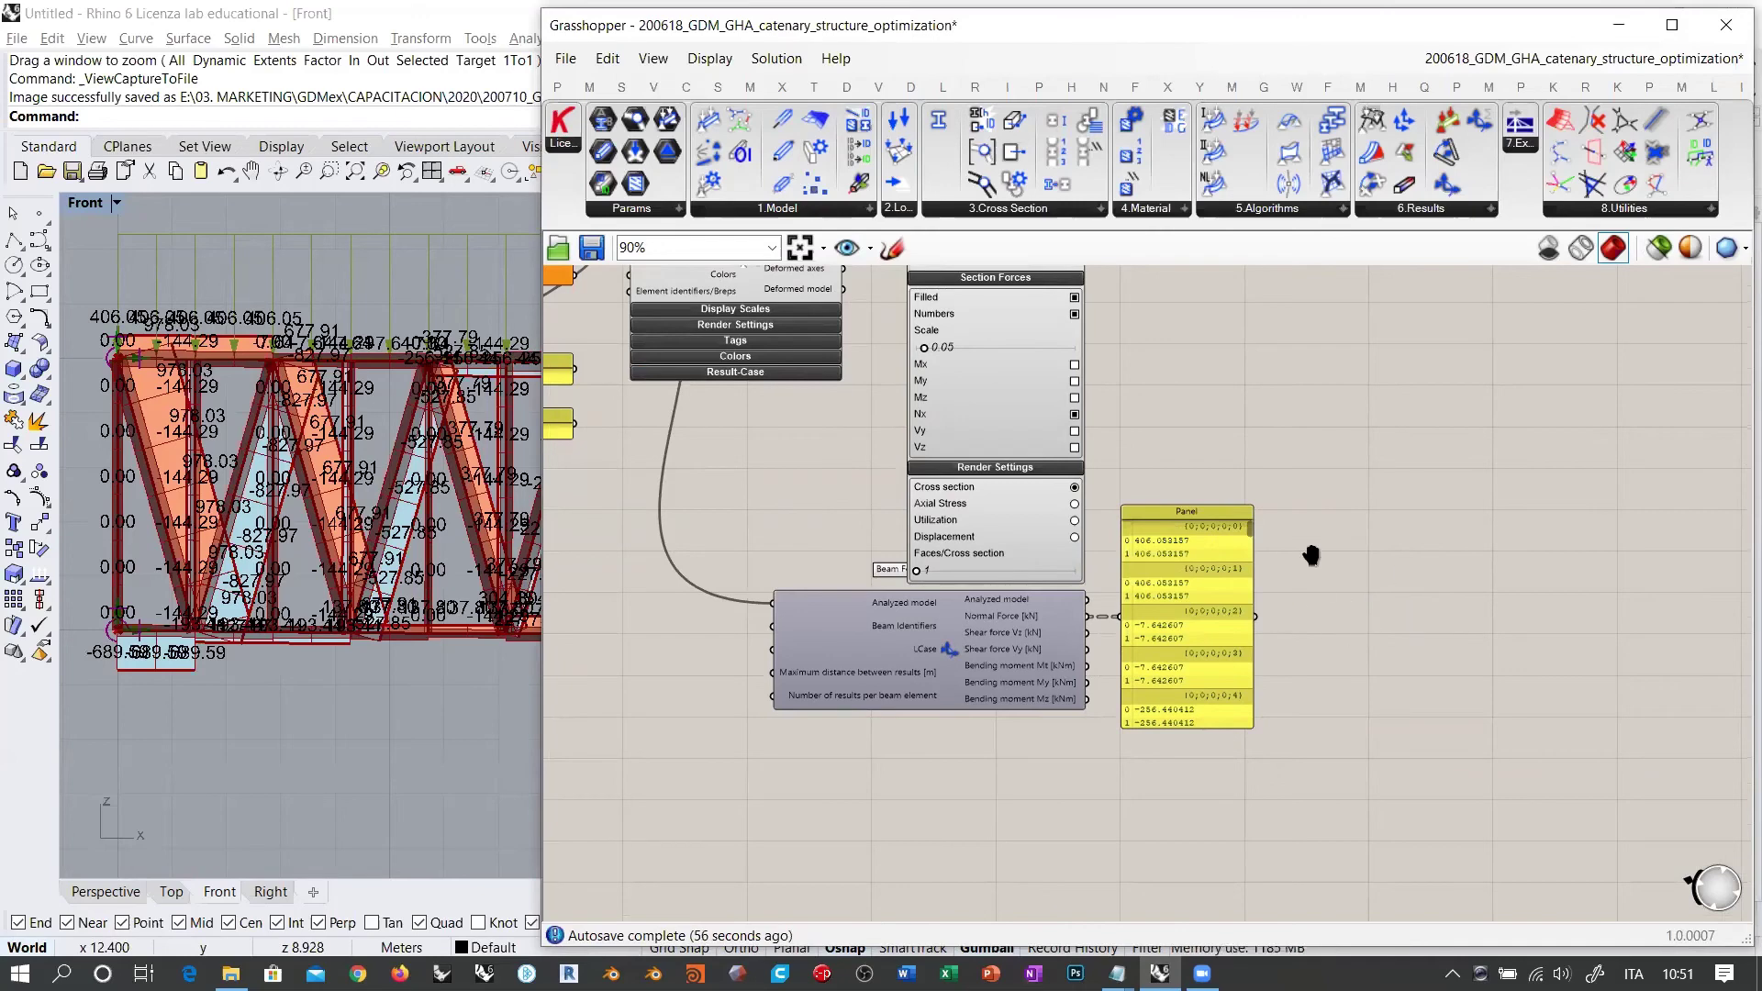
pyautogui.scroll(3, 1312, 556)
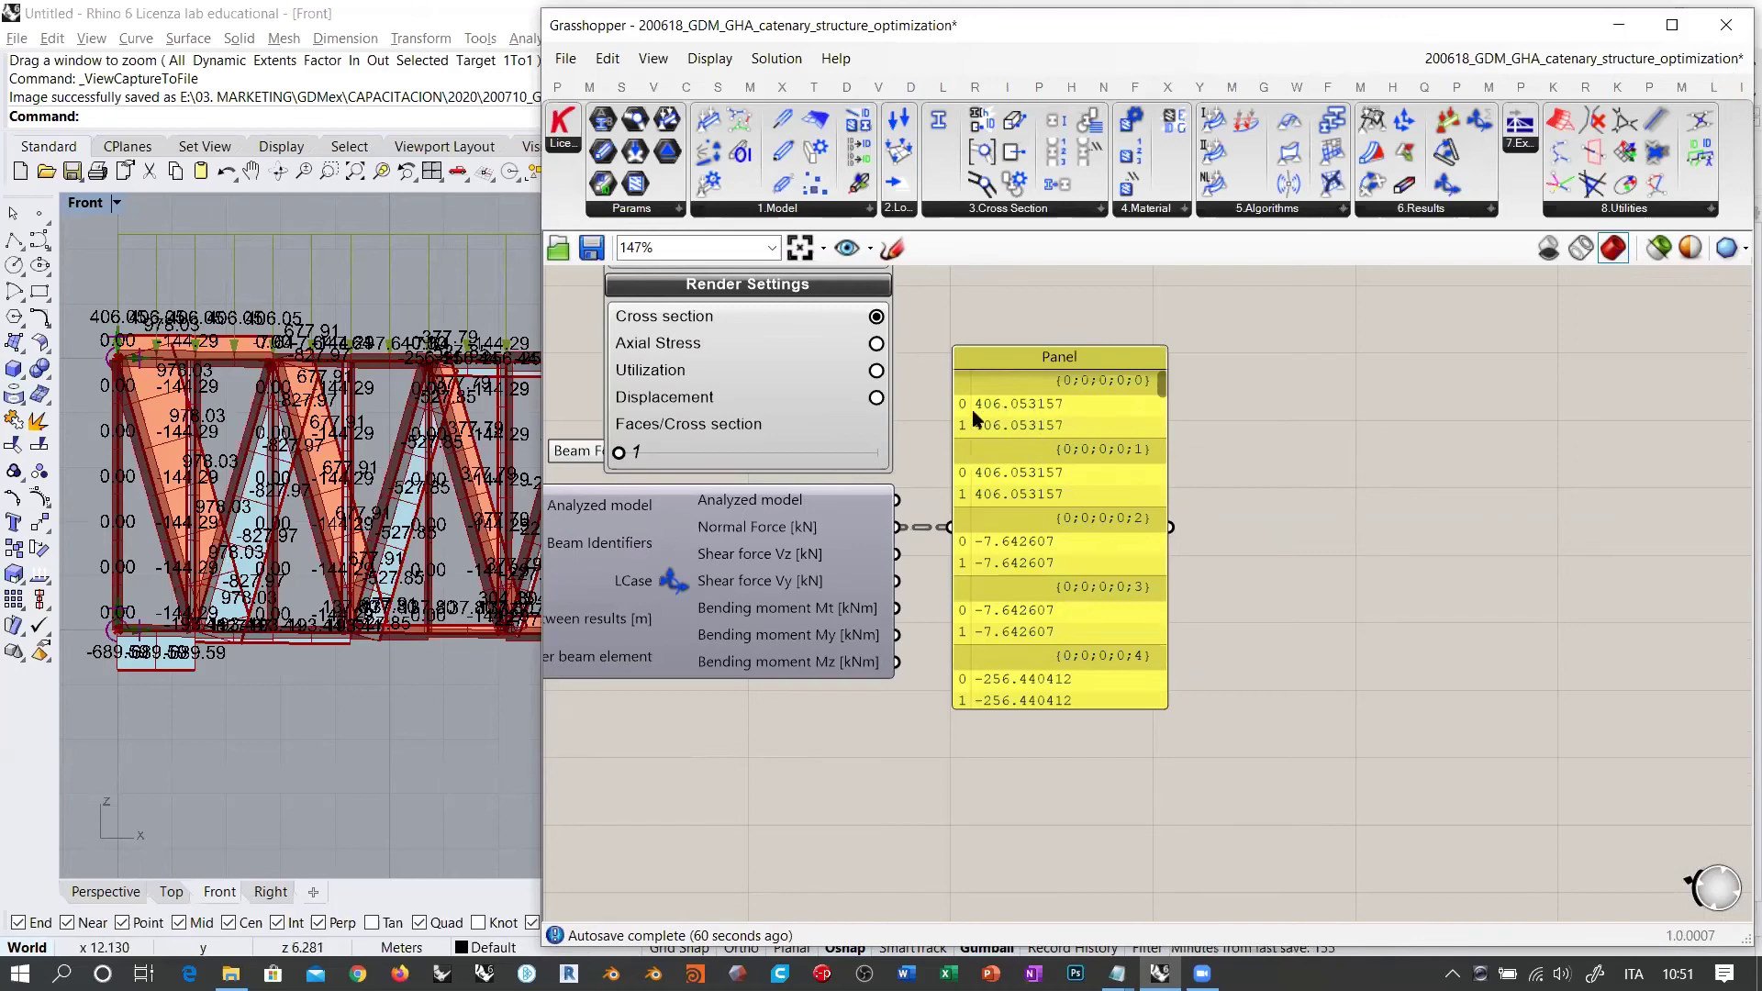
pyautogui.rightClick(1053, 438)
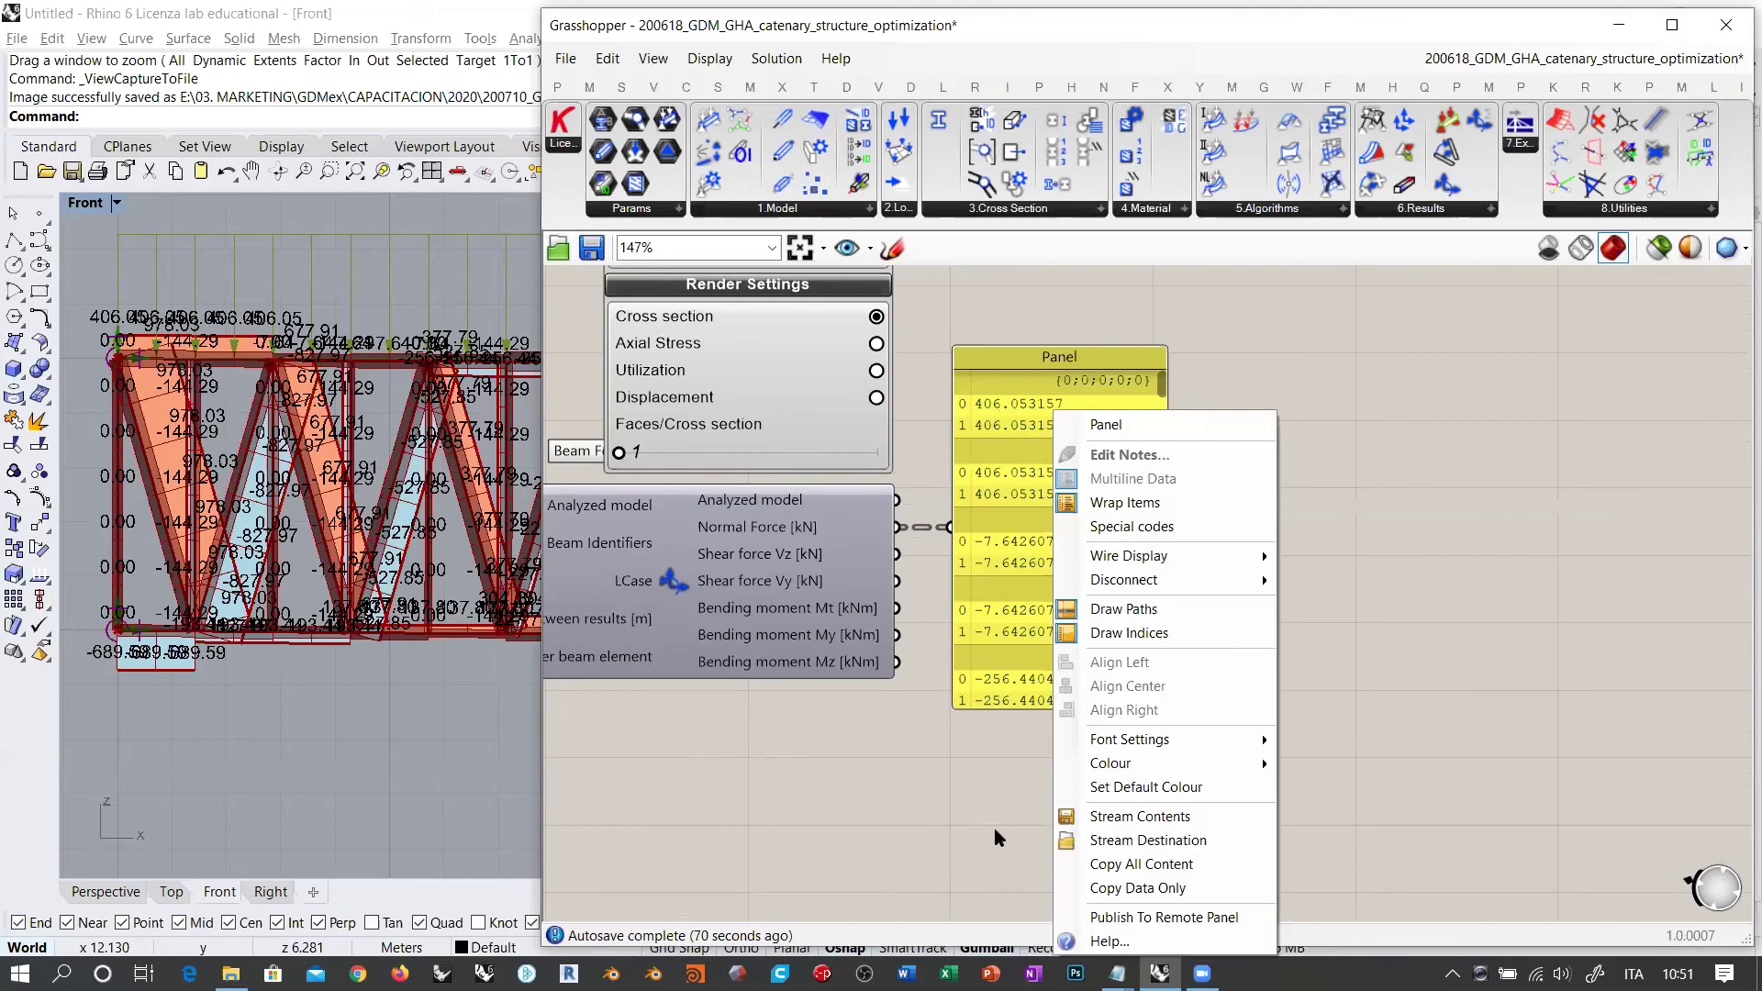
pyautogui.click(1134, 840)
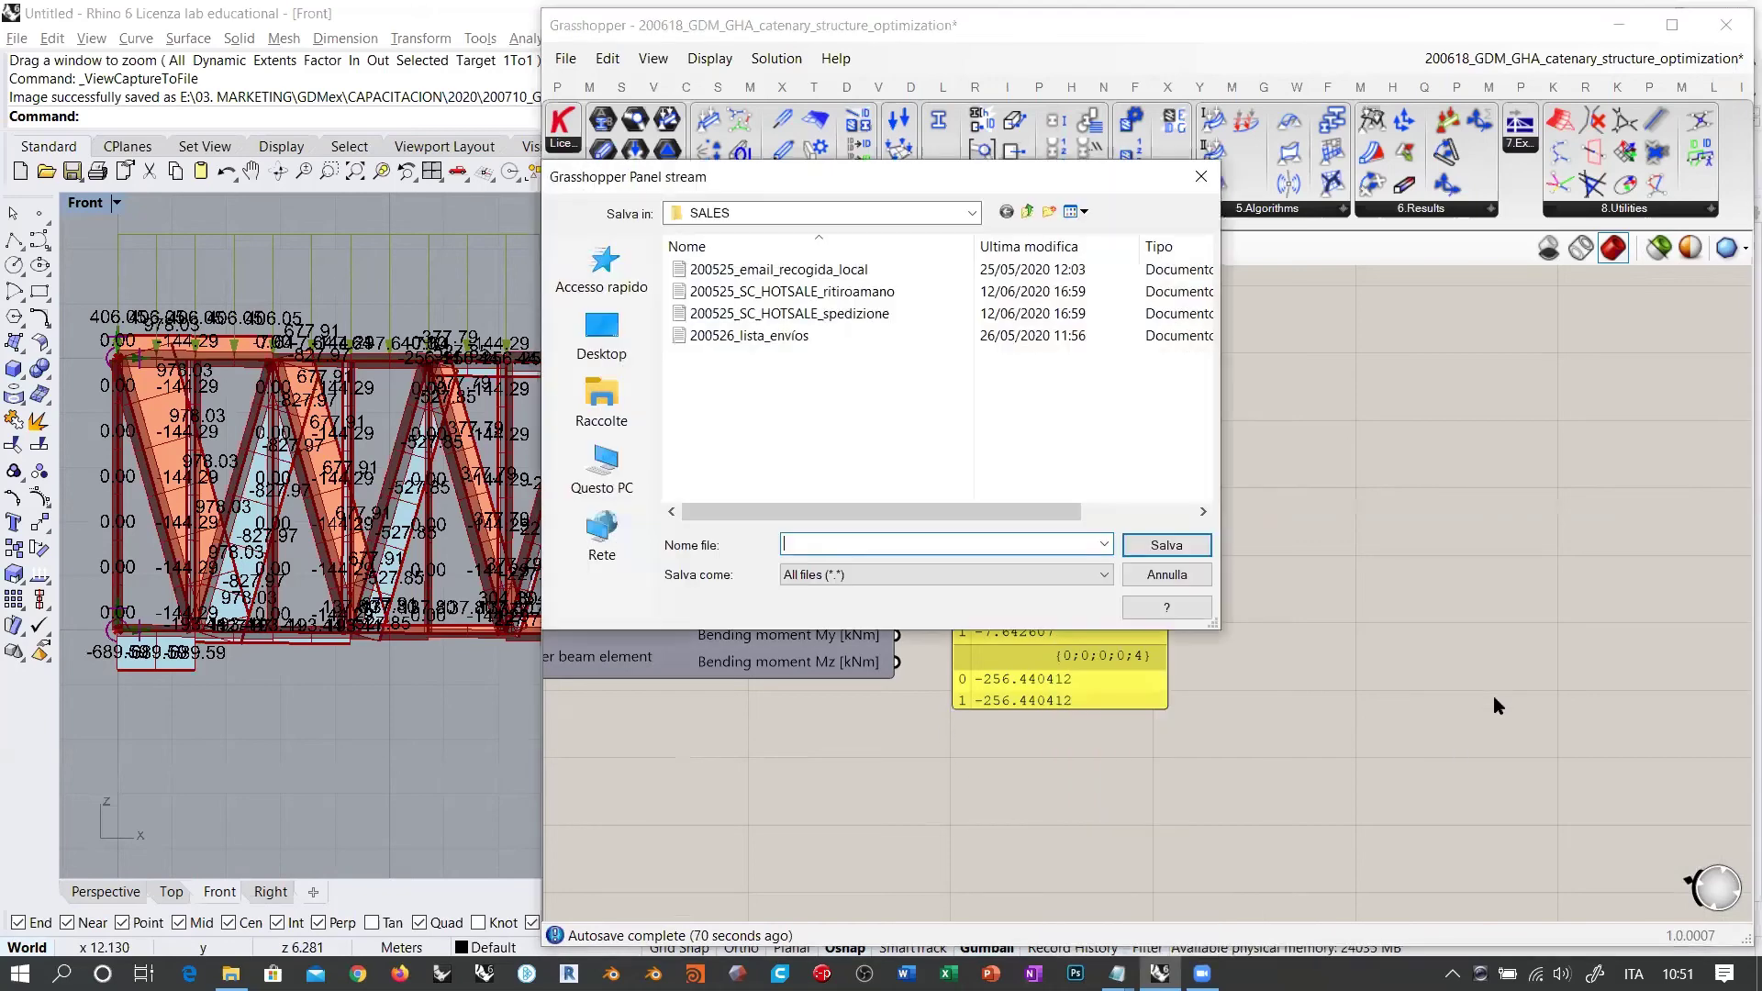
pyautogui.click(849, 213)
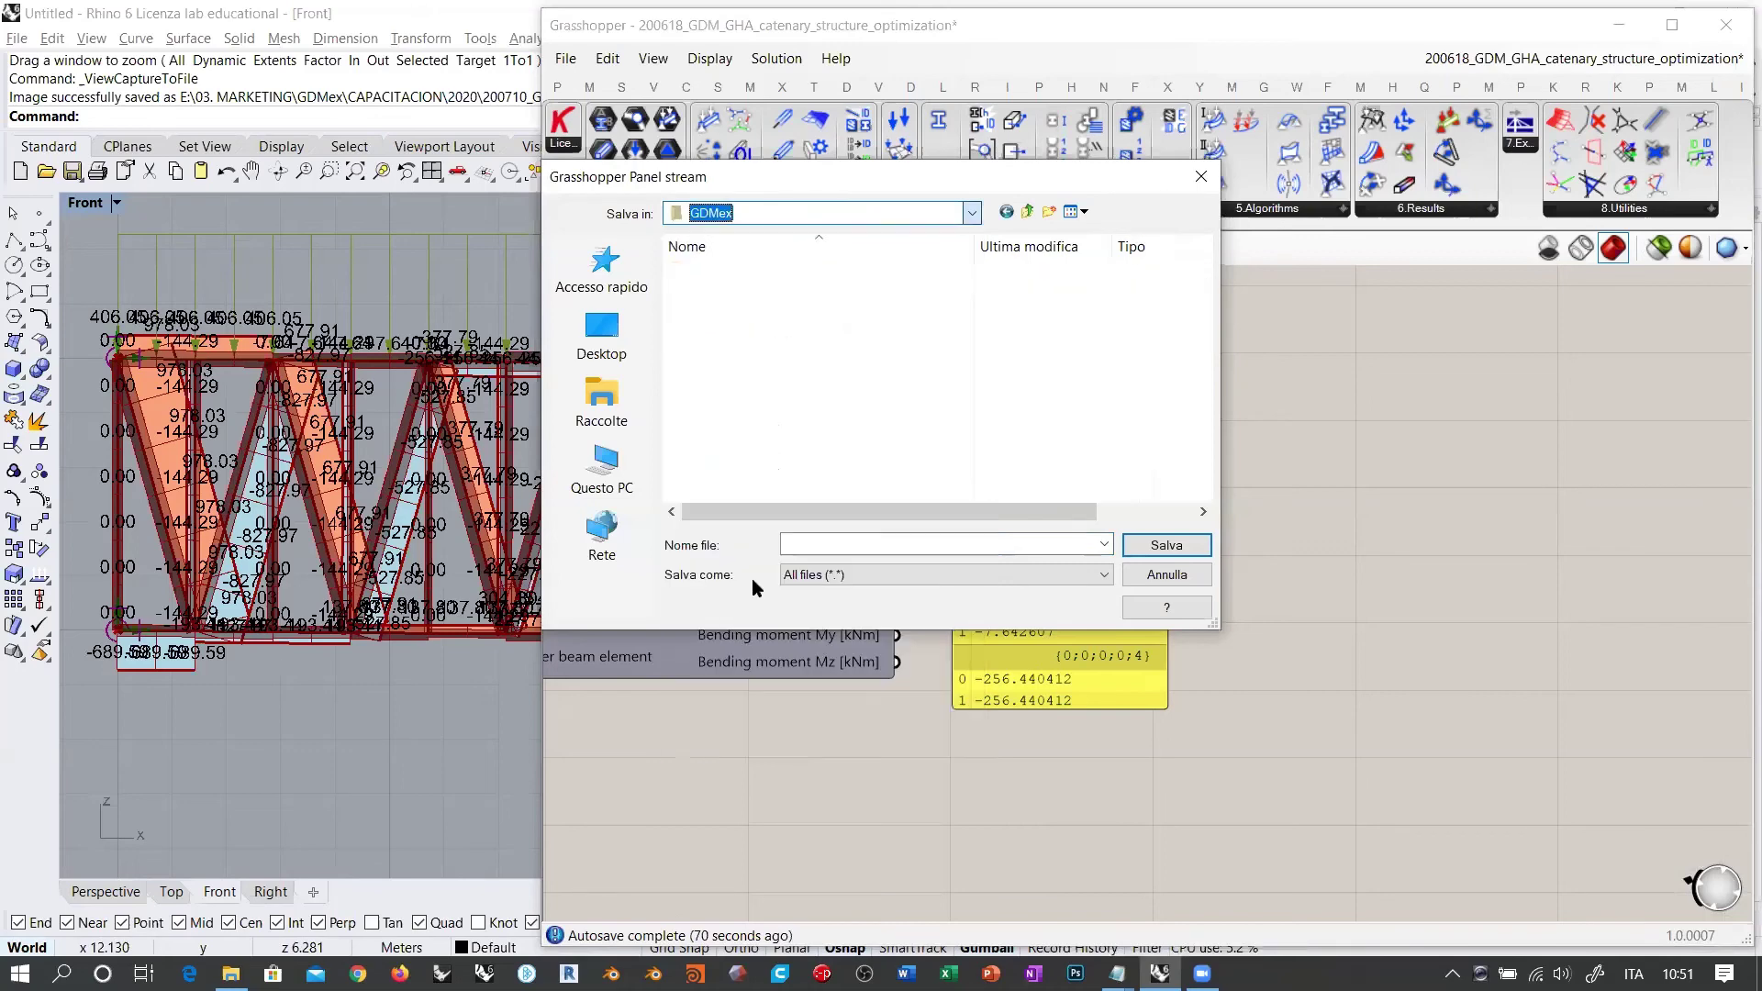
pyautogui.click(745, 583)
pyautogui.doubleClick(751, 313)
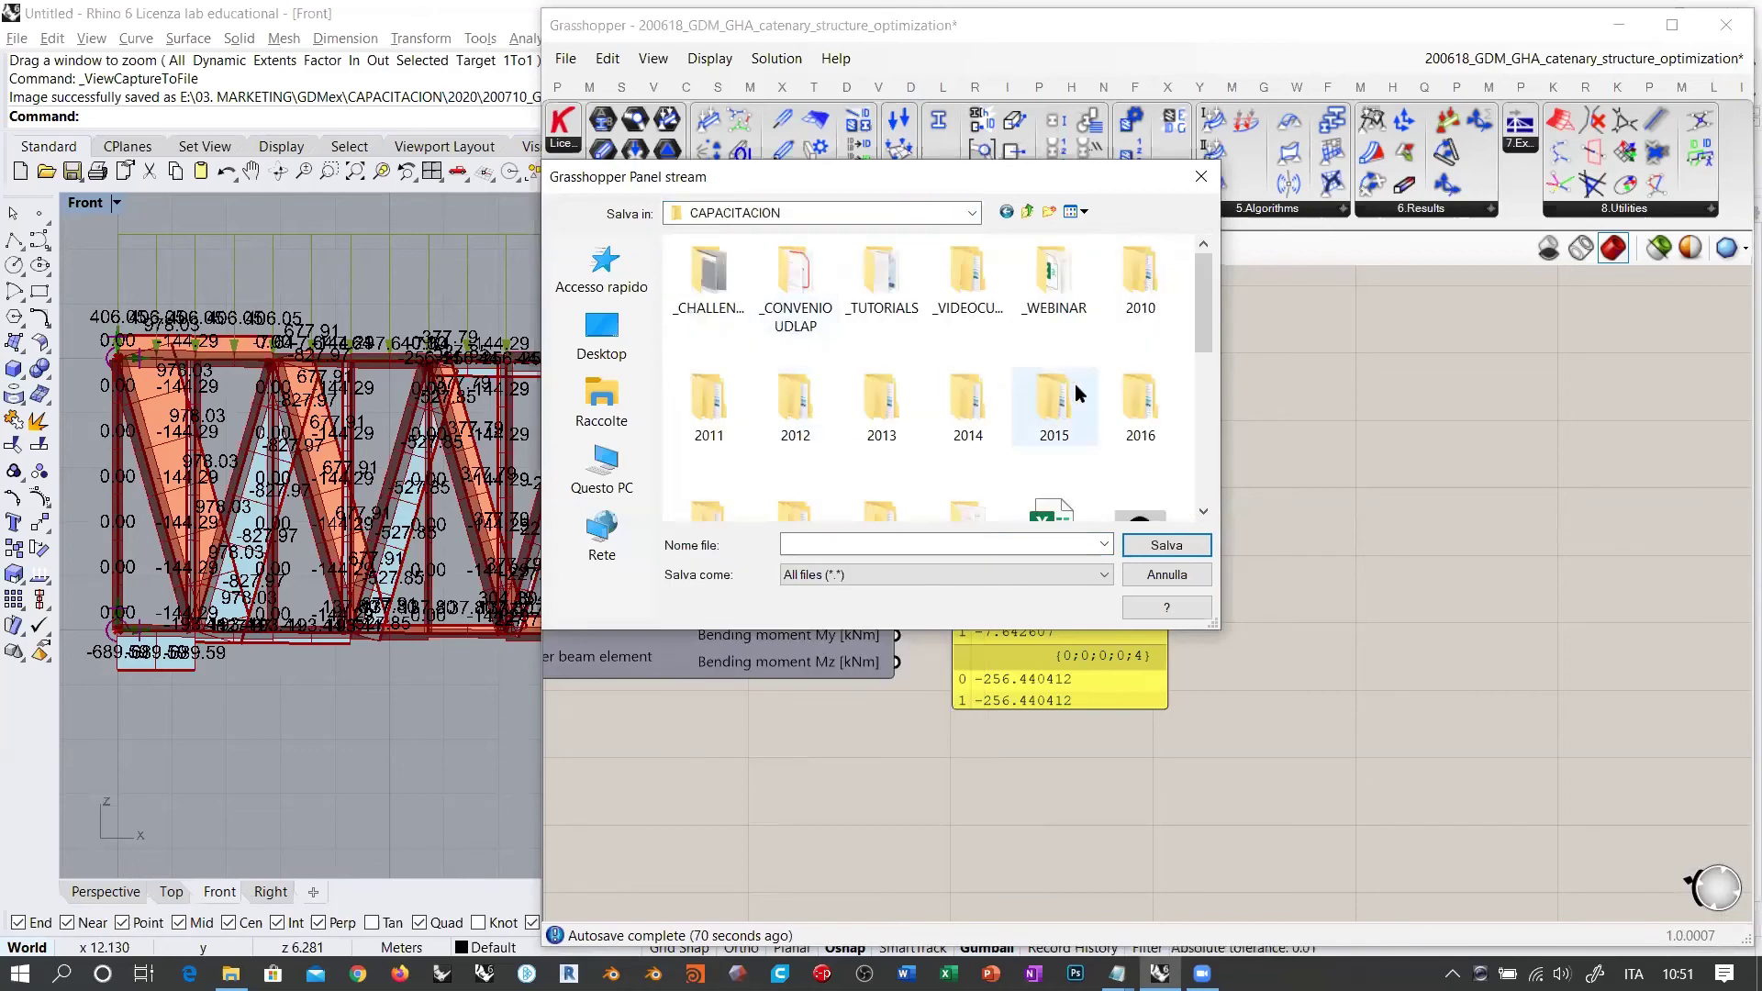
pyautogui.doubleClick(961, 336)
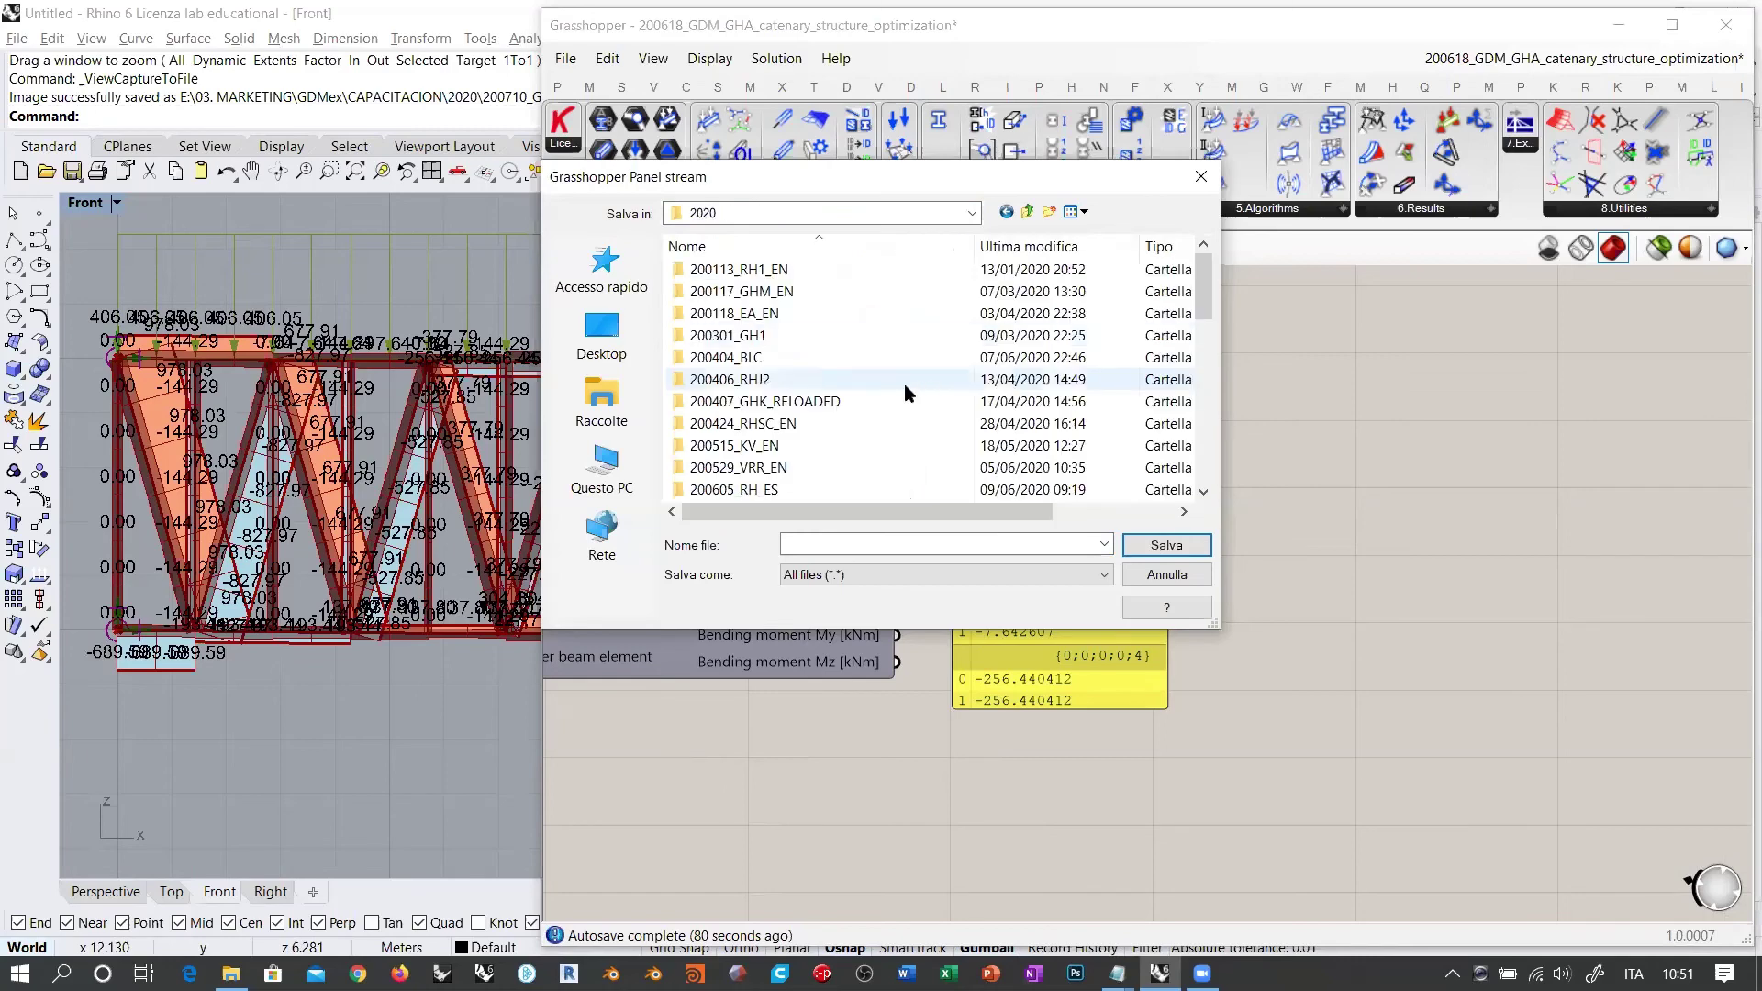
pyautogui.doubleClick(745, 336)
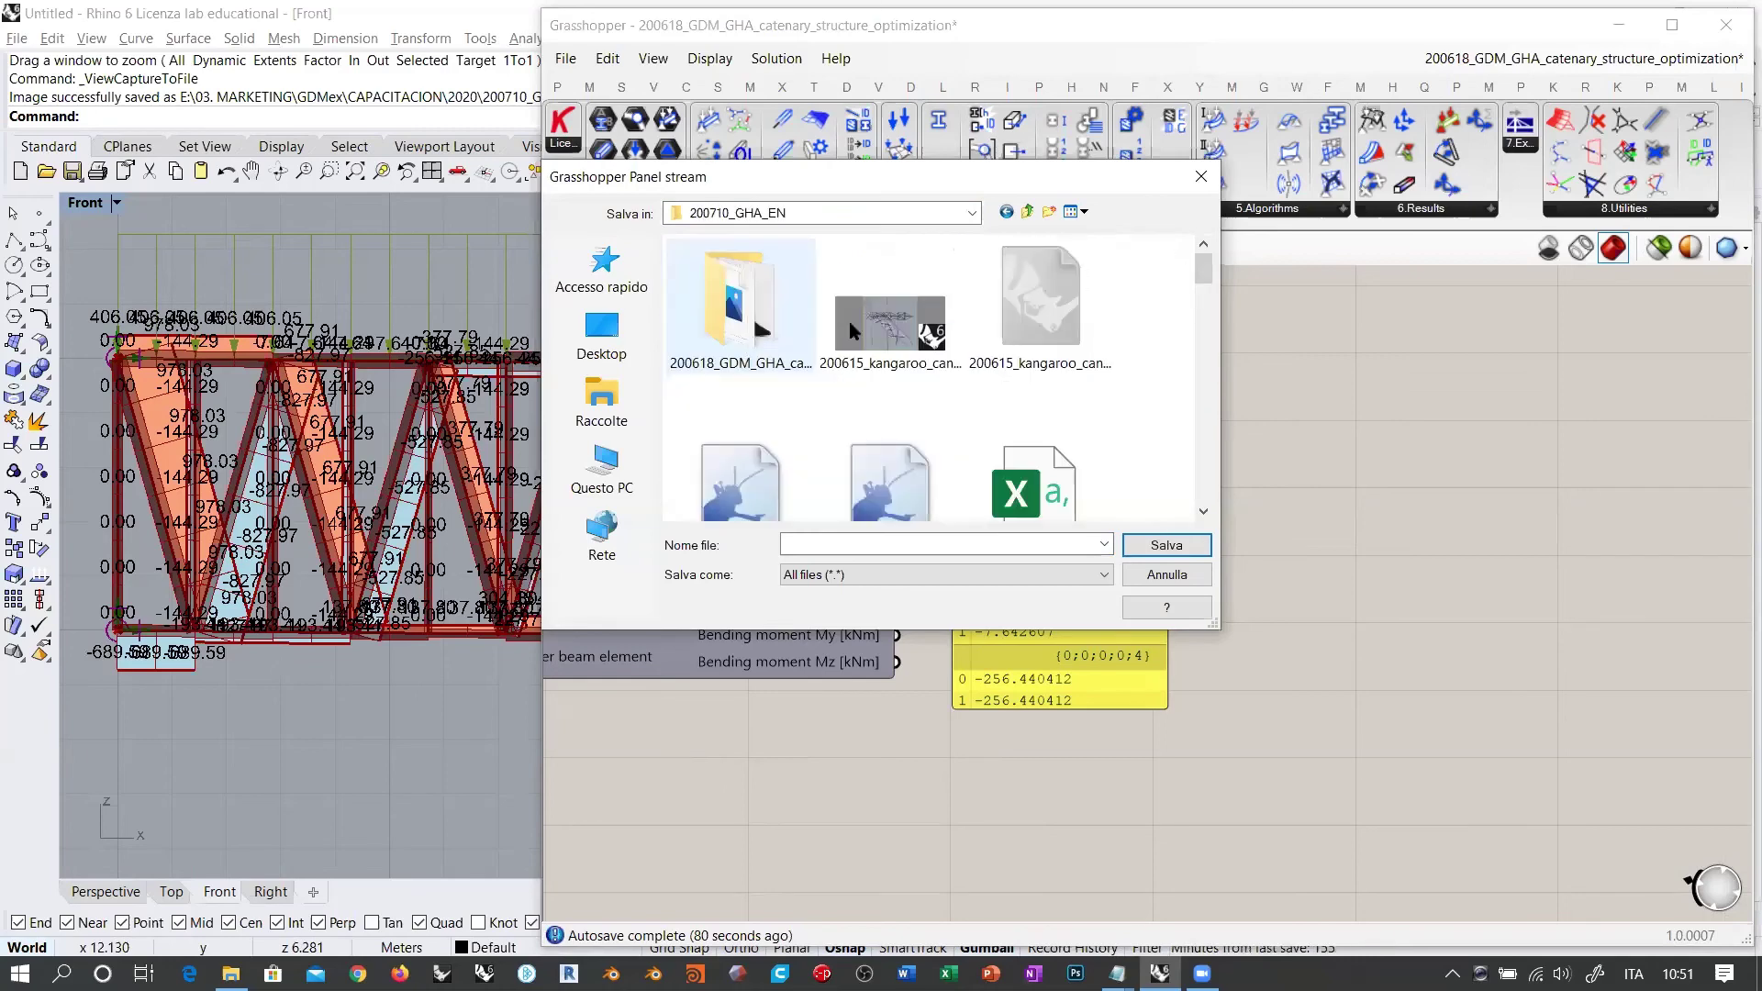
# Step: Save the stream destination as 200711_GHA_normal_force_results in Comma Separated Value (*.csv) format
pyautogui.click(978, 542)
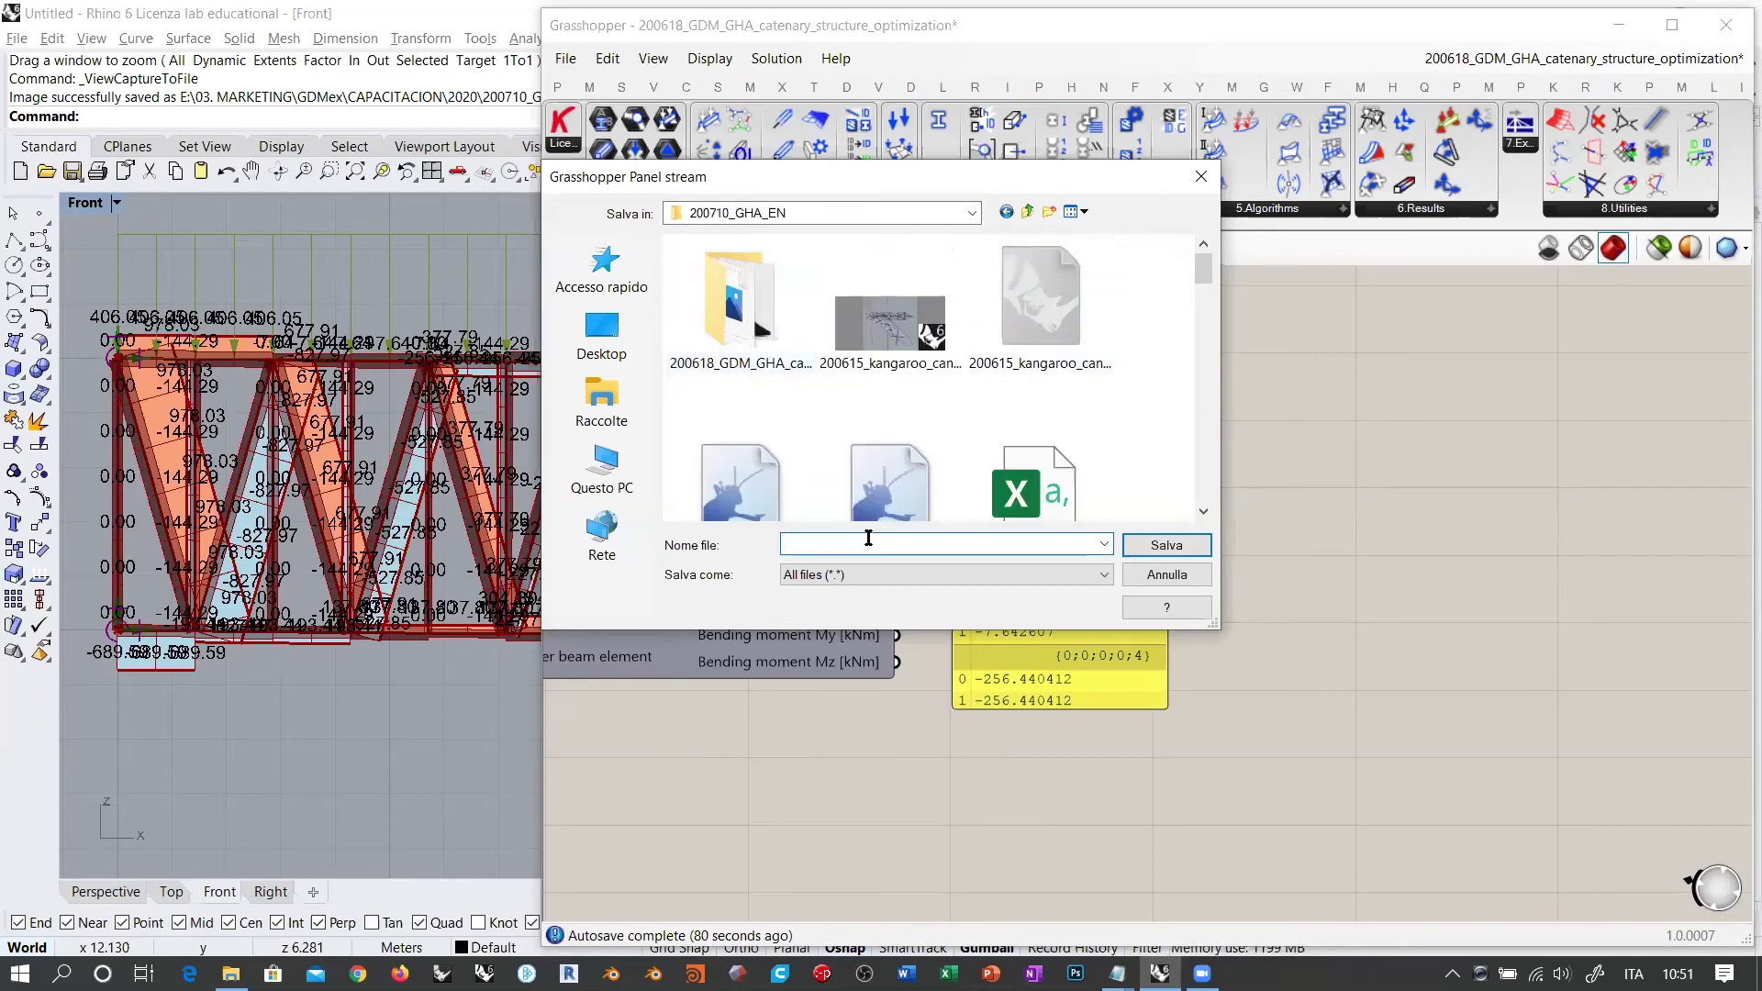
pyautogui.write('200711_GHA_')
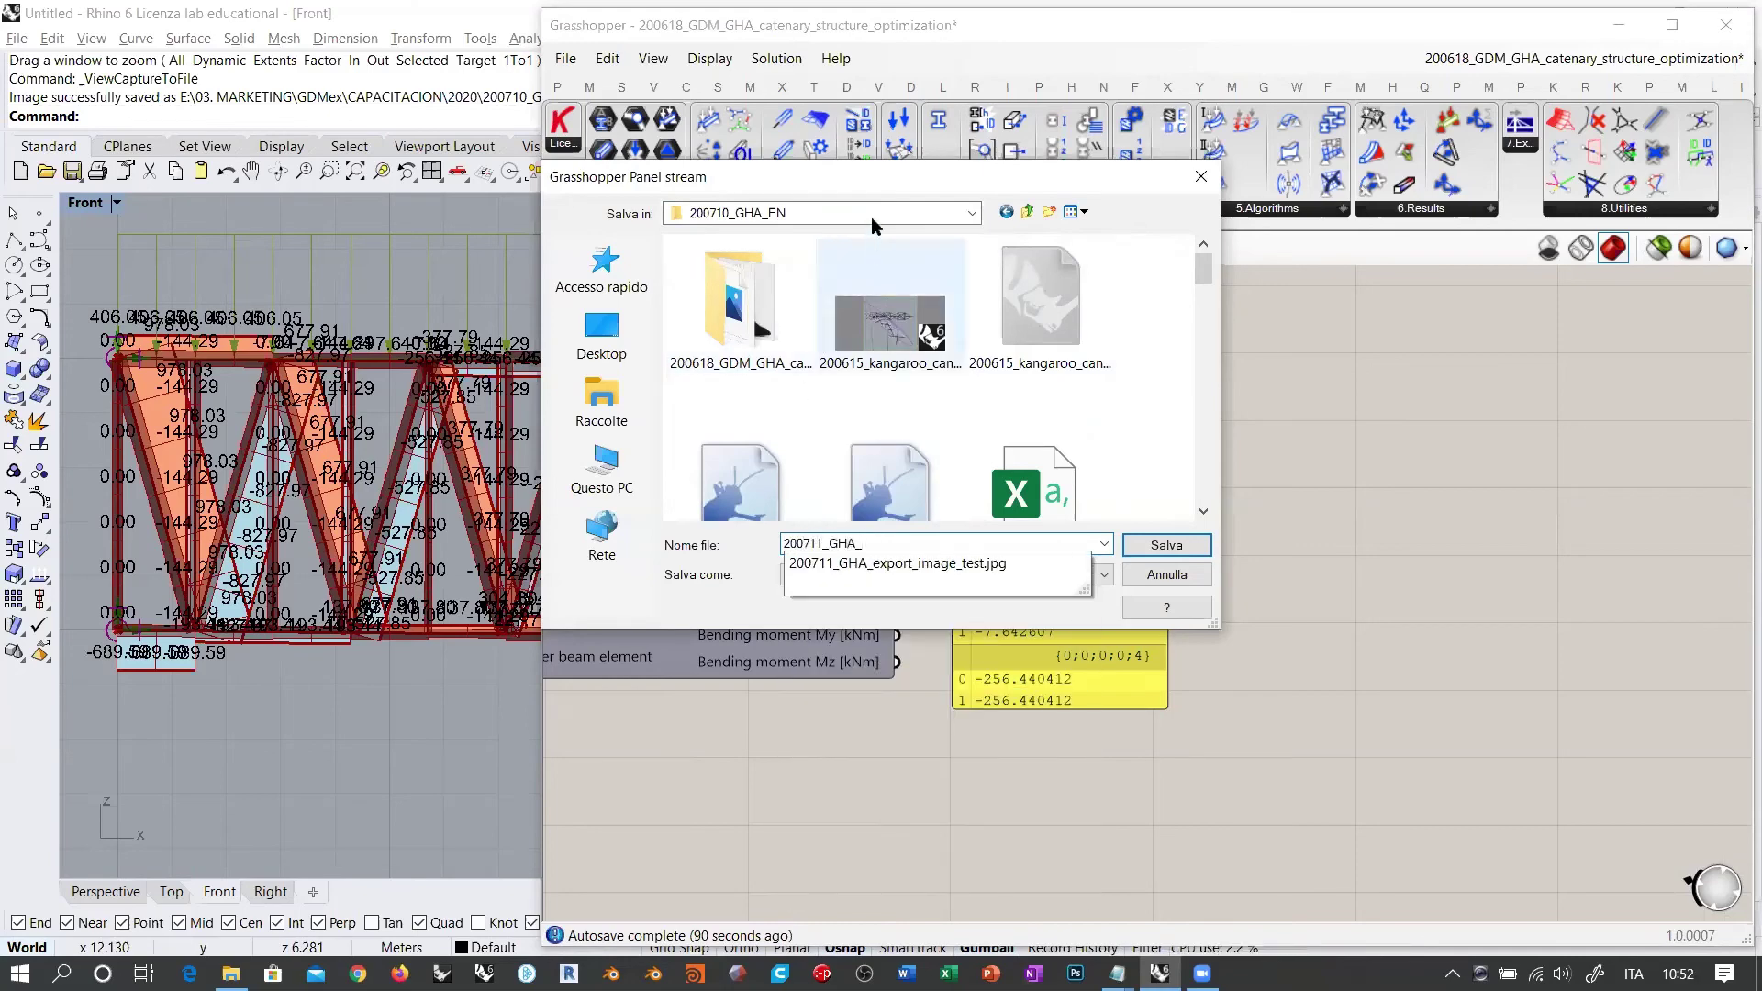
pyautogui.moveTo(927, 190); pyautogui.dragTo(968, 205)
pyautogui.moveTo(1287, 246); pyautogui.dragTo(1287, 248)
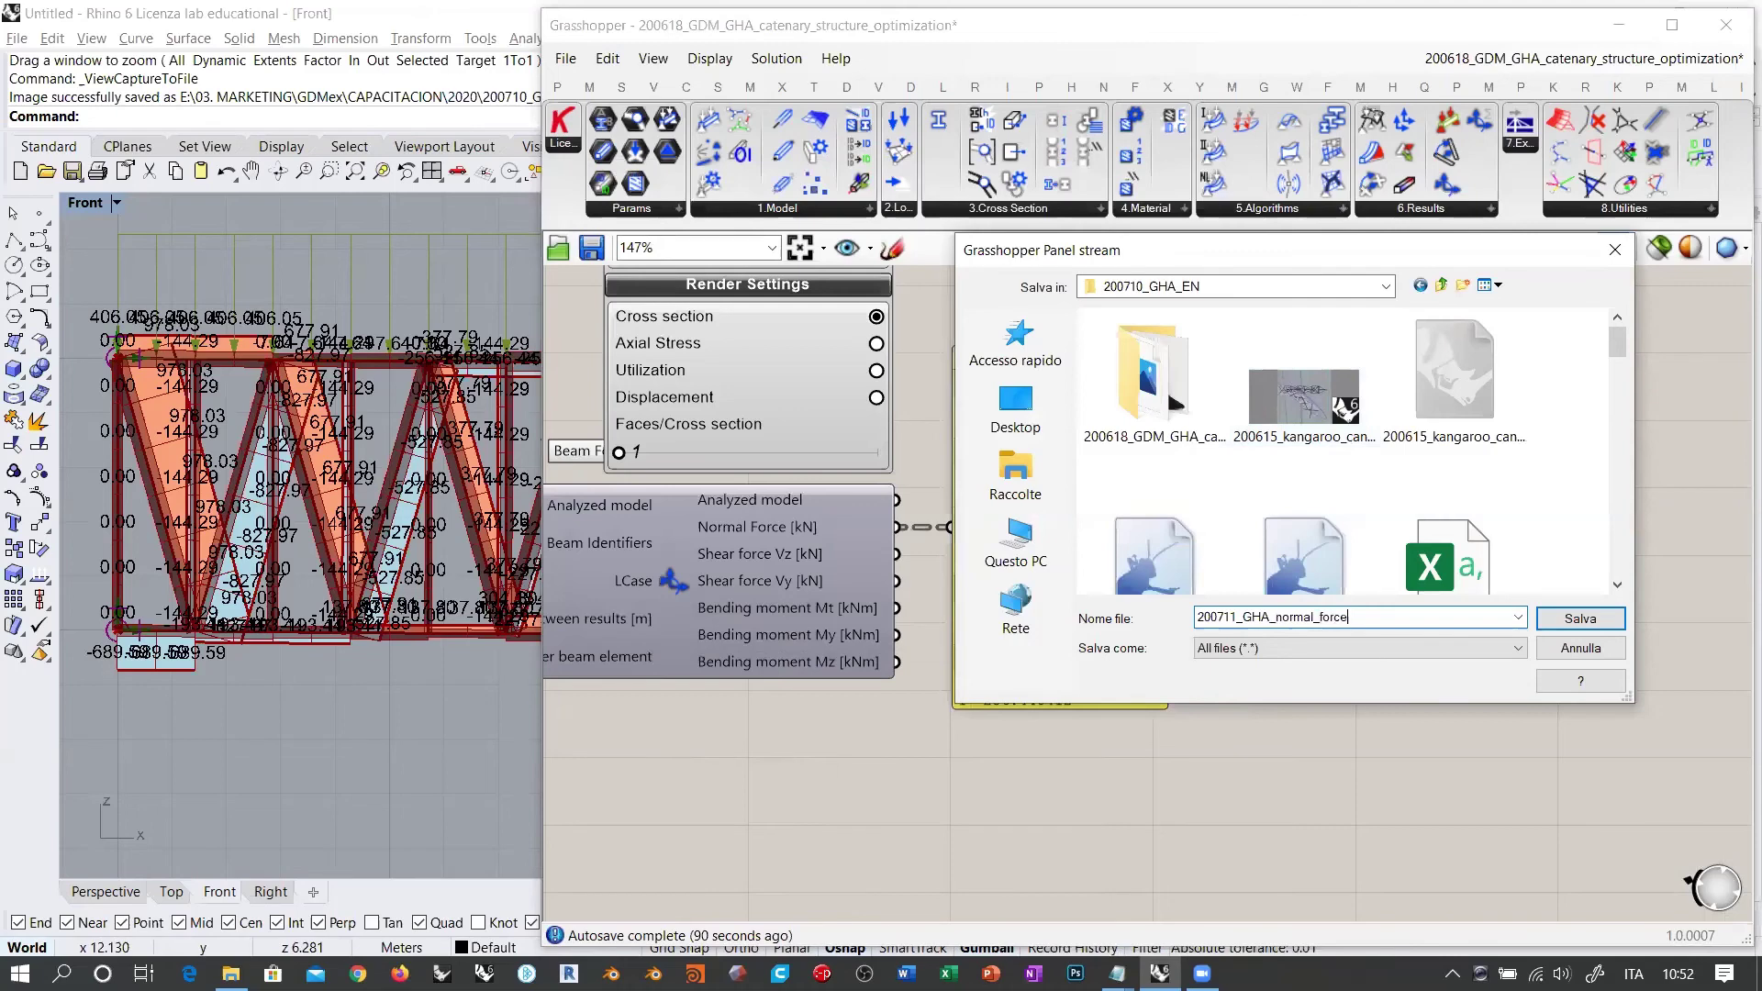
pyautogui.write('_results')
pyautogui.click(1319, 639)
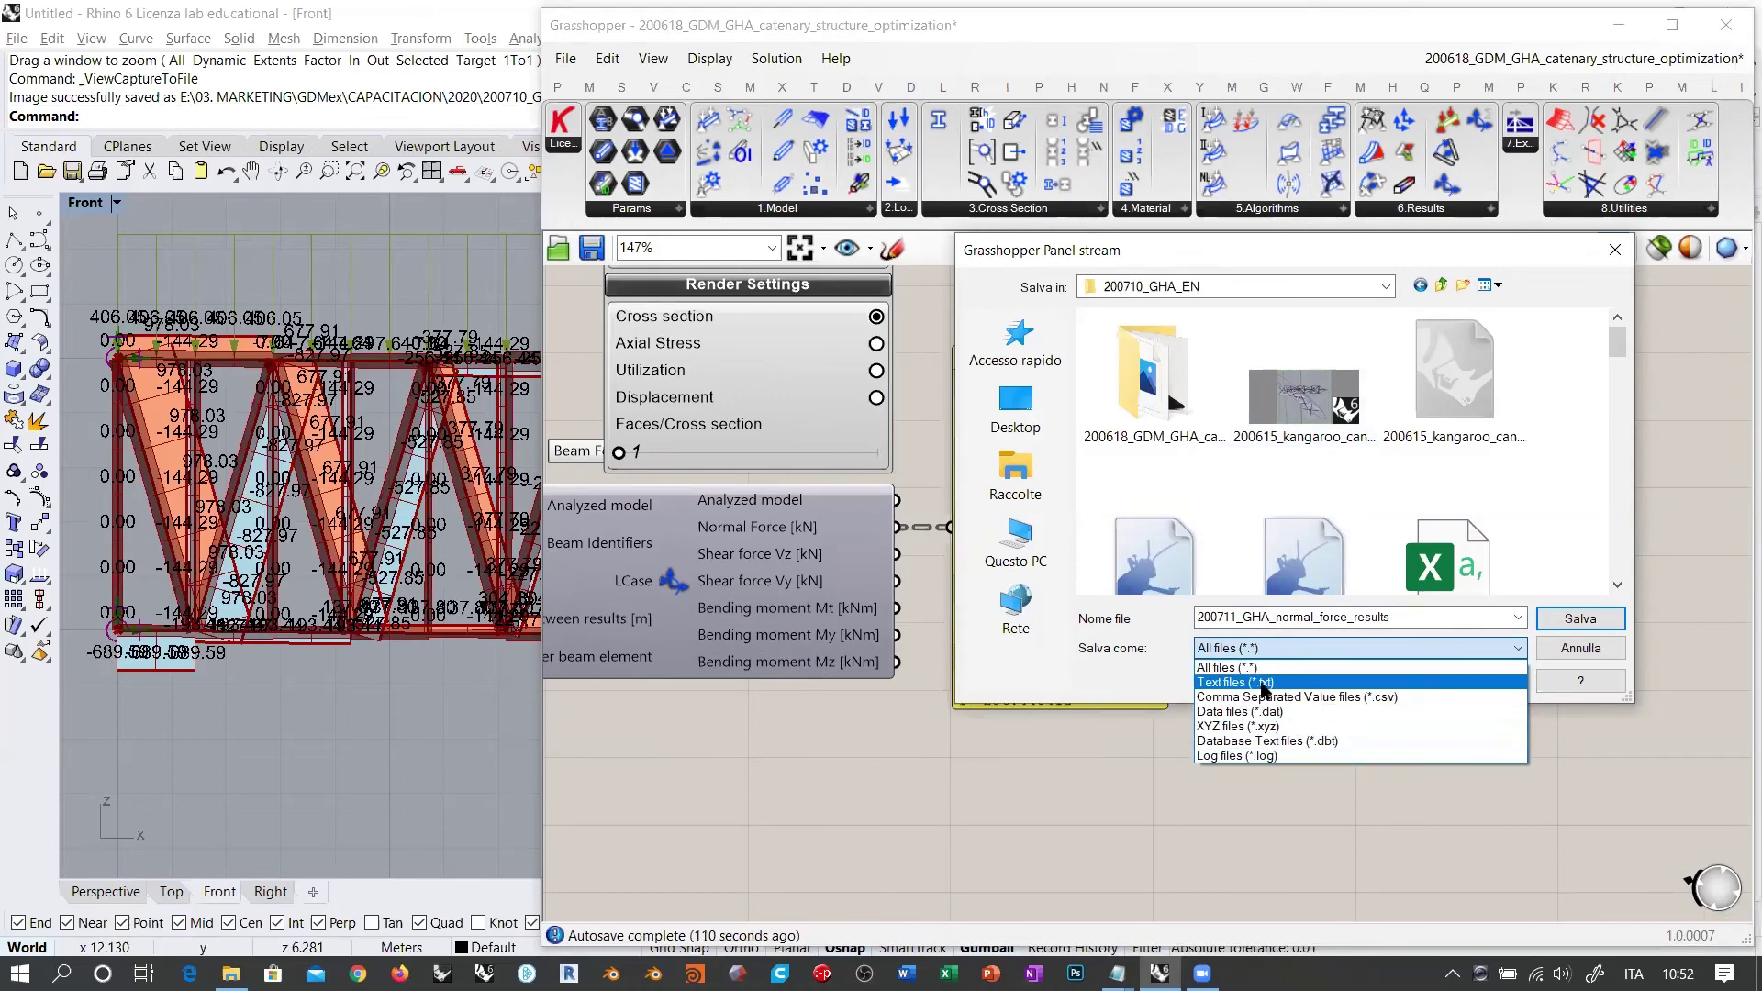
pyautogui.click(1381, 699)
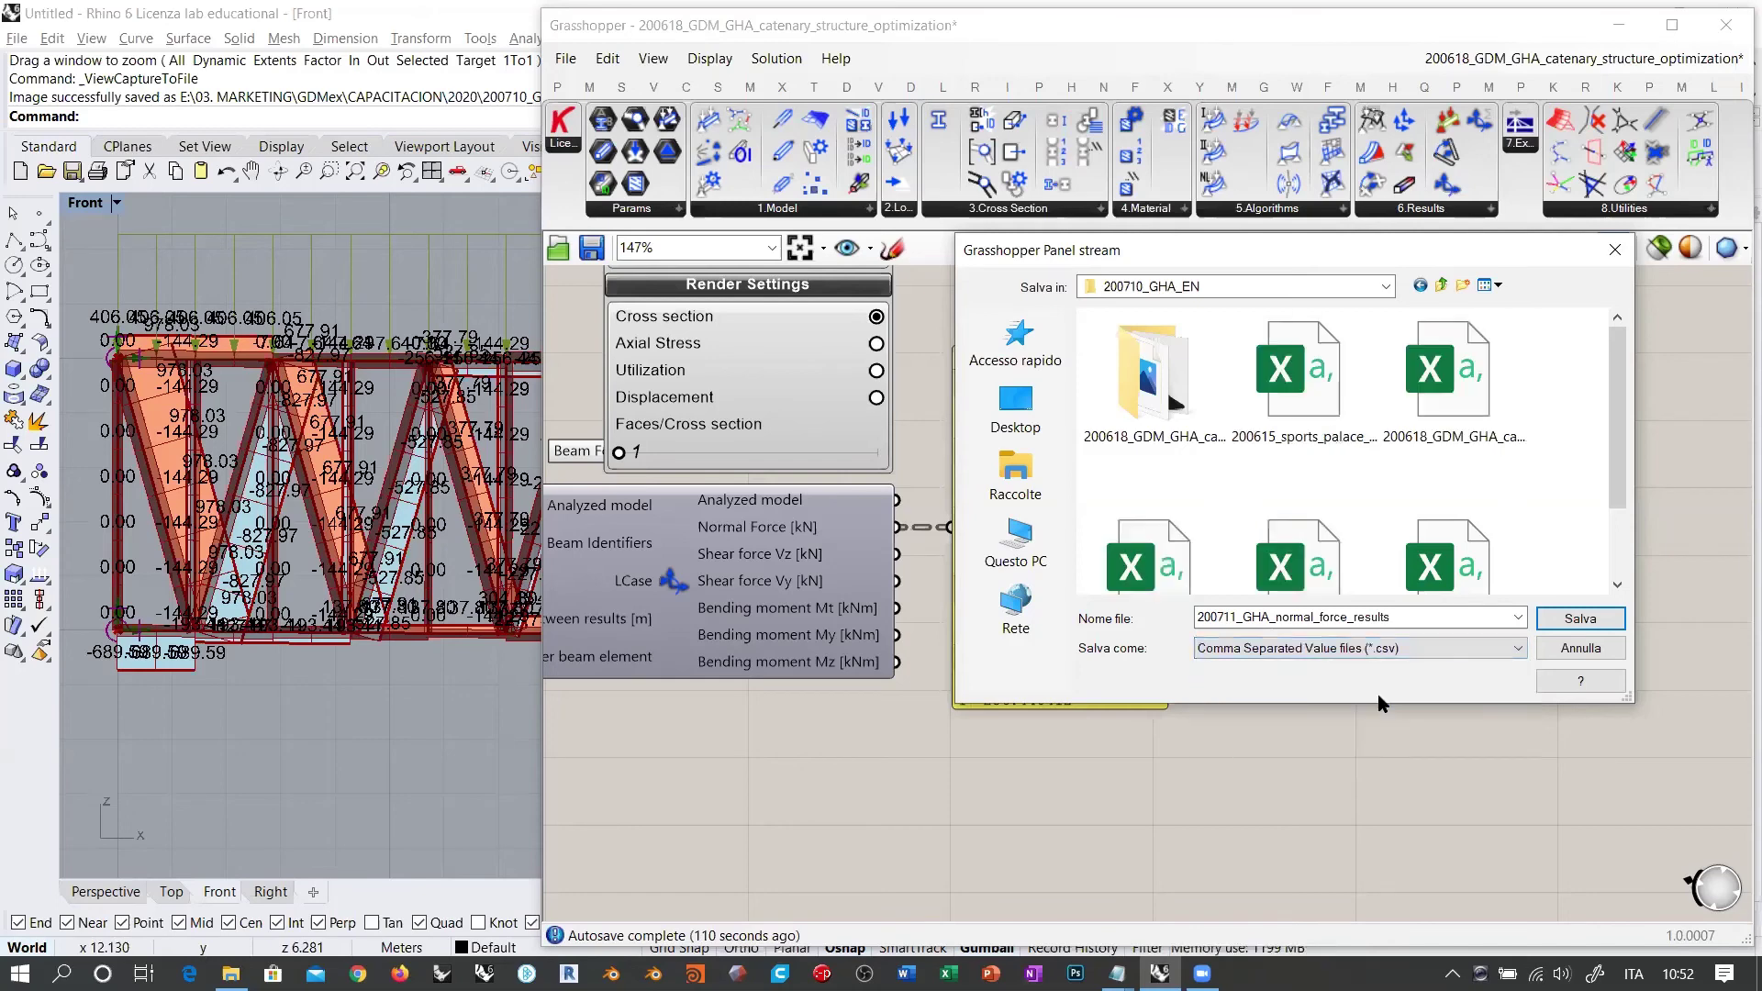
pyautogui.click(1418, 616)
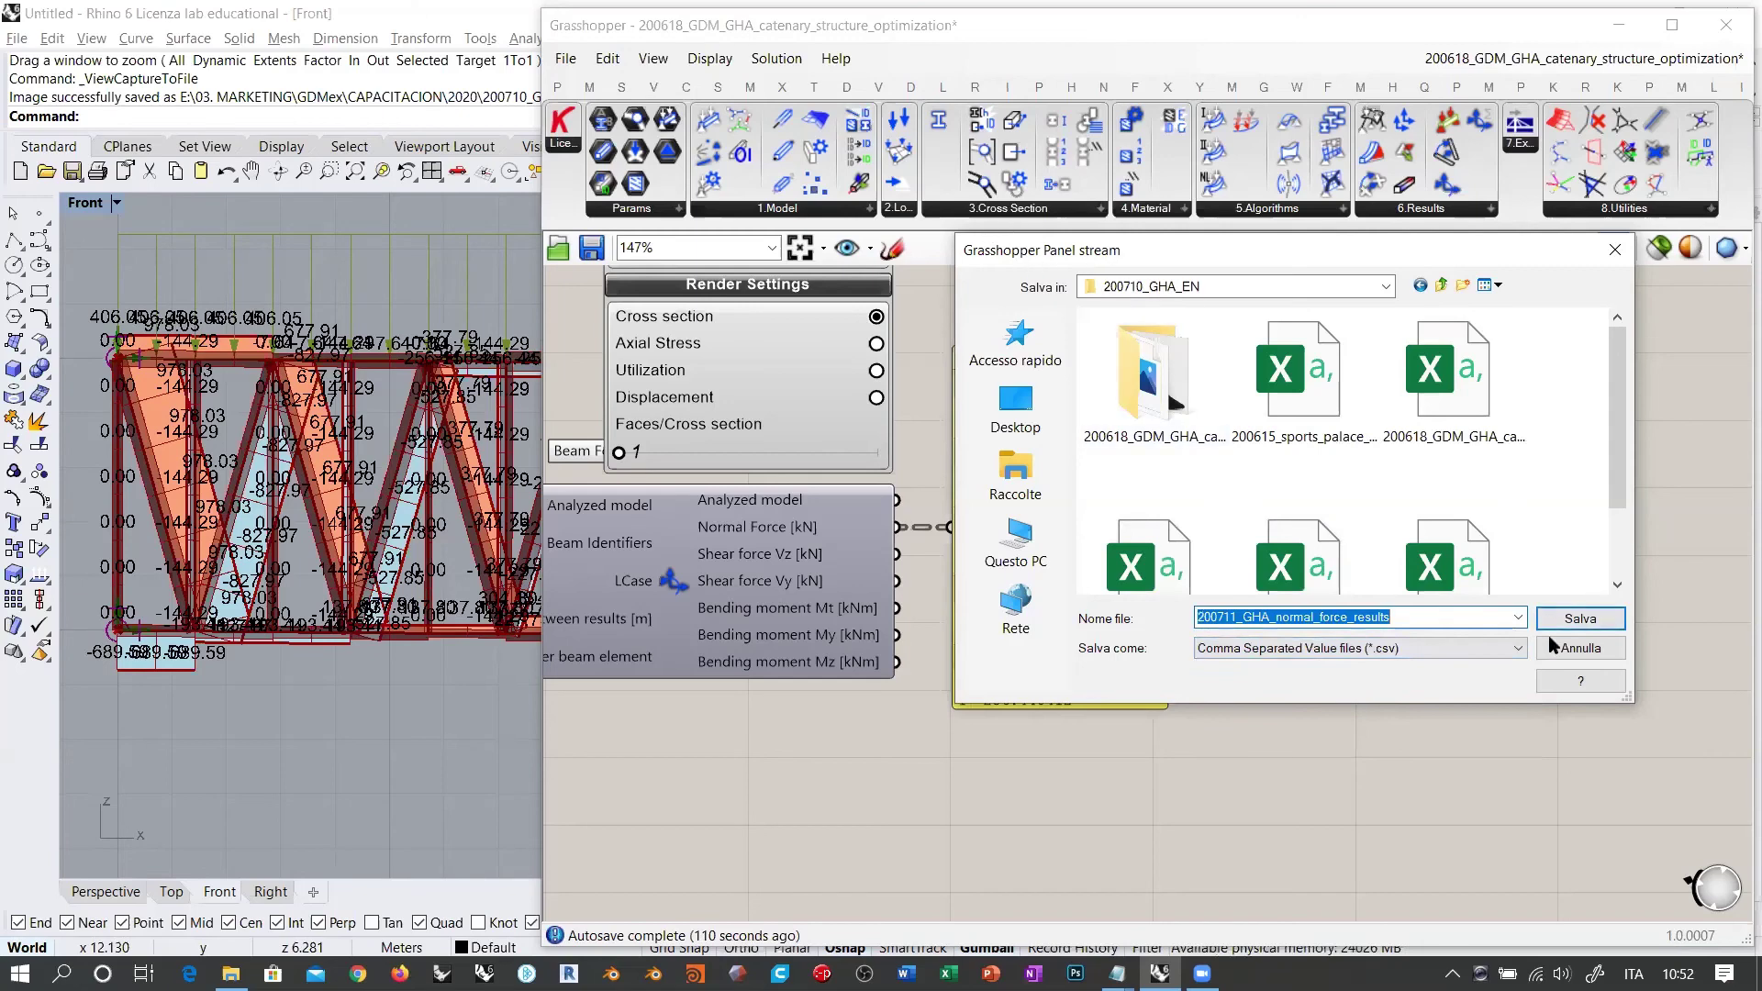
pyautogui.click(1575, 626)
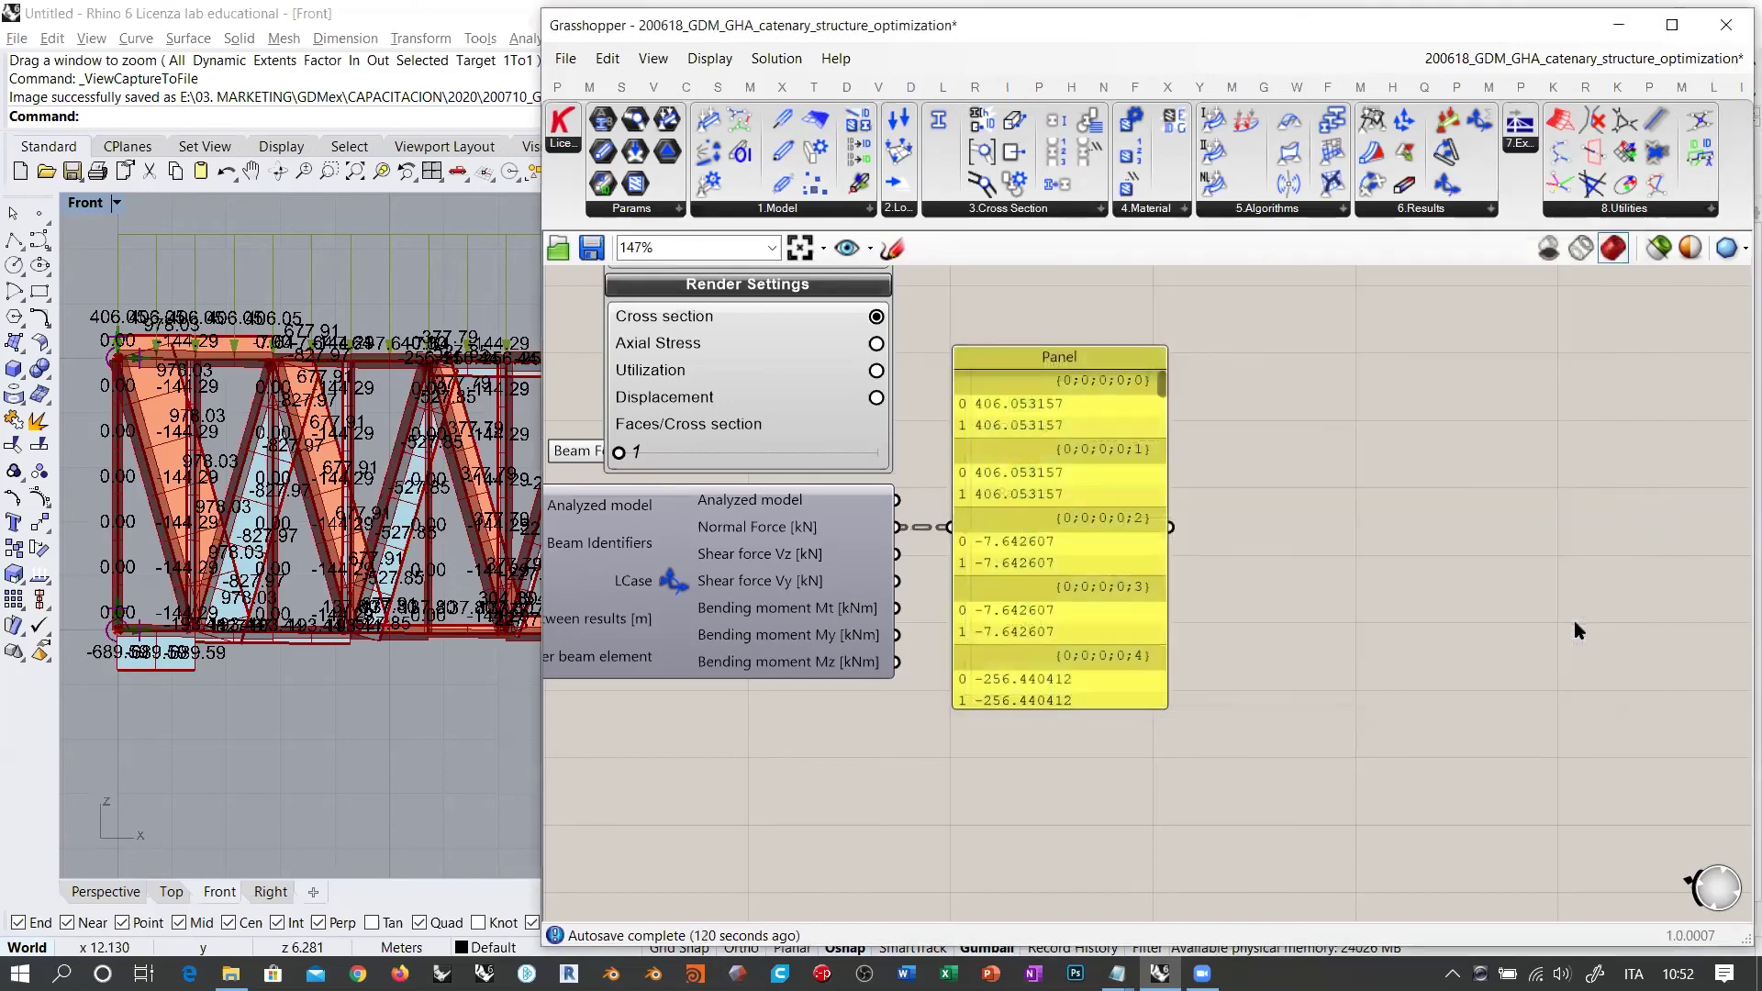
# Step: Stream the contents of the normal force panel to the chosen CSV file
pyautogui.rightClick(1044, 450)
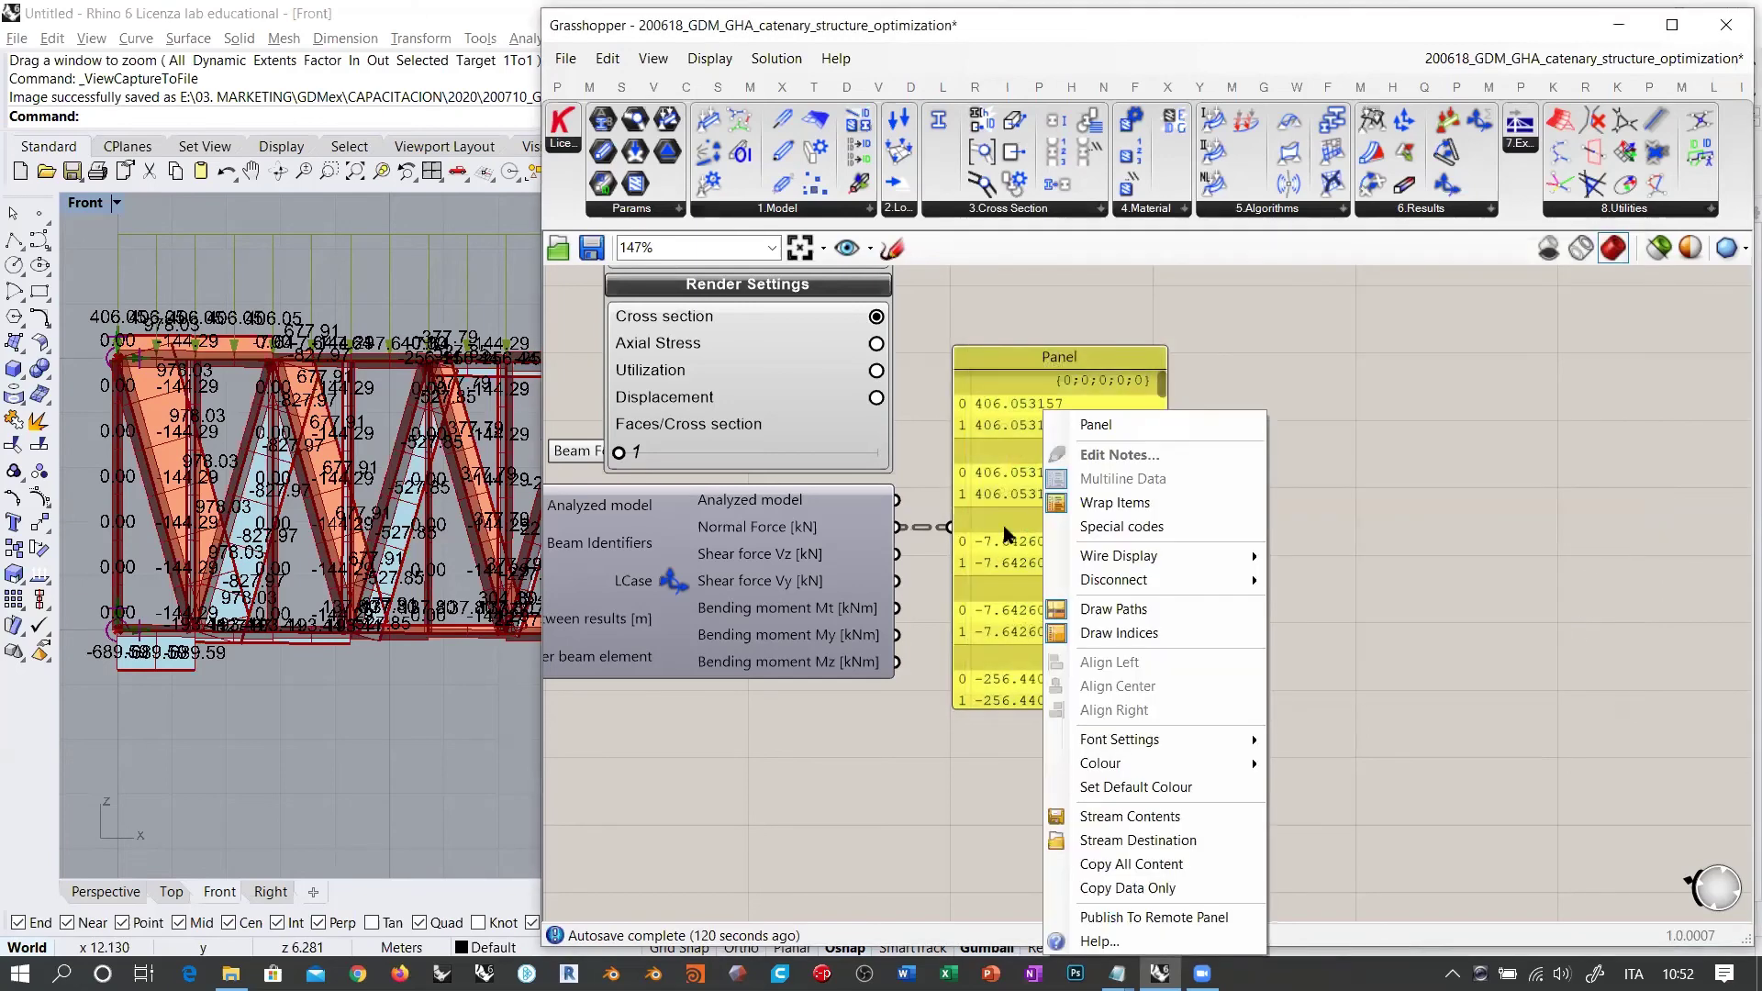
pyautogui.click(1110, 815)
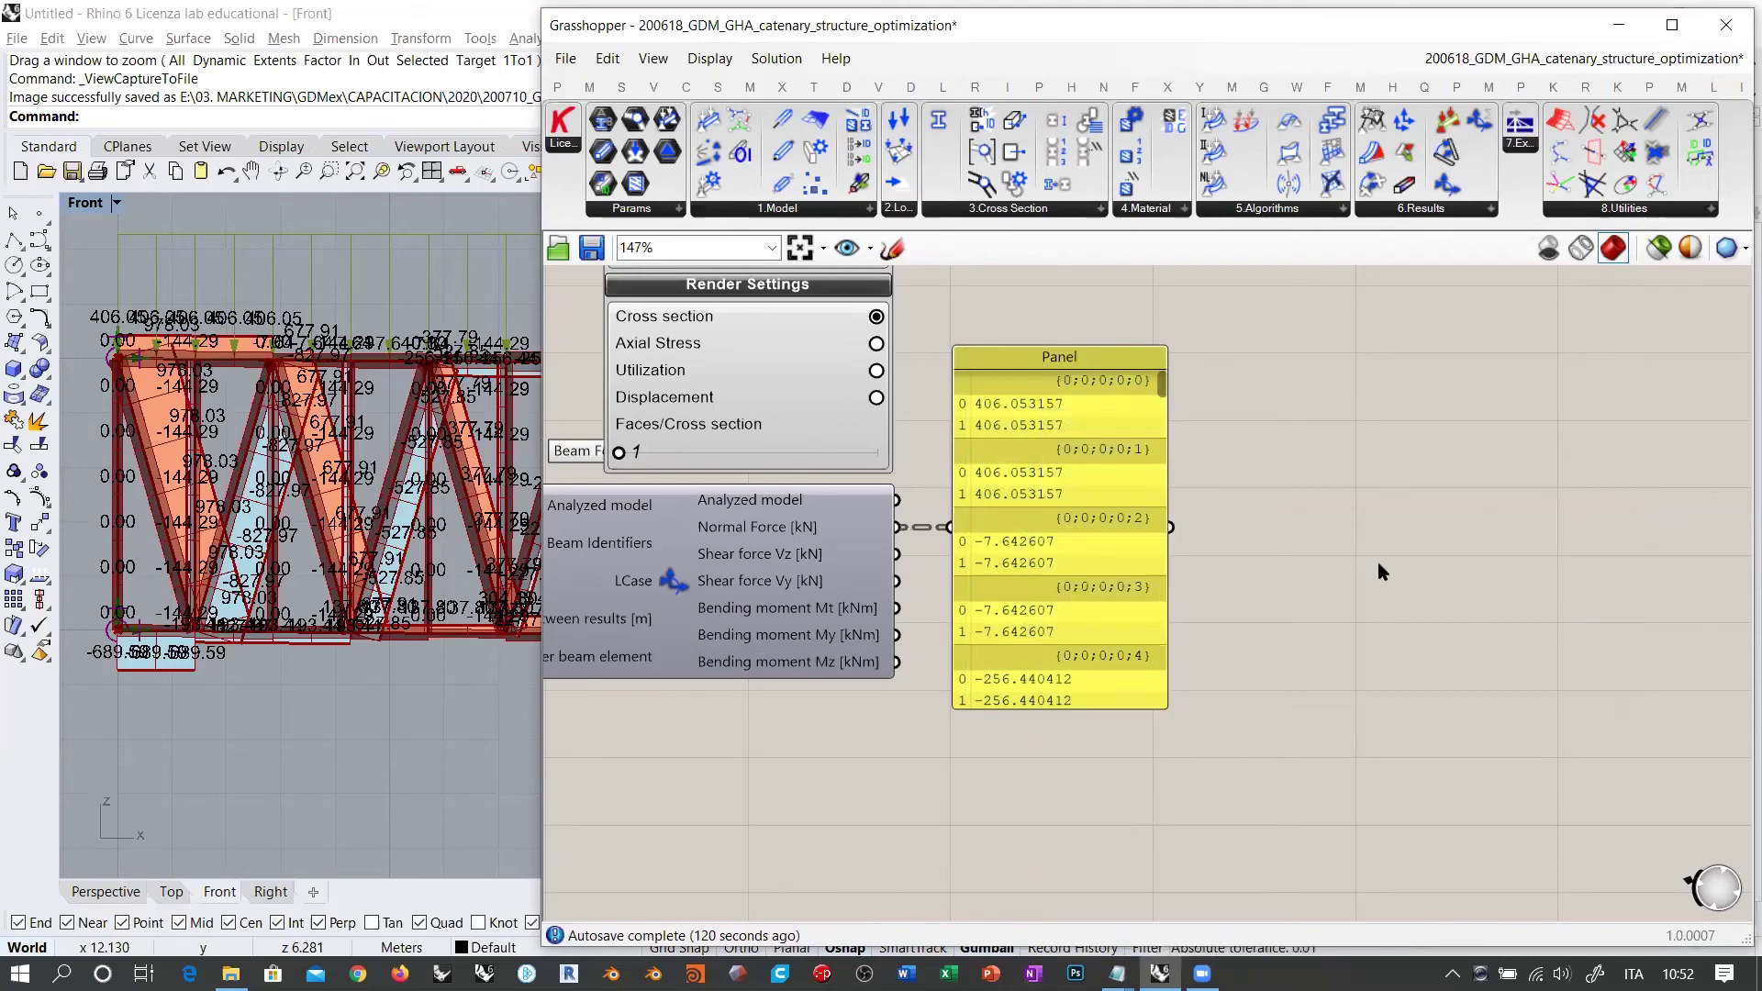
# Step: Open the exported 200711_GHA_normal_force_results file from the 200710_GHA_EN folder in Excel and fit column A to its contents
pyautogui.rightClick(1062, 457)
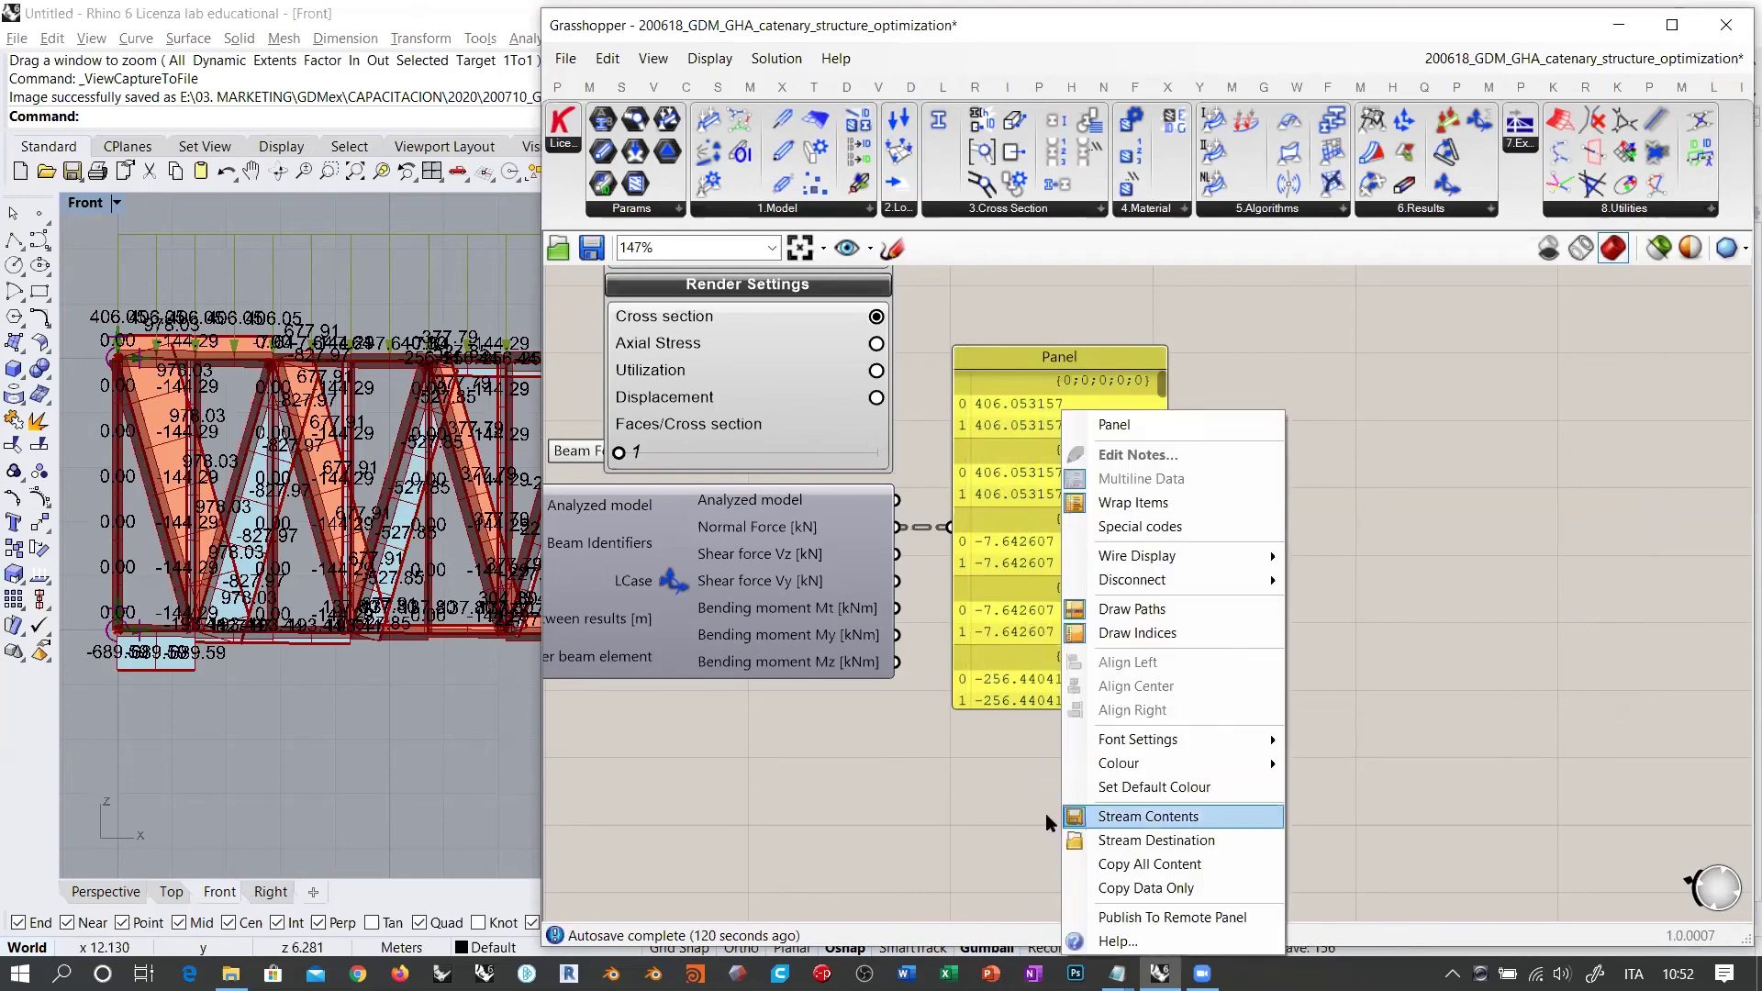
pyautogui.click(949, 787)
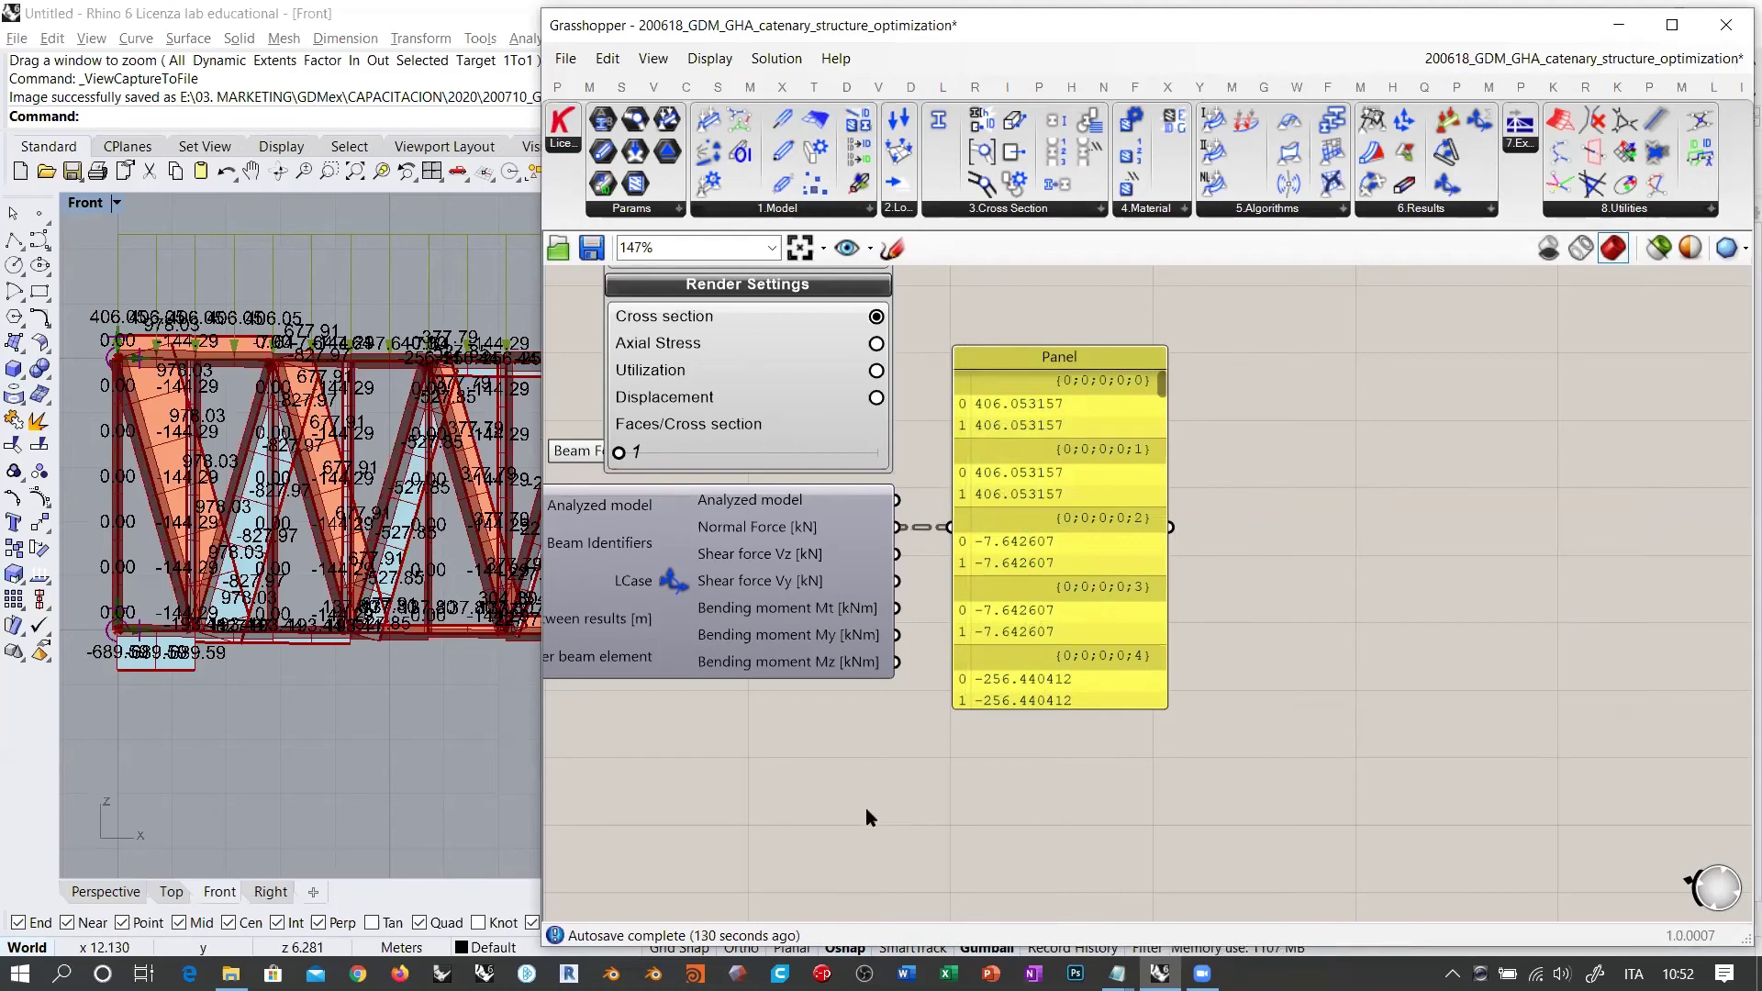
pyautogui.click(230, 973)
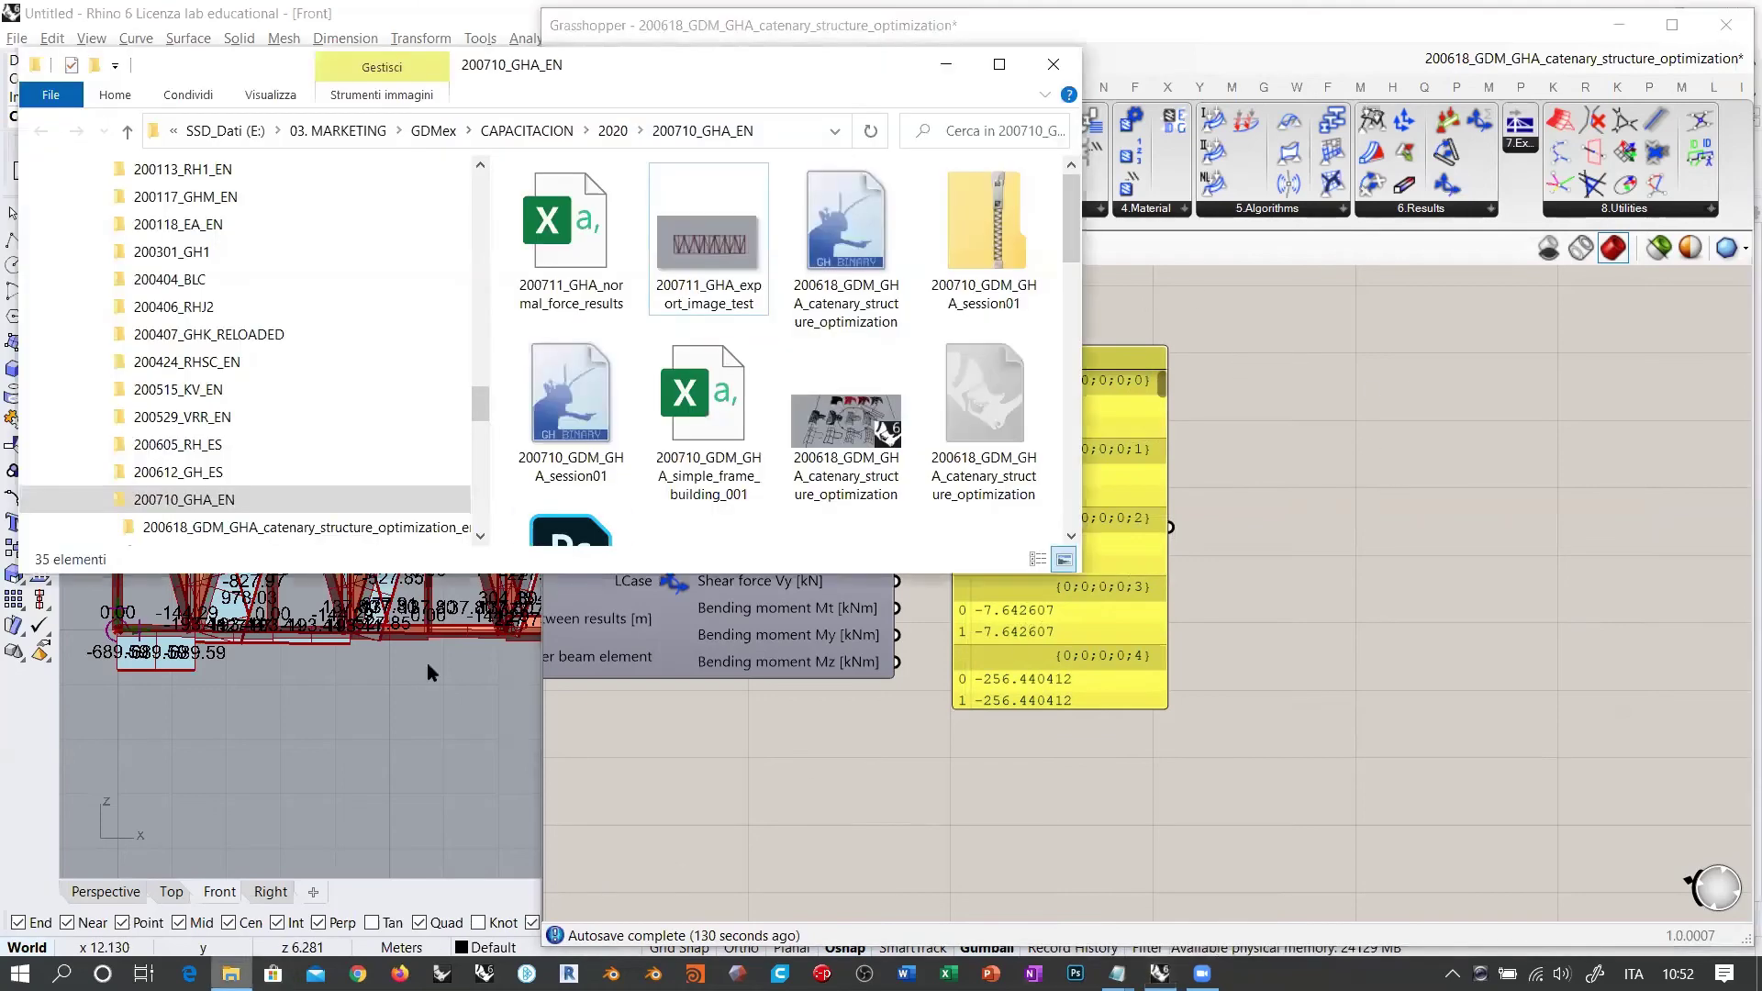
pyautogui.doubleClick(576, 225)
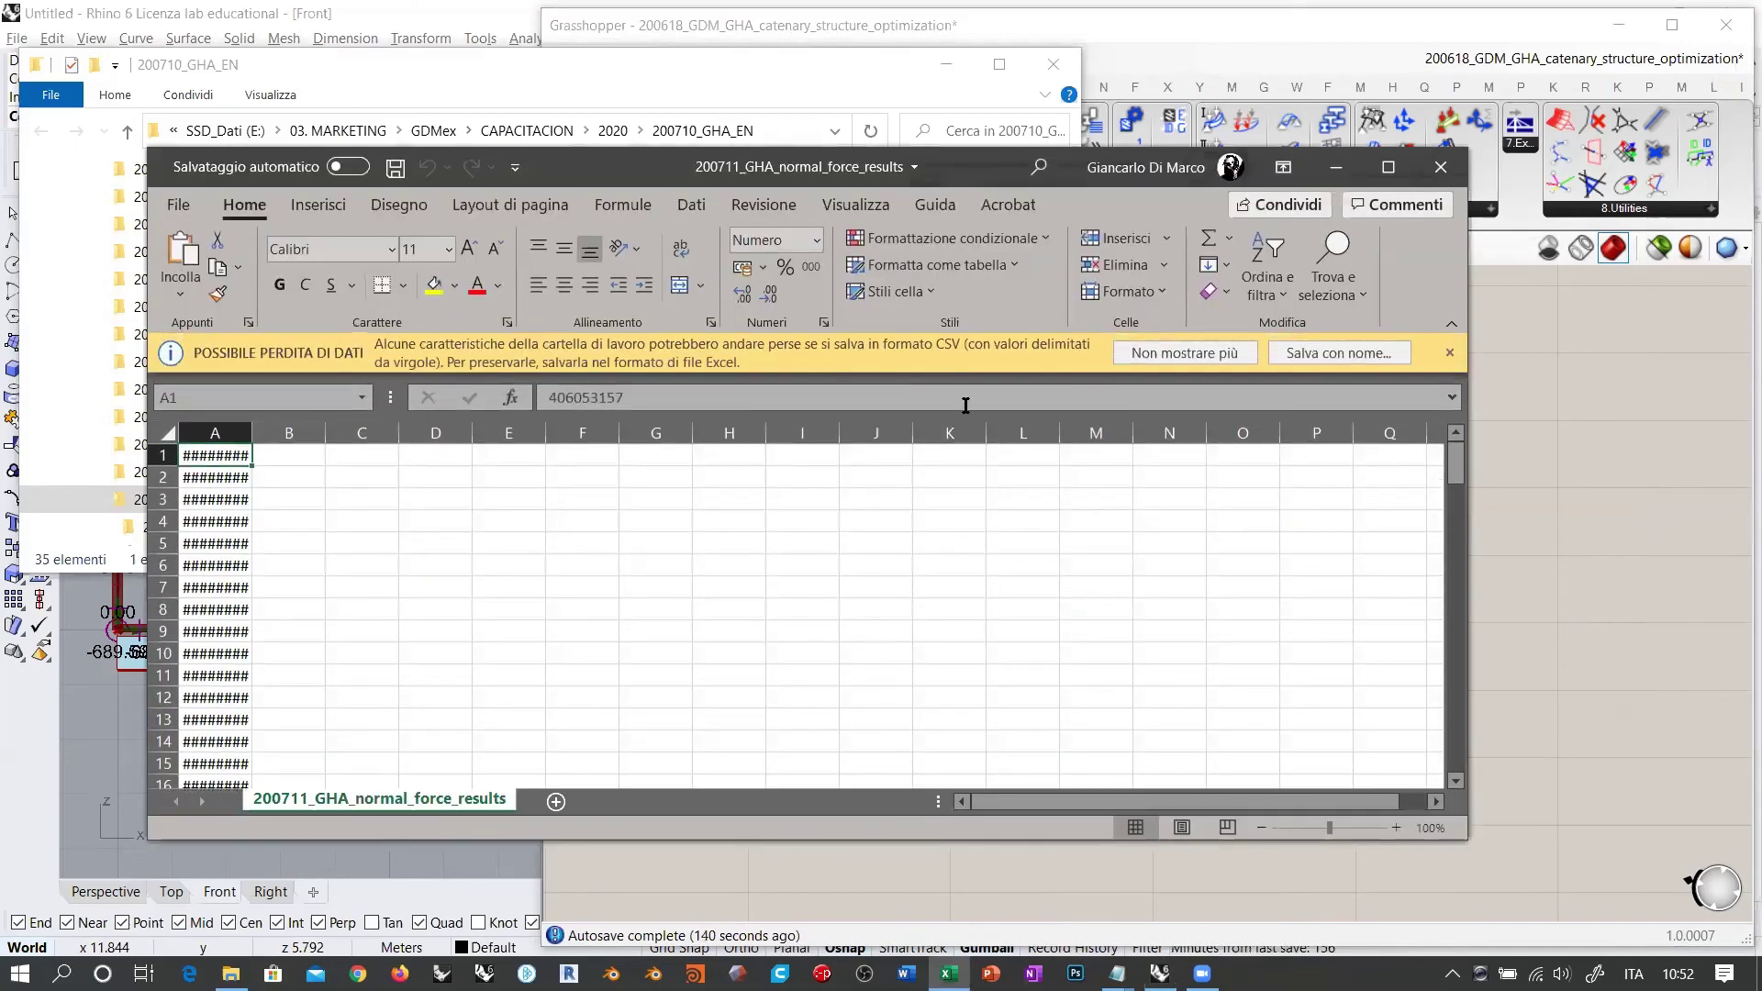
pyautogui.doubleClick(244, 427)
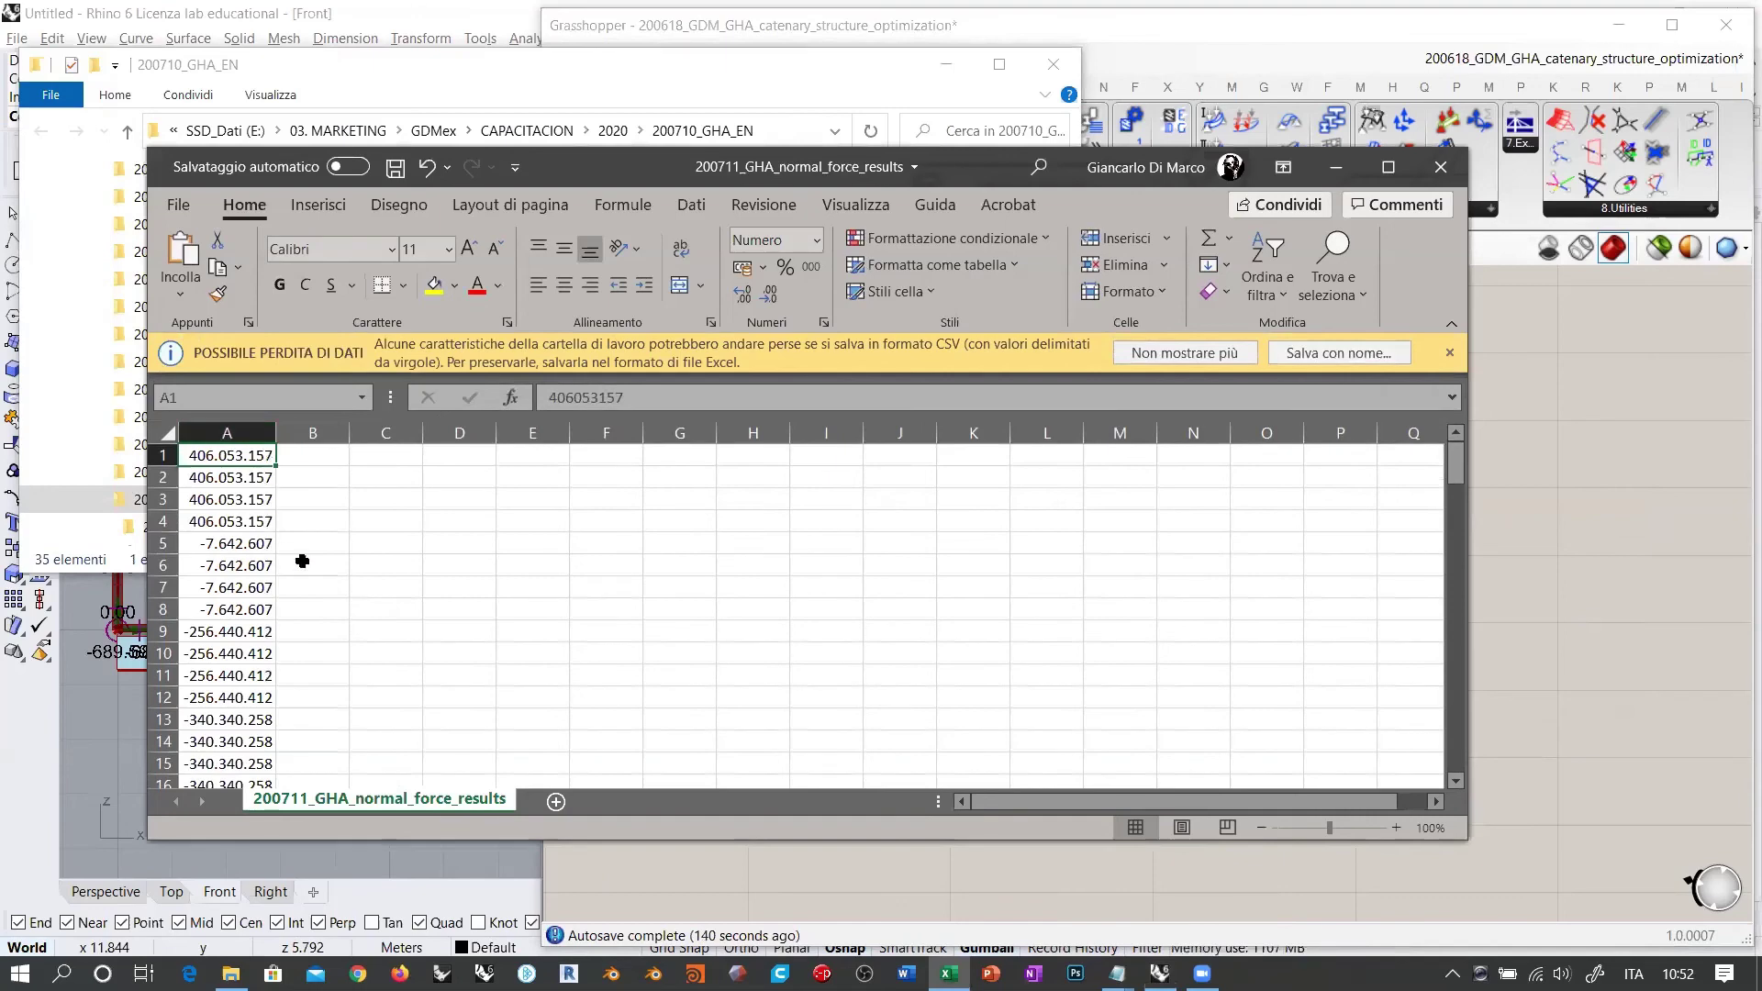
# Step: Examine the exported normal force values throughout column A, comparing them with the truss diagram, and close the workbook
pyautogui.scroll(-20, 356, 566)
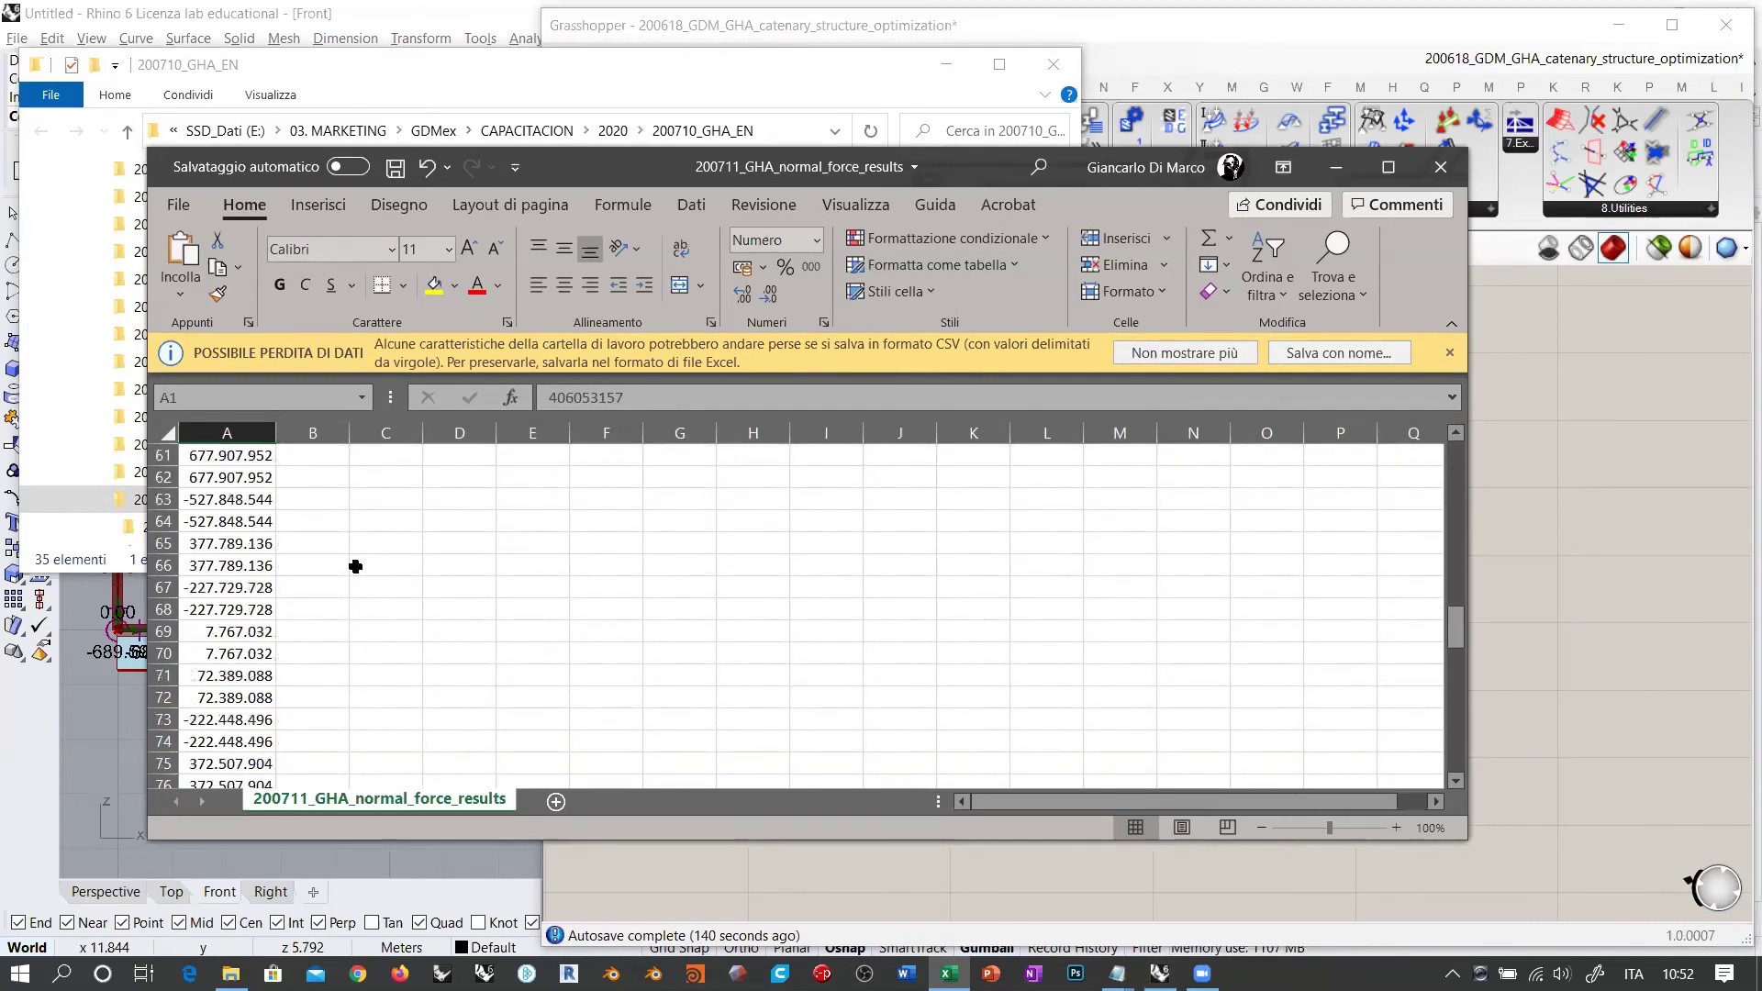
pyautogui.scroll(-4, 355, 566)
pyautogui.scroll(16, 357, 561)
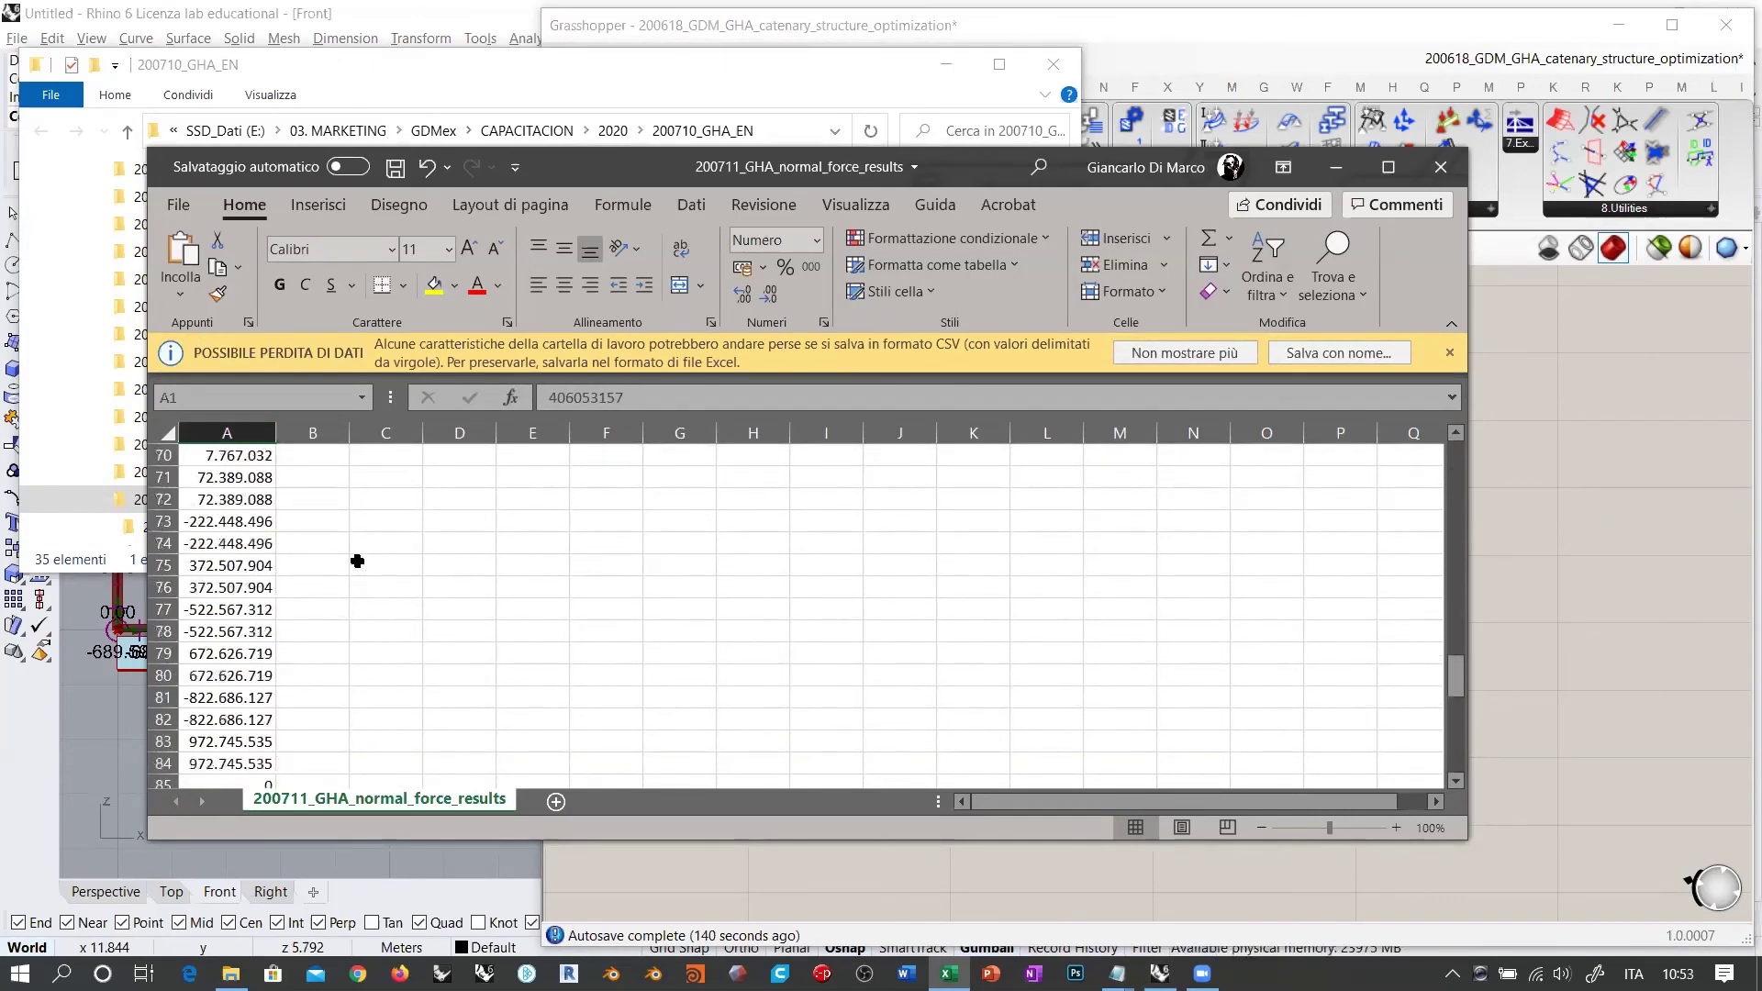
pyautogui.scroll(6, 357, 561)
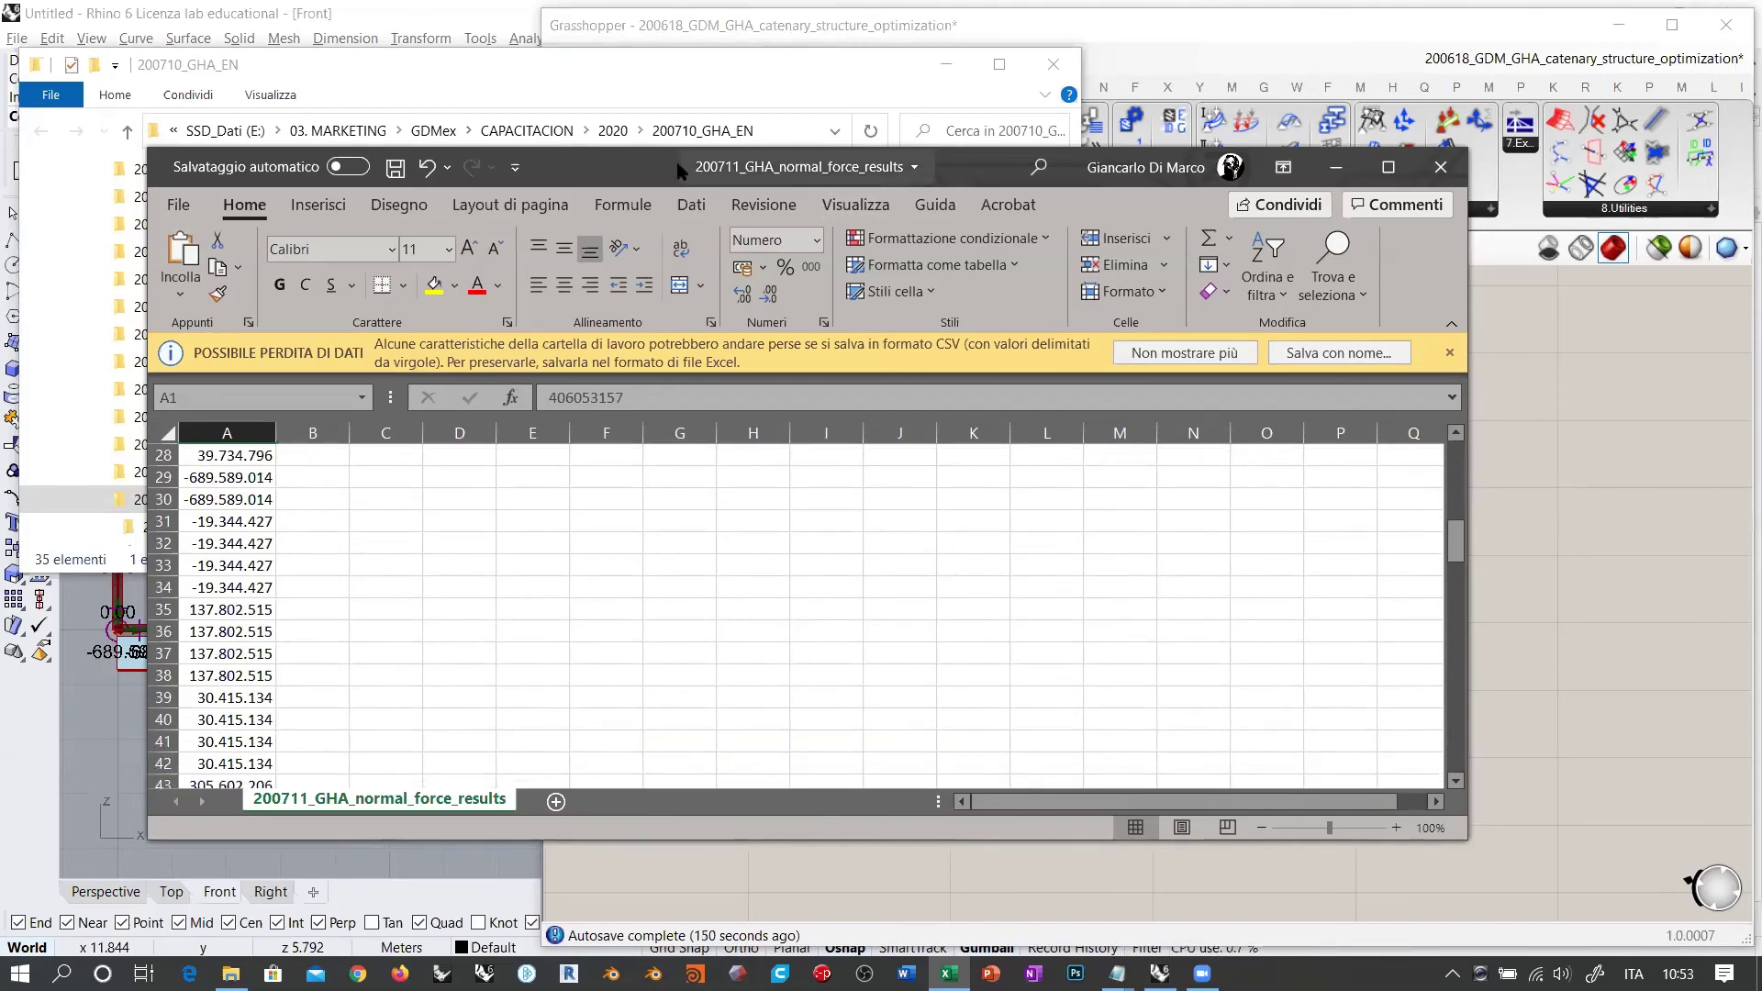
pyautogui.moveTo(642, 167); pyautogui.dragTo(826, 166)
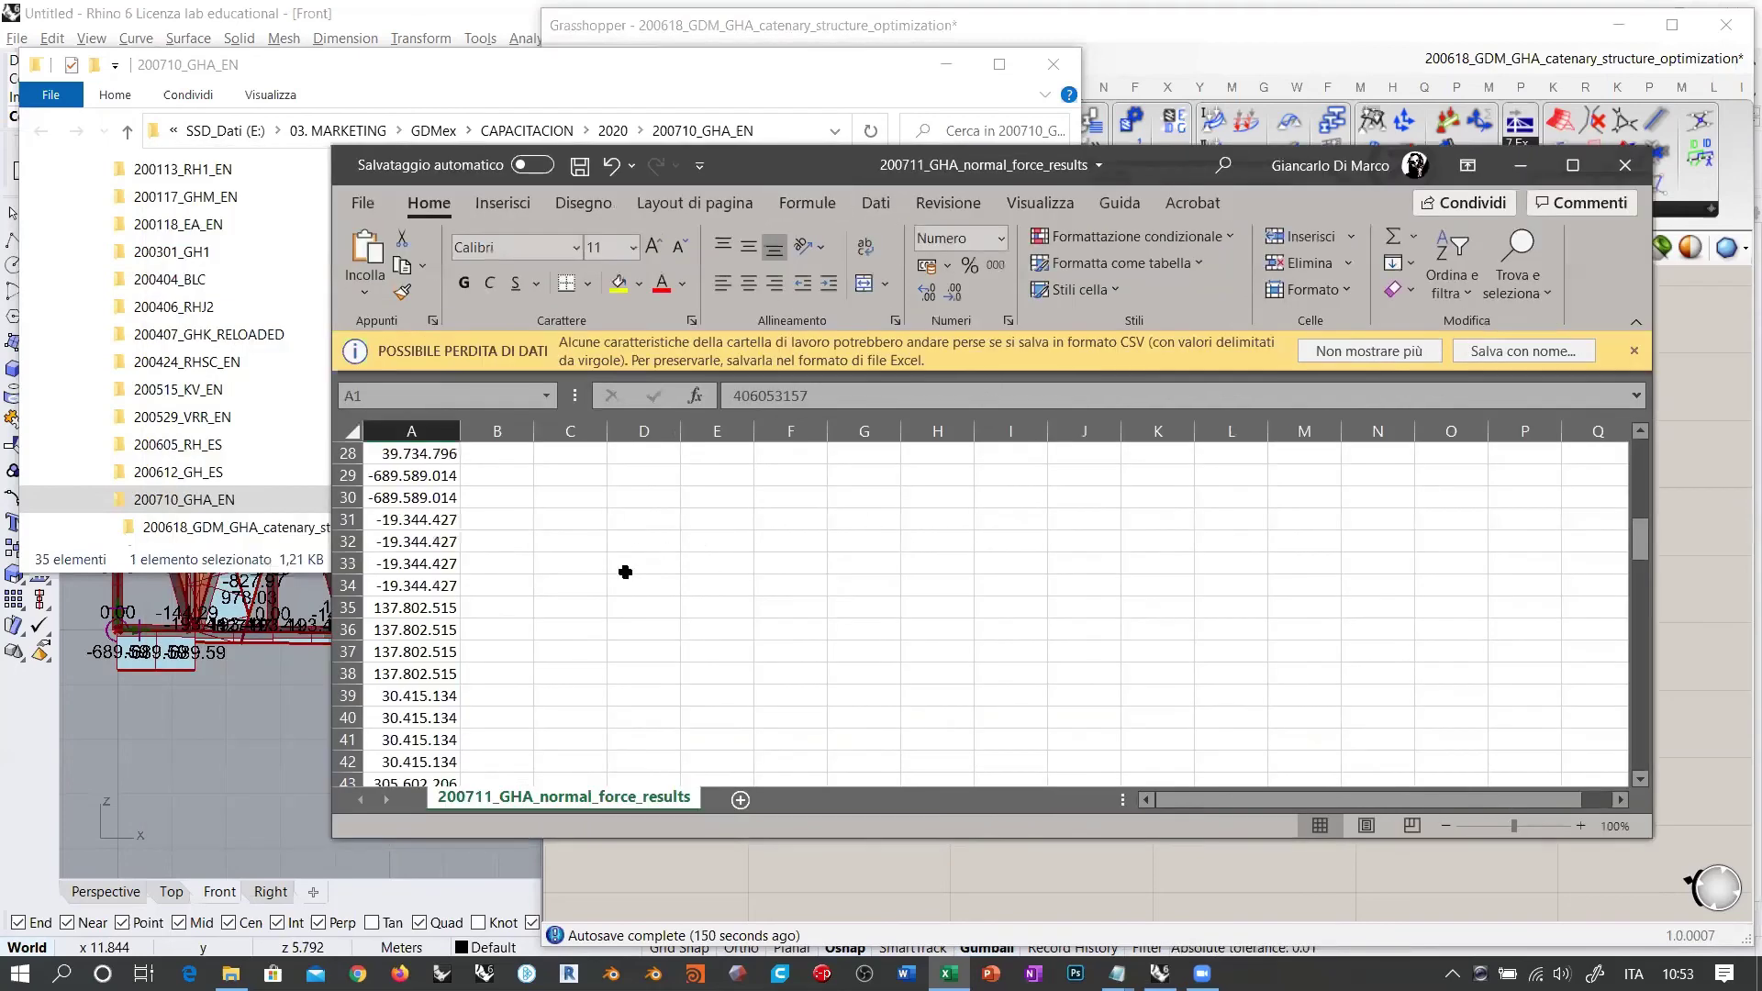
pyautogui.scroll(6, 614, 575)
pyautogui.scroll(3, 614, 575)
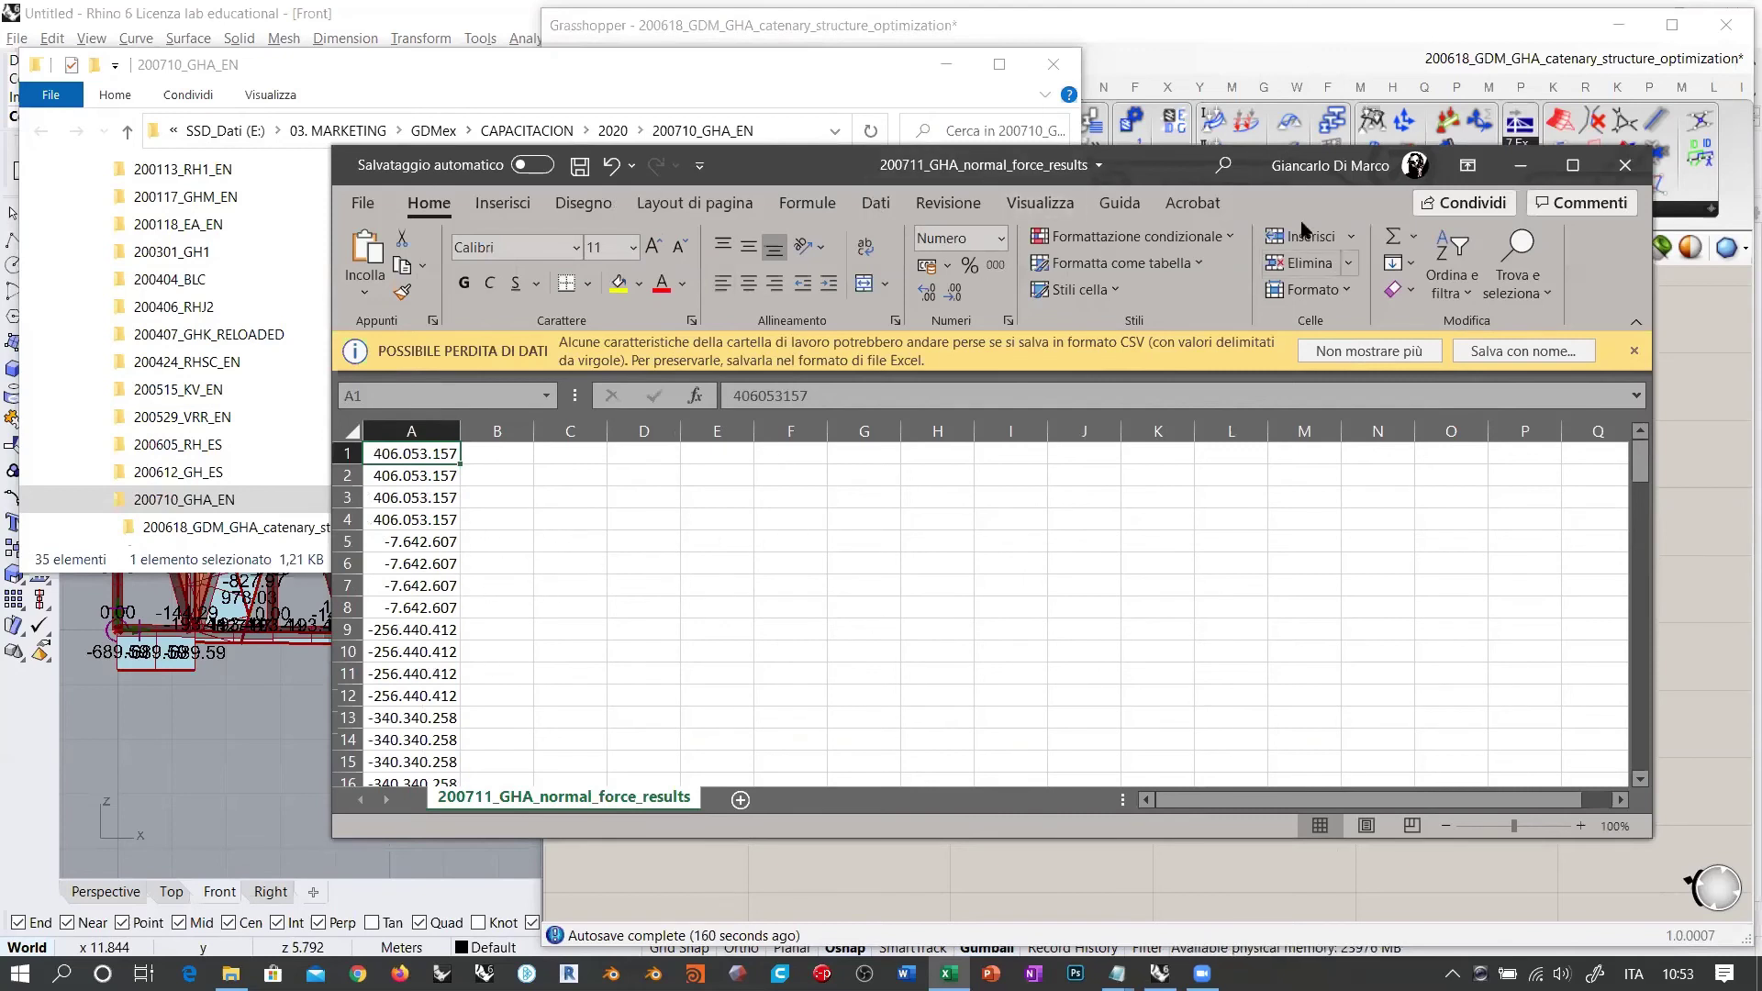
pyautogui.moveTo(1212, 166); pyautogui.dragTo(1157, 128)
pyautogui.scroll(-20, 574, 546)
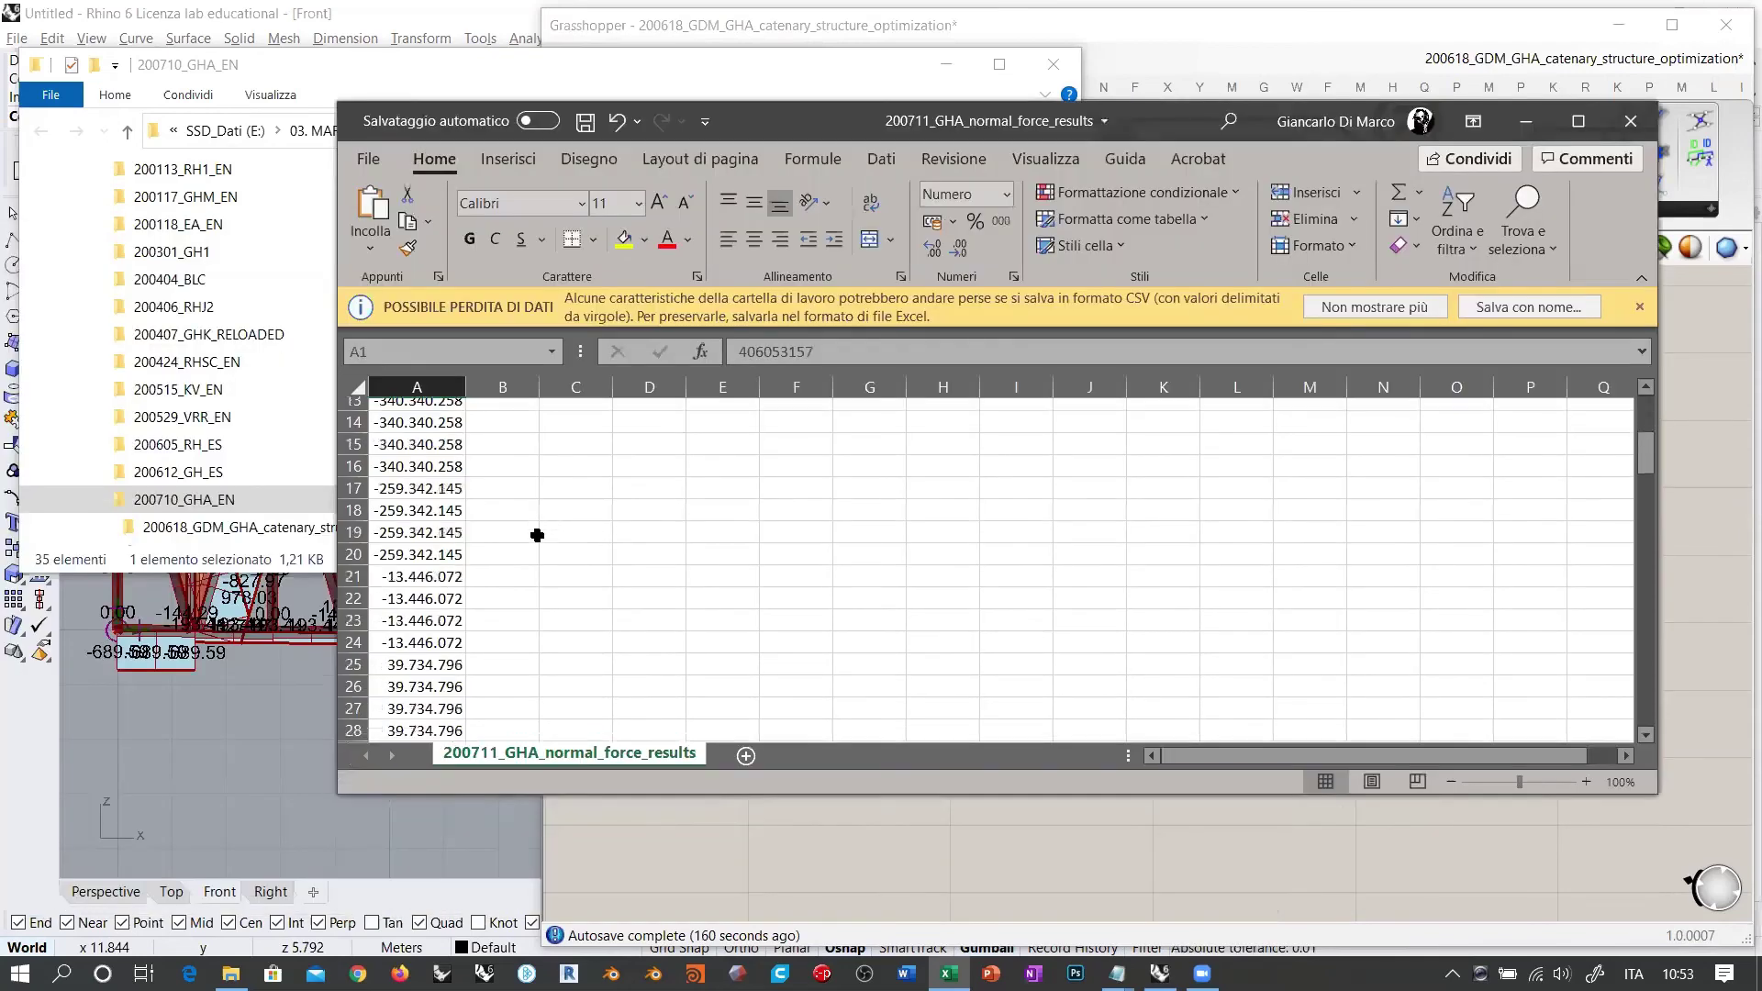
pyautogui.scroll(-4, 509, 507)
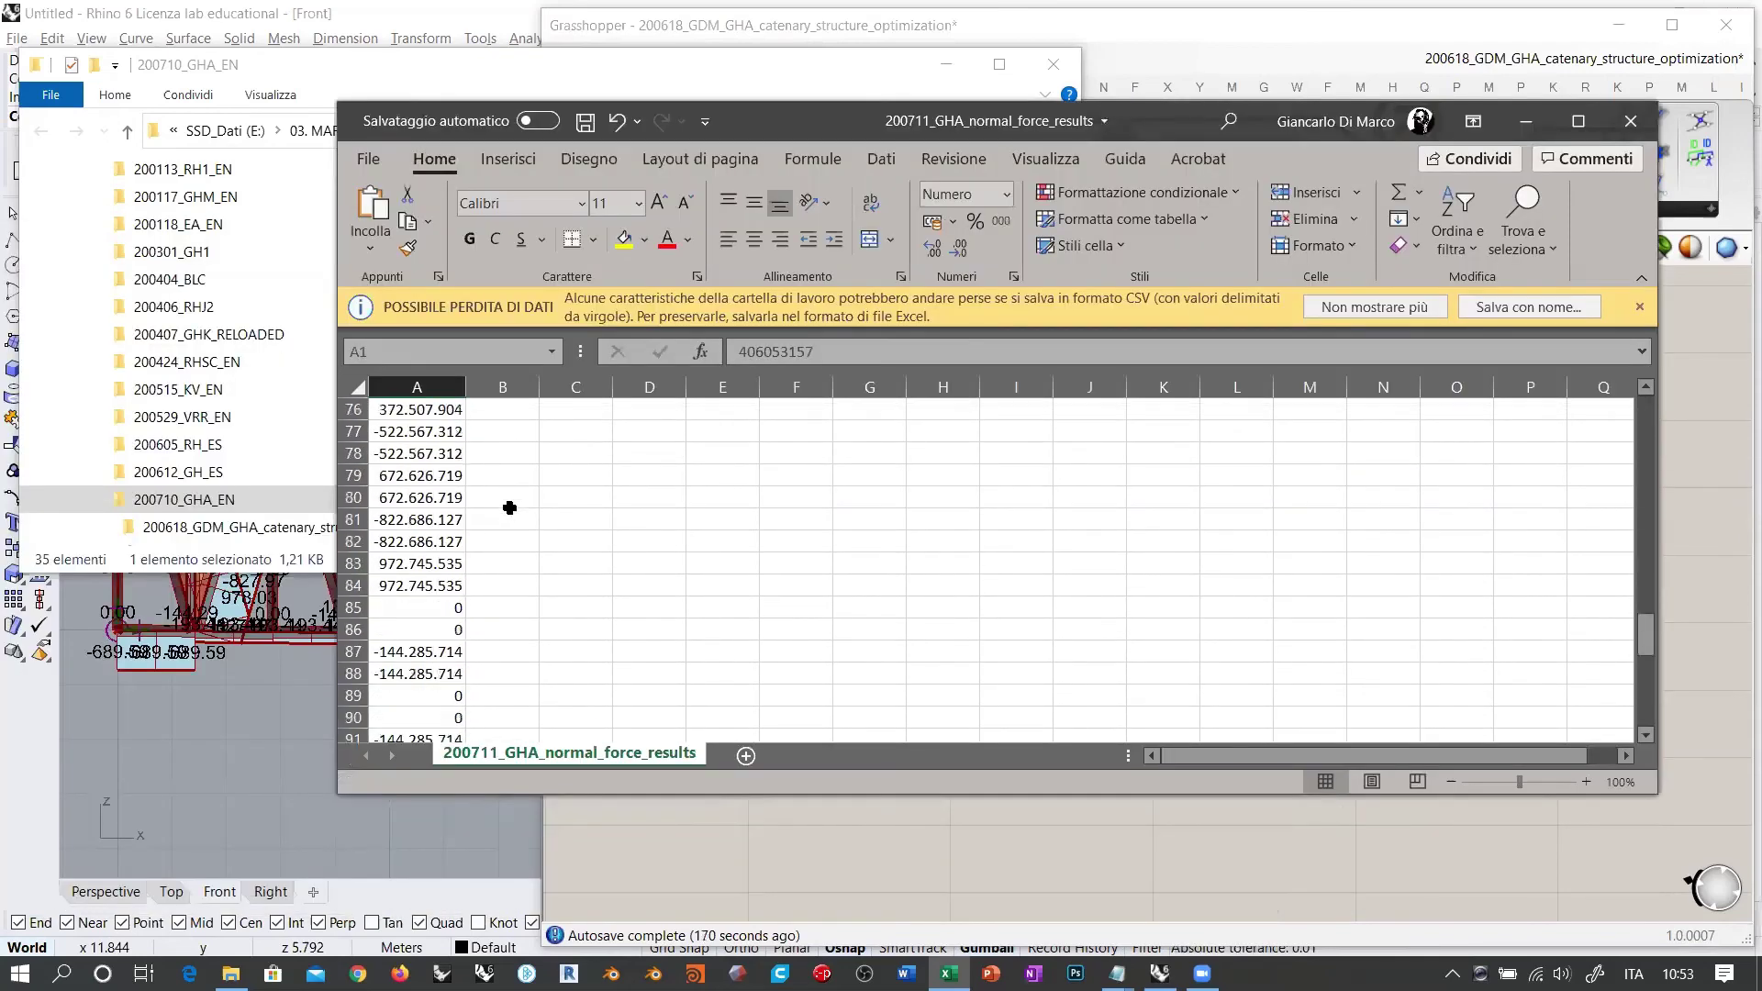
pyautogui.scroll(-7, 480, 600)
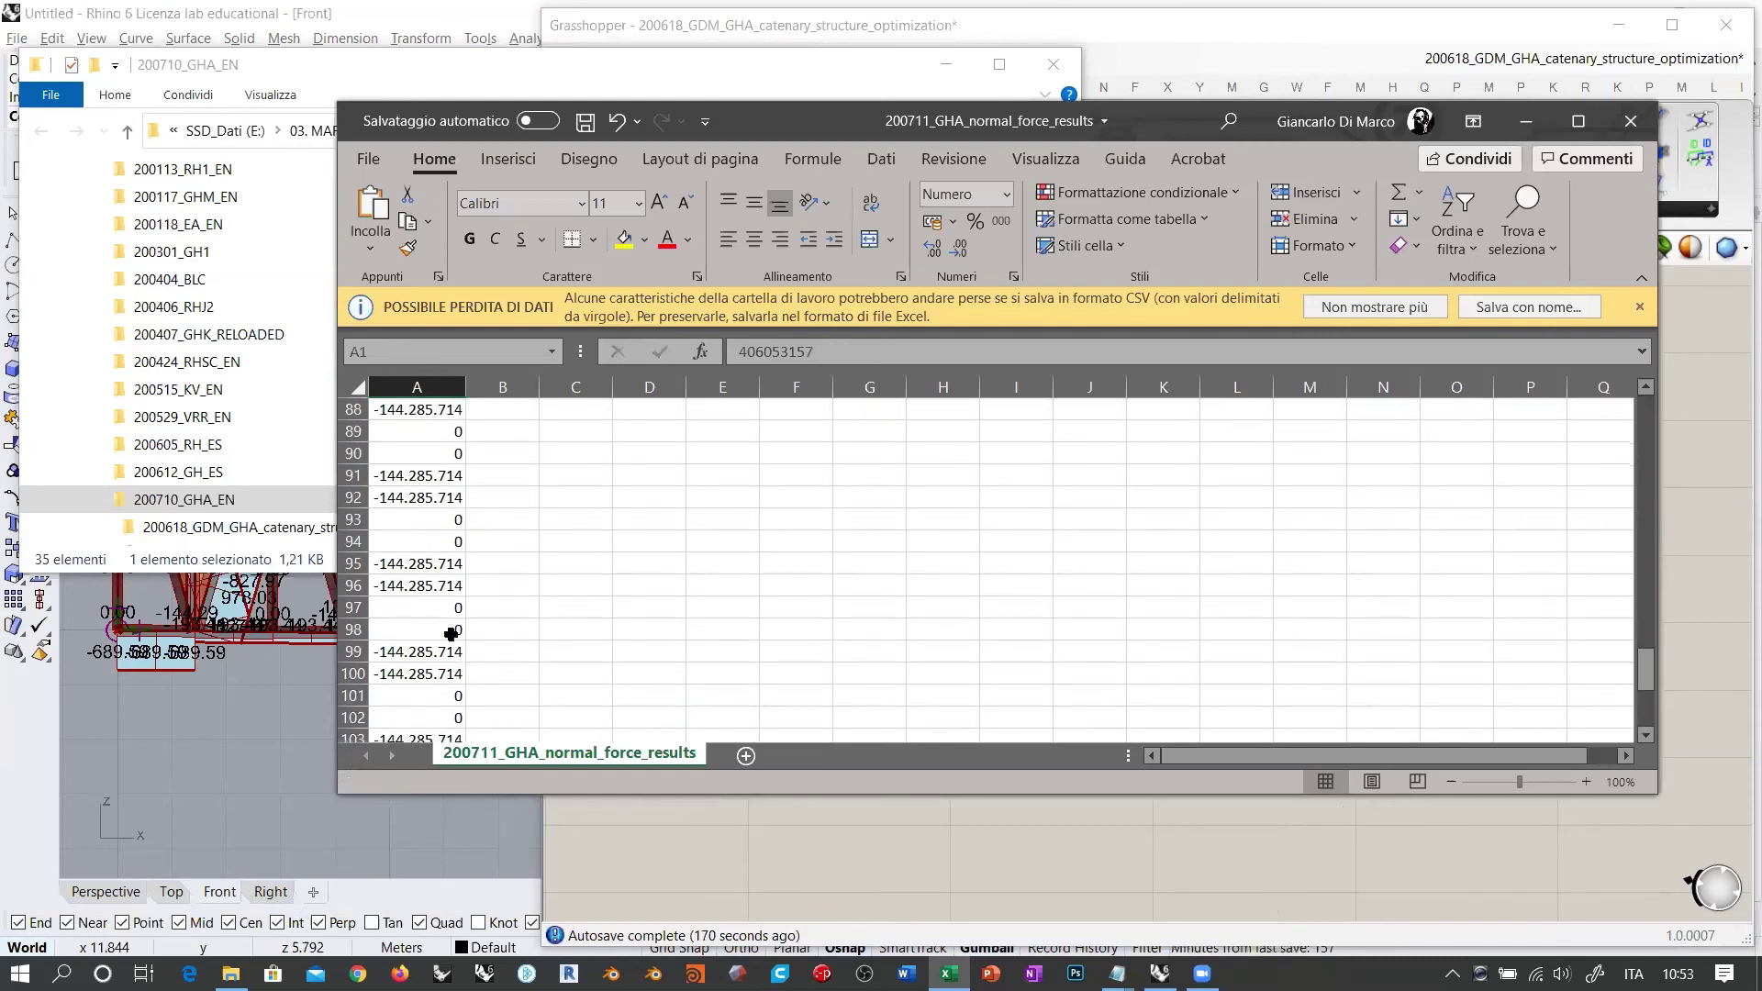
pyautogui.scroll(11, 441, 620)
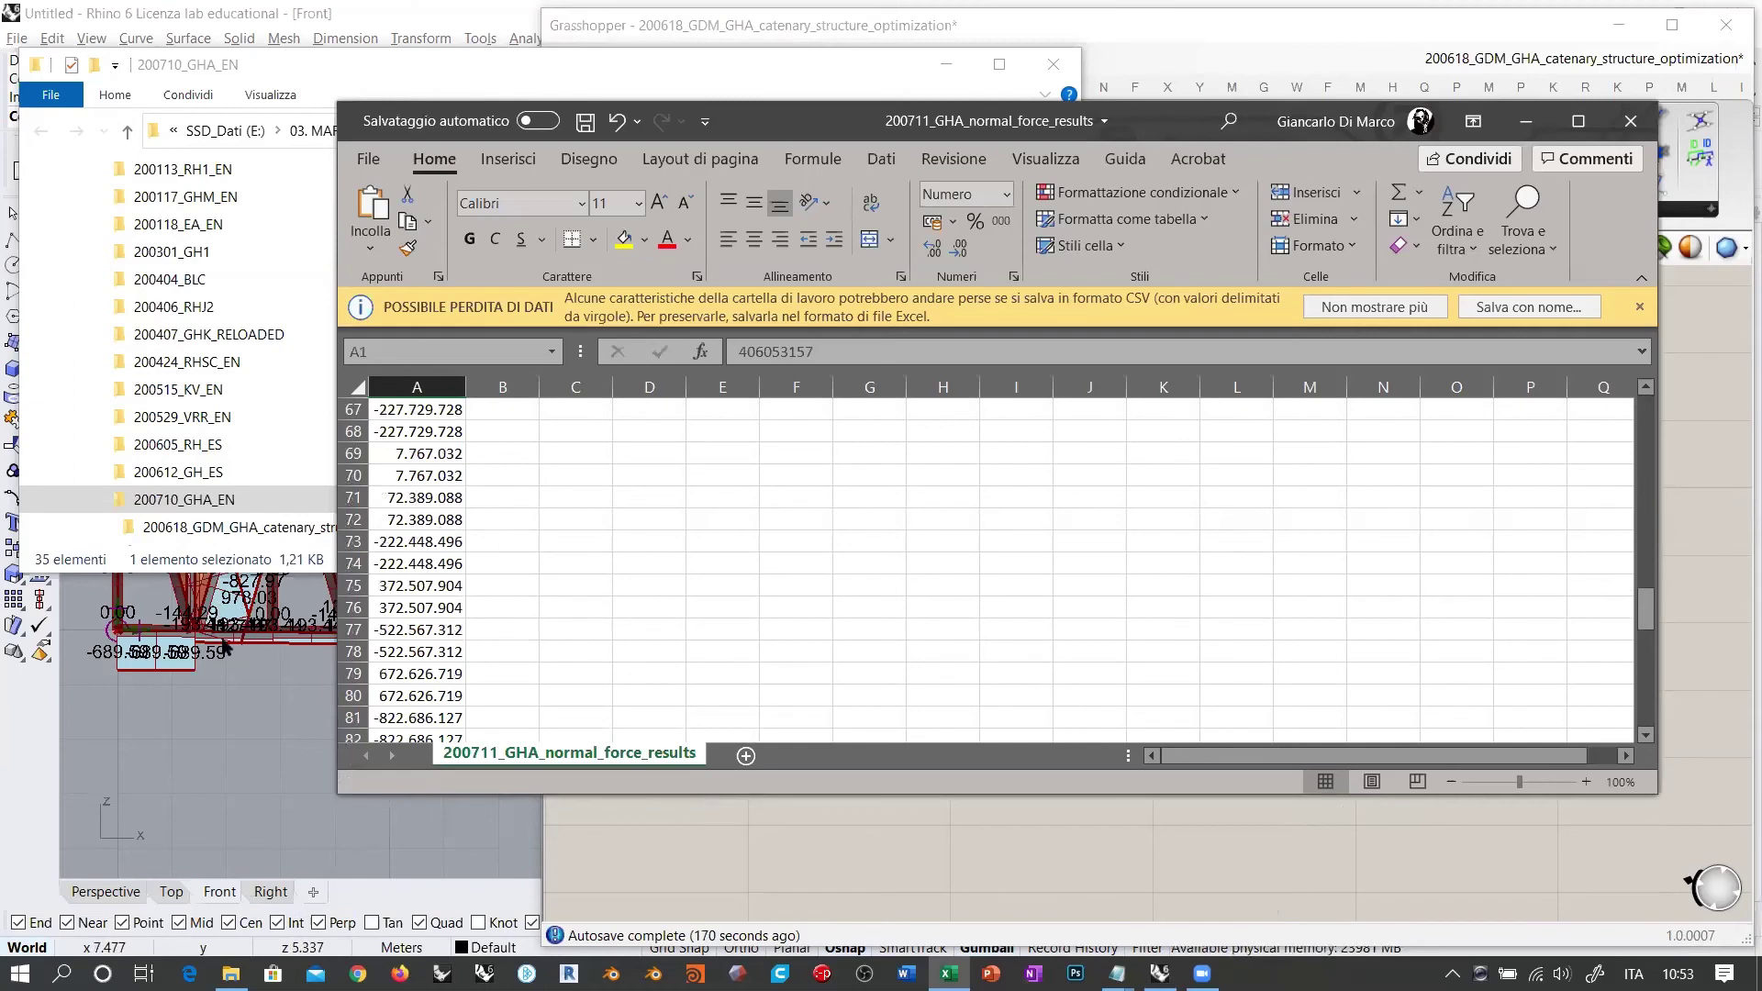
pyautogui.scroll(-5, 509, 605)
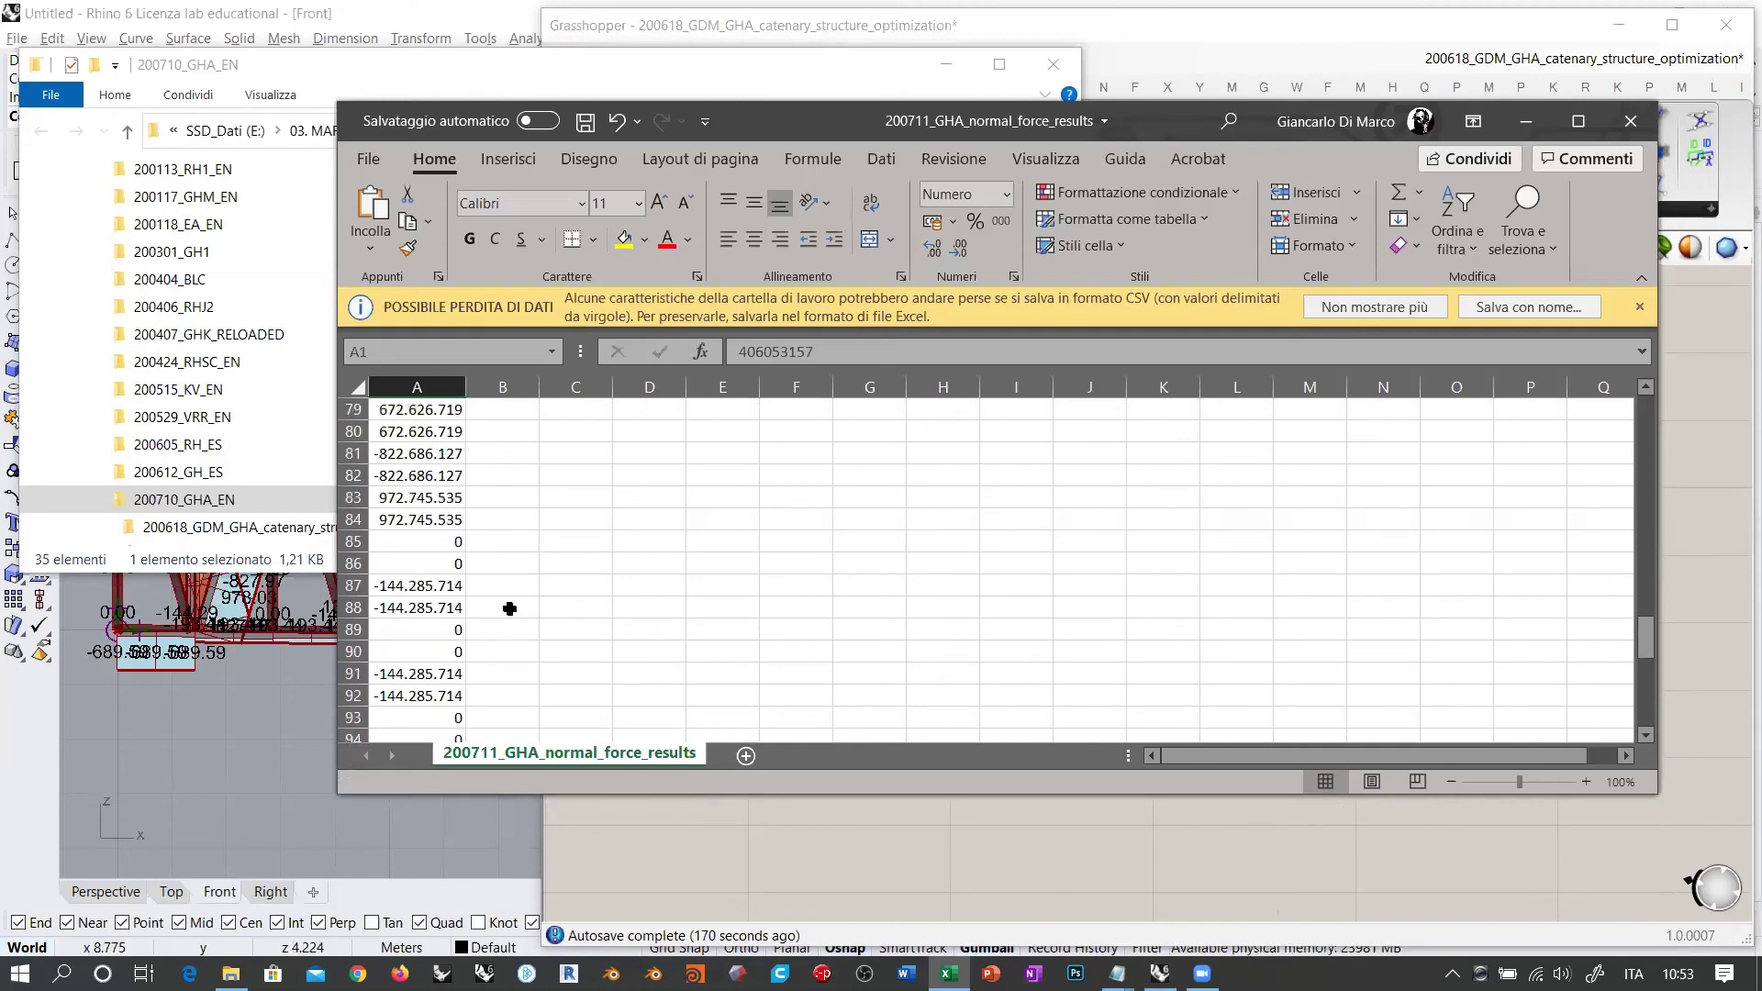
pyautogui.click(1631, 121)
pyautogui.click(867, 523)
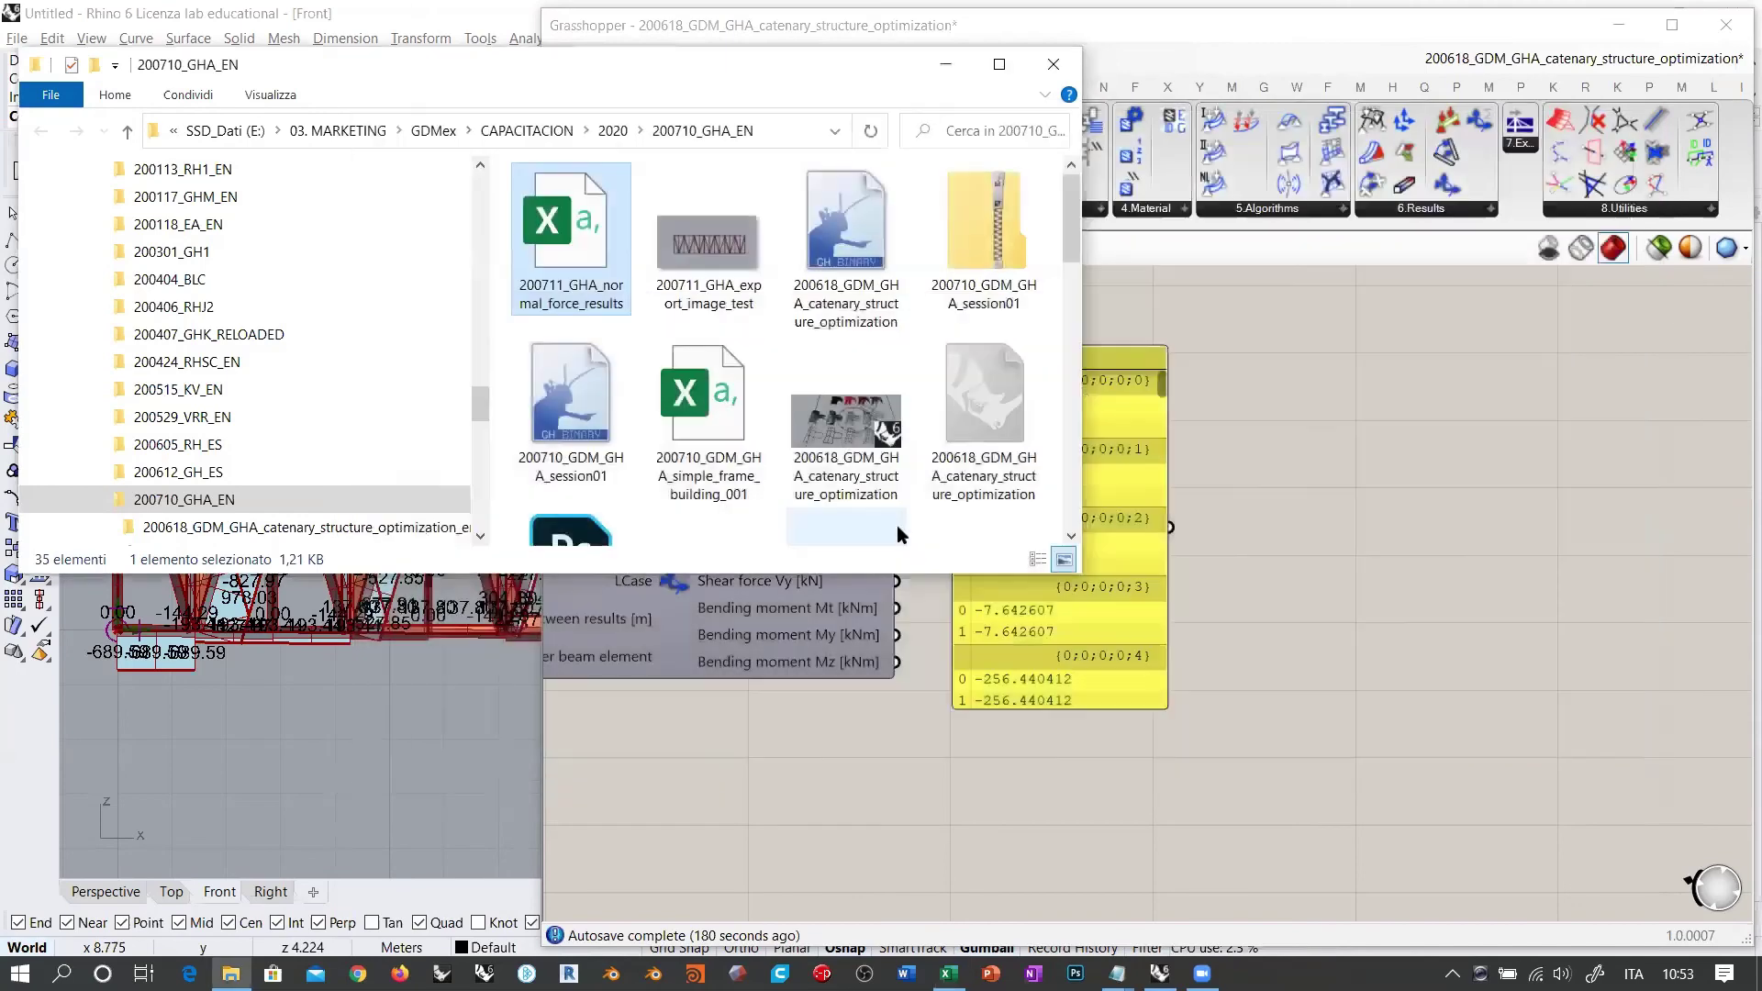
# Step: Return to Grasshopper and browse the Karamba3D Cross Section components, including Beam-Joints
pyautogui.click(1286, 433)
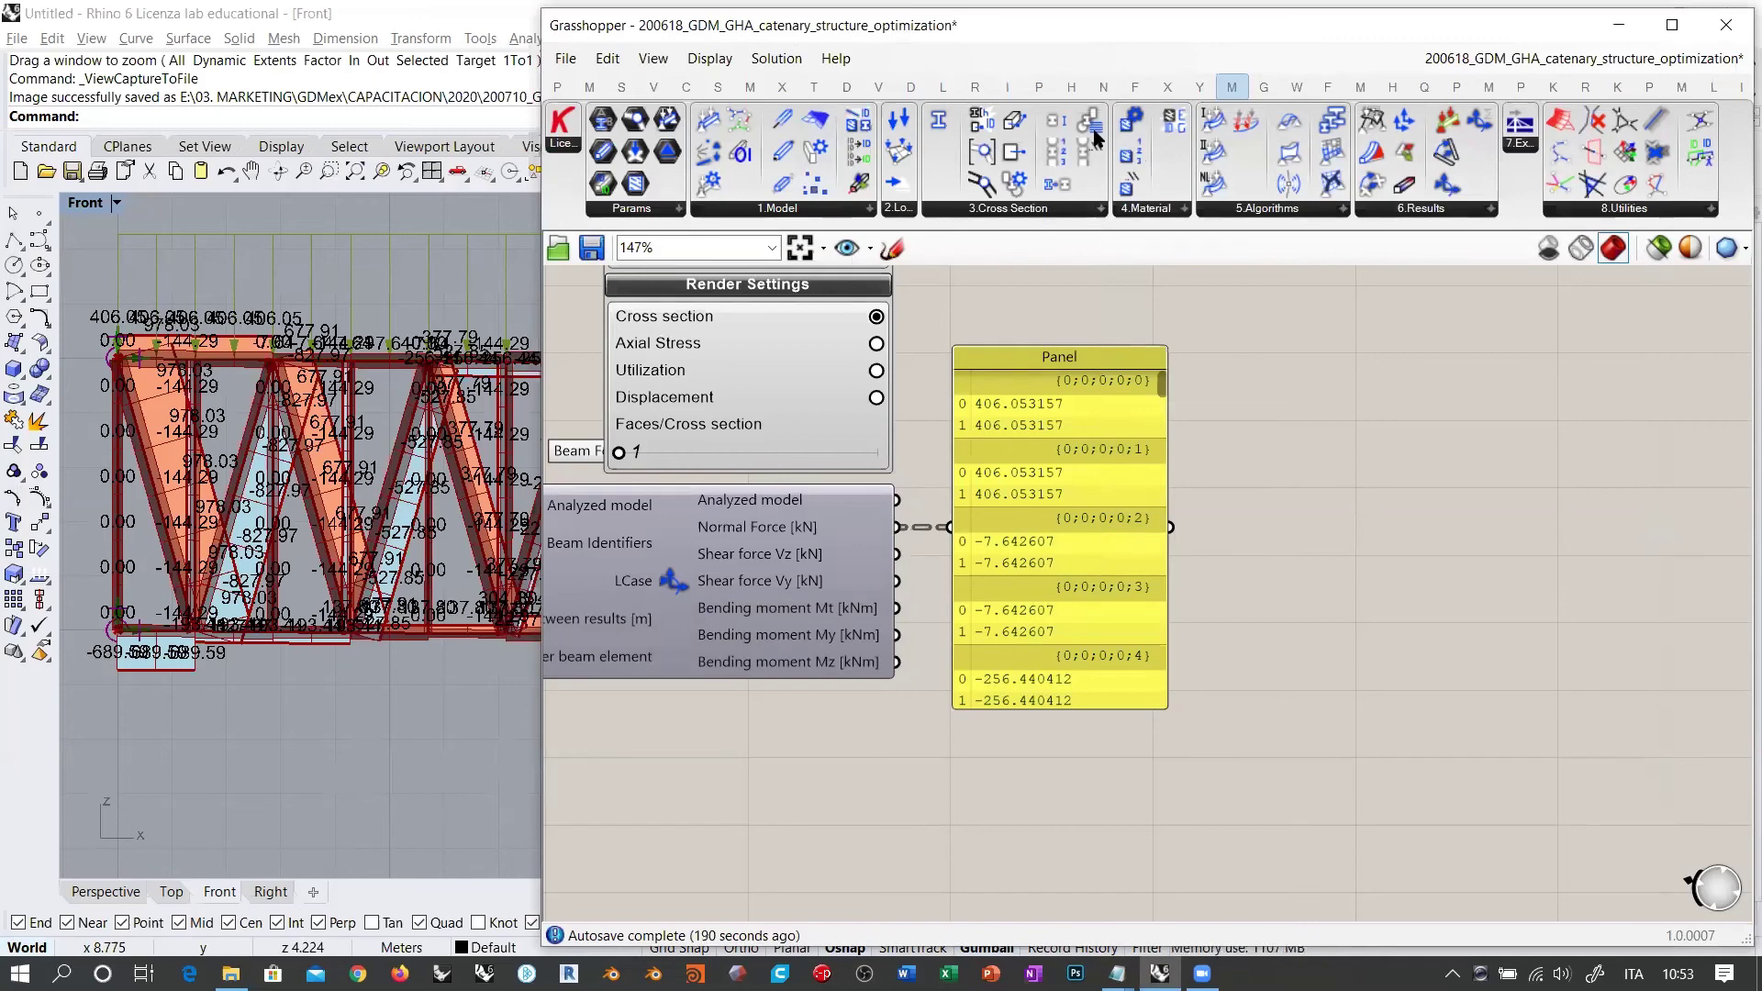
pyautogui.click(988, 209)
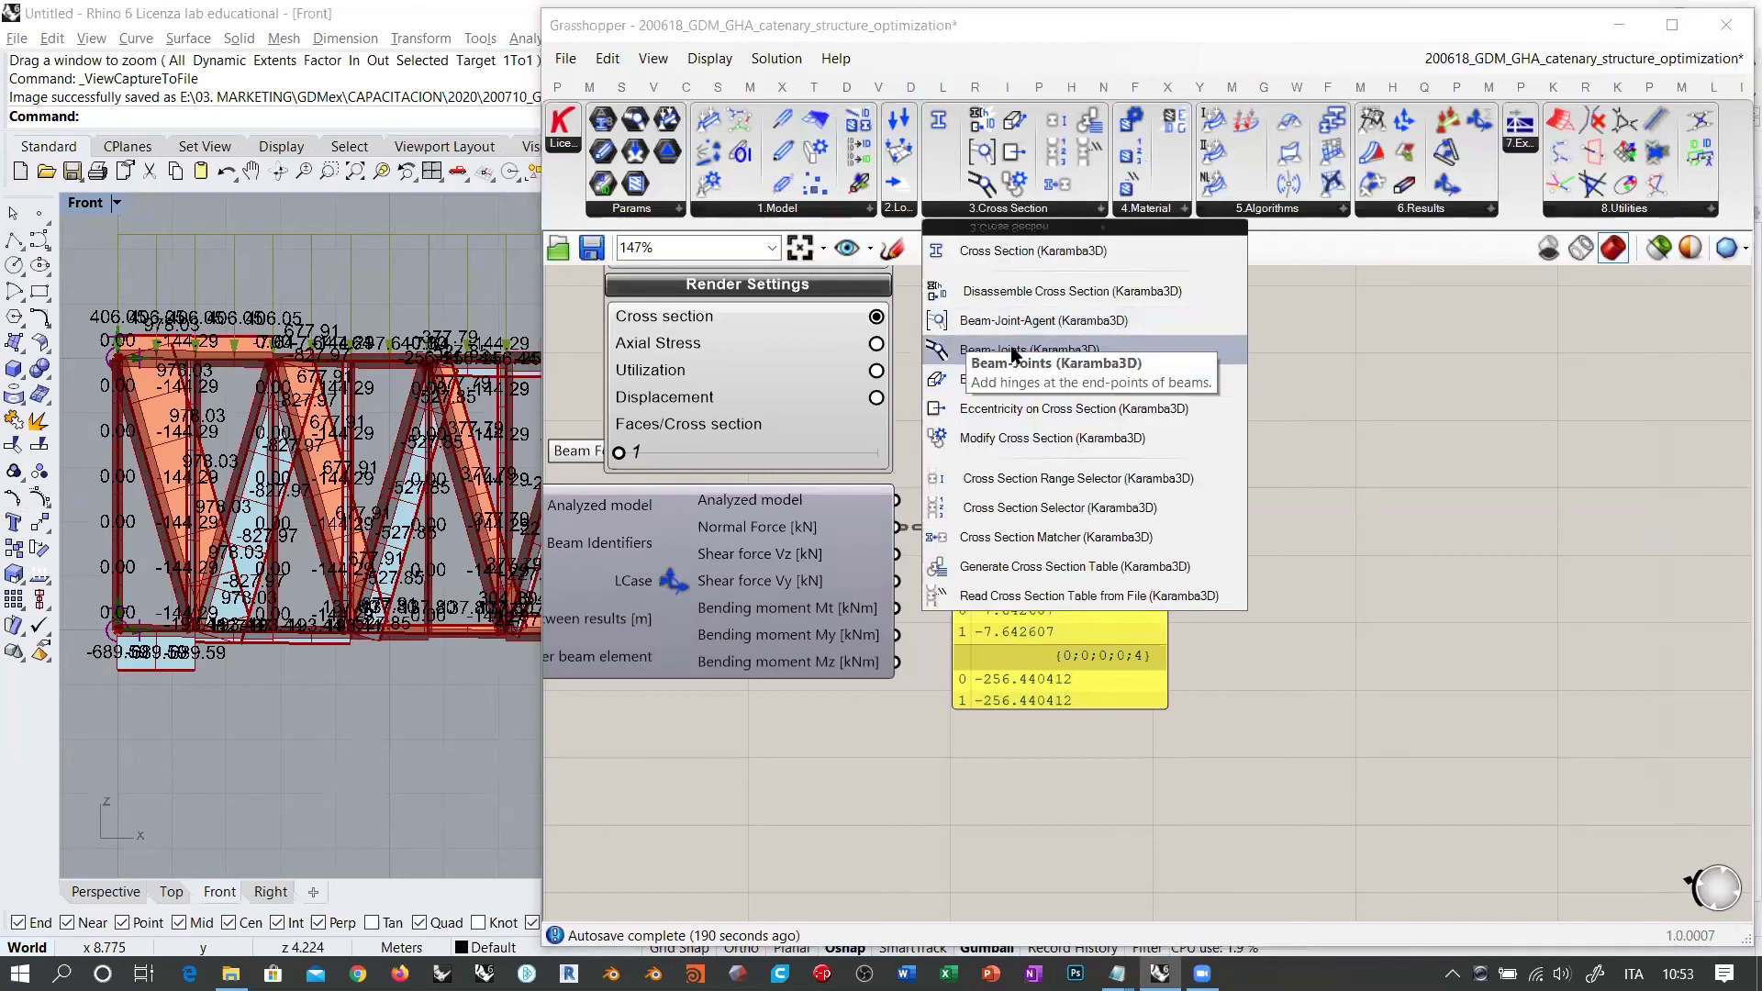
pyautogui.click(1390, 404)
# Step: Survey the whole Grasshopper definition, from the Millipede frame groups back to the complete Karamba3D truss definition
pyautogui.moveTo(1262, 474); pyautogui.dragTo(1436, 514, button='right')
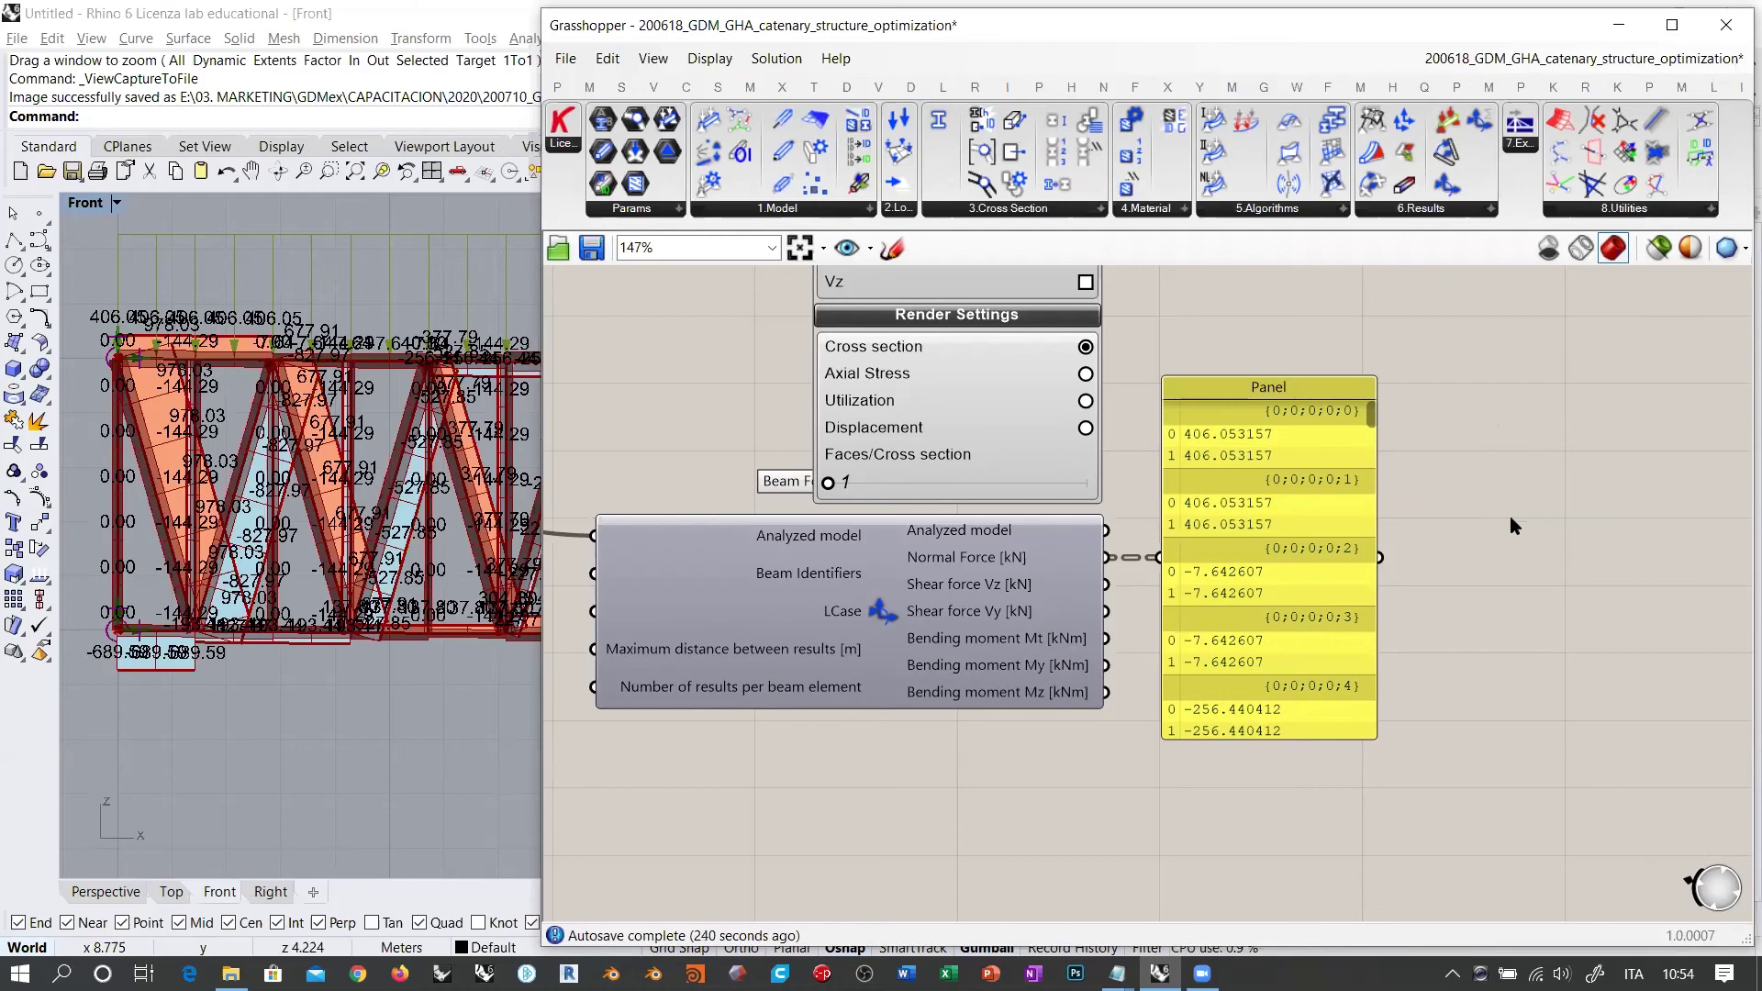
pyautogui.scroll(-6, 1510, 516)
pyautogui.scroll(-2, 1606, 587)
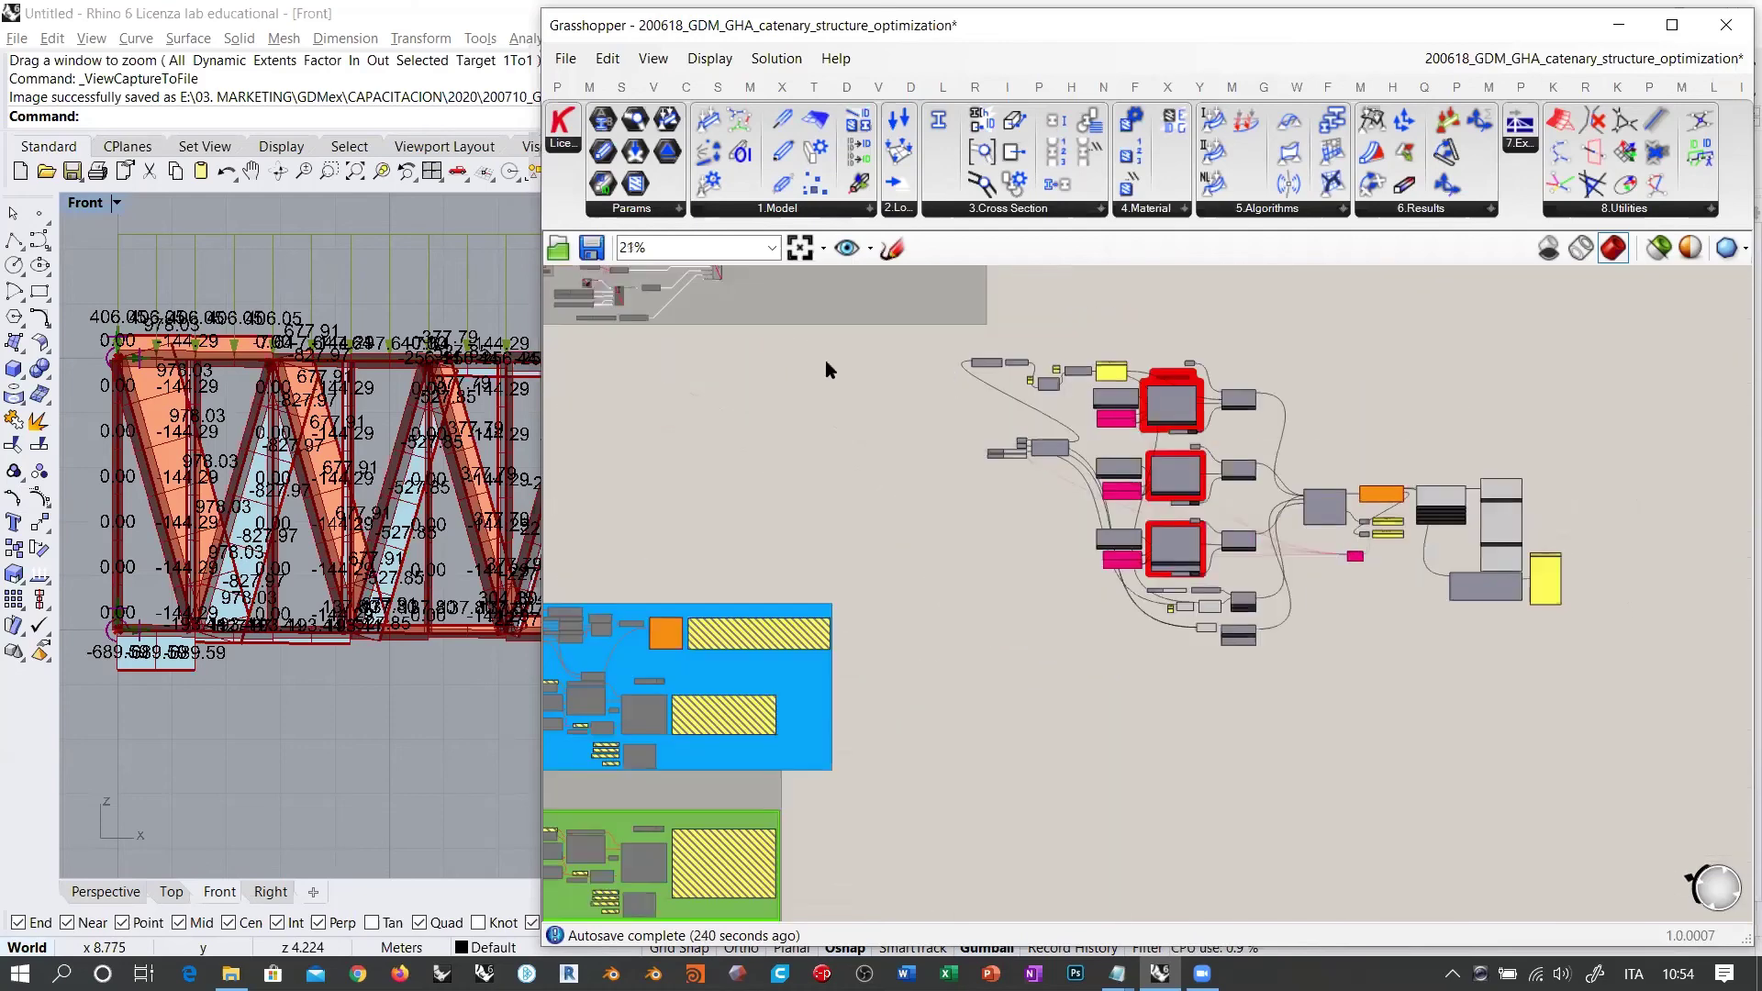
pyautogui.moveTo(840, 351); pyautogui.dragTo(1377, 760, button='right')
pyautogui.scroll(7, 1009, 381)
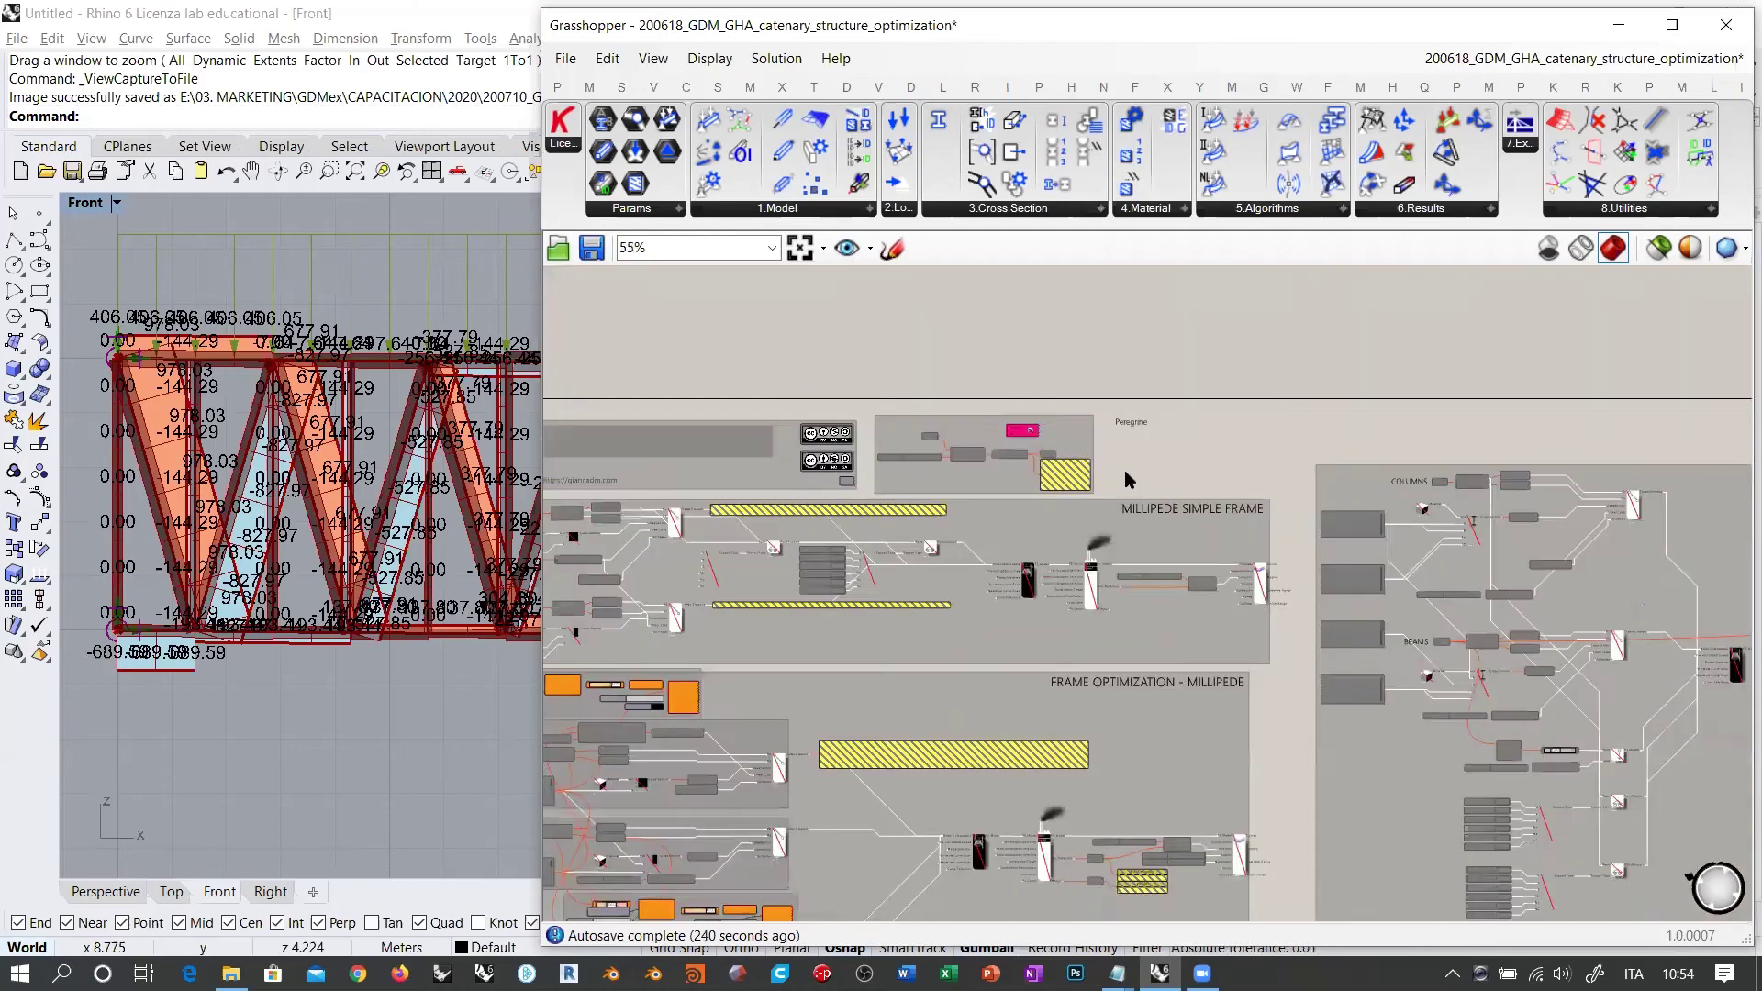
pyautogui.scroll(-7, 971, 366)
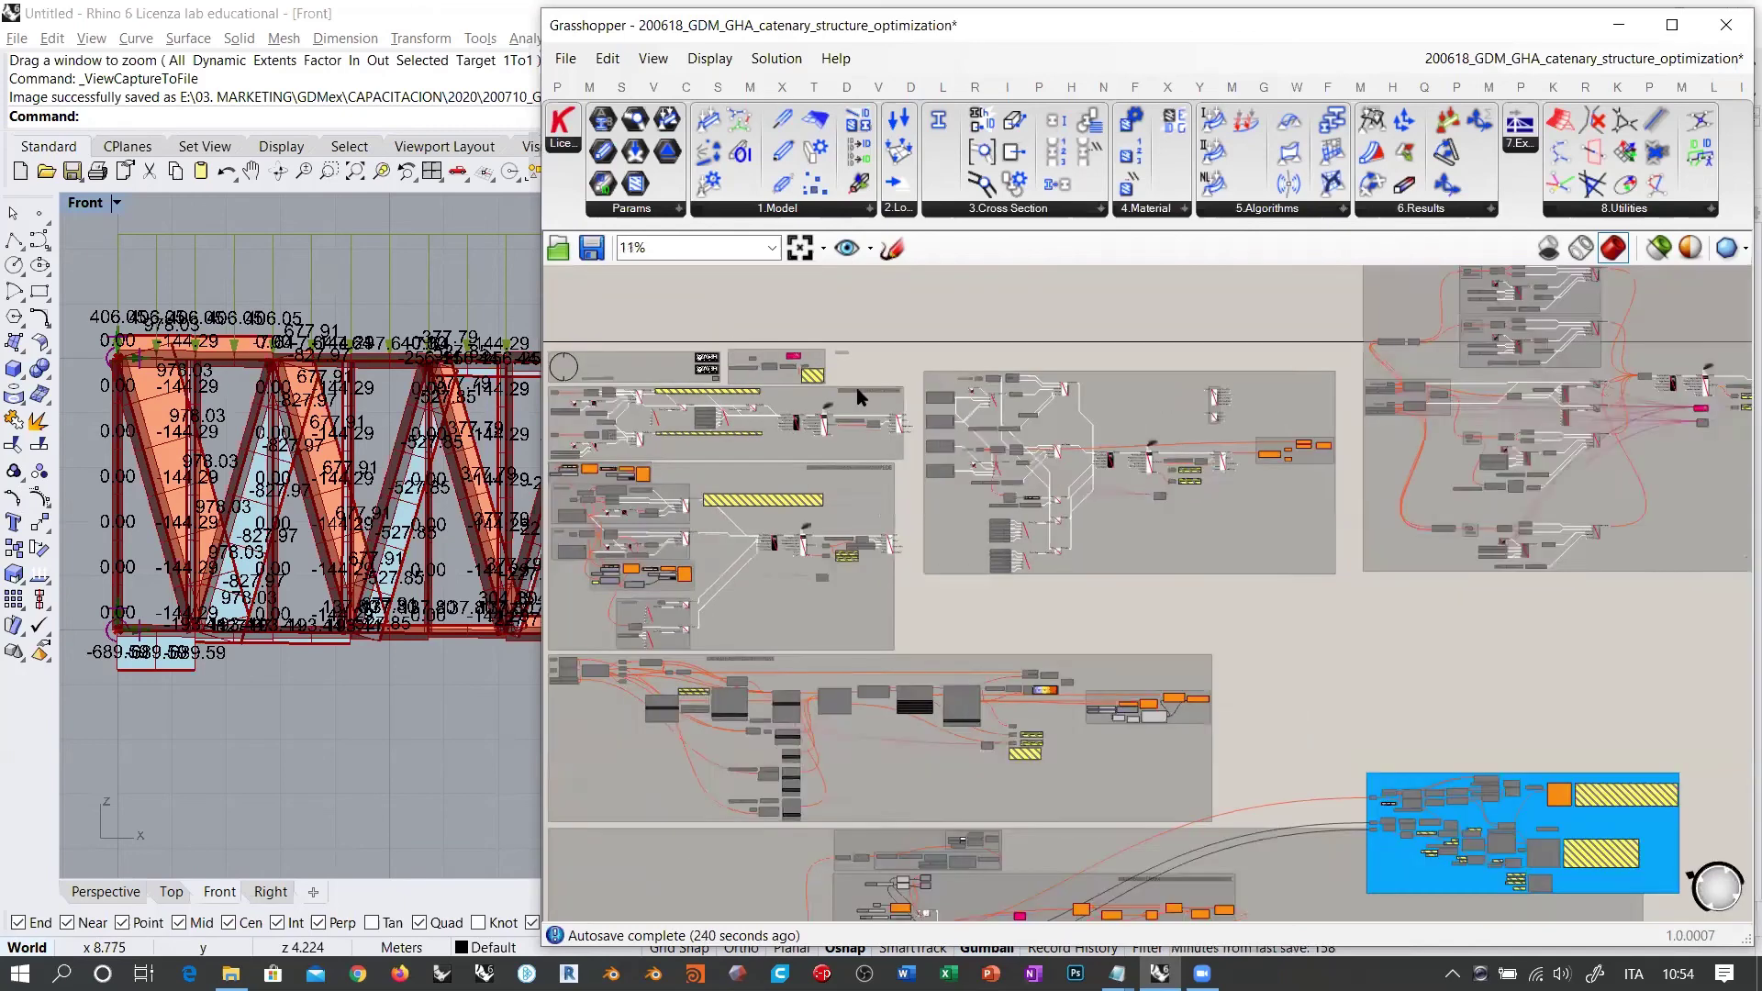
pyautogui.moveTo(1330, 598); pyautogui.dragTo(737, 486, button='right')
pyautogui.scroll(5, 1148, 475)
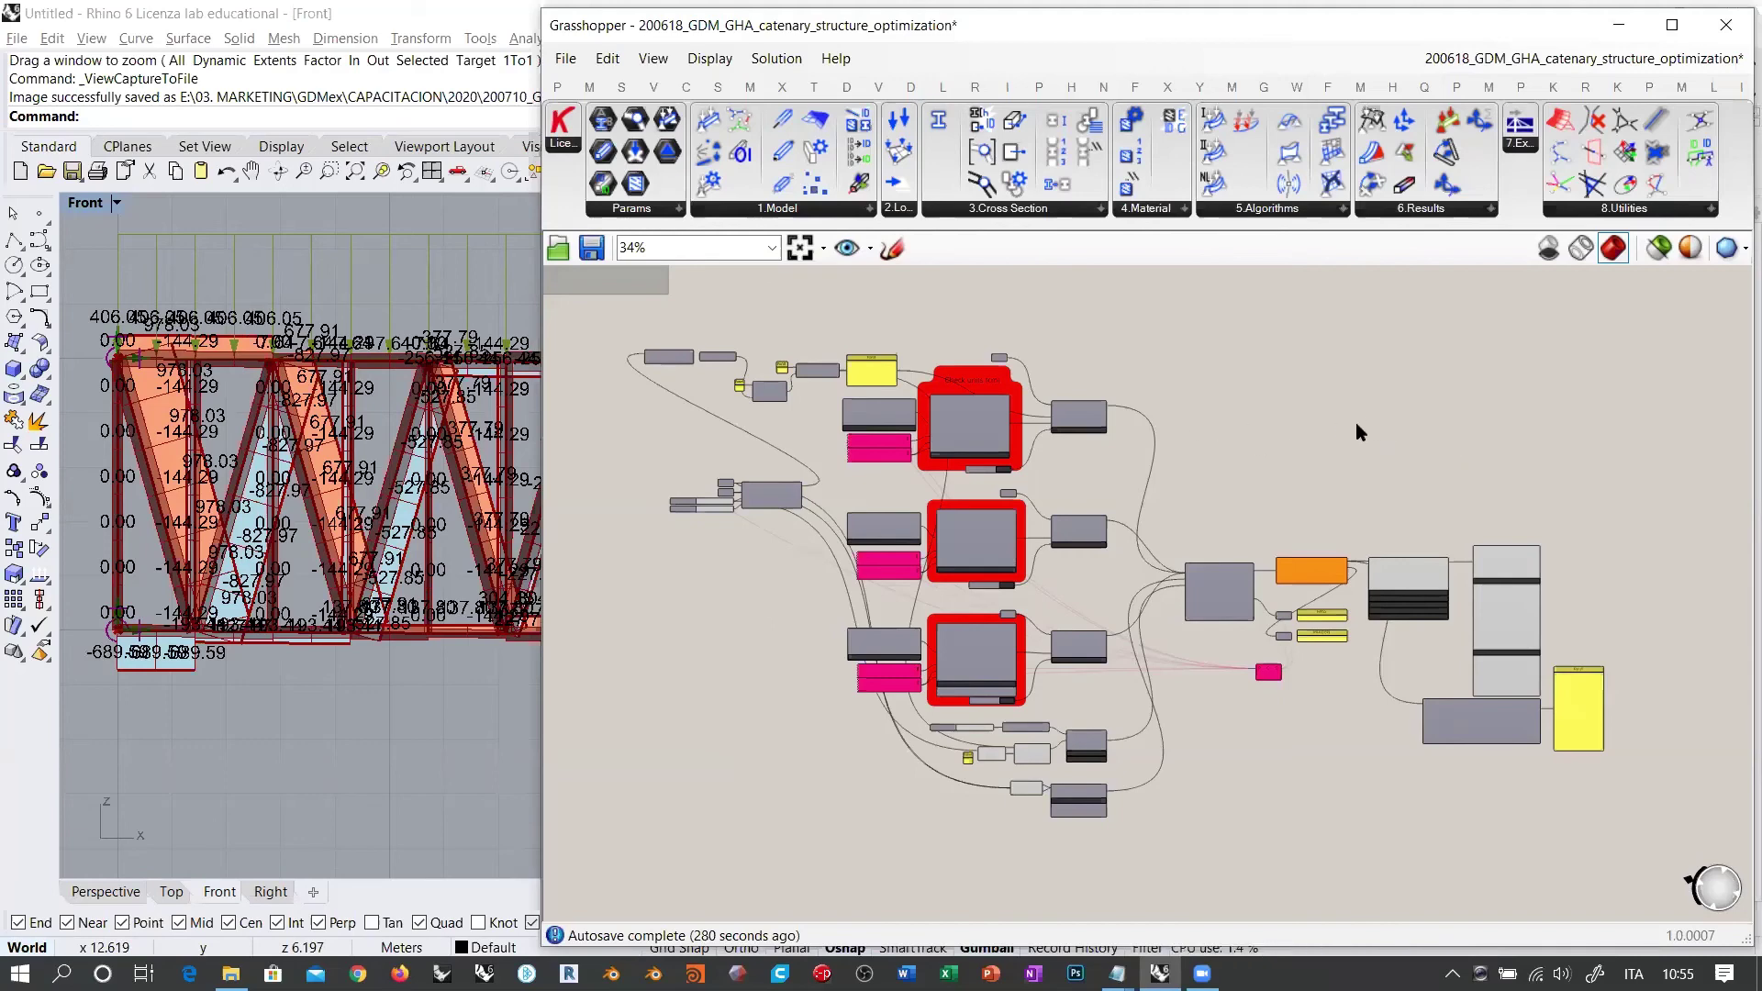
# Step: Move the Dispatch and List Length components together down beside the Series component's Count input
pyautogui.scroll(5, 683, 386)
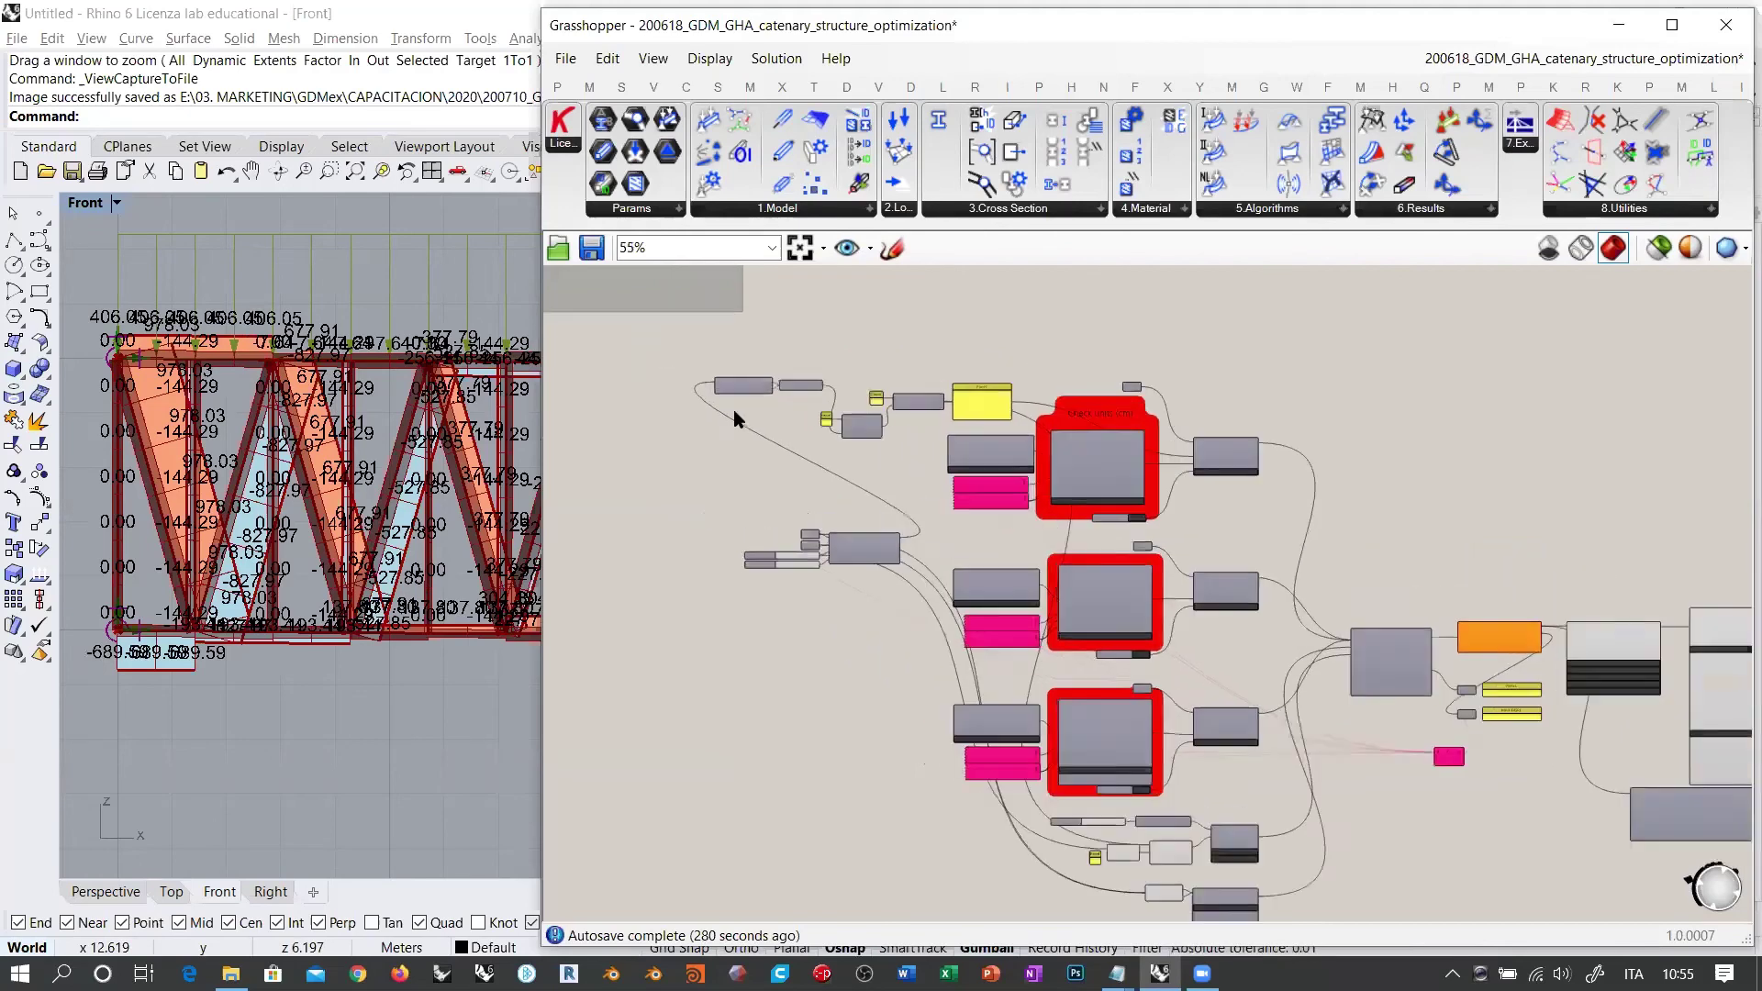
pyautogui.moveTo(873, 316); pyautogui.dragTo(666, 386)
pyautogui.moveTo(906, 355); pyautogui.dragTo(929, 471)
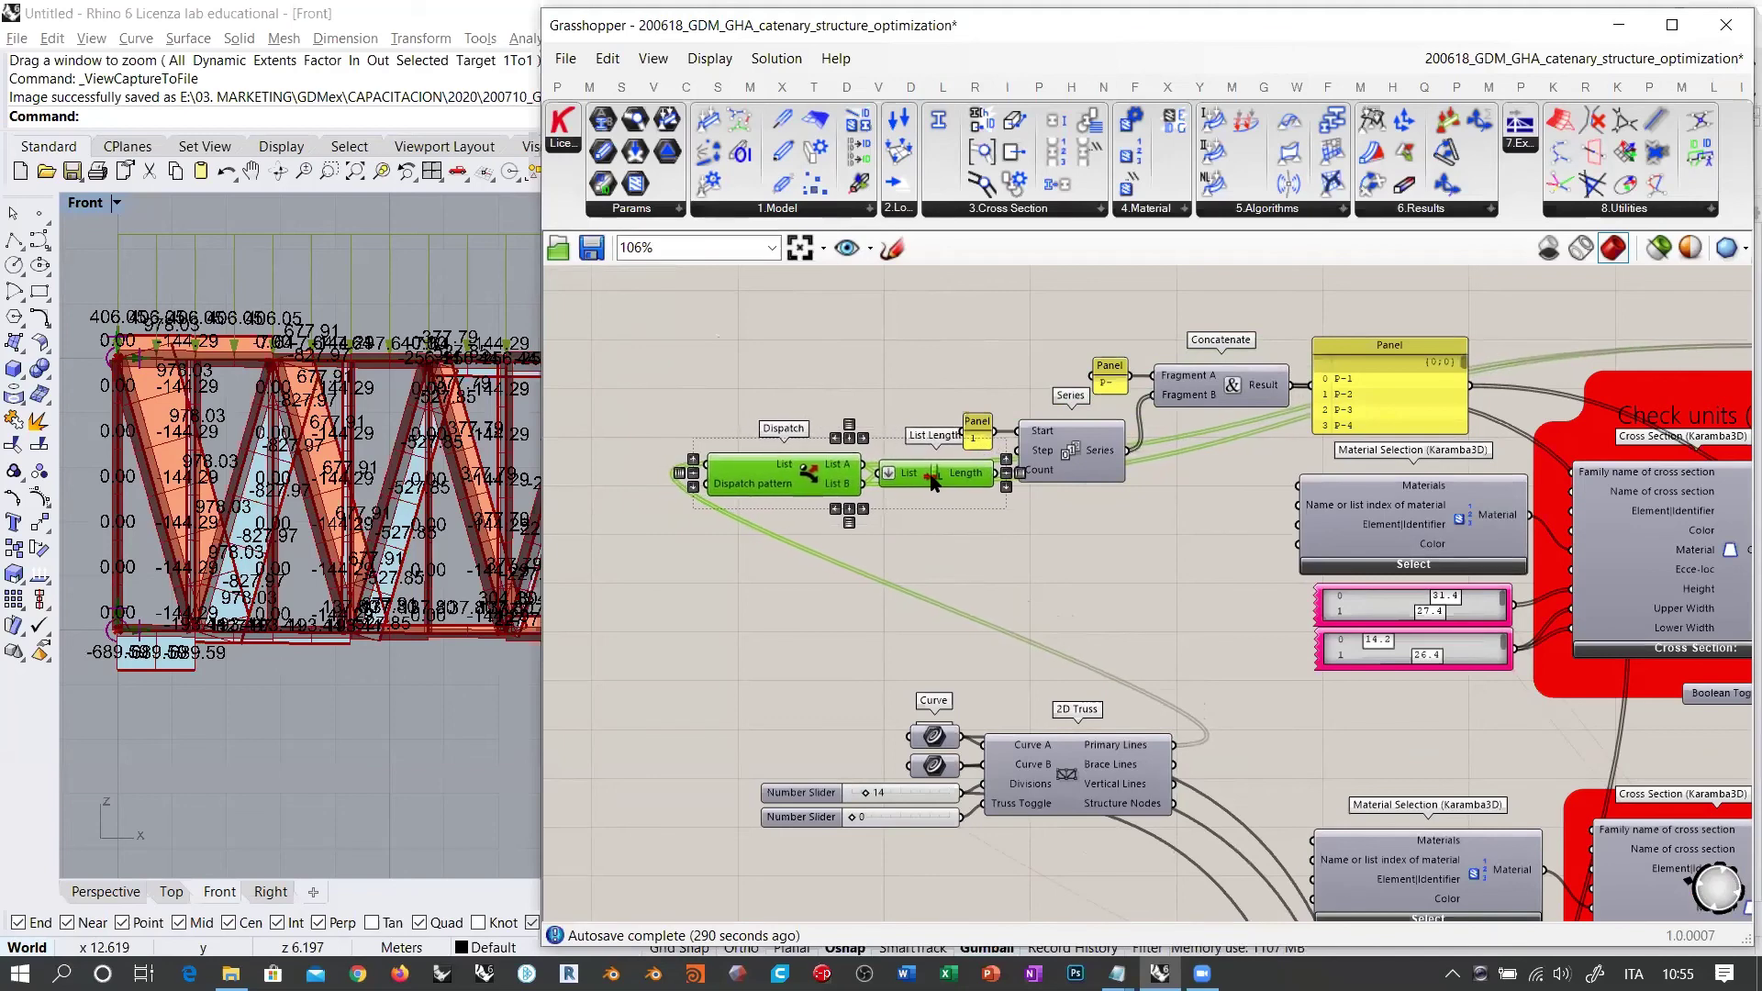
pyautogui.click(902, 486)
# Step: Narrow the Grasshopper window to about half the screen and fit the whole truss in the Rhino Front view
pyautogui.scroll(-10, 902, 487)
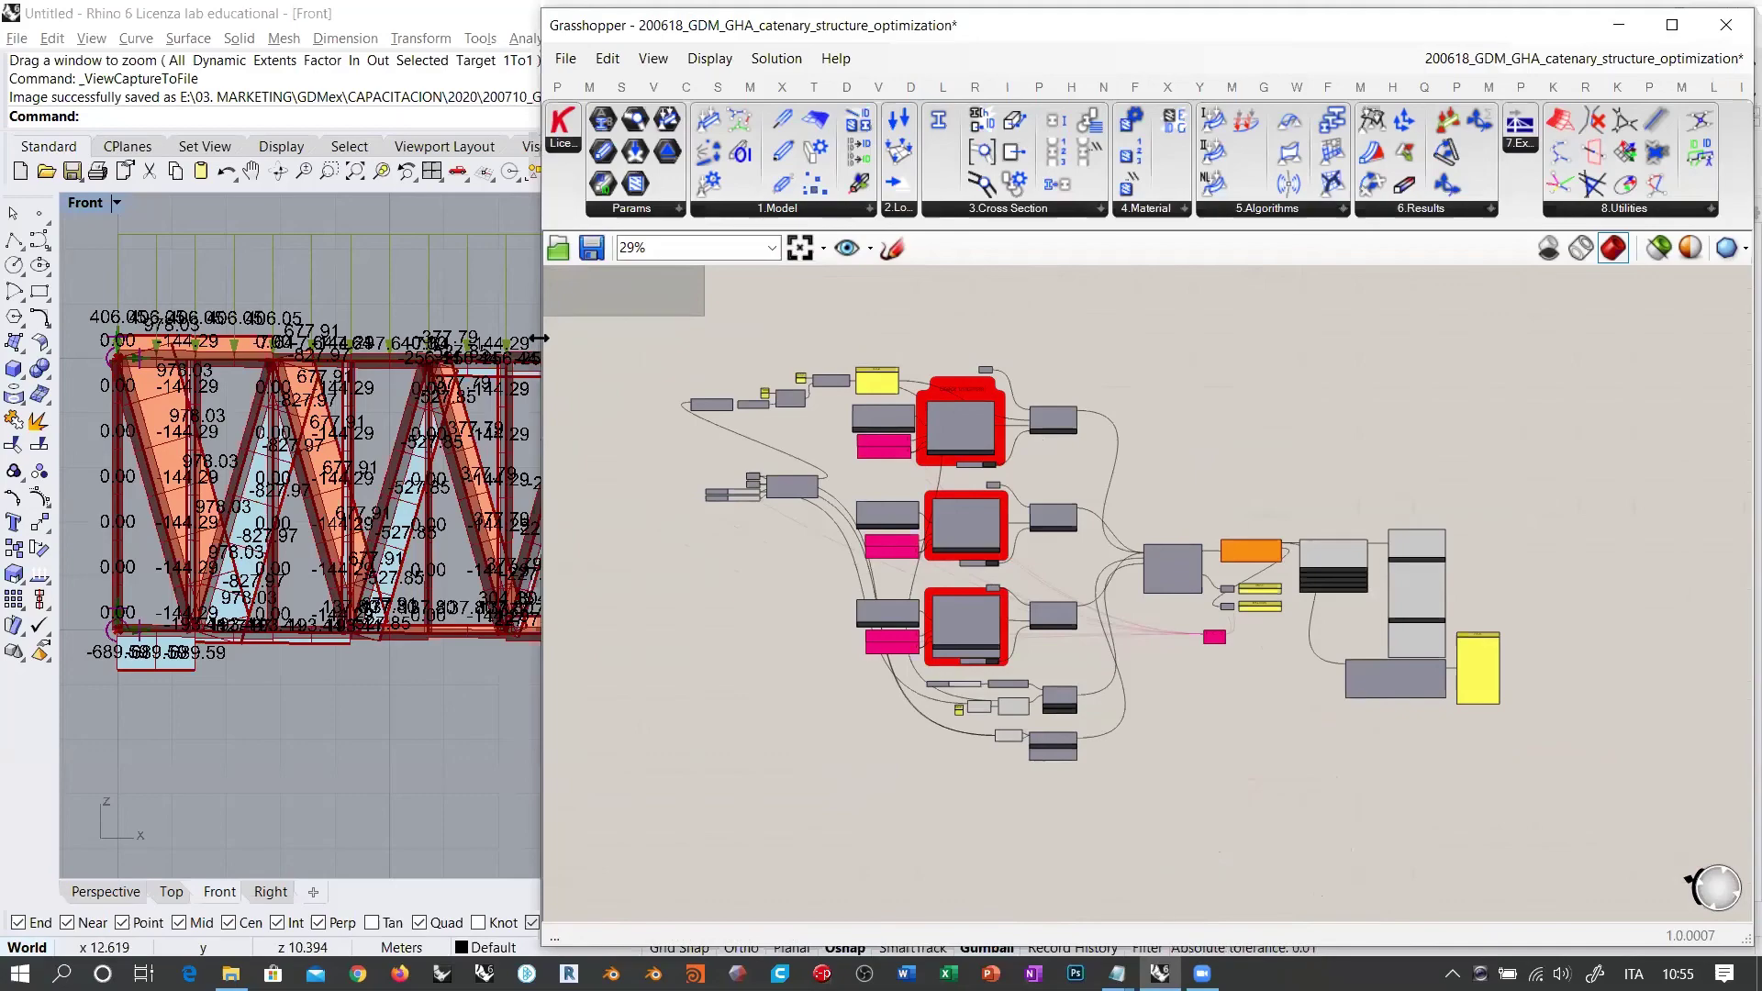
pyautogui.moveTo(539, 338); pyautogui.dragTo(899, 339)
pyautogui.scroll(-5, 358, 449)
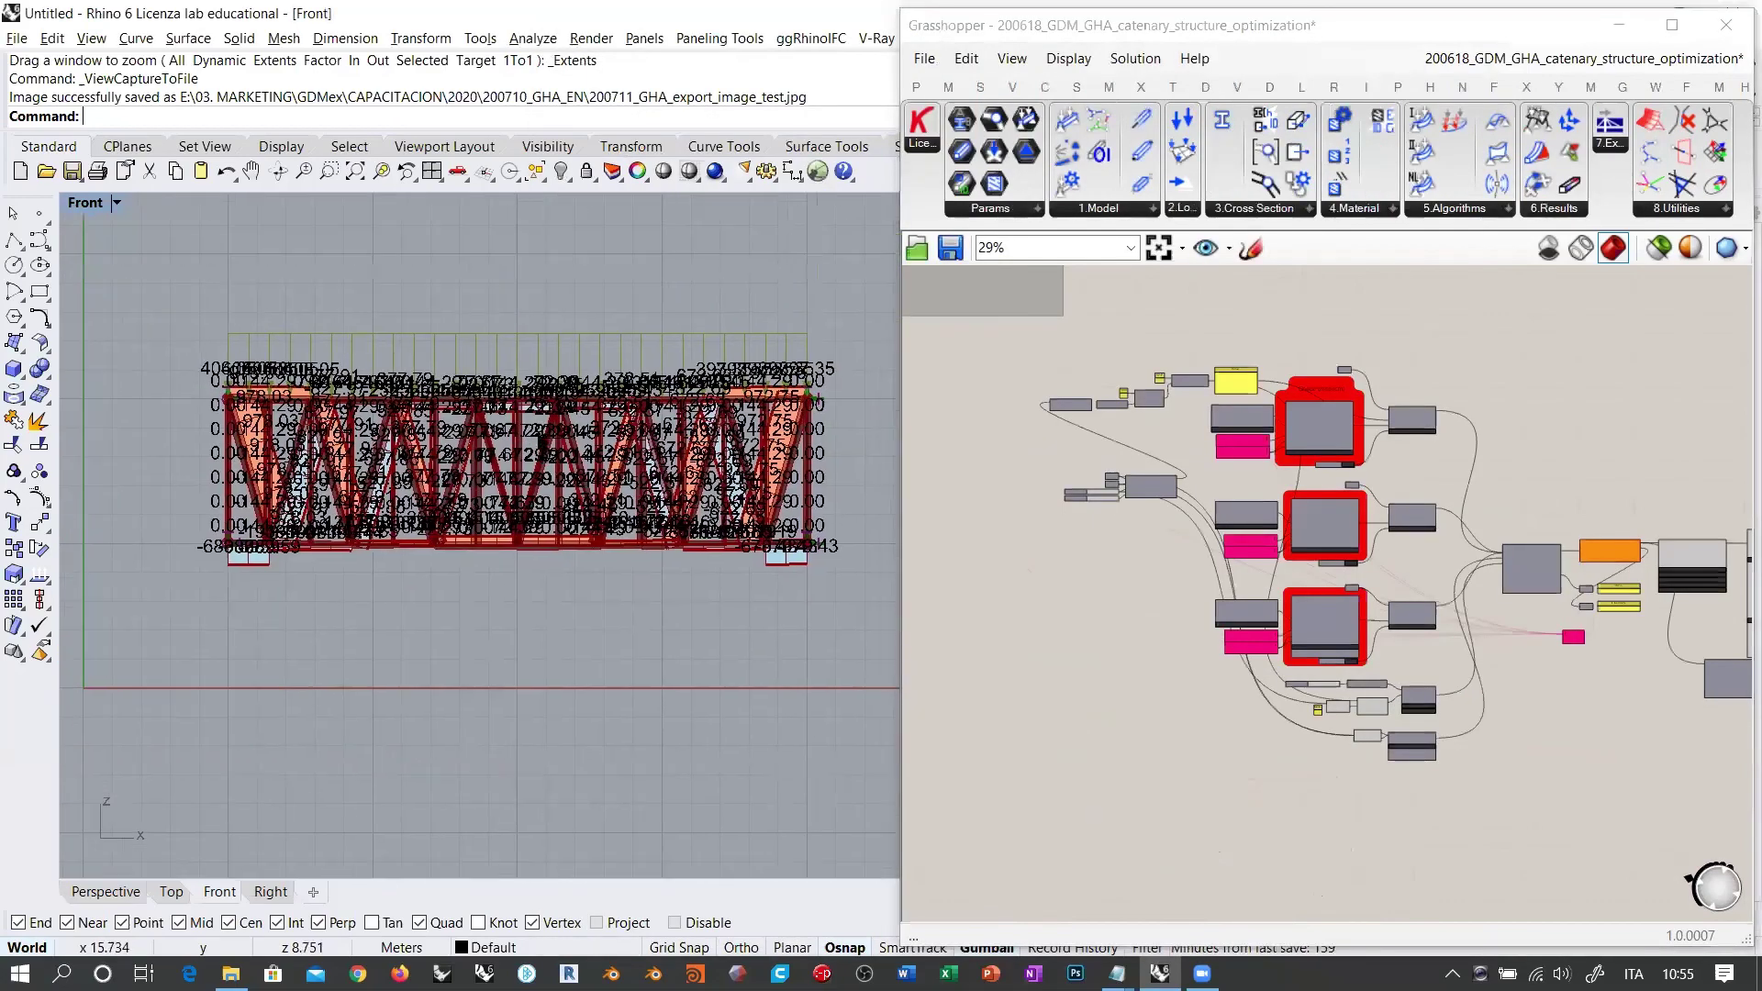
pyautogui.scroll(2, 540, 434)
pyautogui.moveTo(538, 415); pyautogui.dragTo(510, 416, button='right')
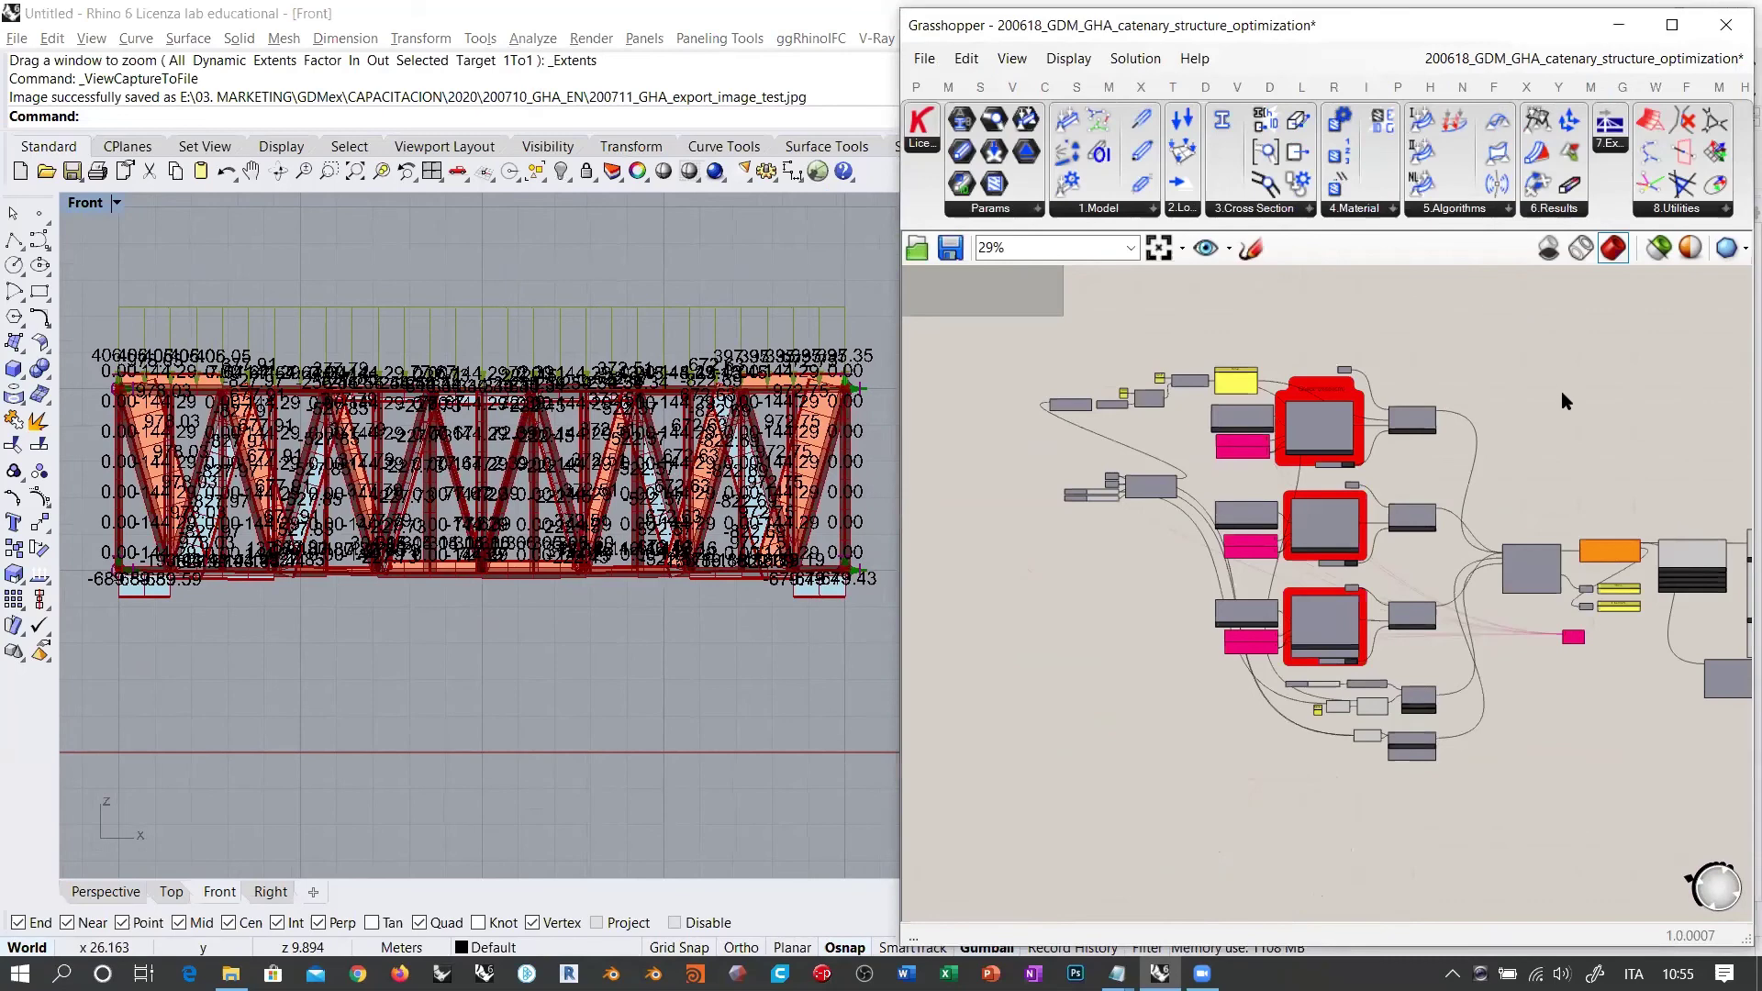
# Step: Find the Excel Write component by searching for "excel", place it near Beam View, and examine its inputs
pyautogui.moveTo(1561, 395); pyautogui.dragTo(1165, 405, button='right')
pyautogui.scroll(5, 1491, 566)
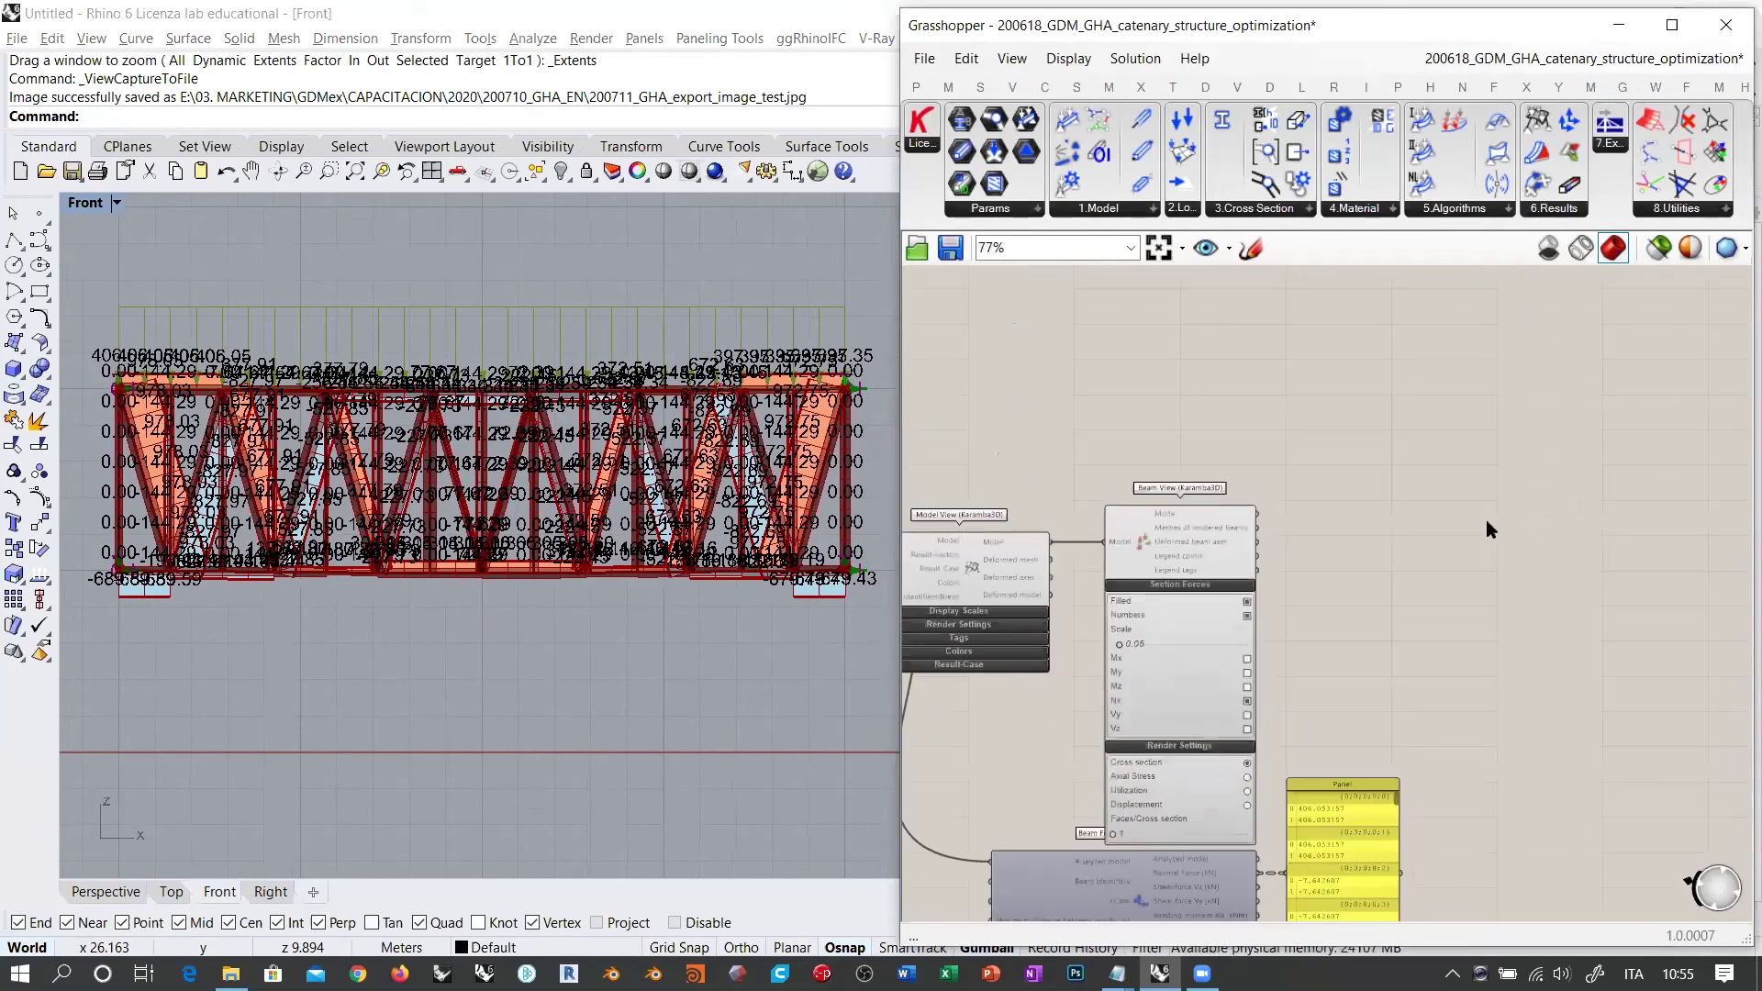
pyautogui.doubleClick(1486, 521)
pyautogui.write('excel')
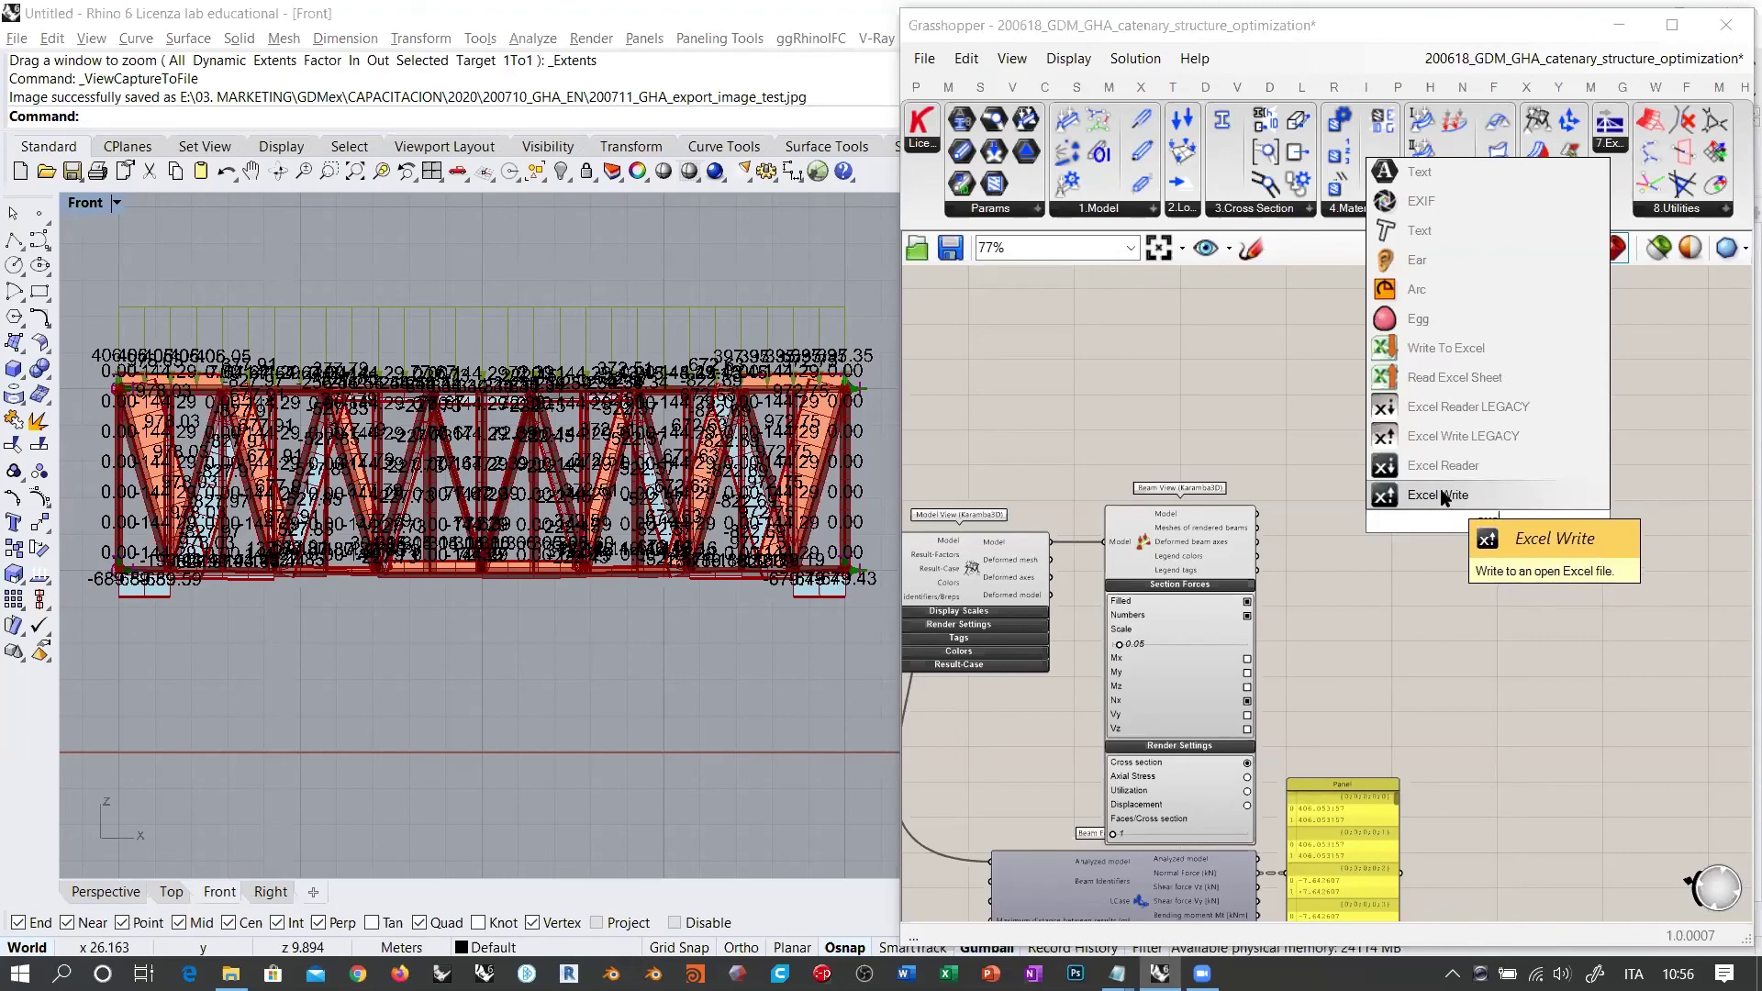
pyautogui.click(1442, 496)
pyautogui.scroll(5, 1487, 527)
pyautogui.hotkey('alt', 'Tab')
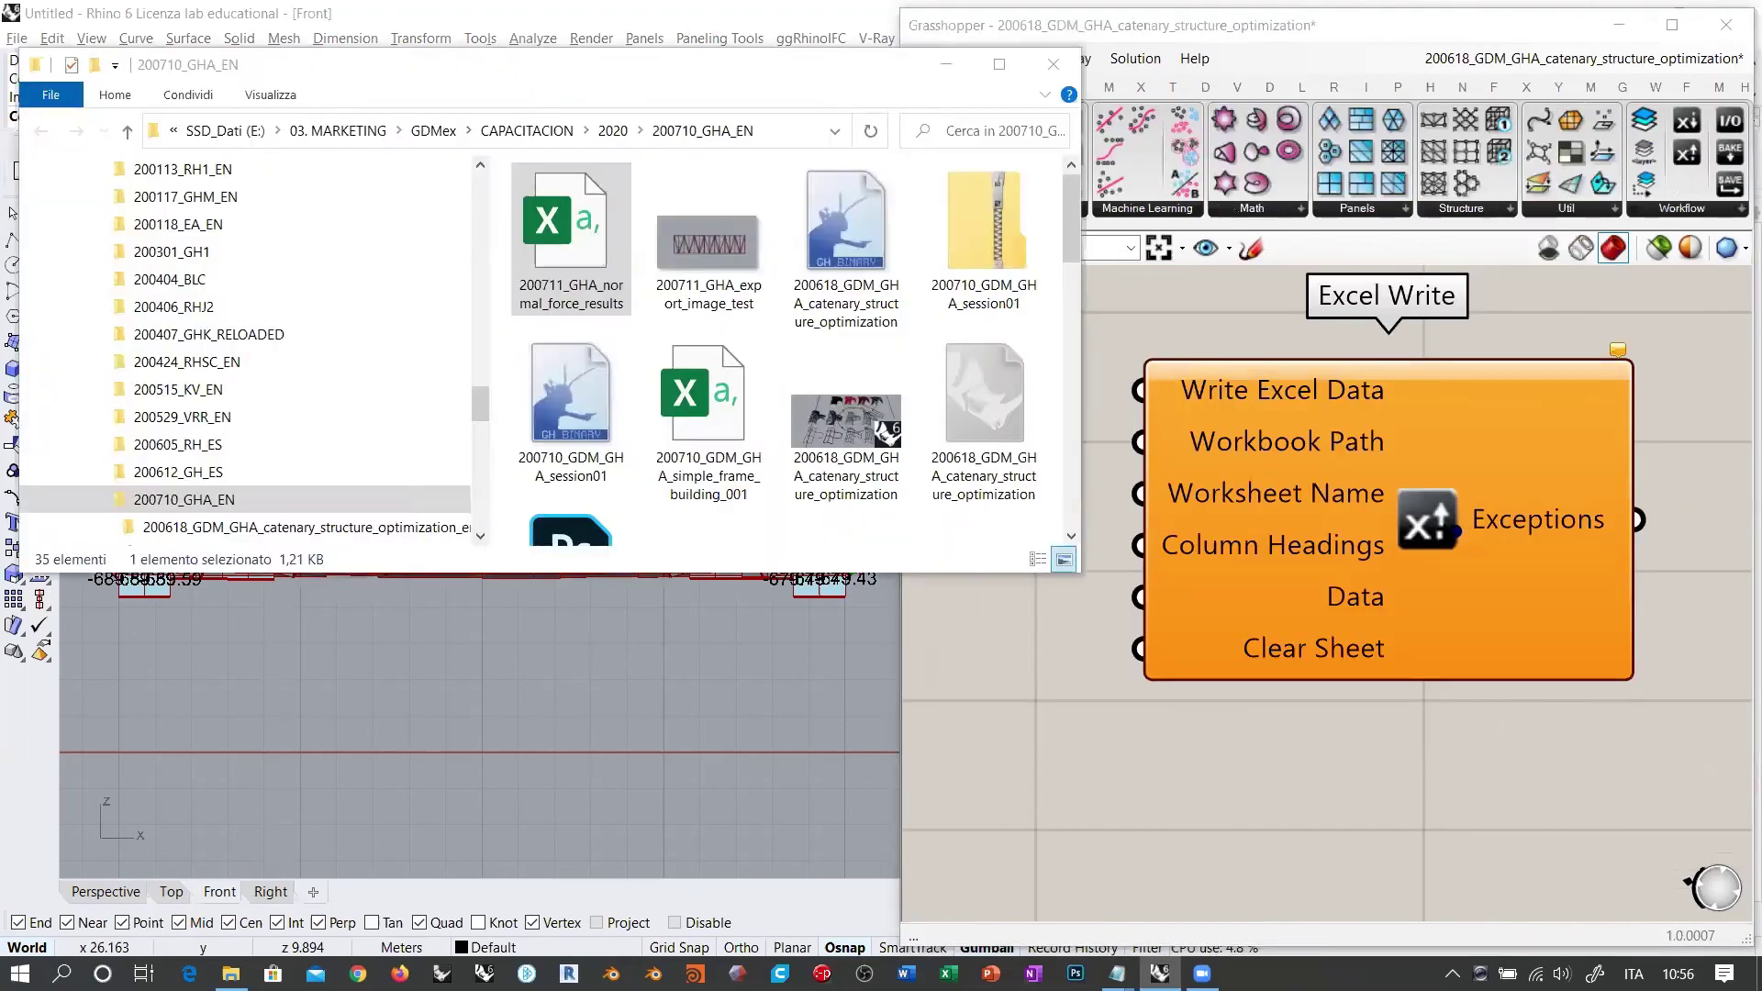
pyautogui.hotkey('alt', 'Tab')
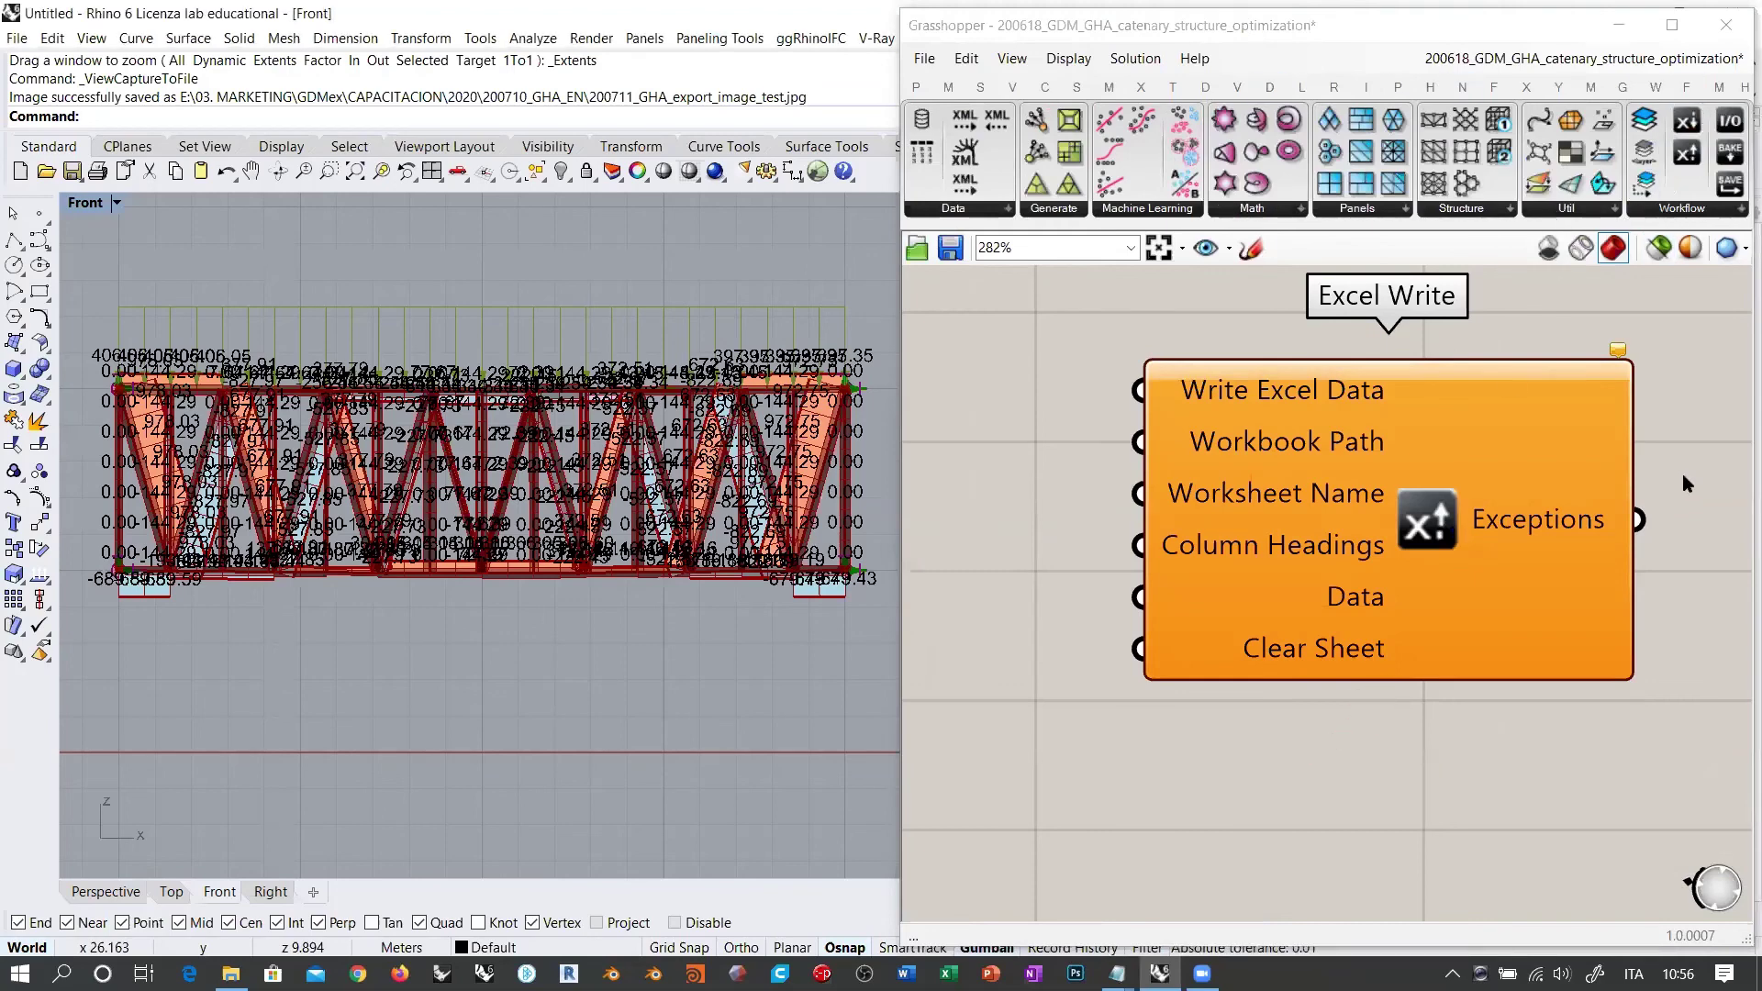
# Step: Delete the Excel Write component and return to the Karamba3D results part of the definition
pyautogui.click(1415, 520)
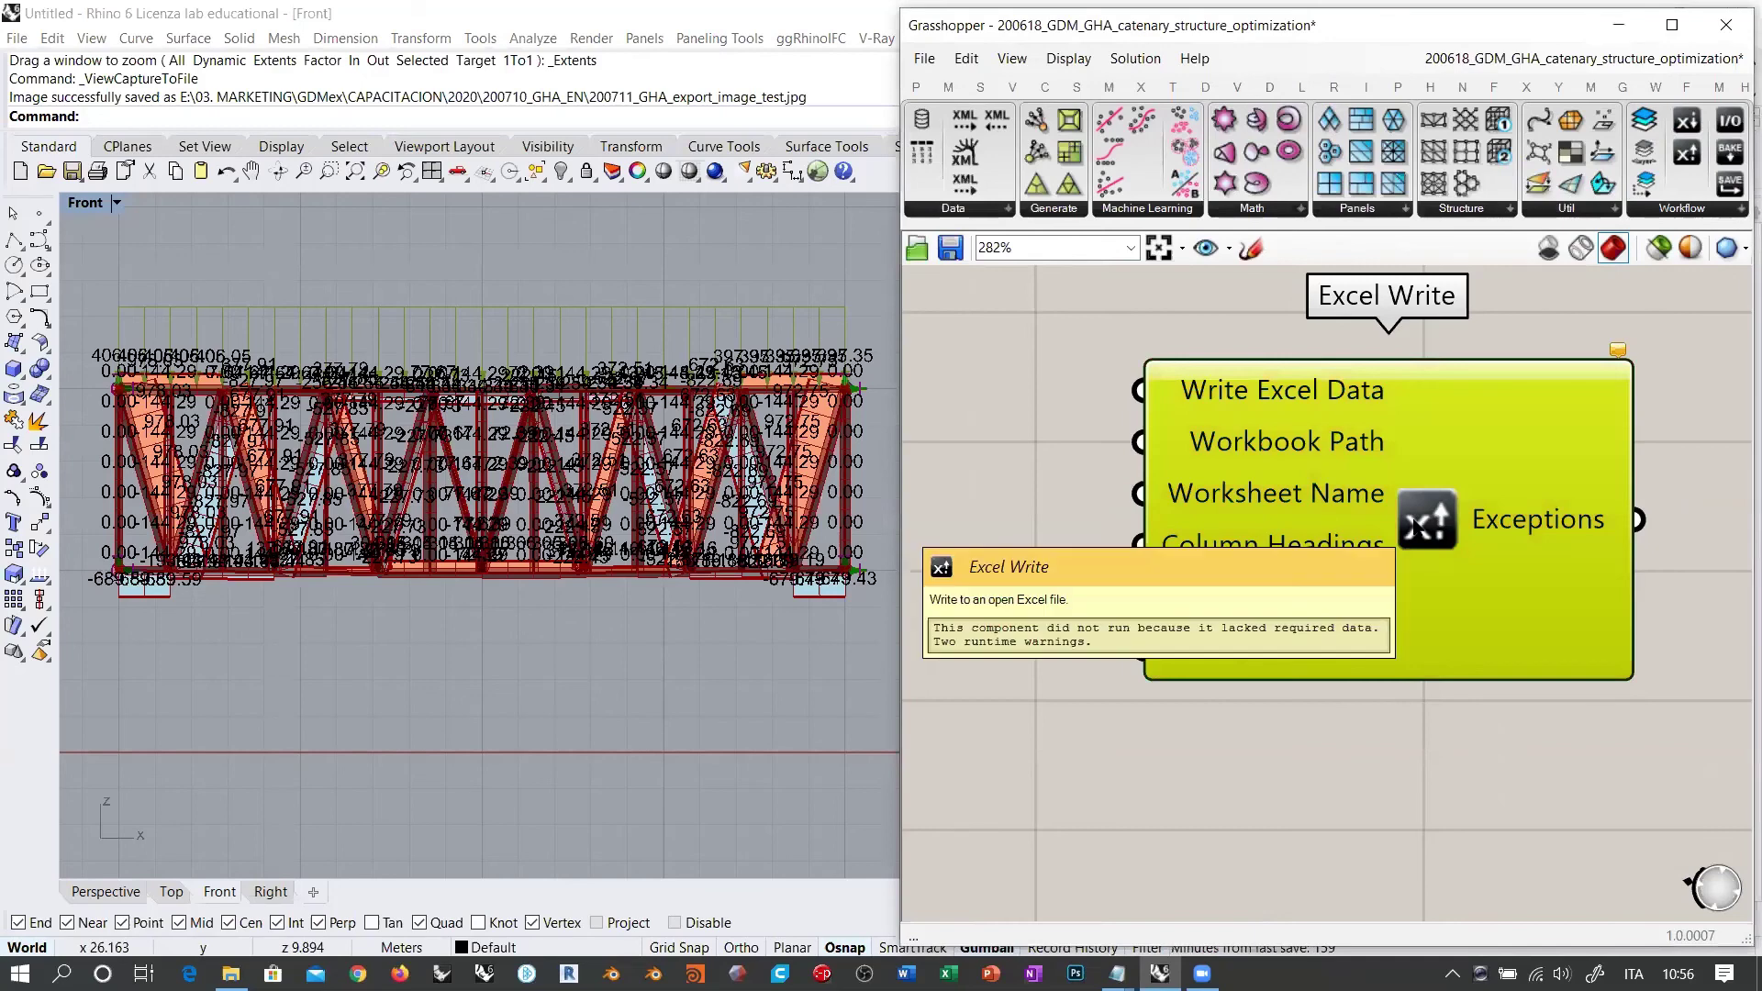
pyautogui.press('Delete')
pyautogui.scroll(-6, 1417, 441)
pyautogui.moveTo(1312, 513); pyautogui.dragTo(1572, 443, button='right')
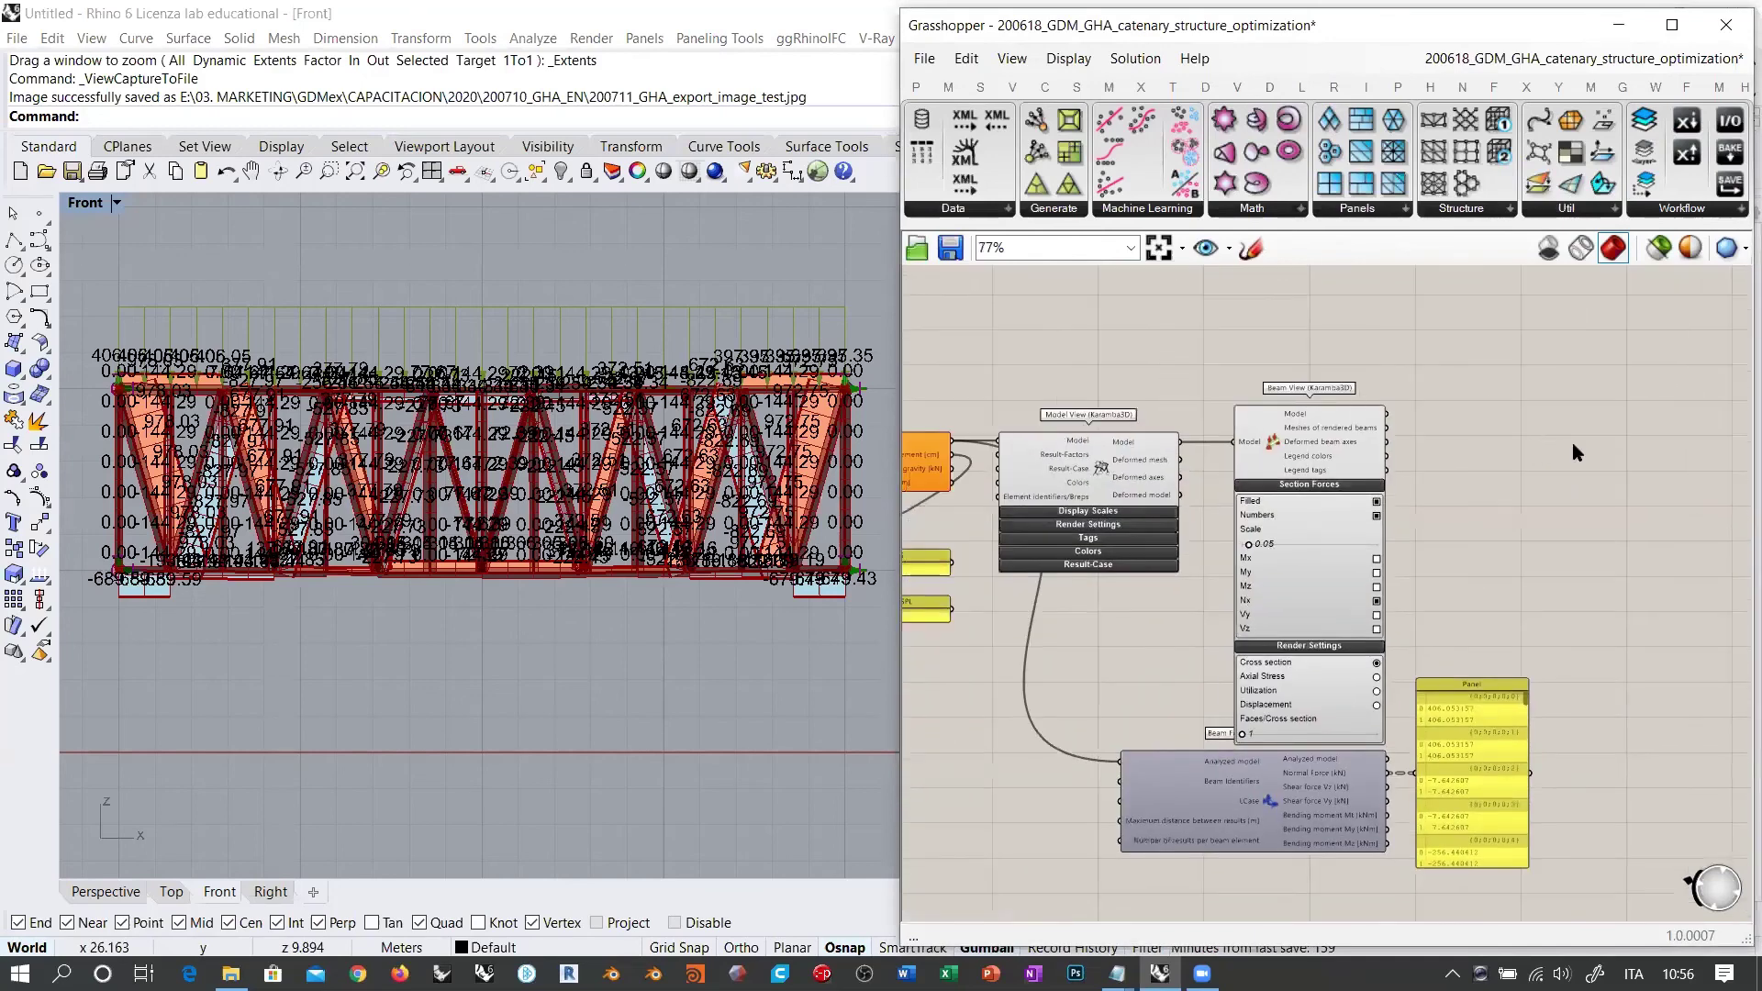
pyautogui.scroll(-3, 1577, 414)
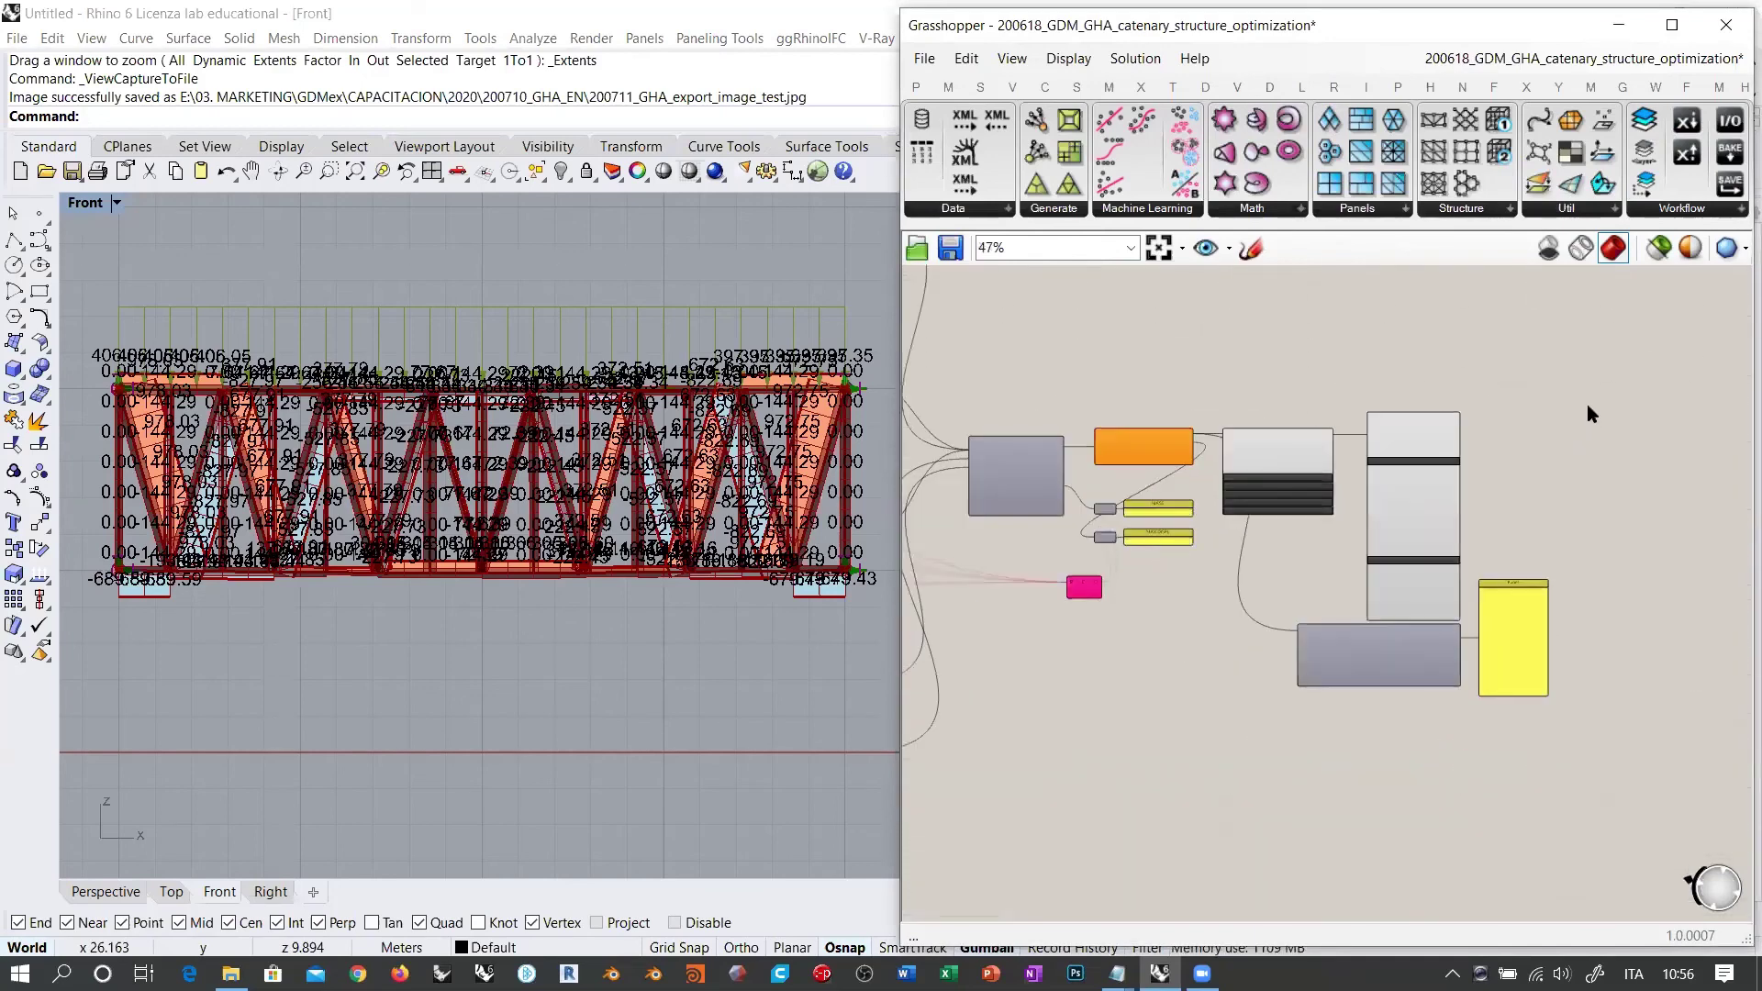
# Step: Group all components of the truss definition, from its inputs to the result panel, and disable them
pyautogui.scroll(-3, 1589, 409)
pyautogui.moveTo(1304, 354); pyautogui.dragTo(1429, 453, button='right')
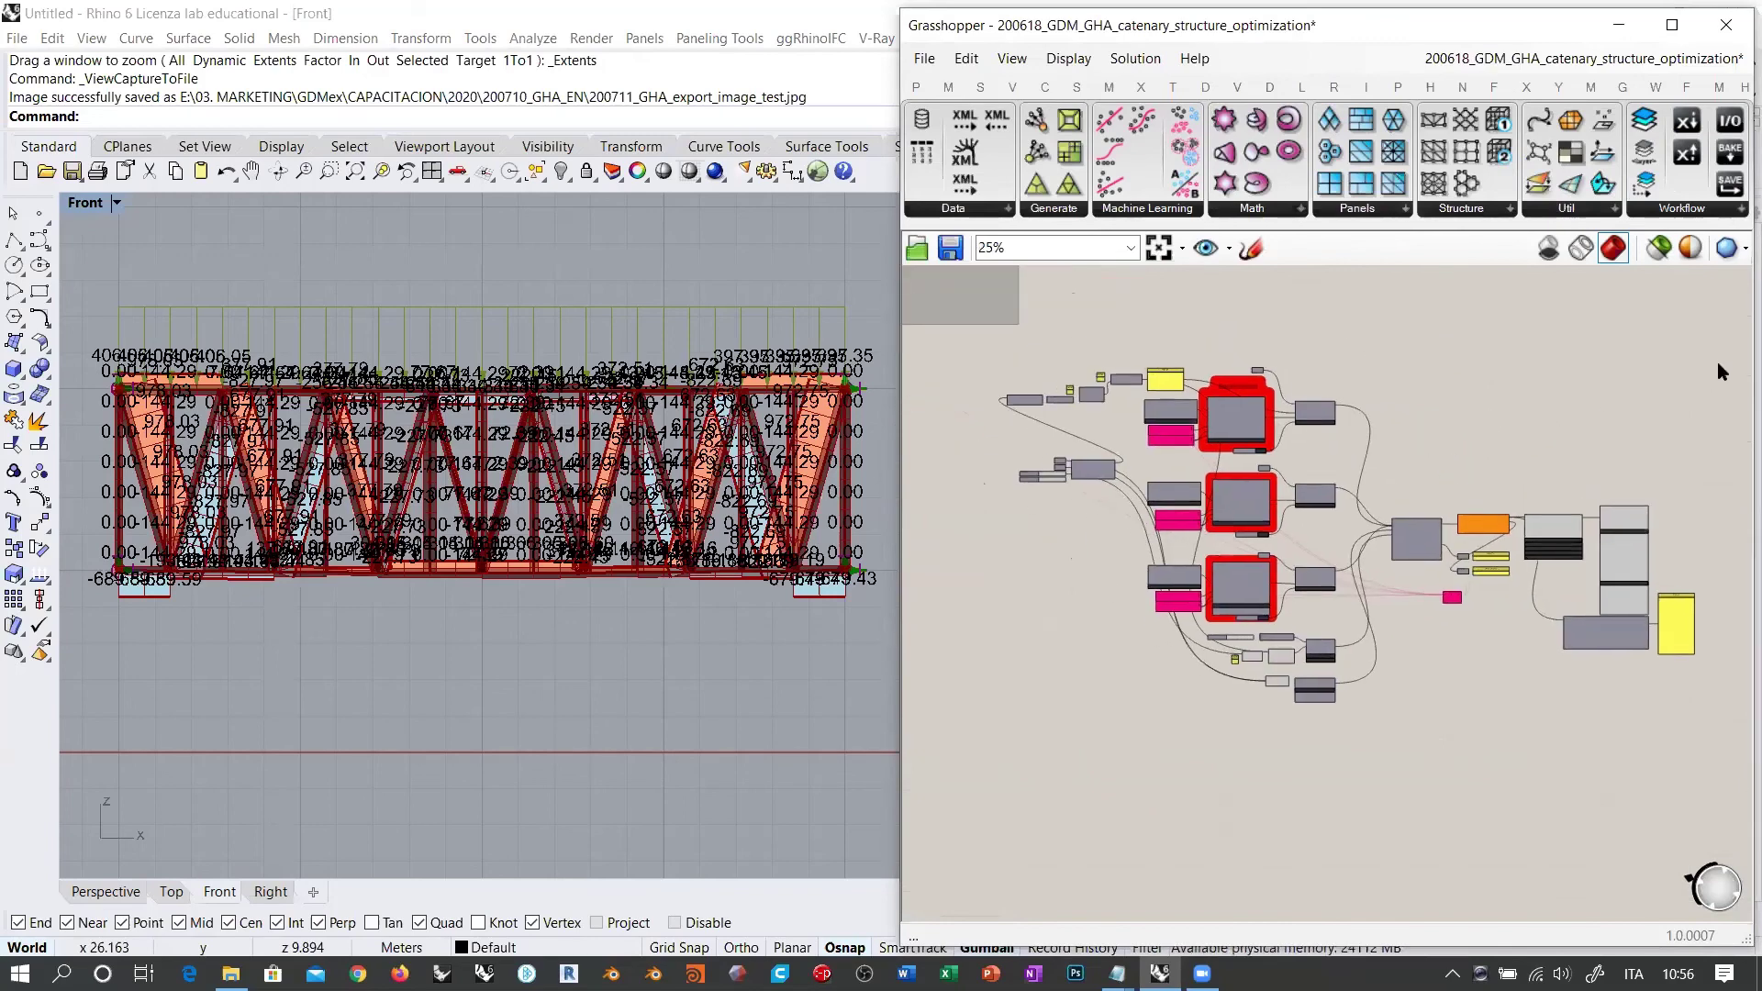
pyautogui.moveTo(1717, 363); pyautogui.dragTo(977, 716)
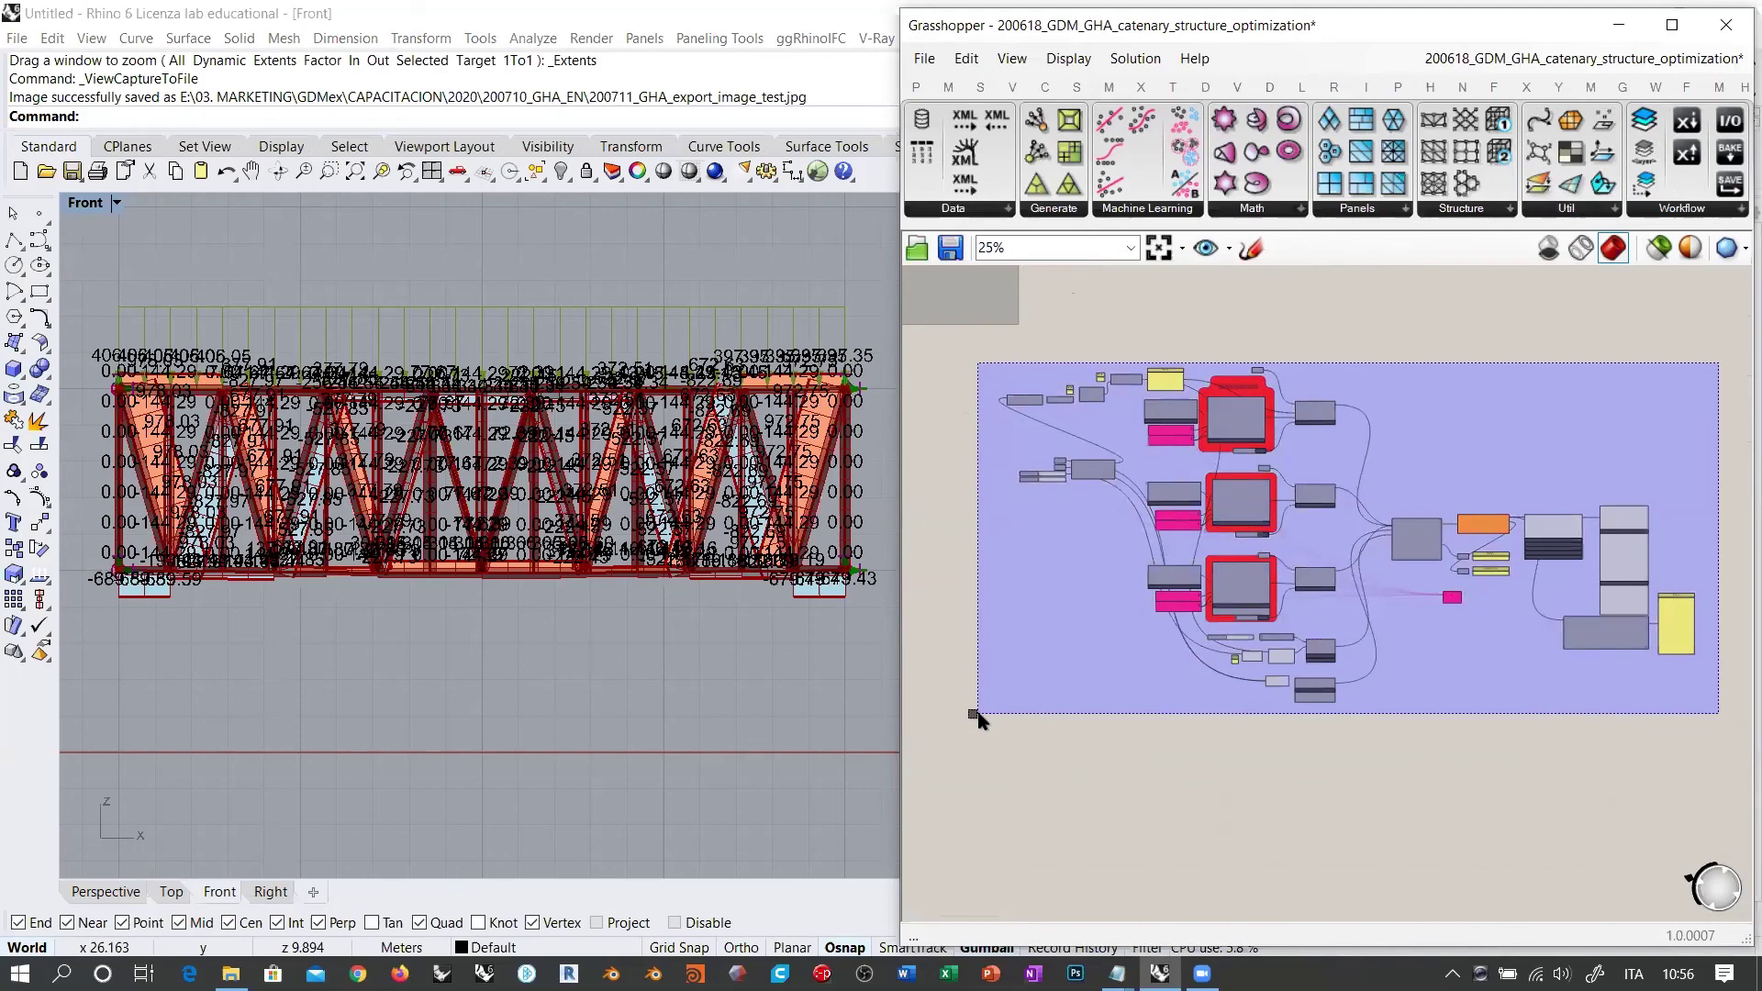
pyautogui.moveTo(977, 716); pyautogui.dragTo(975, 717)
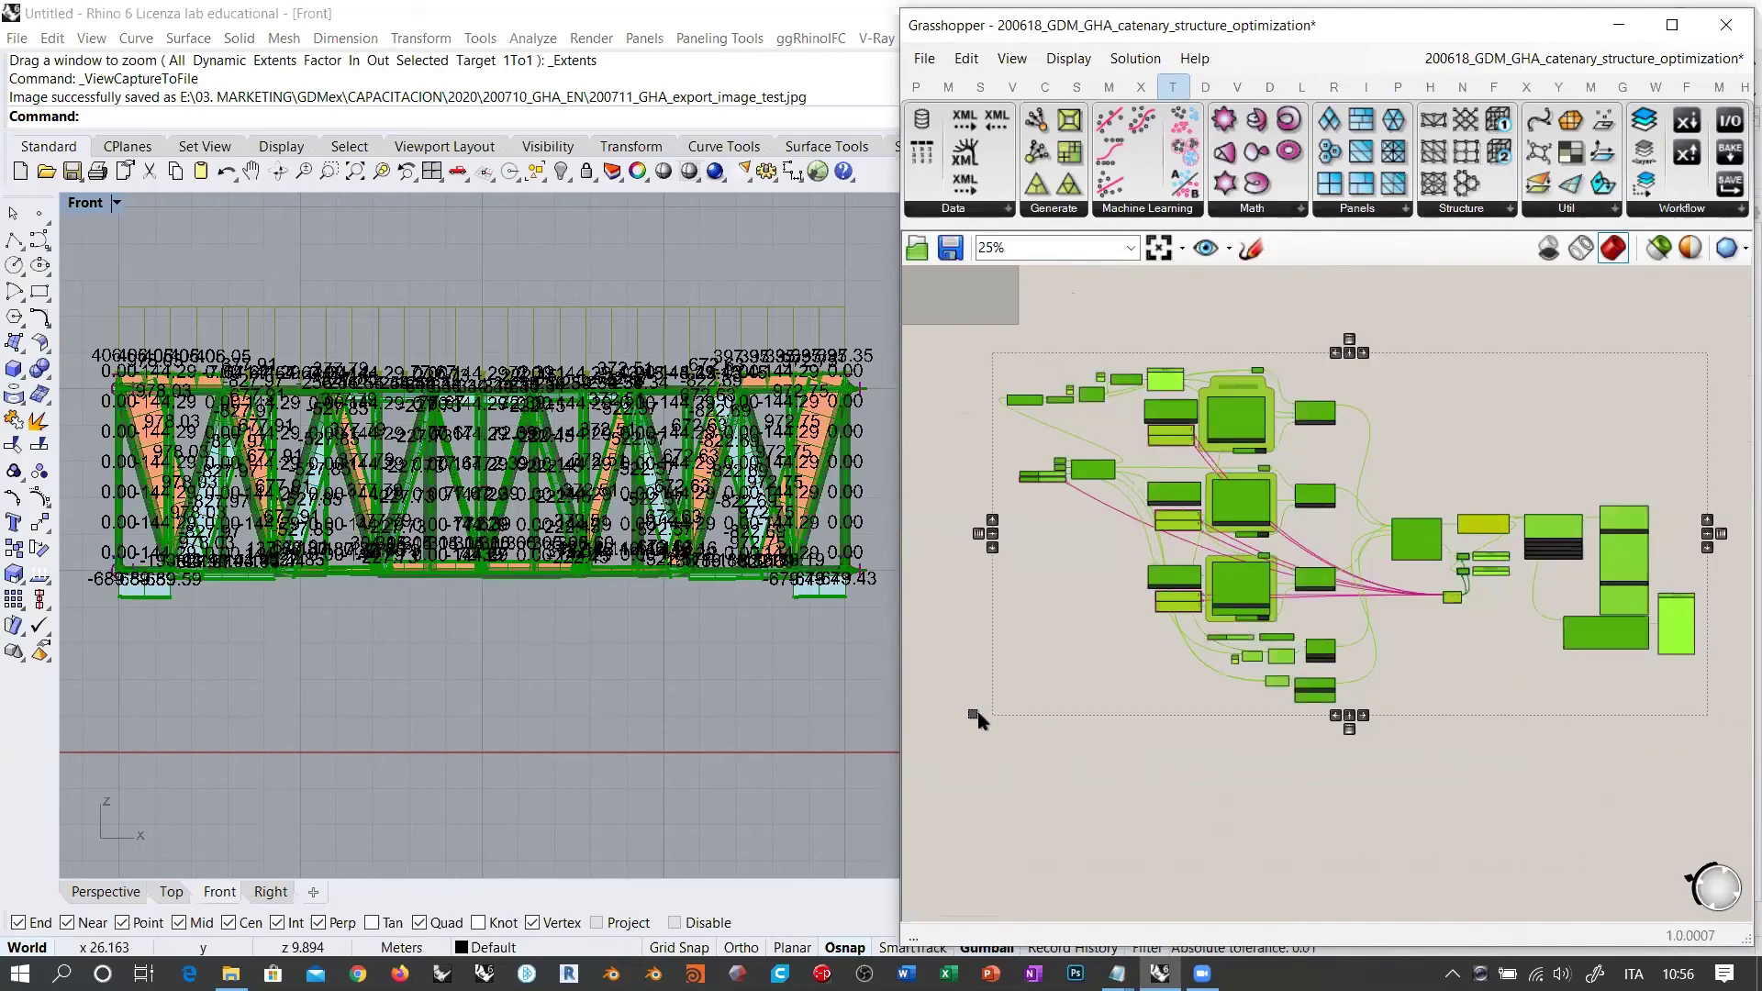
pyautogui.click(1572, 428)
pyautogui.moveTo(1709, 719); pyautogui.dragTo(971, 358)
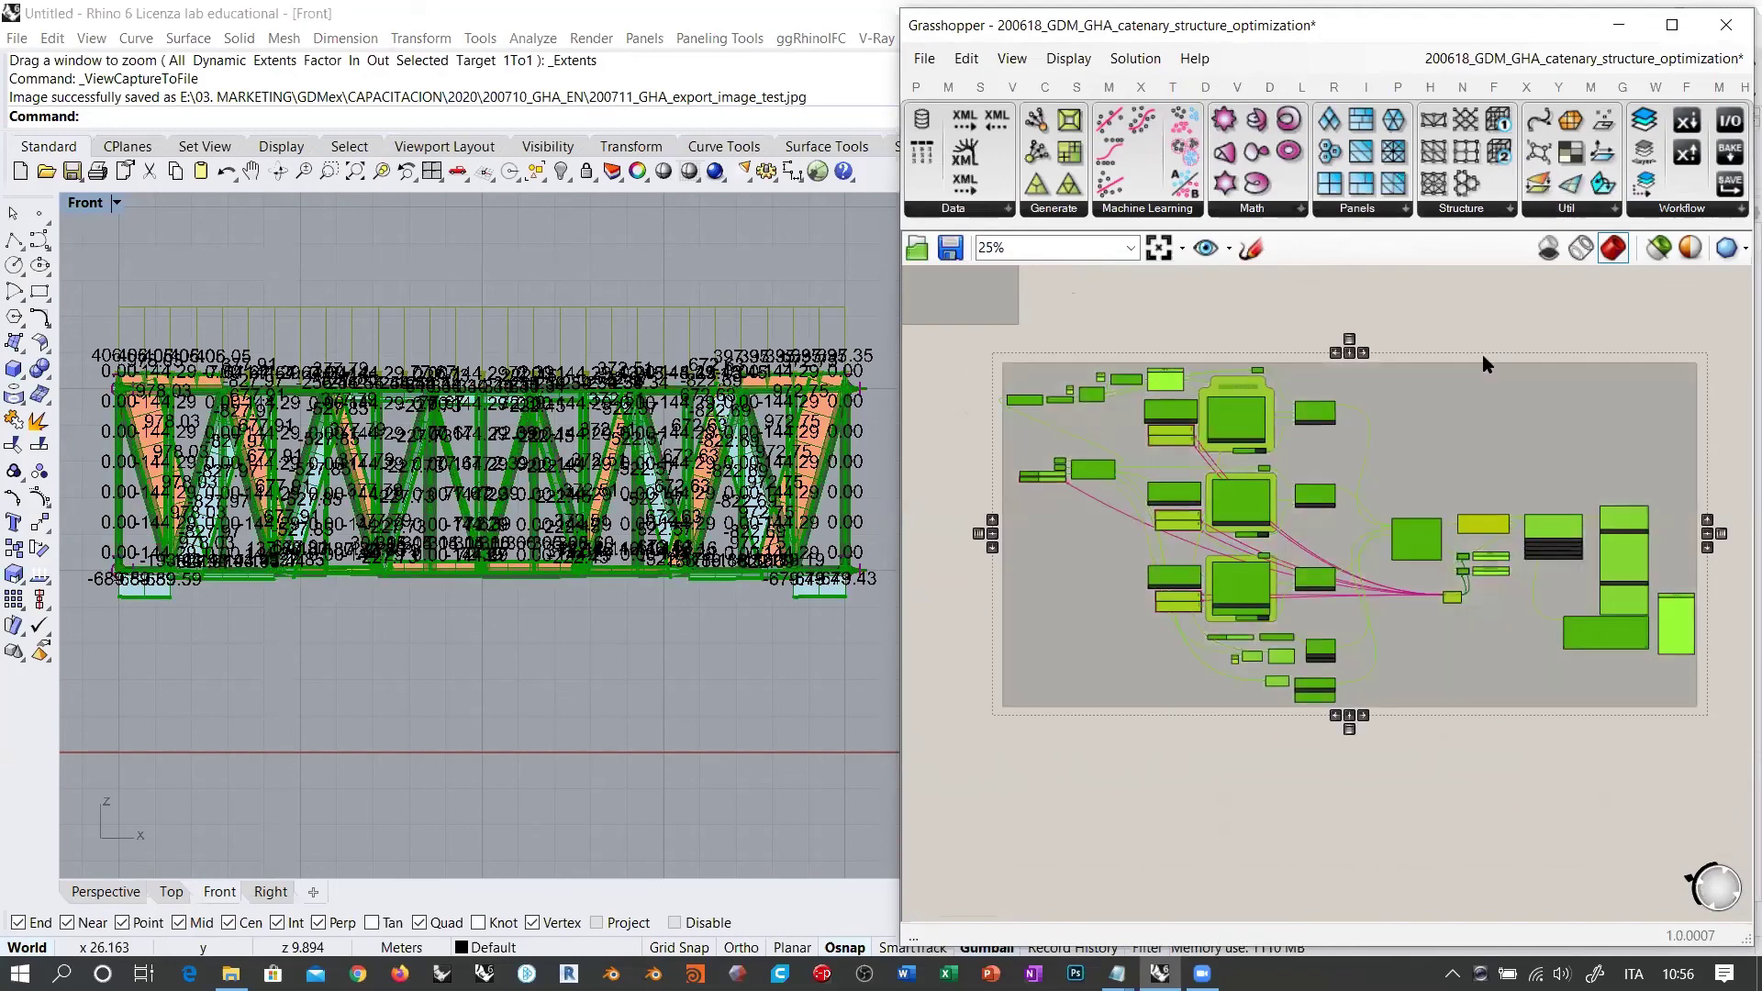
pyautogui.click(1489, 310)
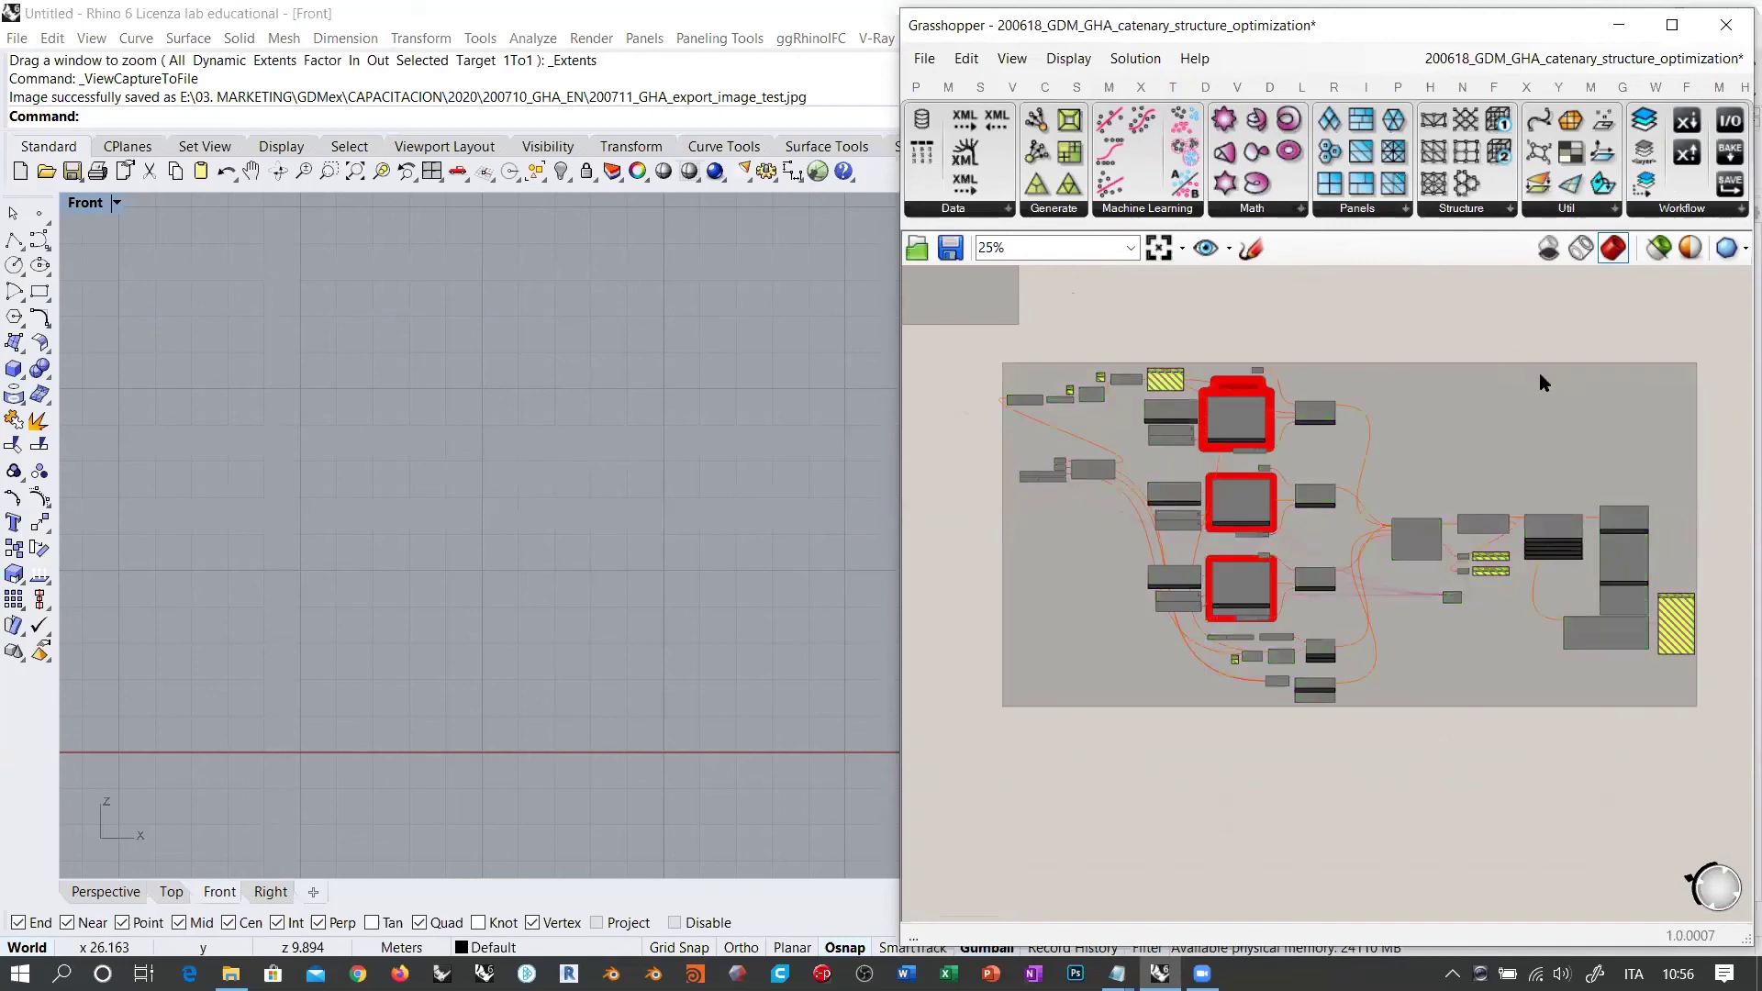
# Step: Enable the components of the catenary frame optimization section beside the blue and green groups
pyautogui.scroll(-2, 1545, 372)
pyautogui.scroll(-3, 1545, 373)
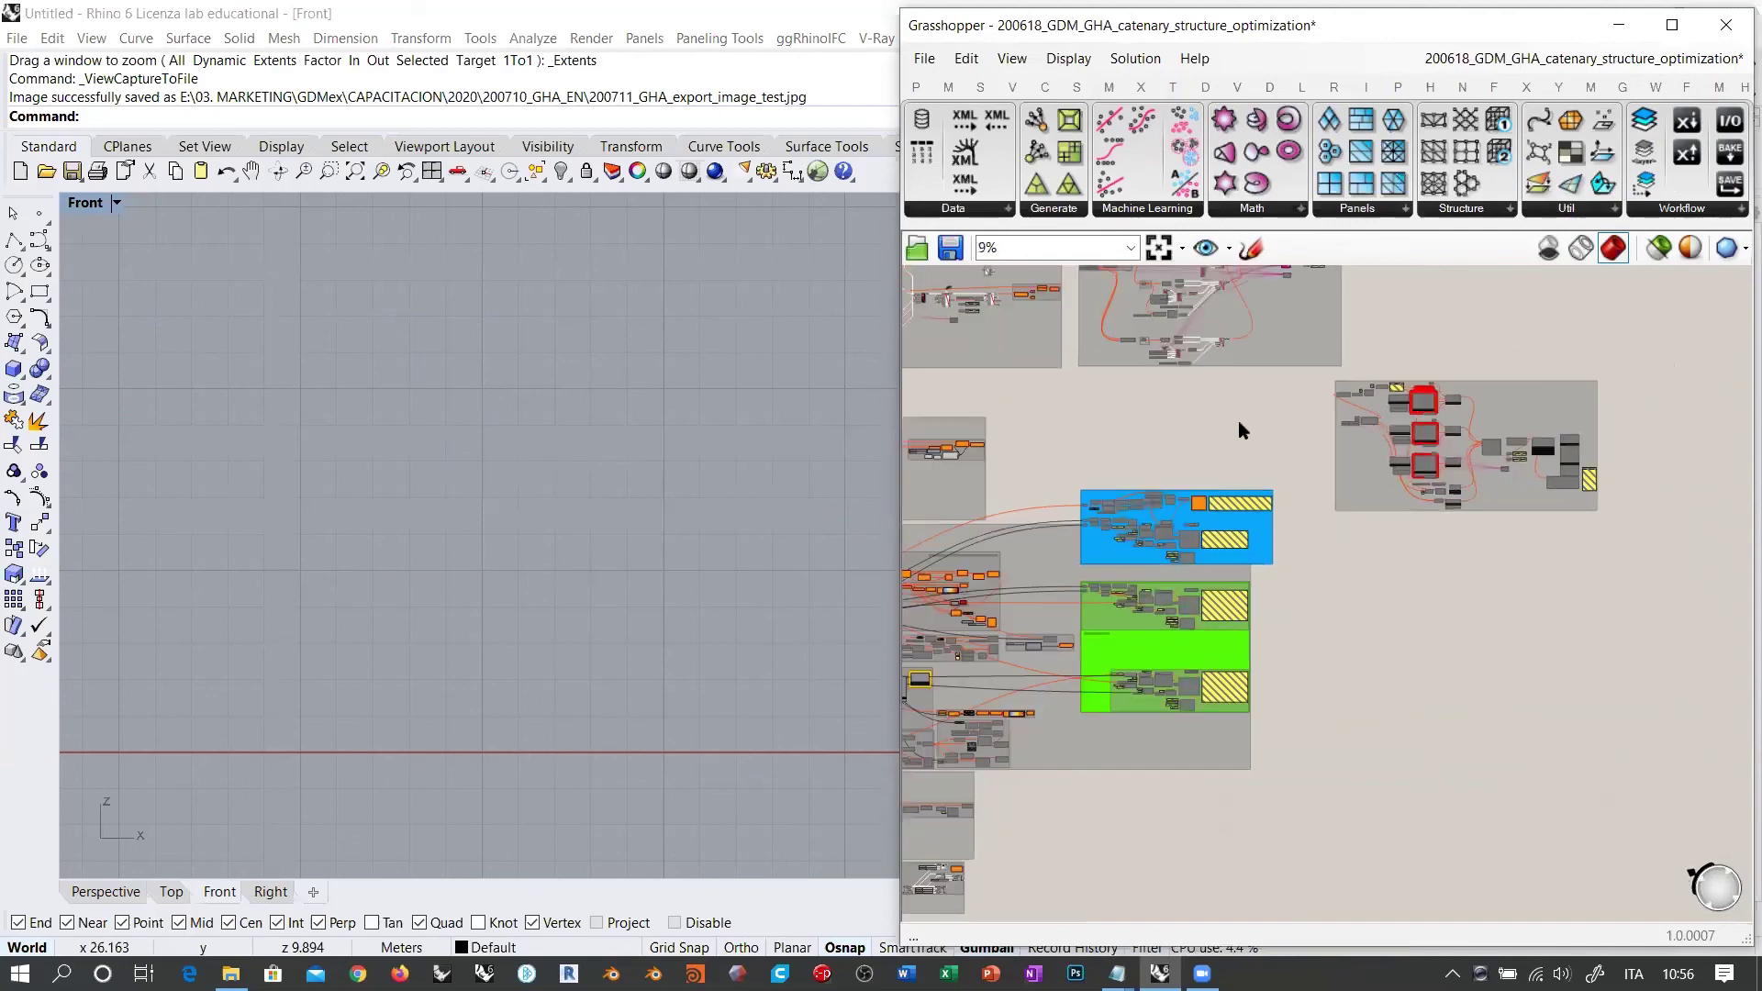
pyautogui.moveTo(1237, 420); pyautogui.dragTo(1557, 535, button='right')
pyautogui.moveTo(929, 680); pyautogui.dragTo(1444, 431)
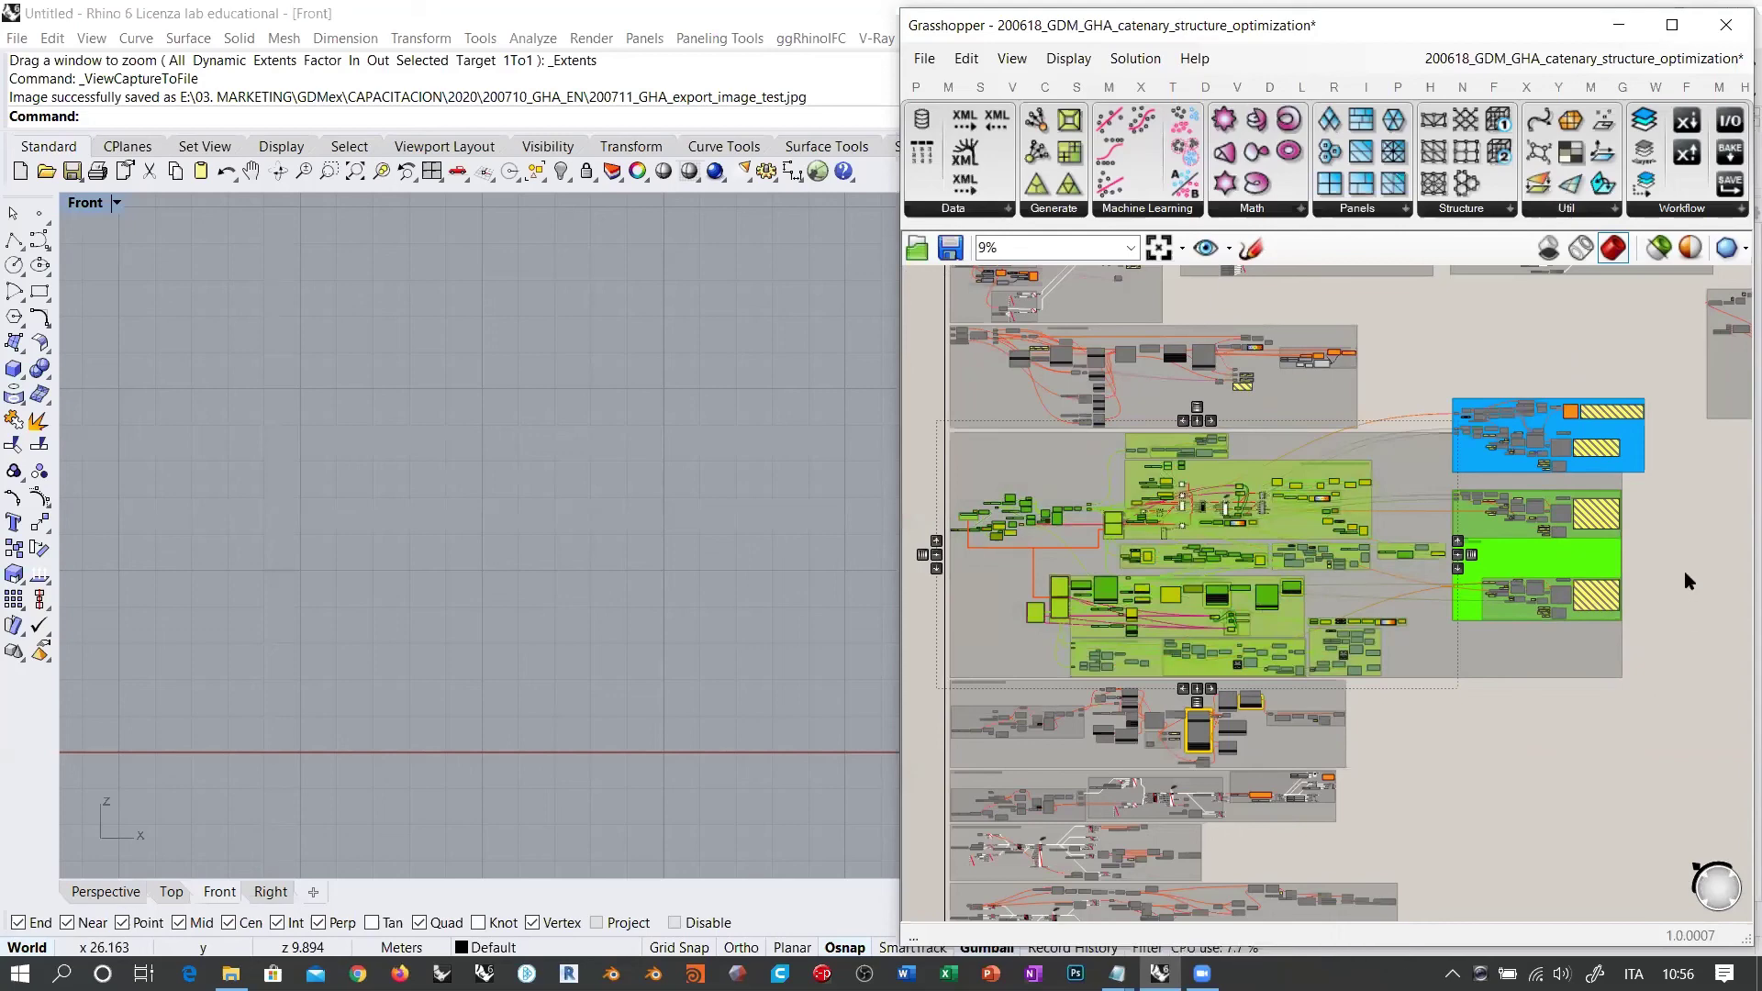
pyautogui.click(1643, 703)
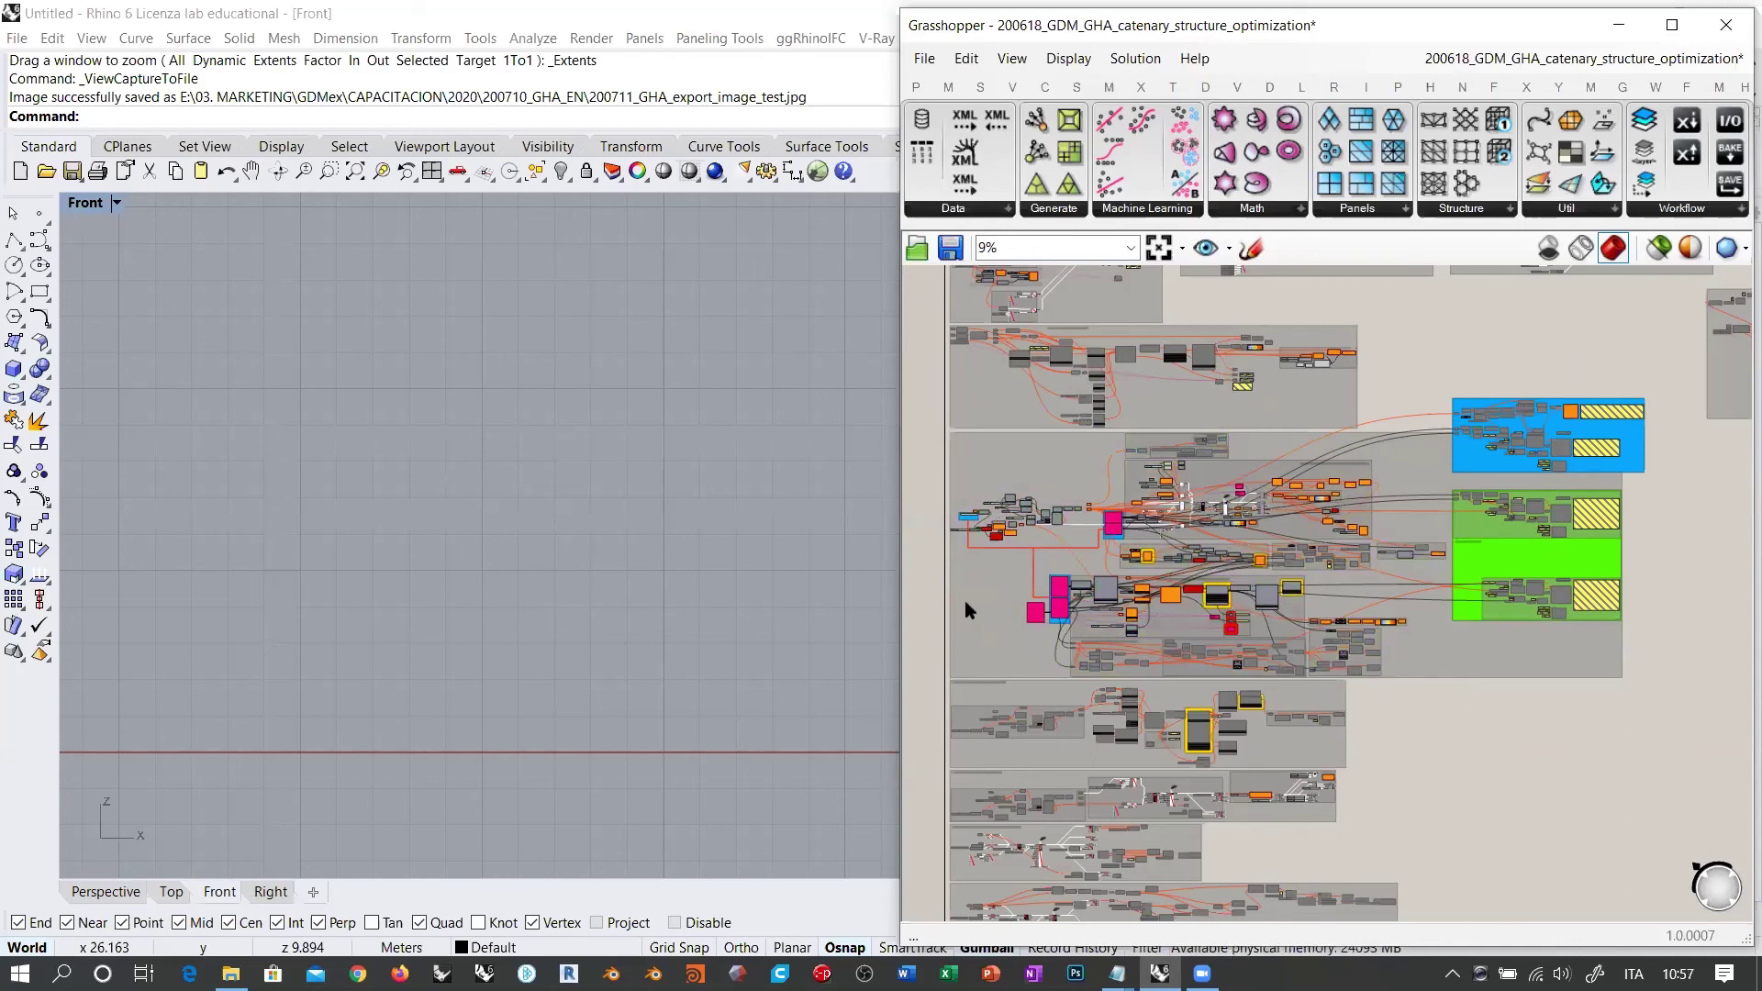
# Step: Examine the shell and 2D topological optimization sections built with Karamba3D and Millipede, and the overall layout of the definition
pyautogui.scroll(5, 1032, 527)
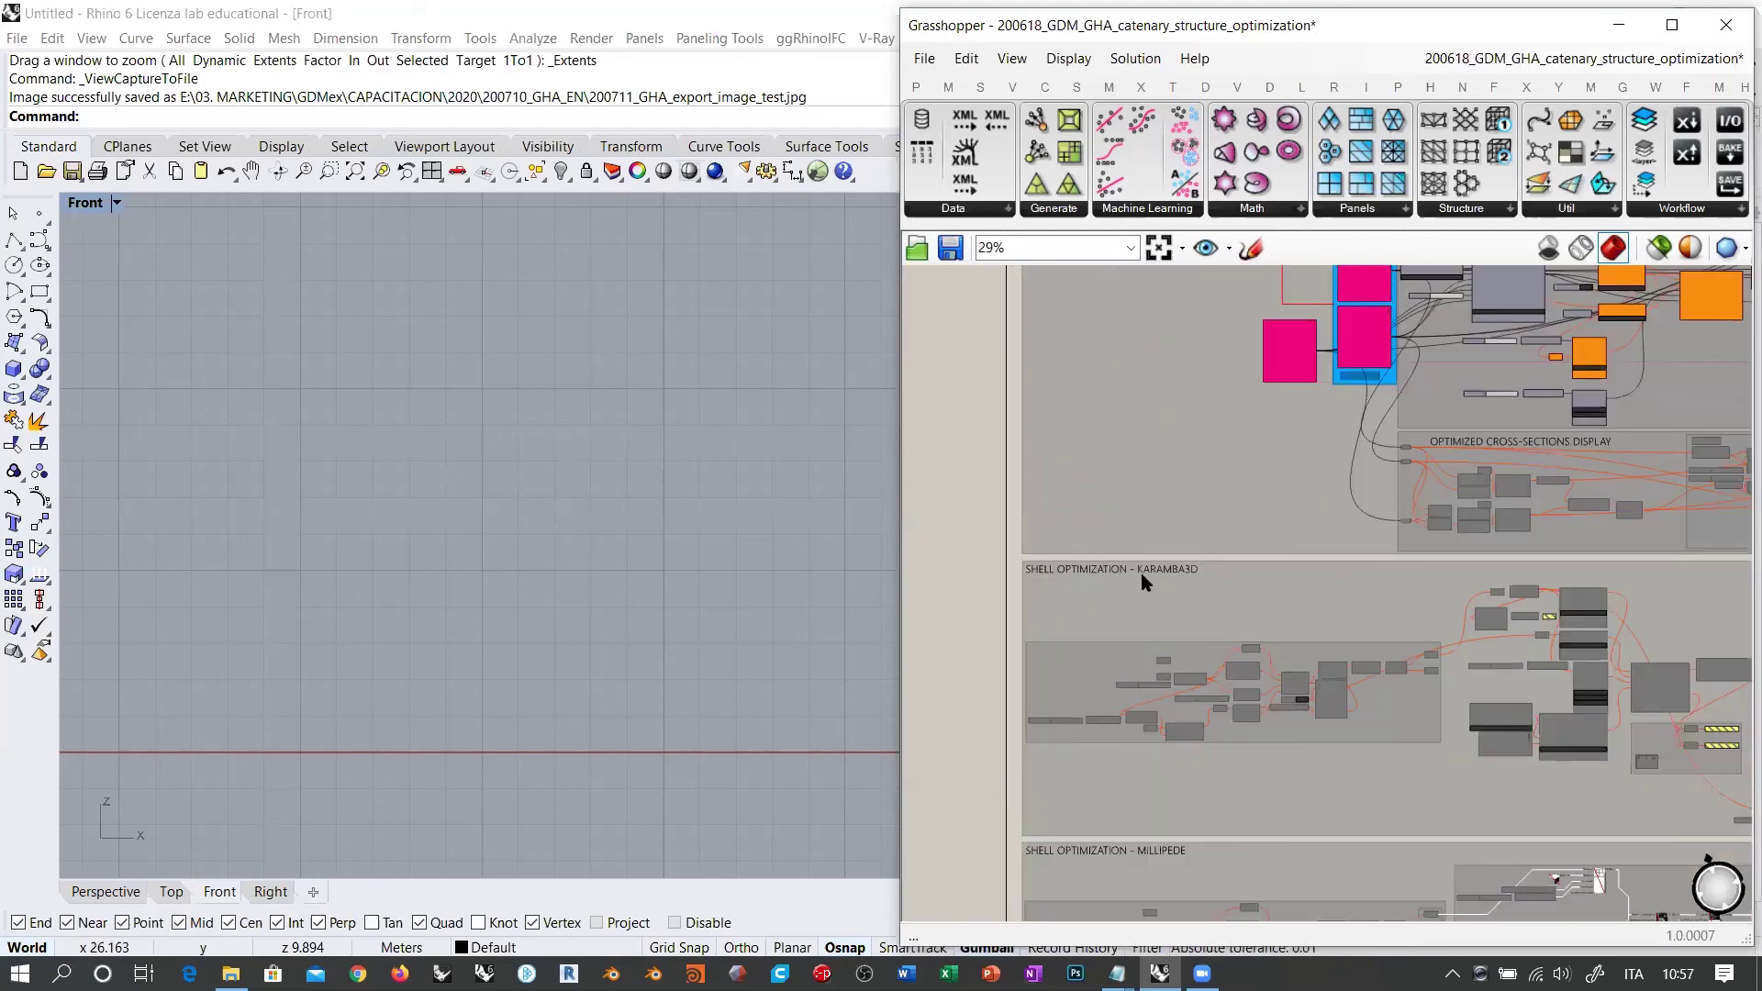
pyautogui.moveTo(1242, 804); pyautogui.dragTo(1095, 284, button='right')
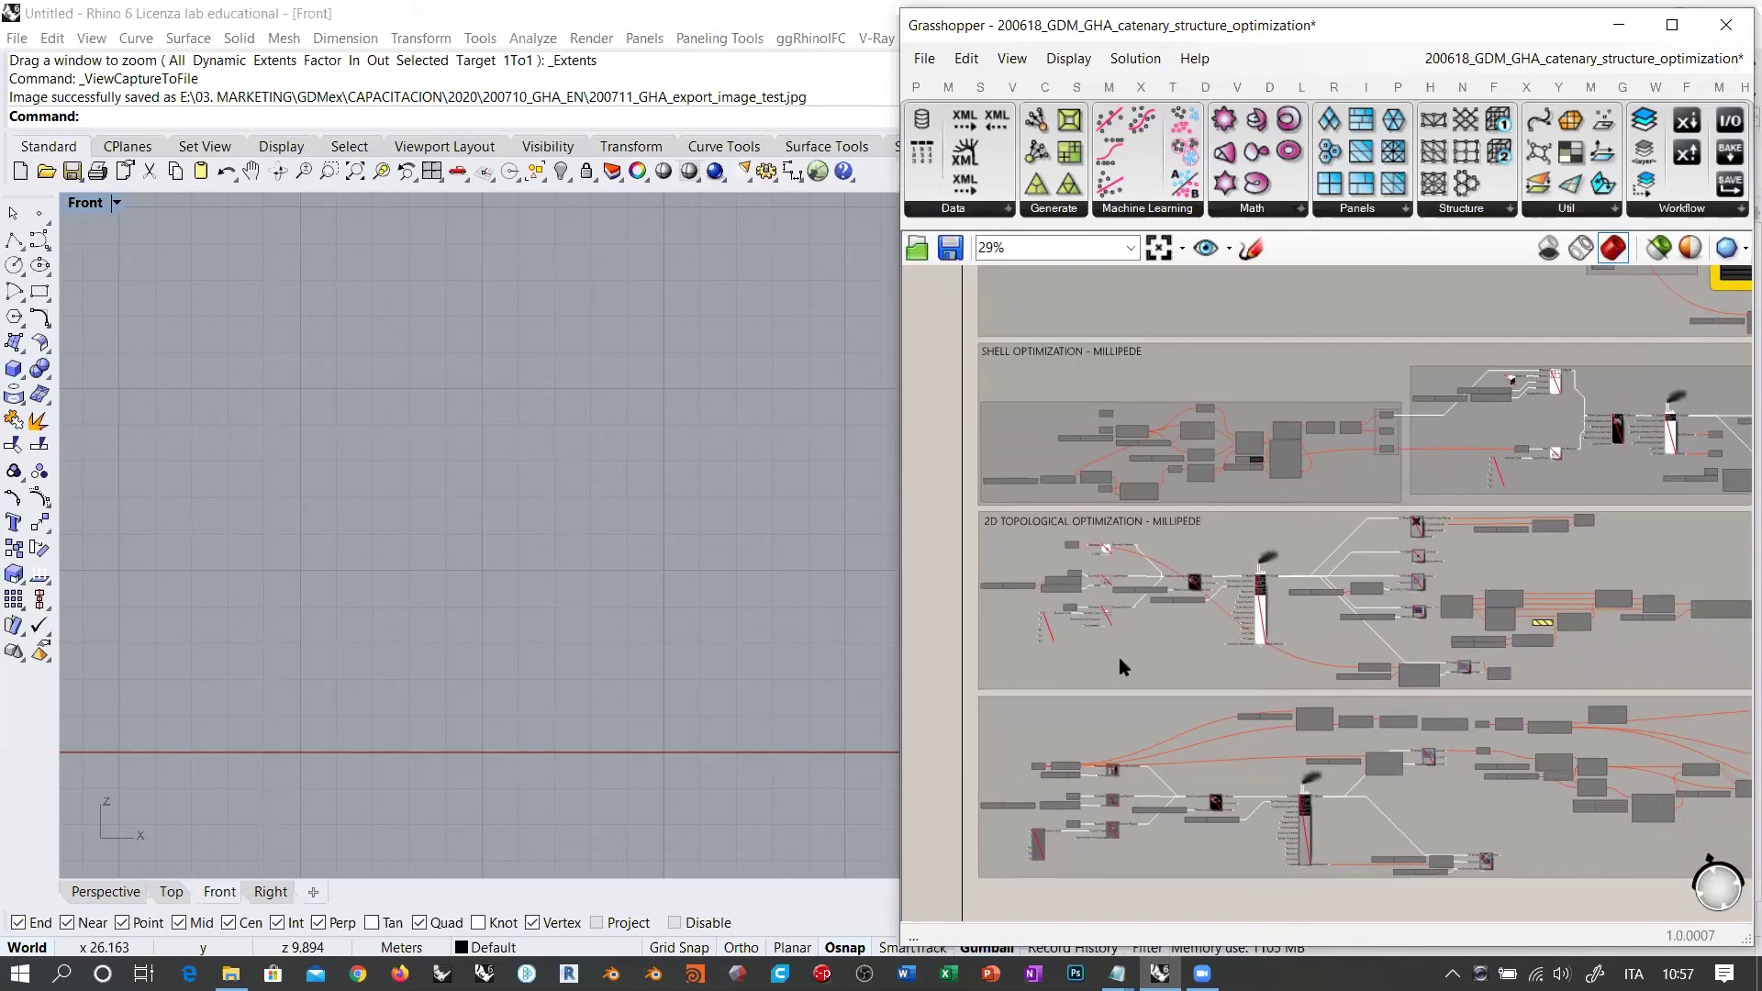
pyautogui.scroll(-6, 1037, 710)
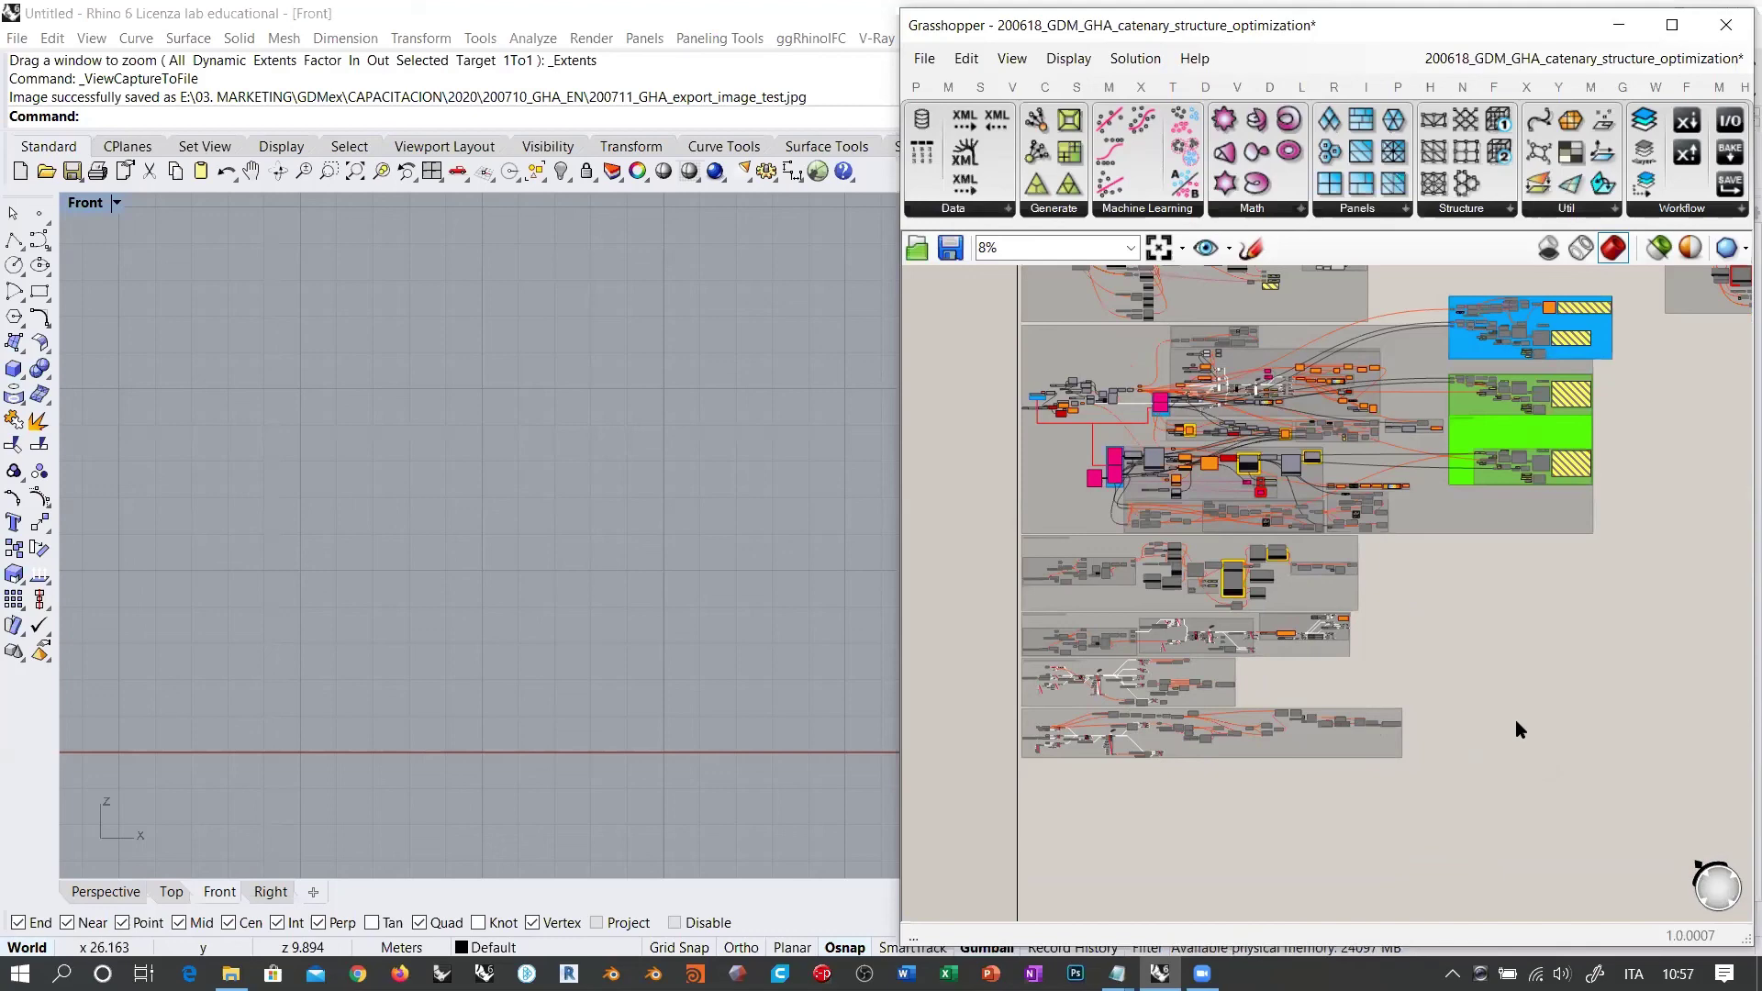
pyautogui.moveTo(1455, 572); pyautogui.dragTo(1335, 693, button='right')
pyautogui.scroll(-1, 1551, 578)
pyautogui.moveTo(1551, 587); pyautogui.dragTo(1460, 610, button='right')
pyautogui.keyDown('ctrl'); pyautogui.moveTo(943, 512); pyautogui.dragTo(947, 519, button='right'); pyautogui.keyUp('ctrl')
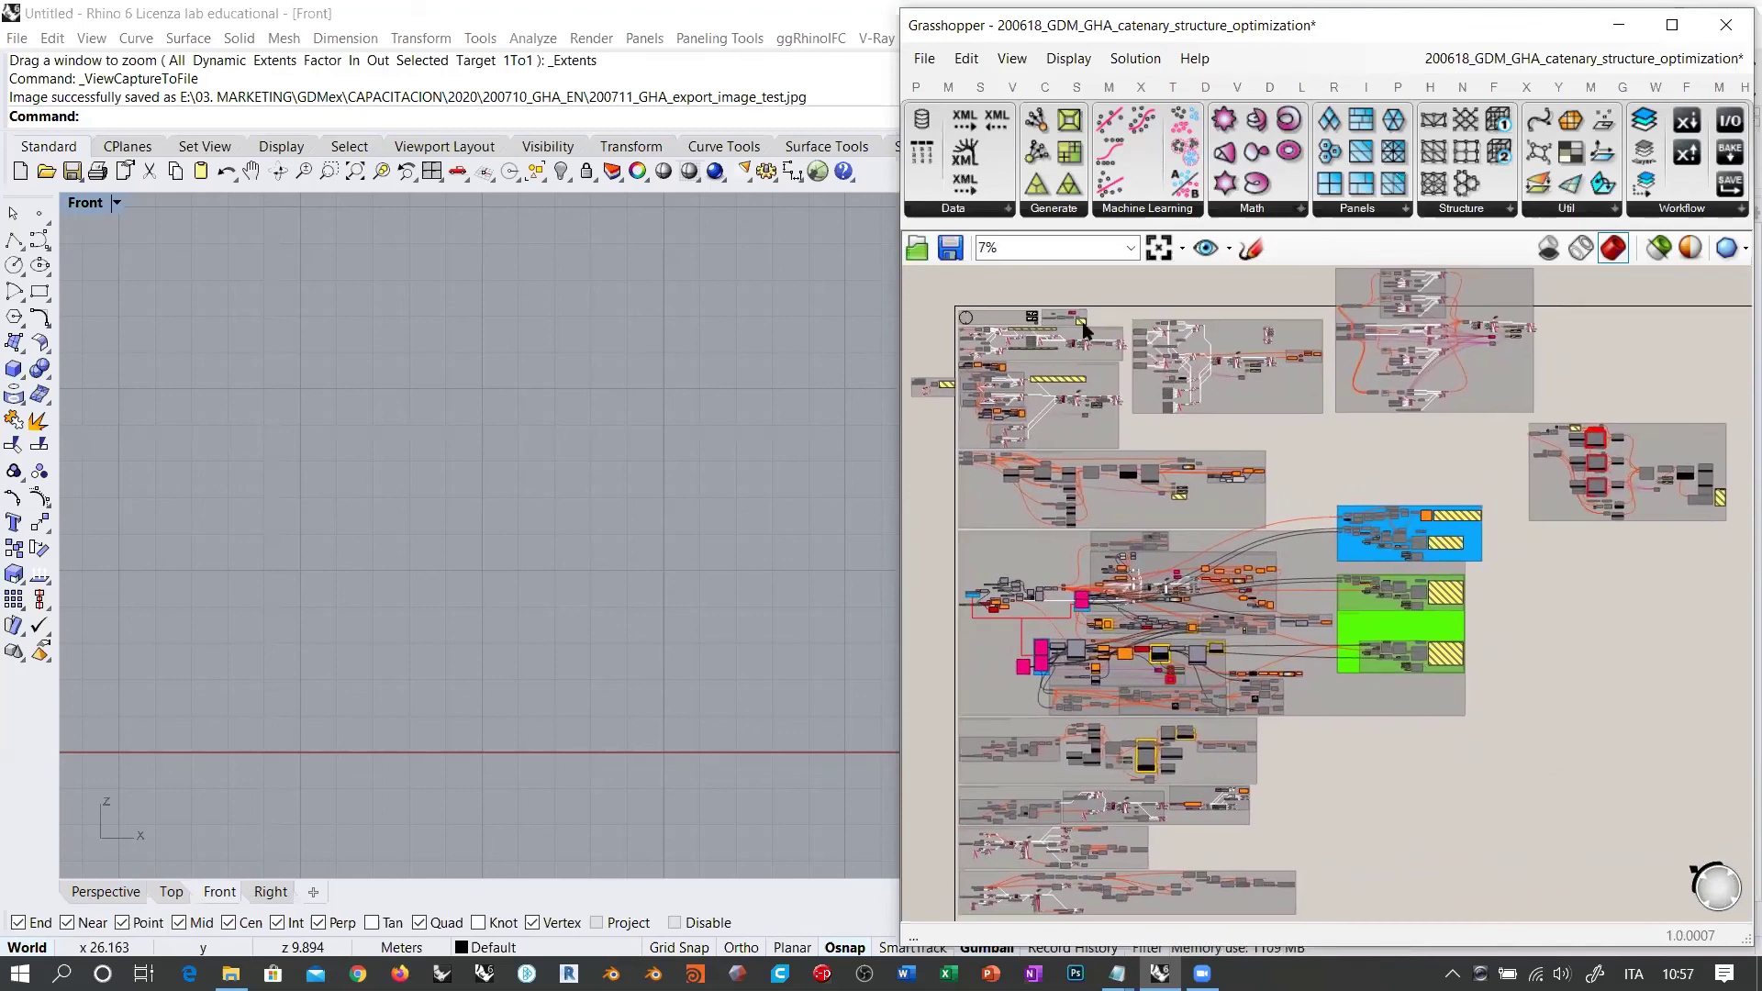
# Step: Save the current Grasshopper definition
pyautogui.click(1158, 248)
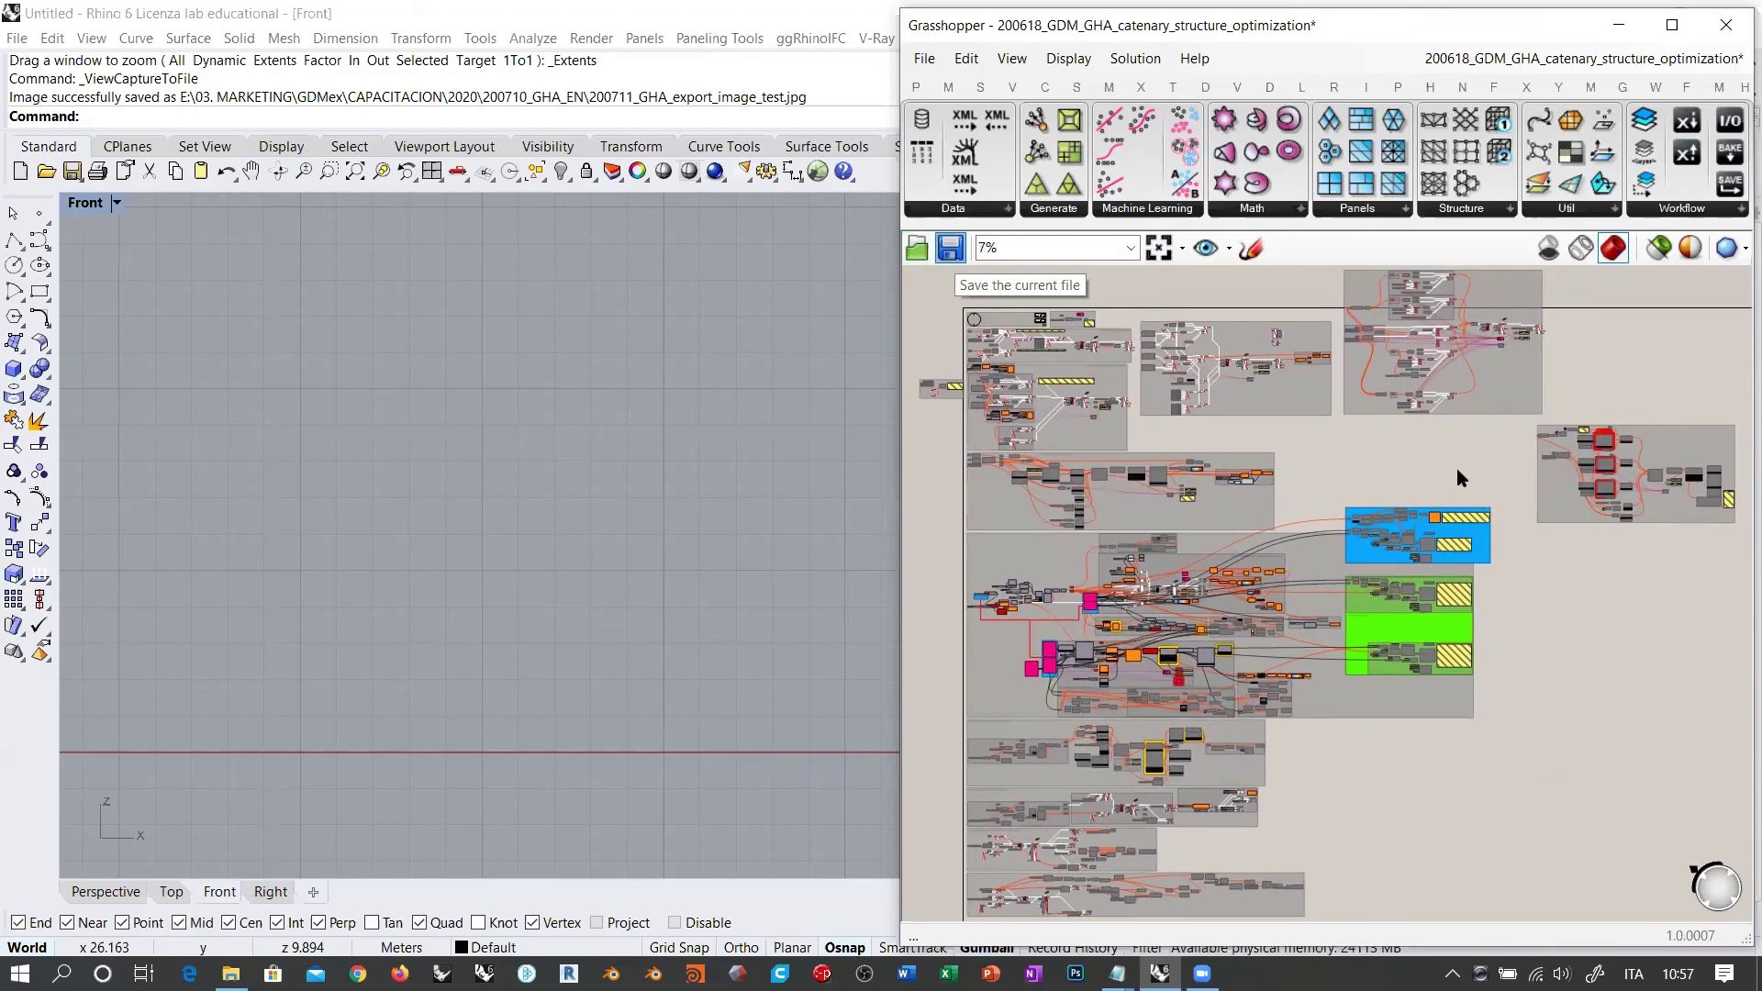
pyautogui.hotkey('ctrl', 's')
# Step: Place a Jump pair in the empty area above the catenary frame section and separate its second end onto the free canvas
pyautogui.scroll(3, 1455, 479)
pyautogui.scroll(4, 1010, 517)
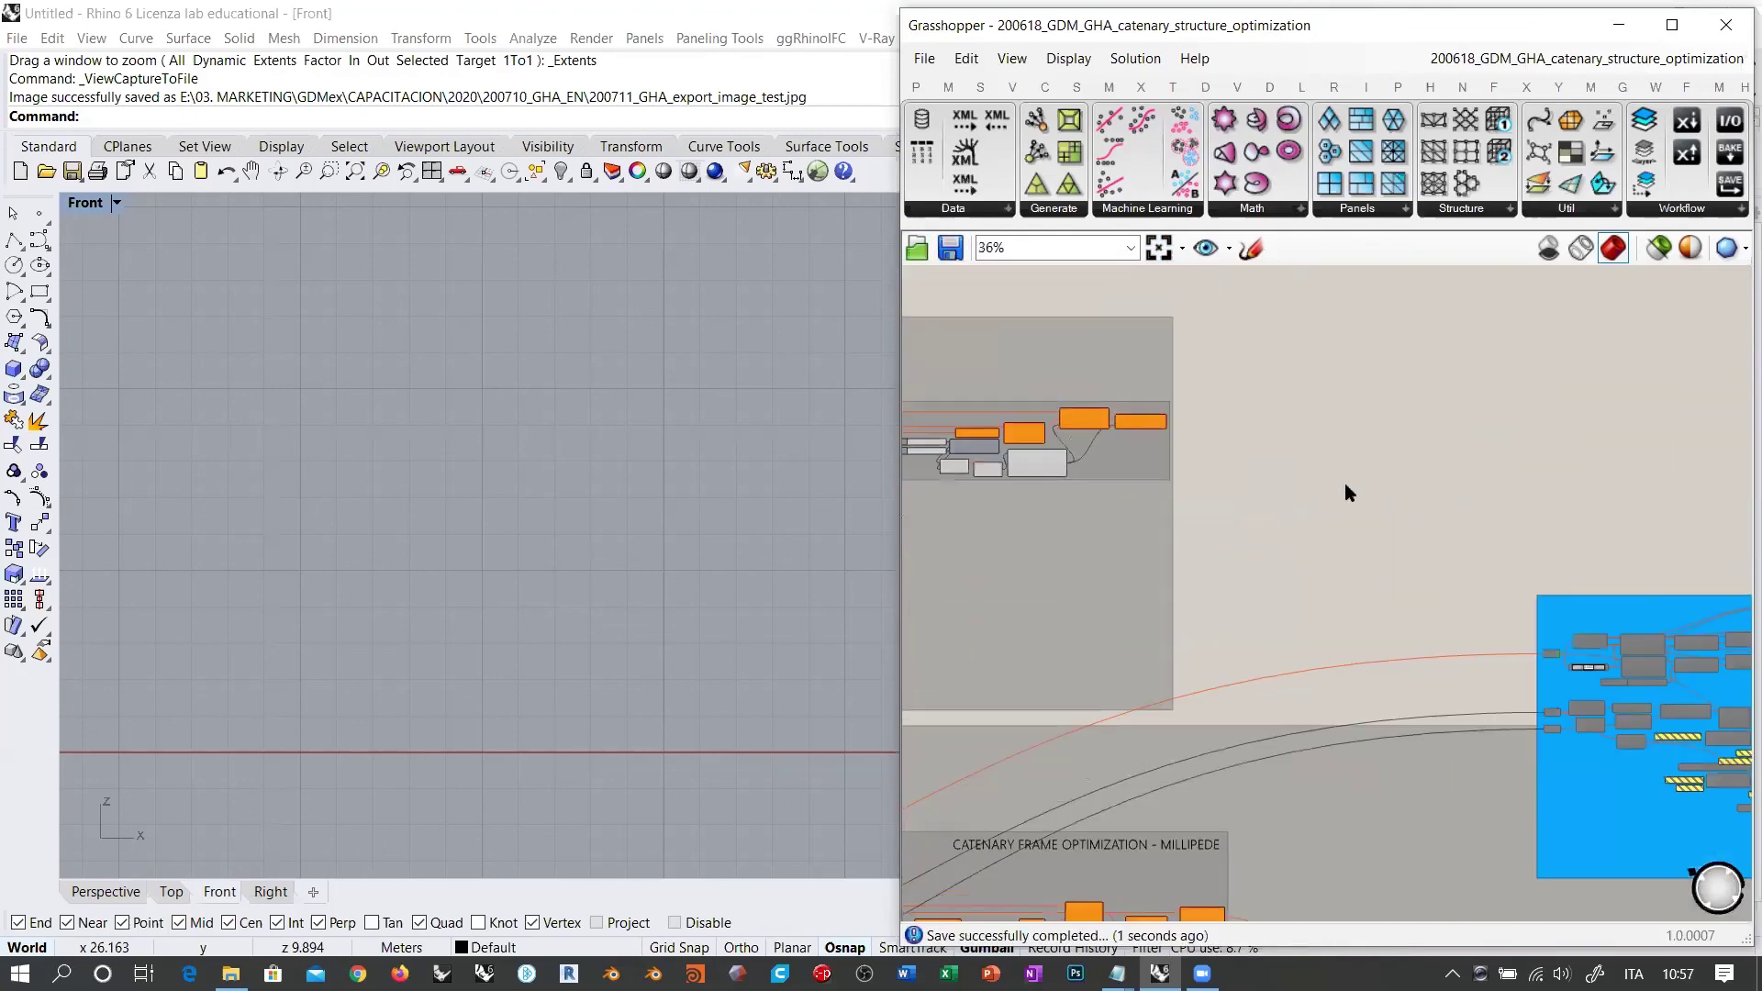
pyautogui.click(916, 86)
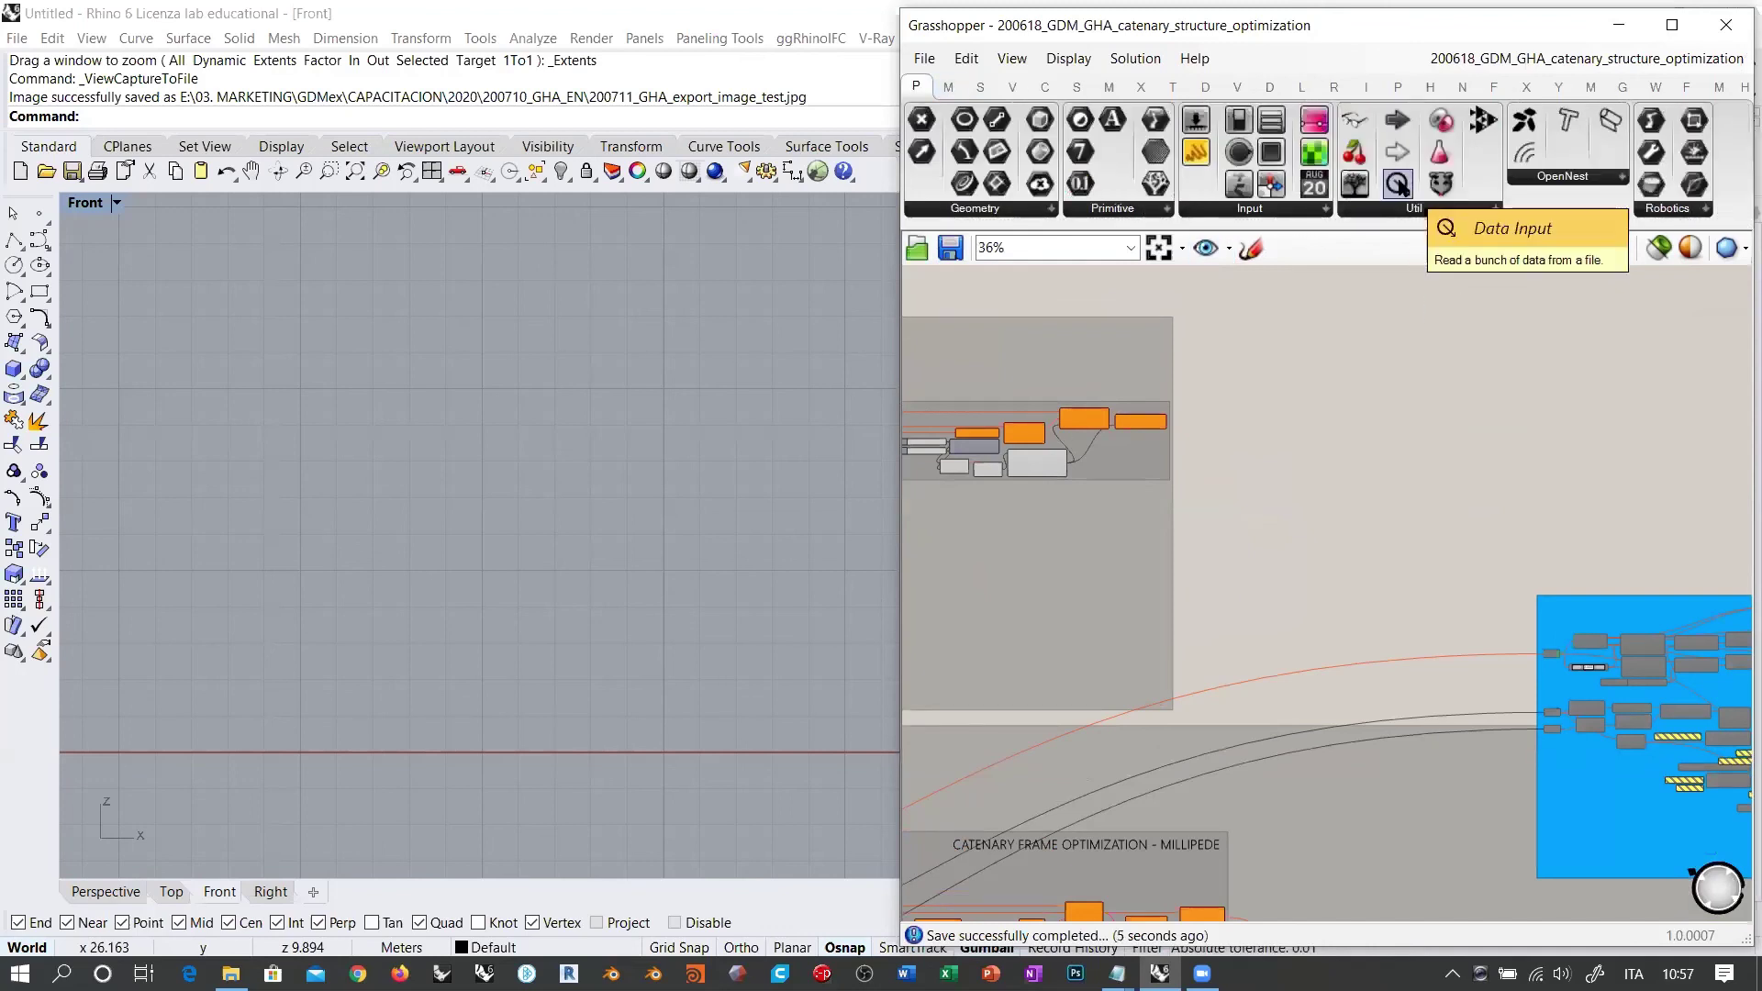
pyautogui.click(1471, 211)
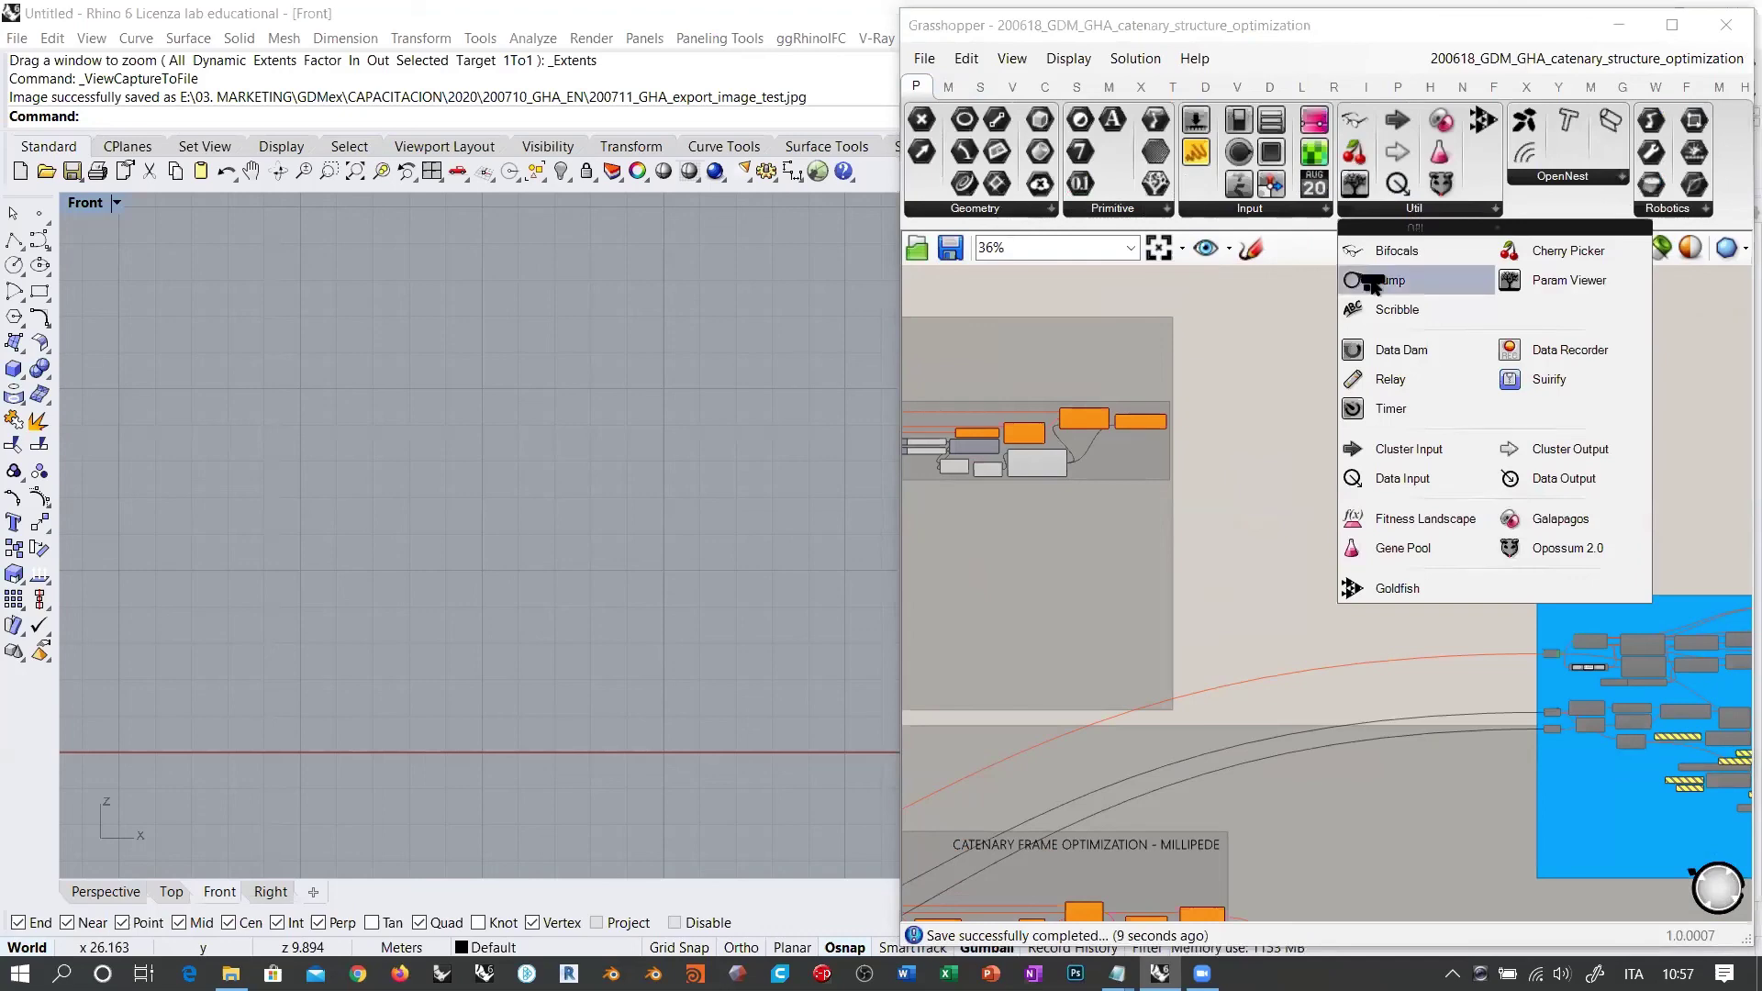
pyautogui.moveTo(1365, 279); pyautogui.dragTo(1139, 525)
pyautogui.scroll(5, 1177, 542)
pyautogui.moveTo(1174, 536); pyautogui.dragTo(1046, 539, button='right')
pyautogui.scroll(-2, 1028, 525)
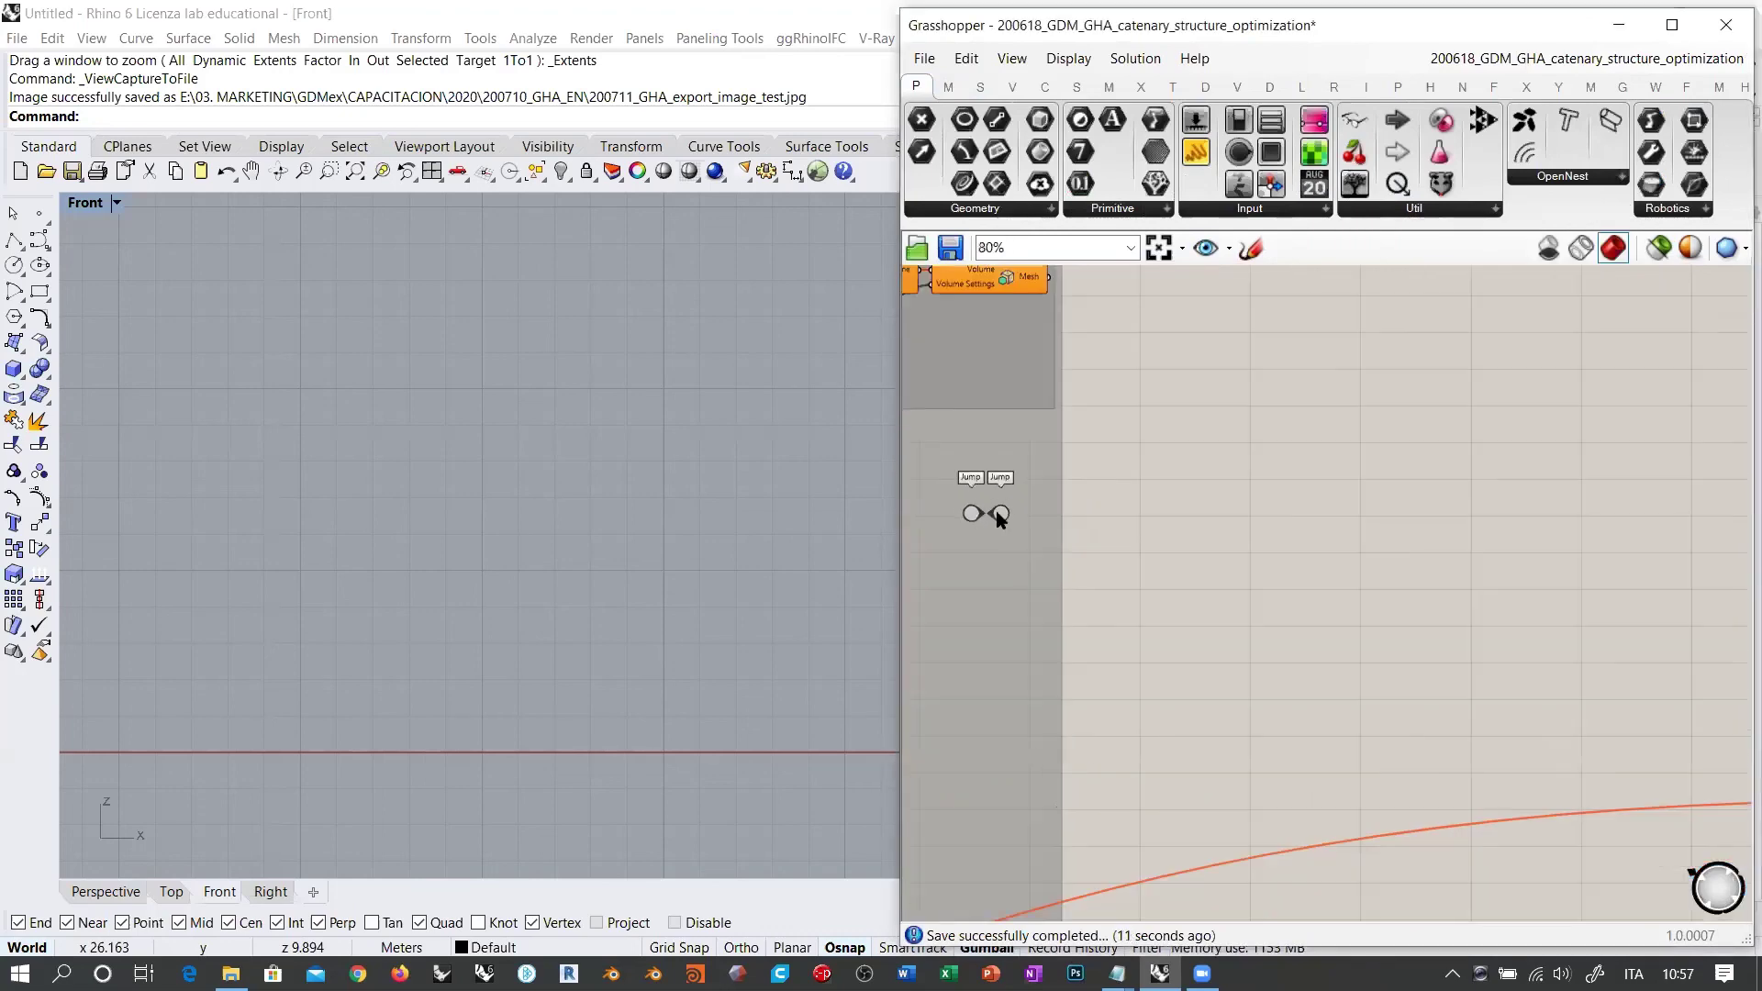
pyautogui.moveTo(998, 512); pyautogui.dragTo(1326, 482)
# Step: Move the second Jump end to the disabled truss group and test travelling between both ends
pyautogui.scroll(-4, 1187, 455)
pyautogui.scroll(-2, 1060, 491)
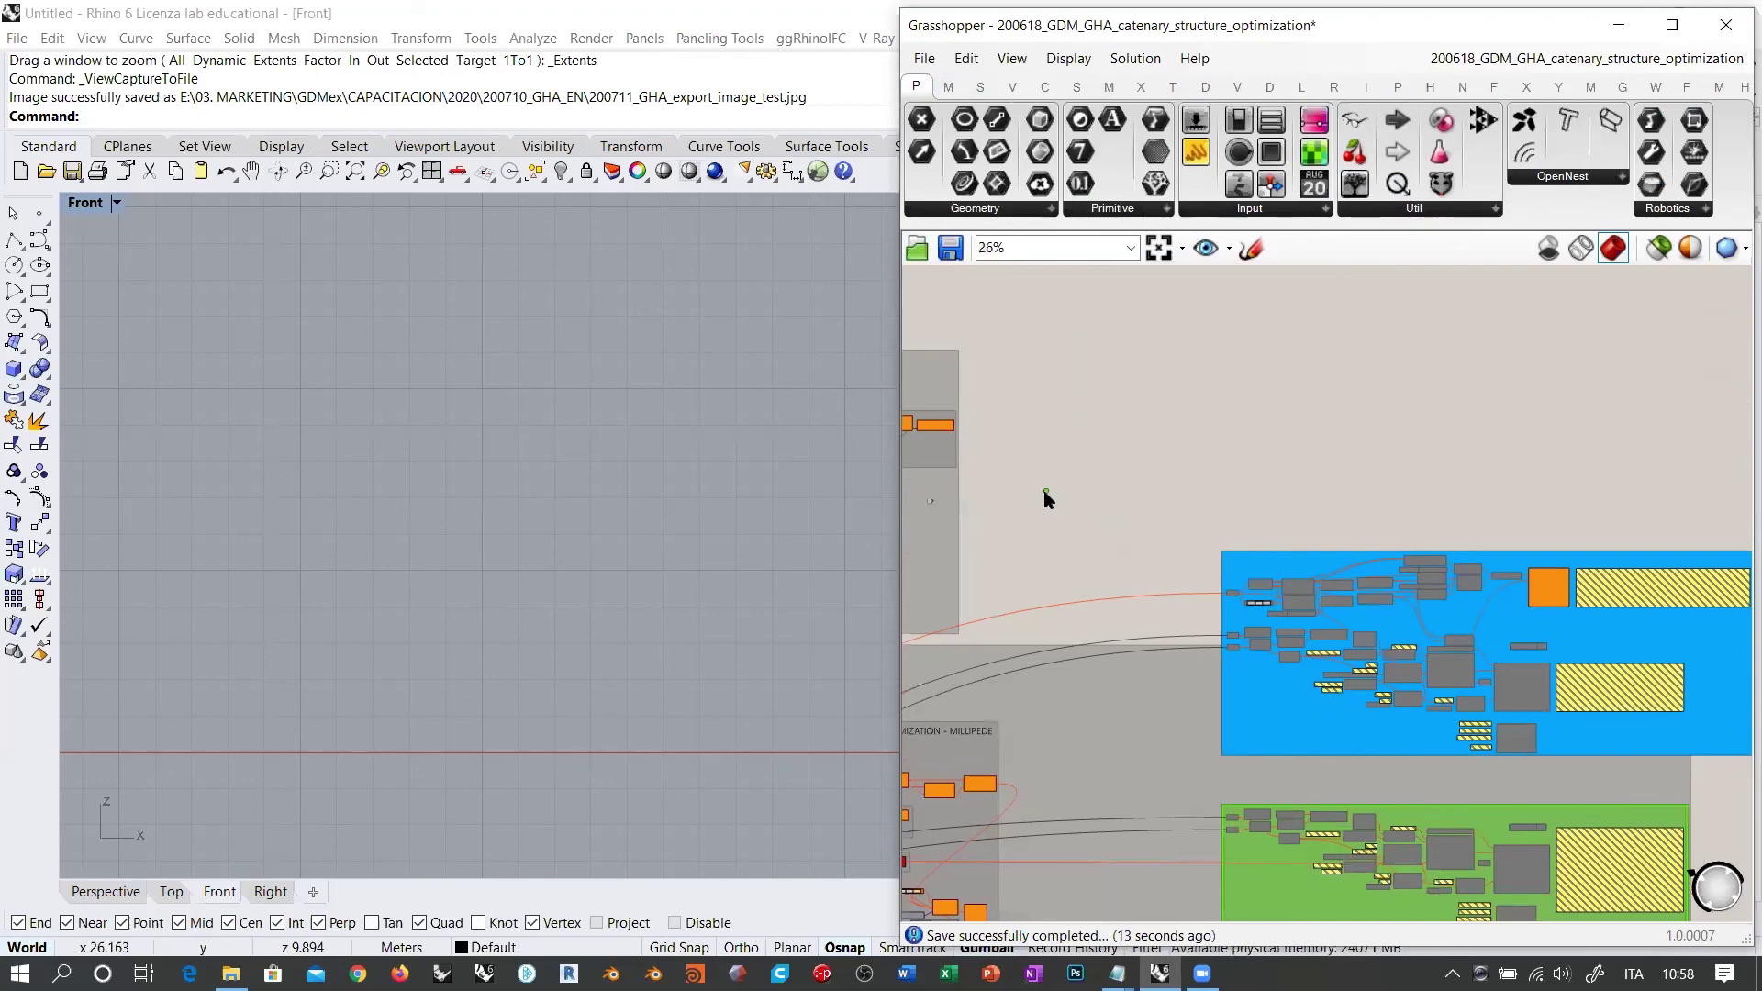
pyautogui.scroll(-1, 1065, 428)
pyautogui.doubleClick(1079, 422)
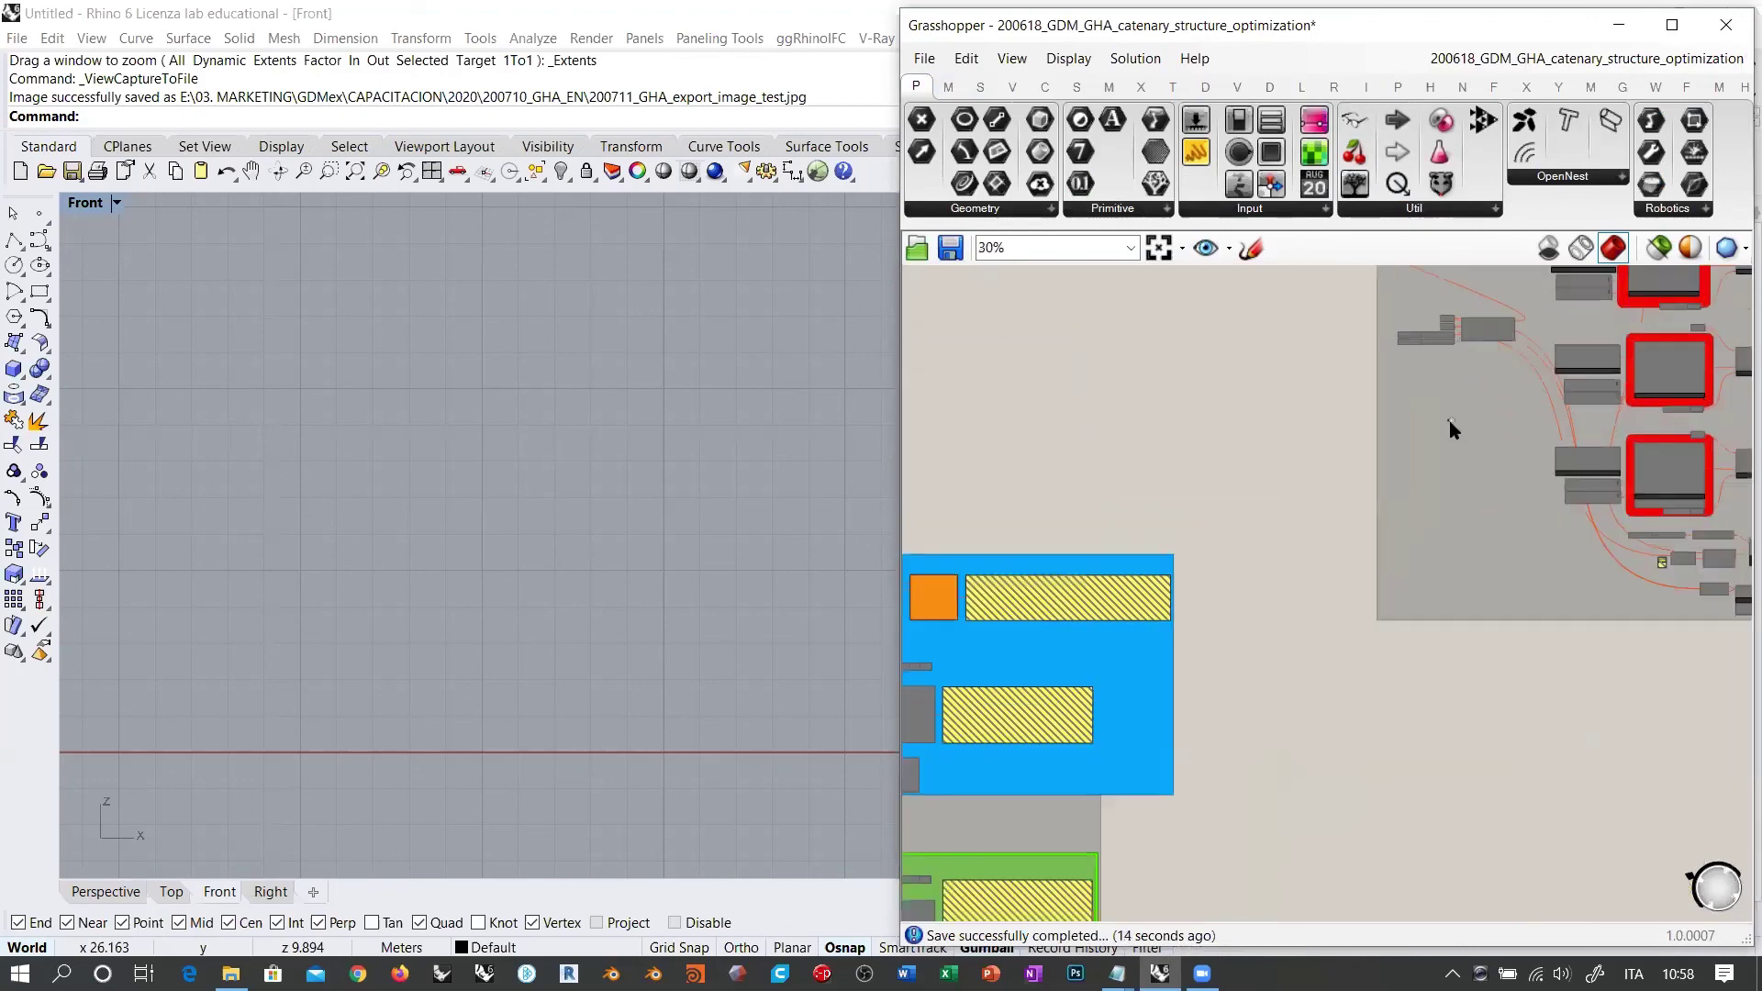
pyautogui.doubleClick(1396, 376)
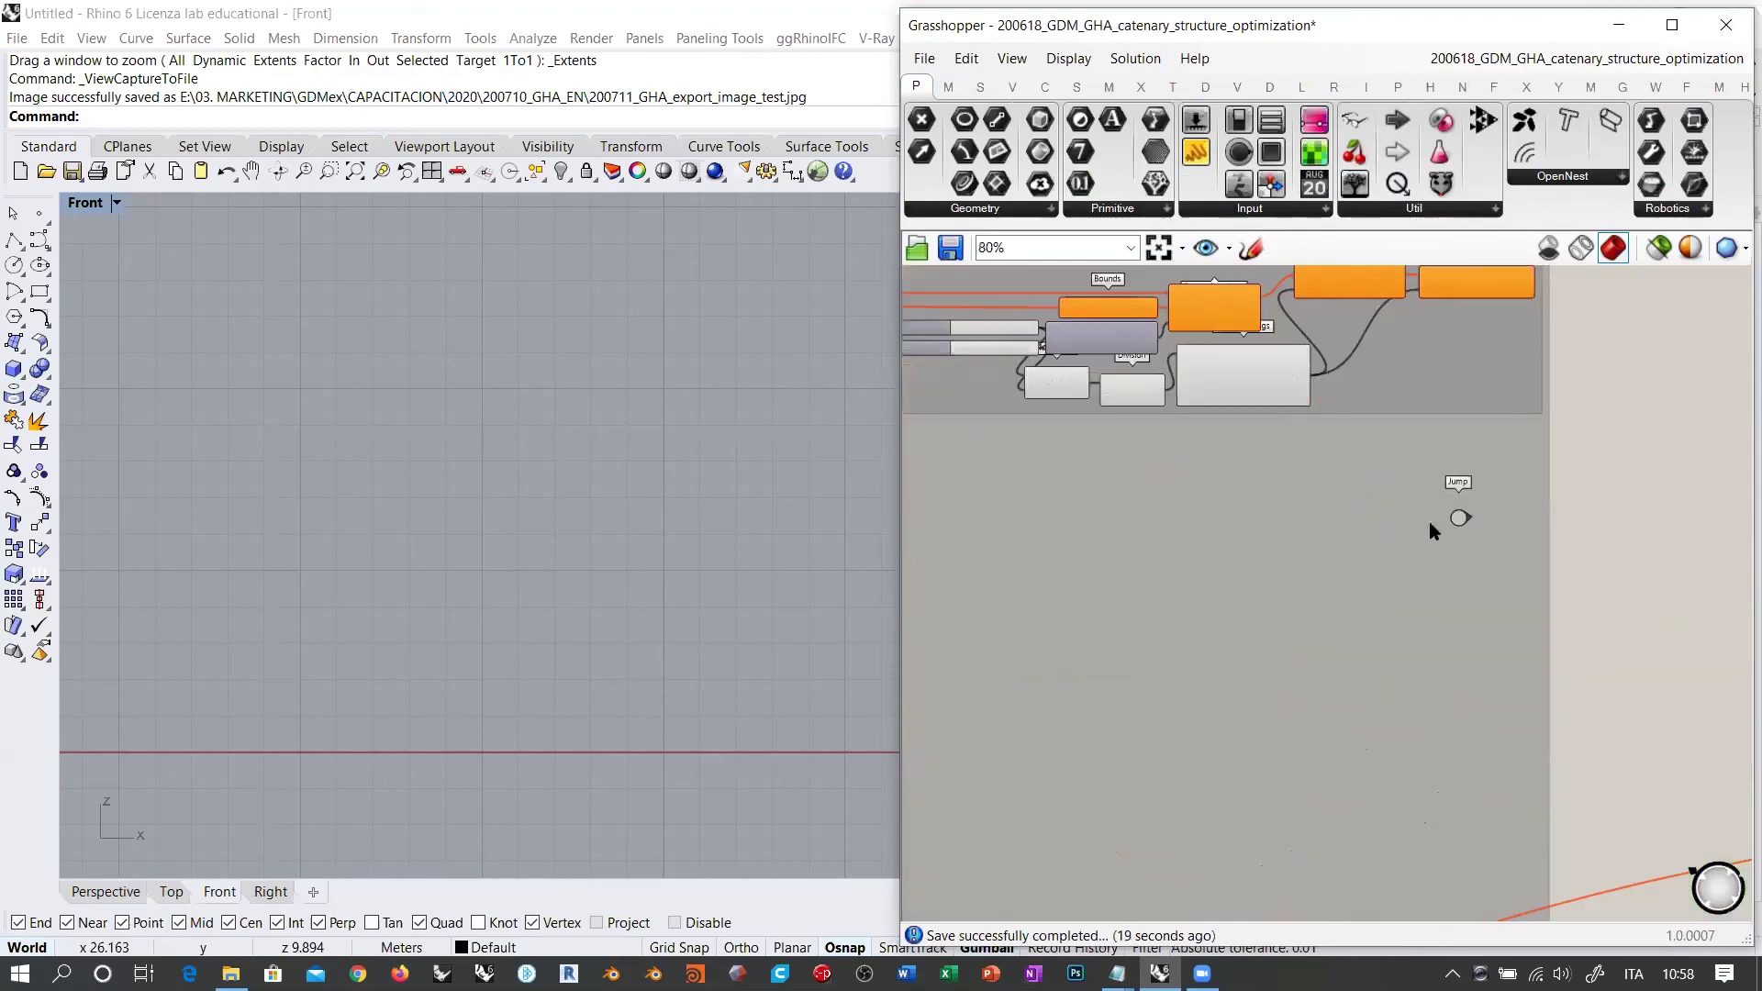
pyautogui.doubleClick(1458, 520)
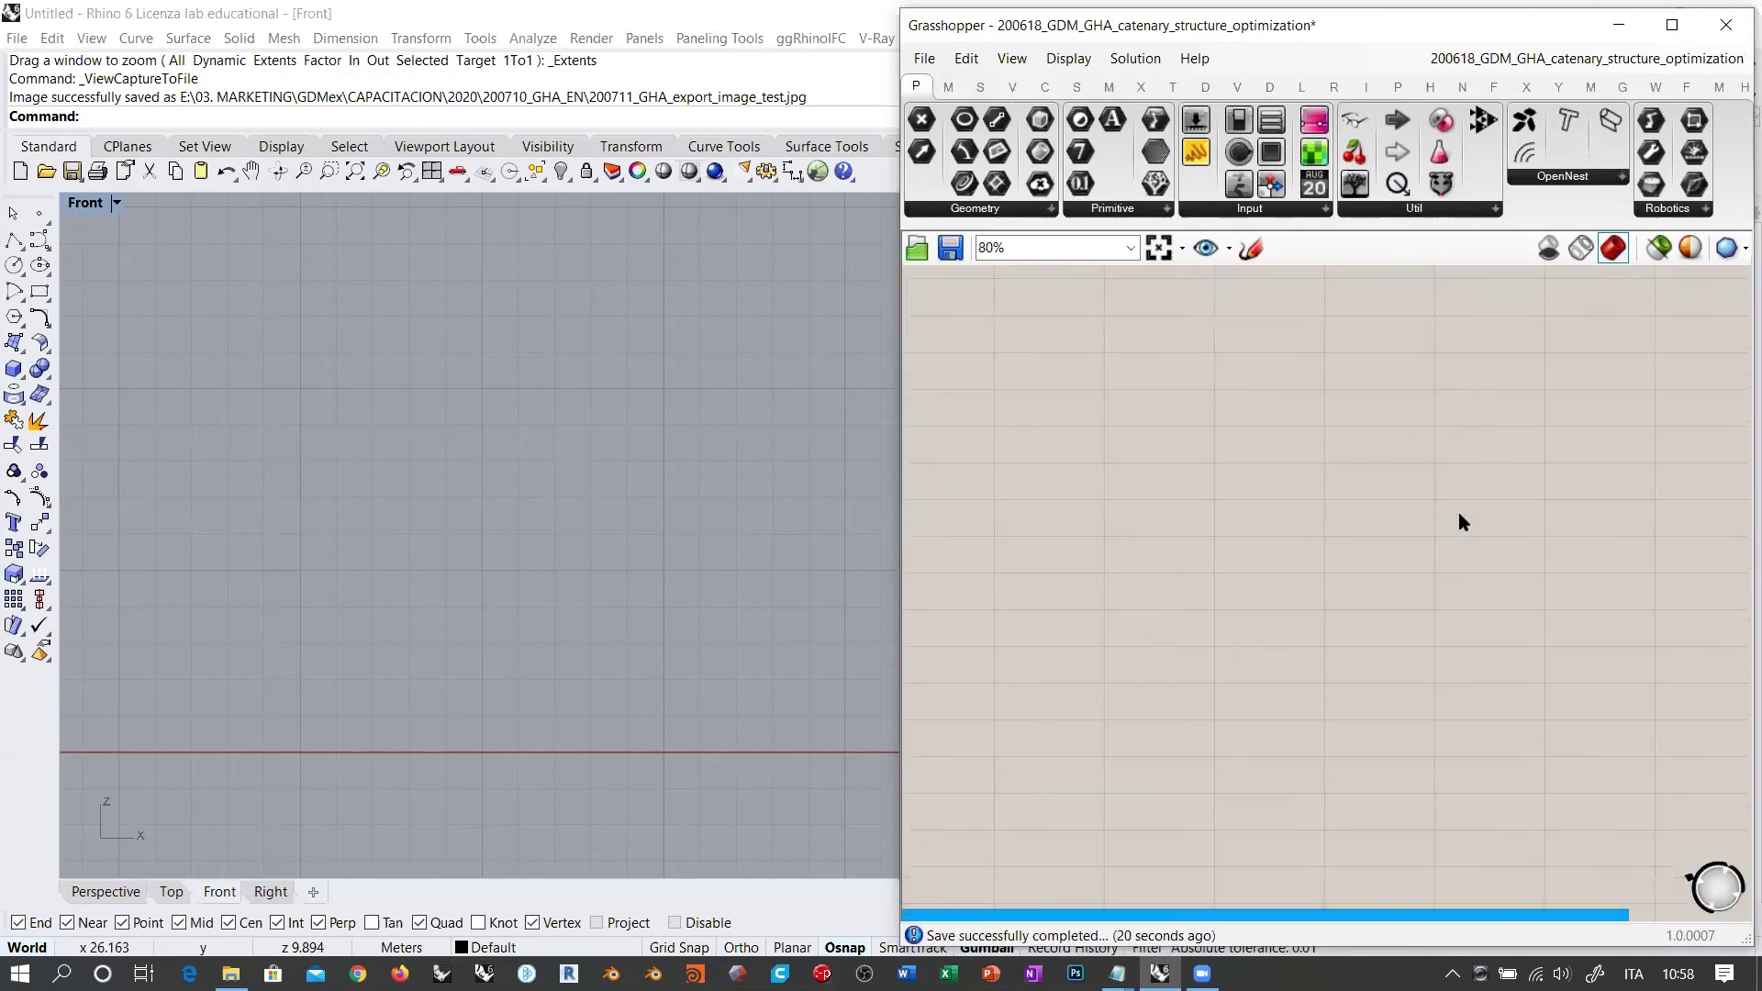
# Step: Enable the Karamba3D section directly above the catenary frame optimization section and centre its truss in the Rhino Front view
pyautogui.scroll(-5, 1533, 532)
pyautogui.moveTo(1192, 488); pyautogui.dragTo(1514, 472, button='right')
pyautogui.moveTo(1192, 504); pyautogui.dragTo(1074, 483, button='right')
pyautogui.moveTo(1532, 512); pyautogui.dragTo(1398, 516, button='right')
pyautogui.scroll(-3, 1057, 509)
pyautogui.rightClick(1398, 516)
pyautogui.moveTo(1257, 478); pyautogui.dragTo(1617, 495, button='right')
pyautogui.moveTo(1443, 512); pyautogui.dragTo(1027, 617)
pyautogui.hotkey('ctrl', 'e')
pyautogui.click(983, 481)
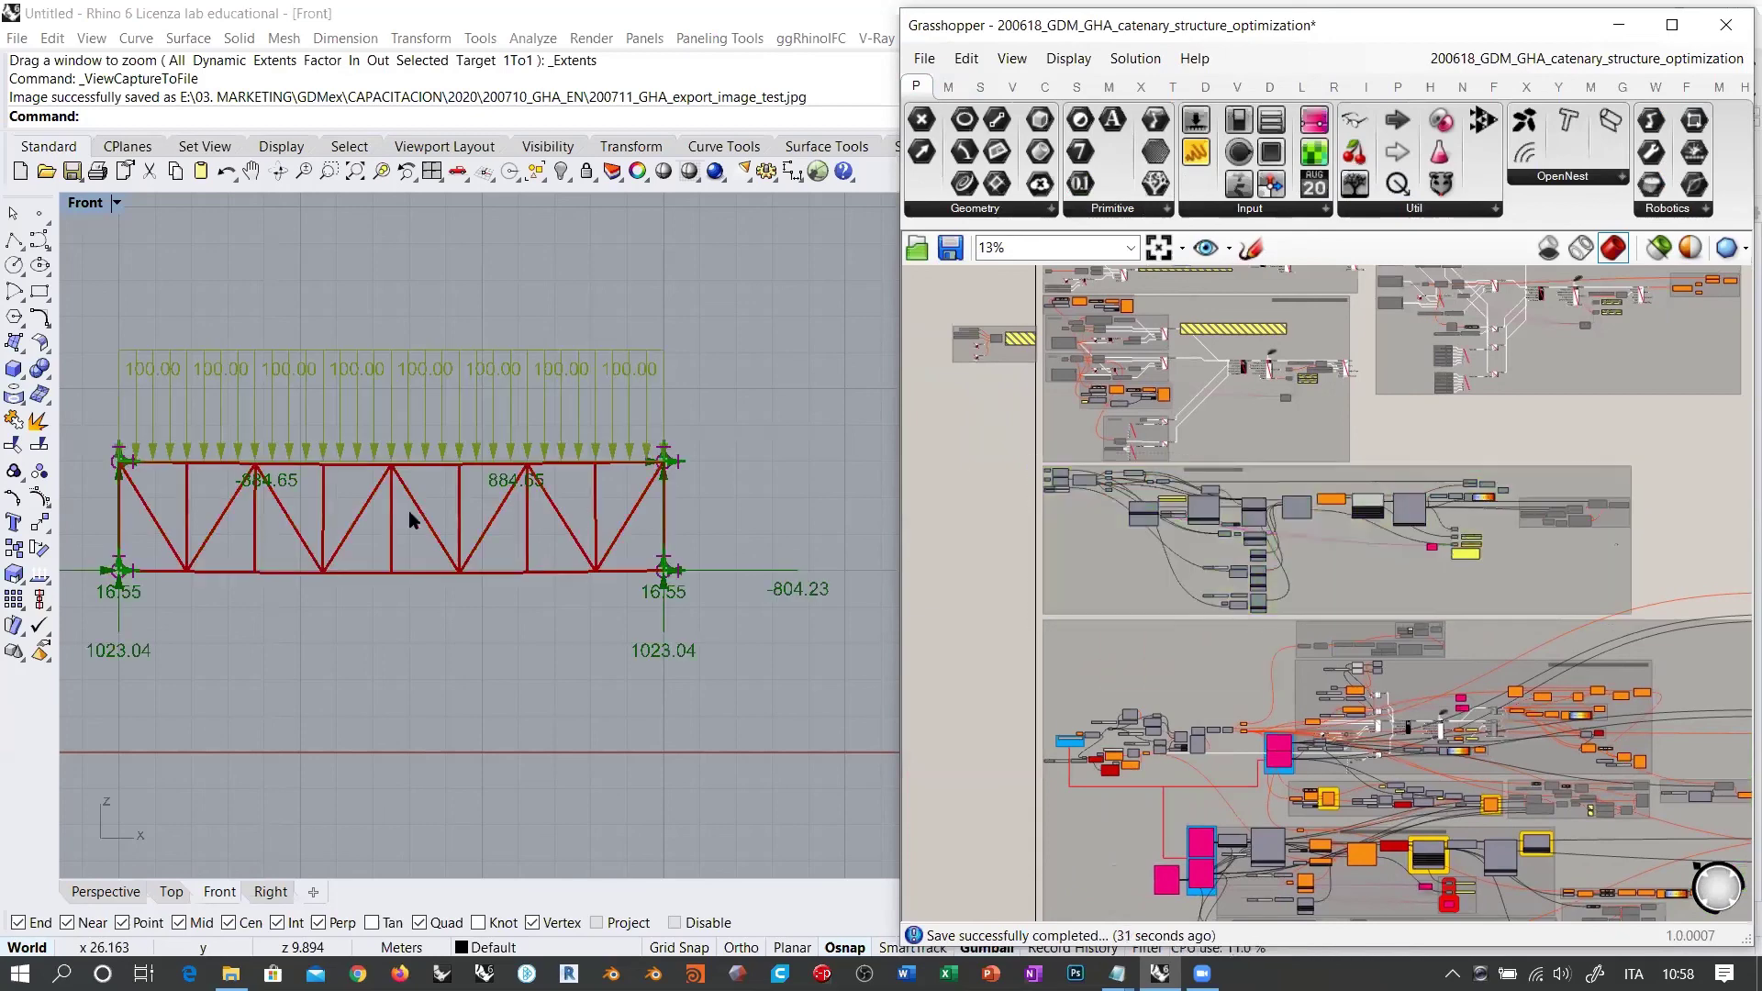
pyautogui.moveTo(493, 512); pyautogui.dragTo(570, 506, button='right')
# Step: Turn off the preview of the Model View component and turn on the preview of Utilization of Elements
pyautogui.scroll(9, 1463, 519)
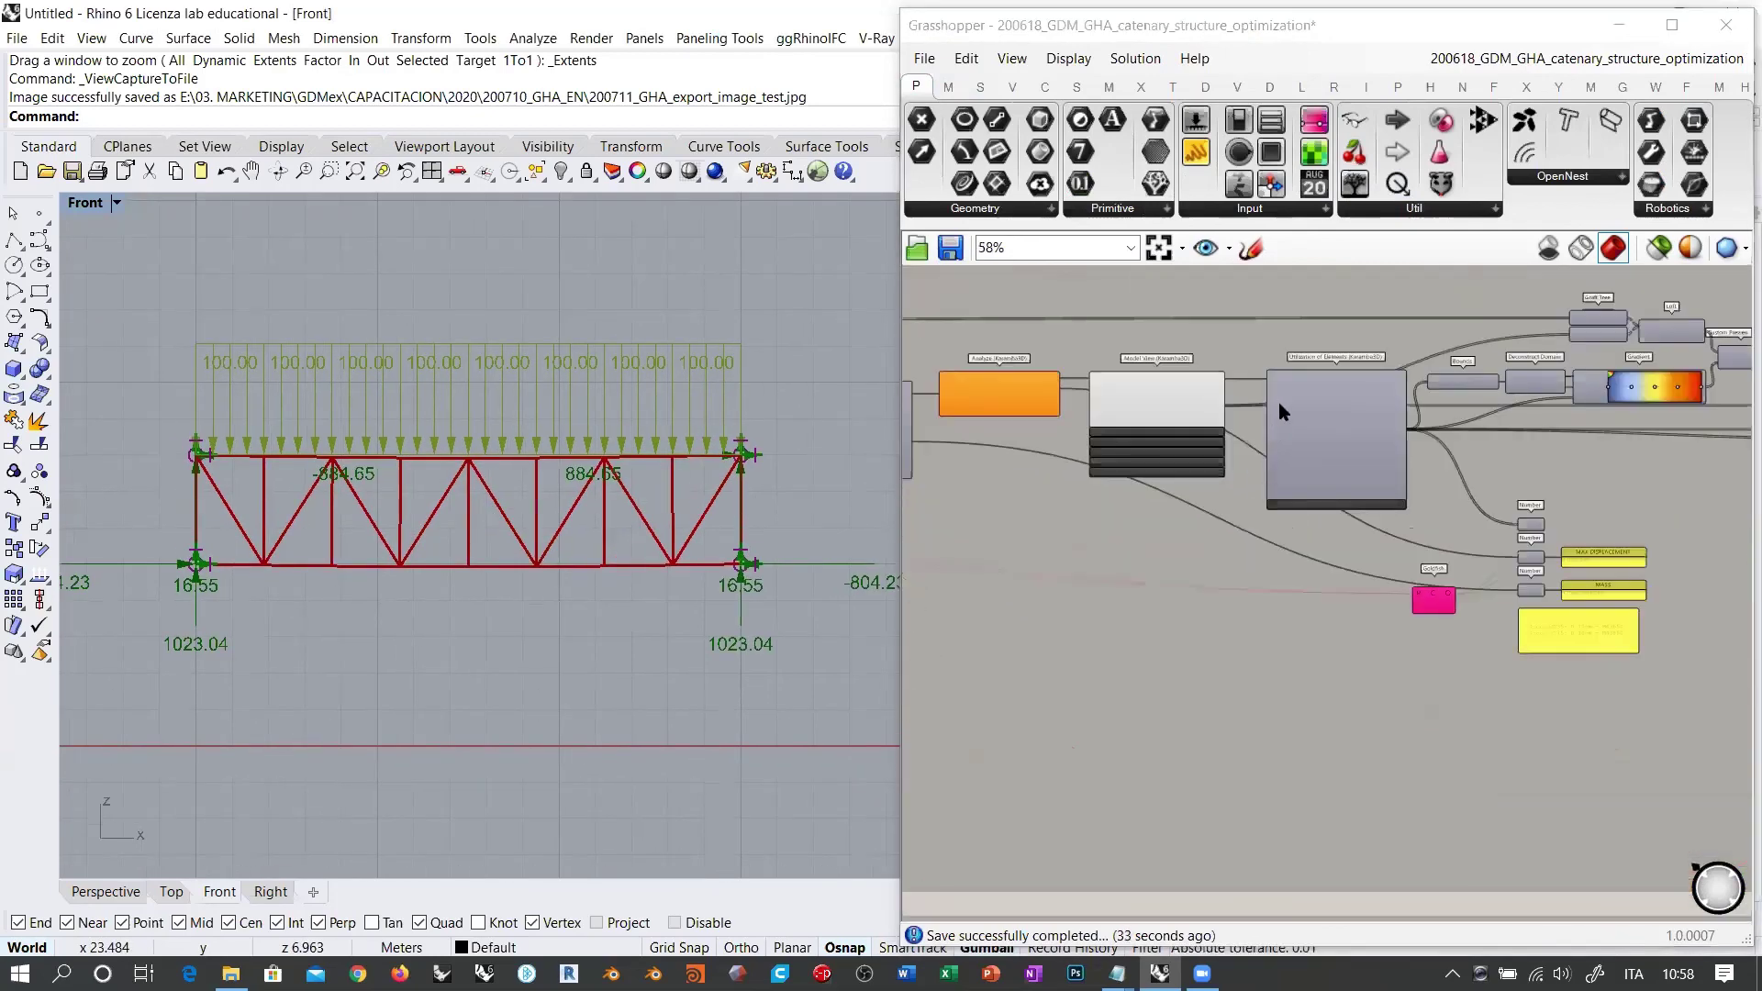
pyautogui.moveTo(1151, 411); pyautogui.dragTo(1270, 495, button='right')
pyautogui.click(1271, 495)
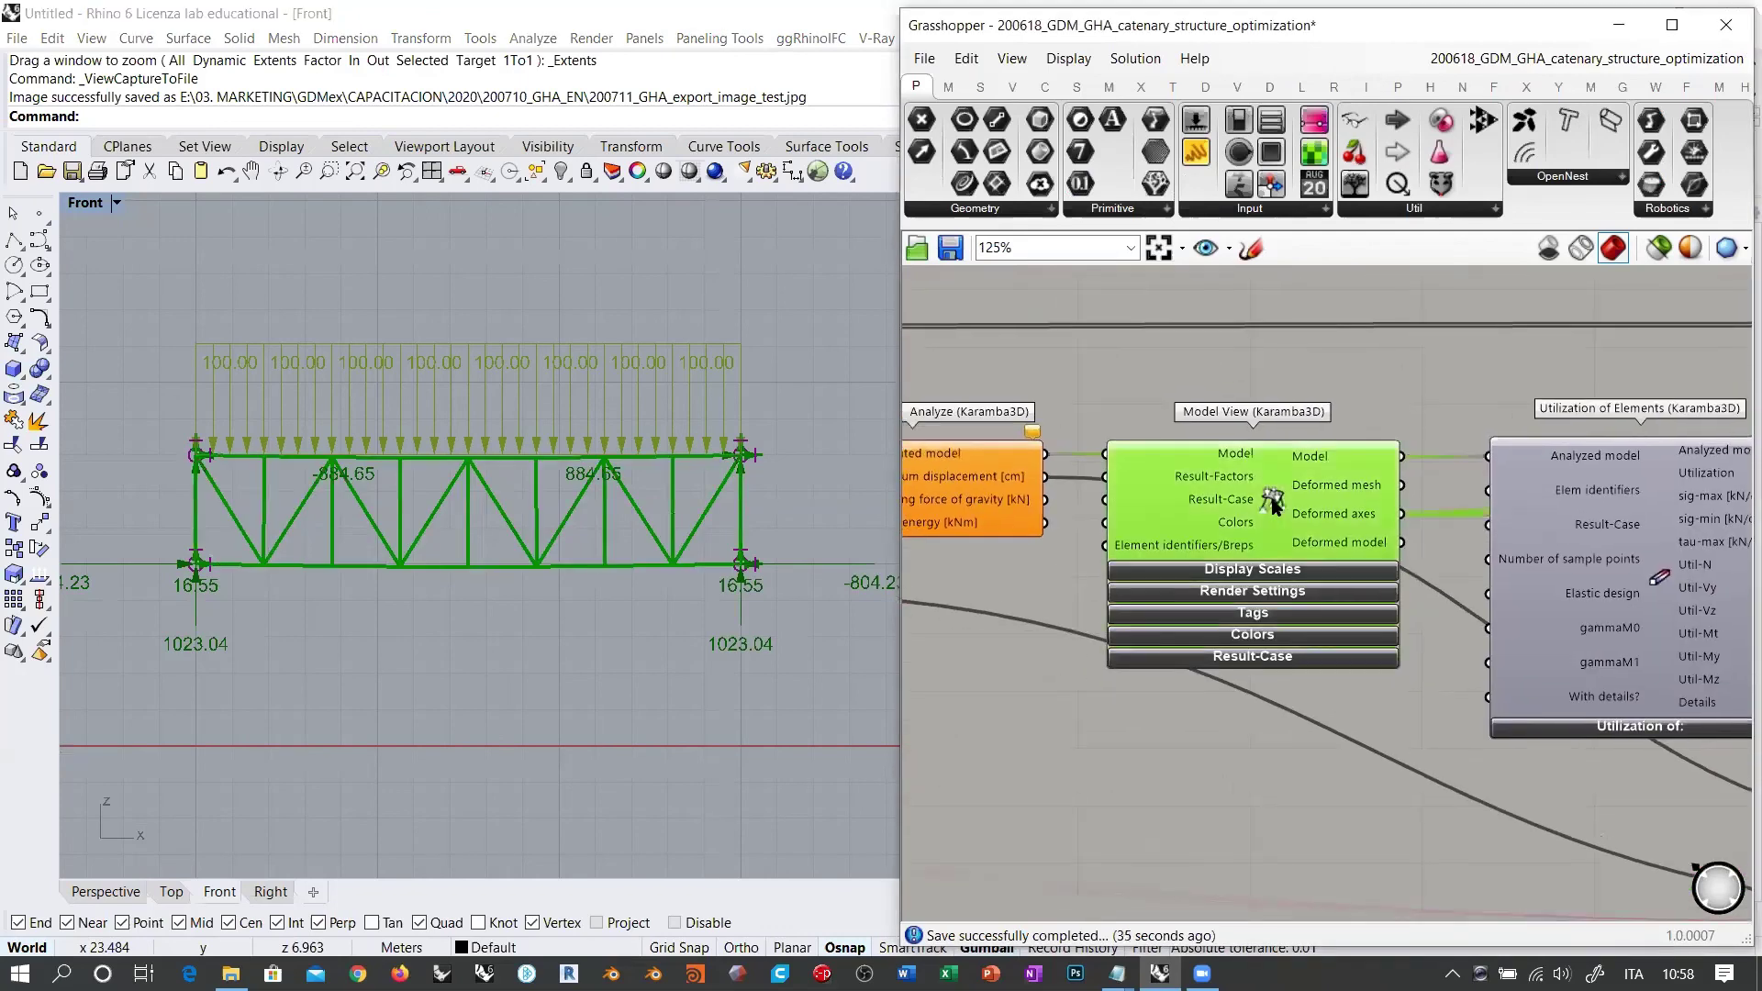
pyautogui.hotkey('ctrl', 'q')
pyautogui.click(1659, 543)
pyautogui.hotkey('ctrl', 'q')
pyautogui.keyDown('ctrl'); pyautogui.click(1660, 543); pyautogui.keyUp('ctrl')
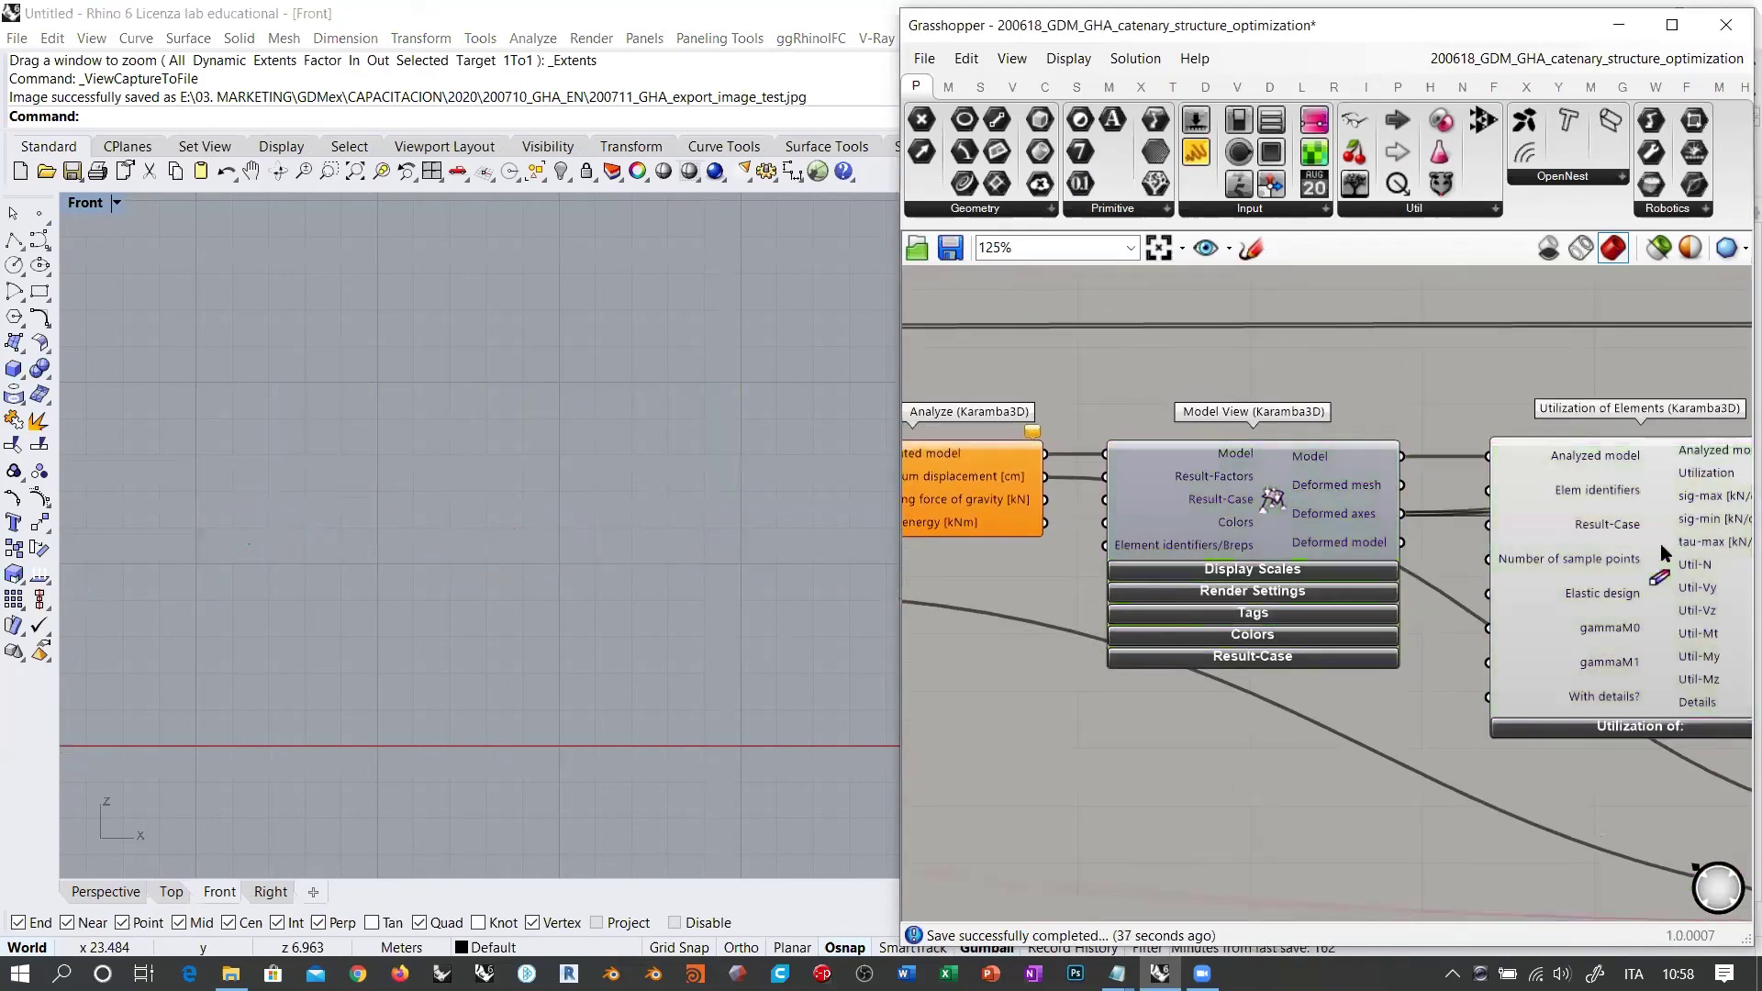
# Step: Examine the Utilization of Elements outputs and check its element type option
pyautogui.moveTo(1650, 567); pyautogui.dragTo(1270, 588, button='right')
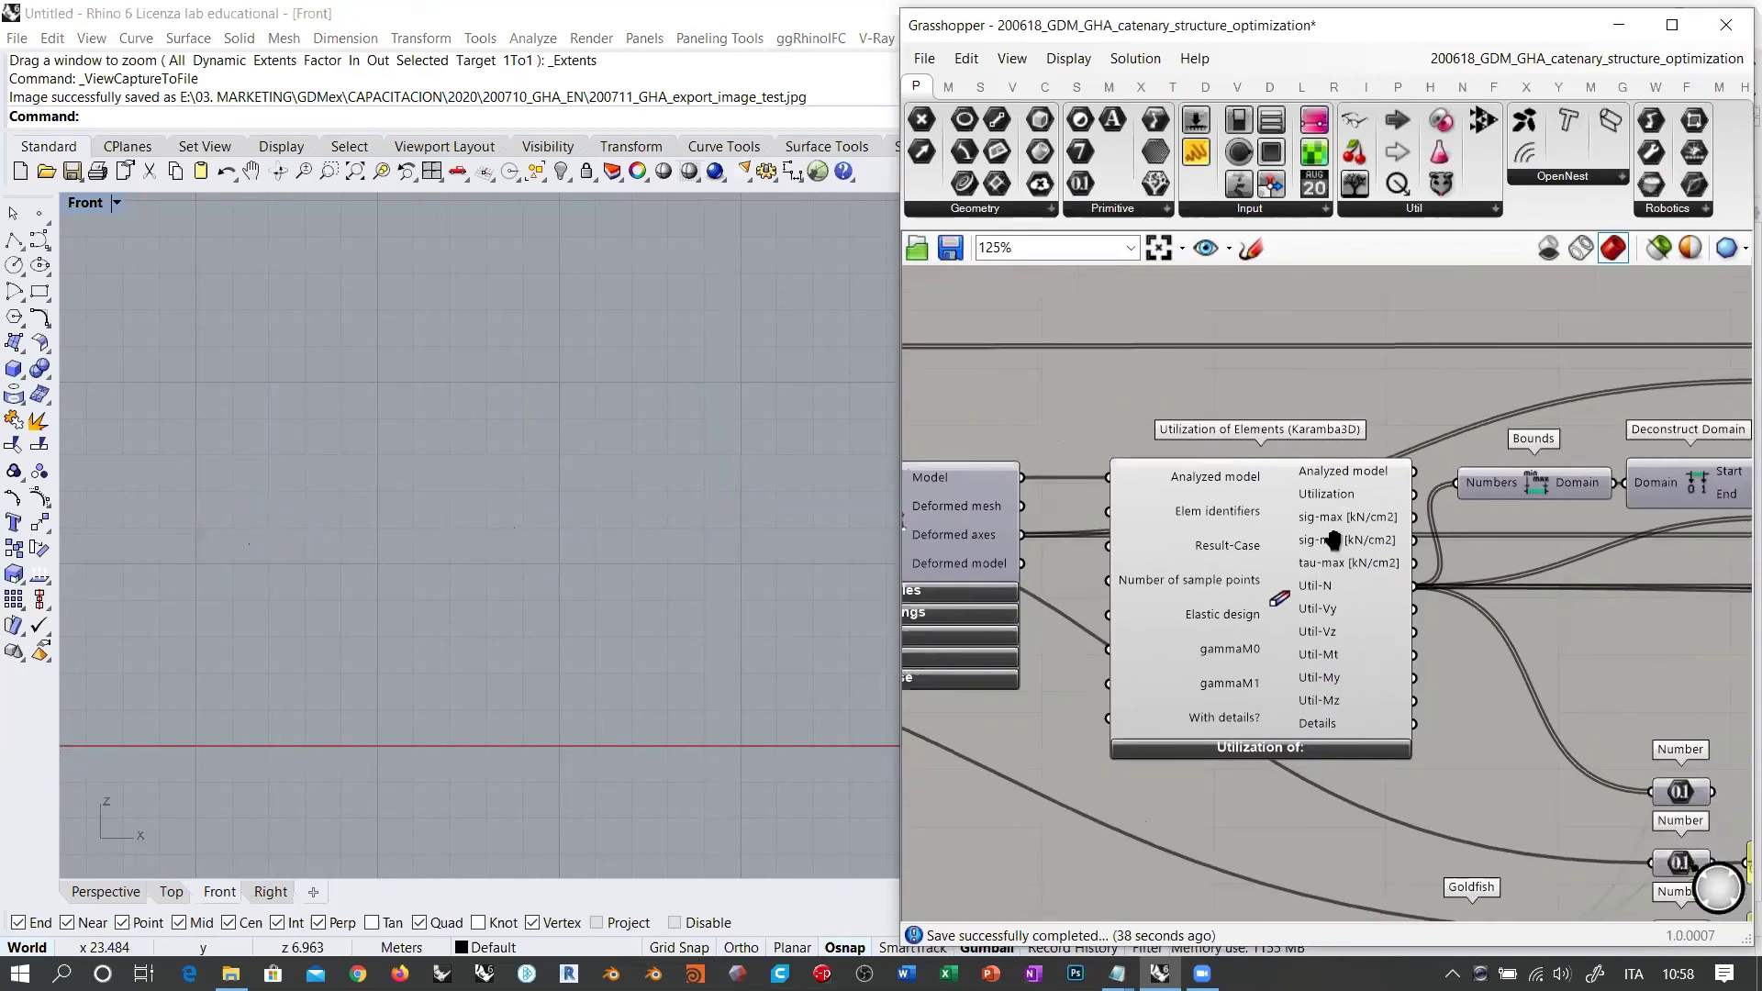
pyautogui.click(1267, 746)
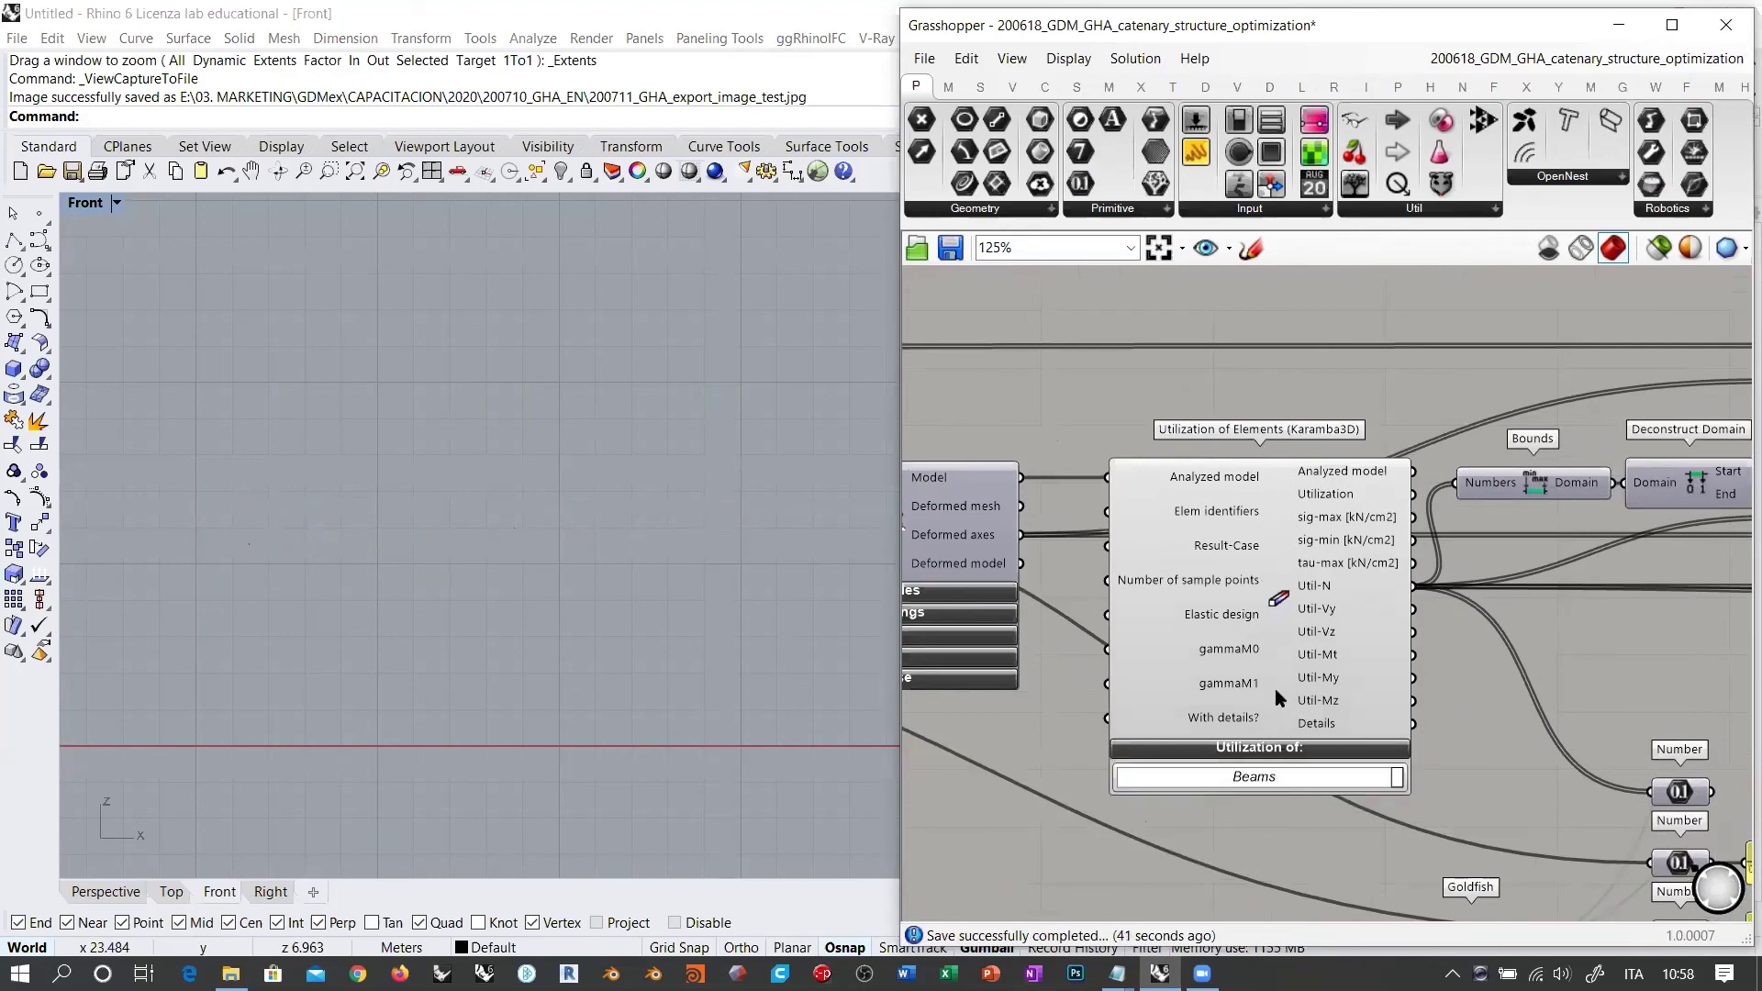
pyautogui.click(1276, 749)
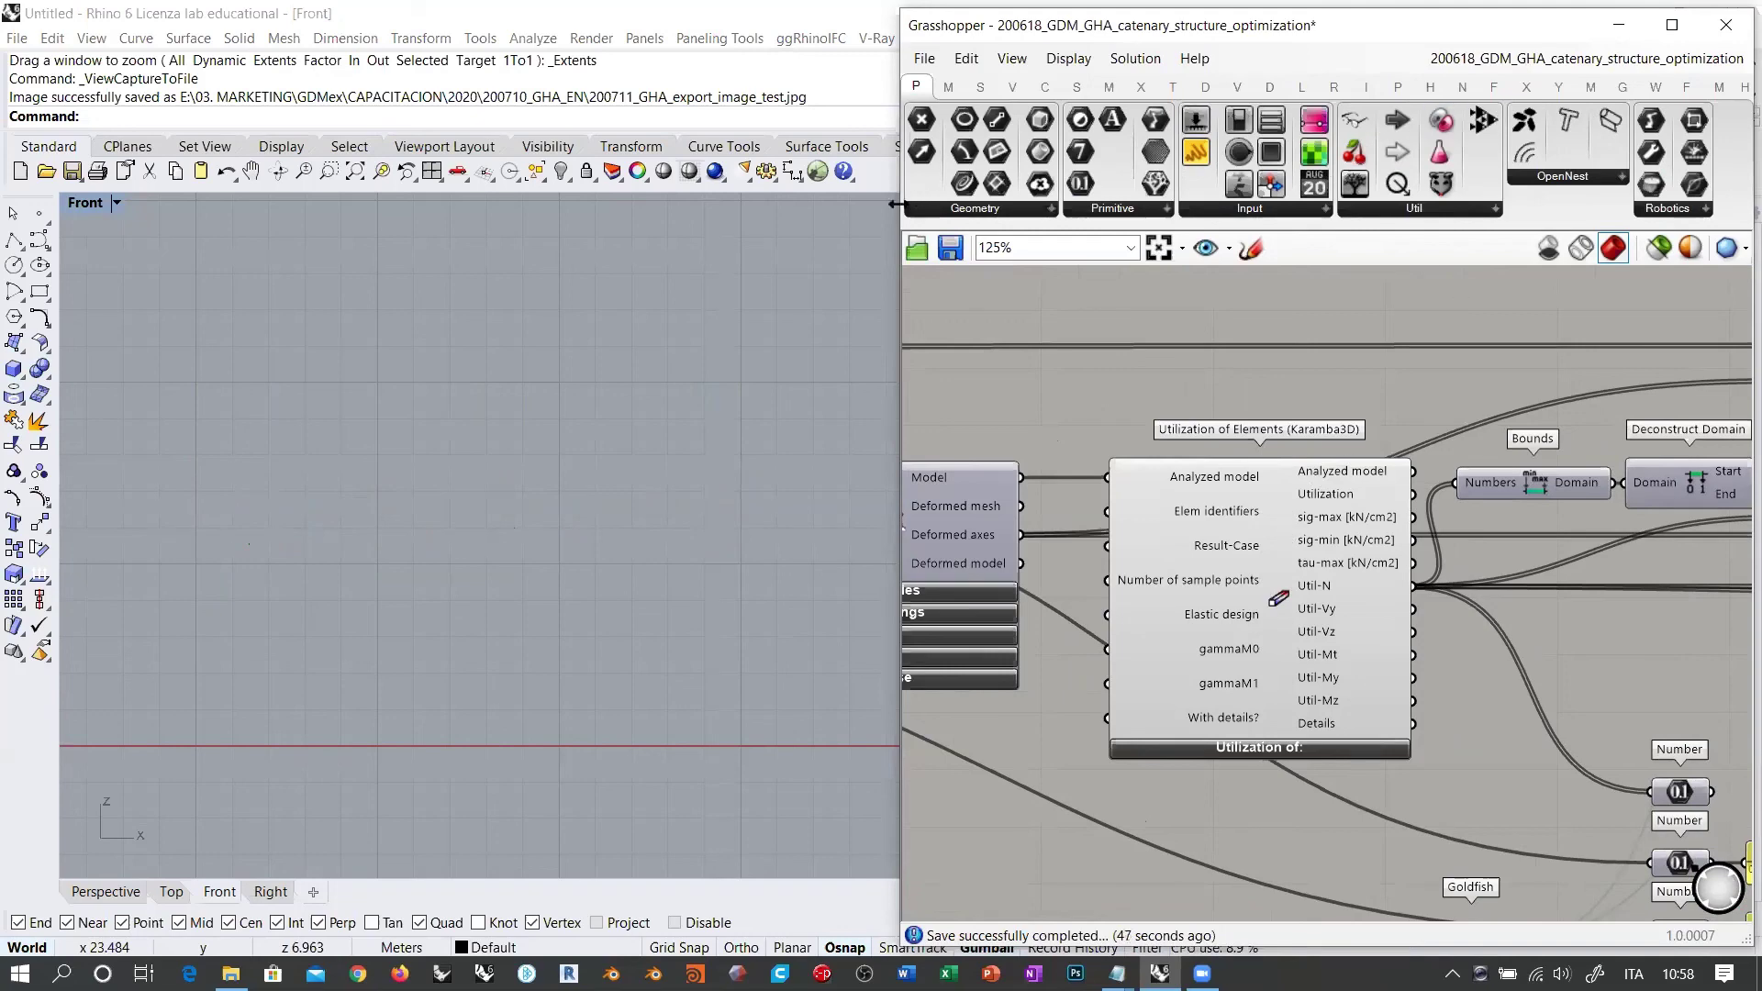
# Step: Widen the Grasshopper window to look through the Karamba3D Results components, and narrow it back to about half the screen
pyautogui.moveTo(895, 203); pyautogui.dragTo(312, 203)
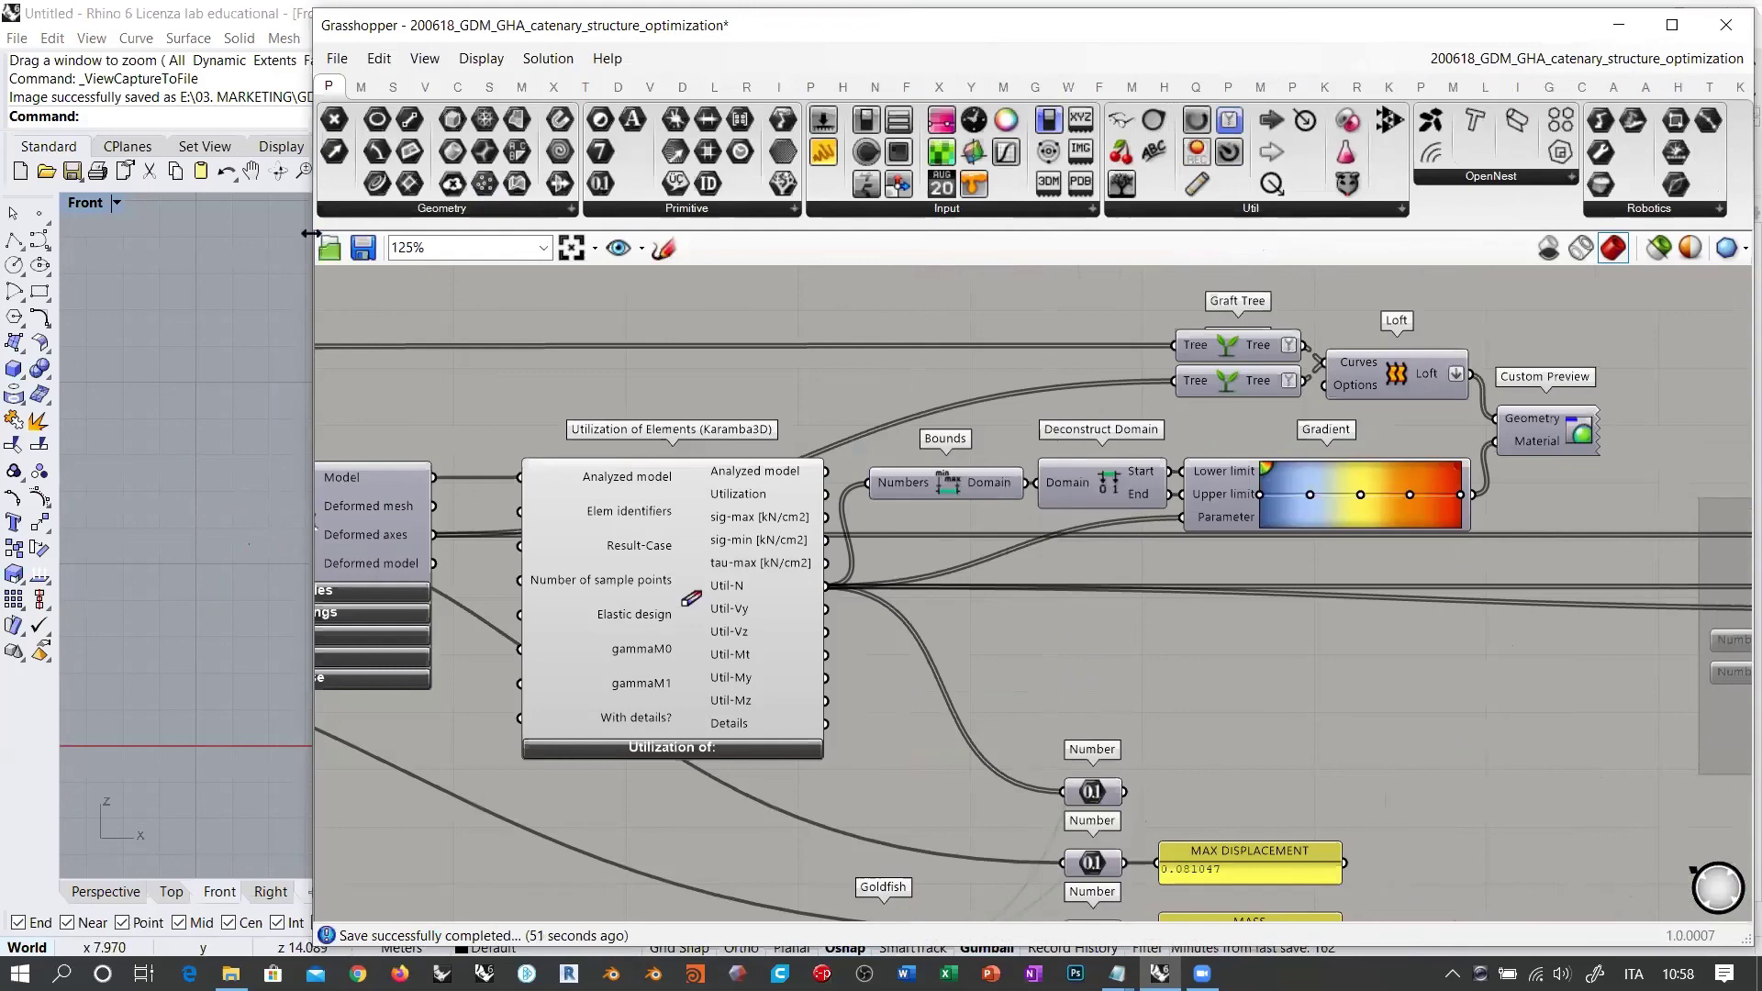
pyautogui.moveTo(305, 233); pyautogui.dragTo(170, 233)
pyautogui.click(1632, 85)
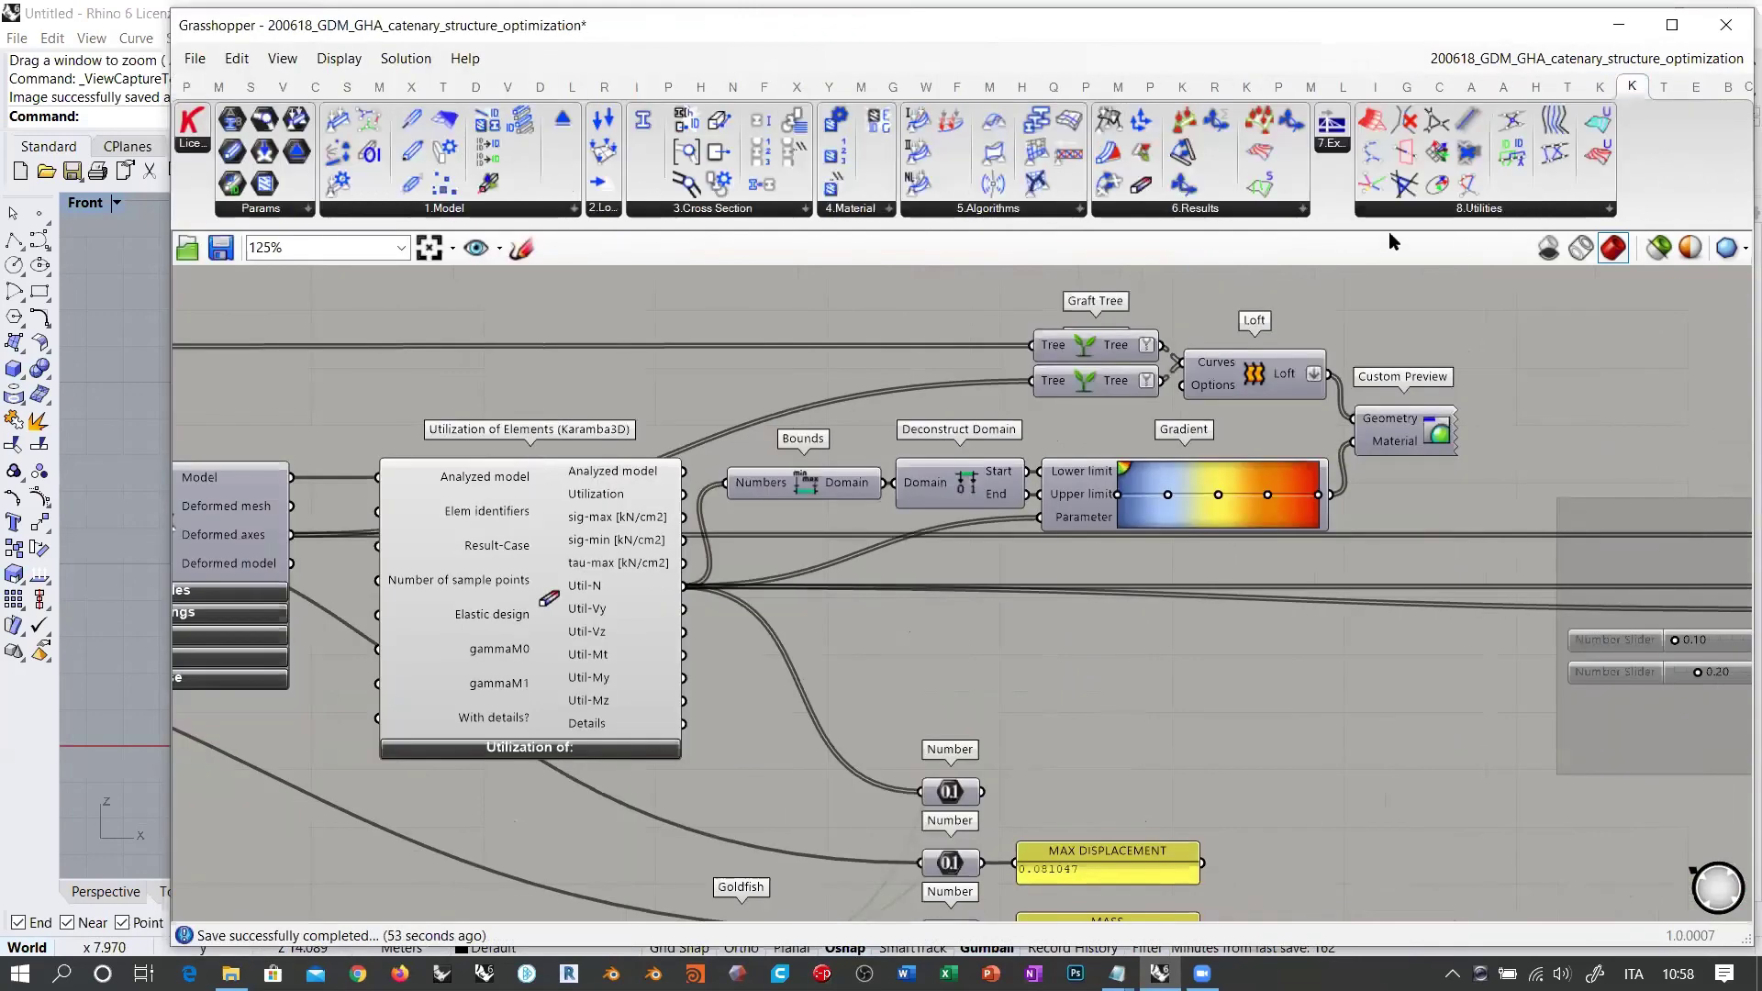
pyautogui.click(1220, 209)
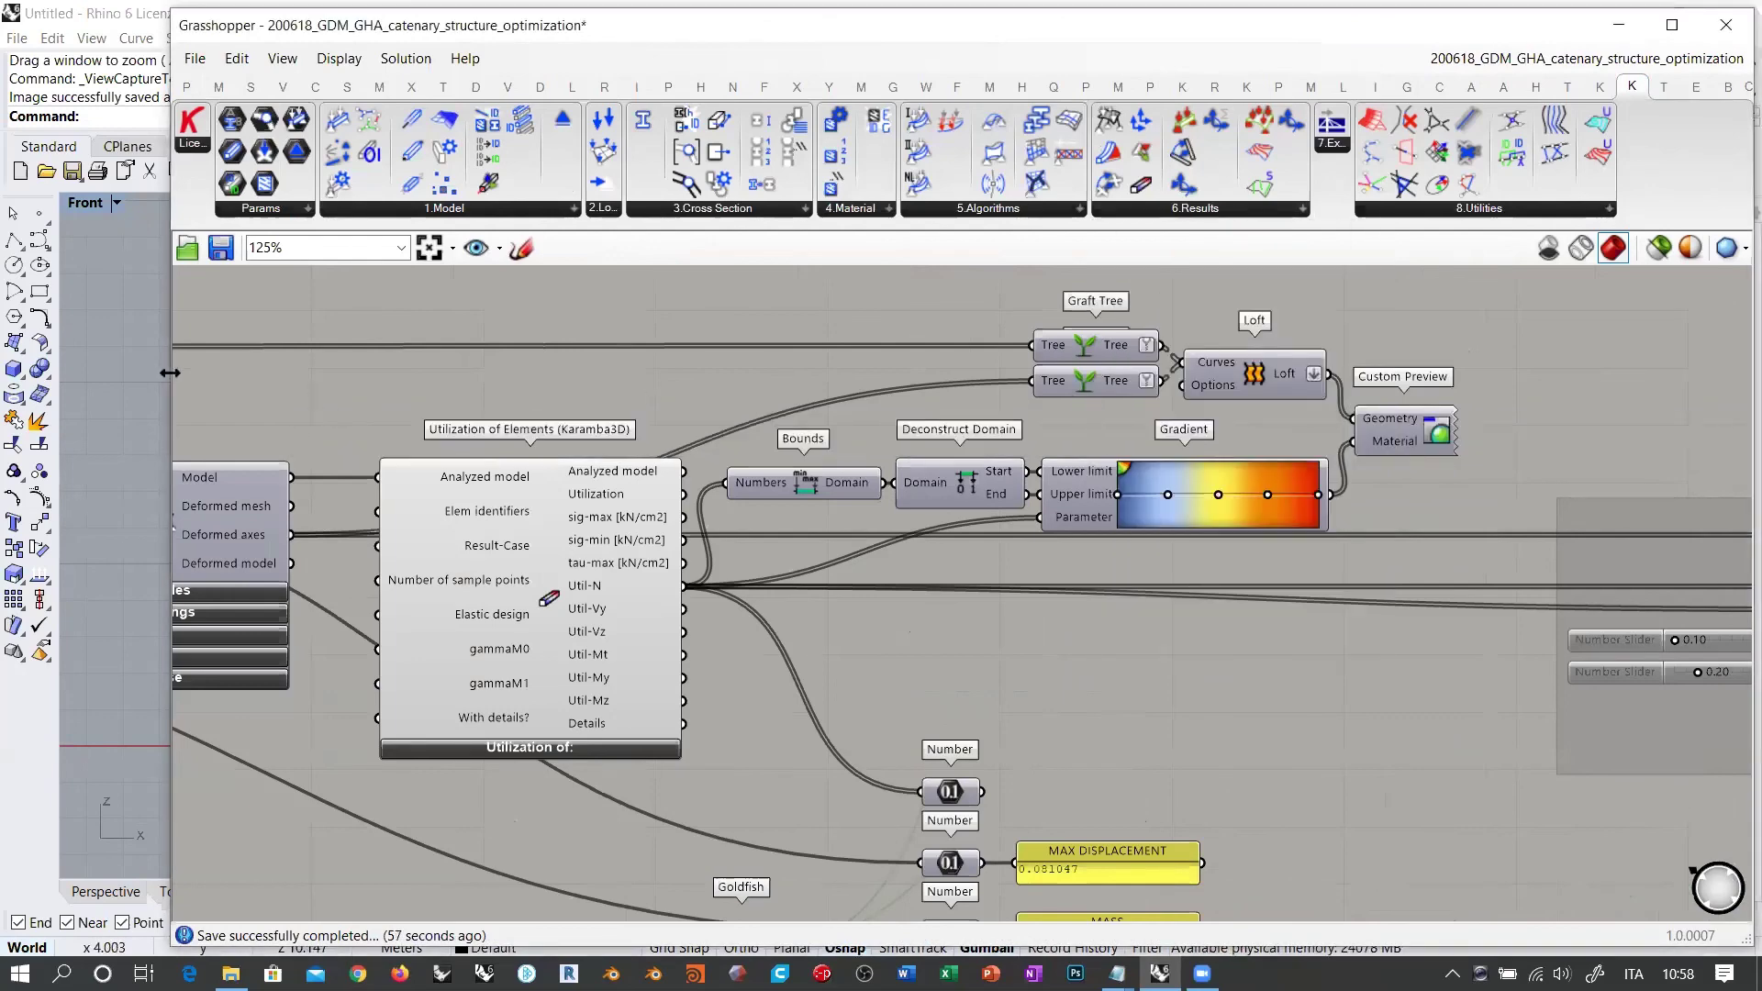
pyautogui.moveTo(169, 373); pyautogui.dragTo(802, 372)
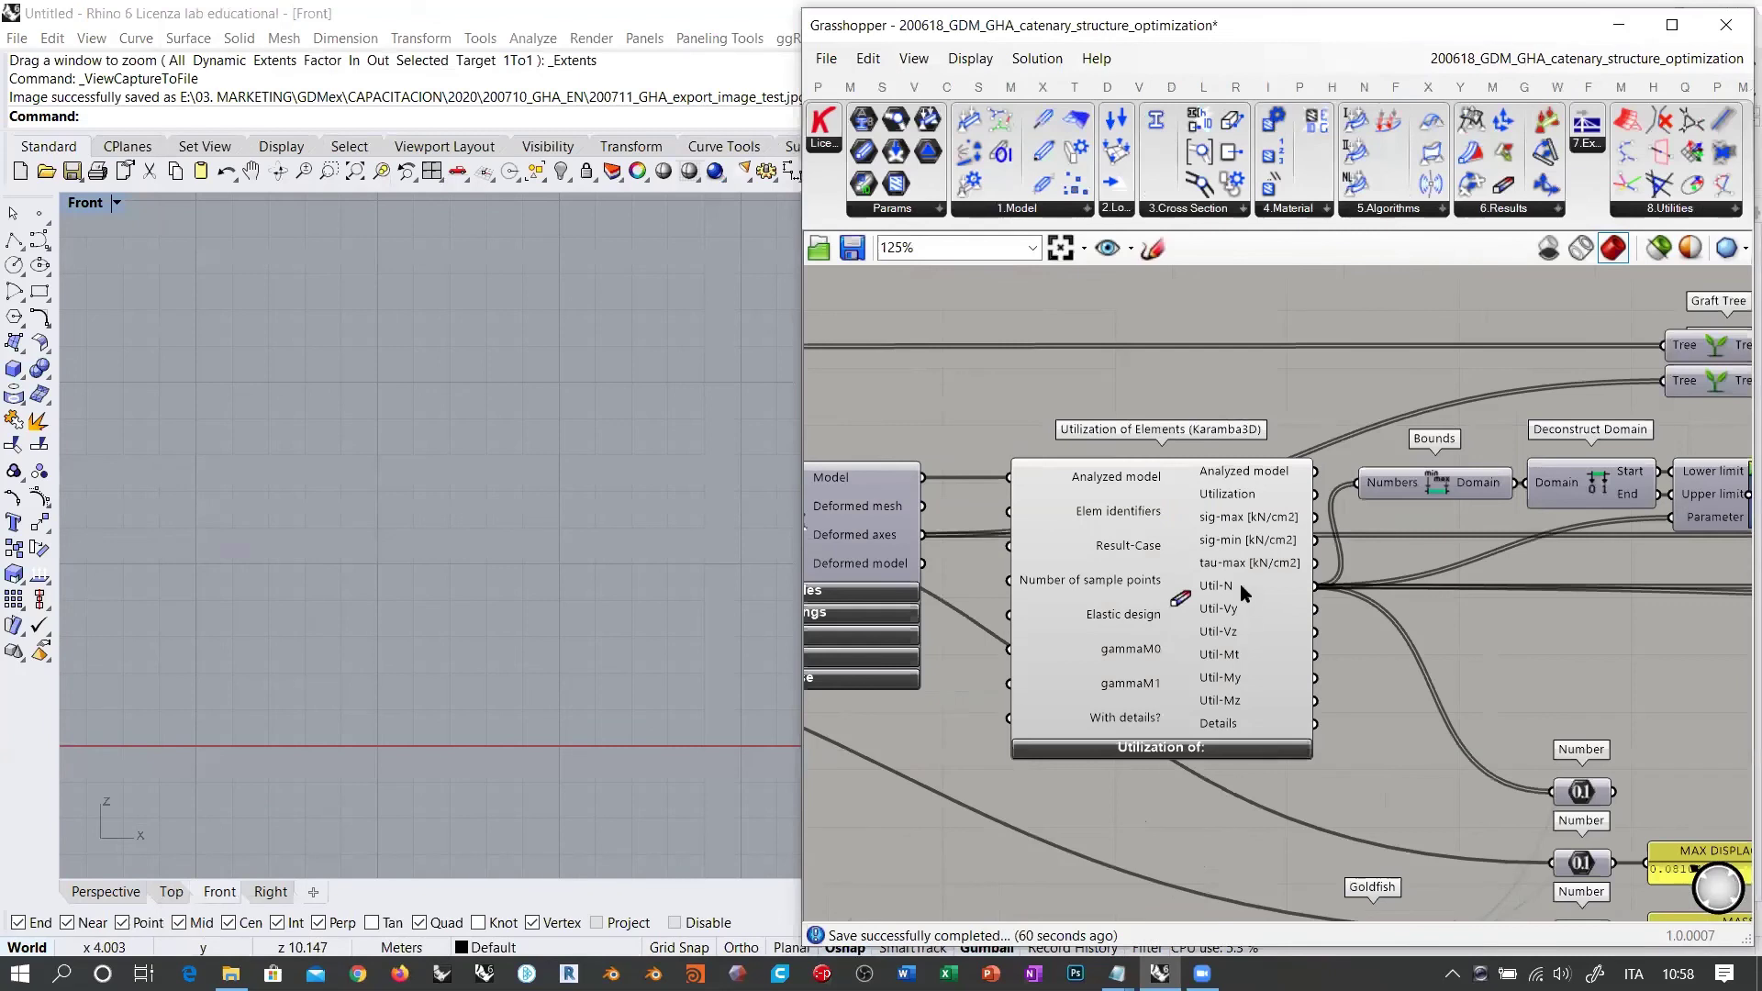
# Step: Examine the Util-N output, the Max Displacement and Mass panels, and the Number parameters linked to the Goldfish component
pyautogui.moveTo(1236, 581)
pyautogui.moveTo(1500, 651); pyautogui.dragTo(1246, 451, button='right')
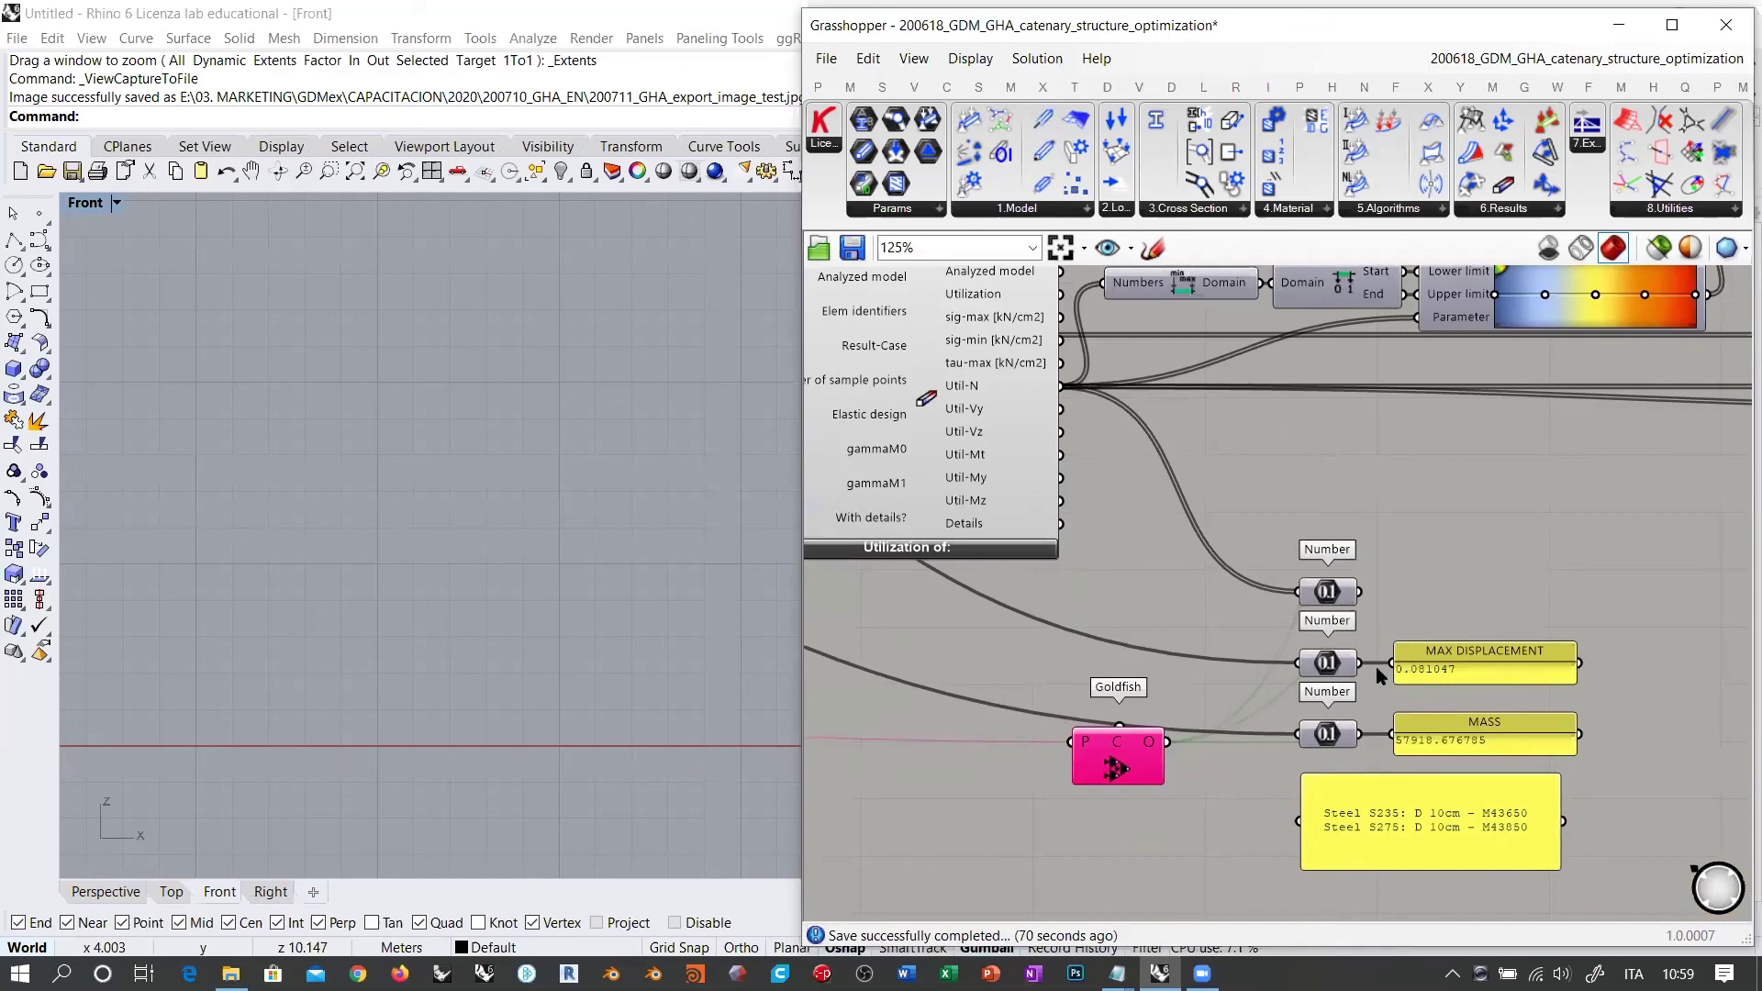
pyautogui.moveTo(1306, 515); pyautogui.dragTo(1425, 529, button='right')
pyautogui.scroll(-3, 1424, 530)
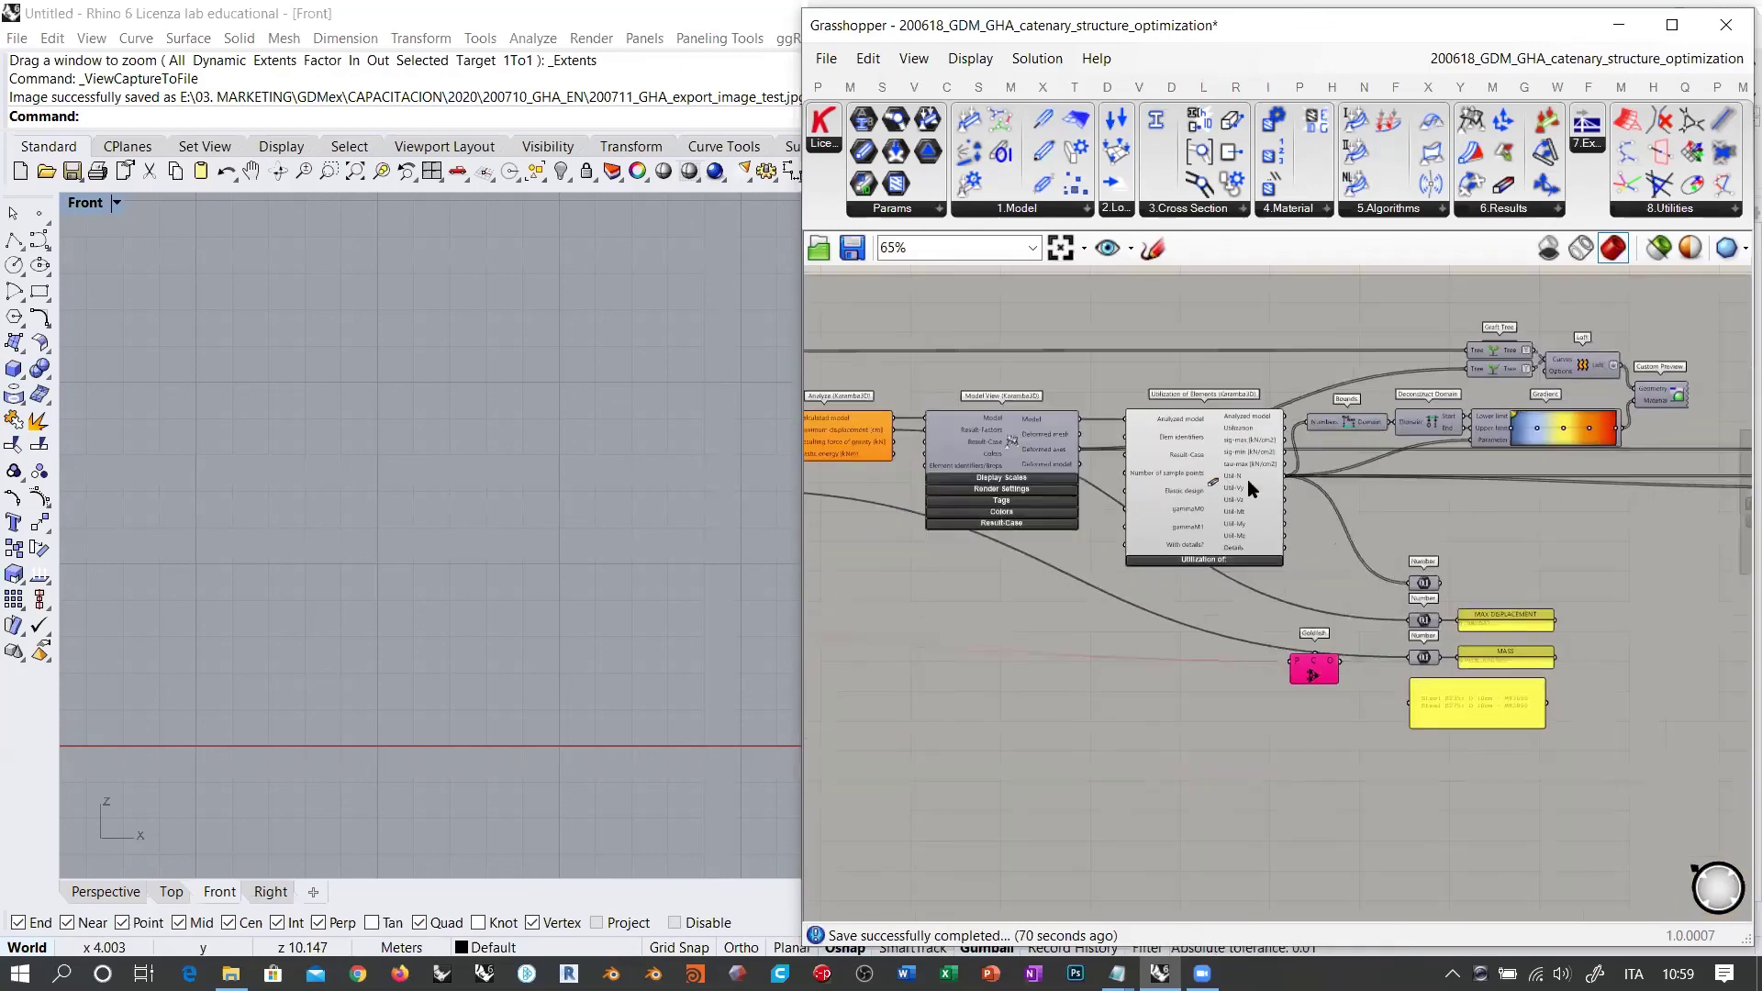
pyautogui.click(1210, 479)
pyautogui.scroll(2, 1318, 679)
pyautogui.scroll(3, 1317, 688)
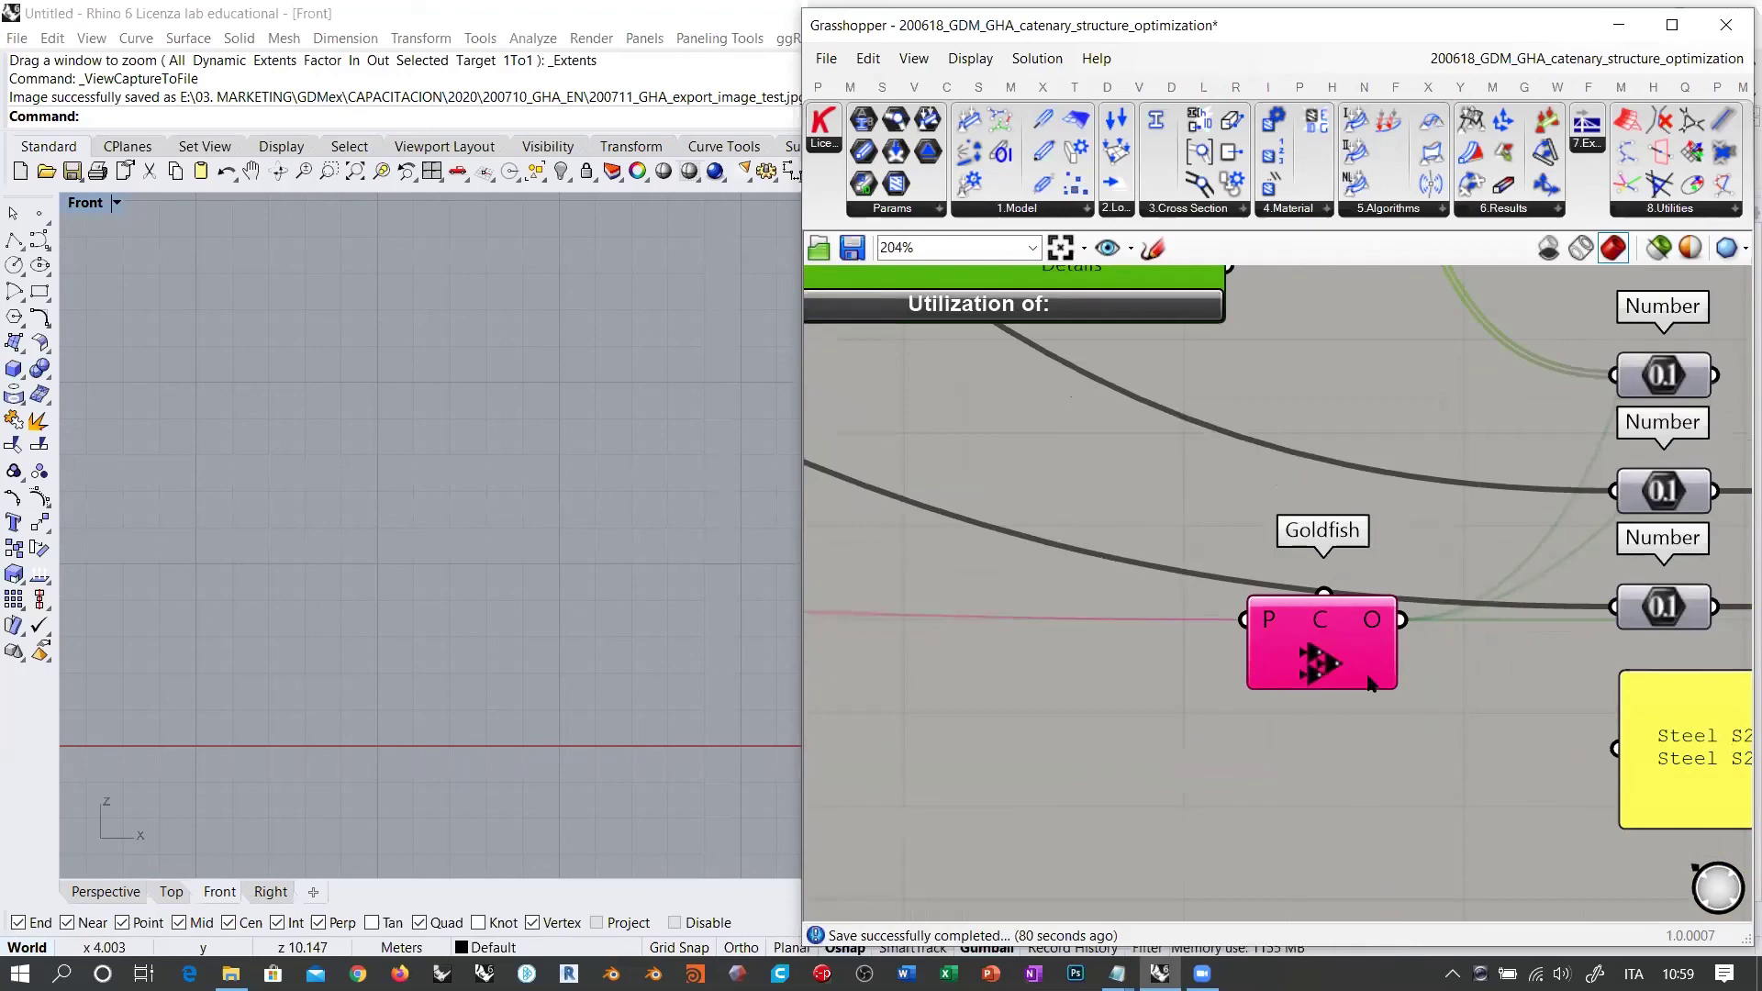
# Step: Examine the Goldfish component's links to the three Number parameters and the Util-N, Max Displacement and Mass values feeding them
pyautogui.scroll(-5, 1374, 684)
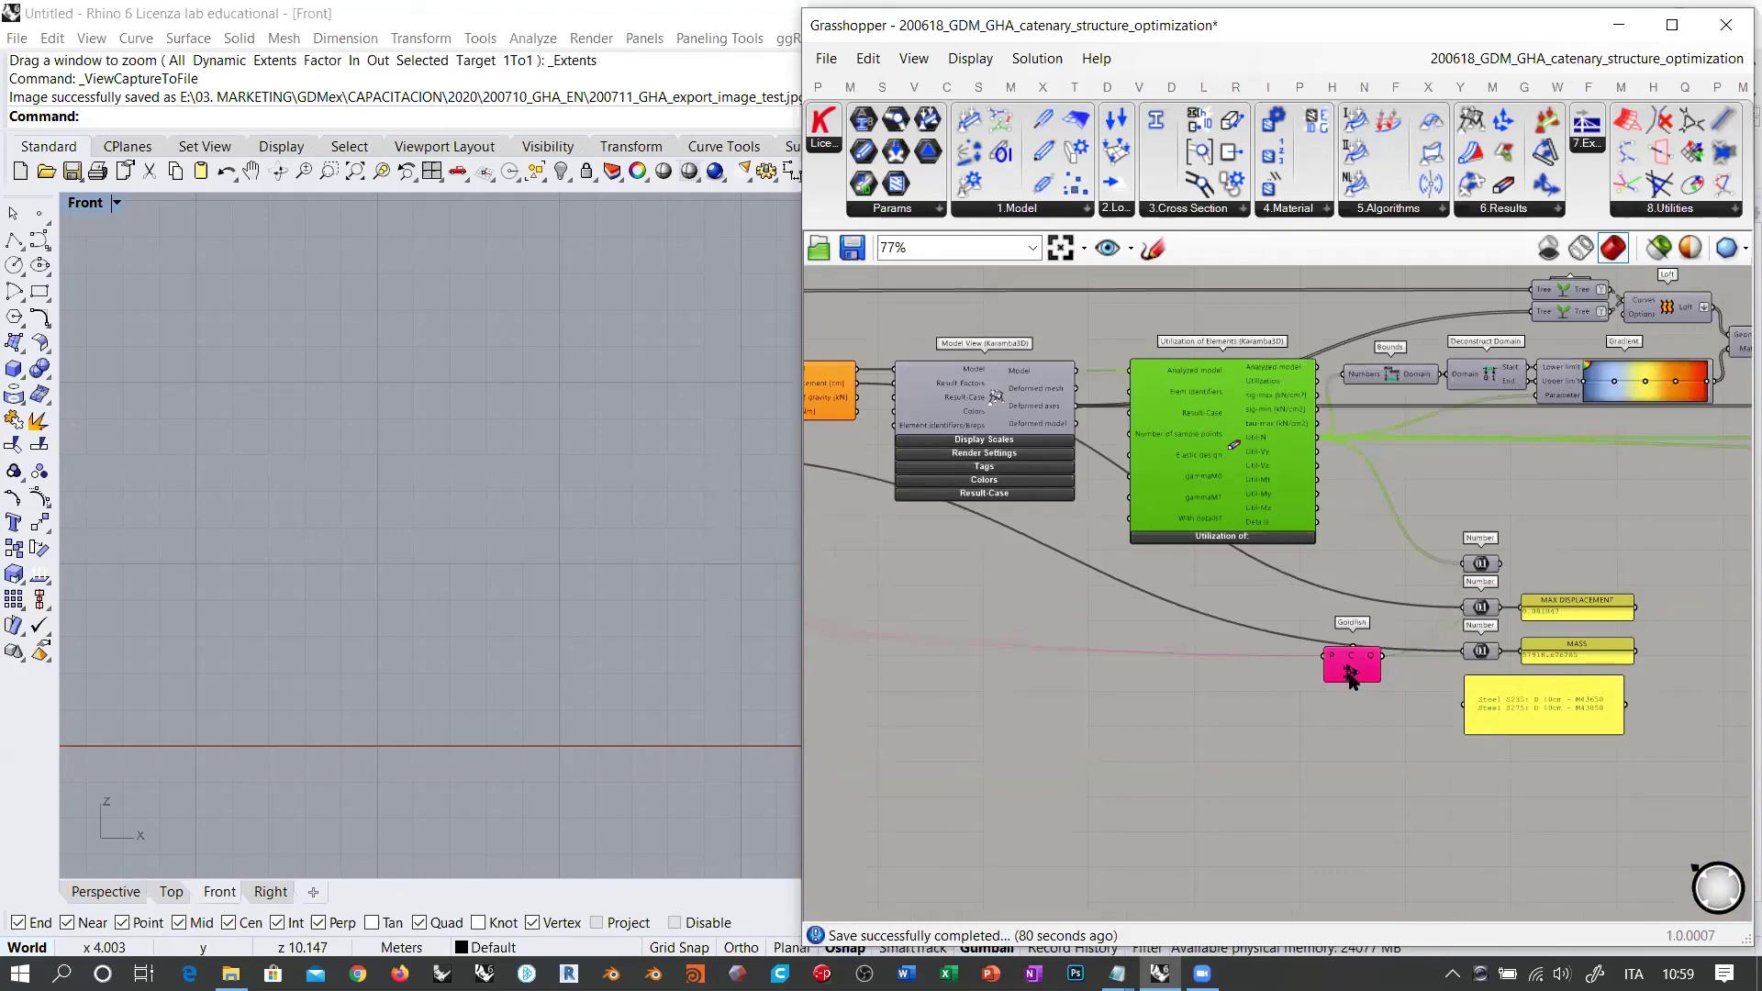
pyautogui.scroll(4, 1349, 675)
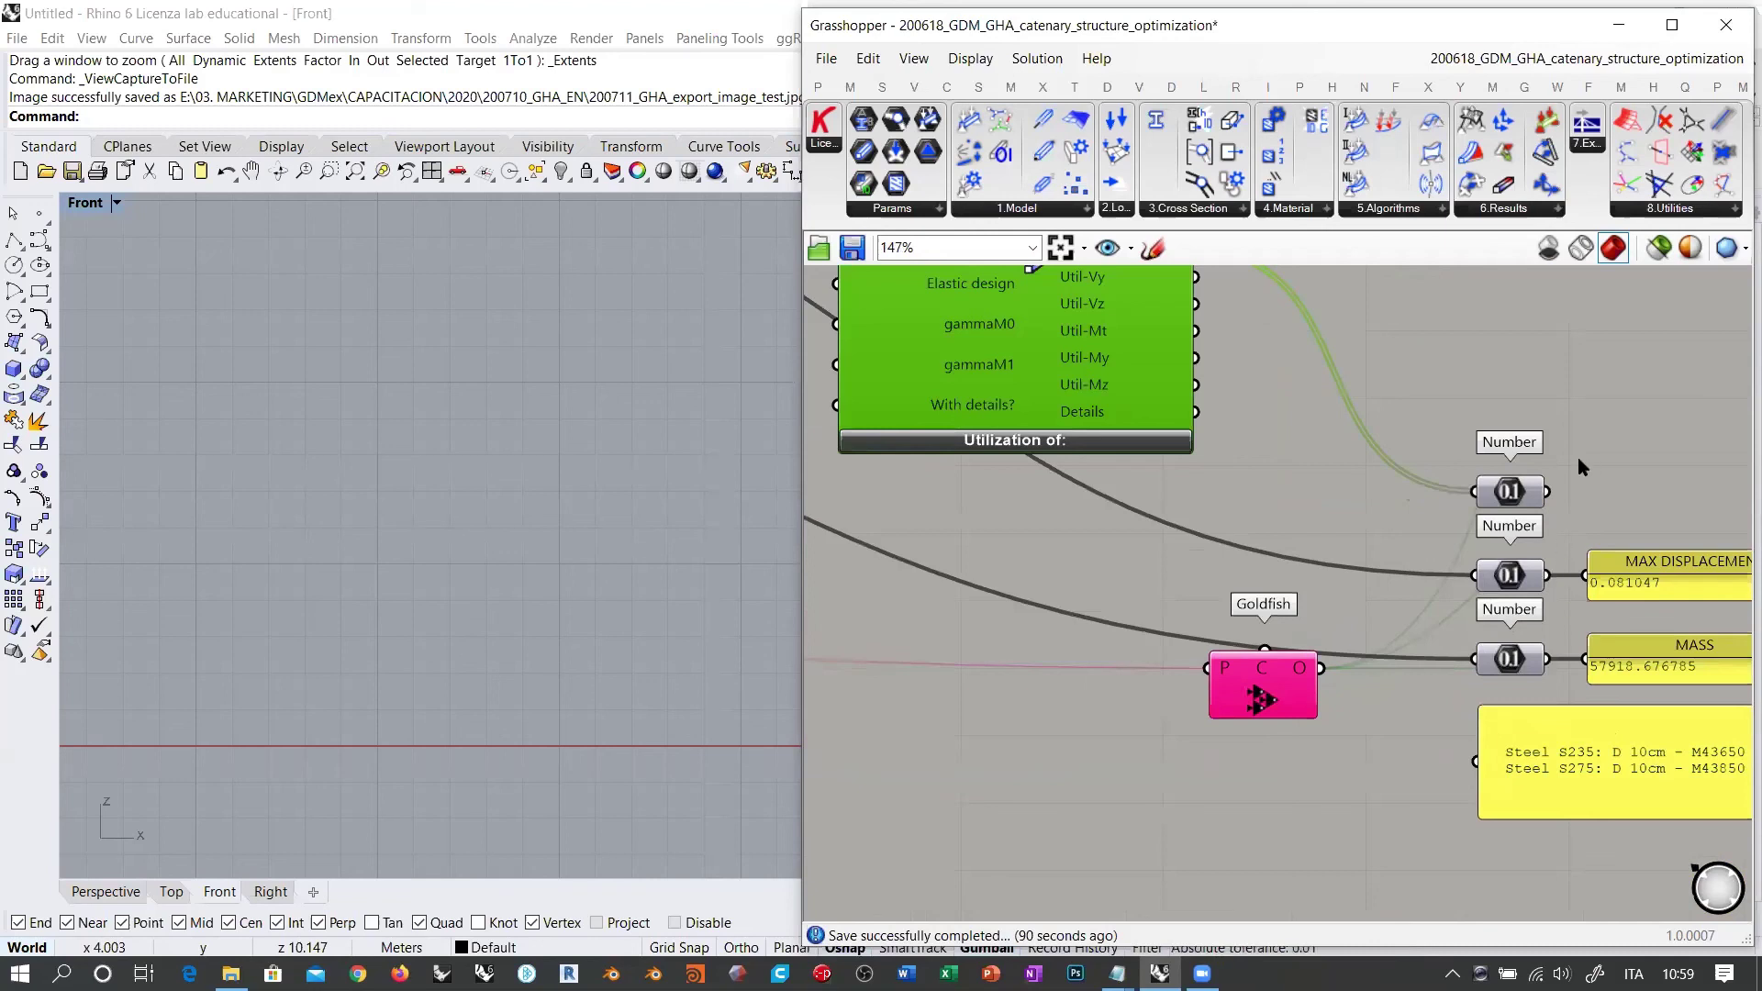
pyautogui.click(1285, 683)
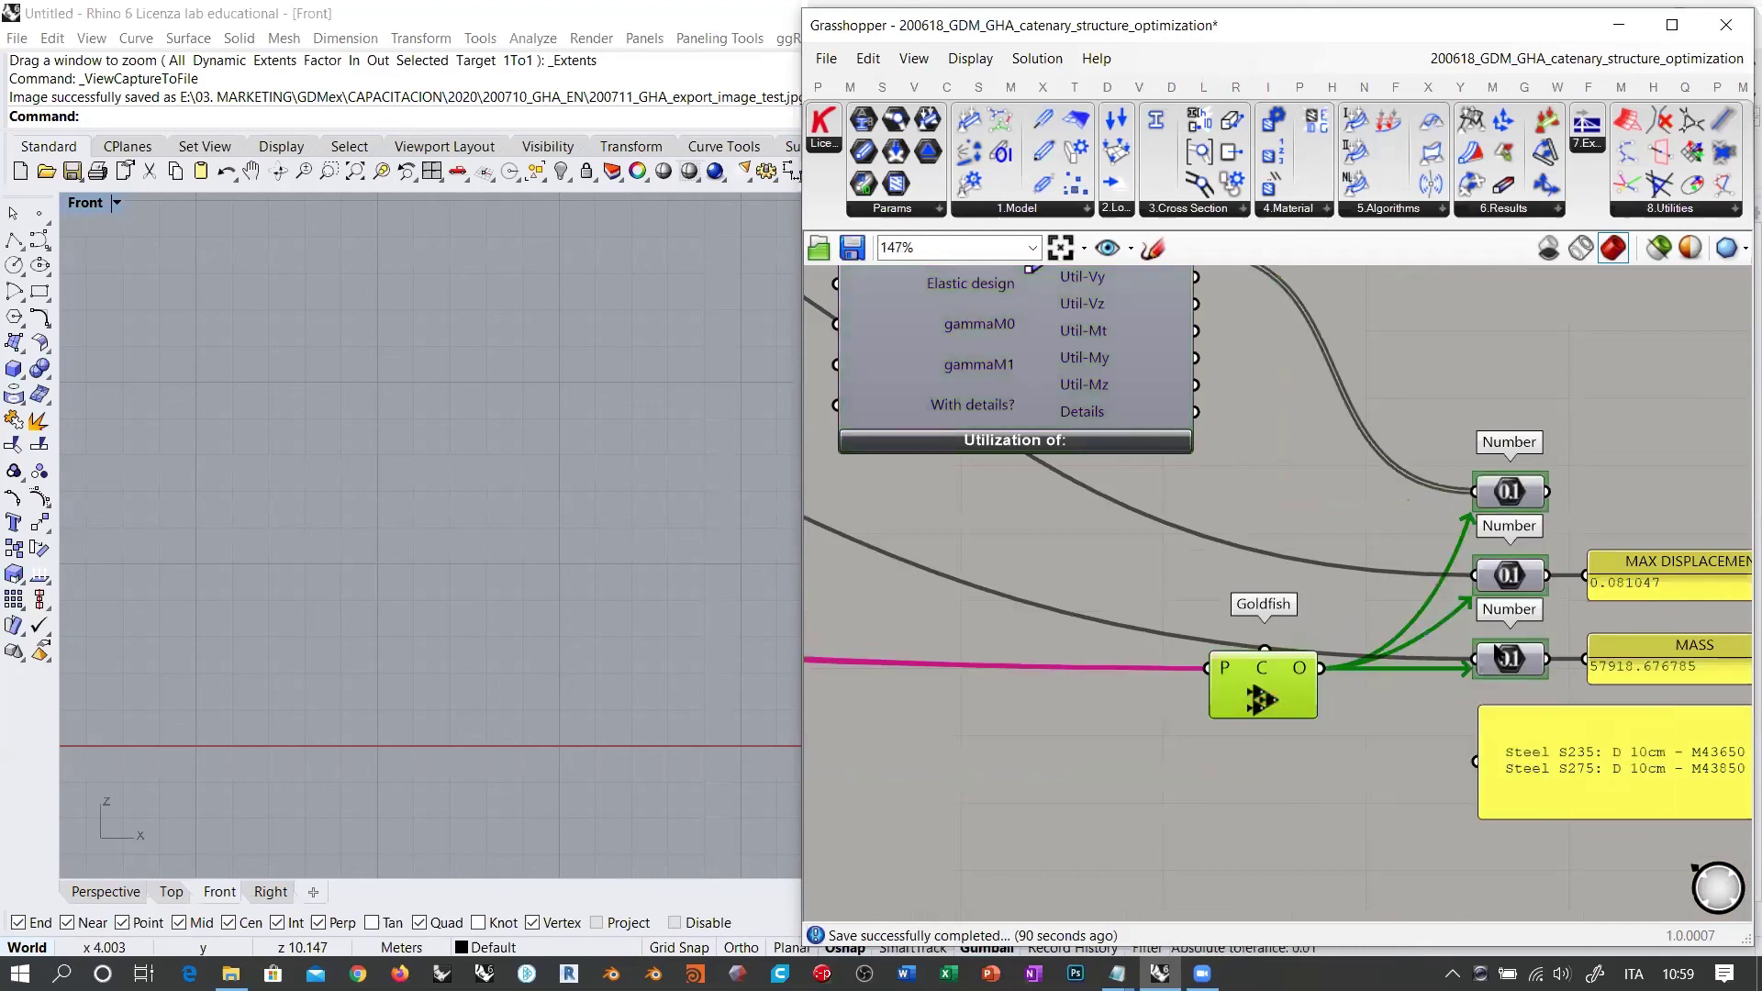
pyautogui.moveTo(1664, 629); pyautogui.dragTo(1455, 631, button='right')
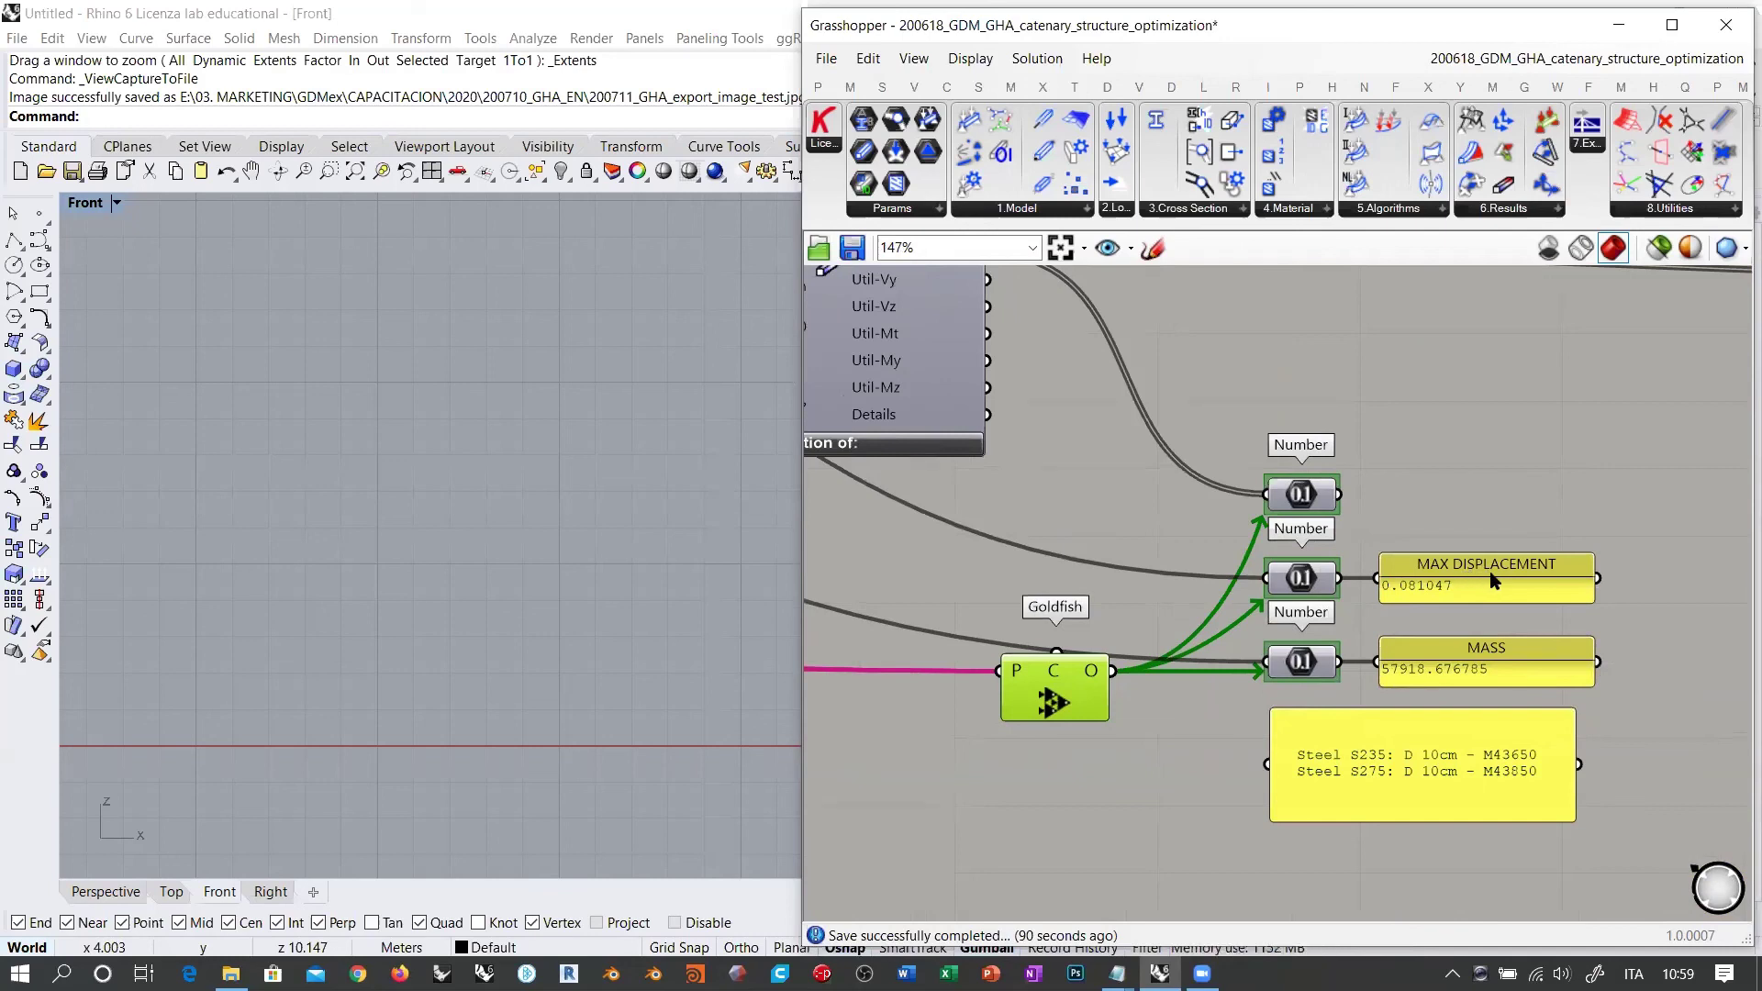
pyautogui.moveTo(985, 279); pyautogui.dragTo(1081, 372, button='right')
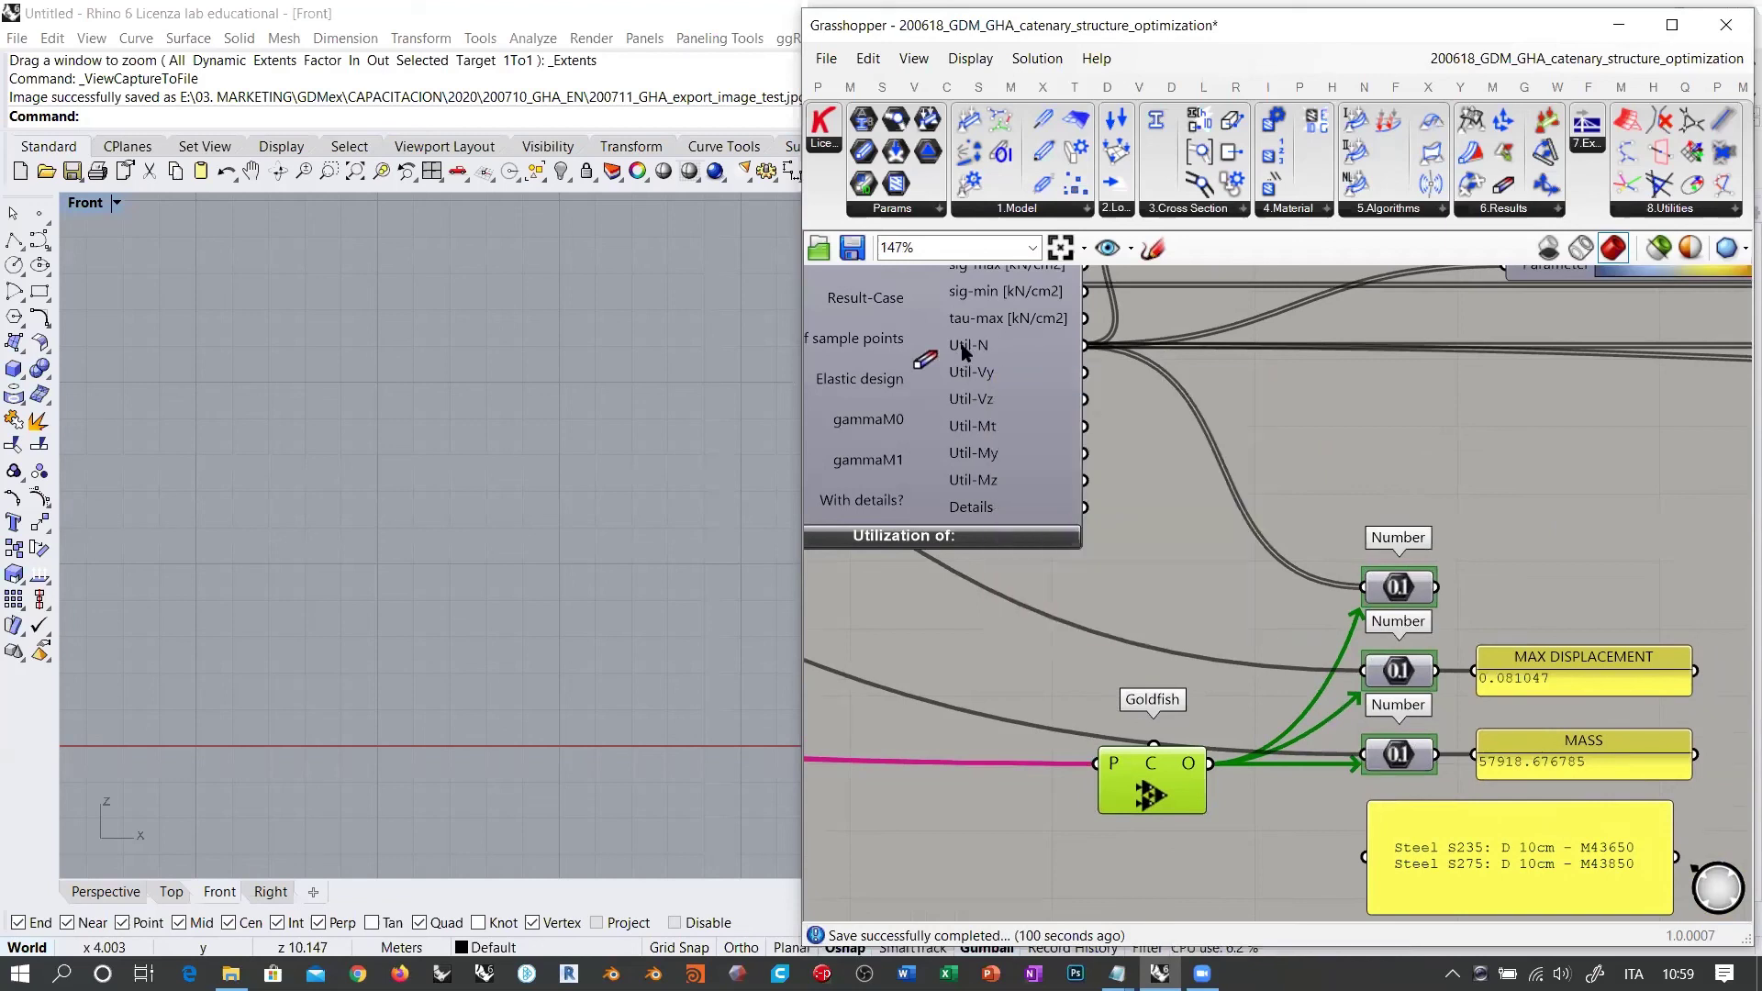
pyautogui.moveTo(966, 351)
pyautogui.moveTo(1405, 588)
pyautogui.scroll(-3, 875, 580)
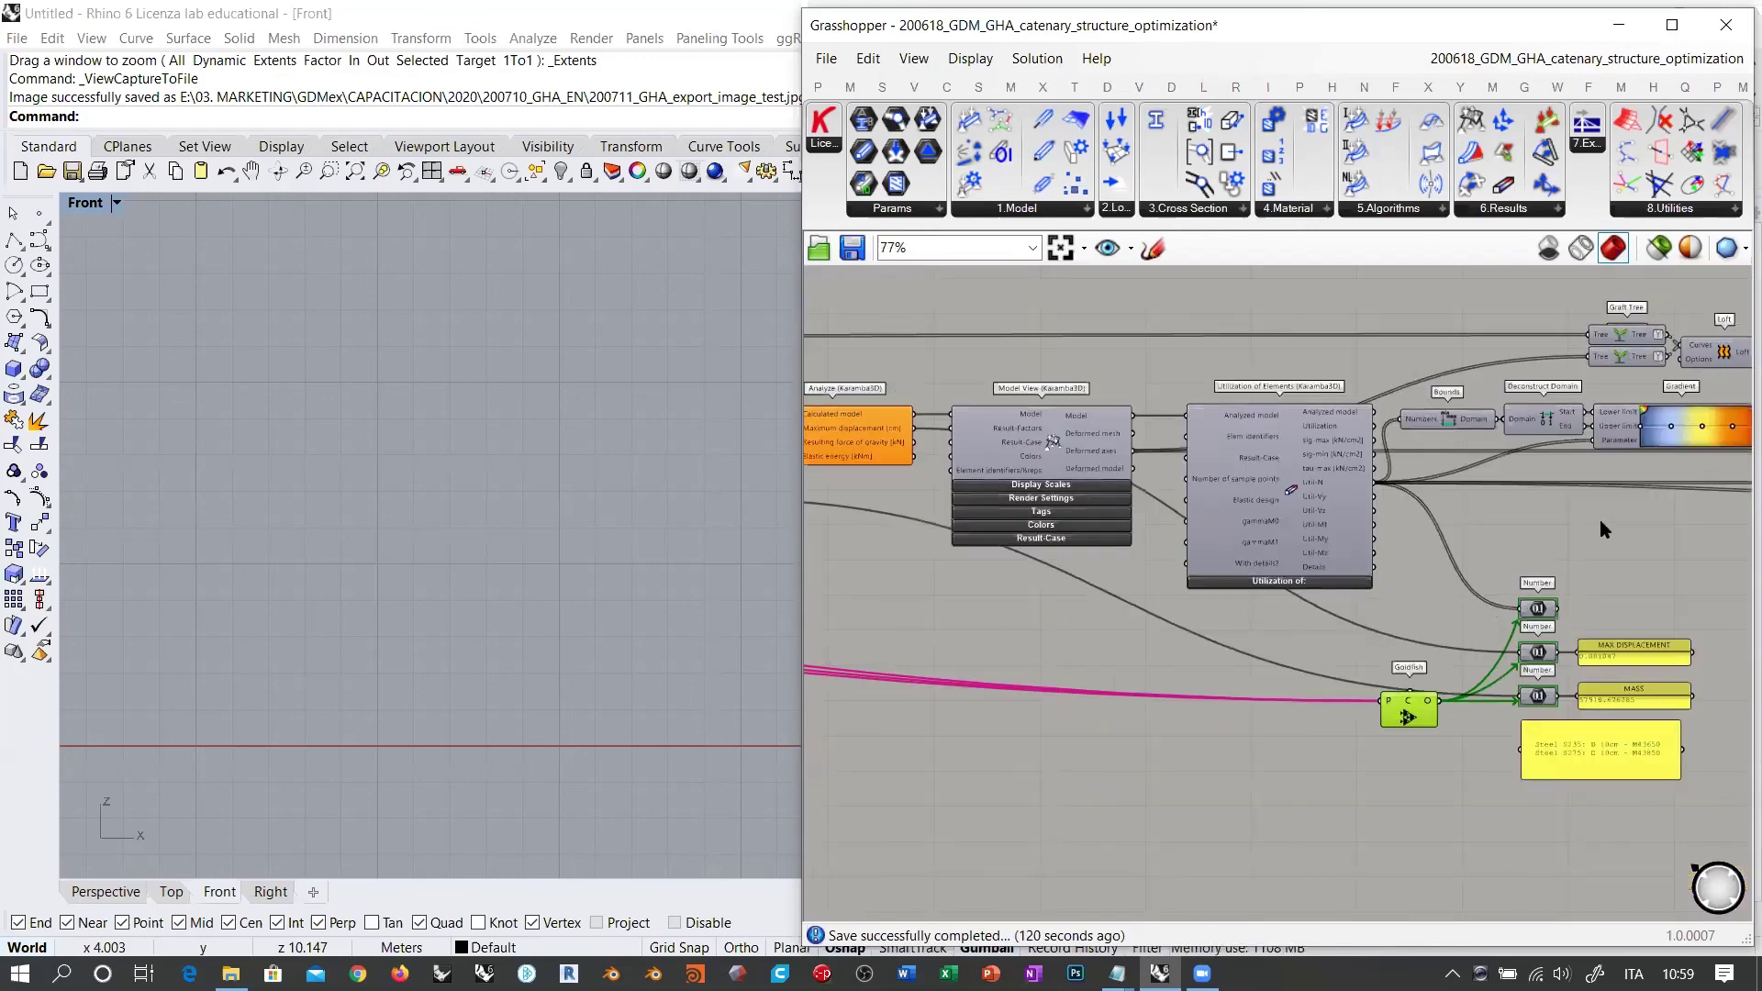
# Step: Turn on the preview of the Custom Preview component and inspect the utilization-coloured truss in the Front viewport
pyautogui.moveTo(1599, 519); pyautogui.dragTo(1338, 520, button='right')
pyautogui.scroll(2, 1450, 549)
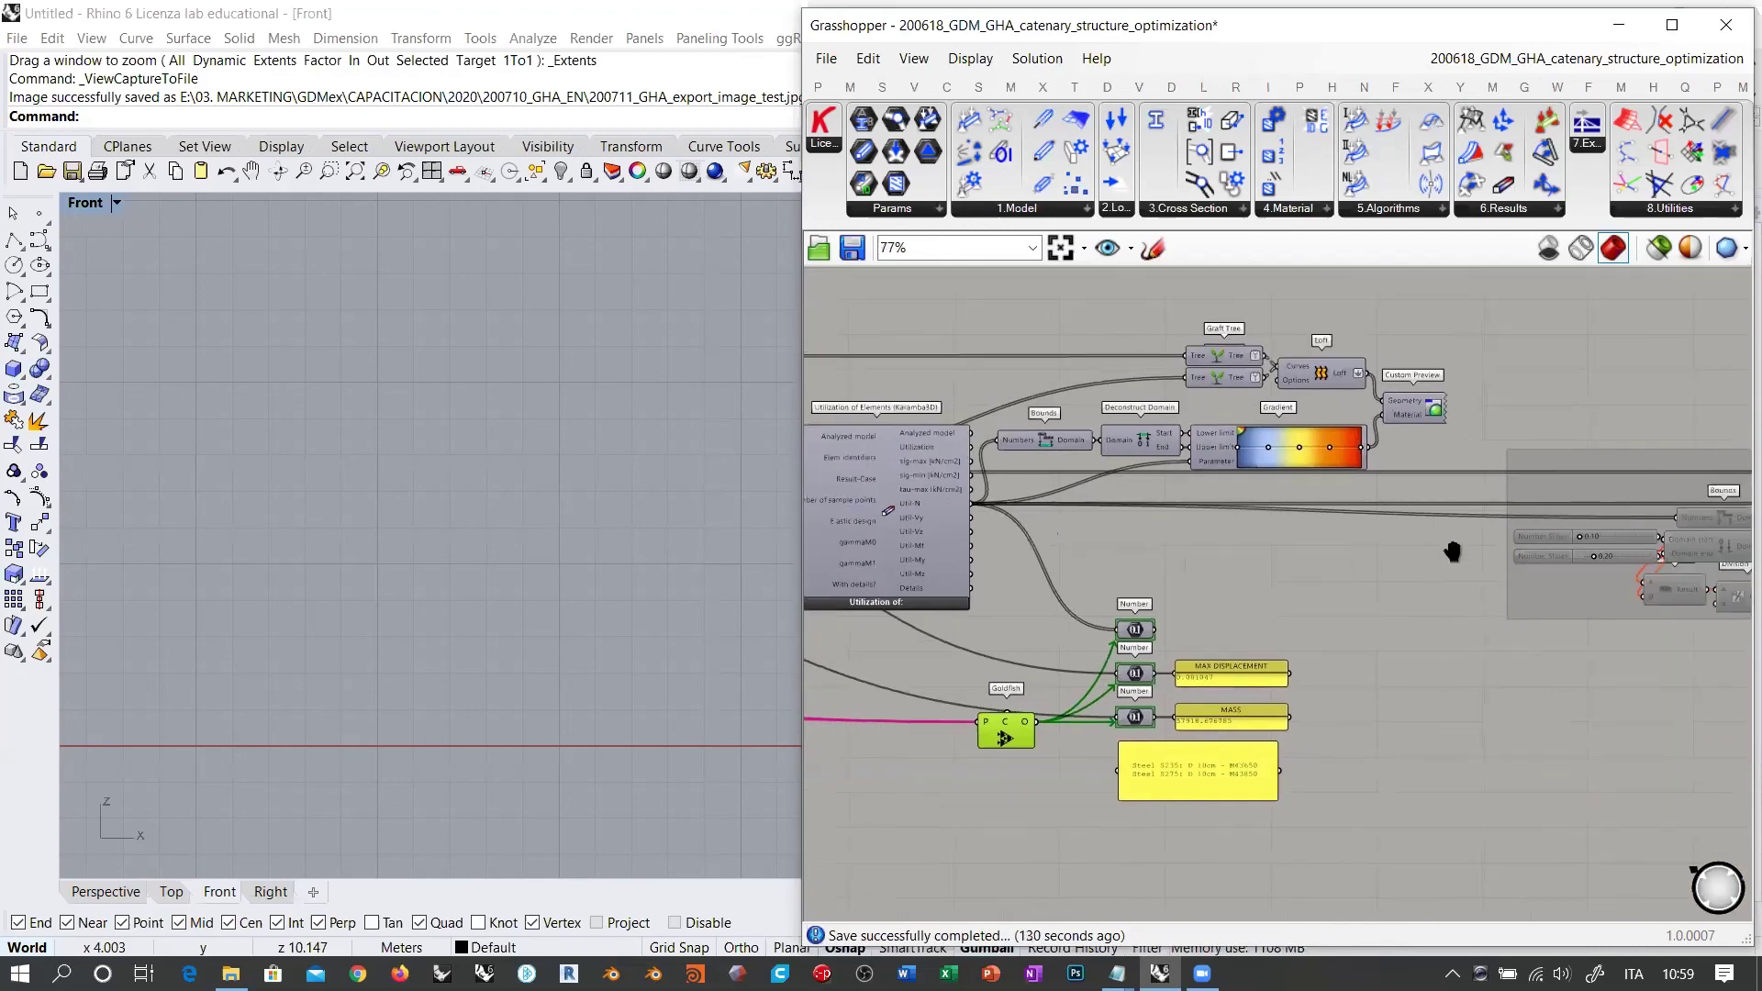
pyautogui.click(1581, 426)
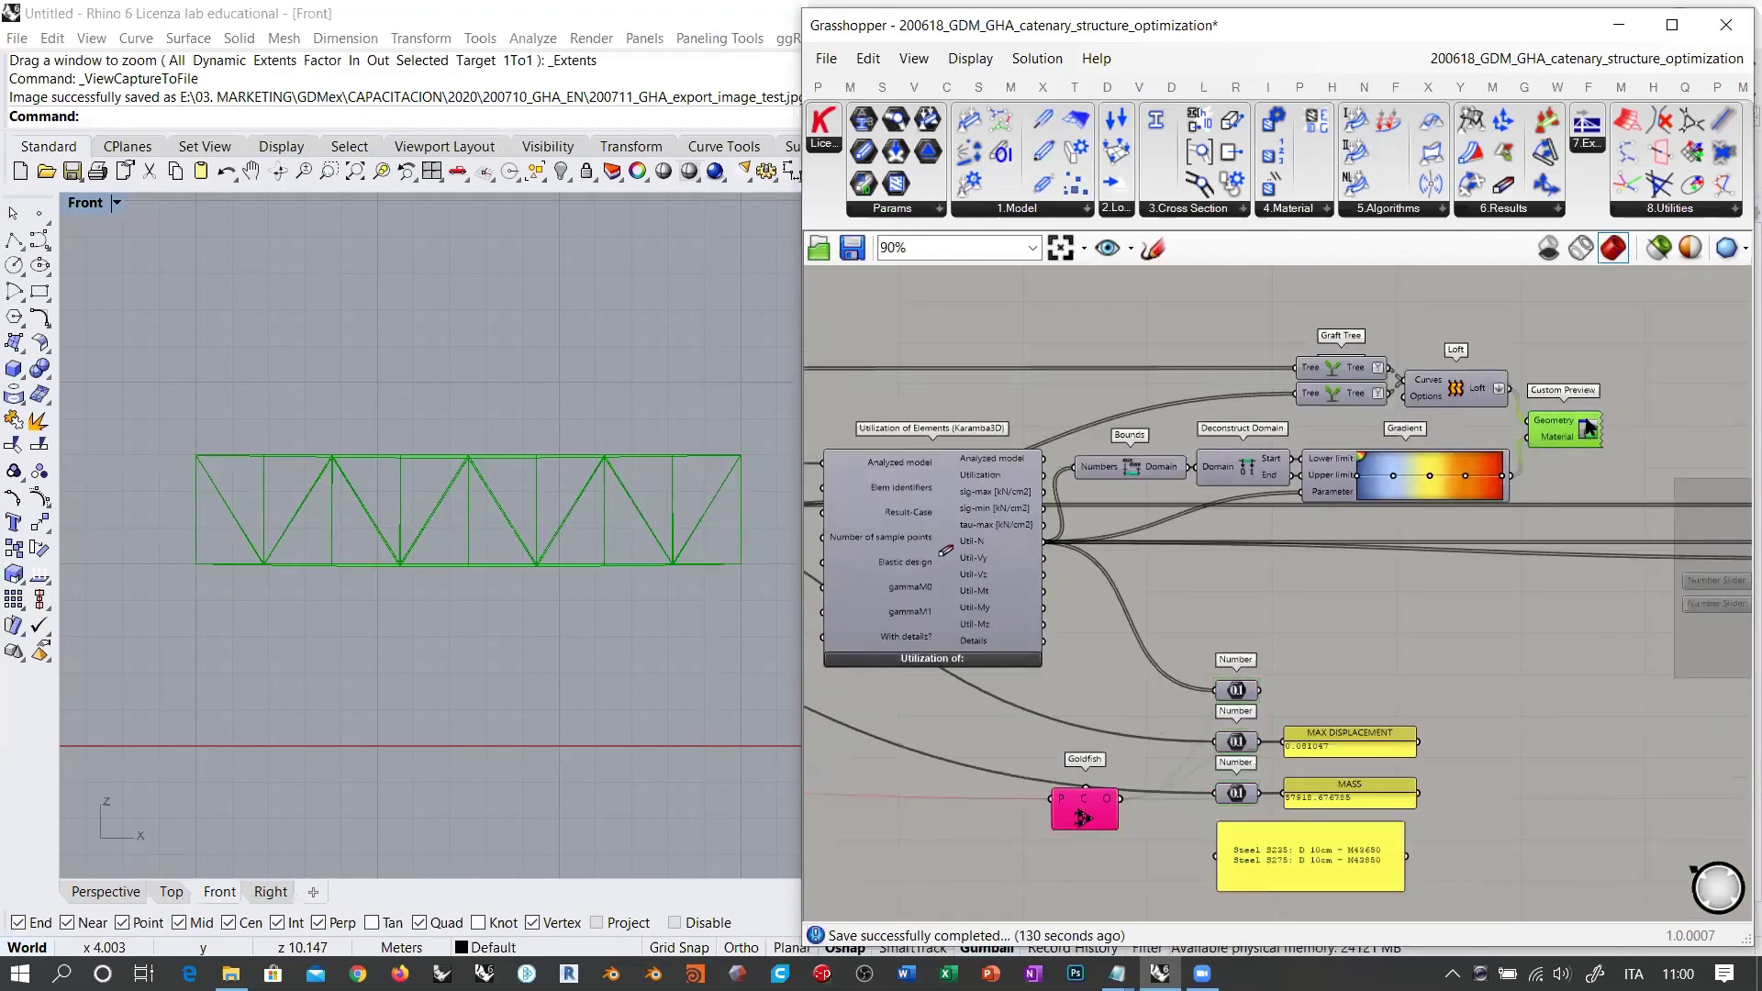
pyautogui.click(426, 516)
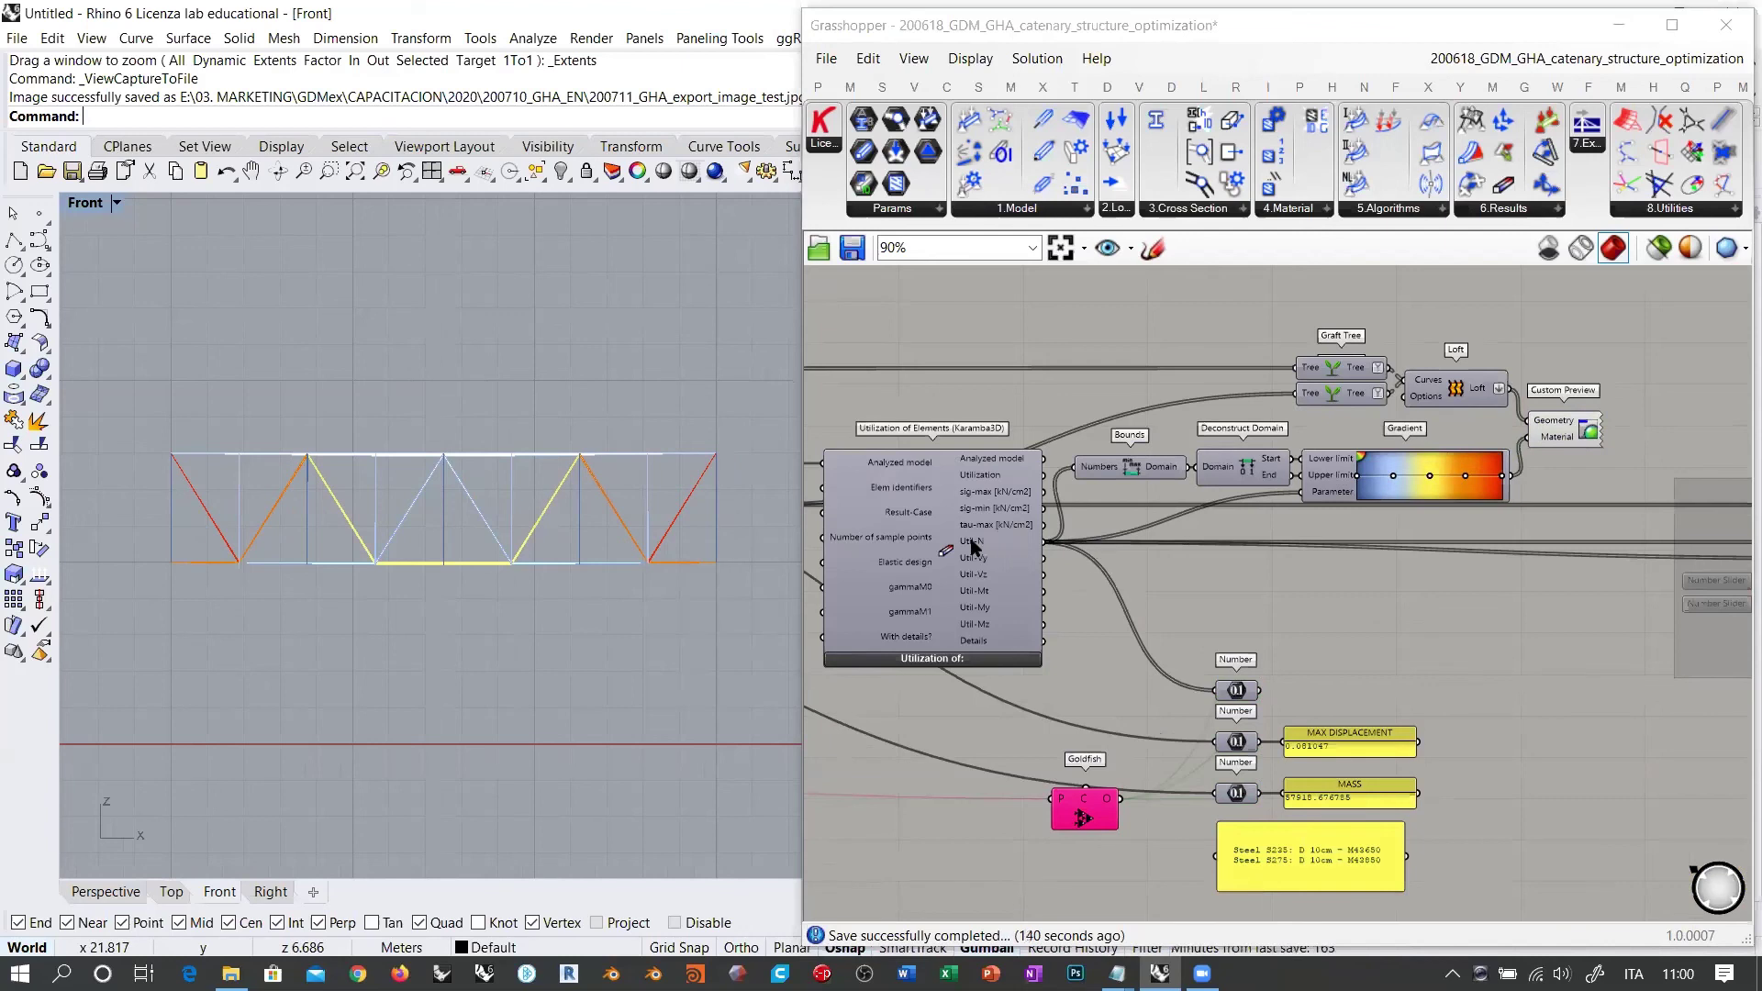
pyautogui.moveTo(979, 547)
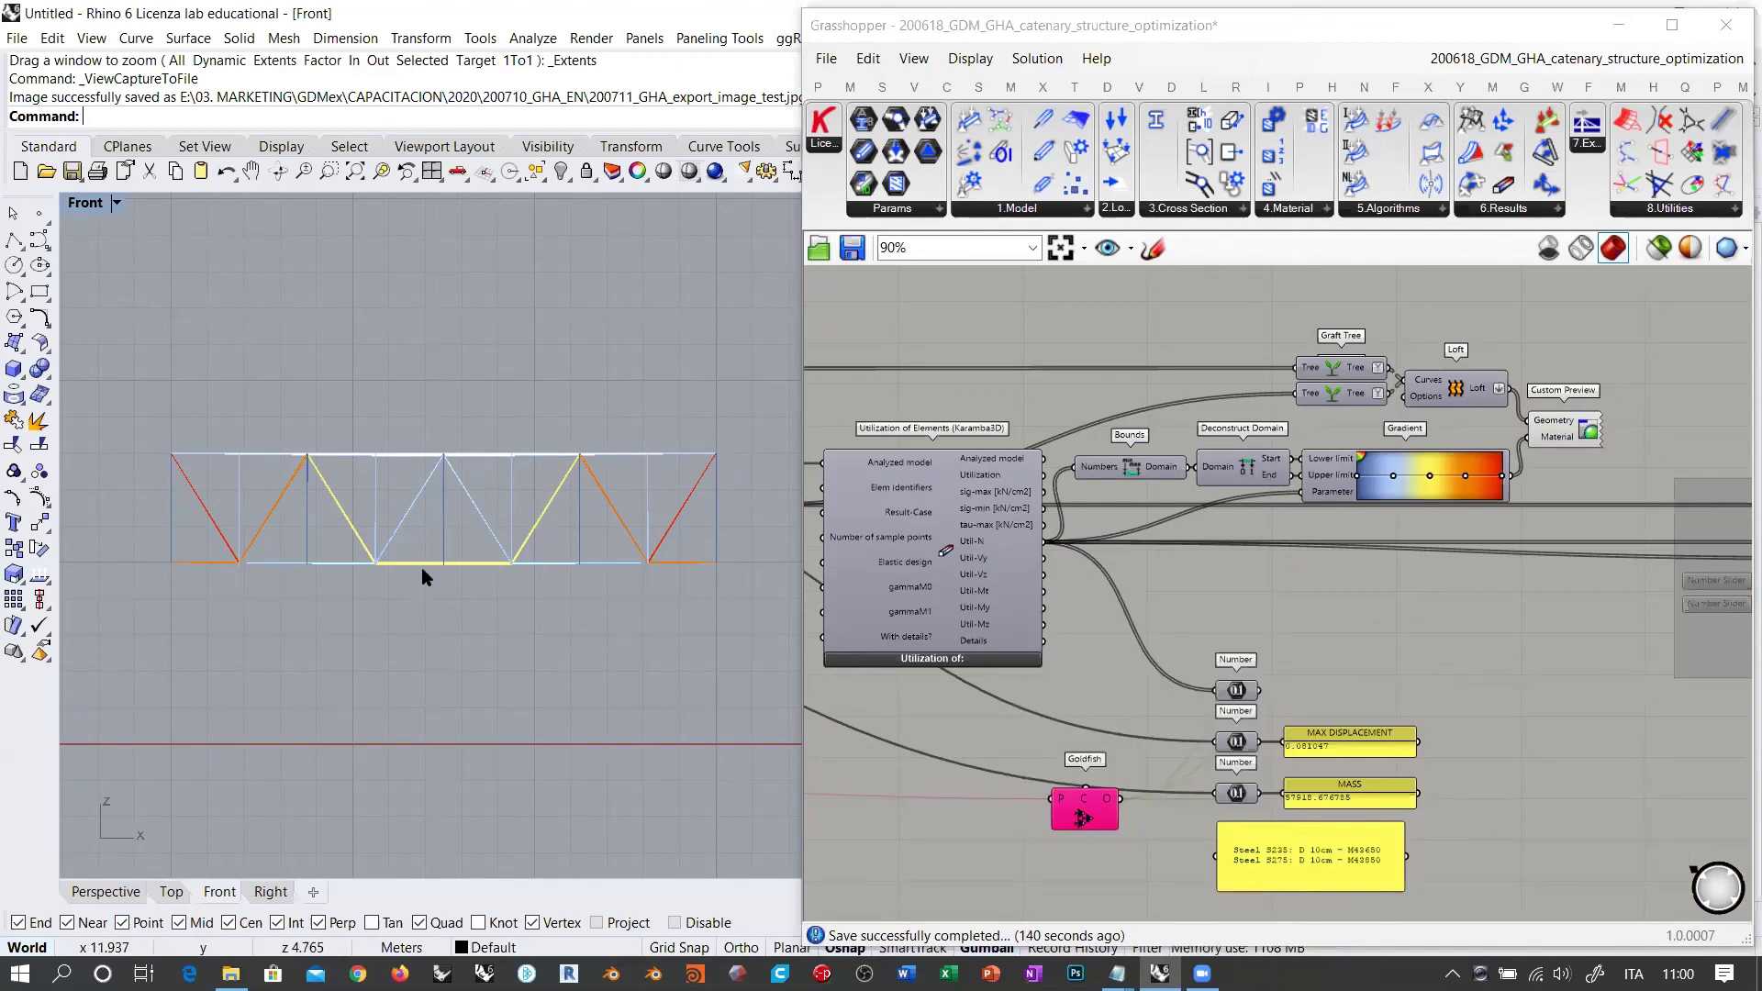
pyautogui.scroll(6, 438, 564)
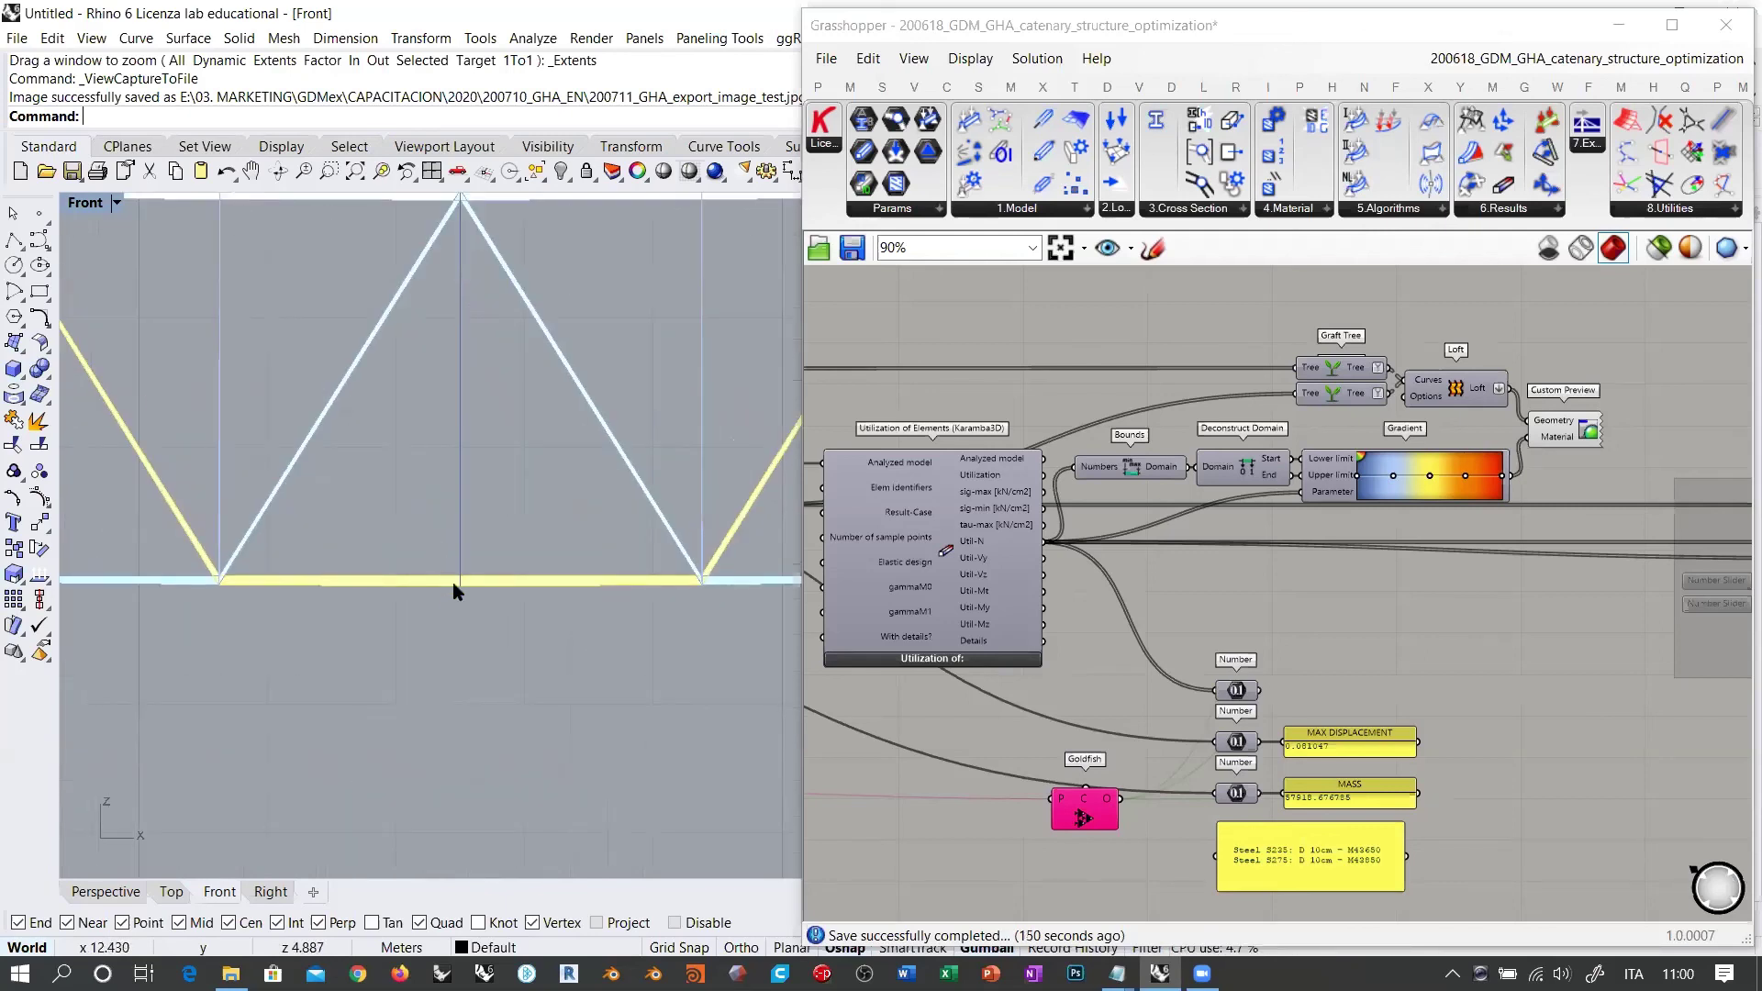
pyautogui.scroll(-4, 508, 572)
pyautogui.moveTo(508, 570); pyautogui.dragTo(483, 551, button='right')
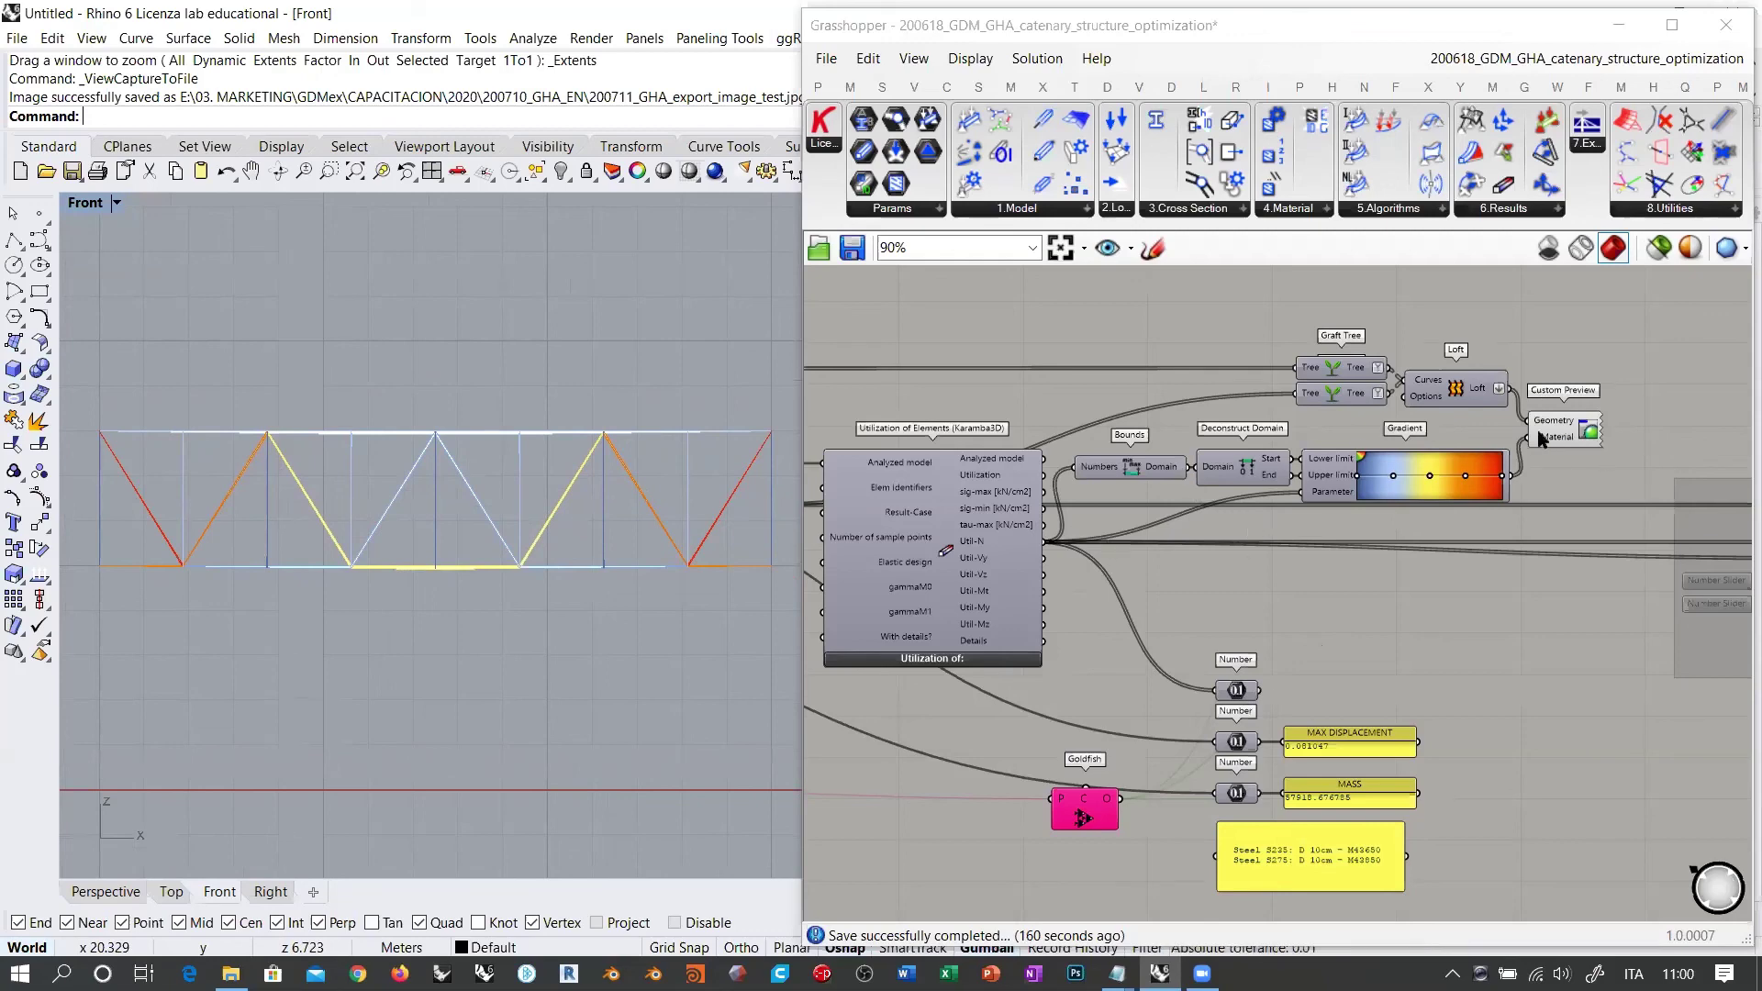
# Step: Open the Goldfish Editor and view its Displacement vs Mass, Displacement vs Utilization and Mass vs Utilization charts
pyautogui.click(1086, 821)
pyautogui.doubleClick(1086, 821)
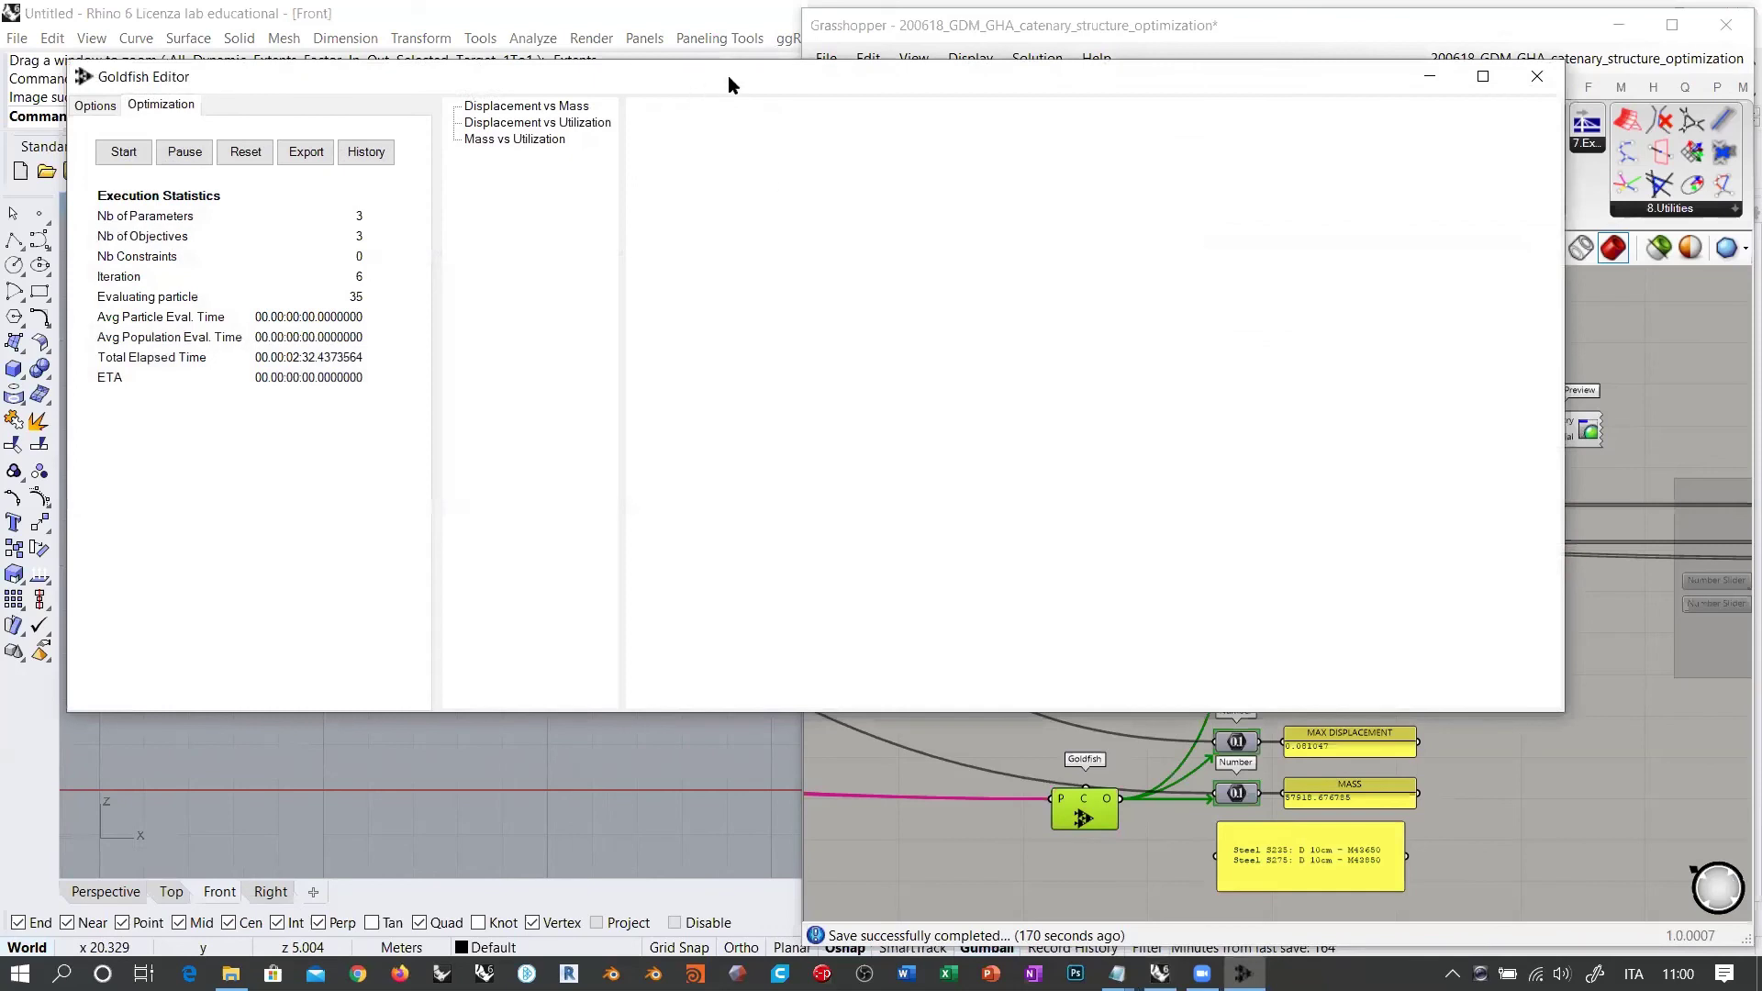
pyautogui.moveTo(728, 84); pyautogui.dragTo(875, 126)
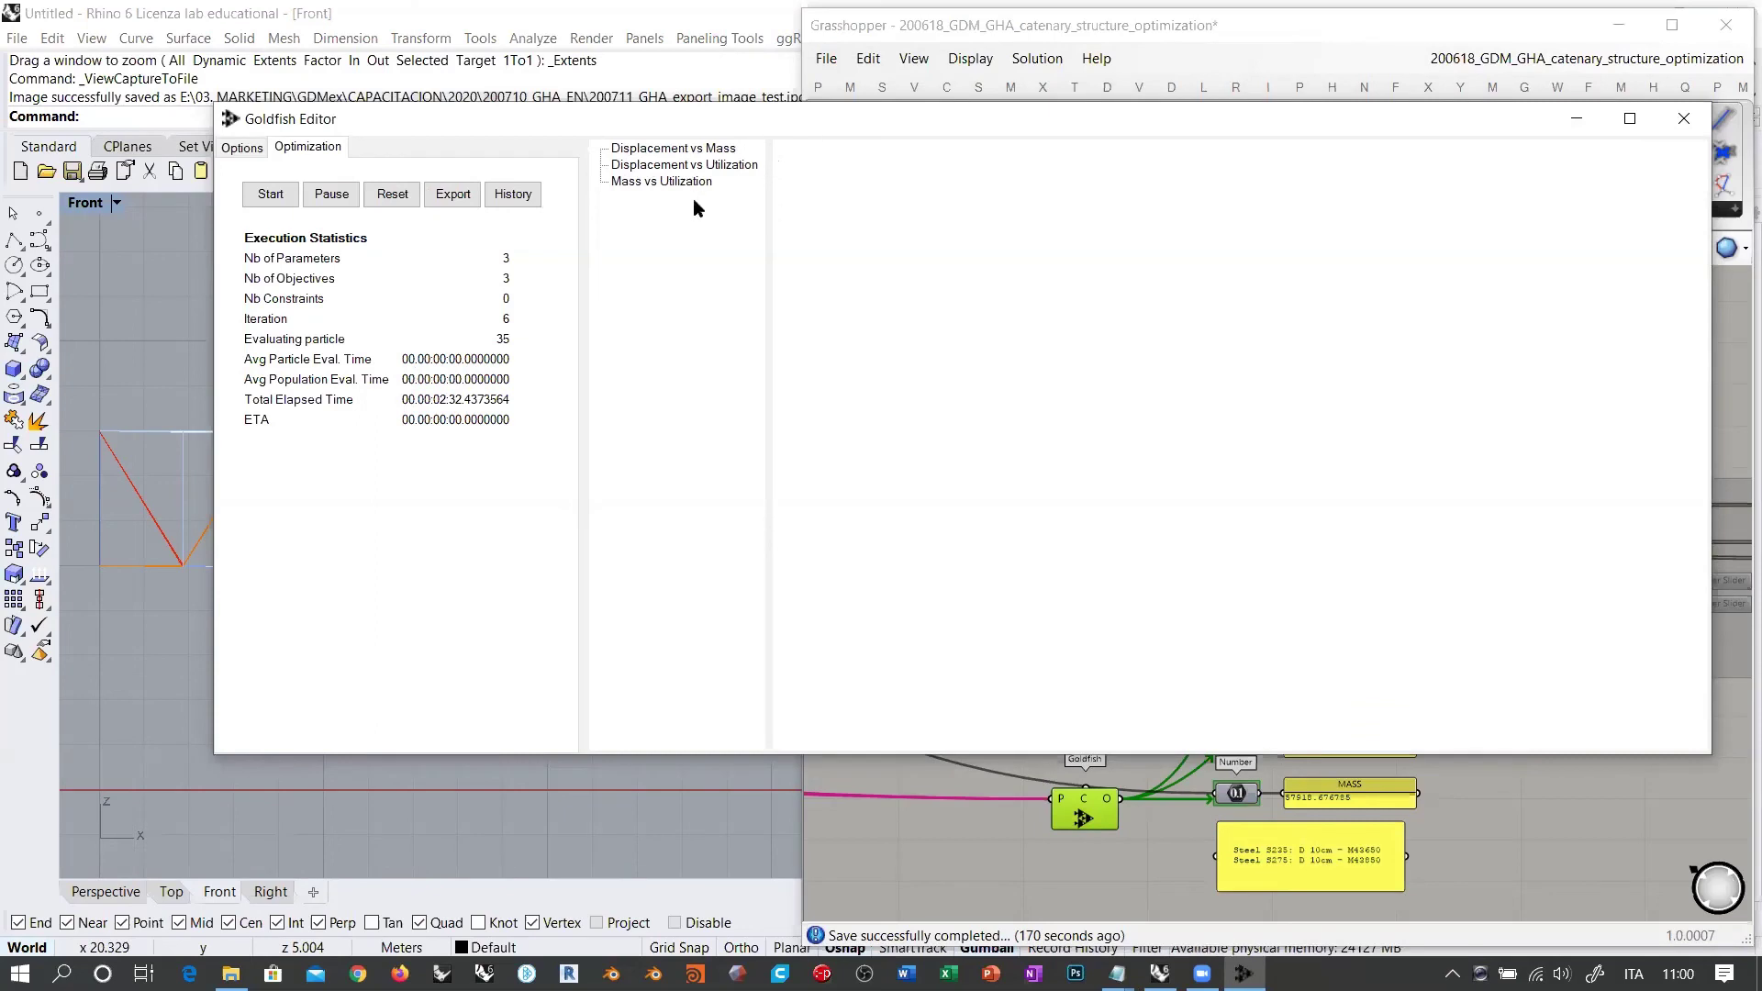
pyautogui.click(657, 150)
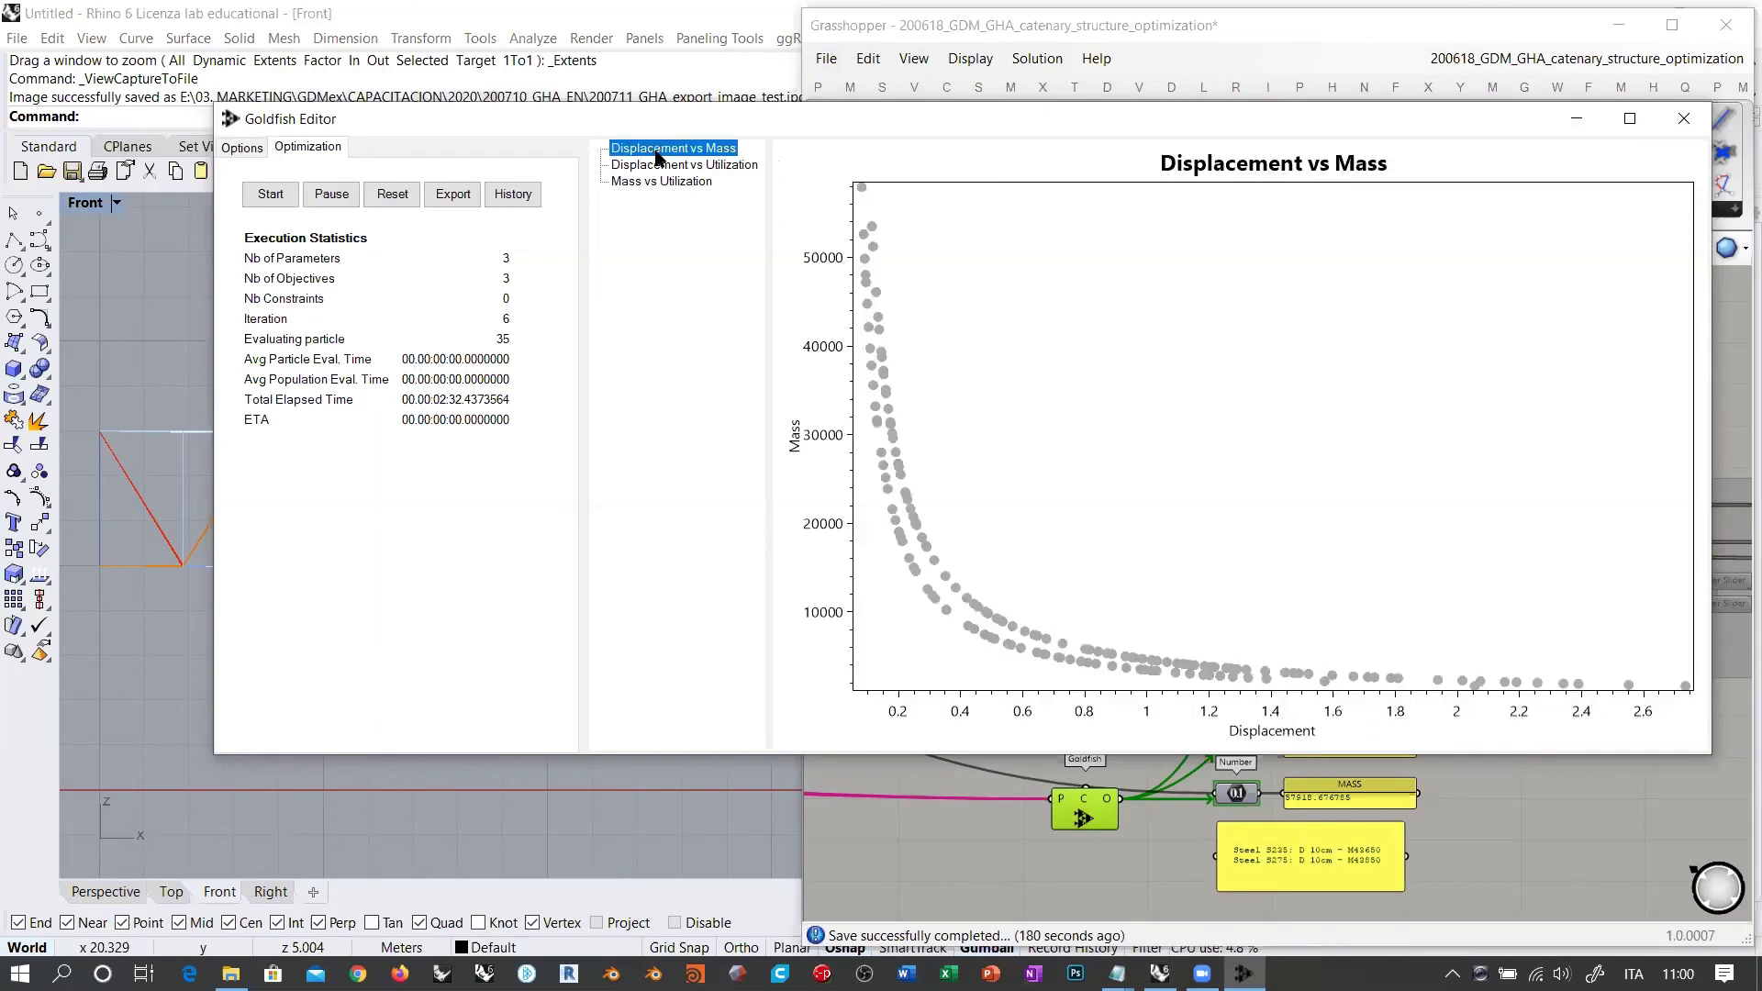
pyautogui.click(659, 166)
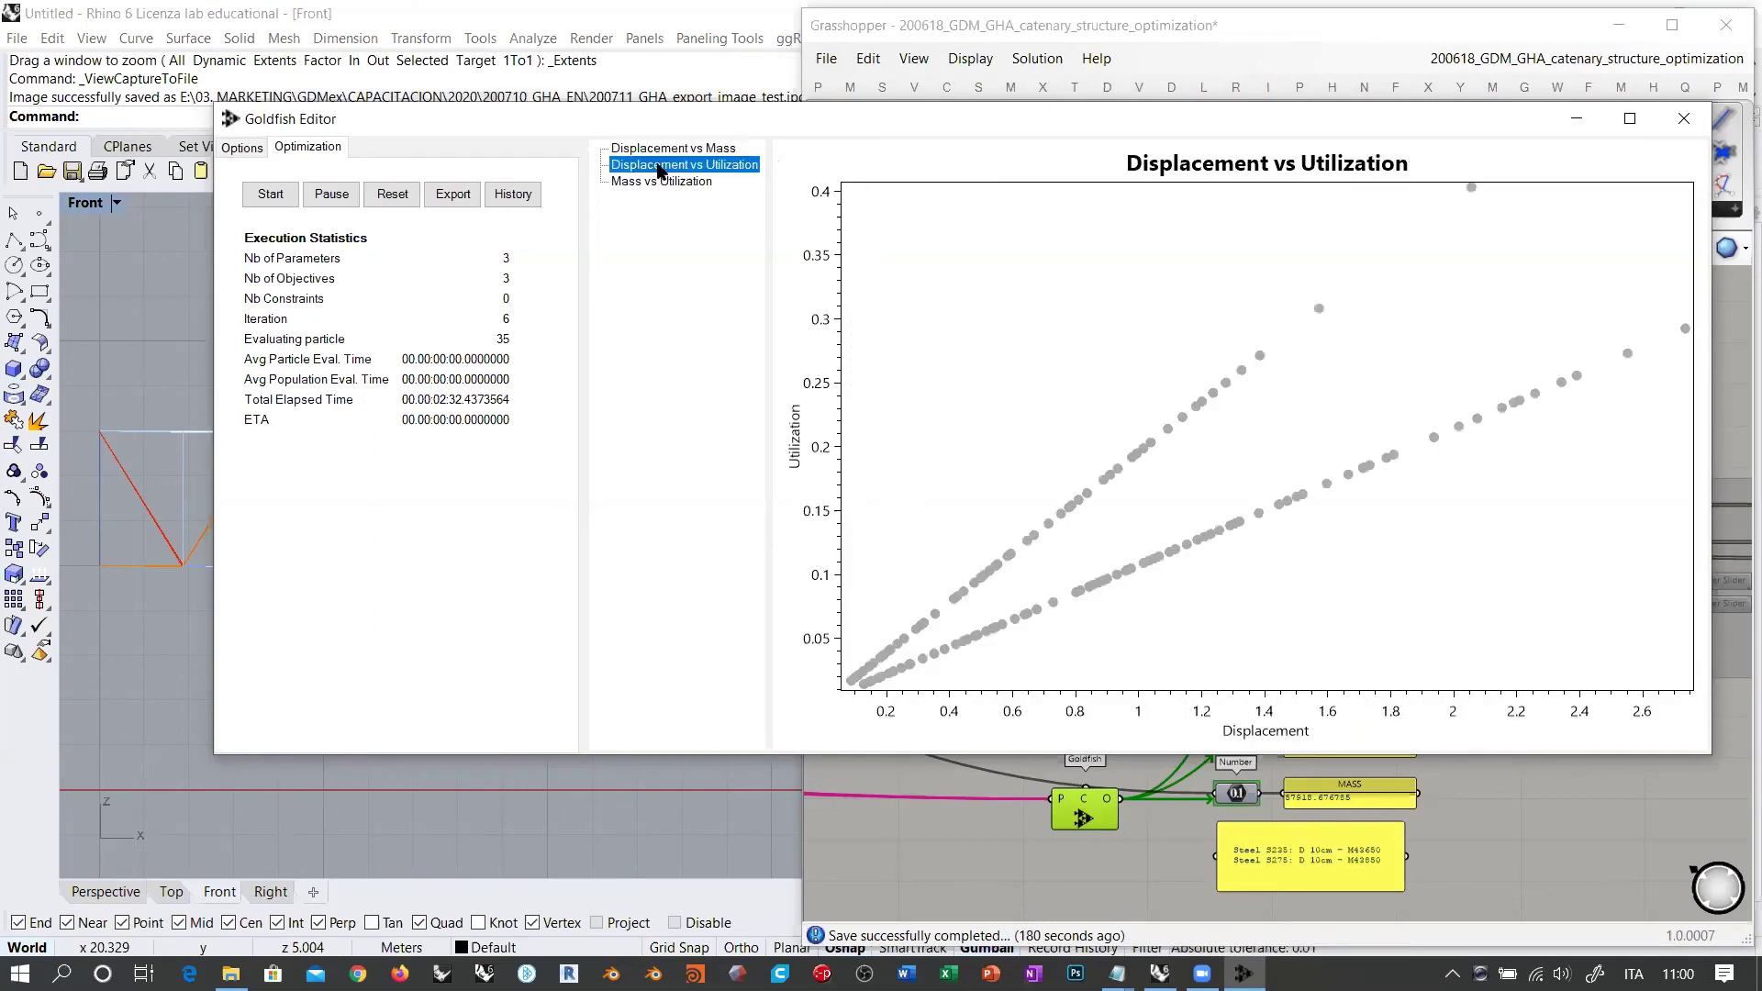
pyautogui.click(656, 183)
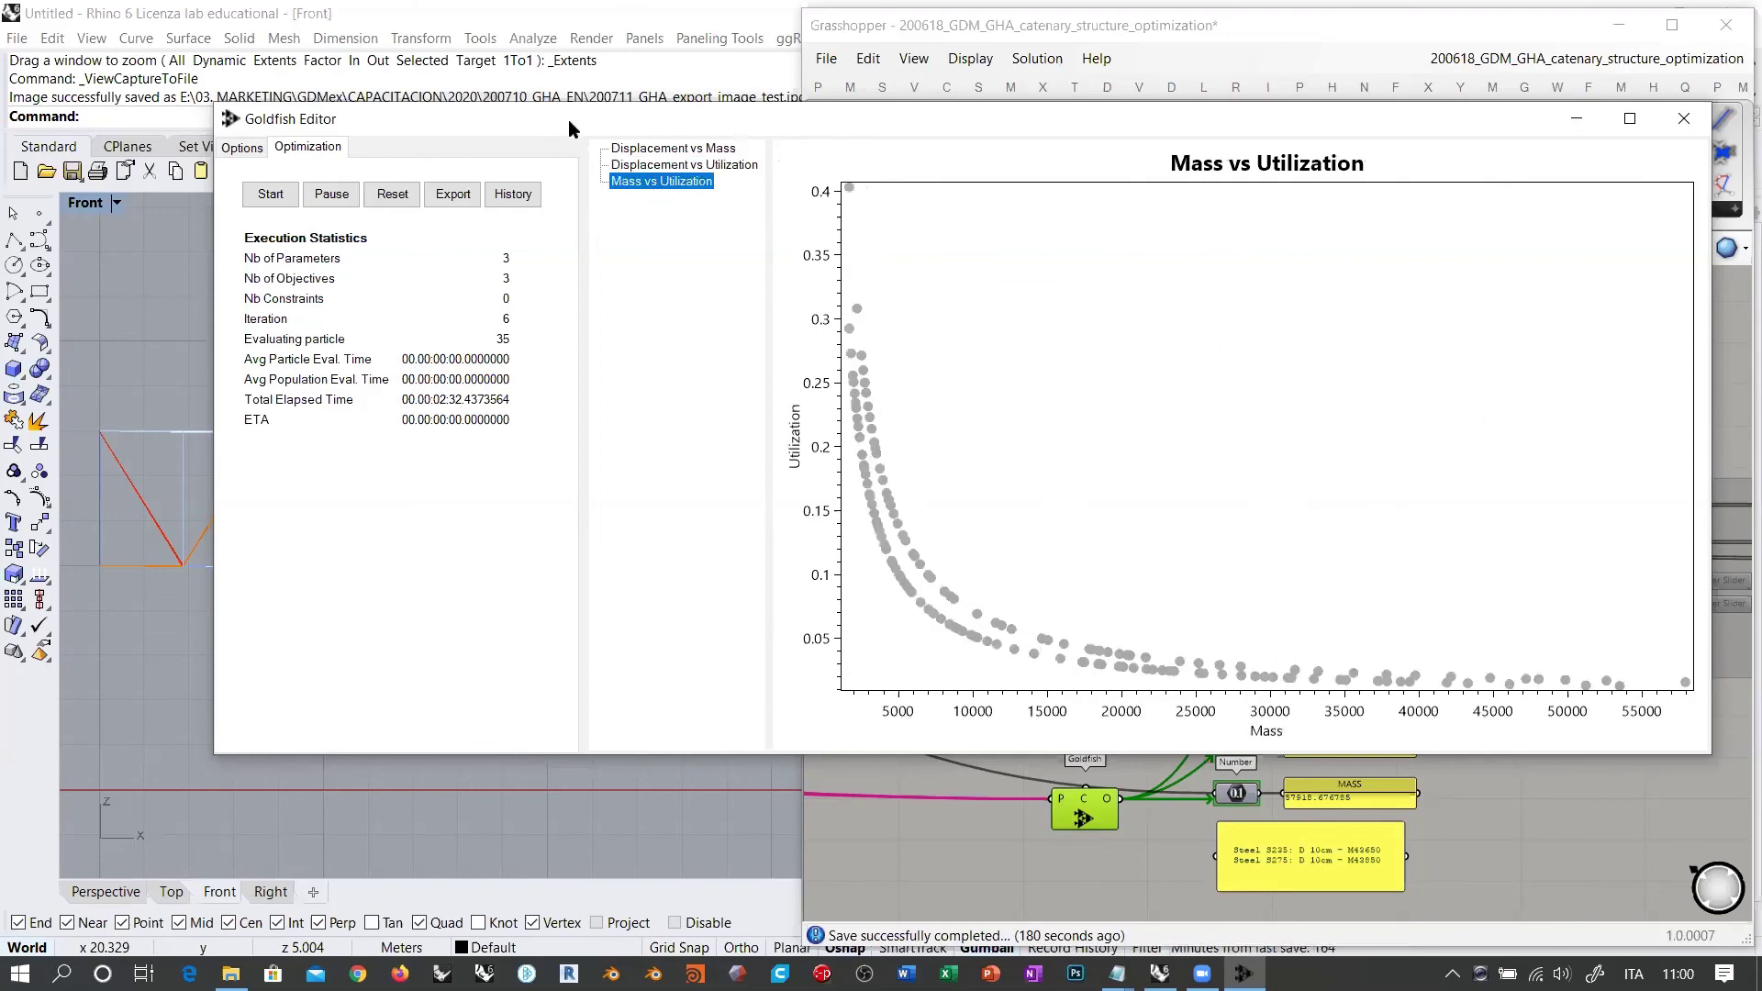
pyautogui.moveTo(569, 121); pyautogui.dragTo(481, 114)
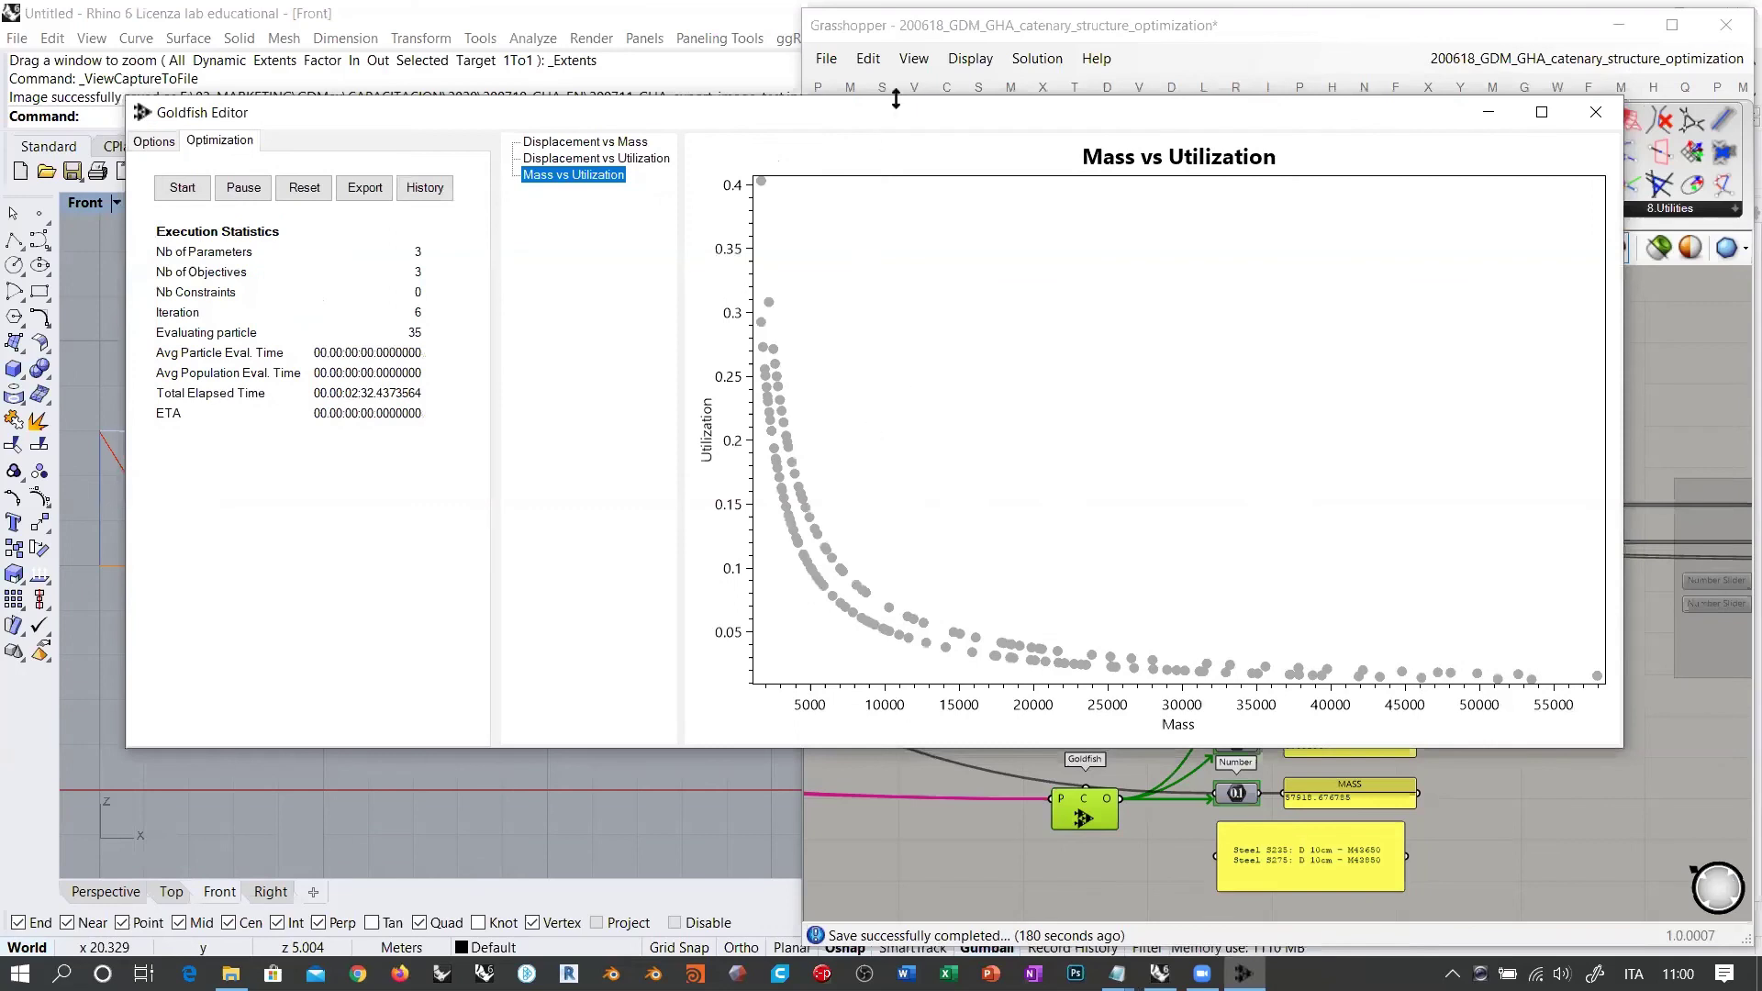
pyautogui.moveTo(928, 110); pyautogui.dragTo(900, 111)
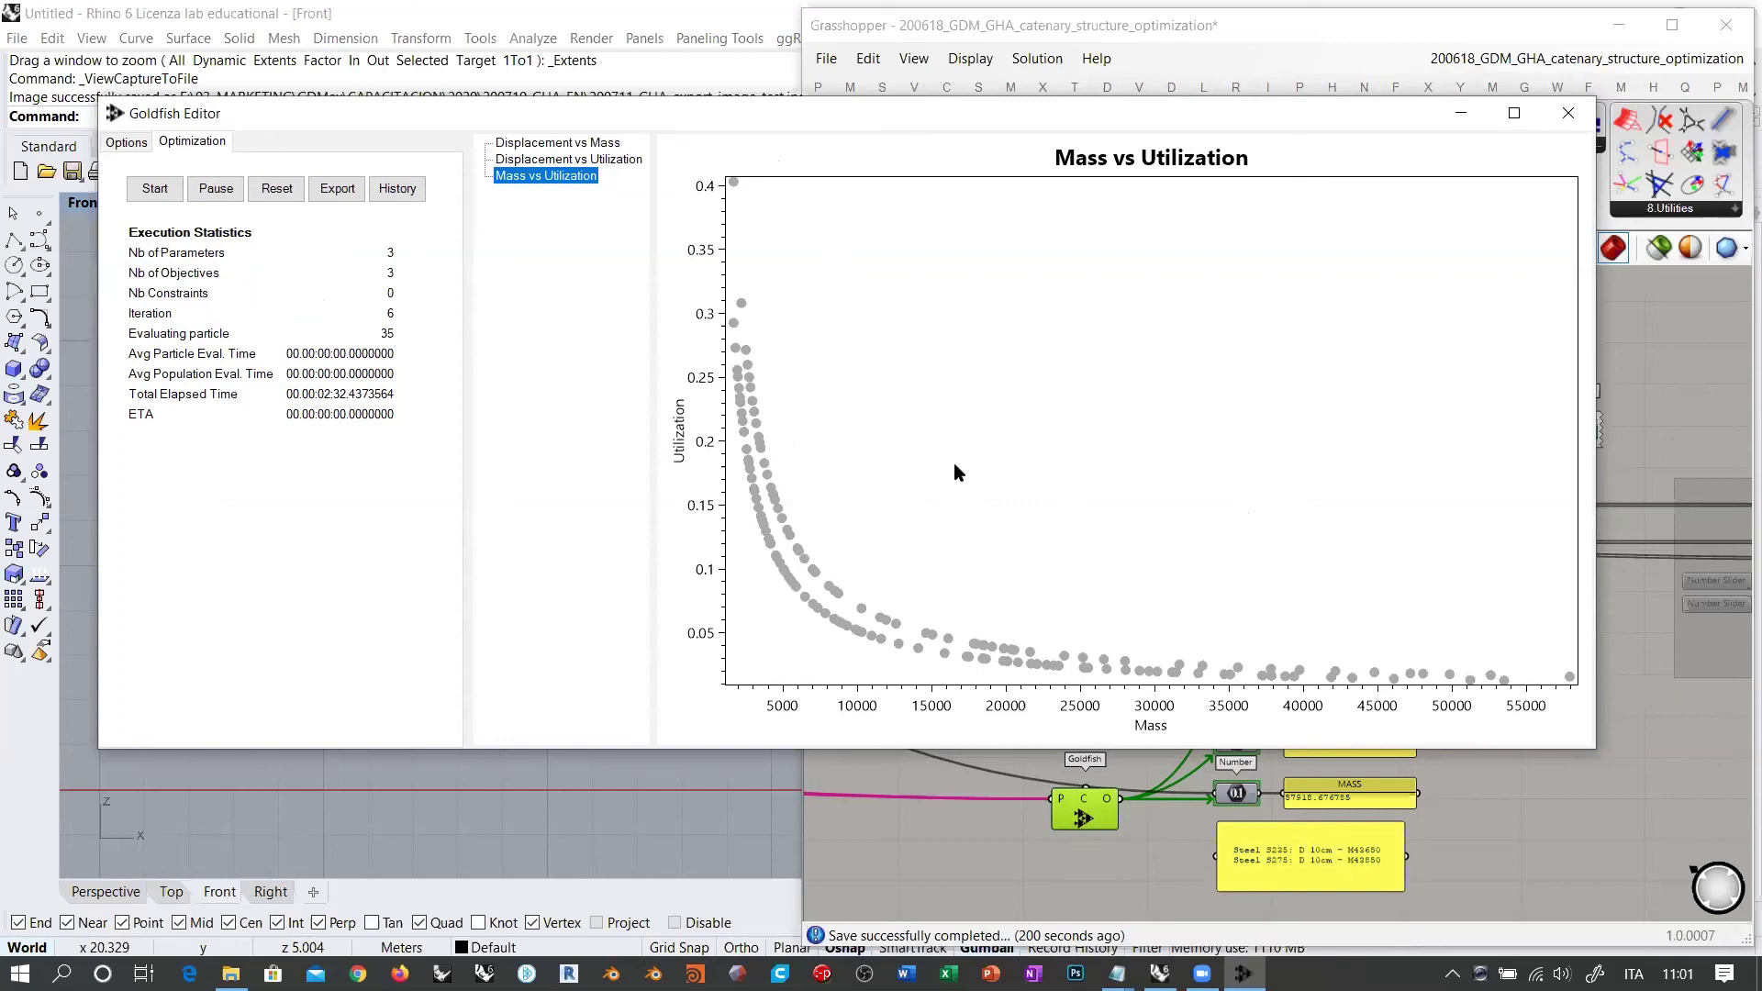
# Step: Try to display the optimization history in the three Goldfish objective charts
pyautogui.click(397, 190)
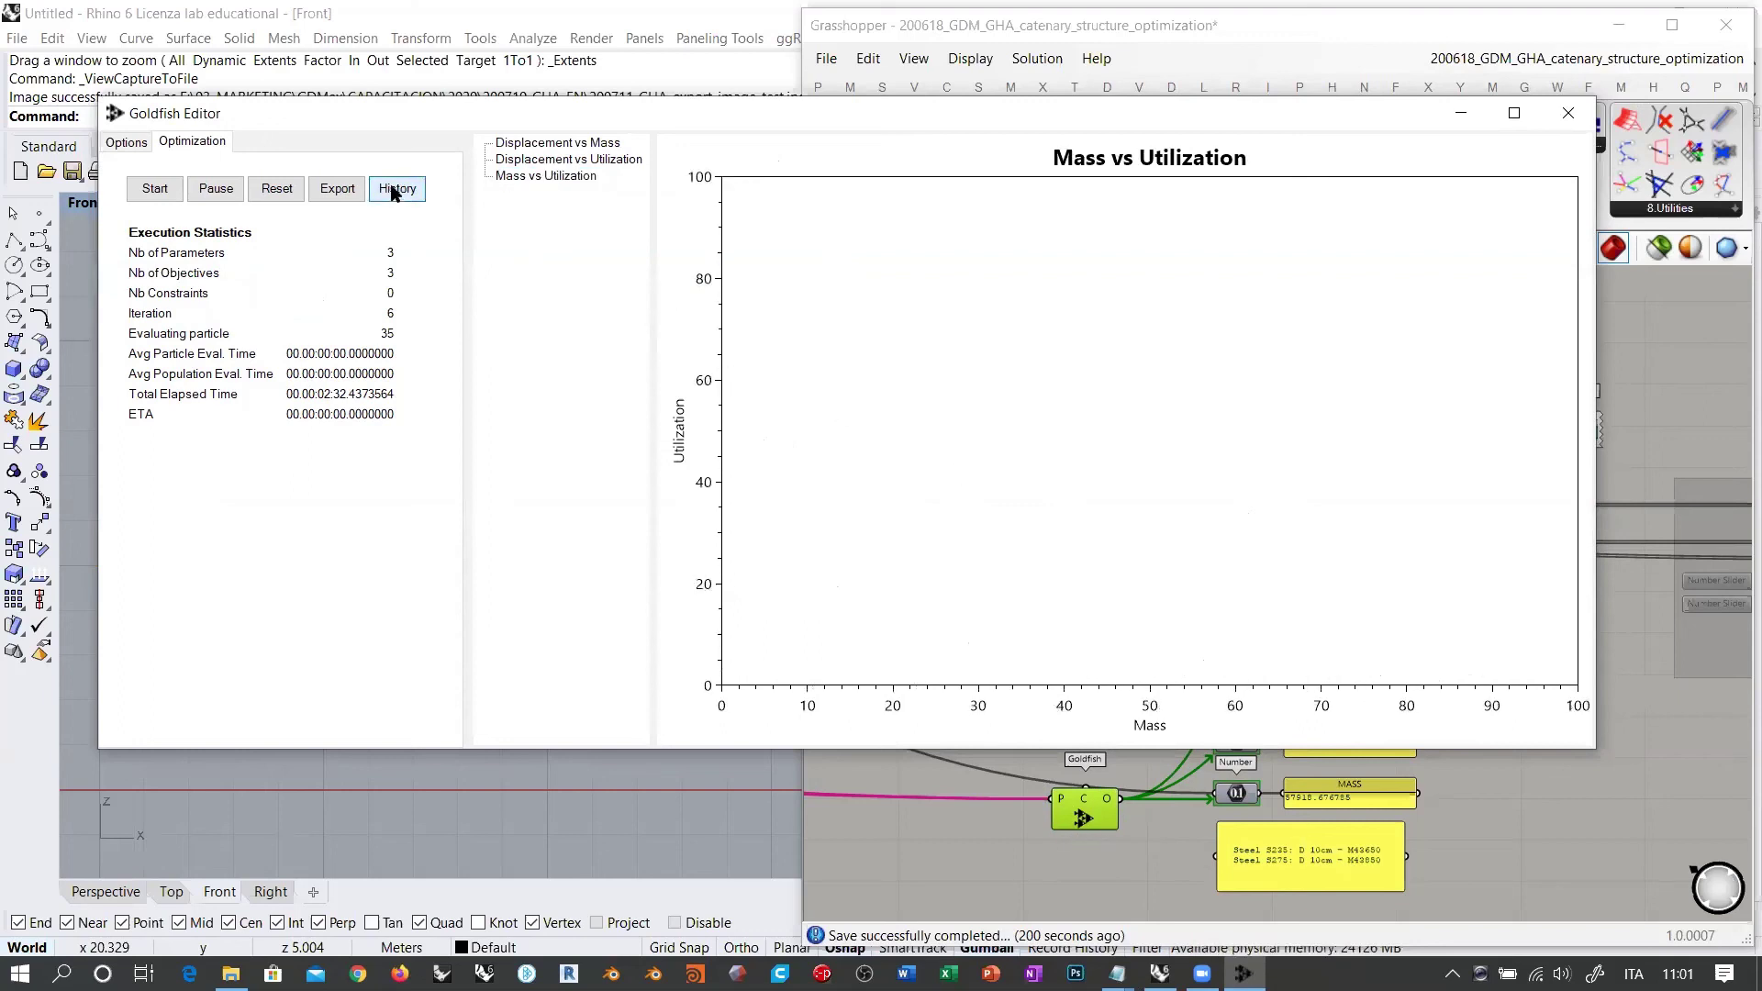
pyautogui.click(530, 176)
pyautogui.click(542, 161)
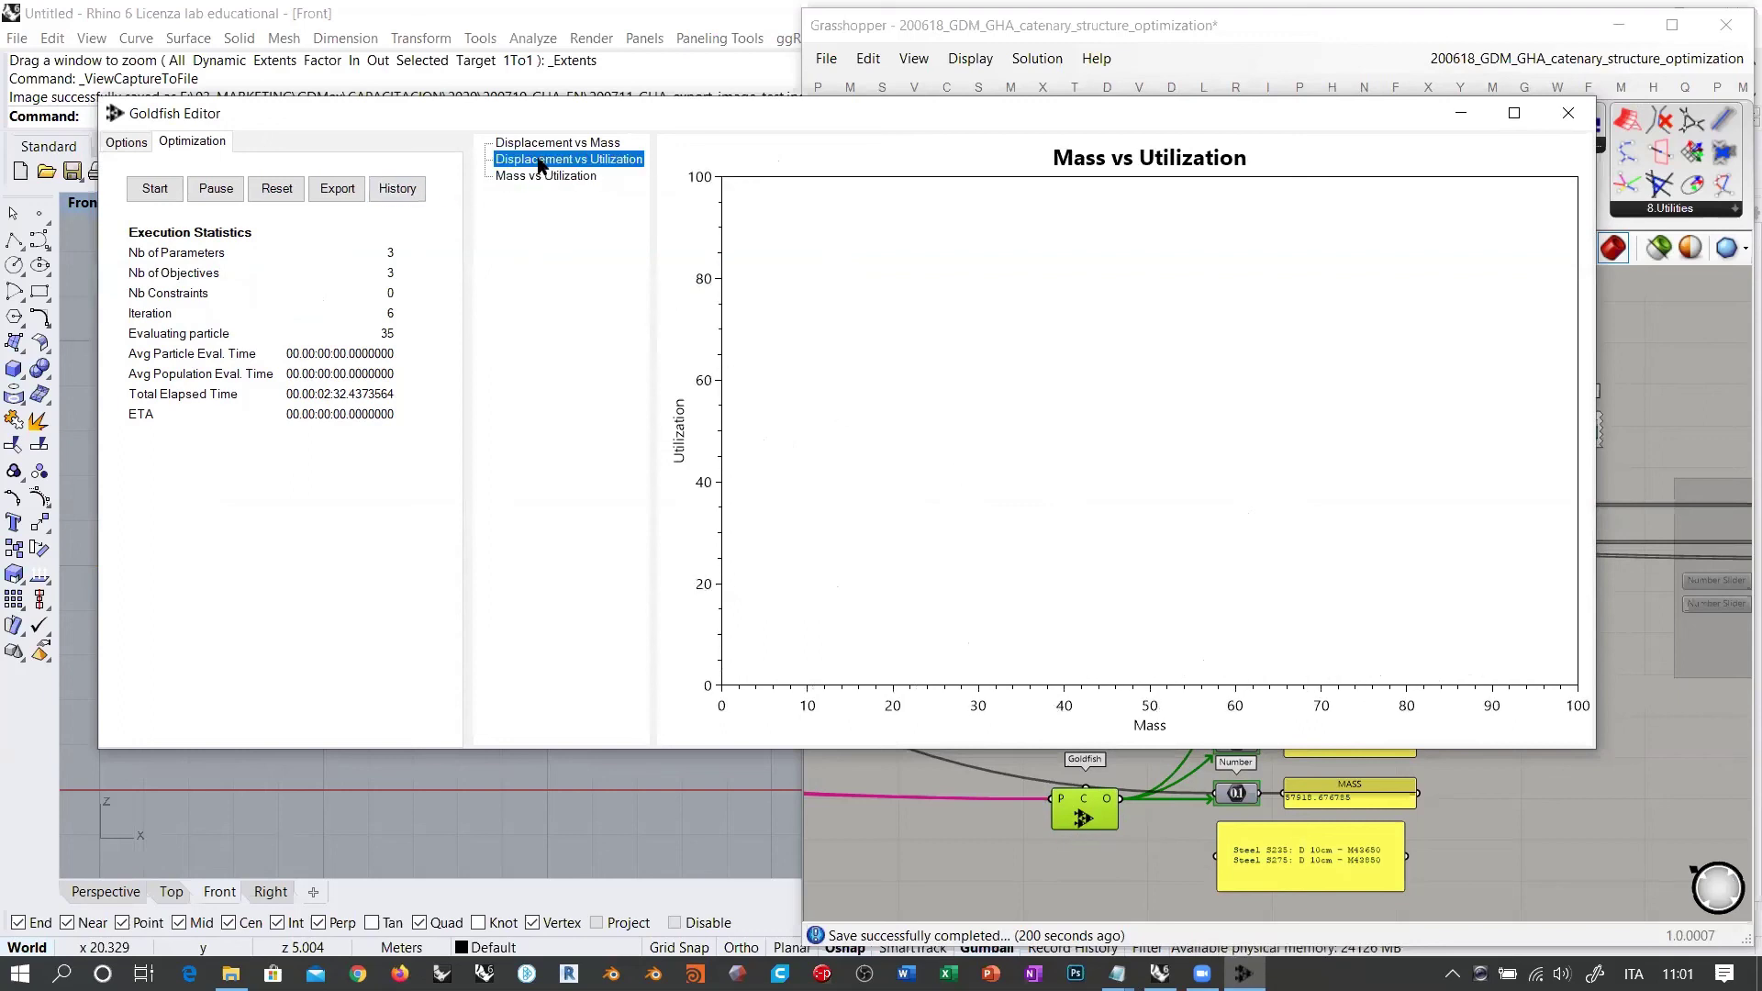
pyautogui.click(555, 143)
pyautogui.click(526, 176)
pyautogui.click(398, 189)
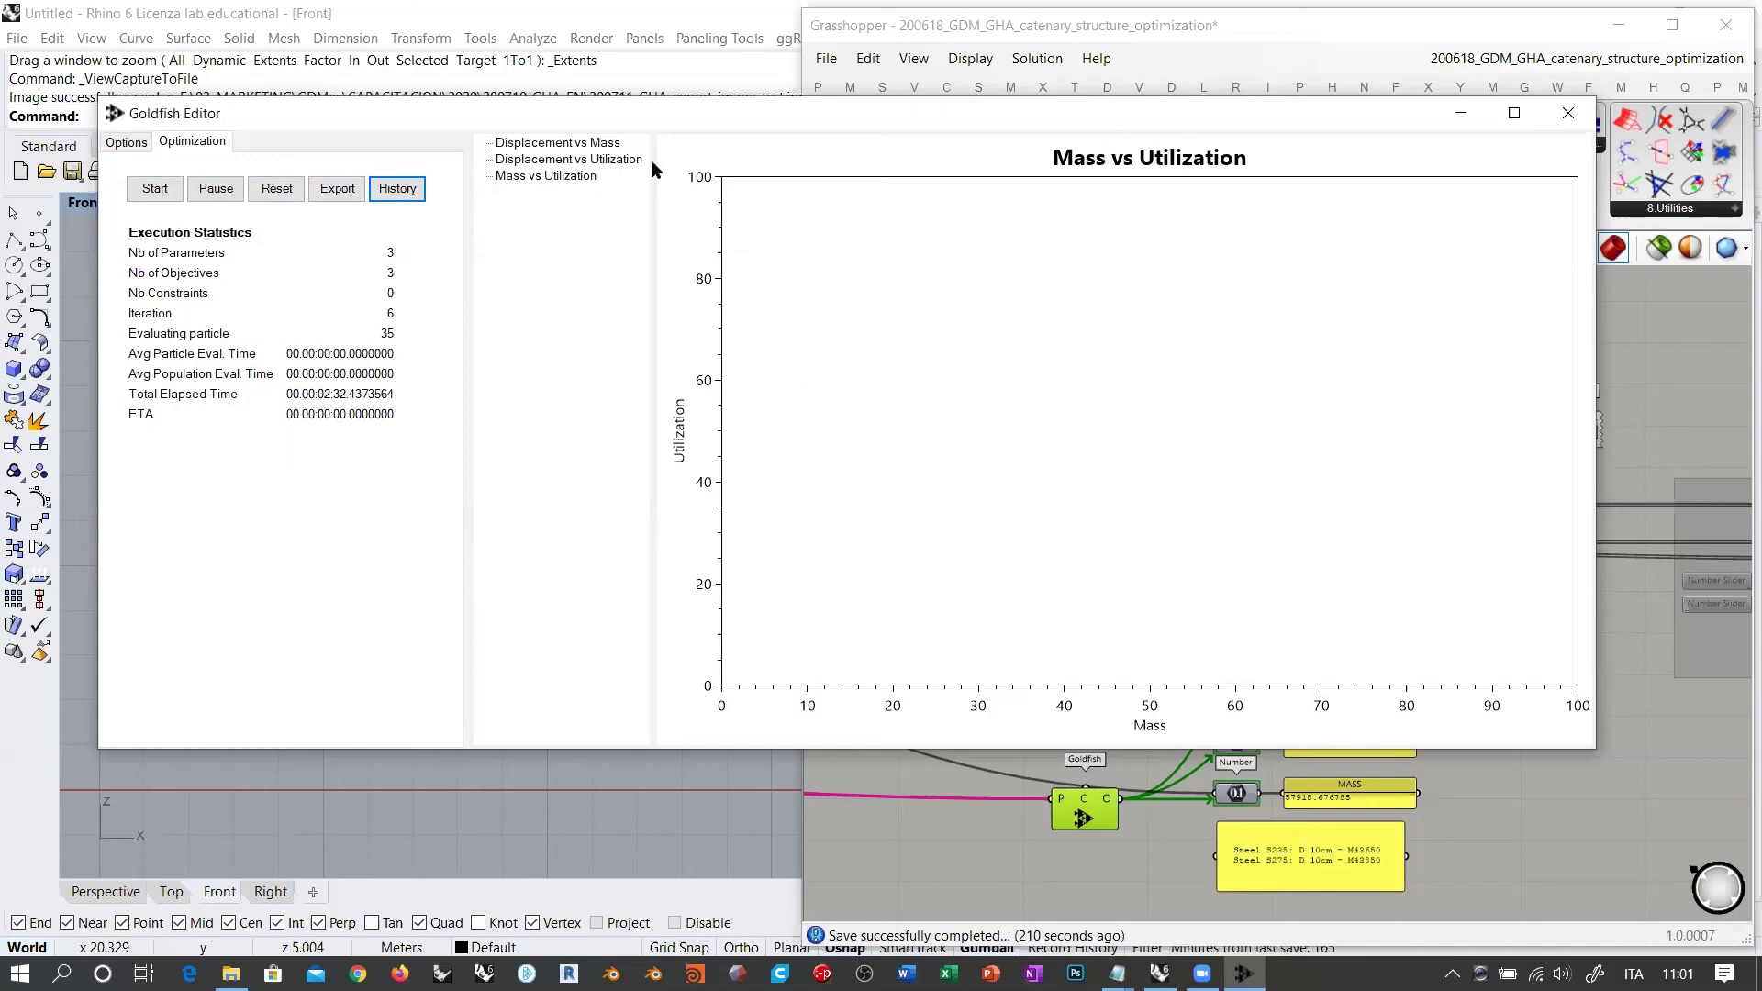
# Step: Reset the Goldfish optimization and start a new run, moving the editor aside to expose the truss in the viewport
pyautogui.moveTo(762, 108); pyautogui.dragTo(869, 92)
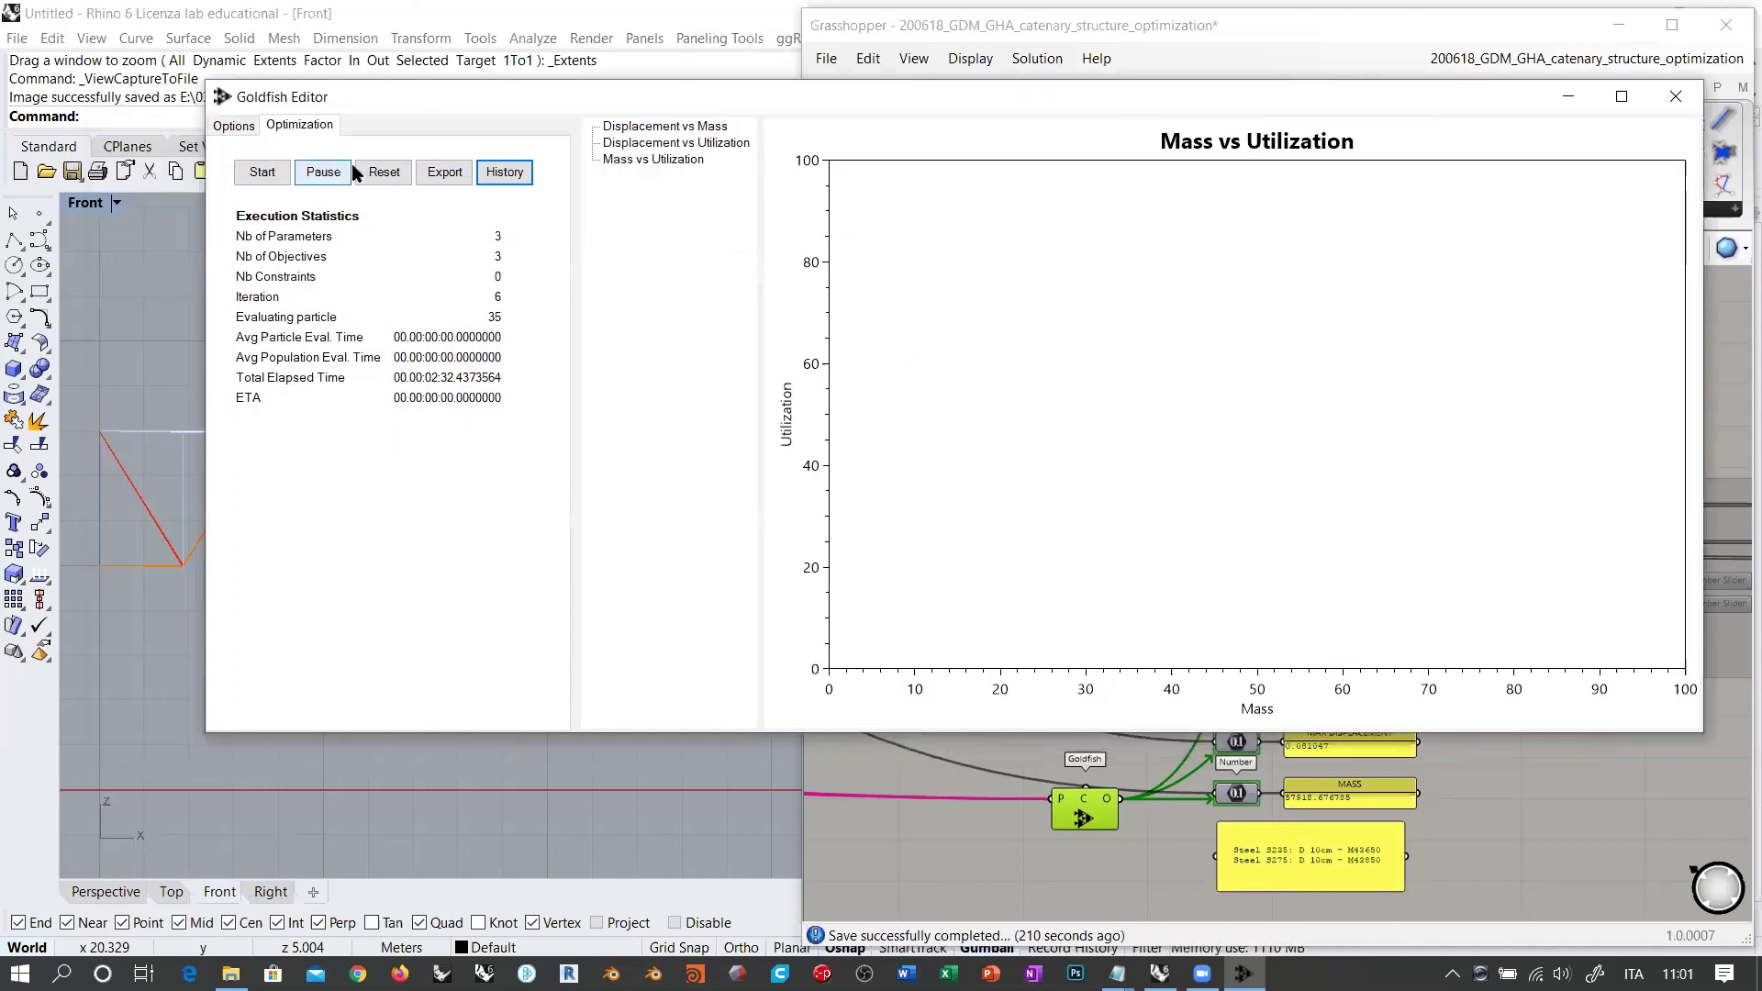
pyautogui.click(384, 172)
pyautogui.click(262, 173)
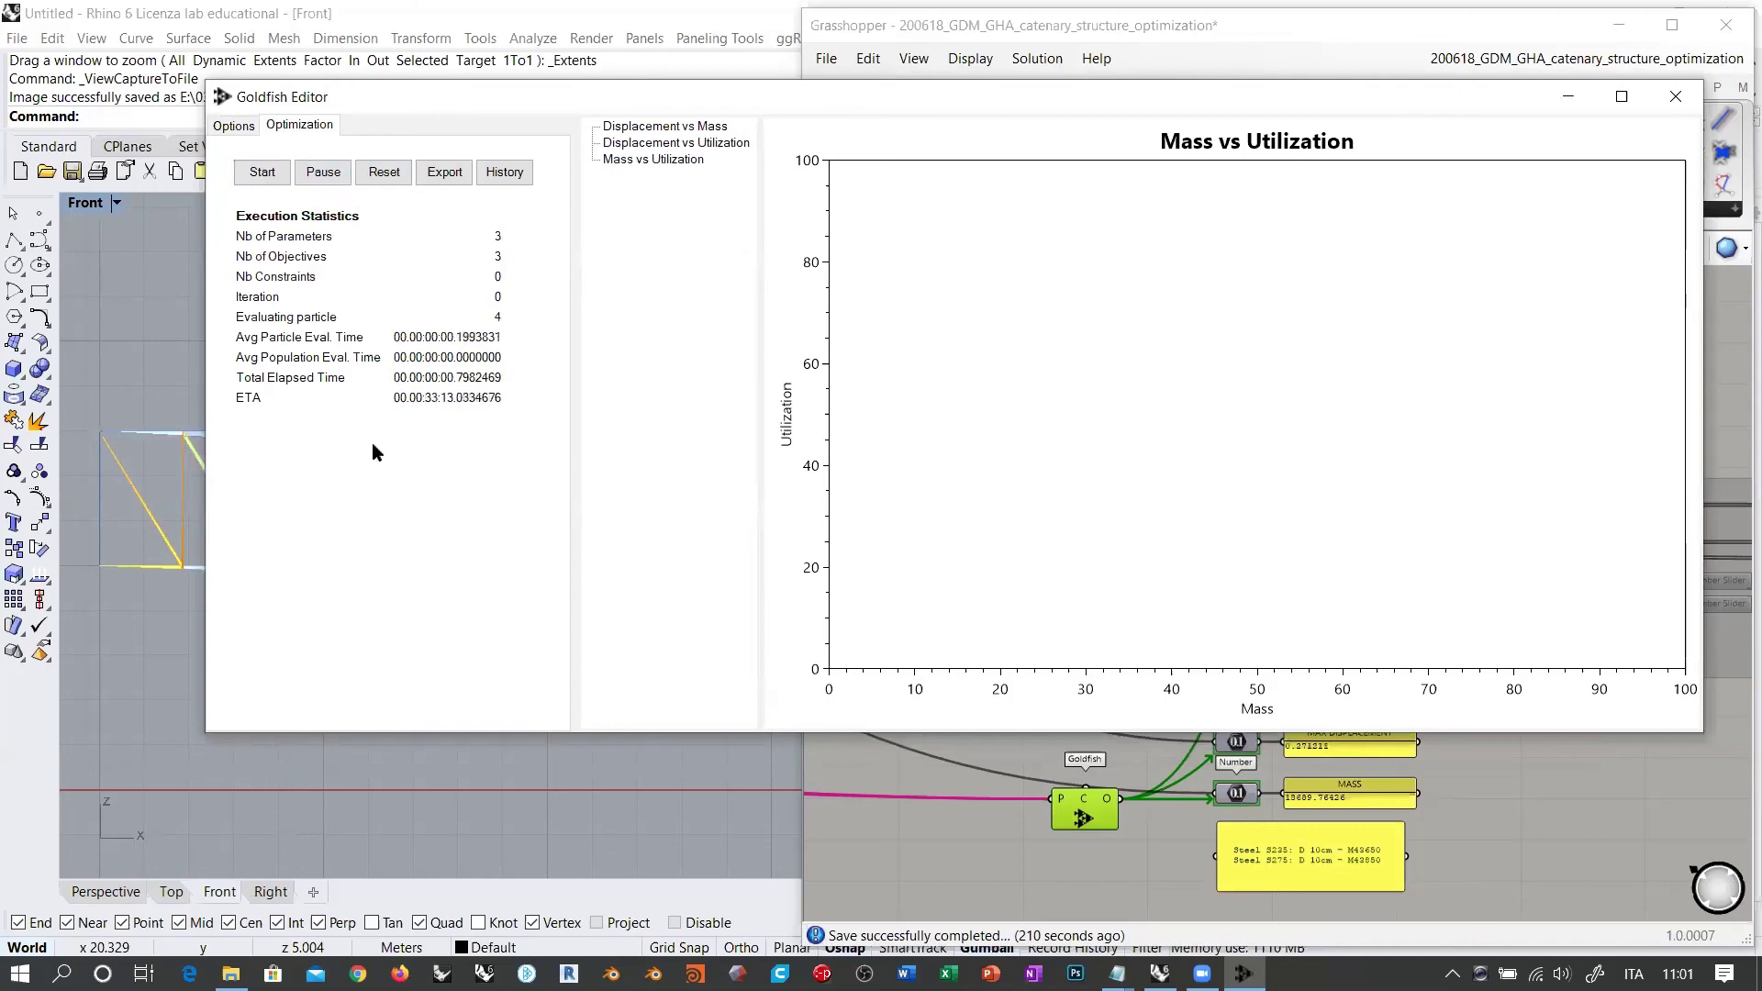
pyautogui.moveTo(460, 108); pyautogui.dragTo(805, 167)
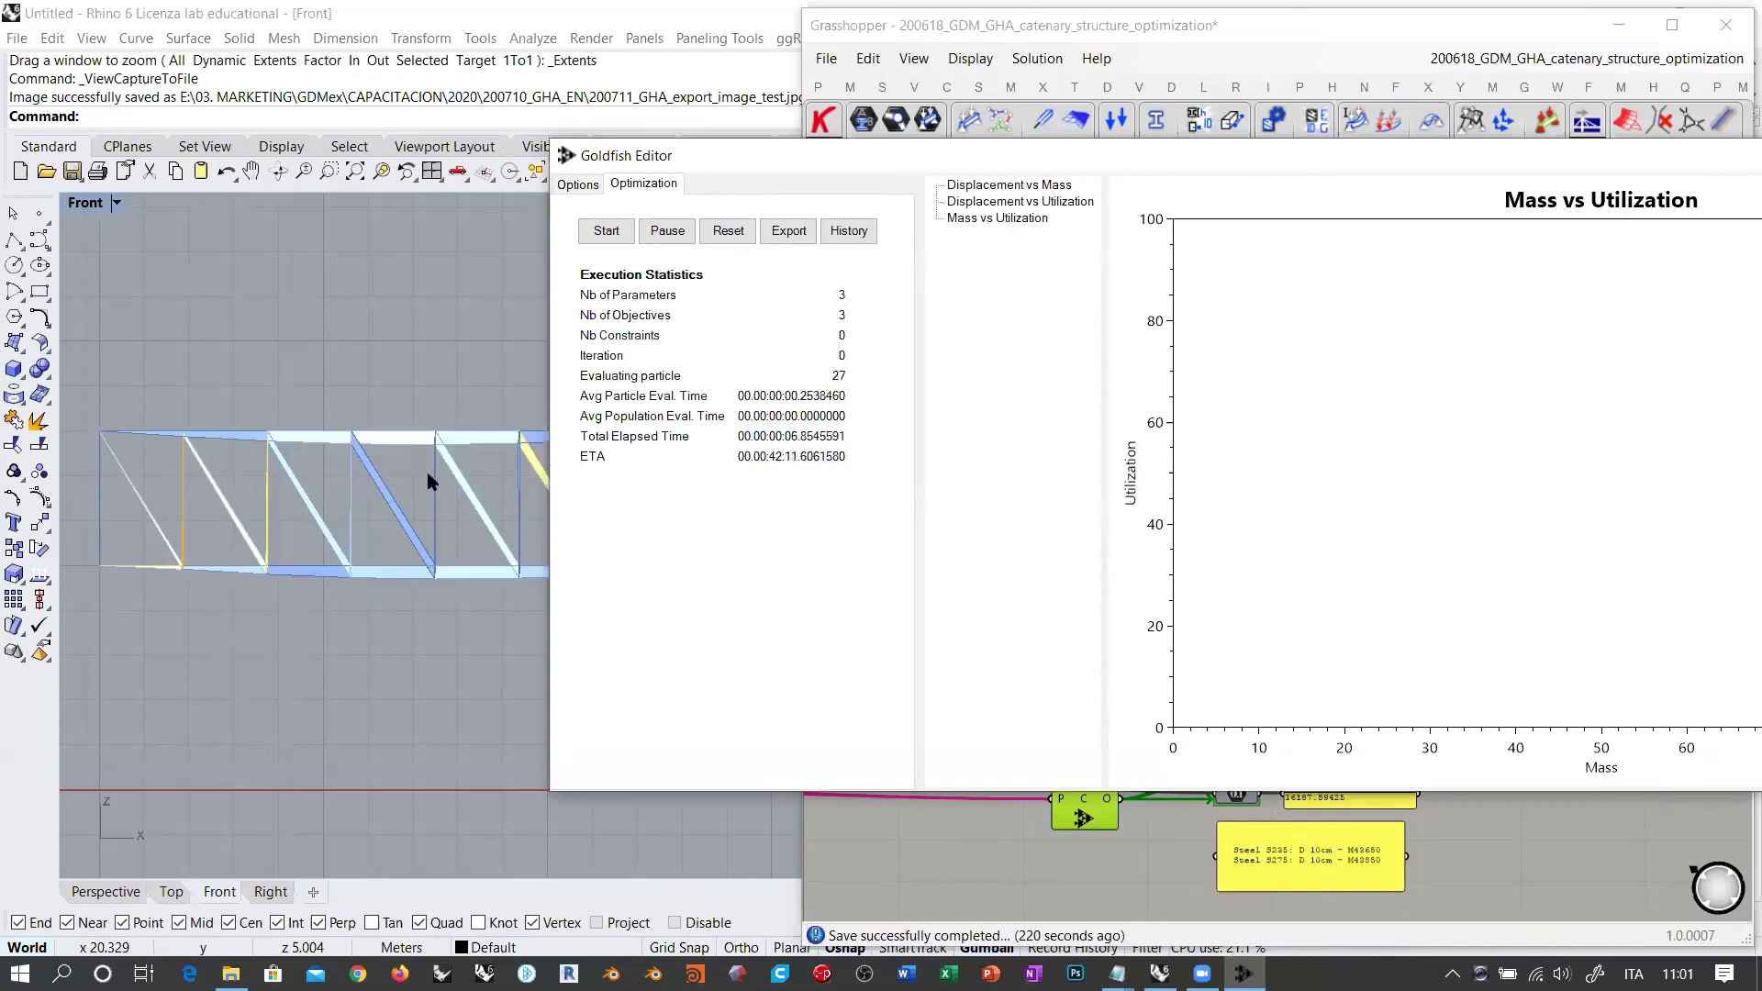
# Step: Display the Mass vs Utilization chart of the running optimization and reposition the editor so the whole chart fits on screen
pyautogui.click(998, 217)
pyautogui.moveTo(1141, 152); pyautogui.dragTo(821, 154)
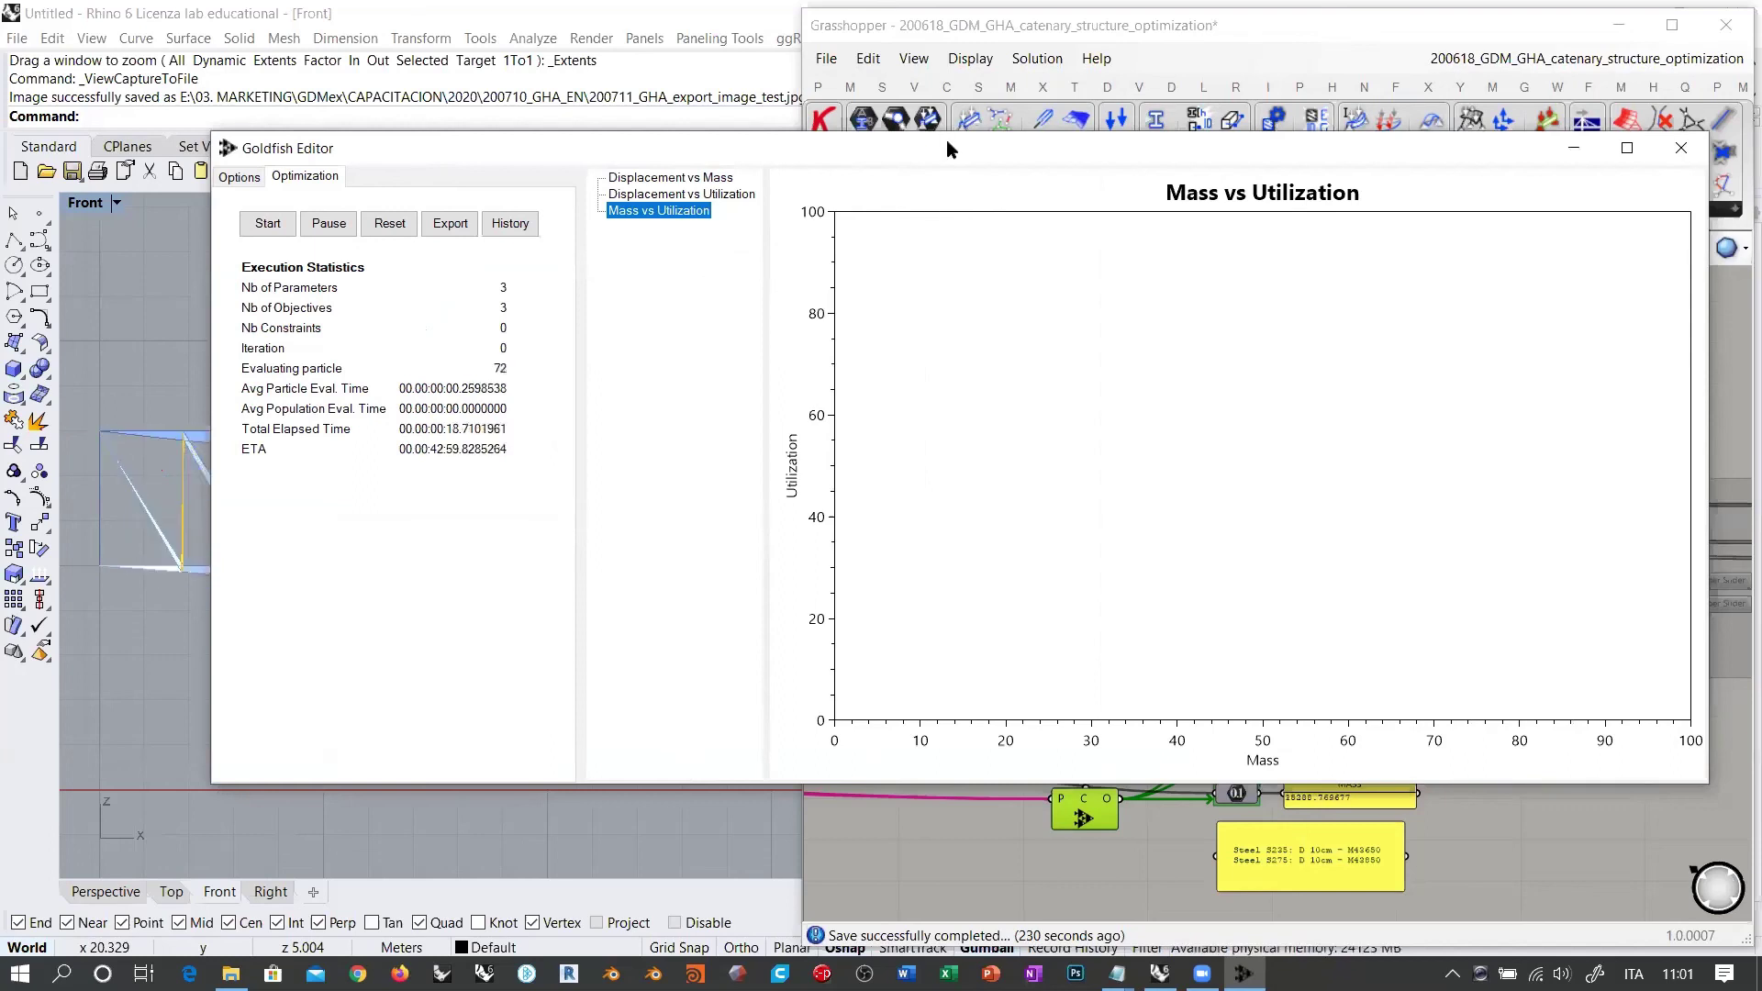
pyautogui.moveTo(938, 152); pyautogui.dragTo(897, 154)
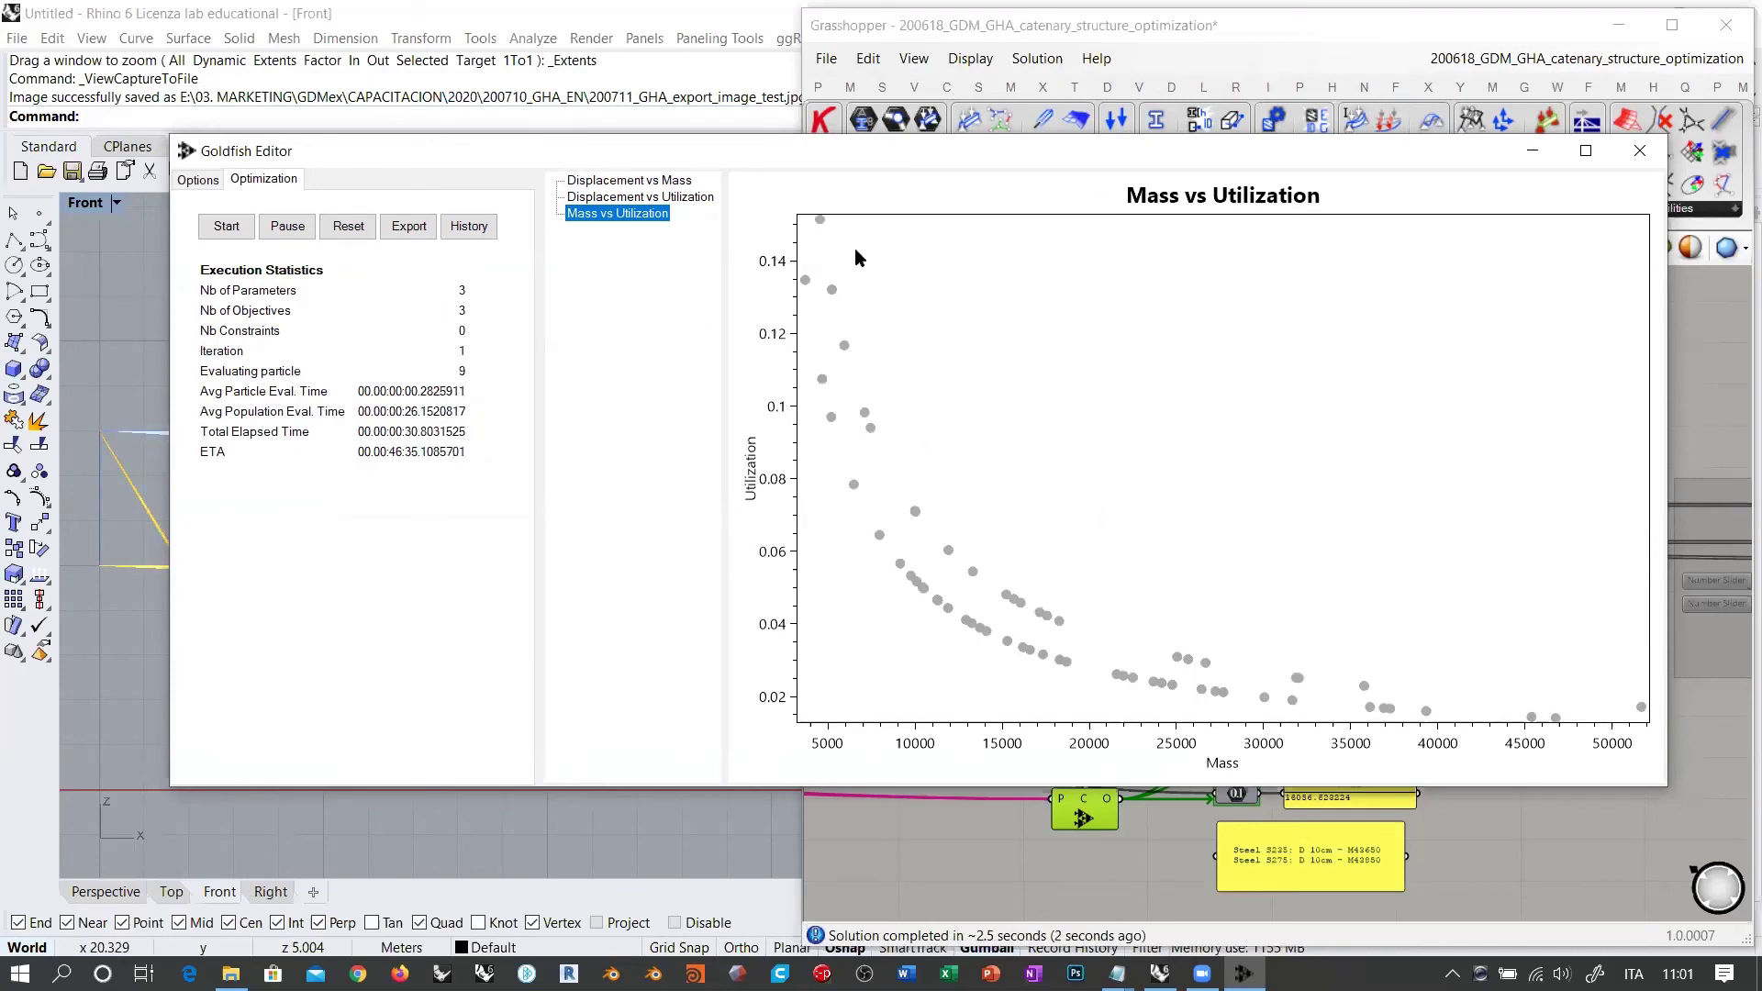
pyautogui.moveTo(912, 141); pyautogui.dragTo(937, 83)
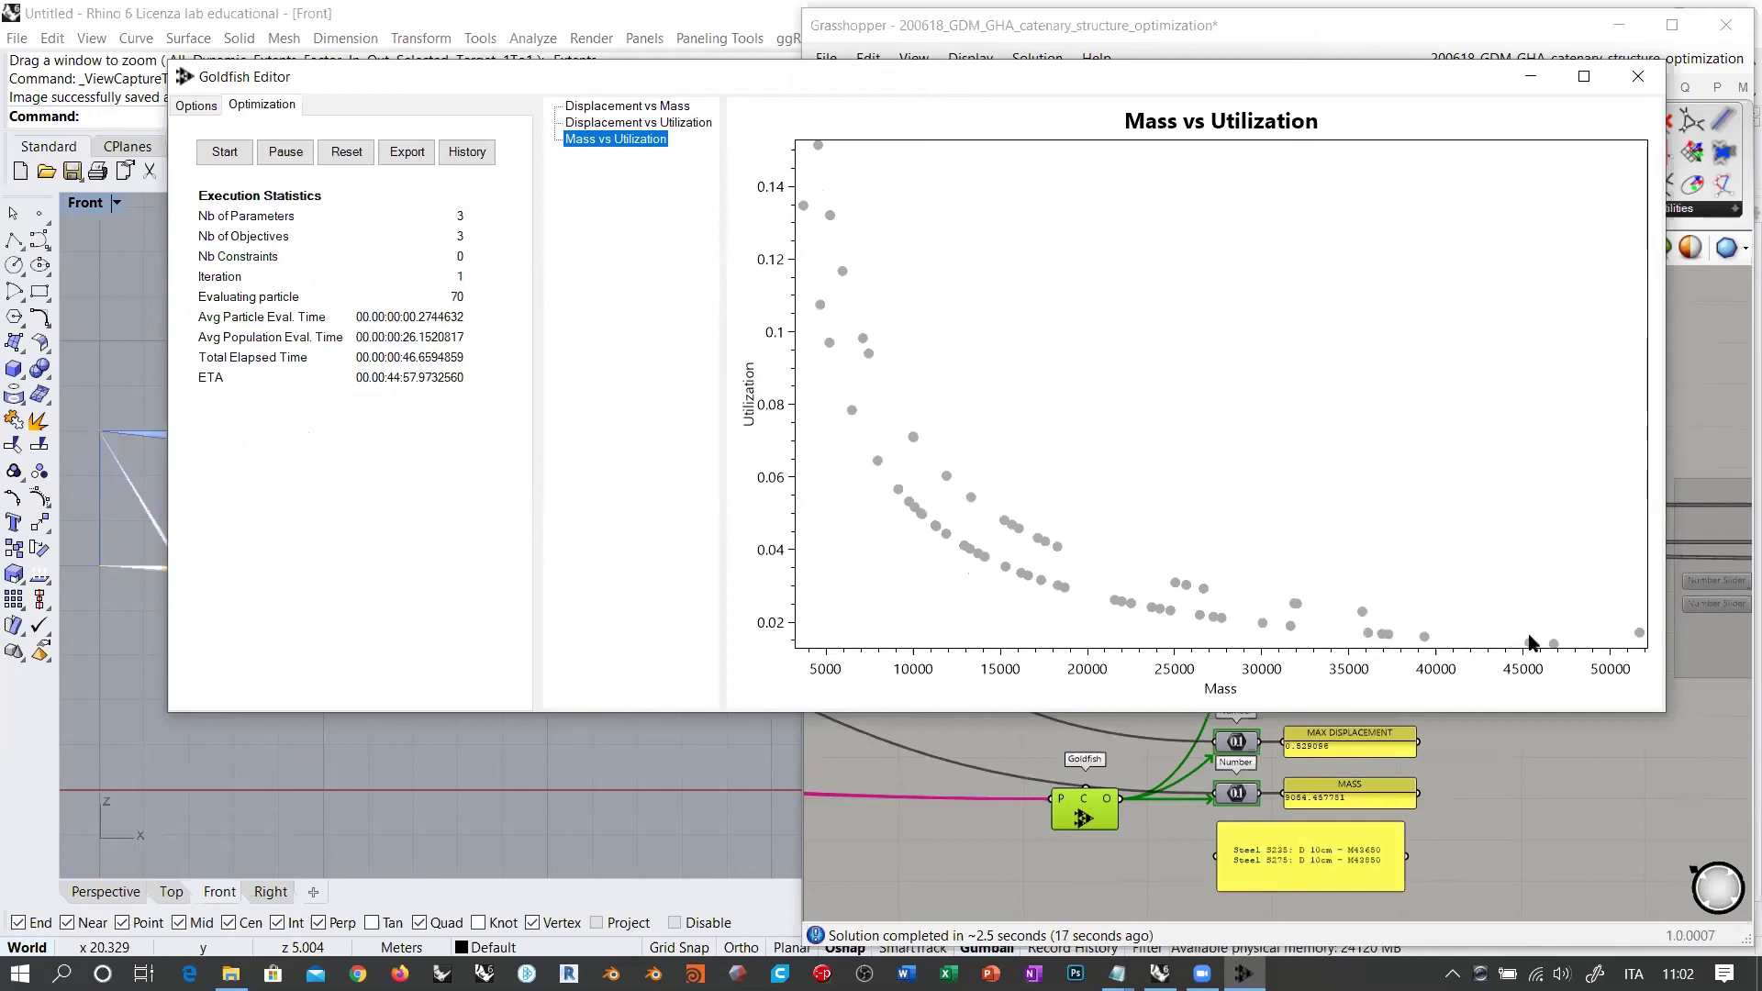
# Step: Compare the Displacement vs Mass, Displacement vs Utilization and Mass vs Utilization charts as the optimization iterates
pyautogui.click(621, 124)
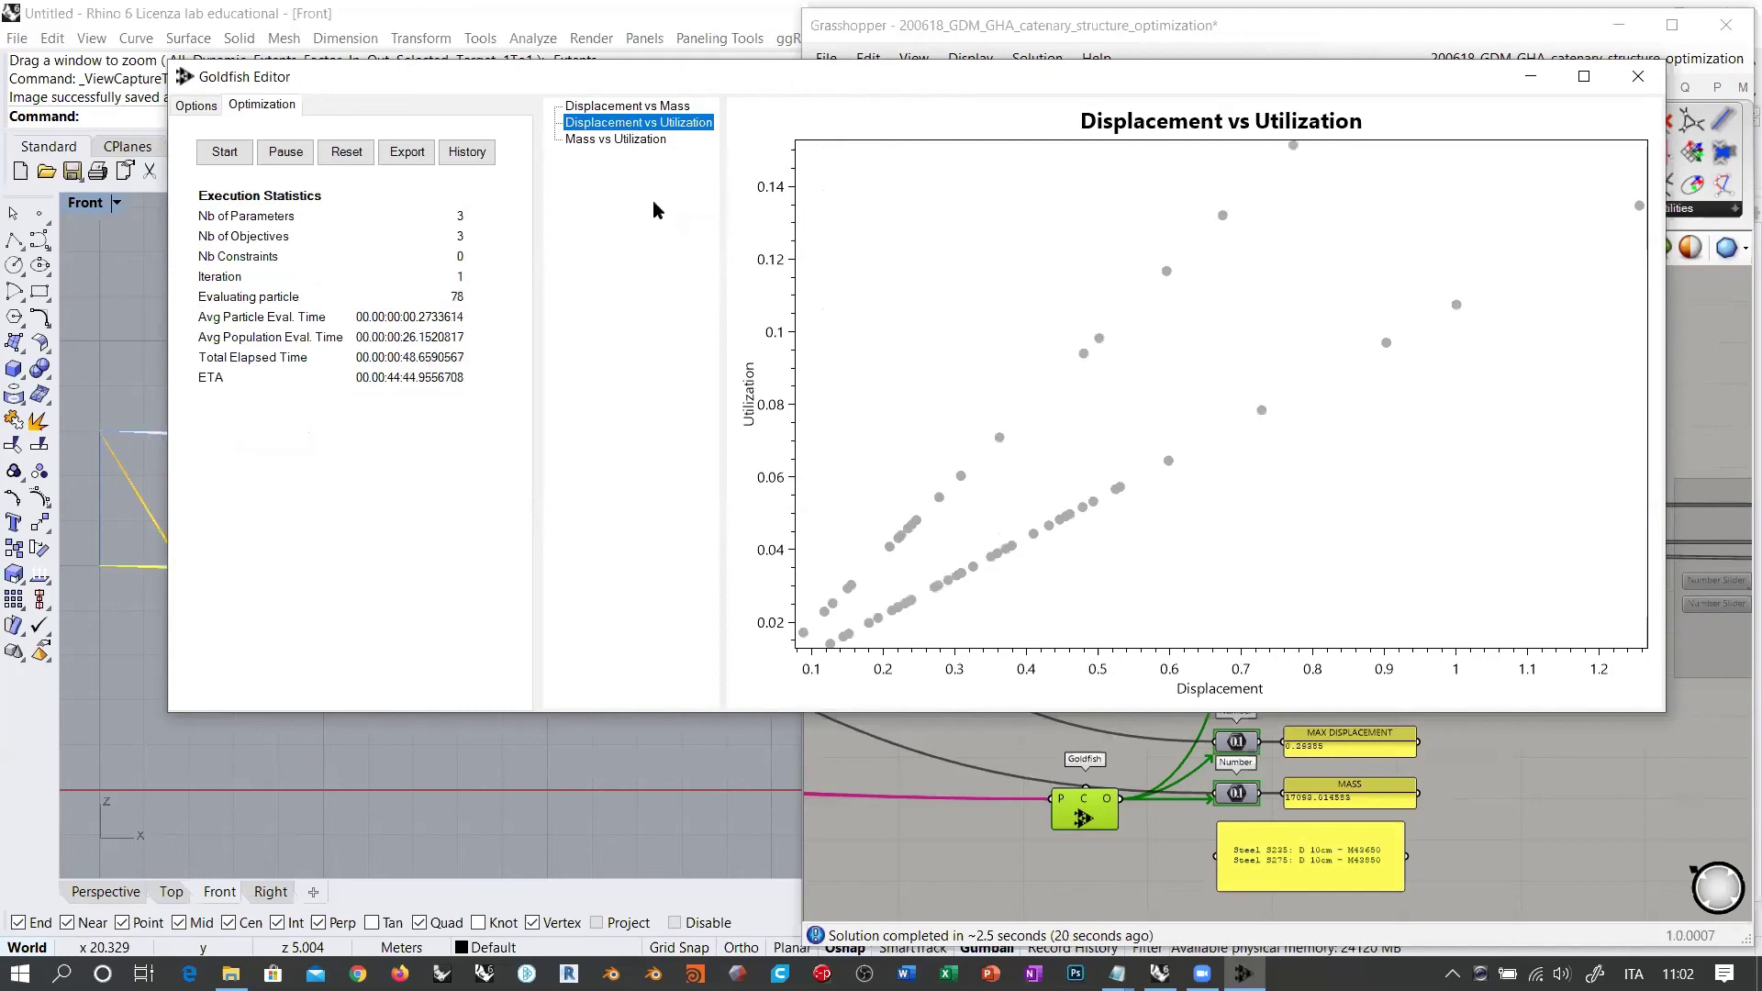
pyautogui.click(640, 109)
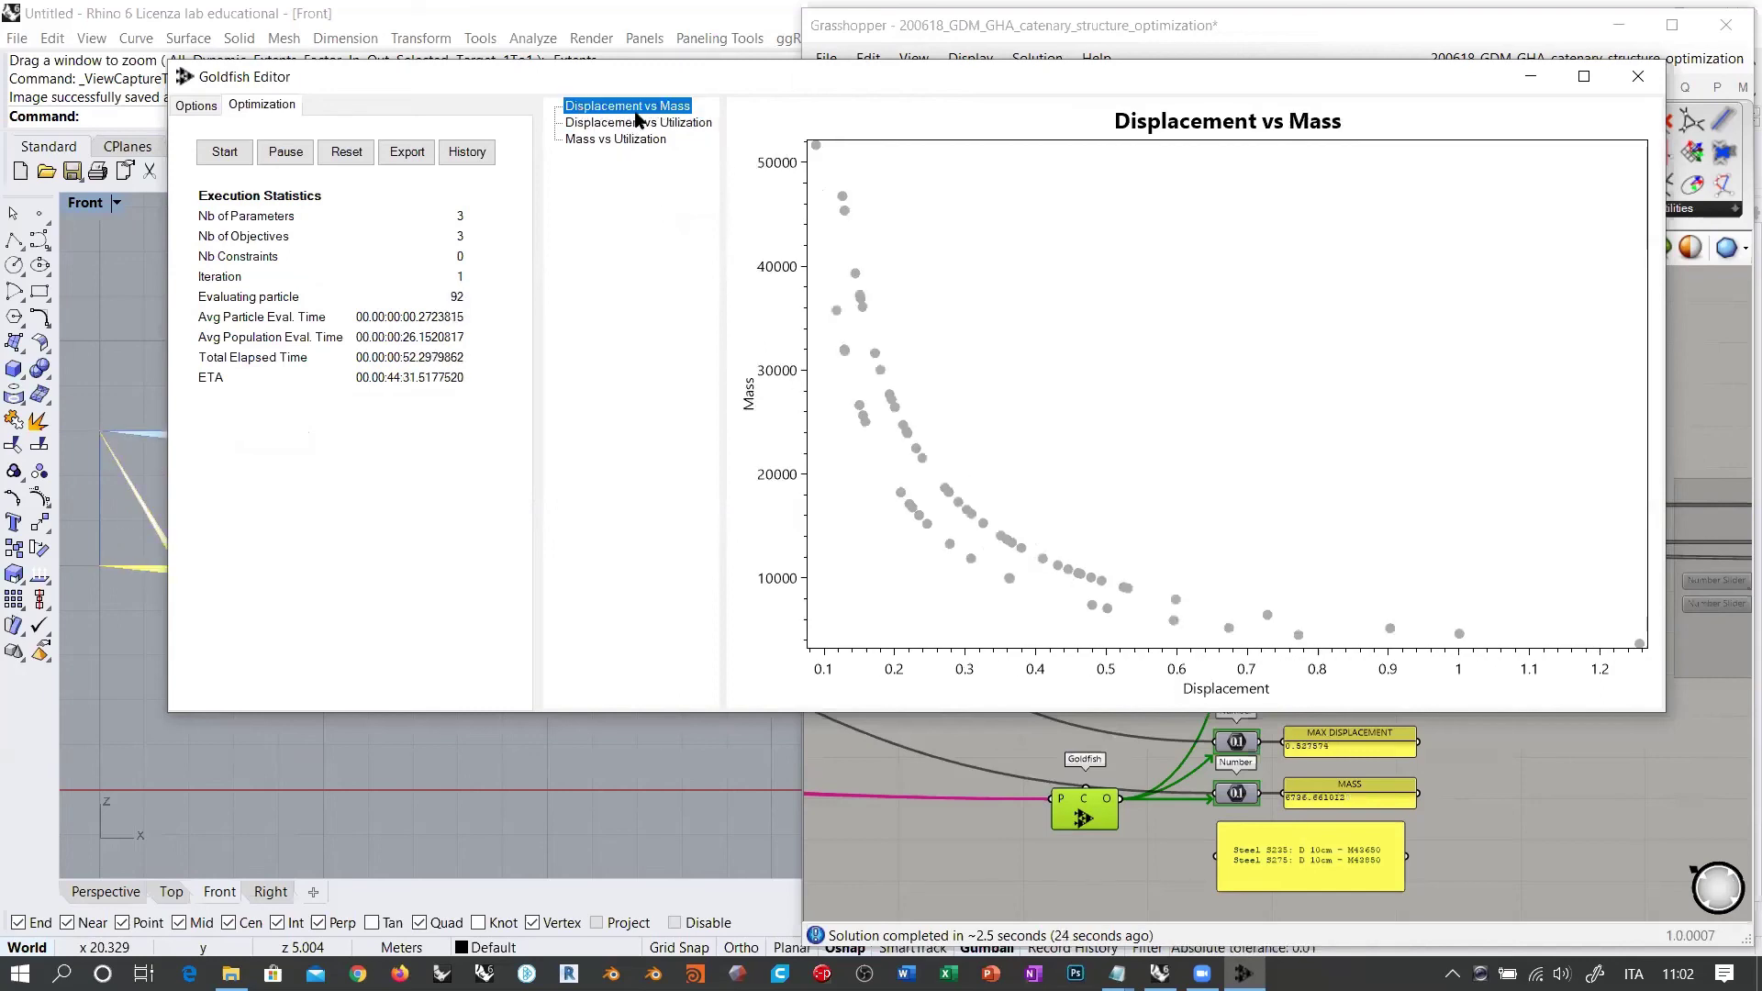
pyautogui.click(628, 123)
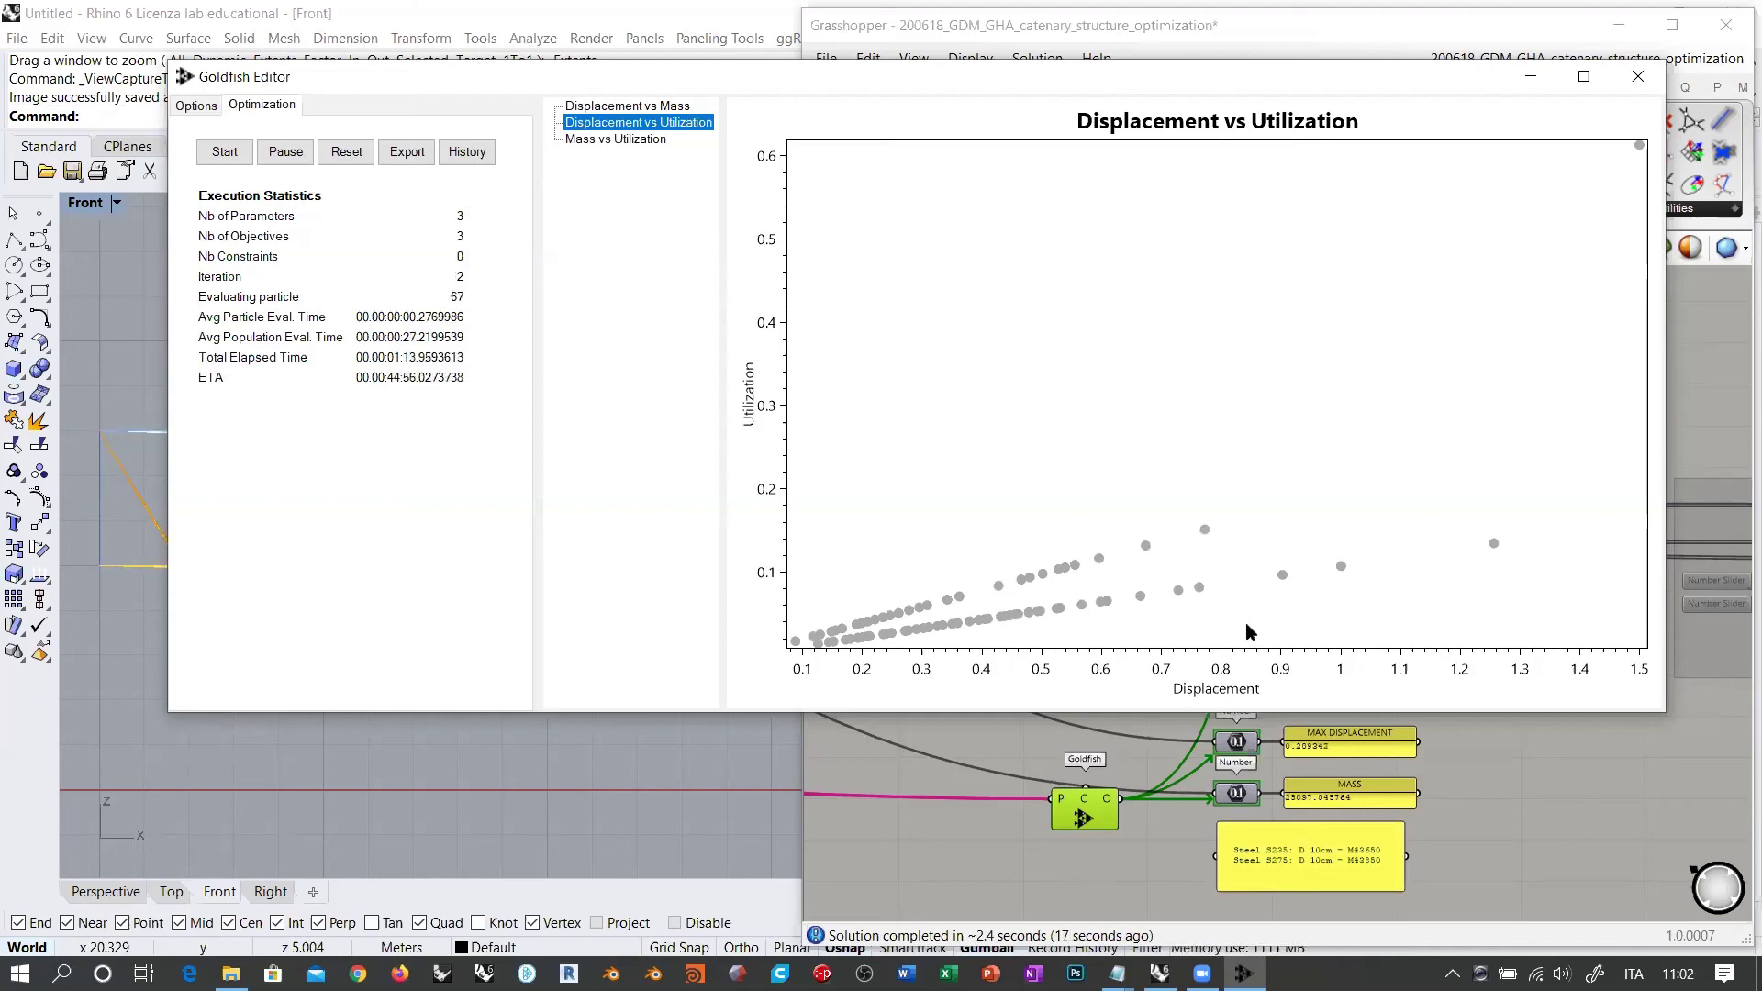
pyautogui.click(630, 138)
pyautogui.click(678, 109)
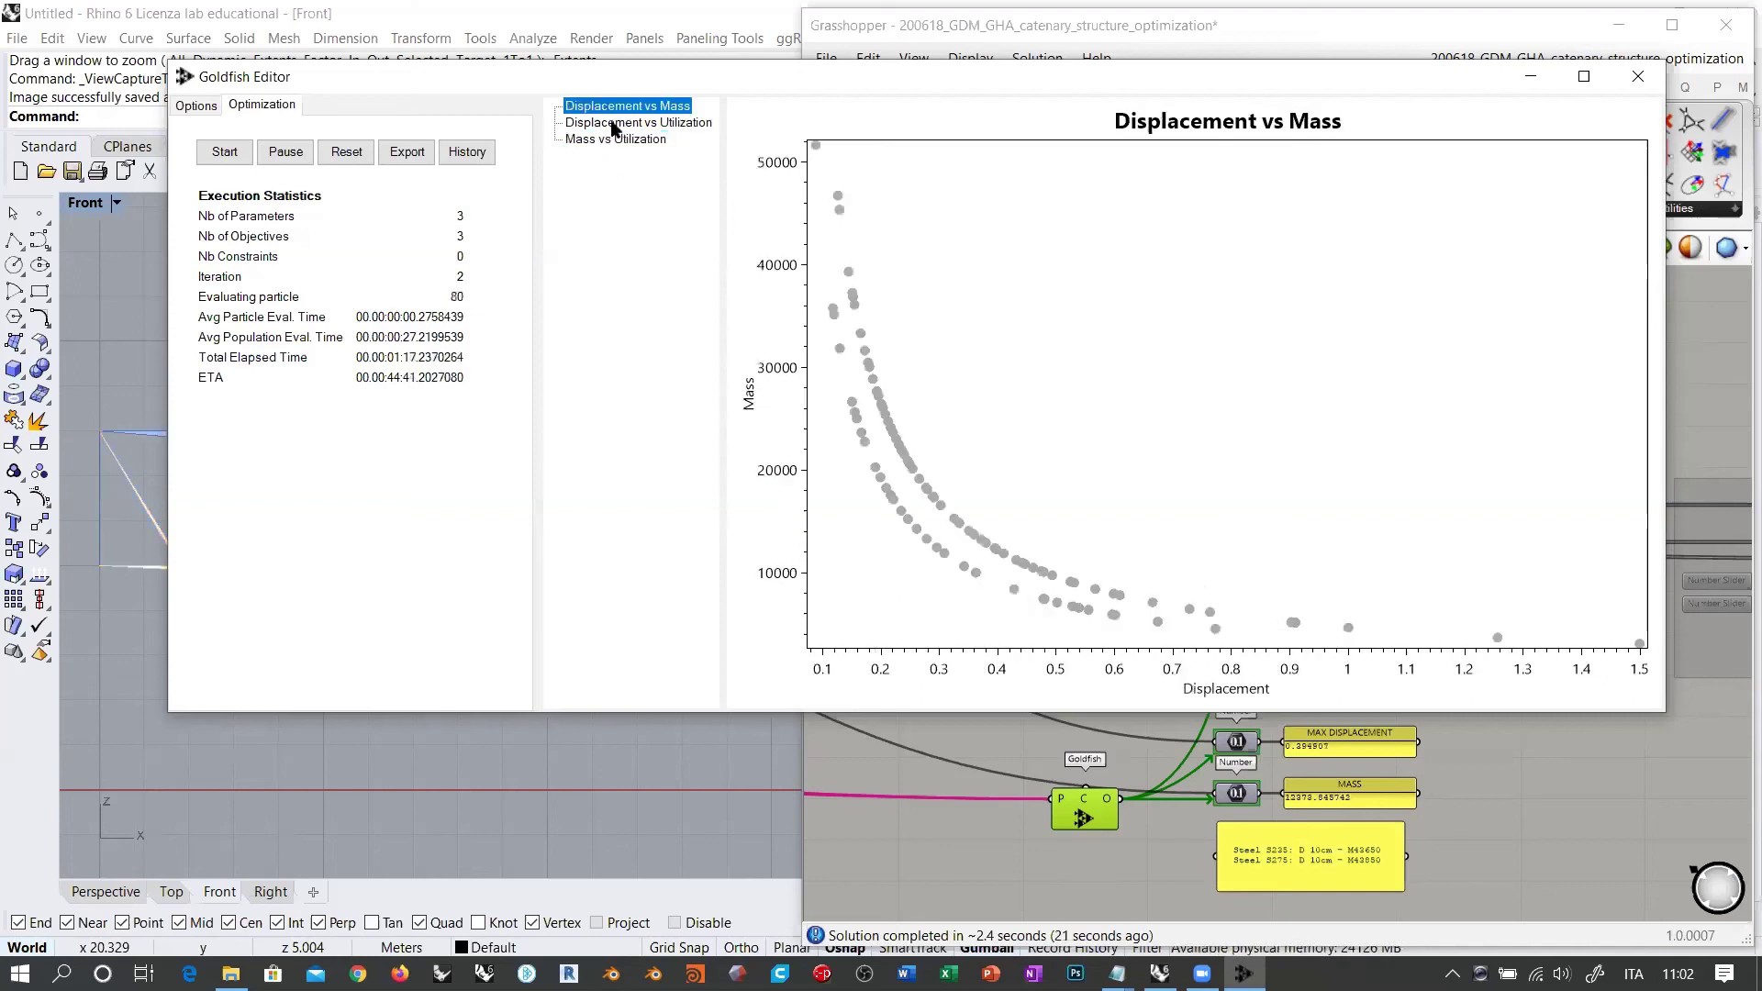
pyautogui.click(615, 139)
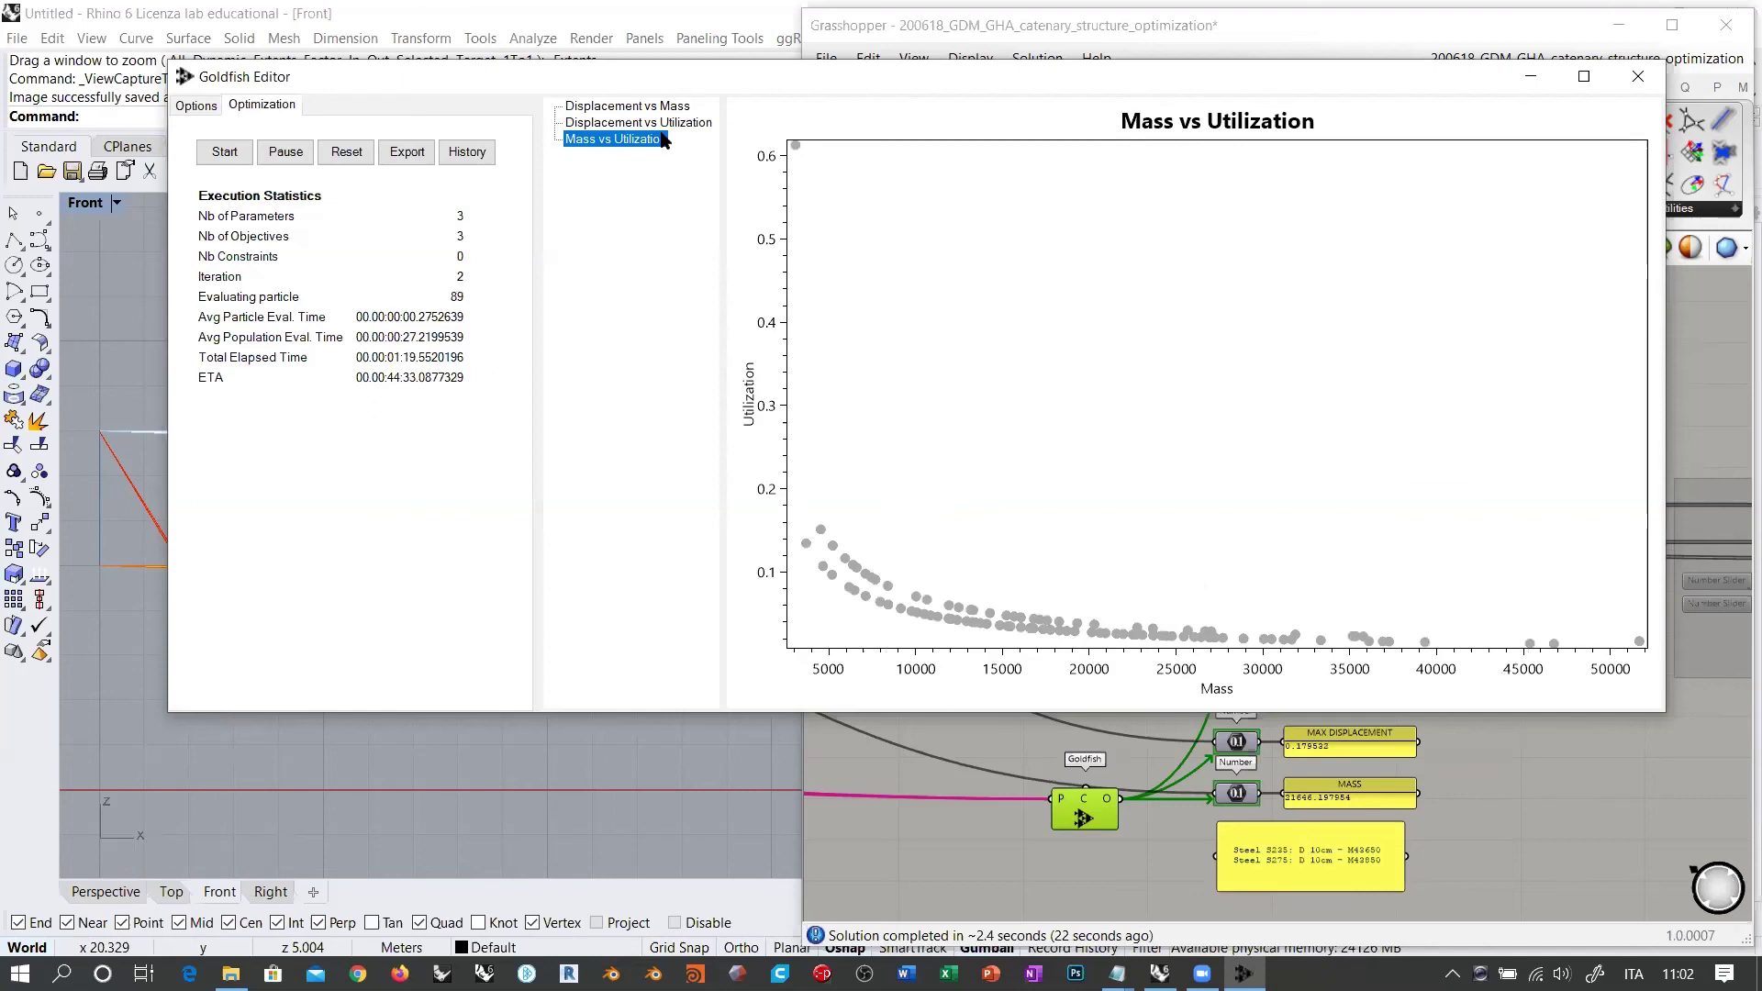
pyautogui.click(619, 124)
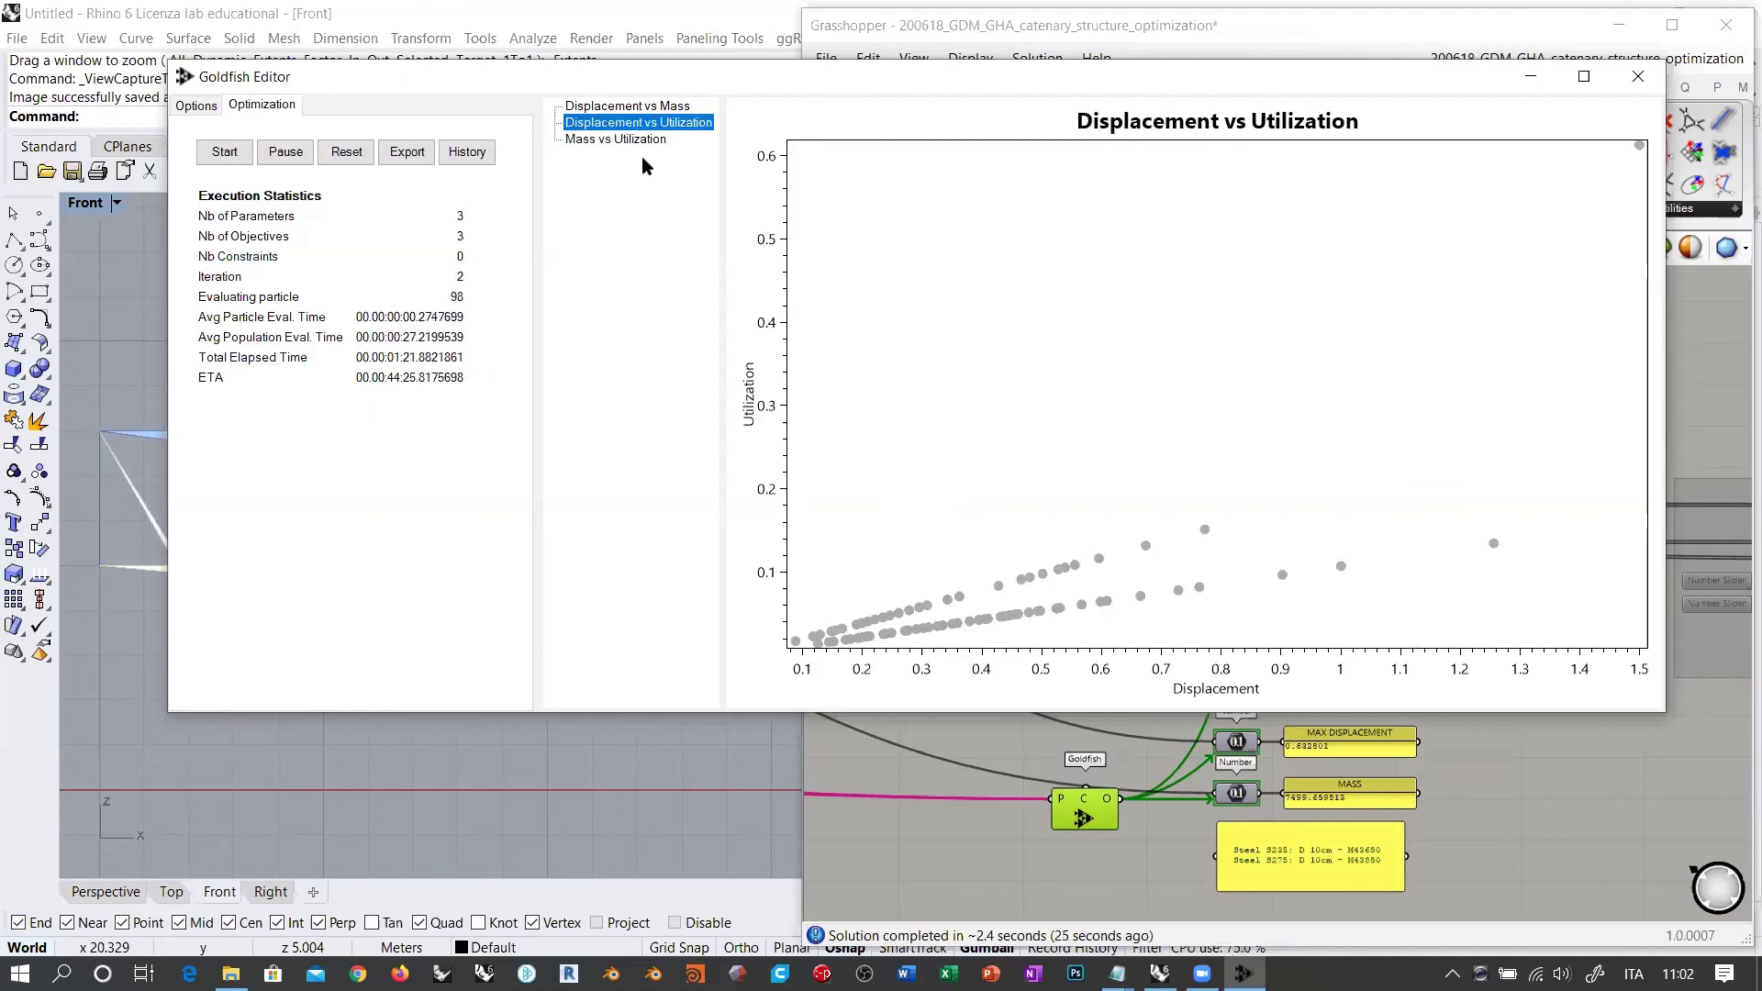
pyautogui.press('Up')
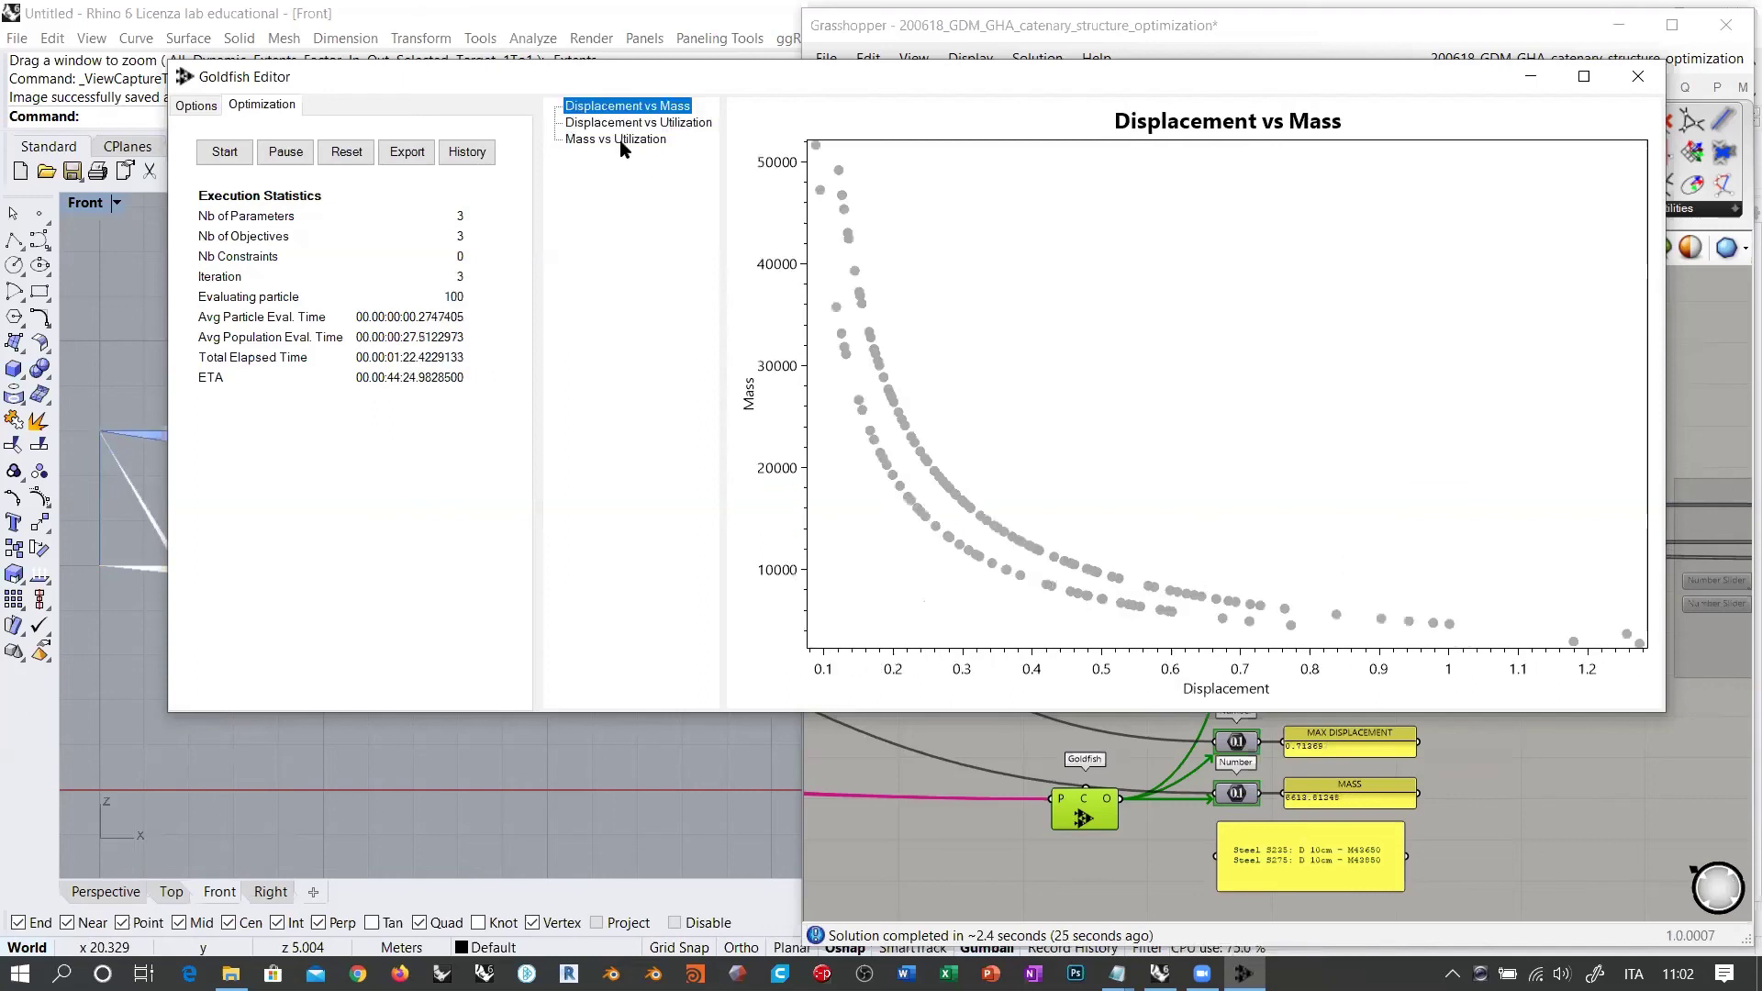
pyautogui.press('Down')
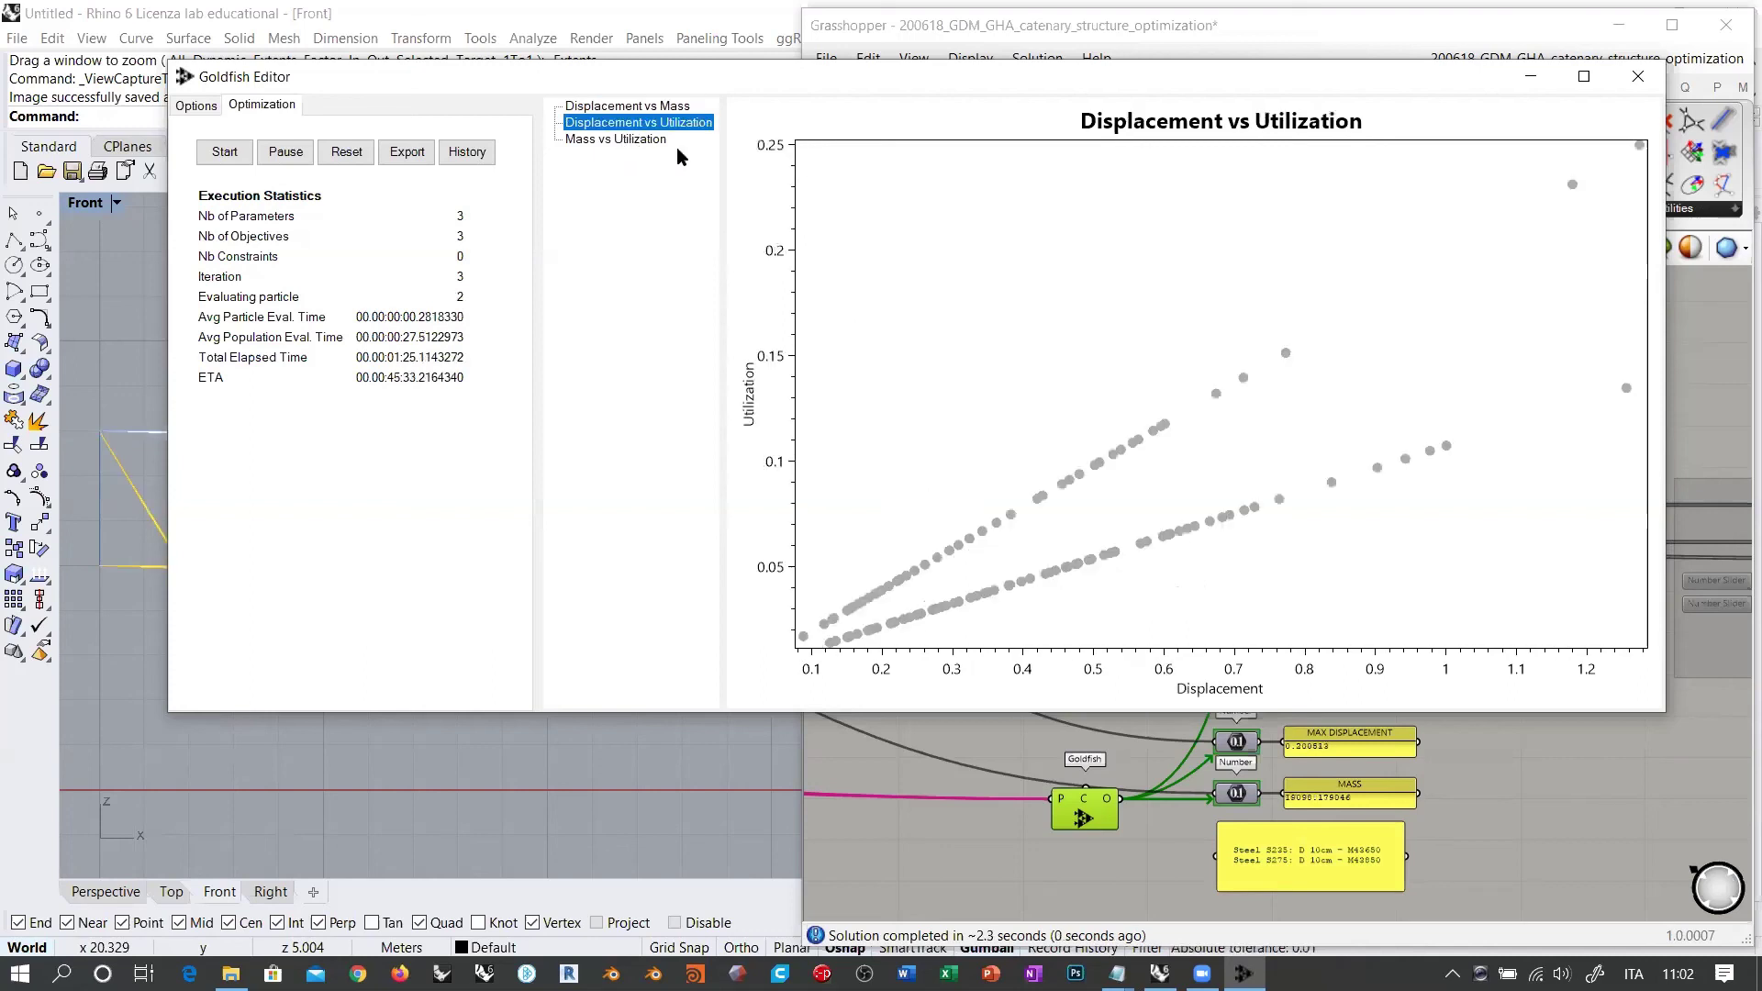
pyautogui.press('Down')
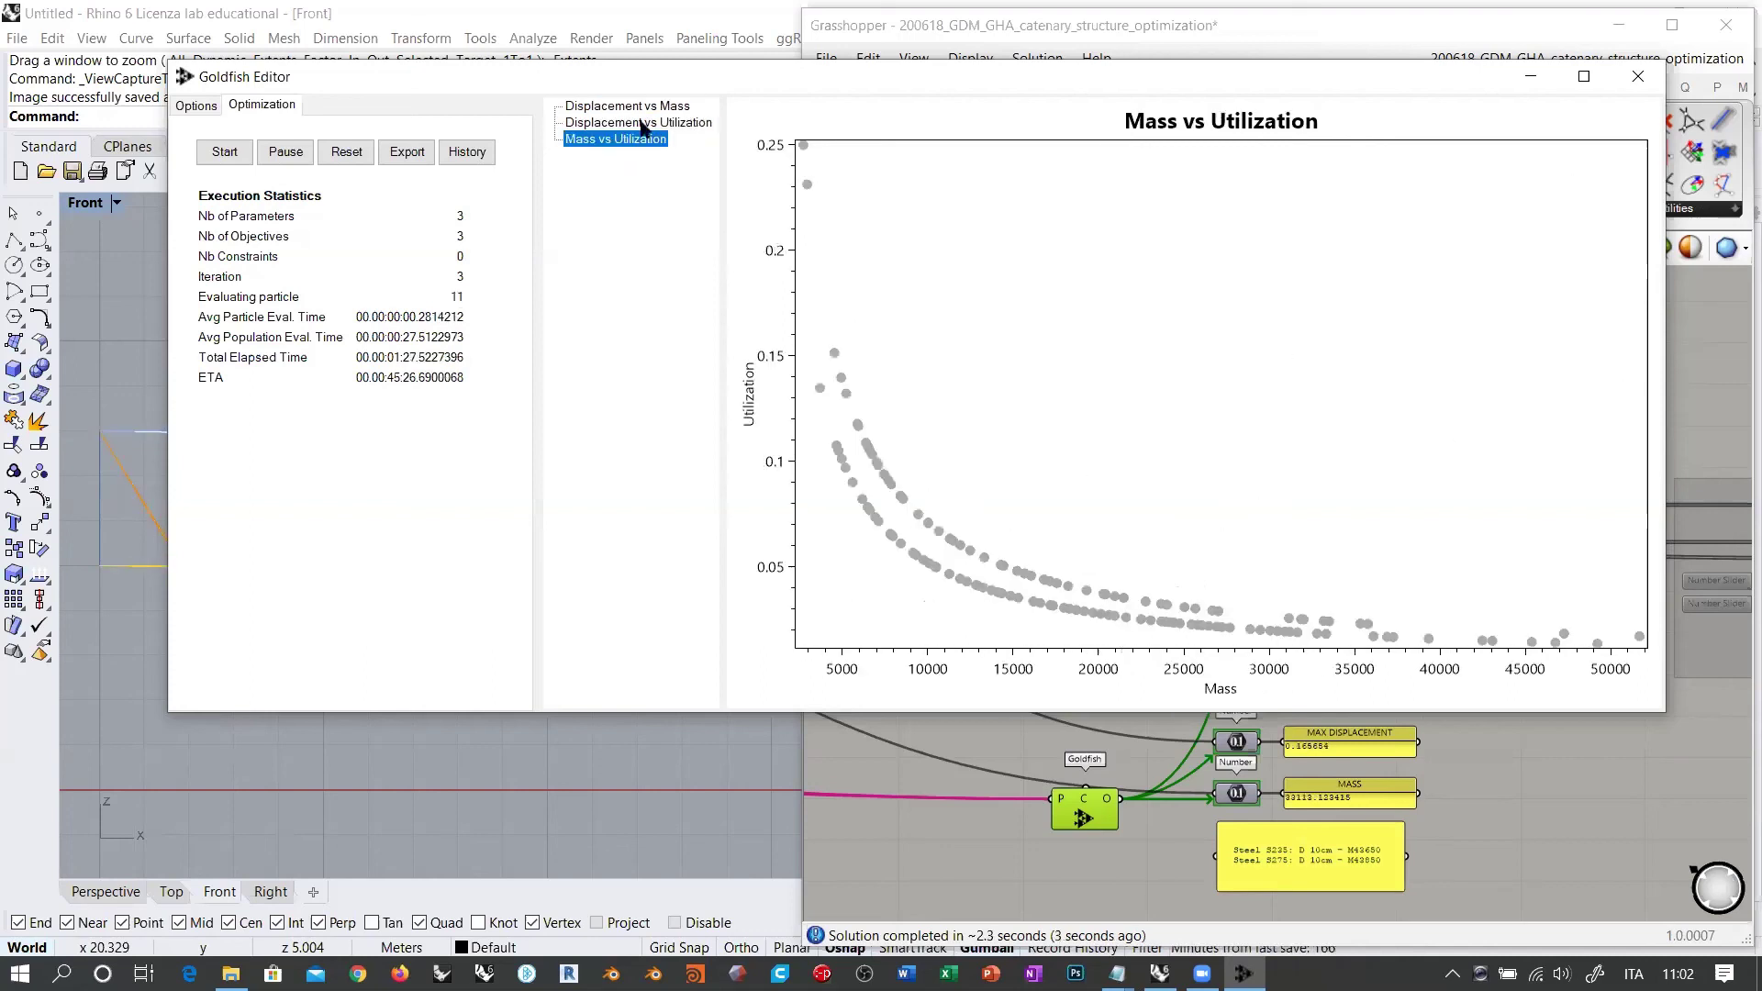
pyautogui.click(641, 107)
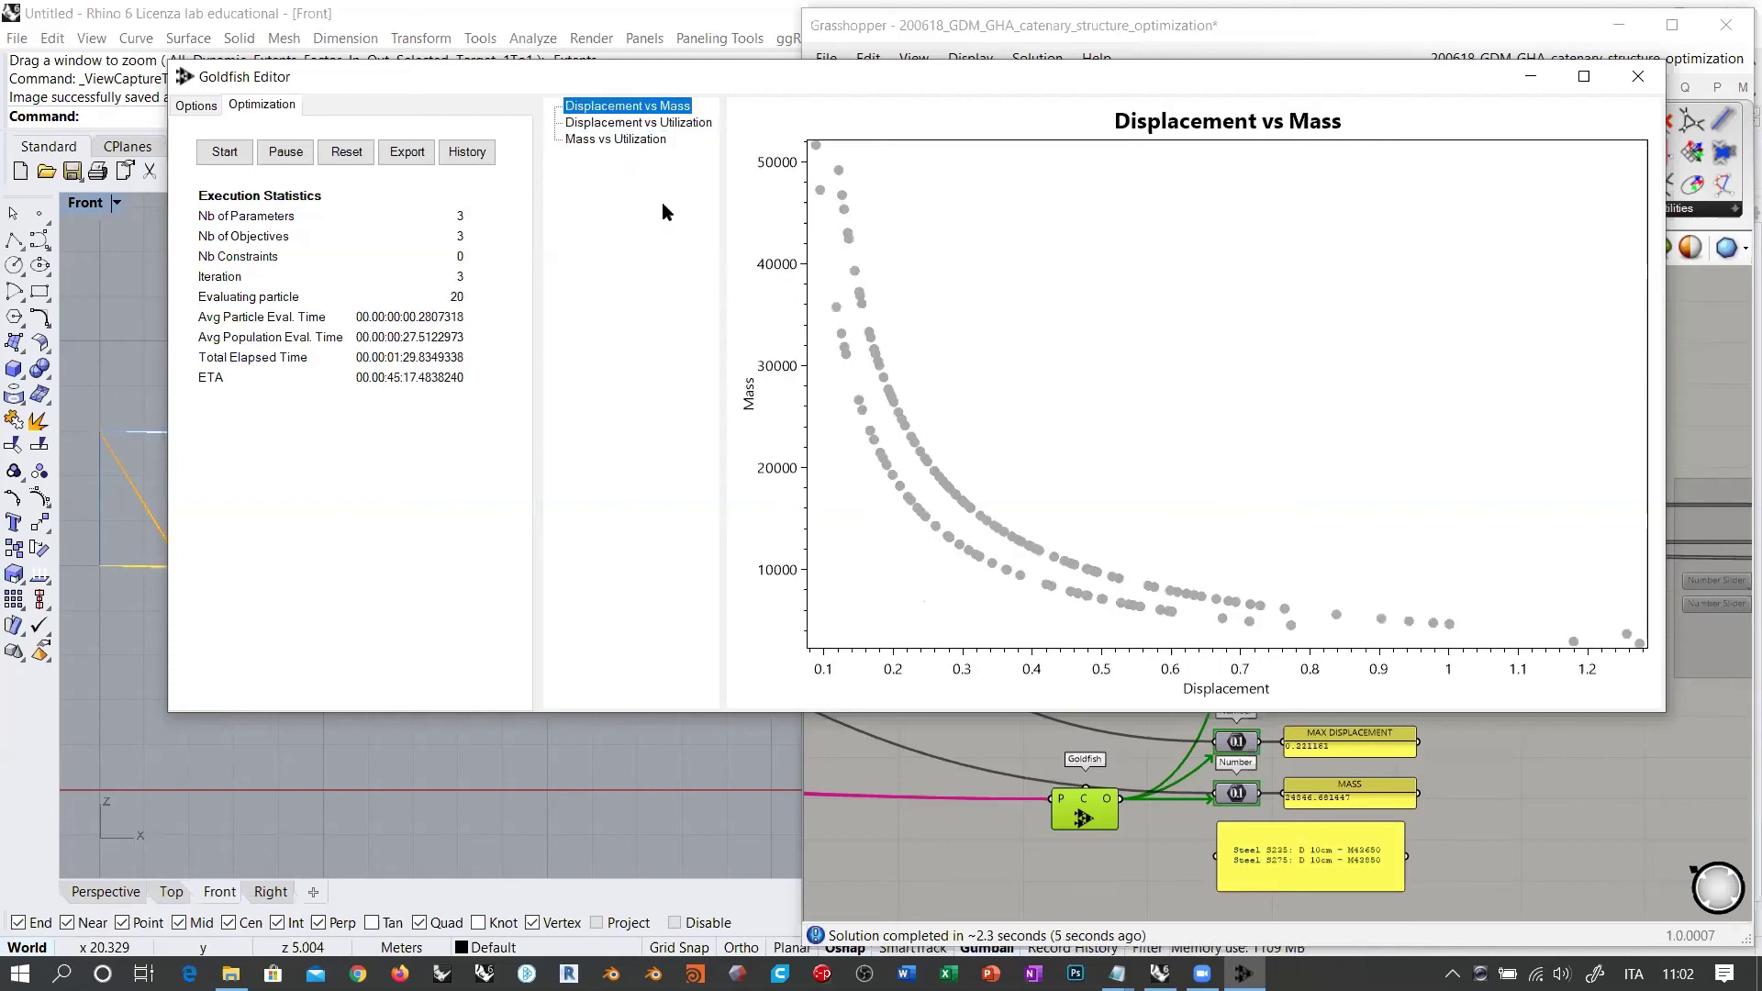